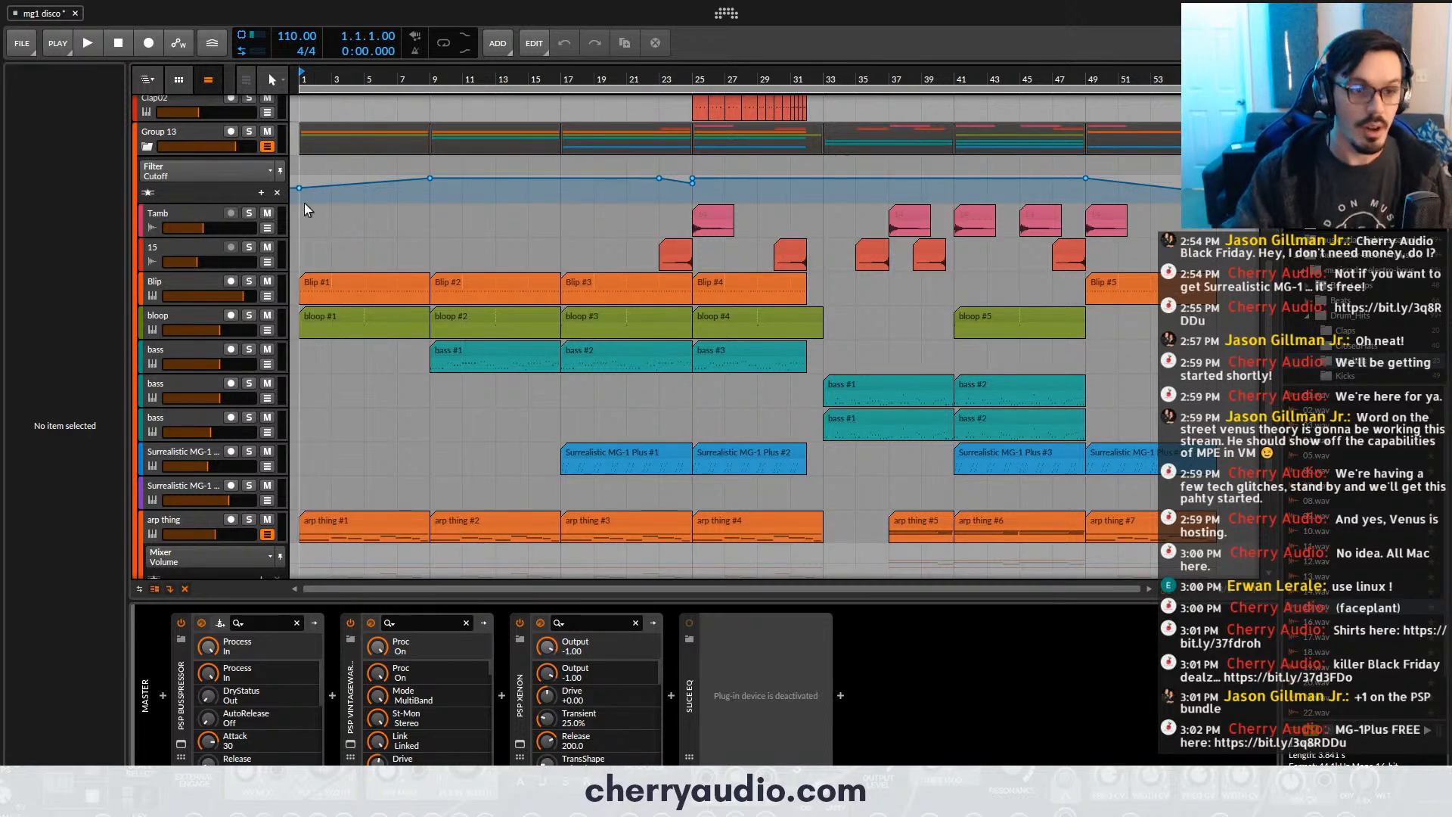
# - Look through the arrangement's tracks and clips, from the drum tracks down to the padme track
pyautogui.scroll(5, 313, 267)
pyautogui.scroll(-6, 334, 394)
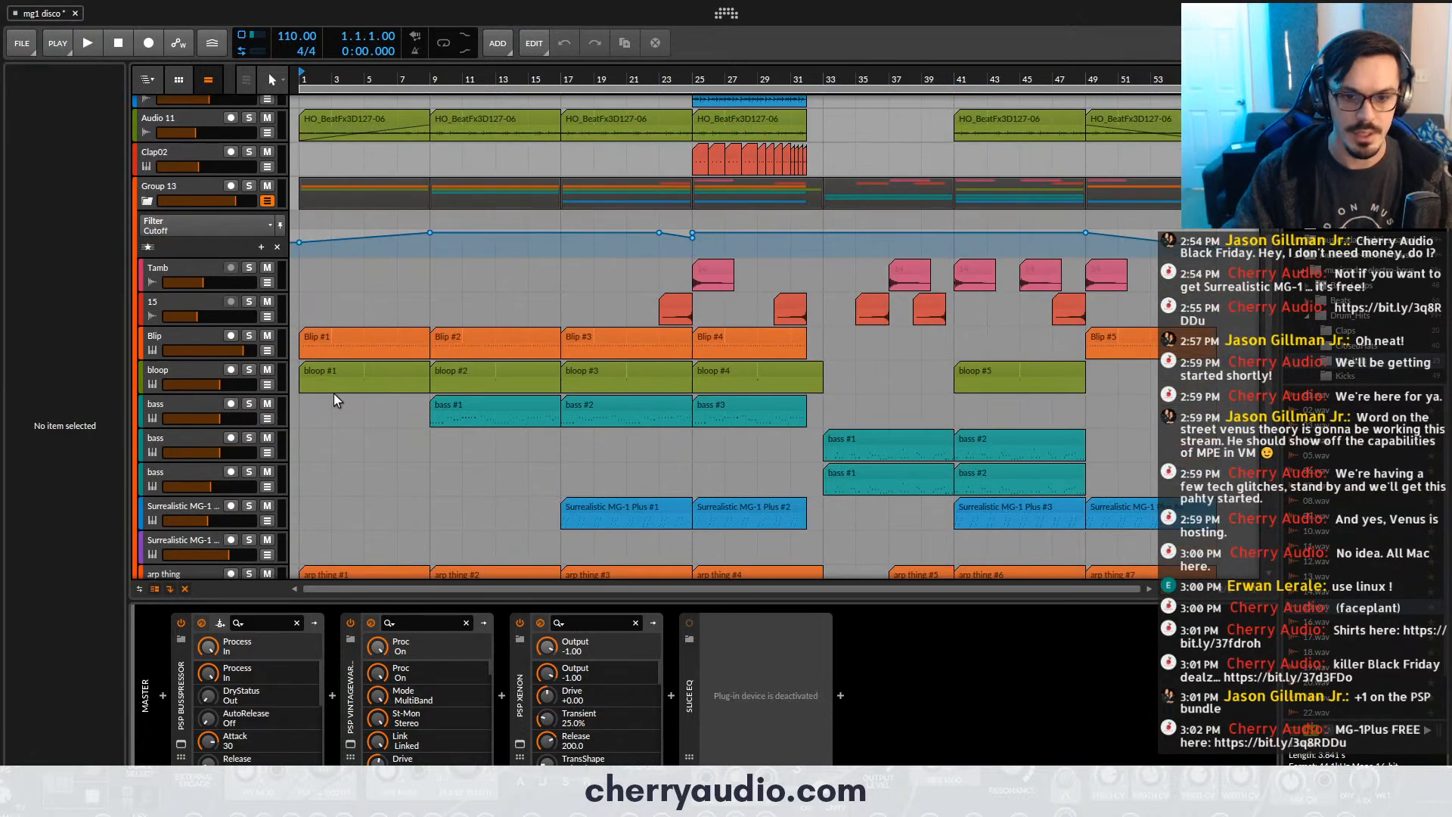
pyautogui.scroll(-2, 612, 294)
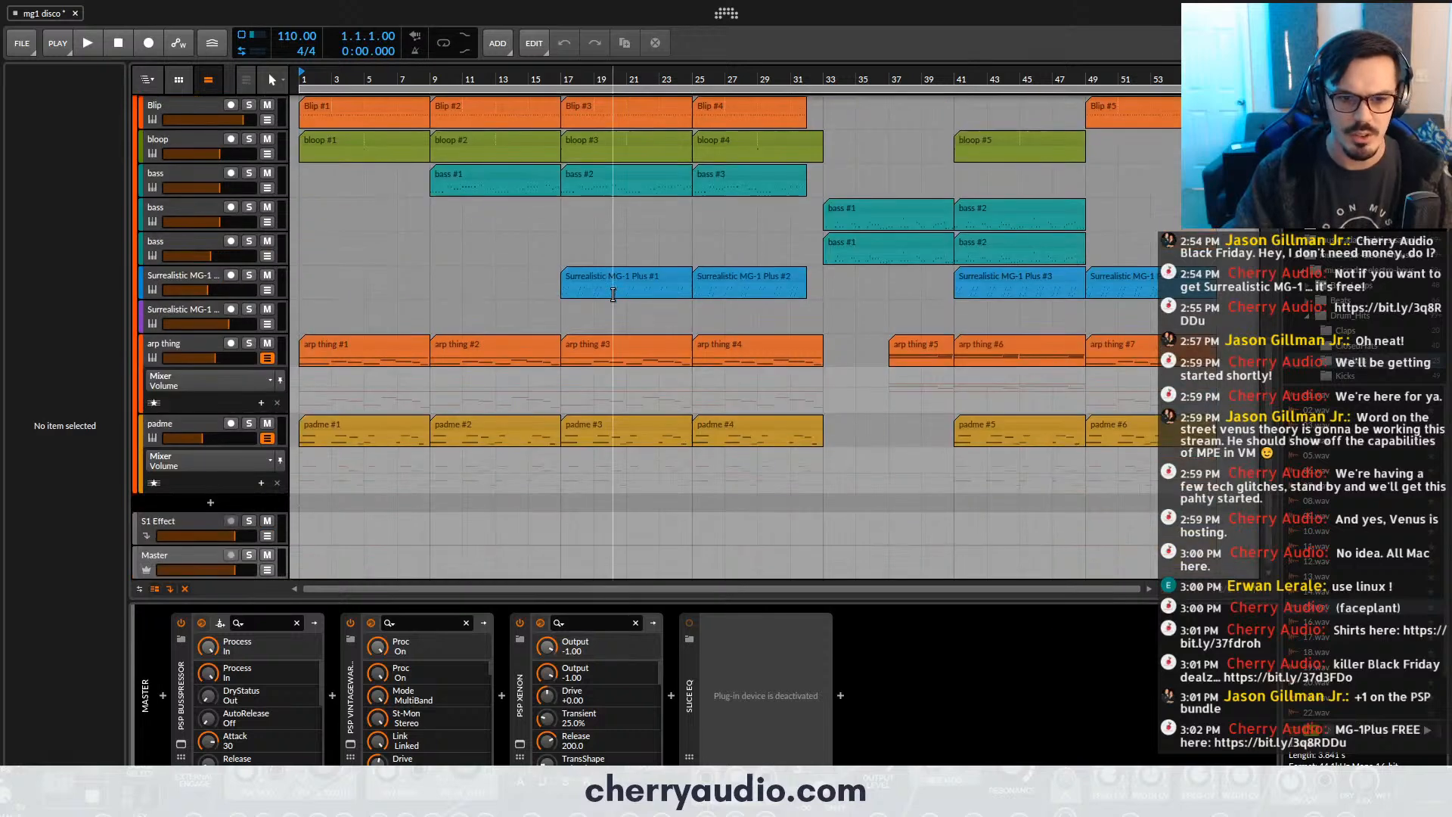
pyautogui.scroll(7, 776, 266)
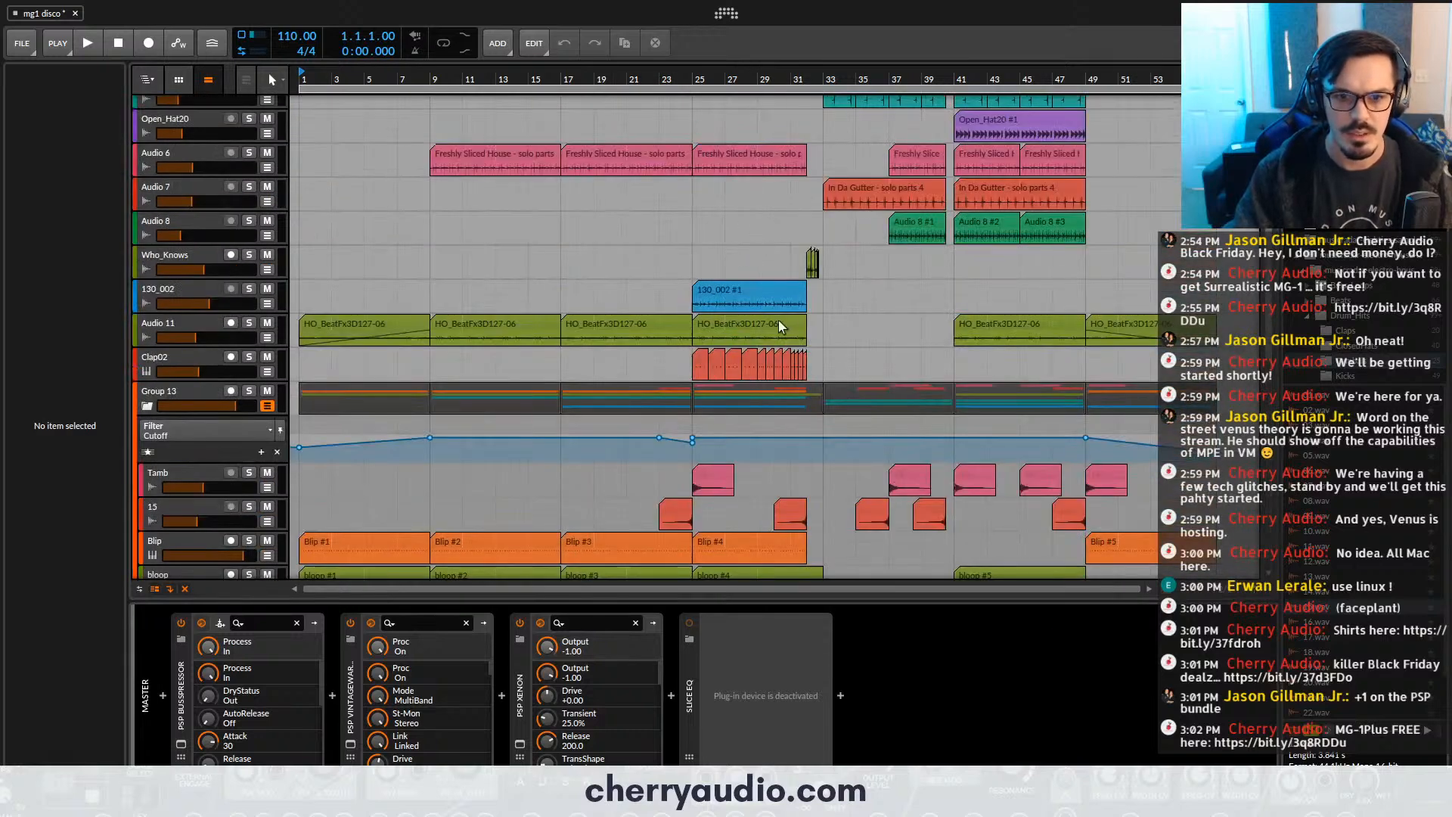
pyautogui.scroll(3, 778, 320)
pyautogui.scroll(-3, 850, 321)
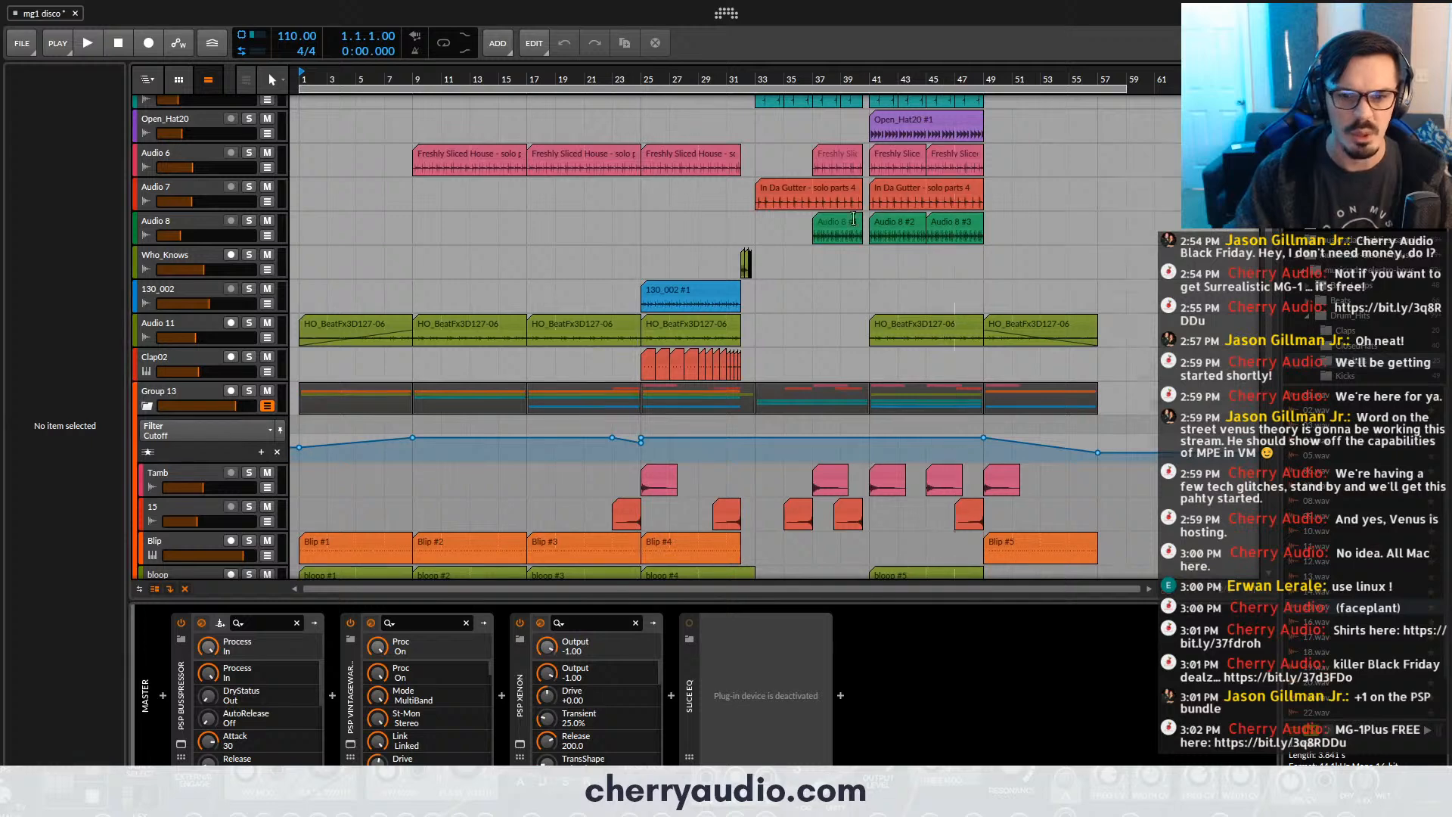
pyautogui.scroll(2, 808, 227)
pyautogui.scroll(-2, 806, 227)
pyautogui.scroll(2, 786, 225)
pyautogui.scroll(-3, 363, 170)
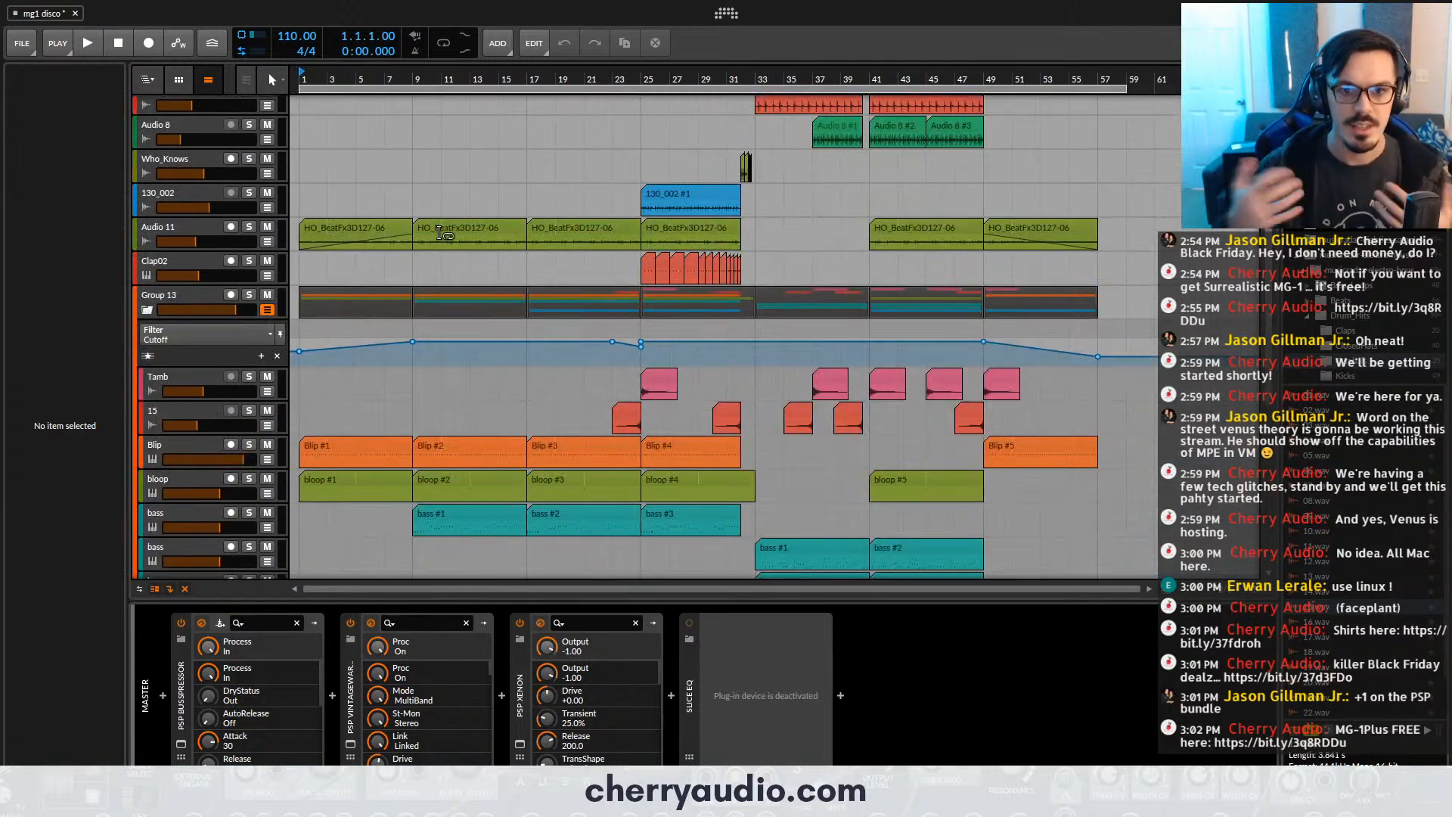
# - Play the arrangement from the start and examine the drum, bass and synth tracks during playback
pyautogui.press('space')
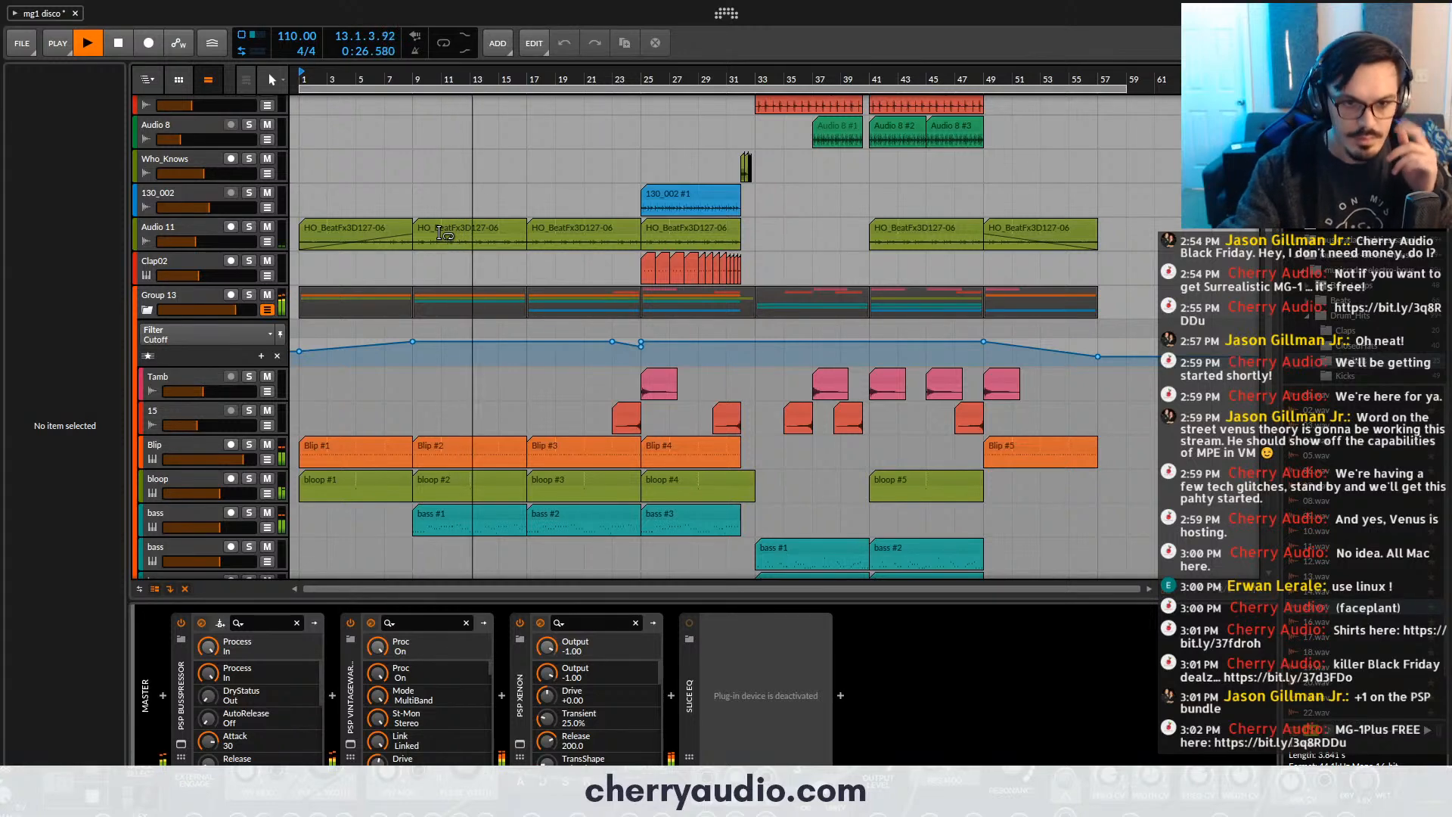
pyautogui.scroll(4, 471, 280)
pyautogui.scroll(1, 471, 281)
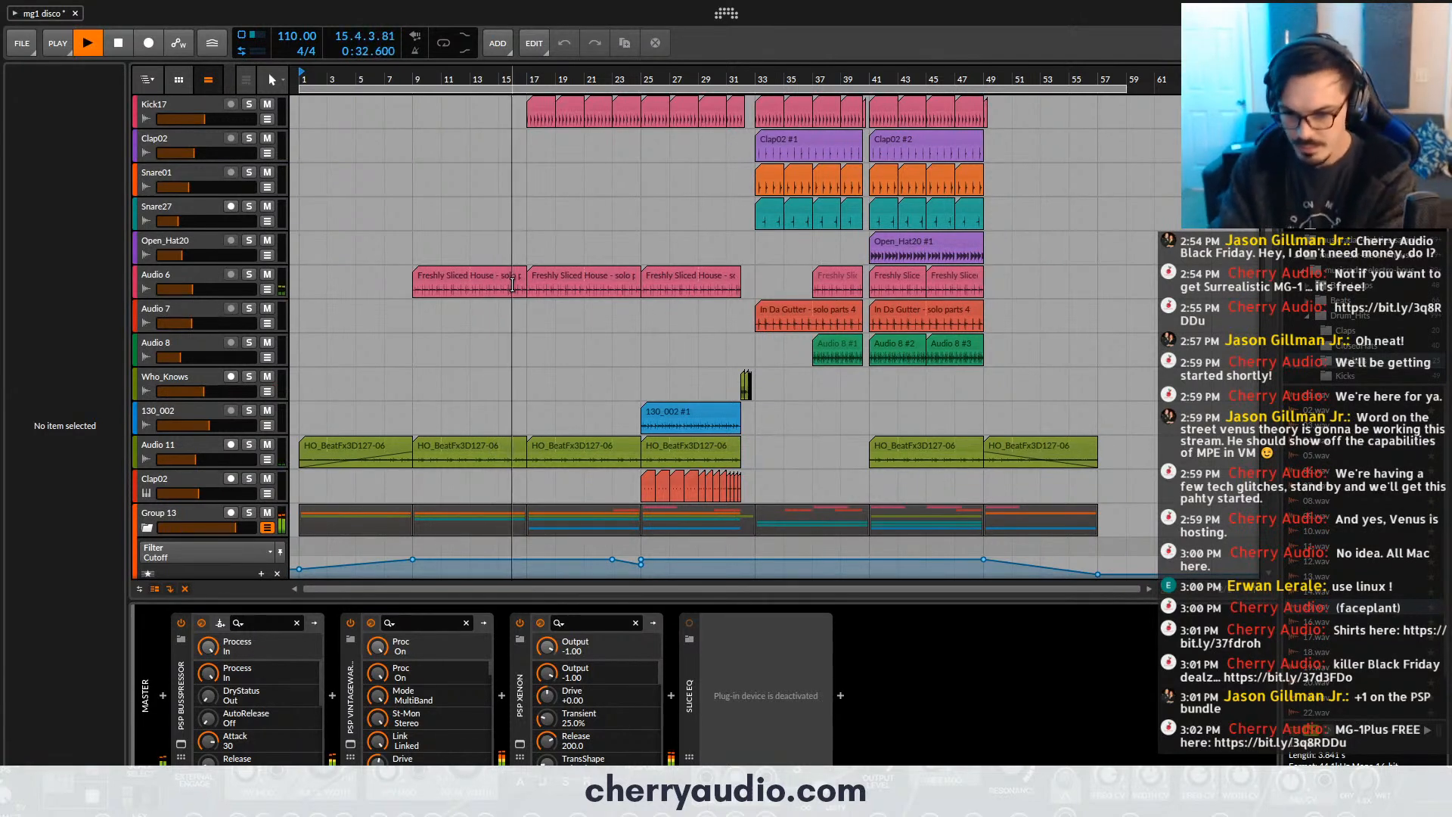
pyautogui.scroll(-4, 594, 328)
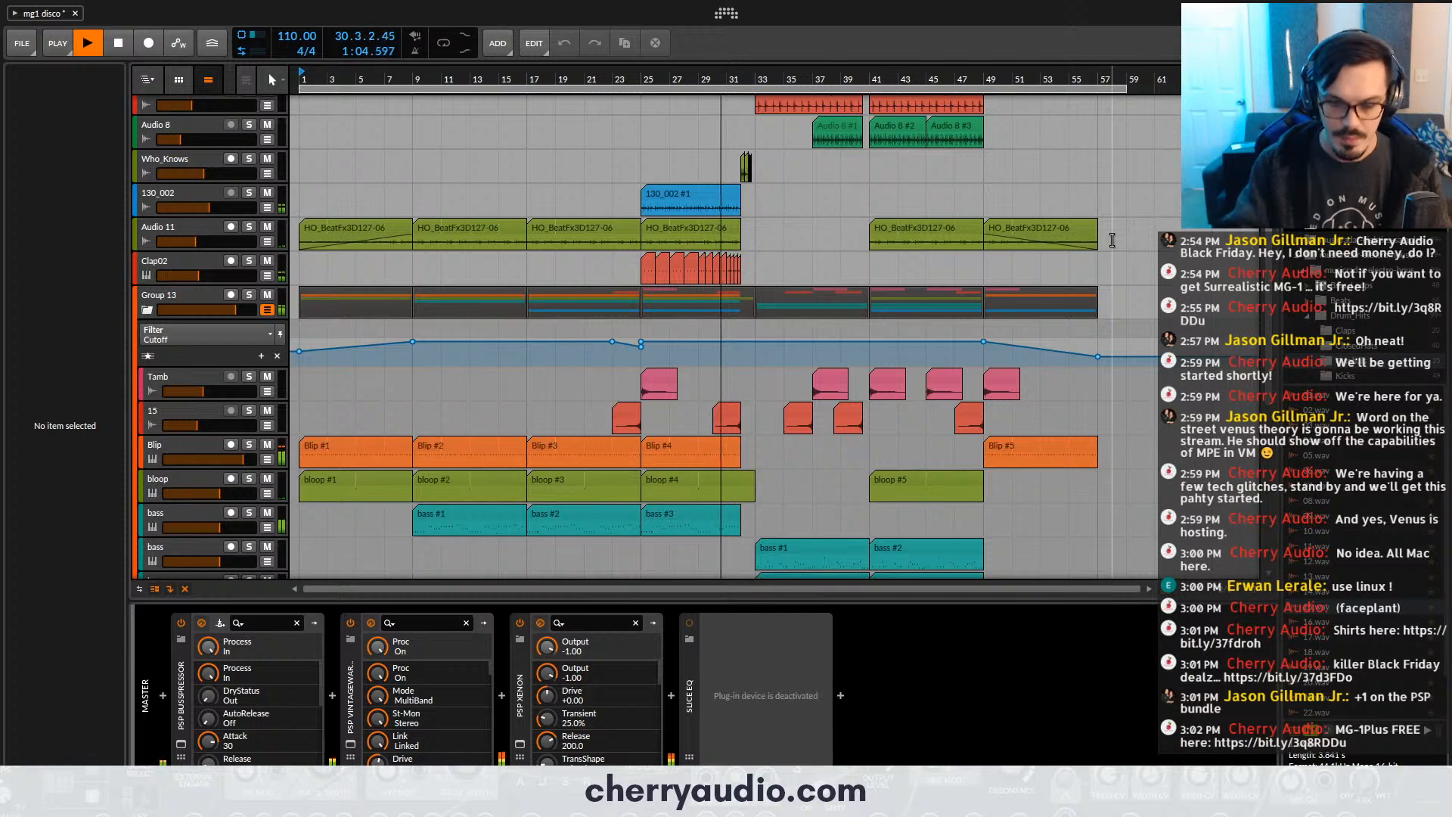
pyautogui.scroll(-2, 844, 380)
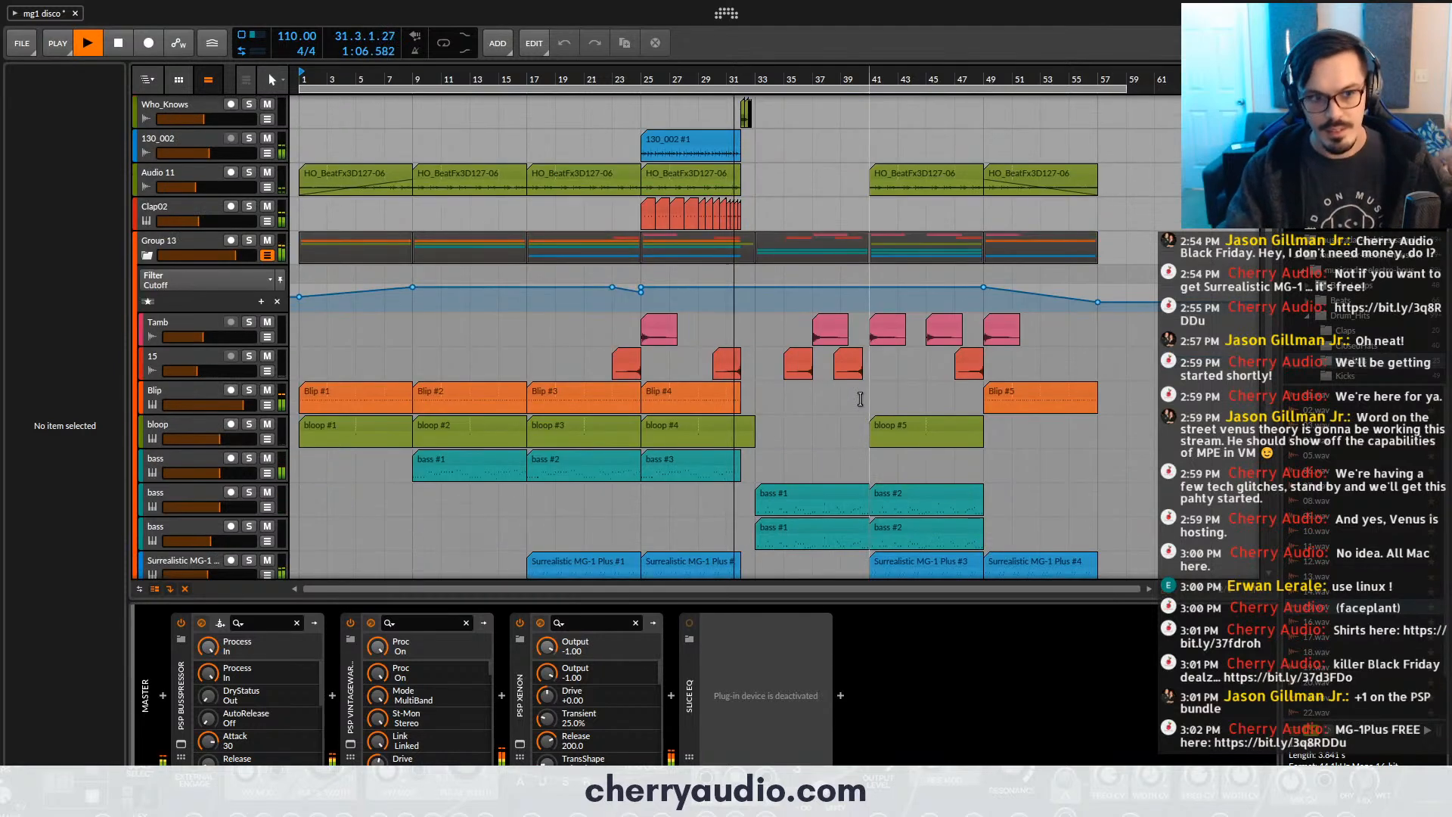
pyautogui.scroll(-2, 858, 401)
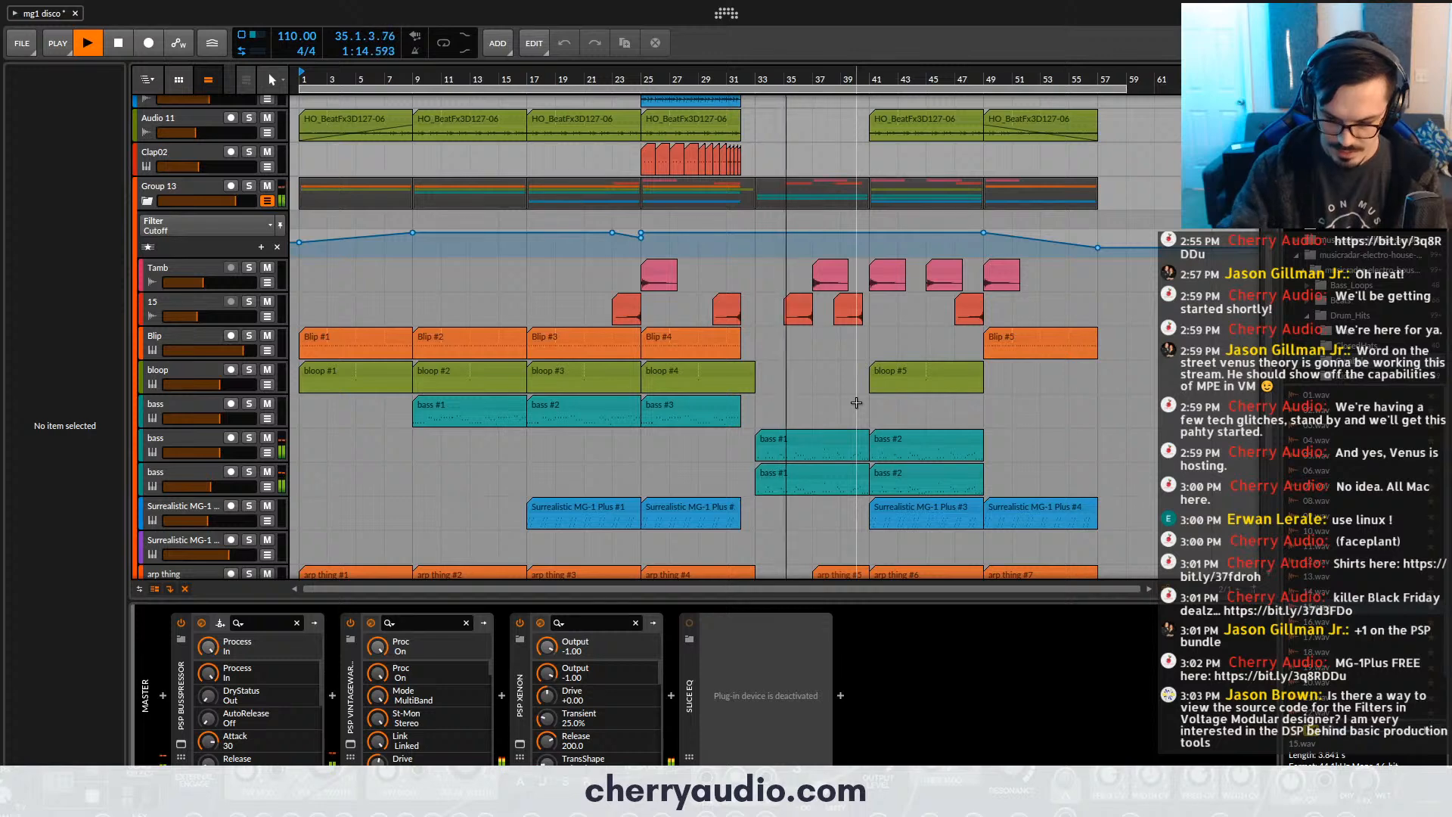
pyautogui.scroll(-3, 932, 393)
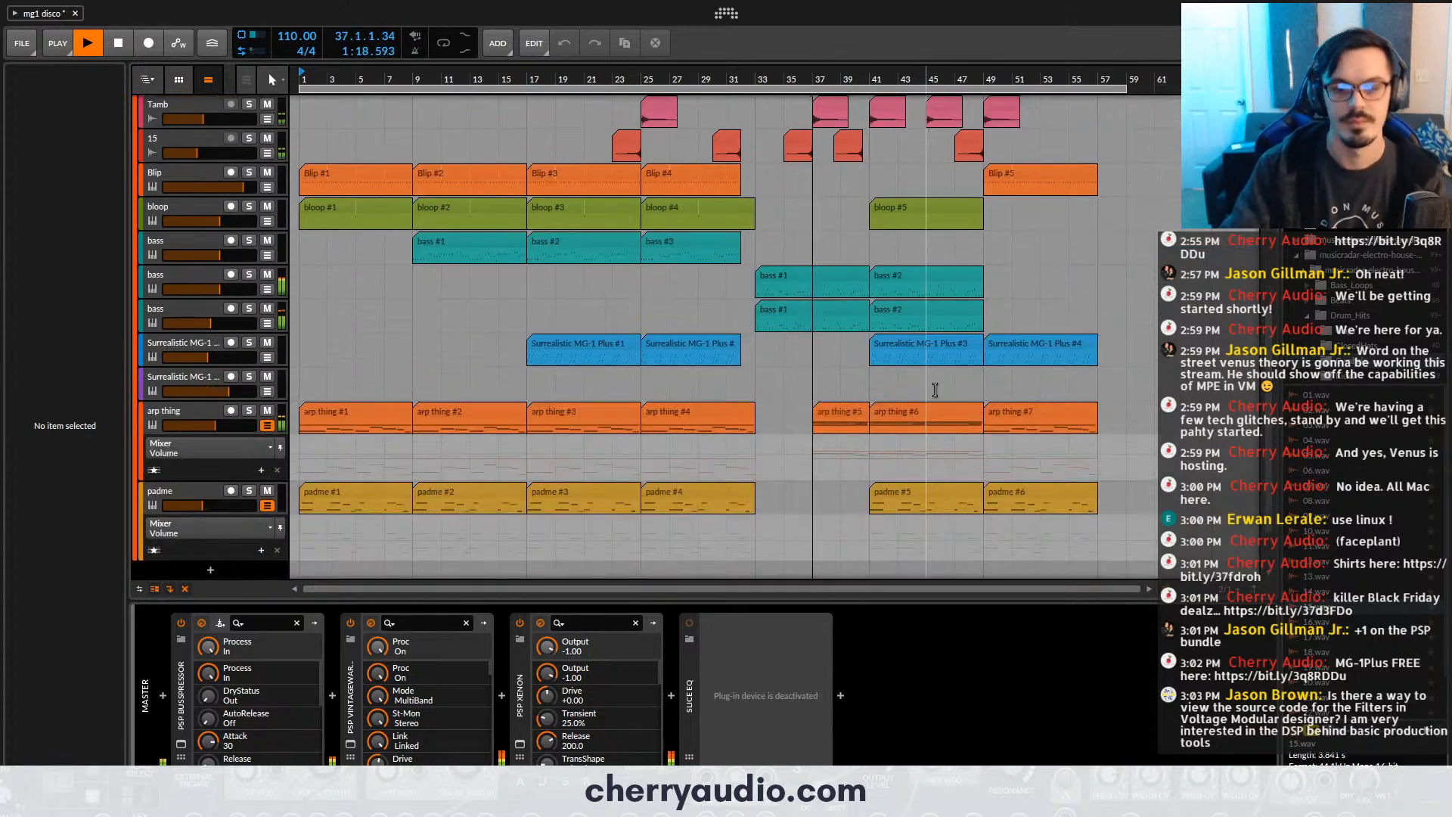
pyautogui.scroll(3, 935, 390)
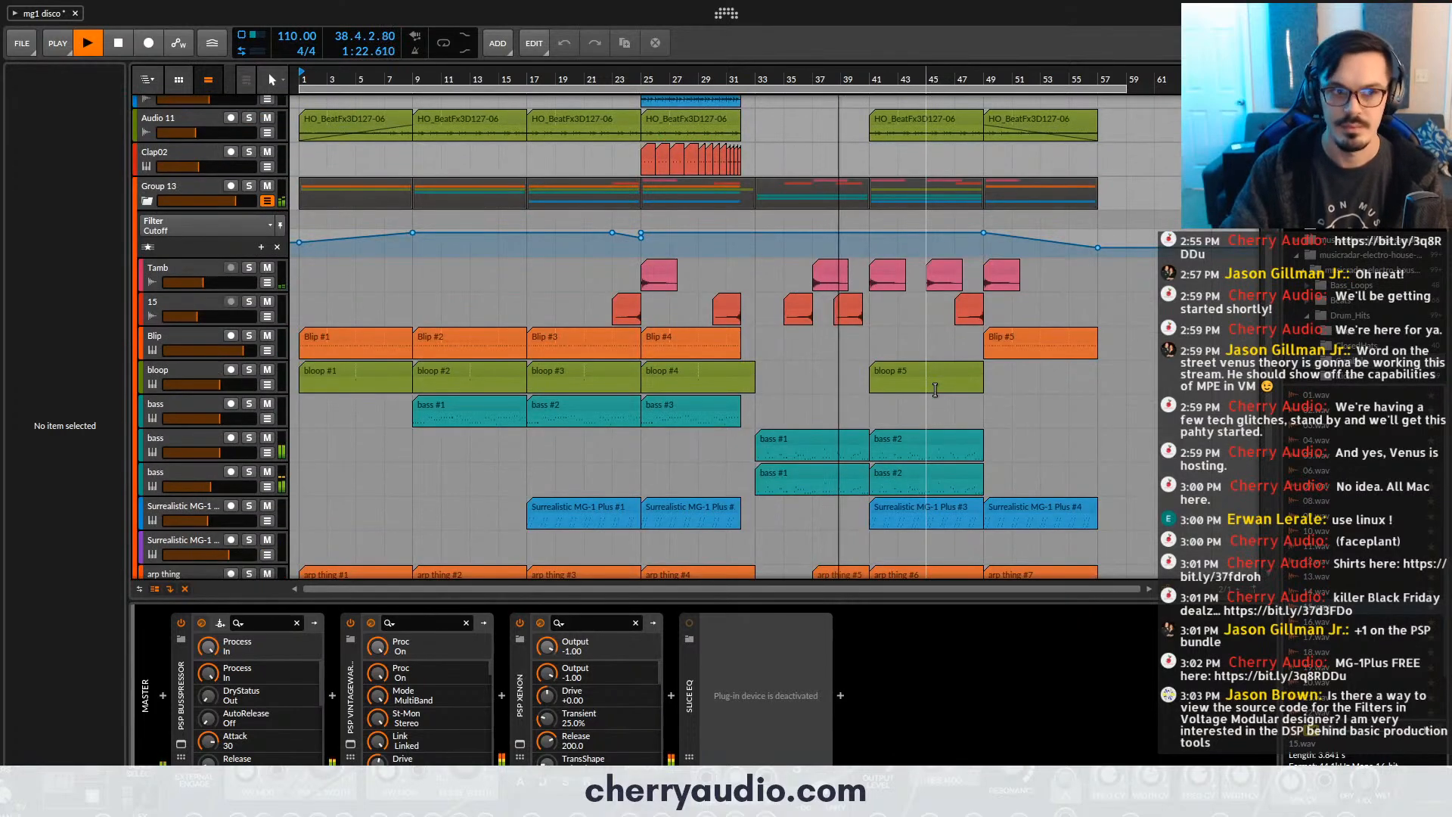
pyautogui.scroll(-1, 935, 389)
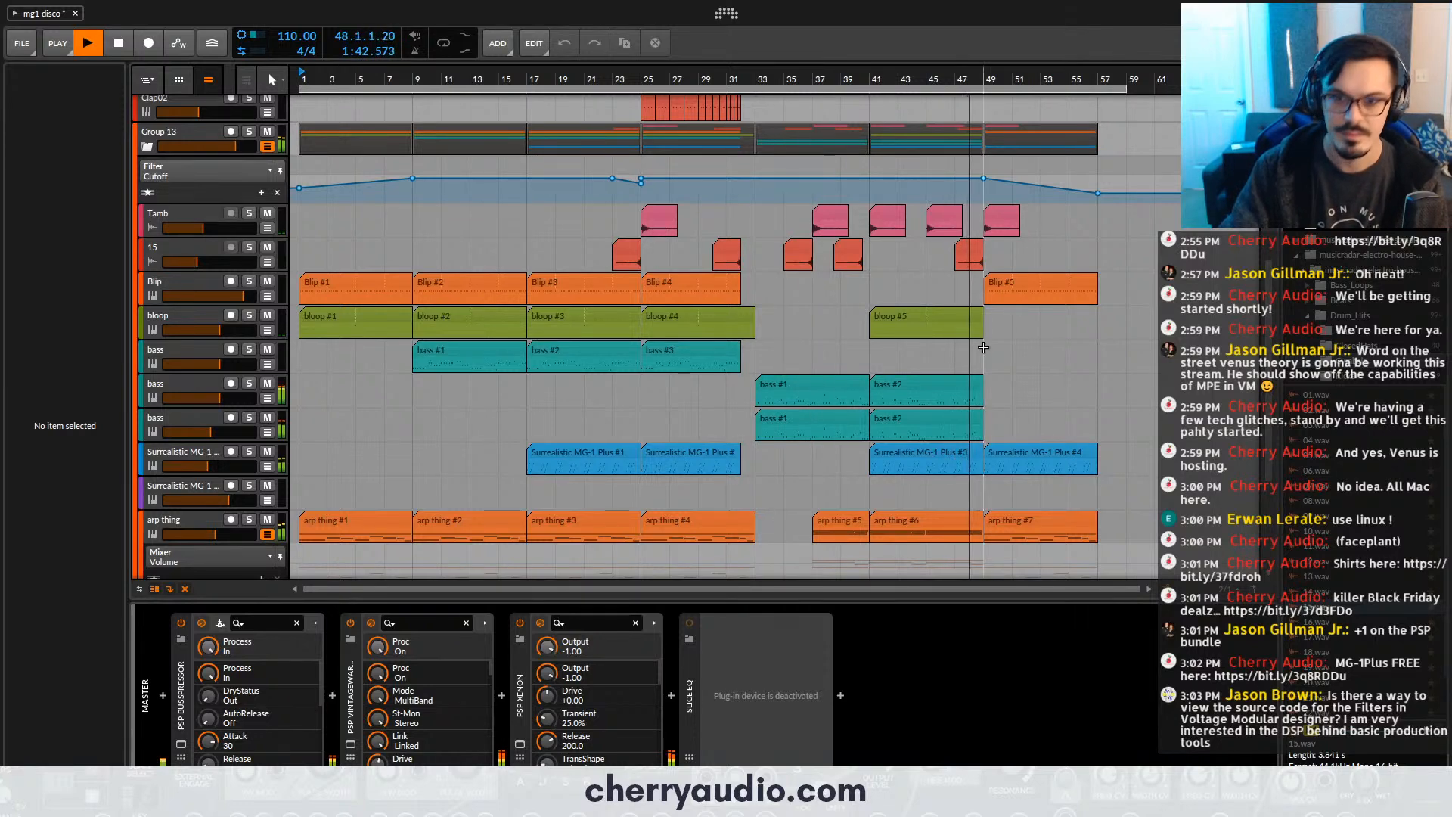
pyautogui.scroll(3, 995, 354)
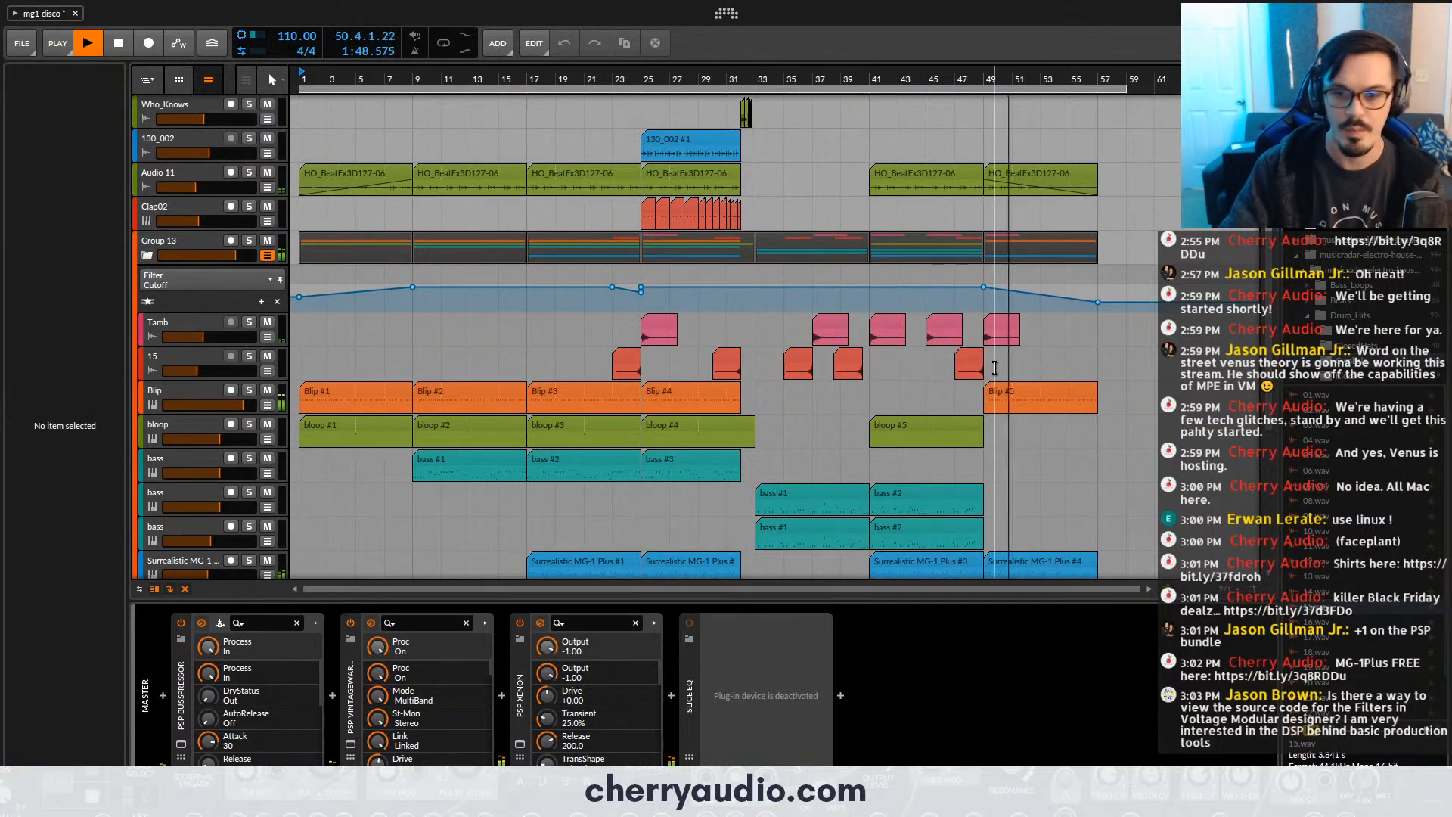
pyautogui.scroll(5, 761, 363)
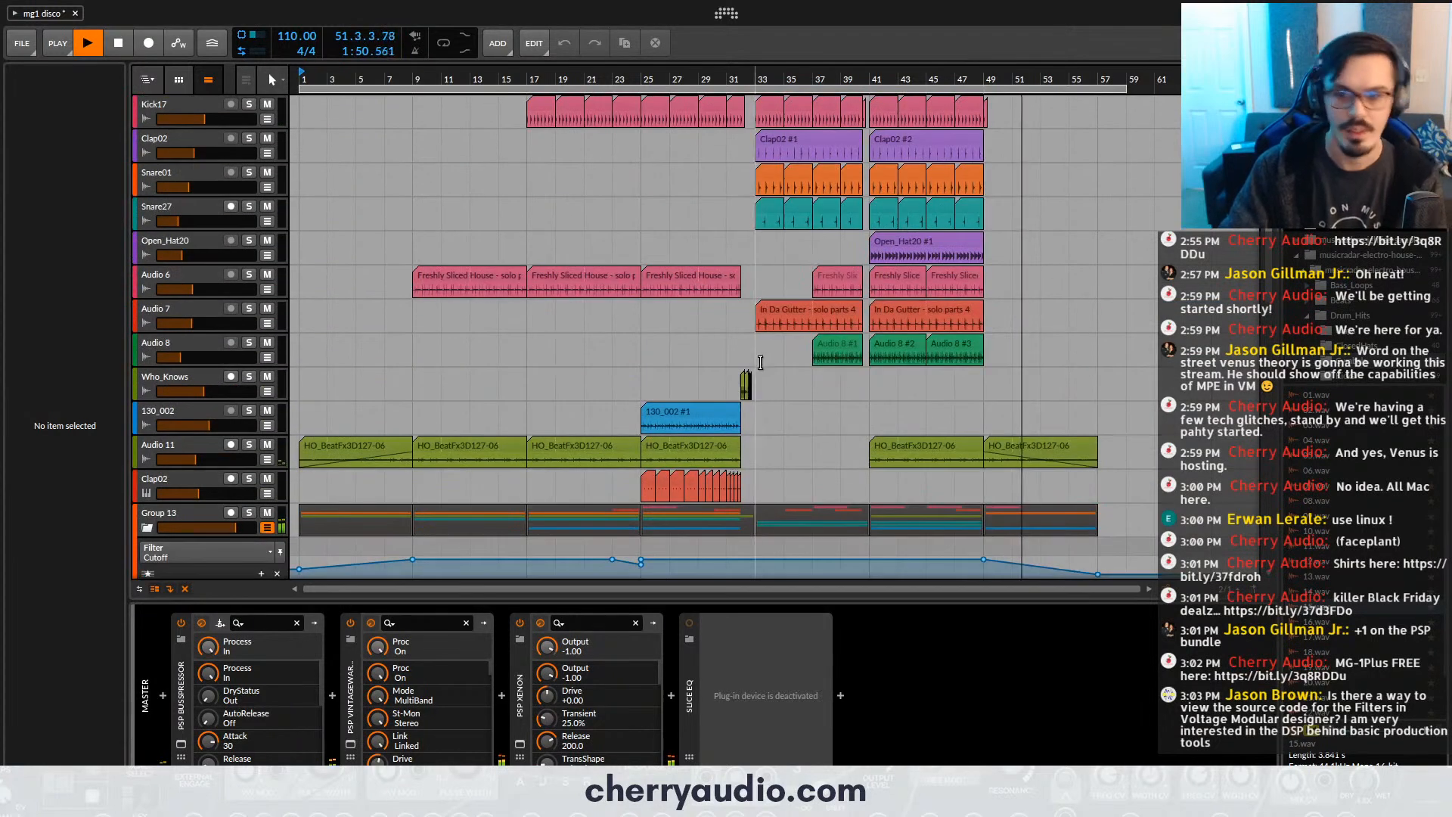
pyautogui.scroll(-3, 678, 369)
pyautogui.scroll(2, 679, 369)
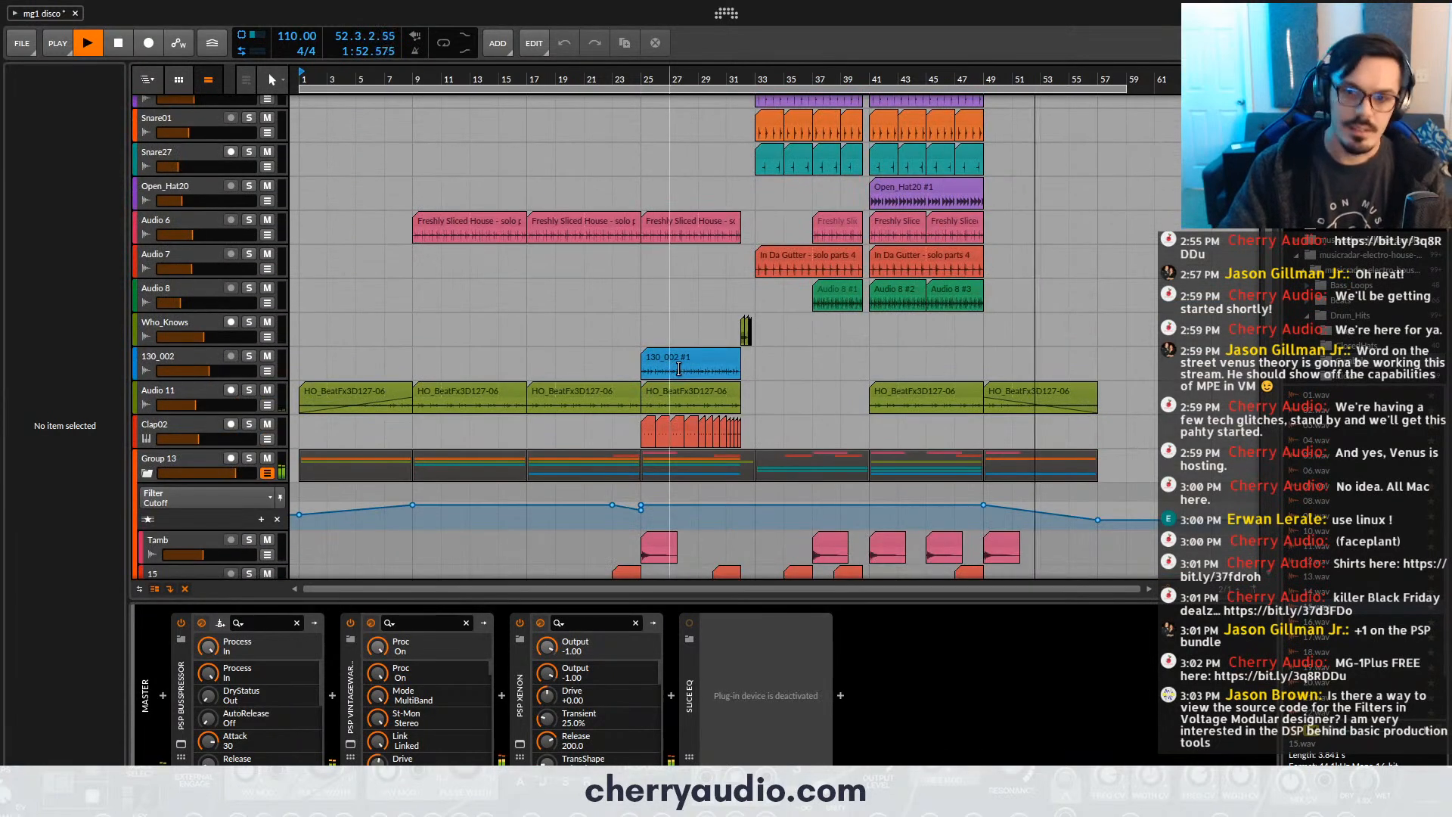
pyautogui.scroll(-3, 249, 424)
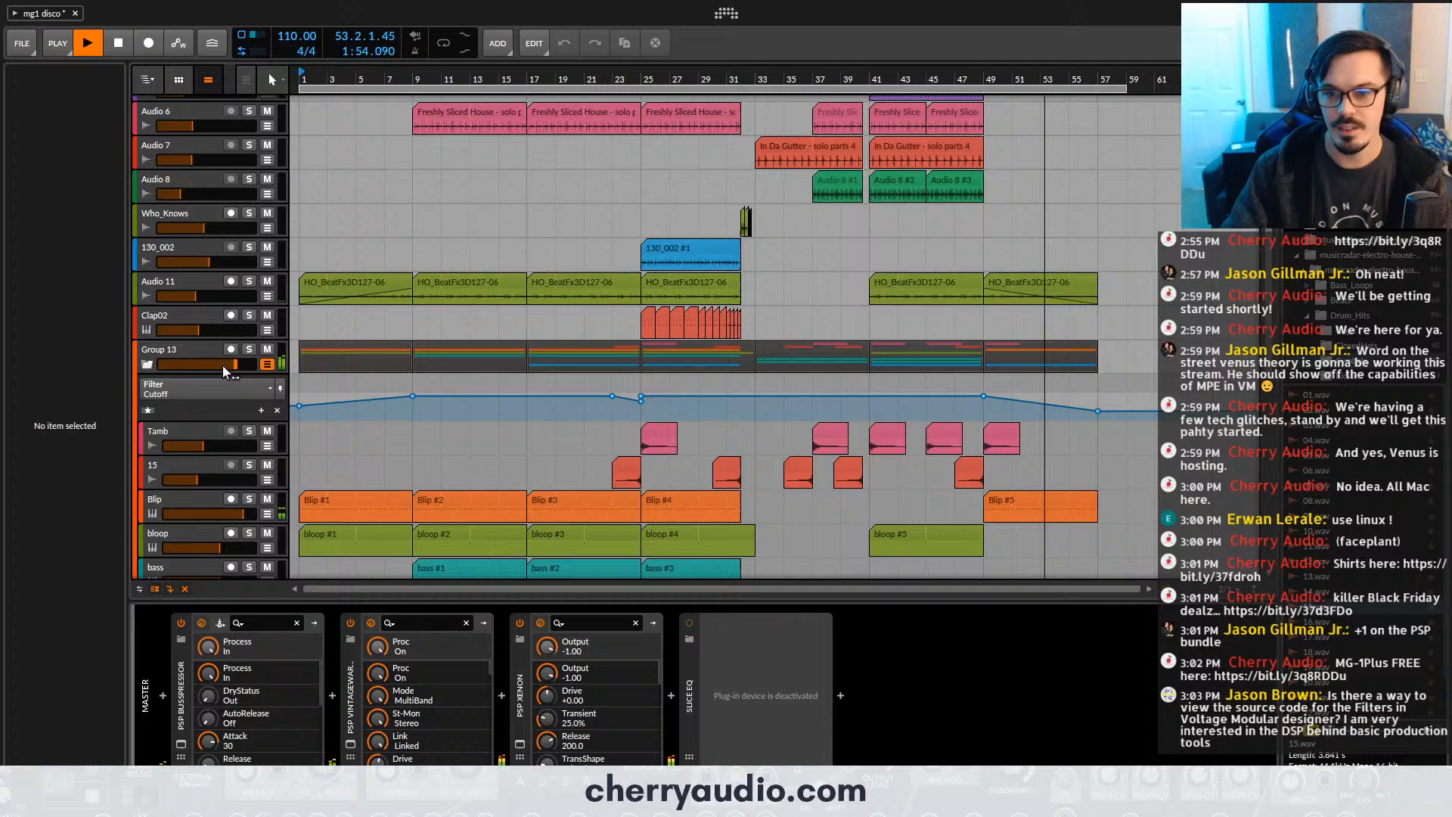
# - Rename the Group 13 track as Sidechain Buss
pyautogui.click(175, 350)
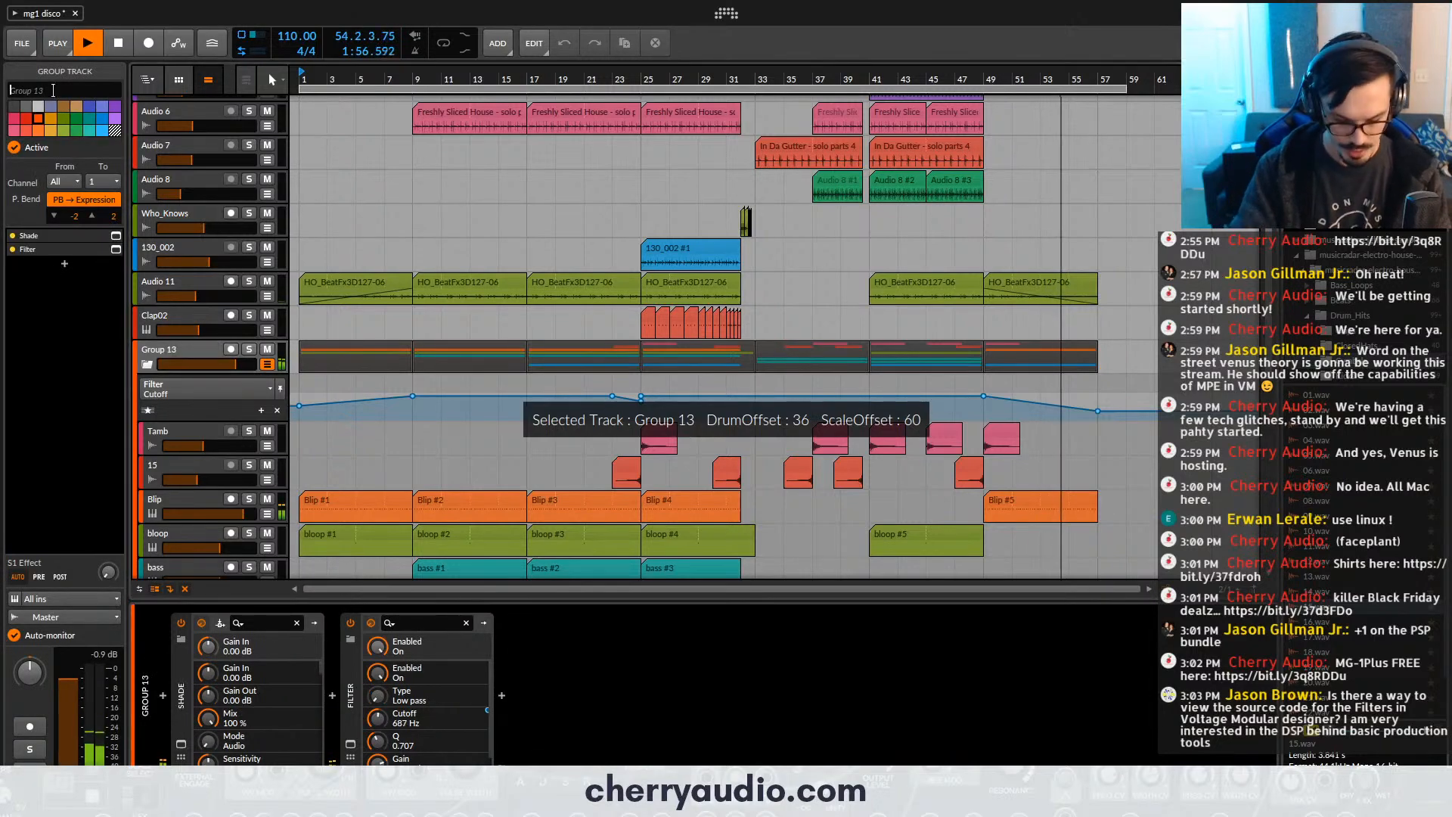
pyautogui.write('Sidechain Buss')
pyautogui.press('Return')
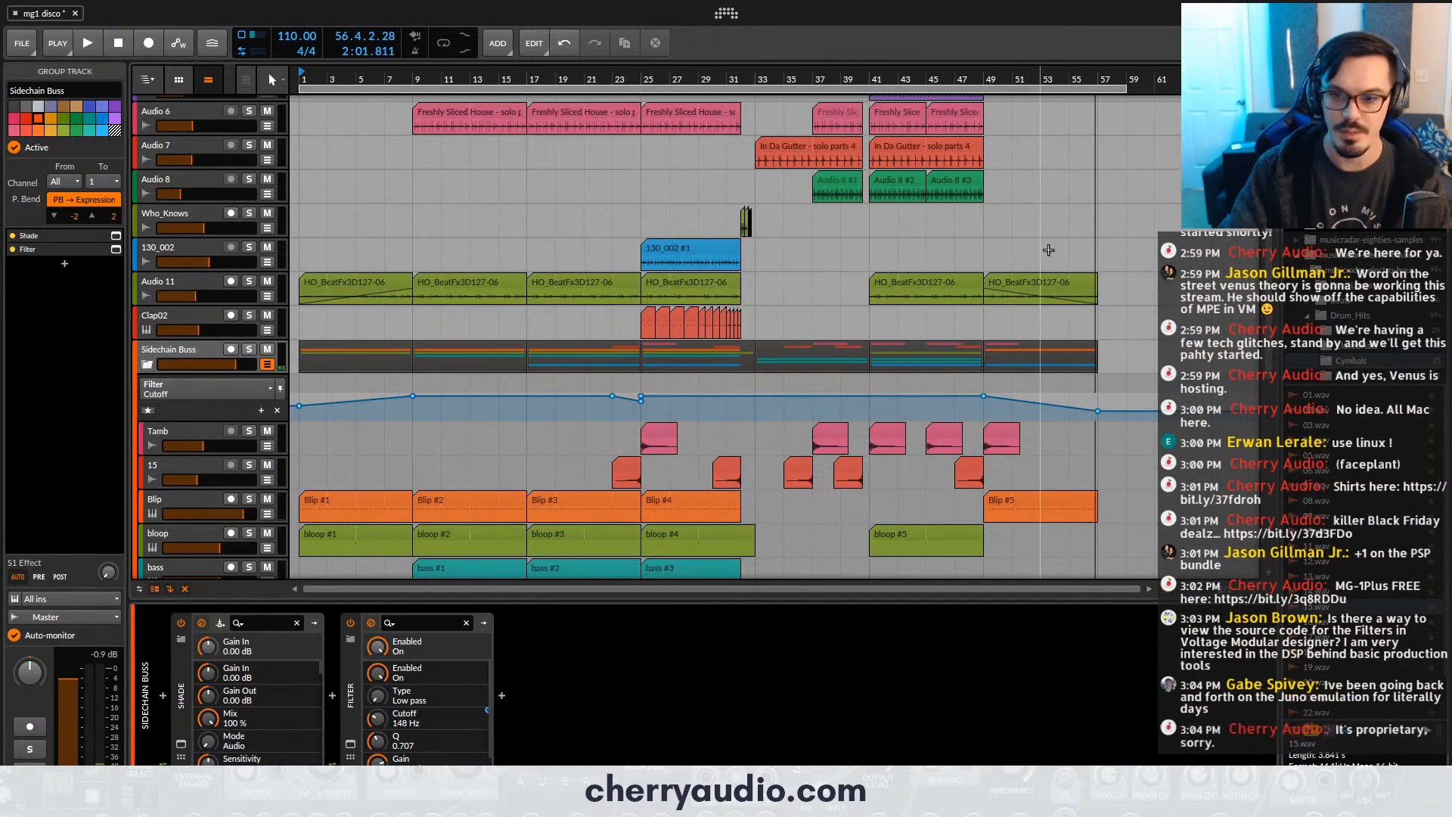
# - Move the closing section at bar 49, the faded Audio 11 clip and the Sidechain Buss group clips, to bar 65
pyautogui.scroll(3, 1048, 250)
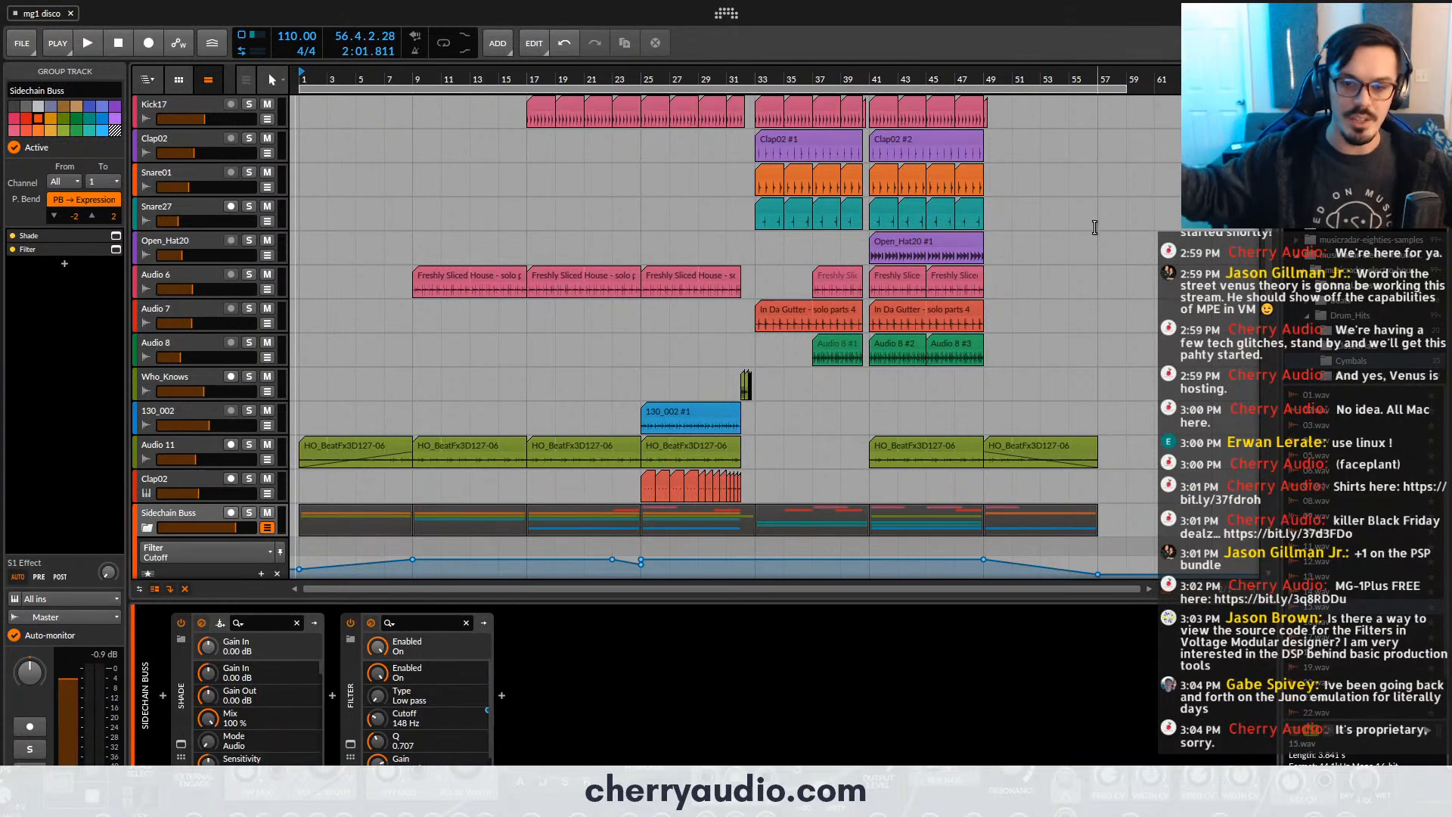
pyautogui.scroll(-4, 1104, 290)
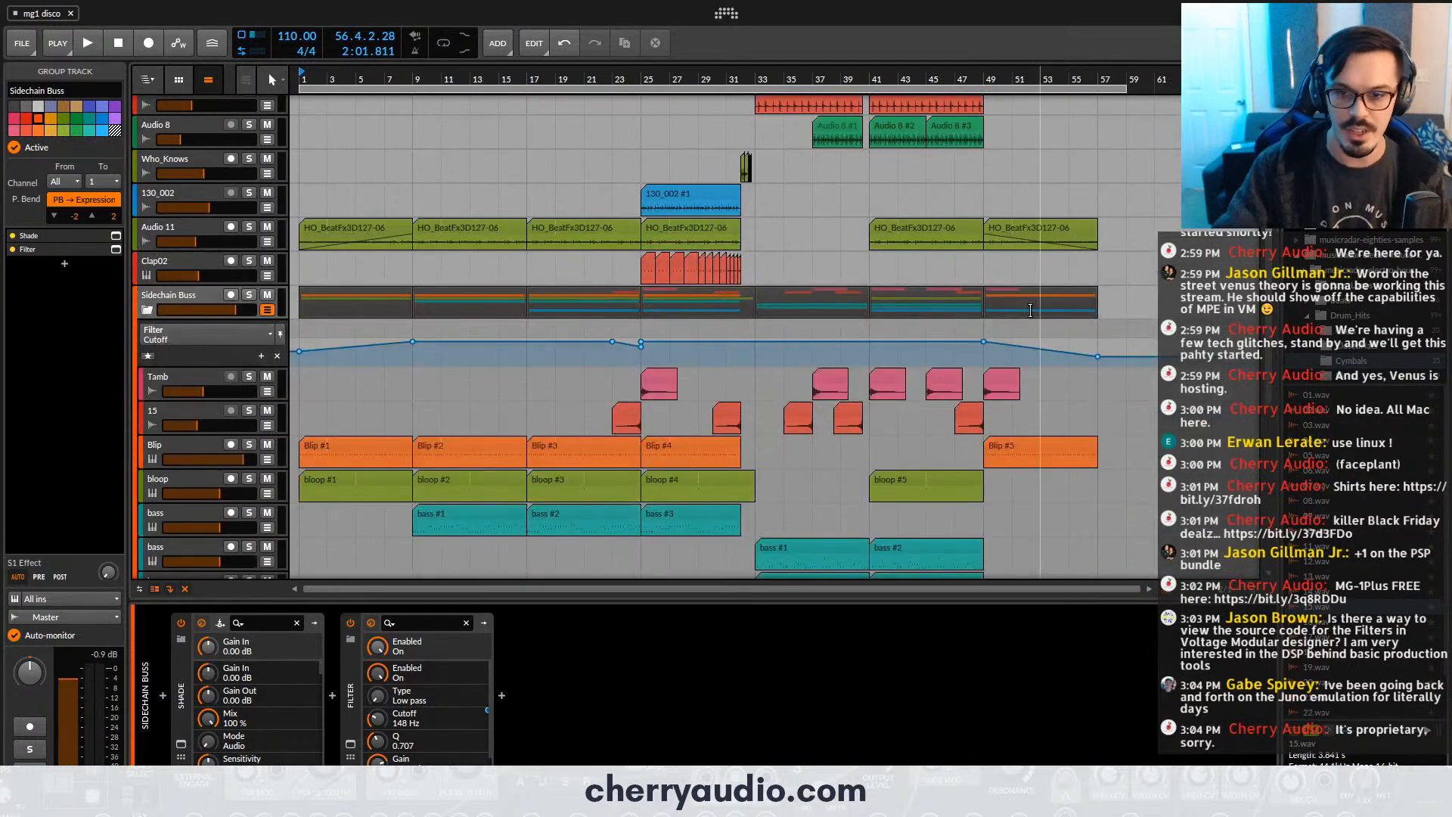
pyautogui.moveTo(1034, 79); pyautogui.dragTo(700, 136)
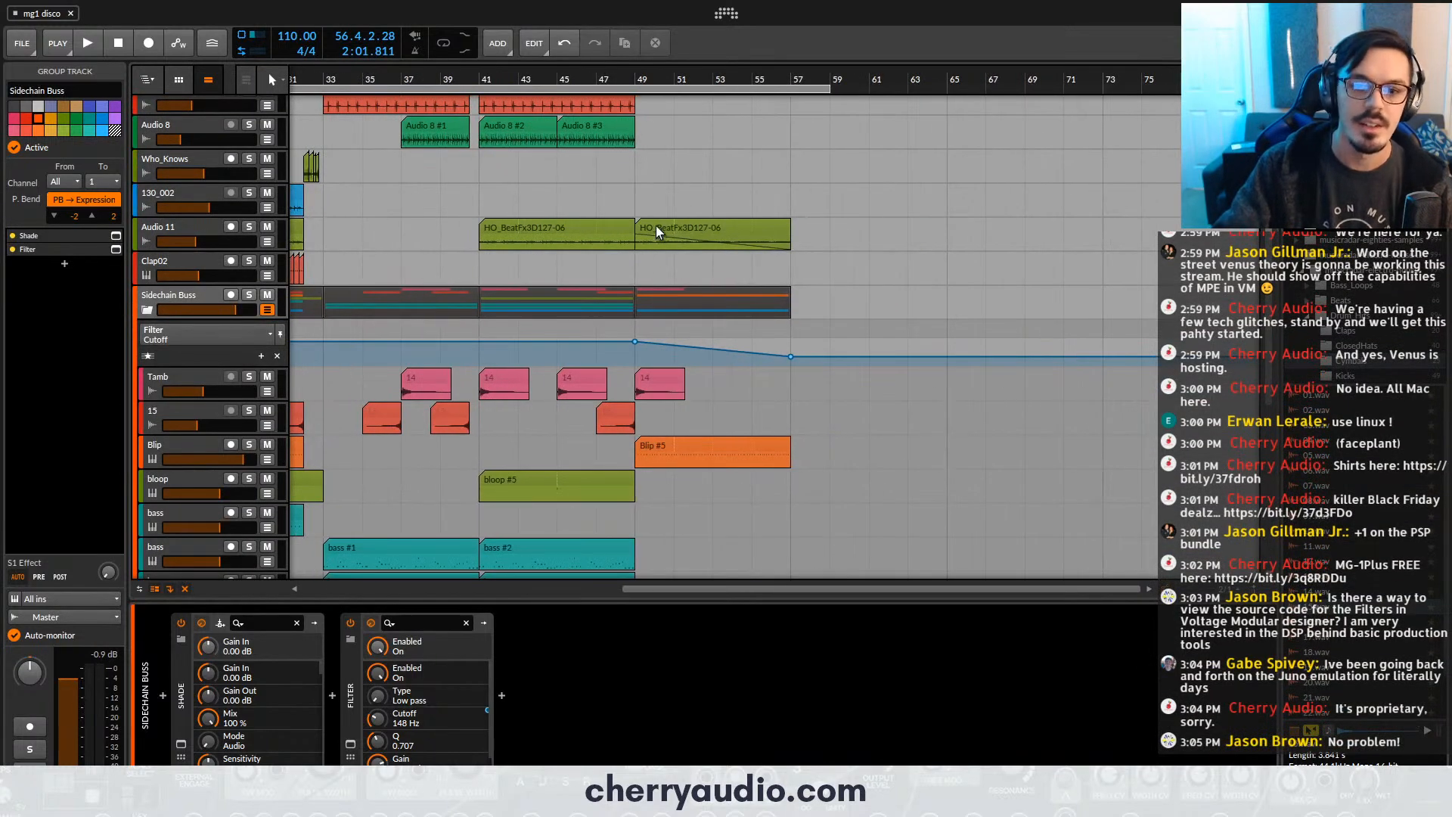
pyautogui.moveTo(656, 225); pyautogui.dragTo(814, 234)
pyautogui.moveTo(682, 299); pyautogui.dragTo(847, 302)
pyautogui.moveTo(813, 229); pyautogui.dragTo(966, 239)
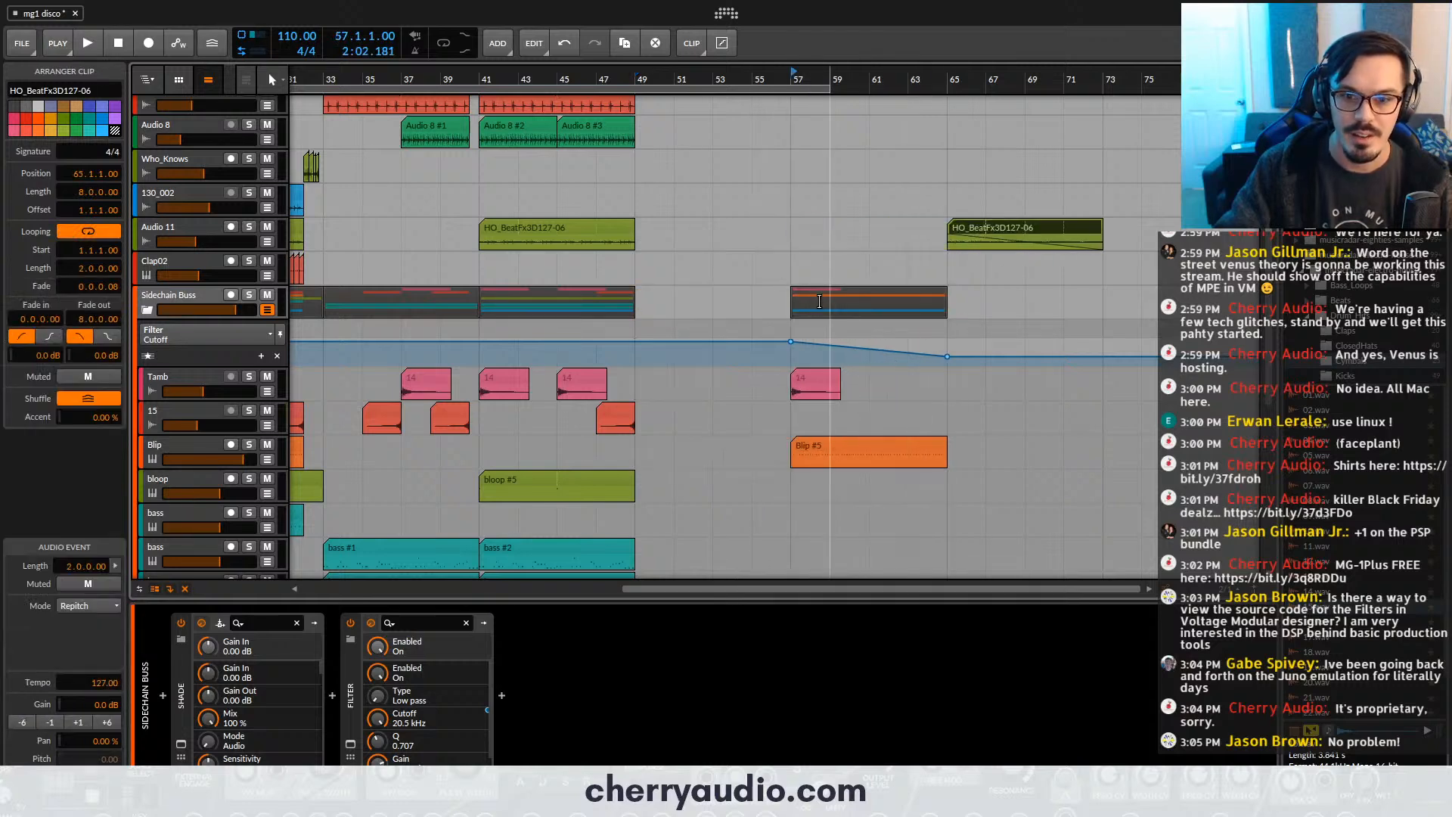
pyautogui.moveTo(820, 302); pyautogui.dragTo(974, 312)
# - Move the short single-hit clip at bar 49 on the Kick17 track to bar 65
pyautogui.scroll(-6, 662, 375)
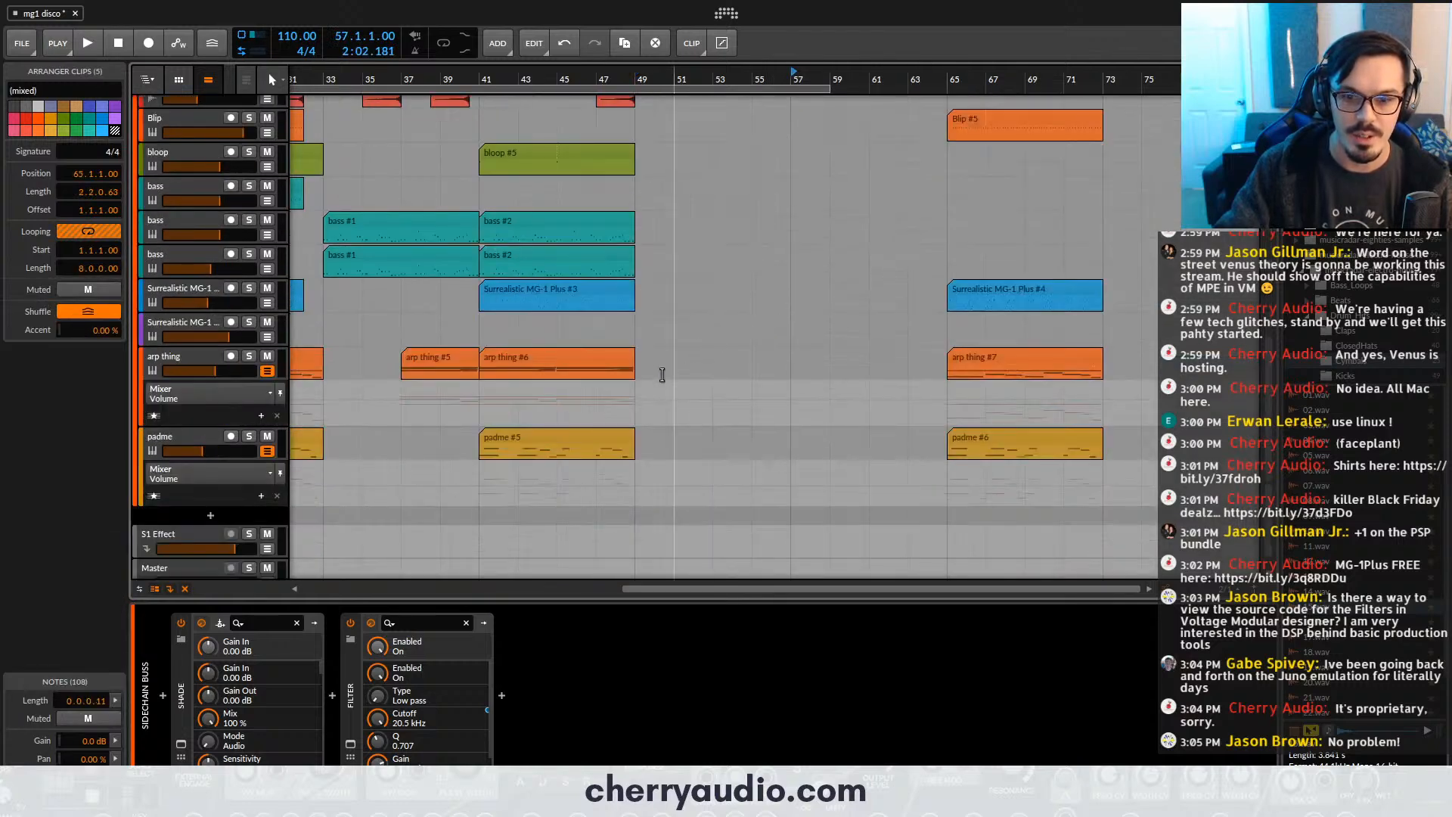
pyautogui.scroll(6, 662, 375)
pyautogui.click(657, 110)
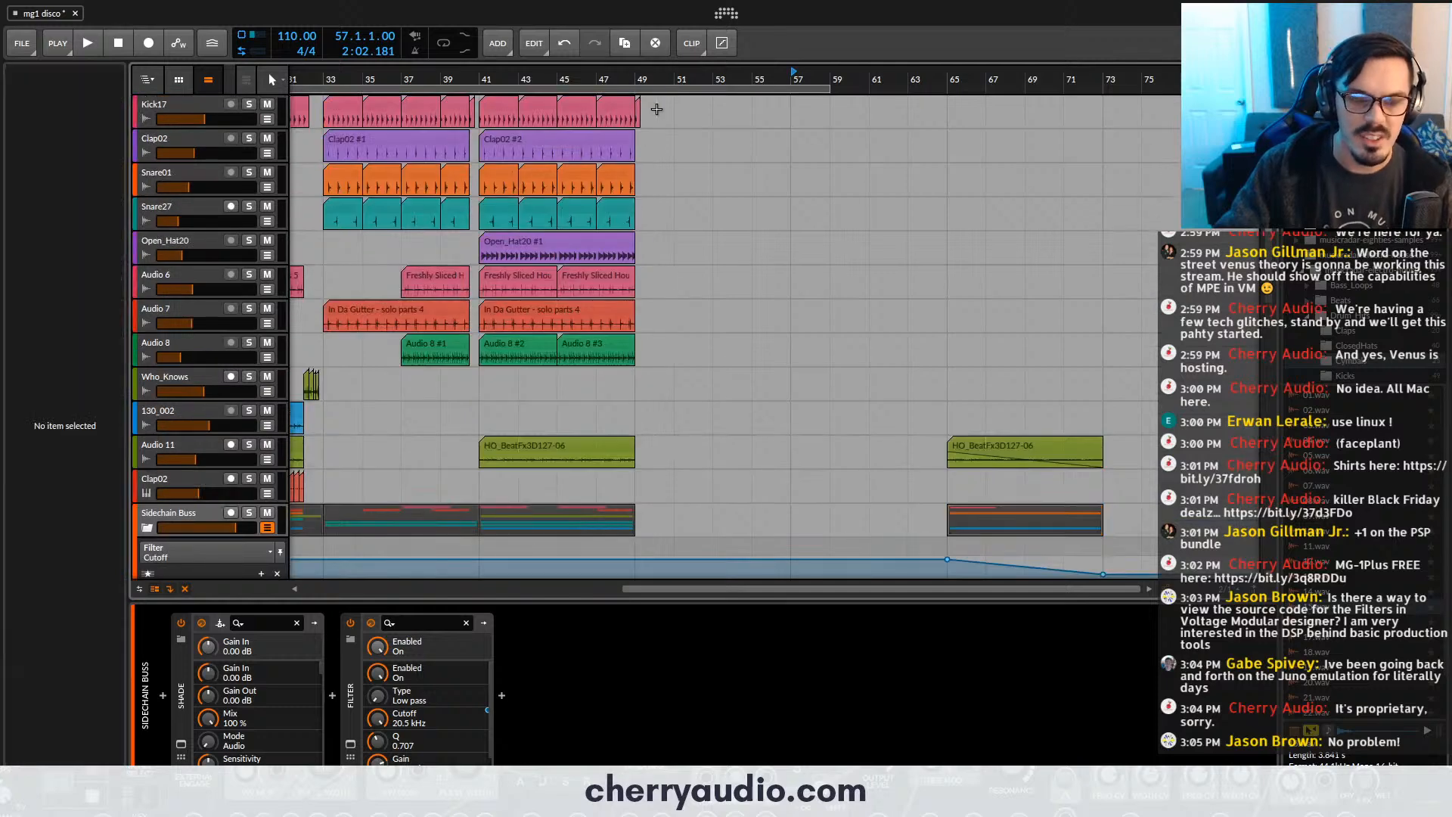
pyautogui.click(639, 110)
pyautogui.moveTo(887, 128); pyautogui.dragTo(951, 124)
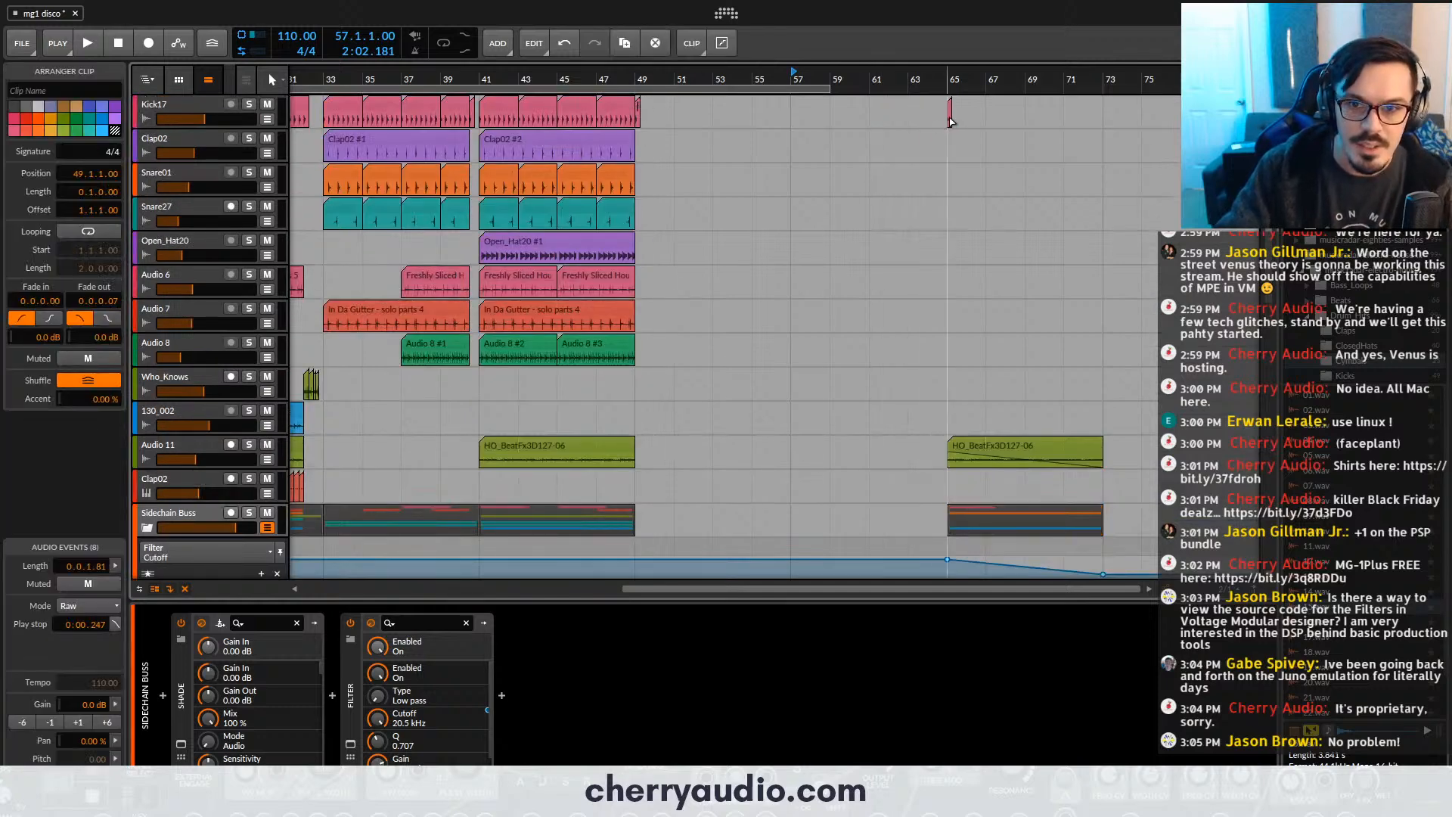
# - Duplicate the clips of bars 41 to 49 twice on the Kick17 to Audio 8 tracks and on Audio 11, filling up to bar 65
pyautogui.moveTo(681, 102); pyautogui.dragTo(501, 368)
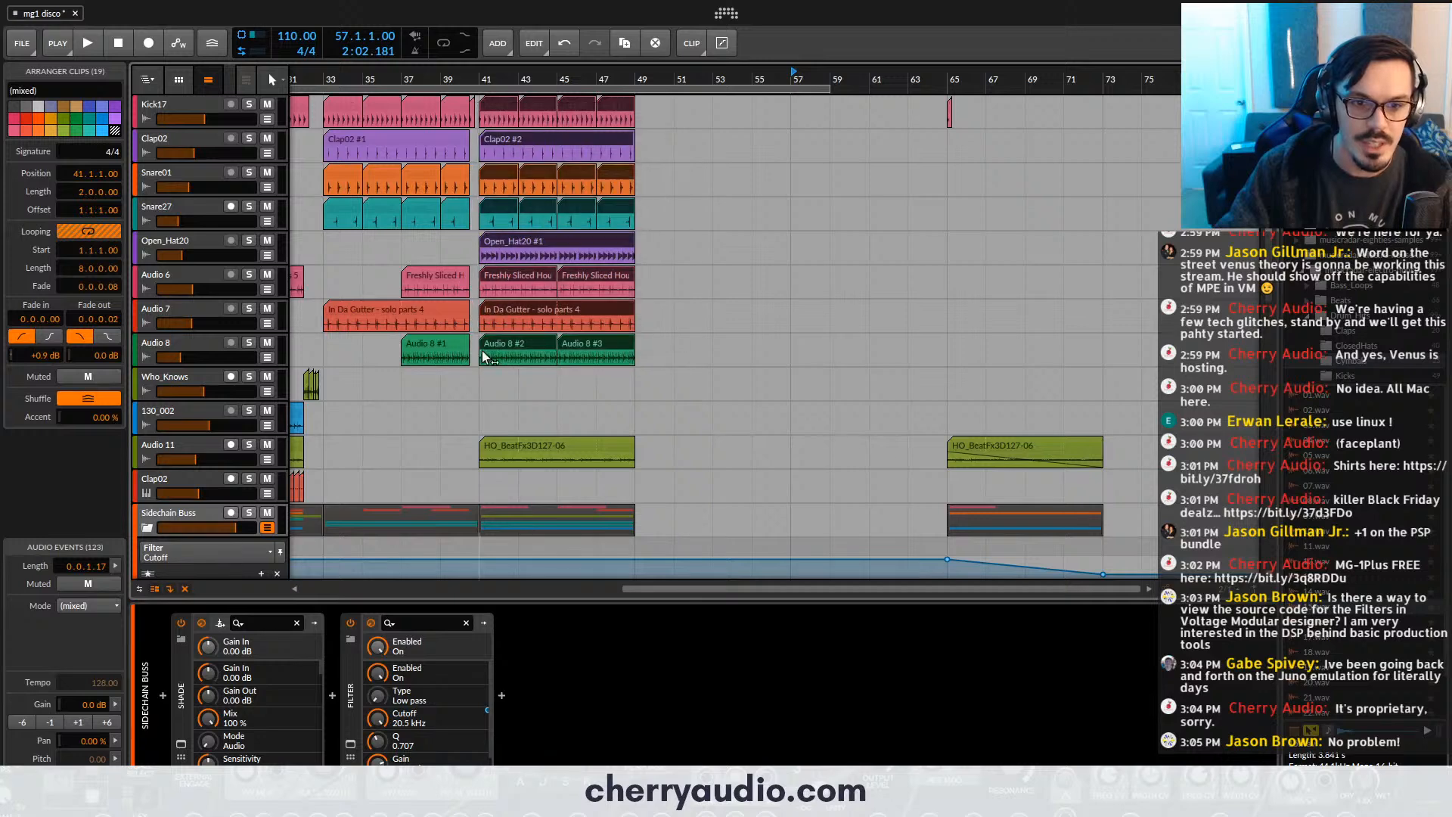
pyautogui.hotkey('ctrl', 'd')
pyautogui.hotkey('ctrl', 'd')
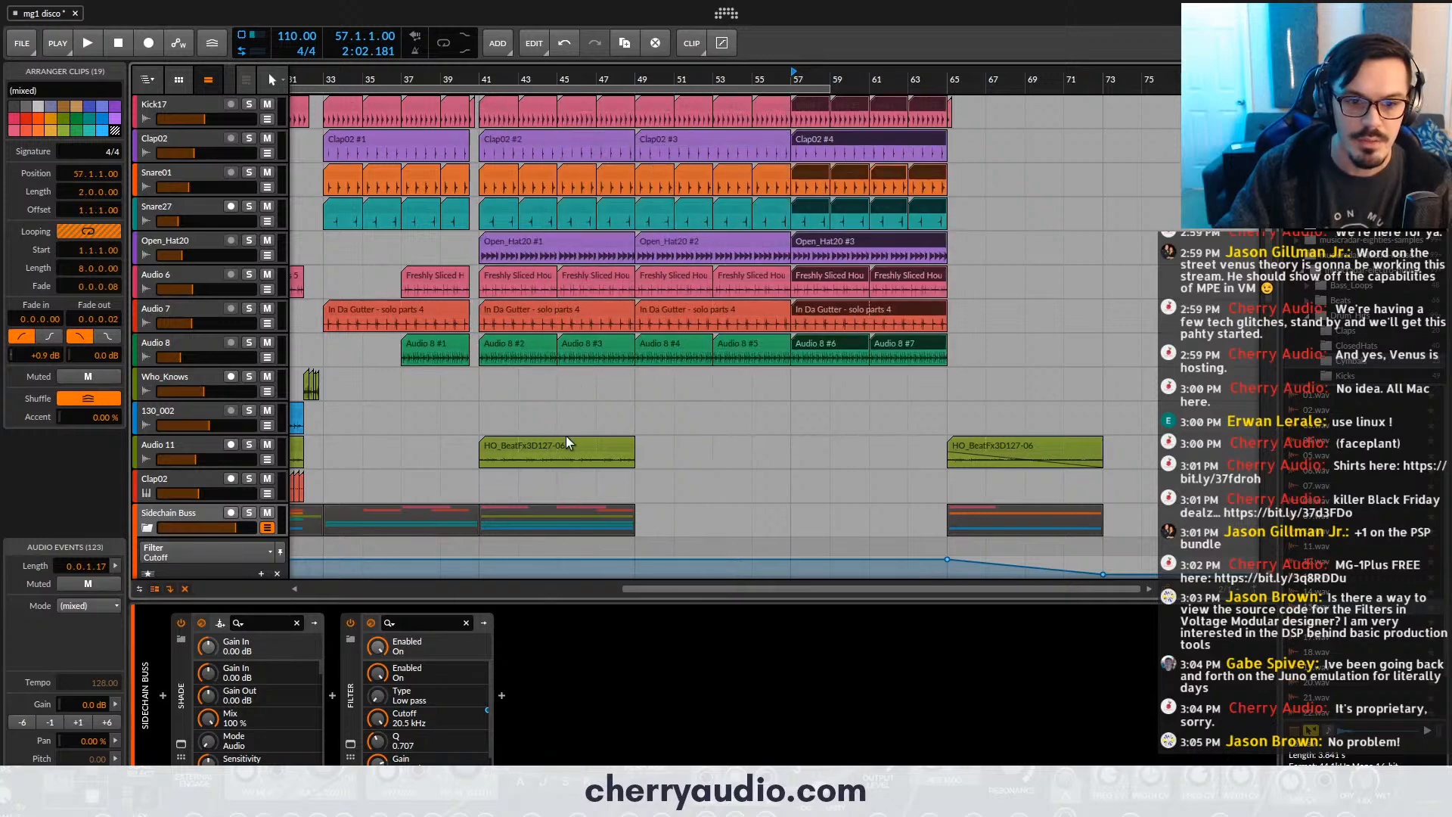
pyautogui.click(567, 442)
pyautogui.hotkey('ctrl', 'd')
pyautogui.hotkey('ctrl', 'd')
# - Copy the bar 41 to 49 clips on the Tamb, 15 and bloop tracks twice, starting the copied sections at bars 49 and 57
pyautogui.scroll(-3, 569, 439)
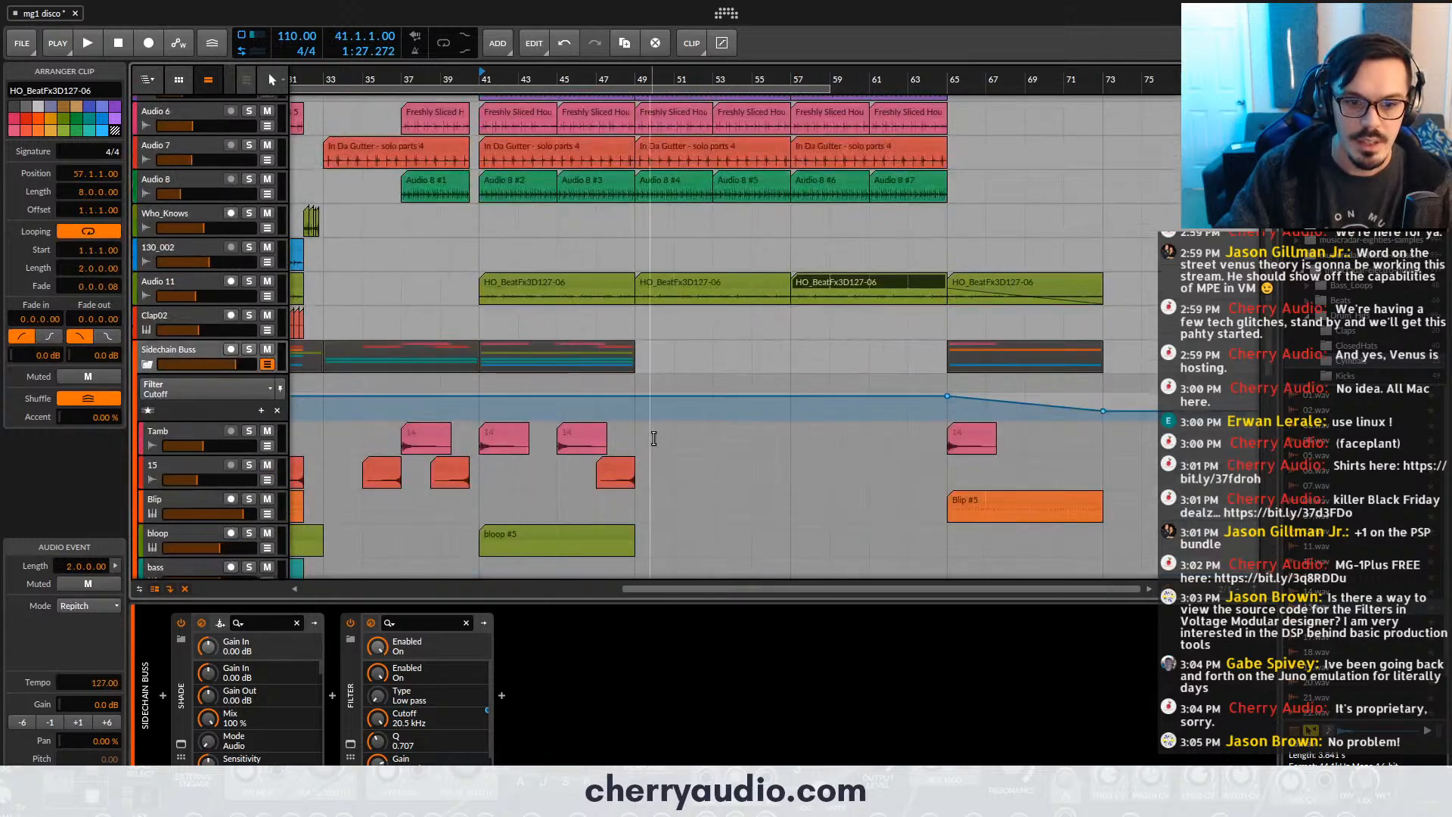
pyautogui.moveTo(655, 439); pyautogui.dragTo(499, 465)
pyautogui.click(664, 435)
pyautogui.moveTo(639, 427); pyautogui.dragTo(495, 461)
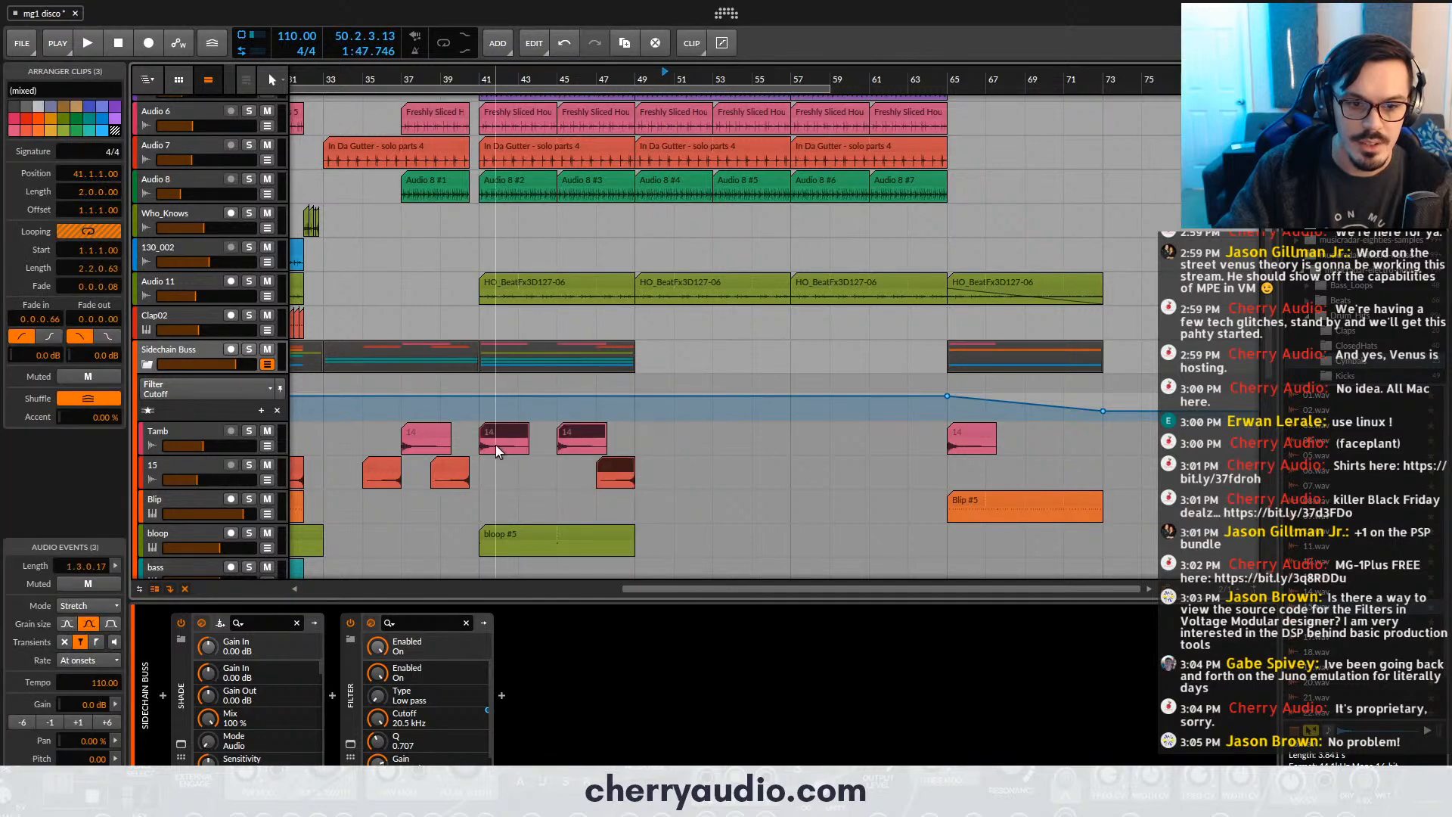
pyautogui.hotkey('ctrl', 'd')
pyautogui.hotkey('ctrl', 'd')
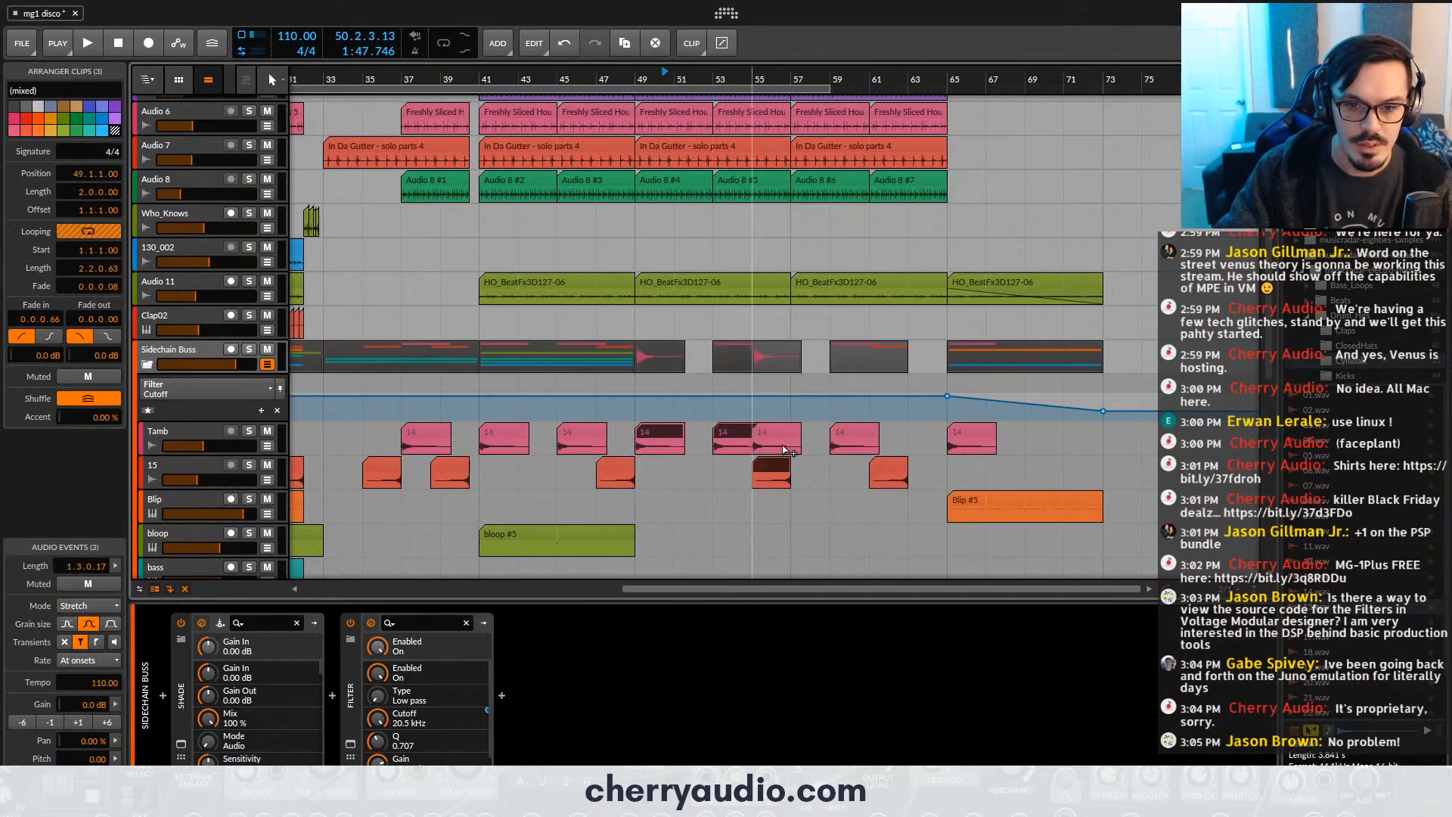
pyautogui.moveTo(817, 448); pyautogui.dragTo(819, 448)
pyautogui.moveTo(581, 534); pyautogui.dragTo(728, 532)
pyautogui.moveTo(729, 534); pyautogui.dragTo(890, 550)
# - Arm the second bass track for recording and open its Surrealistic MG-1 Plus synthesizer window
pyautogui.scroll(-4, 870, 522)
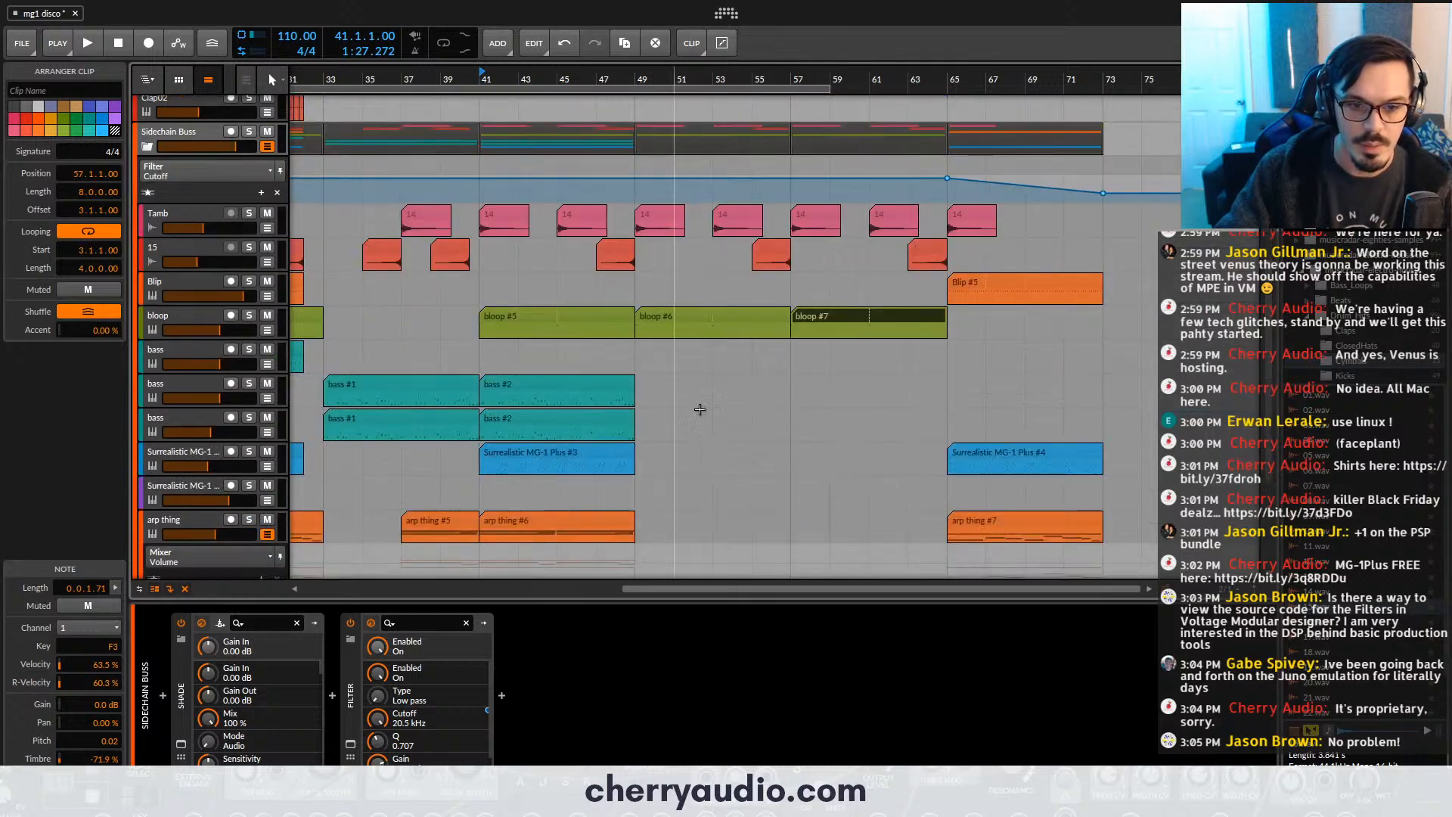
pyautogui.moveTo(636, 457); pyautogui.dragTo(775, 469)
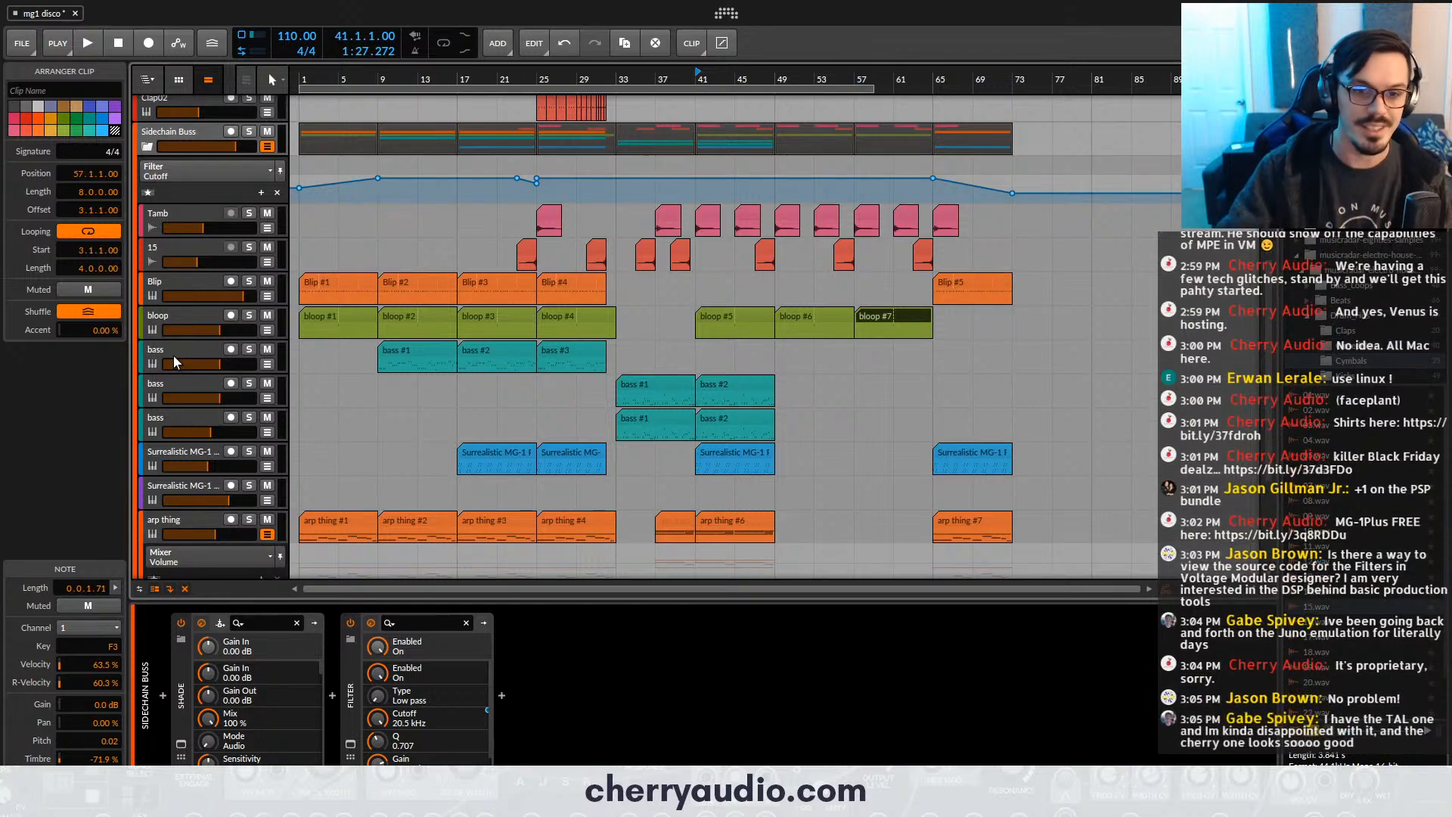
pyautogui.click(158, 398)
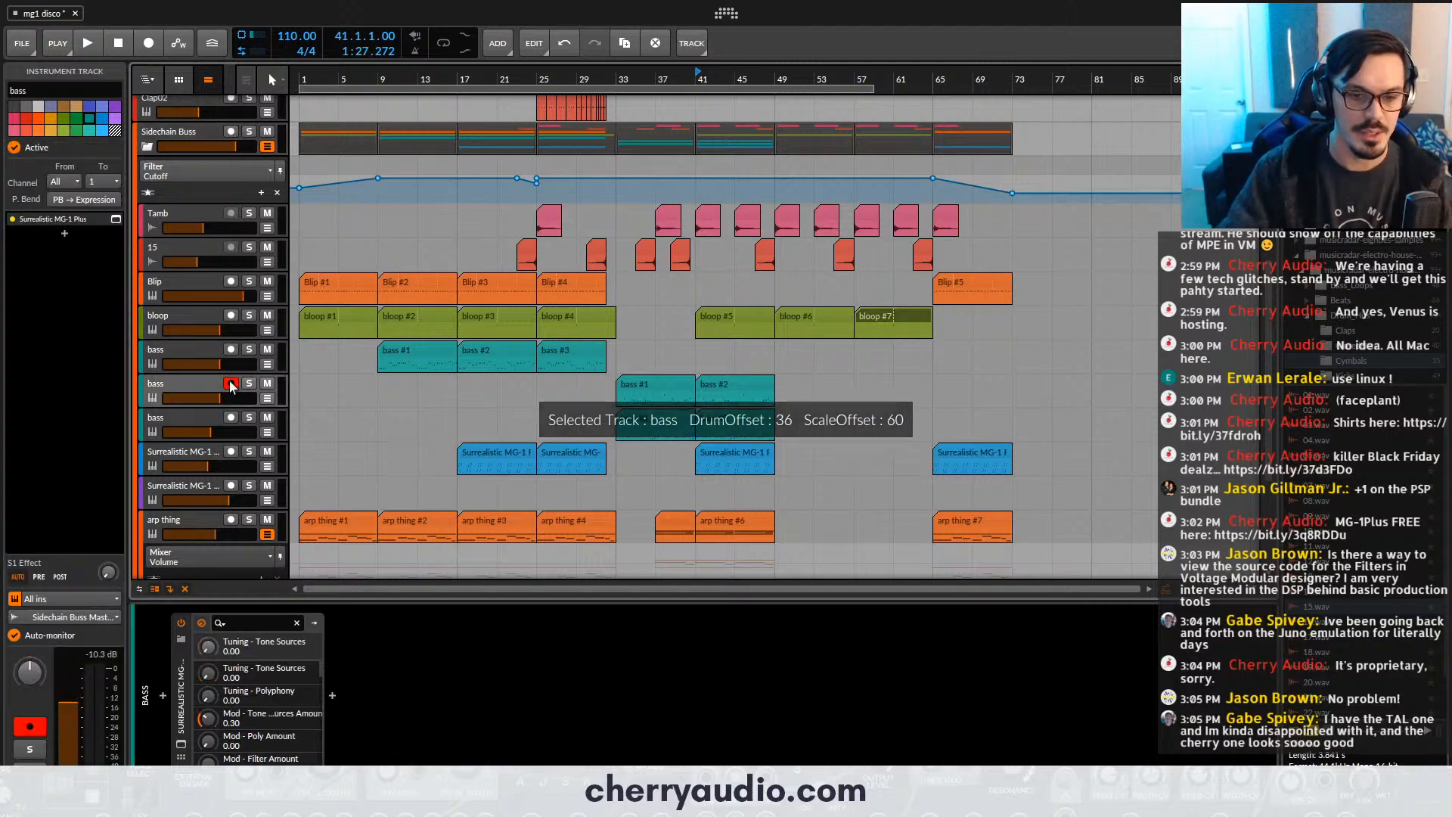
pyautogui.click(116, 220)
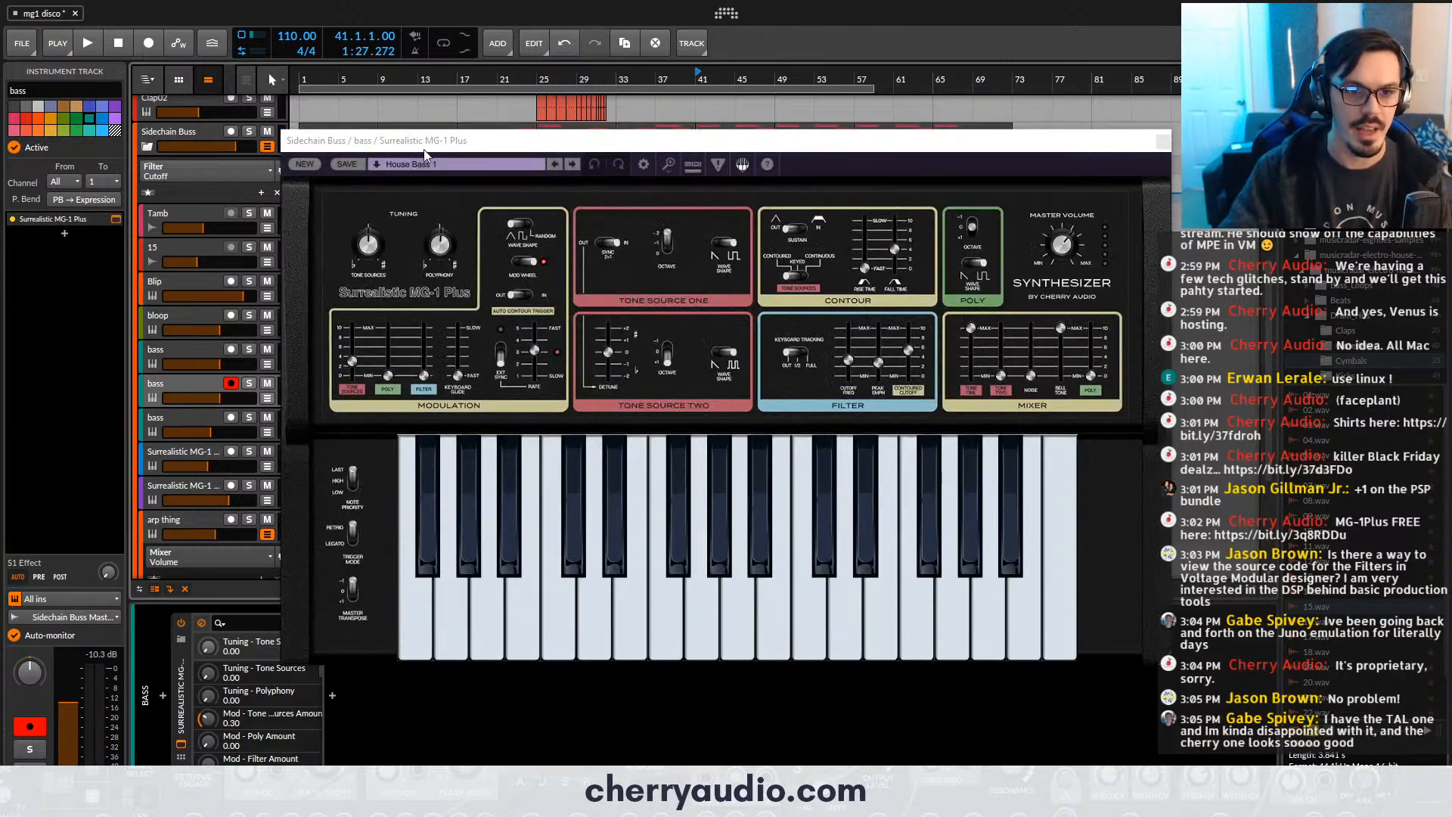
# - Move the second bass track's synthesizer window aside and close it
pyautogui.moveTo(425, 150); pyautogui.dragTo(463, 140)
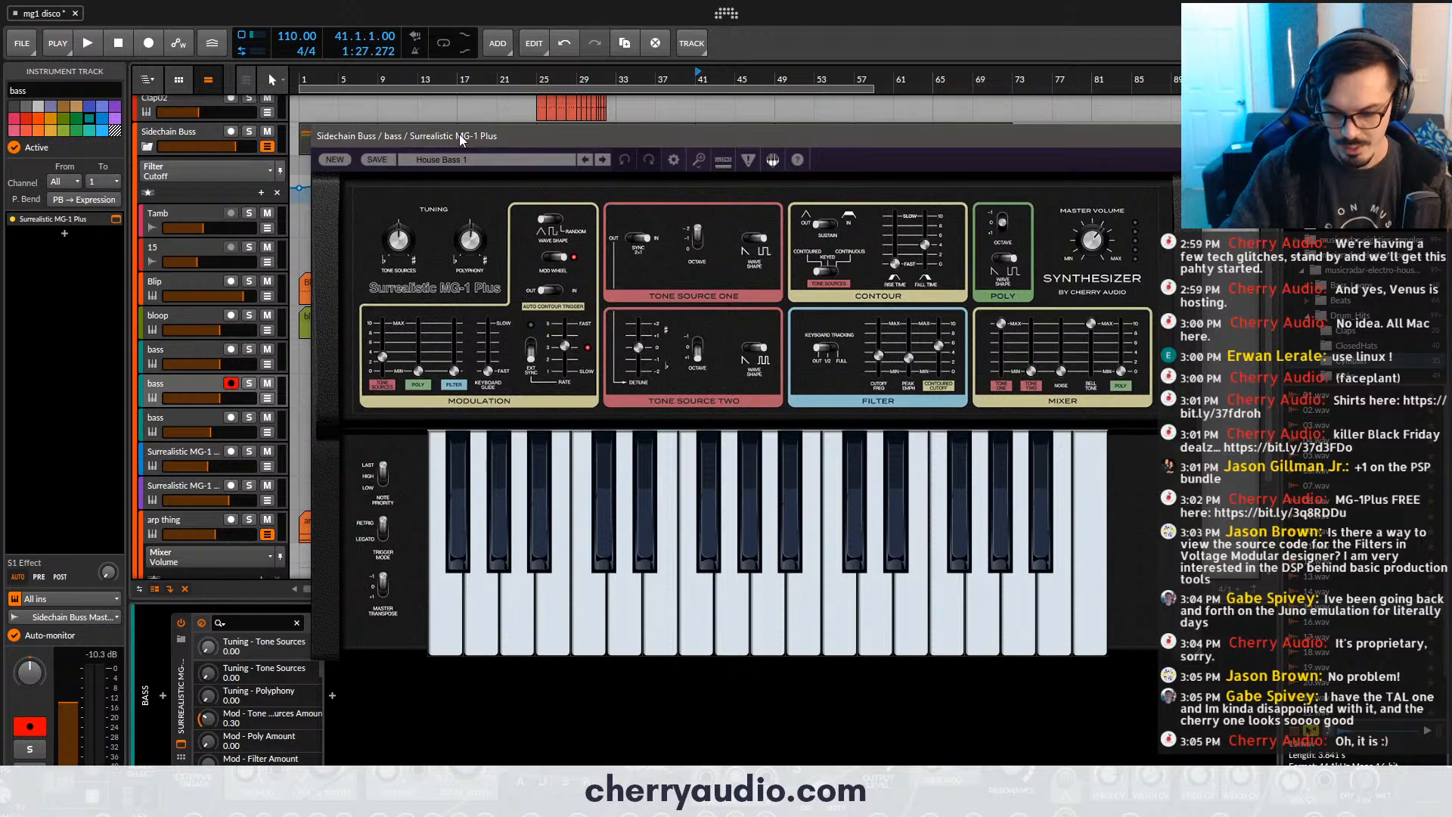
pyautogui.moveTo(669, 137); pyautogui.dragTo(687, 138)
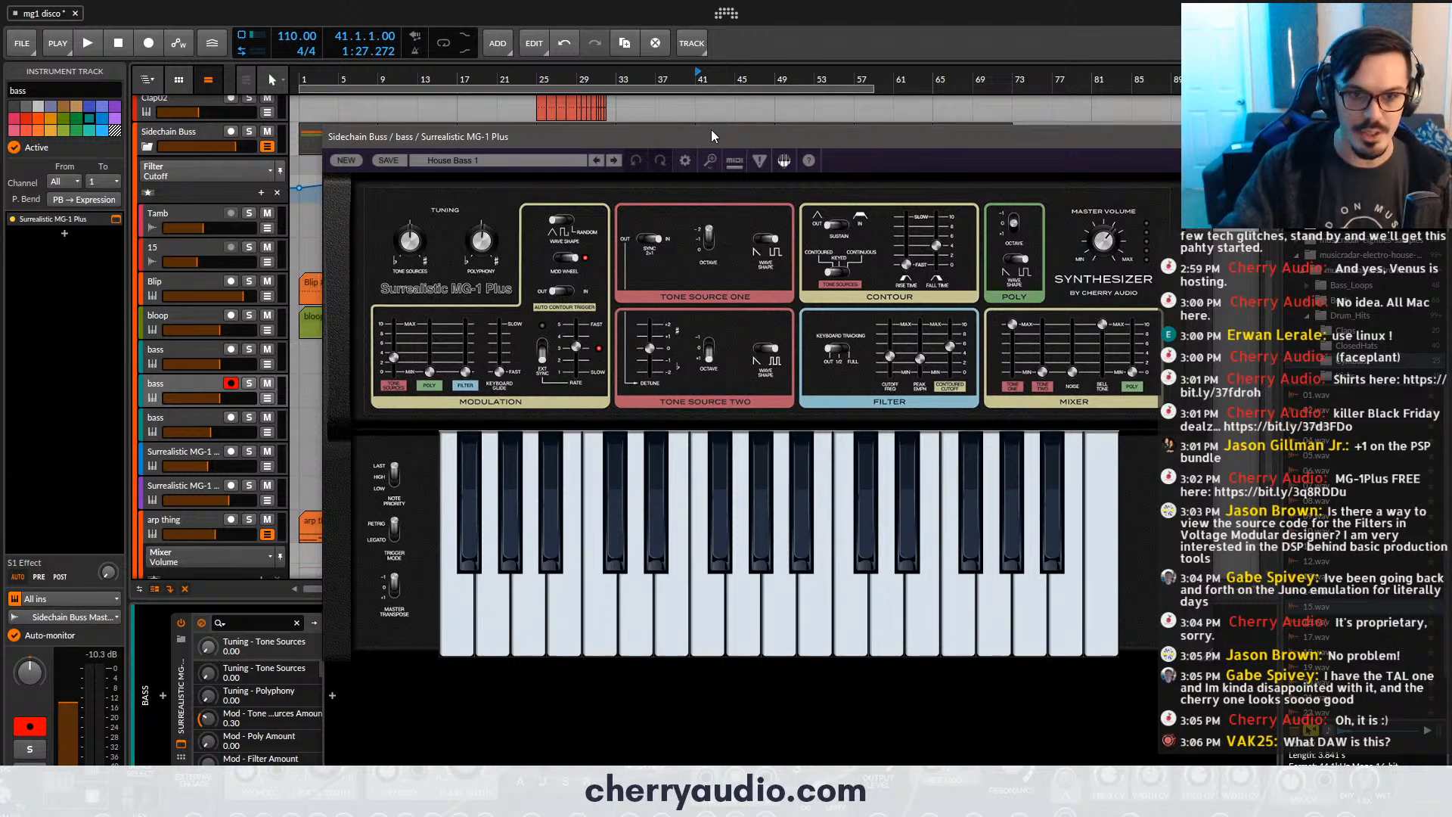
pyautogui.moveTo(711, 134)
pyautogui.mouseDown()
pyautogui.moveTo(732, 103)
pyautogui.moveTo(724, 113)
pyautogui.mouseUp()
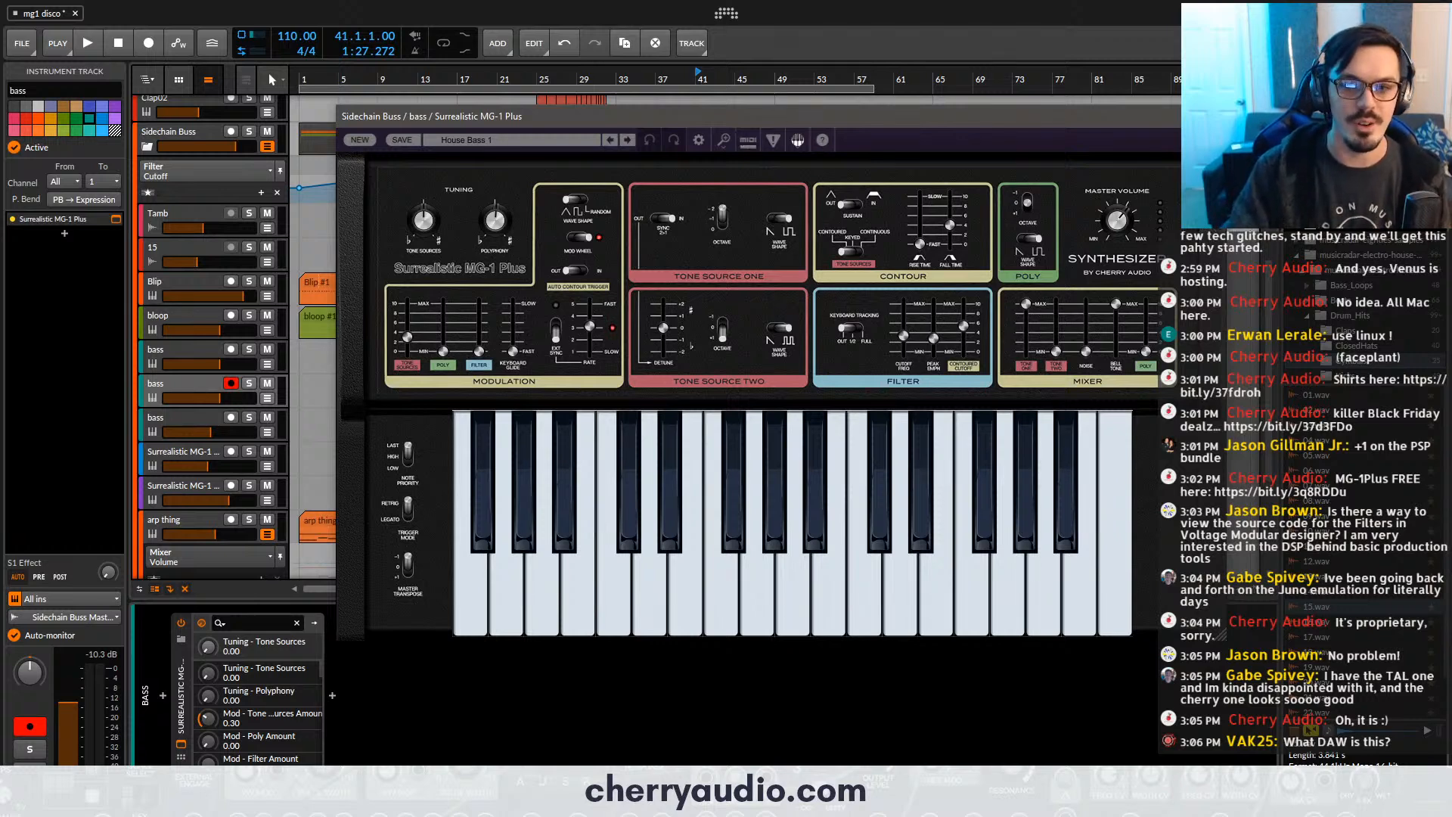
pyautogui.click(1214, 116)
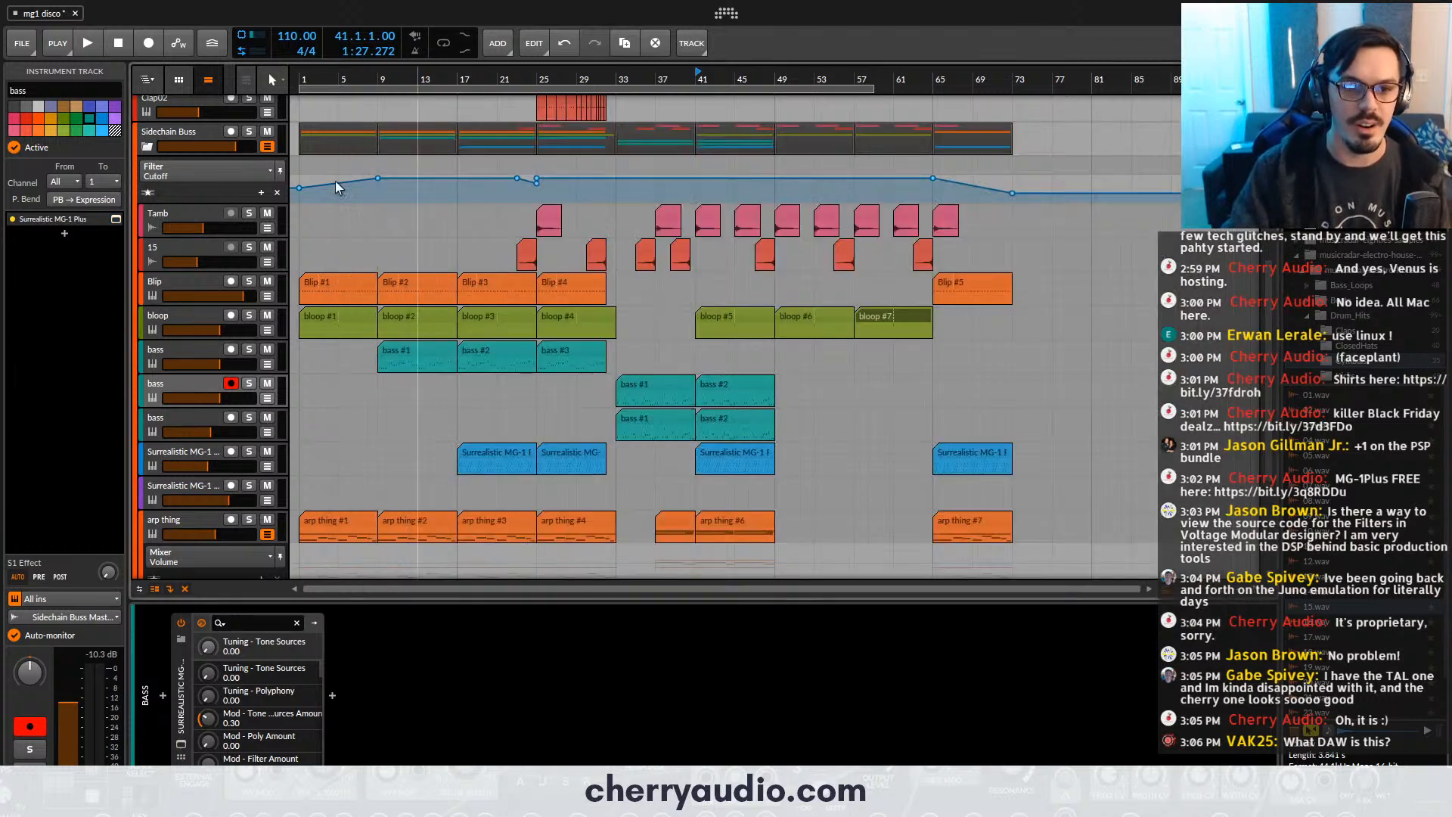
# - Open the Blip track's Surrealistic MG-1 Plus, look over its Mallet 1 patch and mixer settings, and close the window
pyautogui.click(184, 285)
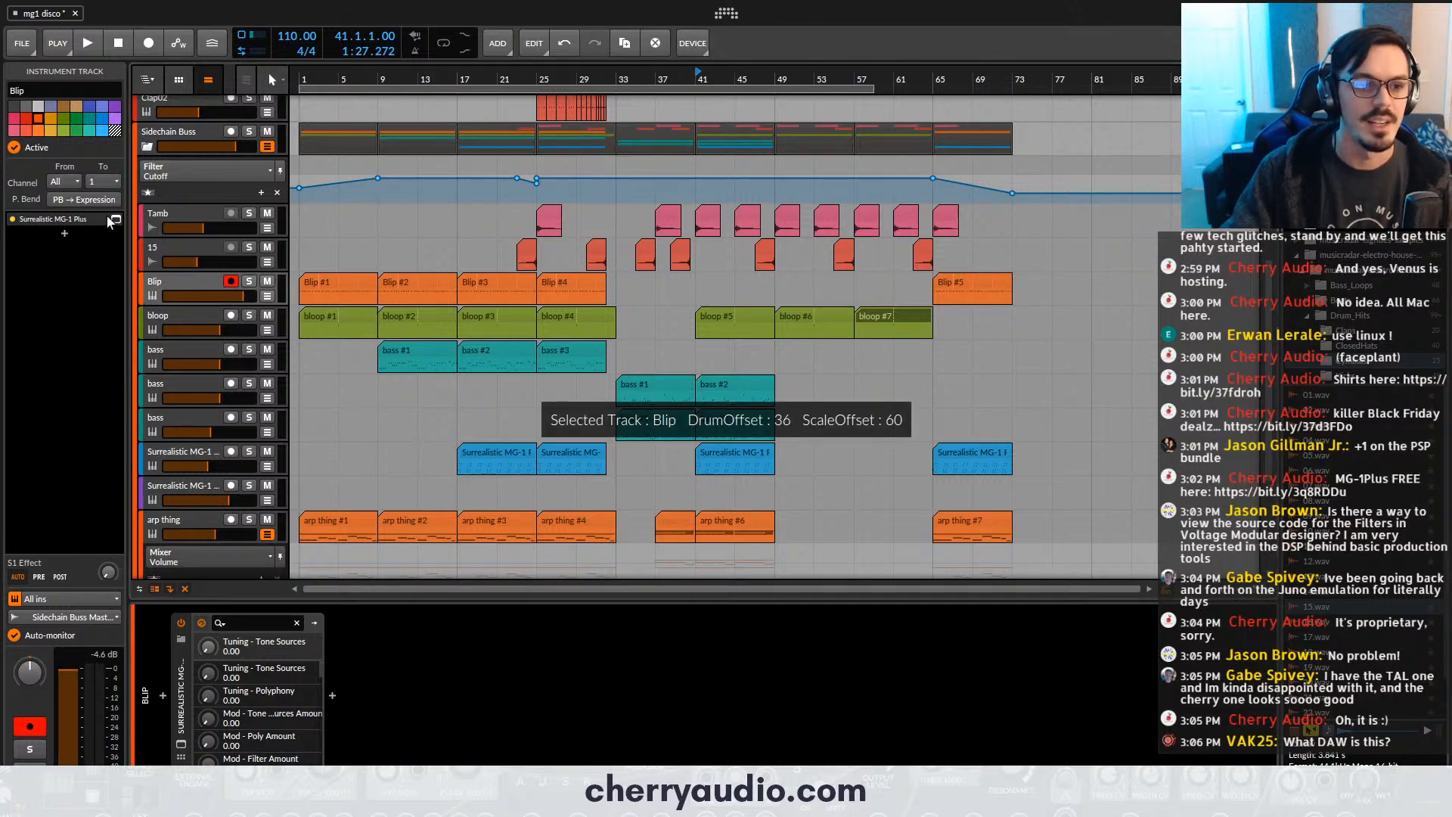
pyautogui.click(116, 220)
pyautogui.moveTo(548, 144); pyautogui.dragTo(612, 125)
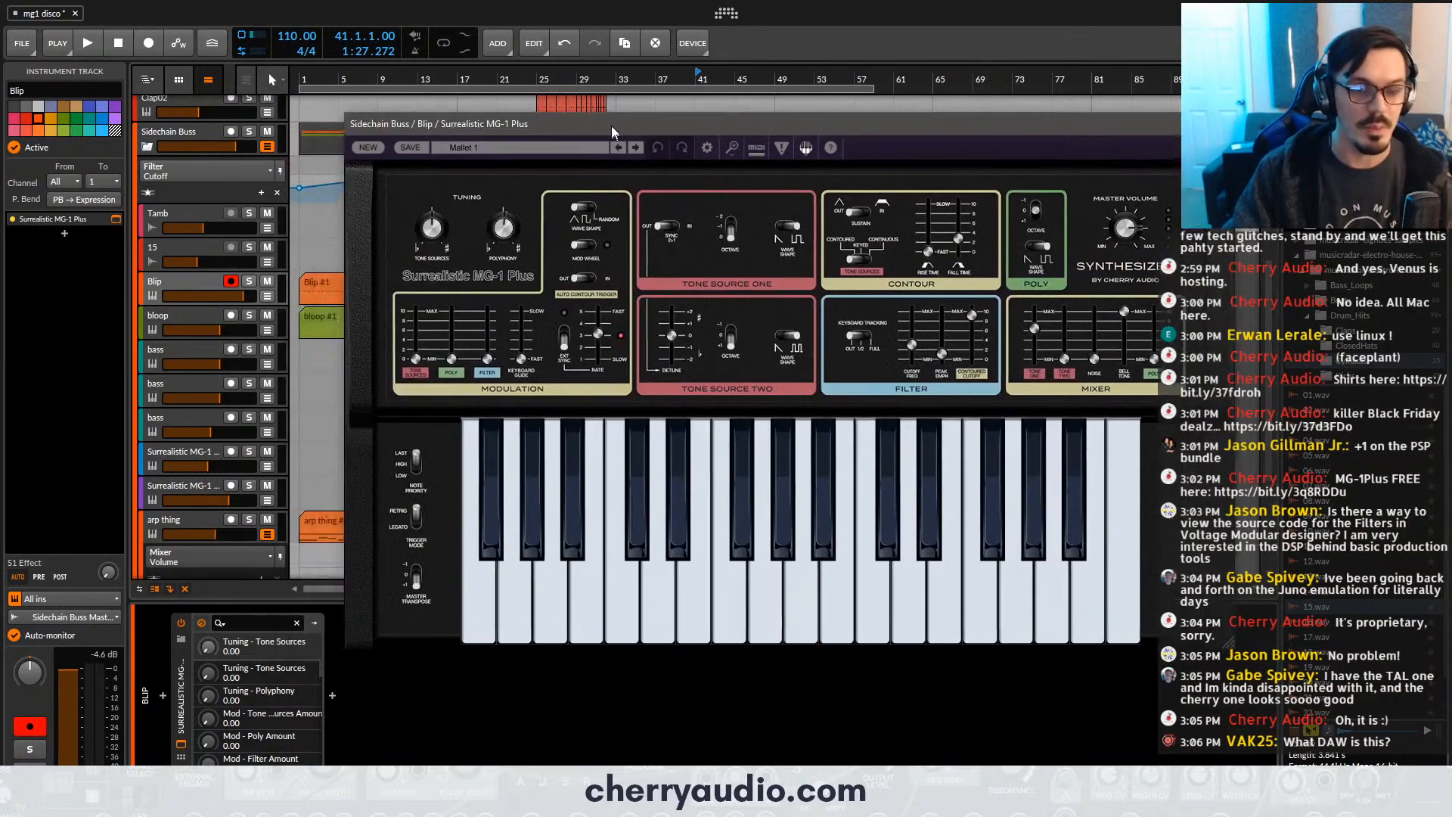
pyautogui.moveTo(685, 560); pyautogui.dragTo(563, 562)
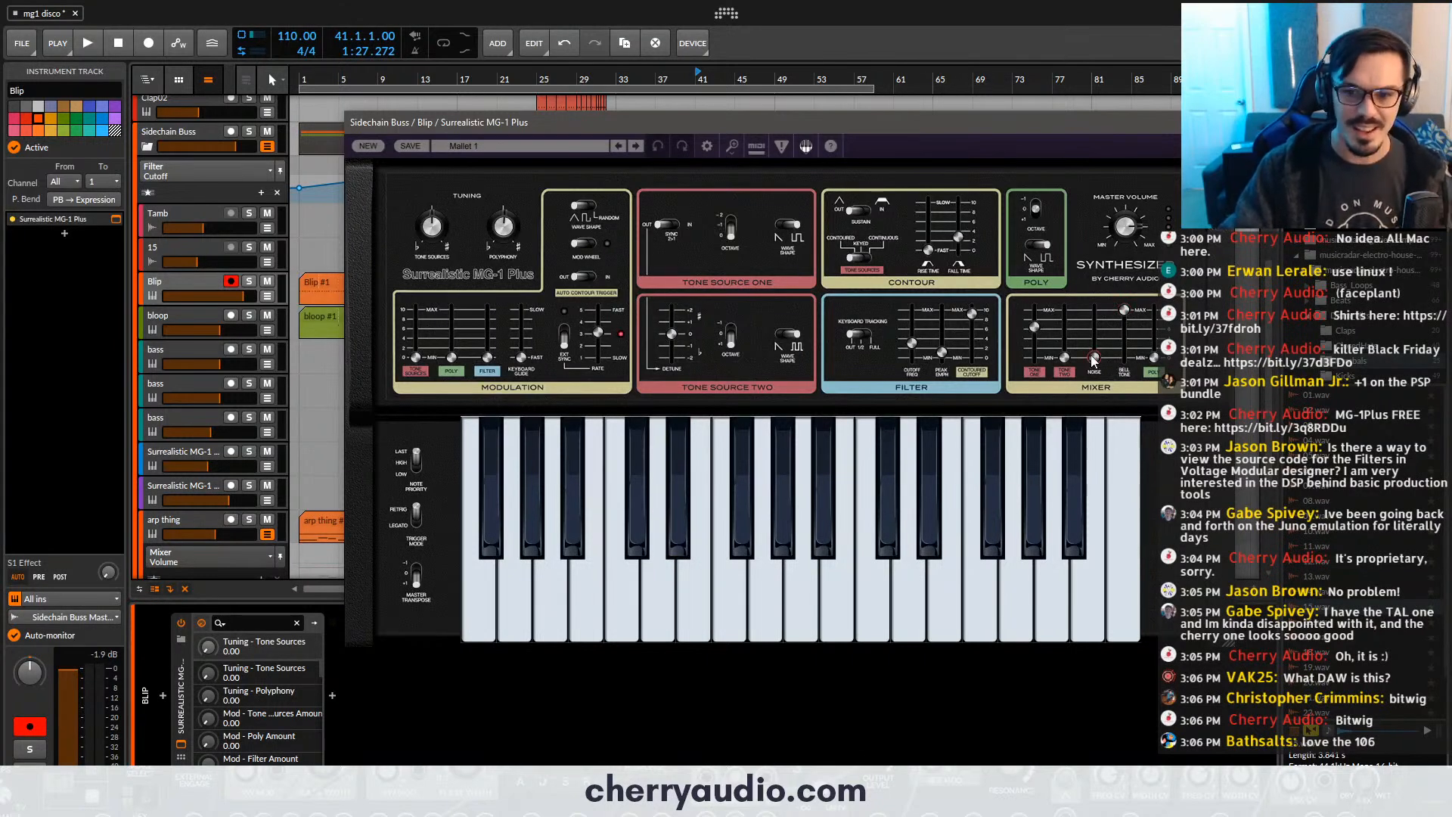
pyautogui.moveTo(1154, 358)
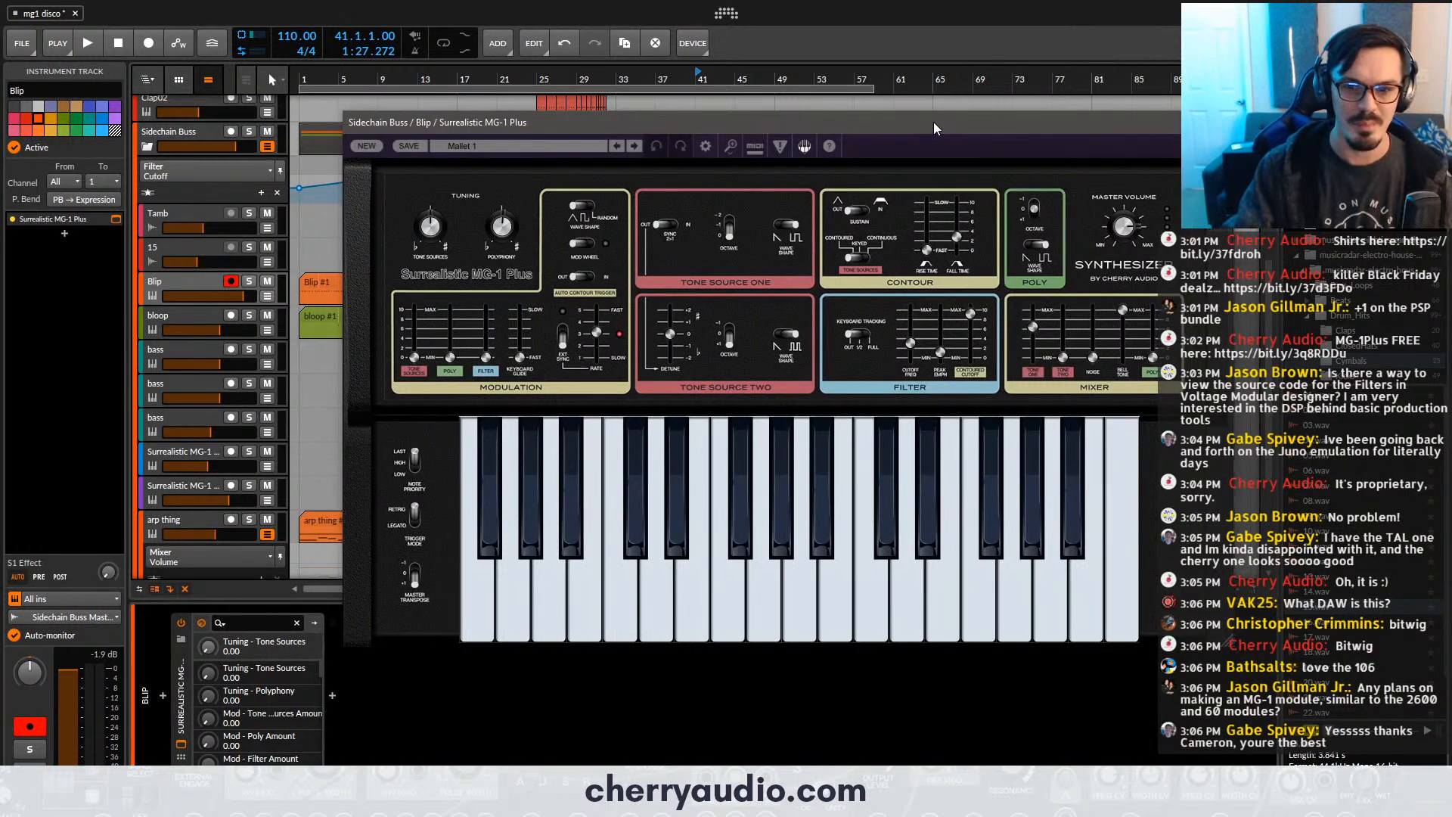
pyautogui.moveTo(934, 121); pyautogui.dragTo(925, 149)
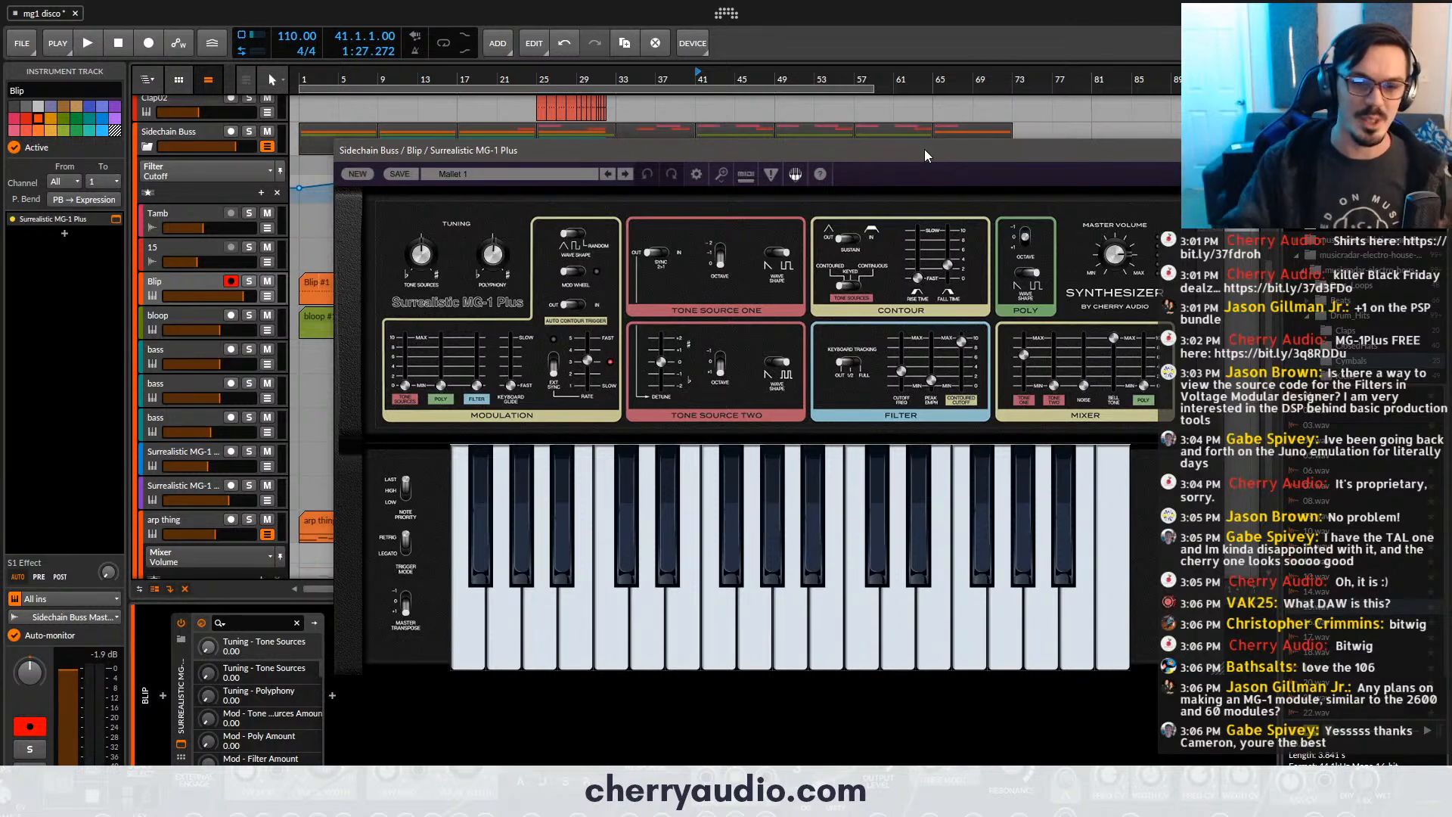
pyautogui.click(1213, 151)
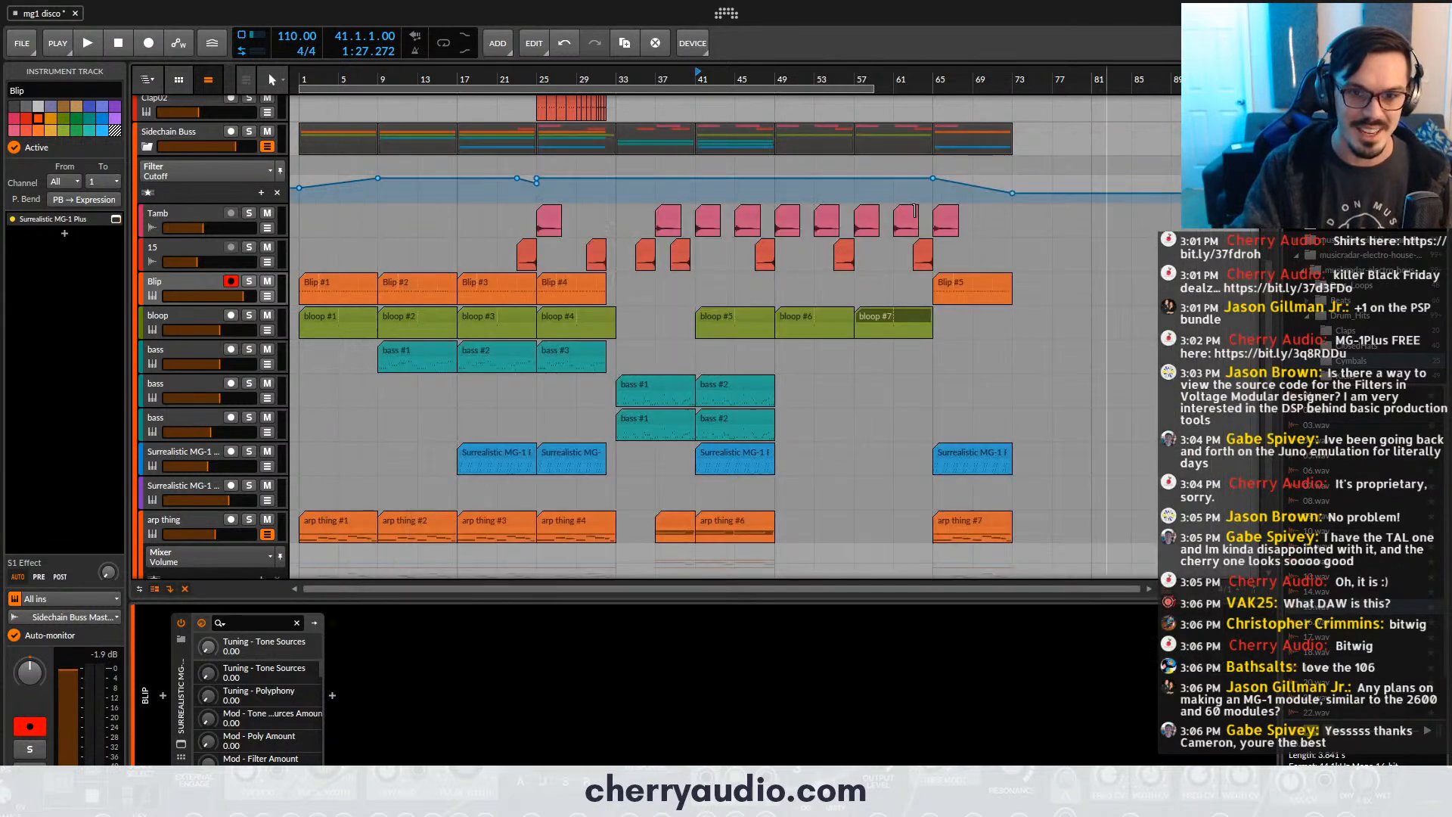
# - Solo the second and third bass tracks and play the arrangement from bar 33
pyautogui.scroll(2, 692, 248)
pyautogui.click(252, 383)
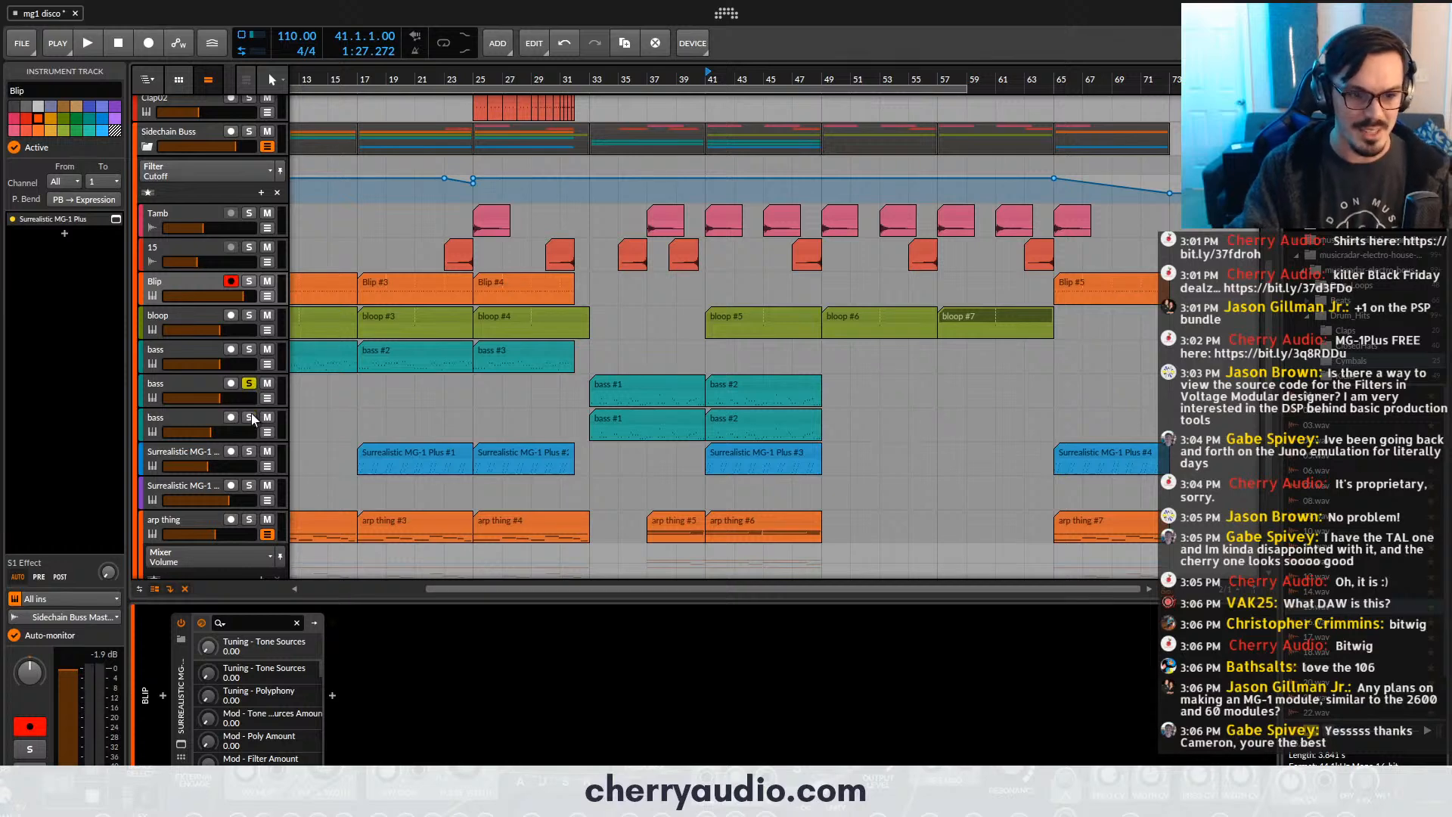
pyautogui.click(252, 418)
pyautogui.click(589, 244)
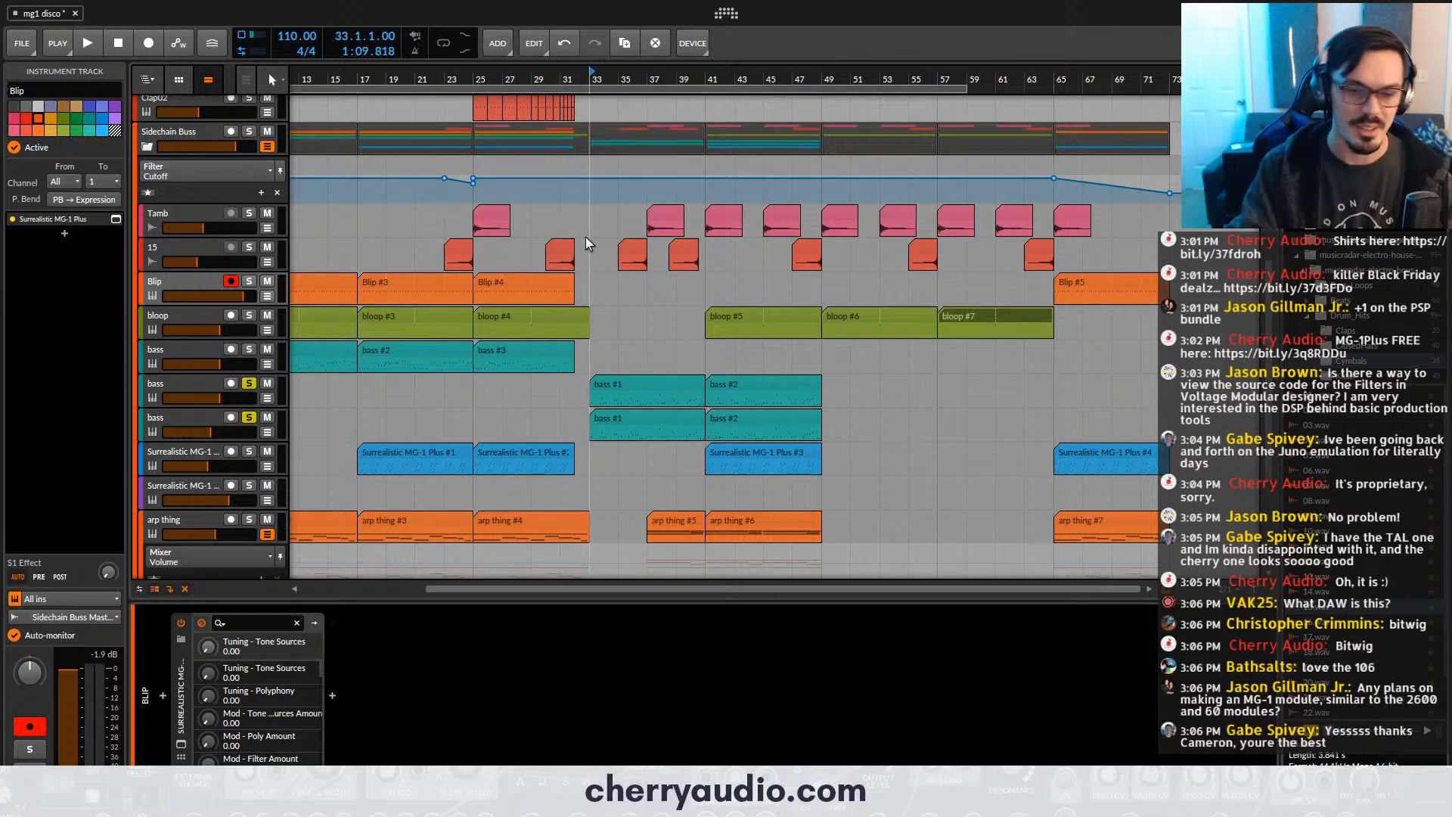
pyautogui.scroll(3, 588, 244)
pyautogui.press('space')
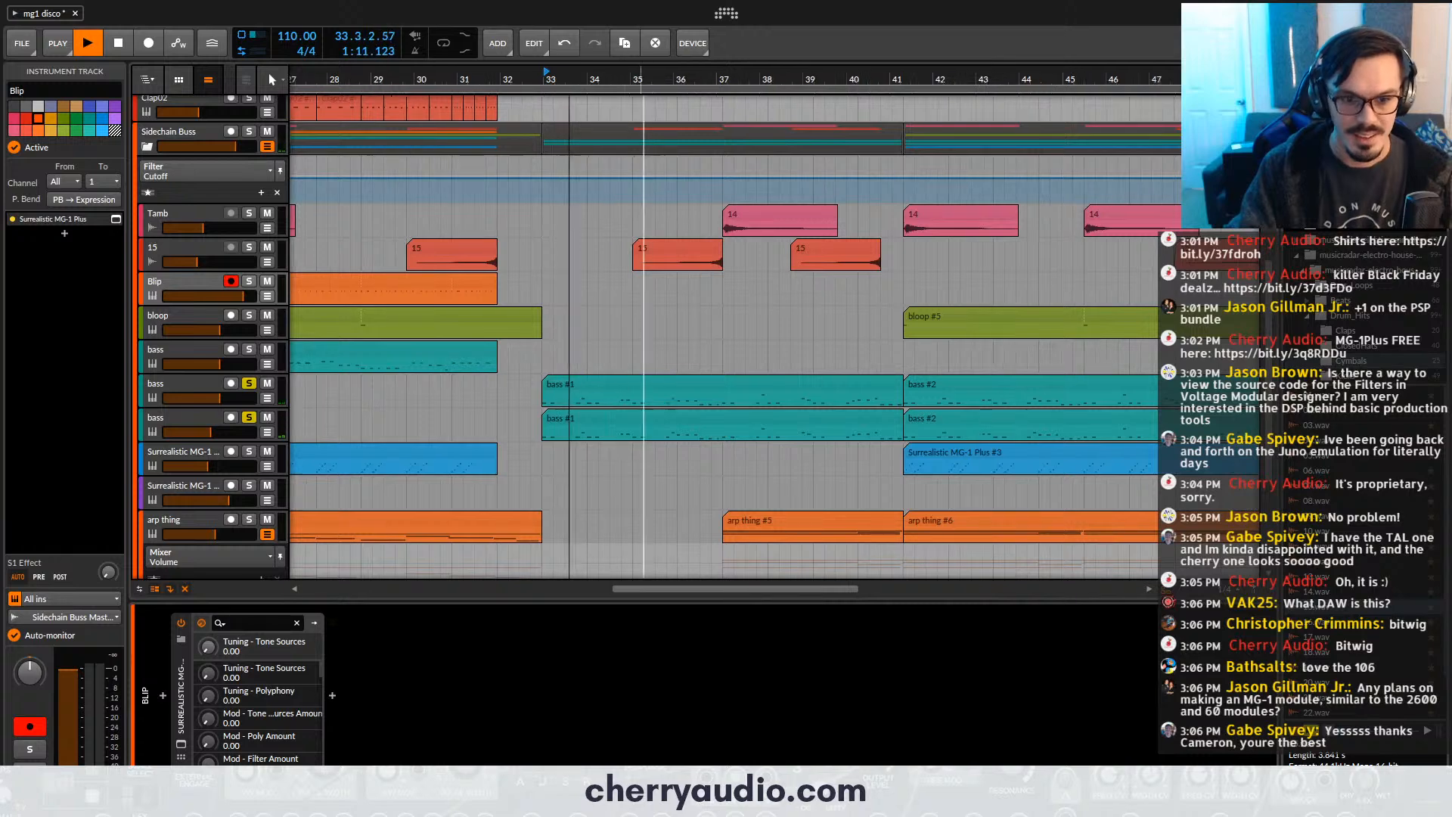
pyautogui.scroll(-3, 634, 344)
# - Open the second bass track's synthesizer and listen to that track soloed alone from bar 33, closing the window during playback
pyautogui.click(202, 382)
pyautogui.press('space')
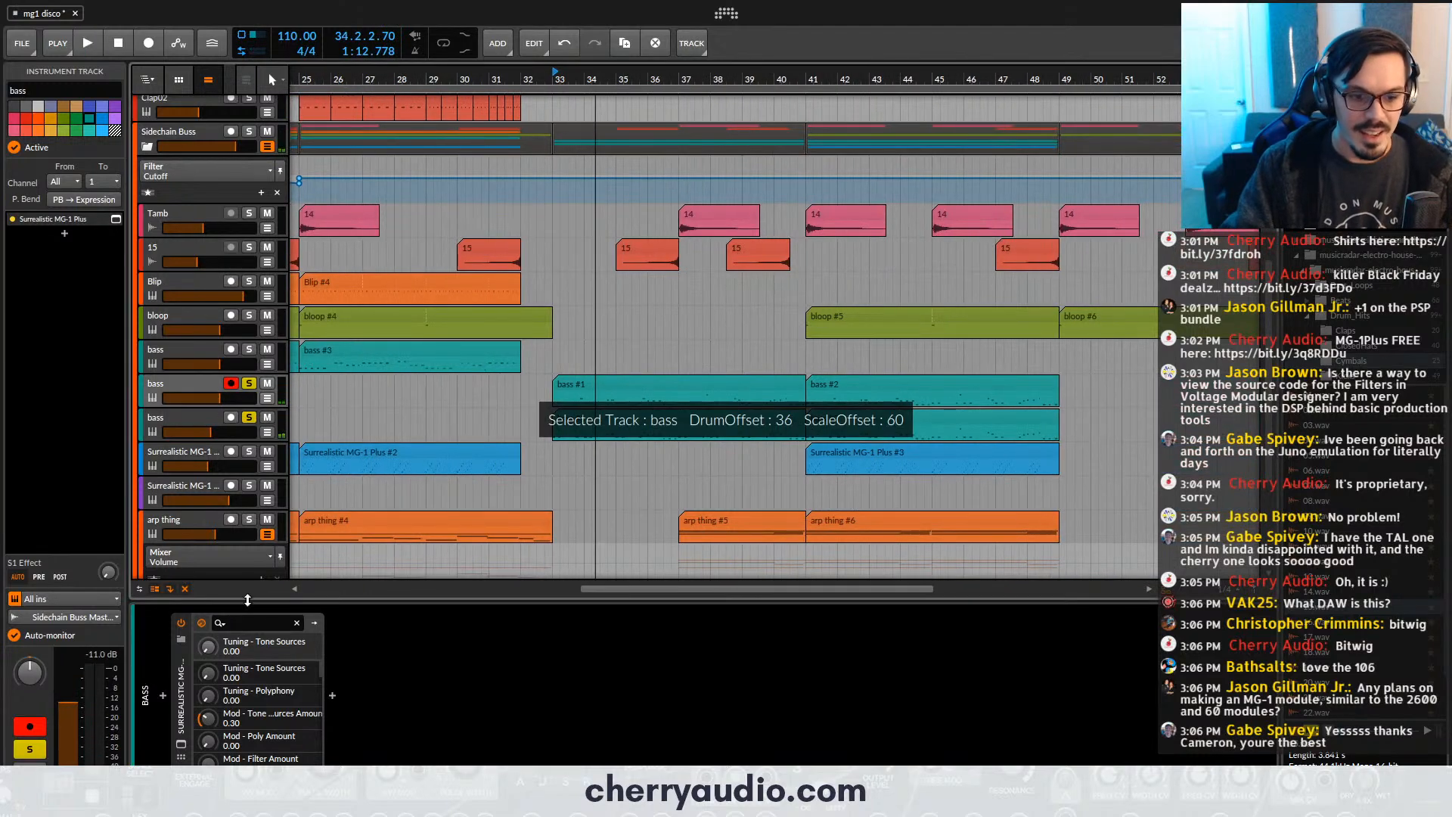
pyautogui.click(180, 746)
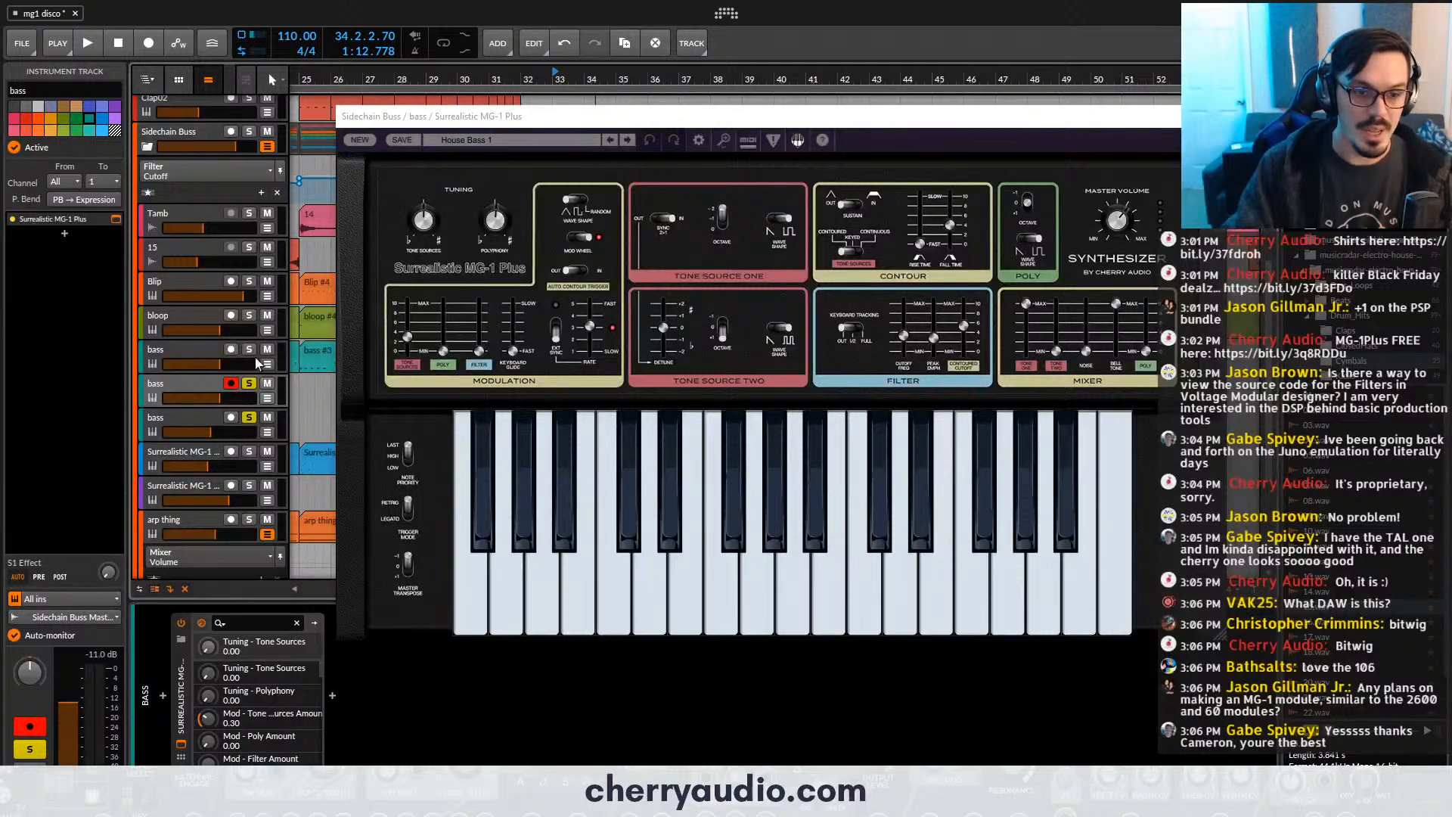
pyautogui.click(248, 417)
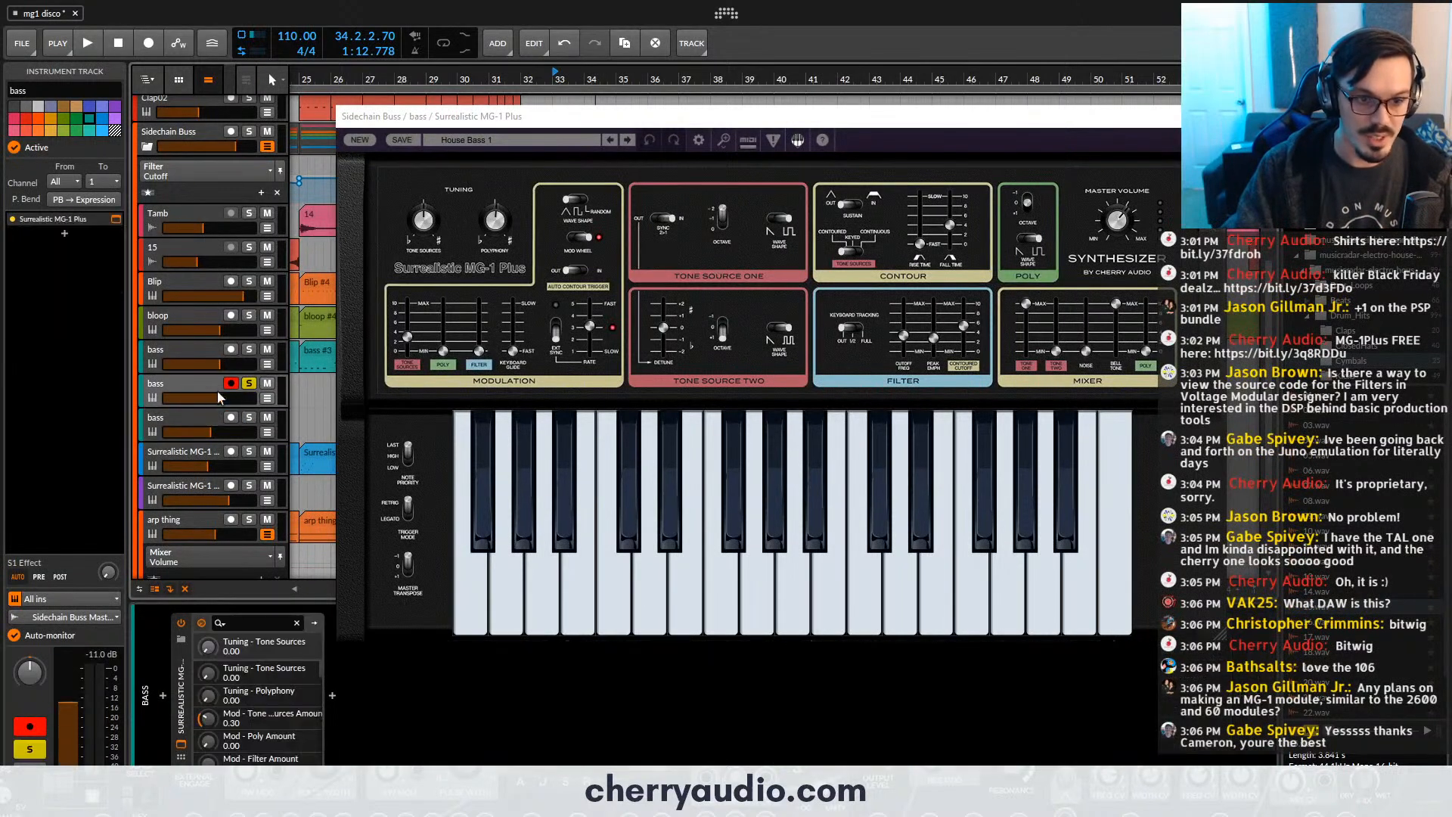
pyautogui.press('space')
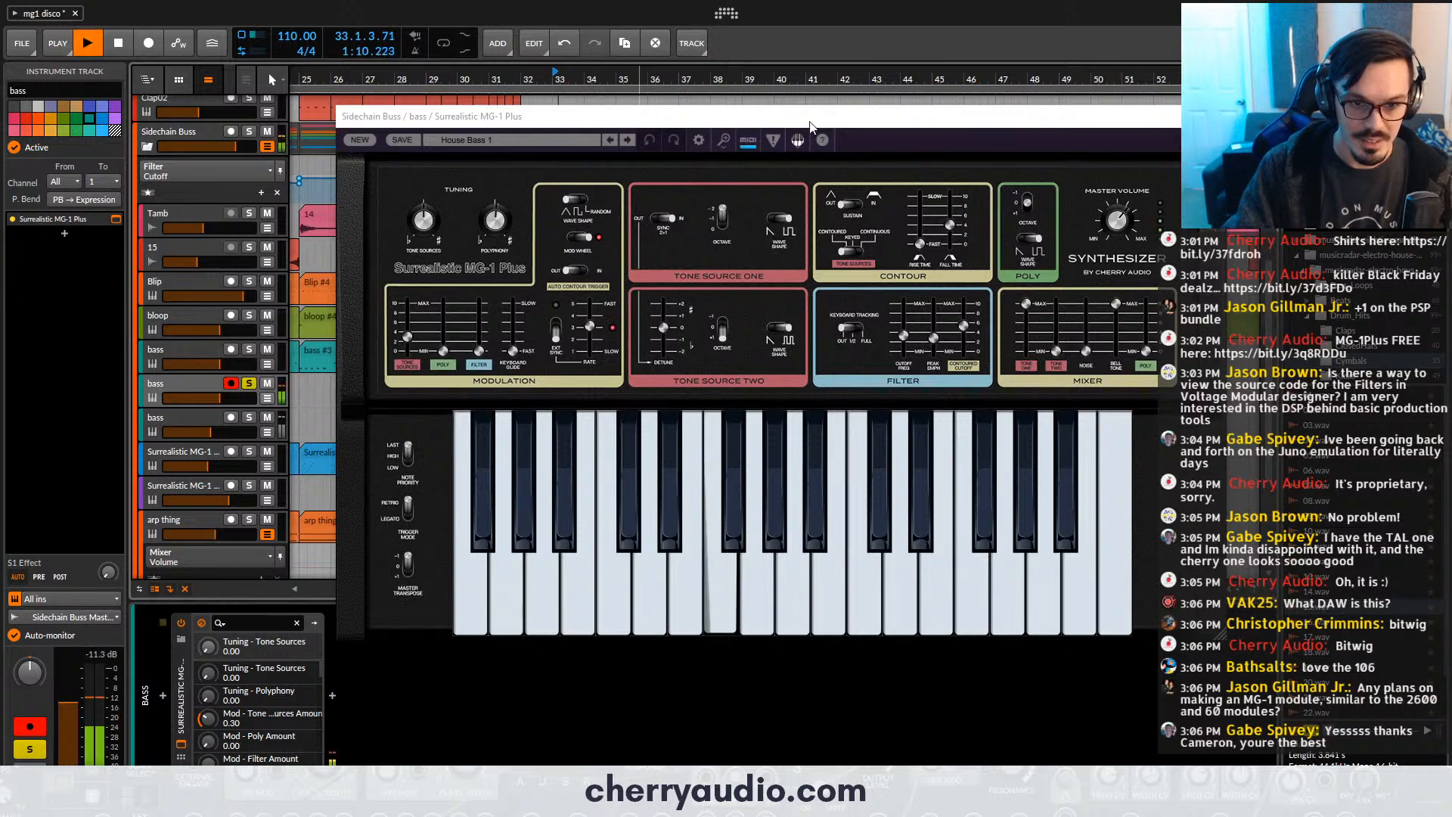
pyautogui.click(1213, 117)
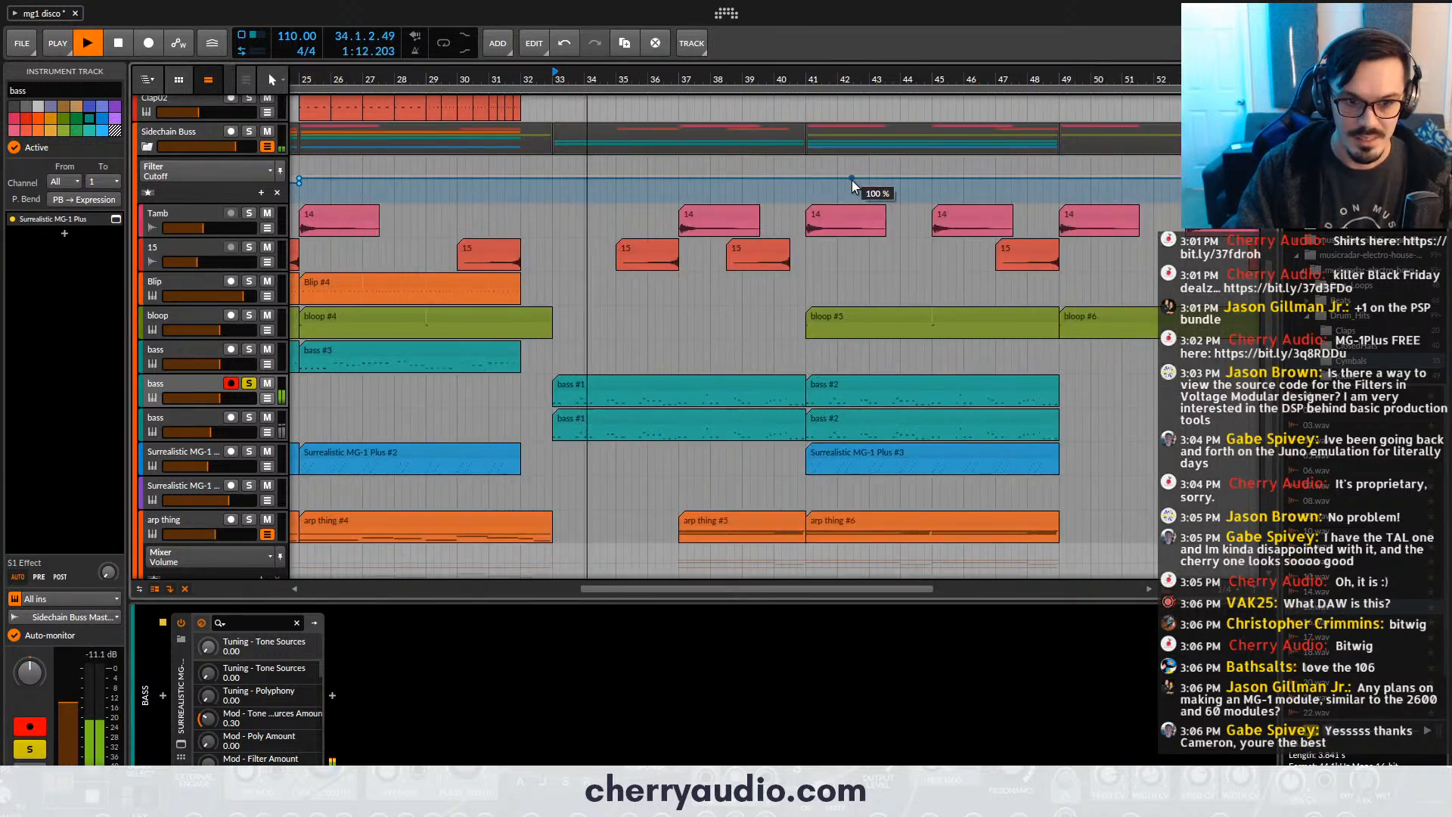
pyautogui.scroll(-3, 233, 407)
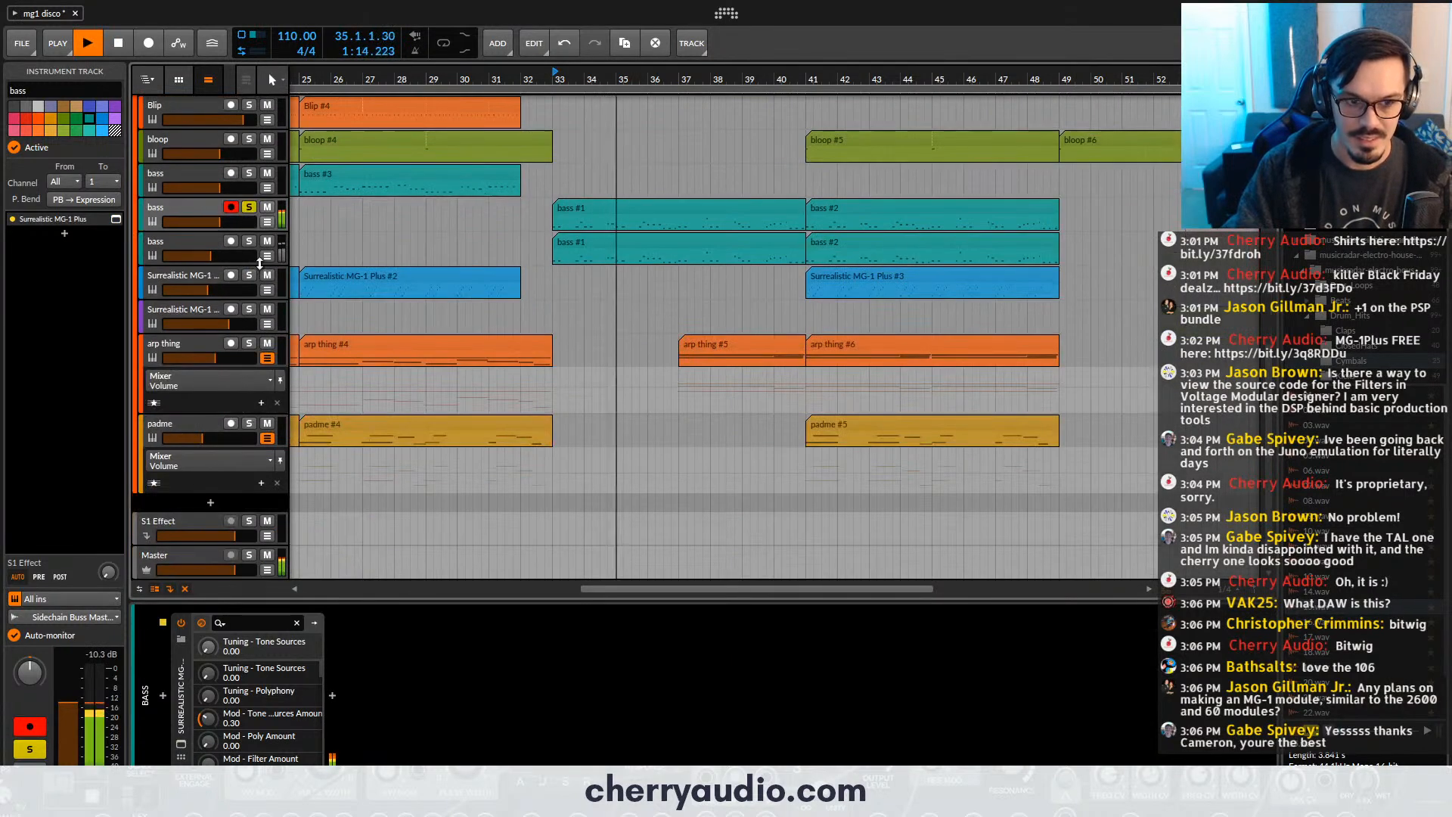
pyautogui.press('space')
# - Solo the third bass track instead of the second, play from bar 33 and display its device chain
pyautogui.click(248, 240)
pyautogui.click(249, 206)
pyautogui.press('space')
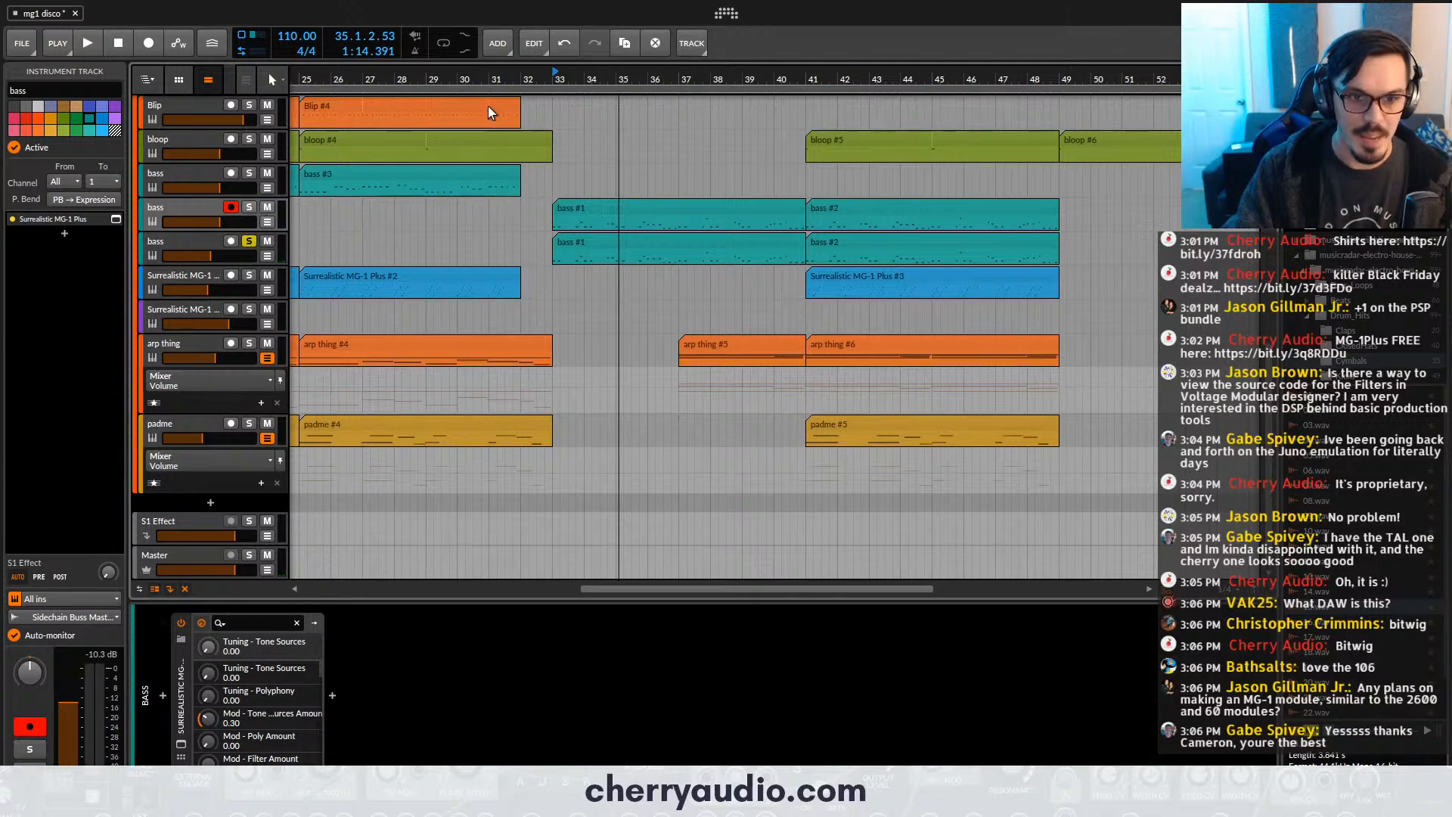
pyautogui.click(203, 241)
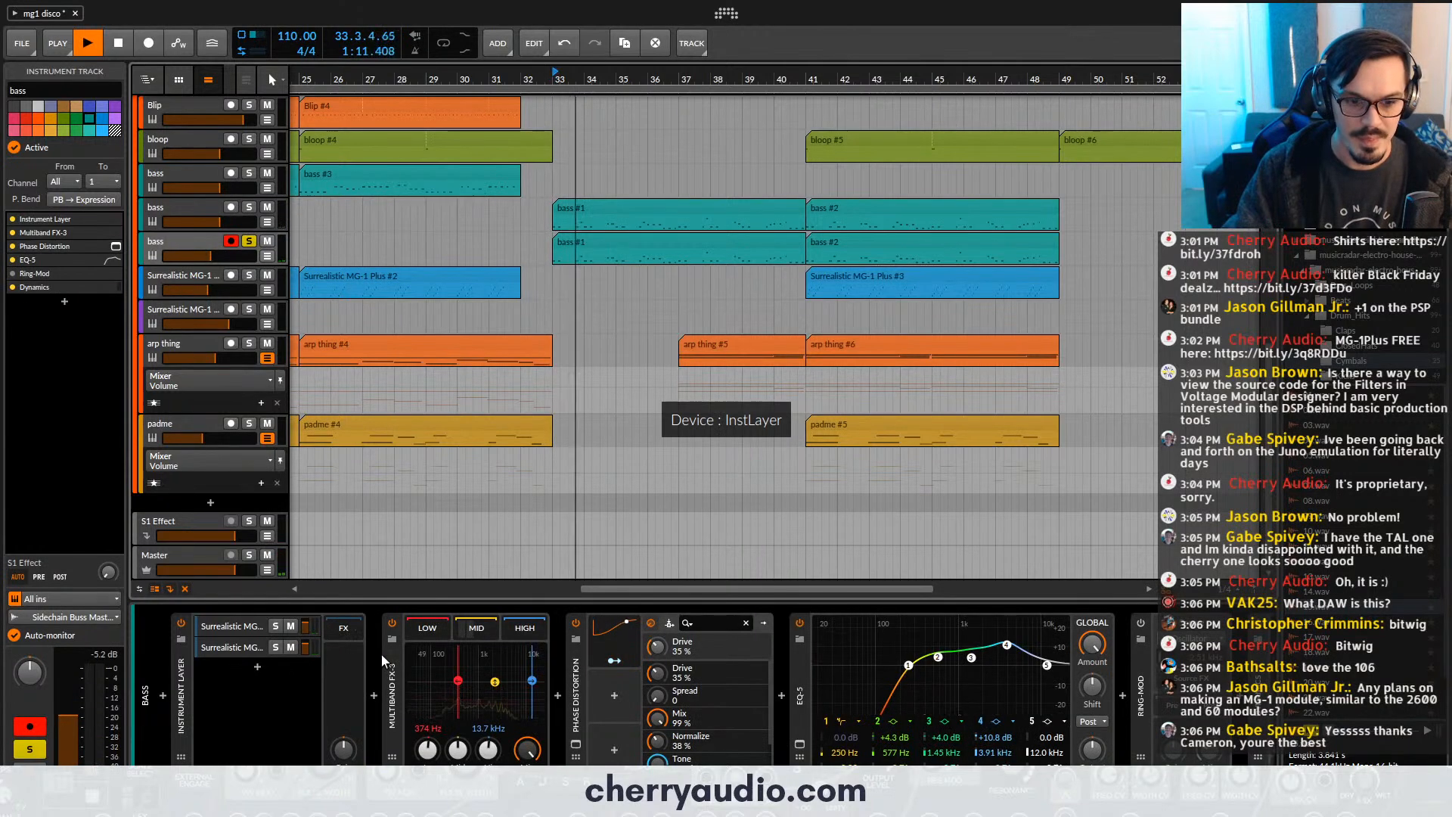
# - Inspect the Surrealistic MG-1 Plus inside the third bass track's Instrument Layer and close its window
pyautogui.click(241, 627)
pyautogui.click(392, 744)
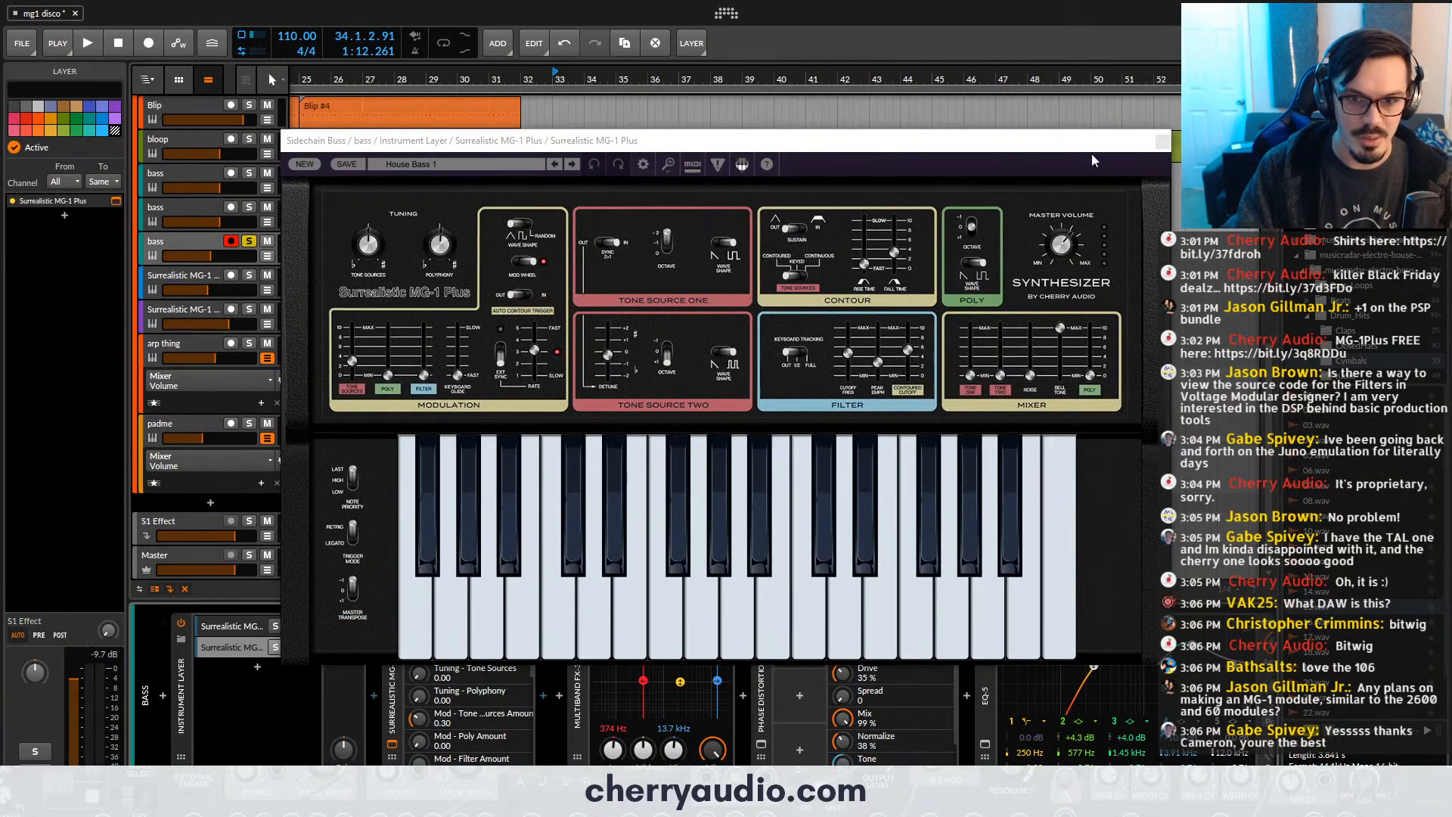
pyautogui.moveTo(1092, 153); pyautogui.dragTo(1019, 220)
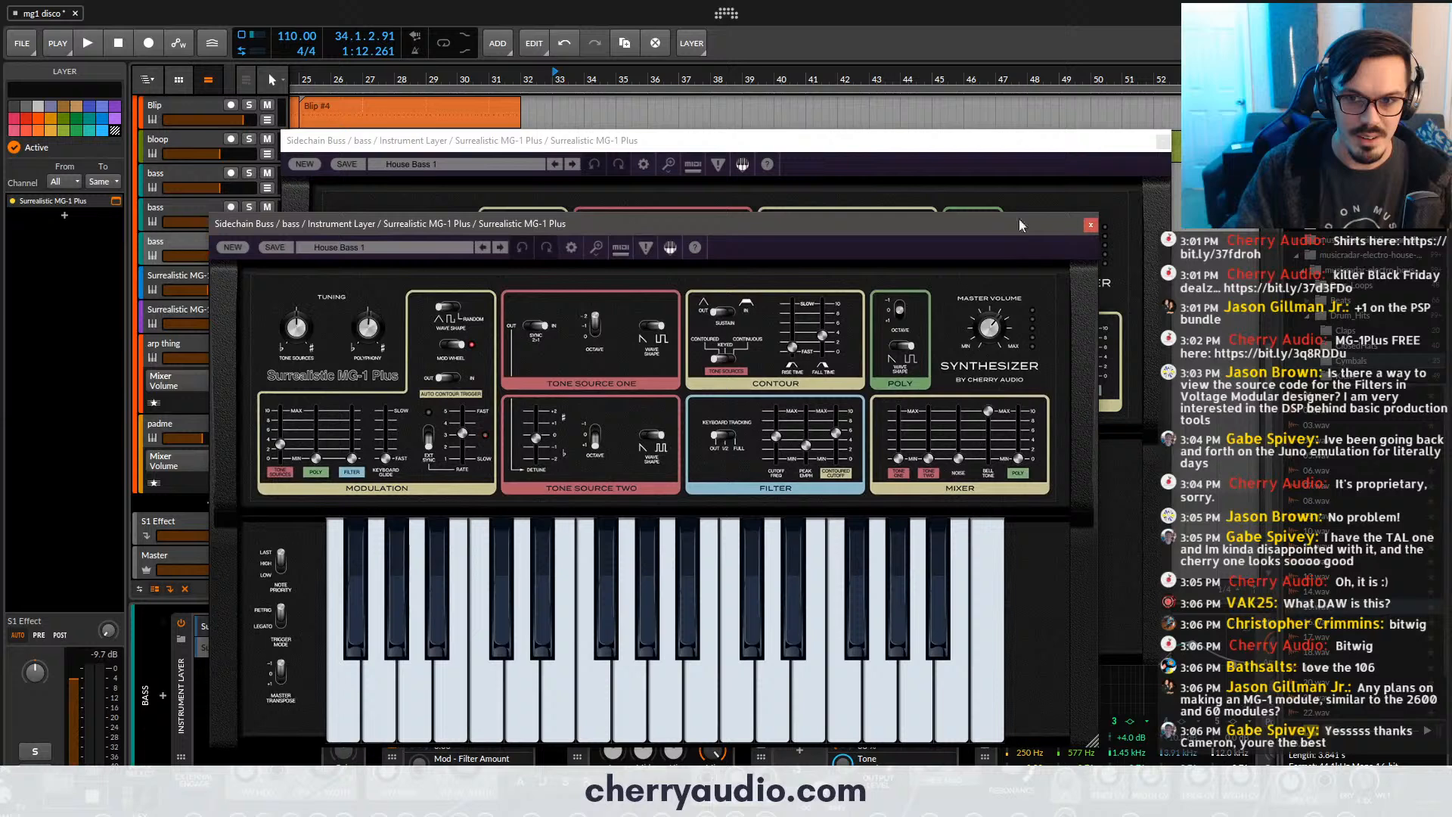
pyautogui.click(1091, 224)
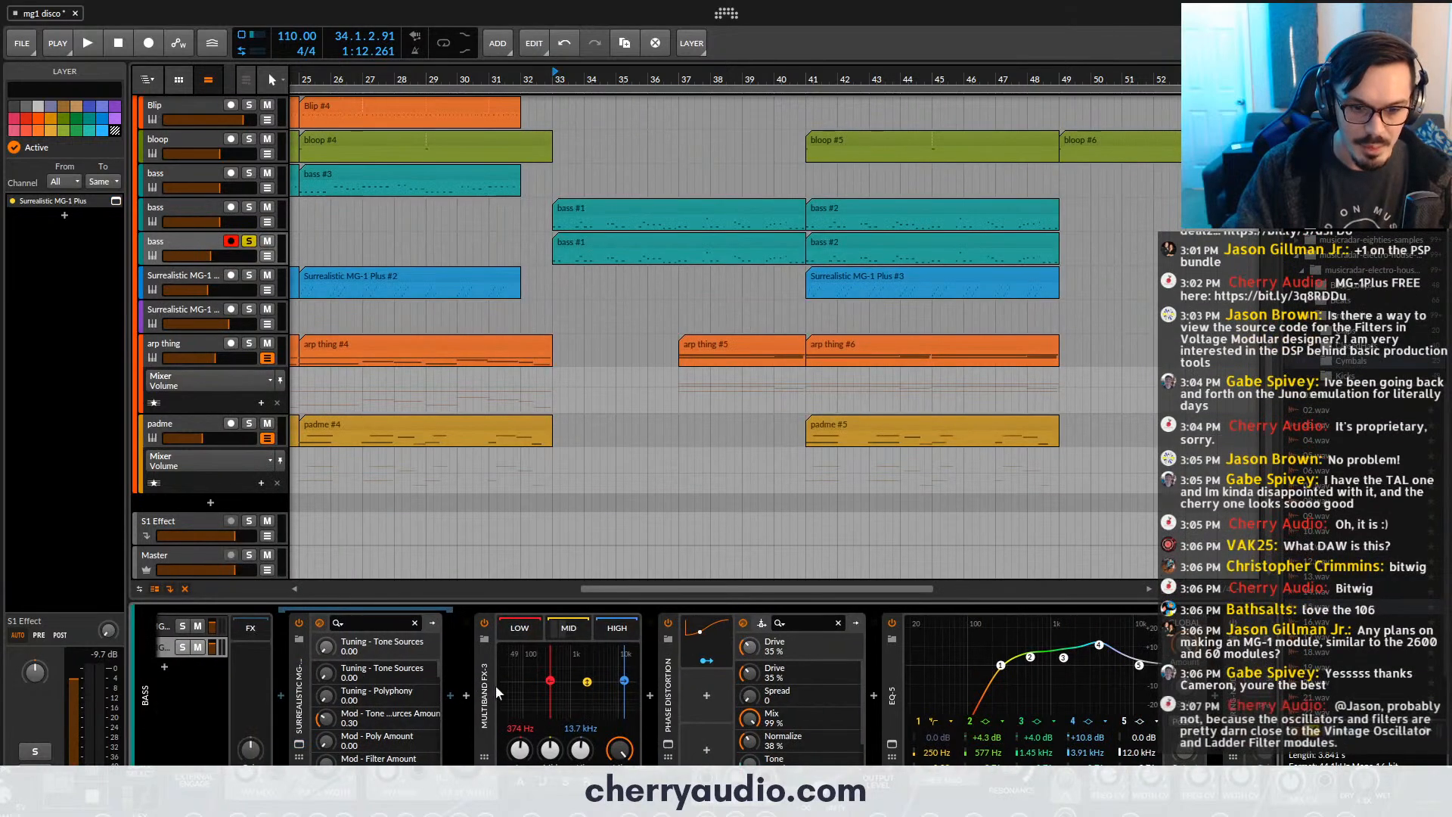
# - Look through the third bass track's effects from Multiband FX-3 and Phase Distortion to EQ-5, dismissing the device browser
pyautogui.click(489, 685)
pyautogui.click(667, 689)
pyautogui.moveTo(710, 689); pyautogui.dragTo(425, 688)
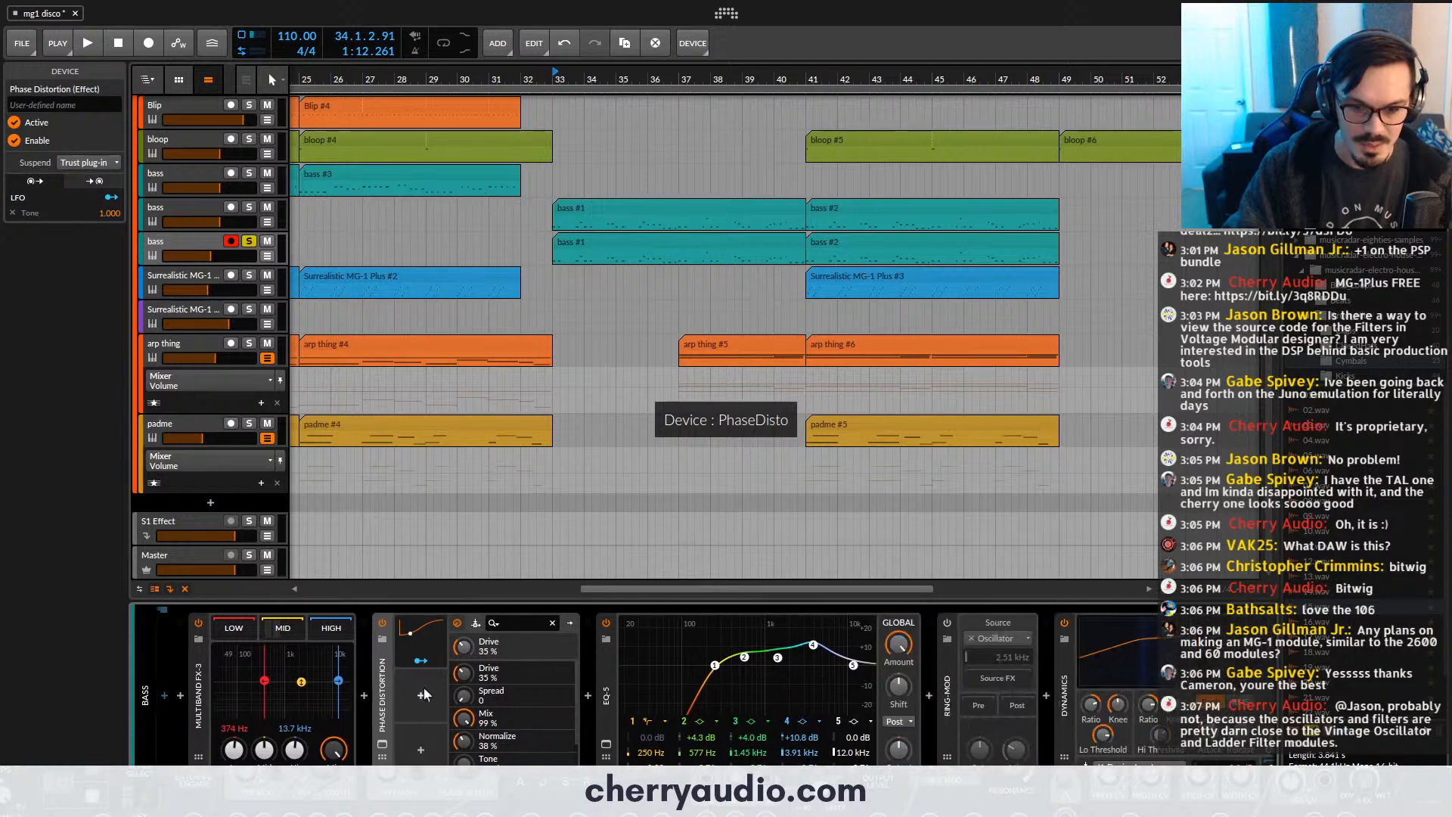
pyautogui.click(625, 692)
pyautogui.click(930, 695)
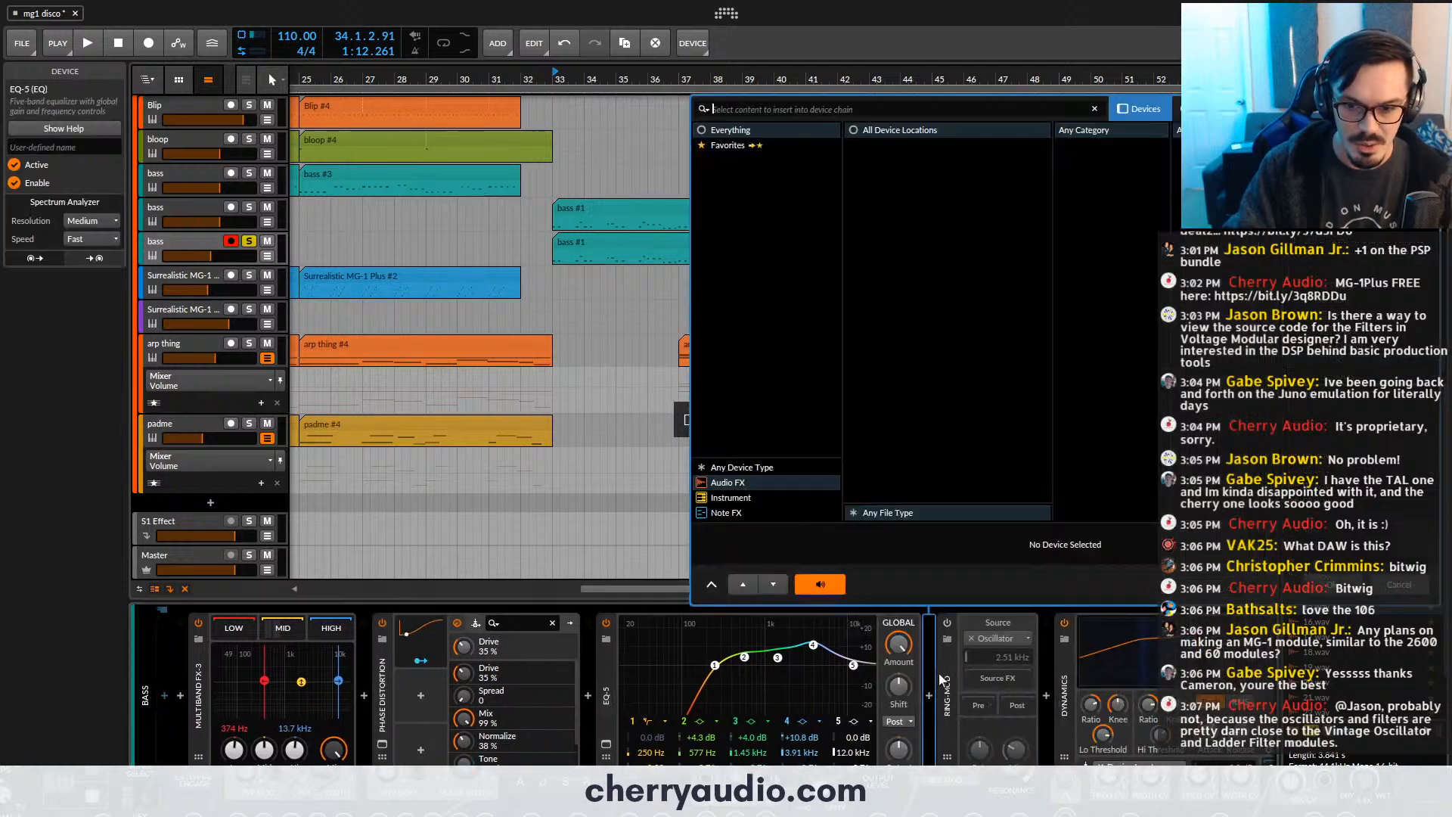
pyautogui.press('Escape')
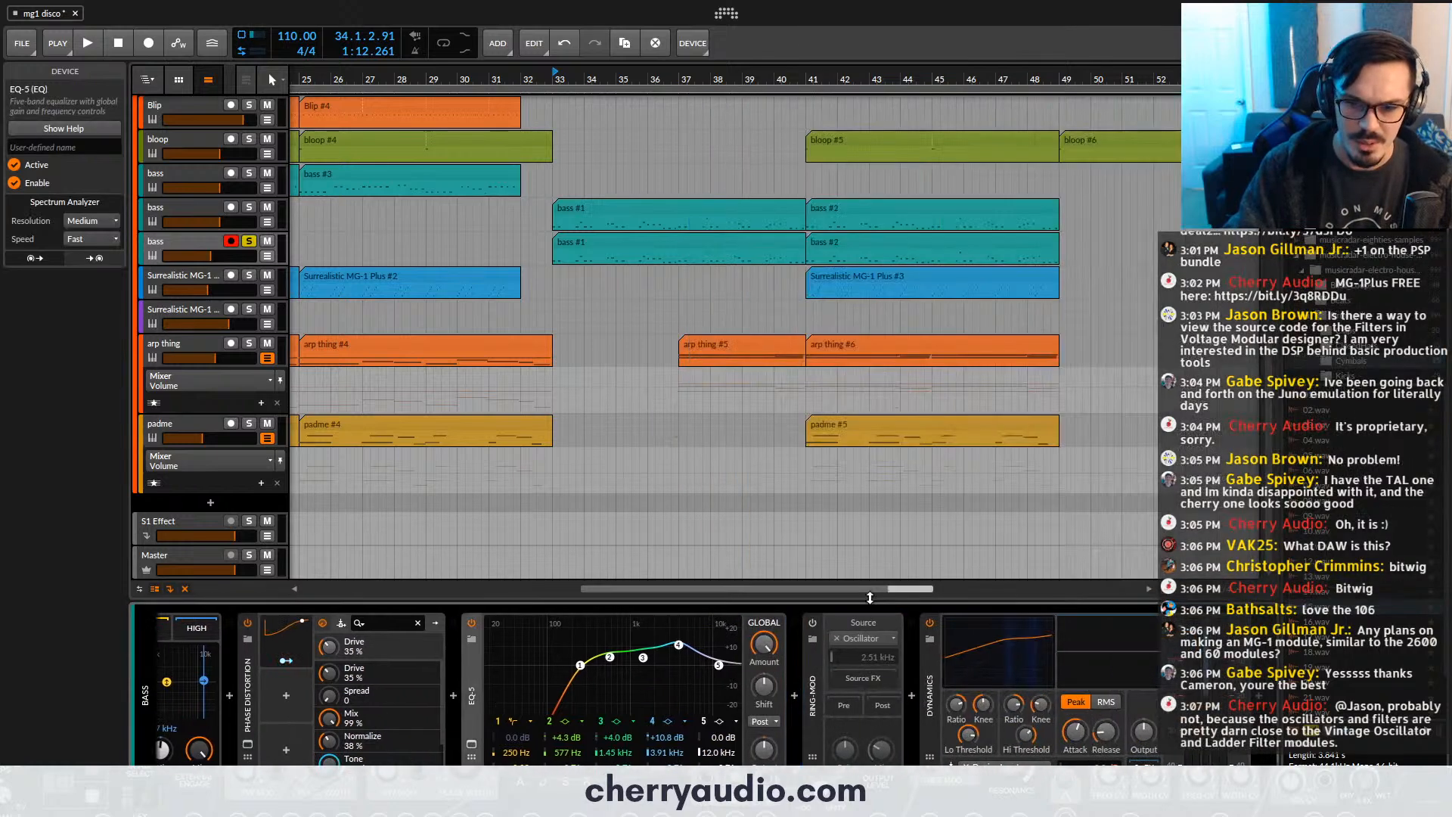
# - Enable the Ring-Mod on the third bass track and set its mix to 70% while playing the soloed part
pyautogui.click(811, 623)
pyautogui.press('space')
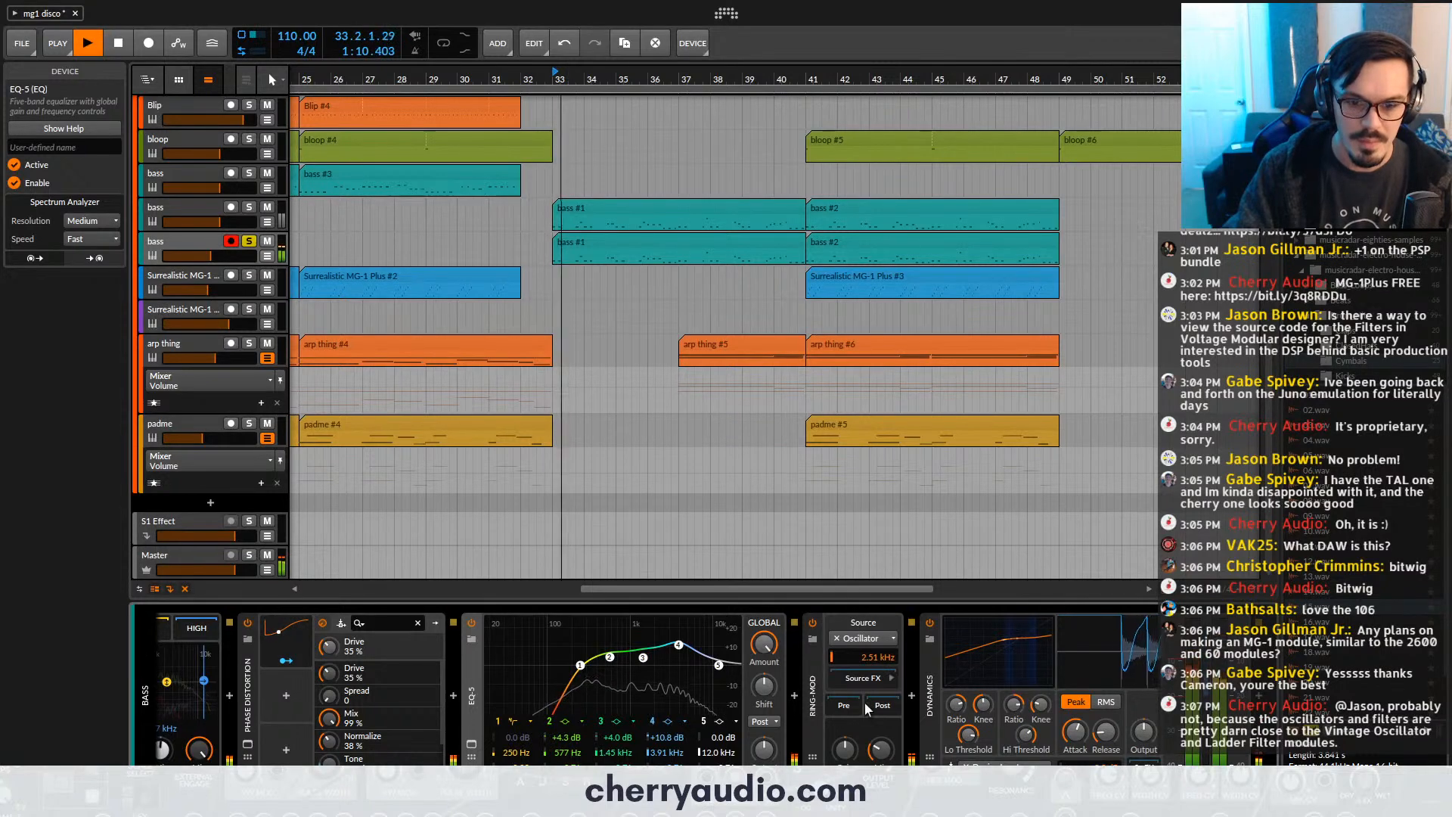
pyautogui.moveTo(882, 749); pyautogui.dragTo(881, 710)
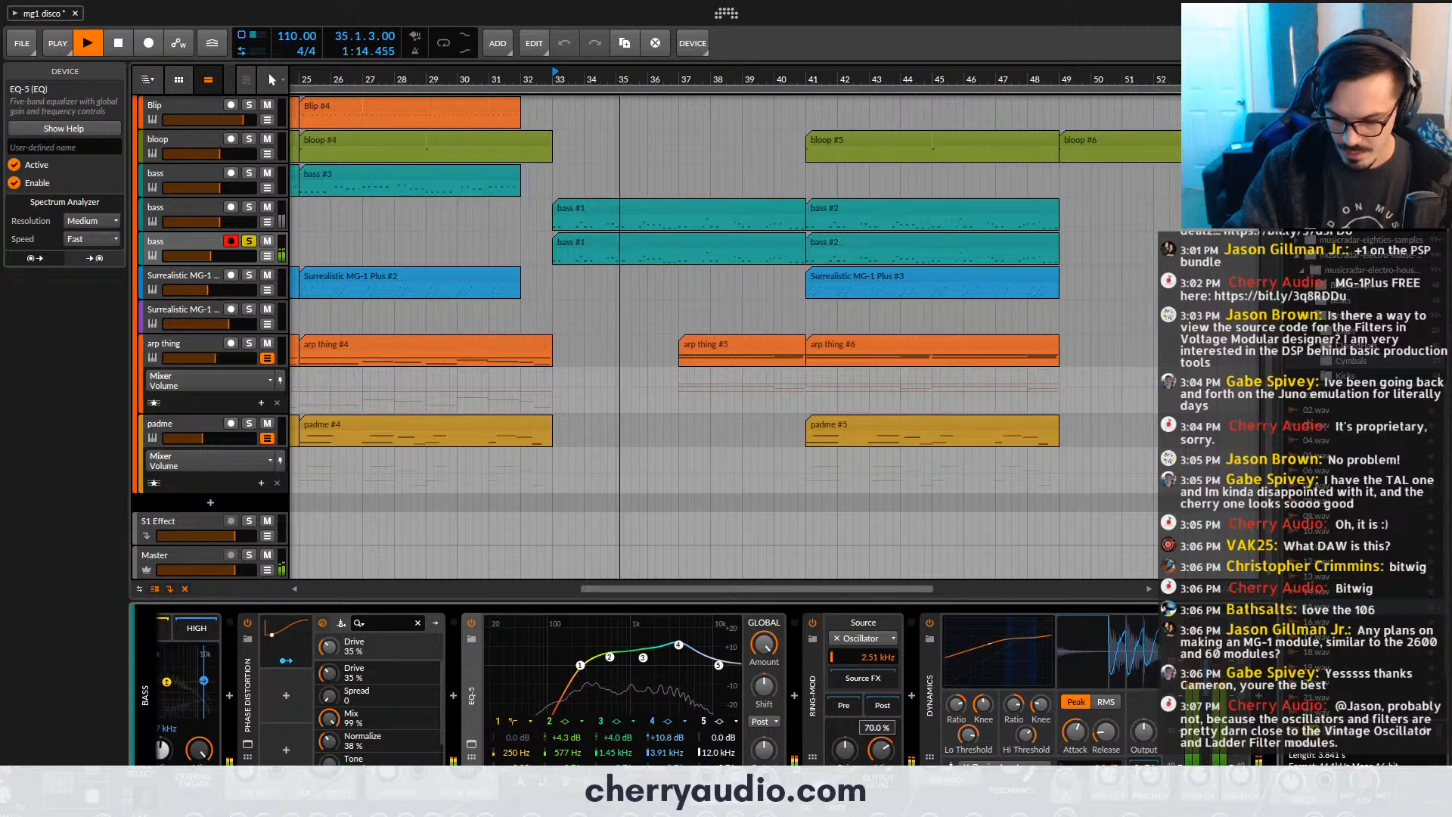
pyautogui.press('space')
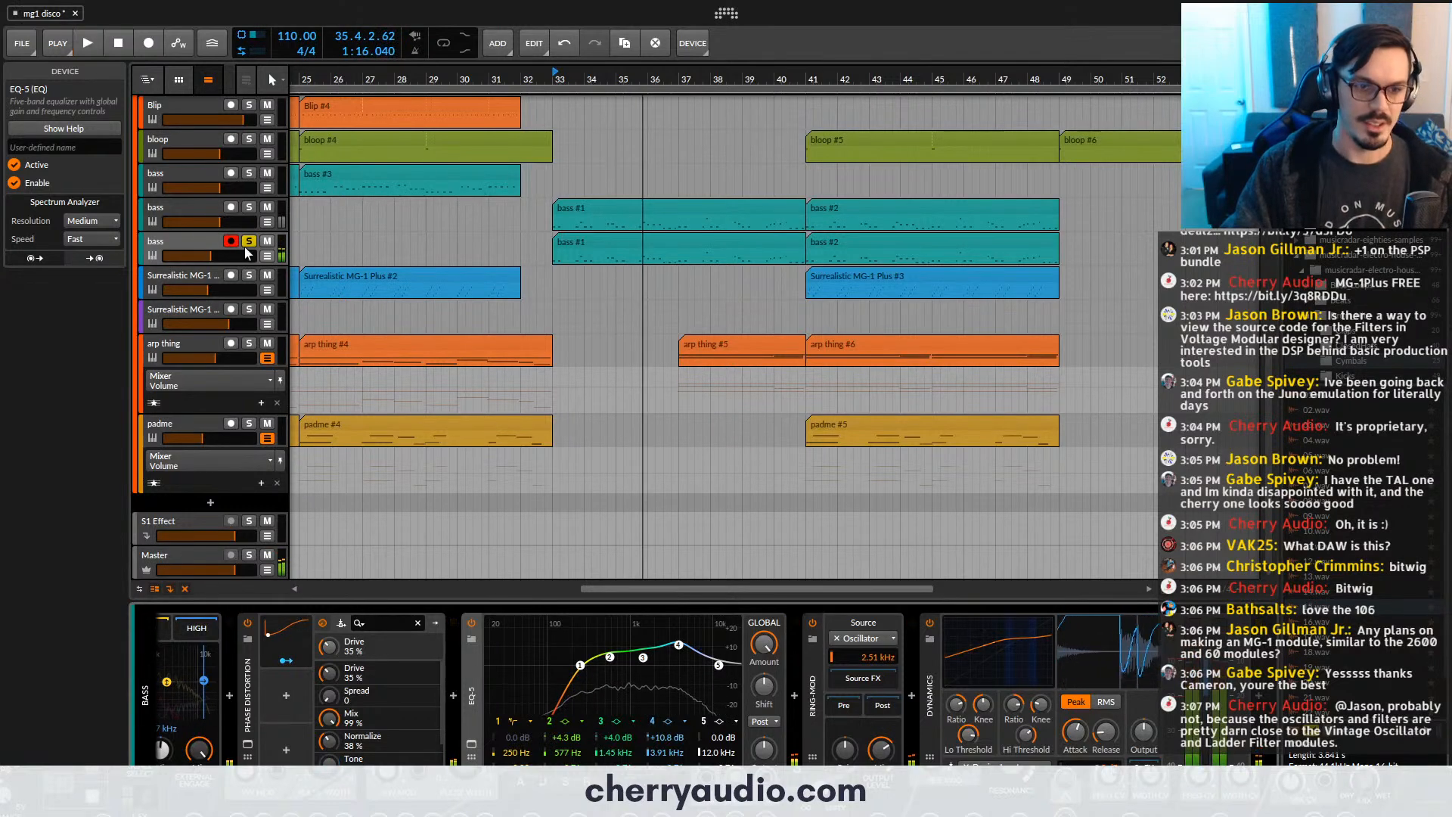
# - Unsolo the third bass track and play from bar 33 with the other tracks
pyautogui.click(248, 242)
pyautogui.press('space')
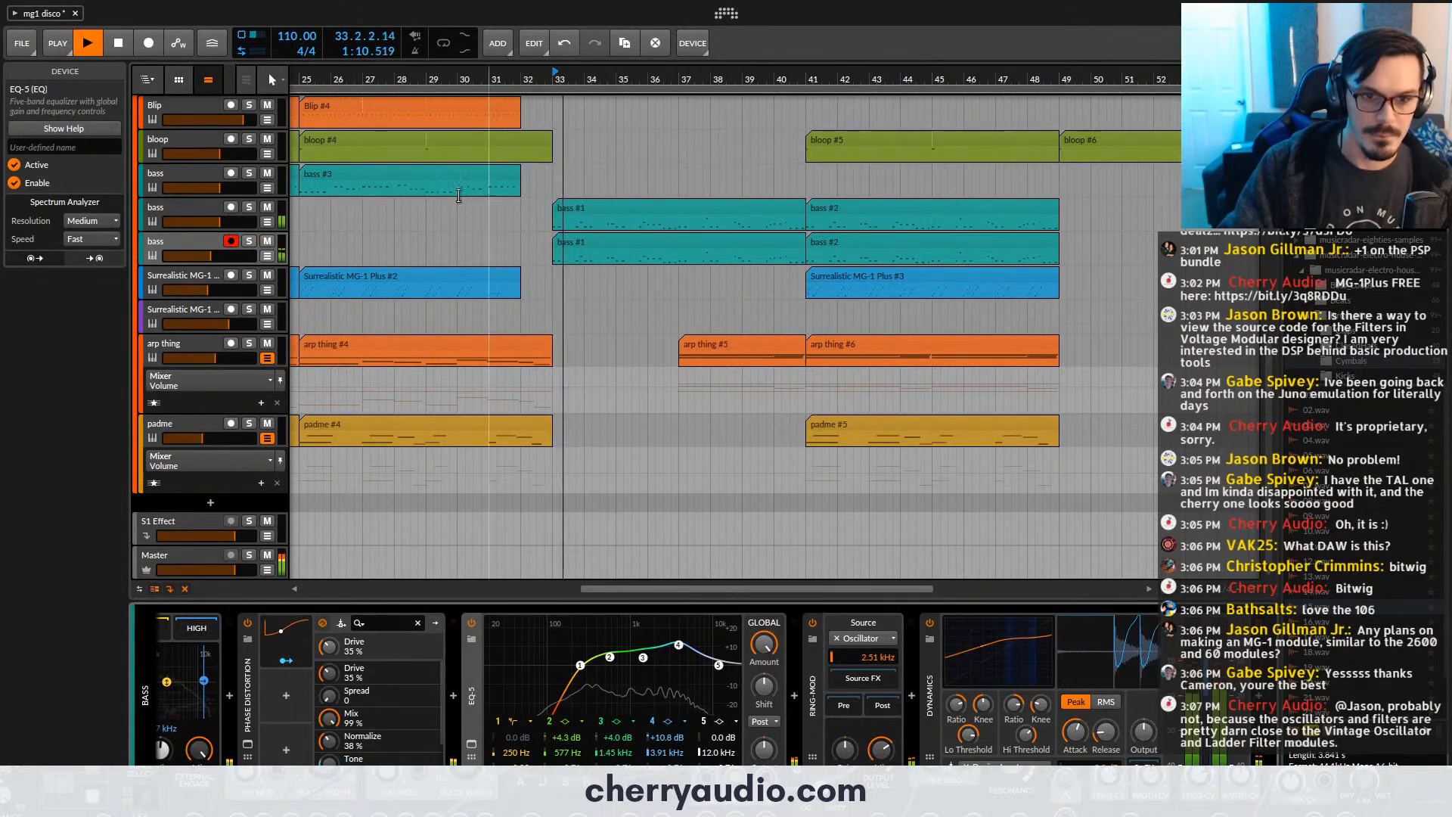
pyautogui.press('space')
# - Show the third bass track's Ring-Mod Mix automation and make it jump from 0% to 100% at bar 49
pyautogui.scroll(3, 920, 280)
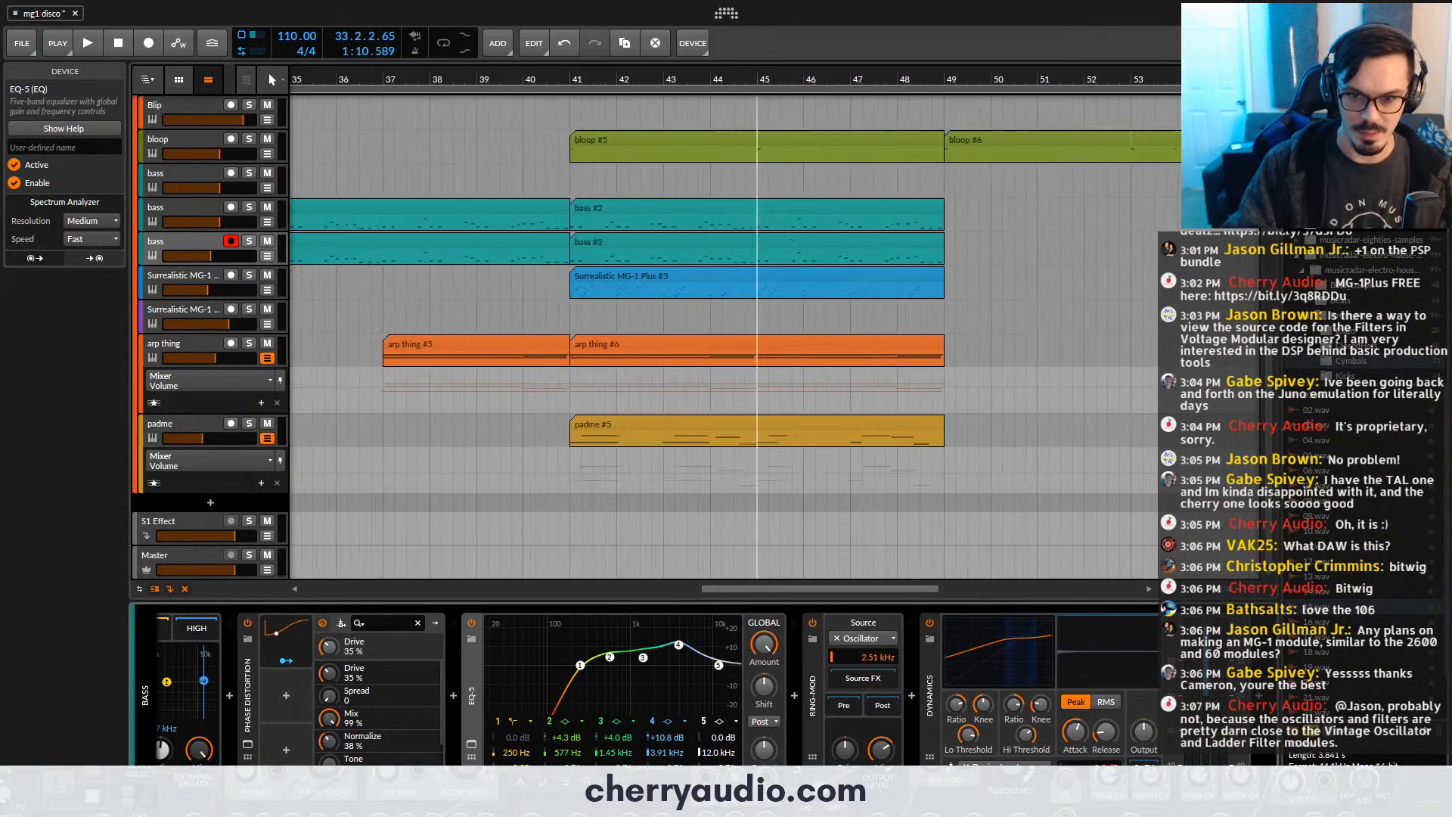
pyautogui.moveTo(758, 242); pyautogui.dragTo(695, 247)
pyautogui.click(695, 242)
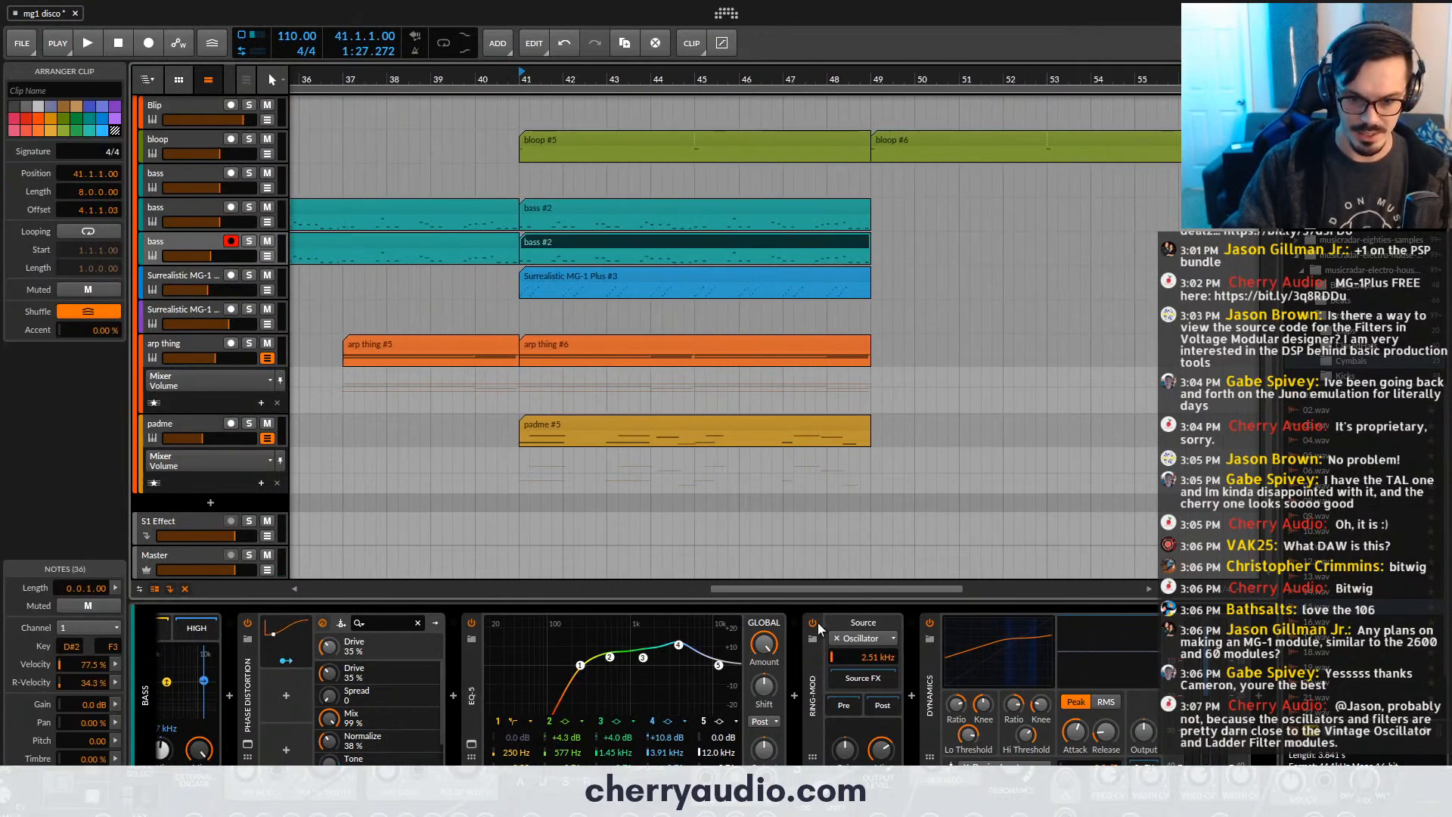
pyautogui.click(267, 256)
pyautogui.click(860, 307)
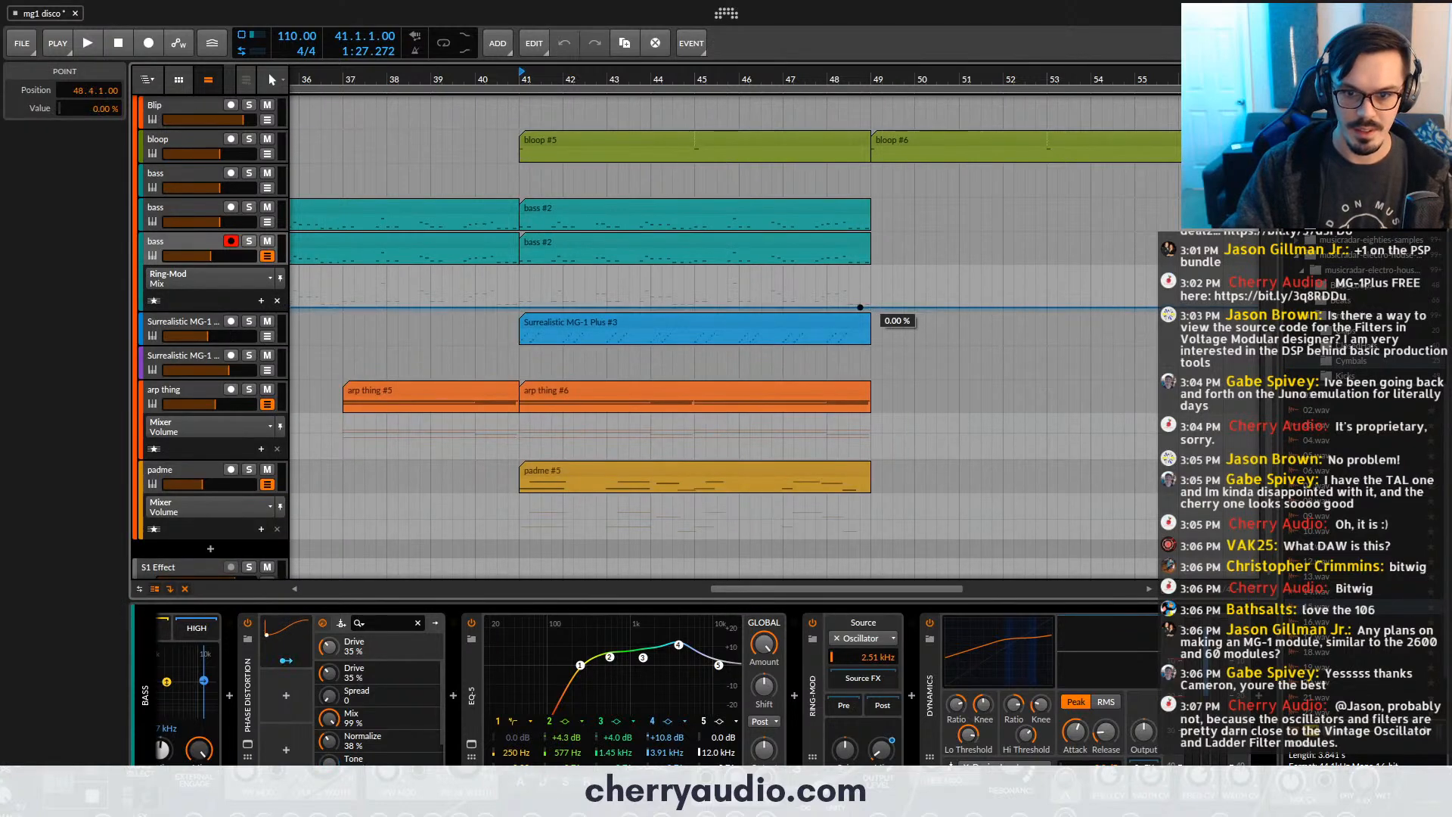
pyautogui.moveTo(860, 307); pyautogui.dragTo(872, 268)
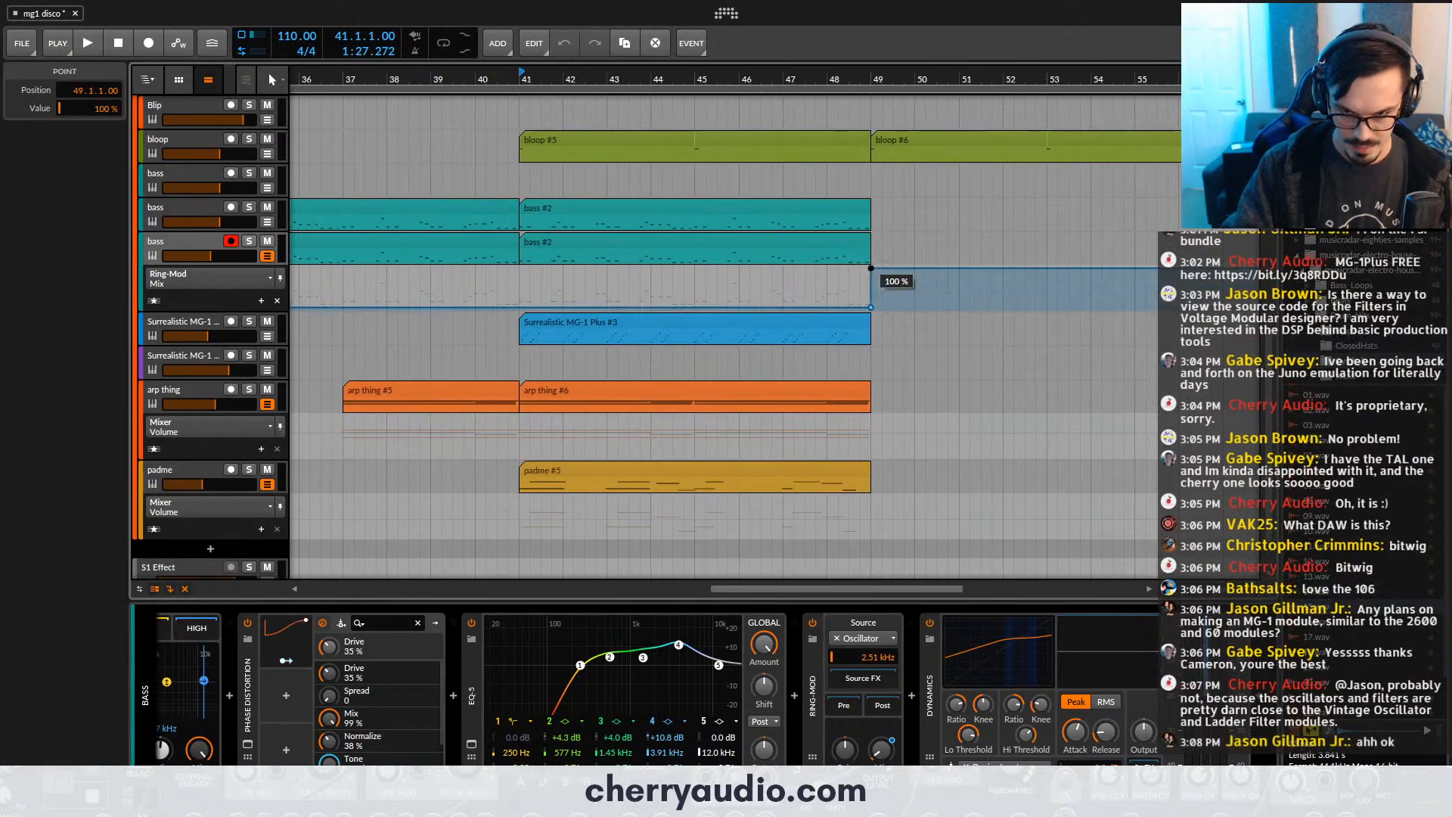
# - Look over the notes of the bass #2 clip on the second bass track and close the note editor
pyautogui.click(872, 307)
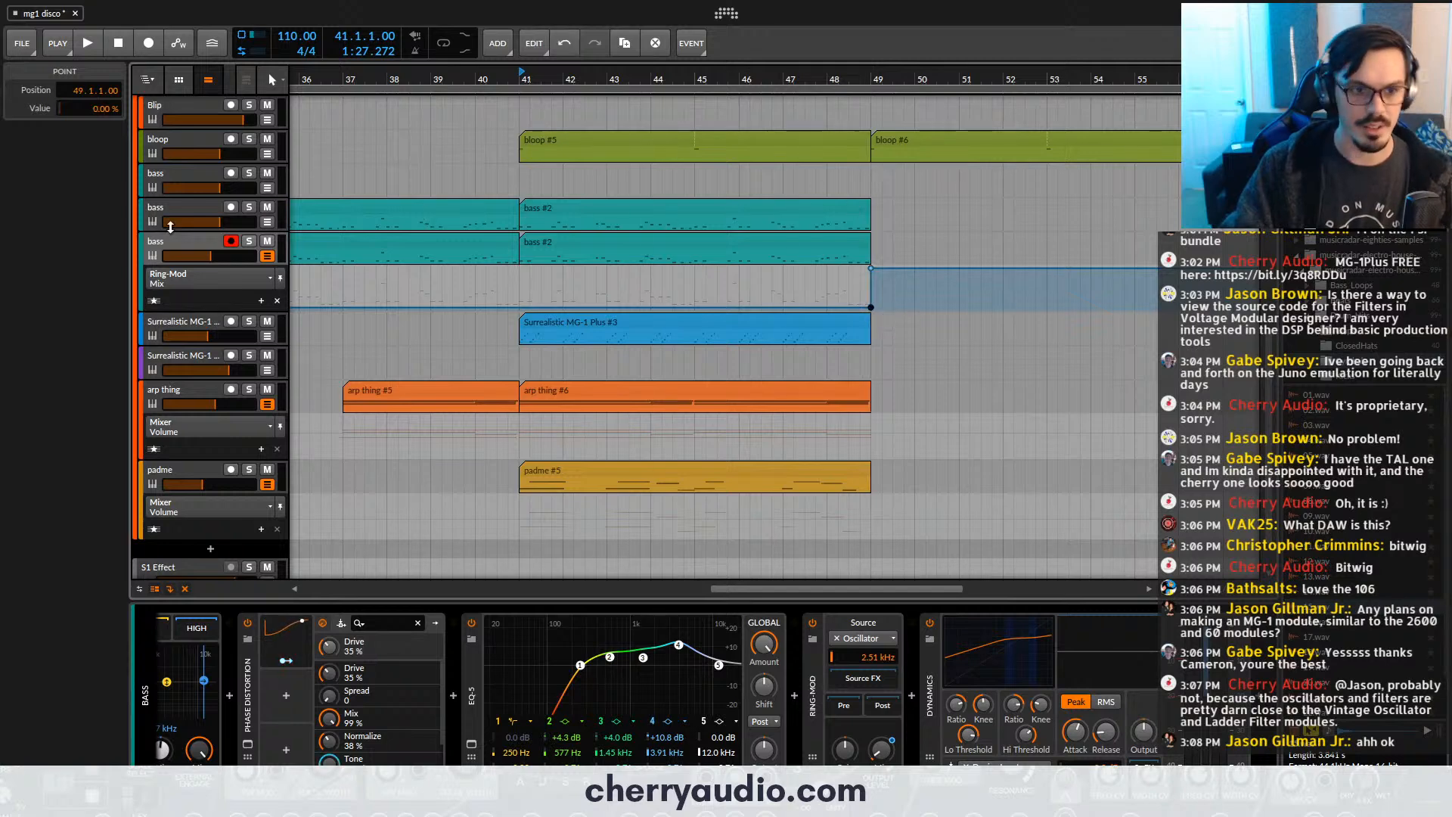
pyautogui.click(201, 217)
pyautogui.doubleClick(541, 209)
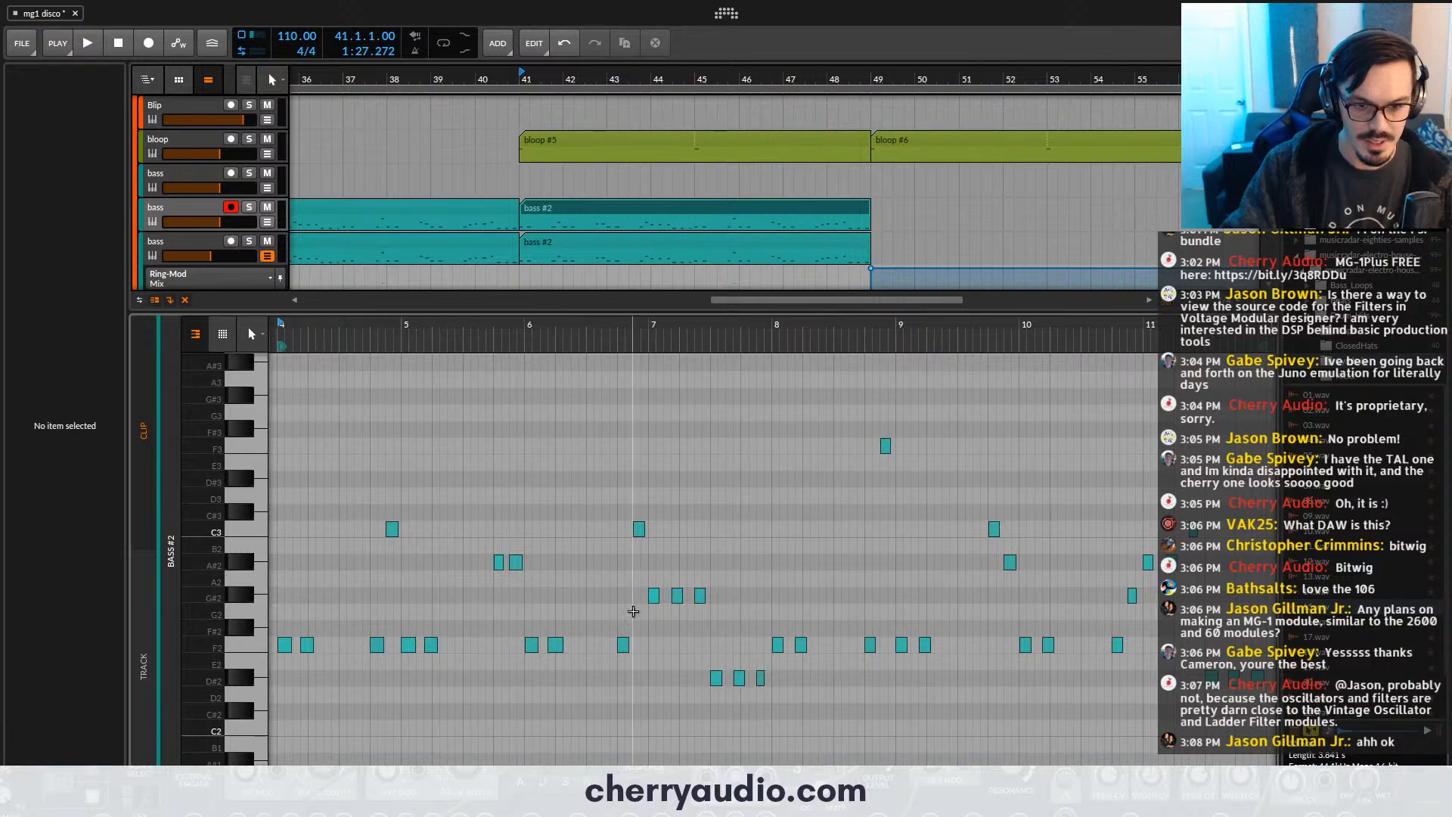
pyautogui.scroll(-2, 588, 610)
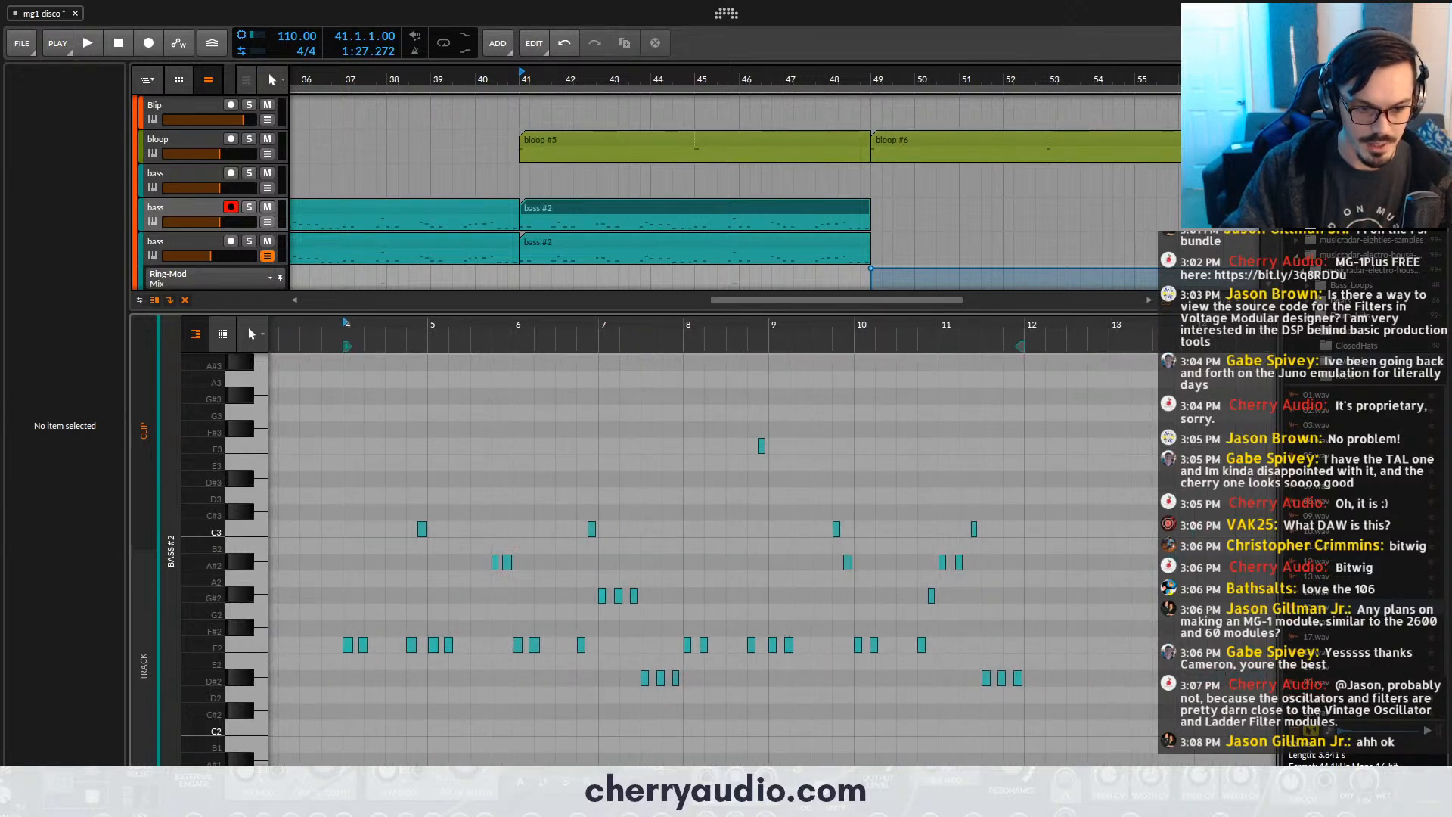
pyautogui.click(219, 802)
# - Record-arm the third bass track together with the second and play the arrangement from bar 47 and again from bar 45
pyautogui.doubleClick(786, 85)
pyautogui.scroll(-3, 458, 250)
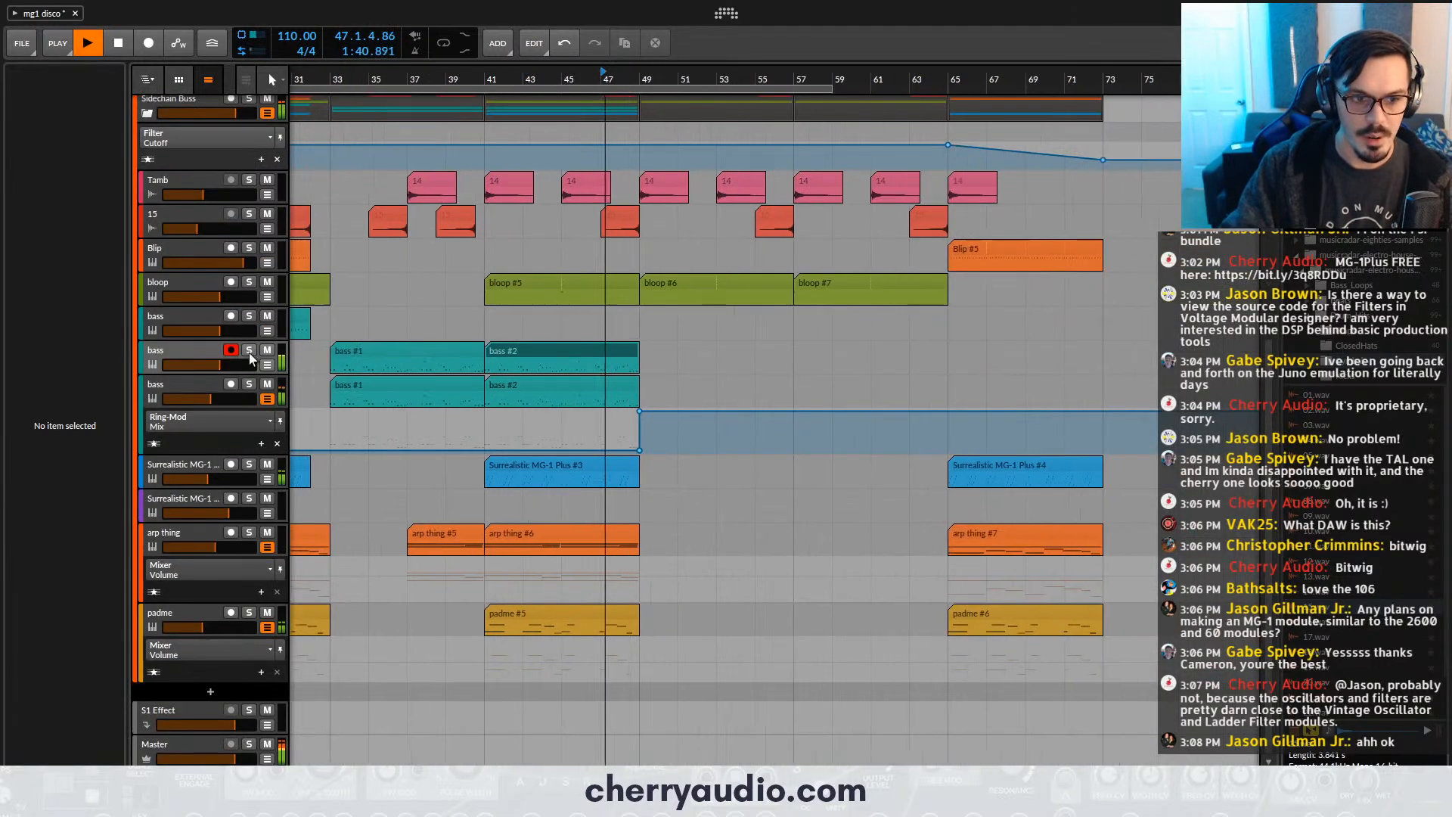
pyautogui.click(231, 384)
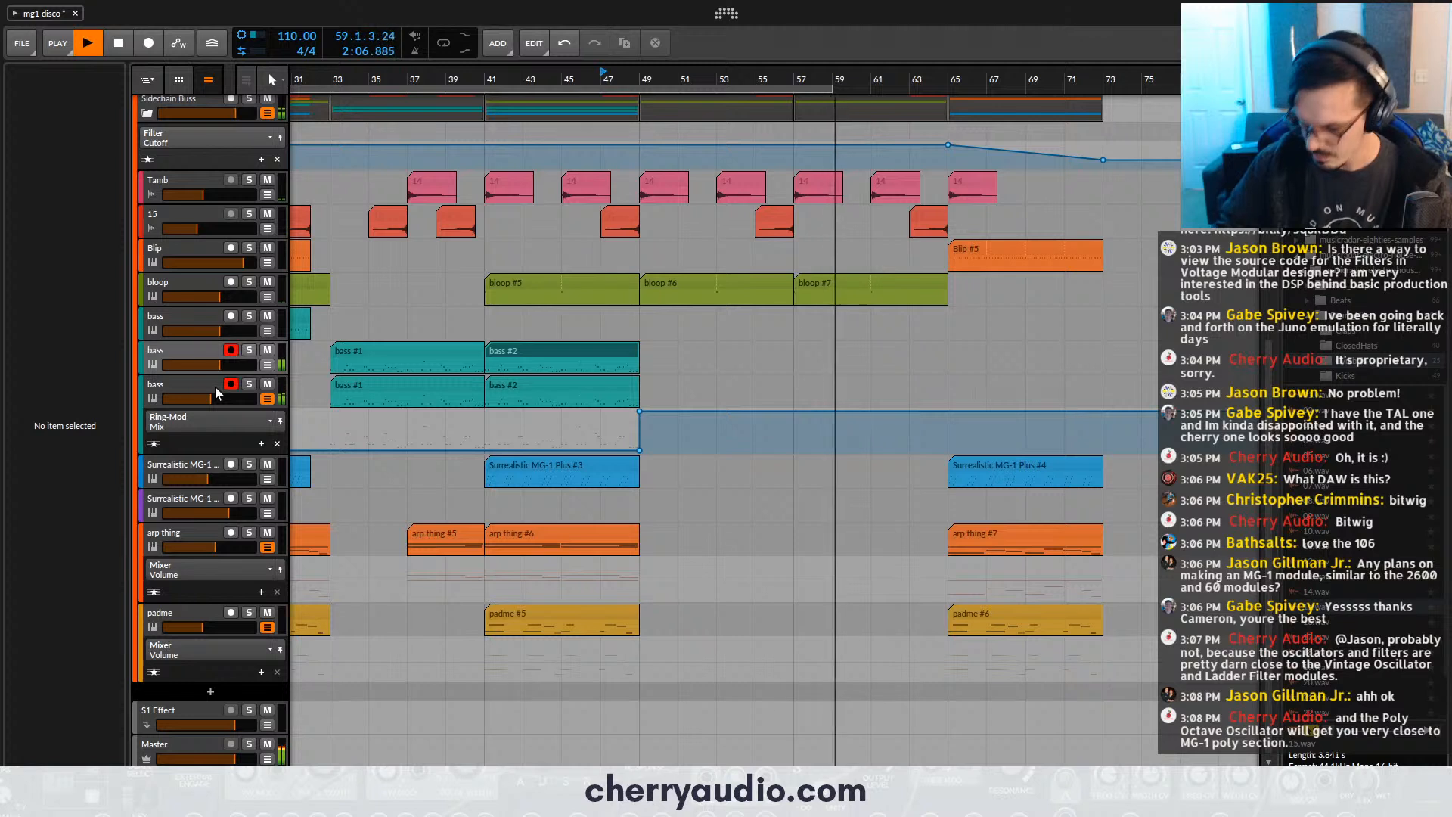
pyautogui.press('space')
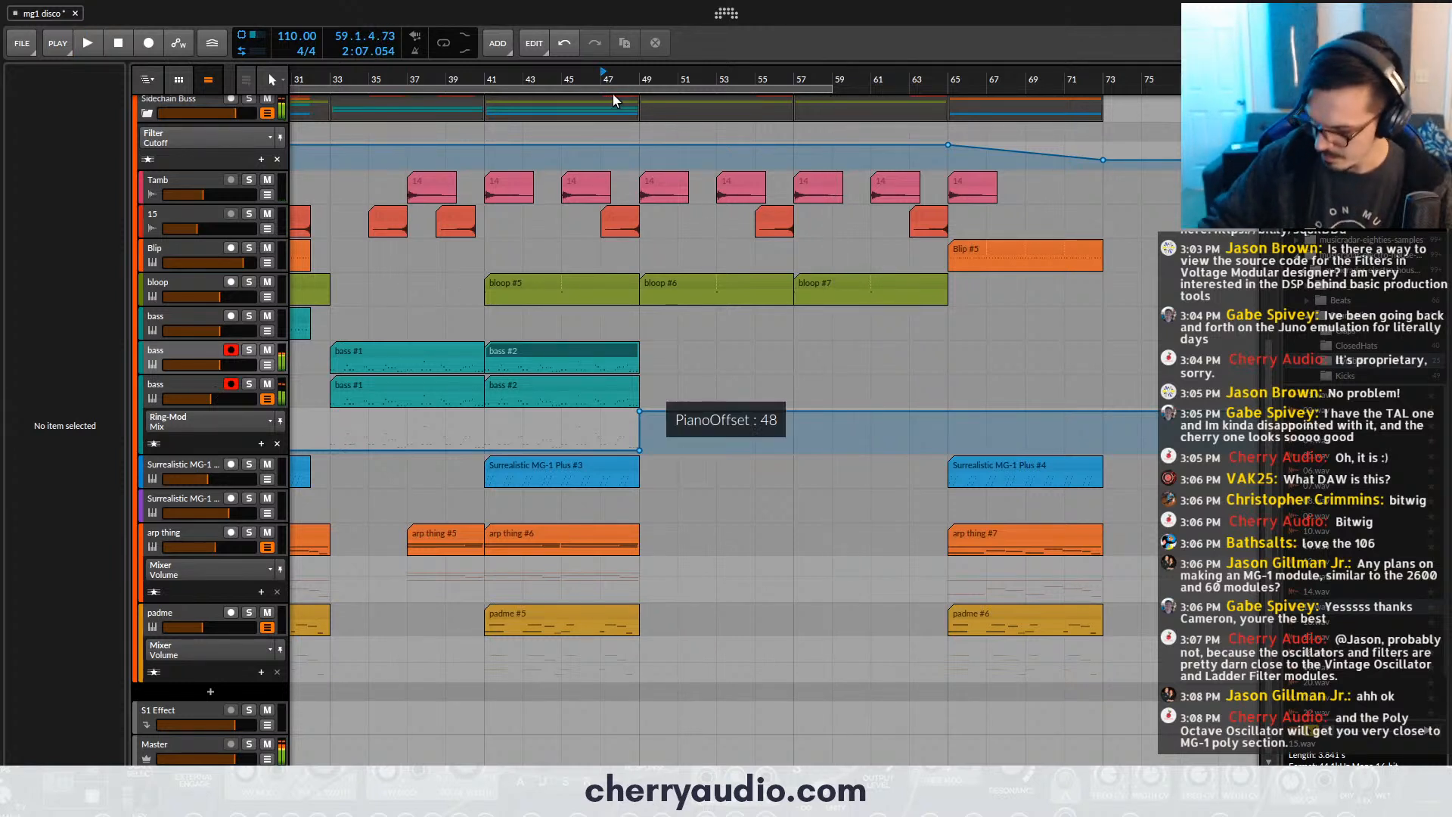
pyautogui.click(574, 75)
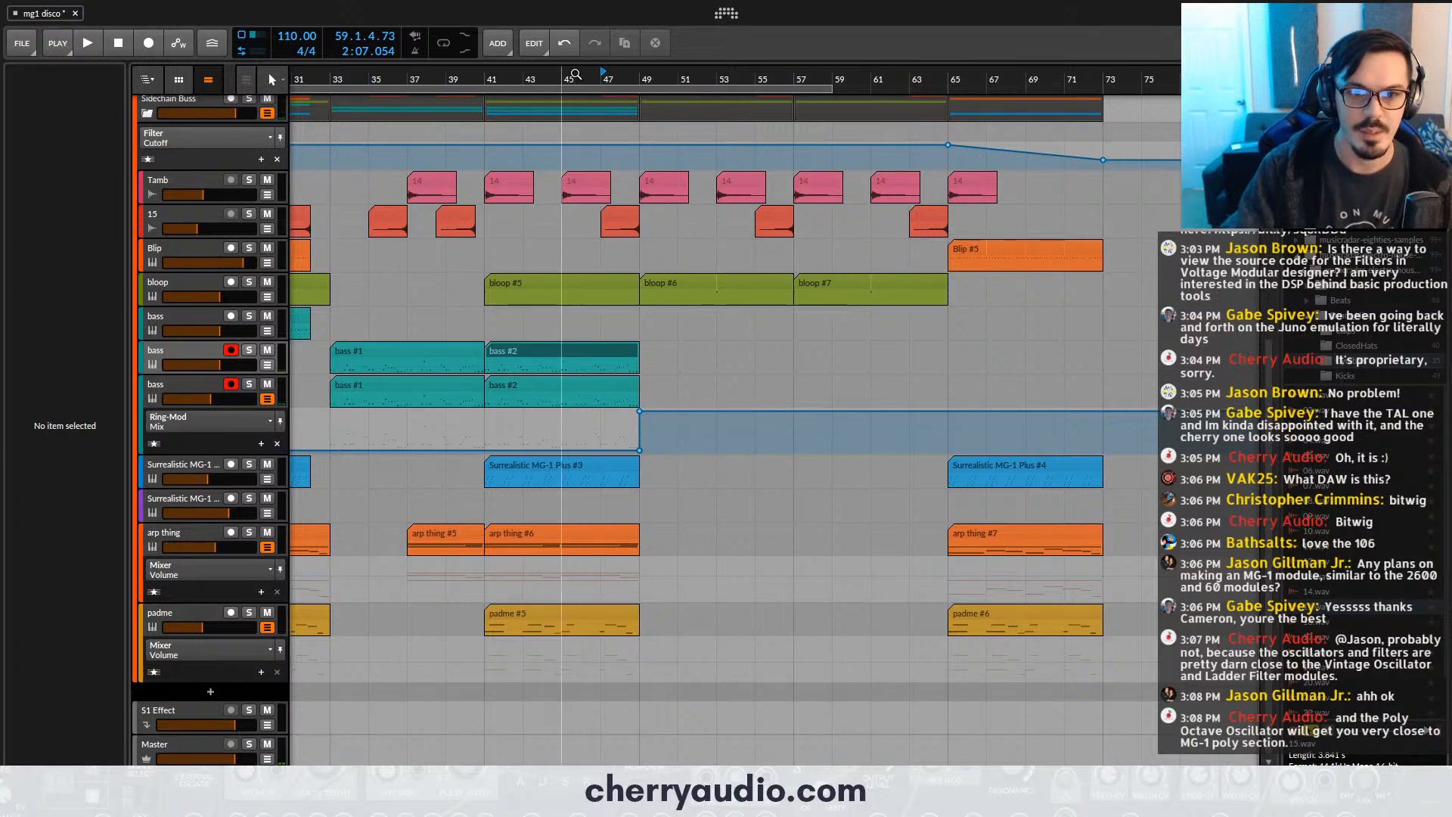
pyautogui.press('space')
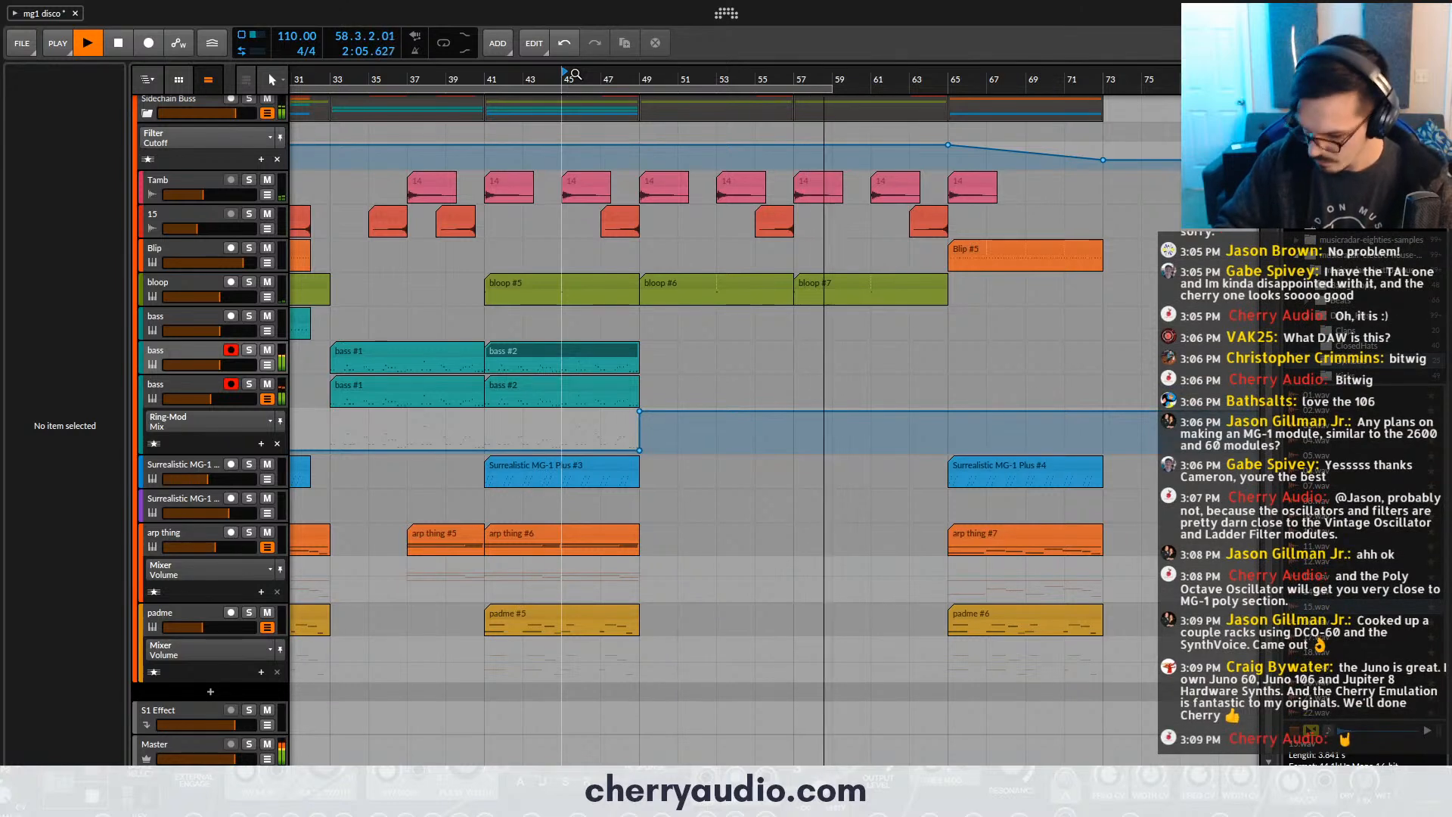
pyautogui.press('space')
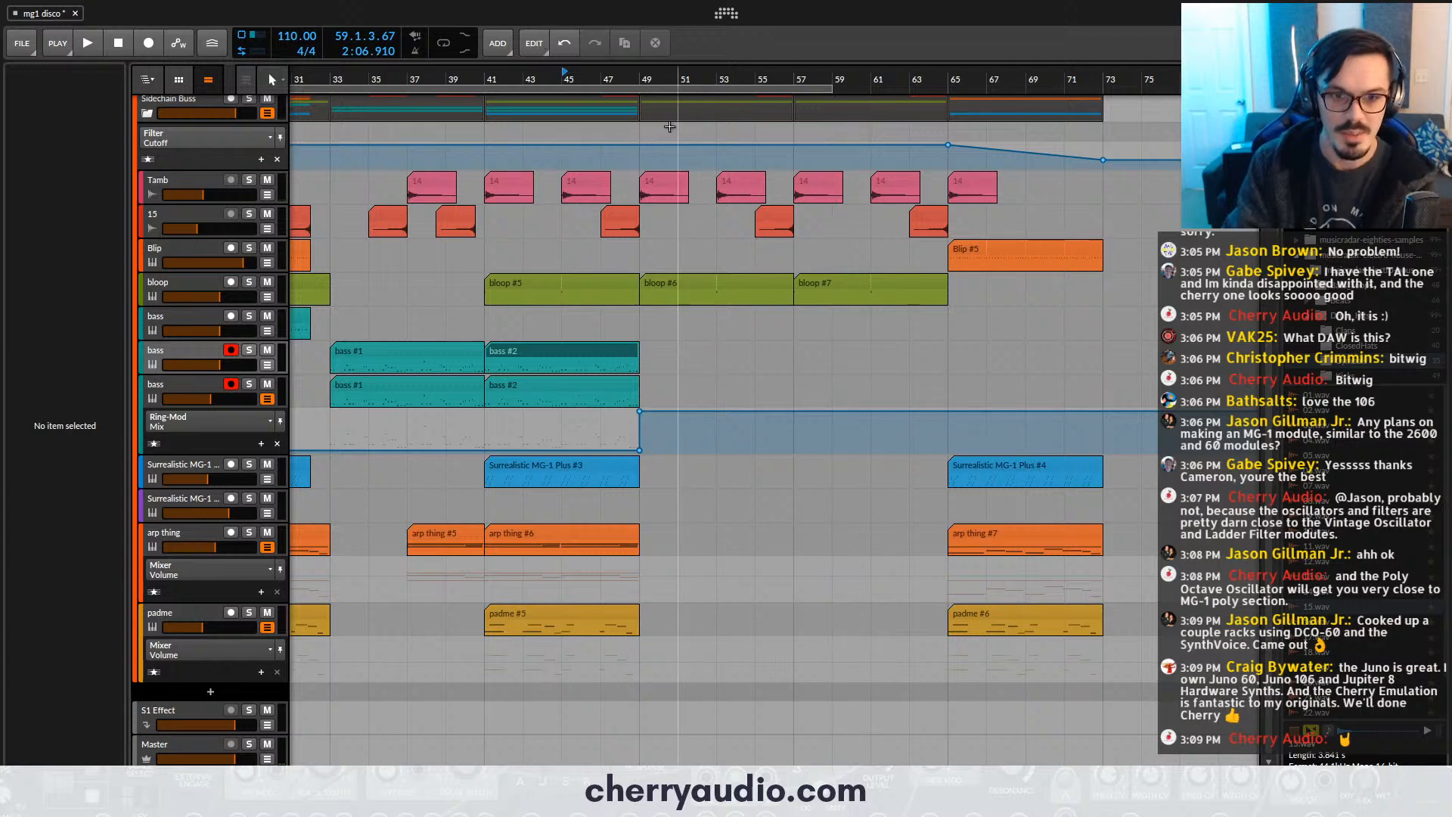
# - Add an instrument track below the third bass track and load the DCO-106 synth on it, searching for "106"
pyautogui.click(641, 76)
pyautogui.click(218, 386)
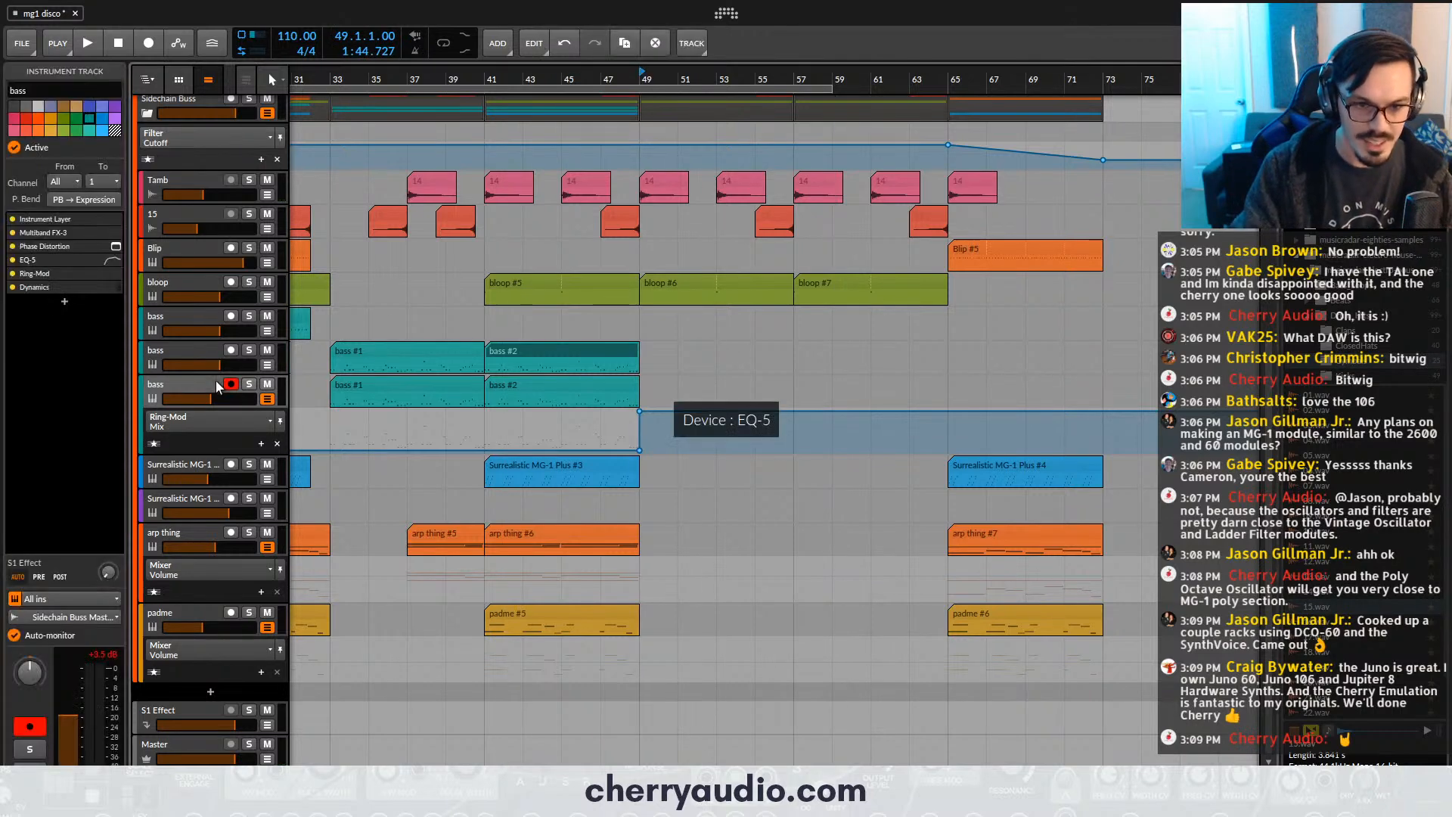
pyautogui.hotkey('ctrl', 't')
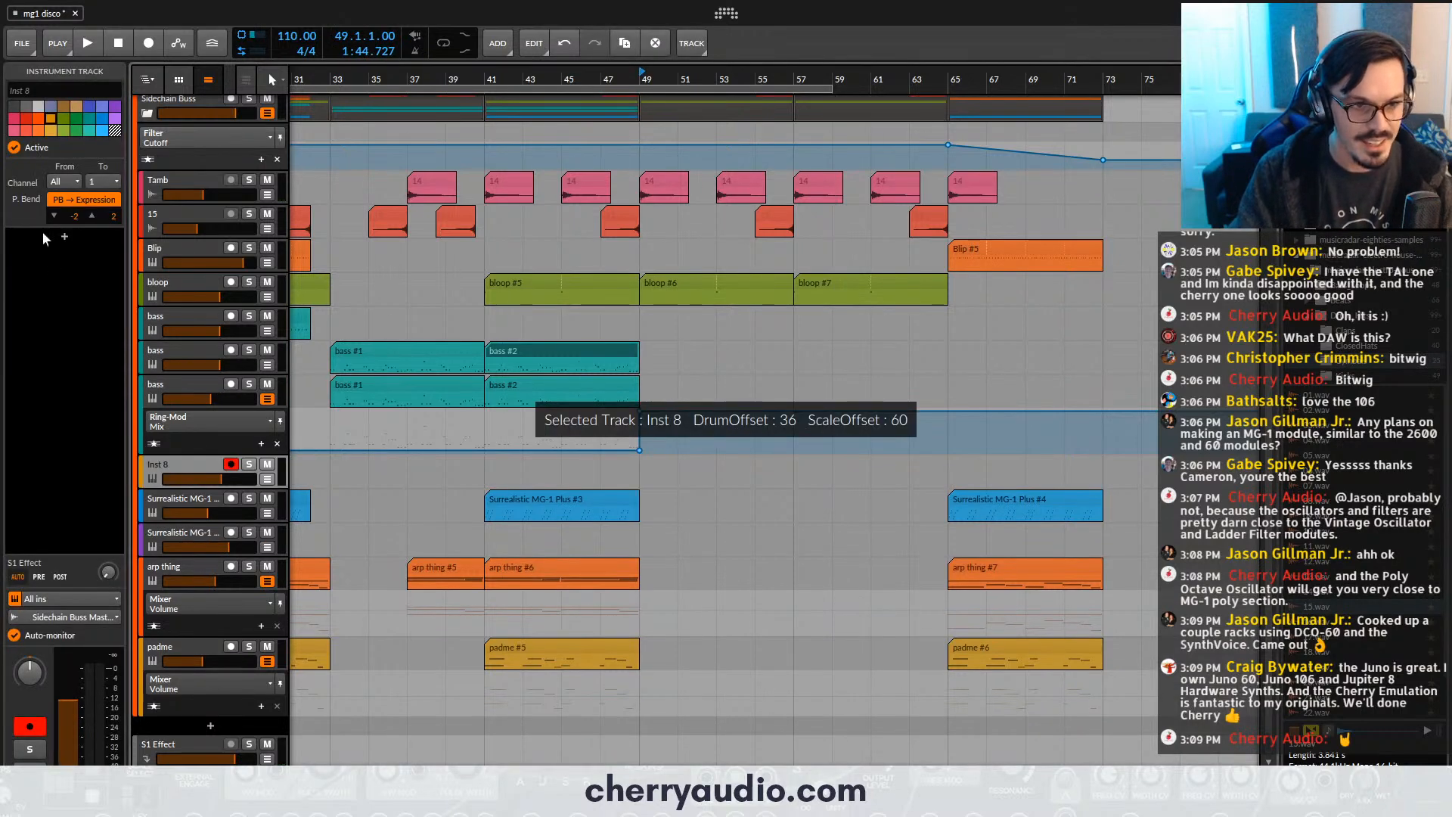
pyautogui.click(63, 237)
pyautogui.write('106')
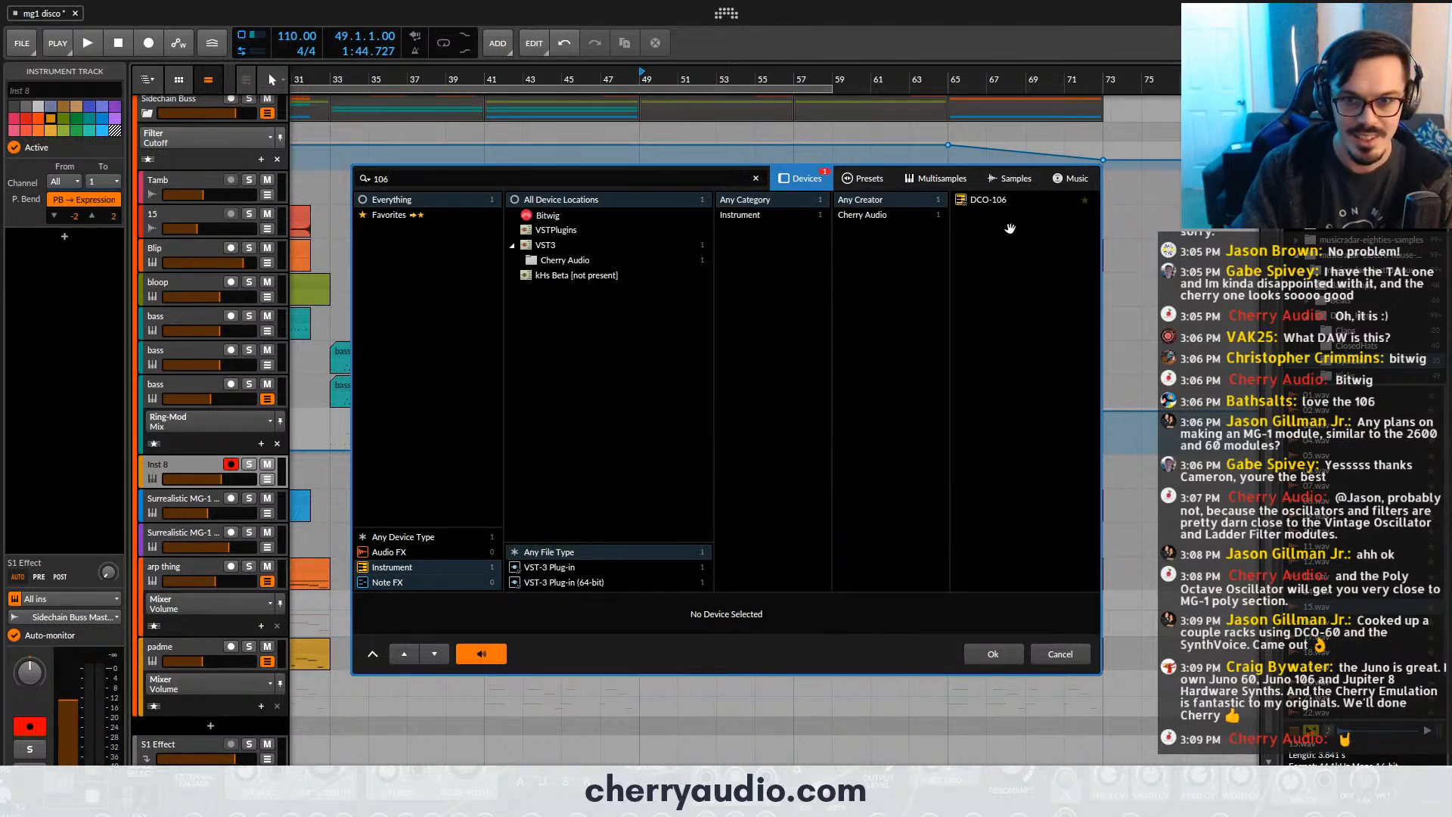
pyautogui.doubleClick(985, 201)
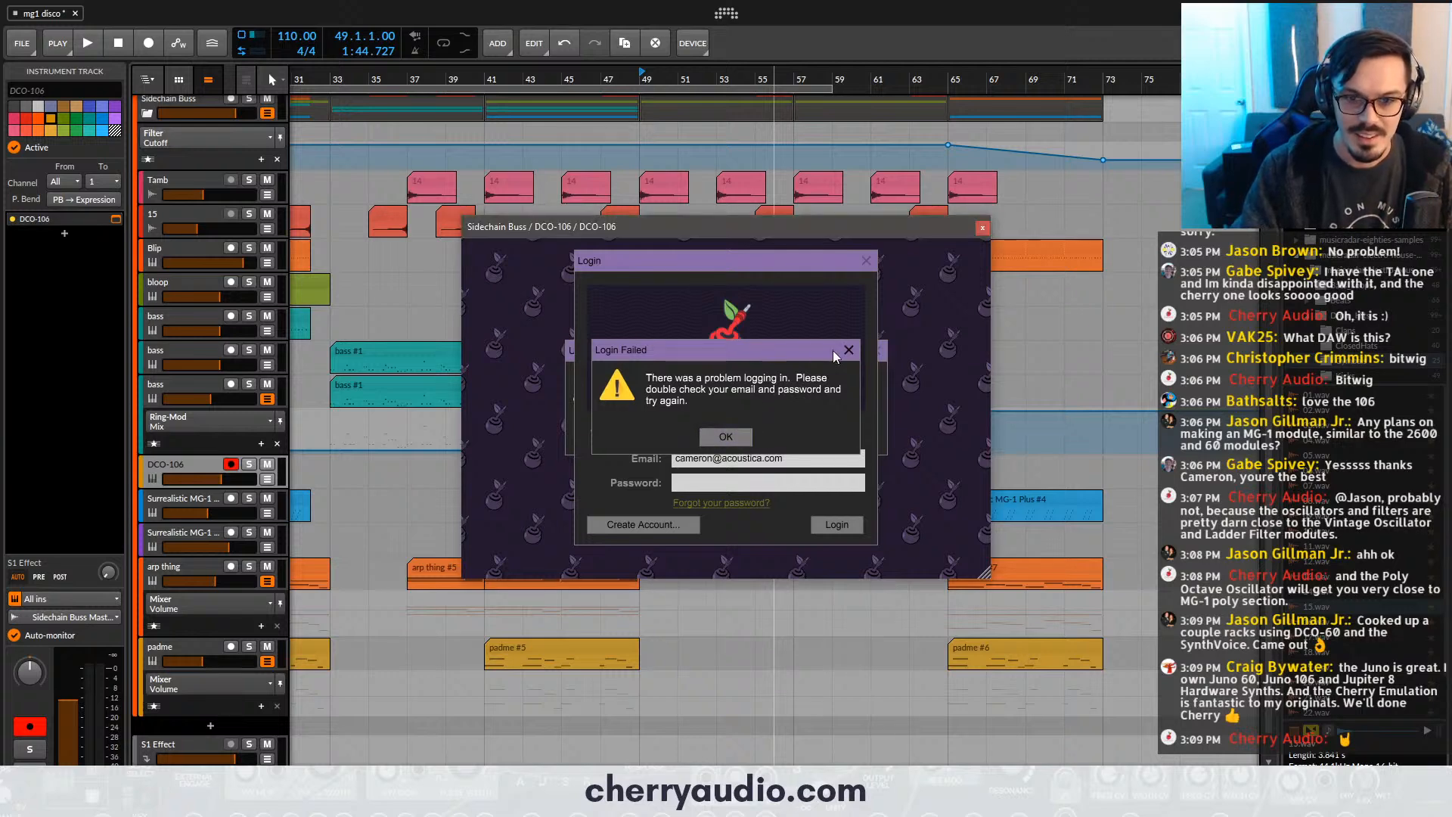
# - Dismiss the failed login notice and log in to the Cherry Audio server with the account password
pyautogui.moveTo(802, 346); pyautogui.dragTo(683, 387)
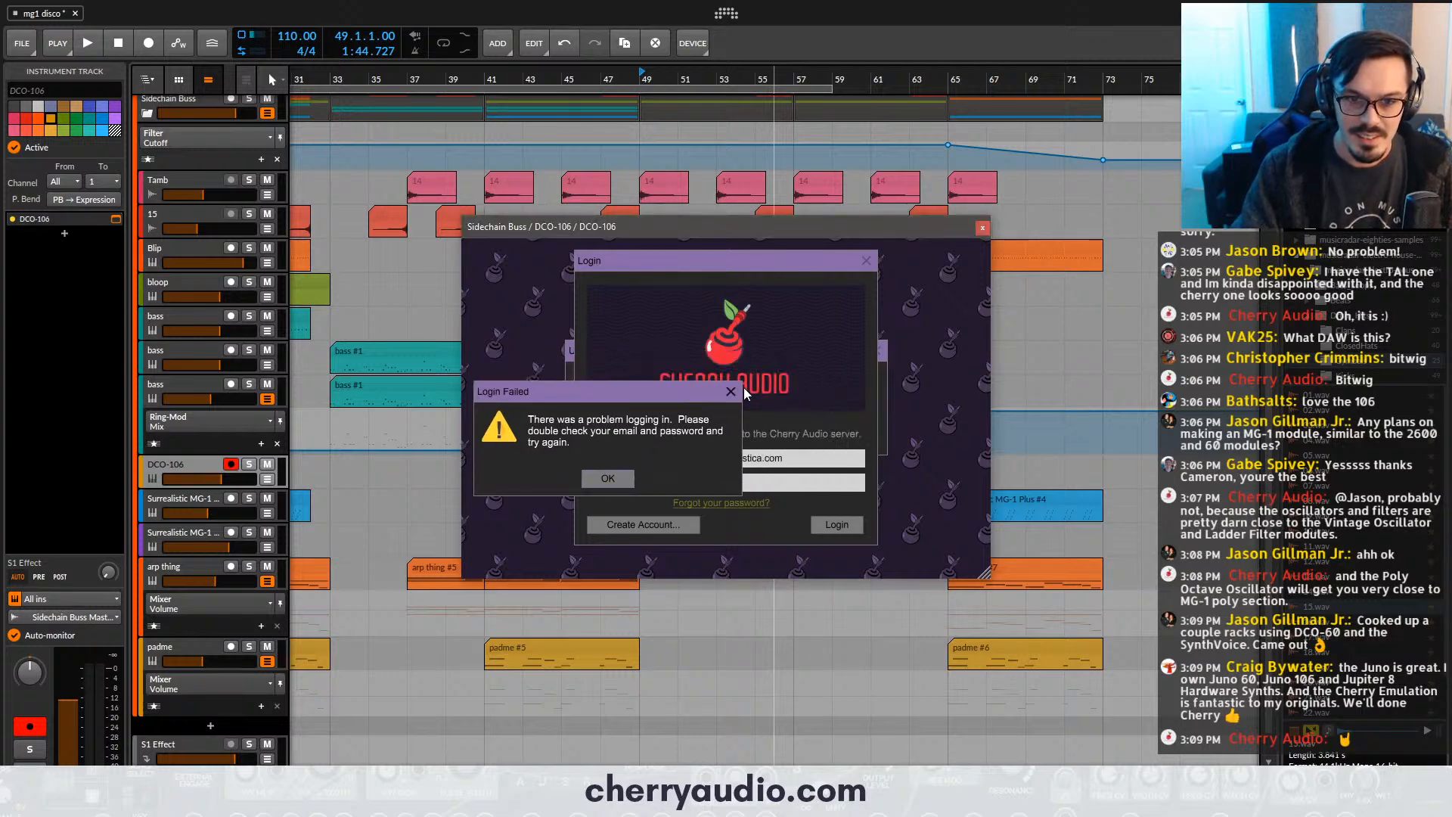
pyautogui.click(609, 479)
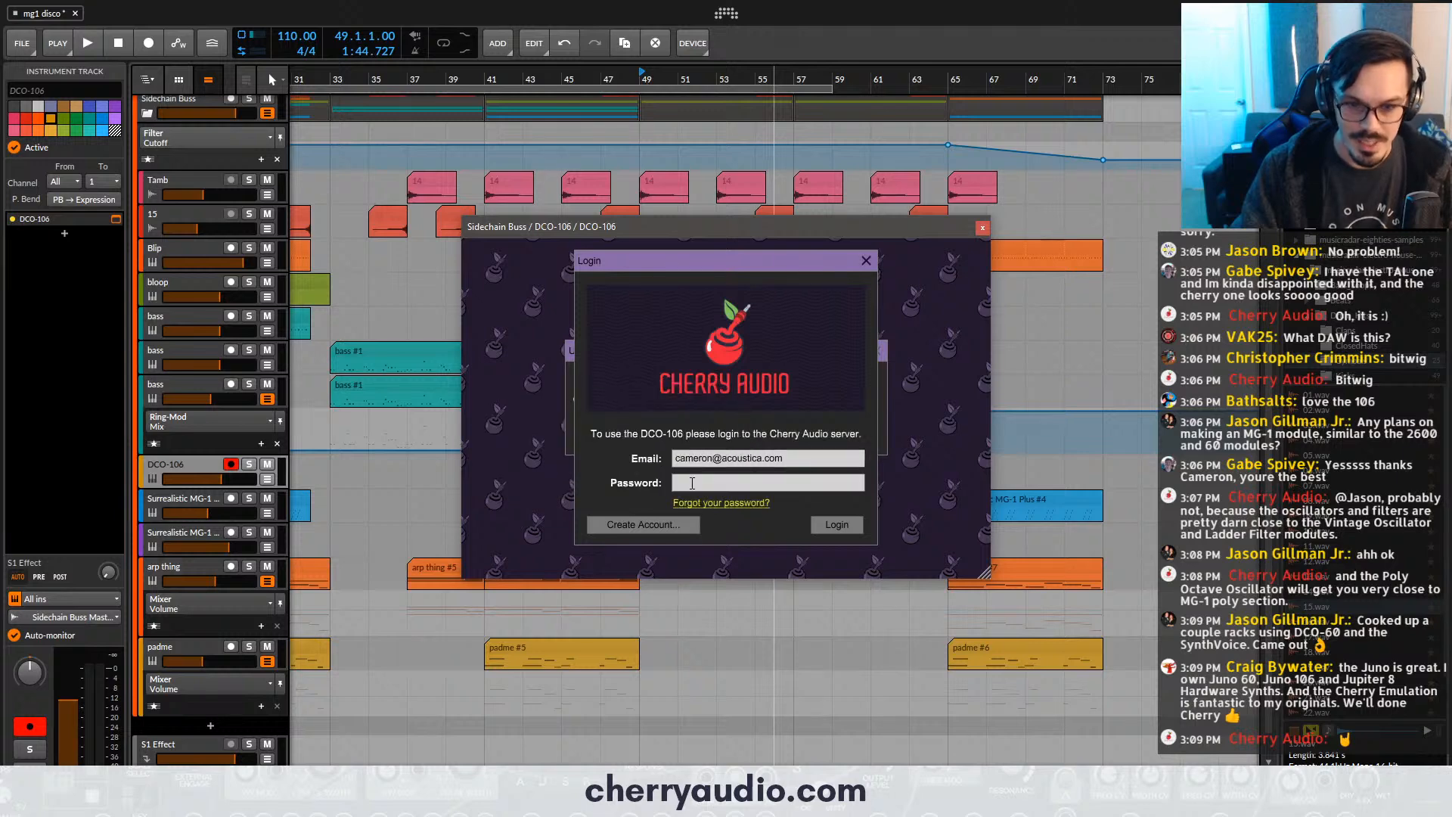
pyautogui.click(836, 524)
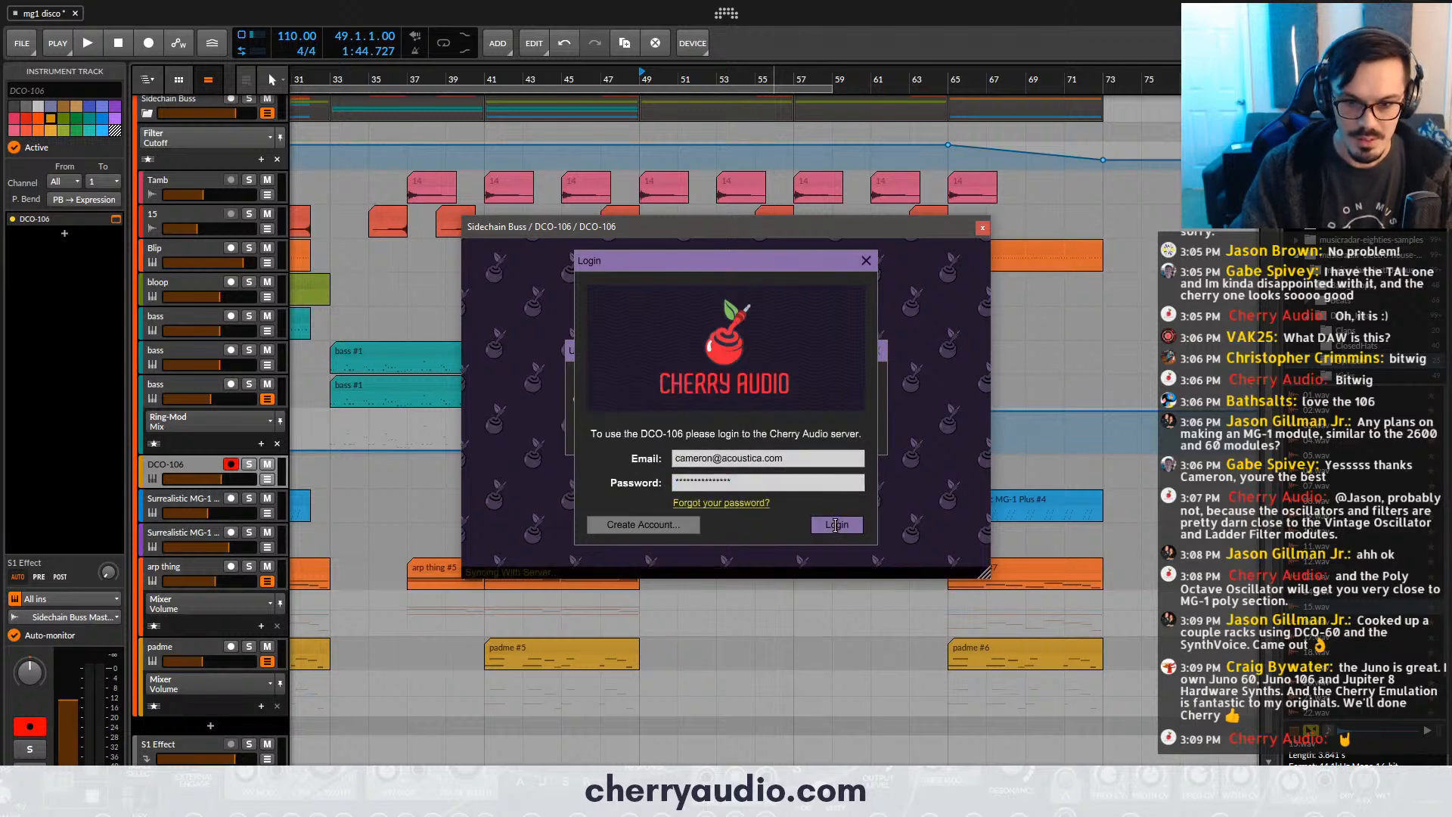
pyautogui.click(874, 351)
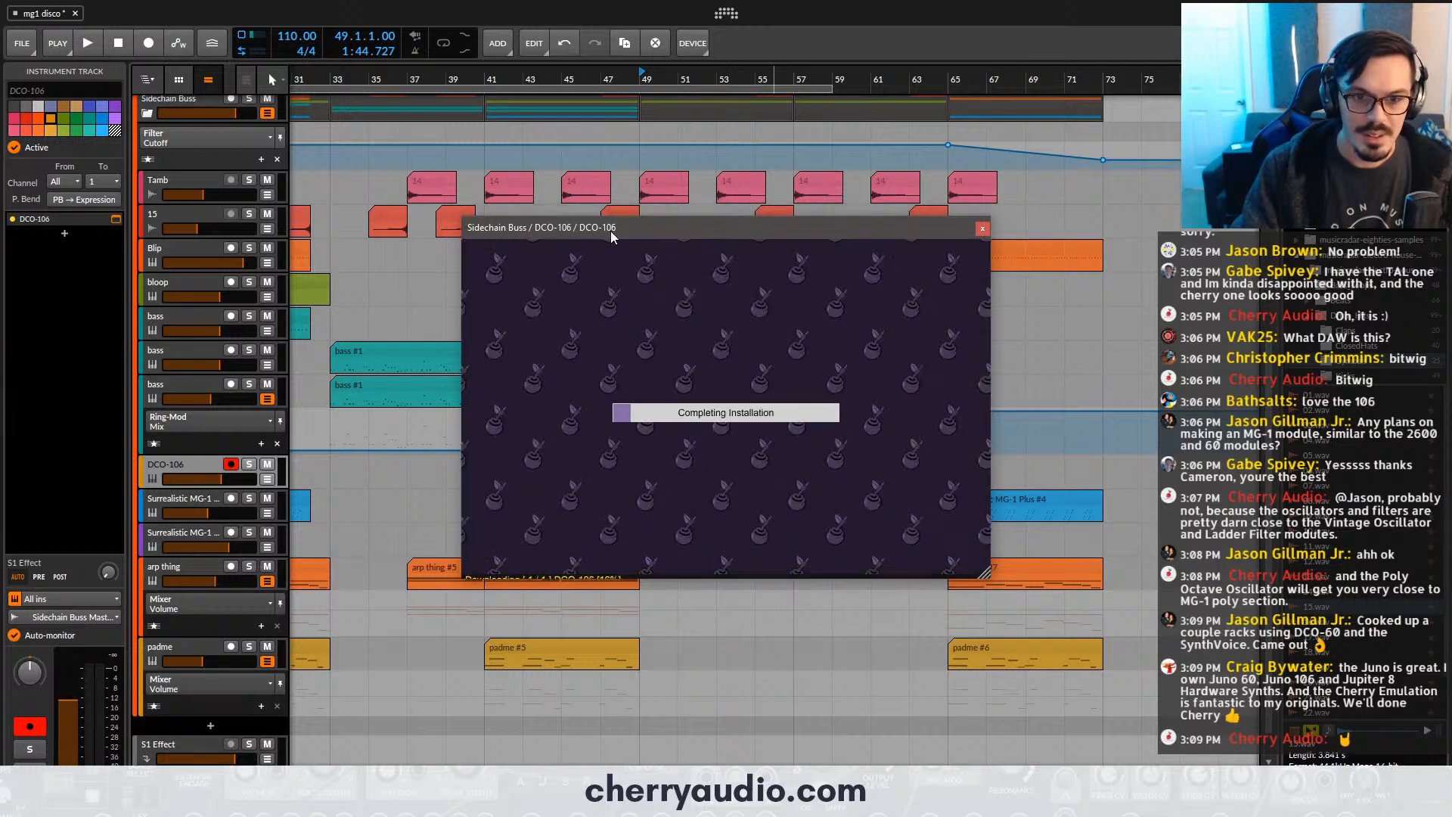
# - Close the DCO-106 window once its installation completes, reopen it and place it over the arrangement
pyautogui.moveTo(610, 230); pyautogui.dragTo(640, 179)
pyautogui.click(949, 177)
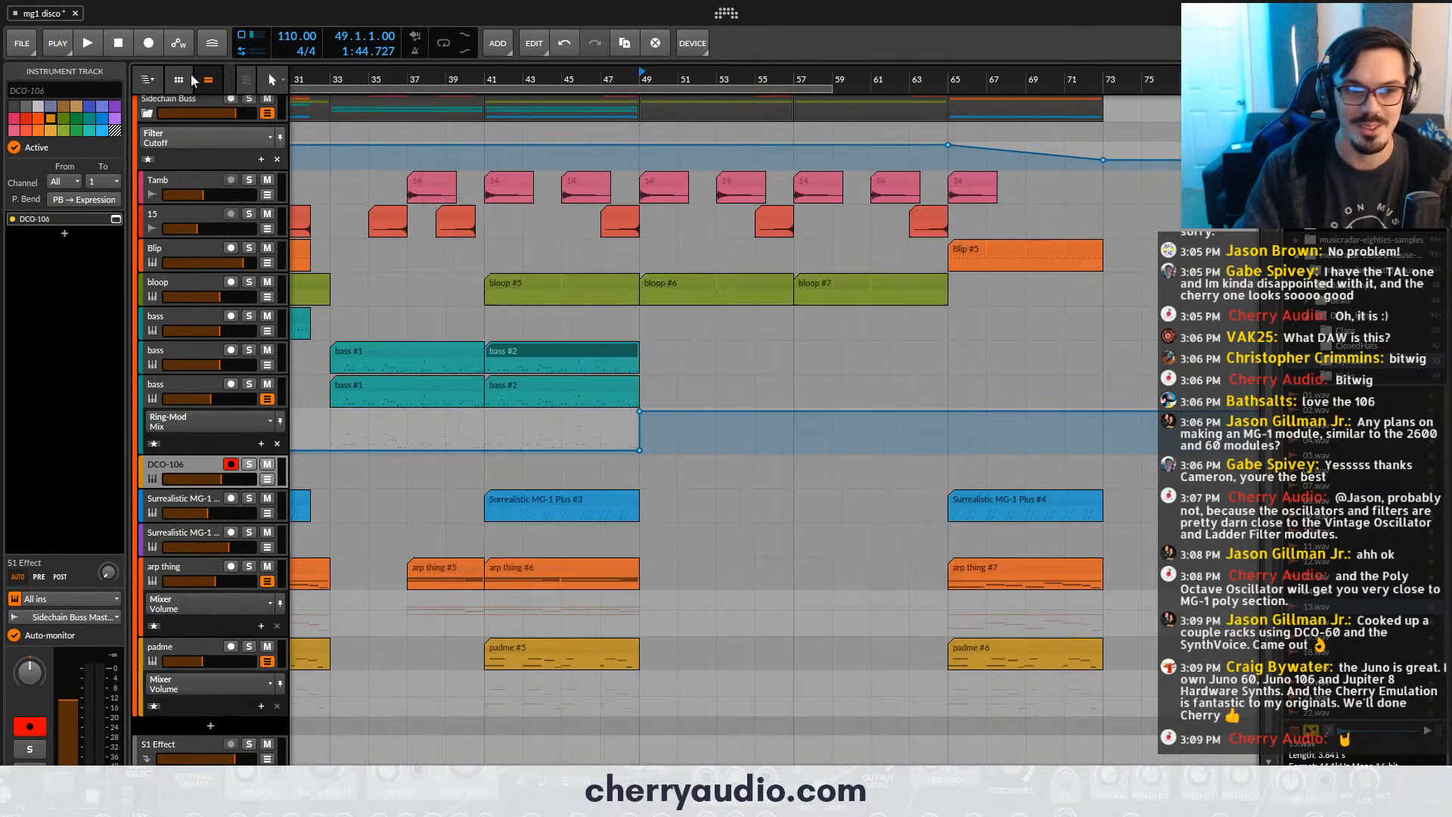
pyautogui.click(115, 219)
pyautogui.moveTo(615, 170); pyautogui.dragTo(684, 241)
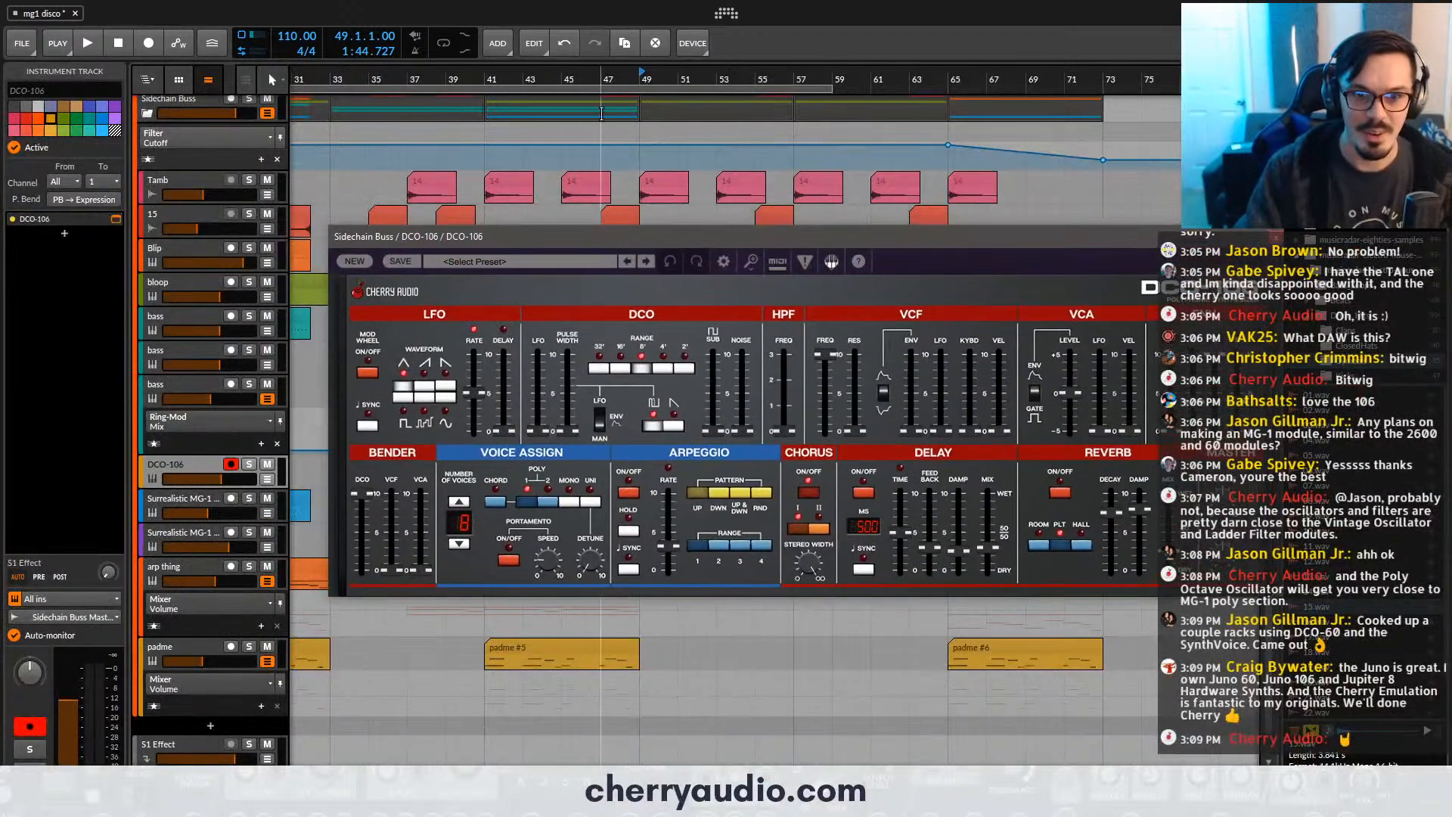
# - Open the DCO-106's VCF frequency fully to 24000 and set its track volume to -8.1 dB, with playback starting at bar 47
pyautogui.click(609, 79)
pyautogui.moveTo(230, 485); pyautogui.dragTo(204, 485)
pyautogui.moveTo(841, 430); pyautogui.dragTo(834, 390)
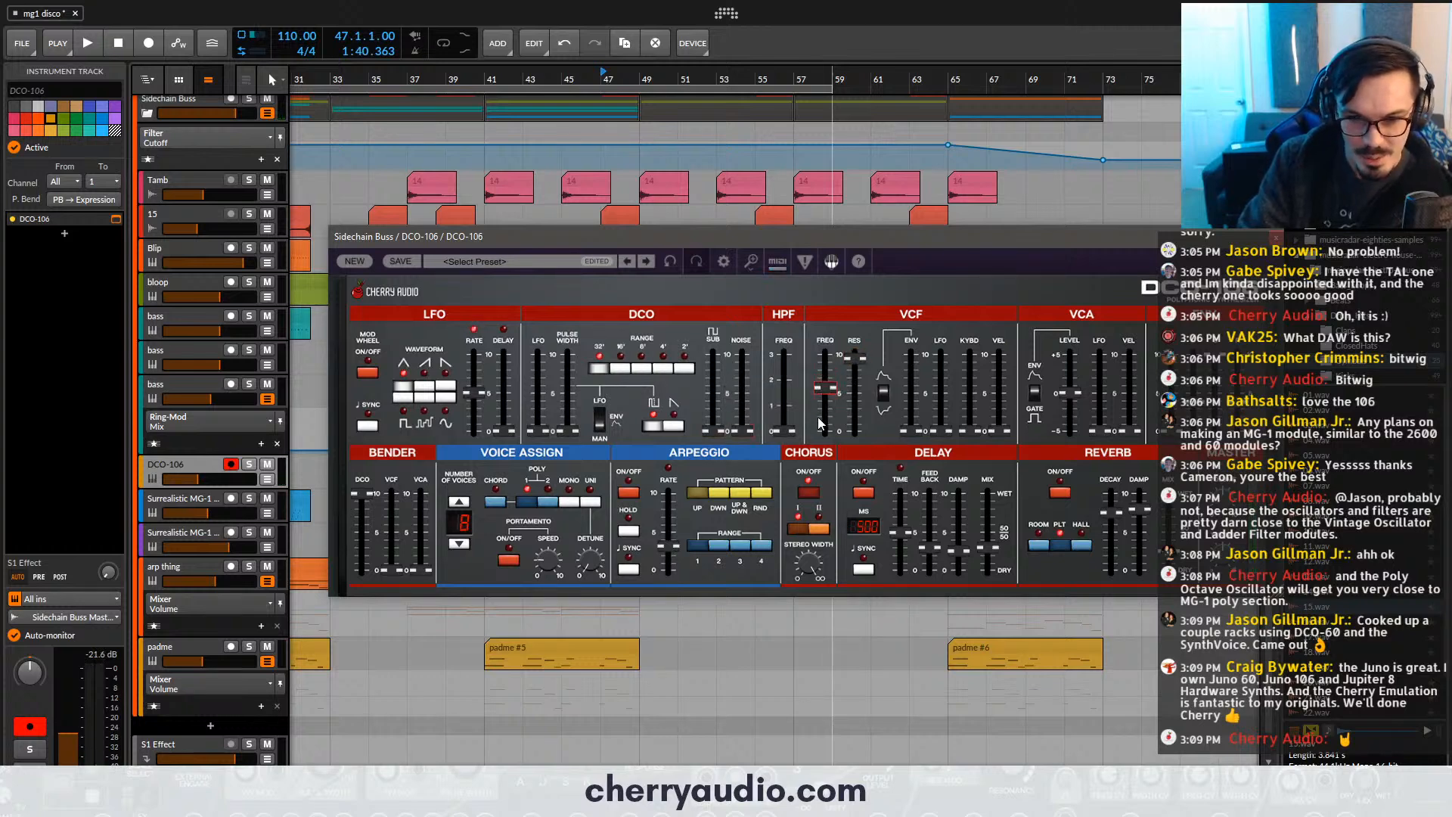
pyautogui.moveTo(825, 388); pyautogui.dragTo(826, 354)
pyautogui.doubleClick(233, 479)
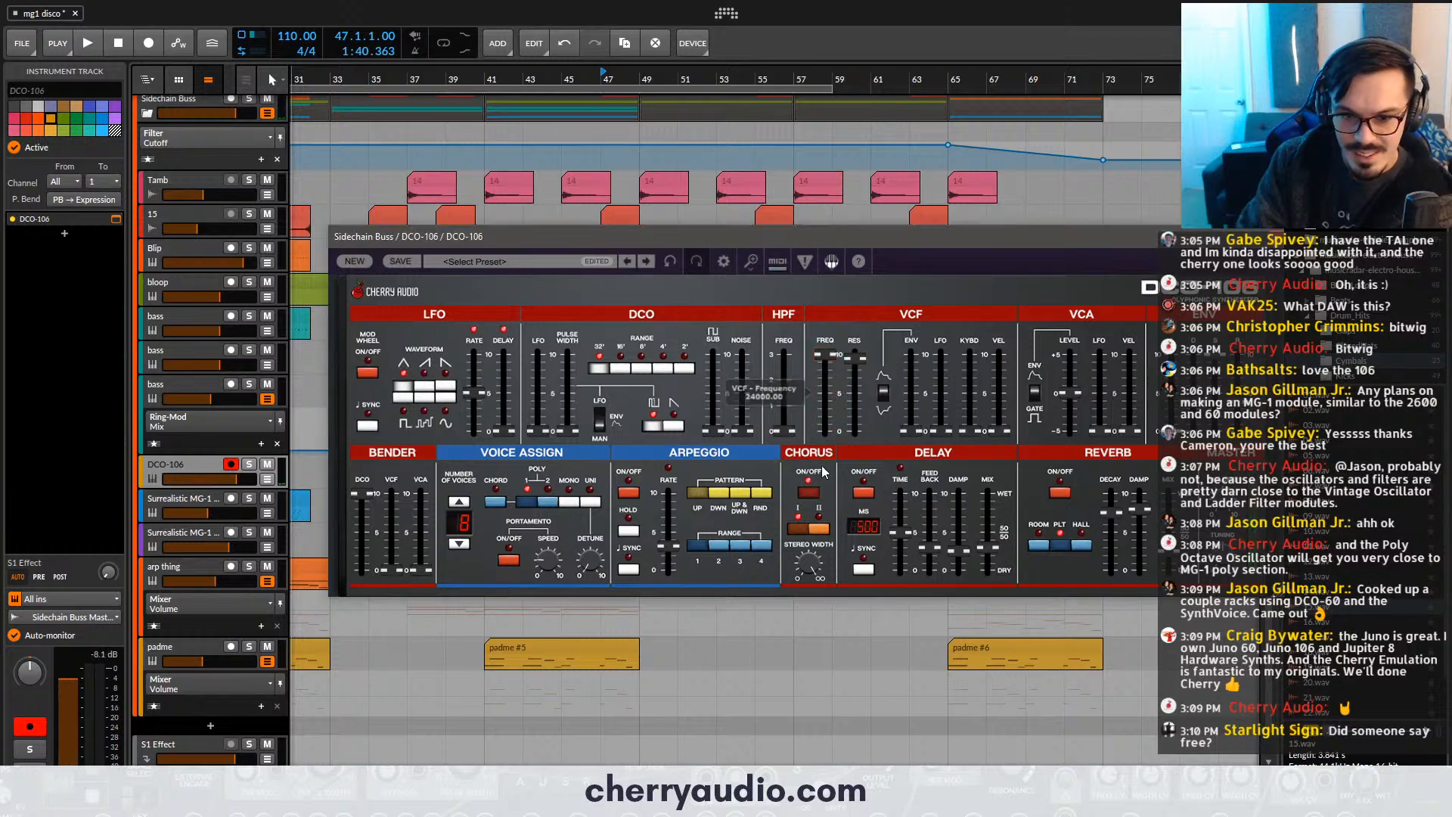
# - Turn on the DCO-106's delay, sync it to the tempo and set its time to 1/8
pyautogui.click(864, 495)
pyautogui.click(866, 569)
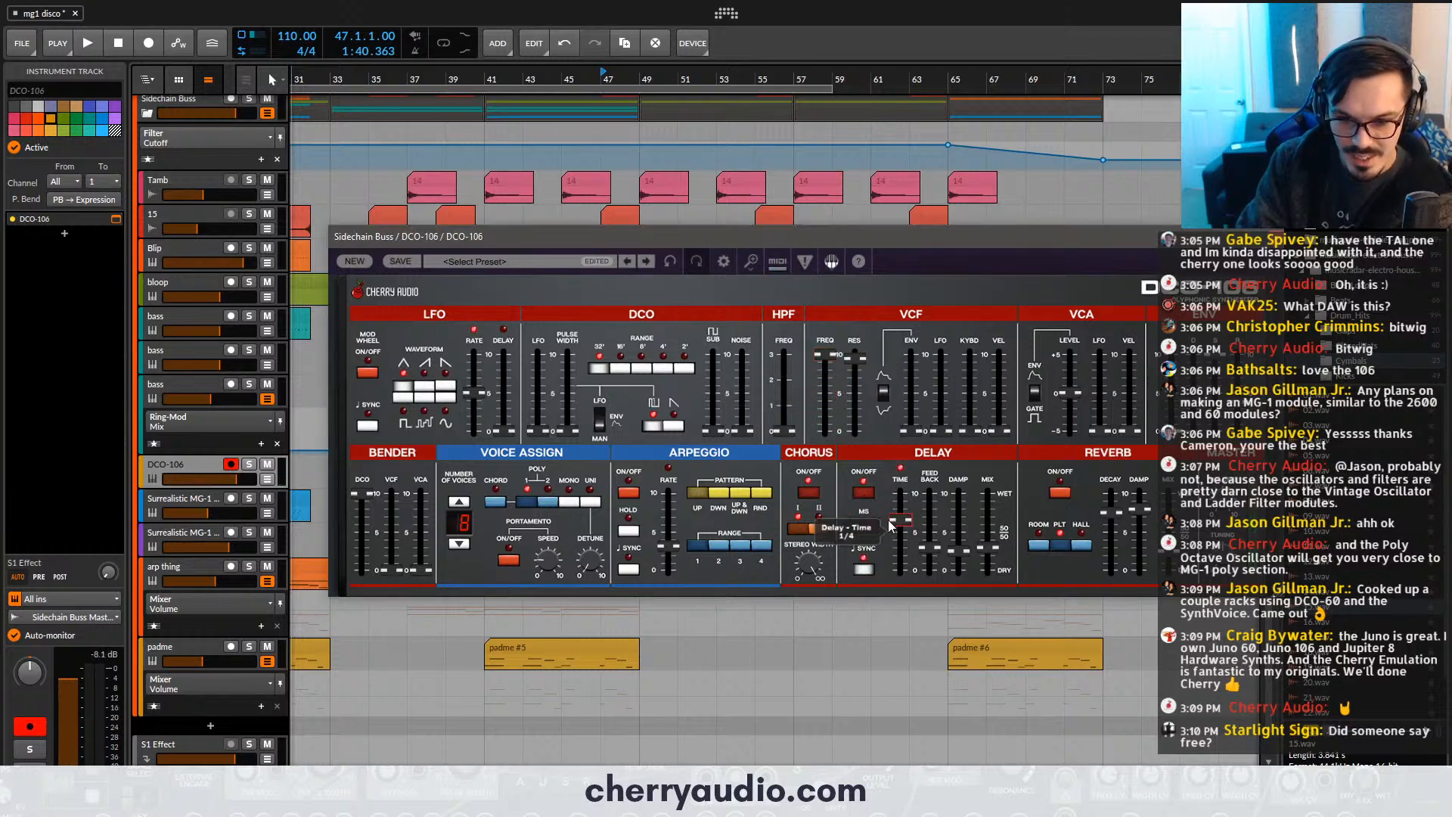
pyautogui.moveTo(890, 522); pyautogui.dragTo(900, 519)
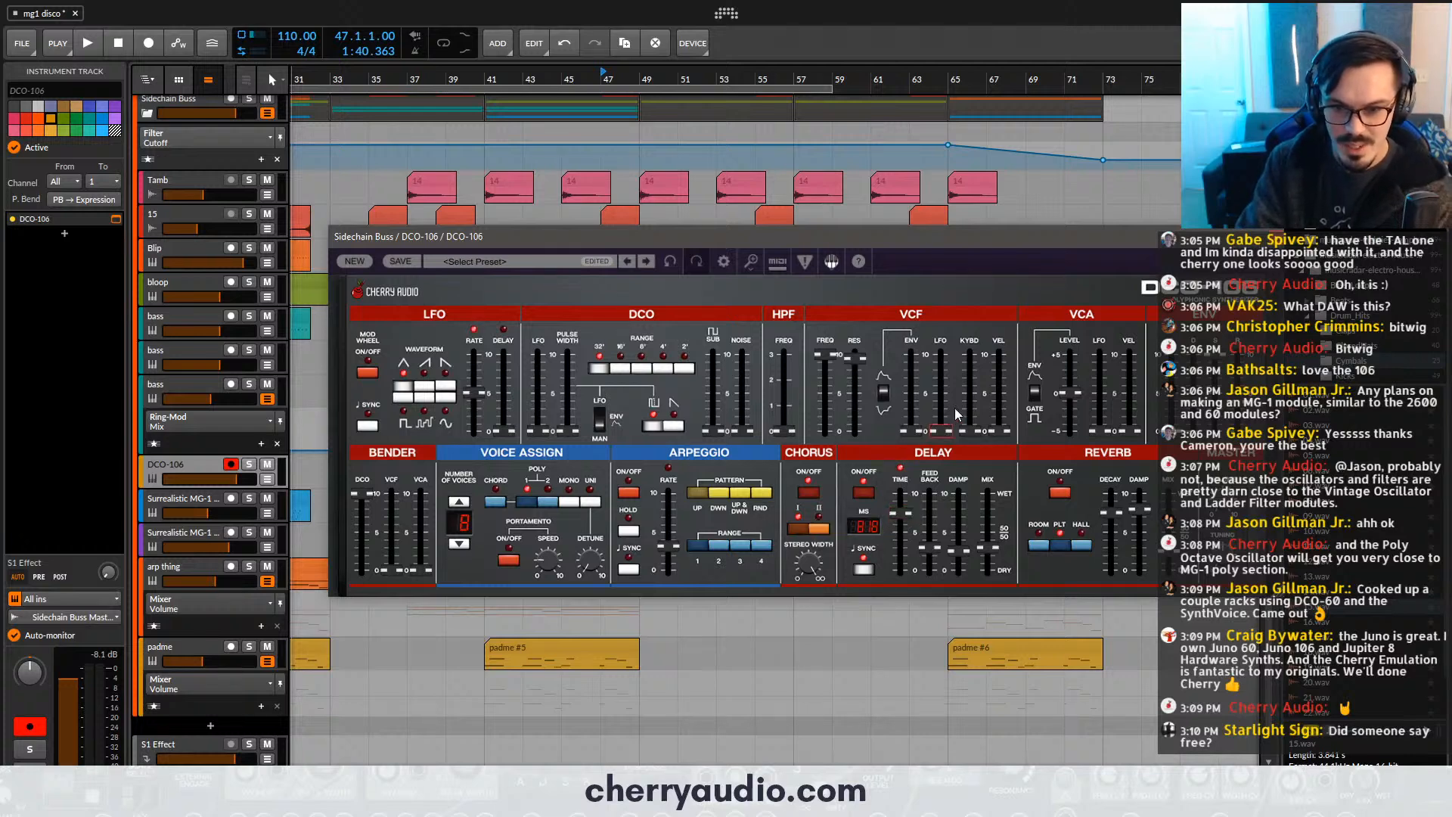
# - Raise the VCF envelope amount to maximum, bring the filter frequency down low and ease the resonance back
pyautogui.moveTo(917, 430); pyautogui.dragTo(919, 350)
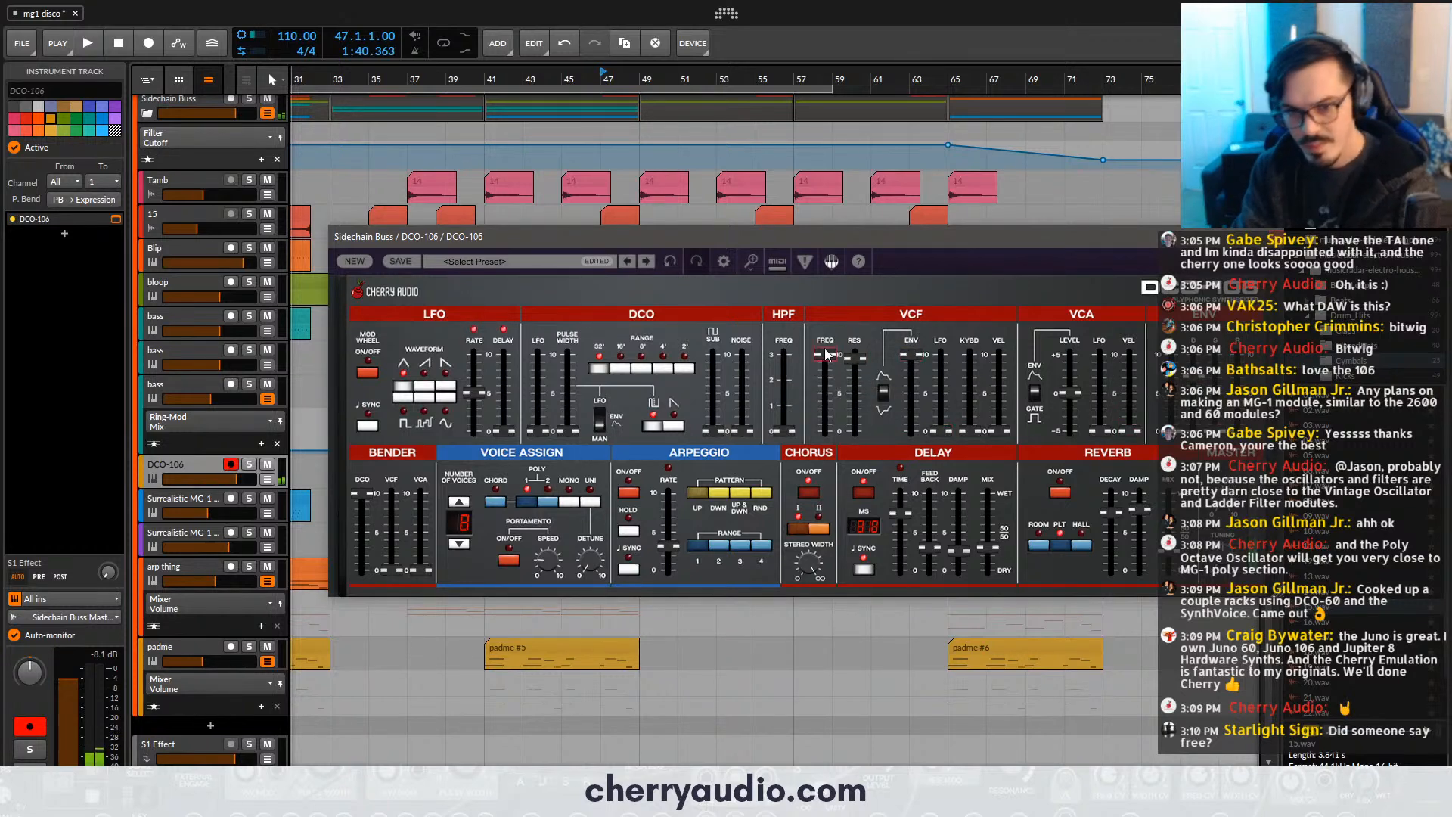
pyautogui.moveTo(830, 355)
pyautogui.mouseDown()
pyautogui.moveTo(833, 432)
pyautogui.moveTo(857, 352)
pyautogui.mouseUp()
pyautogui.moveTo(836, 428); pyautogui.dragTo(834, 409)
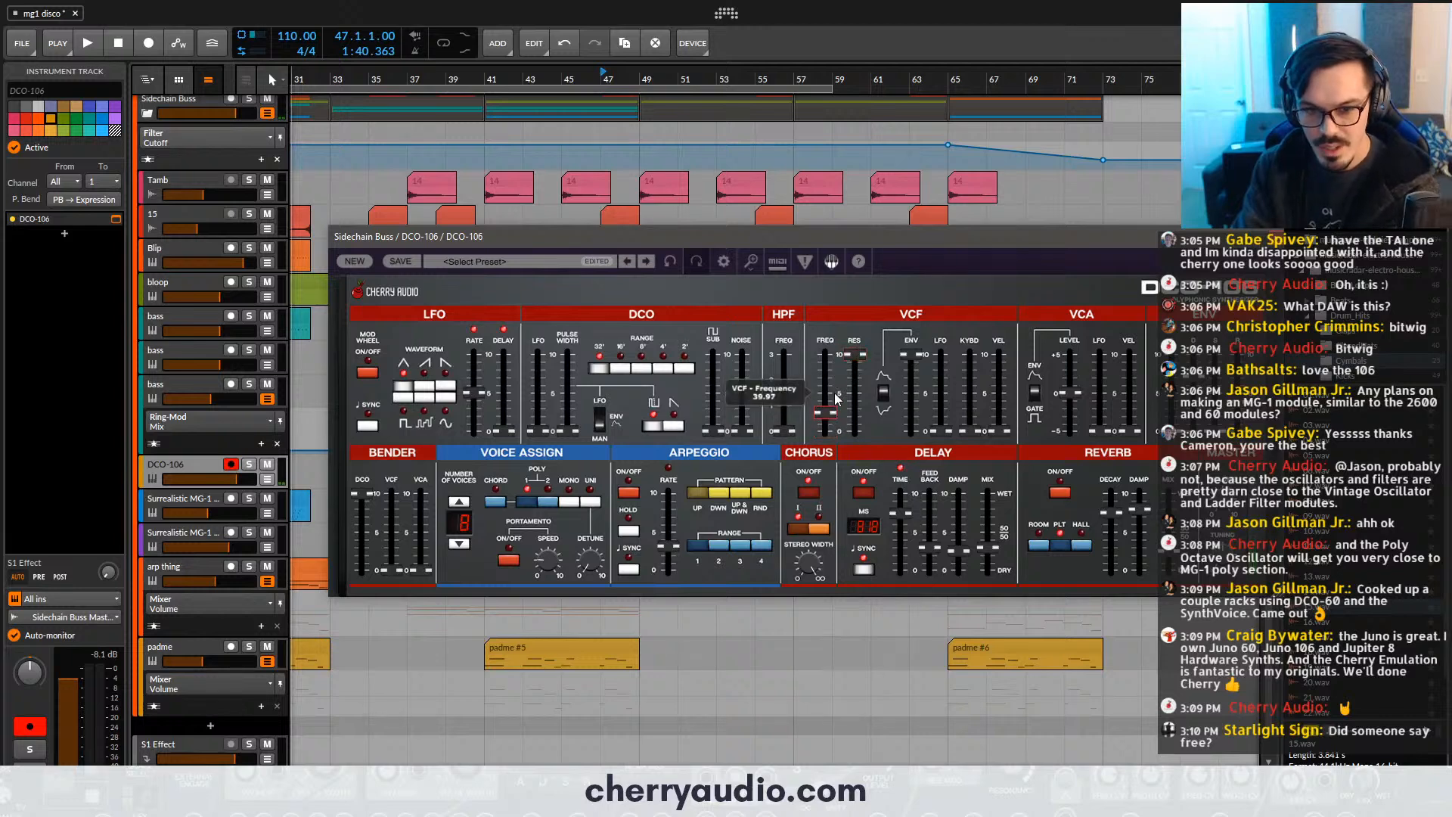
pyautogui.moveTo(855, 358); pyautogui.dragTo(855, 362)
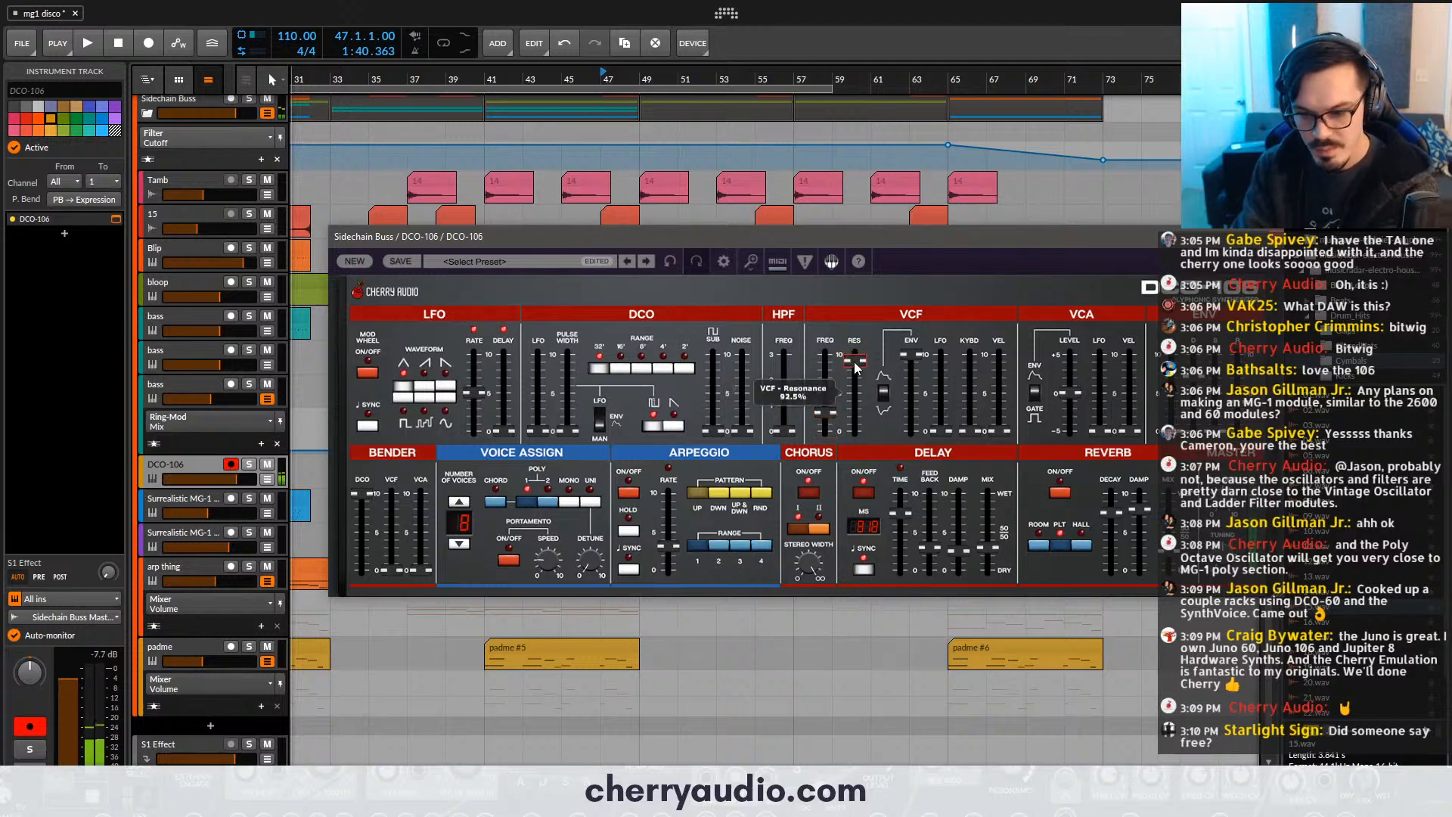
pyautogui.moveTo(830, 413); pyautogui.dragTo(855, 370)
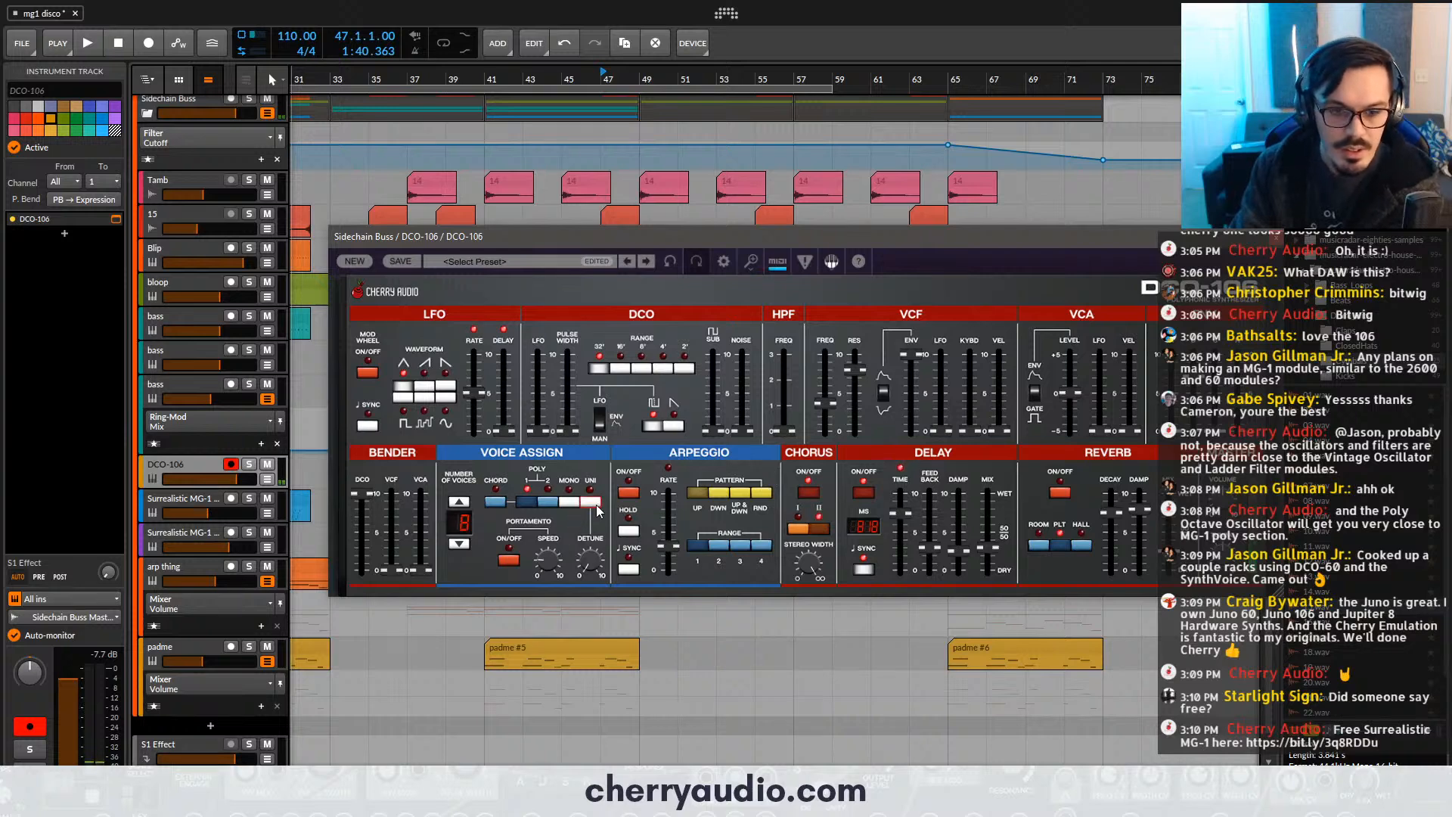
# - Adjust the detune, set the DCO noise level to 3.5%, lower the VCF frequency slightly, raise the sub oscillator and close the synth
pyautogui.moveTo(589, 560); pyautogui.dragTo(588, 482)
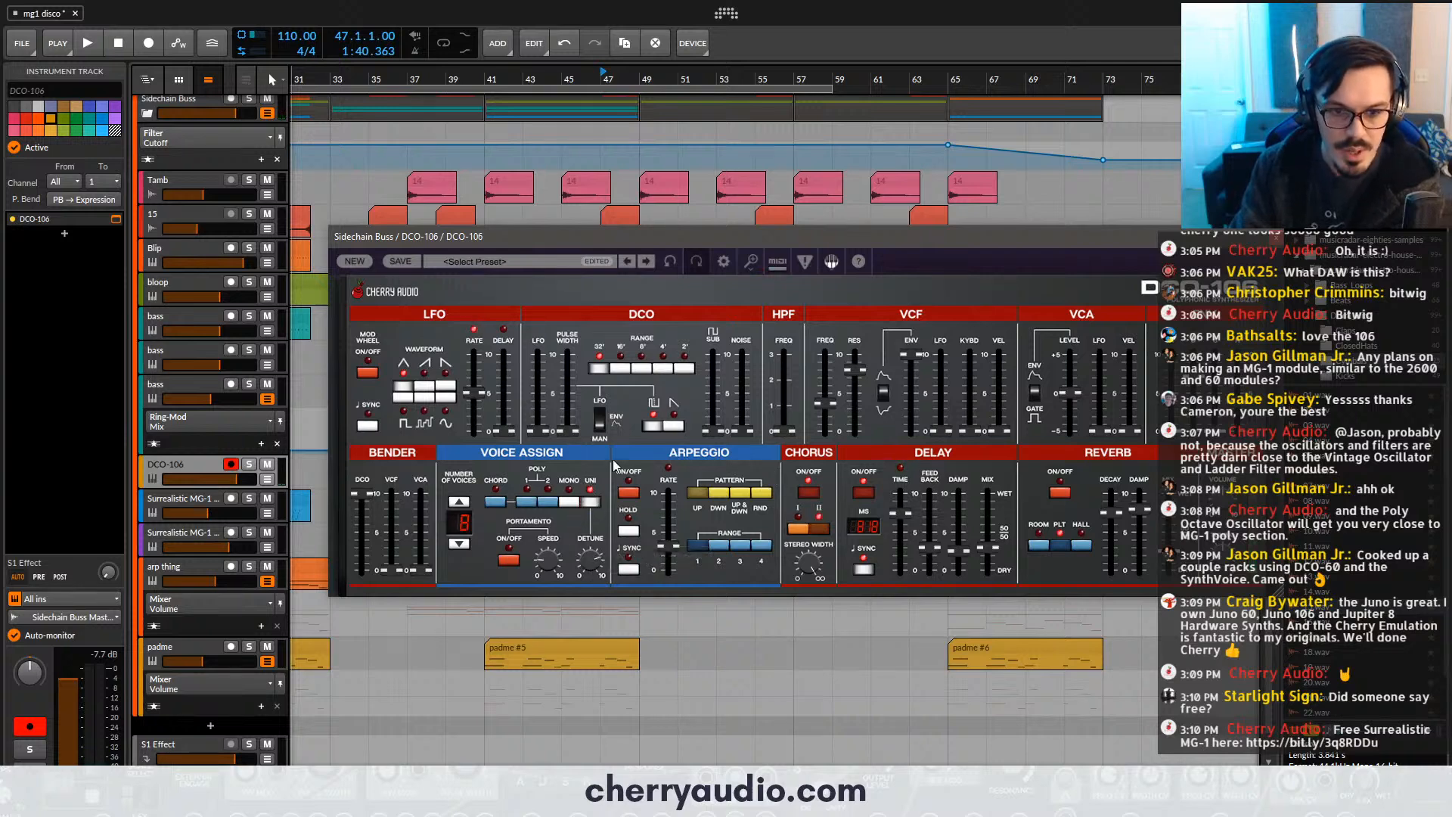
pyautogui.moveTo(742, 432)
pyautogui.mouseDown()
pyautogui.moveTo(736, 398)
pyautogui.moveTo(732, 420)
pyautogui.mouseUp()
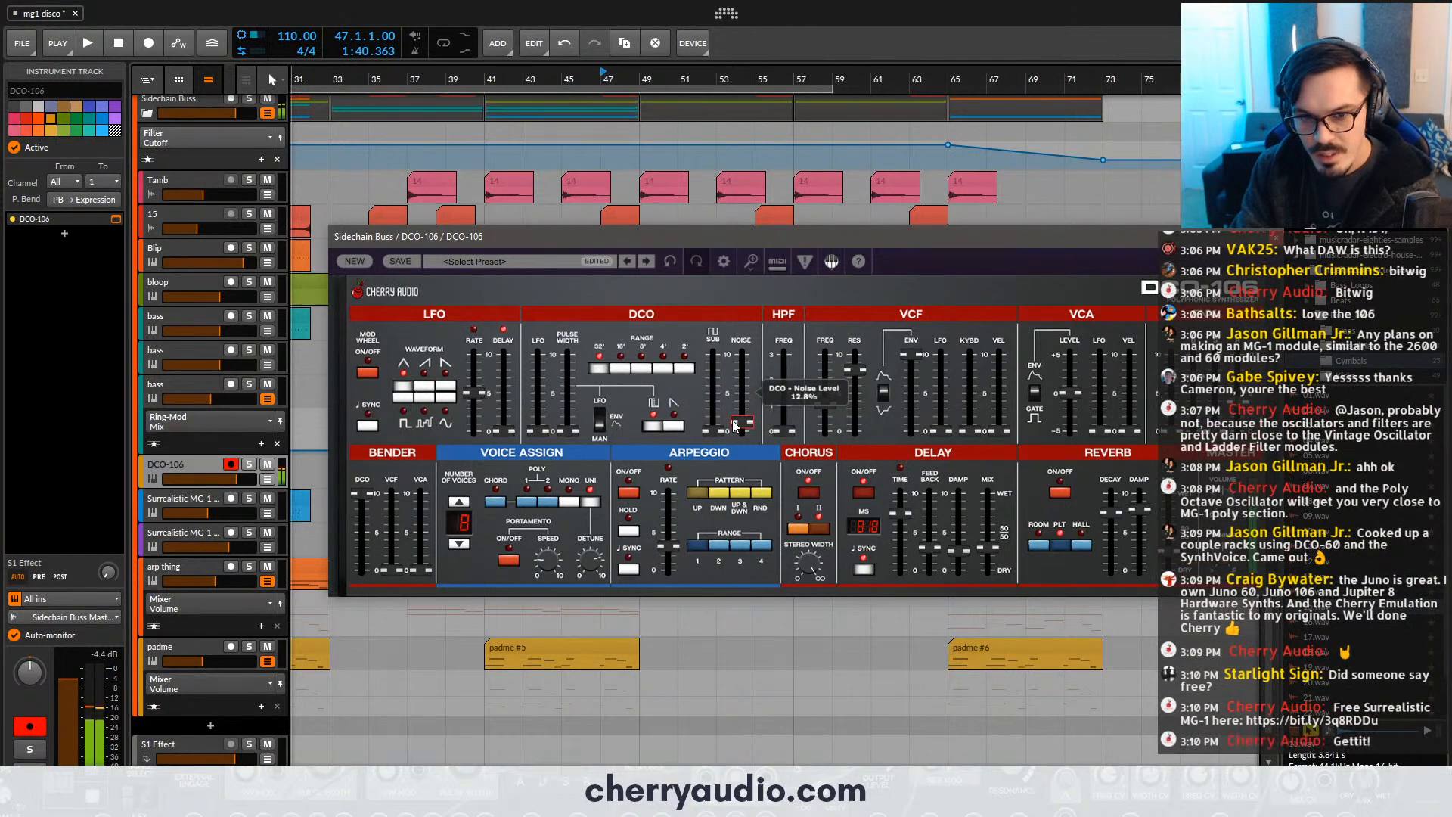
pyautogui.moveTo(826, 403); pyautogui.dragTo(821, 411)
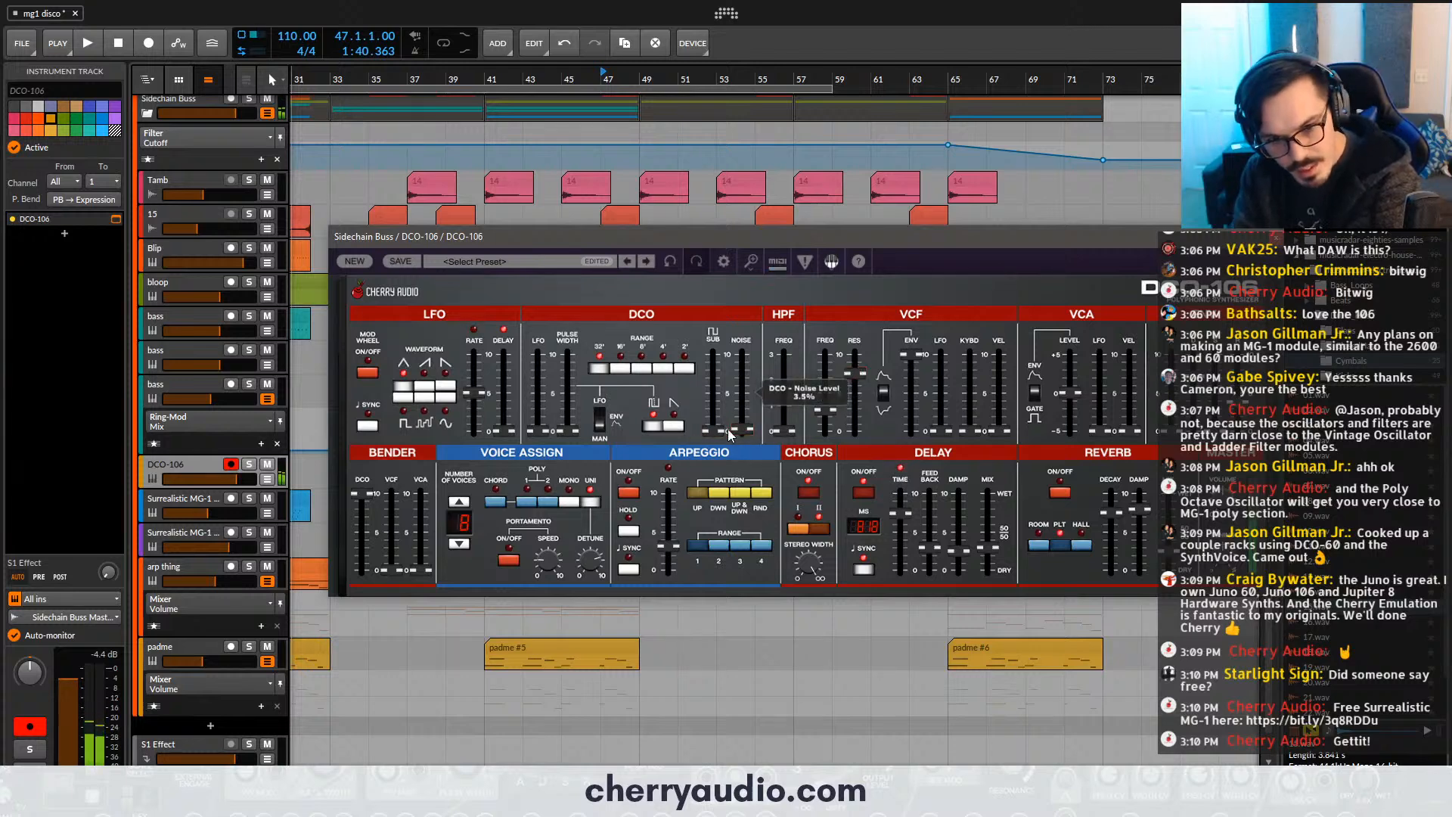
pyautogui.moveTo(715, 429); pyautogui.dragTo(721, 408)
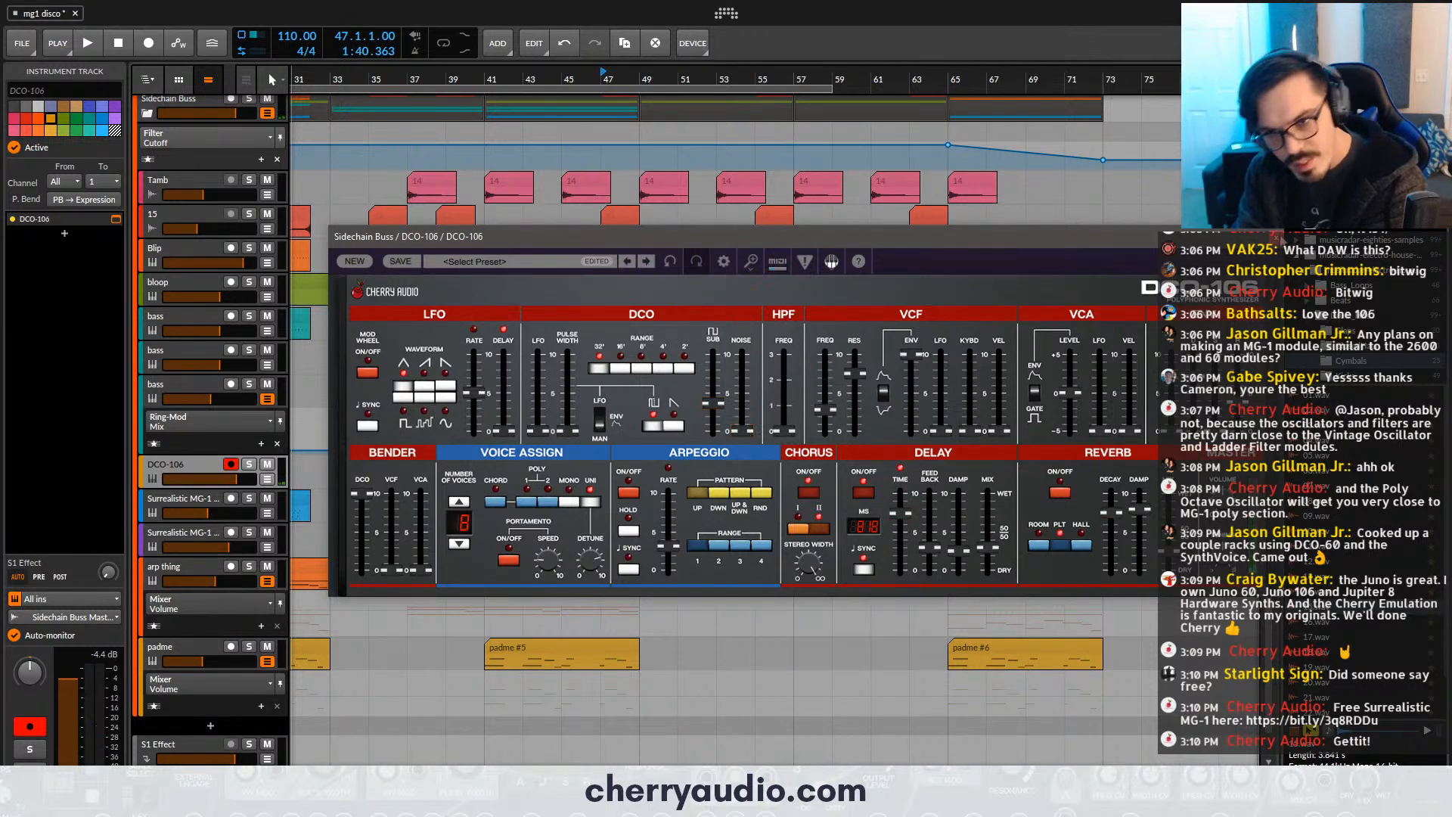
pyautogui.click(1278, 238)
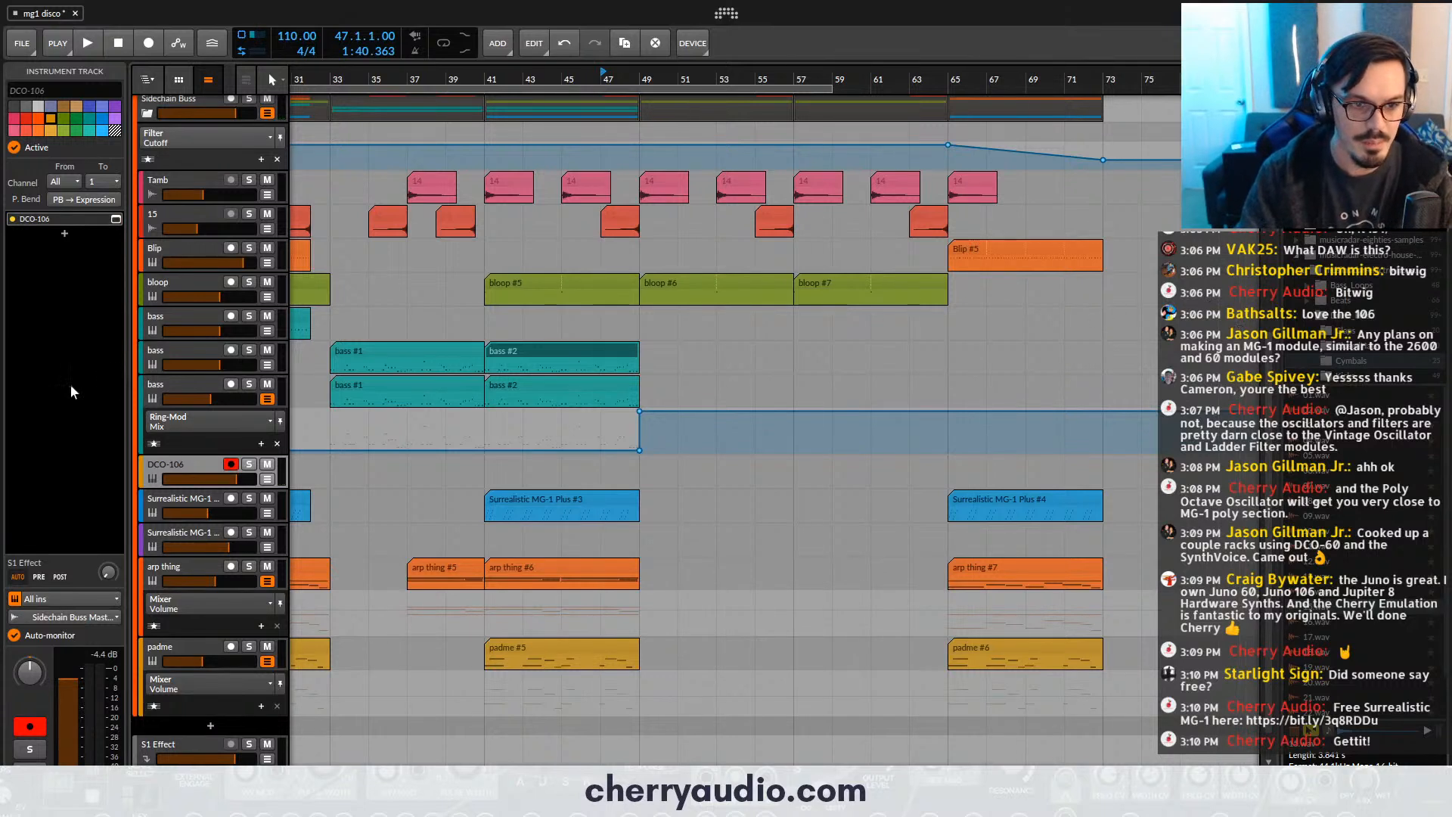
# - Check the instruments on the third and second bass tracks, including the Surrealistic MG-1 Plus, and return to the DCO-106 track
pyautogui.click(165, 394)
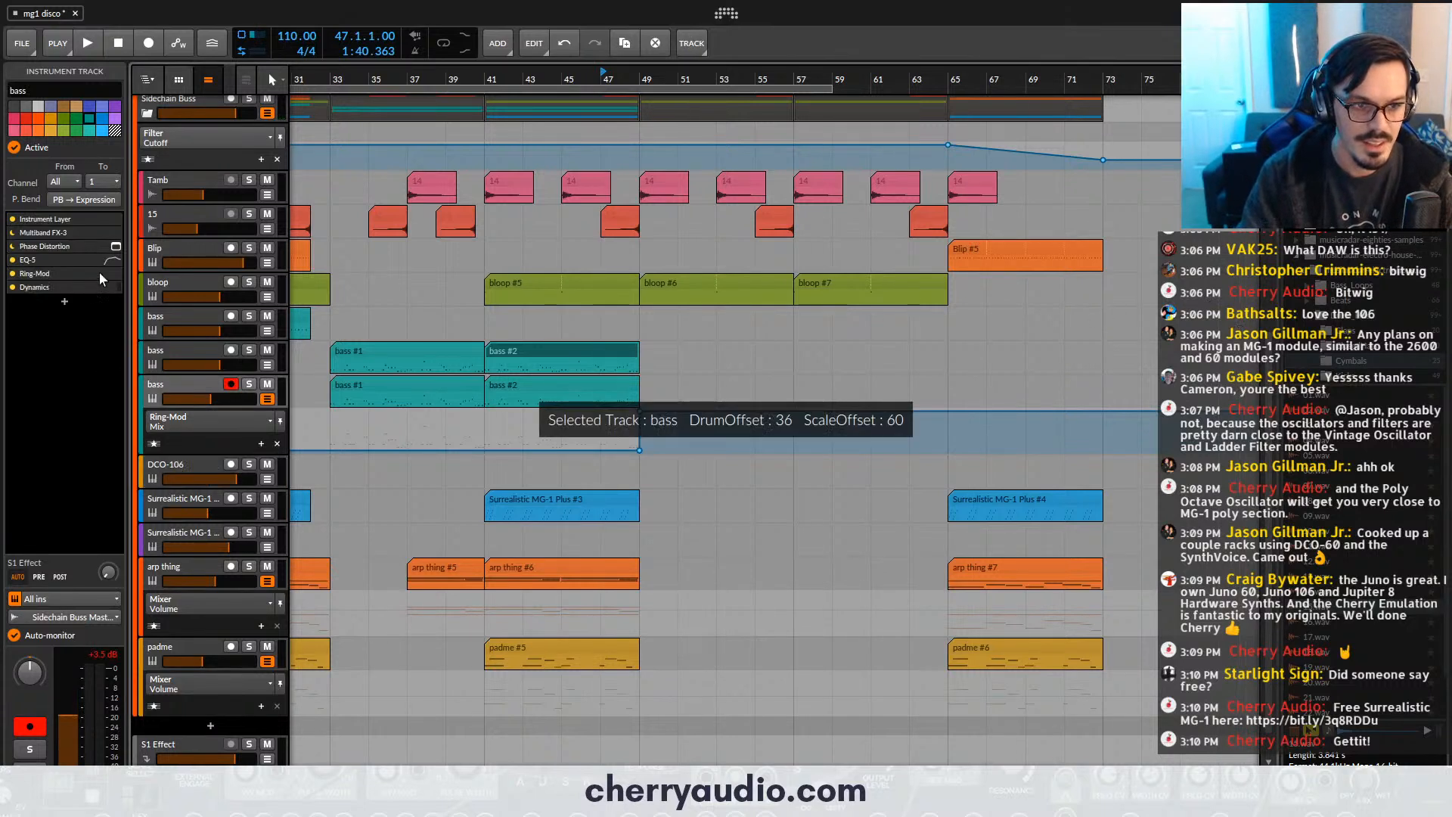
pyautogui.click(174, 346)
pyautogui.click(116, 219)
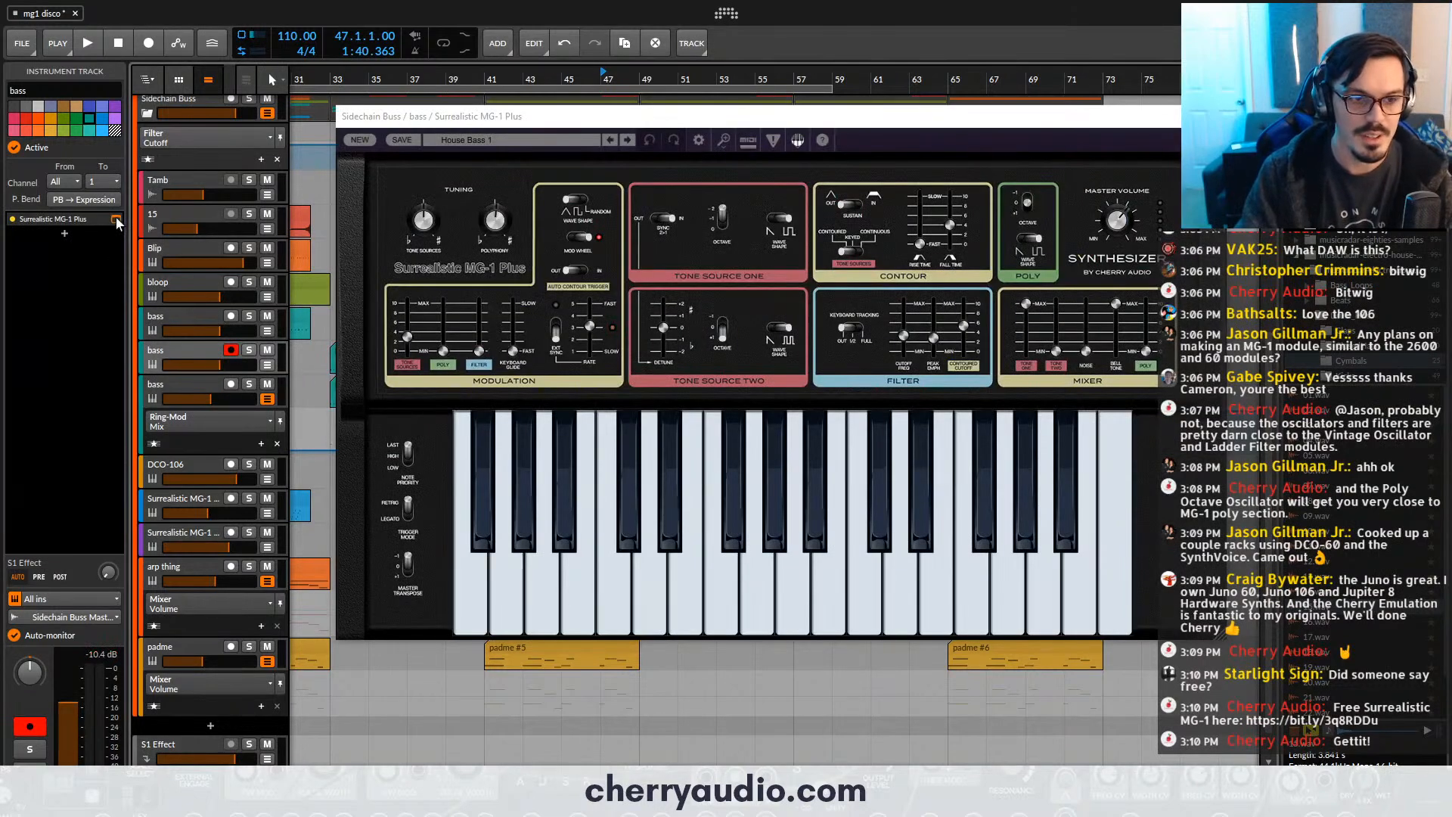
pyautogui.click(116, 219)
pyautogui.click(207, 464)
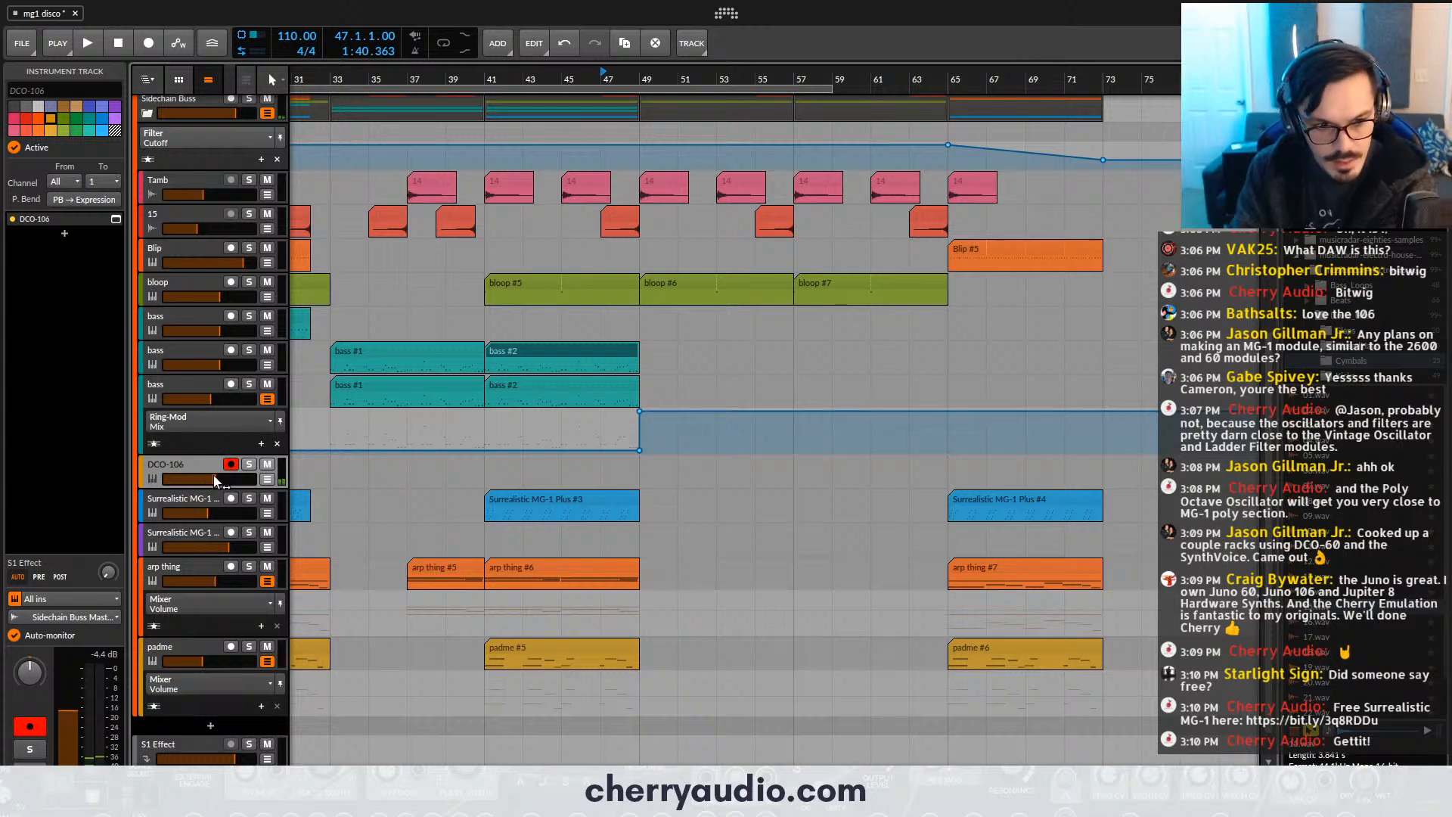
# - Add an EQ-5 after the DCO-106 and raise its low-cut frequency to about 598 Hz
pyautogui.click(281, 804)
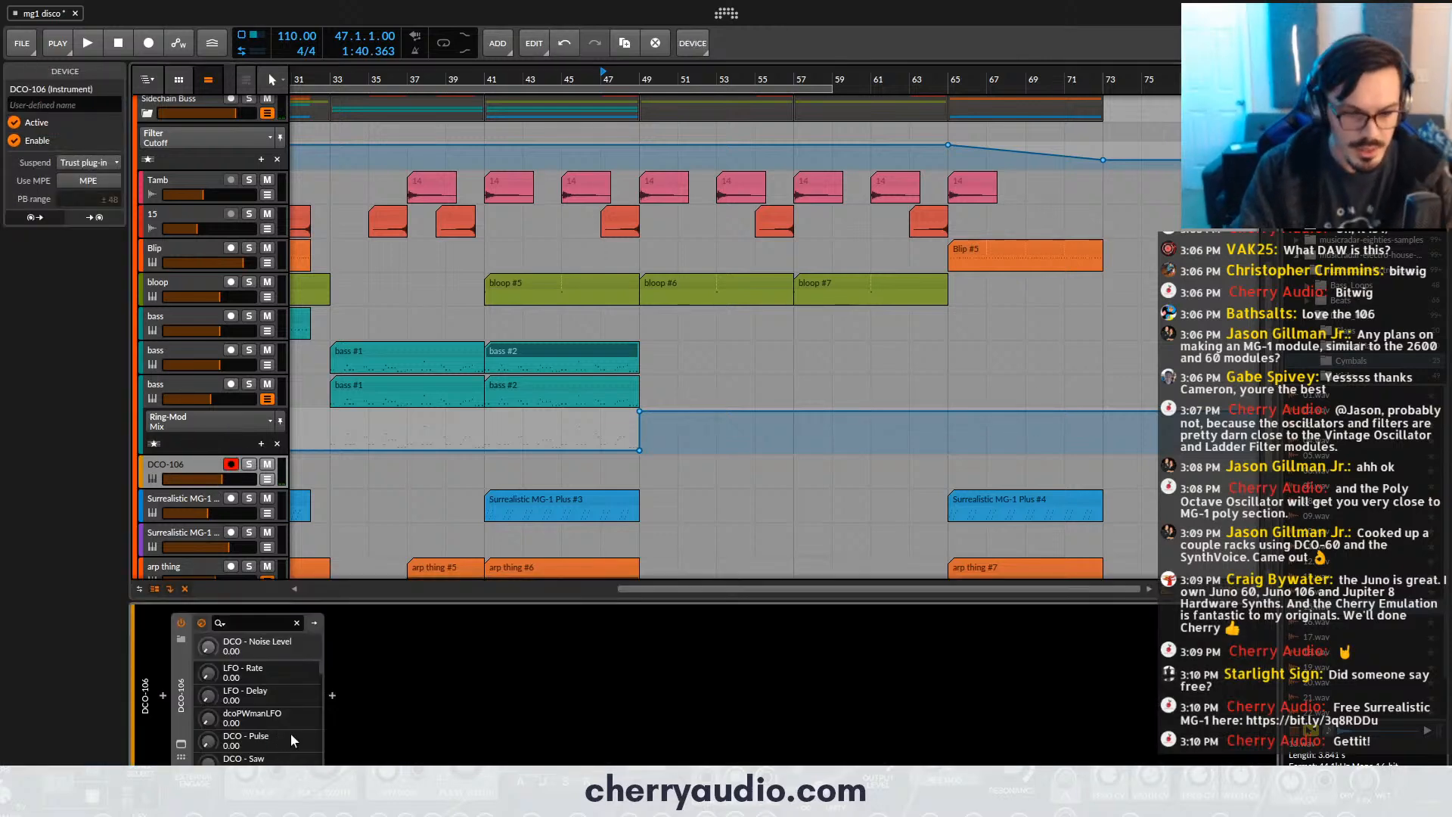
pyautogui.click(332, 695)
pyautogui.write('eq')
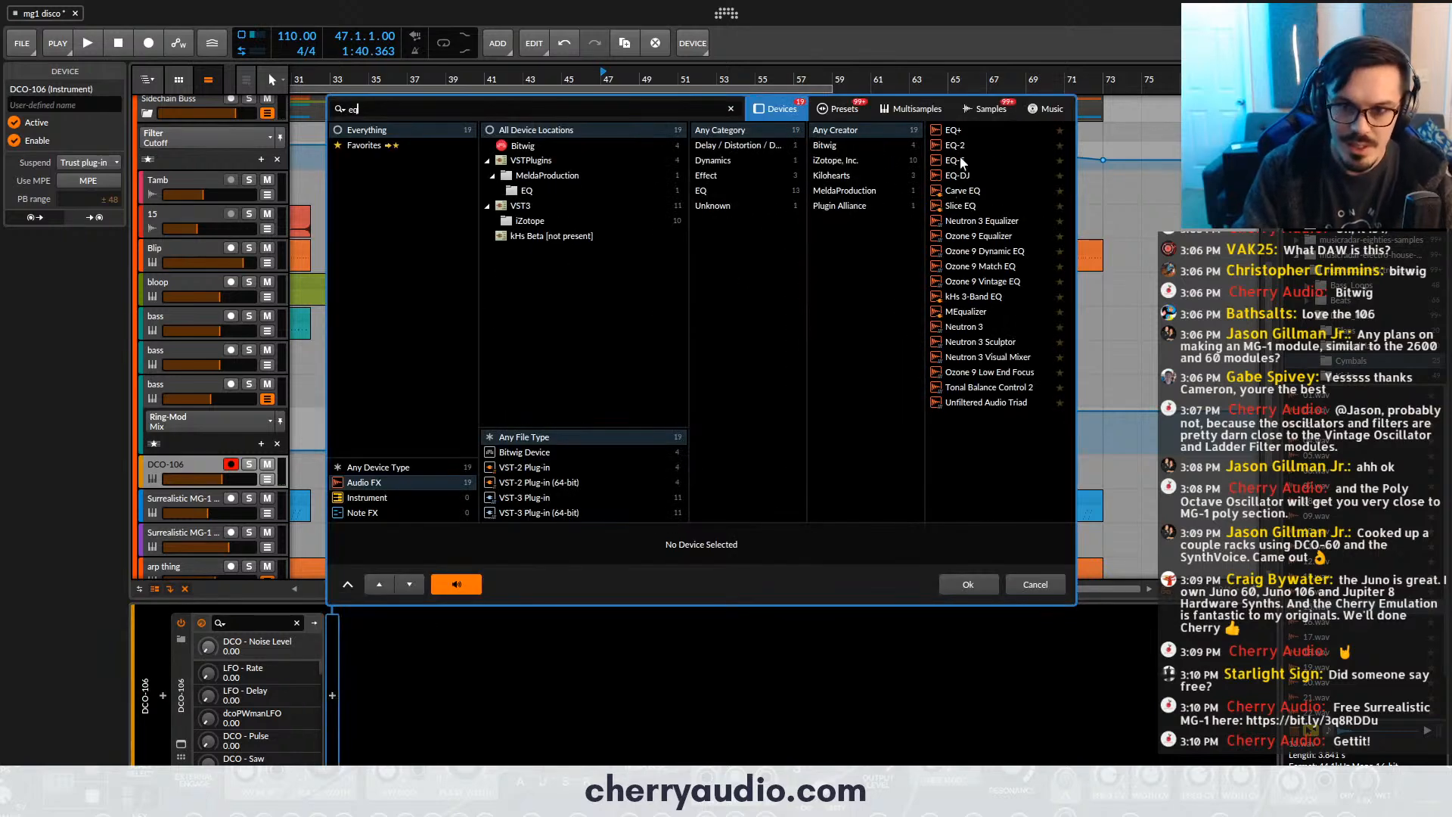
pyautogui.doubleClick(963, 162)
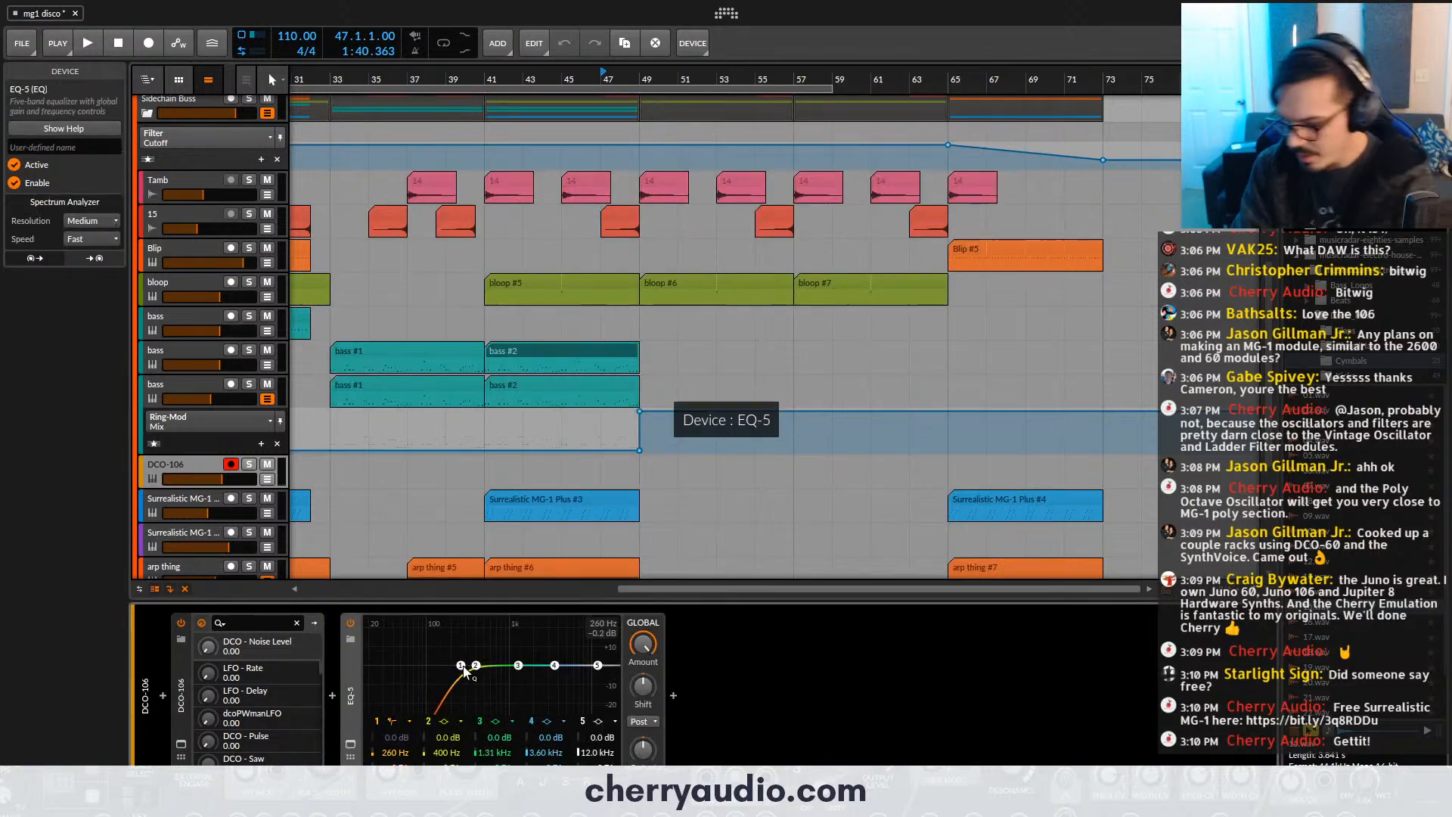
pyautogui.moveTo(465, 671); pyautogui.dragTo(490, 667)
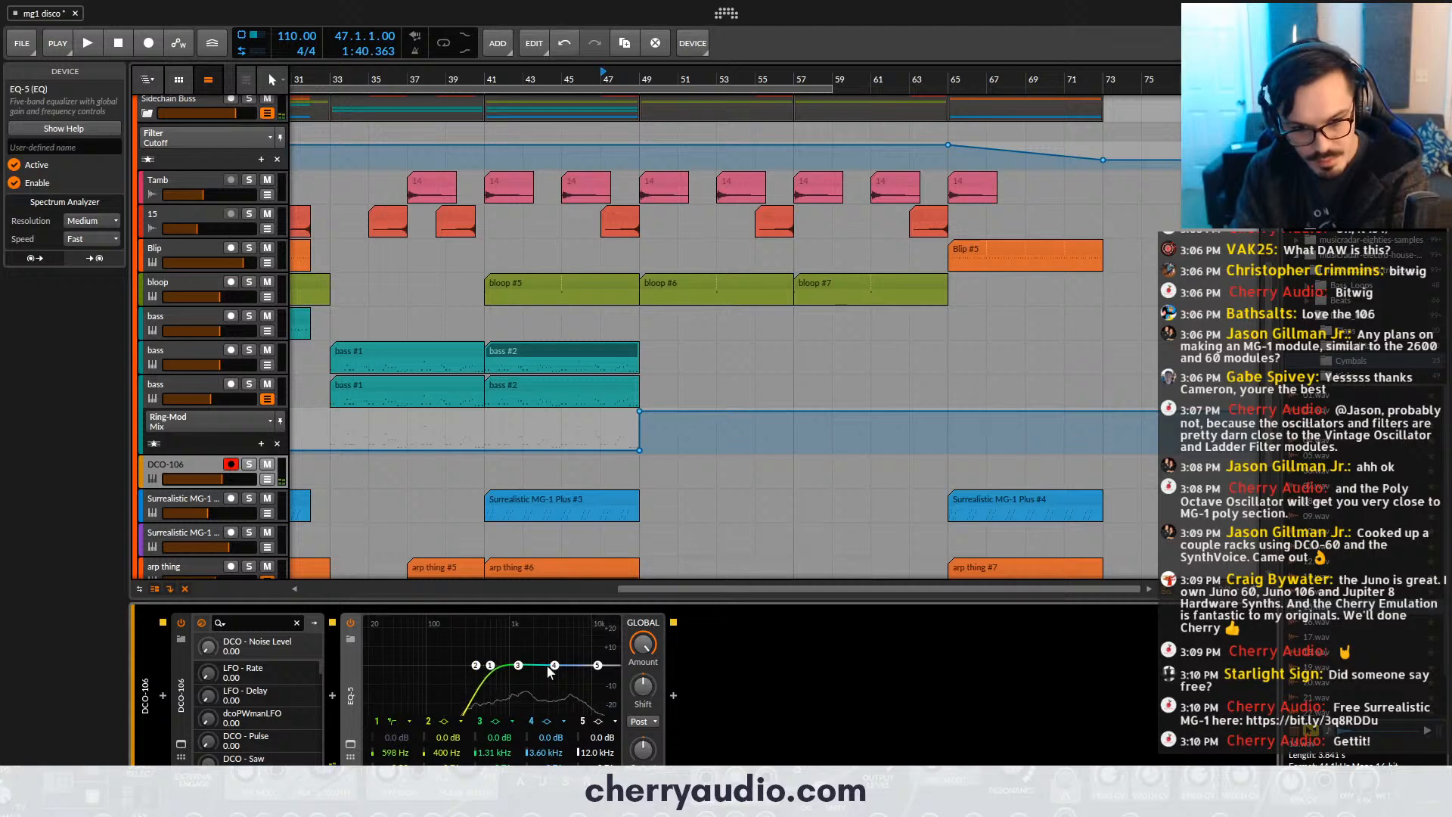
# - Reopen the DCO-106, raise the VCF resonance, HPF frequency and sub oscillator level, and lower the VCF frequency slightly
pyautogui.click(181, 744)
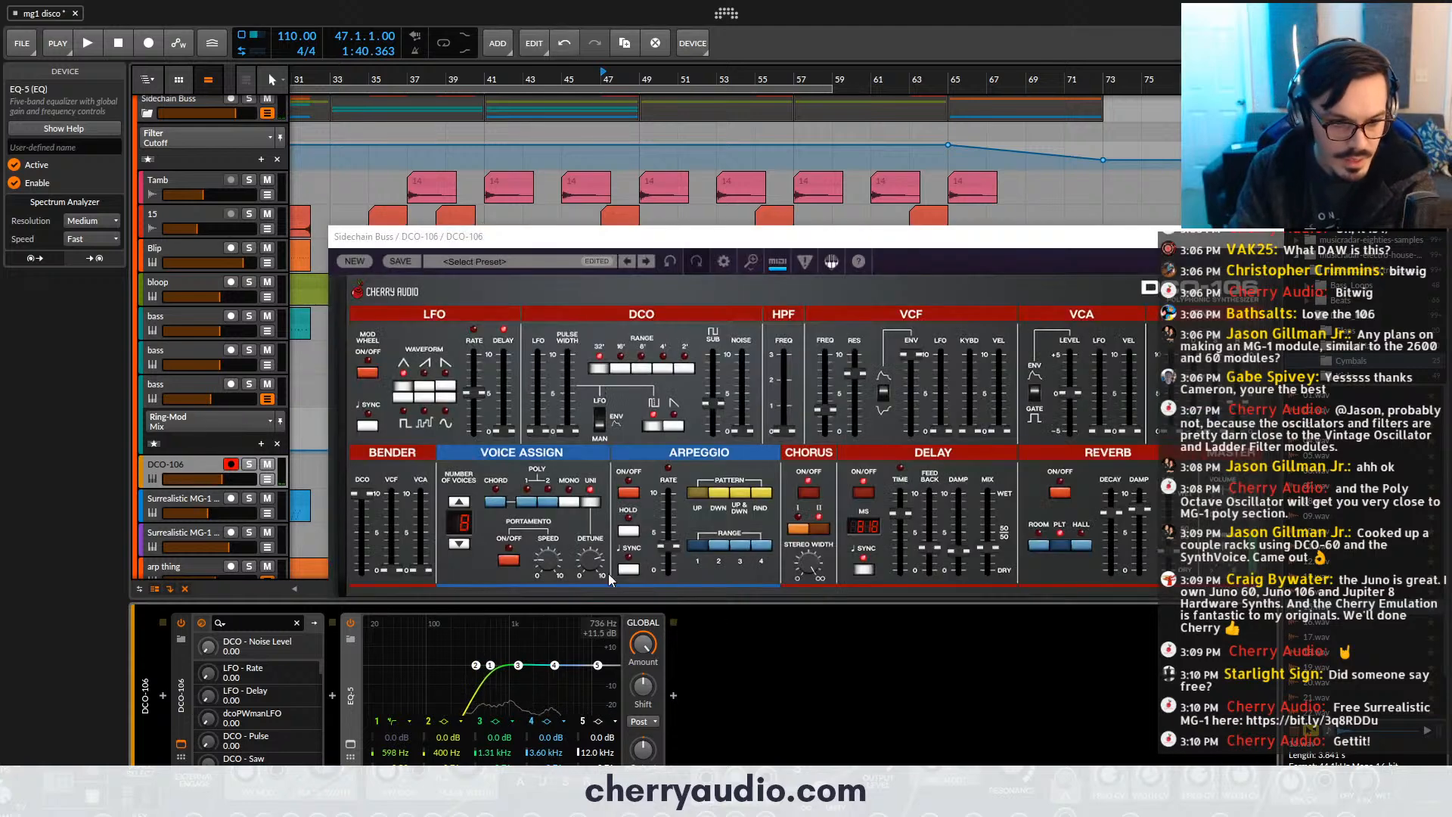
pyautogui.click(846, 380)
pyautogui.moveTo(845, 381); pyautogui.dragTo(852, 358)
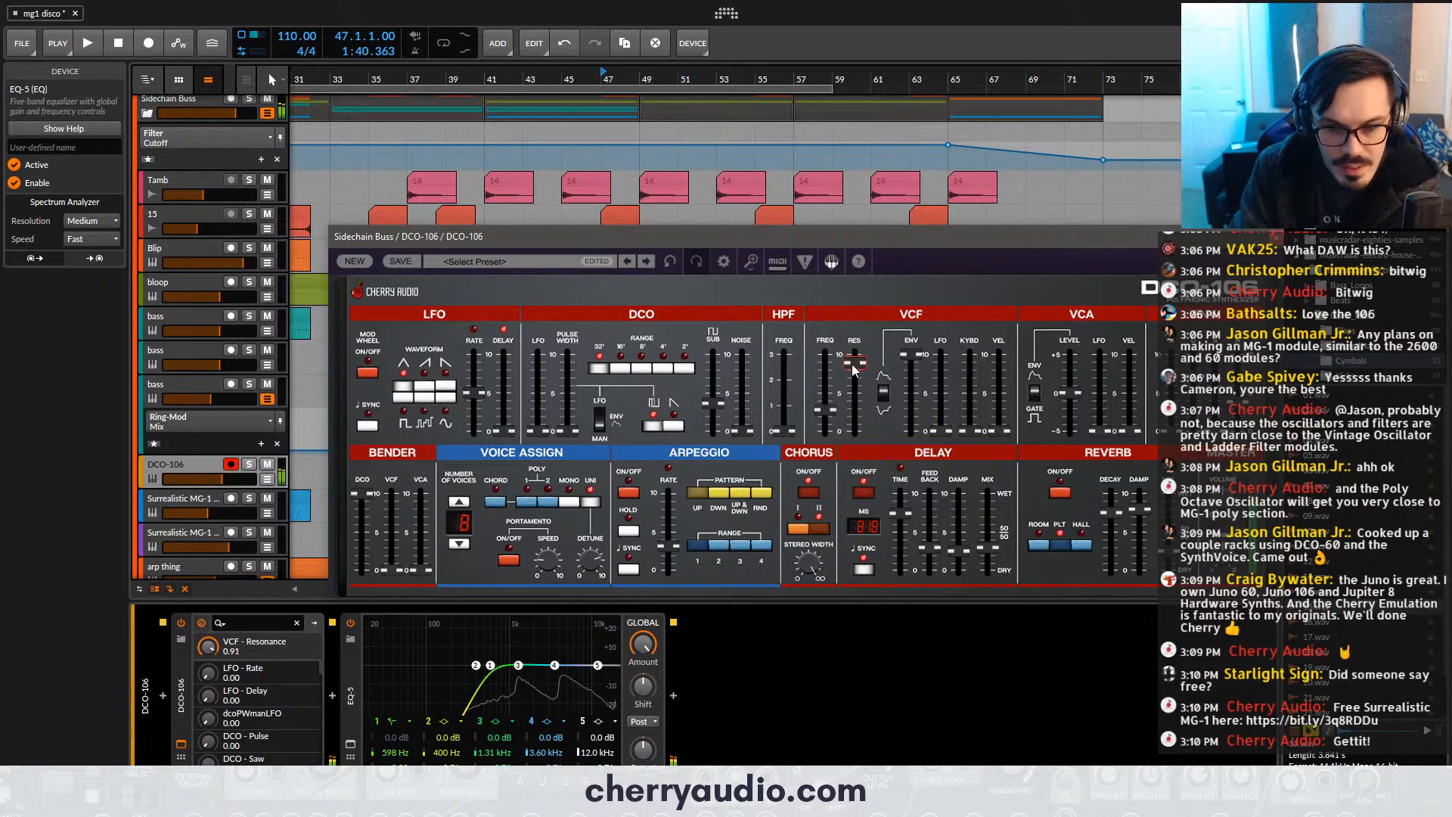
pyautogui.click(826, 412)
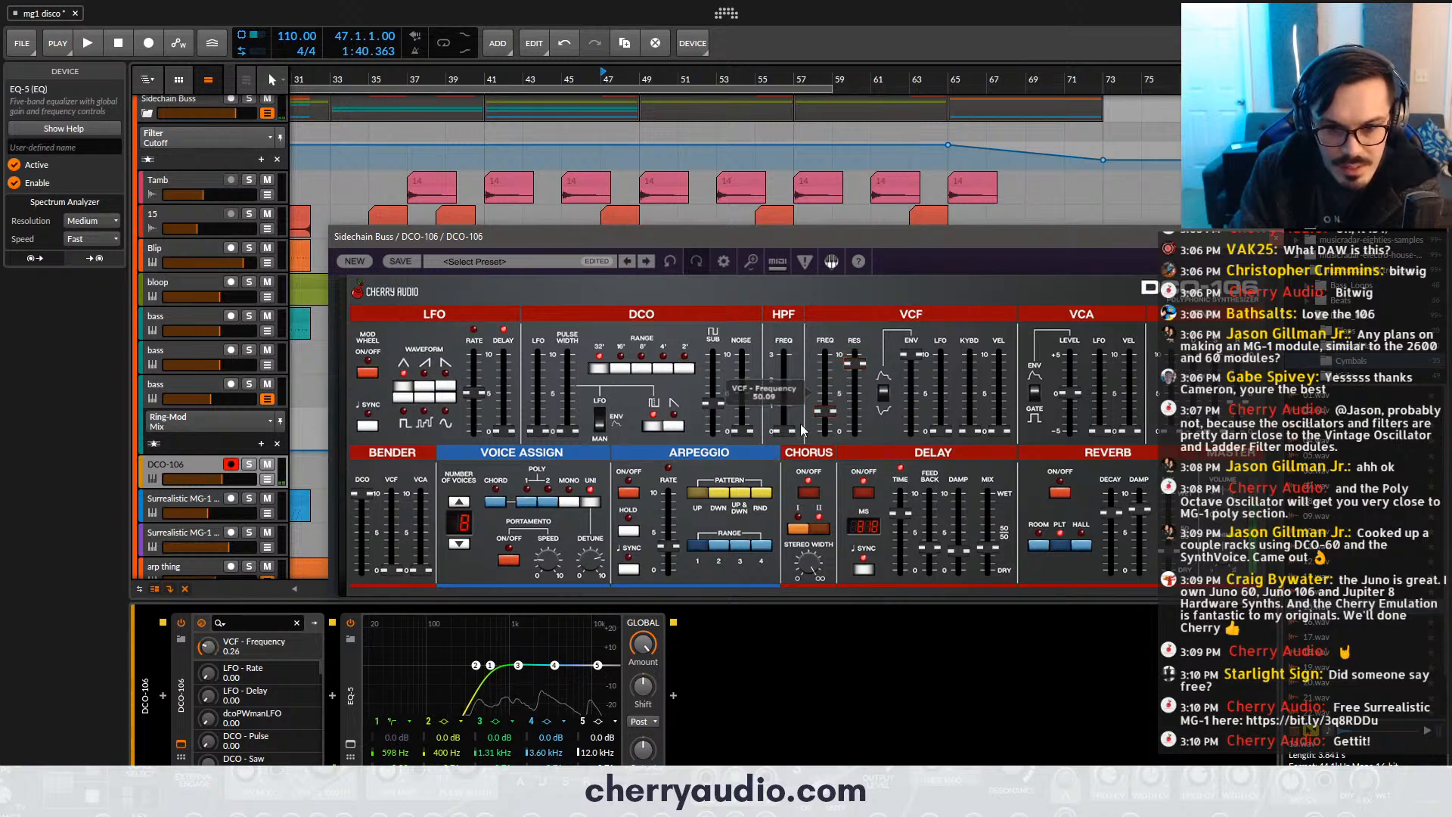
pyautogui.moveTo(784, 431); pyautogui.dragTo(785, 380)
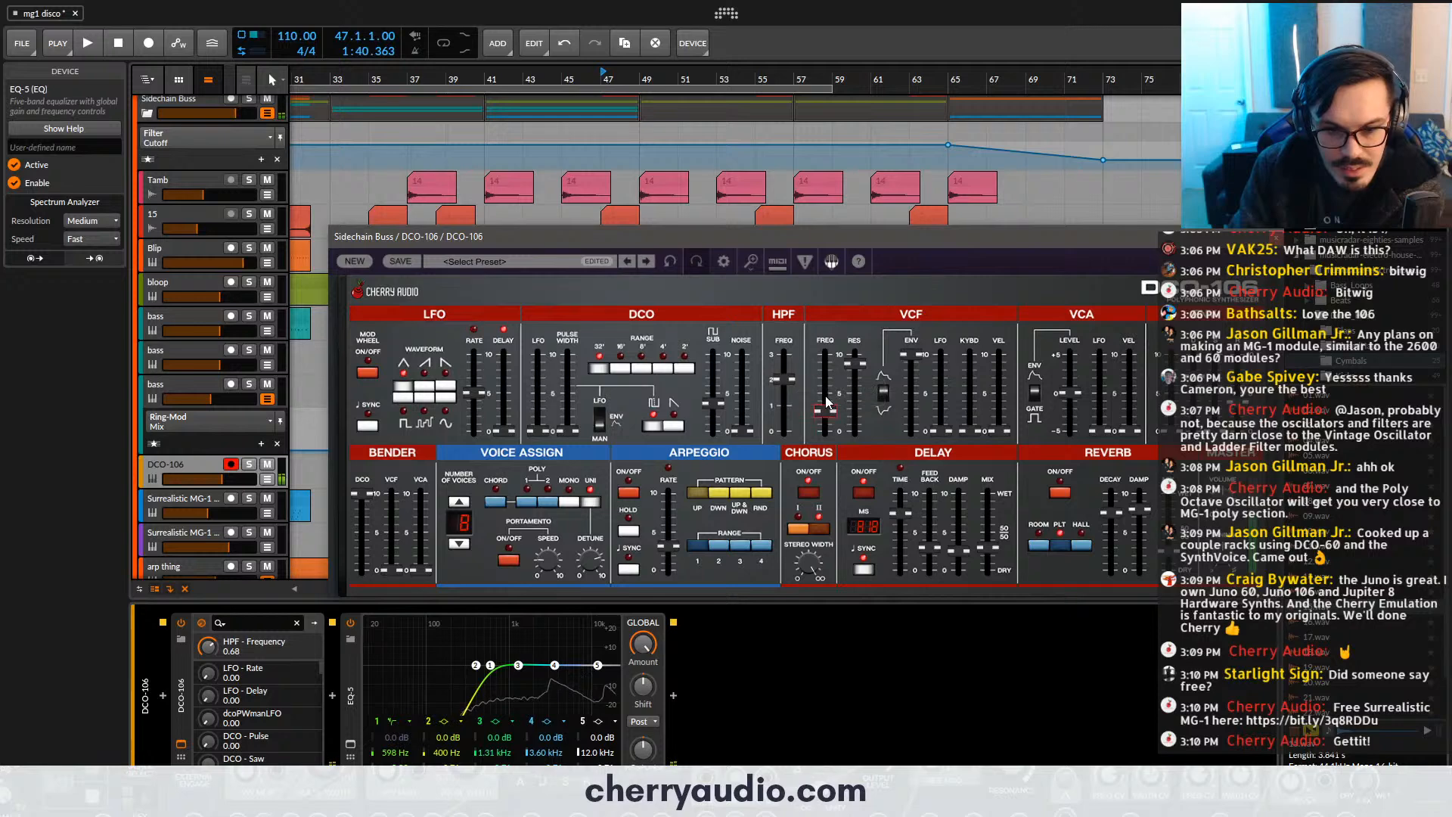
pyautogui.moveTo(714, 402); pyautogui.dragTo(712, 373)
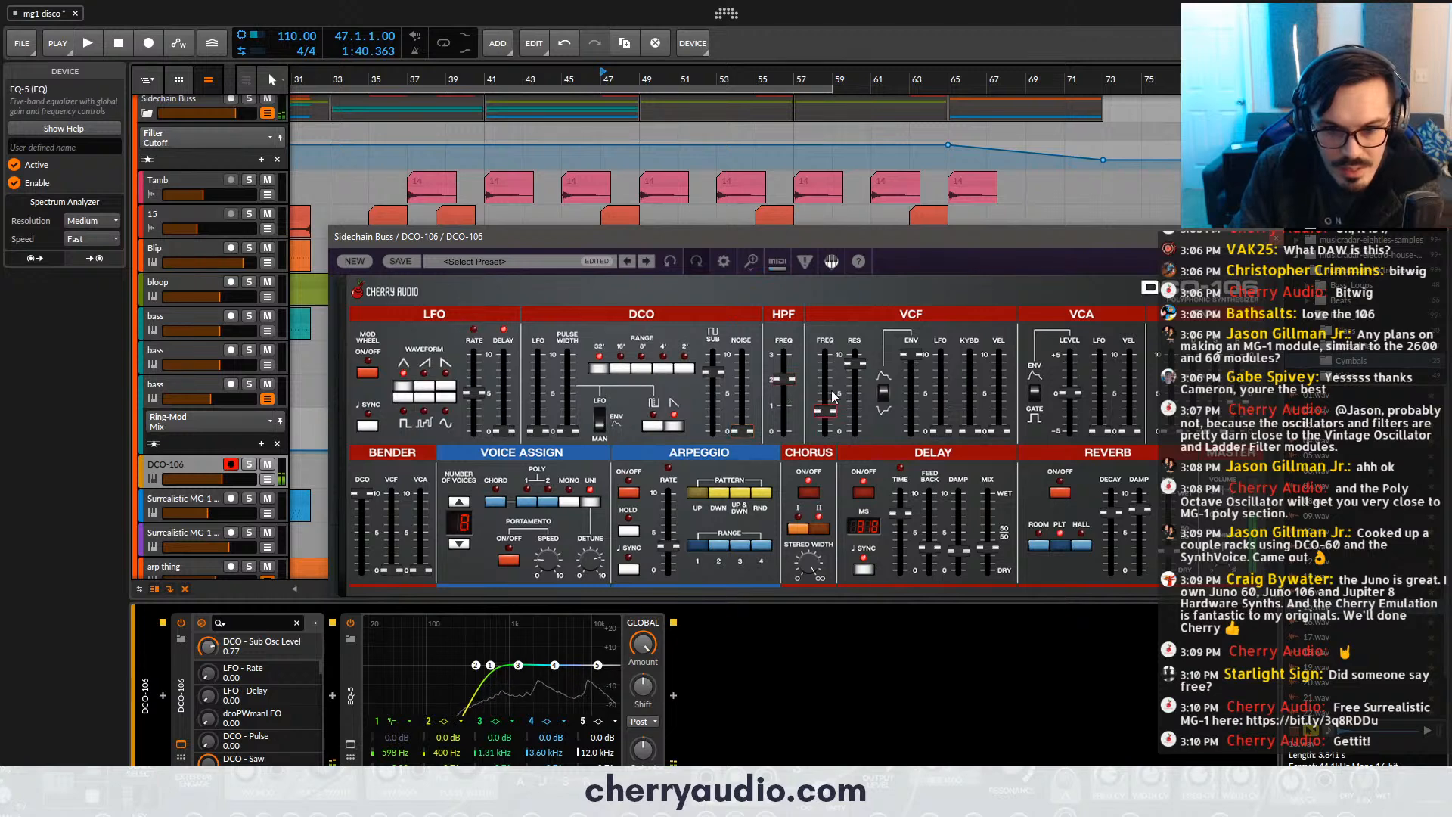
pyautogui.moveTo(825, 413); pyautogui.dragTo(828, 422)
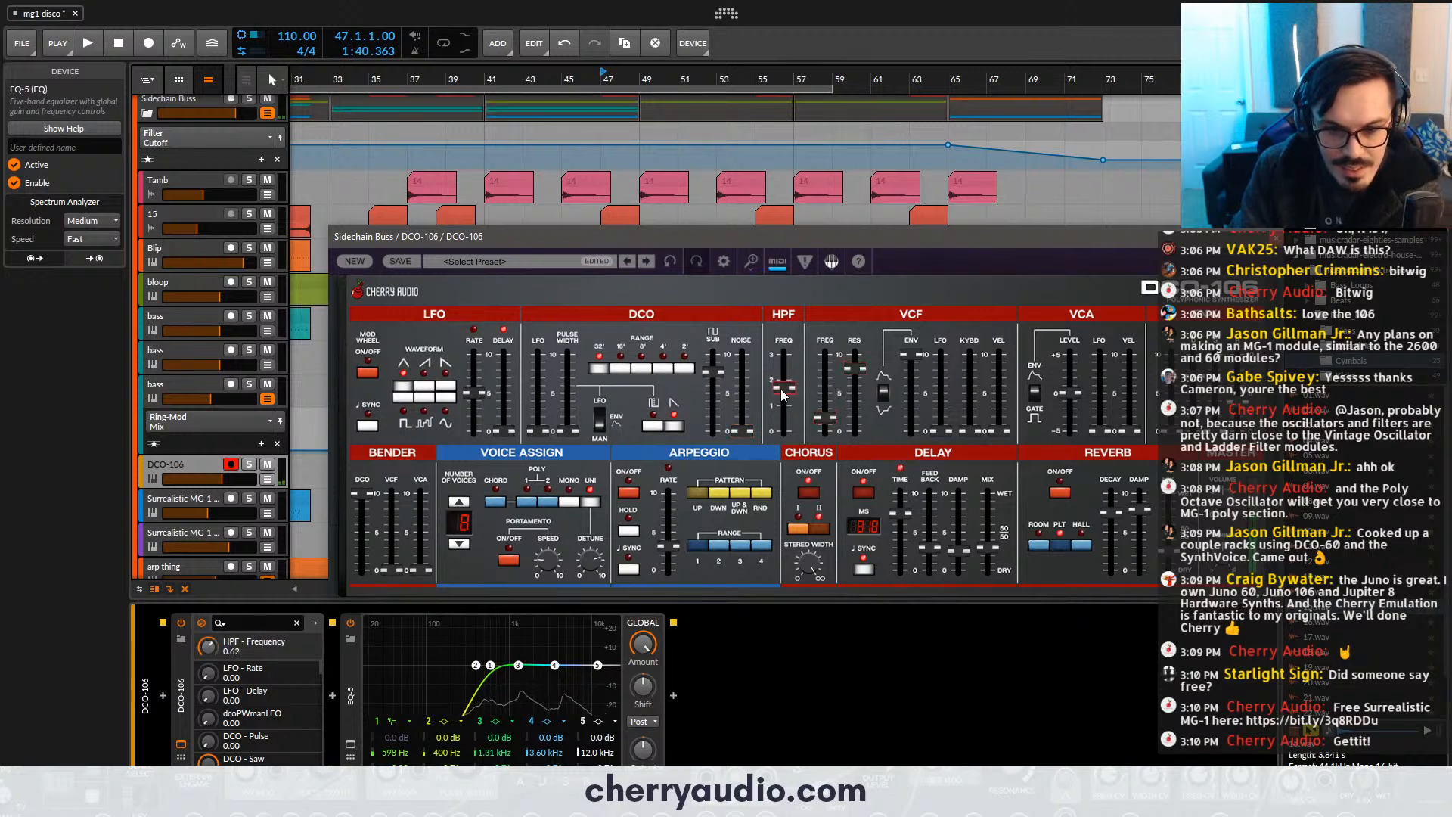
# - Set the EQ-5's low cut to about 255 Hz, boost band 2 by 9 dB near 347 Hz, and close the synth
pyautogui.moveTo(490, 665)
pyautogui.mouseDown()
pyautogui.moveTo(459, 666)
pyautogui.moveTo(471, 651)
pyautogui.mouseUp()
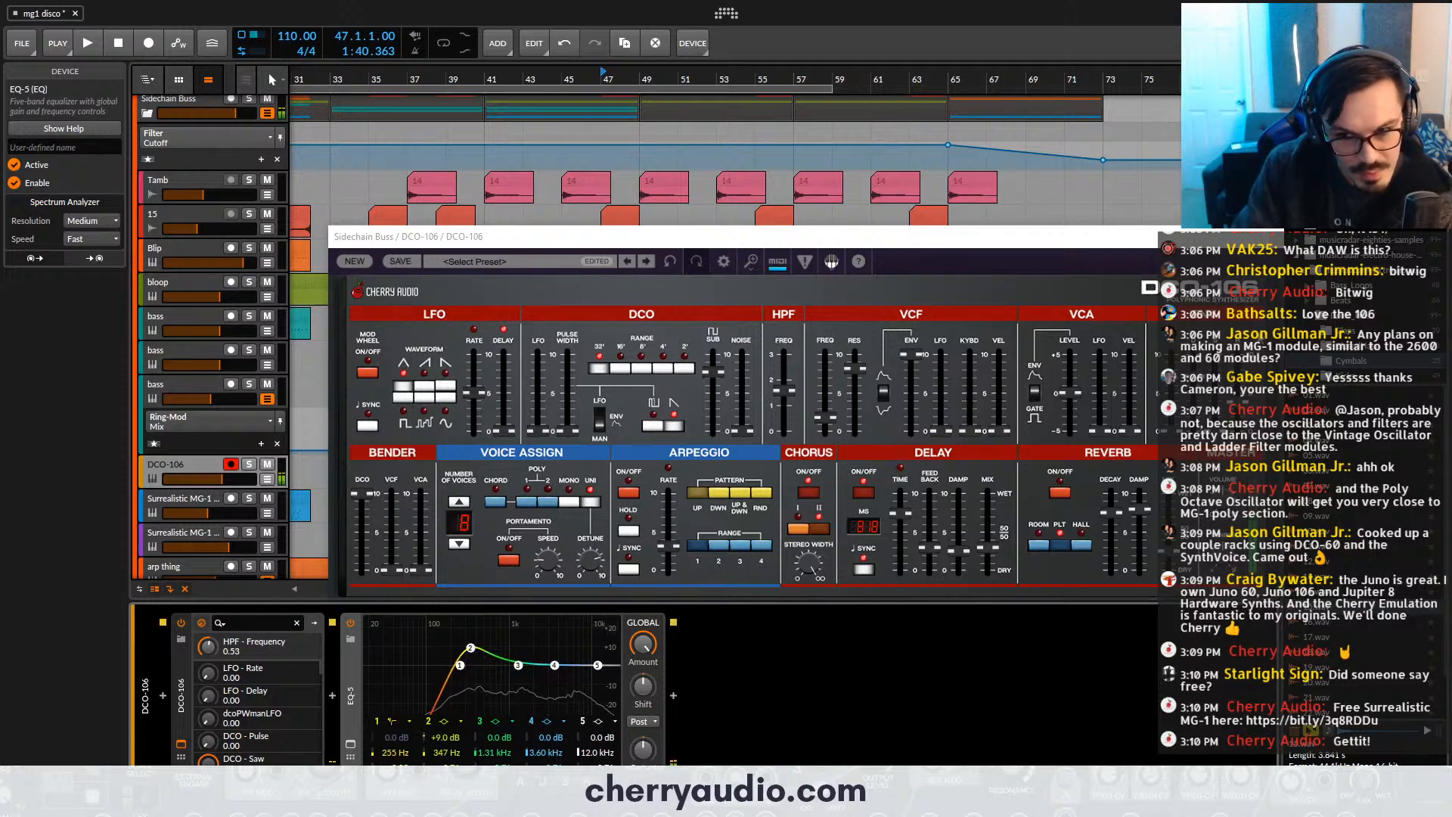
pyautogui.click(1271, 238)
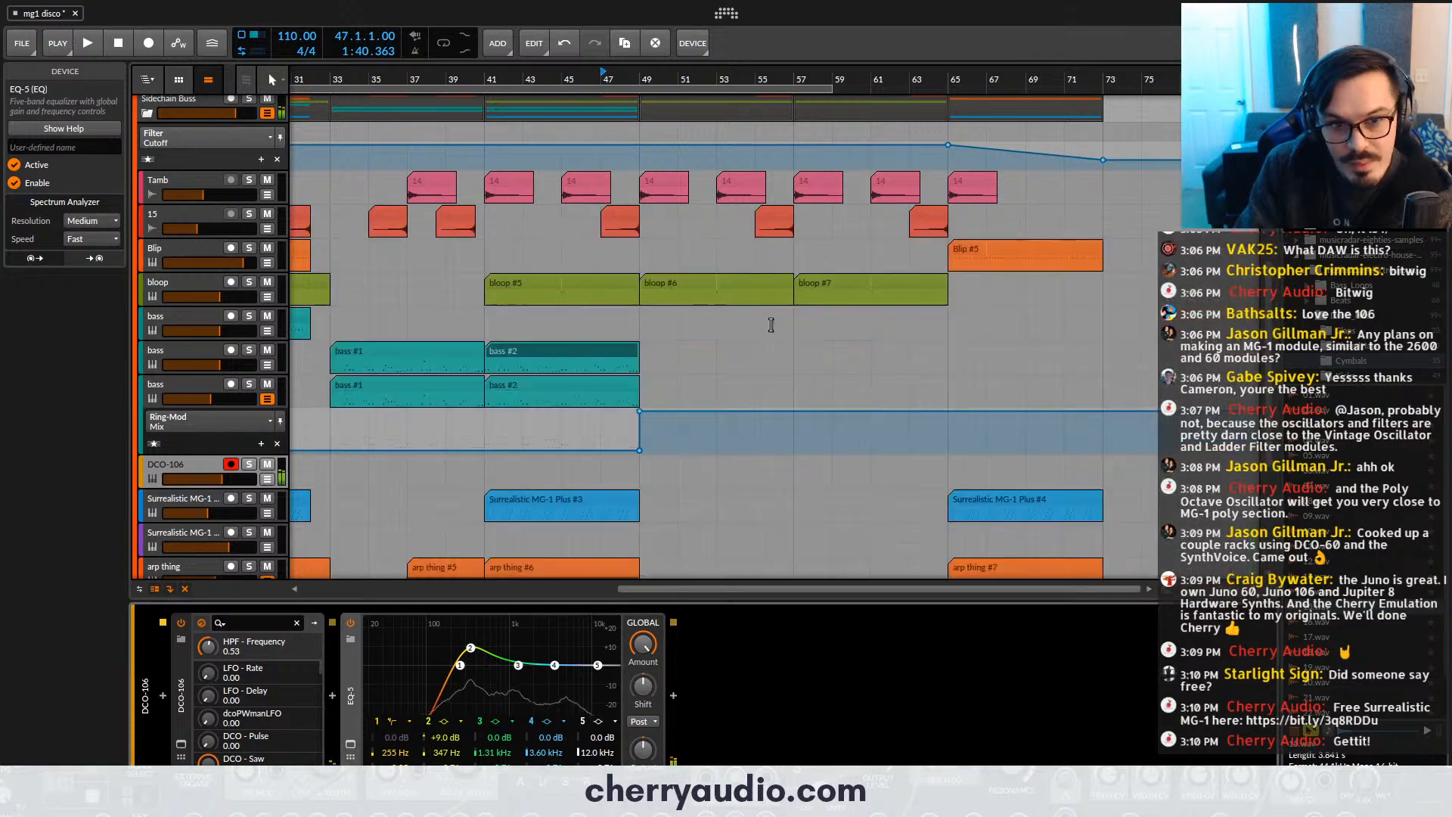
# - Add Voltage Modular FX after the EQ-5 and set the play position to bar 49
pyautogui.click(673, 695)
pyautogui.write('c')
pyautogui.press('BackSpace')
pyautogui.write('vol')
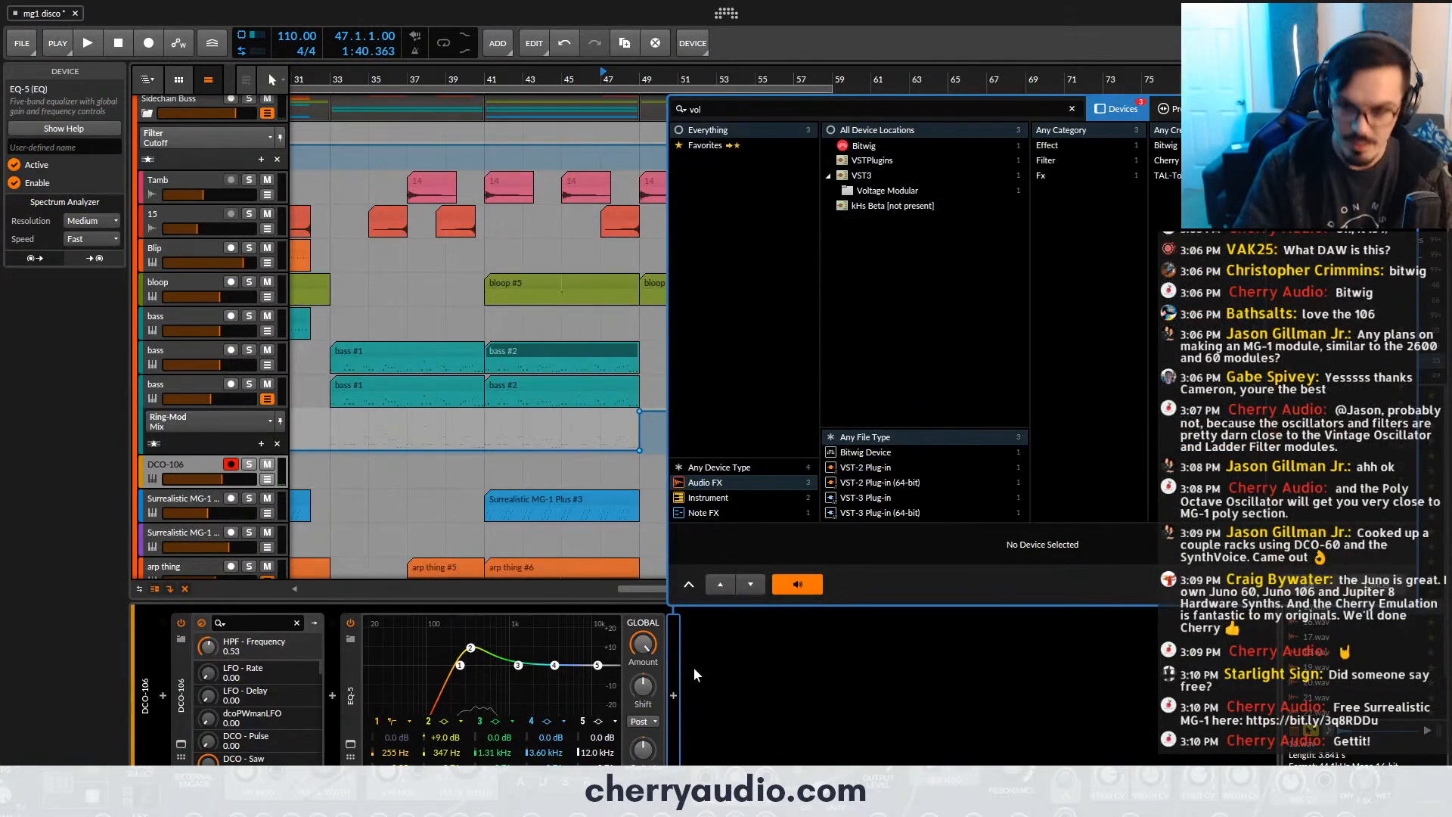
pyautogui.press('Down')
pyautogui.press('Return')
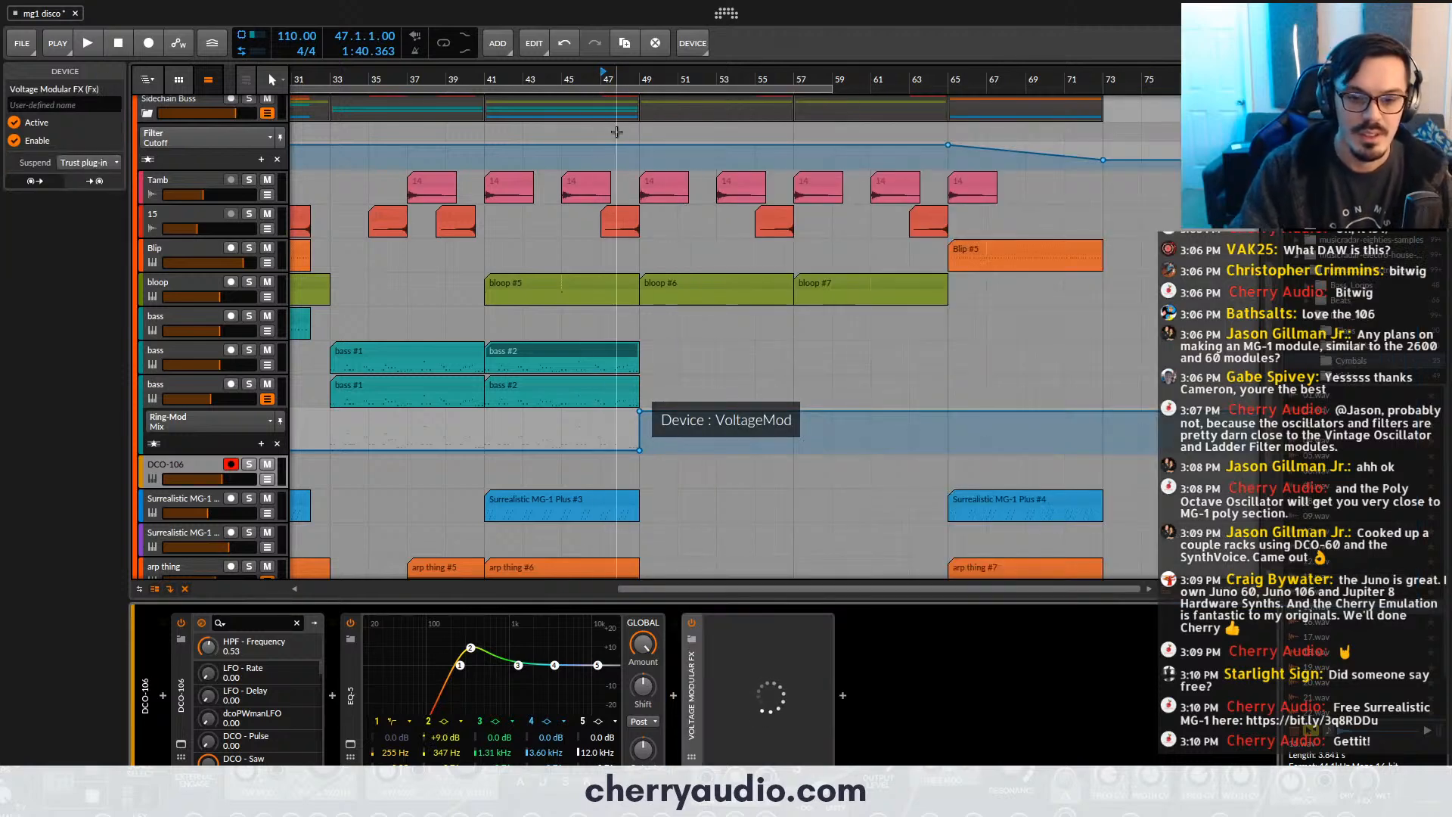
pyautogui.click(644, 81)
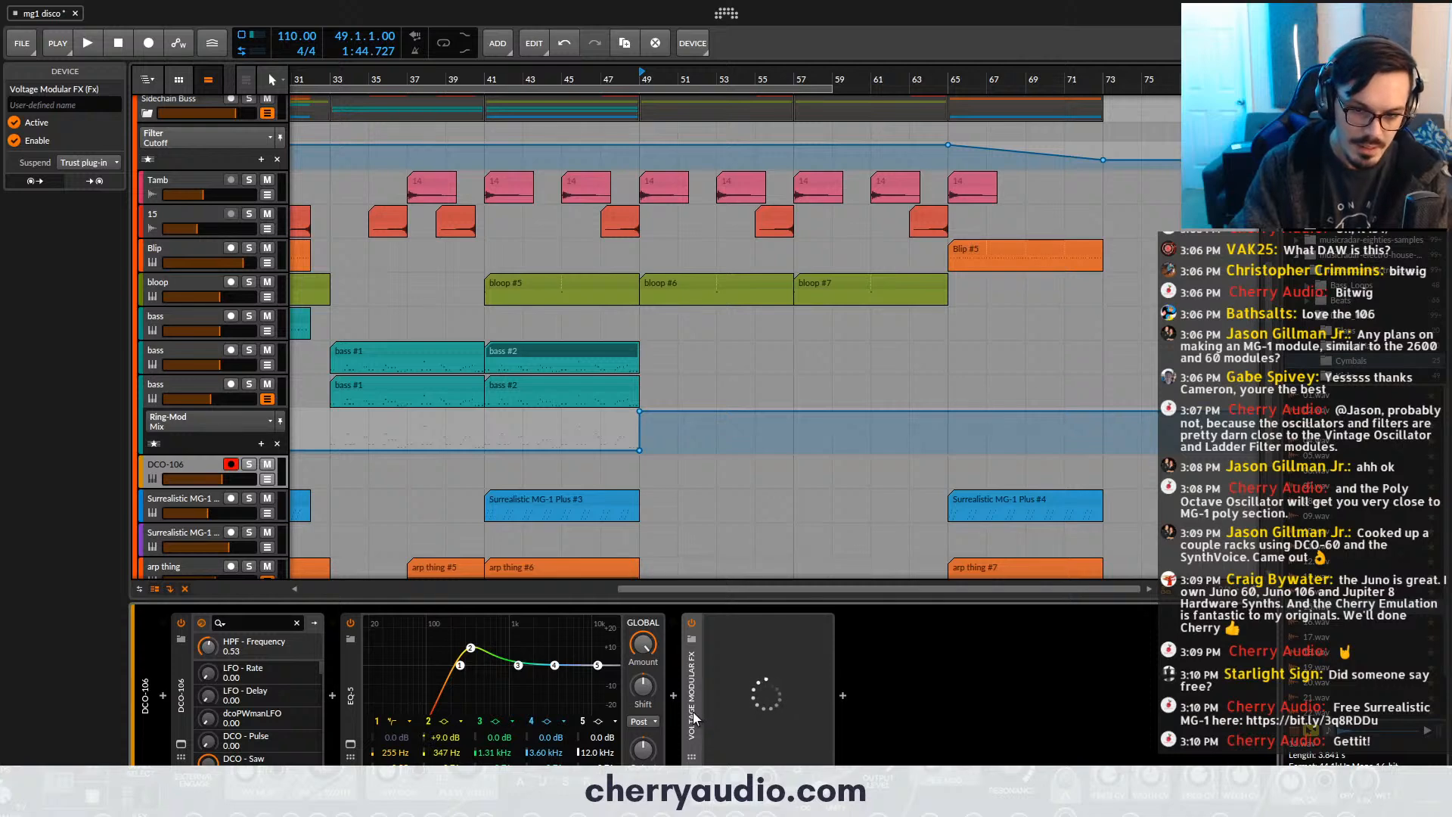
# - Open Voltage Modular FX, search its modules for "form" and add the PSP nitroFormant to the rack
pyautogui.click(692, 744)
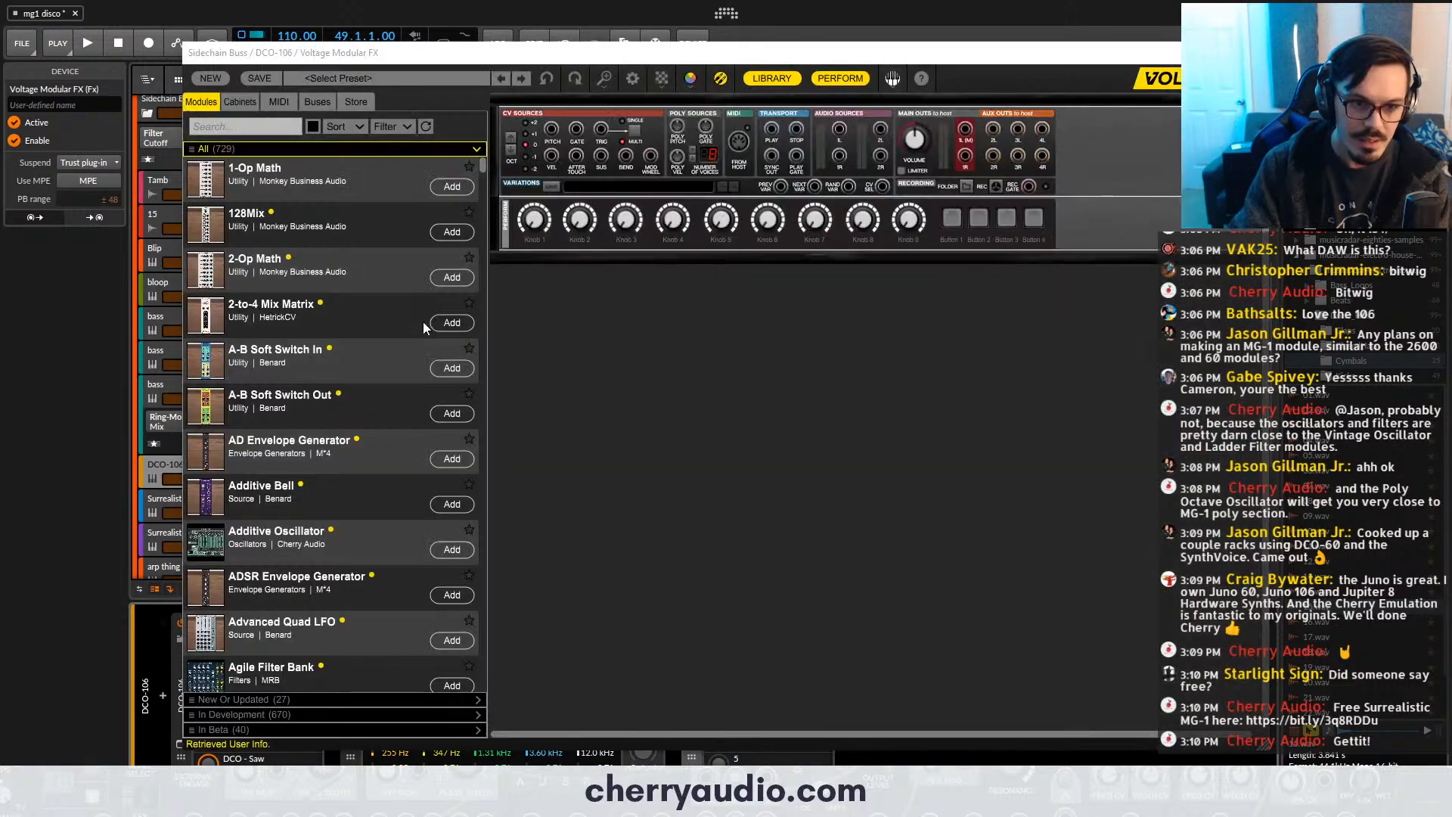
pyautogui.click(265, 125)
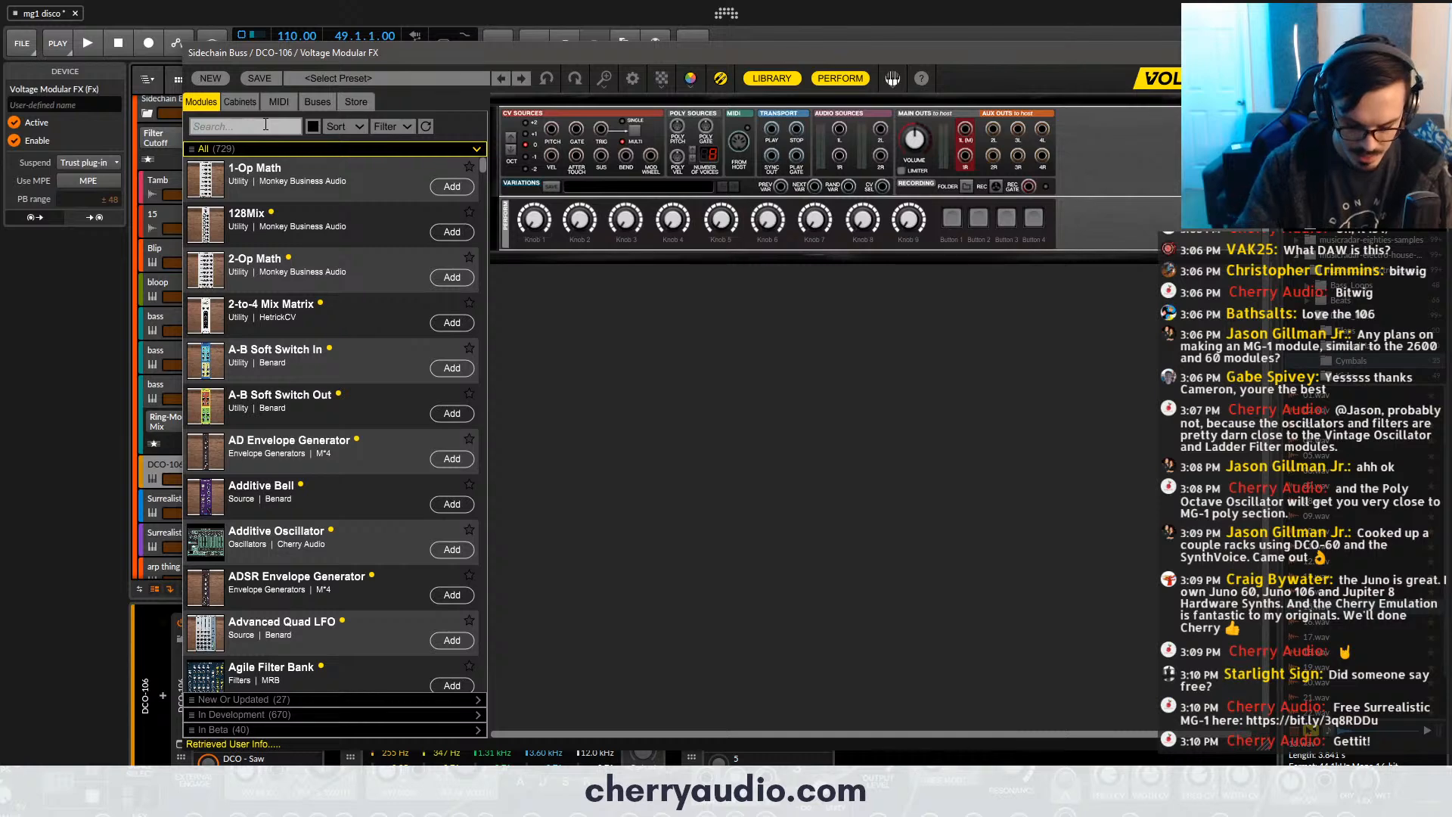
pyautogui.write('form')
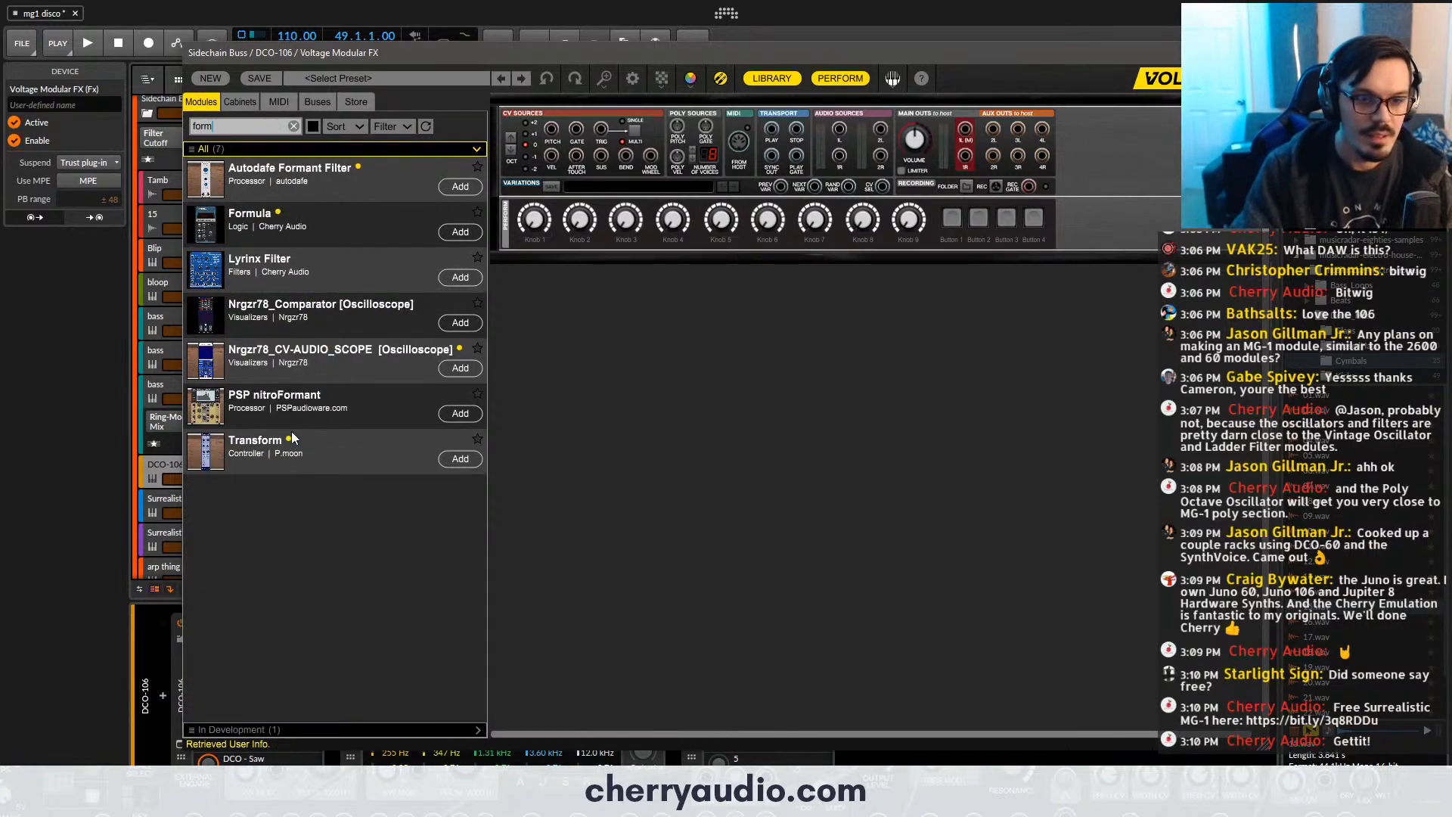
pyautogui.click(460, 413)
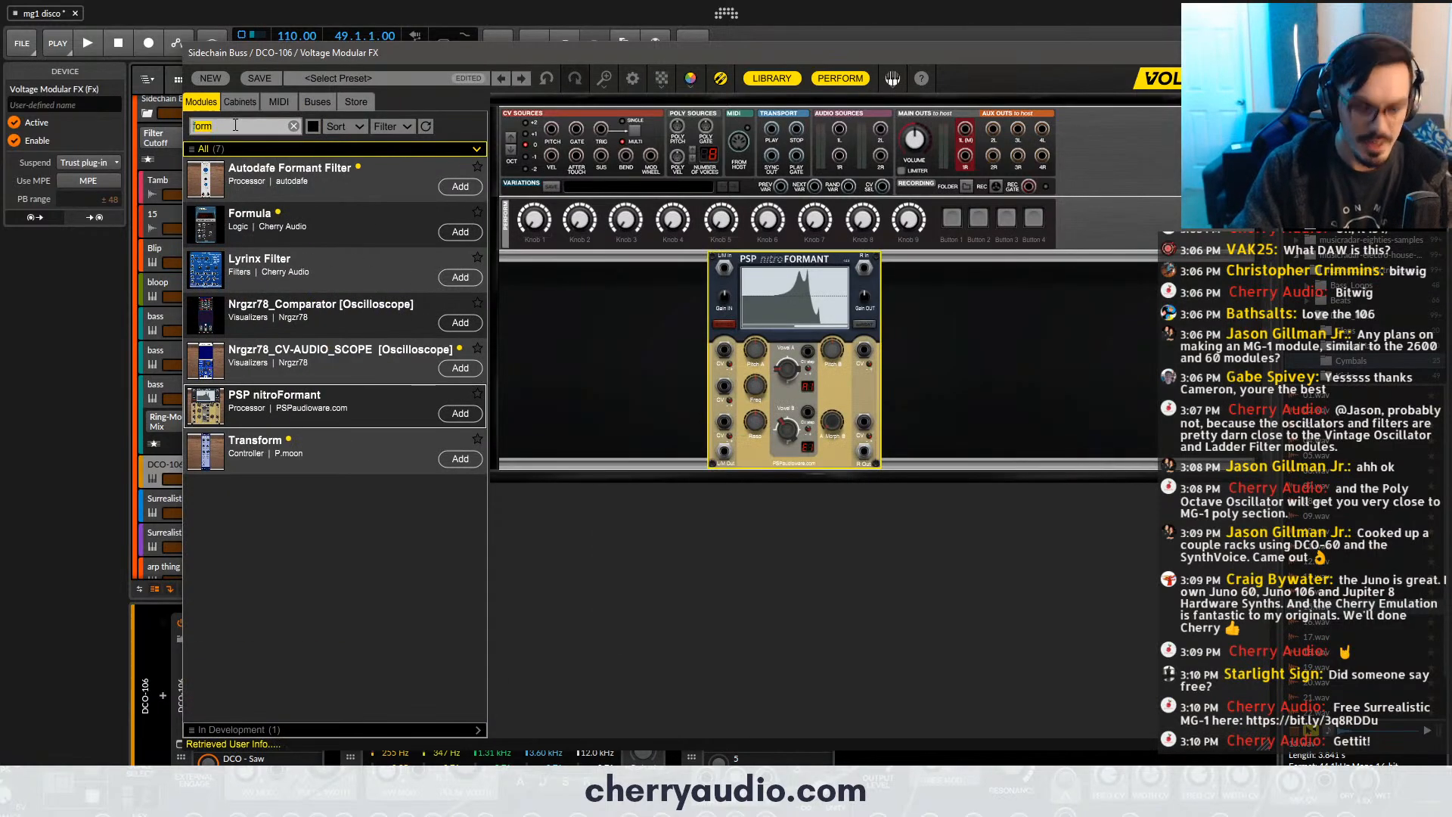
pyautogui.write('lfo')
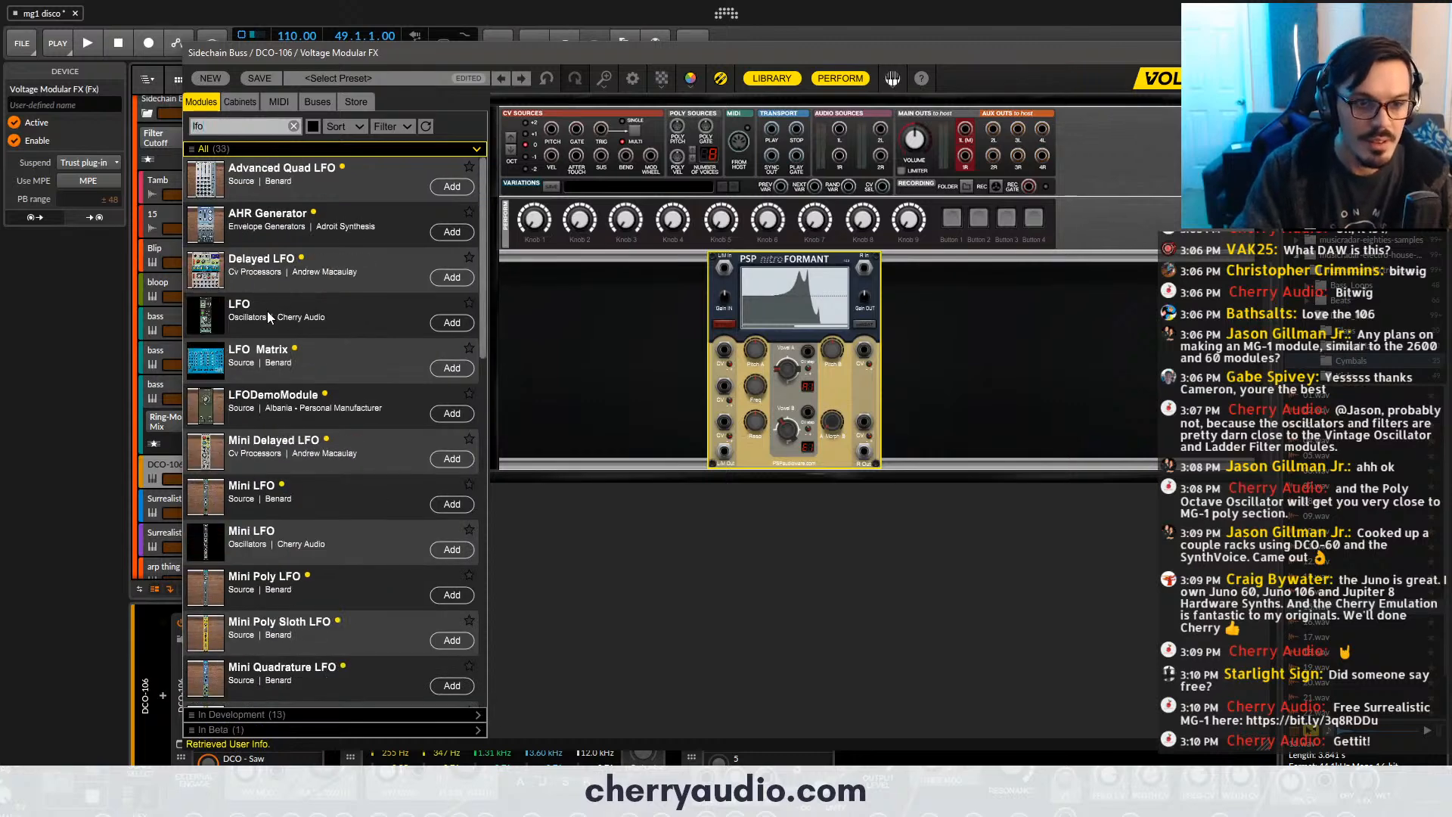
pyautogui.moveTo(267, 311); pyautogui.dragTo(366, 274)
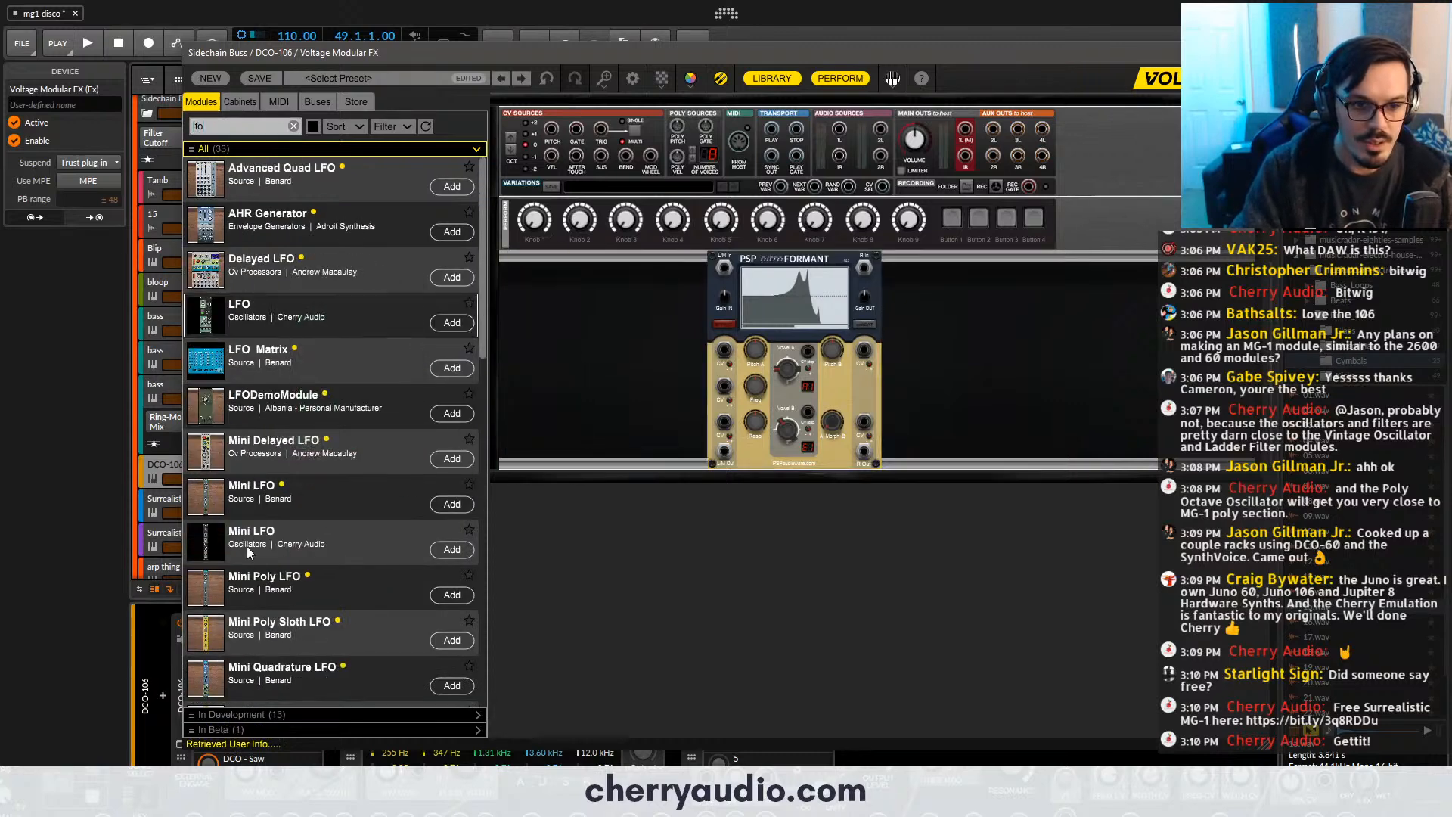
pyautogui.moveTo(250, 548); pyautogui.dragTo(584, 312)
pyautogui.click(293, 126)
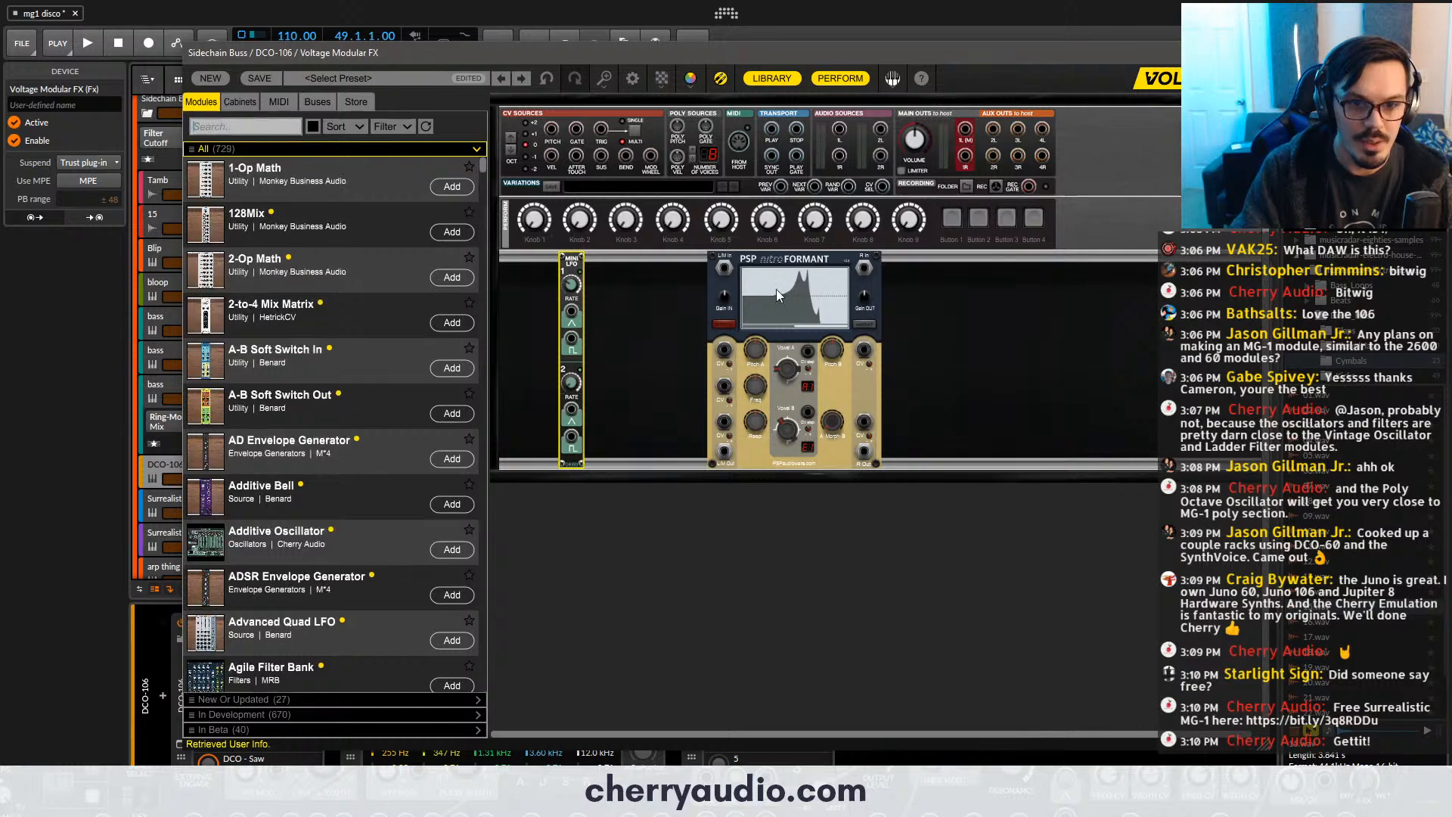
pyautogui.moveTo(767, 259); pyautogui.dragTo(759, 260)
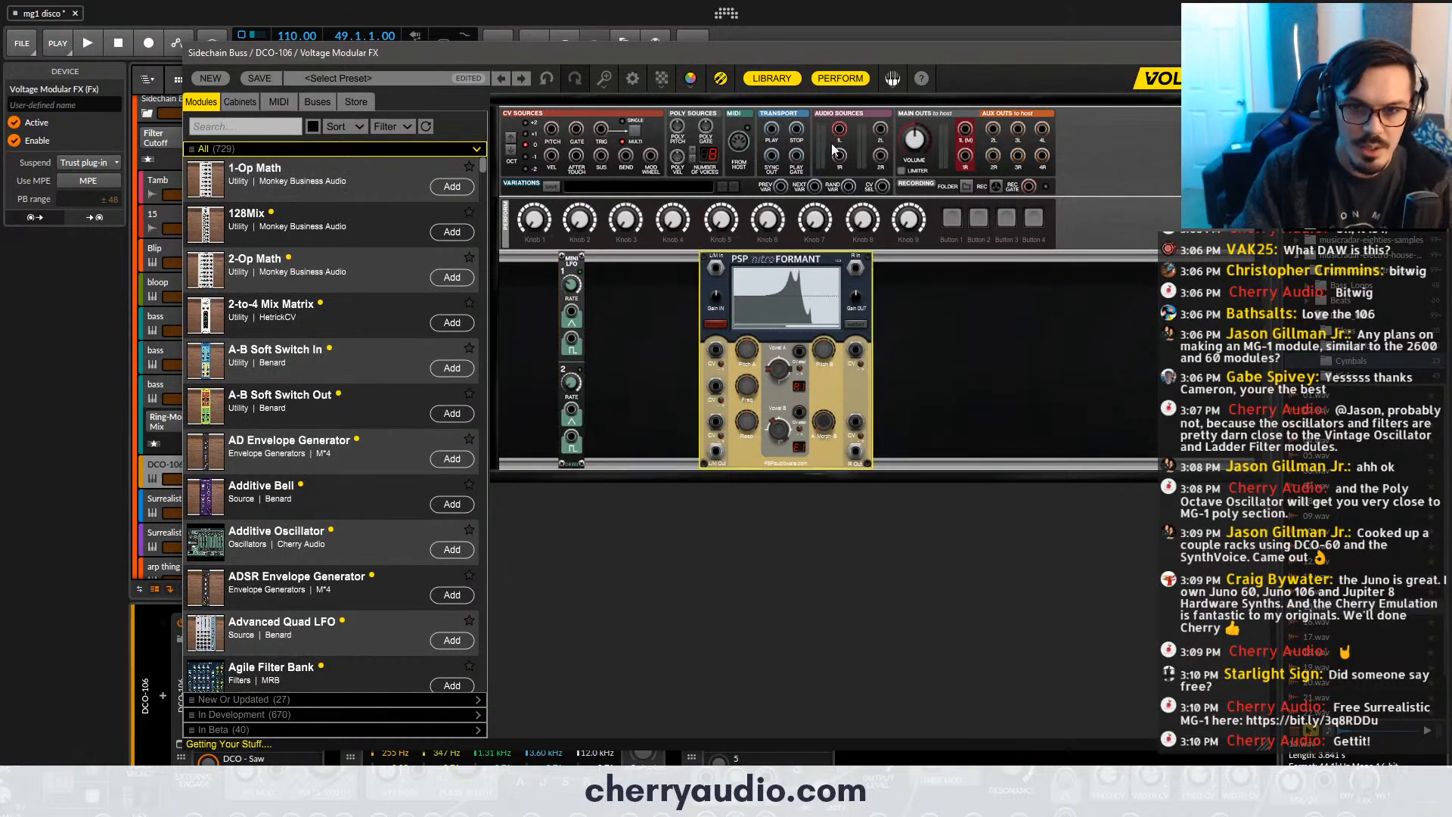
# - Patch the audio sources 1L and 1R into the nitroFormant and its outputs to the main outs
pyautogui.moveTo(840, 130); pyautogui.dragTo(716, 267)
pyautogui.moveTo(838, 155); pyautogui.dragTo(856, 268)
pyautogui.moveTo(855, 451); pyautogui.dragTo(716, 454)
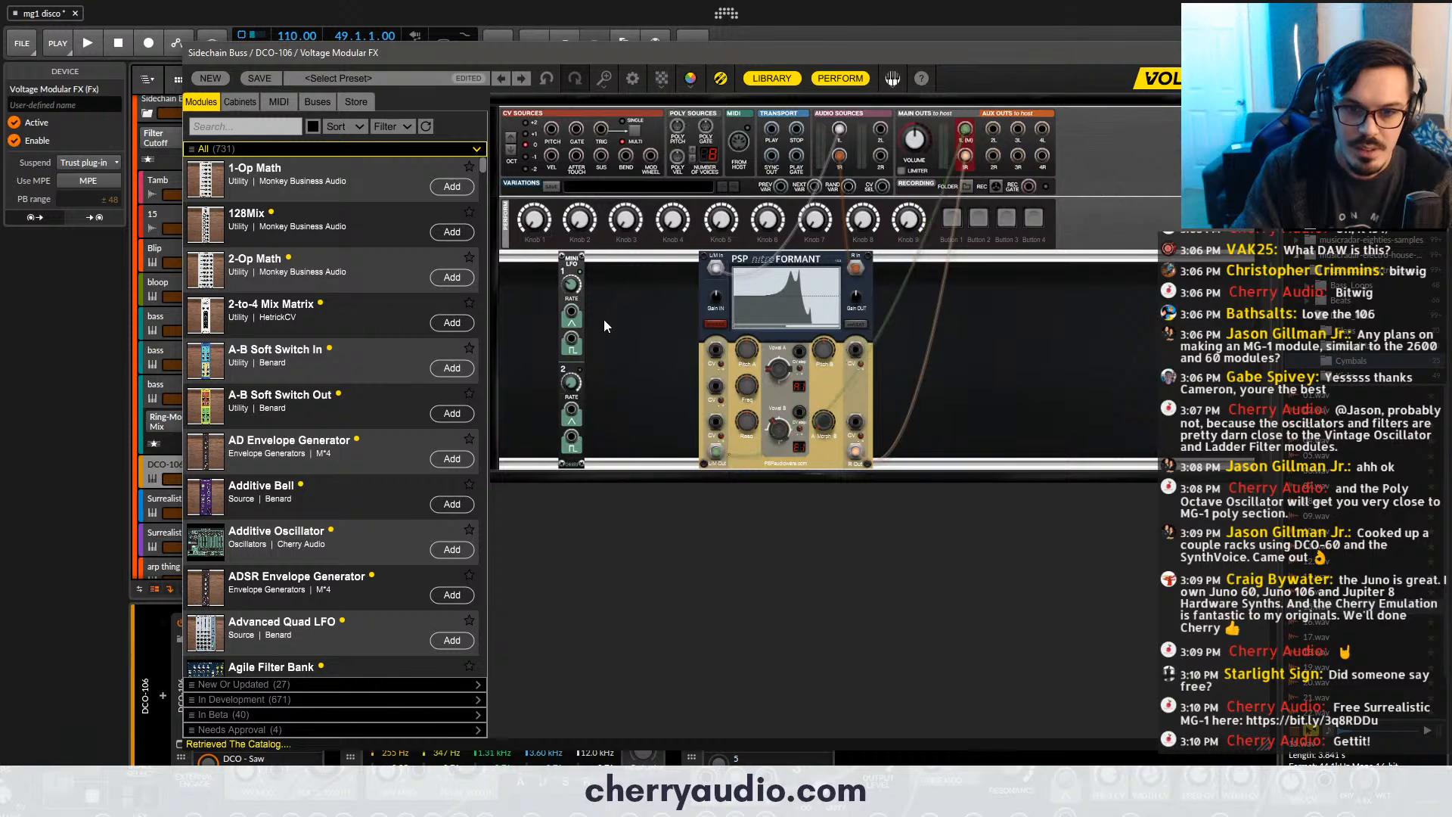
# - Patch the Mini LFO's two triangle outputs to the nitroFormant's Pitch A and Freq CV inputs and turn on soft saturation
pyautogui.moveTo(572, 311); pyautogui.dragTo(716, 349)
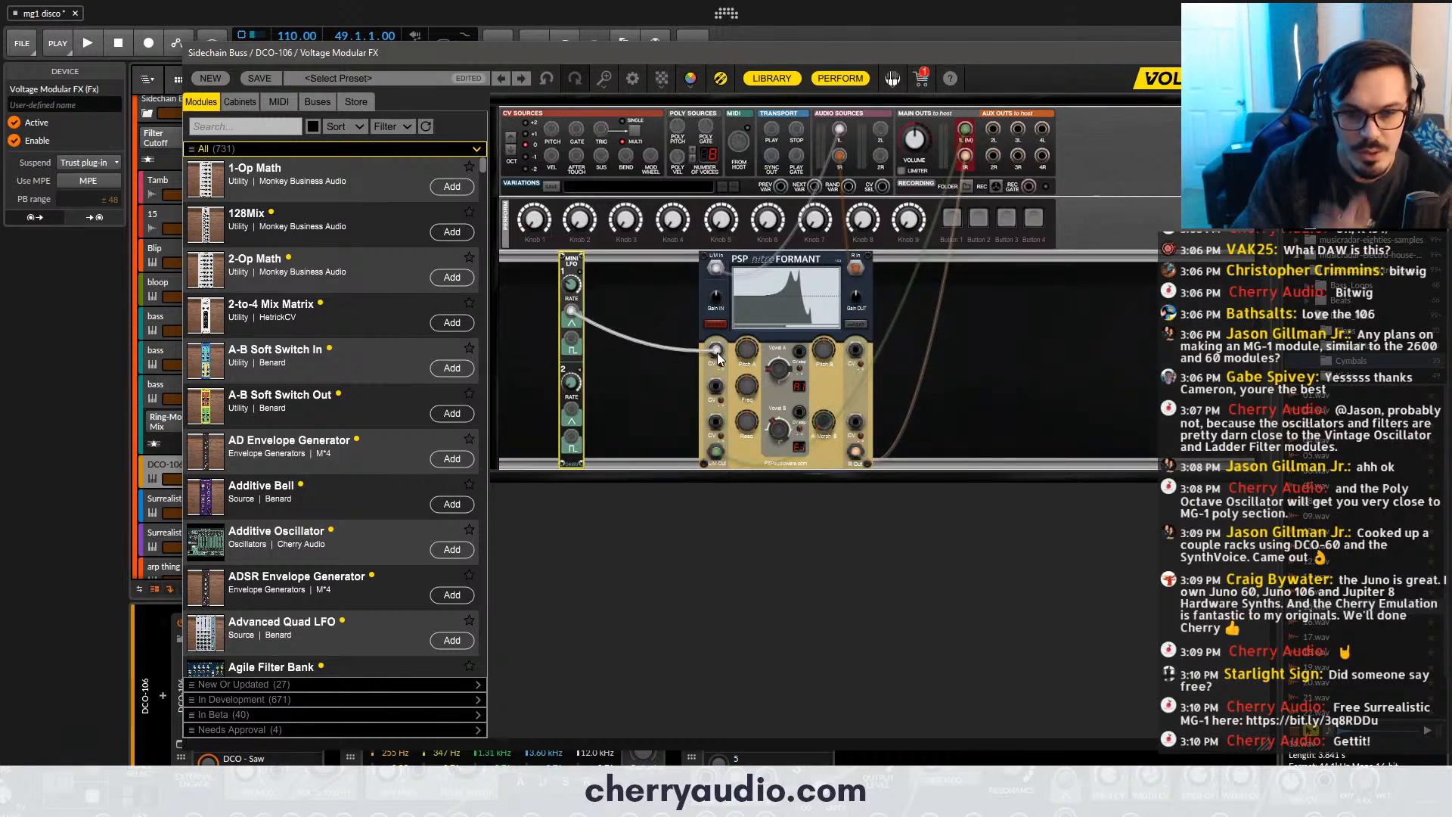
pyautogui.moveTo(572, 409); pyautogui.dragTo(716, 386)
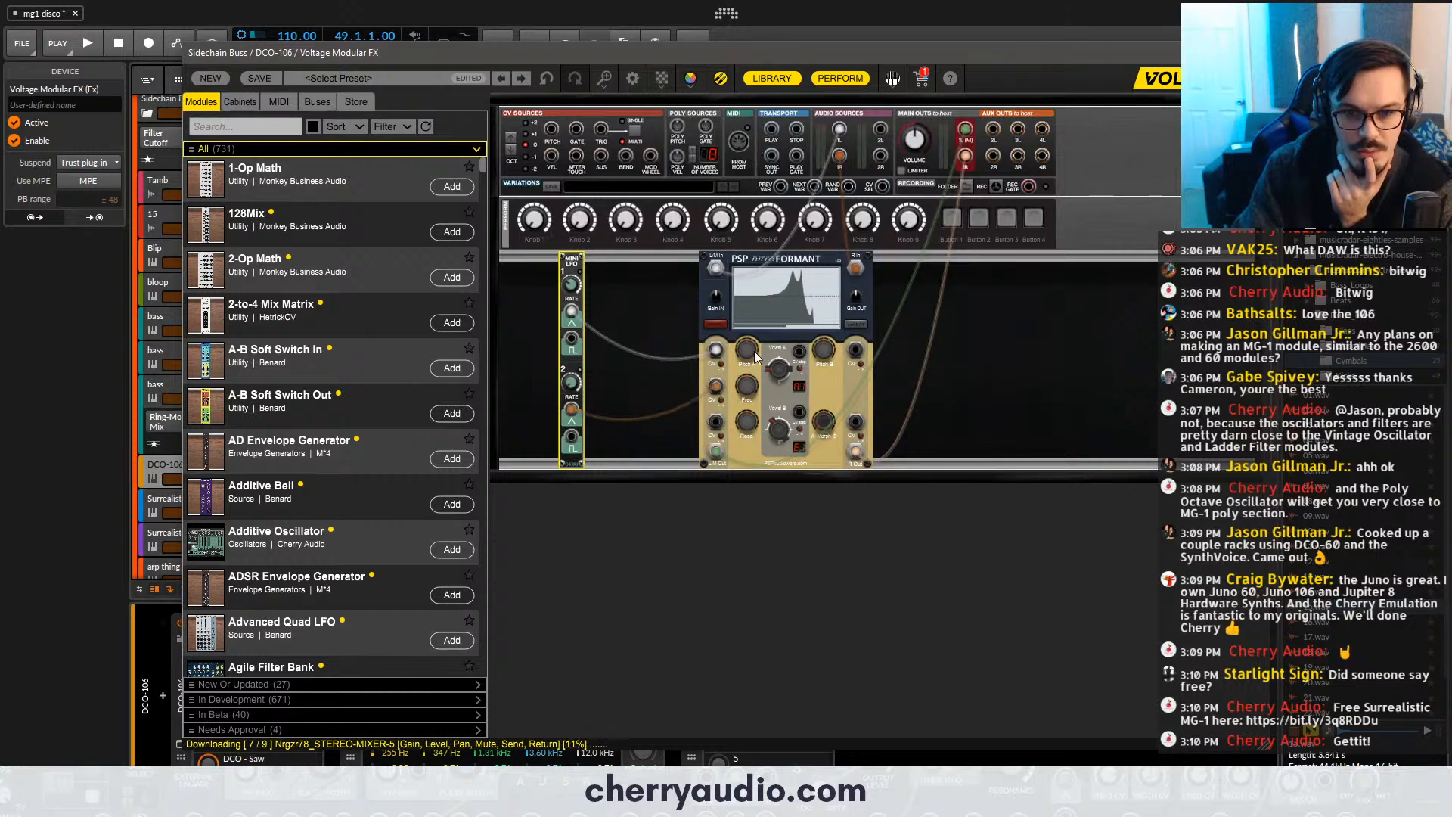
pyautogui.click(731, 369)
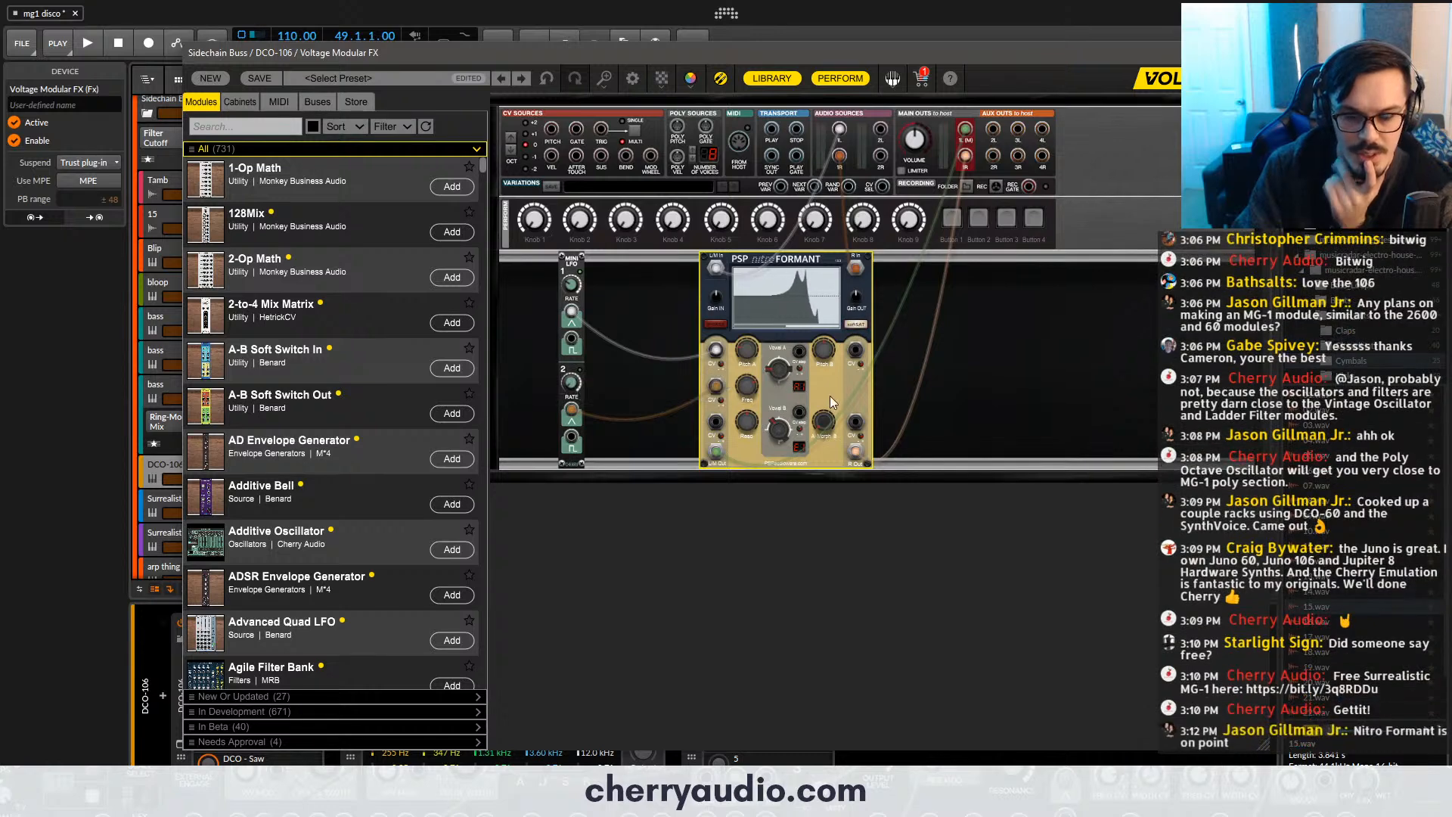
# - Set the Mini LFO's first rate to 0.26 Hz and adjust the nitroFormant's Pitch A
pyautogui.scroll(5, 843, 404)
pyautogui.scroll(-1, 842, 403)
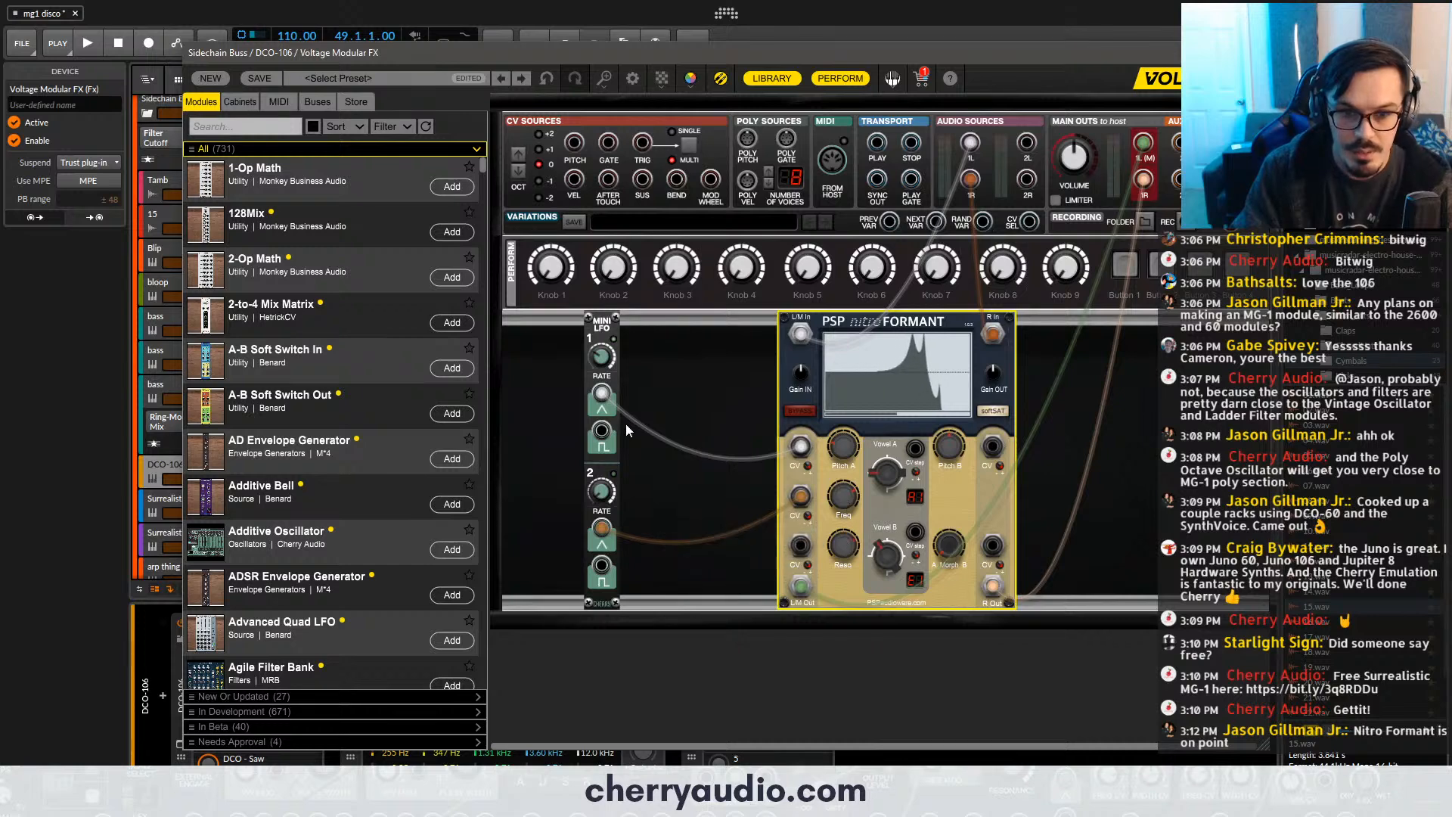
pyautogui.click(609, 368)
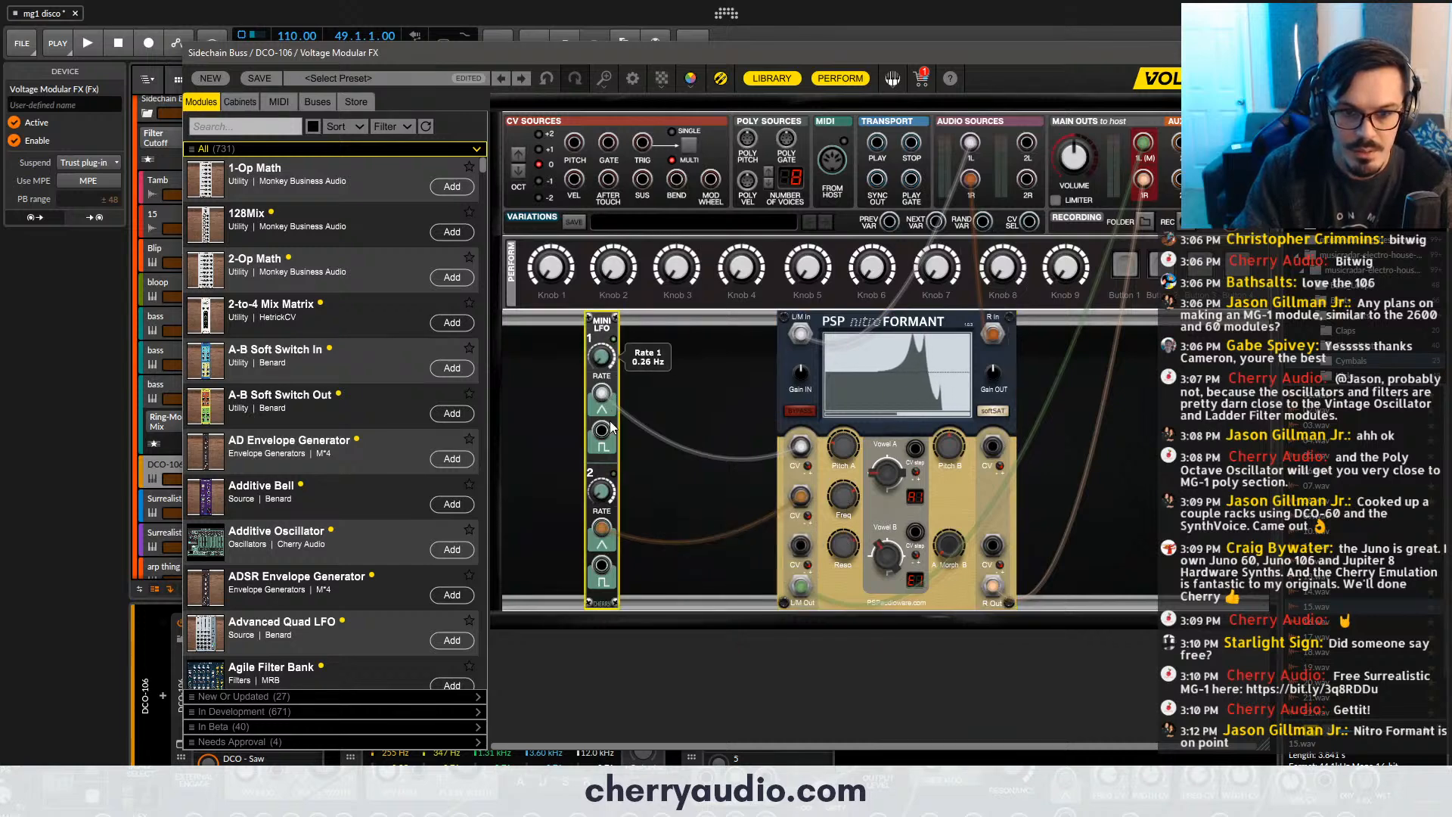
pyautogui.moveTo(601, 503)
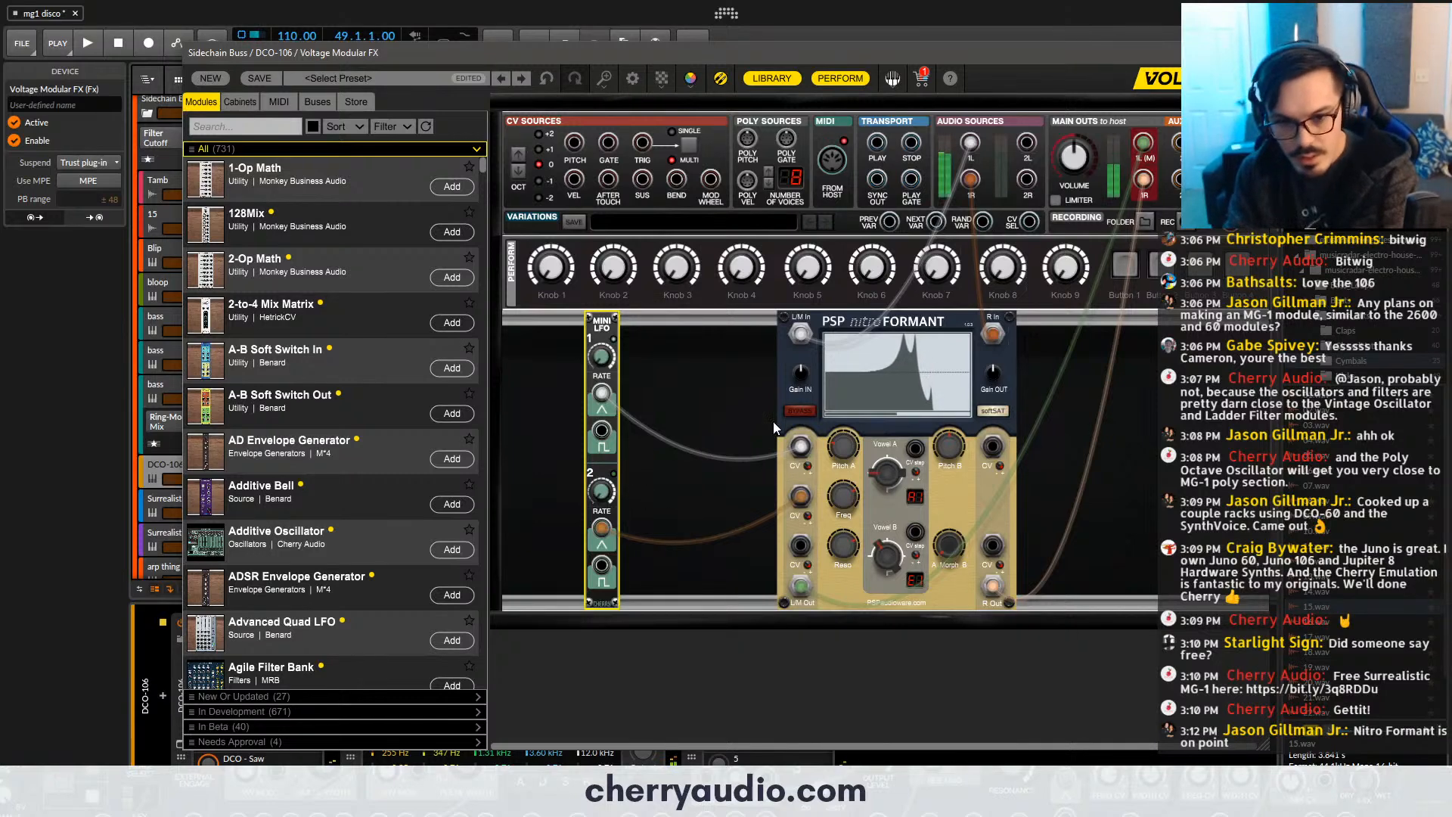
pyautogui.click(842, 474)
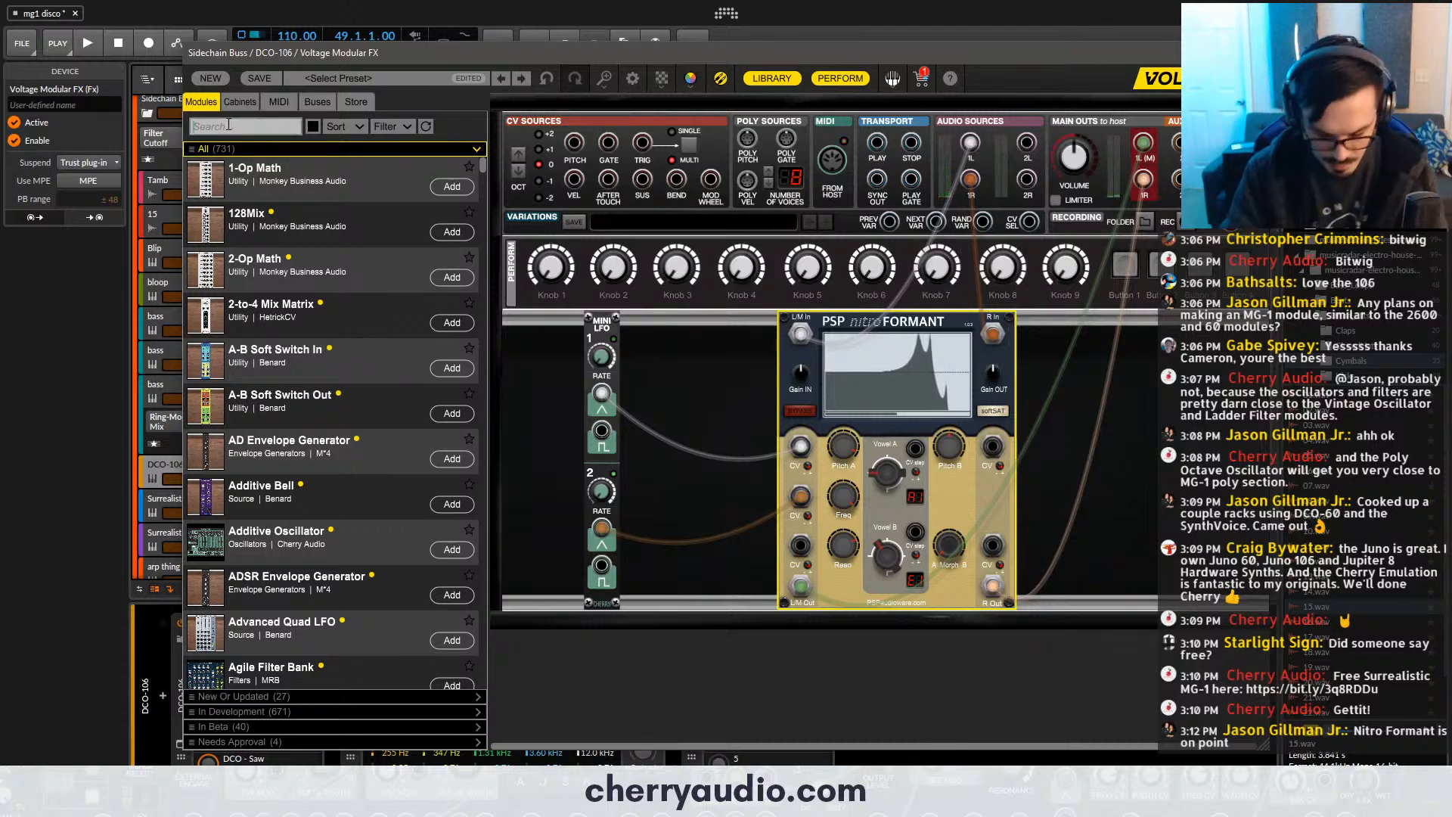
# - Add the PSP nitroPhaser and arrange a duplicate Mini LFO between it and the nitroFormant
pyautogui.write('phas')
pyautogui.moveTo(242, 439); pyautogui.dragTo(929, 359)
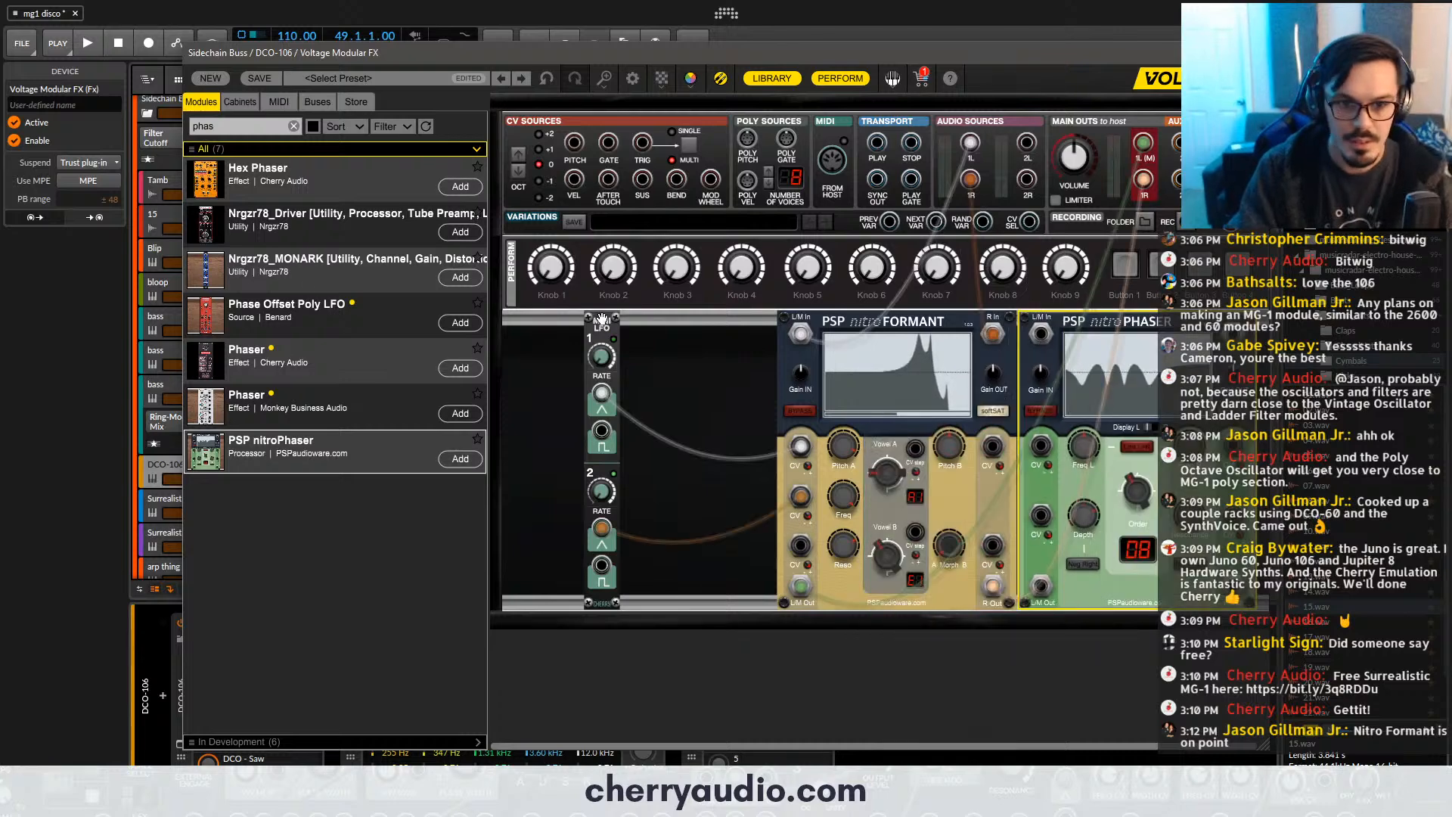
pyautogui.moveTo(603, 319); pyautogui.dragTo(993, 321)
pyautogui.moveTo(731, 343); pyautogui.dragTo(957, 429)
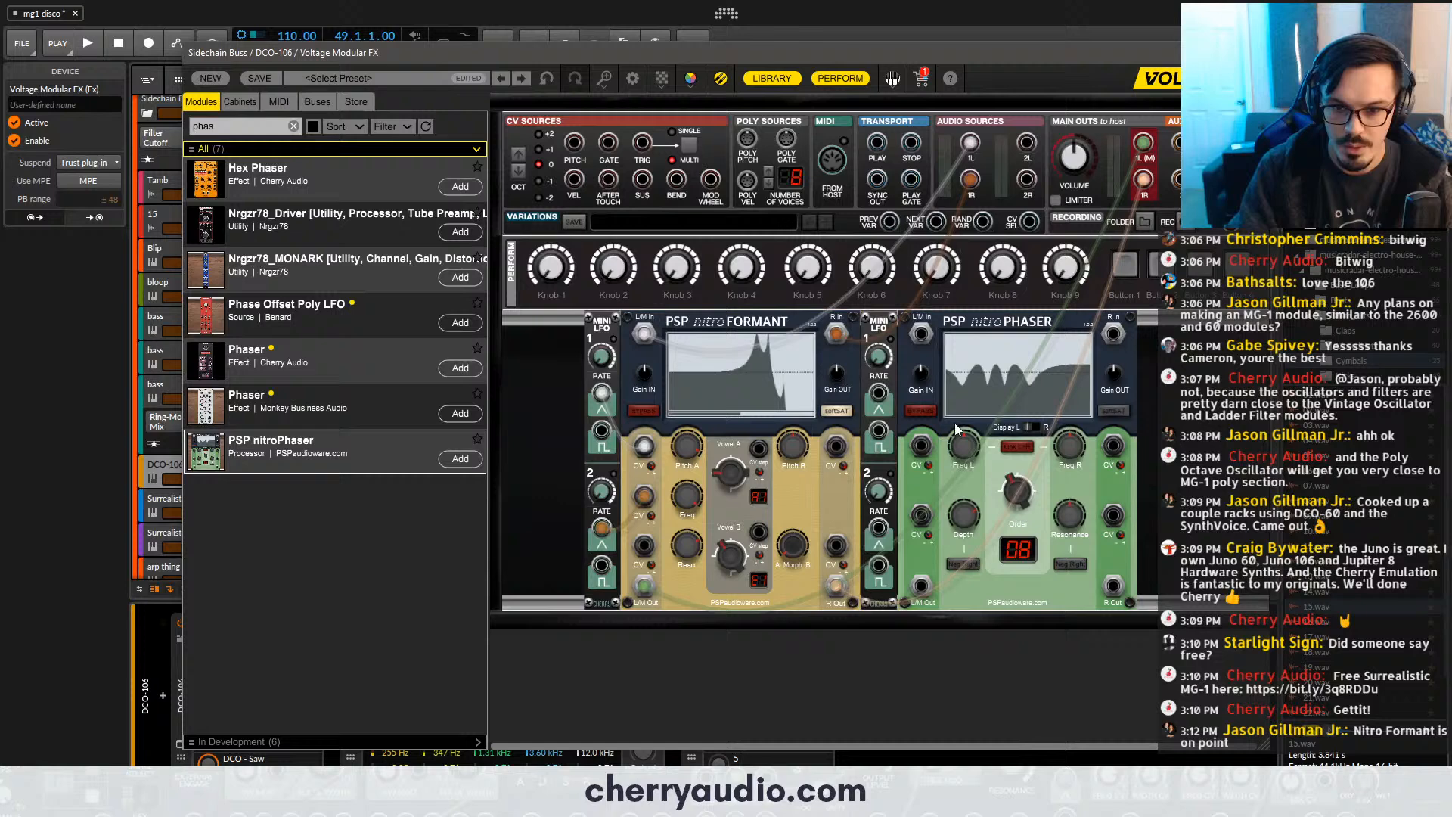
# - Patch the second Mini LFO's triangle output to the nitroPhaser's Freq L CV and set the phaser's order to 21
pyautogui.click(879, 437)
pyautogui.moveTo(879, 392); pyautogui.dragTo(920, 445)
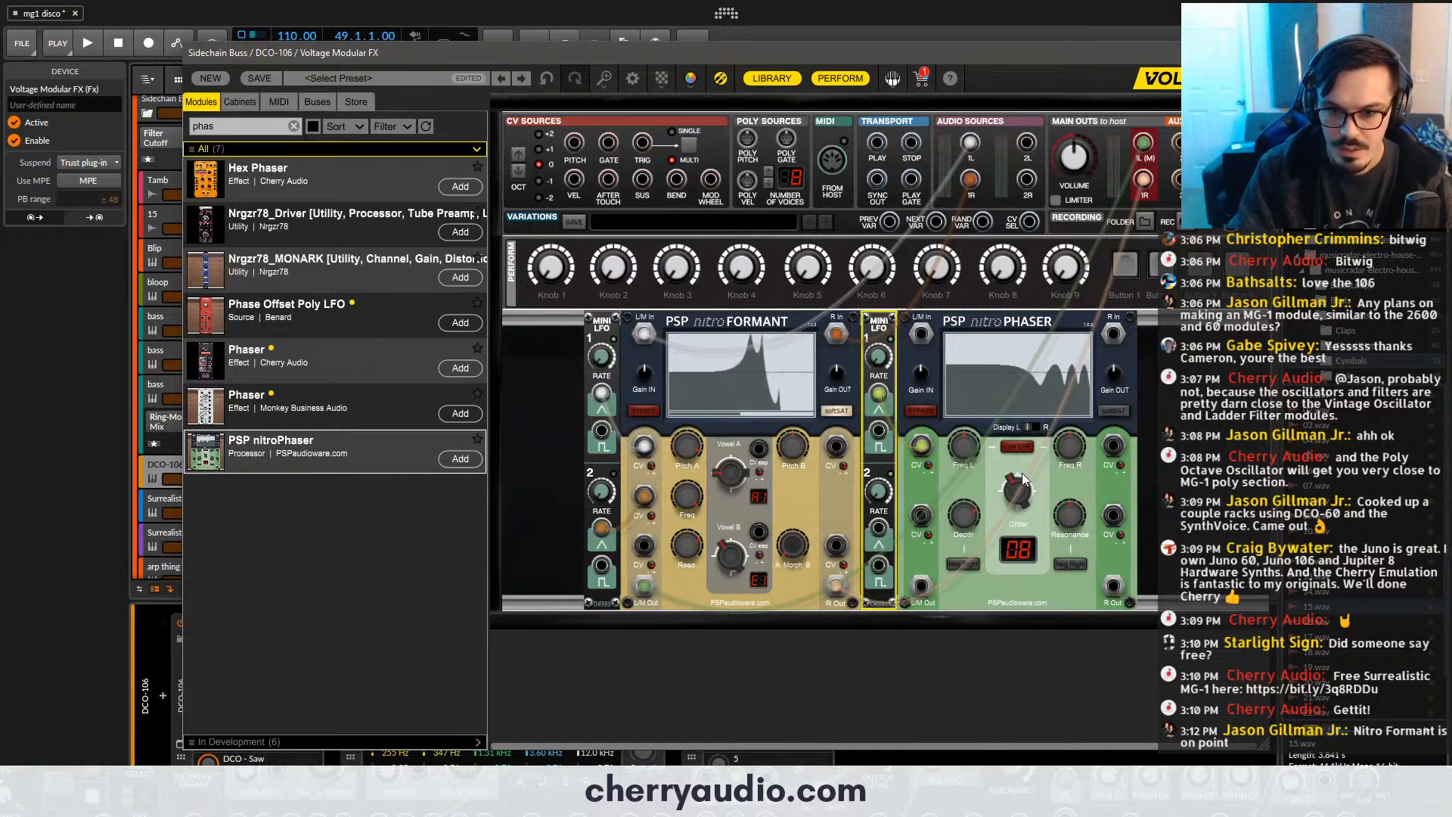
pyautogui.moveTo(1023, 478); pyautogui.dragTo(987, 466)
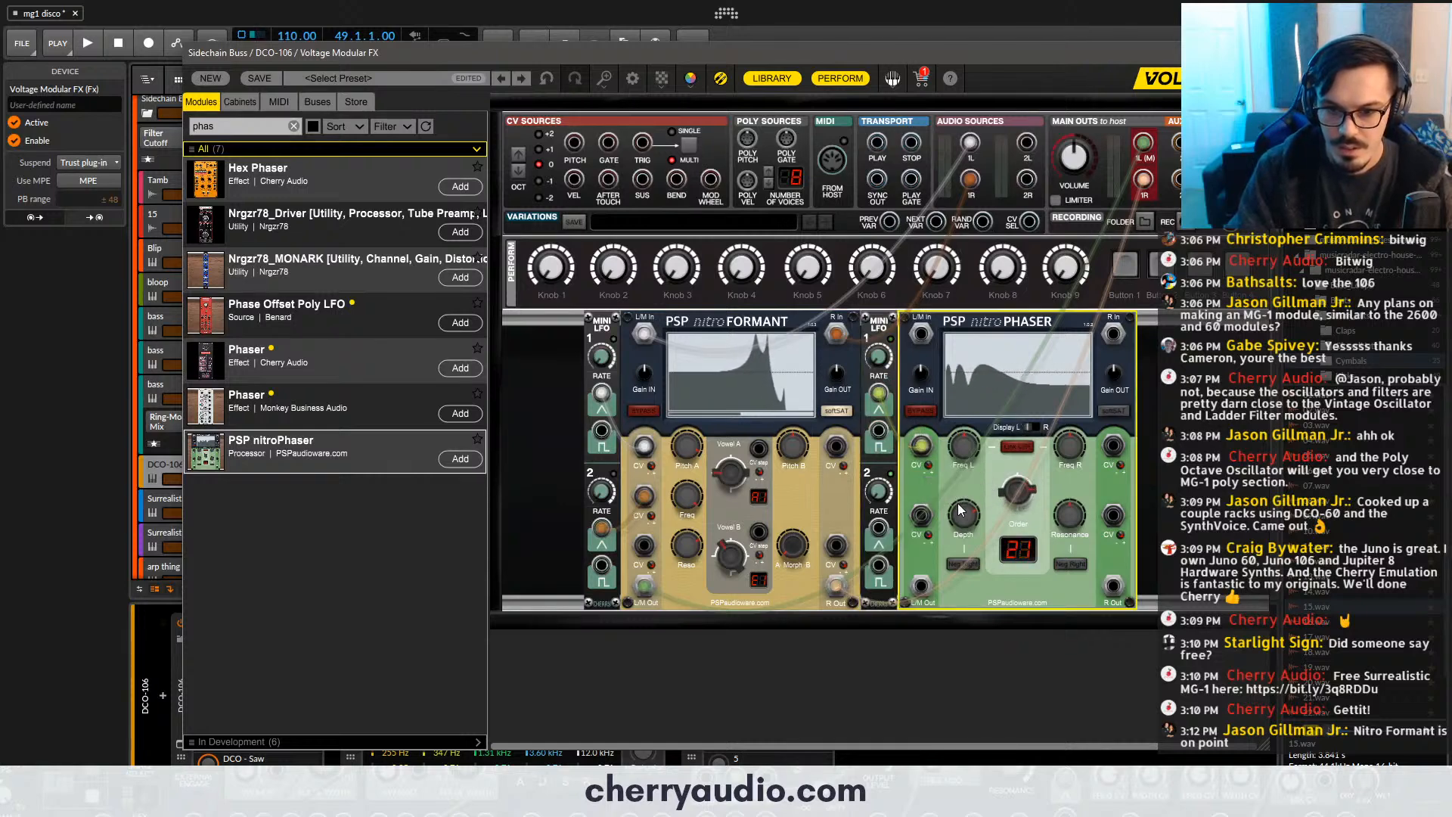
# - Set the second Mini LFO's first rate to 0.02 Hz and route the nitroFormant's outputs through the nitroPhaser to the main outs
pyautogui.click(880, 361)
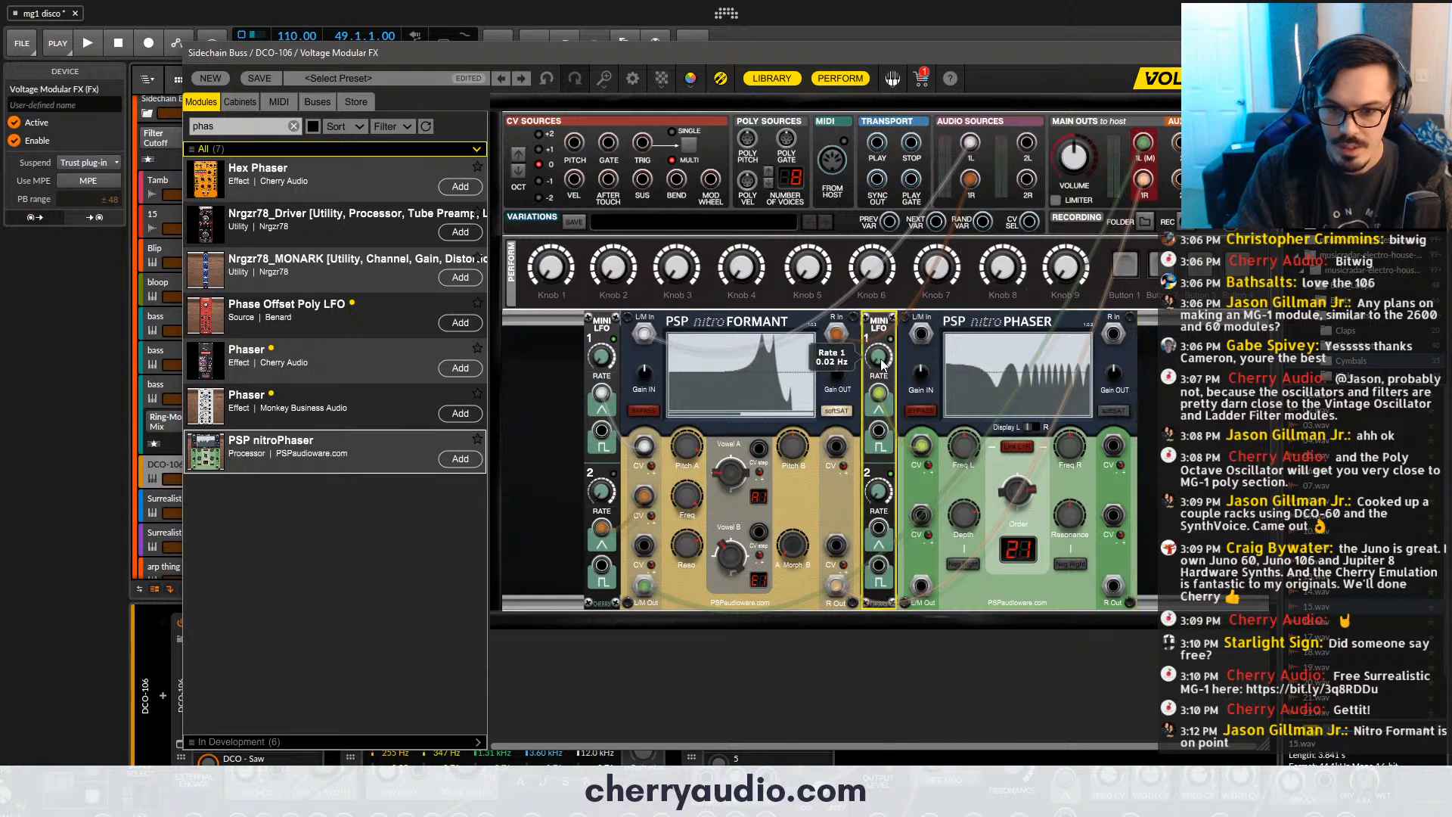
pyautogui.moveTo(836, 334)
pyautogui.mouseDown()
pyautogui.moveTo(984, 344)
pyautogui.moveTo(1059, 329)
pyautogui.moveTo(836, 333)
pyautogui.mouseUp()
pyautogui.moveTo(836, 586); pyautogui.dragTo(1118, 583)
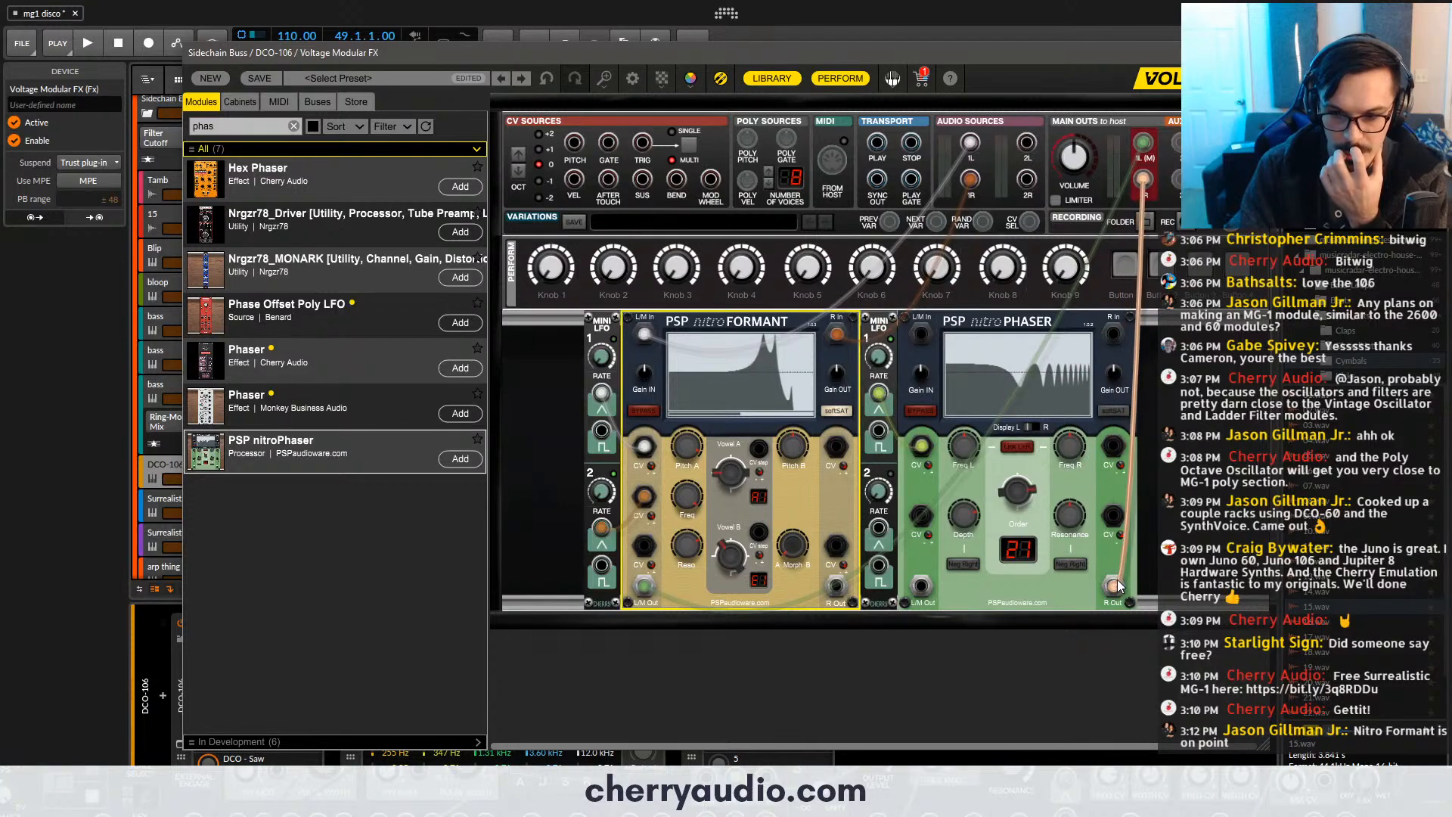
pyautogui.moveTo(836, 586); pyautogui.dragTo(1115, 333)
pyautogui.moveTo(921, 334); pyautogui.dragTo(643, 586)
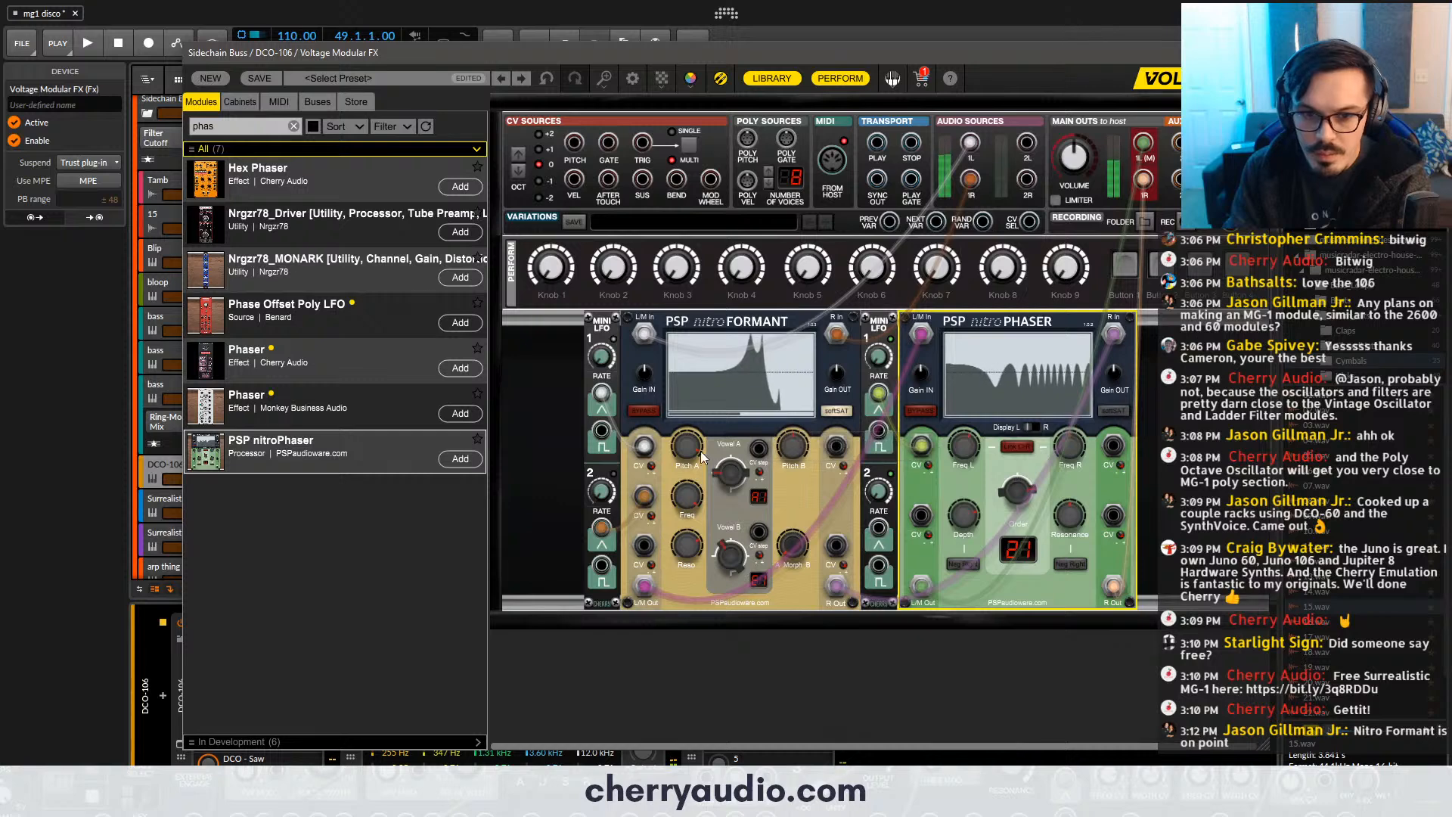
pyautogui.click(774, 536)
pyautogui.moveTo(792, 545); pyautogui.dragTo(815, 368)
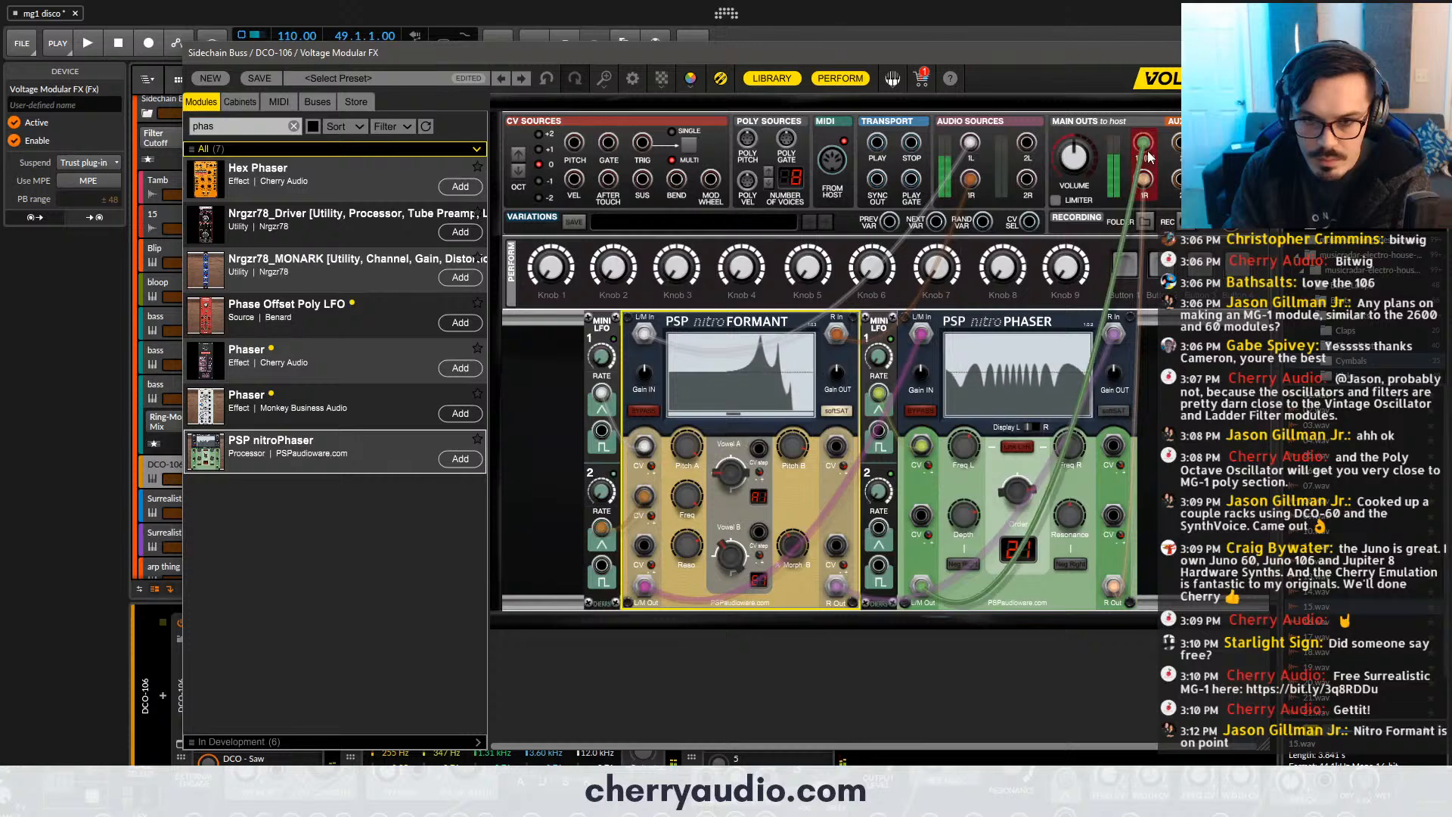
pyautogui.click(1257, 52)
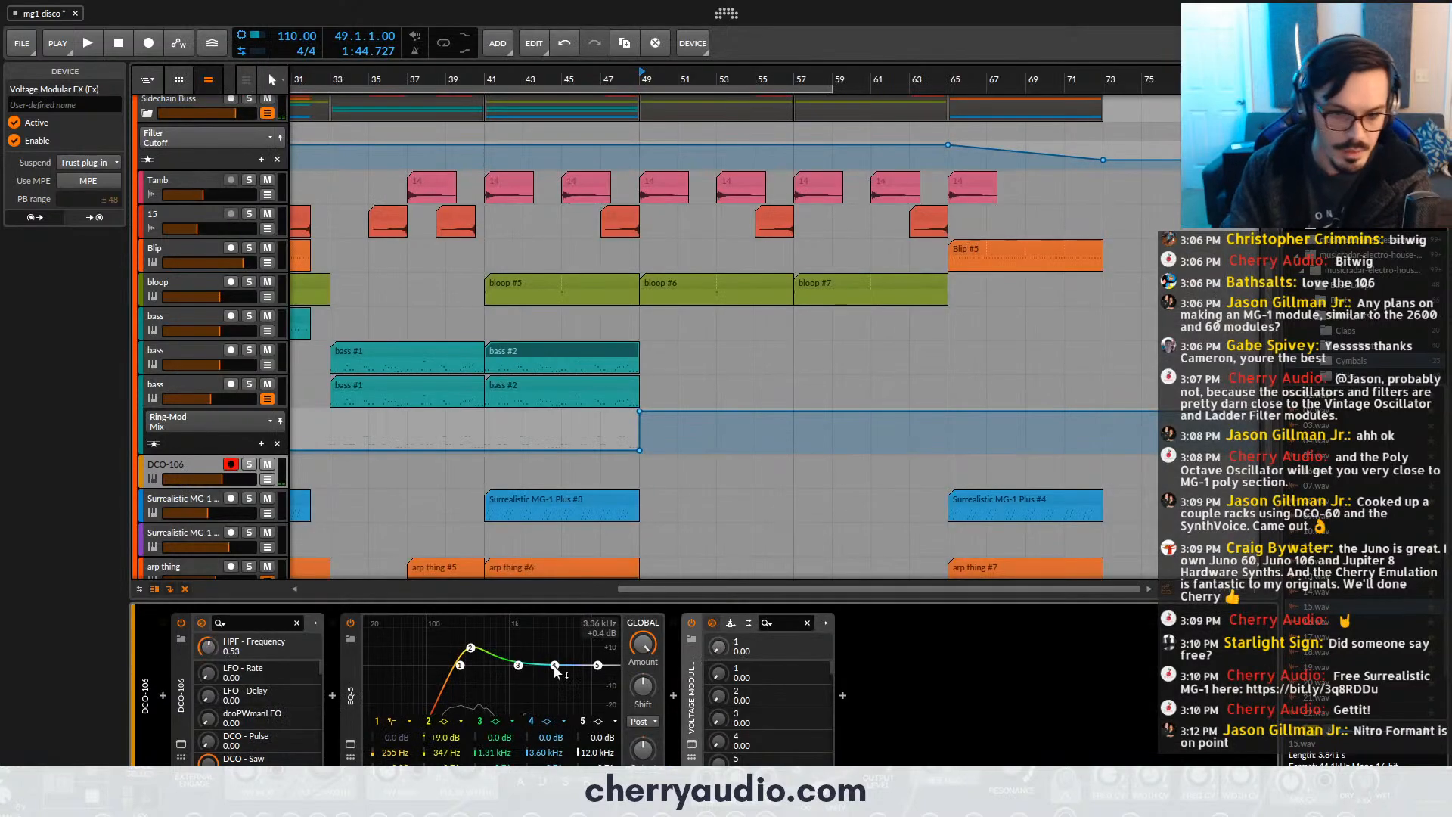
# - Boost the DCO-106 track's EQ-5 band 4 to +5.8 dB at 3.53 kHz and switch the DCO-106's range to 16'
pyautogui.moveTo(556, 672); pyautogui.dragTo(554, 653)
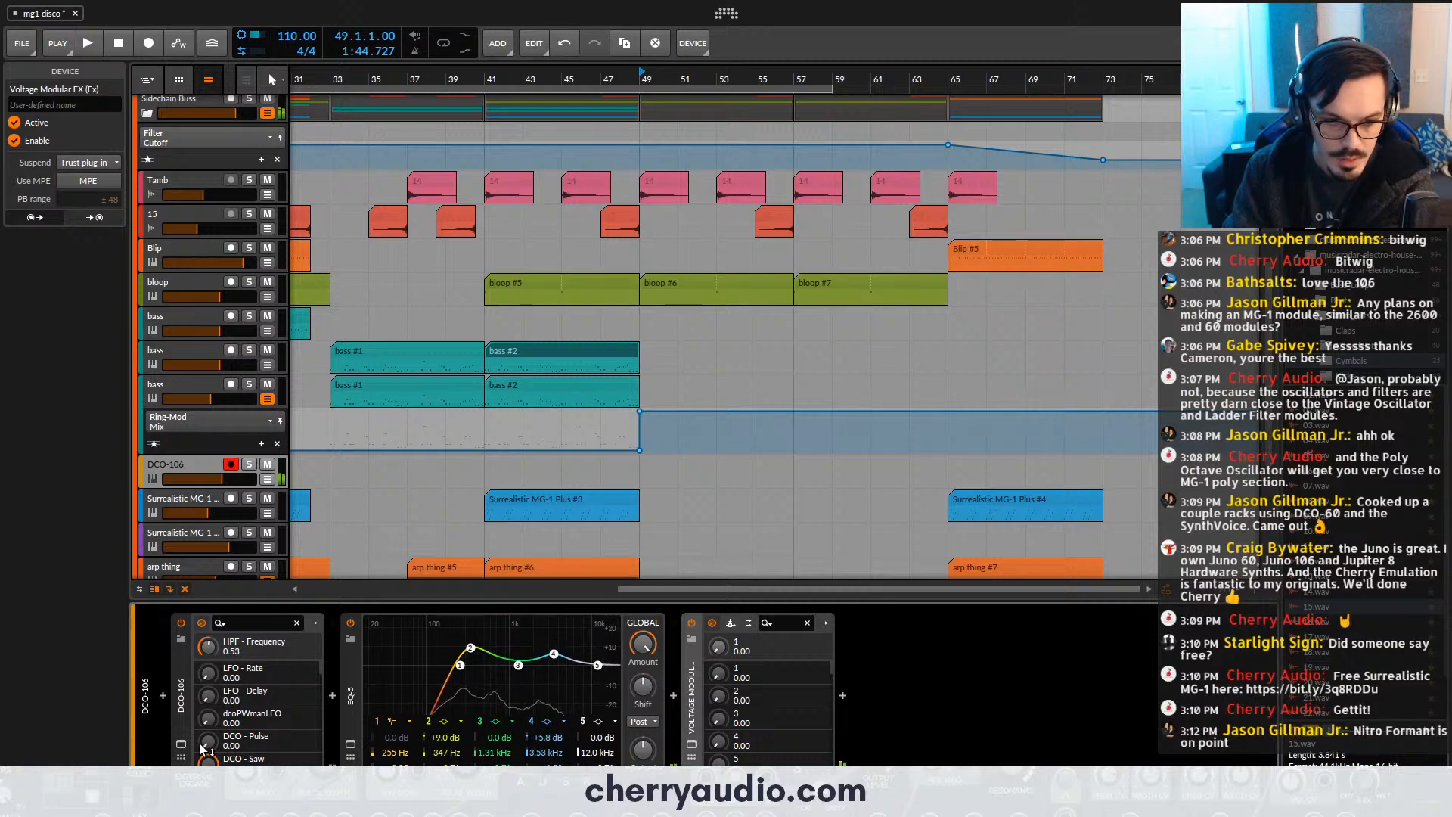
pyautogui.click(182, 745)
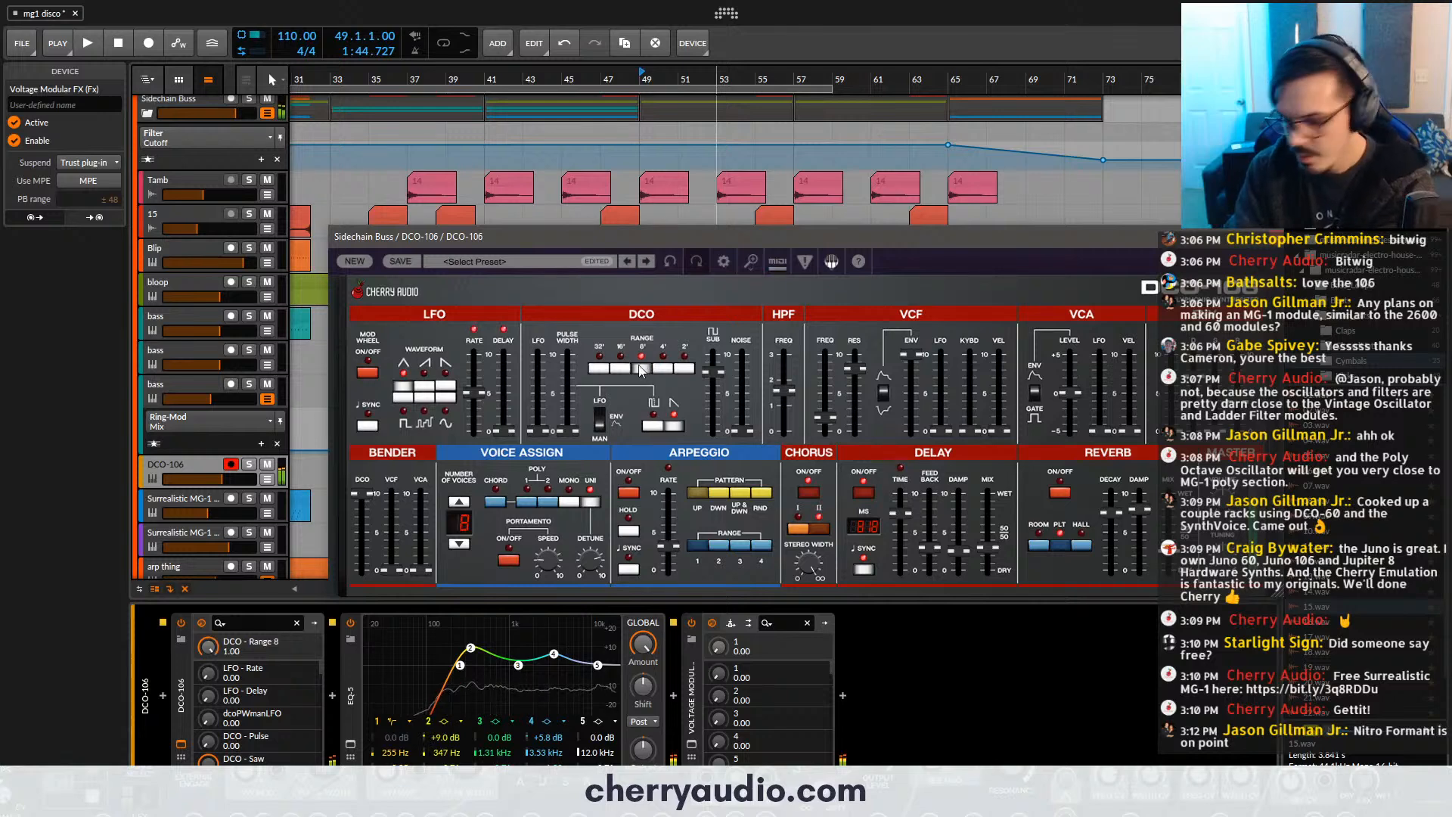
pyautogui.click(620, 369)
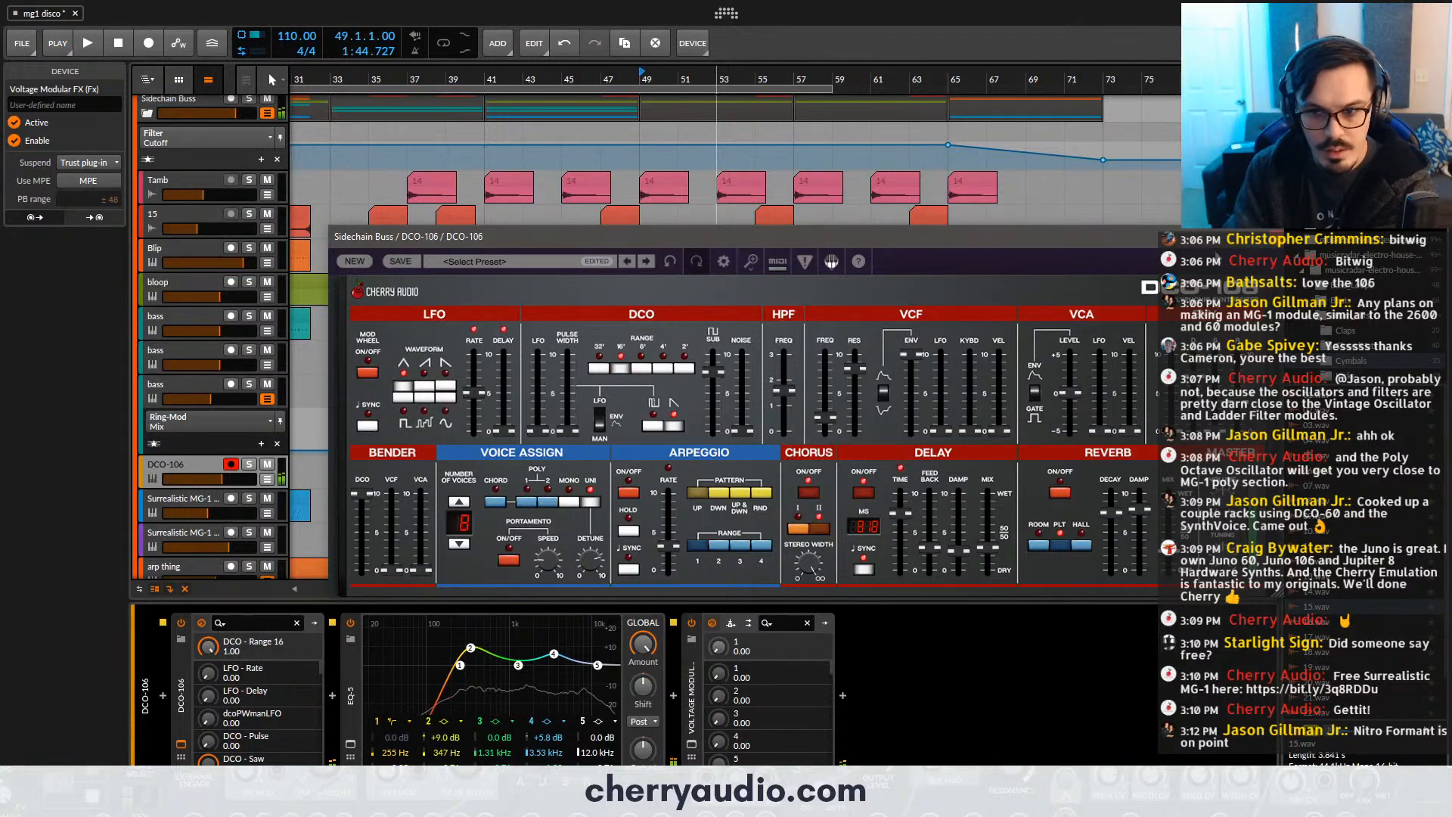
pyautogui.click(1268, 236)
# - Play the arrangement from bar 45 and record a DCO-106 clip that runs past bar 49
pyautogui.click(564, 82)
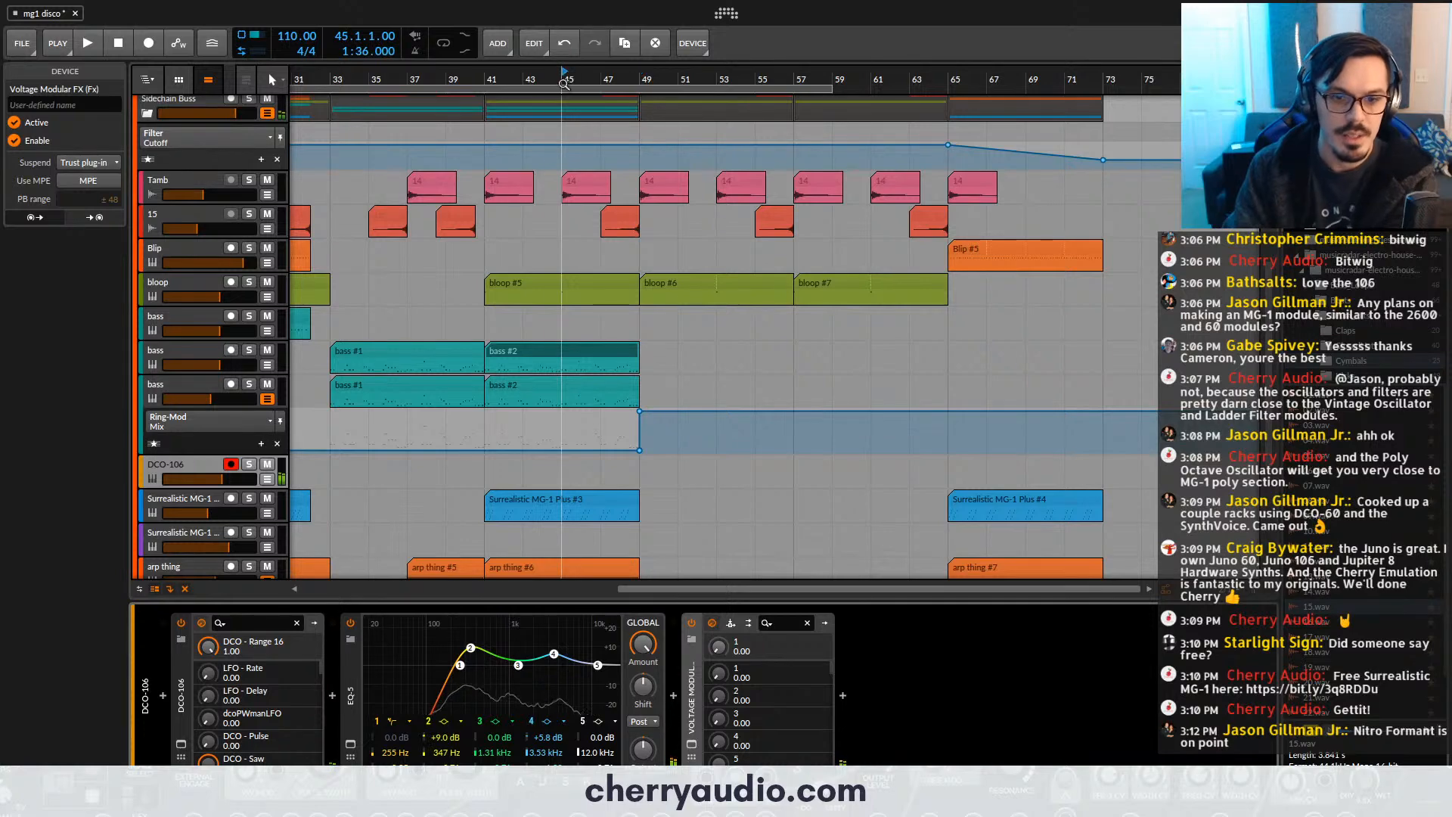
pyautogui.press('space')
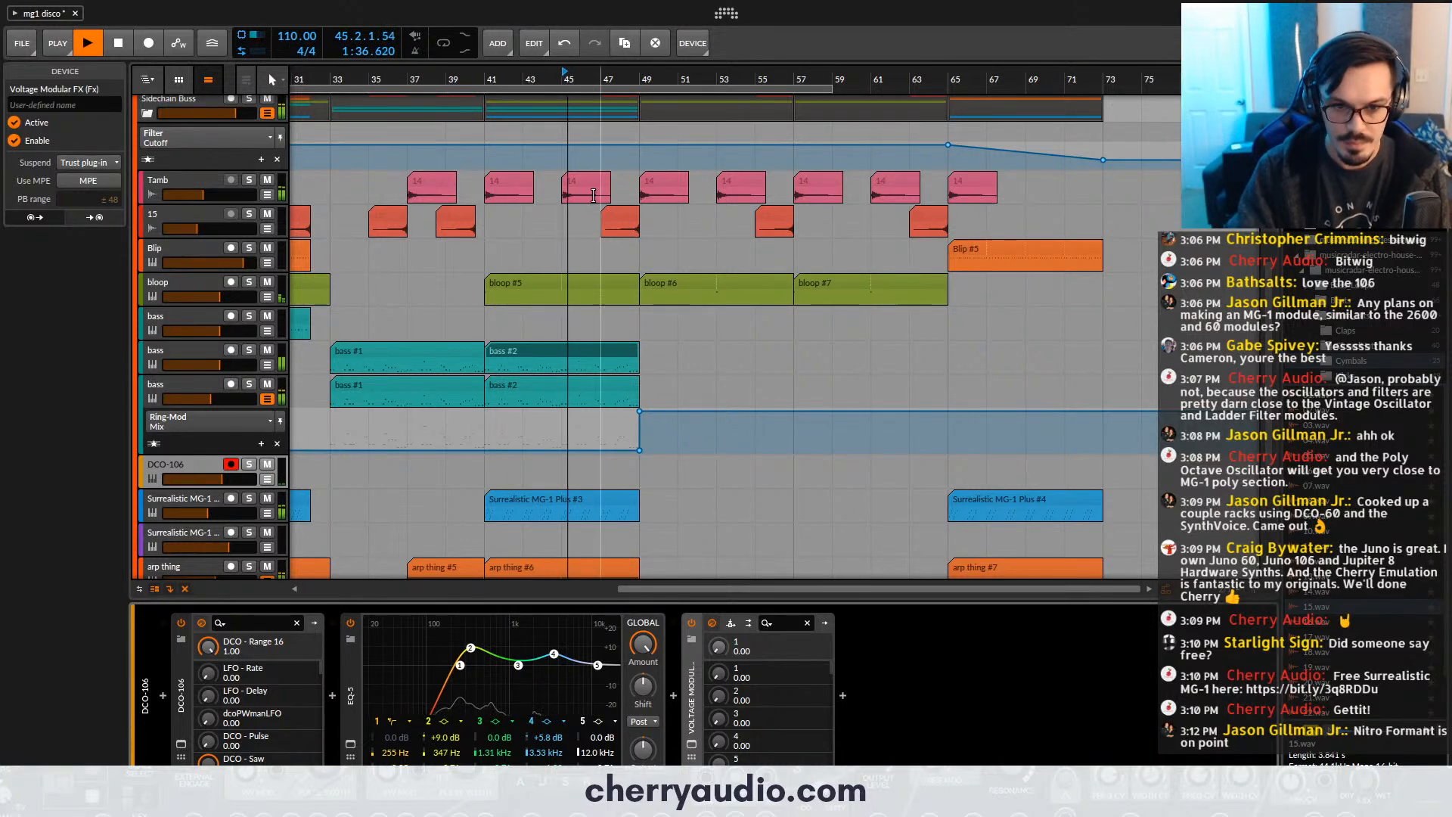
pyautogui.press('r')
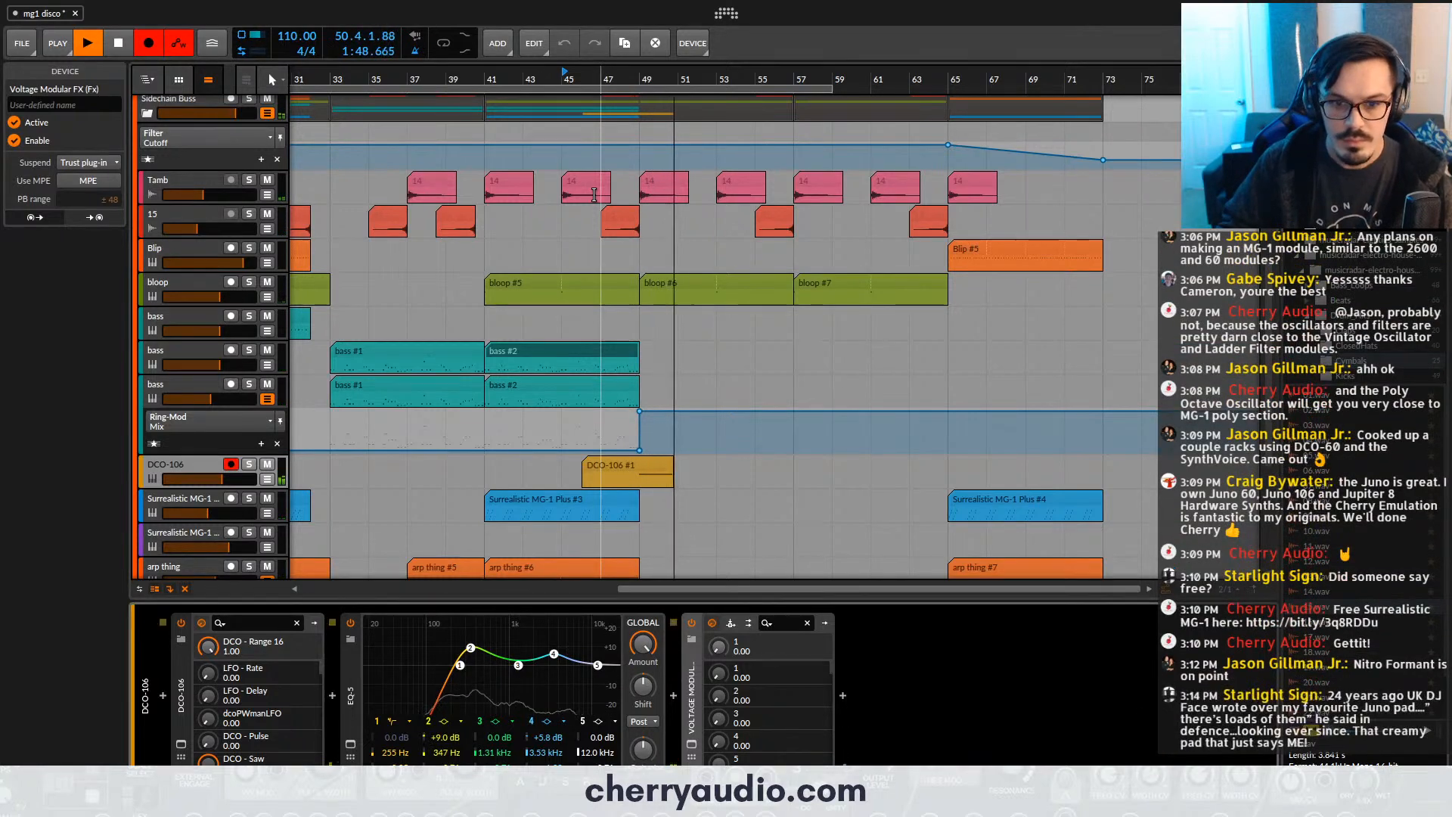
pyautogui.press('F9')
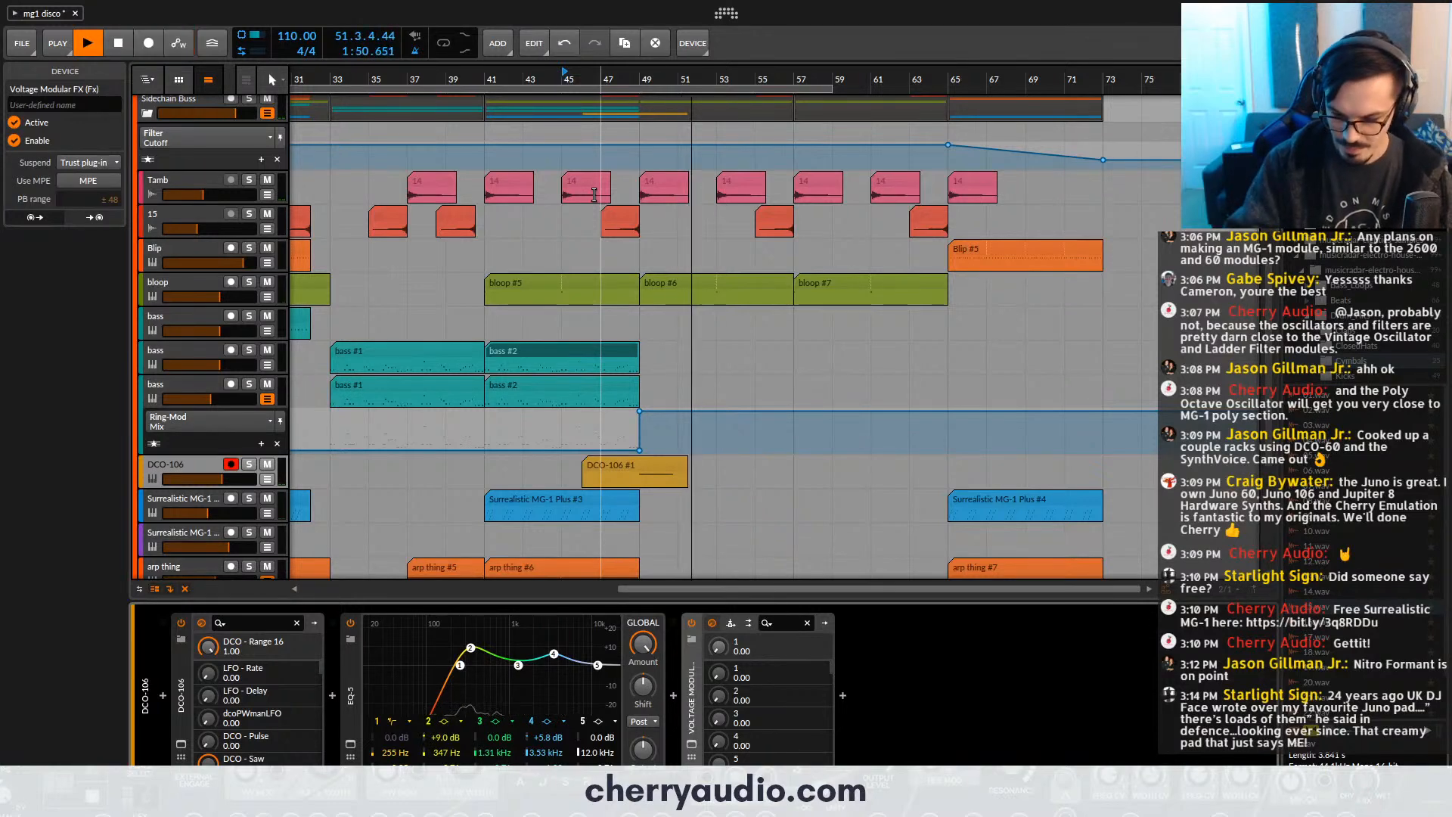
pyautogui.press('space')
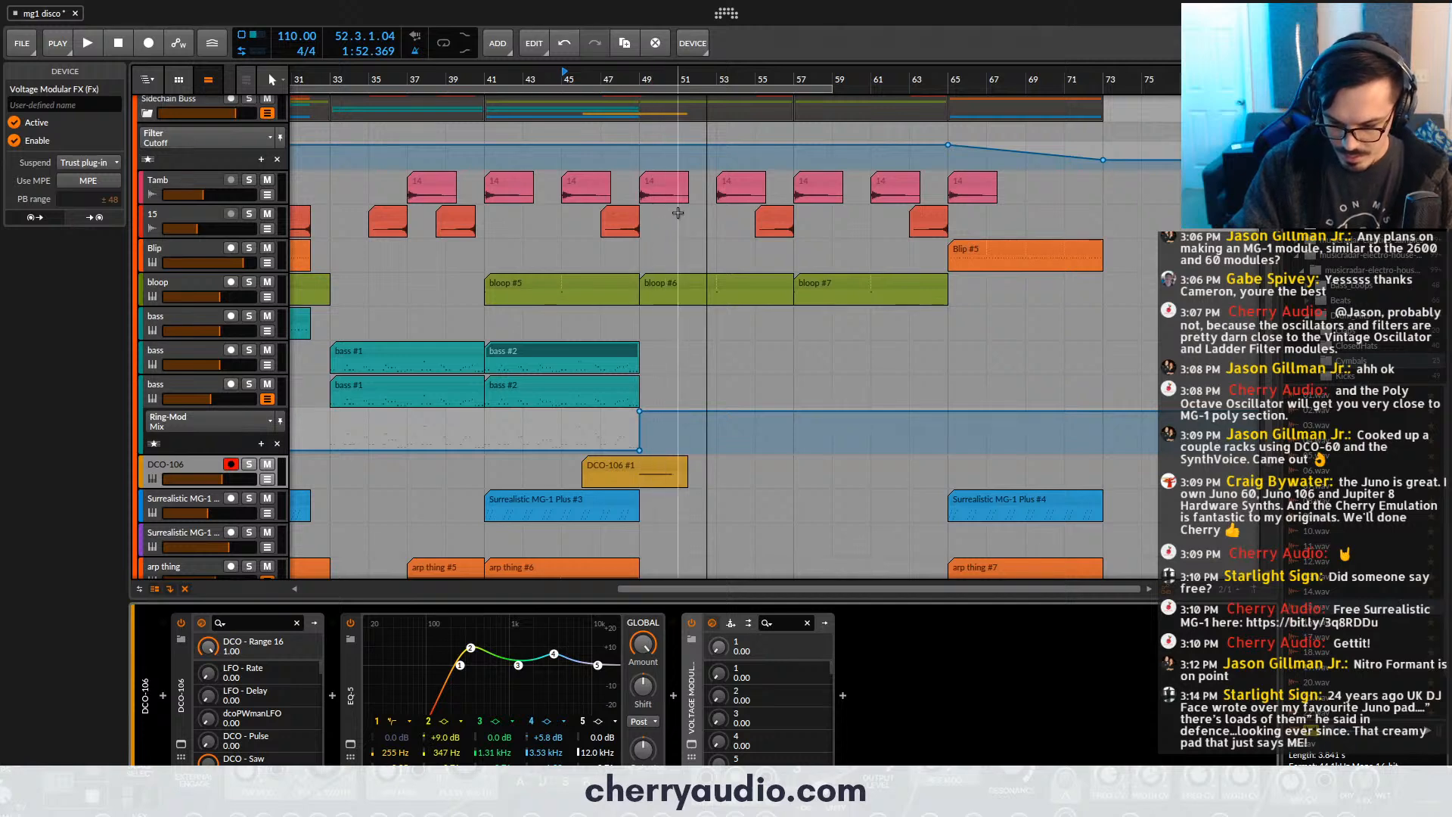
# - Split the recorded DCO-106 clip at bar 49 and delete the part before it
pyautogui.click(669, 465)
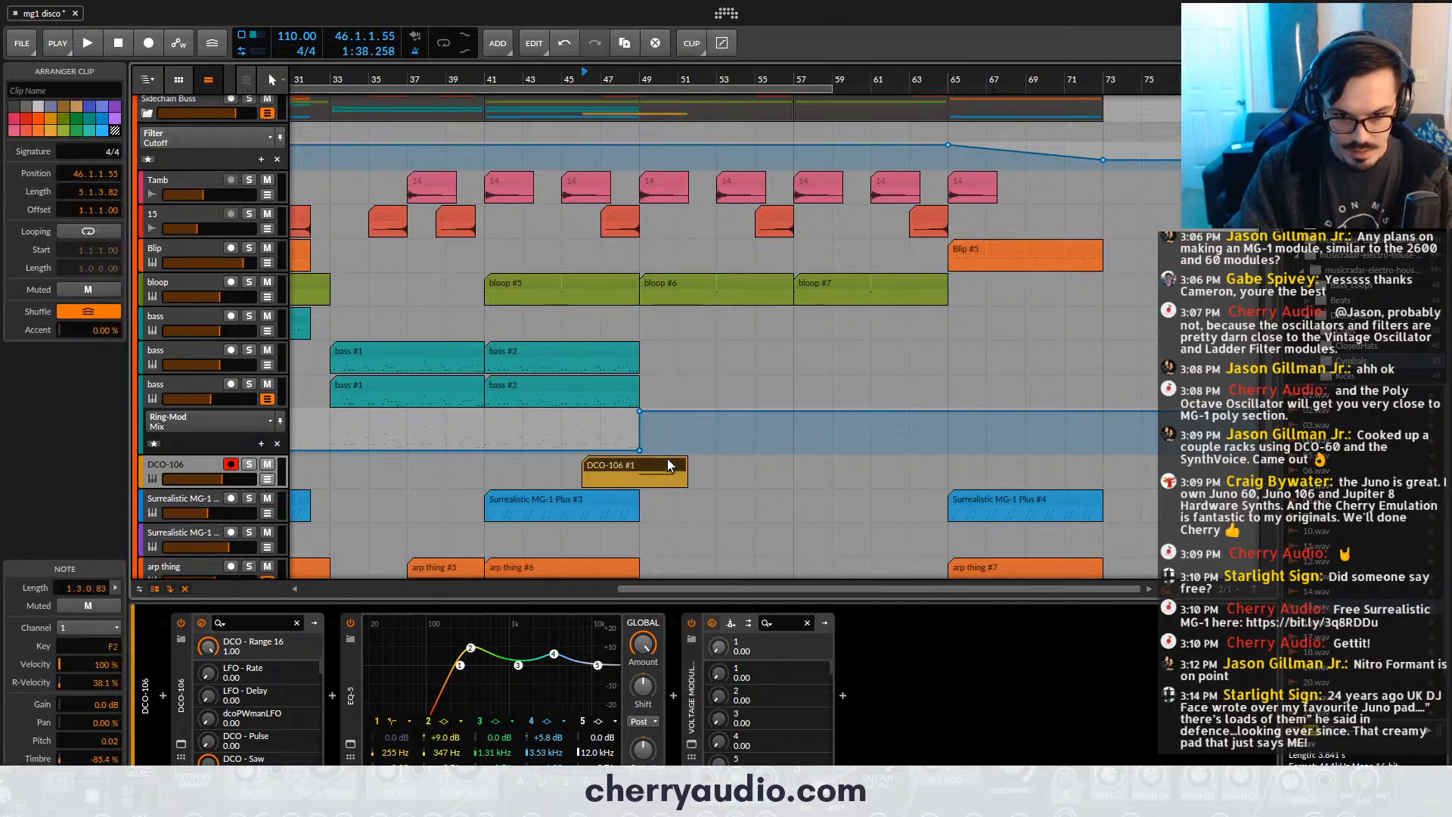
pyautogui.click(629, 473)
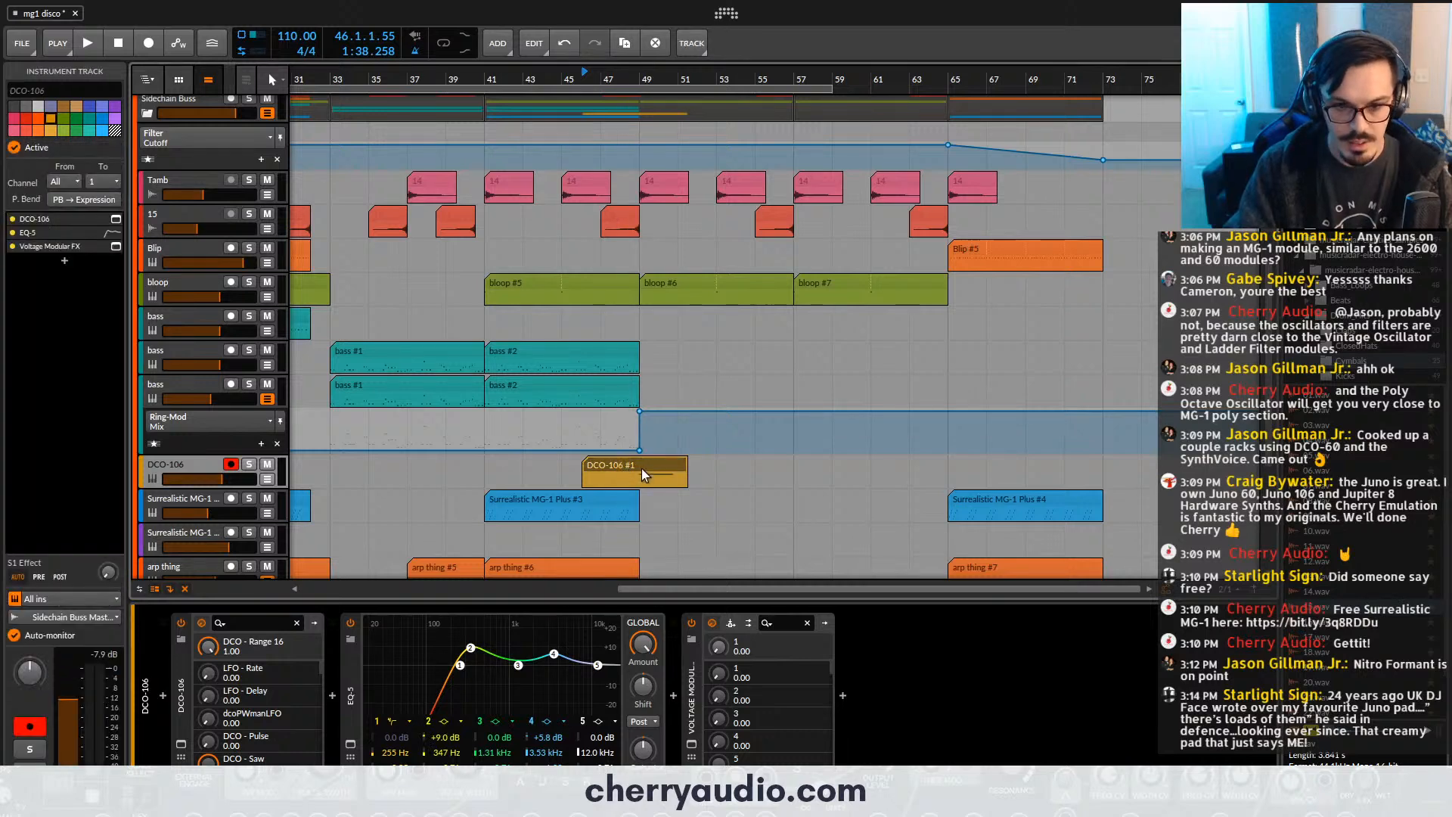
pyautogui.press('5')
pyautogui.click(635, 481)
pyautogui.press('1')
pyautogui.click(623, 465)
pyautogui.press('Delete')
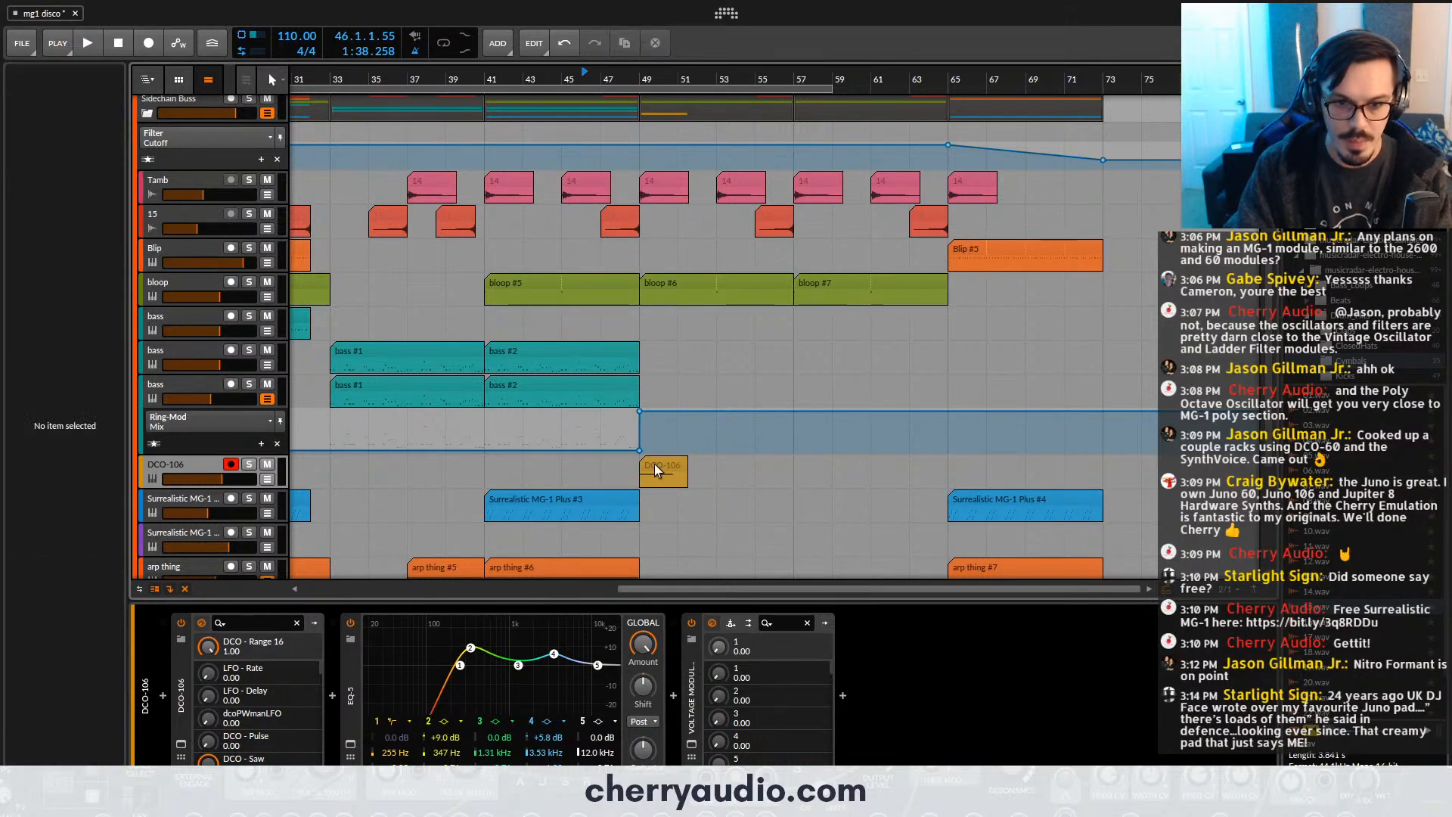
# - Copy the trimmed DCO-106 clip to bars 57 and 65 and save the project
pyautogui.moveTo(656, 465); pyautogui.dragTo(968, 463)
pyautogui.click(551, 76)
pyautogui.hotkey('ctrl', 's')
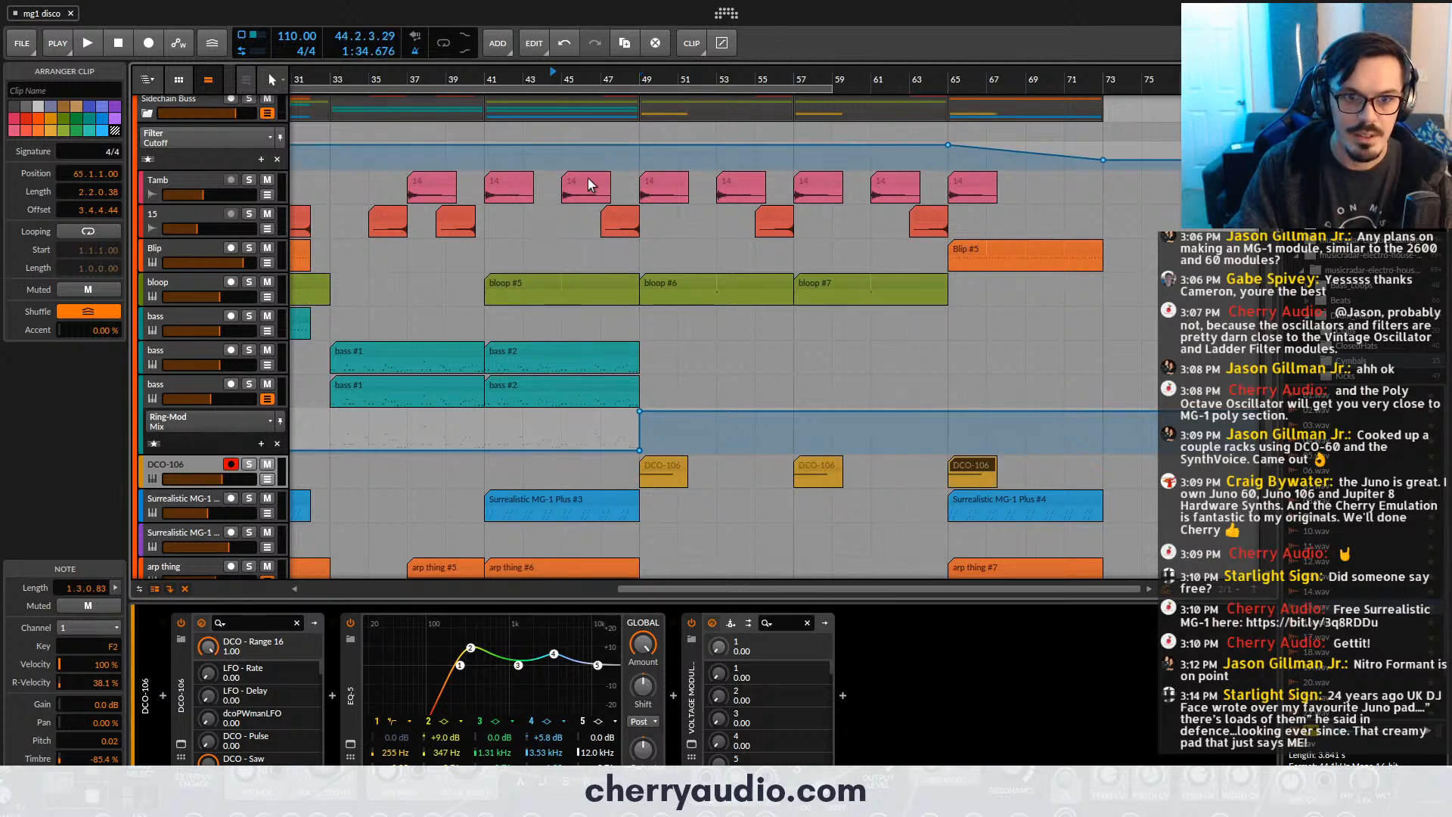
# - Create a new instrument track below the DCO-106 track and load another DCO-106 on it
pyautogui.scroll(-4, 621, 193)
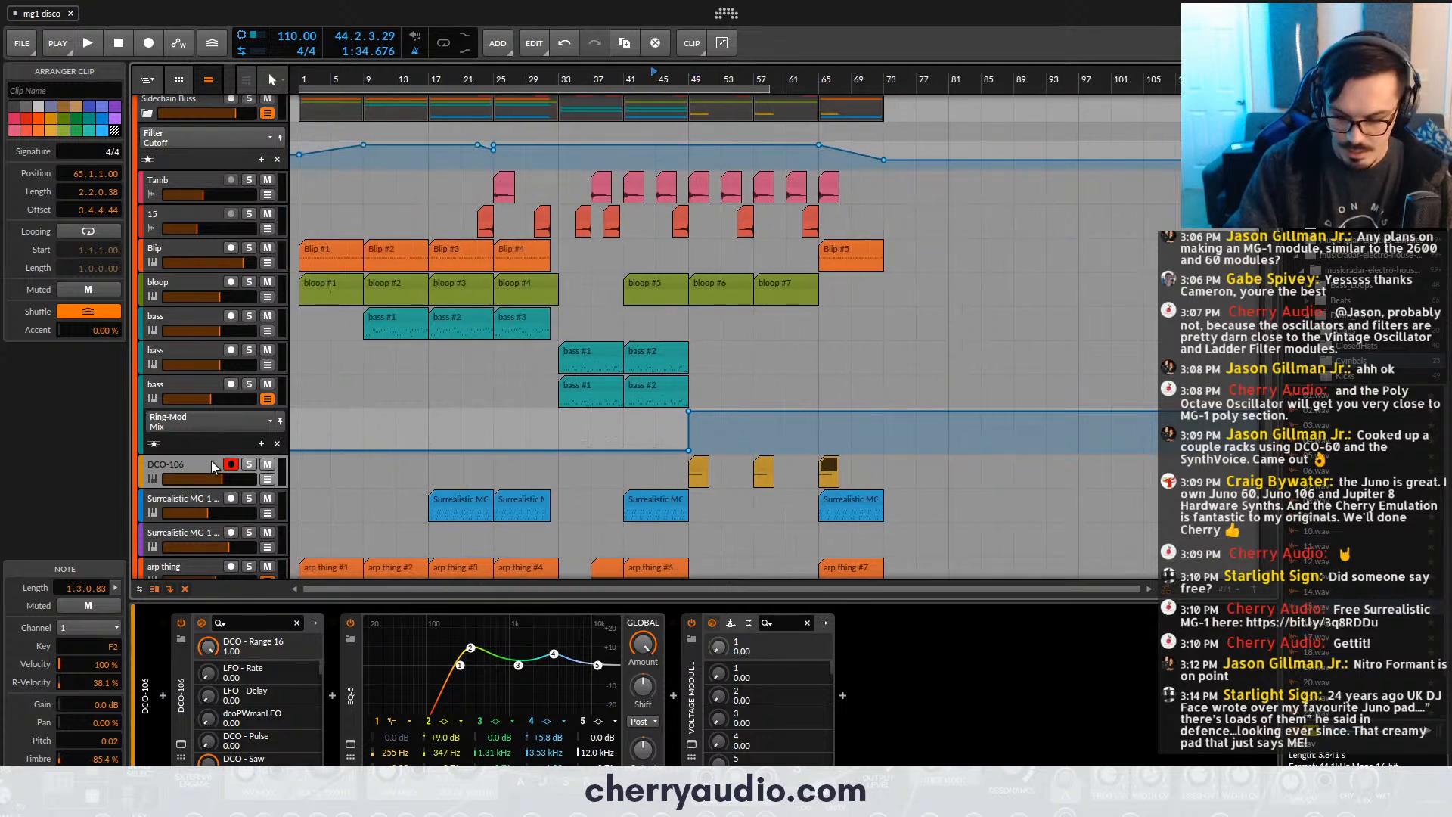
pyautogui.hotkey('ctrl', 't')
pyautogui.scroll(-2, 210, 471)
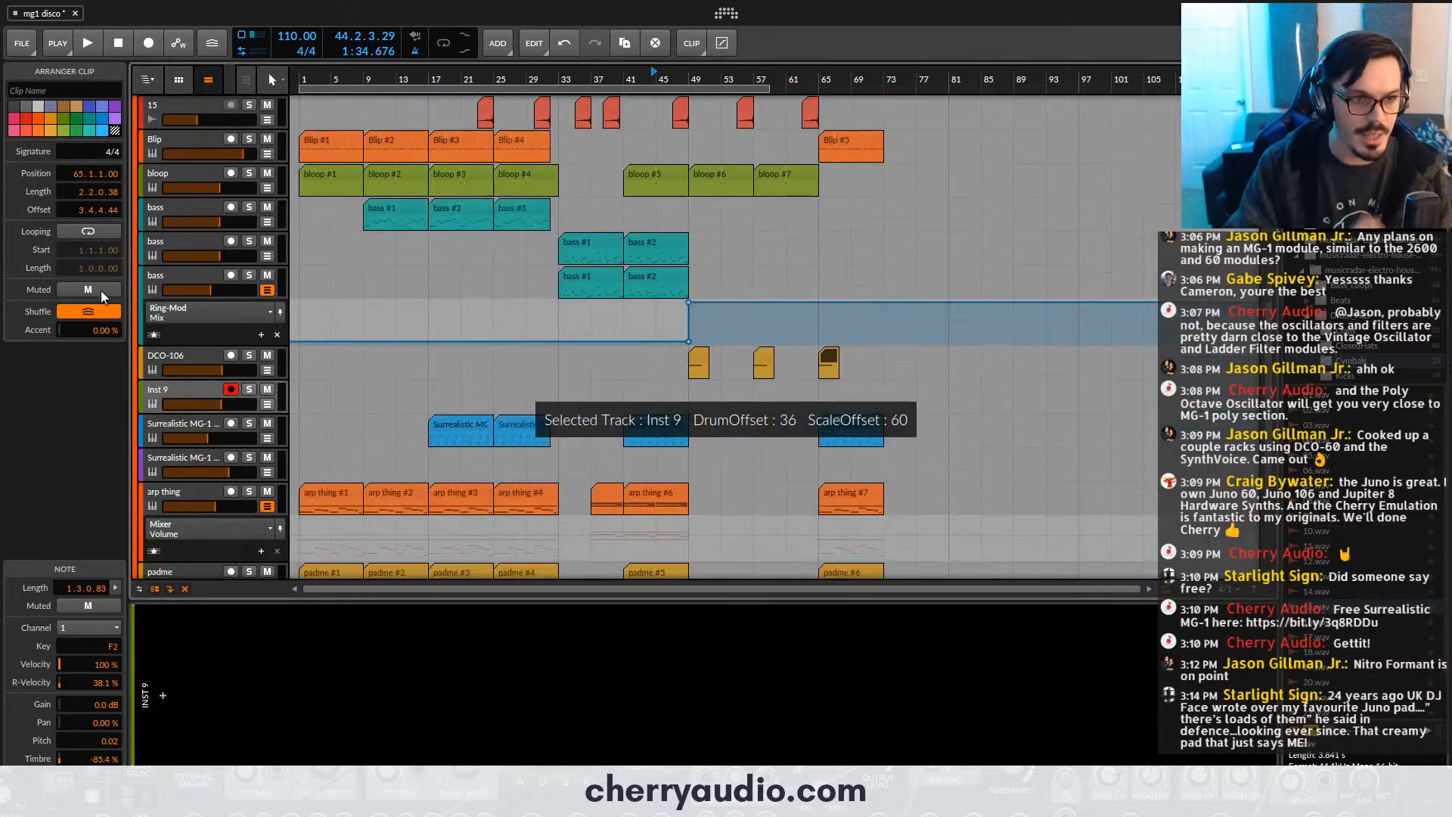
pyautogui.click(164, 694)
pyautogui.write('dc')
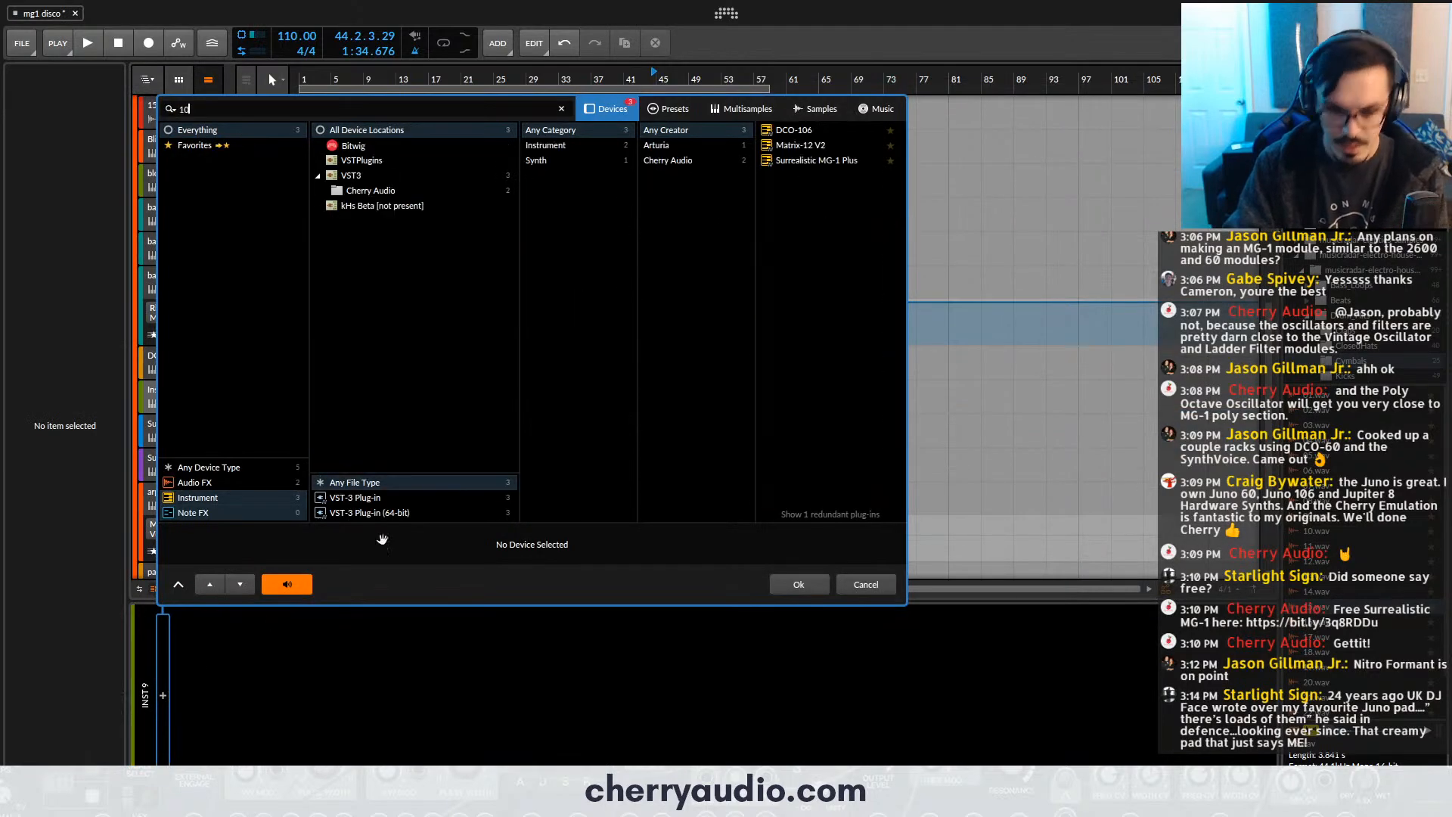
pyautogui.click(777, 127)
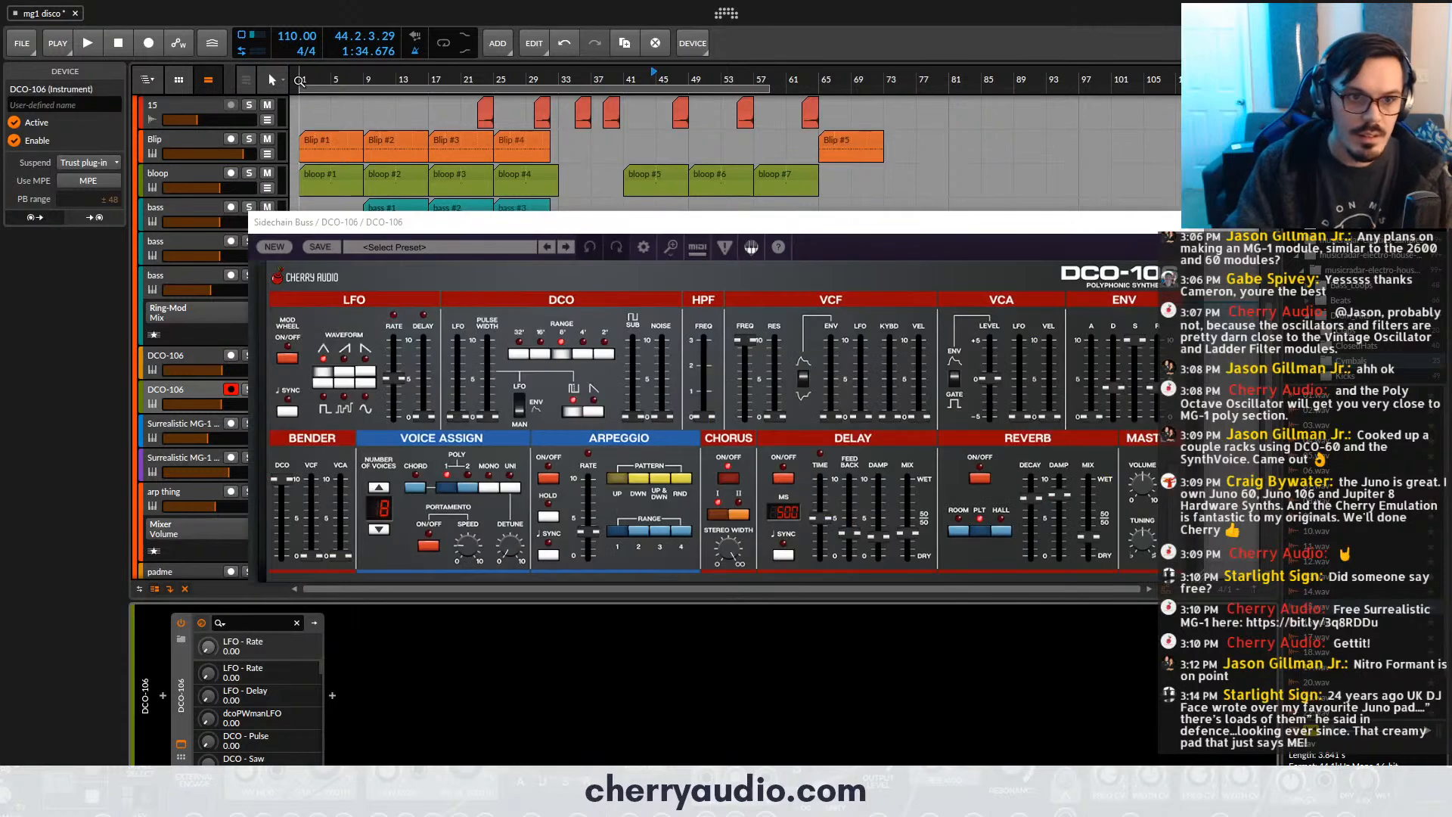
# - Move the play position to bar 1 and load the Bad Tape preset from the Pads category in the new DCO-106
pyautogui.click(301, 78)
pyautogui.moveTo(376, 225); pyautogui.dragTo(402, 173)
pyautogui.click(422, 195)
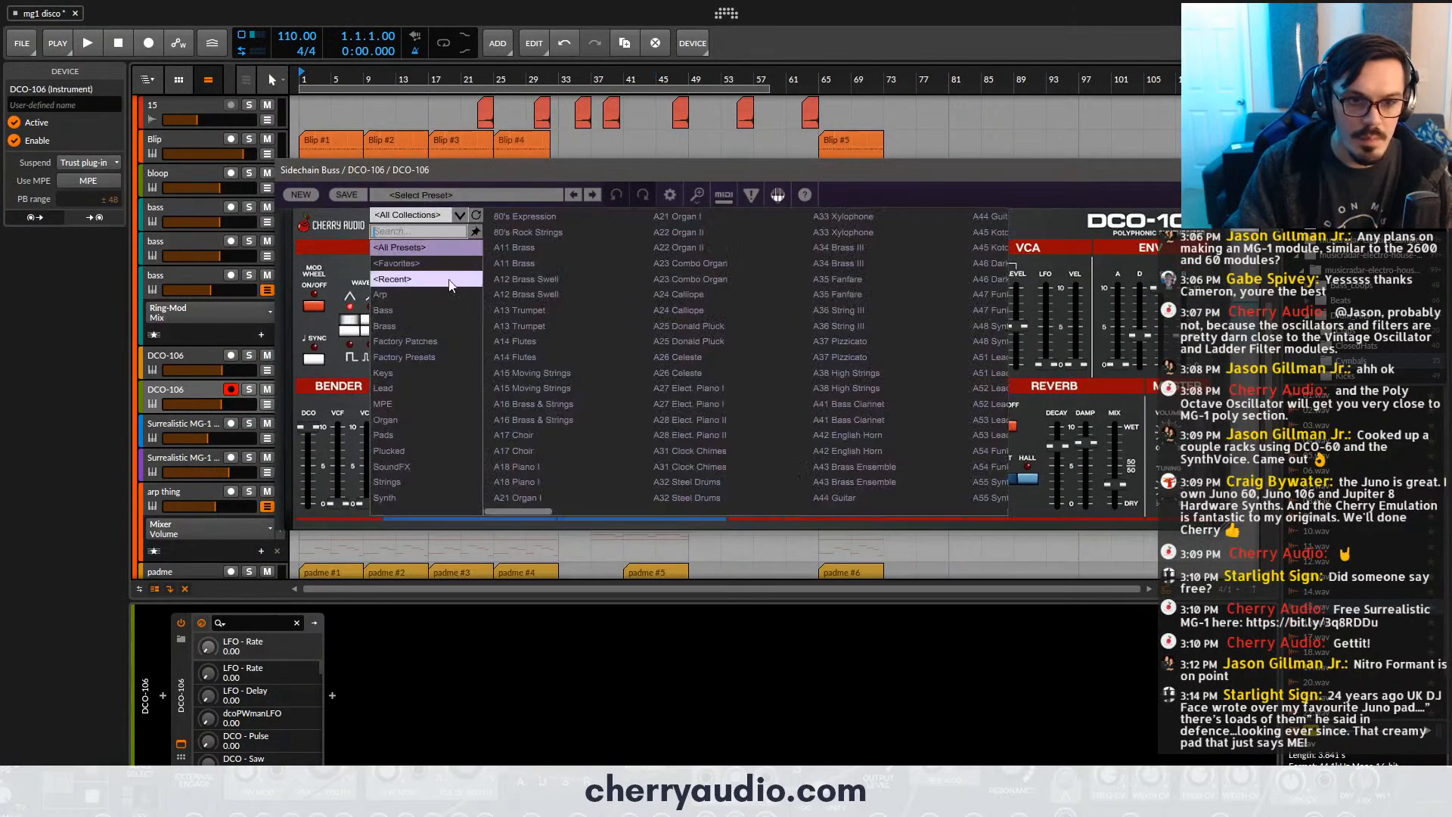
pyautogui.click(426, 443)
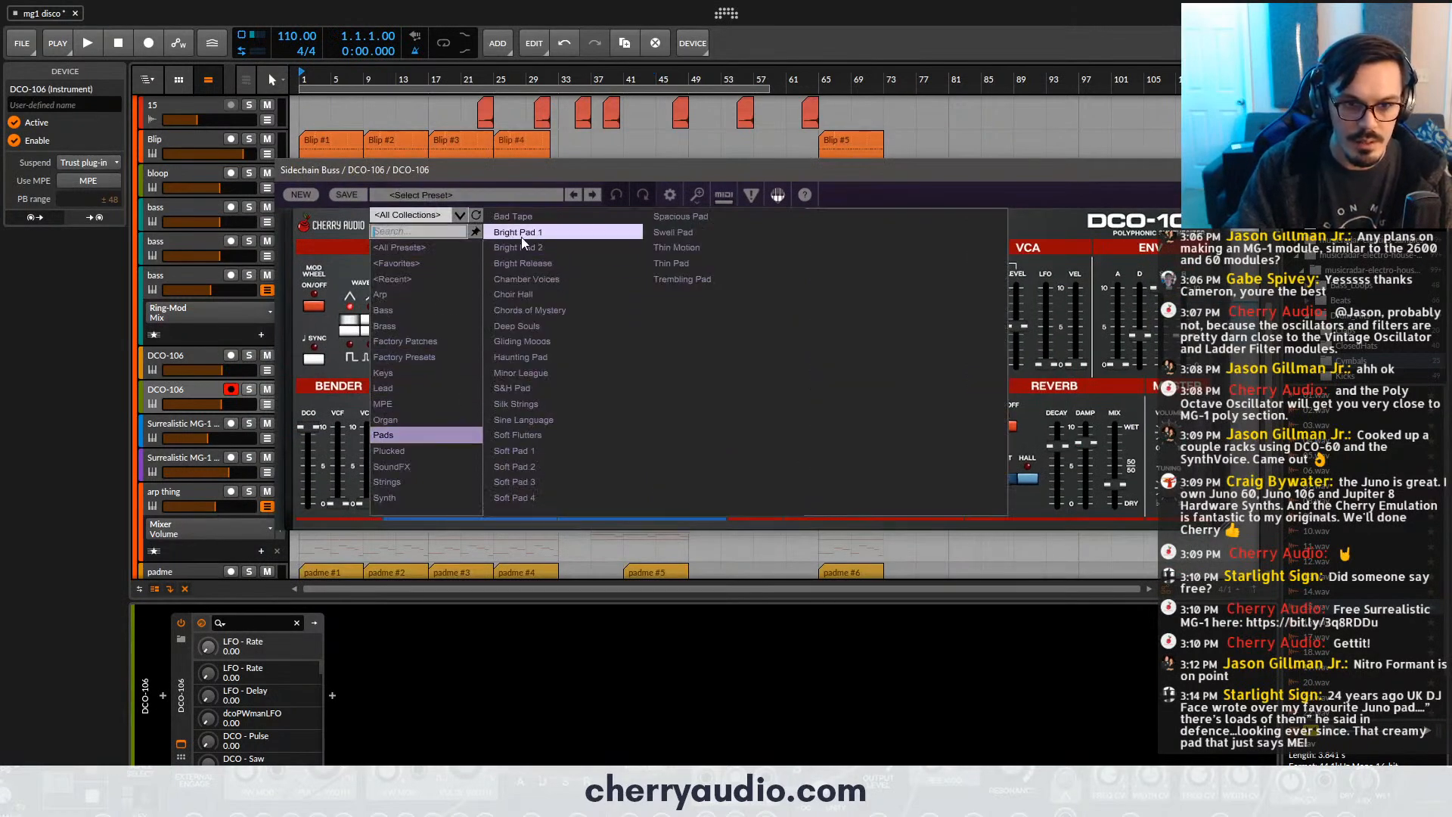
pyautogui.click(533, 219)
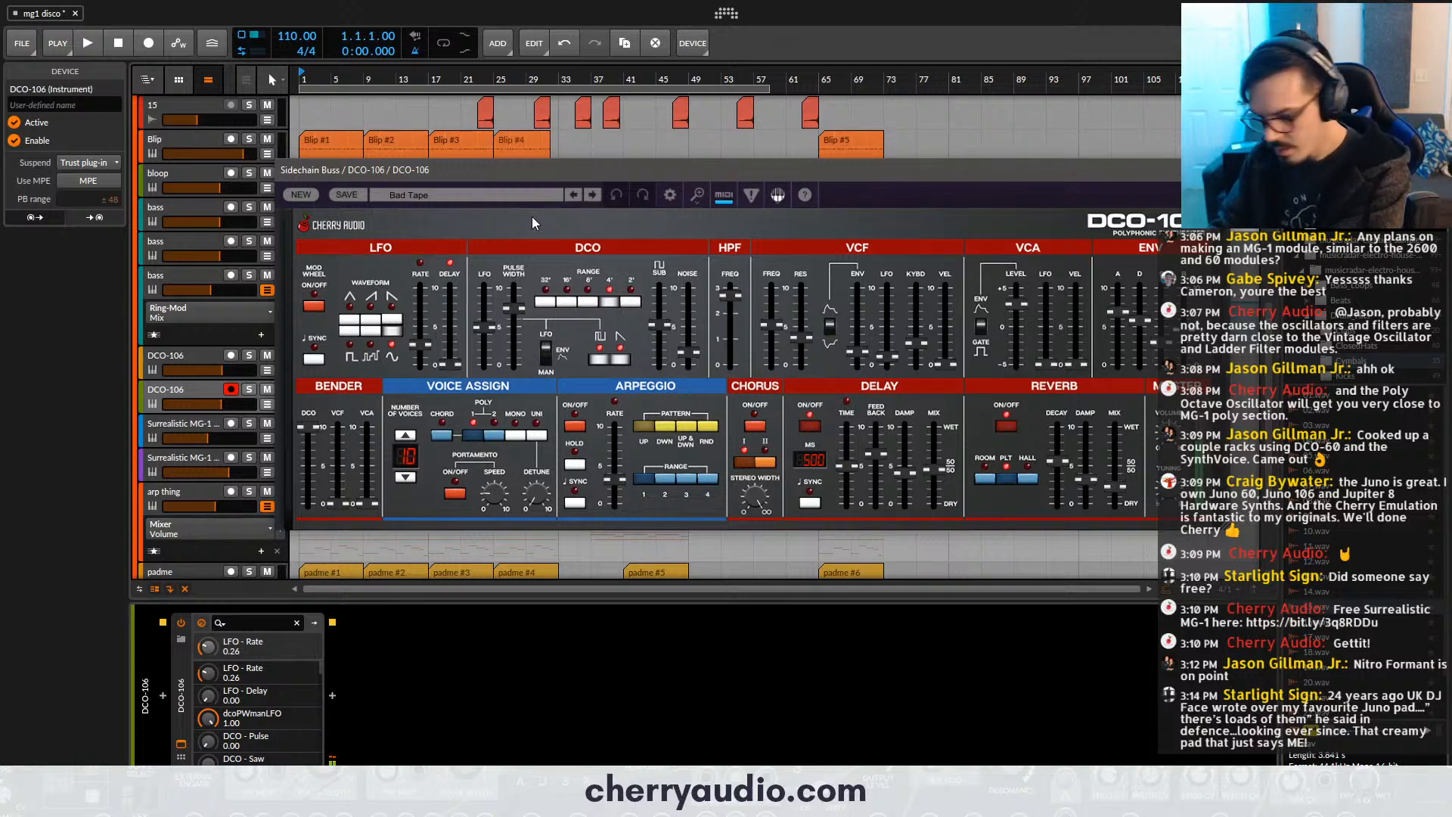
# - Switch the reverb to Hall with decay 0.81 and mix 0.34, and set the HPF frequency to 459.80 Hz
pyautogui.click(1028, 479)
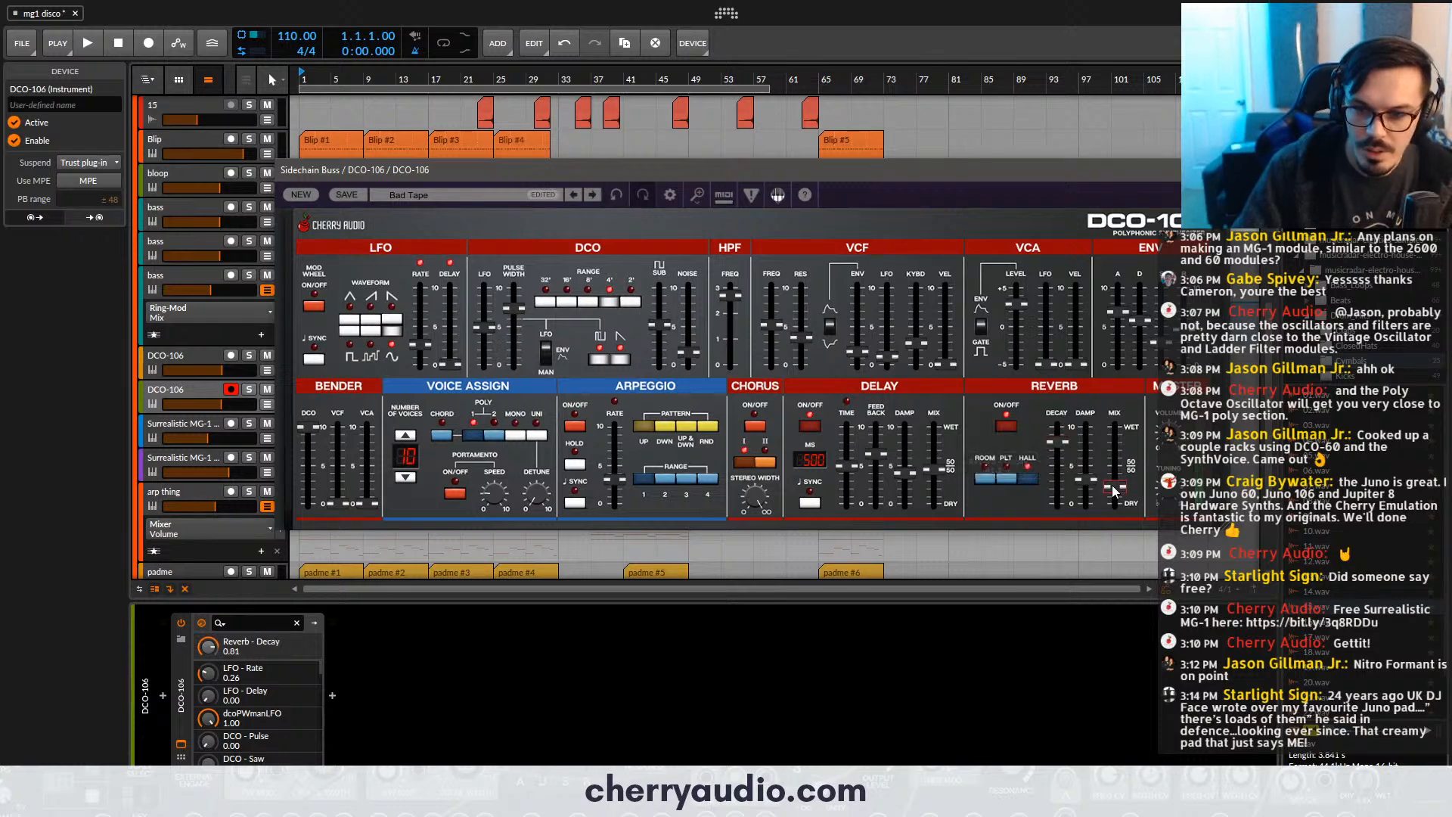
pyautogui.moveTo(1116, 487); pyautogui.dragTo(1116, 480)
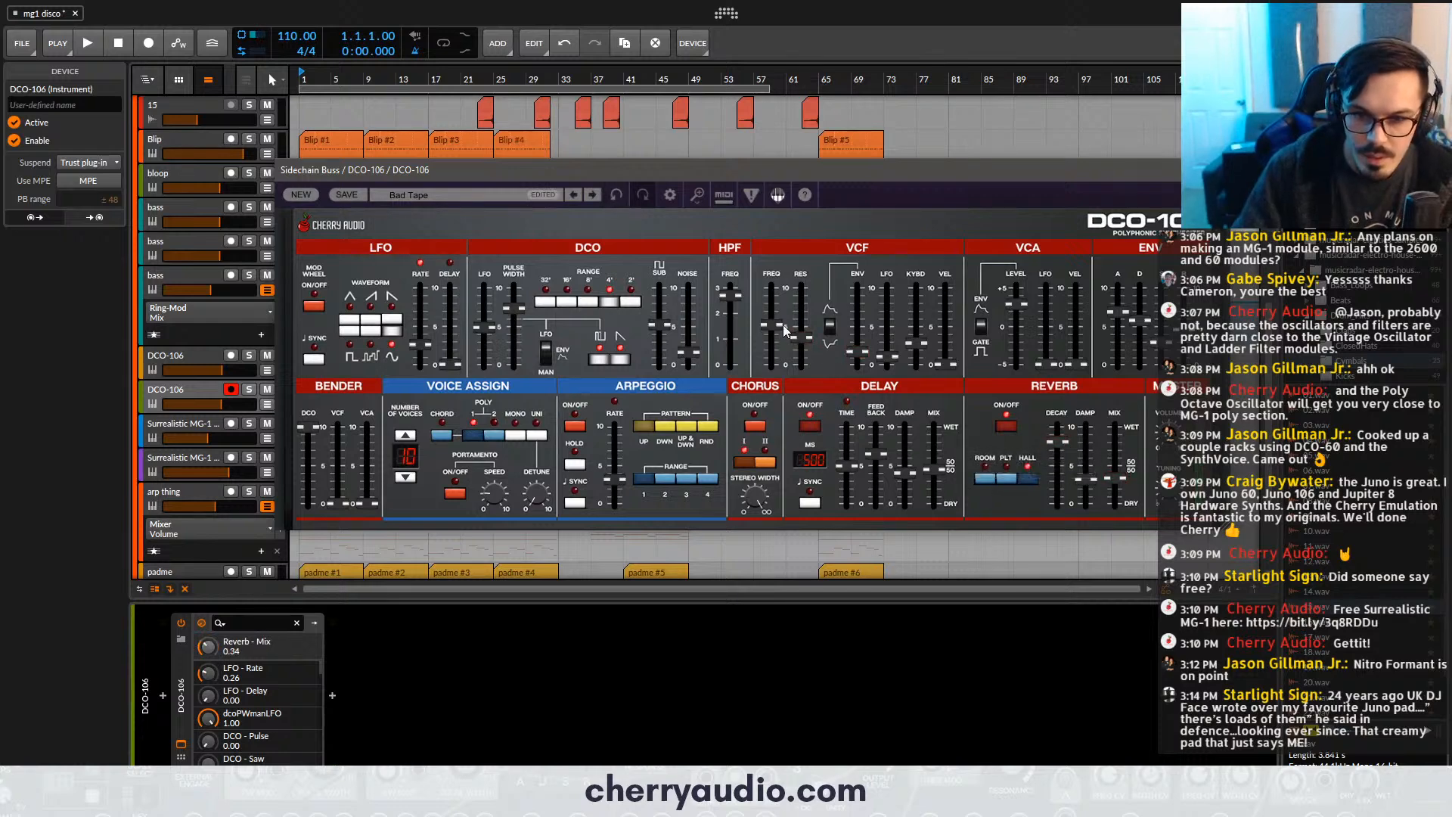
pyautogui.moveTo(731, 297); pyautogui.dragTo(733, 306)
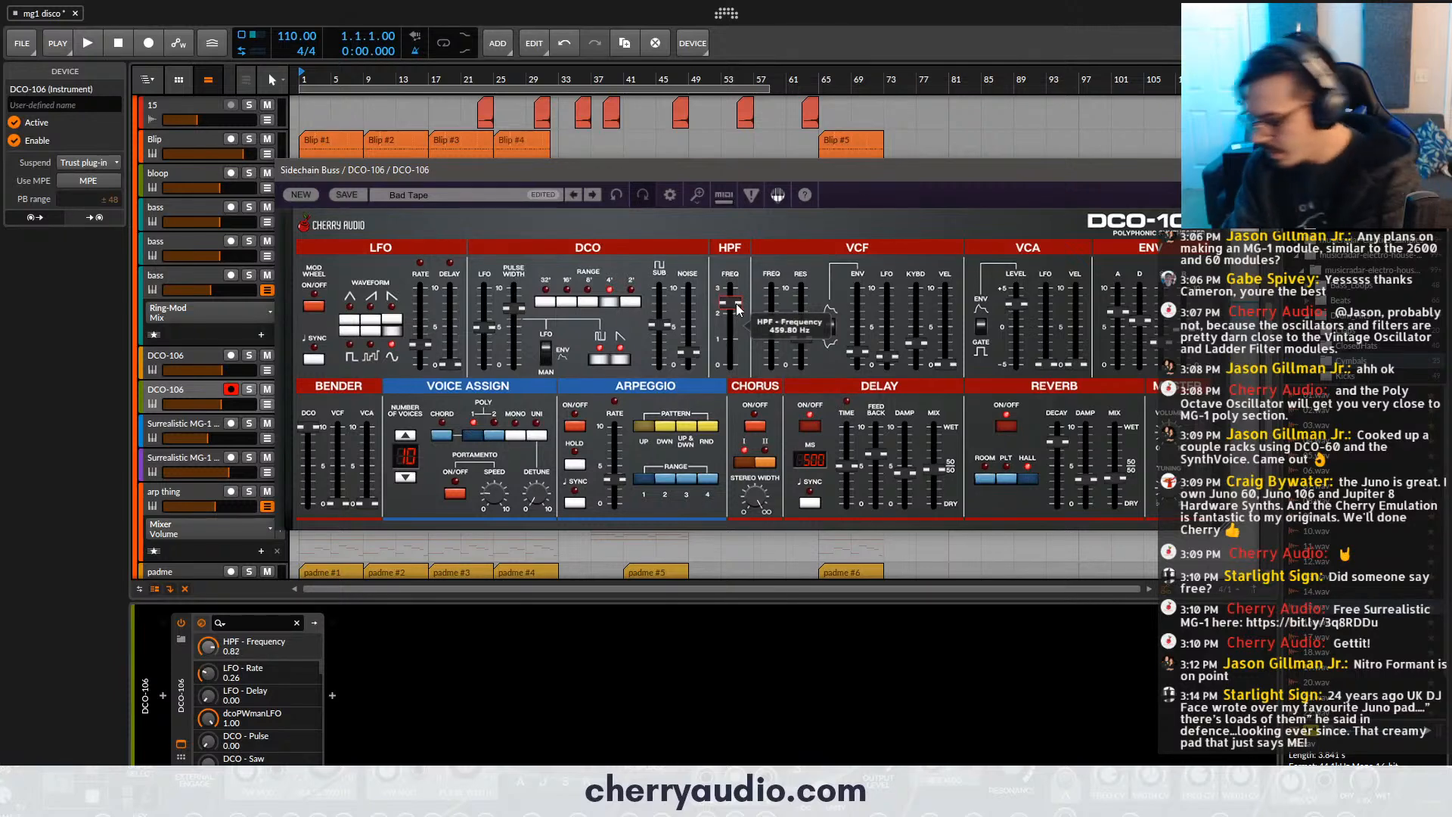
# - Turn on chorus I and set its stereo width to 0.82
pyautogui.click(771, 324)
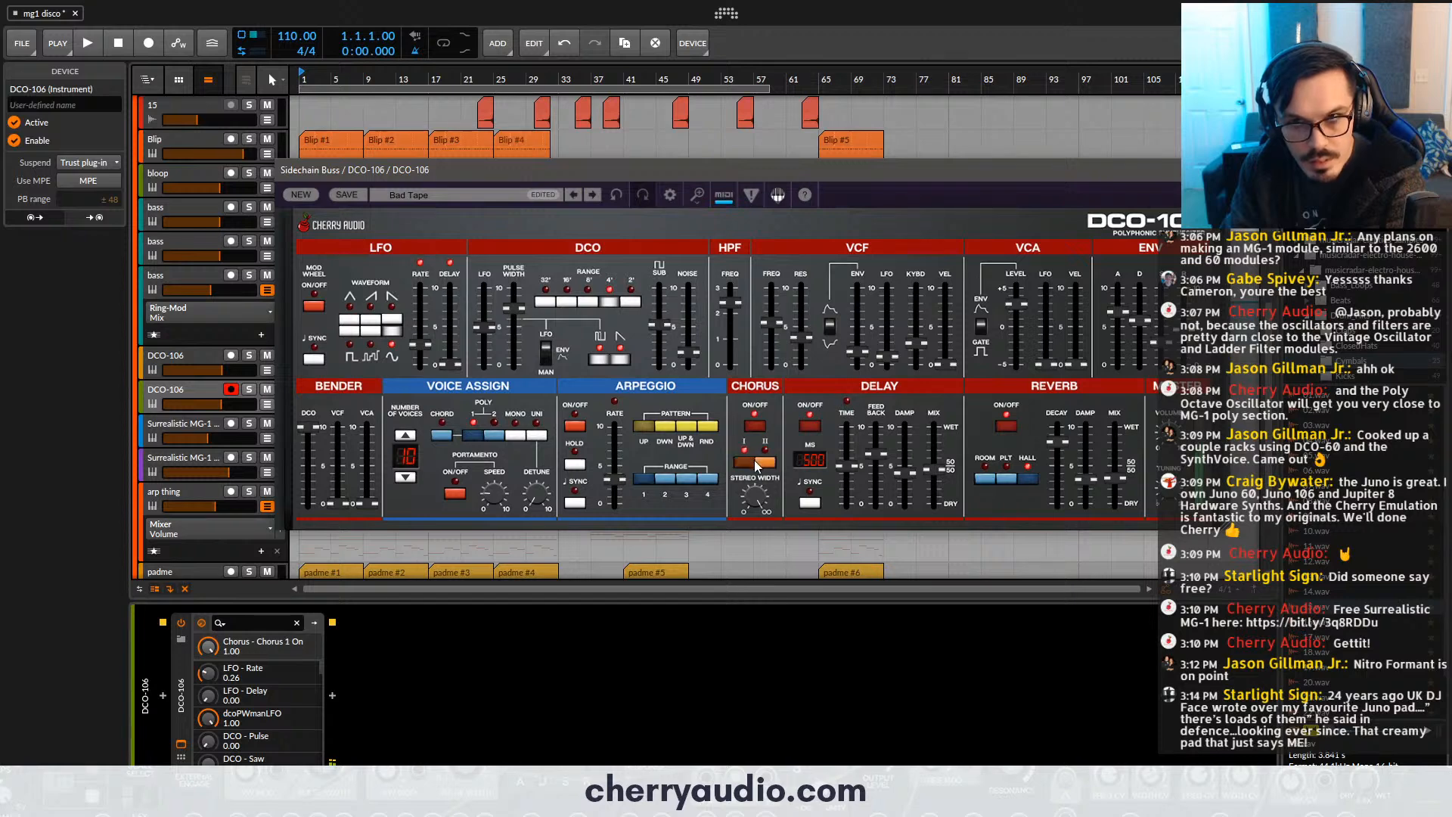
pyautogui.moveTo(754, 500); pyautogui.dragTo(755, 524)
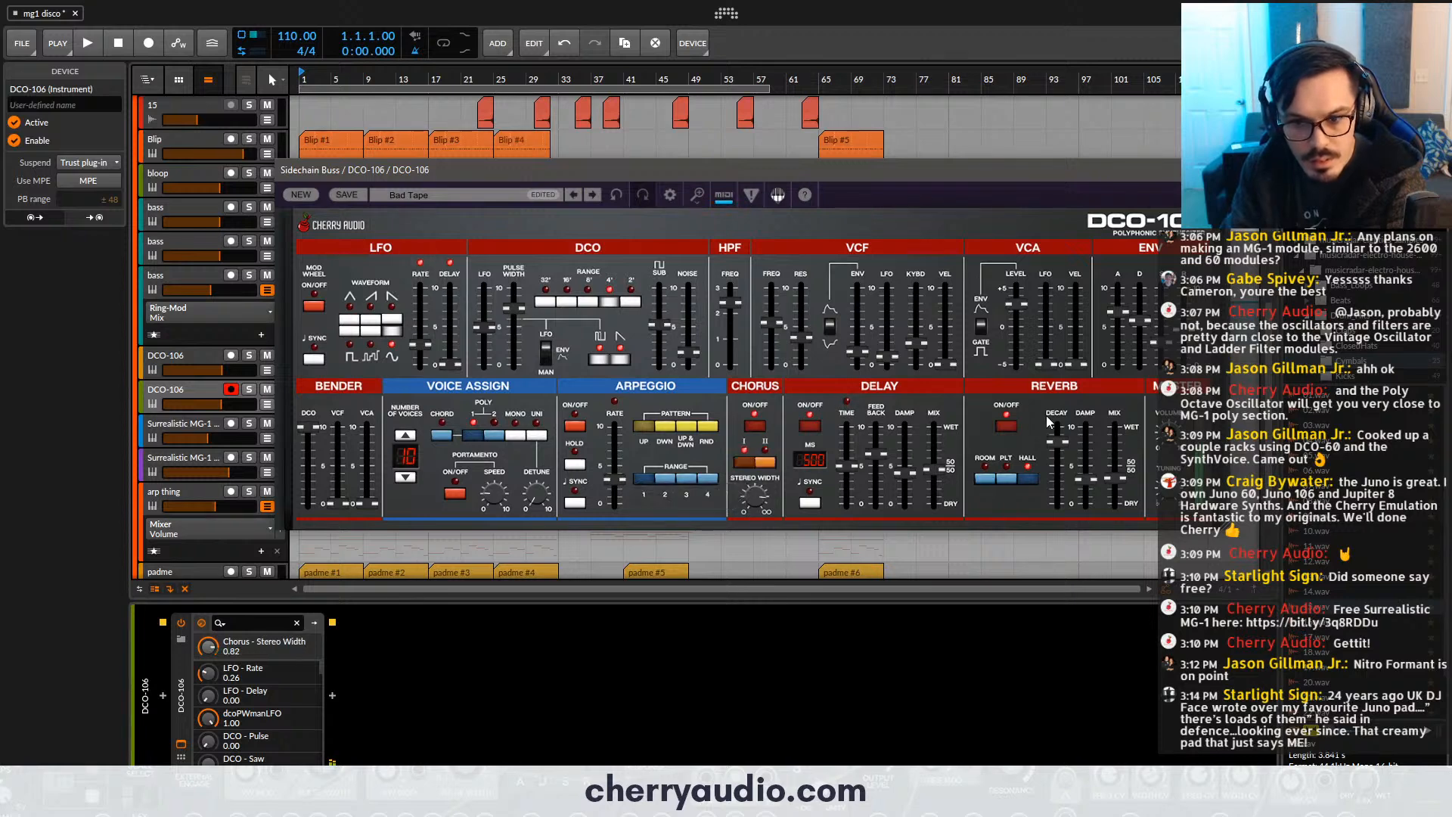
pyautogui.click(1218, 170)
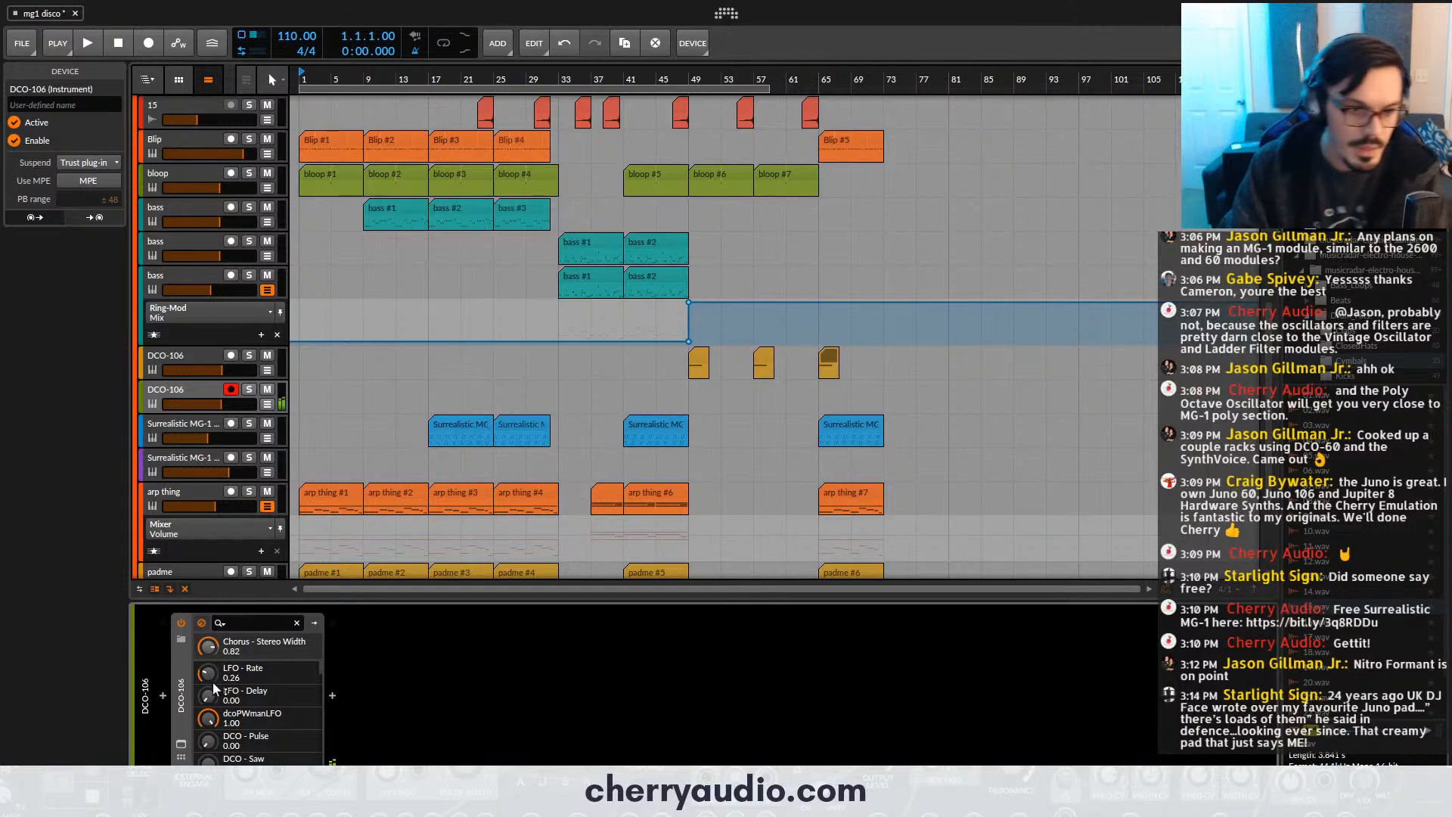
# - Wrap the new DCO-106 in an Instrument Layer and duplicate its layer
pyautogui.hotkey('ctrl', 'g')
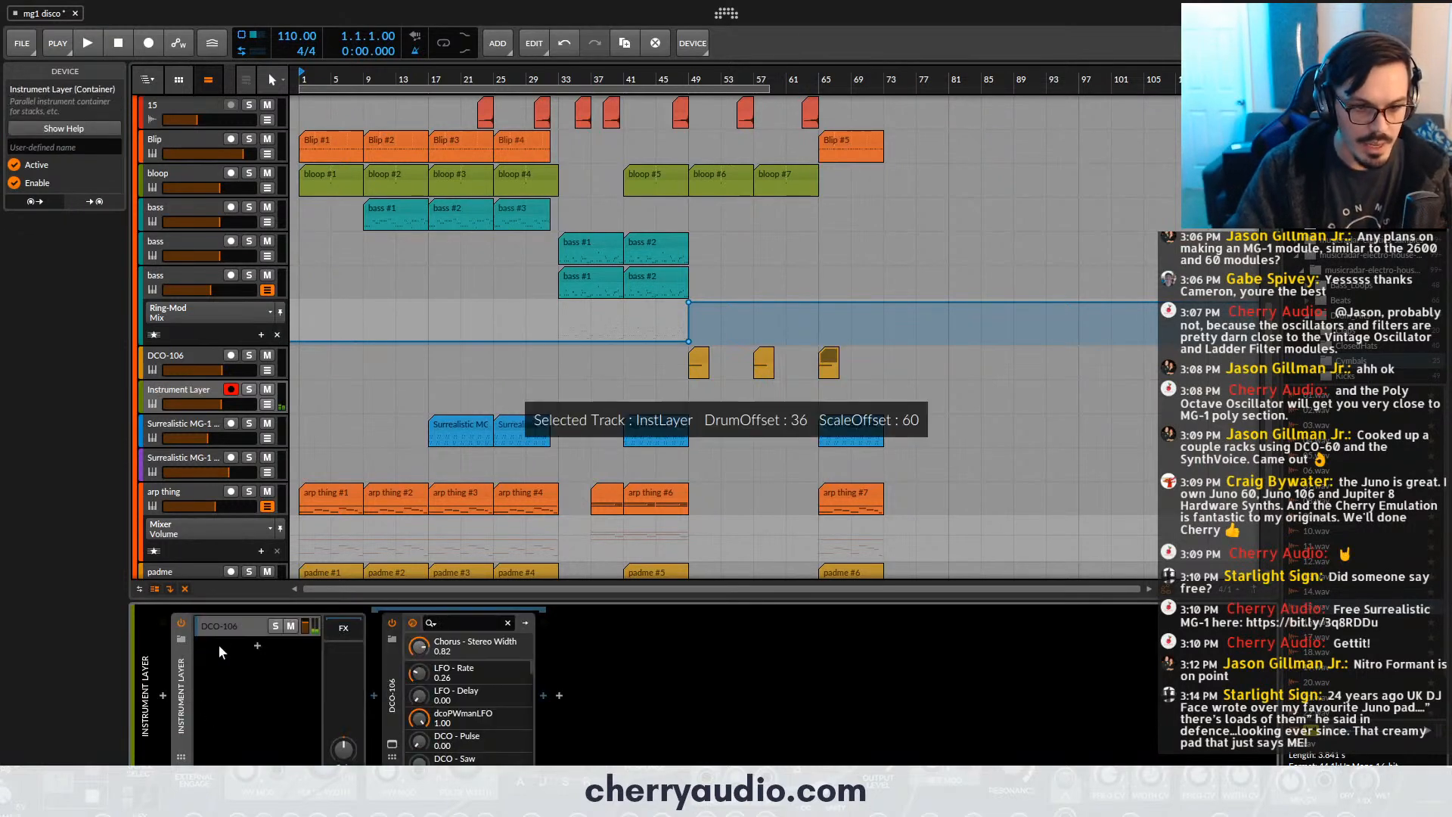
pyautogui.click(219, 629)
pyautogui.hotkey('ctrl', 'd')
pyautogui.click(231, 643)
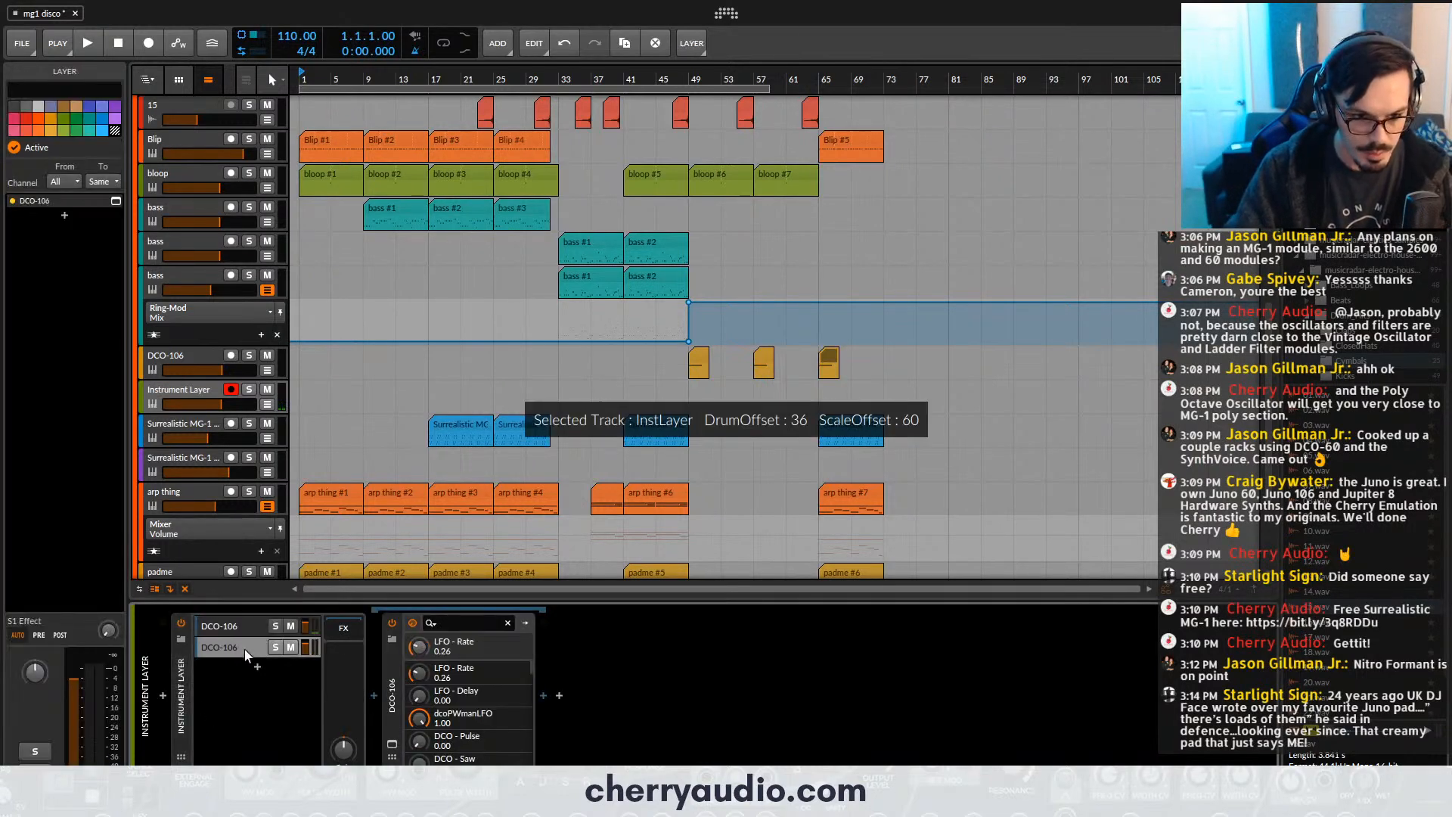
# - Load the Action Arp 1 preset in the second layer's DCO-106 and set its range to 4'
pyautogui.click(392, 744)
pyautogui.click(469, 194)
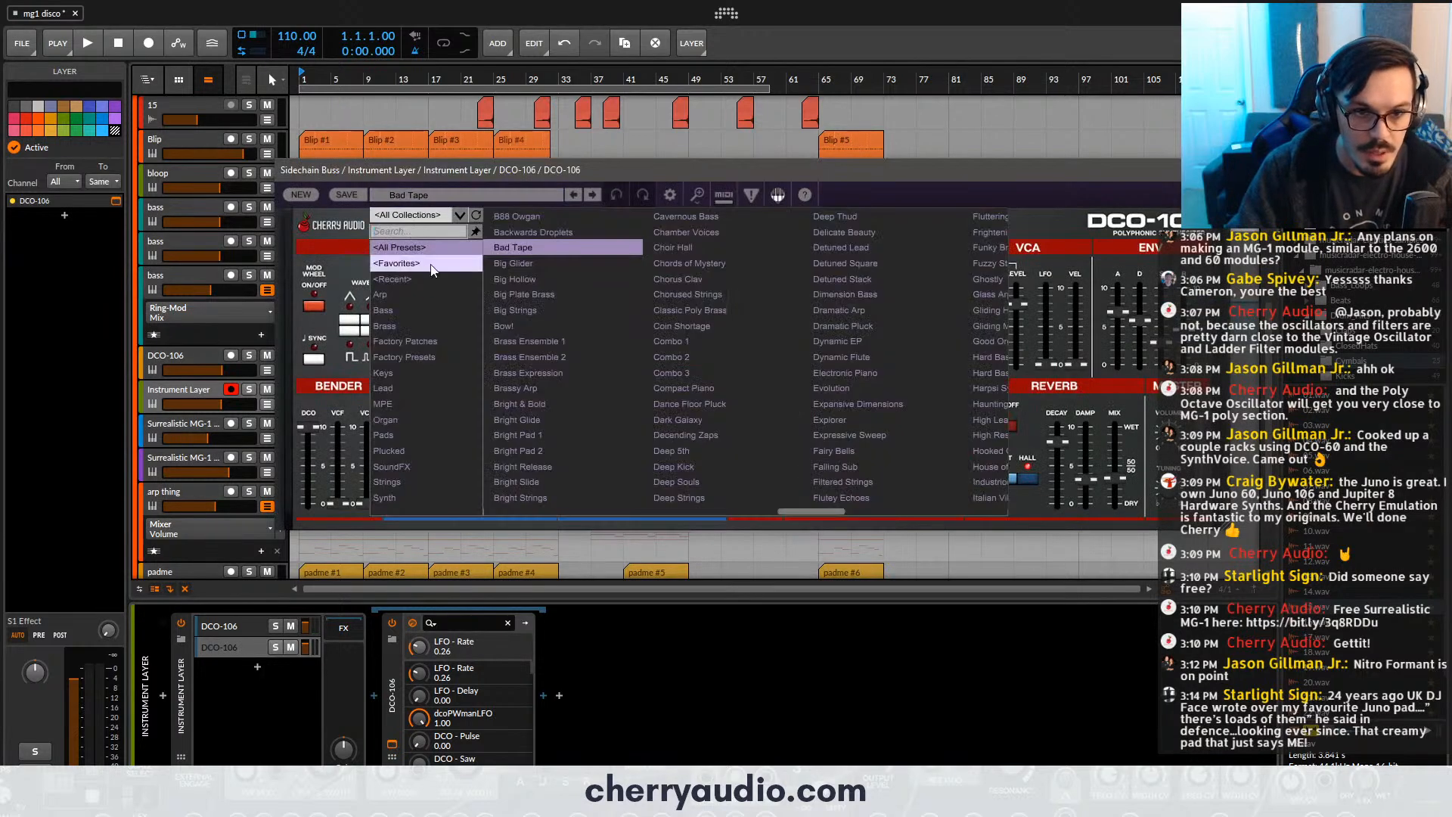
pyautogui.click(423, 294)
pyautogui.click(531, 238)
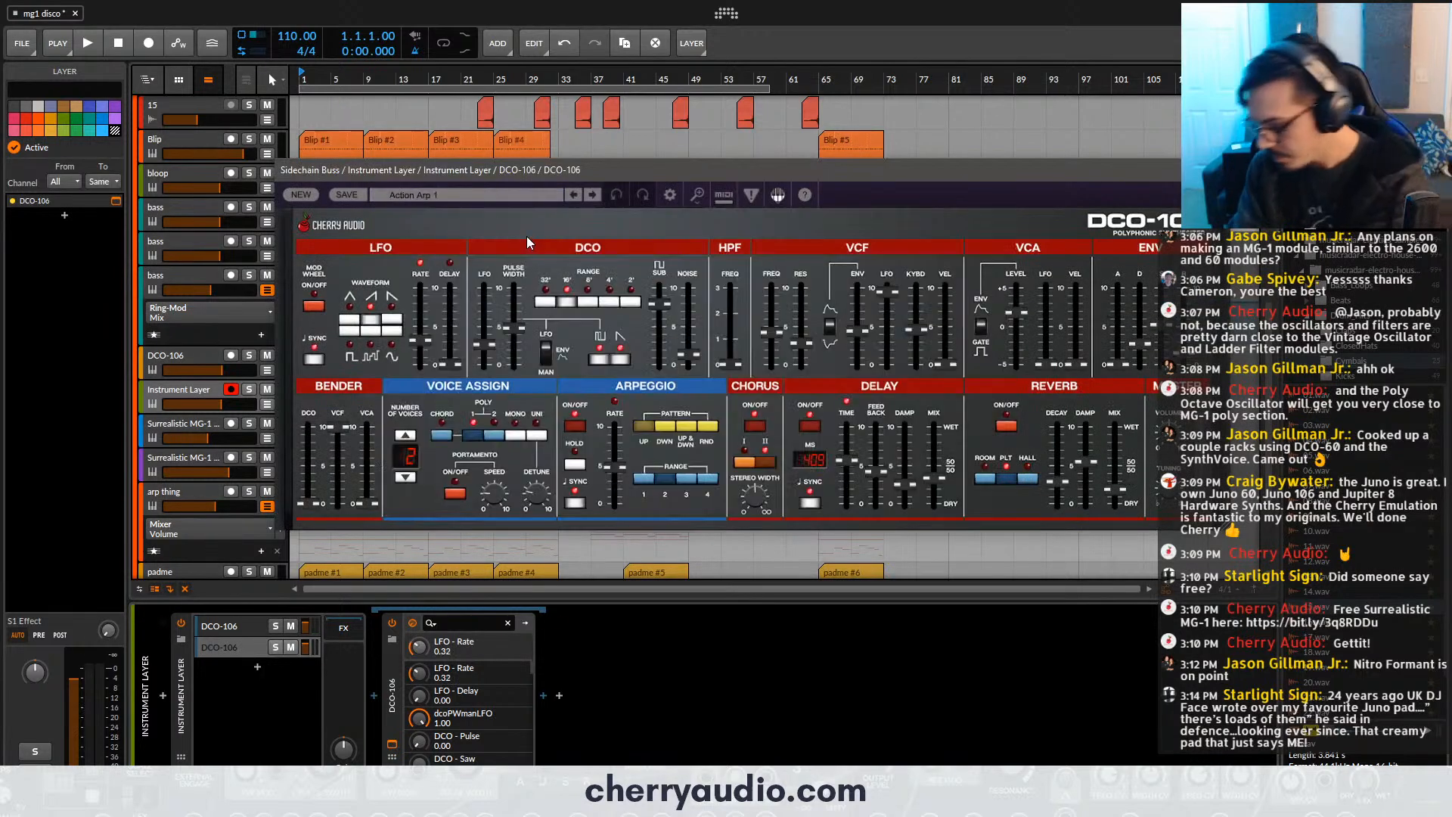
pyautogui.click(610, 303)
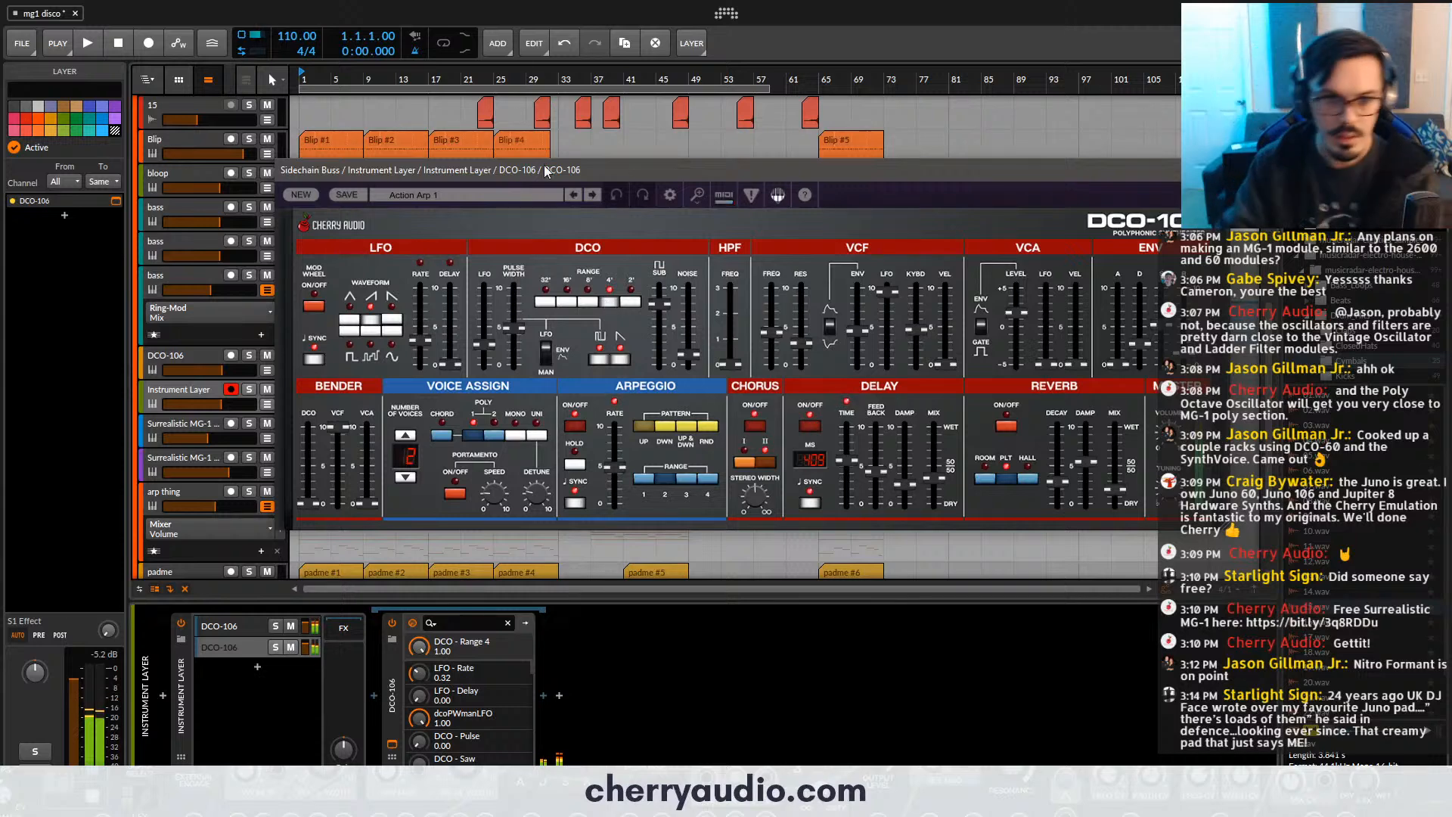
# - Audition arp presets in the second layer's DCO-106, including Ambient Arp, Backwards Droplets, Brassy Arp and Dramatic Arp
pyautogui.click(592, 194)
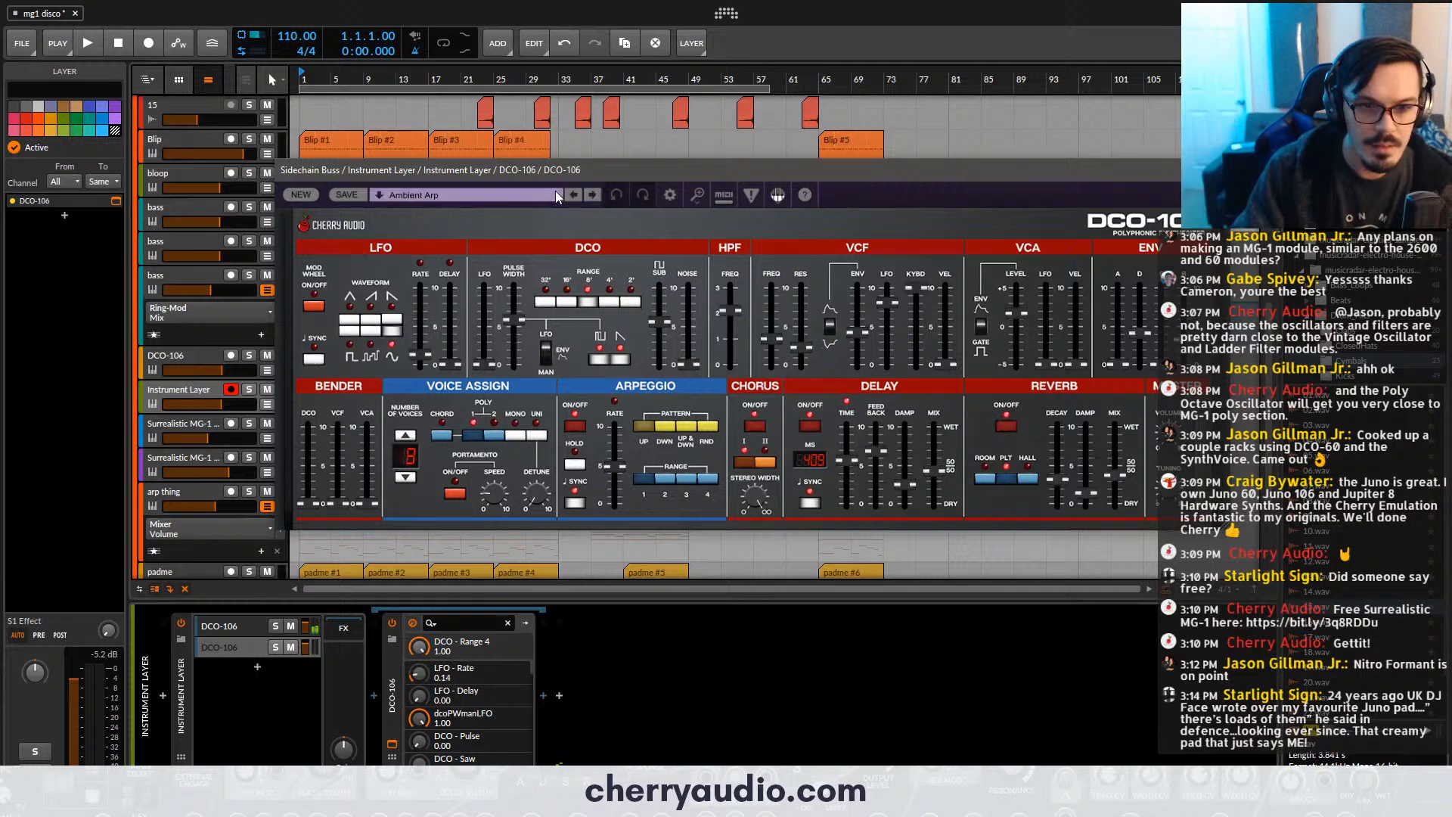
pyautogui.click(558, 195)
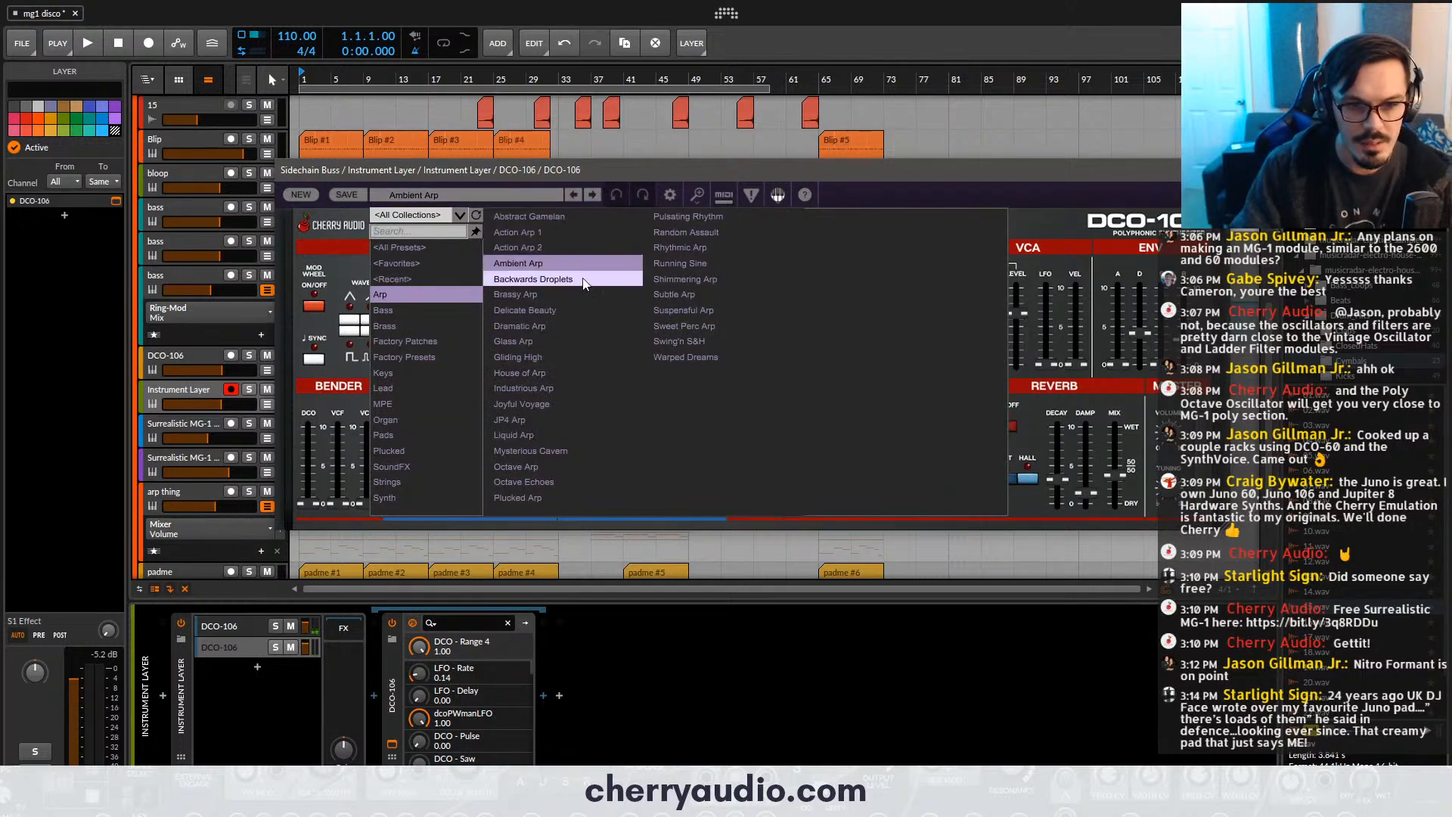
pyautogui.click(585, 279)
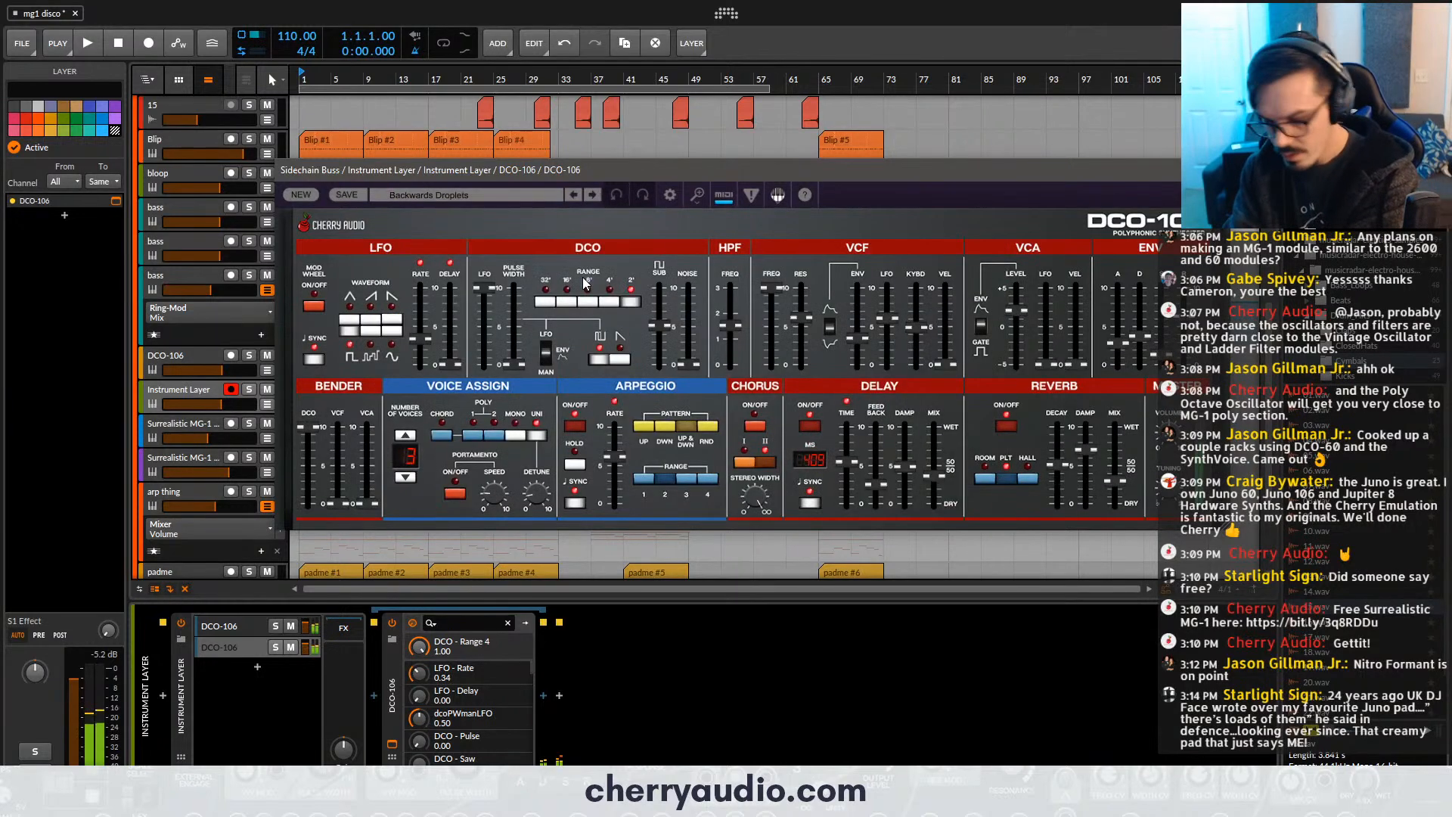
pyautogui.click(594, 195)
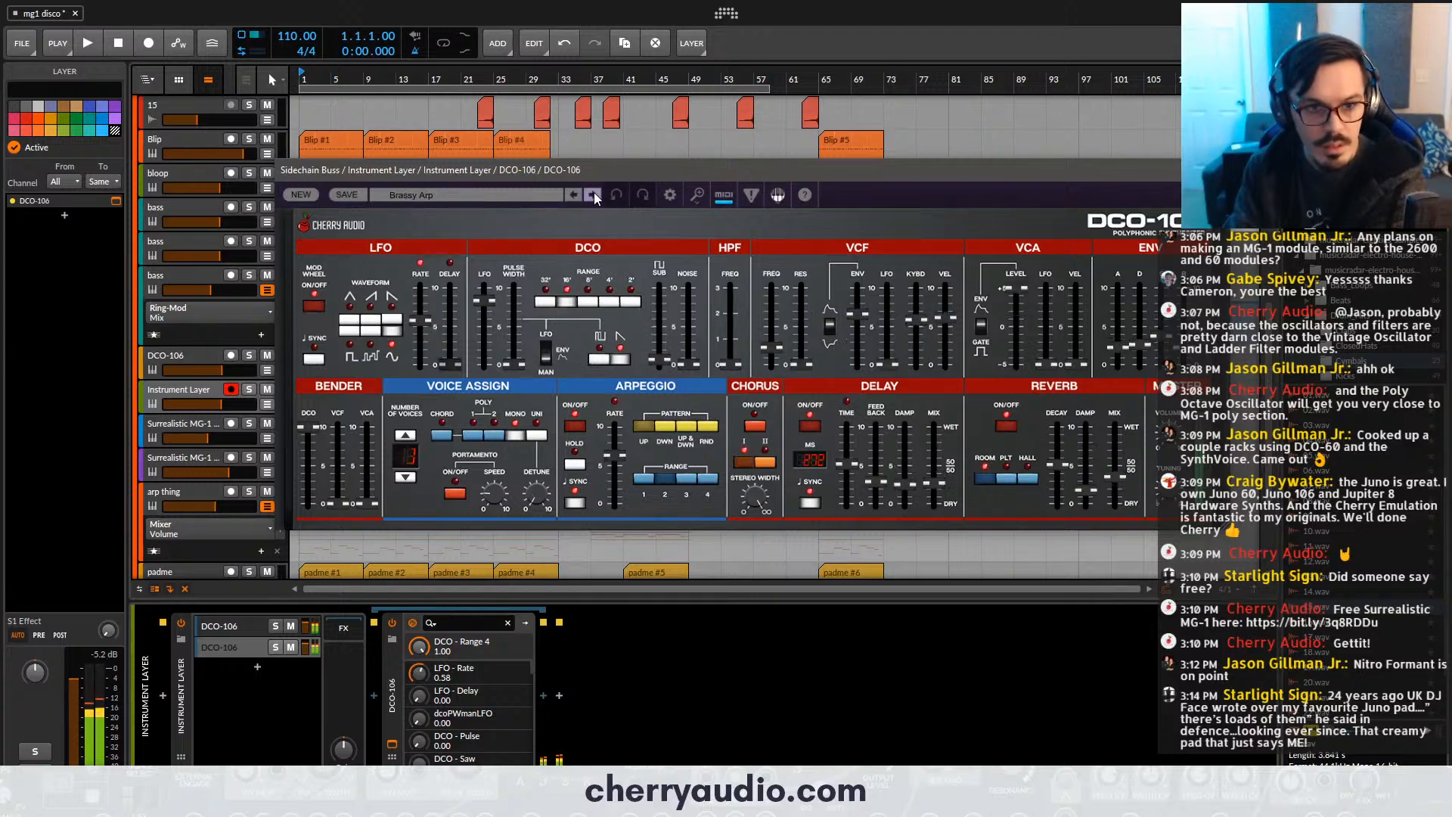
pyautogui.click(593, 196)
pyautogui.click(593, 195)
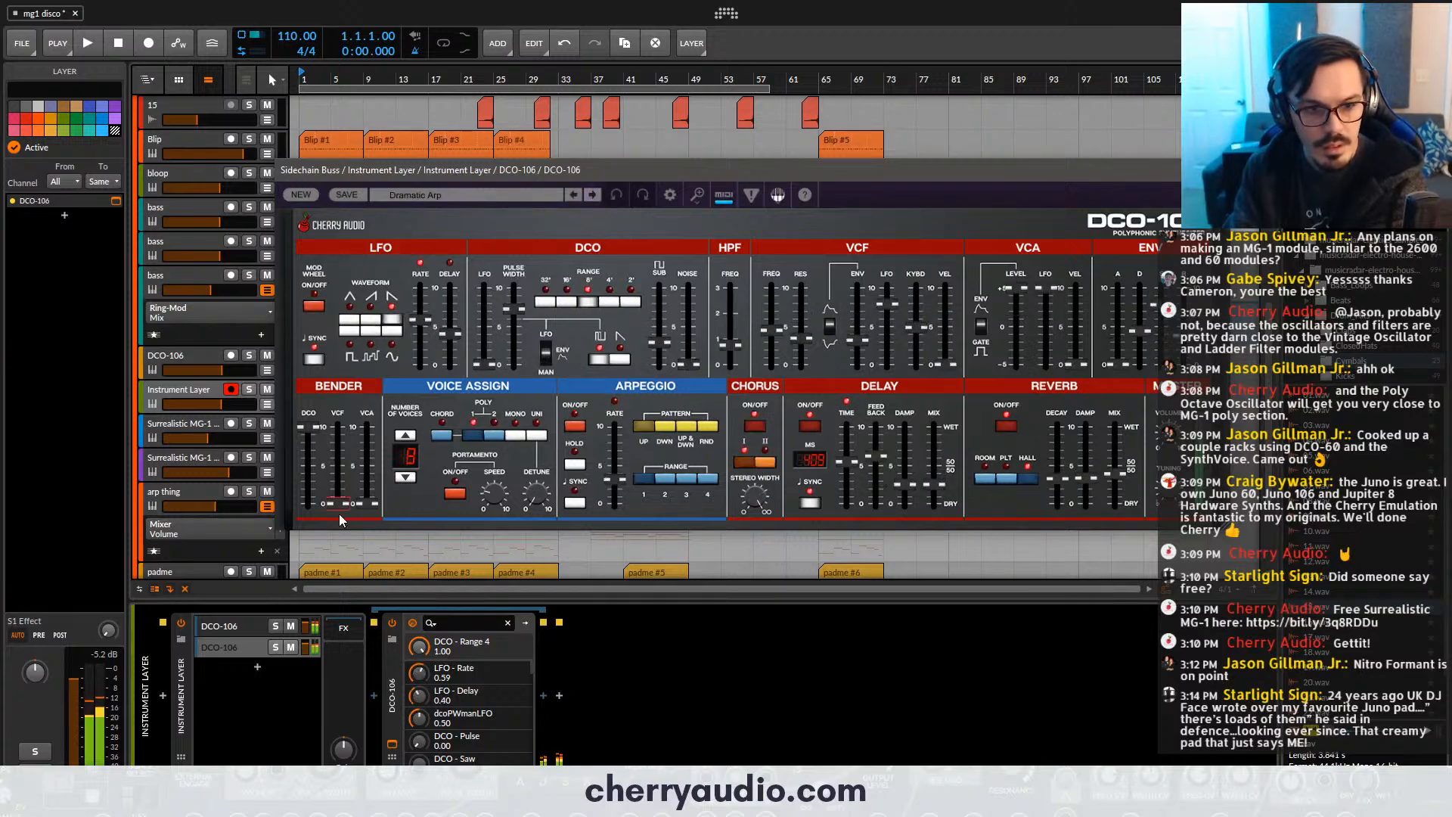
# - With the first layer muted, load the Glass Arp preset in the second layer's DCO-106 and set its arpeggio range to 2
pyautogui.click(290, 628)
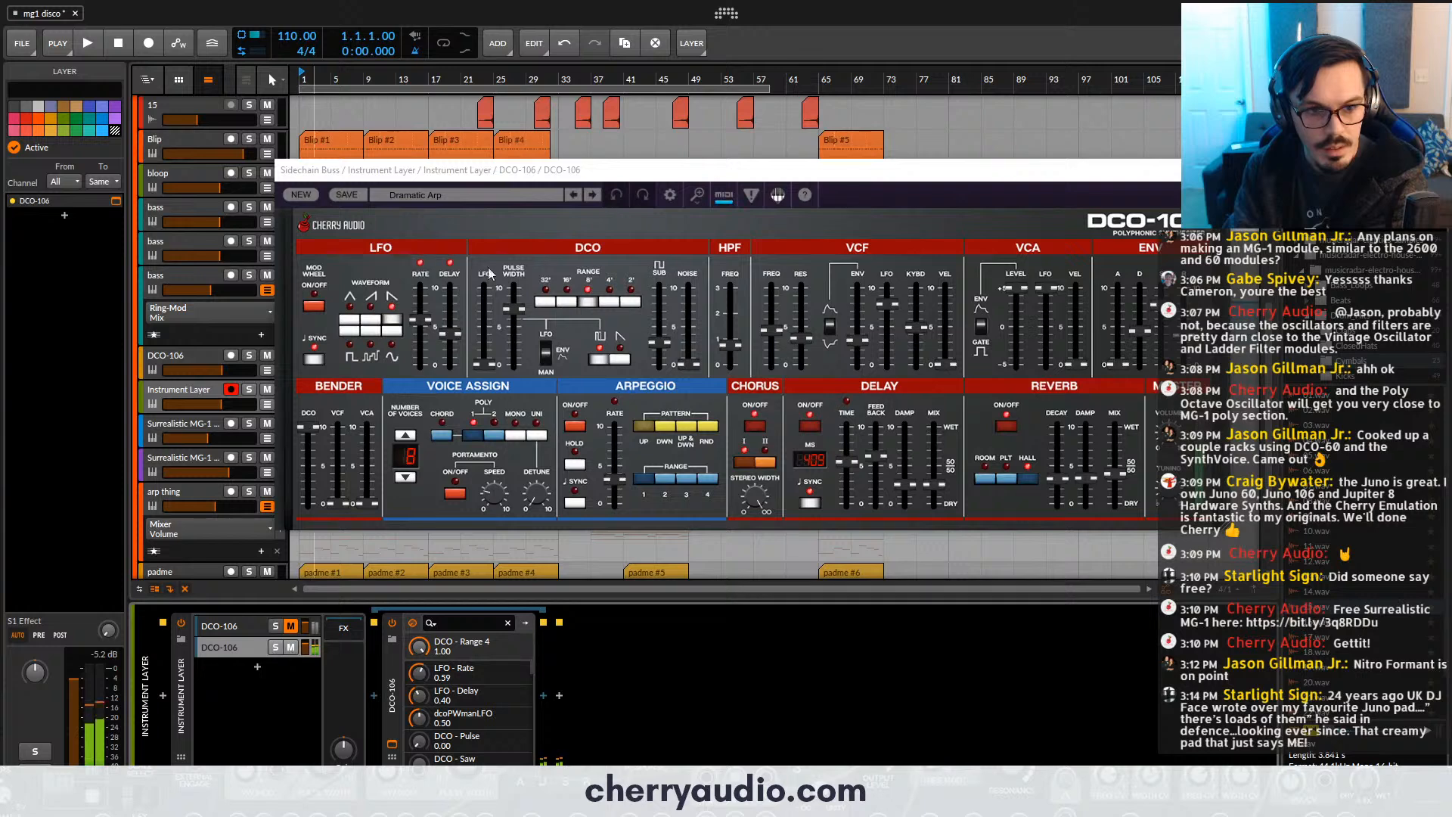
pyautogui.click(592, 195)
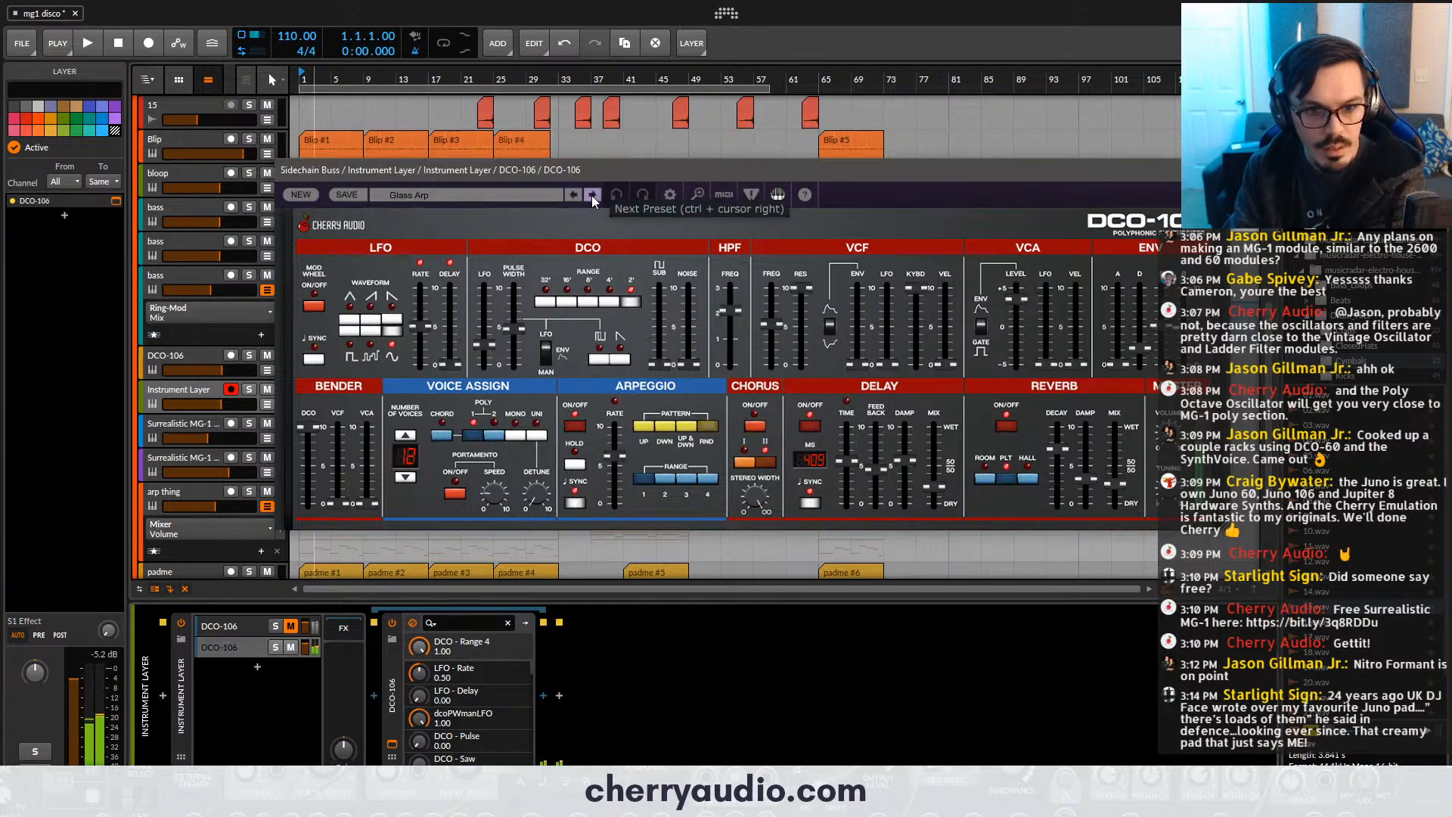
pyautogui.click(669, 483)
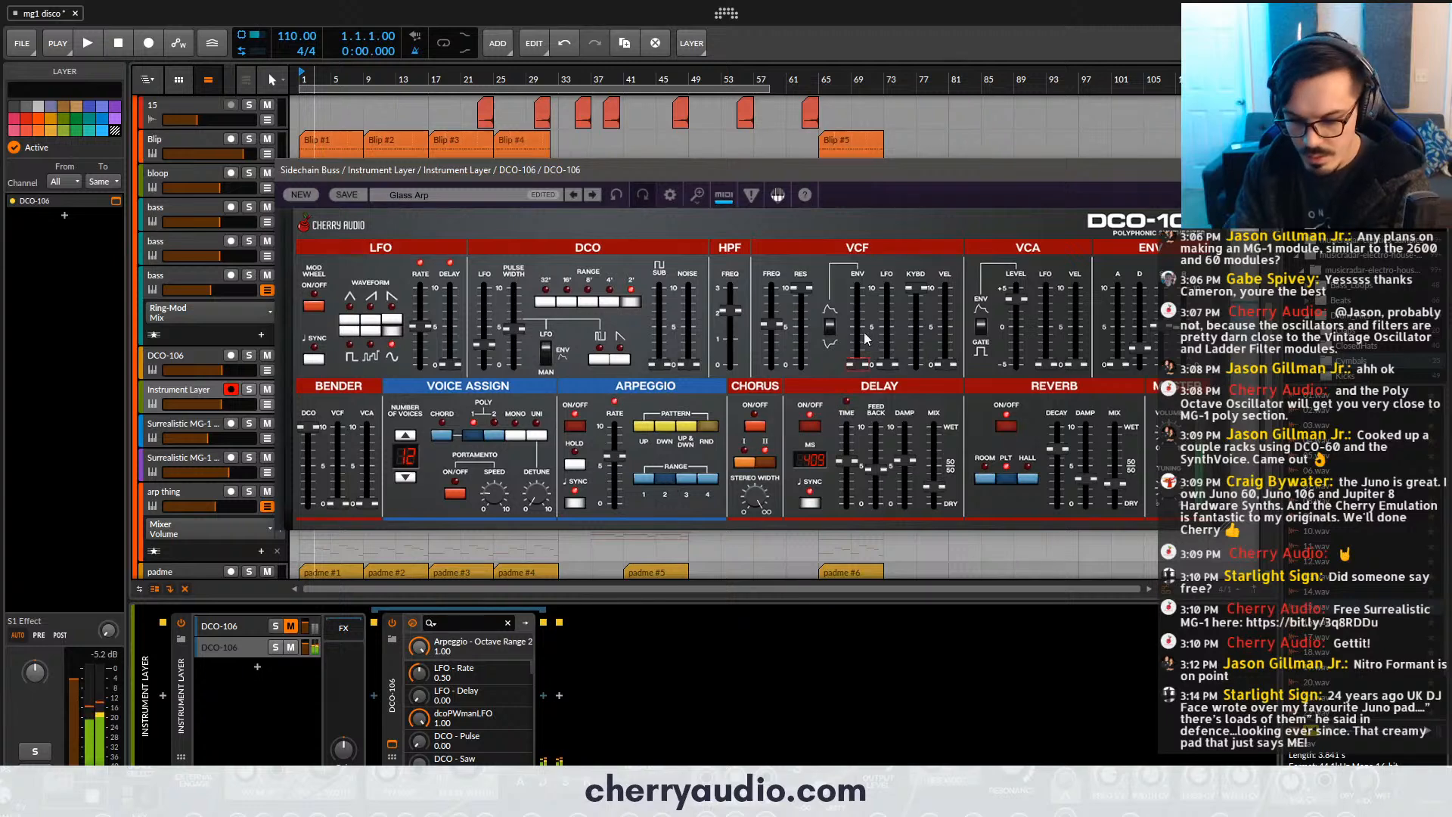
pyautogui.click(1219, 170)
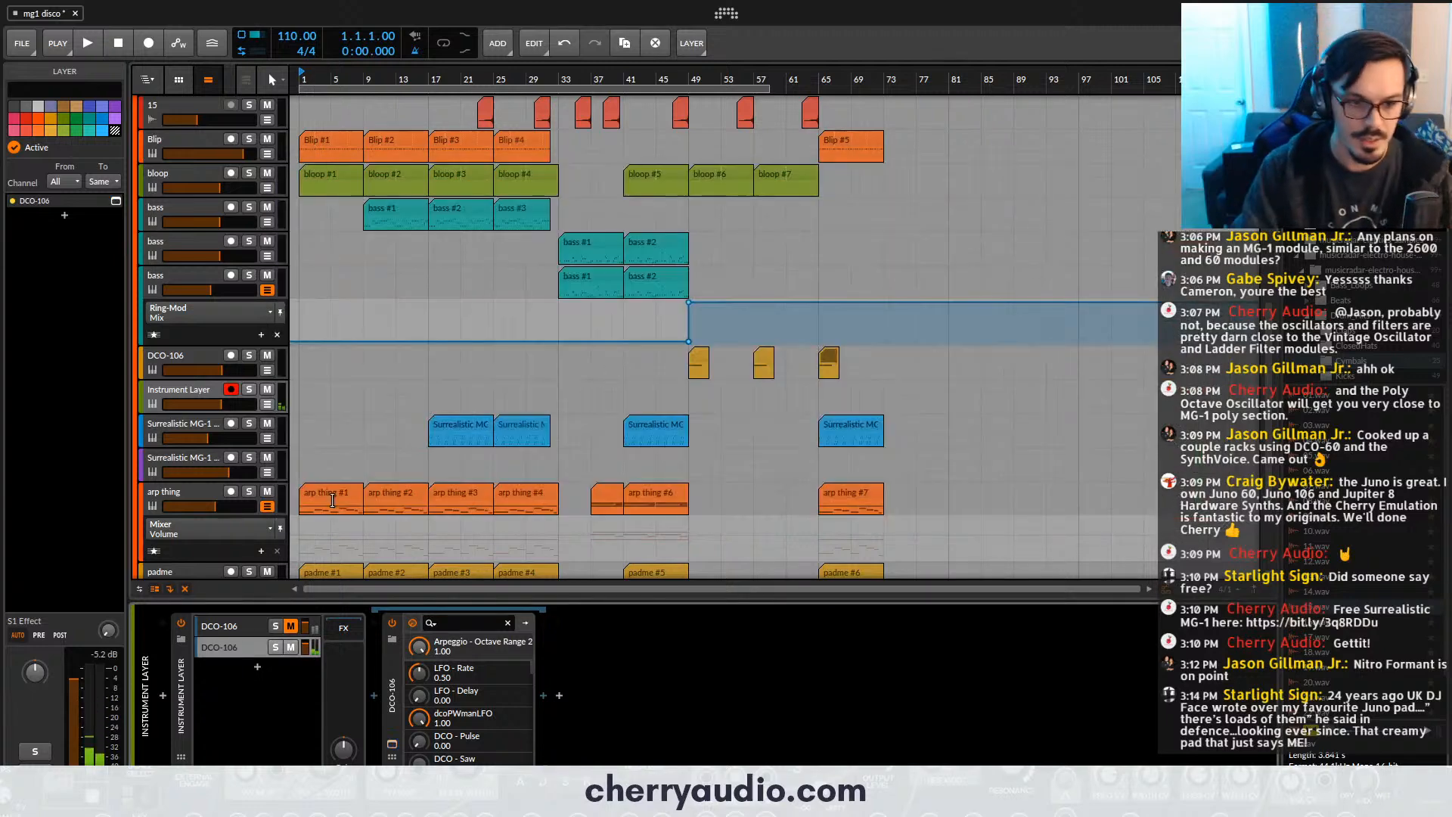
# - Move the arp thing #1 clip onto the Instrument Layer track at bar 1 and rename that track Juno Pad
pyautogui.scroll(2, 469, 491)
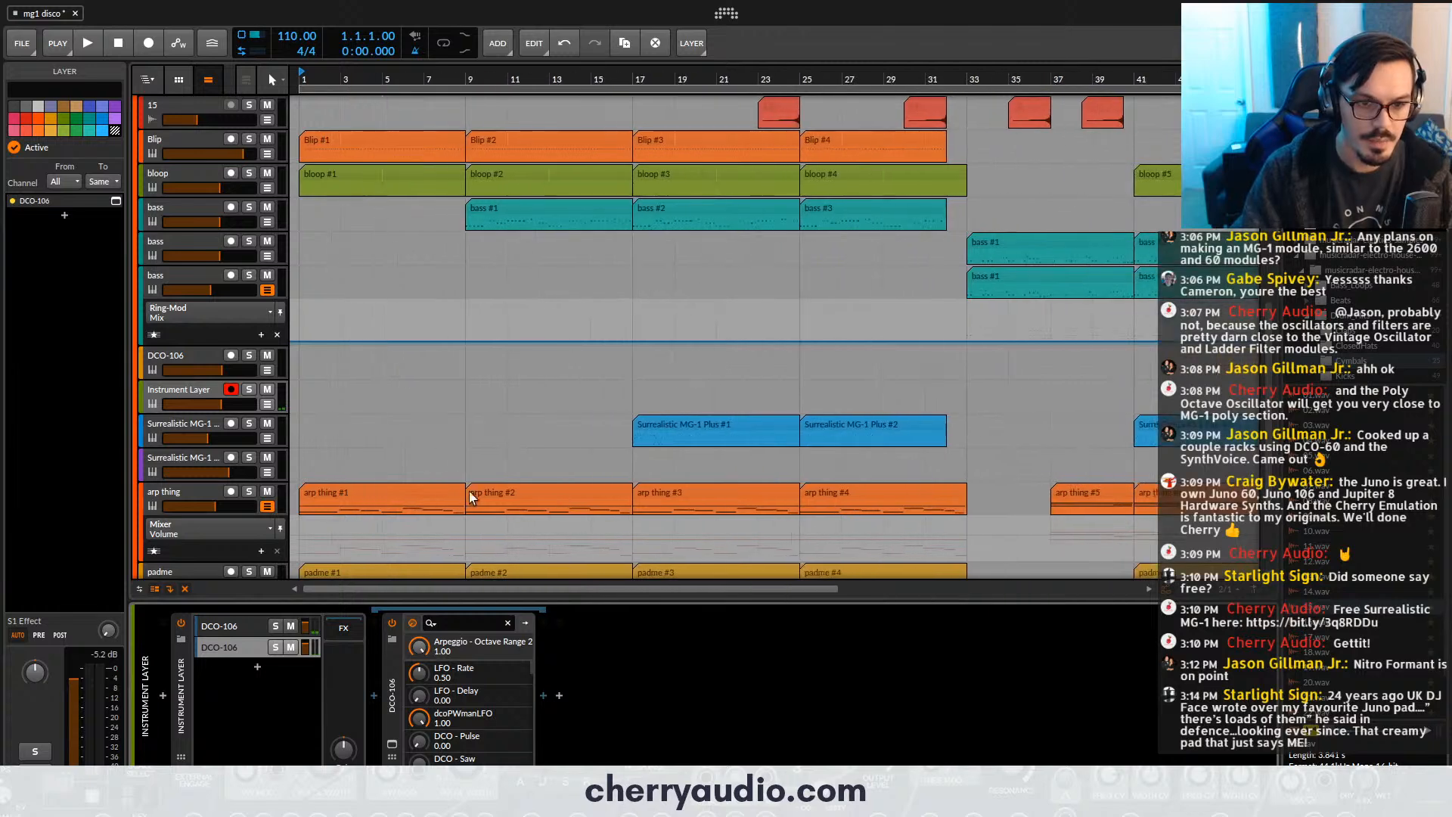
pyautogui.moveTo(338, 491); pyautogui.dragTo(338, 389)
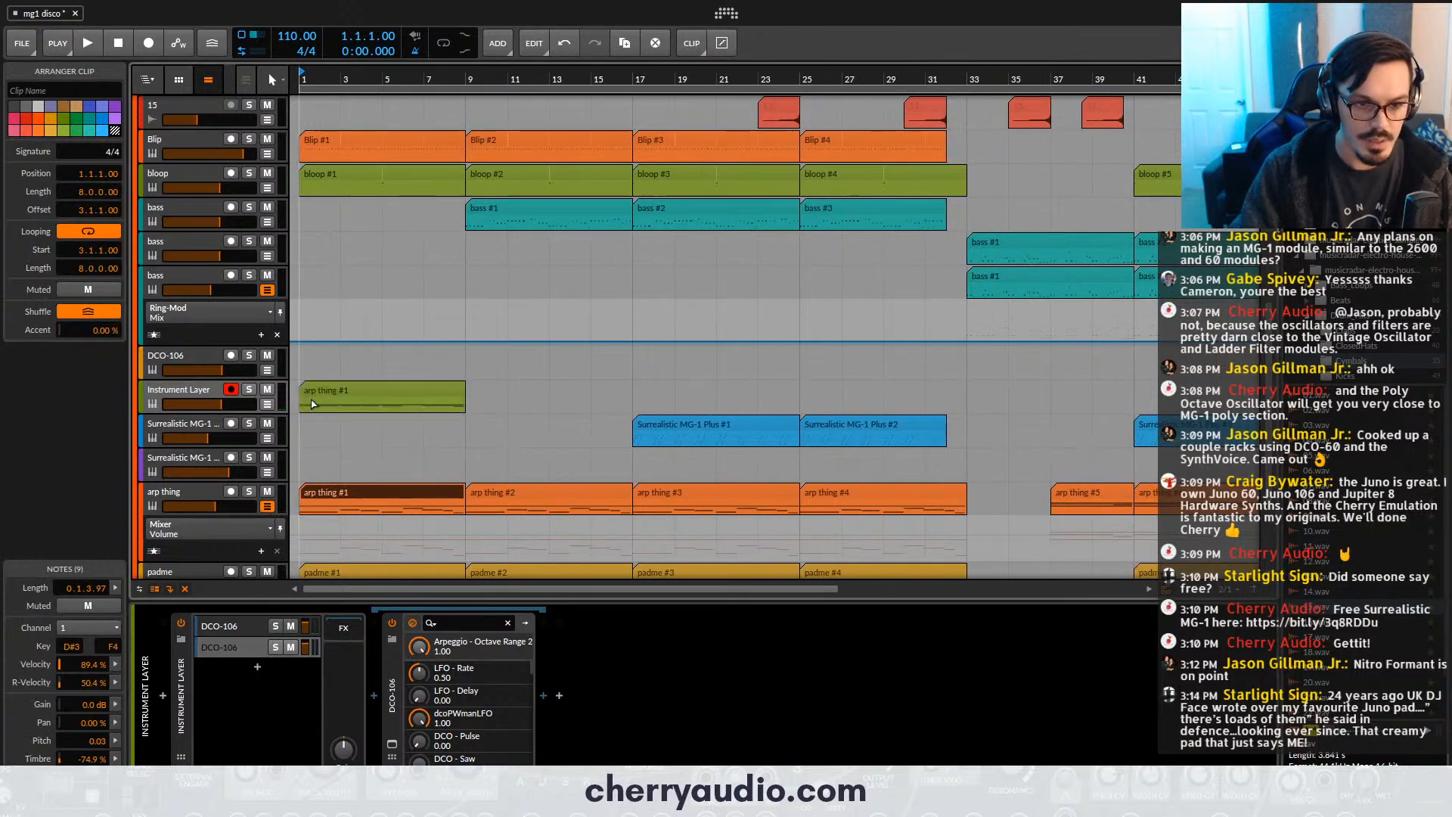
pyautogui.click(187, 383)
pyautogui.click(46, 89)
pyautogui.write('Juno Pad')
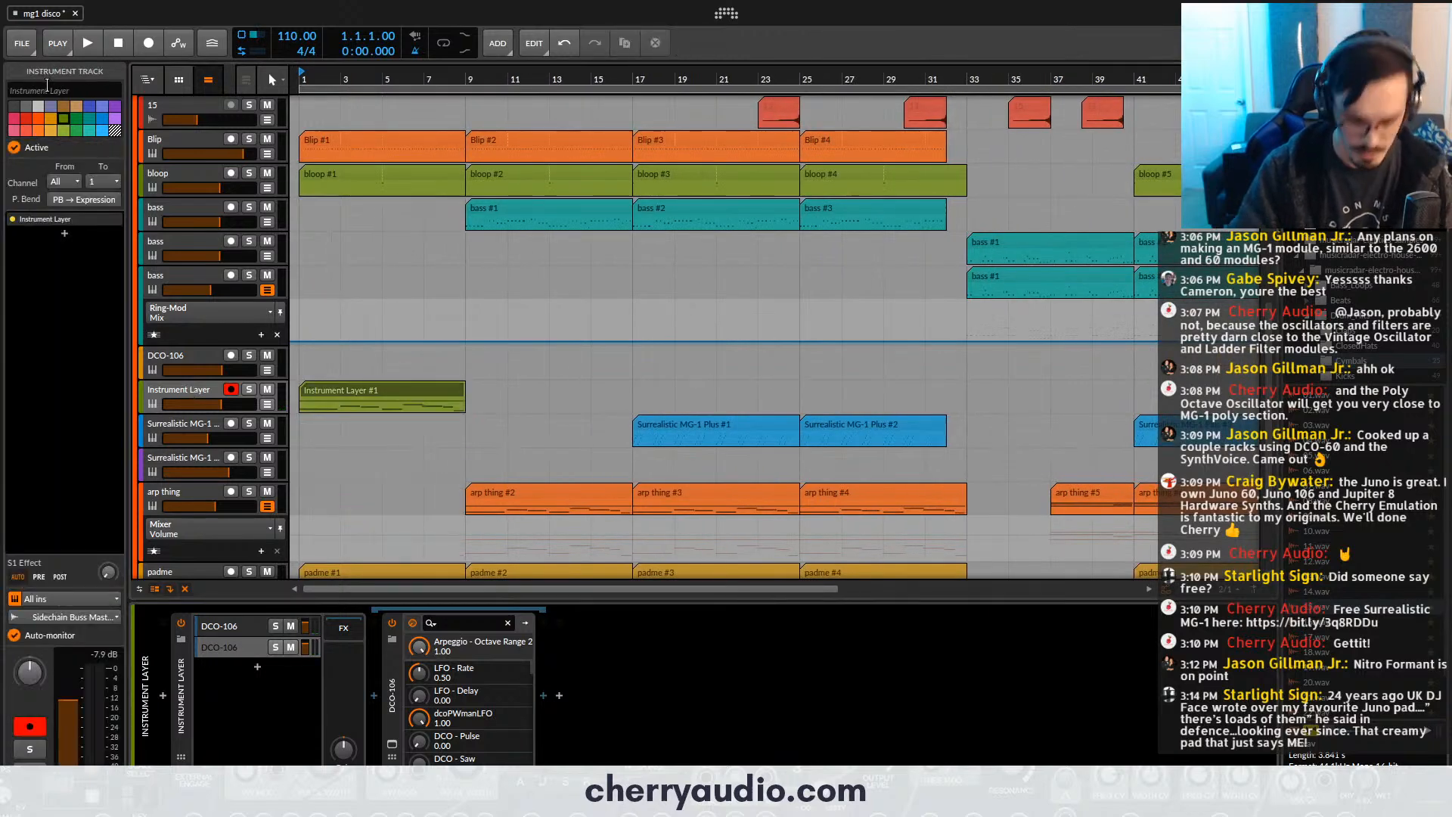
pyautogui.press('Return')
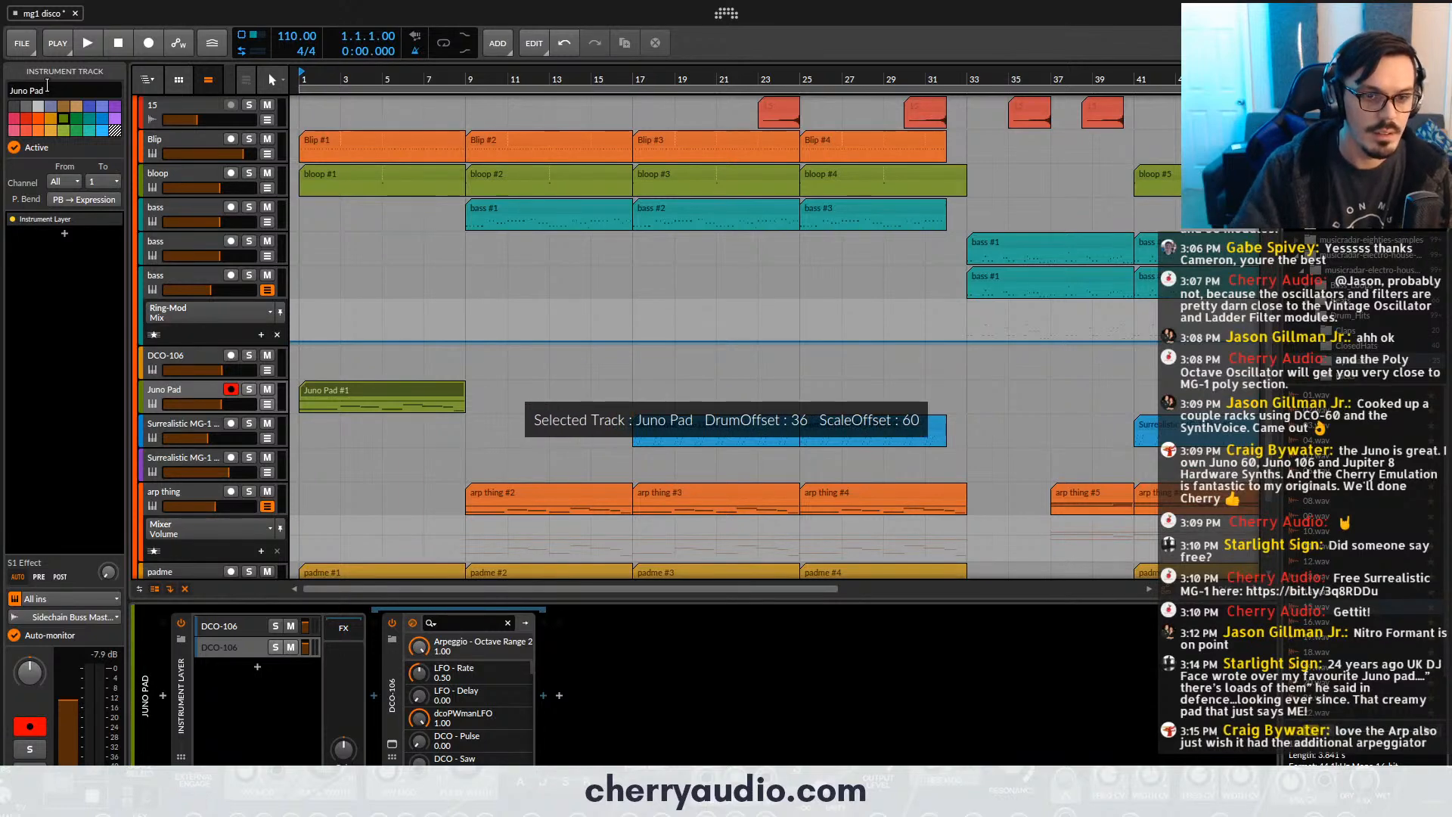
# - Undo the accidental Juno Pad track duplicate and place Juno Pad clips at bars 1 and 9
pyautogui.click(399, 387)
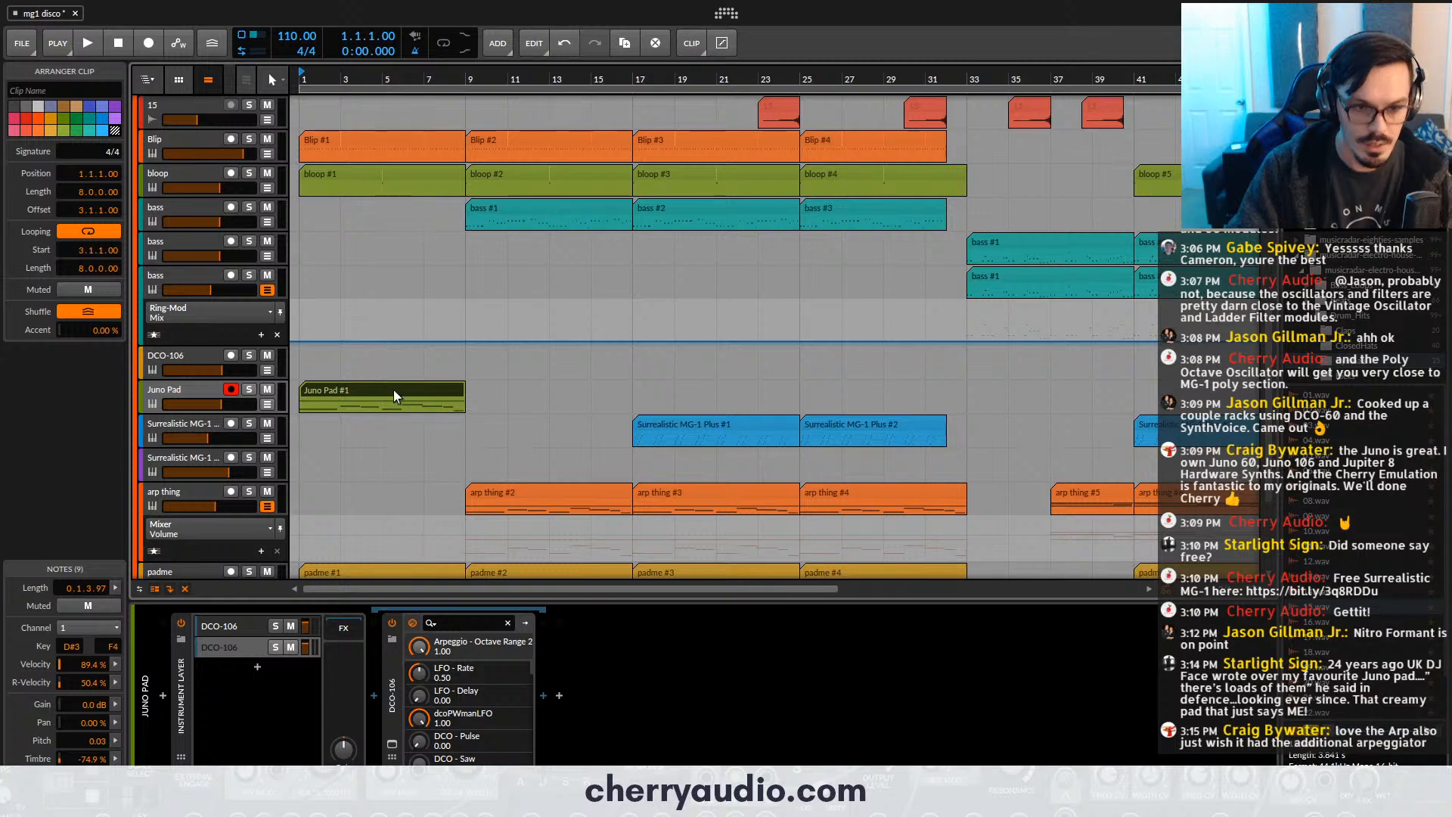
pyautogui.moveTo(395, 389); pyautogui.dragTo(352, 384)
pyautogui.hotkey('ctrl', 'z')
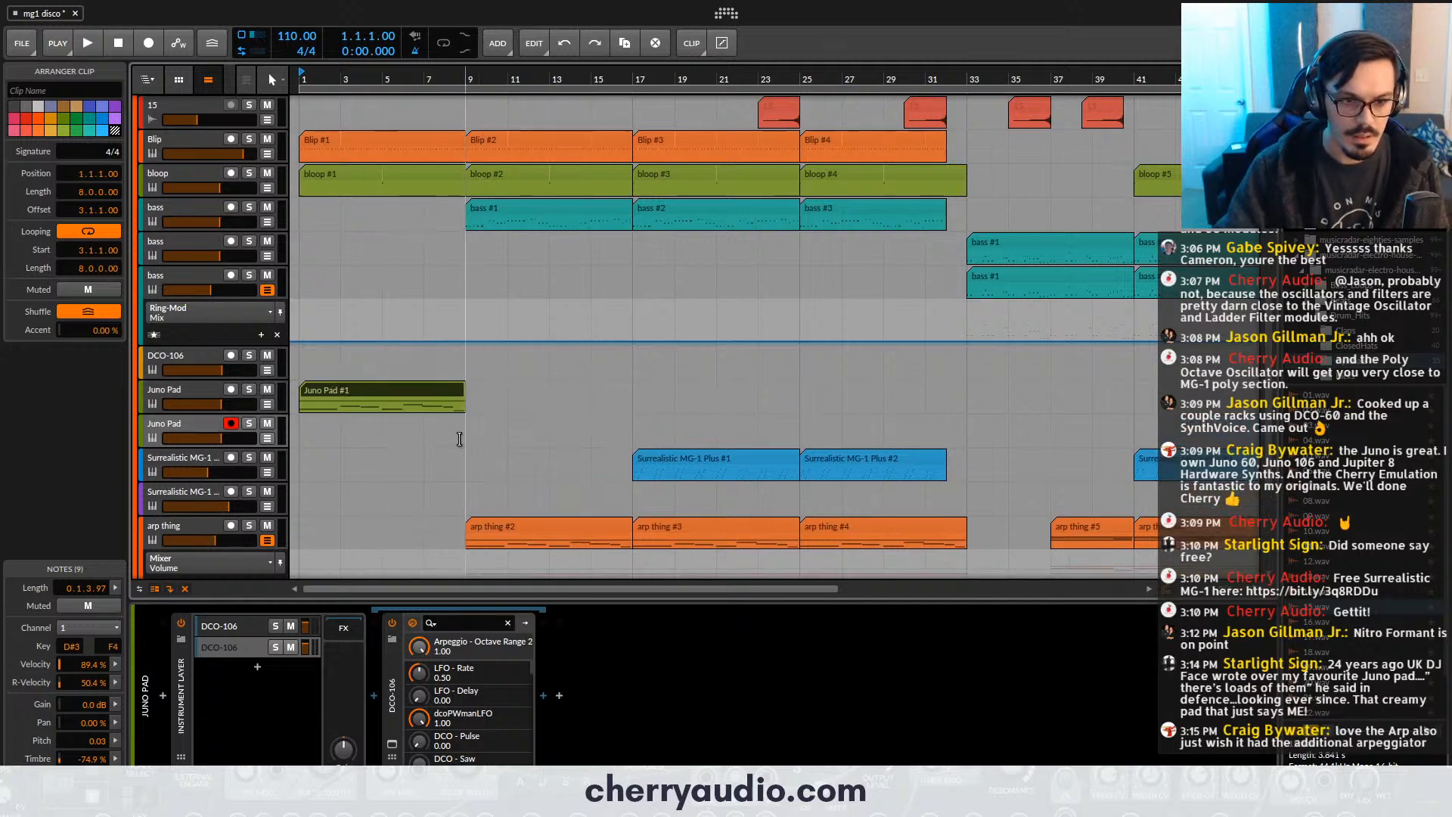
pyautogui.hotkey('ctrl', 'z')
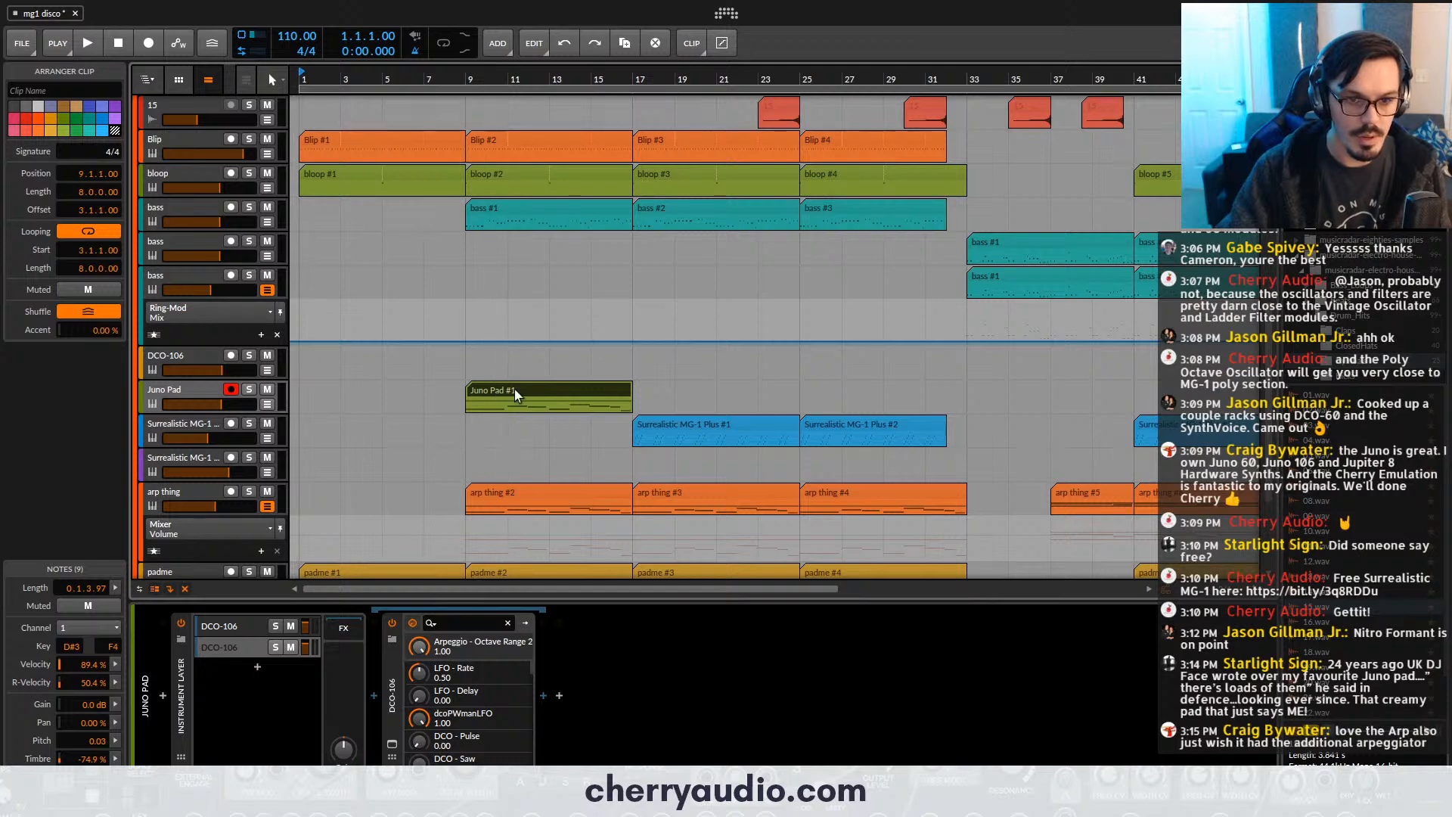
pyautogui.moveTo(515, 389); pyautogui.dragTo(342, 387)
pyautogui.hotkey('ctrl', 'd')
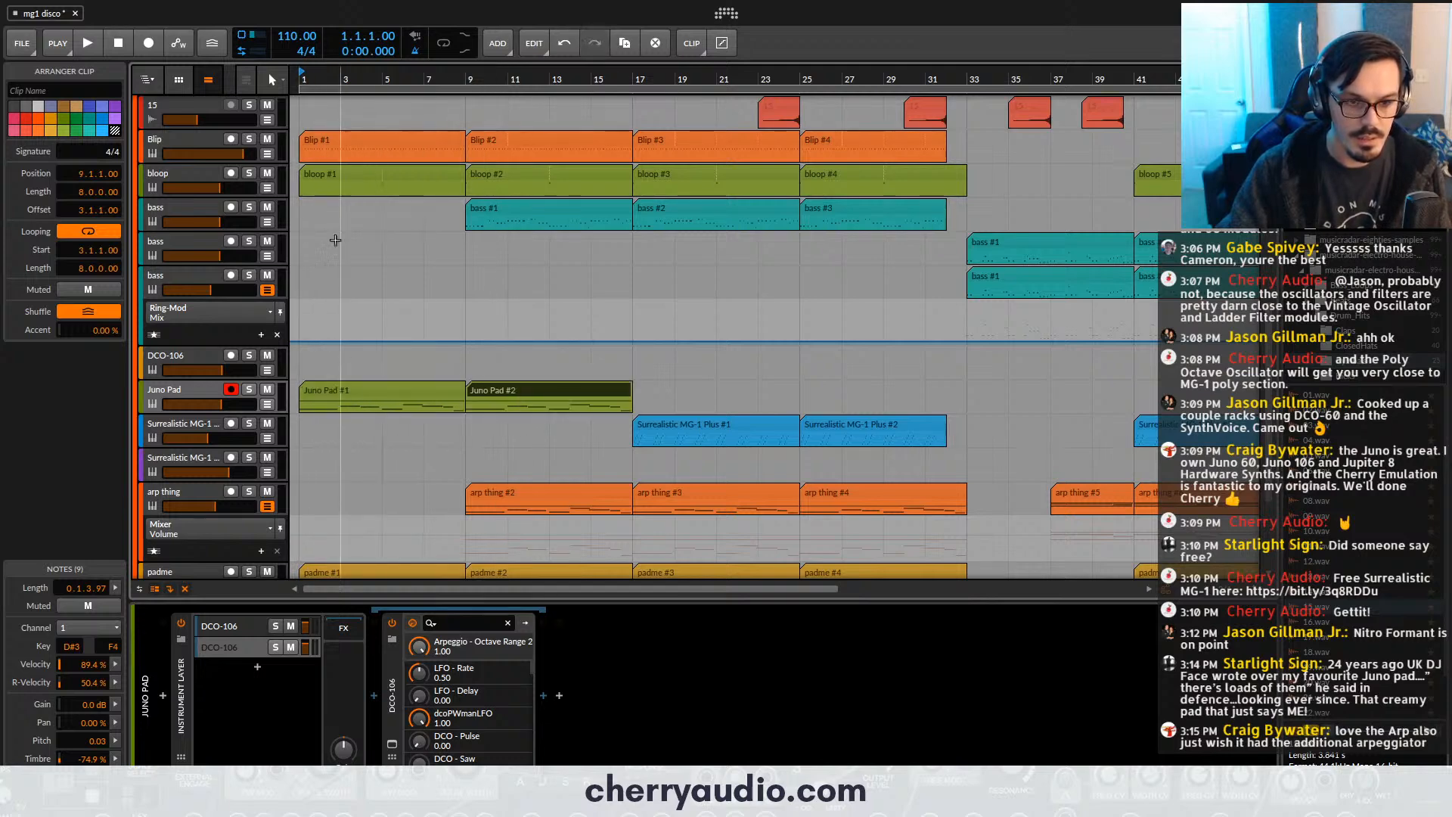
# - Play the arrangement from the beginning and lower the volumes of the Juno Pad and bloop tracks
pyautogui.press('space')
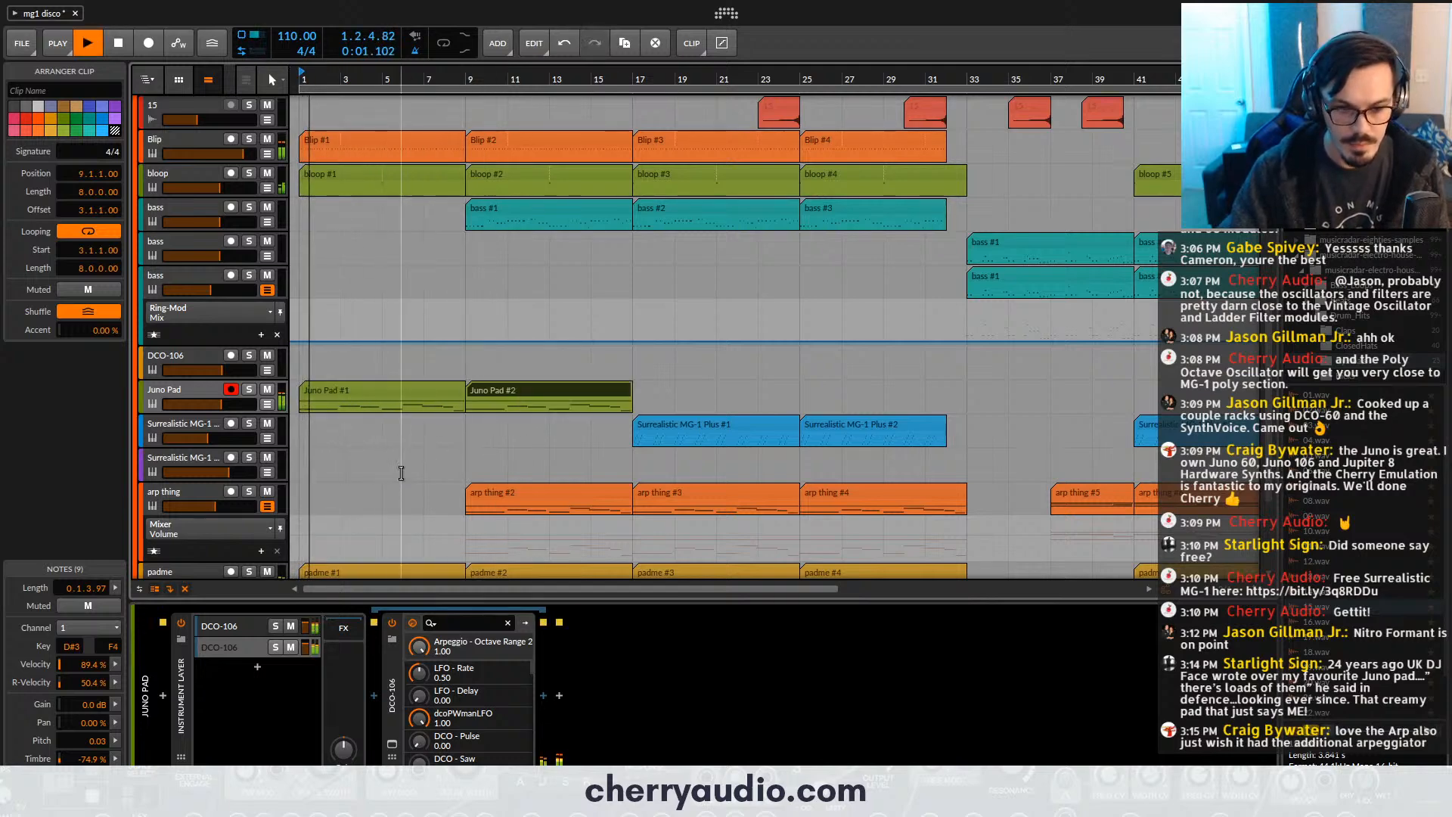
pyautogui.moveTo(250, 405); pyautogui.dragTo(202, 405)
pyautogui.moveTo(220, 187); pyautogui.dragTo(212, 188)
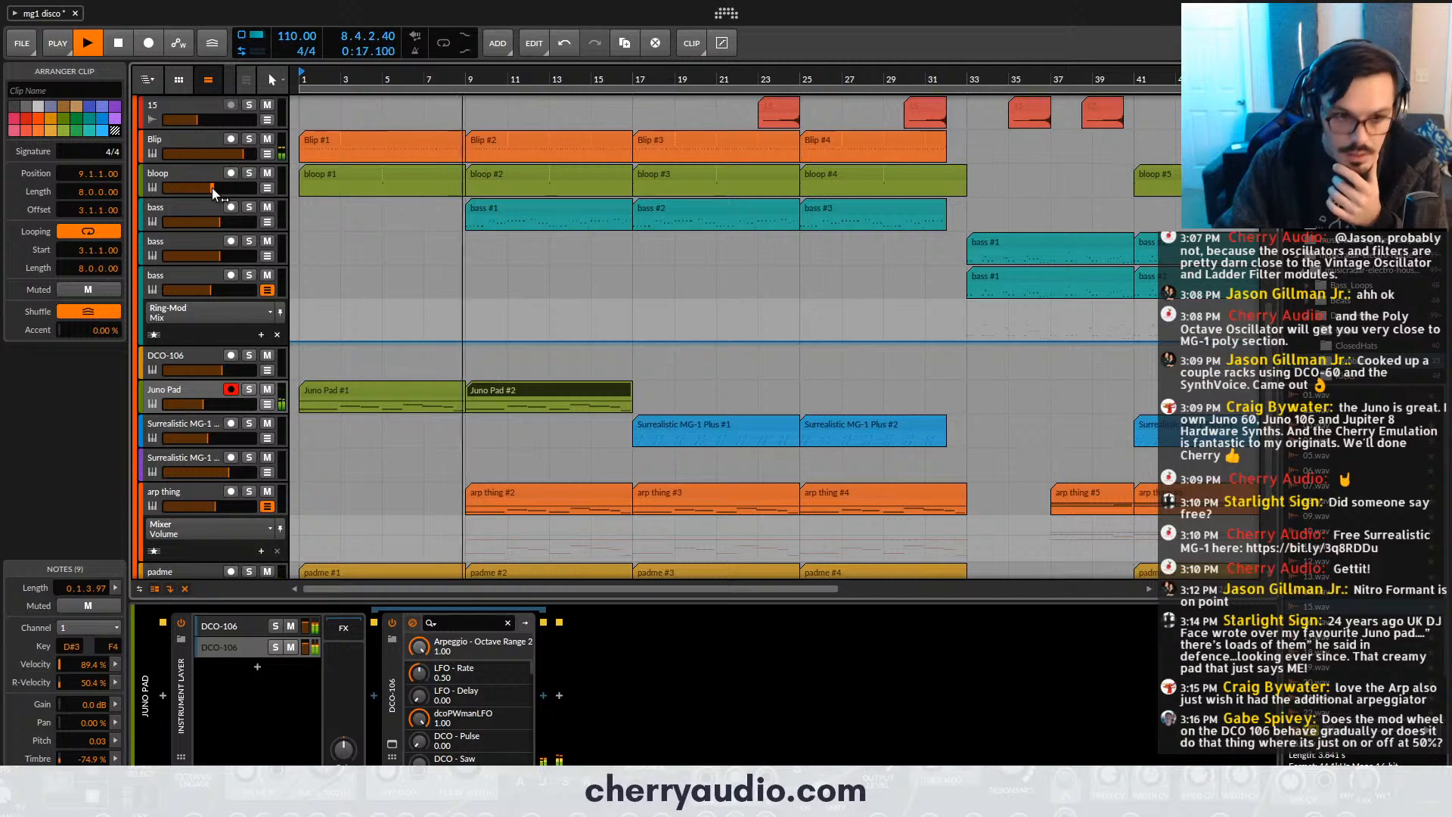
# - Copy the DCO-106 clip from bar 49 to bars 17 and 25, and lower the Juno Pad volume to about -17.2 dB
pyautogui.scroll(-3, 729, 386)
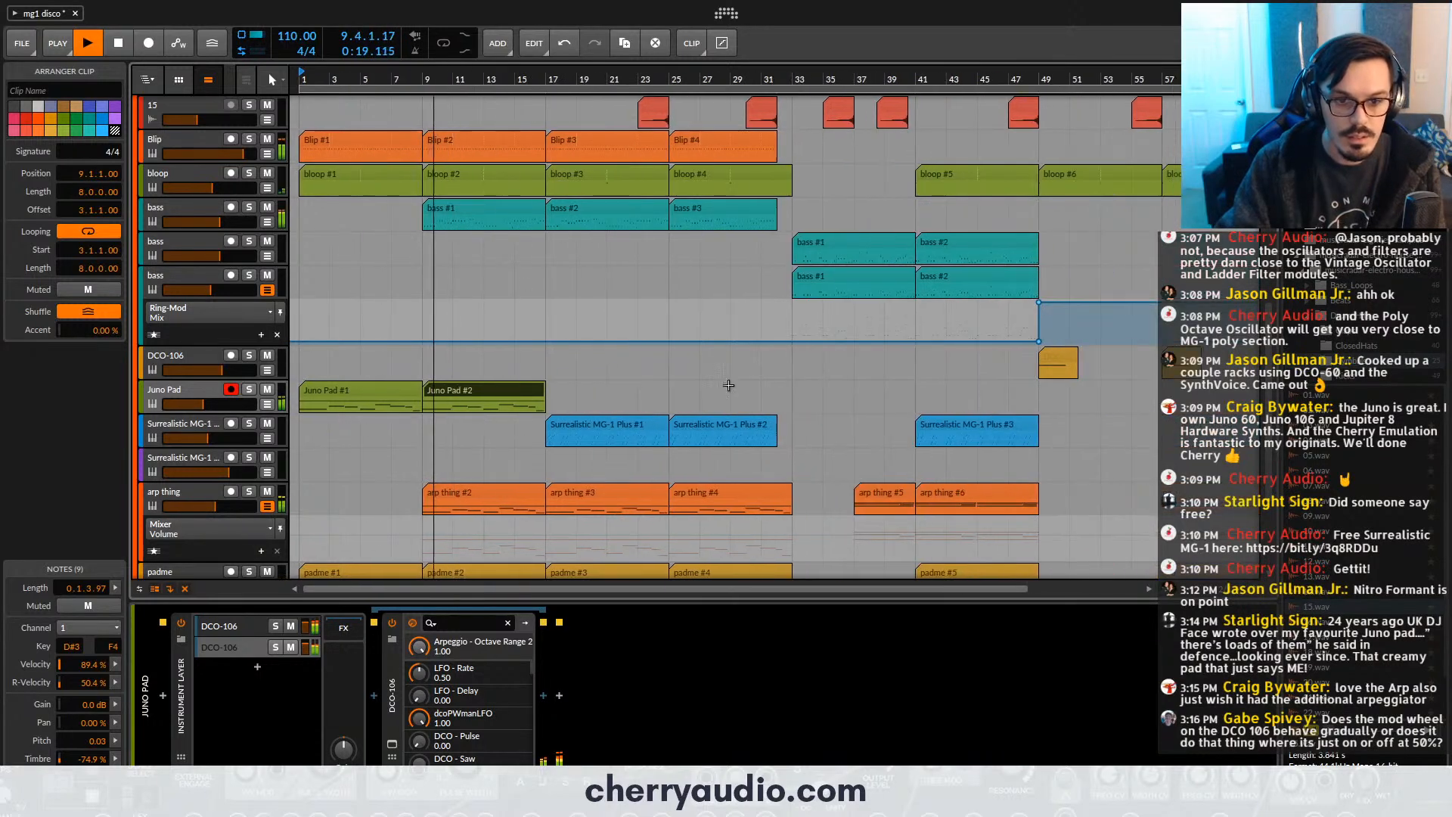
pyautogui.moveTo(1054, 369); pyautogui.dragTo(807, 364)
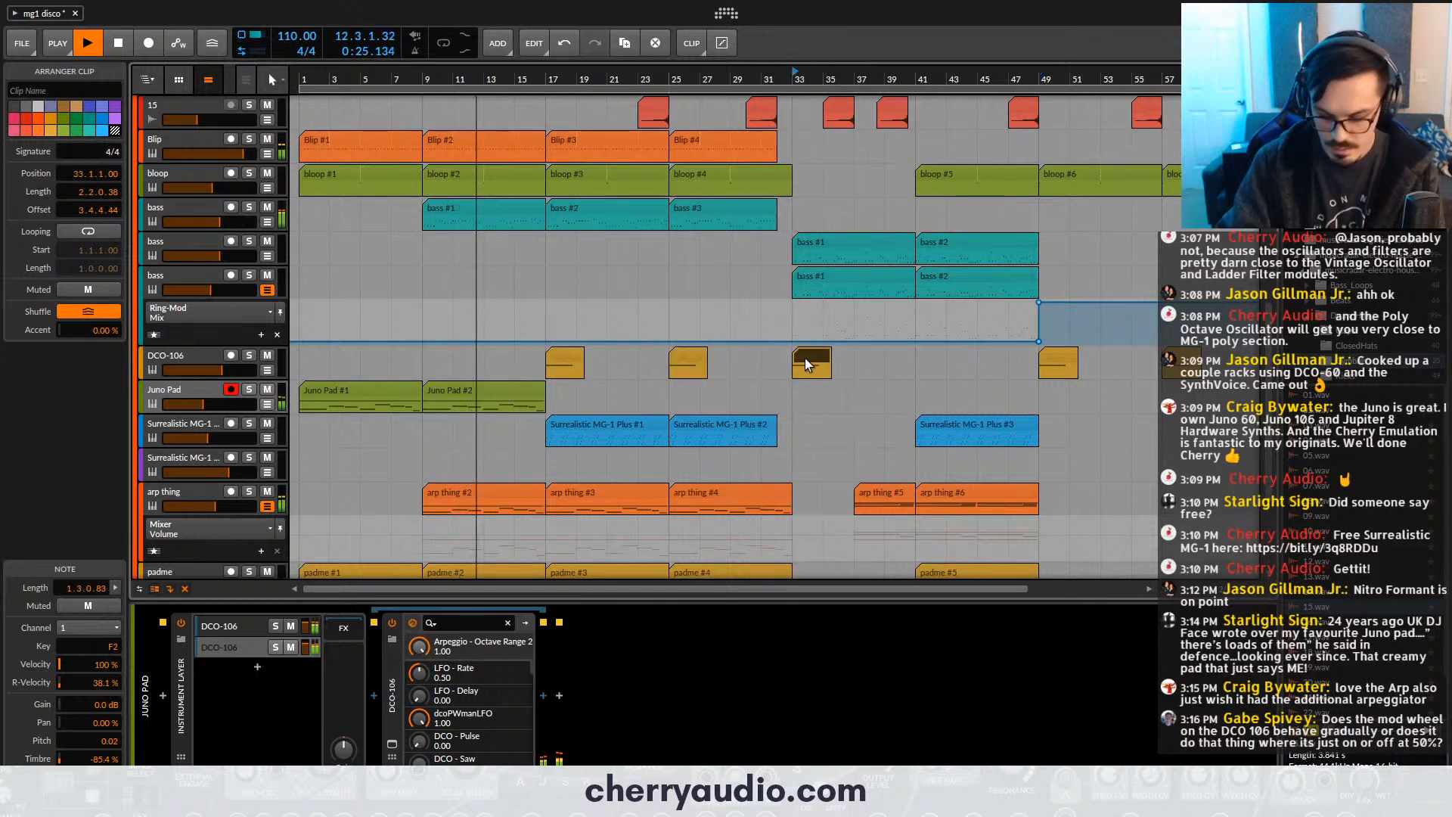
pyautogui.press('Delete')
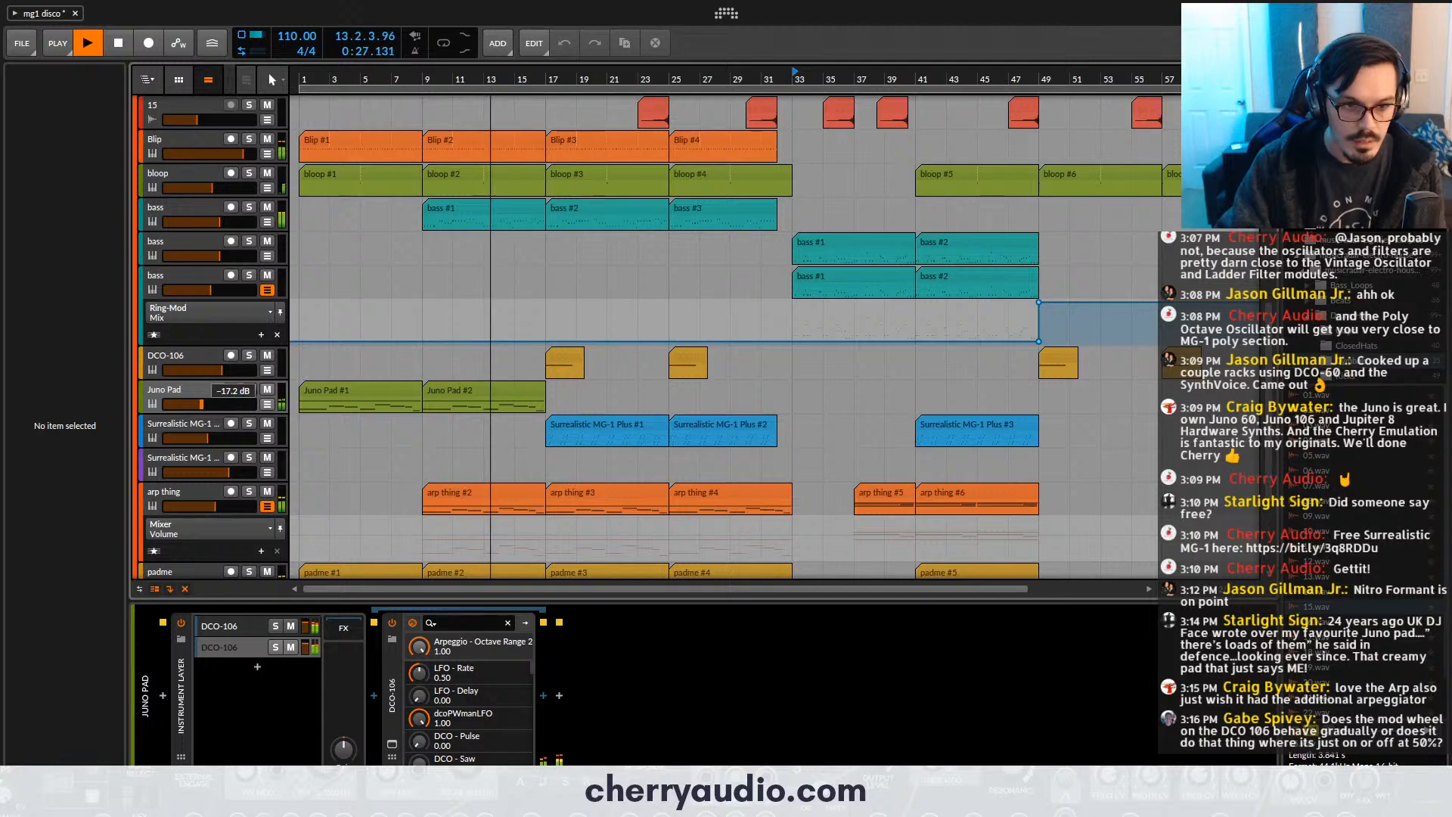
pyautogui.click(189, 399)
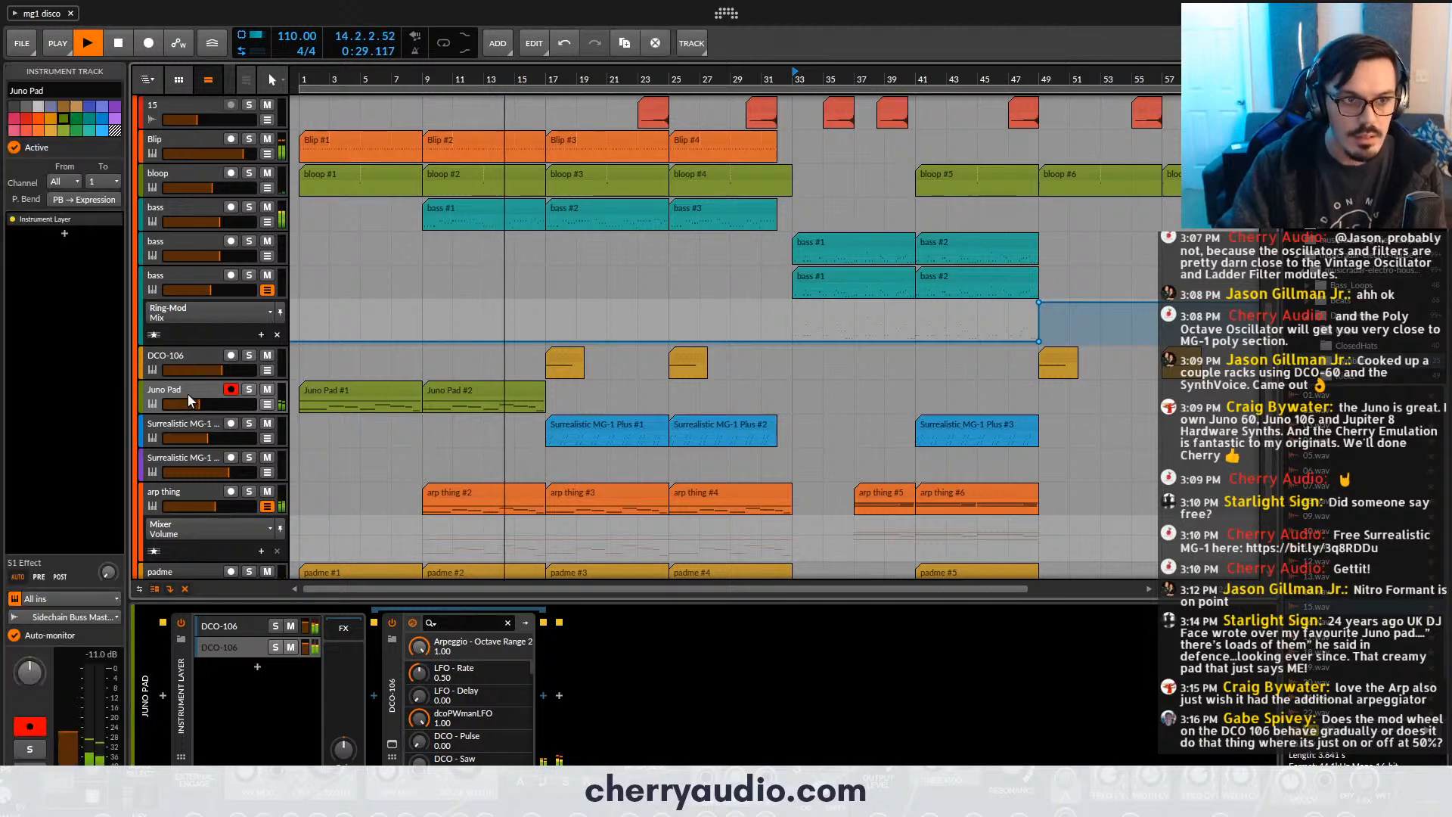
pyautogui.press('space')
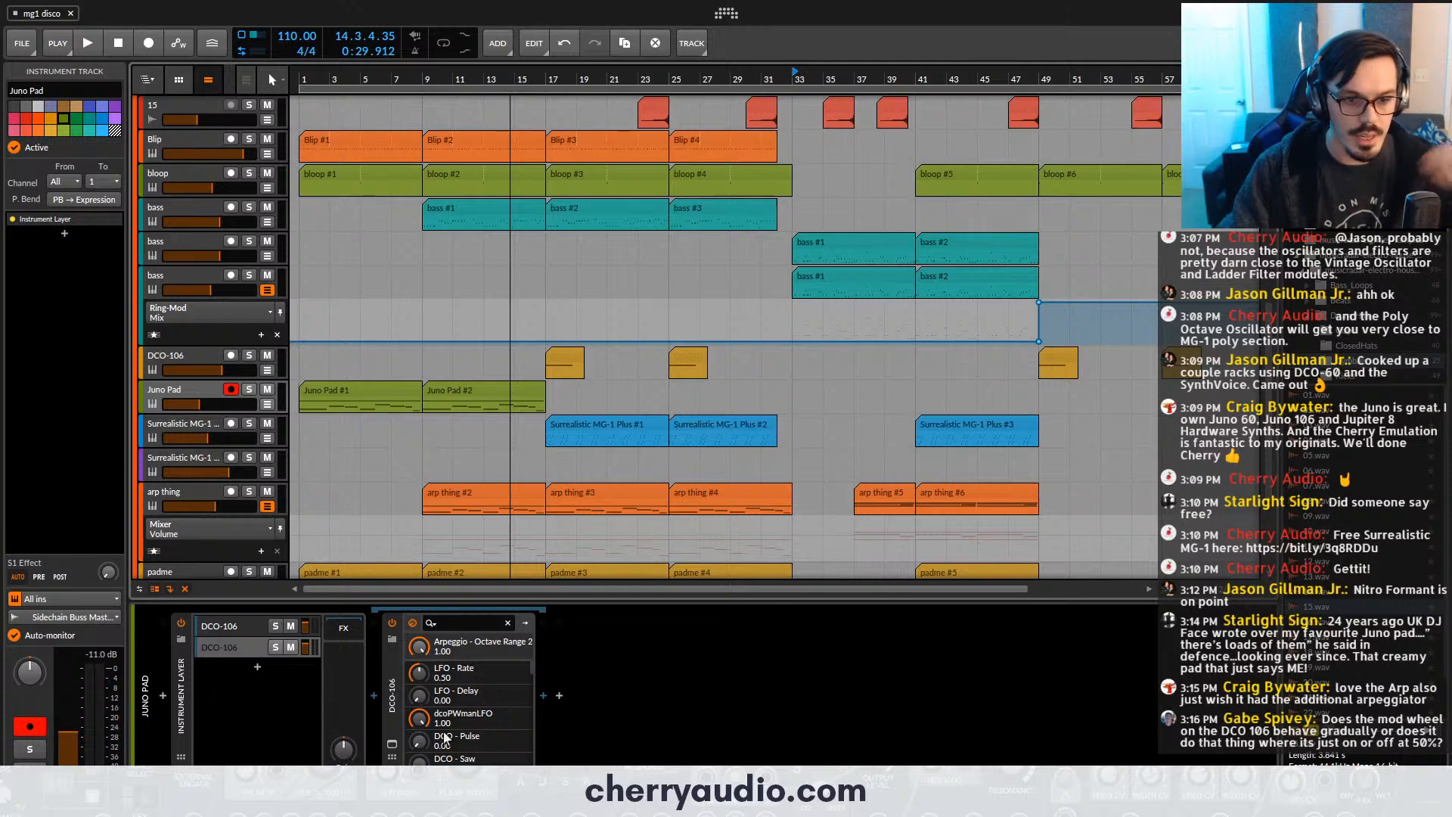
# - Create a new instrument track below Juno Pad and load a DCO-106 on it
pyautogui.click(391, 740)
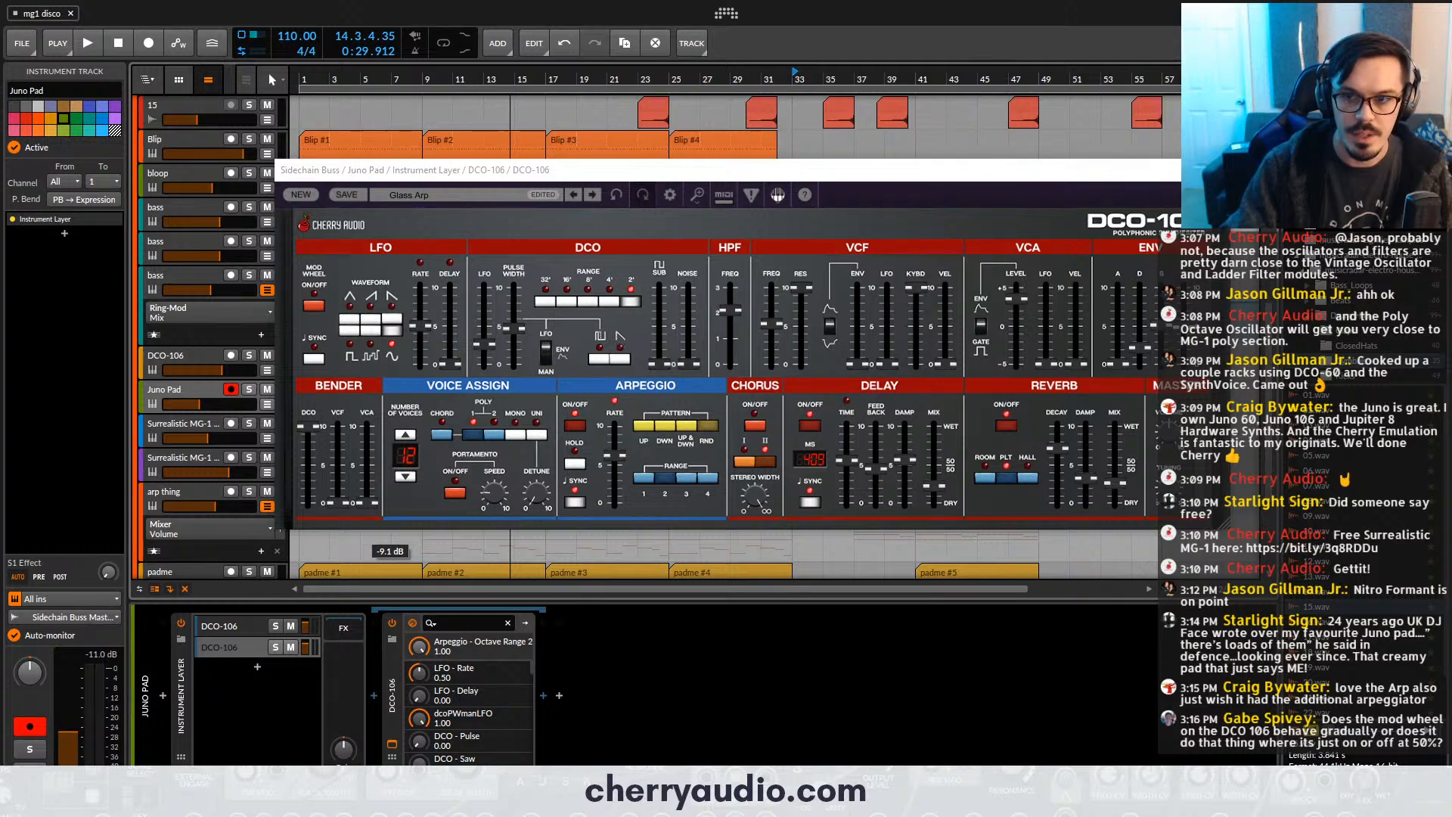
pyautogui.click(1221, 170)
pyautogui.hotkey('ctrl', 't')
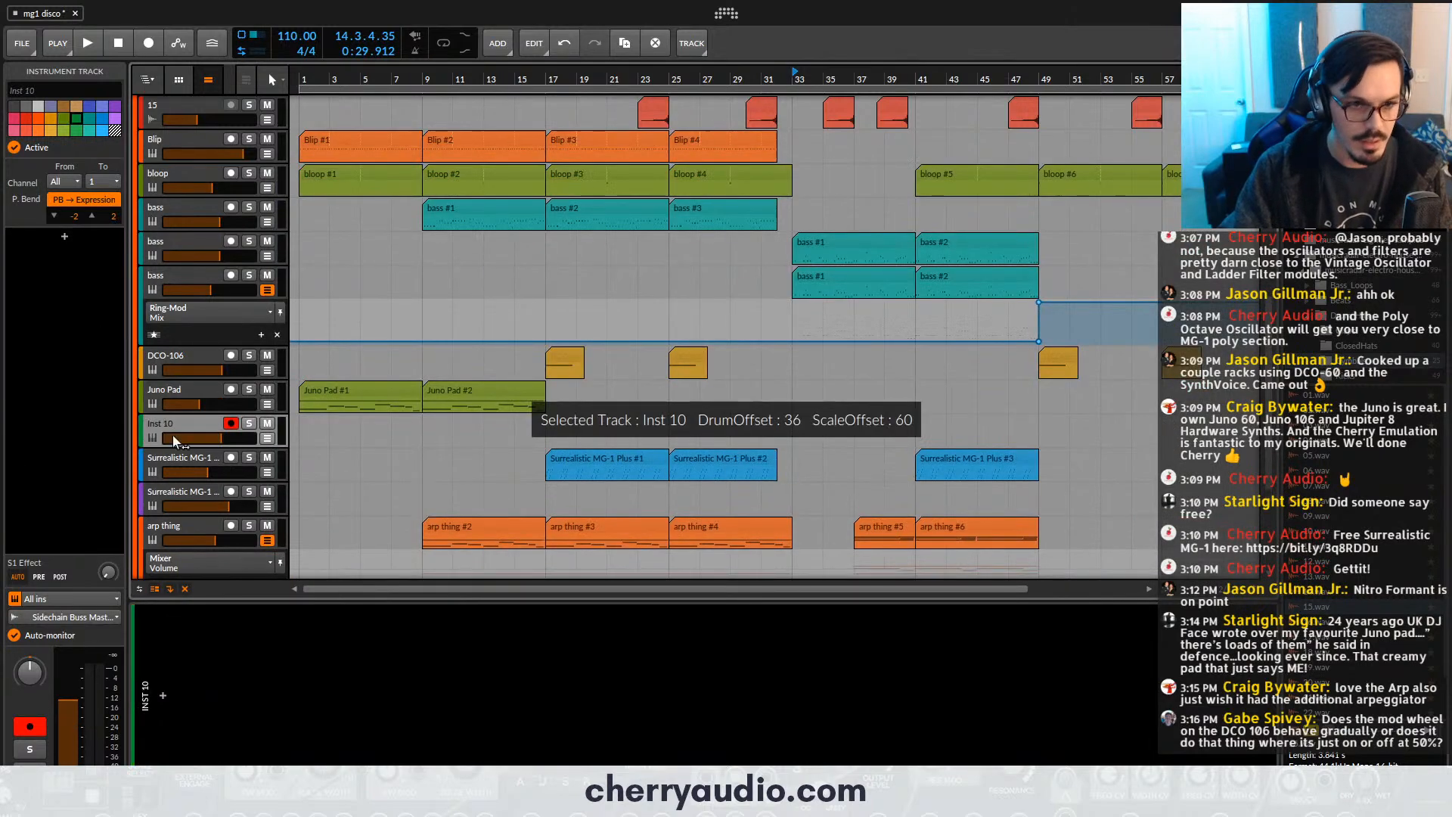
pyautogui.click(66, 234)
pyautogui.write('dc')
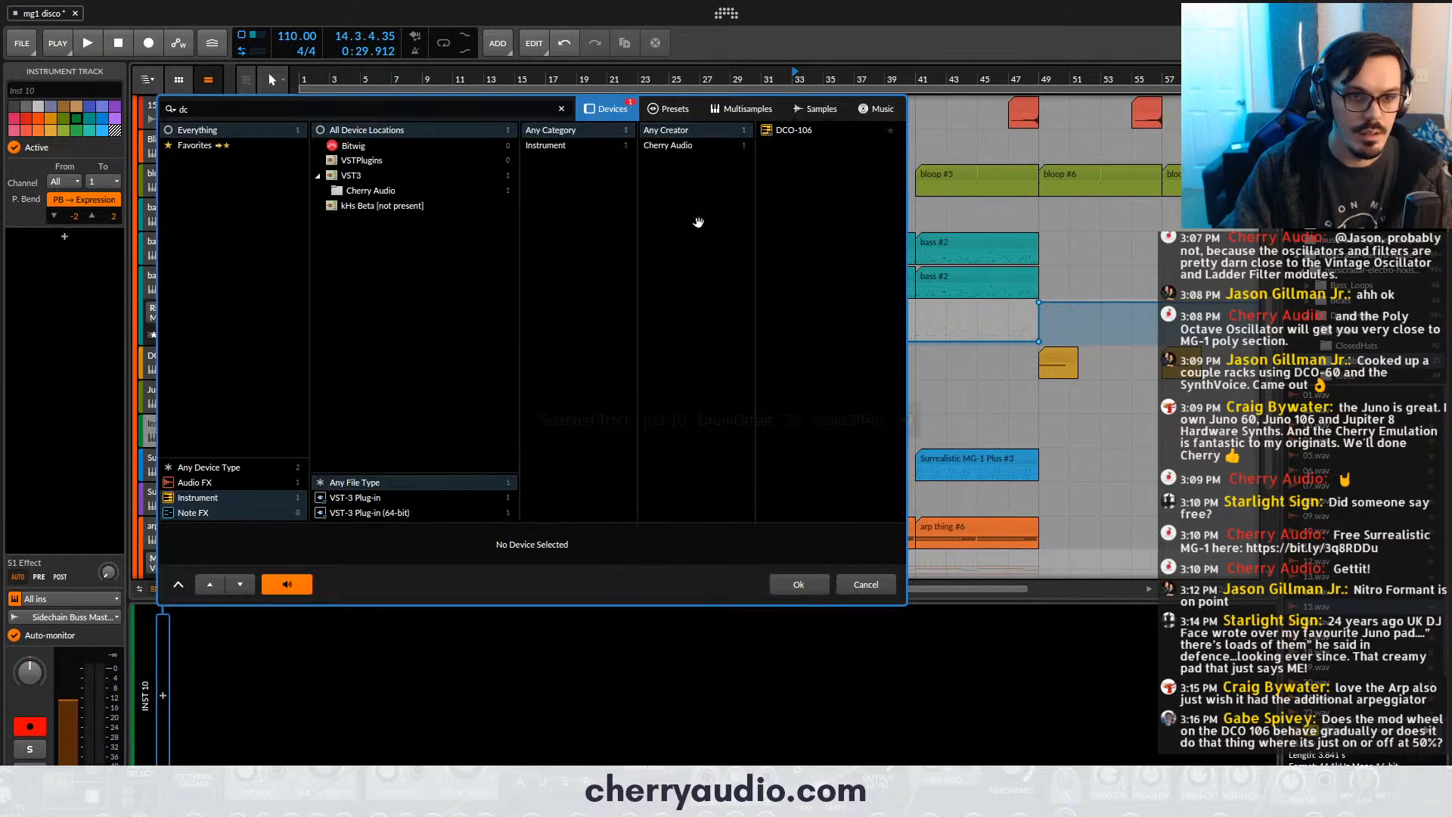
pyautogui.doubleClick(777, 135)
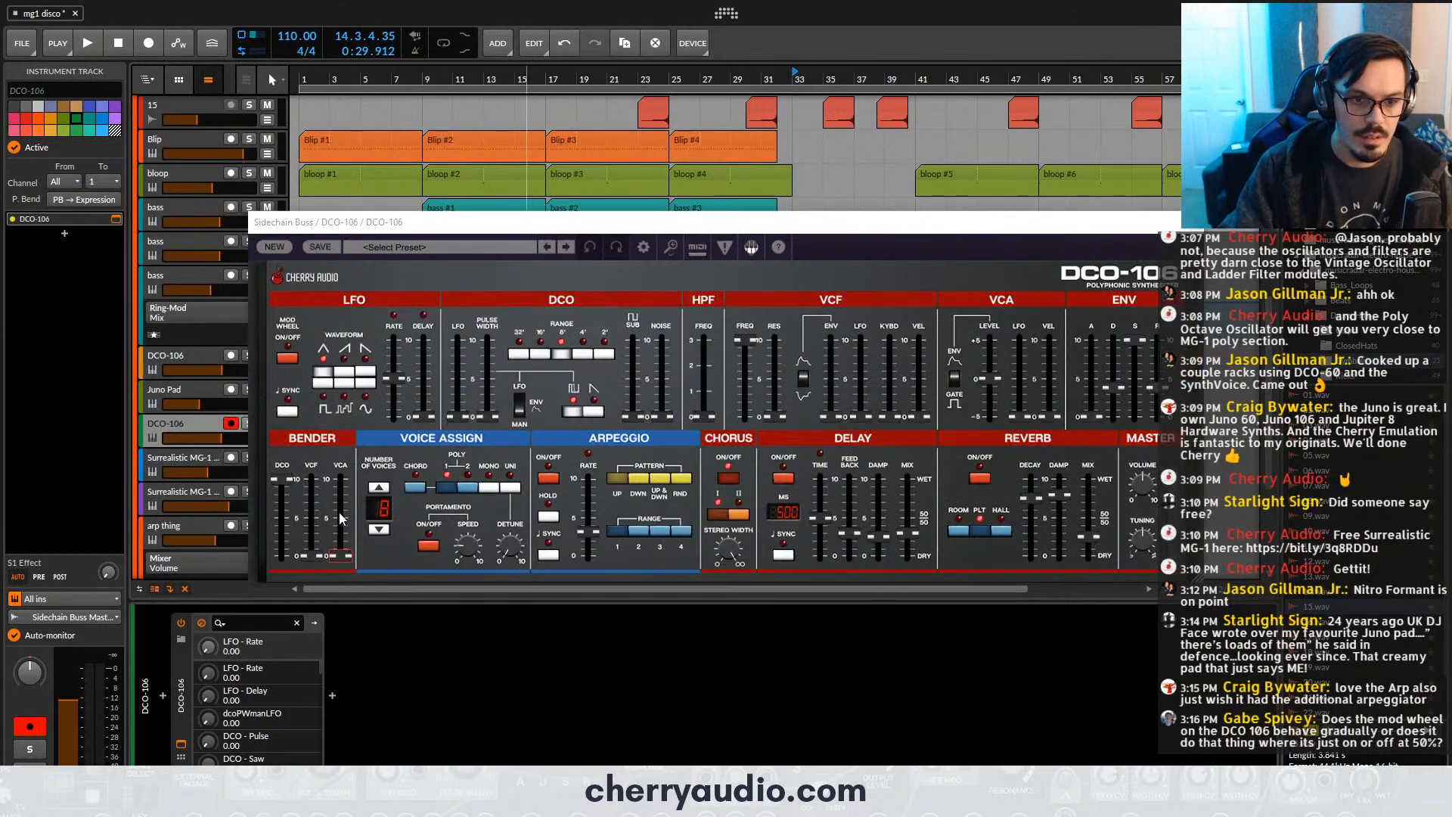
# - Turn on the new DCO-106's LFO mod wheel switch and assign its VCF frequency slider with MIDI Learn
pyautogui.click(289, 354)
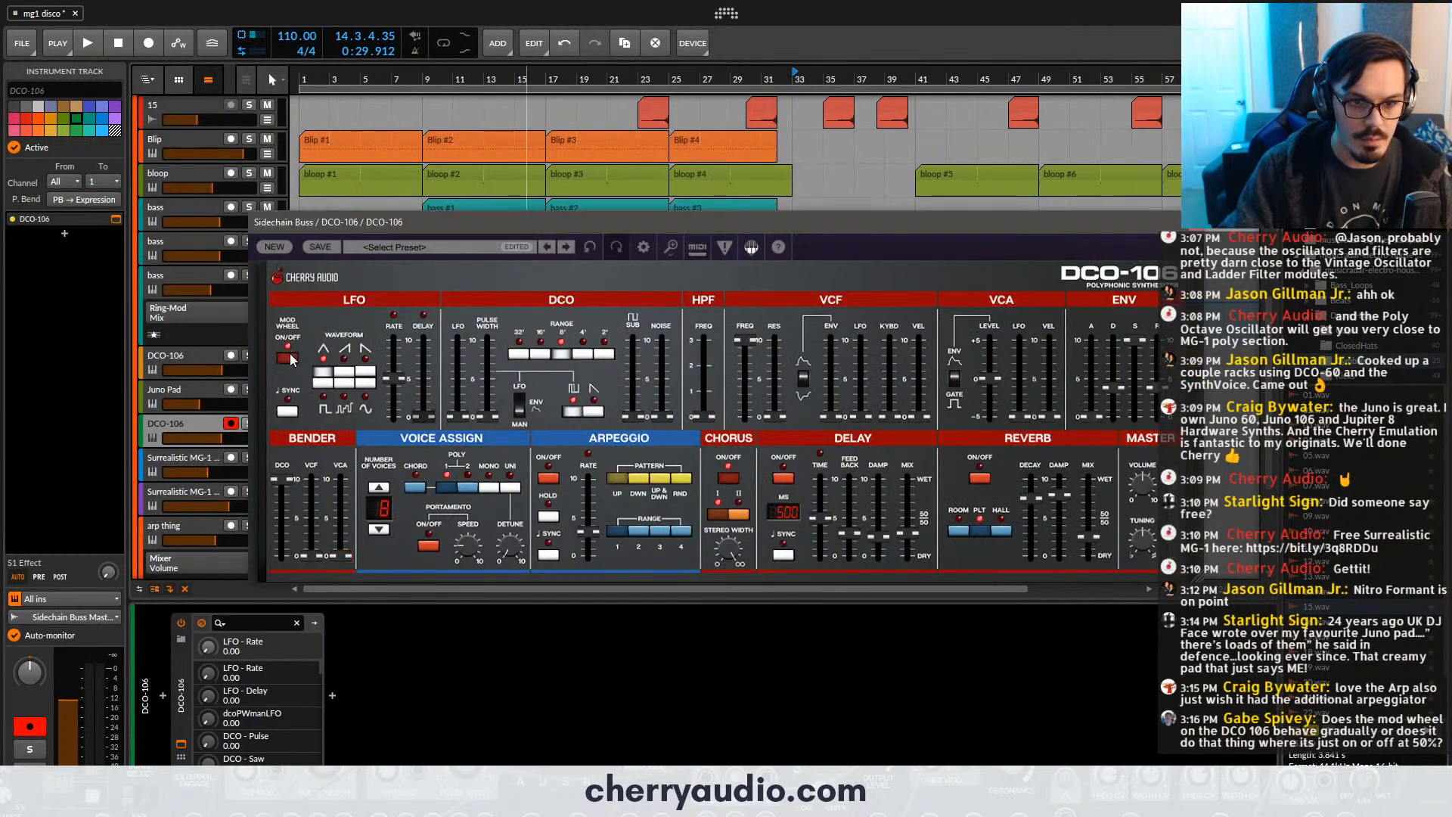
pyautogui.rightClick(741, 354)
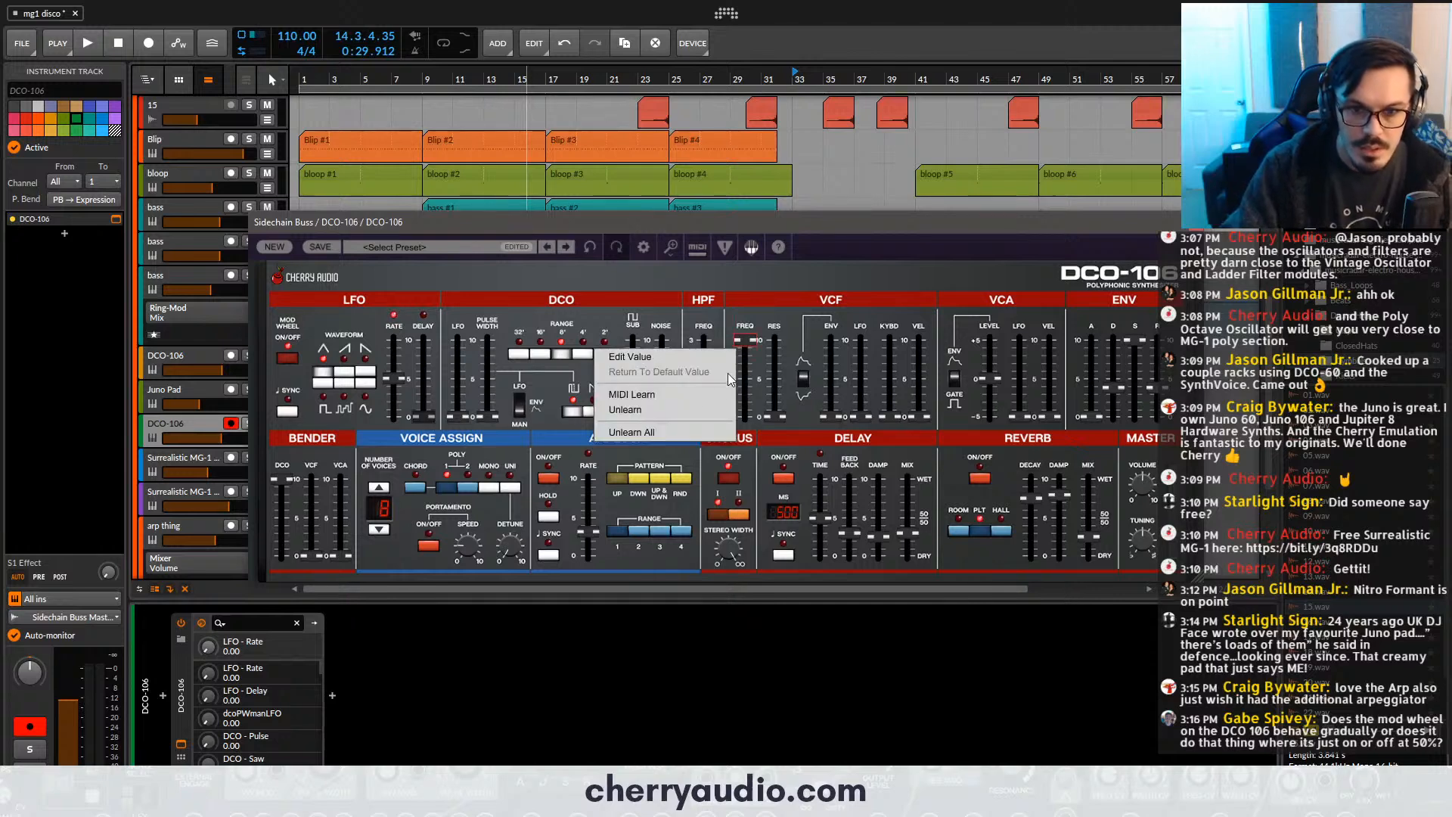
pyautogui.click(701, 400)
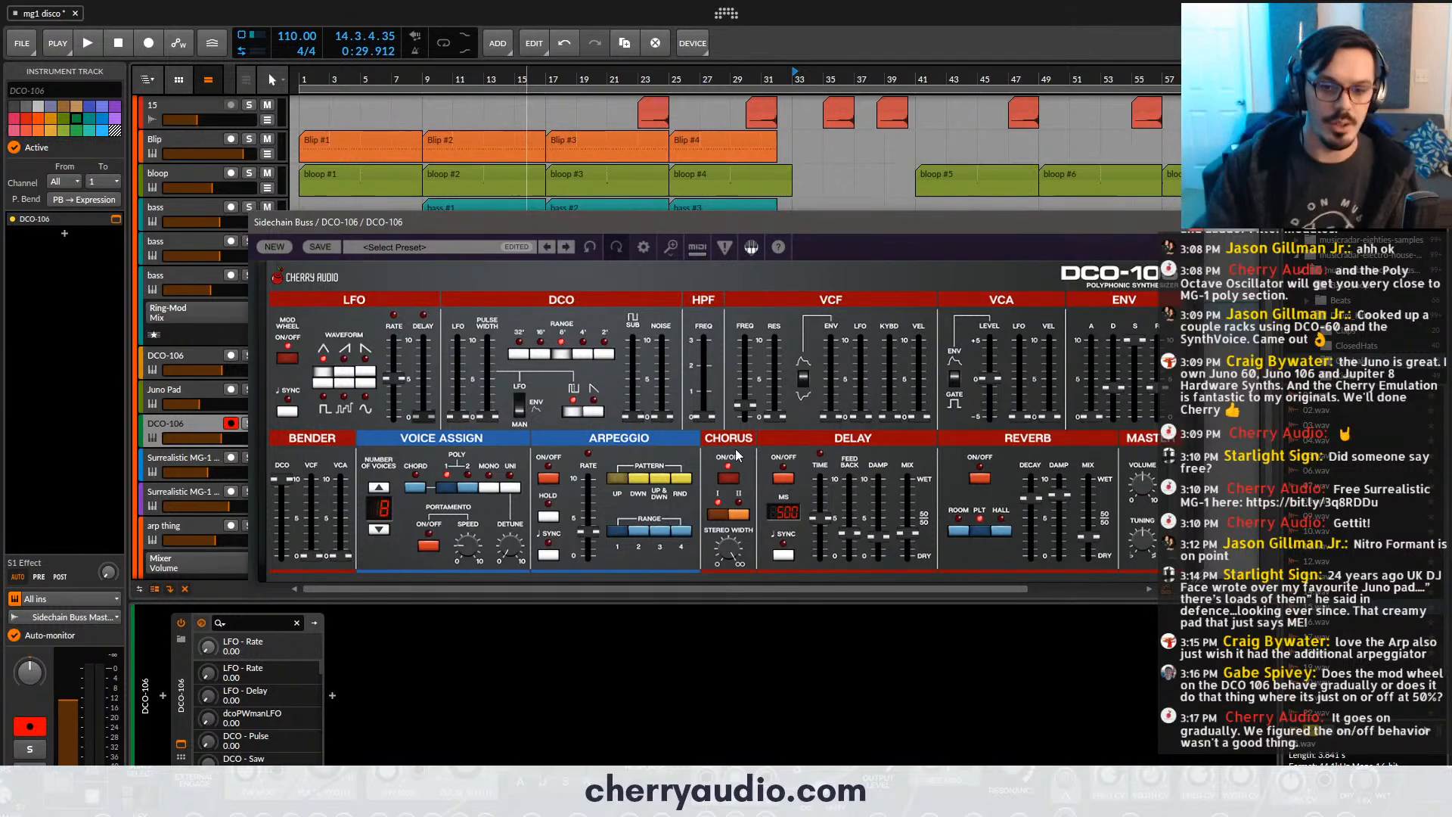
pyautogui.click(1193, 221)
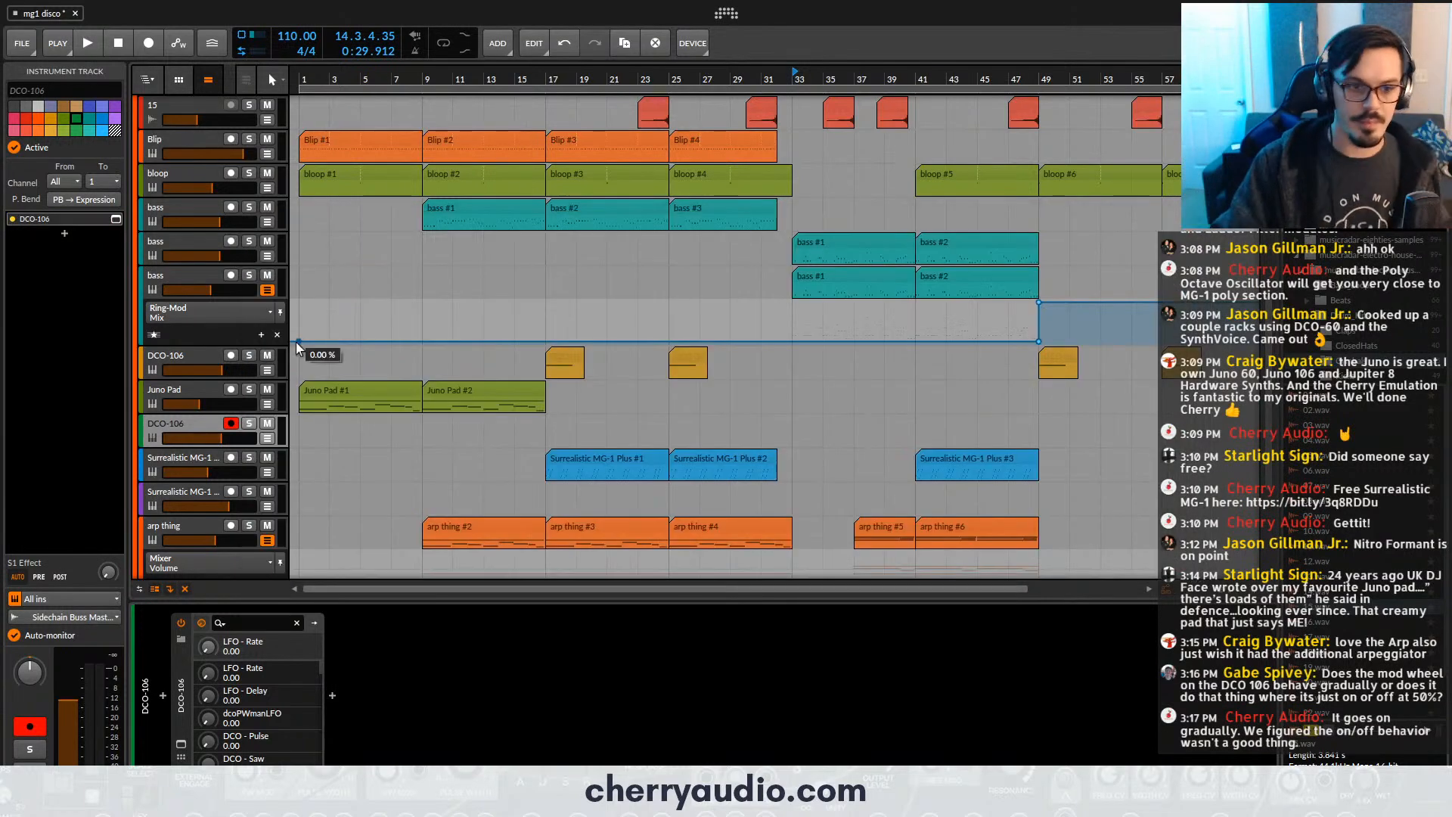
# - Delete the temporary DCO-106 track below Juno Pad and return to the Juno Pad track
pyautogui.click(190, 420)
pyautogui.press('Delete')
pyautogui.click(193, 397)
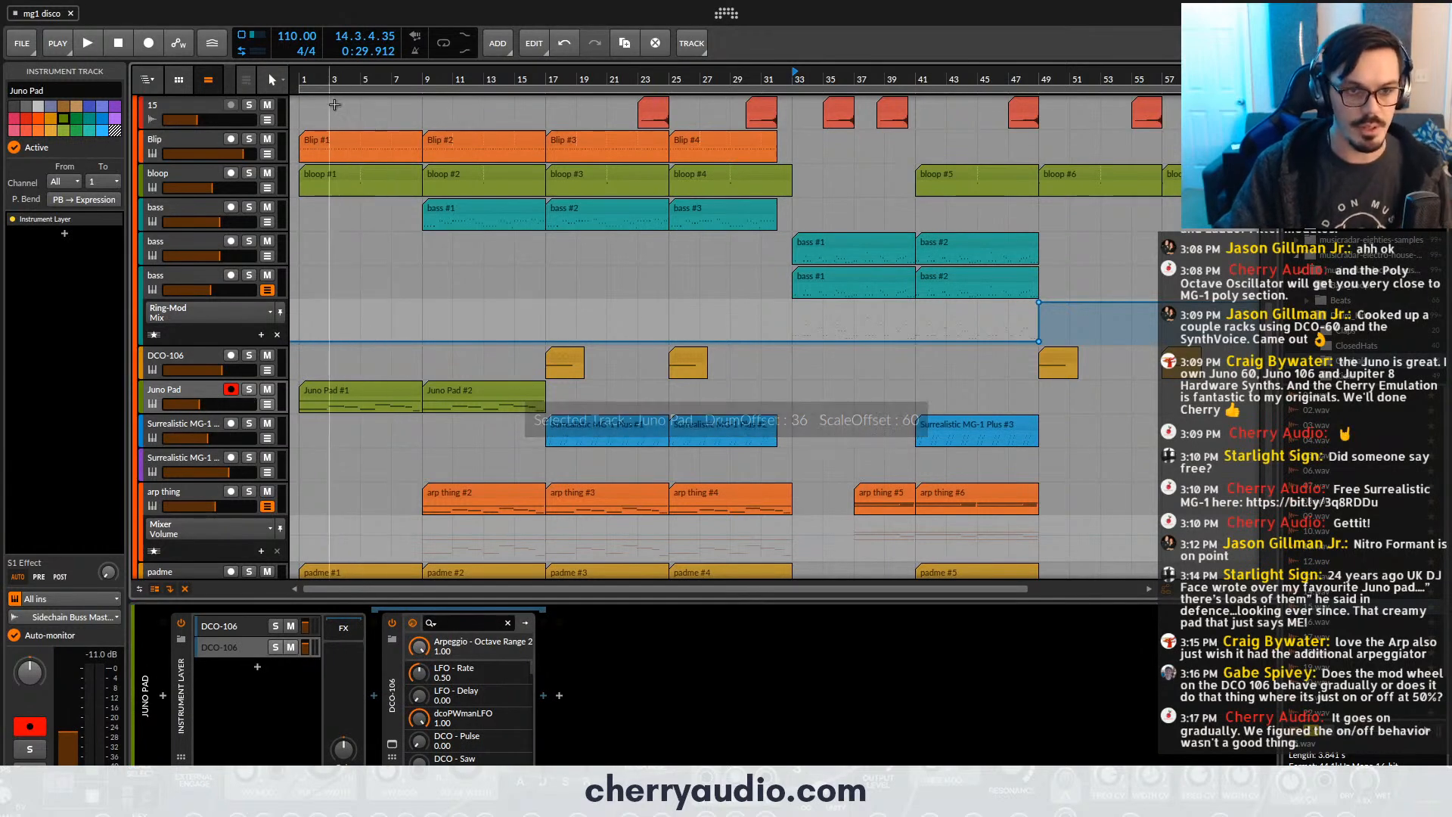
# - Set the playback start position to bar 9
pyautogui.click(427, 84)
pyautogui.scroll(-3, 454, 303)
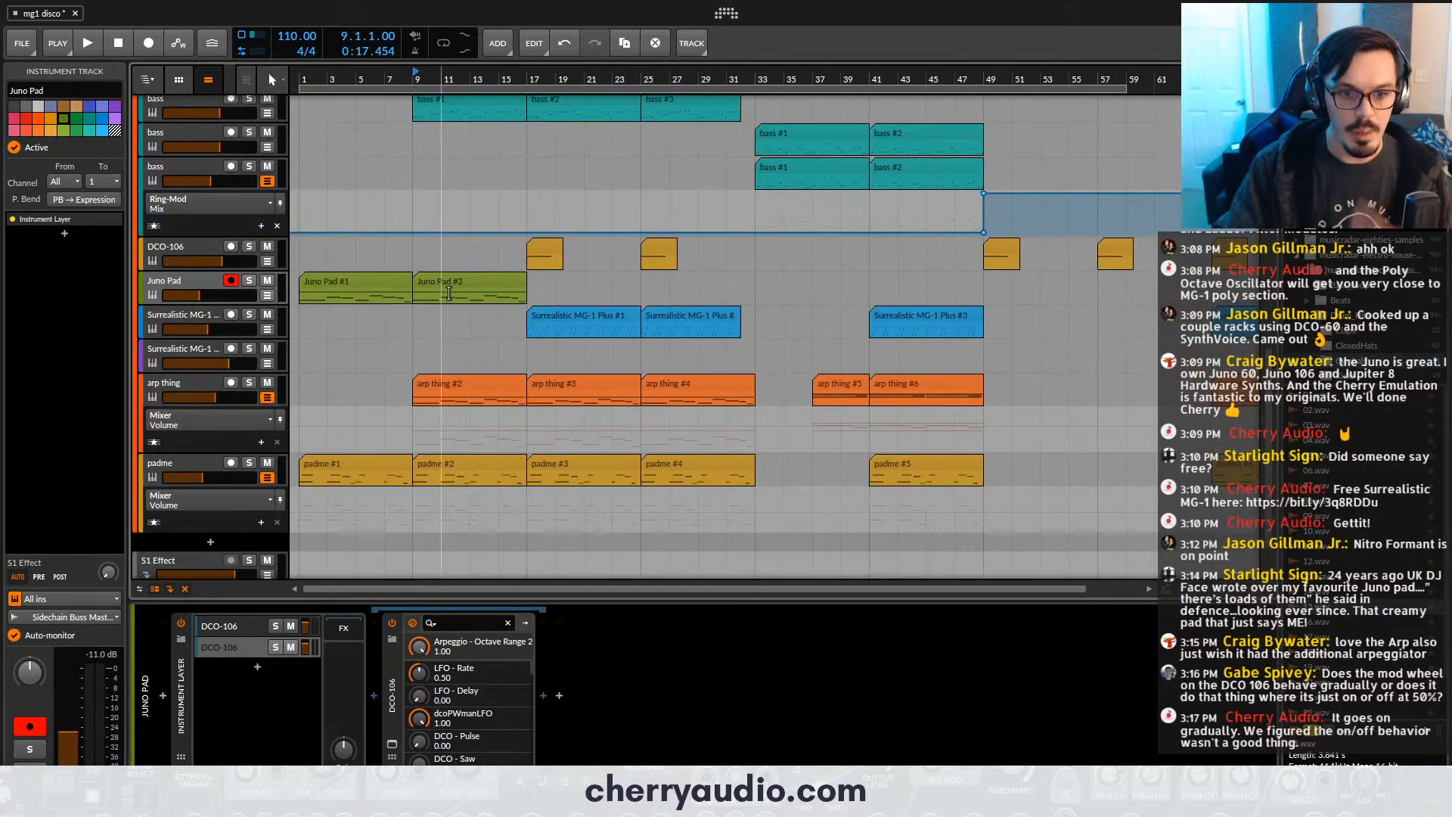
pyautogui.scroll(2, 449, 293)
pyautogui.scroll(12, 666, 330)
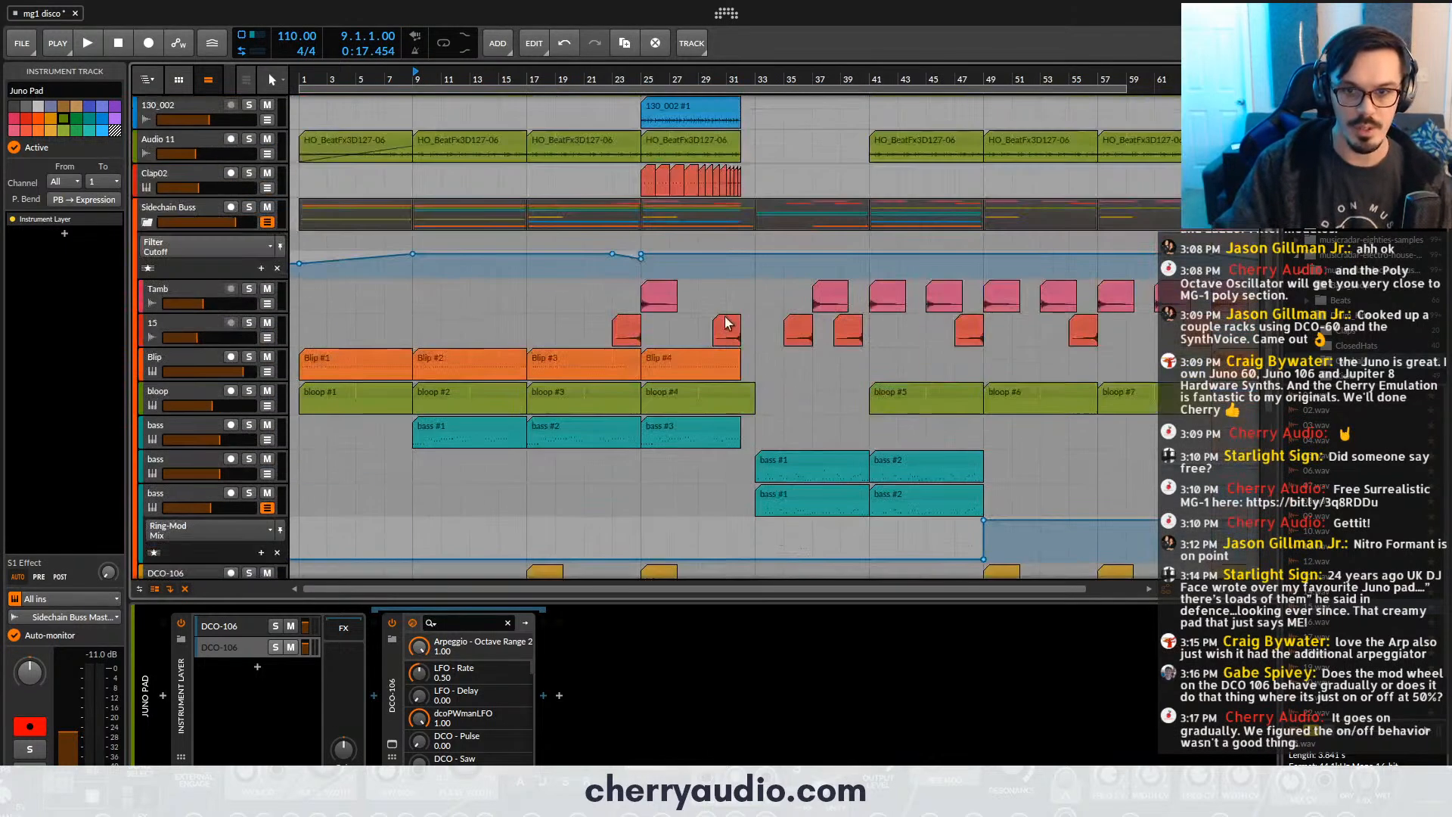
# - Look over the arrangement around the bass and pad tracks and play it from bar 9
pyautogui.scroll(-3, 734, 345)
pyautogui.scroll(2, 690, 221)
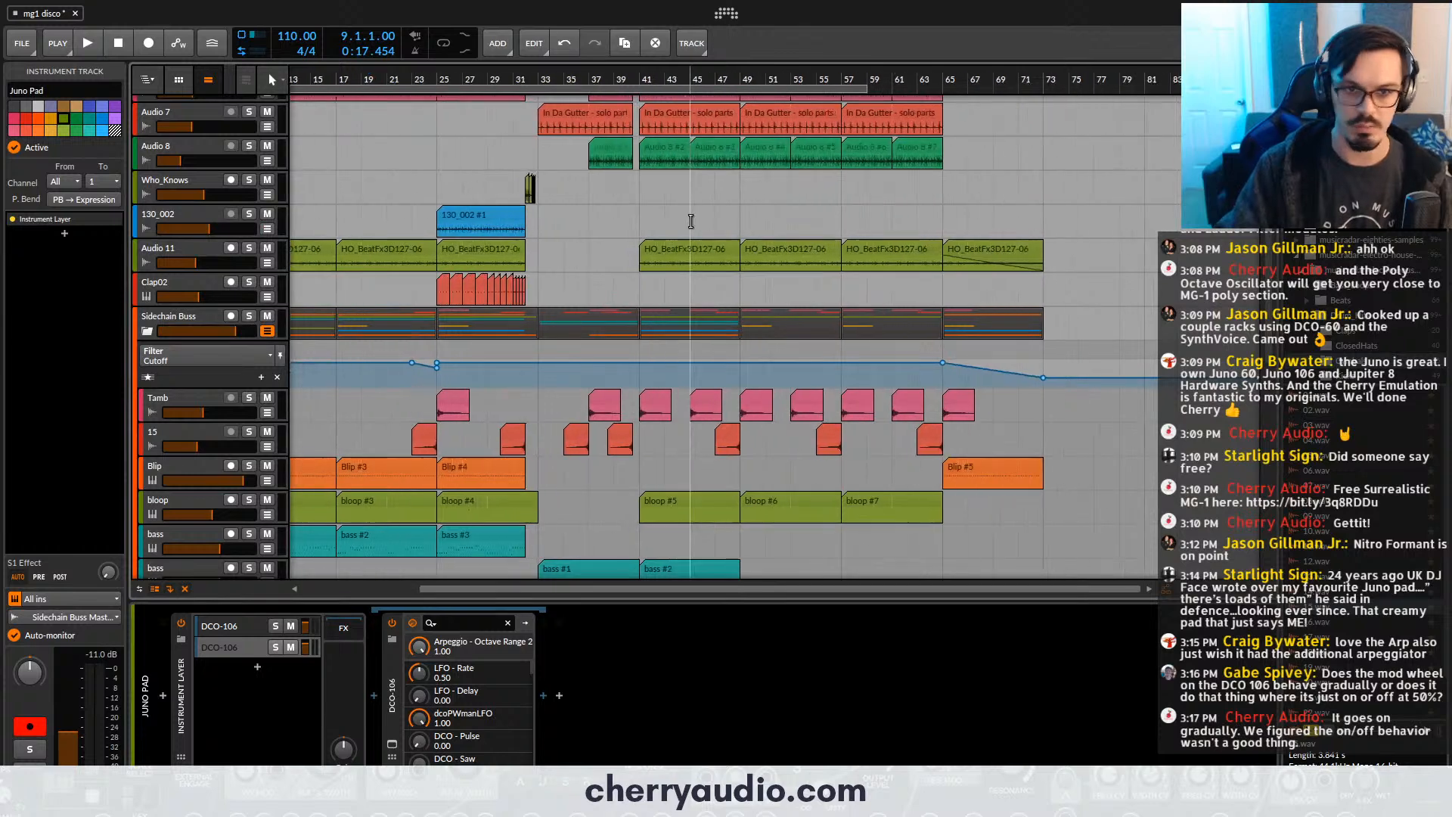
pyautogui.scroll(-12, 698, 214)
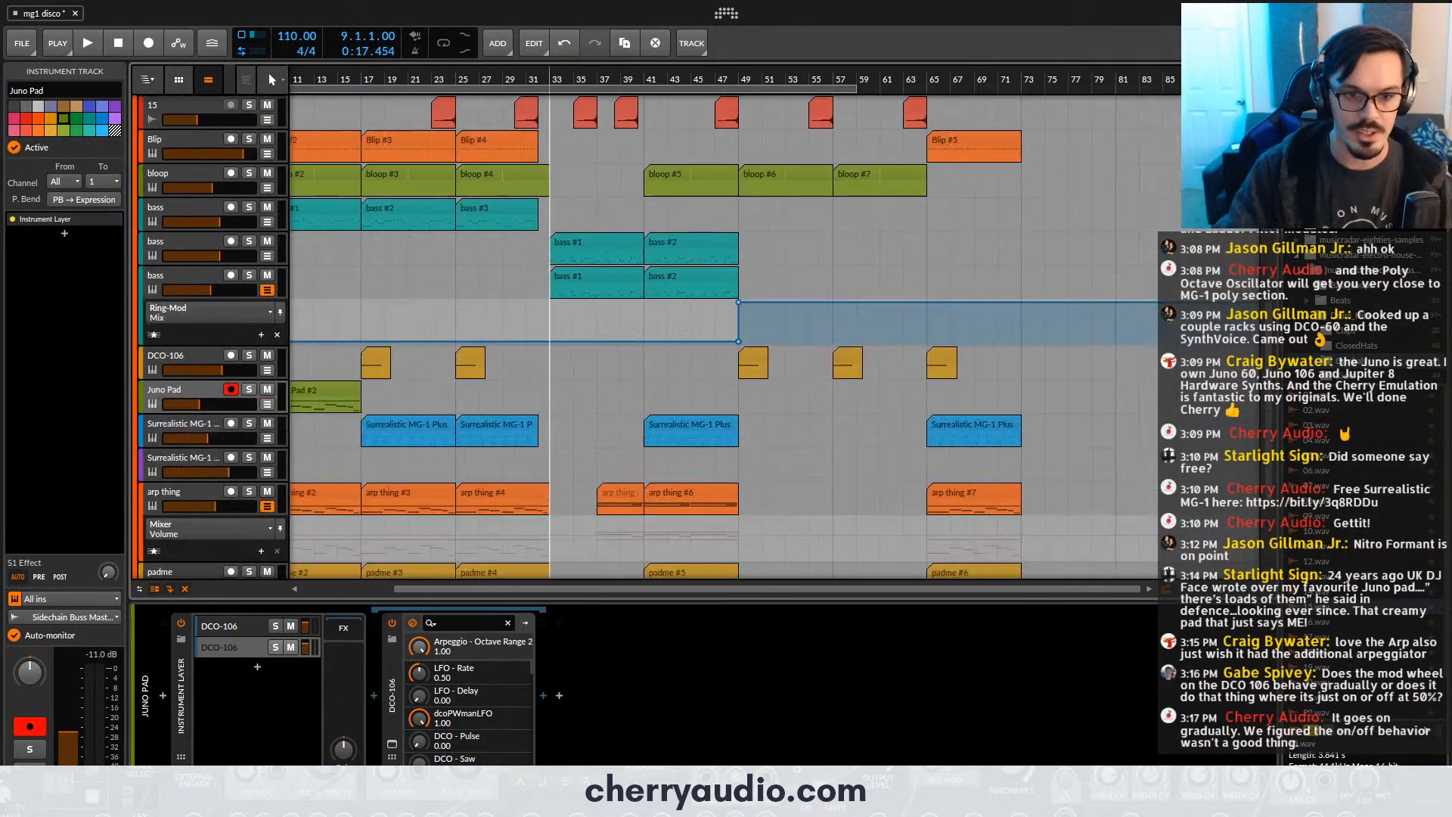
pyautogui.moveTo(427, 227); pyautogui.dragTo(677, 151)
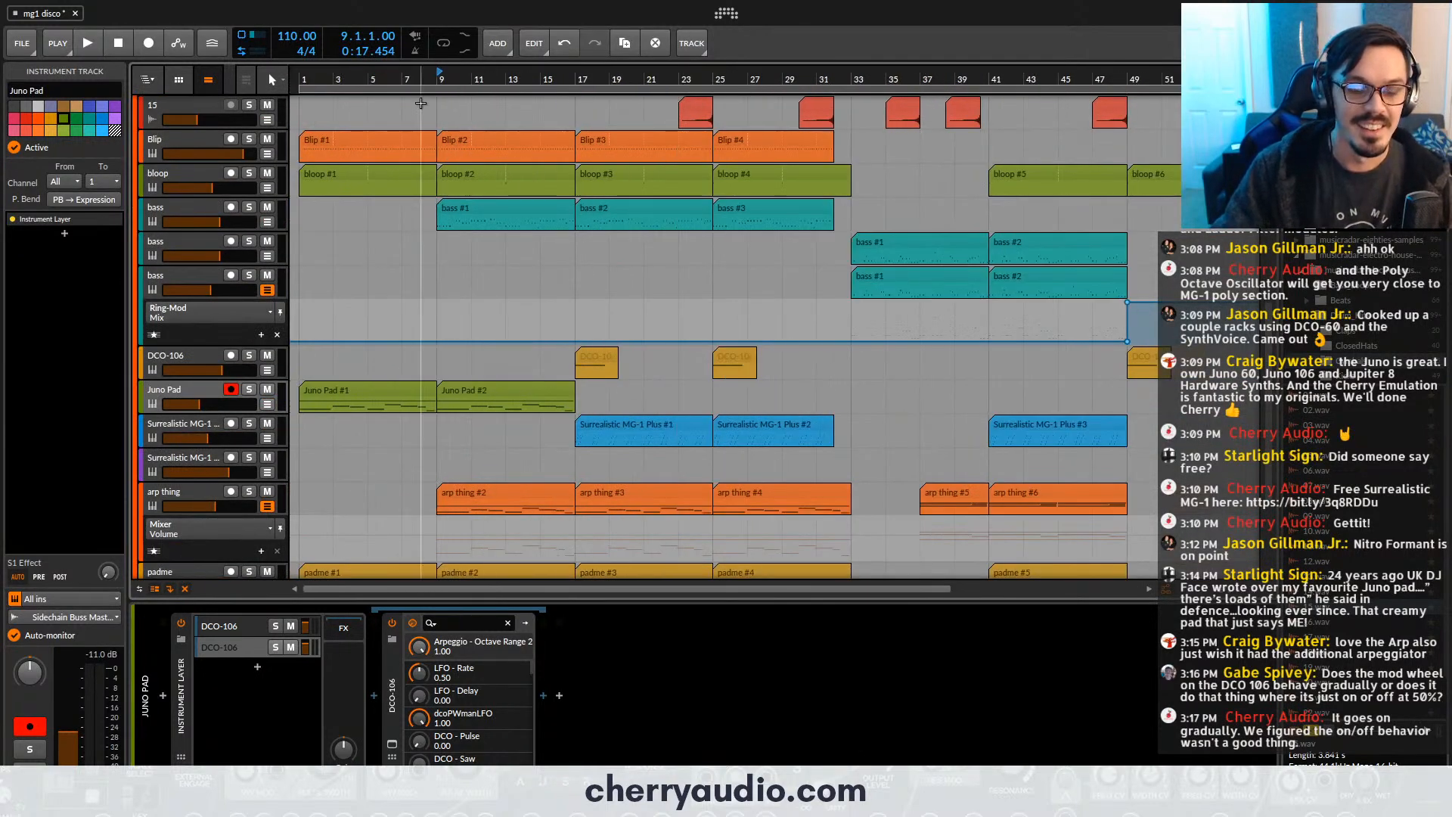
pyautogui.press('space')
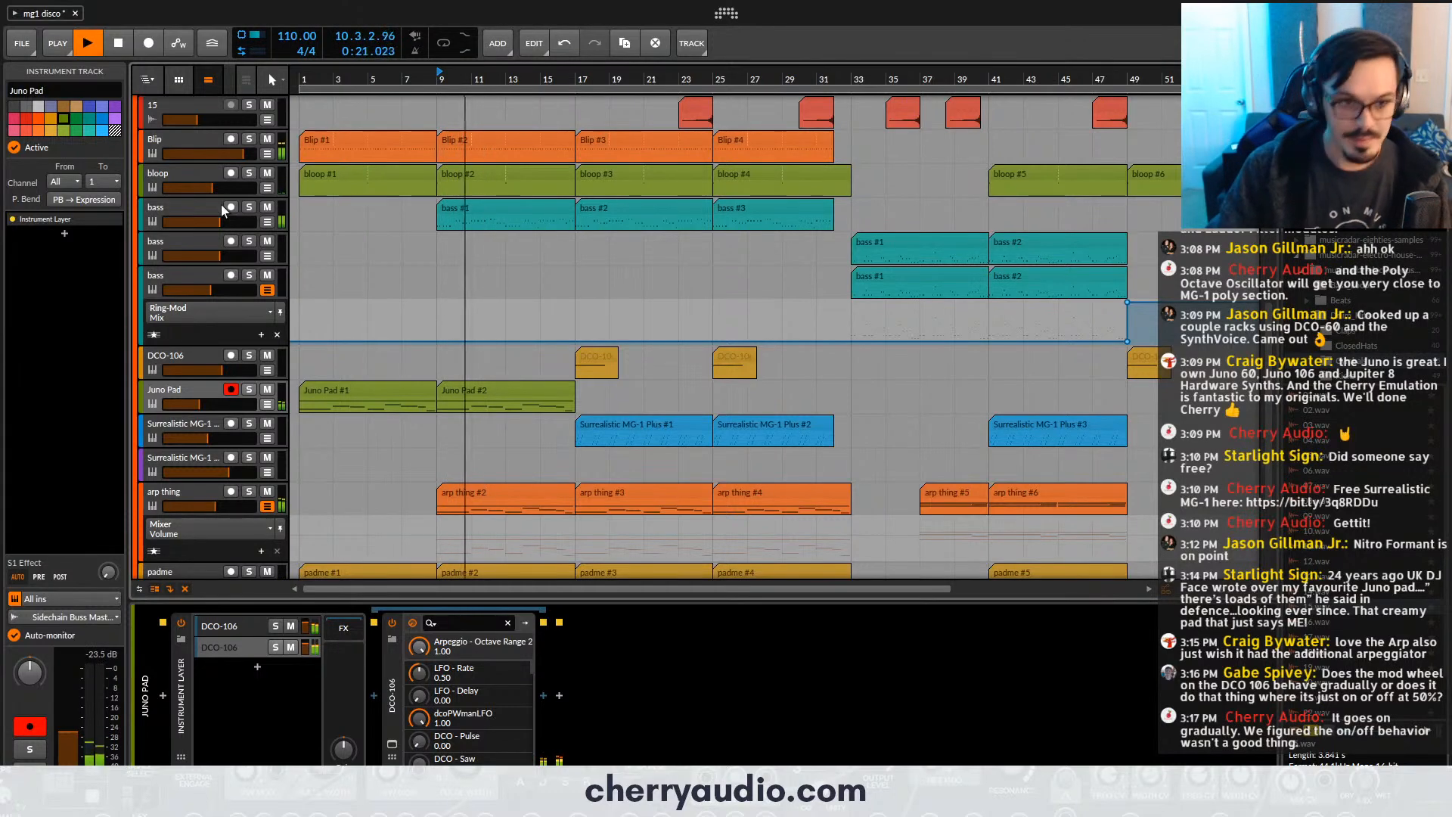
# - Add a Filter device after the synth on the first bass track, change its filter mode and raise its cutoff to maximum
pyautogui.click(201, 205)
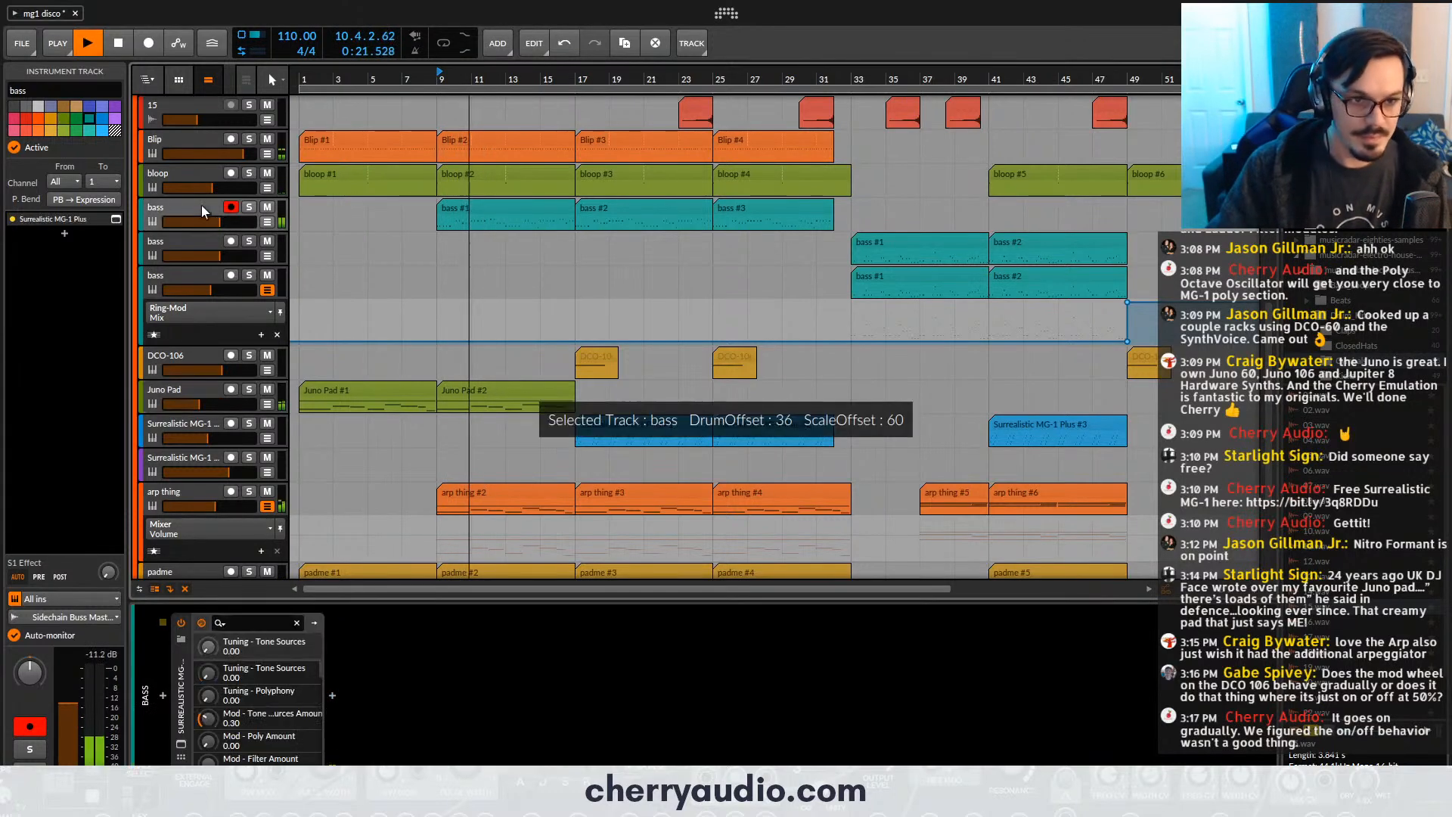
pyautogui.click(332, 696)
pyautogui.write('fi')
pyautogui.doubleClick(958, 135)
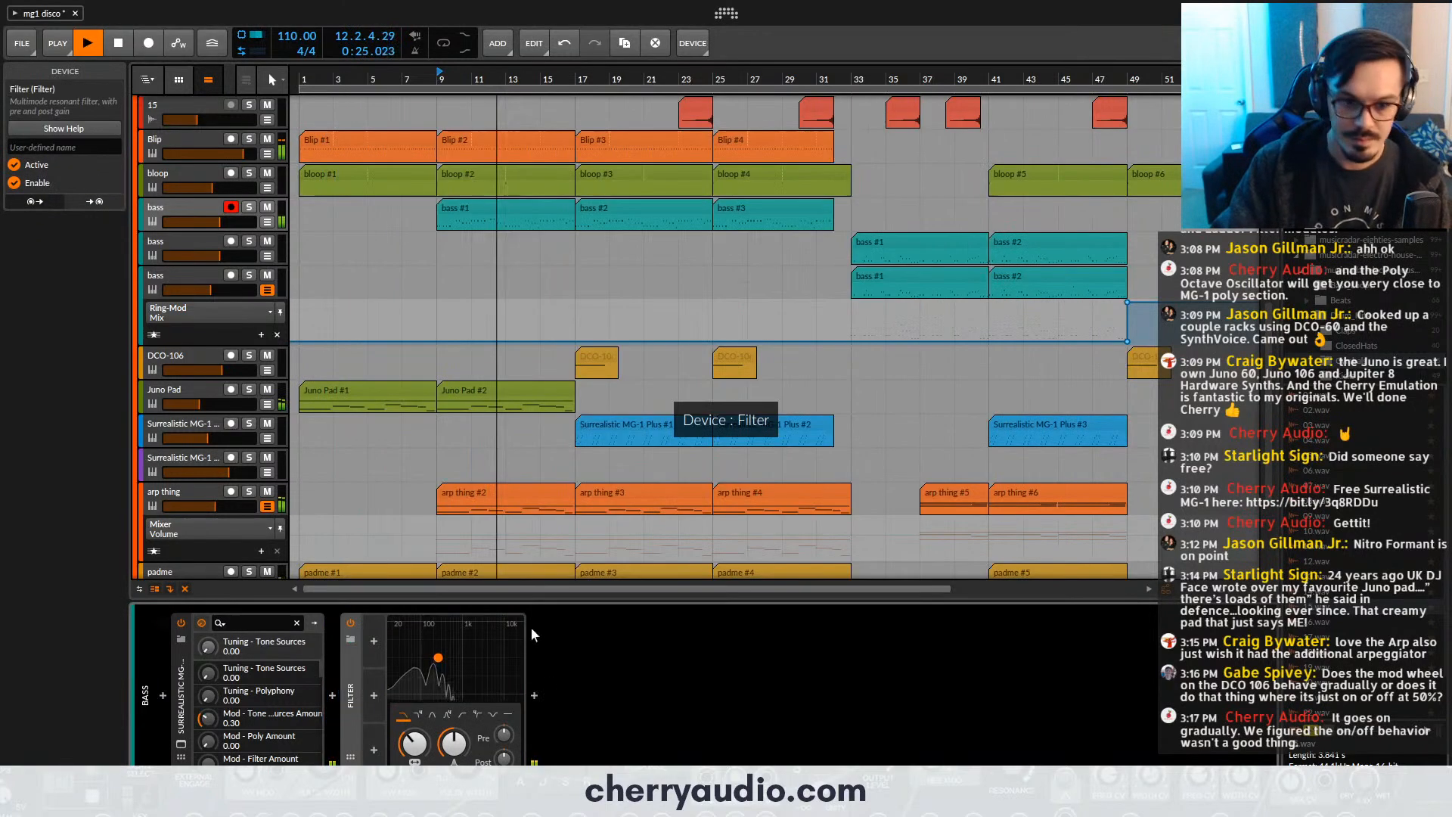
pyautogui.click(477, 715)
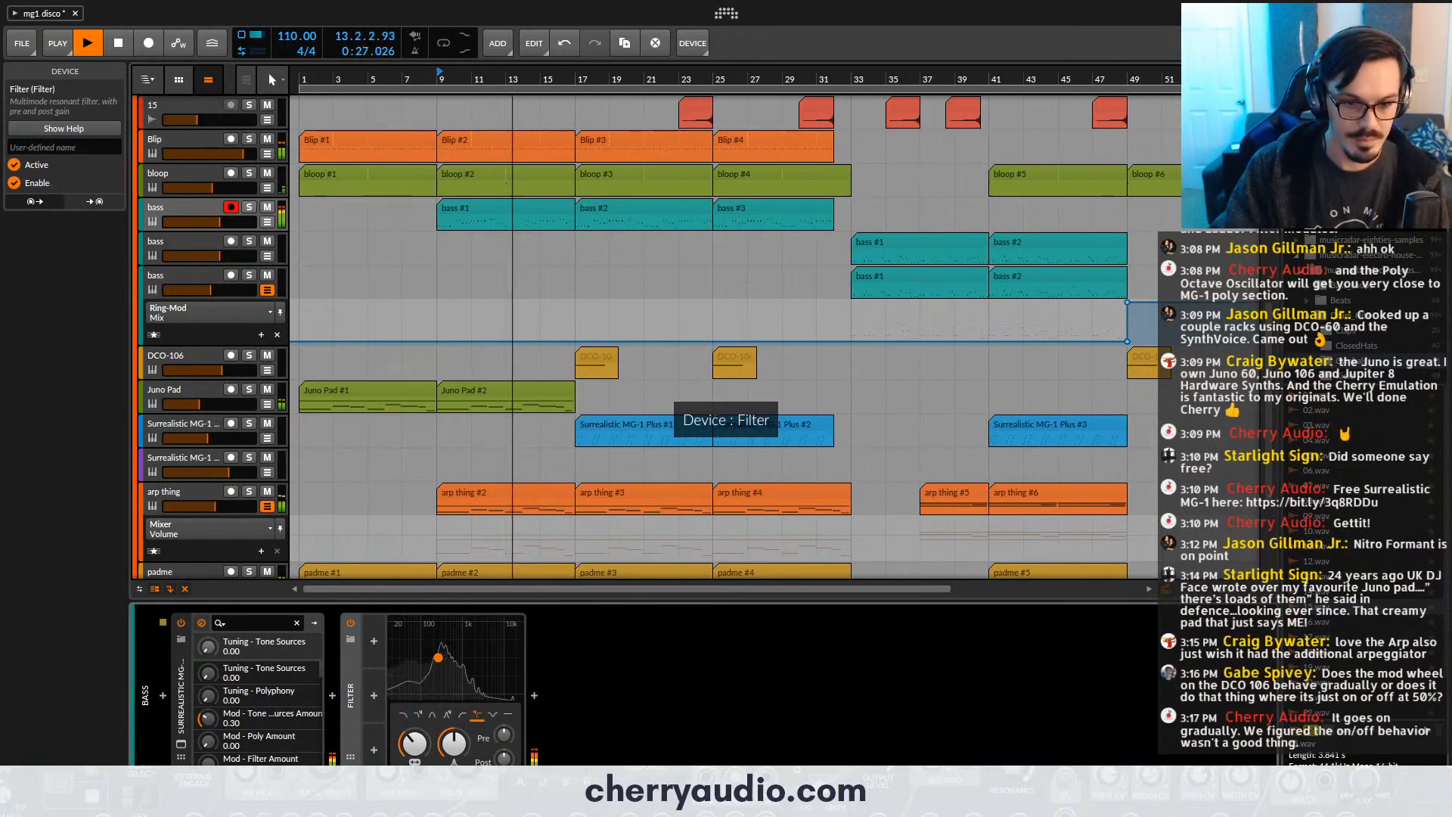
pyautogui.moveTo(414, 744); pyautogui.dragTo(415, 560)
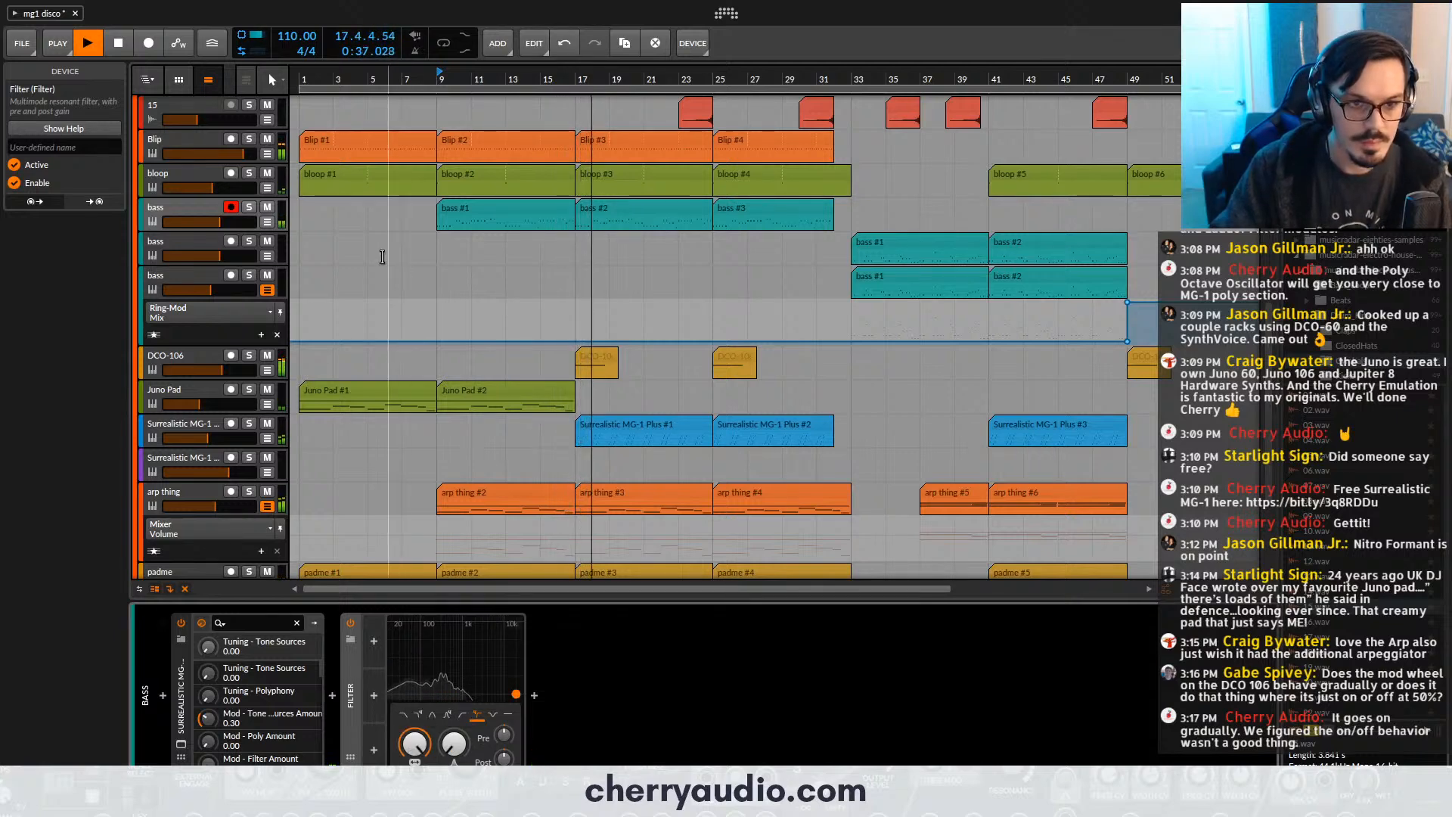
# - Automate the first bass track's filter frequency with a falling ramp from 831 Hz at bar 9 to around bar 32, and play from bar 9
pyautogui.click(267, 222)
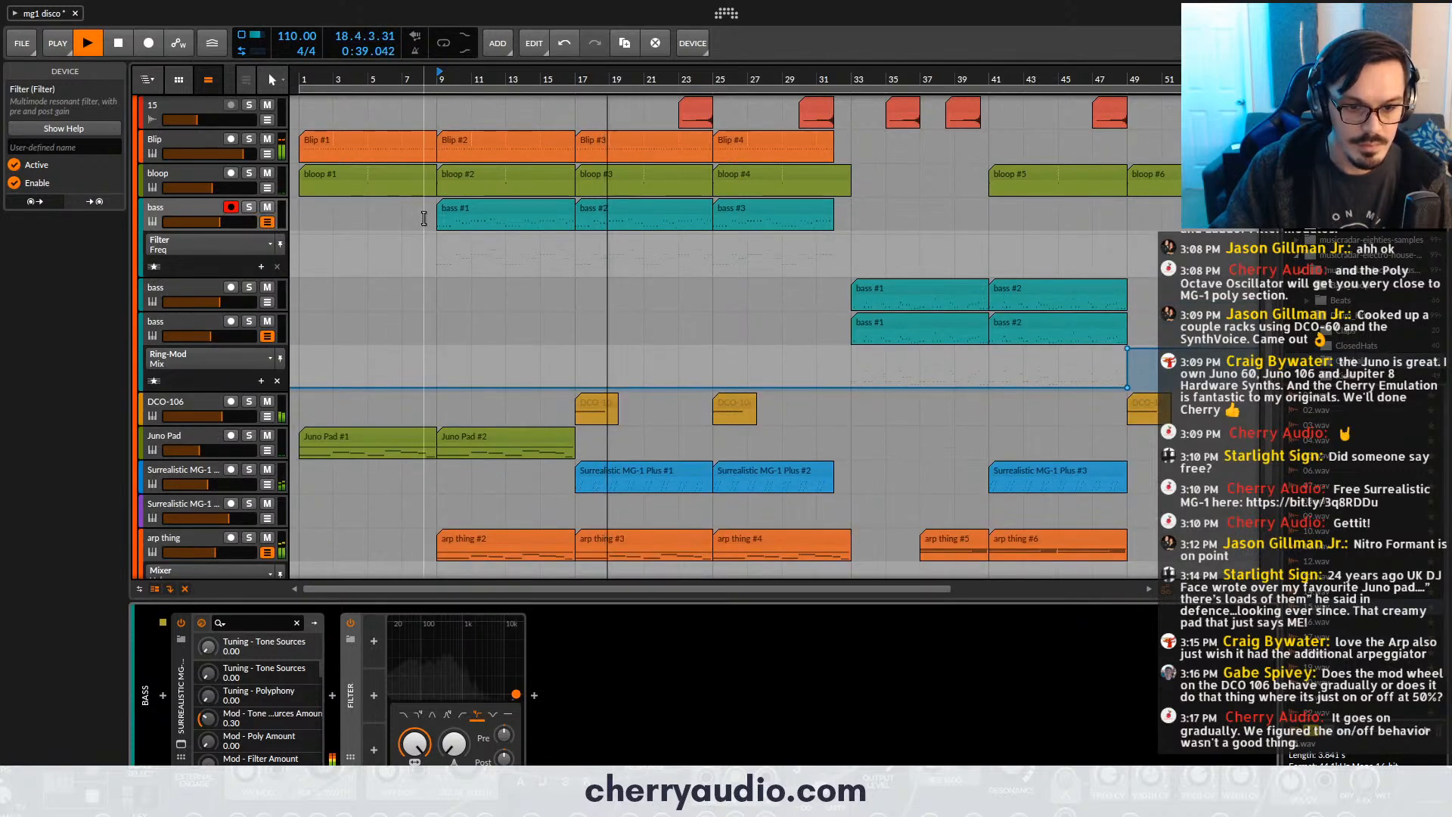
pyautogui.click(471, 235)
pyautogui.moveTo(471, 234); pyautogui.dragTo(839, 261)
pyautogui.press('space')
pyautogui.moveTo(432, 240); pyautogui.dragTo(437, 253)
pyautogui.click(449, 89)
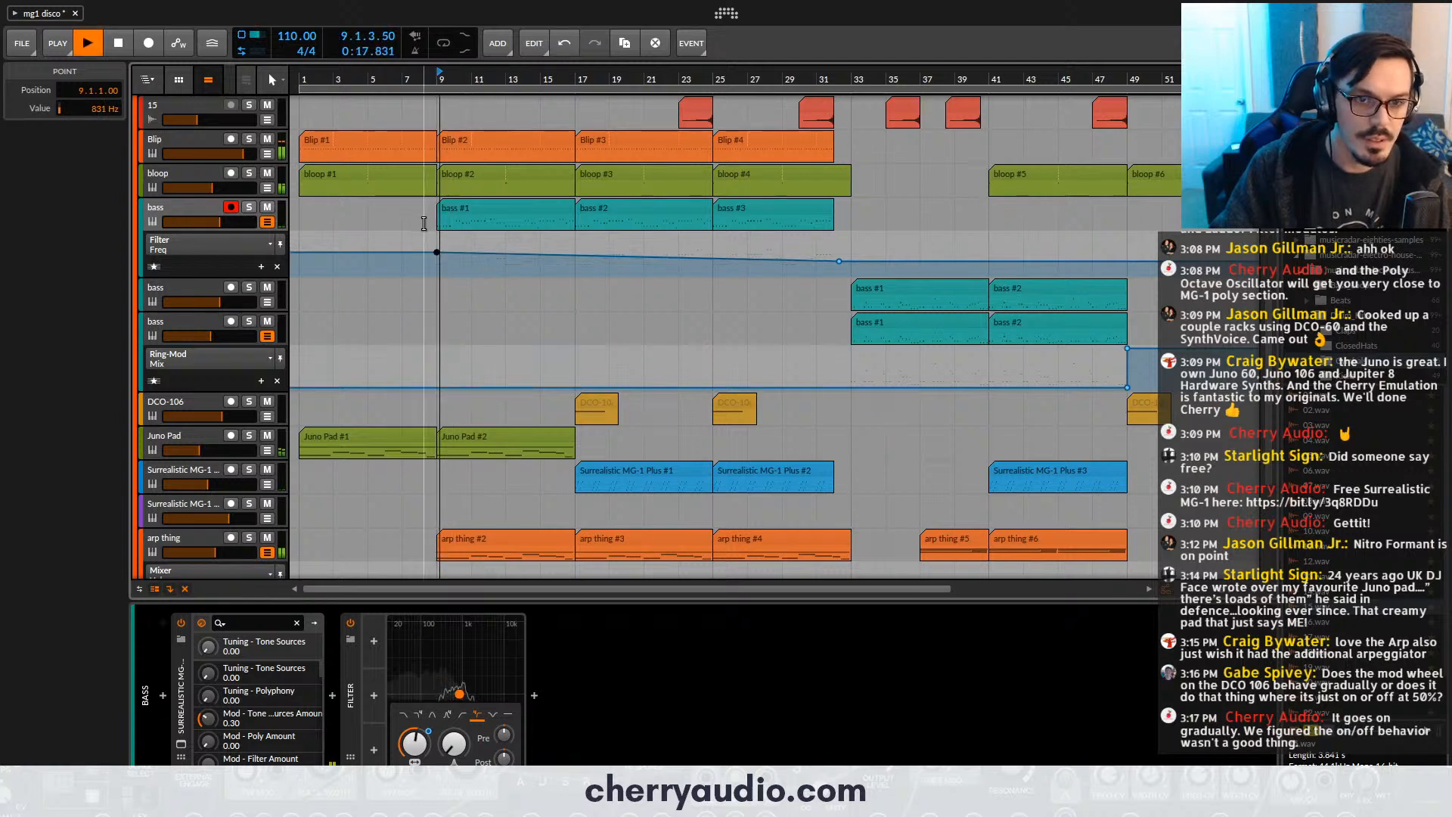
# - Solo the first bass track and set its filter frequency points to 395 Hz at bar 9 and 23.1 Hz at bar 32
pyautogui.click(249, 208)
pyautogui.moveTo(436, 252); pyautogui.dragTo(436, 257)
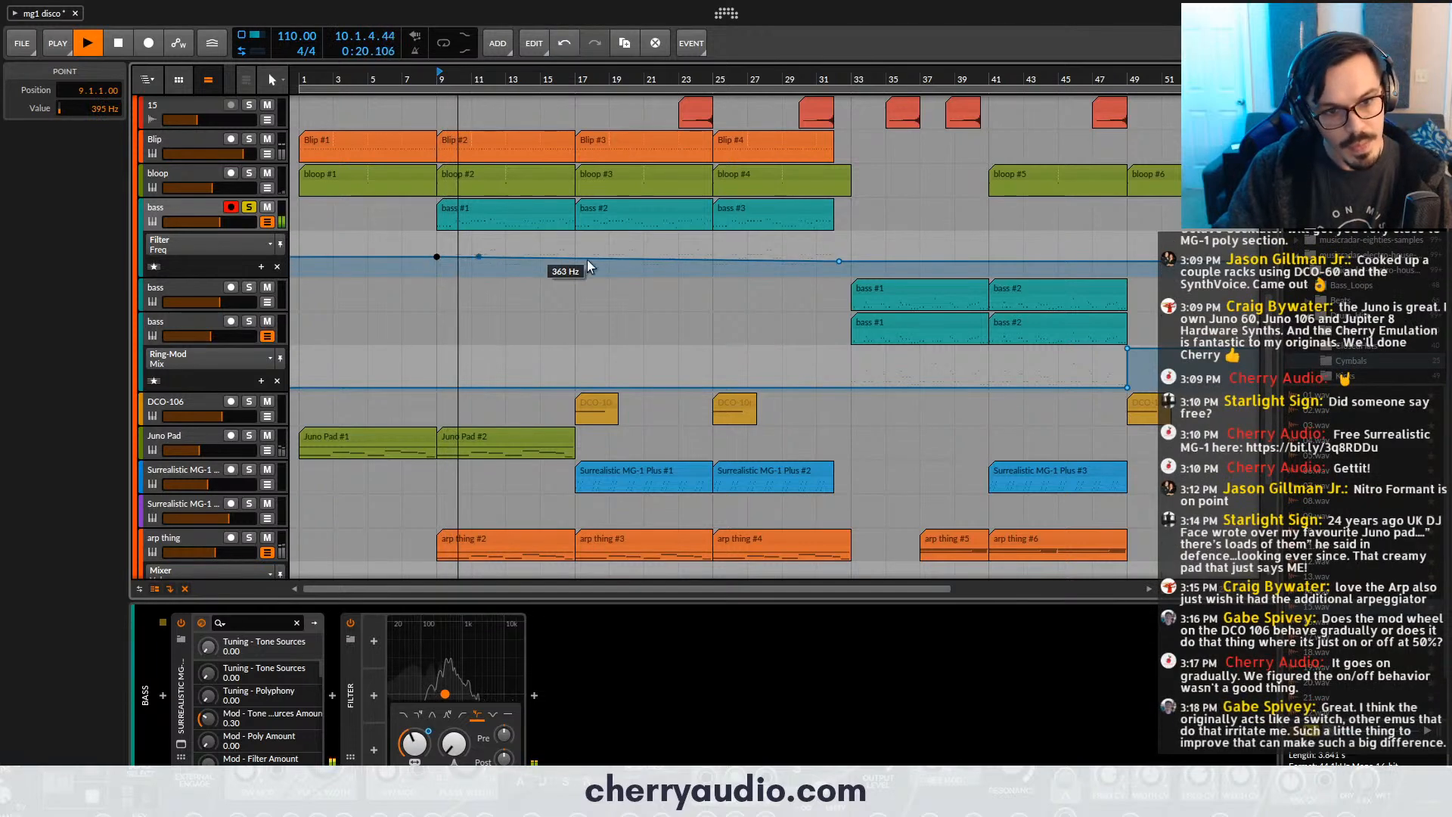
pyautogui.scroll(3, 837, 268)
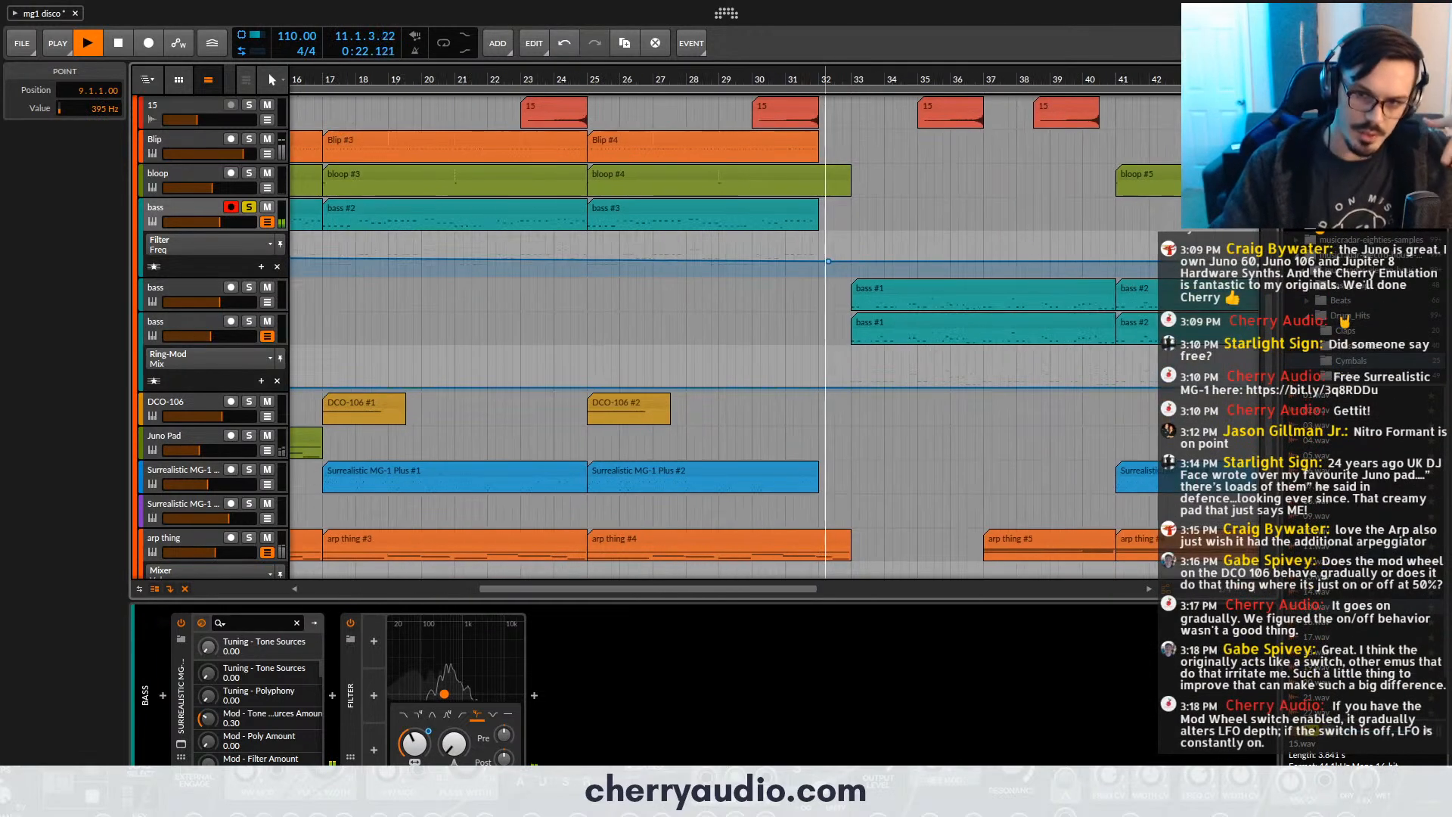
pyautogui.moveTo(833, 263); pyautogui.dragTo(823, 275)
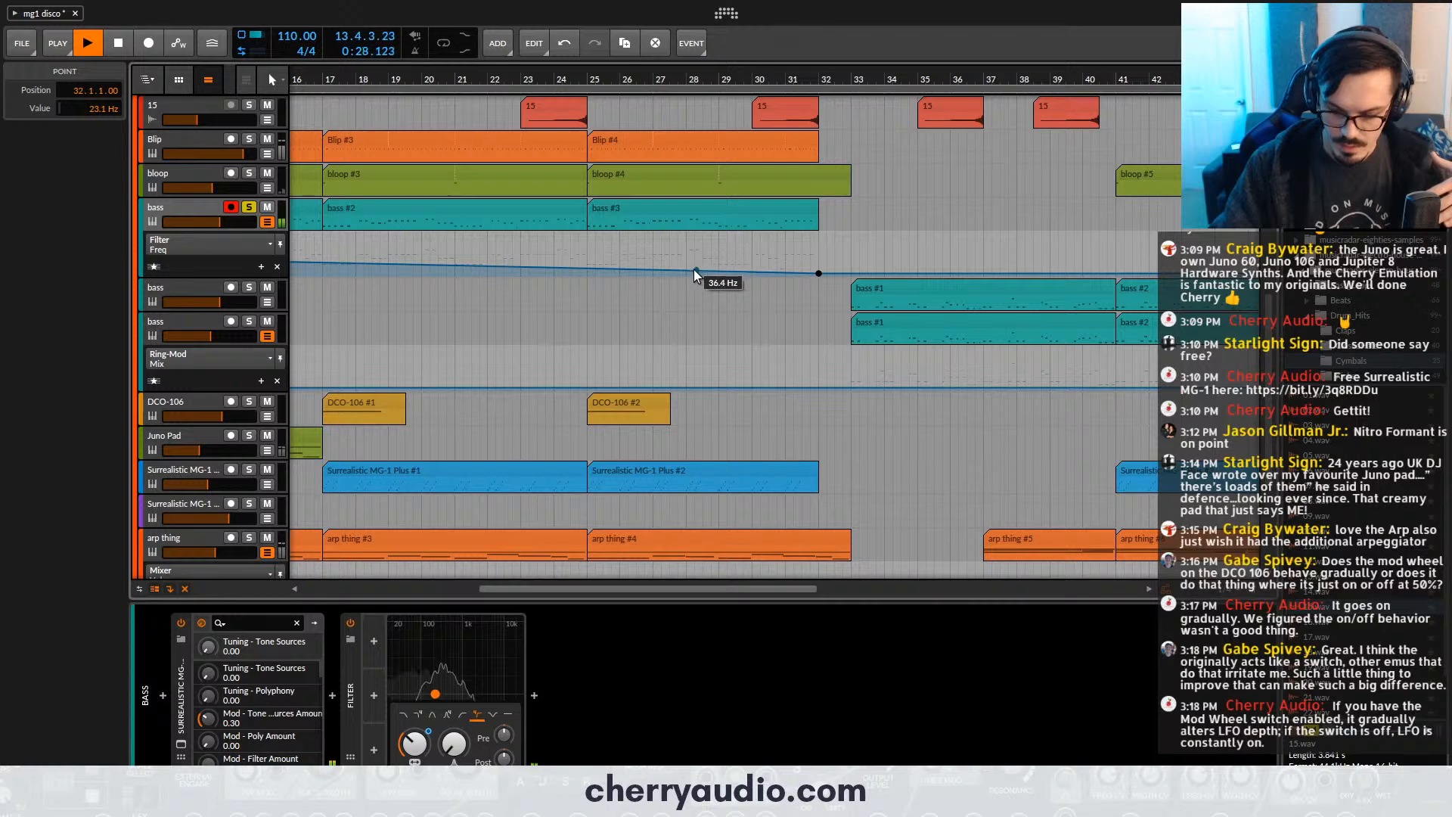
# - Automate the bass filter's resonance from 73.0 % at bar 9 down to 0 % at bar 32, and unsolo the track
pyautogui.scroll(-3, 693, 270)
pyautogui.click(277, 267)
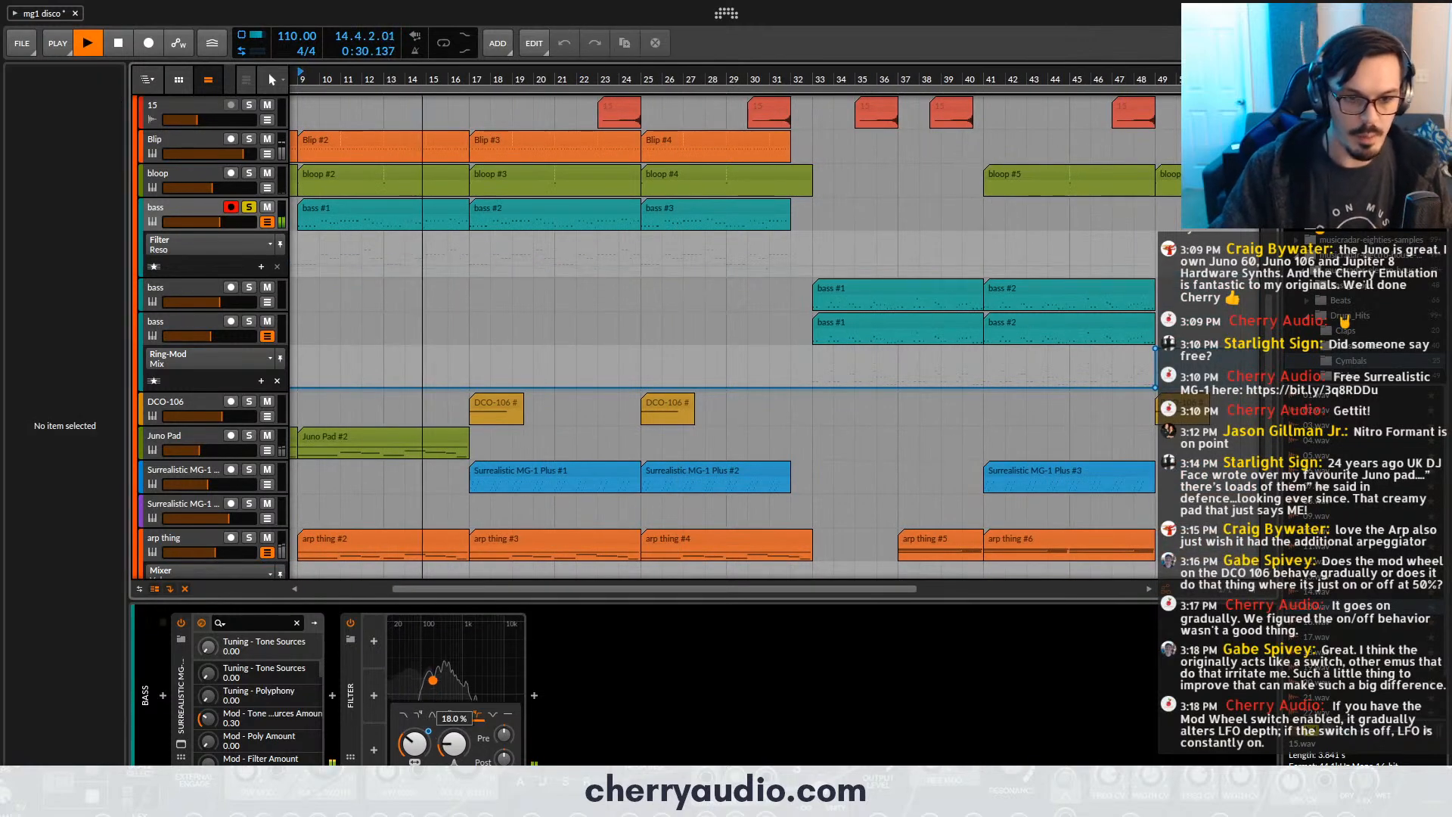
pyautogui.moveTo(321, 263); pyautogui.dragTo(298, 245)
pyautogui.moveTo(397, 243); pyautogui.dragTo(791, 273)
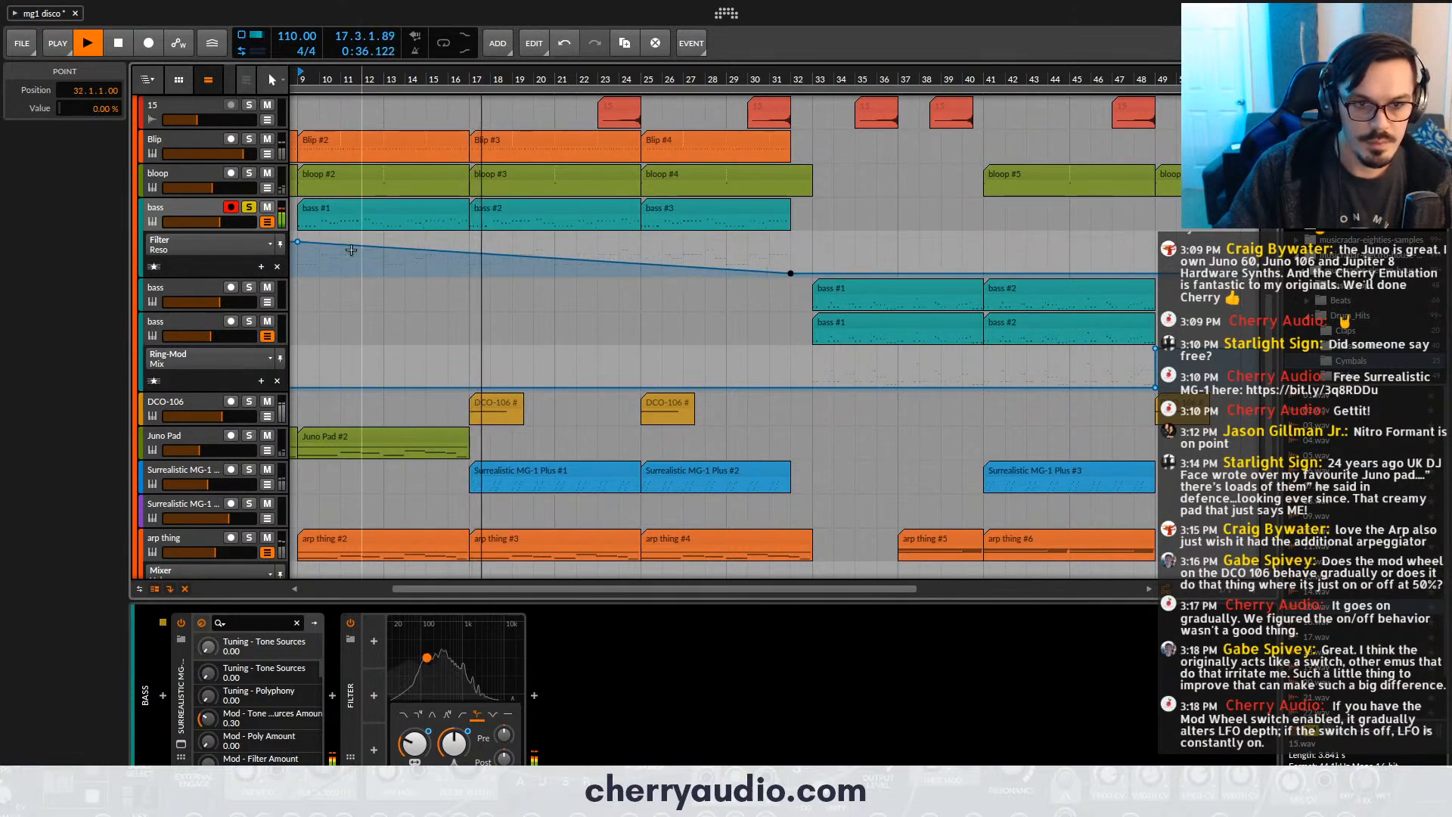
pyautogui.moveTo(298, 245); pyautogui.dragTo(298, 245)
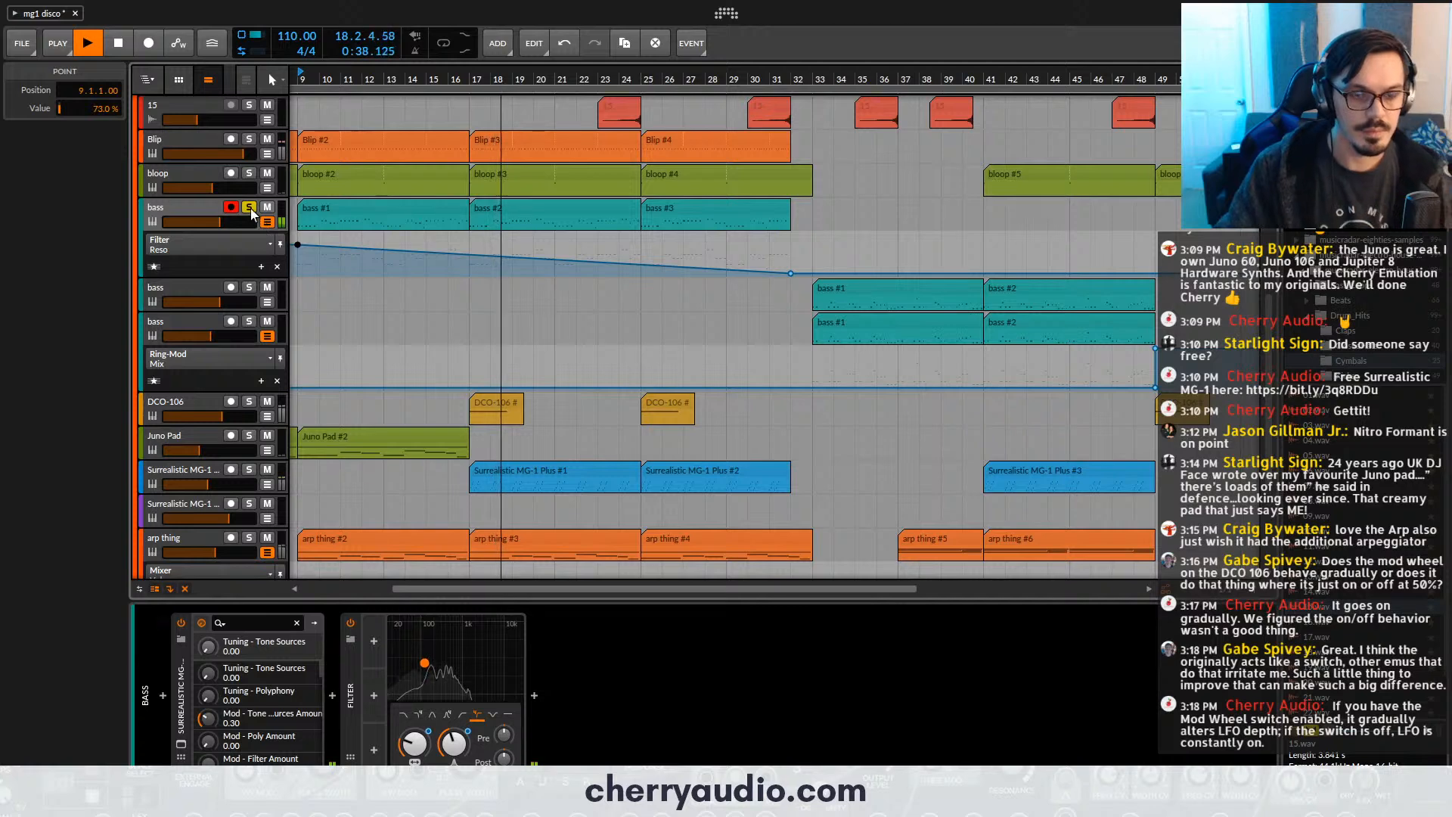
pyautogui.click(249, 206)
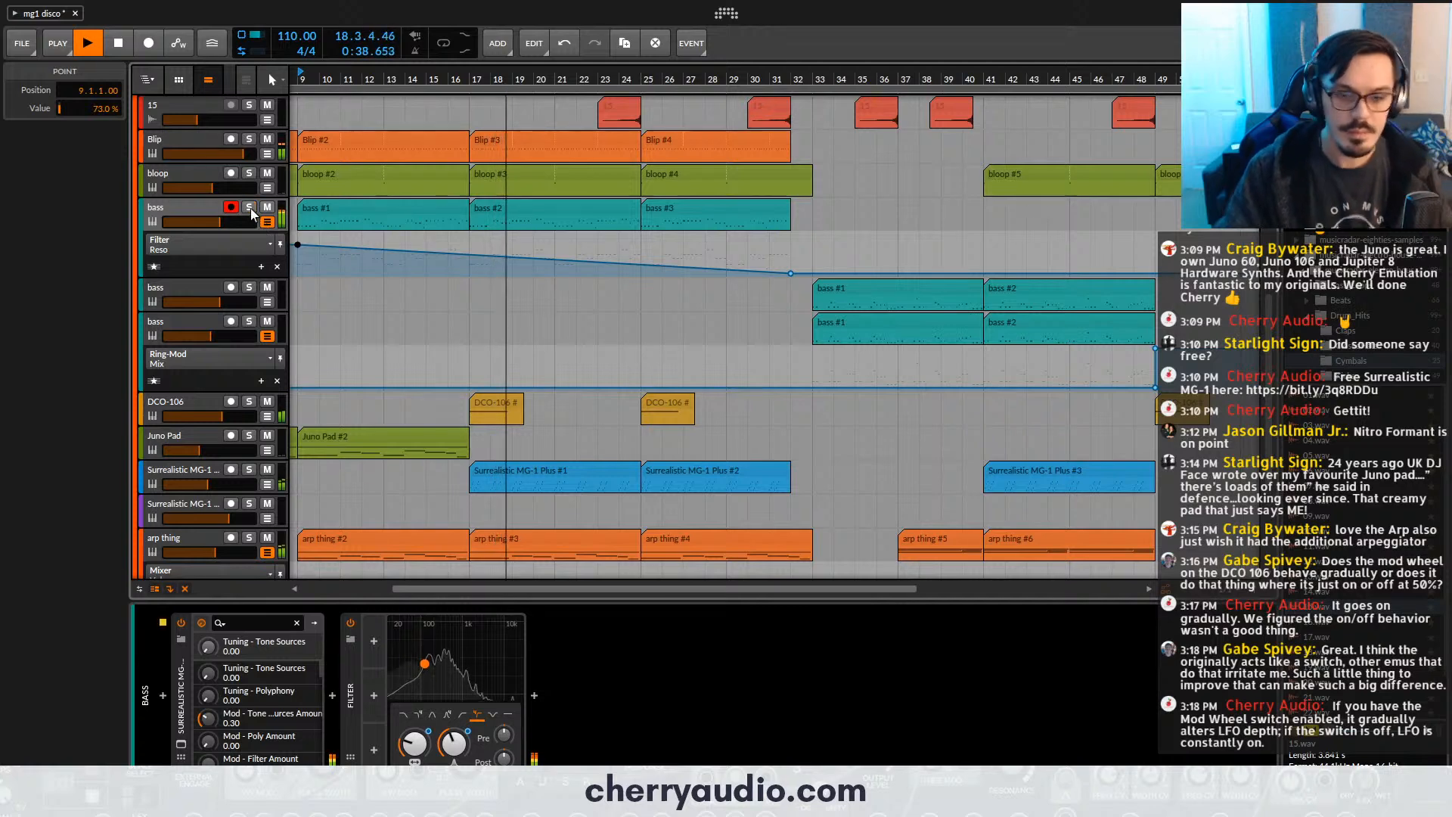
# - Show all automation lanes of the first bass track and stop playback
pyautogui.click(197, 180)
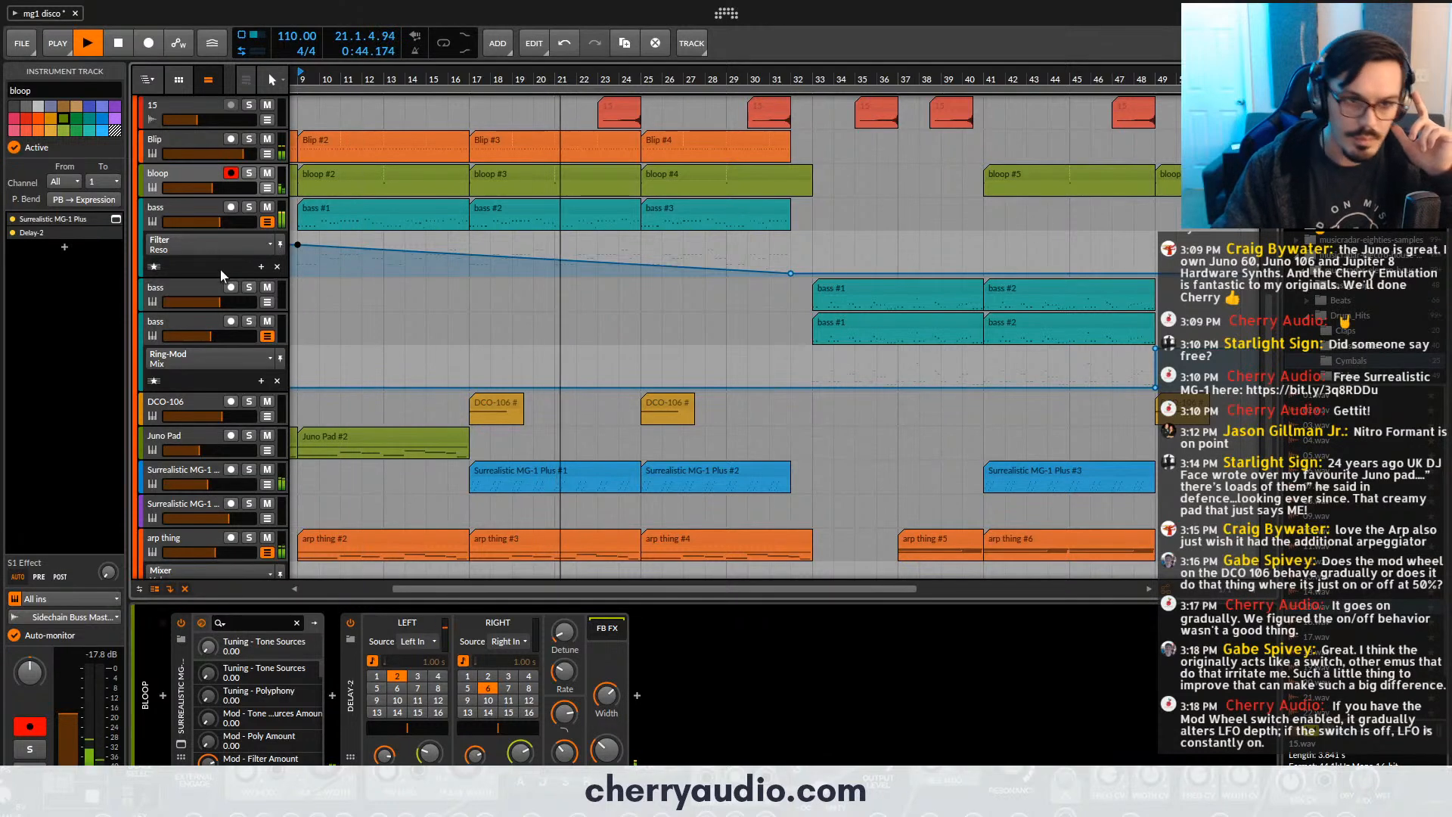
pyautogui.click(162, 265)
pyautogui.click(157, 266)
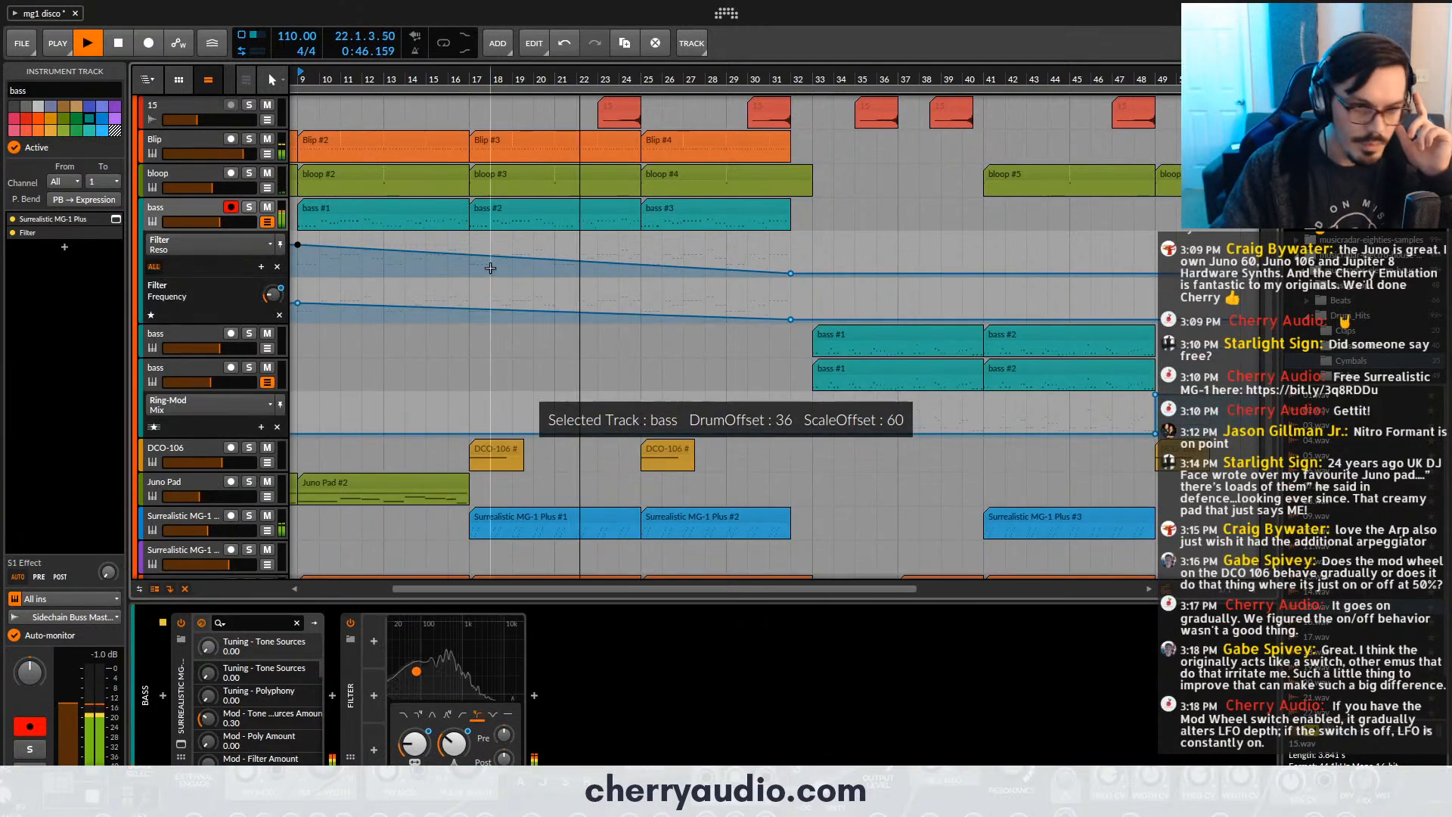
pyautogui.scroll(-3, 543, 265)
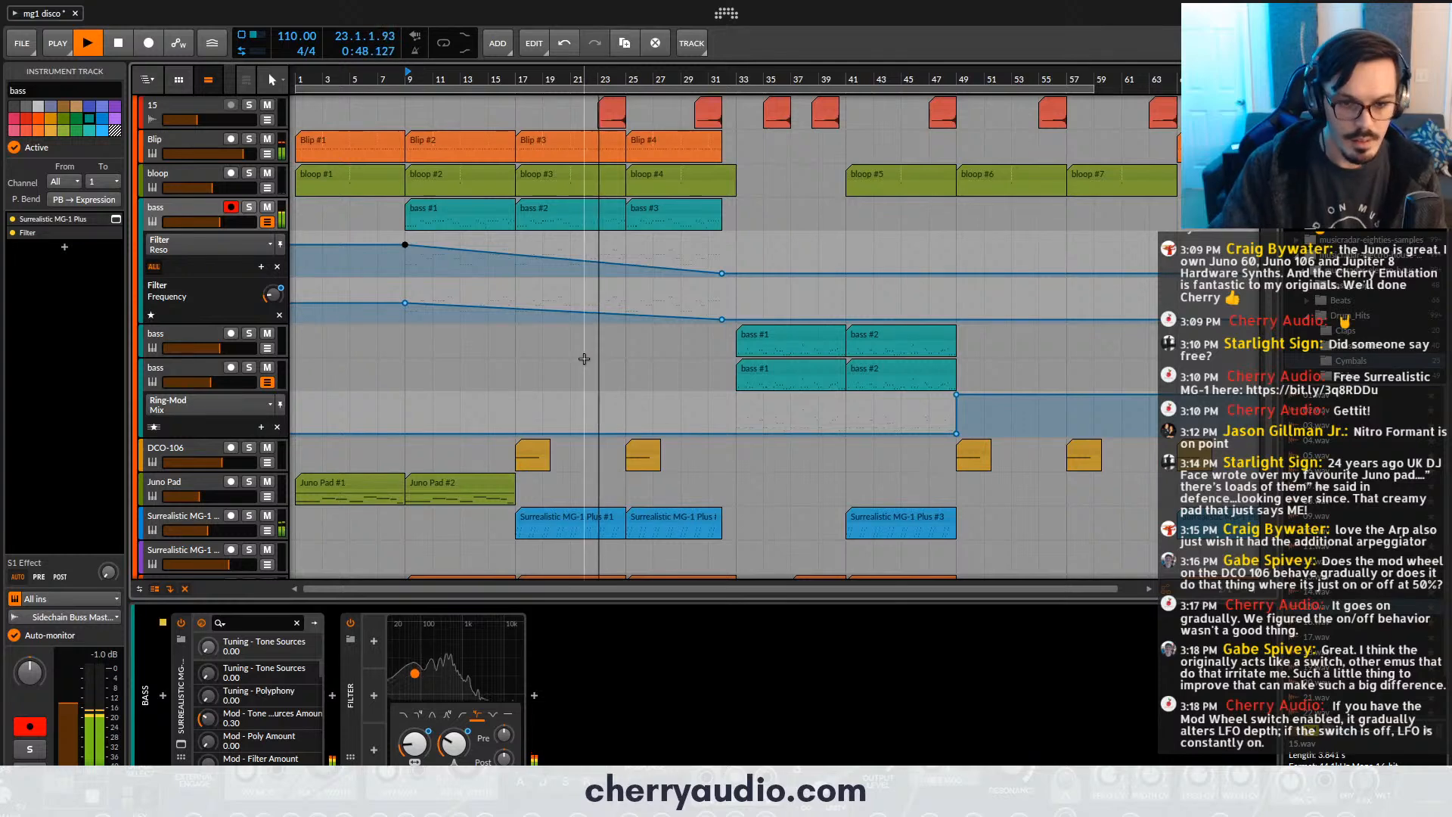
pyautogui.scroll(-2, 566, 407)
pyautogui.press('space')
# - Create a new instrument track below the upper Surrealistic MG-1 Plus track and load a CA2600 on it
pyautogui.click(548, 465)
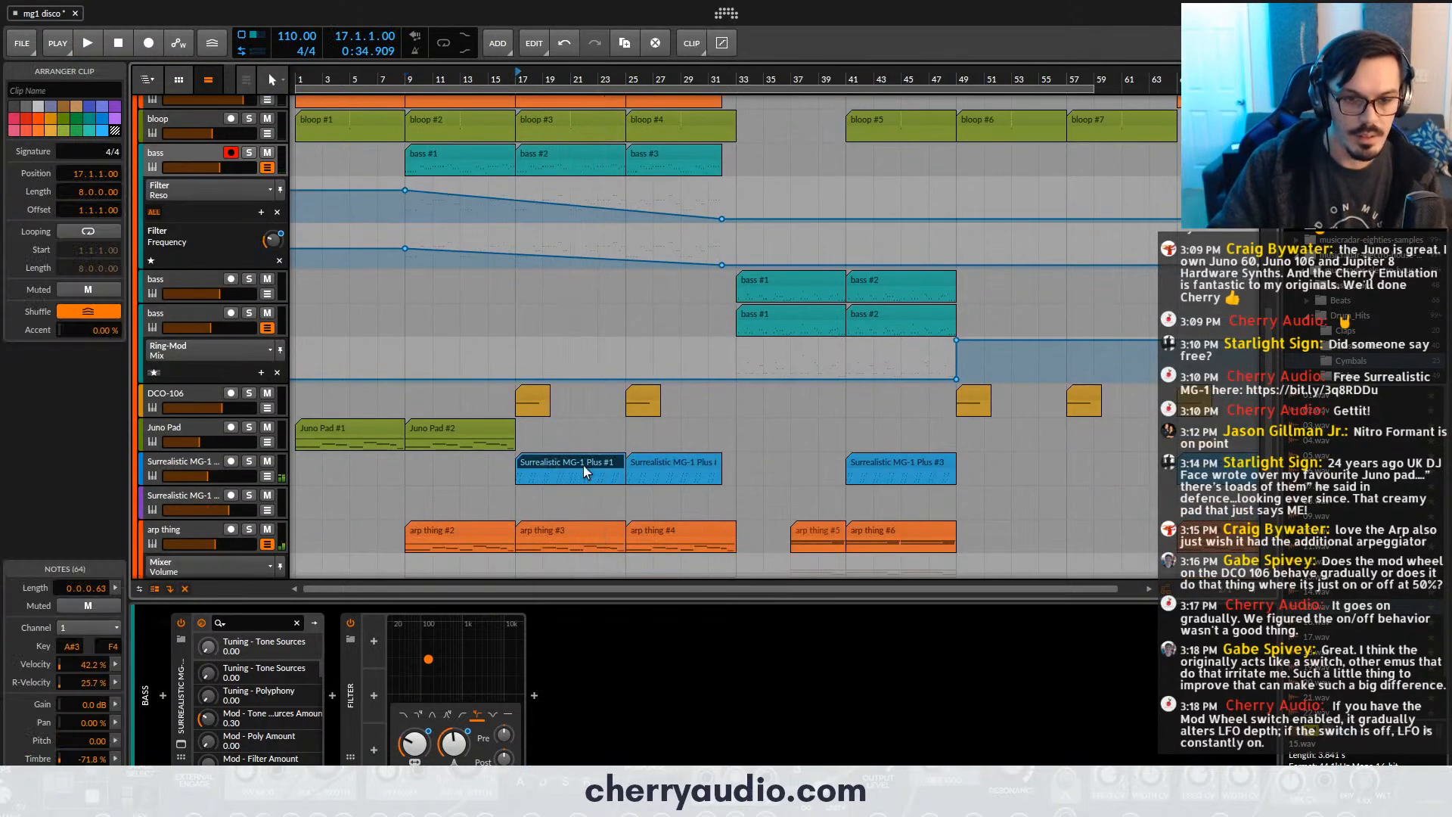
pyautogui.click(213, 461)
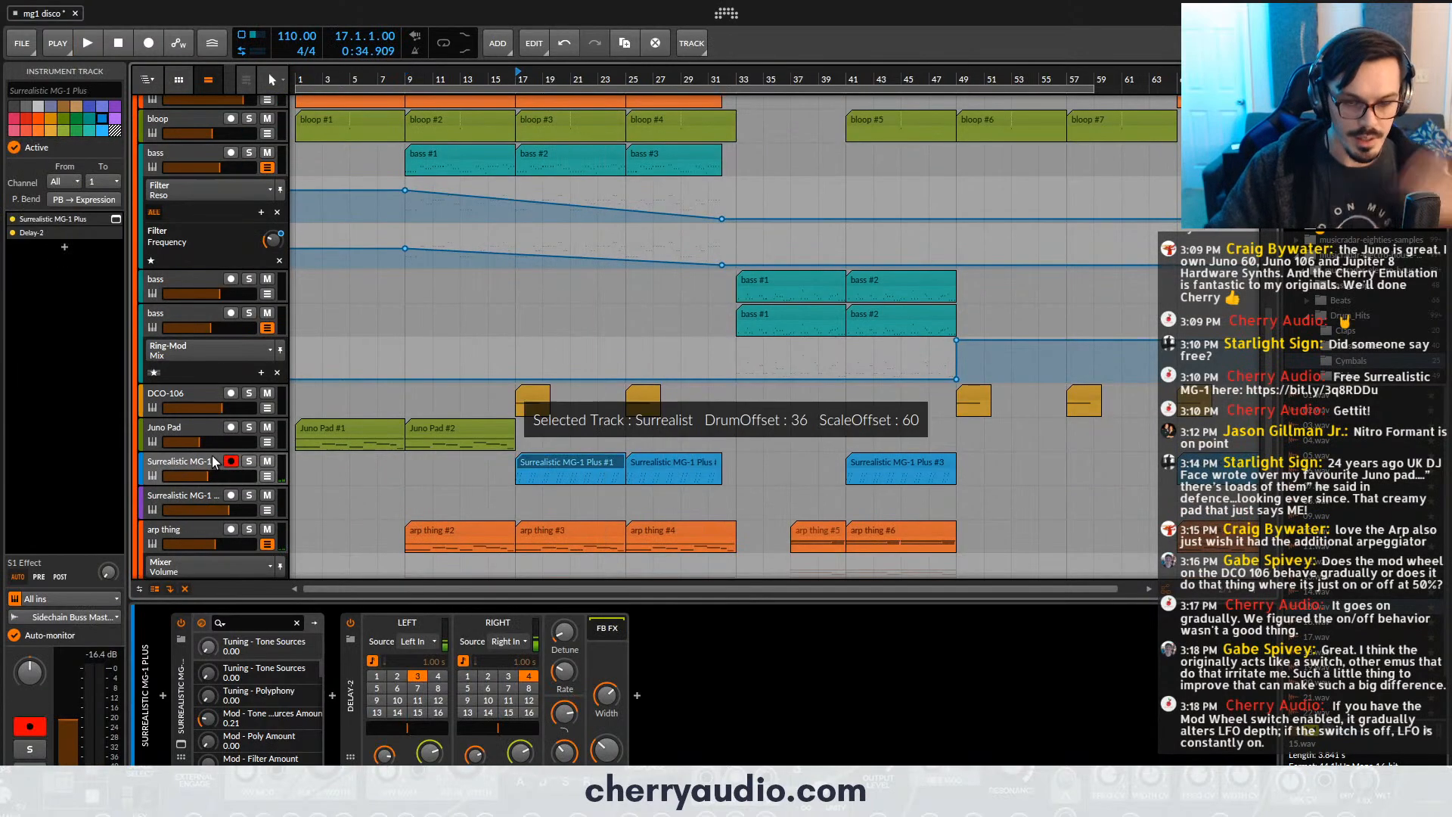
pyautogui.hotkey('ctrl', 't')
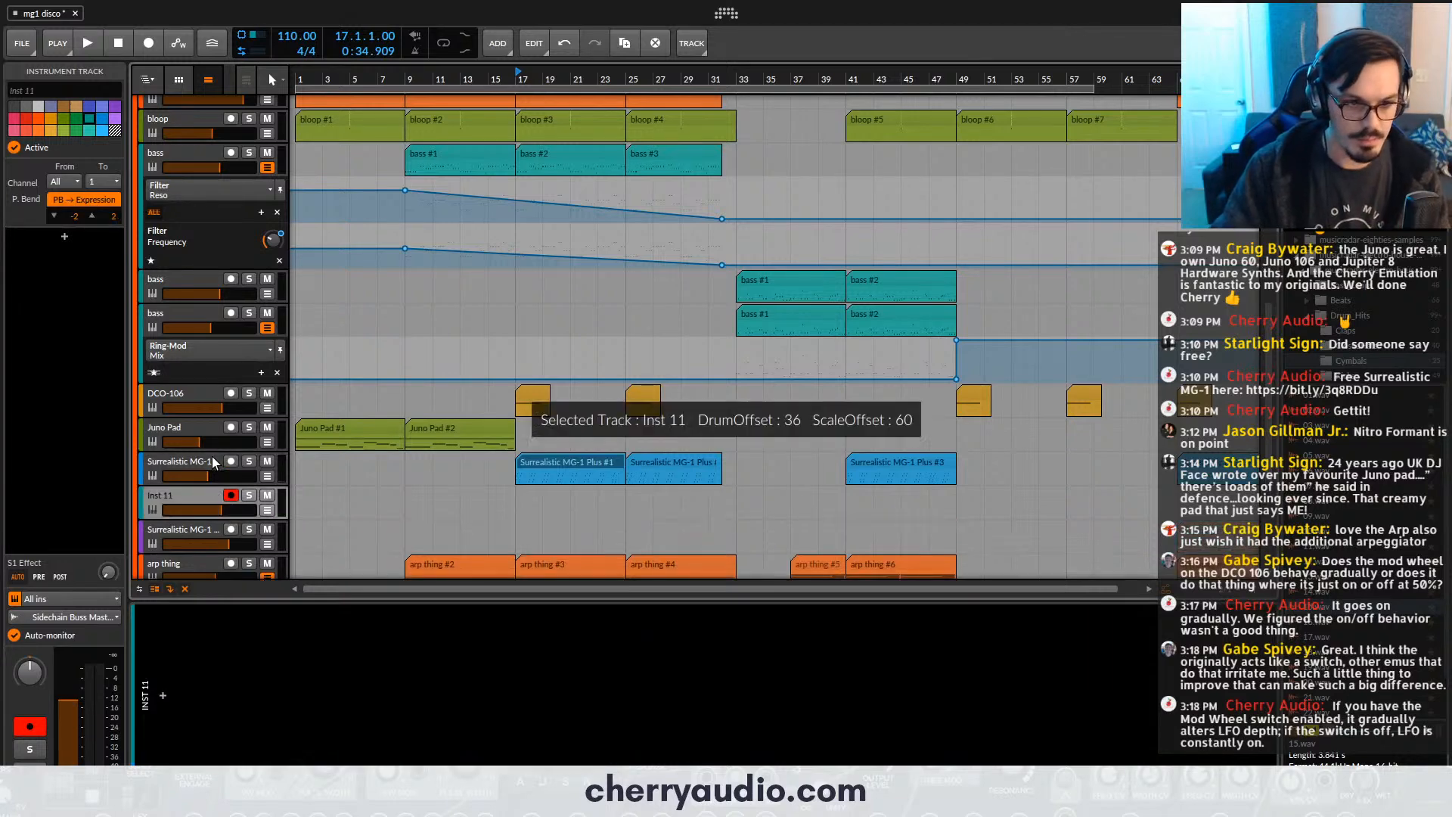
pyautogui.click(65, 237)
pyautogui.write('ca')
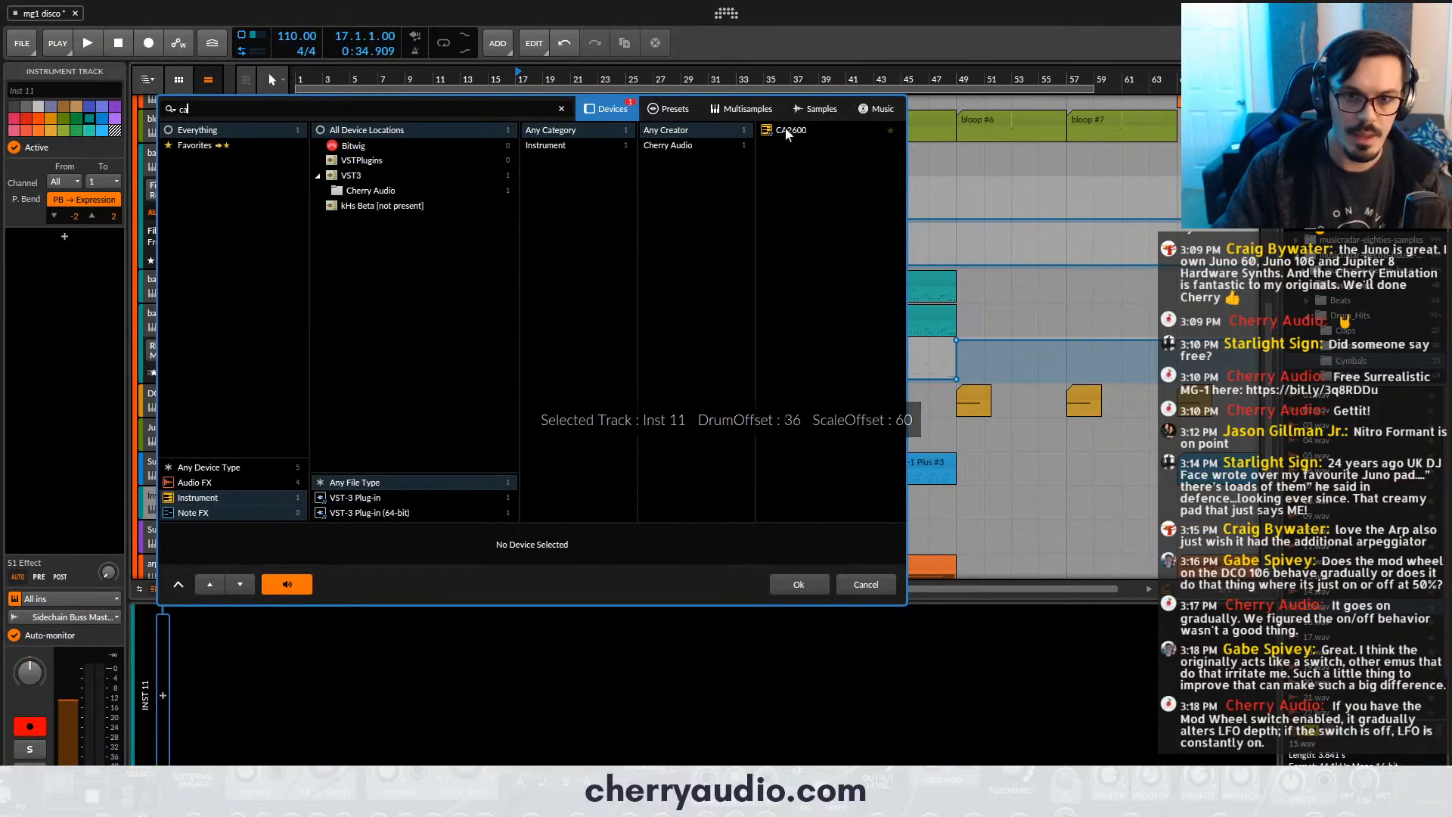
pyautogui.doubleClick(784, 131)
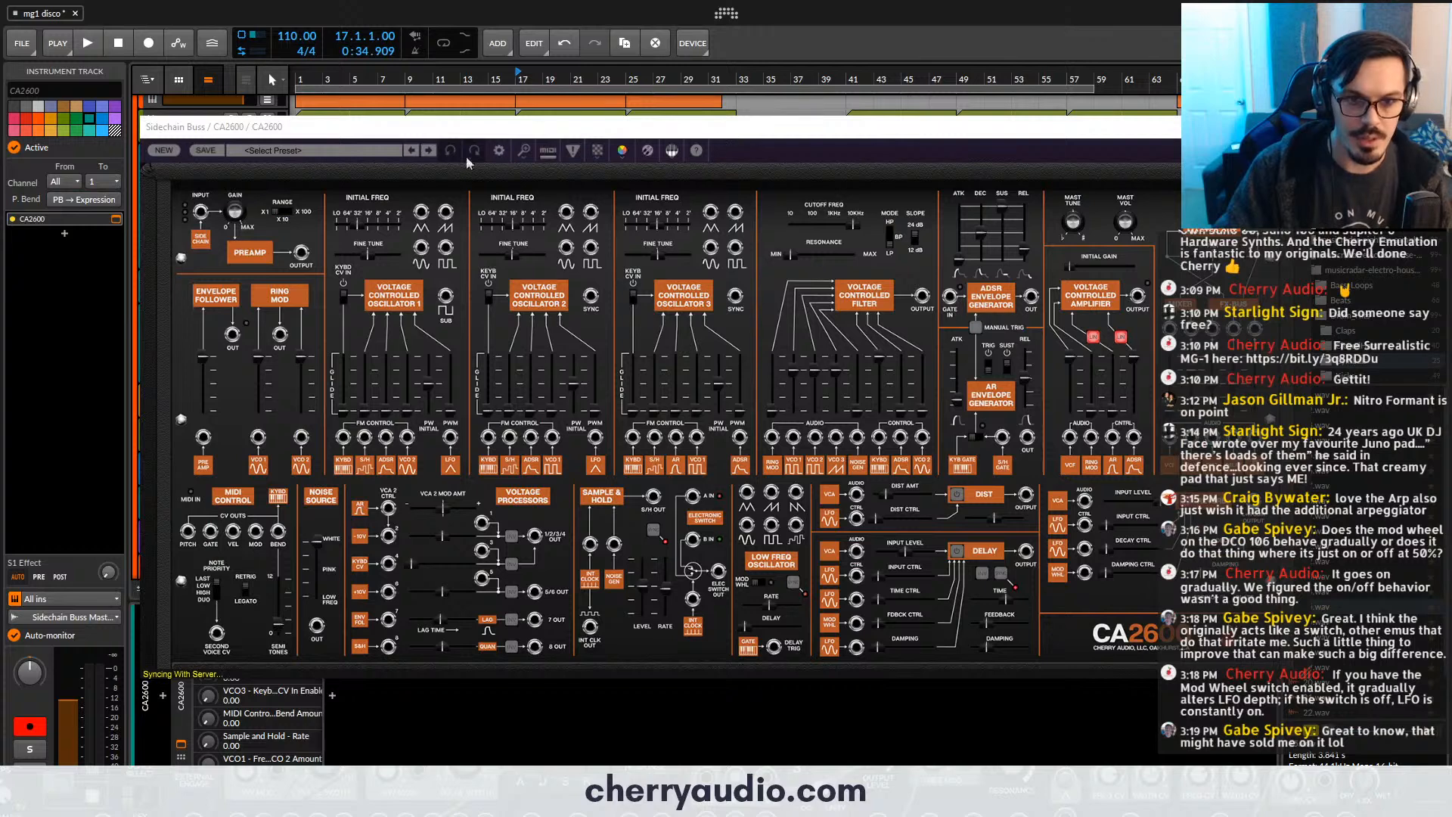
# - Load the Reed Vibe preset from the Keys category into the CA2600
pyautogui.click(364, 150)
pyautogui.click(271, 325)
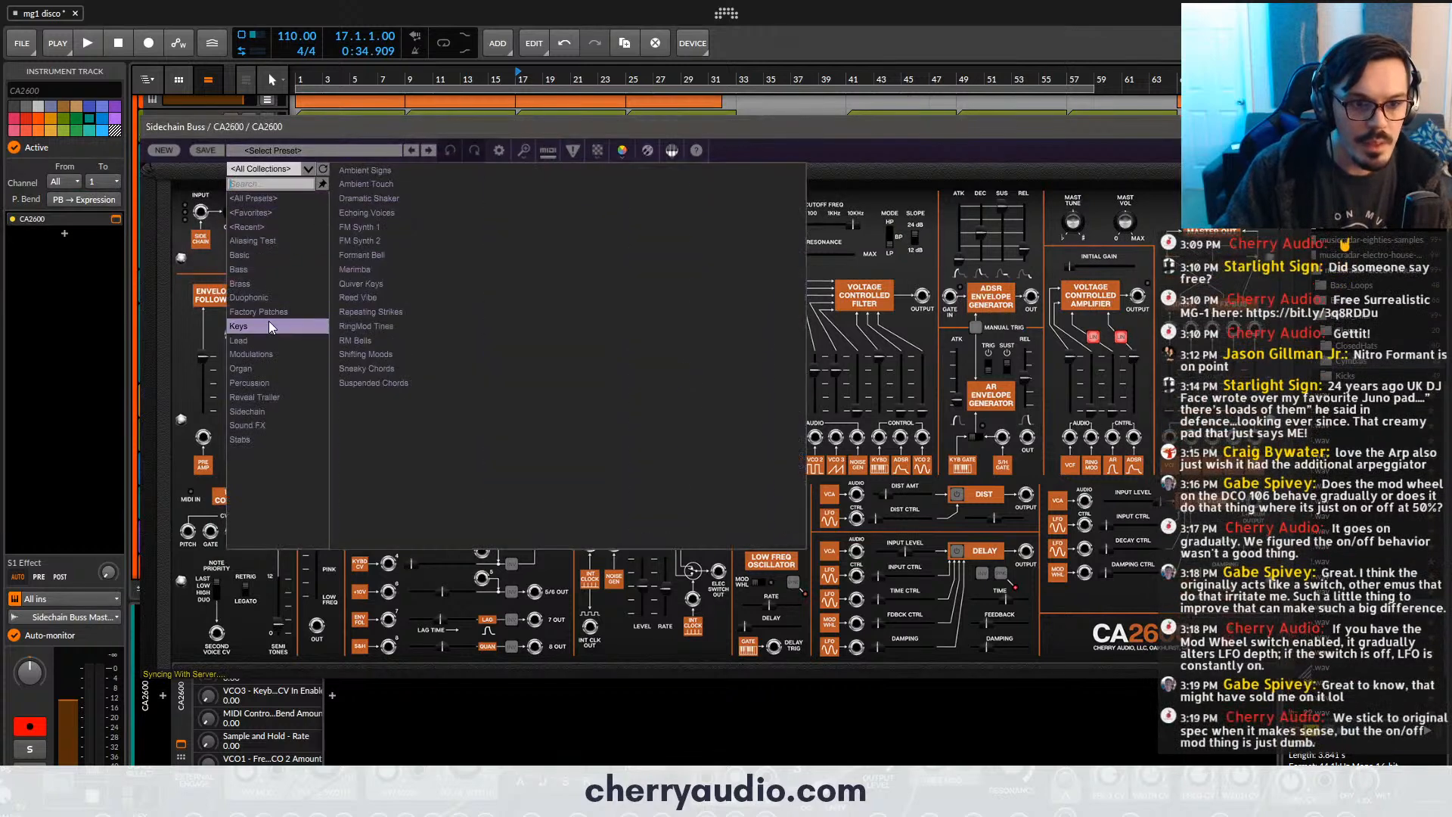
pyautogui.click(370, 300)
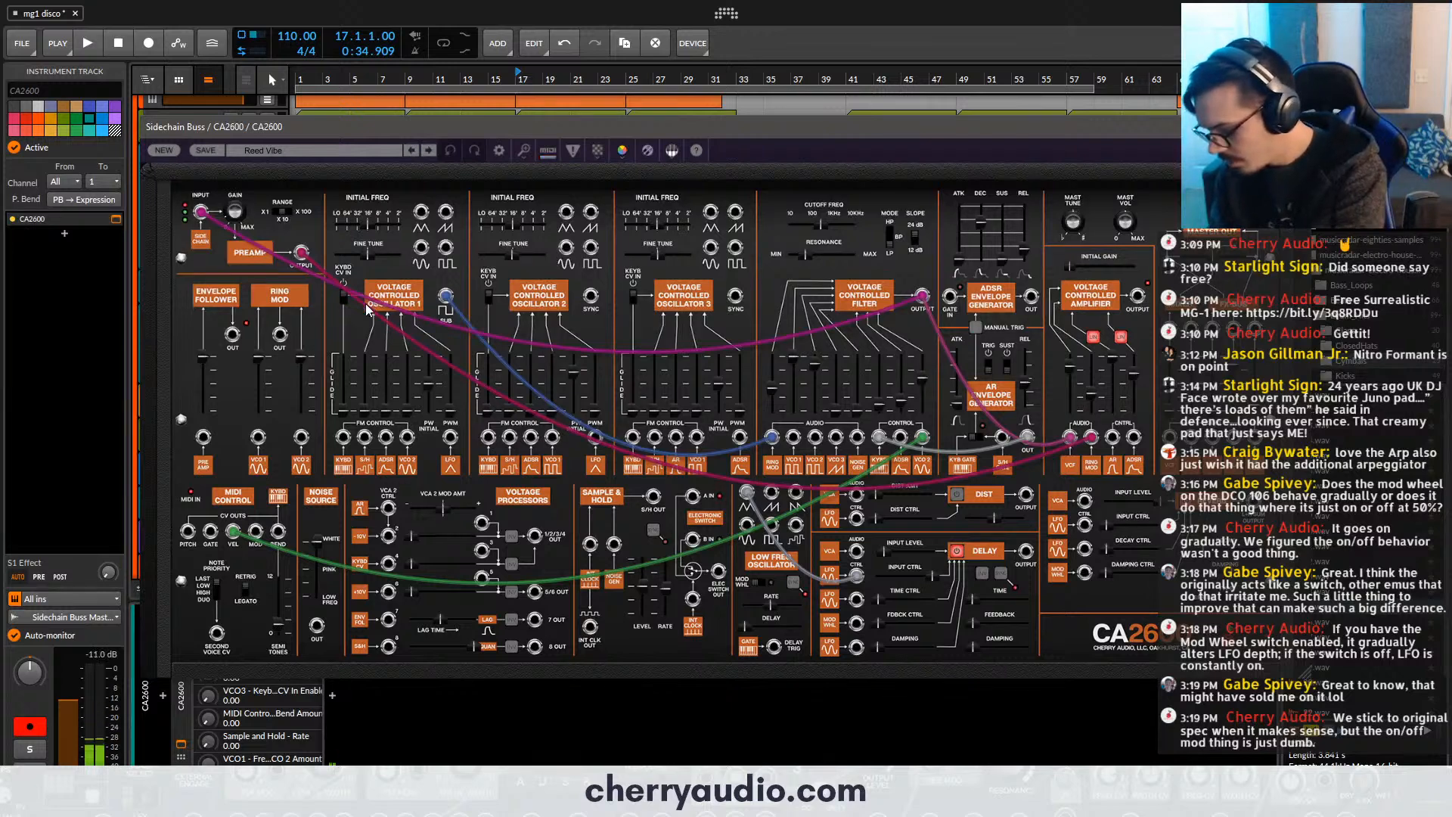
# - Load the Cowbell 1 preset from the Percussion category into the CA2600 and close its plug-in window
pyautogui.click(325, 151)
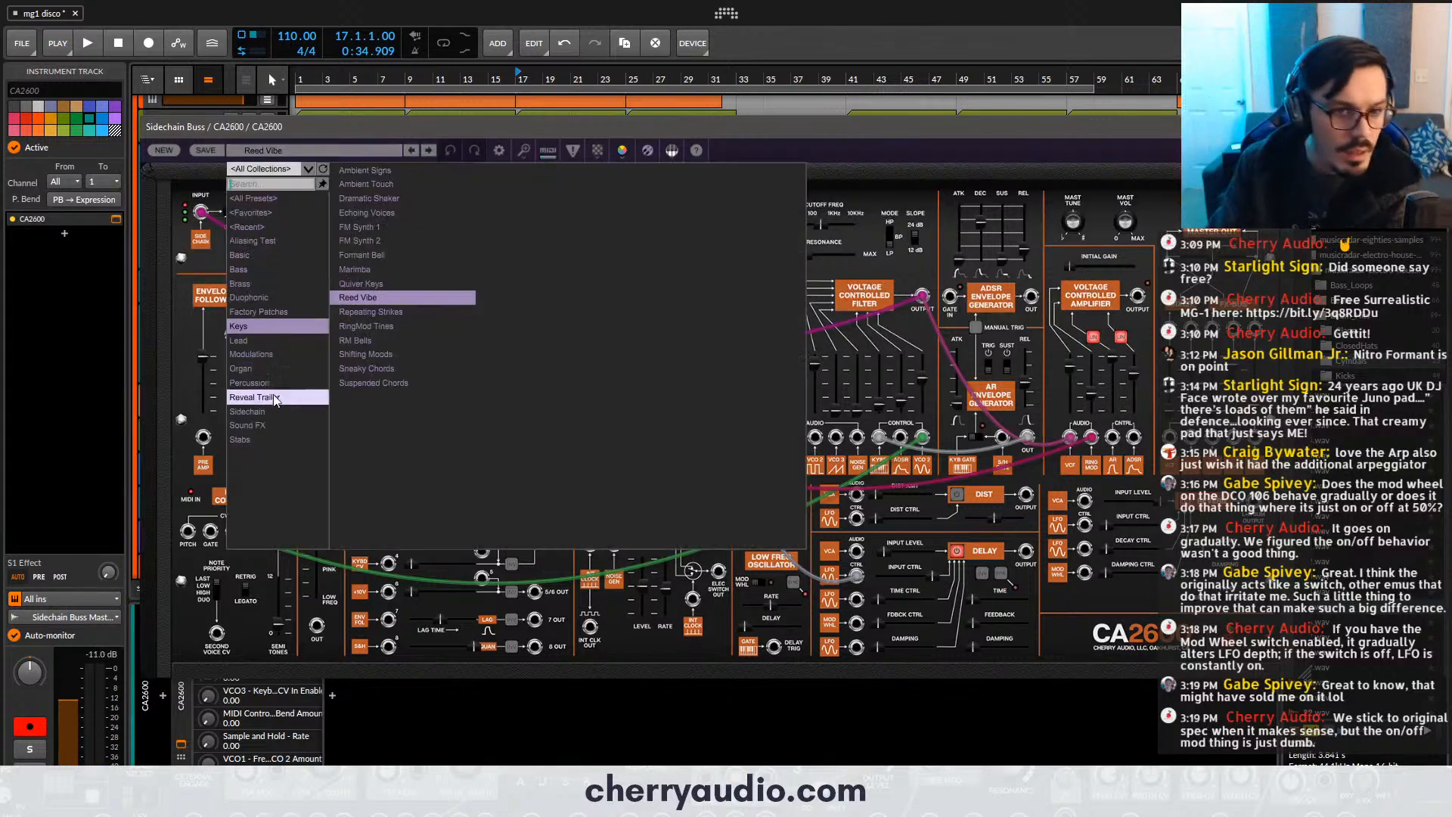
pyautogui.click(272, 381)
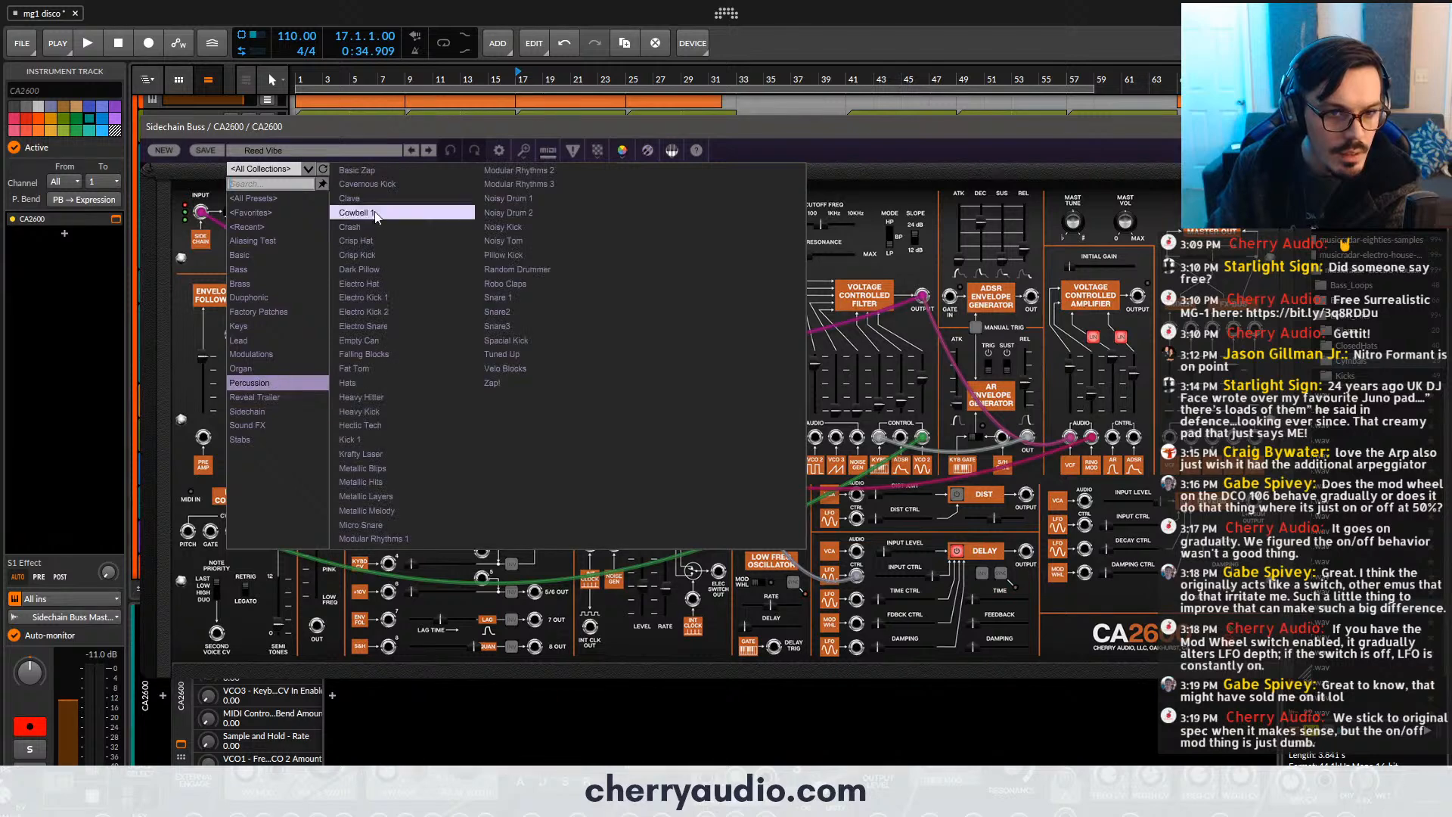
pyautogui.doubleClick(355, 212)
pyautogui.click(365, 151)
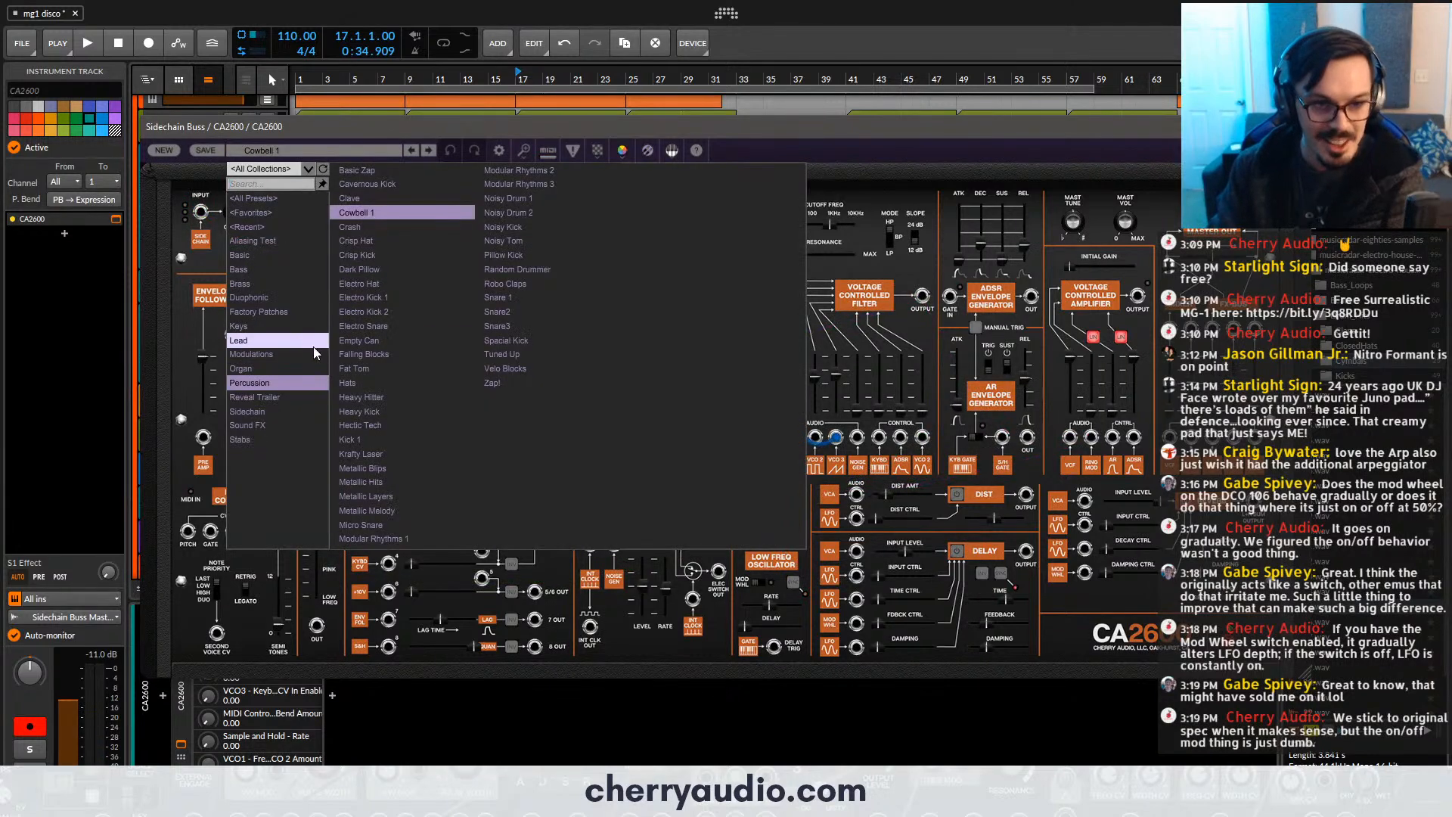
pyautogui.doubleClick(378, 207)
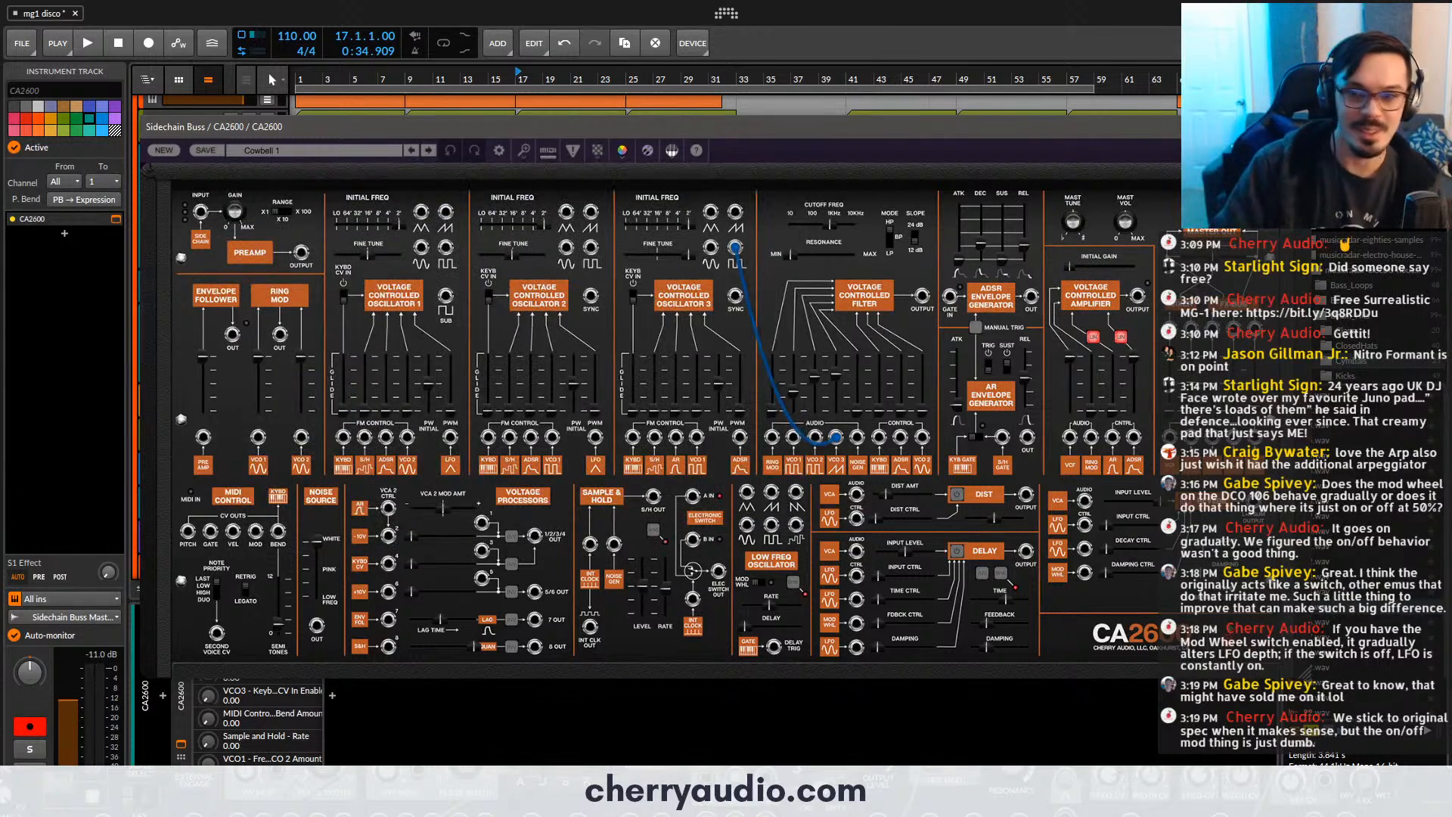
pyautogui.click(1263, 126)
# - Play the arrangement from bar 11, raise the CA2600 track's volume and stop playback
pyautogui.click(434, 79)
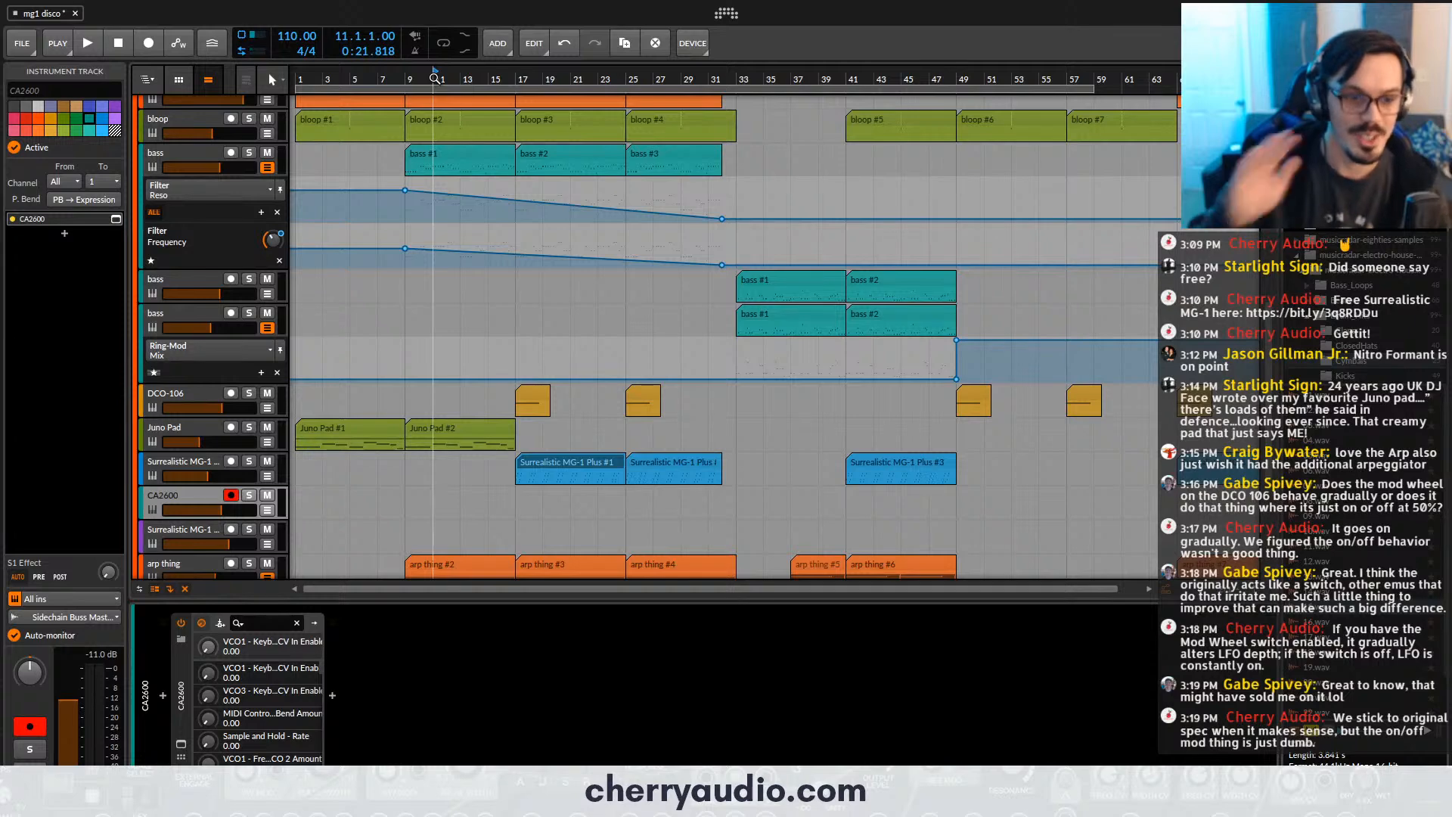
pyautogui.press('space')
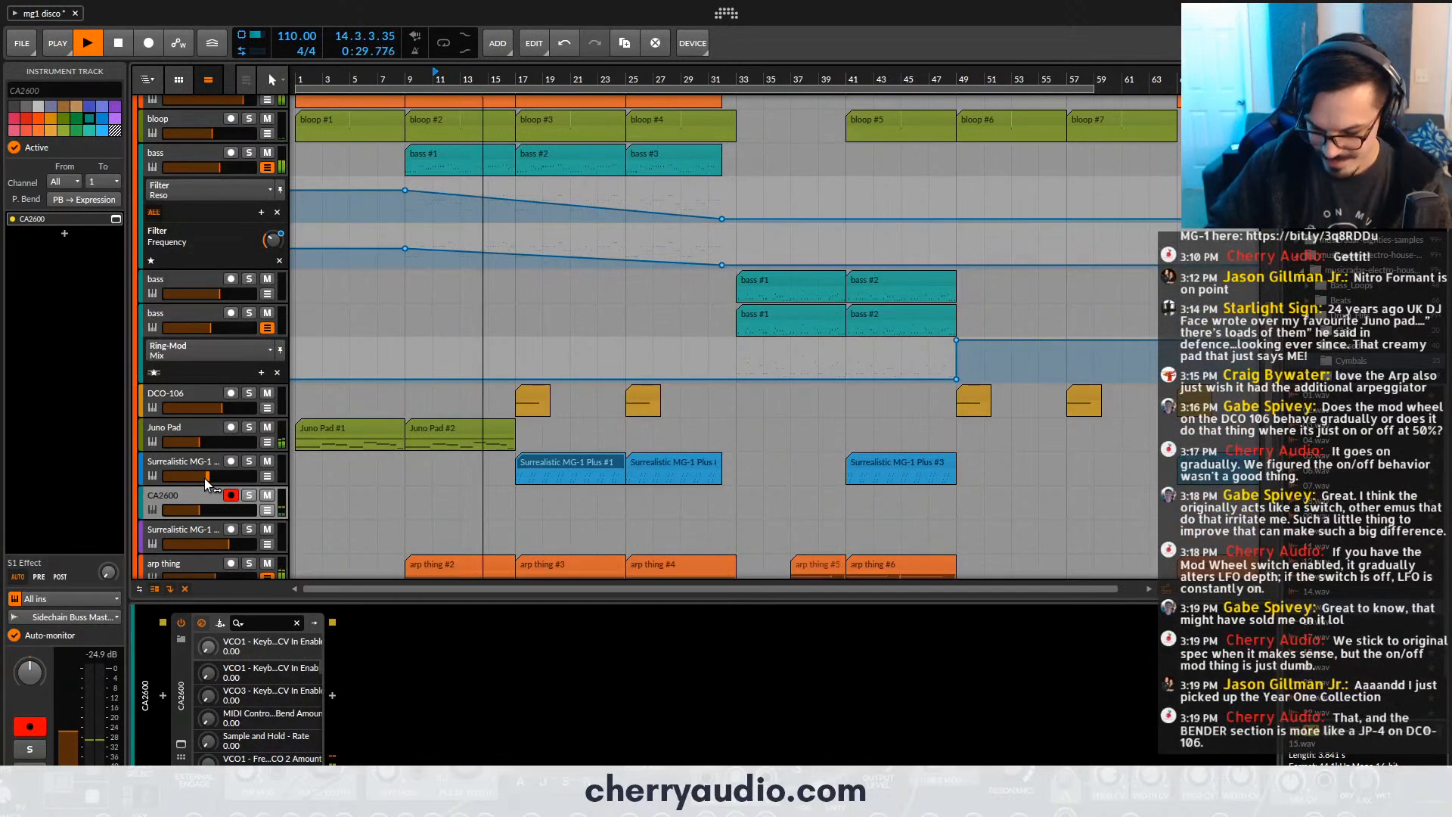
pyautogui.click(210, 519)
pyautogui.moveTo(212, 511); pyautogui.dragTo(231, 511)
pyautogui.click(203, 492)
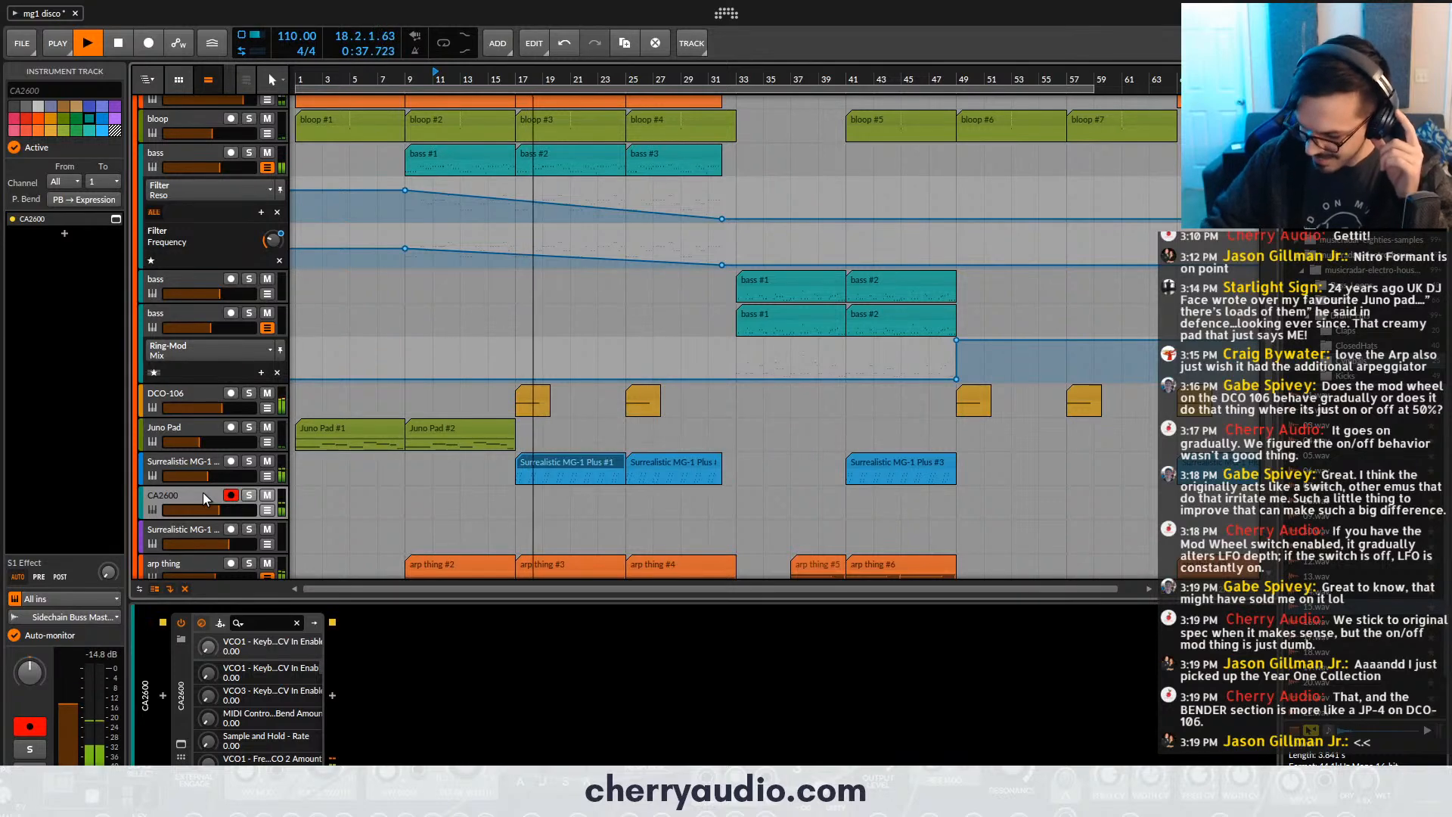
pyautogui.press('space')
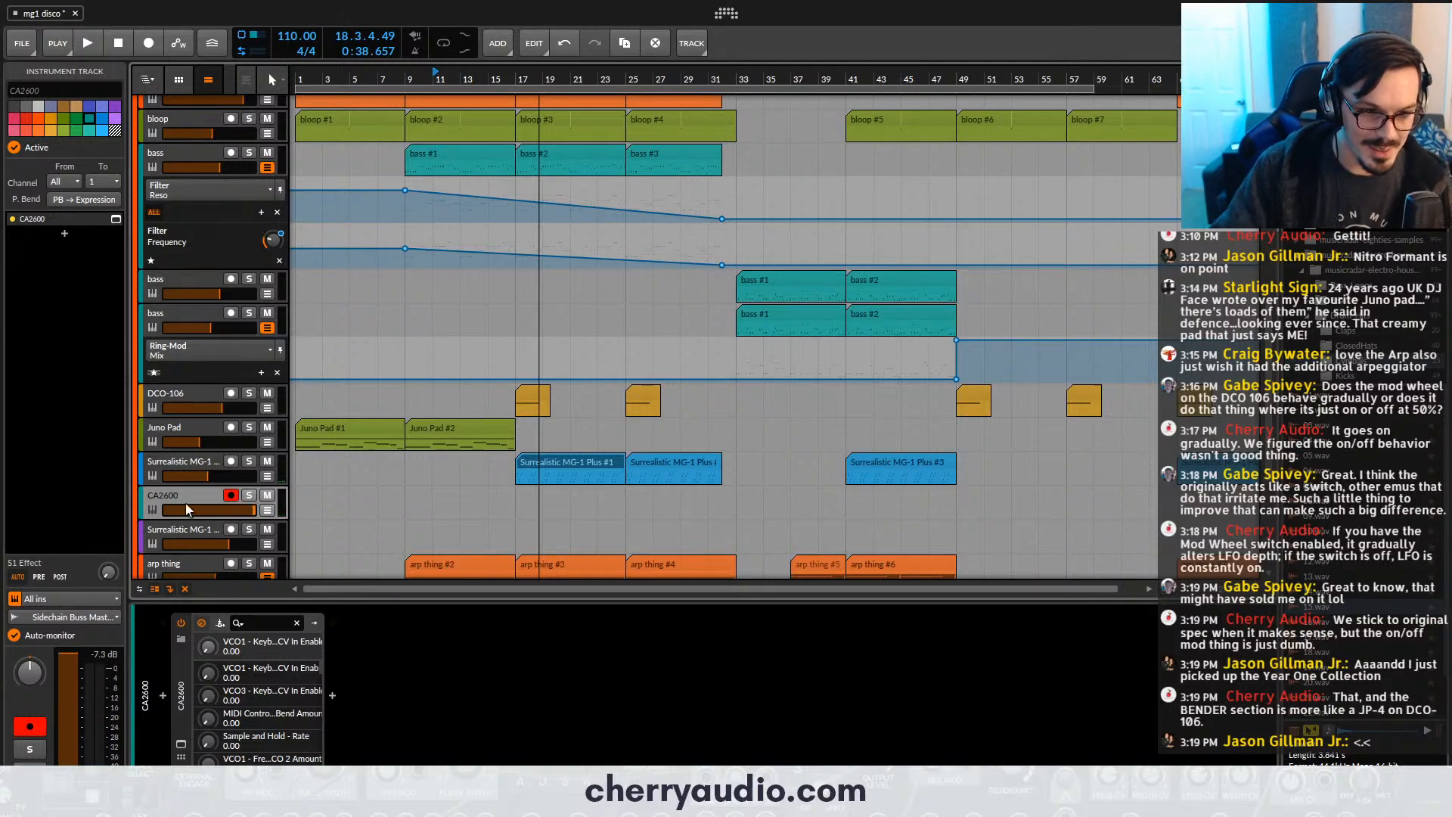
# - Check the CA2600's plug-in window, lower the track's volume slightly and play from bar 7
pyautogui.click(181, 743)
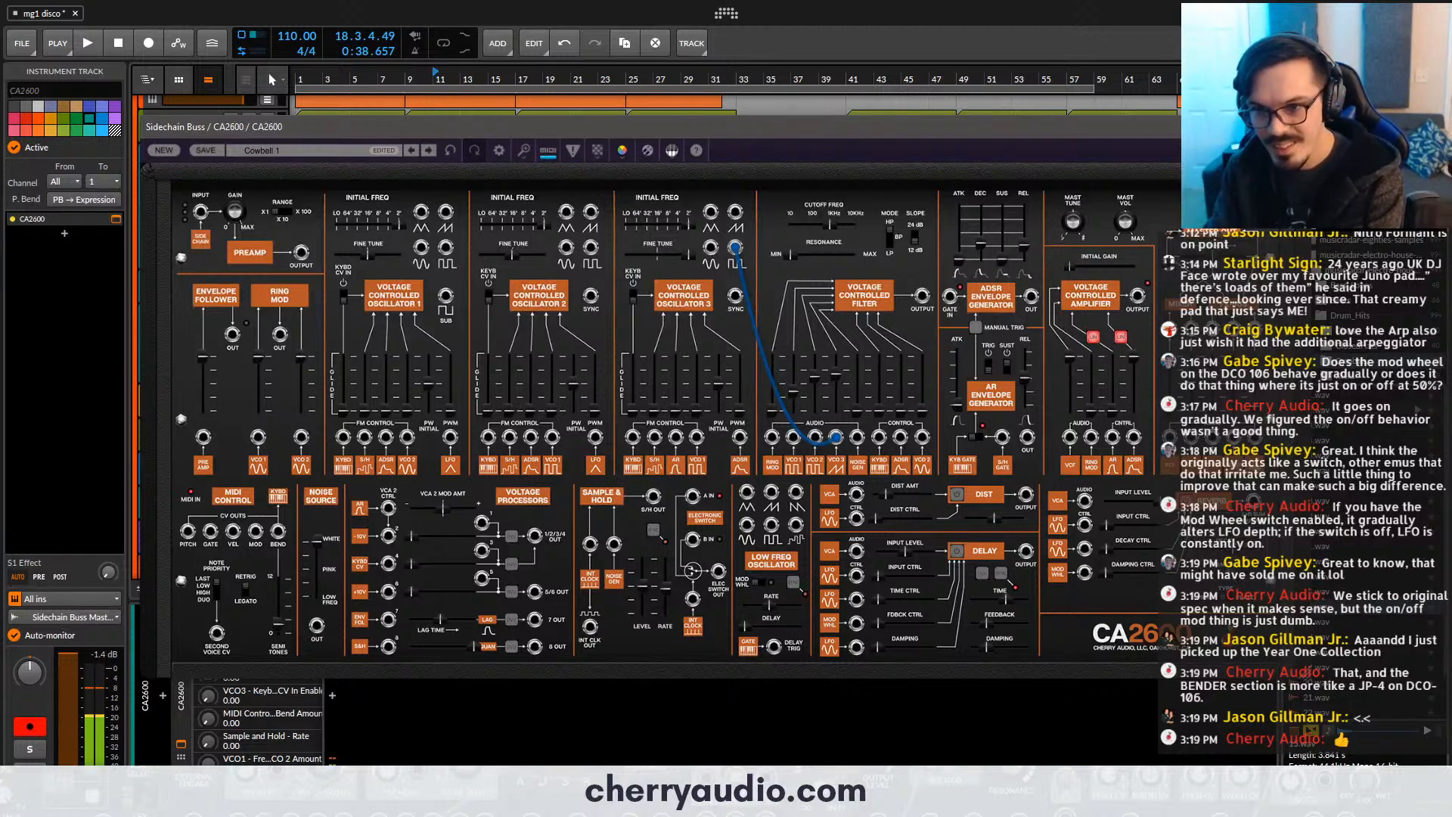
pyautogui.click(1262, 126)
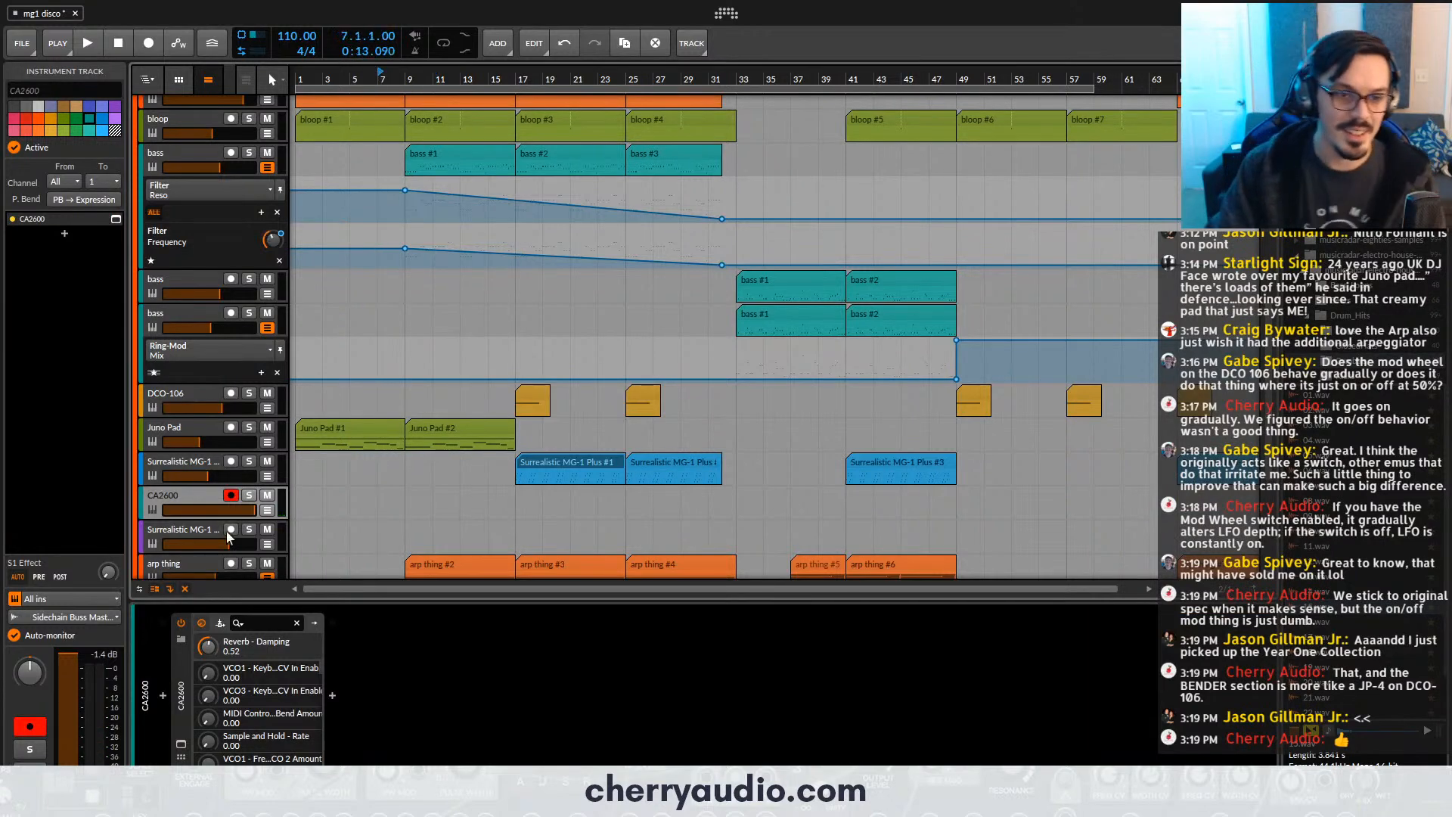
pyautogui.moveTo(251, 510); pyautogui.dragTo(246, 511)
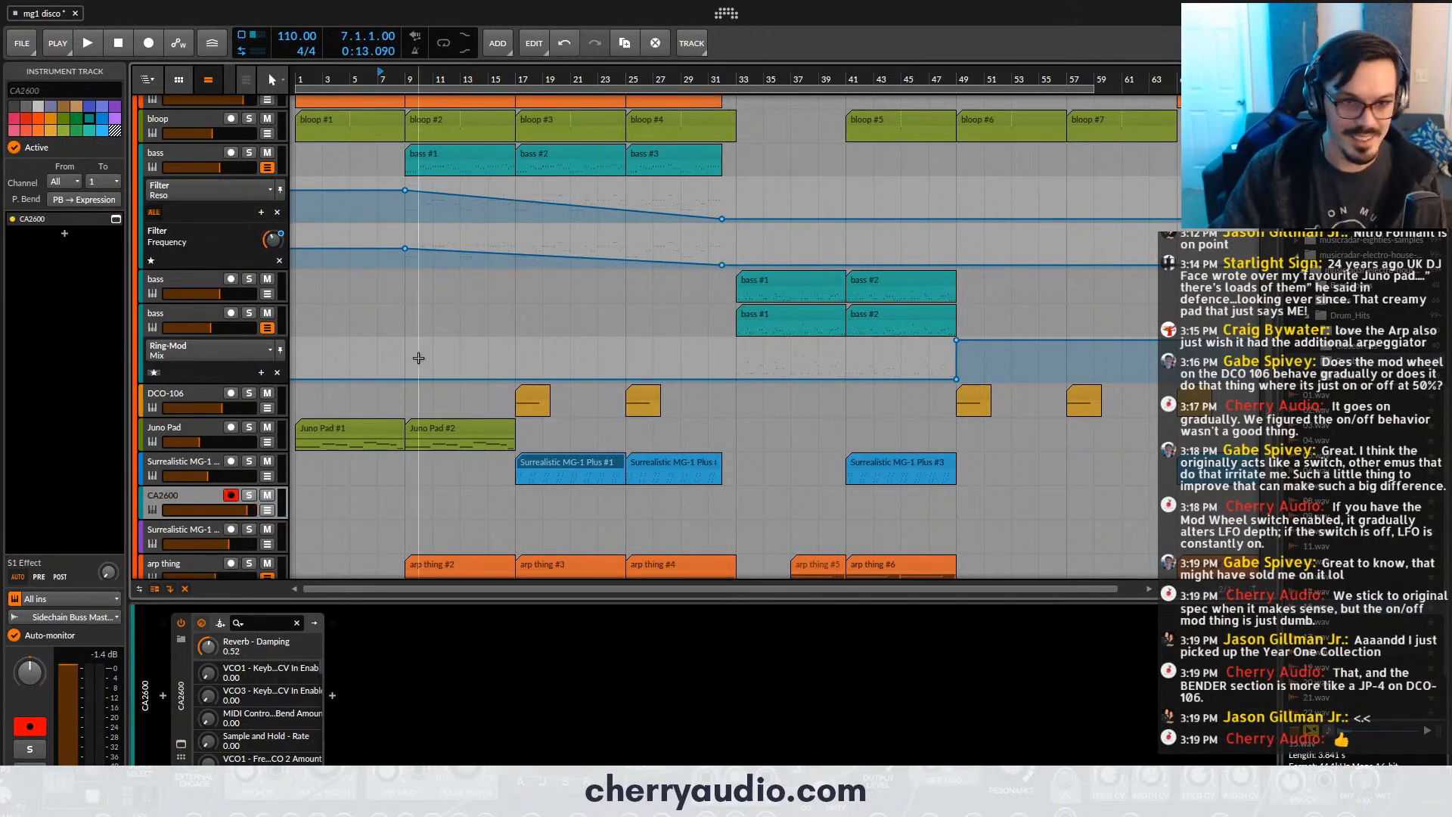
pyautogui.press('space')
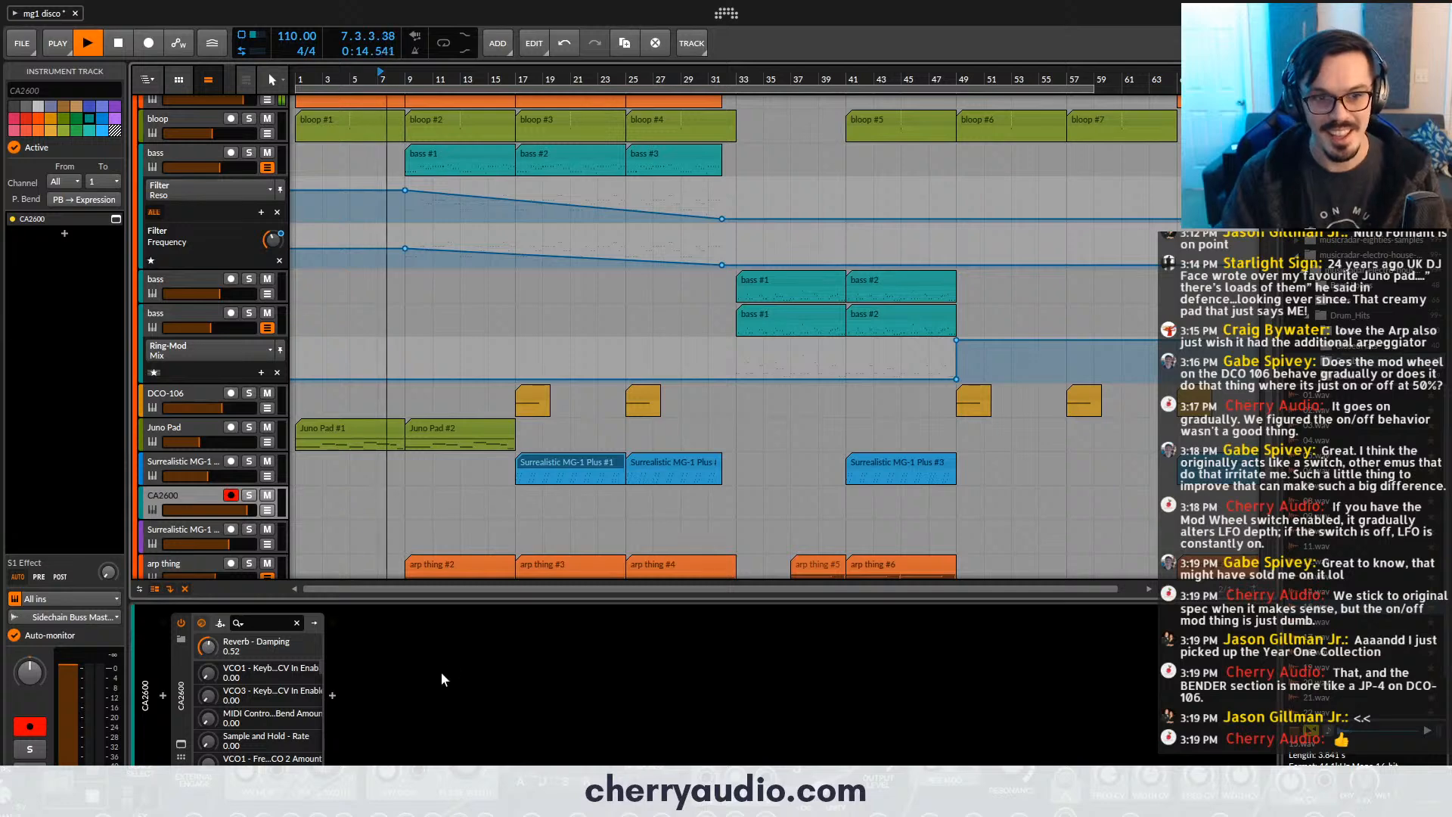
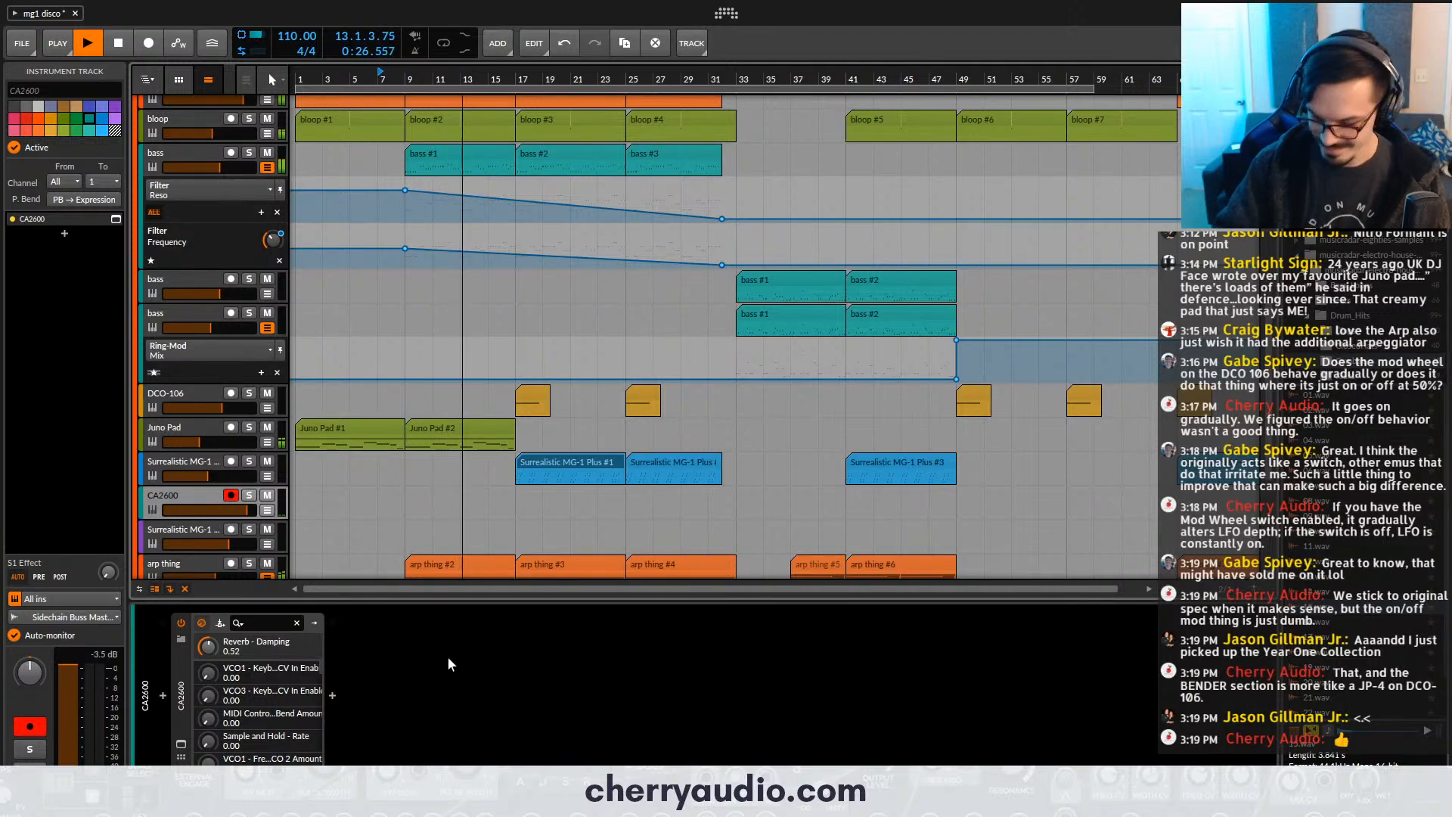
# - Record a cowbell part on the CA2600 track from bar 13 and place a two-bar section of it at bar 17
pyautogui.press('r')
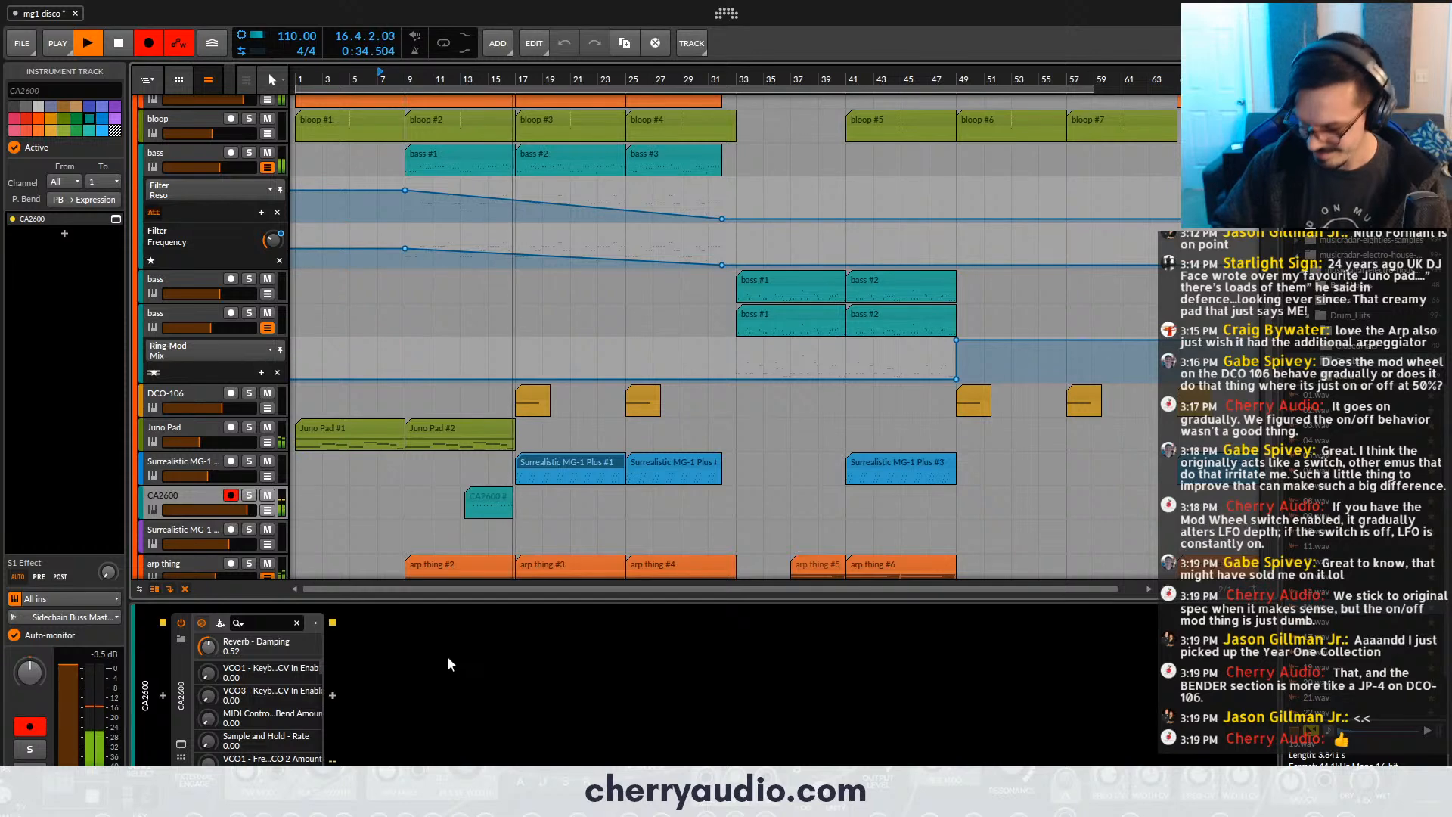
pyautogui.press('space')
pyautogui.click(480, 501)
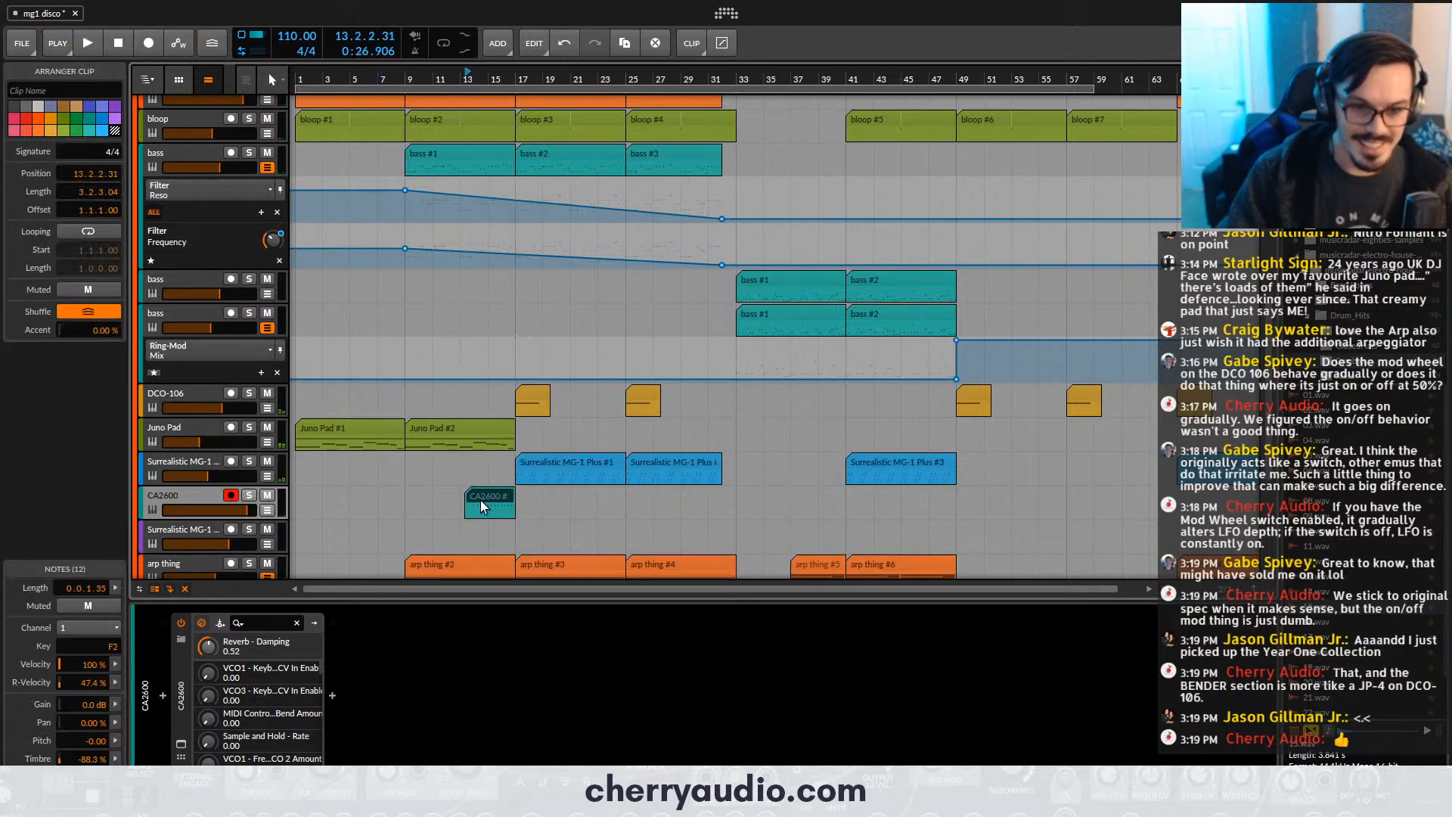
pyautogui.scroll(5, 487, 518)
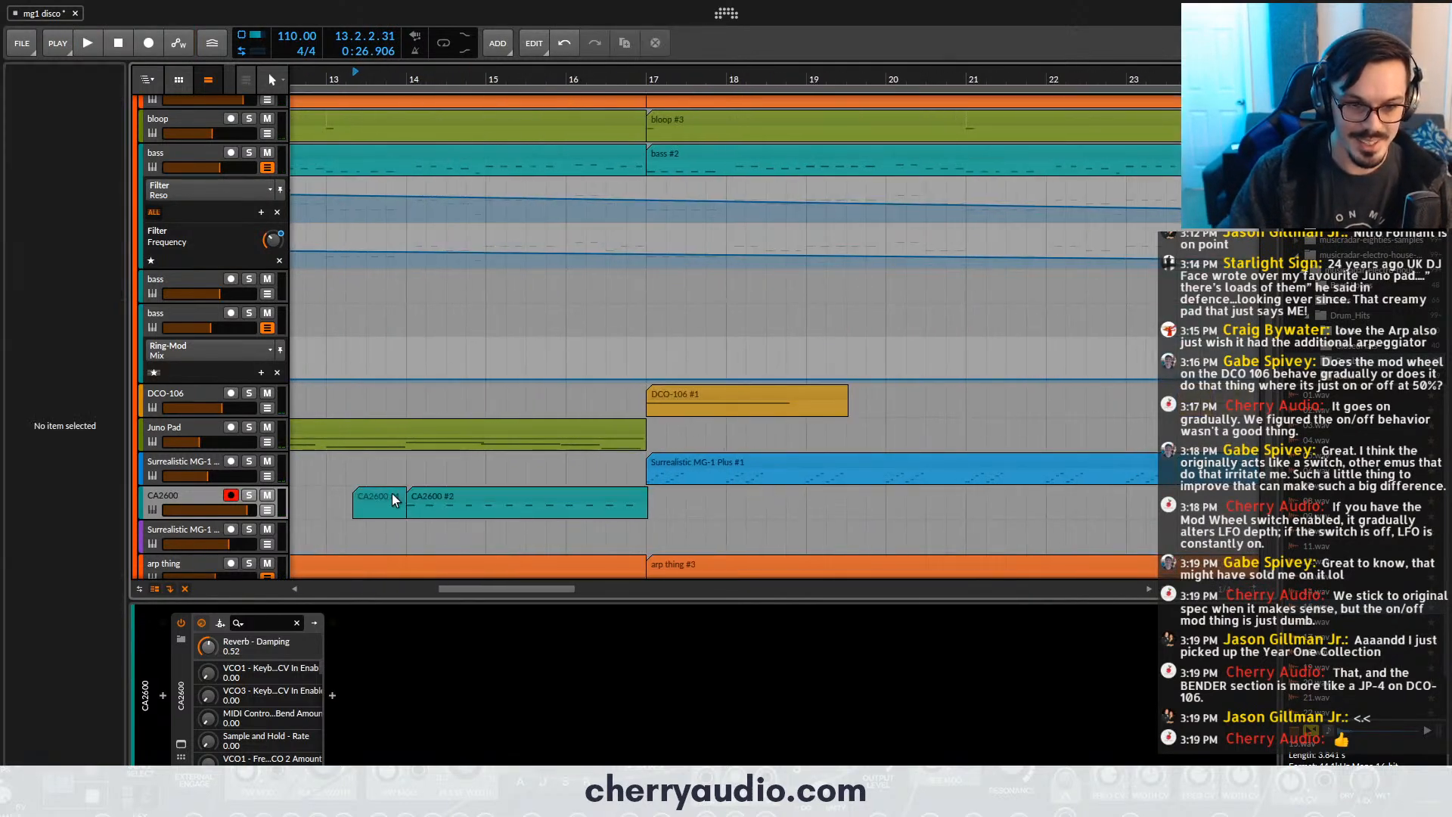
pyautogui.moveTo(354, 495); pyautogui.dragTo(568, 497)
# - Duplicate the CA2600 clip repeatedly from bar 17 up to about bar 33, undoing the extra copy
pyautogui.scroll(-5, 514, 496)
pyautogui.scroll(-3, 590, 498)
pyautogui.hotkey('ctrl', 'd')
pyautogui.hotkey('ctrl', 'd')
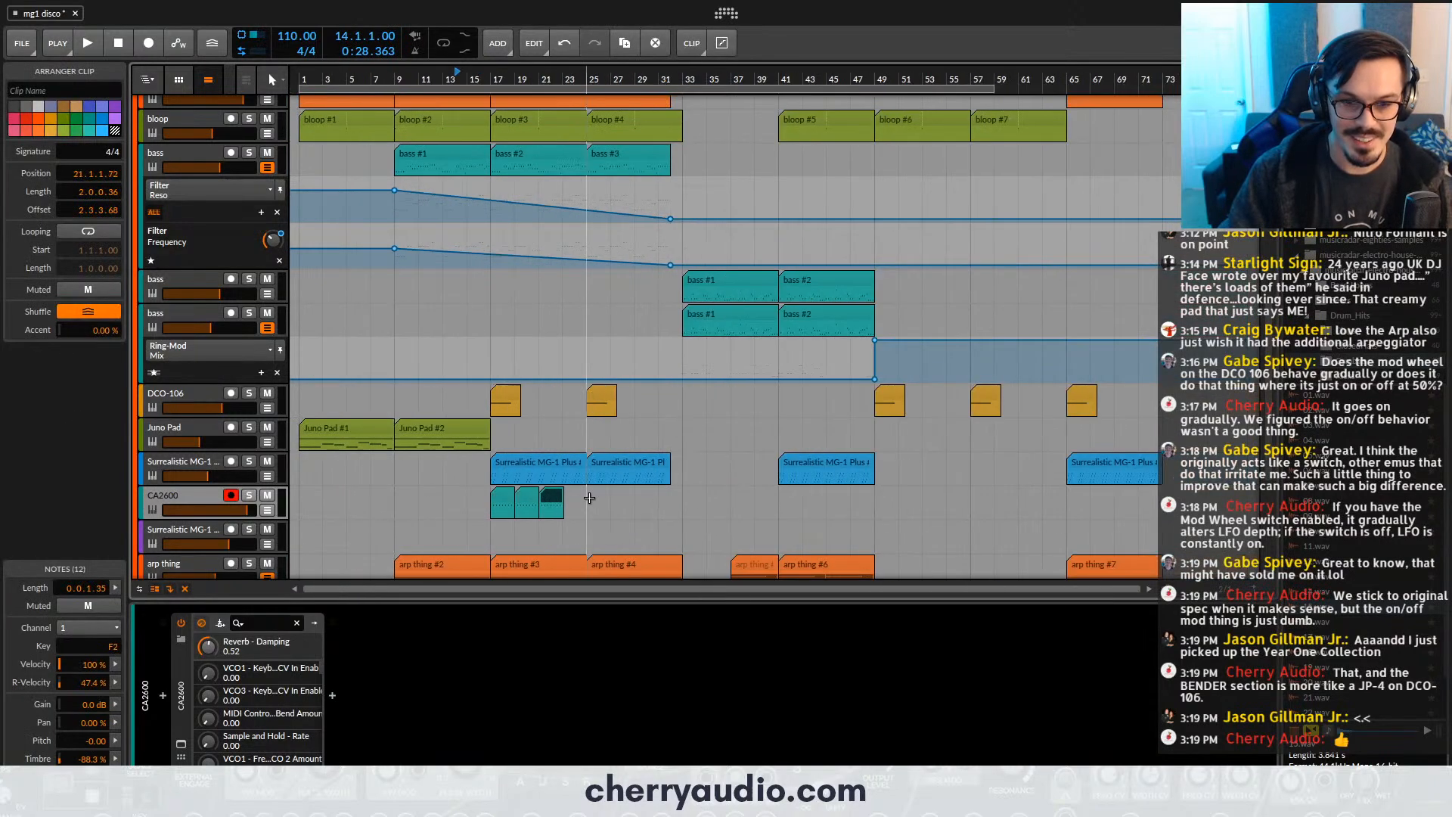
pyautogui.hotkey('ctrl', 'd')
pyautogui.hotkey('ctrl', 'd')
pyautogui.hotkey('ctrl', 'd')
pyautogui.hotkey('ctrl', 'z')
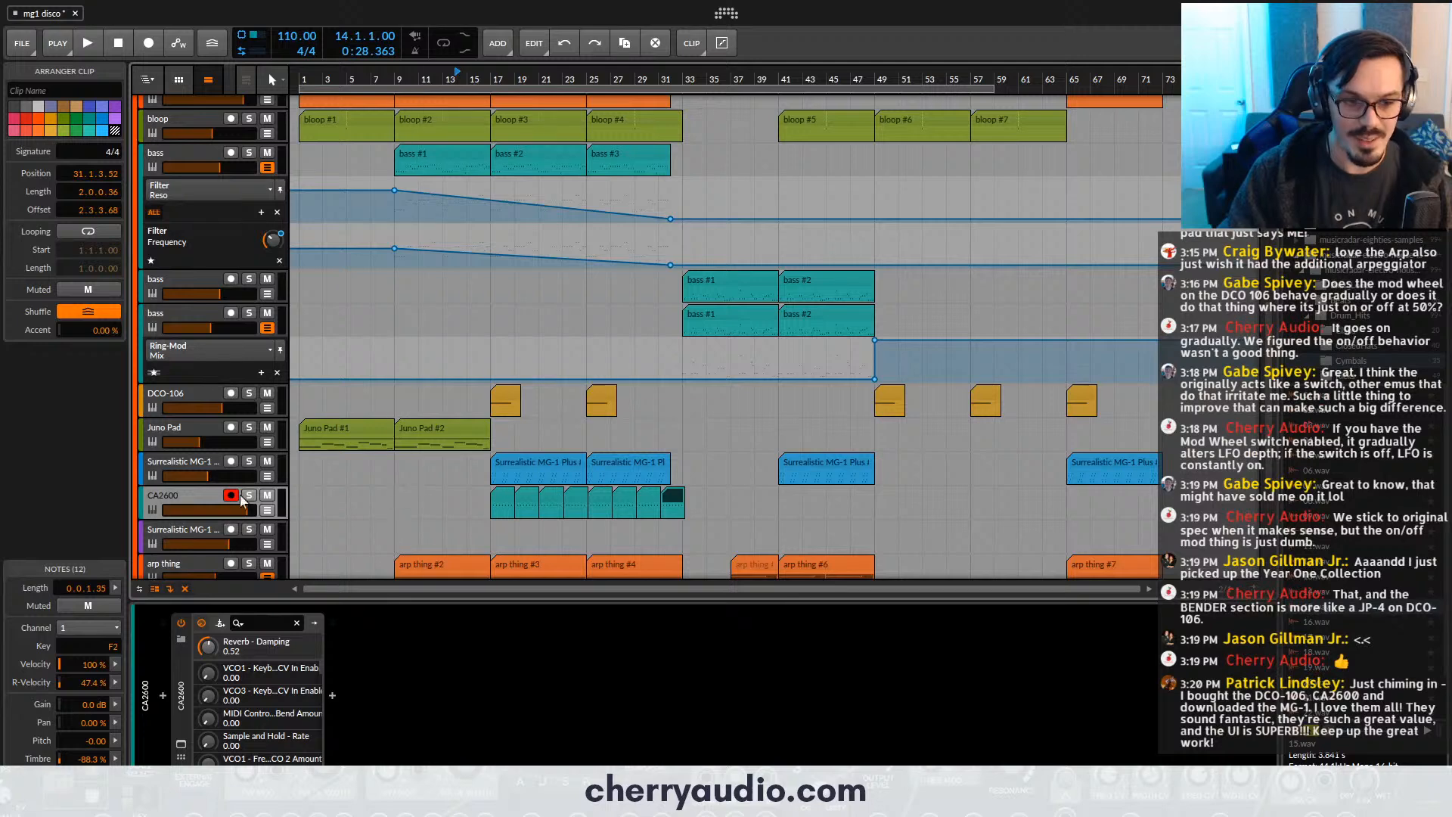
# - Split the last CA2600 clip at bar 32 and delete the part after the split
pyautogui.scroll(5, 666, 500)
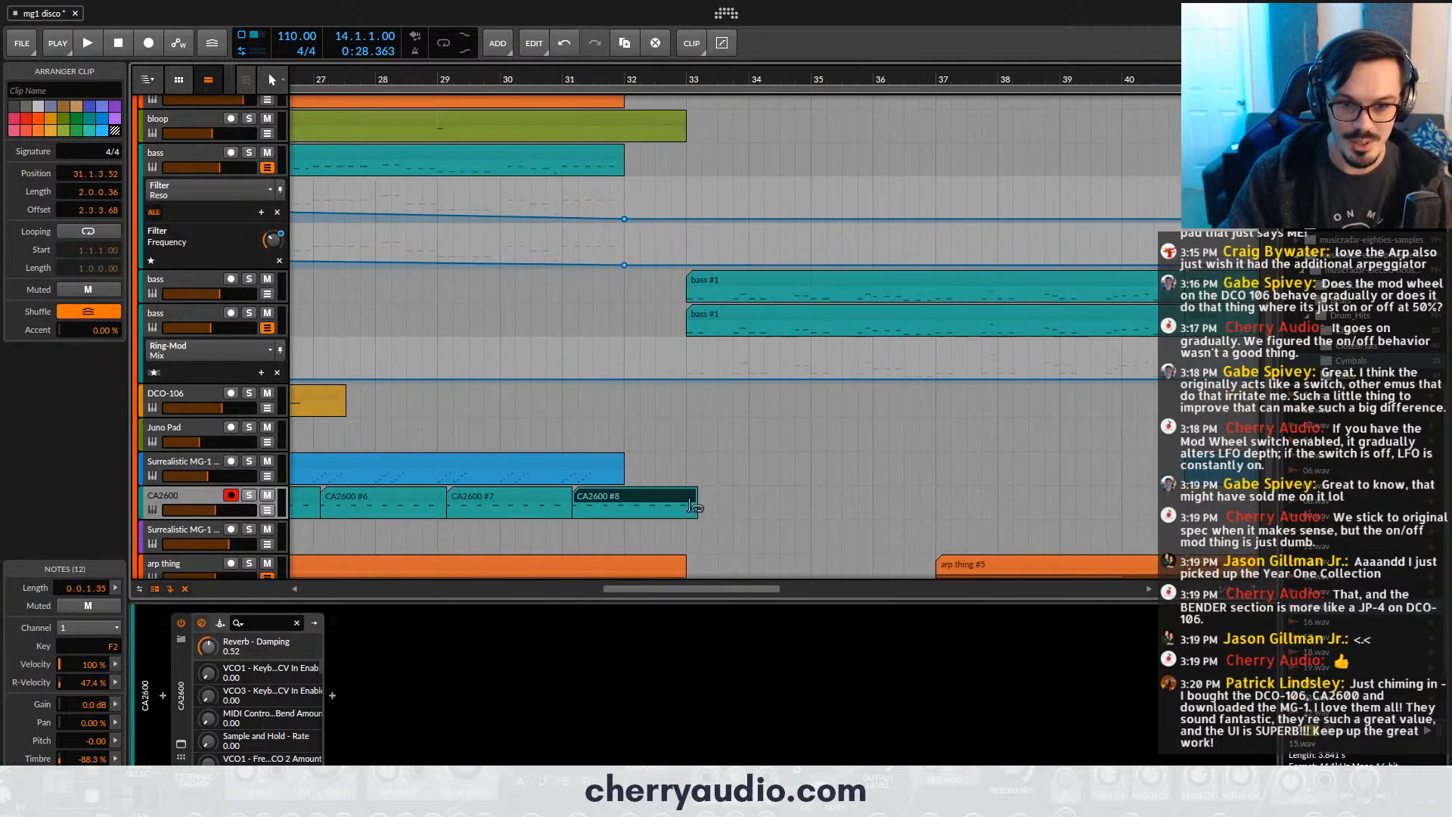
pyautogui.keyDown('alt'); pyautogui.click(629, 505); pyautogui.keyUp('alt')
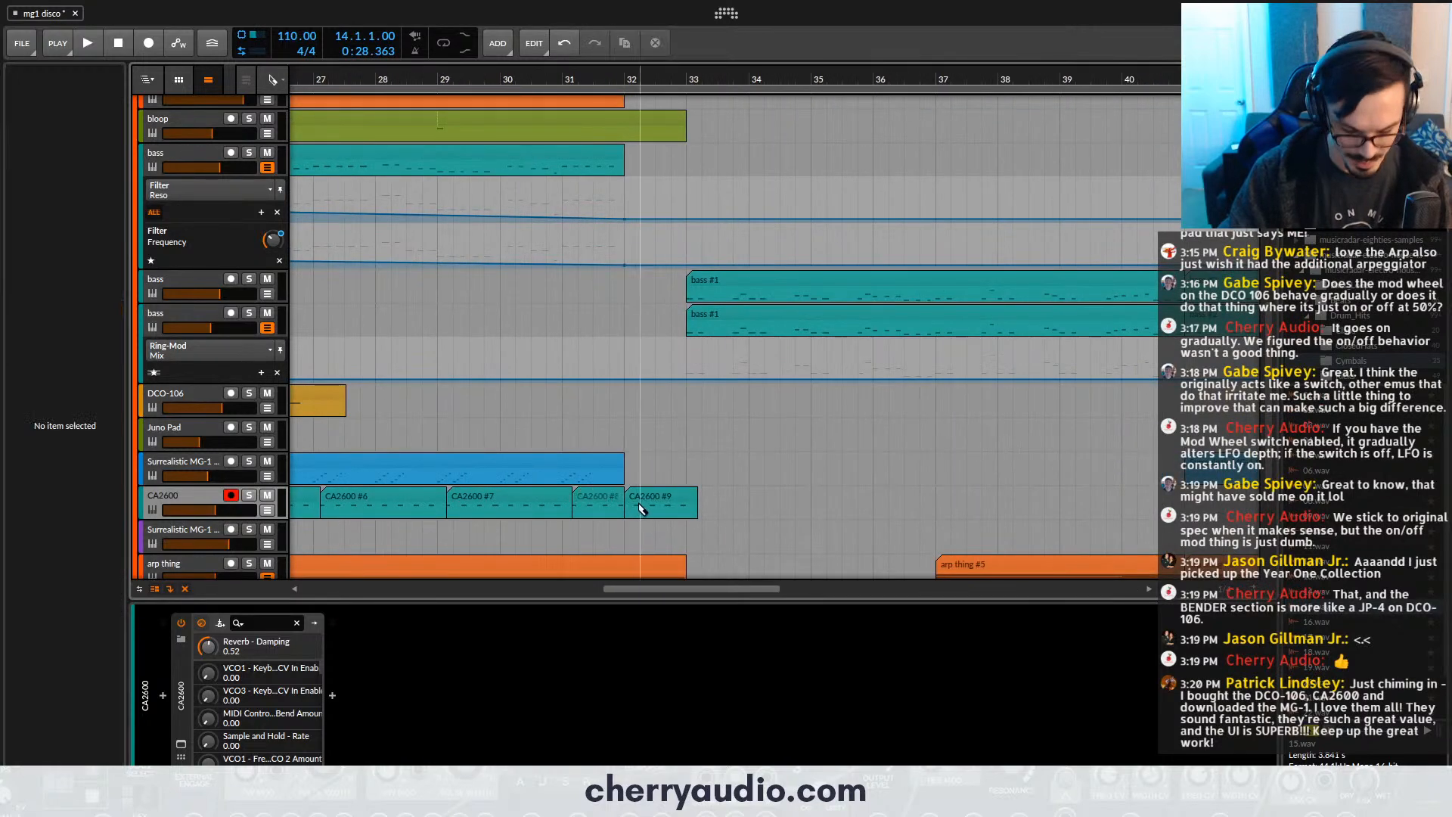
pyautogui.click(646, 501)
pyautogui.scroll(-2, 646, 501)
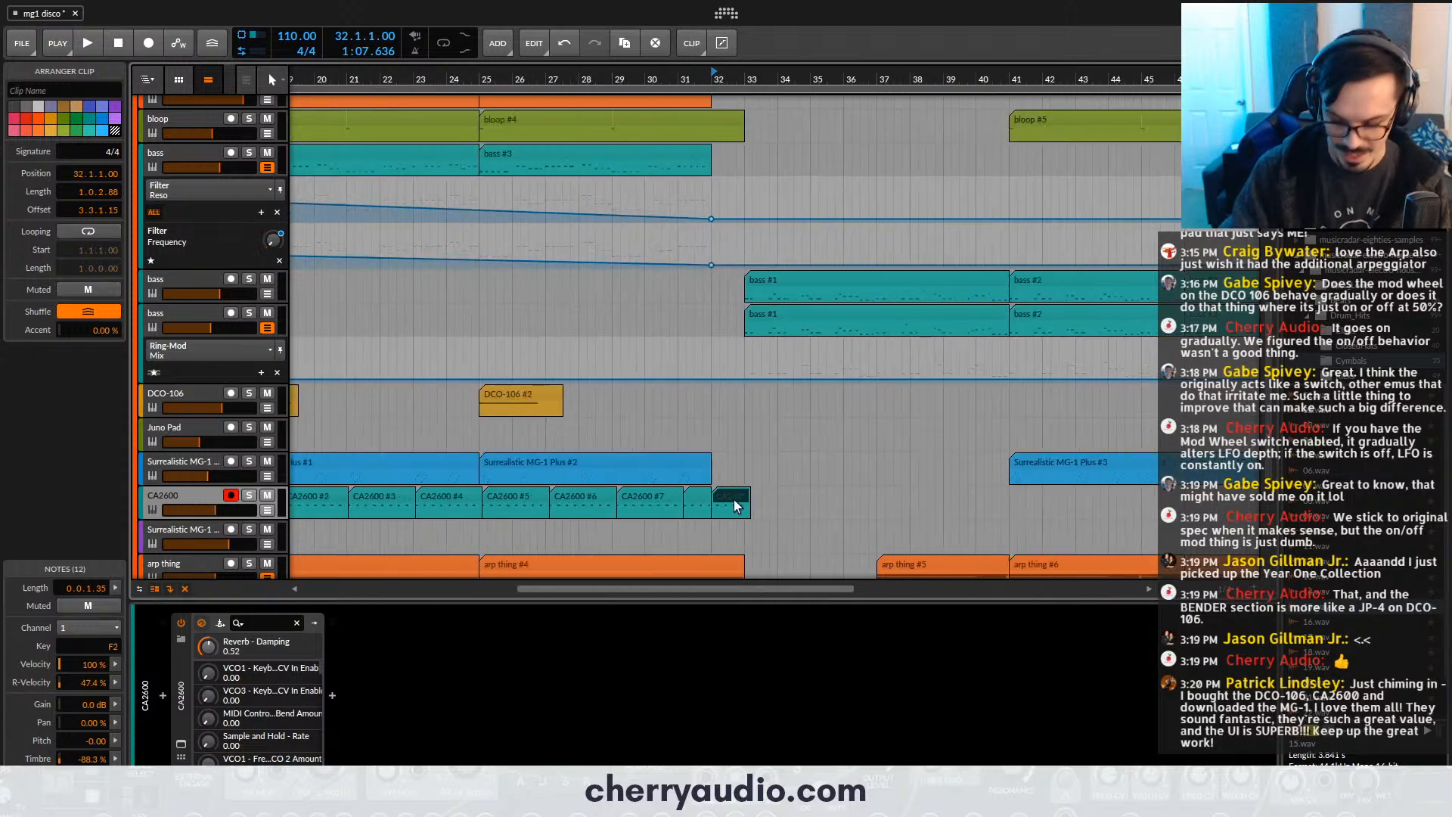
pyautogui.press('Delete')
pyautogui.scroll(-2, 738, 499)
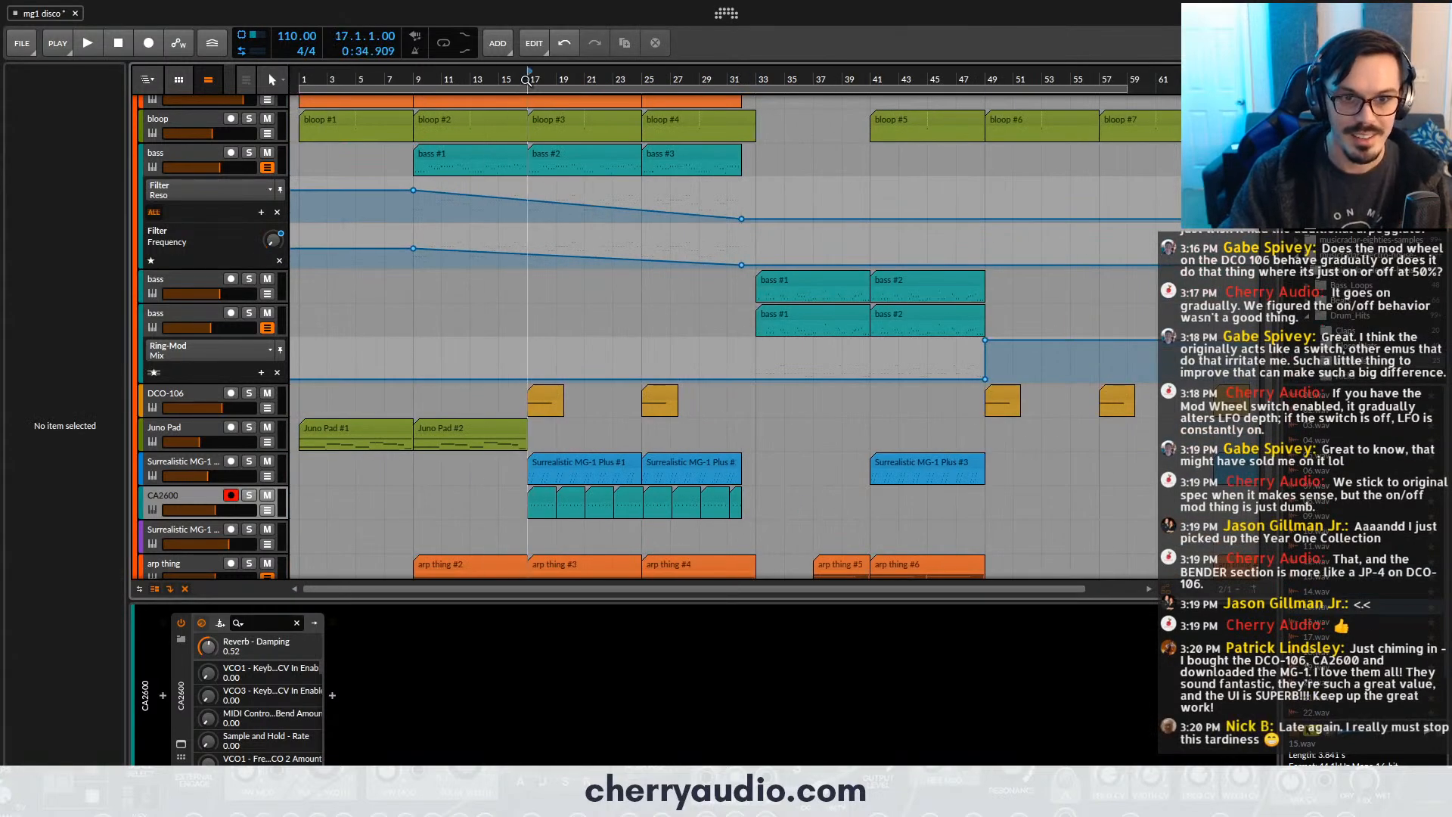
# - Play the arrangement from bar 17, raise the CA2600 track's volume slightly and stop playback
pyautogui.press('space')
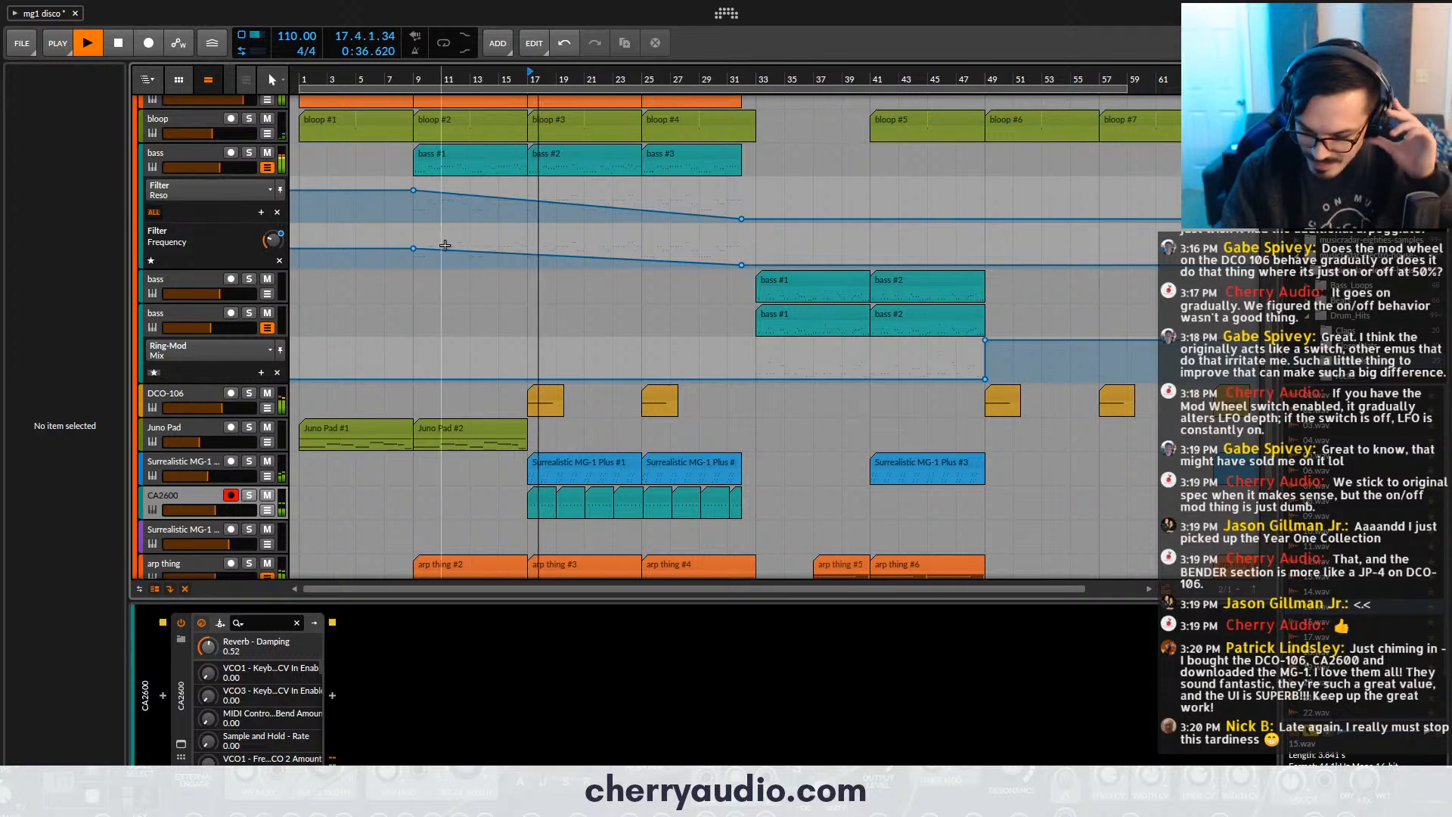
pyautogui.moveTo(227, 510); pyautogui.dragTo(226, 510)
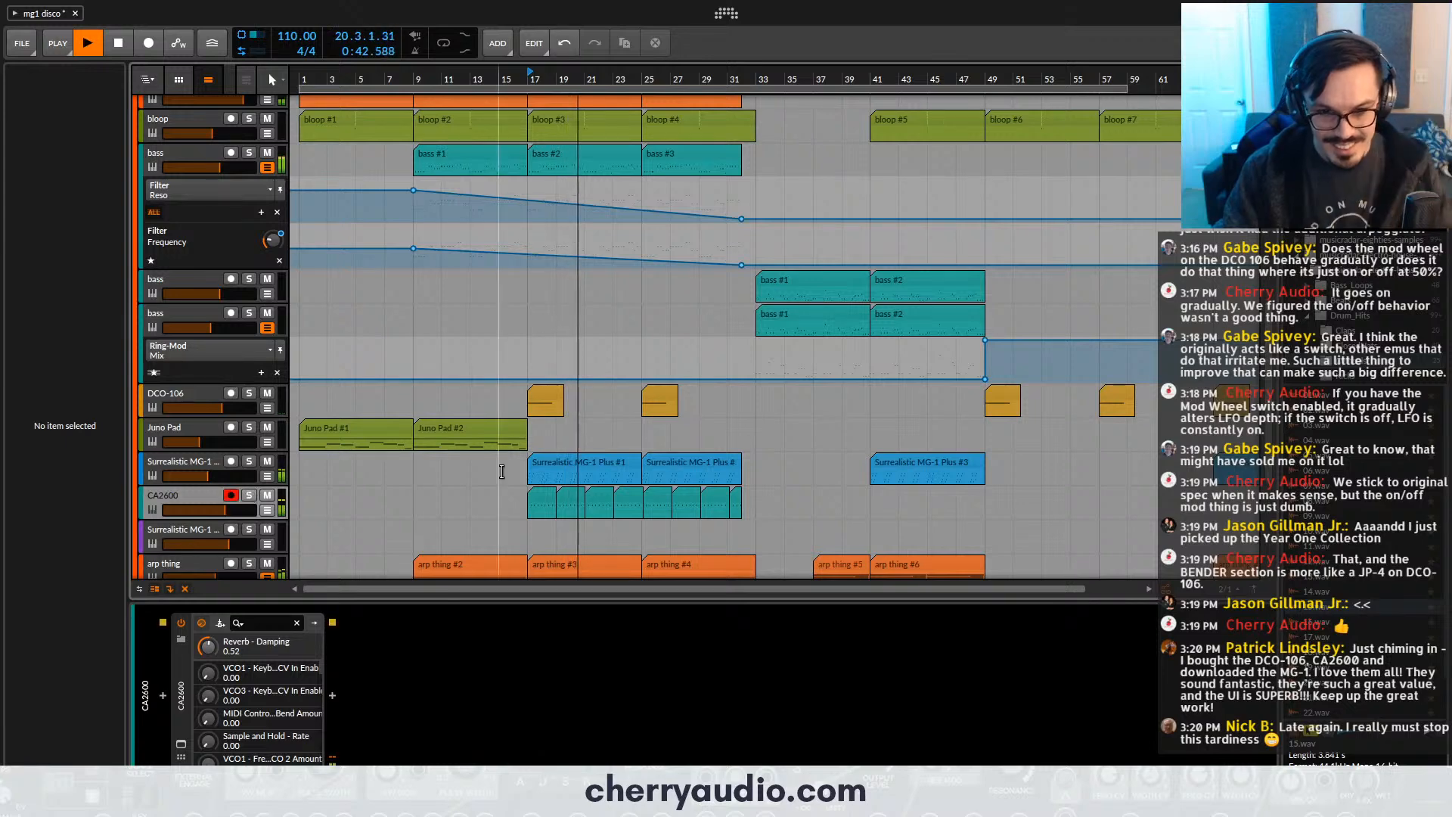
pyautogui.press('space')
# - Delete every CA2600 clip after the first one at bar 17
pyautogui.moveTo(748, 499); pyautogui.dragTo(546, 504)
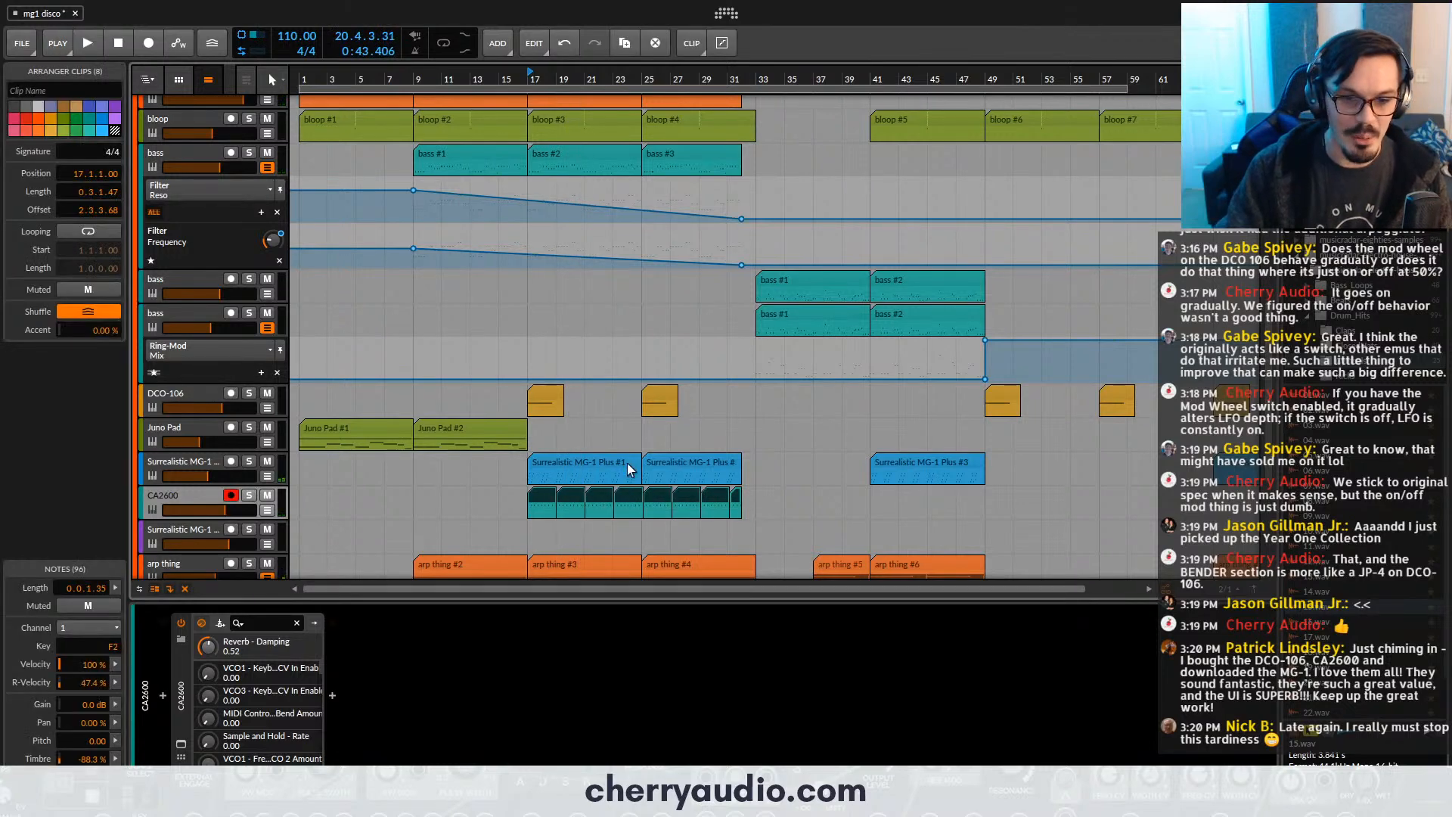
pyautogui.scroll(5, 556, 492)
pyautogui.click(863, 505)
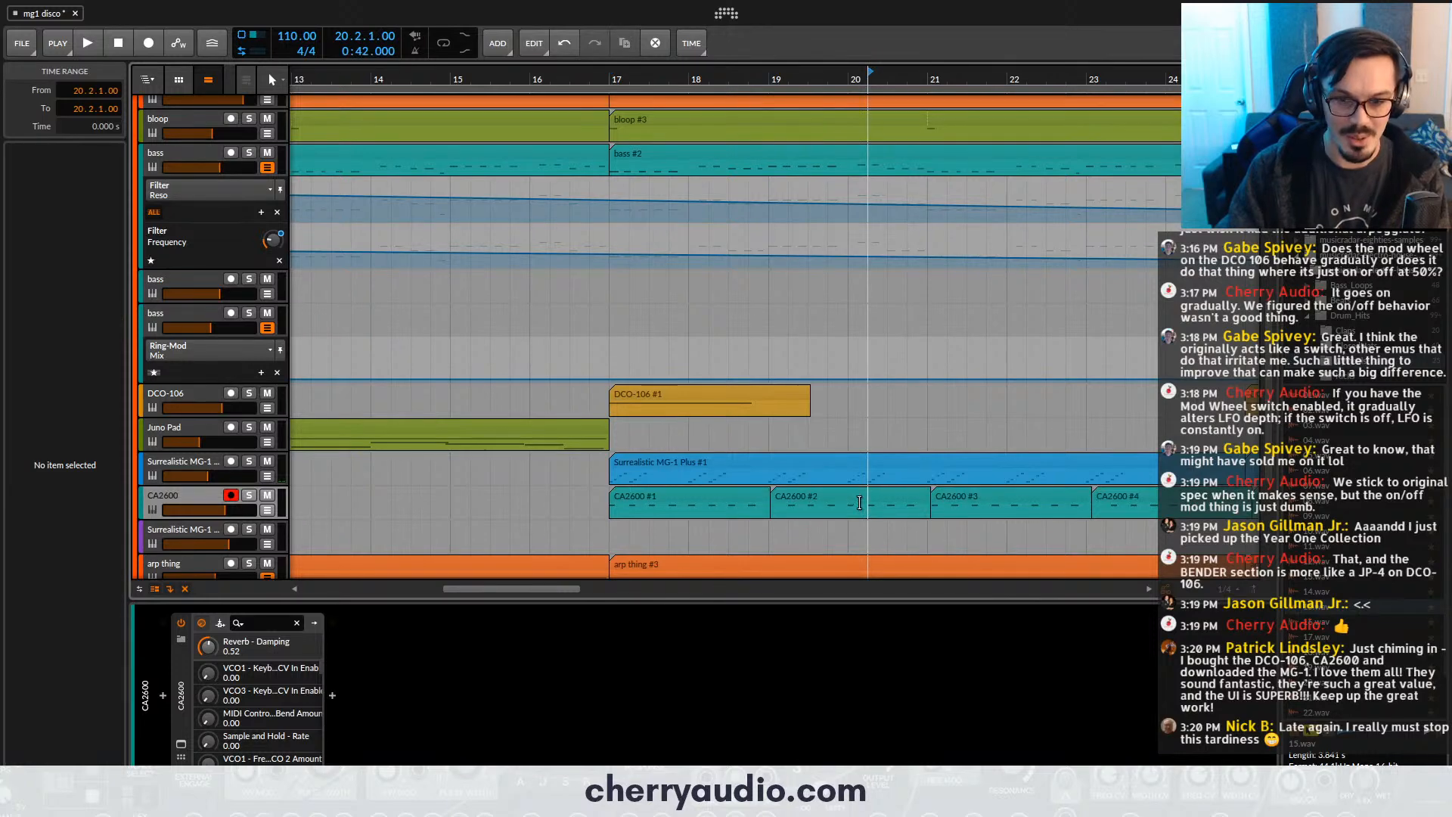
pyautogui.scroll(-4, 720, 503)
pyautogui.moveTo(791, 502); pyautogui.dragTo(1154, 529)
pyautogui.press('Delete')
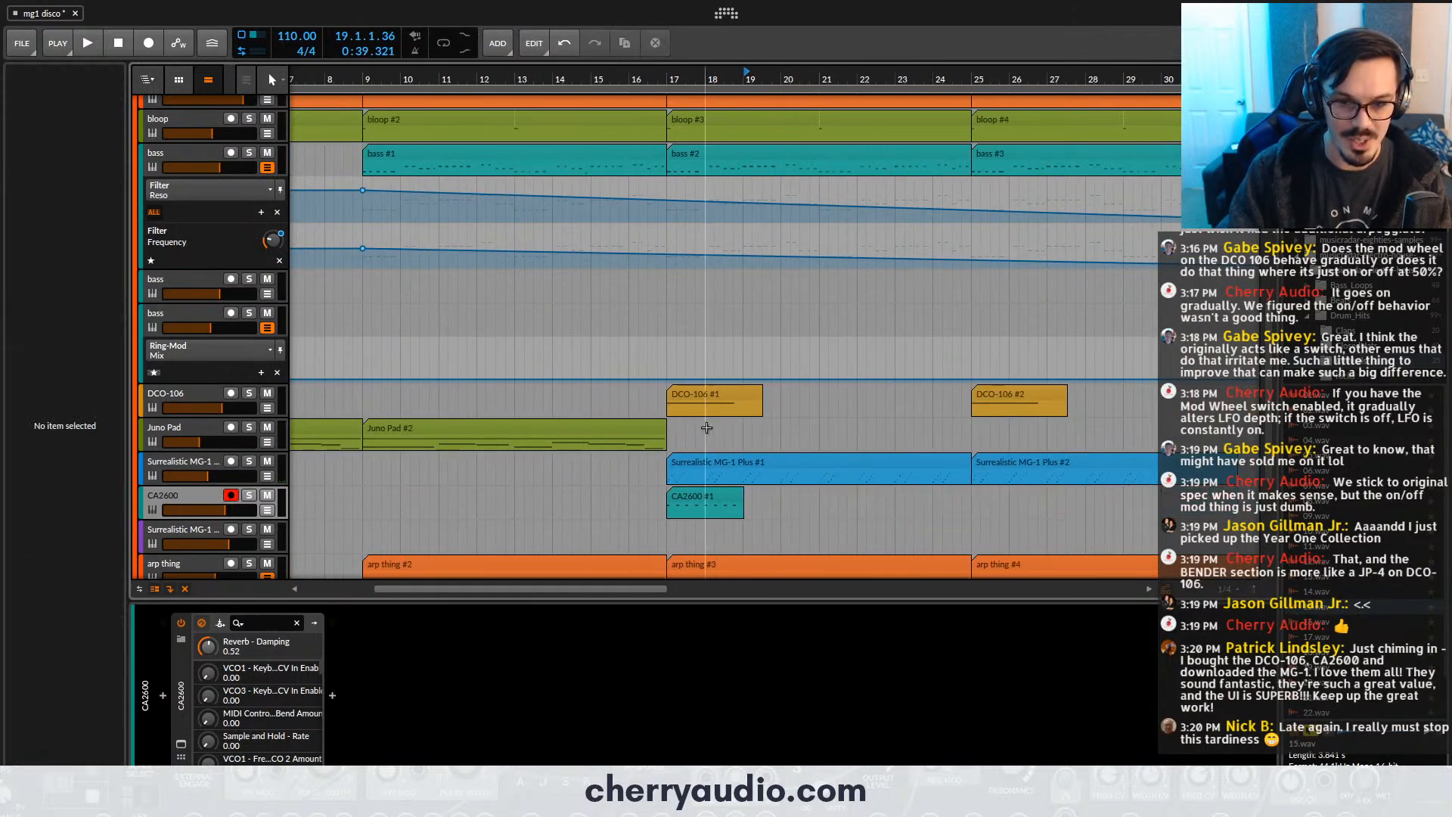
# - Play the arrangement from just before bar 17 and set the CA2600 track's pan to about 82%
pyautogui.click(657, 67)
pyautogui.press('space')
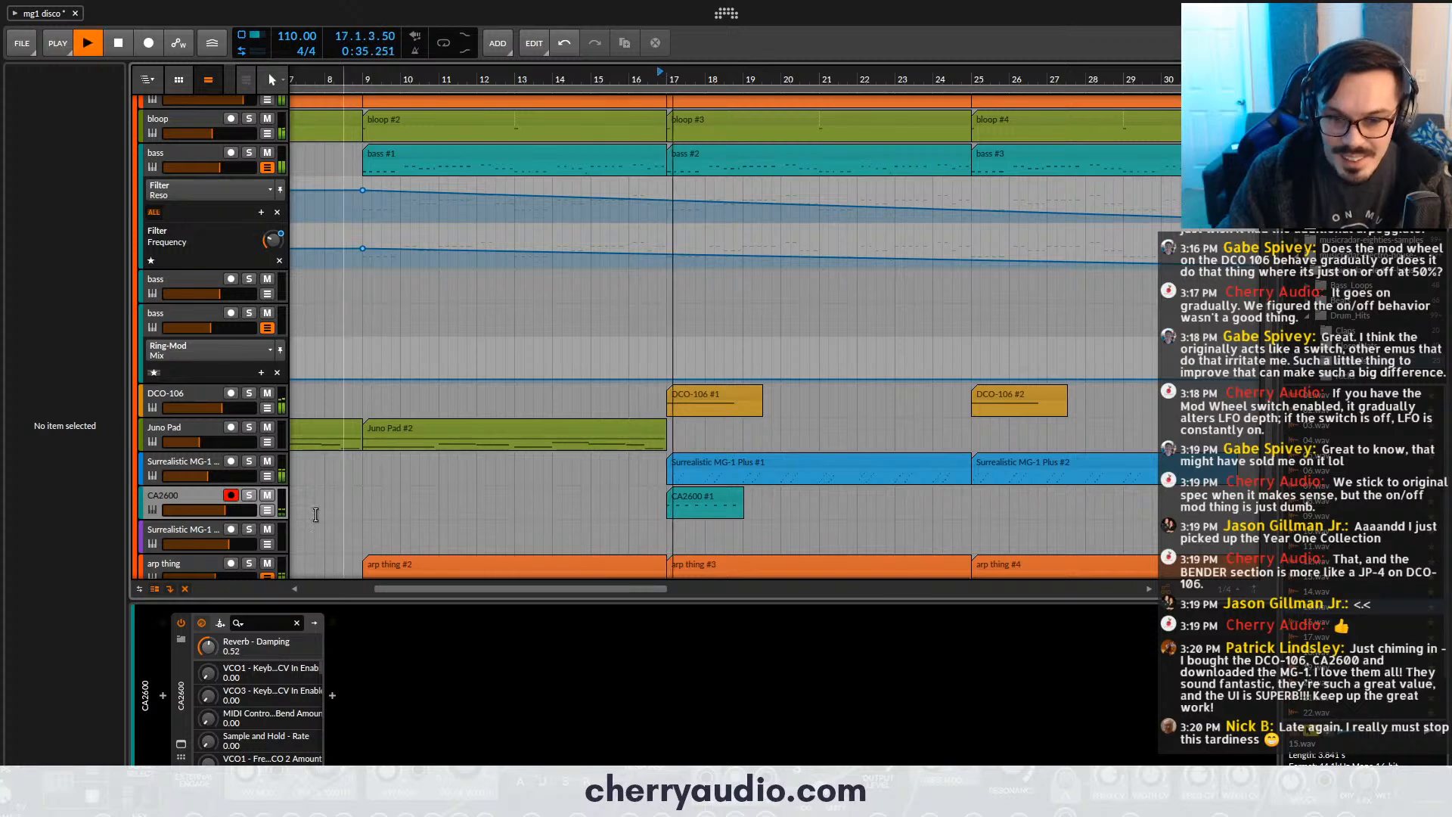
pyautogui.click(216, 502)
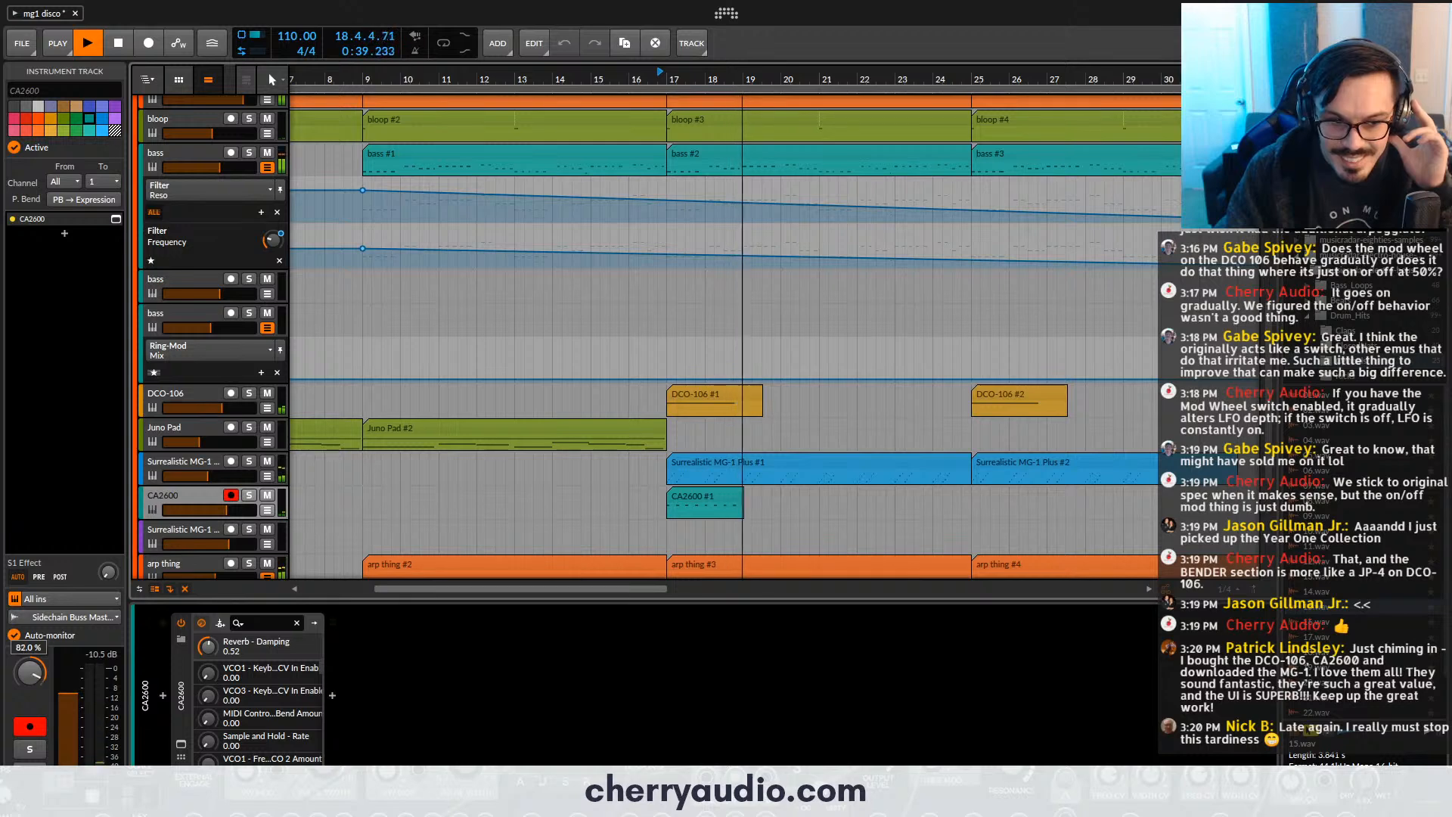
# - Fill the CA2600 track again with copies of the cowbell clip from bar 17 to about bar 33
pyautogui.click(690, 505)
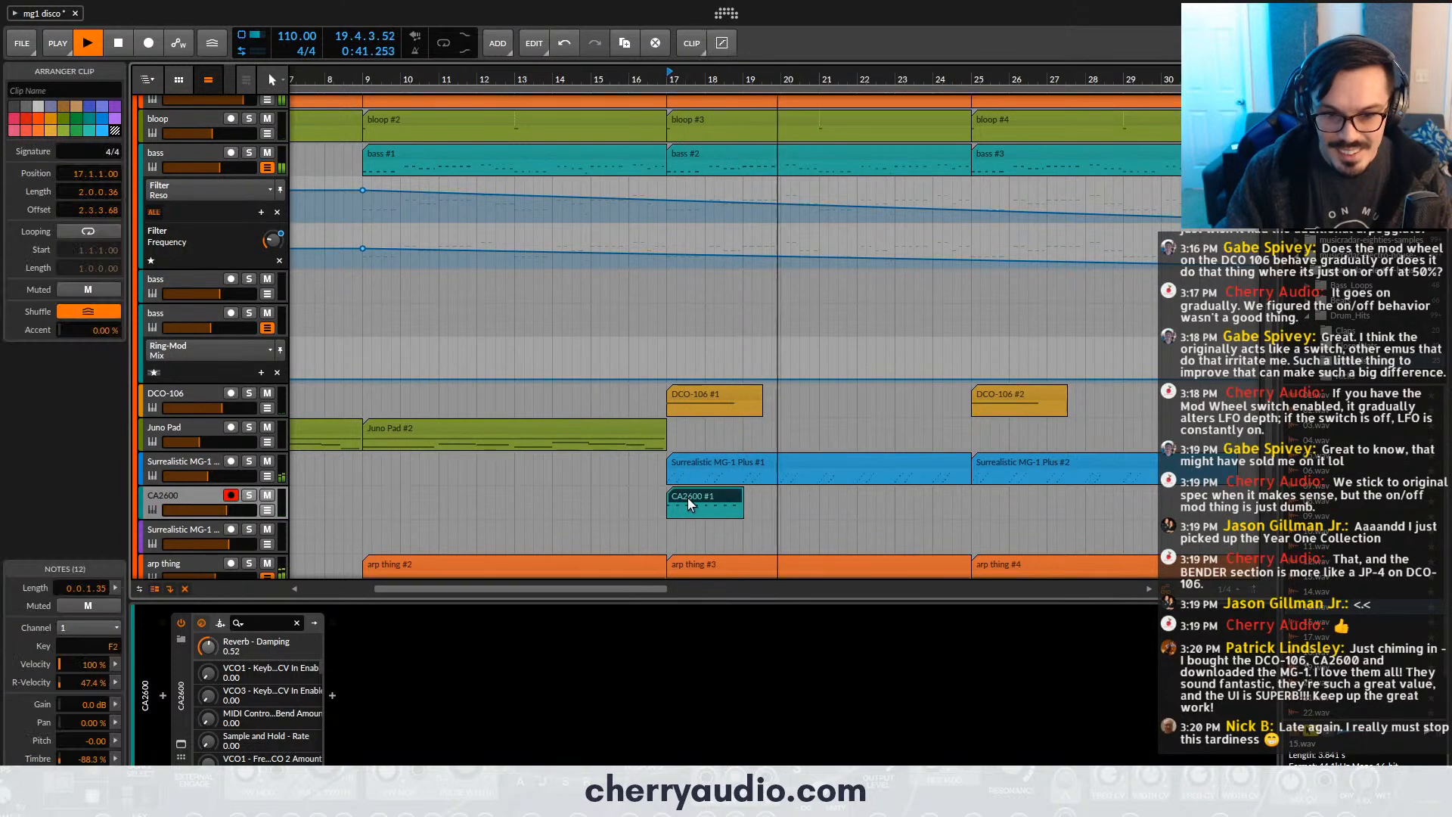
pyautogui.hotkey('ctrl', 'd')
pyautogui.hotkey('ctrl', 'd')
pyautogui.hotkey('ctrl', 'd')
pyautogui.hotkey('ctrl', 'd')
pyautogui.hotkey('ctrl', 'd')
pyautogui.hotkey('ctrl', 'd')
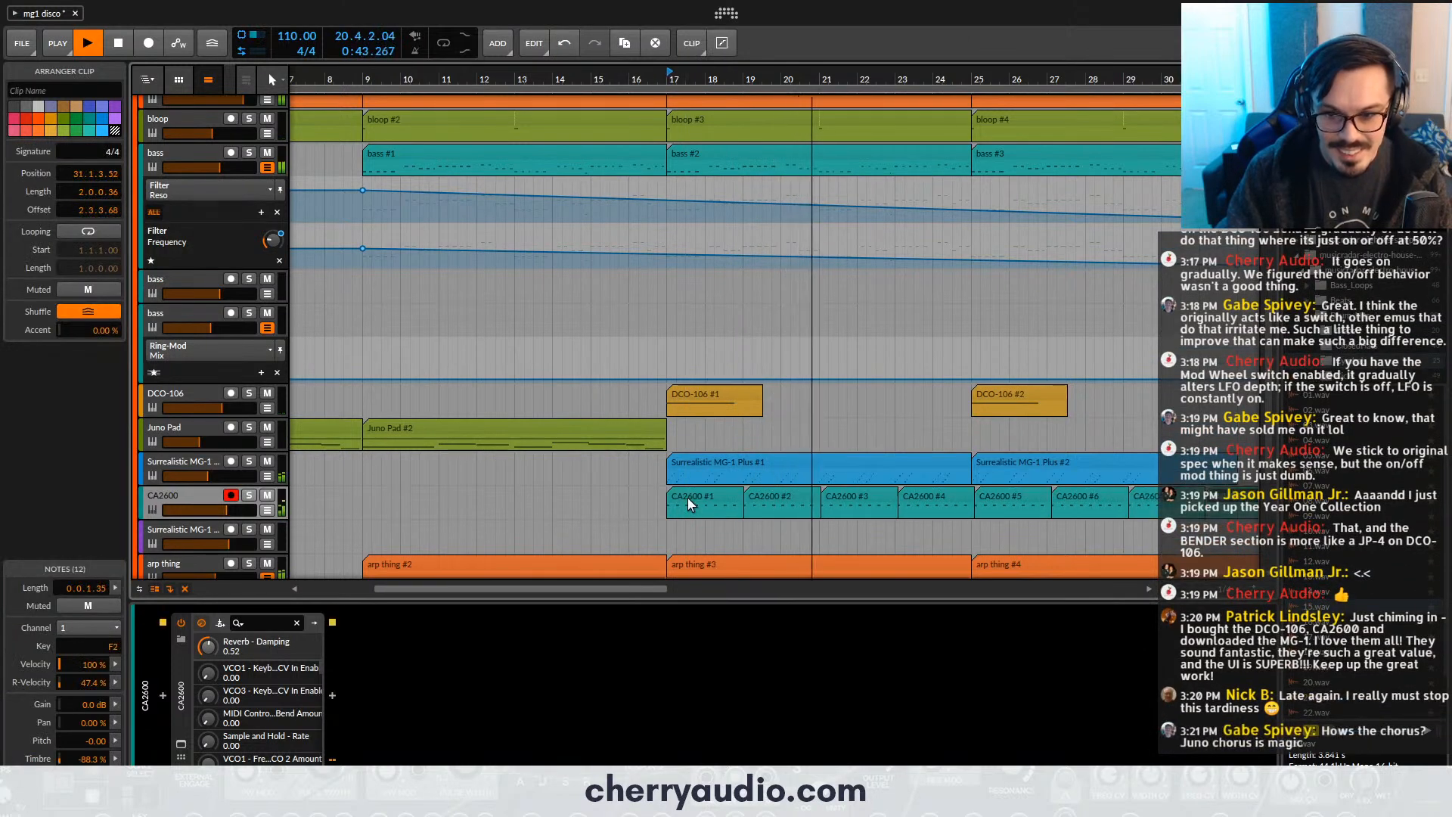
# - Clear the CA2600 copies again so that only the clip at bar 17 is left
pyautogui.click(841, 497)
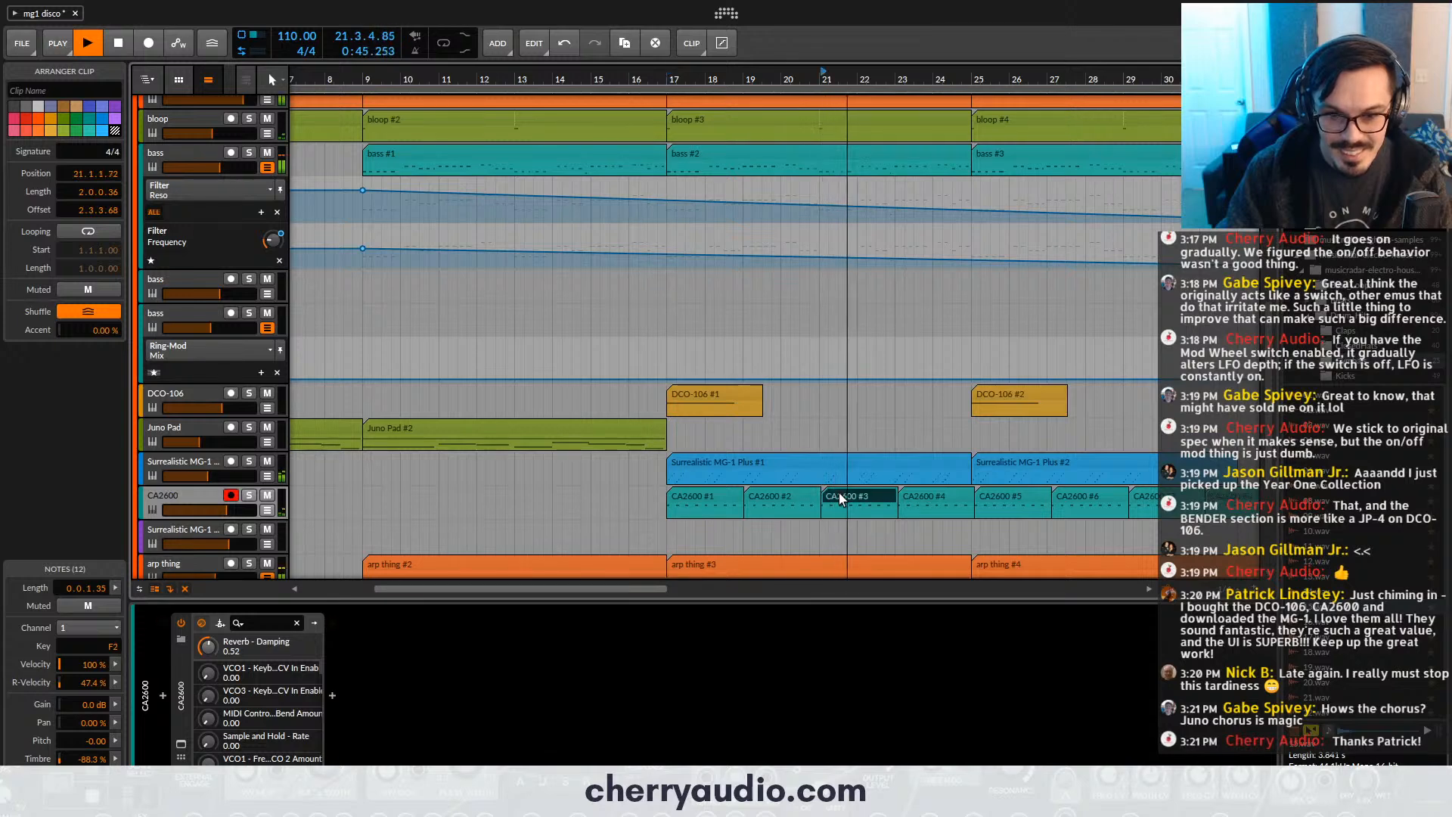
pyautogui.click(783, 500)
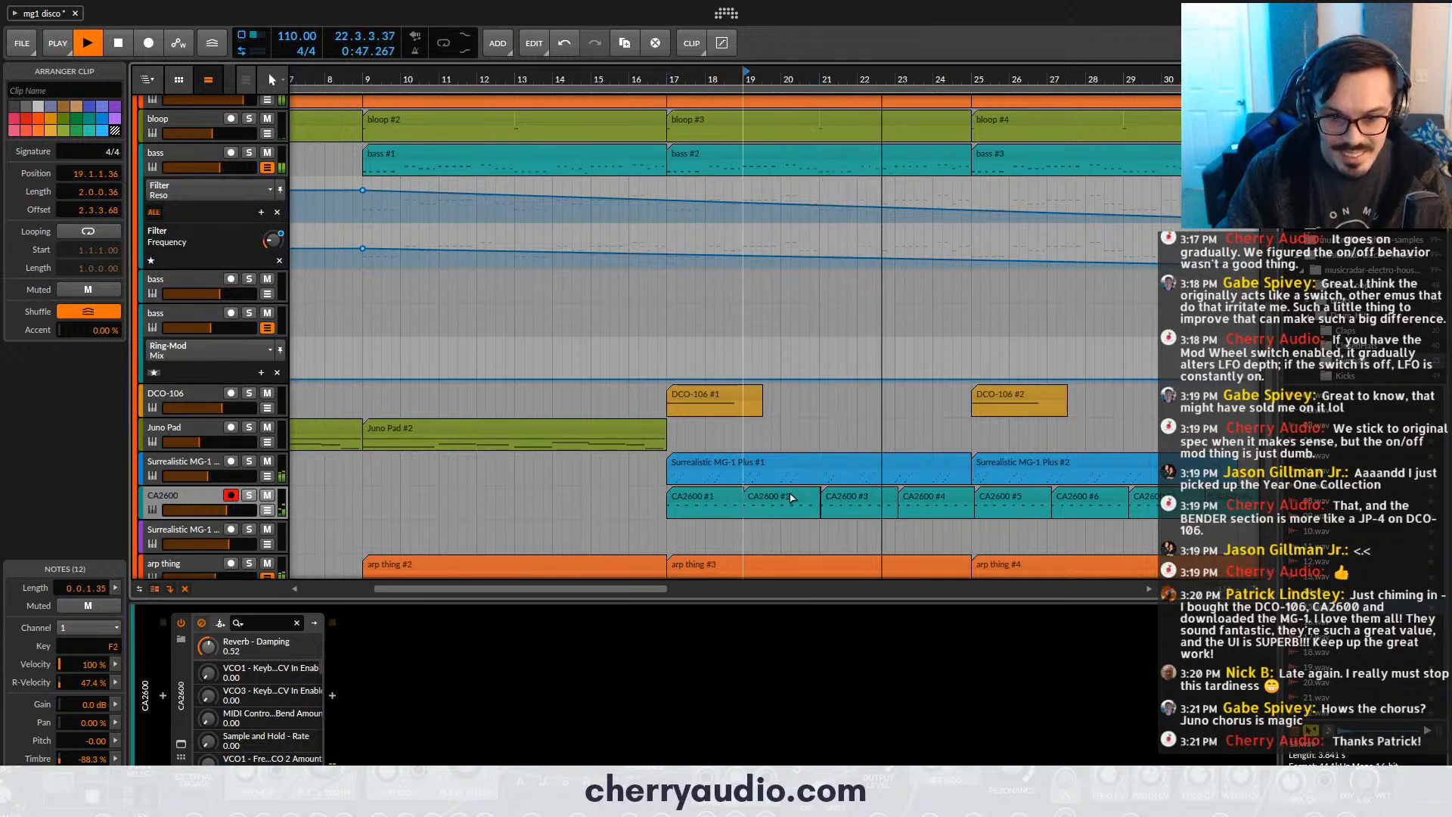
pyautogui.click(849, 499)
pyautogui.press('Delete')
pyautogui.moveTo(846, 499); pyautogui.dragTo(1227, 532)
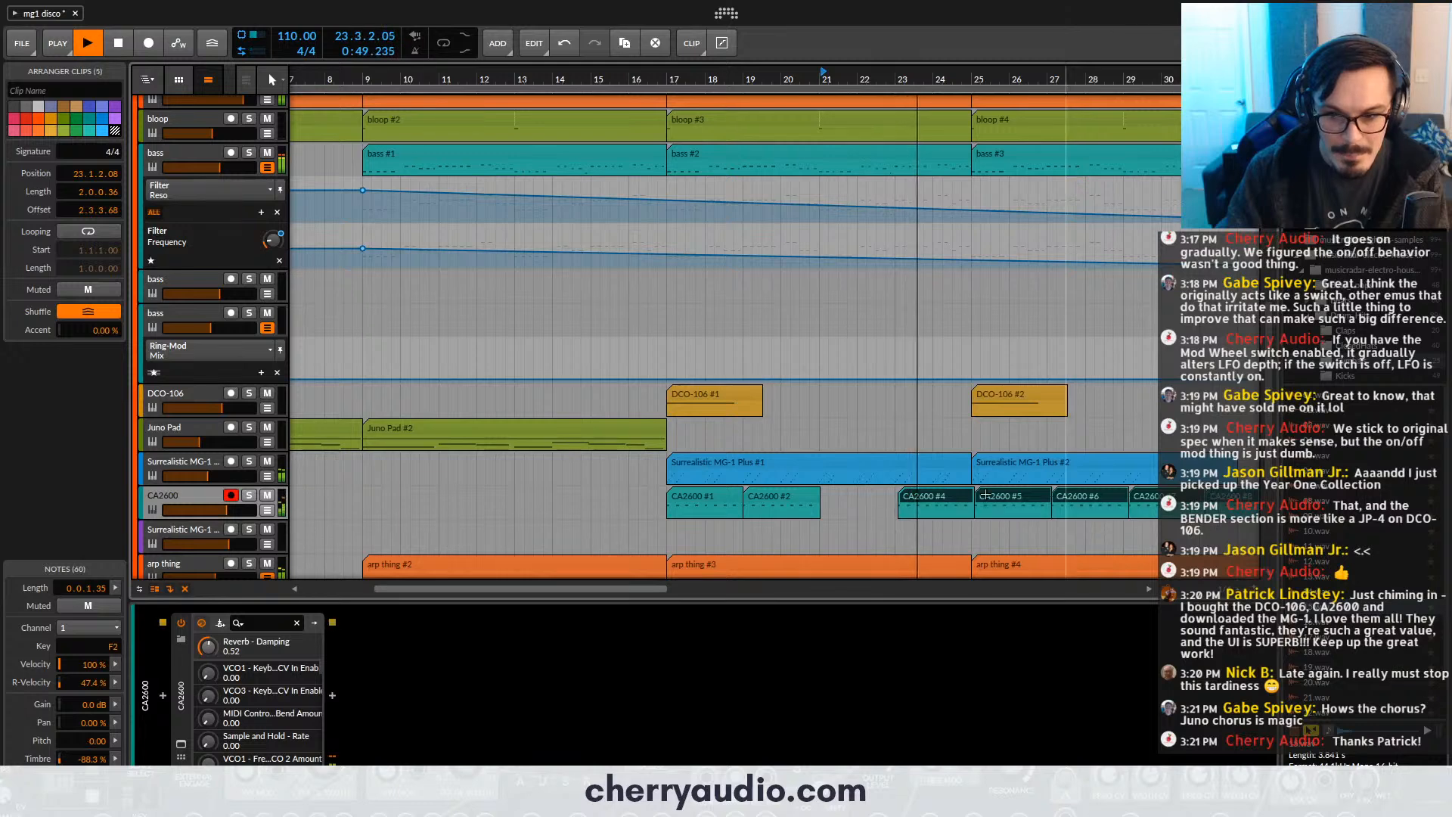
pyautogui.press('Delete')
pyautogui.click(758, 497)
pyautogui.press('Delete')
# - Trim the CA2600 clip at bar 17 to exactly two bars and duplicate it until the last copy starts at bar 31
pyautogui.moveTo(741, 492); pyautogui.dragTo(727, 489)
pyautogui.hotkey('ctrl', 'd')
pyautogui.hotkey('ctrl', 'd')
pyautogui.hotkey('ctrl', 'd')
pyautogui.hotkey('ctrl', 'd')
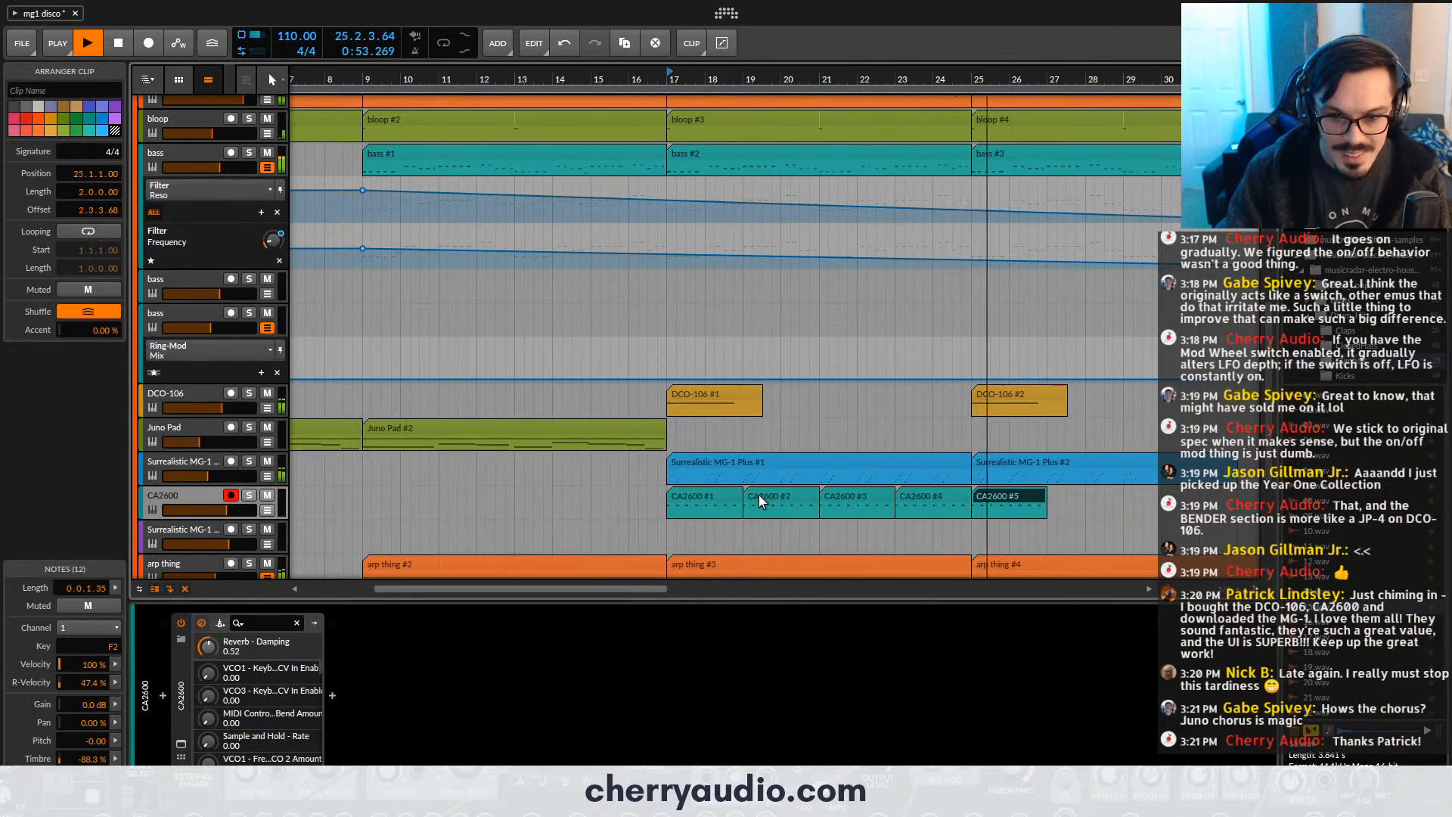
pyautogui.hotkey('ctrl', 'd')
pyautogui.hotkey('ctrl', 'd')
pyautogui.hotkey('ctrl', 'd')
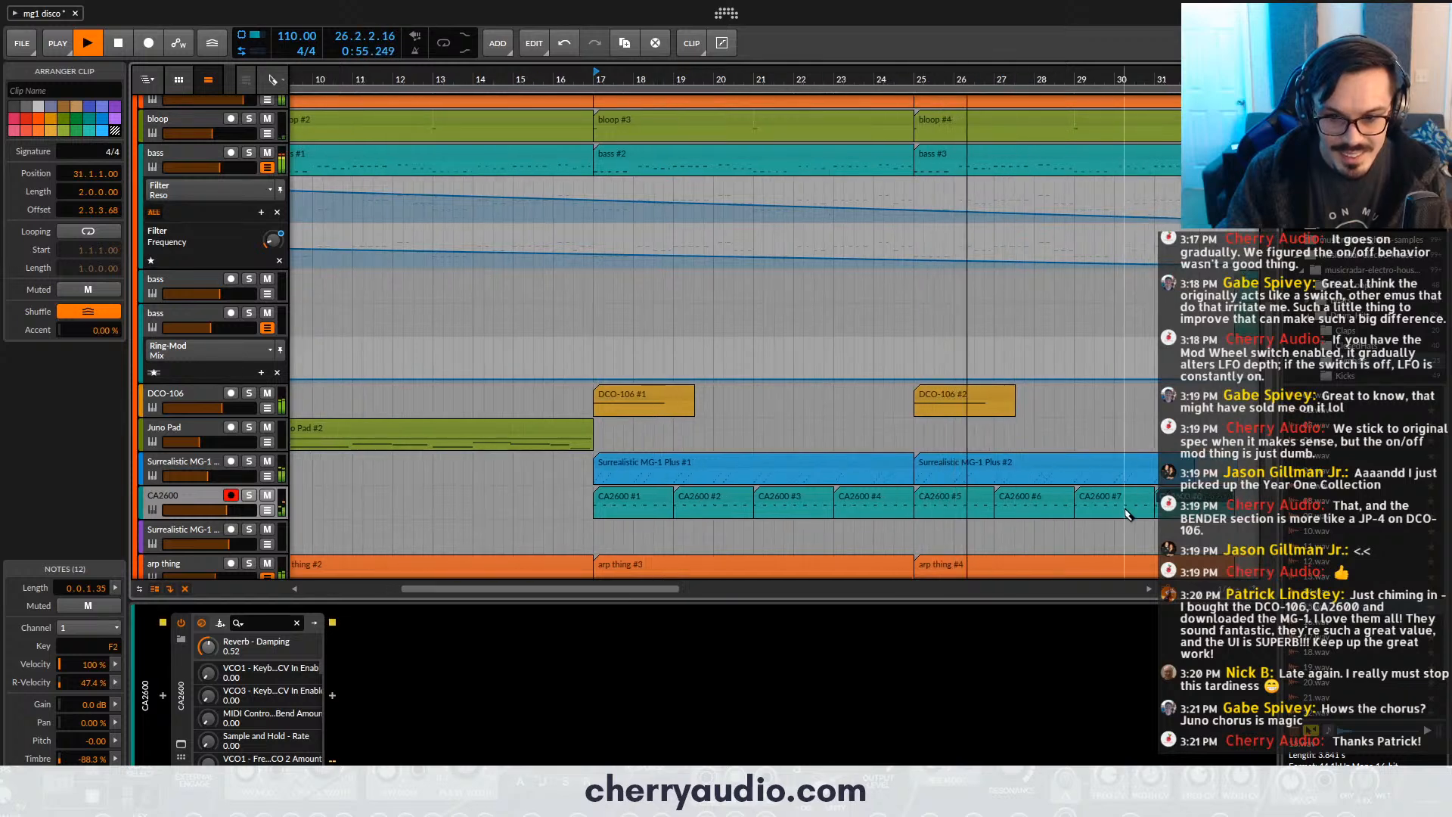
# - Split the final CA2600 copy at bar 32 and remove the remainder so the part ends with the Surrealistic MG-1 clips
pyautogui.click(1198, 514)
pyautogui.click(1198, 497)
pyautogui.click(1198, 514)
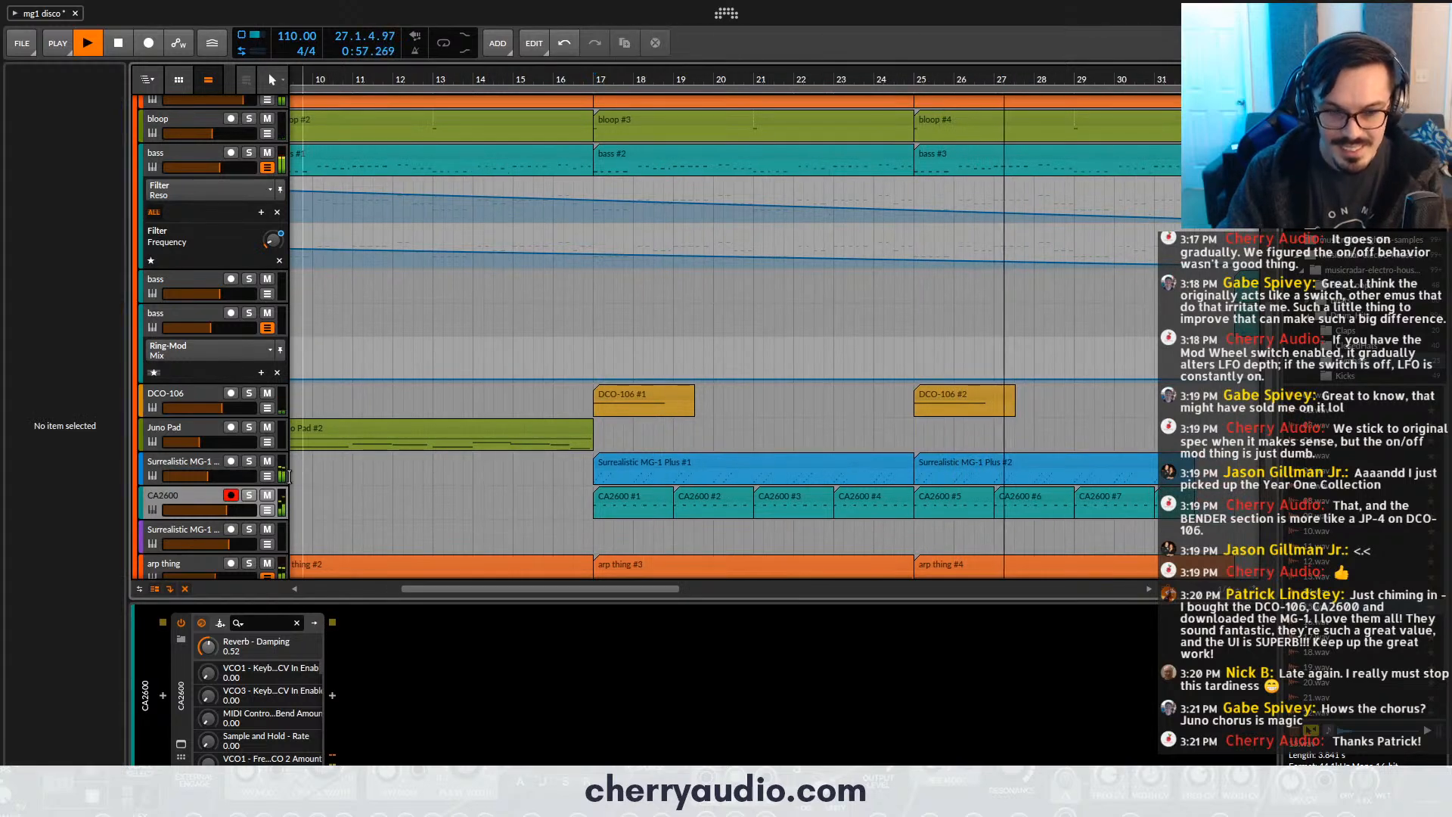
# - Raise the CA2600 track's volume well up during playback, easing it back slightly
pyautogui.click(172, 505)
pyautogui.moveTo(59, 718); pyautogui.dragTo(69, 664)
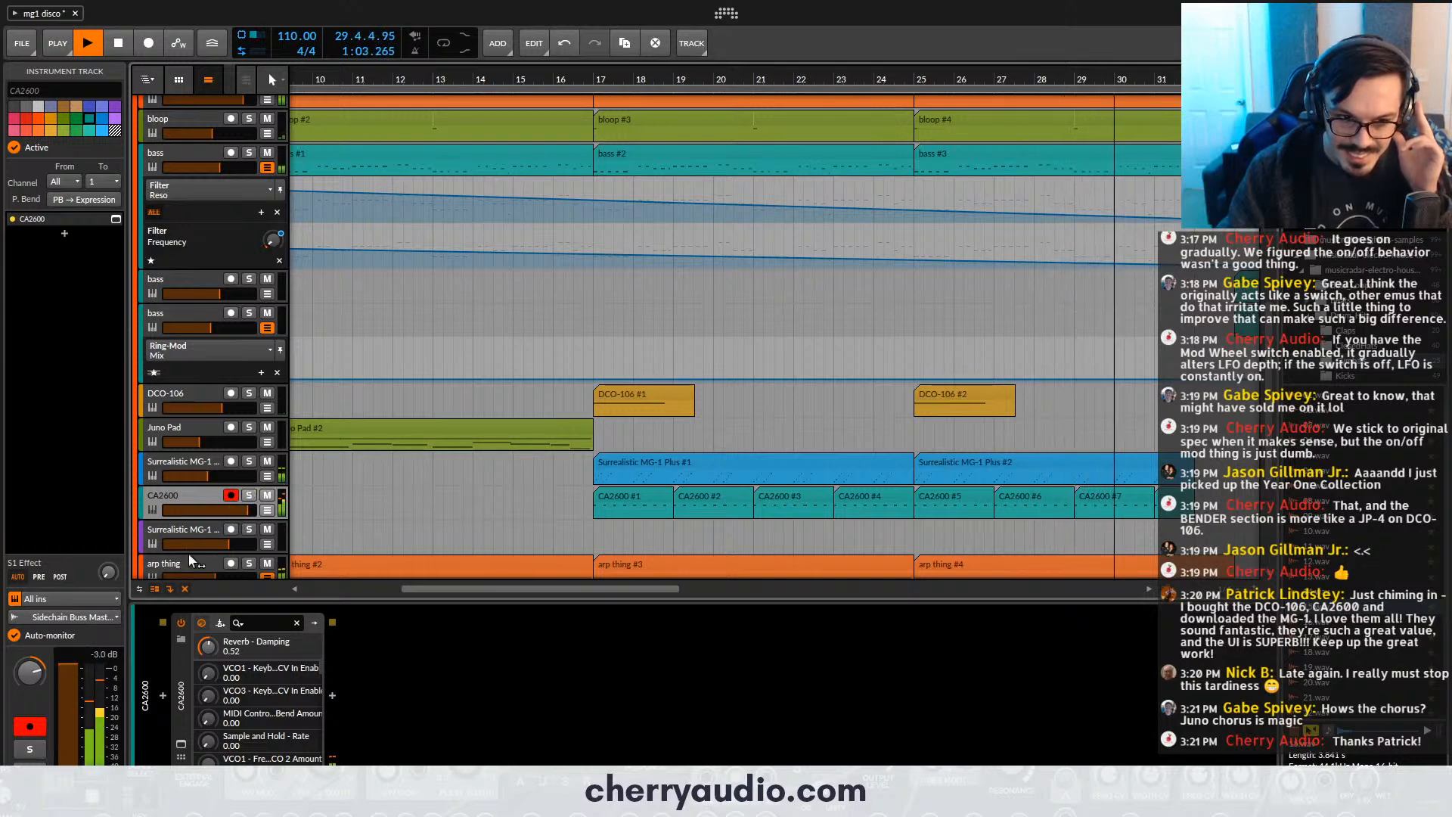
pyautogui.moveTo(67, 669); pyautogui.dragTo(67, 678)
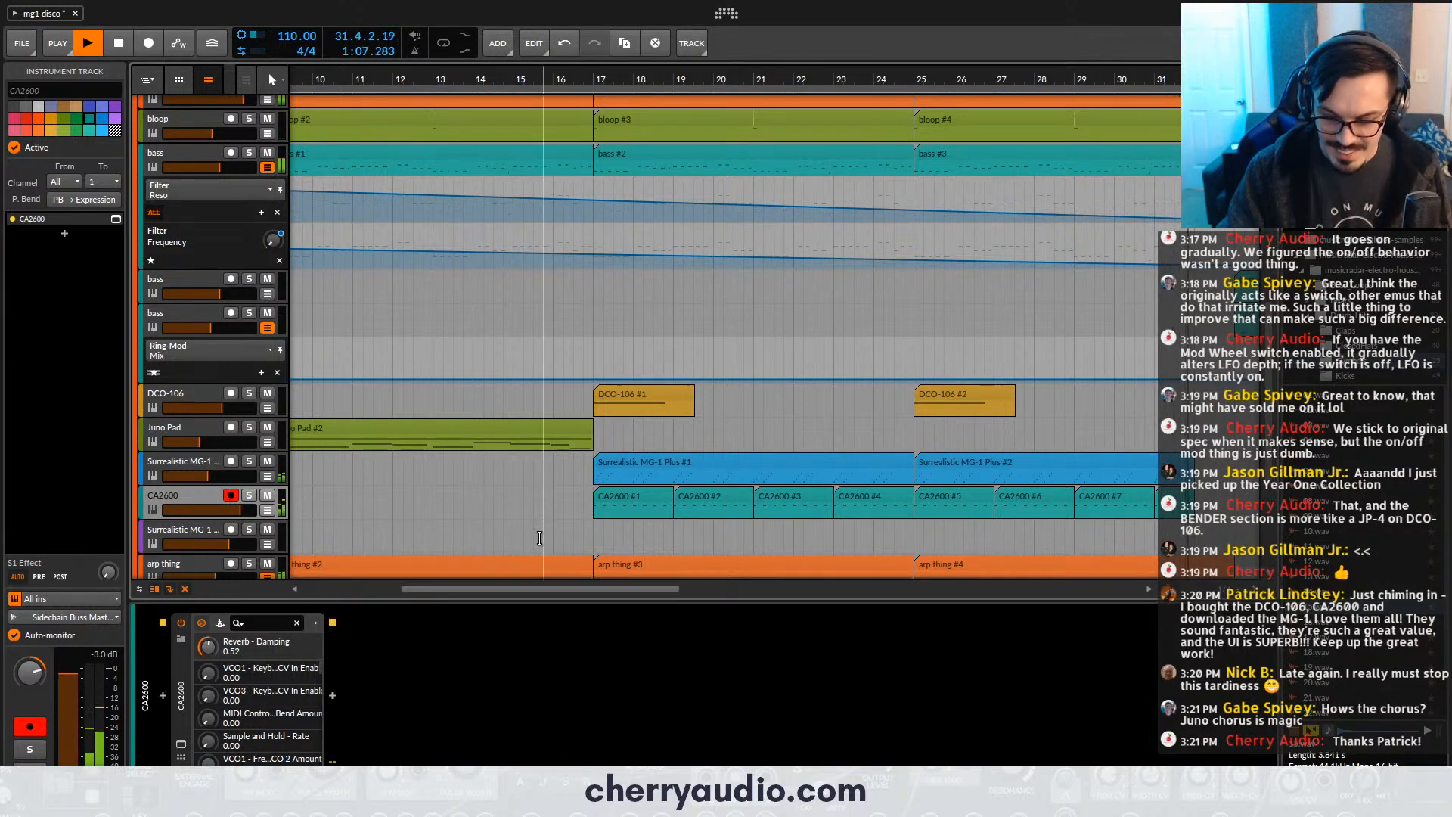
# - Raise the volumes of the two bass tracks whose clips start at bar 33 and save the project
pyautogui.scroll(-4, 535, 527)
pyautogui.scroll(-2, 818, 442)
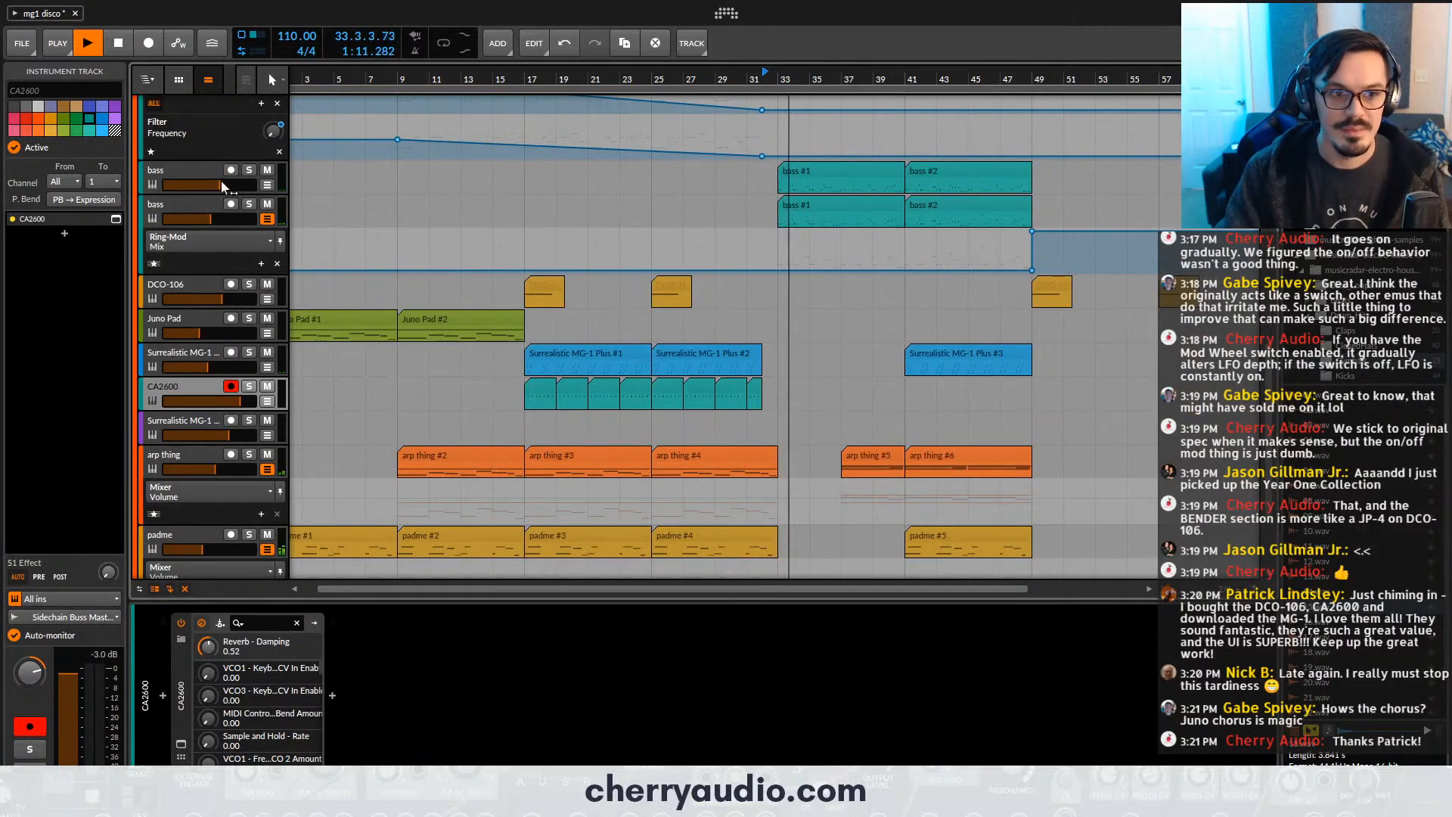
pyautogui.moveTo(212, 219); pyautogui.dragTo(230, 184)
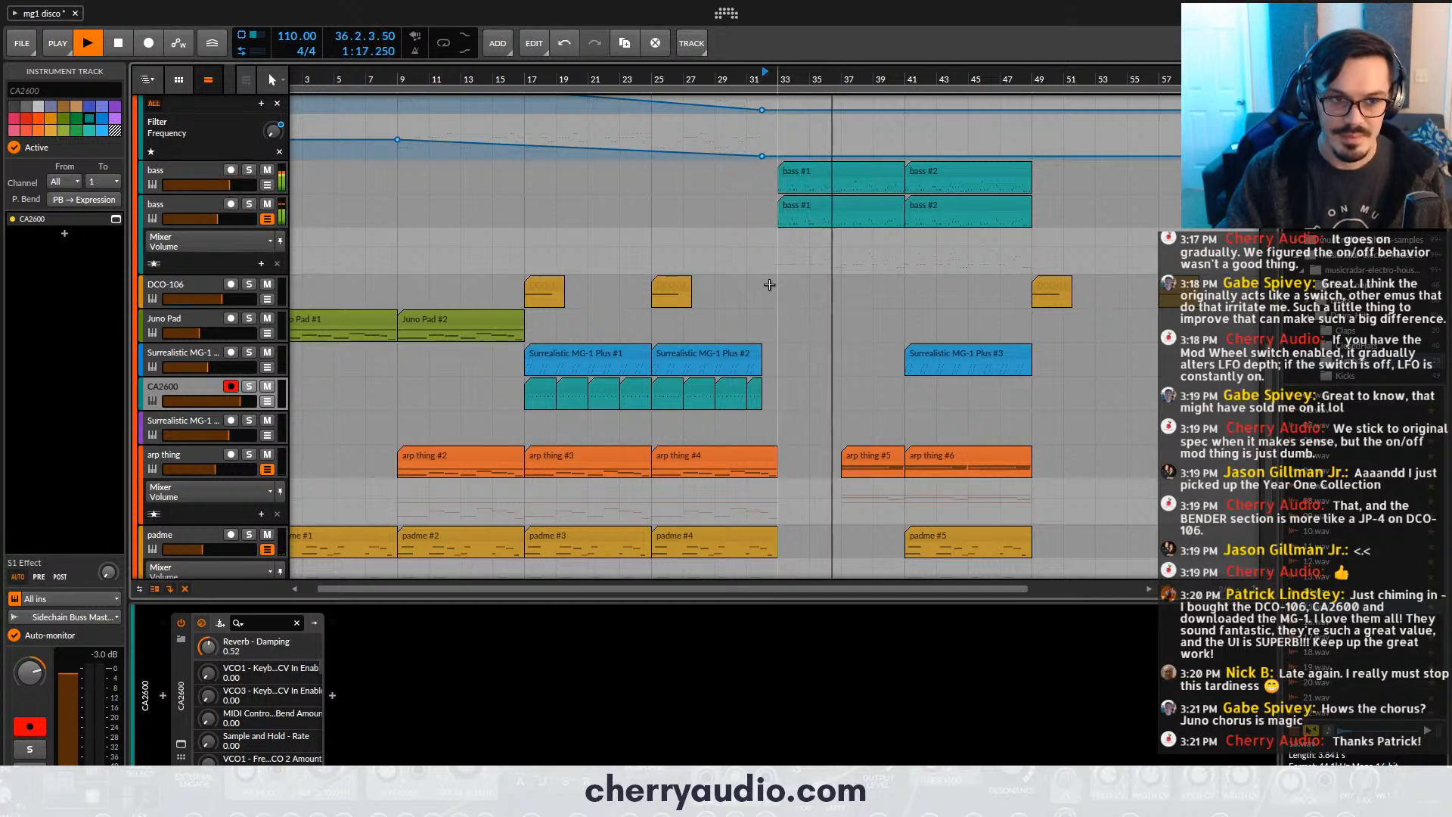
pyautogui.scroll(-2, 882, 328)
pyautogui.hotkey('ctrl', 's')
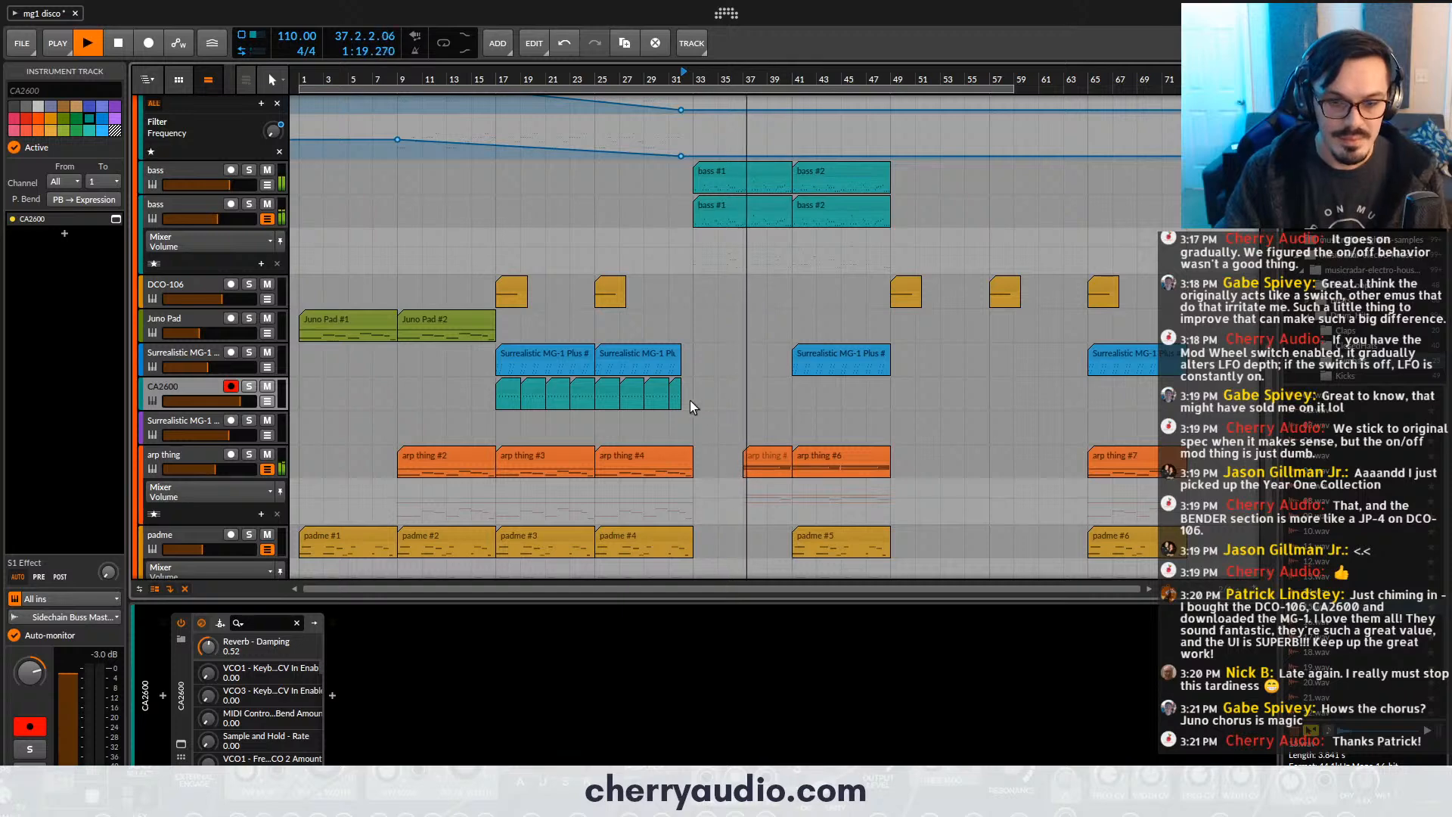
# - Copy a two-bar CA2600 clip to bar 41 and duplicate it three times up to bar 49
pyautogui.click(201, 460)
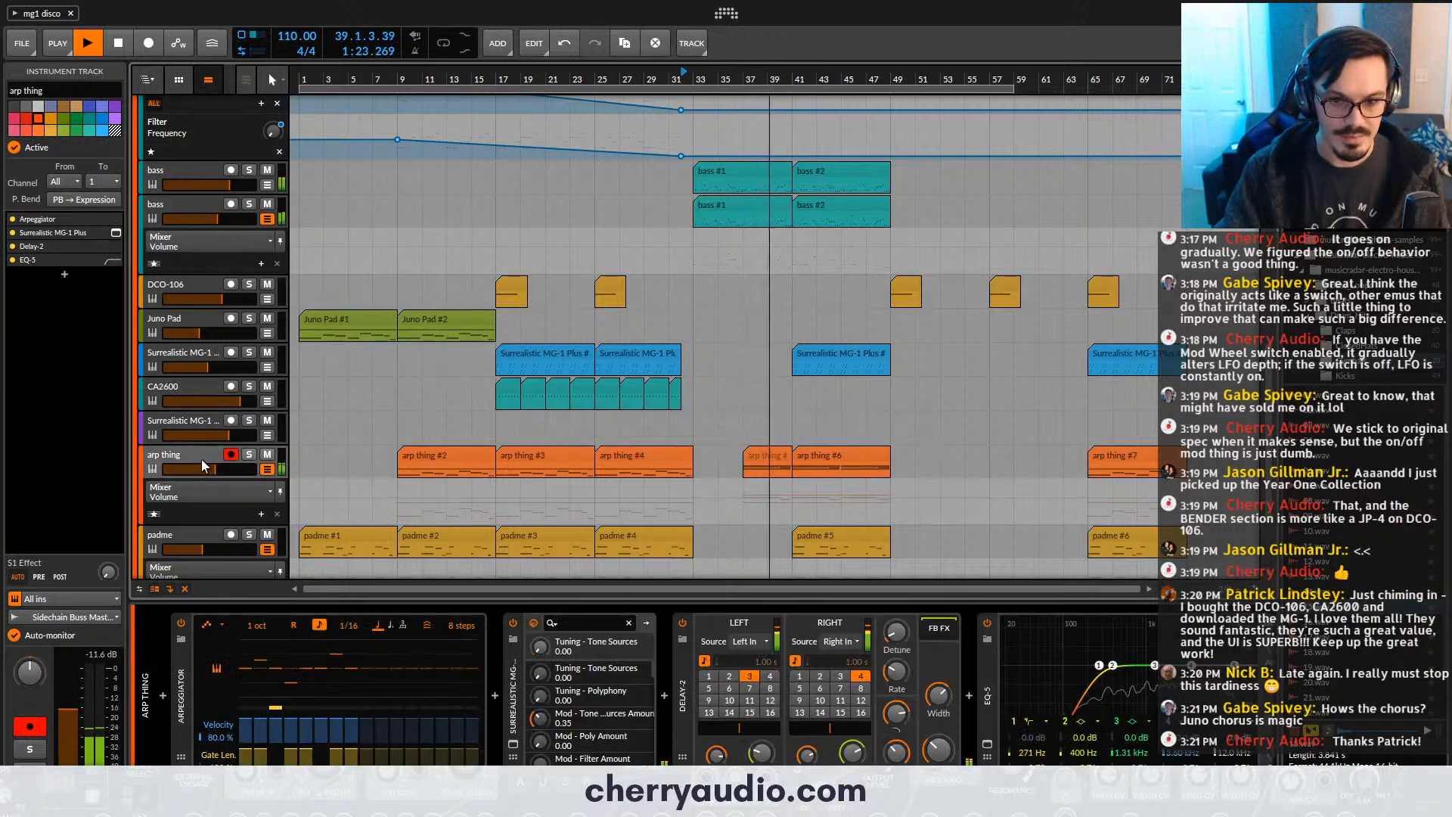
pyautogui.click(185, 392)
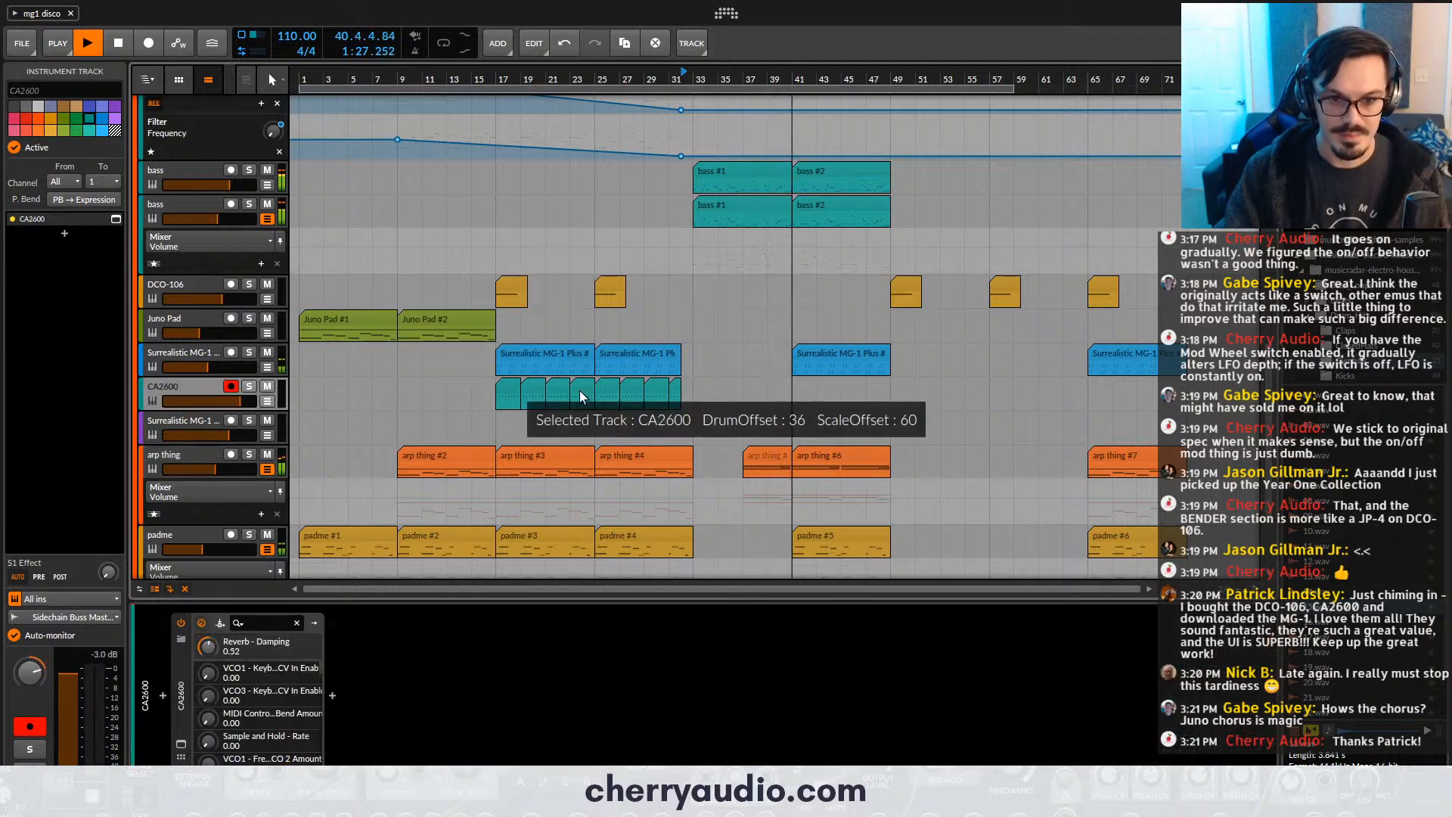
pyautogui.moveTo(581, 389); pyautogui.dragTo(810, 387)
pyautogui.hotkey('ctrl', 'd')
pyautogui.hotkey('ctrl', 'd')
pyautogui.hotkey('ctrl', 'd')
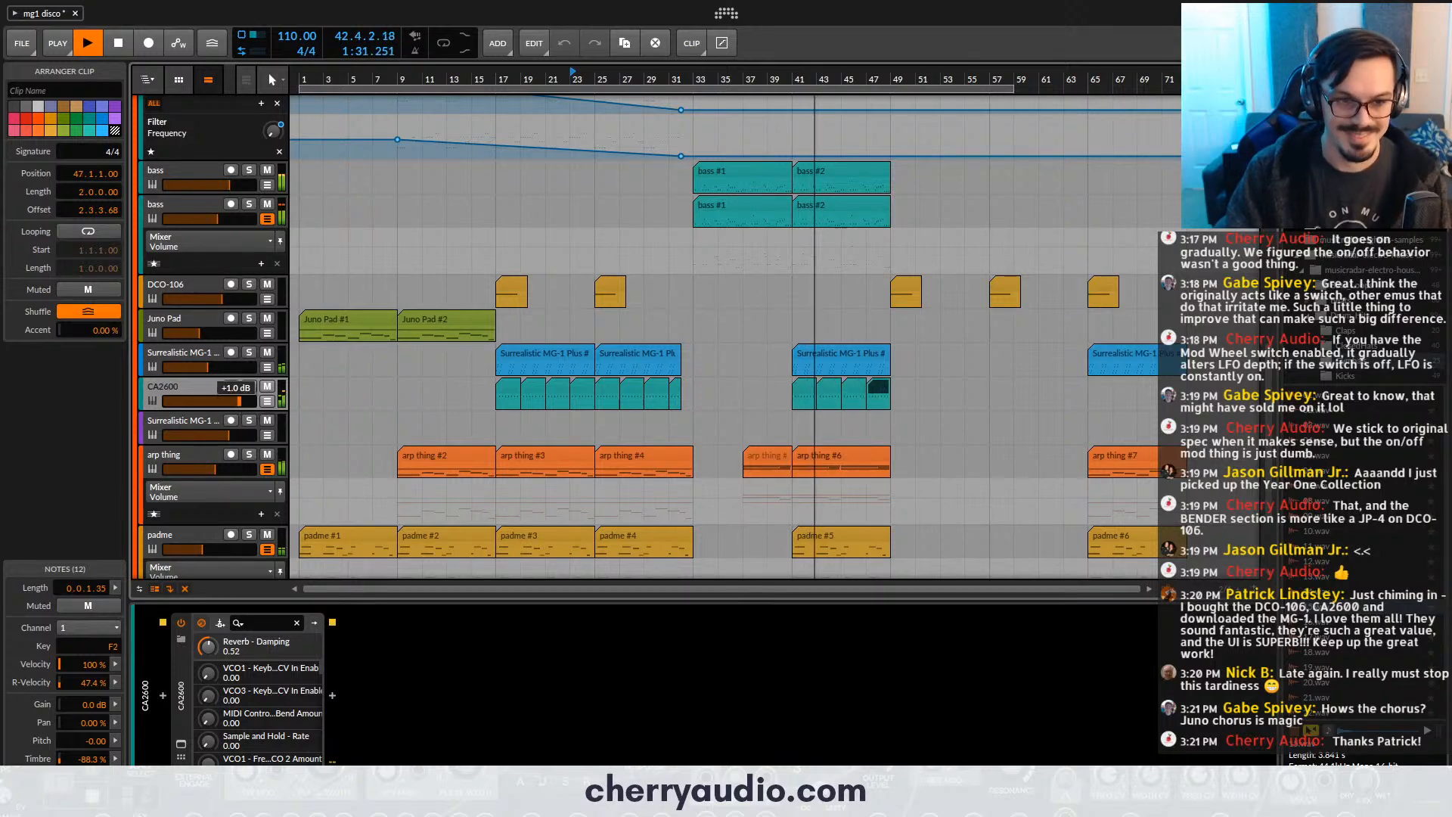
# - Lower the CA2600 track's volume and stop playback
pyautogui.moveTo(237, 402); pyautogui.dragTo(227, 402)
pyautogui.press('space')
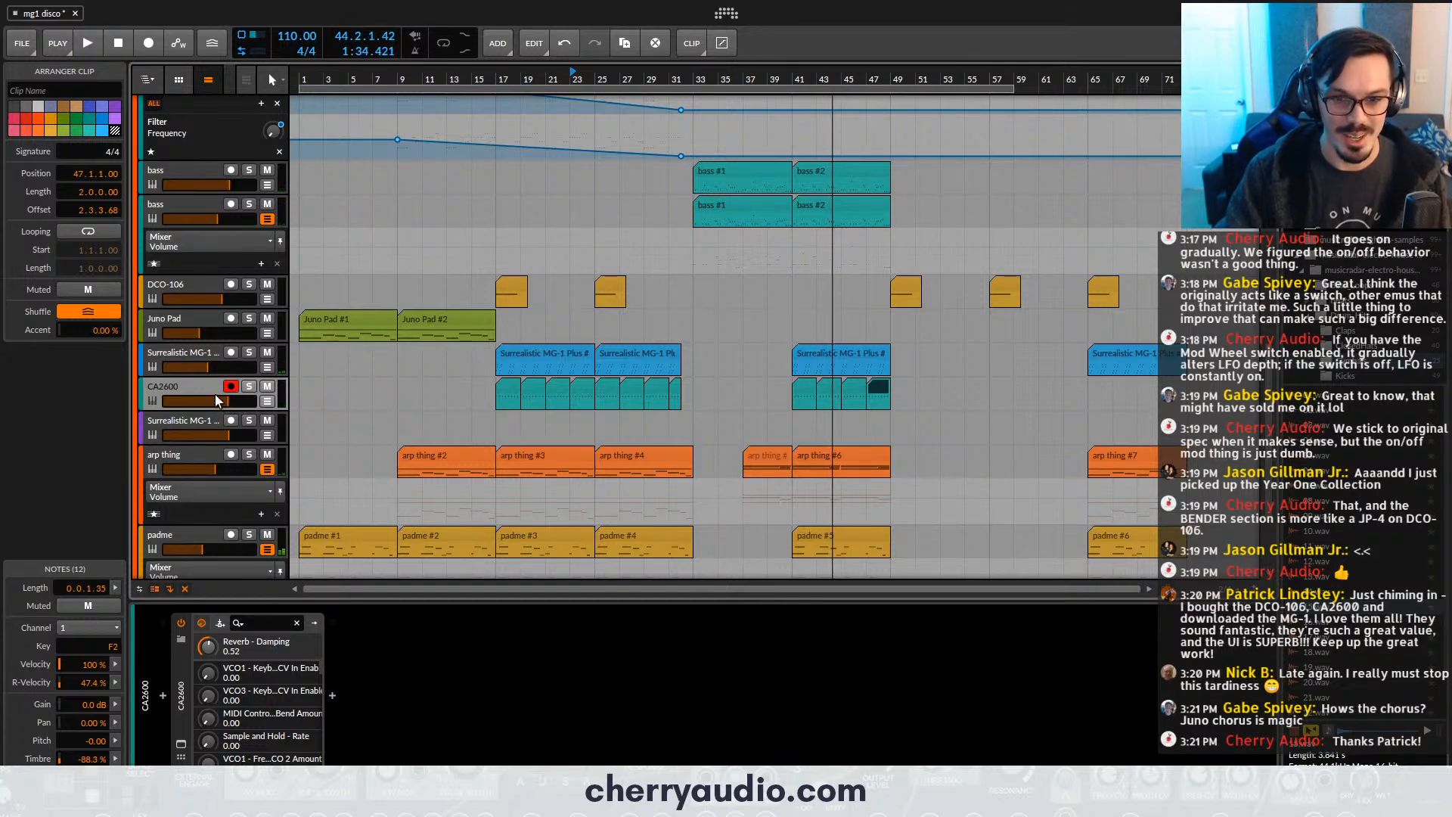
# - Name the CA2600 clip at bar 47 "cowbell" and select the arp thing track
pyautogui.click(61, 92)
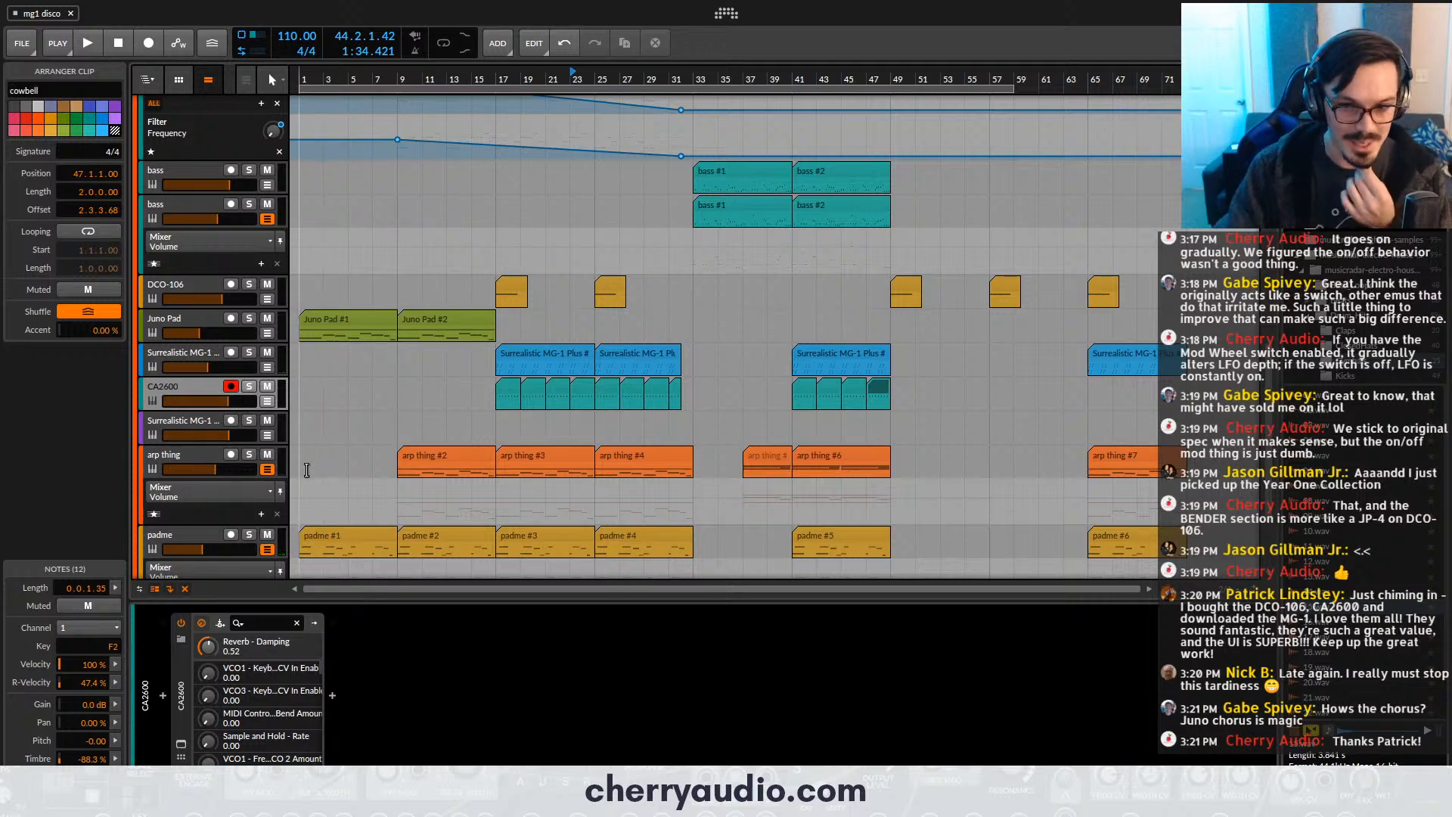
pyautogui.click(206, 451)
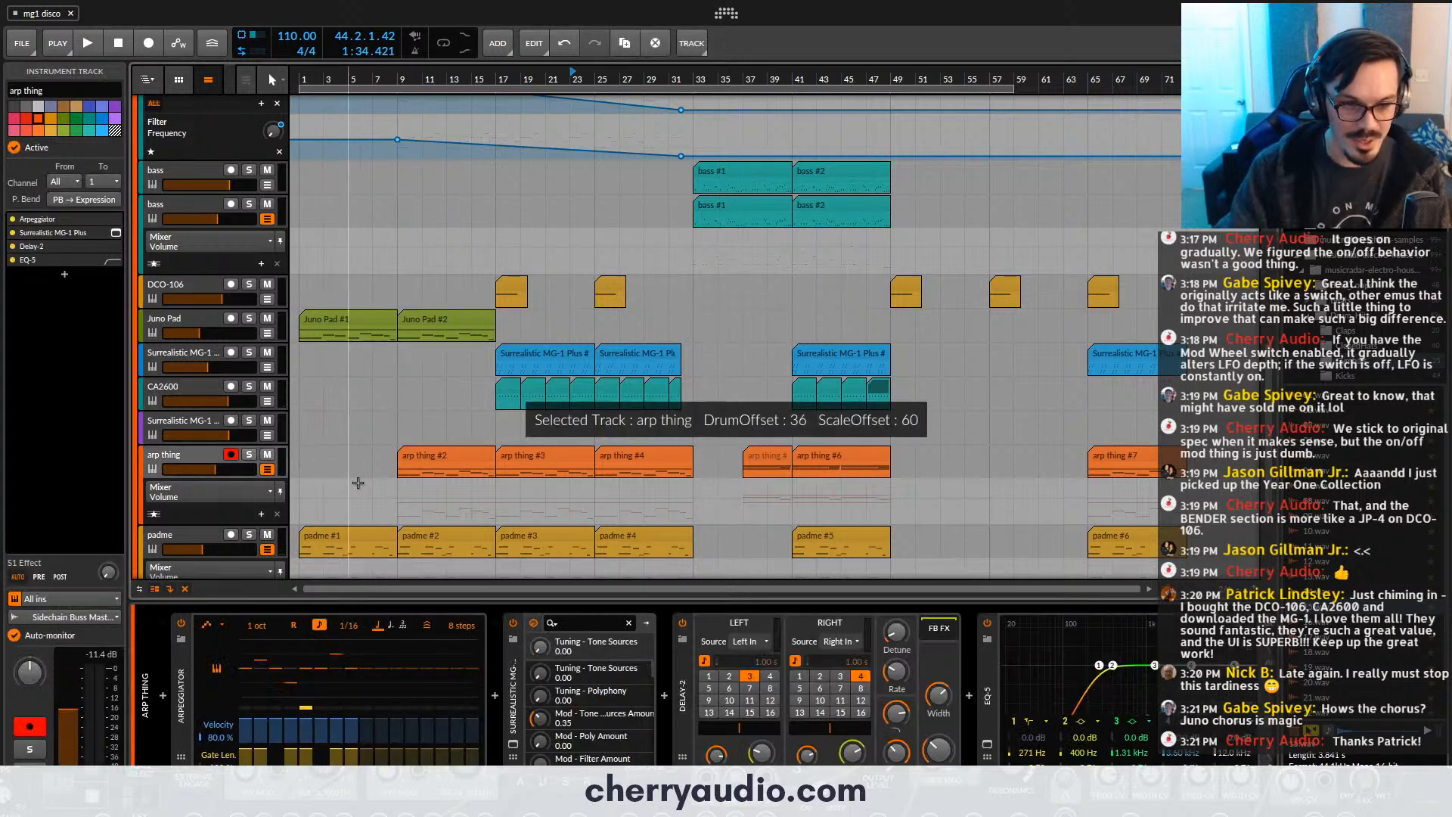
# - Add an instrument track below the arp thing track and load the CA2600 synth on it
pyautogui.hotkey('ctrl', 't')
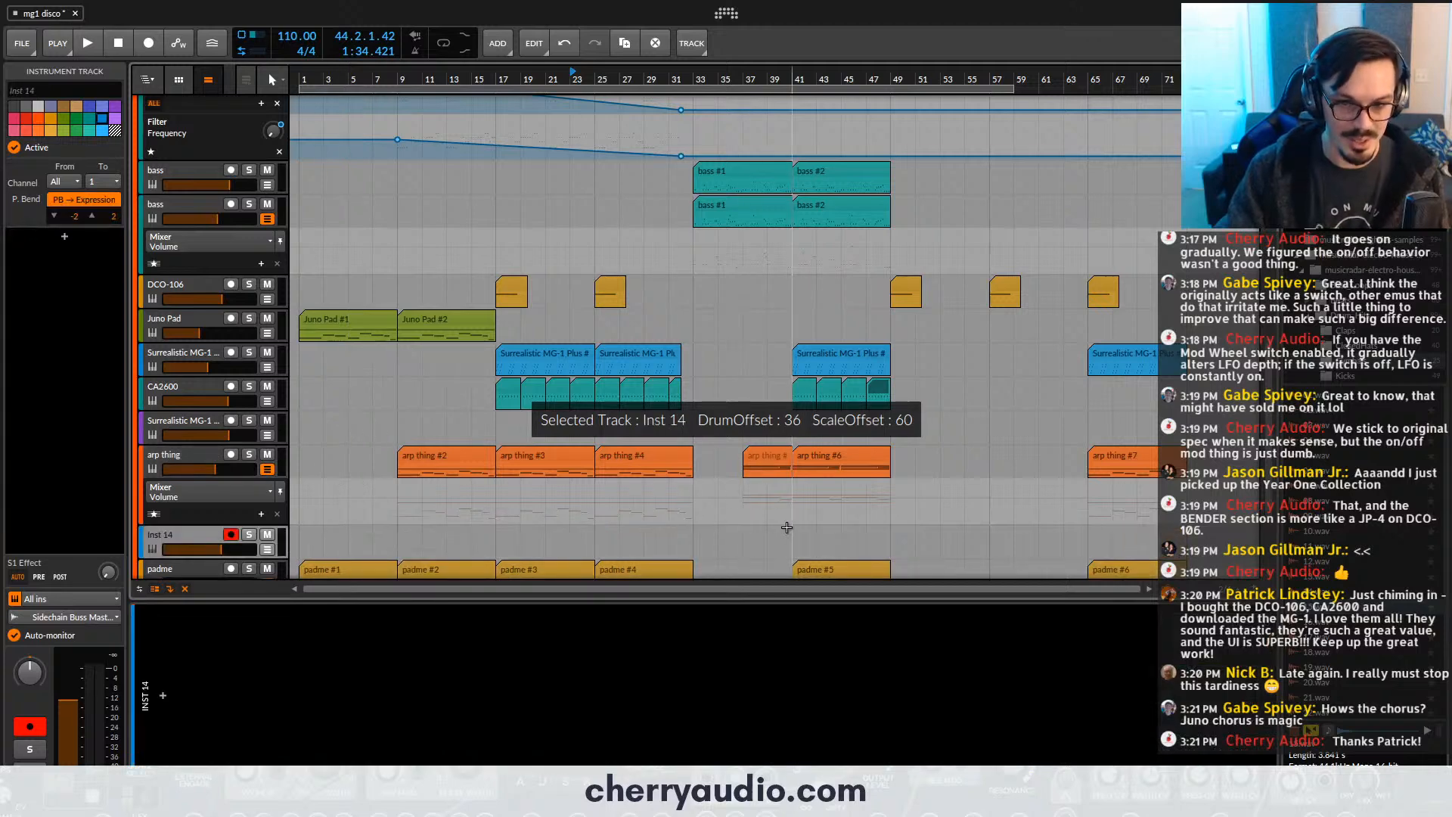
pyautogui.click(164, 699)
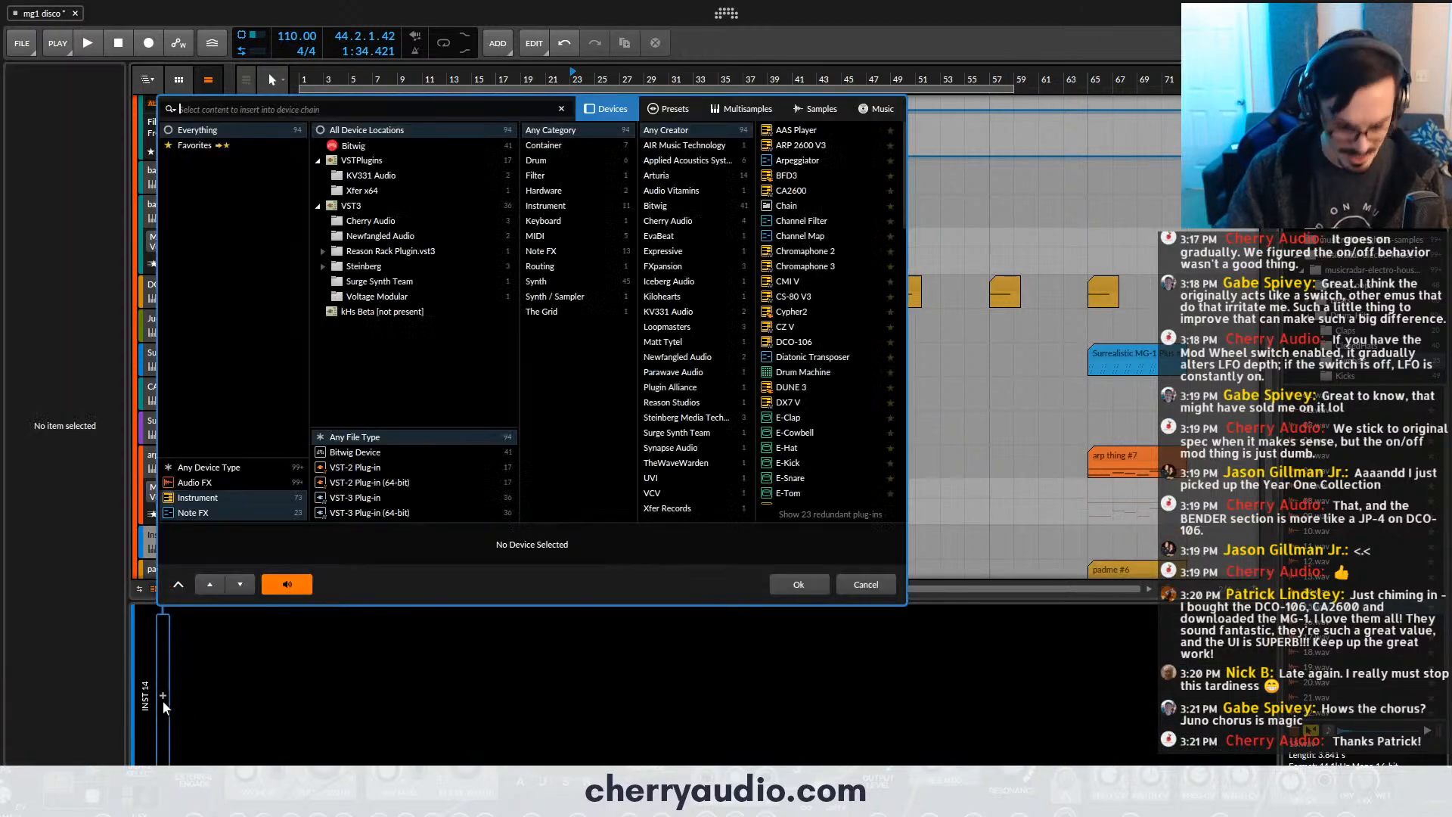
pyautogui.write('ca')
pyautogui.doubleClick(777, 130)
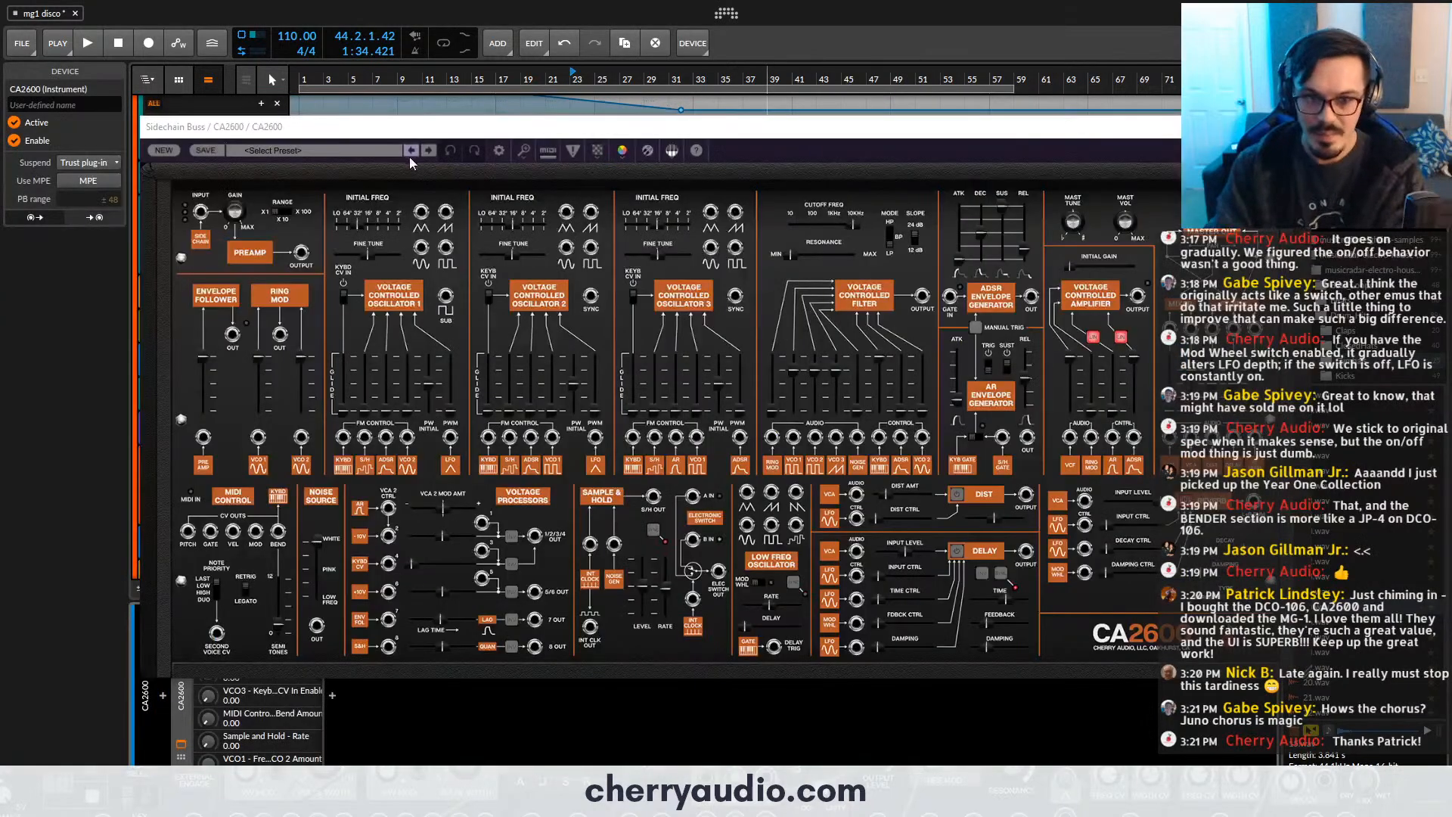
# - Load the Alien Riser preset from the CA2600's Sound FX category and close the plug-in window
pyautogui.click(374, 148)
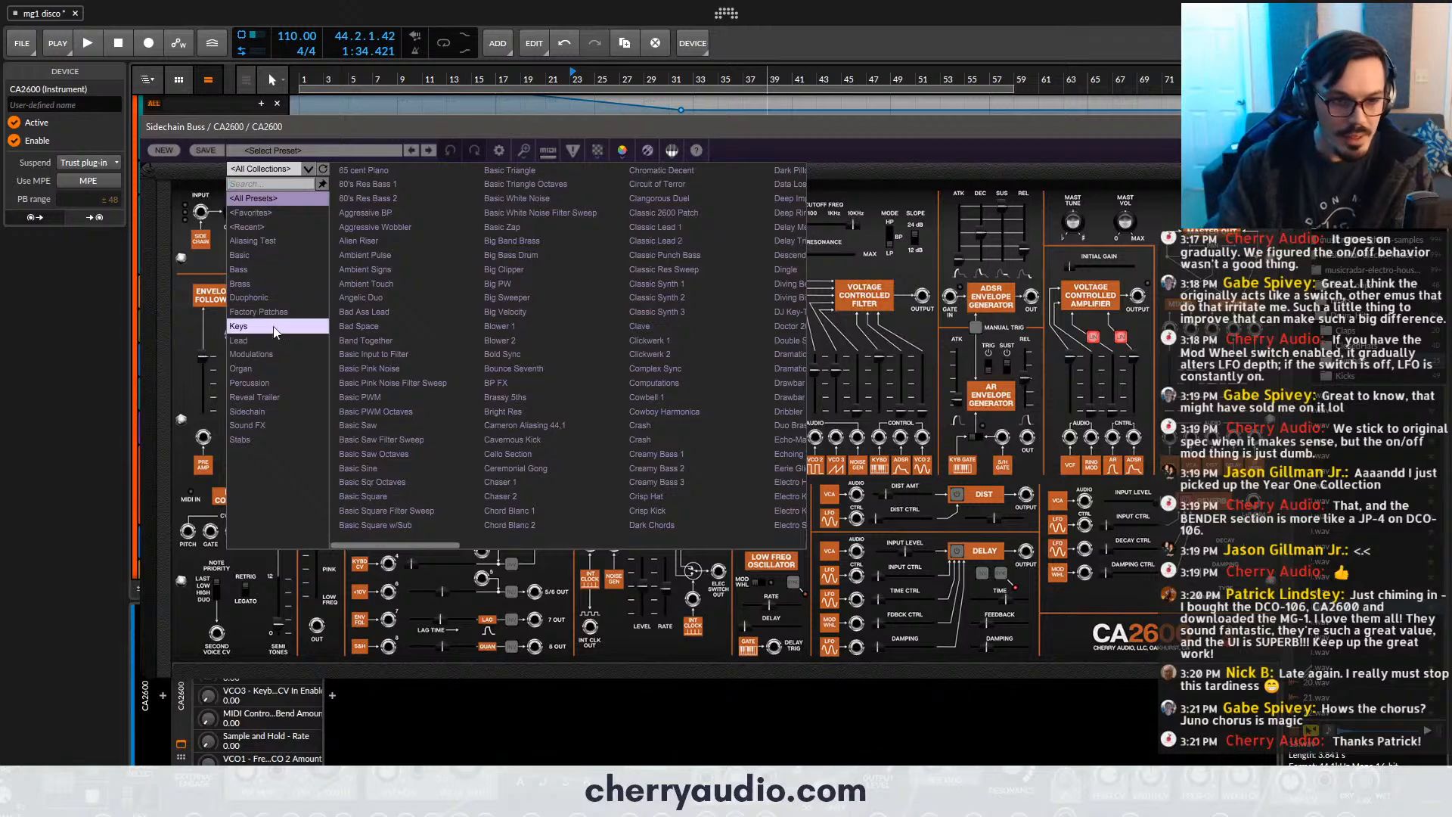
pyautogui.click(279, 425)
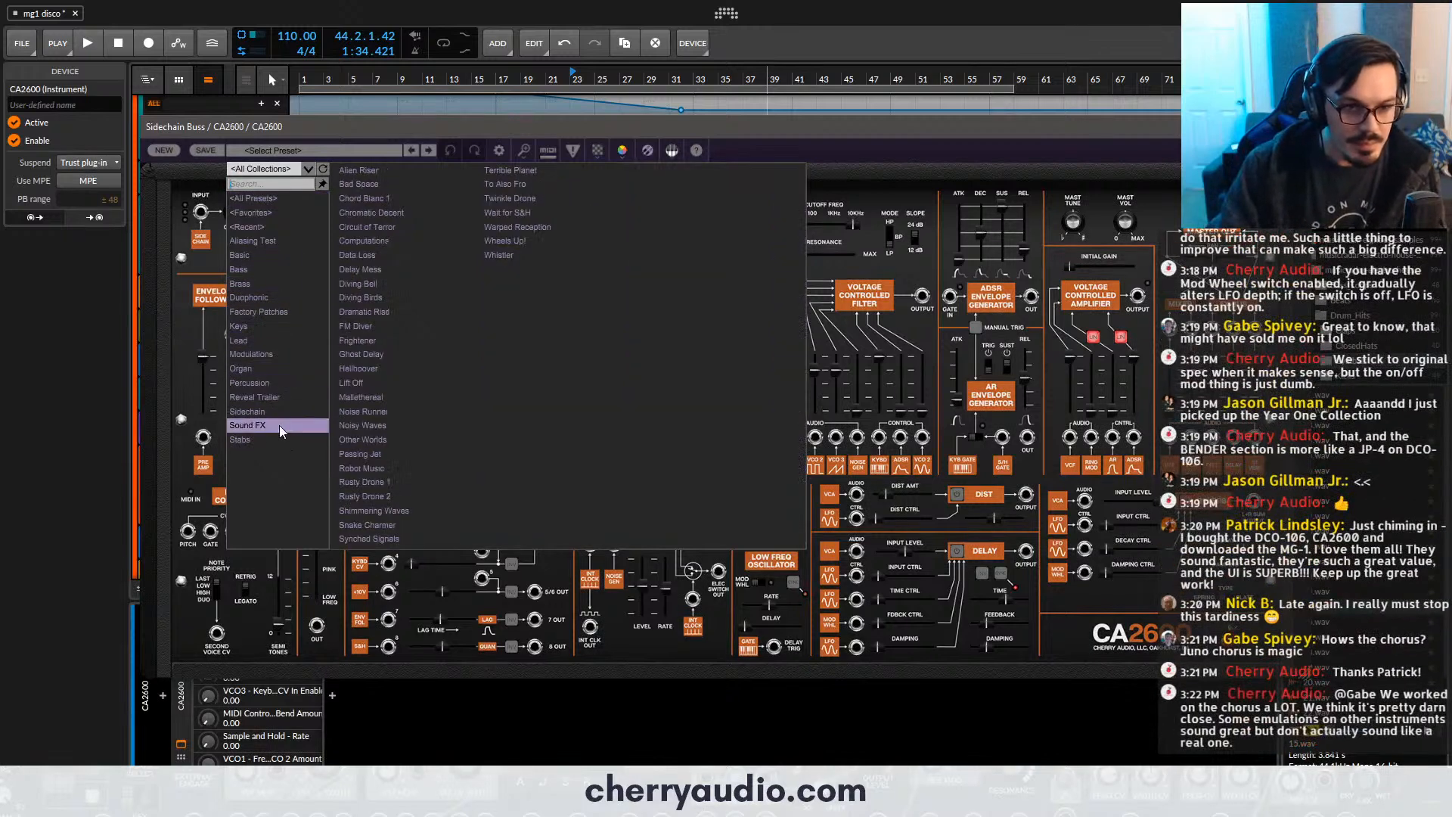
pyautogui.doubleClick(383, 174)
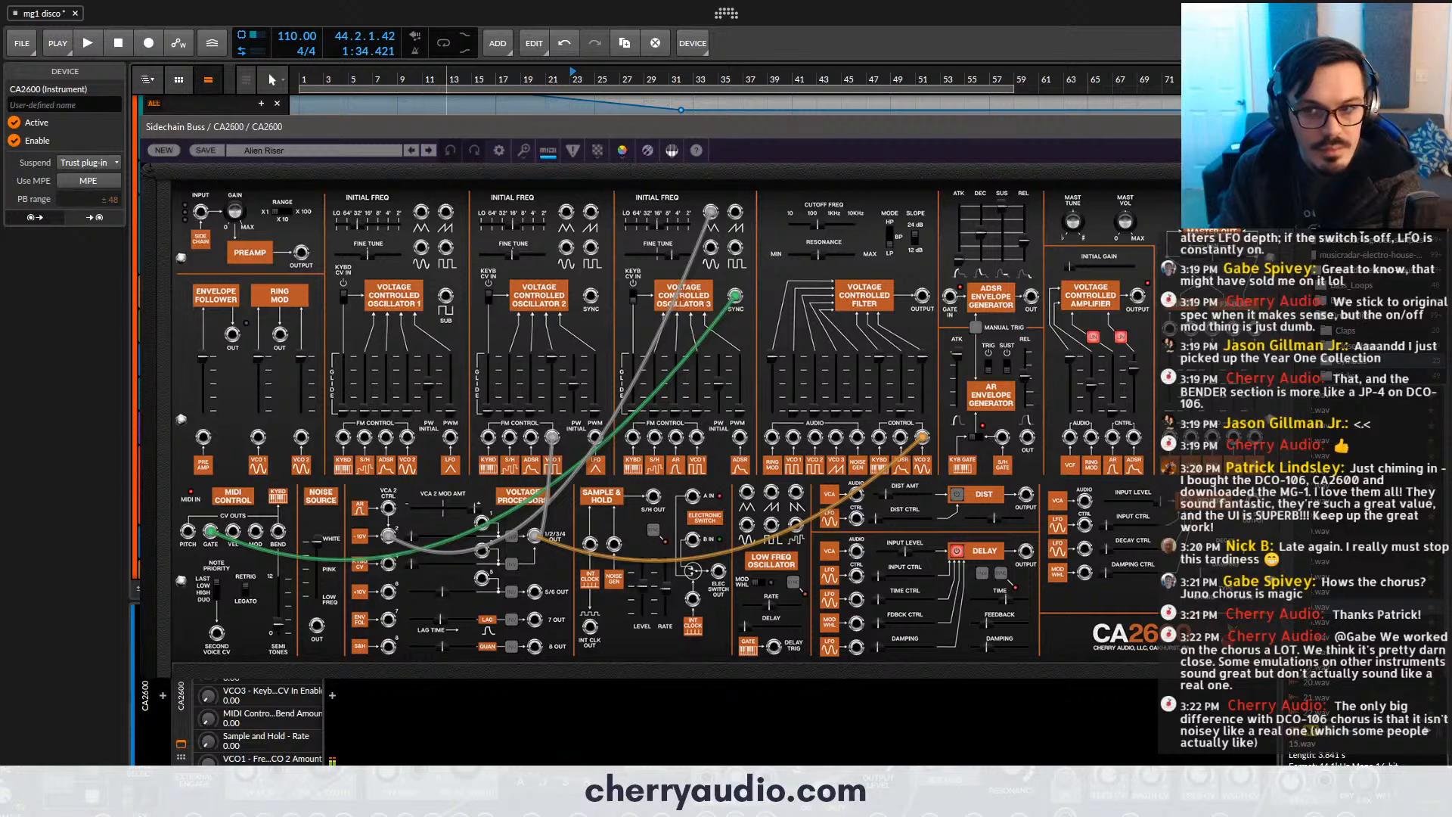
pyautogui.click(1264, 127)
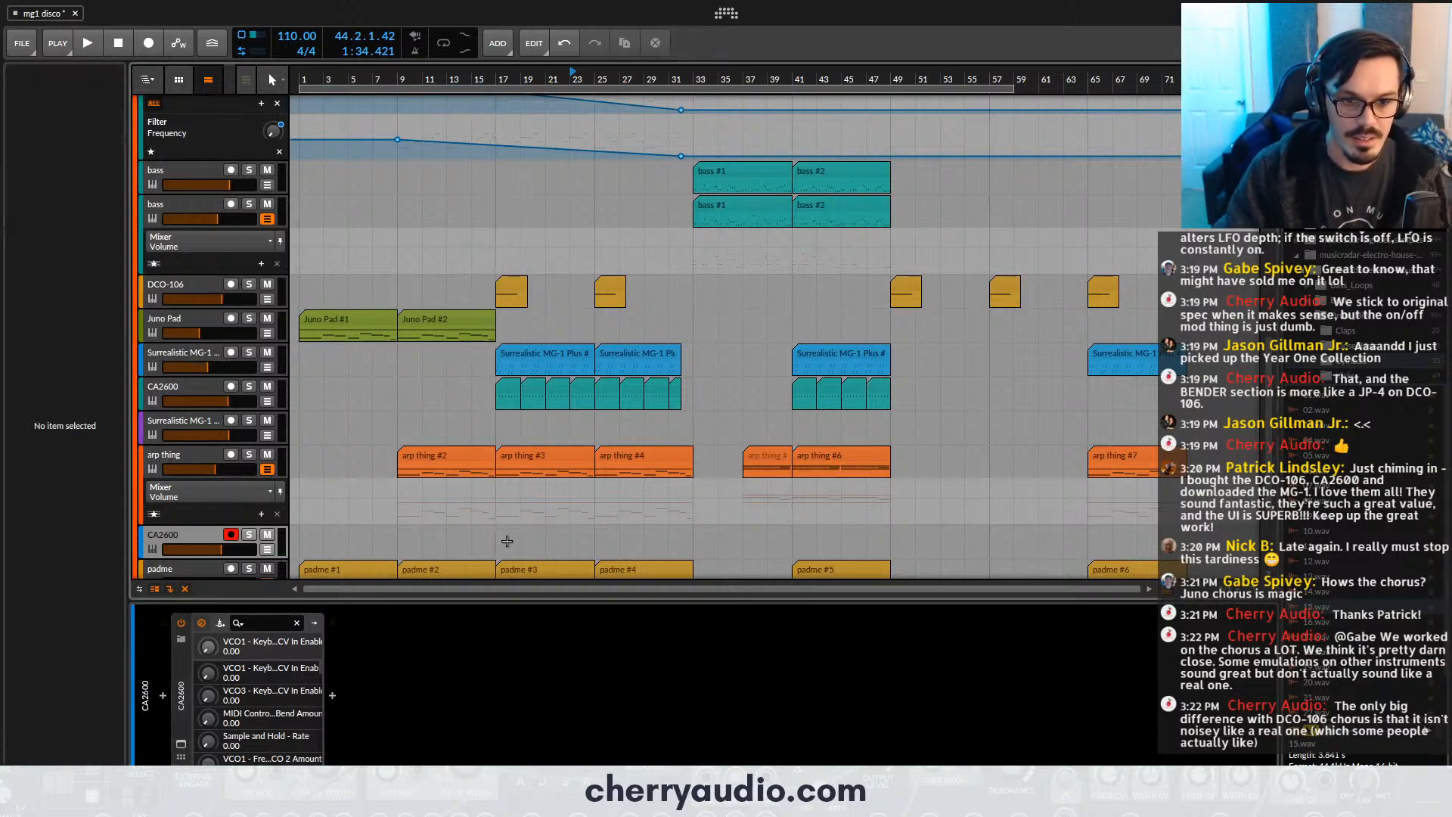
# - Create a clip at bar 17 on the new CA2600 track containing one two-bar F1 note
pyautogui.doubleClick(506, 539)
pyautogui.doubleClick(520, 534)
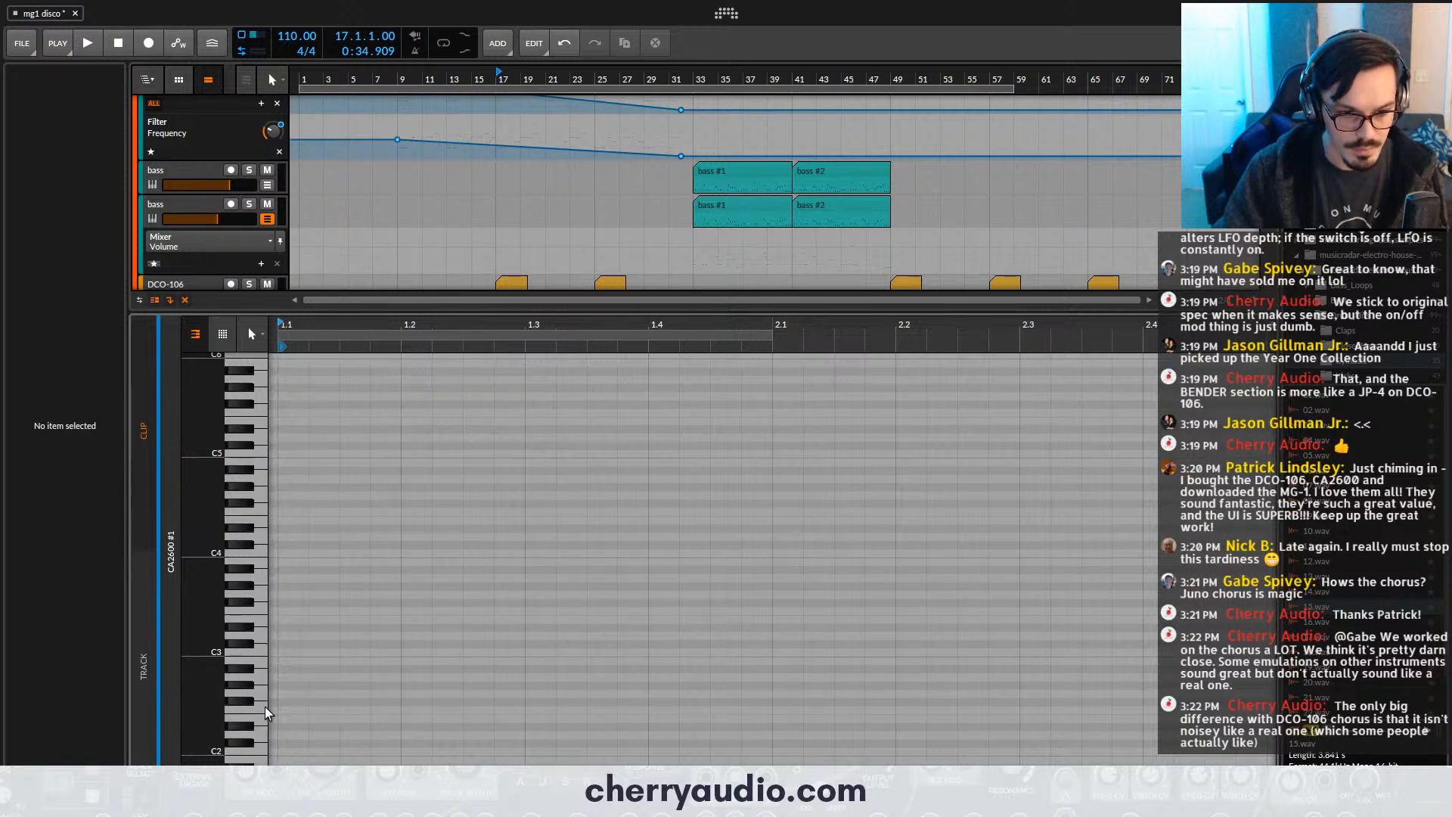
pyautogui.doubleClick(282, 709)
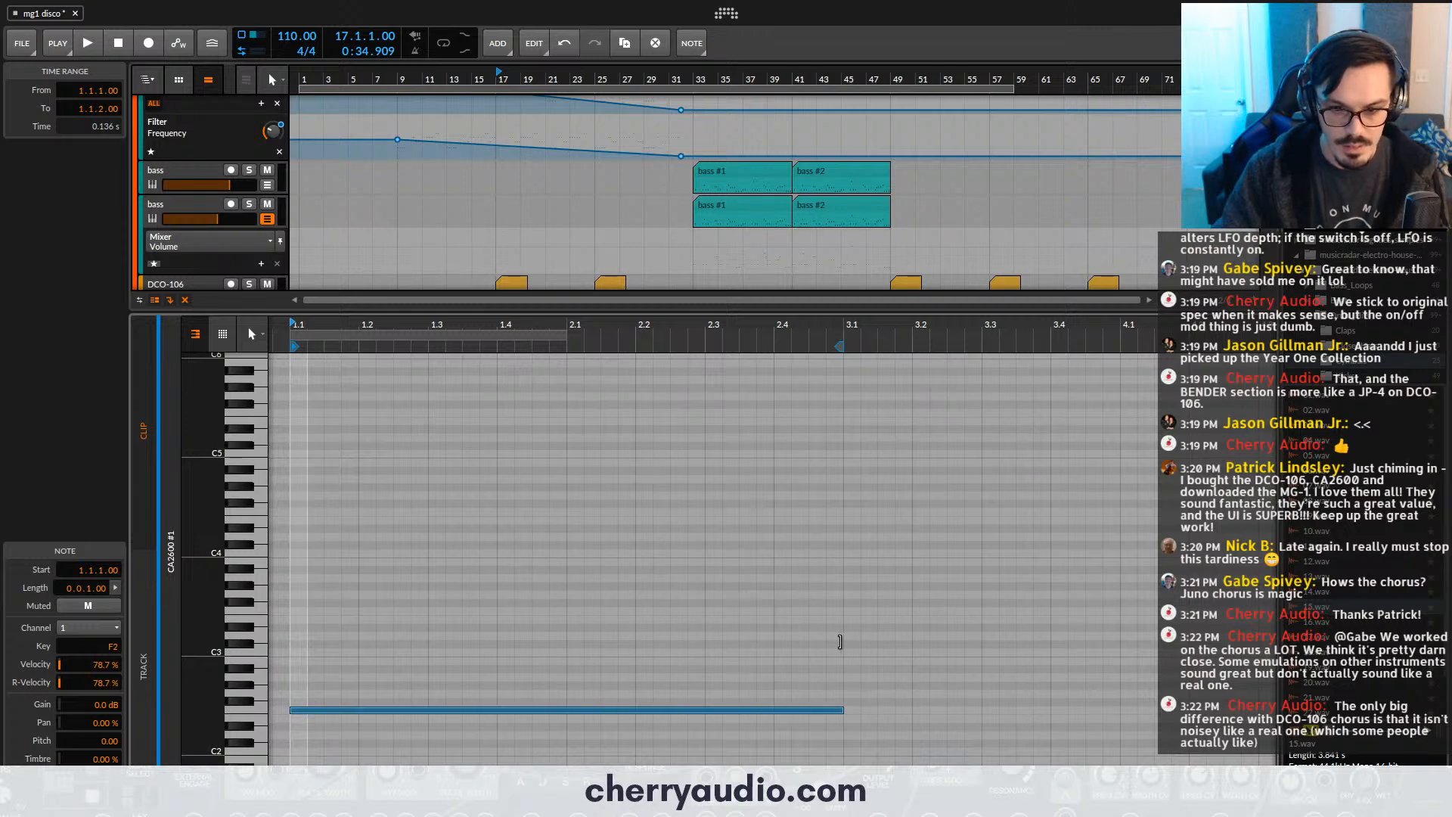
pyautogui.hotkey('shift', 'Down')
# - Solo the new CA2600 track and play its riser clip from bar 17
pyautogui.press('space')
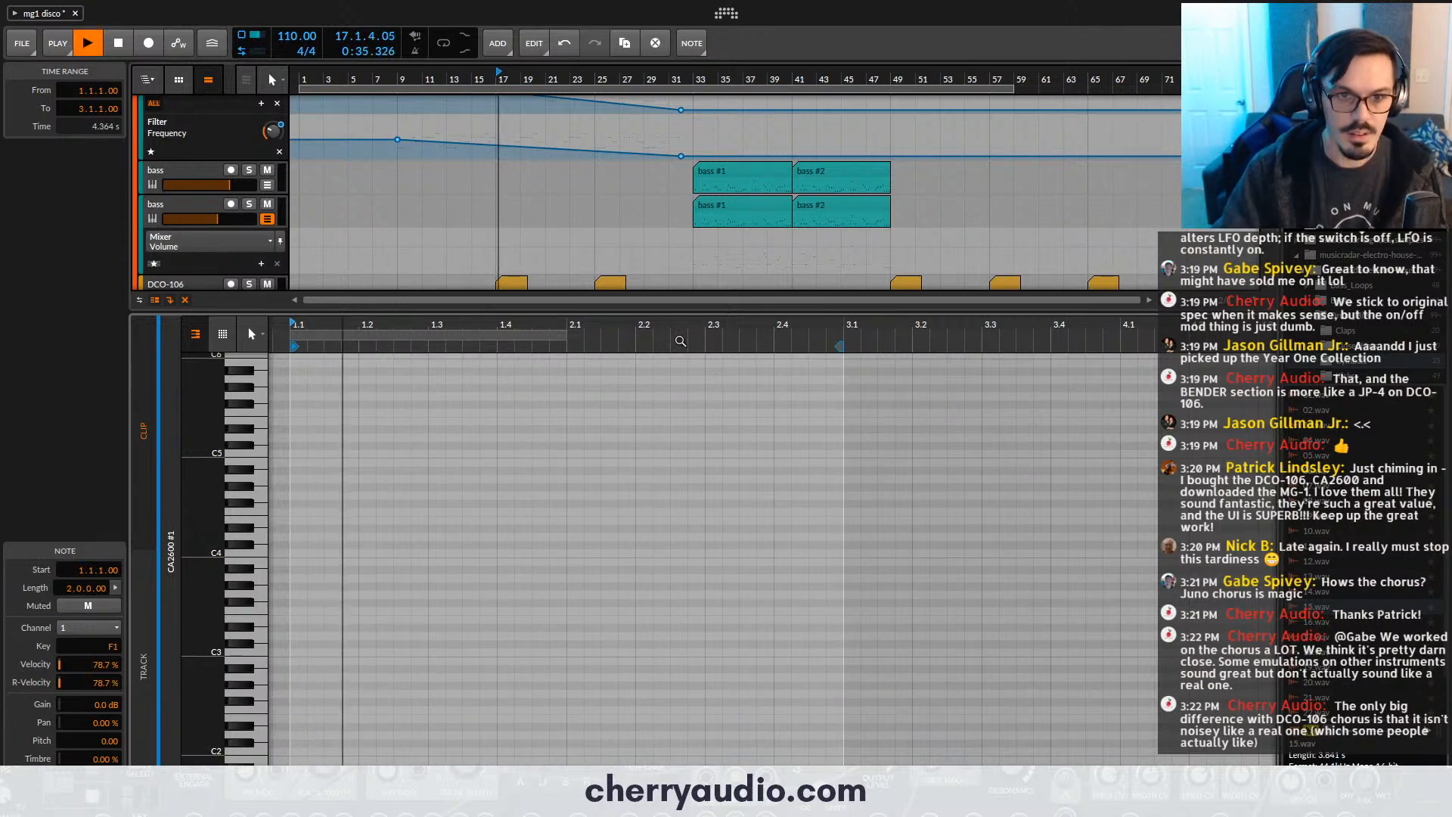
pyautogui.scroll(-5, 252, 103)
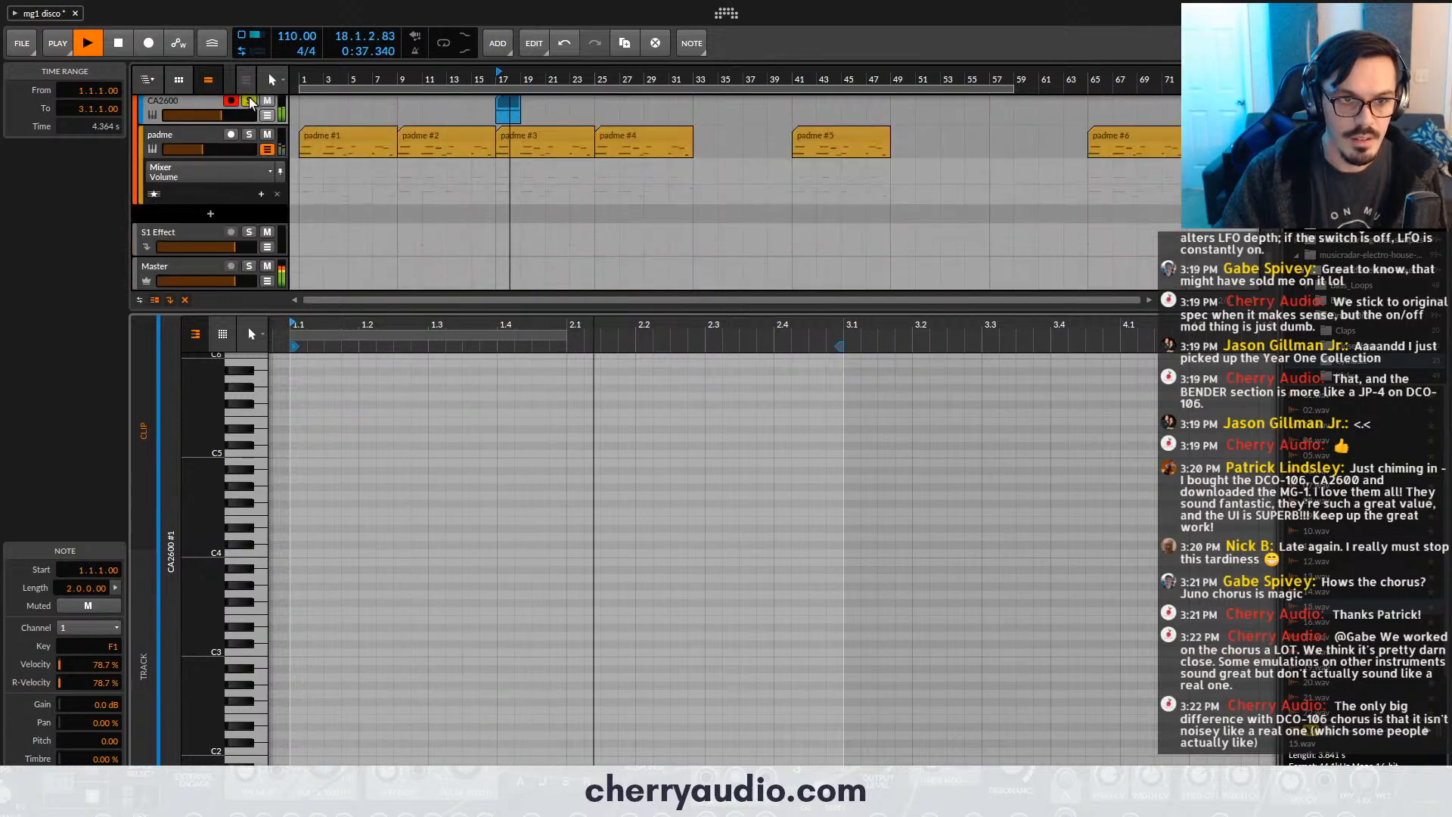
pyautogui.scroll(2, 252, 102)
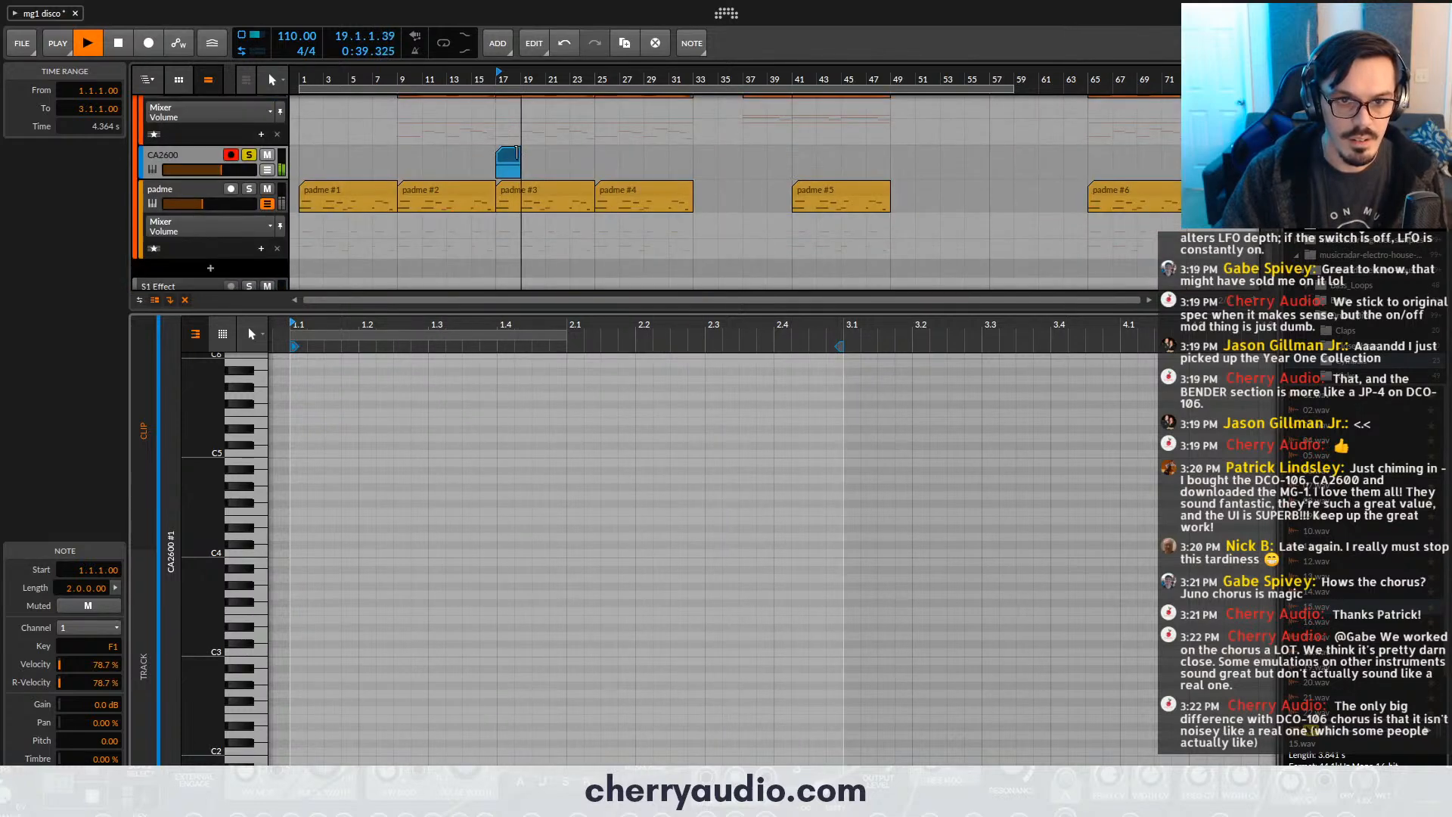
# - Scale the riser clip to 200%, audition it, and trim its length to three bars
pyautogui.rightClick(512, 155)
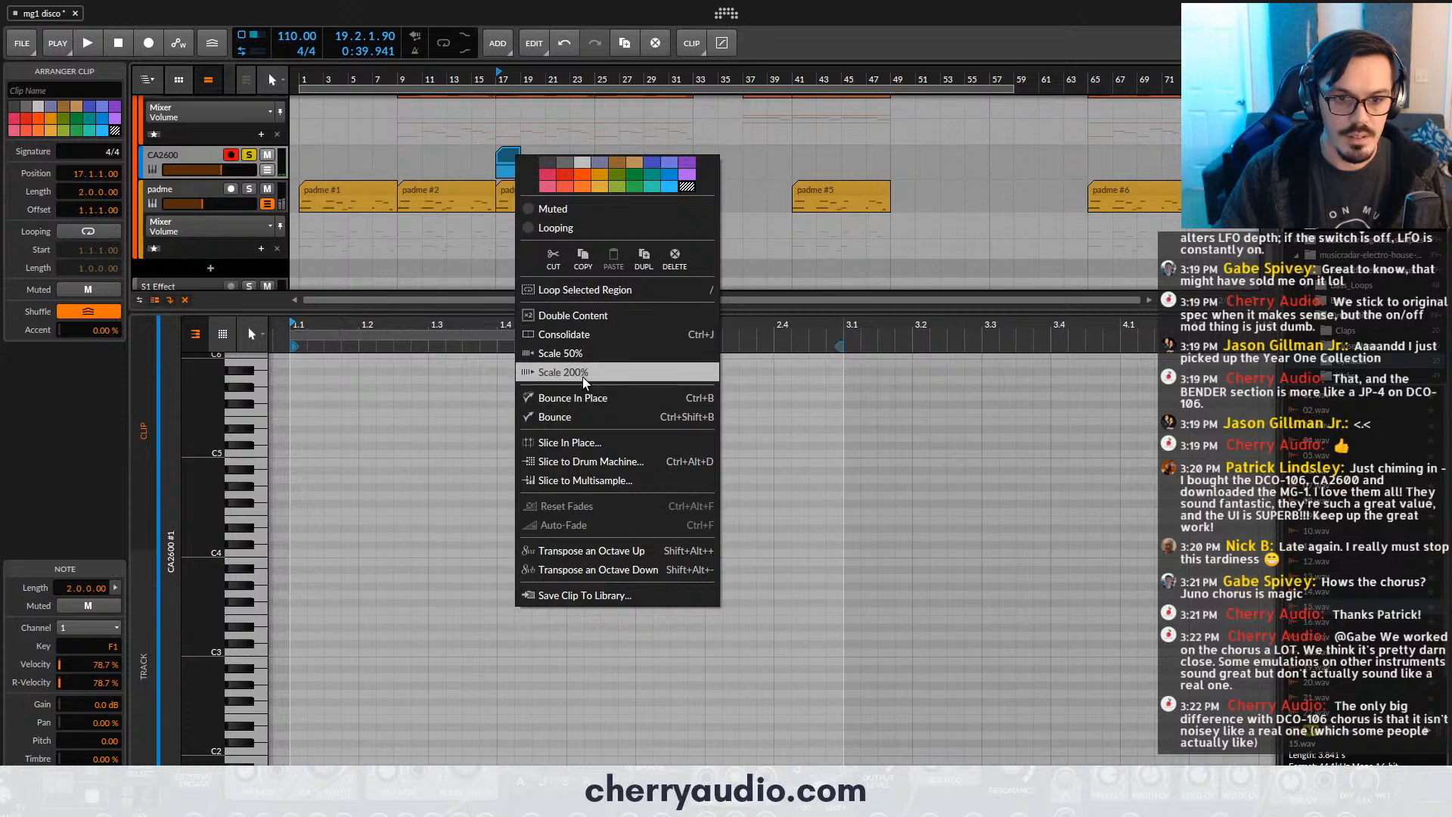
pyautogui.click(575, 373)
pyautogui.press('space')
pyautogui.moveTo(541, 201); pyautogui.dragTo(602, 203)
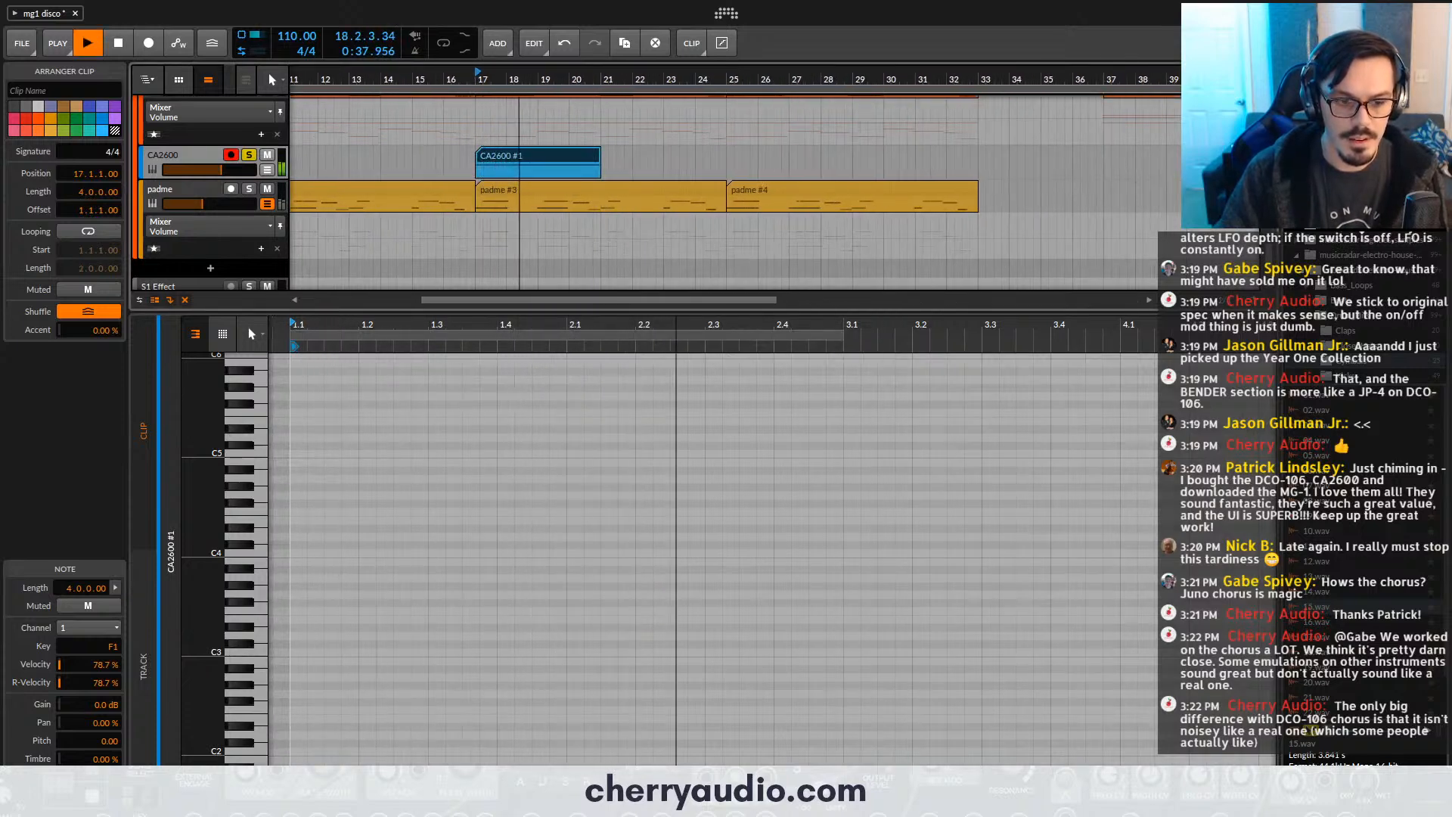
pyautogui.press('e')
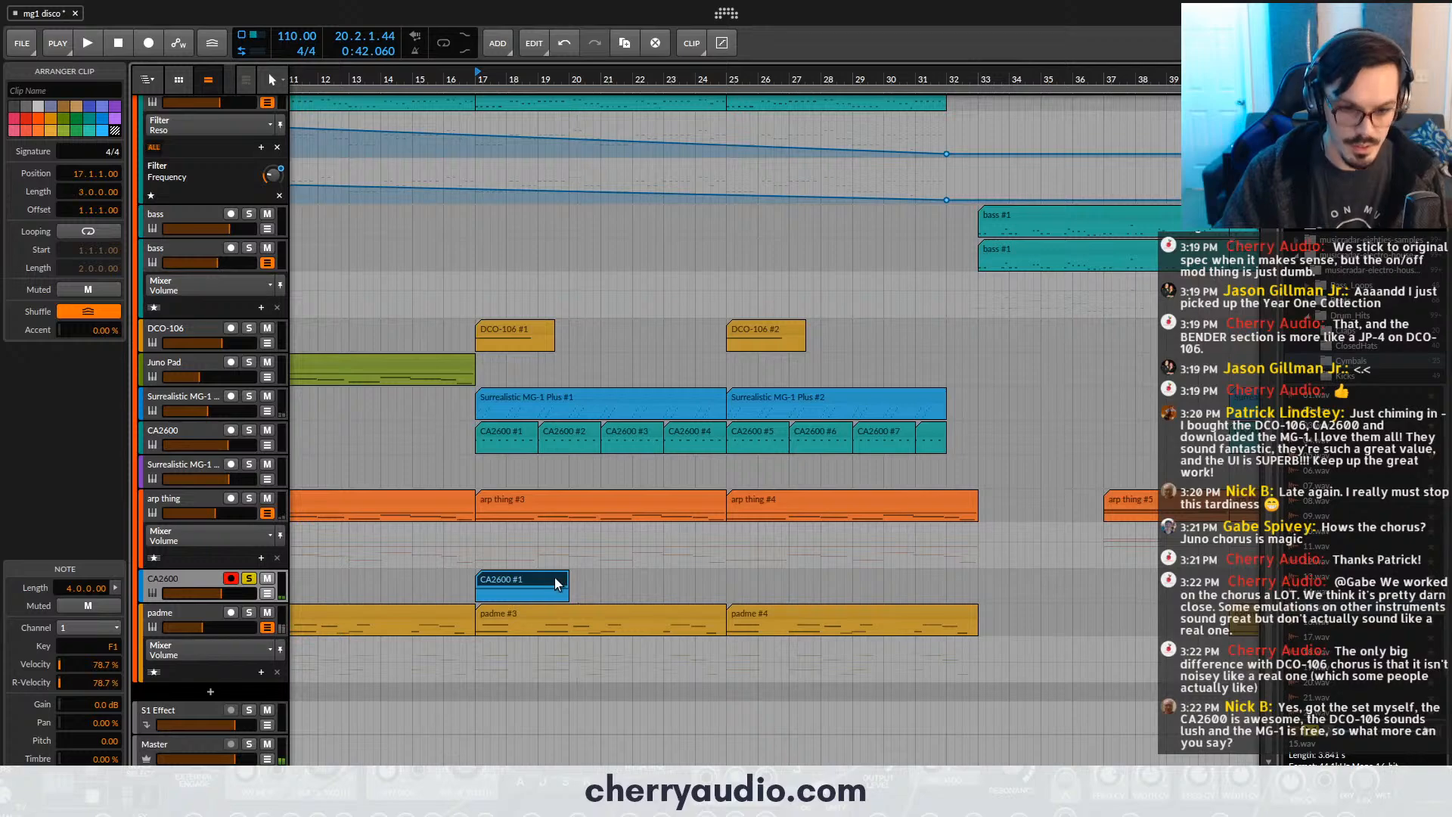
# - Bounce the riser clip pre-fader at 24-bit to a new audio track and move the bounced clip to bar 14
pyautogui.hotkey('ctrl', 'b')
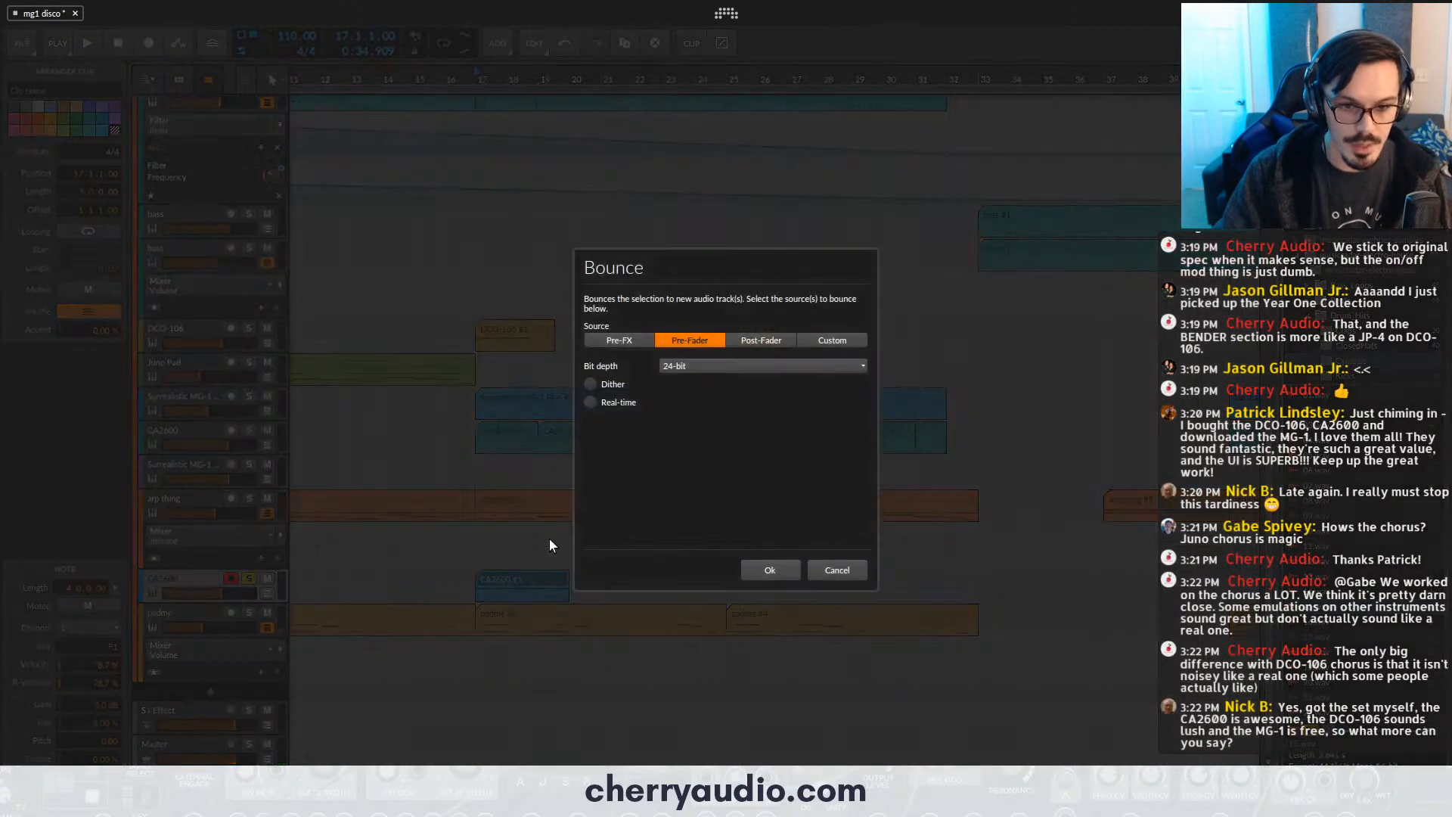
pyautogui.click(748, 570)
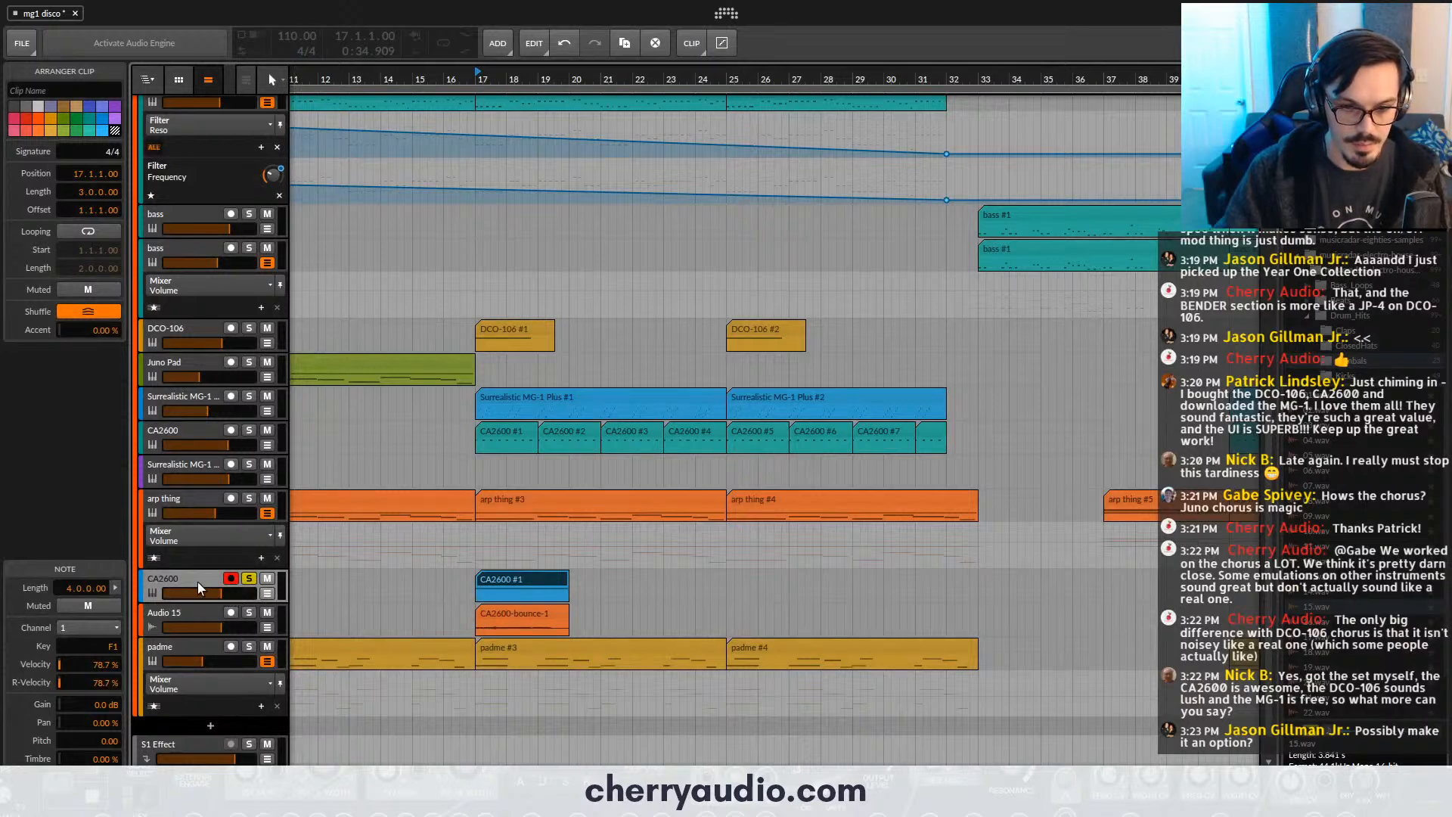
pyautogui.moveTo(510, 616); pyautogui.dragTo(416, 620)
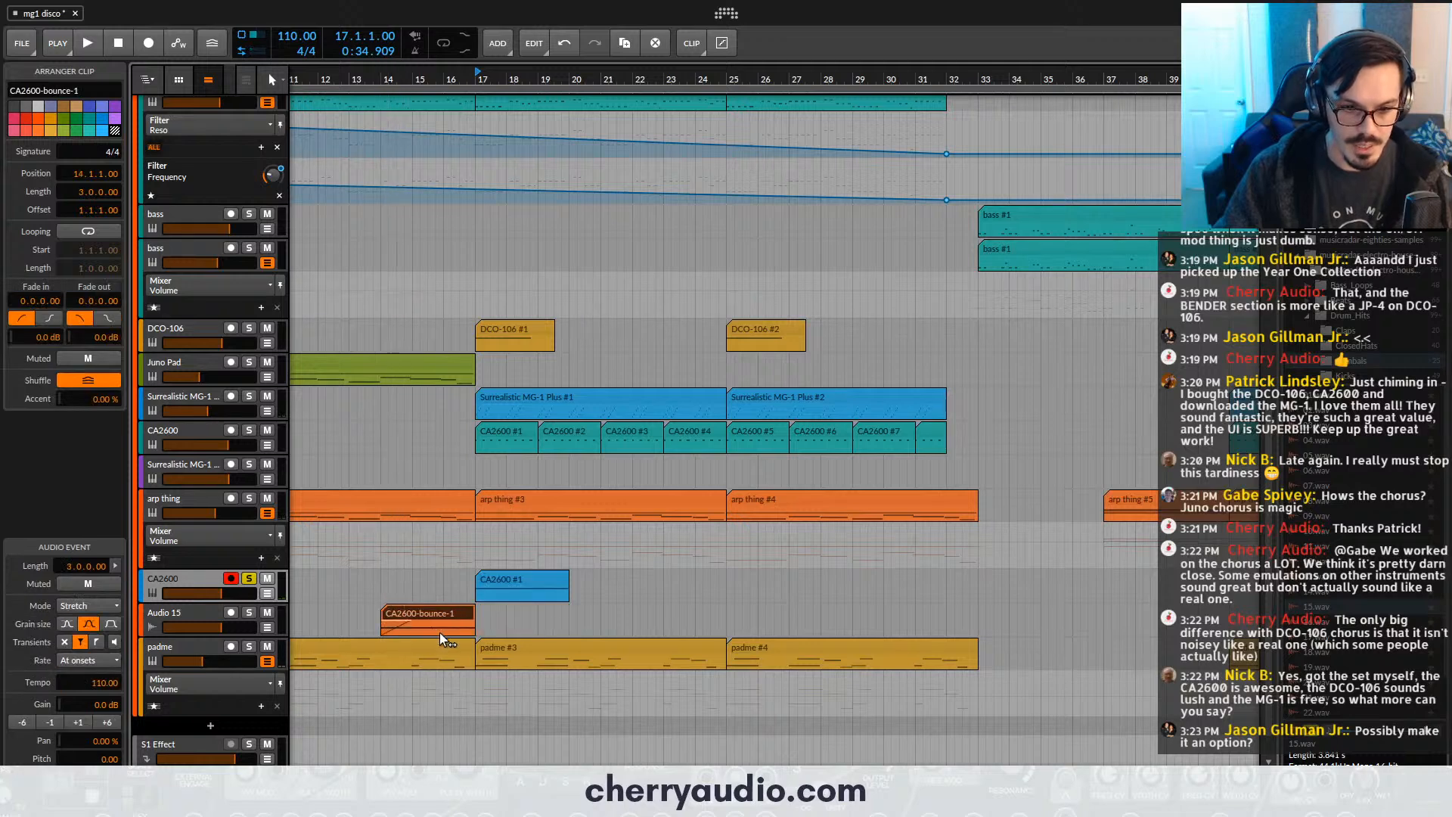
# - Rename the bounced audio track "2600 riser"
pyautogui.click(187, 616)
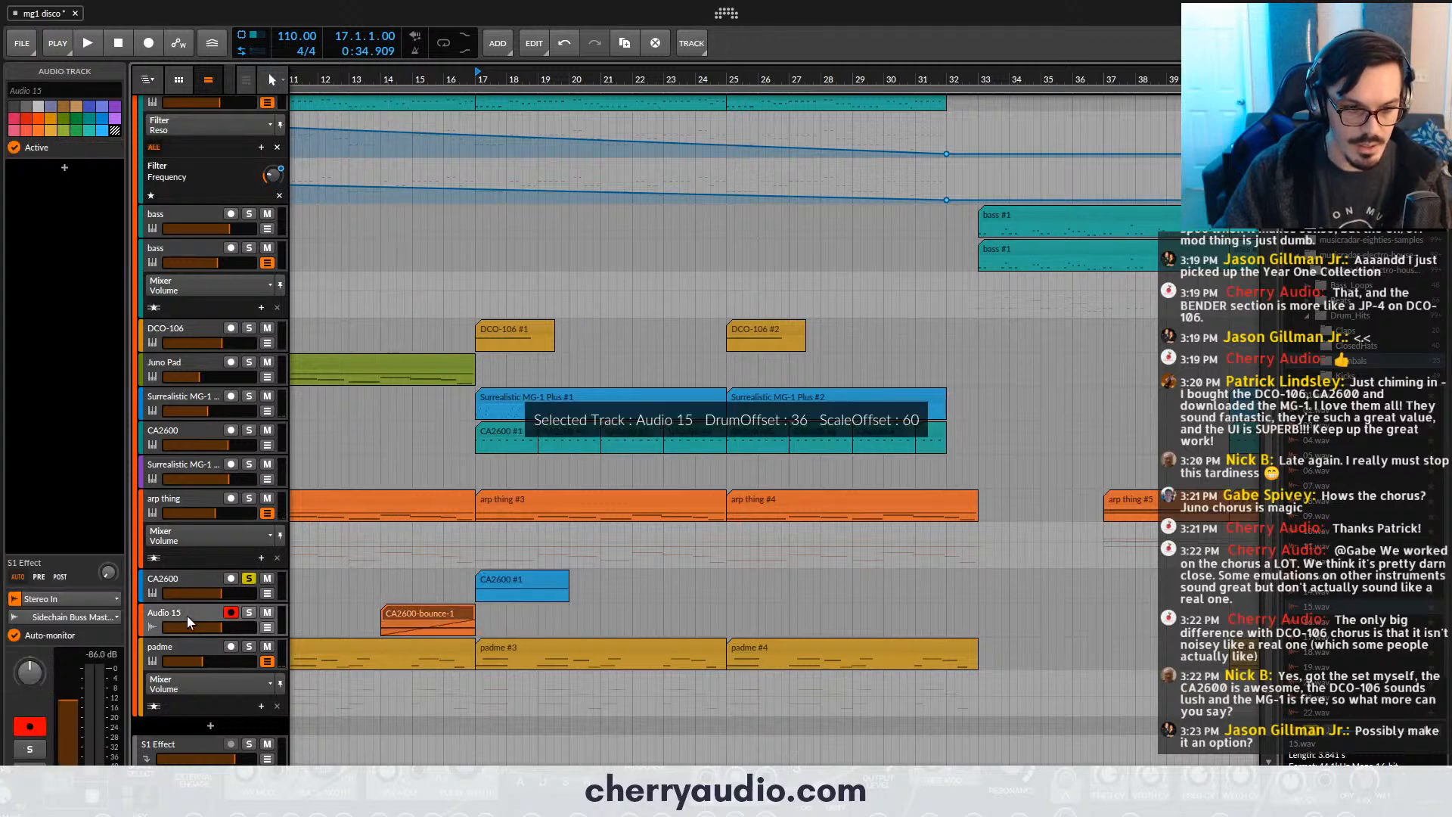
pyautogui.click(71, 89)
pyautogui.write('2600 riser')
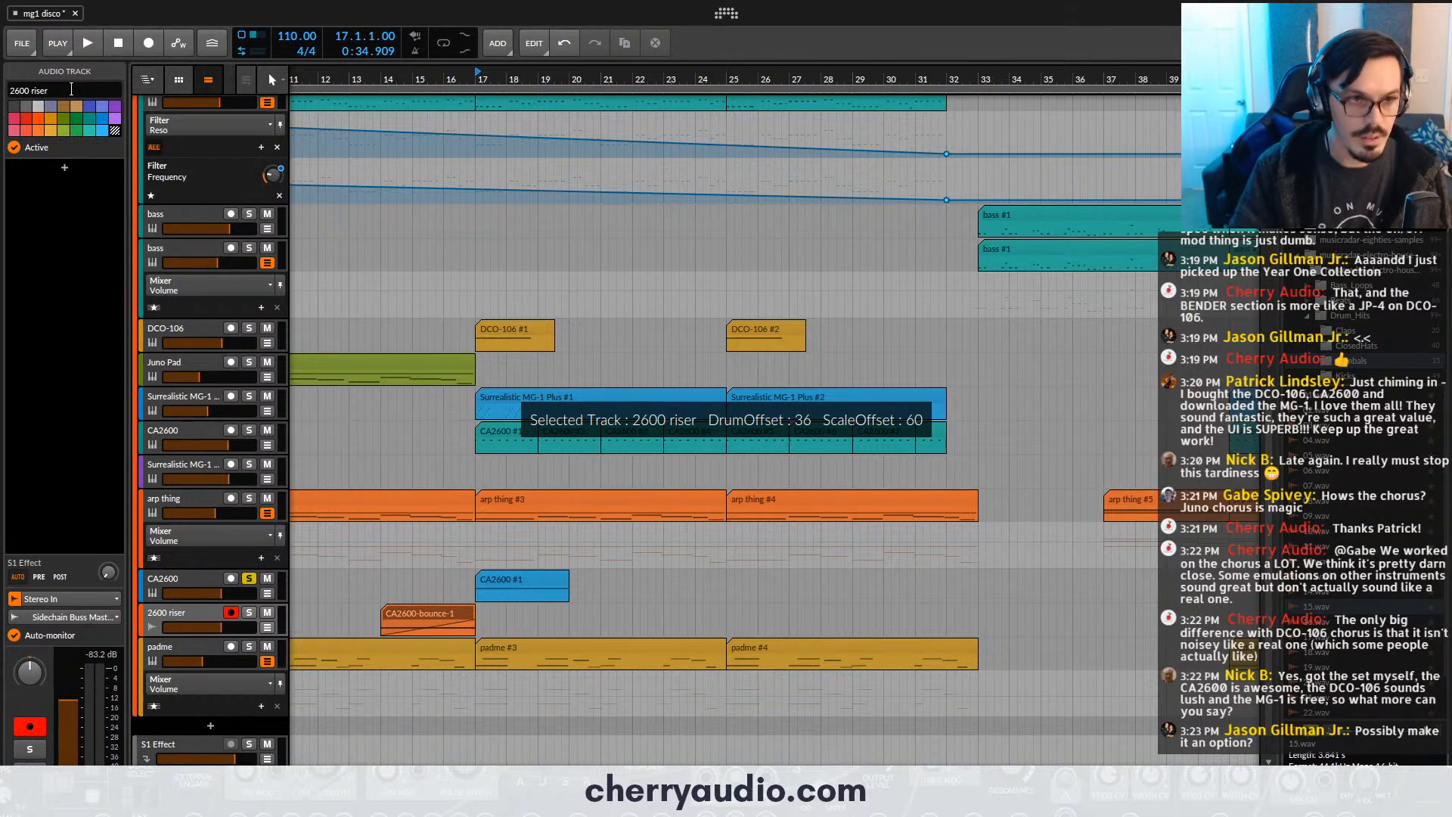
# - Open the plug-in of the CA2600 track above 2600 riser and try the Chromatic Decent and Computations presets
pyautogui.click(196, 580)
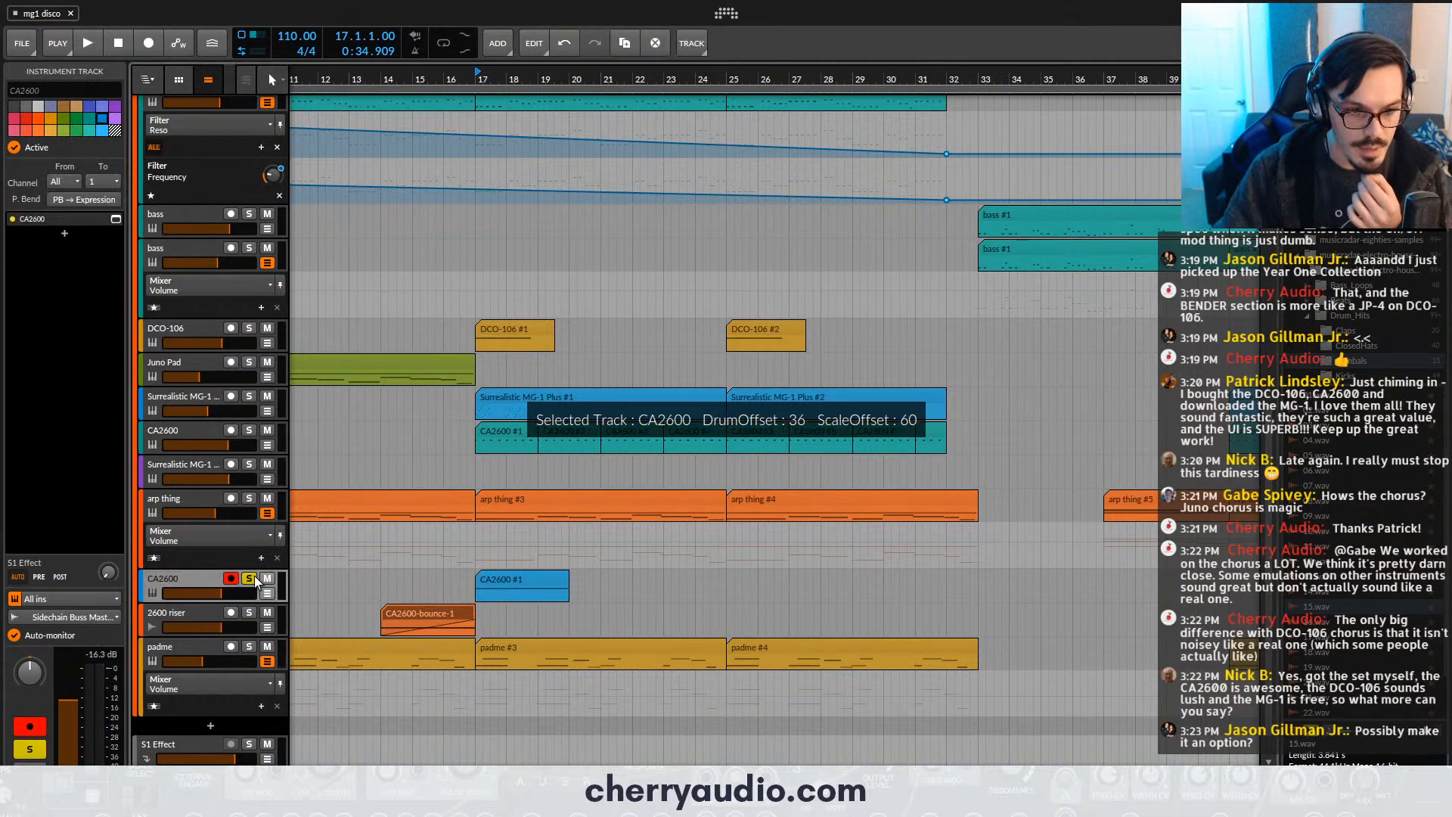
pyautogui.click(115, 219)
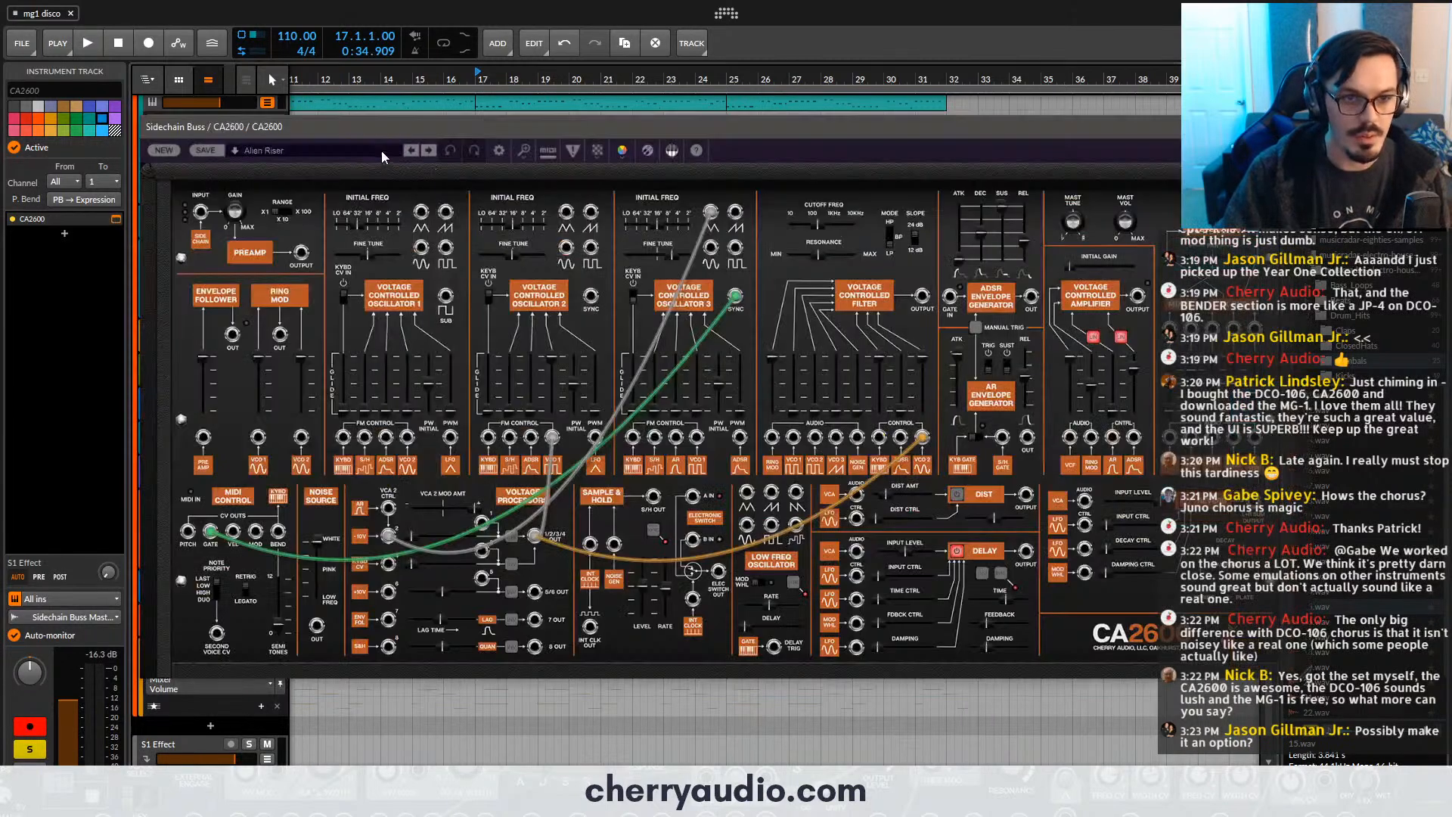
pyautogui.click(381, 151)
pyautogui.click(430, 216)
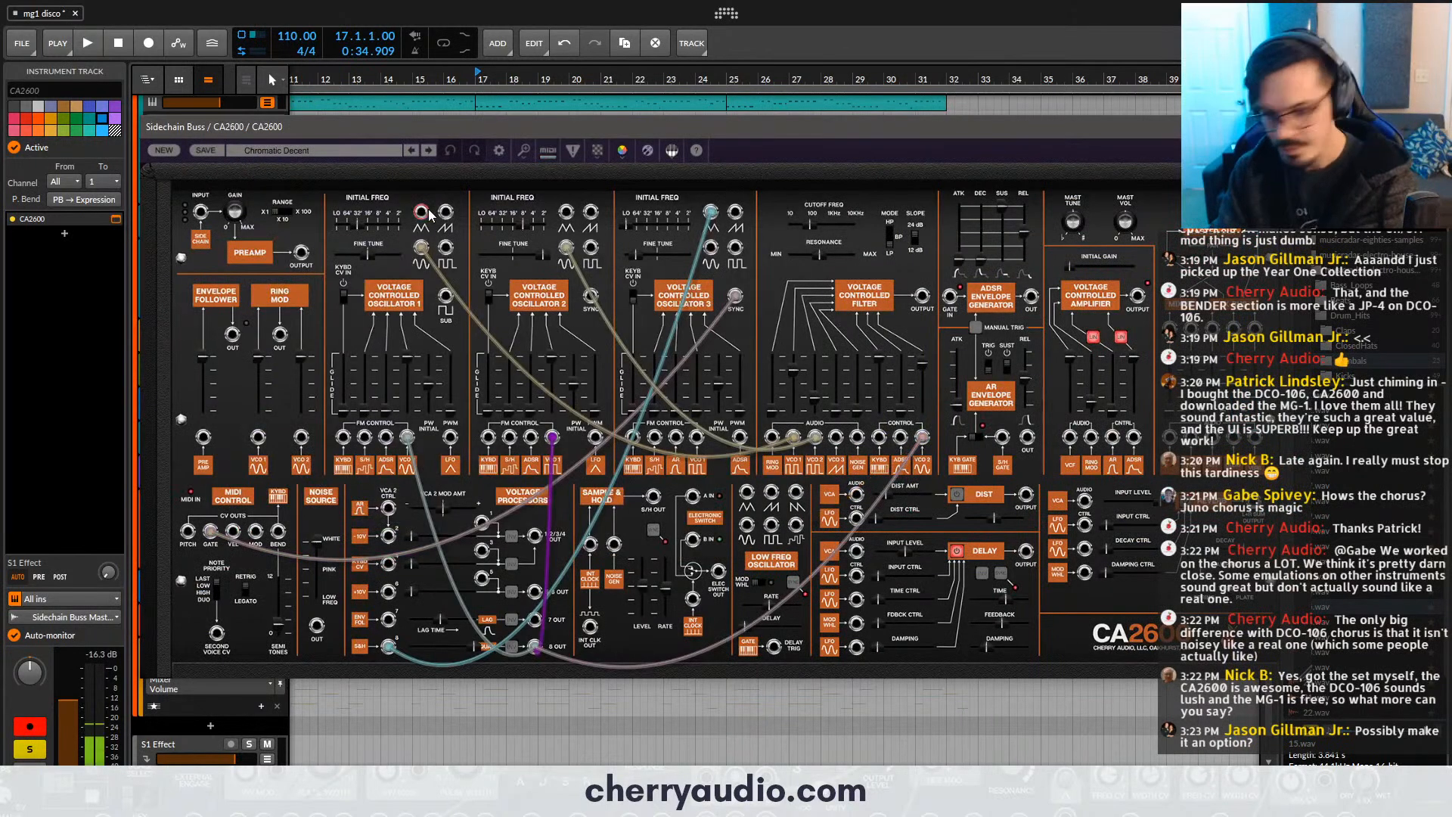
pyautogui.click(366, 153)
pyautogui.click(396, 240)
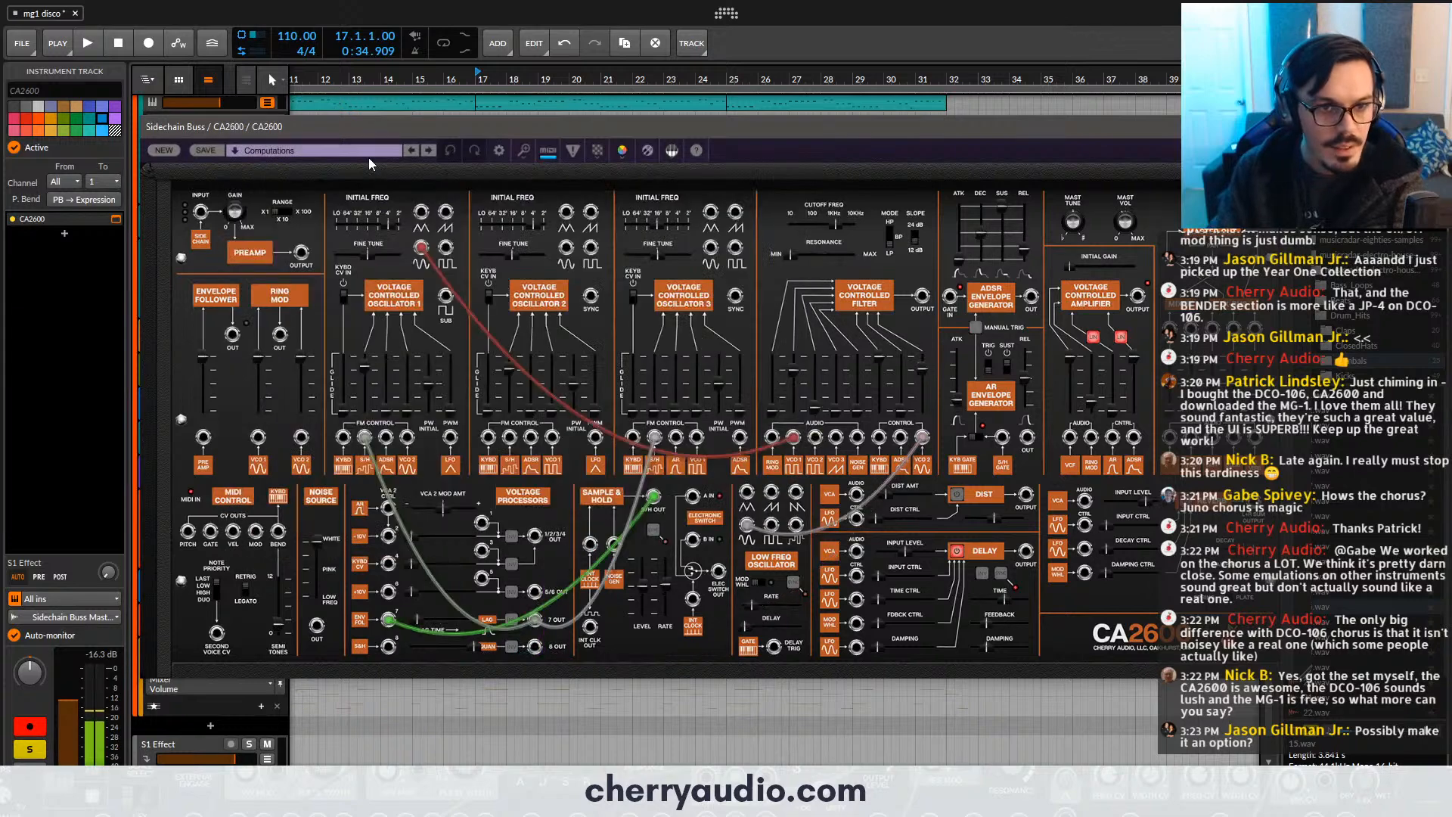
# - Audition the Sound FX presets Twinkle Drone, Wait for S&H and Wheels Up!
pyautogui.click(369, 152)
pyautogui.click(505, 200)
pyautogui.click(388, 150)
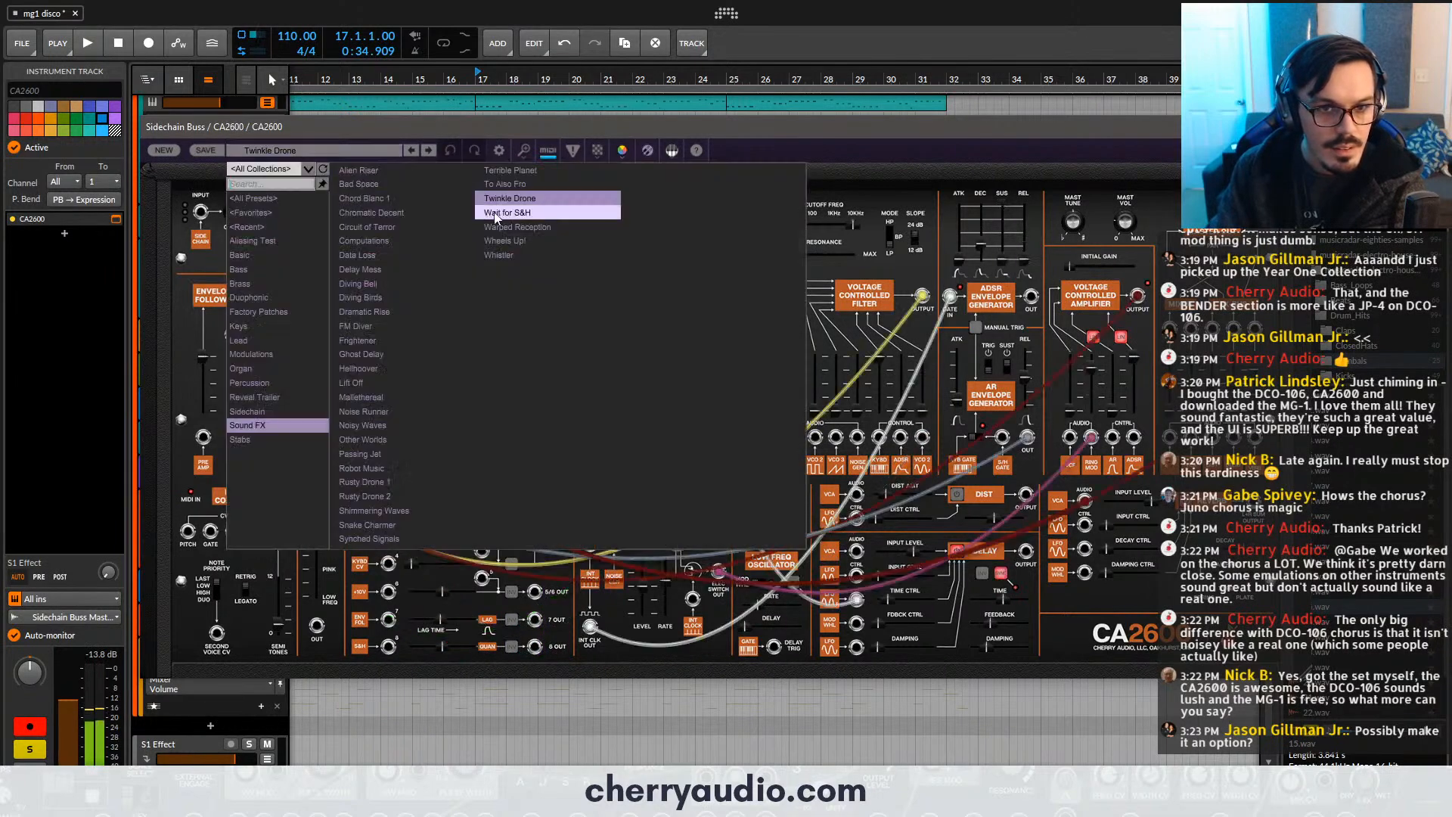
pyautogui.click(506, 214)
pyautogui.click(366, 148)
pyautogui.click(492, 239)
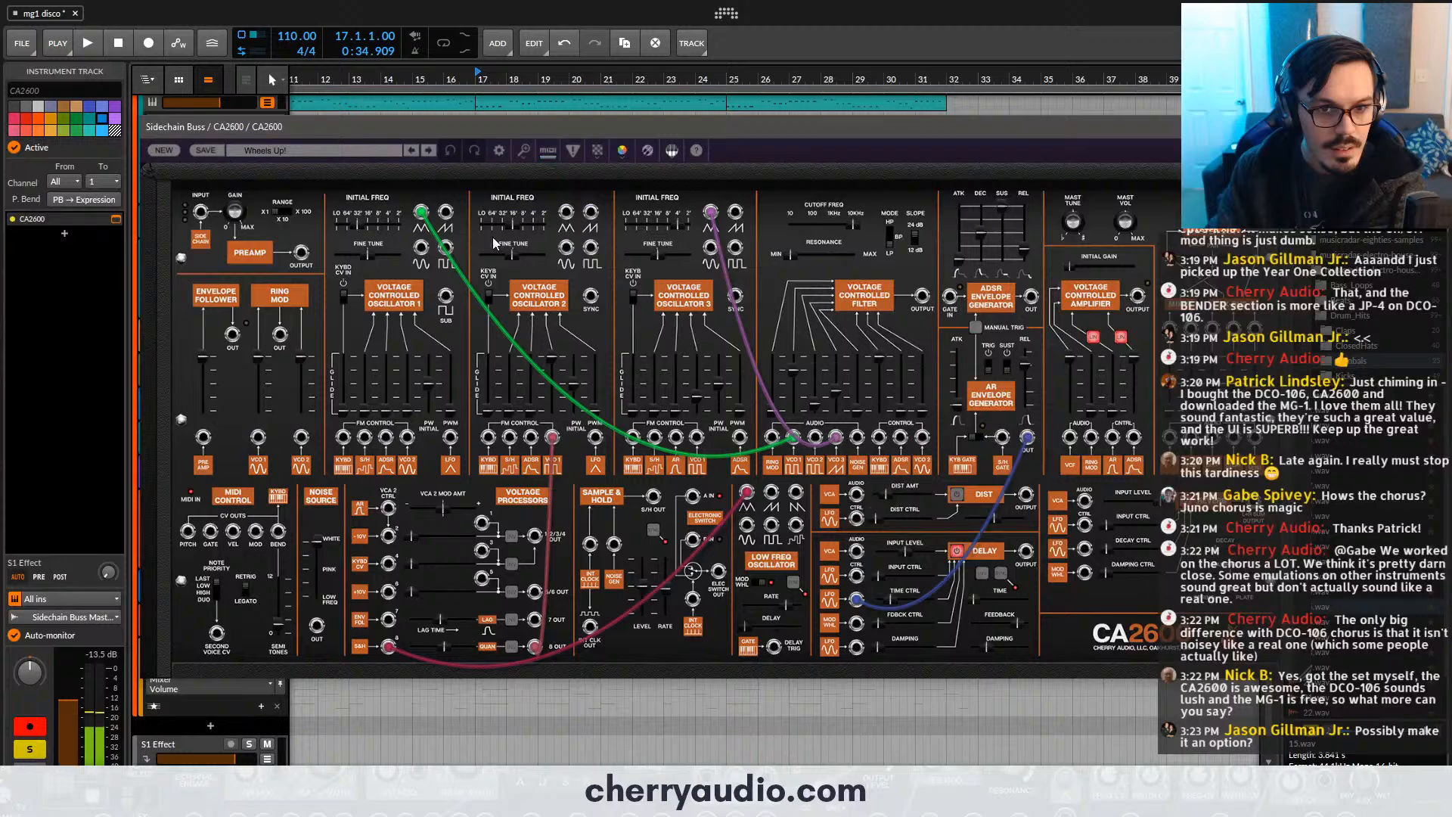
# - Try the Noise Runner, Delay Mess and Chromatic Decent presets on the CA2600
pyautogui.click(359, 154)
pyautogui.click(376, 408)
pyautogui.click(333, 154)
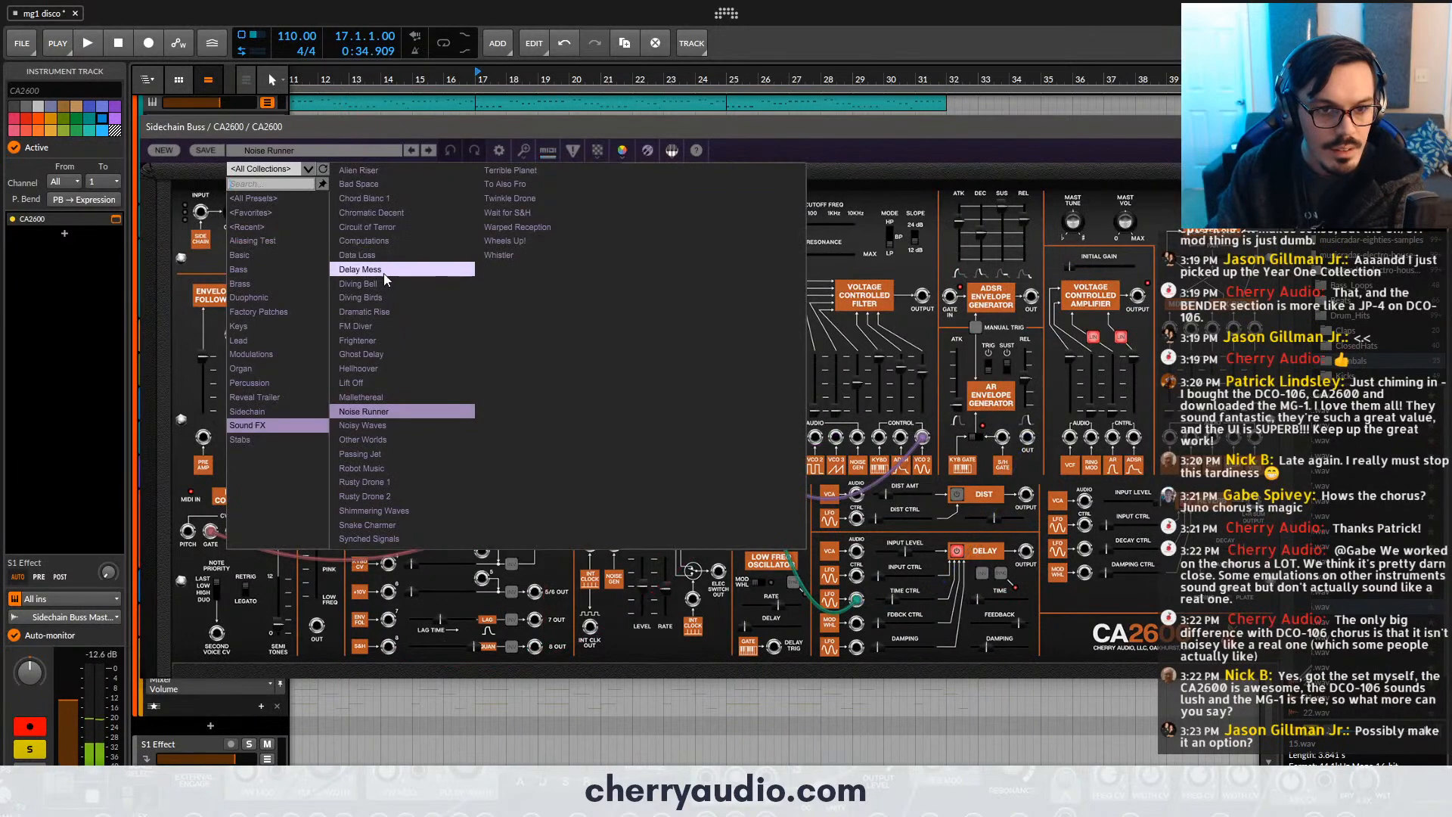
pyautogui.click(360, 269)
pyautogui.click(346, 155)
pyautogui.click(384, 220)
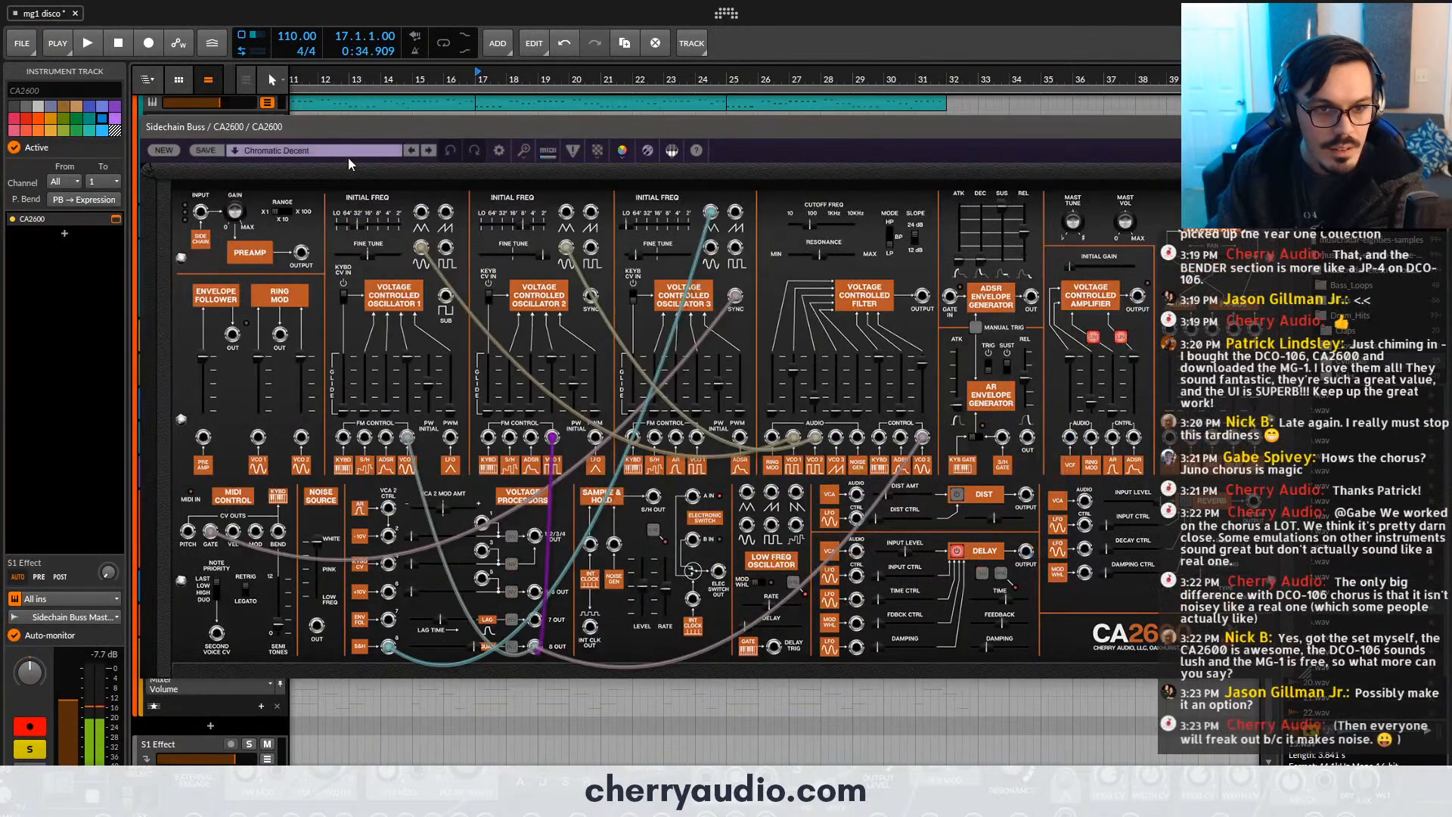
# - Try the Mallethereal, Passing Jet and Rusty Drone 1 presets on the CA2600
pyautogui.click(347, 155)
pyautogui.click(361, 397)
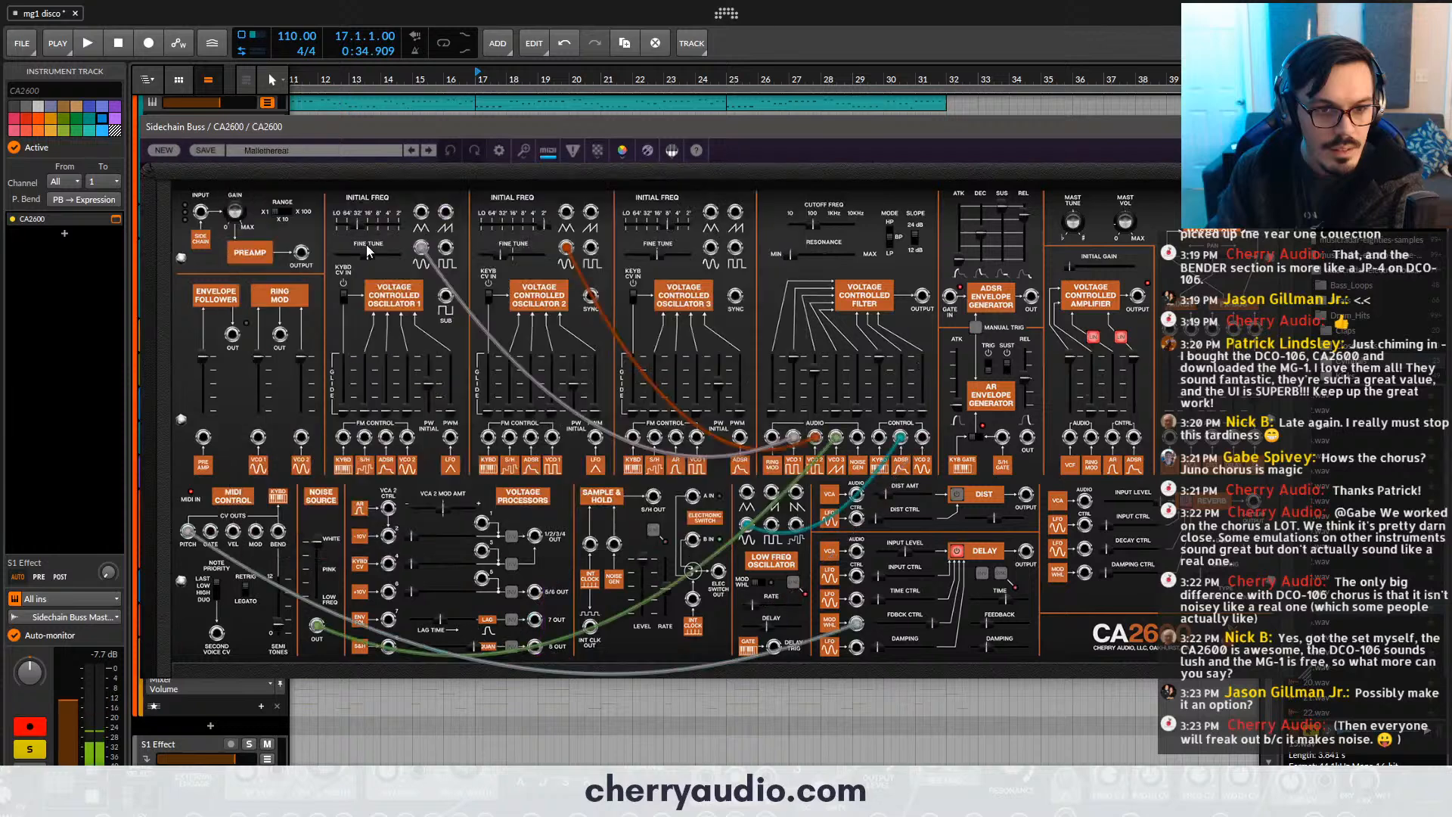
pyautogui.click(348, 157)
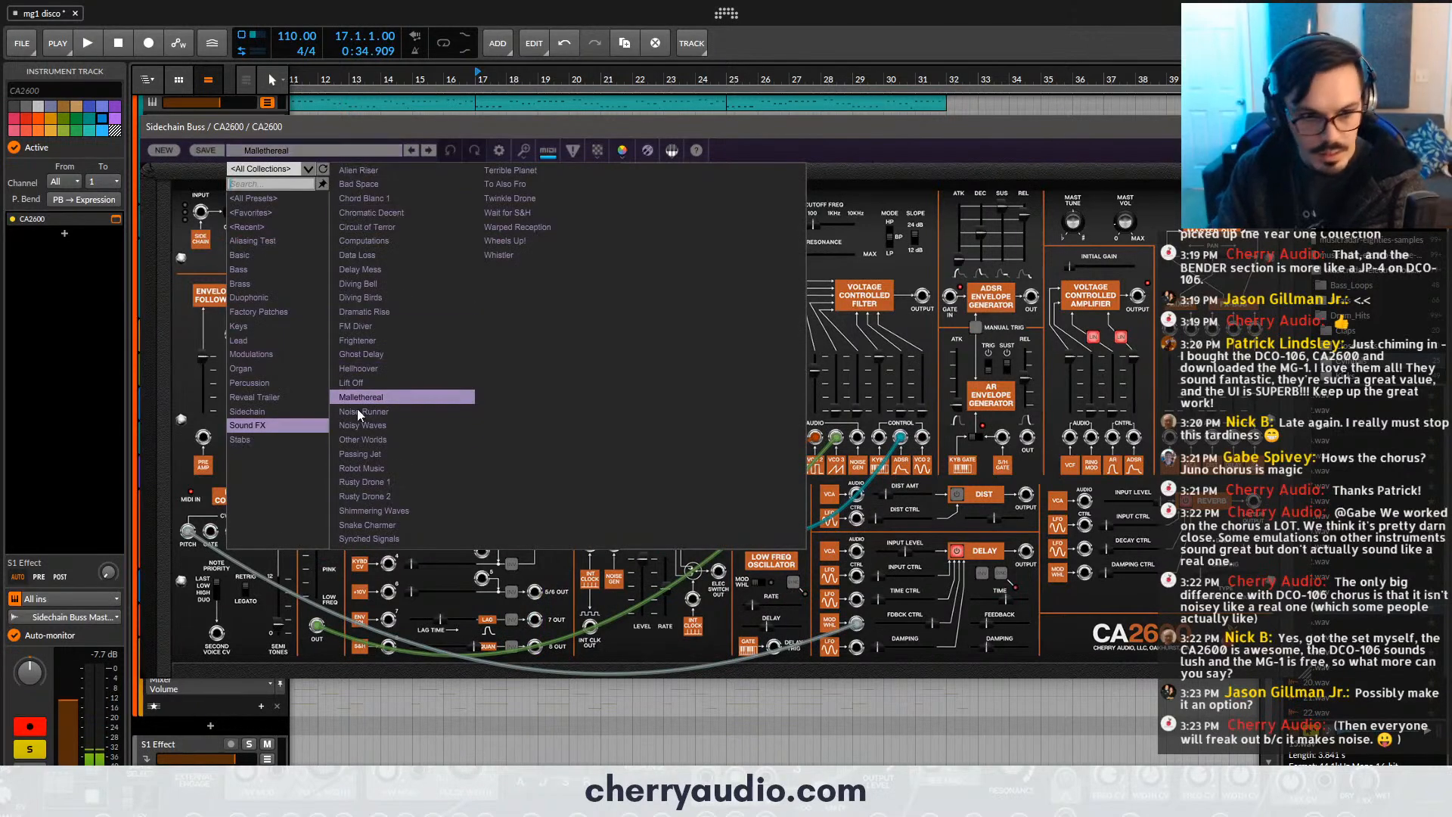
pyautogui.click(360, 454)
pyautogui.click(378, 153)
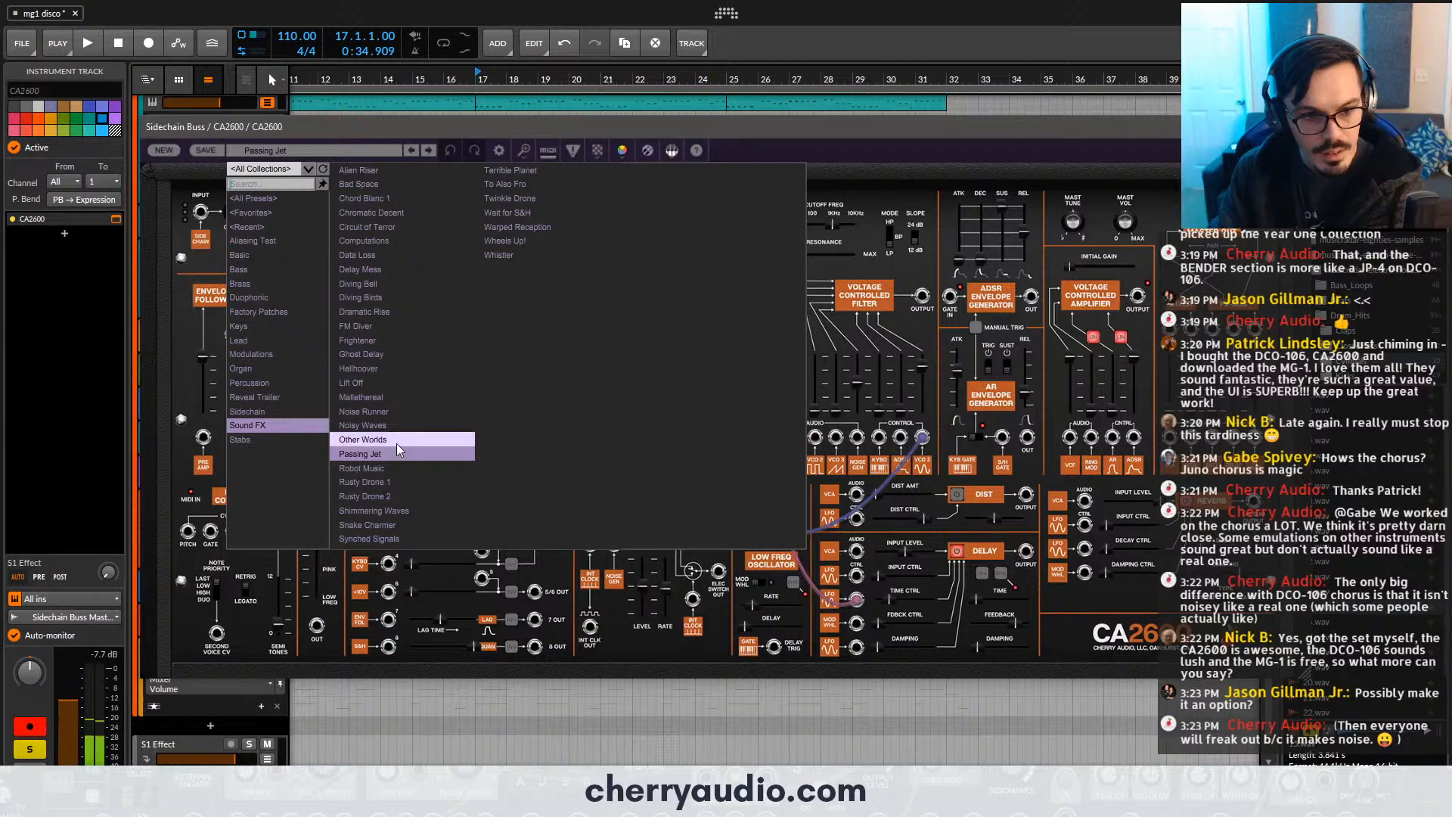
pyautogui.click(398, 484)
# - Audition the Snake Charmer and Dramatic Rise presets from the Sound FX category
pyautogui.click(379, 151)
pyautogui.click(396, 525)
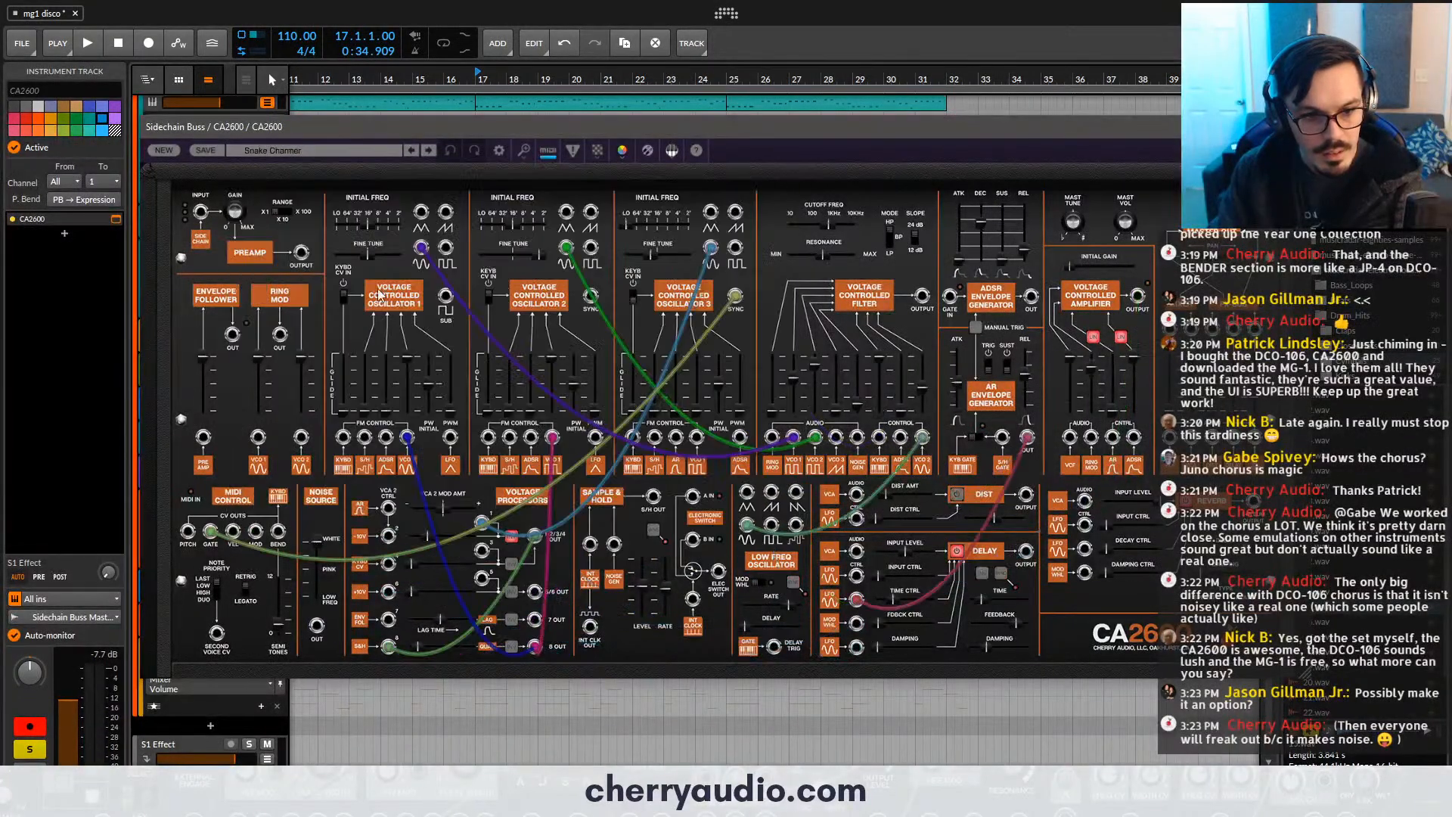
pyautogui.click(334, 156)
pyautogui.click(379, 314)
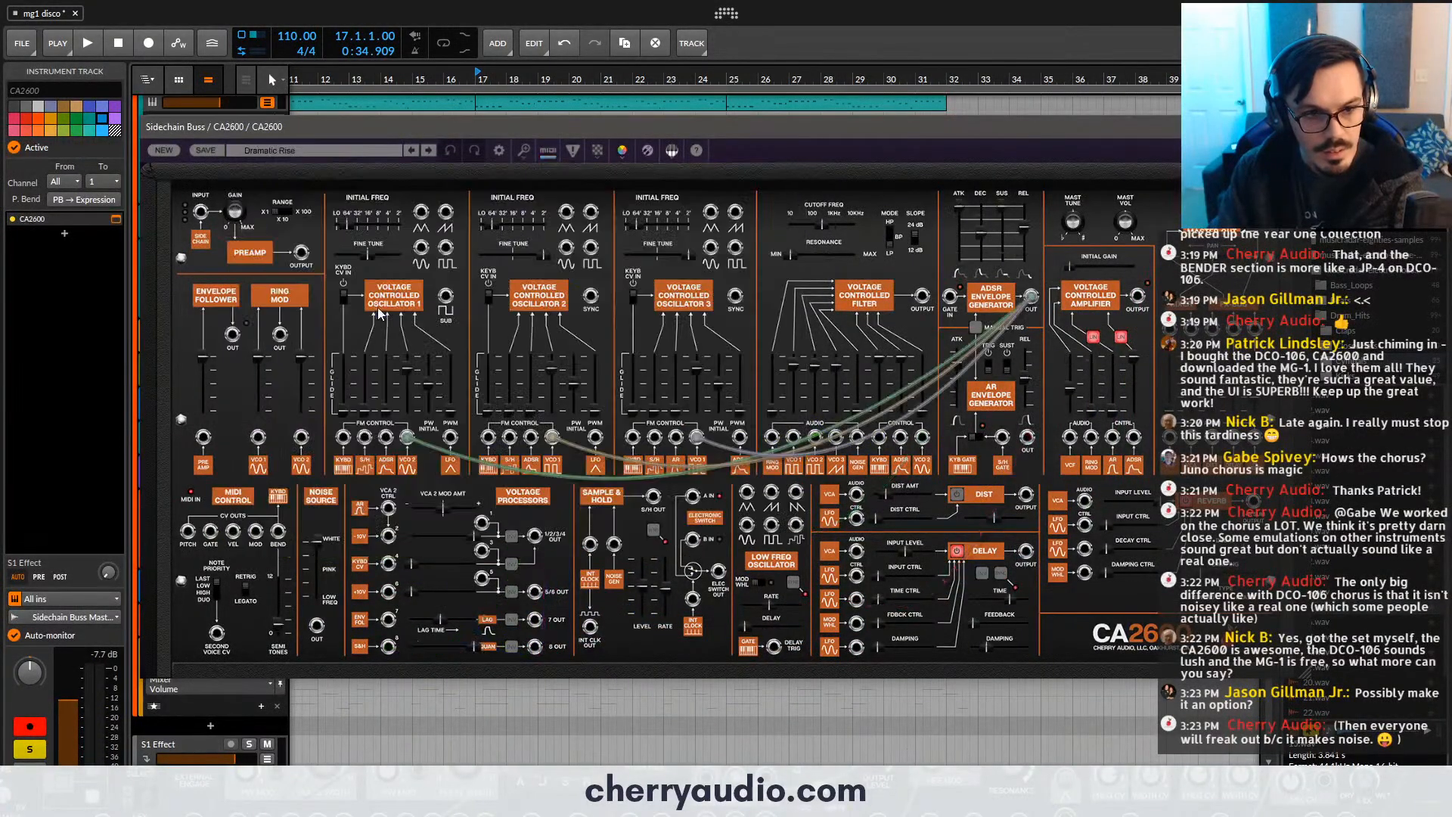
# - Load the Italian 1 preset from the CA2600's Organ category
pyautogui.click(328, 156)
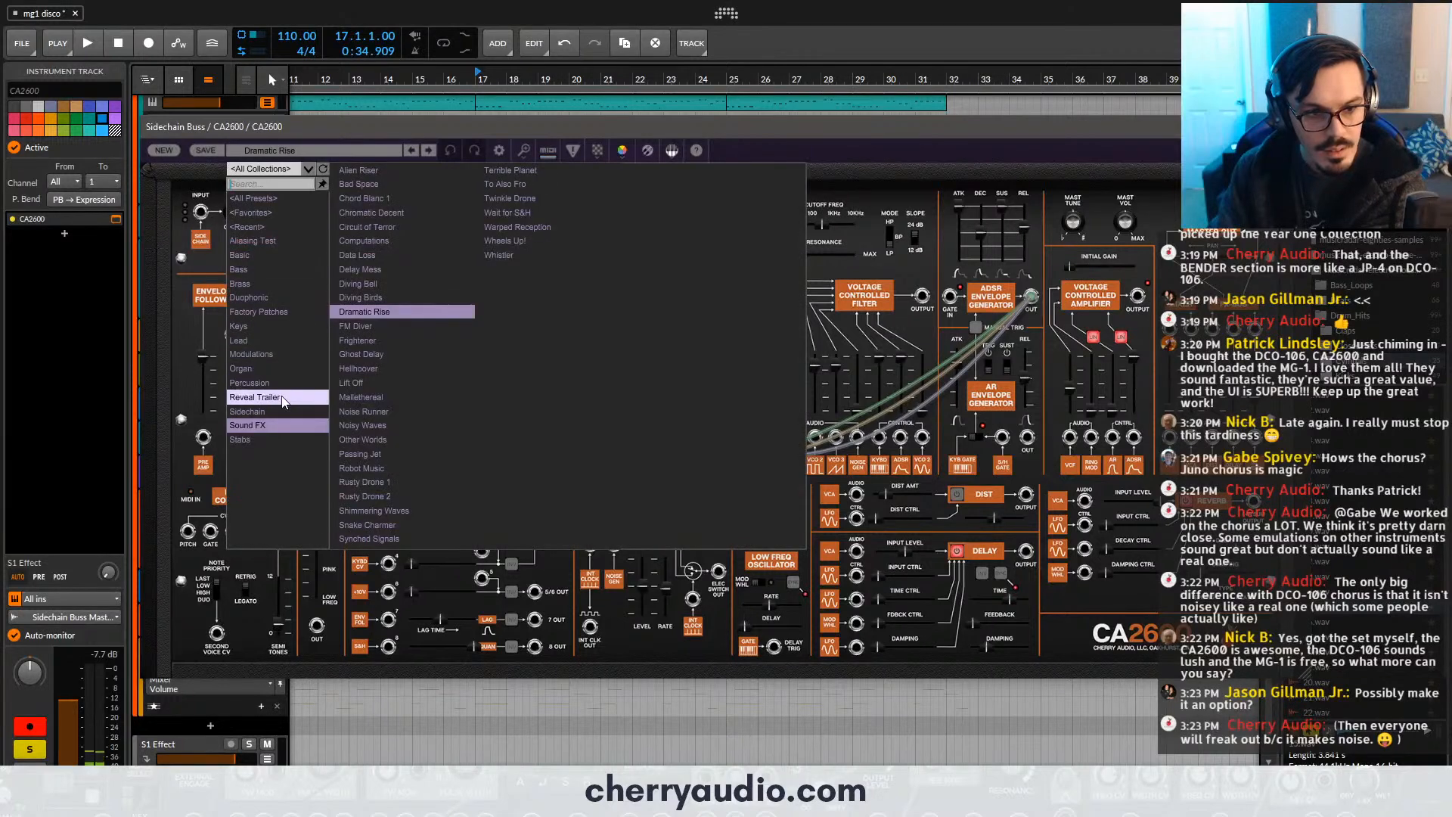
pyautogui.click(272, 368)
pyautogui.click(364, 183)
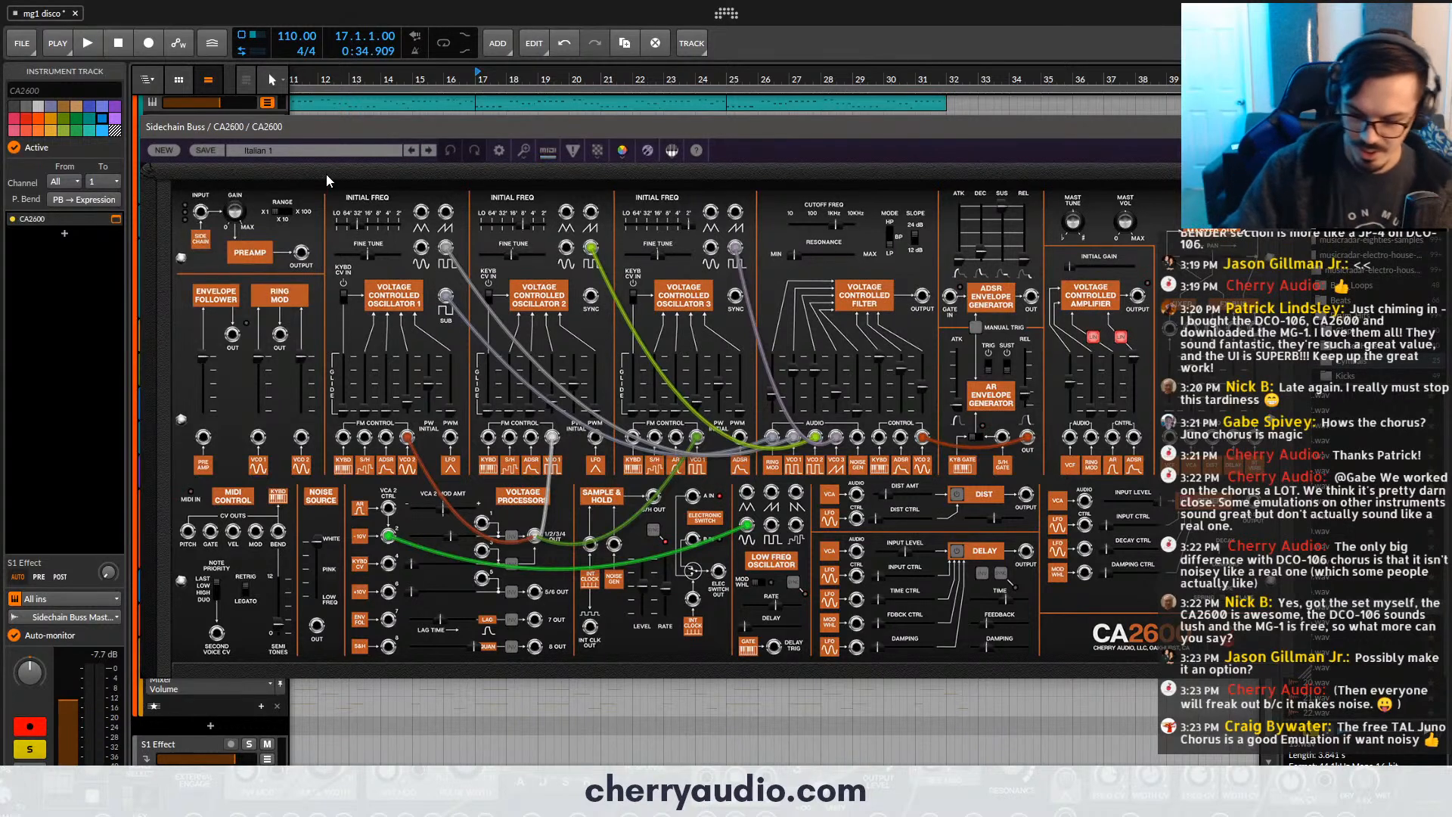
# - Close the CA2600 window and delete the CA2600 #1 clip at bar 17 above the 2600 riser track
pyautogui.click(1270, 127)
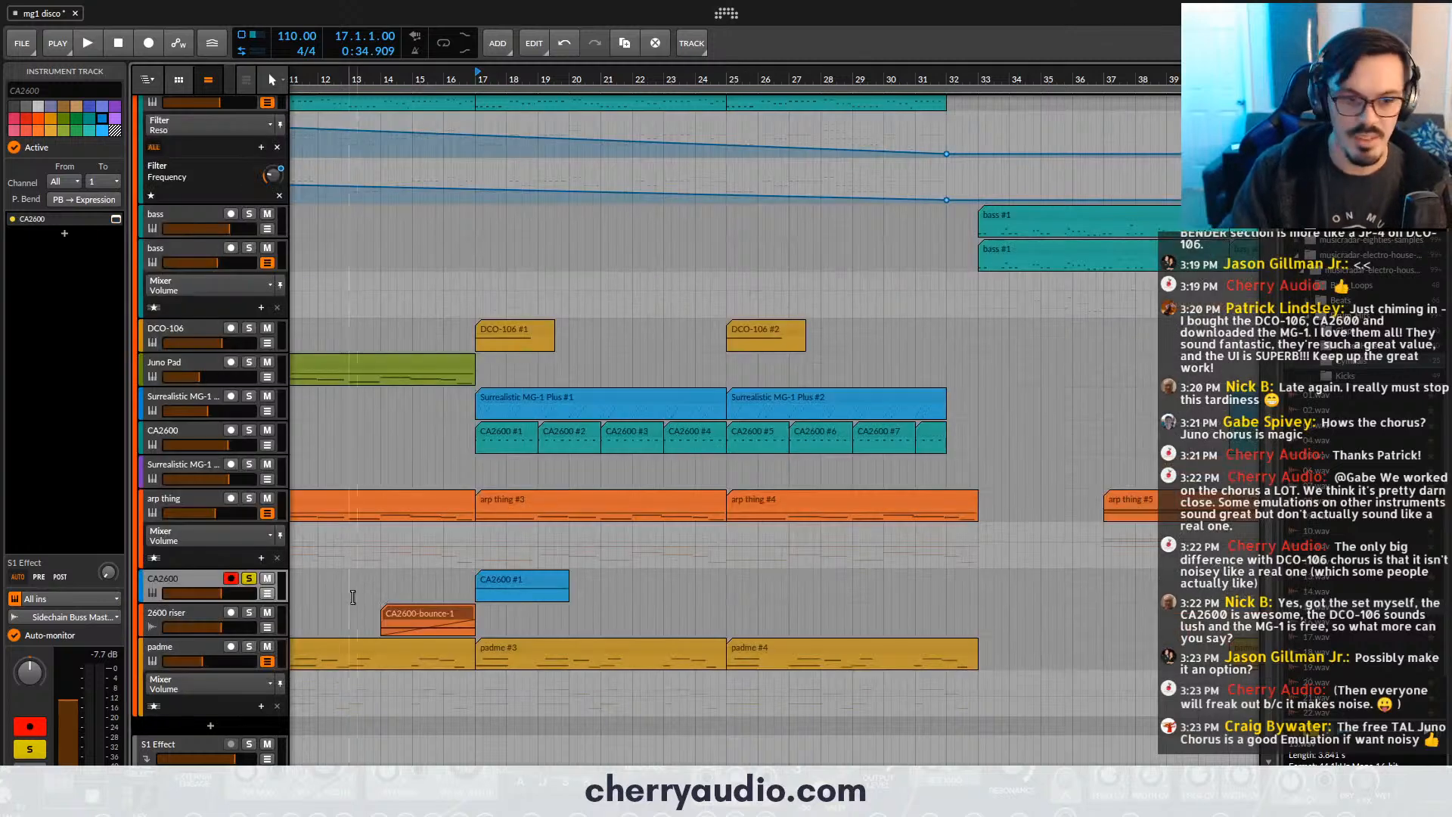
pyautogui.click(507, 575)
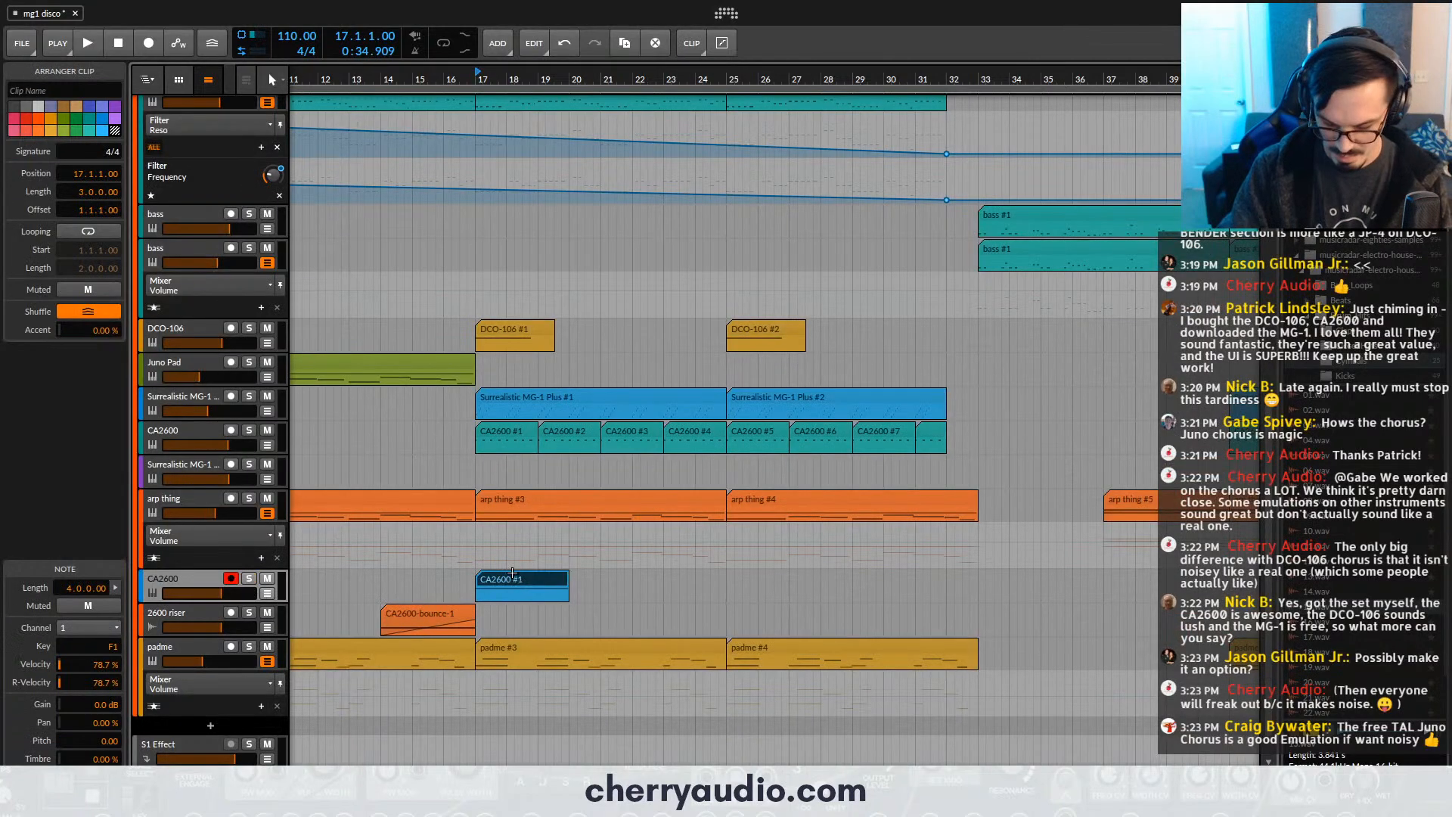
pyautogui.press('Delete')
pyautogui.press('-')
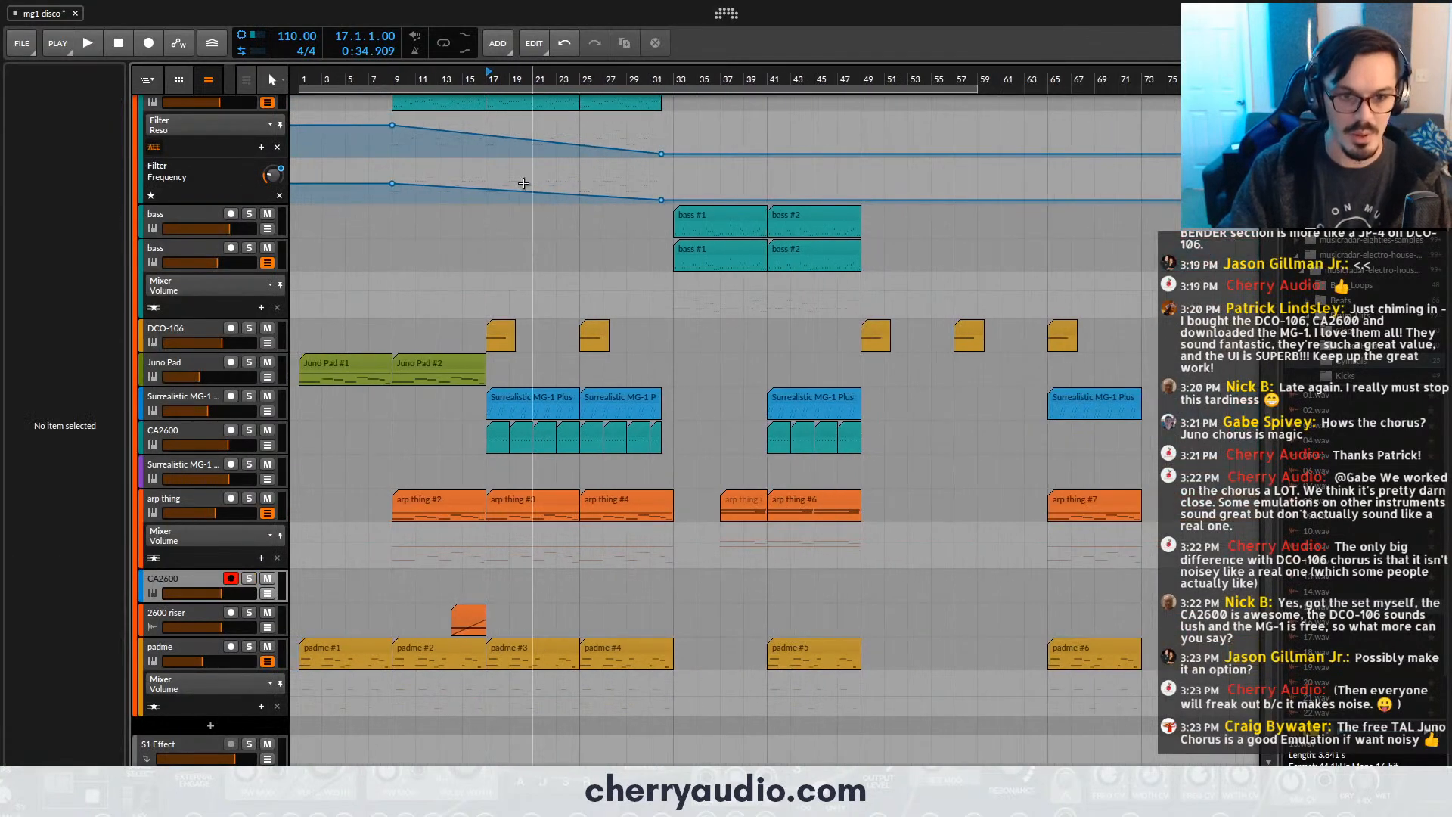
# - Copy the CA2600-bounce-1 riser clip to bar 29 and raise the 2600 riser track's volume during playback
pyautogui.doubleClick(456, 85)
pyautogui.scroll(3, 401, 680)
pyautogui.moveTo(577, 615); pyautogui.dragTo(979, 610)
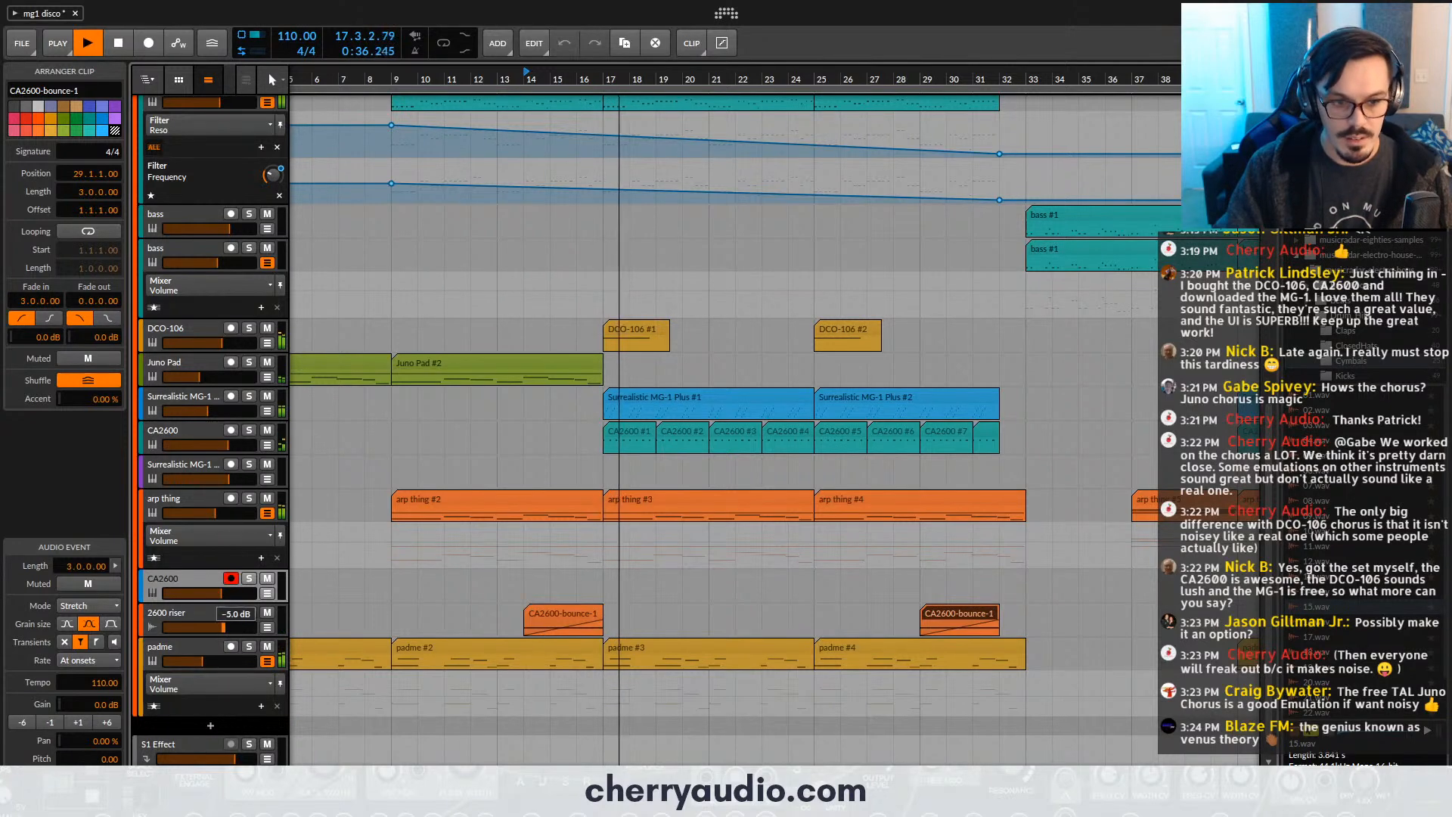
pyautogui.moveTo(224, 627); pyautogui.dragTo(230, 627)
pyautogui.scroll(-3, 597, 508)
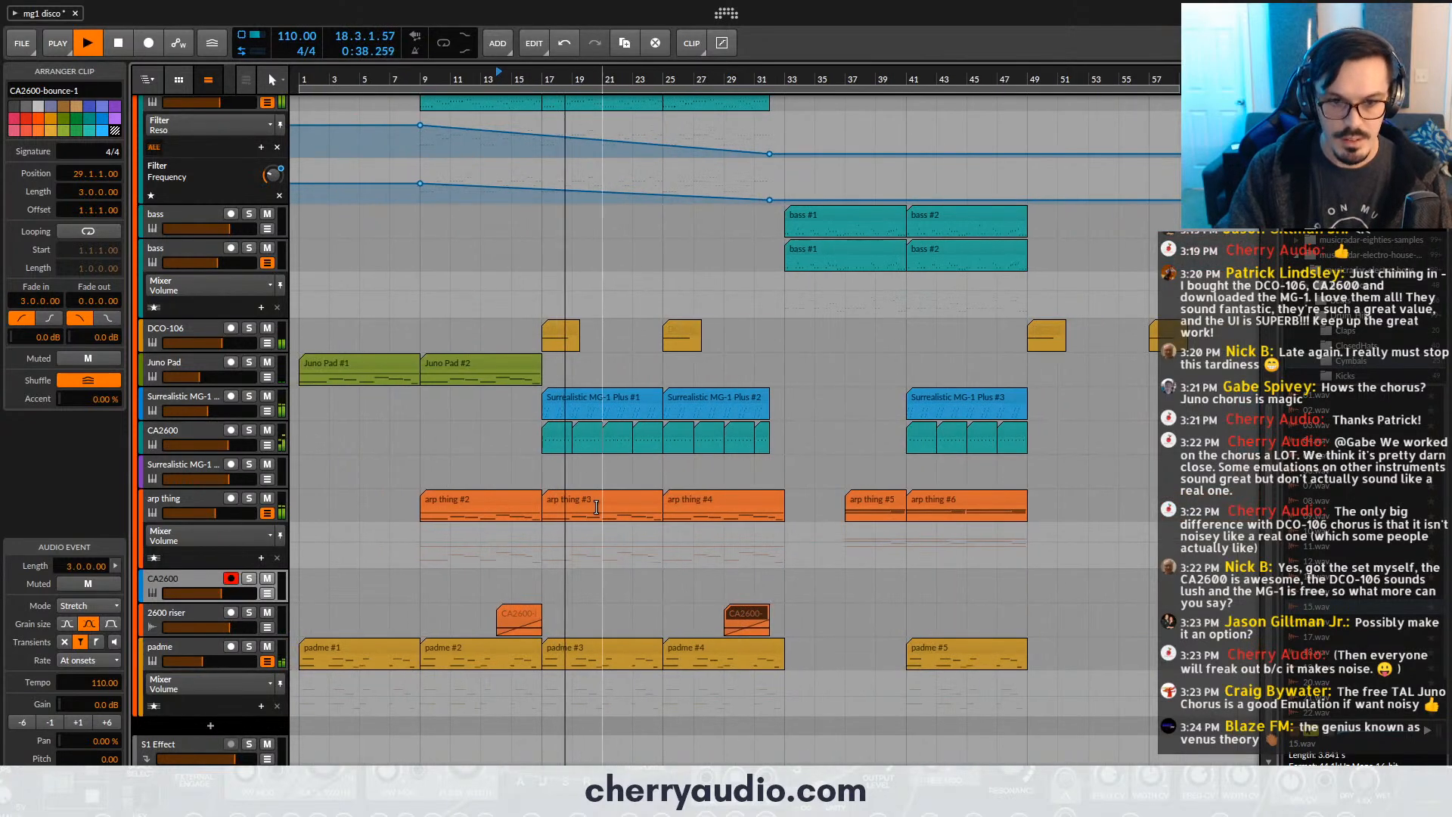
# - Try the empty Surrealistic MG-1 Plus track, switch to the CA2600 track above 2600 riser and set the play start to bar 23
pyautogui.scroll(1, 596, 508)
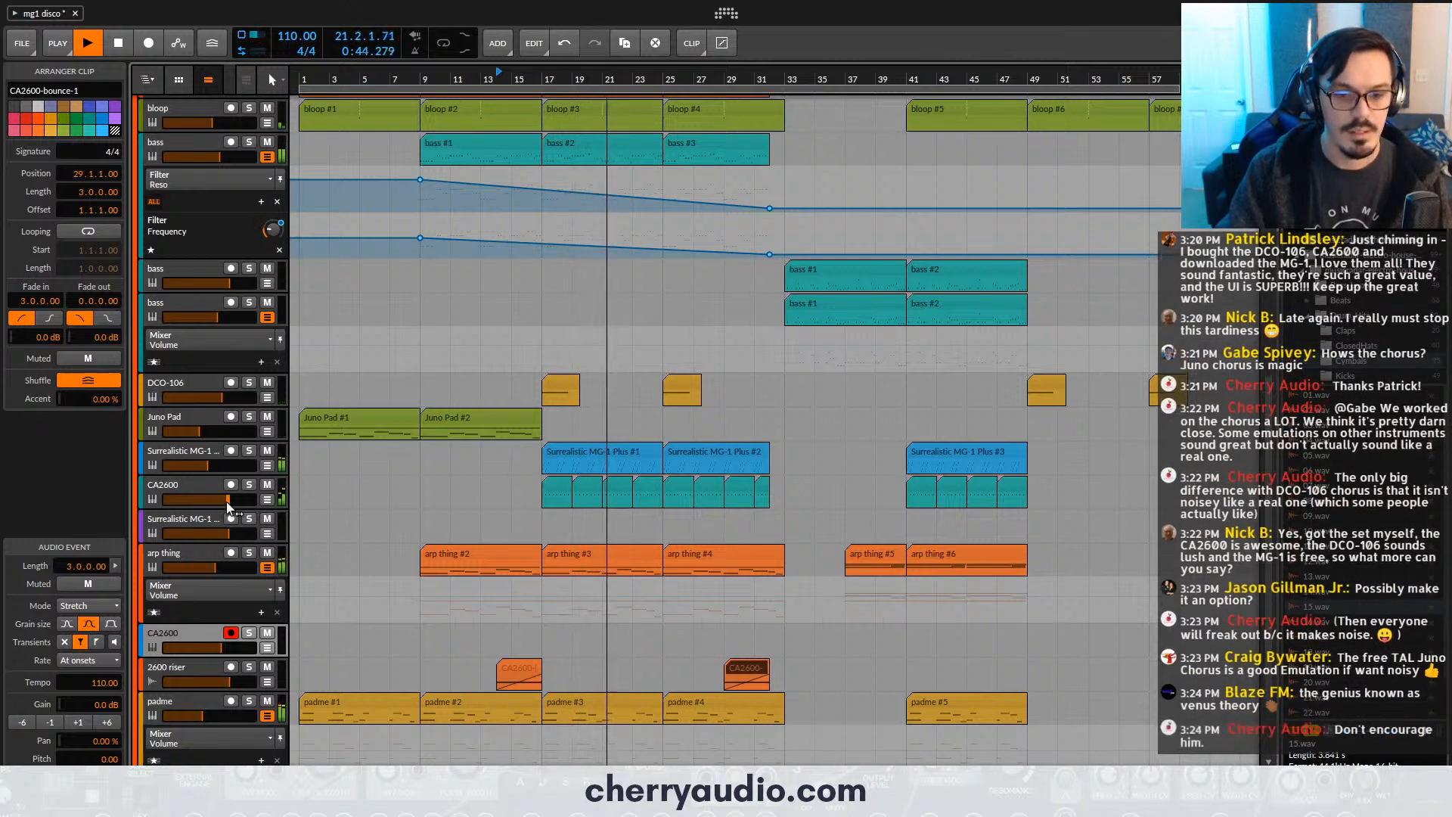
pyautogui.click(206, 515)
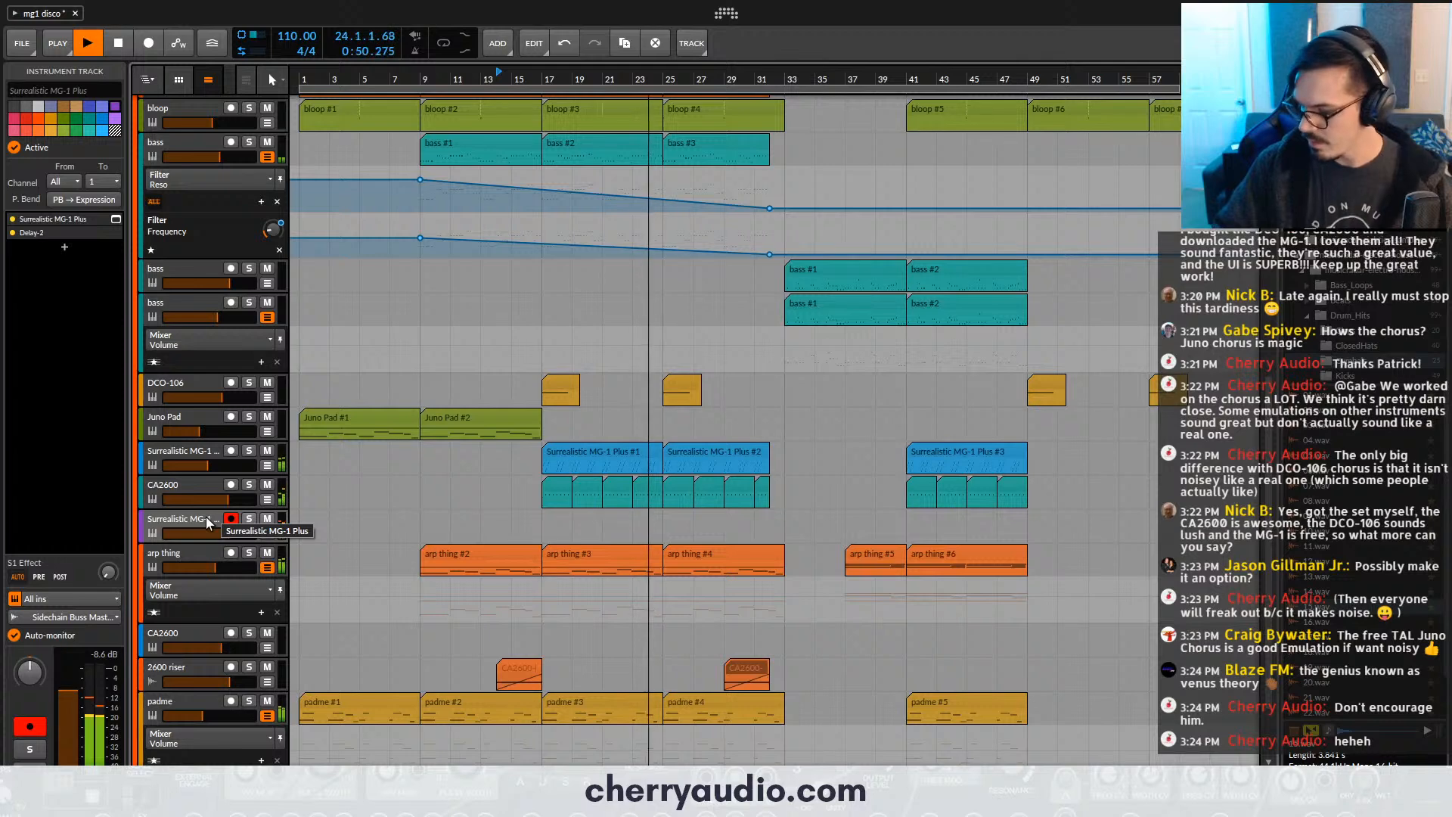
pyautogui.click(180, 635)
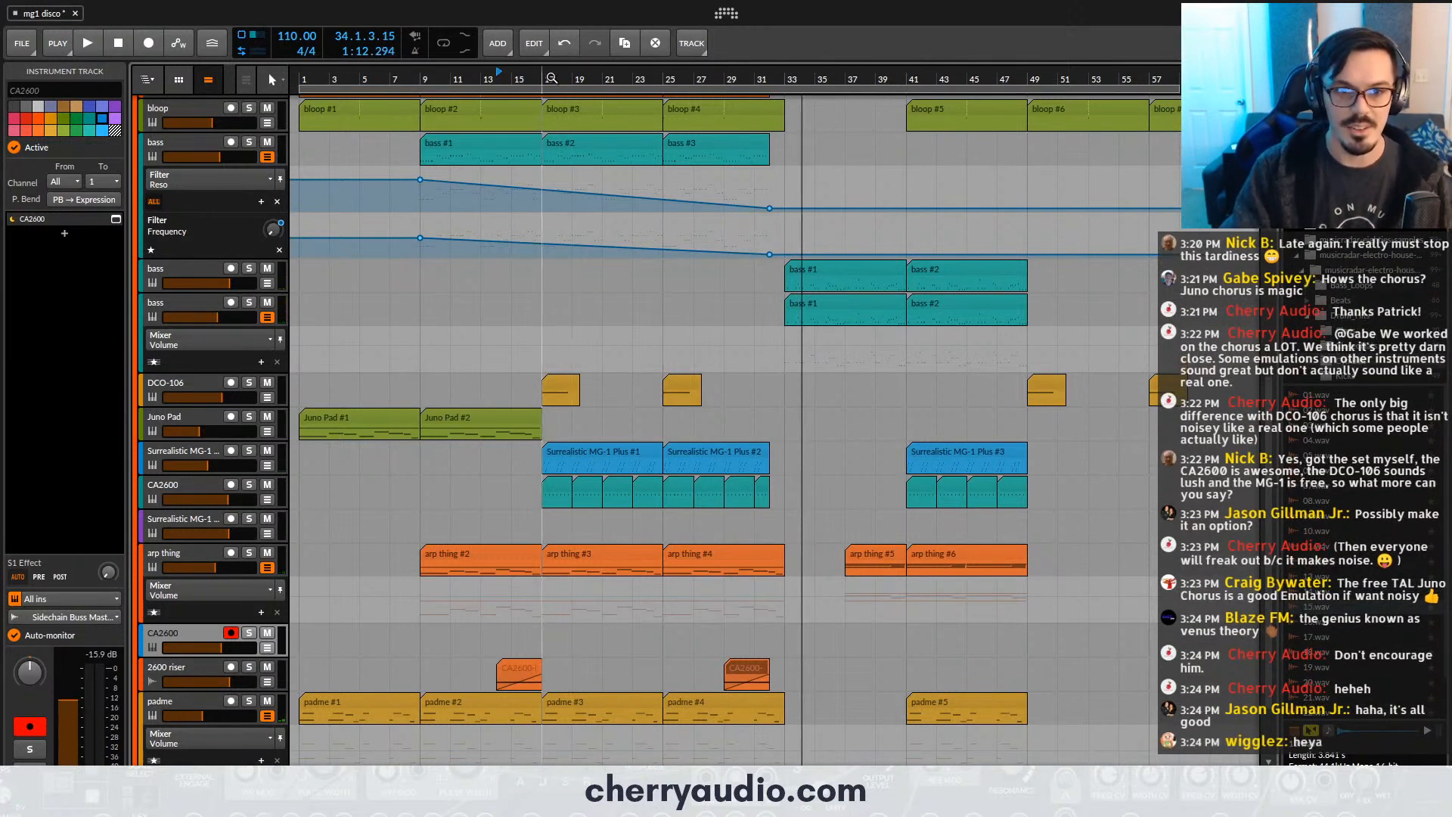
pyautogui.click(641, 76)
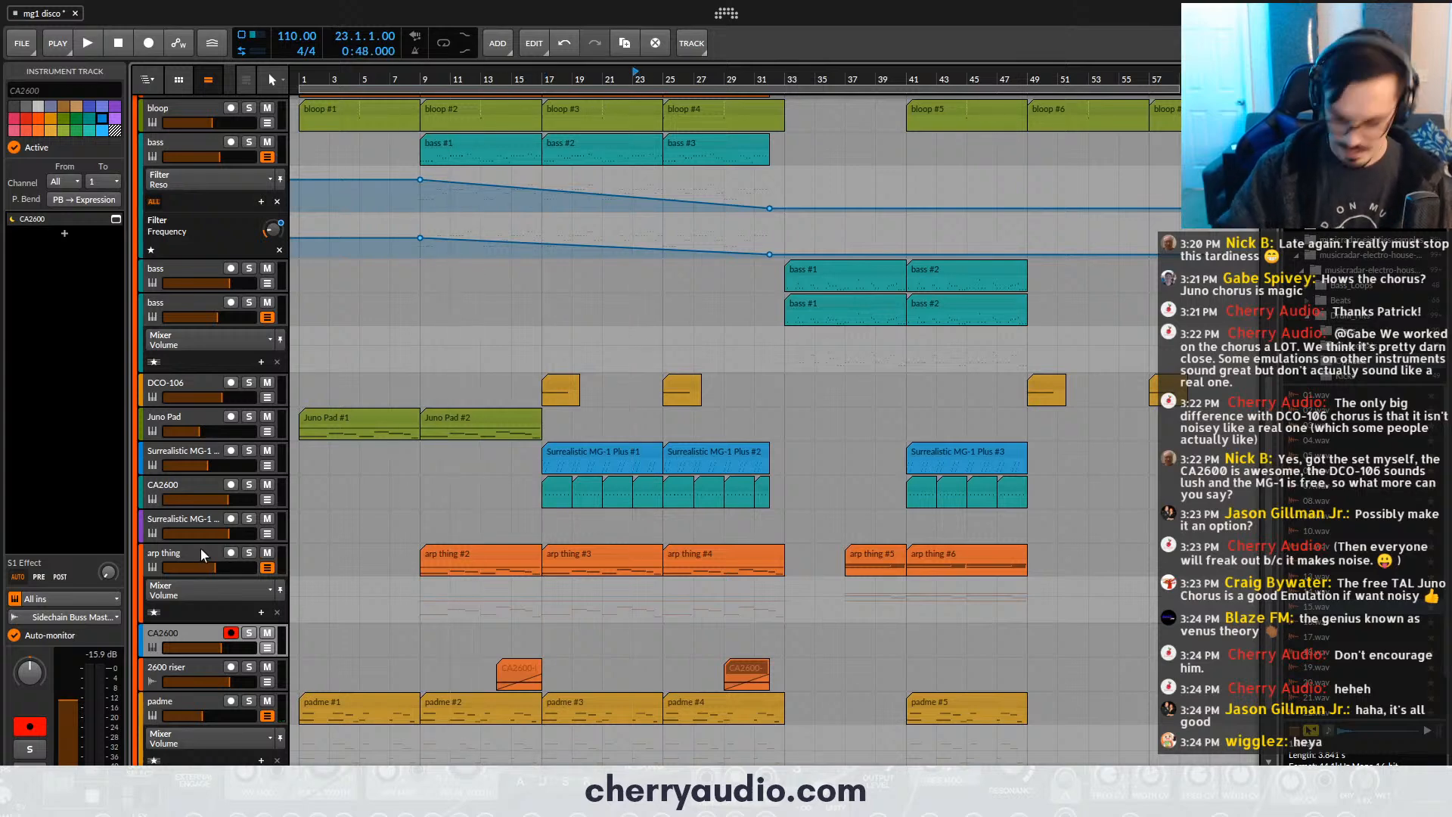
pyautogui.hotkey('shift', 'r')
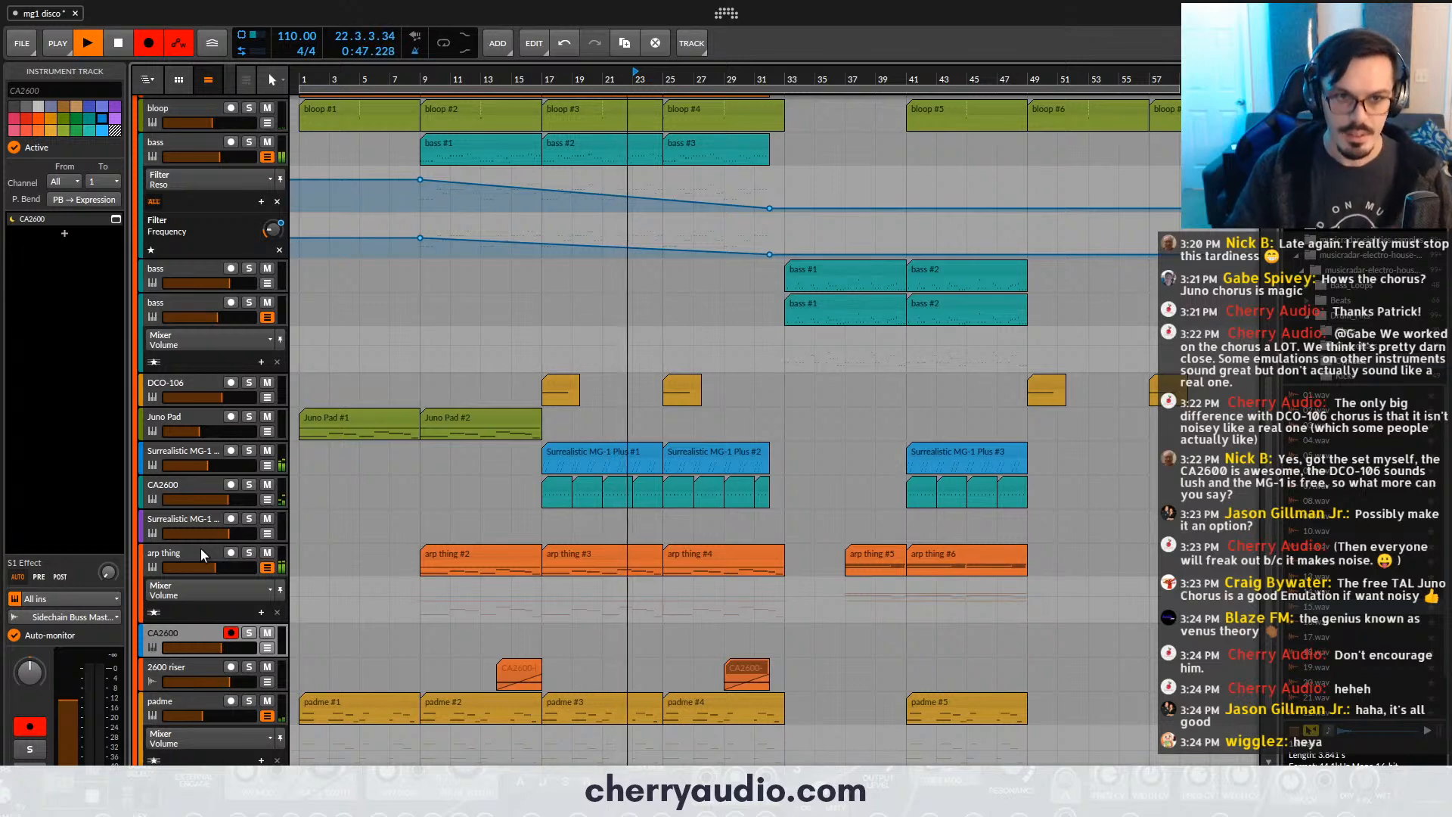
pyautogui.hotkey('shift', 'r')
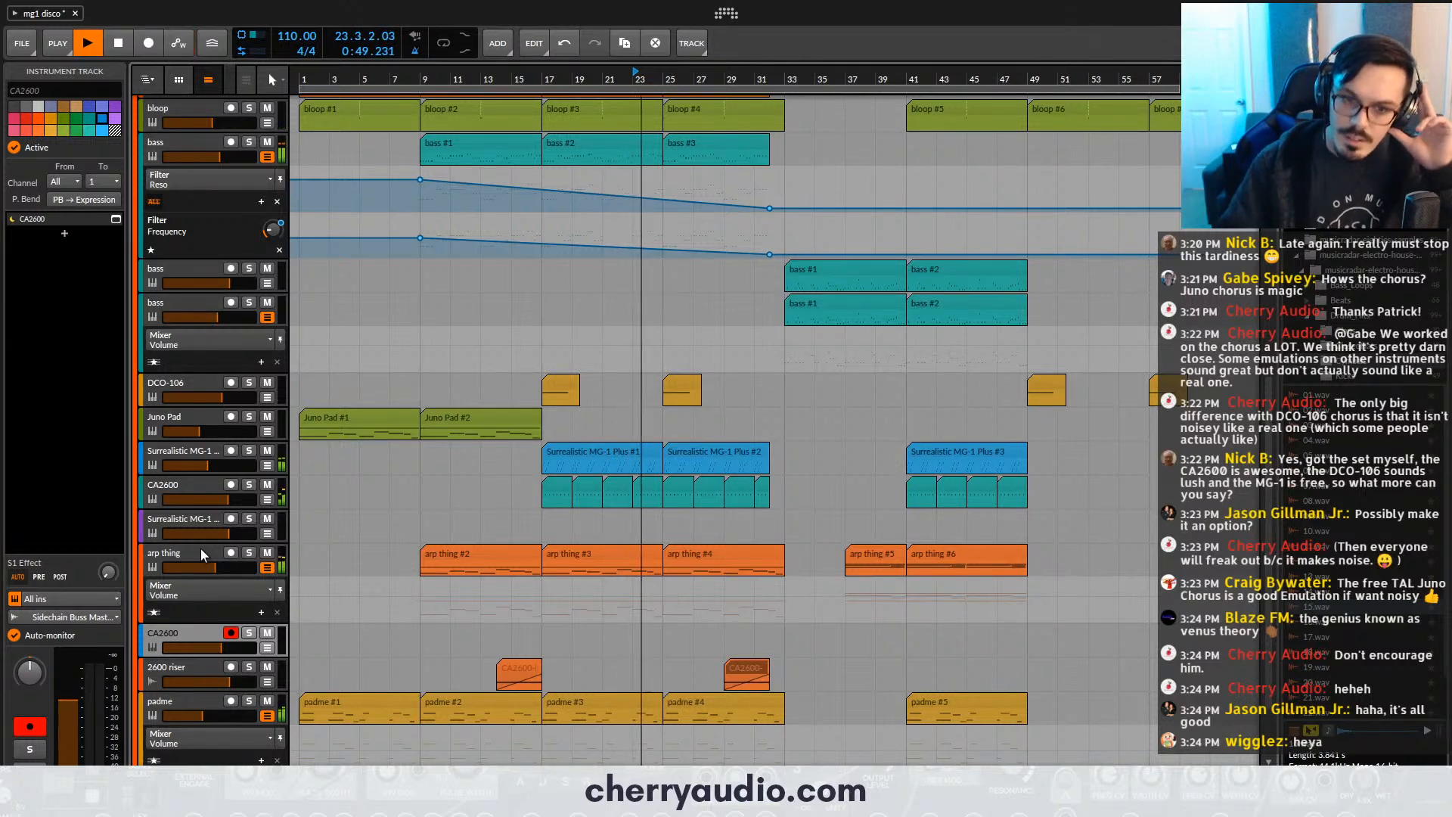
pyautogui.press('space')
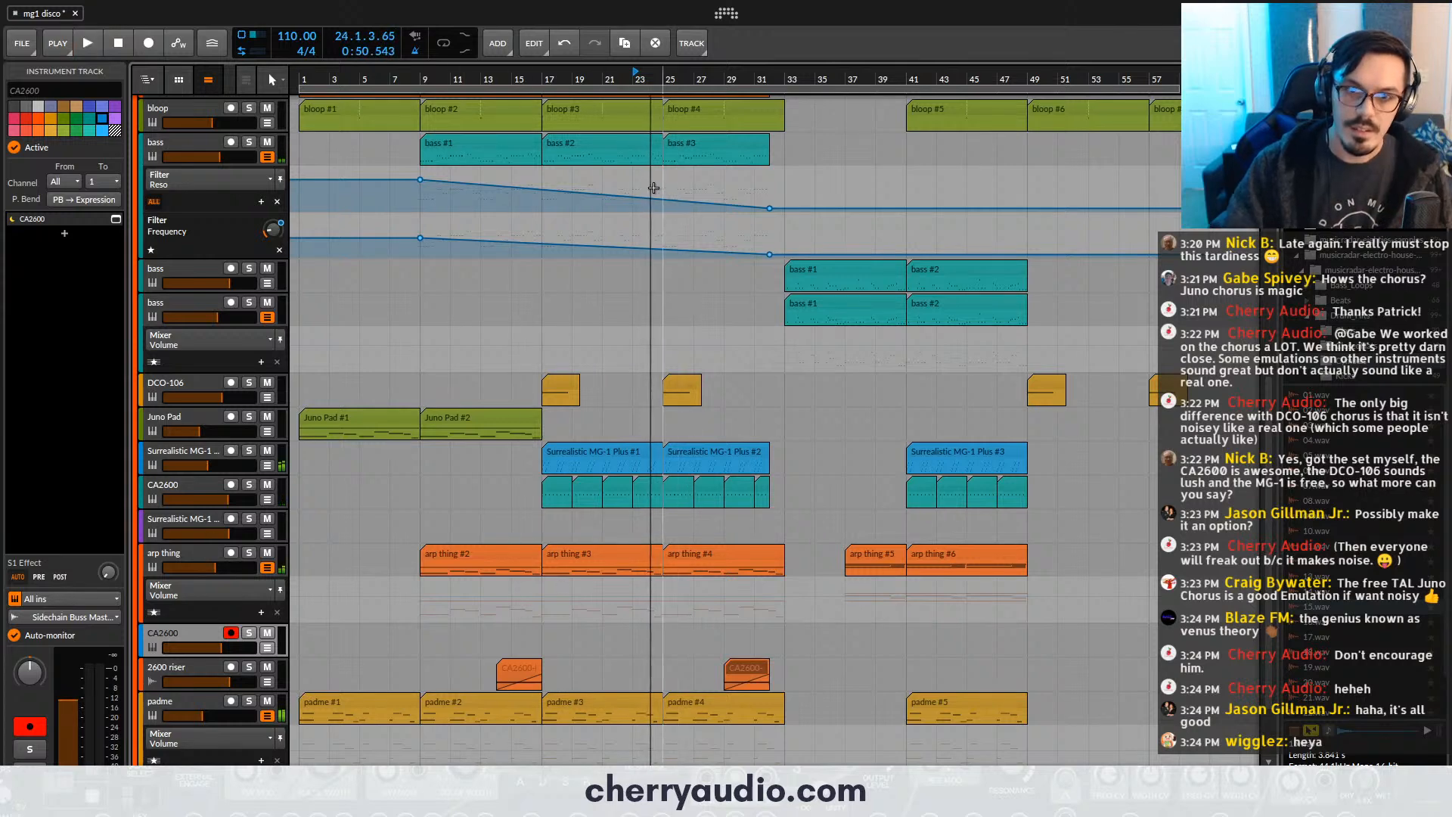
# - Record a CA2600 part on the armed track from bar 23 to about bar 33
pyautogui.hotkey('shift', 'r')
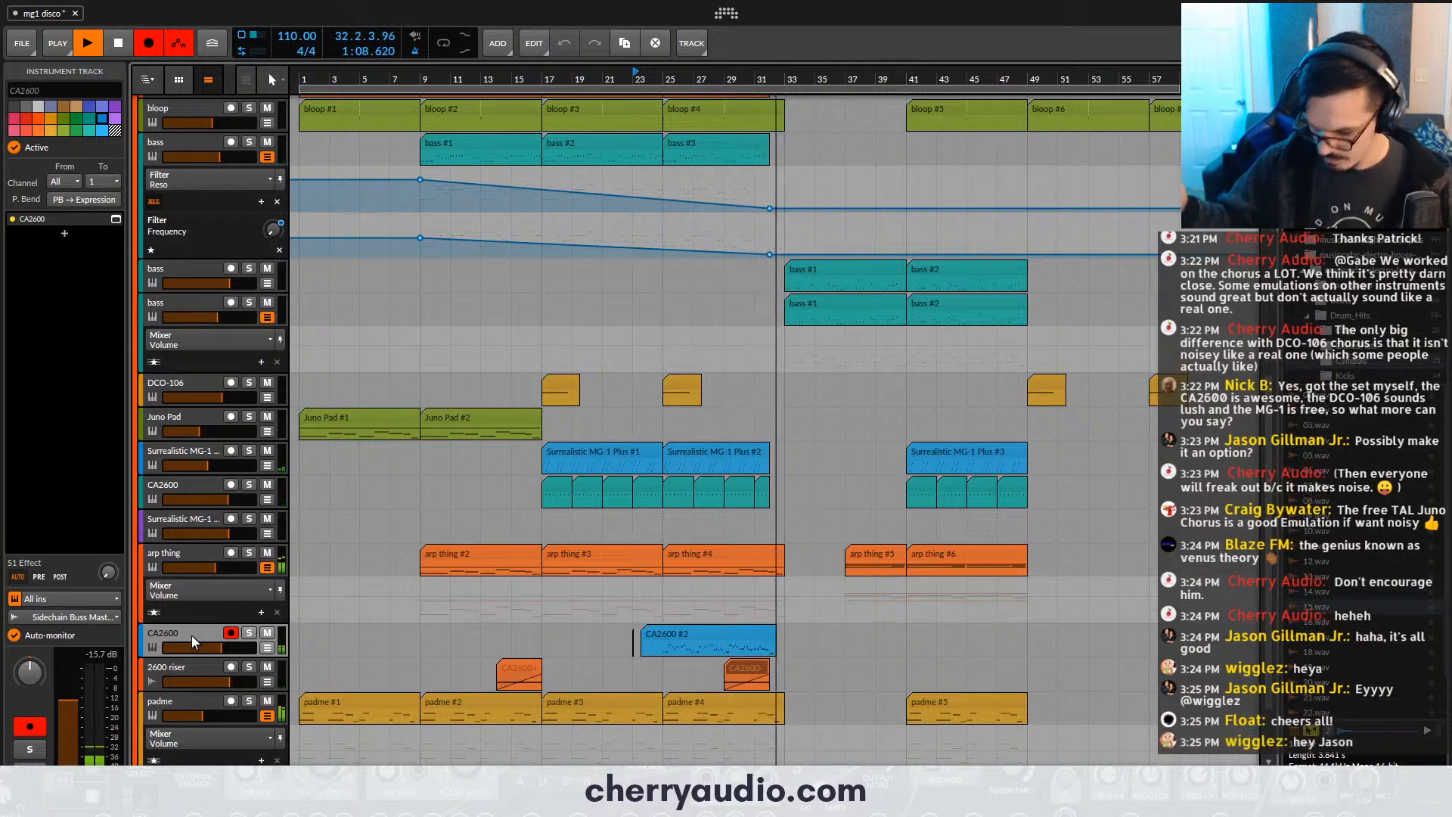
pyautogui.press('r')
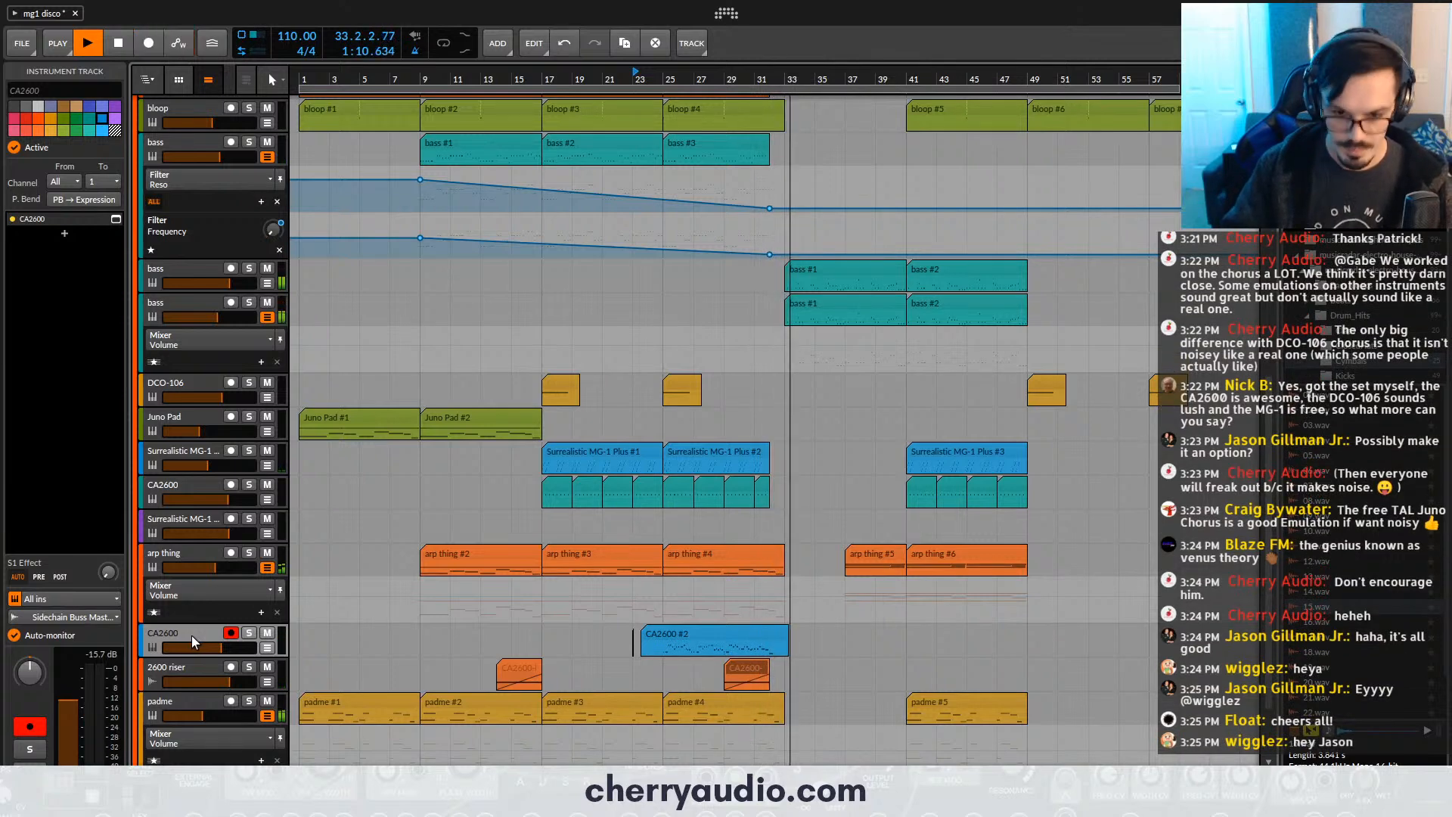
# - Trim the recorded CA2600 clip to run from bar 25 to bar 33, deleting the pieces outside that range
pyautogui.scroll(3, 715, 626)
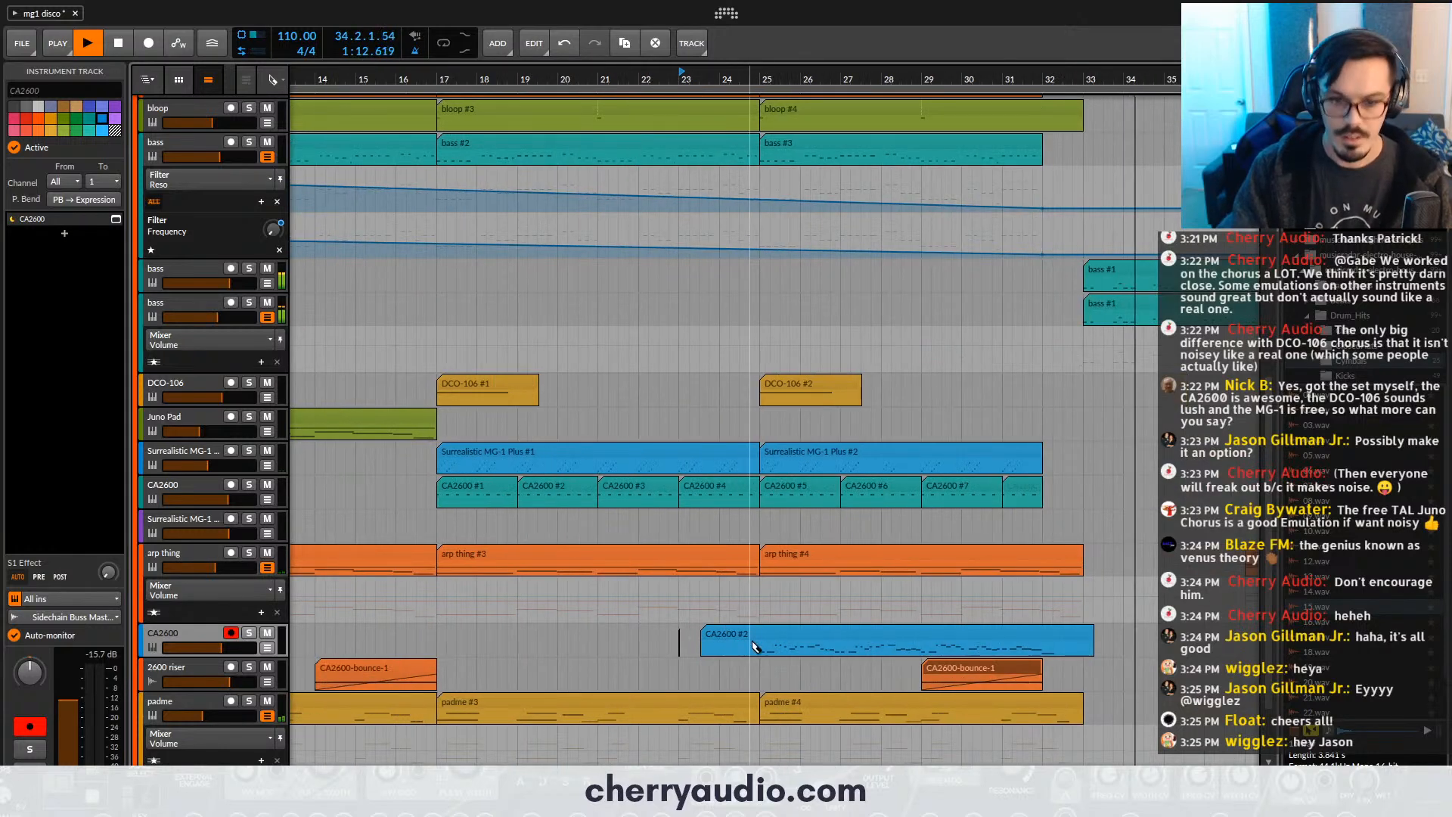
pyautogui.keyDown('alt'); pyautogui.click(759, 643); pyautogui.keyUp('alt')
pyautogui.click(740, 634)
pyautogui.press('Delete')
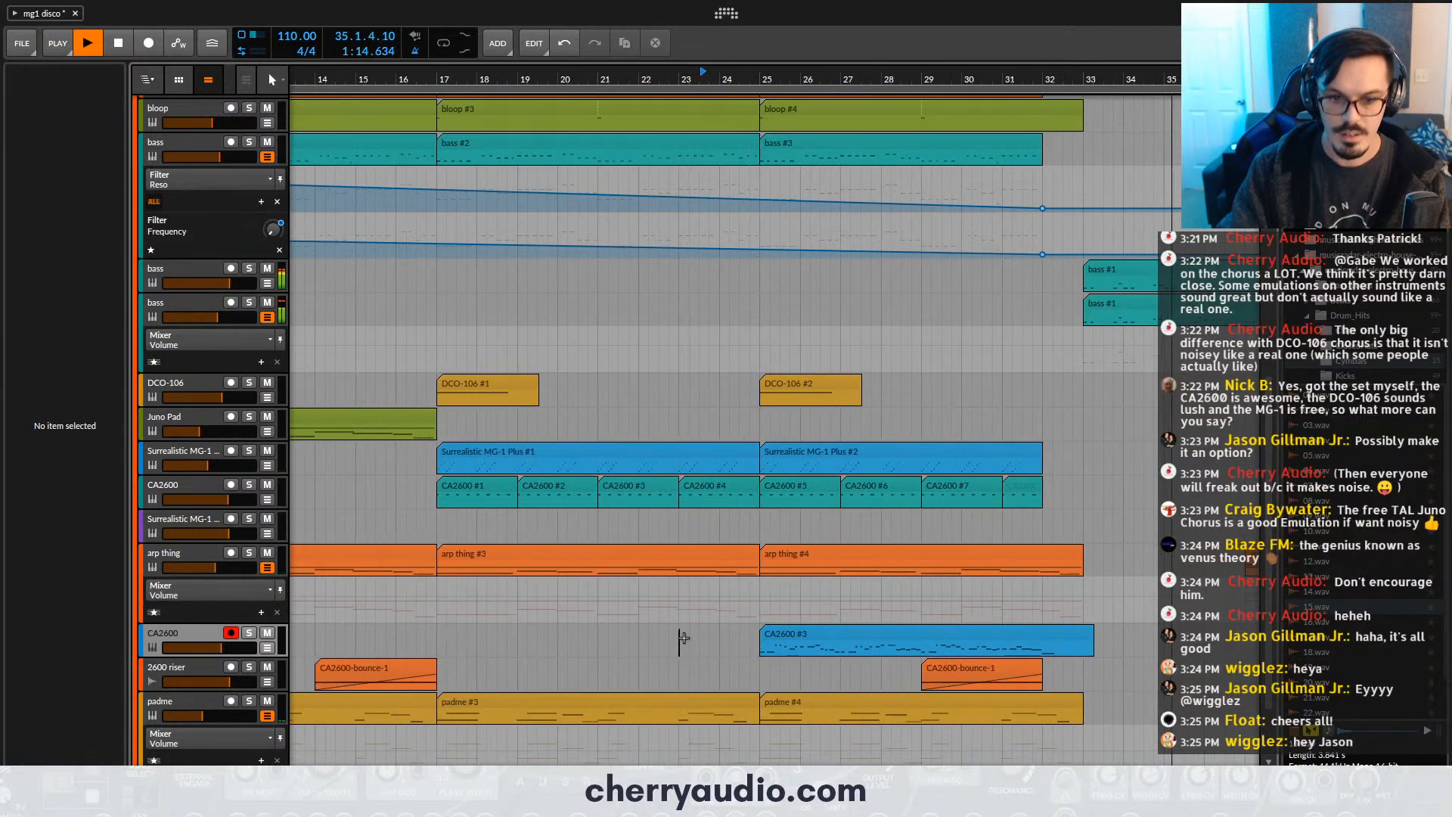
pyautogui.click(950, 634)
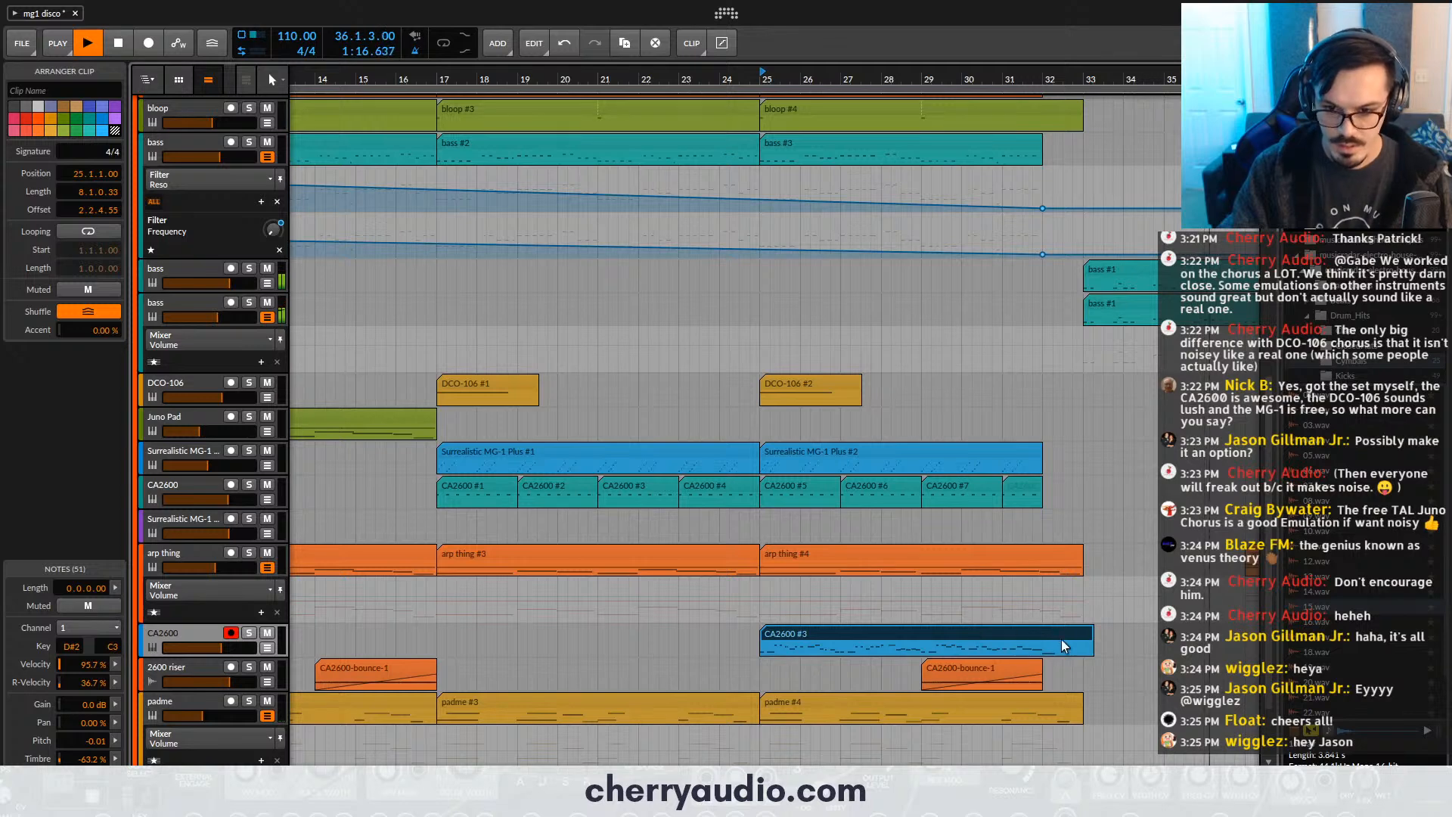
pyautogui.keyDown('alt'); pyautogui.click(1086, 649); pyautogui.keyUp('alt')
pyautogui.click(1089, 636)
pyautogui.press('Delete')
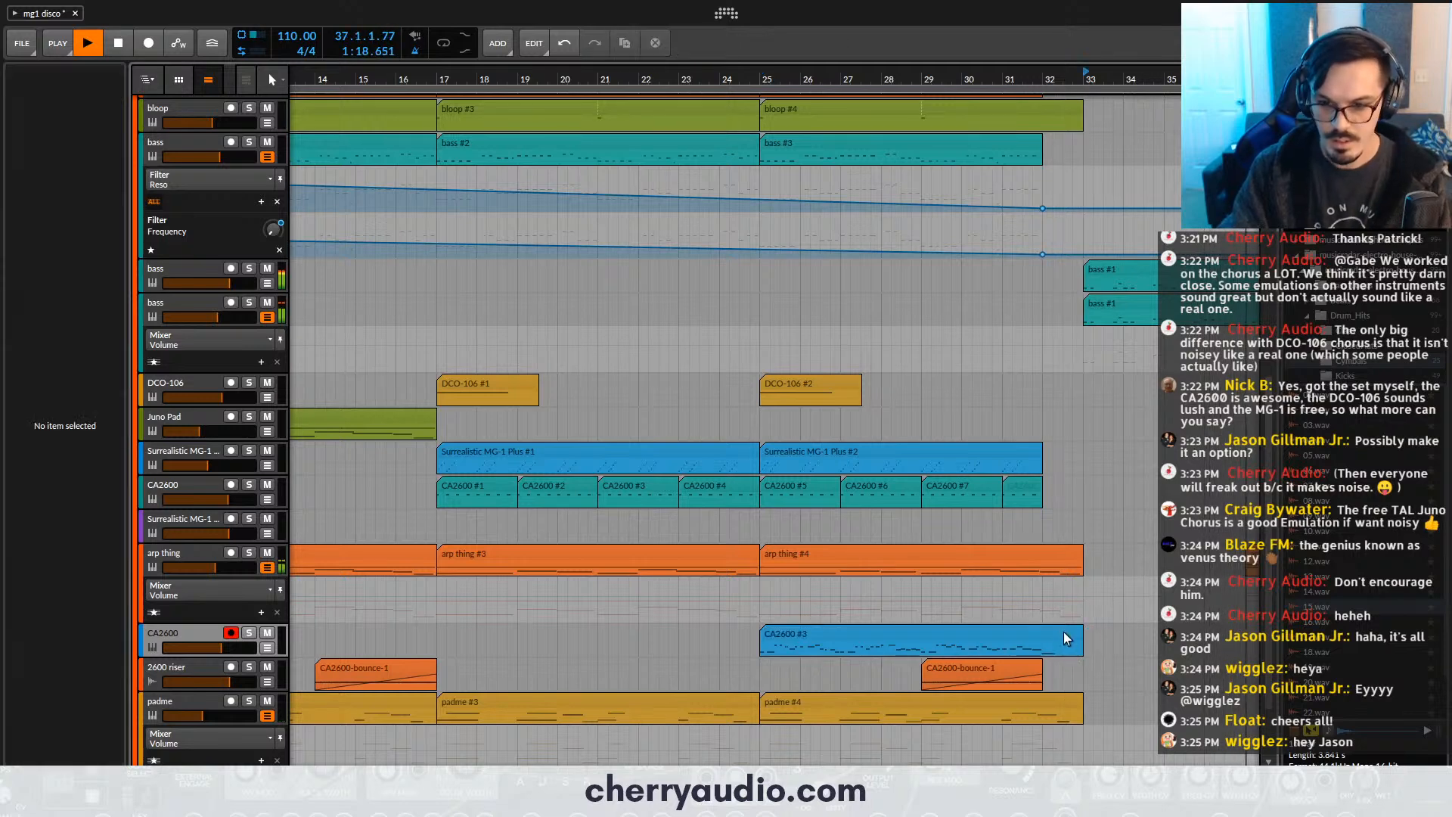
# - Play the arrangement from bar 31 and open the trimmed CA2600 clip in the note editor
pyautogui.press('space')
pyautogui.click(1006, 83)
pyautogui.press('space')
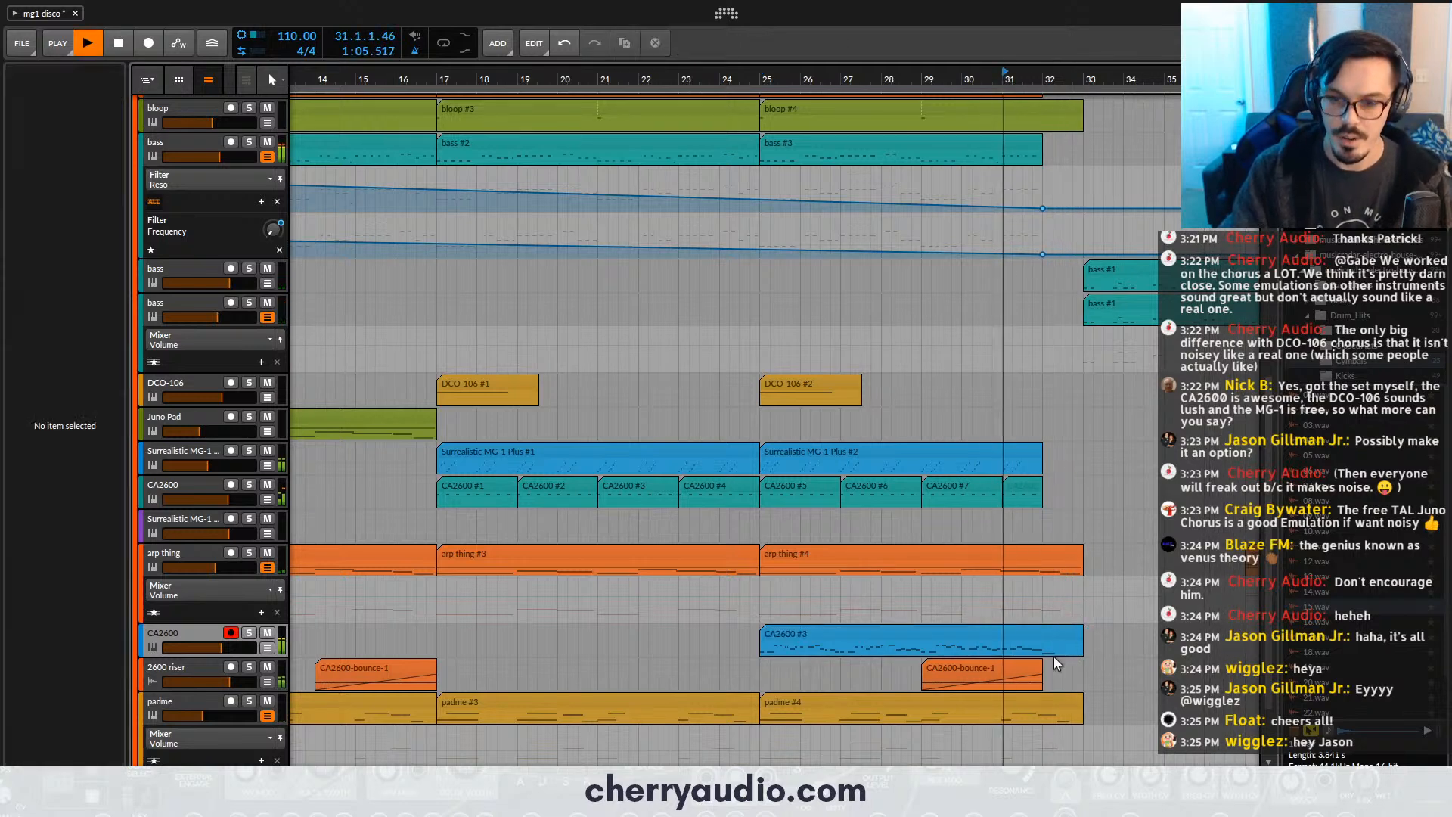
pyautogui.click(1056, 641)
pyautogui.doubleClick(1056, 642)
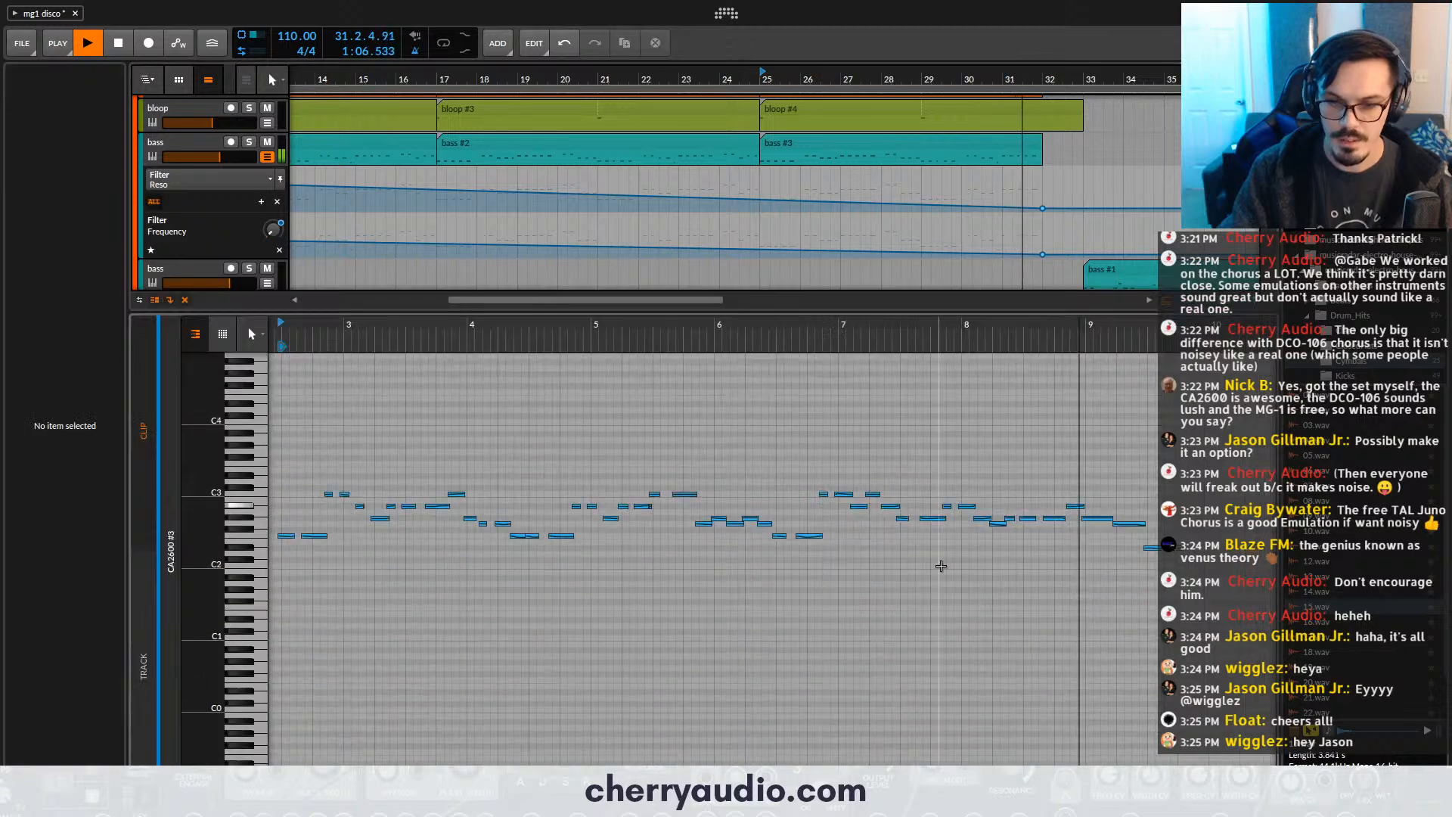
# - Start the last D#2 note at 9.3.1 with length 0.0.2.00 and place a copy of it at F2 directly after
pyautogui.click(1152, 546)
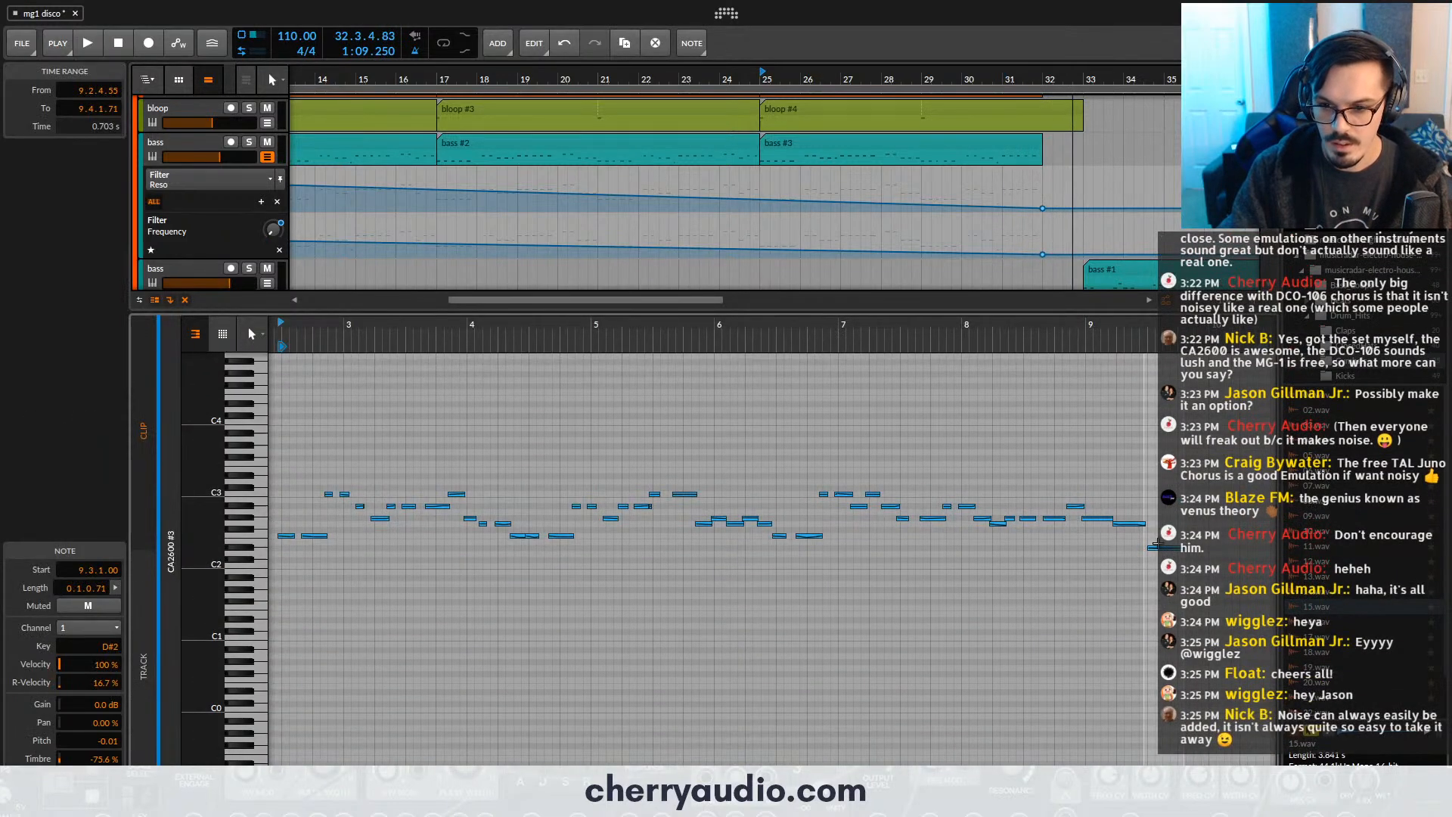
pyautogui.moveTo(1152, 543); pyautogui.dragTo(1164, 543)
pyautogui.click(1167, 547)
pyautogui.scroll(5, 1161, 550)
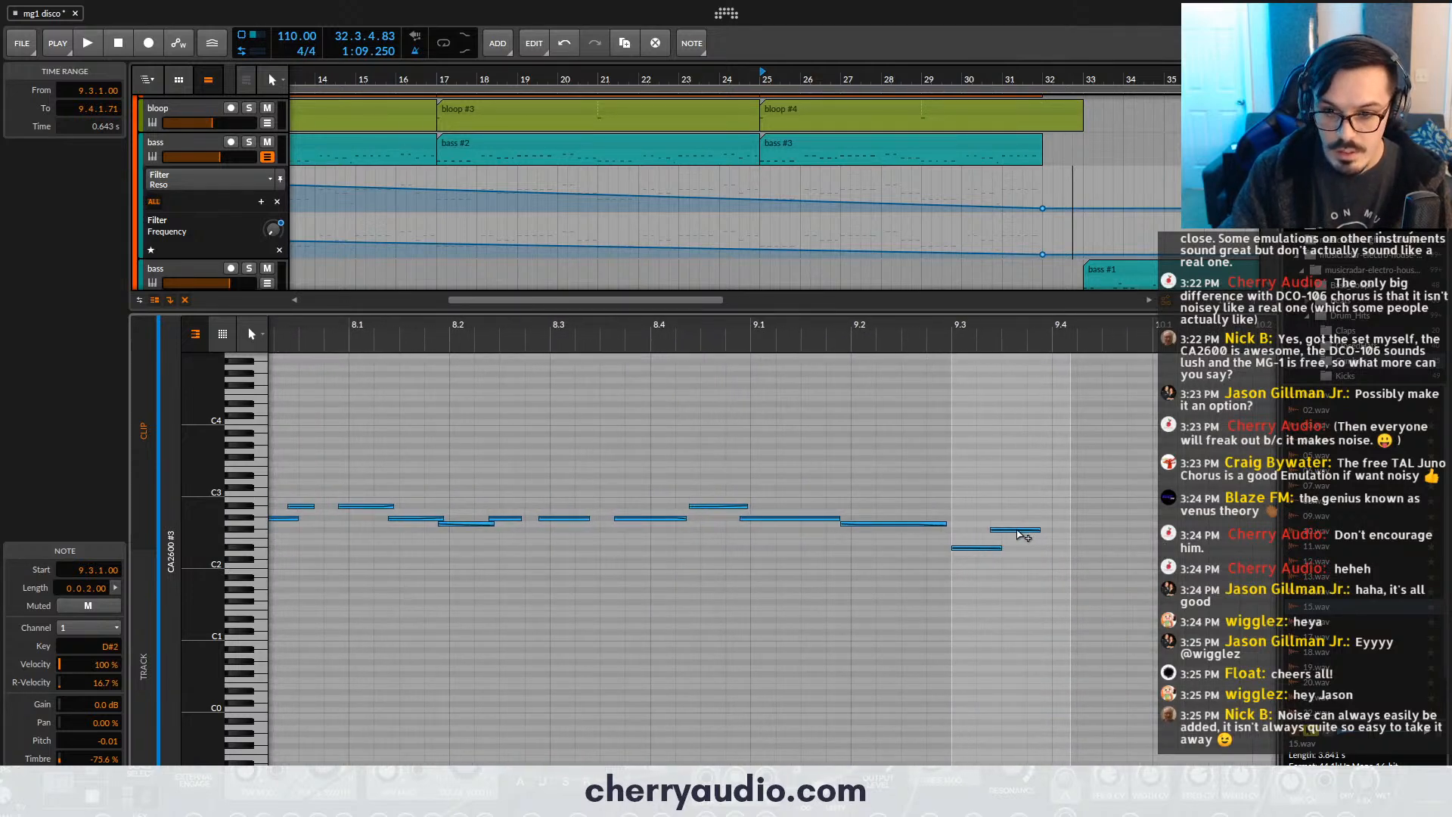
pyautogui.moveTo(1021, 541); pyautogui.dragTo(1021, 540)
# - Listen to the clip's ending, extend the D#2 note to 9.3.4 and move the final F2 note to start there
pyautogui.click(938, 340)
pyautogui.press('space')
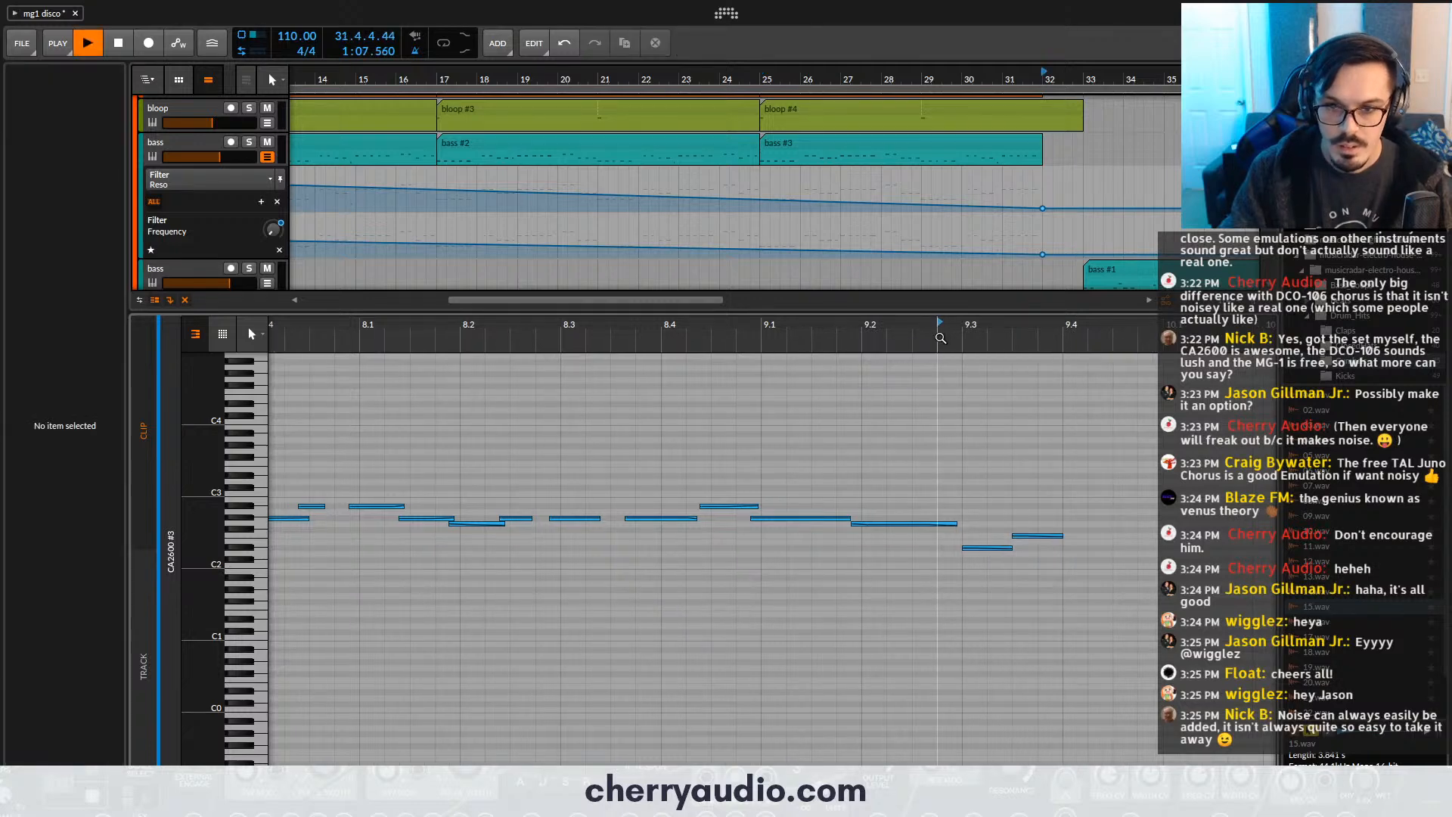
pyautogui.press('space')
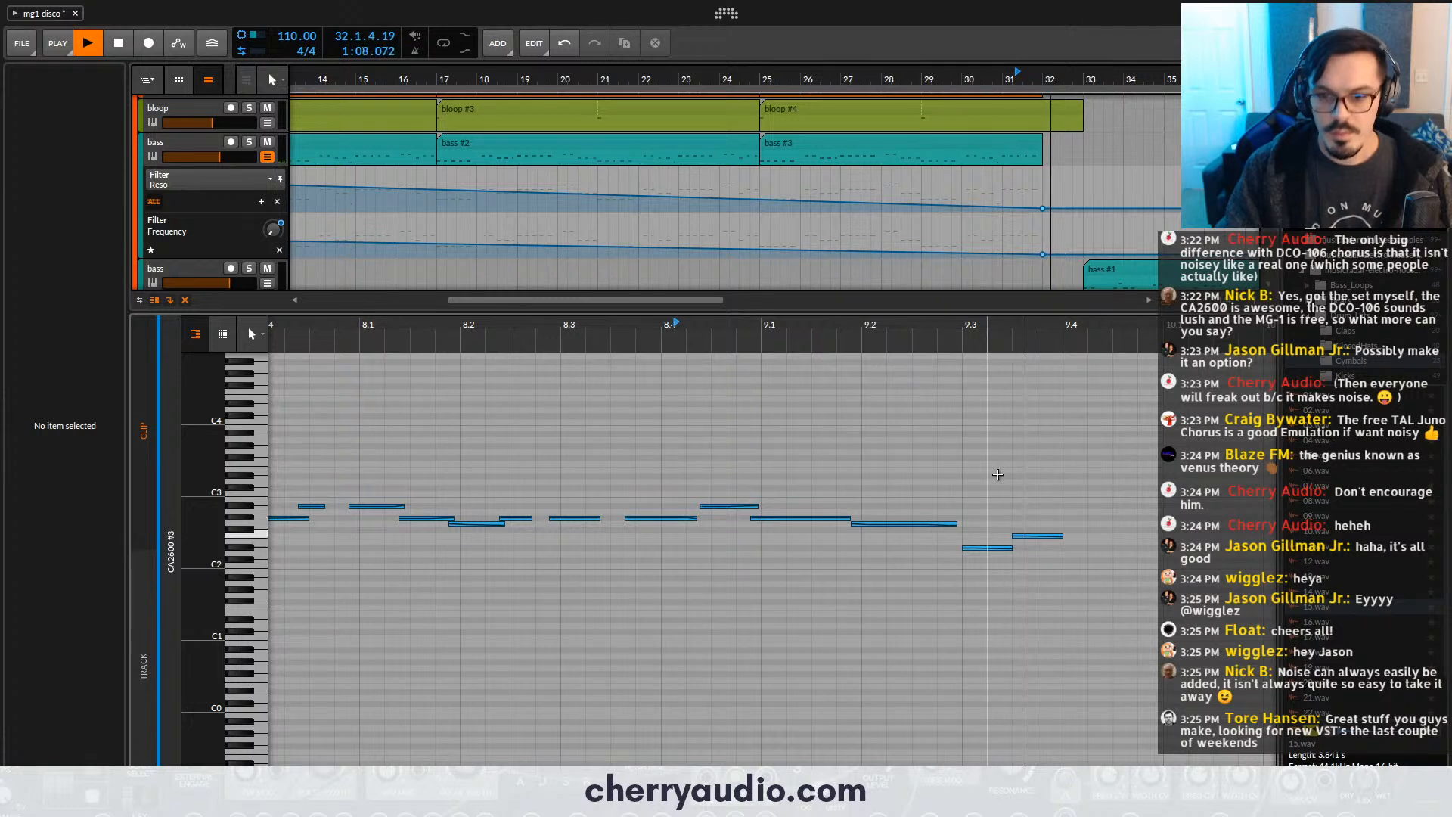
pyautogui.press('space')
pyautogui.click(1014, 548)
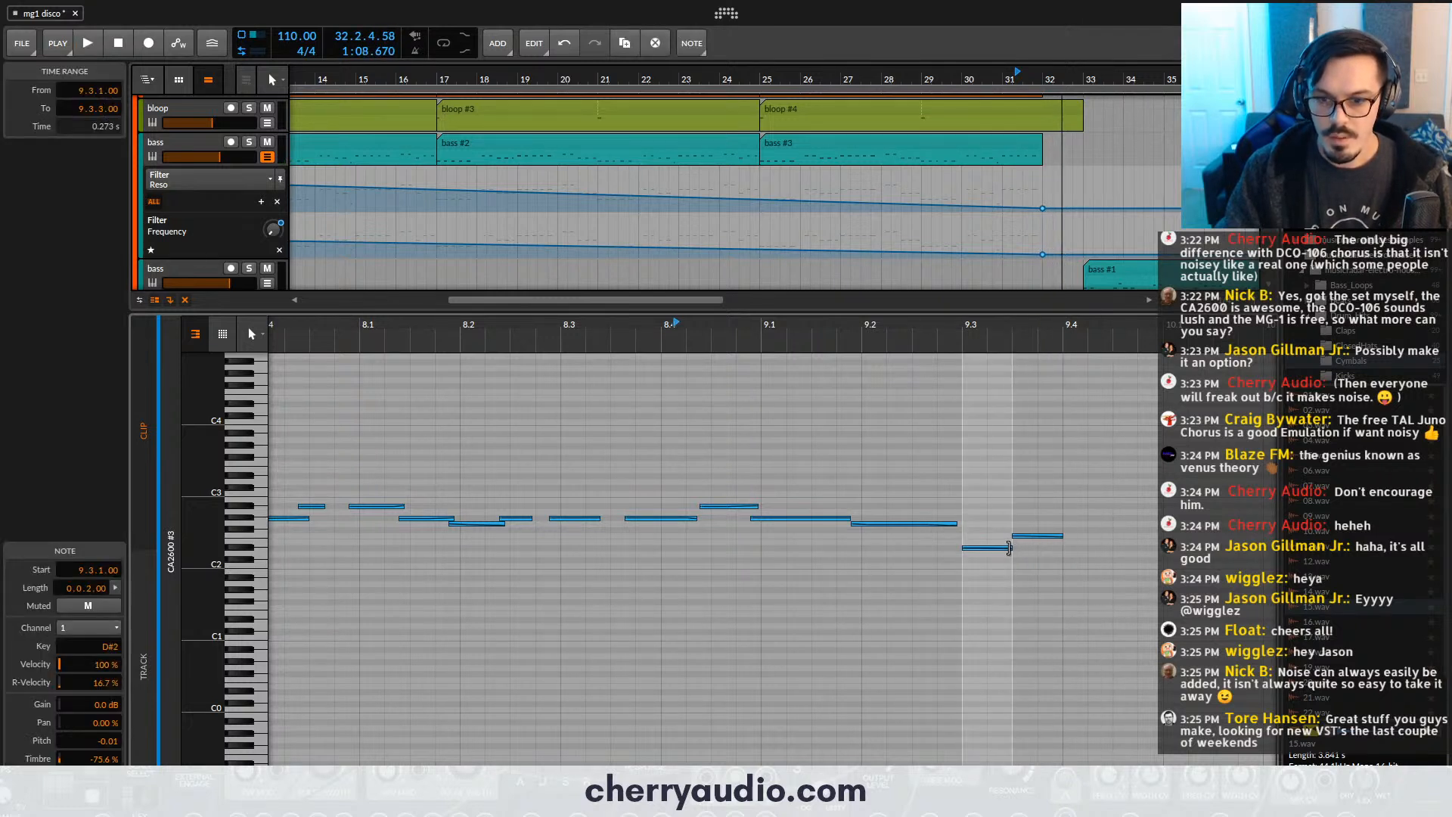
pyautogui.click(1030, 537)
pyautogui.moveTo(1054, 537); pyautogui.dragTo(1054, 532)
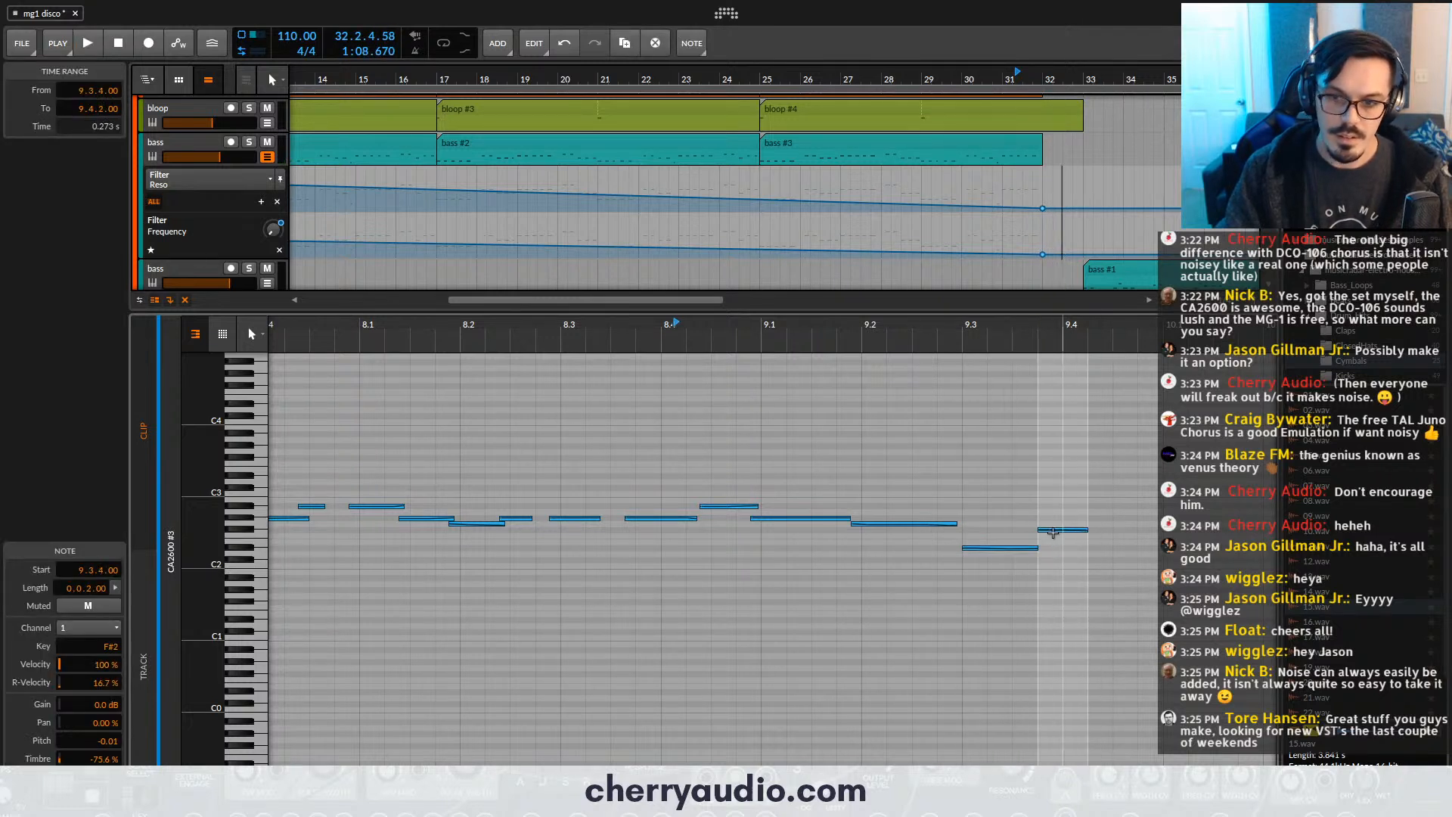
pyautogui.press('Down')
# - Play the ending, lengthen the D#2 note to 0.1.0.00, set the F2 note to 9.4.1 with length 0.1.0.00, and close the editor
pyautogui.click(819, 334)
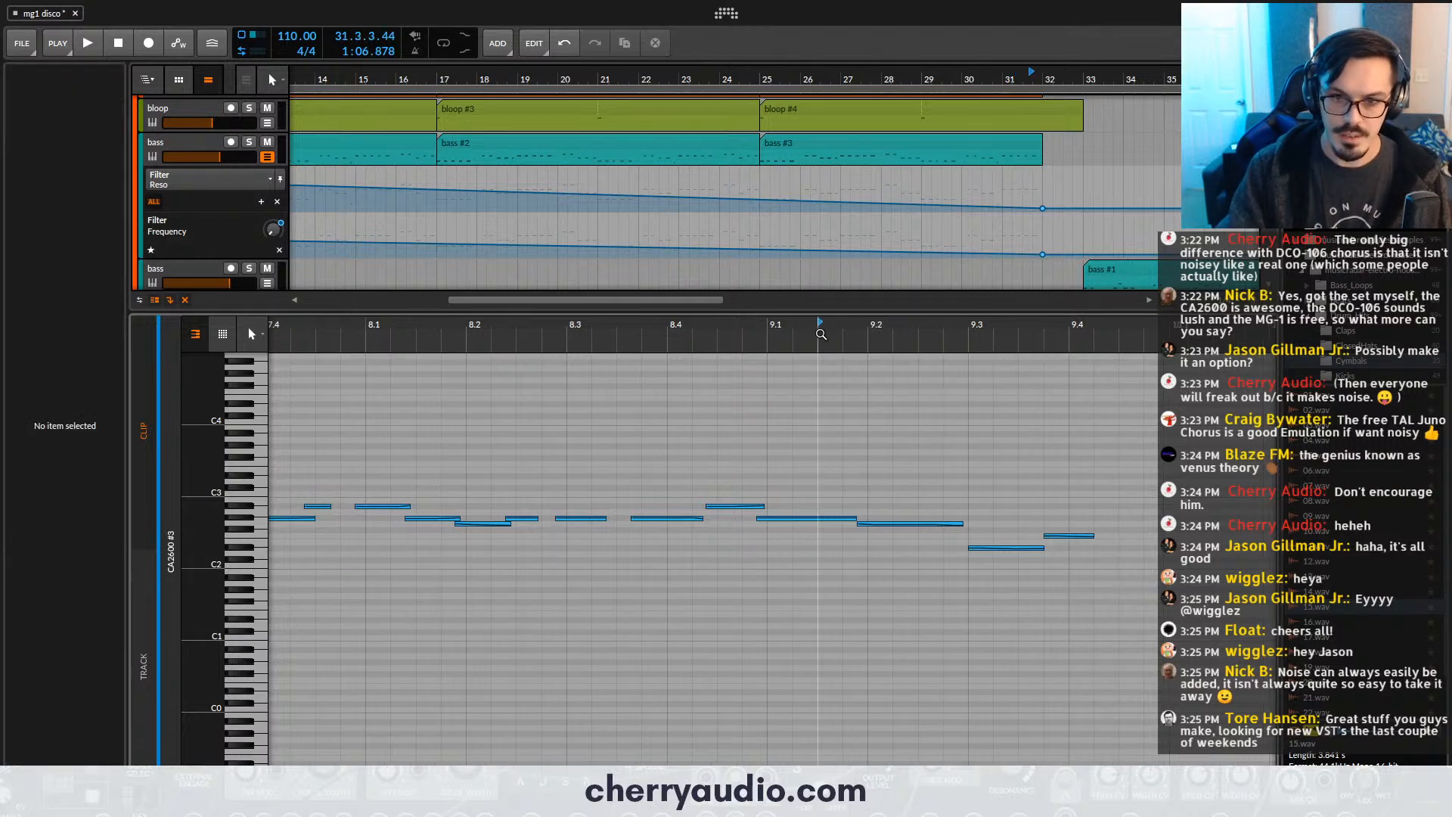
pyautogui.press('space')
pyautogui.press('space')
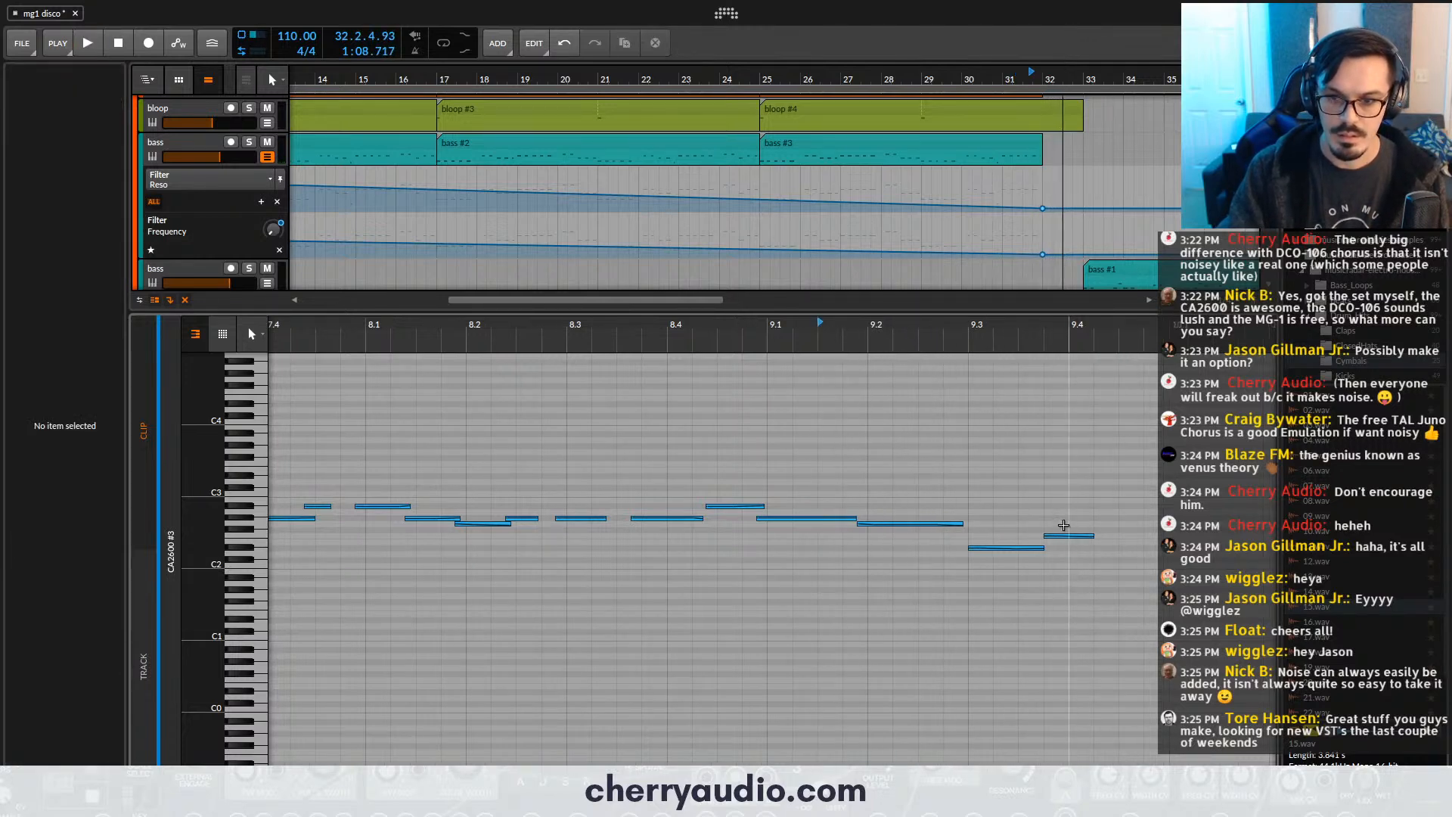
pyautogui.moveTo(1070, 538)
pyautogui.mouseDown()
pyautogui.moveTo(1095, 538)
pyautogui.moveTo(1060, 550)
pyautogui.mouseUp()
pyautogui.press('space')
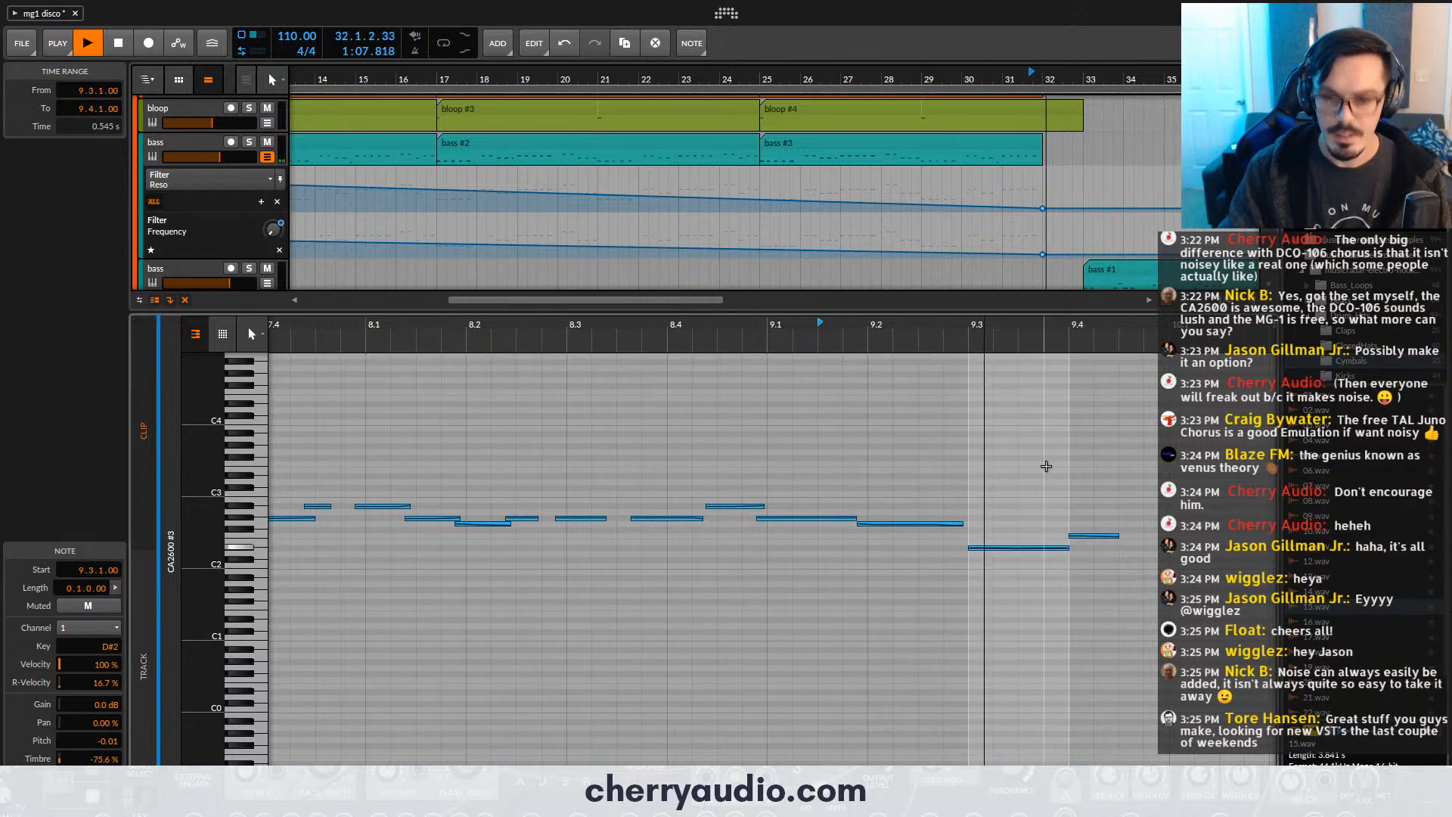
pyautogui.press('space')
pyautogui.moveTo(1118, 537); pyautogui.dragTo(1169, 536)
pyautogui.press('e')
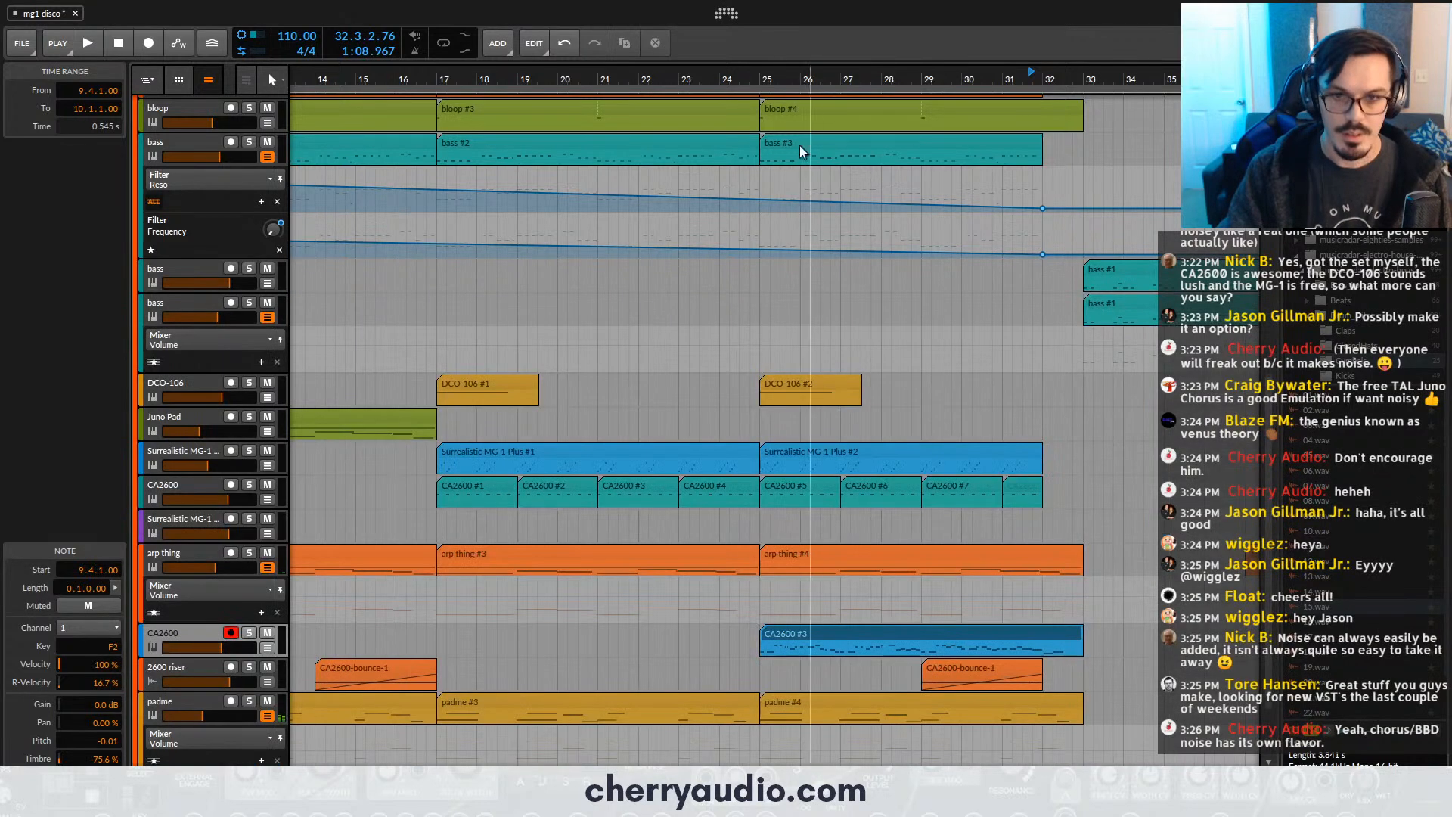
# - Play the section from bar 25 to check the CA2600 part and set the play position to bar 32
pyautogui.doubleClick(767, 79)
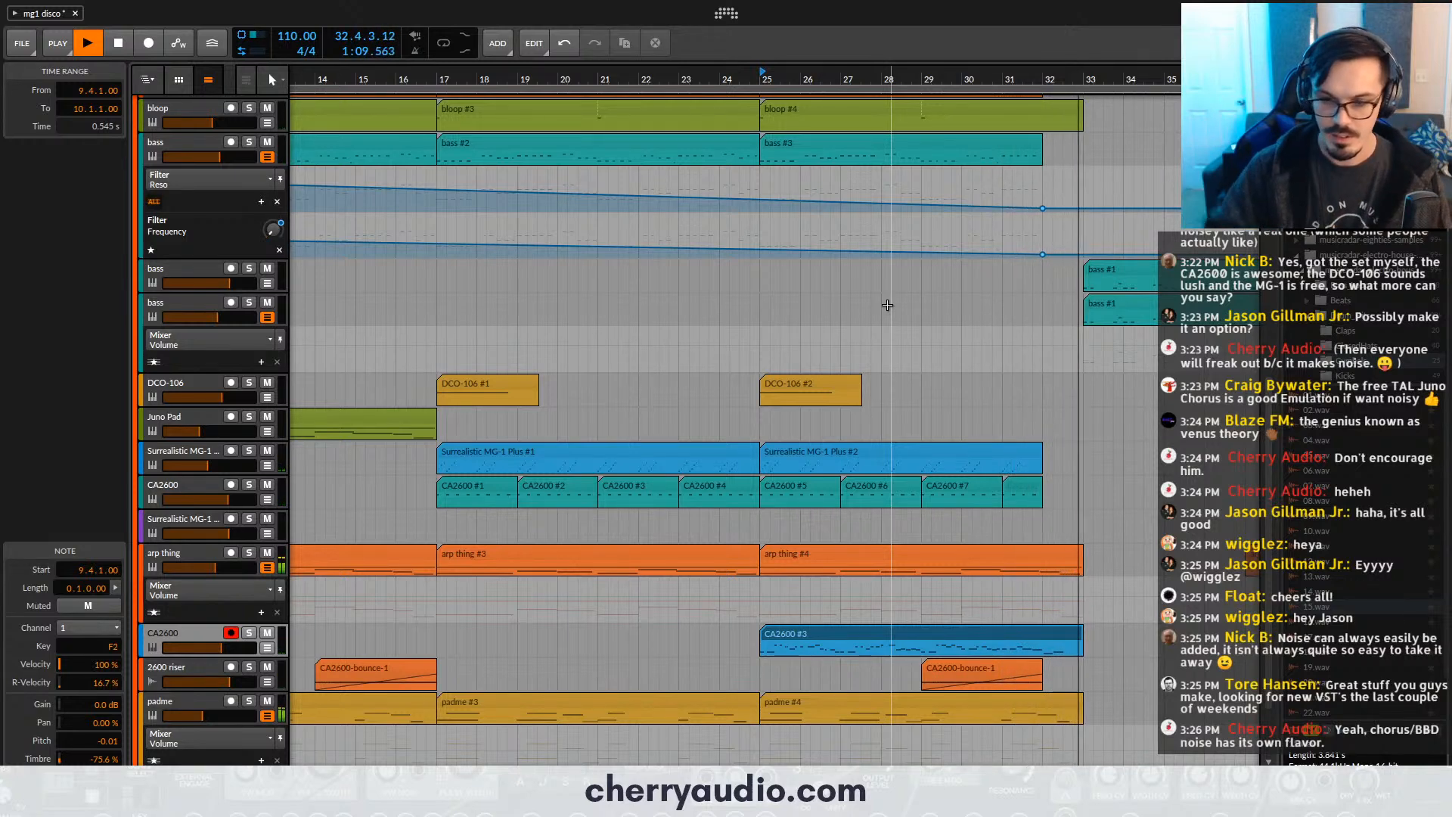
pyautogui.press('space')
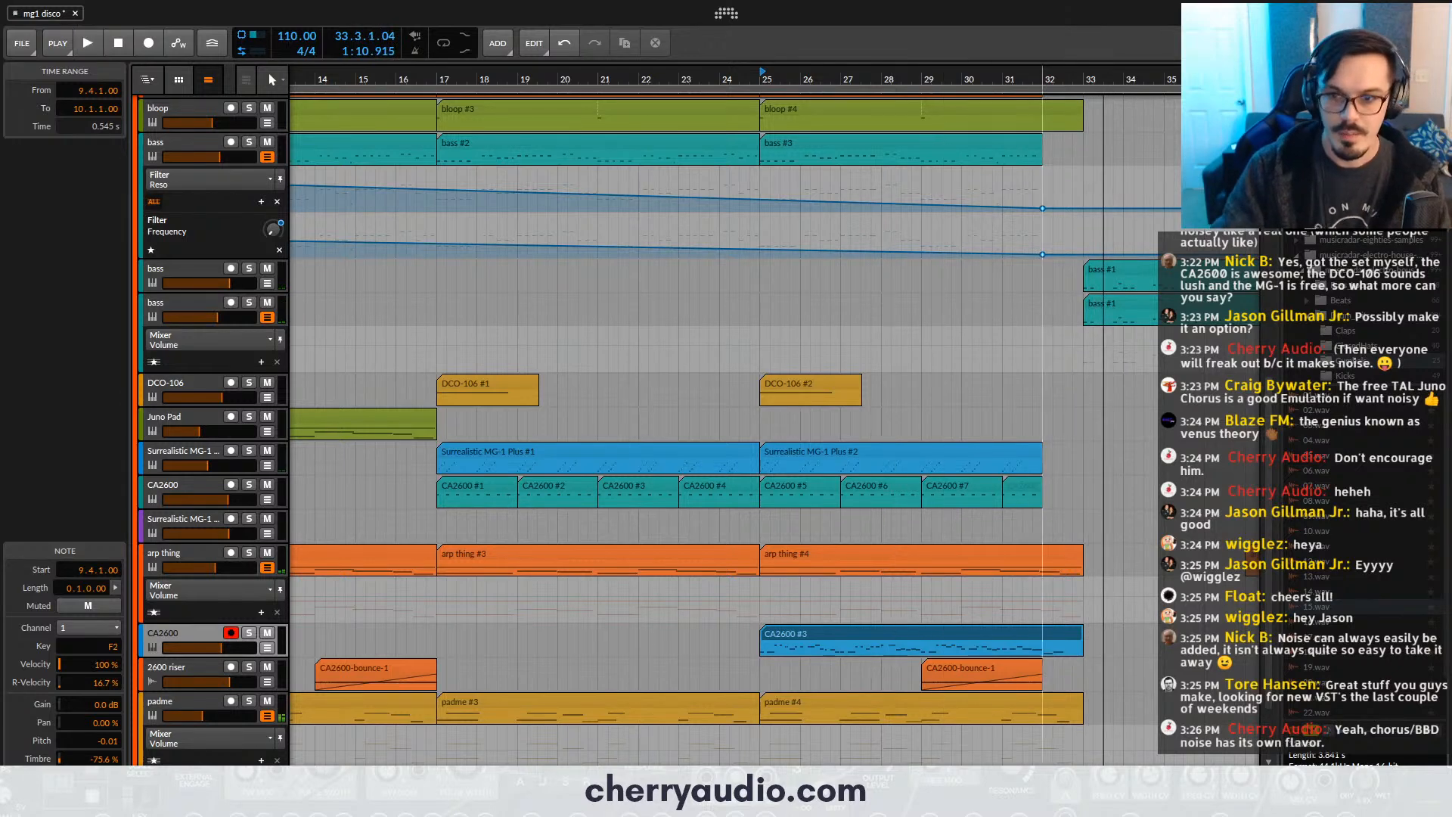
pyautogui.moveTo(1042, 78); pyautogui.dragTo(709, 75)
pyautogui.scroll(8, 711, 242)
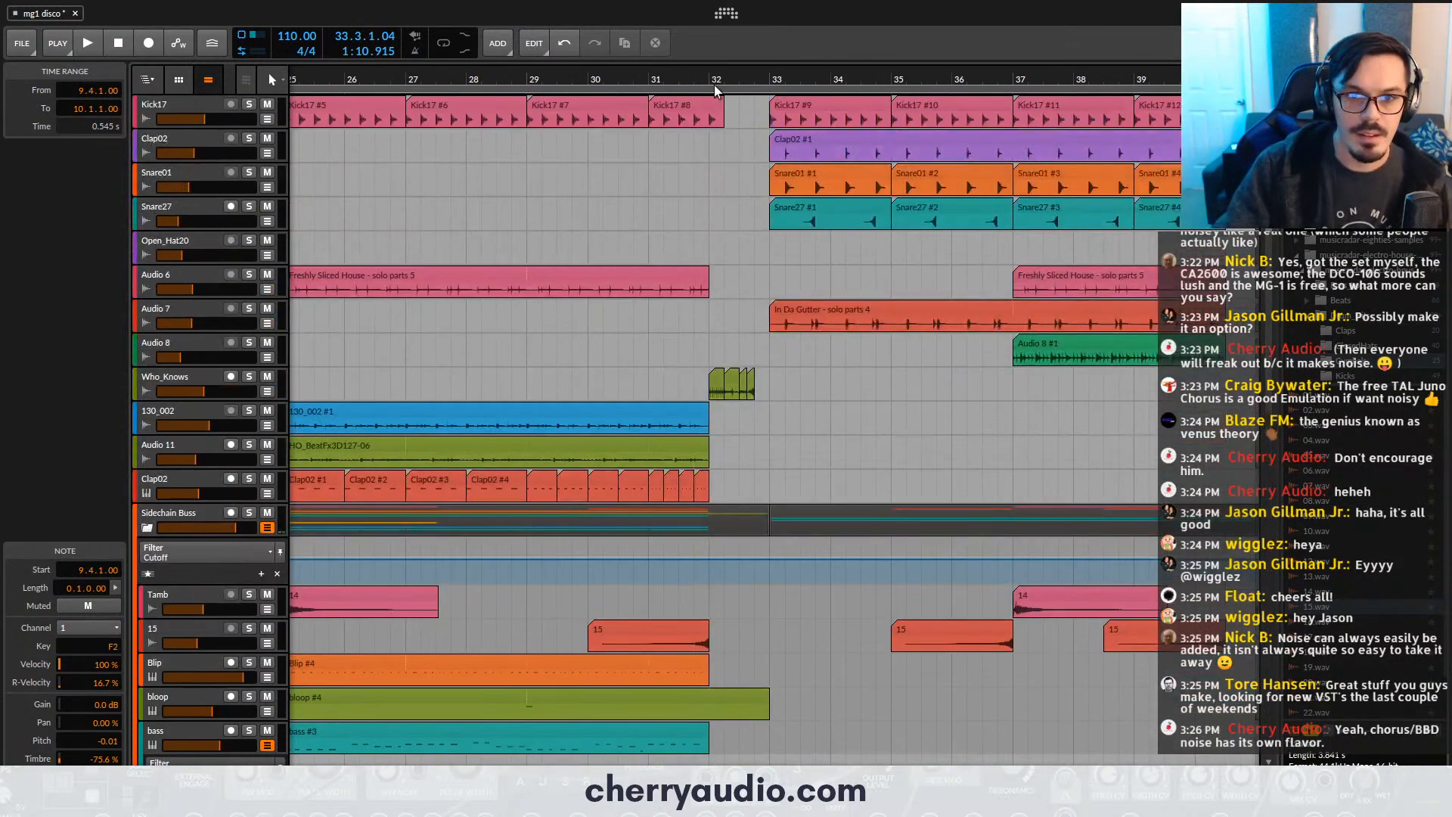
# - Check the Sidechain Buss's existing effects and add a second kHs Filter at the end of its device chain
pyautogui.click(176, 516)
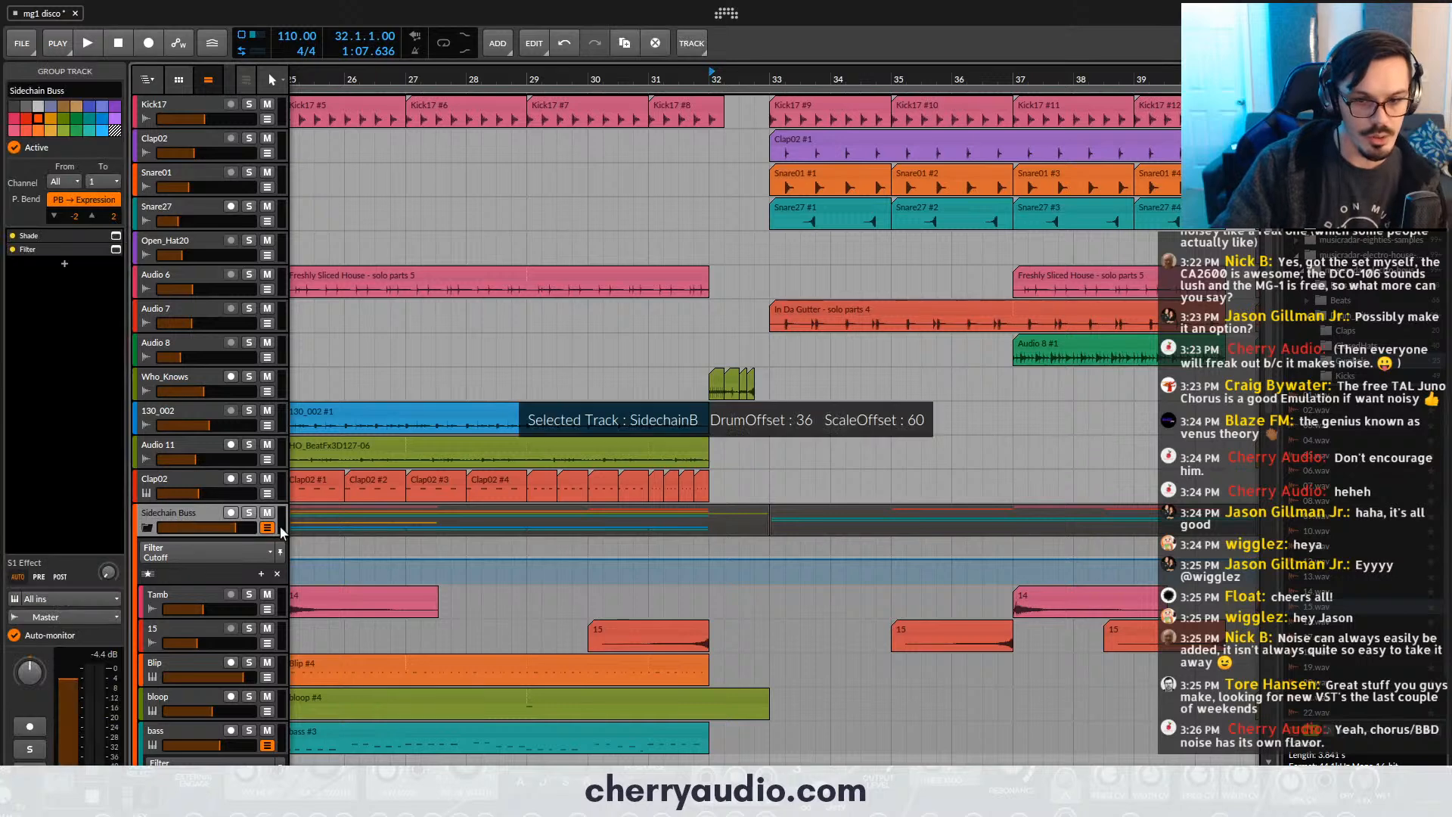
pyautogui.click(118, 235)
pyautogui.click(119, 234)
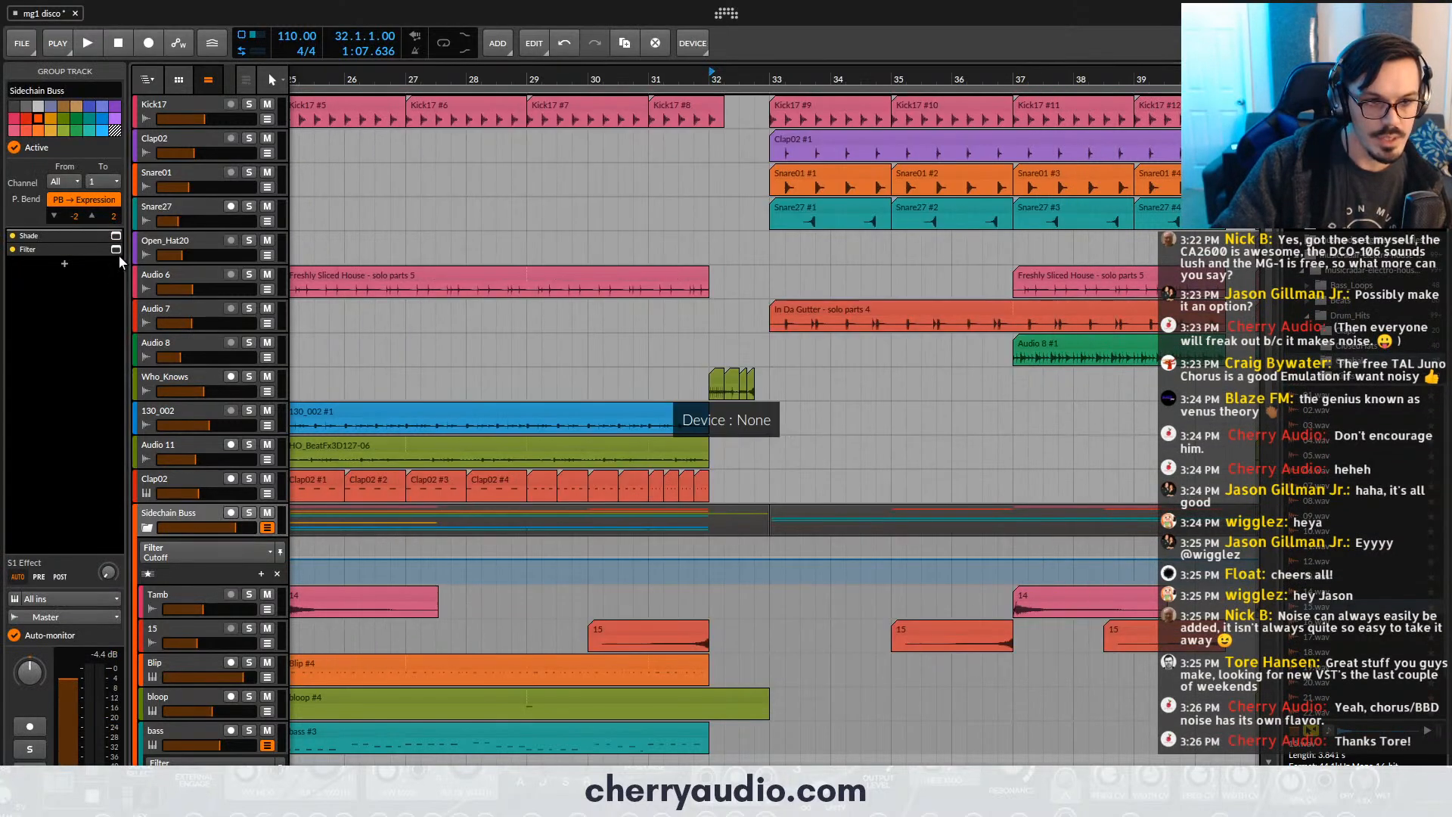
pyautogui.click(116, 251)
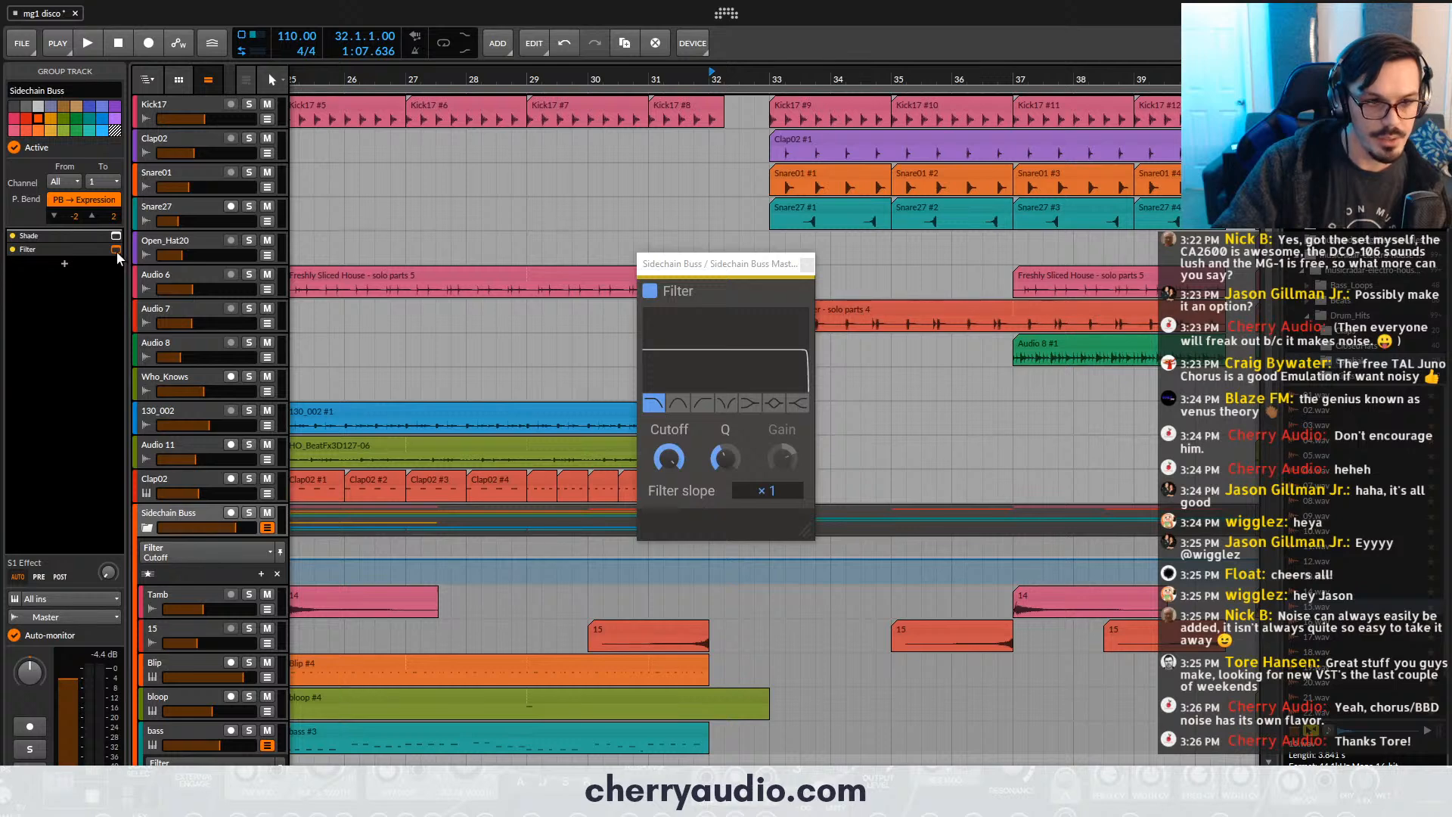
pyautogui.click(116, 251)
pyautogui.click(64, 263)
pyautogui.write('f')
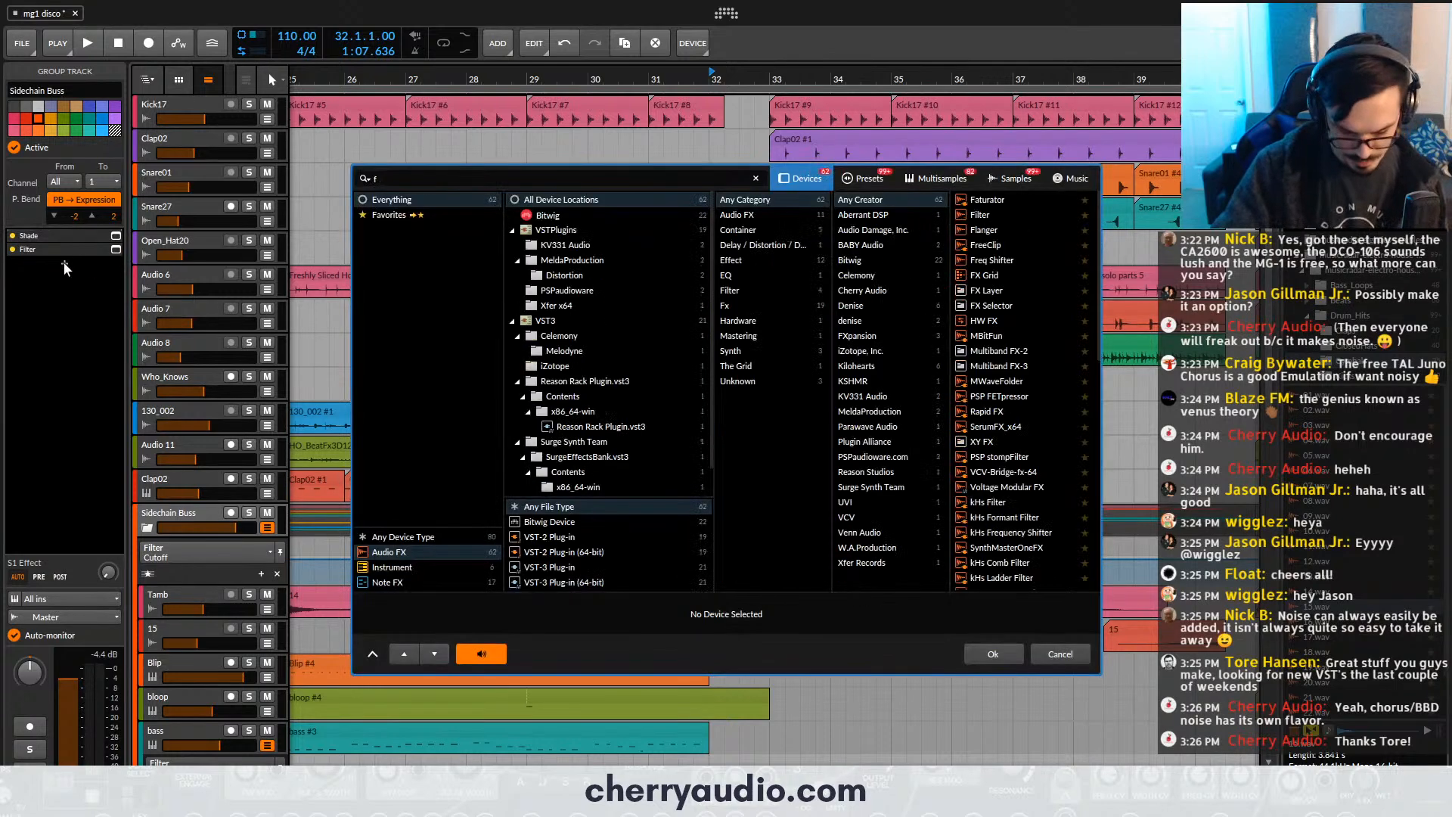
pyautogui.write('i')
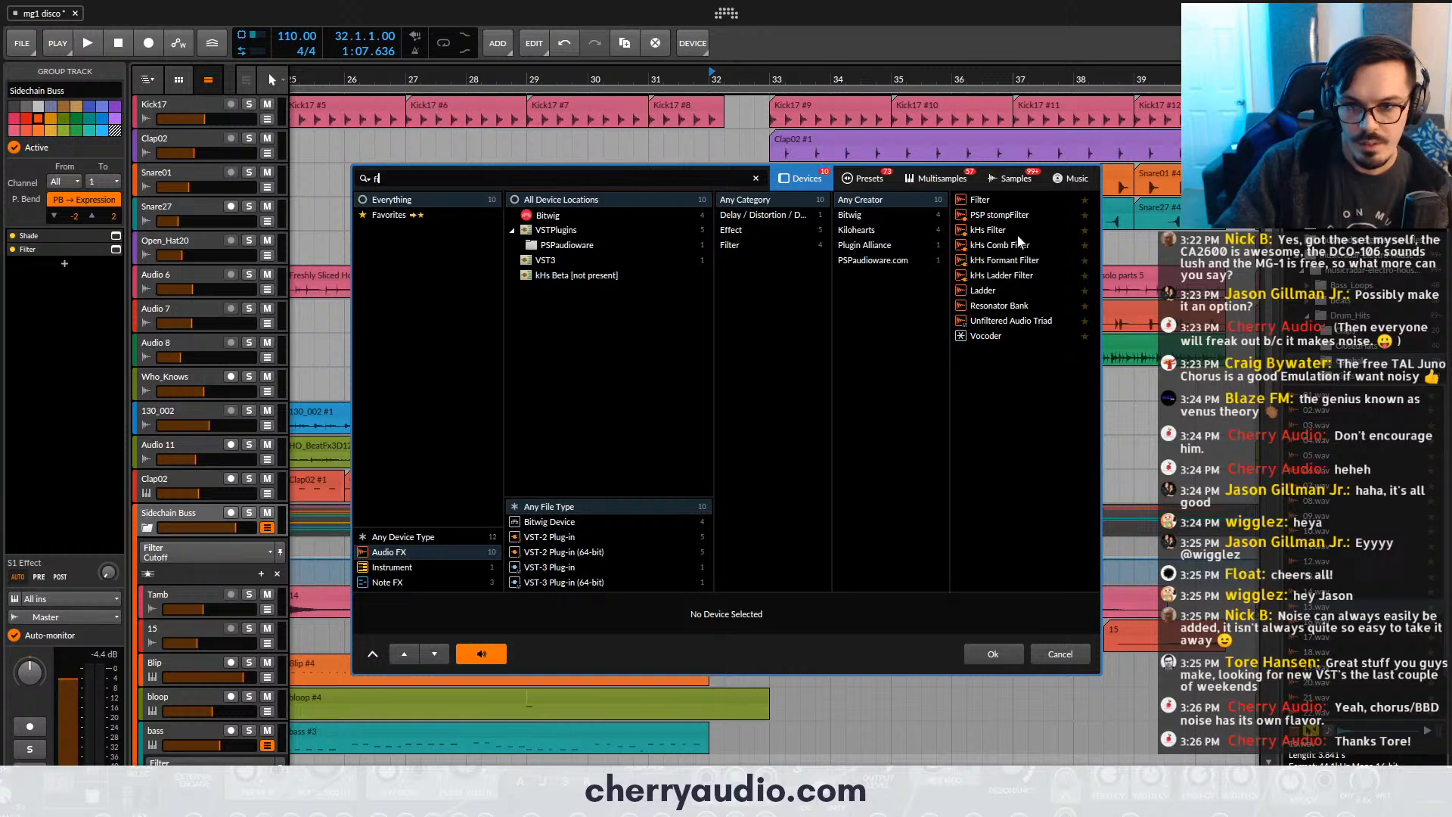
pyautogui.doubleClick(1009, 230)
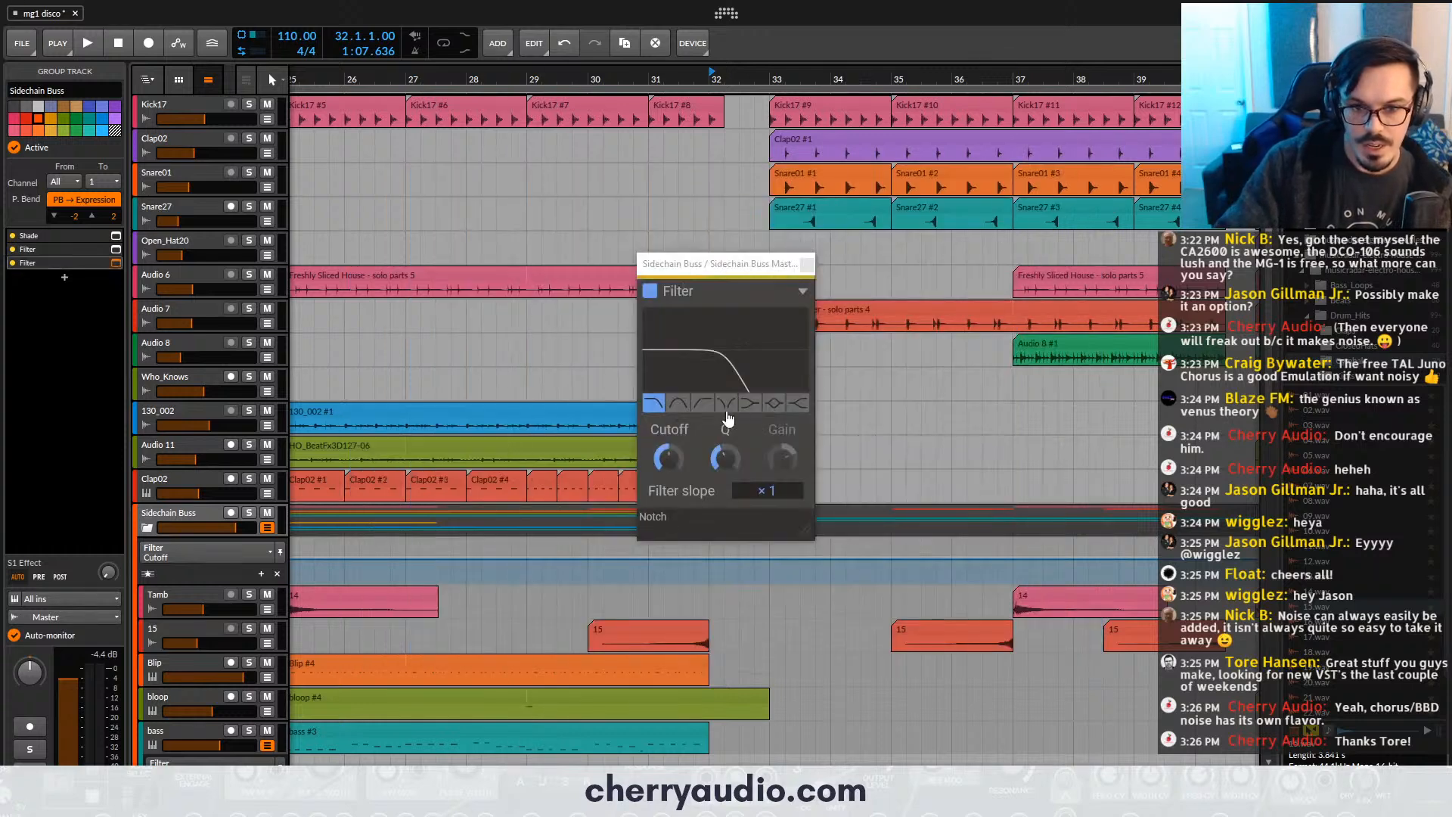
# - Make the new Sidechain Buss filter a high-pass with slope ×3, lower its cutoff to the minimum, and close it
pyautogui.click(702, 402)
pyautogui.moveTo(766, 491); pyautogui.dragTo(766, 483)
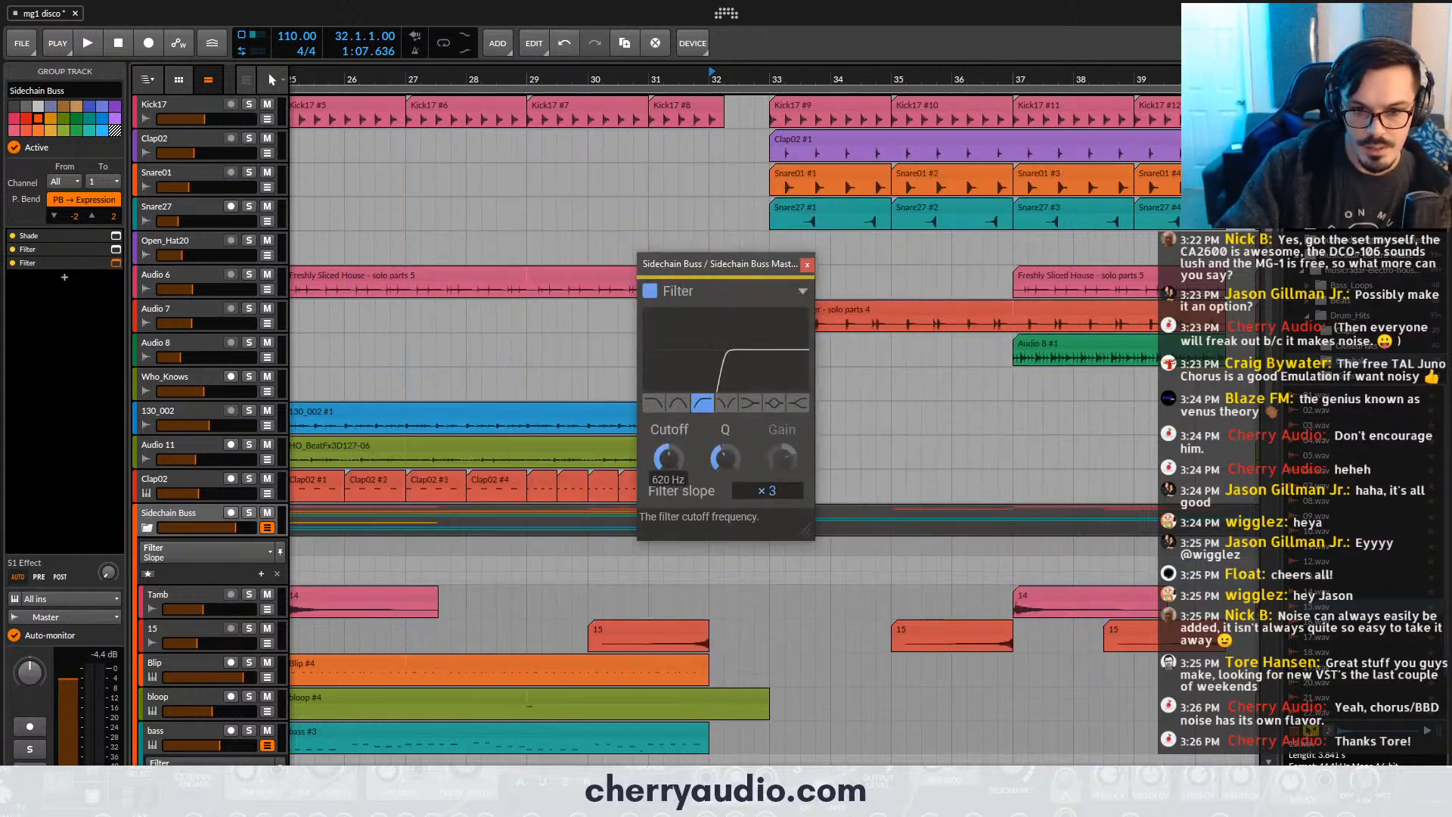
pyautogui.moveTo(668, 459); pyautogui.dragTo(669, 530)
pyautogui.click(807, 265)
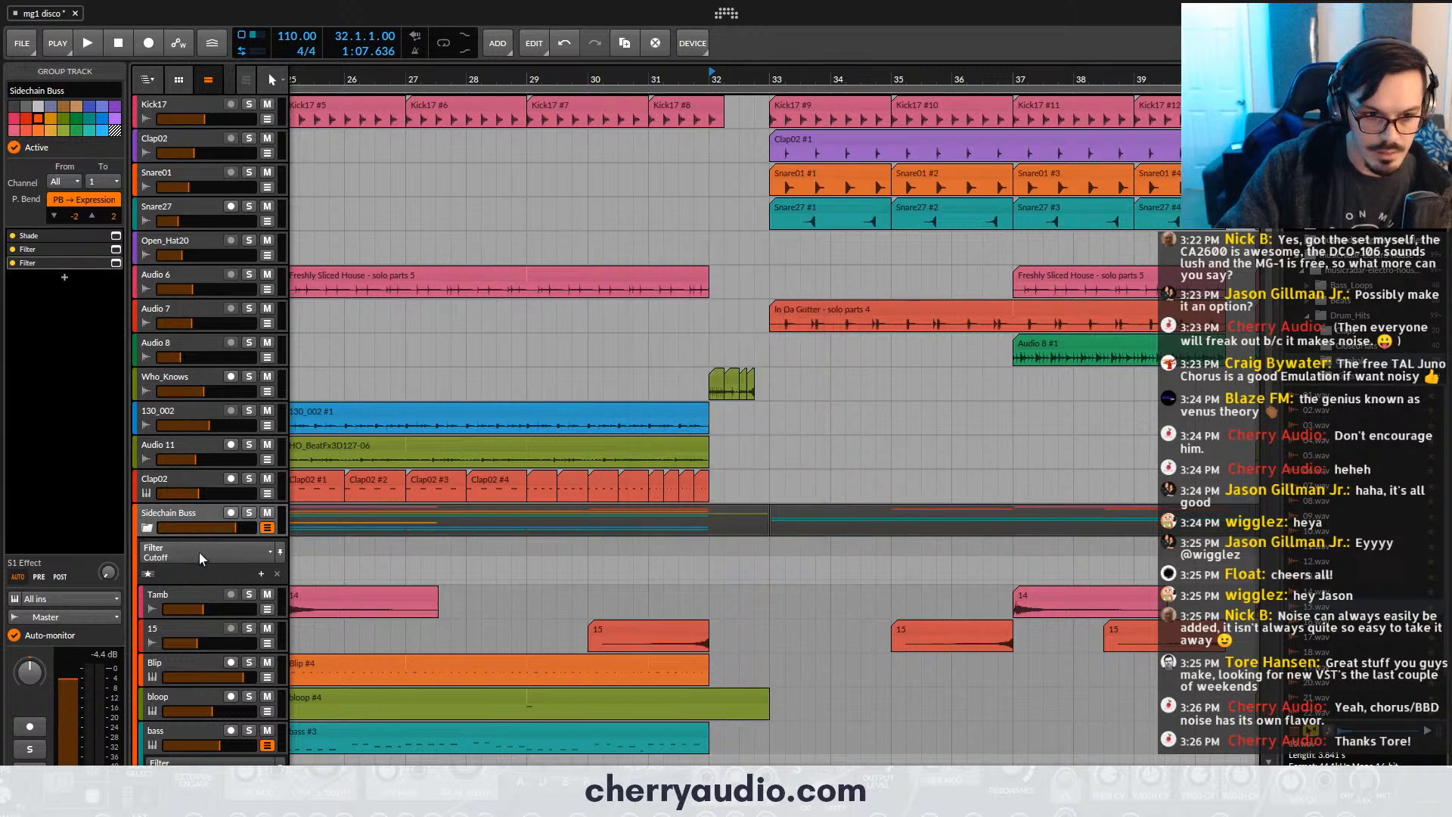
# - Automate the new filter's cutoff to rise from bar 31 and drop to 0% at 33.1.1, and play it from bar 31
pyautogui.click(717, 583)
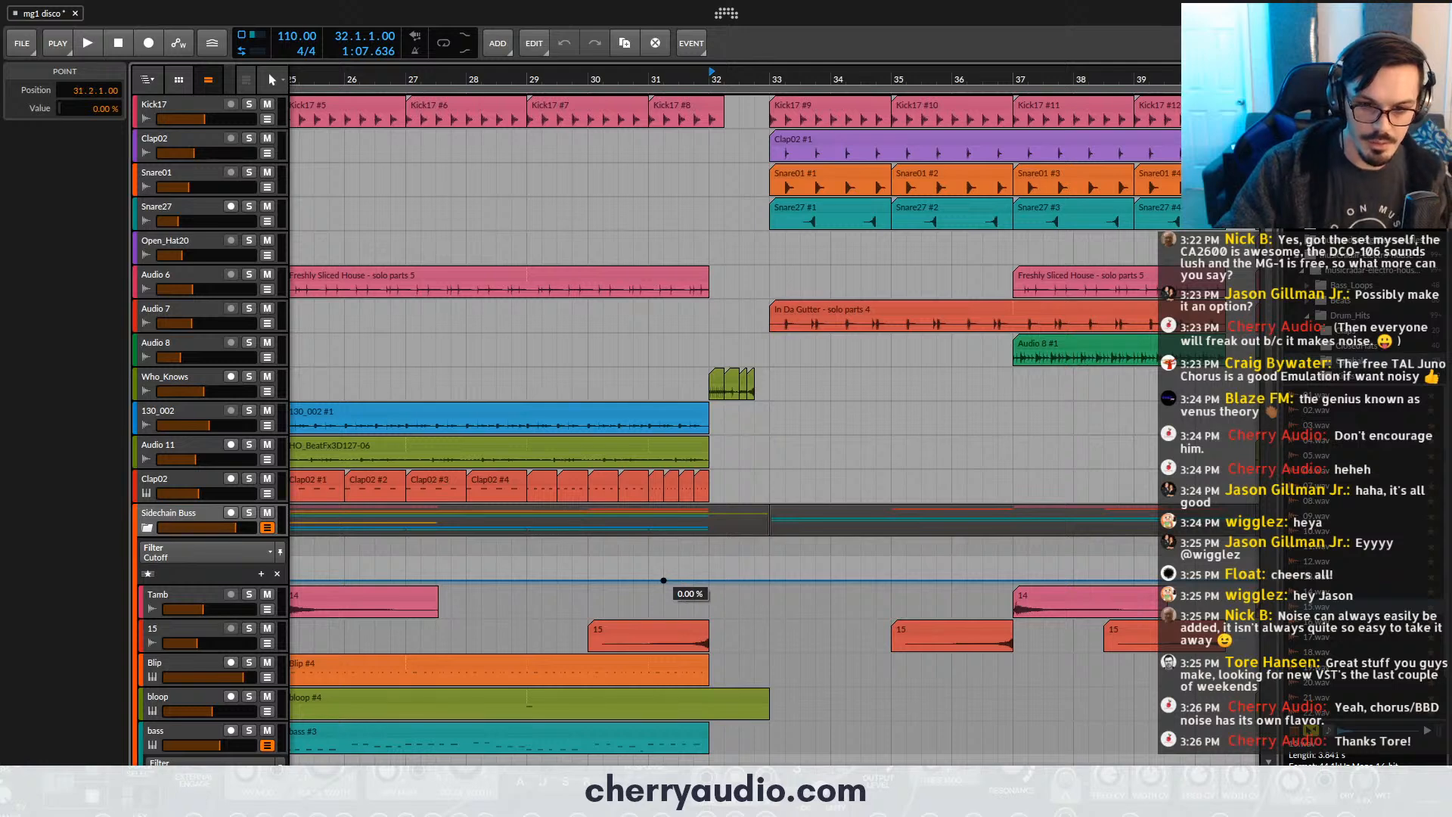
pyautogui.moveTo(739, 581)
pyautogui.mouseDown()
pyautogui.moveTo(739, 564)
pyautogui.moveTo(770, 581)
pyautogui.mouseUp()
pyautogui.moveTo(712, 74); pyautogui.dragTo(641, 75)
pyautogui.press('space')
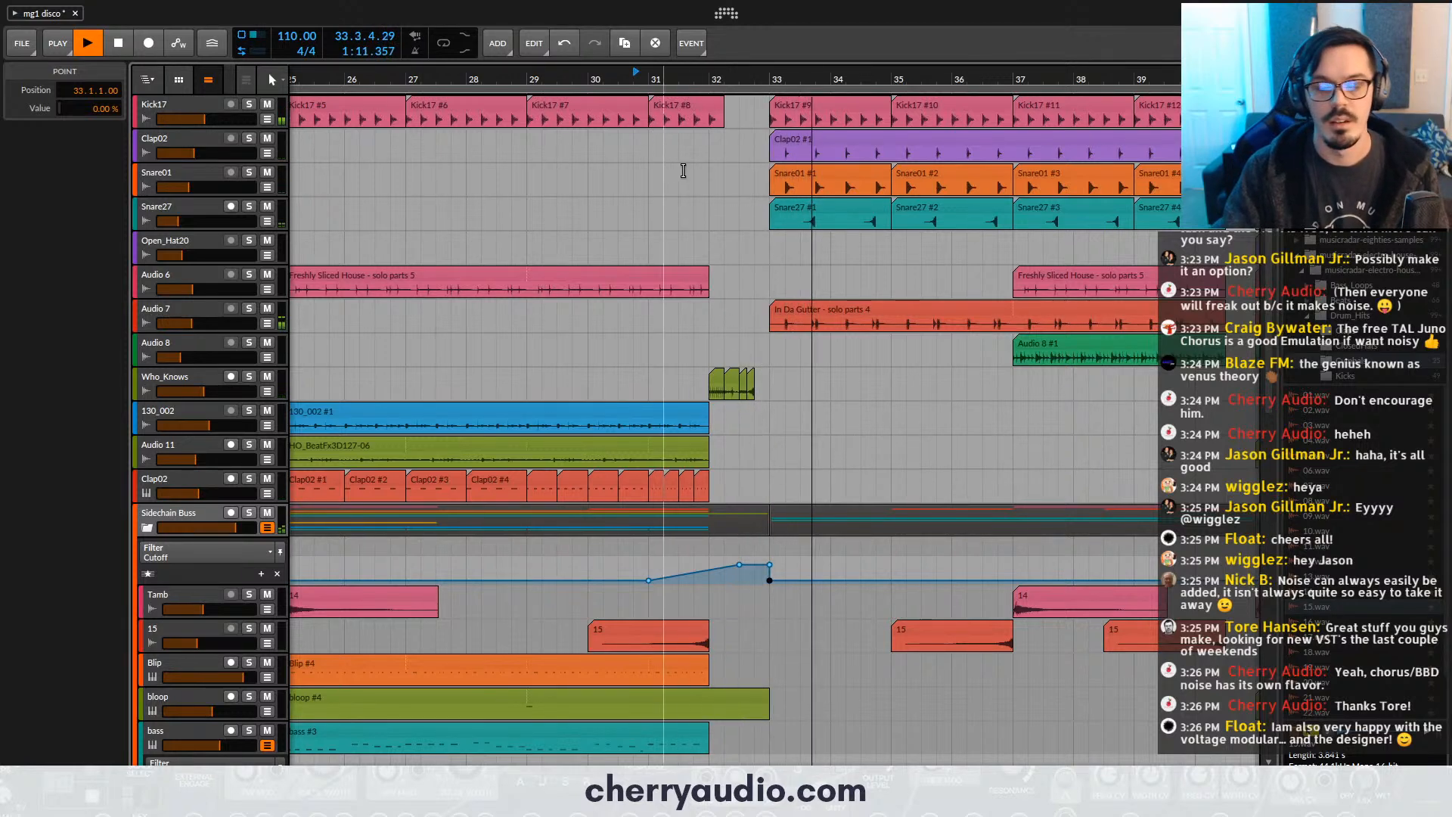
pyautogui.press('space')
# - Enlarge the Filter Cutoff automation lane and move the peak point to 32.4.3.19 with a value of 52.6%
pyautogui.moveTo(788, 564); pyautogui.dragTo(746, 573)
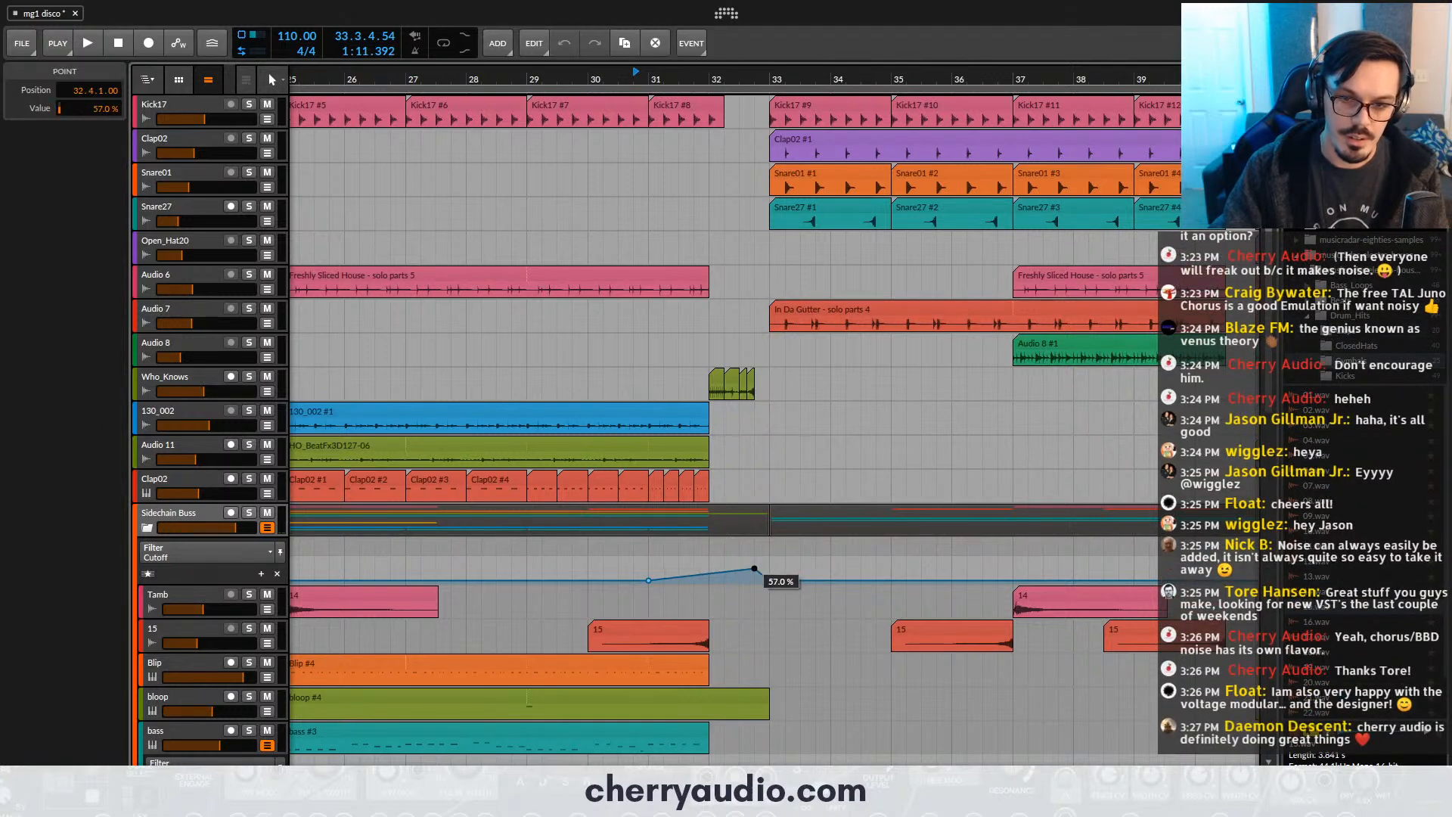
pyautogui.moveTo(217, 580); pyautogui.dragTo(217, 714)
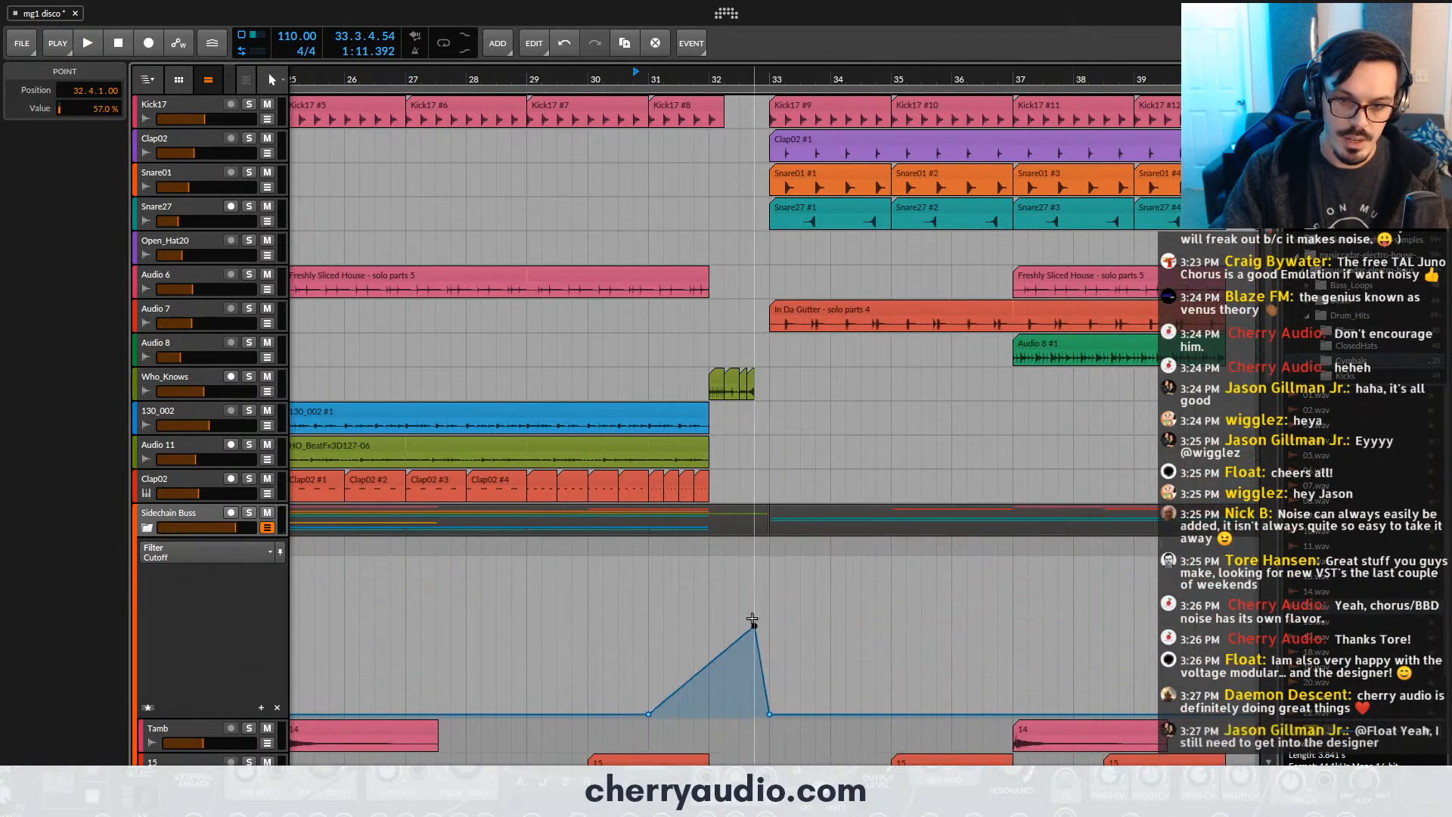
pyautogui.moveTo(755, 628); pyautogui.dragTo(763, 633)
# - Play the filter sweep from bar 31 and look over the synth tracks' clips across the whole arrangement
pyautogui.press('space')
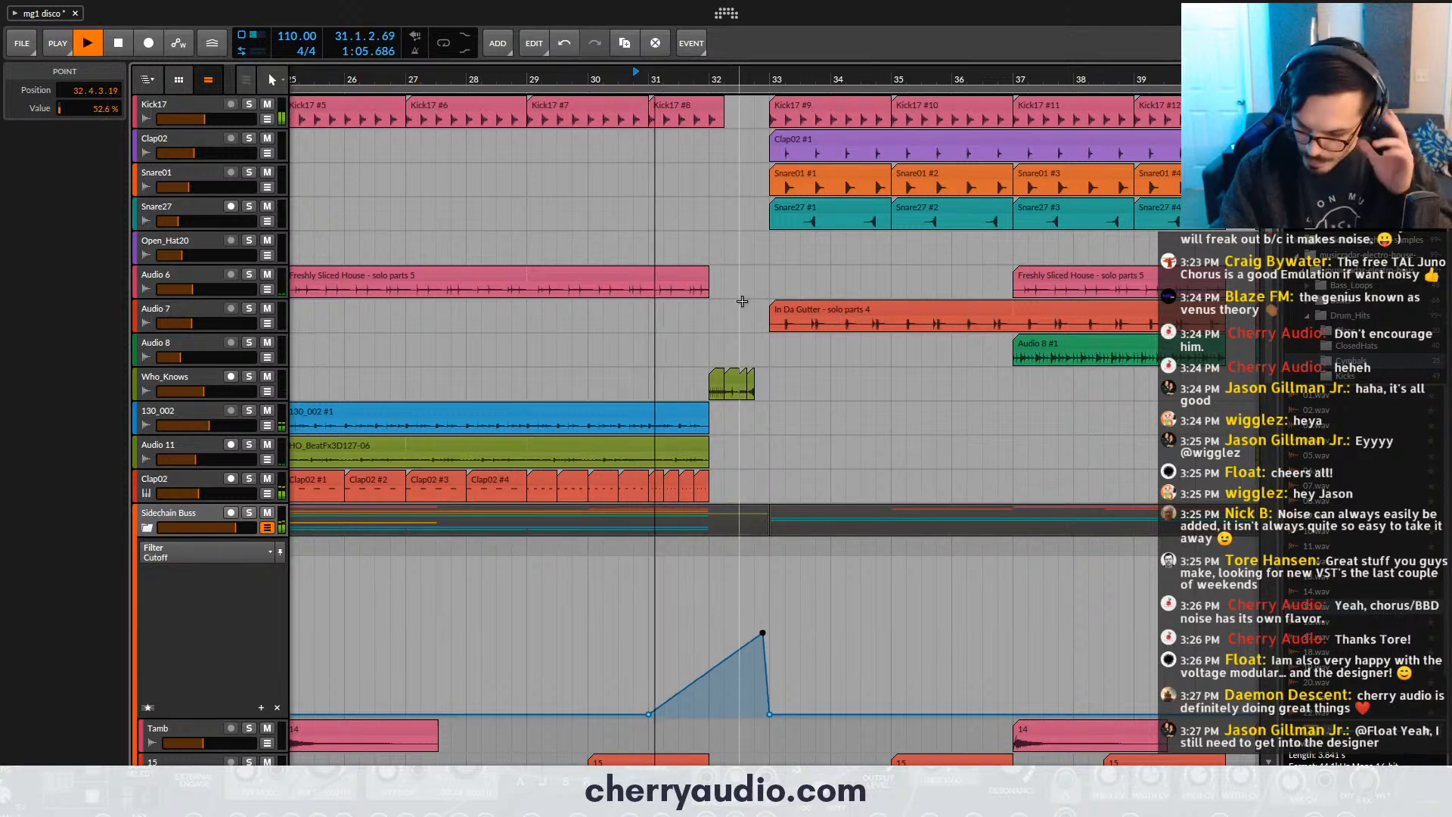
pyautogui.scroll(-3, 795, 439)
pyautogui.scroll(-2, 796, 439)
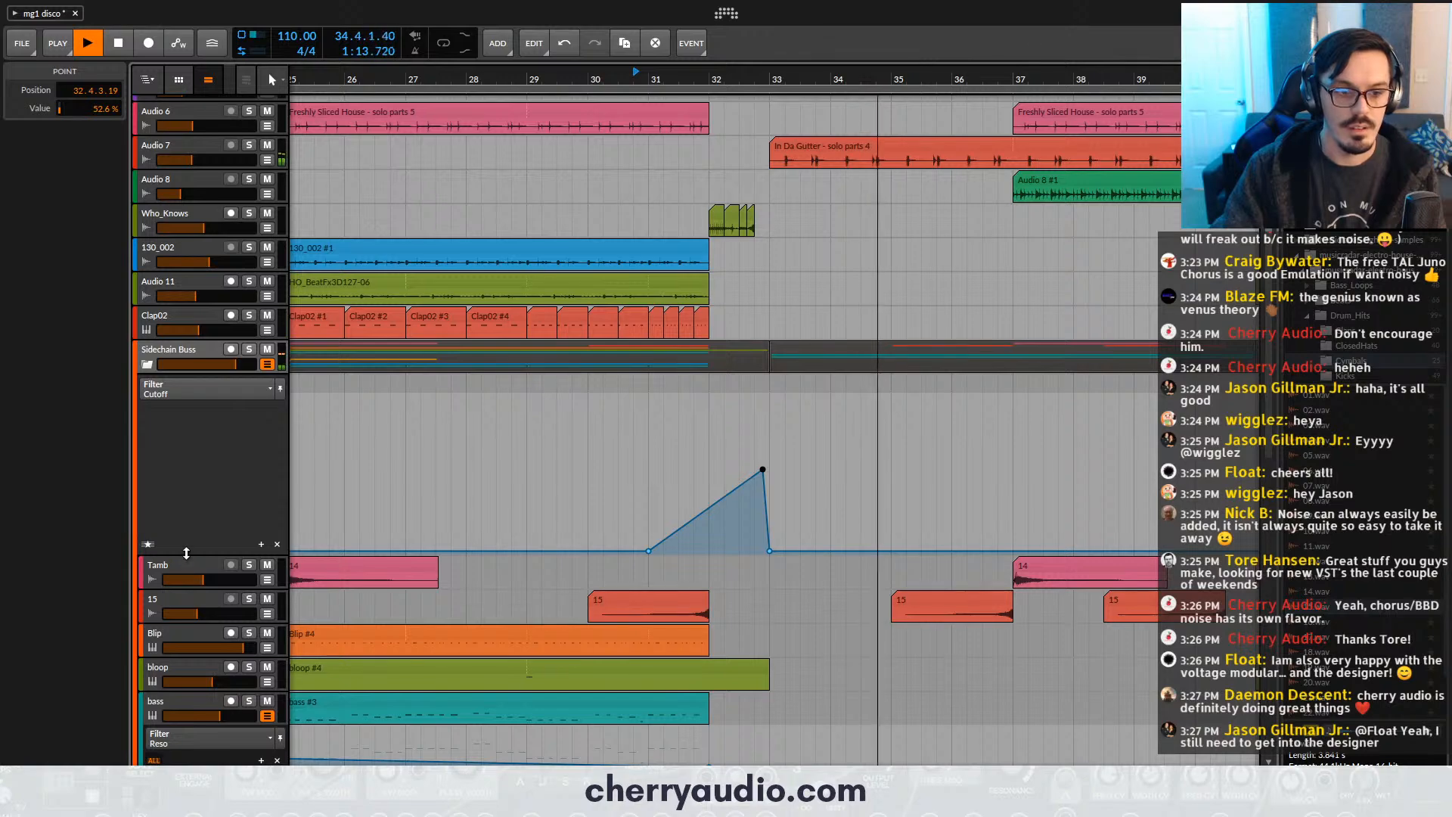
pyautogui.scroll(-10, 652, 503)
pyautogui.scroll(-5, 652, 503)
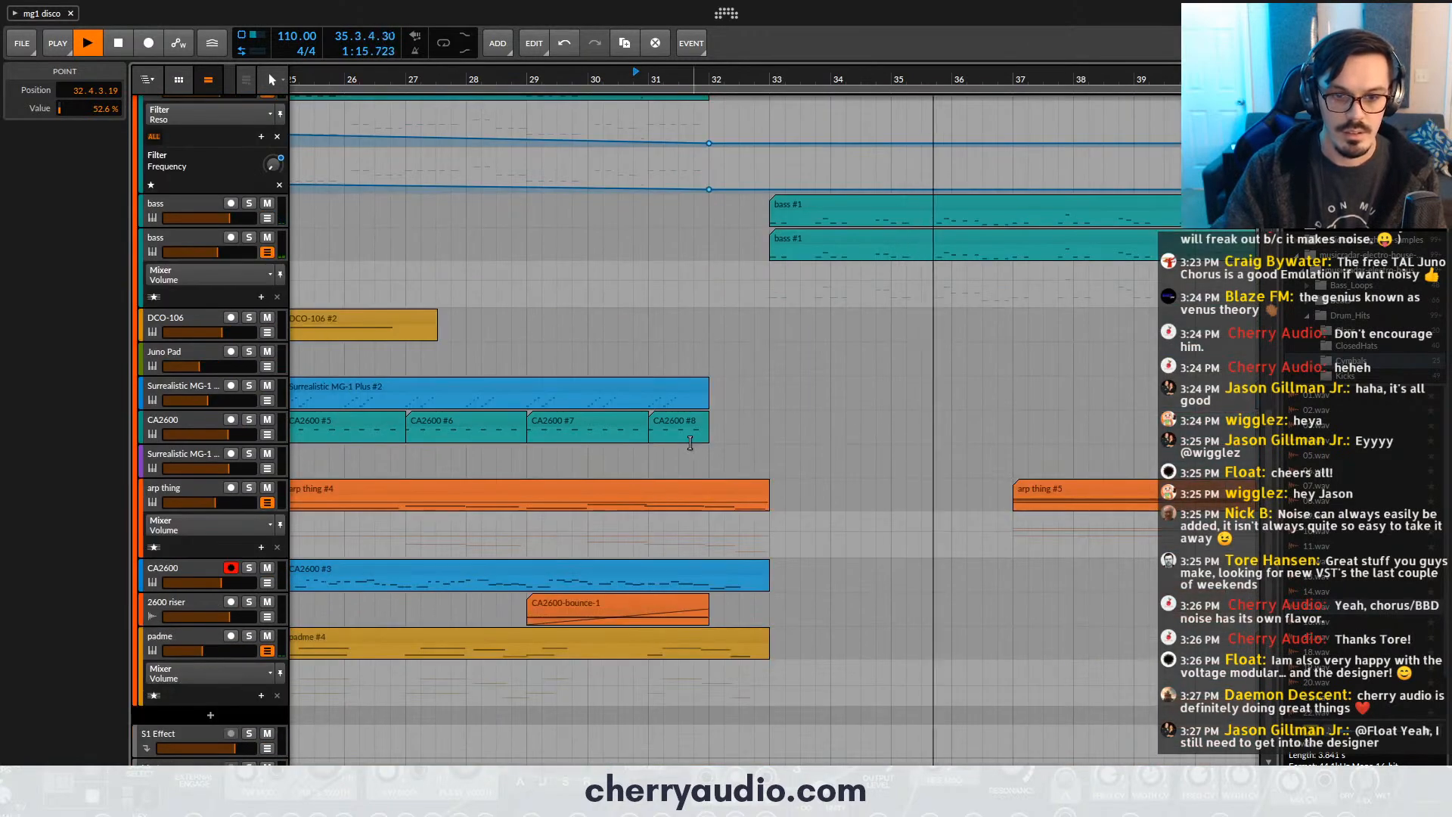
pyautogui.scroll(-3, 676, 463)
pyautogui.scroll(-1, 681, 460)
pyautogui.scroll(-3, 704, 447)
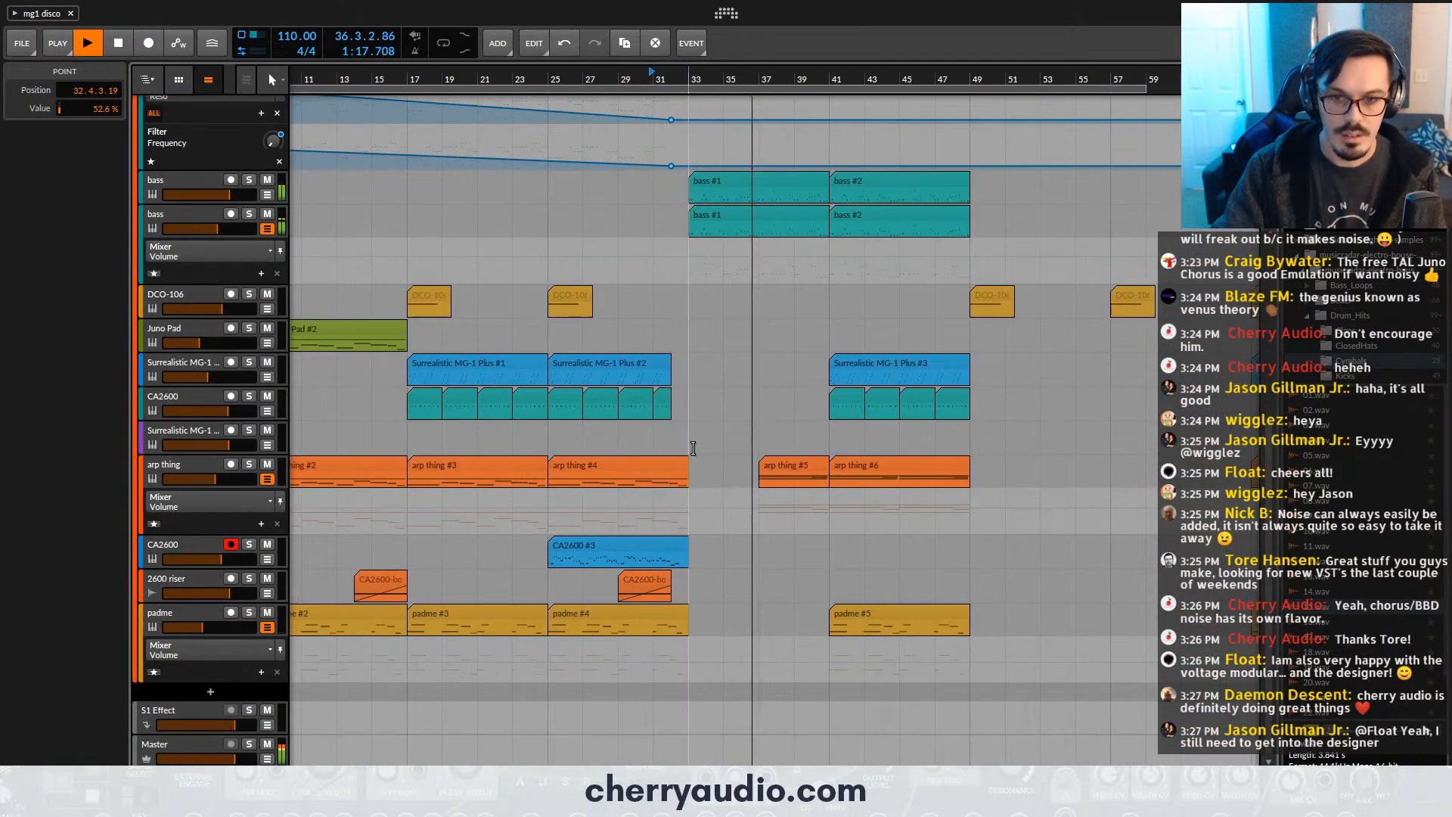
pyautogui.scroll(5, 748, 438)
pyautogui.scroll(-4, 756, 438)
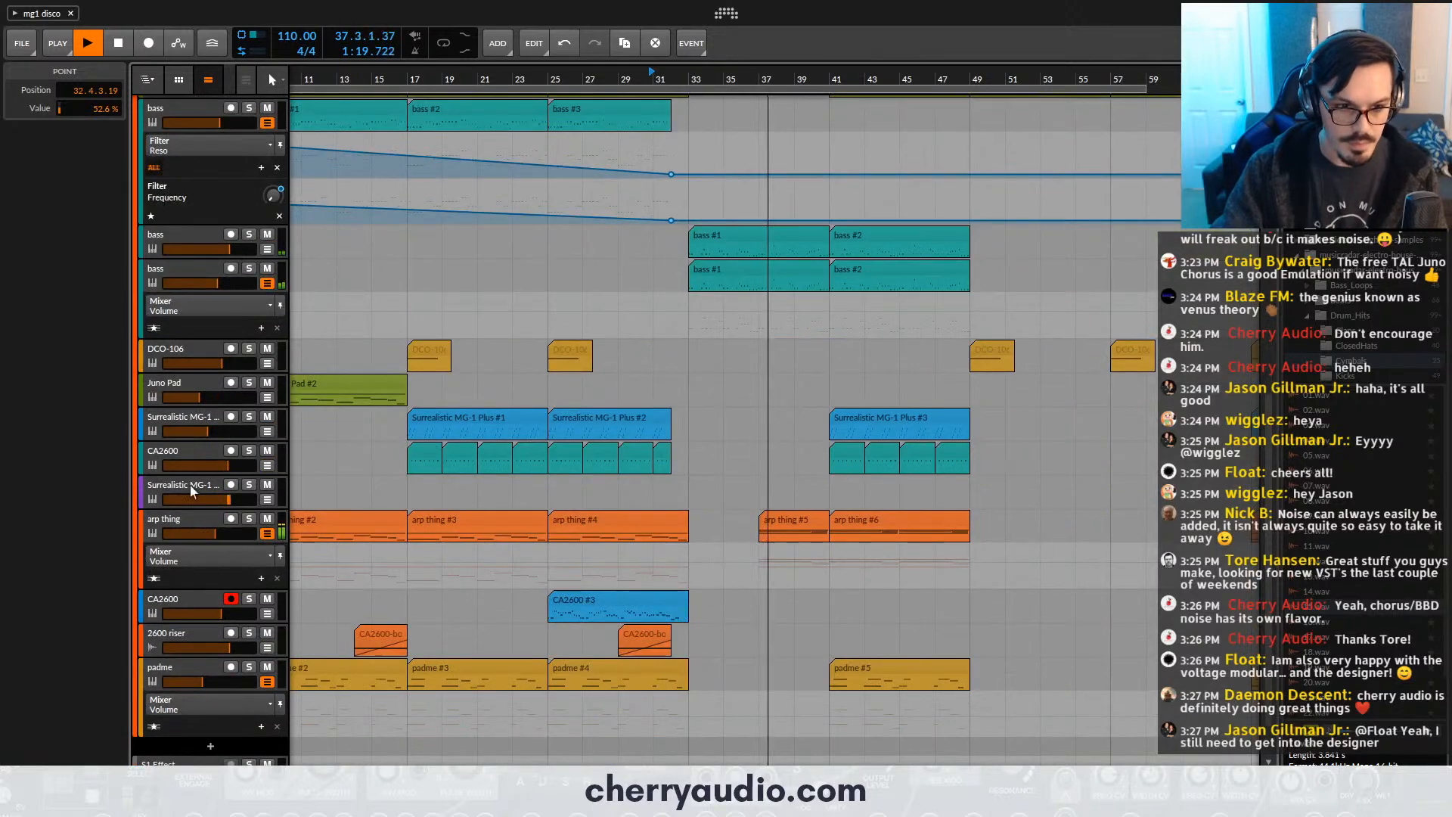
pyautogui.scroll(-5, 361, 425)
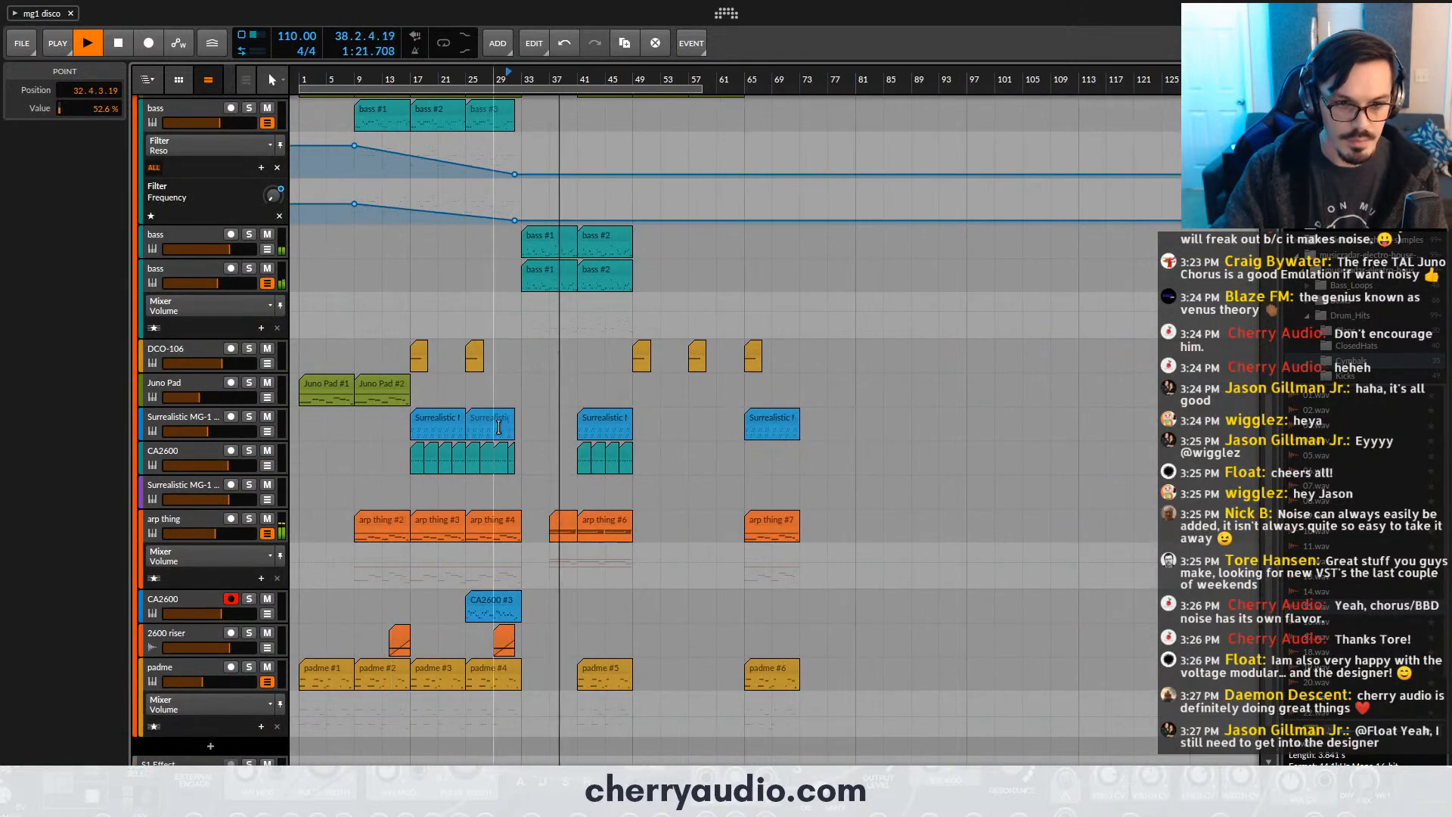
# - On the empty Surrealistic MG-1 Plus track, raise the synth's filter cutoff to about 4 kHz and its filter peak slightly, with playback stopped
pyautogui.click(200, 488)
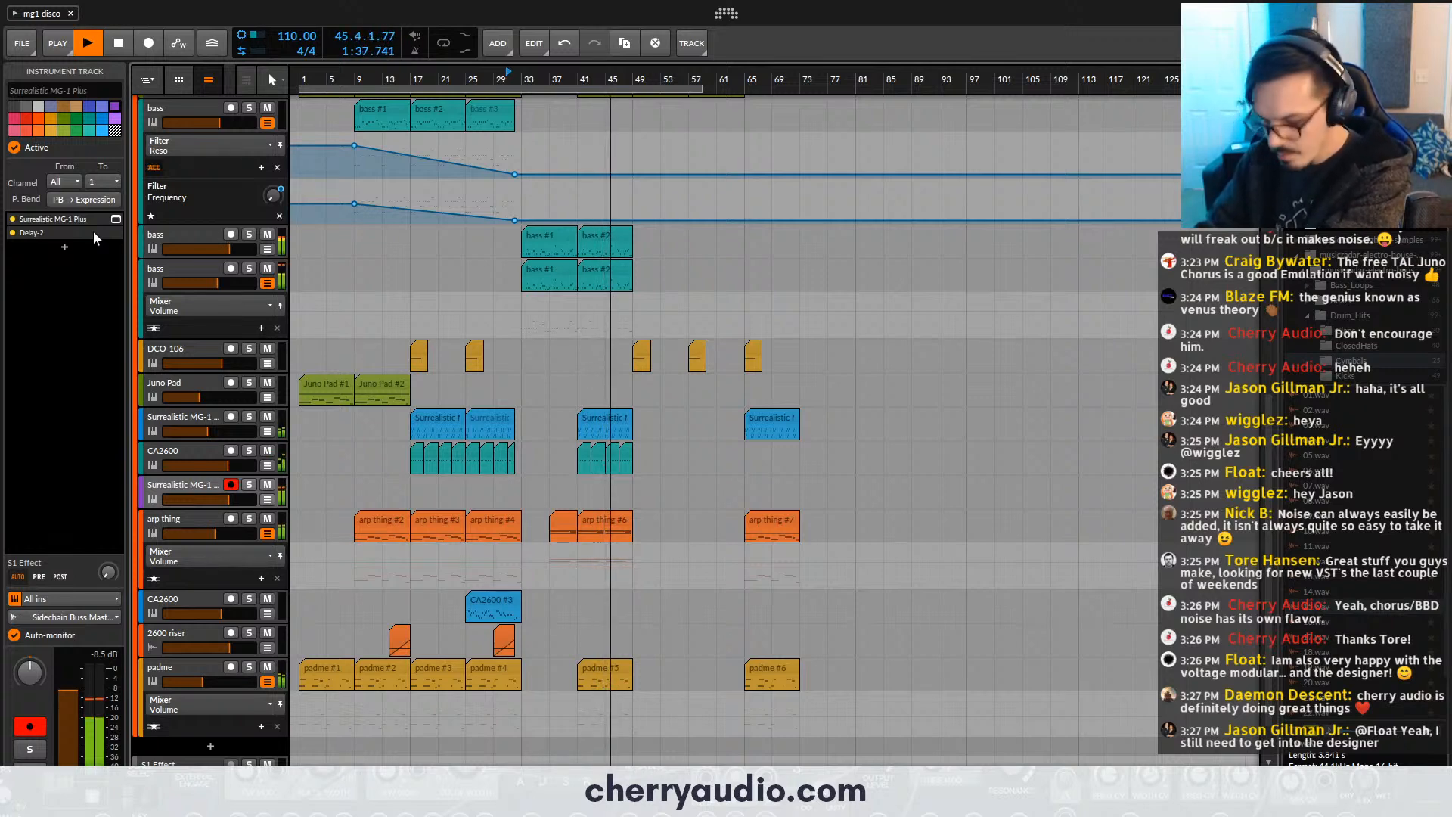
pyautogui.press('space')
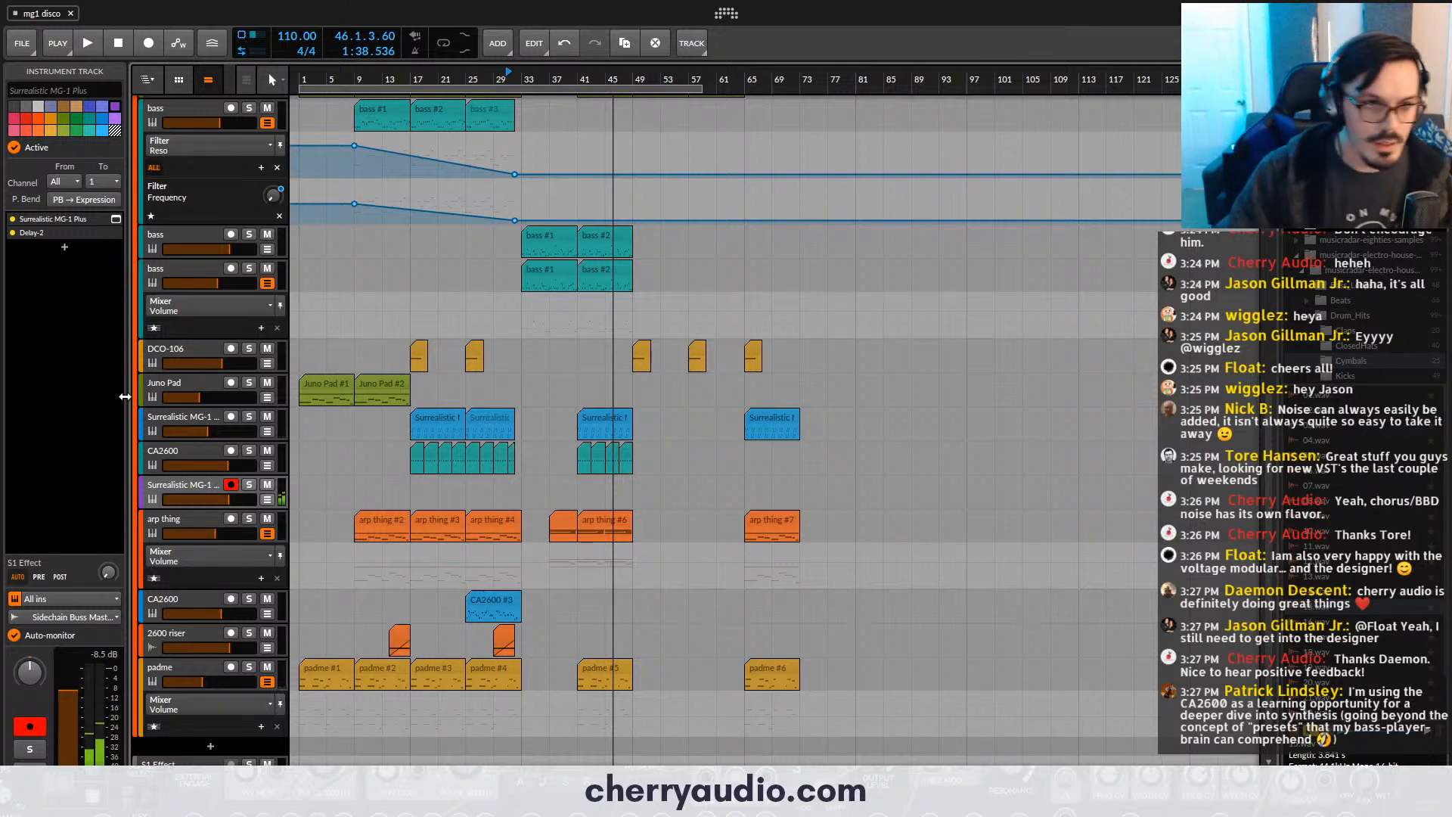
pyautogui.click(115, 219)
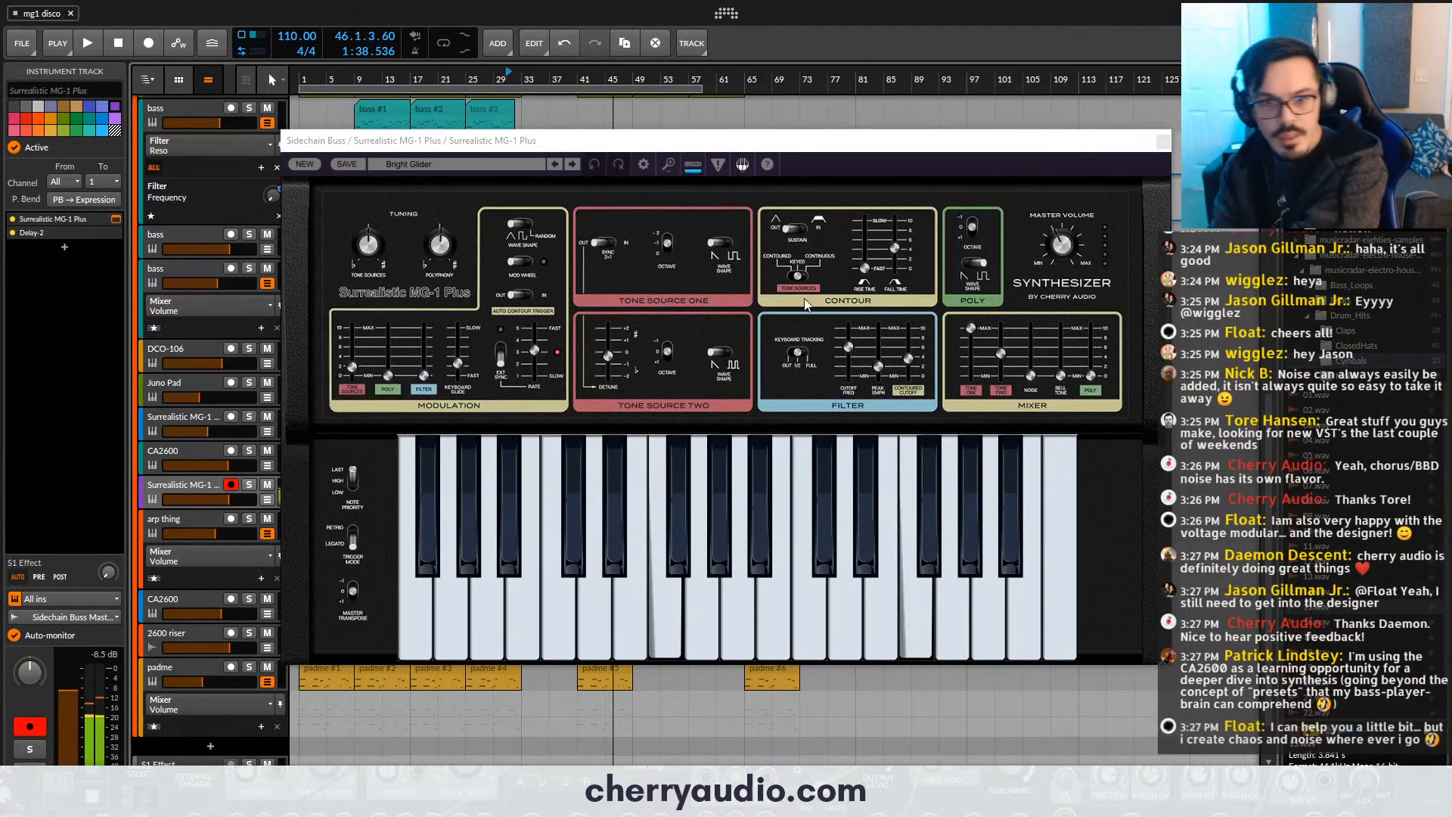
pyautogui.moveTo(841, 354); pyautogui.dragTo(851, 344)
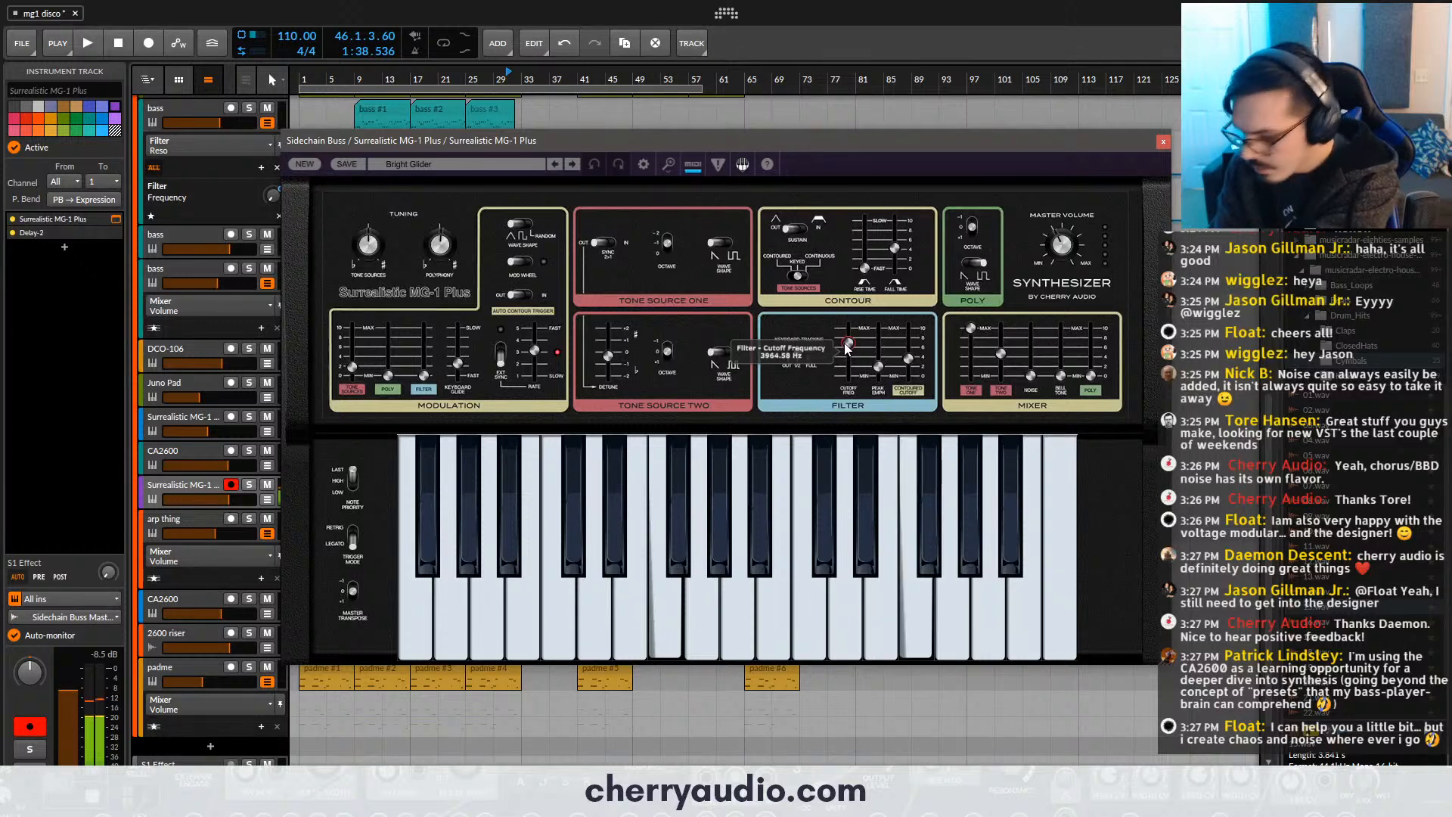
pyautogui.moveTo(877, 363); pyautogui.dragTo(880, 358)
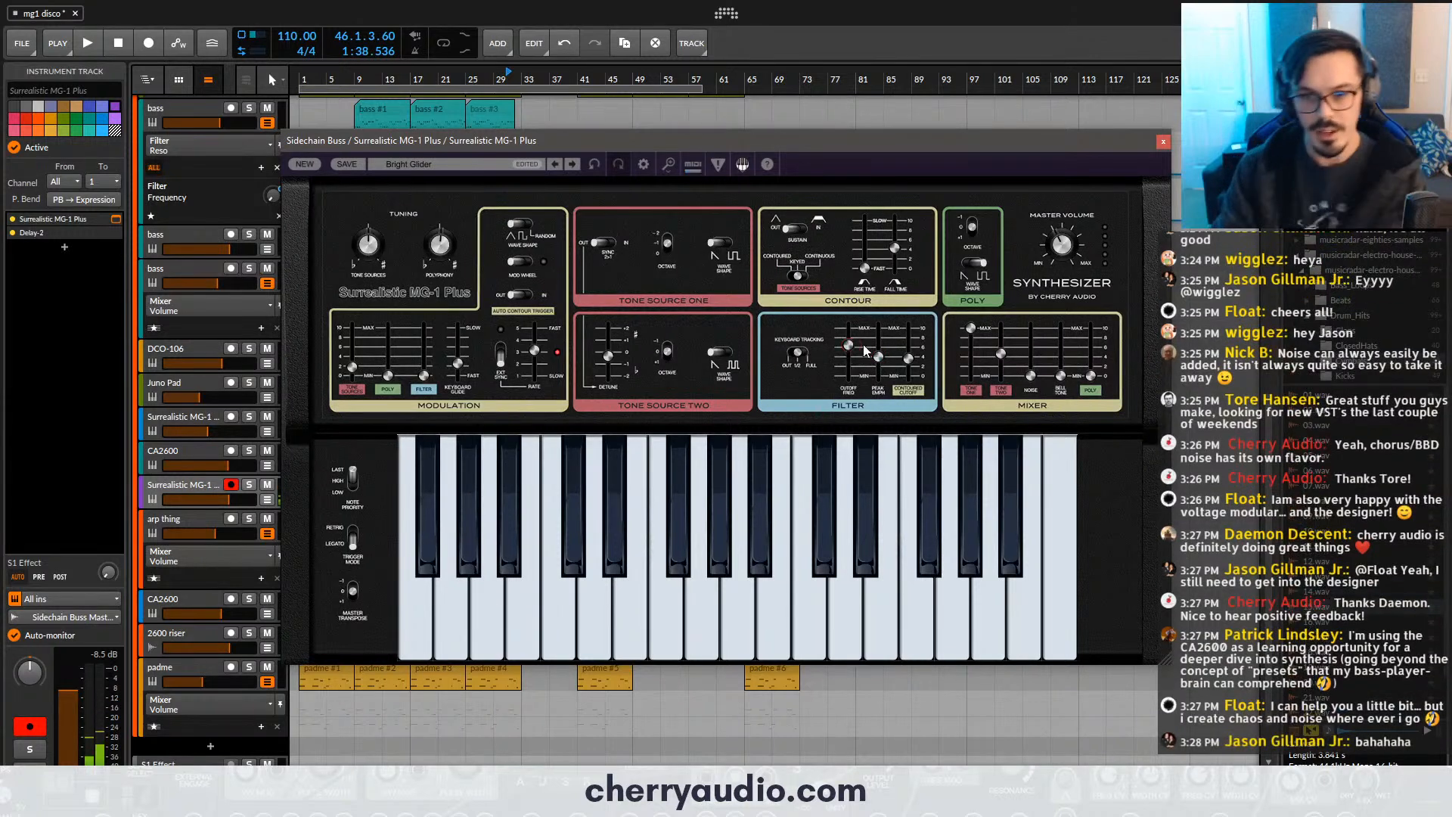
pyautogui.moveTo(873, 347)
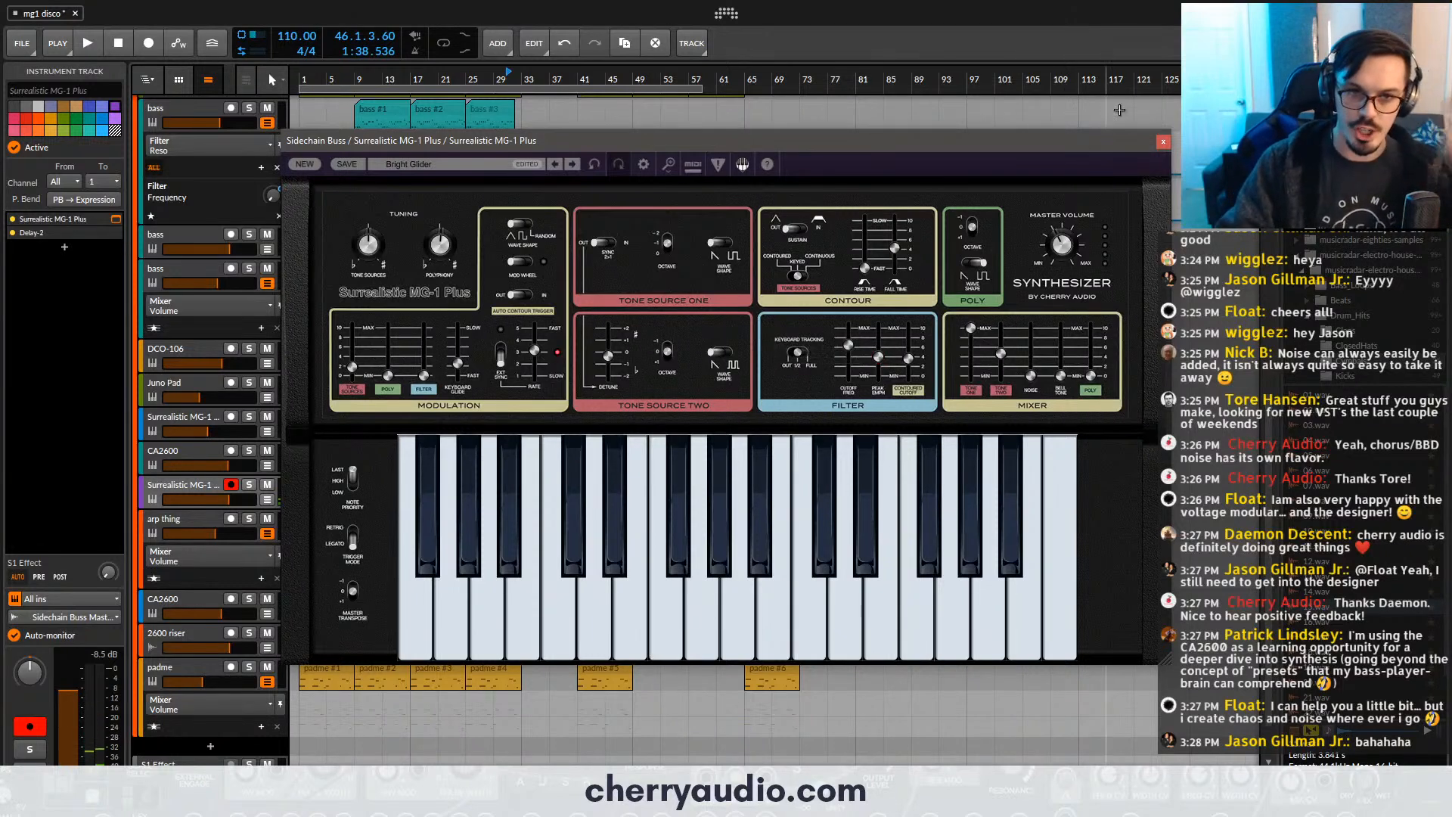
pyautogui.click(1163, 141)
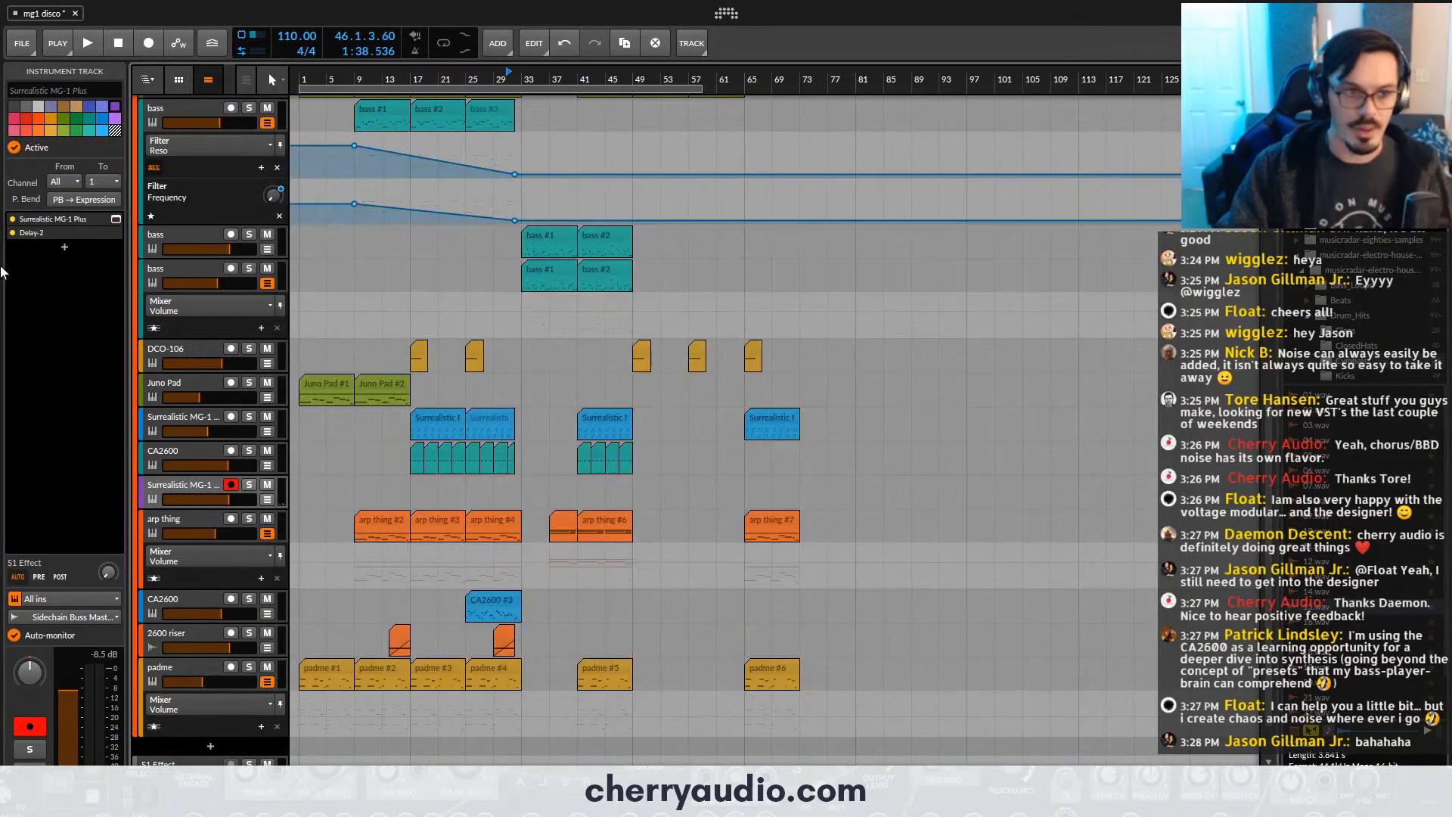
# - Add Phase Distortion after Delay-2 on the Surrealistic MG-1 Plus track, raise its Drive, and set Normalize to 75%
pyautogui.click(64, 247)
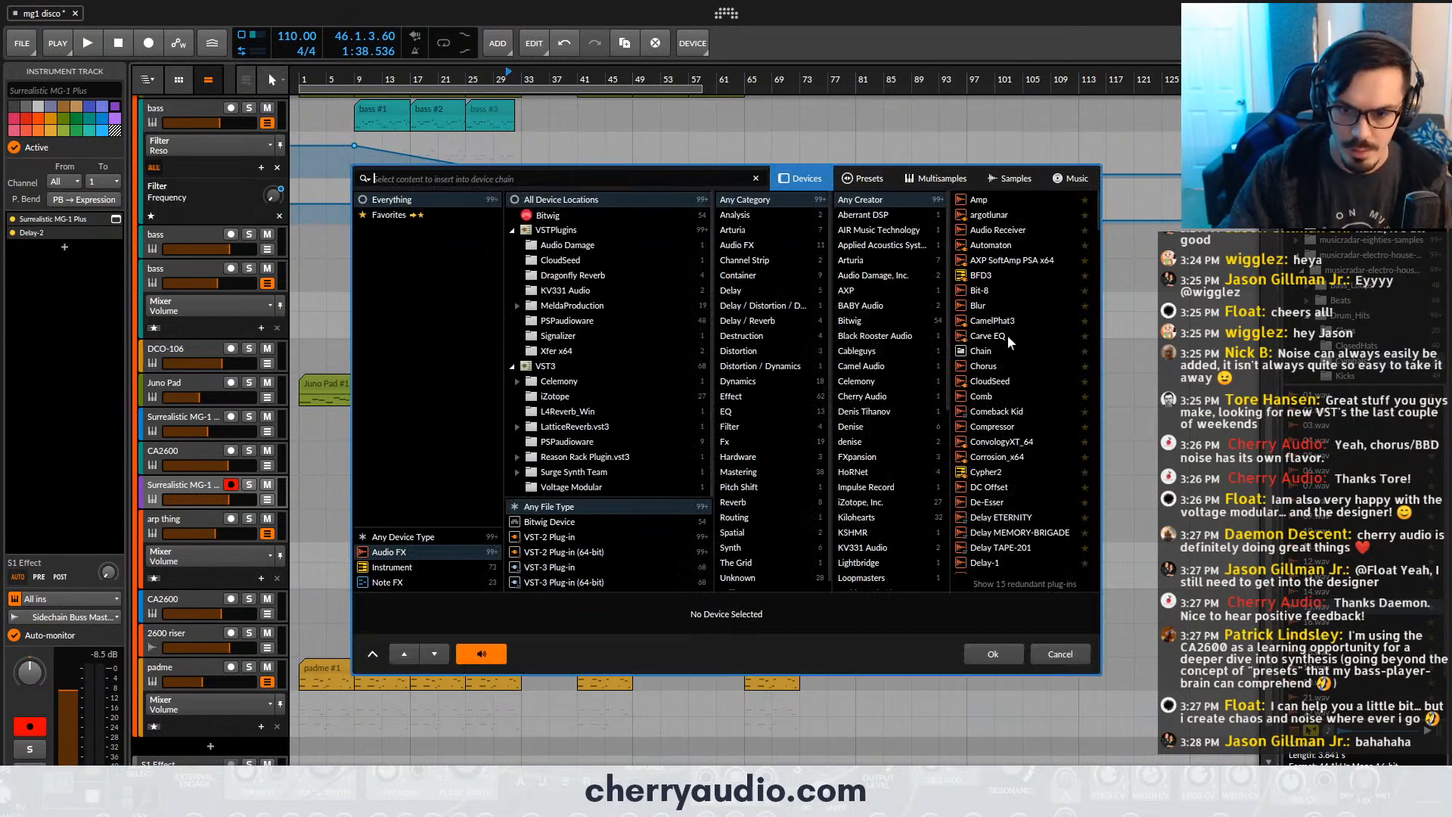
pyautogui.scroll(-7, 1038, 492)
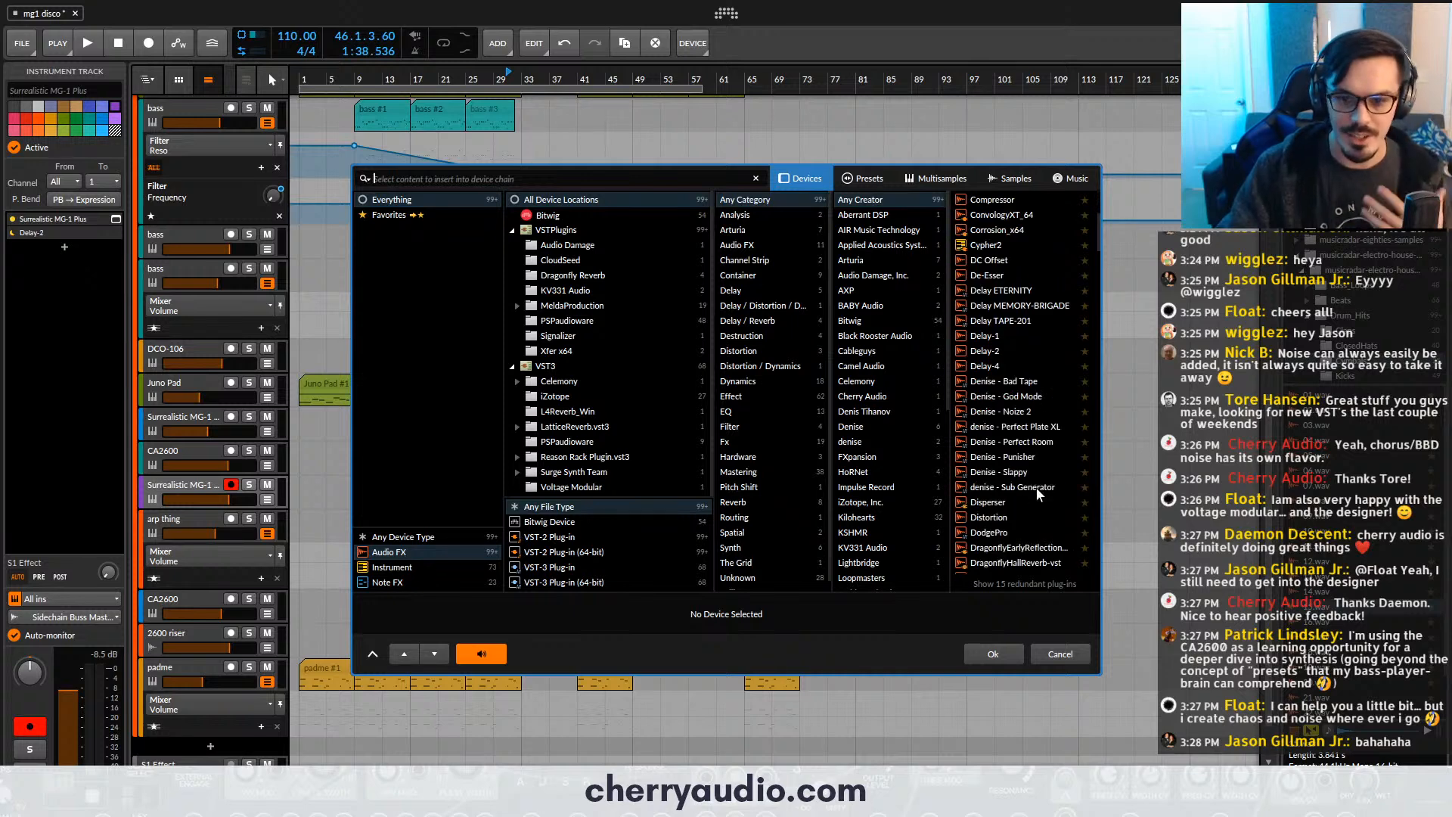
pyautogui.scroll(-1, 1035, 490)
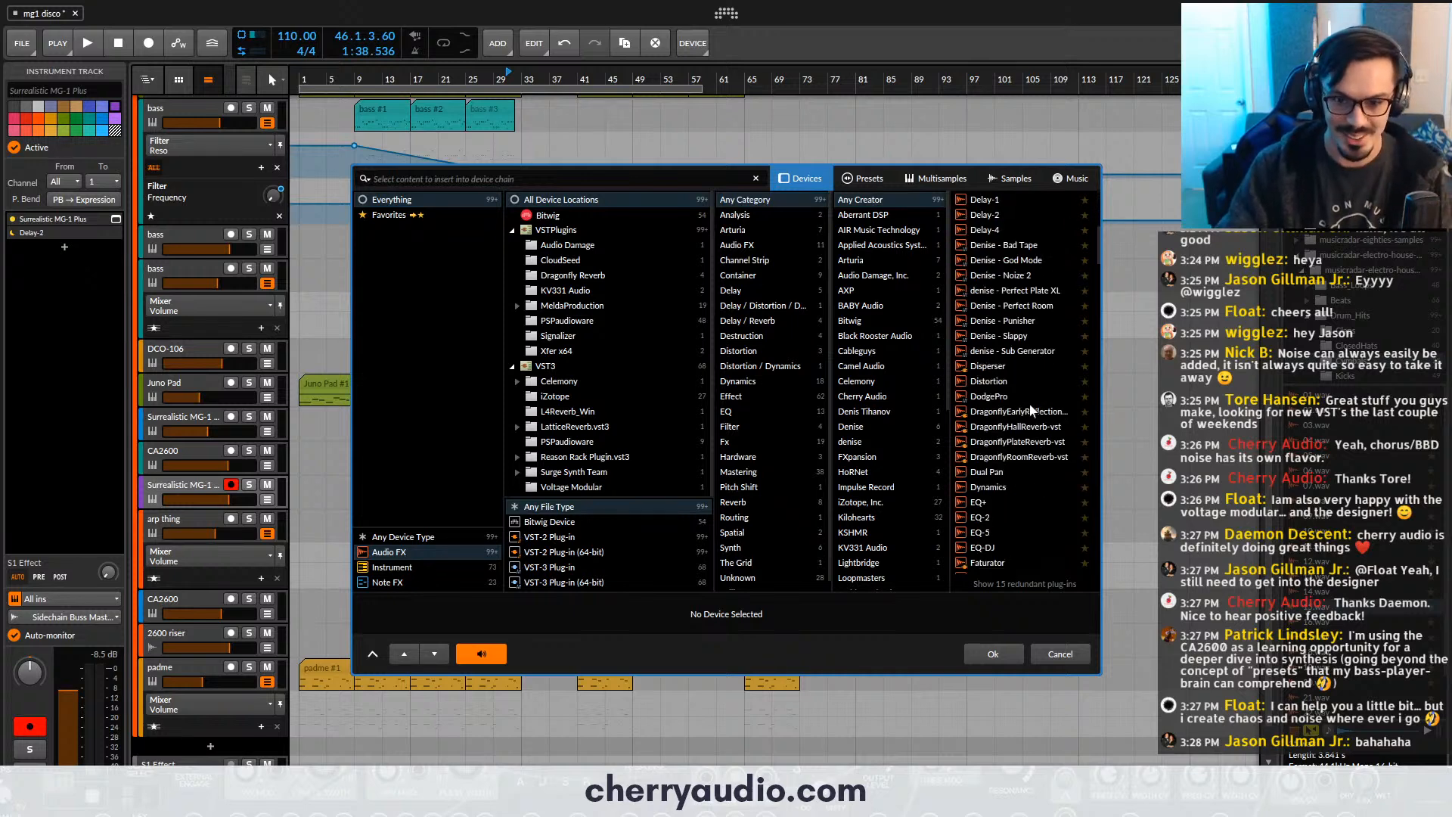
pyautogui.scroll(-5, 1022, 465)
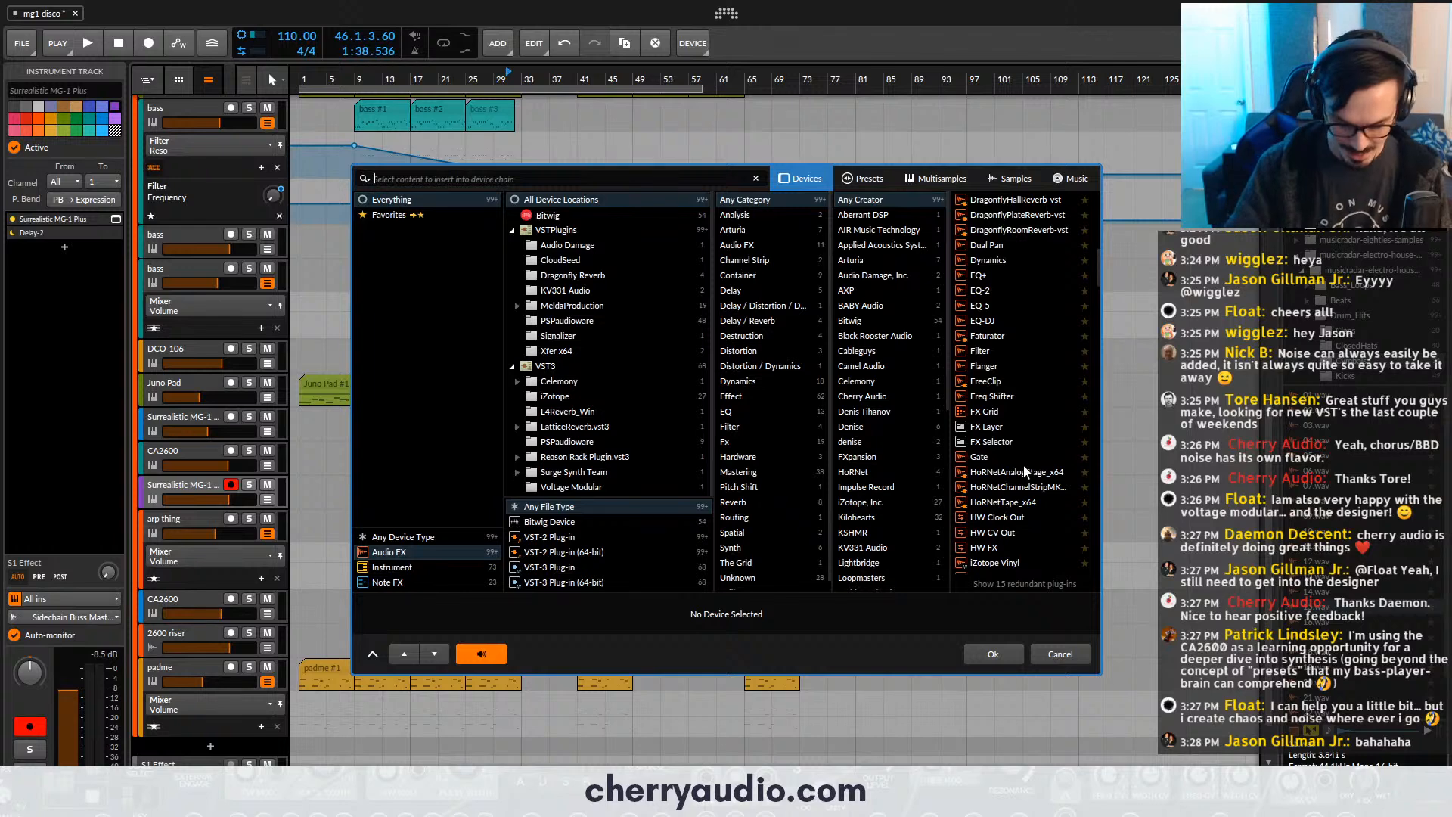
pyautogui.write('phase')
pyautogui.doubleClick(1011, 215)
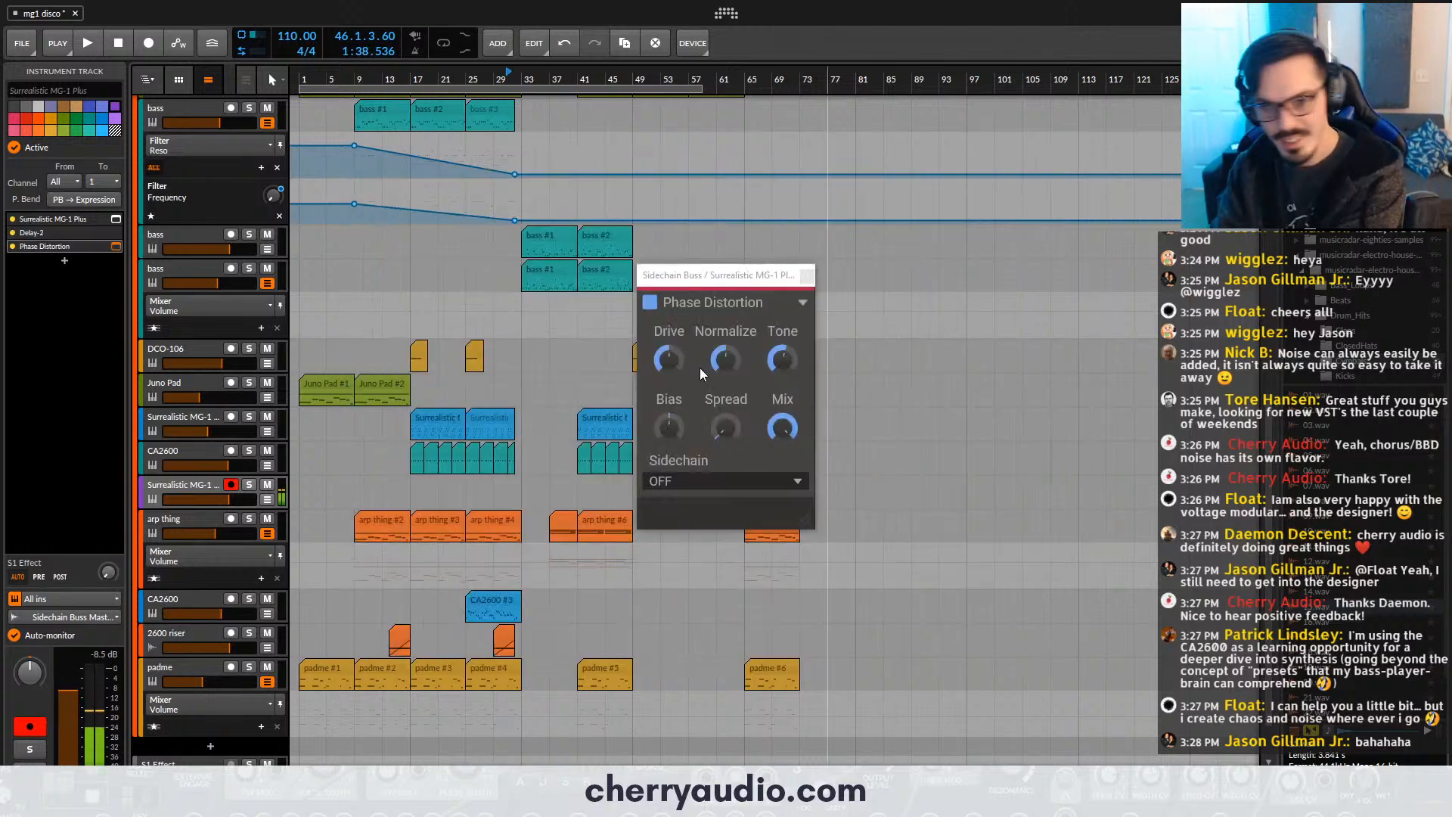
pyautogui.moveTo(669, 361); pyautogui.dragTo(670, 335)
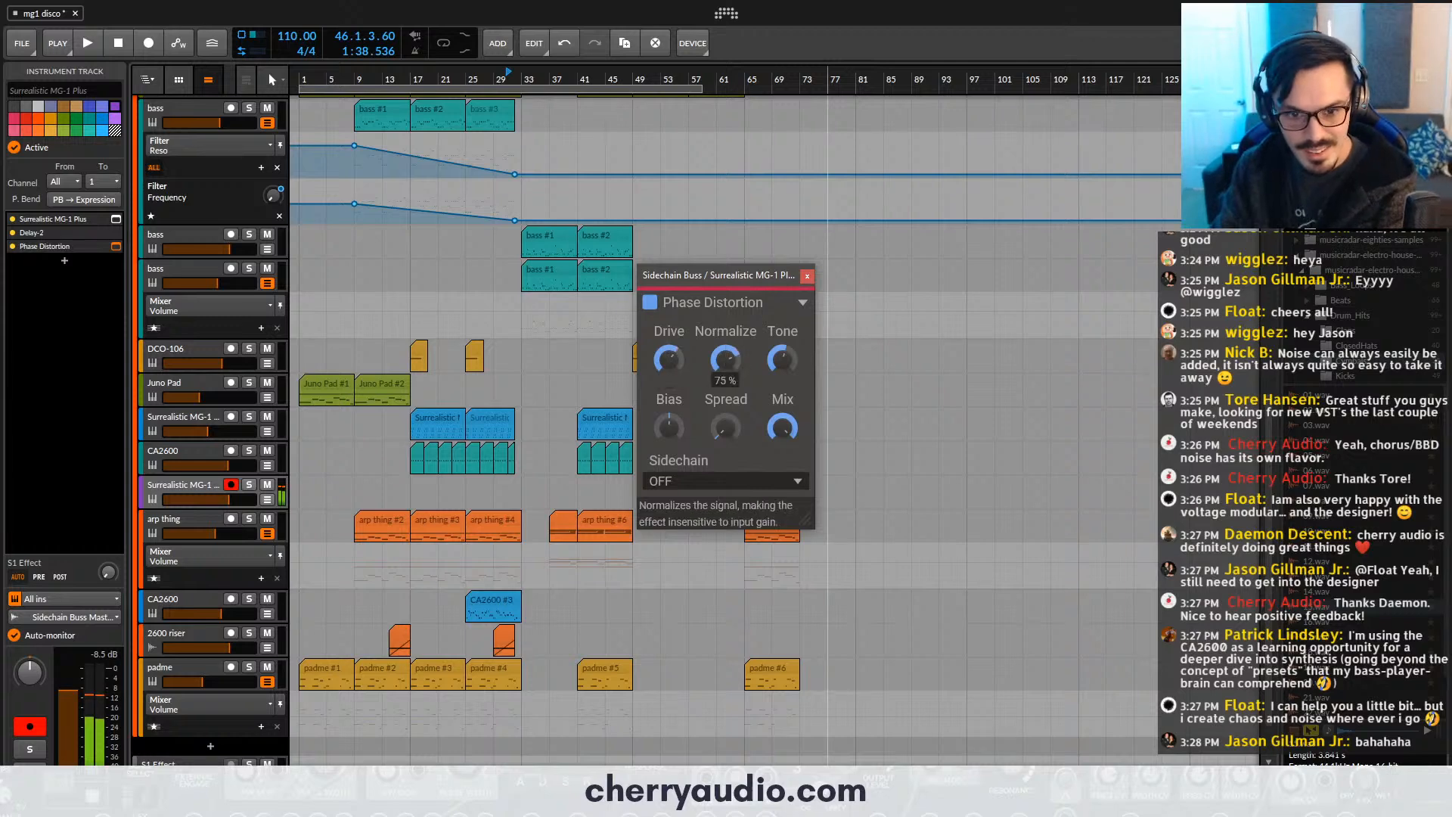
pyautogui.click(807, 275)
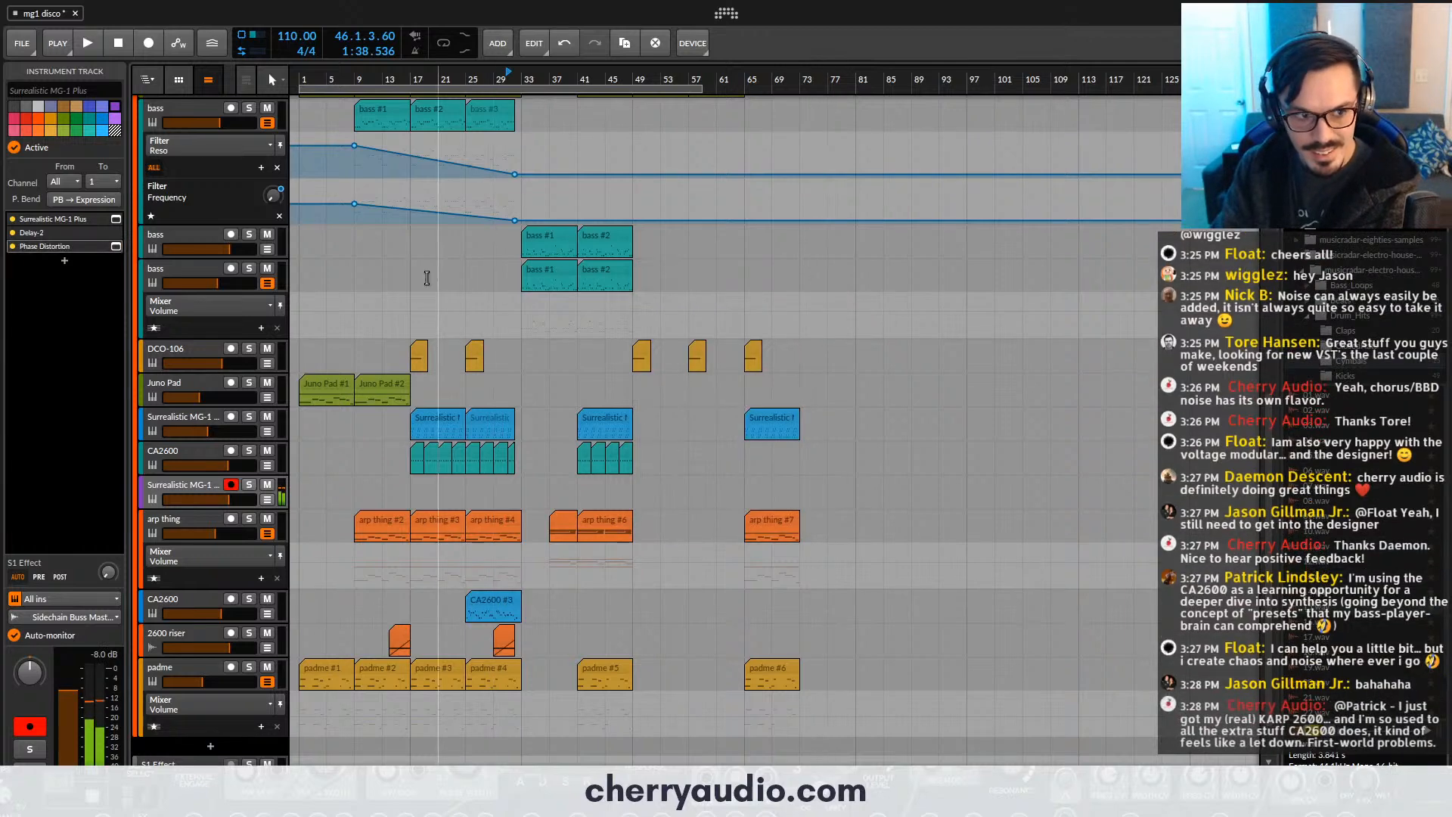
# - Add the Voltage Modular FX plug-in after Phase Distortion on the Surrealistic MG-1 Plus track
pyautogui.scroll(6, 535, 211)
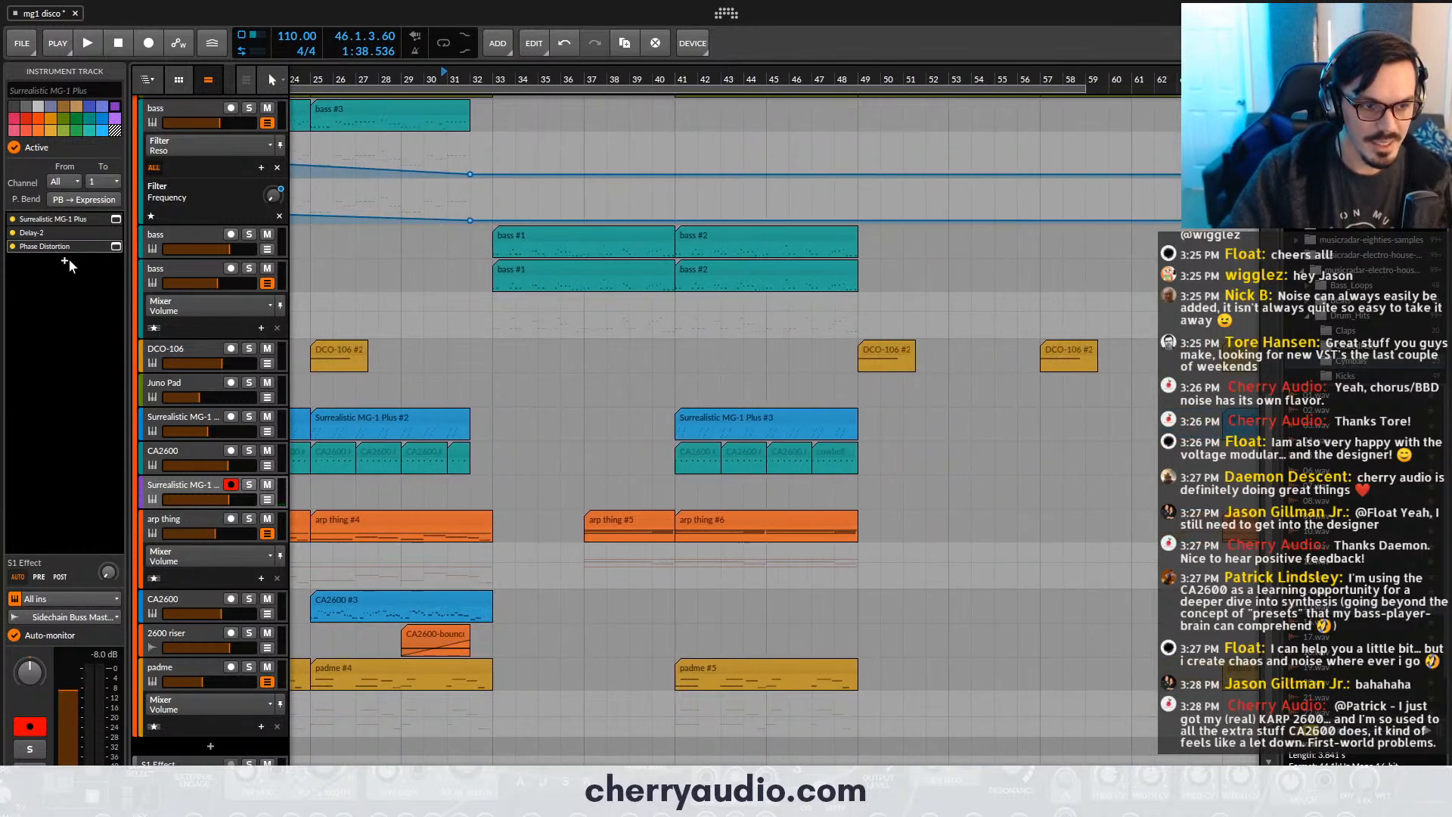
pyautogui.click(65, 261)
pyautogui.write('vo')
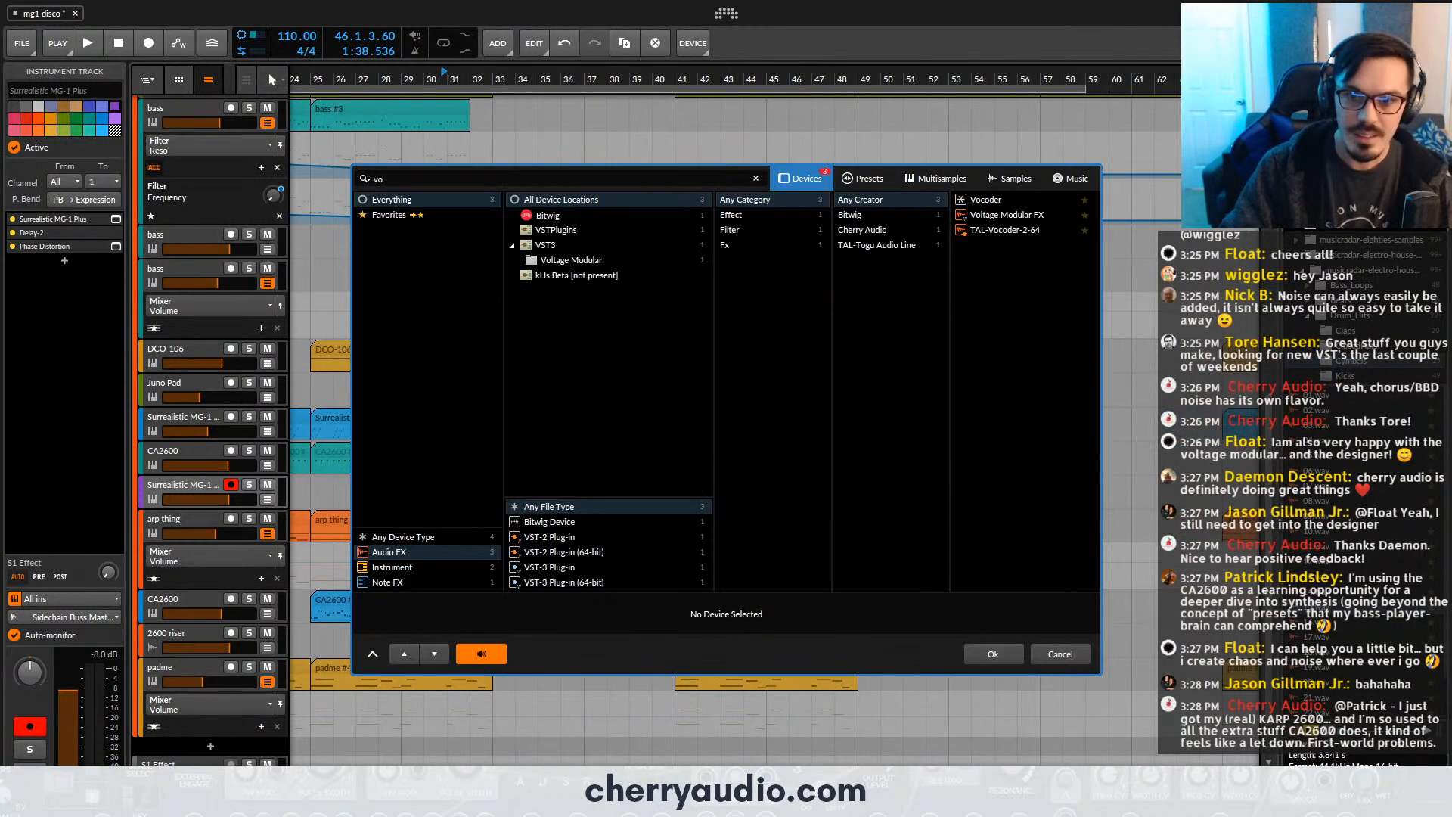
pyautogui.doubleClick(1036, 213)
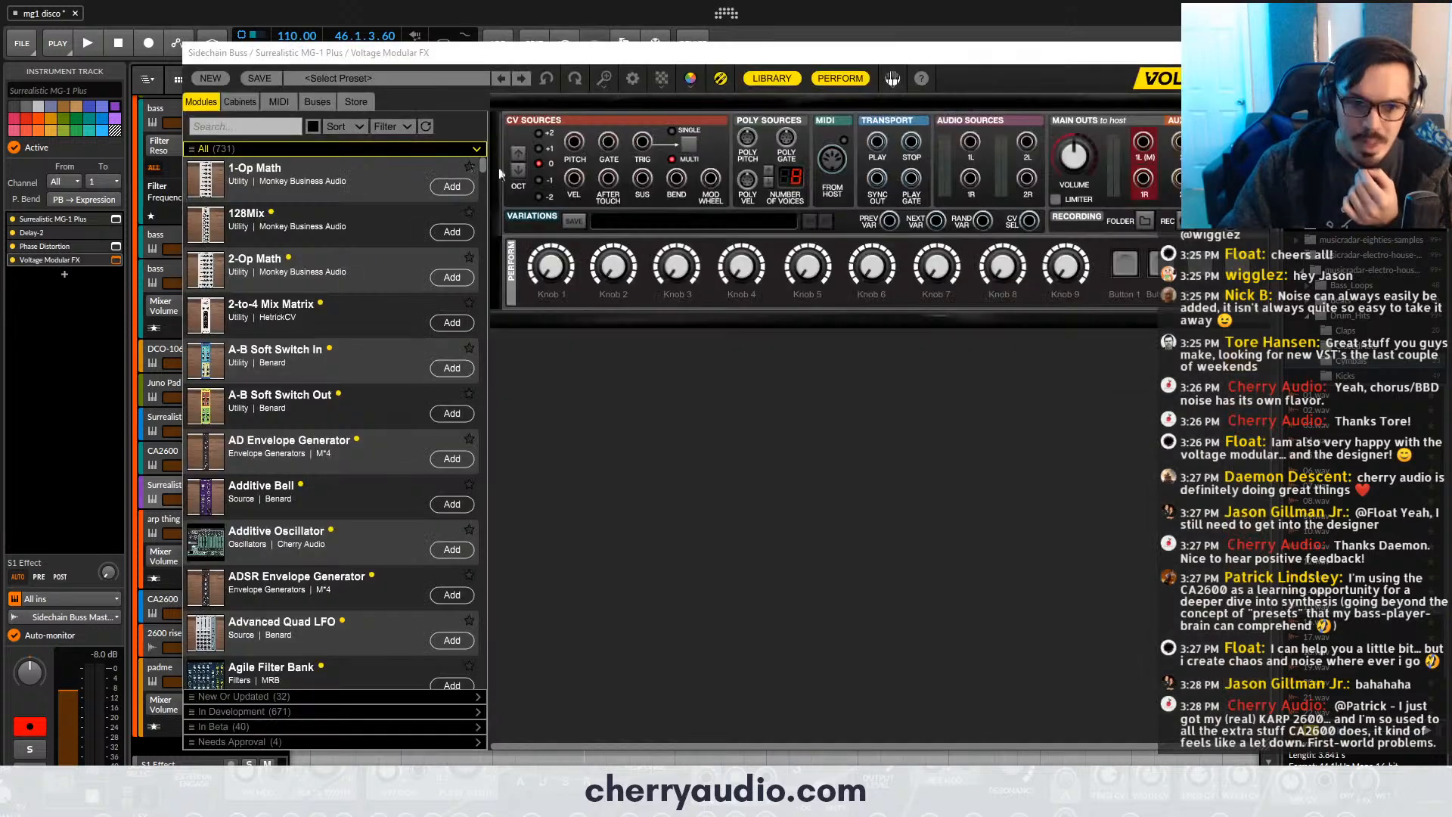
# - Add the Chorus-60 module to Voltage Modular FX and patch audio source 1L through it to main outs 1L and 1R
pyautogui.click(283, 127)
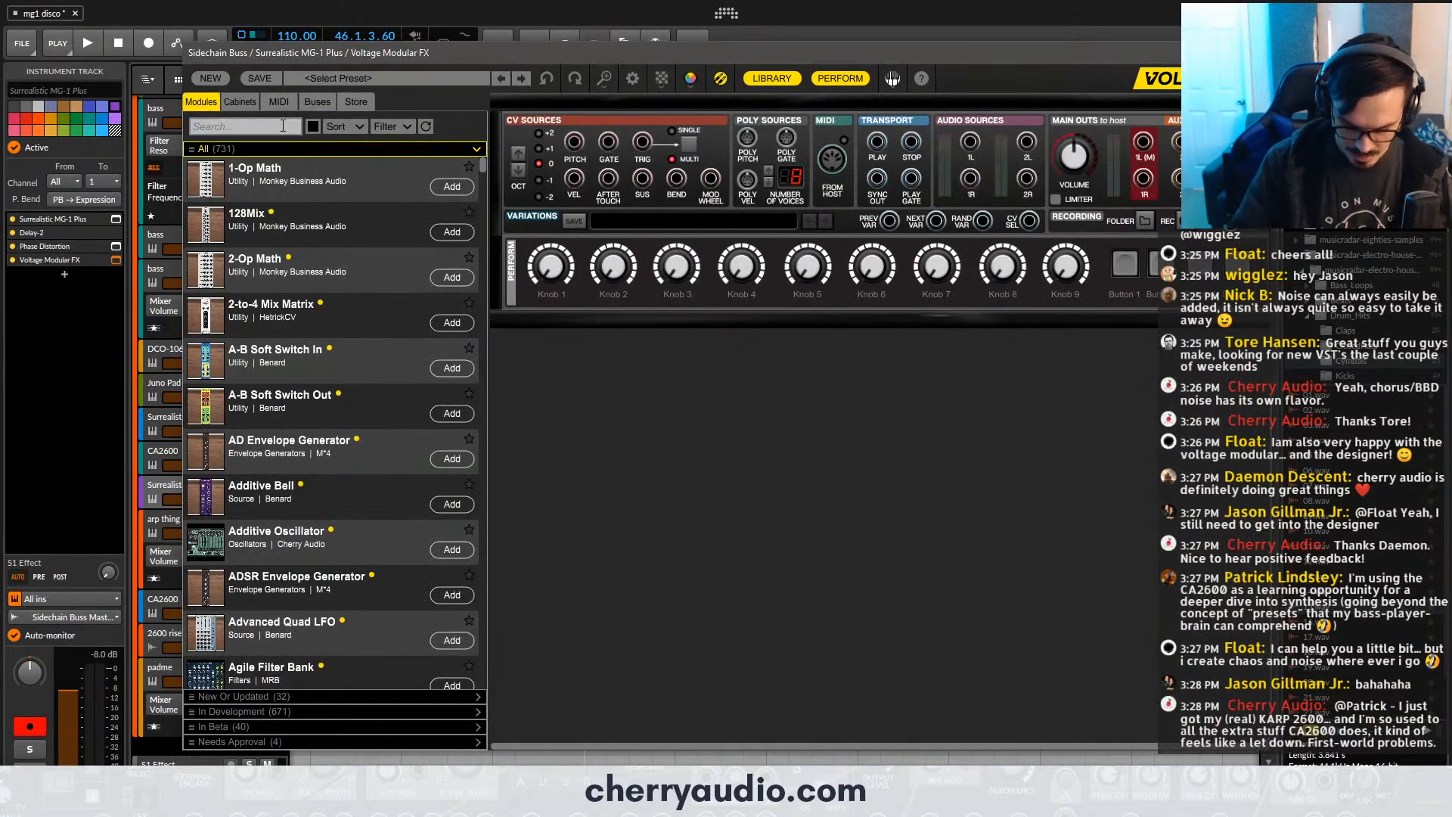
pyautogui.write('cho')
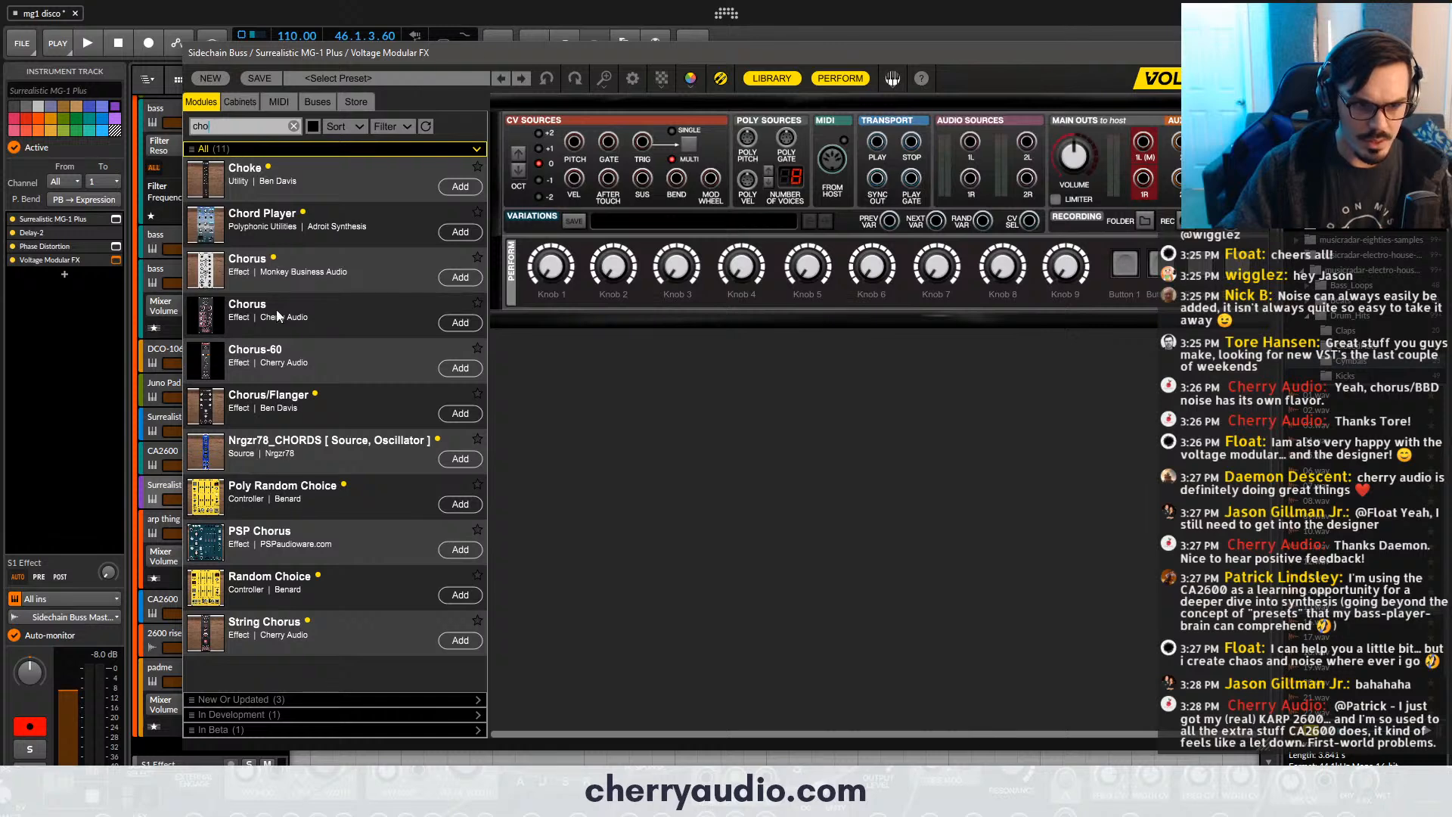
pyautogui.moveTo(257, 352); pyautogui.dragTo(662, 340)
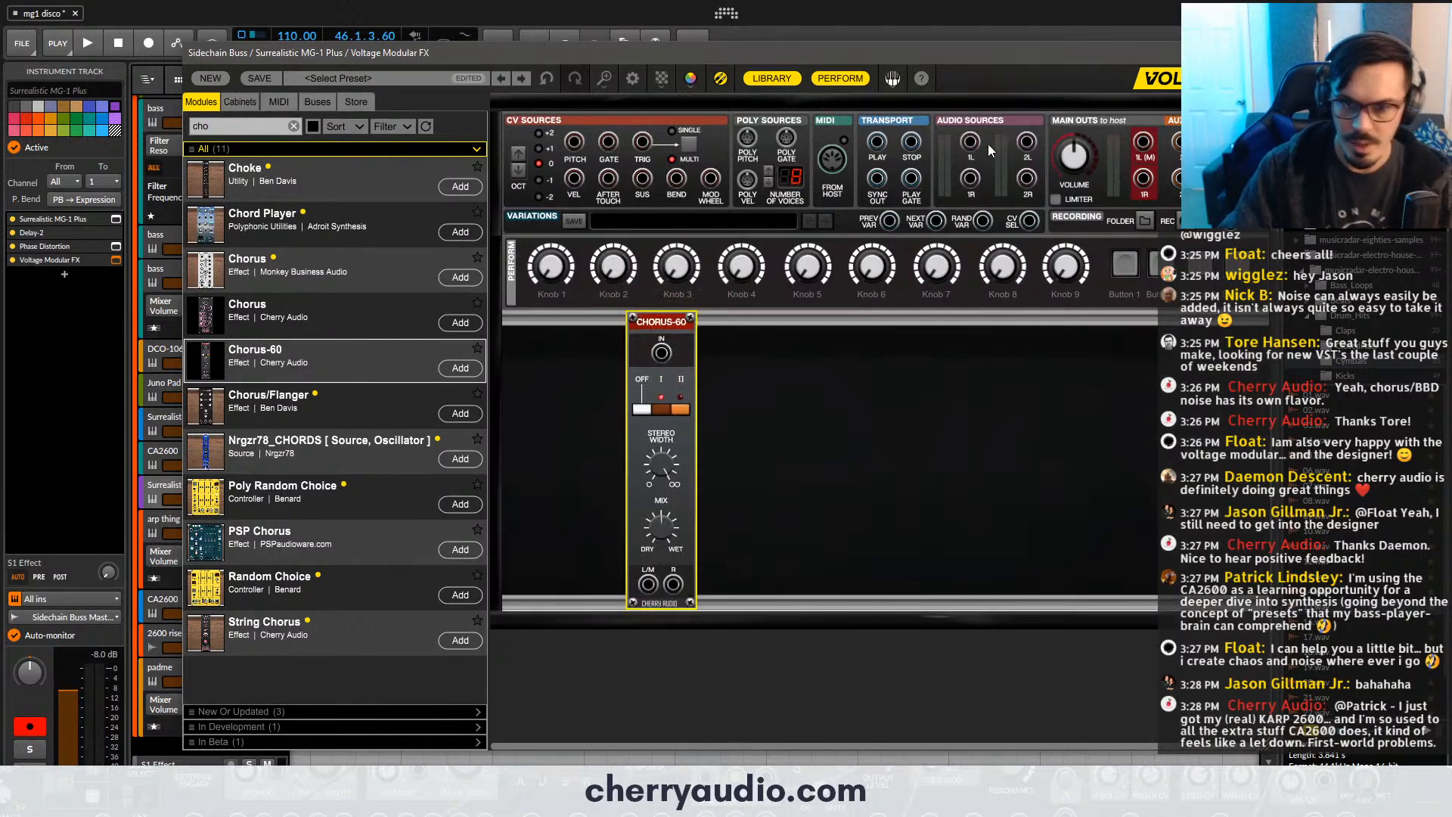
pyautogui.moveTo(971, 141); pyautogui.dragTo(661, 353)
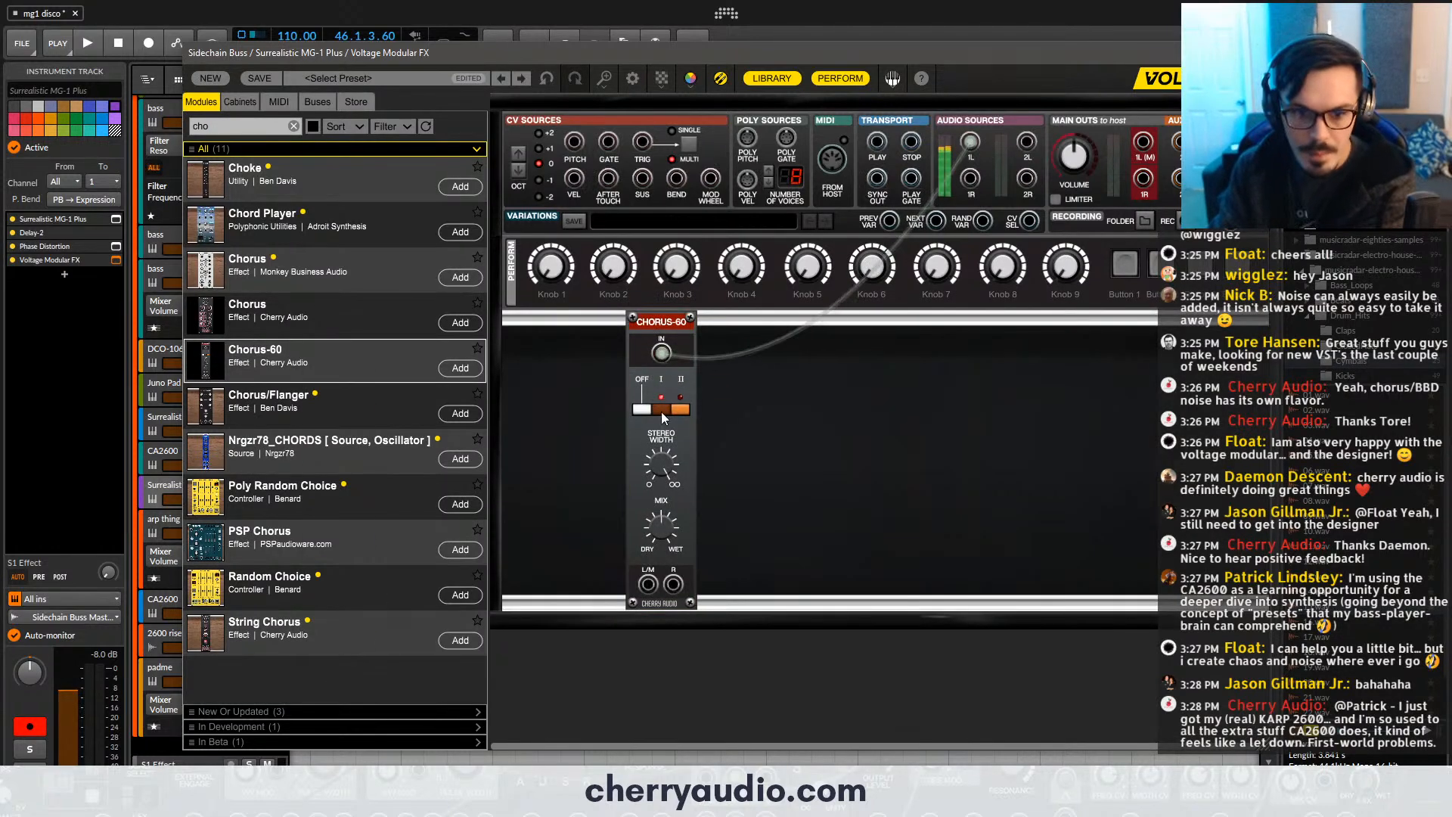
pyautogui.moveTo(649, 584); pyautogui.dragTo(1133, 137)
pyautogui.moveTo(674, 584); pyautogui.dragTo(1143, 178)
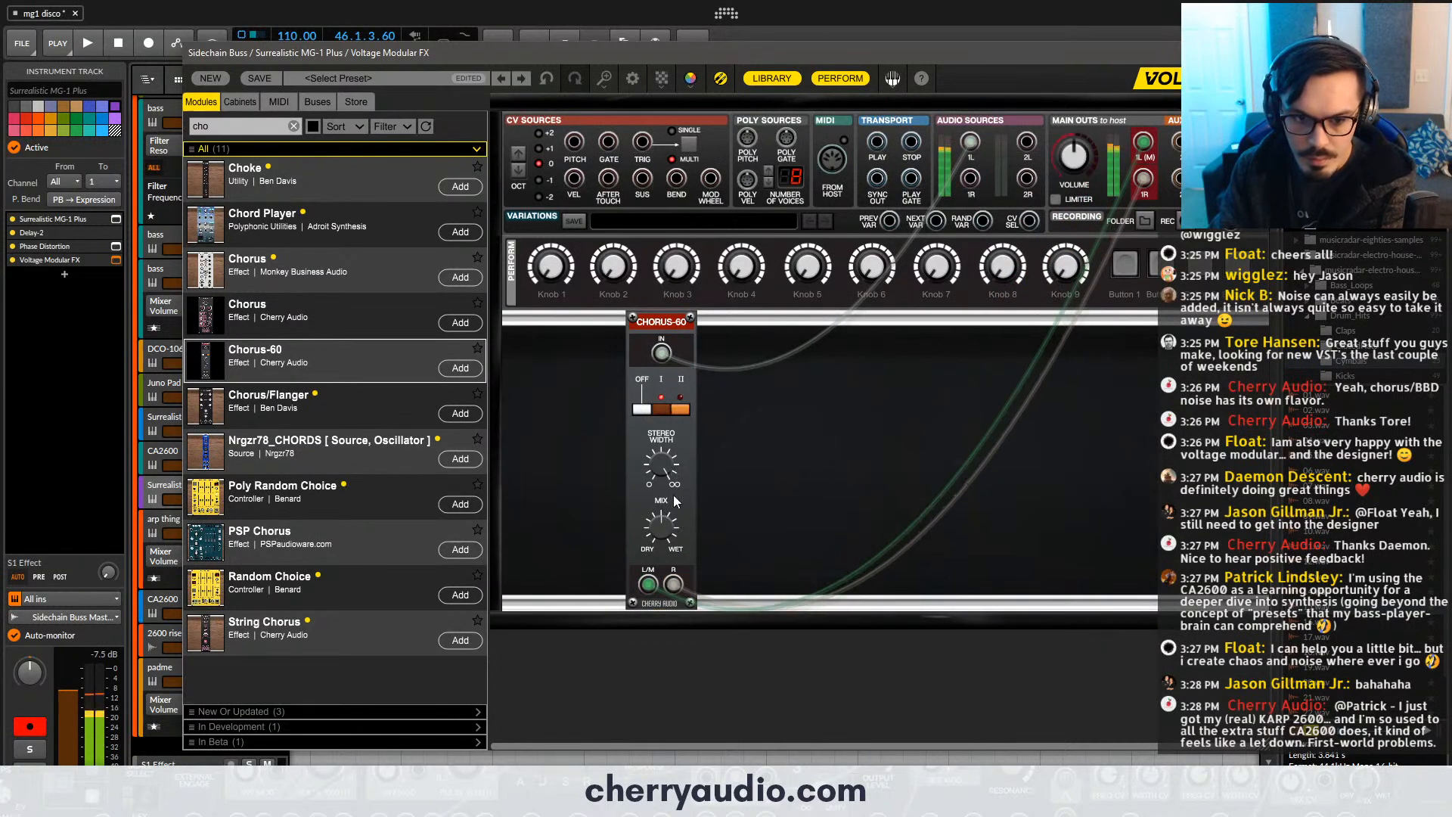
pyautogui.click(1253, 53)
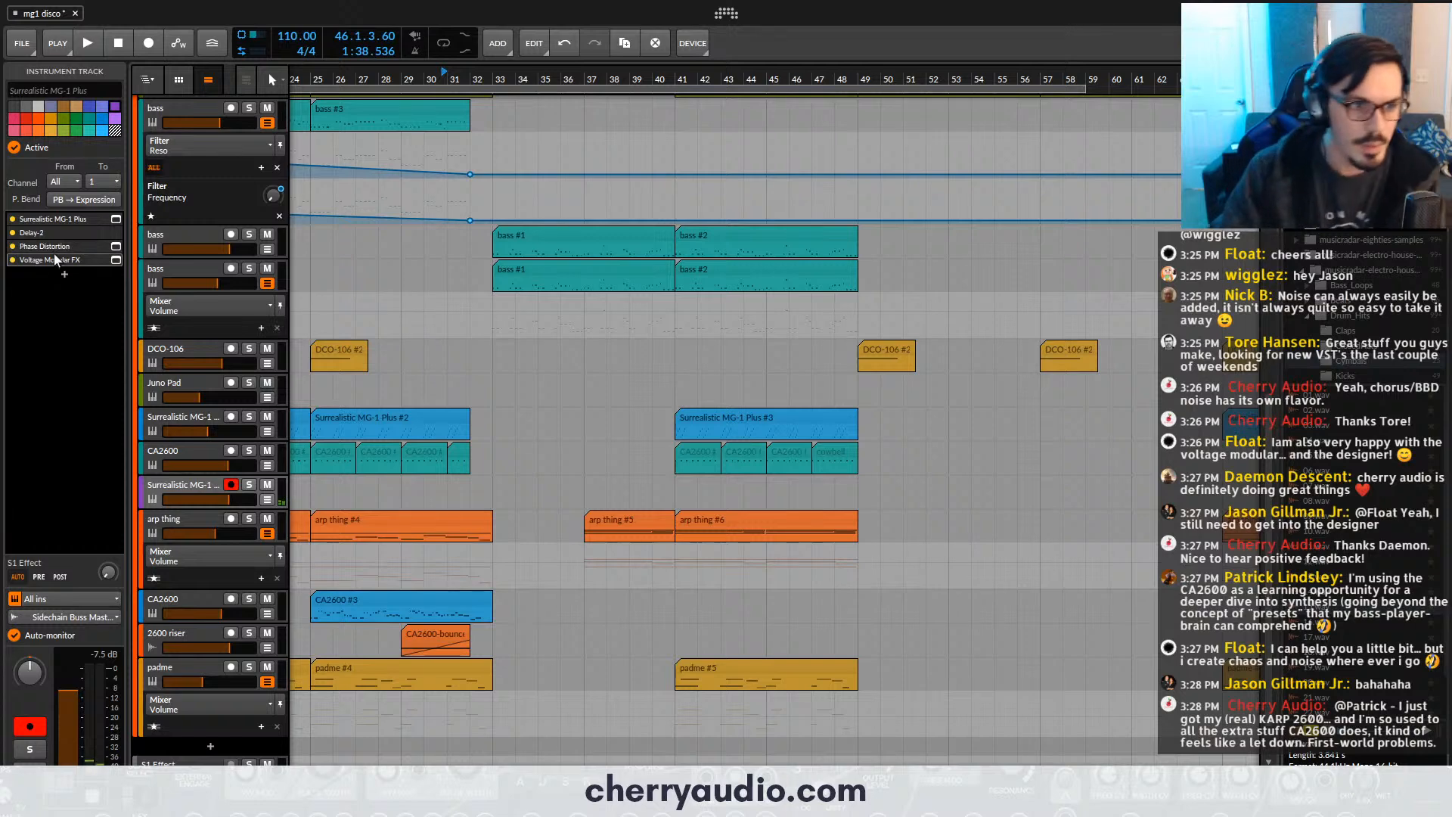
# - Move Voltage Modular FX directly after the synth, ahead of Delay-2, and look over the Phase Distortion settings
pyautogui.moveTo(55, 246); pyautogui.dragTo(55, 236)
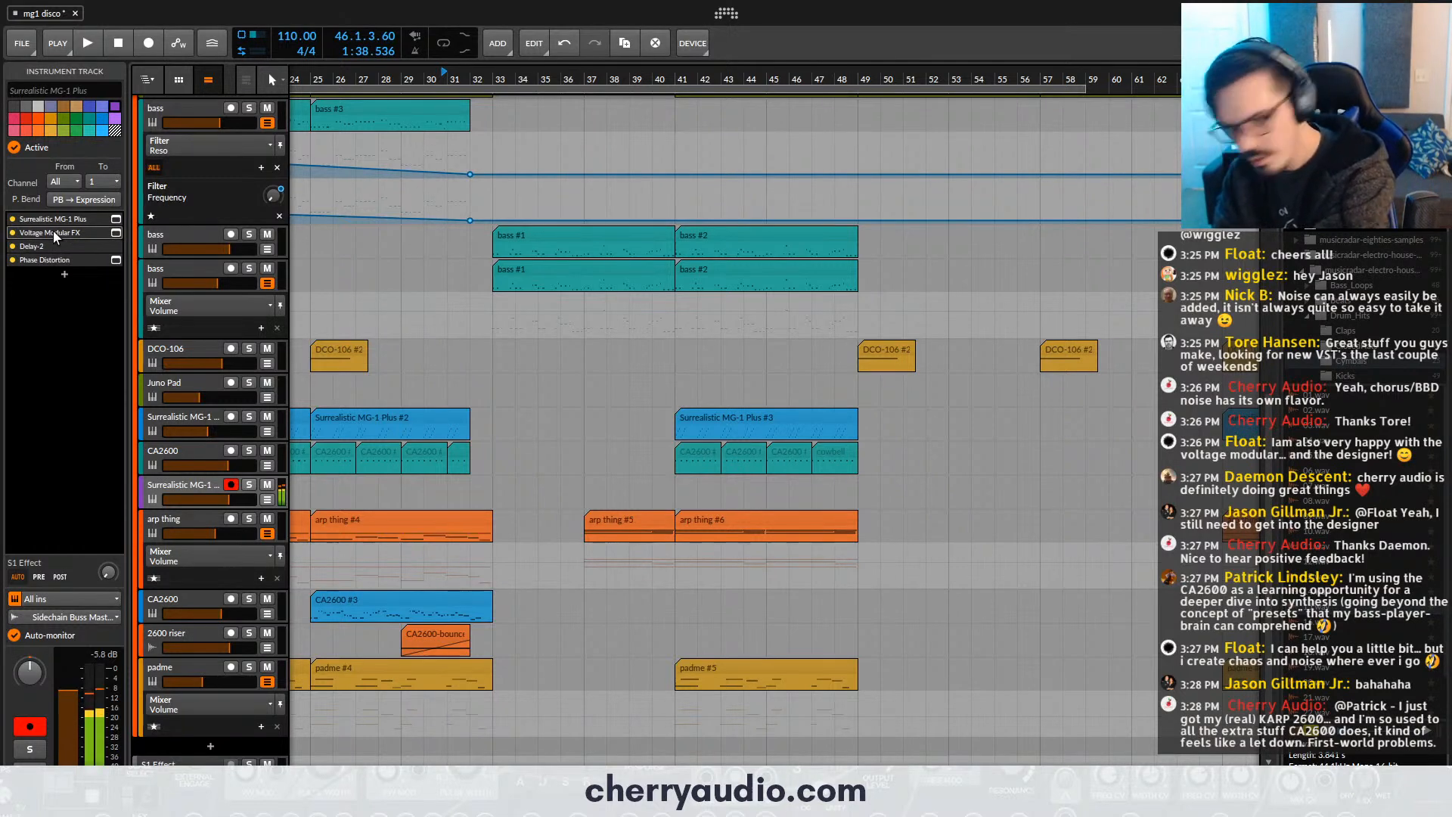
pyautogui.click(115, 261)
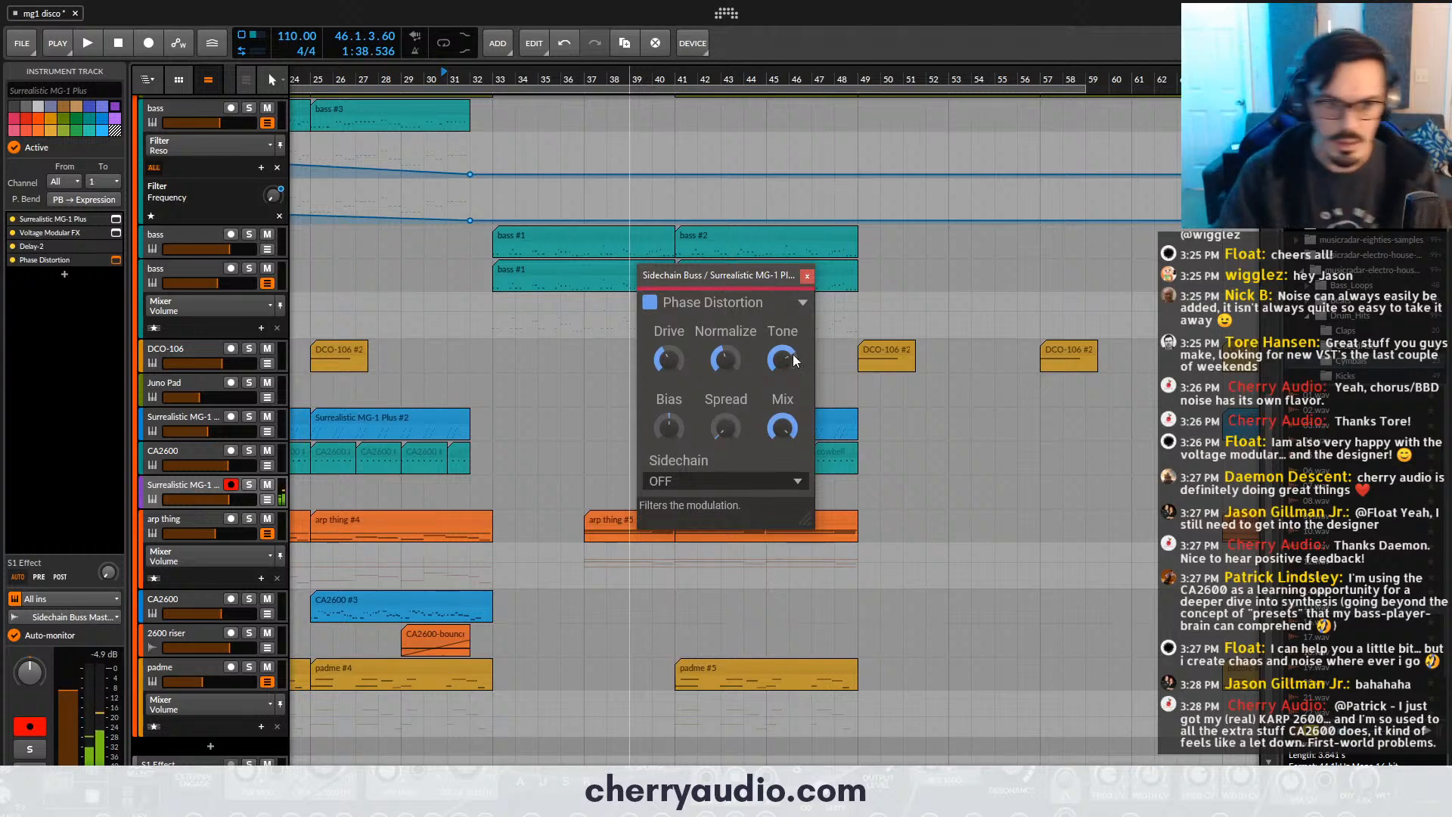
pyautogui.click(807, 277)
# - Play the arrangement from about bar 31 and slightly lower the volume of the purple Surrealistic MG-1 Plus lead track, then stop
pyautogui.moveTo(471, 78); pyautogui.dragTo(522, 38)
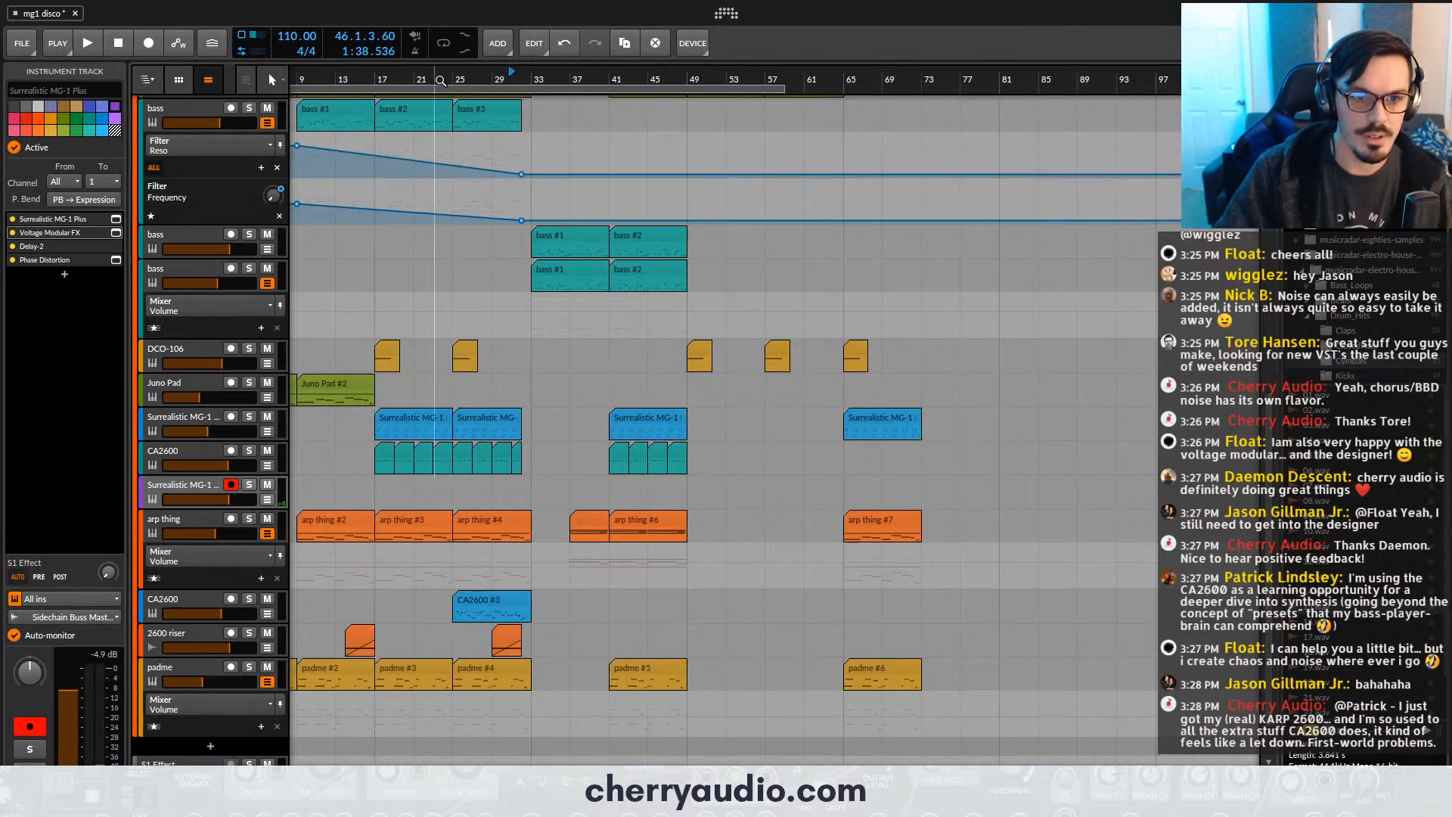
pyautogui.press('space')
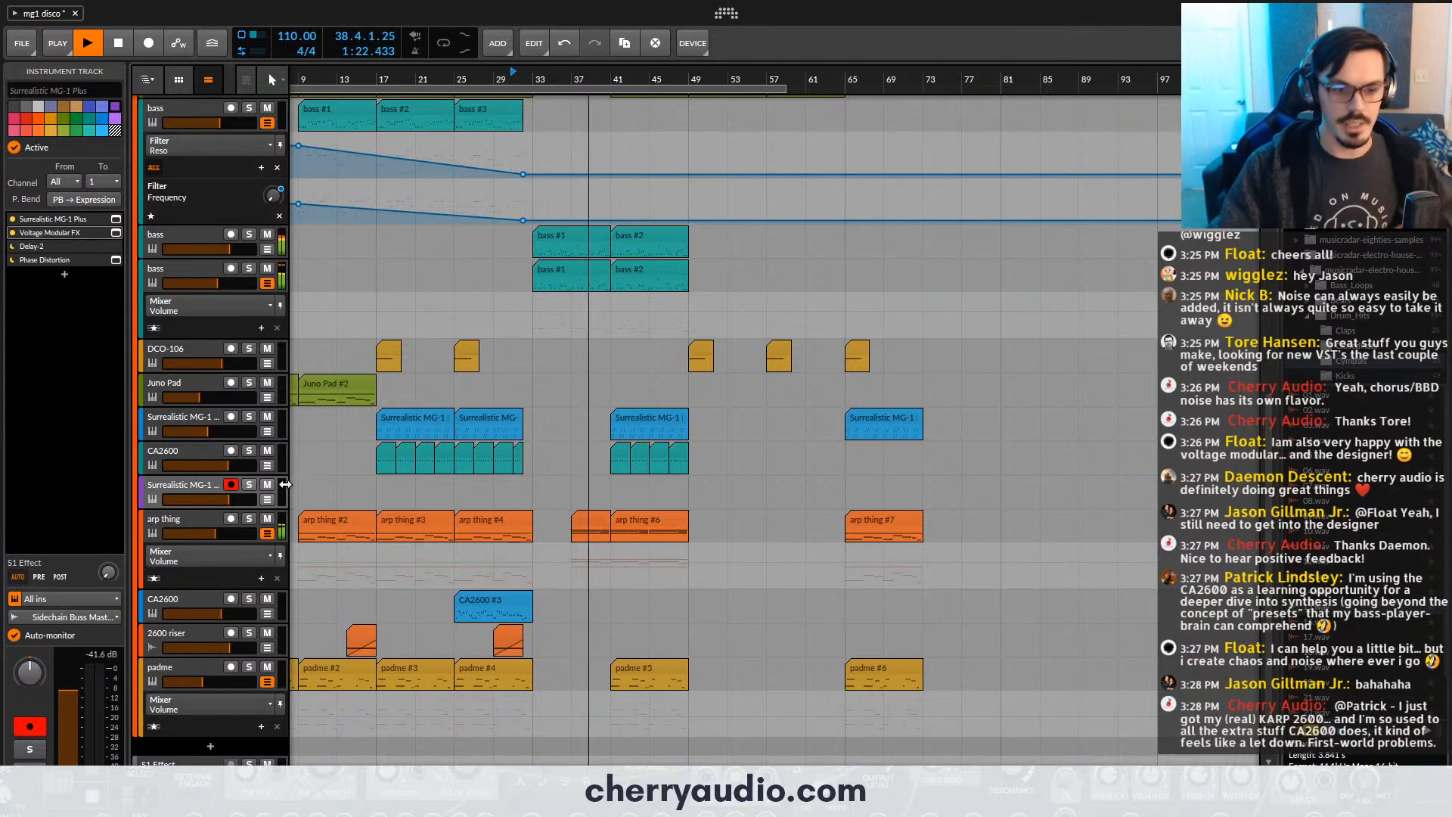
pyautogui.moveTo(241, 502); pyautogui.dragTo(220, 498)
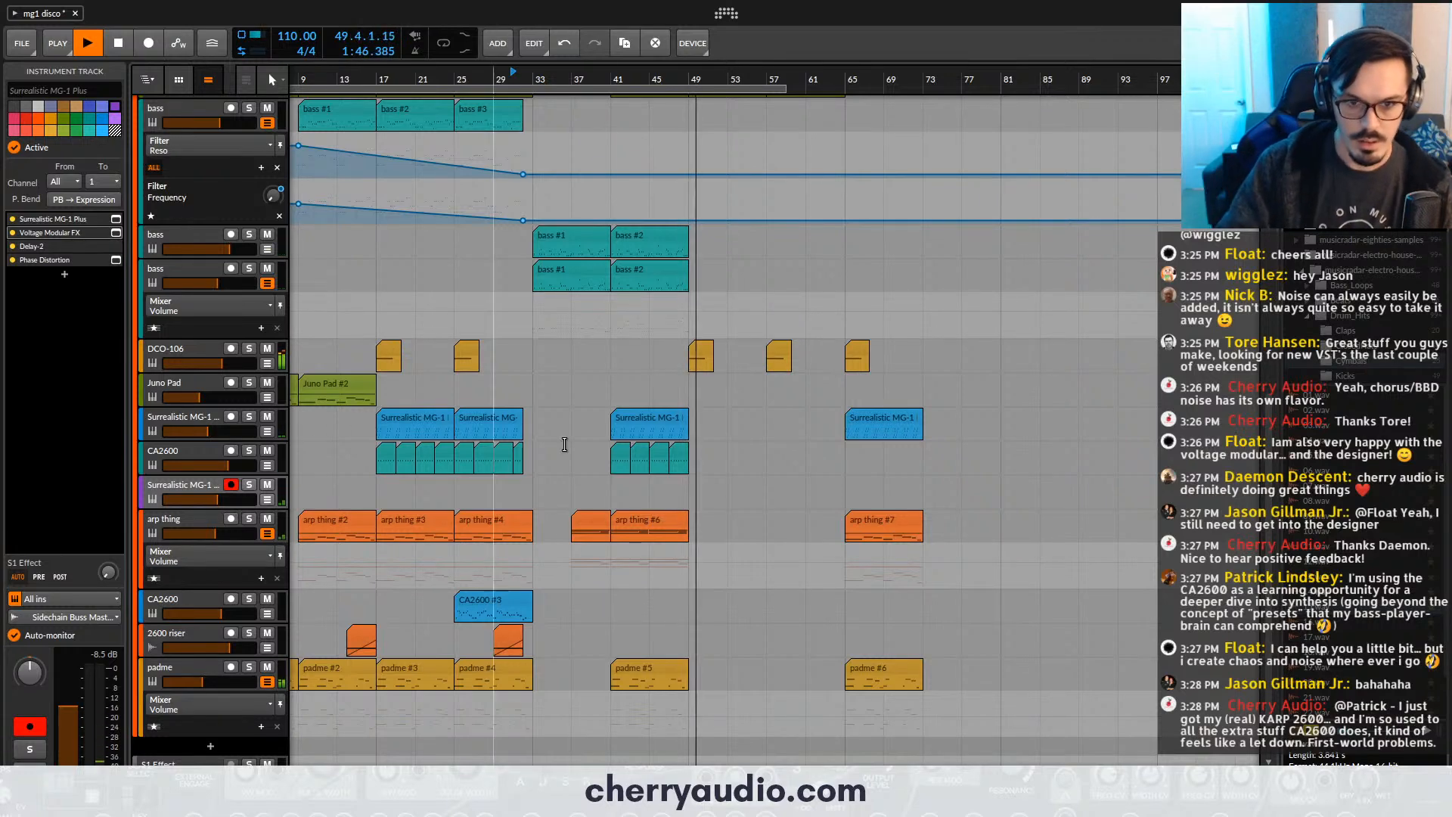
pyautogui.scroll(4, 660, 454)
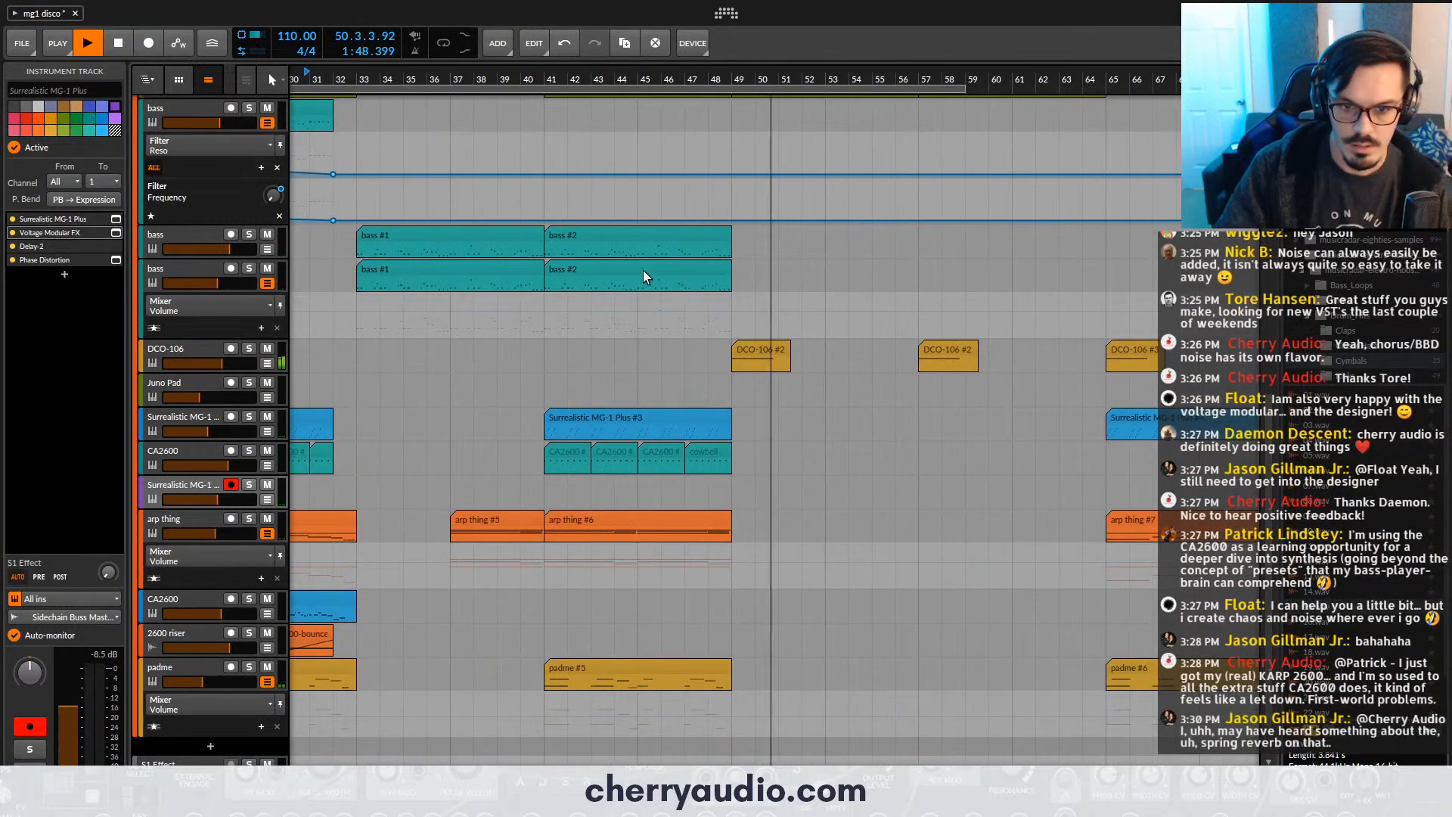
pyautogui.press('space')
# - Record a lead part on the purple Surrealistic MG-1 Plus track from just before bar 39 until about bar 50
pyautogui.click(489, 80)
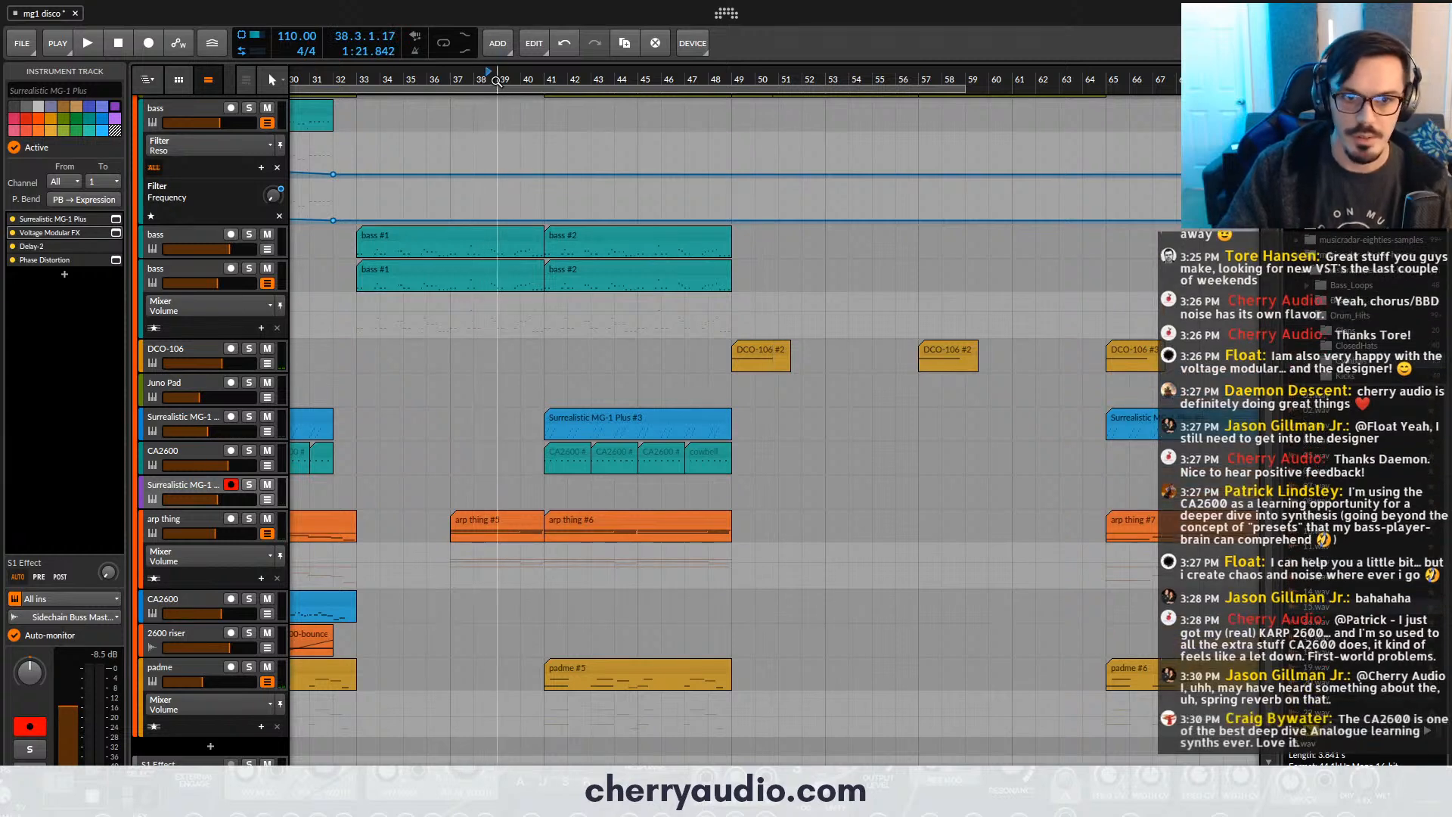
pyautogui.click(496, 81)
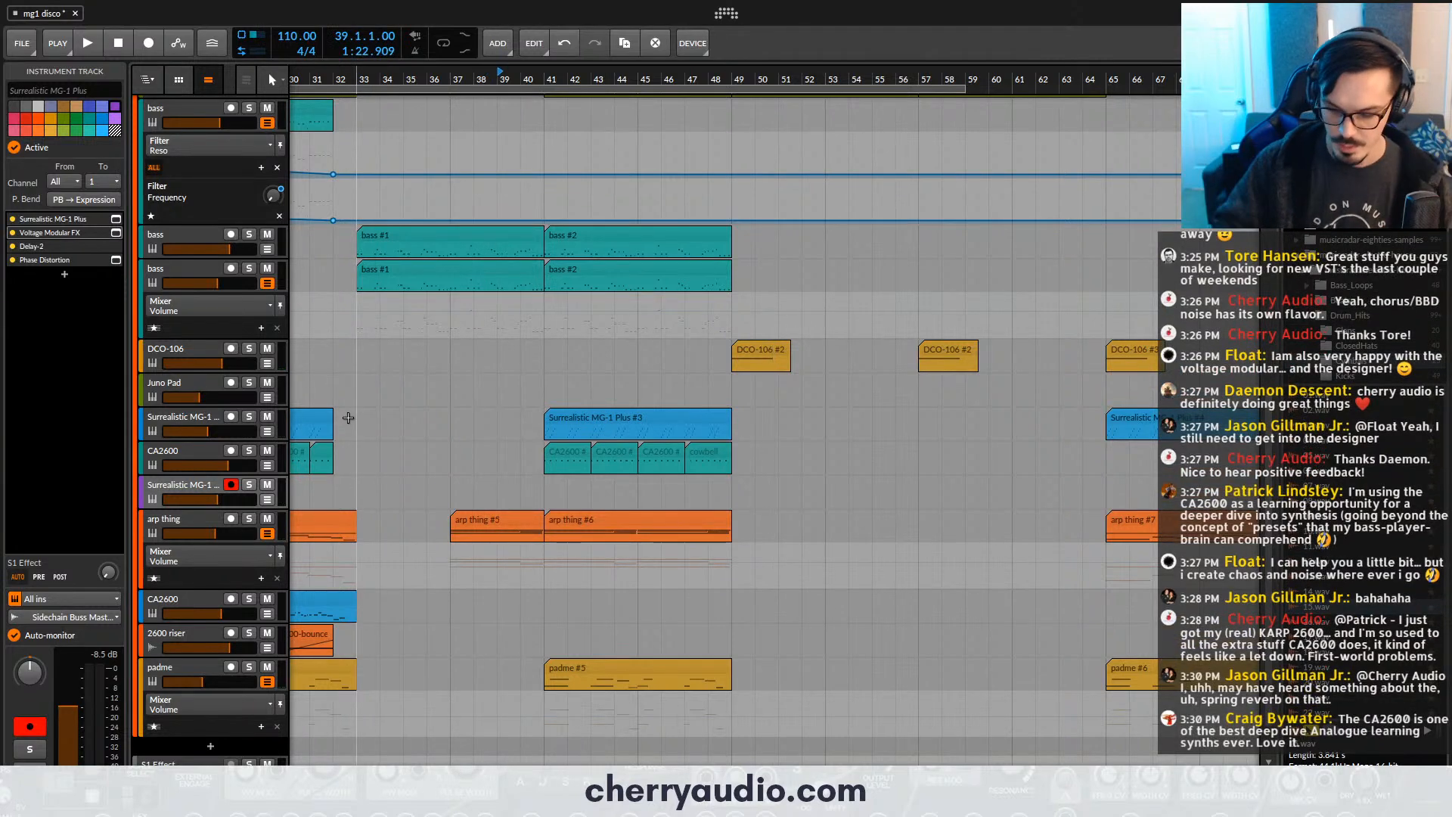
pyautogui.press('F9')
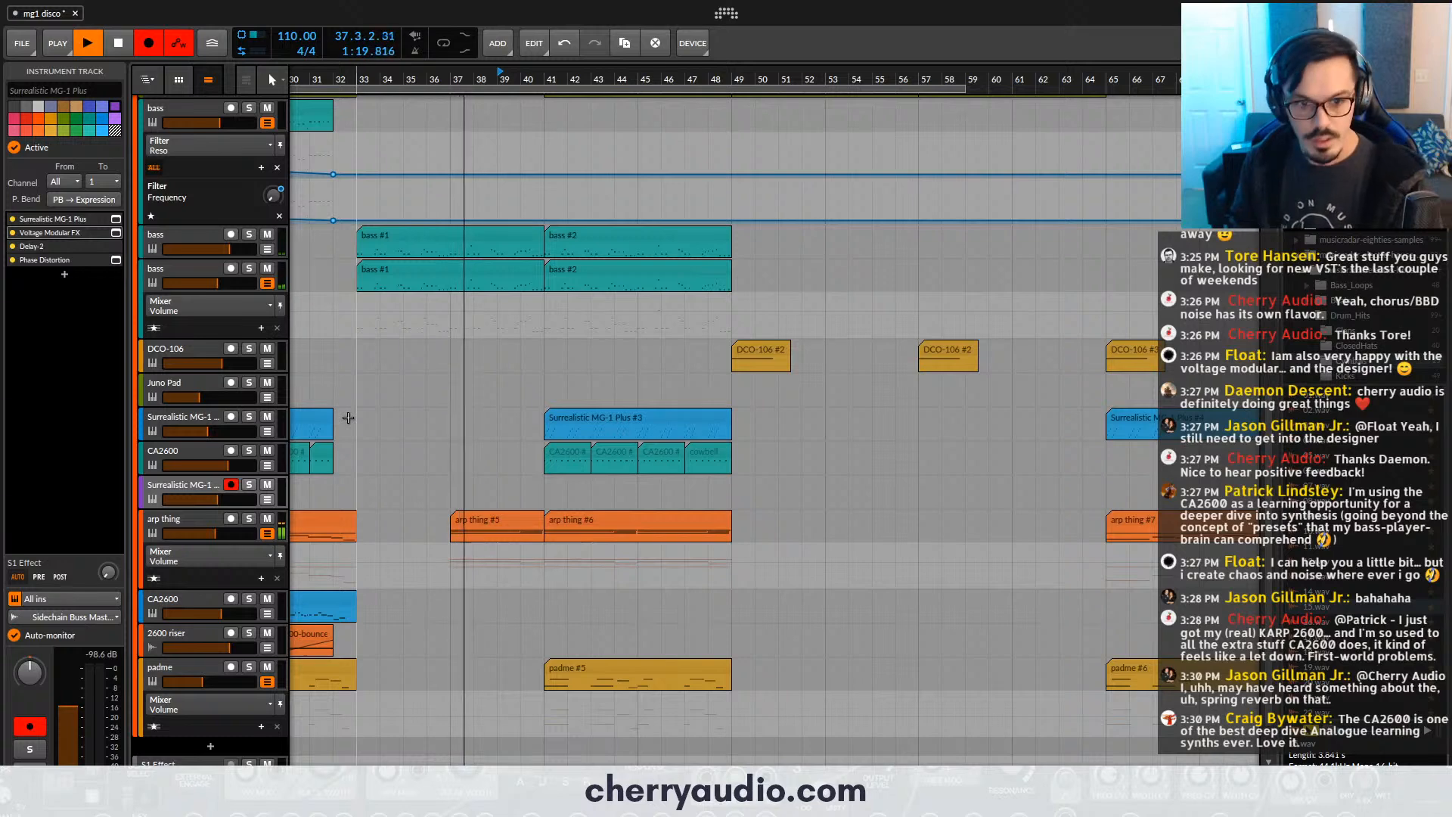
pyautogui.press('F9')
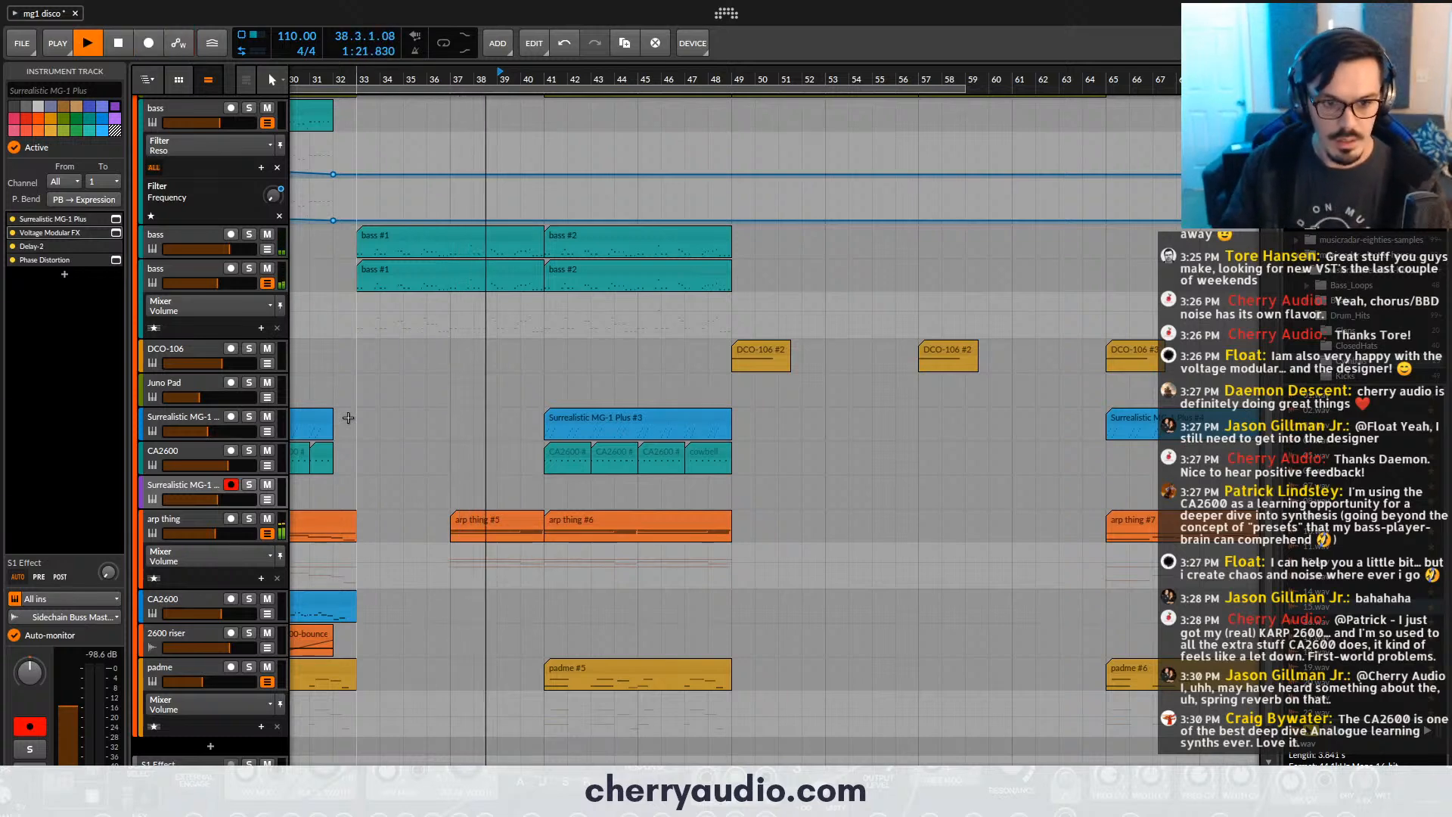
pyautogui.press('F9')
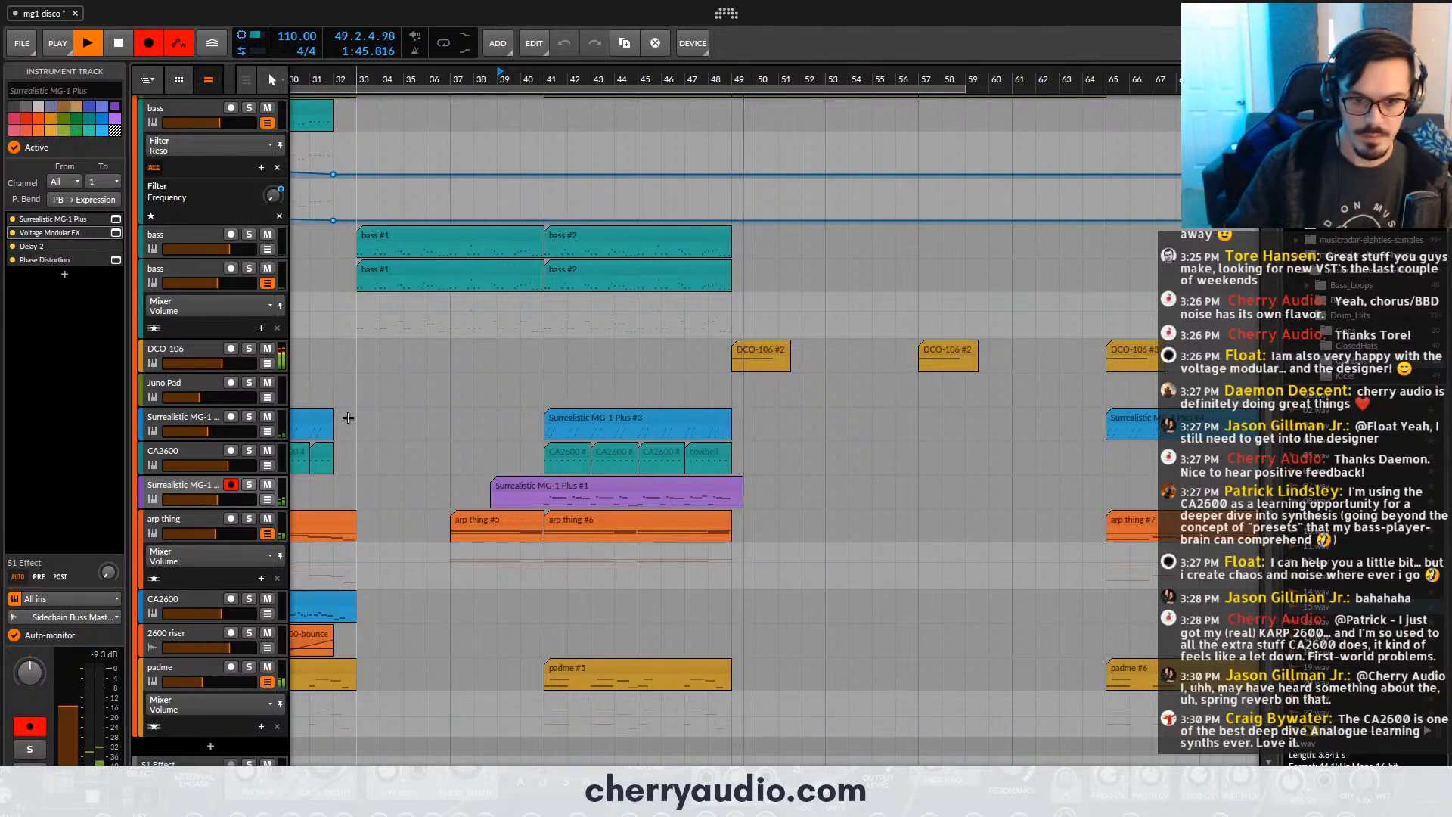
pyautogui.press('F9')
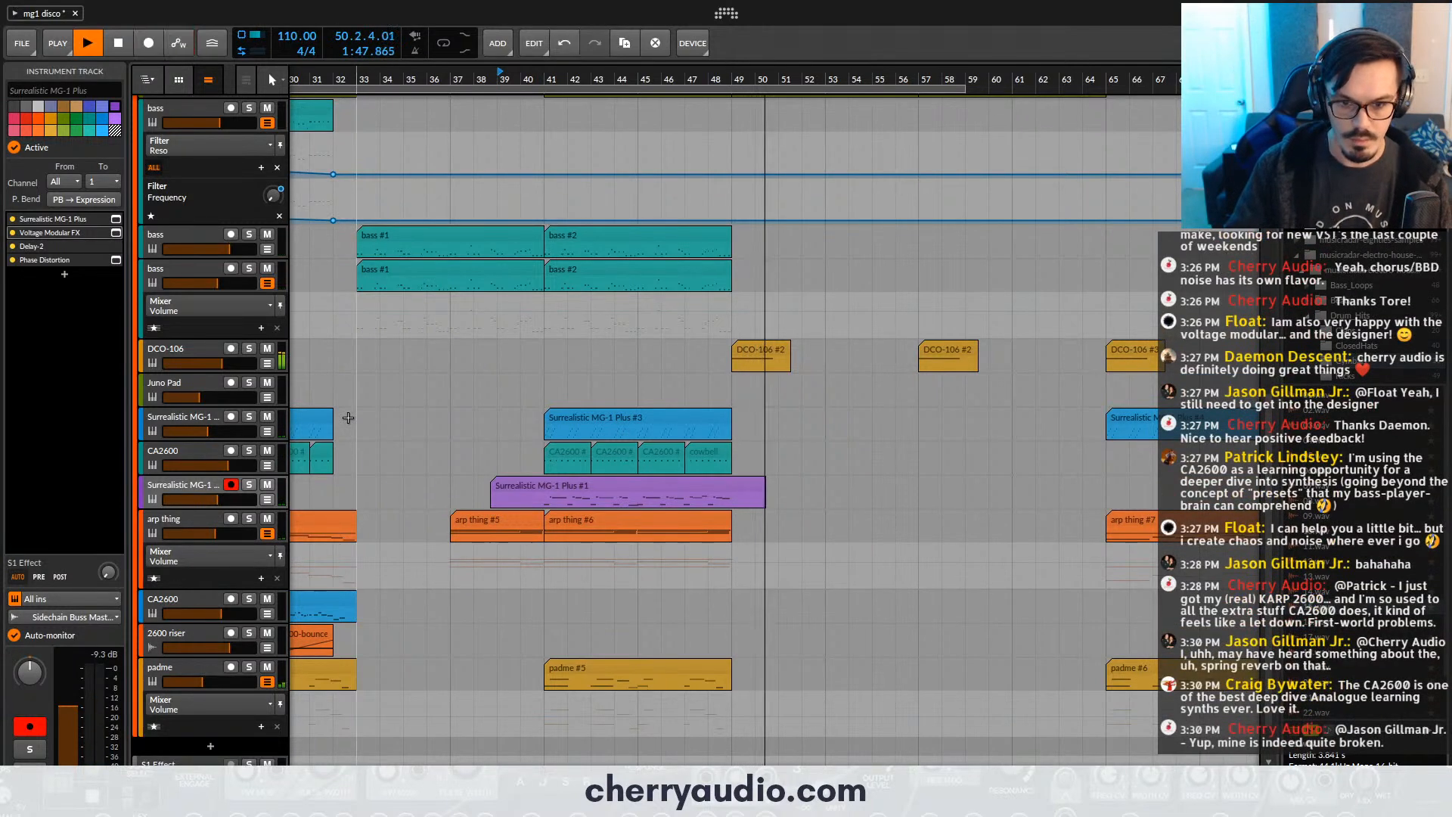
# - Split the recorded lead clip at bars 41 and 49 and delete the pieces outside that range
pyautogui.click(542, 491)
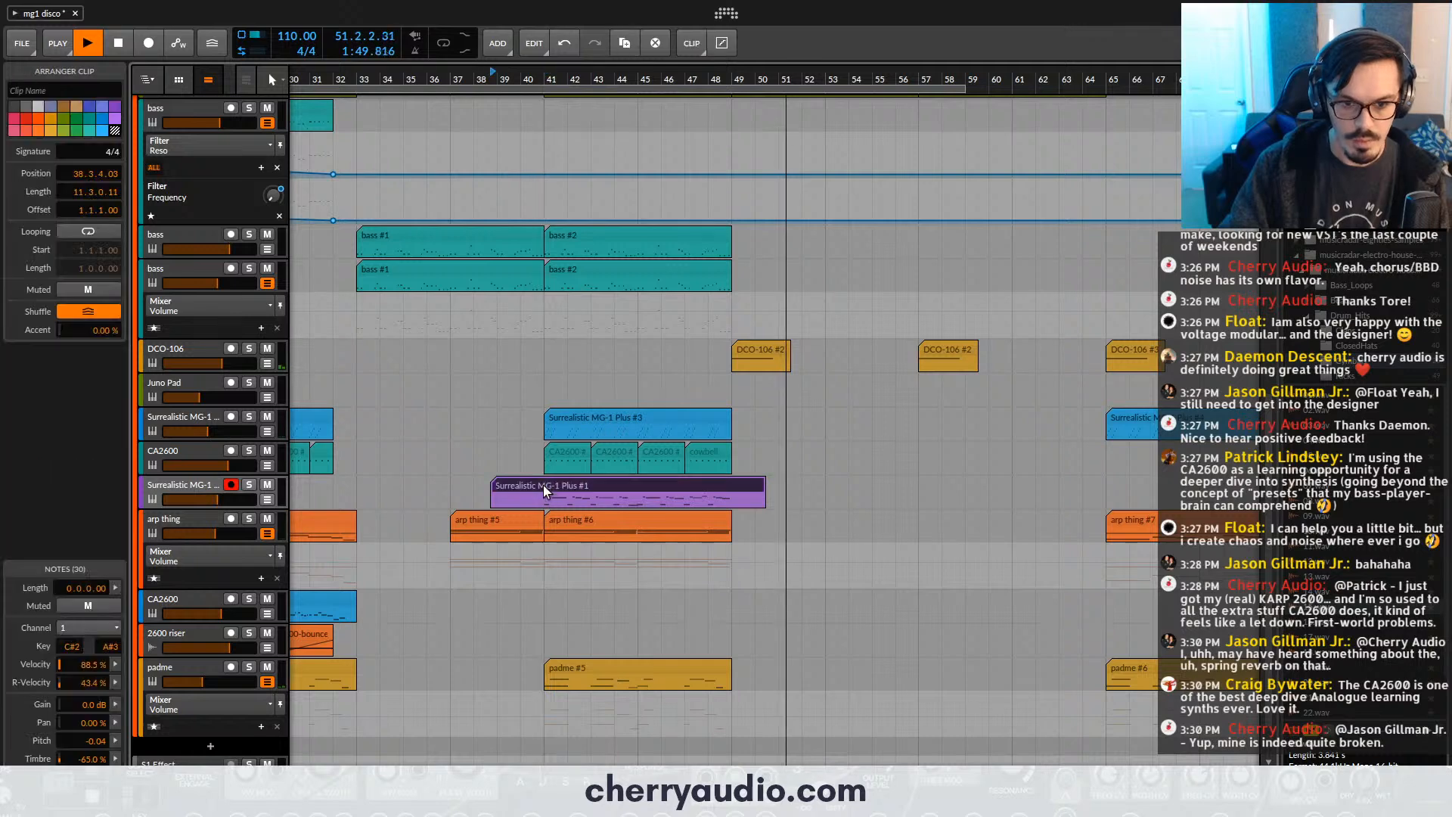
pyautogui.click(546, 501)
pyautogui.hotkey('ctrl', 'e')
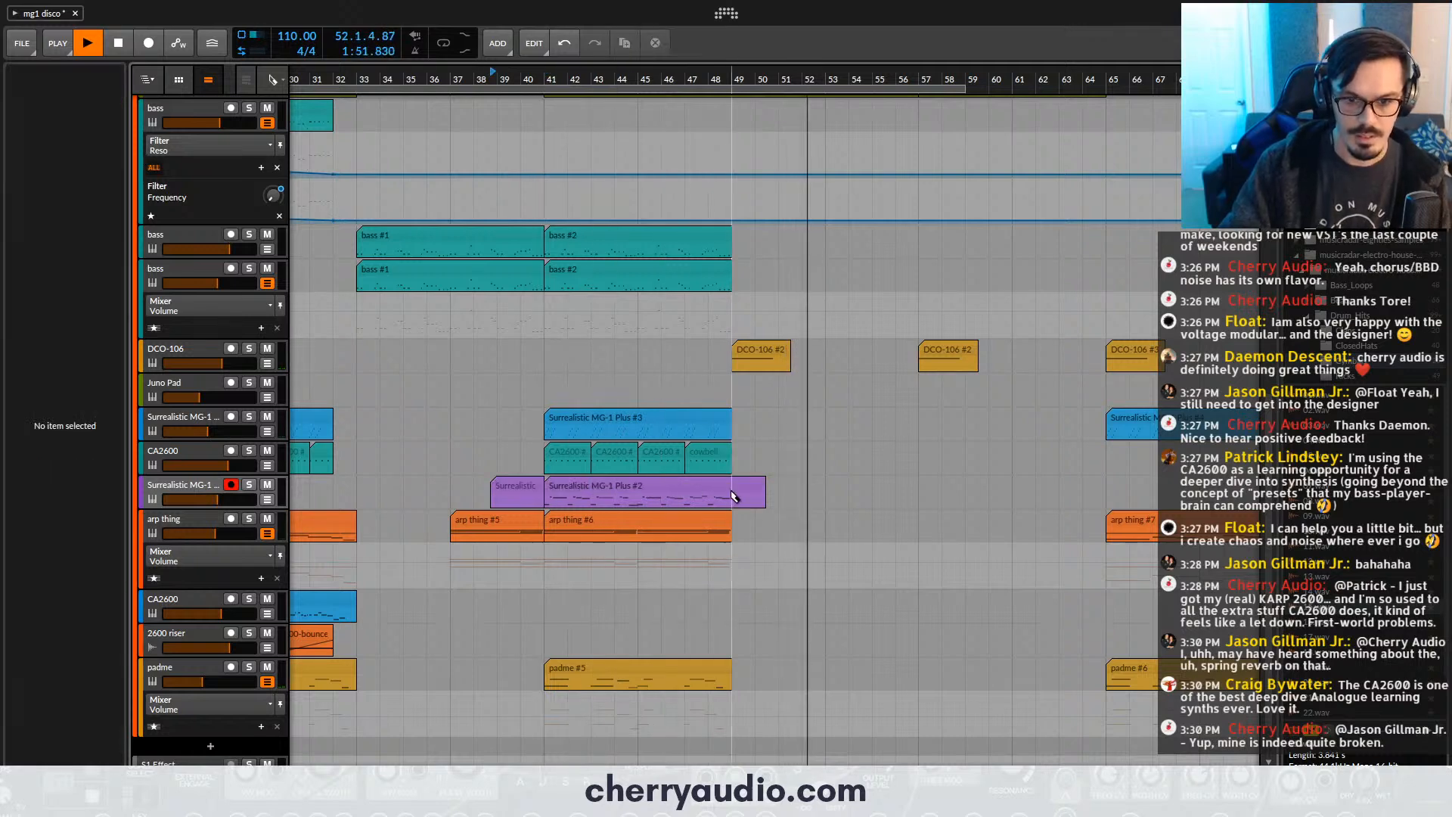
pyautogui.click(734, 499)
pyautogui.hotkey('ctrl', 'e')
pyautogui.click(745, 490)
pyautogui.press('Delete')
pyautogui.click(527, 491)
pyautogui.press('Delete')
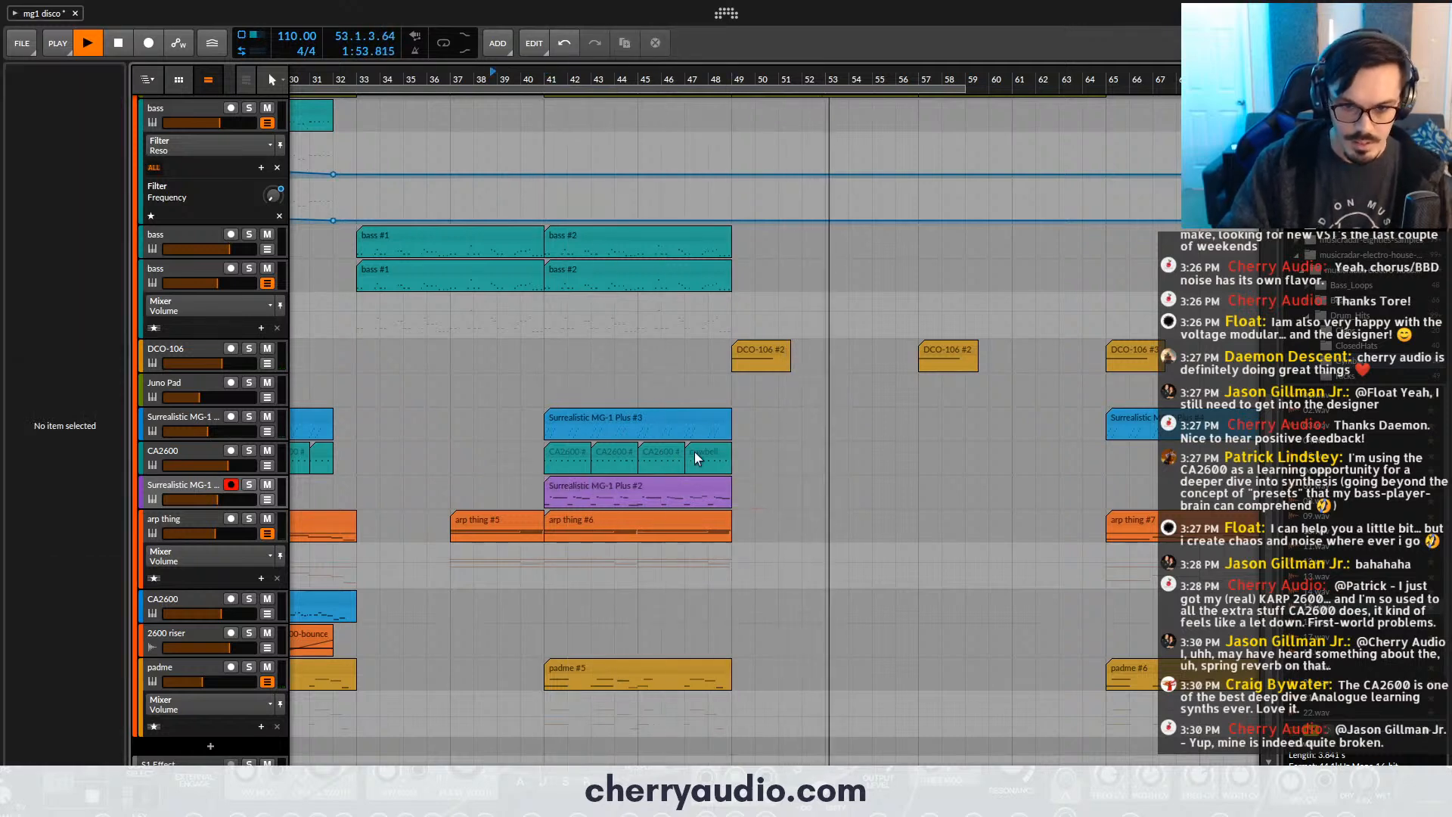
# - Copy the CA2600 cowbell clip to bar 57 and duplicate it three times to fill up to bar 65
pyautogui.moveTo(709, 457); pyautogui.dragTo(930, 460)
pyautogui.hotkey('ctrl', 'd')
pyautogui.hotkey('ctrl', 'd')
pyautogui.hotkey('ctrl', 'd')
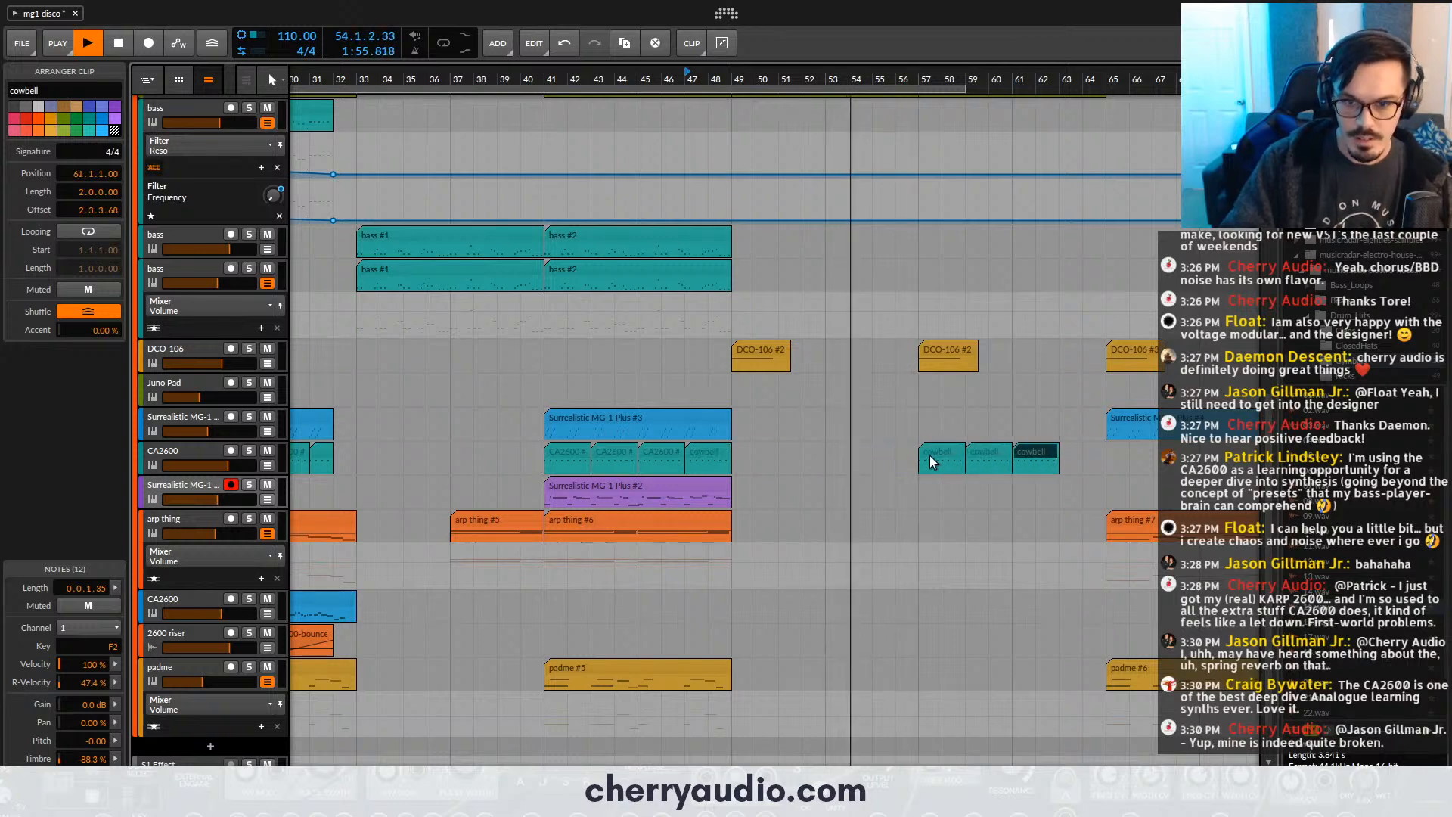
pyautogui.click(925, 496)
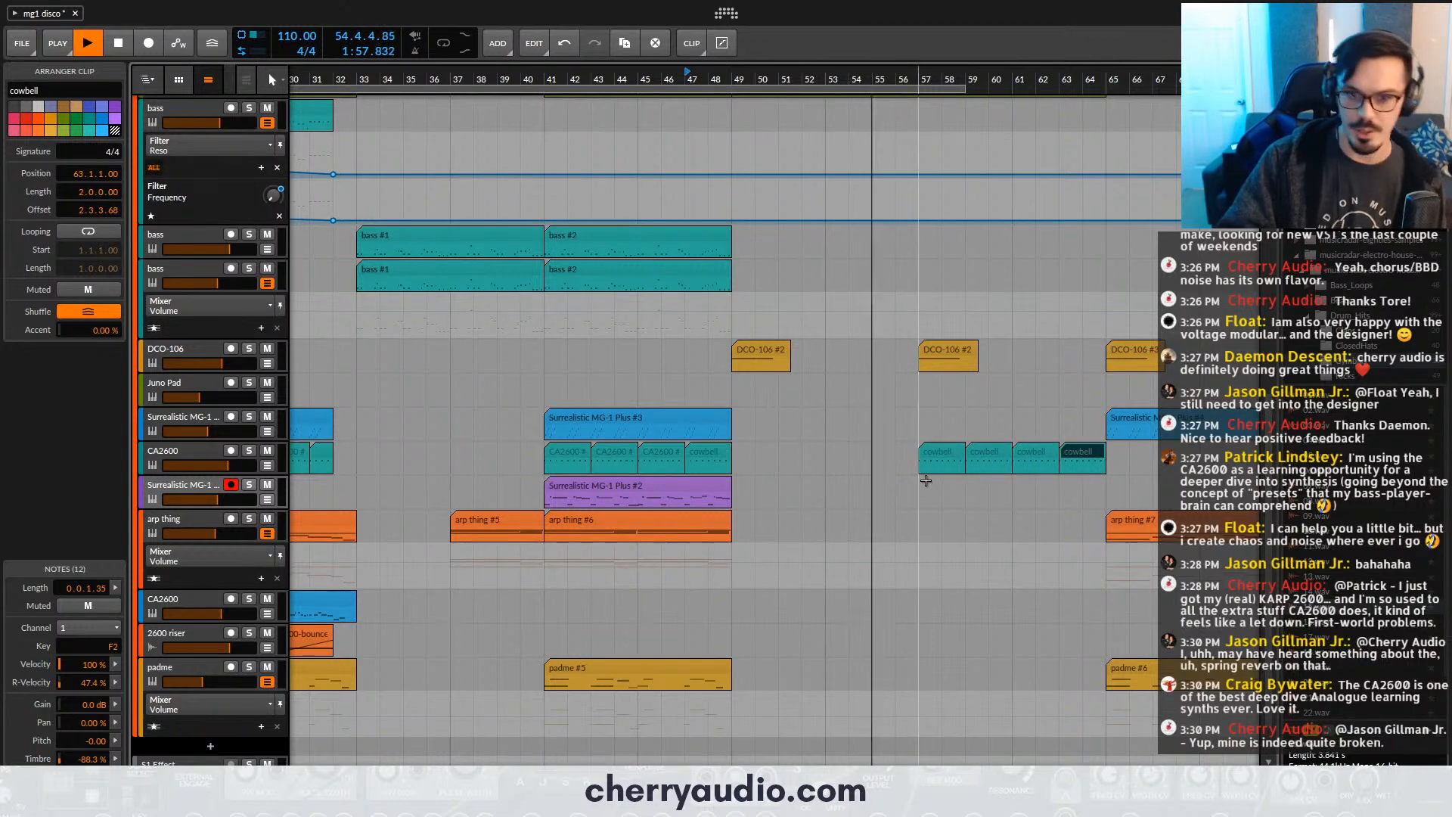
# - Copy the Juno Pad clip to bar 49, duplicate it at bar 57, and play the section
pyautogui.scroll(-2, 760, 479)
pyautogui.click(207, 383)
pyautogui.scroll(-5, 367, 383)
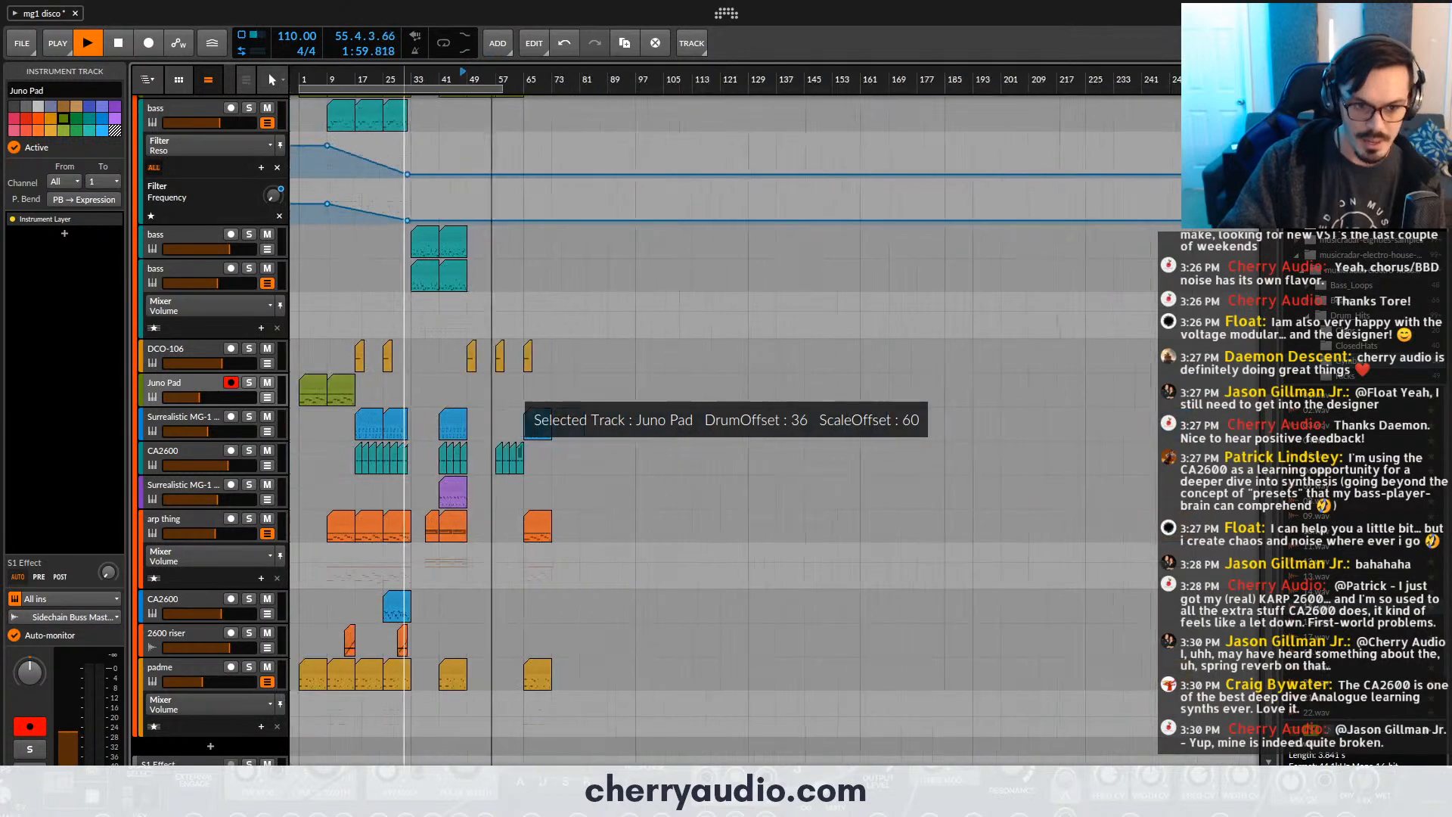
pyautogui.press('space')
pyautogui.moveTo(349, 383); pyautogui.dragTo(497, 388)
pyautogui.scroll(5, 492, 390)
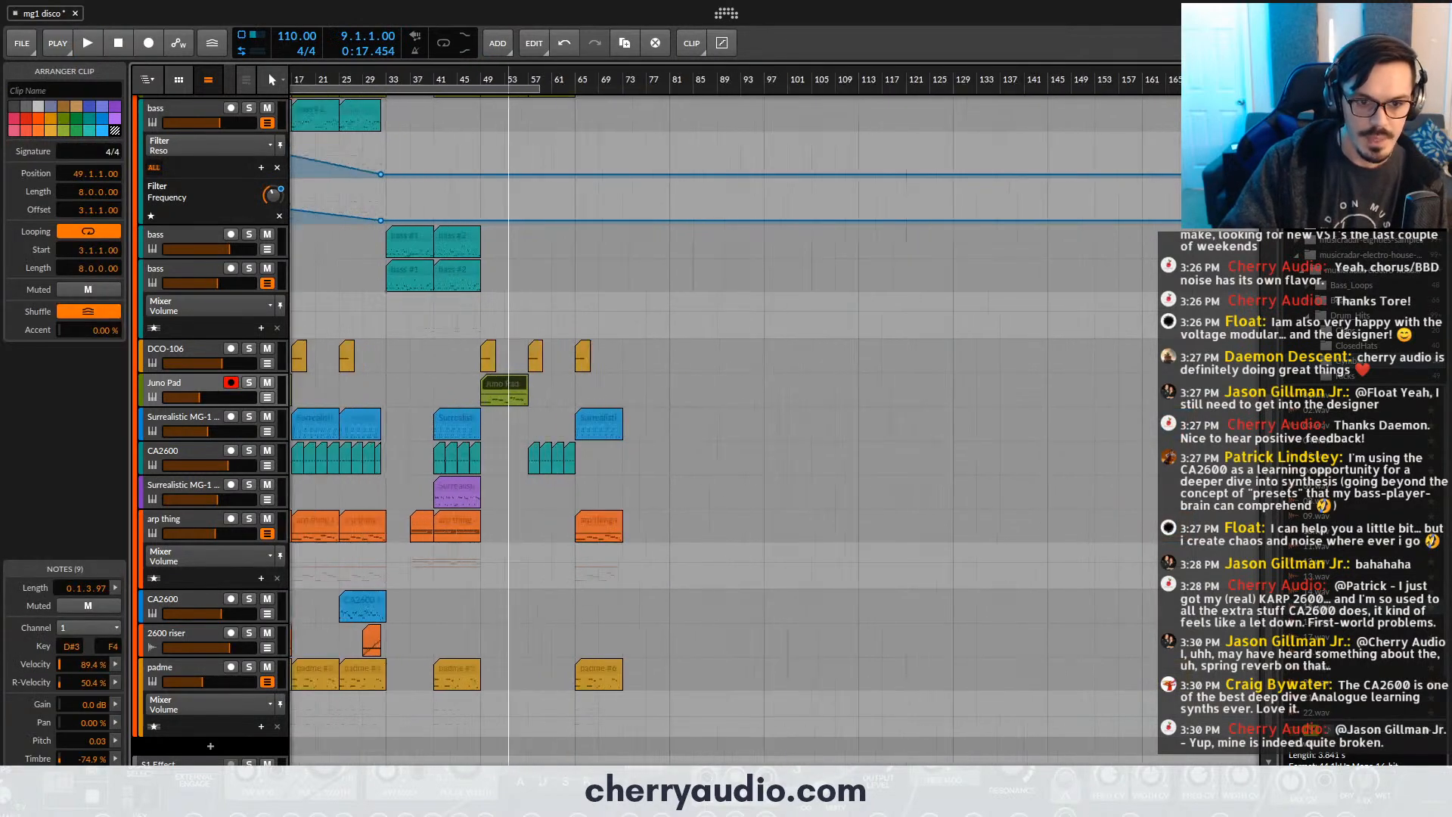
pyautogui.hotkey('ctrl', 'd')
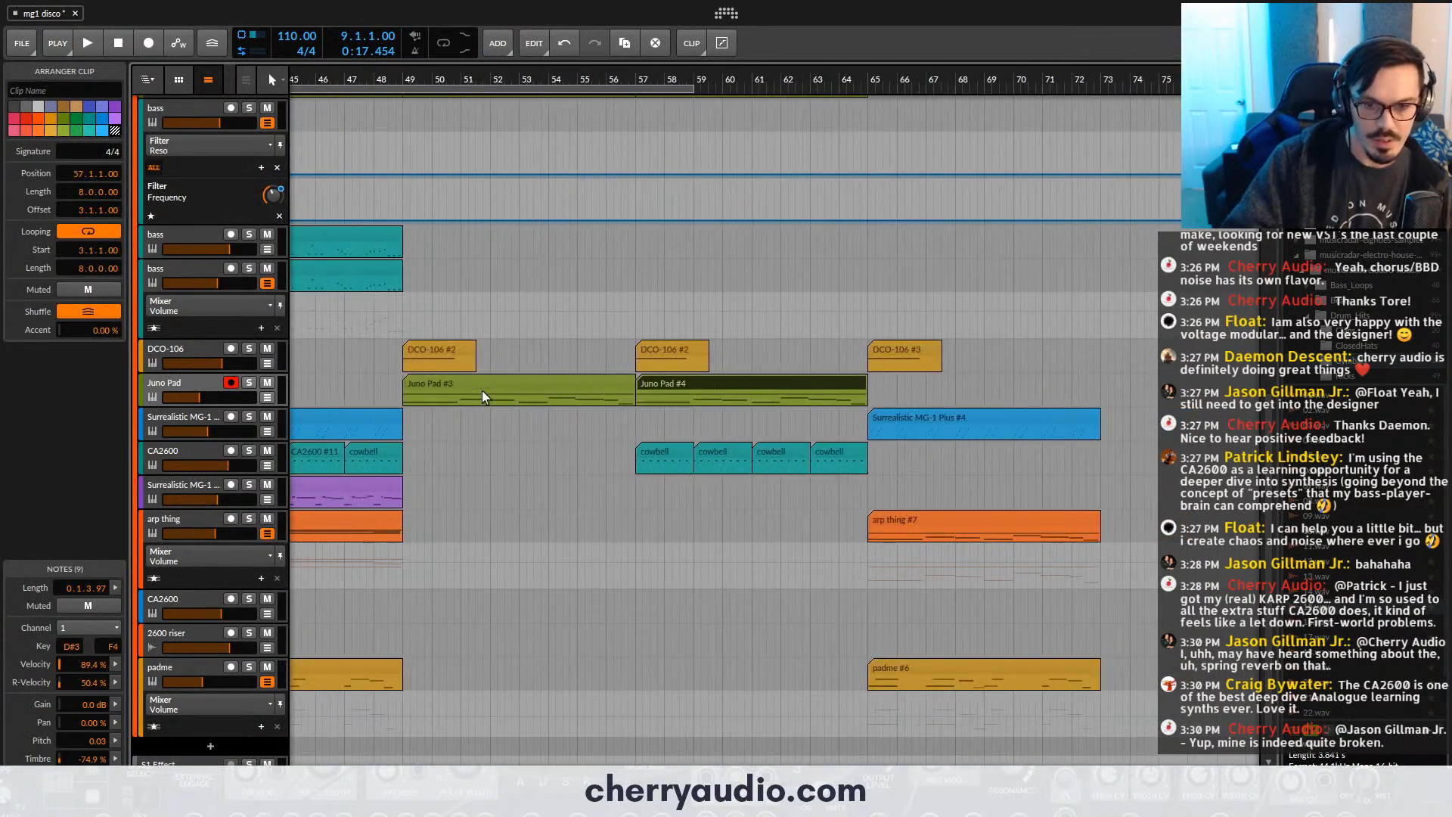
pyautogui.press('space')
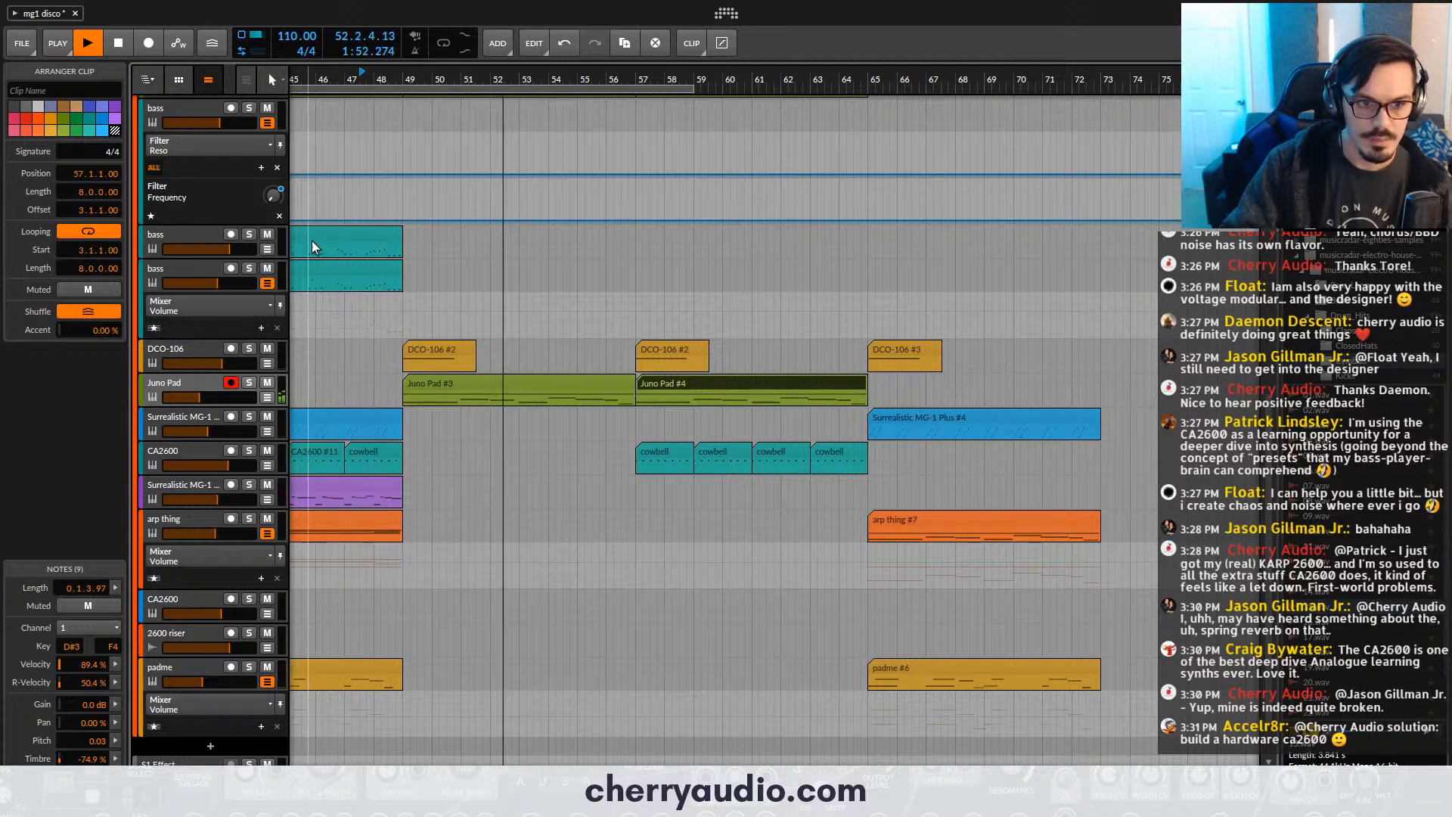
# - Delete the Juno Pad copy at bar 57, split the bar 49 copy at bar 54, and delete both of its pieces
pyautogui.click(199, 236)
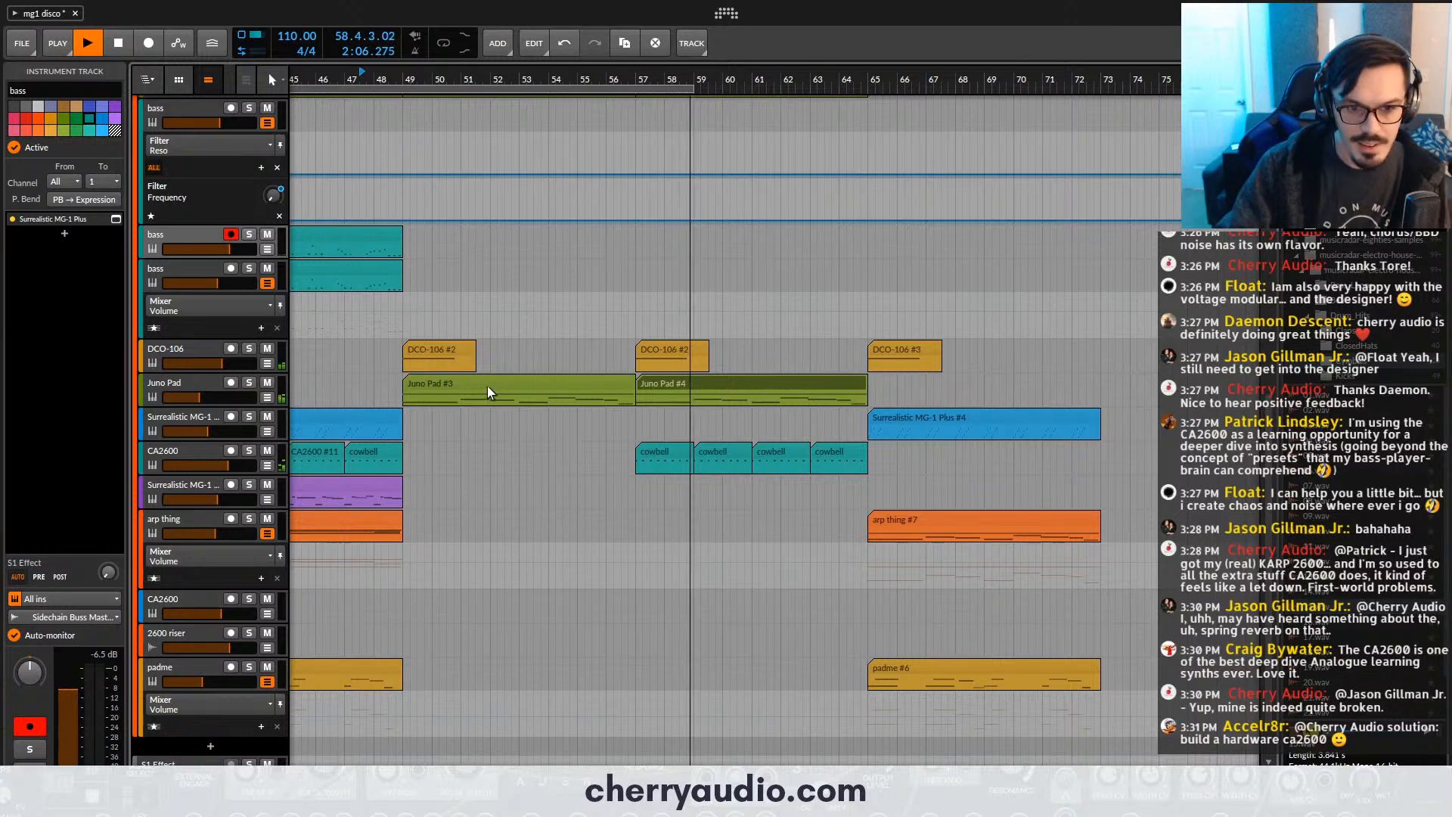
pyautogui.click(512, 385)
pyautogui.click(655, 385)
pyautogui.press('Delete')
pyautogui.click(549, 391)
pyautogui.hotkey('ctrl', 'e')
pyautogui.click(561, 386)
pyautogui.press('Delete')
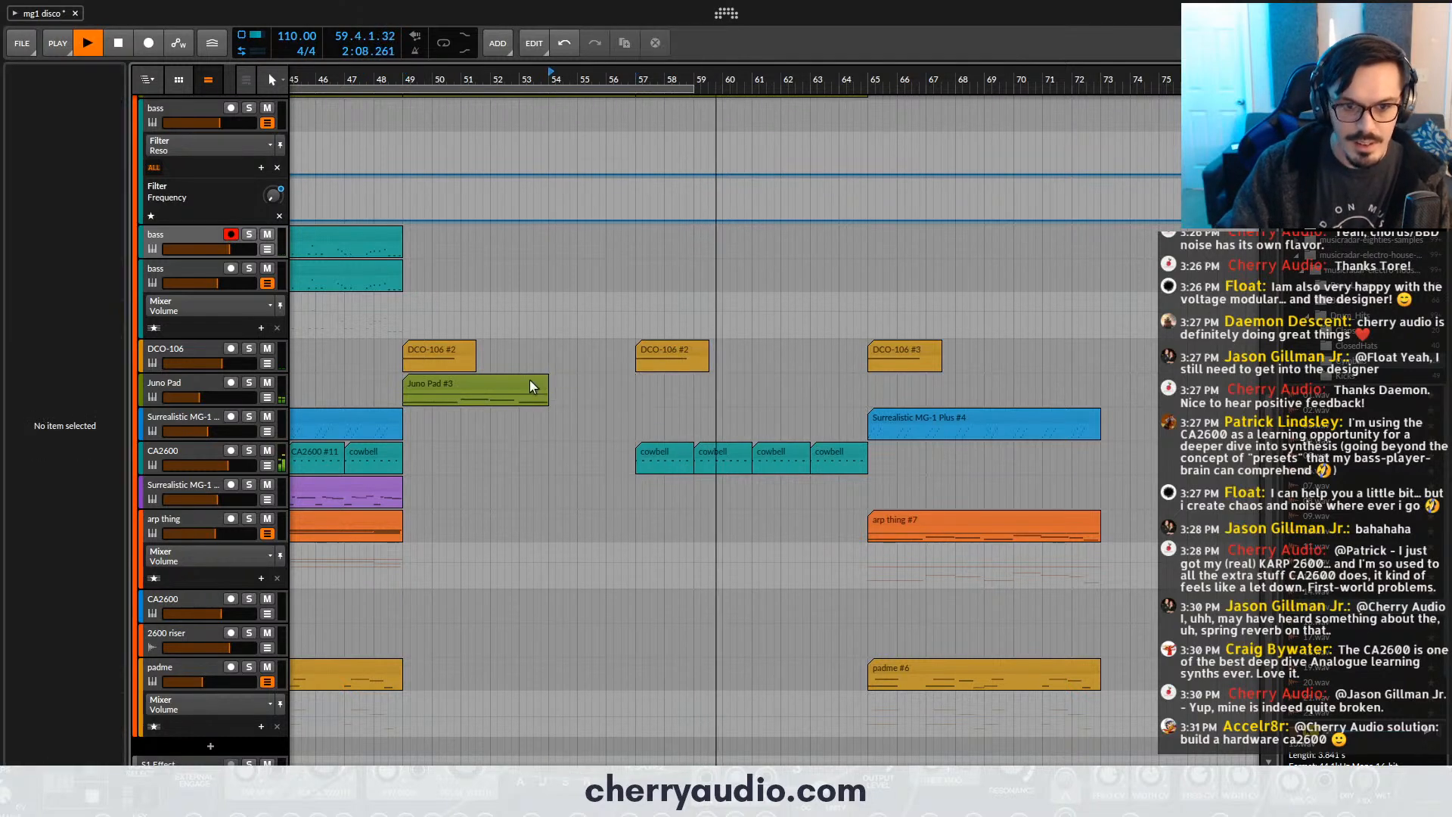
pyautogui.click(532, 386)
pyautogui.press('Delete')
# - Stop playback and save the mg1 disco project
pyautogui.scroll(-5, 656, 385)
pyautogui.press('space')
pyautogui.scroll(5, 579, 182)
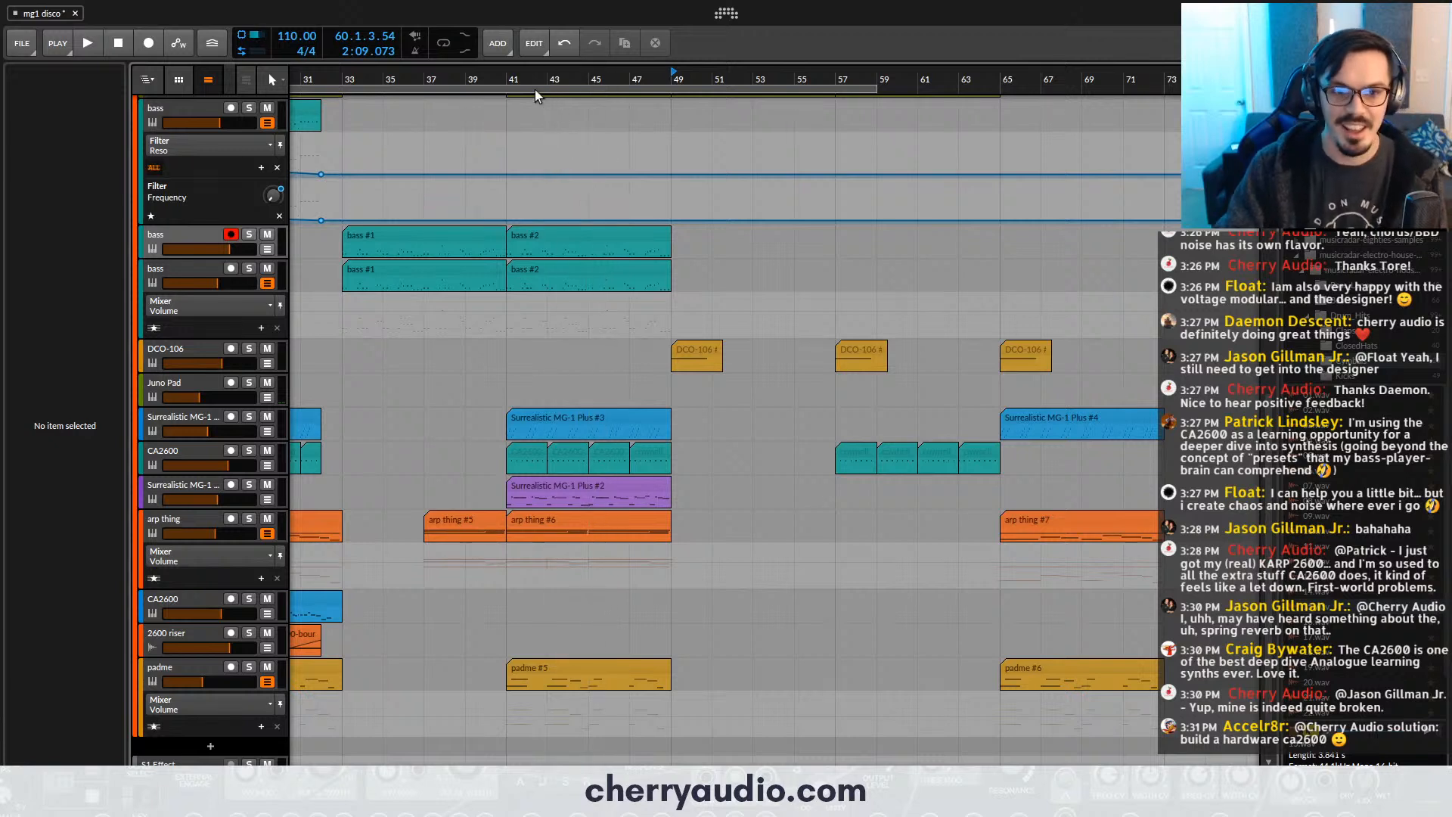
pyautogui.hotkey('ctrl', 's')
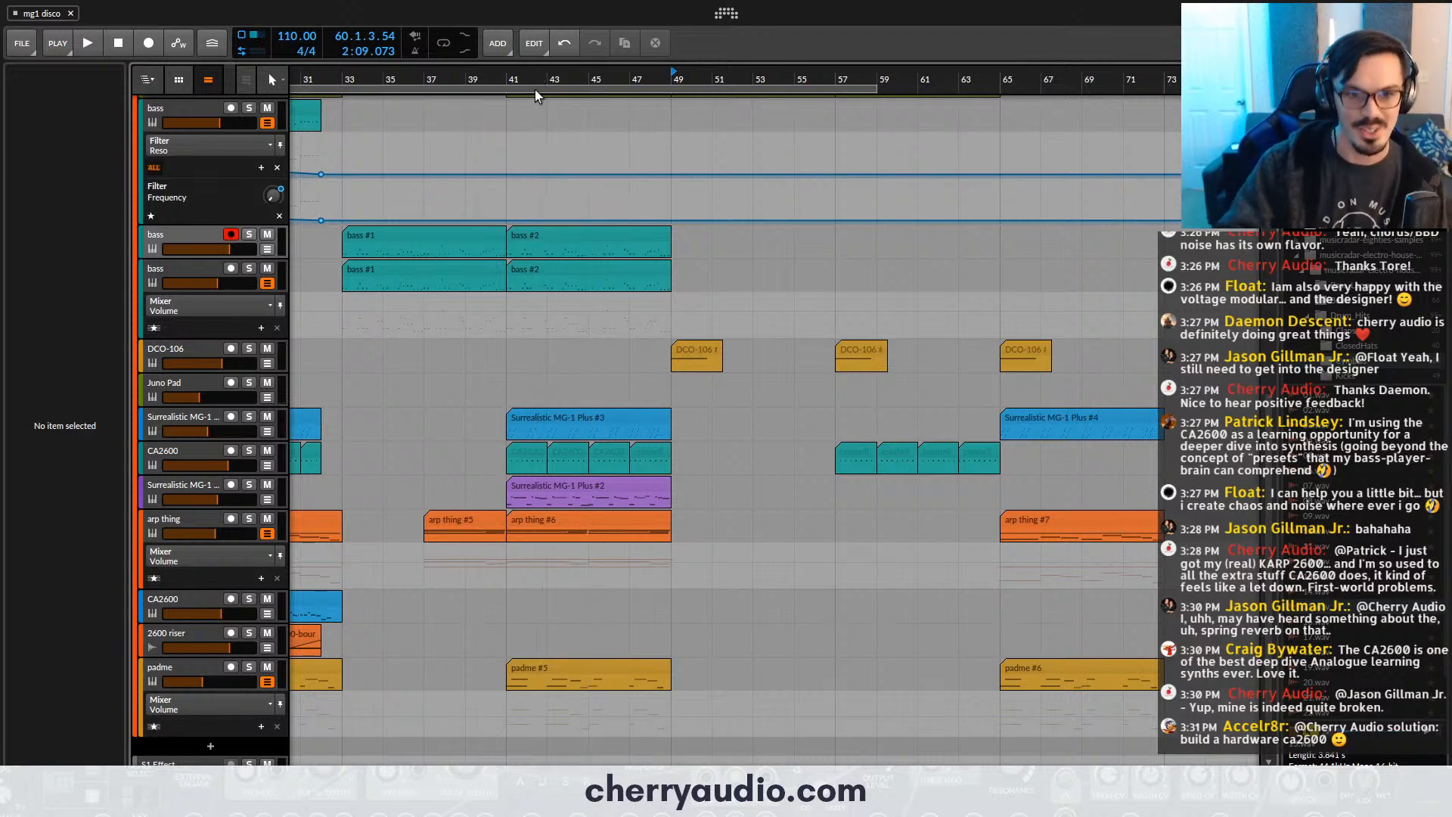
# - Play from bar 47 and look over the drum and synth tracks around the bar 49 transition
pyautogui.click(643, 81)
pyautogui.scroll(10, 673, 159)
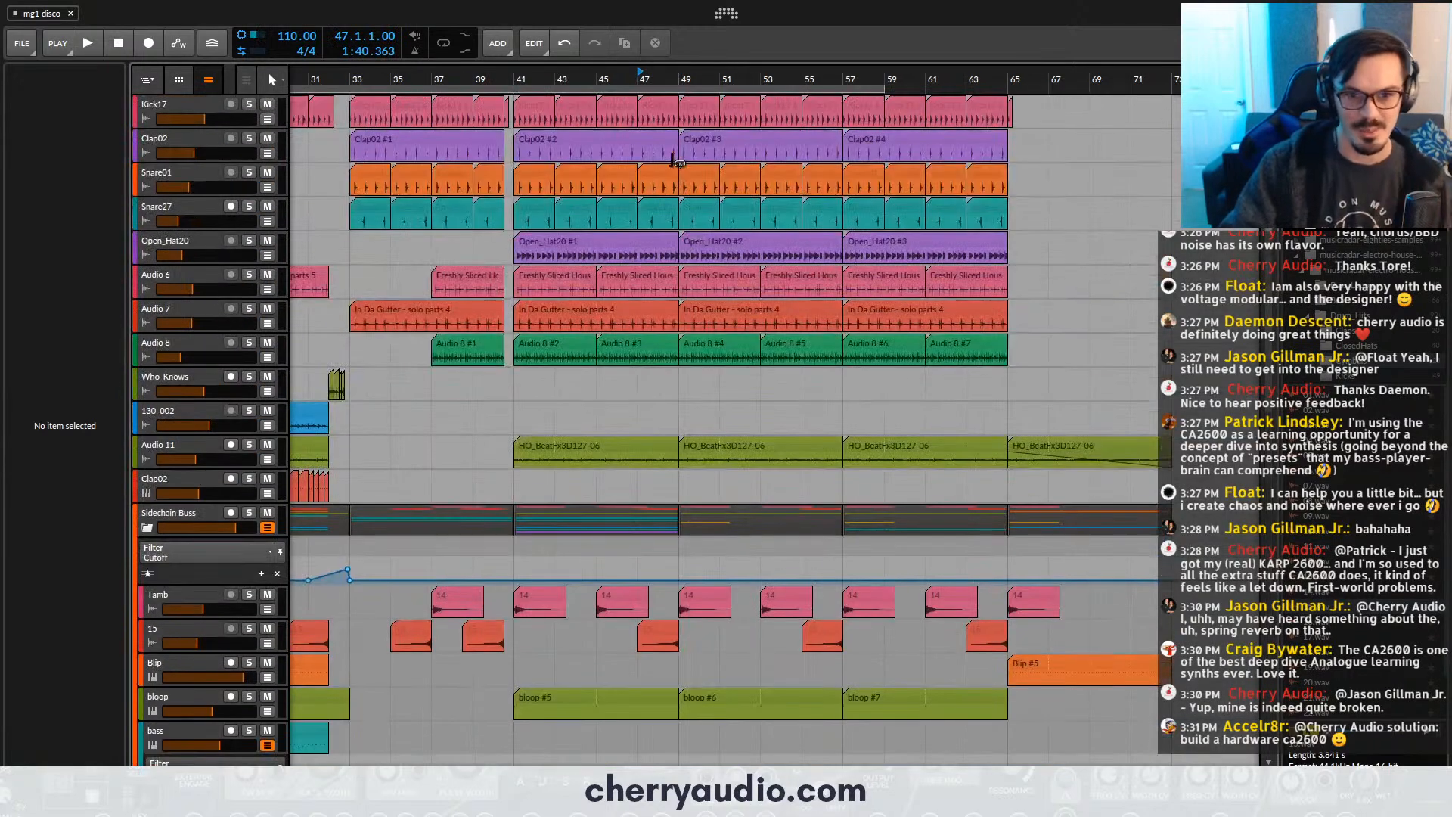
pyautogui.scroll(-10, 685, 197)
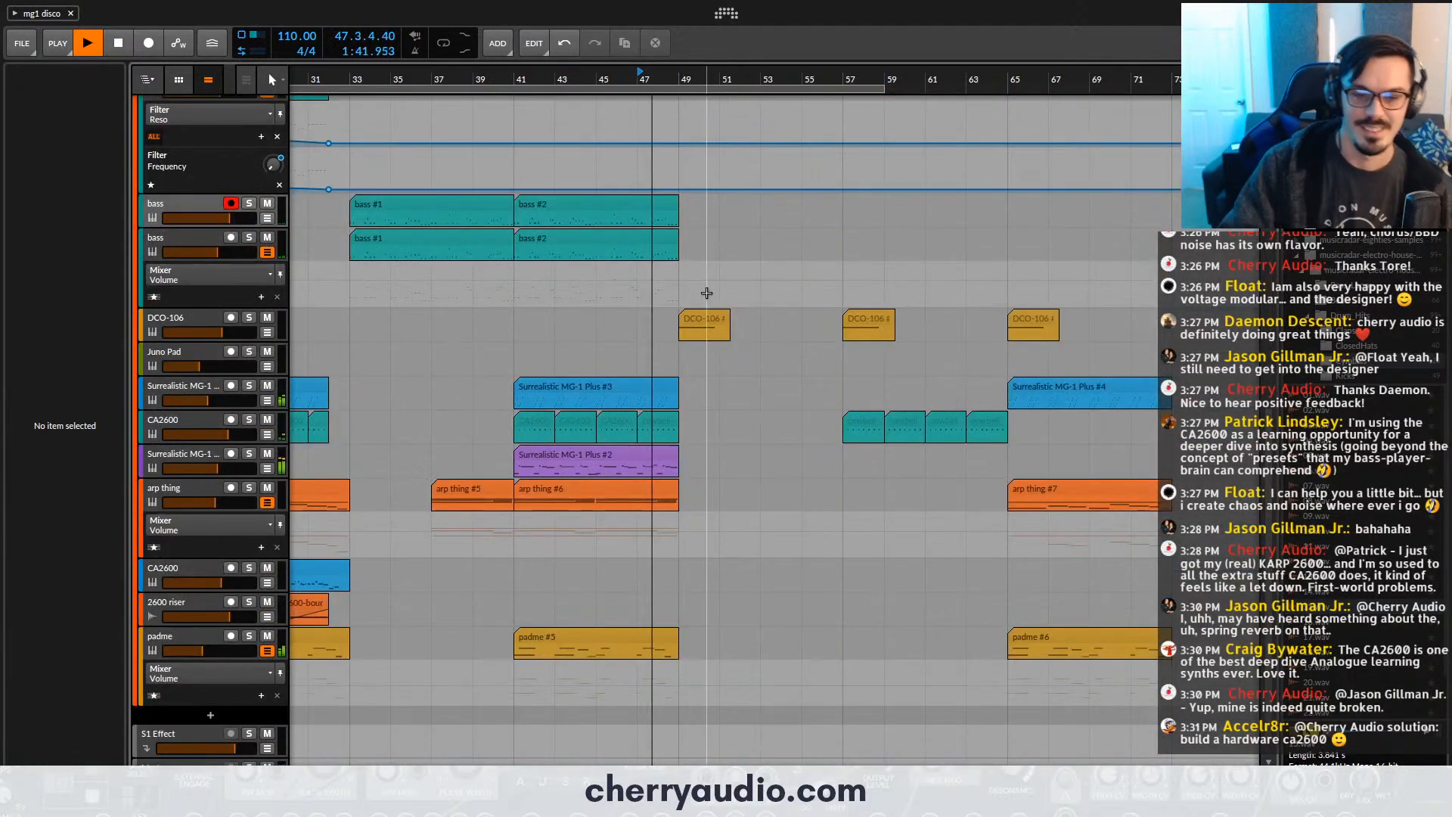
pyautogui.scroll(2, 675, 312)
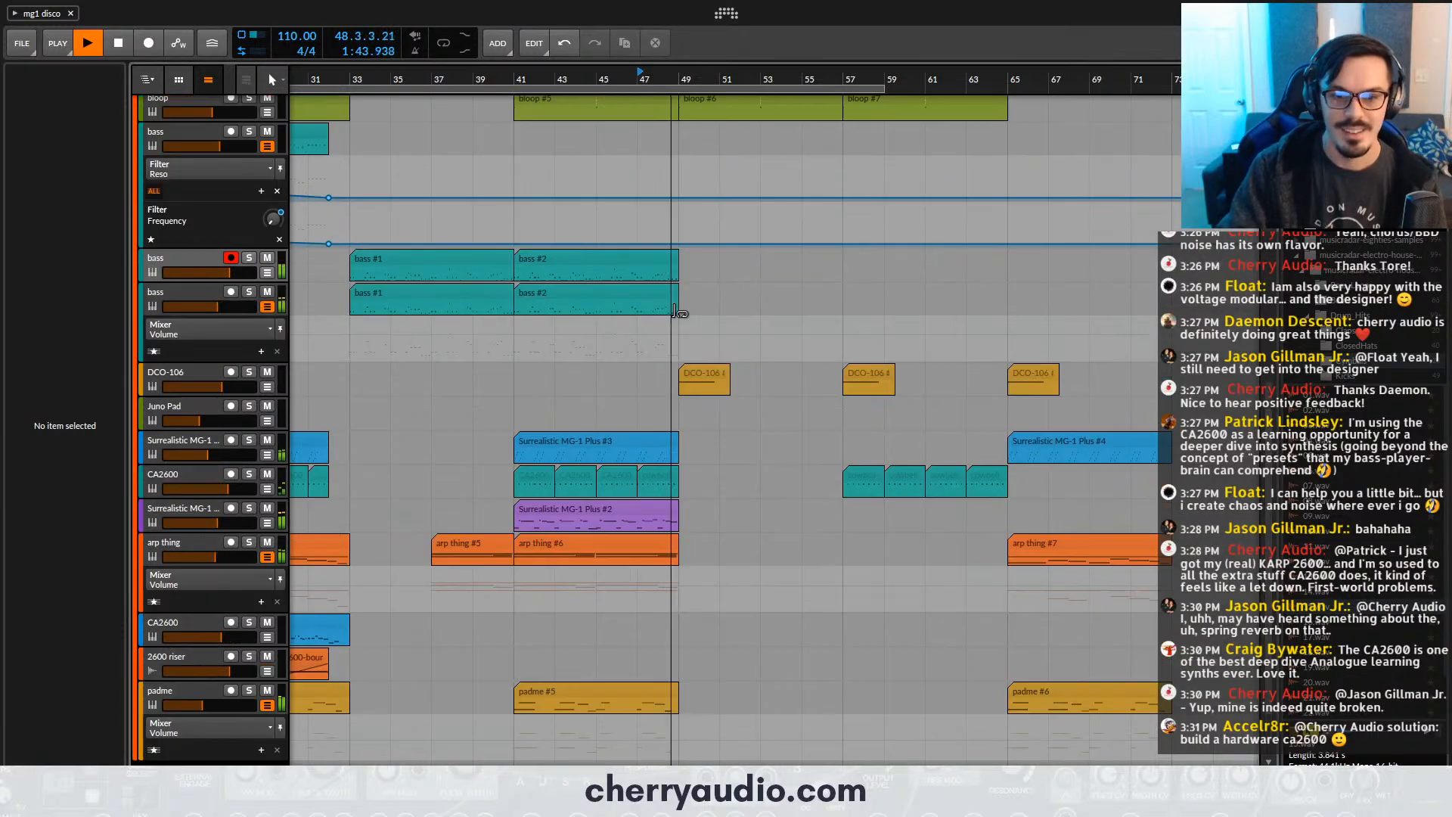
pyautogui.scroll(10, 689, 314)
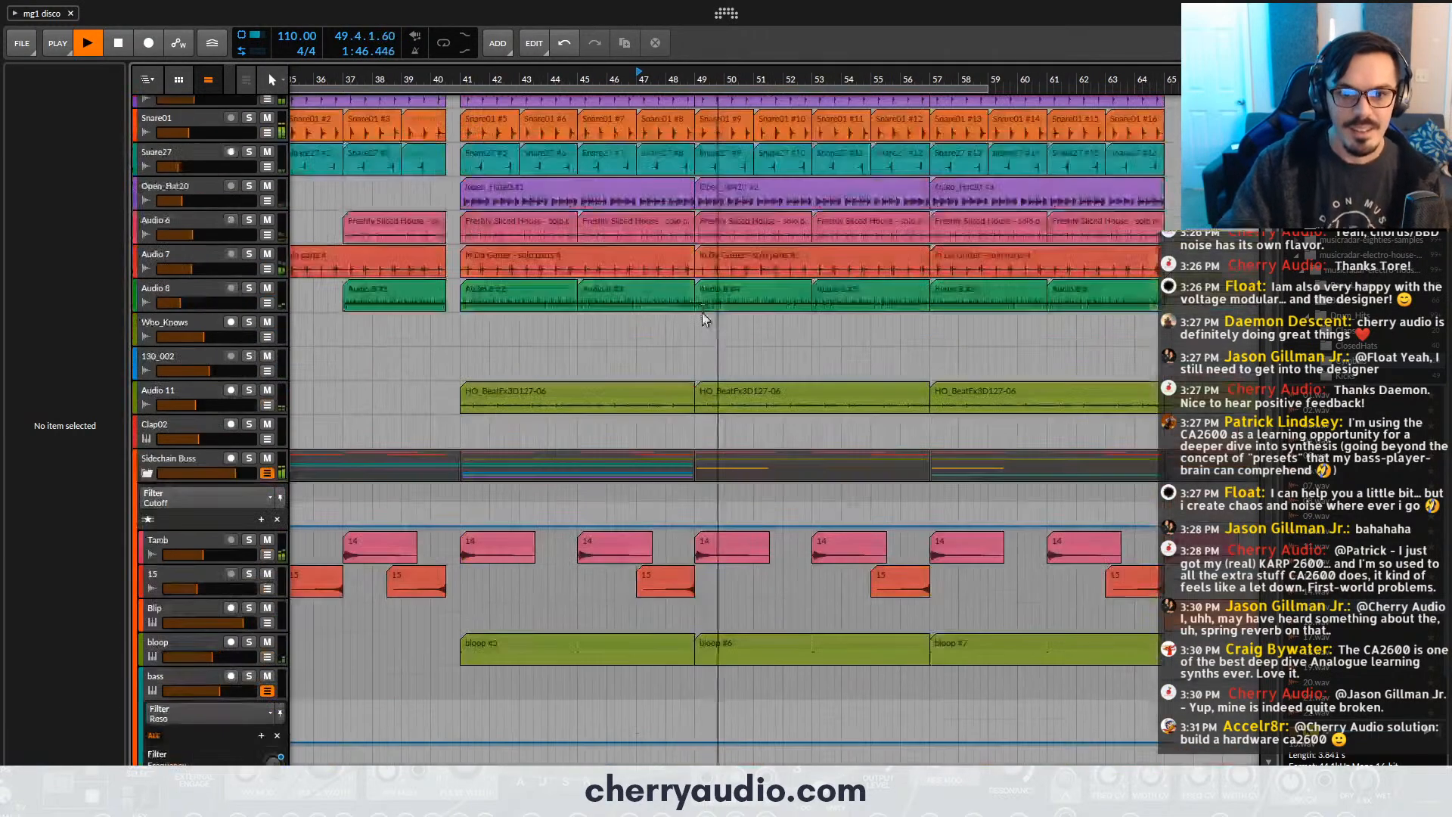
# - Delete the Kick17 clips between bars 49 and 57
pyautogui.scroll(2, 702, 313)
pyautogui.click(725, 102)
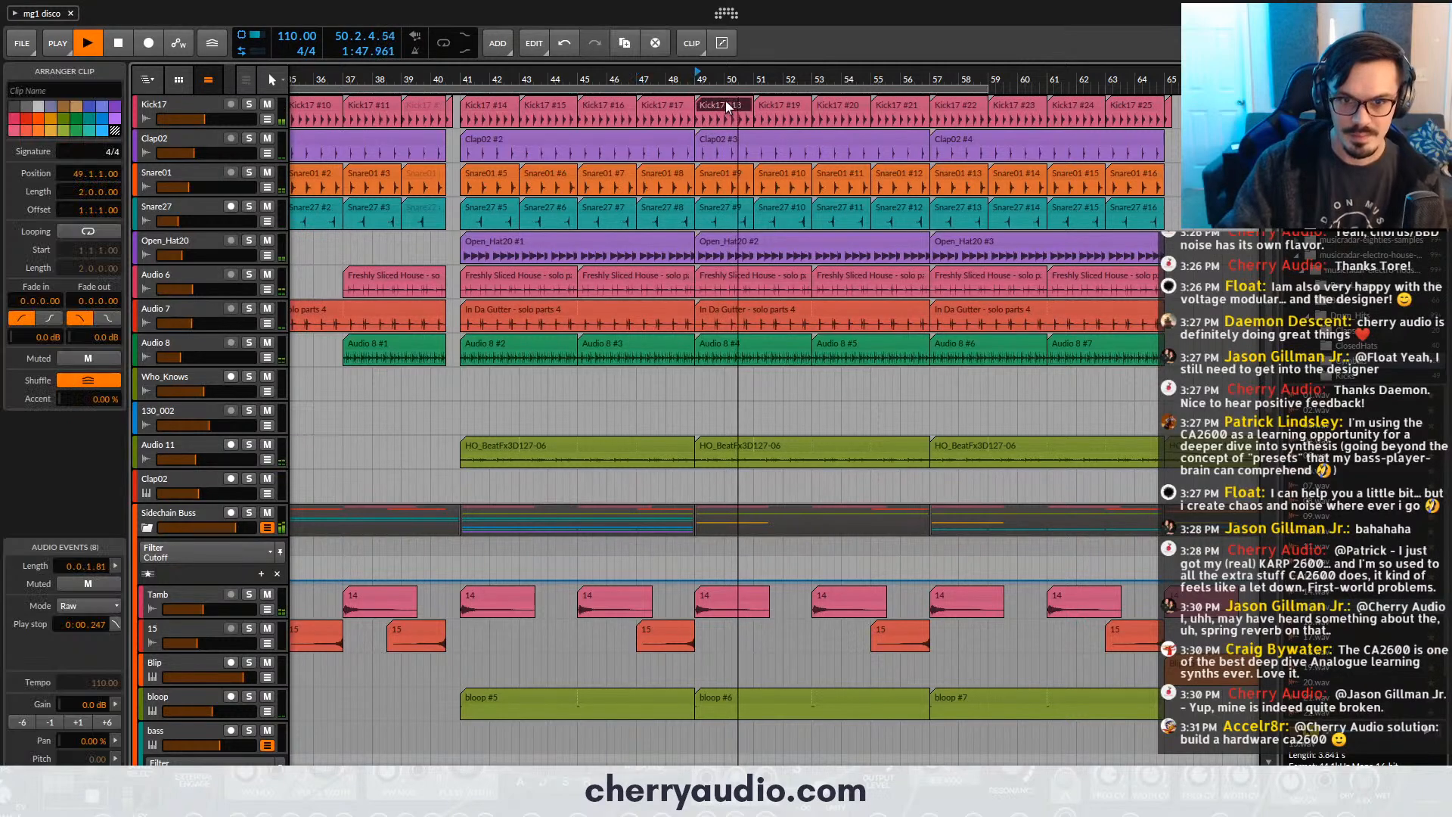
pyautogui.press('Delete')
pyautogui.scroll(-2, 703, 227)
pyautogui.scroll(2, 683, 274)
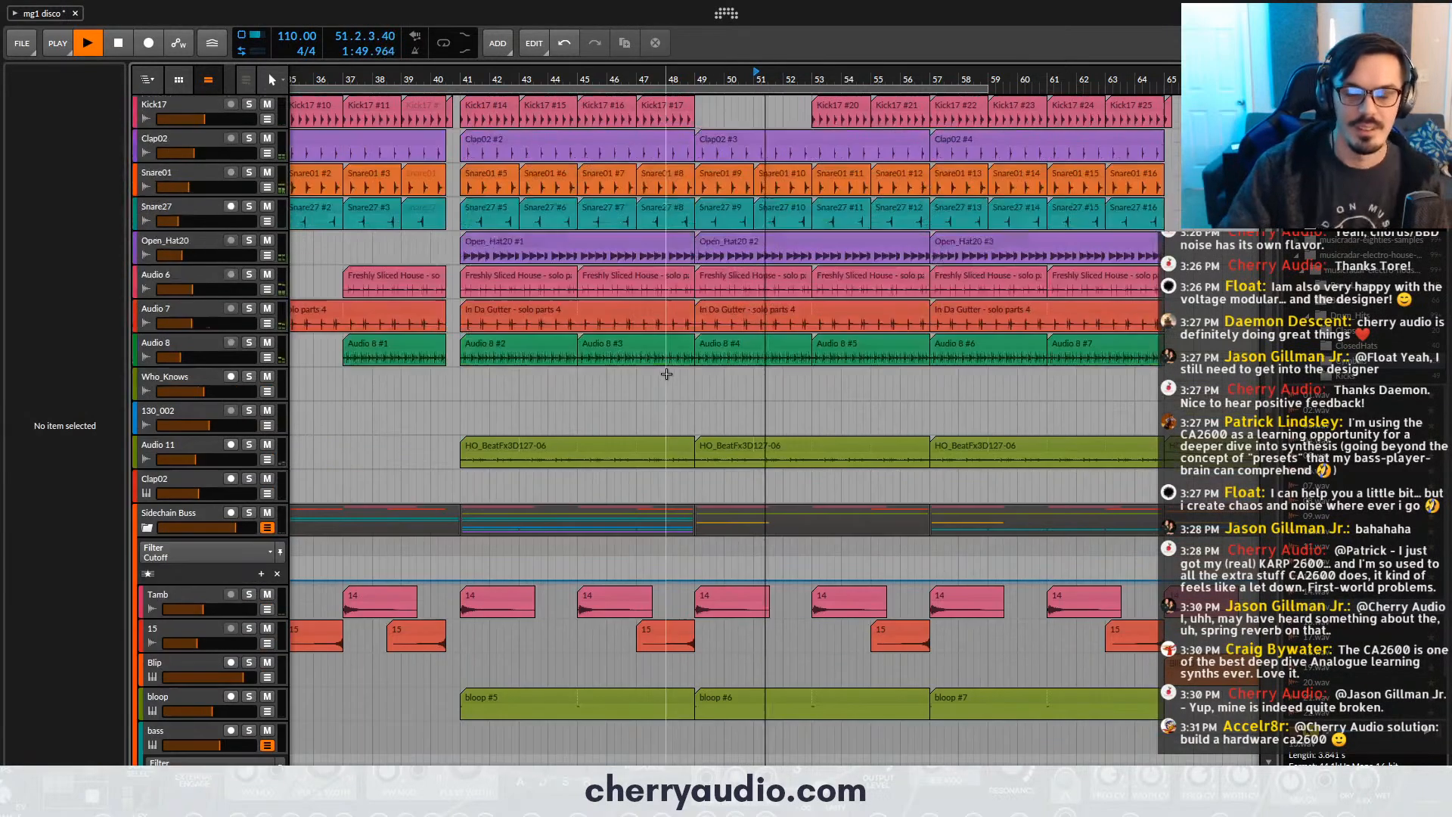
pyautogui.click(826, 109)
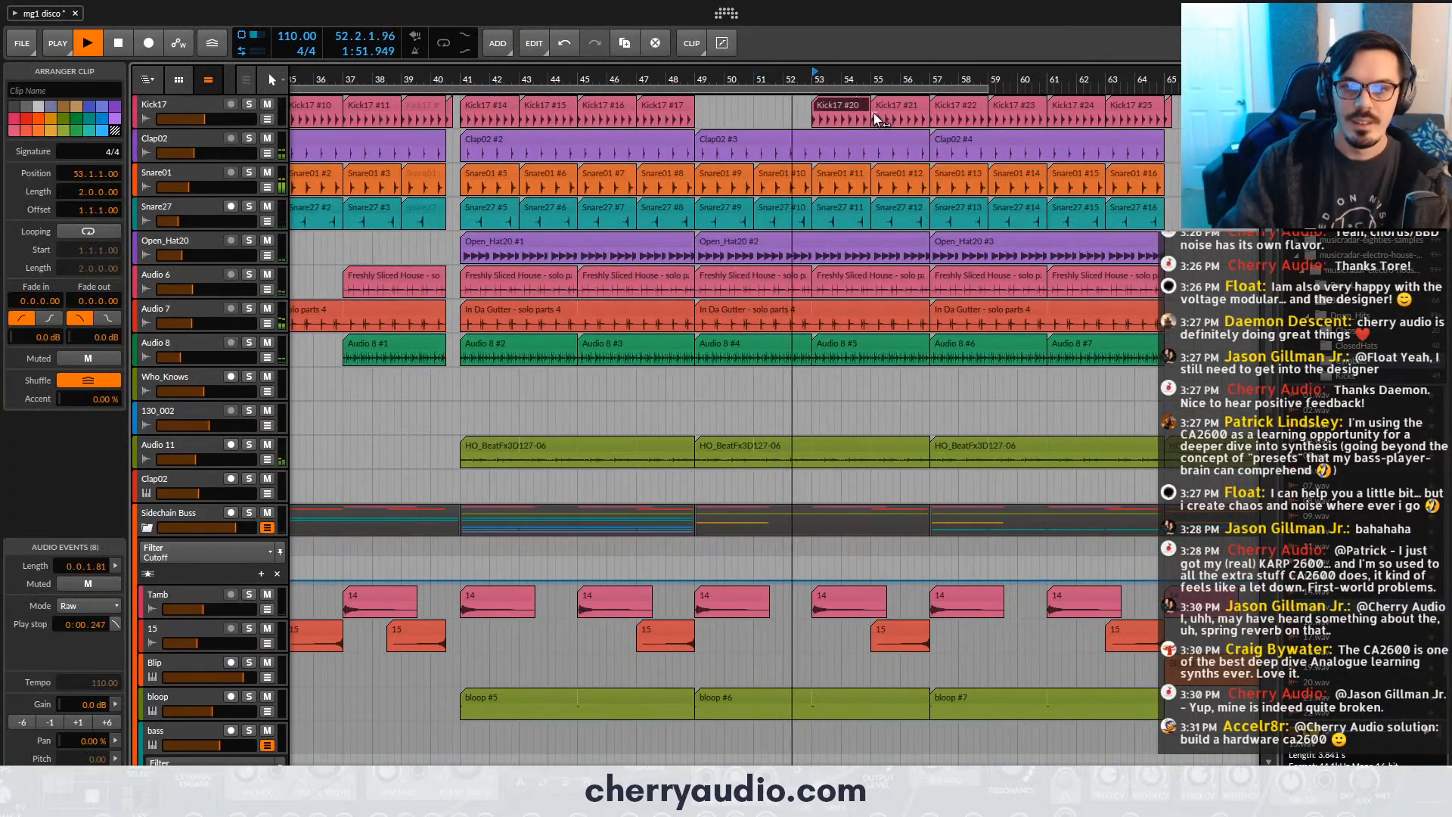
pyautogui.press('Delete')
pyautogui.click(889, 106)
pyautogui.press('Delete')
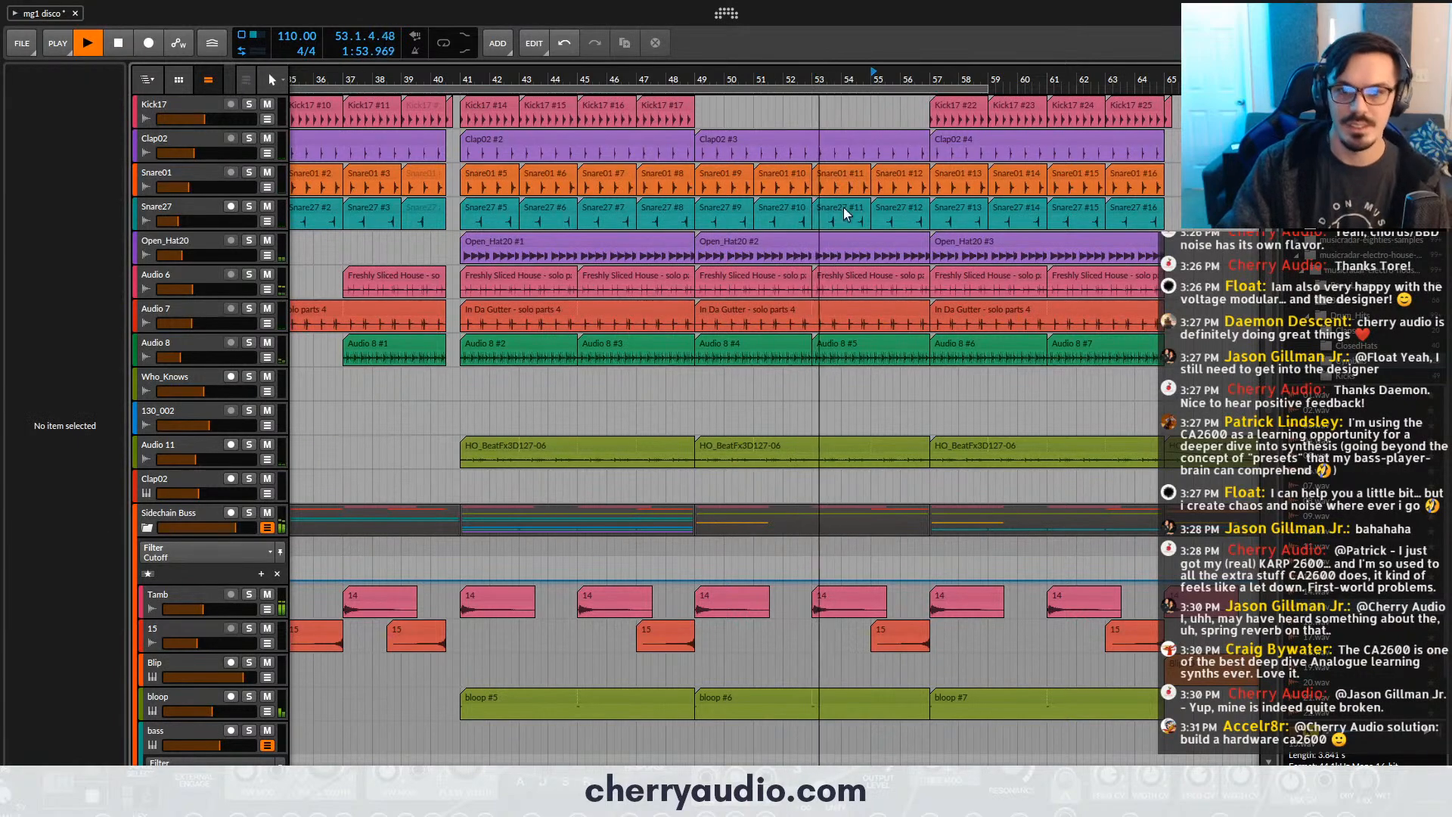
# - Record-arm the second MG-1 bass track along with the first, and set the playback start to bar 47
pyautogui.scroll(-2, 957, 261)
pyautogui.scroll(-3, 908, 325)
pyautogui.scroll(-4, 847, 401)
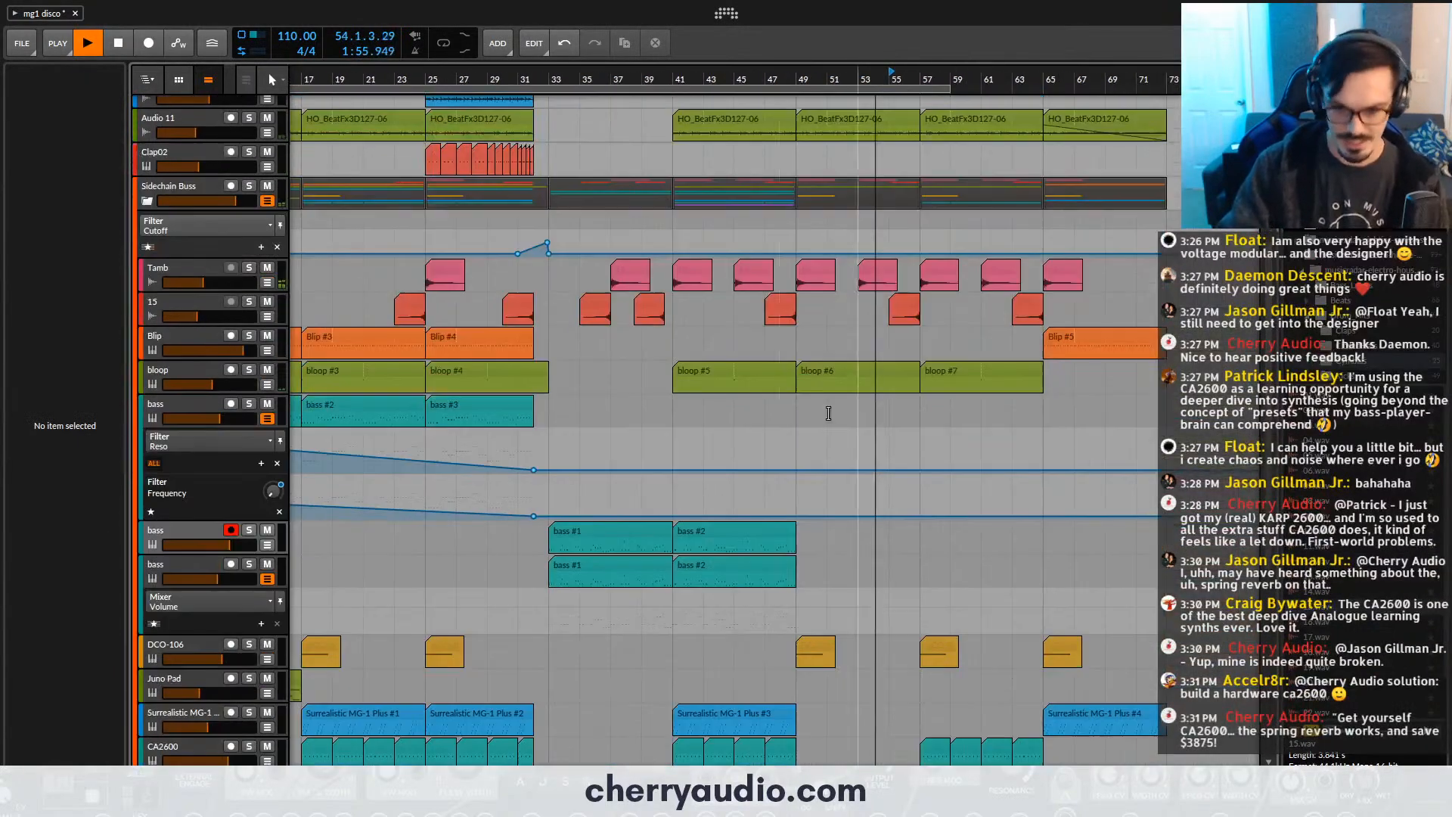
pyautogui.scroll(-3, 372, 537)
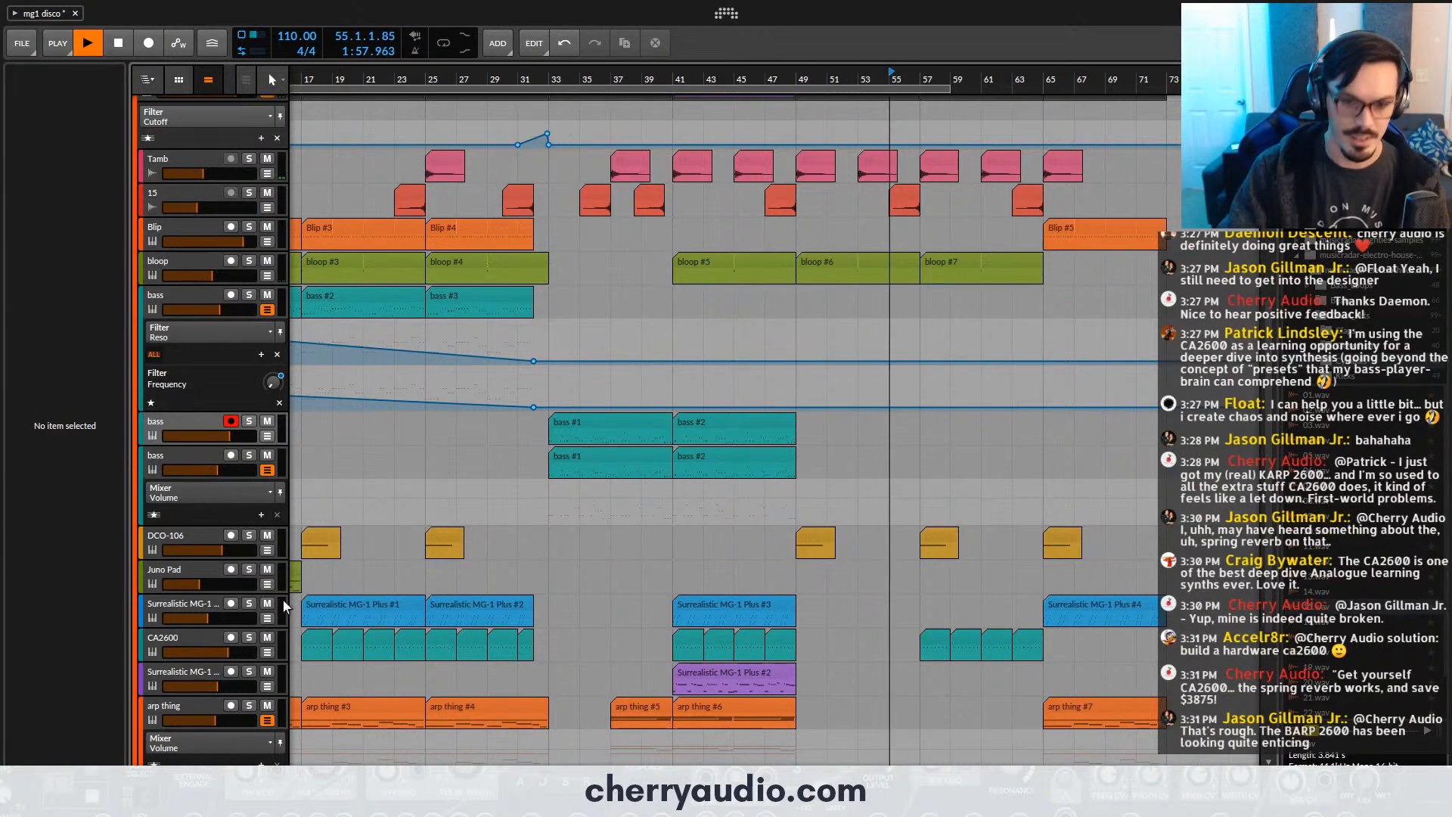
pyautogui.scroll(-3, 762, 634)
pyautogui.scroll(-2, 761, 634)
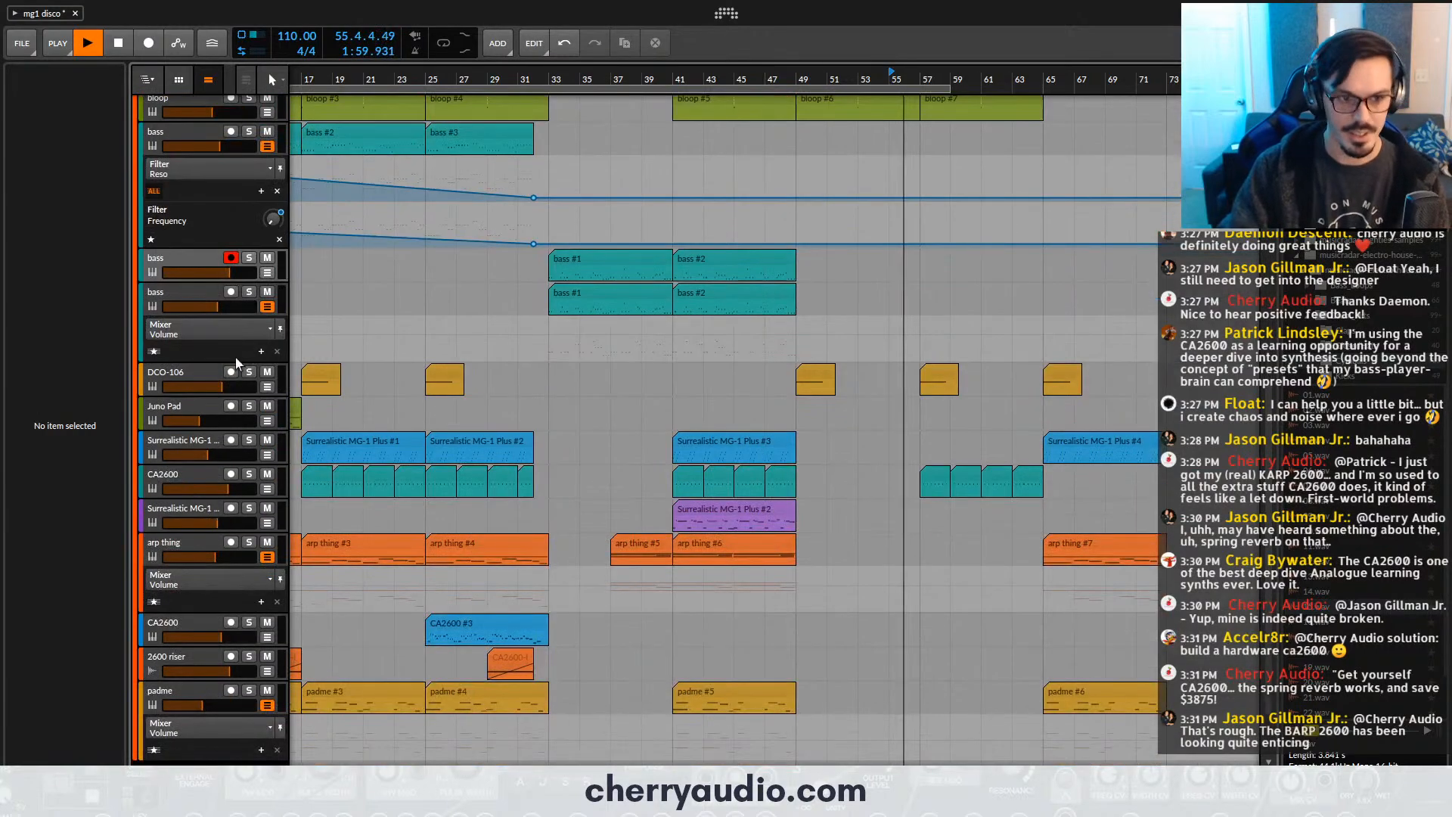
pyautogui.click(233, 297)
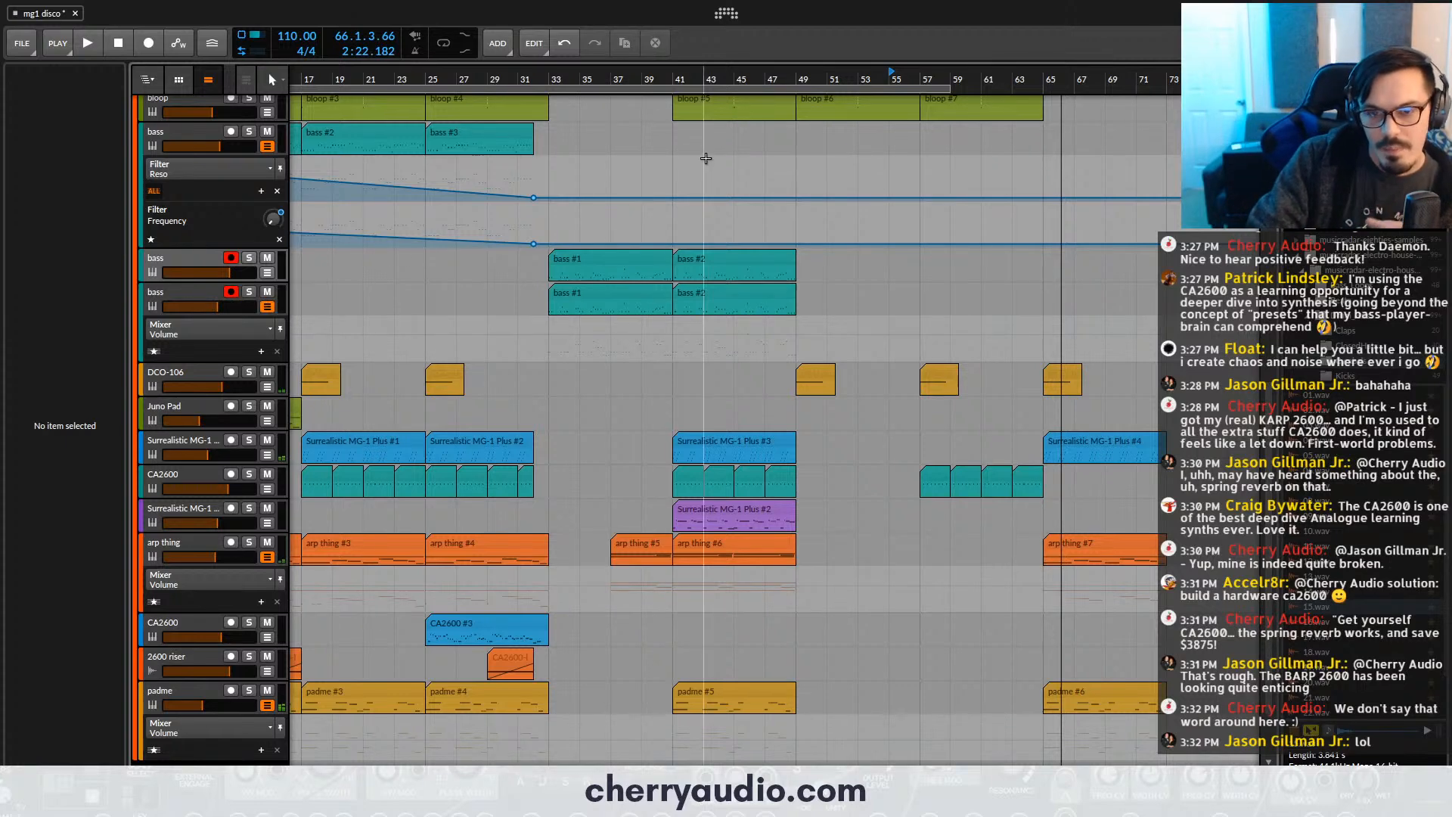
pyautogui.click(769, 80)
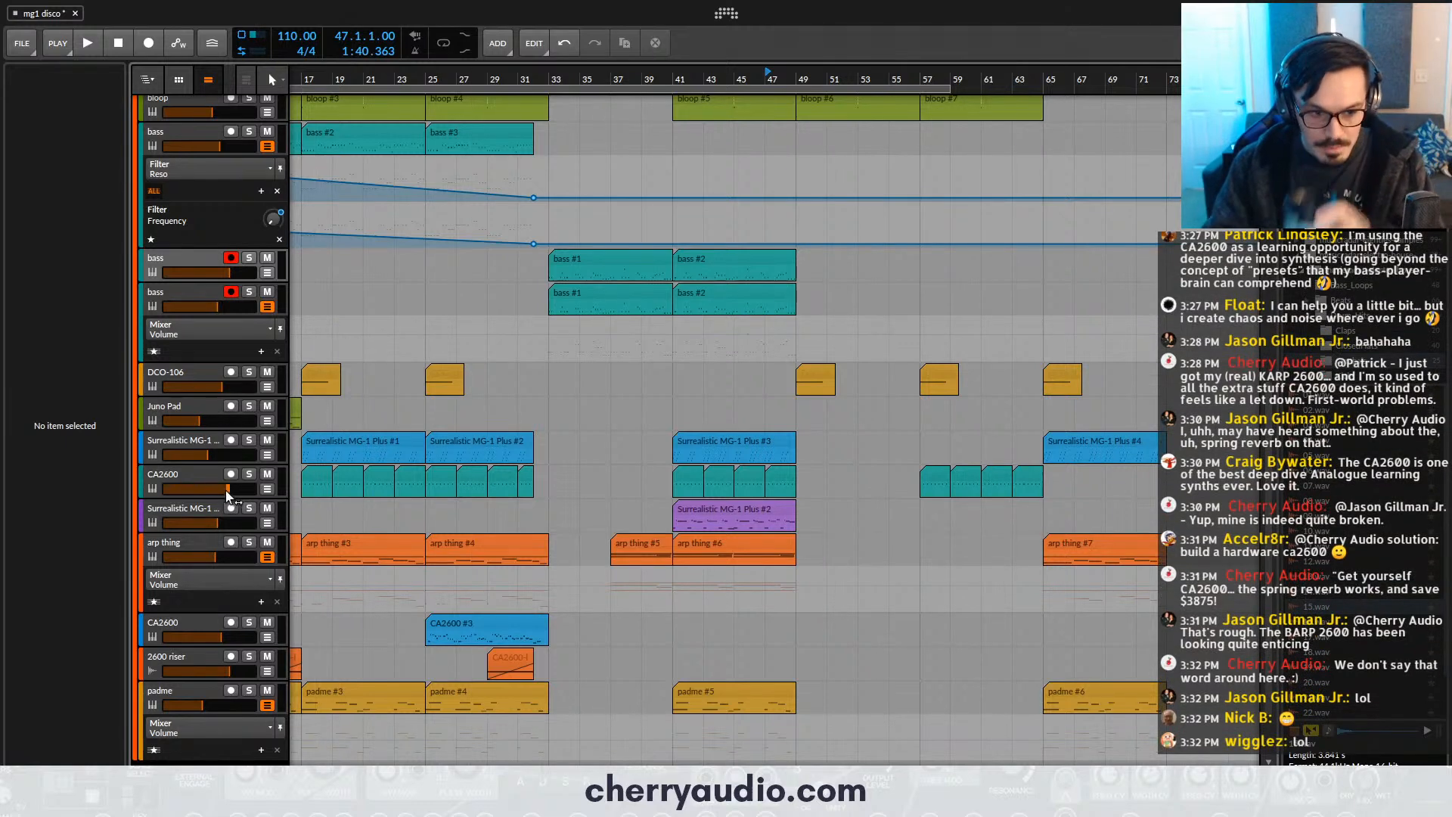
# - Open the CA2600 synth on the blue CA2600 track, look over its patch, and close it
pyautogui.click(192, 613)
pyautogui.click(116, 219)
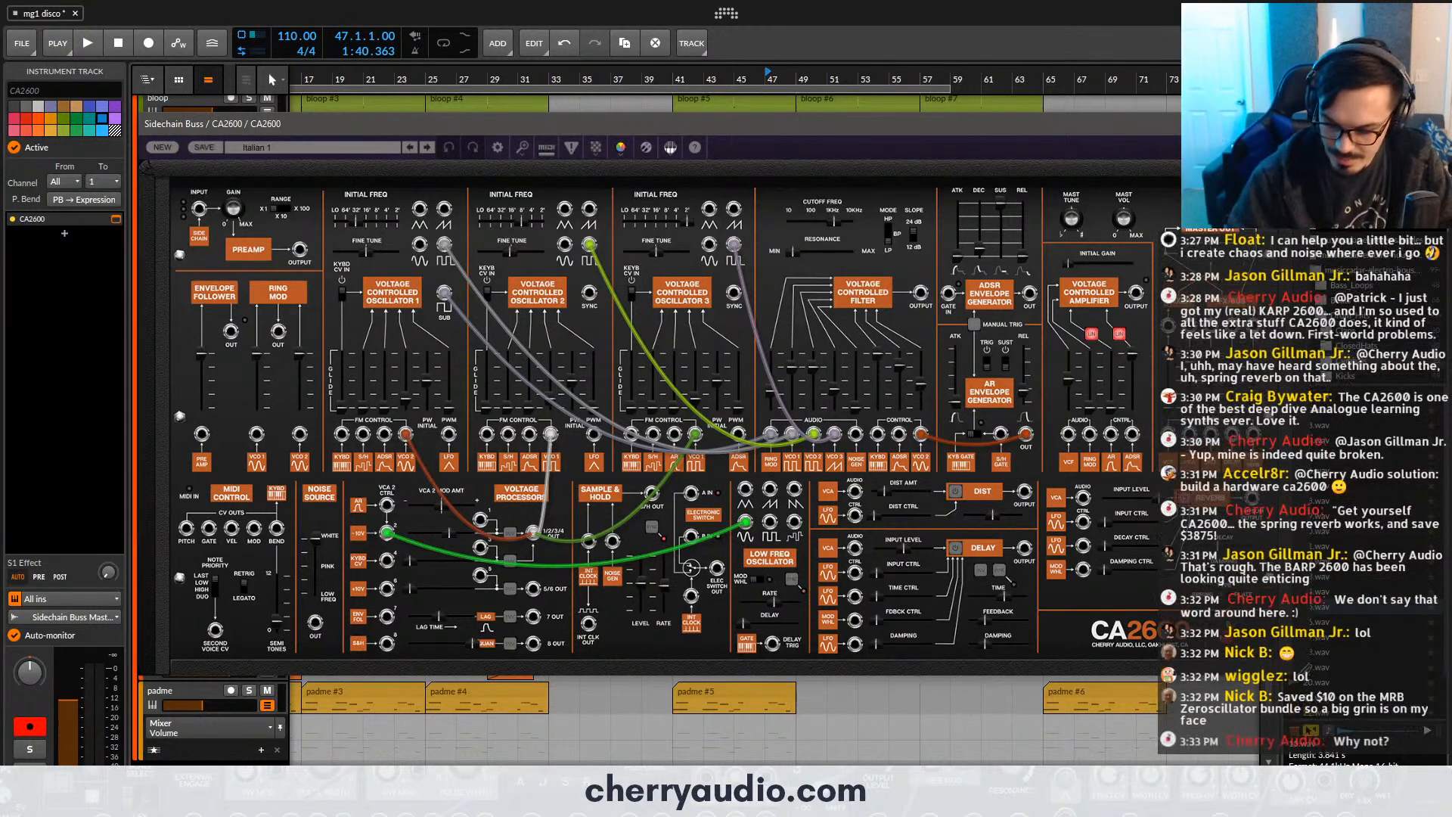
pyautogui.click(1257, 123)
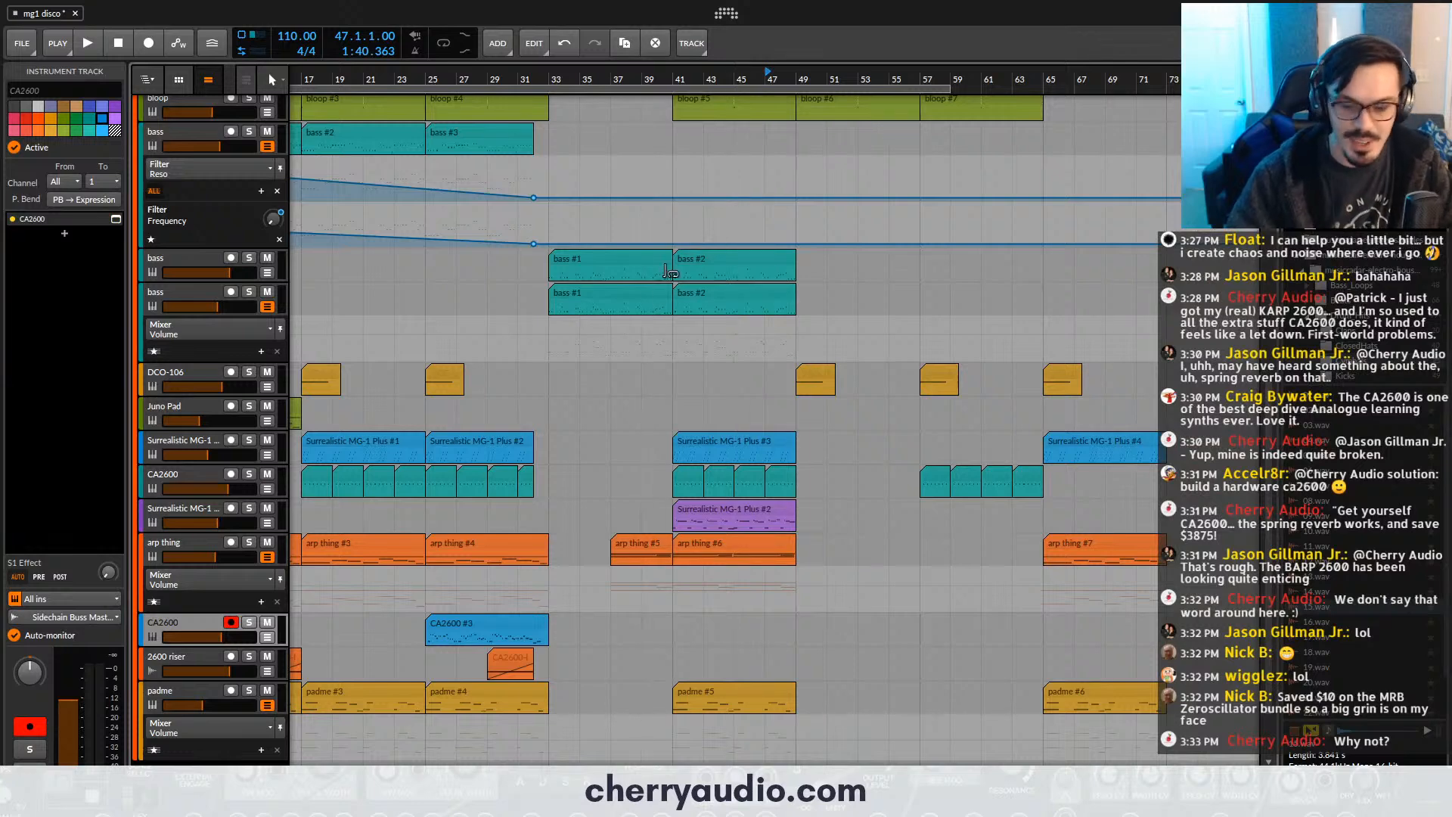
pyautogui.scroll(3, 608, 226)
pyautogui.scroll(-5, 546, 104)
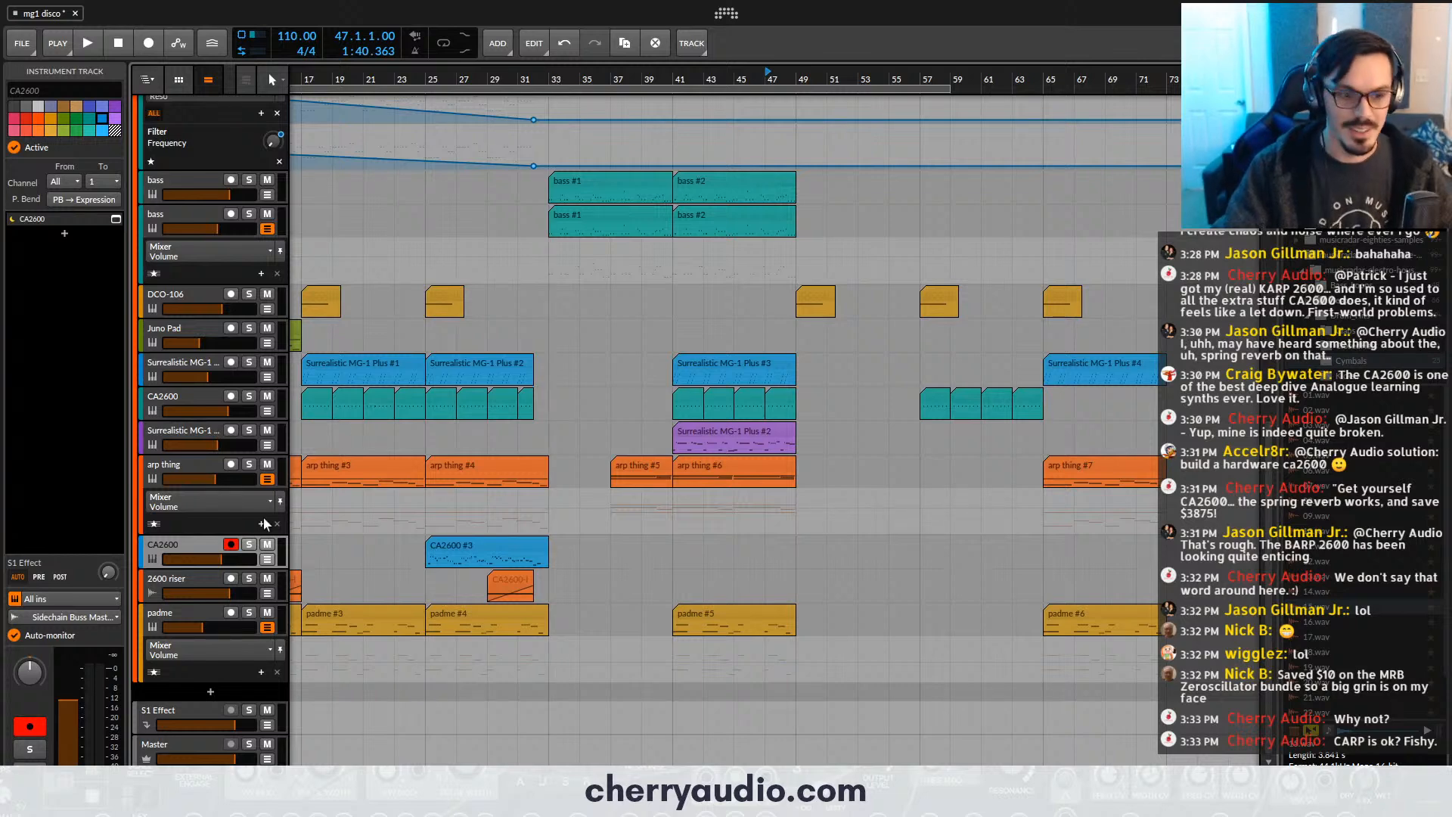
# - Record-arm both MG-1 bass tracks that hold clips between bars 33 and 49
pyautogui.scroll(3, 522, 548)
pyautogui.scroll(3, 620, 398)
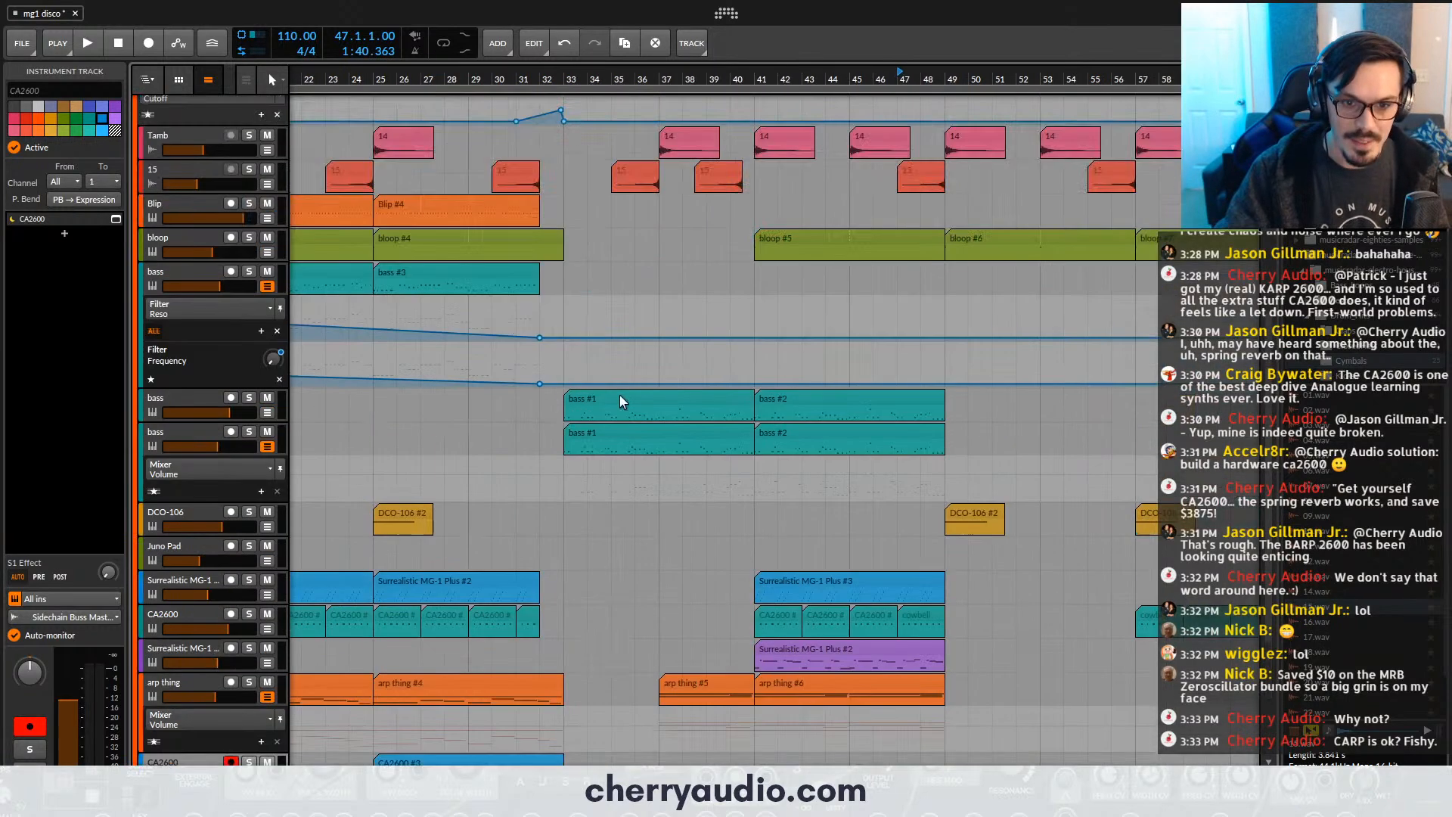
pyautogui.click(187, 395)
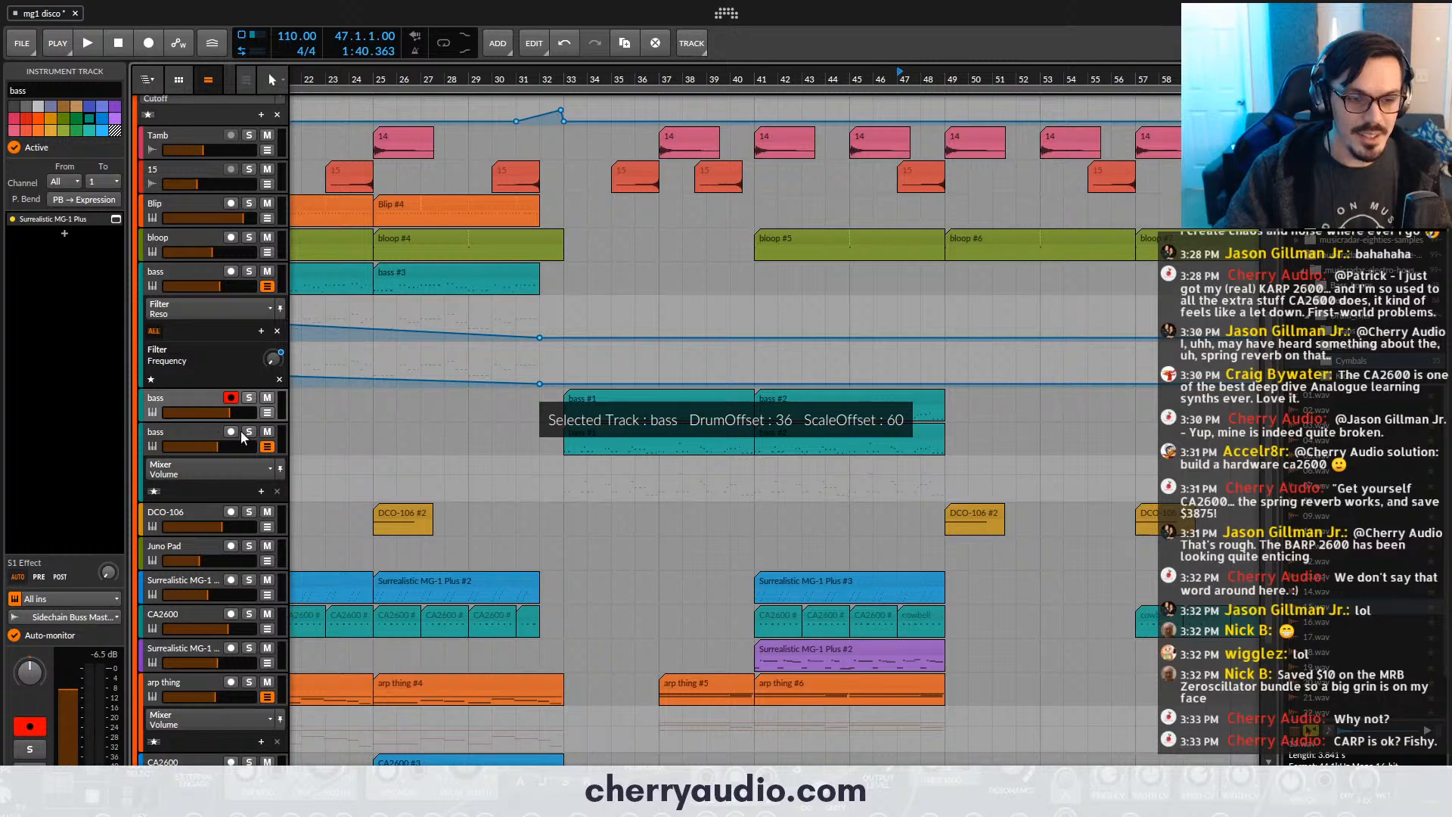
pyautogui.scroll(-3, 922, 318)
pyautogui.moveTo(880, 79); pyautogui.dragTo(682, 97)
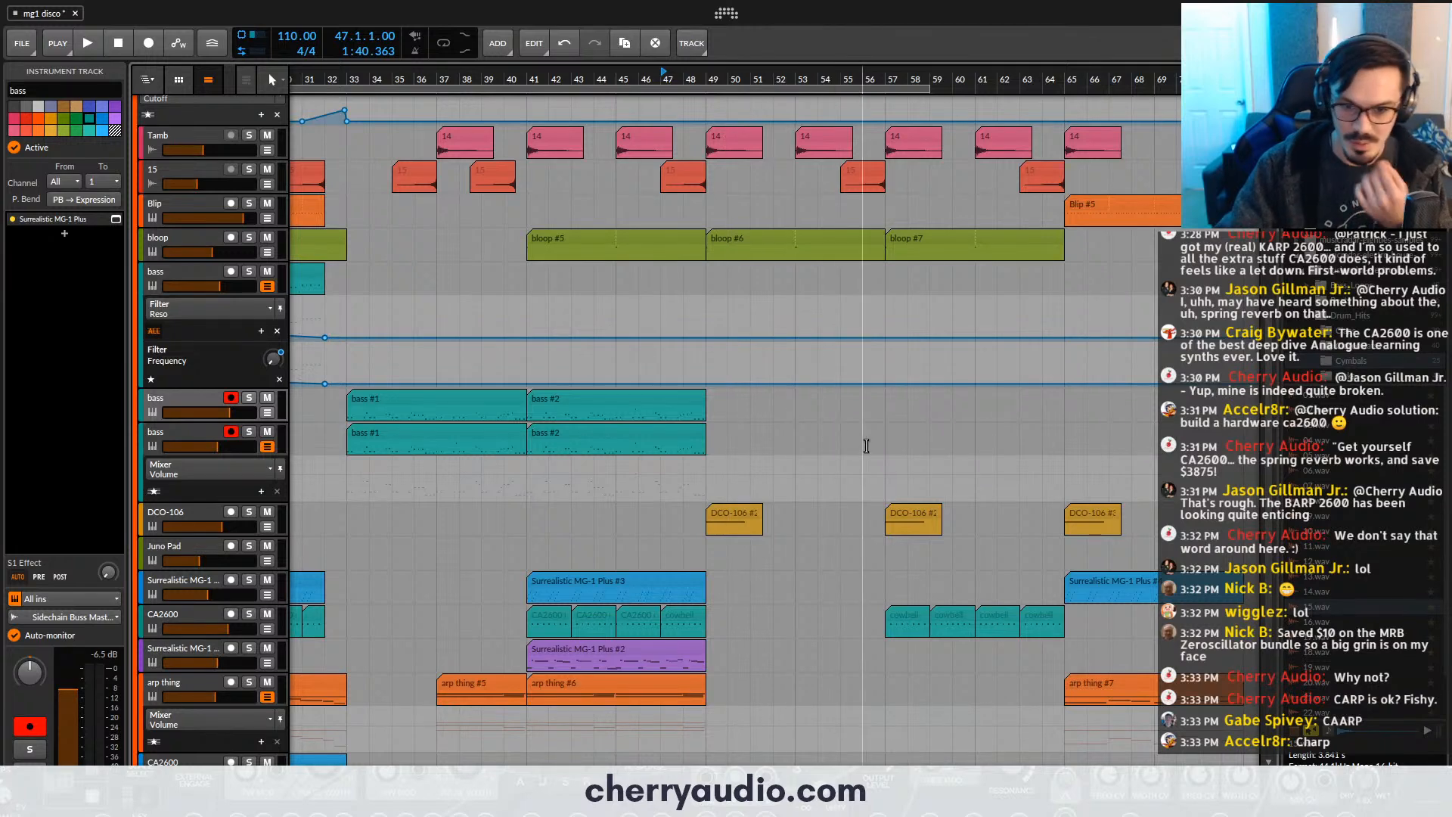
# - Record a trial take on both bass tracks from about bar 55, stop, and discard the recorded clips
pyautogui.scroll(2, 812, 424)
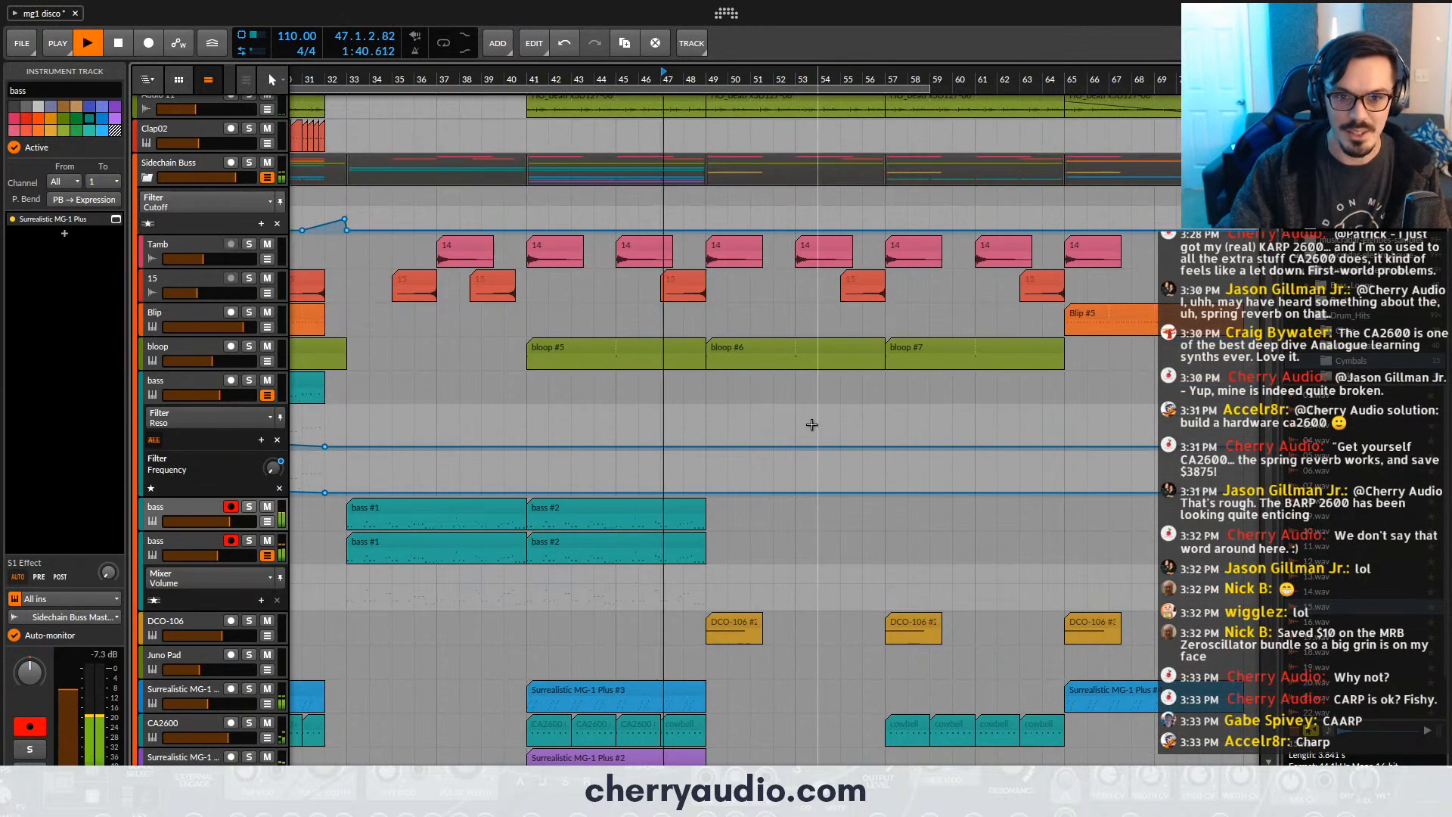
pyautogui.scroll(-2, 812, 424)
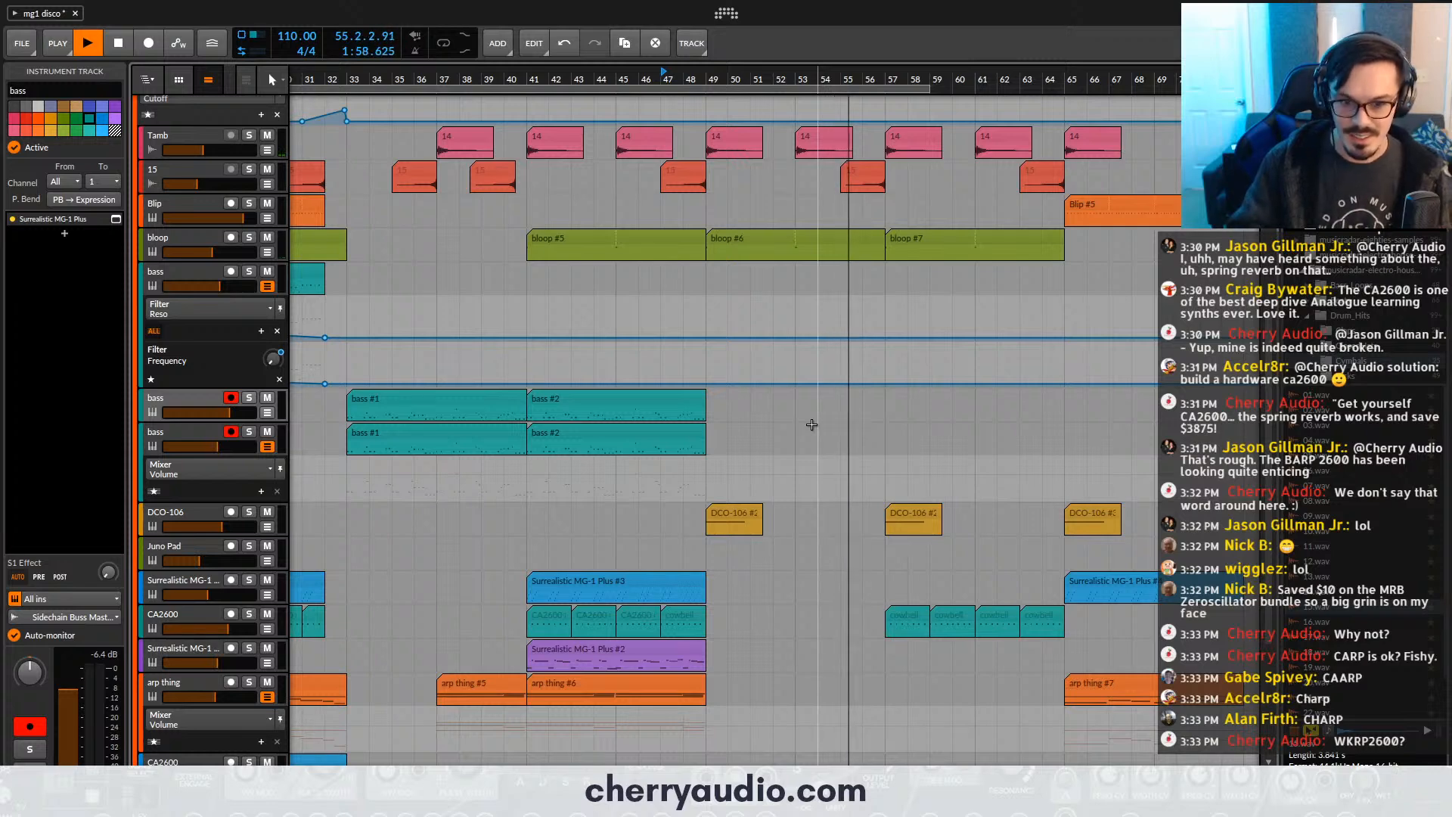
pyautogui.press('r')
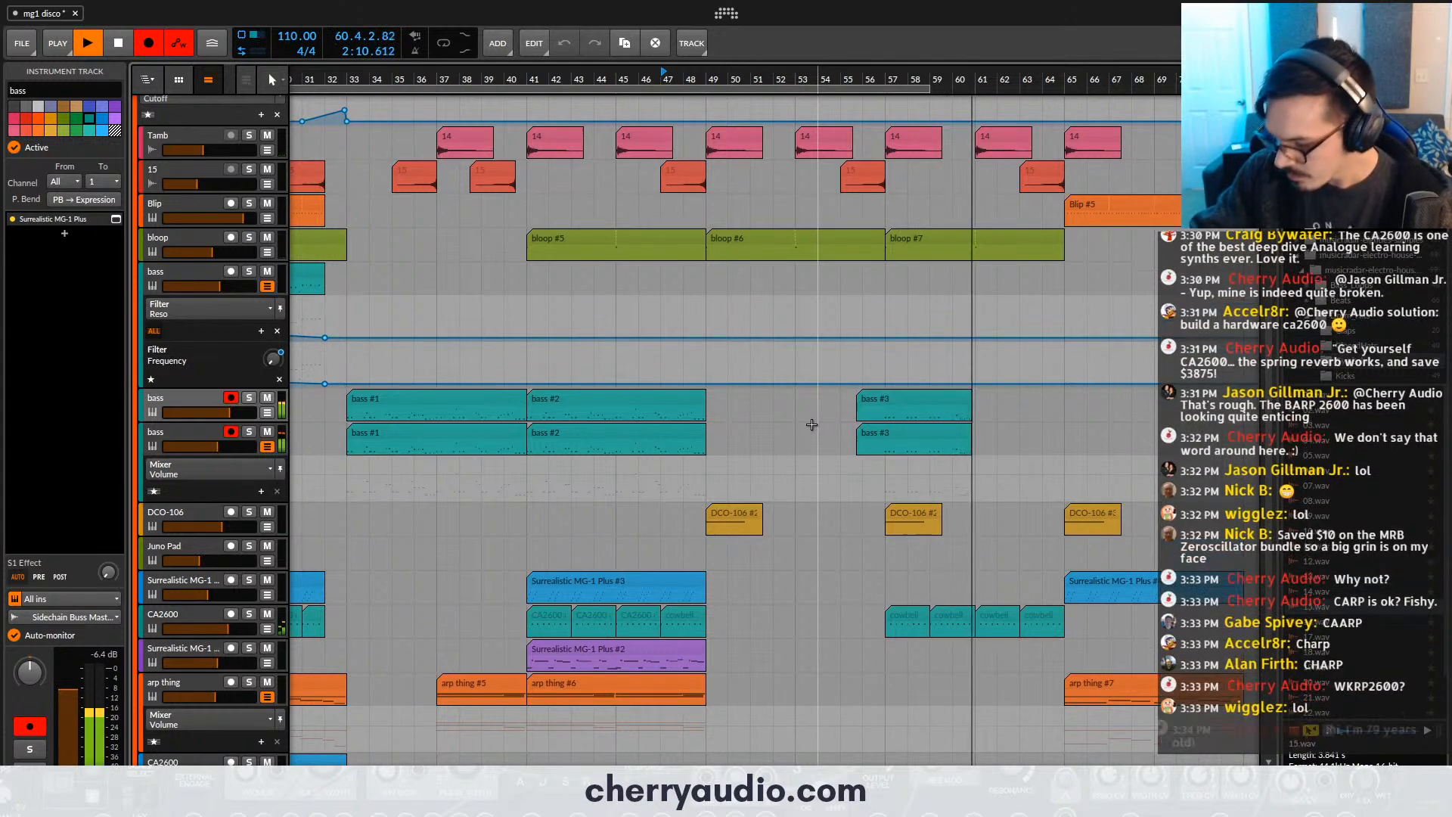
pyautogui.press('space')
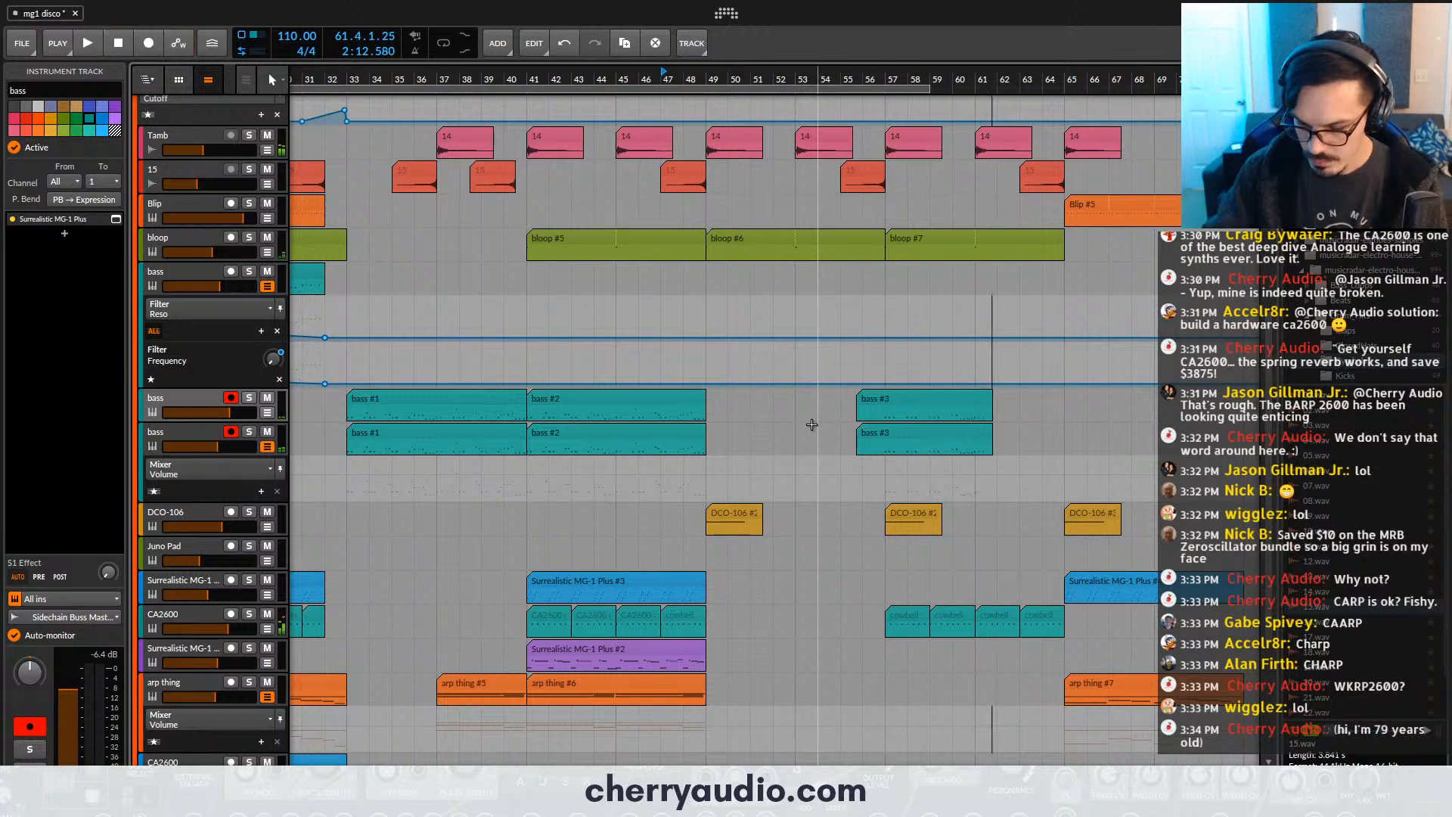
pyautogui.click(843, 394)
pyautogui.press('Delete')
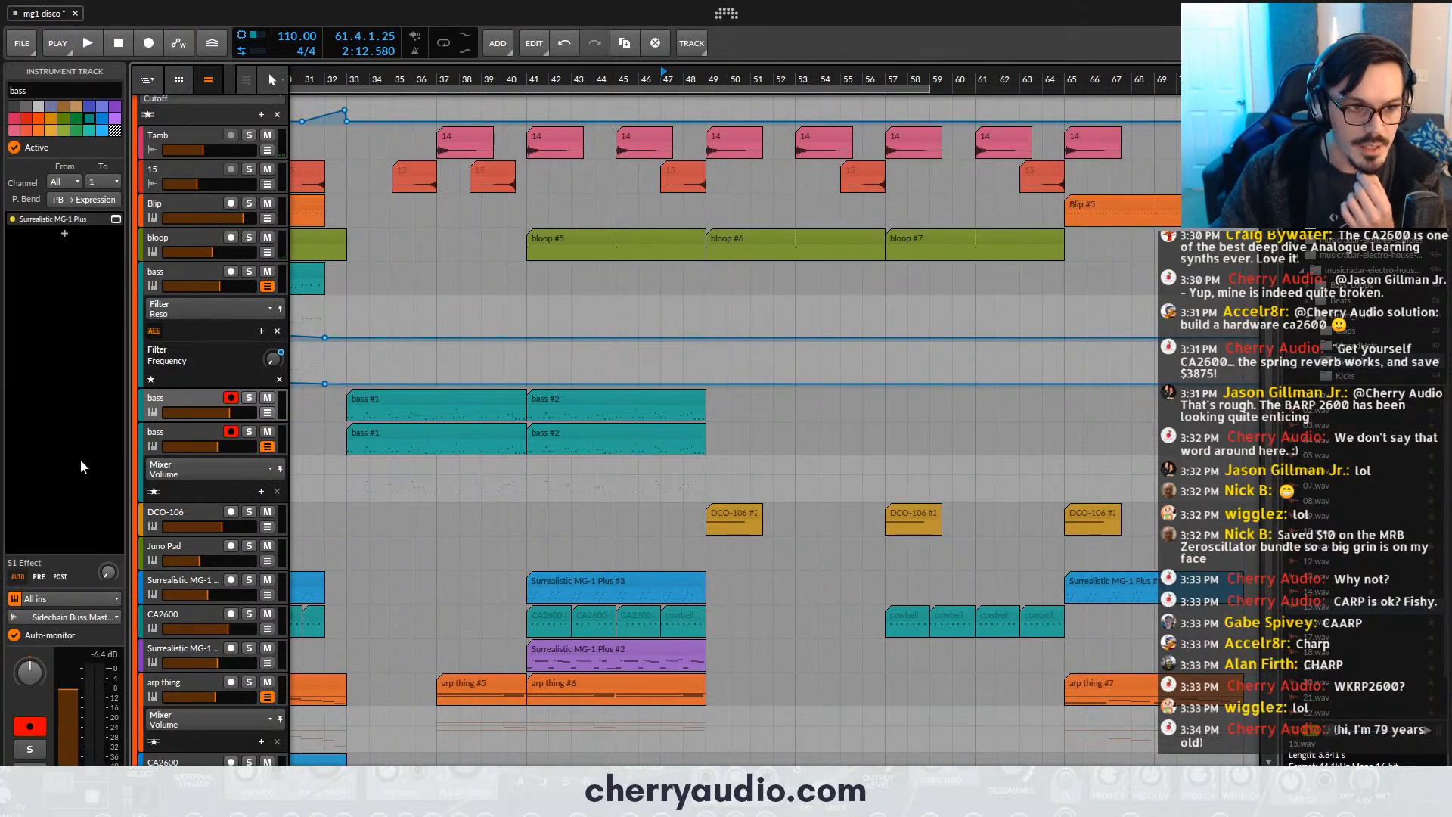
# - Try a MOTU Pro Audio Midi In source as the note input of the upper armed bass track
pyautogui.click(55, 597)
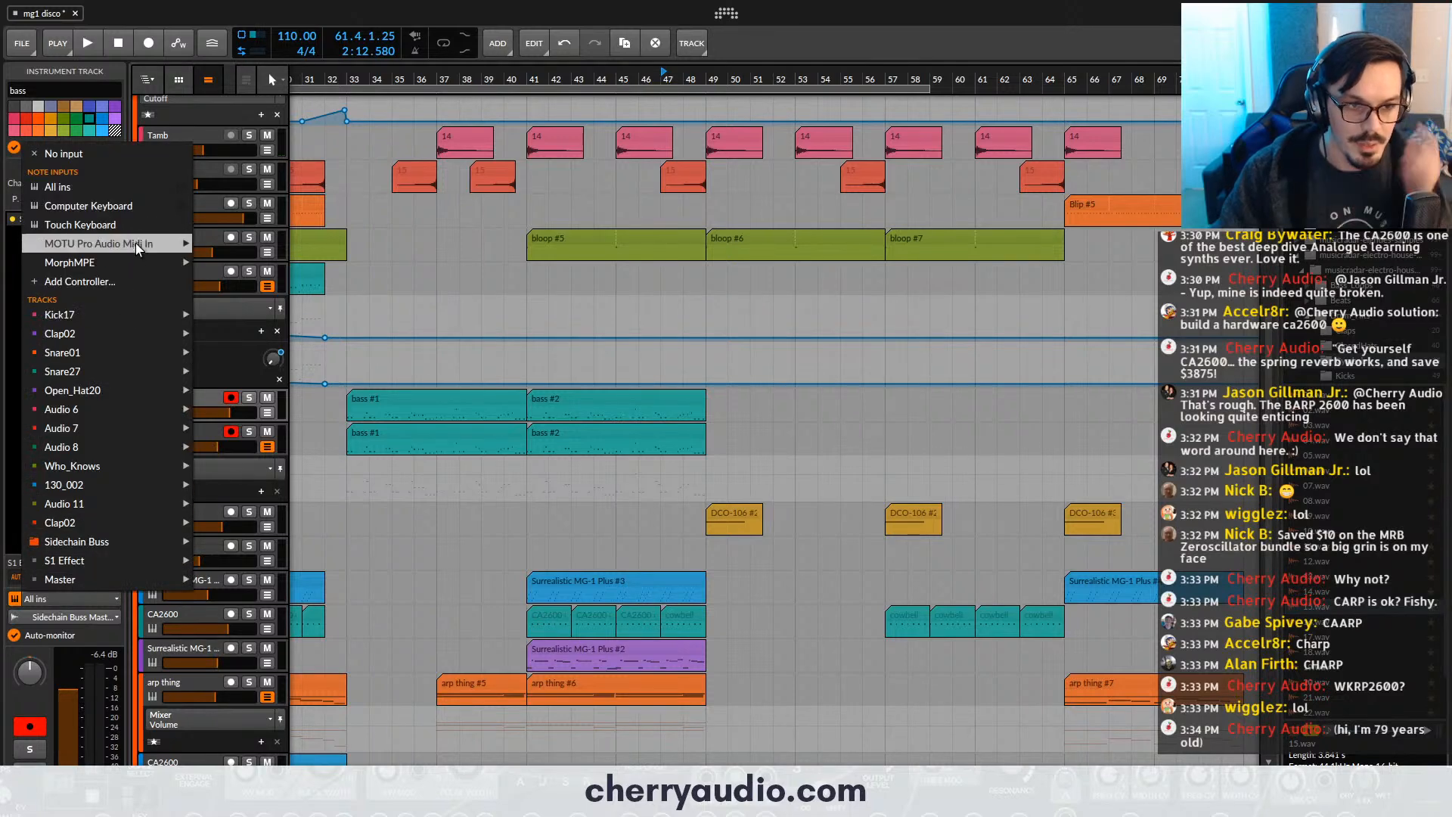
pyautogui.moveTo(147, 247)
pyautogui.click(222, 239)
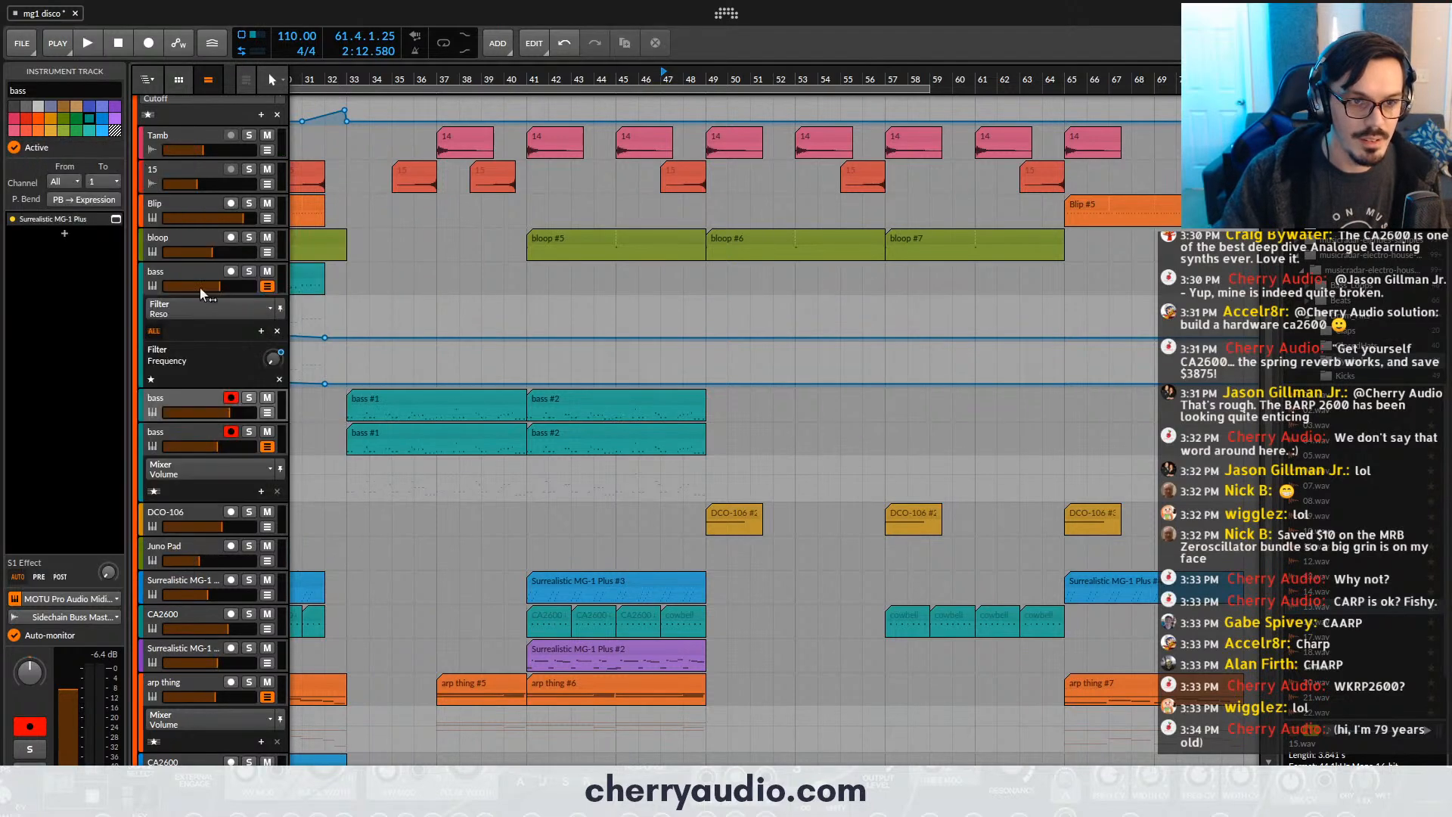
# - Set the note input of both armed bass tracks to MorphMPE - Morph
pyautogui.click(156, 443)
pyautogui.click(79, 598)
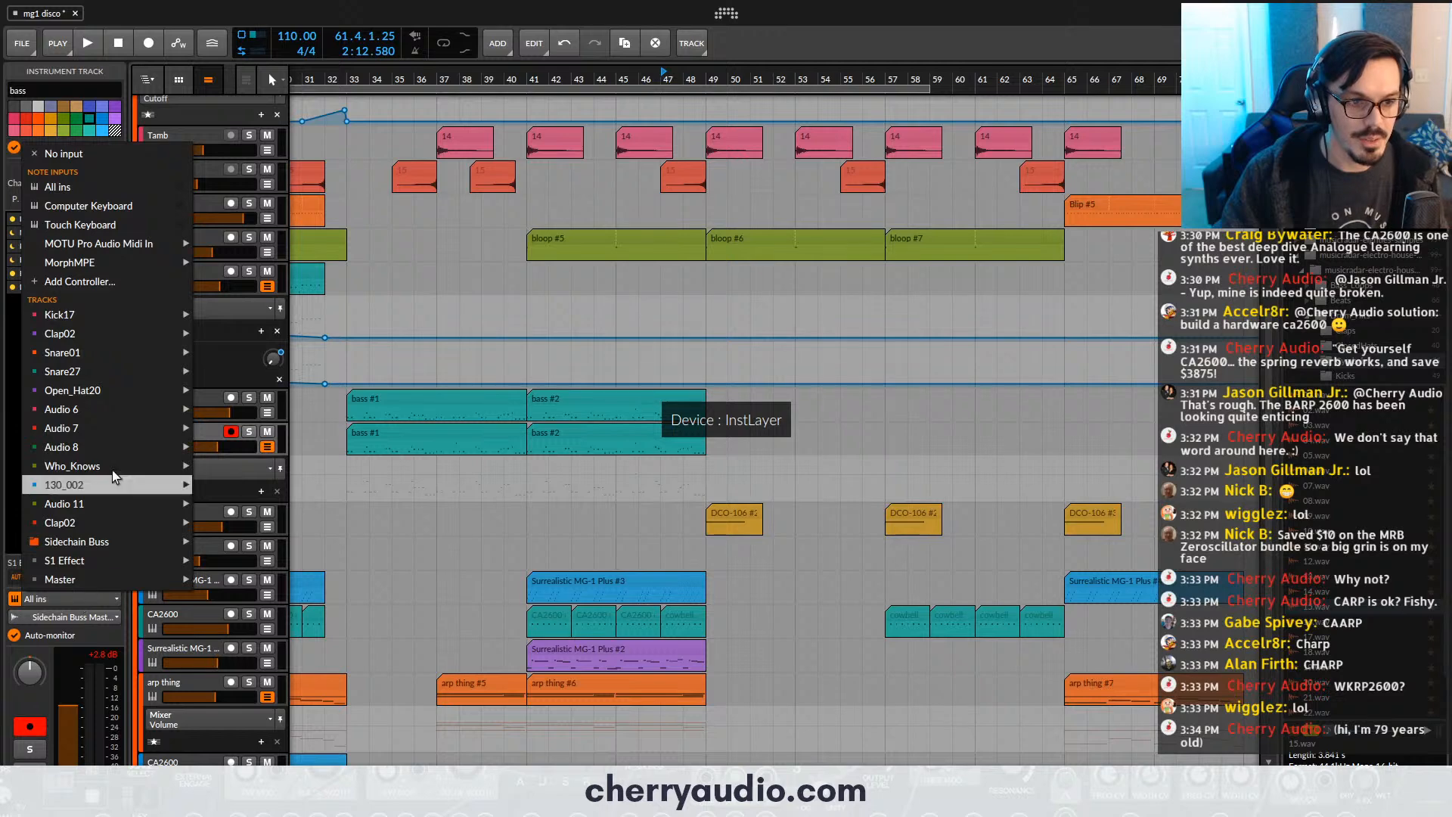
pyautogui.moveTo(151, 260)
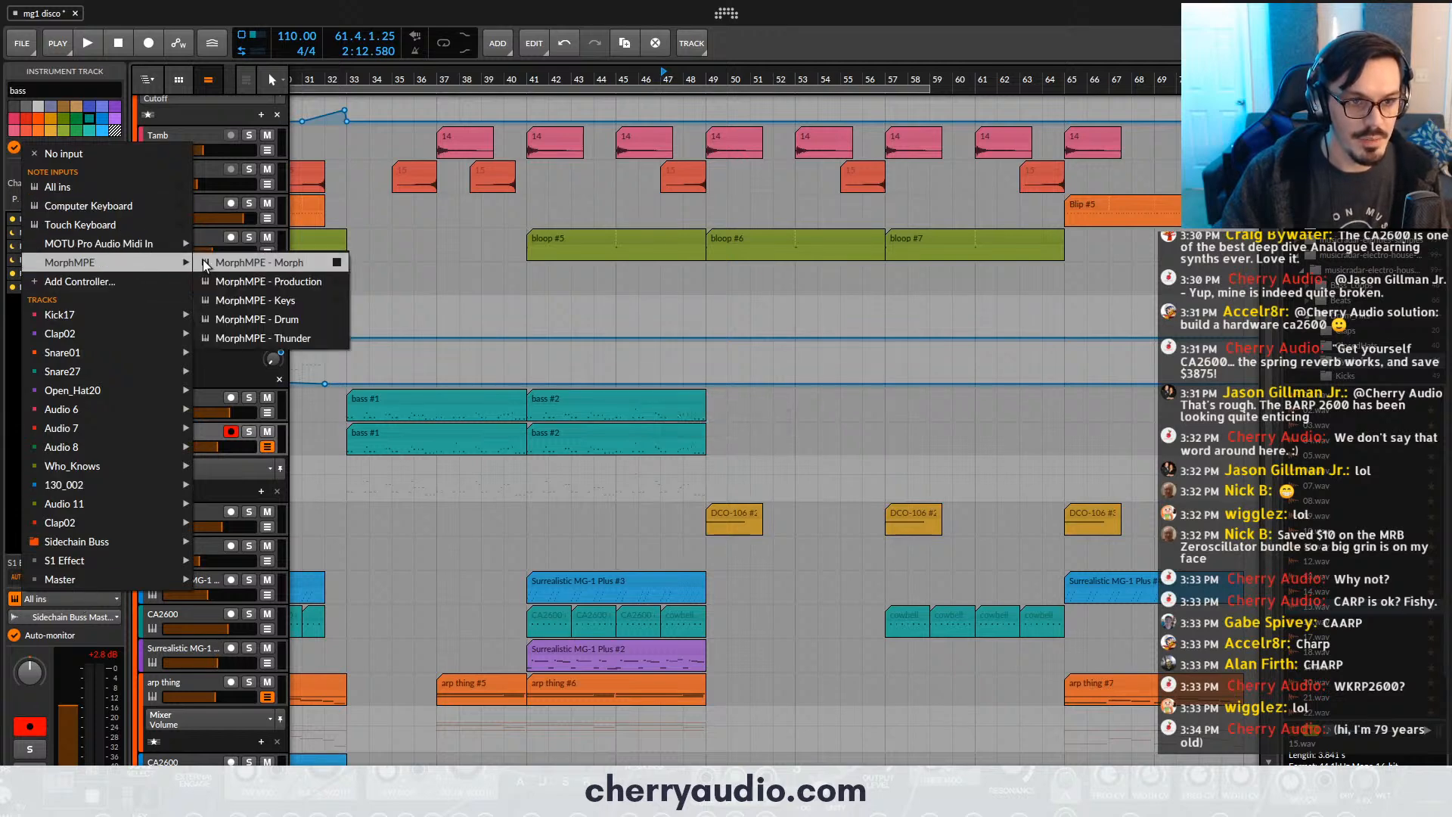
pyautogui.click(204, 261)
pyautogui.click(187, 418)
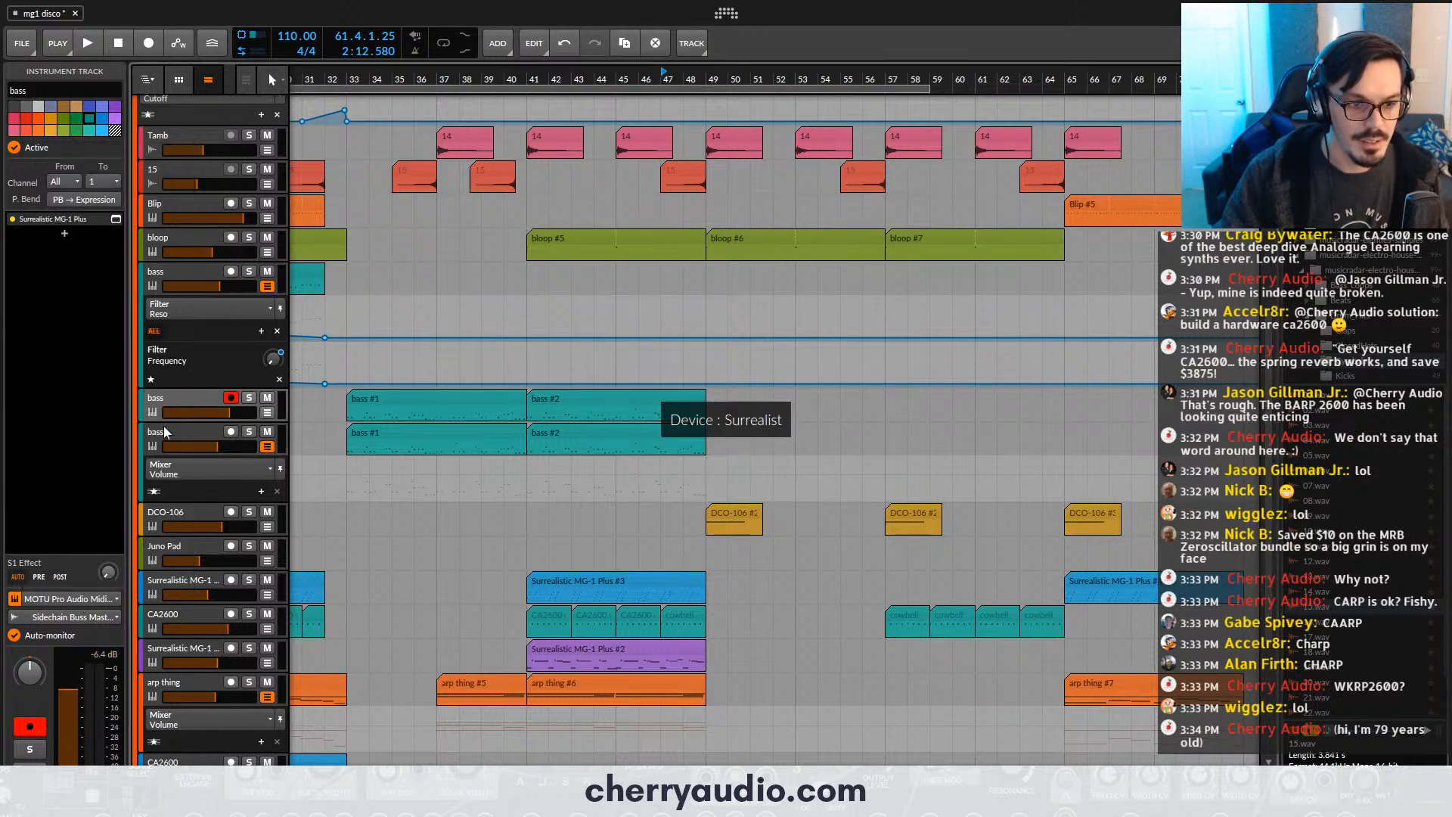
pyautogui.click(32, 602)
pyautogui.moveTo(123, 262)
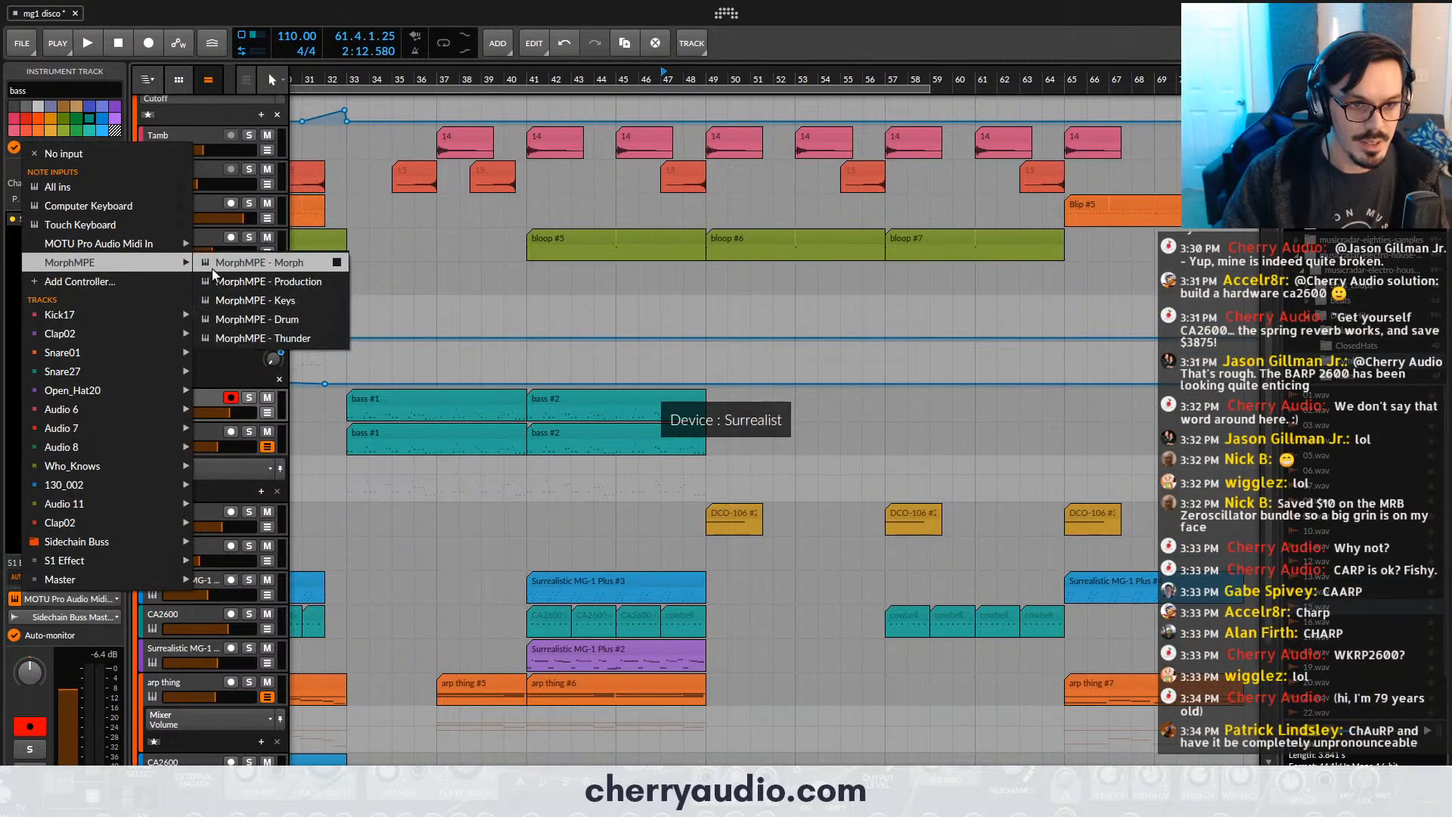
pyautogui.click(212, 269)
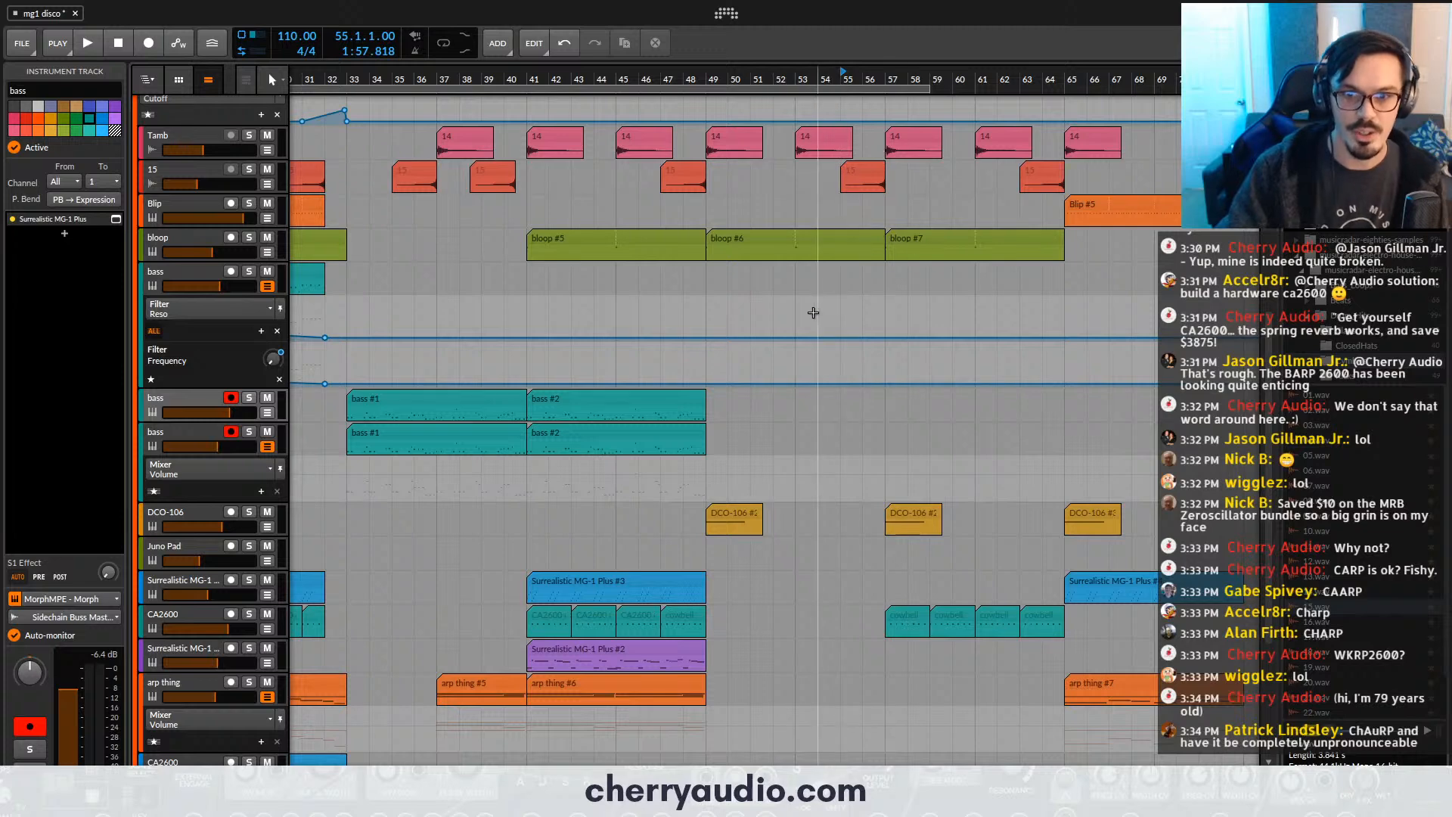
# - Record a new bass part on both armed bass tracks from about bar 54 until past bar 65
pyautogui.moveTo(817, 327); pyautogui.dragTo(638, 387)
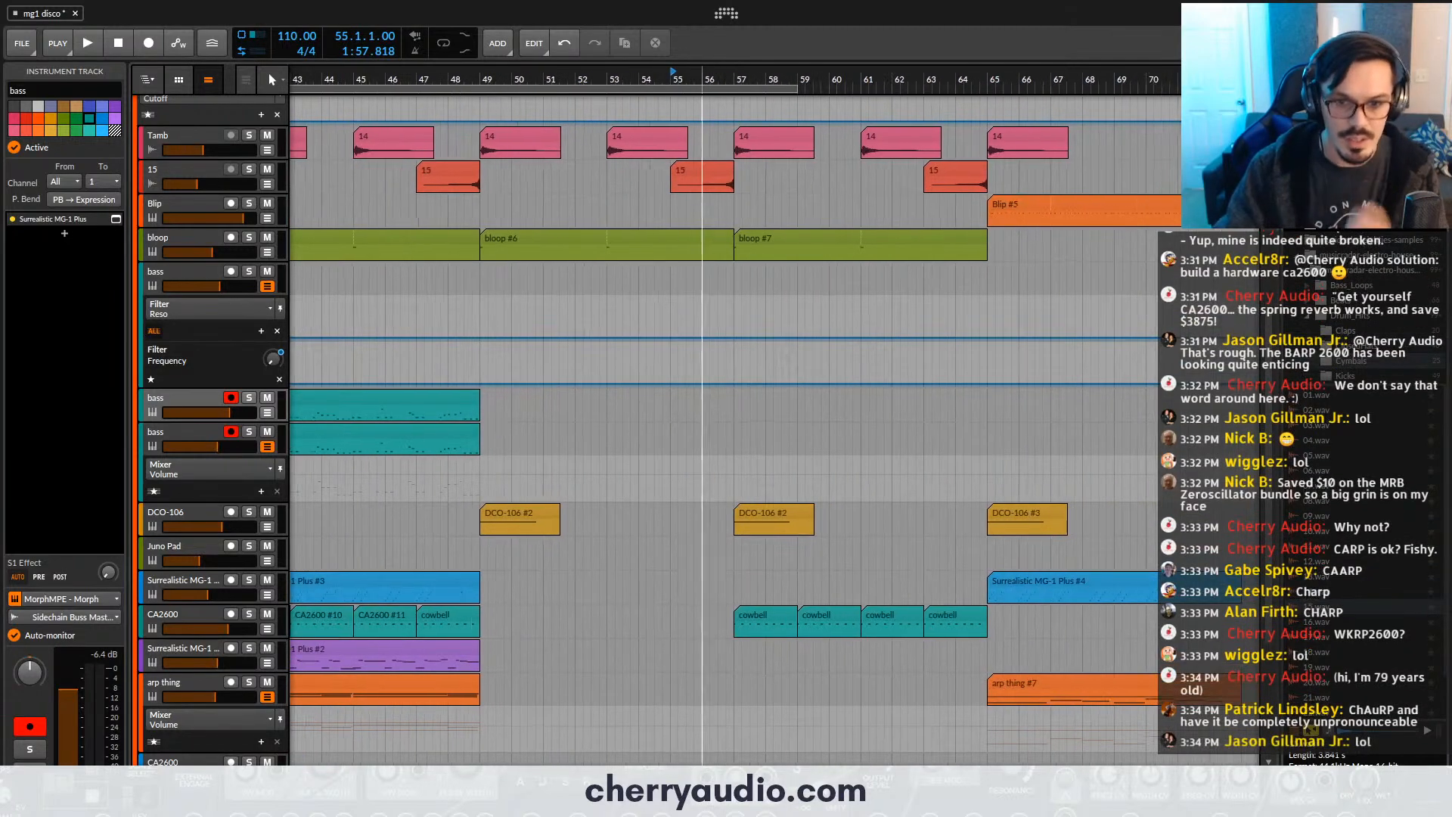
pyautogui.press('F9')
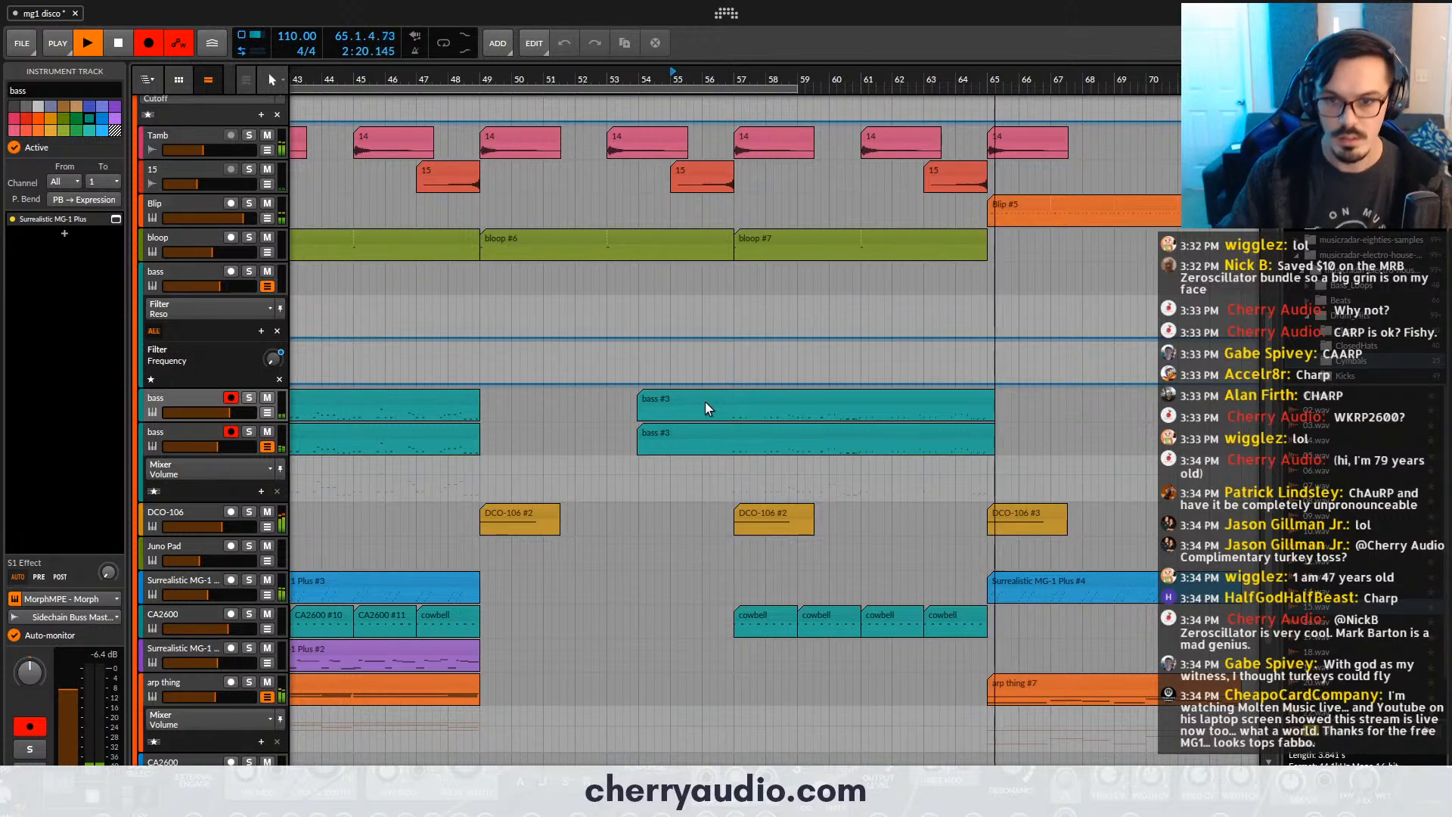
pyautogui.press('space')
# - Split both newly recorded bass clips at bar 57, delete the earlier pieces, and trim the clip ends to bar 65
pyautogui.click(705, 402)
pyautogui.click(724, 433)
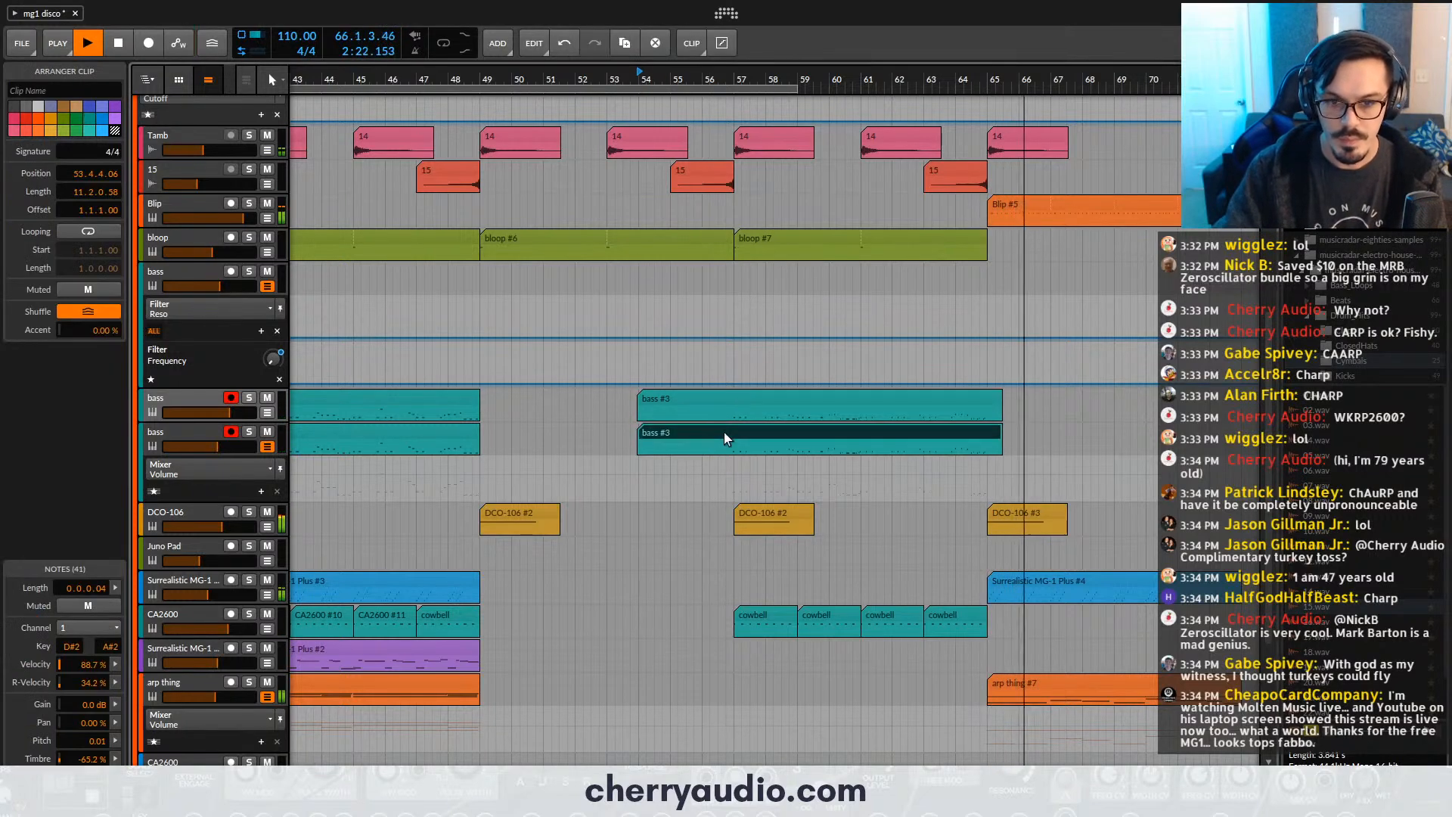
pyautogui.keyDown('alt'); pyautogui.click(734, 441); pyautogui.keyUp('alt')
pyautogui.keyDown('alt'); pyautogui.click(734, 415); pyautogui.keyUp('alt')
pyautogui.click(722, 401)
pyautogui.press('Delete')
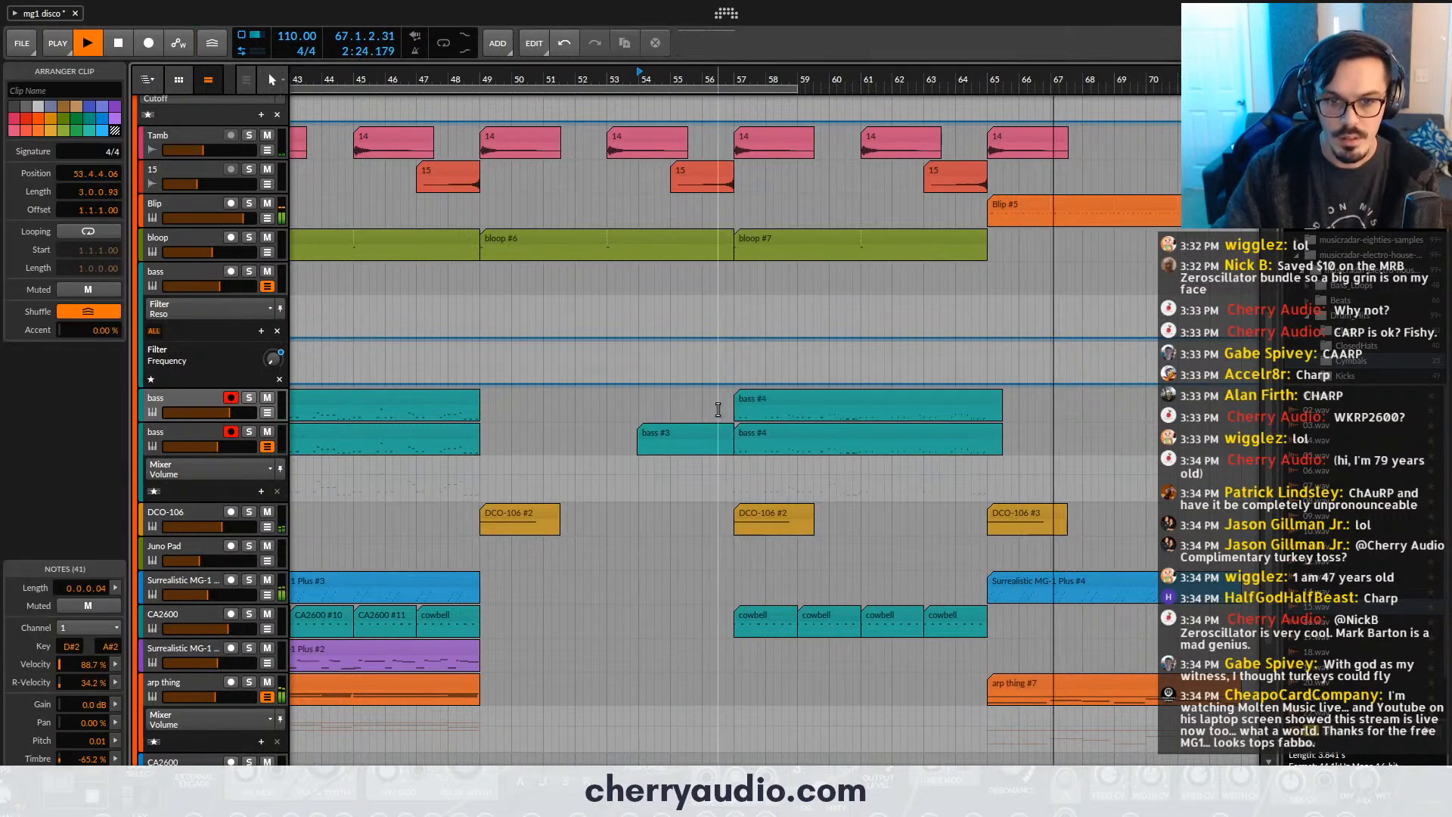
pyautogui.click(718, 430)
pyautogui.press('Delete')
pyautogui.moveTo(1001, 402); pyautogui.dragTo(985, 428)
# - Copy the DCO-106 clip at bar 65 to bar 69, and play the arrangement from bar 25
pyautogui.moveTo(1048, 484); pyautogui.dragTo(1012, 519)
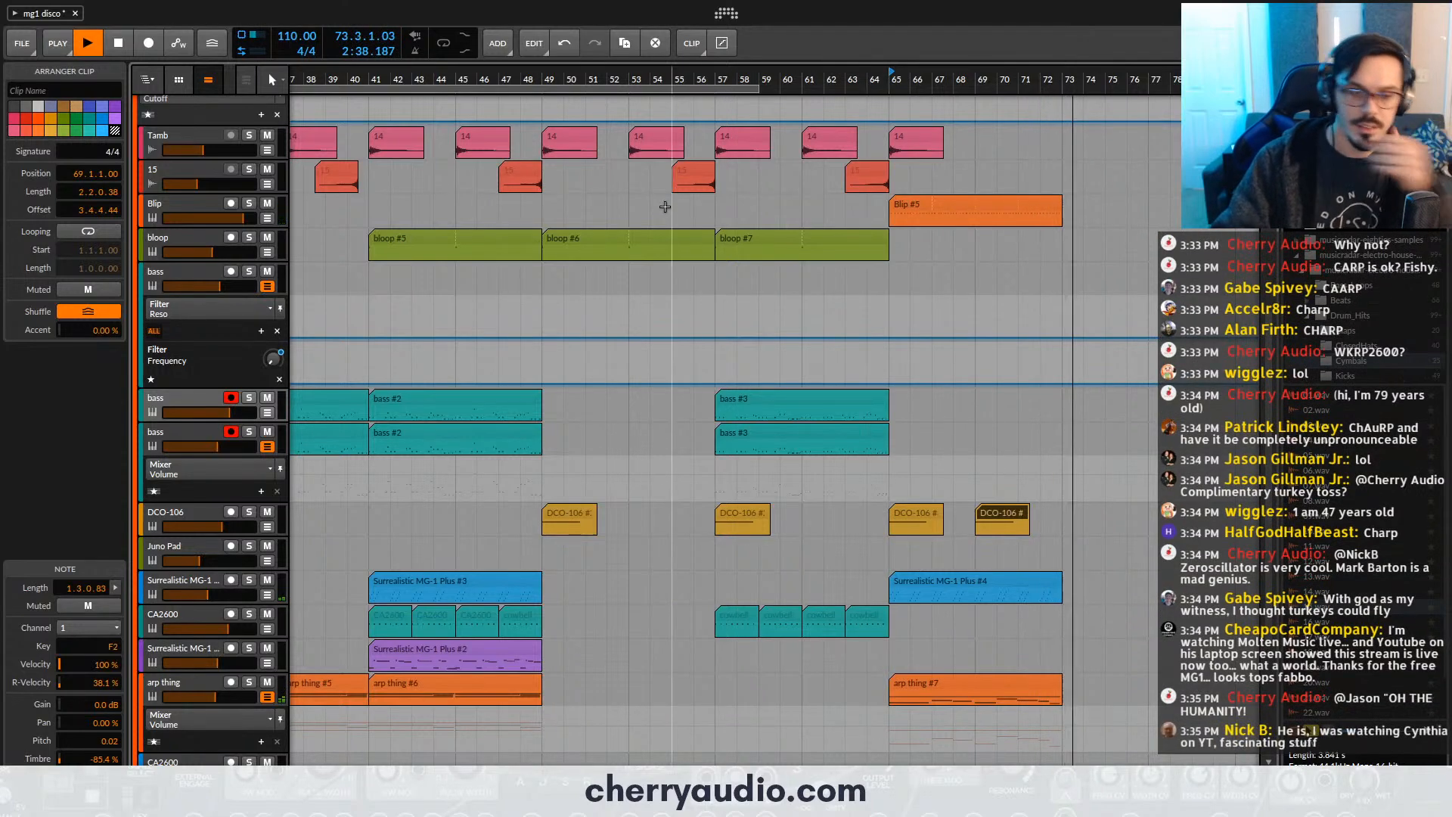
pyautogui.scroll(-3, 881, 454)
pyautogui.scroll(-1, 732, 333)
pyautogui.scroll(-4, 688, 330)
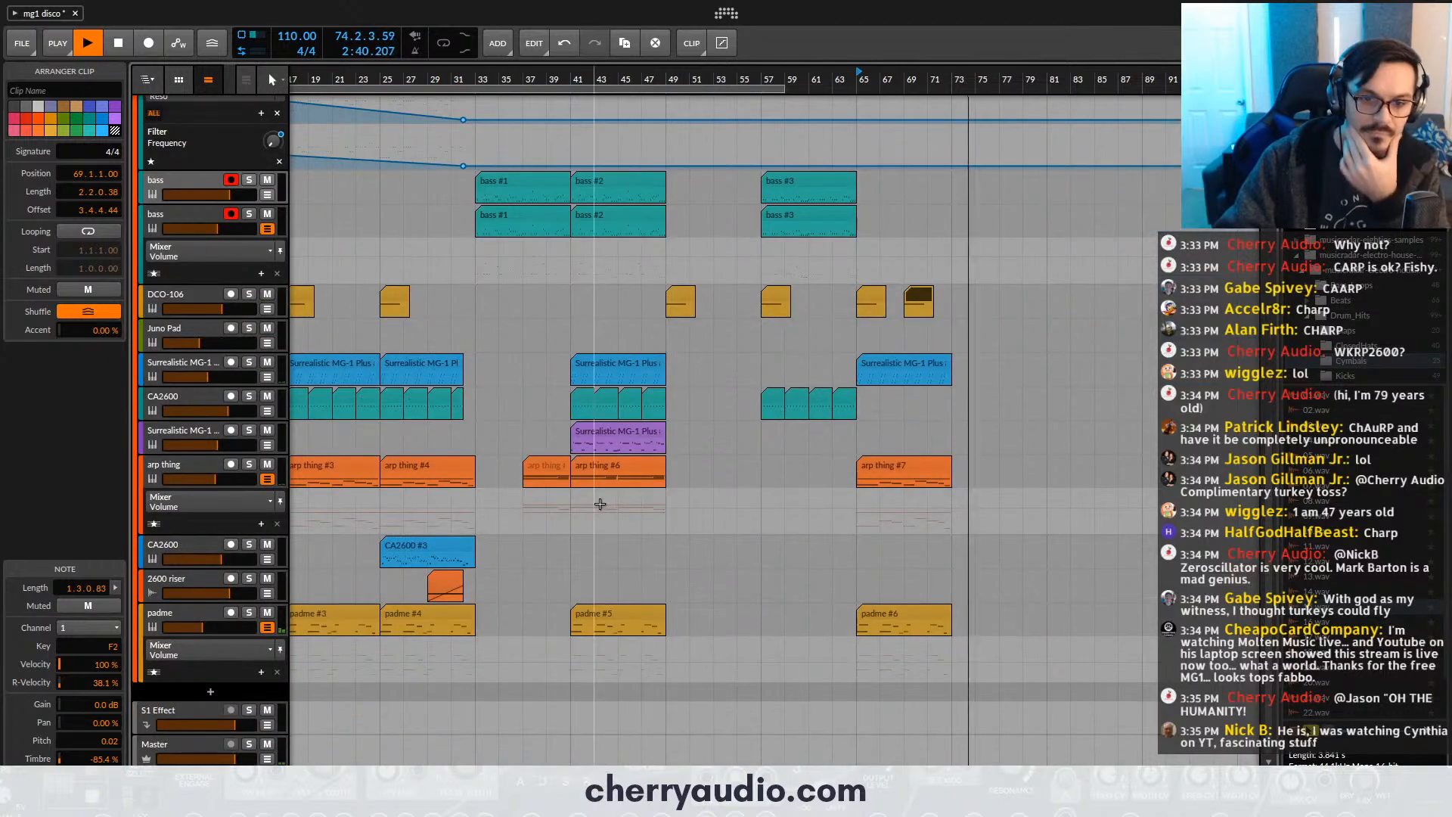
pyautogui.scroll(-4, 603, 505)
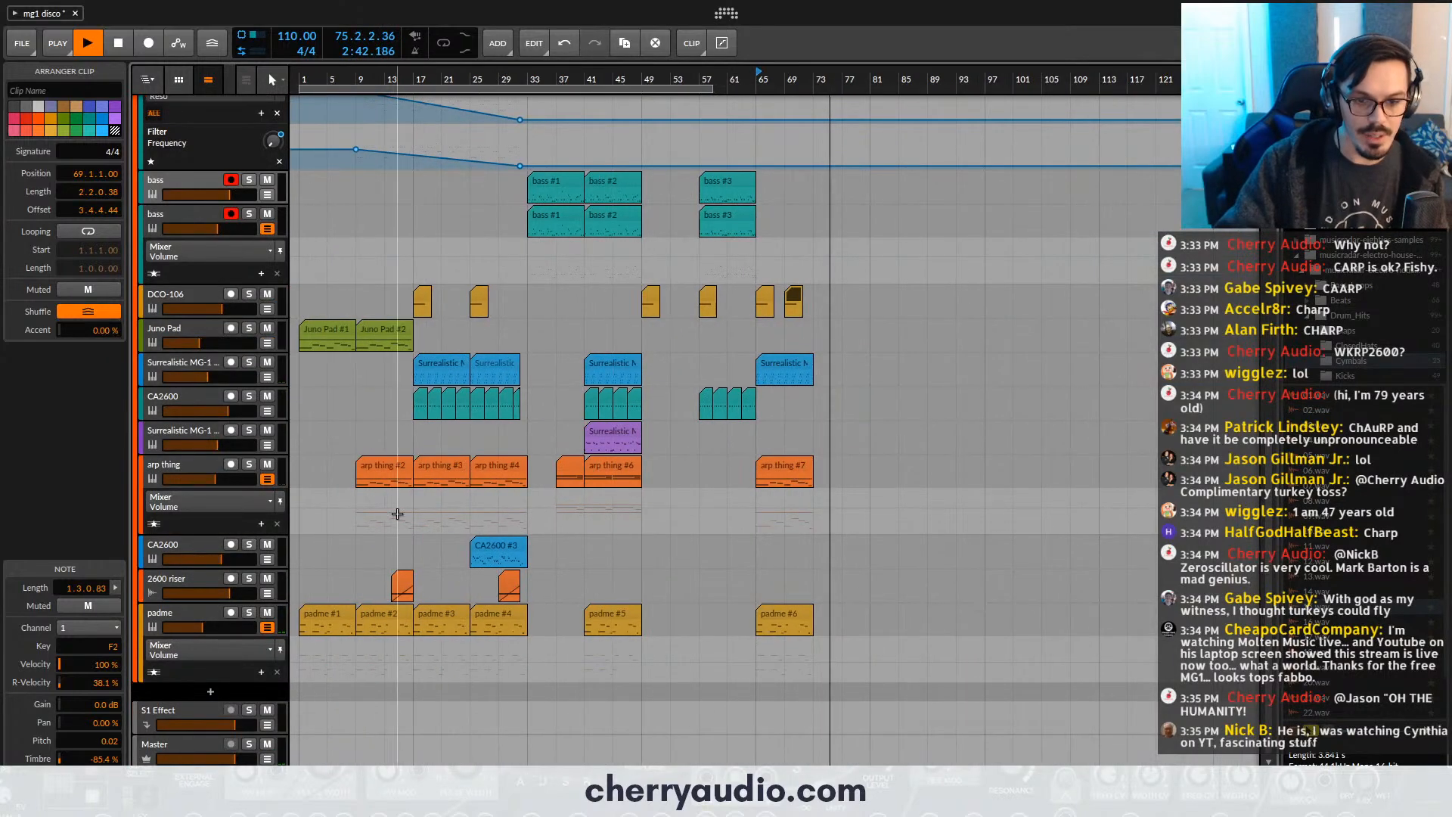
pyautogui.click(472, 80)
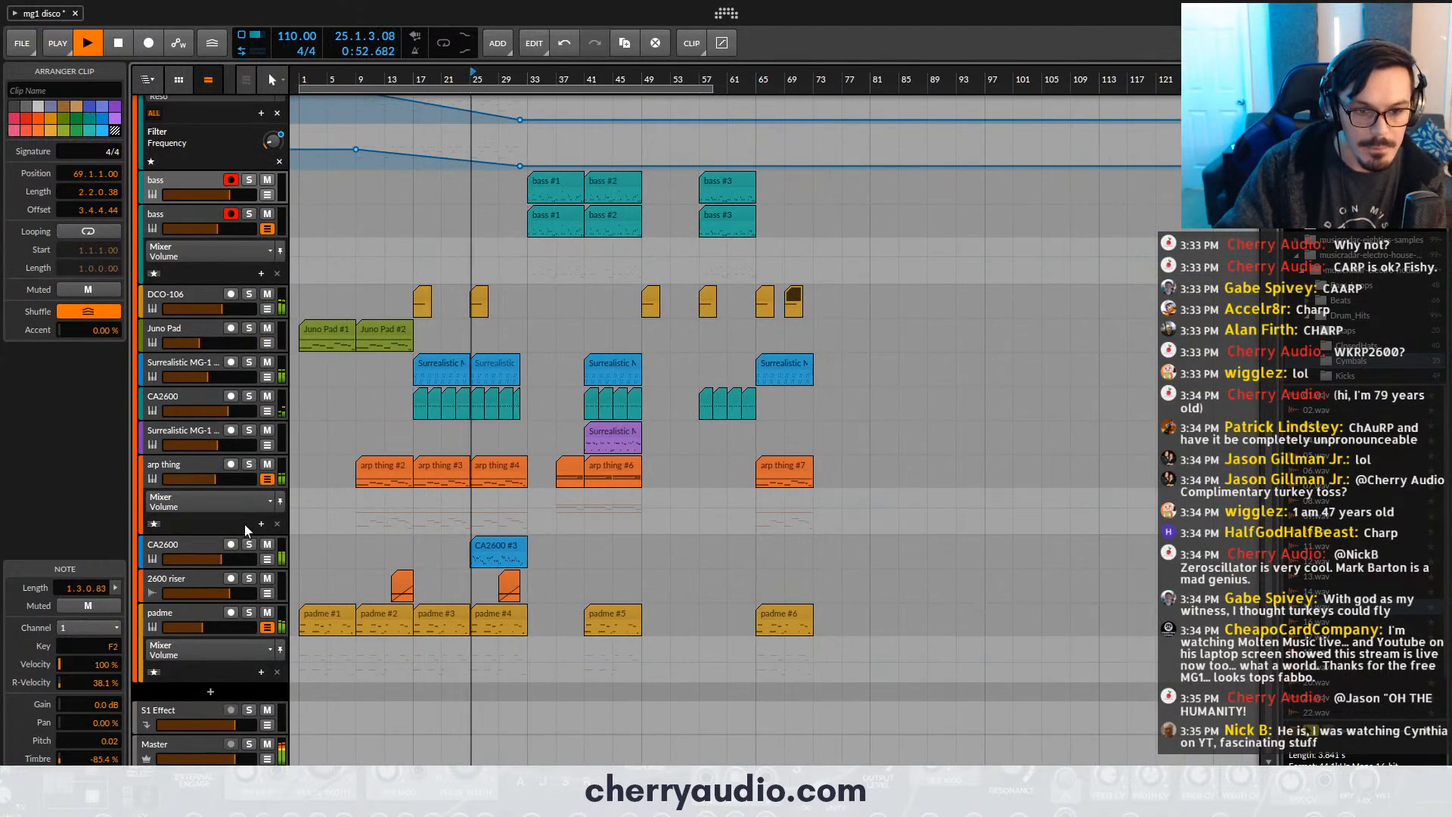
# - Audition the blue CA2600 track in solo, adjust its volume slightly, and enable the Delay section of its synth
pyautogui.click(249, 544)
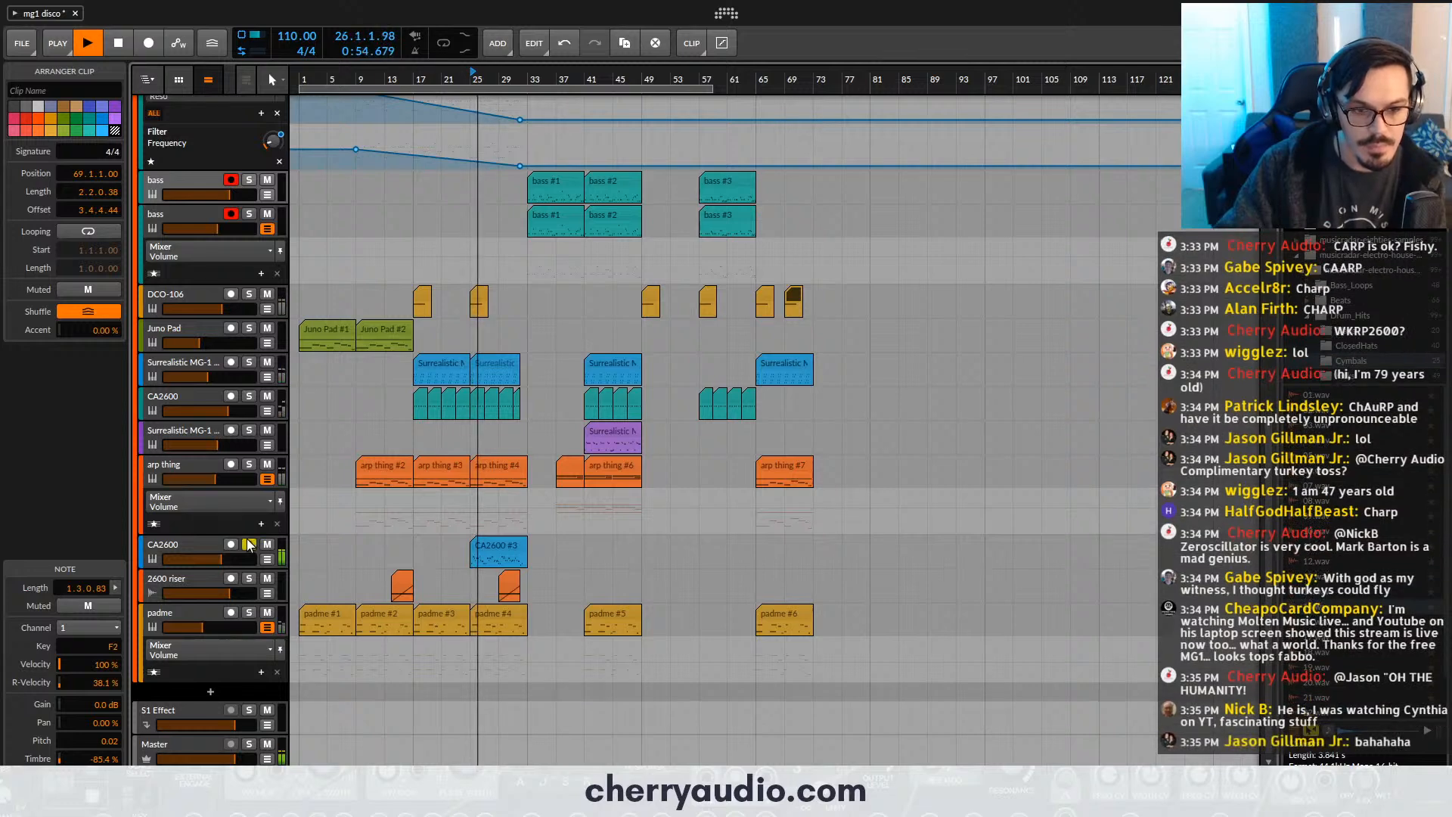
pyautogui.click(249, 544)
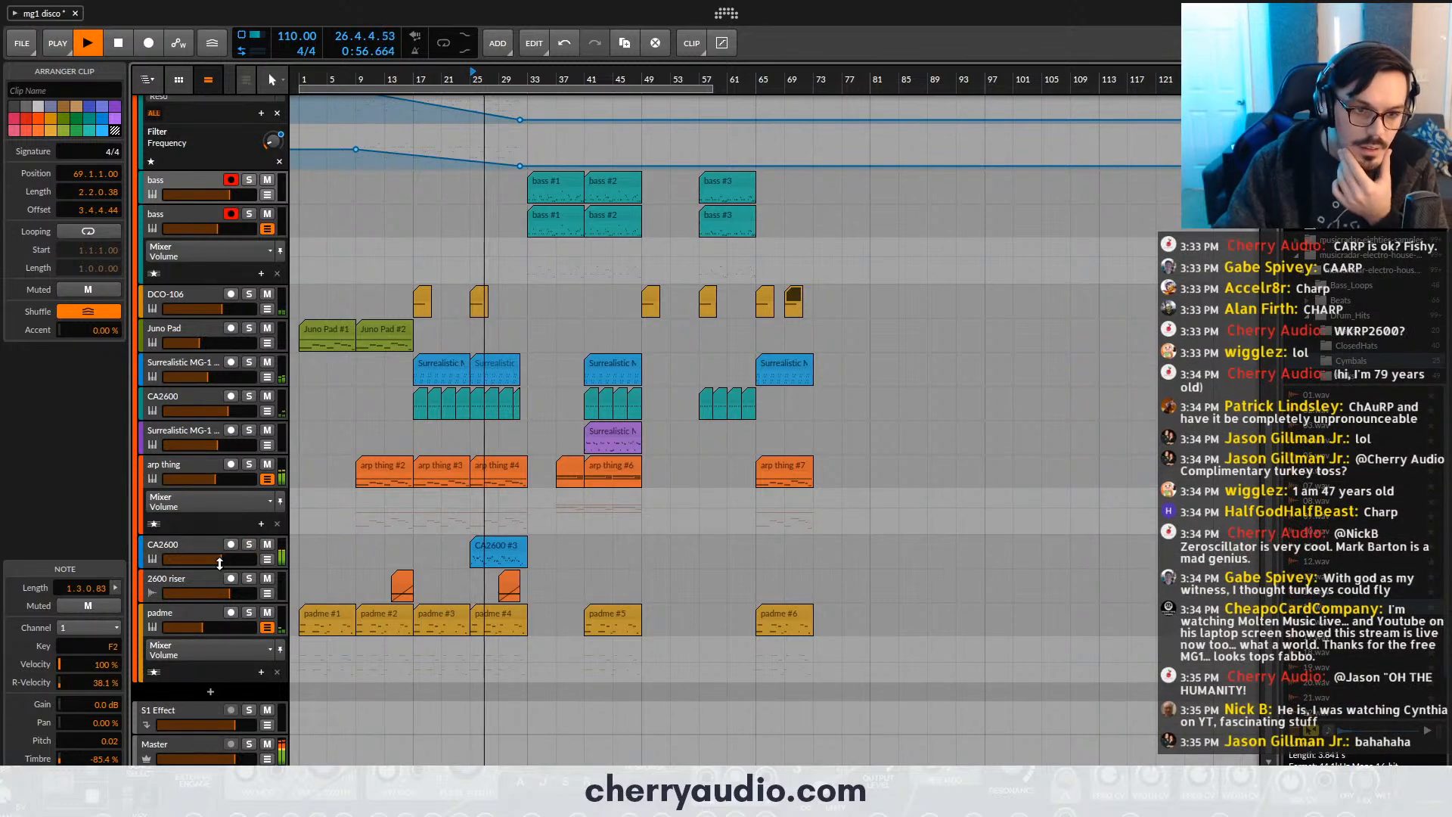
pyautogui.click(220, 560)
pyautogui.click(249, 544)
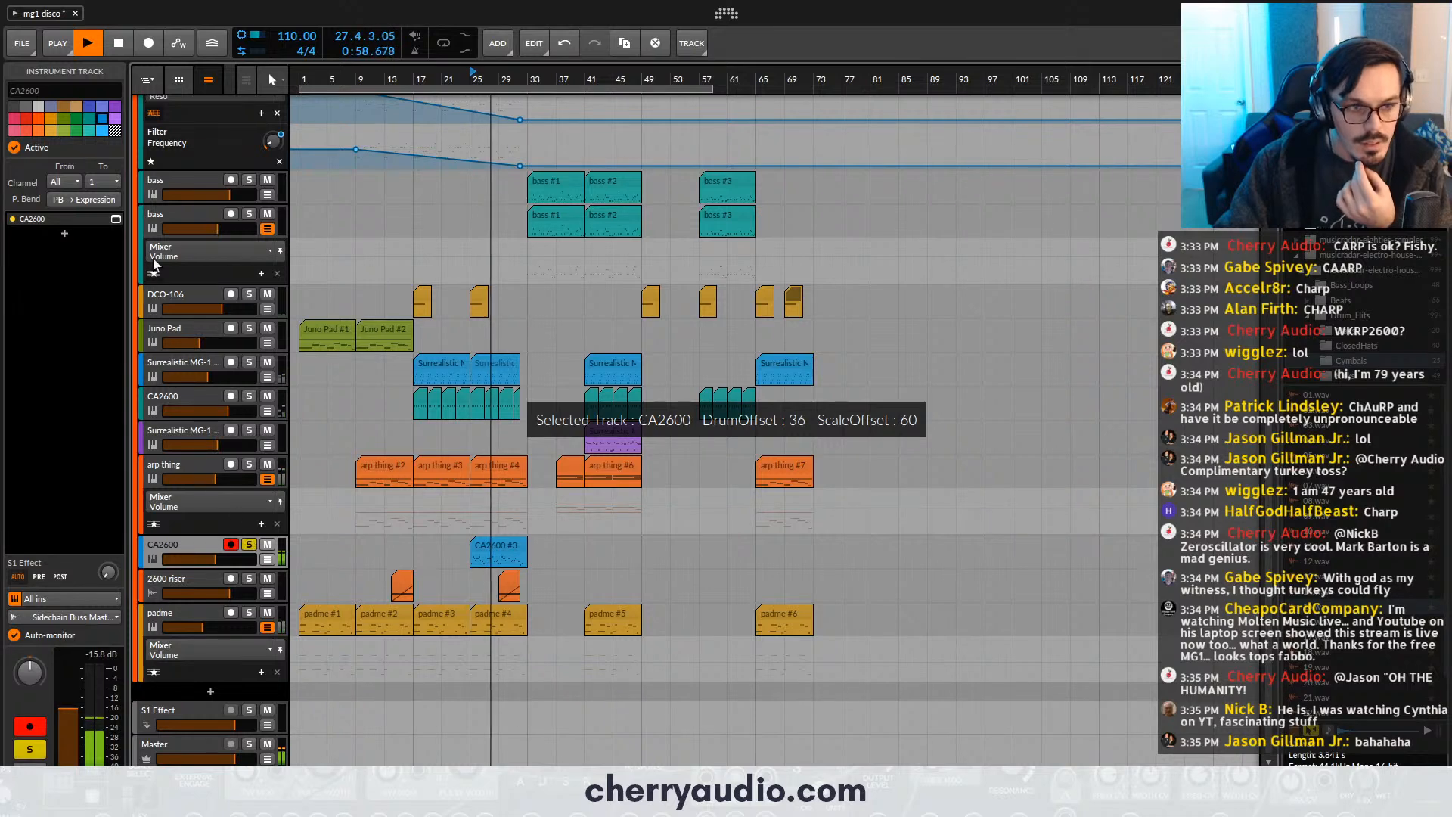
pyautogui.click(116, 218)
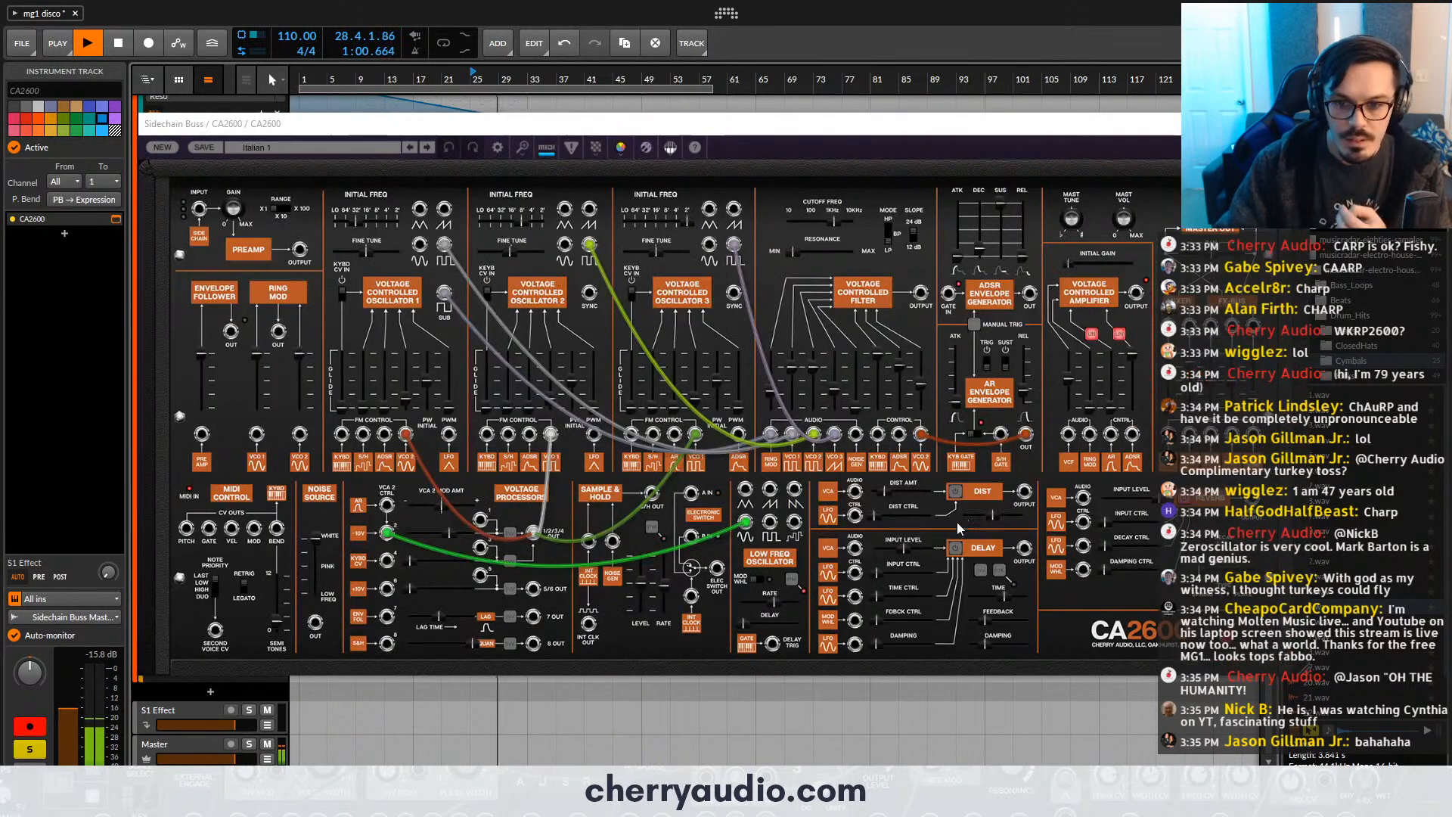
pyautogui.click(956, 548)
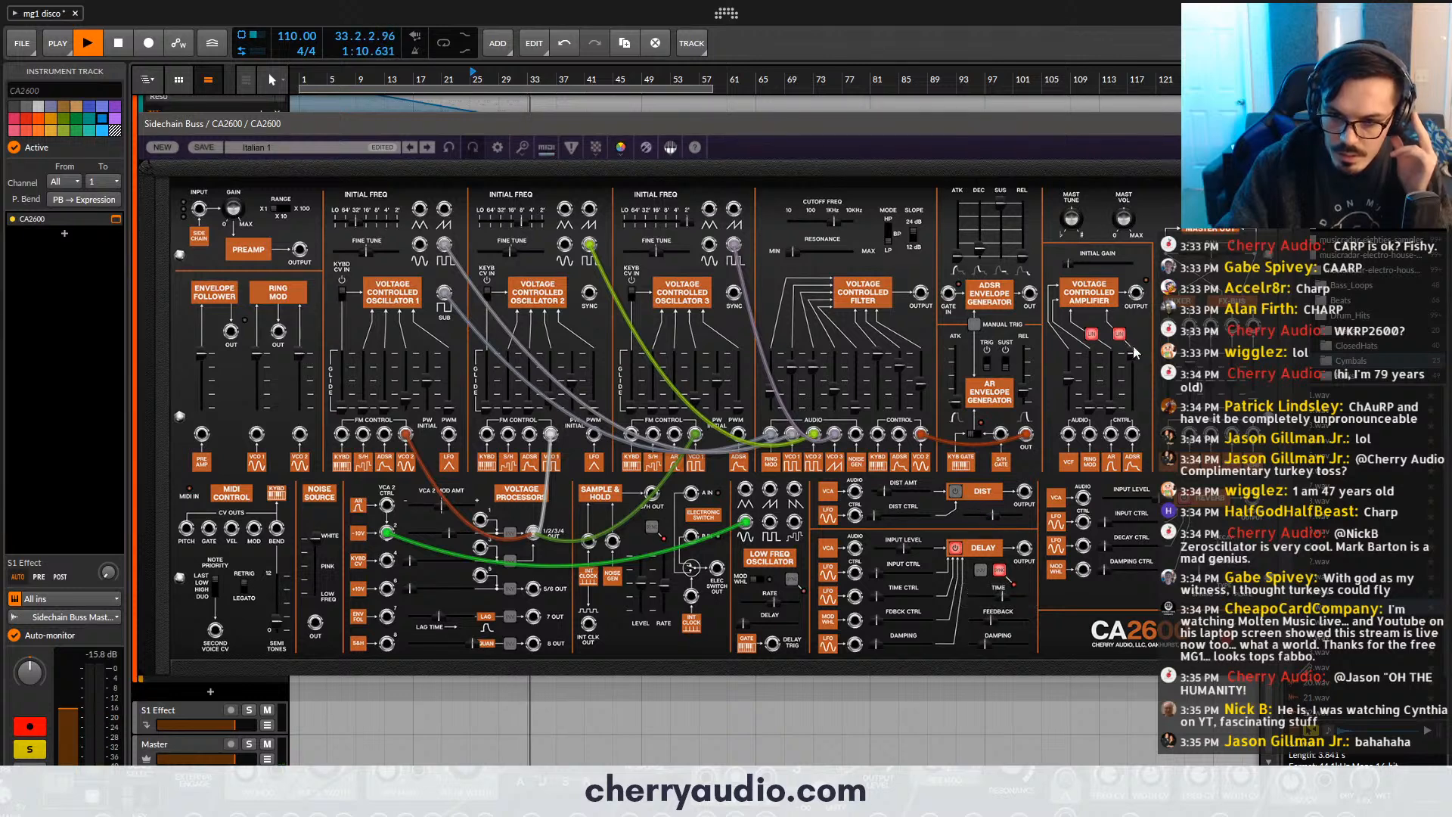
pyautogui.click(1252, 123)
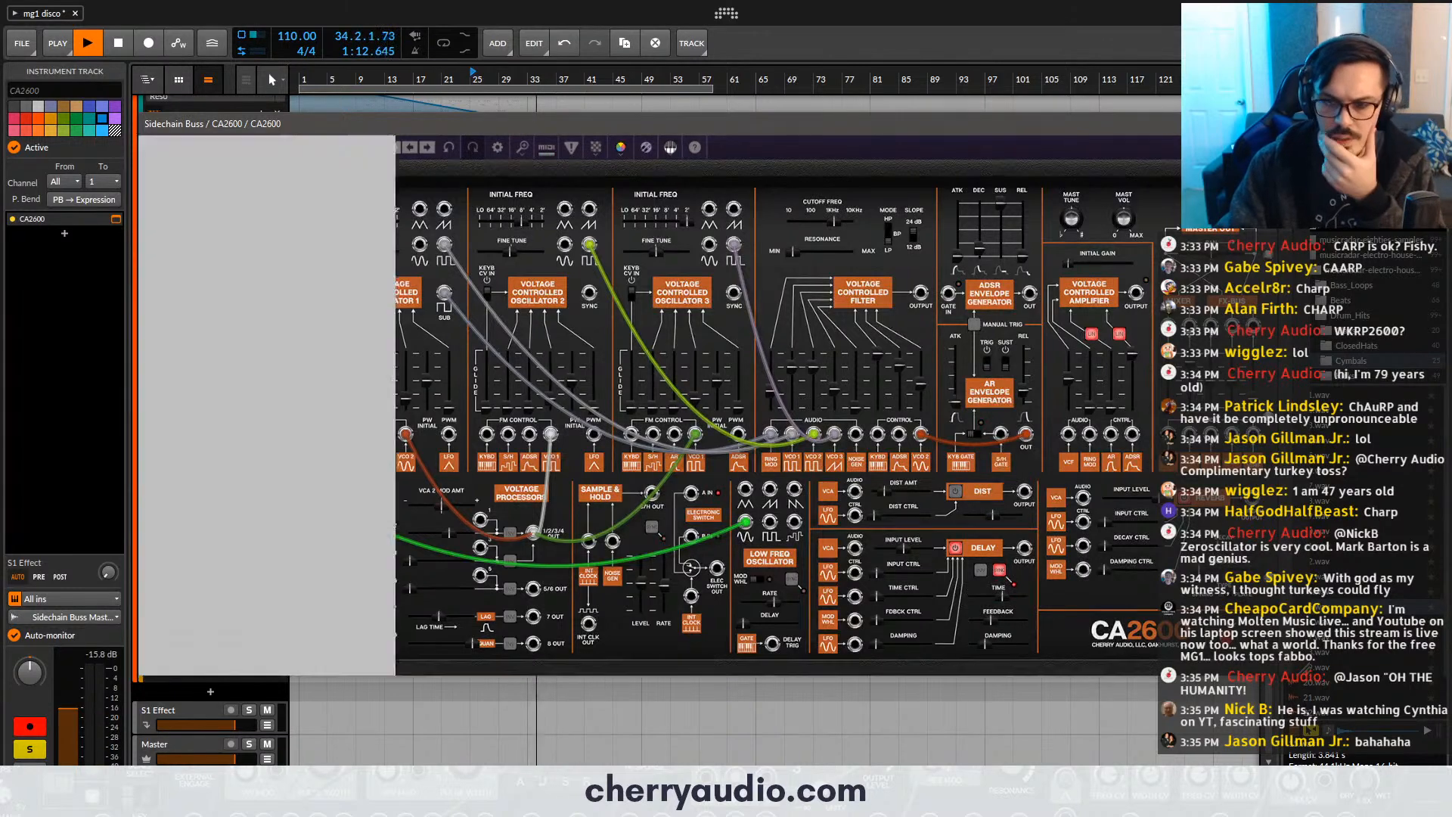
# - Restore the full arranger view without the clip editor and save the project
pyautogui.press('a')
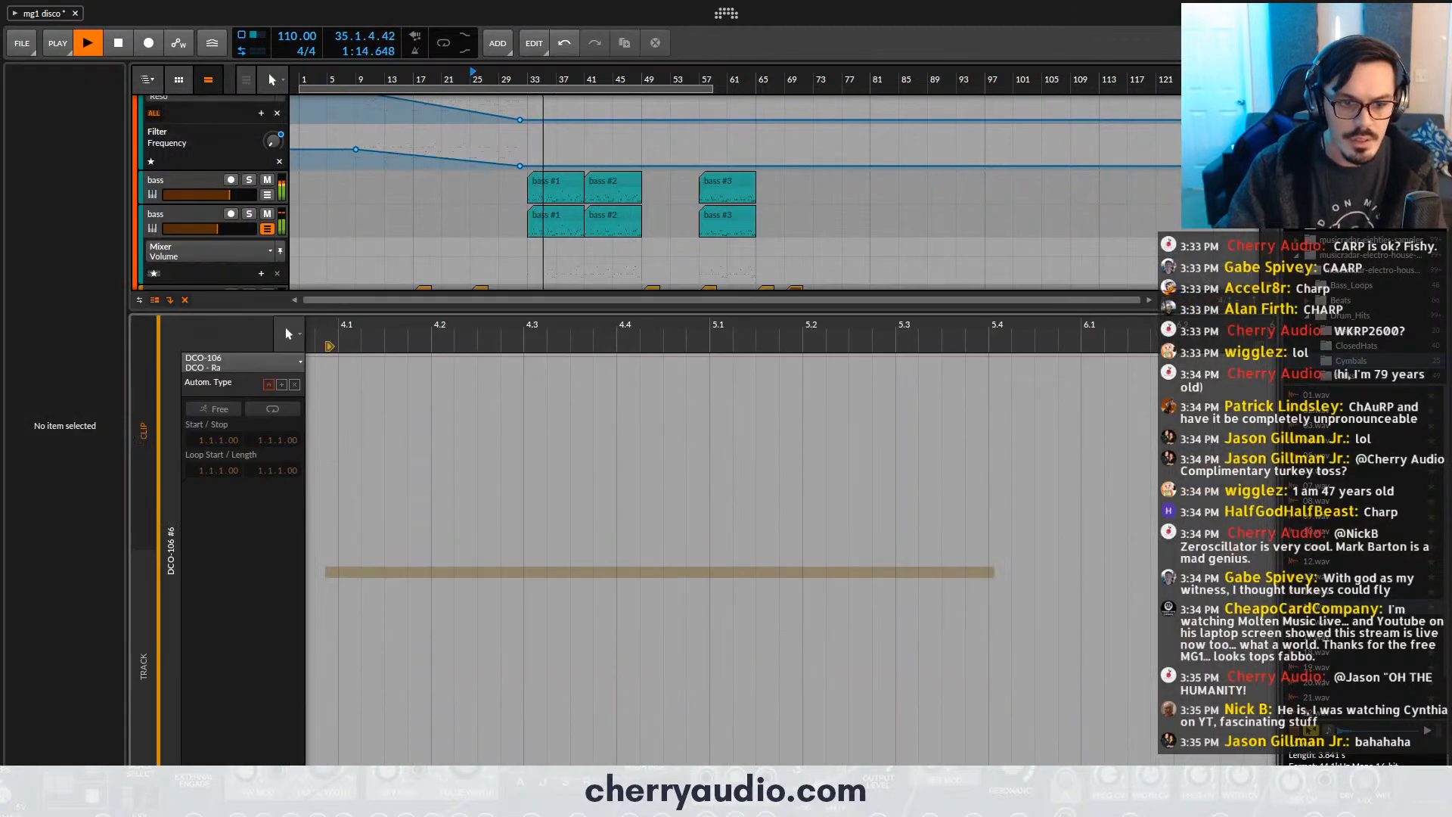
pyautogui.press('a')
pyautogui.press('e')
pyautogui.press('e')
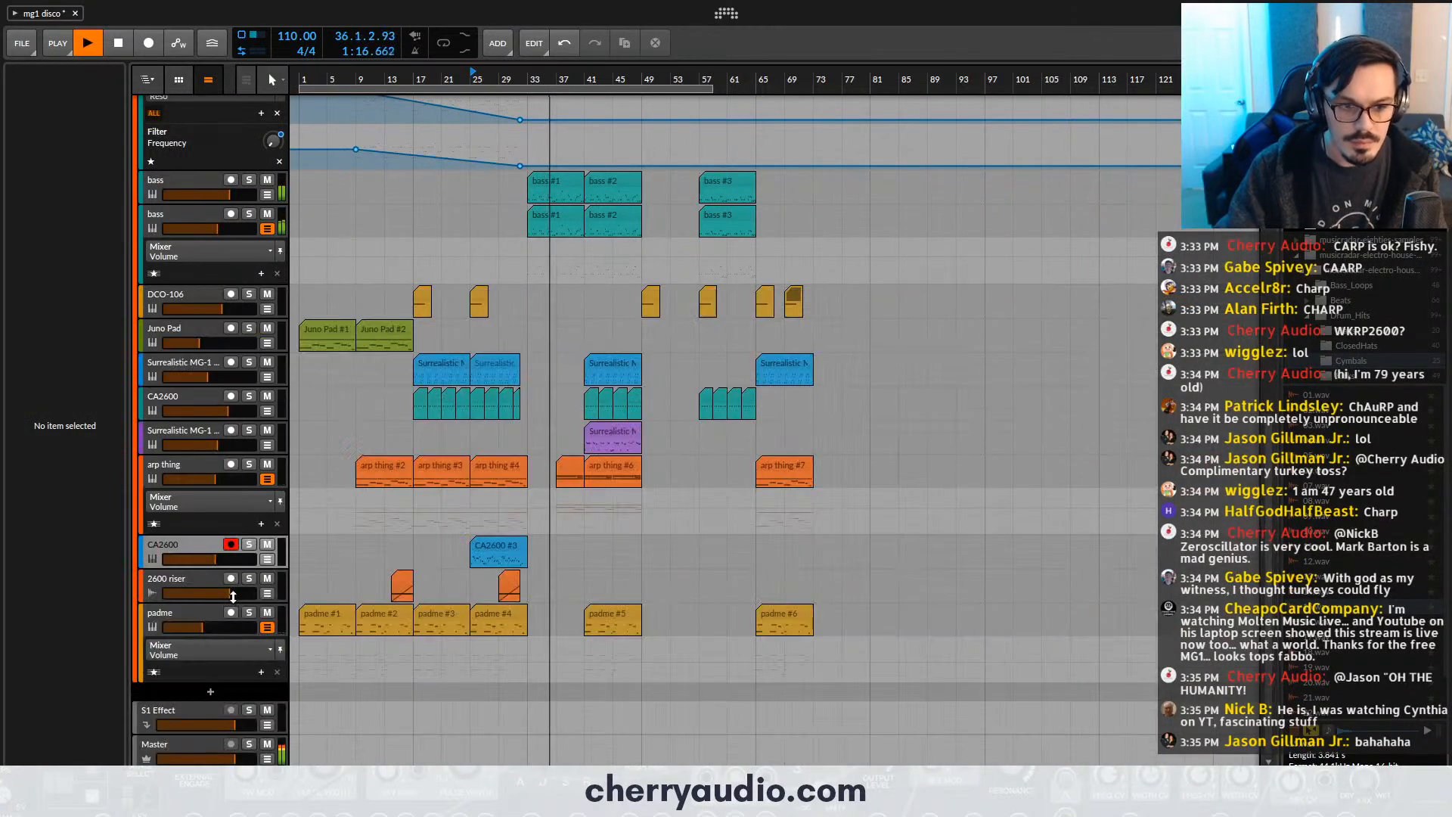
pyautogui.hotkey('ctrl', 's')
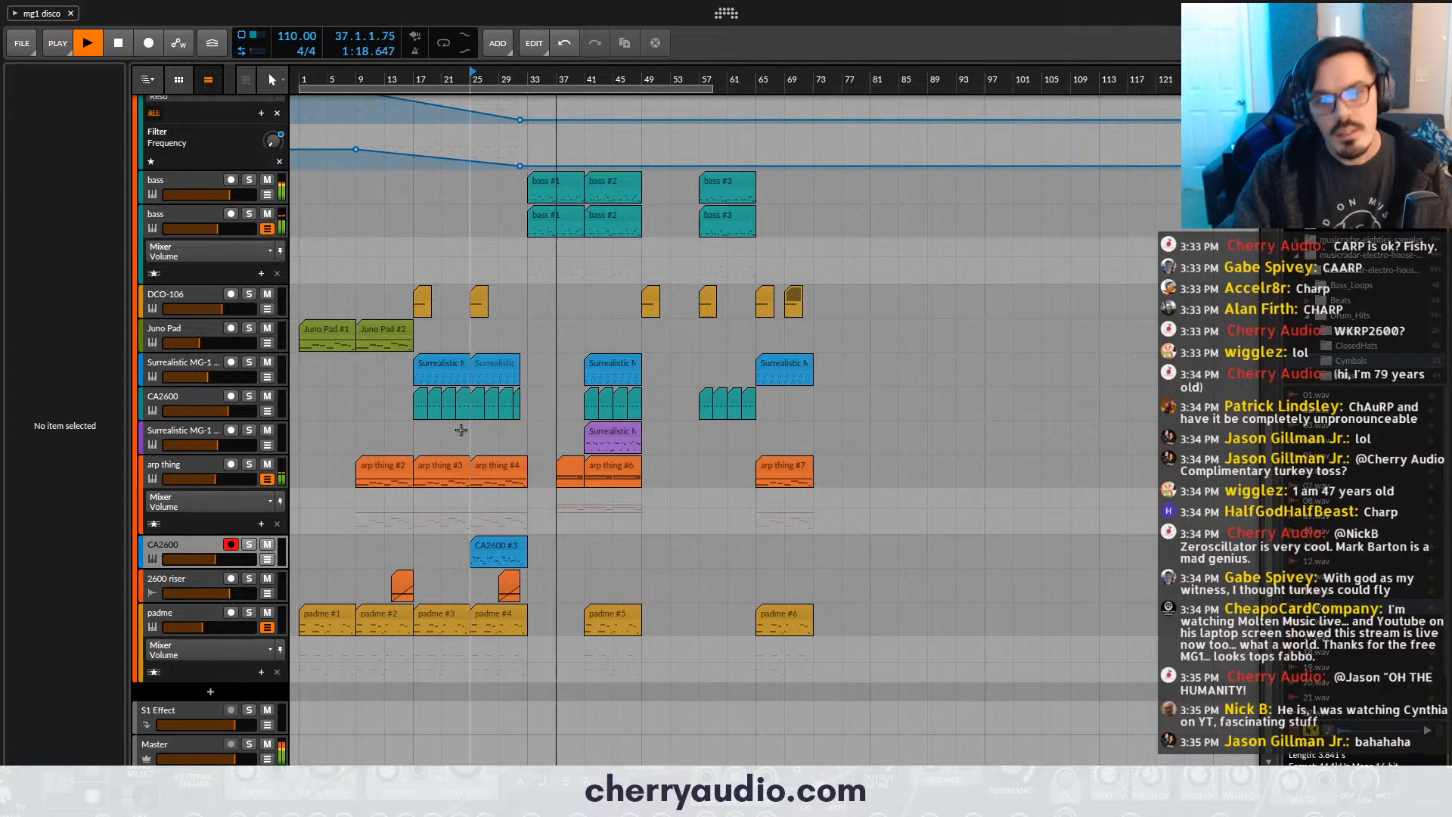
# - Copy the DCO-106 clip from bar 49 to bar 41
pyautogui.scroll(5, 559, 393)
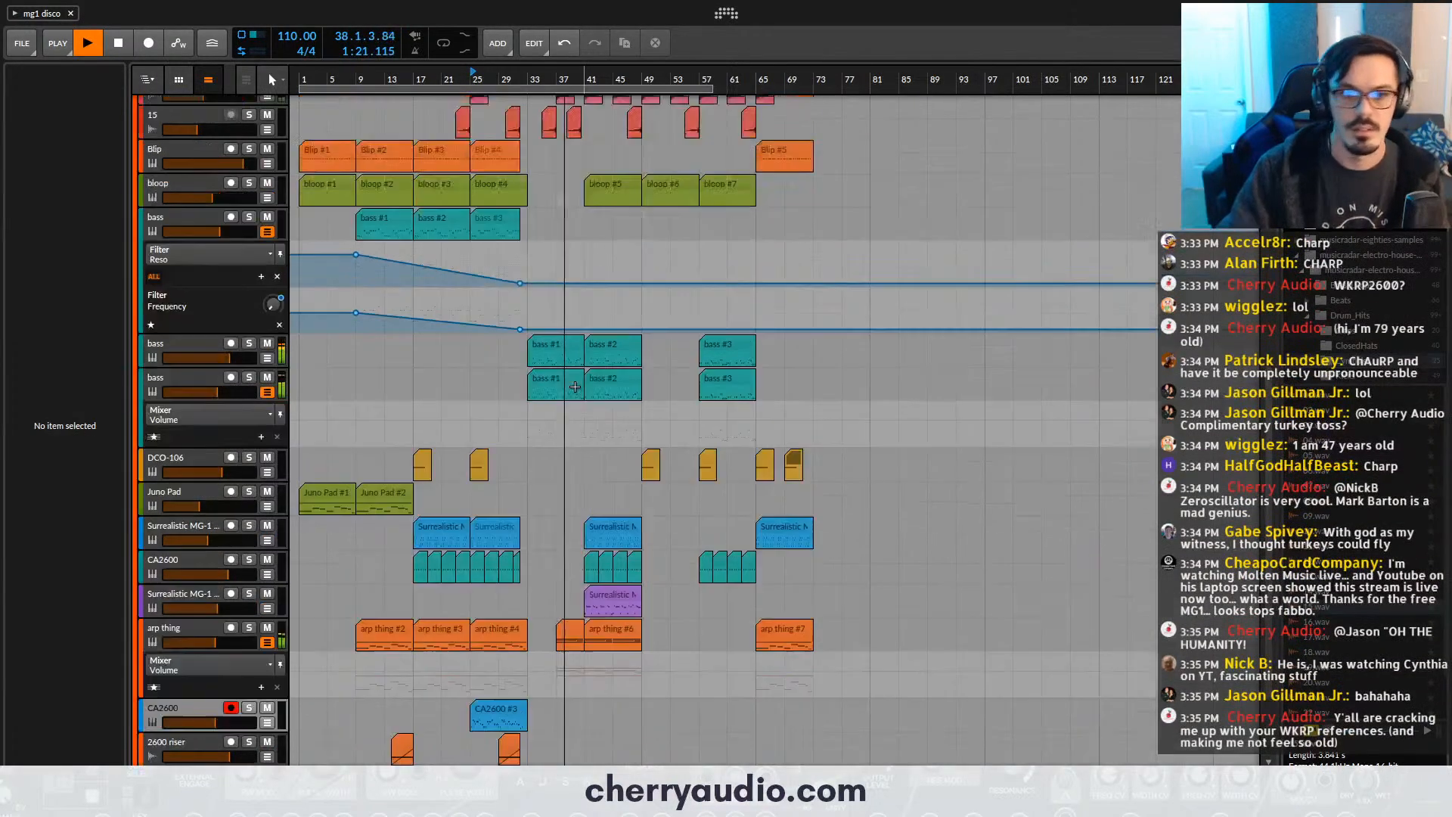
pyautogui.scroll(4, 575, 387)
pyautogui.moveTo(587, 398); pyautogui.dragTo(678, 500)
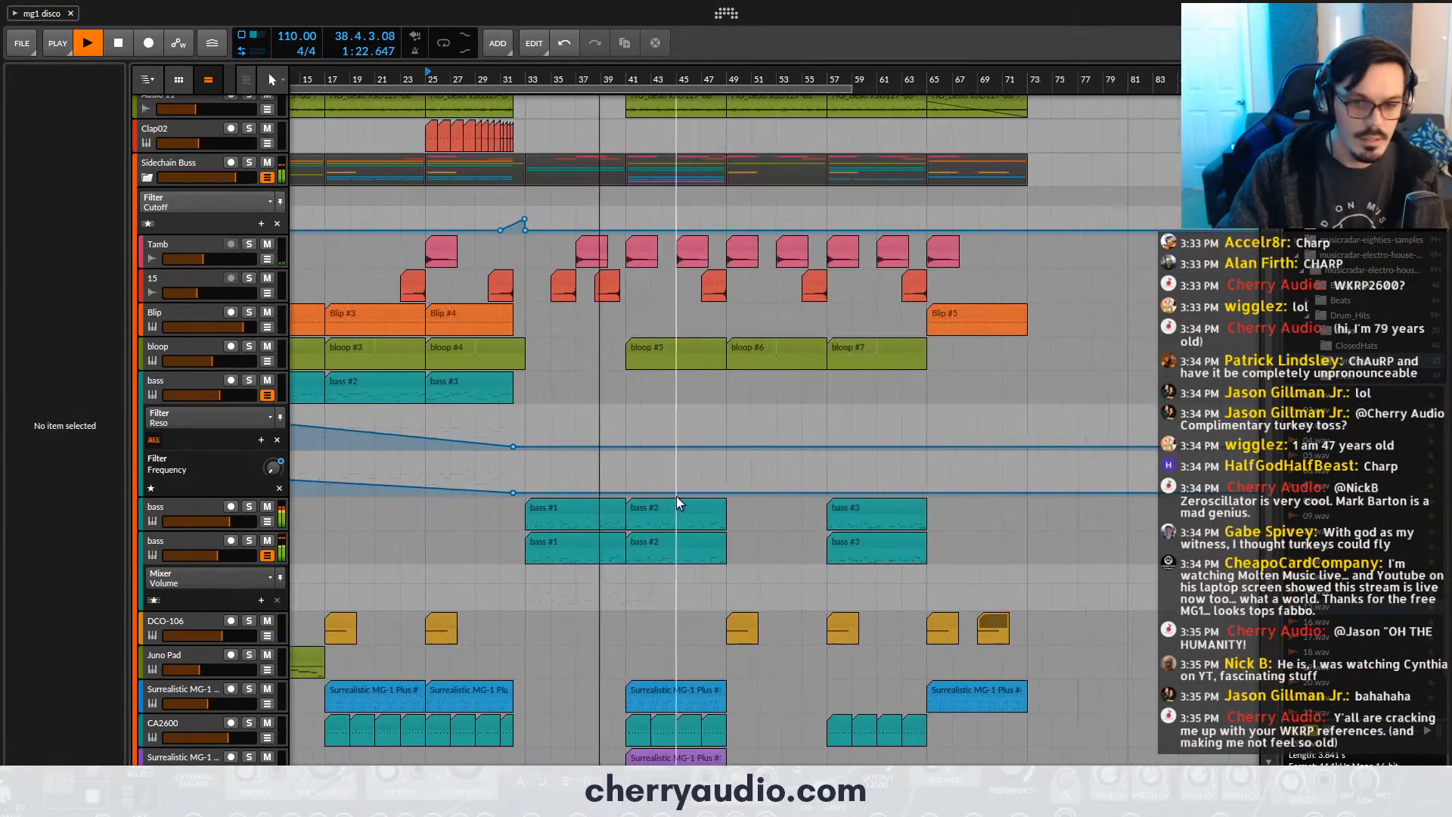
pyautogui.moveTo(744, 629); pyautogui.dragTo(648, 633)
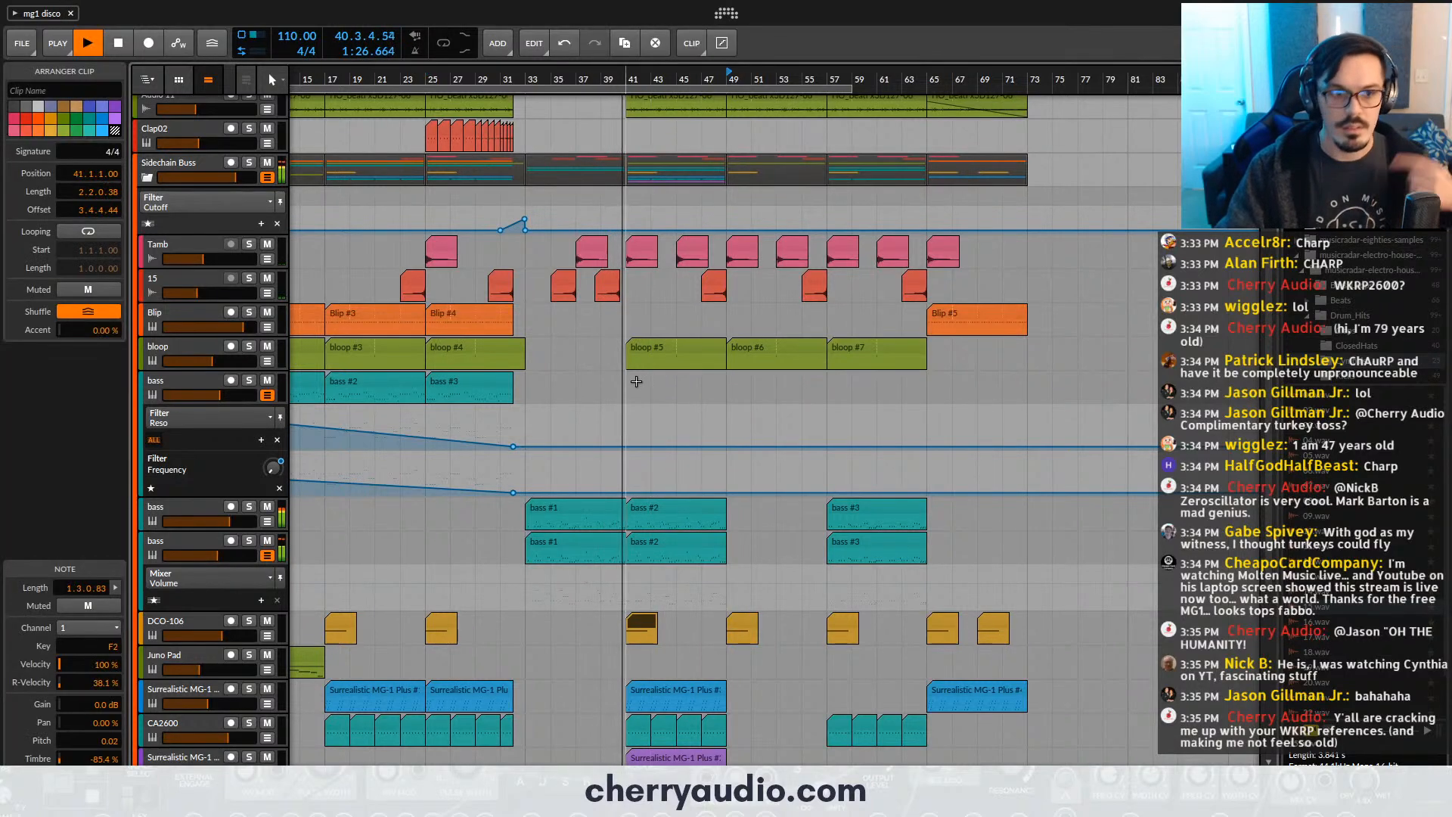
pyautogui.moveTo(669, 78); pyautogui.dragTo(713, 114)
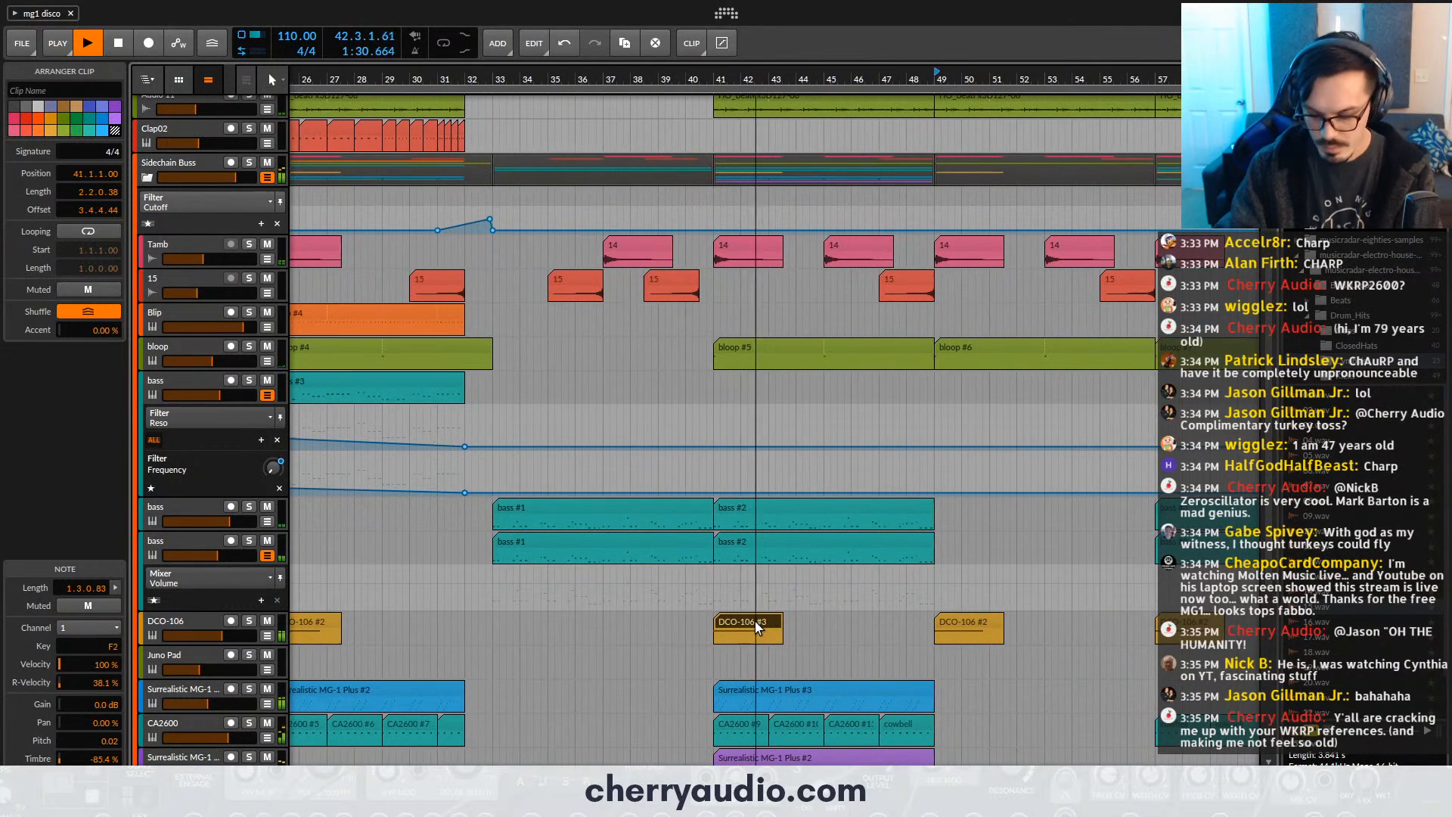
# - Lower the DCO-106 track's volume slightly and show its device chain
pyautogui.scroll(-2, 352, 640)
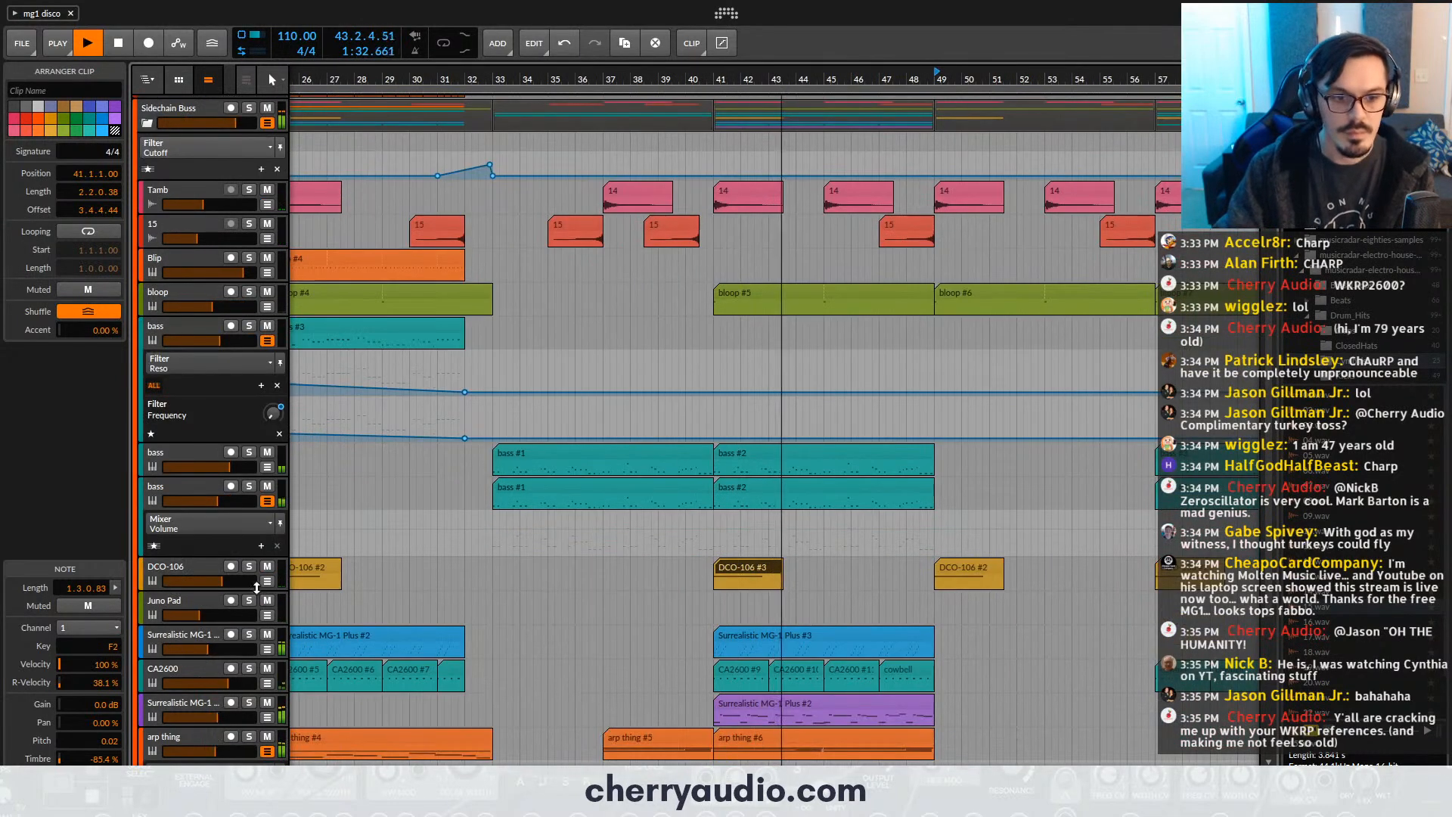
pyautogui.click(192, 569)
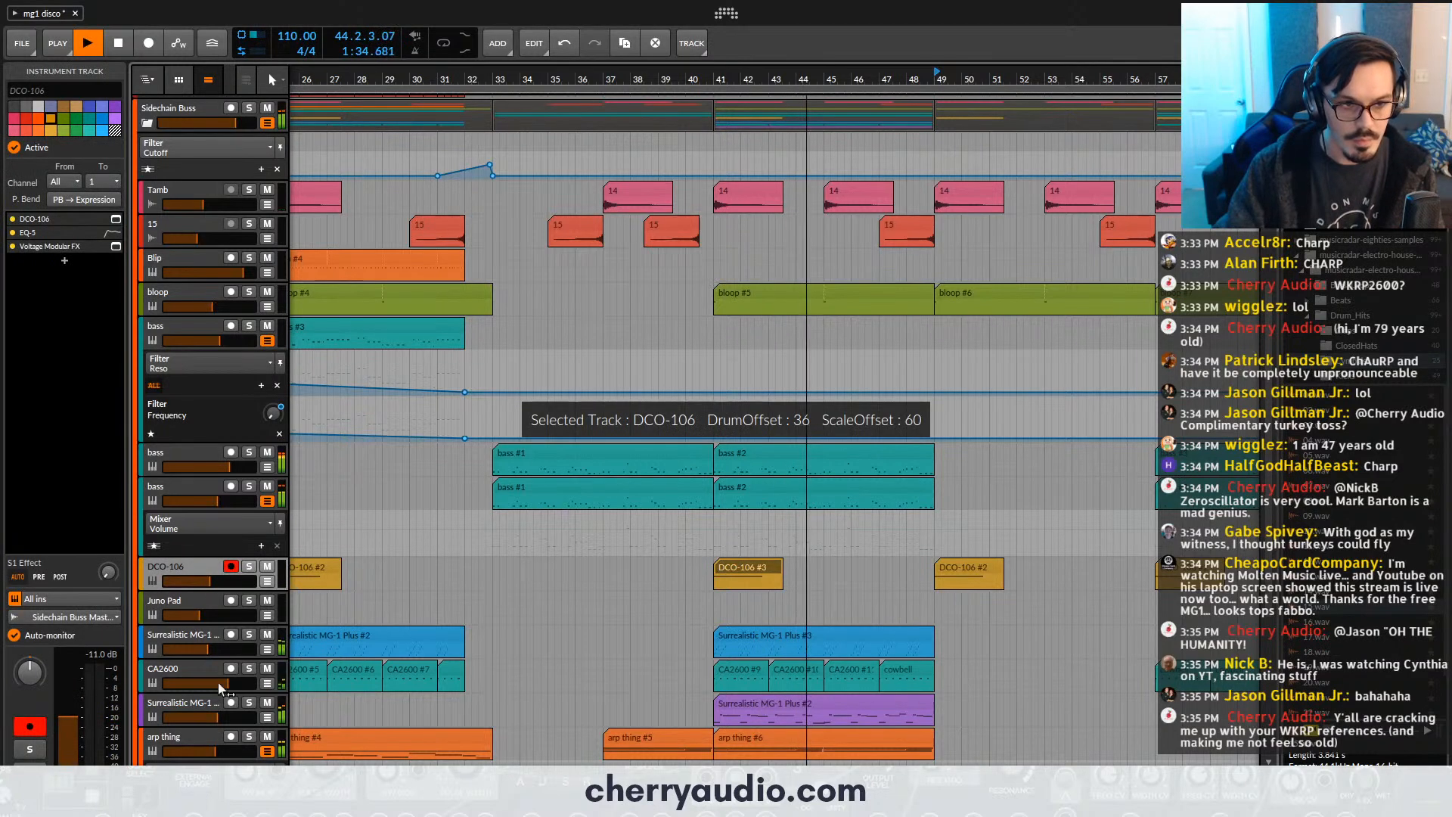
pyautogui.press('d')
pyautogui.moveTo(474, 658); pyautogui.dragTo(483, 663)
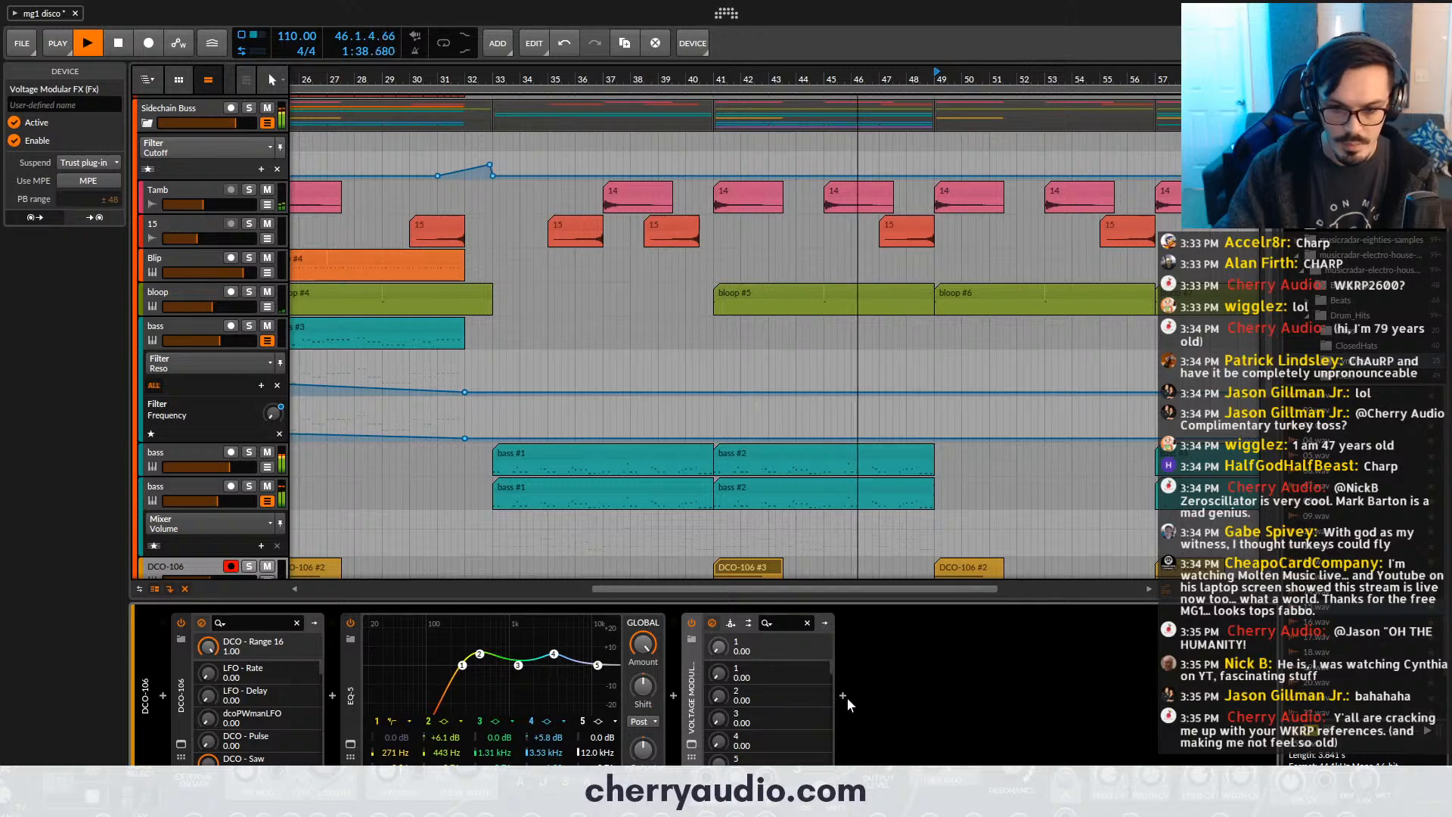
# - Add an EQ-5 after Voltage Modular FX on the DCO-106 track, set its low-cut band to 240 Hz, and stop playback
pyautogui.click(843, 695)
pyautogui.press('Return')
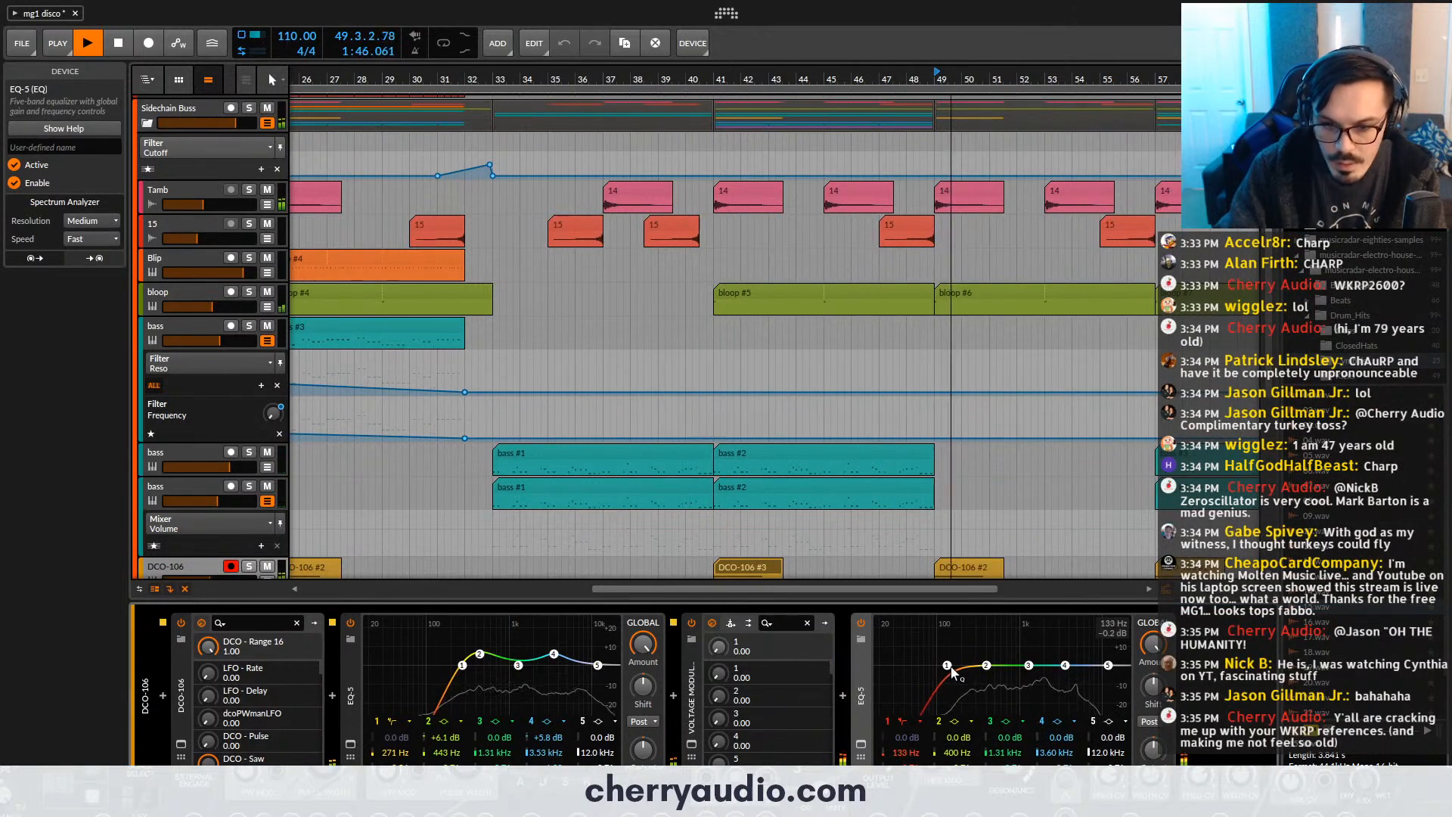
pyautogui.moveTo(930, 670); pyautogui.dragTo(975, 670)
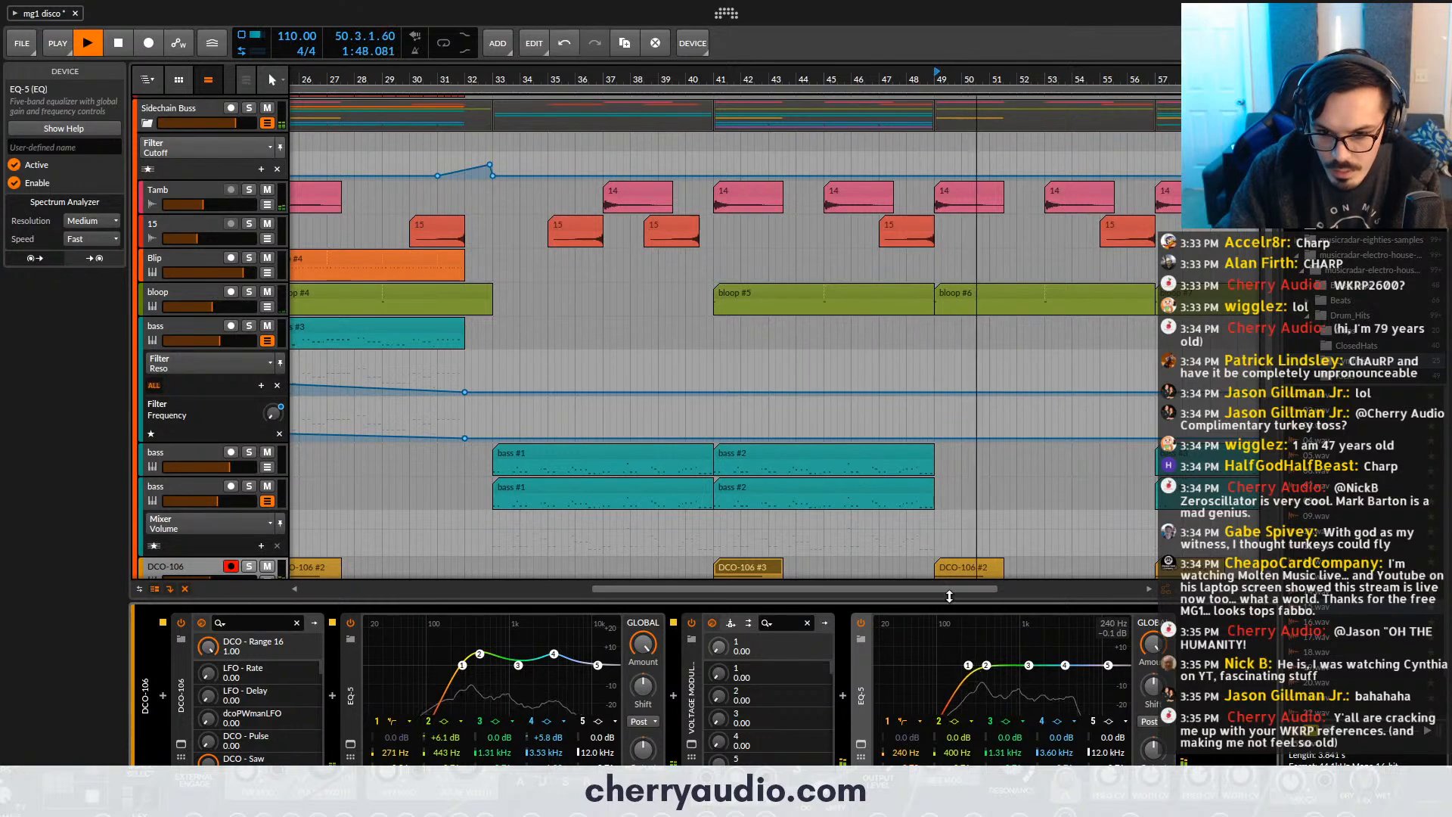
pyautogui.scroll(-2, 246, 474)
pyautogui.press('space')
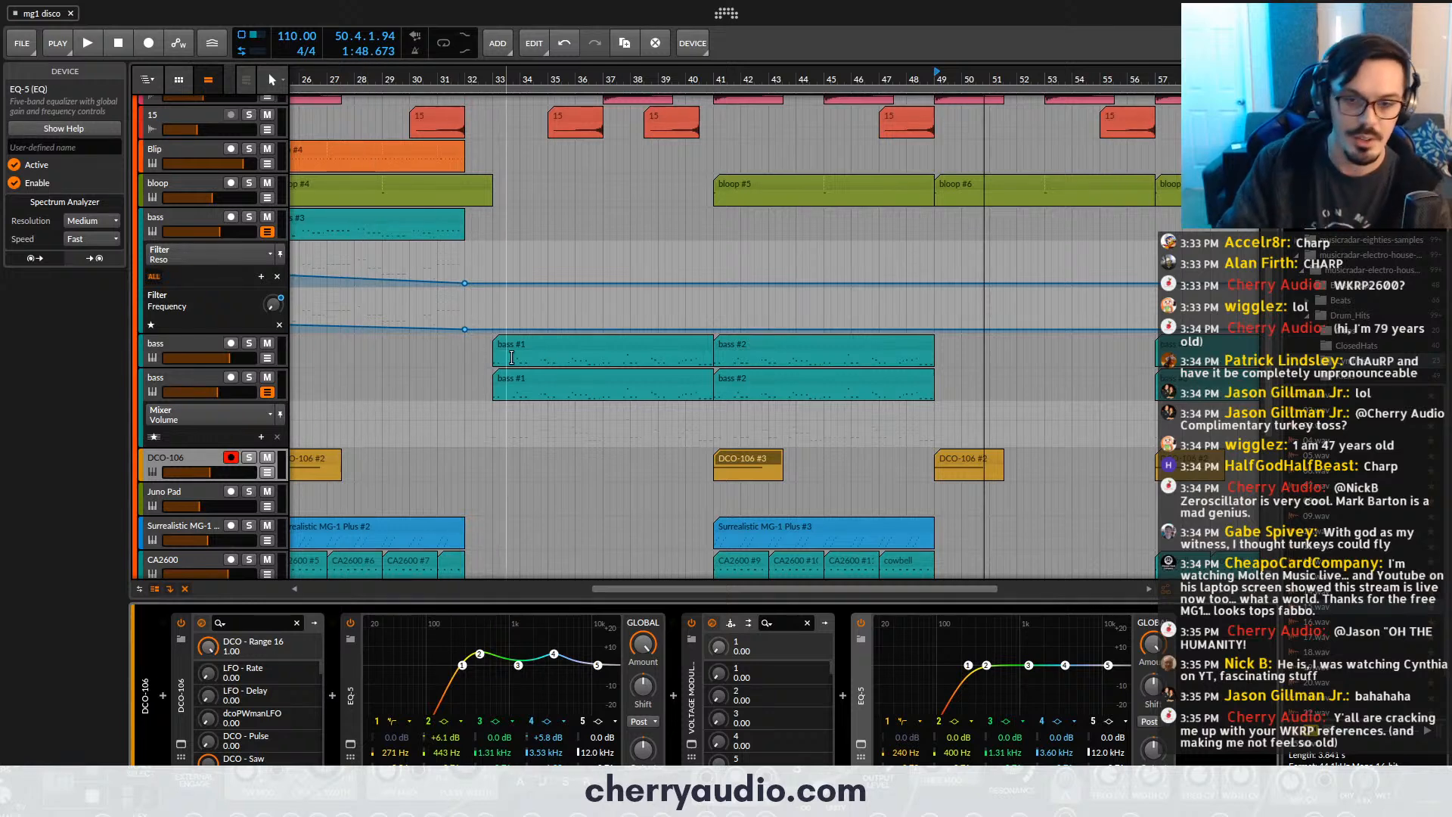
# - Insert a new instrument track directly below the Juno Pad track
pyautogui.scroll(-2, 836, 366)
pyautogui.scroll(-4, 802, 303)
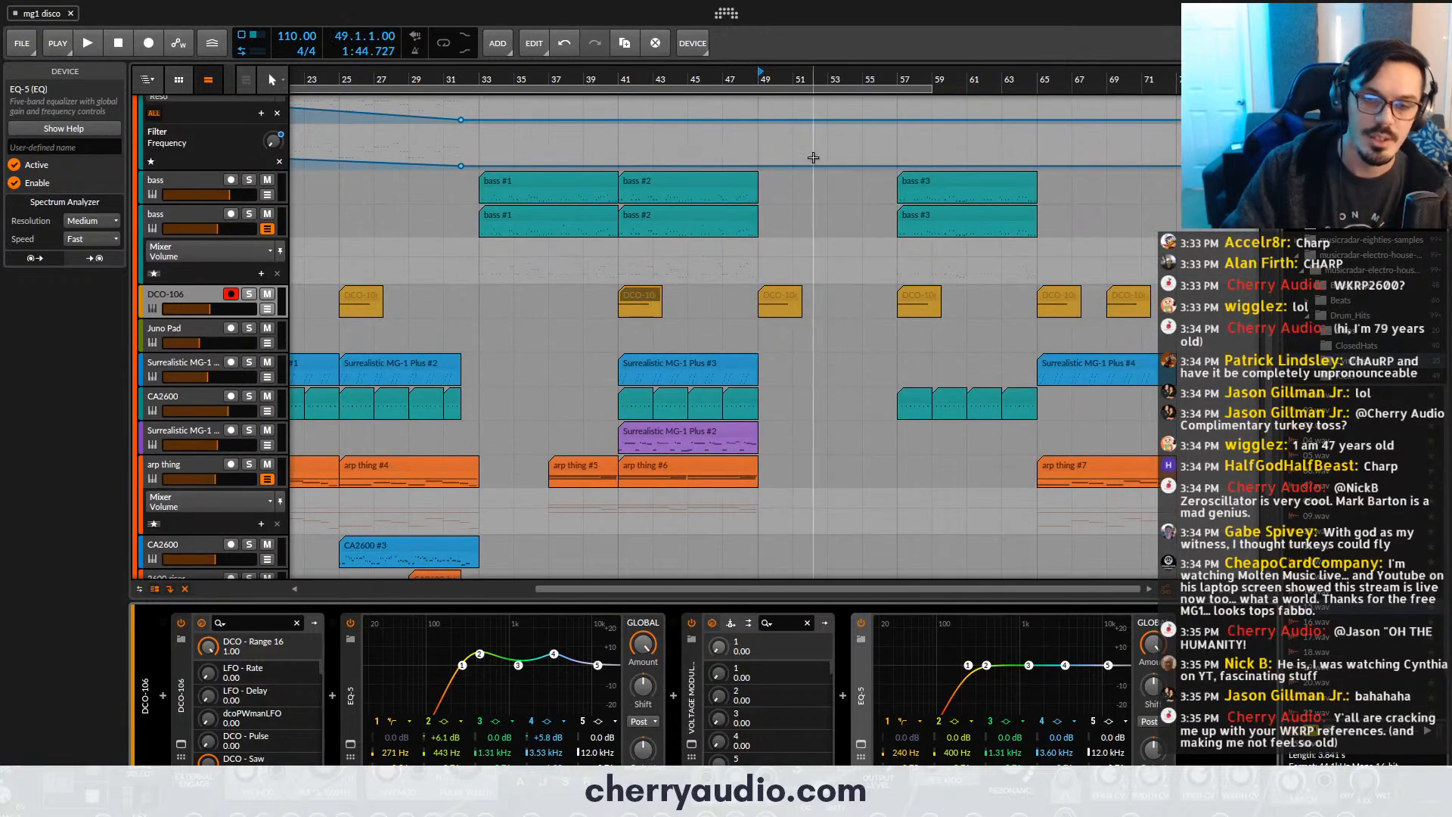
pyautogui.scroll(3, 824, 83)
pyautogui.scroll(-1, 830, 83)
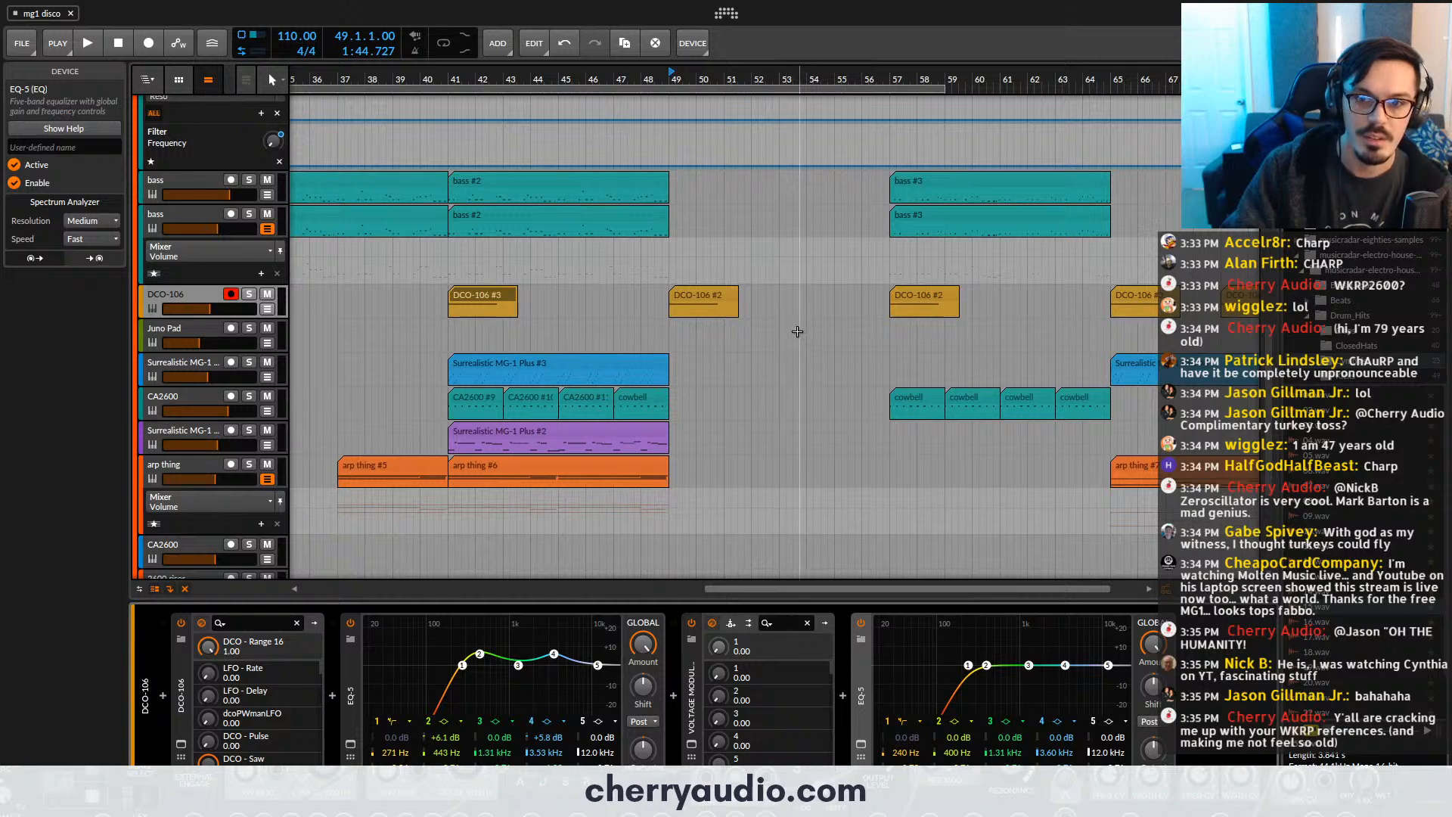
pyautogui.scroll(6, 797, 331)
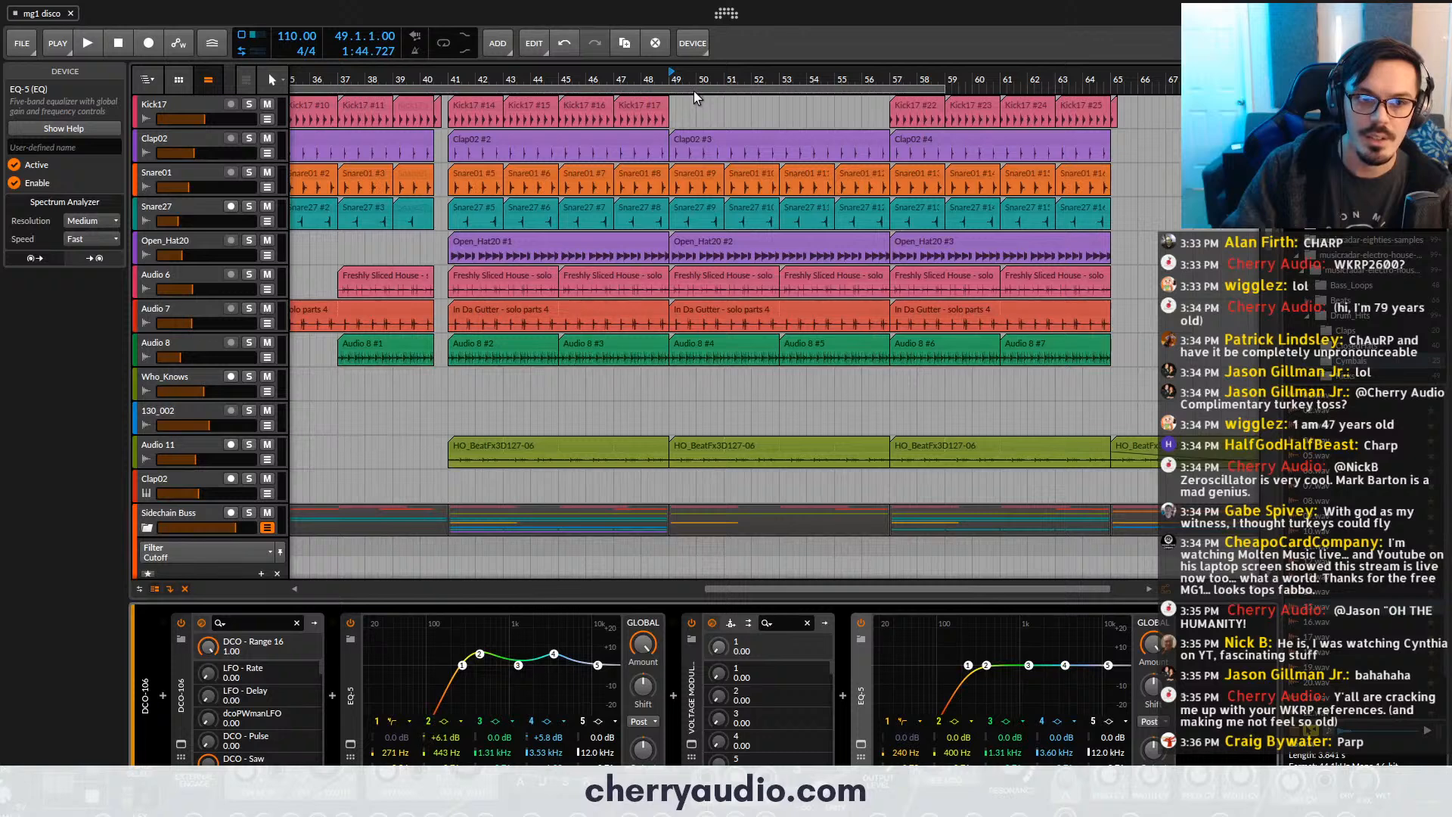
pyautogui.scroll(-8, 698, 253)
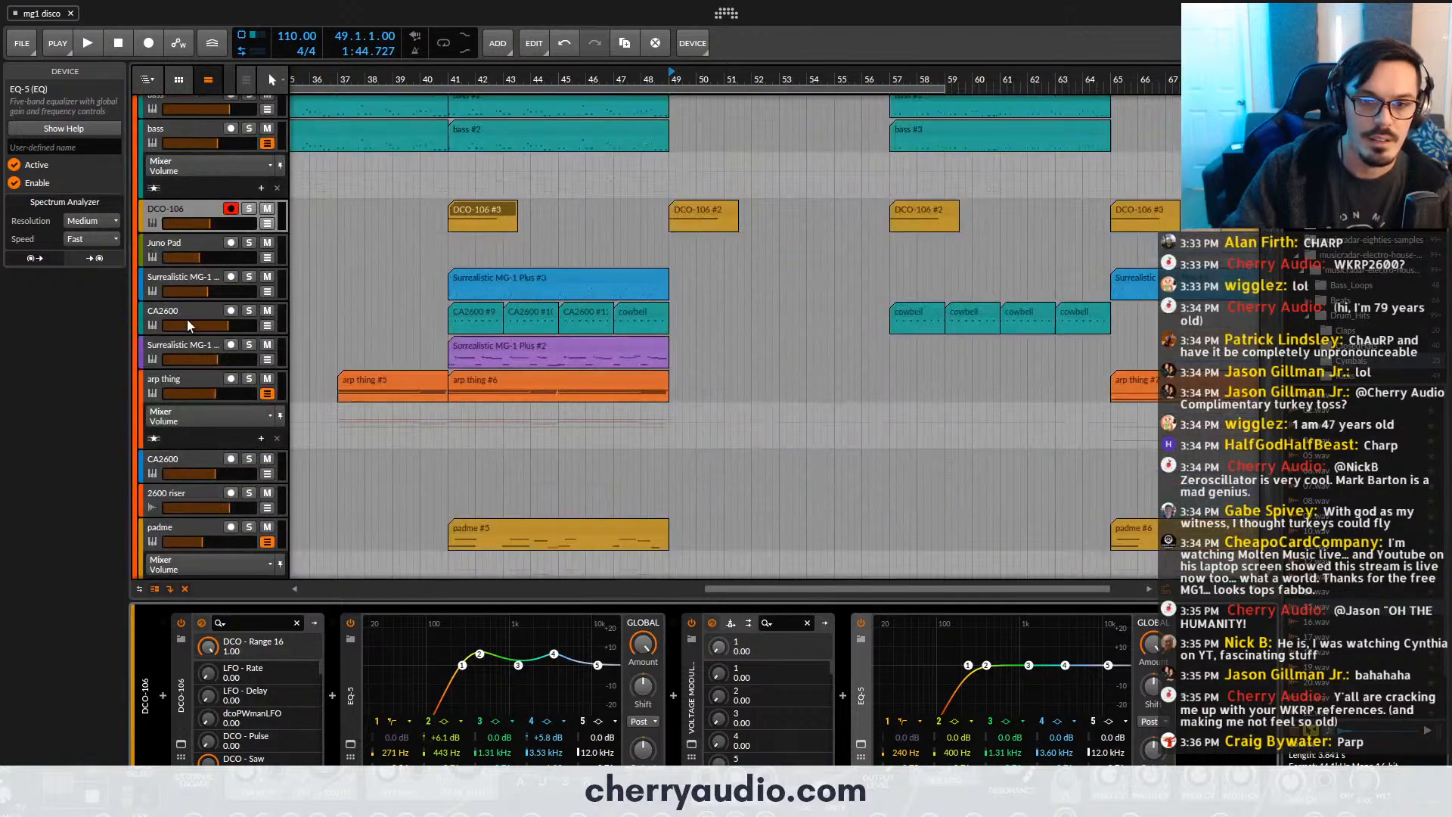
pyautogui.click(175, 243)
pyautogui.hotkey('ctrl', 't')
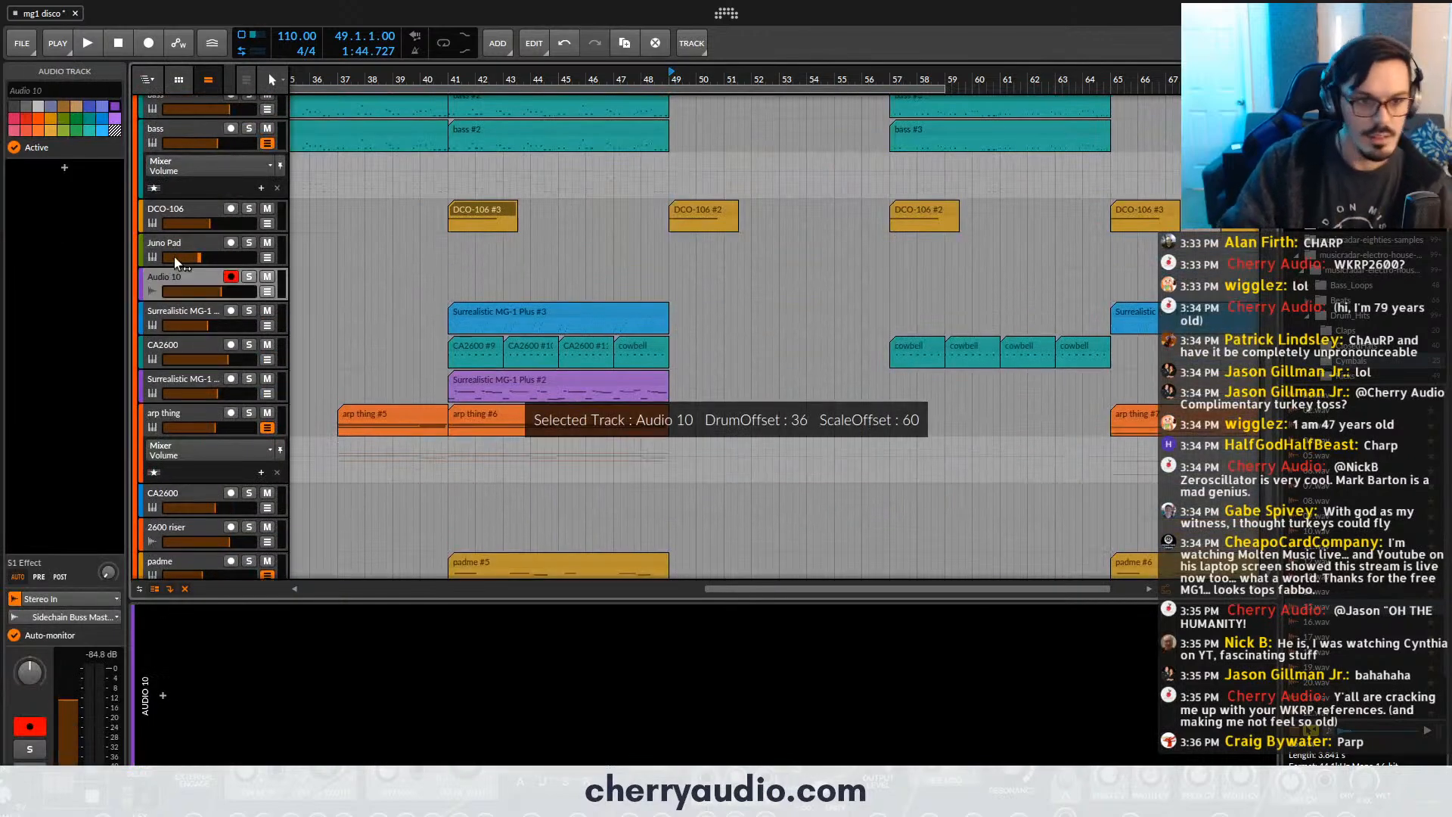
pyautogui.hotkey('ctrl', 'z')
pyautogui.hotkey('ctrl', 't')
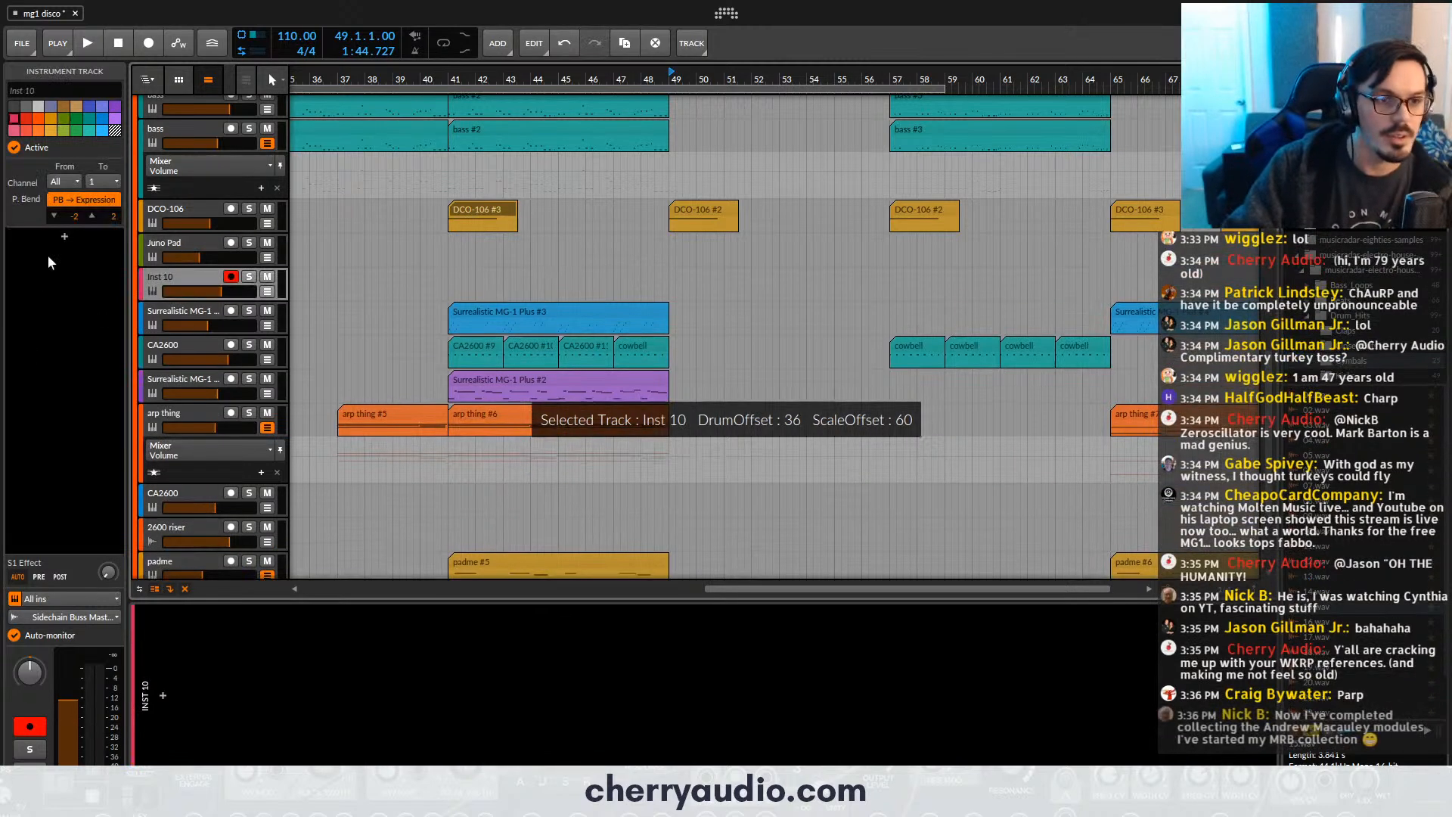
# - Load the Voltage Modular instrument on the new track
pyautogui.click(64, 238)
pyautogui.write('volt')
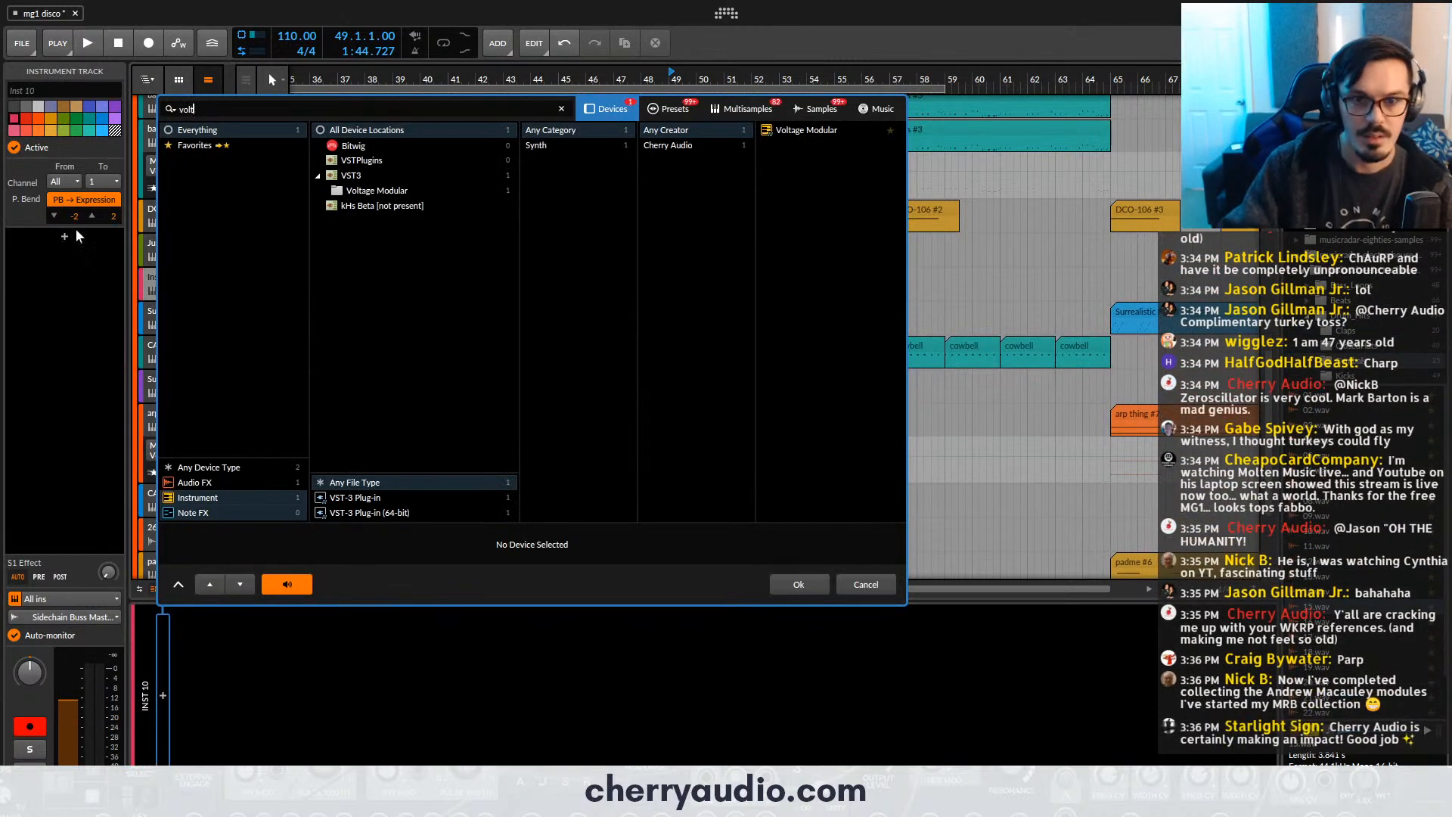
pyautogui.doubleClick(840, 127)
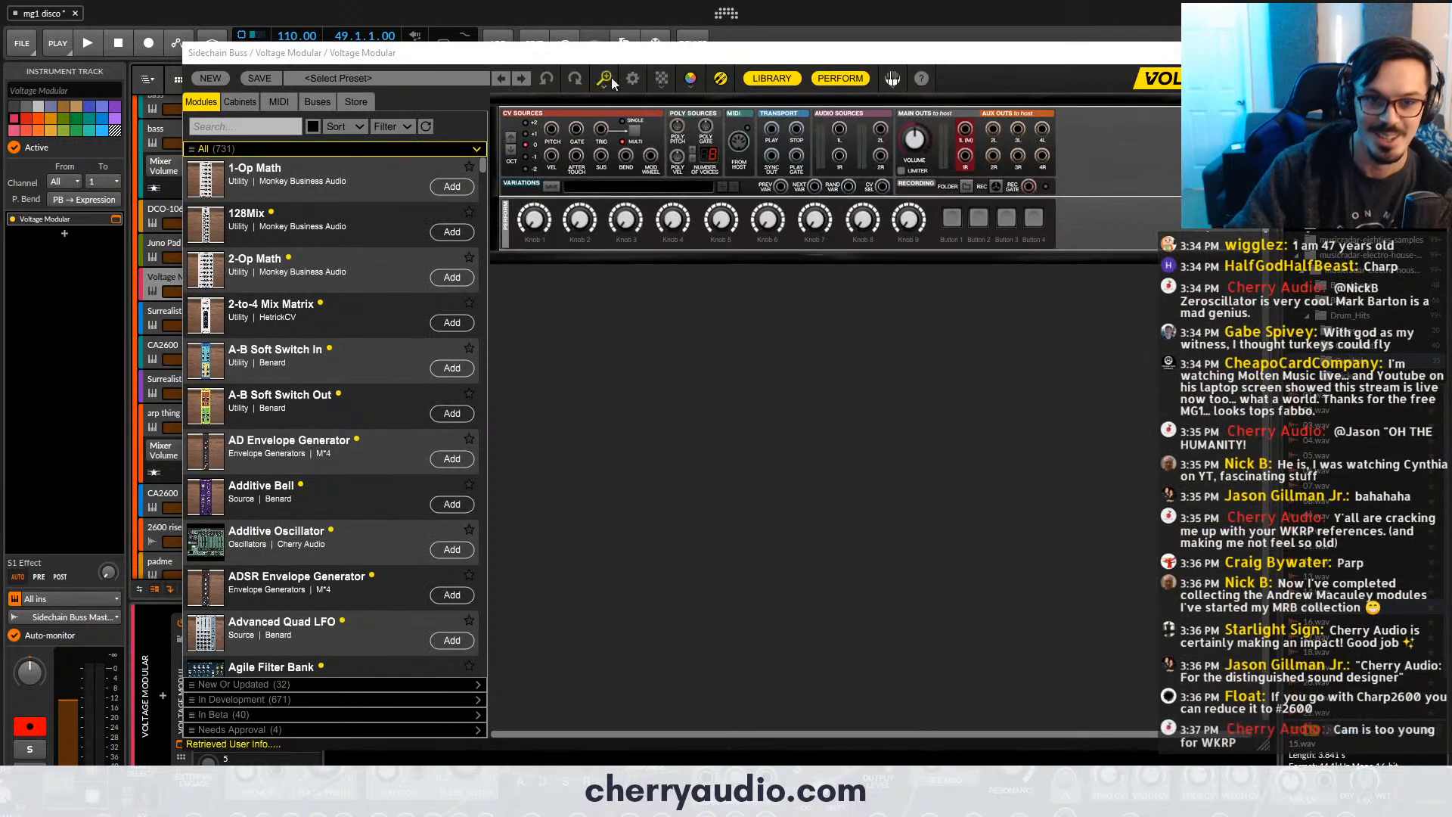
pyautogui.scroll(3, 612, 292)
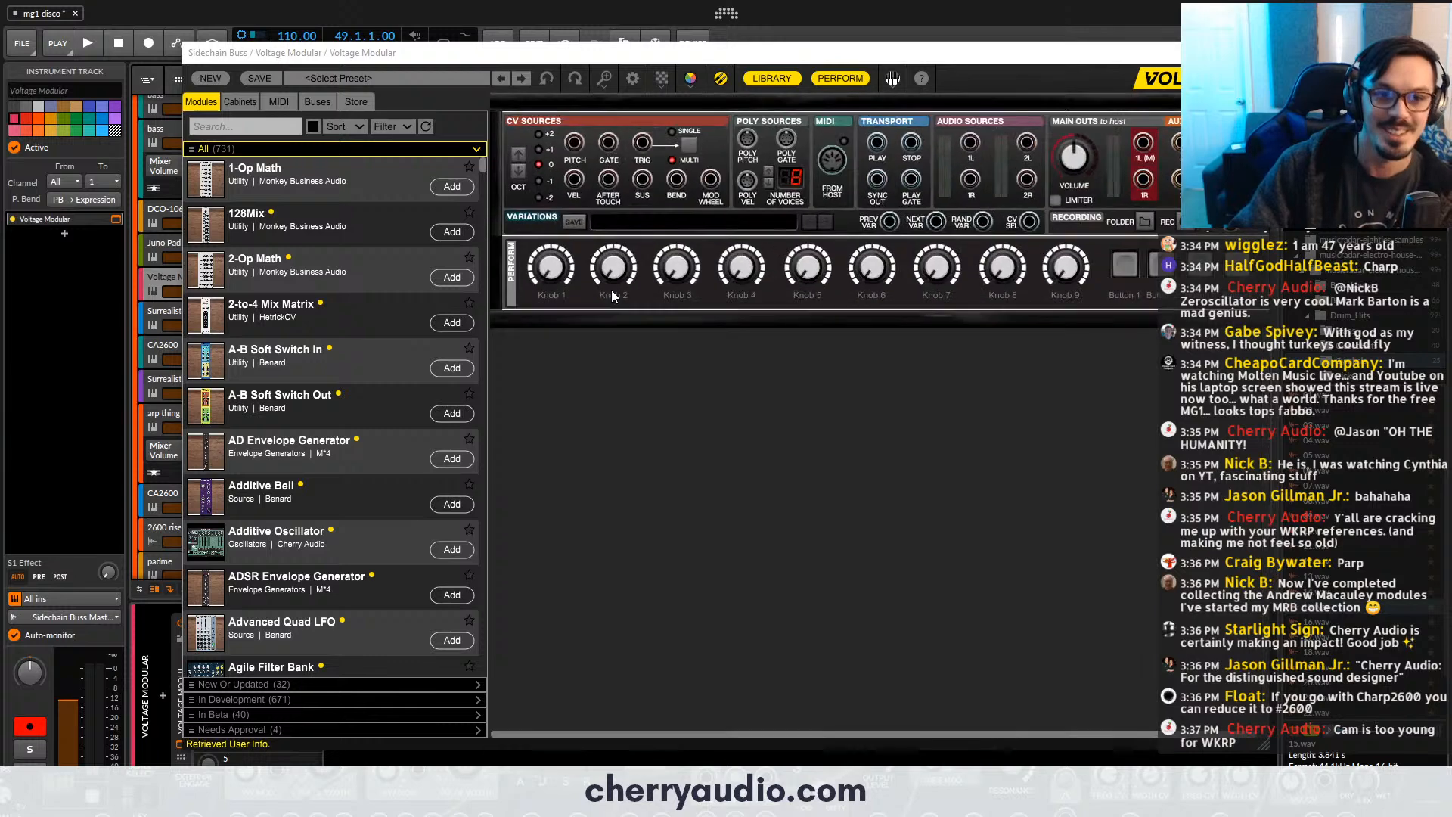
pyautogui.scroll(-2, 612, 293)
pyautogui.scroll(1, 612, 292)
# - Load the Bell 1 preset from the Bells category of Voltage Modular's FM Presets collection
pyautogui.click(341, 78)
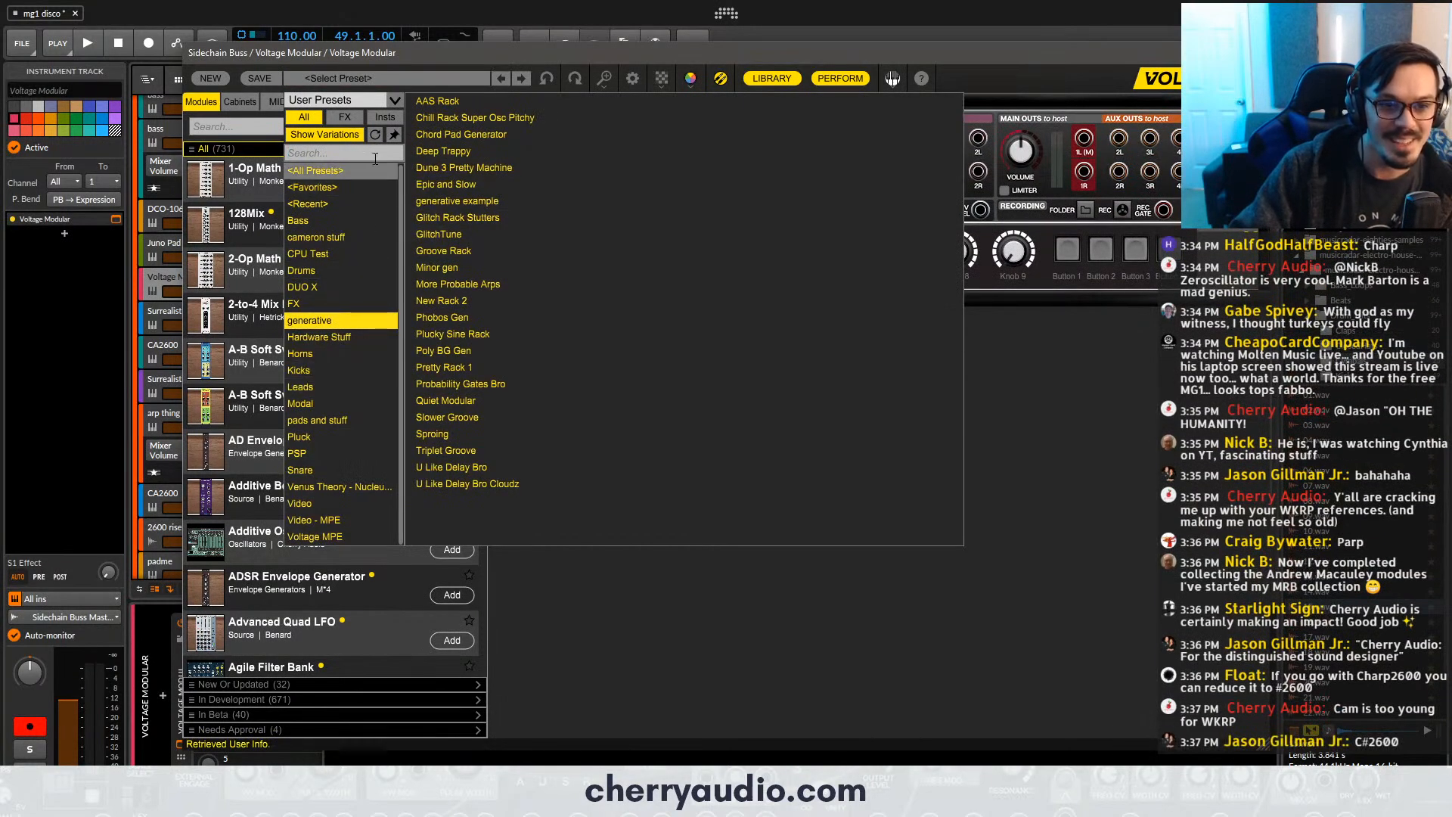
pyautogui.click(377, 102)
pyautogui.click(379, 104)
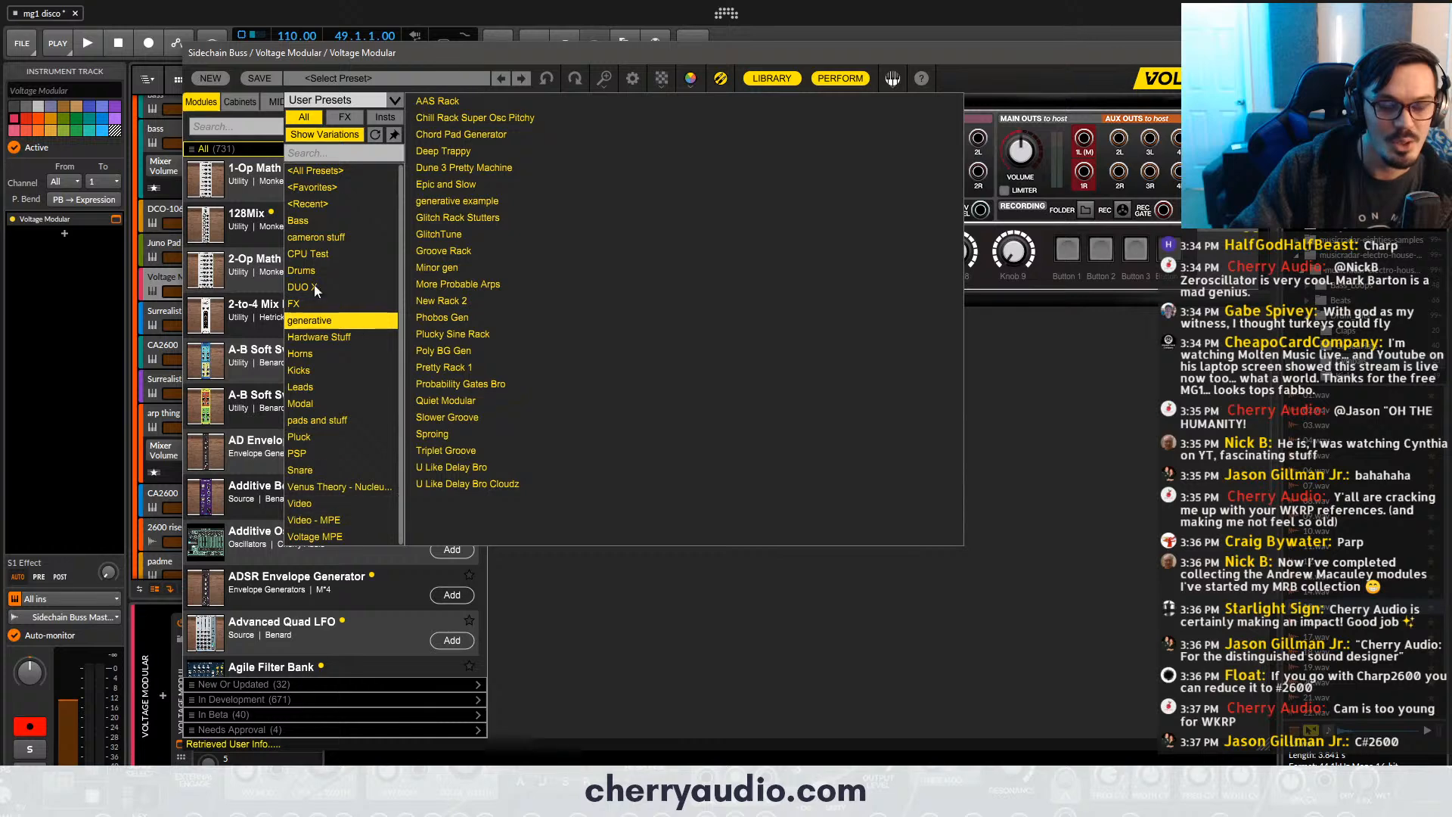
pyautogui.click(379, 100)
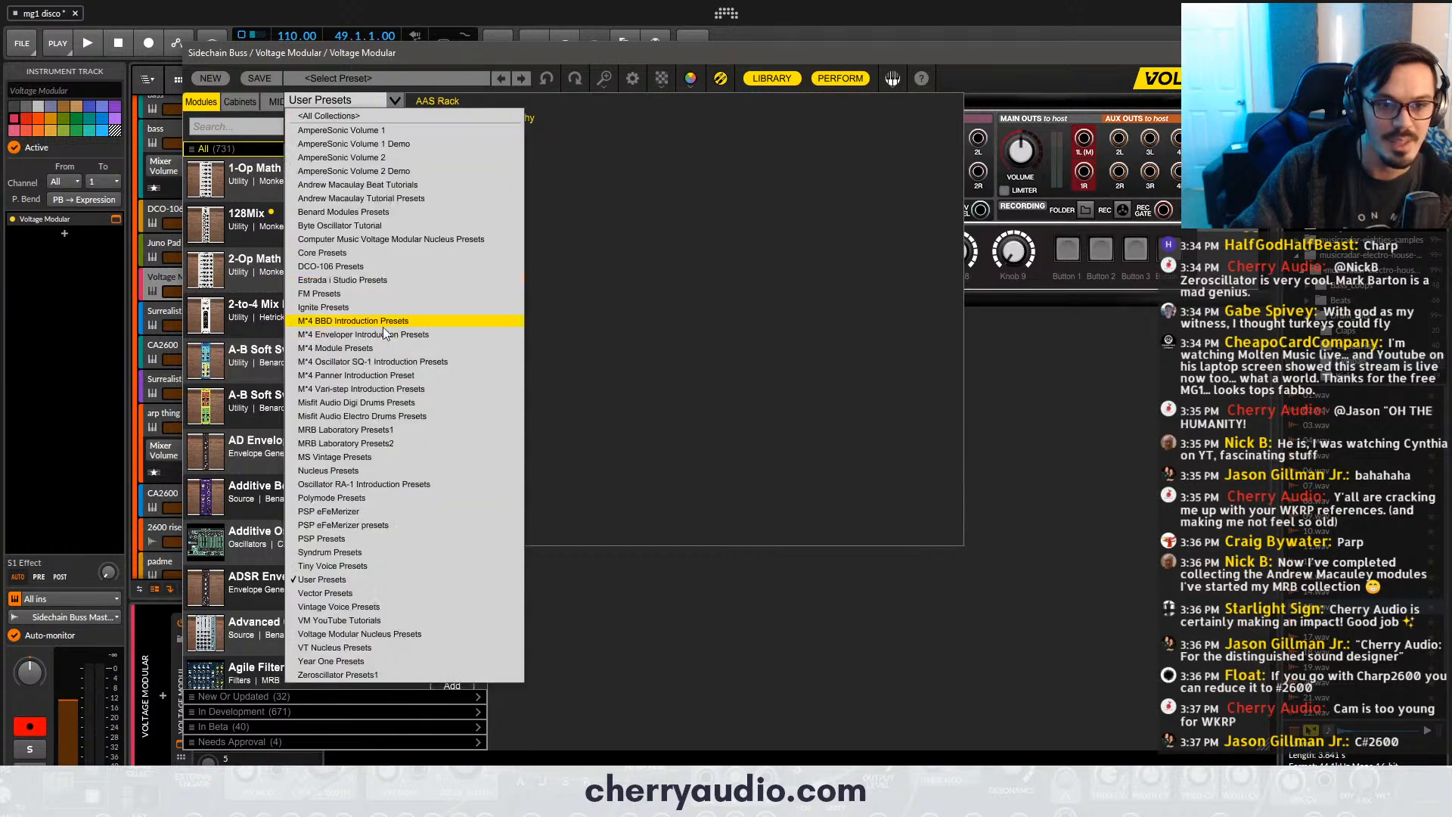
pyautogui.click(369, 281)
pyautogui.click(352, 102)
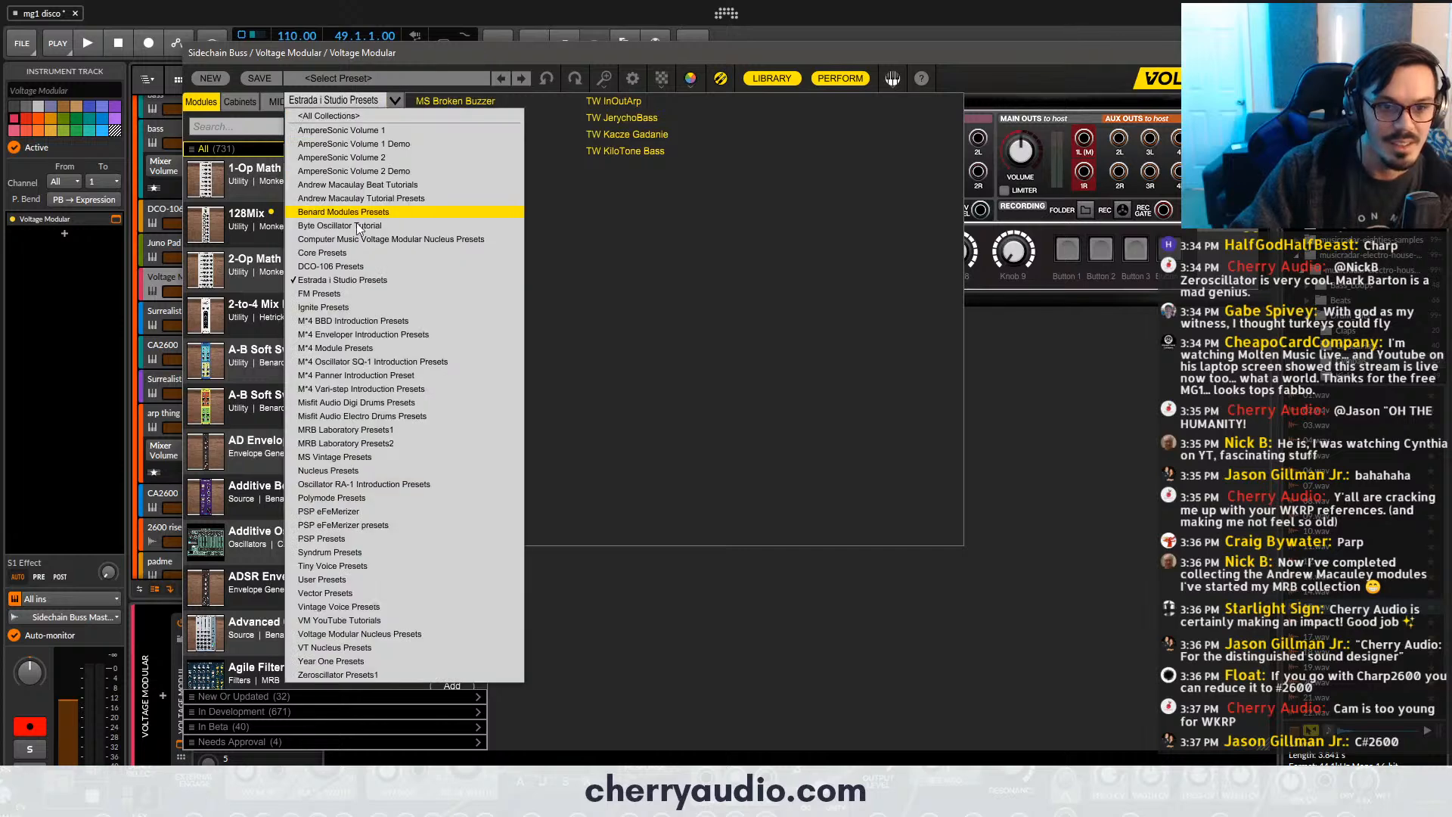
pyautogui.click(352, 294)
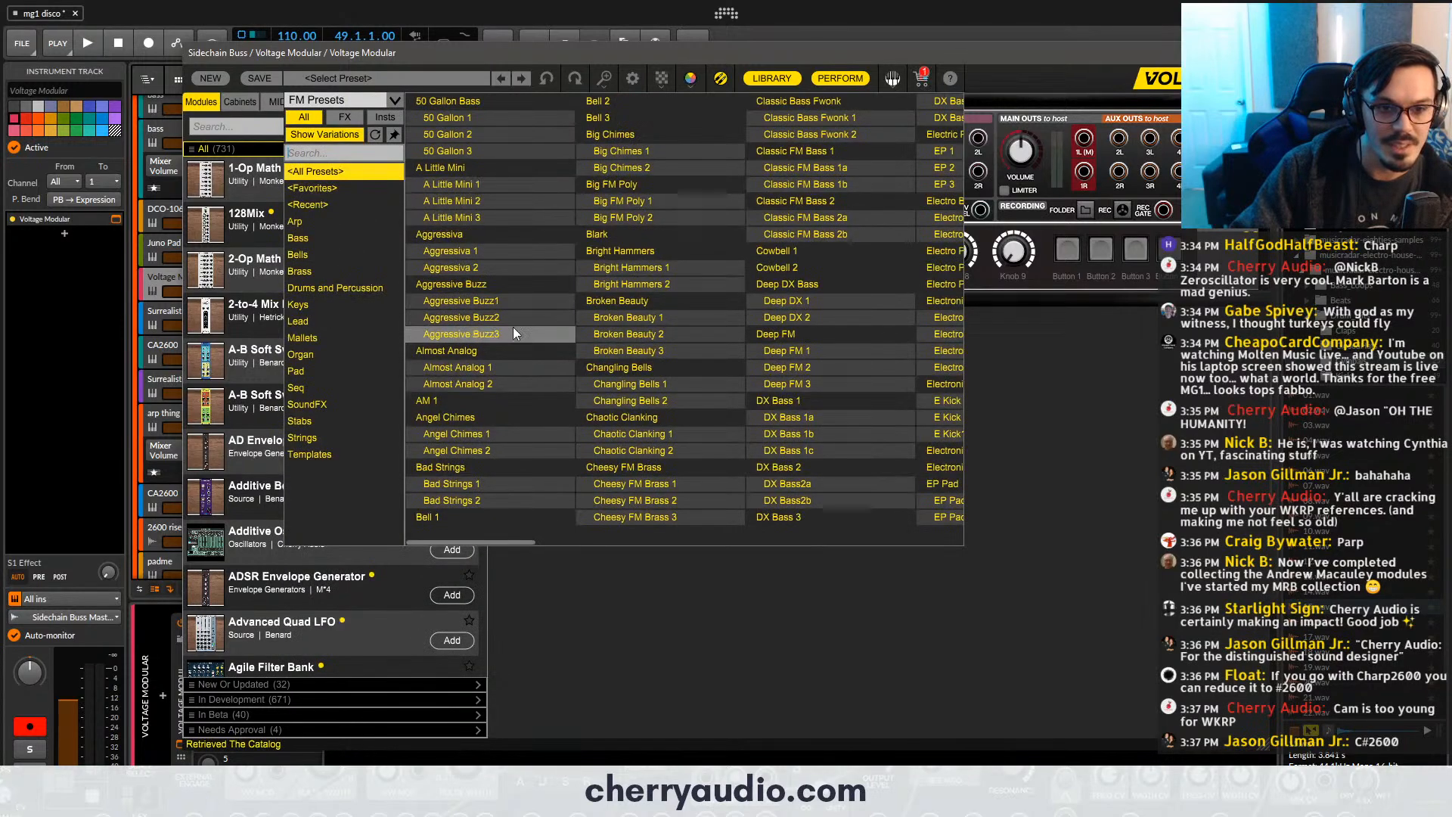
pyautogui.click(352, 258)
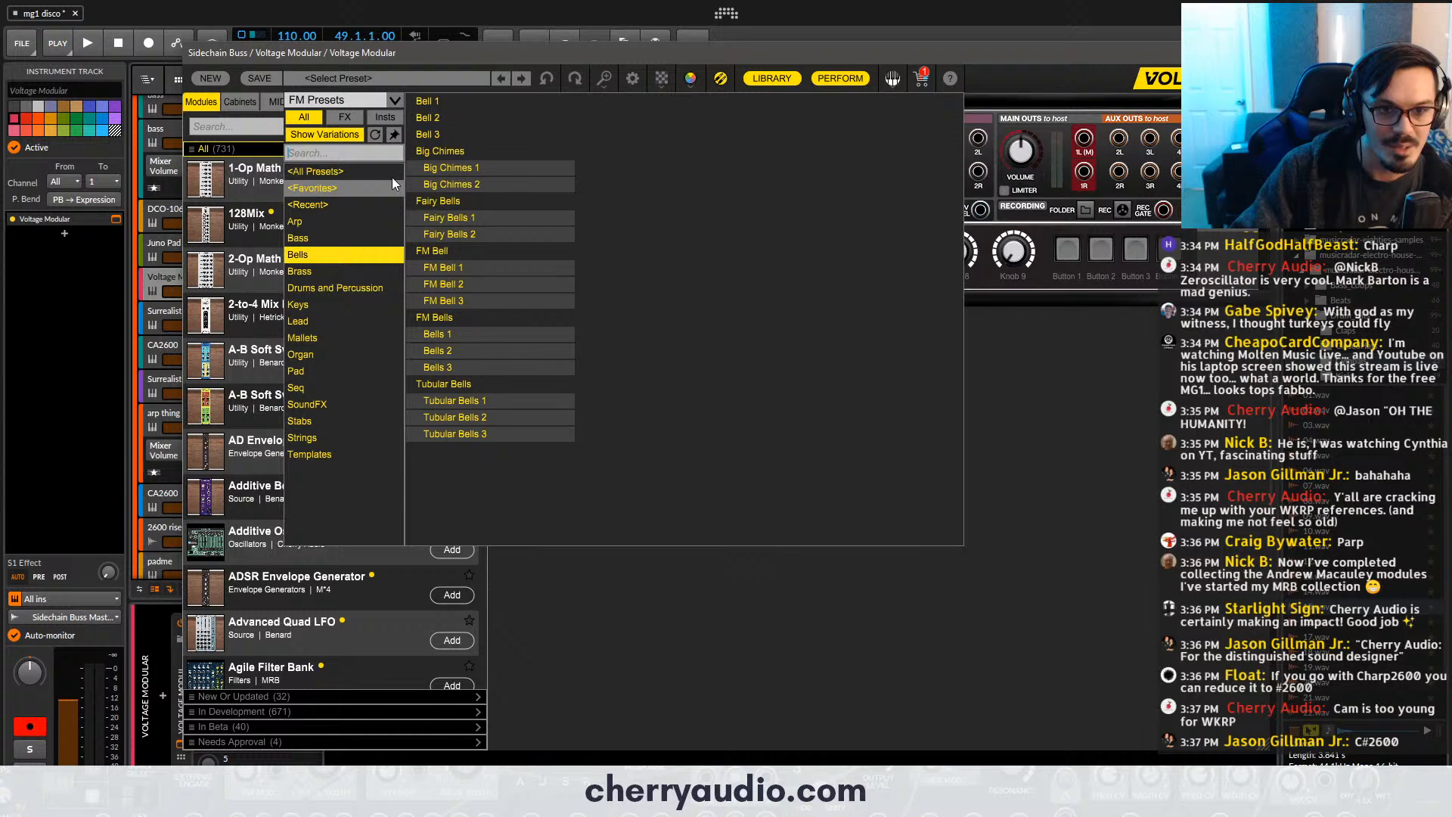
pyautogui.click(447, 102)
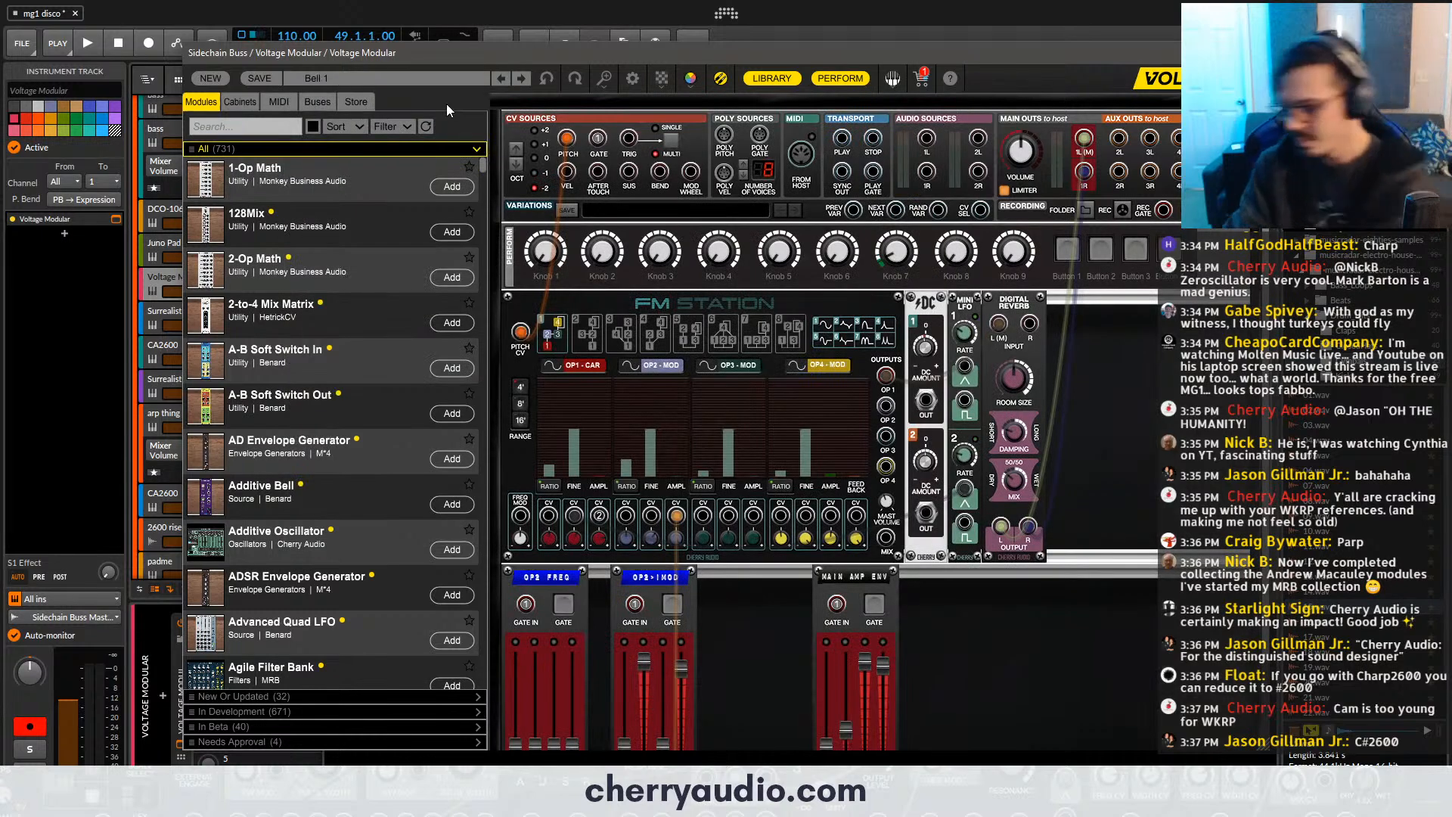
# - Try the Big Chimes preset, load Fairy Bells from the Bells category of FM Presets instead, and close the Voltage Modular window
pyautogui.click(477, 83)
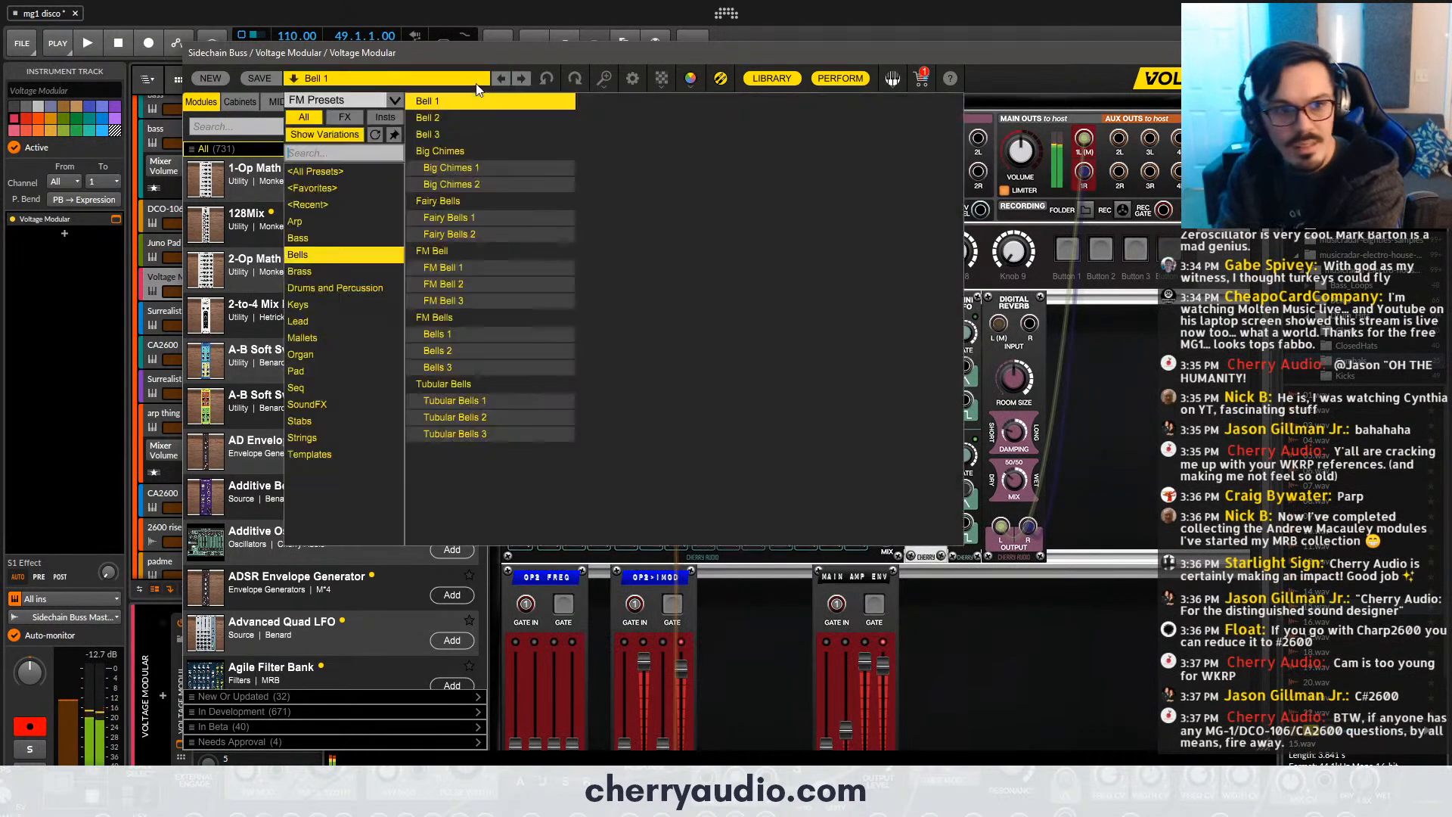
pyautogui.click(501, 150)
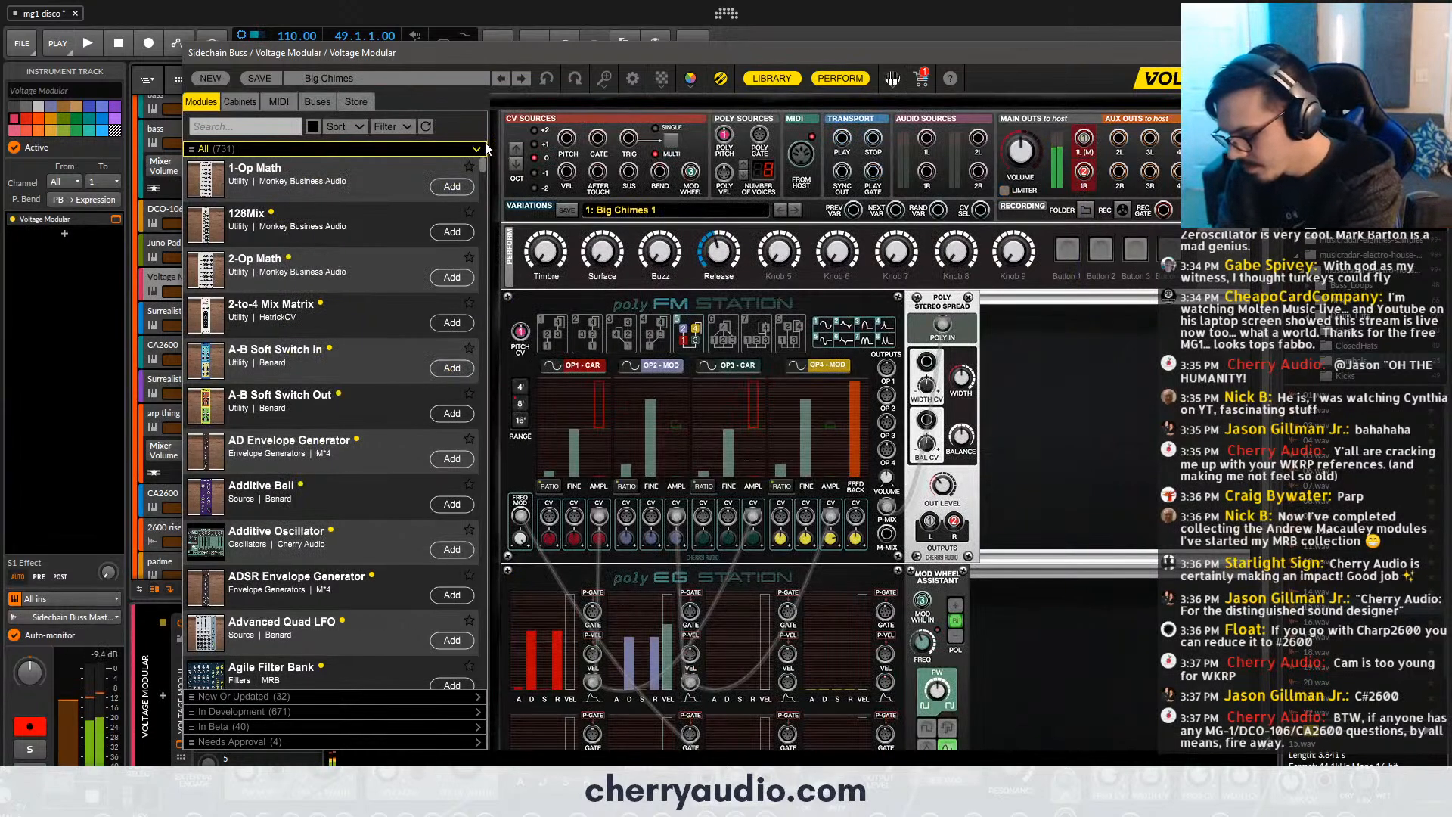
pyautogui.click(388, 79)
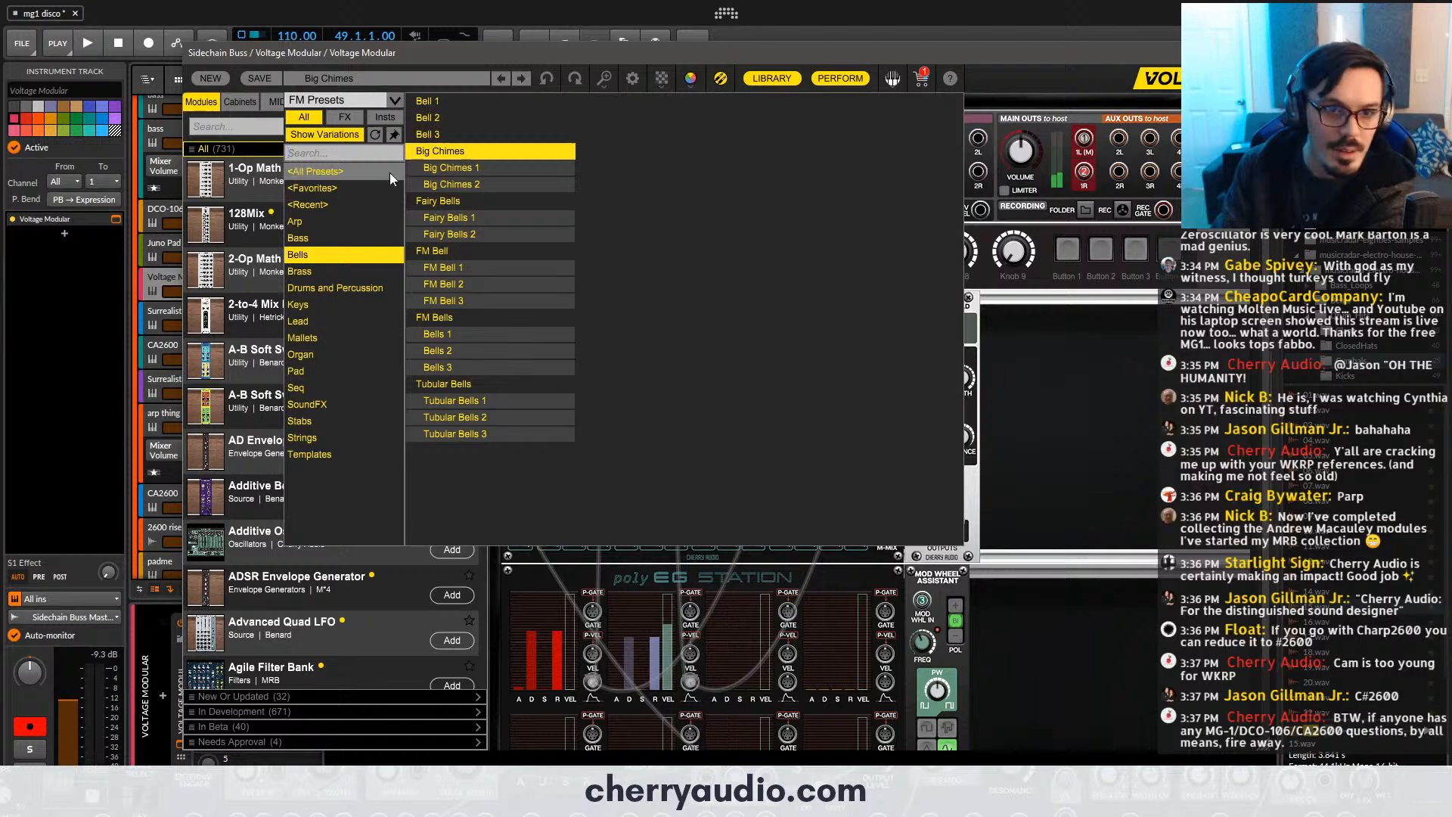
pyautogui.click(485, 200)
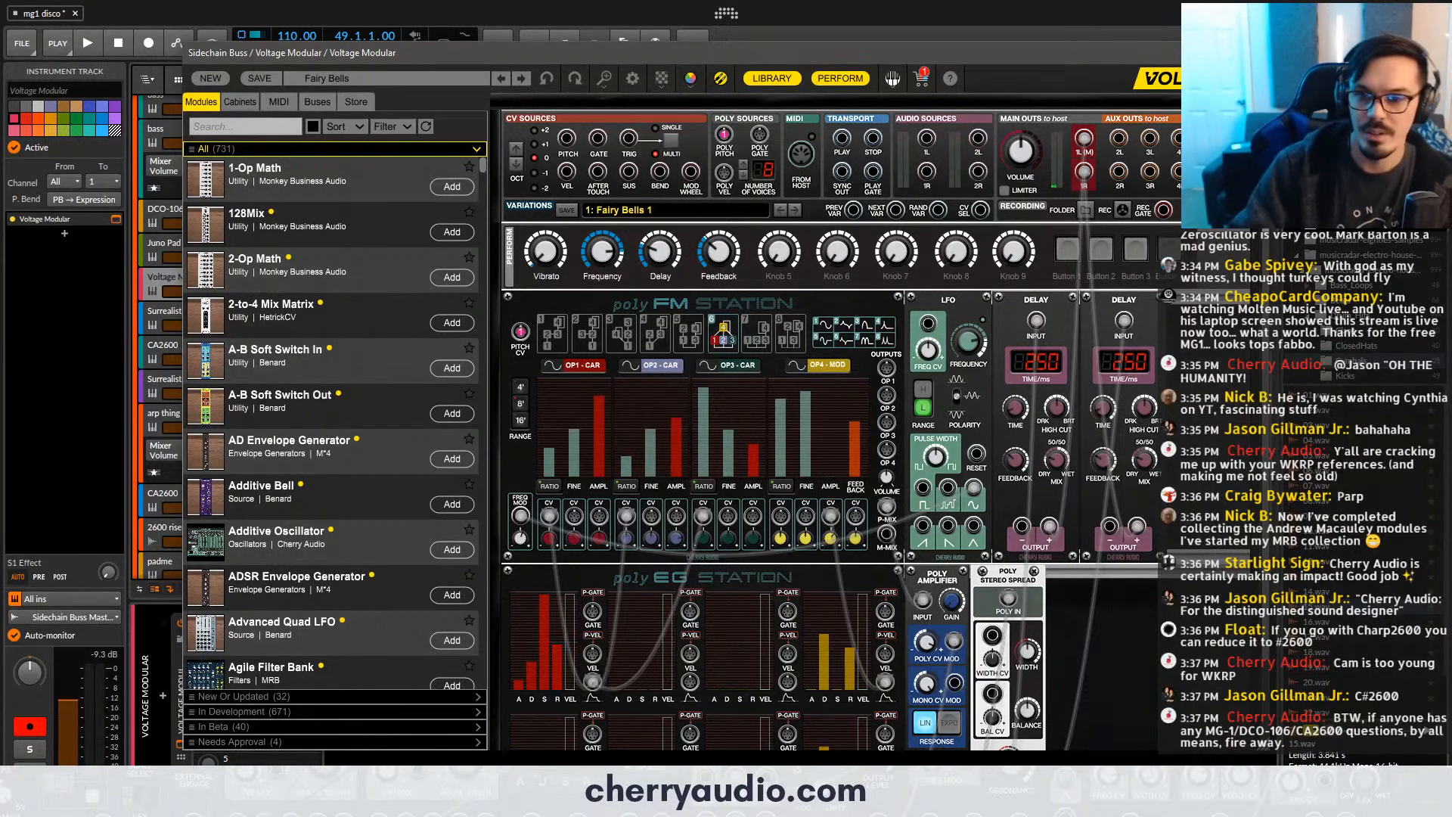
pyautogui.click(1264, 53)
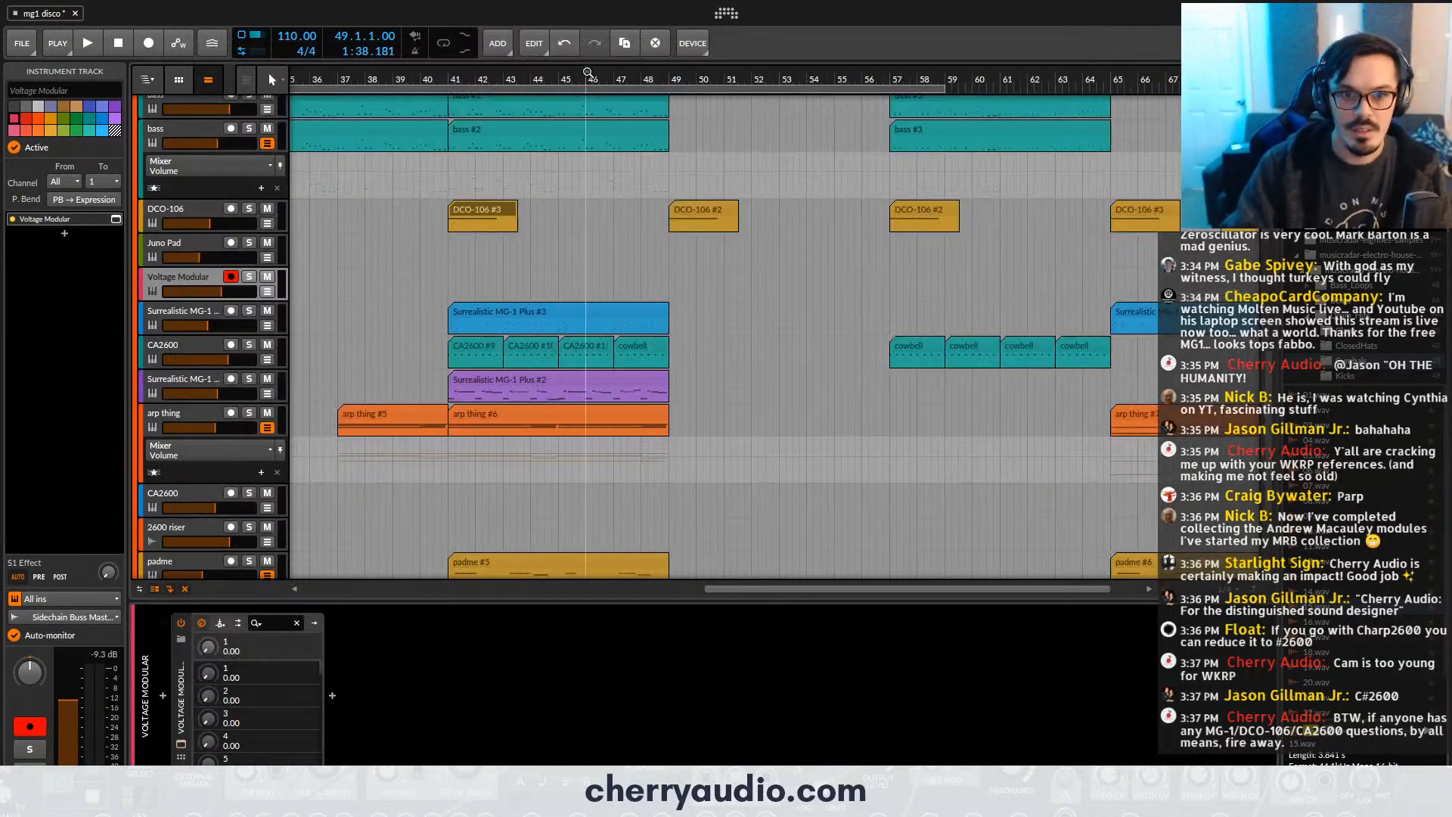
# - Play the arrangement from about bar 46 and lower the Voltage Modular track's volume
pyautogui.press('space')
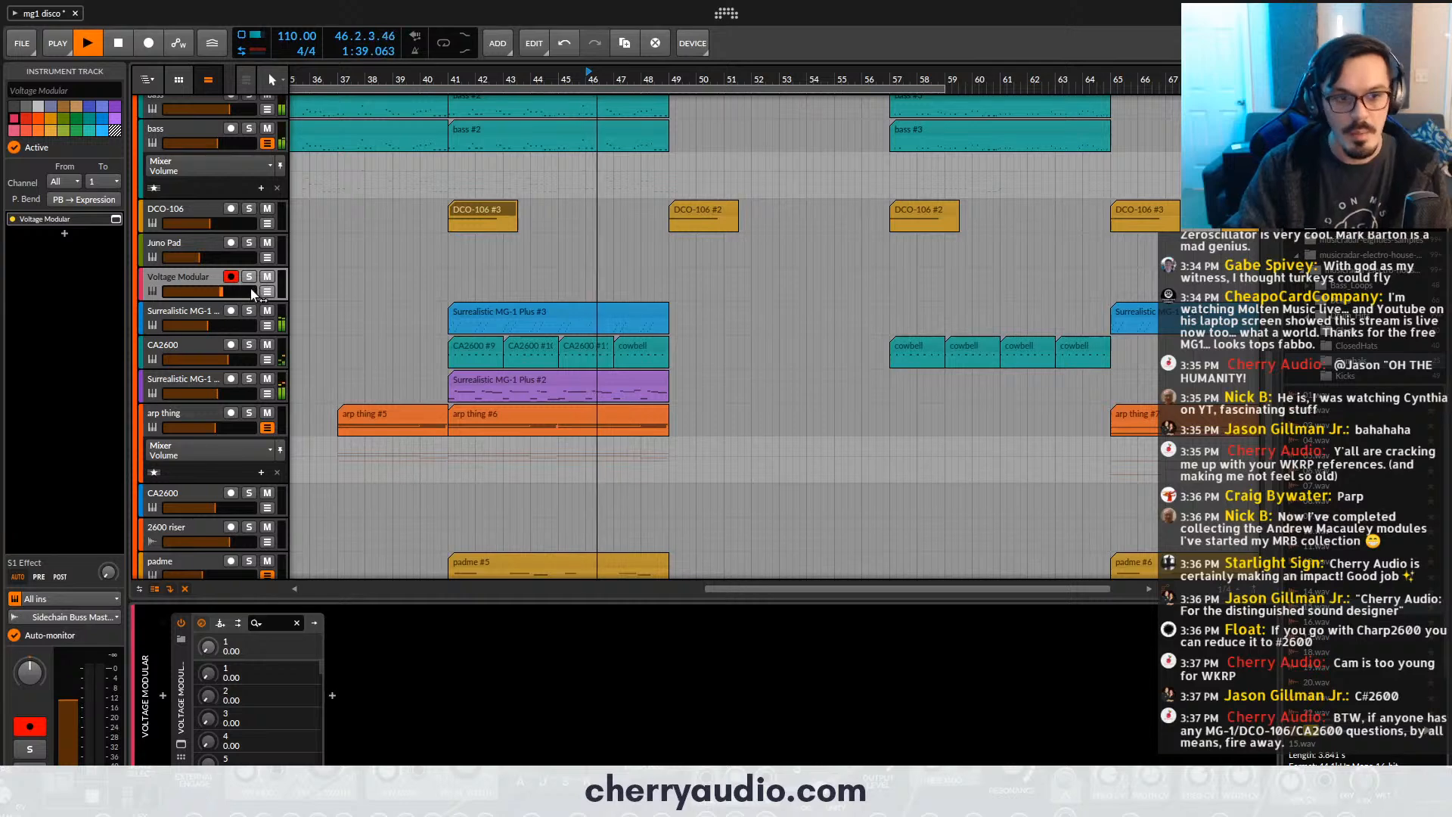
pyautogui.moveTo(249, 291); pyautogui.dragTo(211, 292)
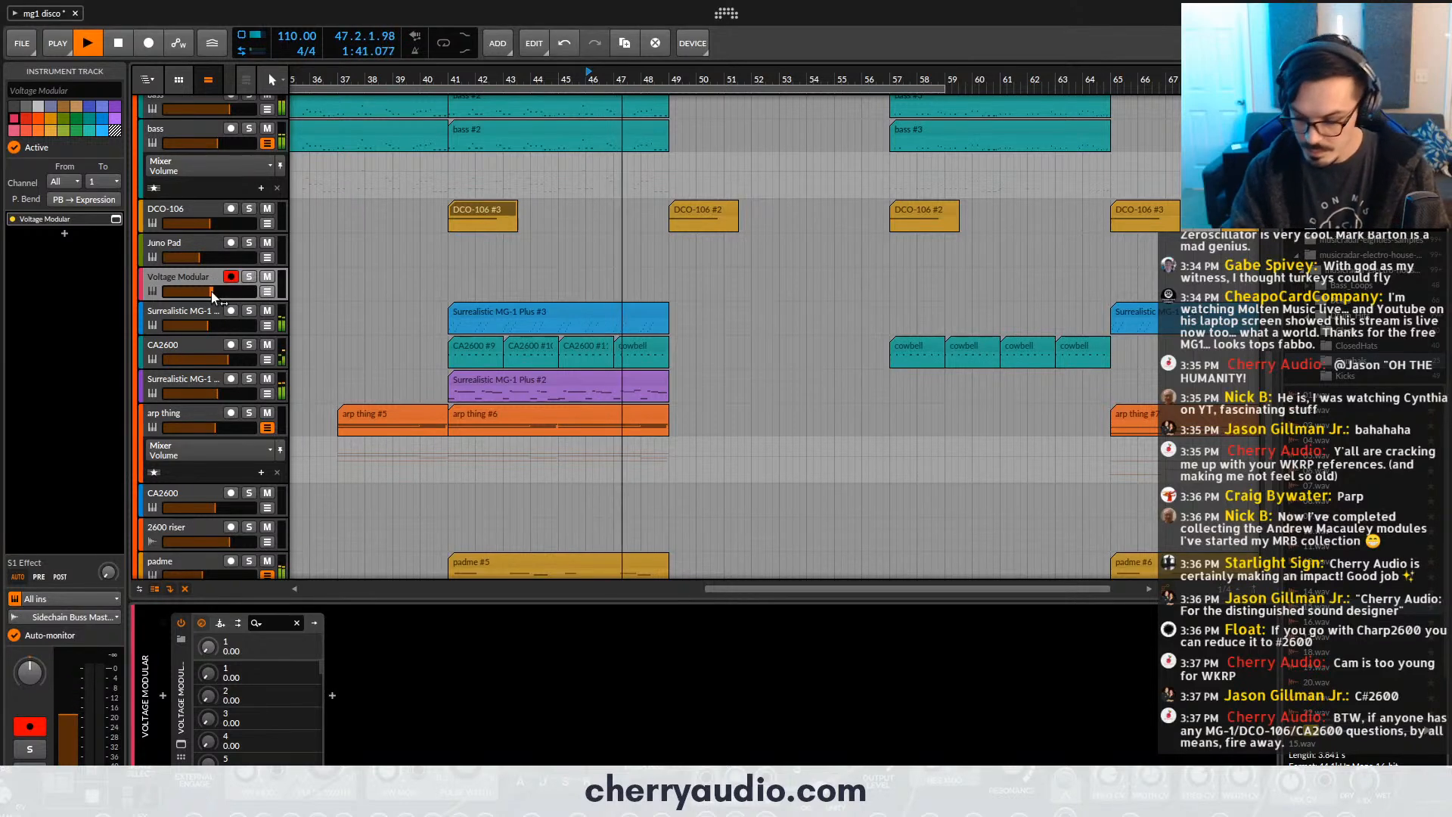
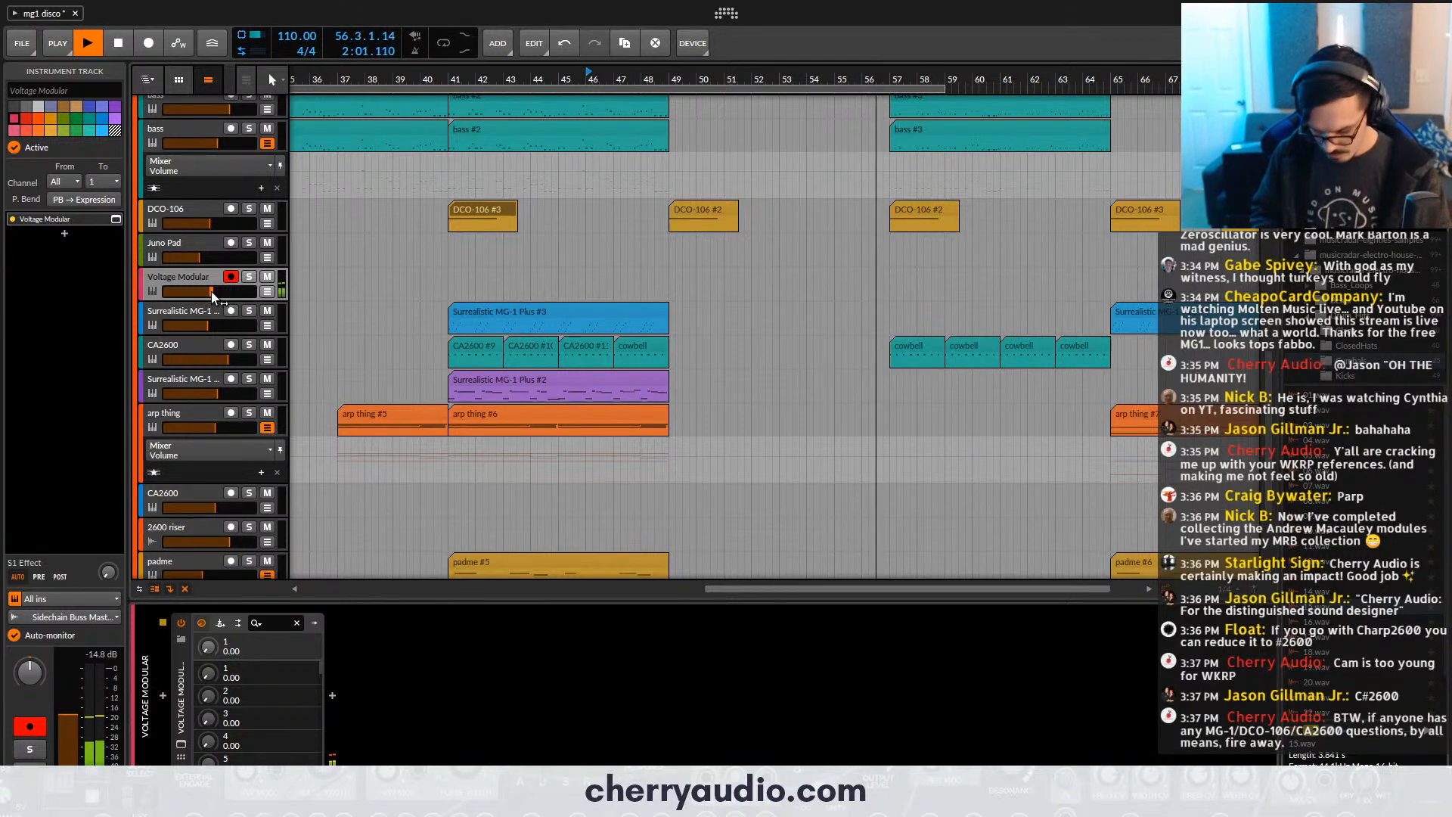
# - Try recording a Voltage Modular part over the arrangement from bar 47 to about bar 56, and delete the take
pyautogui.press('space')
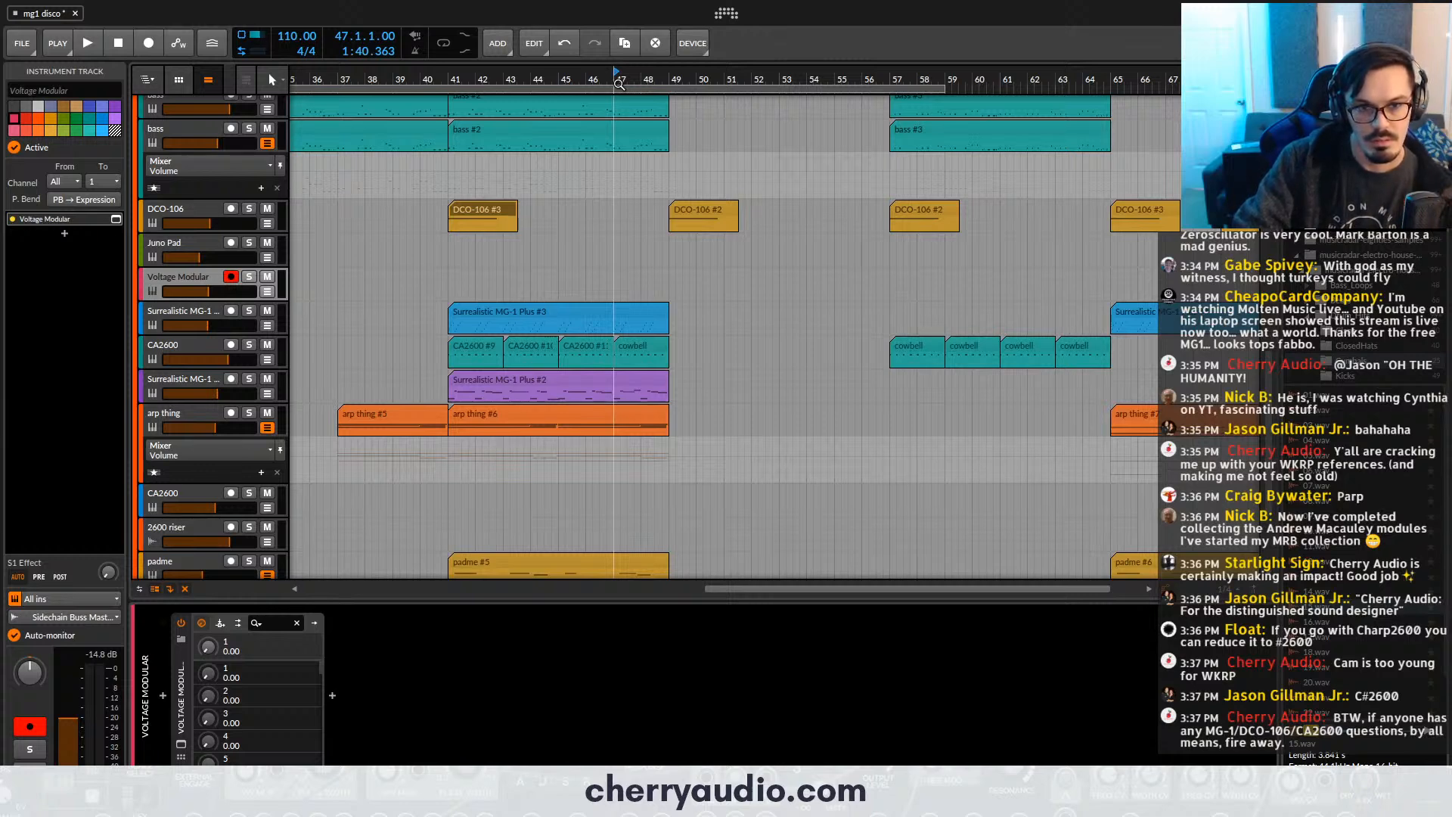
pyautogui.press('r')
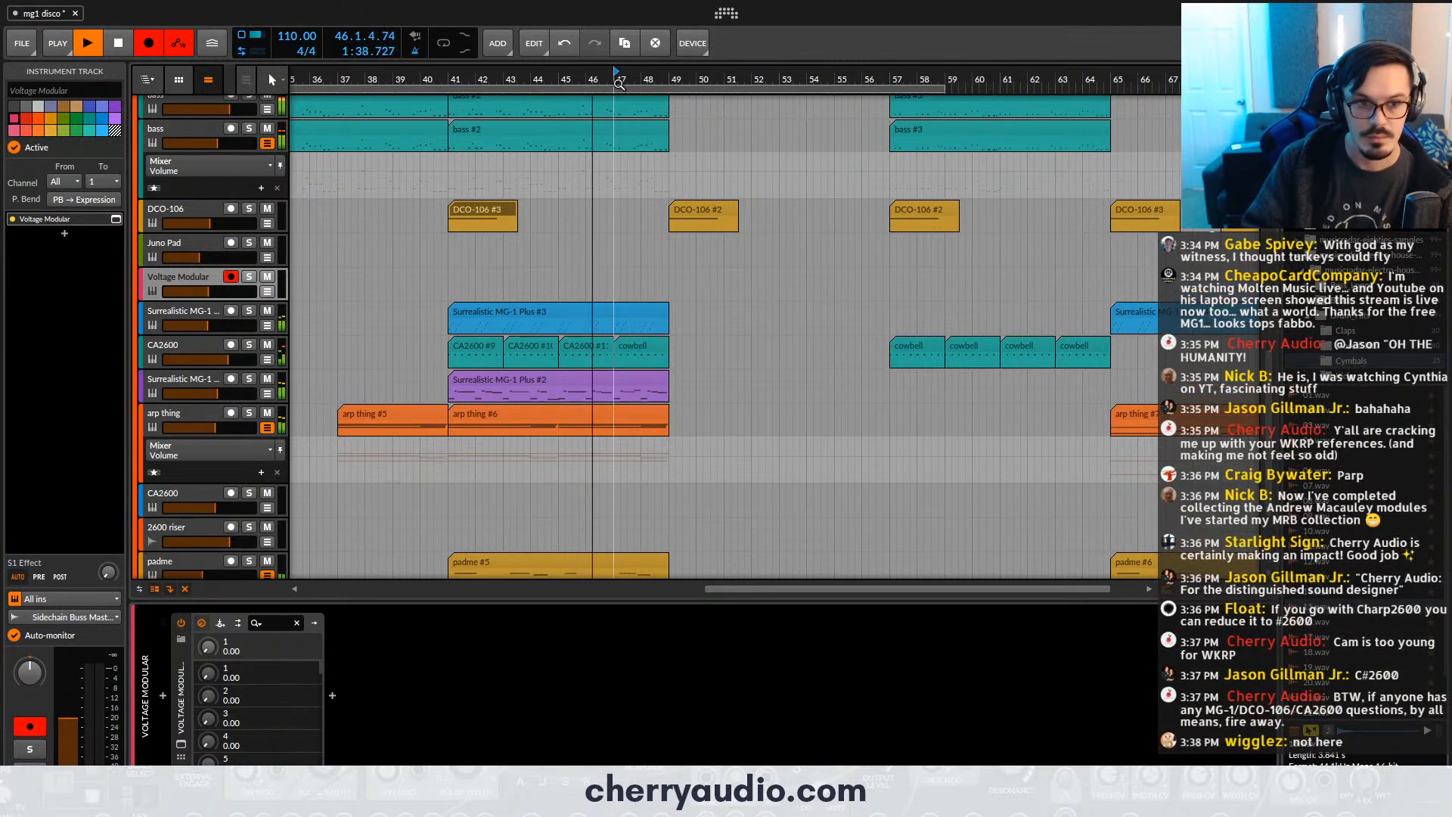
pyautogui.press('r')
pyautogui.press('r')
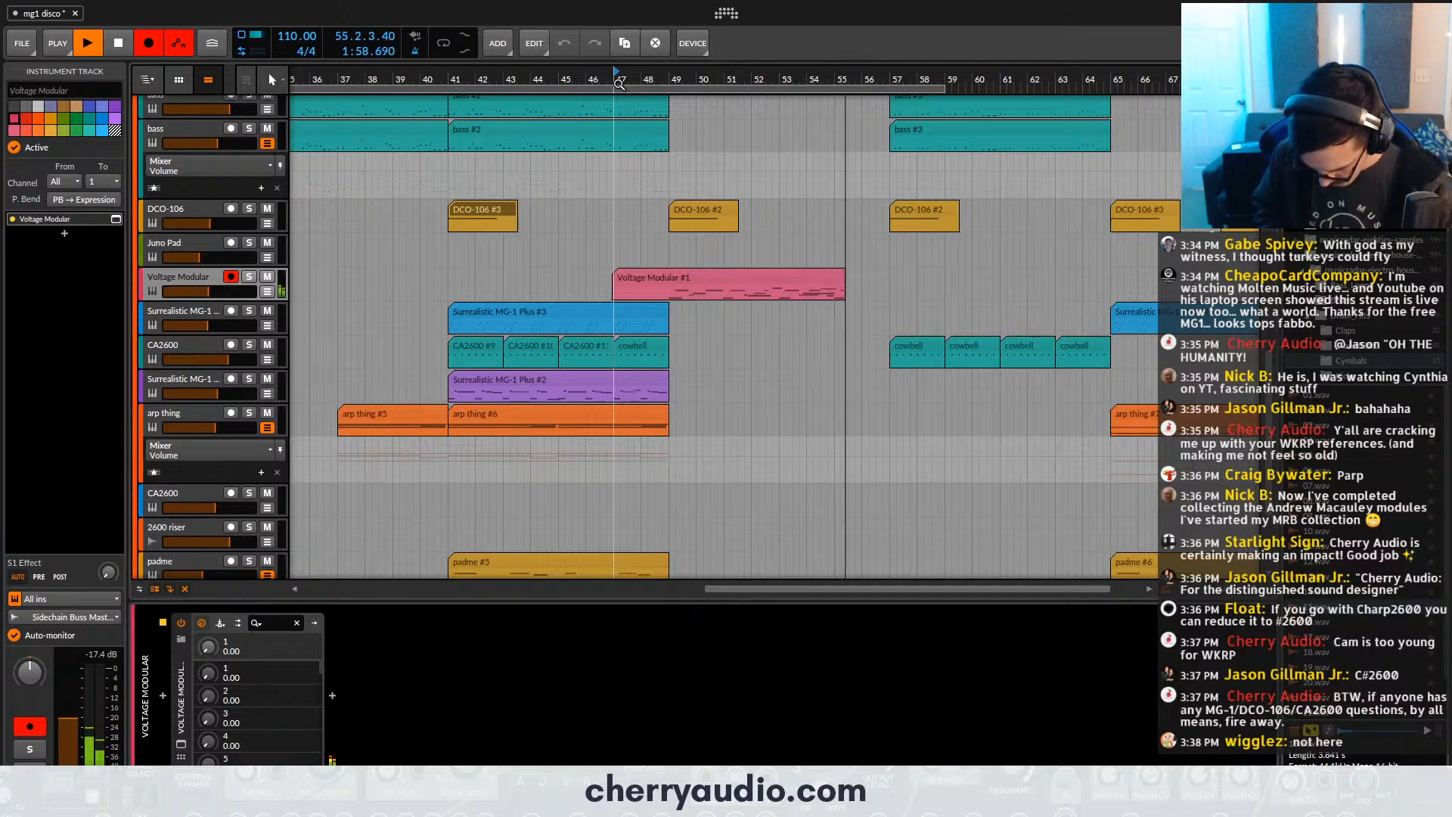
pyautogui.press('space')
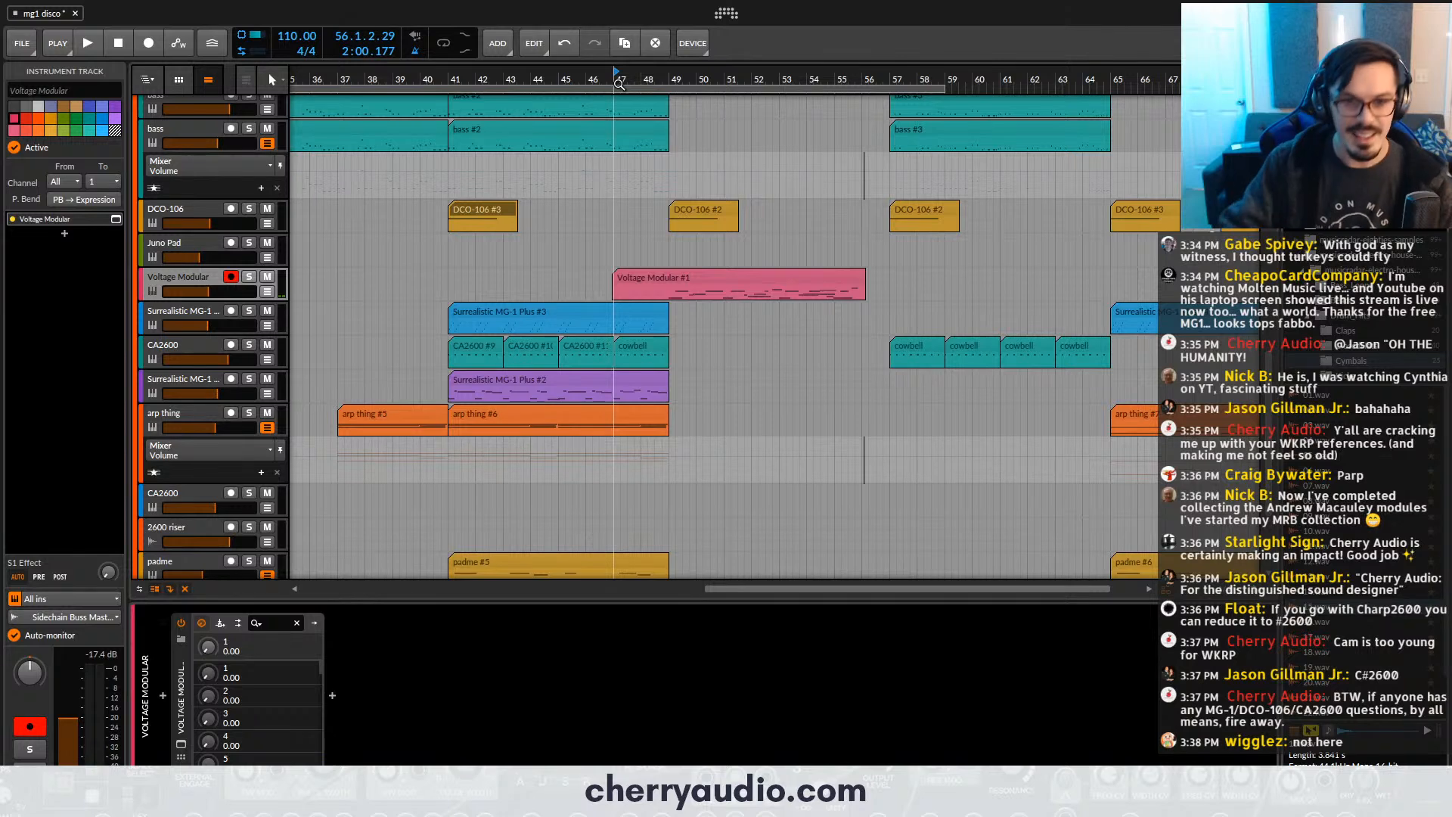
pyautogui.press('Delete')
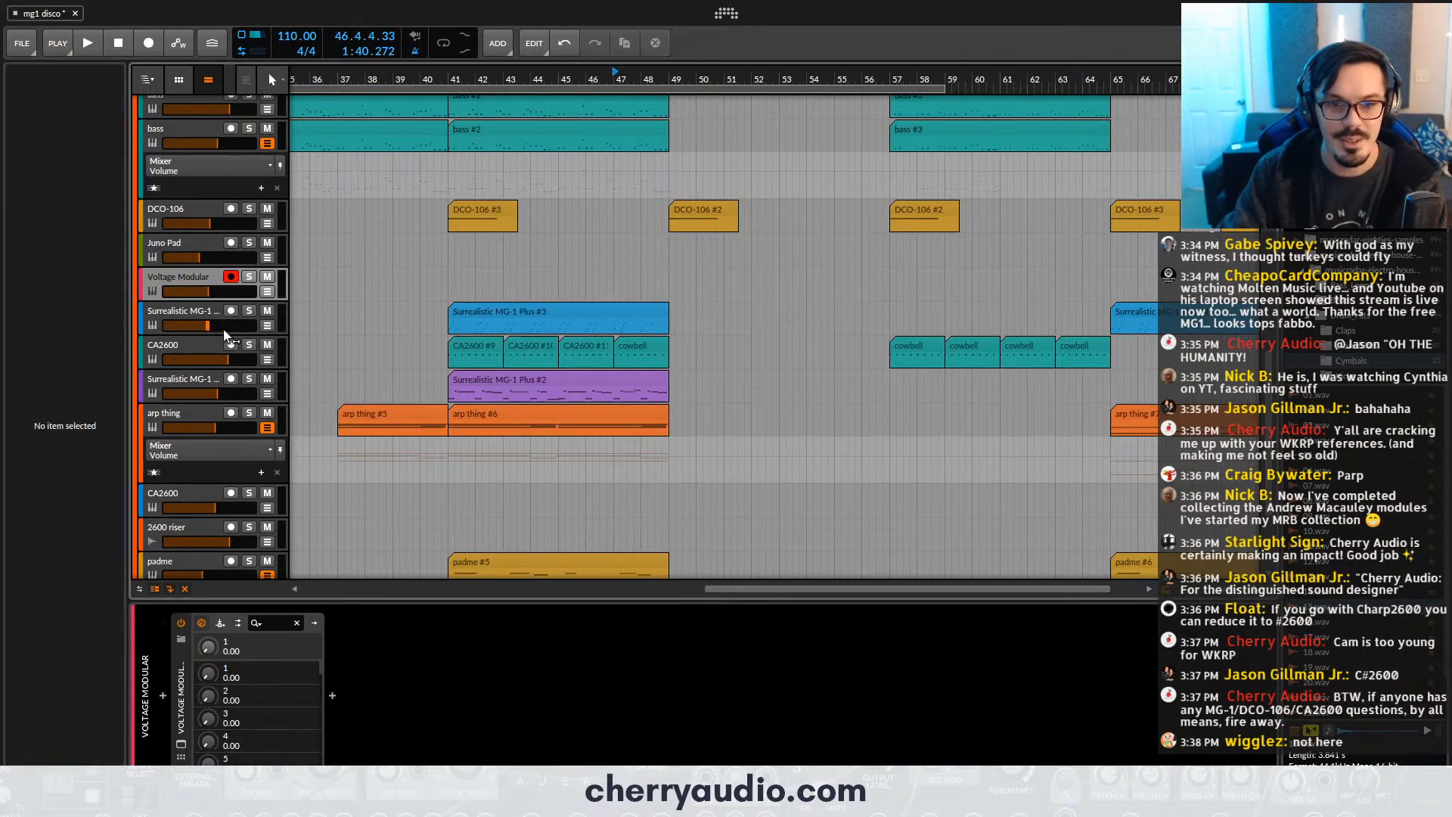
# - Replace the Fairy Bells preset in Voltage Modular with FM Bell and advance to its FM Bell 2 variation
pyautogui.click(191, 282)
pyautogui.click(181, 744)
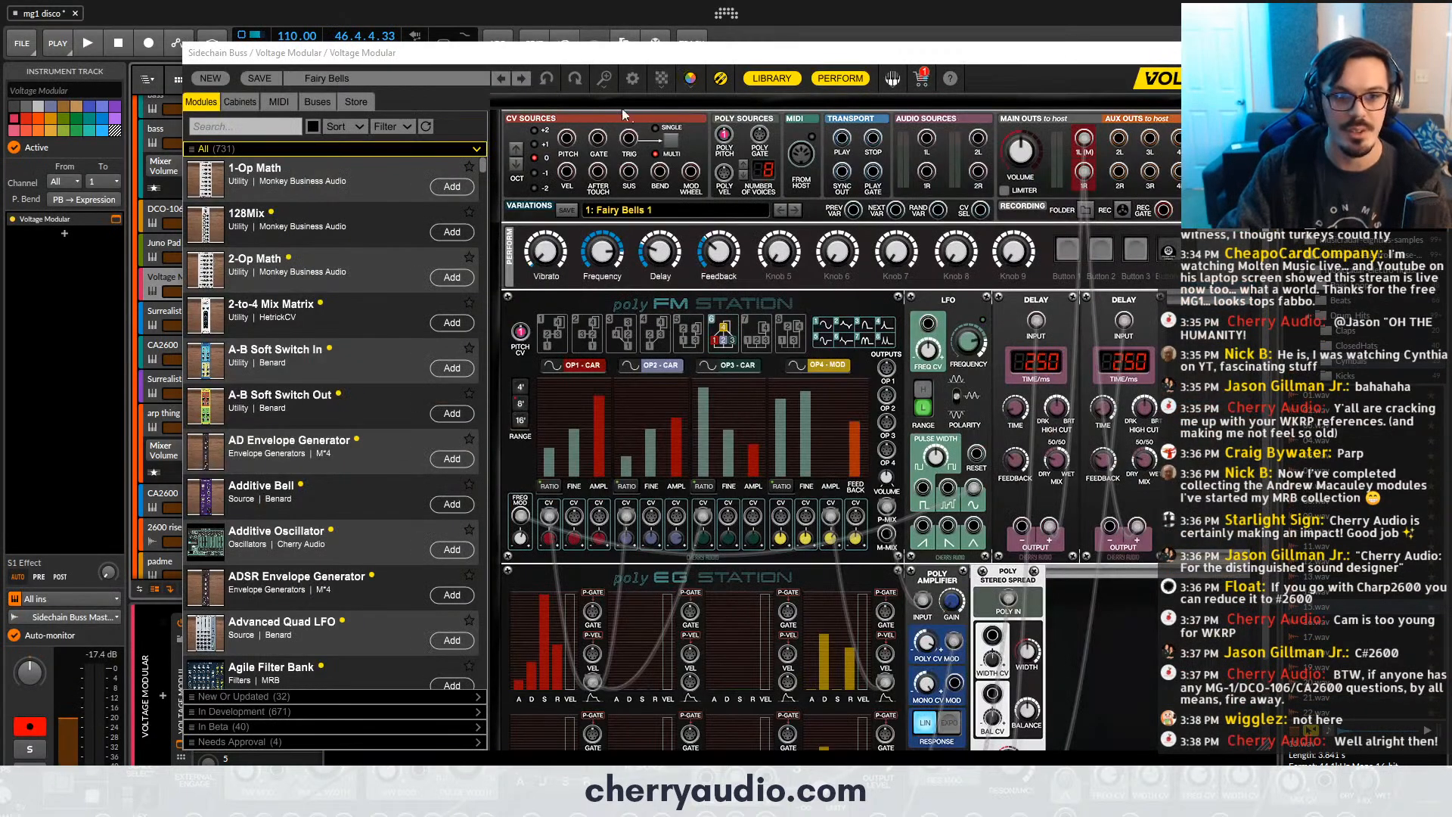
pyautogui.click(459, 80)
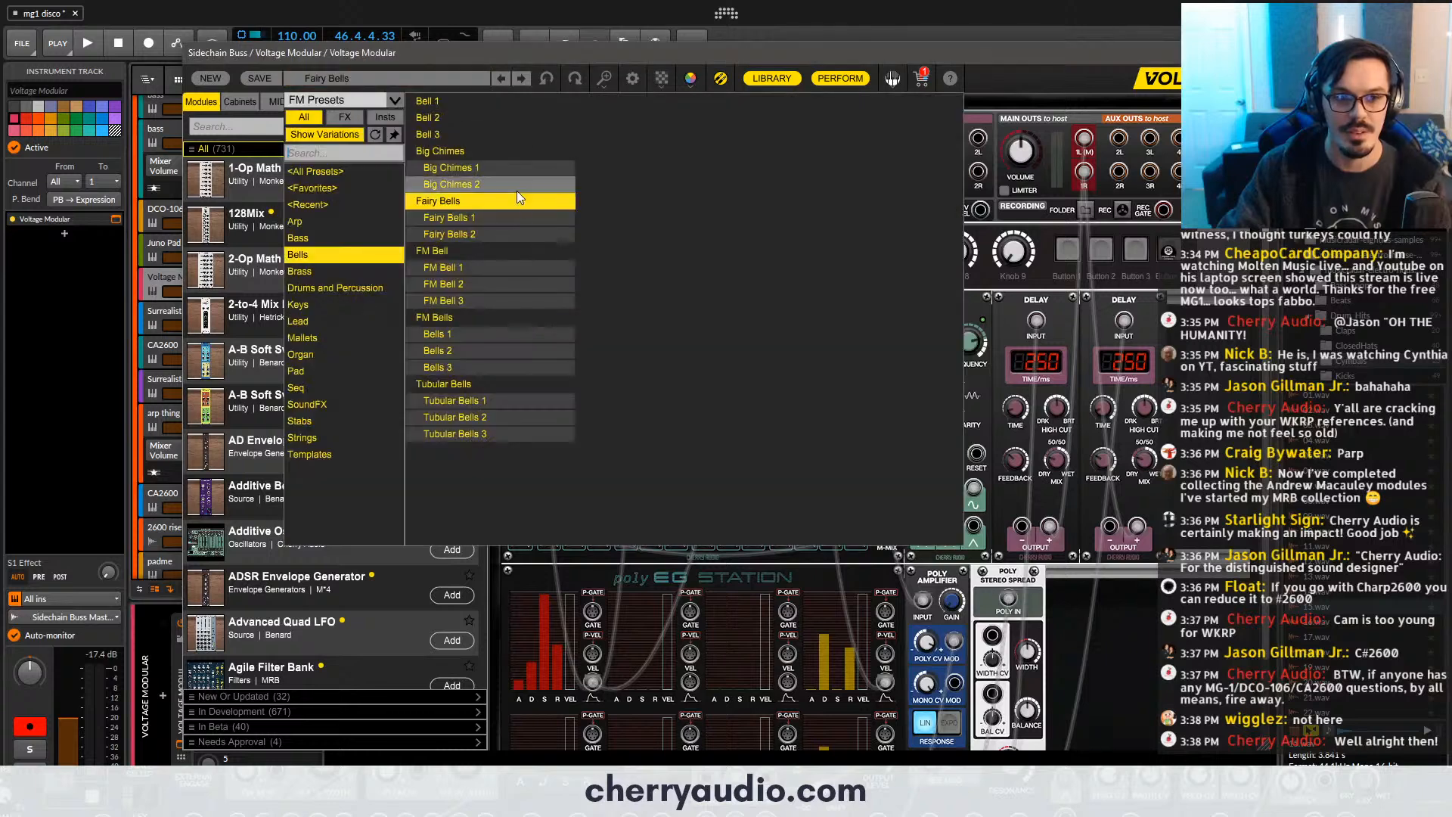
pyautogui.click(480, 244)
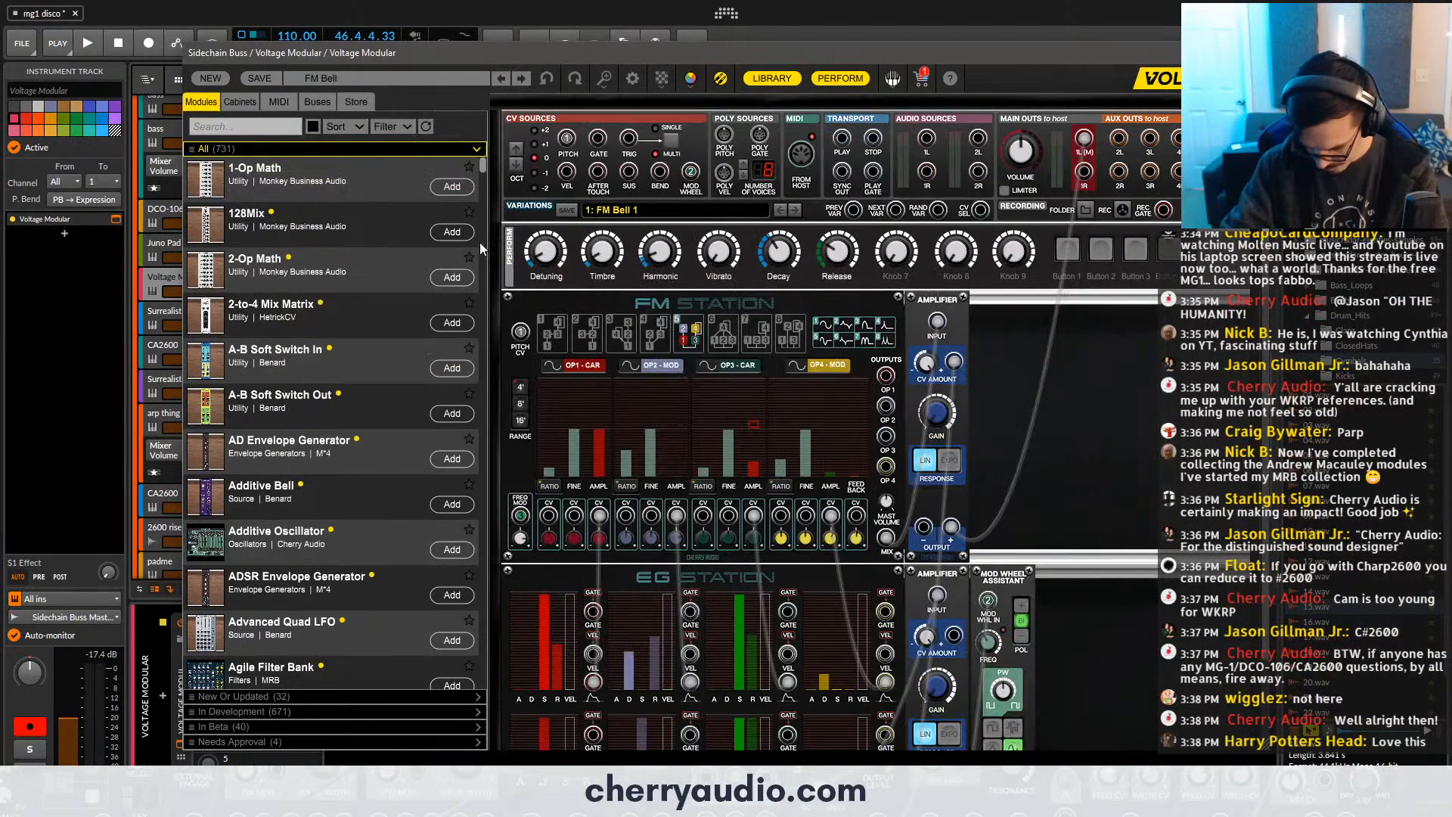
pyautogui.click(519, 79)
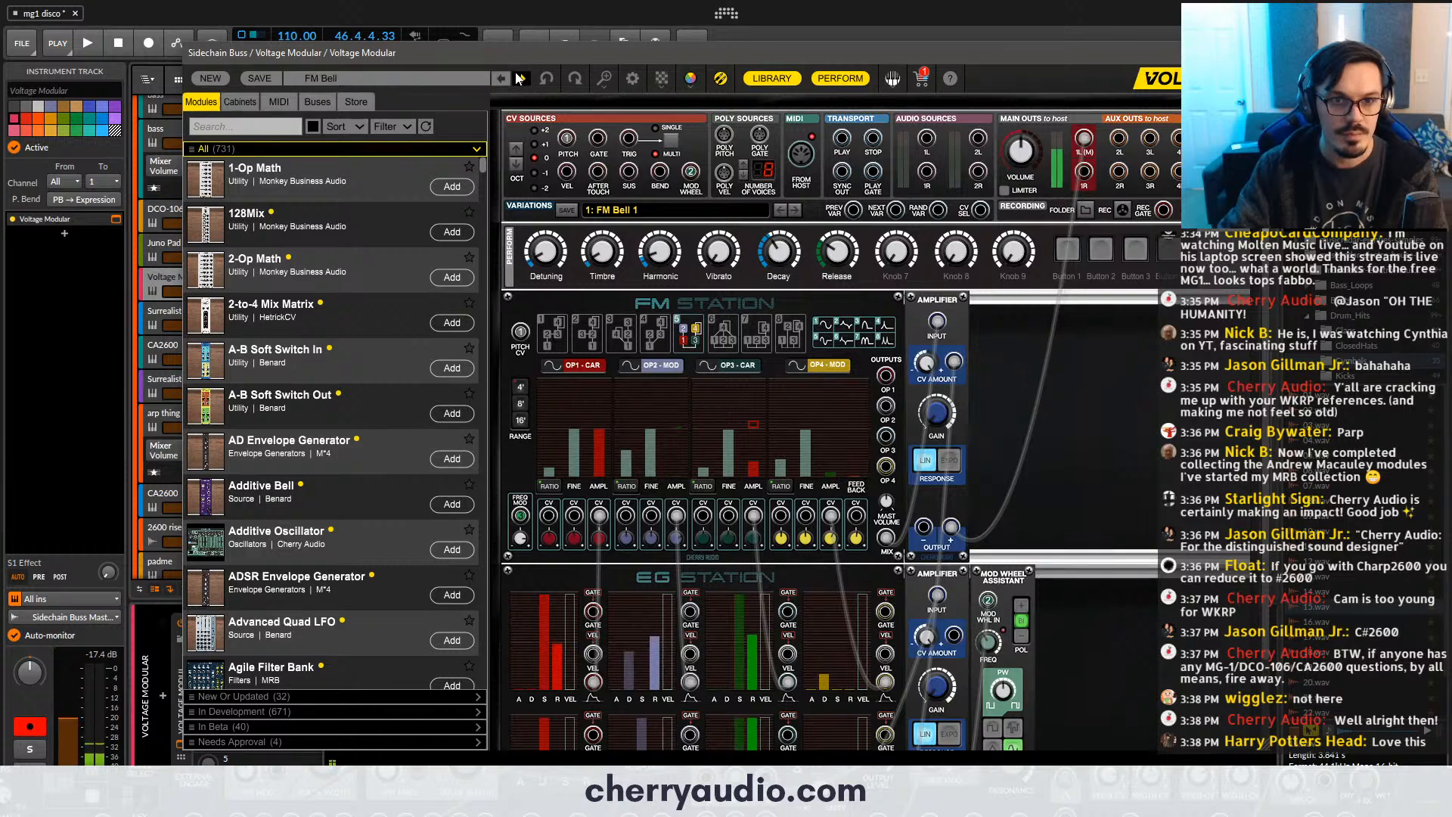
pyautogui.click(520, 79)
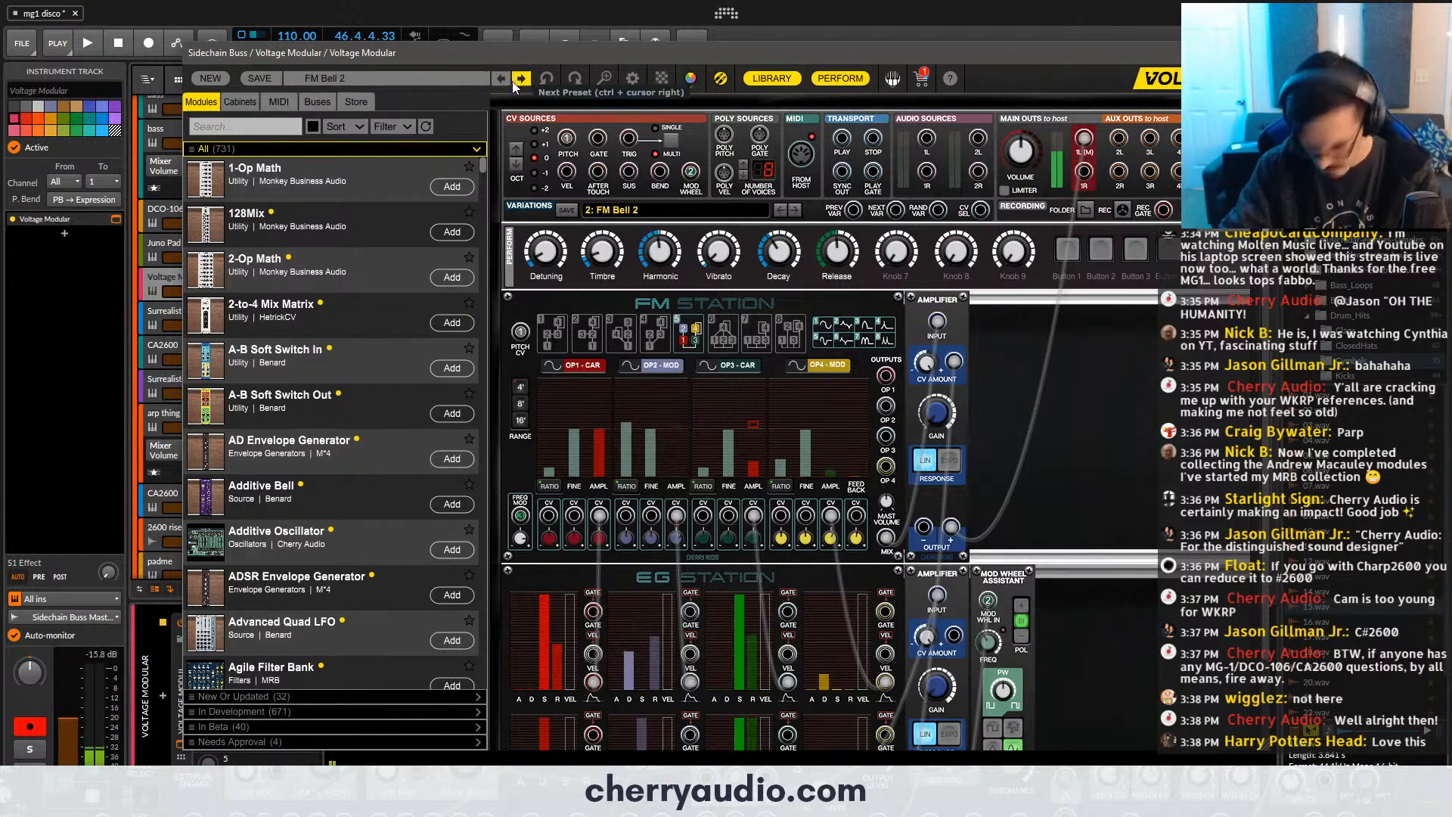
# - Adjust the EG Station envelopes of the FM Bell 2 patch, including Envelope 4's decay time of 9.9 ms, and close the window
pyautogui.scroll(-1, 555, 553)
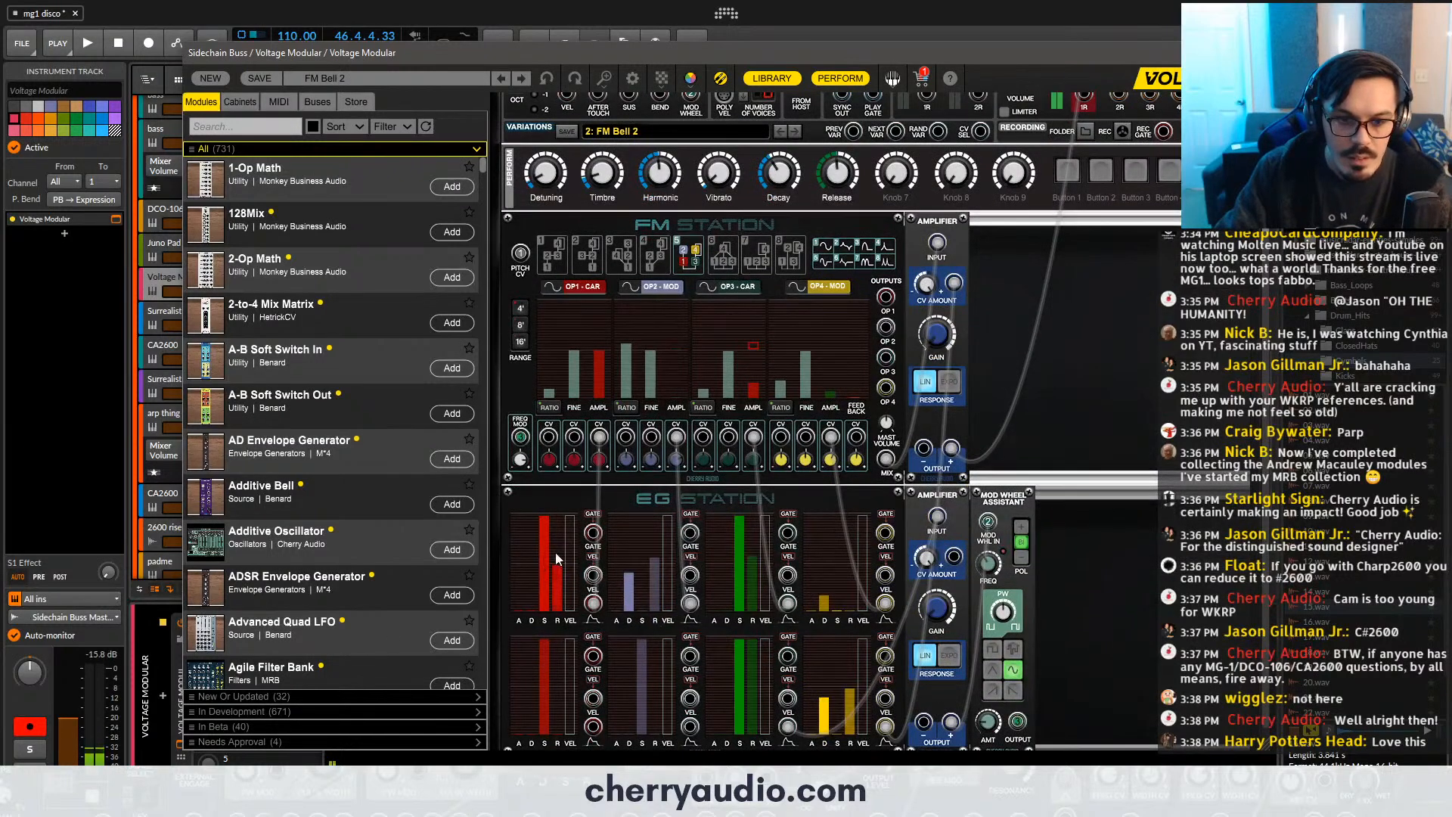
pyautogui.scroll(-1, 1063, 482)
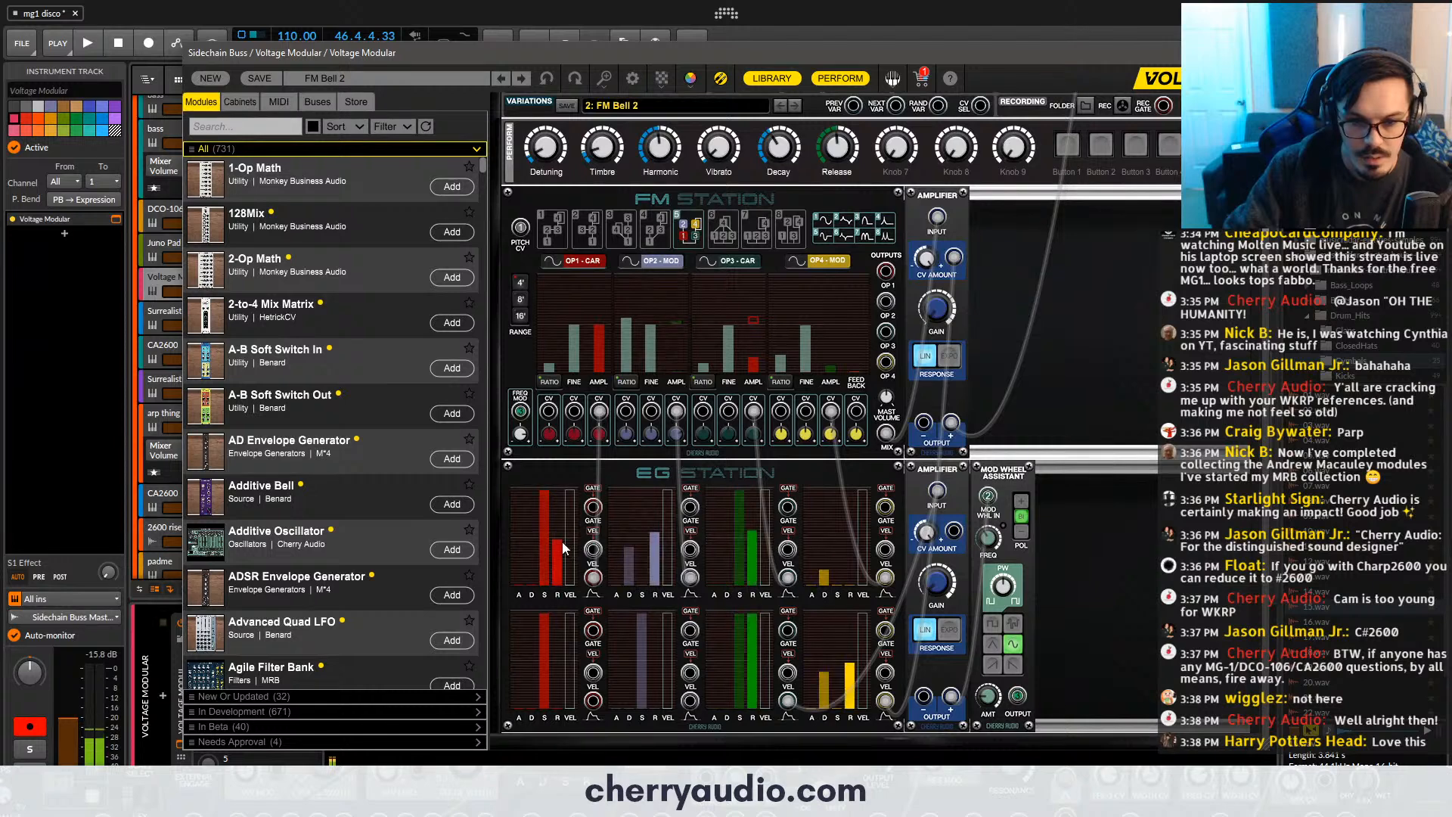
pyautogui.moveTo(559, 539); pyautogui.dragTo(629, 523)
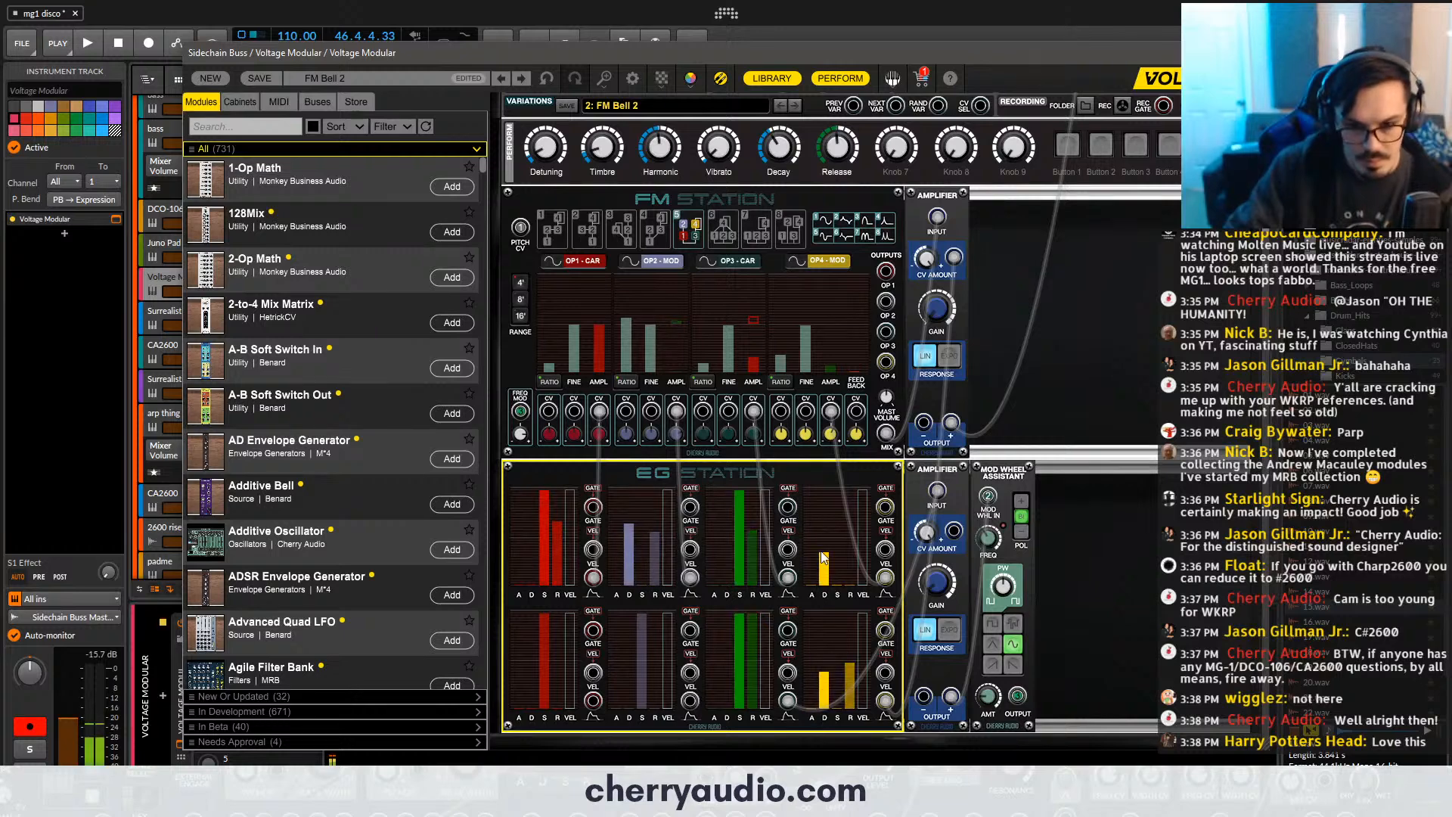
pyautogui.moveTo(824, 566); pyautogui.dragTo(825, 542)
pyautogui.moveTo(824, 670); pyautogui.dragTo(818, 647)
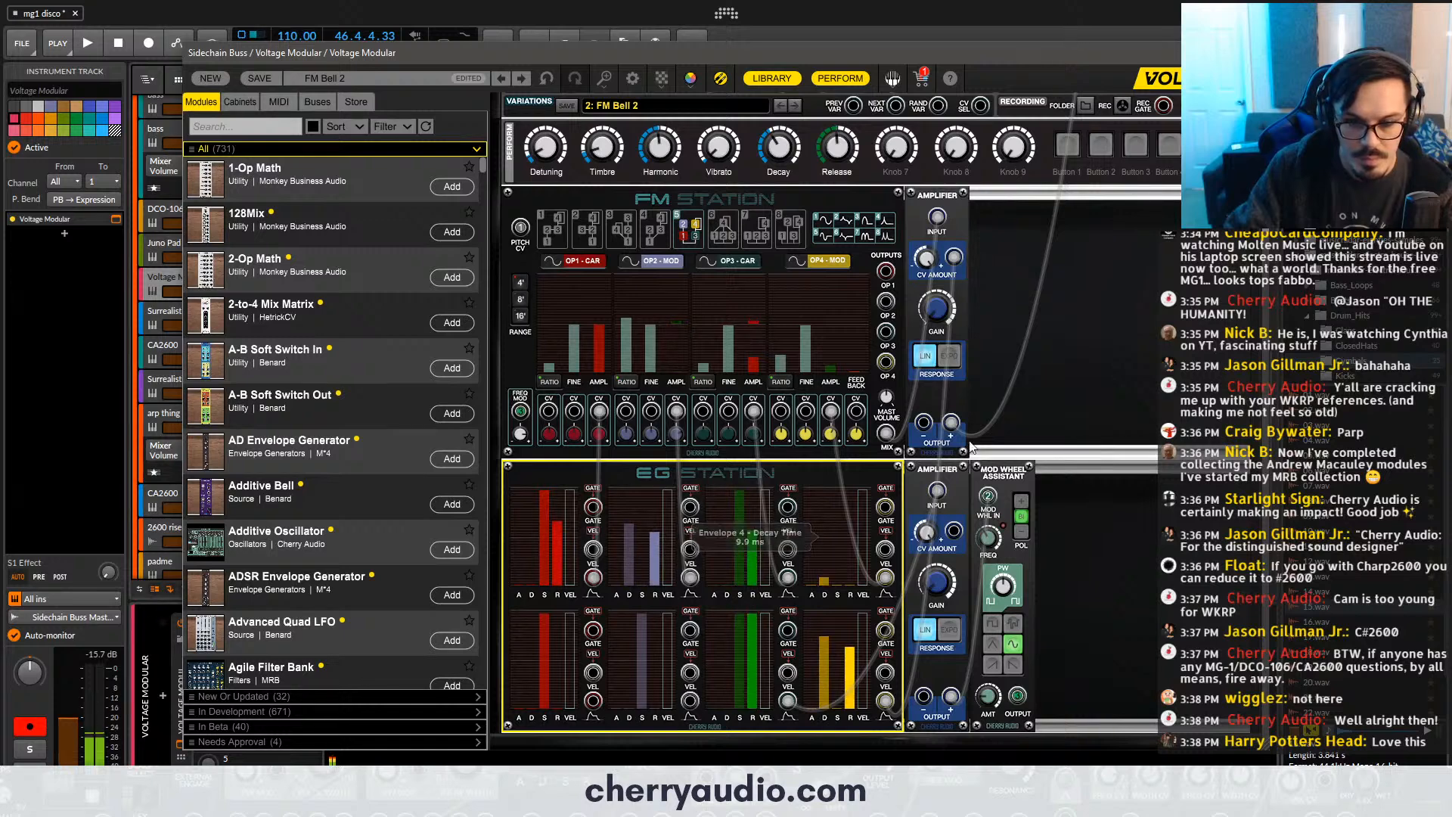
pyautogui.click(1256, 53)
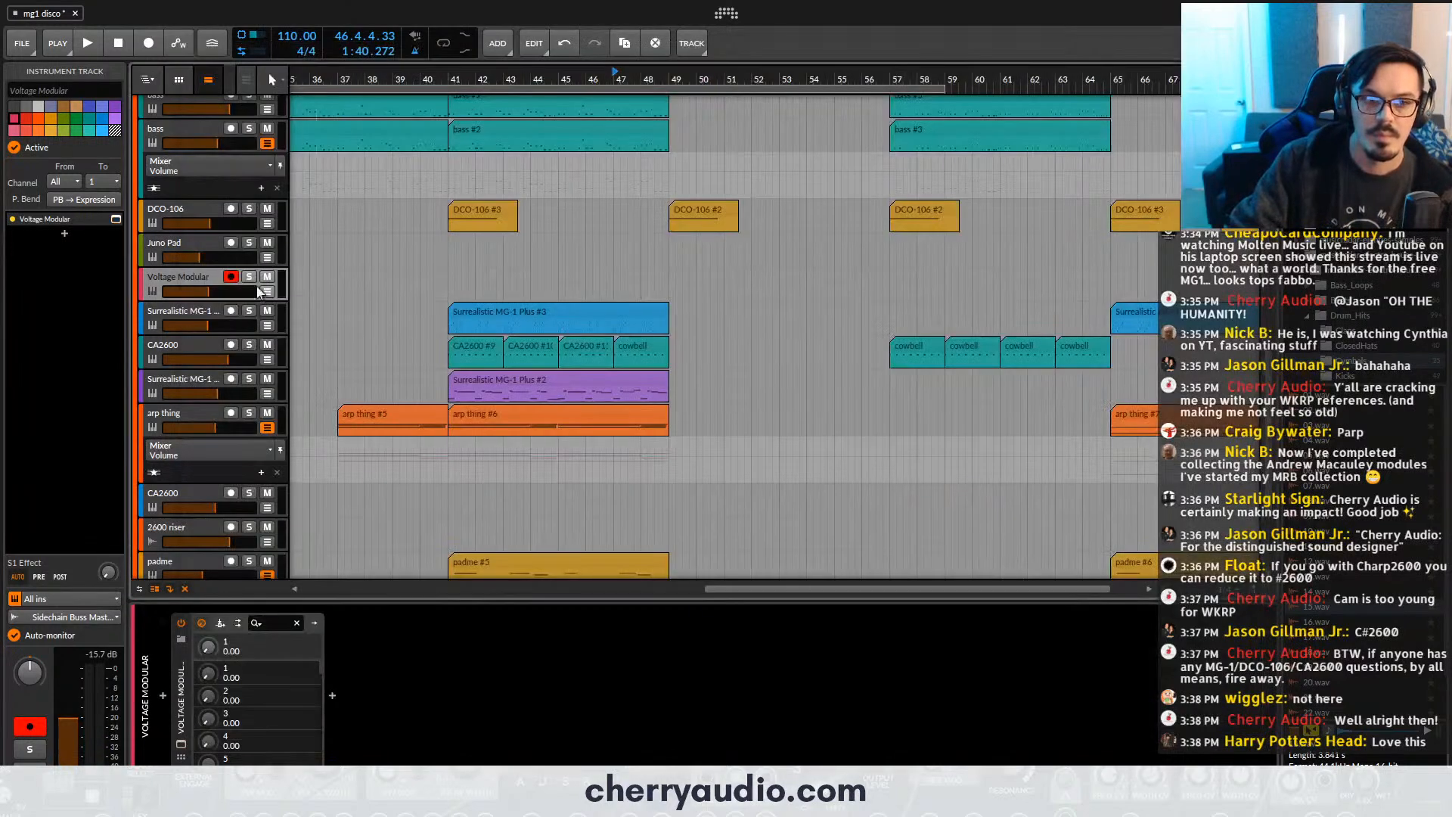
# - Add the CA2600 instrument after Voltage Modular in the track's device chain
pyautogui.click(65, 234)
pyautogui.write('ca')
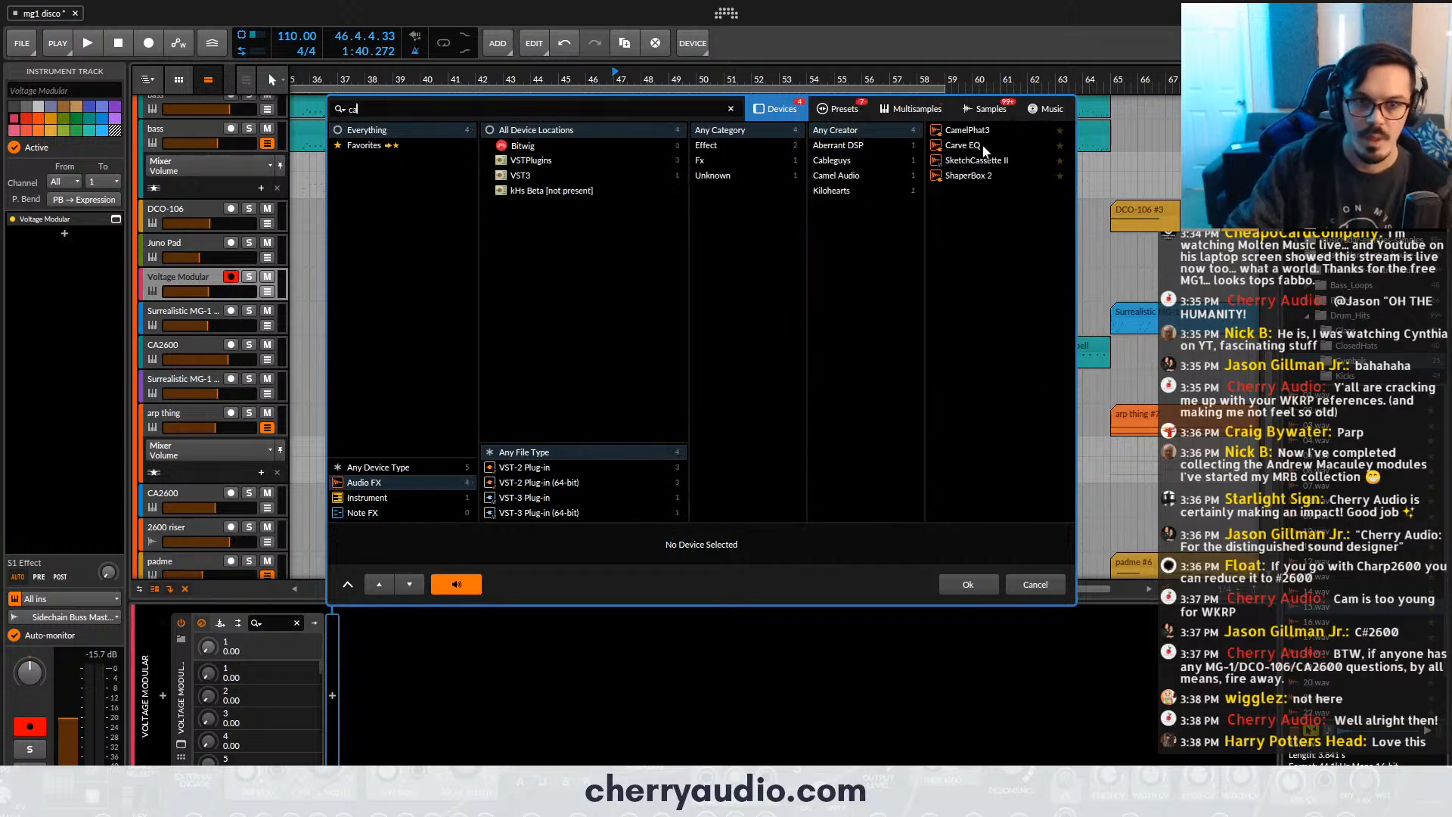
pyautogui.click(454, 497)
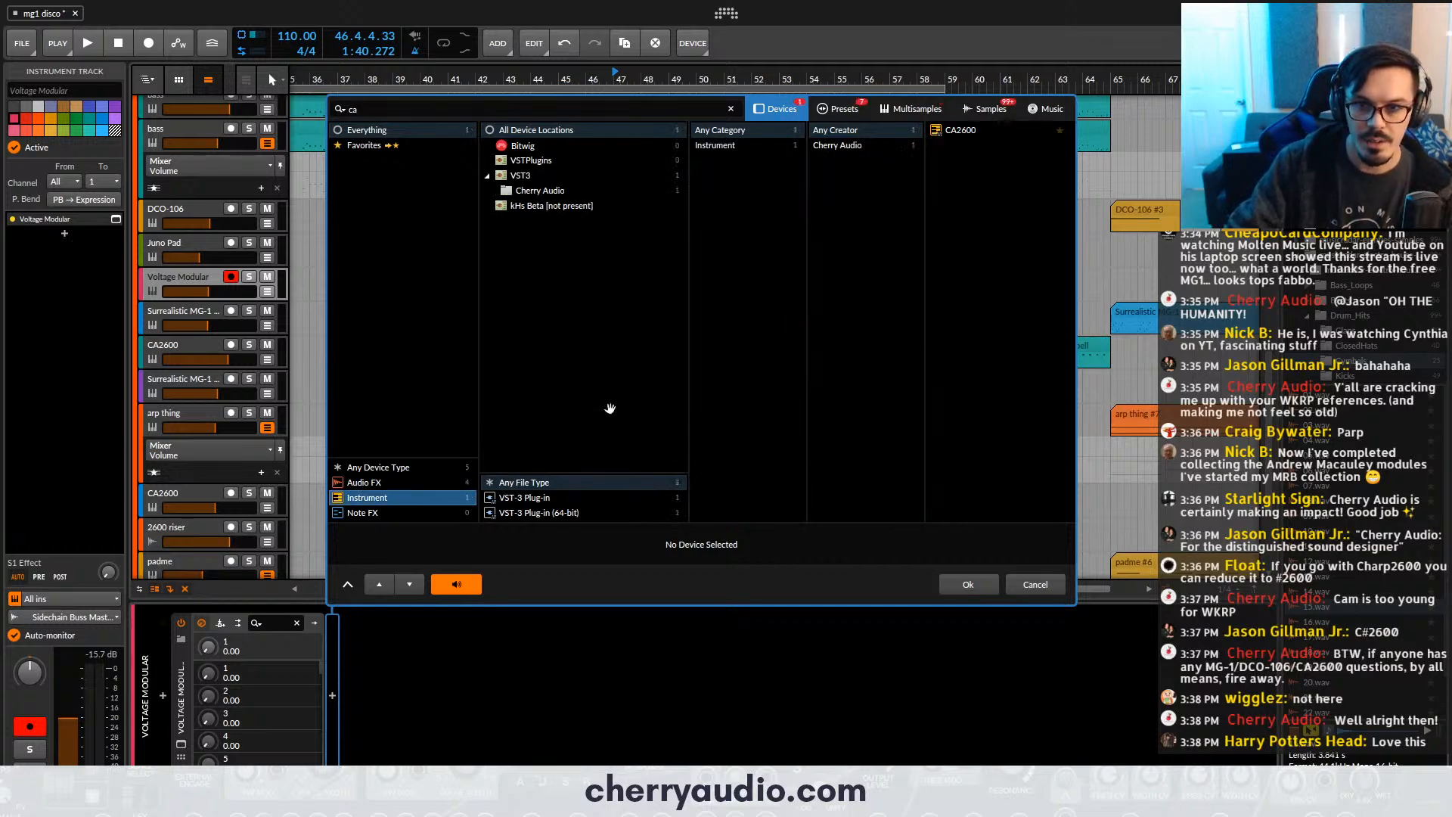
pyautogui.doubleClick(985, 130)
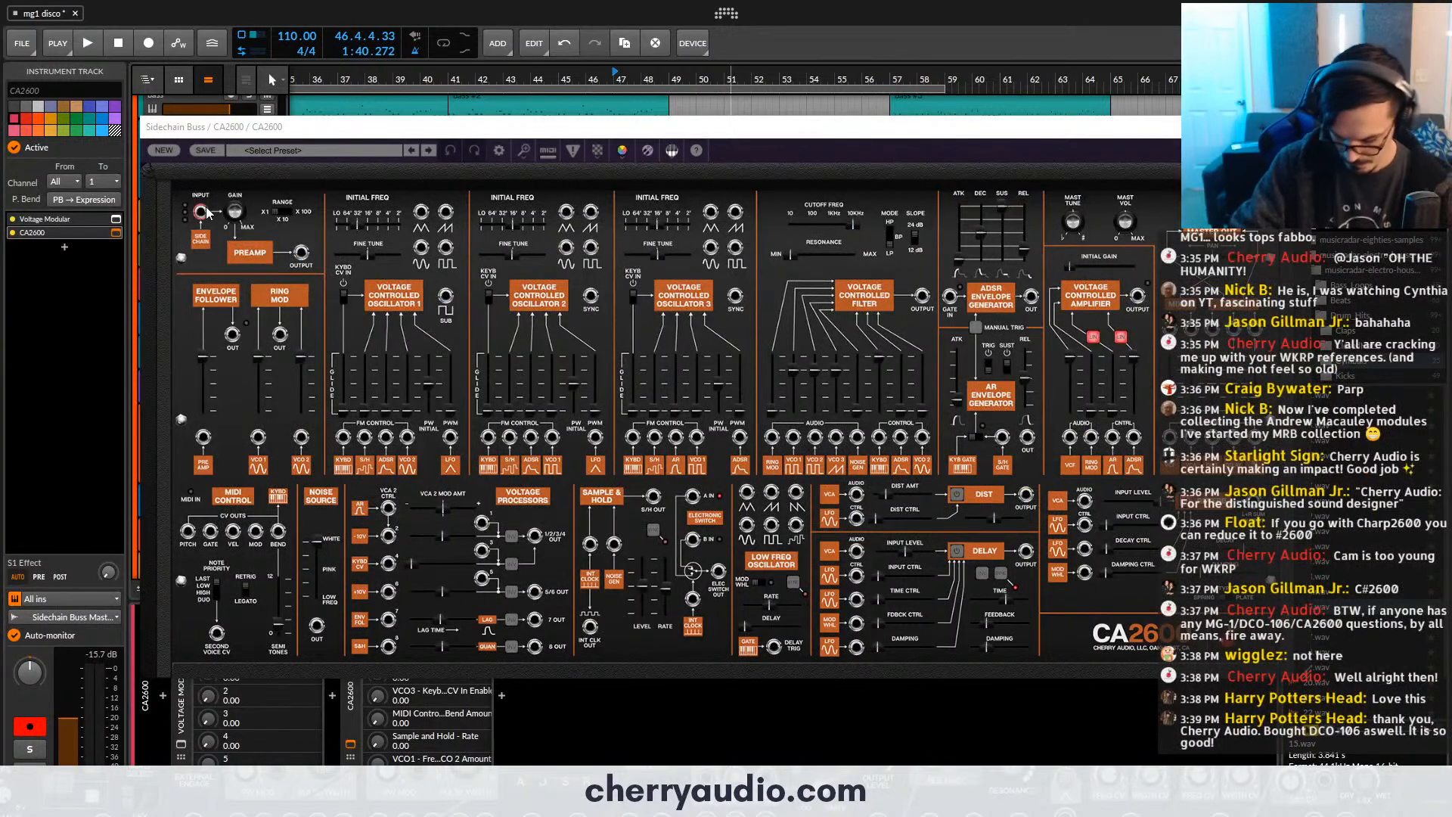
# - Patch the CA2600 preamp output through the voltage controlled filter and the distortion to the main output, and turn the distortion on
pyautogui.moveTo(203, 212); pyautogui.dragTo(1105, 397)
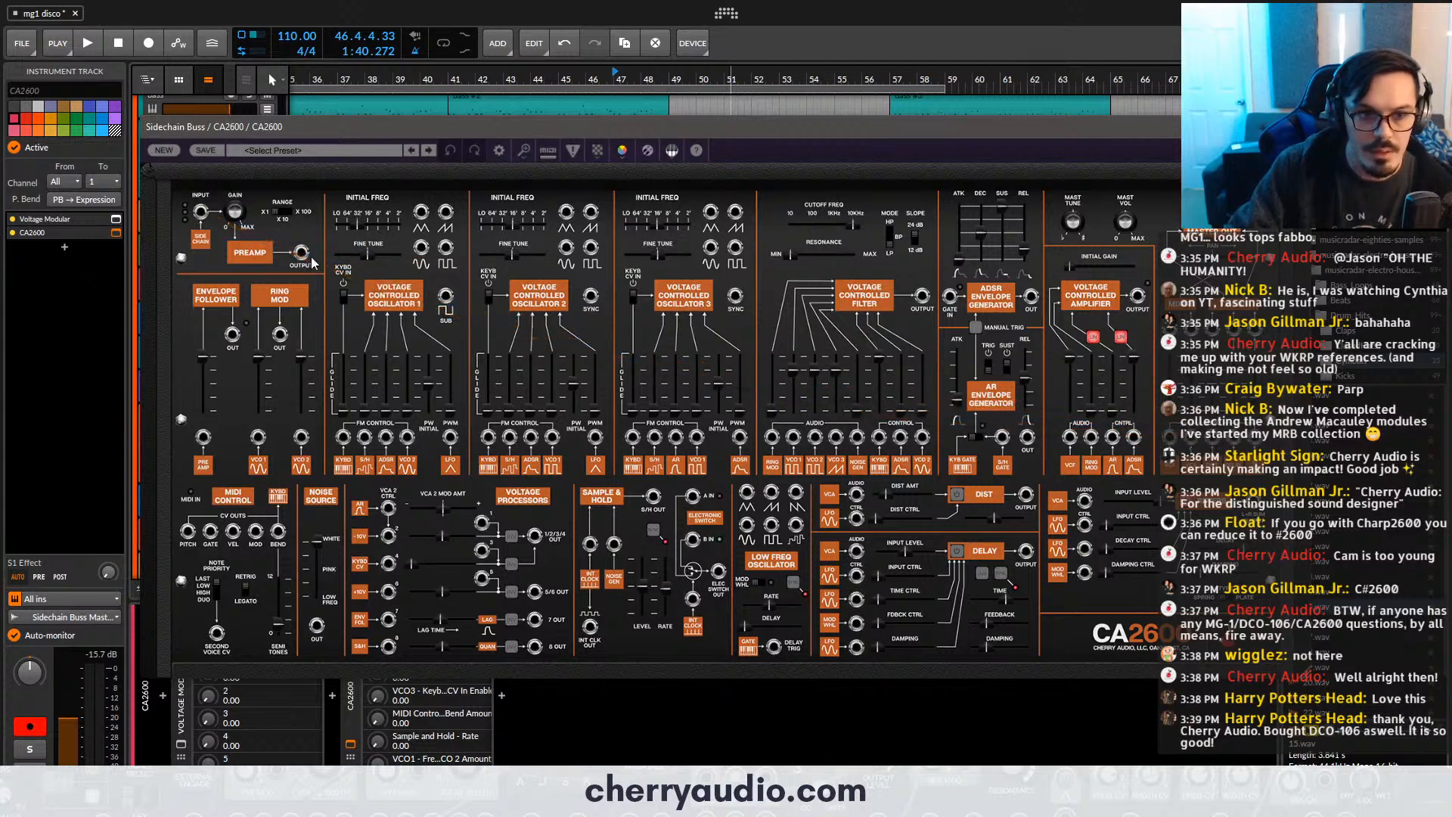
pyautogui.moveTo(302, 253); pyautogui.dragTo(1172, 439)
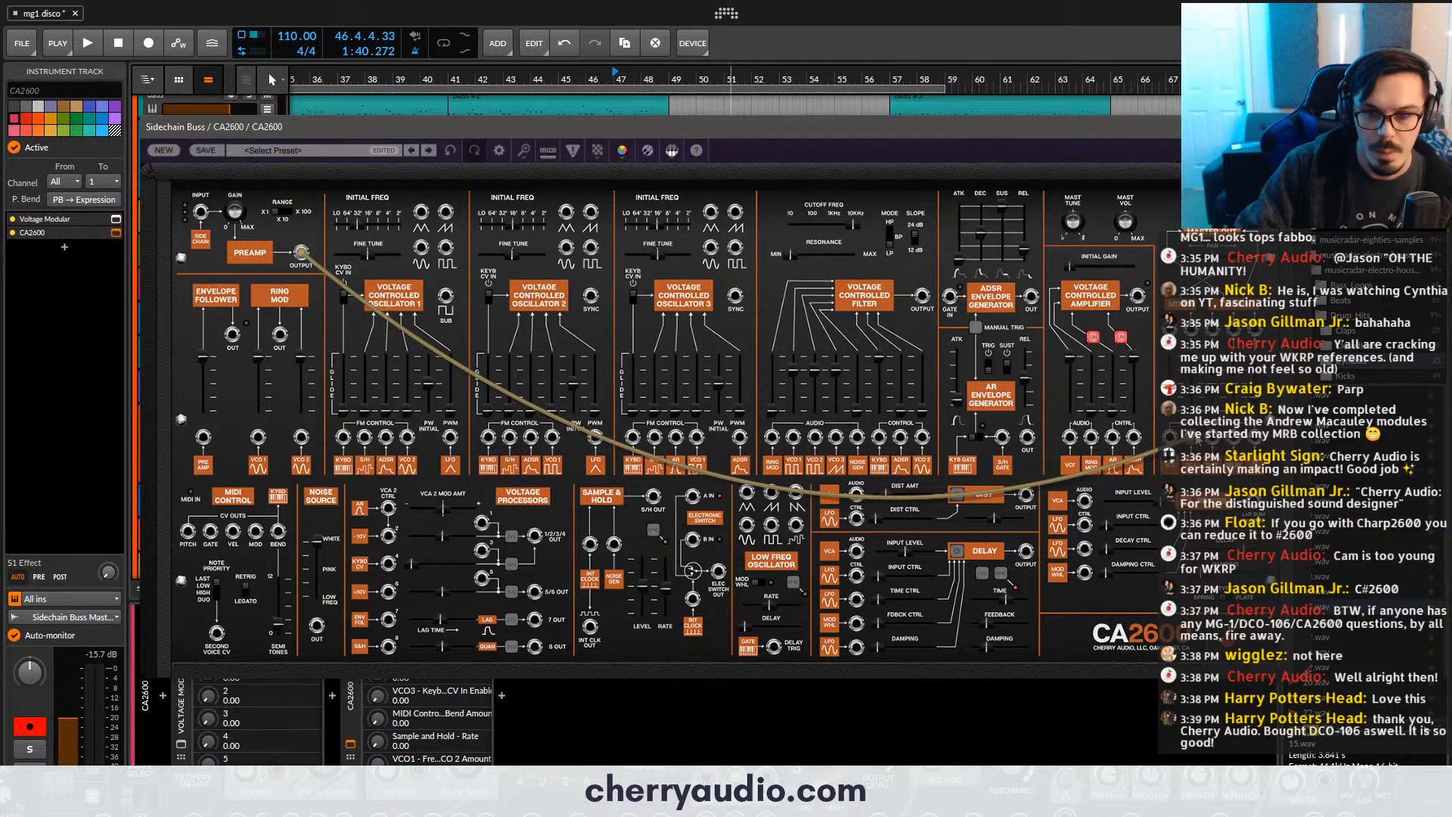
pyautogui.moveTo(1172, 439); pyautogui.dragTo(795, 447)
pyautogui.moveTo(922, 295); pyautogui.dragTo(856, 494)
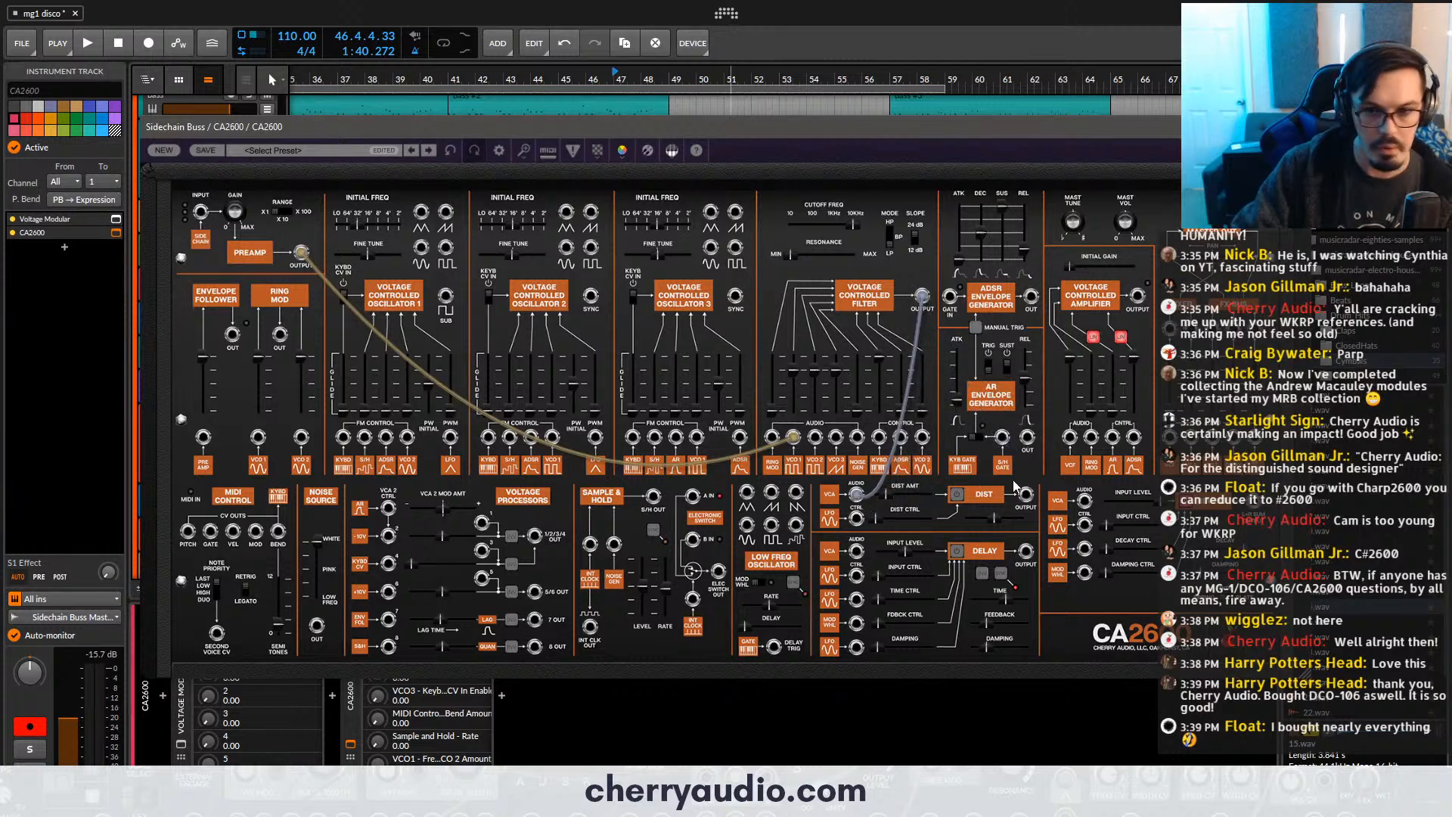
pyautogui.moveTo(1026, 497); pyautogui.dragTo(1171, 438)
pyautogui.click(957, 495)
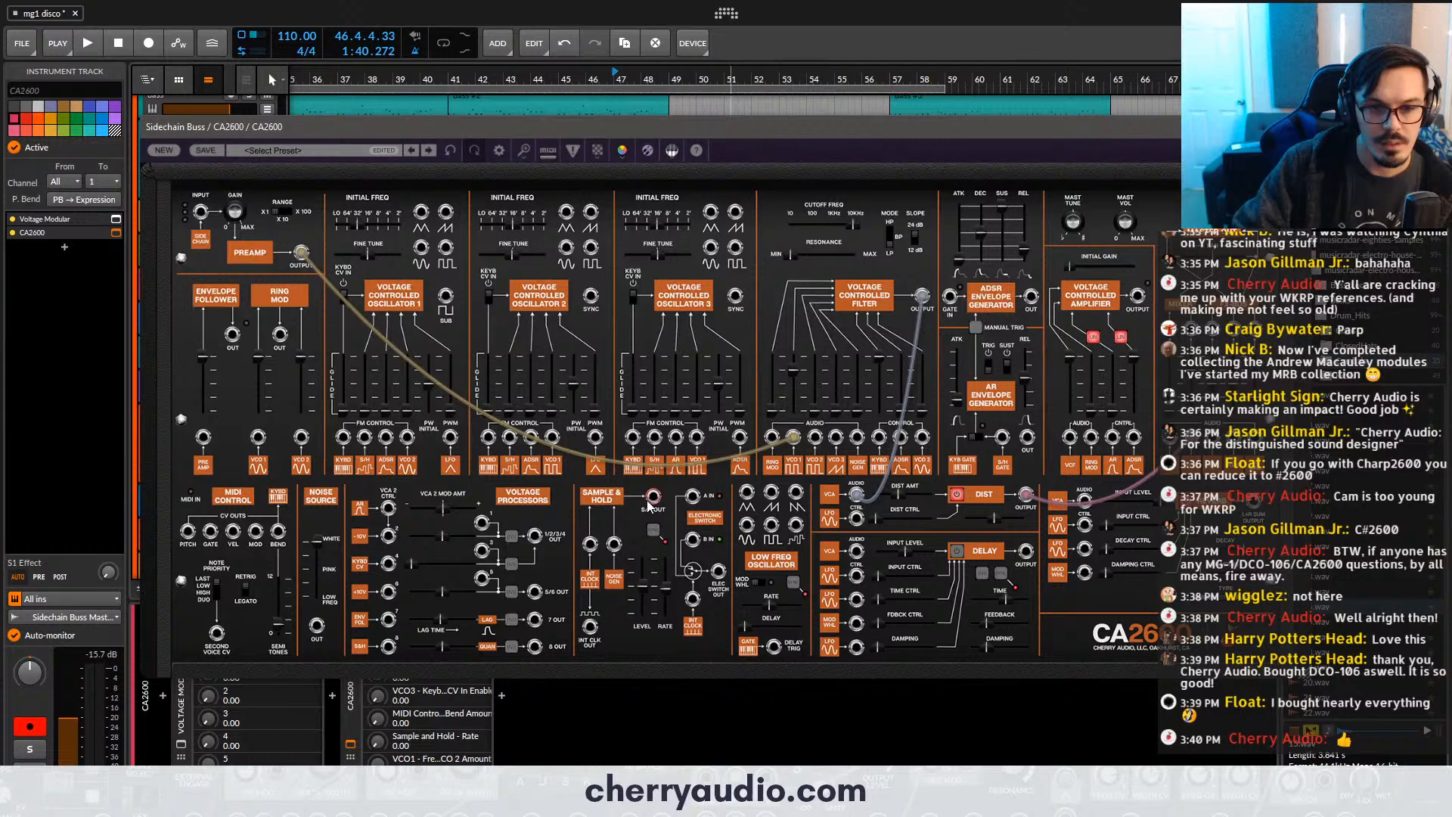
# - Patch the sample and hold output to a filter control input, set its rate to 0.64, and adjust the filter's cutoff and resonance
pyautogui.moveTo(650, 503); pyautogui.dragTo(879, 438)
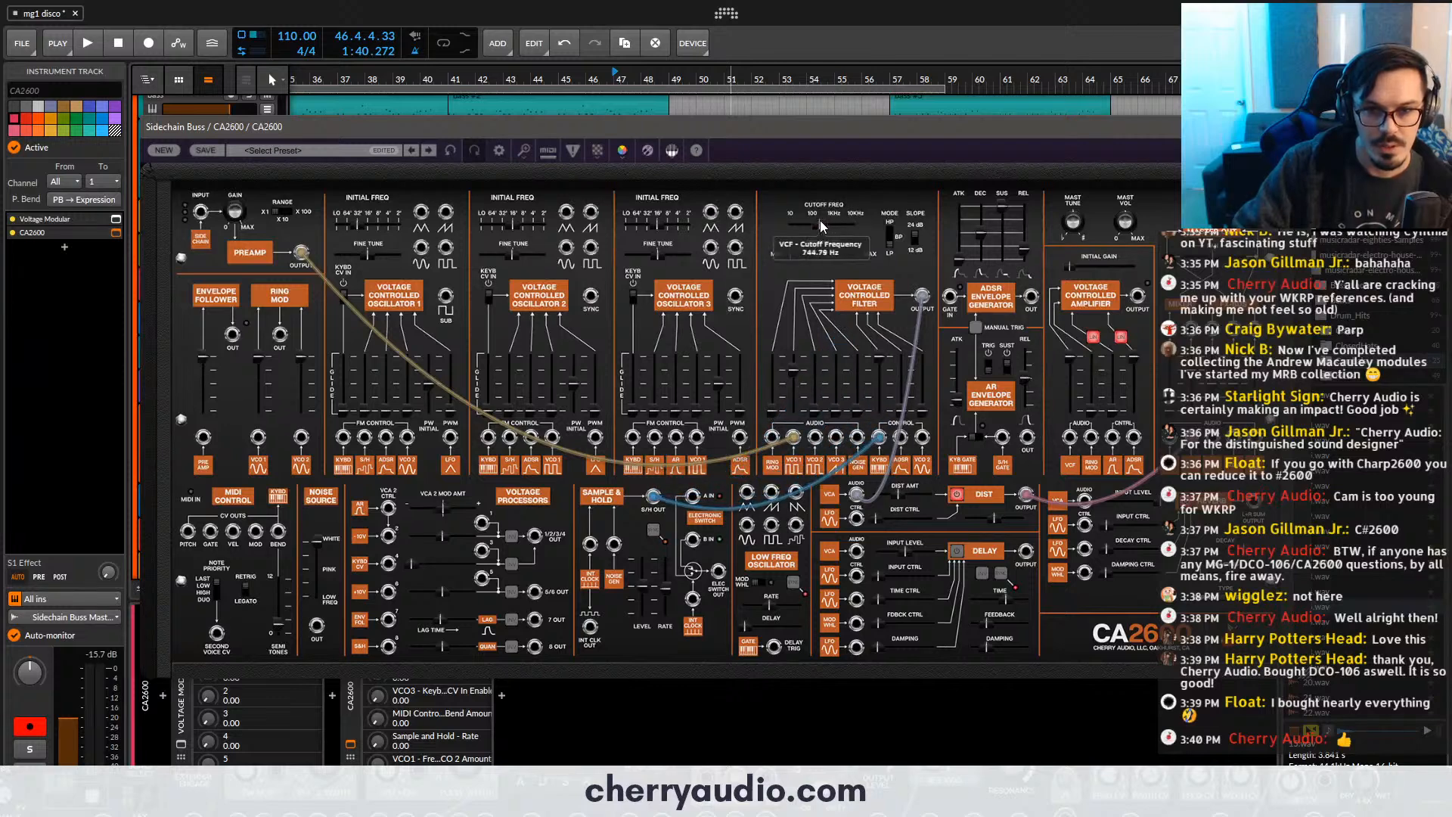
pyautogui.moveTo(790, 255); pyautogui.dragTo(833, 258)
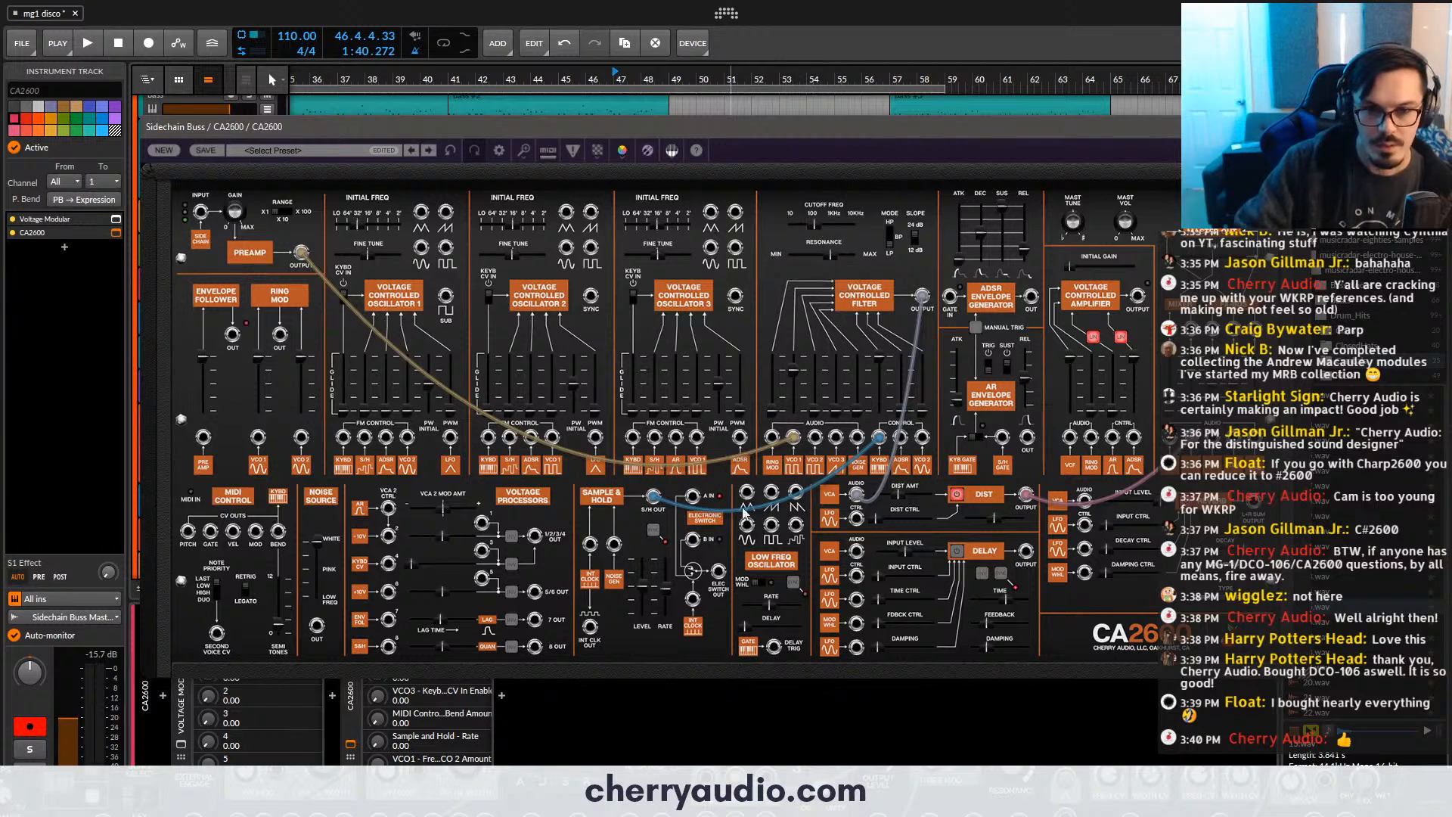
pyautogui.moveTo(664, 580); pyautogui.dragTo(669, 578)
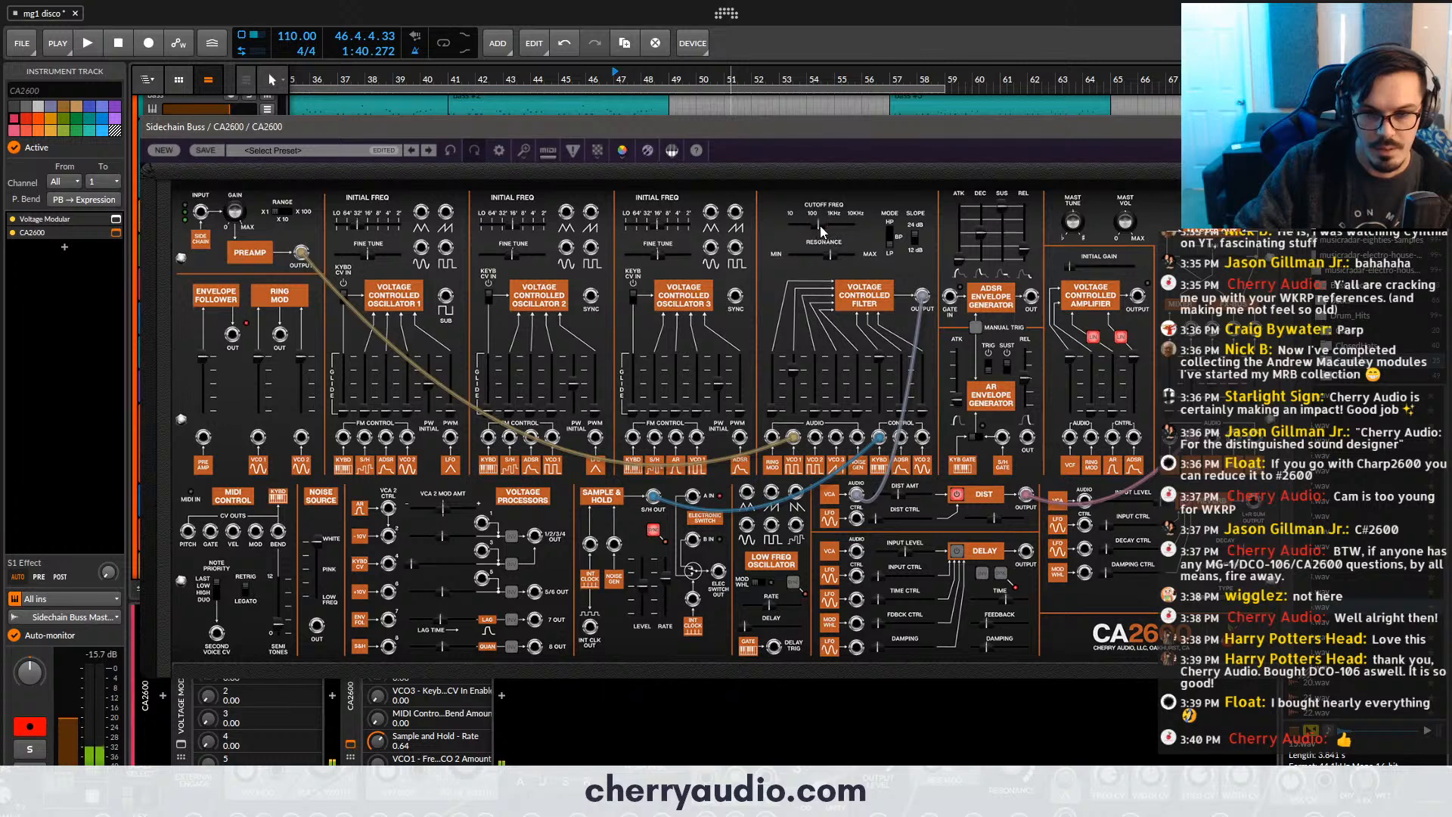
pyautogui.moveTo(831, 255)
pyautogui.mouseDown()
pyautogui.moveTo(853, 261)
pyautogui.moveTo(827, 226)
pyautogui.mouseUp()
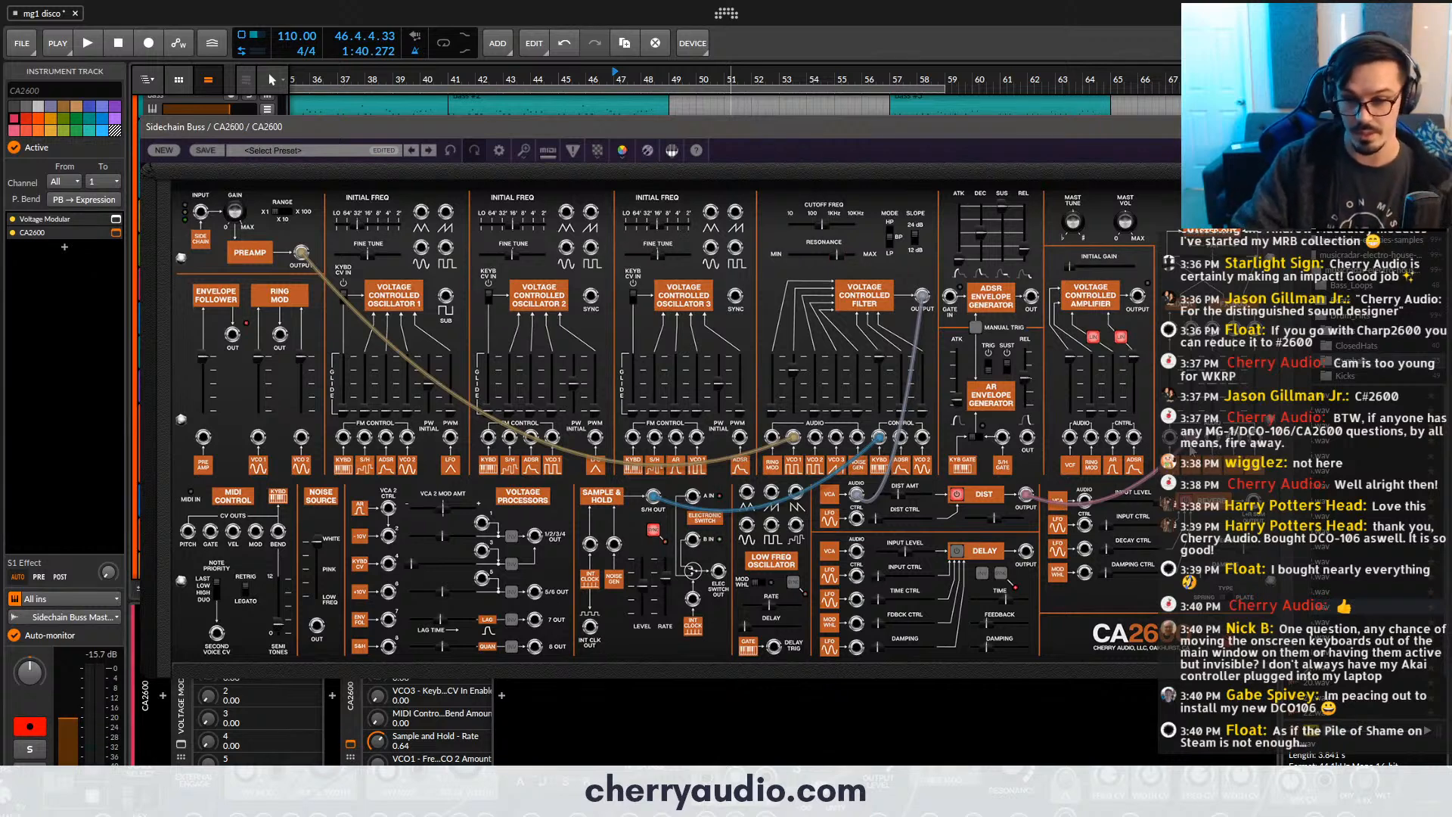
# - Route the distortion output into the delay and the delay output into the reverb's audio input, switching the delay on
pyautogui.moveTo(1191, 437); pyautogui.dragTo(857, 551)
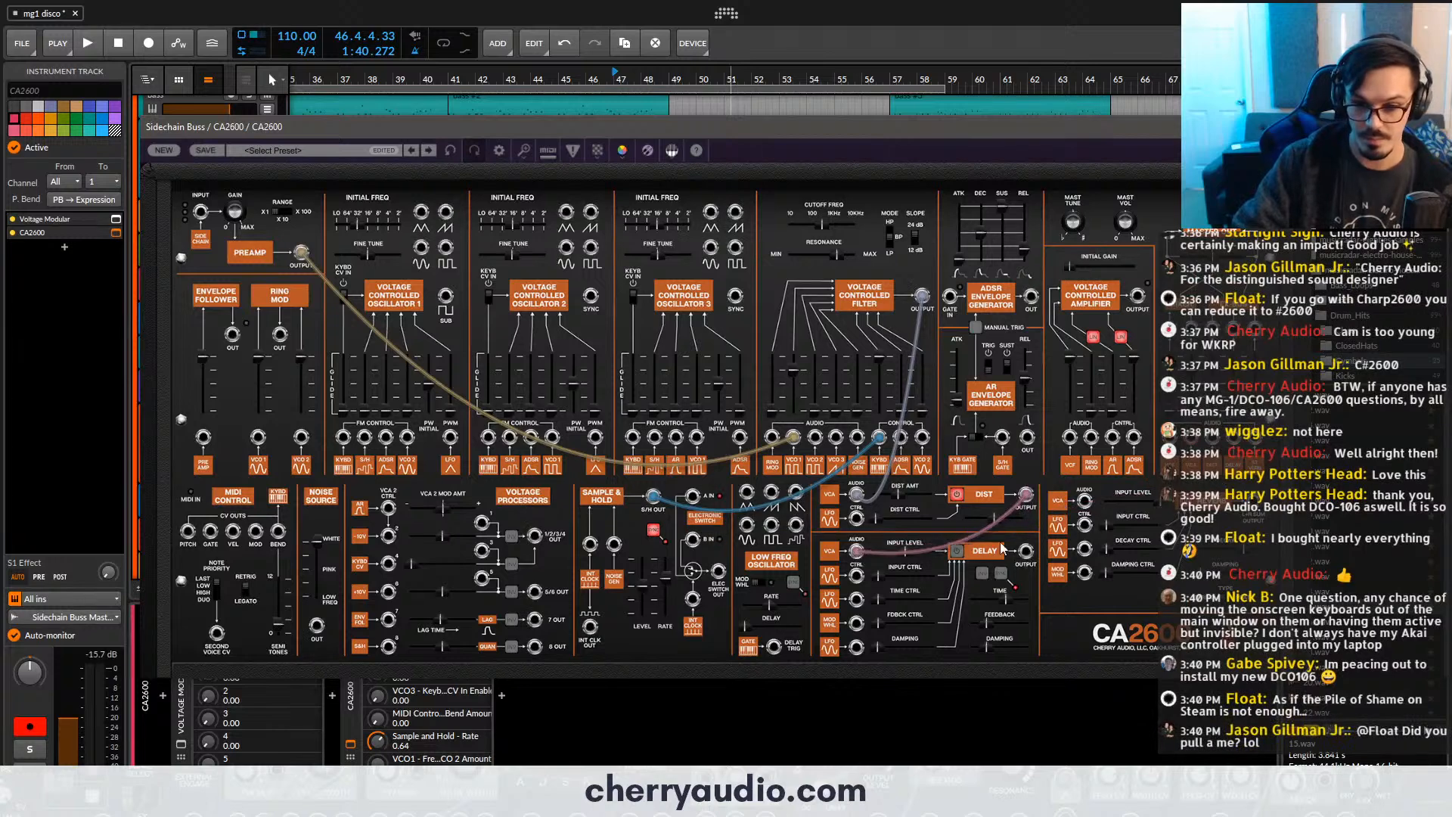
pyautogui.click(958, 551)
pyautogui.click(1001, 572)
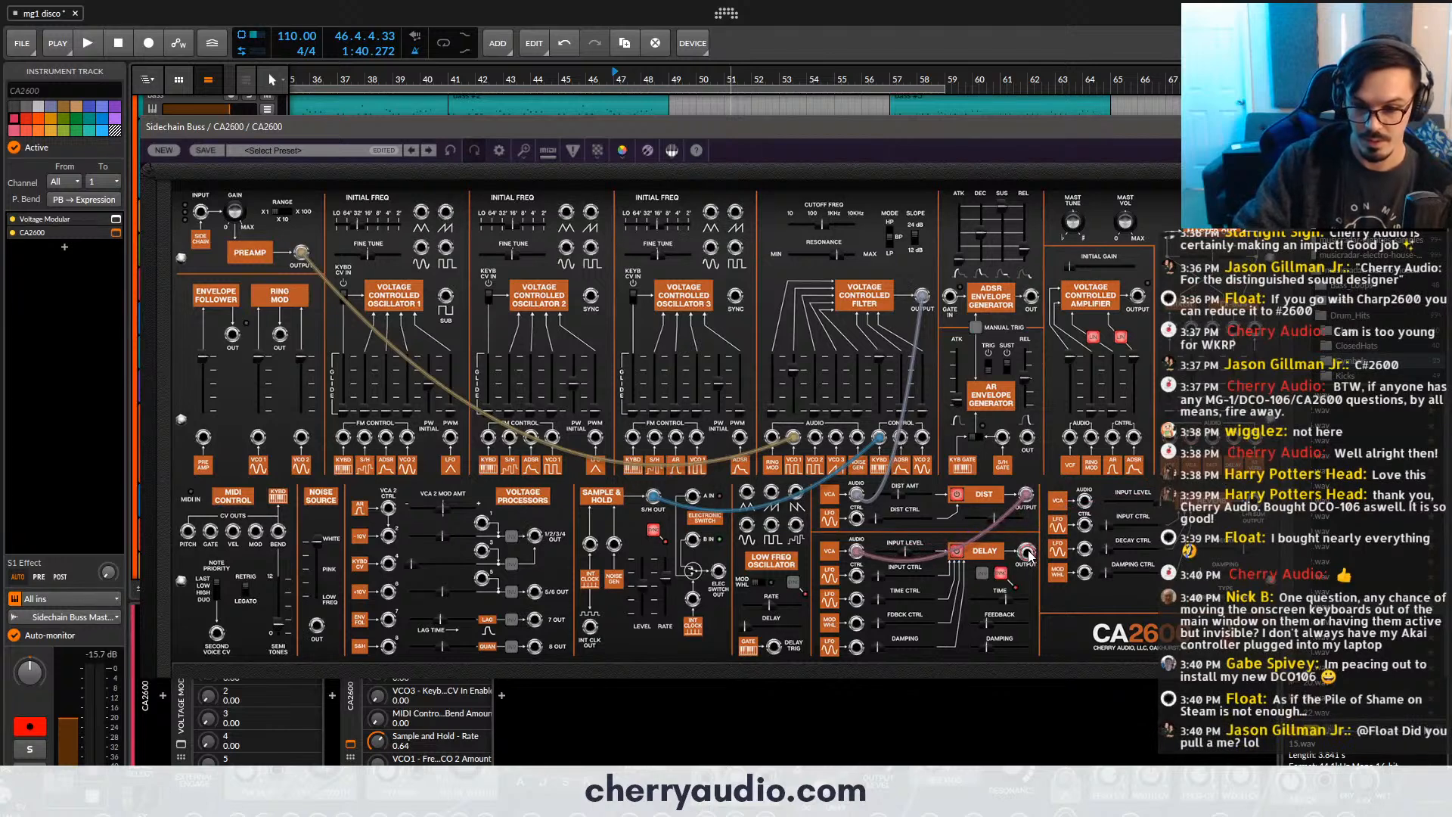
pyautogui.moveTo(1029, 556); pyautogui.dragTo(1186, 437)
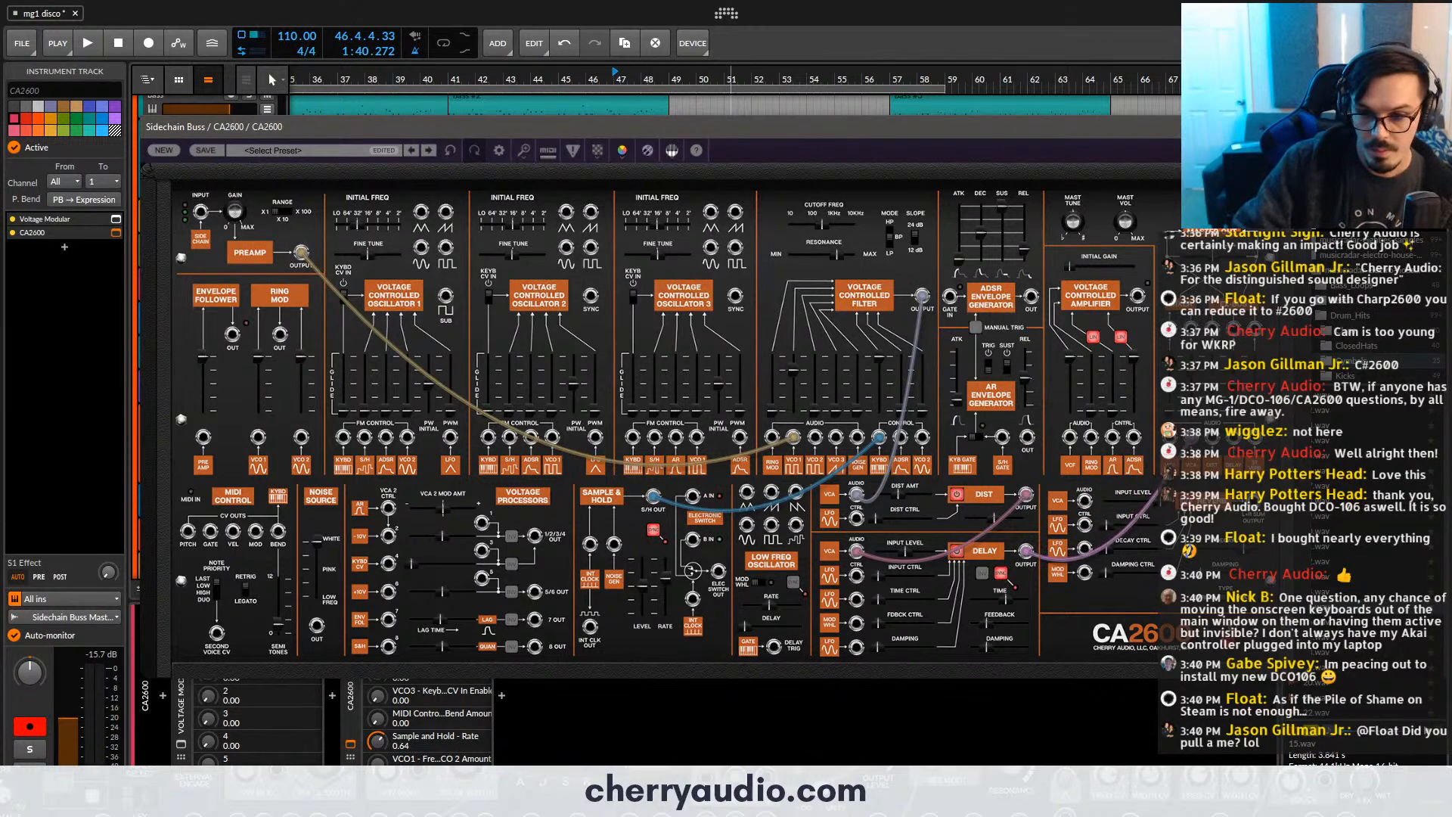
pyautogui.moveTo(1187, 437)
pyautogui.mouseDown()
pyautogui.moveTo(1182, 471)
pyautogui.moveTo(1085, 502)
pyautogui.mouseUp()
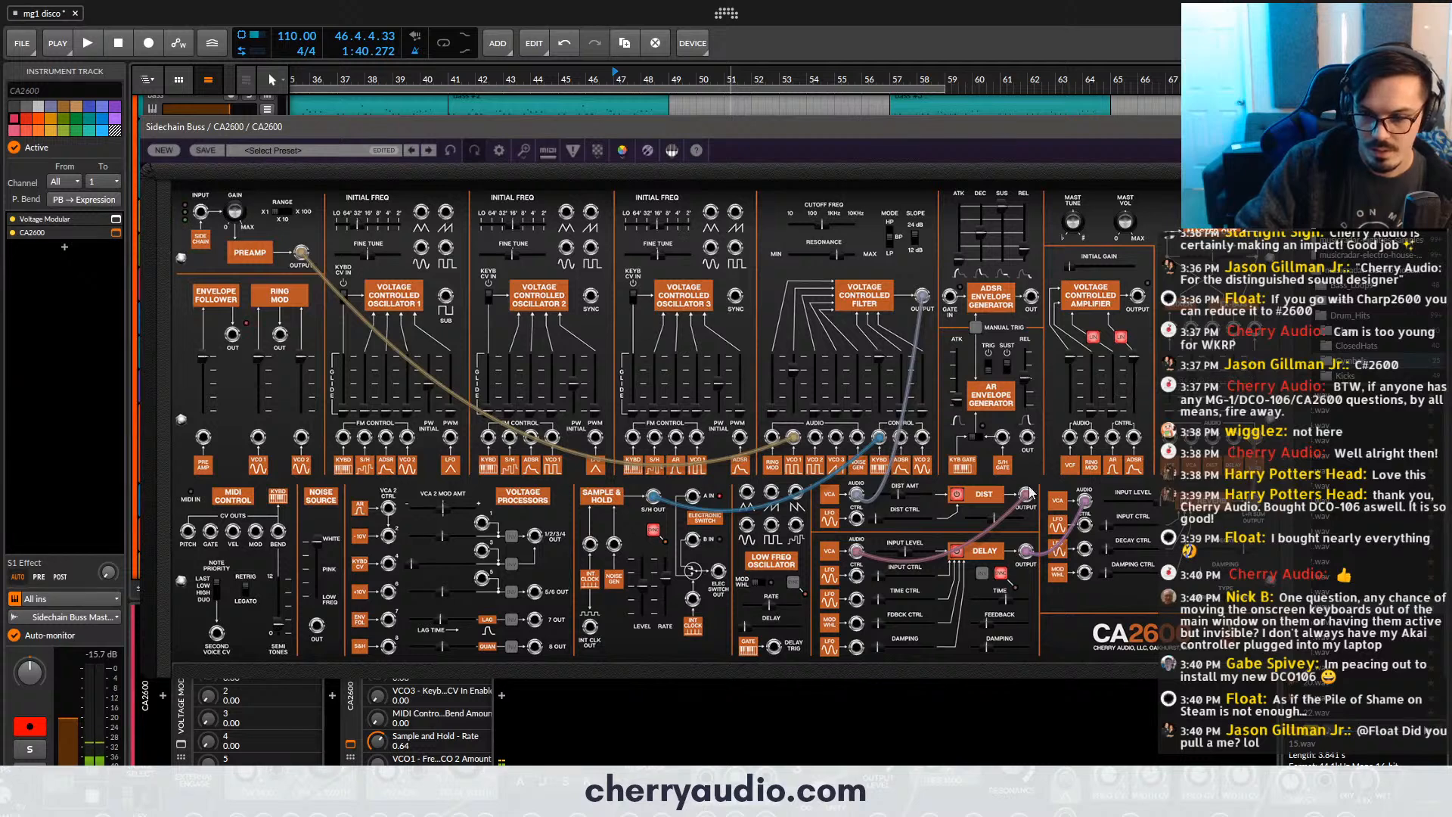
# - Lower the distortion amount slightly and set the VCF cutoff frequency to 0.62 in the CA2600
pyautogui.moveTo(899, 495); pyautogui.dragTo(889, 495)
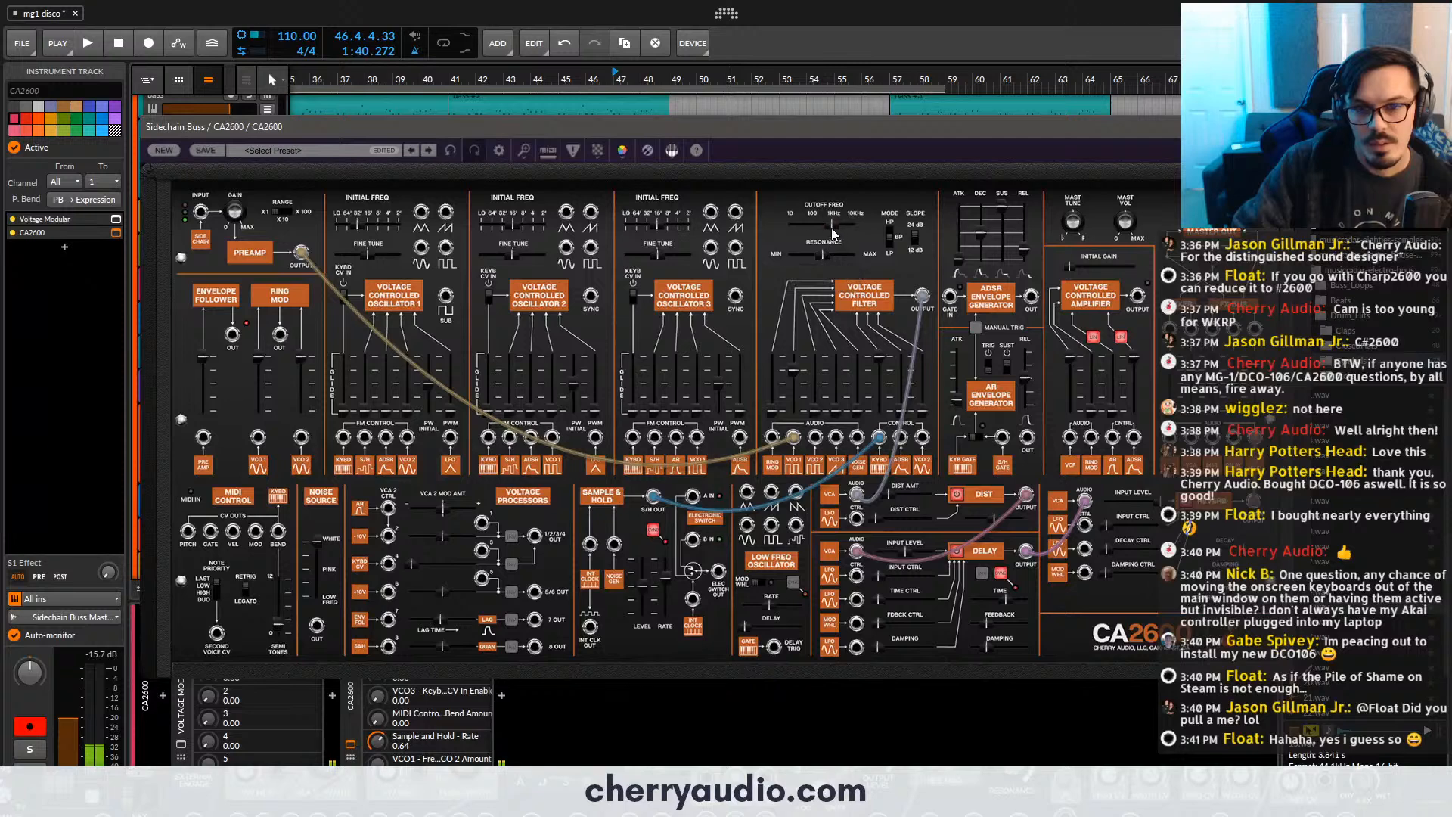
pyautogui.moveTo(832, 226); pyautogui.dragTo(829, 226)
pyautogui.click(351, 745)
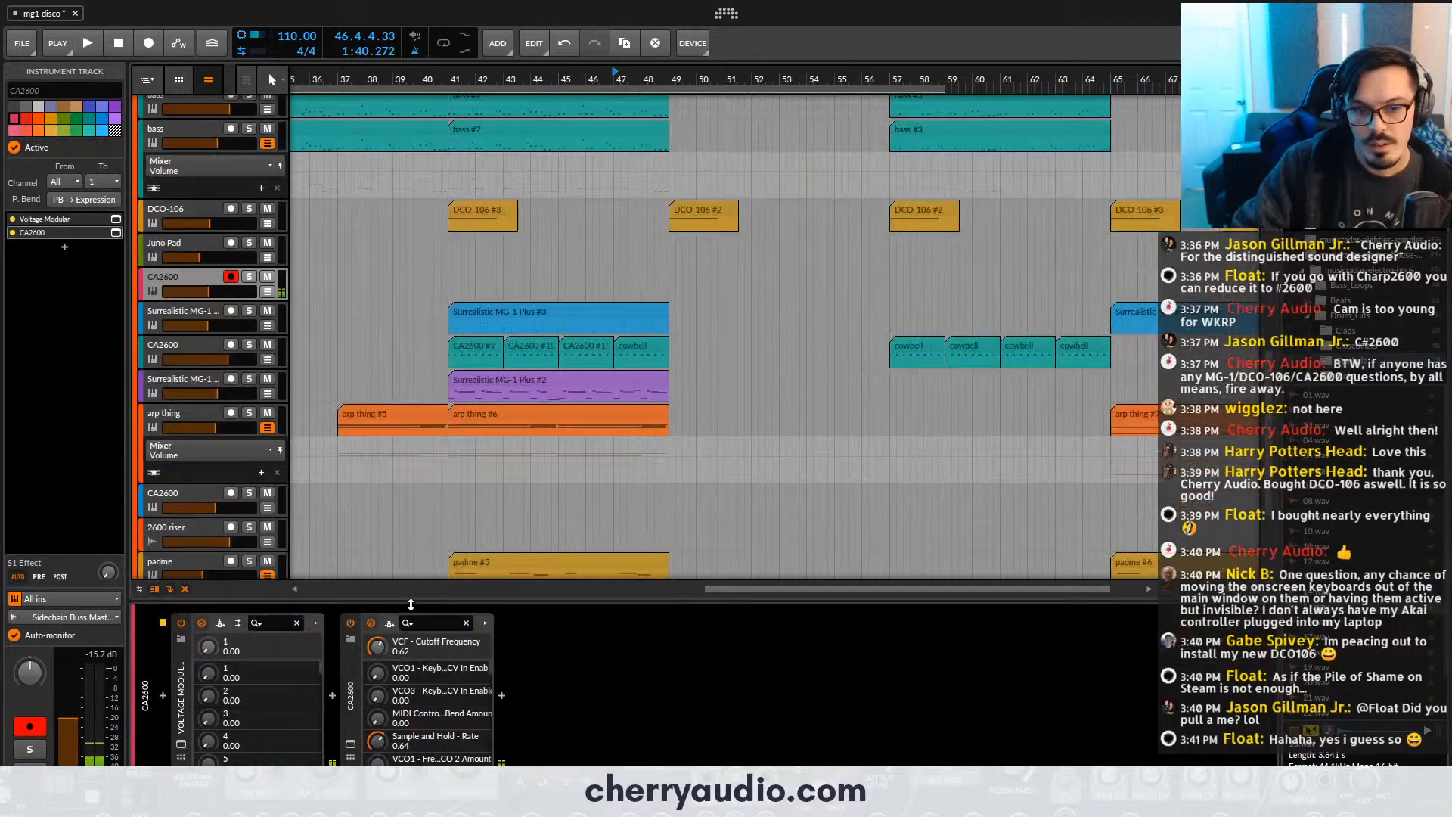
pyautogui.click(350, 745)
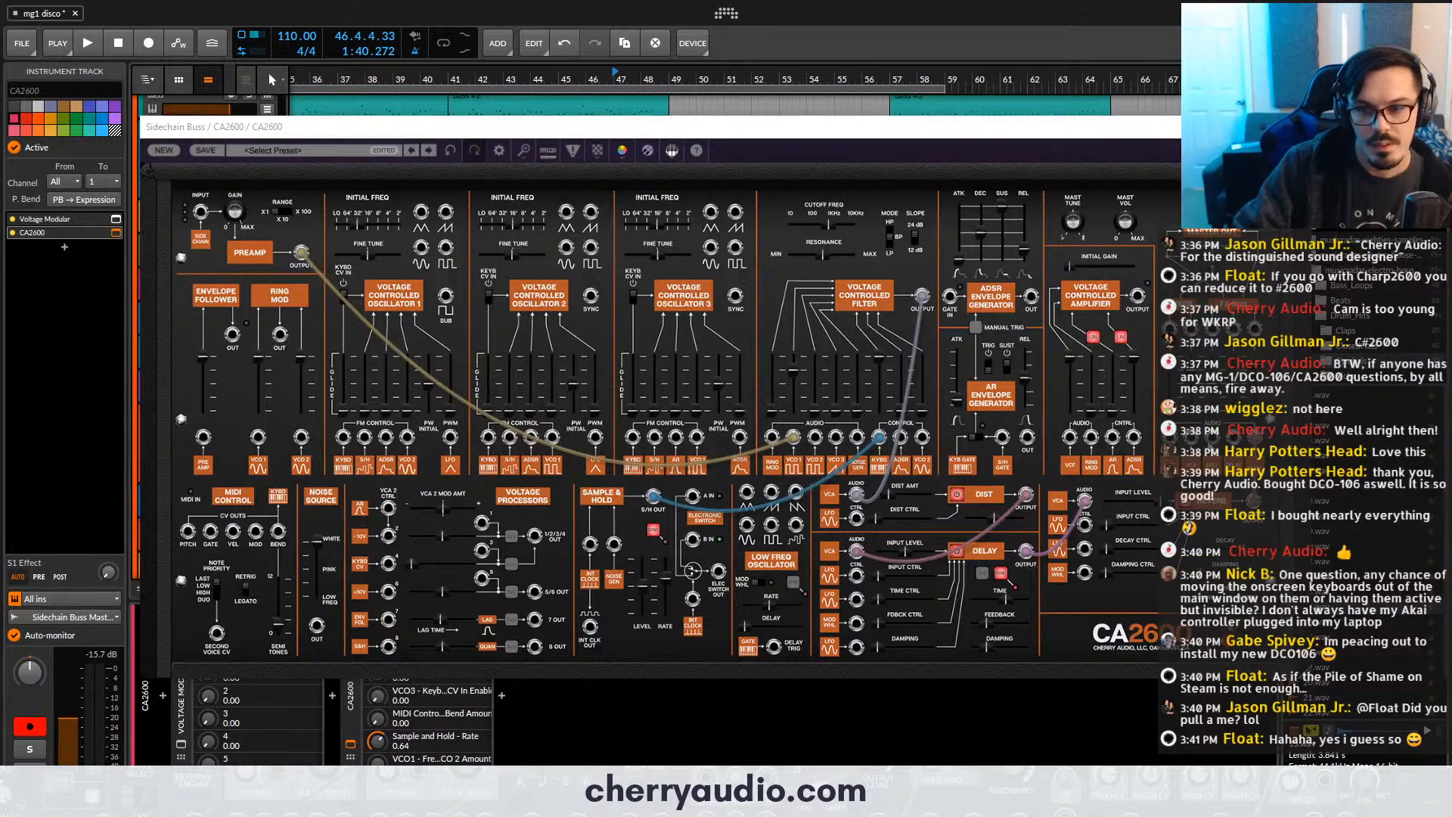
pyautogui.click(1026, 556)
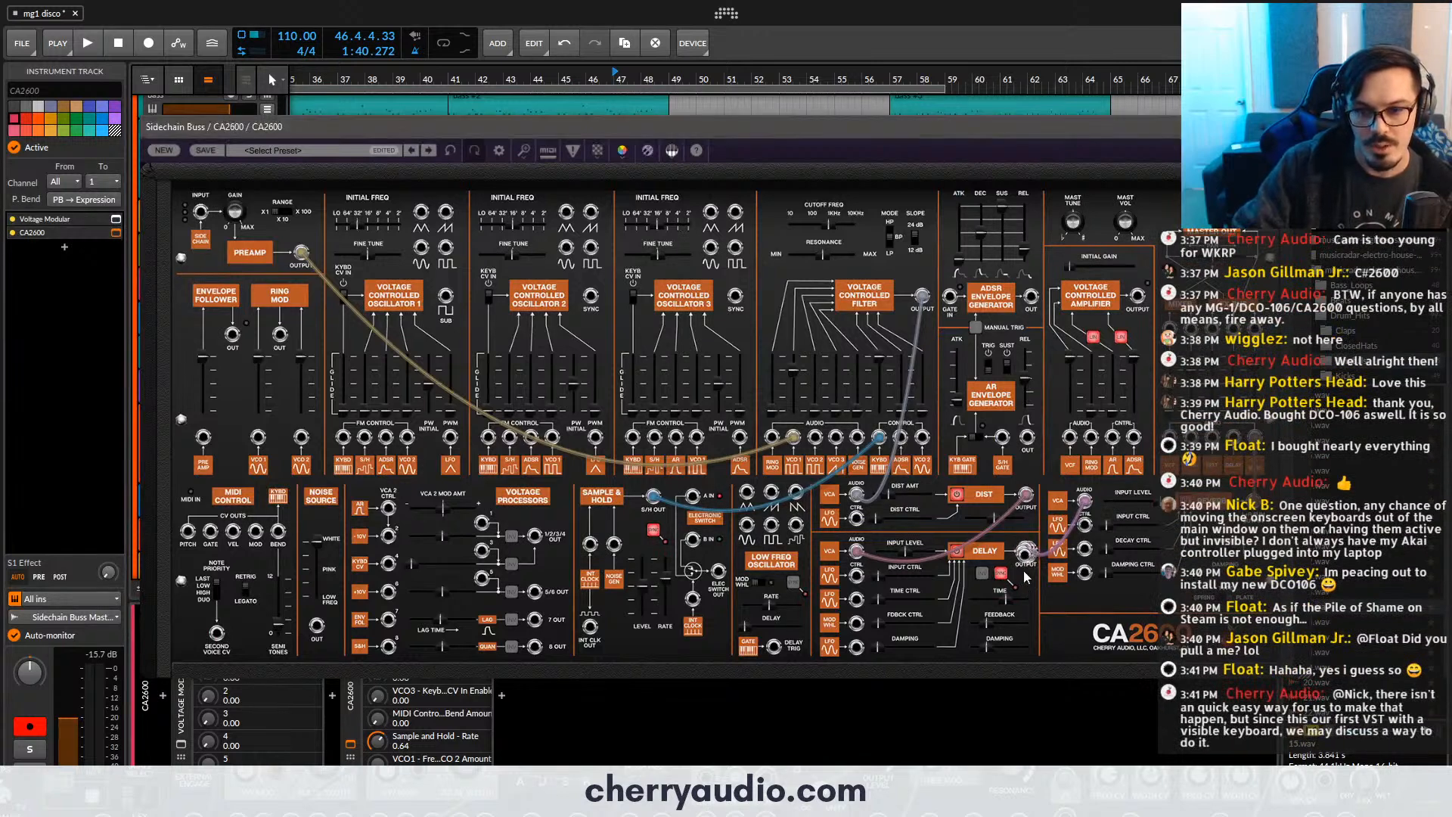
pyautogui.moveTo(1026, 577); pyautogui.dragTo(1179, 492)
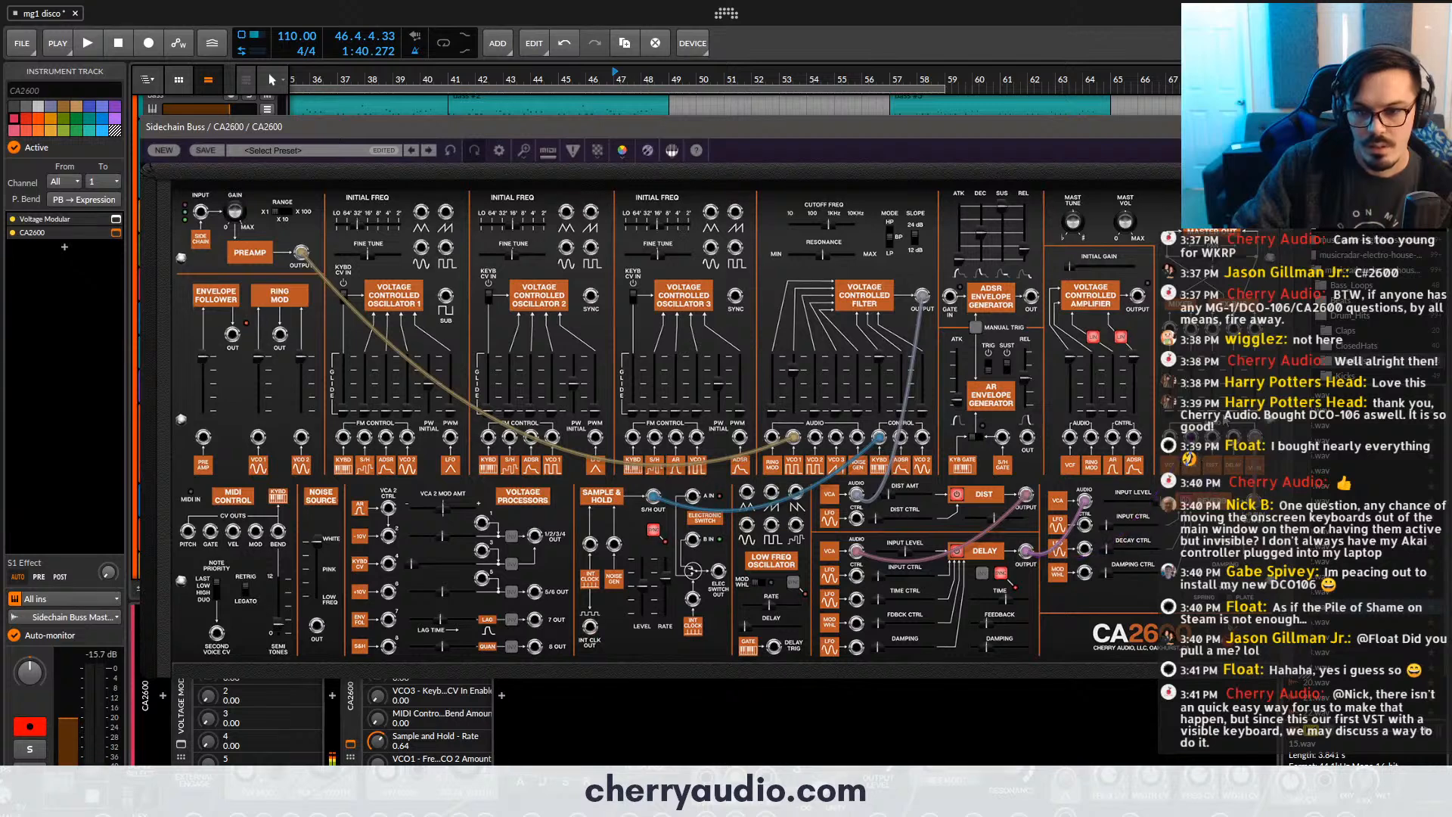
# - Close the CA2600 plugin window and lower the volume of the armed CA2600 track slightly
pyautogui.moveTo(1192, 437); pyautogui.dragTo(1032, 496)
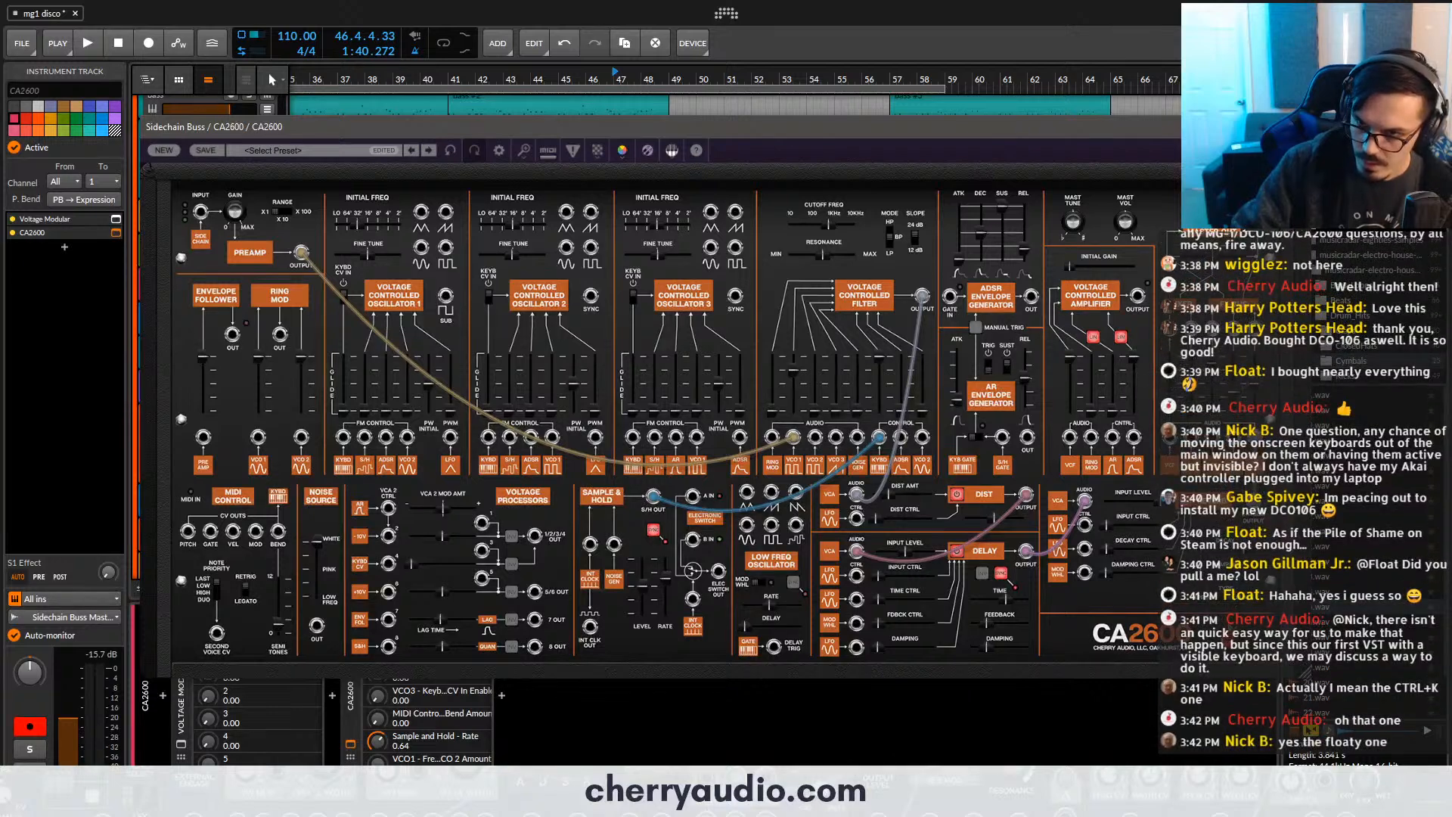
pyautogui.click(1258, 127)
pyautogui.moveTo(233, 294); pyautogui.dragTo(224, 292)
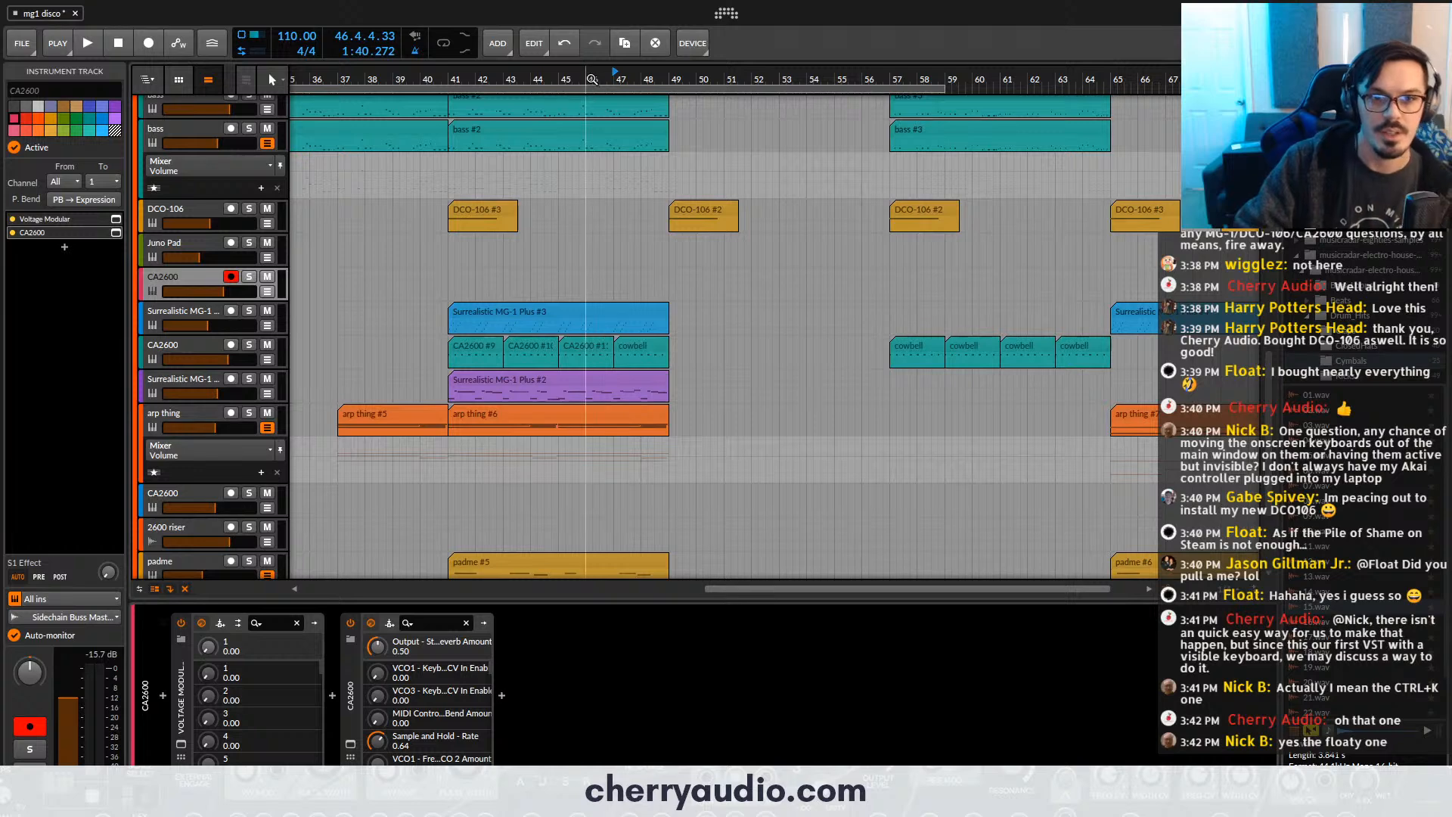
# - Play the arrangement from just before bar 47 to audition the bell sound, and dismiss the replacement content browser
pyautogui.press('space')
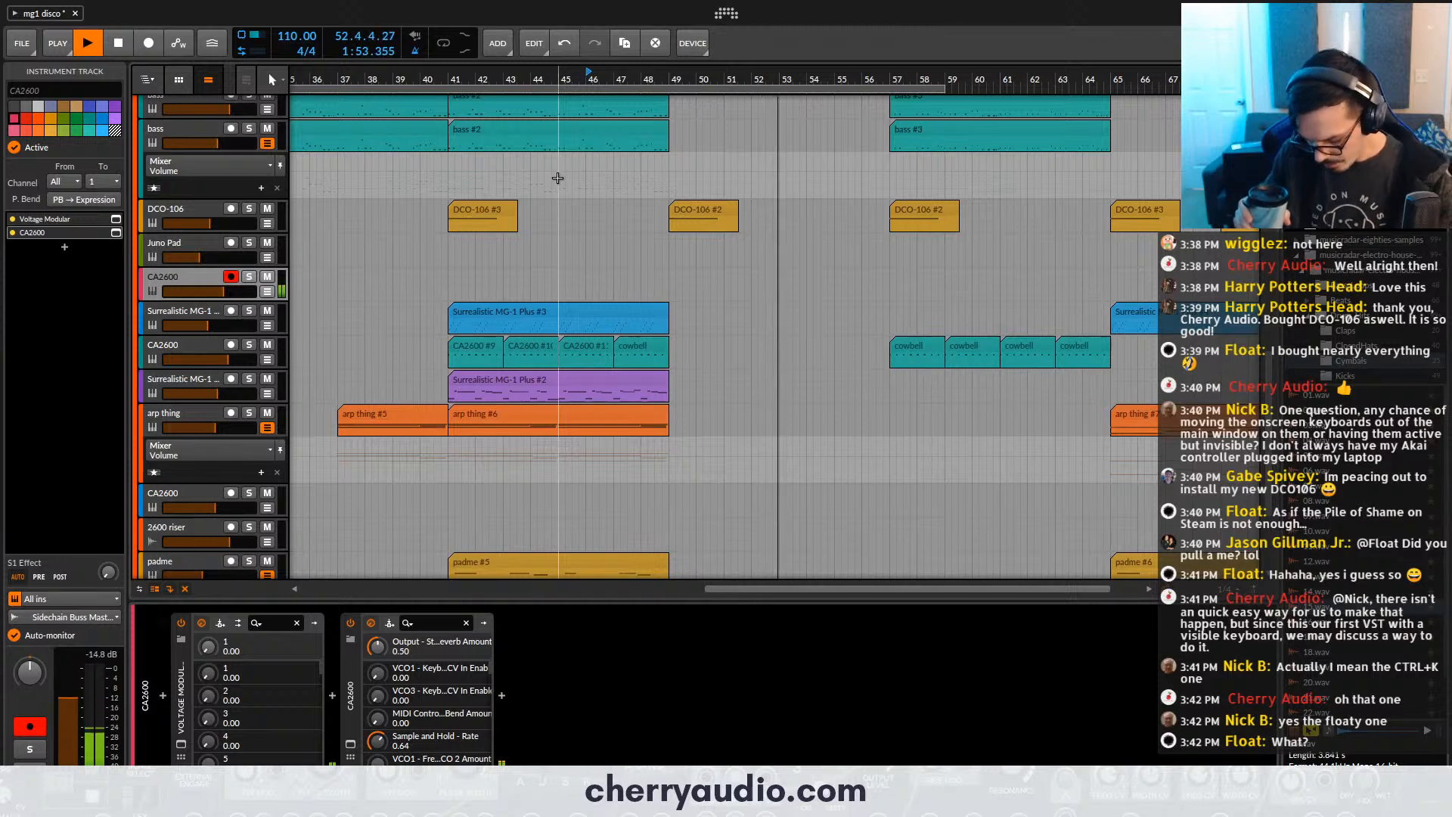
pyautogui.press('space')
pyautogui.press('b')
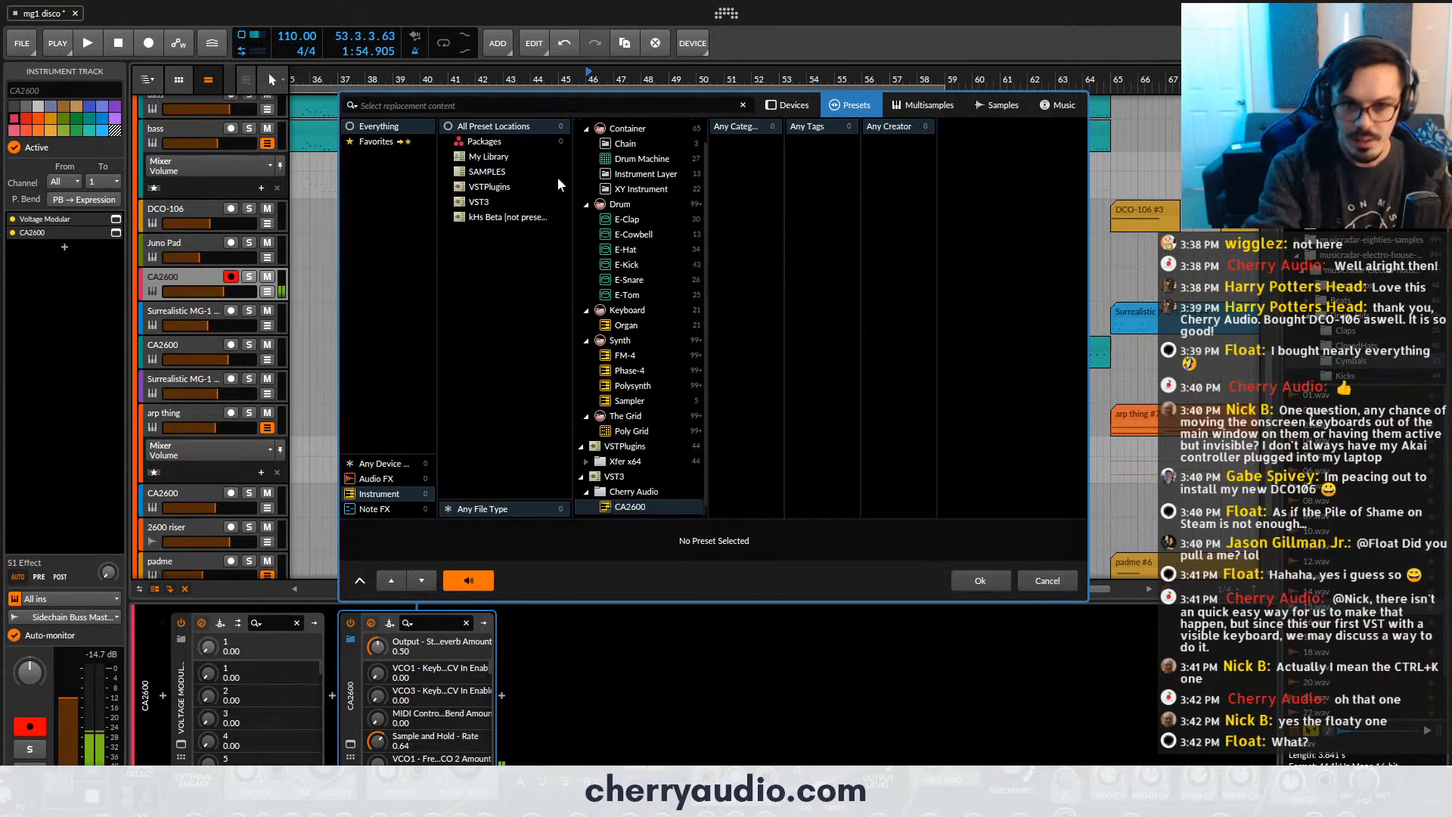
pyautogui.click(1049, 591)
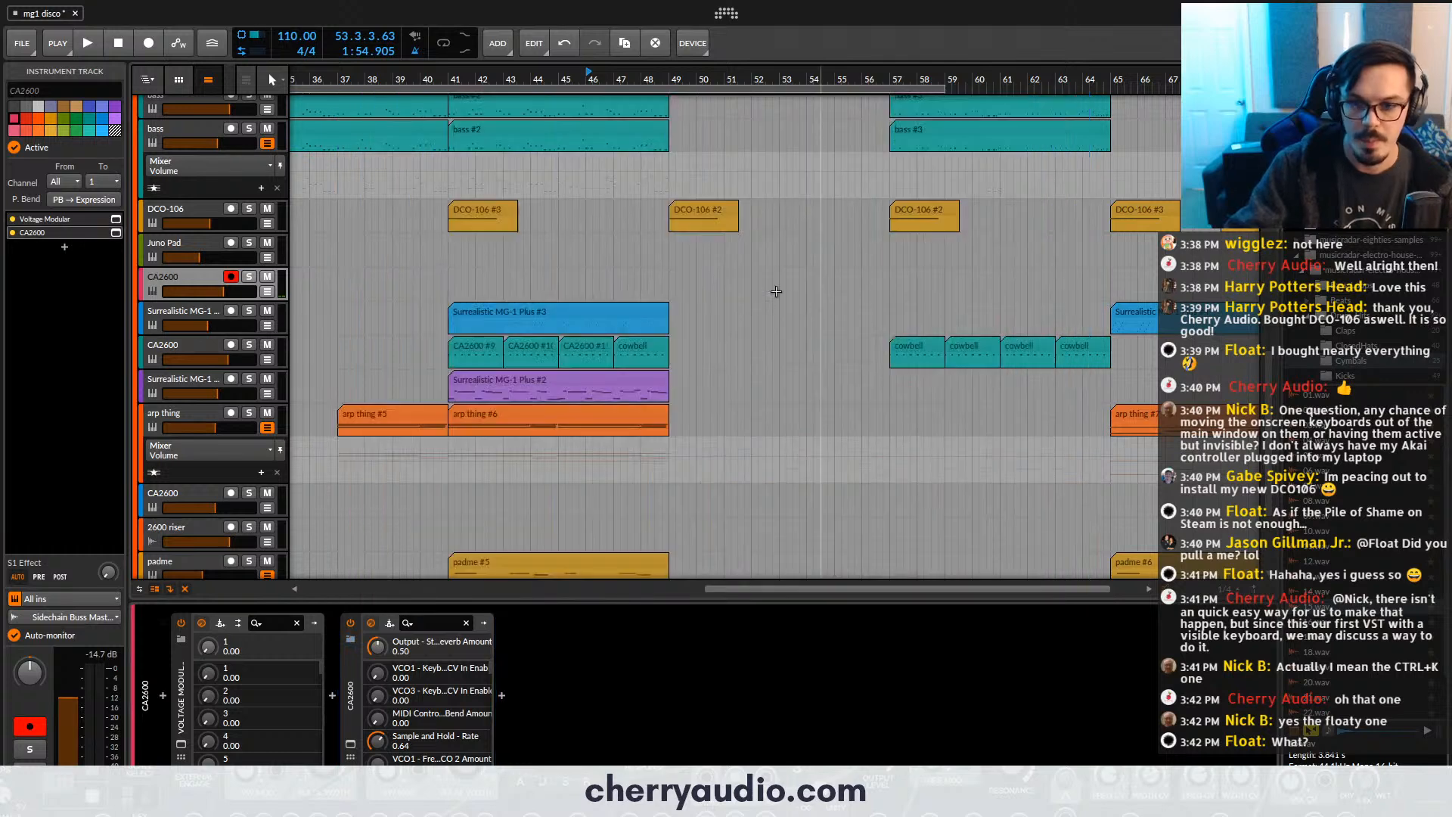
# - Record the bell line as a new clip on the armed CA2600 track, cueing bar 47 and stopping just after bar 57
pyautogui.click(618, 81)
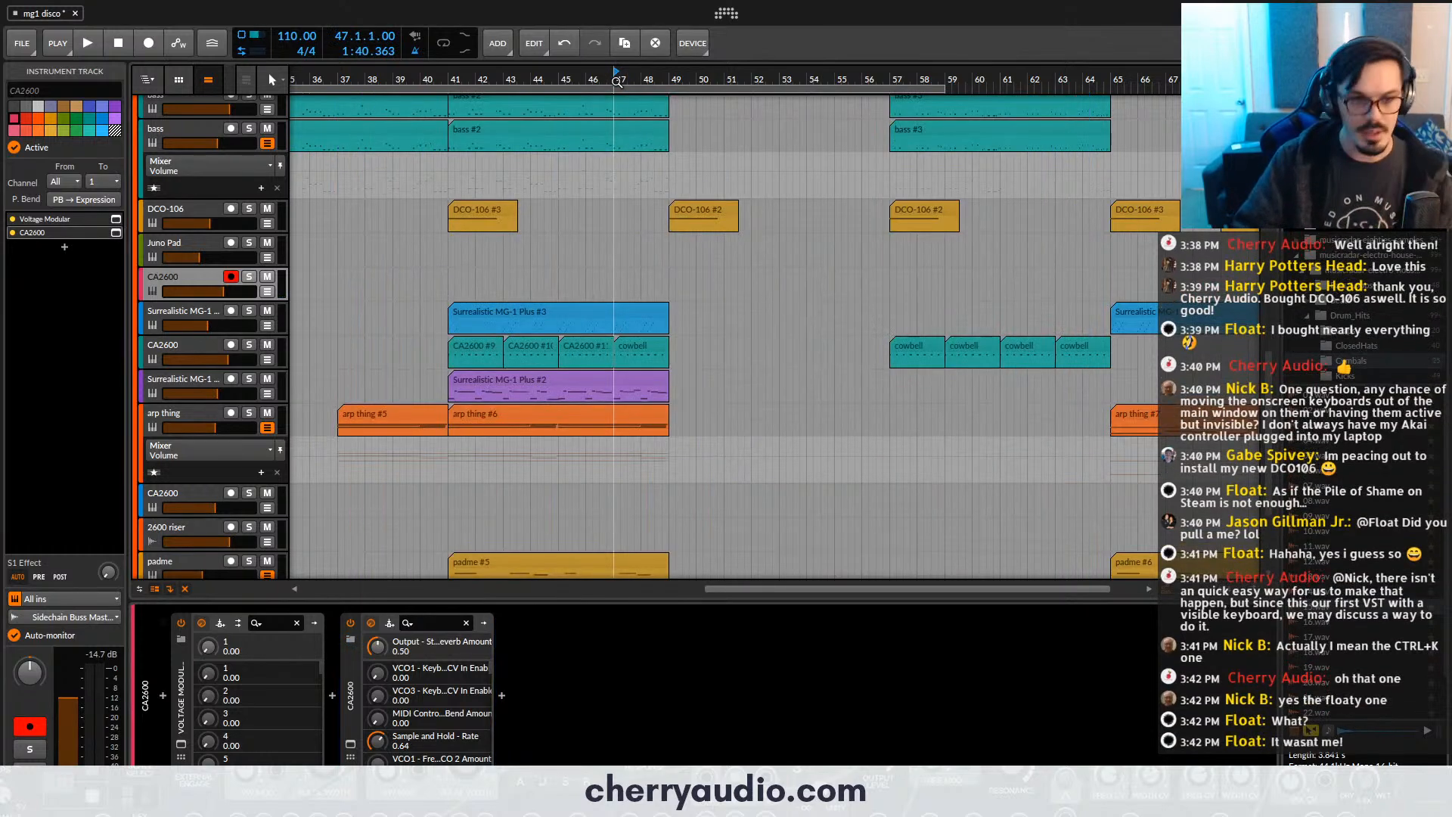
pyautogui.press('F9')
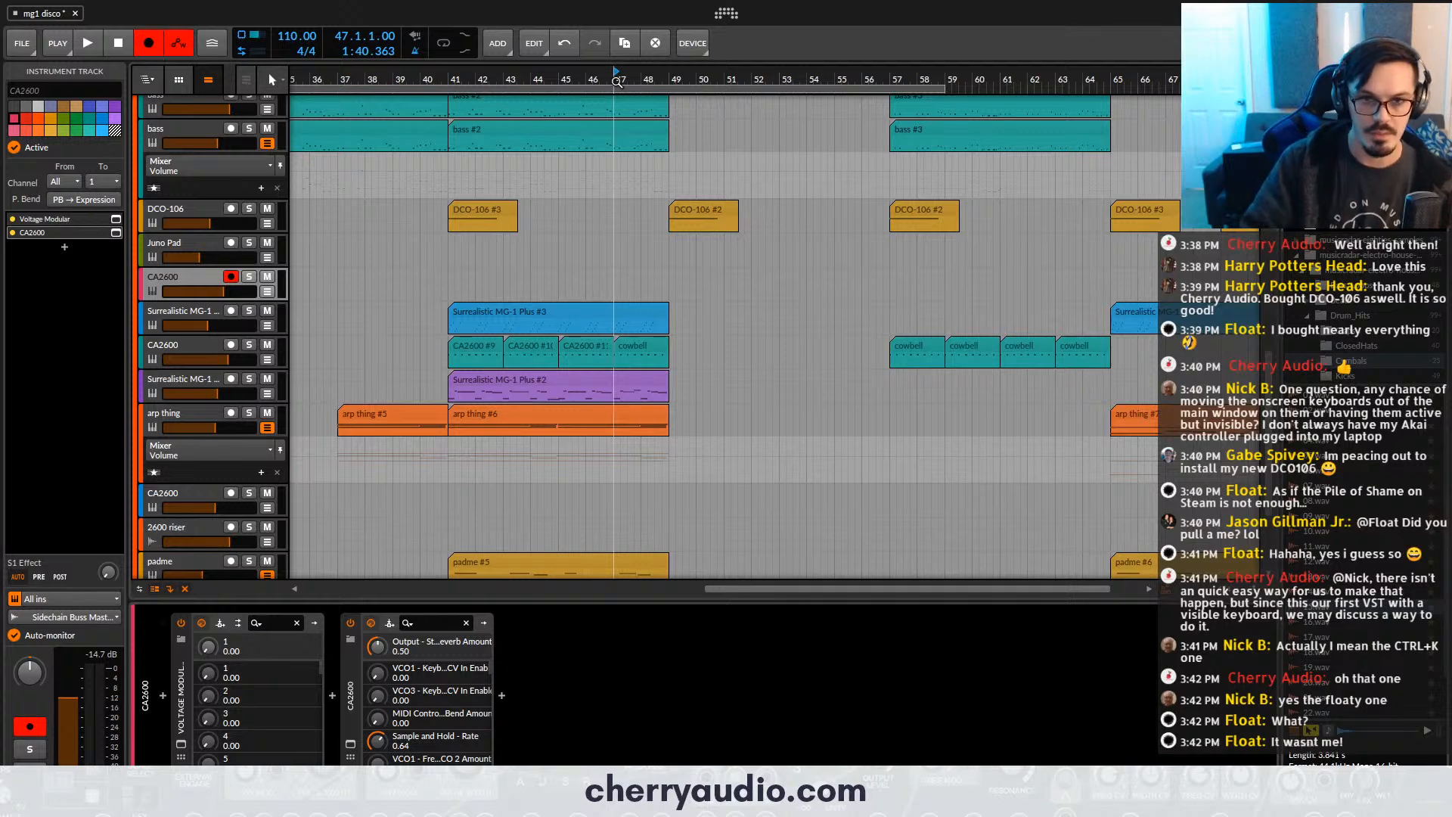
pyautogui.press('space')
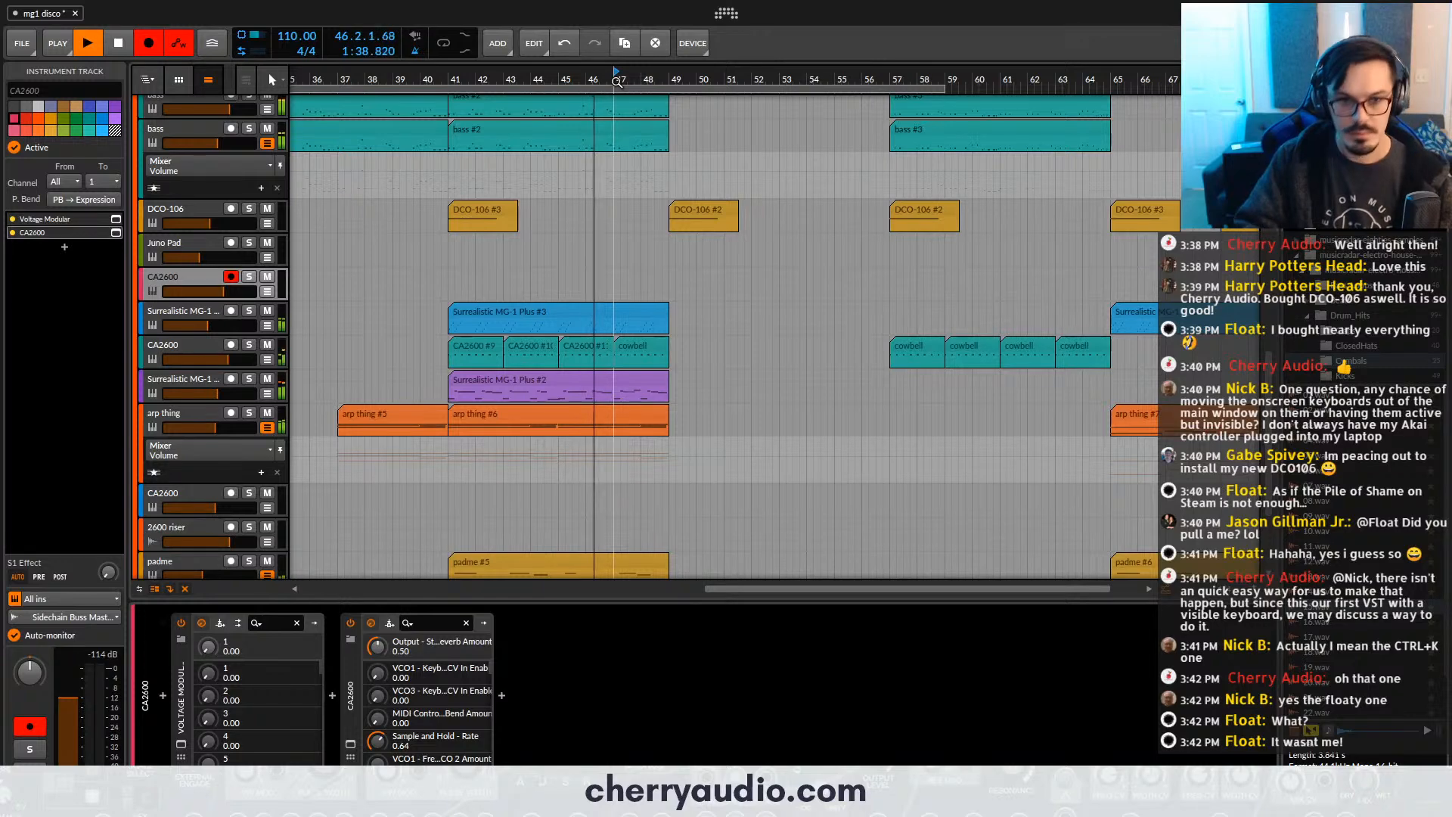
pyautogui.press('F9')
pyautogui.press('F9')
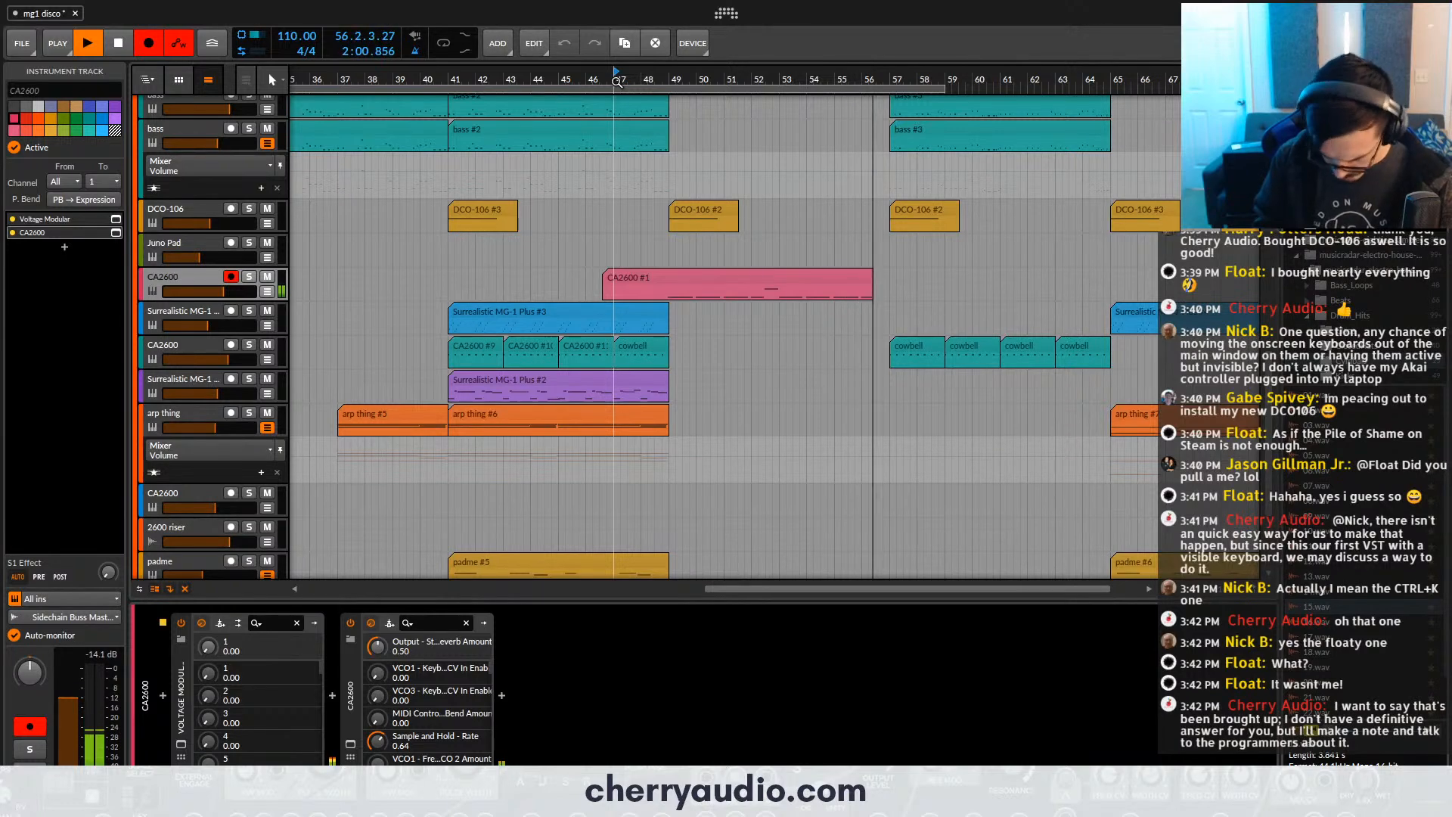
pyautogui.press('F9')
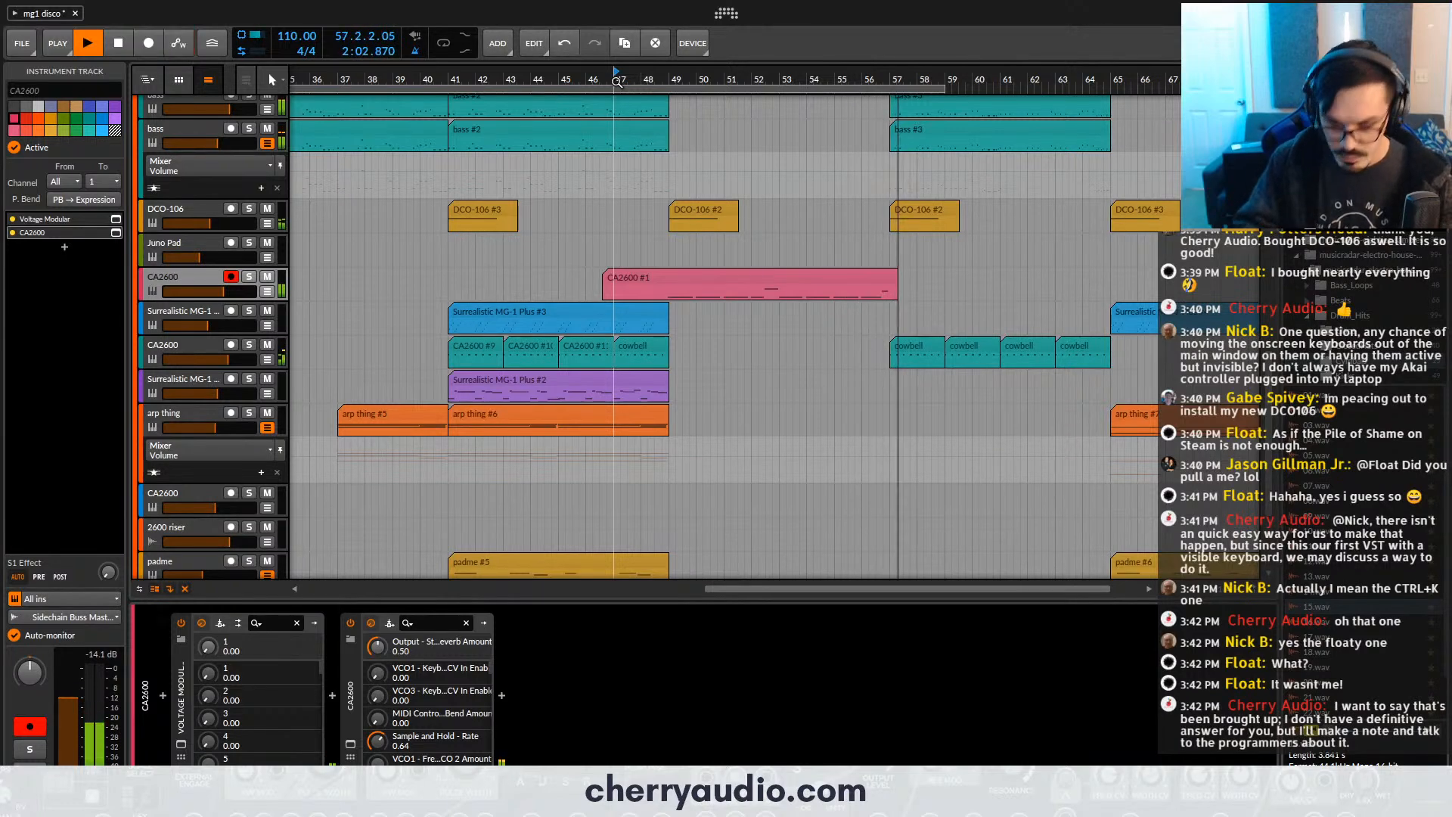
pyautogui.press('space')
# - In the recorded clip, shift the C3 note to the start of bar 7 and move the final A#2 note to C3 at 11.1.1
pyautogui.doubleClick(769, 279)
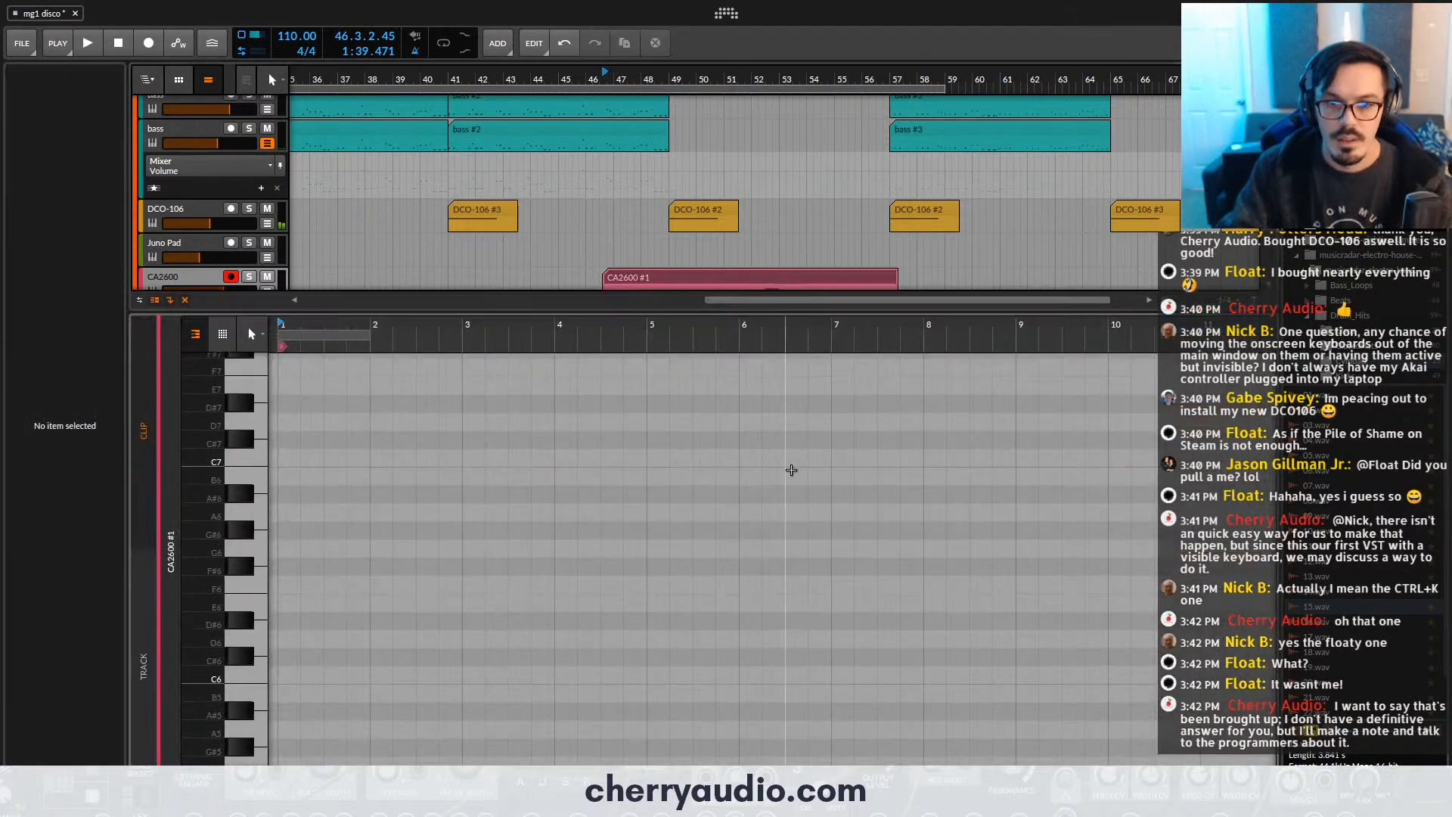
pyautogui.scroll(3, 769, 493)
pyautogui.scroll(-12, 769, 492)
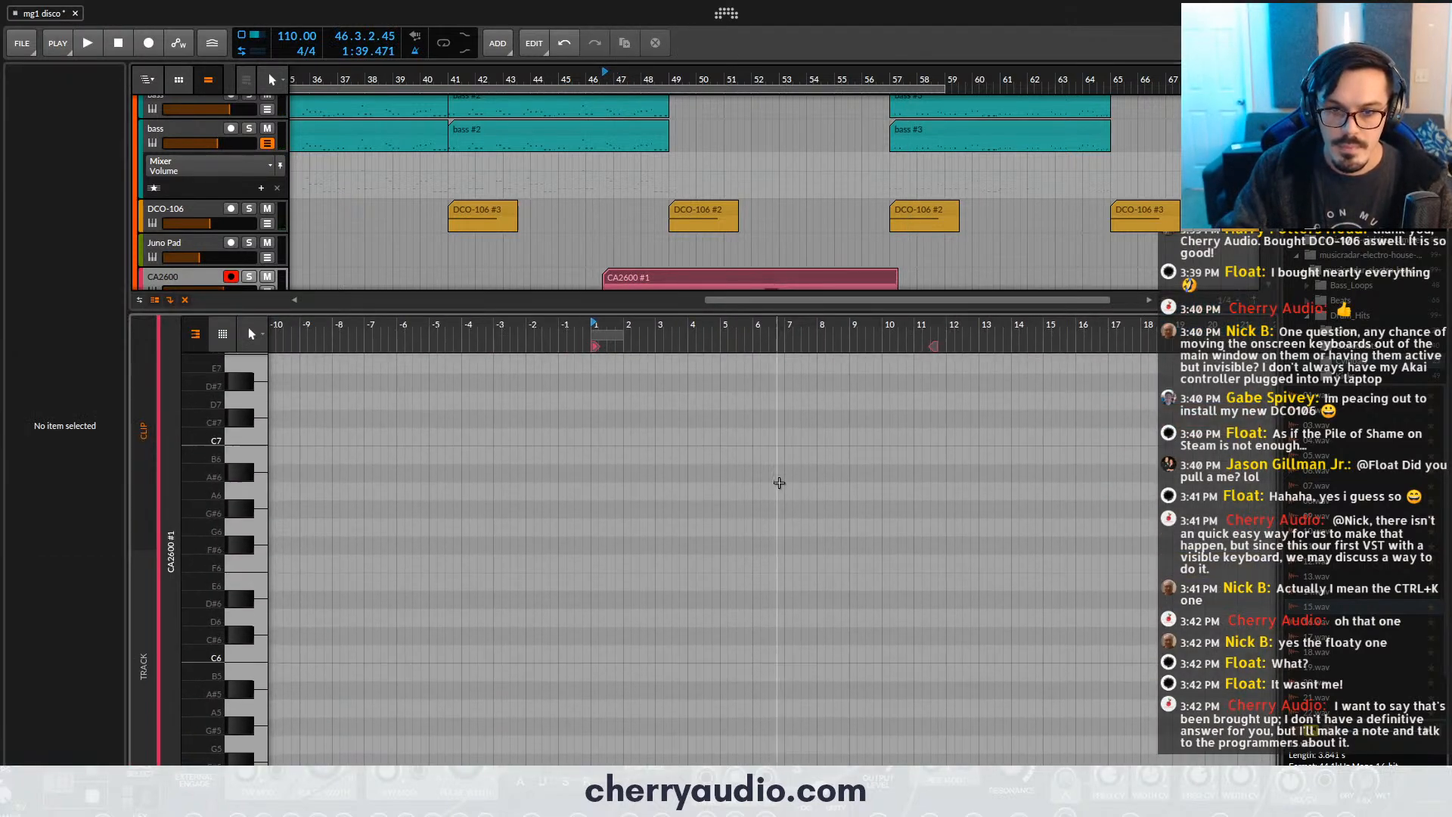
pyautogui.click(789, 437)
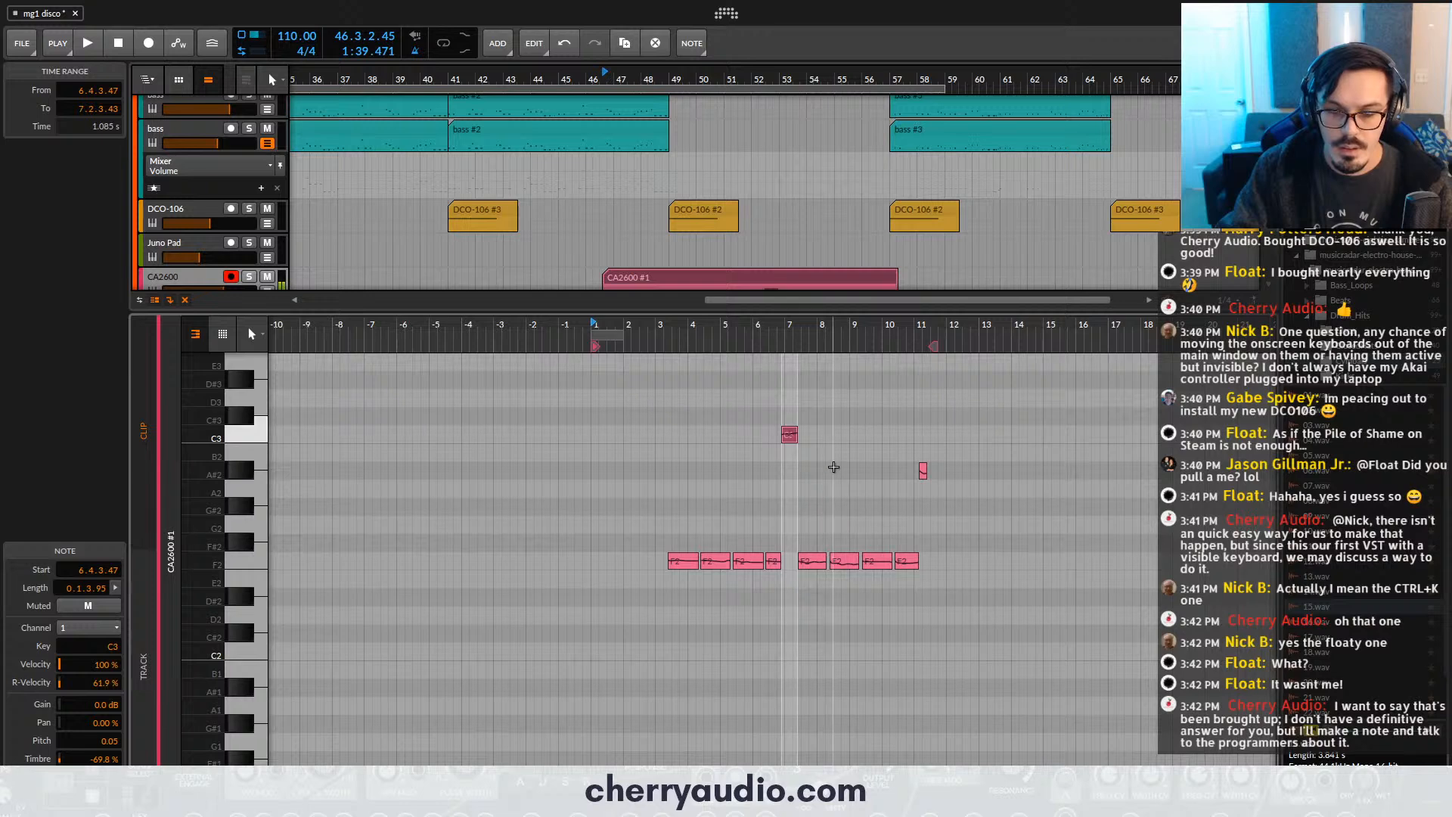
pyautogui.moveTo(981, 402); pyautogui.dragTo(652, 596)
pyautogui.press('z')
pyautogui.click(775, 473)
pyautogui.moveTo(746, 435); pyautogui.dragTo(799, 439)
pyautogui.moveTo(1172, 474); pyautogui.dragTo(1159, 437)
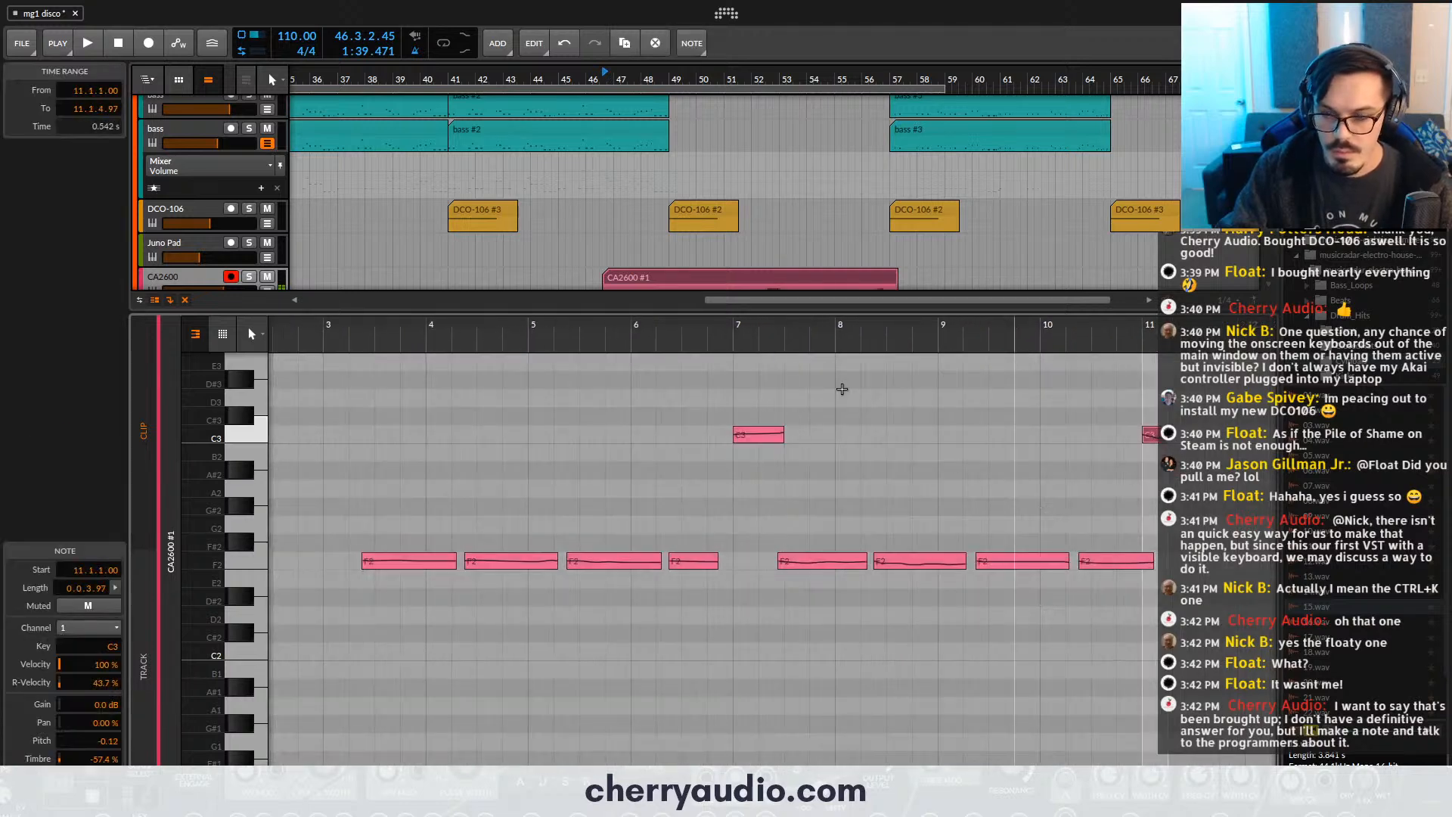
# - Play the arrangement from bar 49 to check the edited bell notes
pyautogui.scroll(-3, 659, 189)
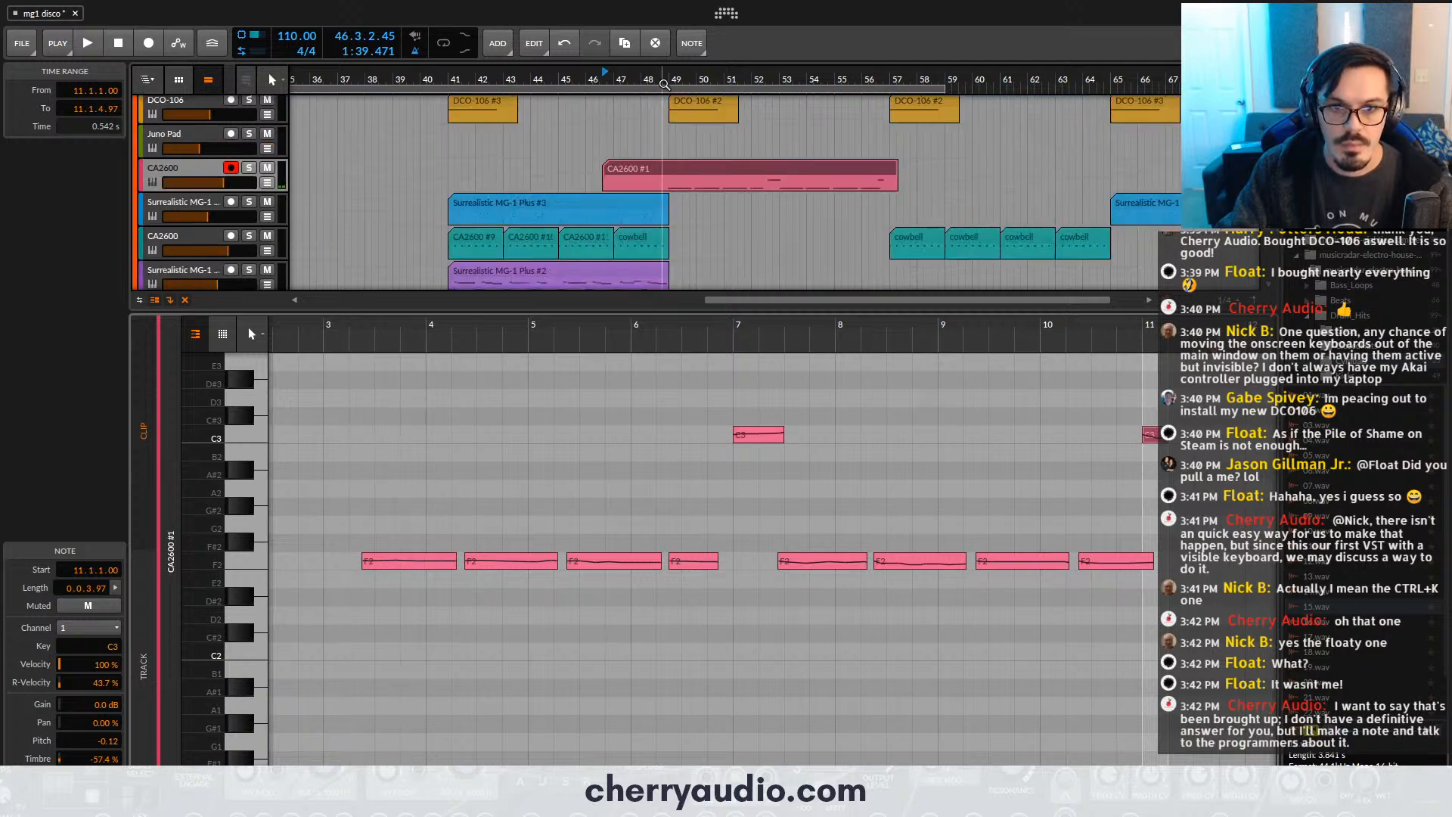
pyautogui.click(667, 79)
pyautogui.press('space')
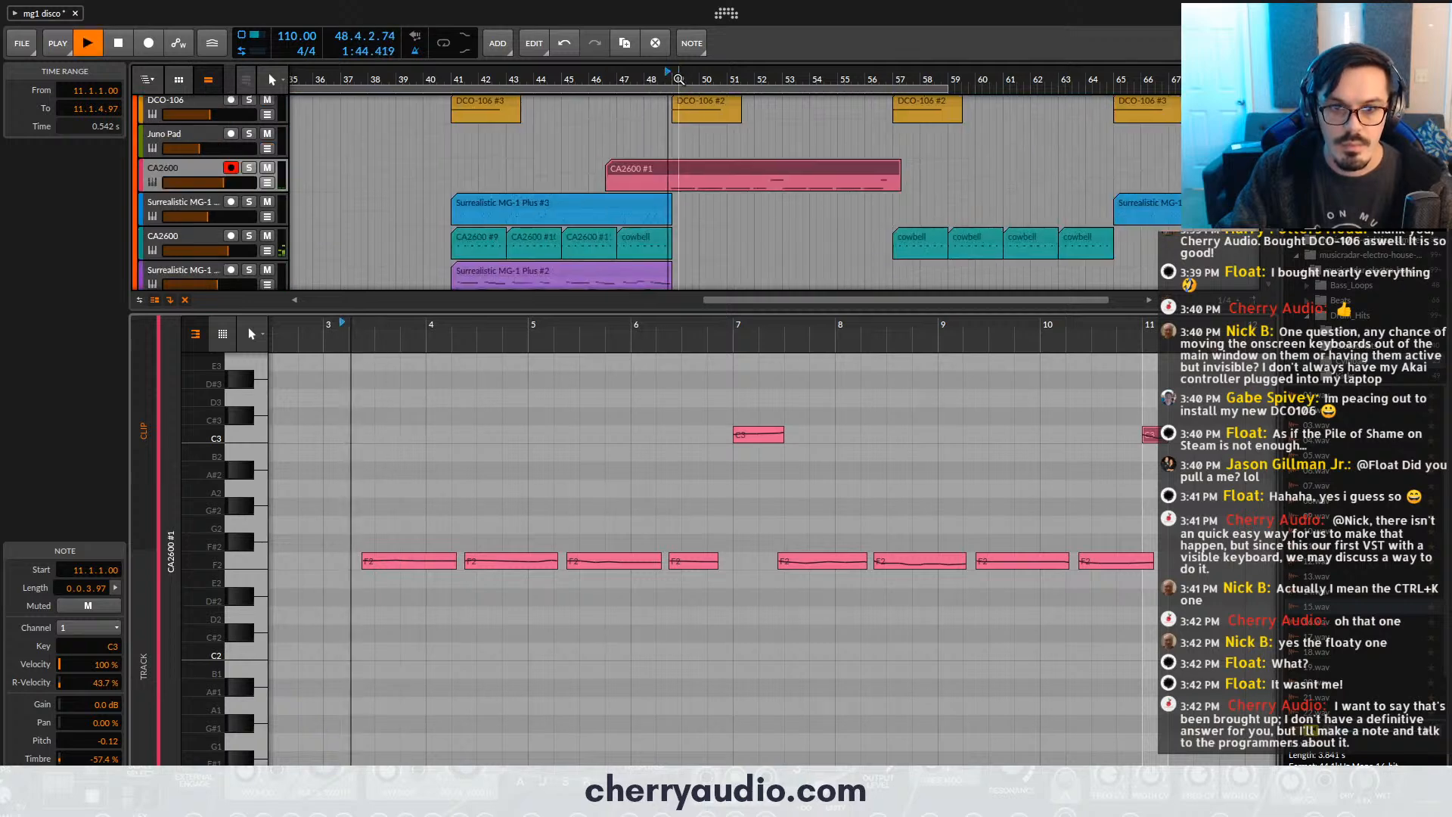
# - Nudge the recorded CA2600 #1 clip slightly later in the arrangement, to position 46.3.3.55
pyautogui.click(713, 173)
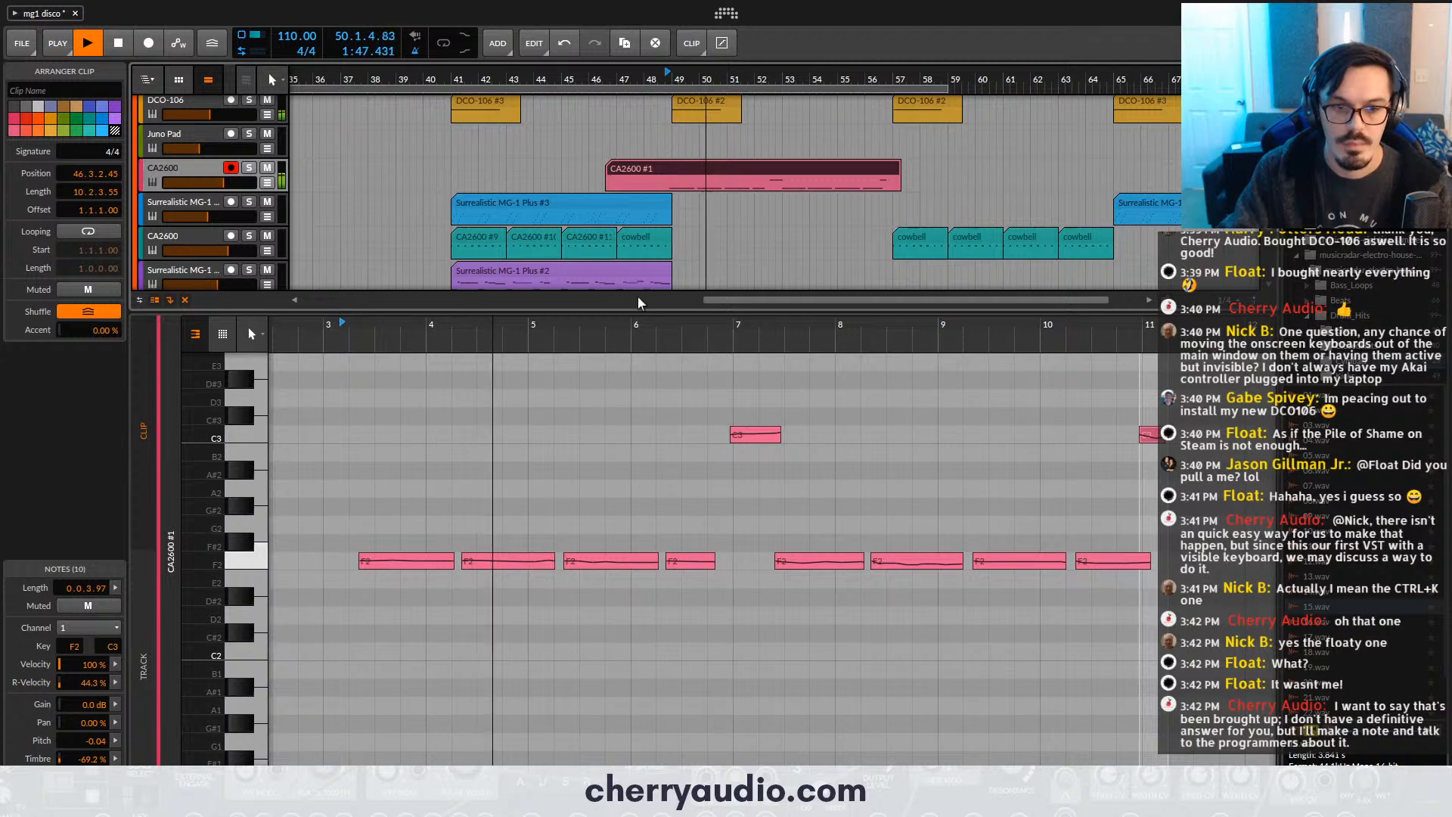
pyautogui.click(194, 805)
pyautogui.scroll(6, 712, 326)
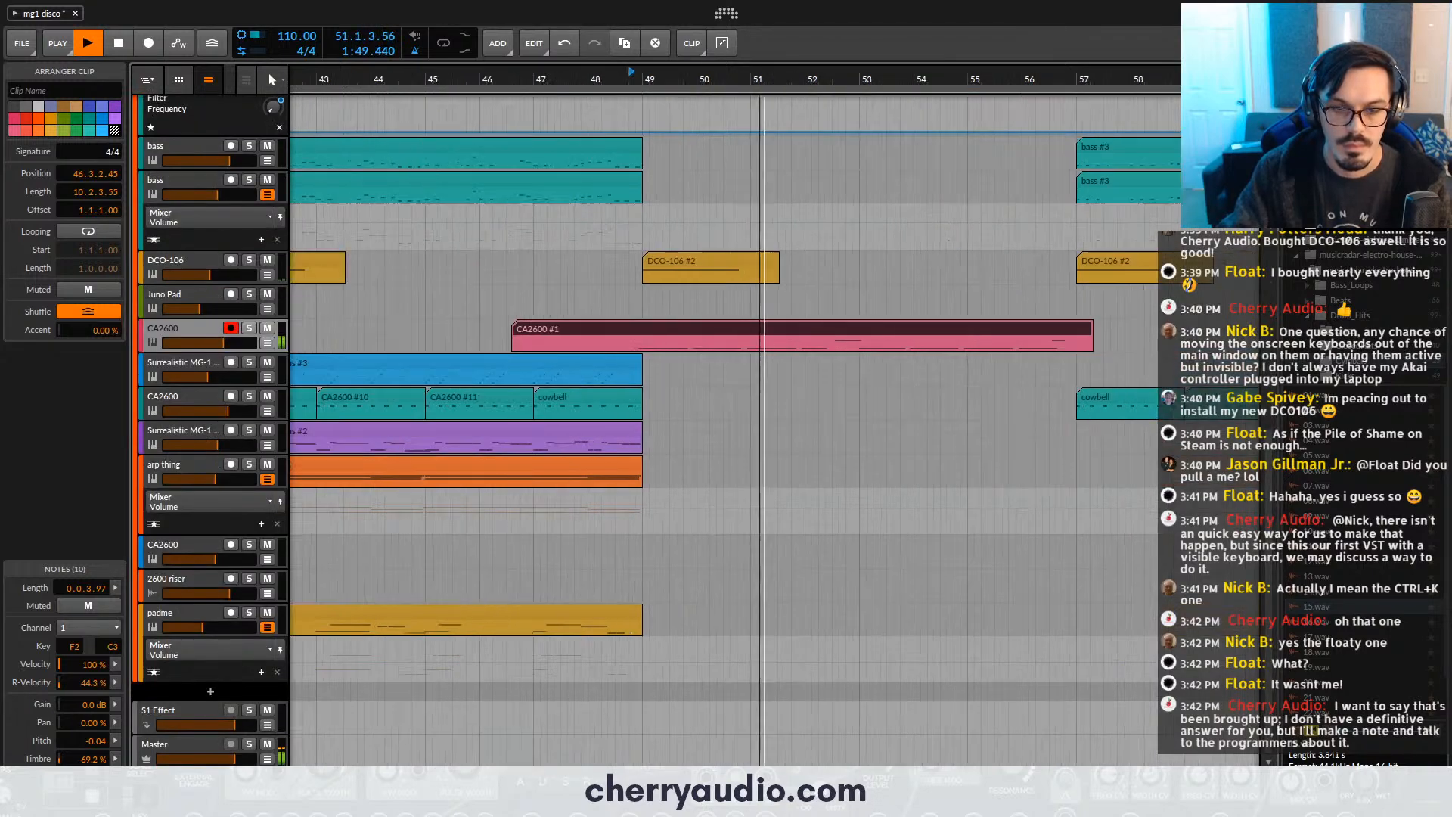
pyautogui.press('5')
pyautogui.press('e')
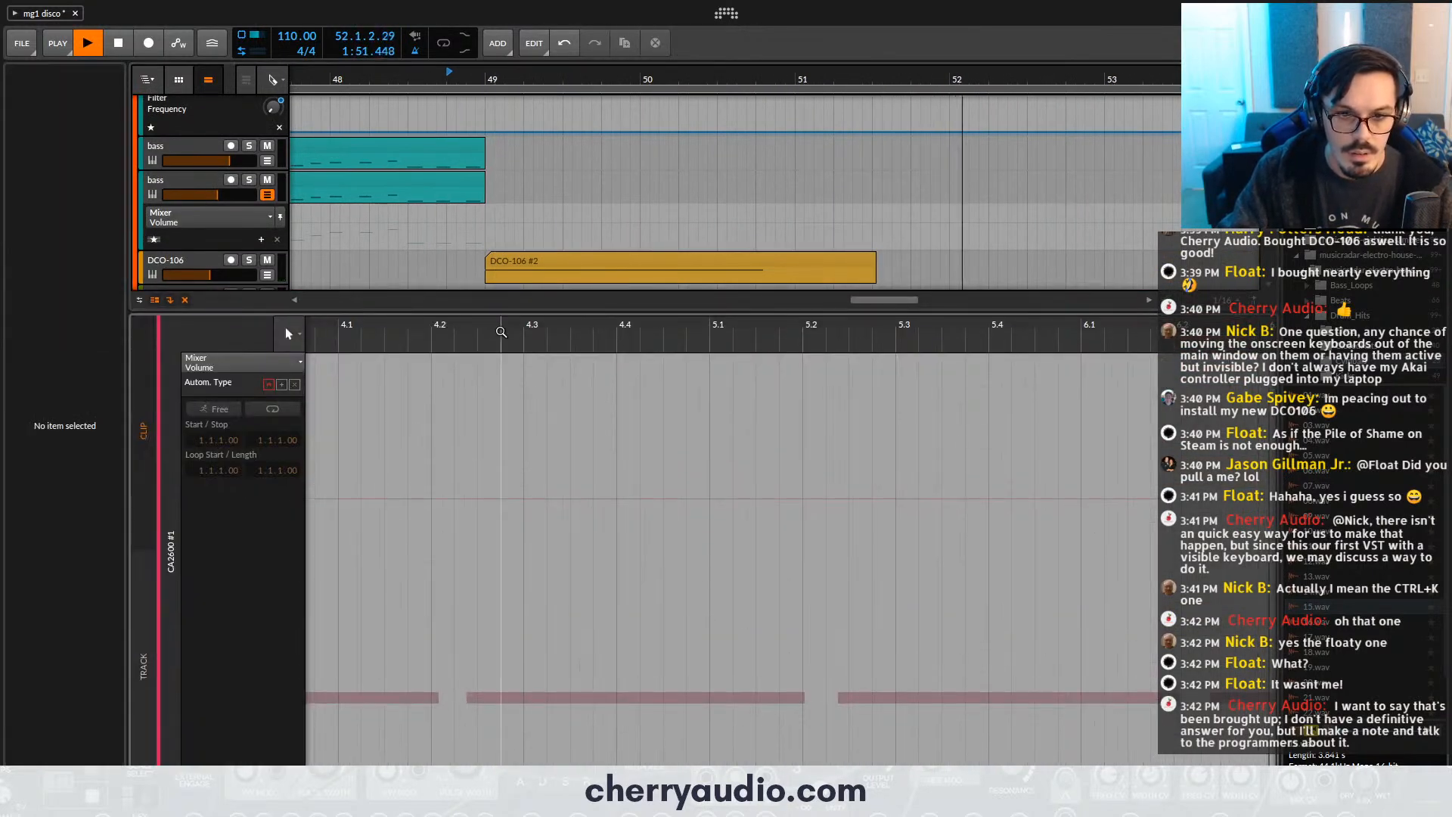
pyautogui.press('e')
pyautogui.press('1')
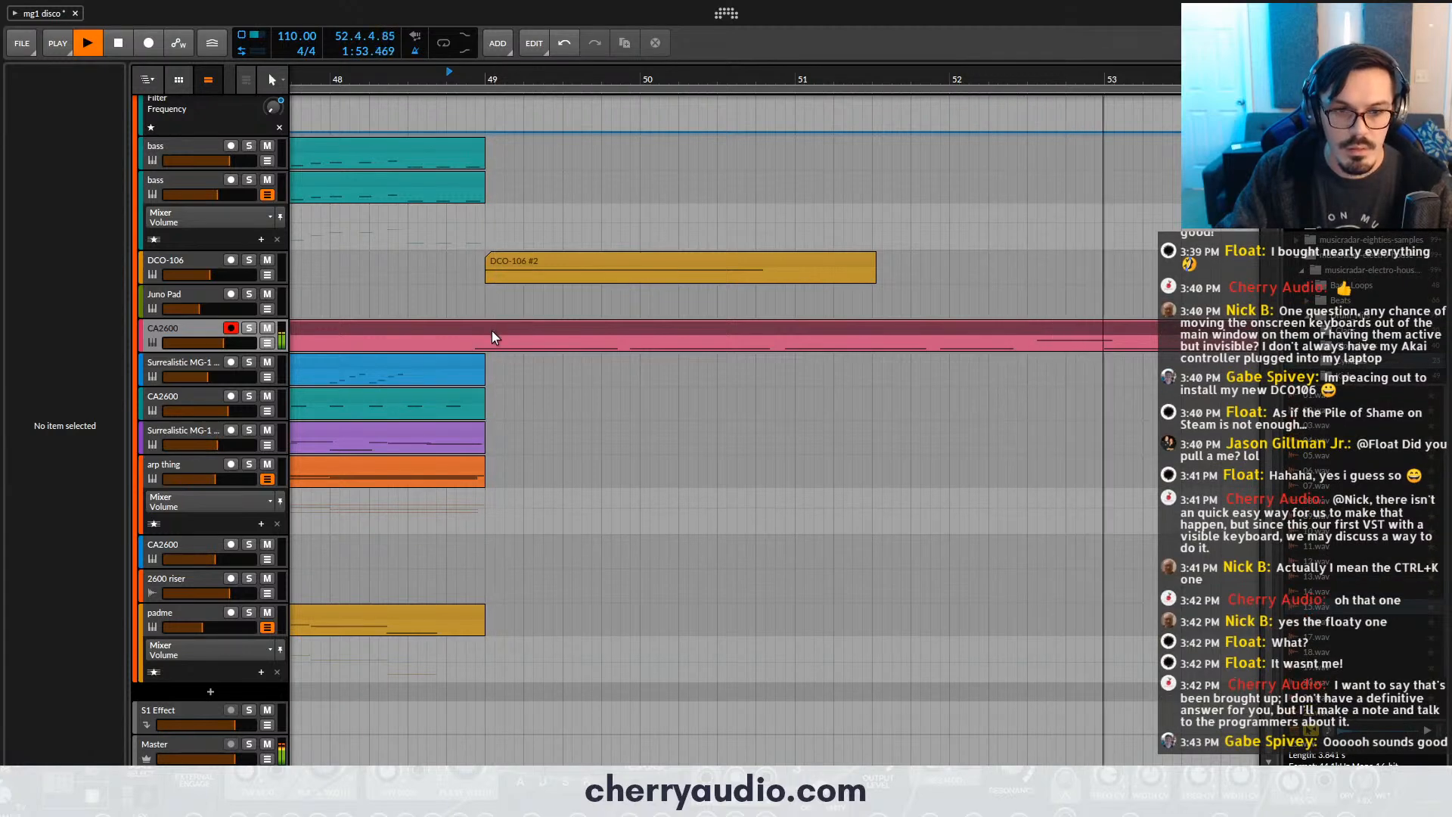
pyautogui.click(491, 329)
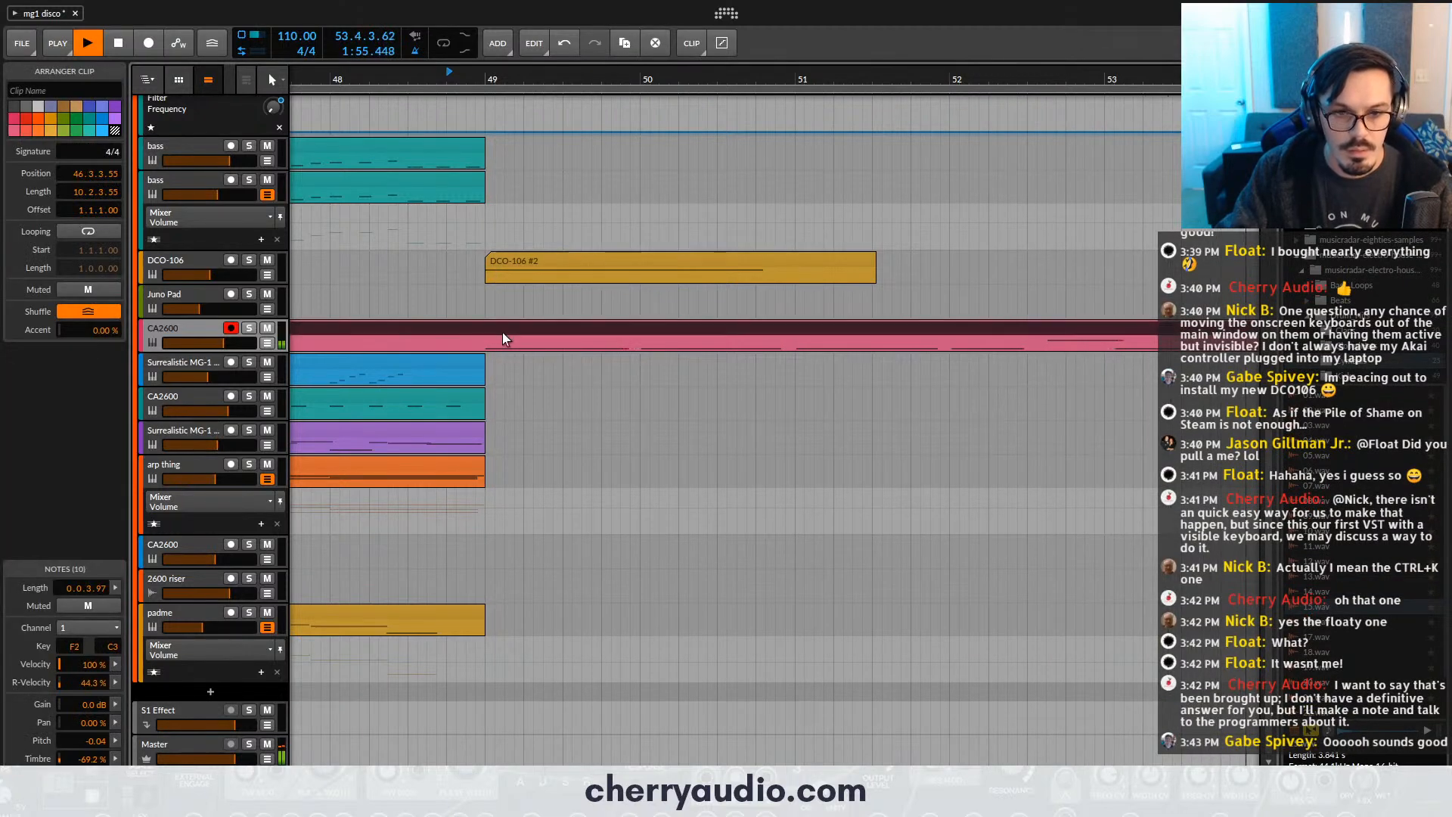
pyautogui.press('2')
pyautogui.click(500, 326)
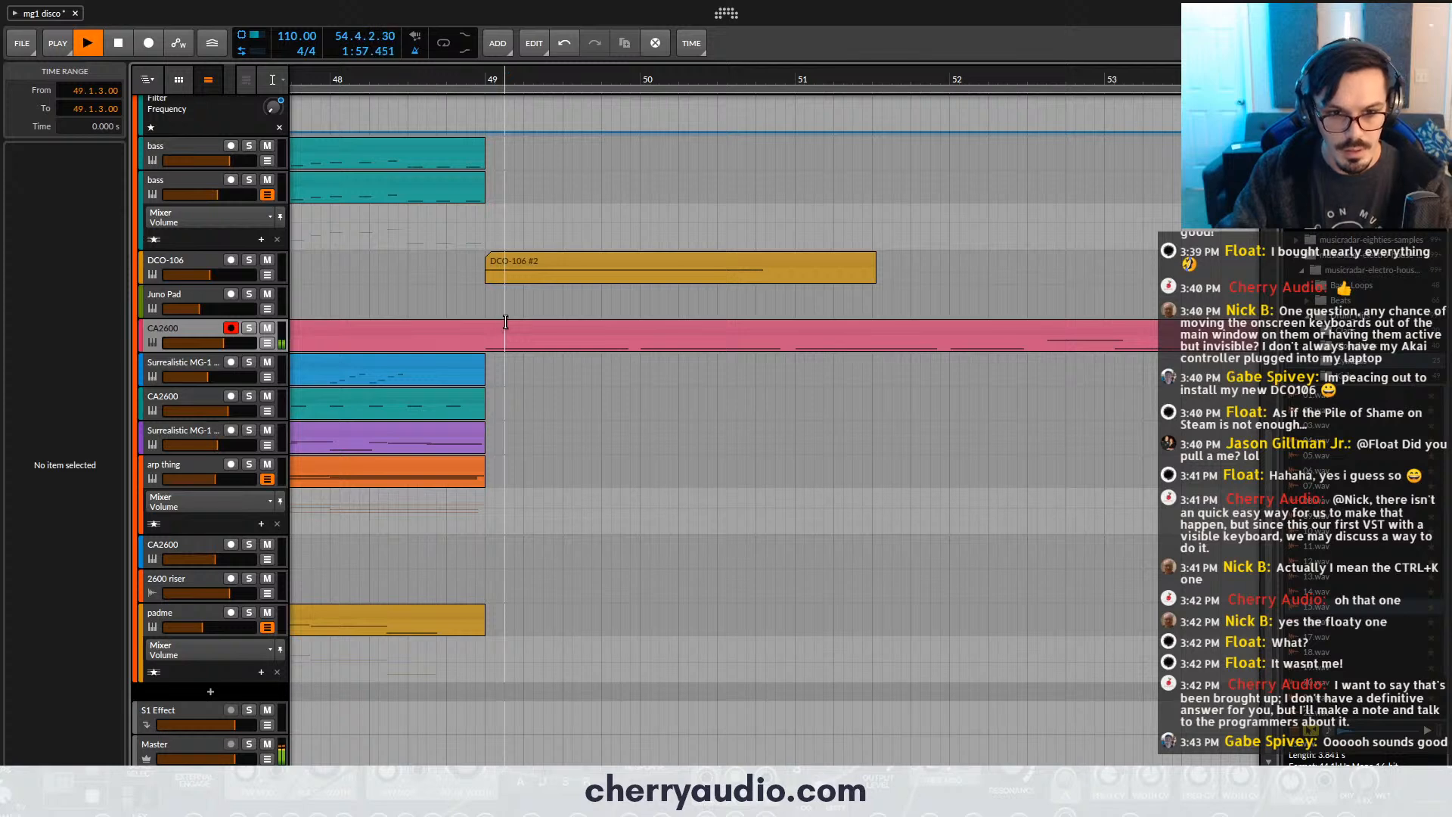
pyautogui.press('e')
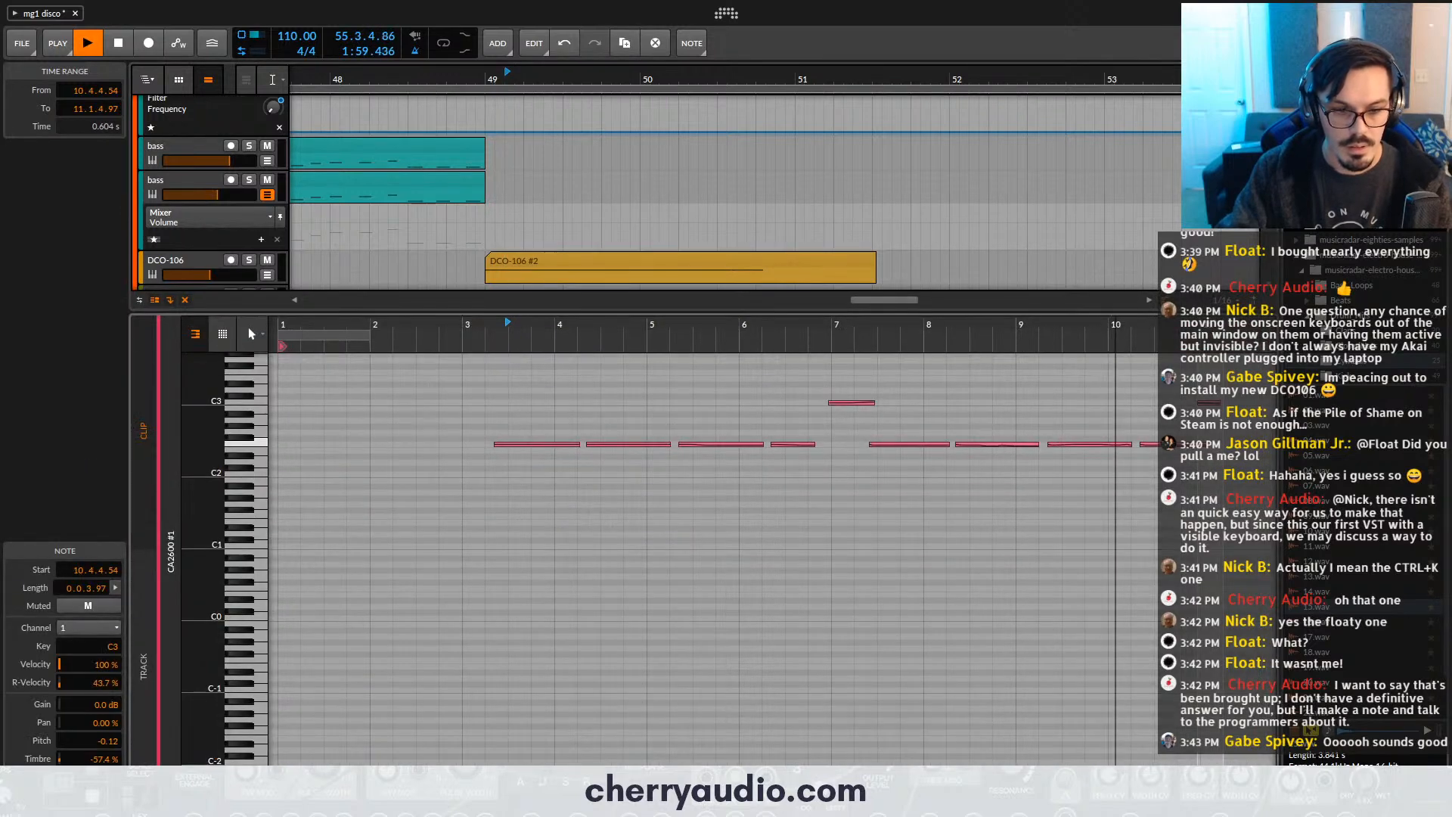
pyautogui.press('e')
pyautogui.click(544, 328)
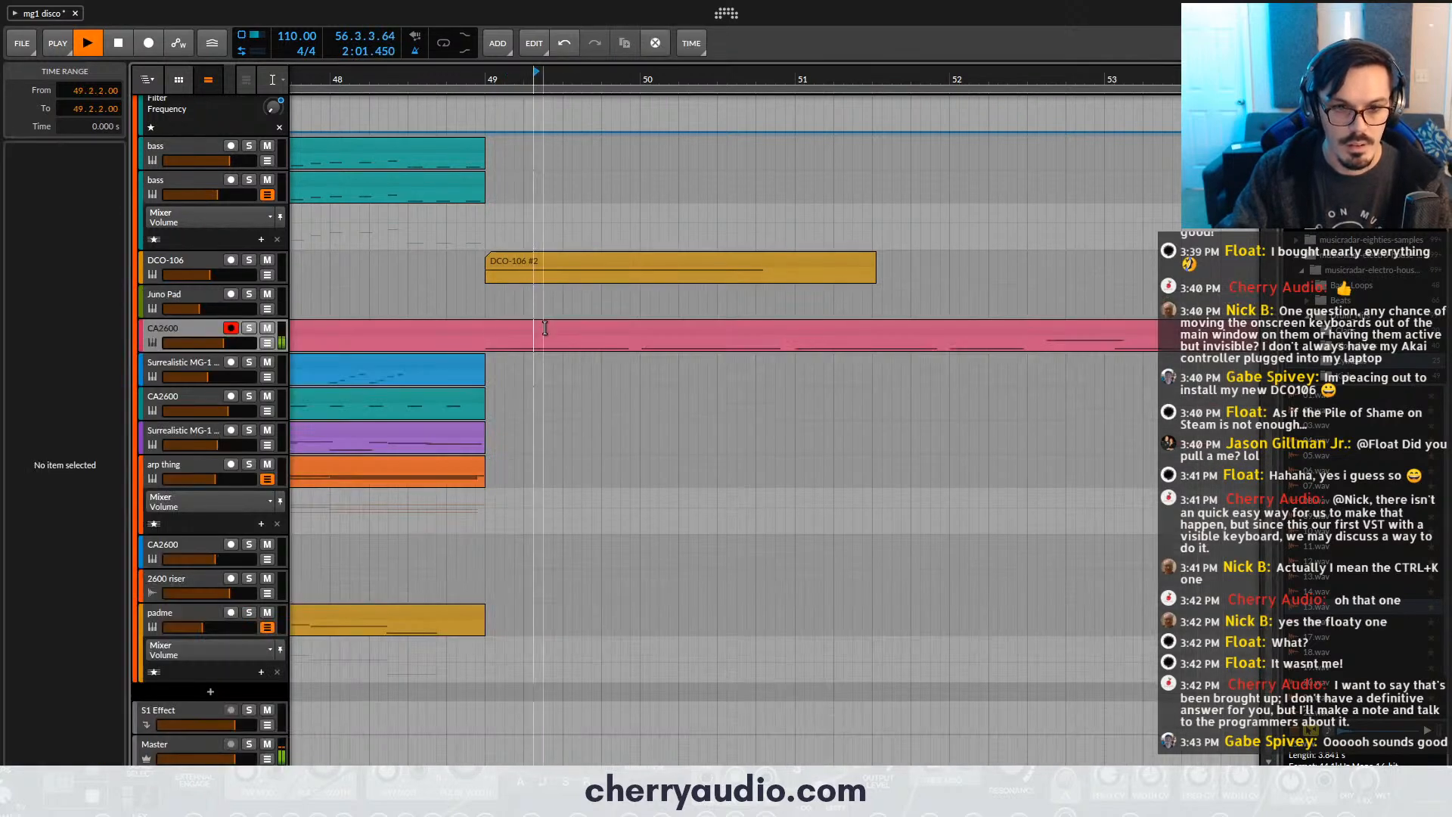
pyautogui.scroll(-5, 548, 329)
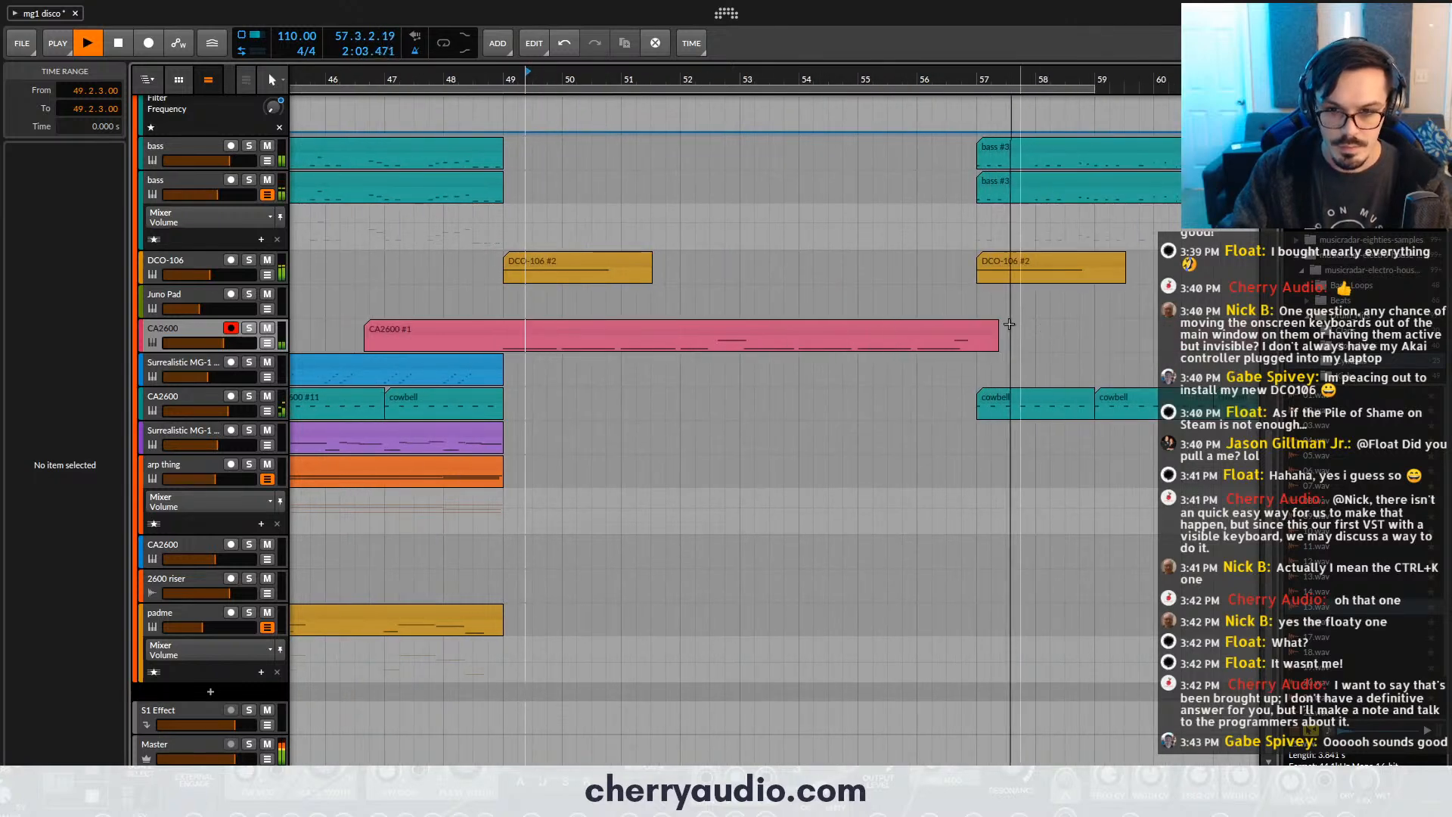
# - Split the recorded CA2600 clip at bar 49 and delete the portion before it
pyautogui.click(990, 334)
pyautogui.press('space')
pyautogui.press('space')
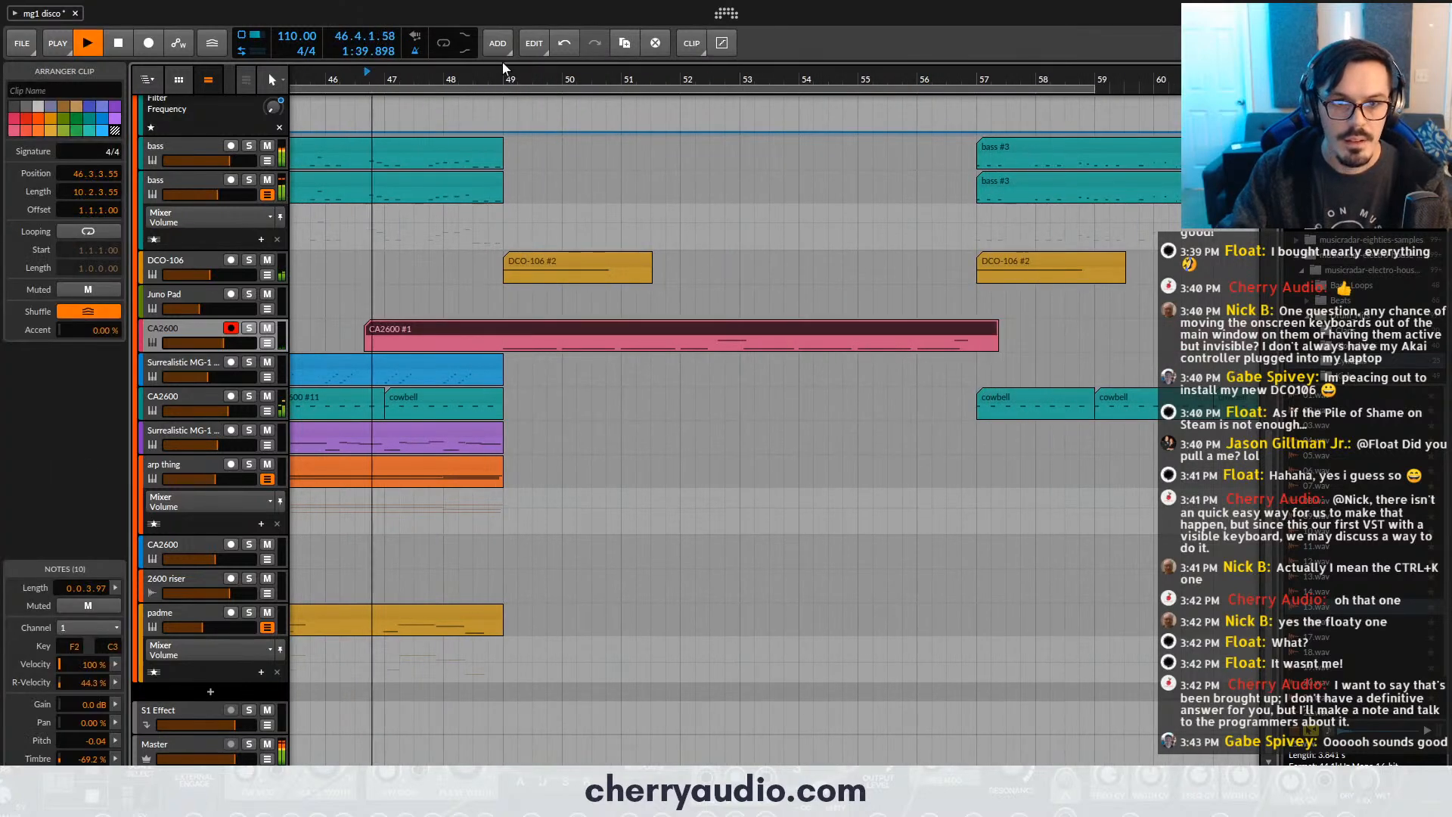
pyautogui.moveTo(503, 75)
pyautogui.mouseDown()
pyautogui.moveTo(512, 91)
pyautogui.moveTo(376, 151)
pyautogui.mouseUp()
pyautogui.click(508, 76)
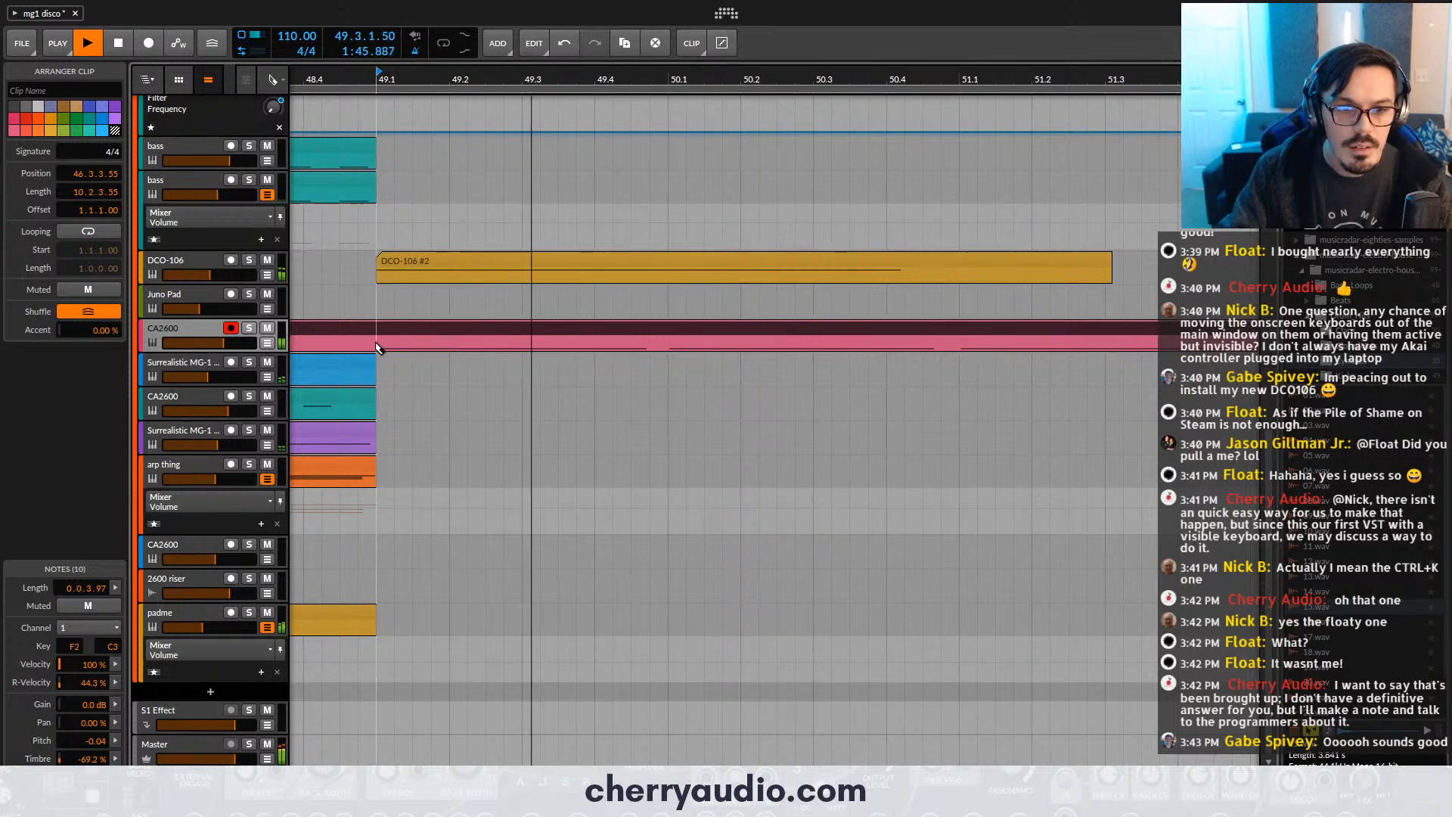
pyautogui.click(376, 343)
pyautogui.hotkey('ctrl', 'e')
pyautogui.click(362, 330)
pyautogui.press('Delete')
pyautogui.click(407, 328)
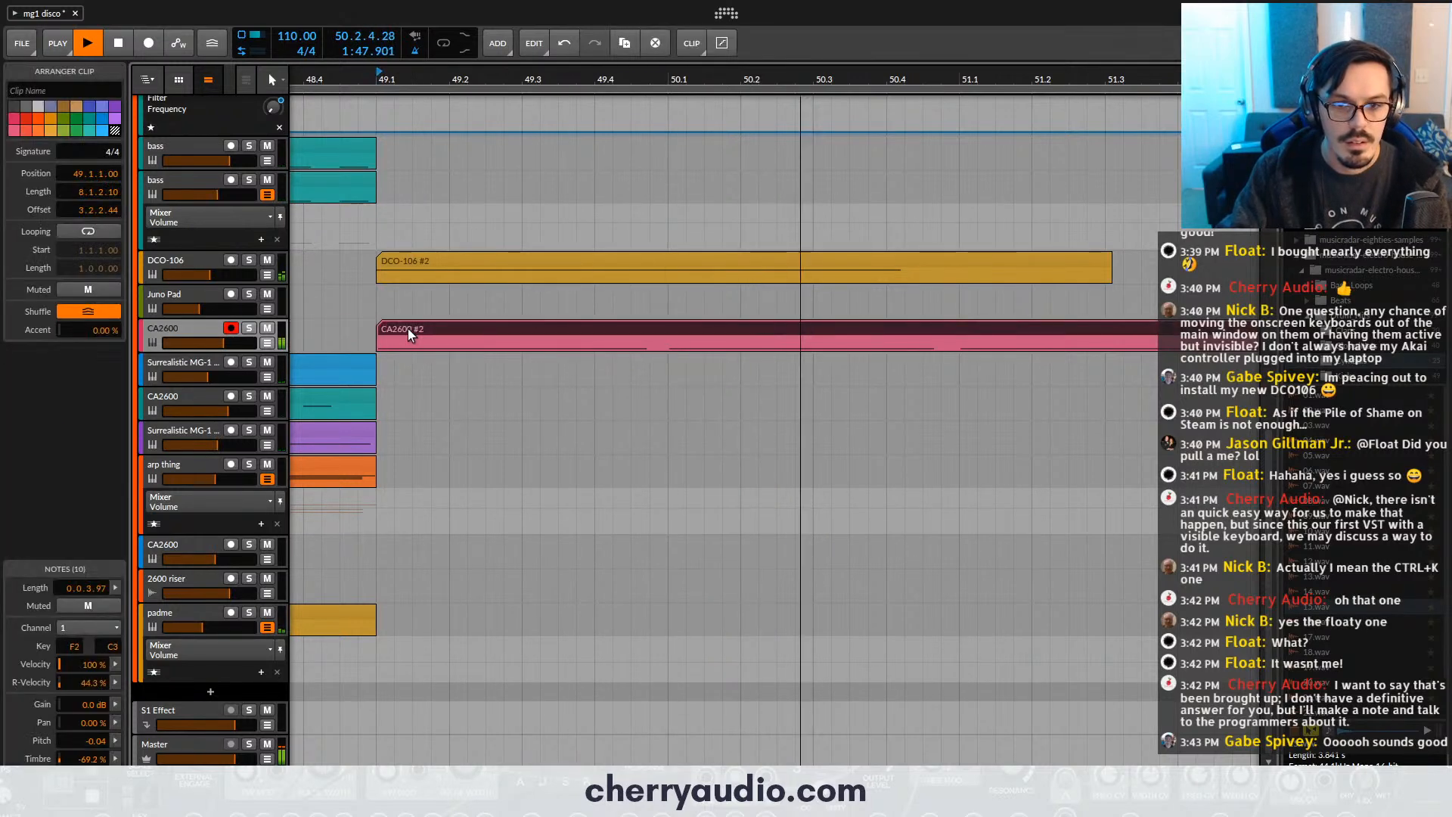
# - Quantize the remaining CA2600 clip's notes to a straight 1/16 grid with a 100% start amount
pyautogui.press('space')
pyautogui.rightClick(407, 329)
pyautogui.click(402, 328)
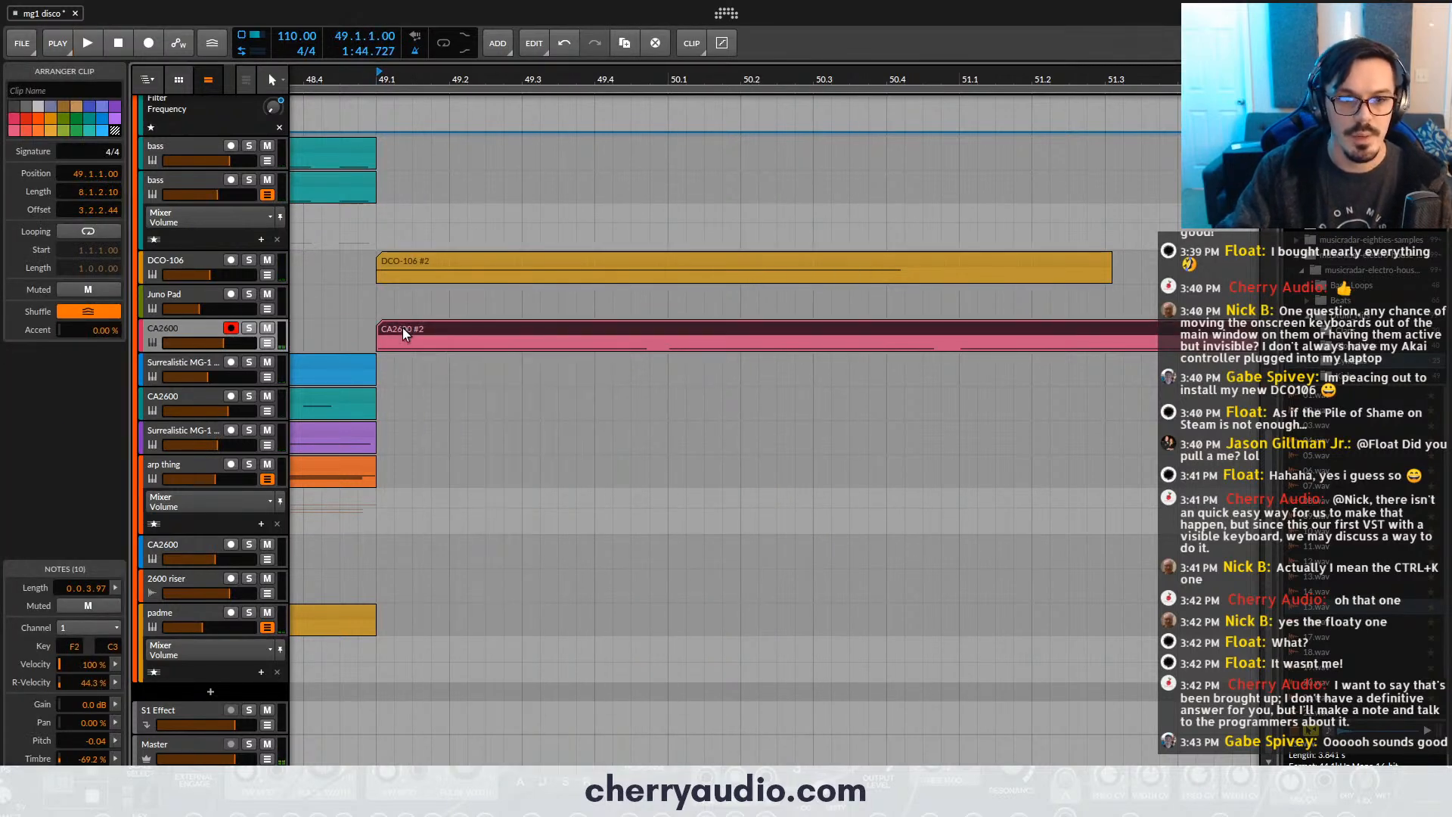
pyautogui.press('q')
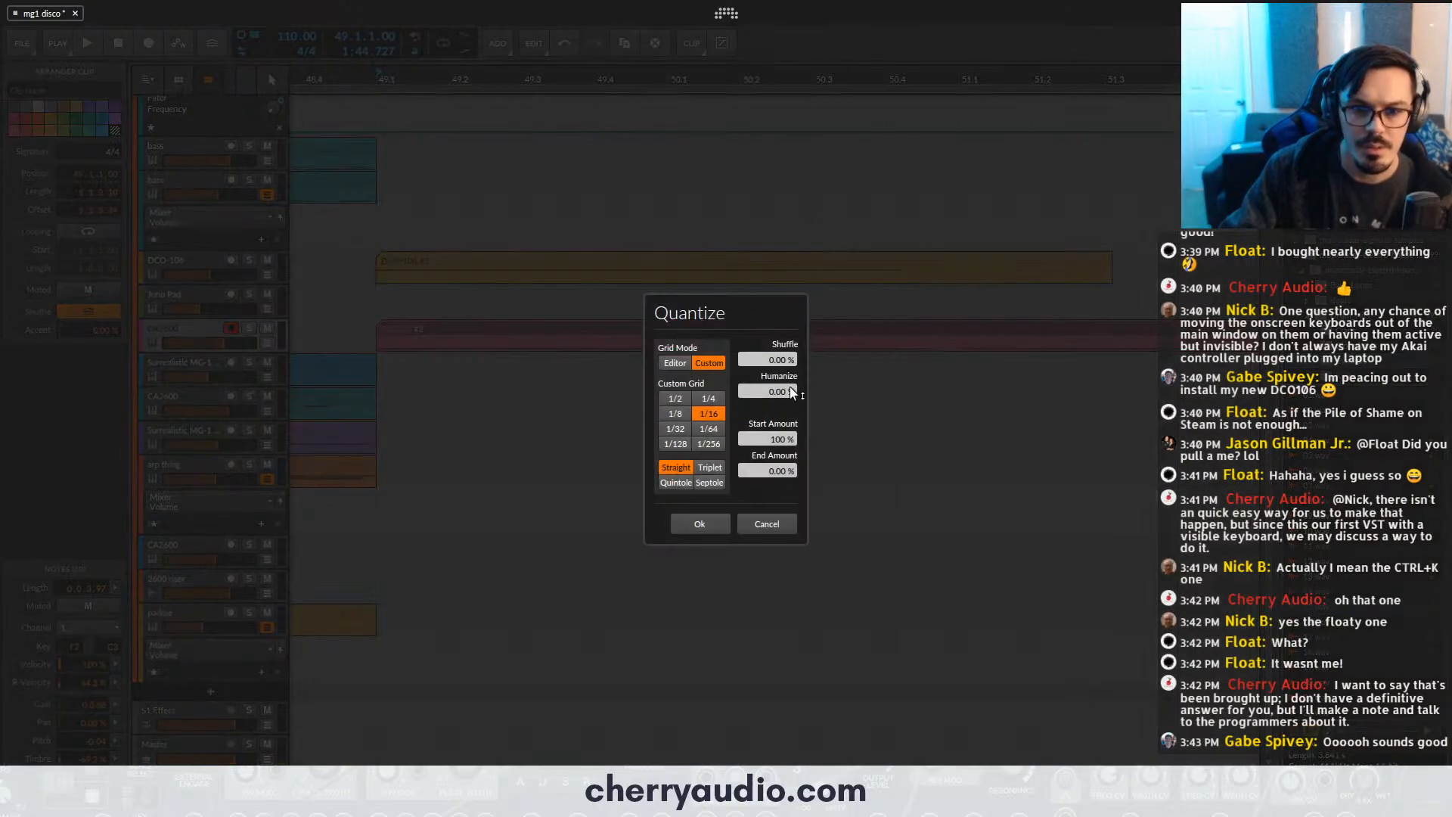
pyautogui.click(704, 524)
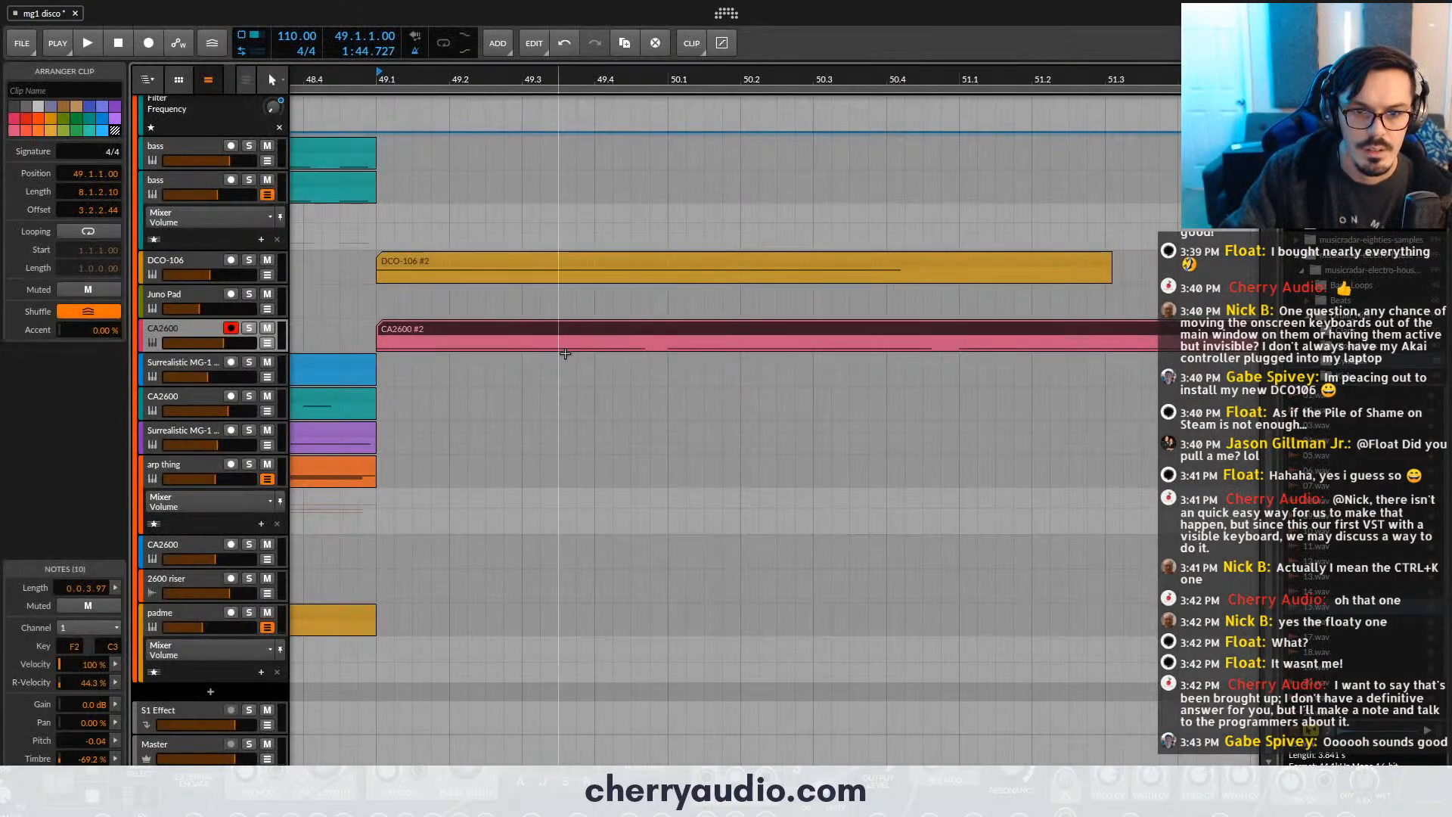
# - Play the quantized clip from bar 49 and turn the CA2600 track's volume down slightly
pyautogui.press('space')
pyautogui.moveTo(711, 79); pyautogui.dragTo(631, 36)
pyautogui.moveTo(787, 80); pyautogui.dragTo(754, 76)
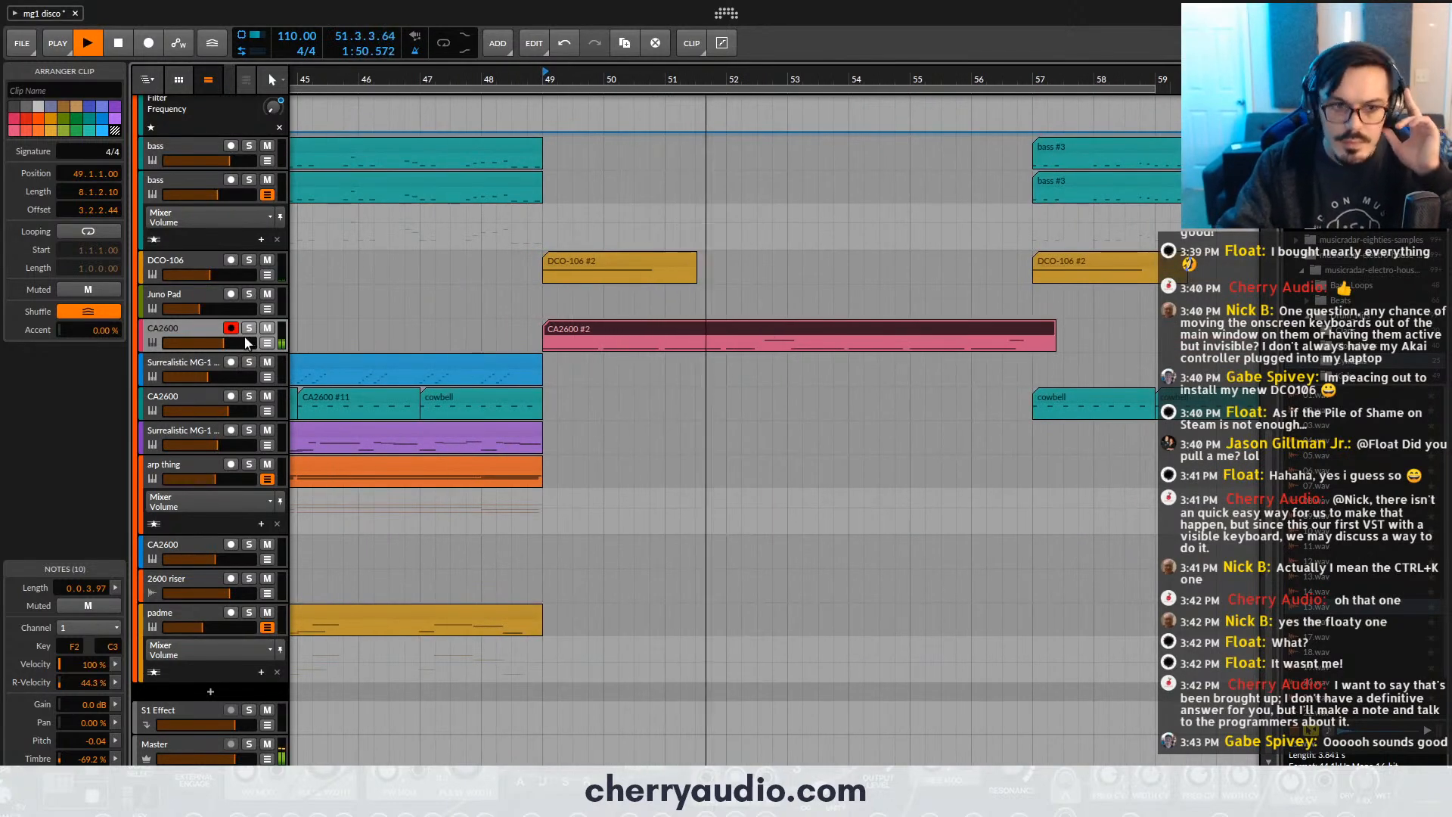
pyautogui.moveTo(244, 343); pyautogui.dragTo(228, 344)
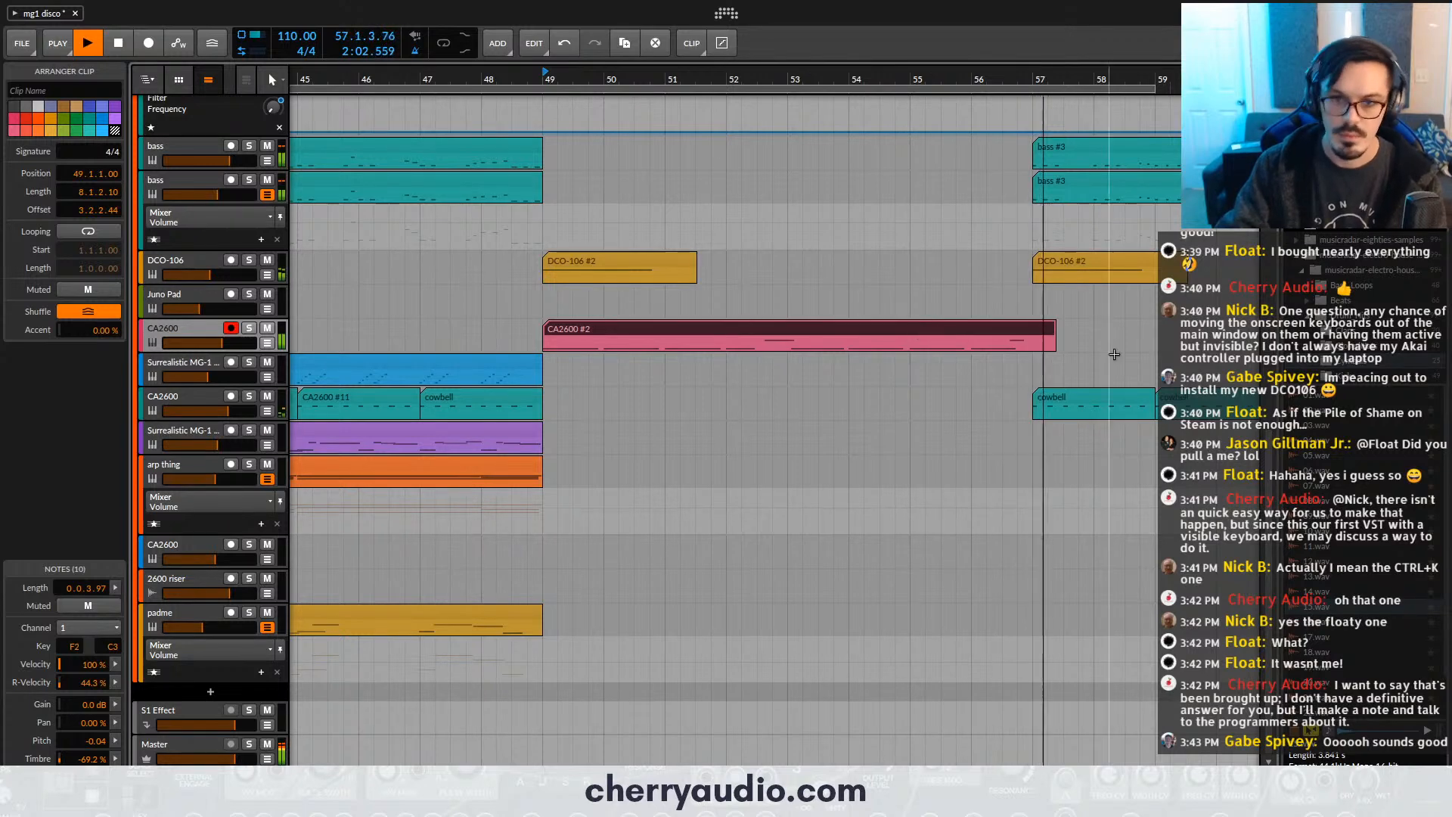
# - Trim the CA2600 clip to eight bars ending at bar 57, and duplicate it twice so copies start at bars 57 and 65
pyautogui.moveTo(1057, 326); pyautogui.dragTo(935, 332)
pyautogui.hotkey('ctrl', 'd')
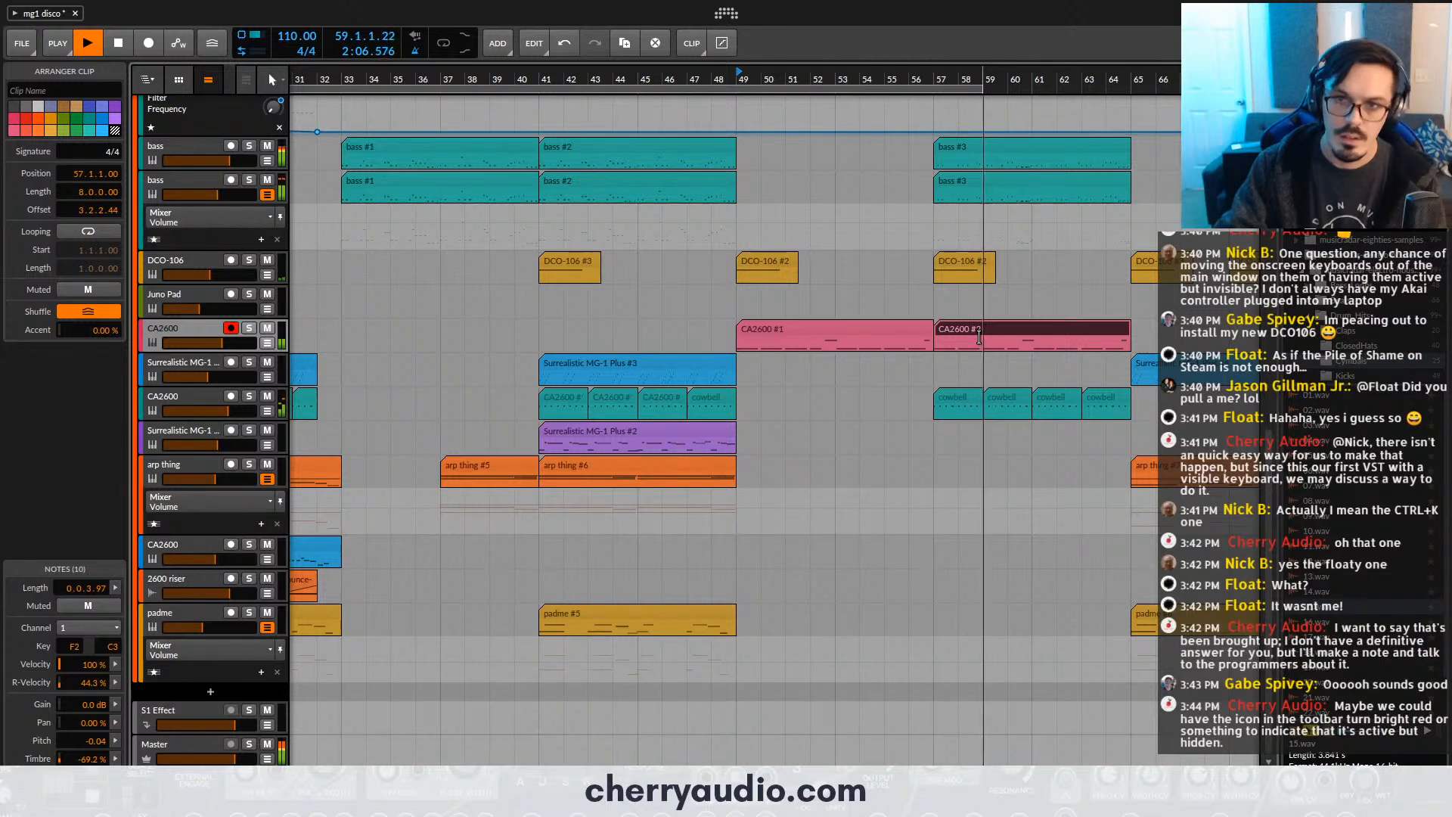
pyautogui.hotkey('ctrl', 'd')
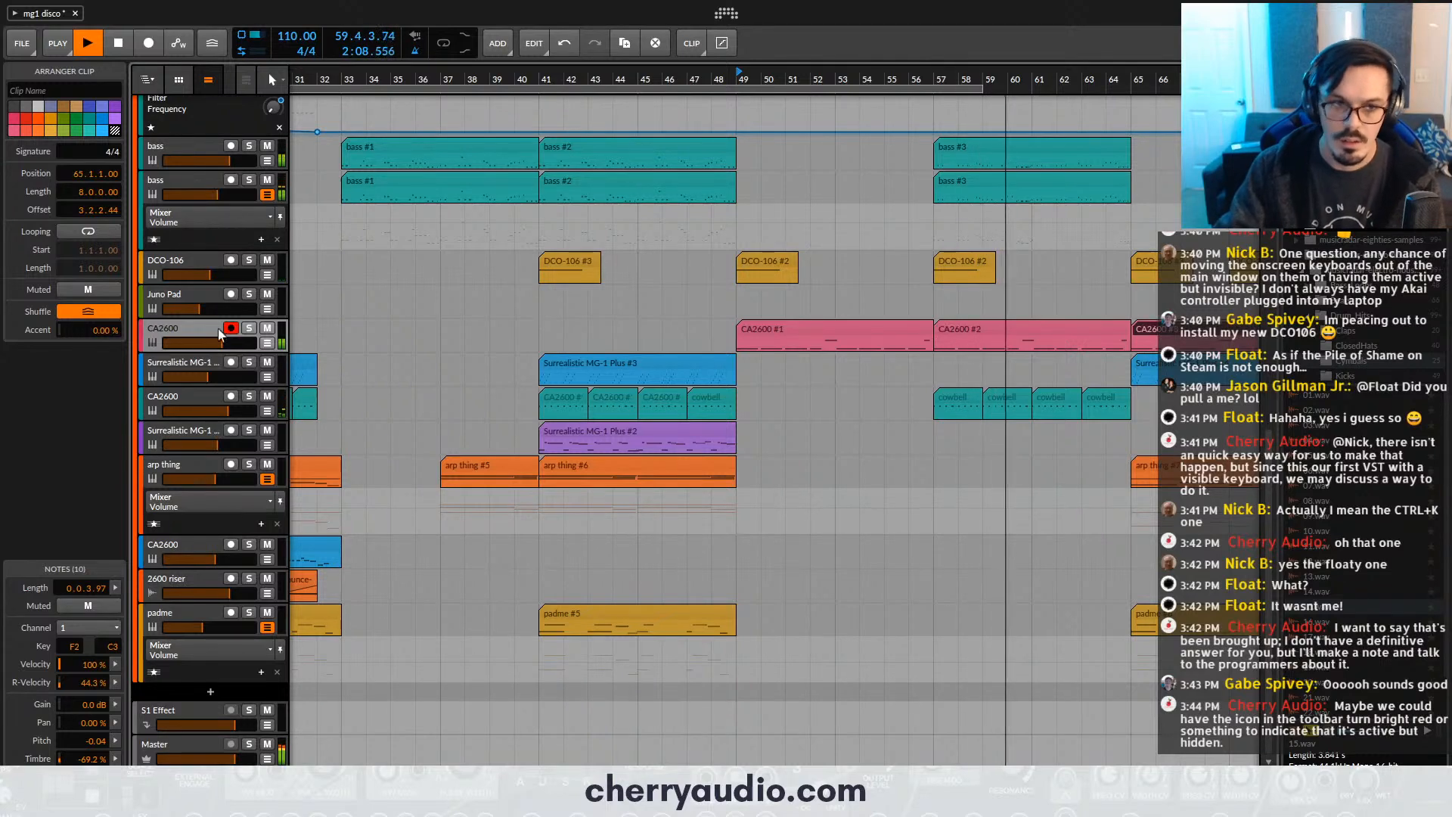
# - Undo the duplication of the CA2600 clip at bar 65 and save the project
pyautogui.press('space')
pyautogui.hotkey('ctrl', 'z')
pyautogui.hotkey('ctrl', 's')
# - Insert the Voltage Modular FX plug-in after CA2600 in the CA2600 track's device chain
pyautogui.click(170, 338)
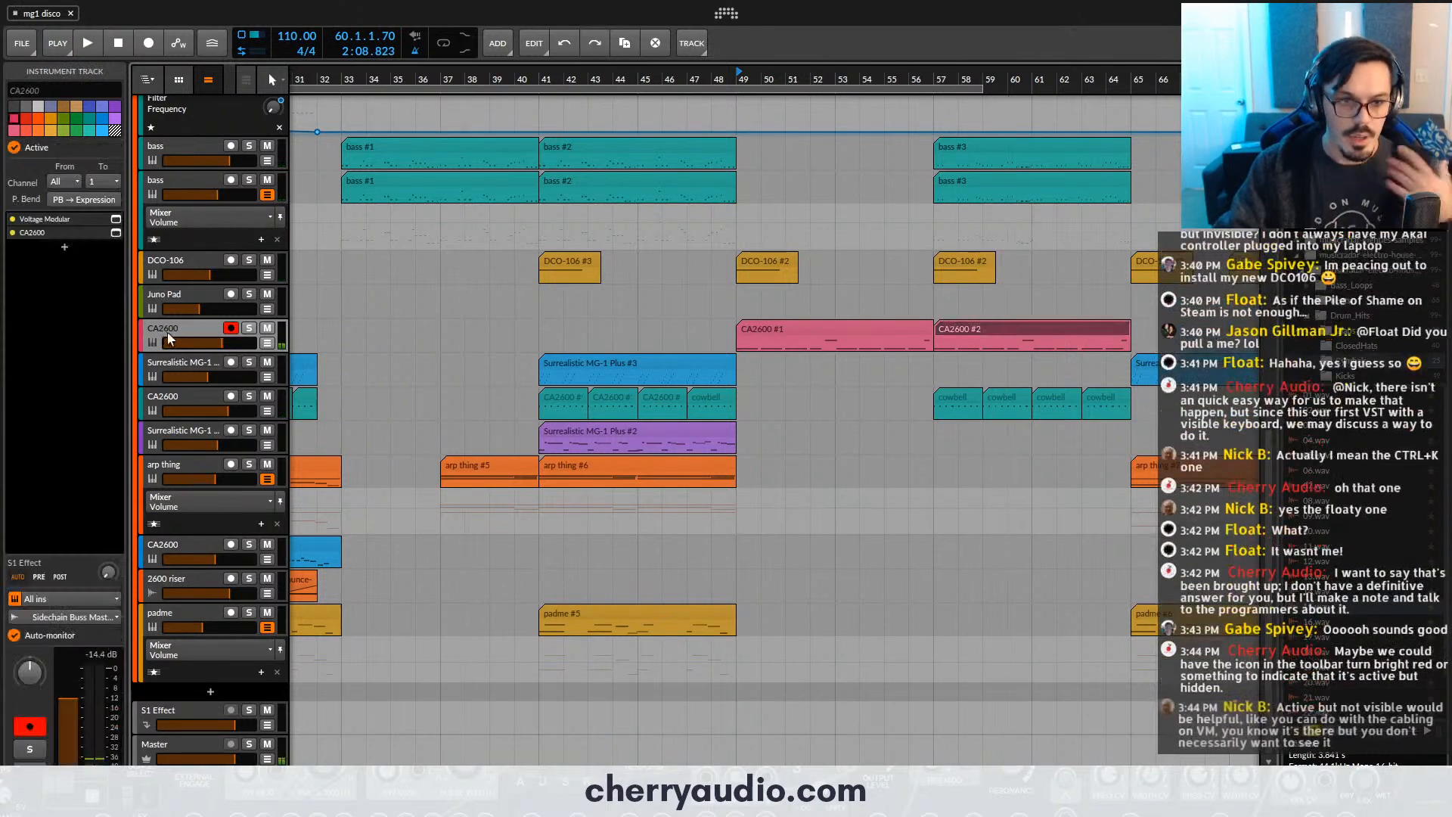
pyautogui.click(65, 249)
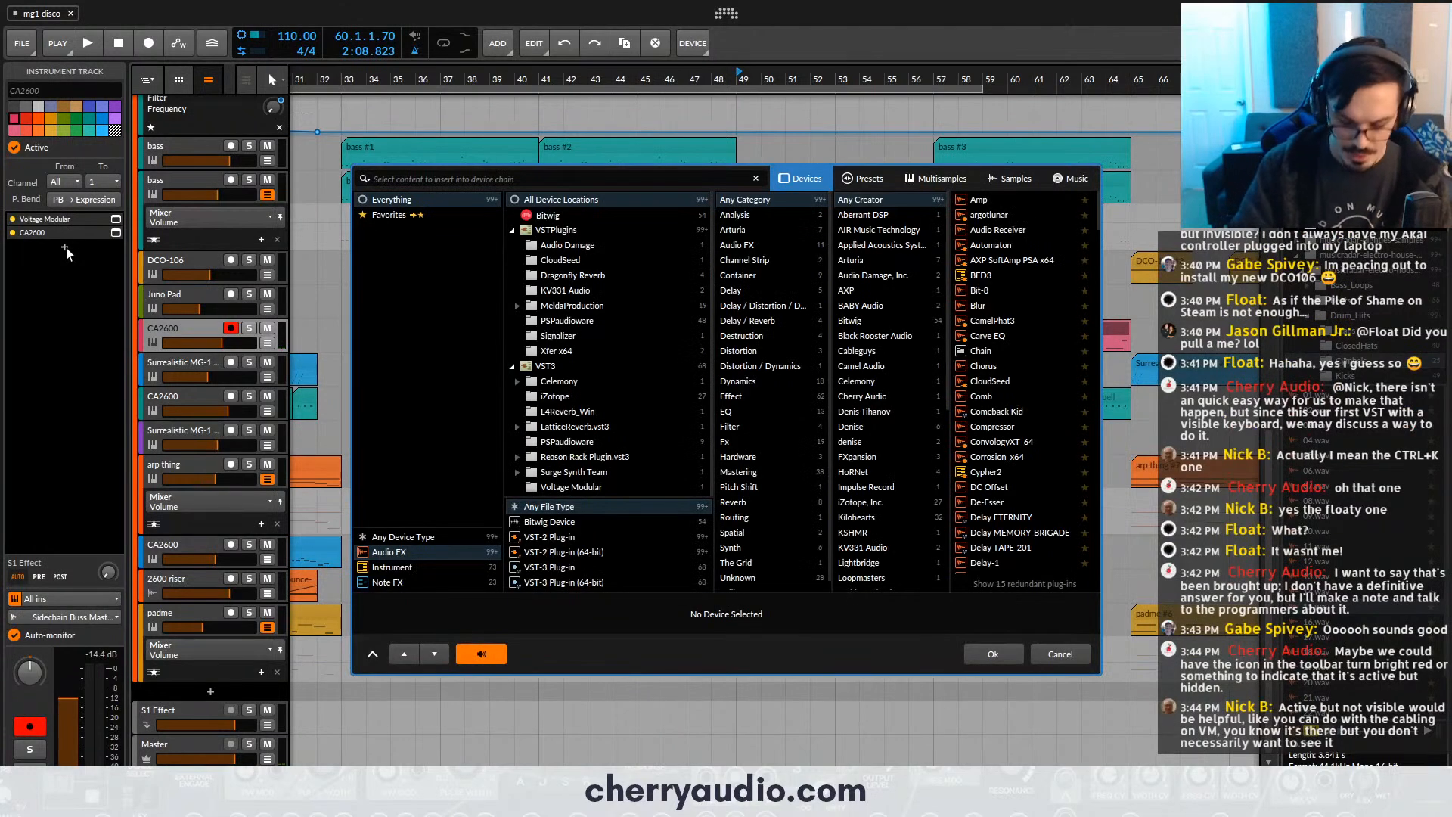
pyautogui.press('Escape')
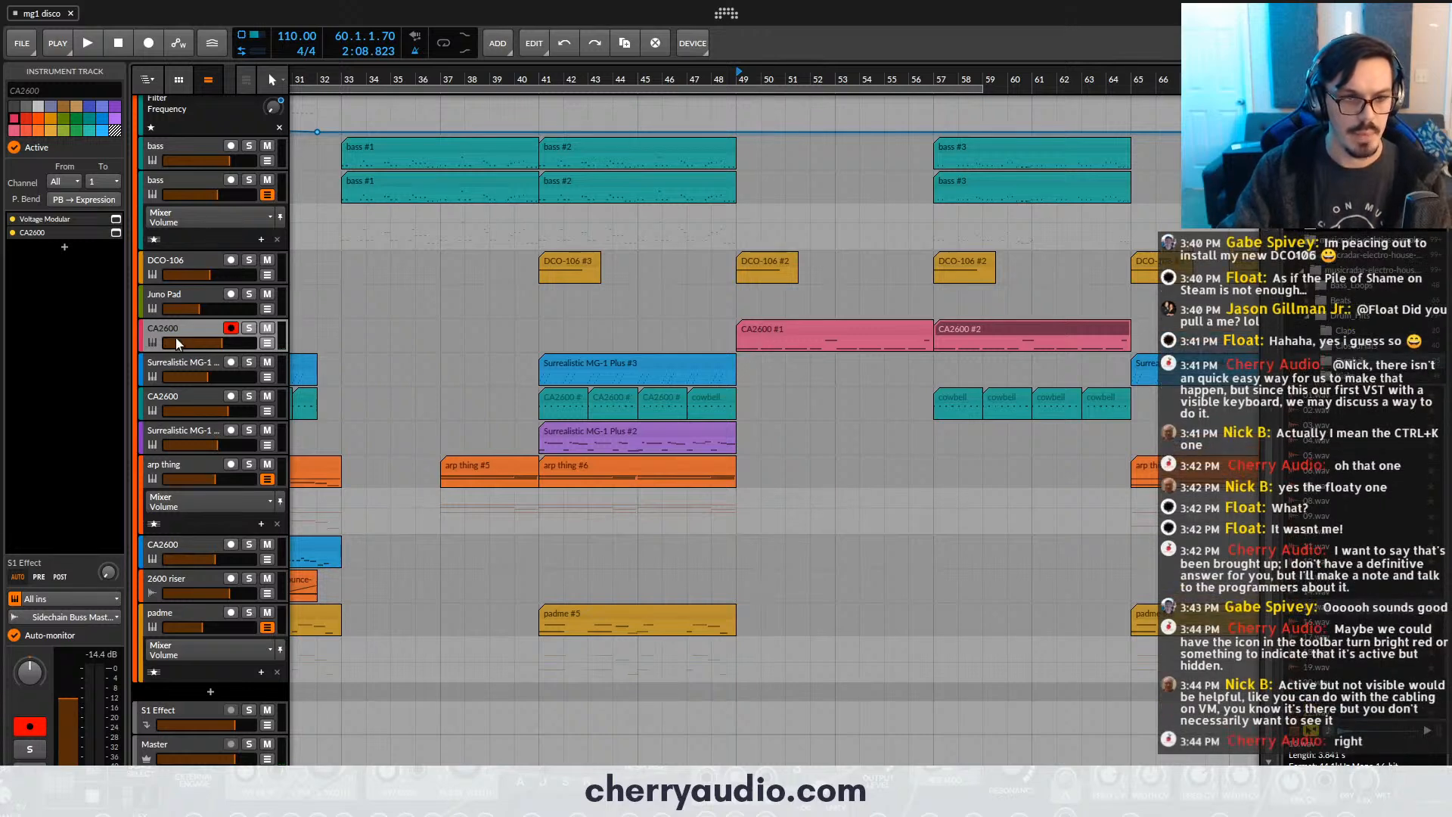
pyautogui.click(64, 249)
pyautogui.write('vid')
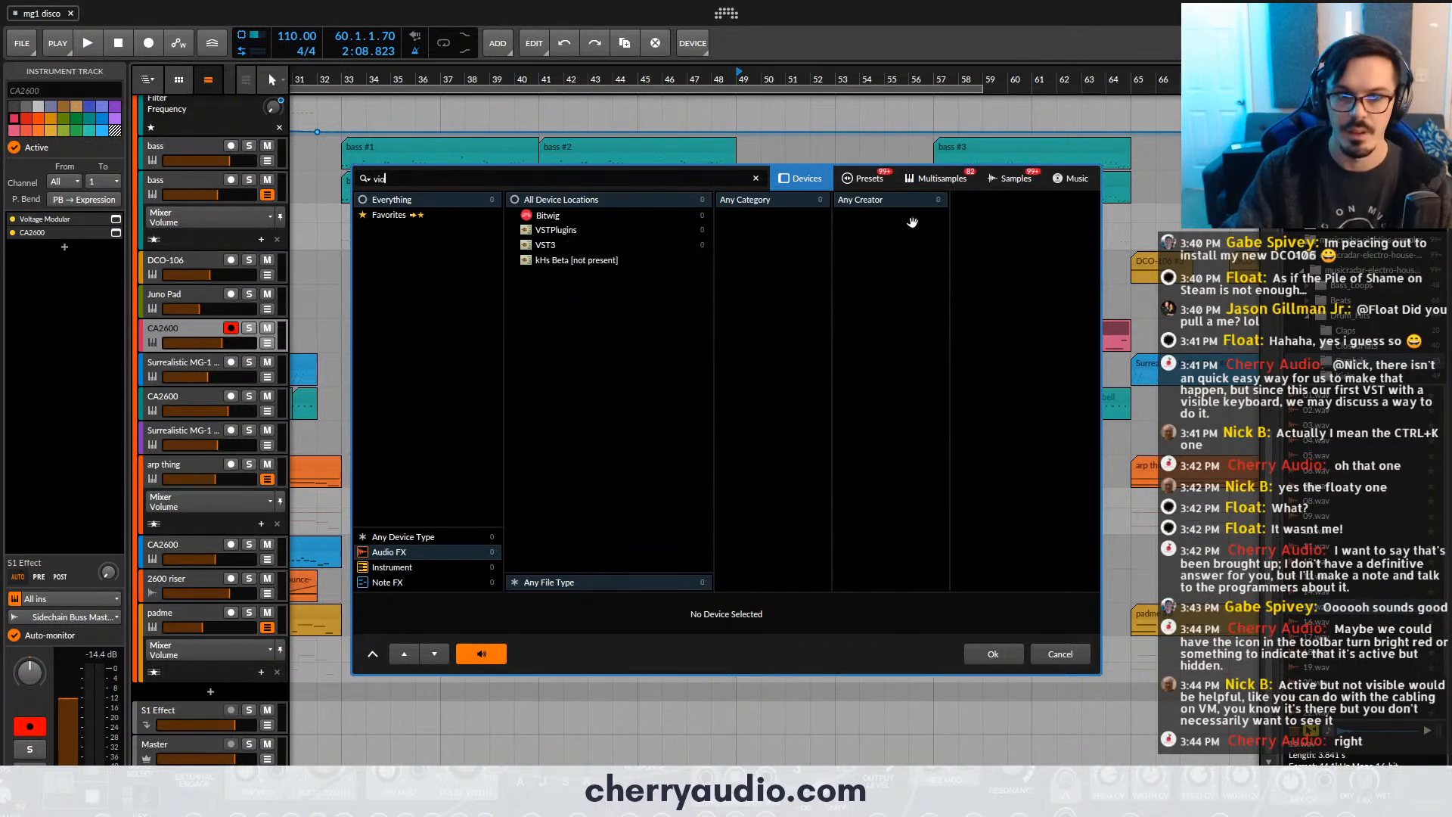
pyautogui.press('BackSpace')
pyautogui.press('BackSpace')
pyautogui.write('o')
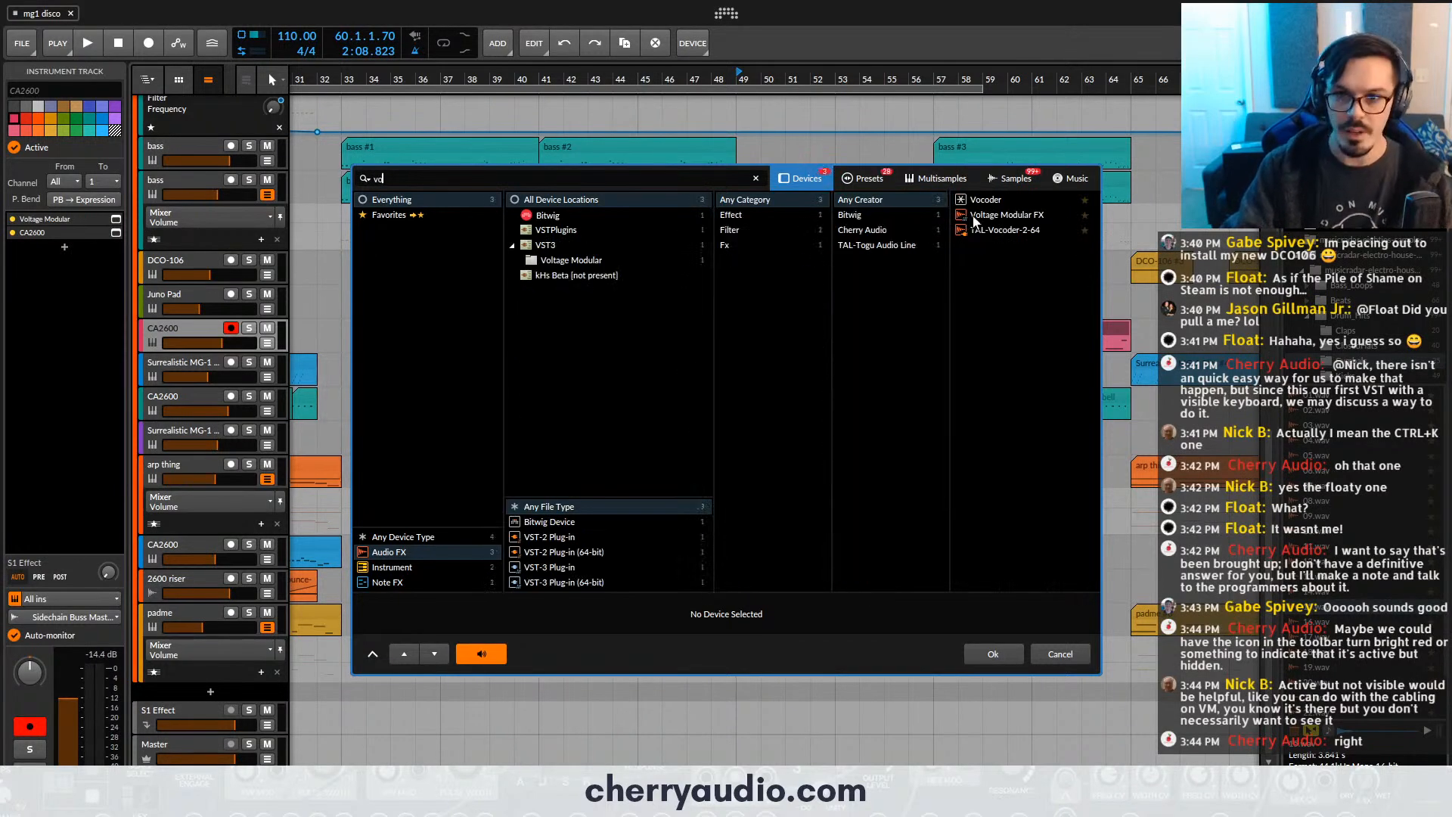
pyautogui.doubleClick(980, 216)
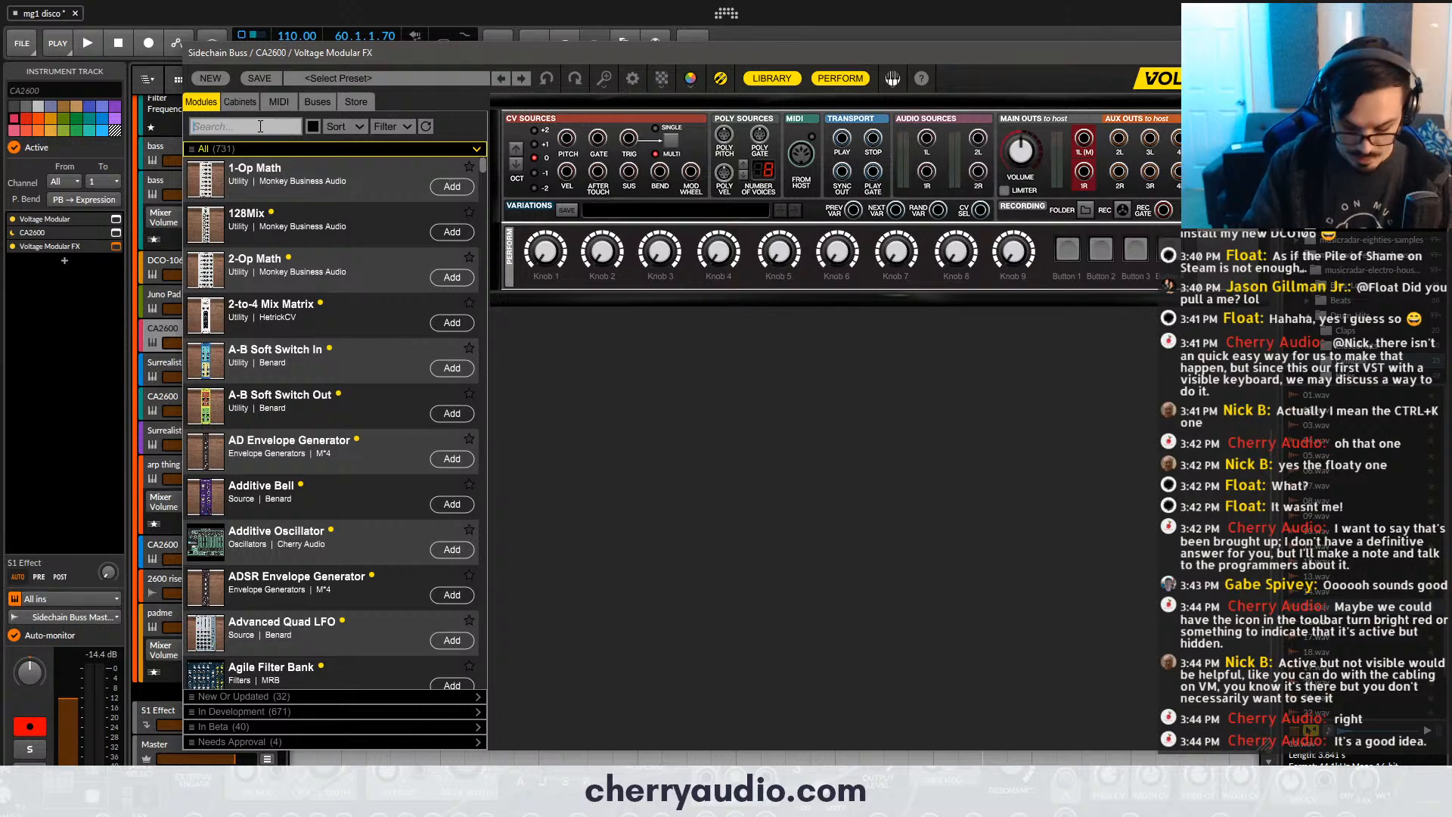
# - Add Cherry Audio's Panner module to the empty rack and place Cherry Audio's LFO module to the left of it
pyautogui.write('pann')
pyautogui.moveTo(282, 261); pyautogui.dragTo(684, 348)
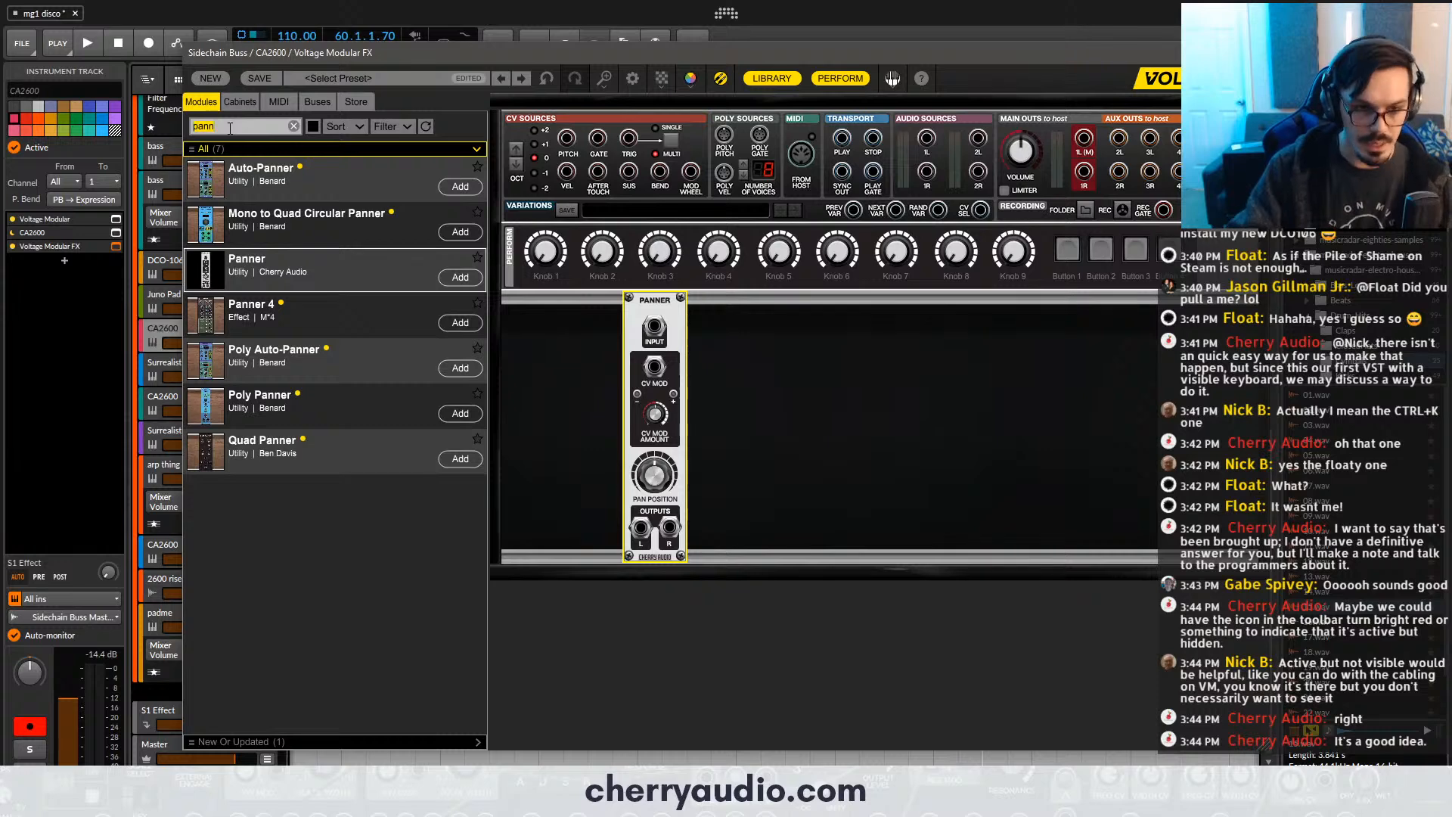
pyautogui.write('del')
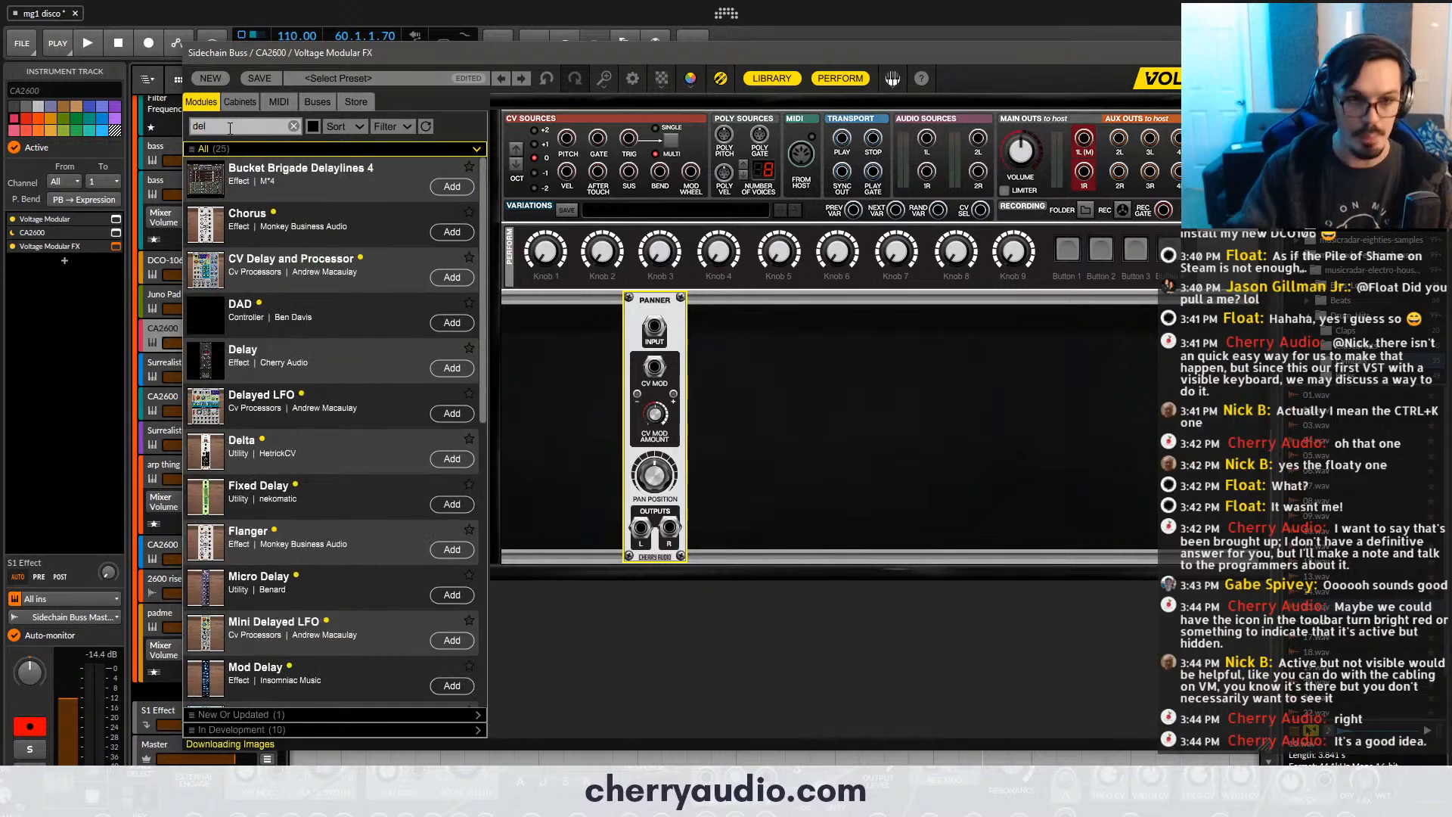
pyautogui.scroll(-8, 457, 416)
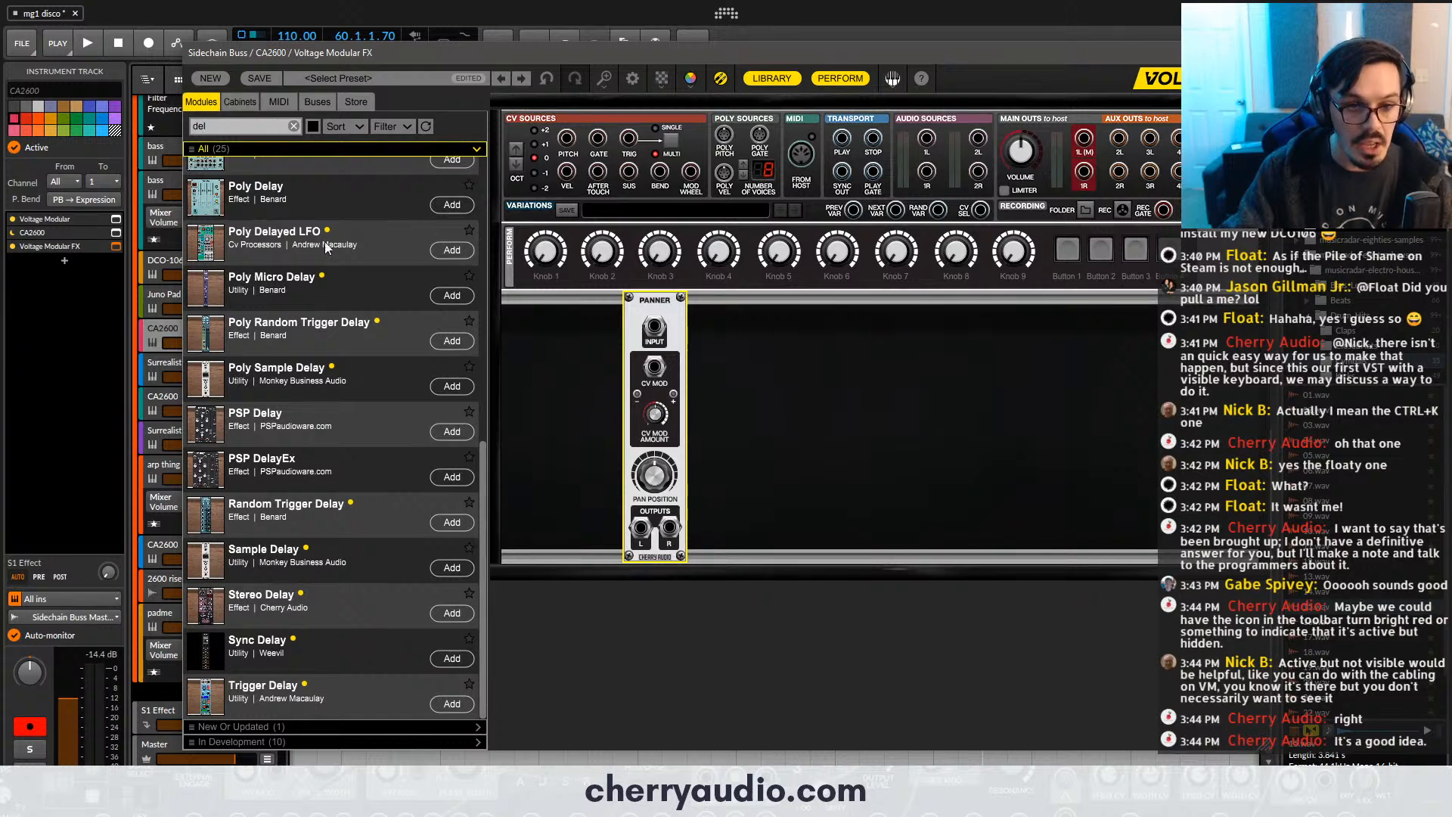
pyautogui.doubleClick(276, 123)
pyautogui.write('lfo')
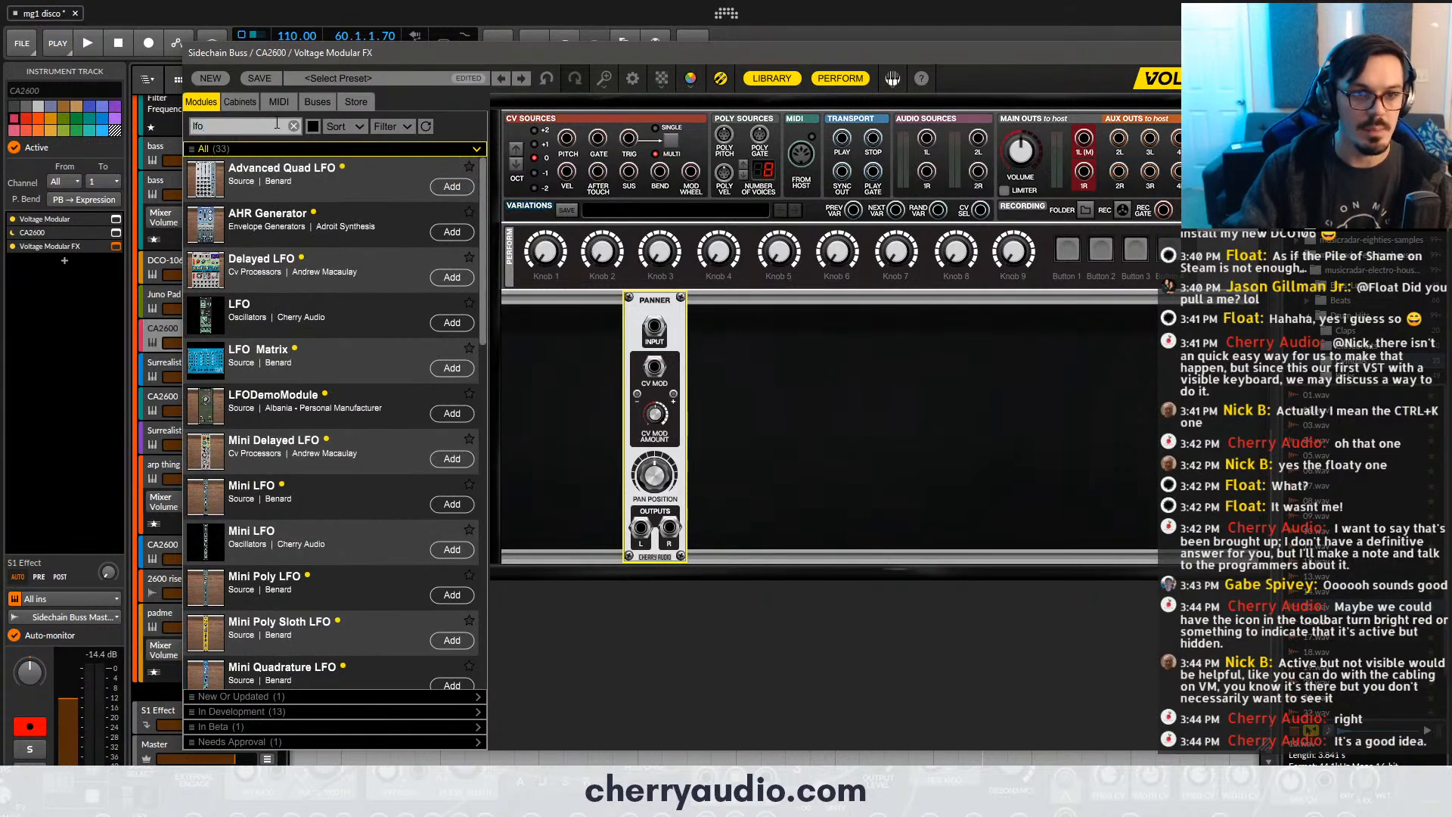
pyautogui.moveTo(302, 317); pyautogui.dragTo(365, 342)
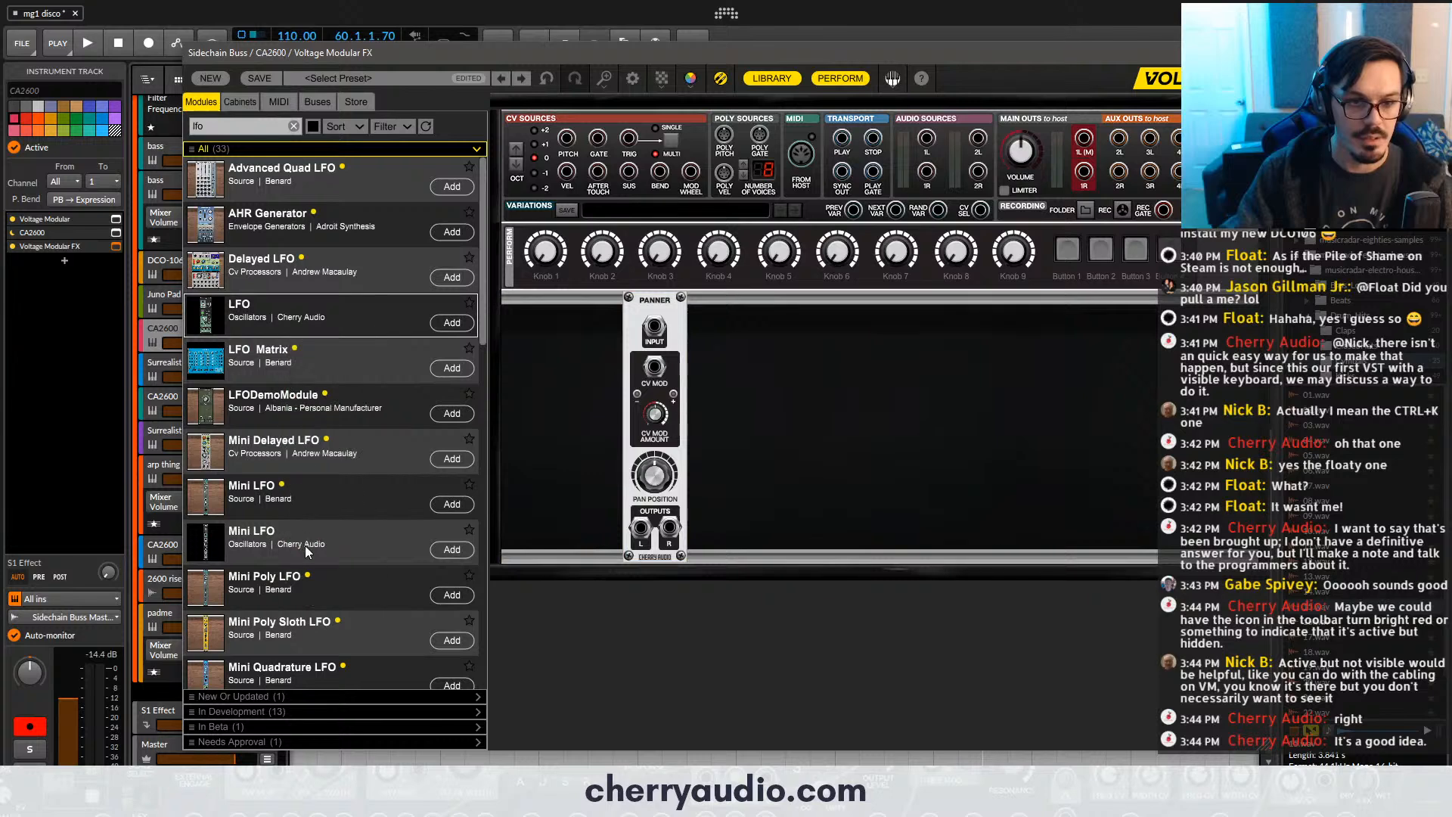
pyautogui.moveTo(305, 545); pyautogui.dragTo(309, 583)
pyautogui.moveTo(260, 306); pyautogui.dragTo(642, 385)
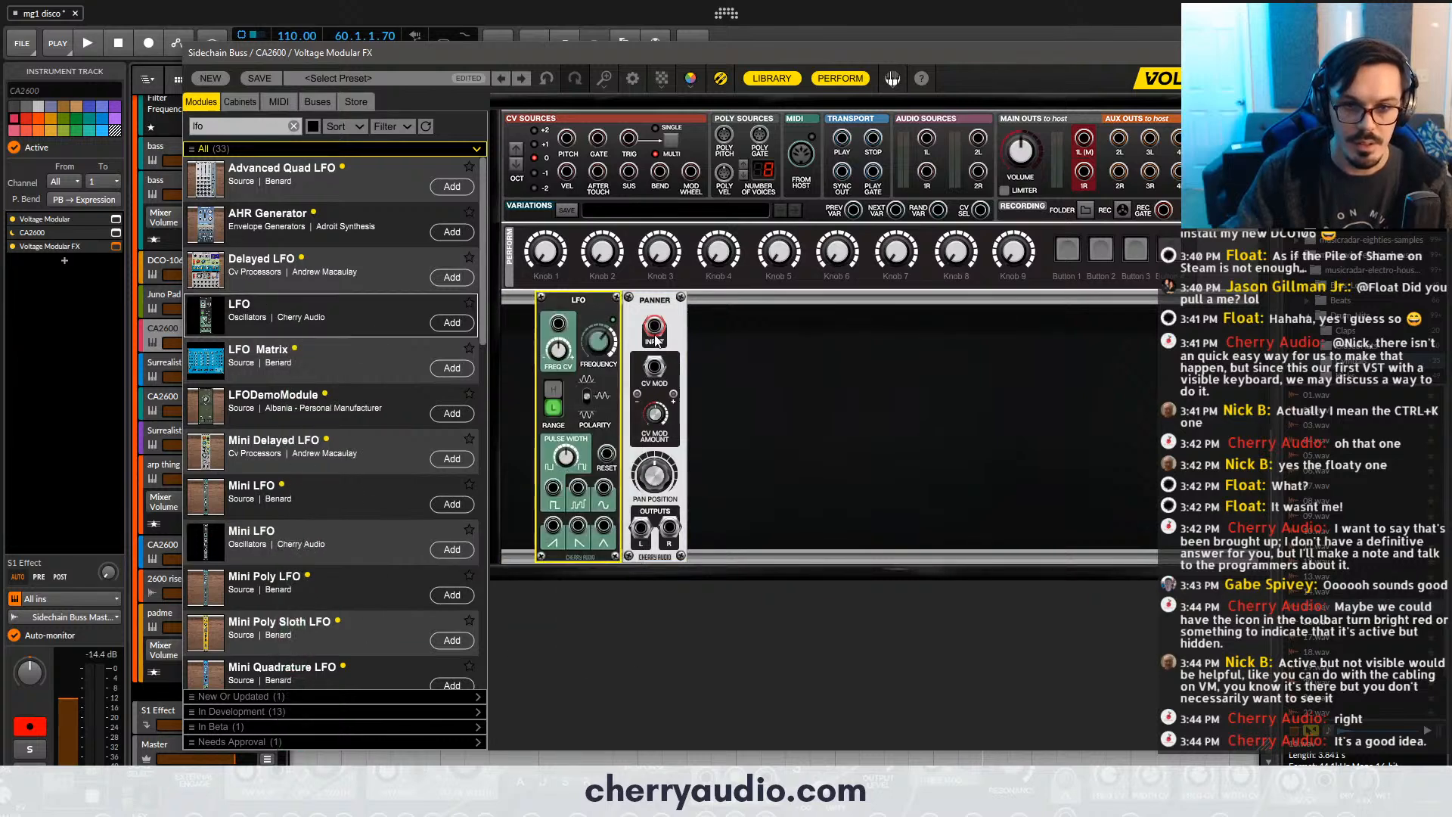
# - Space the Panner away from the LFO, and patch audio source 1L through it to main outs 1L and 1R
pyautogui.moveTo(675, 300); pyautogui.dragTo(721, 301)
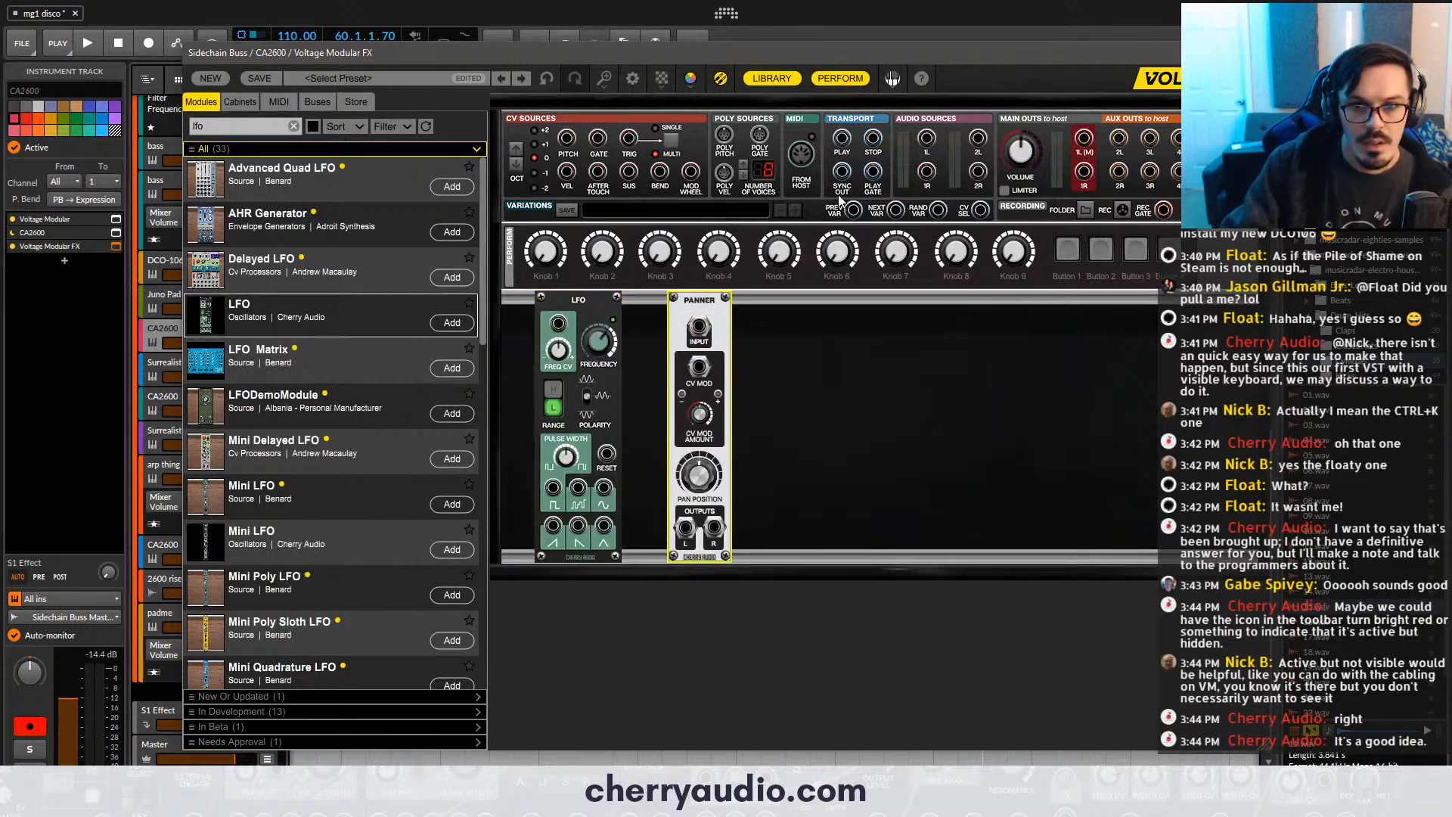
pyautogui.moveTo(926, 139); pyautogui.dragTo(699, 326)
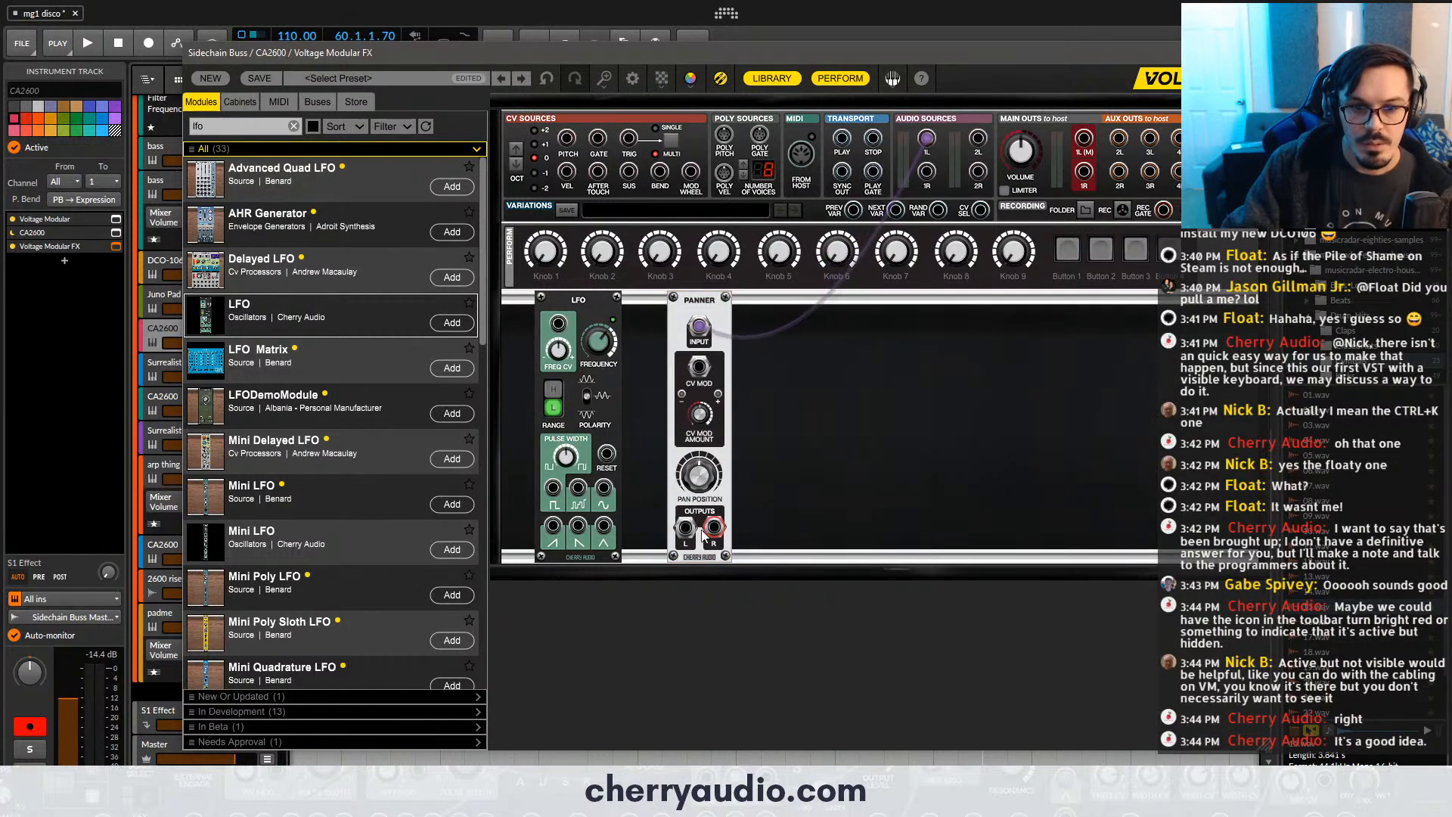
pyautogui.moveTo(685, 530); pyautogui.dragTo(1083, 141)
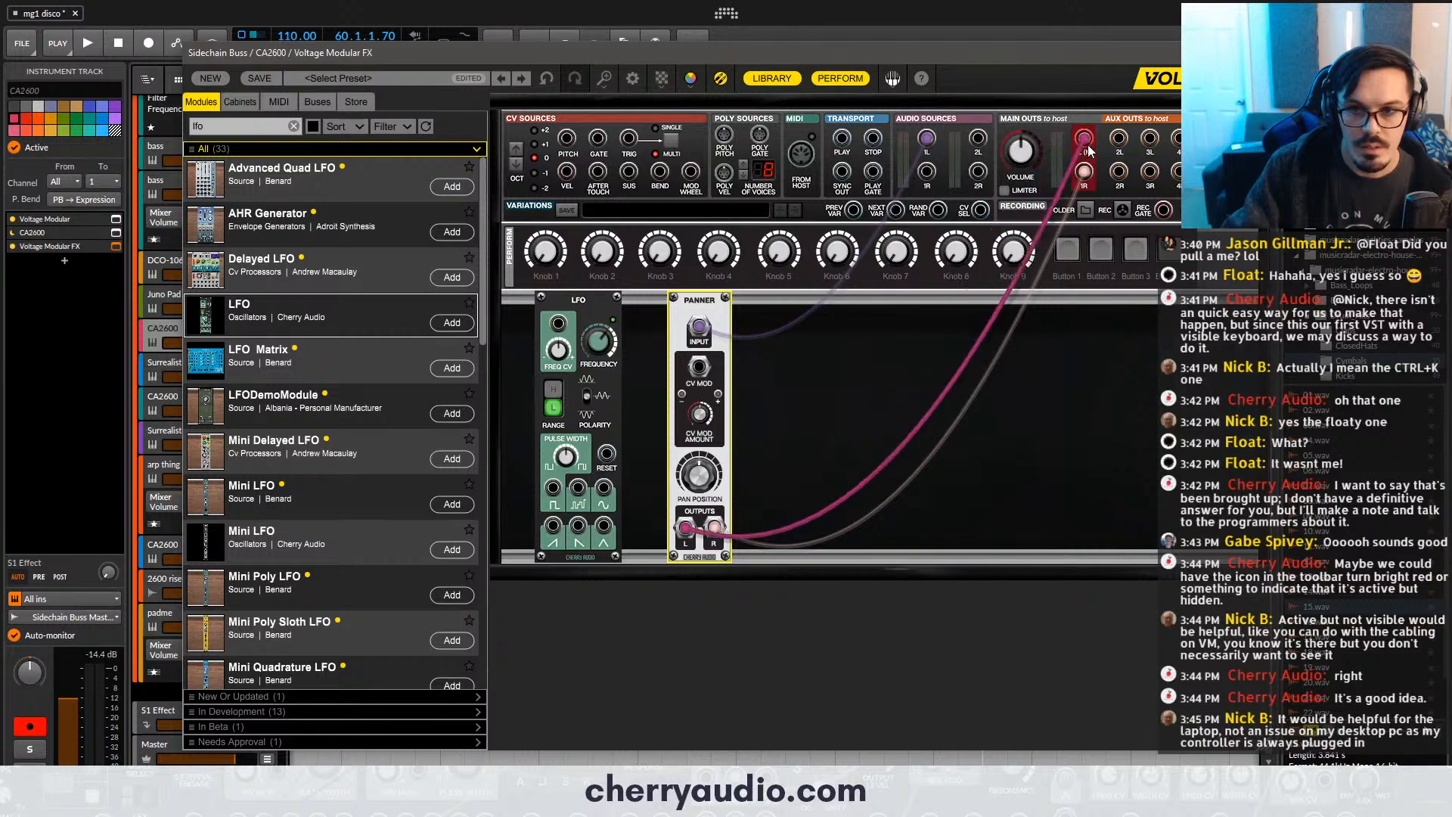
# - Set the LFO frequency to 0.90 Hz and patch its sine output to the Panner's CV Mod input during playback
pyautogui.moveTo(699, 368); pyautogui.dragTo(602, 490)
pyautogui.moveTo(590, 346); pyautogui.dragTo(593, 384)
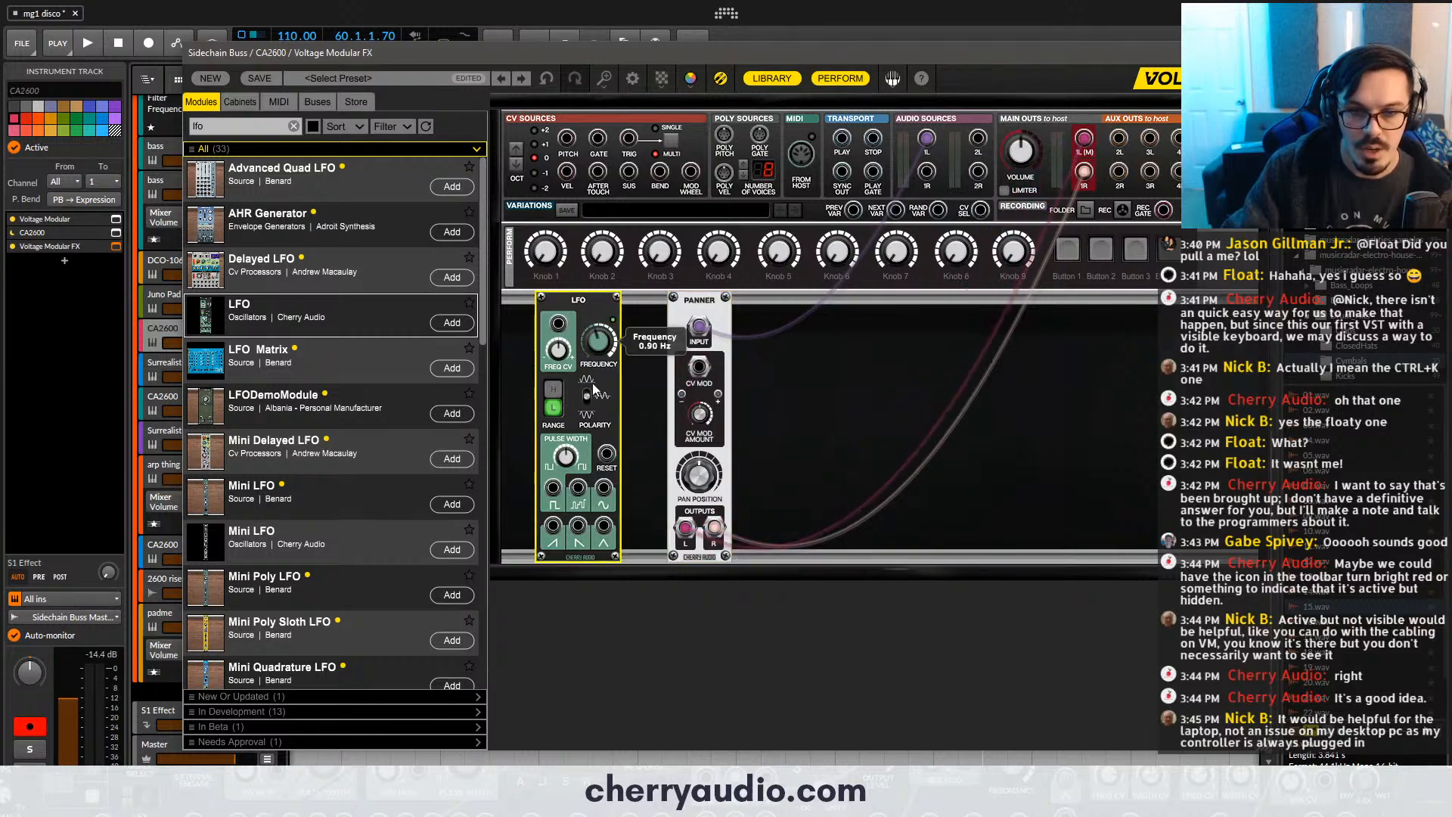
pyautogui.press('space')
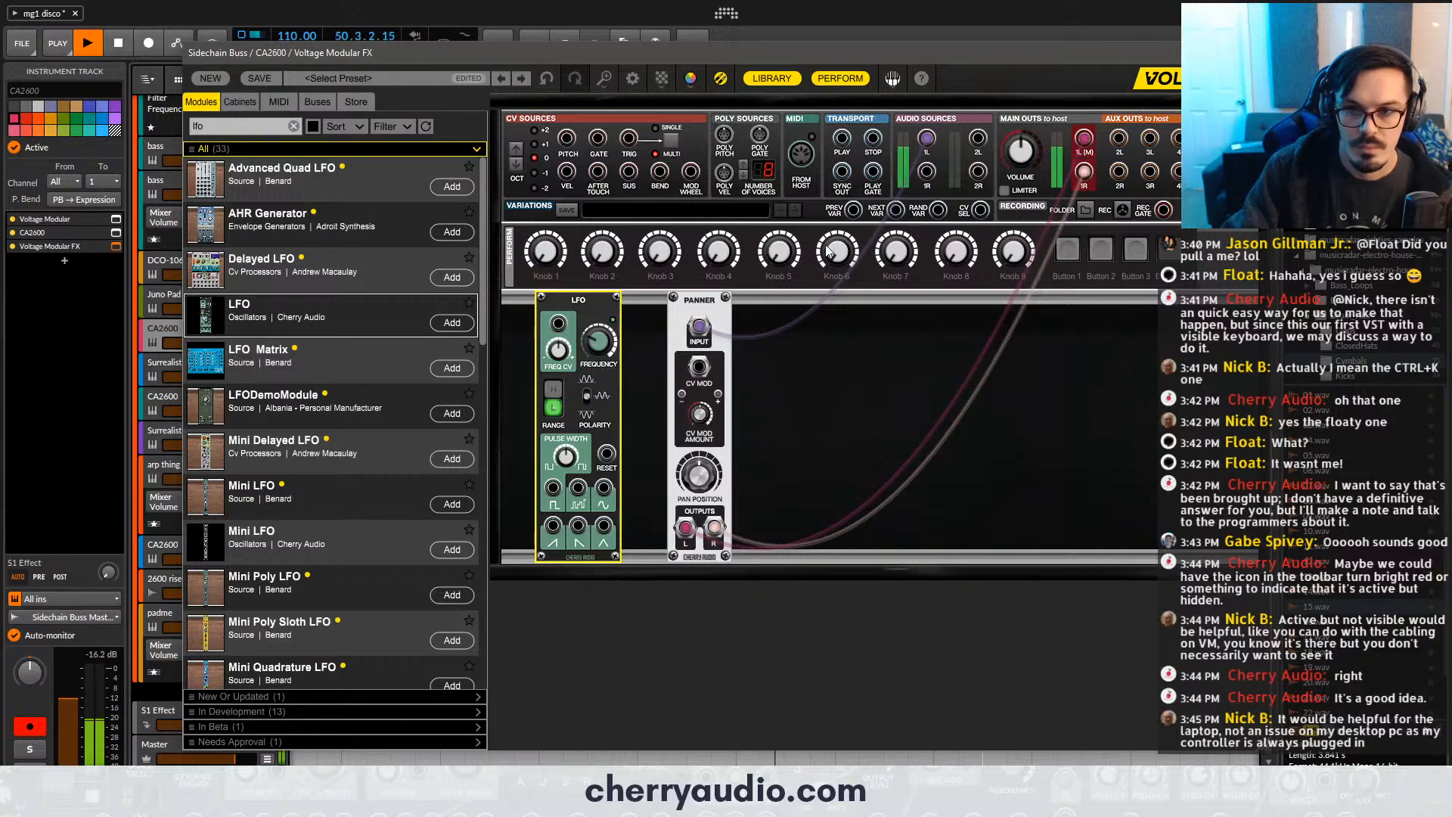
pyautogui.moveTo(699, 368); pyautogui.dragTo(605, 488)
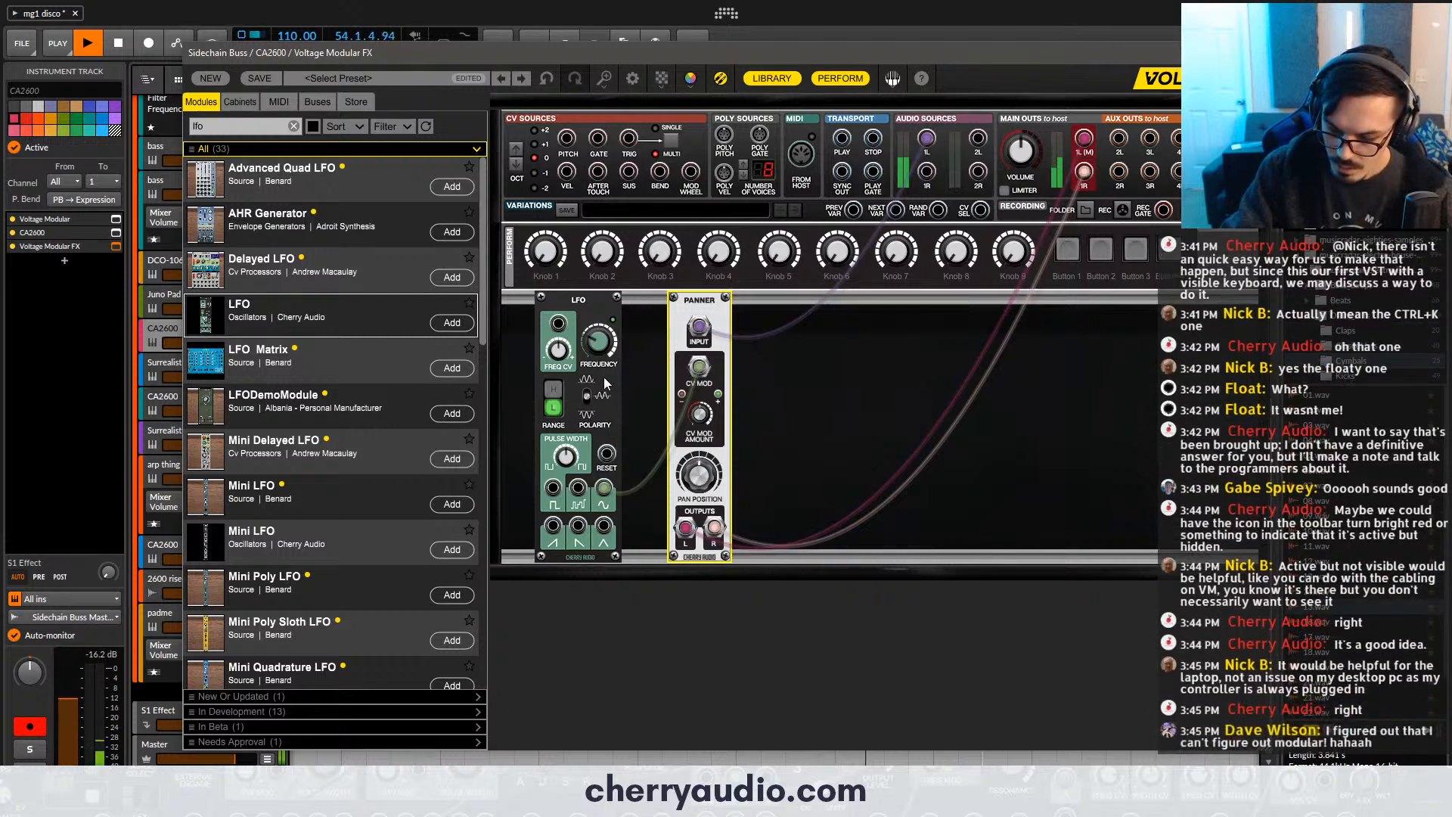
pyautogui.press('space')
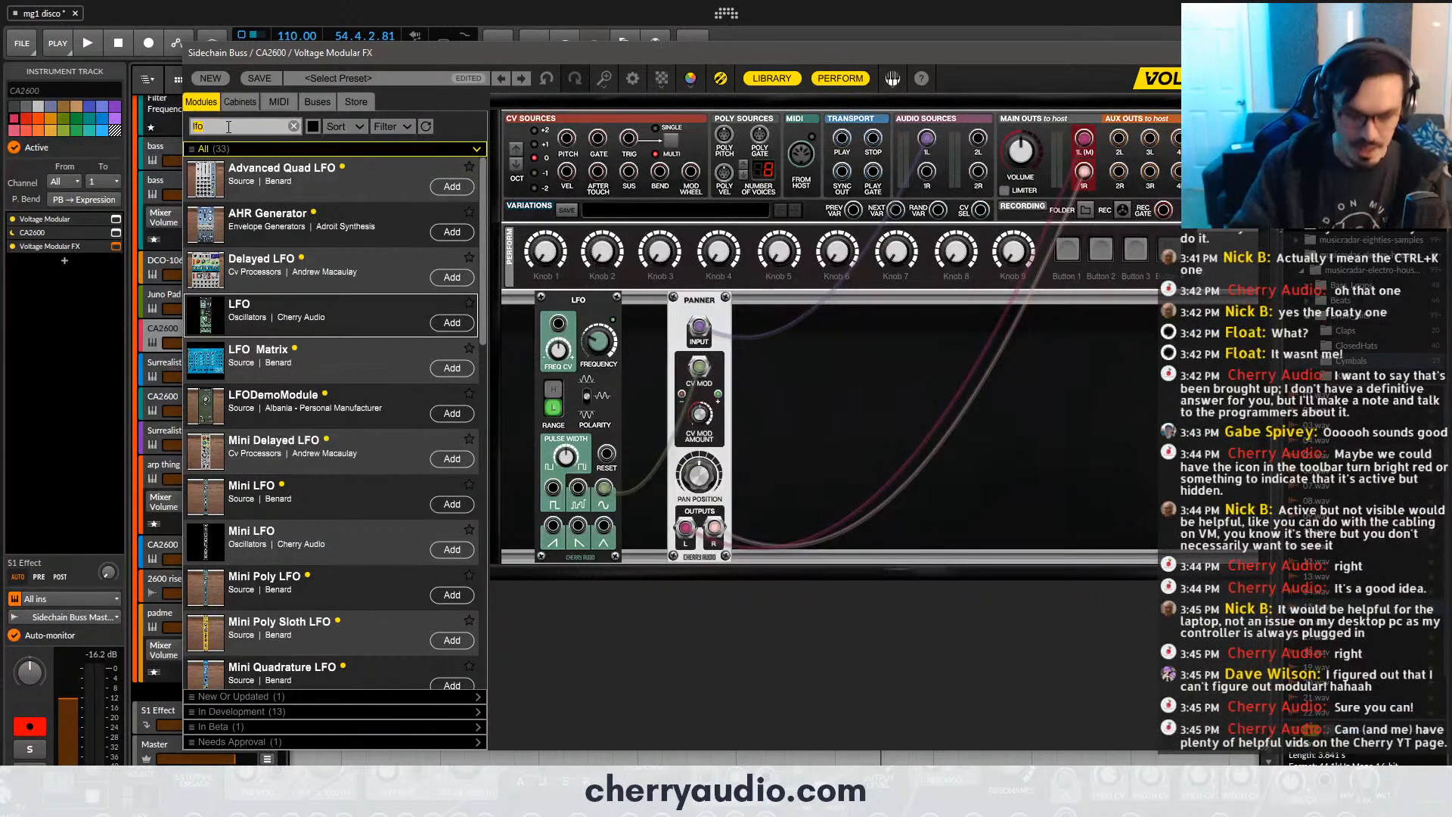
# - Add two Cherry Audio Delay modules to the right of the Panner and patch the Panner's R output into the first
pyautogui.press('BackSpace')
pyautogui.press('BackSpace')
pyautogui.write('del')
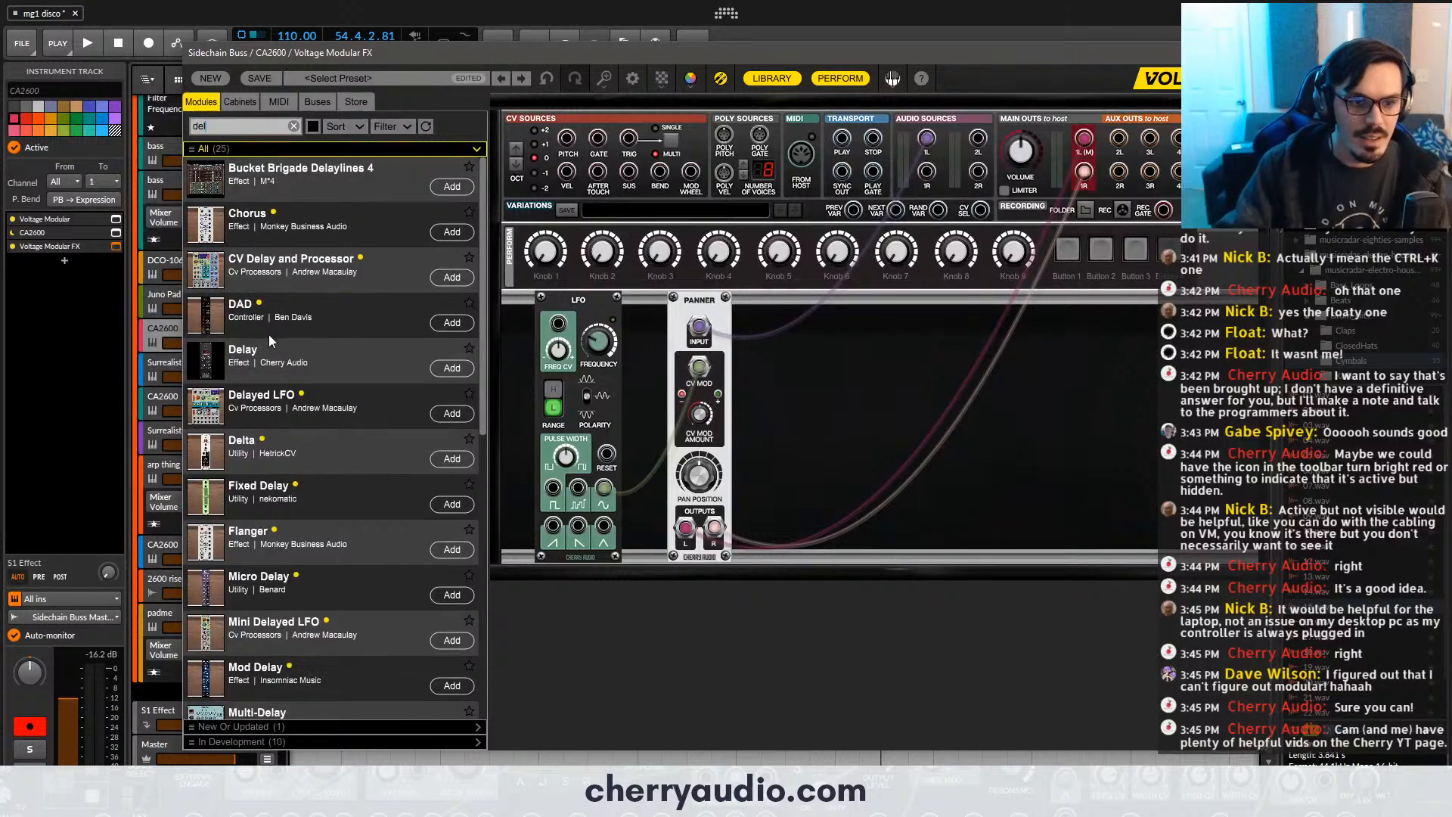
pyautogui.moveTo(286, 381); pyautogui.dragTo(772, 378)
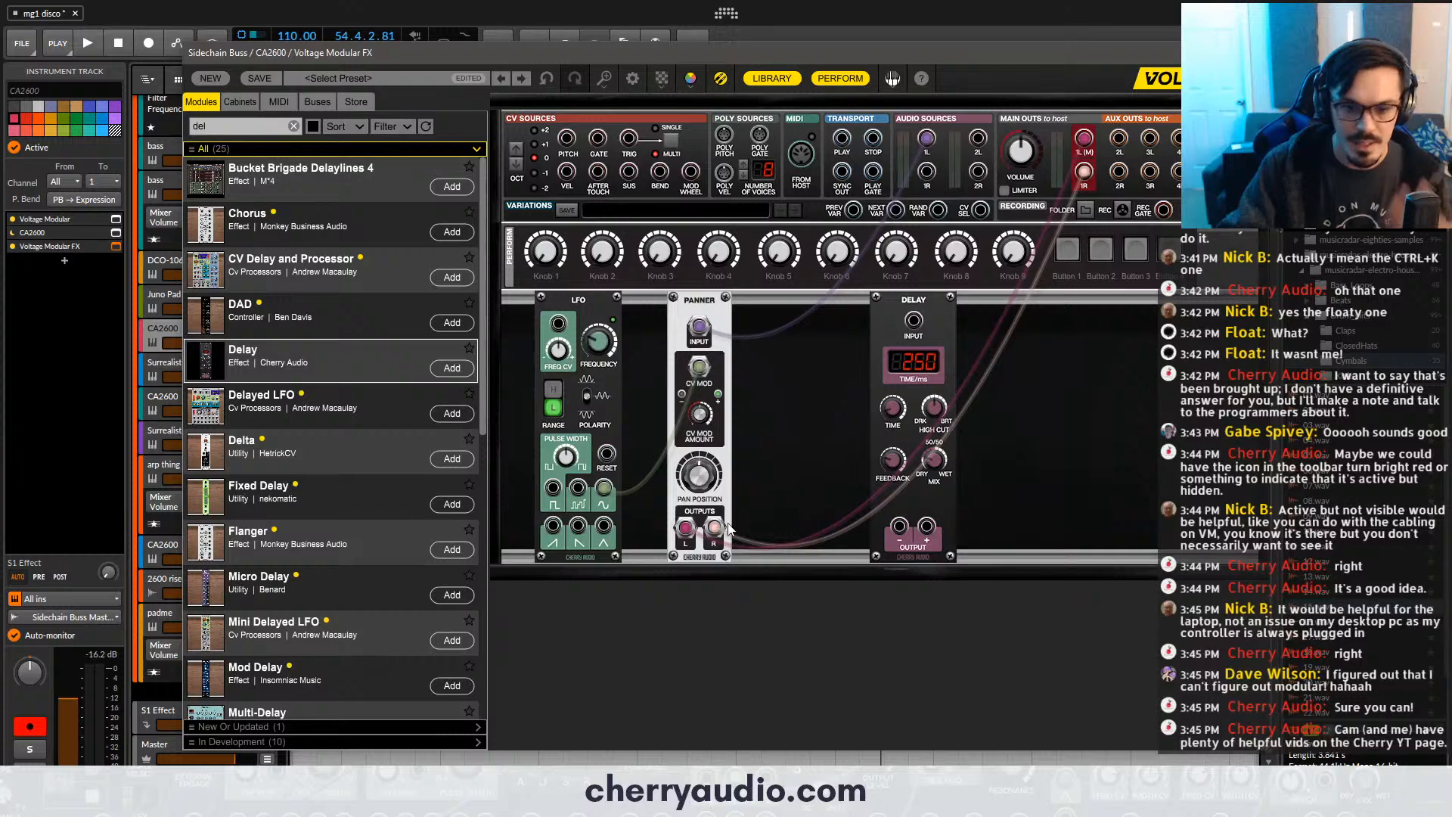
pyautogui.moveTo(715, 529); pyautogui.dragTo(914, 321)
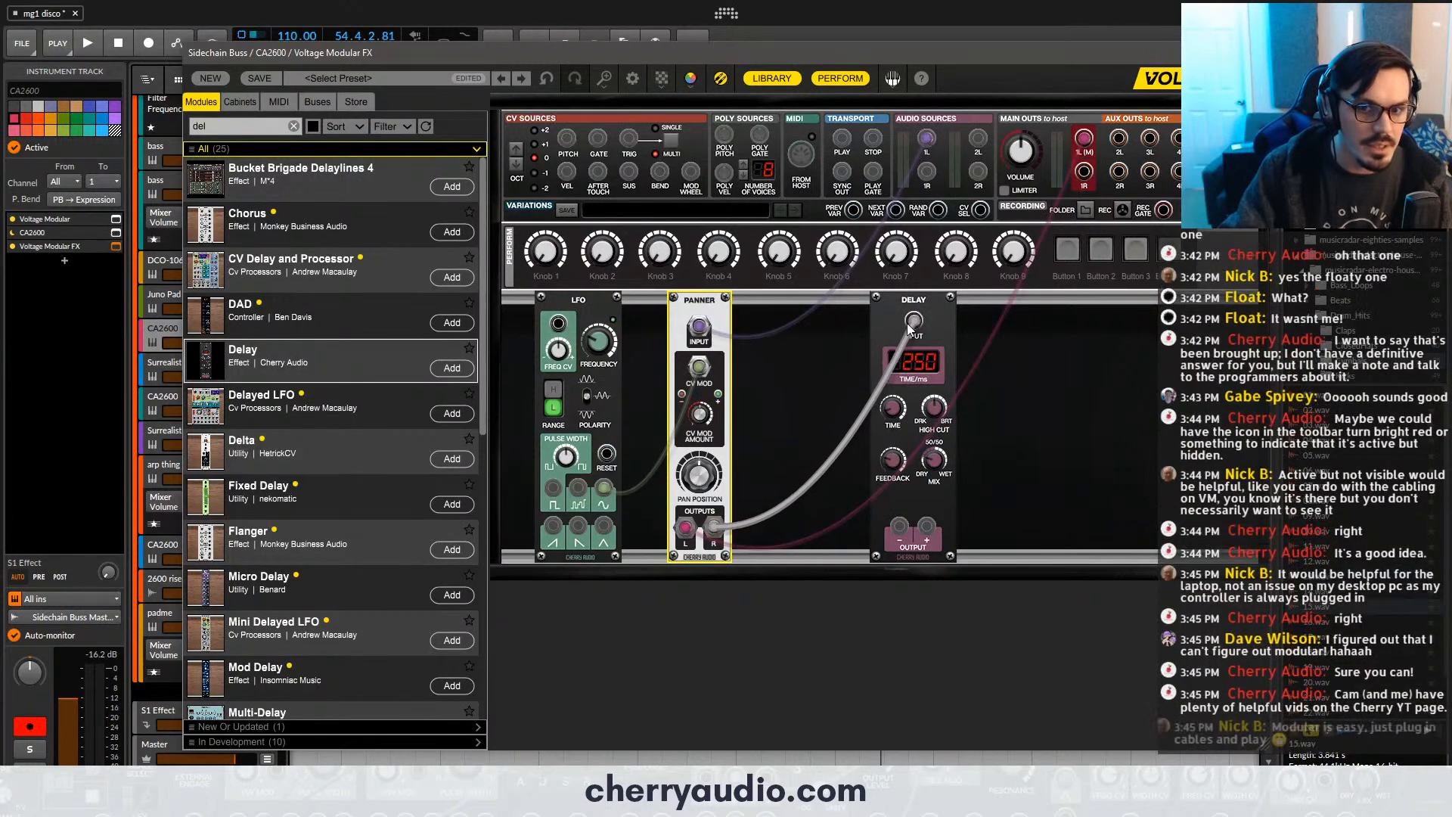
pyautogui.click(233, 127)
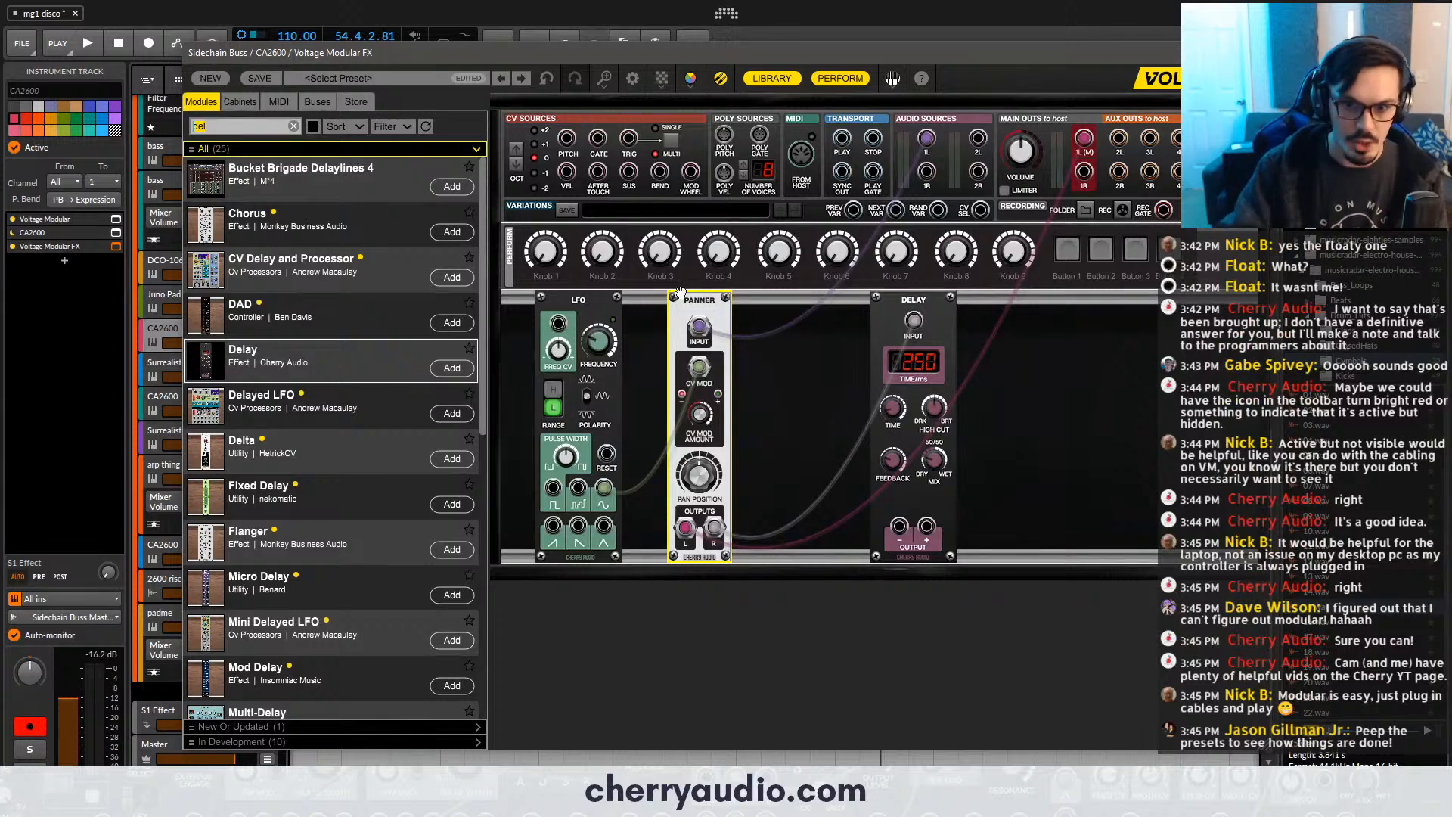
pyautogui.moveTo(926, 301); pyautogui.dragTo(1106, 325)
# - Insert Cherry Audio's Filter module between the Panner and first Delay, and reroute the Panner's R output to the filter's audio input
pyautogui.click(251, 125)
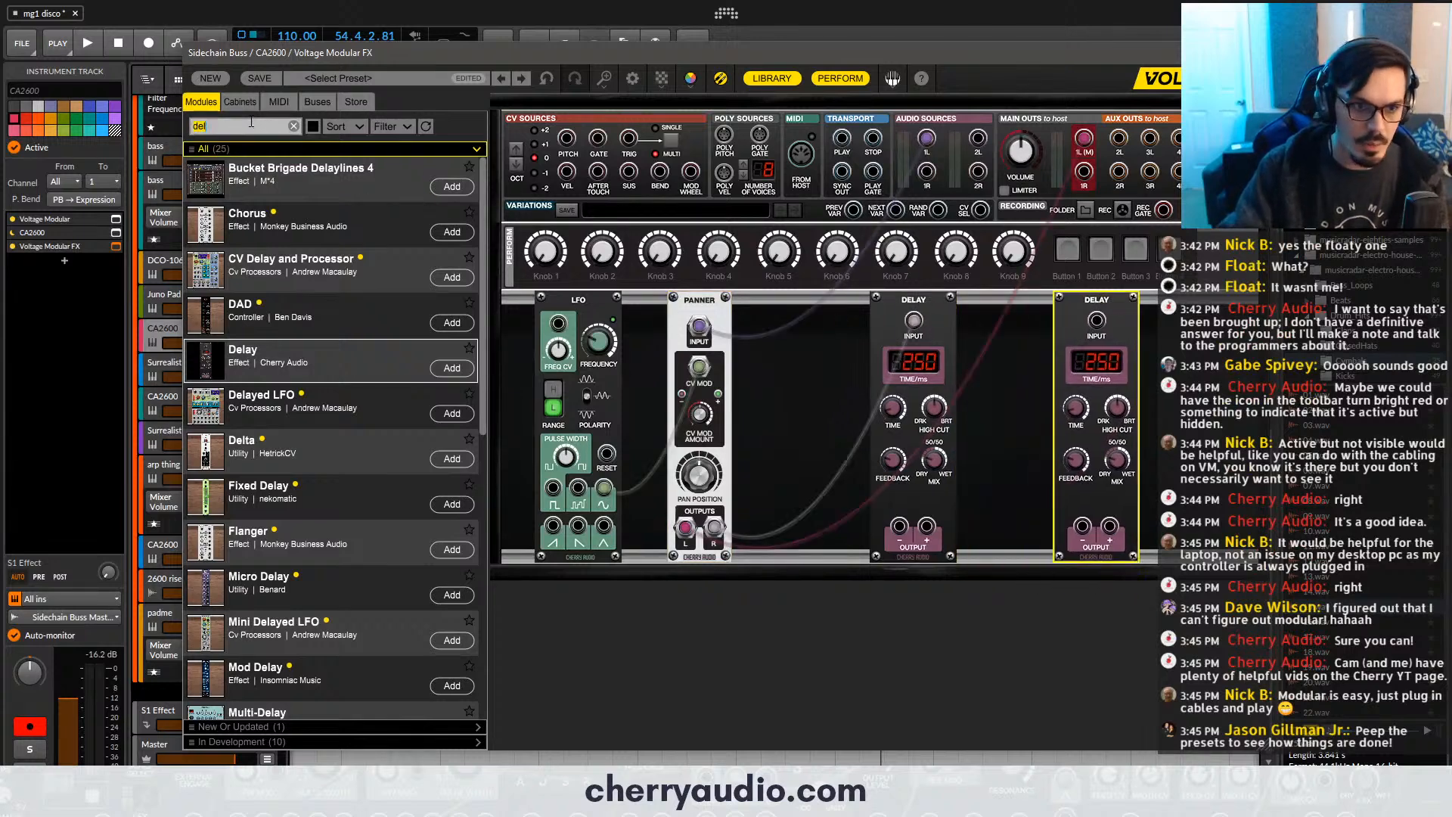
pyautogui.write('filter')
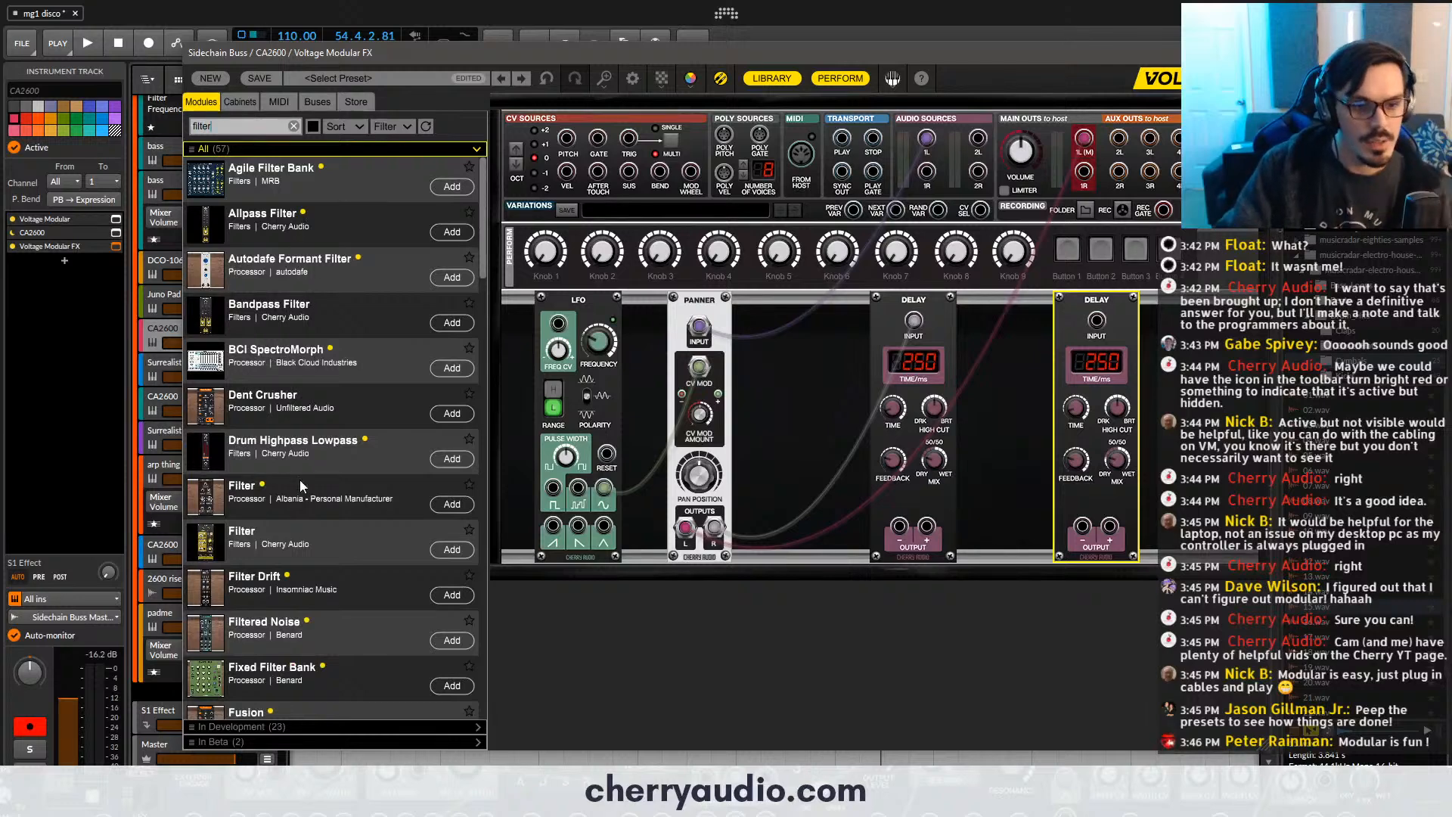
pyautogui.moveTo(242, 533); pyautogui.dragTo(805, 303)
pyautogui.moveTo(926, 317); pyautogui.dragTo(946, 329)
pyautogui.click(946, 330)
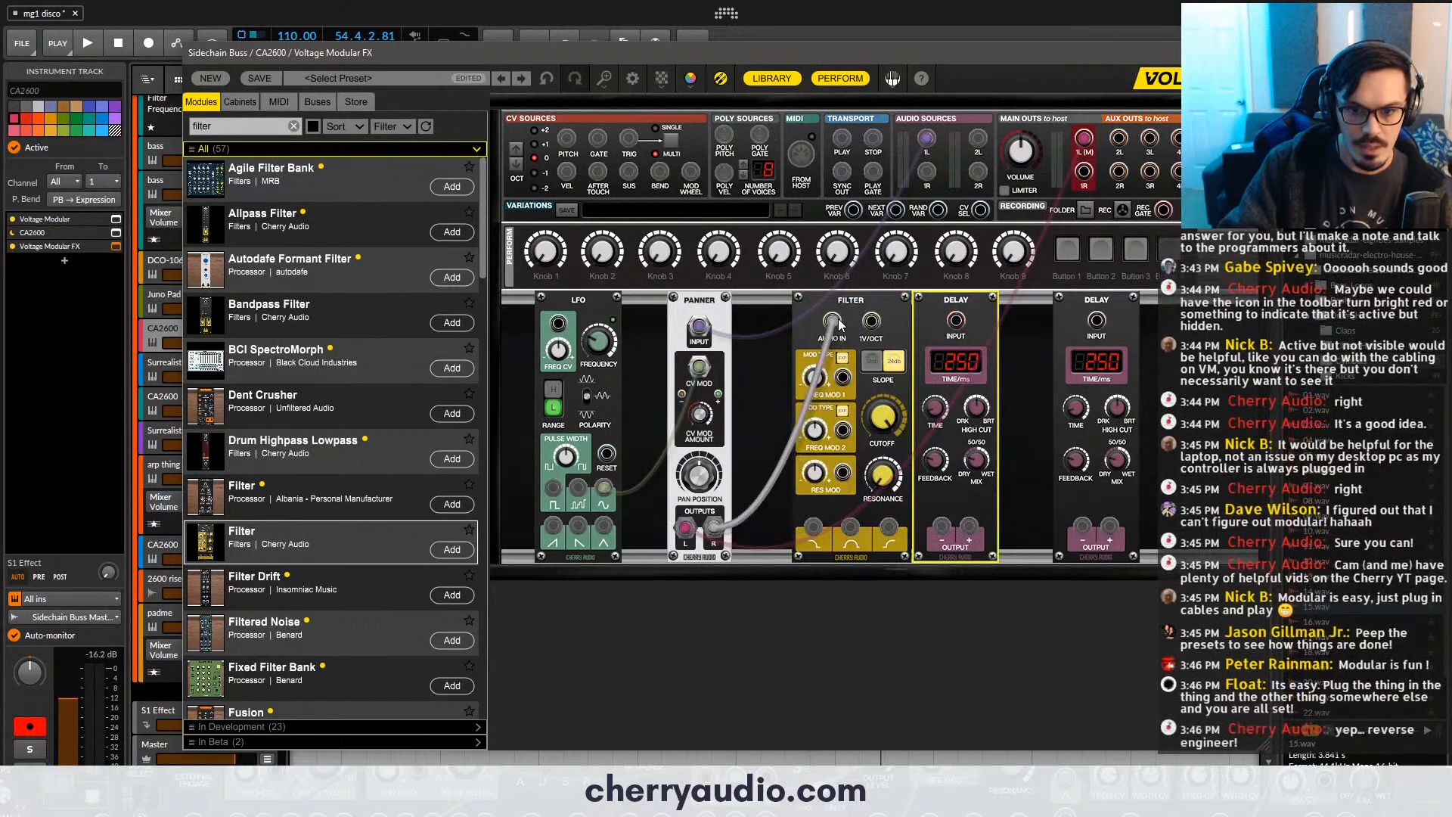
# - Patch the filter's low-pass and high-pass outputs into the first and second Delays, with times of 397 ms and 774 ms respectively
pyautogui.moveTo(813, 526); pyautogui.dragTo(956, 322)
pyautogui.moveTo(889, 526); pyautogui.dragTo(1097, 321)
pyautogui.click(1074, 411)
pyautogui.moveTo(1074, 411); pyautogui.dragTo(1084, 360)
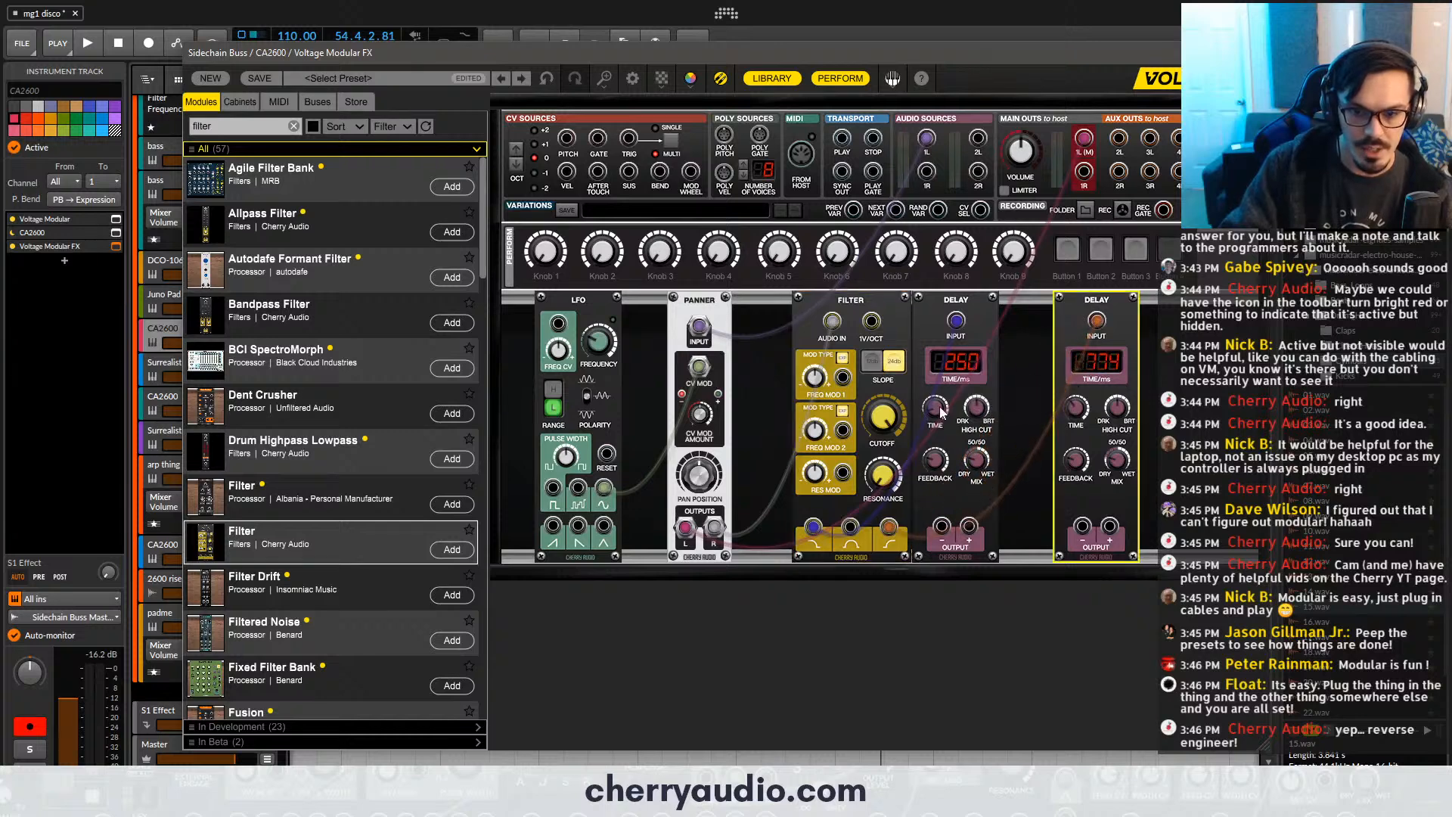
pyautogui.moveTo(938, 410); pyautogui.dragTo(941, 392)
# - Patch both Delays' positive outputs to main out 1R and set the second Delay's feedback amount to 67.8%
pyautogui.moveTo(970, 527); pyautogui.dragTo(1084, 173)
pyautogui.moveTo(1109, 526); pyautogui.dragTo(1084, 172)
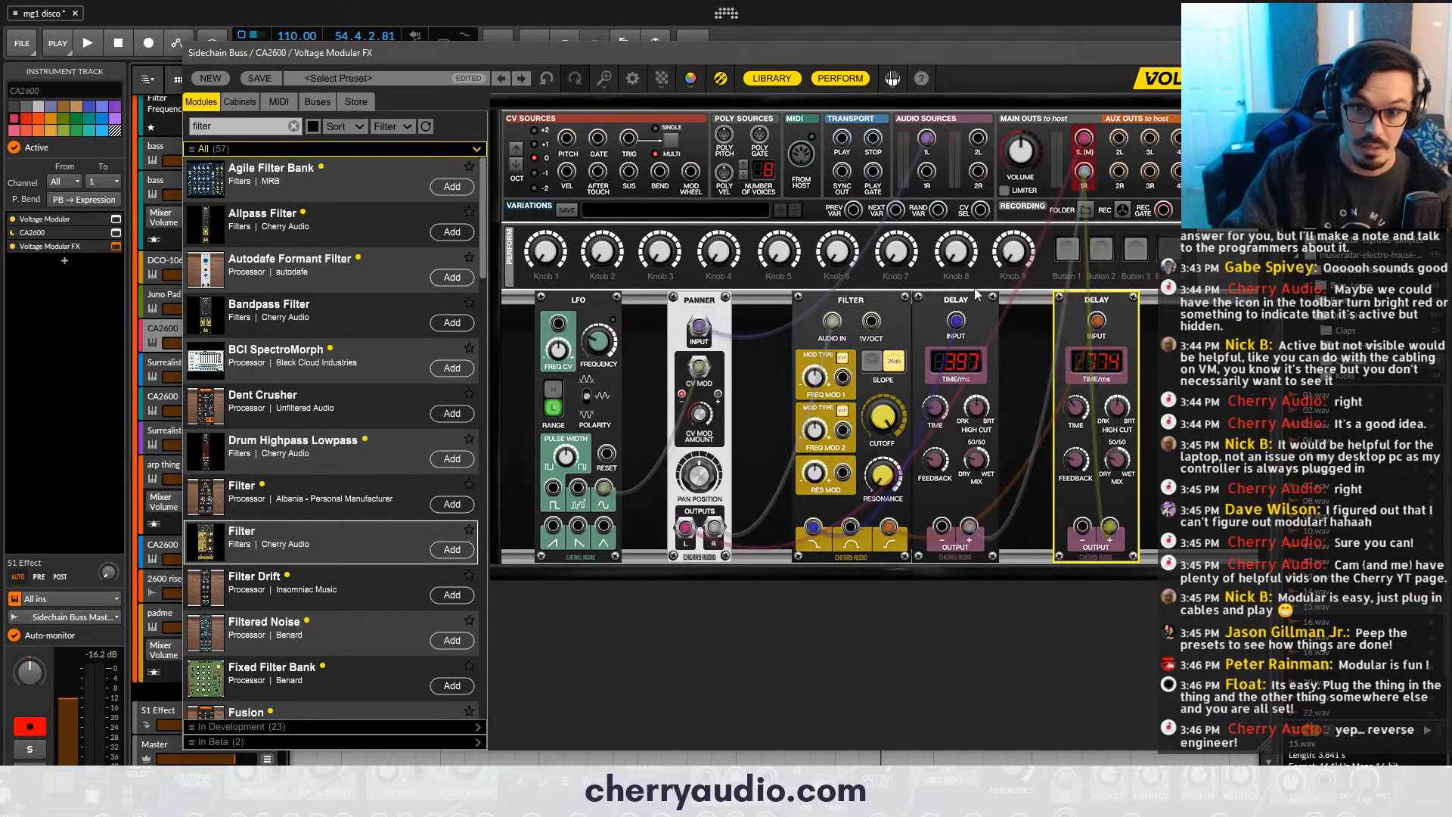
pyautogui.moveTo(976, 296); pyautogui.dragTo(1006, 297)
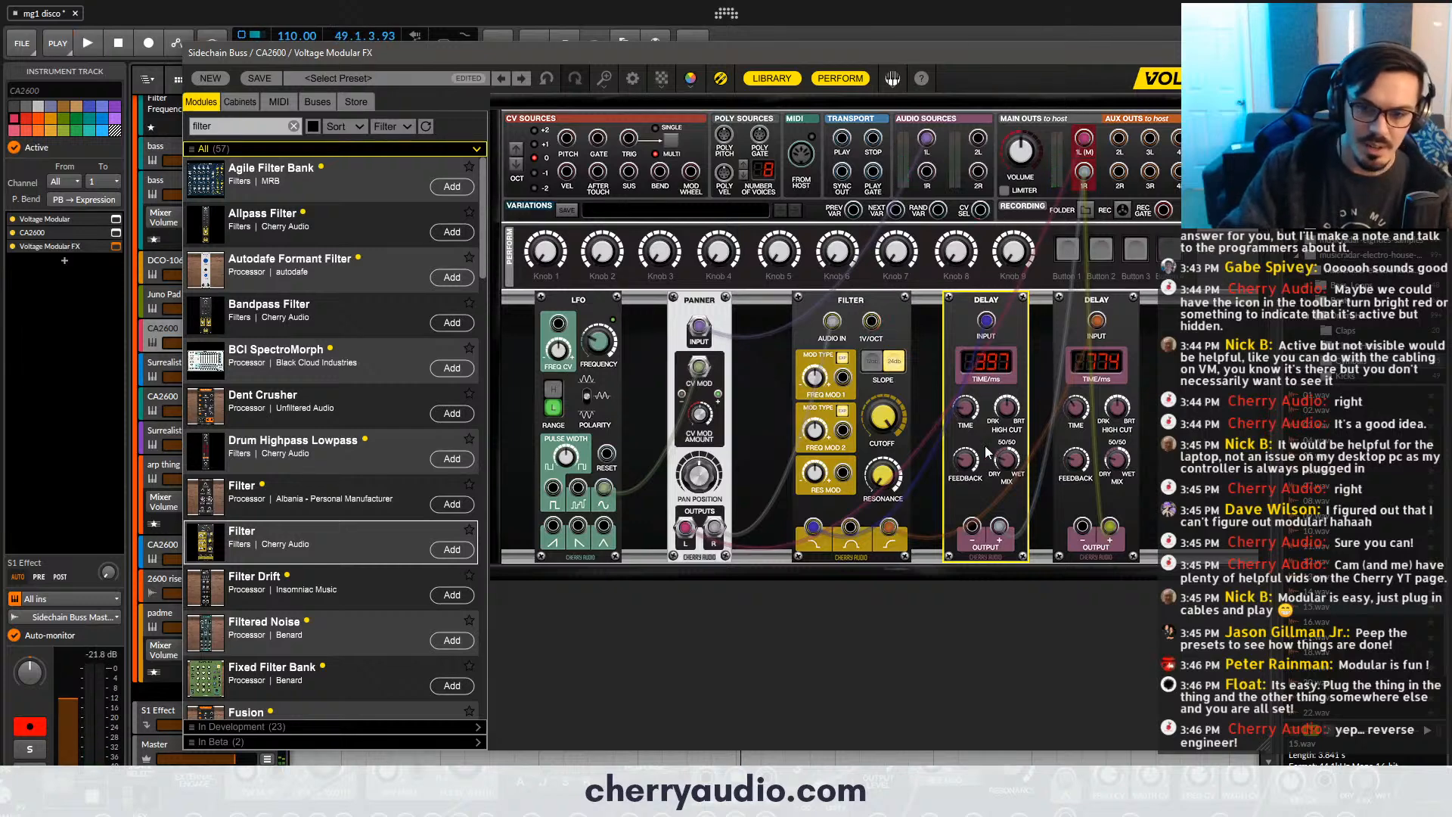
pyautogui.click(1113, 432)
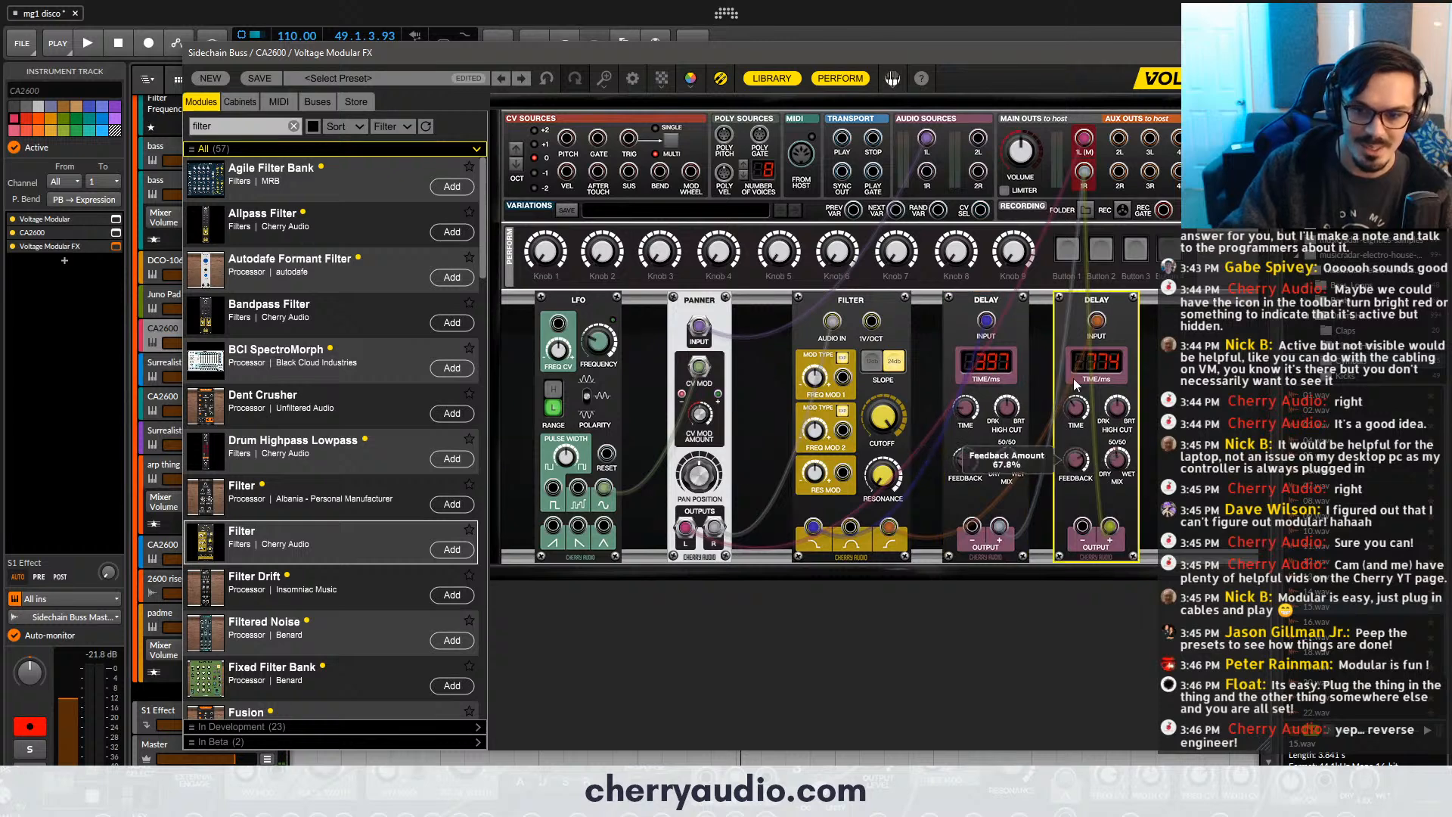
pyautogui.click(987, 465)
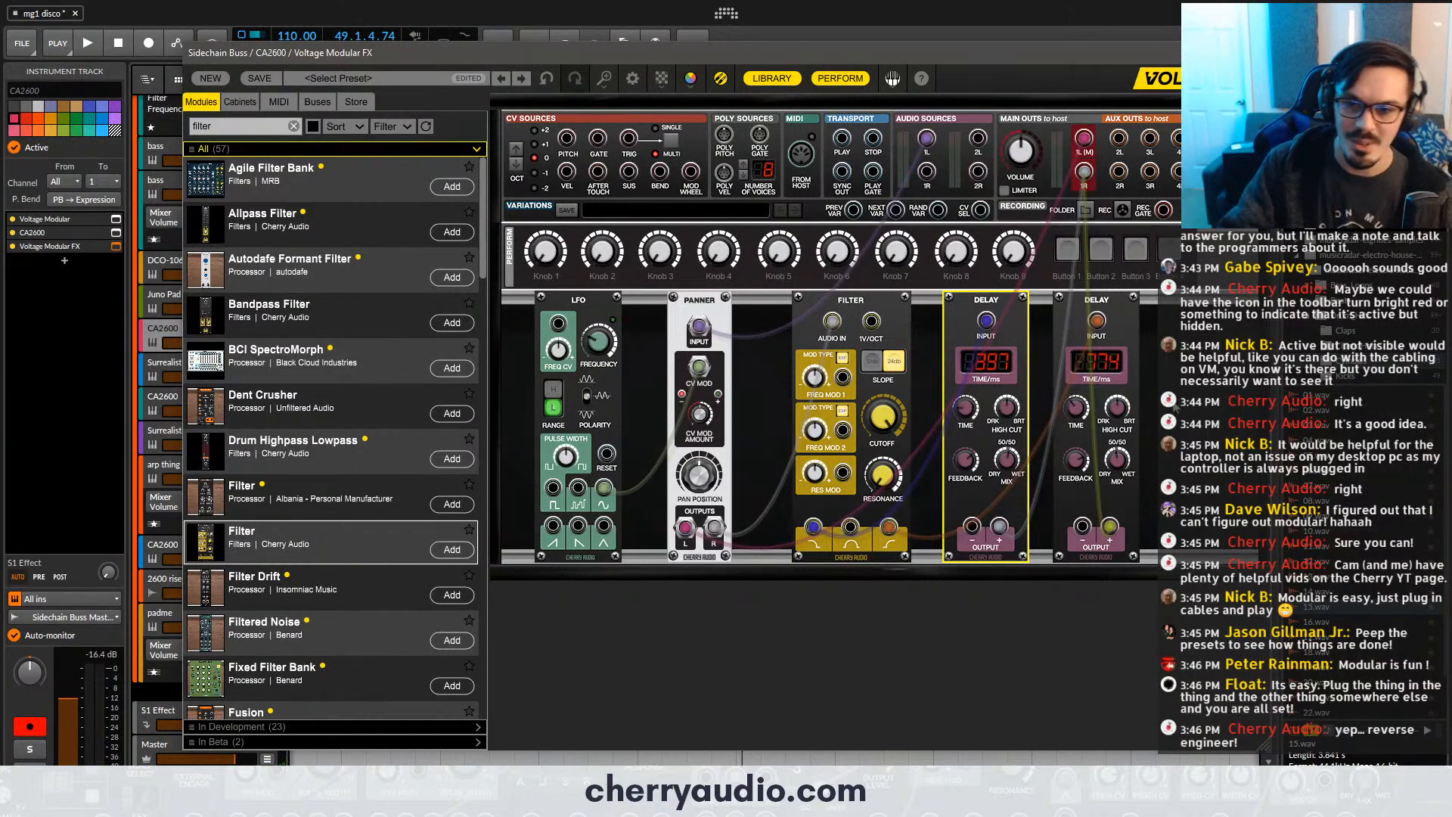
# - Delete the Filter and both Delay modules, and patch the Panner's R output back to main out 1R
pyautogui.moveTo(1178, 409); pyautogui.dragTo(870, 393)
pyautogui.press('Delete')
pyautogui.moveTo(714, 534); pyautogui.dragTo(1084, 171)
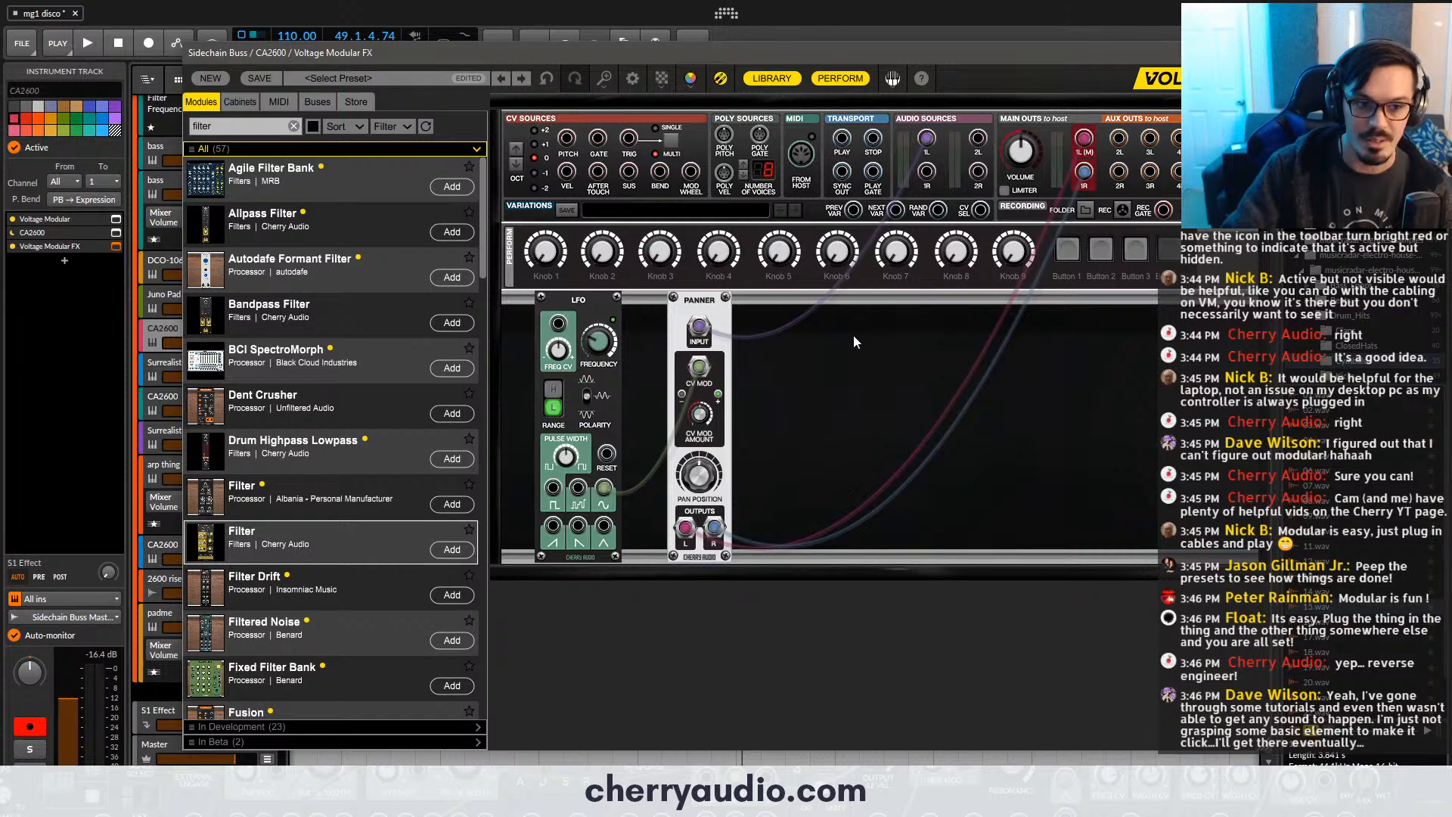
# - Move the Panner module slightly farther right, widening the gap between it and the LFO
pyautogui.moveTo(665, 268)
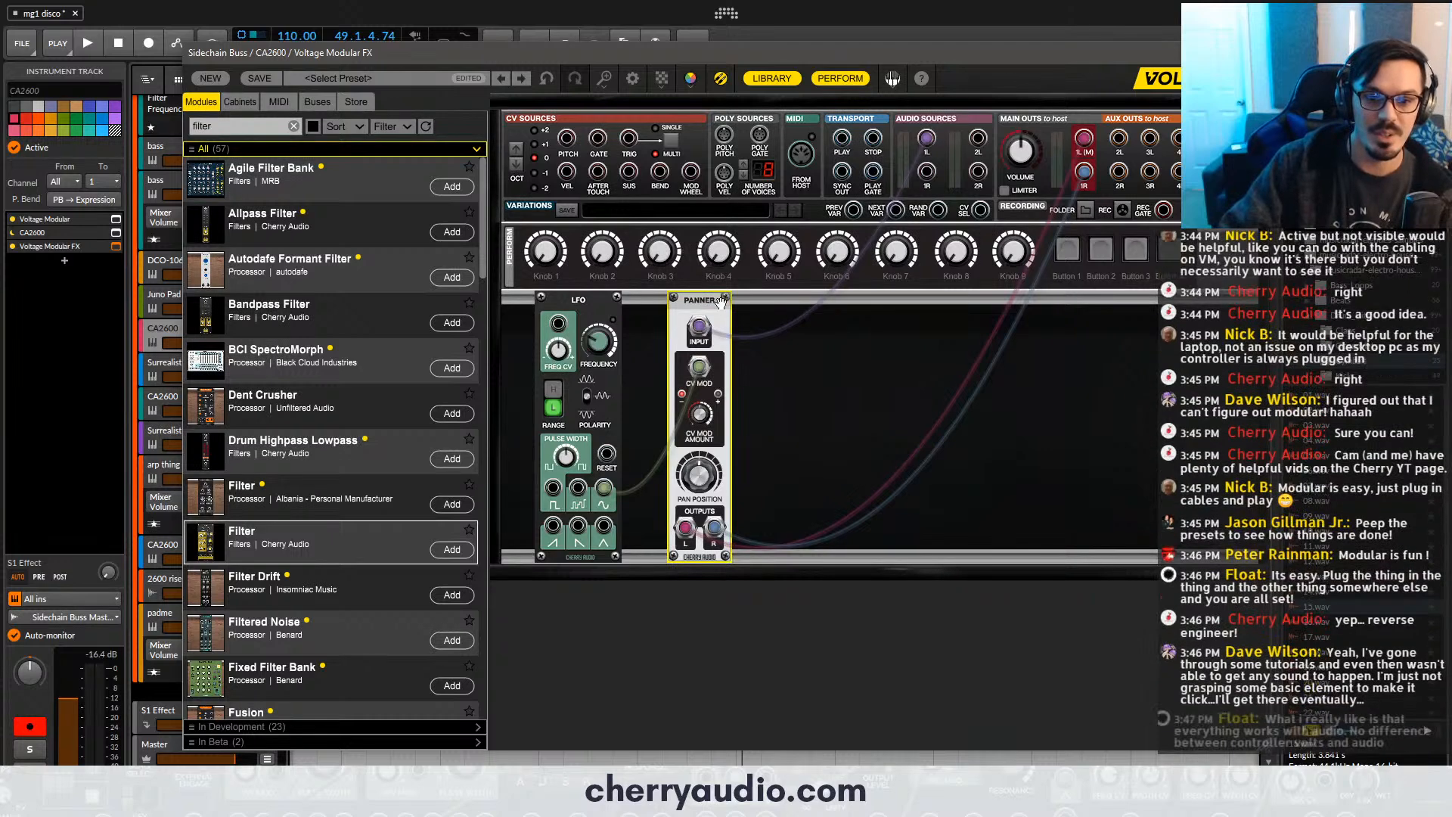
pyautogui.moveTo(732, 301); pyautogui.dragTo(745, 318)
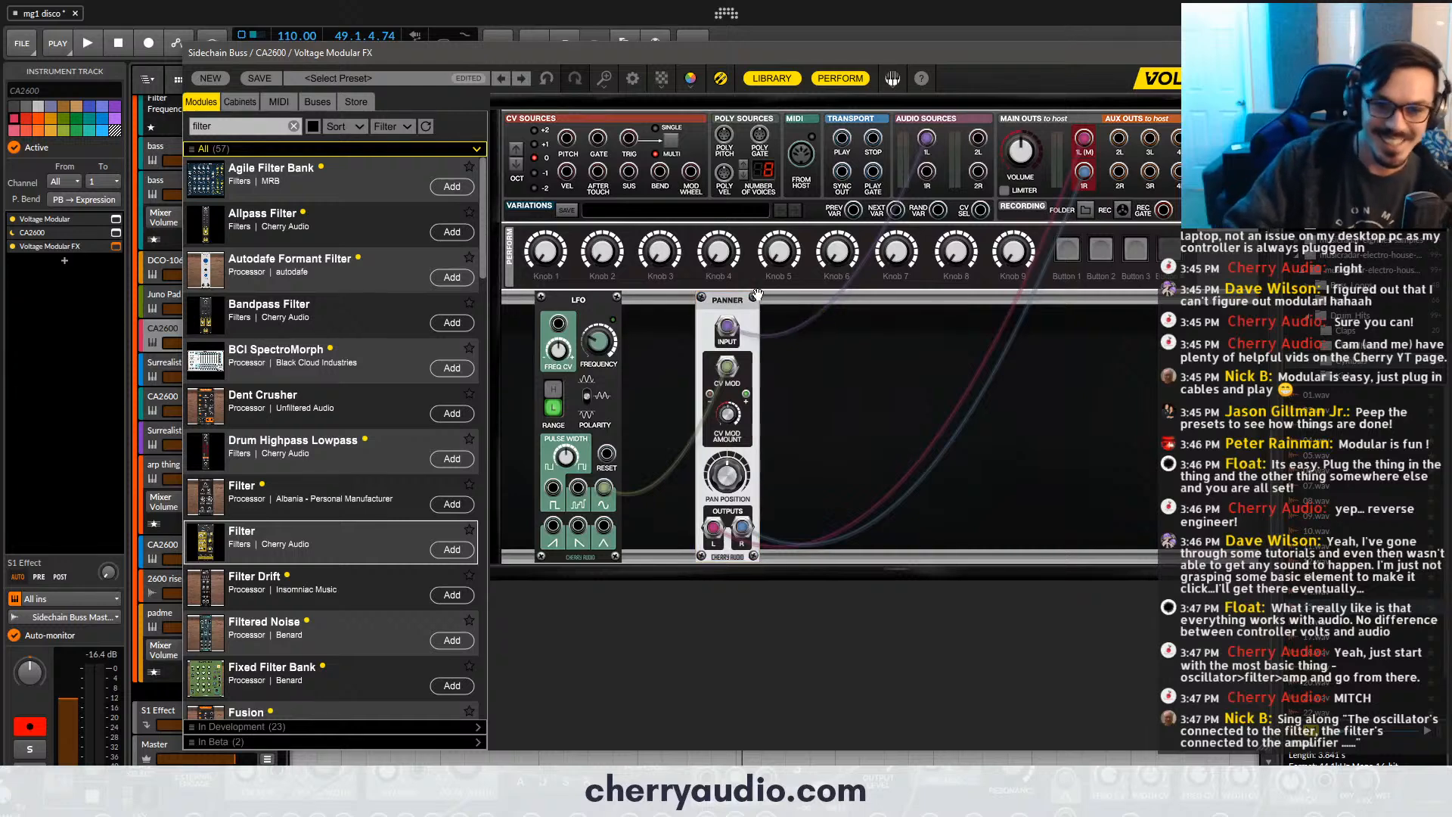
pyautogui.moveTo(745, 297); pyautogui.dragTo(753, 297)
pyautogui.click(832, 343)
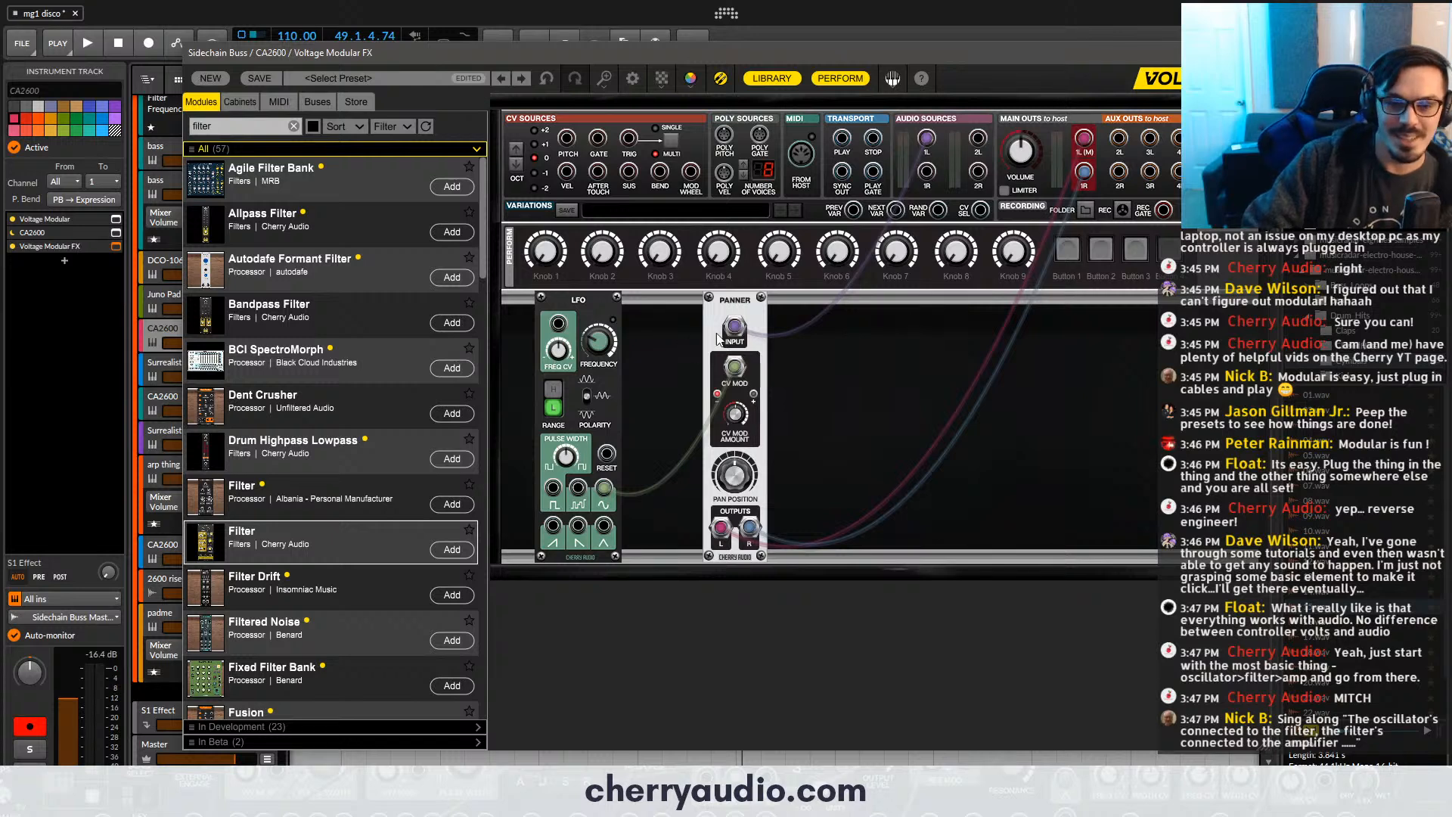
# - Check the CA2600 and Voltage Modular plug-in windows on the CA2600 track and play the bell part from bar 49
pyautogui.click(744, 303)
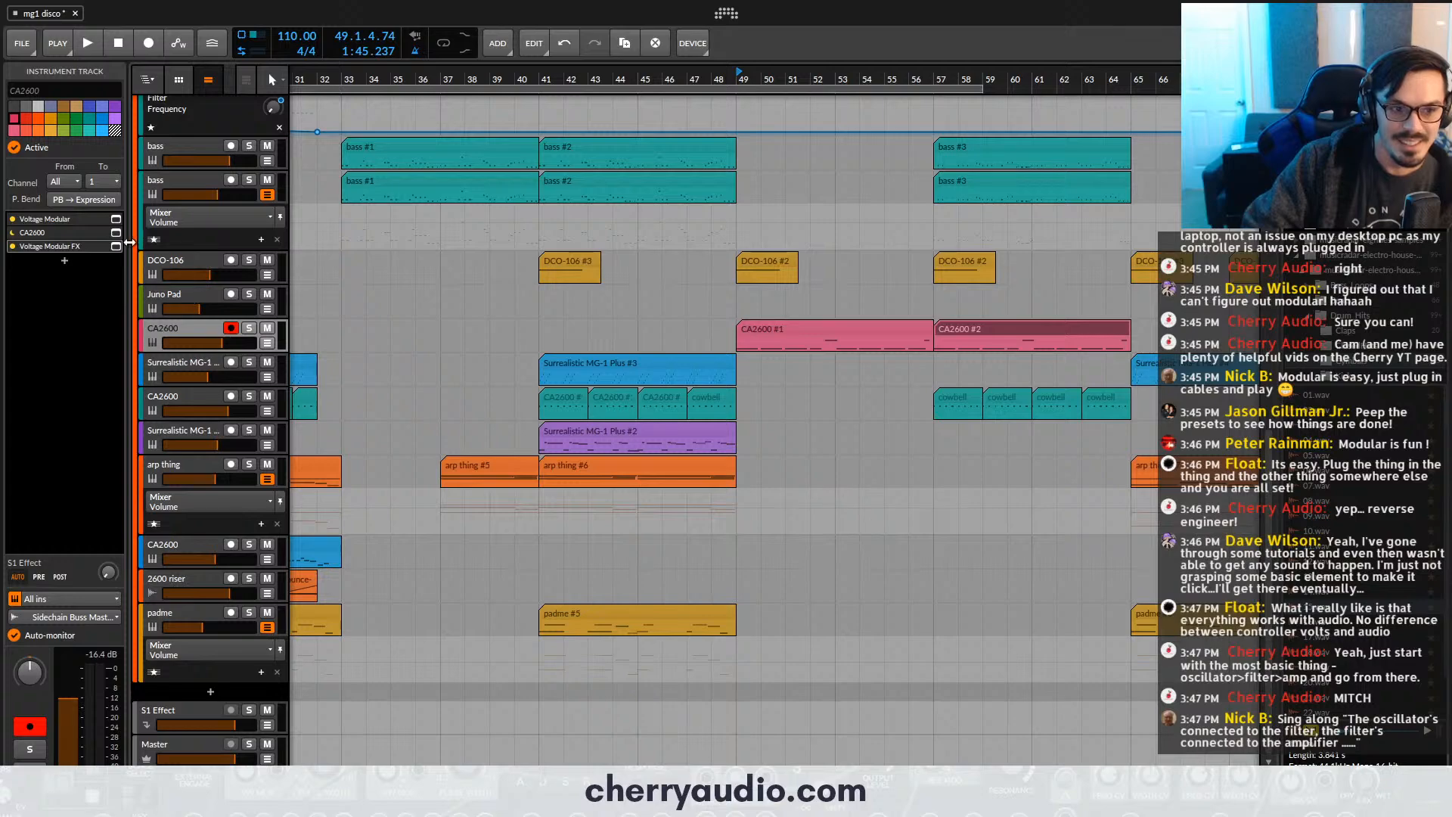
pyautogui.click(117, 233)
pyautogui.click(117, 233)
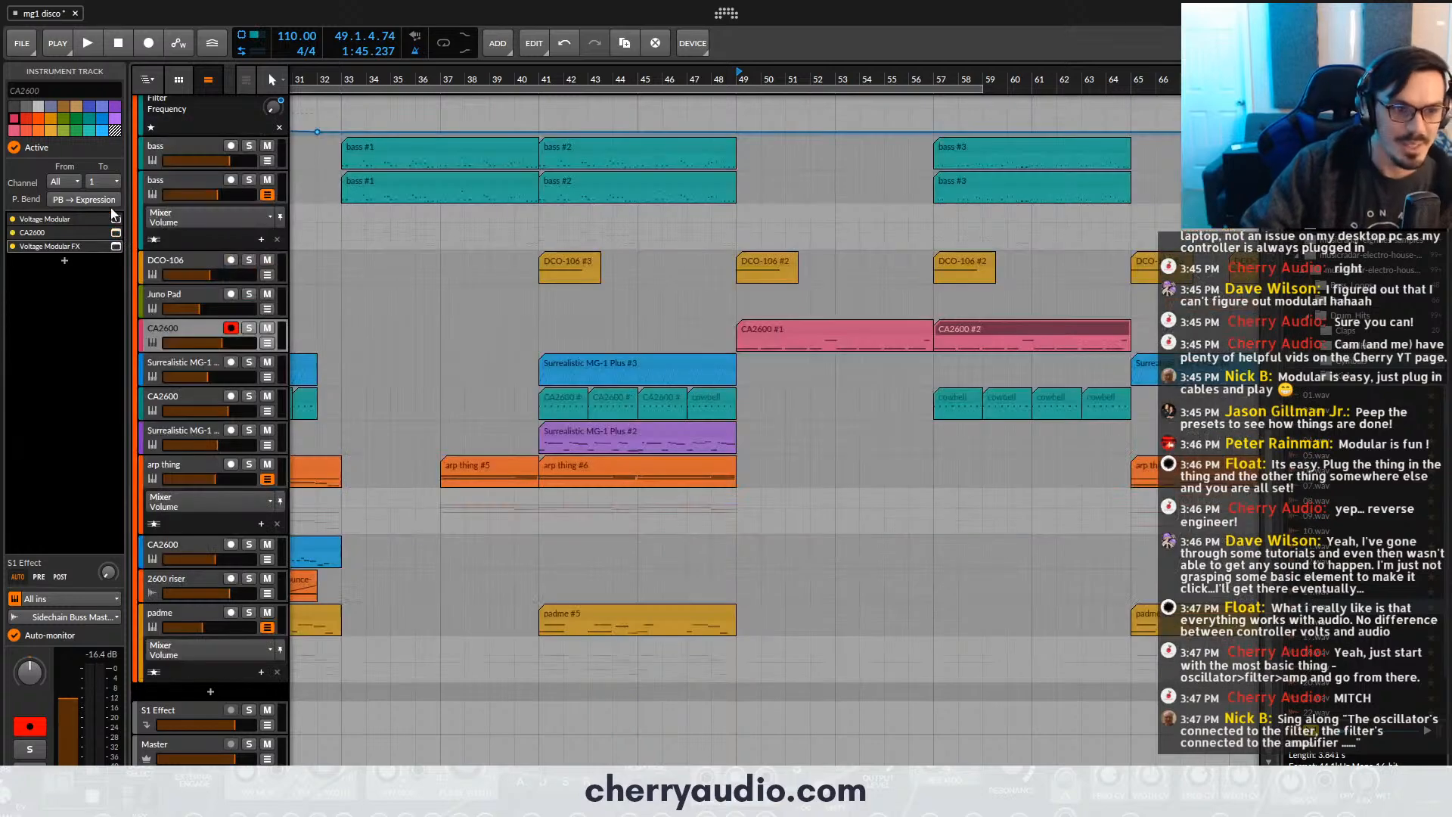
pyautogui.click(117, 219)
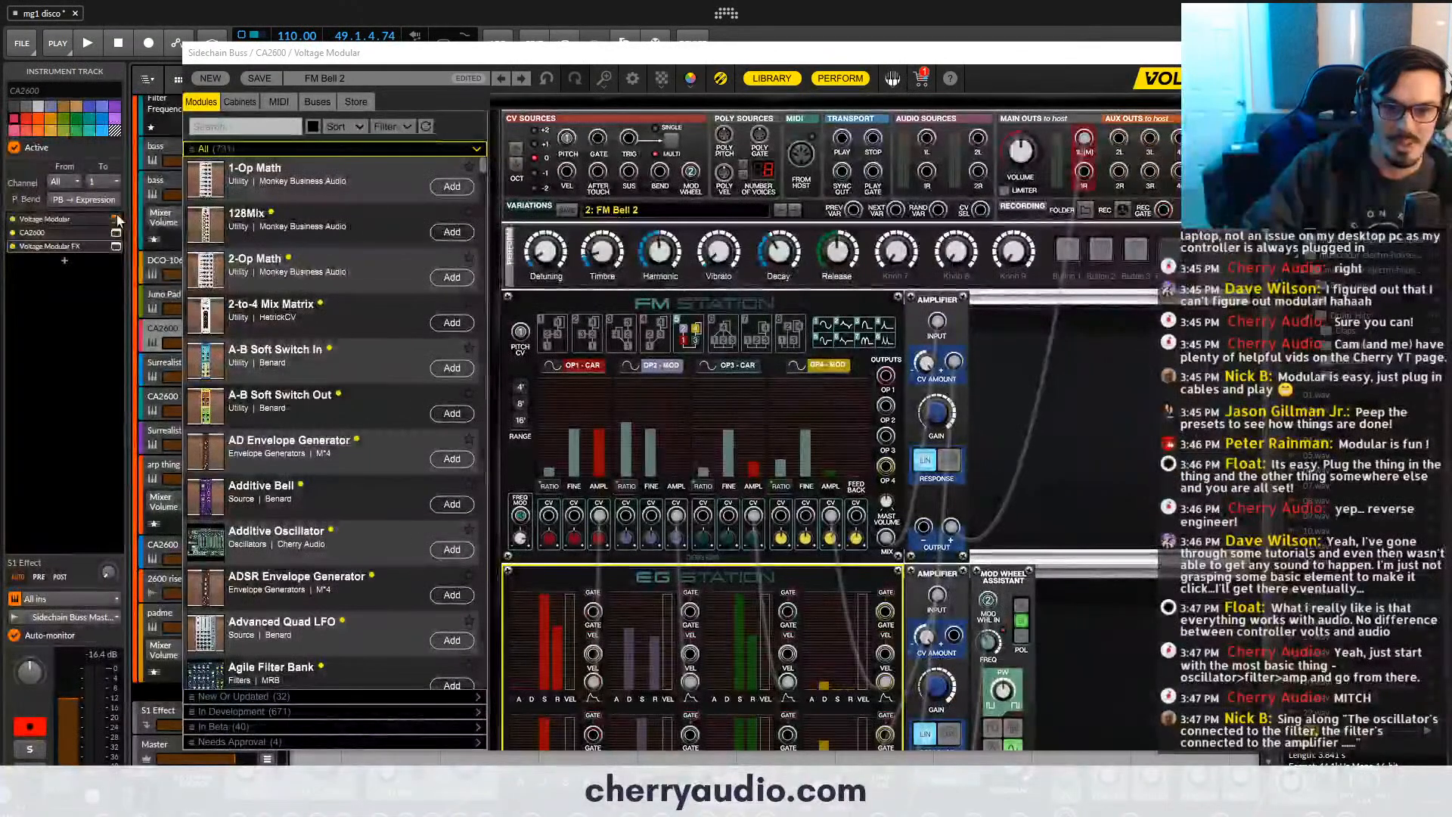
pyautogui.click(116, 219)
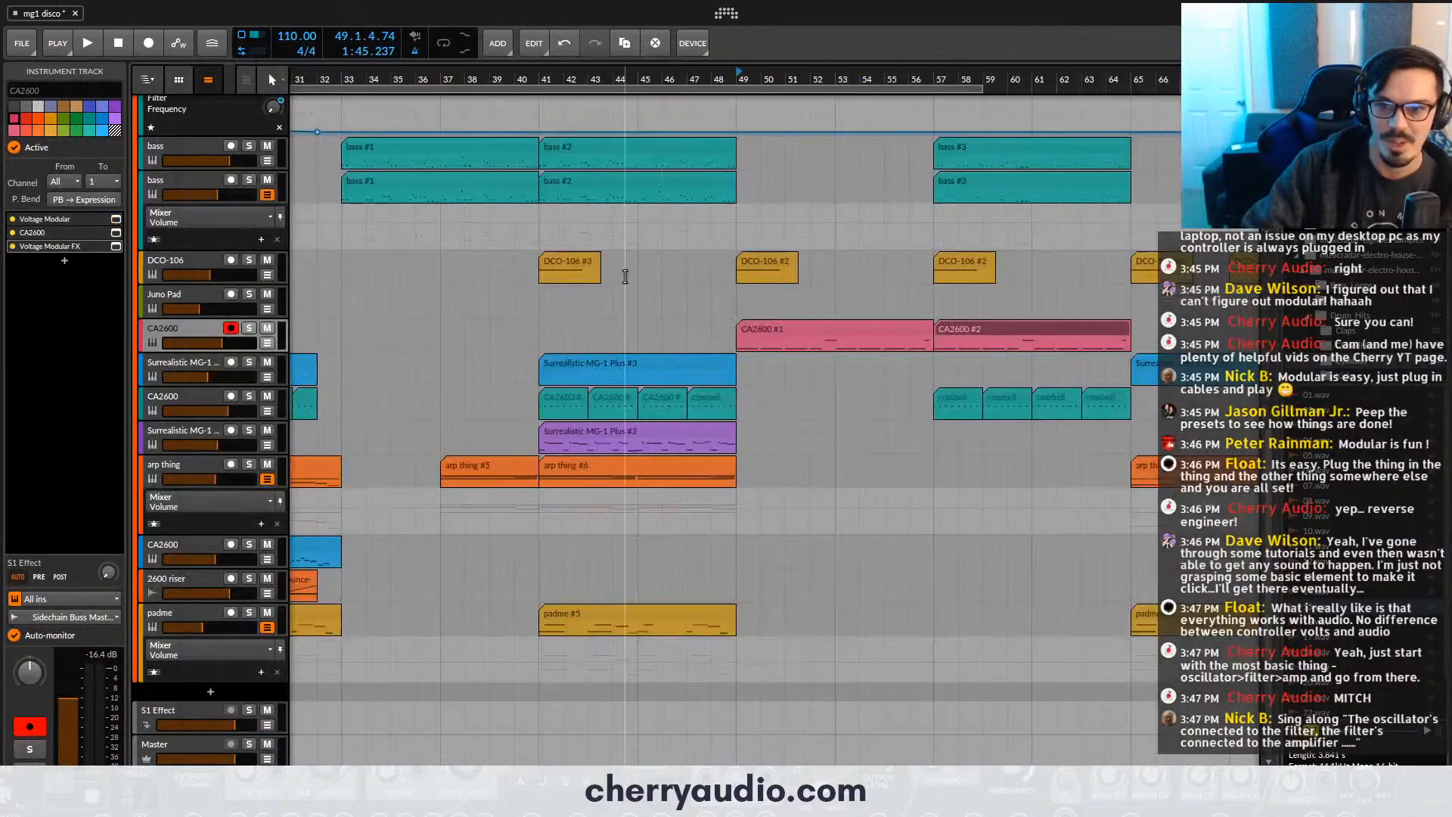
pyautogui.press('space')
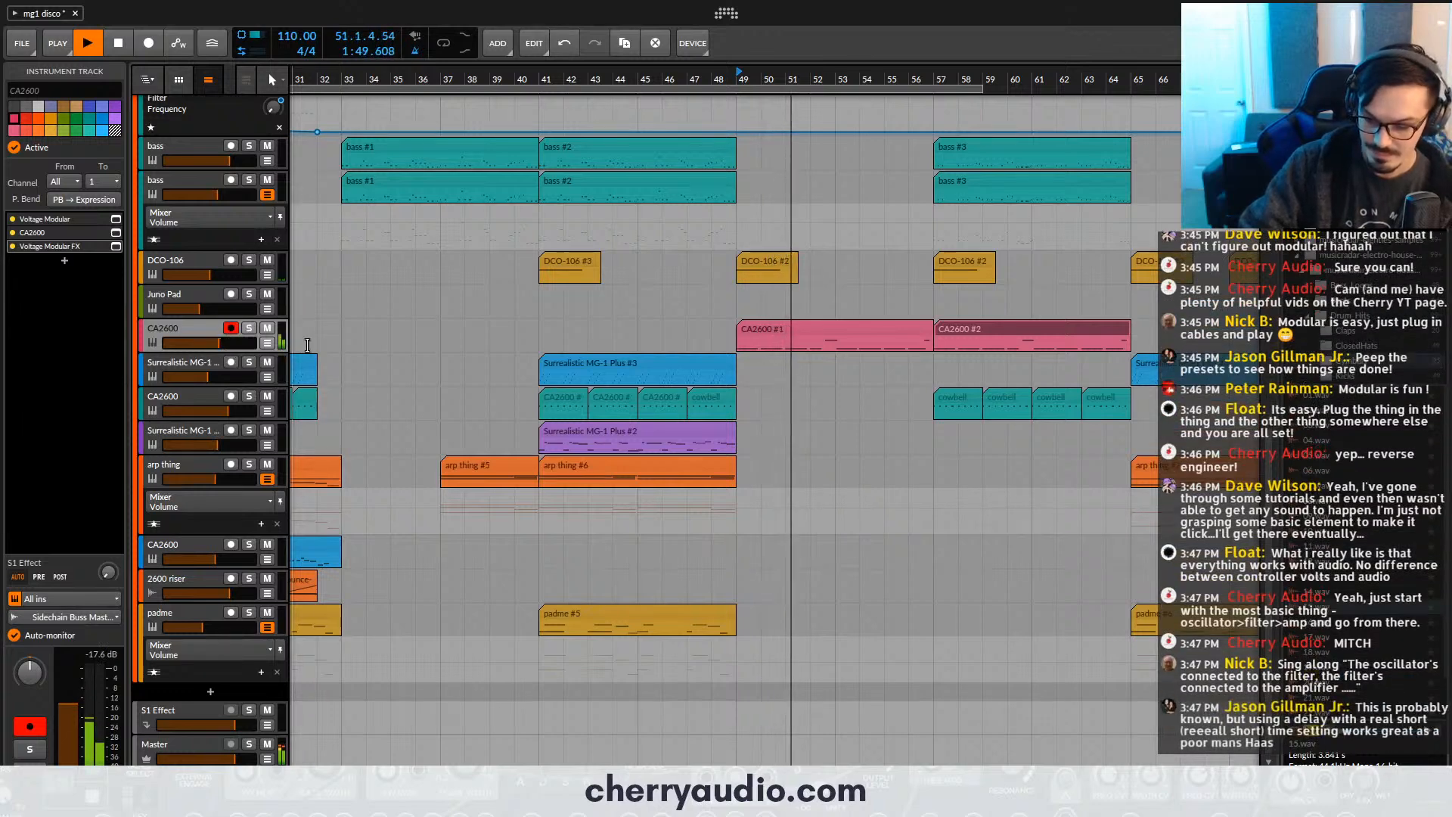
pyautogui.press('space')
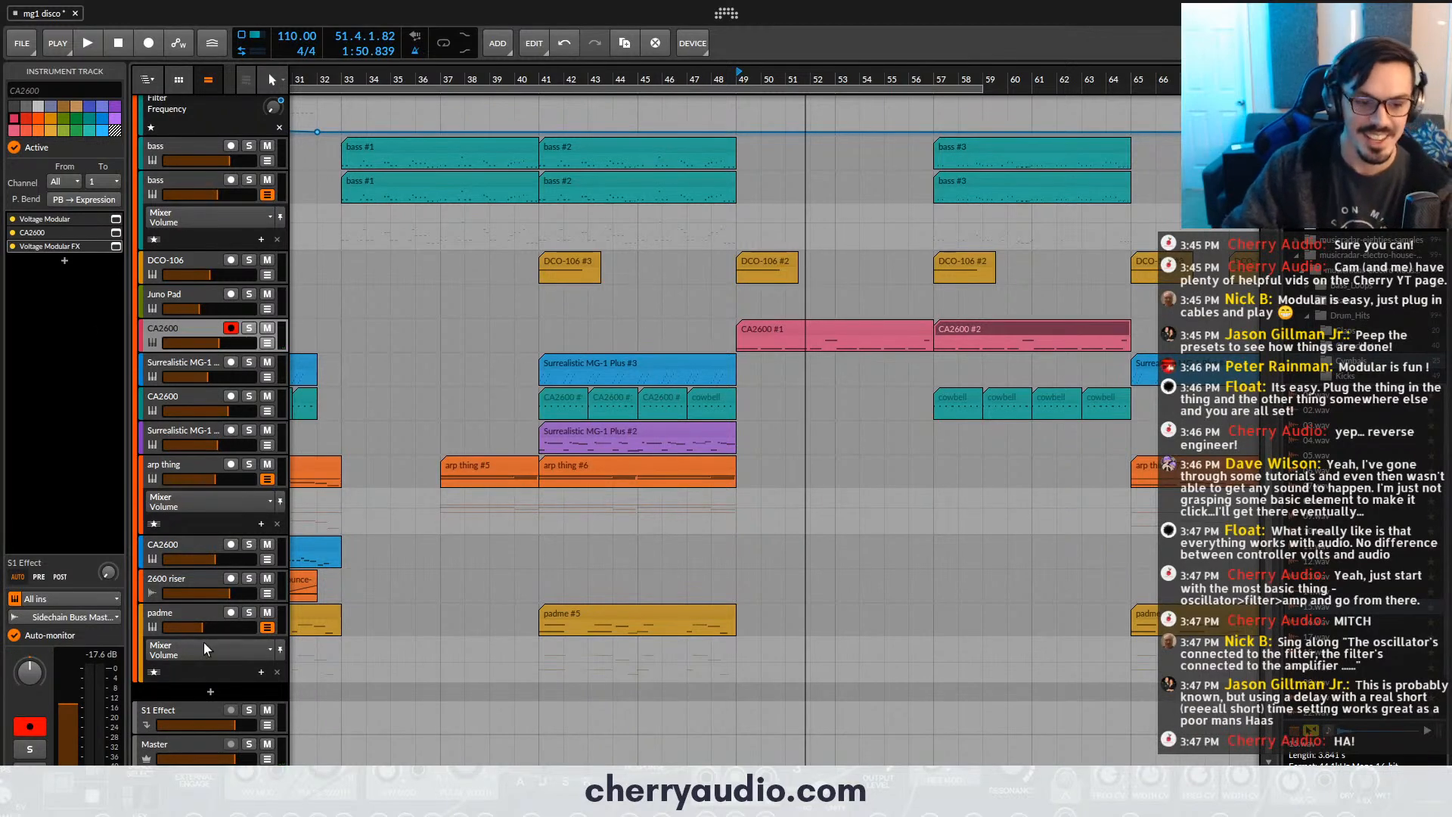
pyautogui.hotkey('ctrl', 't')
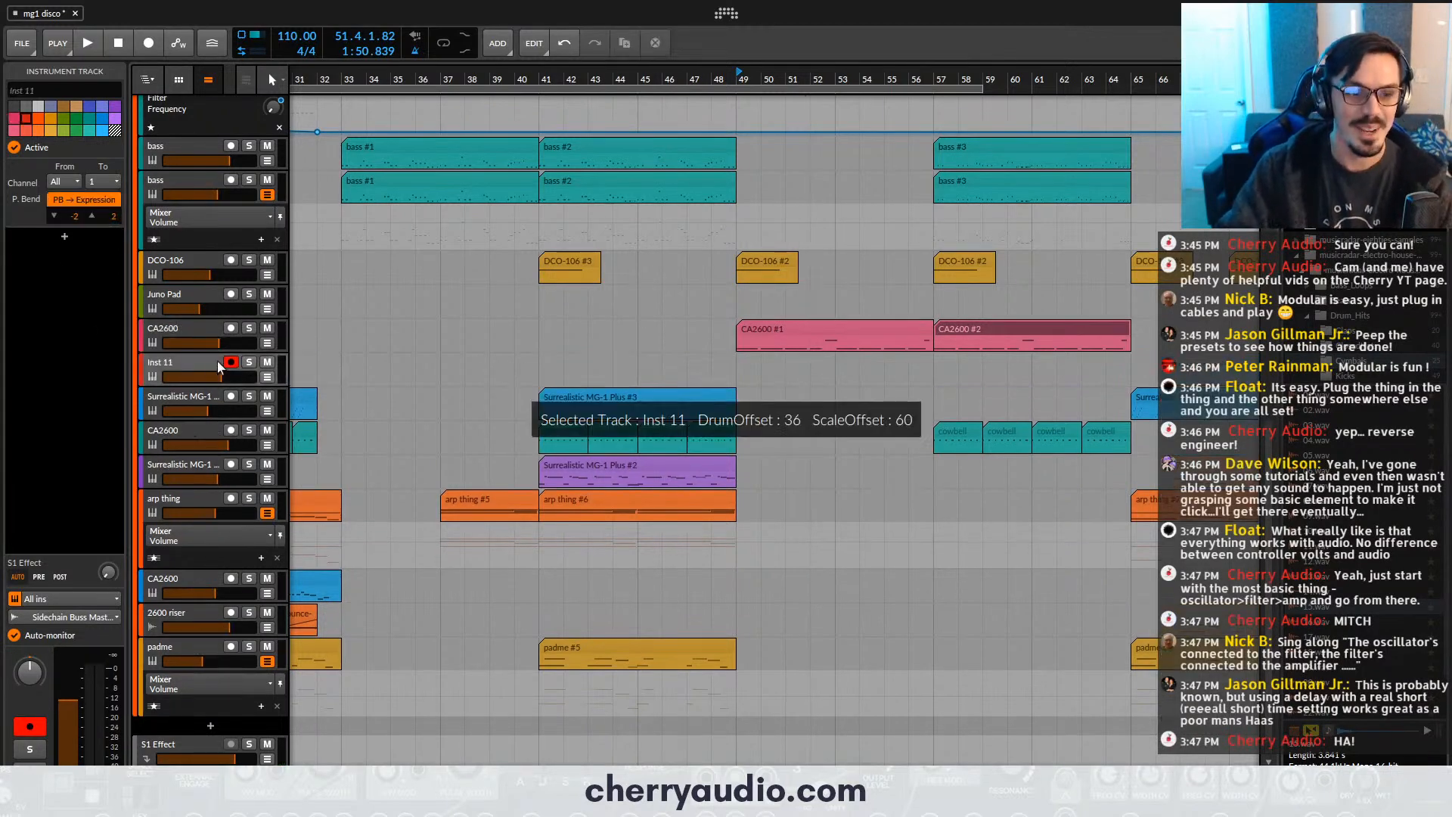
pyautogui.scroll(-4, 636, 189)
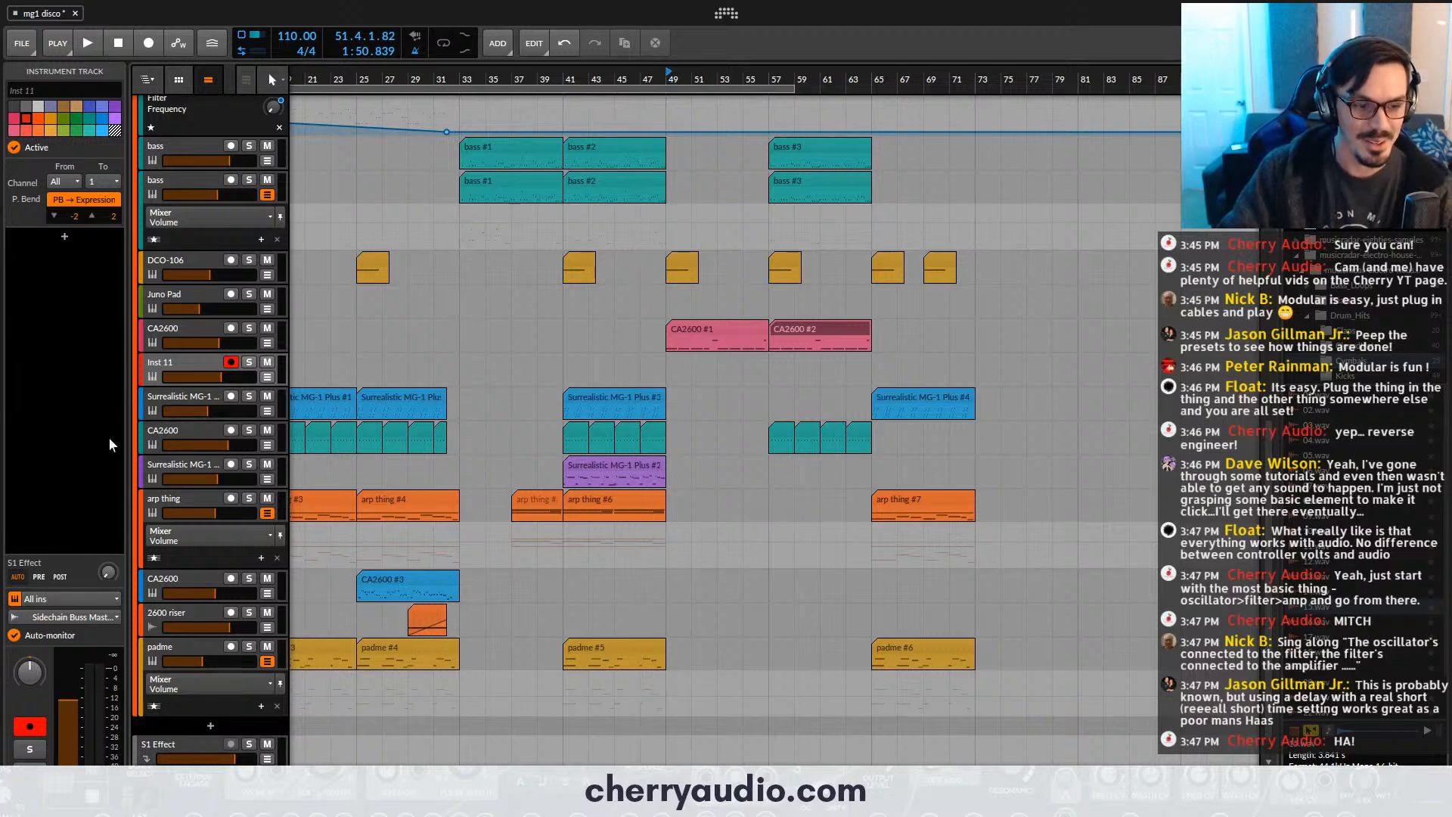
pyautogui.click(87, 597)
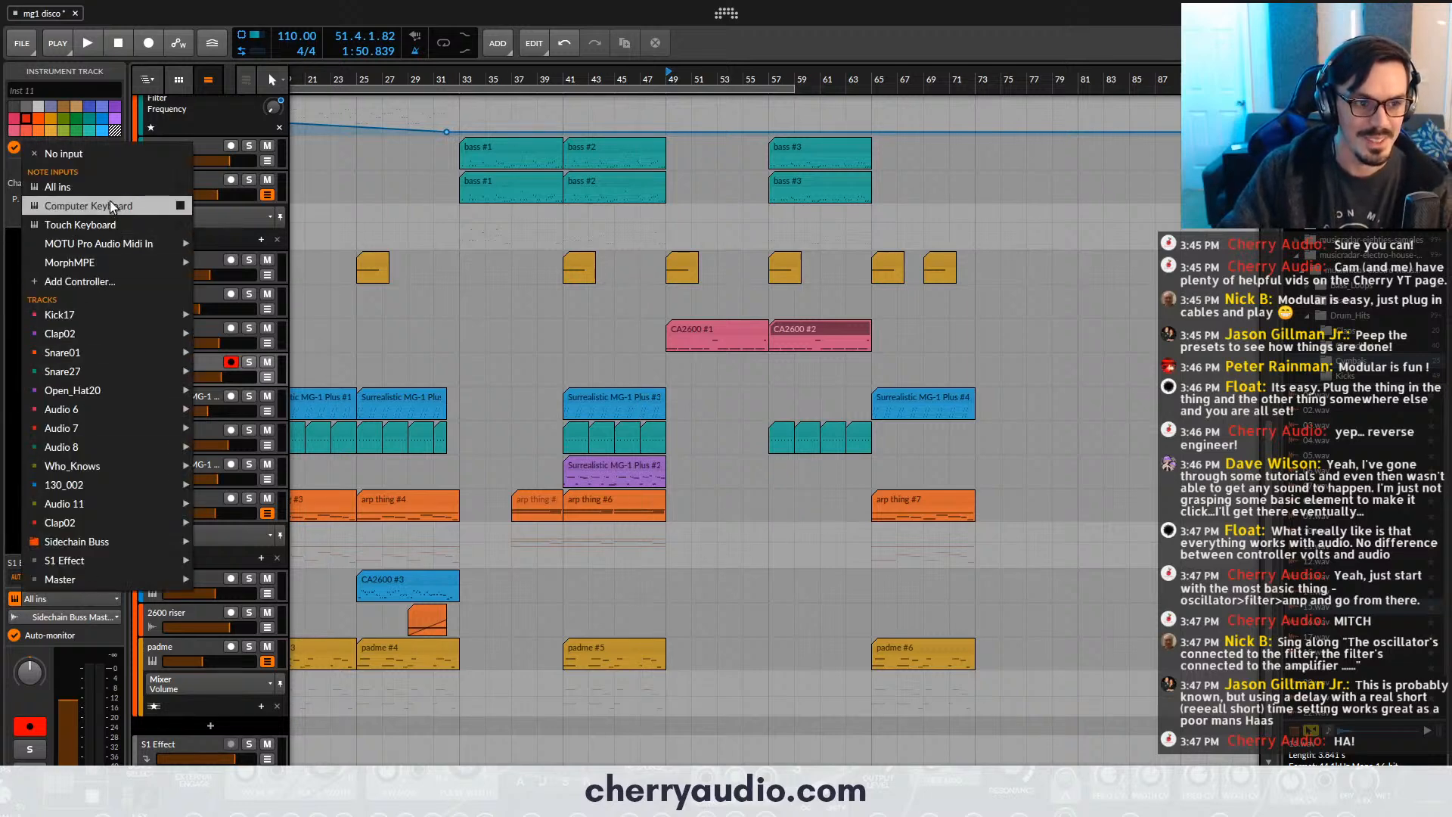
pyautogui.click(205, 367)
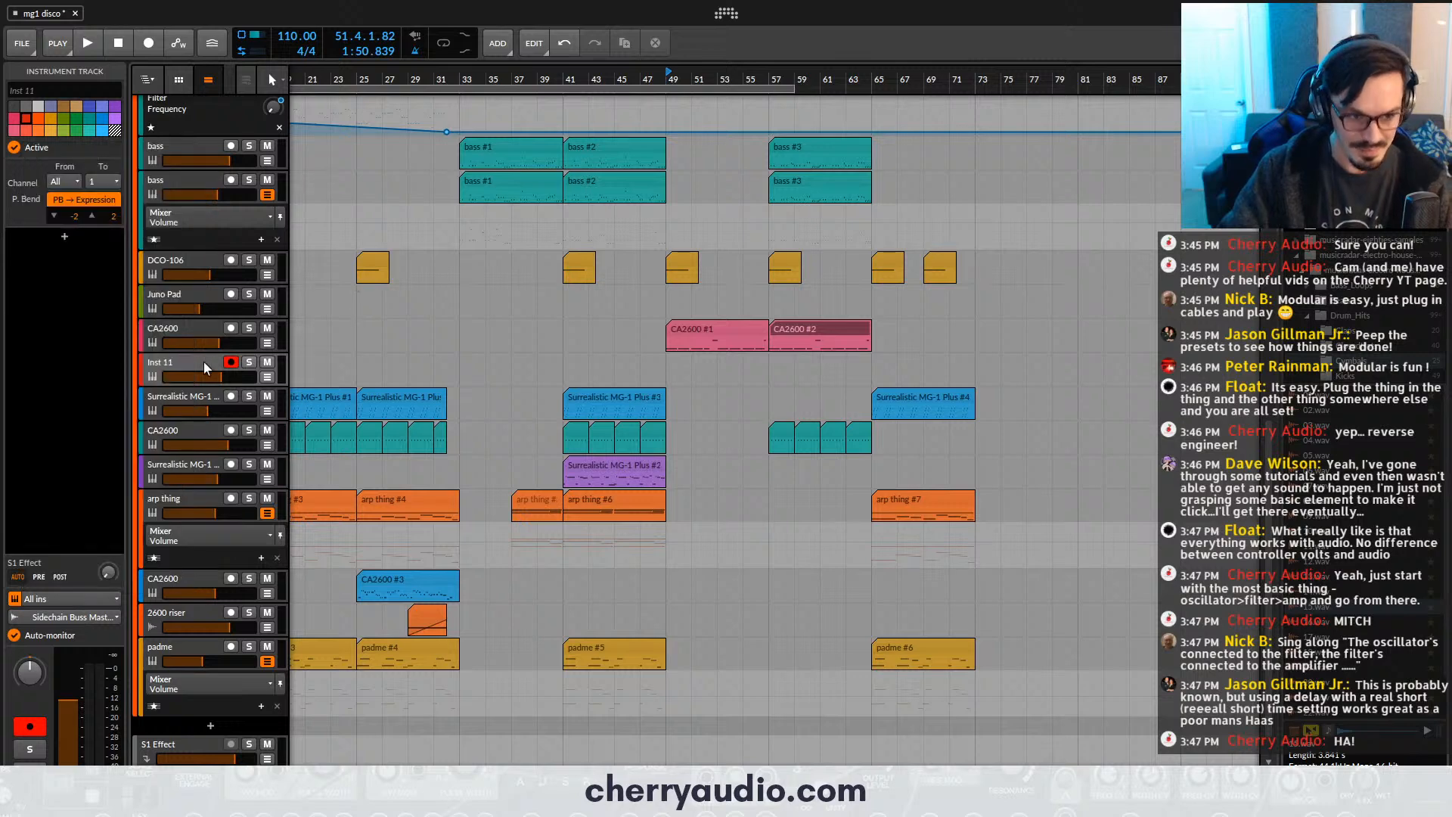
pyautogui.hotkey('ctrl', 'z')
# - Add an audio track below the CA2600 bell track and set its input to Mono In
pyautogui.hotkey('ctrl', 'shift', 't')
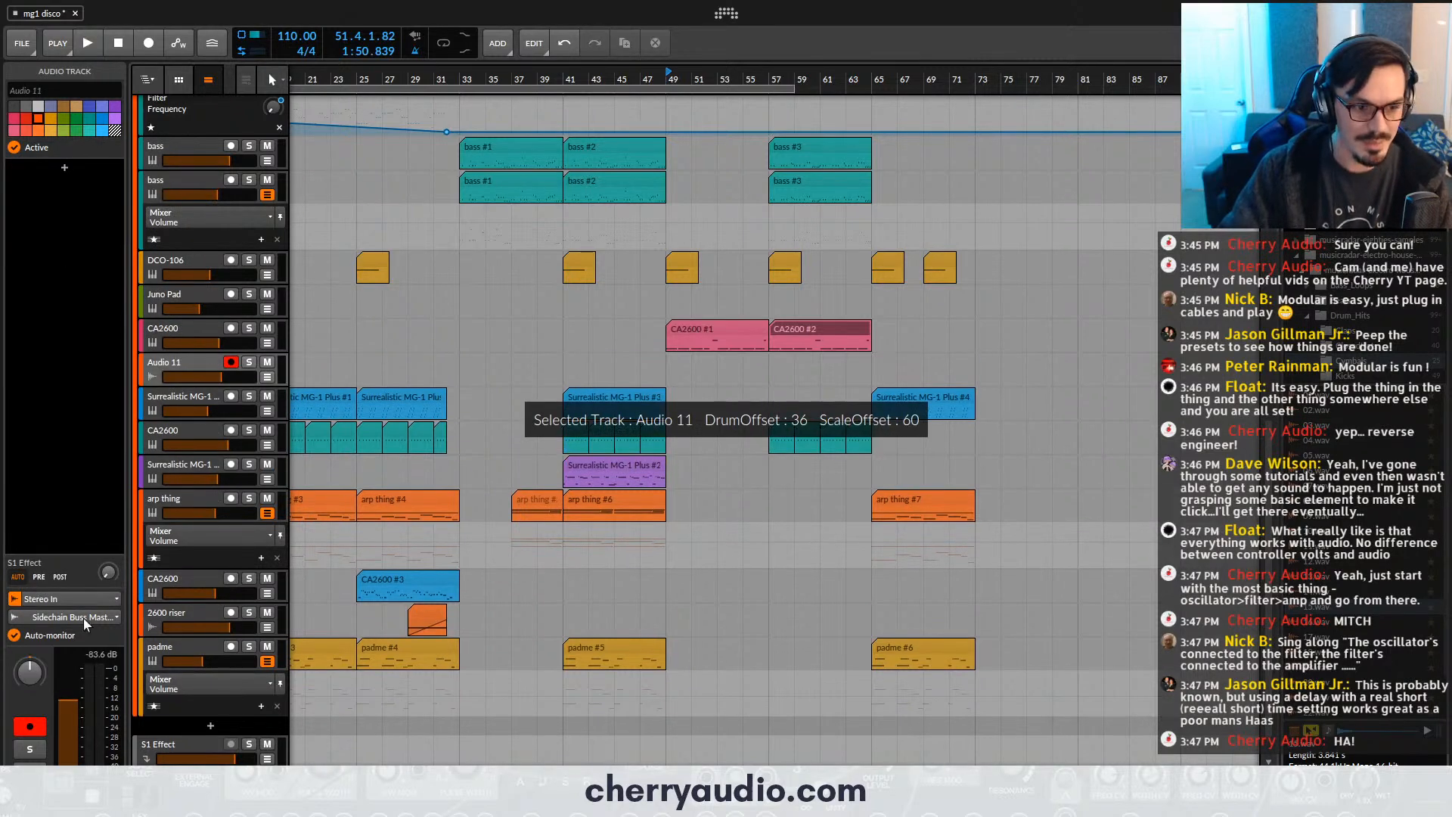
pyautogui.click(76, 600)
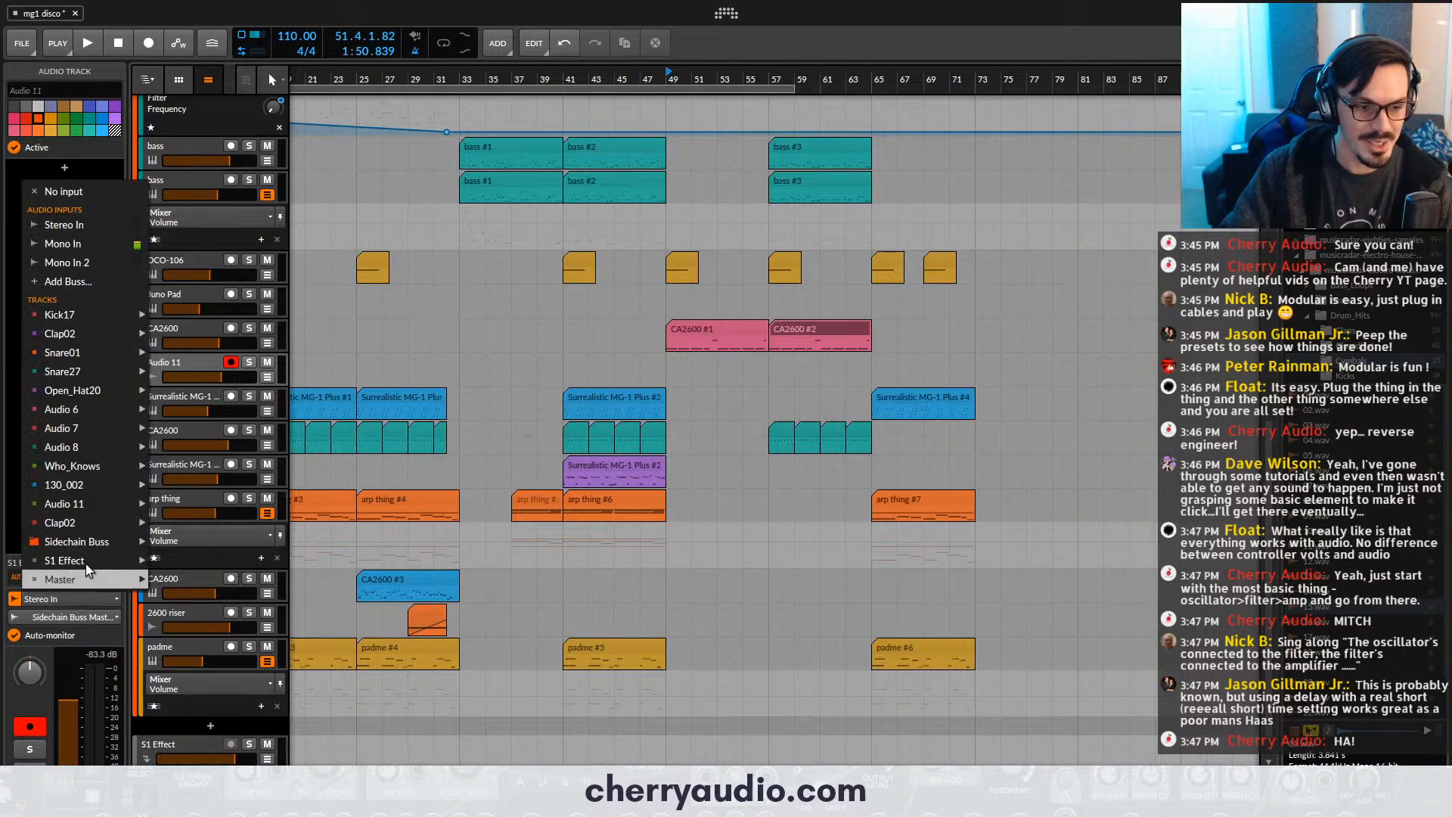
pyautogui.click(96, 248)
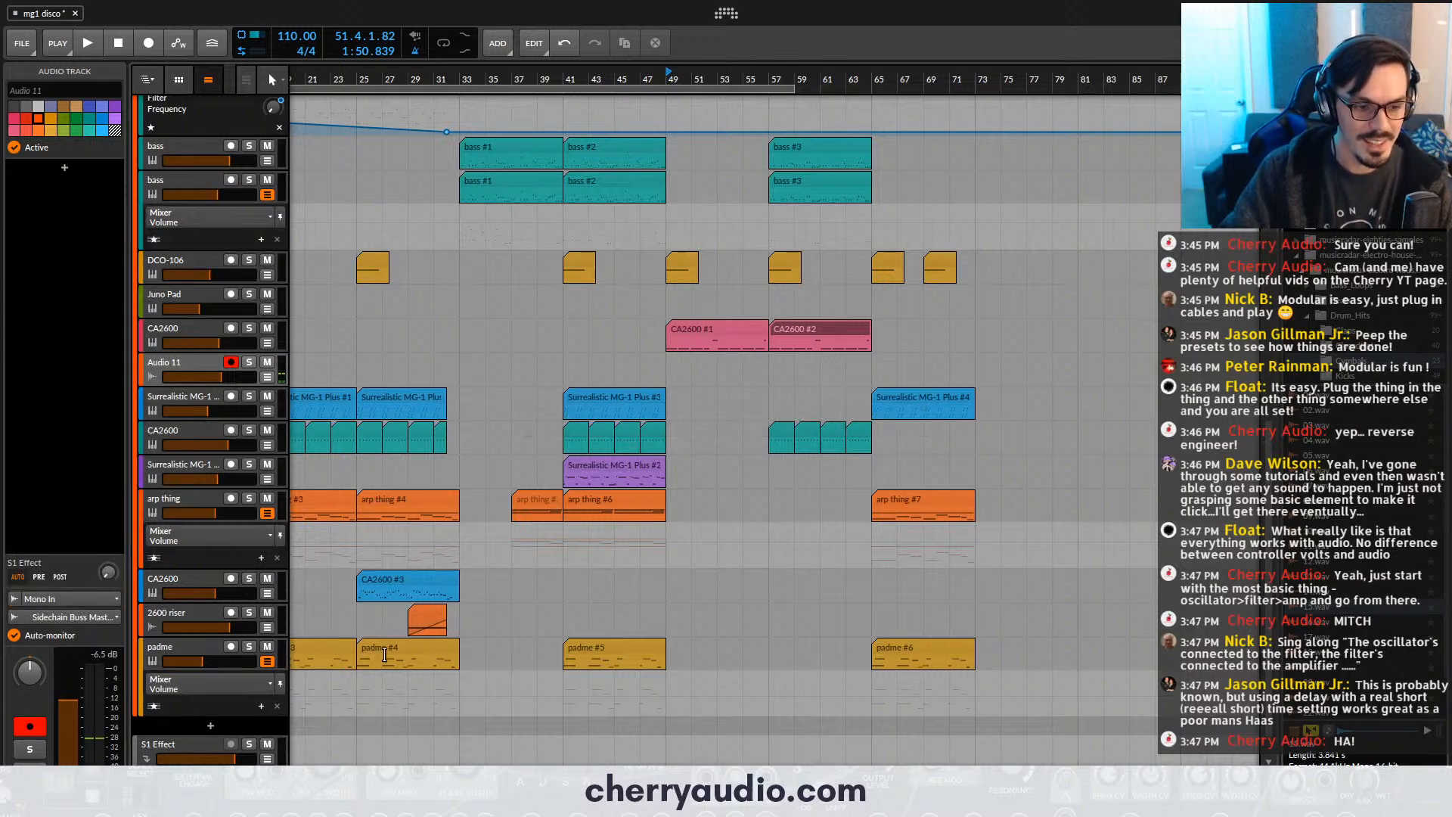
# - Set the play start to bar 47 and record a vocal take on the new audio track until about bar 53
pyautogui.scroll(3, 696, 613)
pyautogui.click(605, 86)
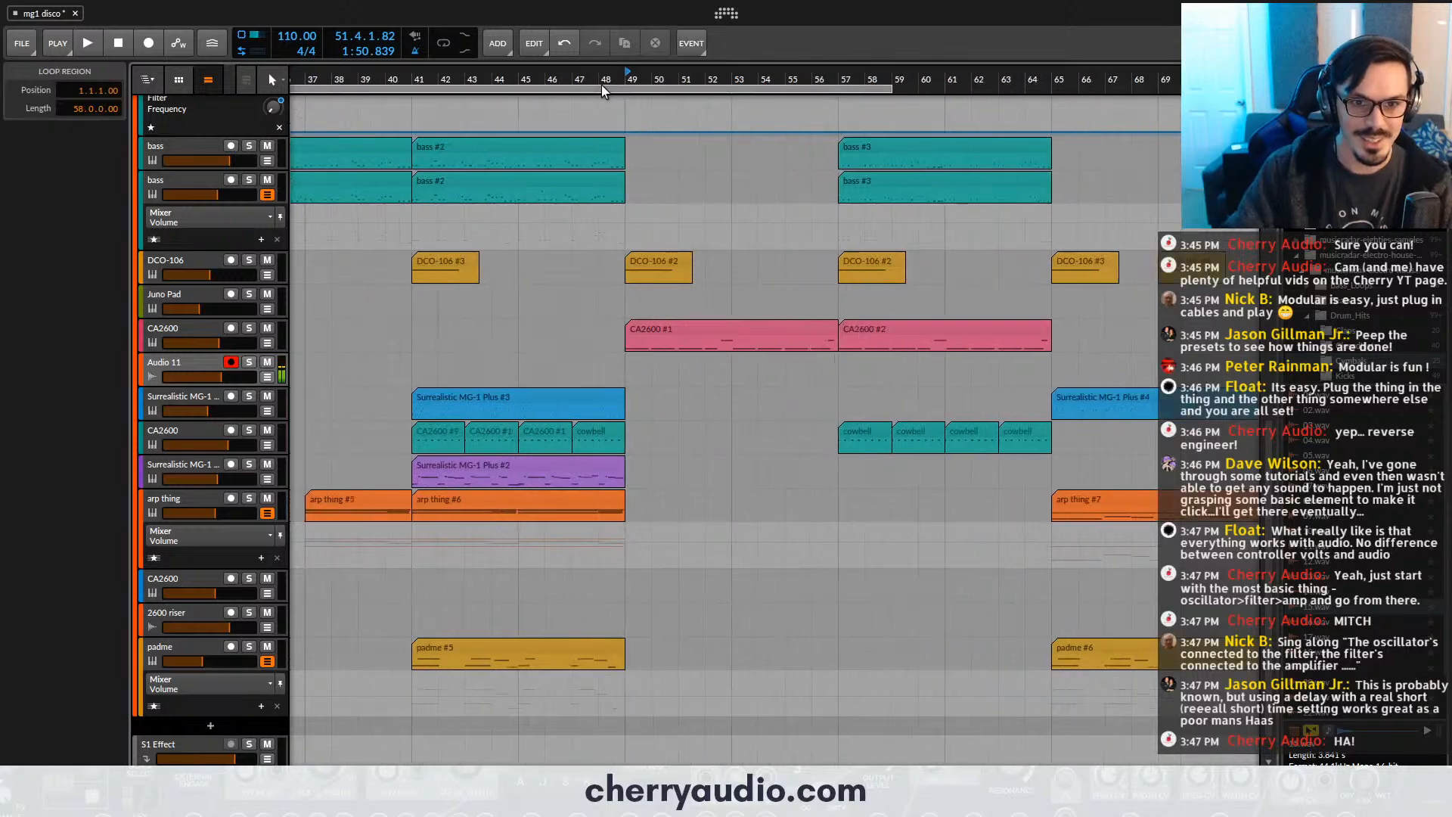
pyautogui.moveTo(605, 85); pyautogui.dragTo(608, 90)
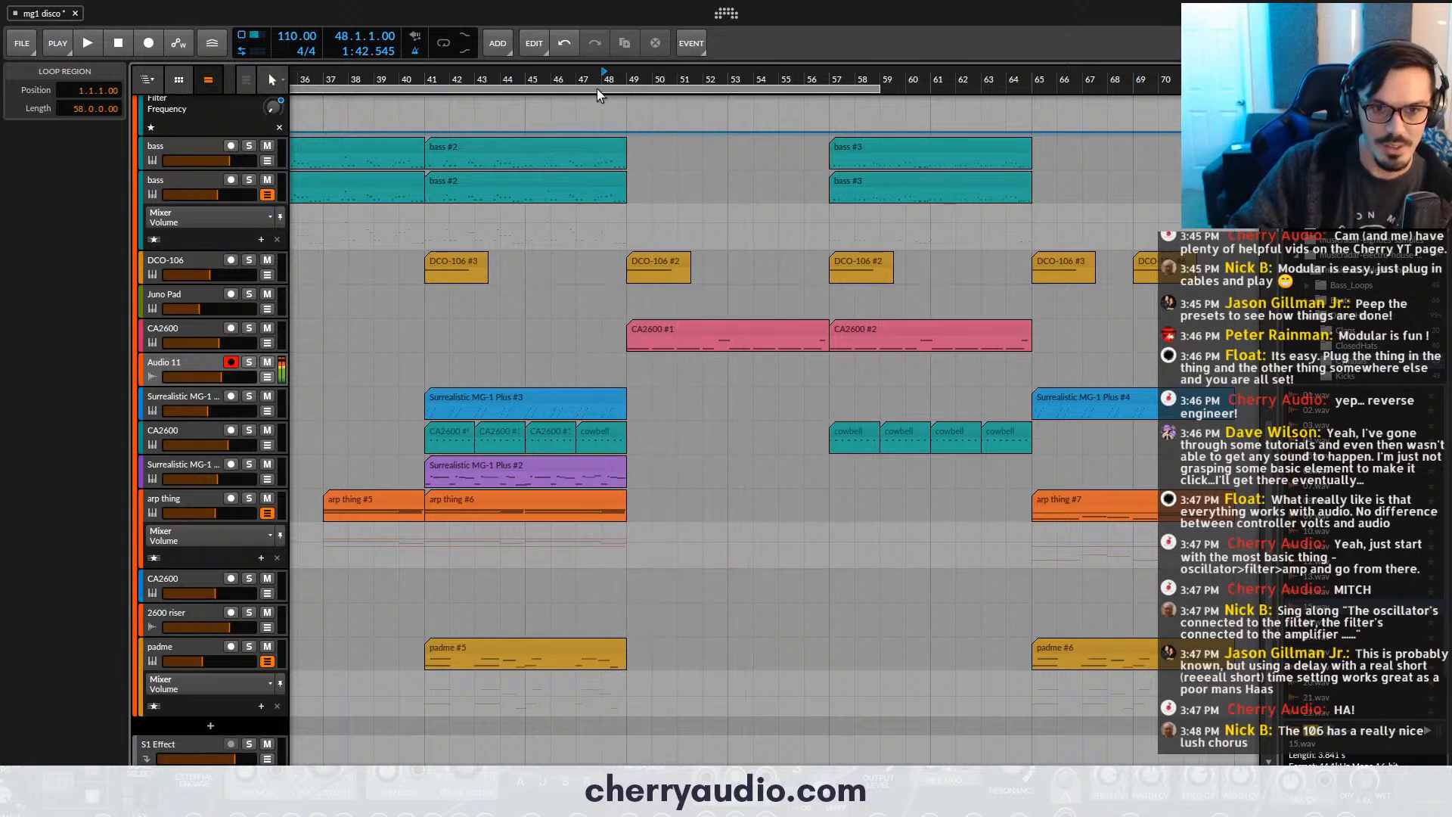
pyautogui.moveTo(582, 86); pyautogui.dragTo(480, 92)
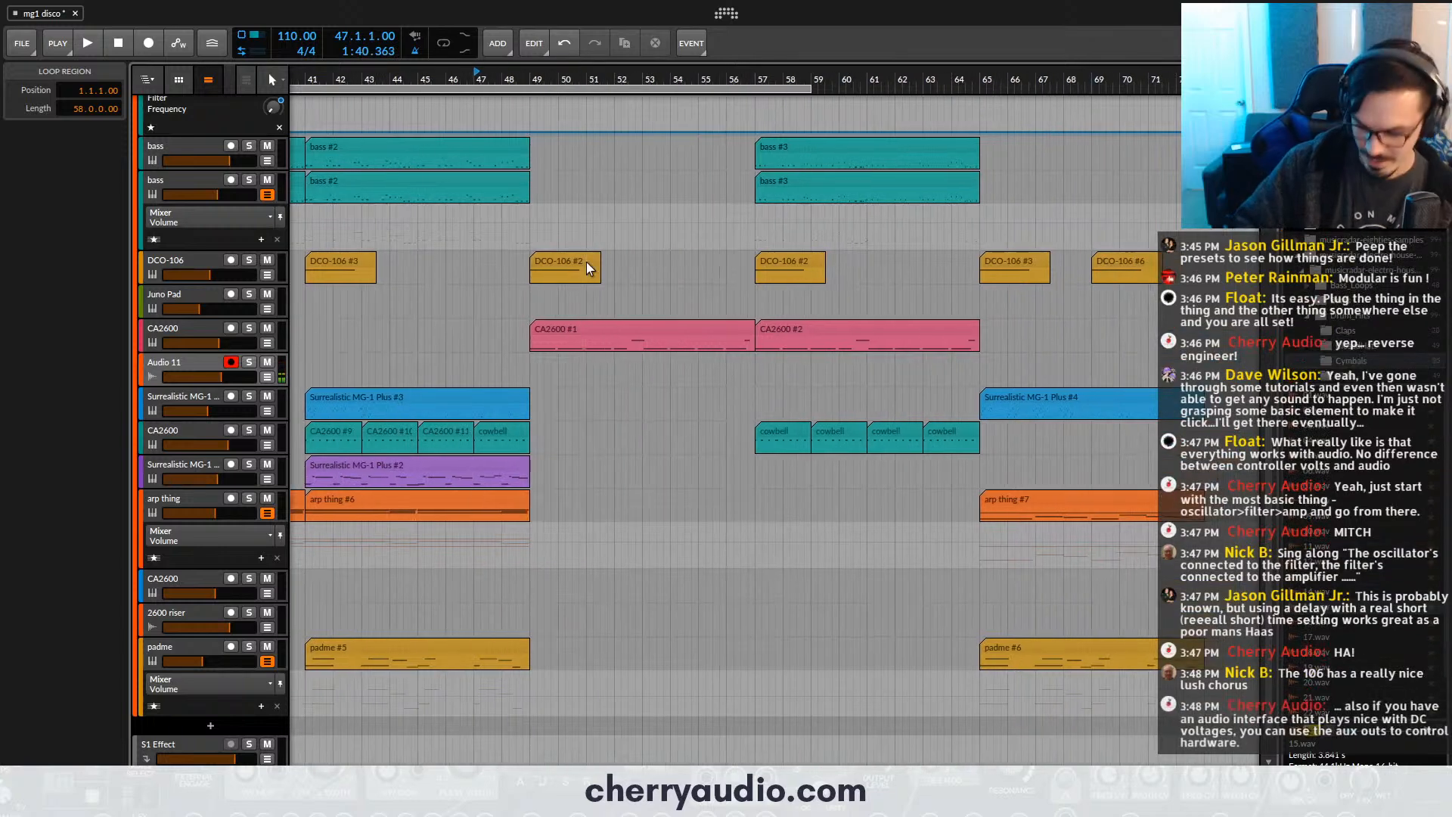
pyautogui.press('F9')
pyautogui.press('space')
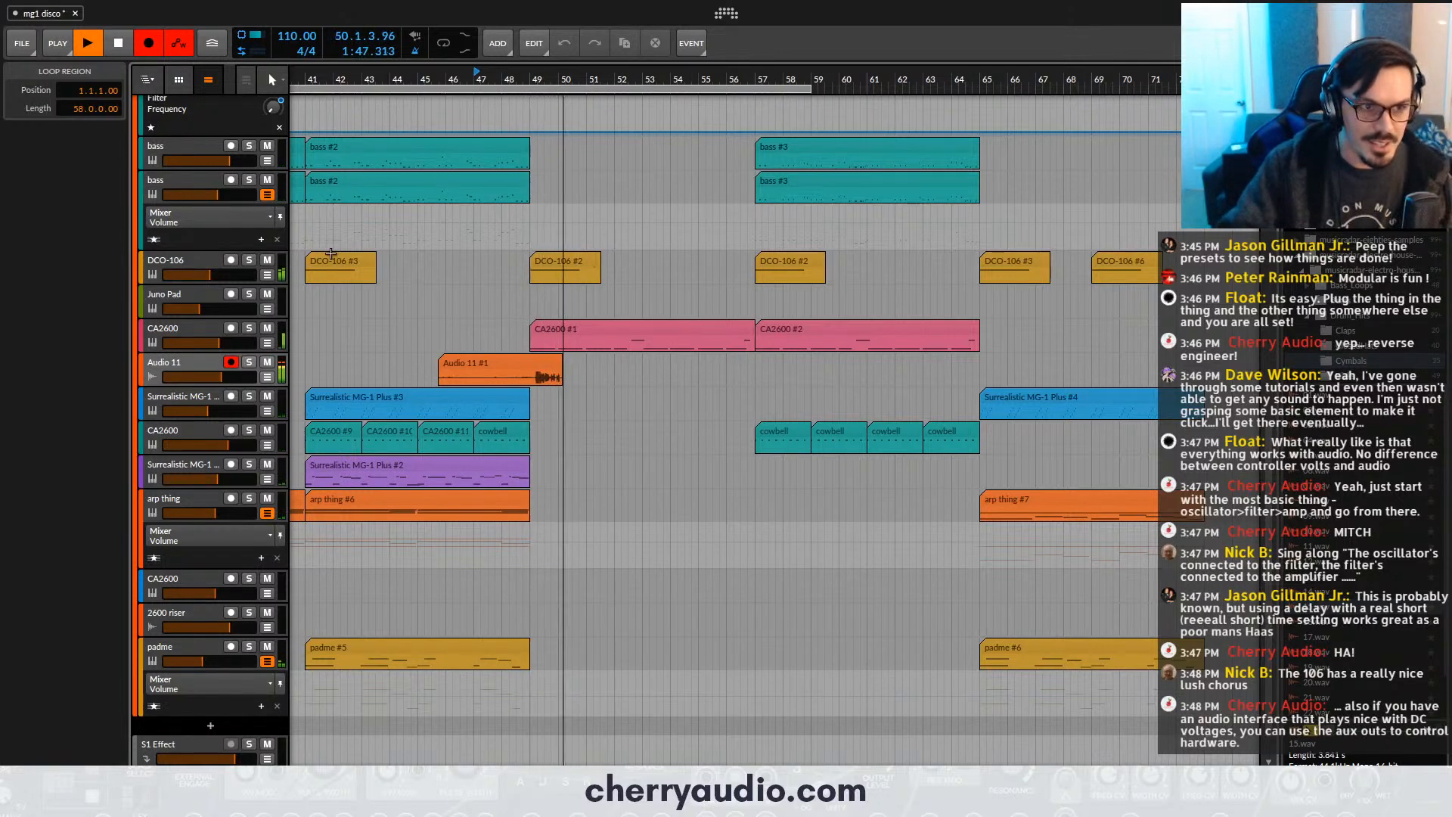
pyautogui.click(212, 369)
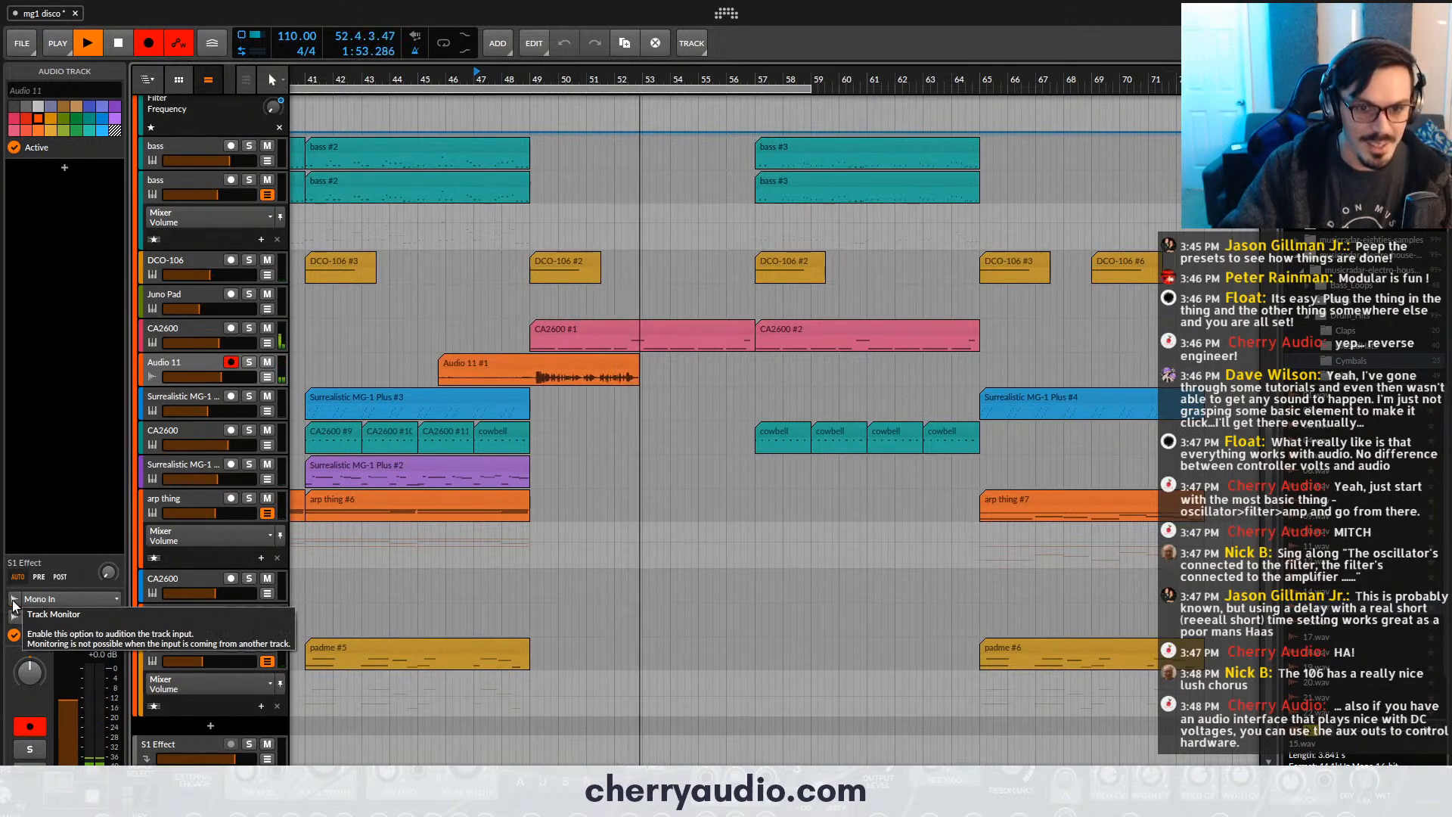
pyautogui.press('space')
# - Split the recorded audio clip at bar 49, delete the part before the split, and select the remaining clip
pyautogui.scroll(5, 553, 384)
pyautogui.click(480, 376)
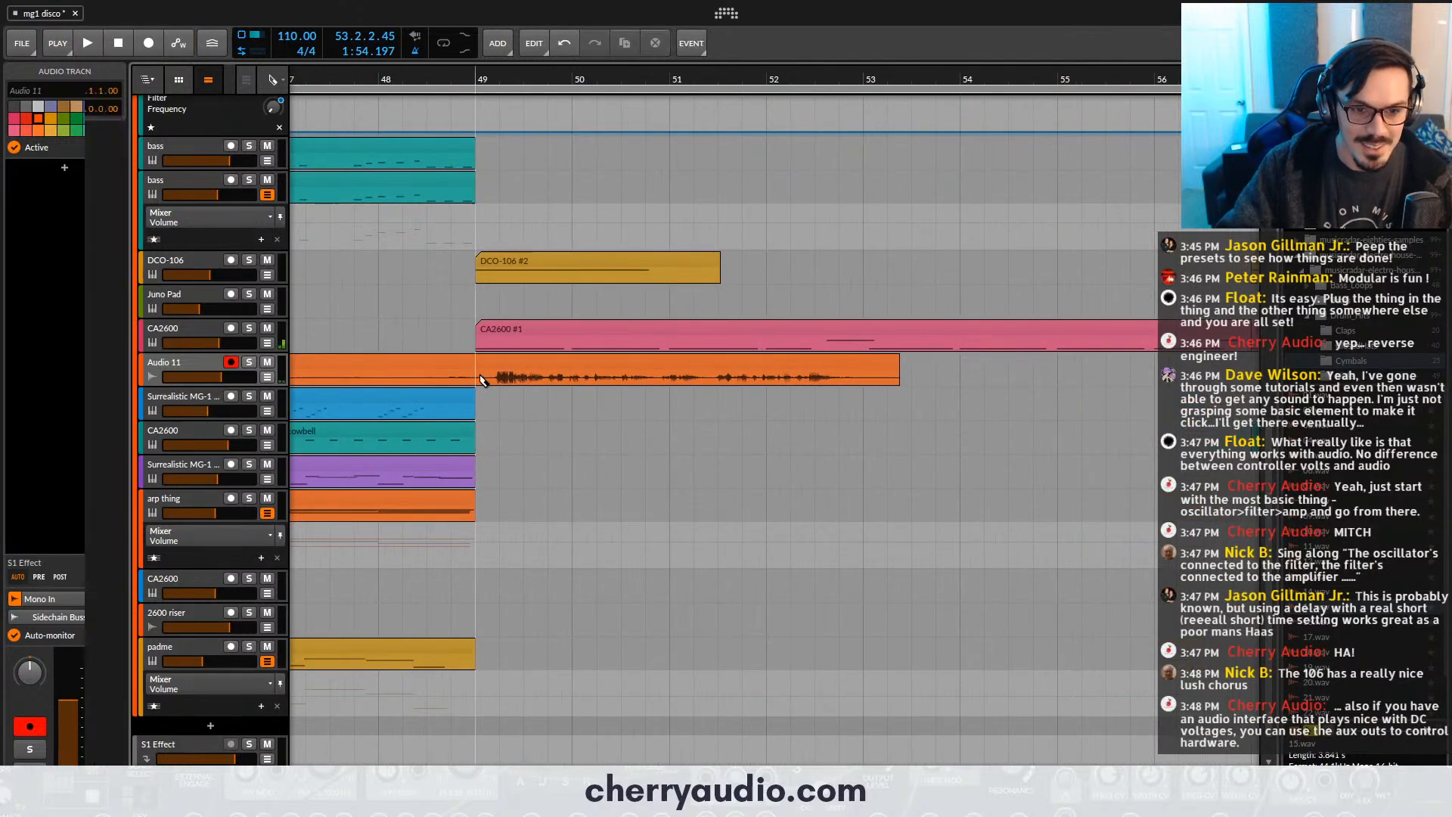
pyautogui.hotkey('ctrl', 'e')
pyautogui.click(460, 366)
pyautogui.press('Delete')
pyautogui.click(498, 360)
pyautogui.scroll(-3, 497, 360)
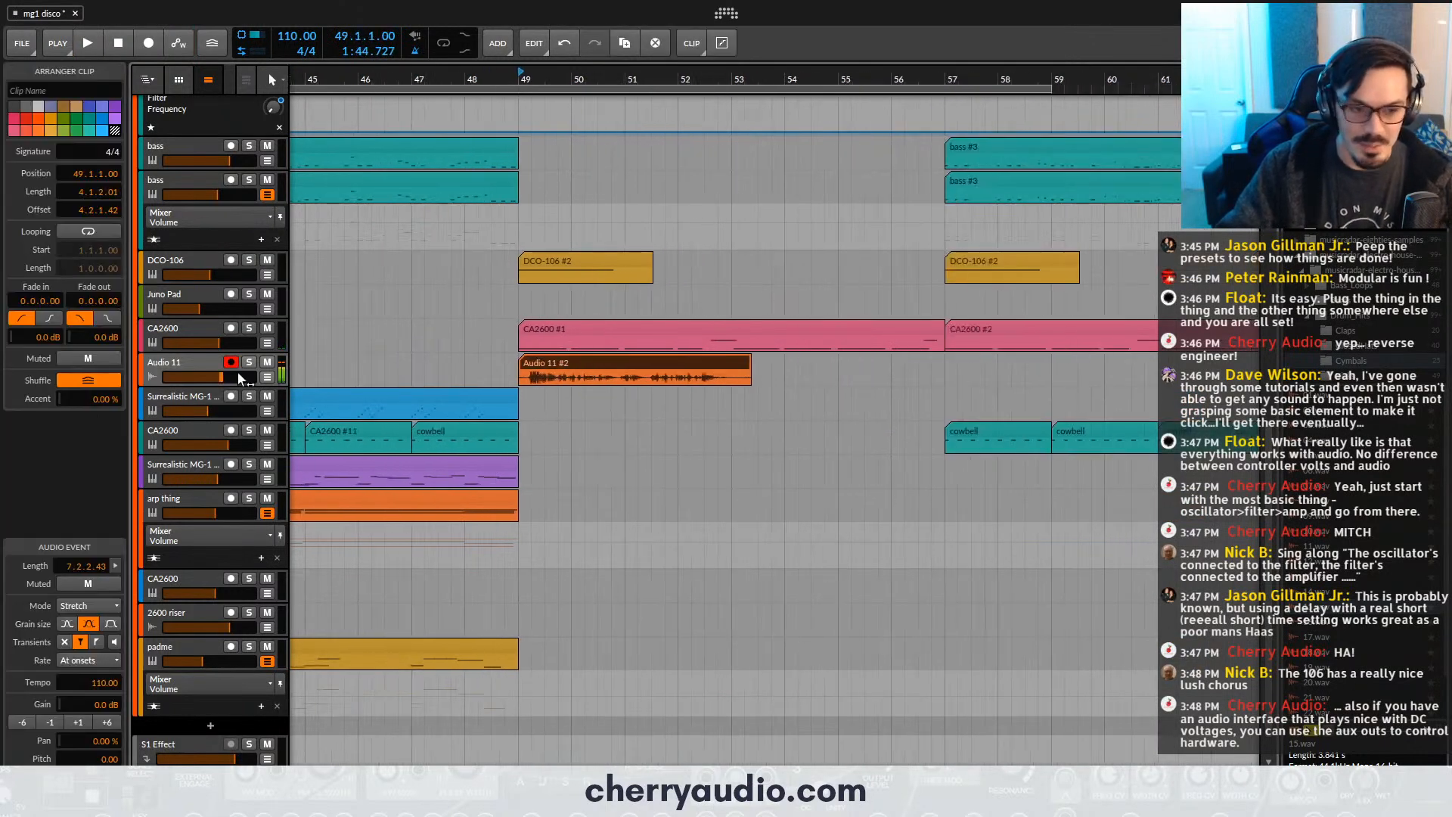
# - Try the TAL-Vocoder-2-64 plug-in on the Audio 11 track and remove it from the device chain
pyautogui.click(155, 383)
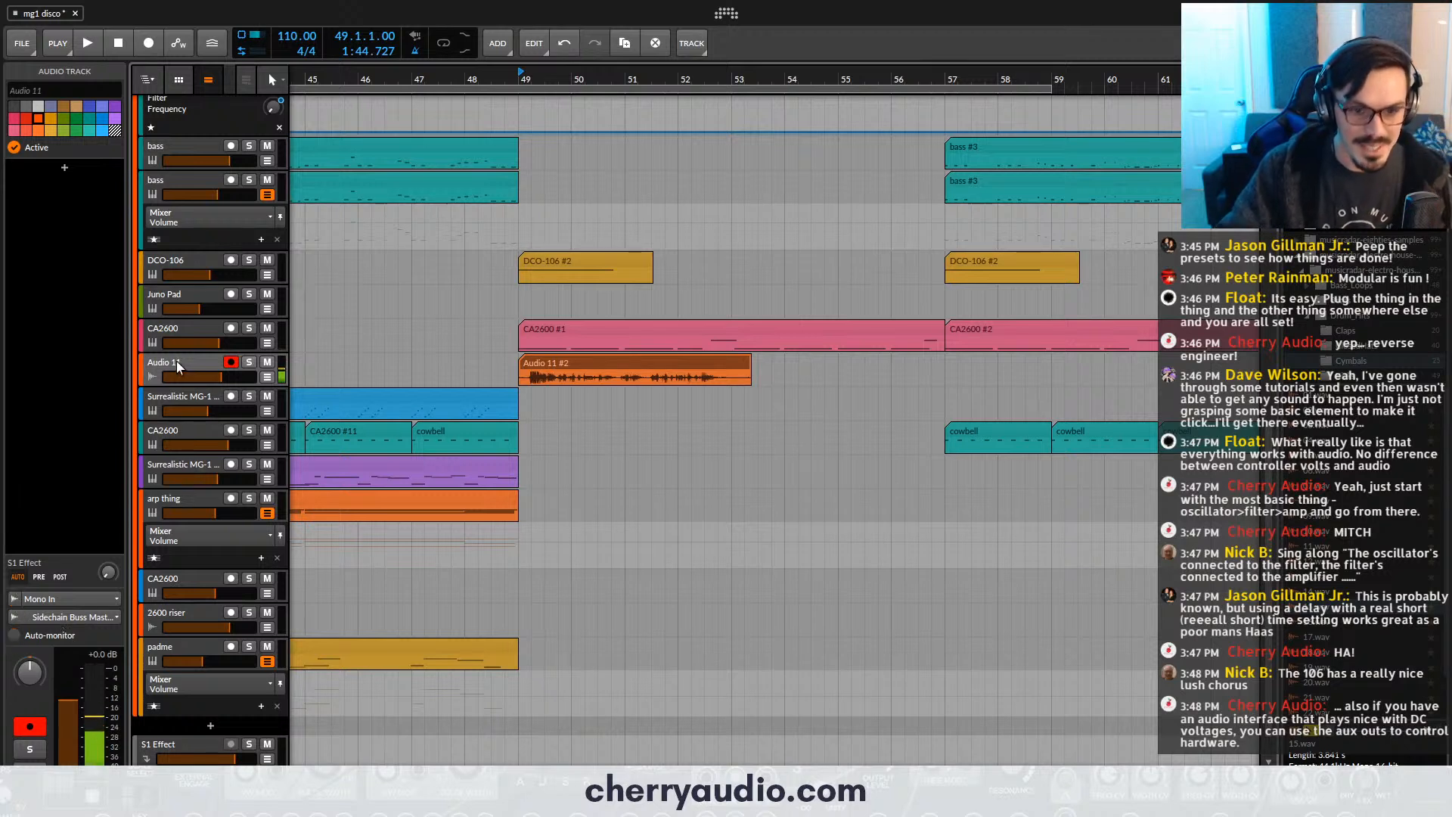
pyautogui.click(65, 169)
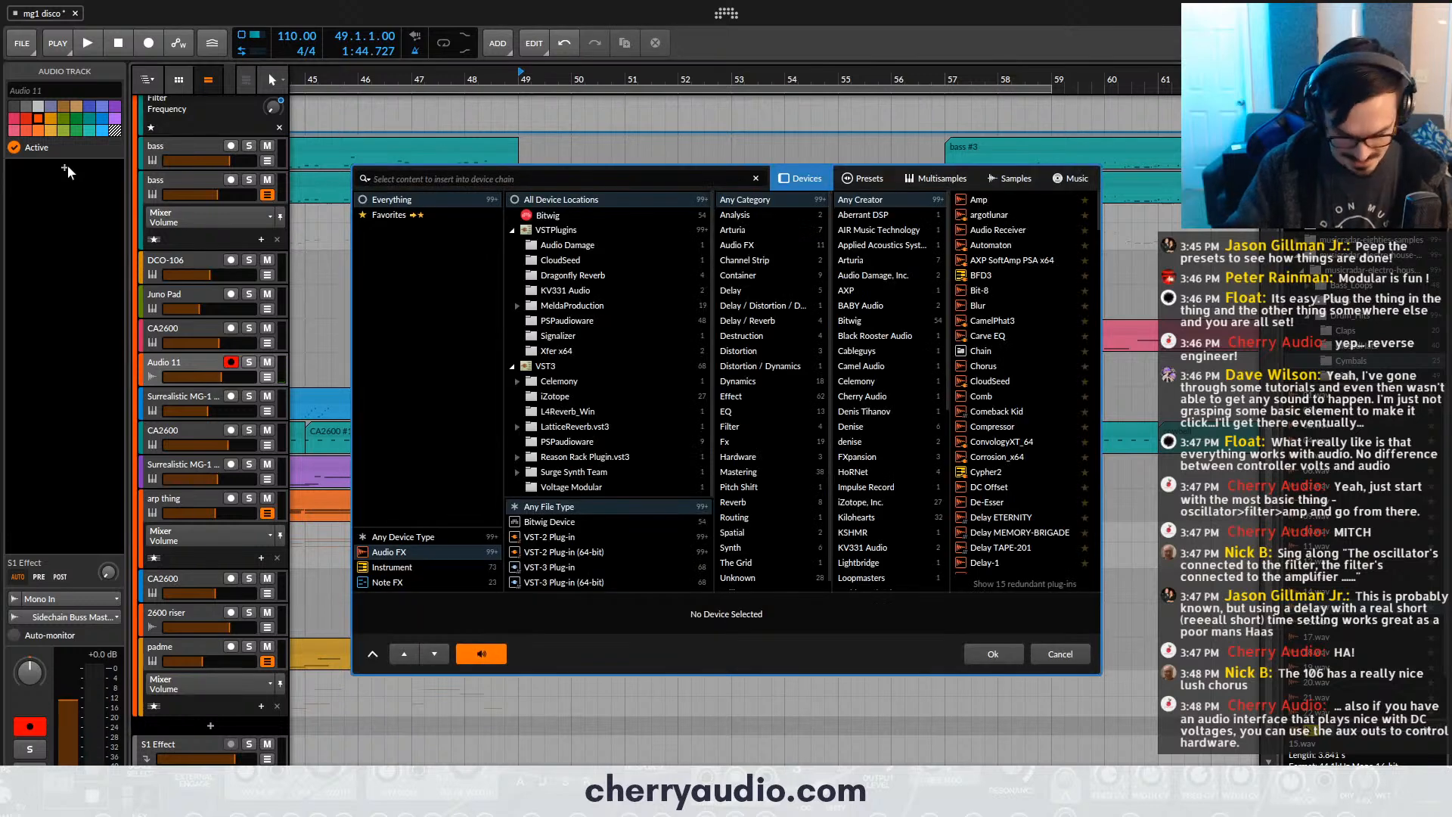
pyautogui.write('voco')
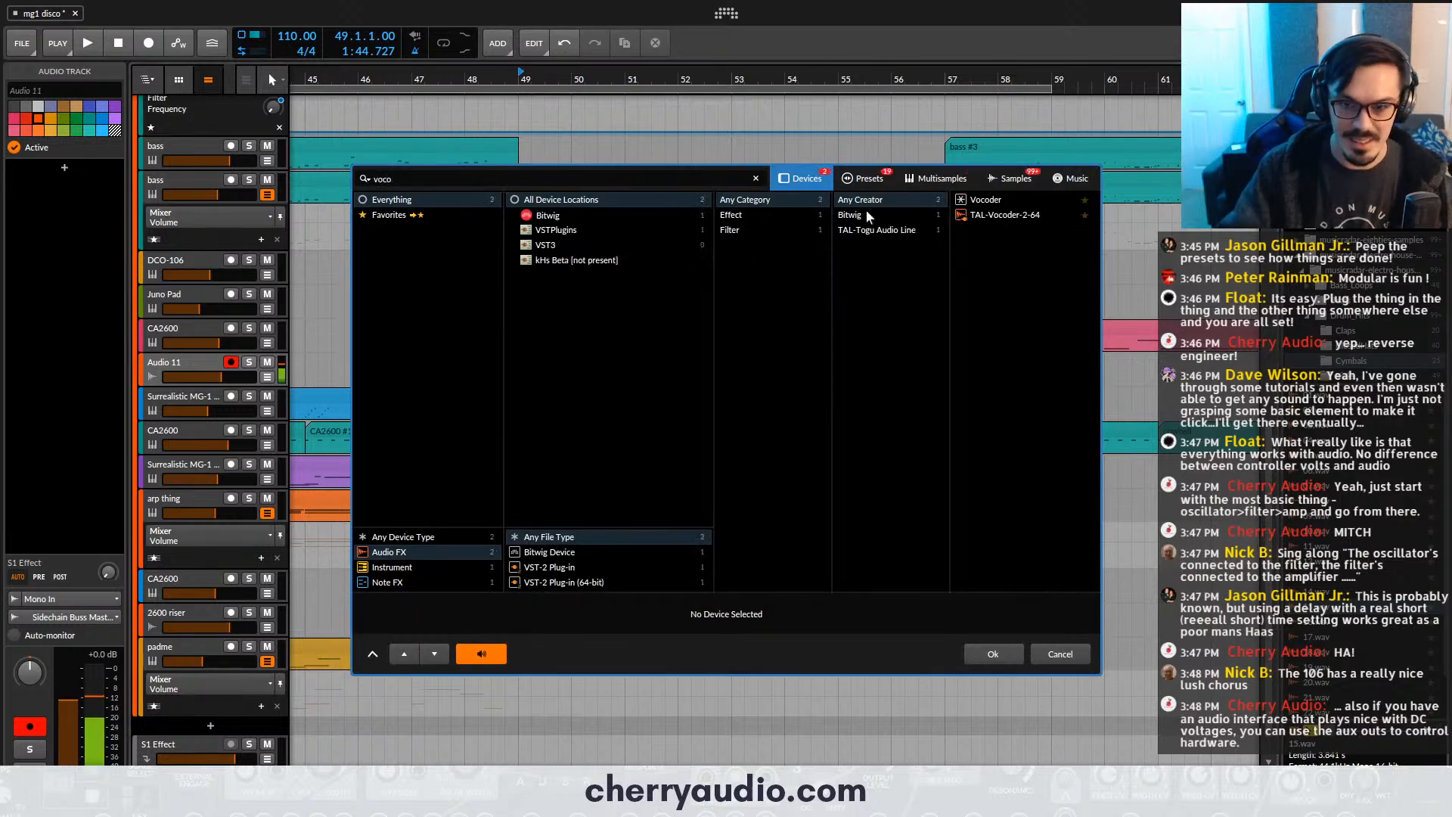
pyautogui.doubleClick(997, 216)
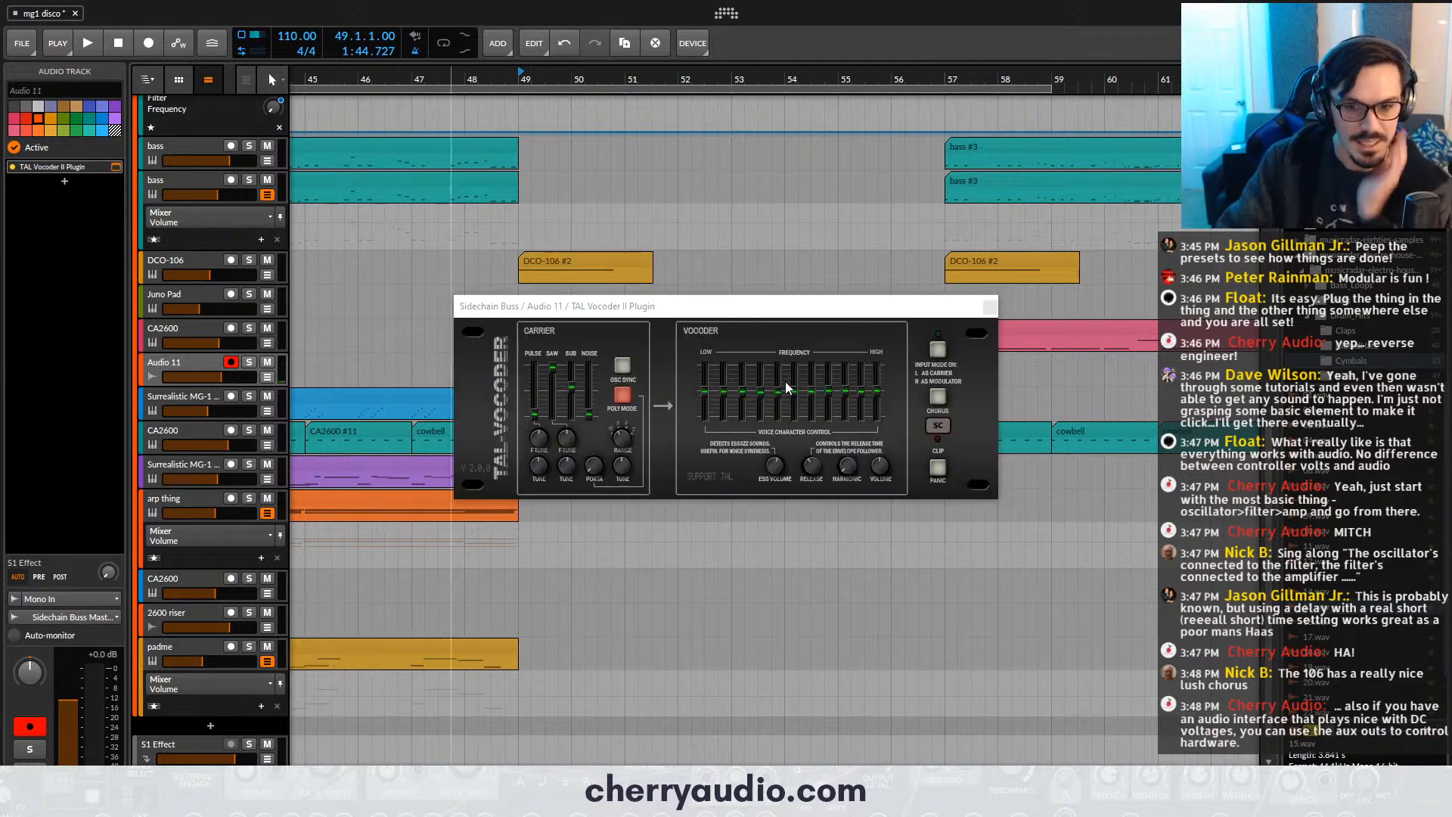
pyautogui.click(943, 407)
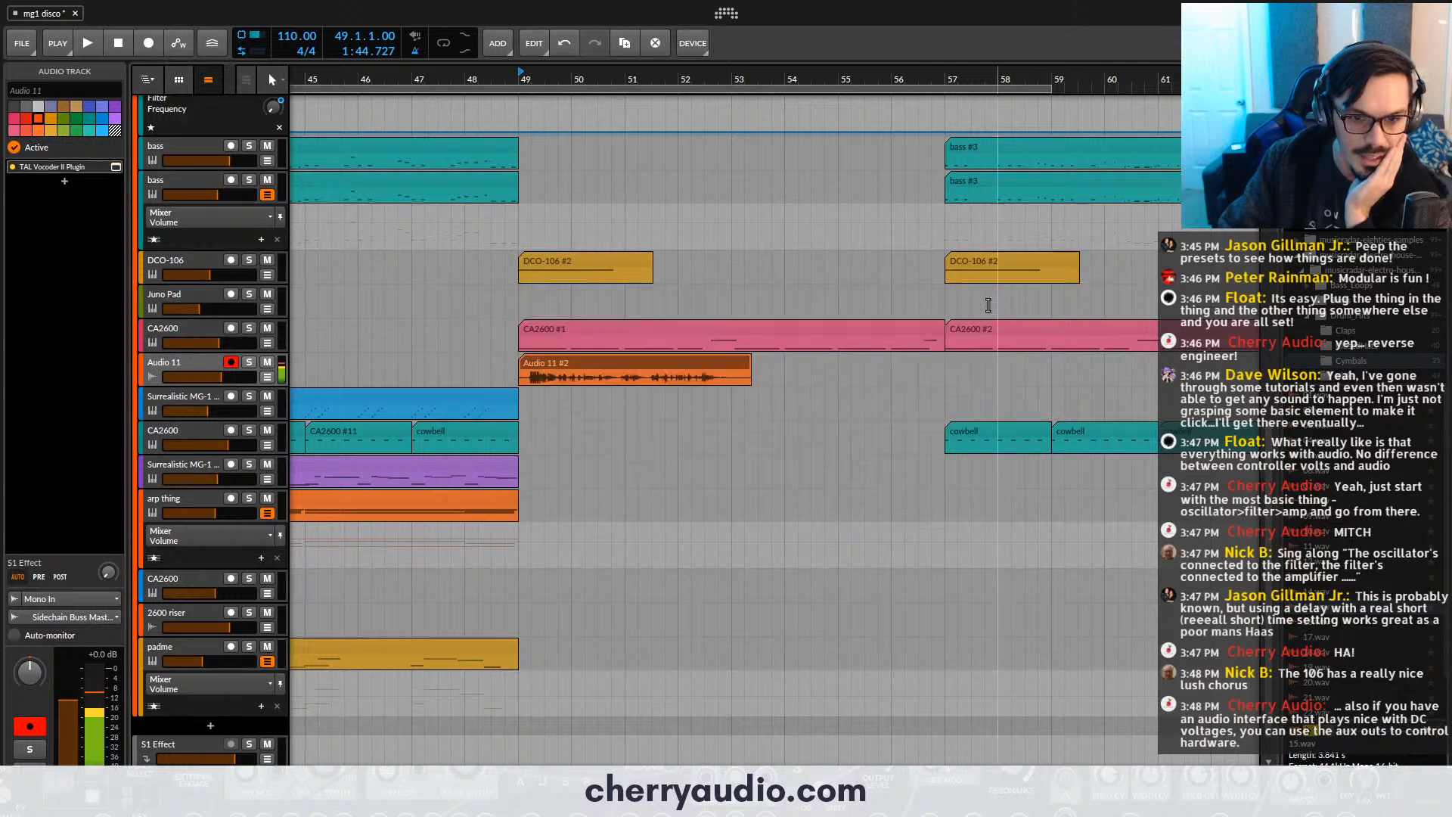
pyautogui.click(990, 307)
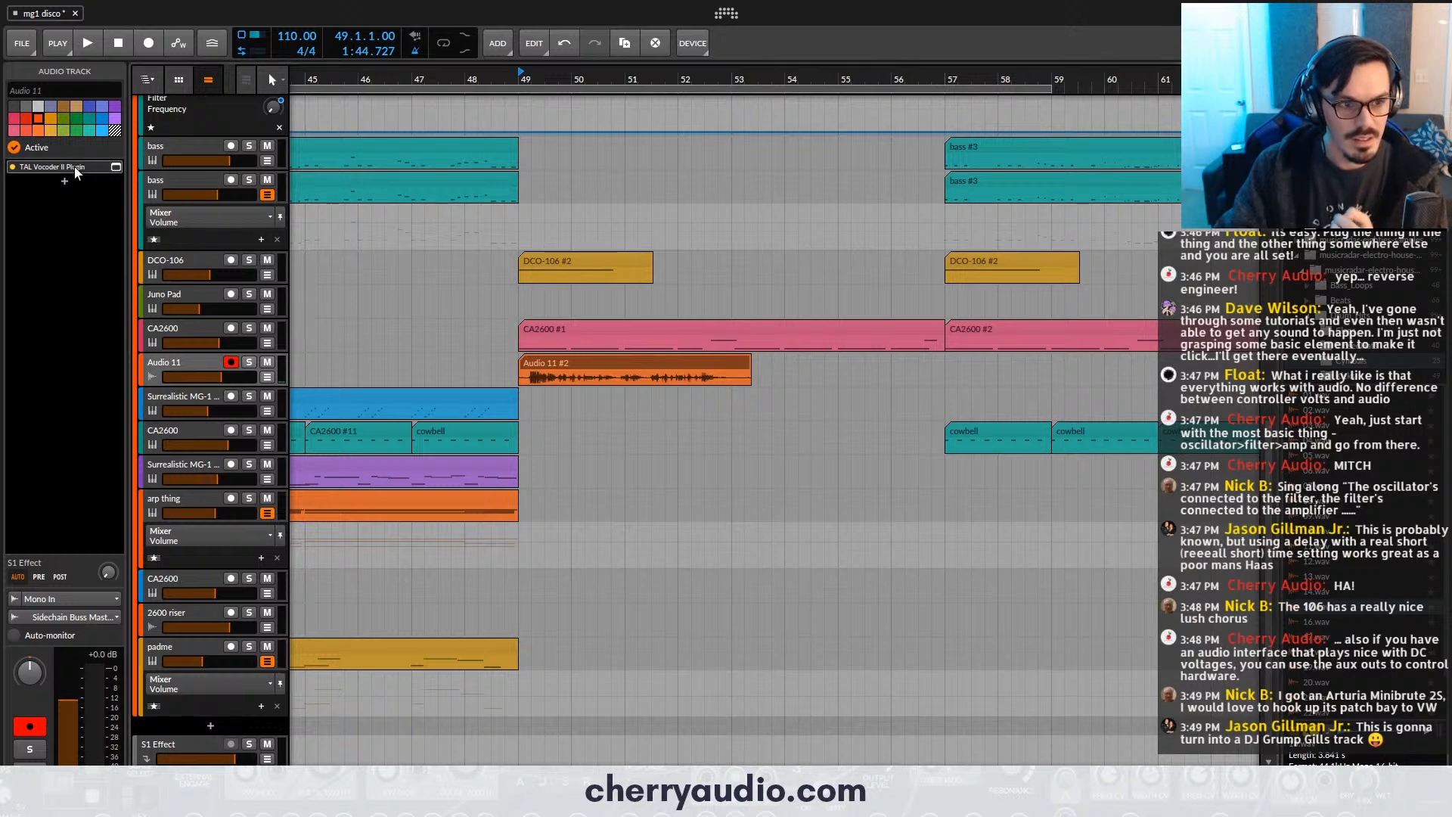
pyautogui.press('Delete')
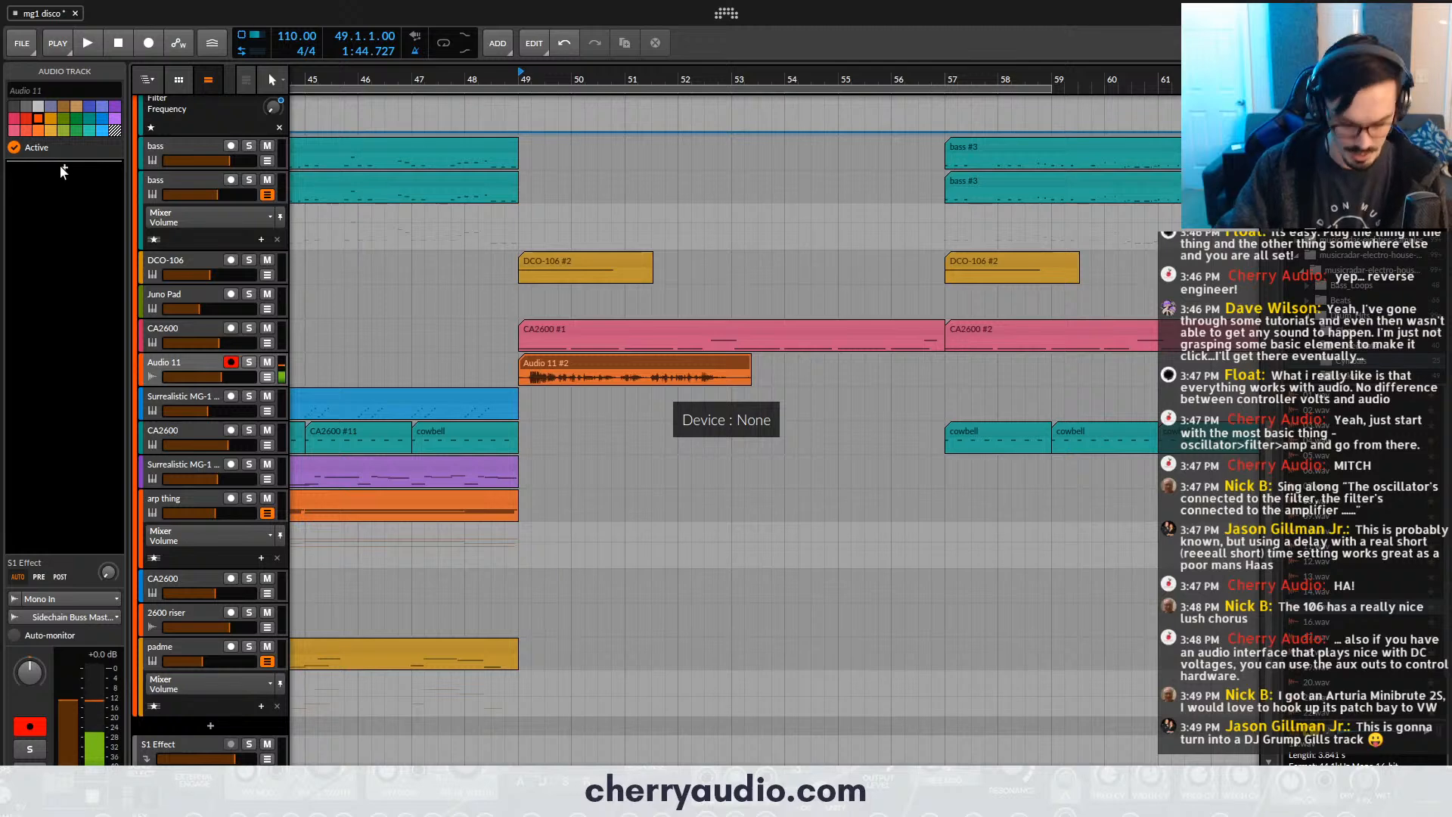
# - Insert Voltage Modular FX into the Audio 11 track's device chain
pyautogui.click(64, 168)
pyautogui.write('v')
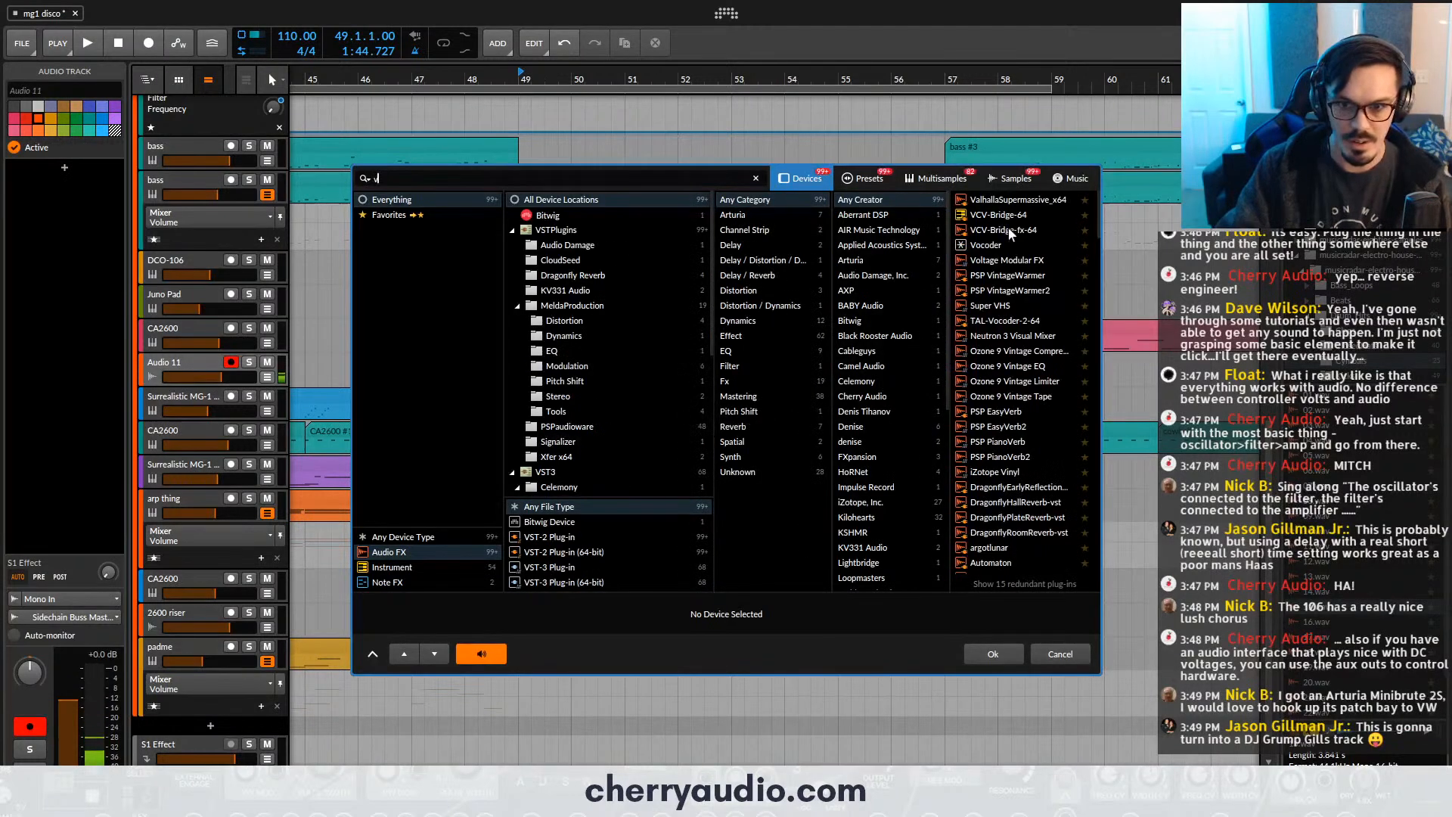
pyautogui.write('ol')
pyautogui.doubleClick(994, 202)
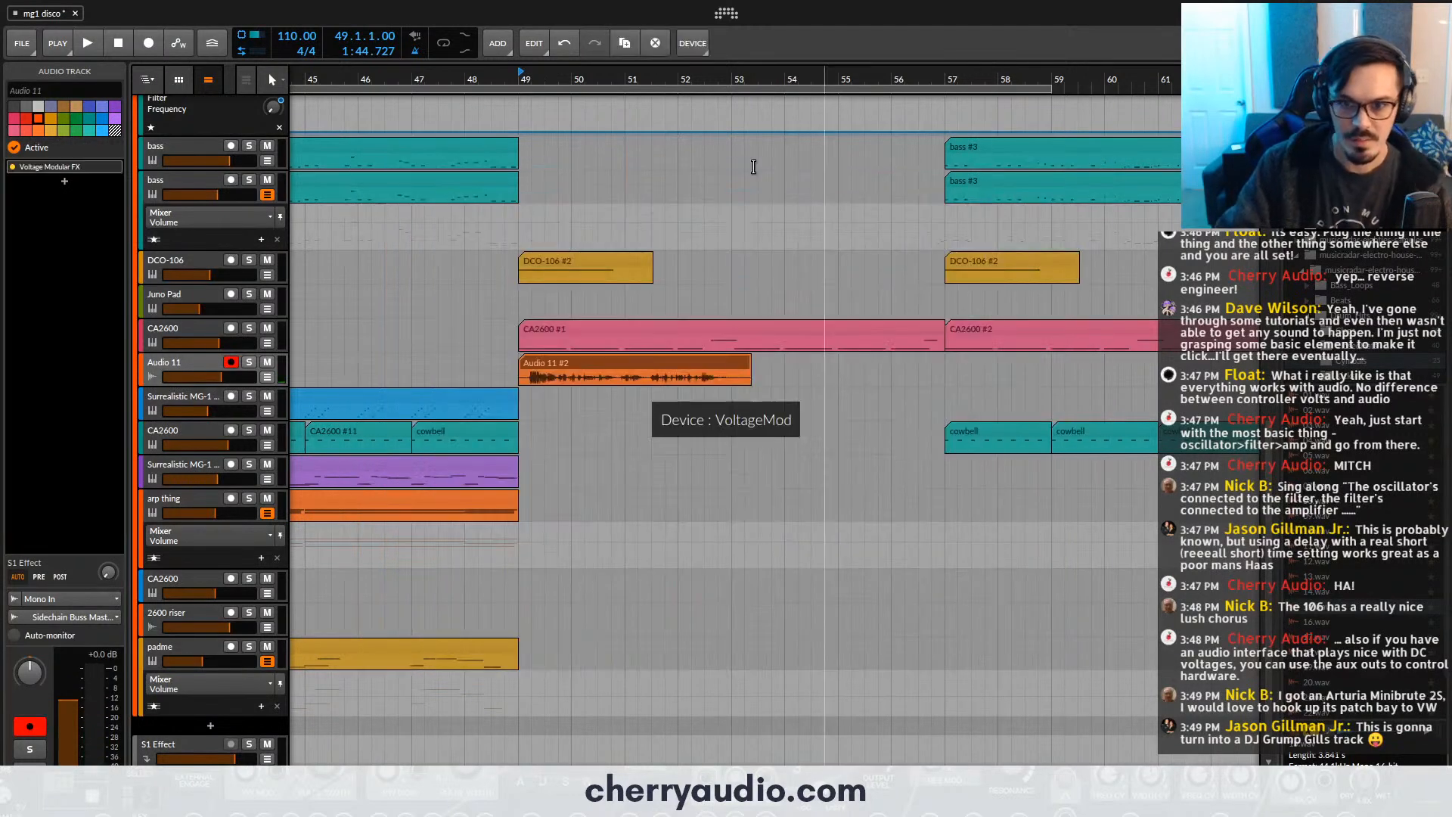
# - Try the Cherry Audio Vocoder module with audio source 1L patched to its carrier input, delete it and close the plug-in window
pyautogui.click(276, 123)
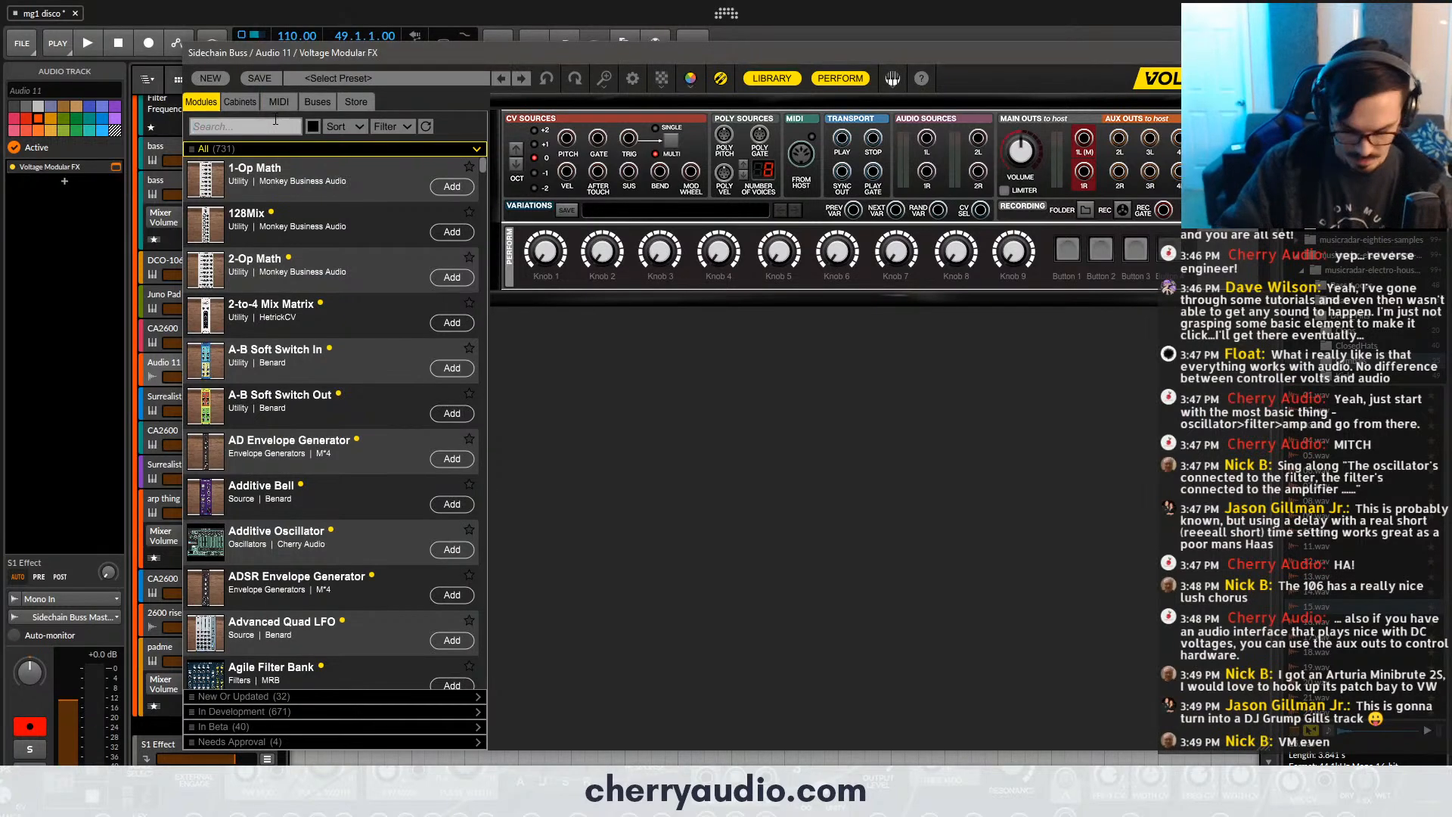
pyautogui.write('voco')
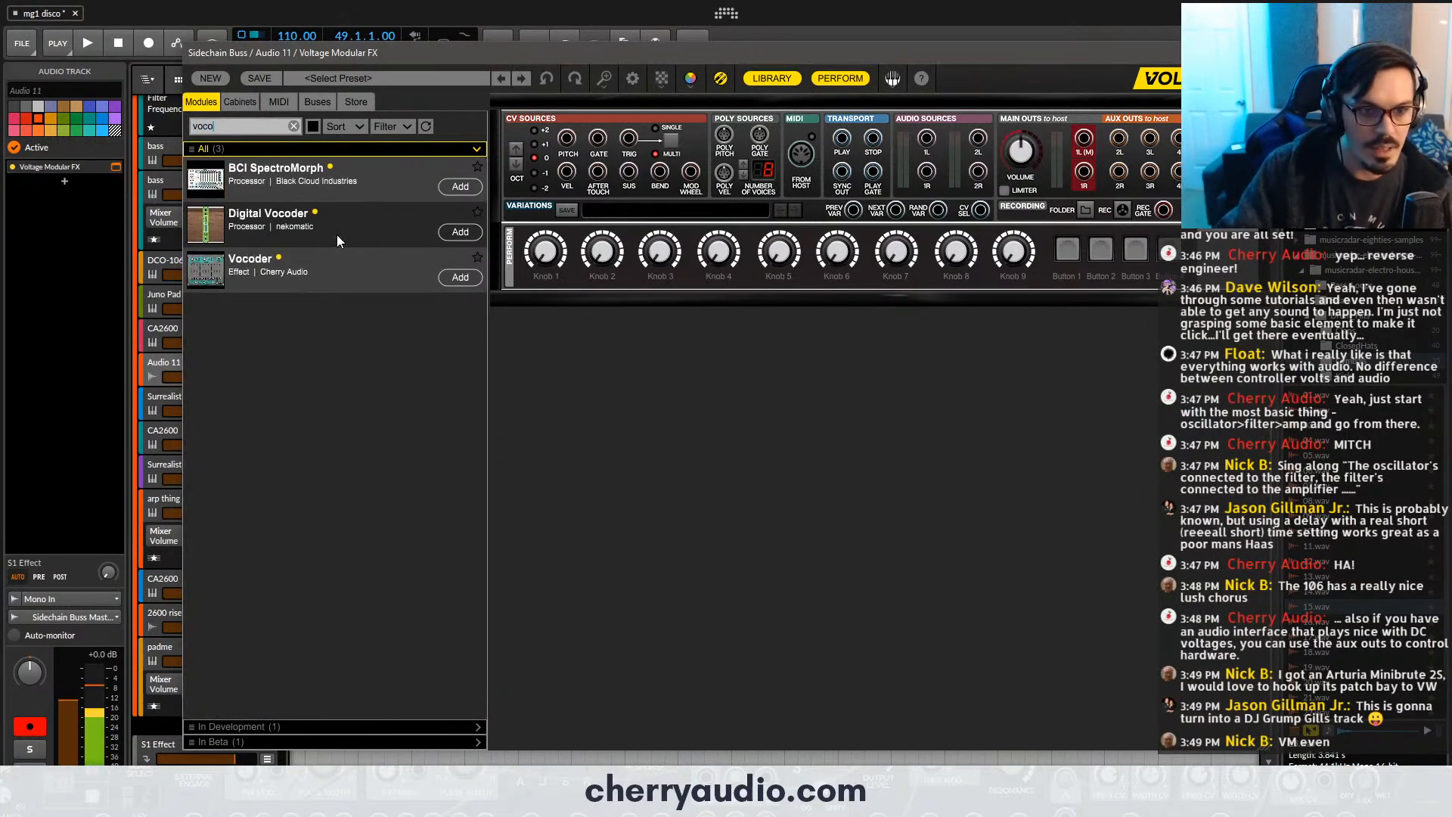
pyautogui.moveTo(338, 261); pyautogui.dragTo(560, 324)
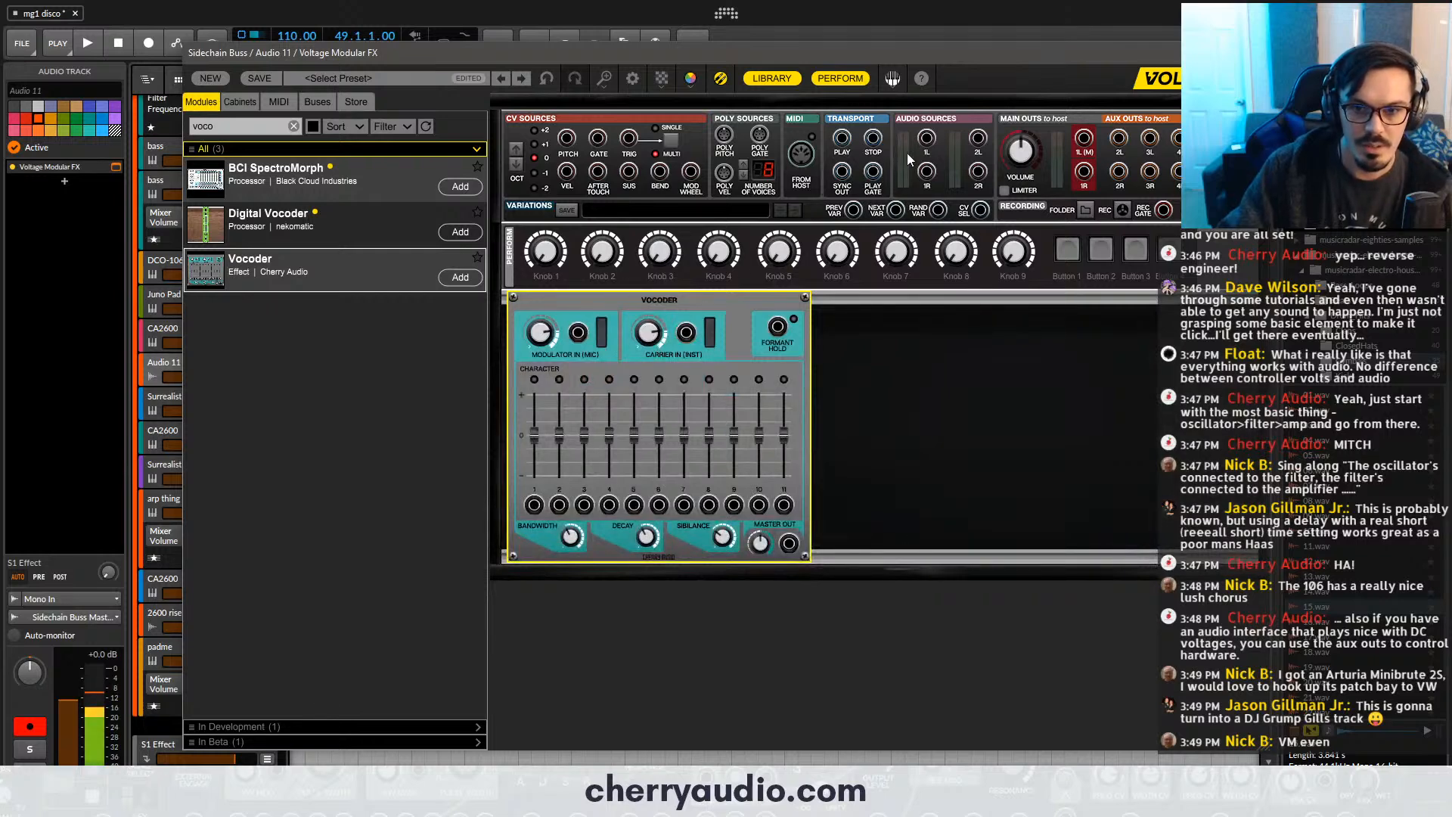
pyautogui.moveTo(927, 137); pyautogui.dragTo(688, 336)
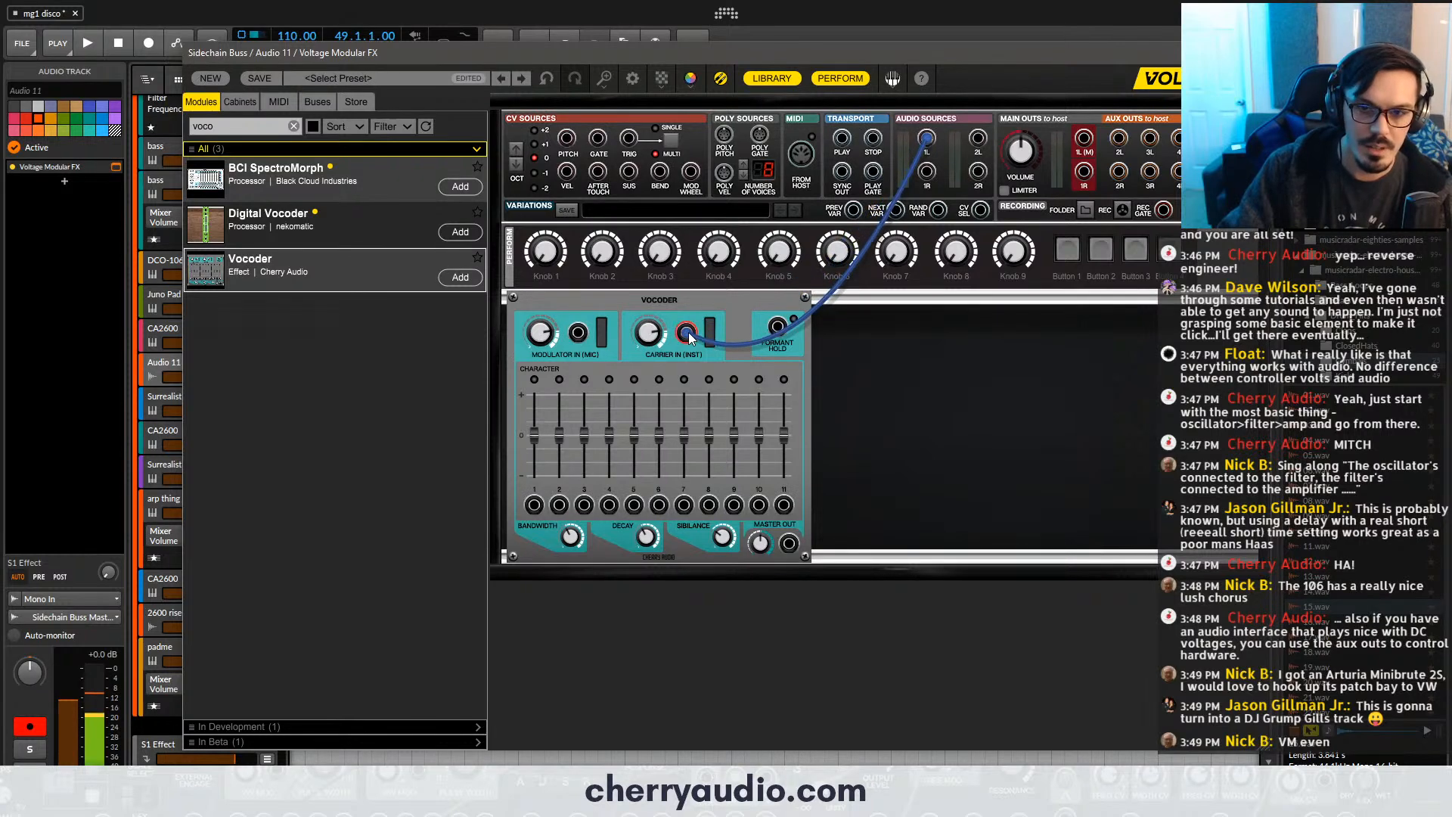
pyautogui.moveTo(593, 305); pyautogui.dragTo(692, 308)
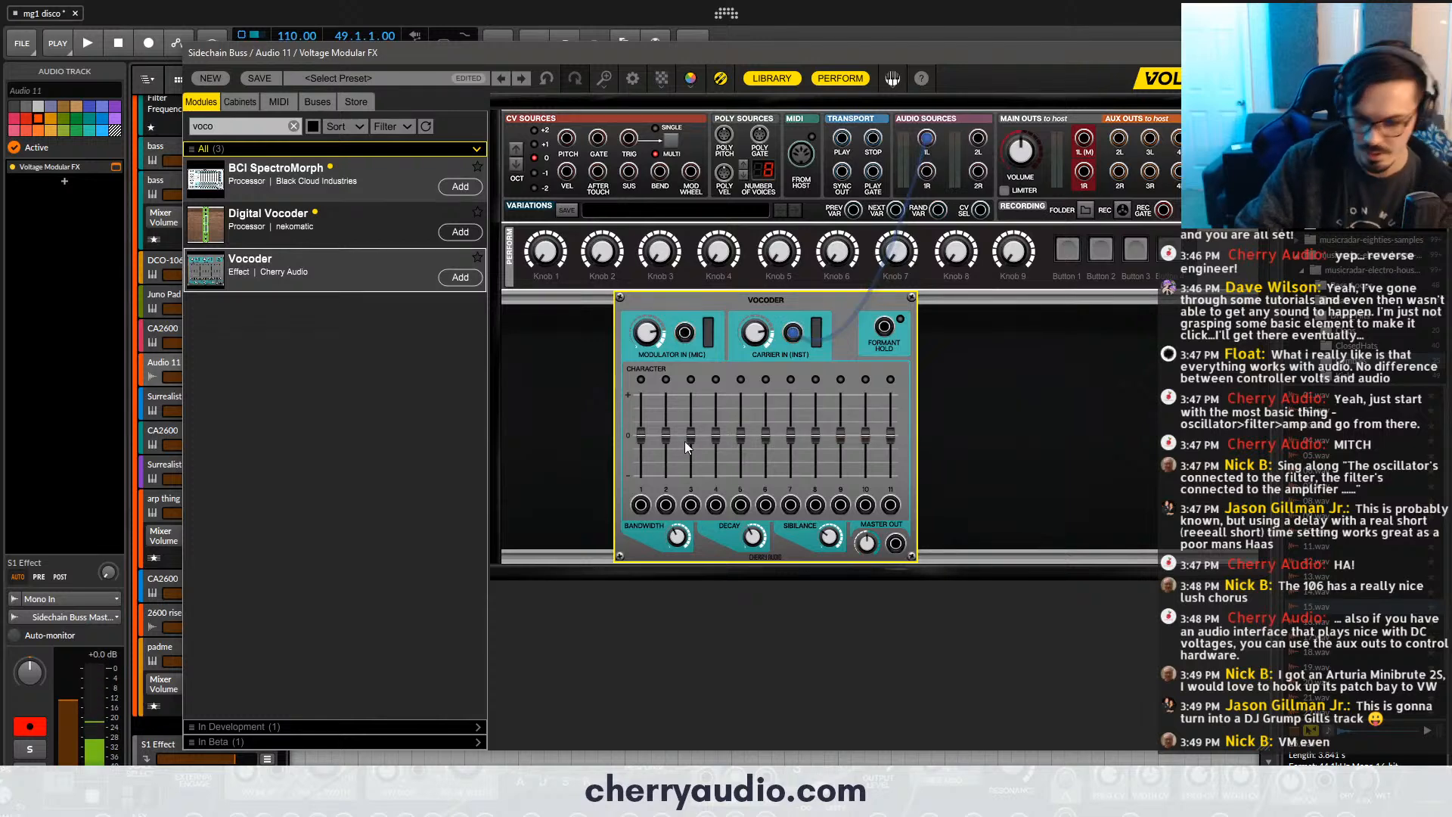
pyautogui.press('Delete')
pyautogui.click(1252, 53)
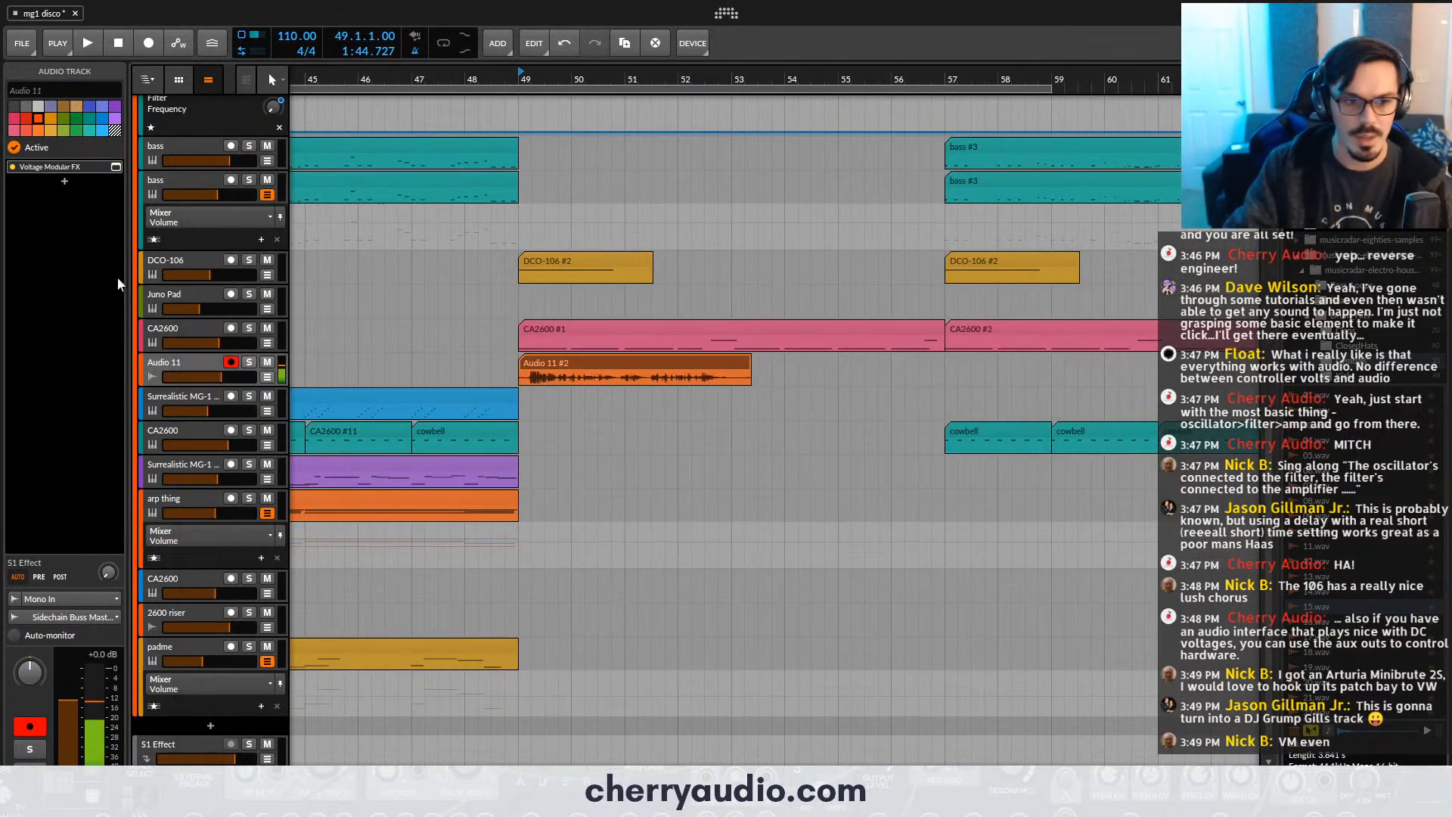
# - Remove the device from the Audio 11 track's chain and put the track into its own group
pyautogui.hotkey('ctrl', 'g')
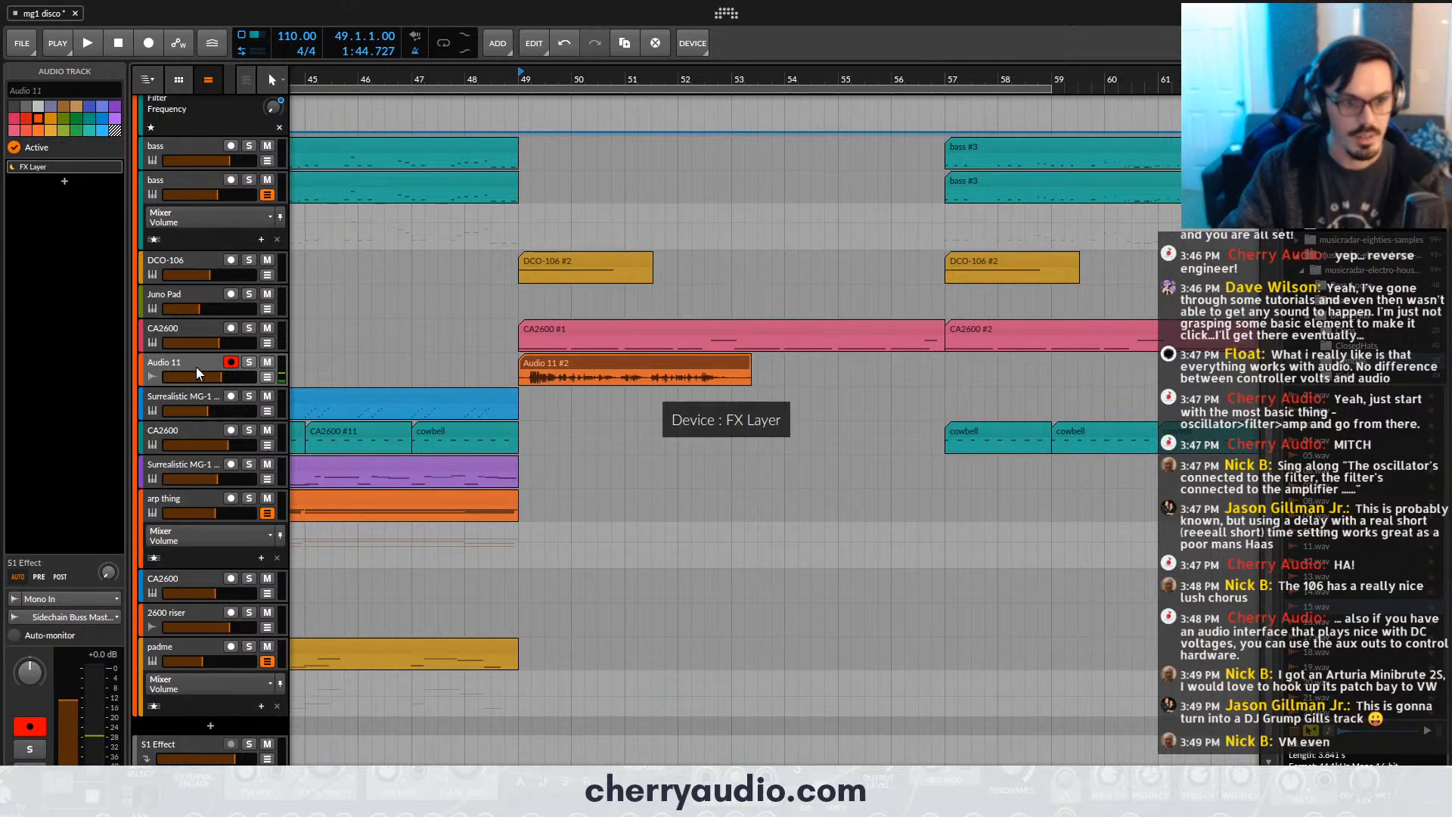
pyautogui.click(187, 395)
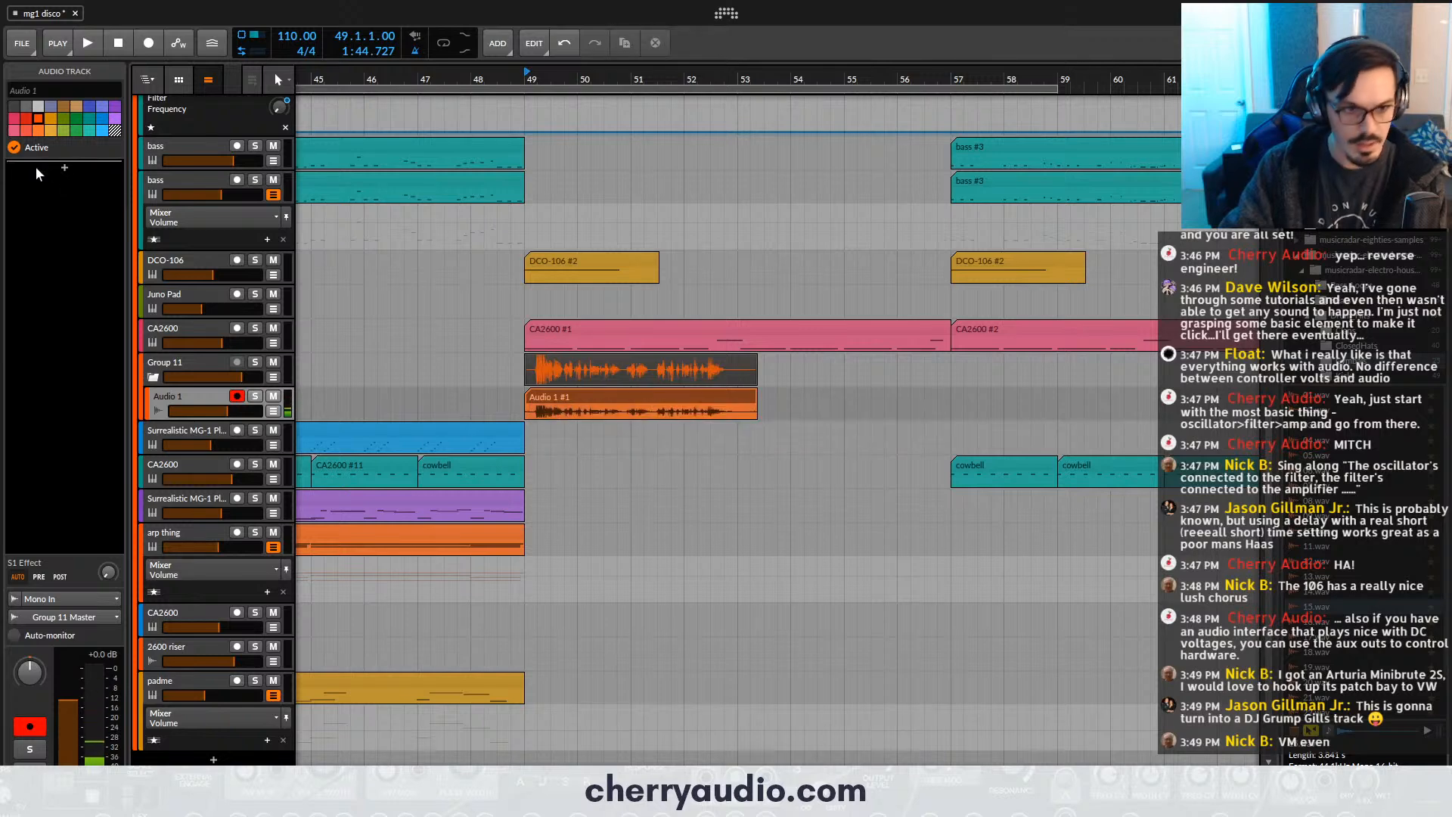
pyautogui.press('Delete')
# - Add an instrument track inside Group 11 and load Surrealistic MG-1 Plus on it
pyautogui.hotkey('ctrl', 't')
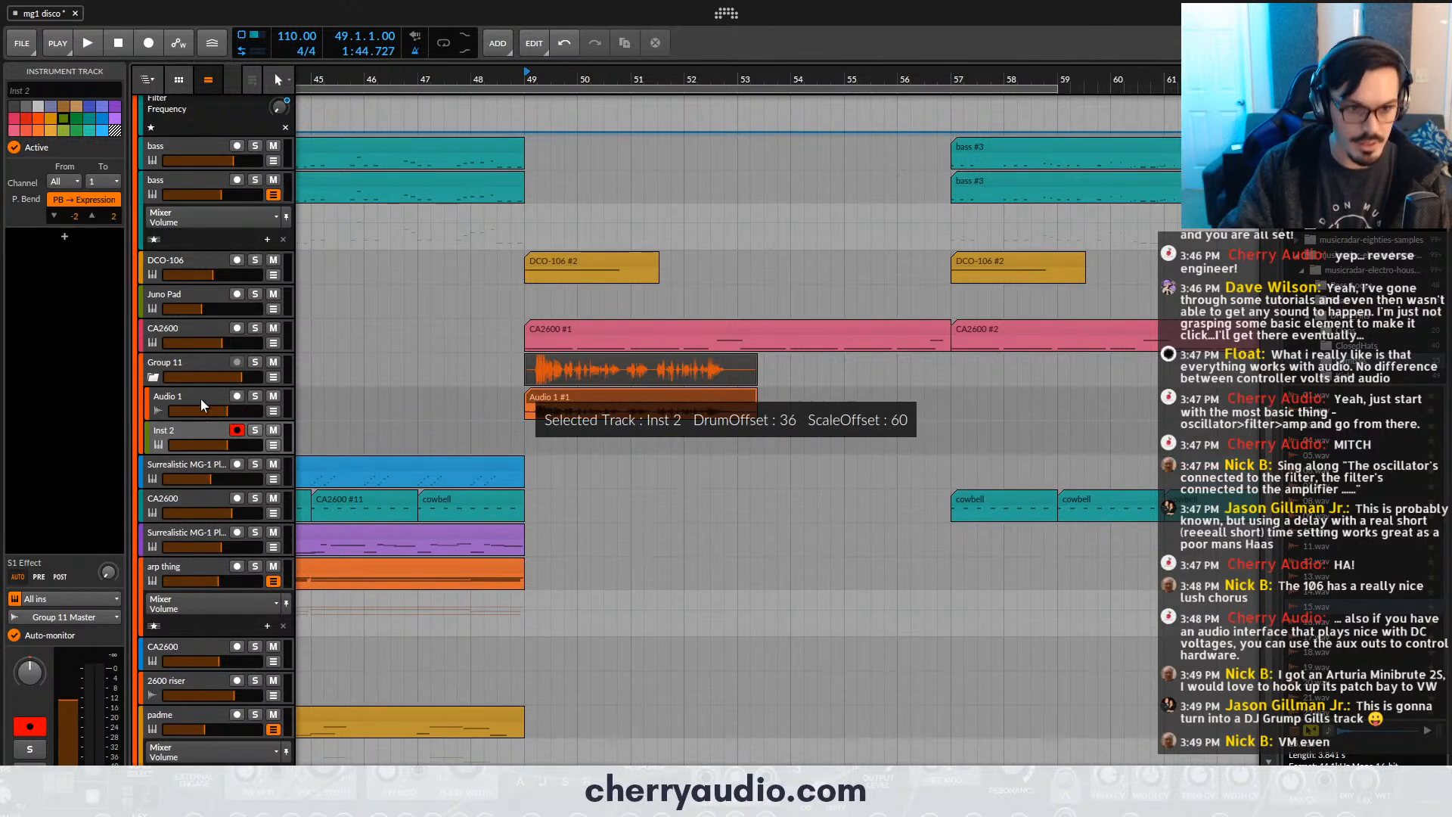
pyautogui.click(65, 238)
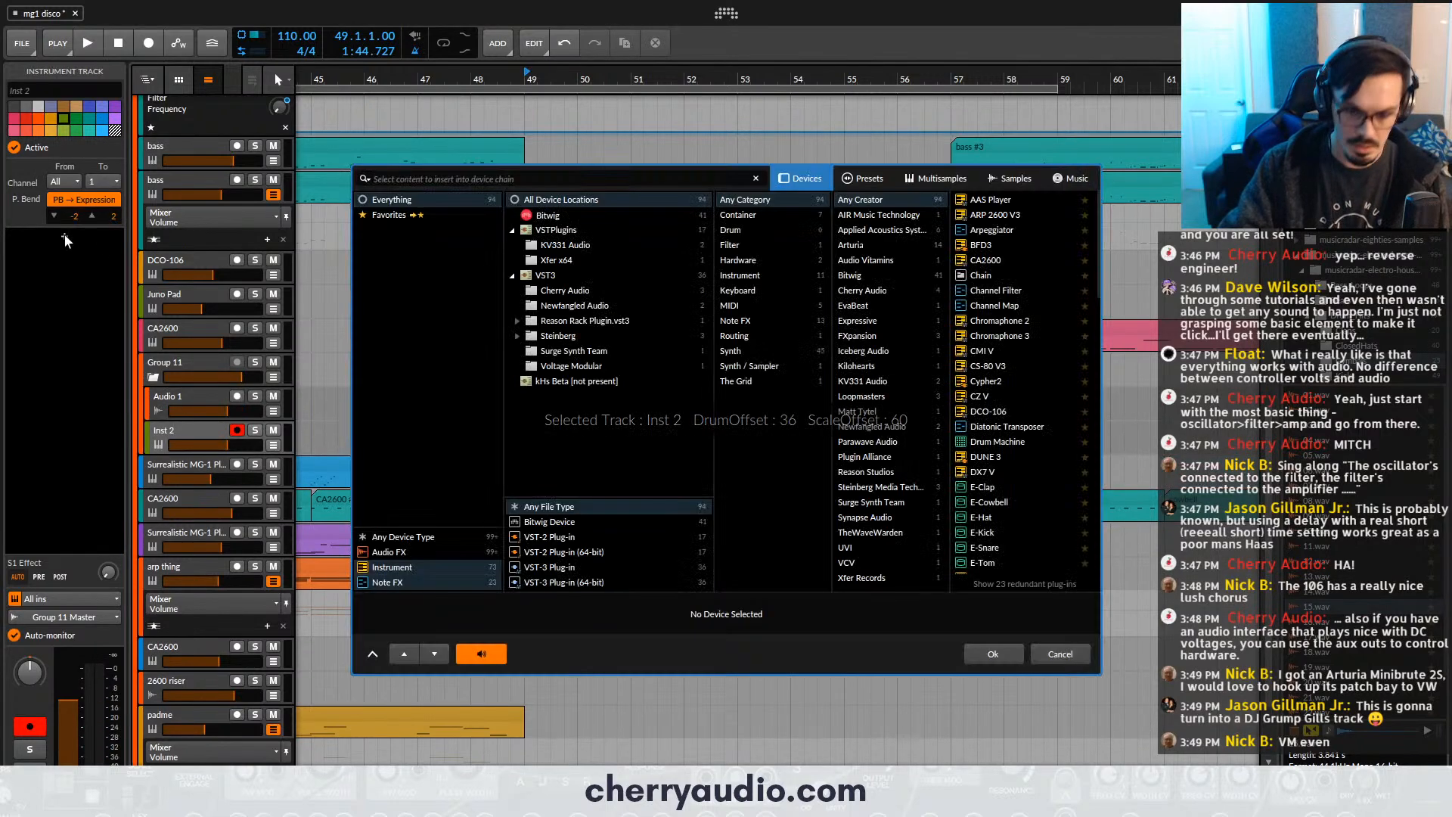
pyautogui.write('mg')
pyautogui.click(983, 202)
pyautogui.doubleClick(983, 203)
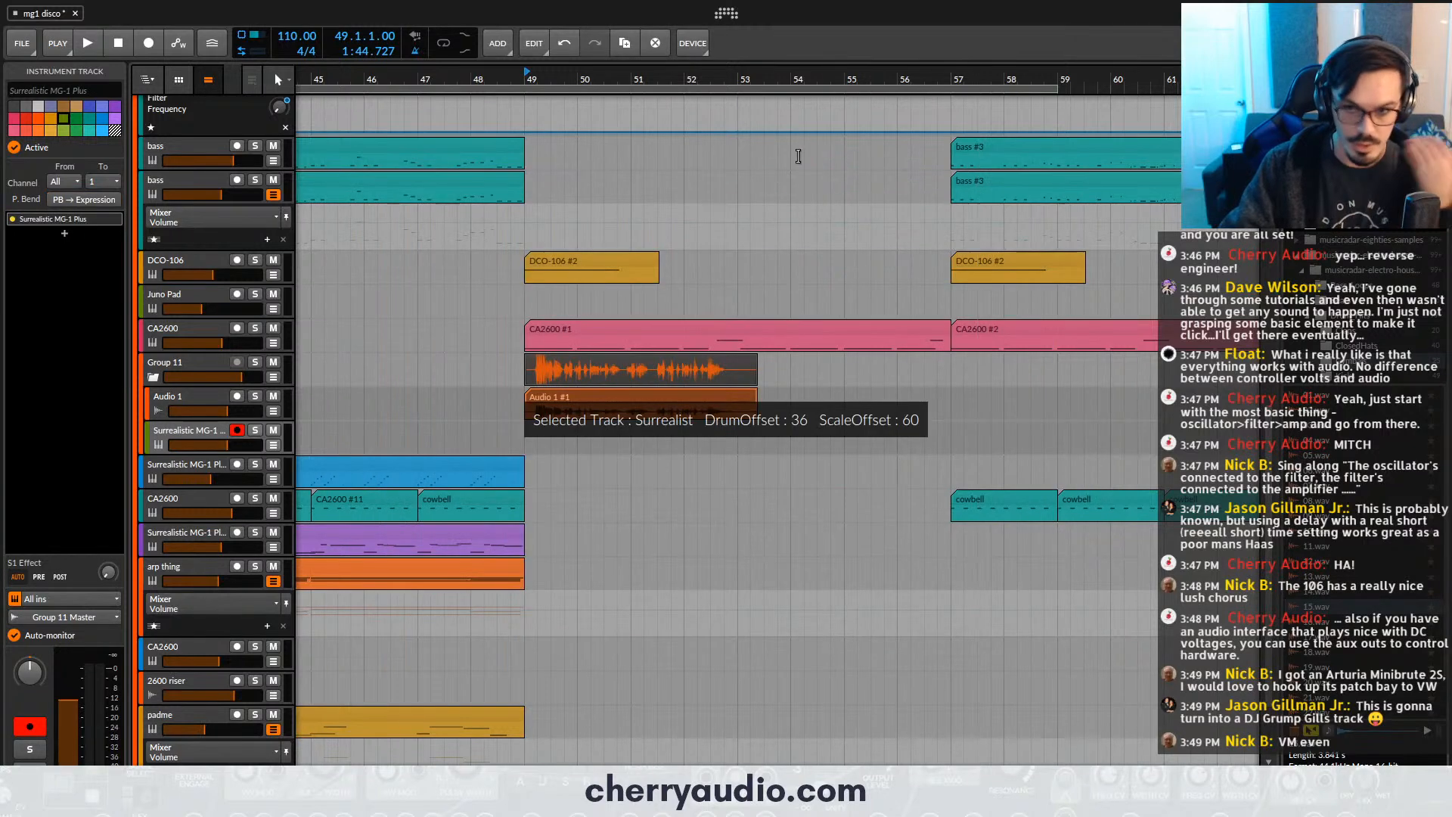
# - Load the Hard Res lead preset in Surrealistic MG-1 Plus, raise its Poly mixer level and close the plug-in window
pyautogui.click(648, 581)
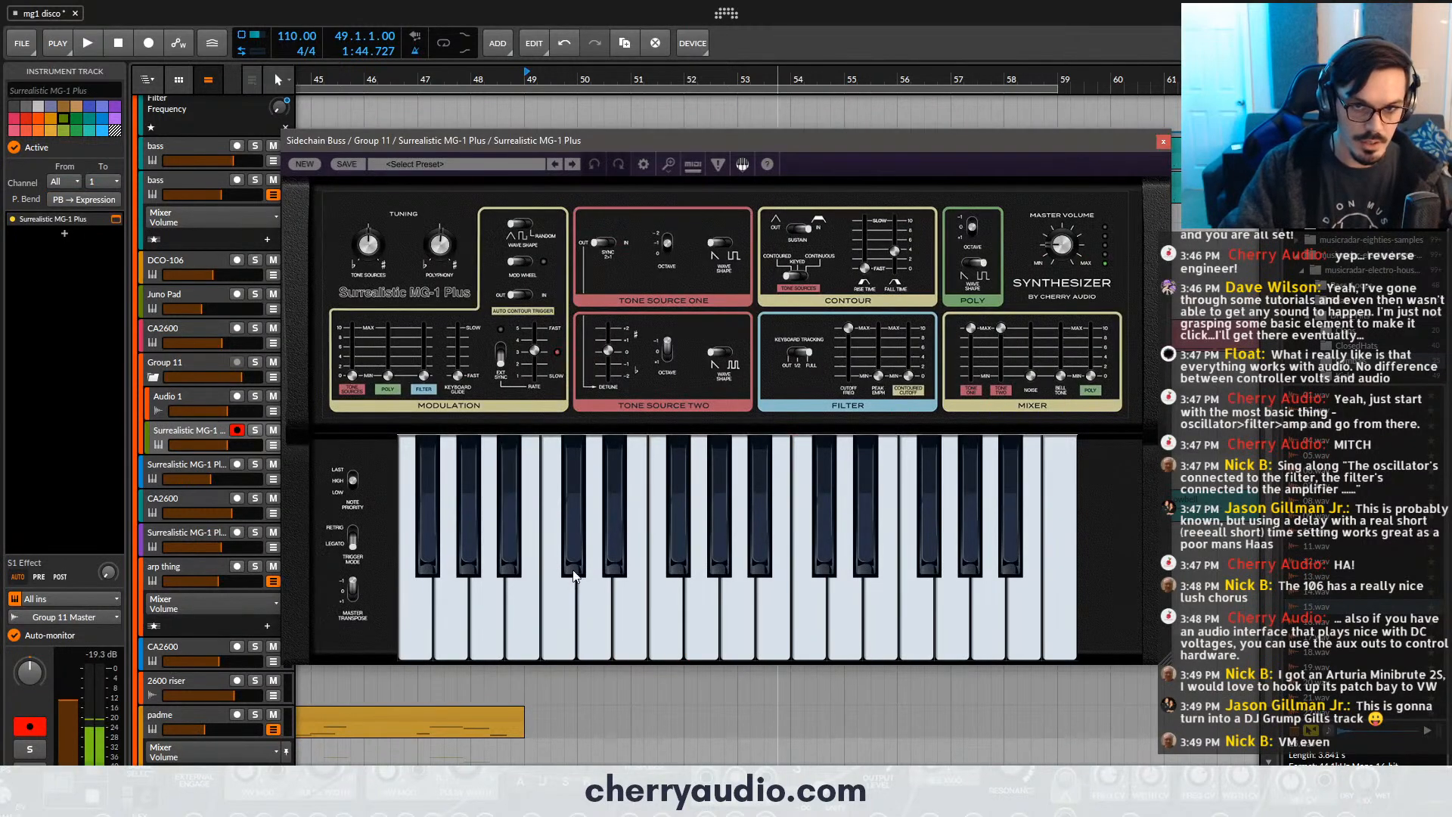
pyautogui.click(513, 161)
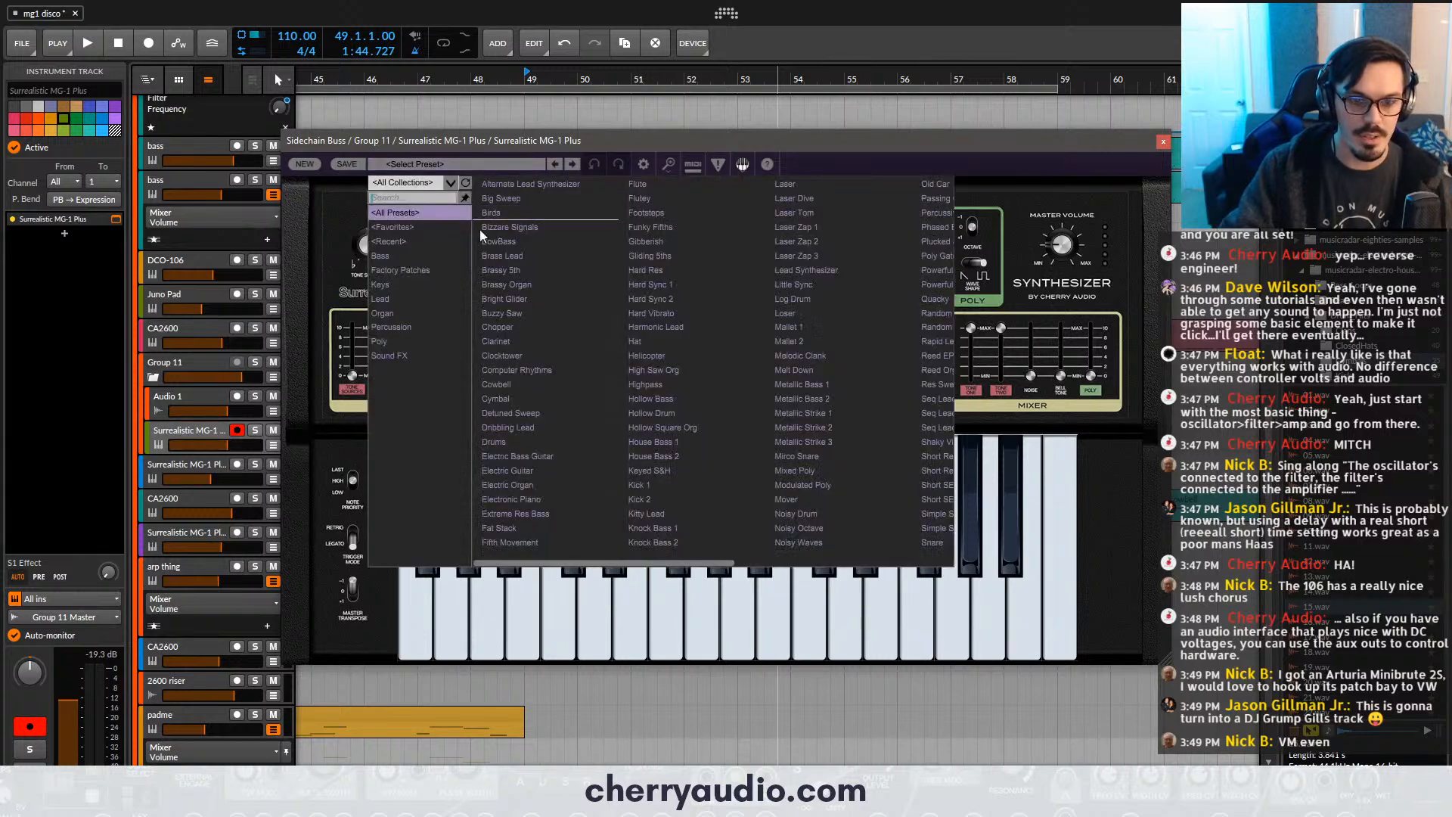
pyautogui.click(417, 299)
pyautogui.click(525, 308)
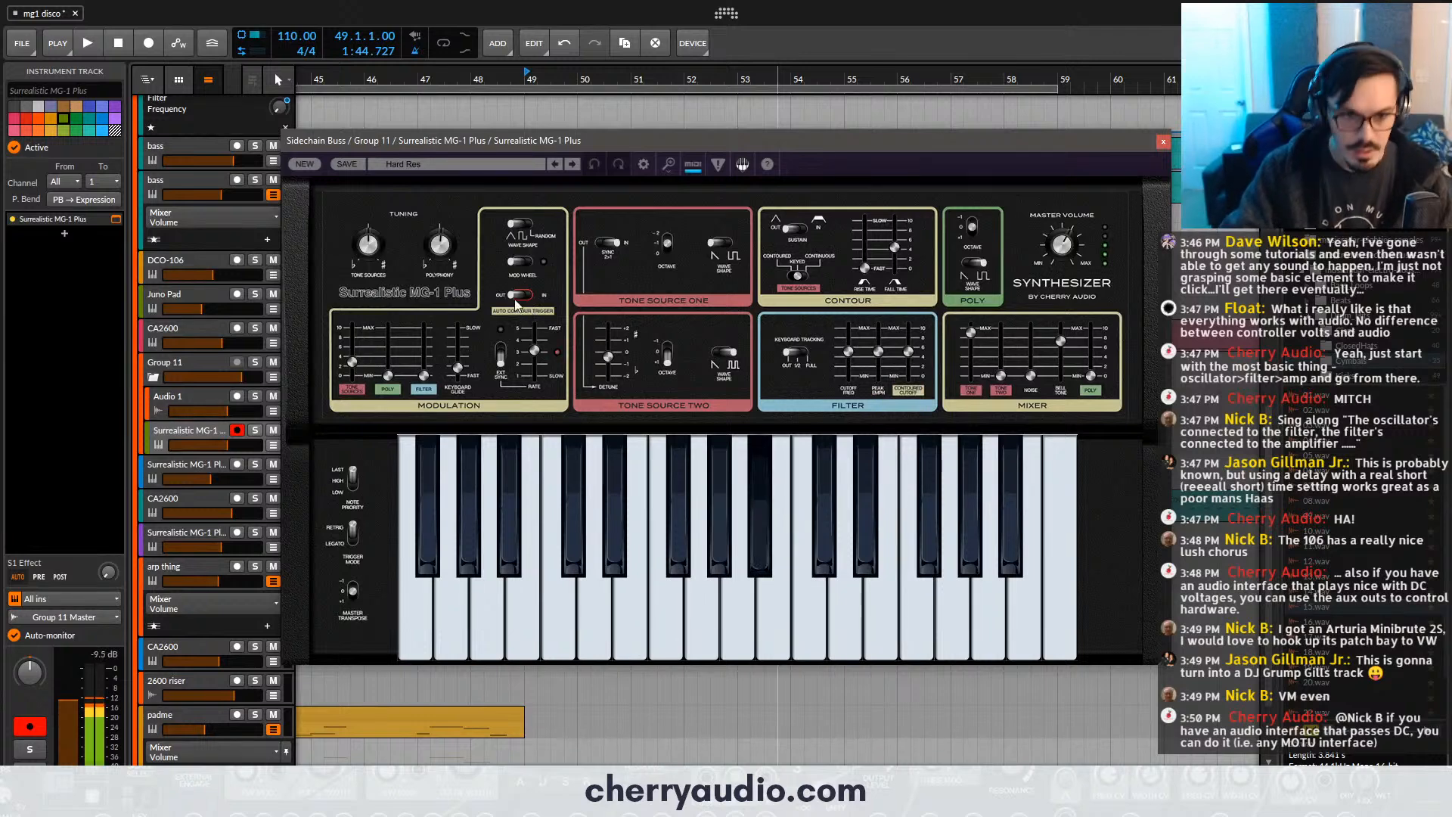
pyautogui.moveTo(1092, 373); pyautogui.dragTo(1091, 351)
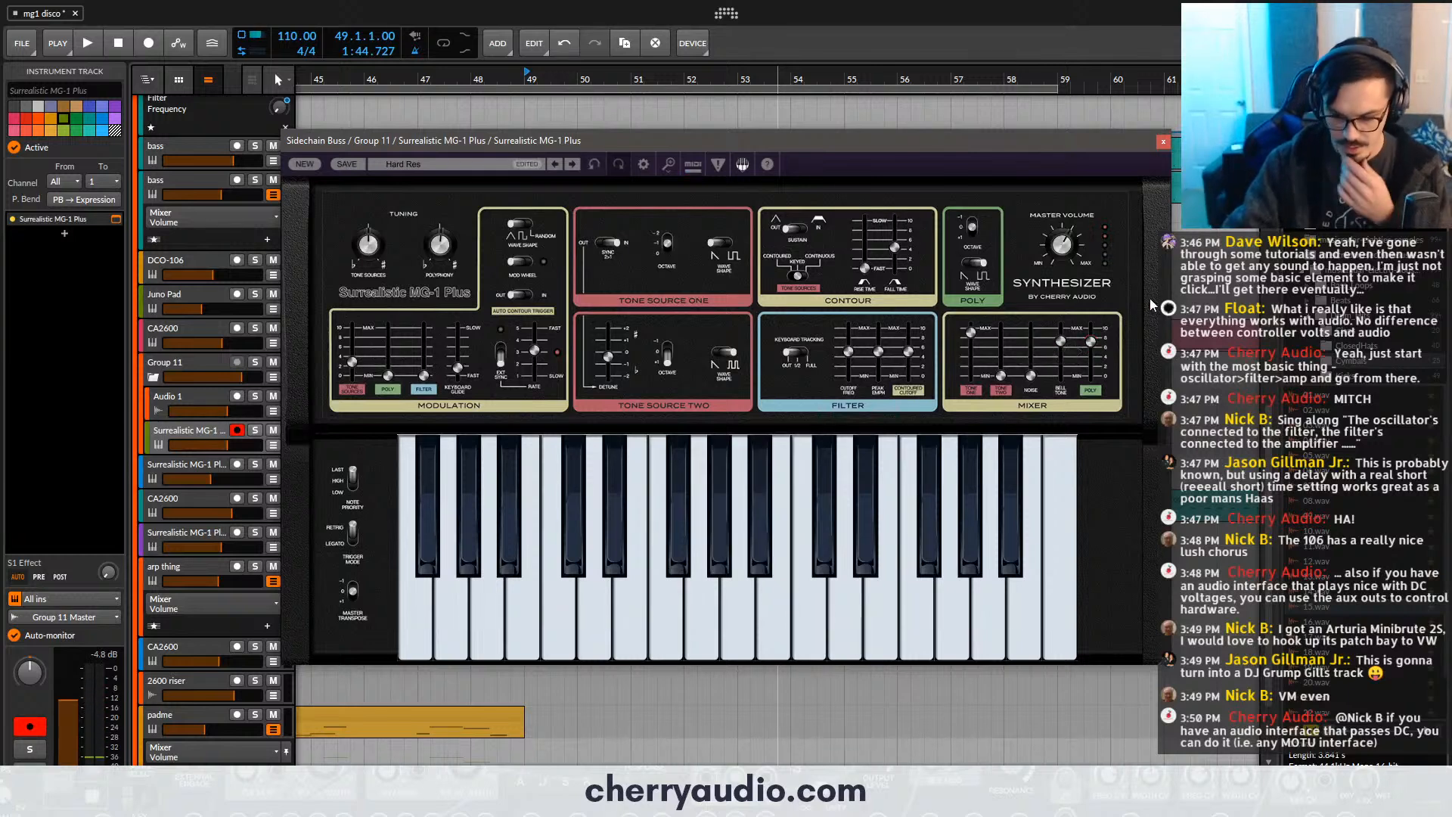
pyautogui.click(1164, 142)
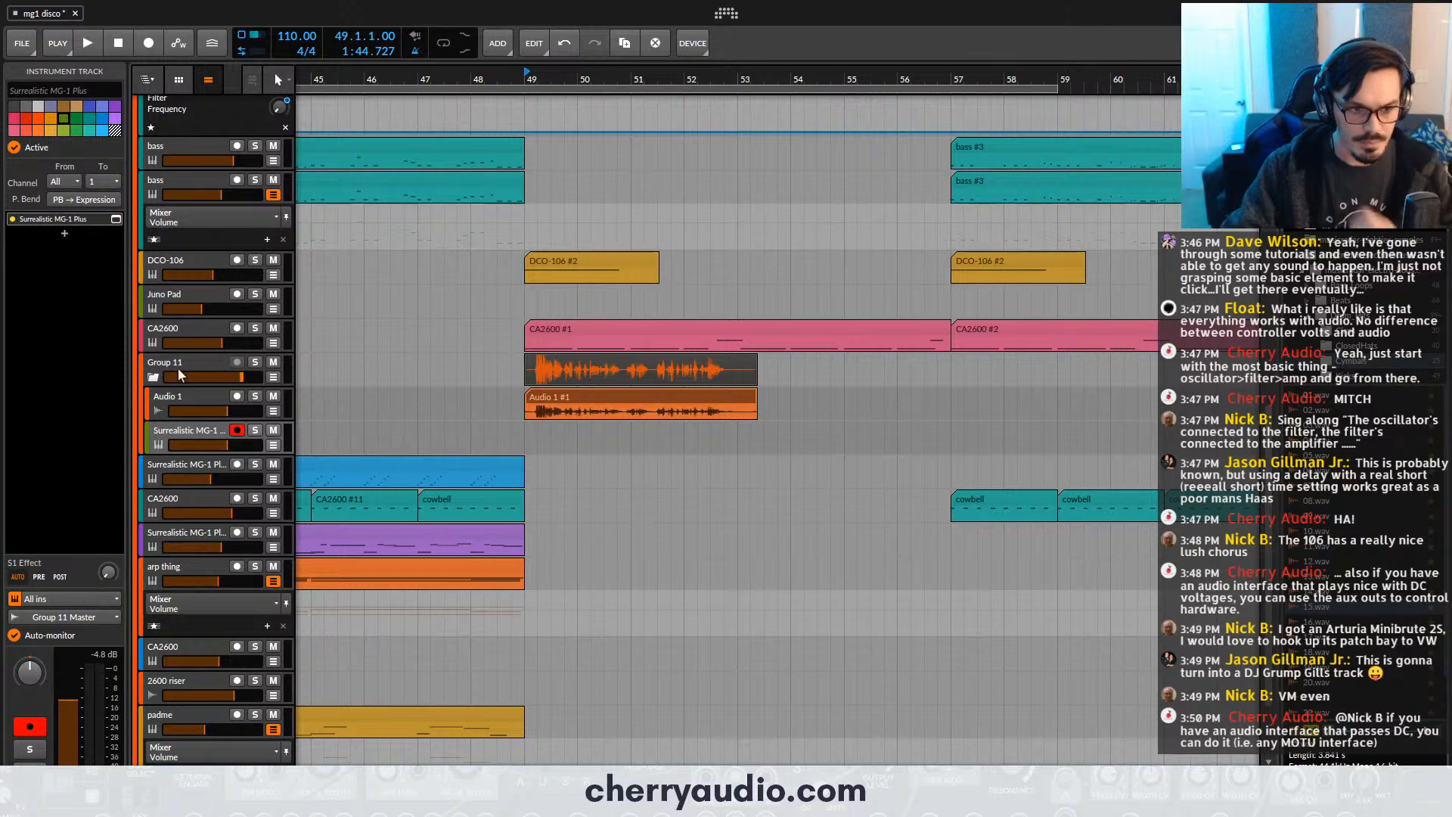
# - Insert Voltage Modular FX into the Group 11 track's device chain
pyautogui.click(183, 362)
pyautogui.click(65, 235)
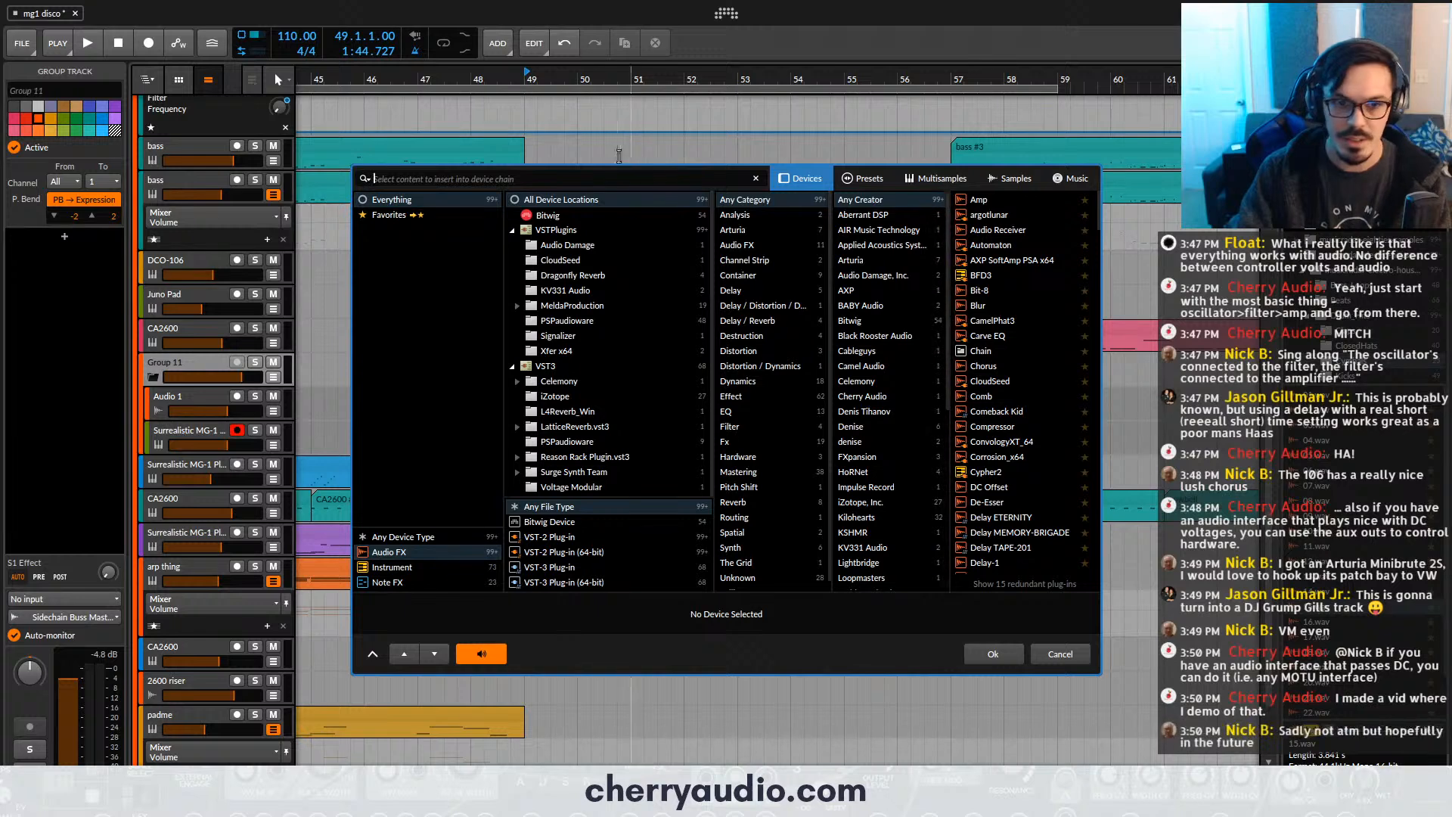
pyautogui.moveTo(626, 174); pyautogui.dragTo(628, 176)
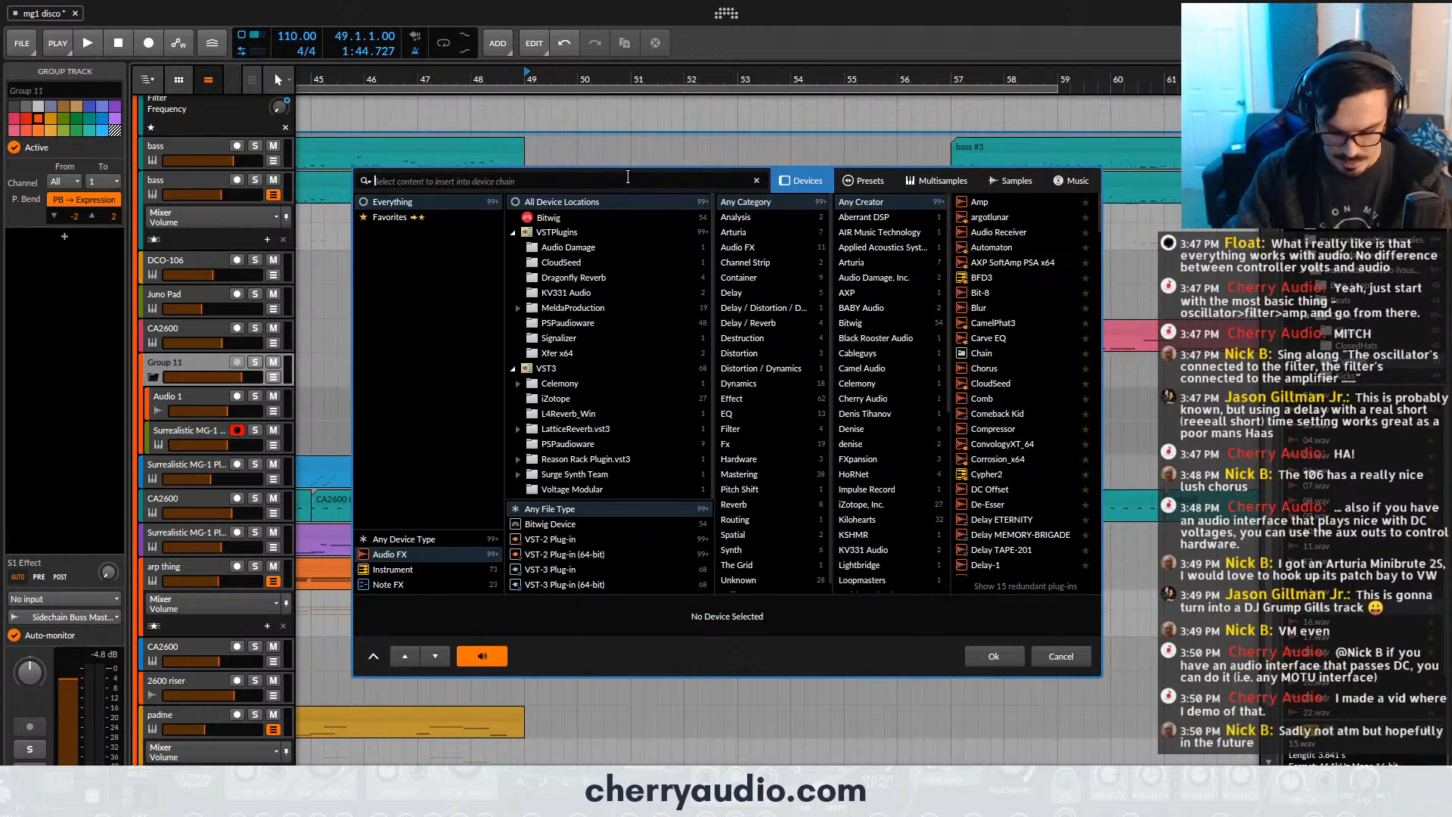
pyautogui.write('olvd')
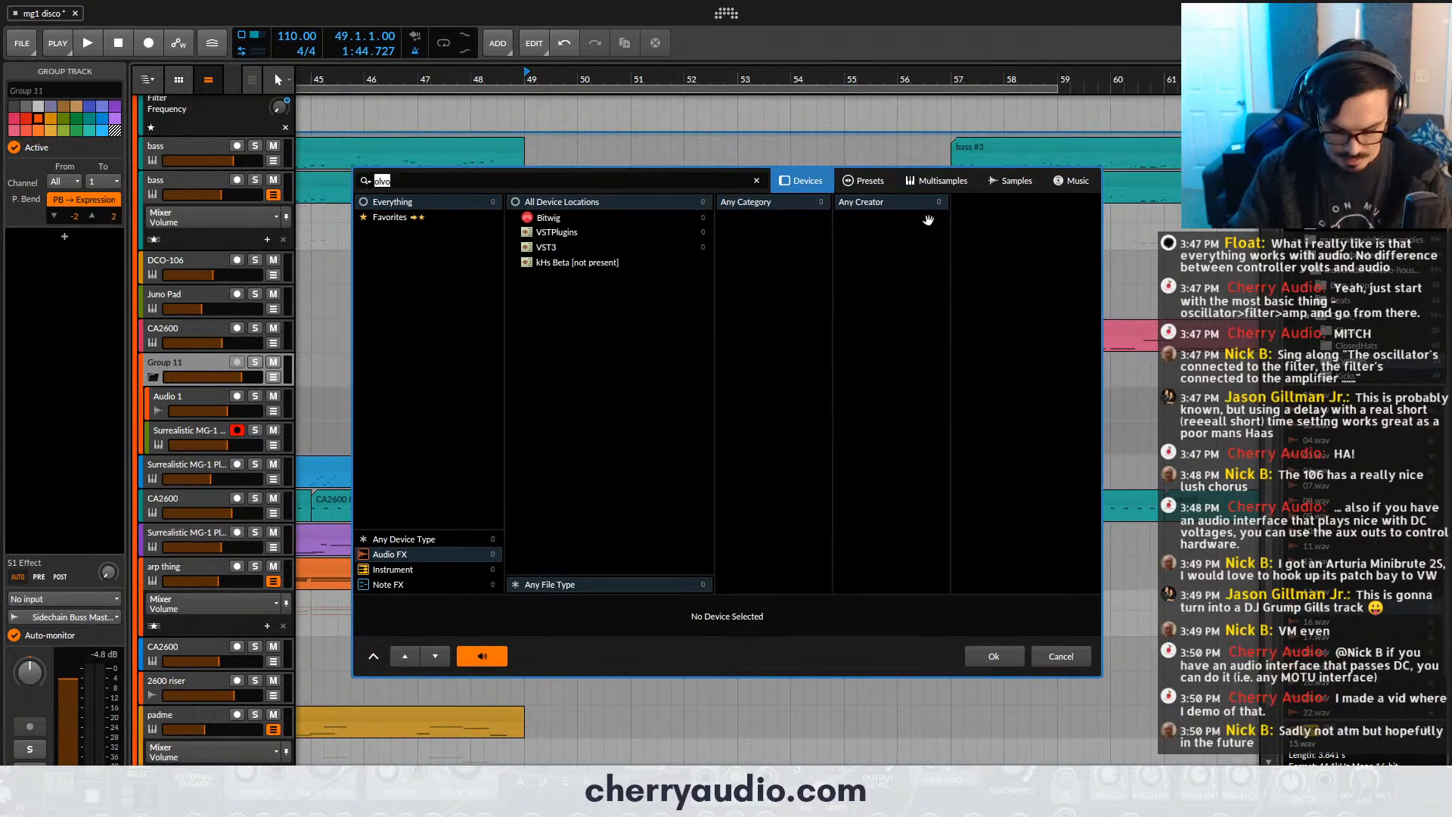
pyautogui.press('BackSpace')
pyautogui.write('volt')
pyautogui.doubleClick(1038, 206)
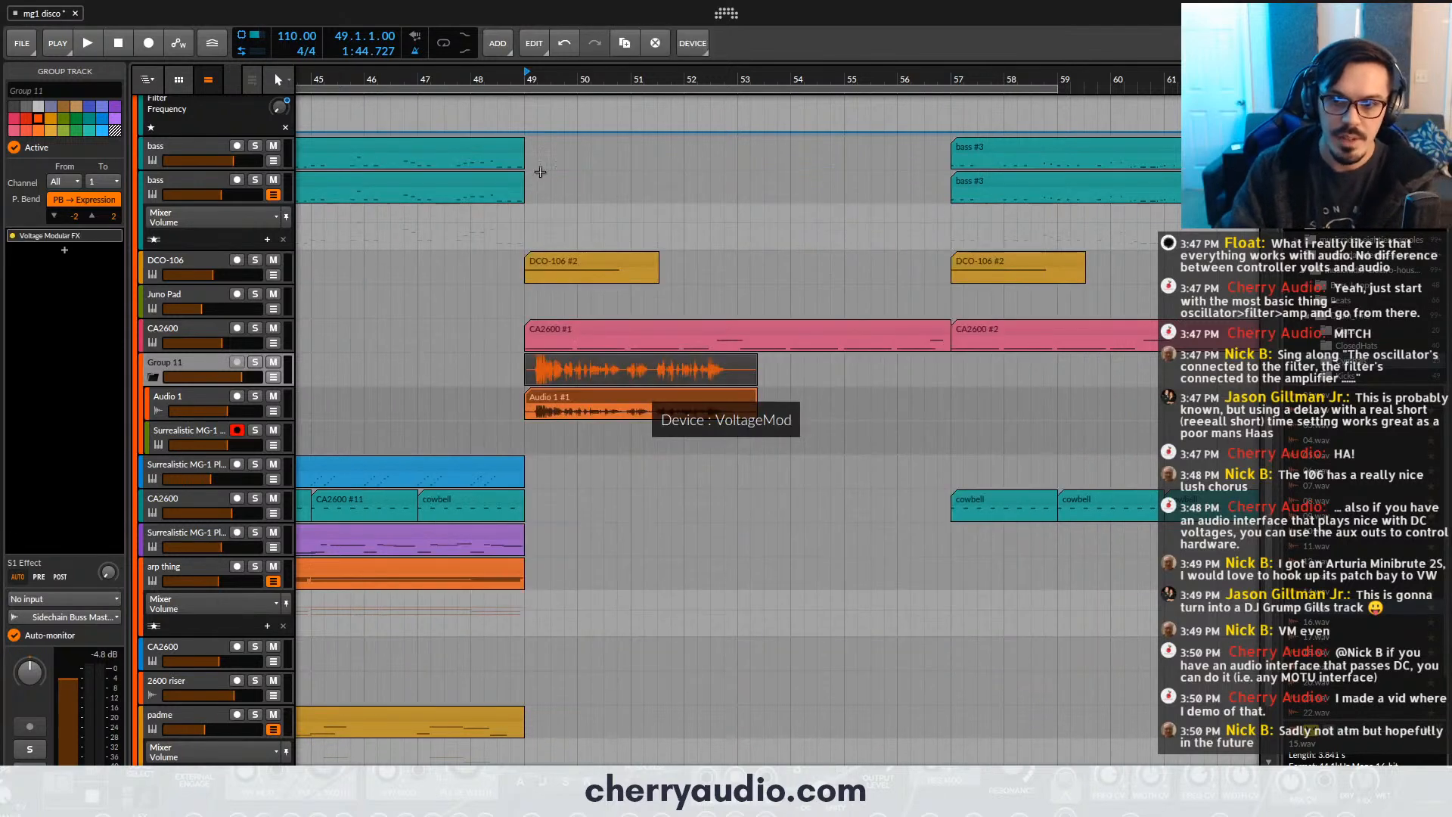
# - Find the Cherry Audio Vocoder module in the Voltage Modular library and add it to the empty cabinet
pyautogui.click(272, 123)
pyautogui.write('v')
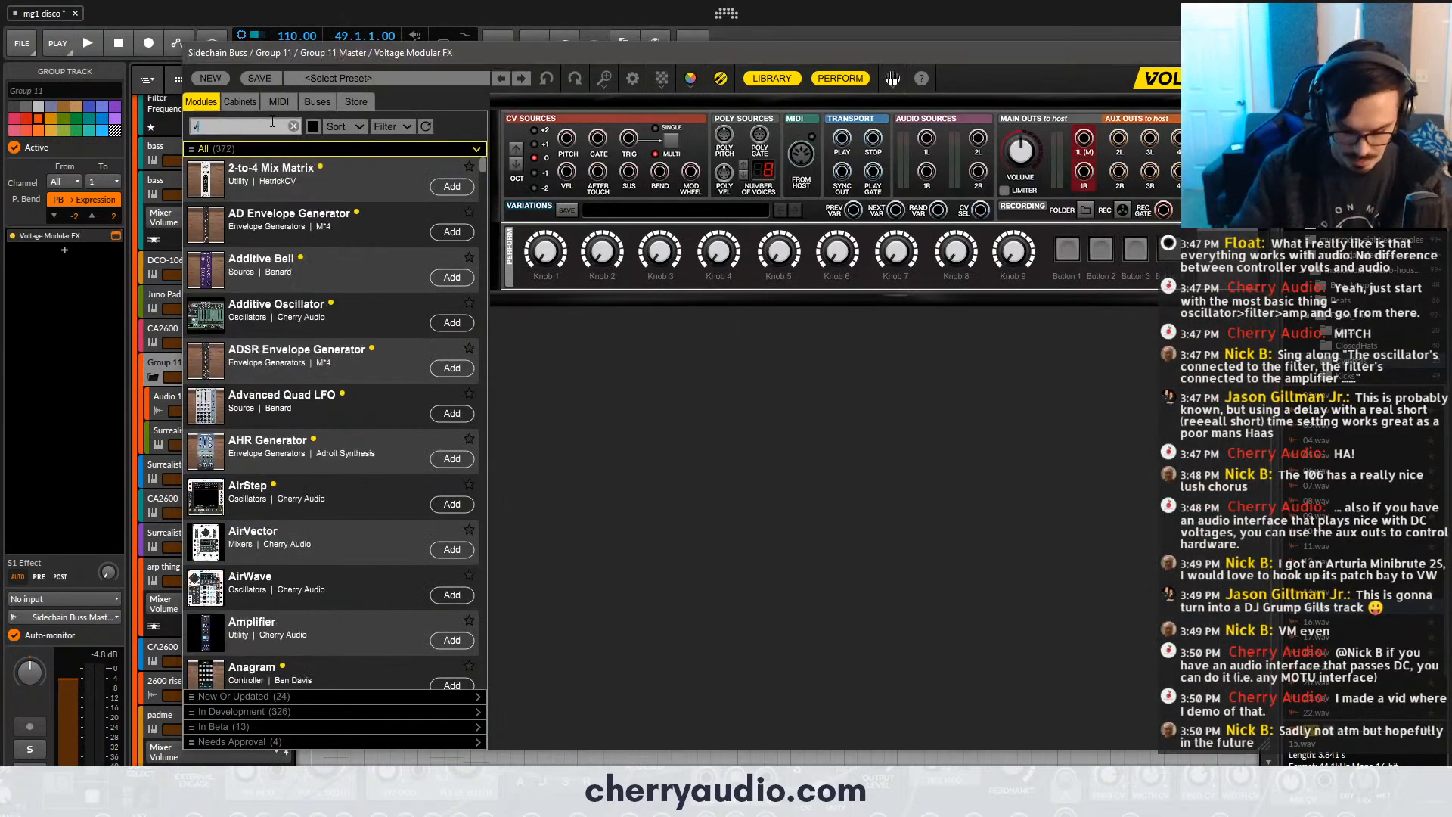
pyautogui.write('oco')
pyautogui.doubleClick(375, 283)
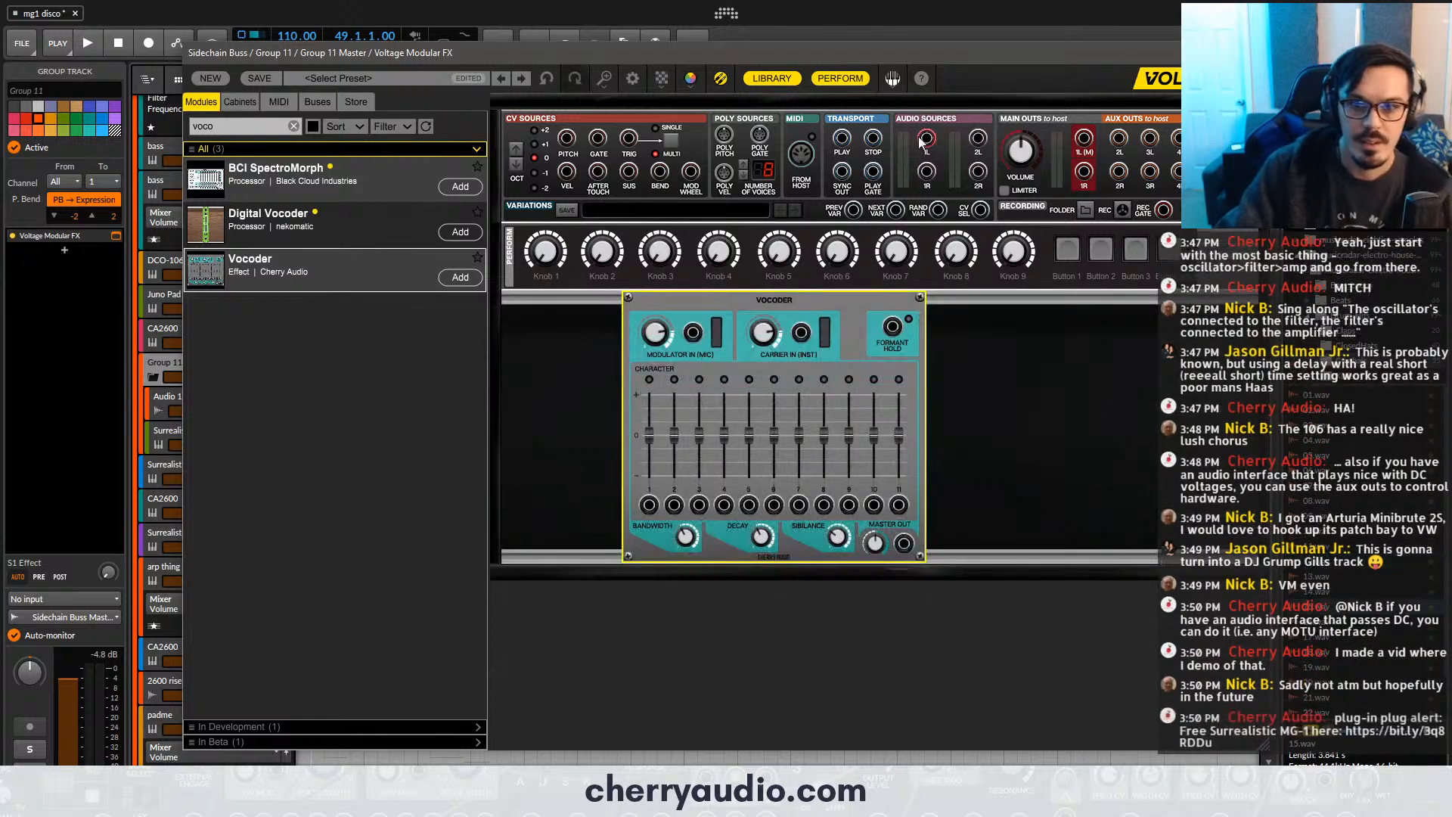
# - Patch audio source 1L to the vocoder's carrier input, 1R to its modulator input and its master out to main out 1L
pyautogui.moveTo(927, 138); pyautogui.dragTo(802, 333)
pyautogui.moveTo(927, 172); pyautogui.dragTo(695, 337)
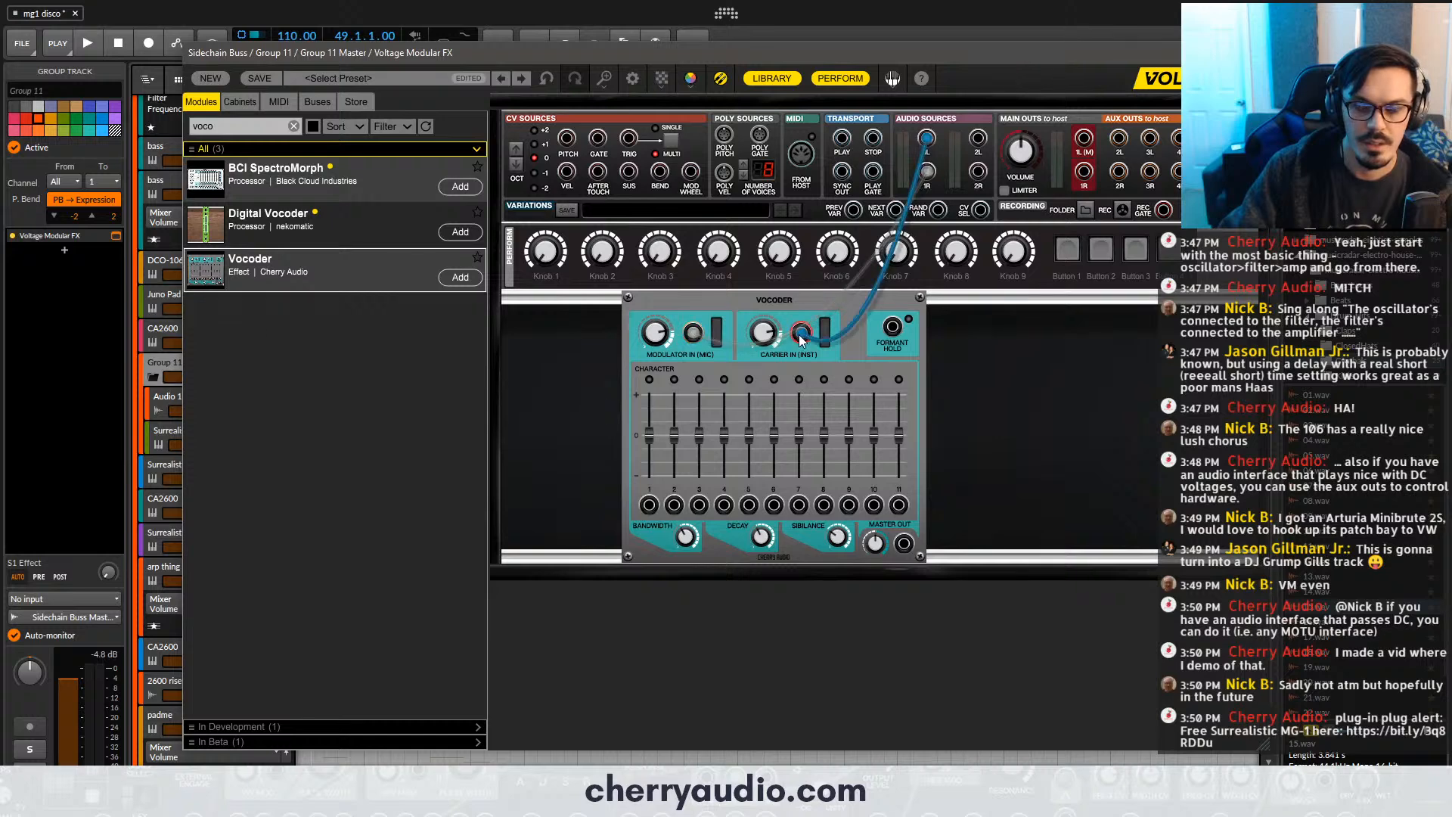
pyautogui.moveTo(801, 338); pyautogui.dragTo(802, 333)
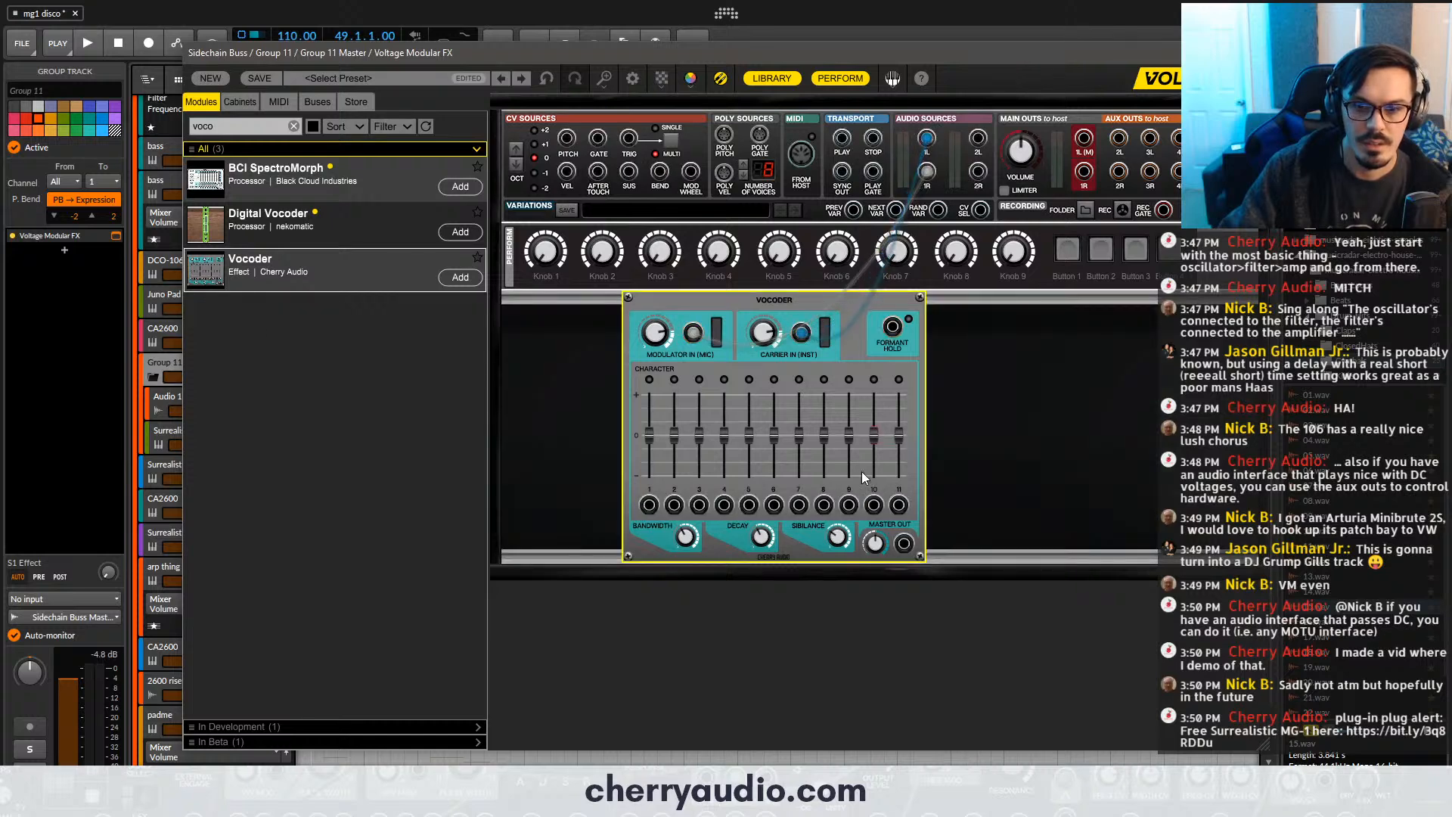
pyautogui.moveTo(905, 541); pyautogui.dragTo(1085, 139)
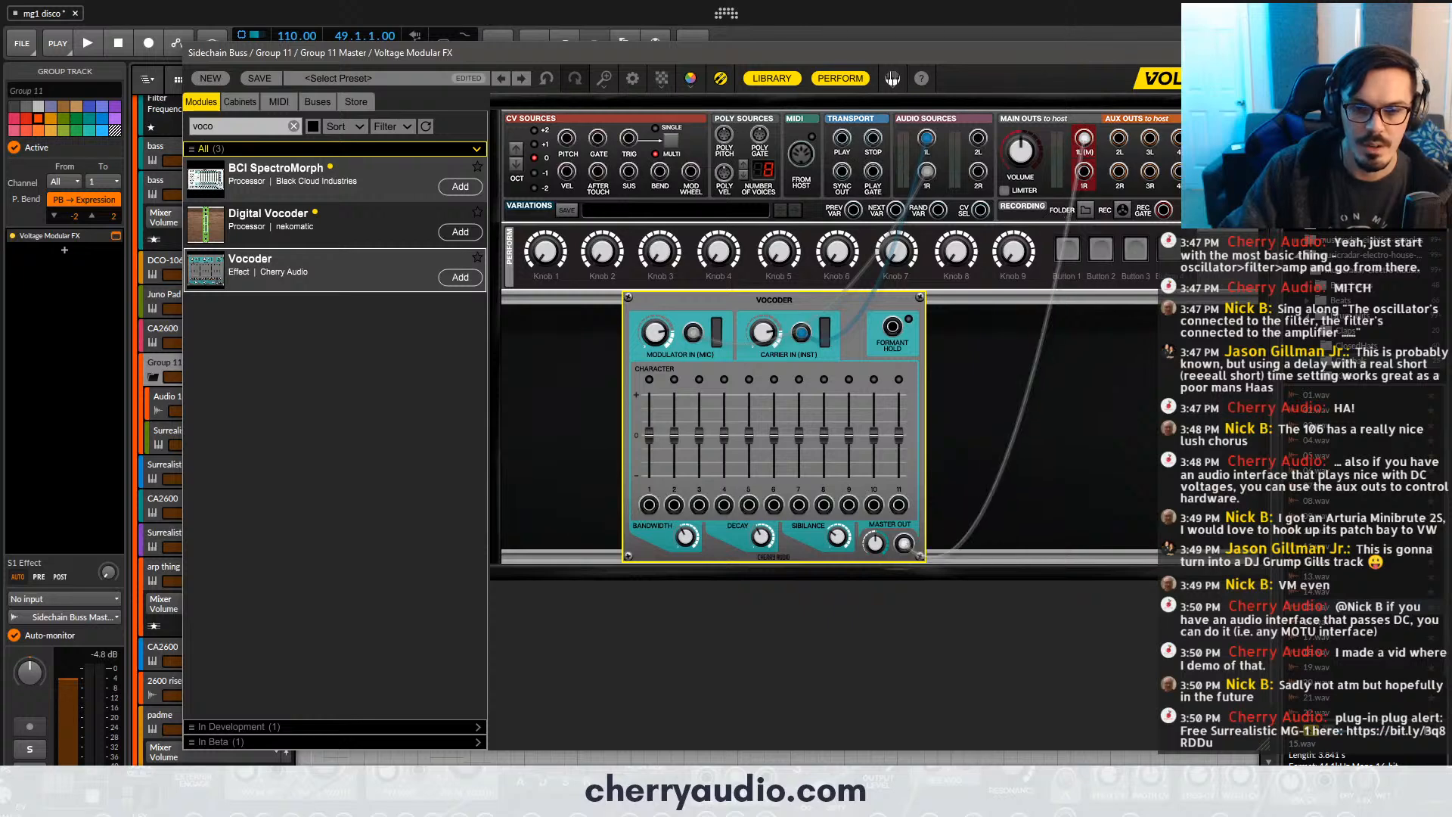
pyautogui.click(1254, 53)
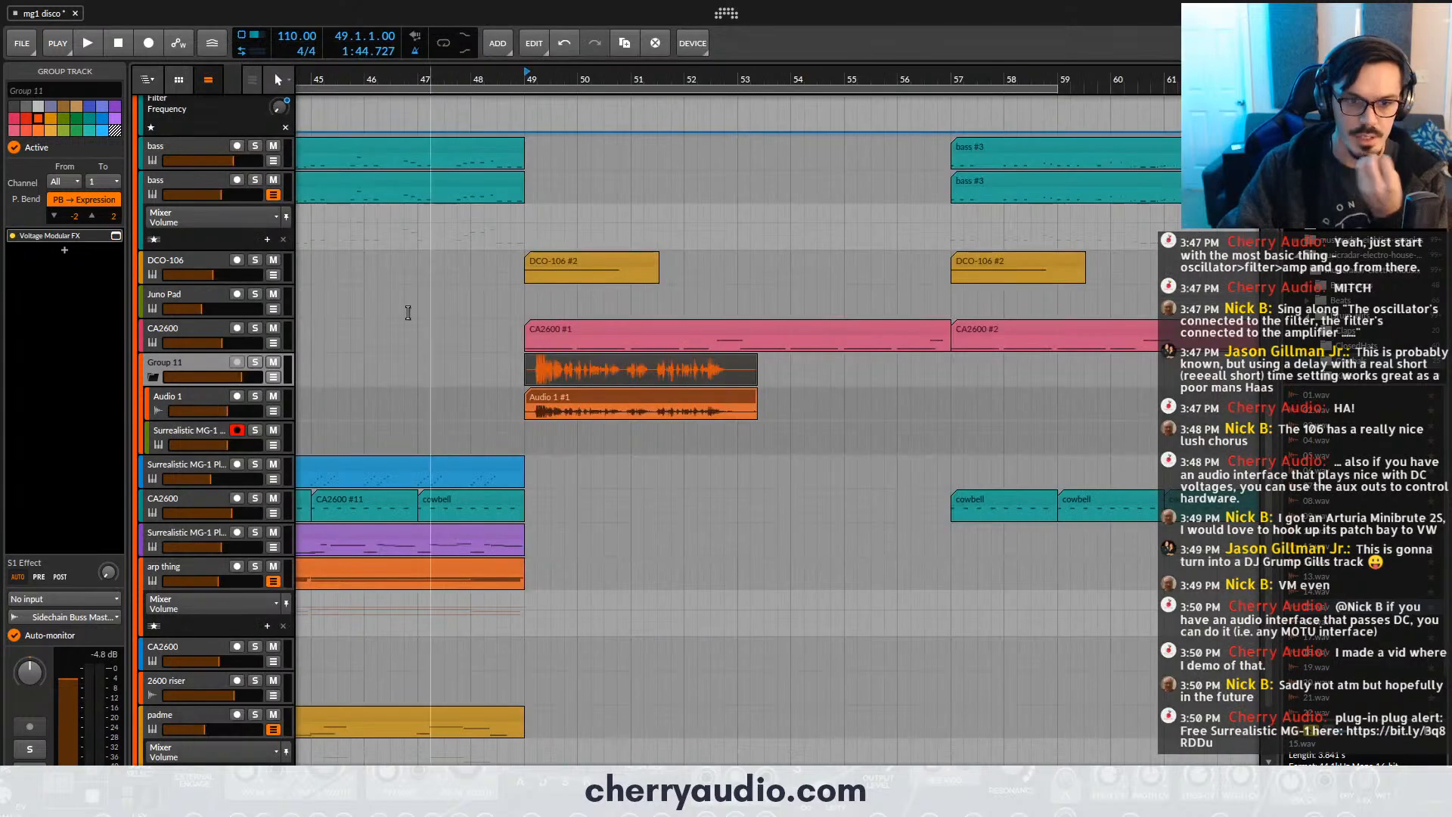
# - Pan the Audio 1 and Surrealistic MG-1 Plus tracks hard to opposite sides and solo Group 11
pyautogui.click(202, 400)
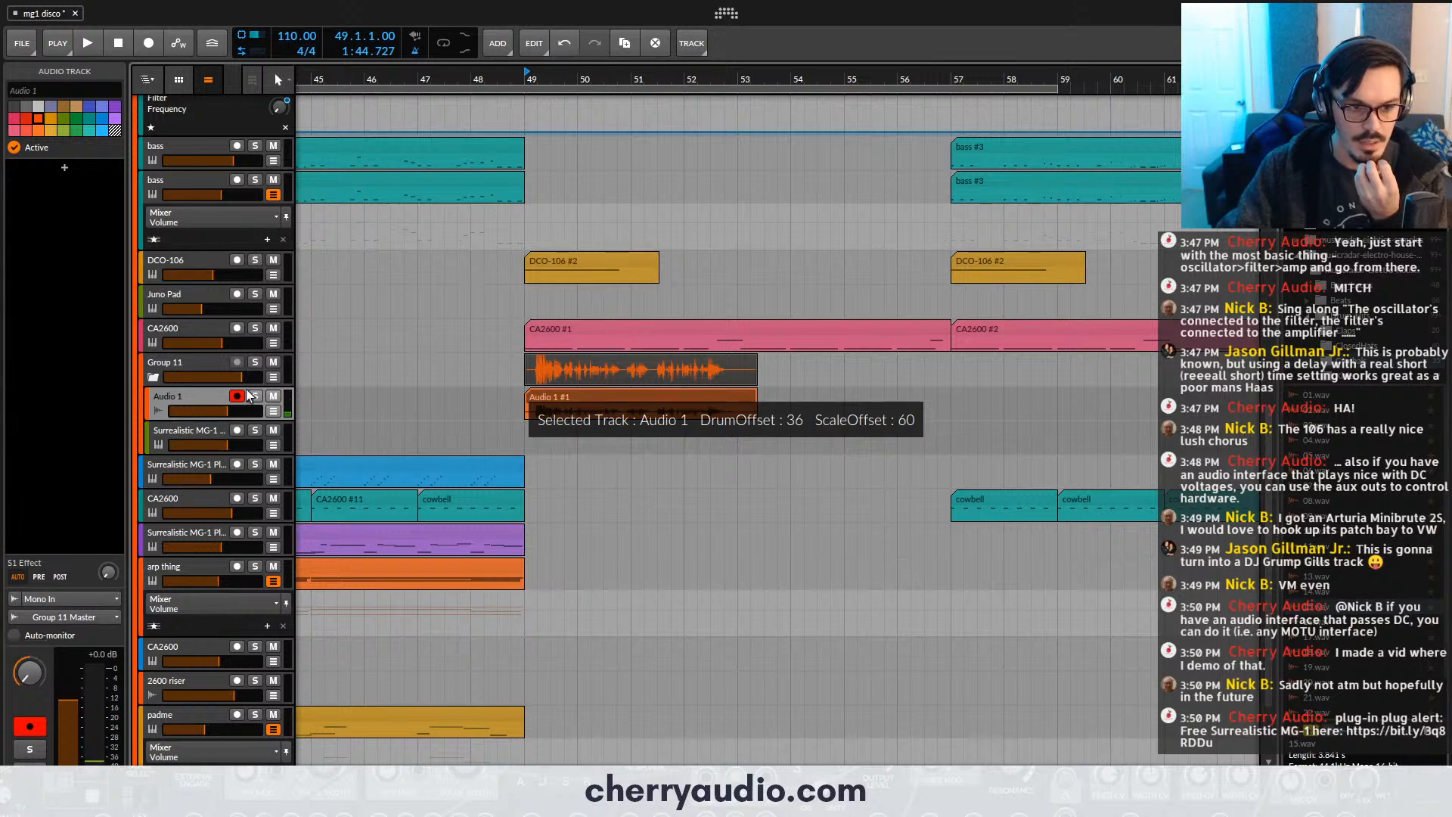
pyautogui.press('Down')
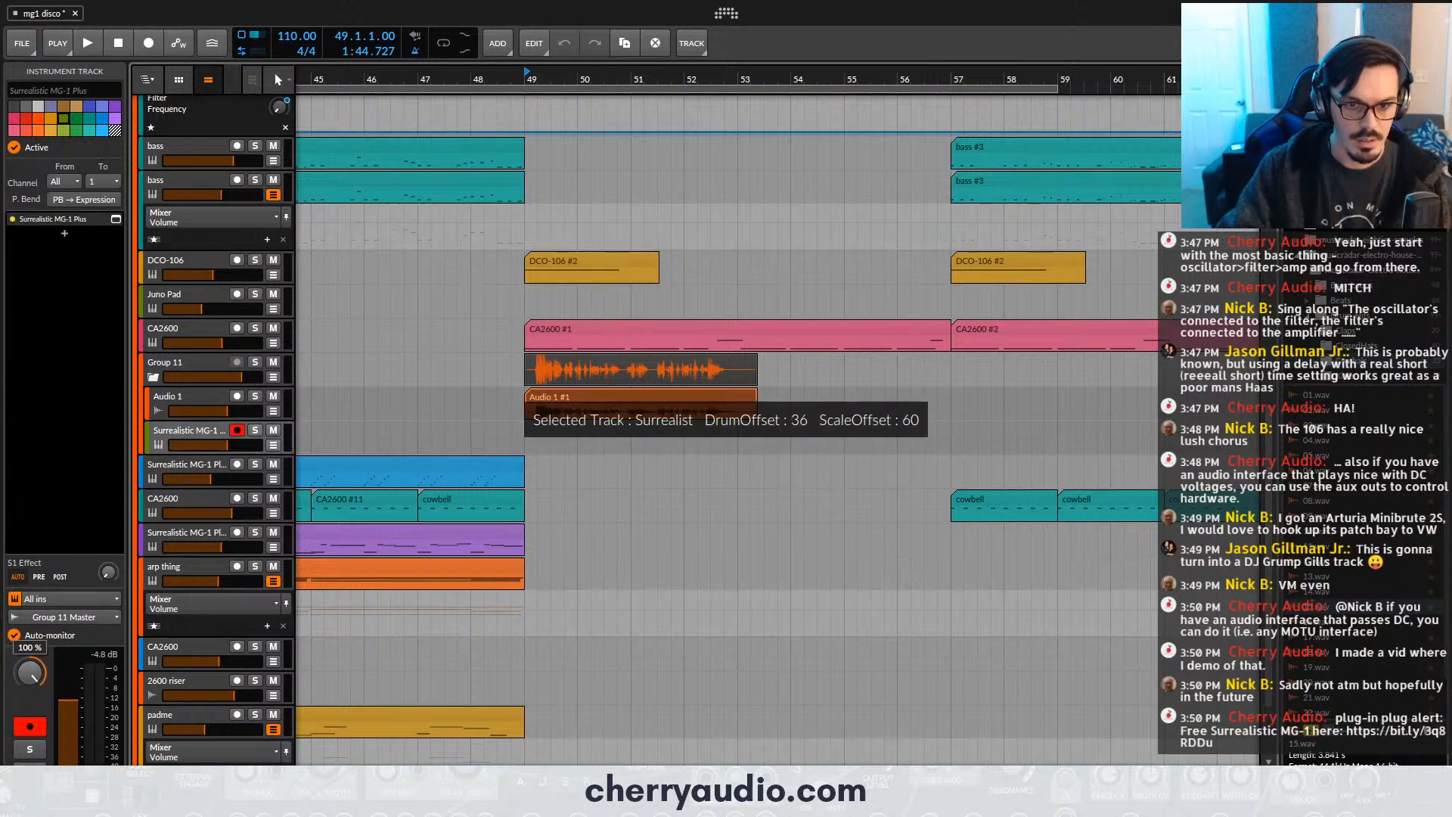
pyautogui.click(256, 376)
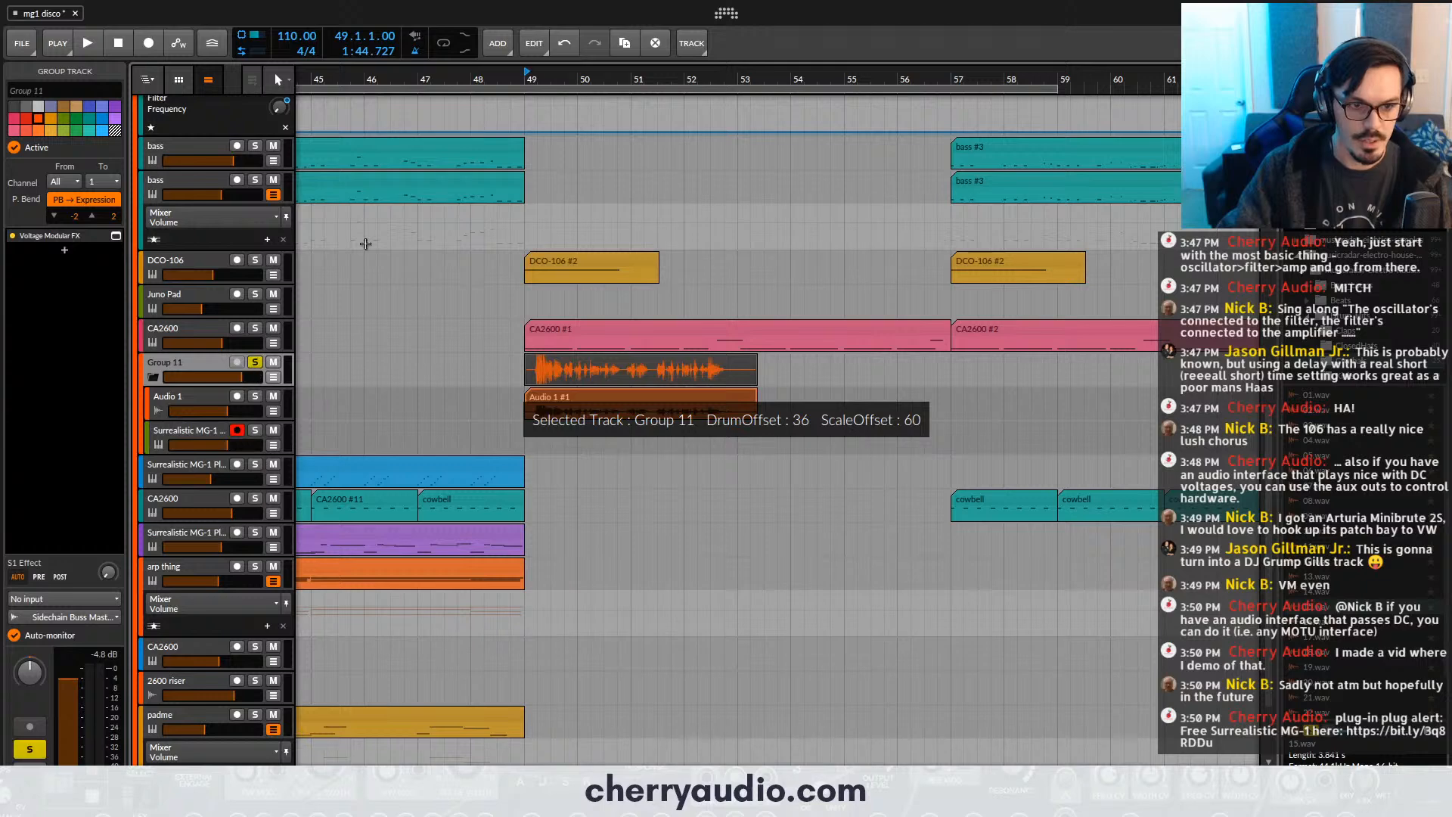
# - Play the soloed group from bar 49 and readjust the panning of its Surrealistic MG-1 Plus and Audio 1 tracks
pyautogui.press('space')
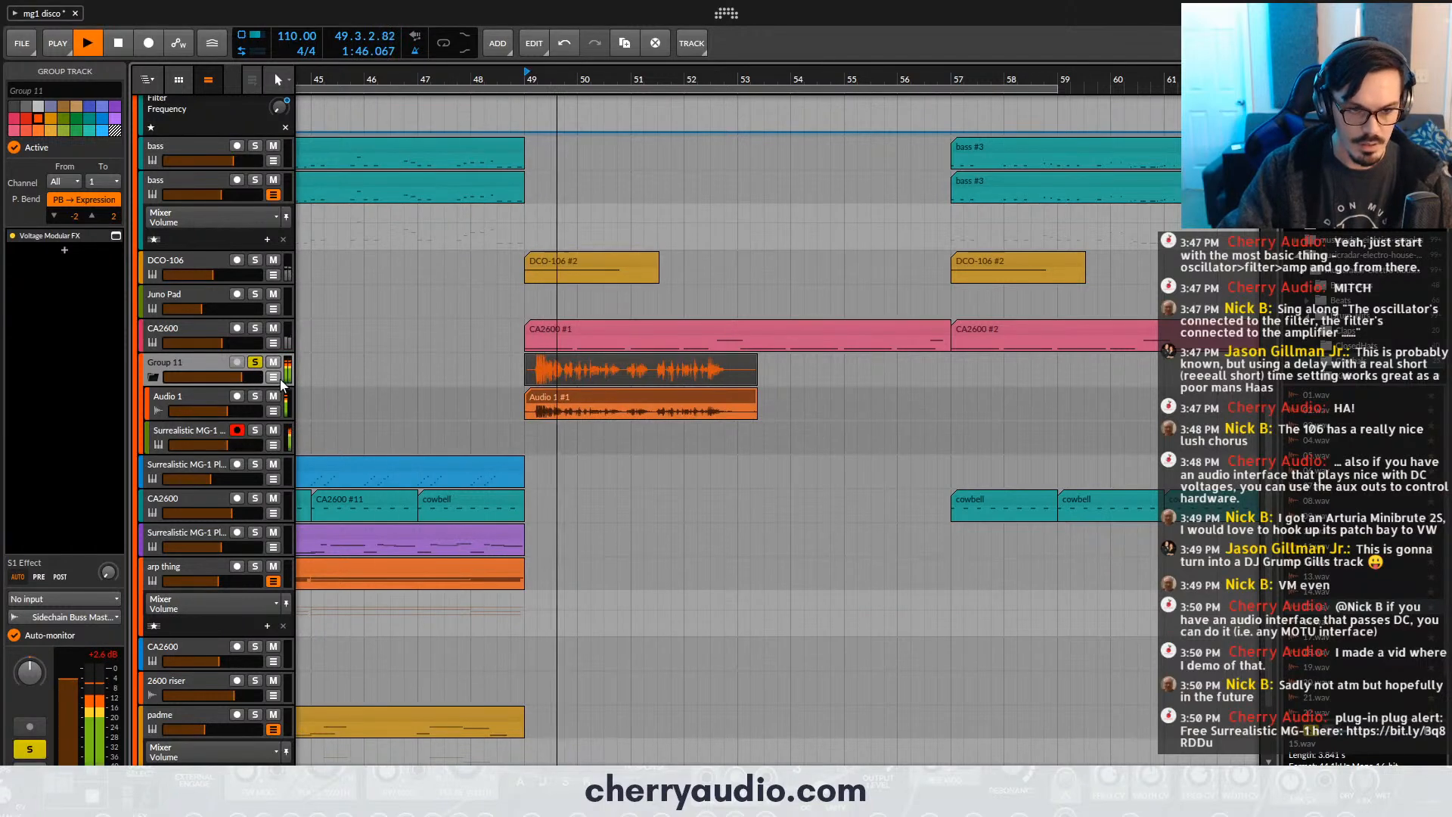
pyautogui.click(187, 429)
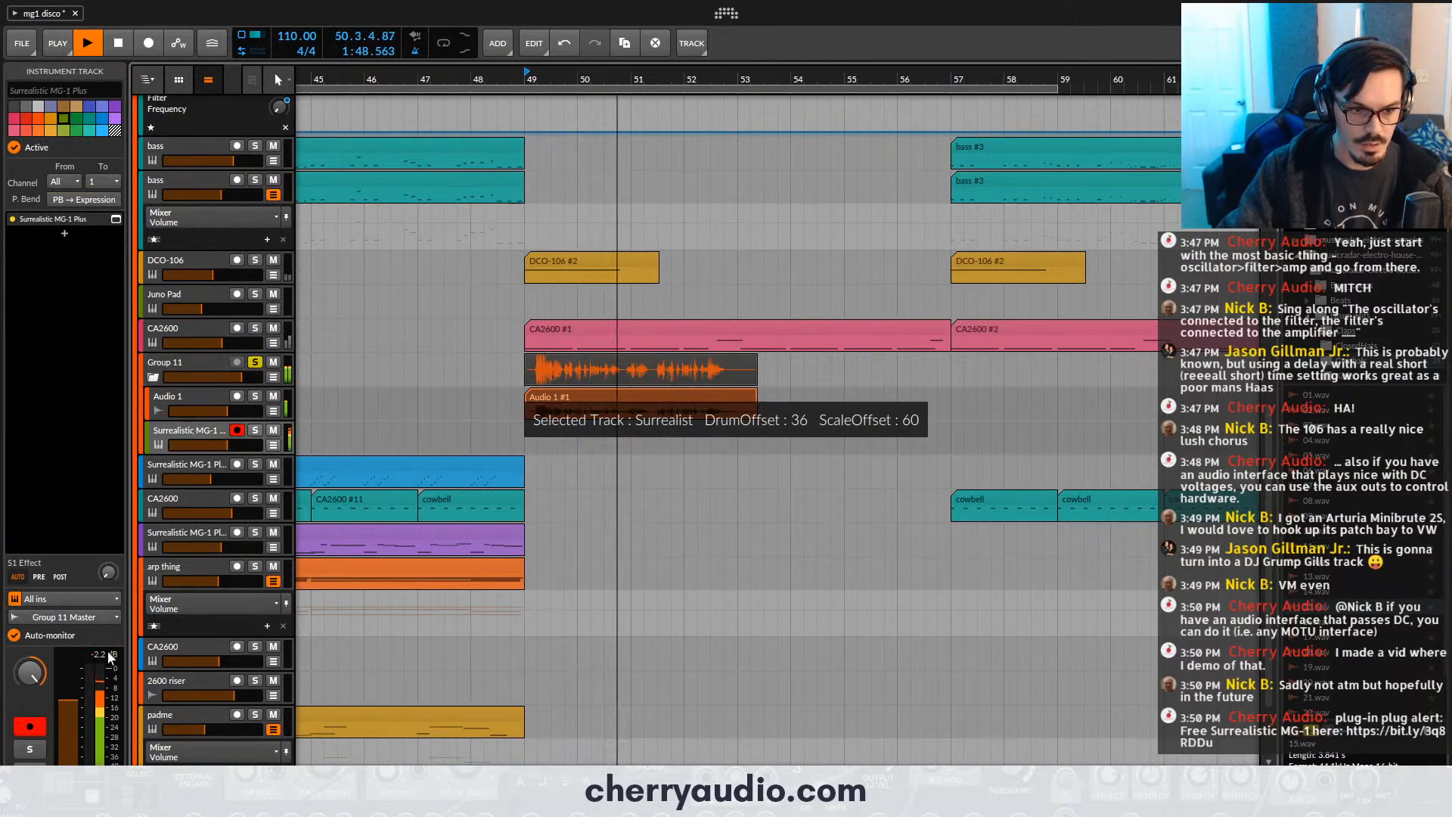
pyautogui.click(192, 393)
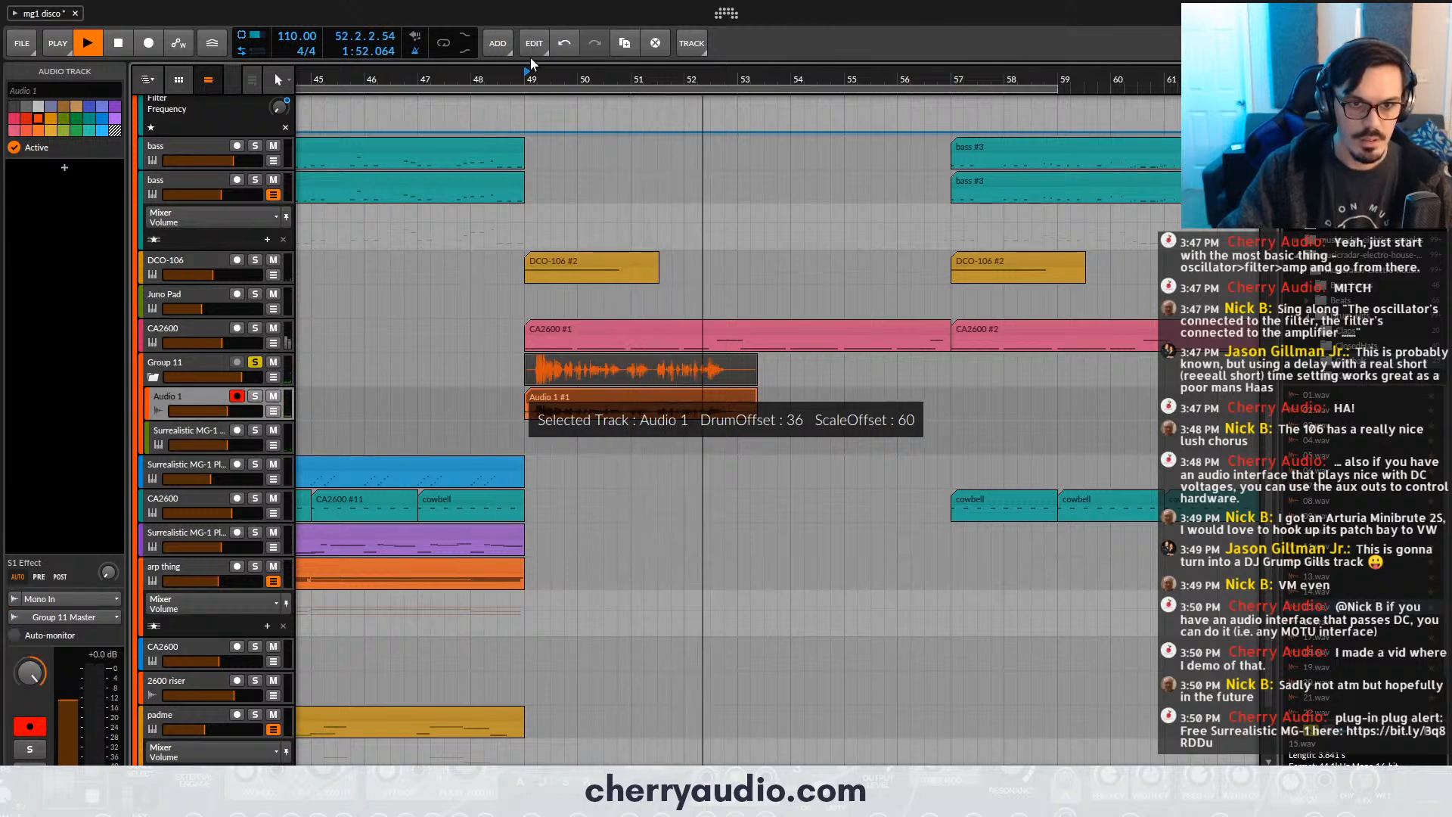
pyautogui.press('space')
pyautogui.press('space')
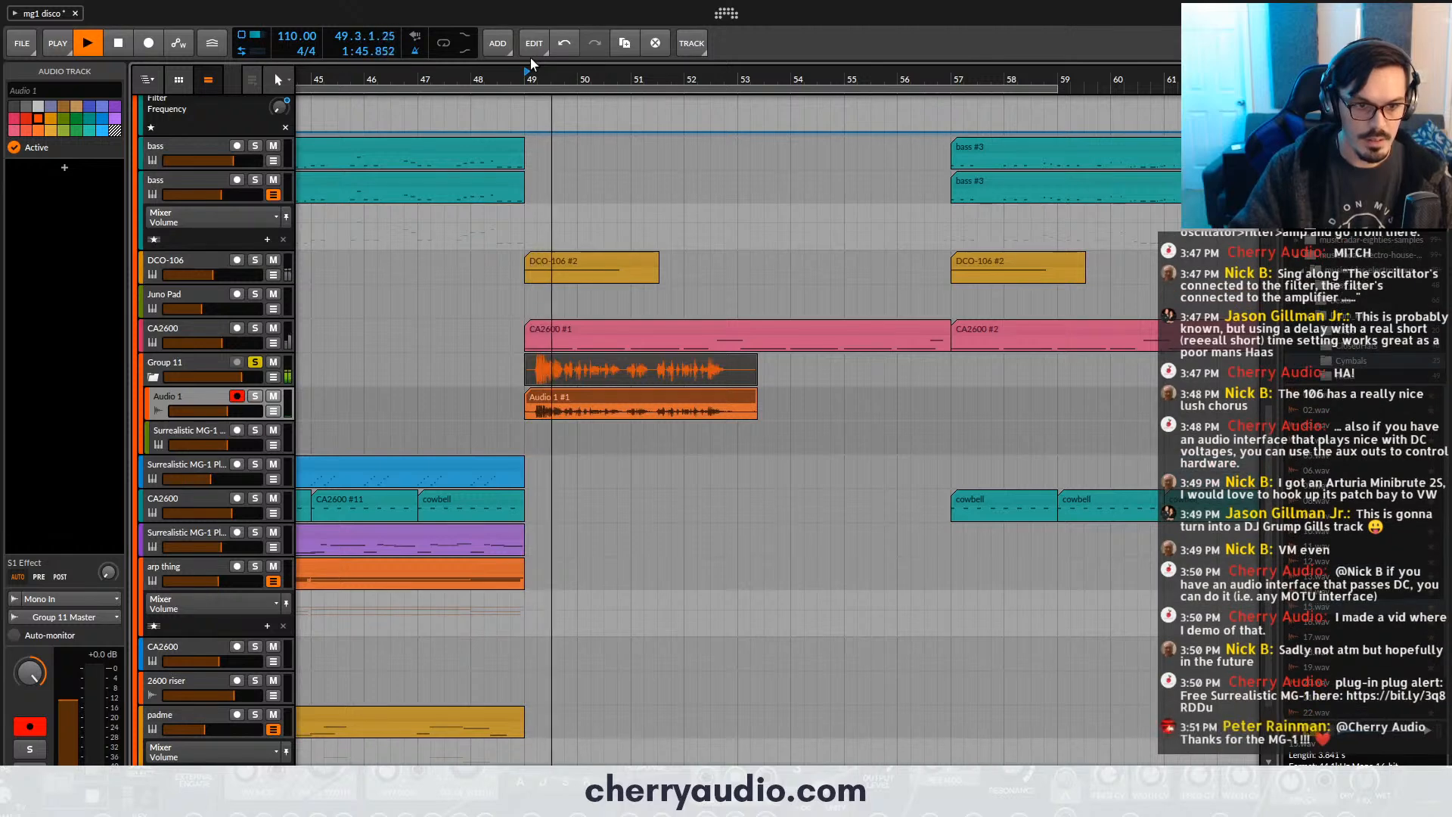
pyautogui.click(181, 433)
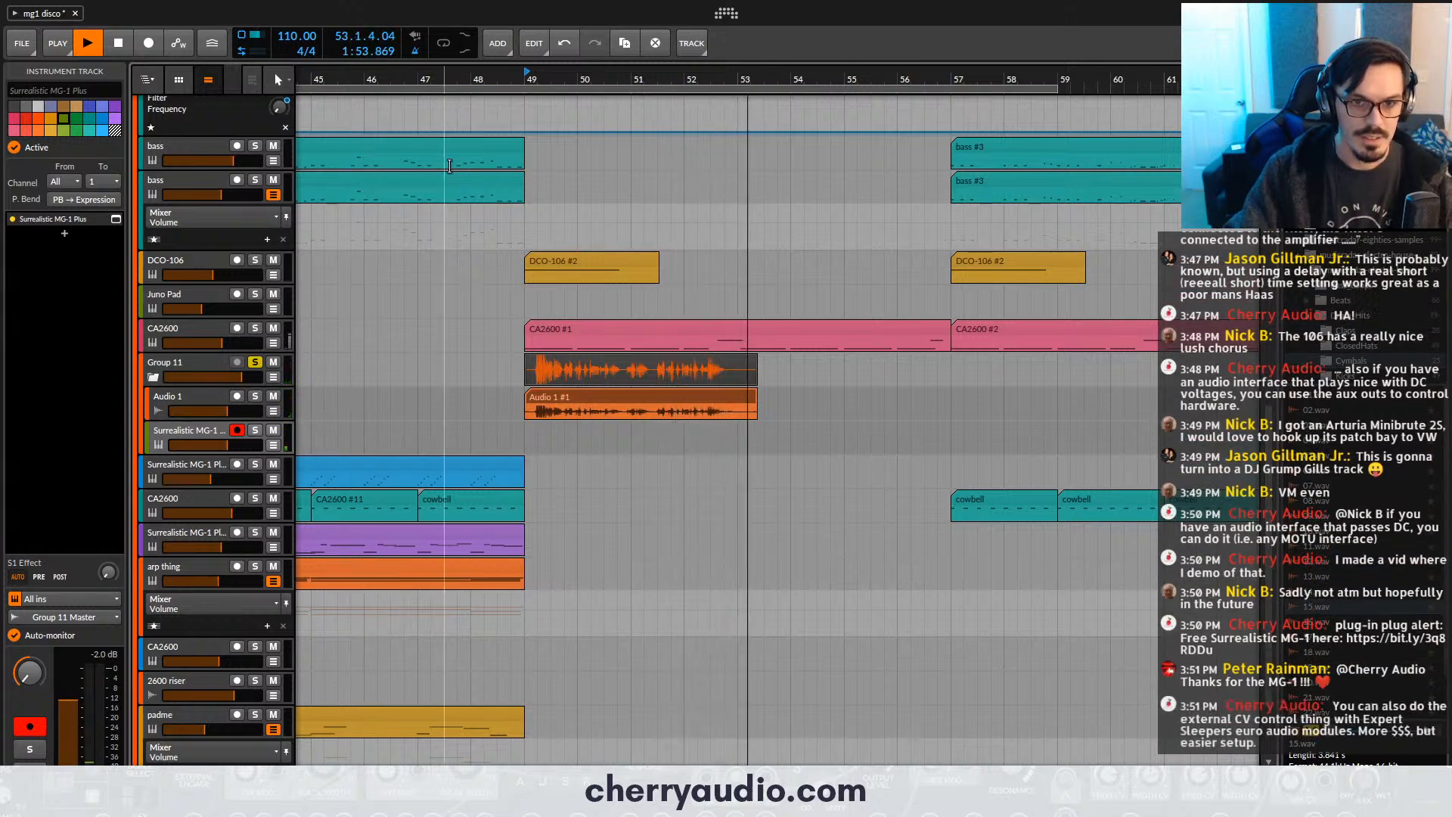
pyautogui.press('space')
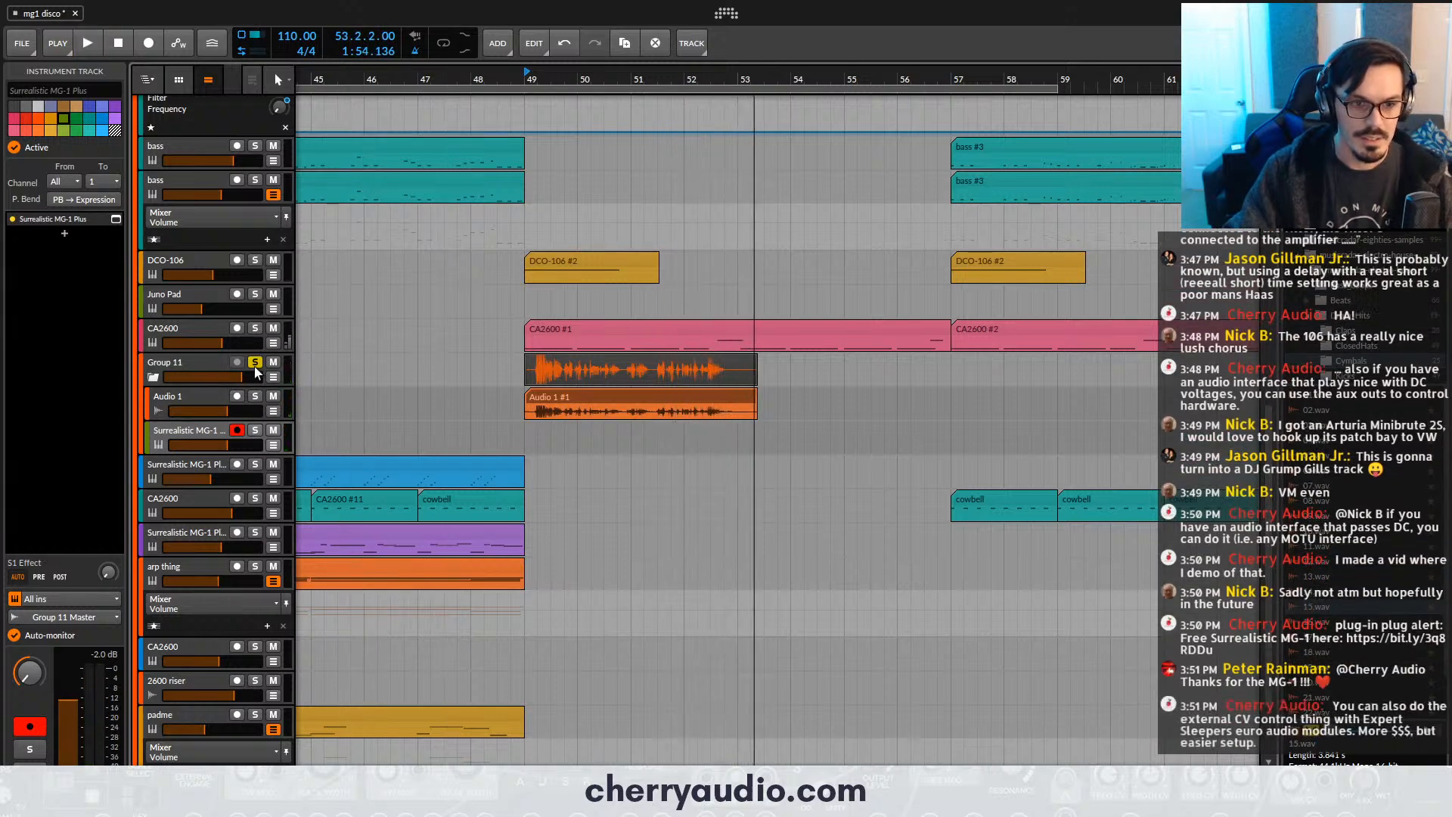
# - Check the vocoder patch cabling in Group 11's Voltage Modular FX and close its window
pyautogui.click(189, 369)
pyautogui.click(115, 236)
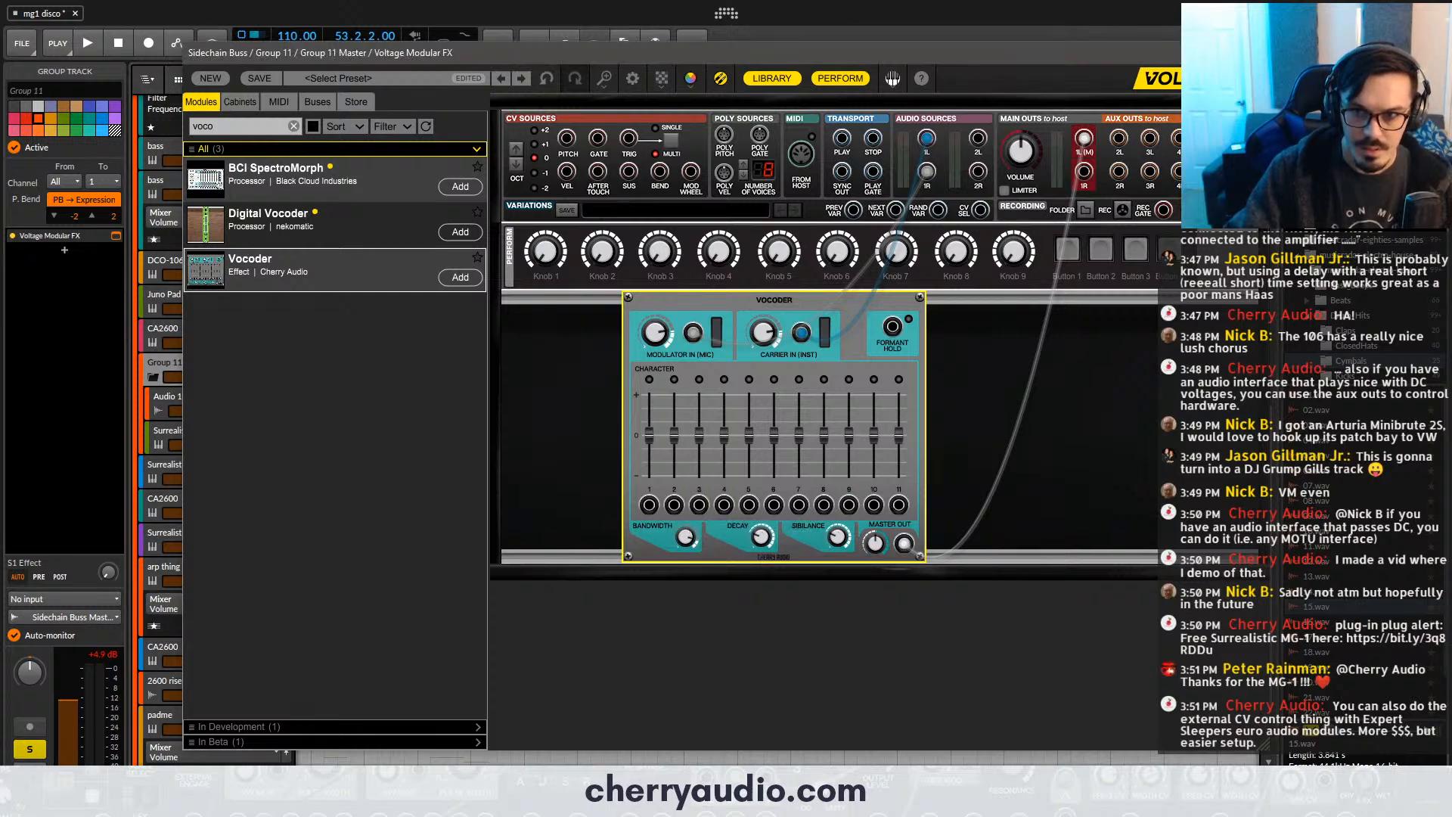
pyautogui.click(1254, 53)
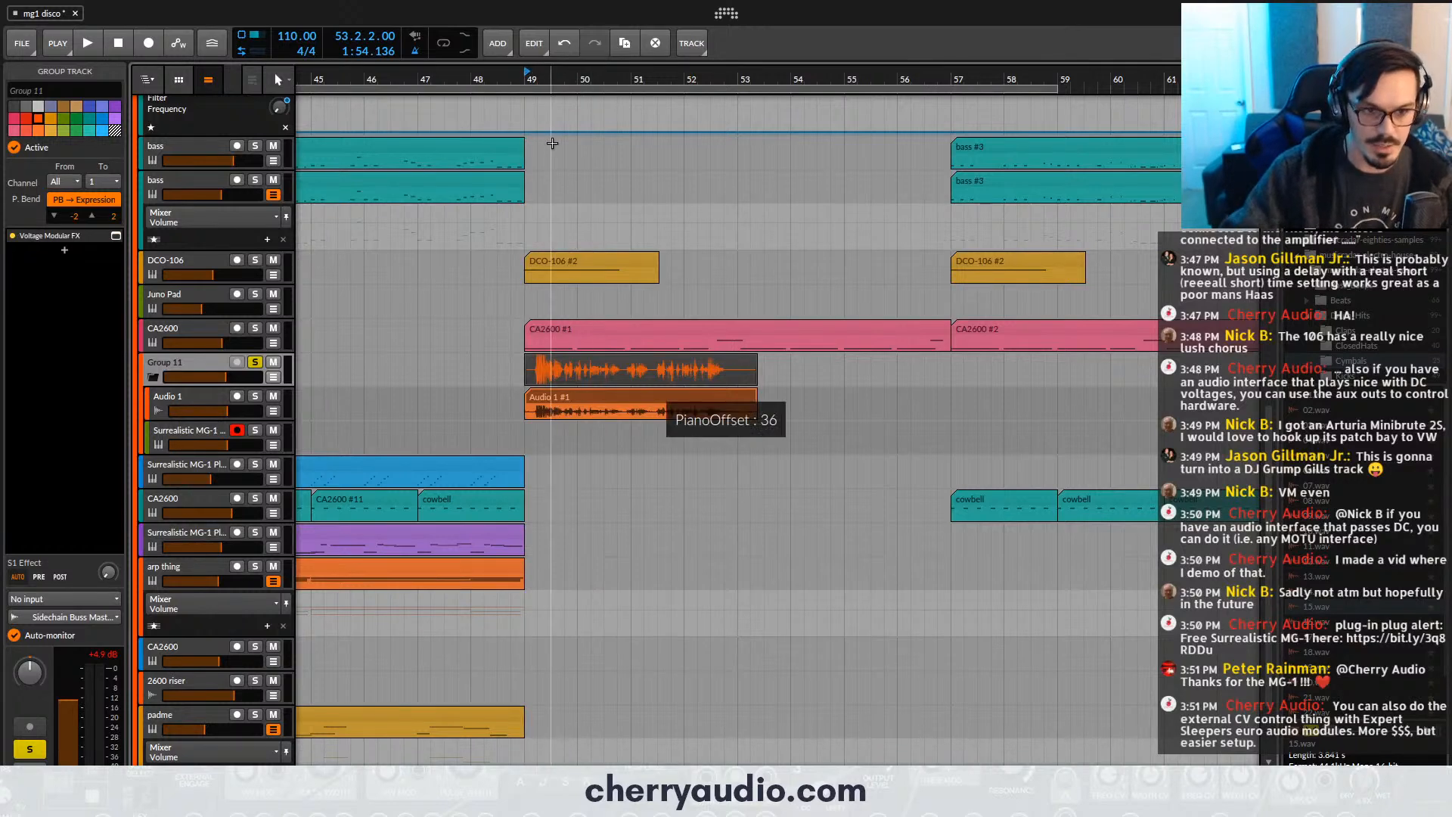
# - Audition the vocoded vocal from bar 49 and raise the filter cutoff of the group's Surrealistic MG-1 Plus to maximum
pyautogui.press('space')
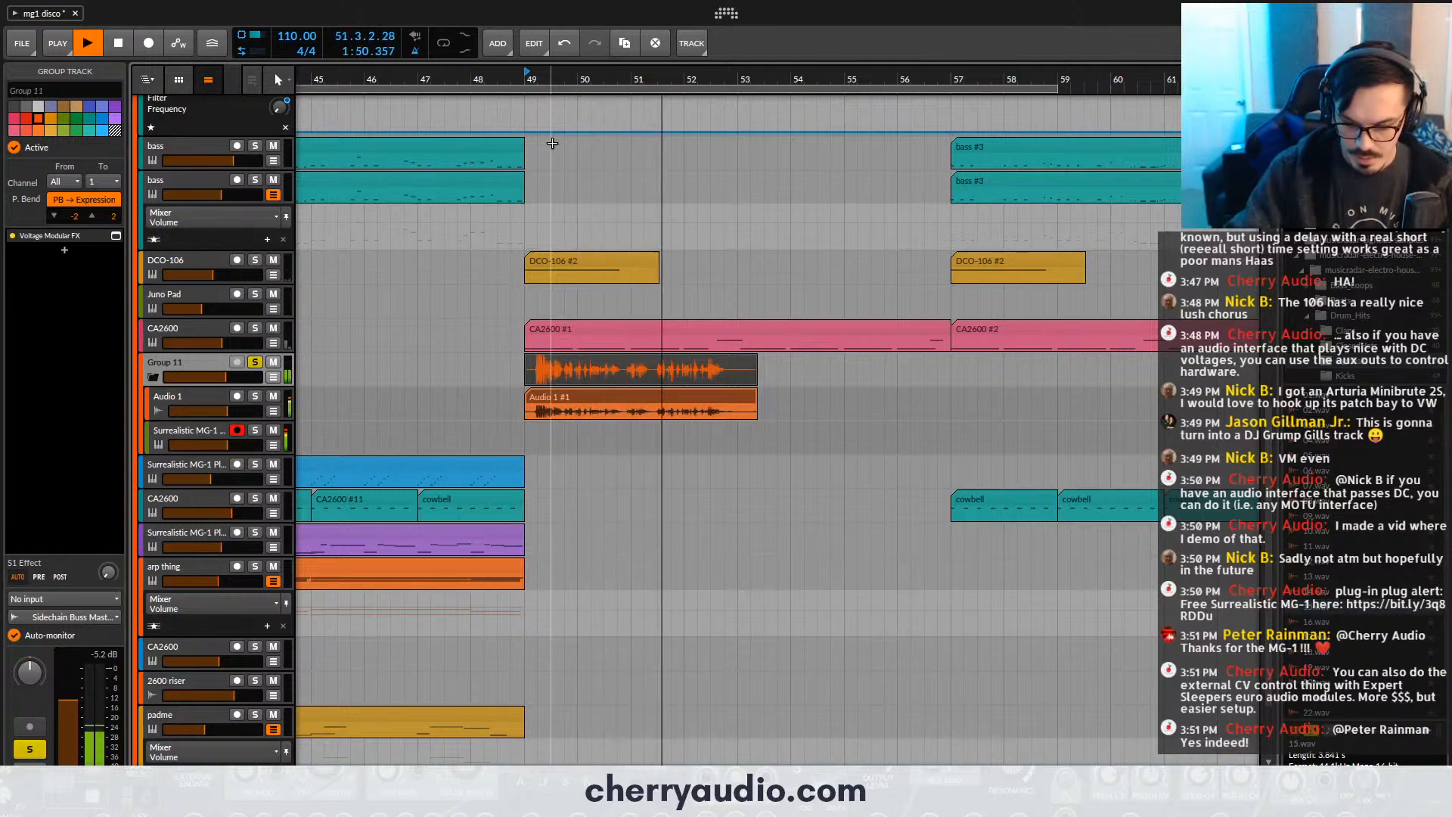
pyautogui.click(215, 432)
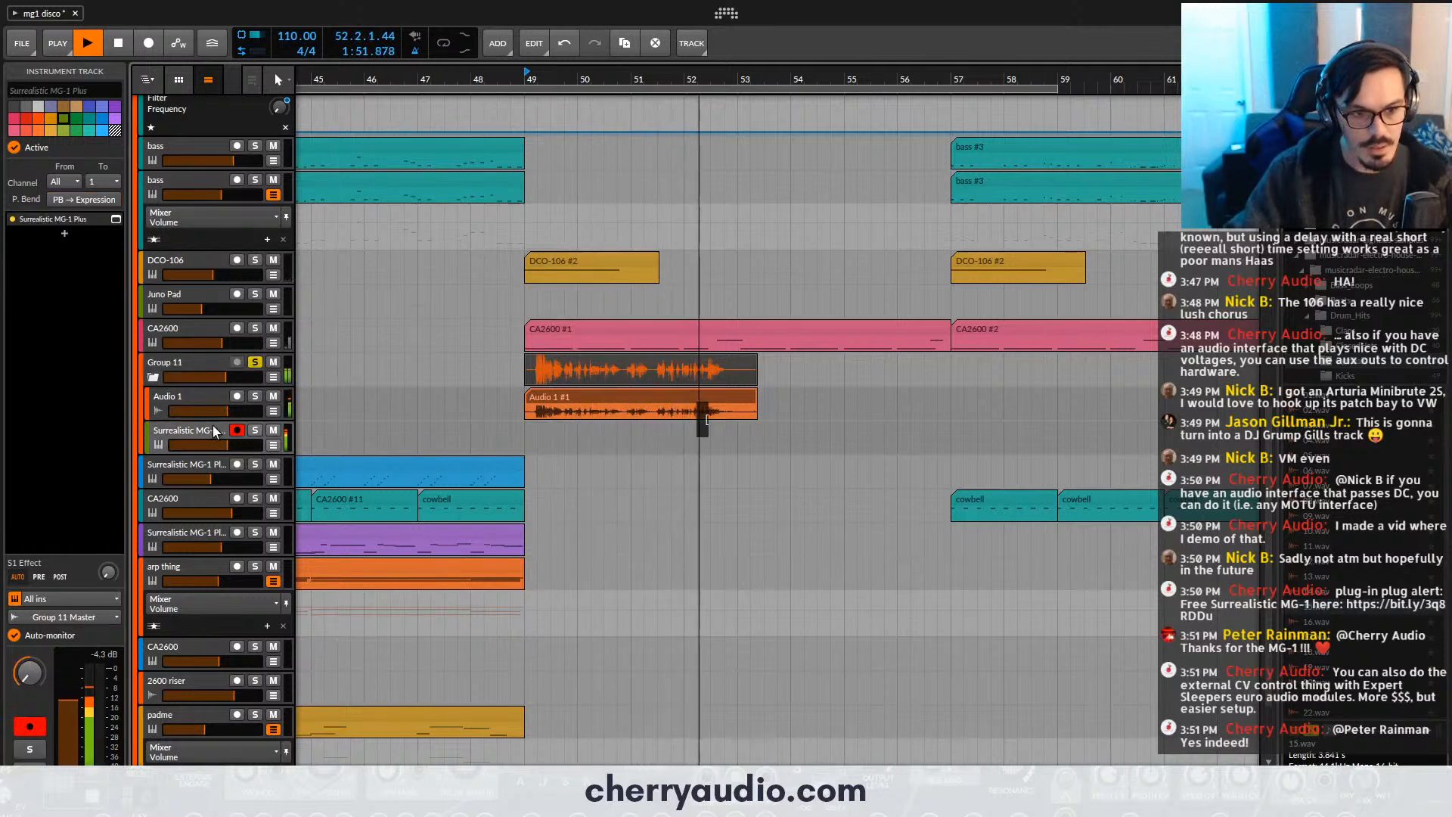
pyautogui.click(116, 219)
pyautogui.press('space')
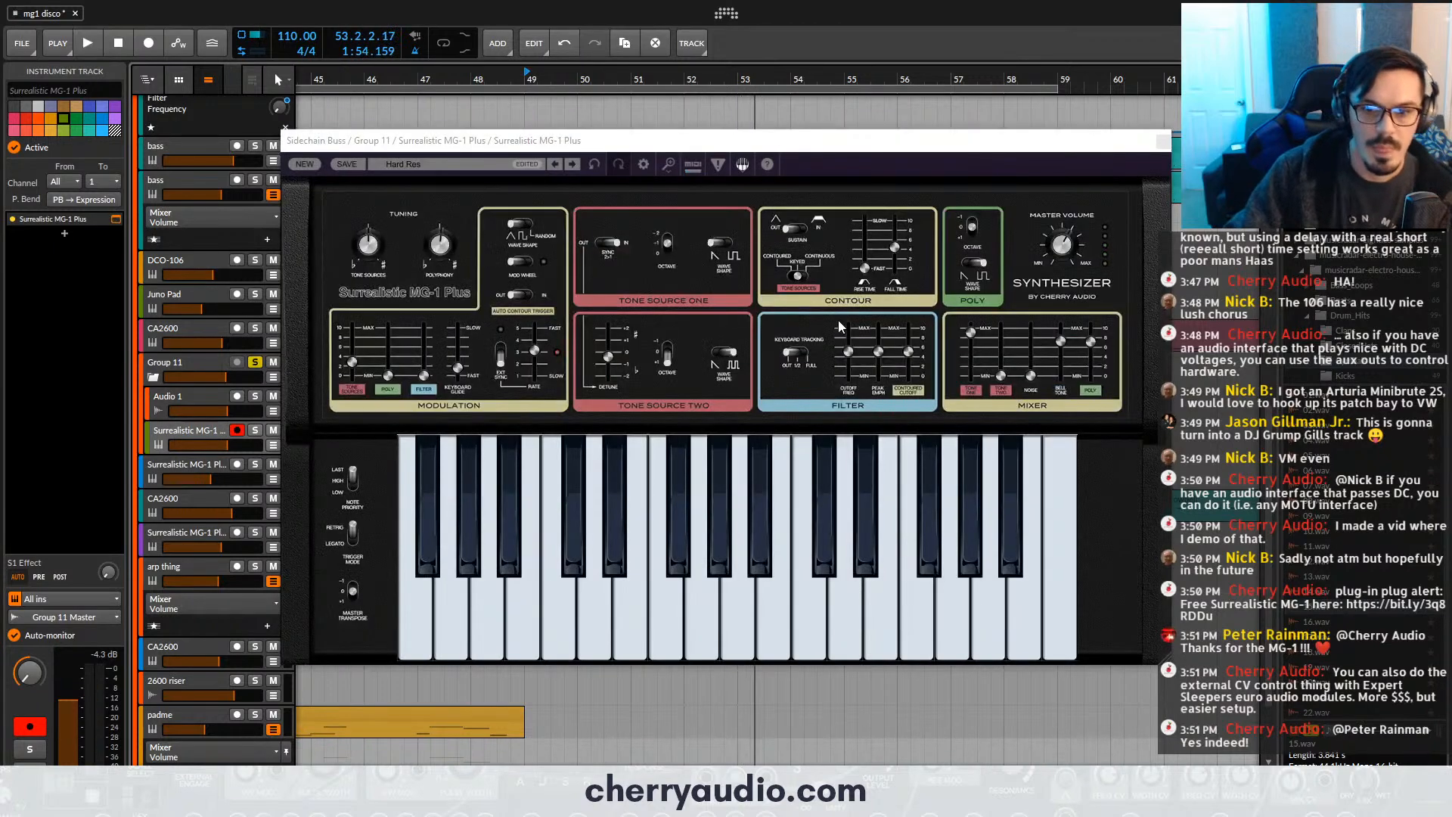
pyautogui.moveTo(848, 350); pyautogui.dragTo(848, 327)
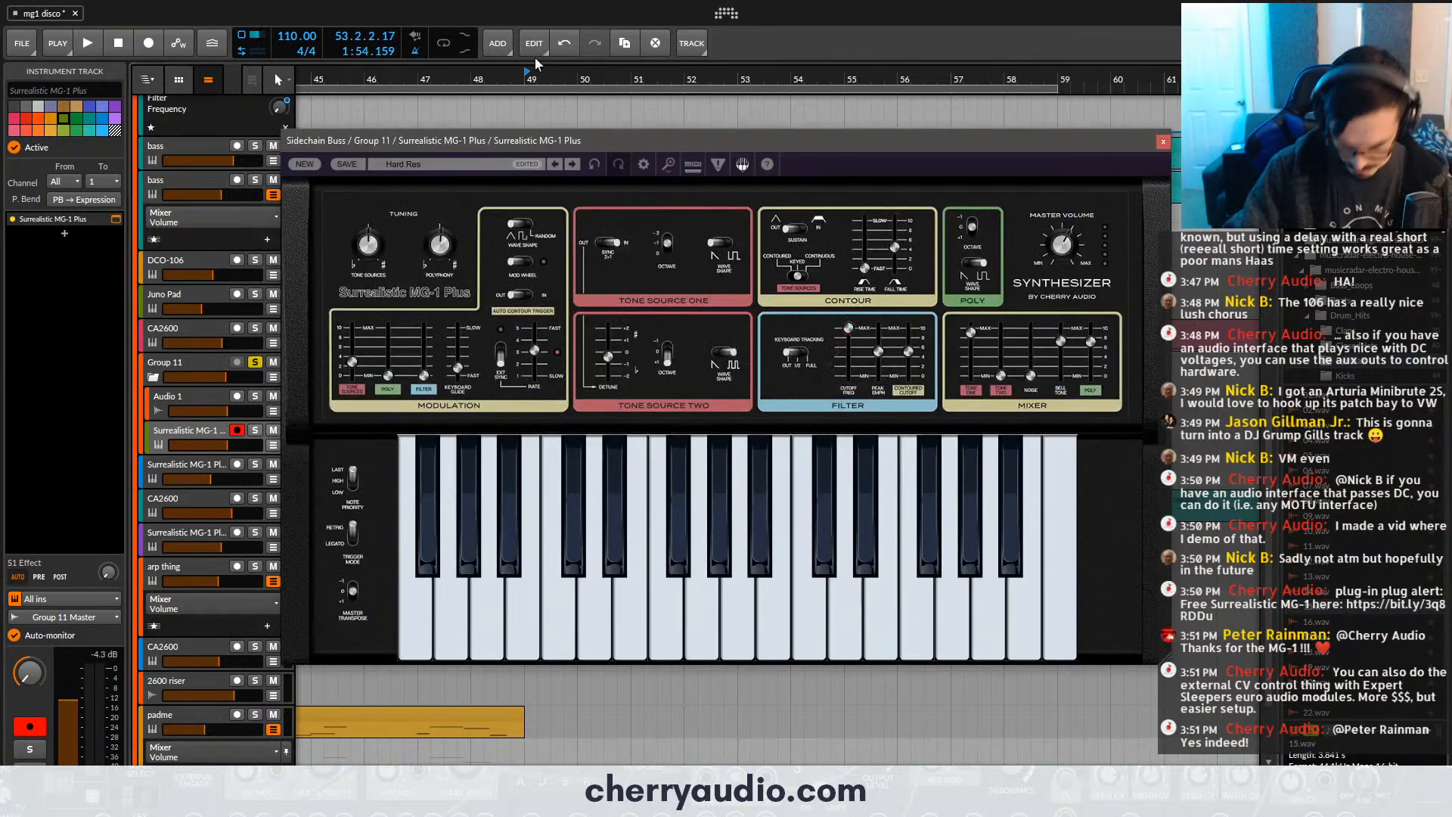
# - Lower the filter peak of the group's Surrealistic MG-1 Plus to minimum during playback and close its window
pyautogui.press('space')
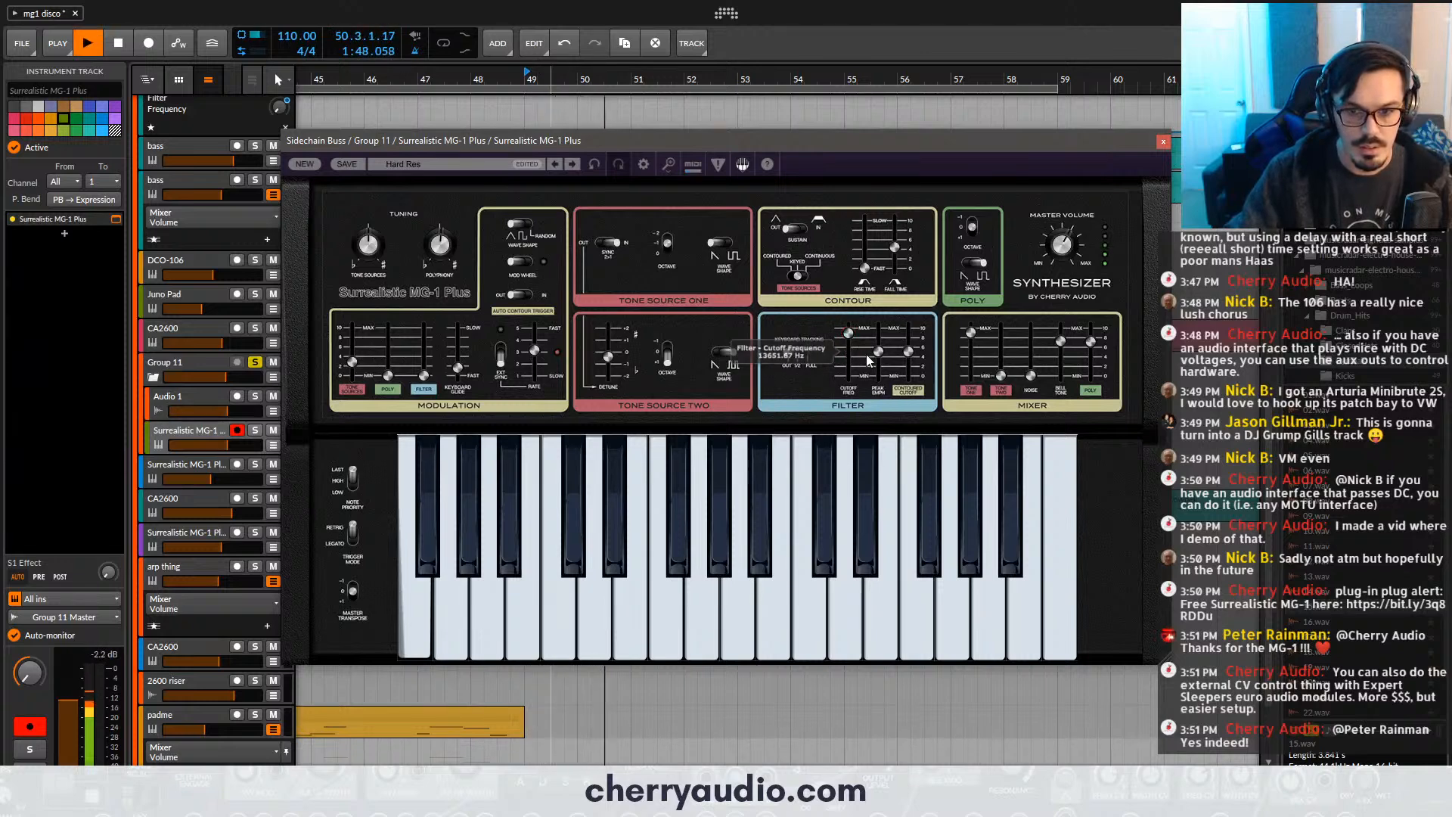
pyautogui.moveTo(878, 352); pyautogui.dragTo(883, 394)
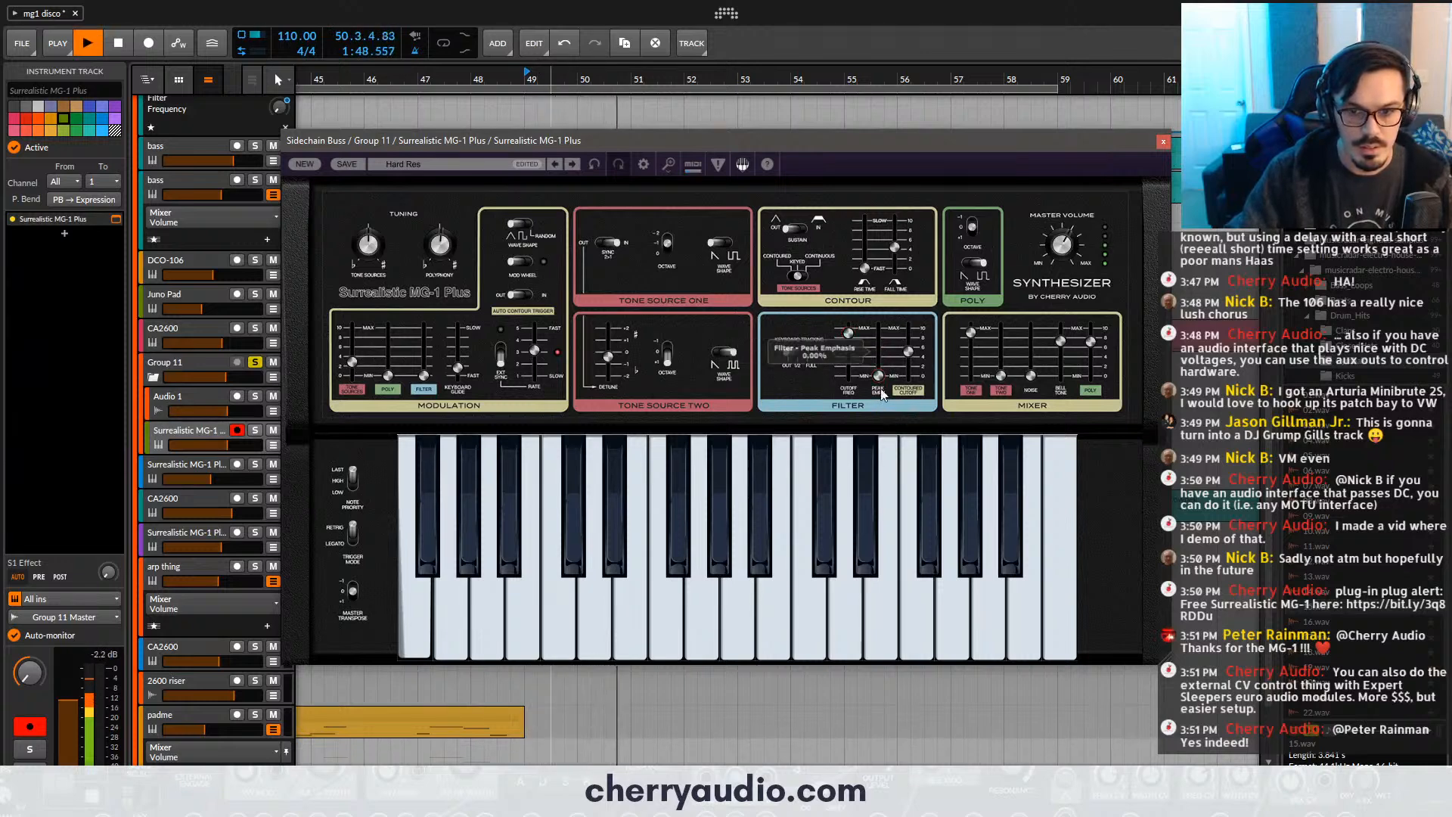
pyautogui.click(1163, 142)
# - Adjust the Vocoder's bandwidth in Group 11's Voltage Modular FX while auditioning, then close the window and stop playback
pyautogui.click(229, 361)
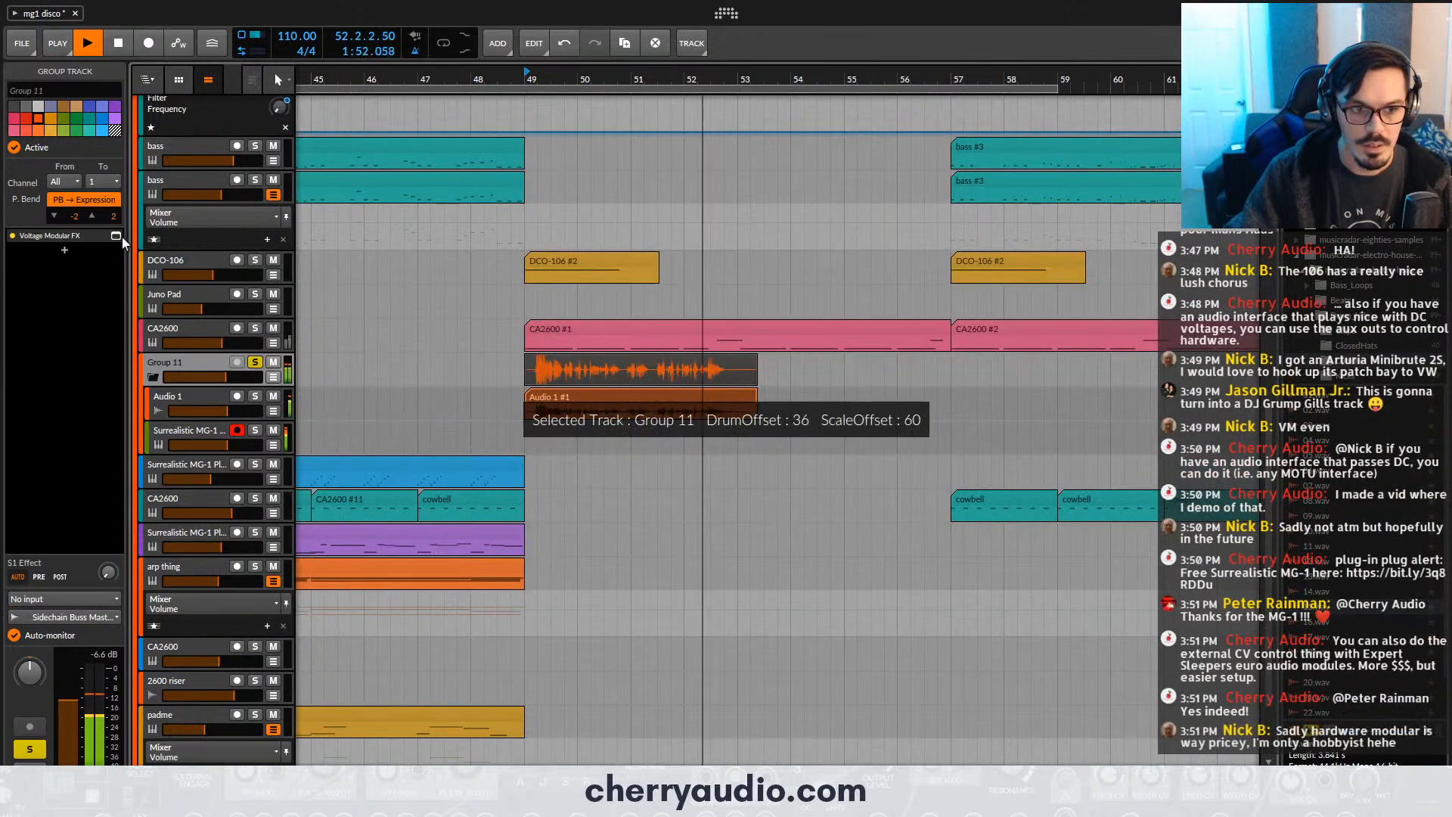
pyautogui.click(117, 235)
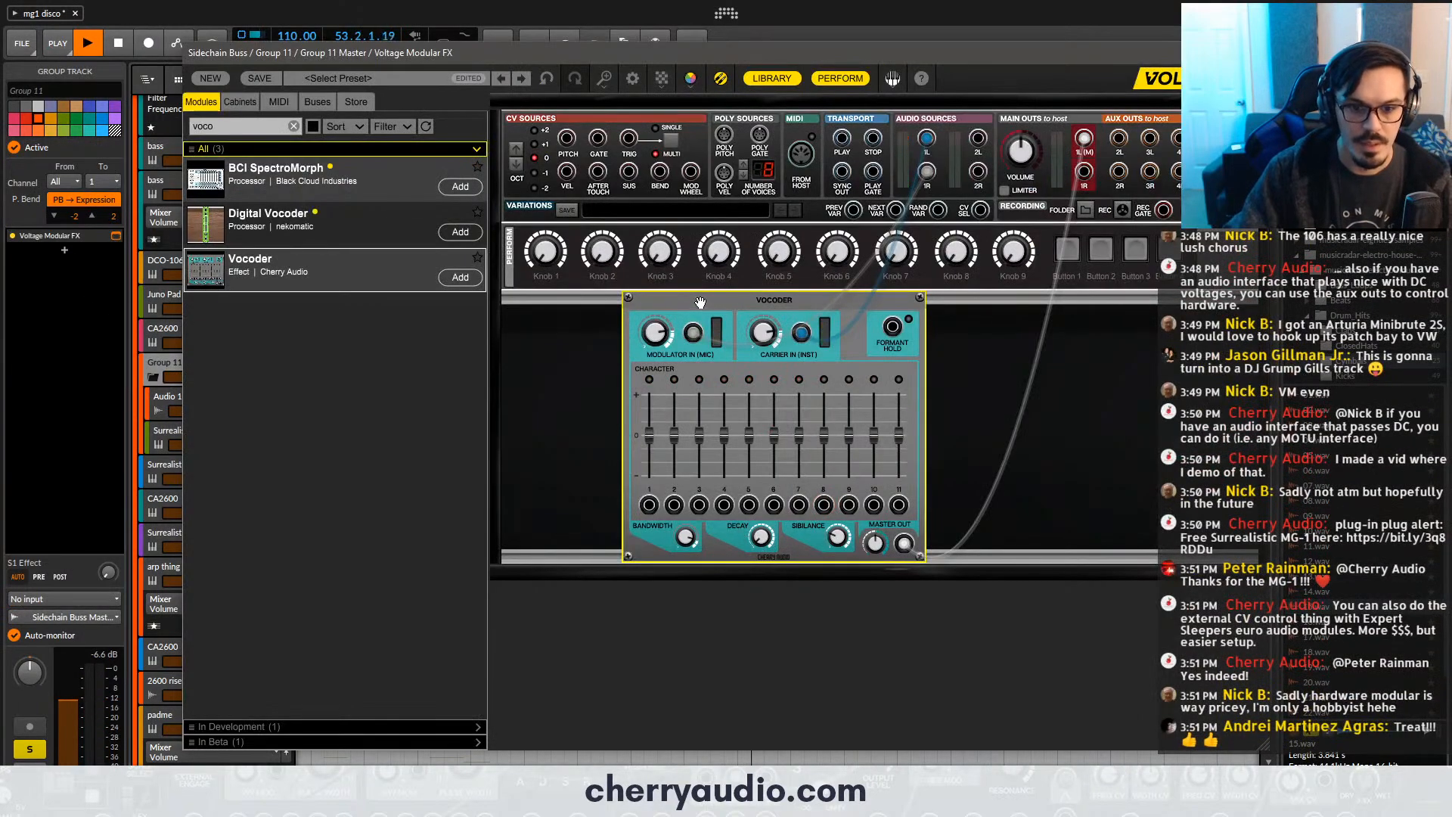
pyautogui.moveTo(697, 541); pyautogui.dragTo(707, 645)
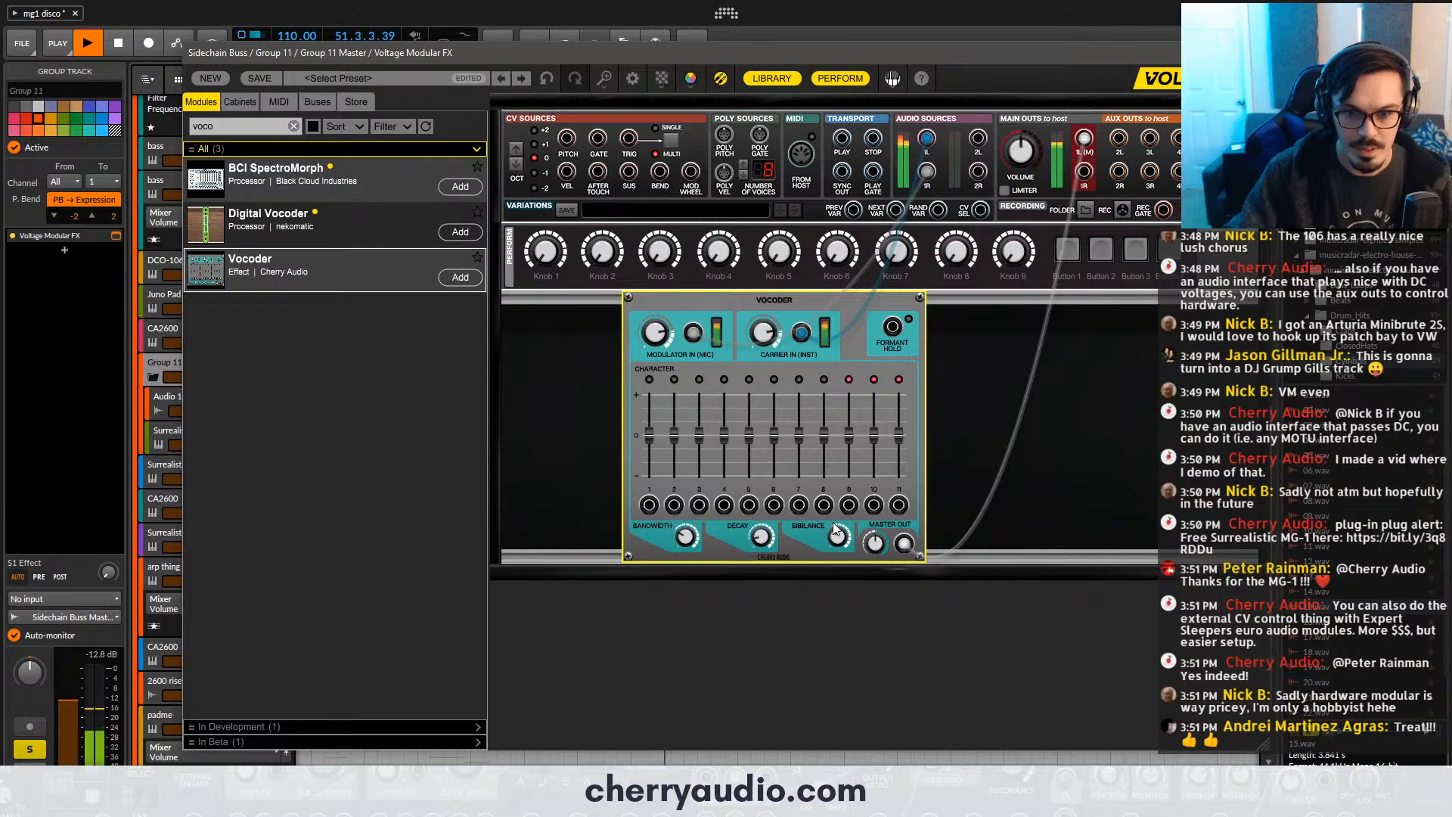
pyautogui.click(1256, 53)
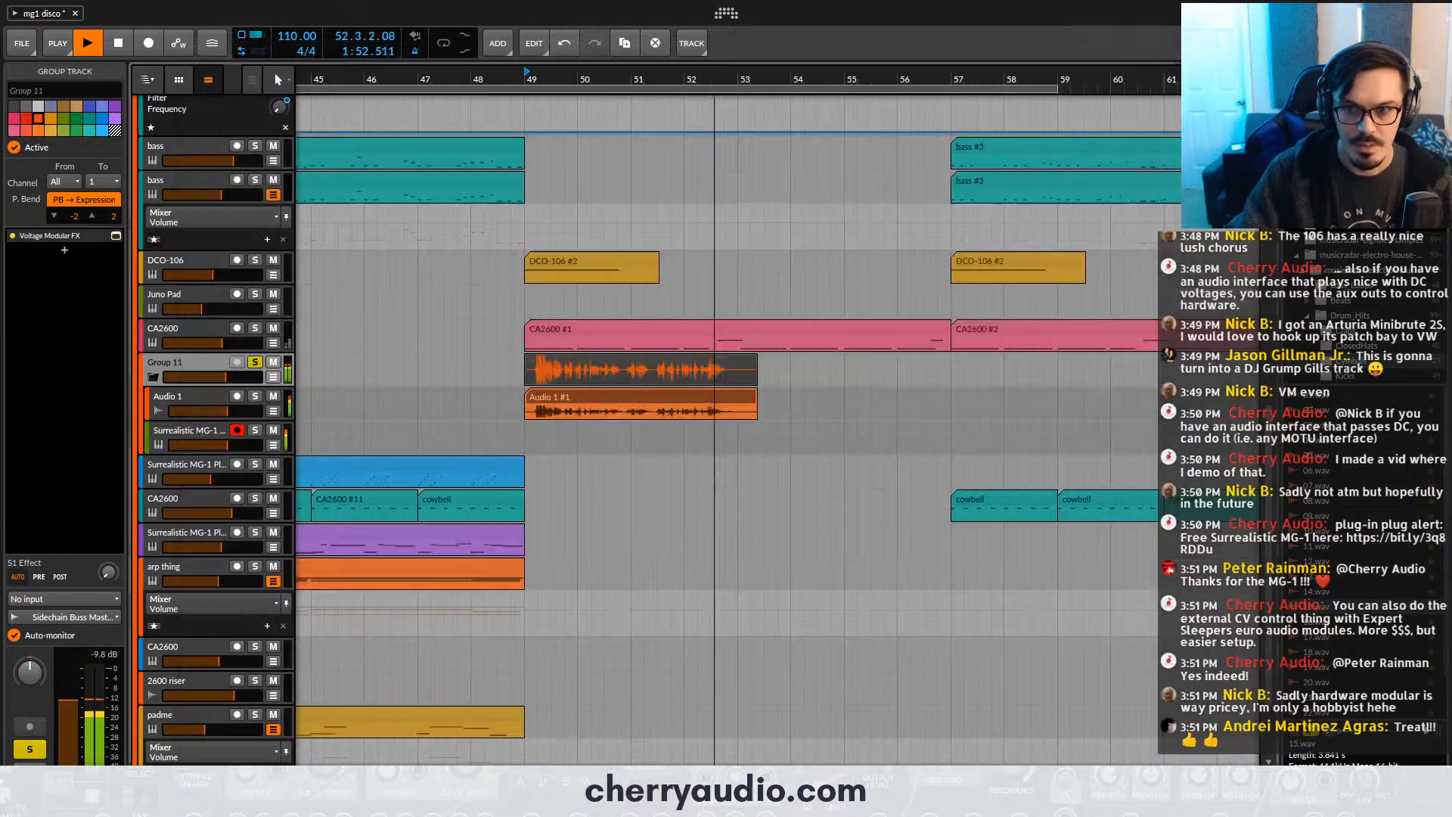
pyautogui.press('space')
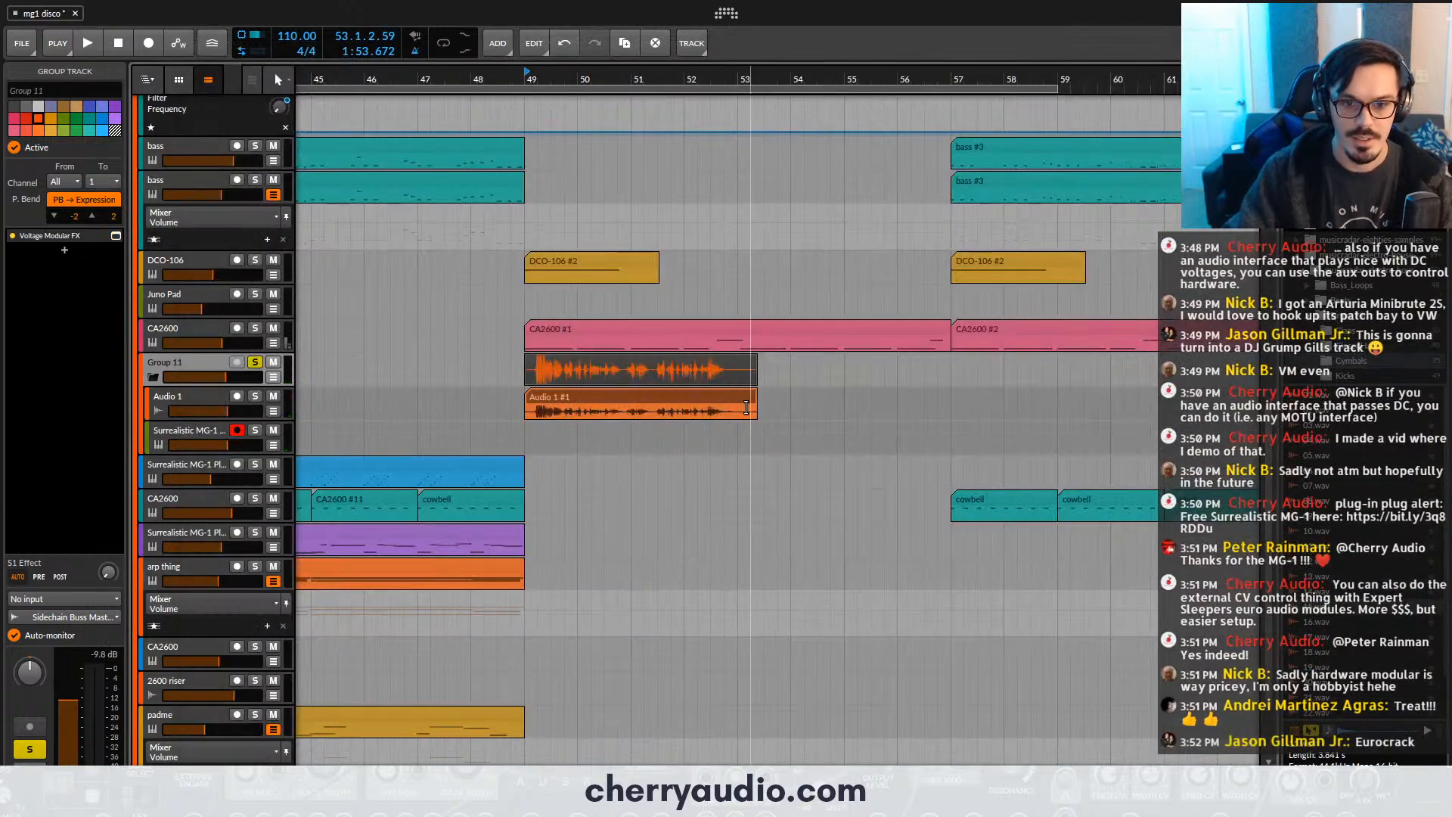
# - Trim the end of the Audio 1 vocal clip to a 4-bar length and audition it from bar 48 with Group 11 unsoloed
pyautogui.moveTo(751, 426); pyautogui.dragTo(719, 375)
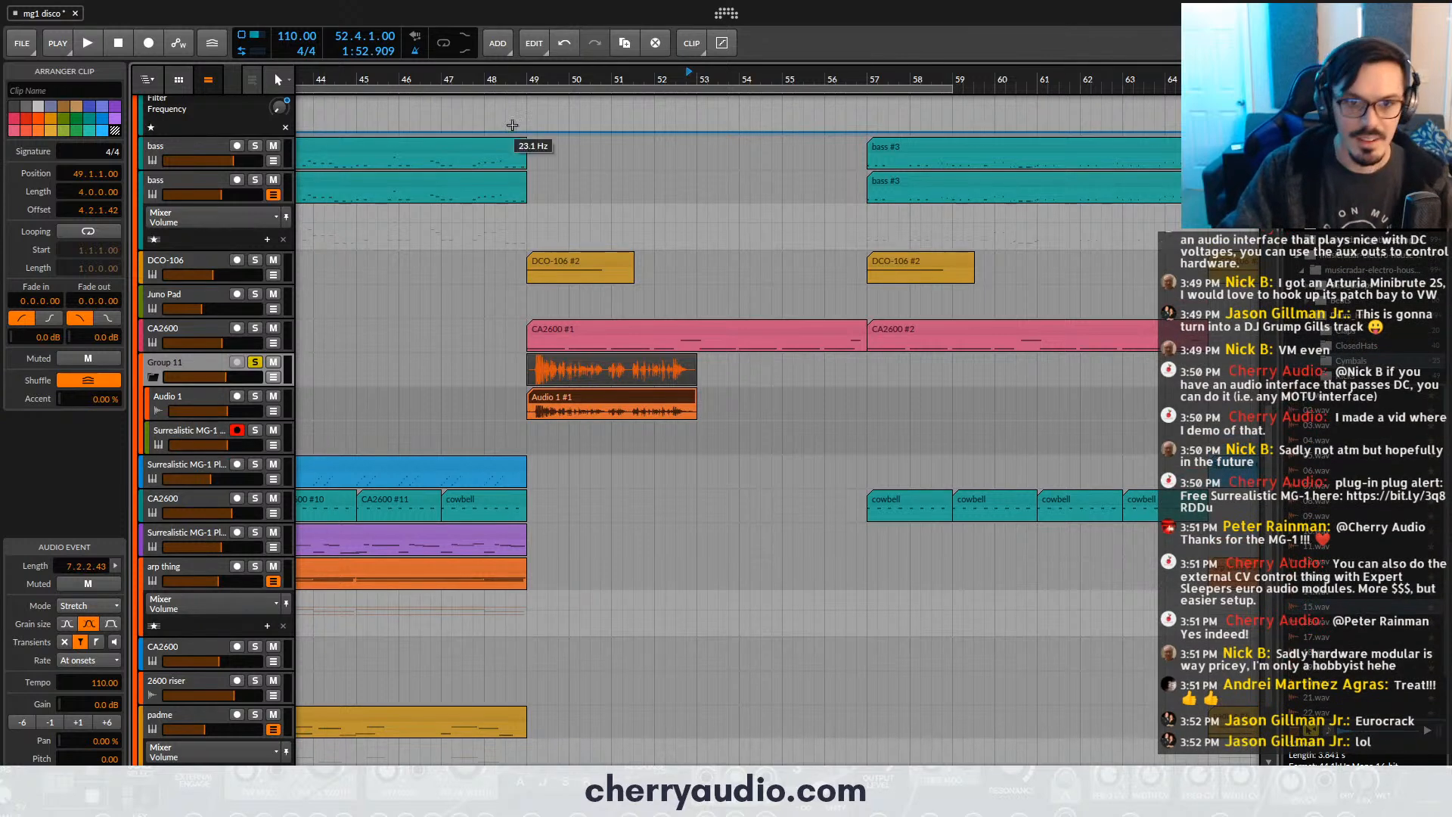
pyautogui.click(488, 80)
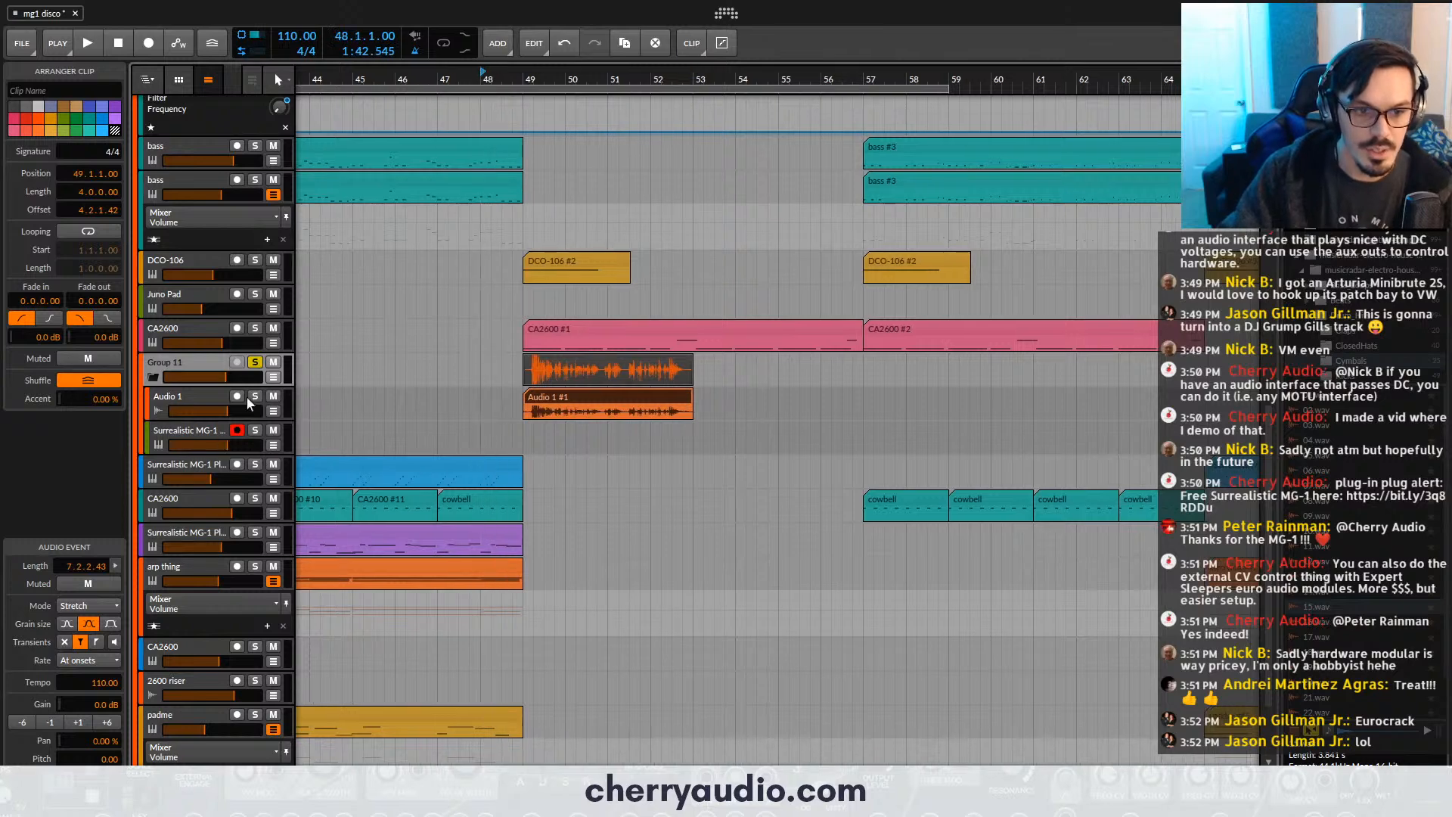
pyautogui.click(255, 361)
pyautogui.press('space')
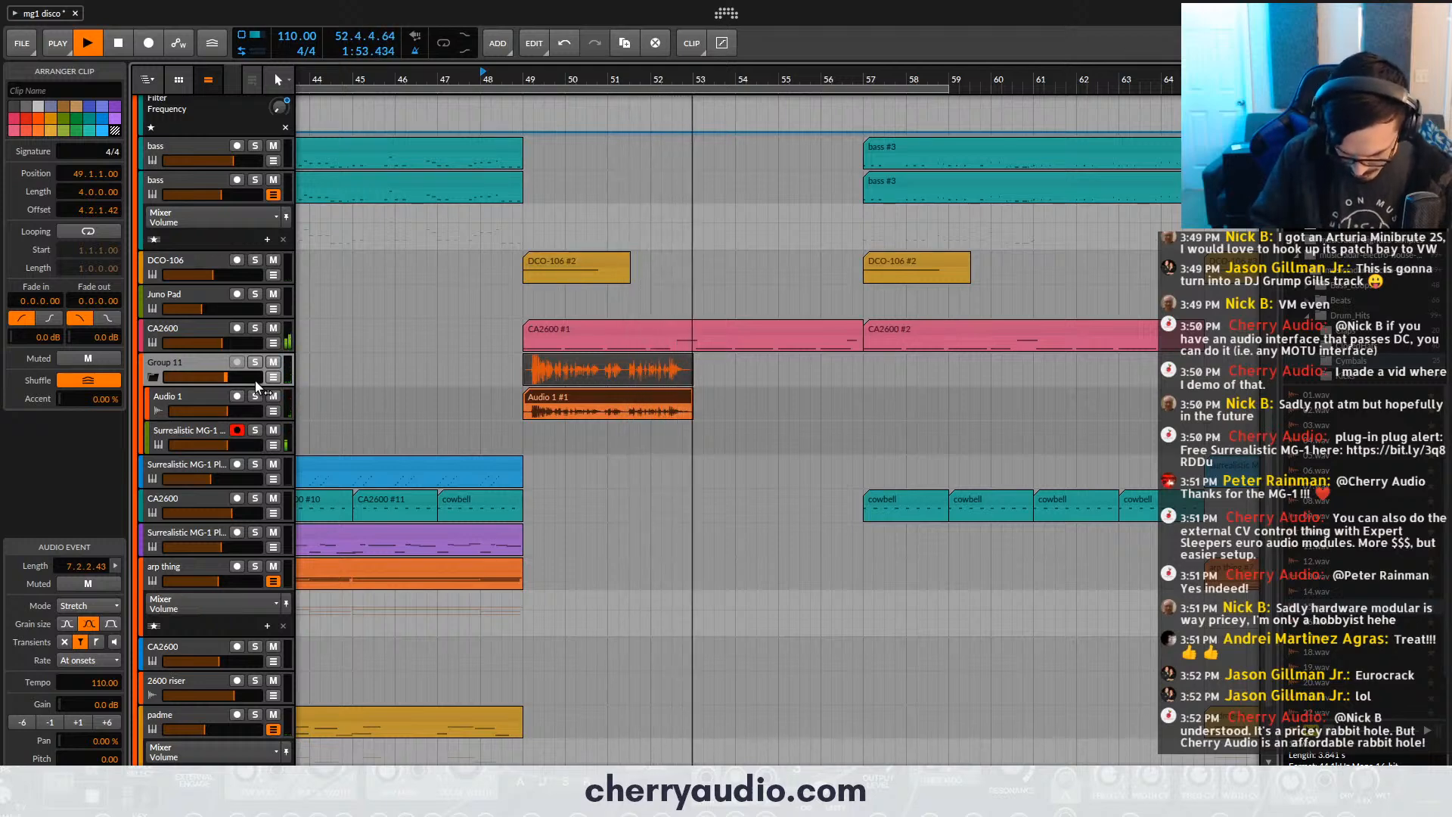
pyautogui.press('space')
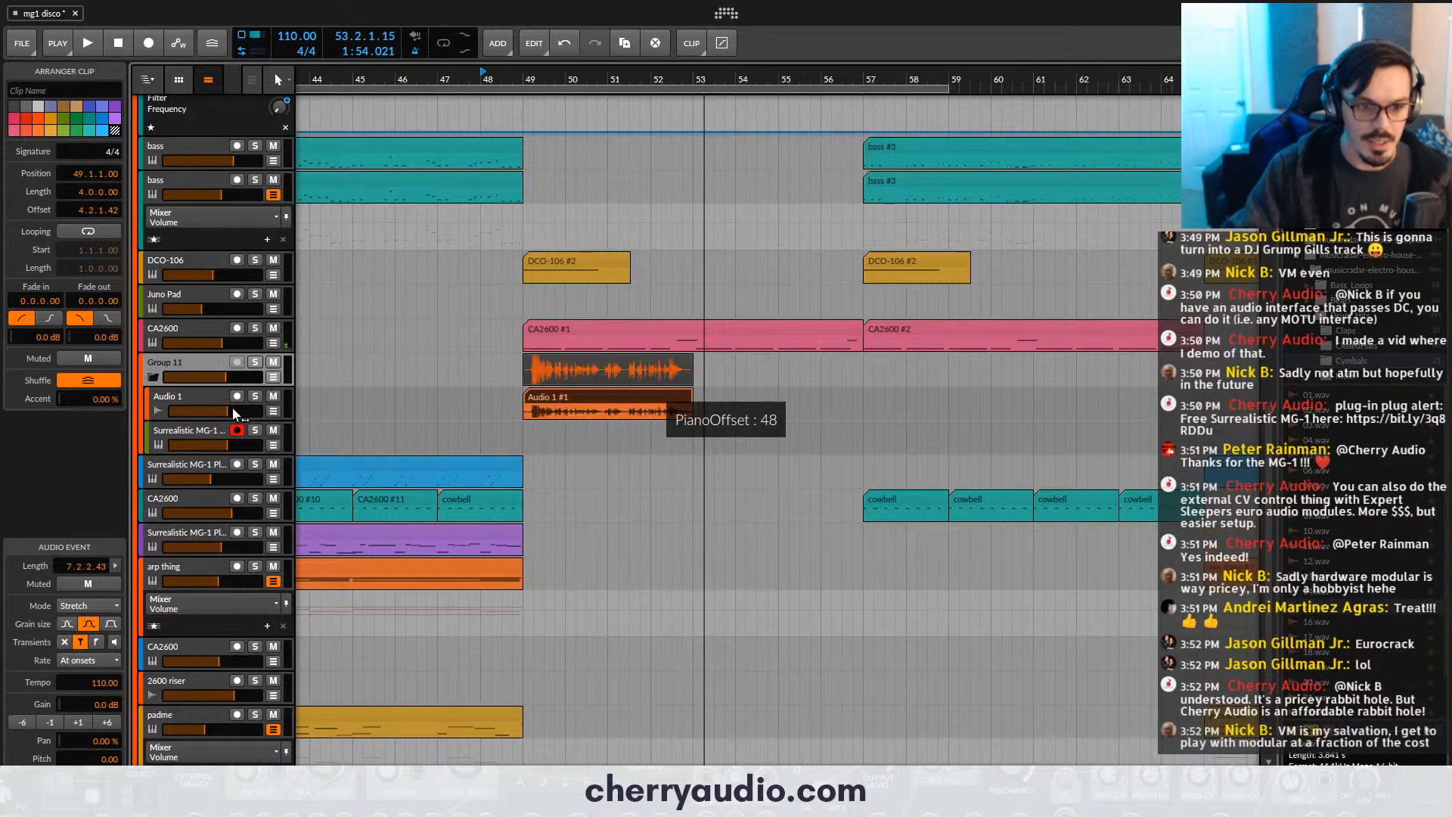
# - Raise the volumes of Group 11's Audio 1 and Surrealistic MG-1 Plus tracks slightly and replay the mix from bar 48
pyautogui.moveTo(229, 411); pyautogui.dragTo(239, 411)
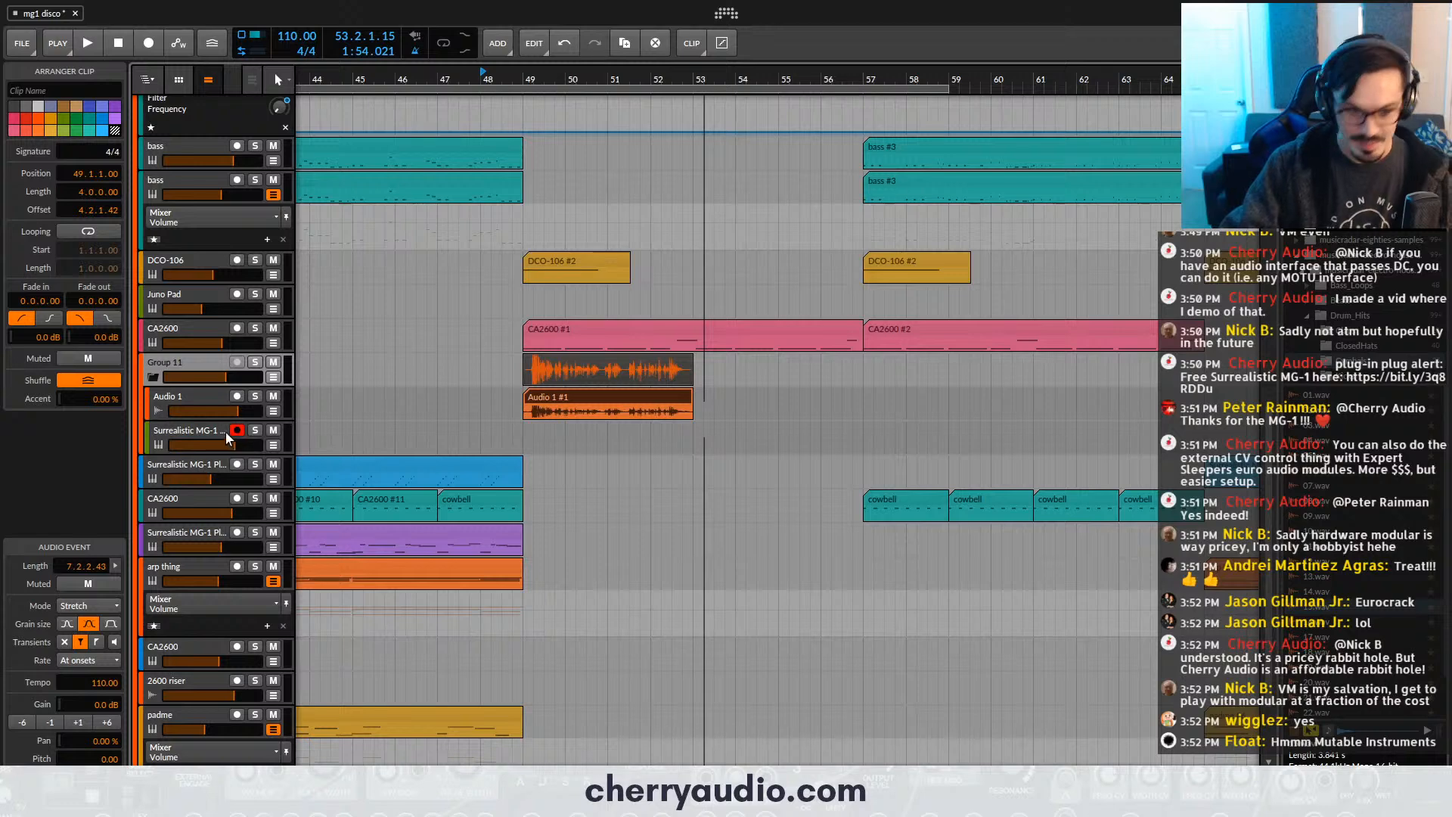
pyautogui.click(487, 79)
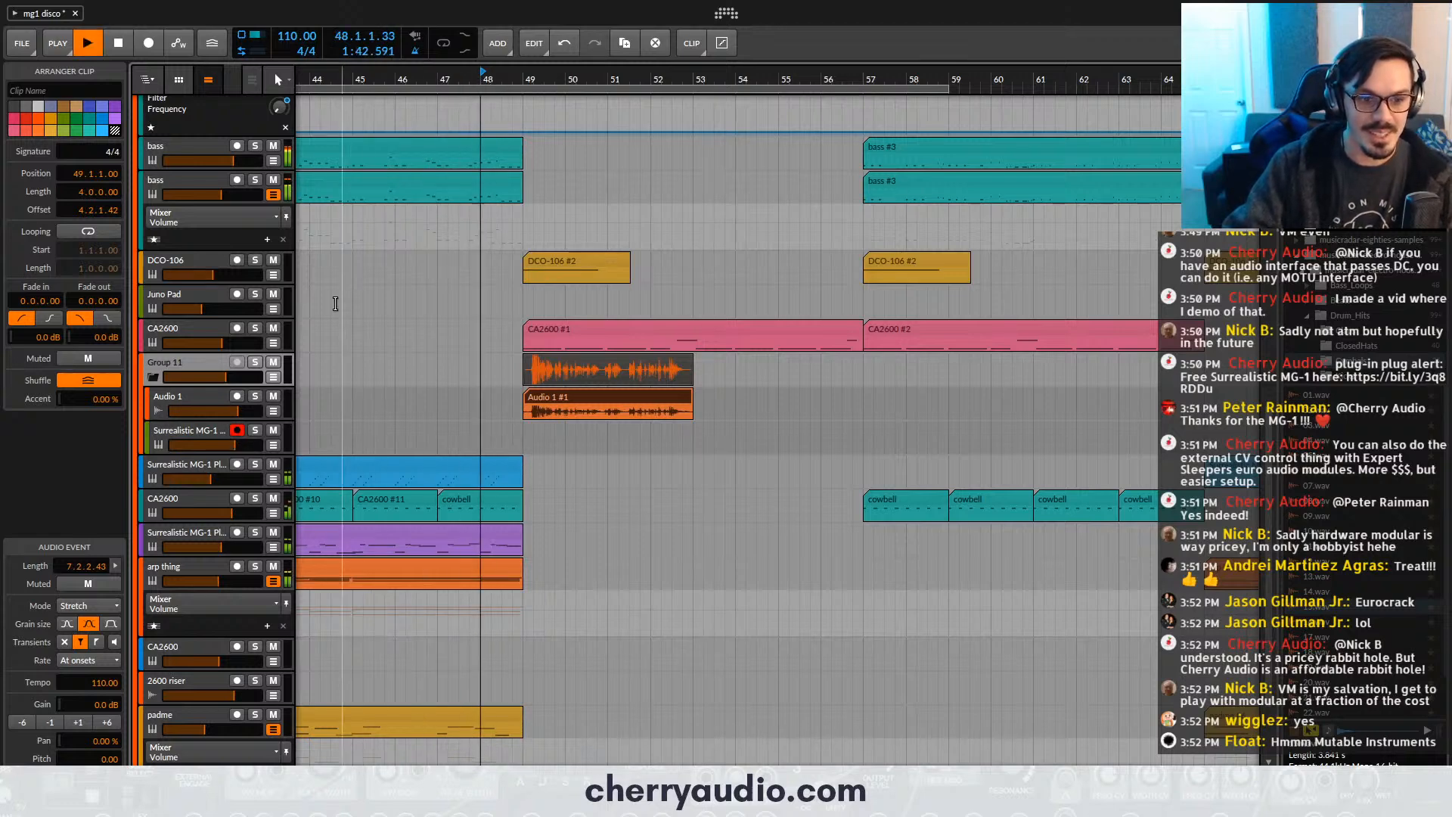
pyautogui.press('space')
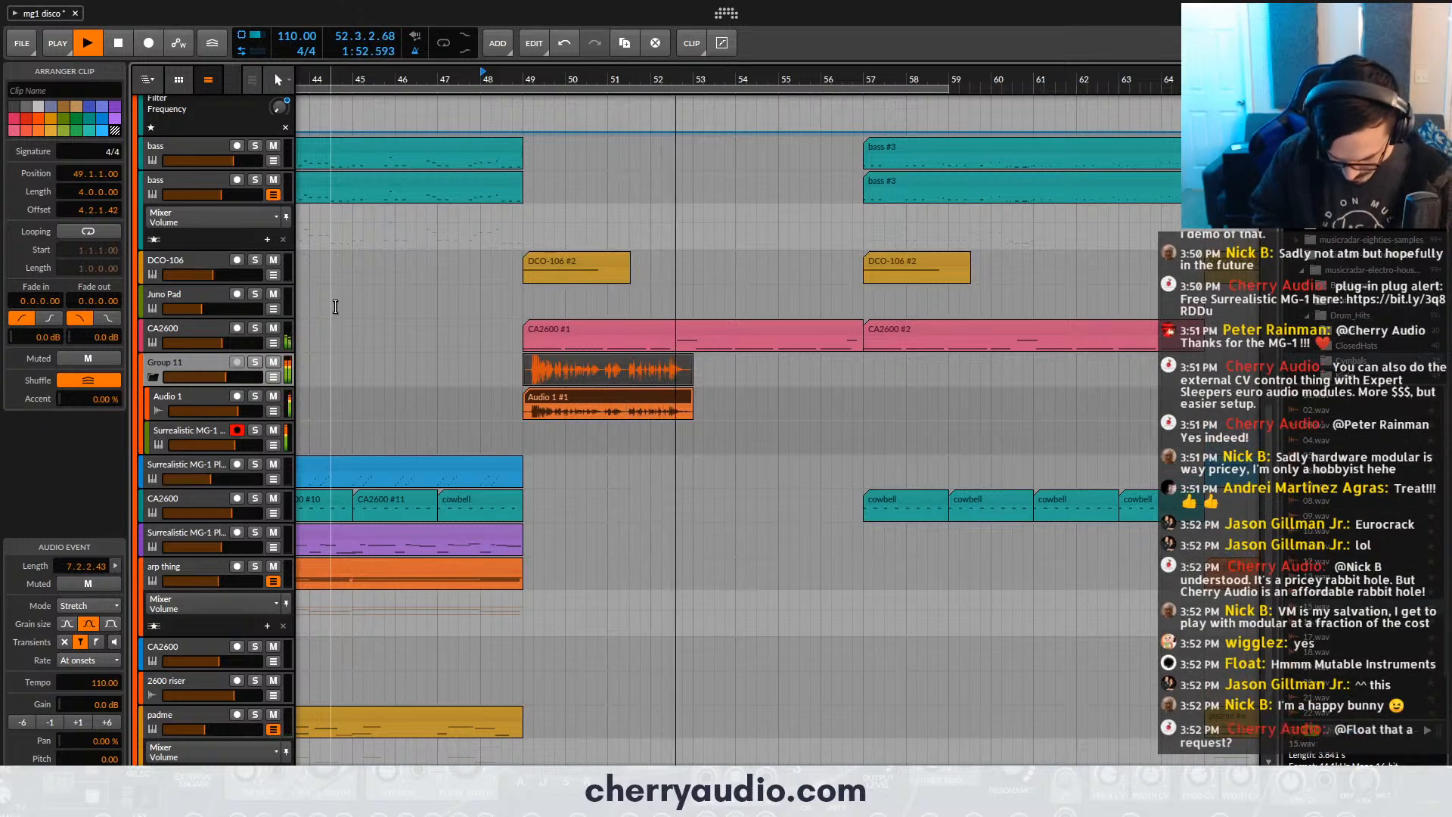
pyautogui.press('space')
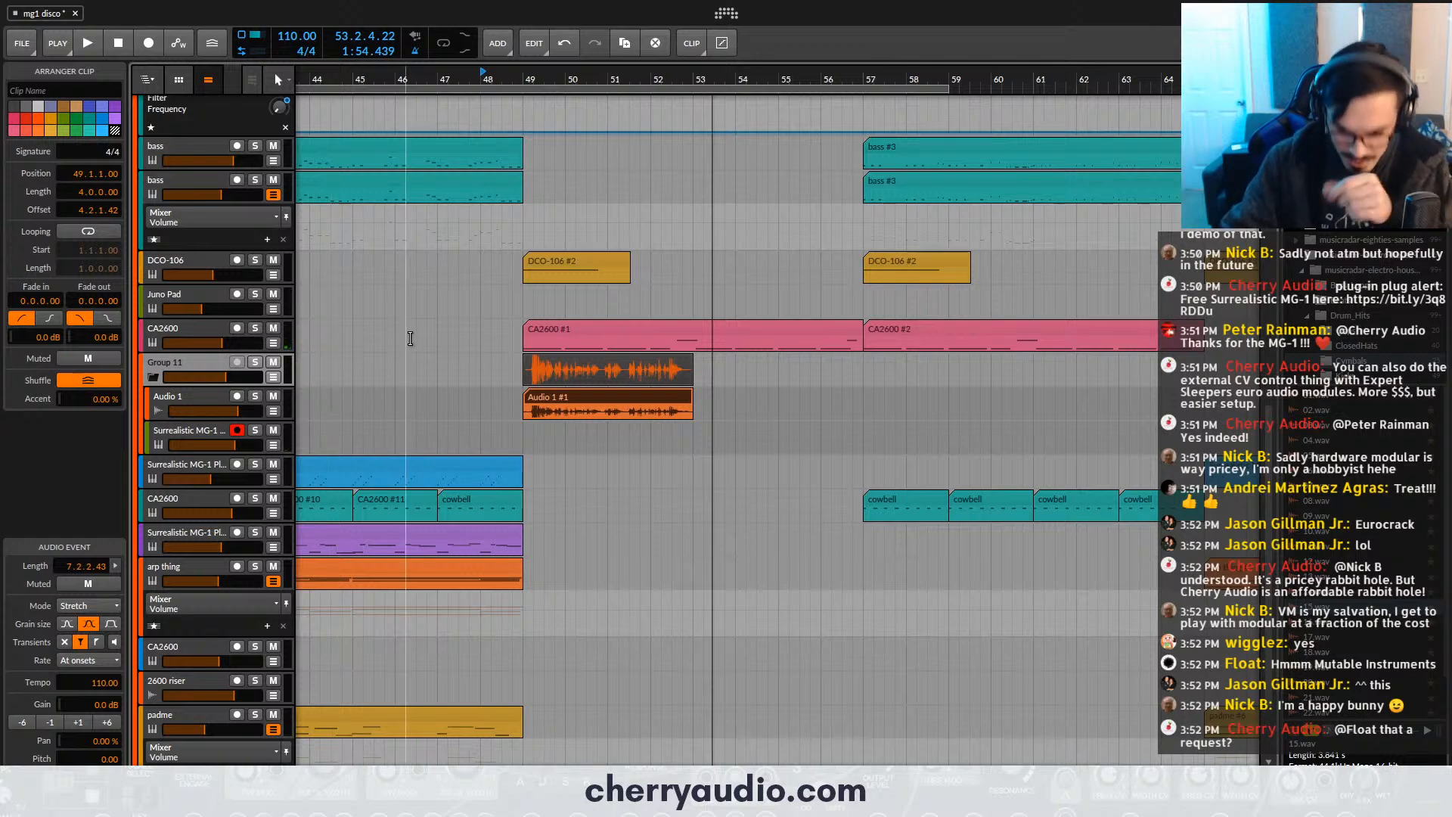
# - Try to shift the Audio 1 vocal clip earlier to 48.4.2.00 and trim its start back to bar 49
pyautogui.click(220, 397)
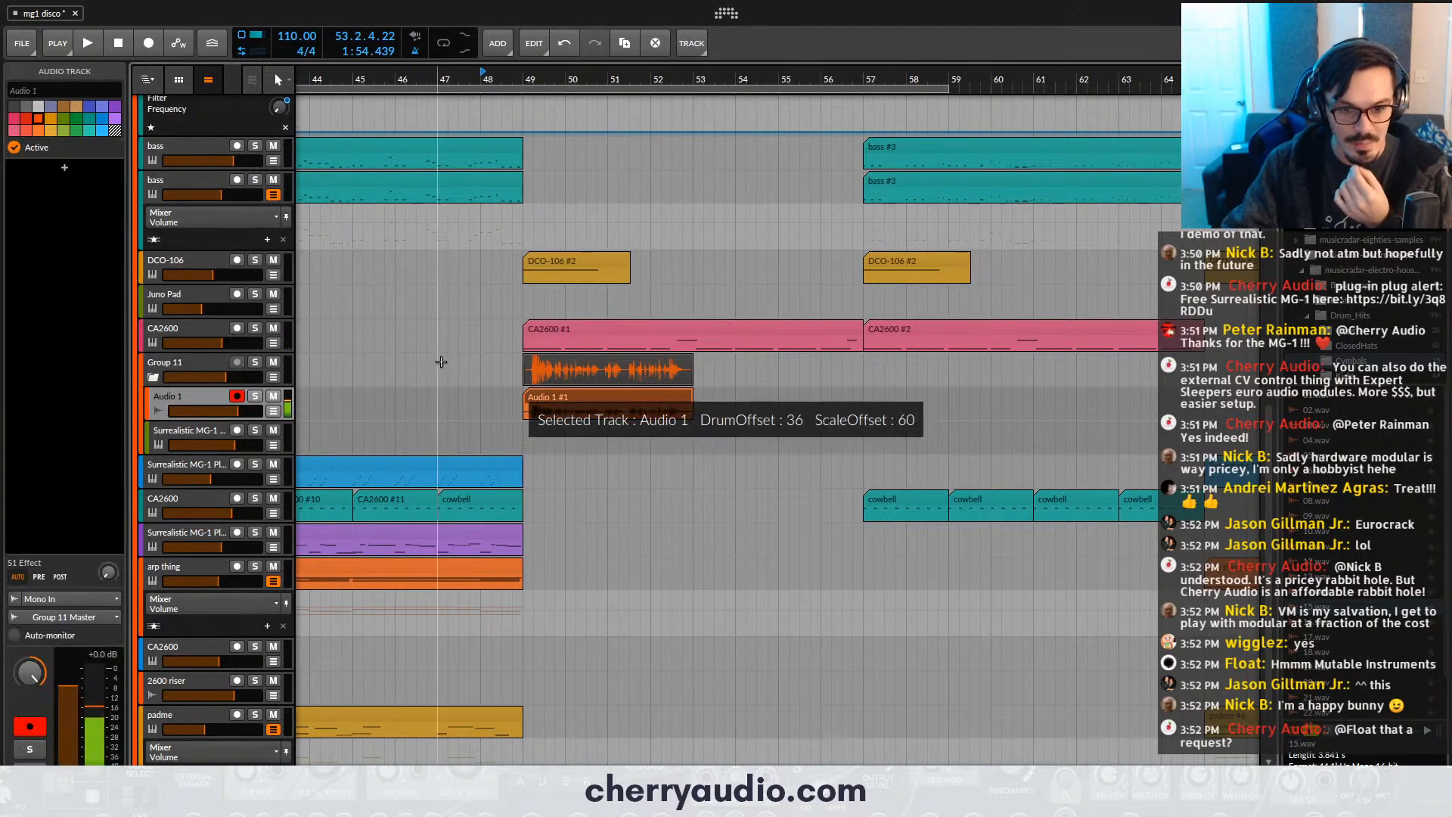
pyautogui.scroll(5, 526, 393)
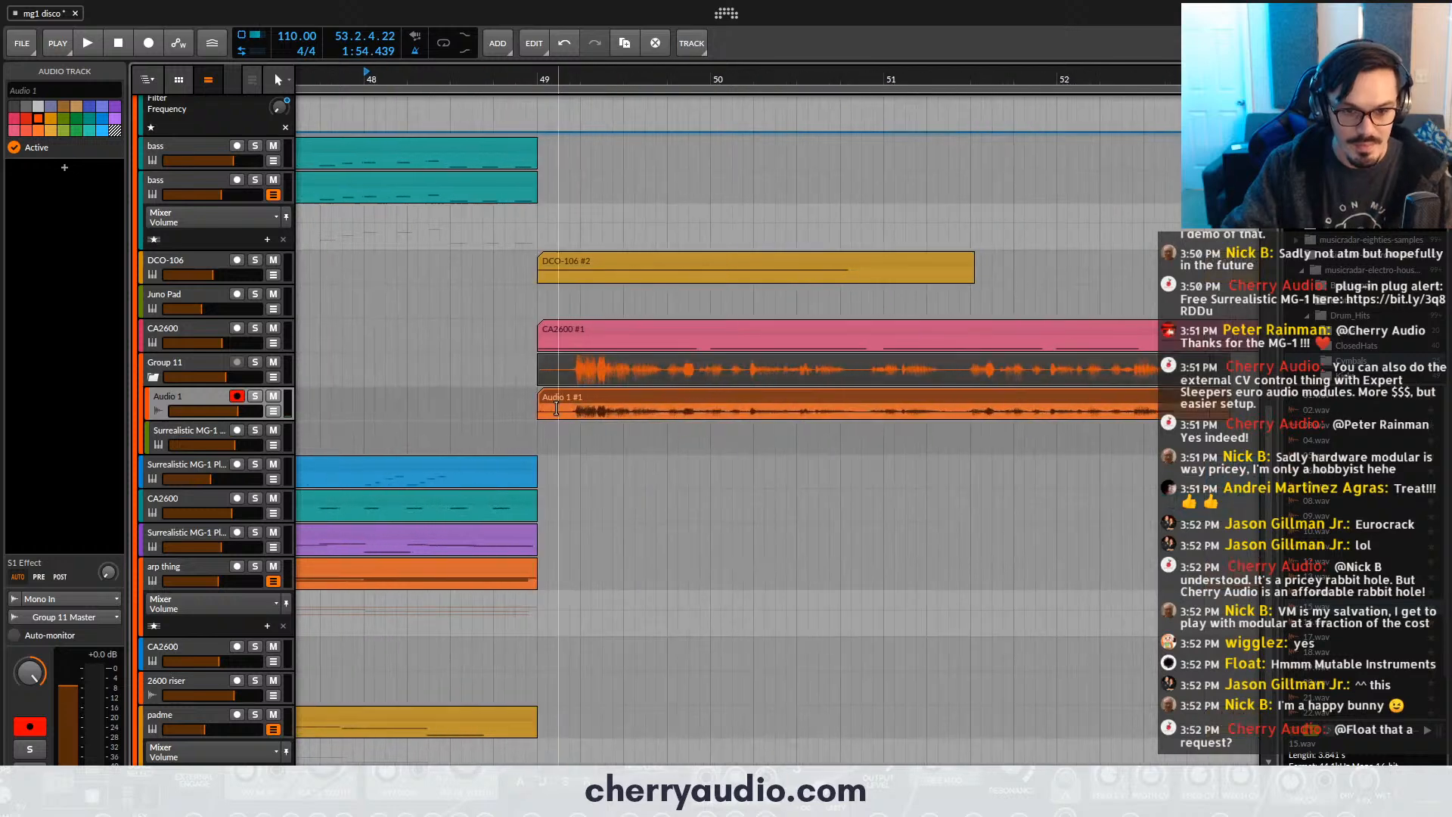
pyautogui.click(527, 395)
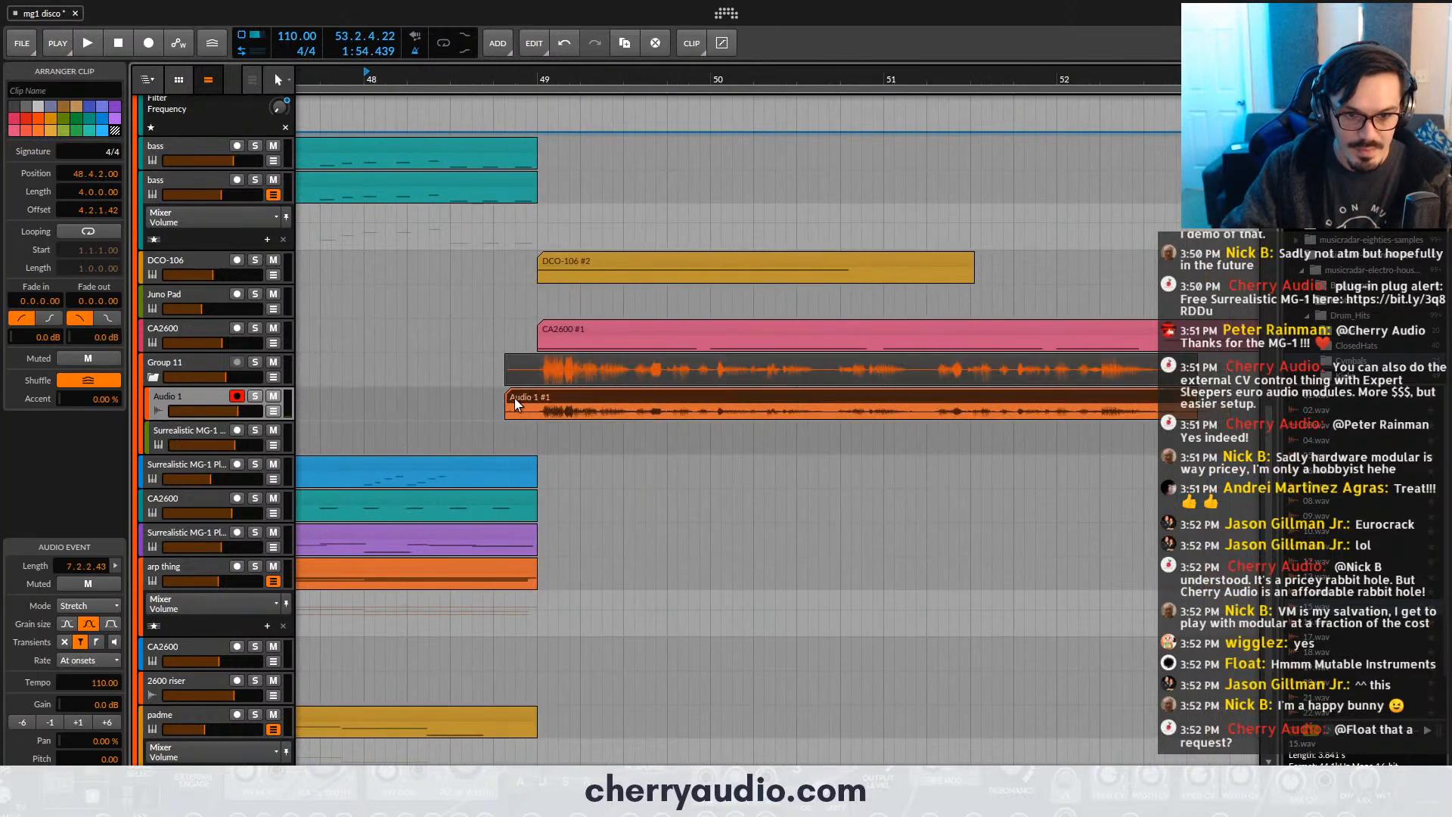
pyautogui.moveTo(507, 397); pyautogui.dragTo(539, 397)
pyautogui.scroll(-4, 503, 352)
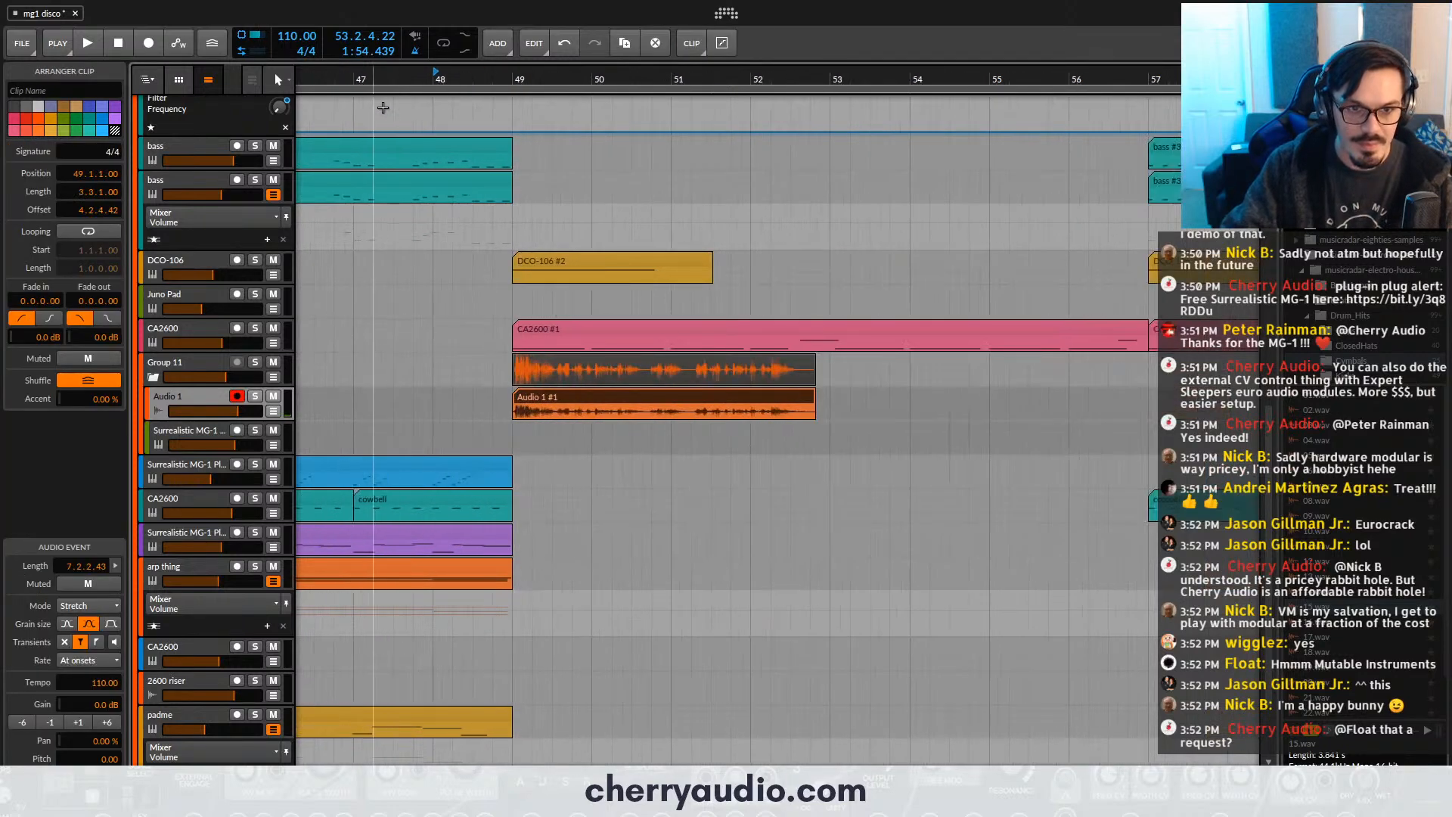
# - Record-arm the group's Surrealistic MG-1 Plus, audition the shifted vocal, and undo the clip's trim and move
pyautogui.click(237, 429)
pyautogui.press('space')
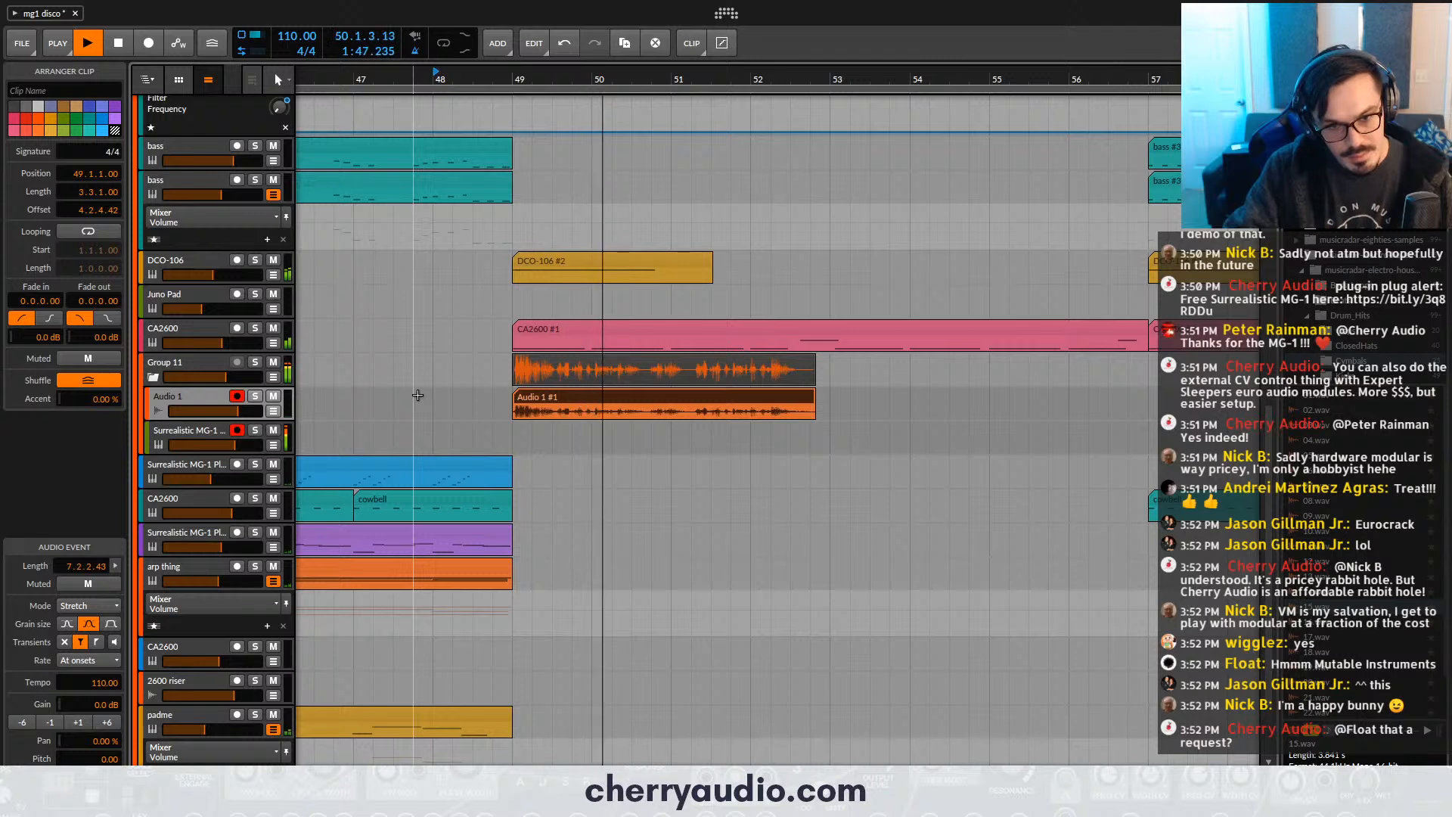
pyautogui.hotkey('ctrl', 'z')
pyautogui.hotkey('ctrl', 'z')
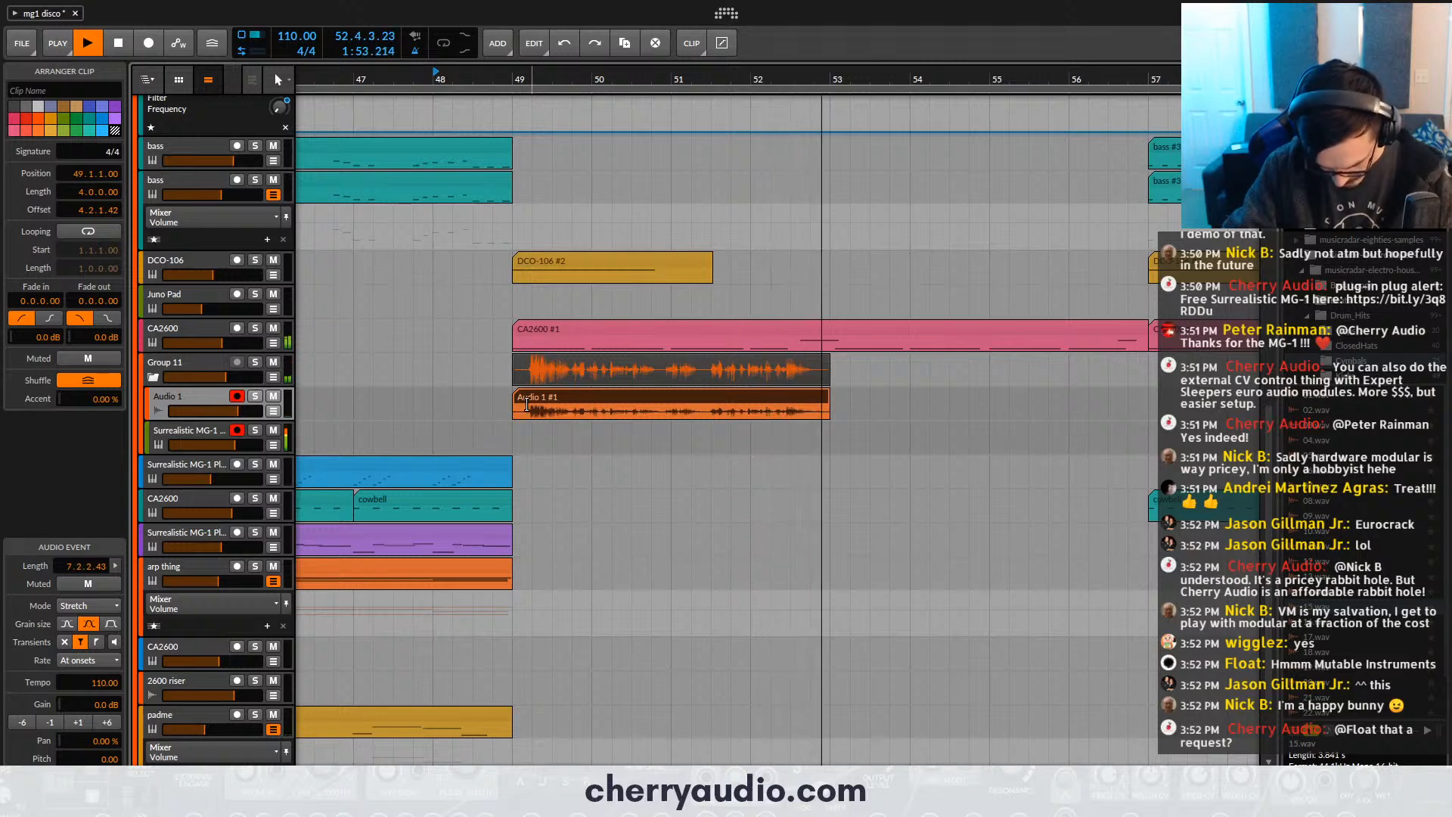
# - Audition the end of the Audio 1 vocal clip from bar 52 and stop playback
pyautogui.scroll(-1, 832, 404)
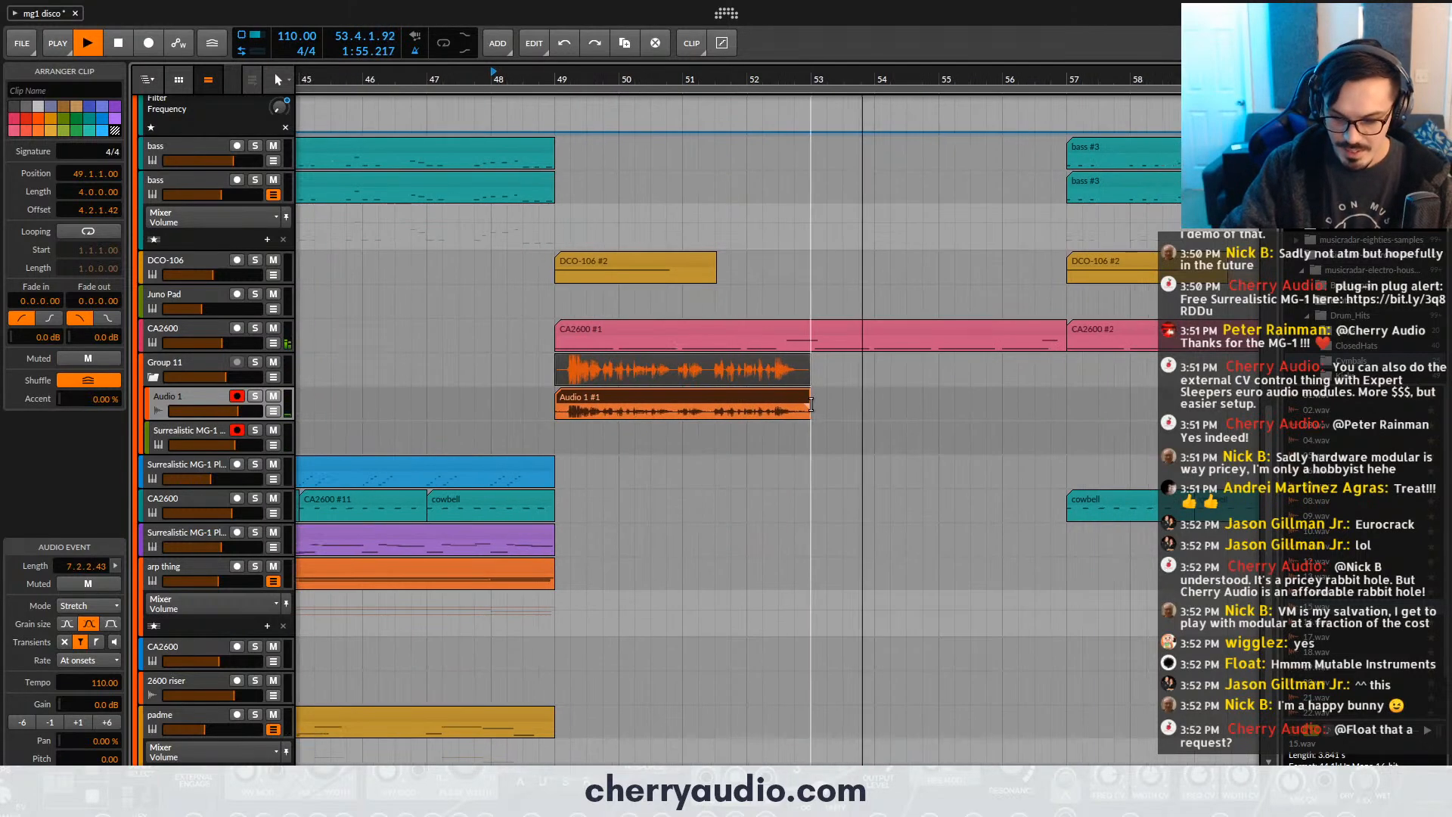
pyautogui.click(863, 404)
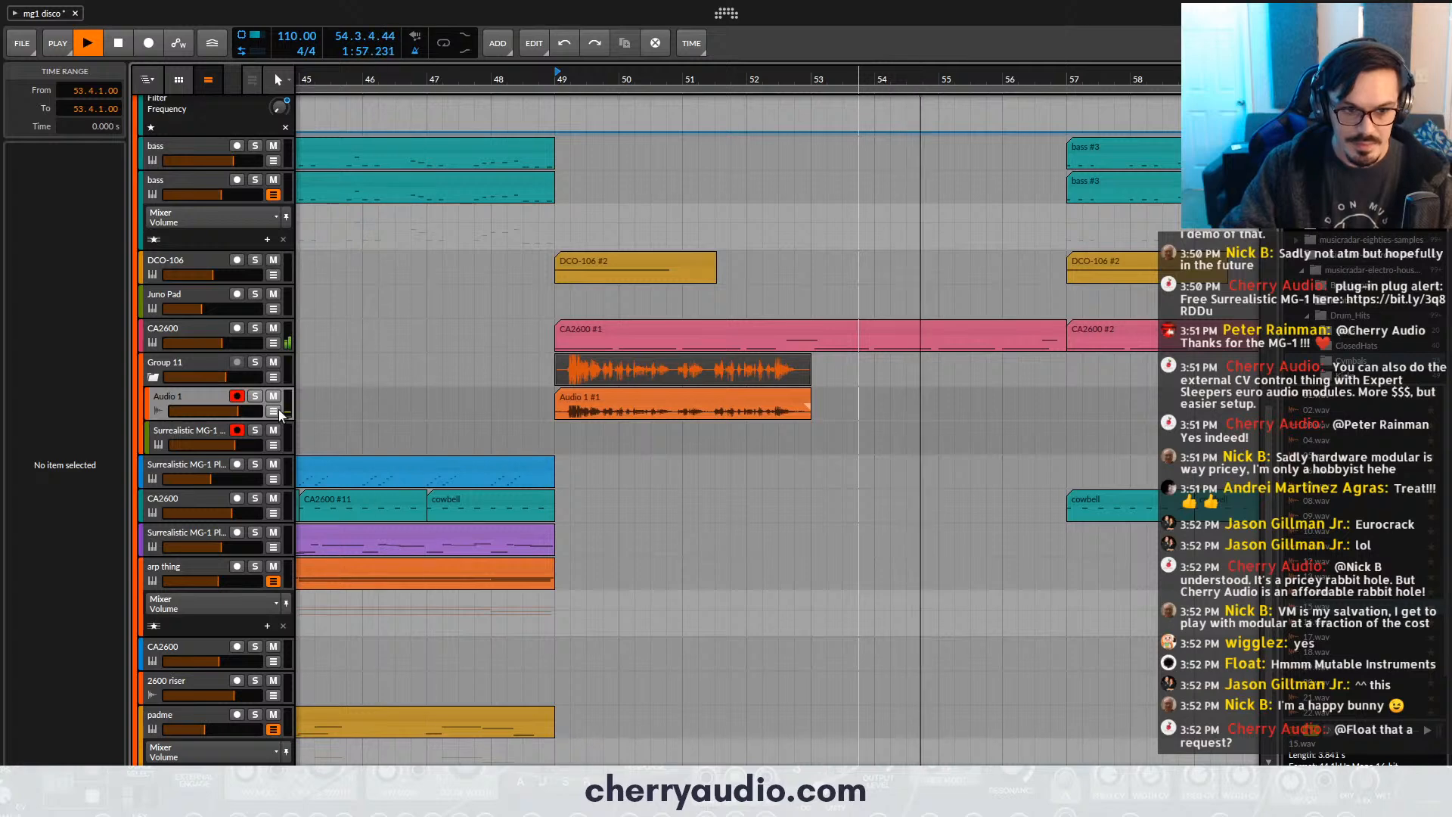
pyautogui.scroll(-1, 499, 395)
pyautogui.click(823, 391)
pyautogui.click(677, 82)
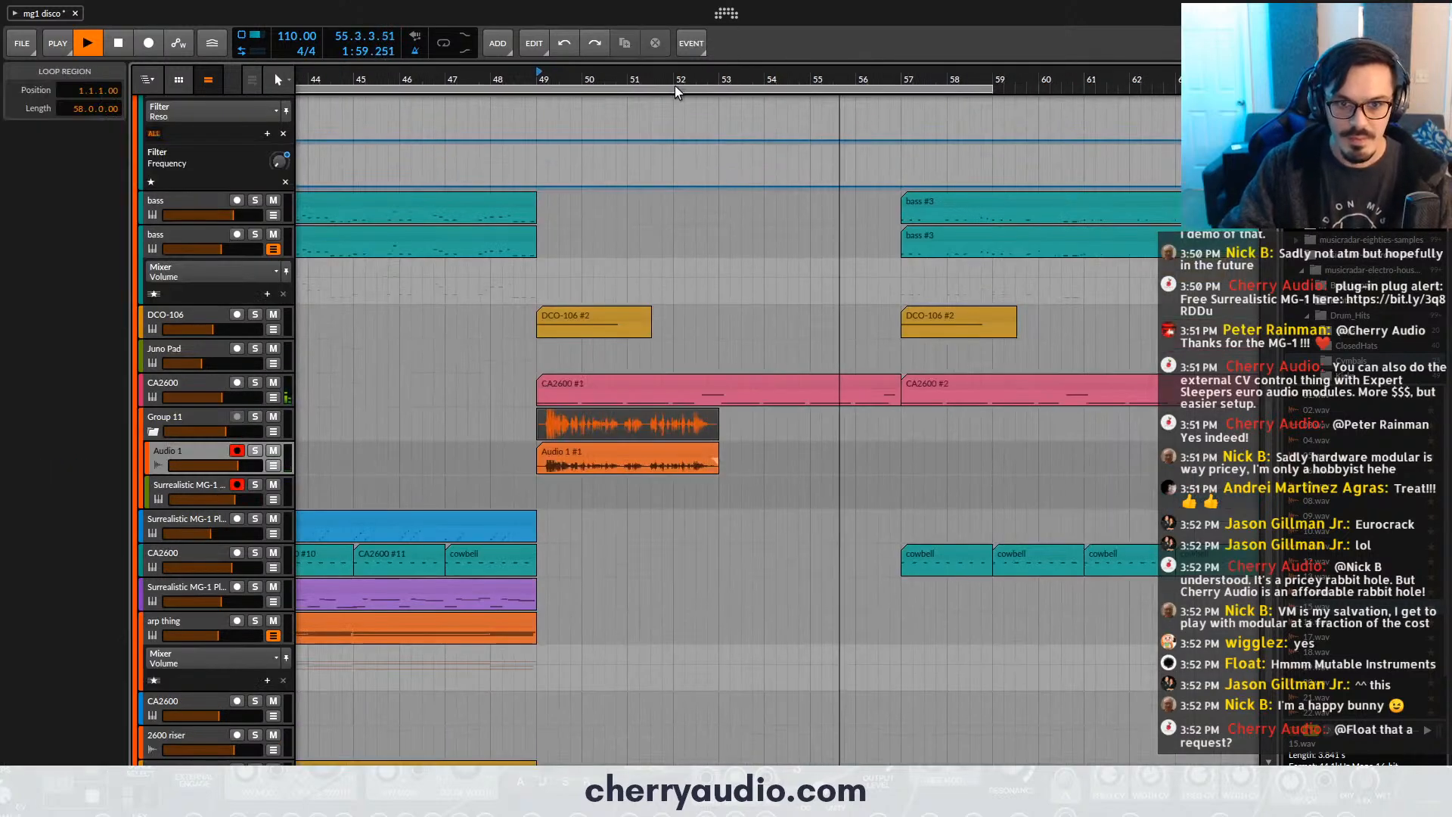
pyautogui.scroll(-2, 740, 142)
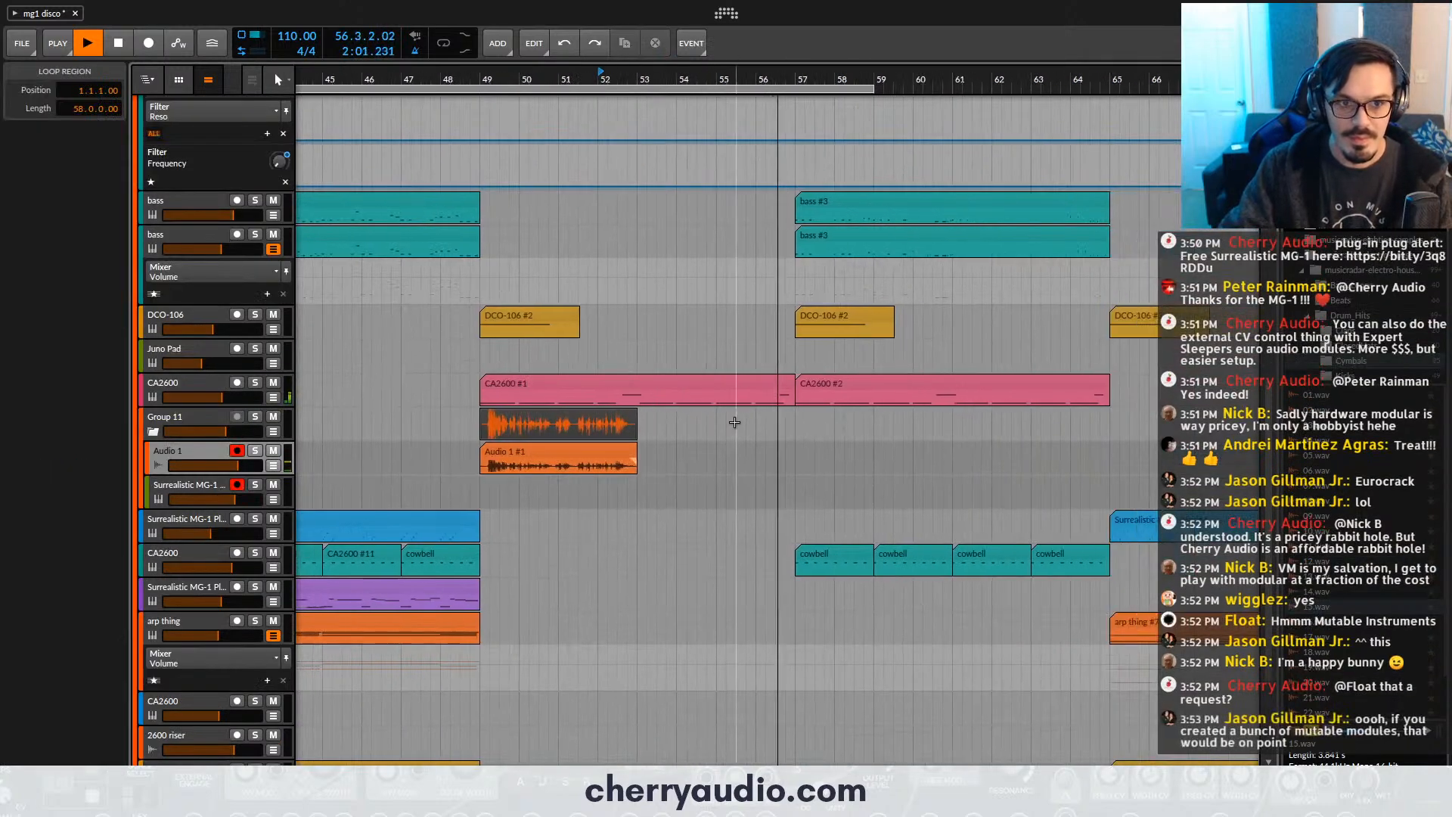
pyautogui.press('space')
pyautogui.press('space')
pyautogui.press('space')
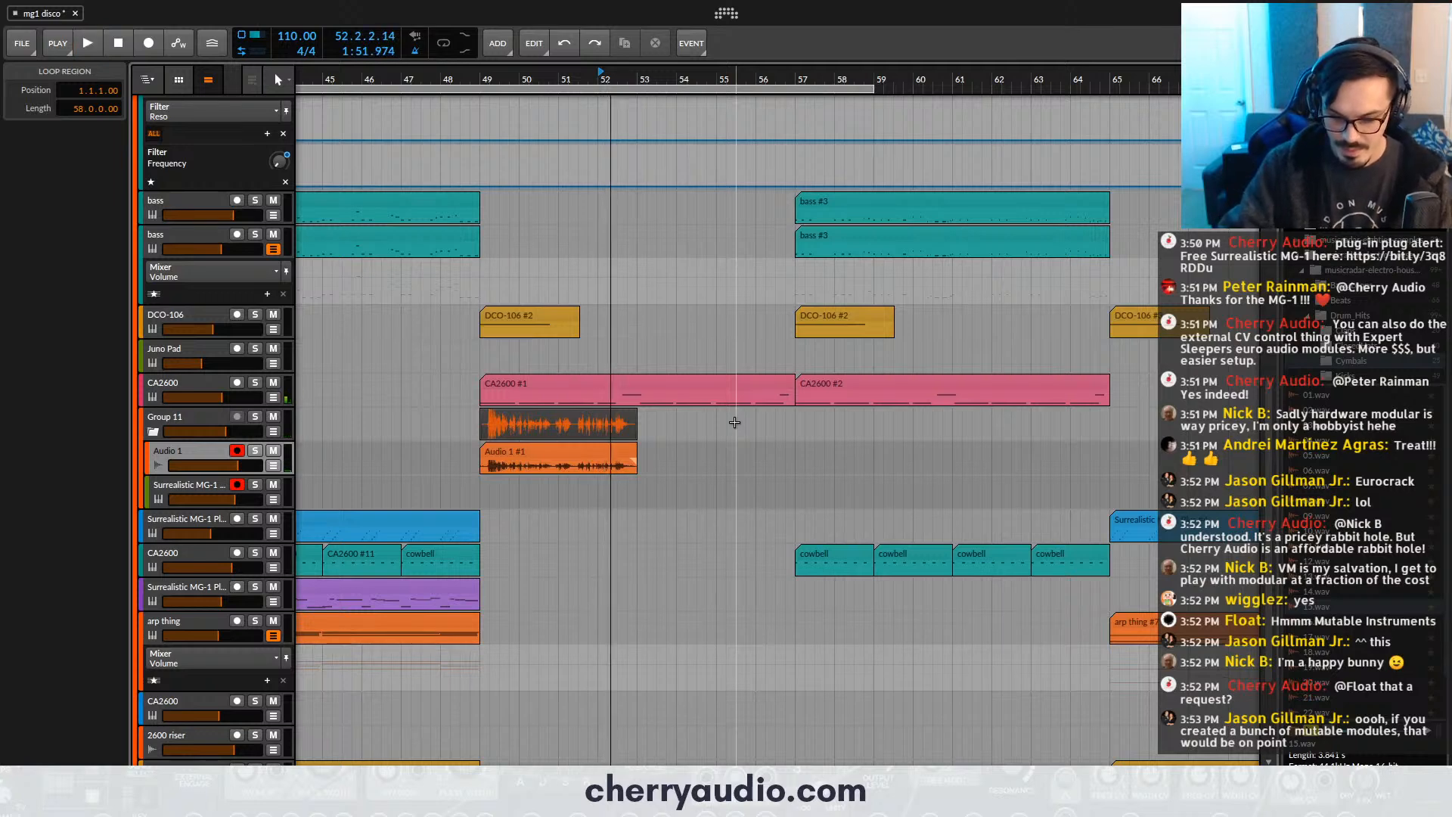
# - Open the Surrealistic MG-1 Plus in Group 11 and move its window clear of the track list
pyautogui.scroll(3, 745, 422)
pyautogui.scroll(2, 560, 174)
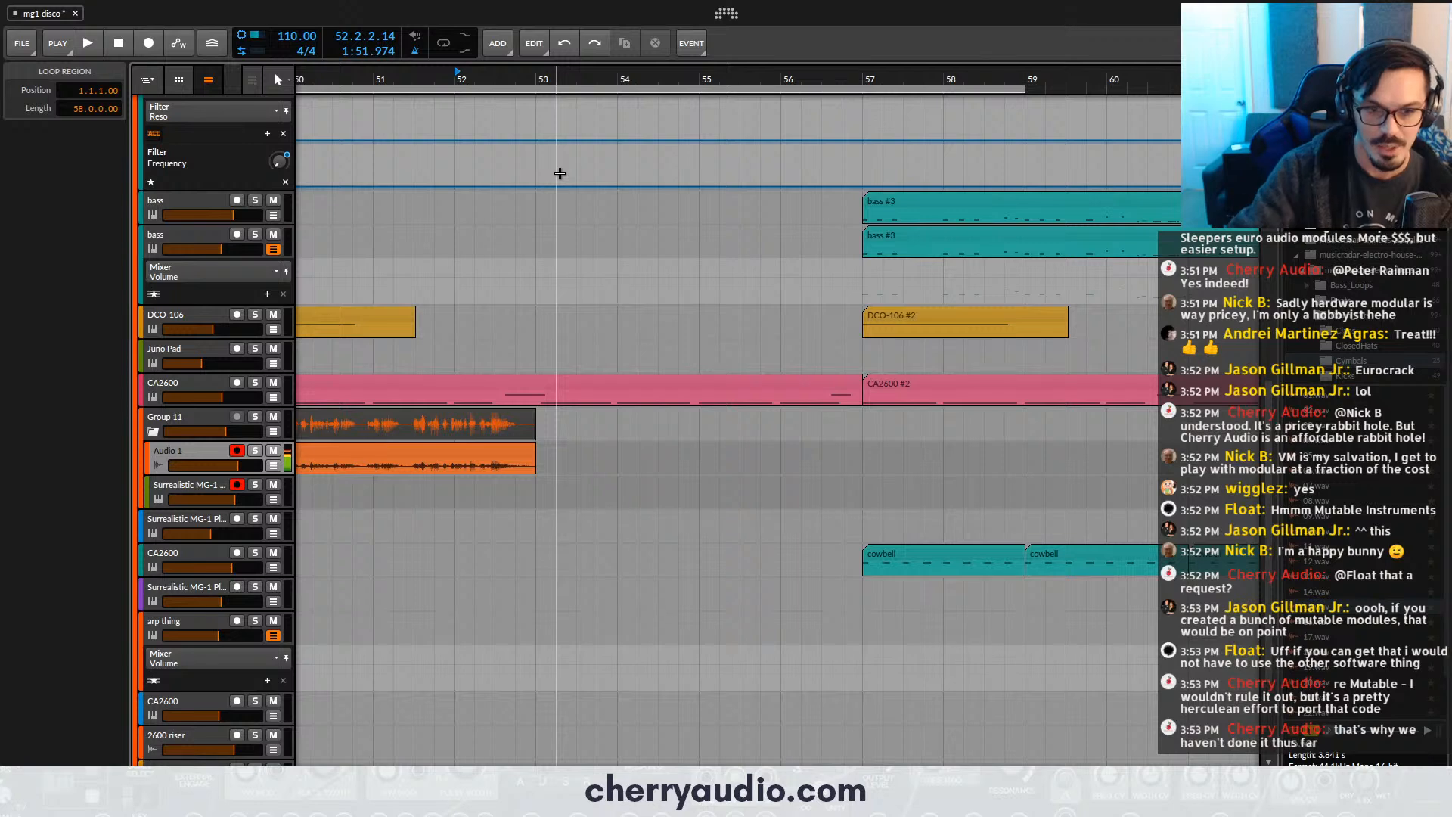
pyautogui.scroll(-4, 560, 174)
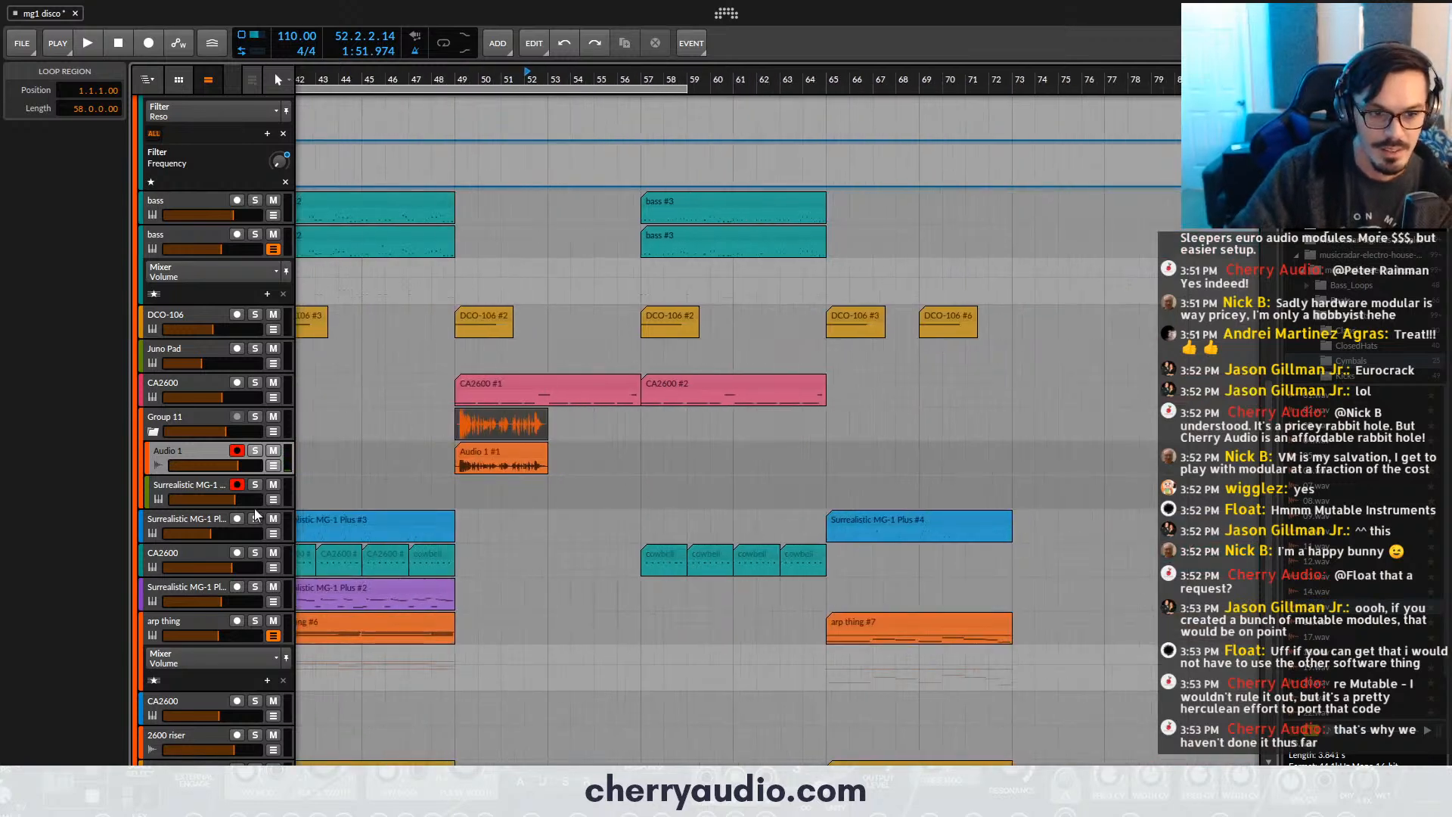
pyautogui.click(195, 497)
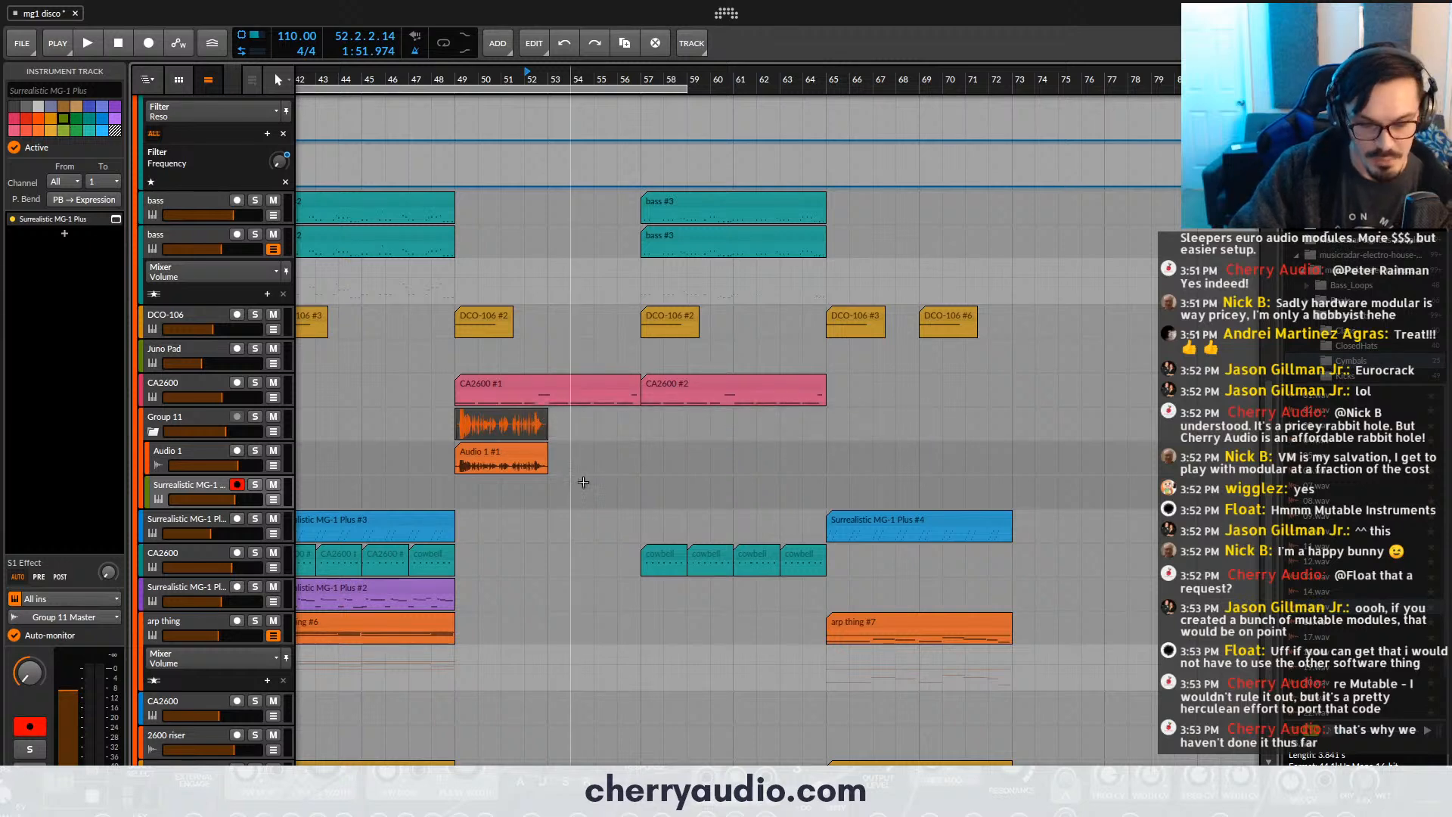
pyautogui.click(193, 425)
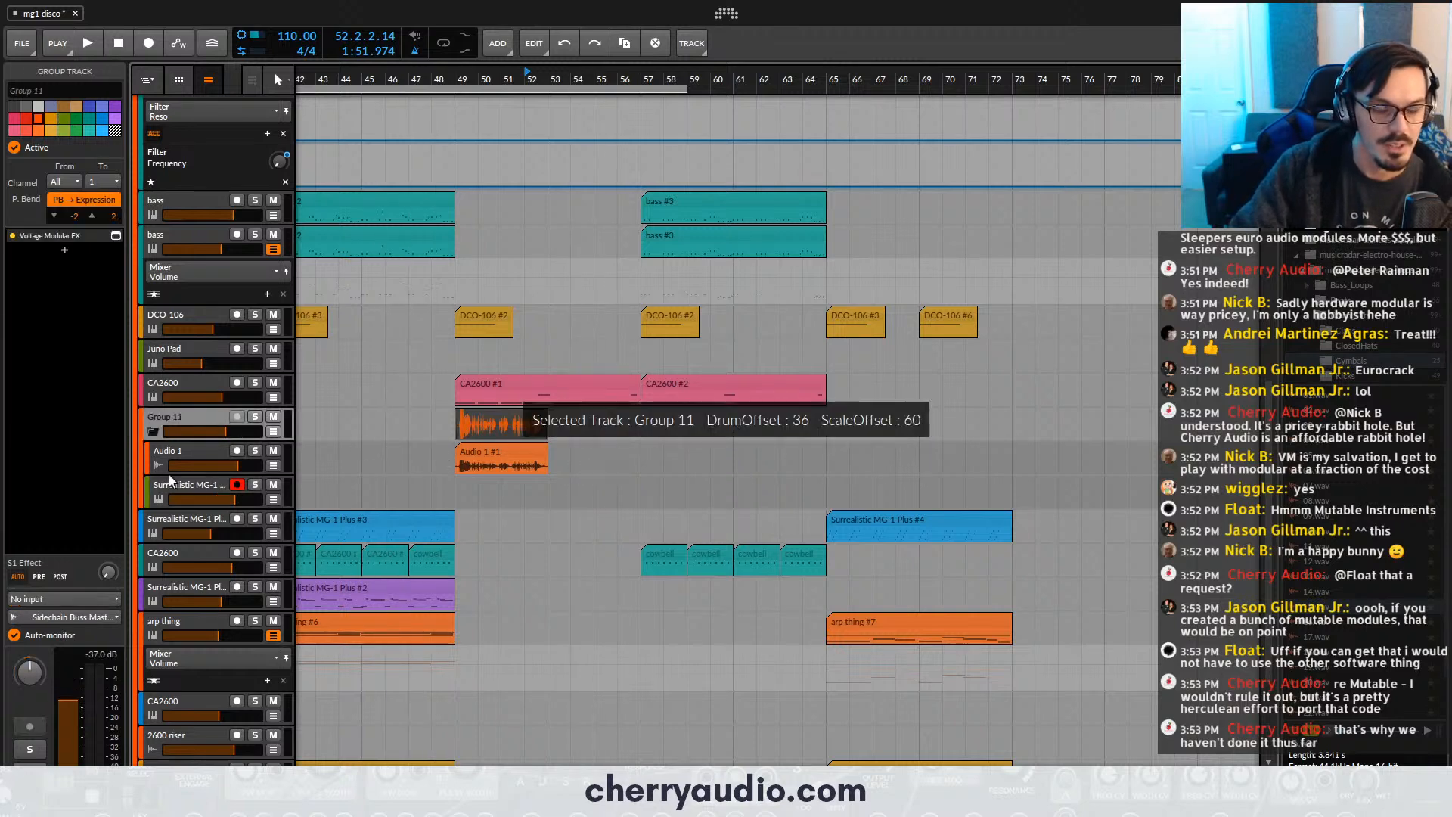
pyautogui.click(210, 485)
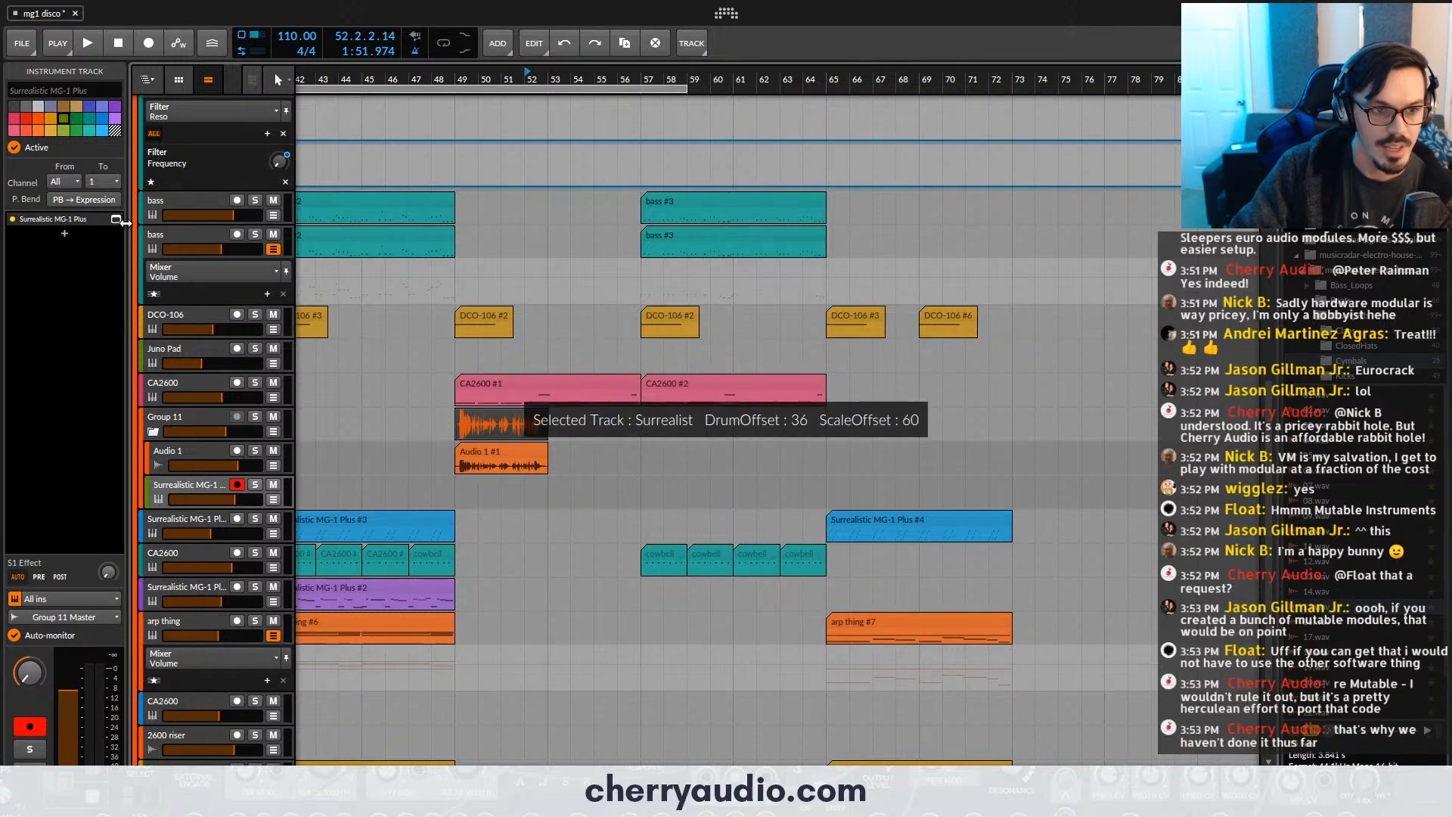
pyautogui.click(116, 219)
pyautogui.moveTo(634, 143); pyautogui.dragTo(885, 186)
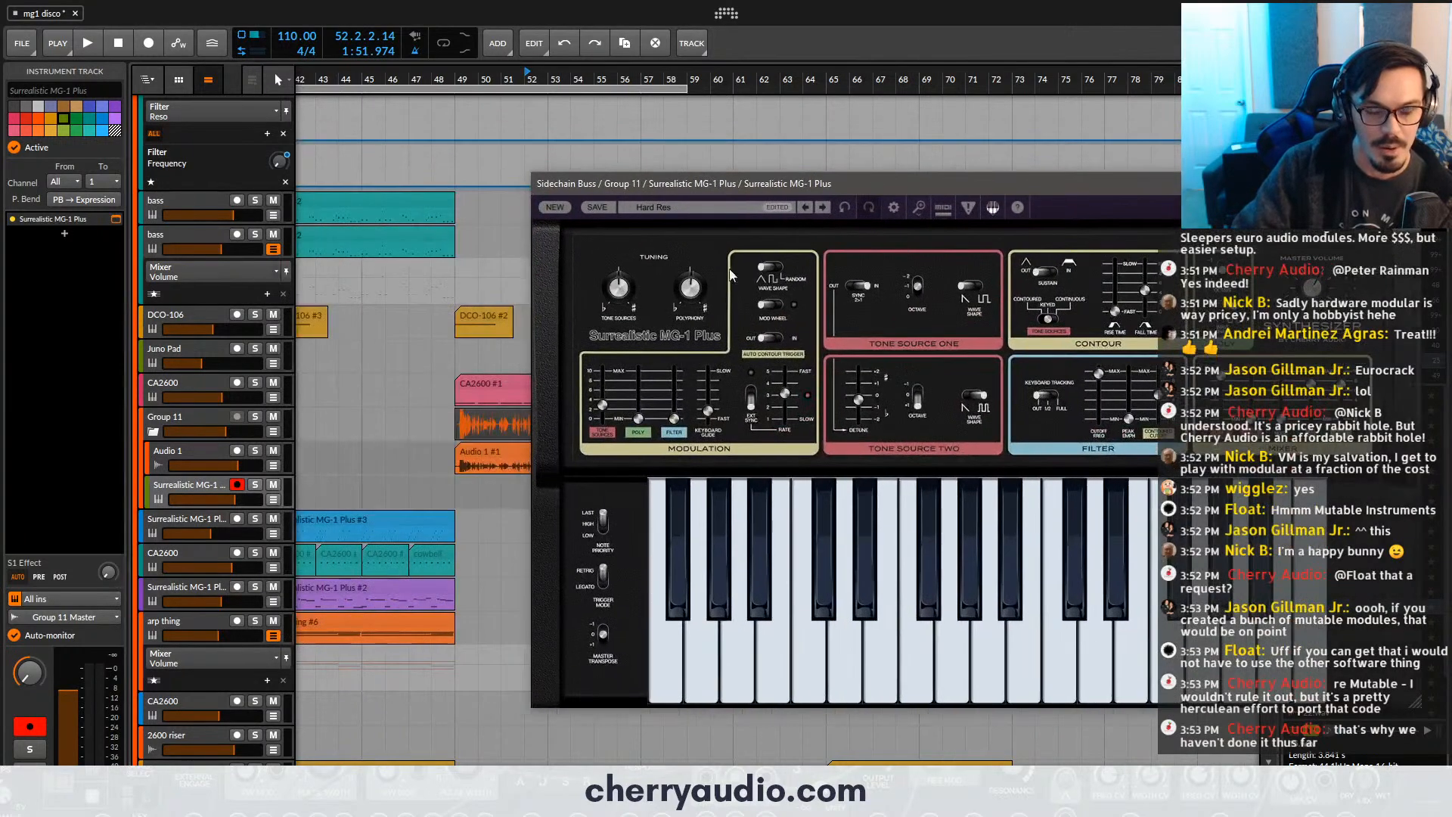
# - Open Group 11's Voltage Modular FX, hide its module library, and move the window clear of the track list
pyautogui.click(209, 417)
pyautogui.click(115, 235)
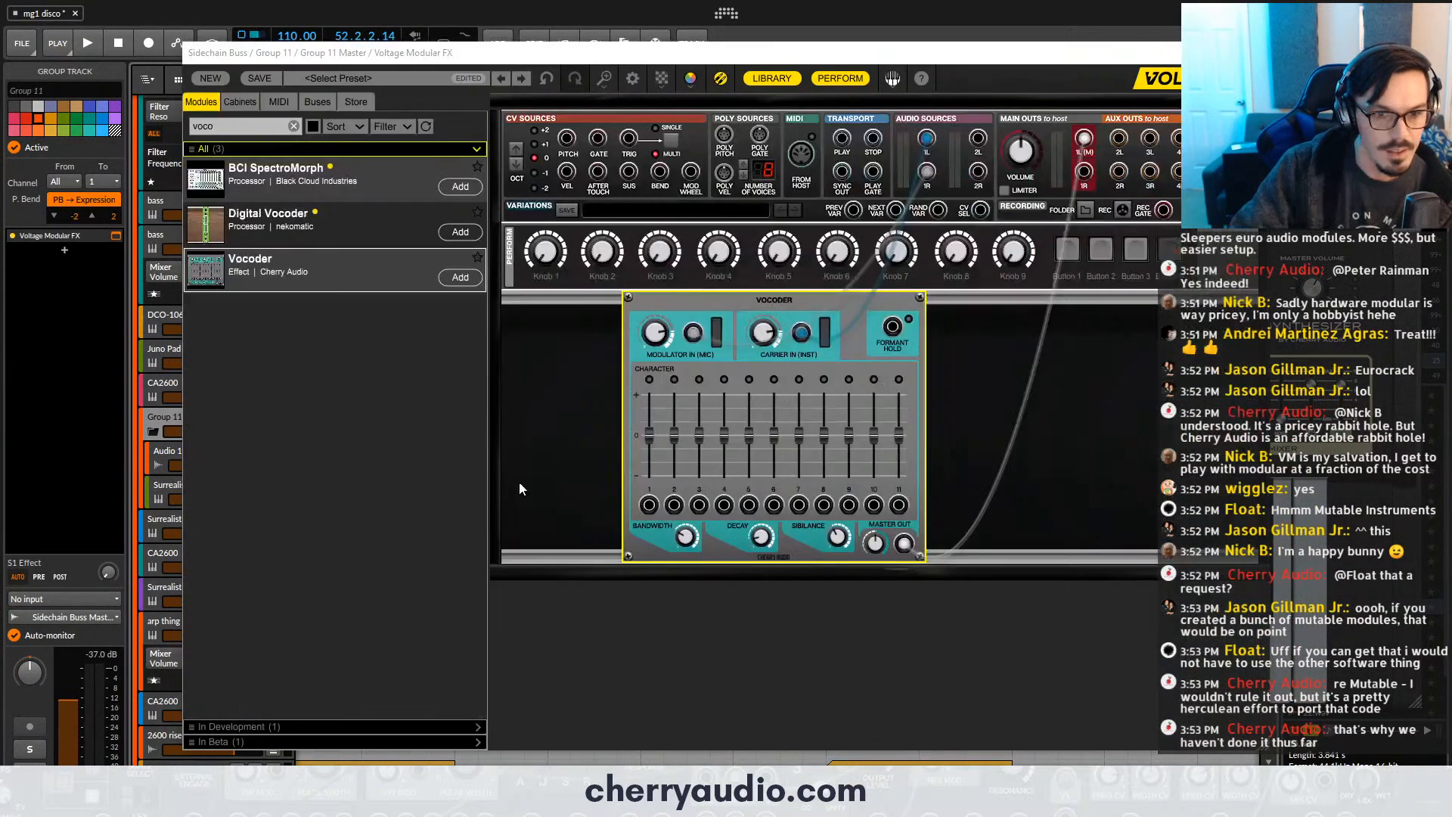
pyautogui.click(777, 80)
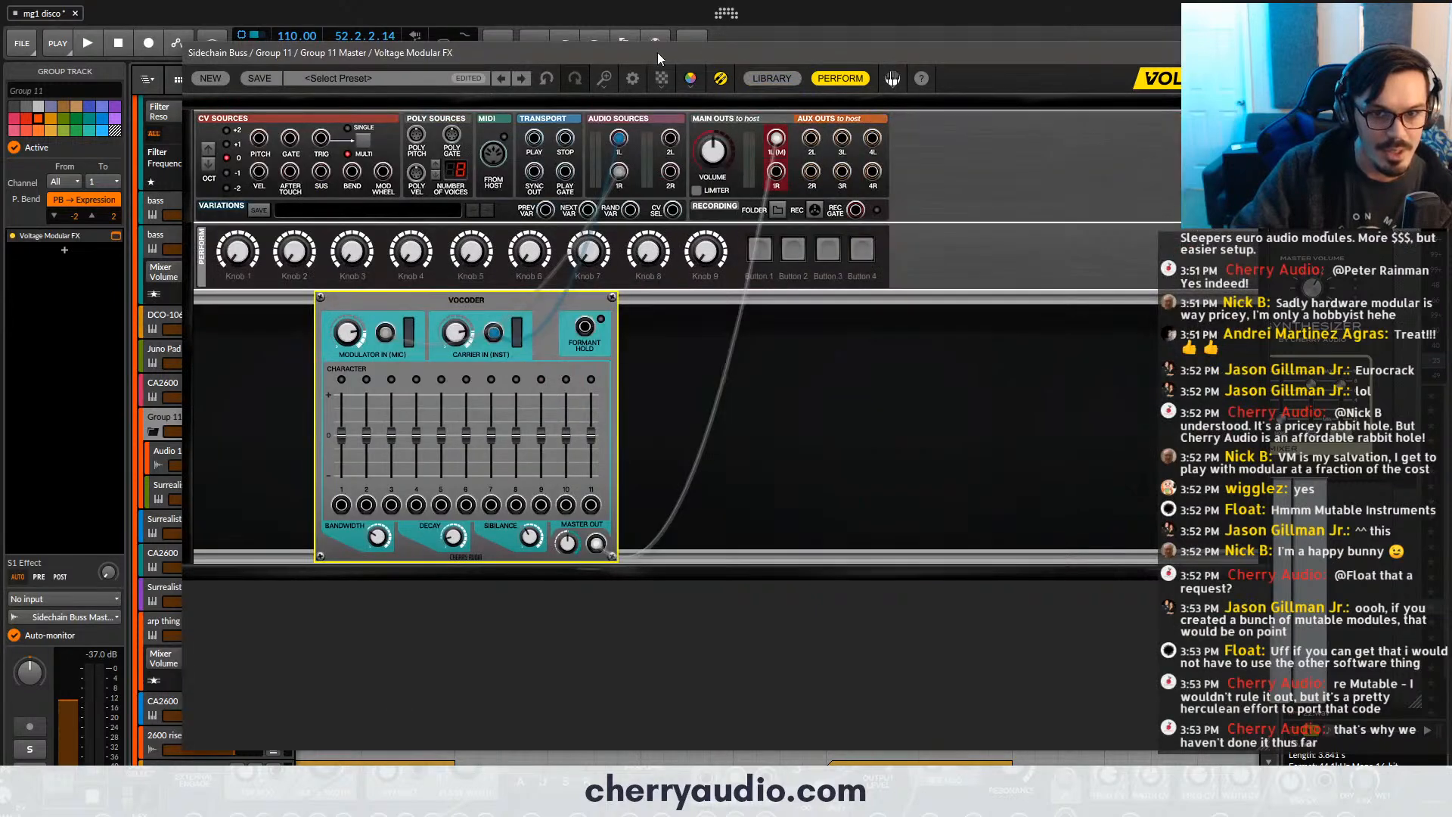
pyautogui.moveTo(656, 52); pyautogui.dragTo(929, 104)
pyautogui.click(439, 228)
pyautogui.hotkey('ctrl', '+')
pyautogui.hotkey('ctrl', '+')
pyautogui.hotkey('ctrl', '+')
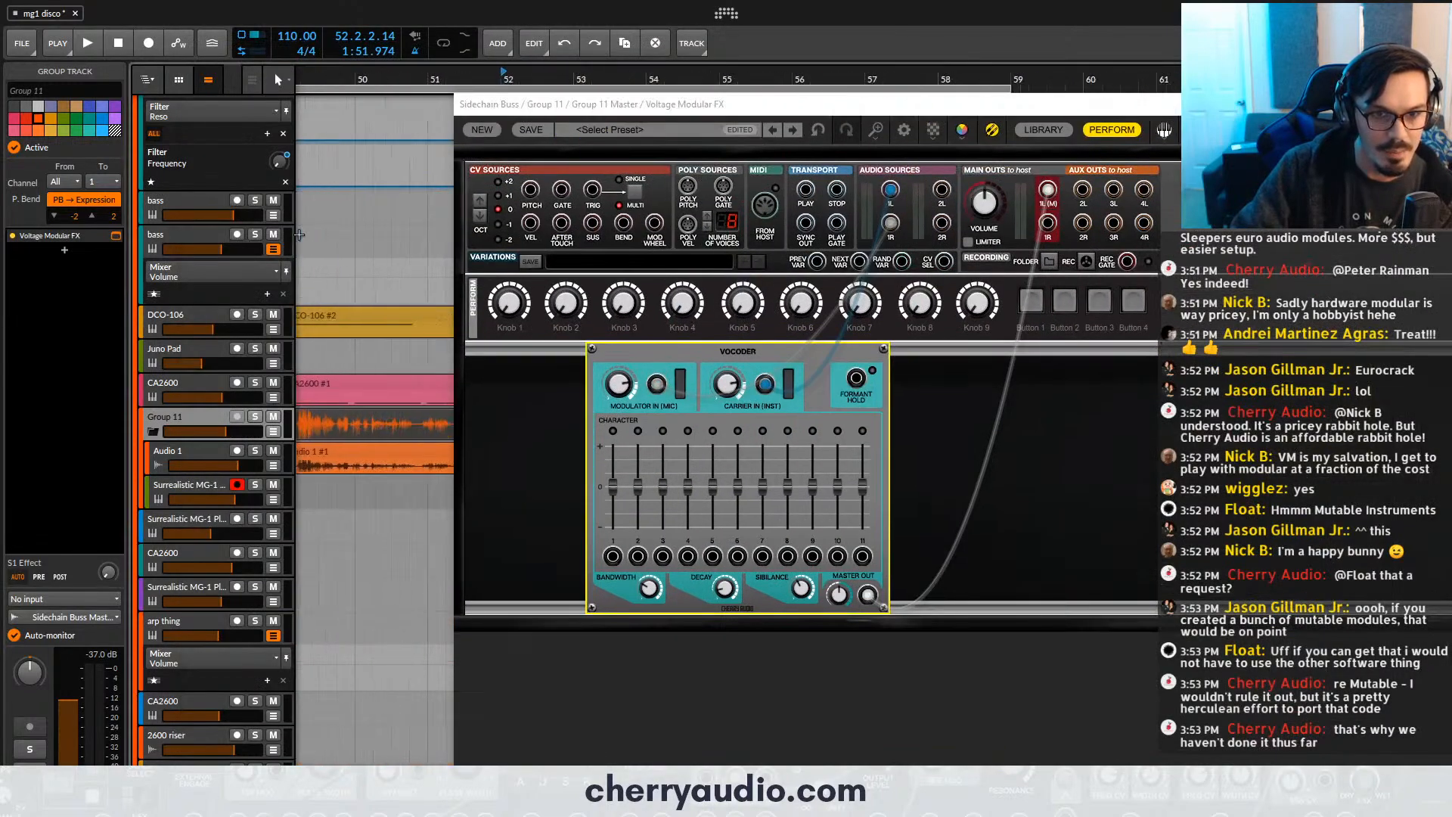
# - Solo Group 11, audition its vocoded vocal from bar 49, and stop playback
pyautogui.hotkey('ctrl', '-')
pyautogui.click(256, 416)
pyautogui.click(360, 82)
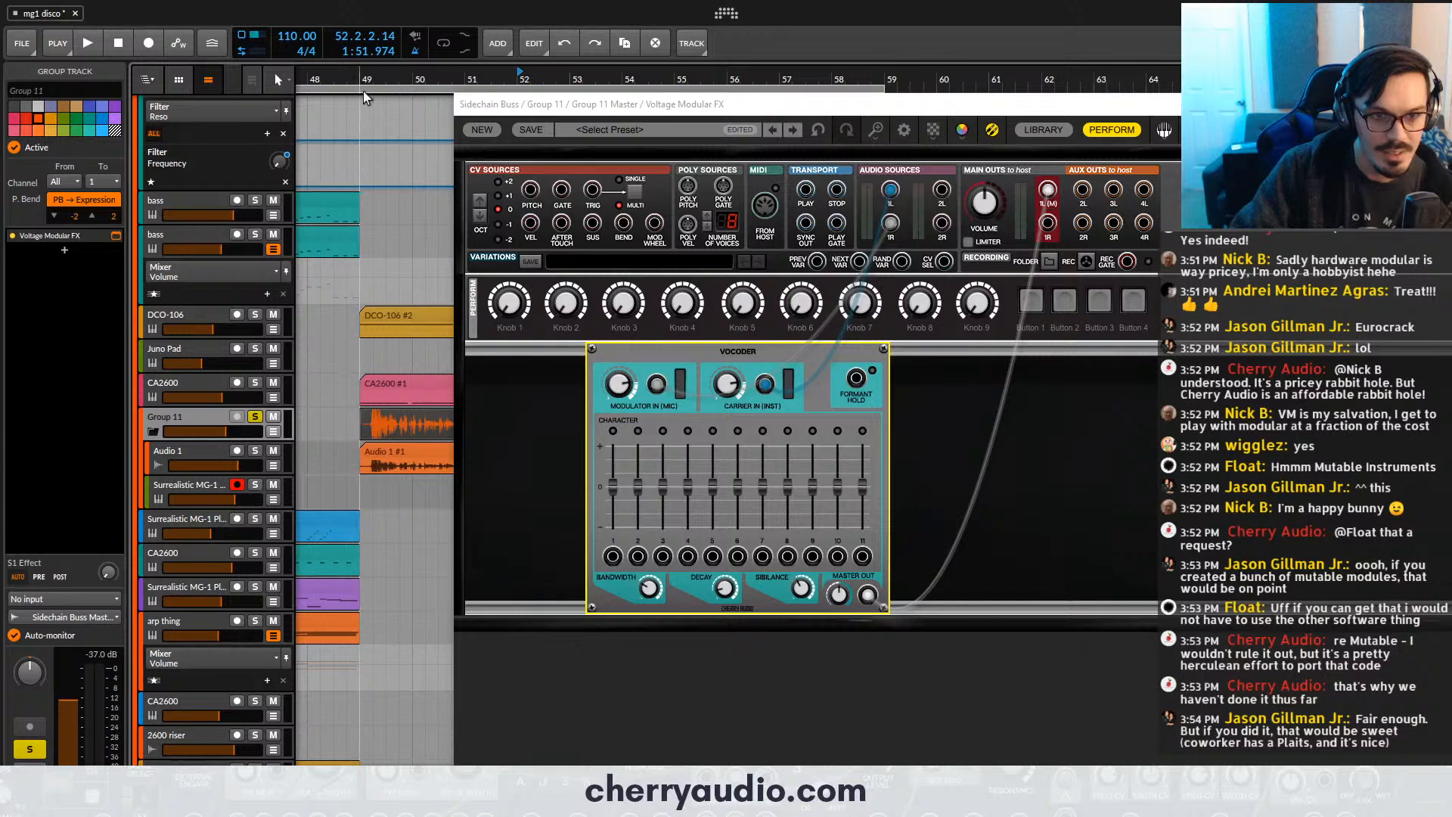
pyautogui.press('space')
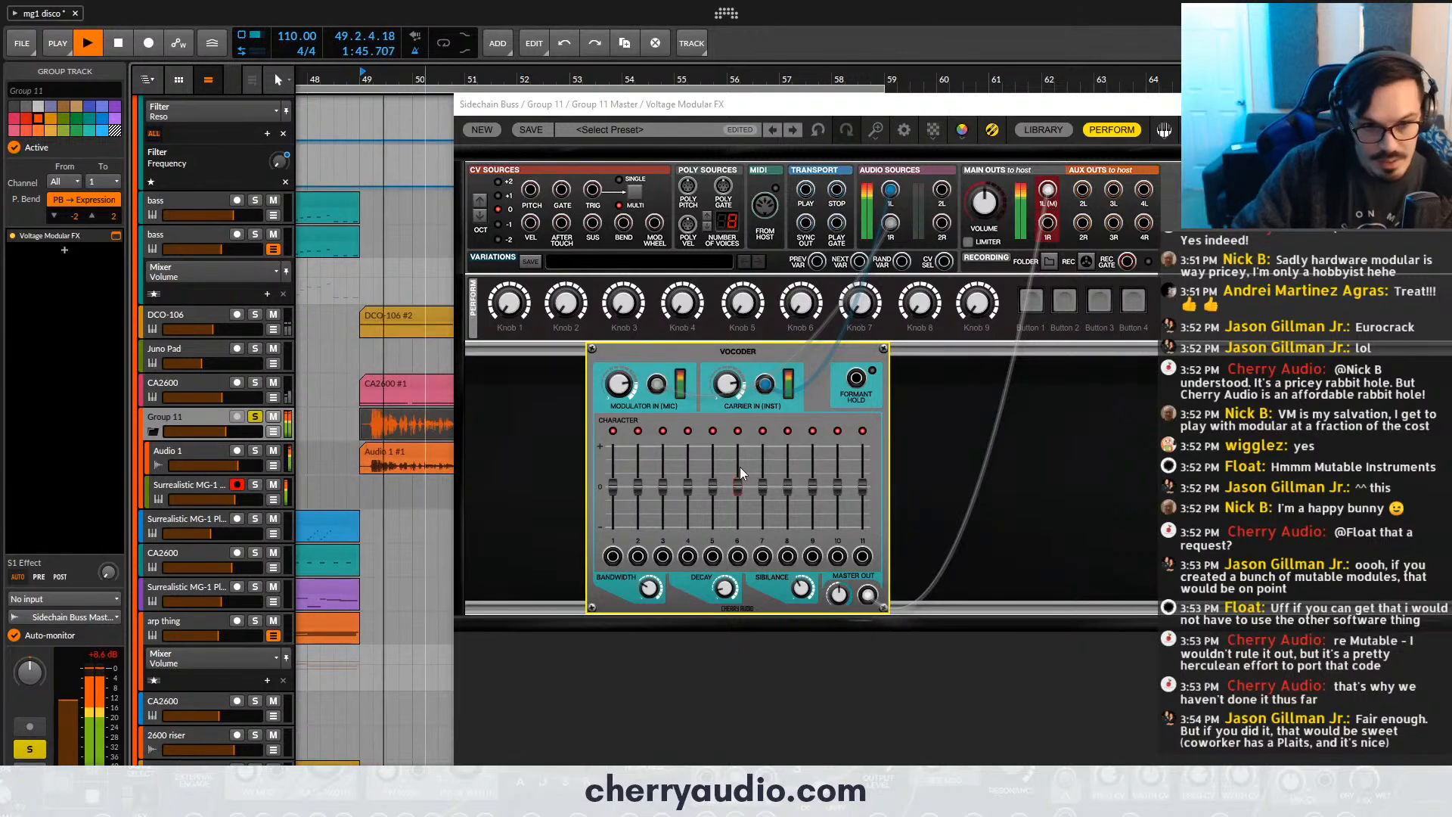
pyautogui.click(677, 590)
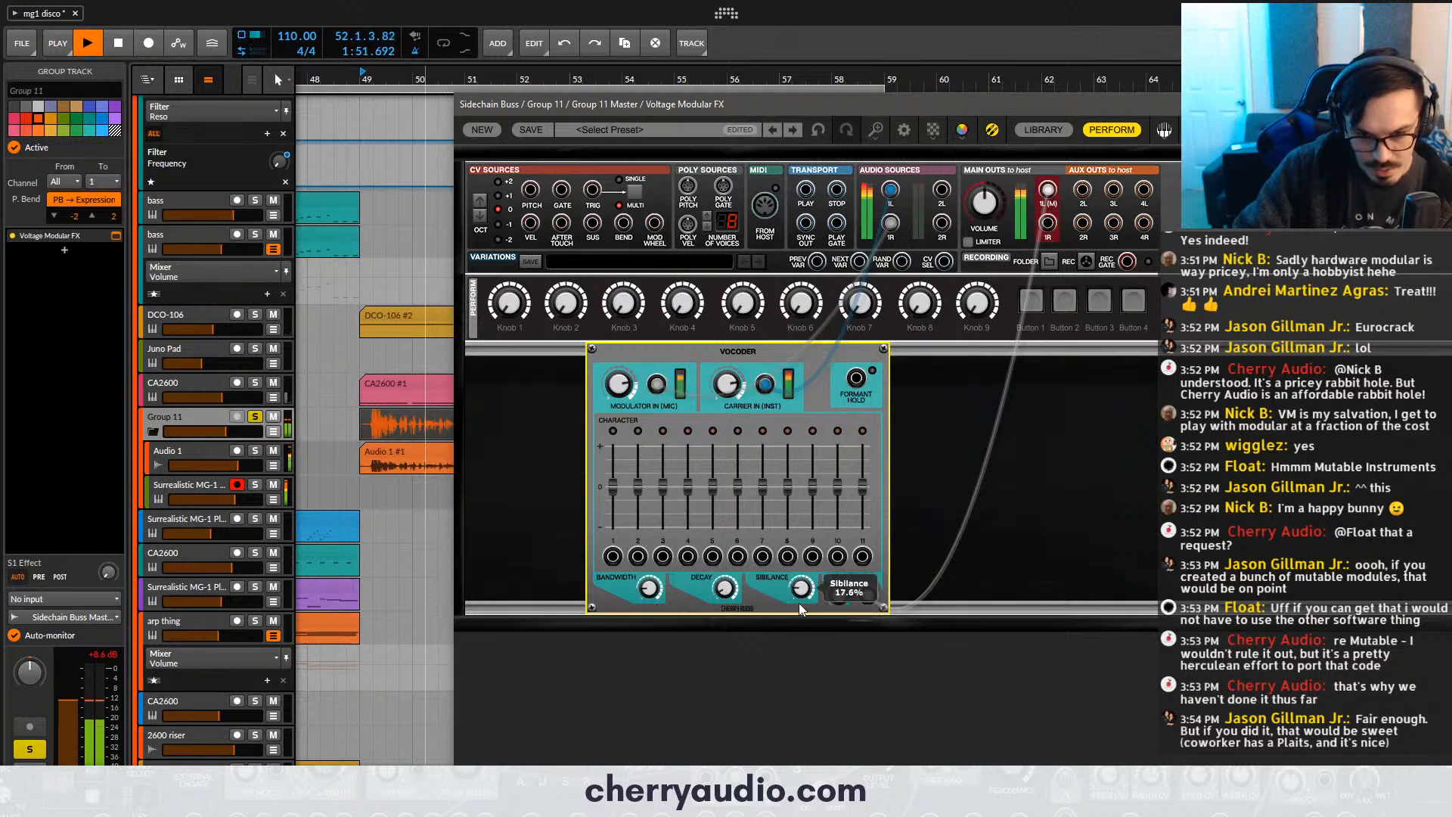
pyautogui.press('space')
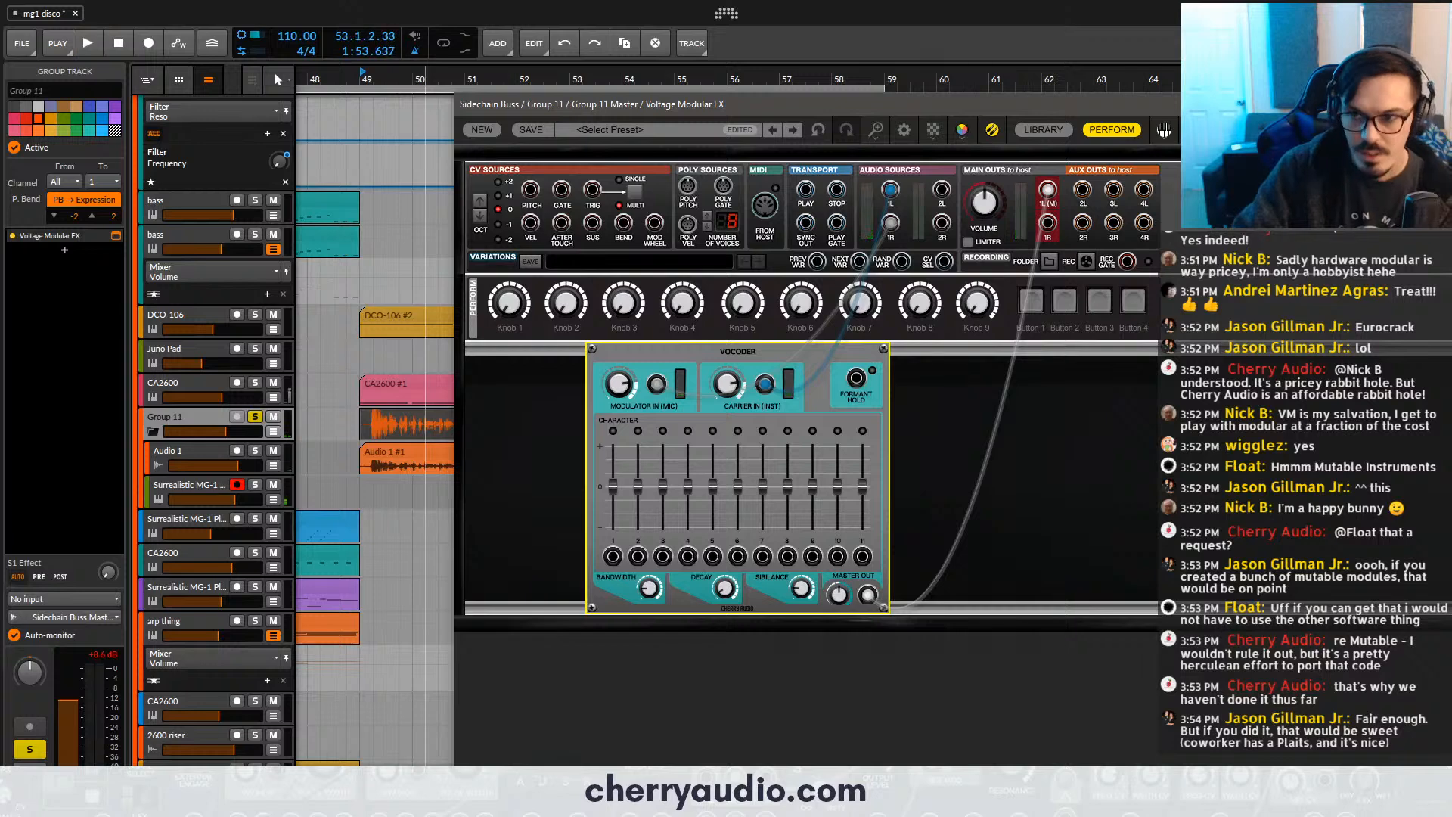
# - Close the Voltage Modular FX window and set the playback start to bar 49
pyautogui.moveTo(832, 105); pyautogui.dragTo(586, 53)
pyautogui.click(1285, 53)
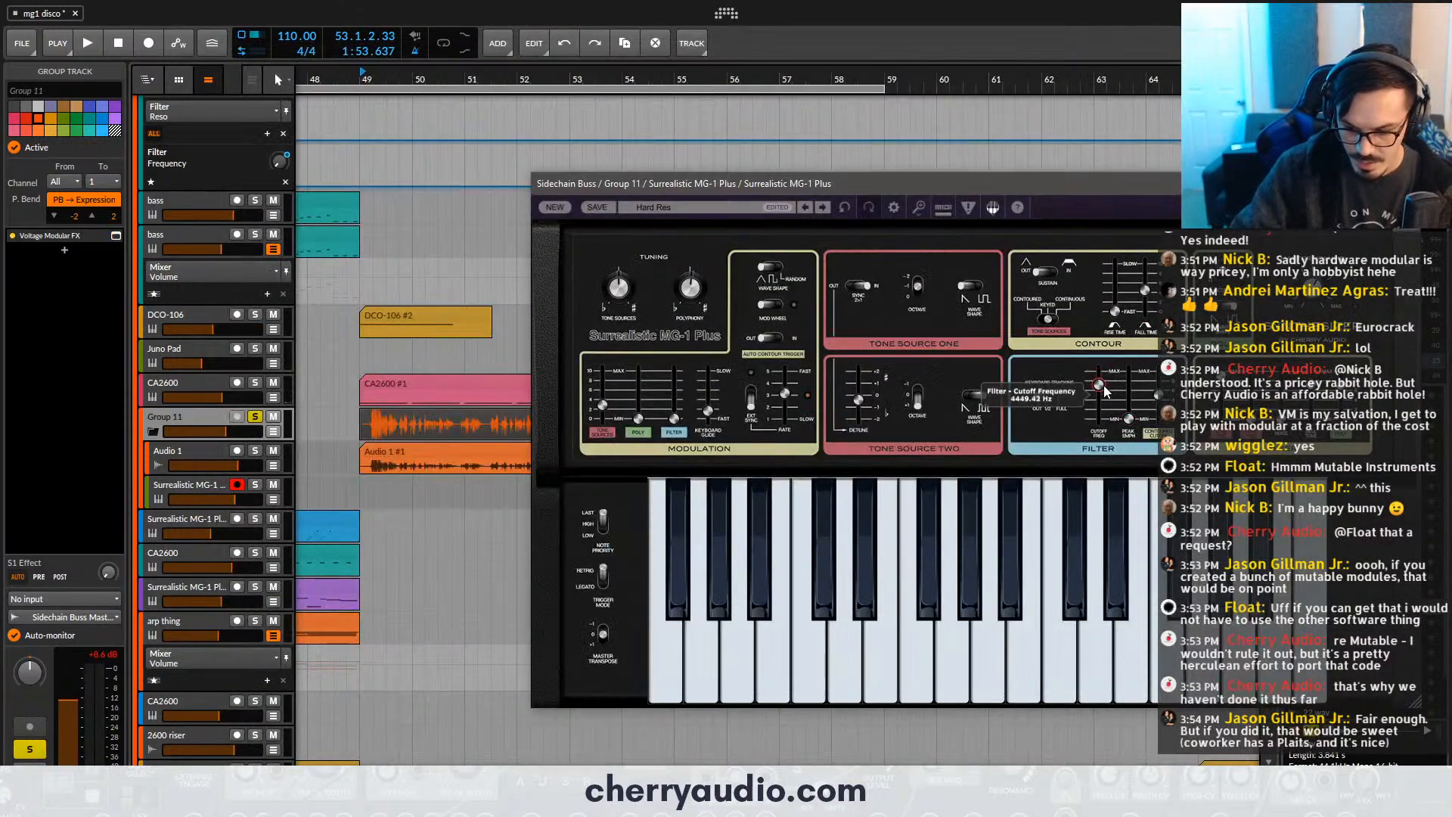
pyautogui.click(360, 72)
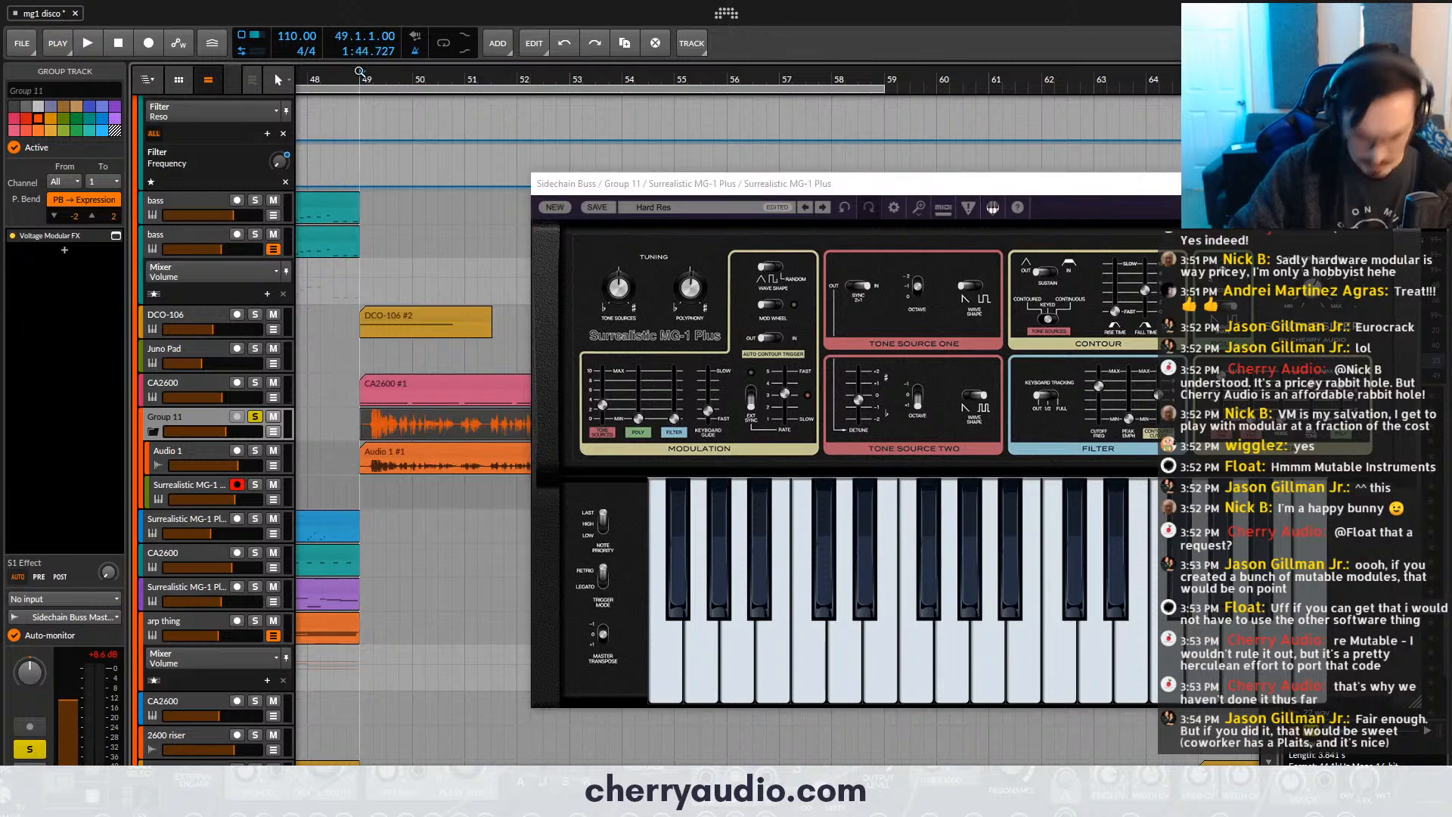
pyautogui.press('b')
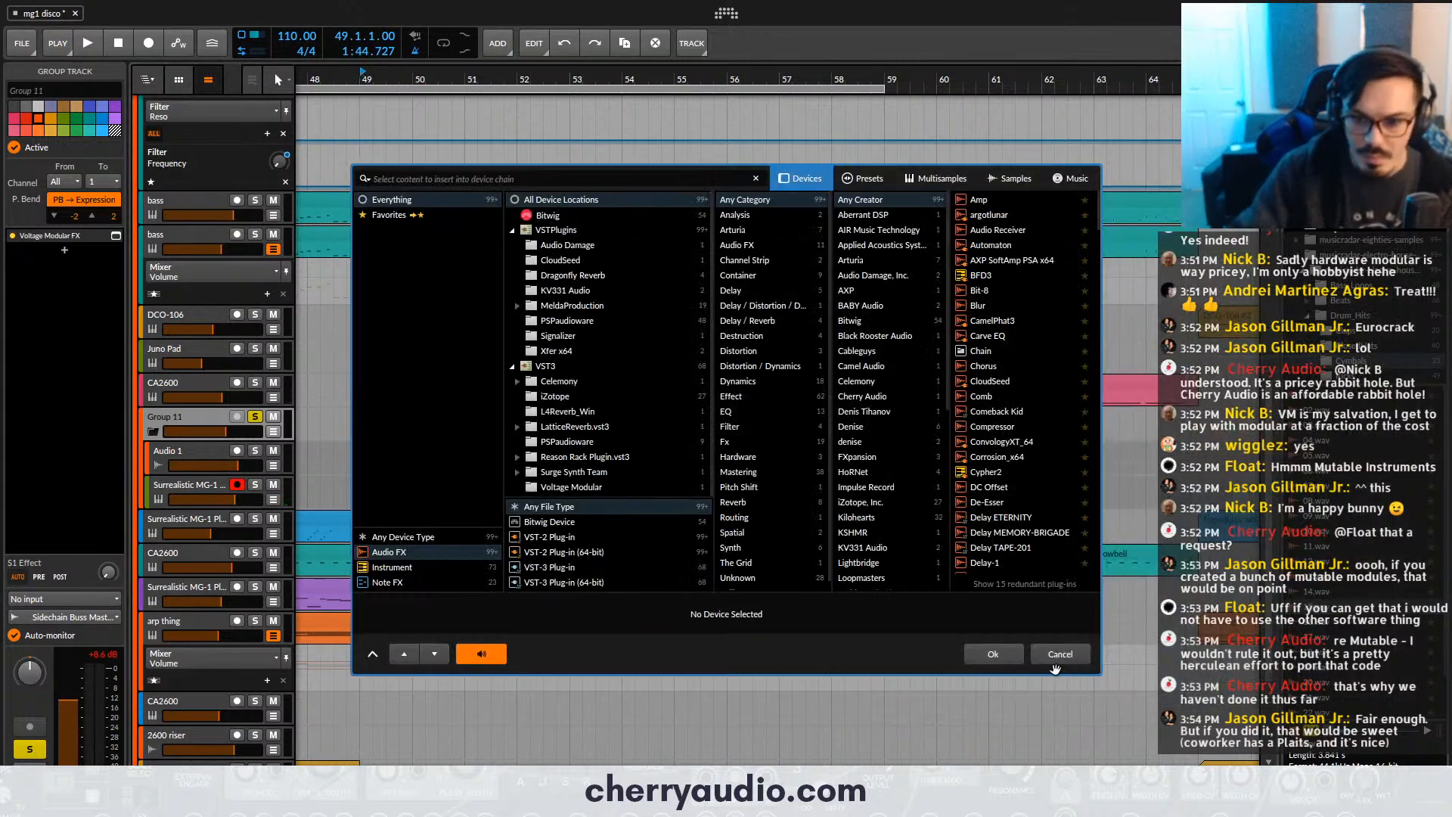
pyautogui.click(1056, 663)
# - While playing from bar 49, raise the Surrealistic MG-1 Plus filter cutoff and lower the octave of both tone sources
pyautogui.click(386, 488)
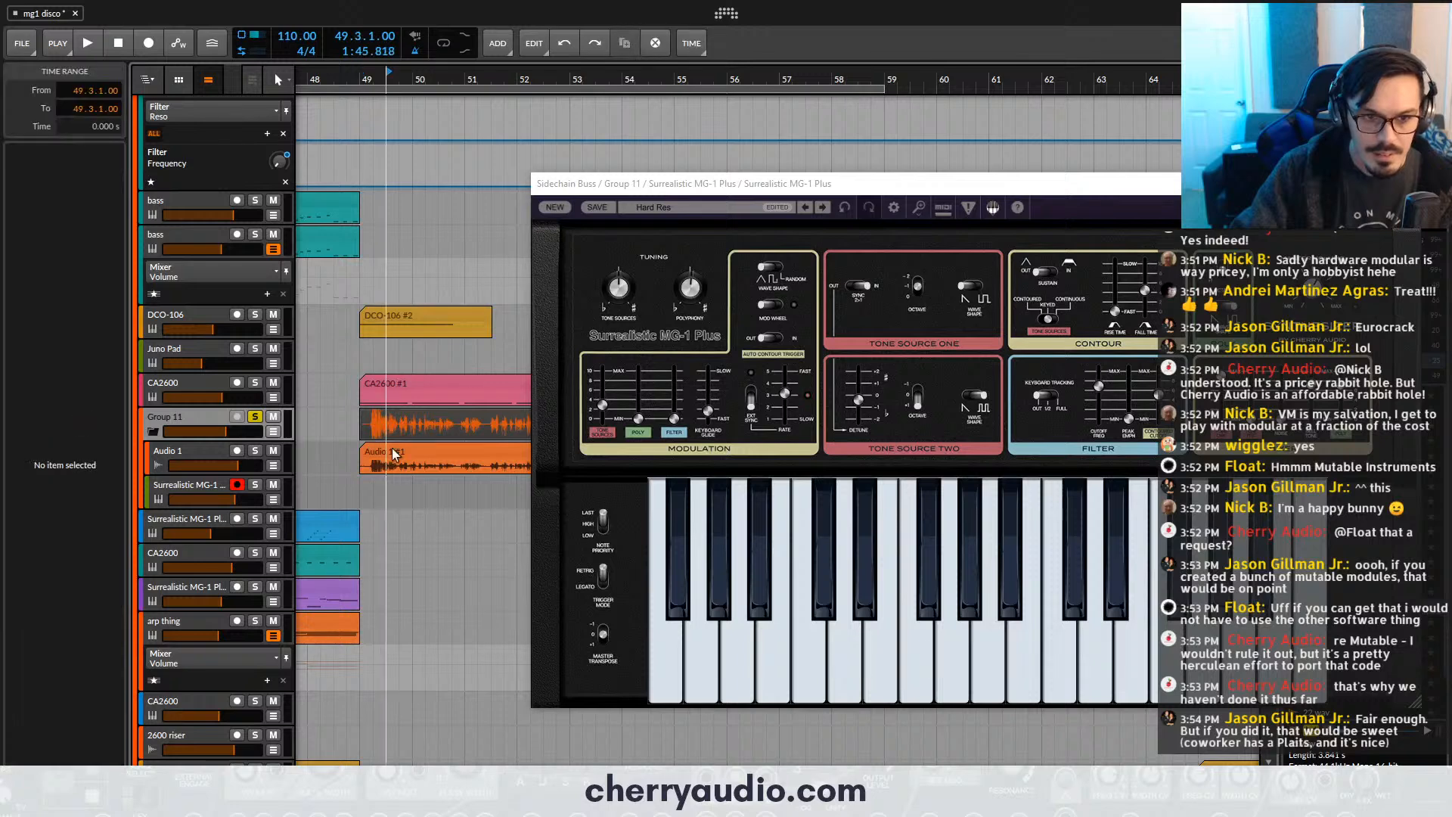
pyautogui.click(364, 84)
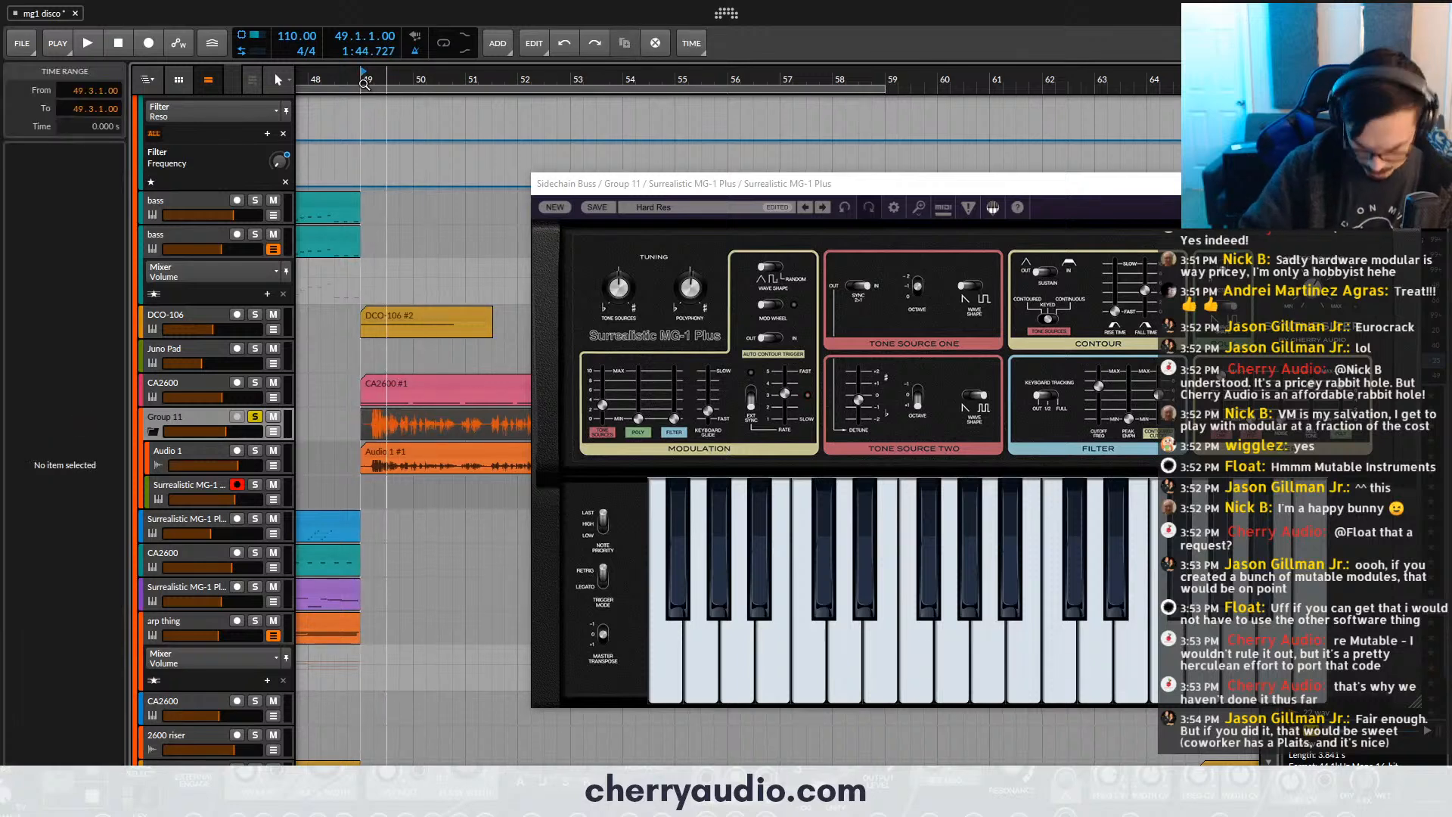
pyautogui.press('space')
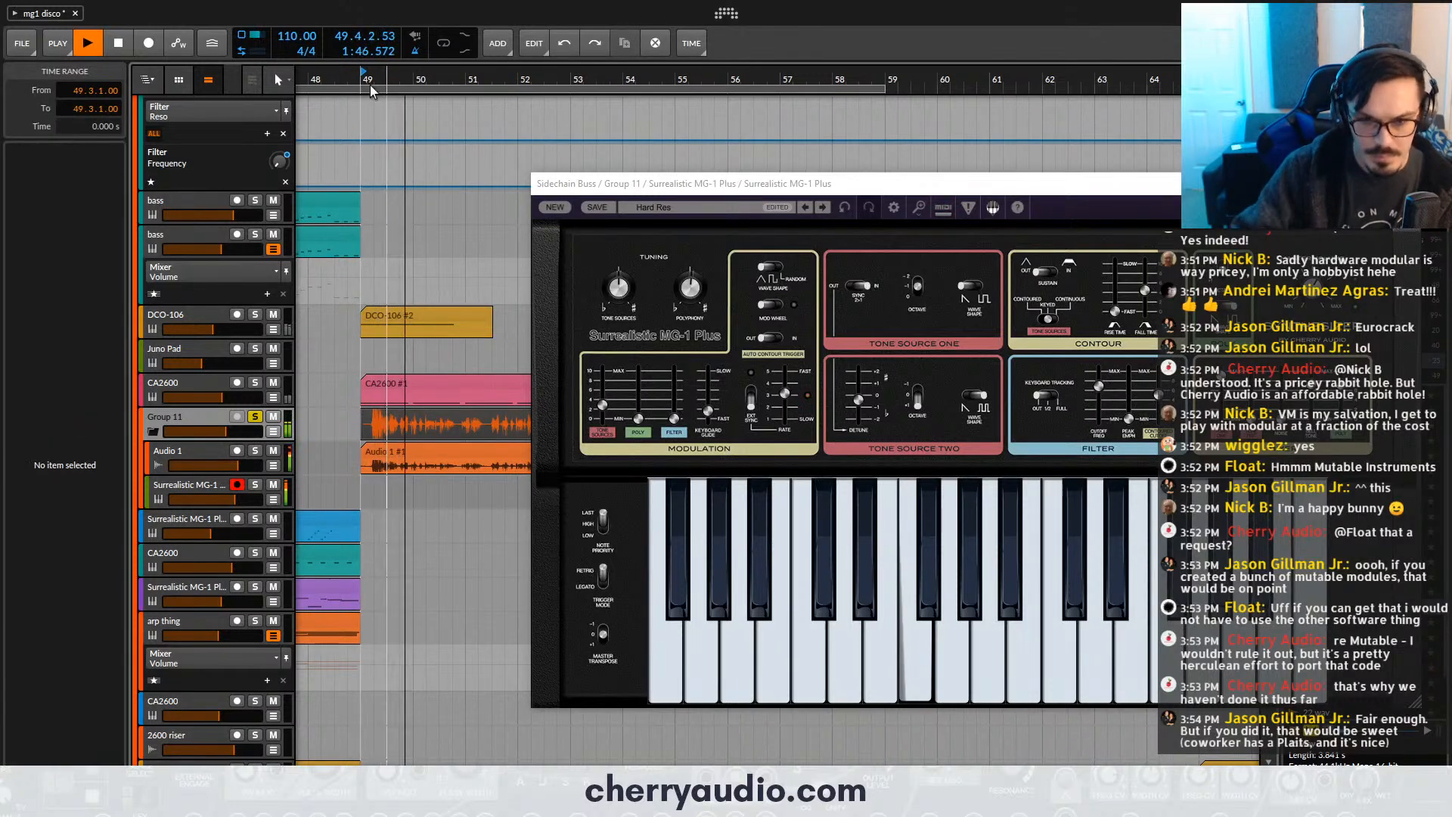
pyautogui.moveTo(1100, 387); pyautogui.dragTo(1100, 377)
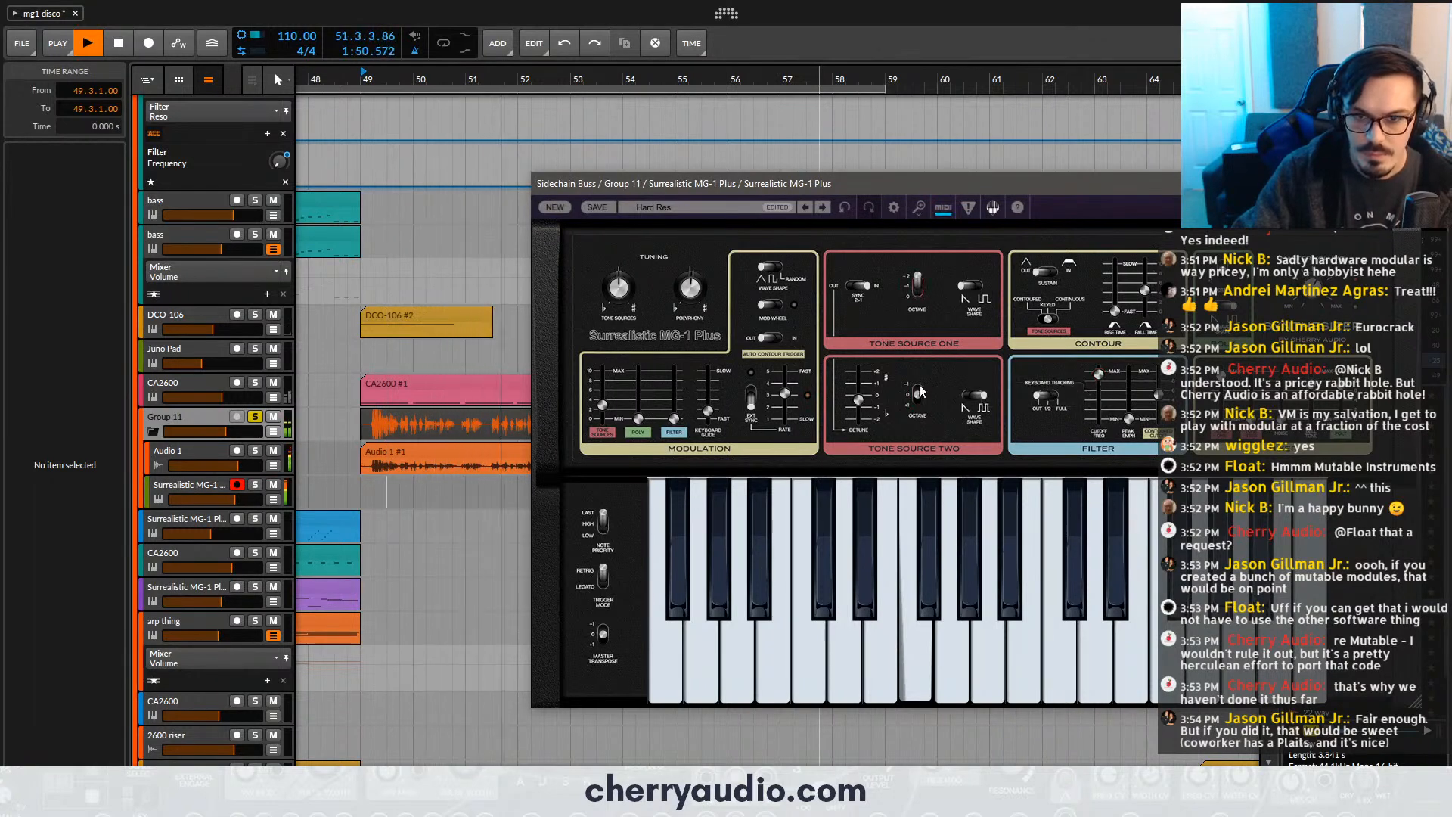
pyautogui.moveTo(922, 395); pyautogui.dragTo(919, 417)
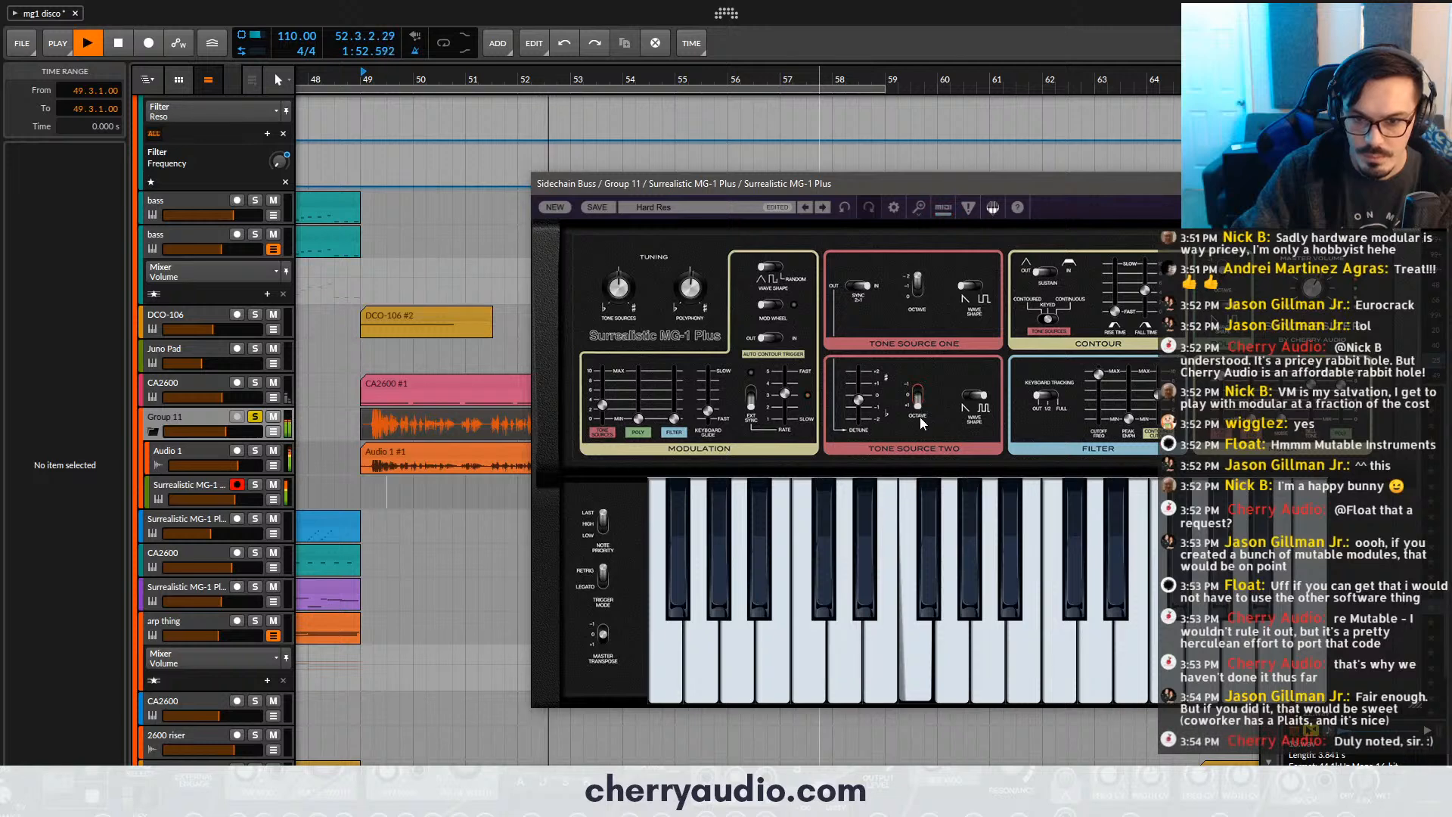
pyautogui.moveTo(919, 284); pyautogui.dragTo(926, 304)
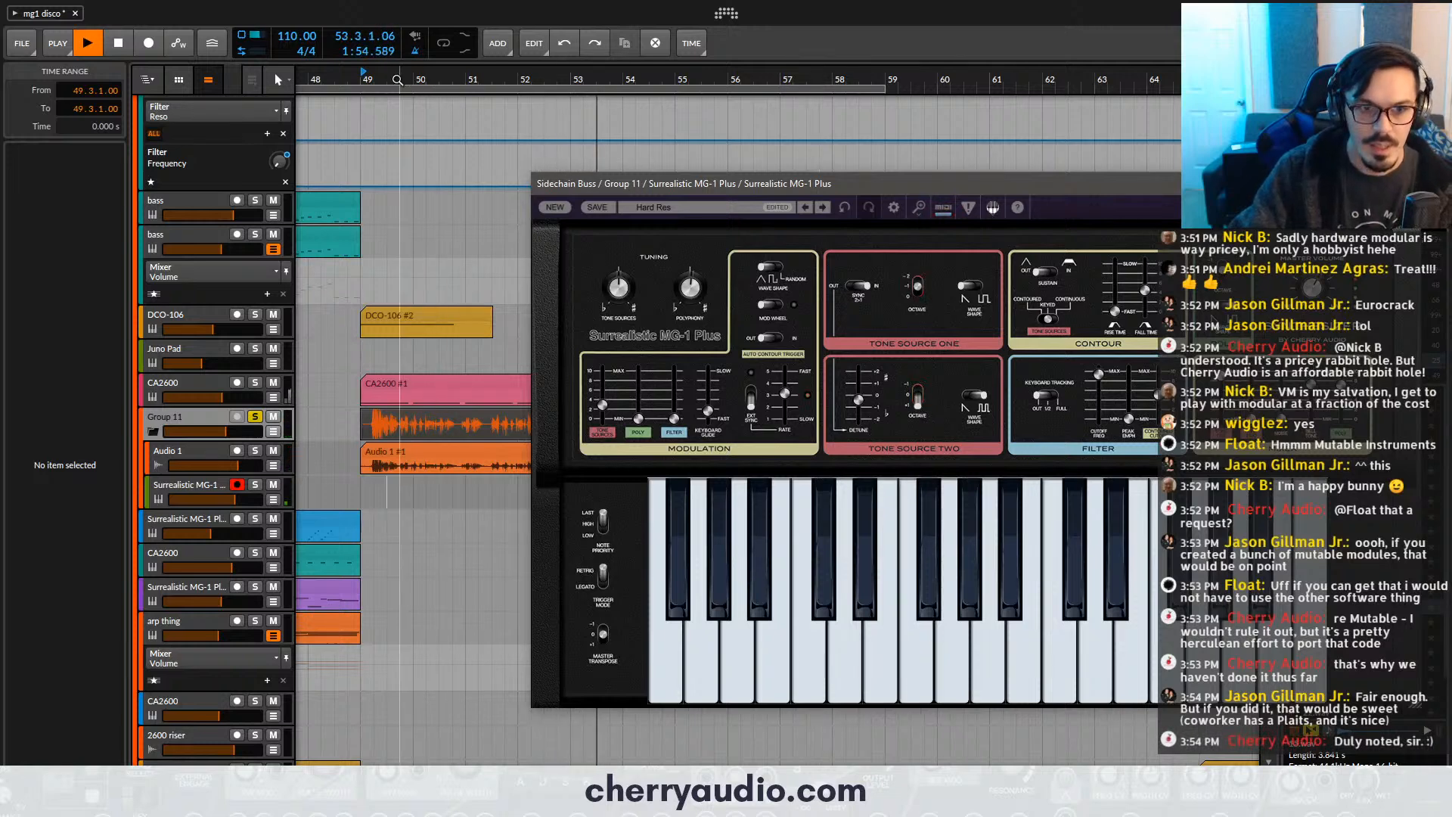
# - Audition the vocoded vocal again from bar 49, stop playback, and close the Surrealistic MG-1 Plus window
pyautogui.doubleClick(363, 79)
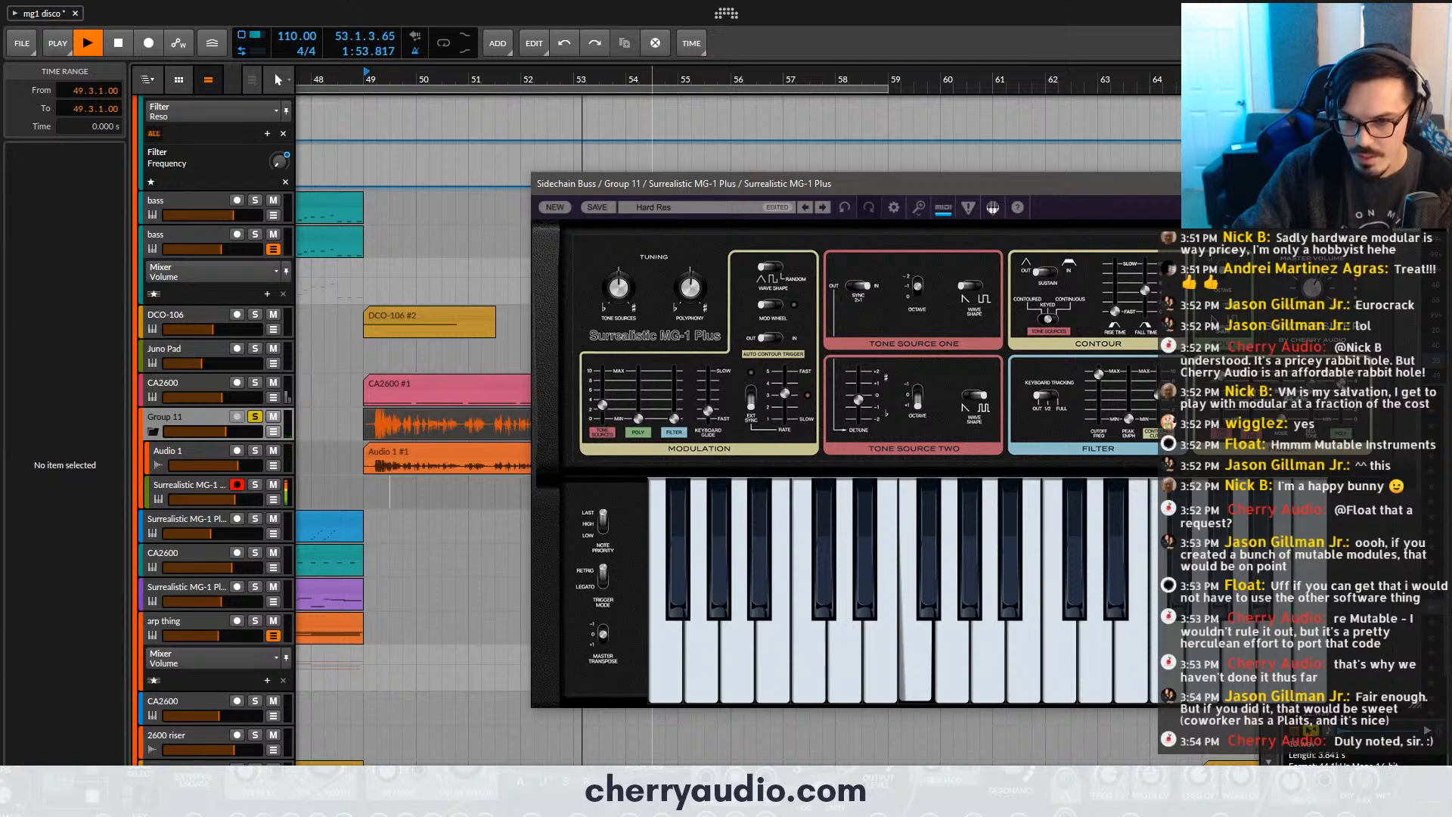
pyautogui.press('space')
pyautogui.press('space')
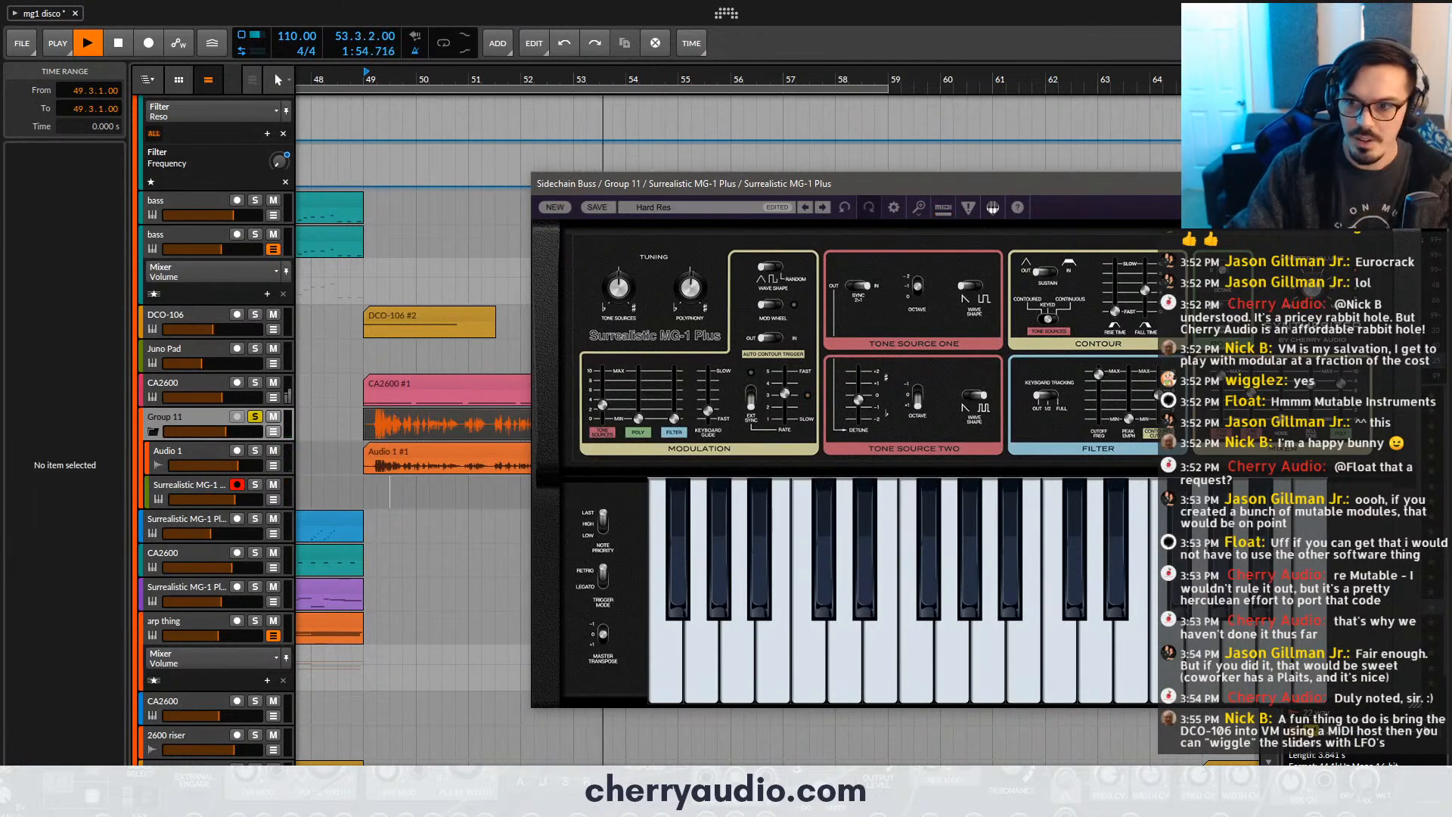
pyautogui.click(1409, 184)
pyautogui.press('space')
# - Unsolo Group 11 and duplicate the Audio 1 vocal clip to bar 53
pyautogui.scroll(-1, 454, 385)
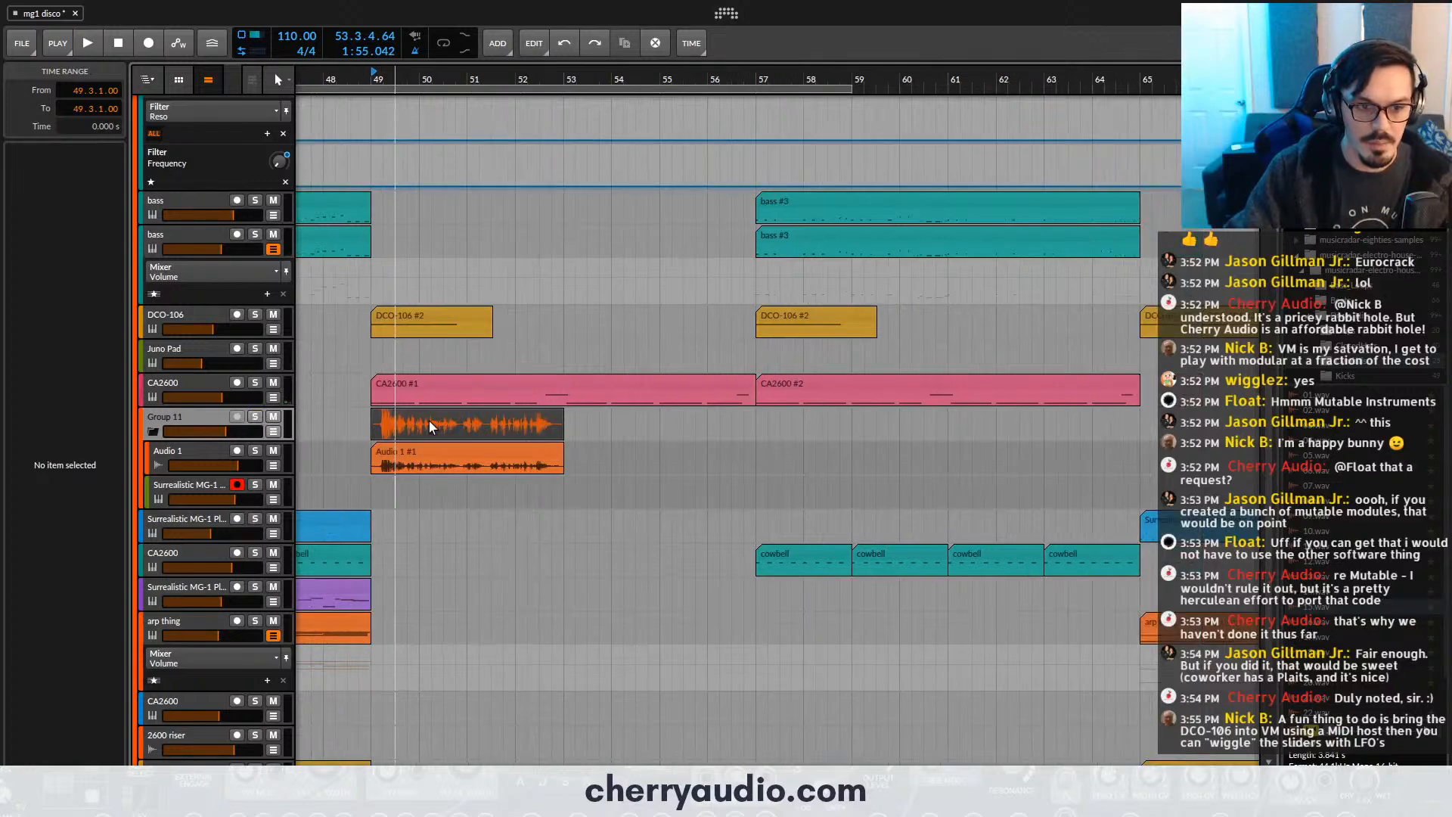
pyautogui.click(435, 454)
pyautogui.hotkey('ctrl', 'd')
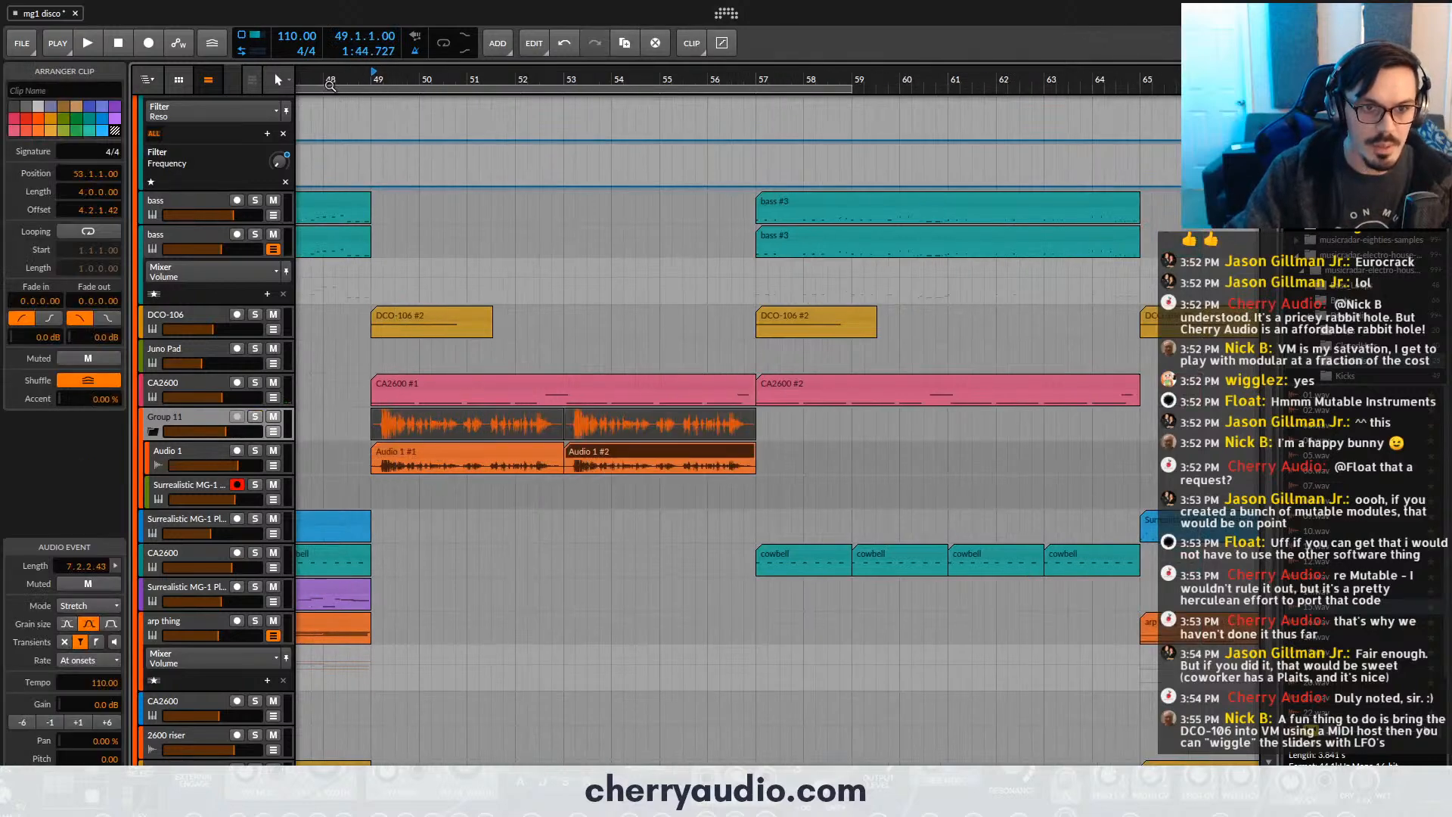
# - Start recording the armed Surrealistic MG-1 Plus carrier from bar 48, with automation writing enabled
pyautogui.click(329, 86)
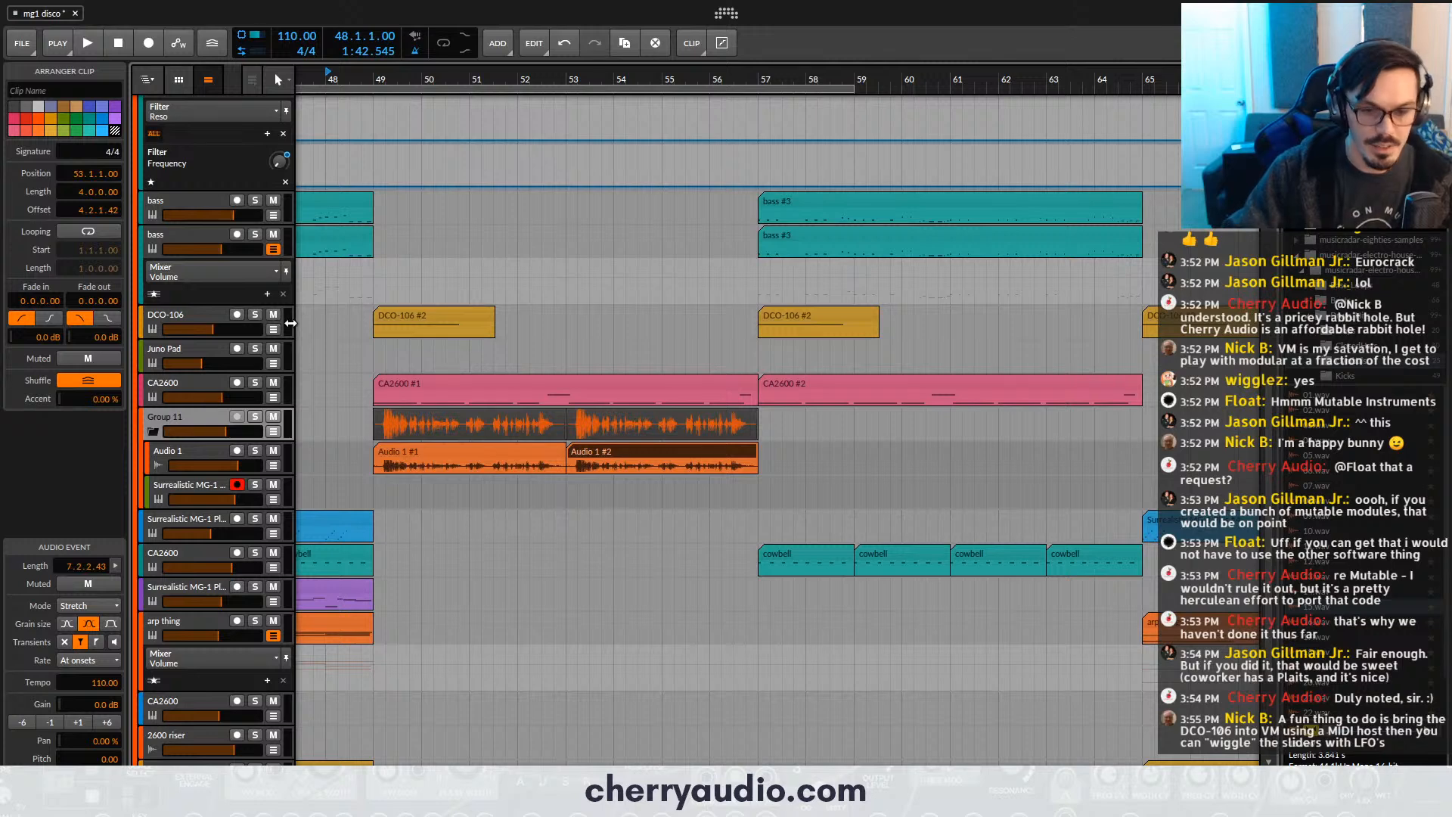
pyautogui.press('F9')
pyautogui.press('space')
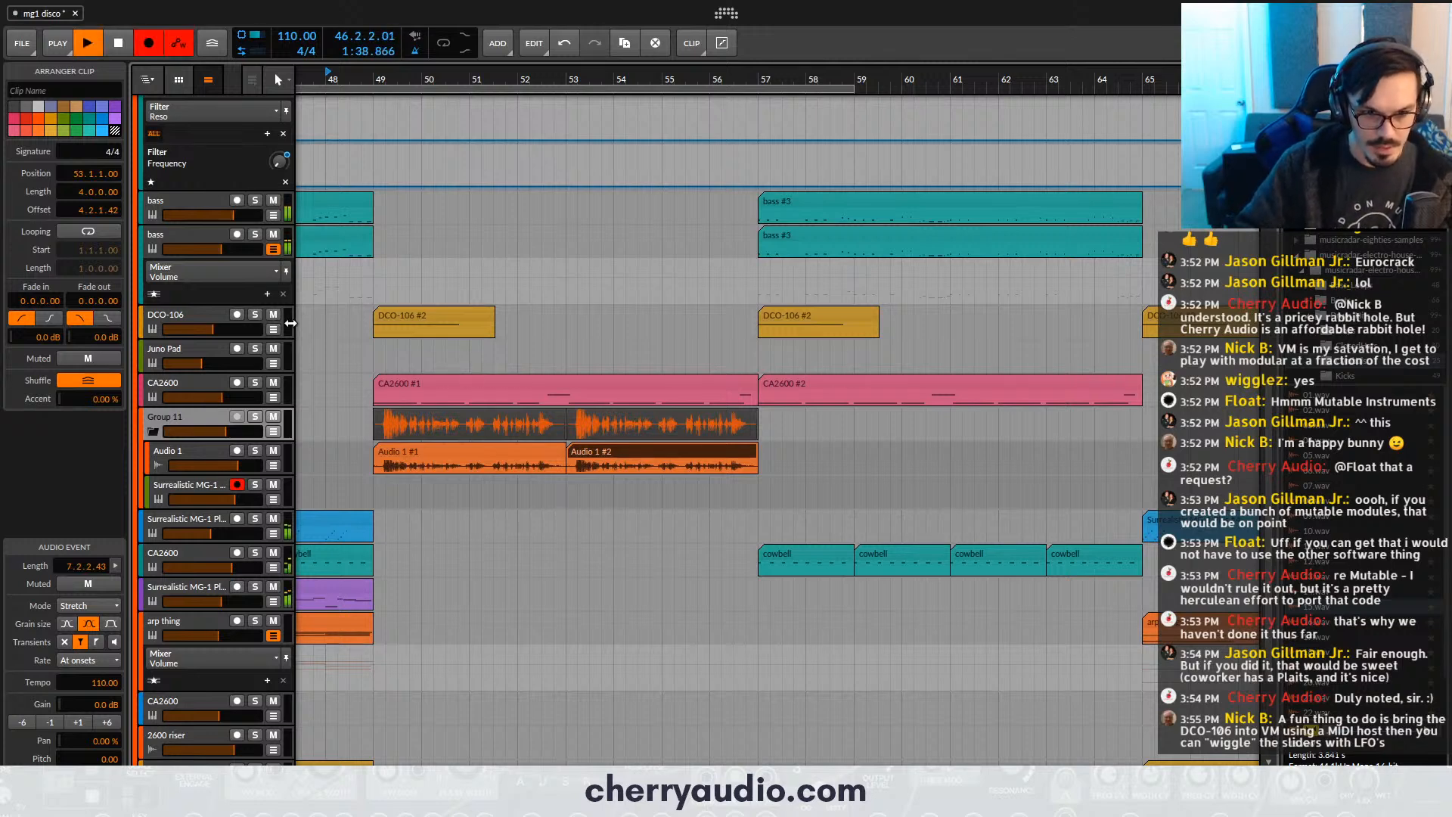
pyautogui.moveTo(615, 428); pyautogui.dragTo(709, 354)
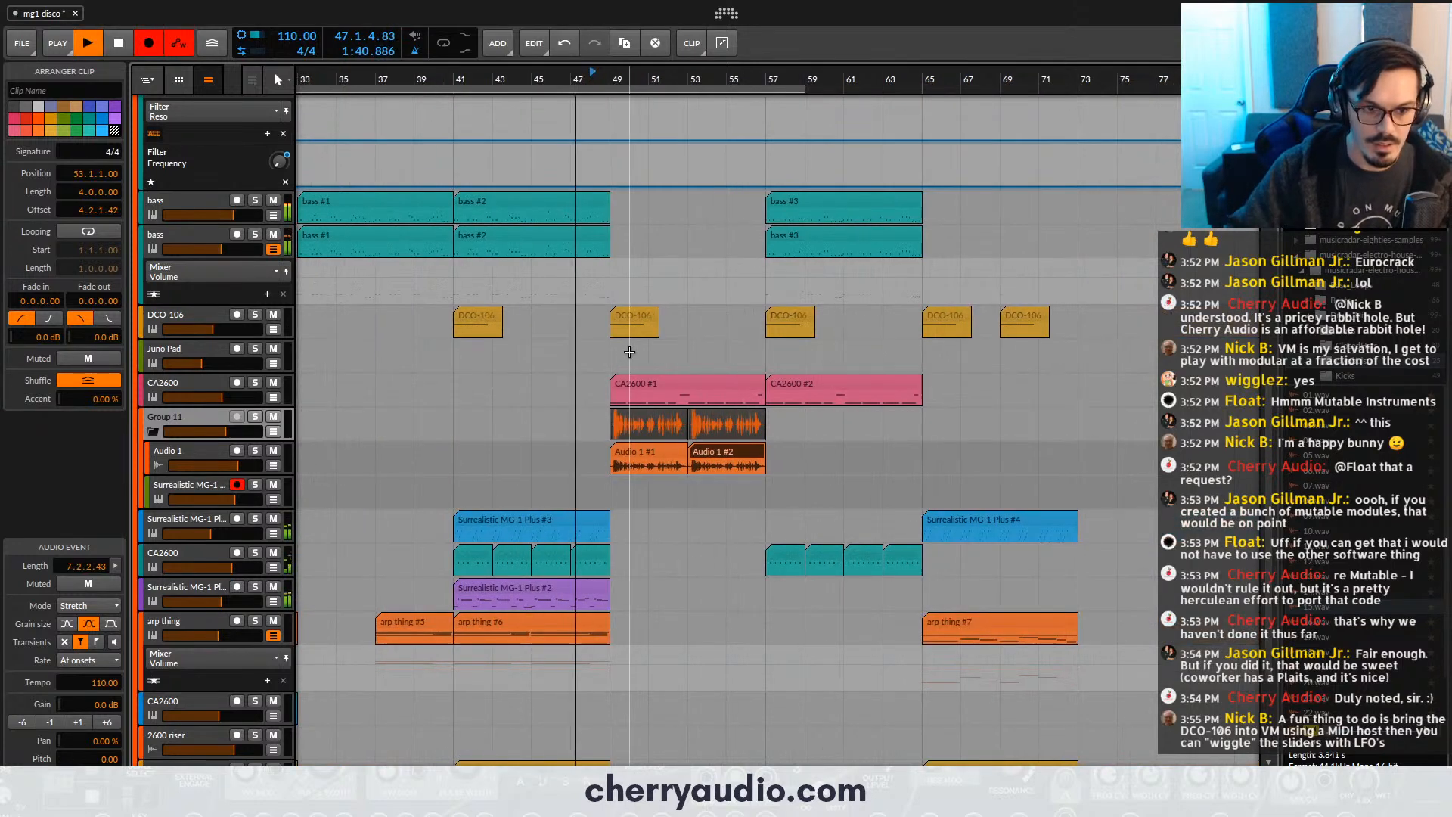
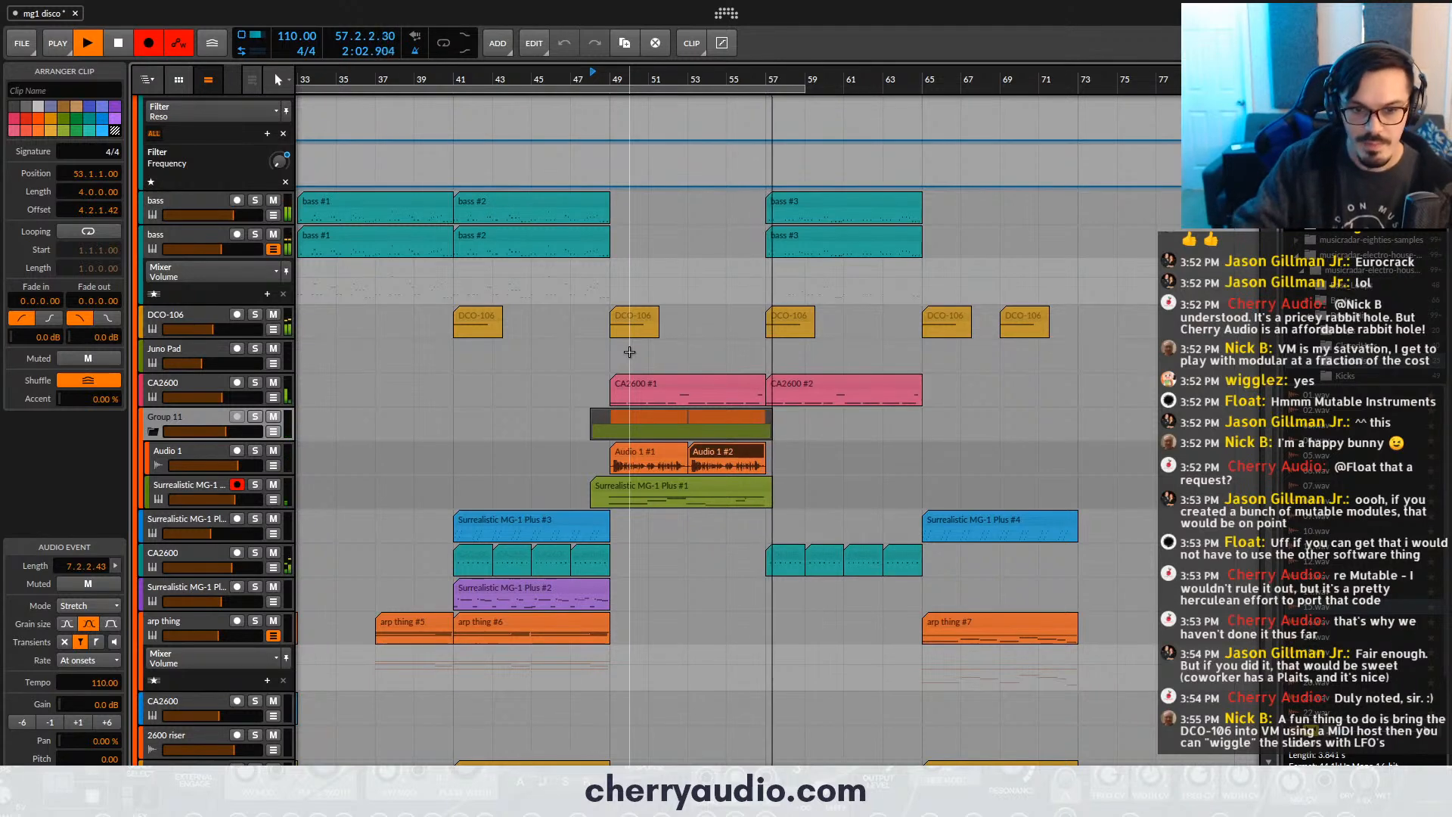
# - Stop the Surrealistic MG-1 Plus carrier recording and delete the duplicated Audio 1 vocal clip at bar 53
pyautogui.scroll(3, 666, 435)
pyautogui.press('space')
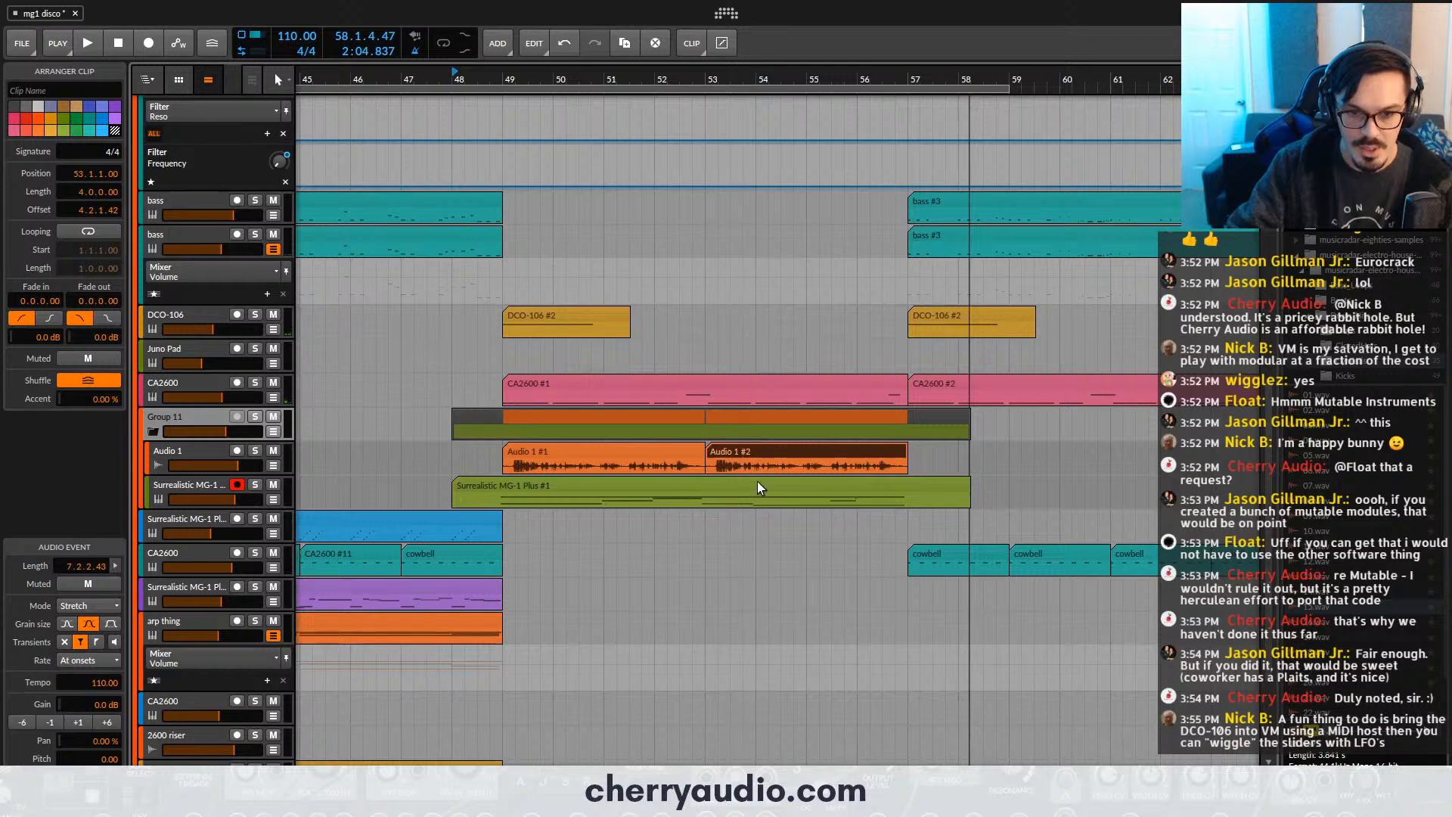
pyautogui.click(688, 488)
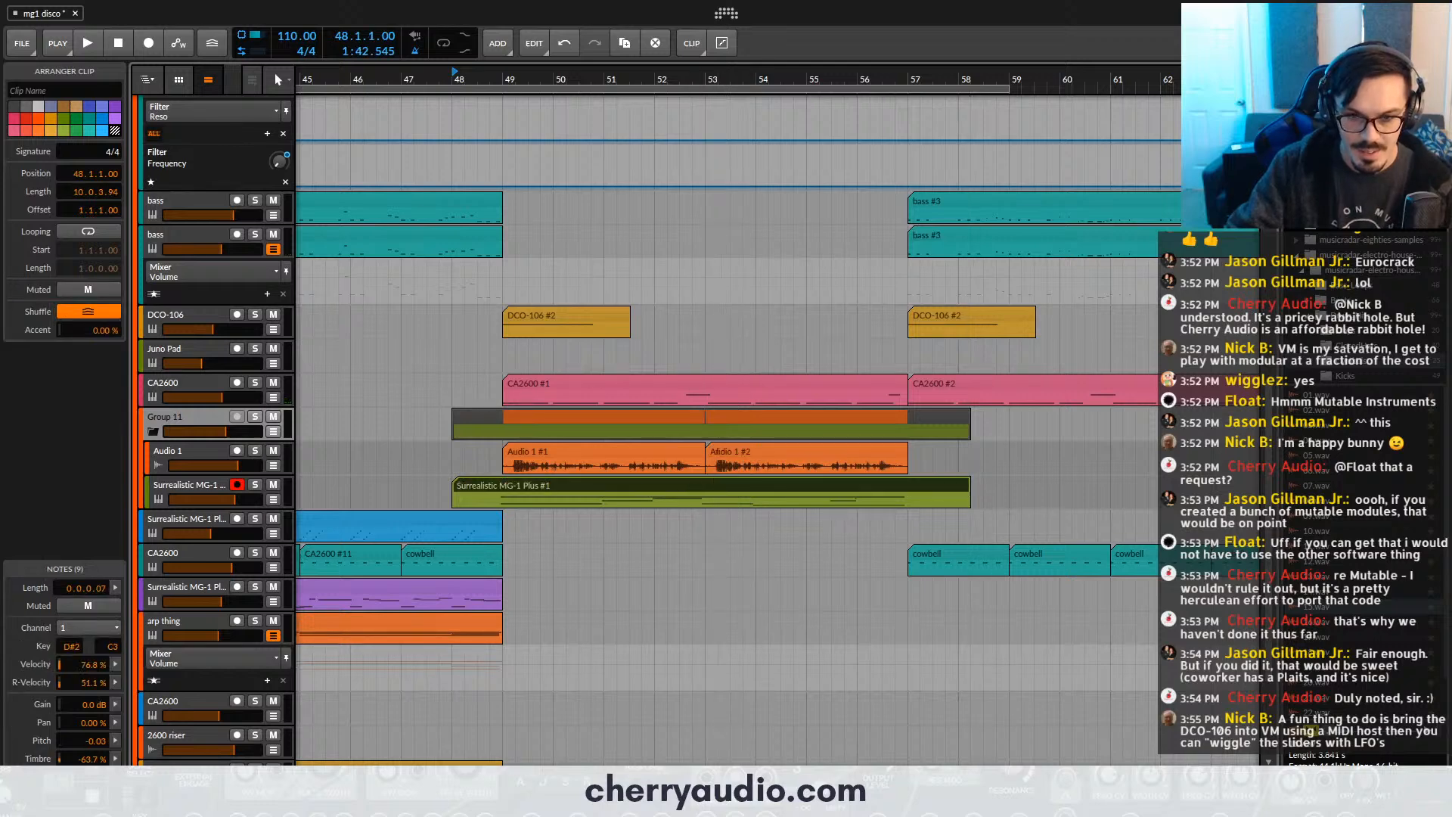
pyautogui.scroll(2, 708, 469)
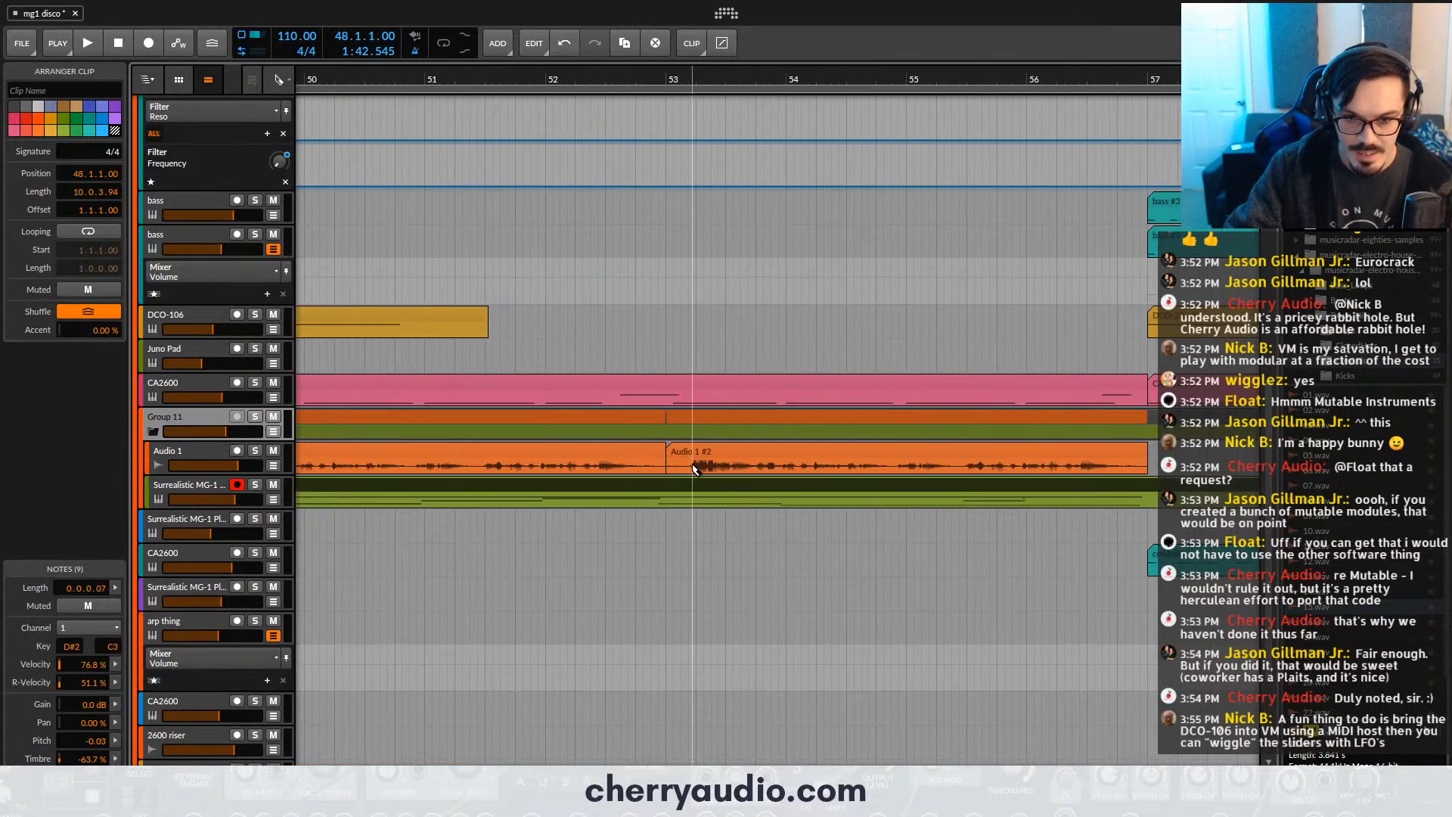
pyautogui.scroll(-2, 704, 463)
pyautogui.click(730, 454)
pyautogui.press('Delete')
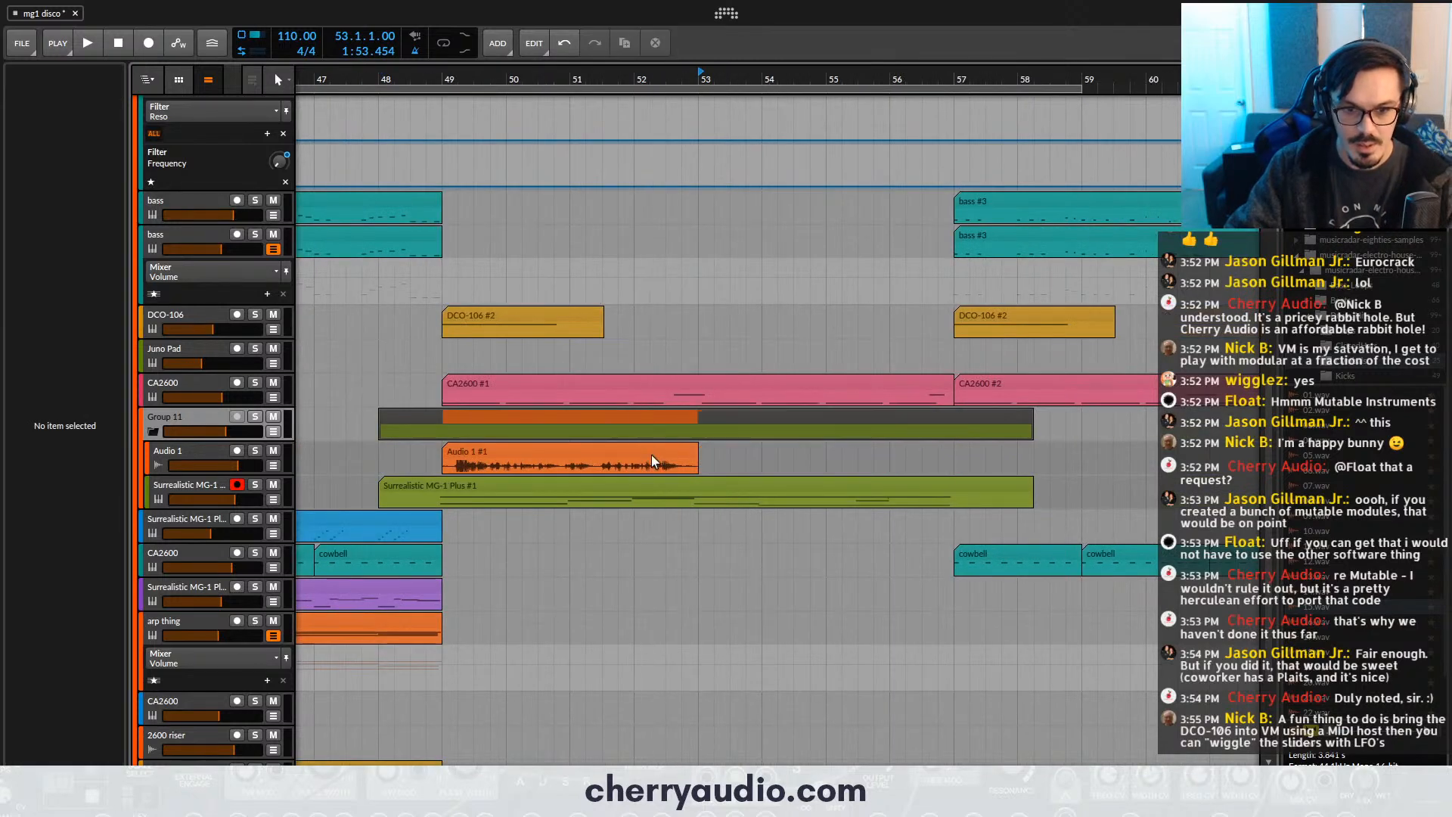
# - Play the remaining Audio 1 vocal clip from bar 49 to judge its first phrase
pyautogui.click(660, 460)
pyautogui.press('space')
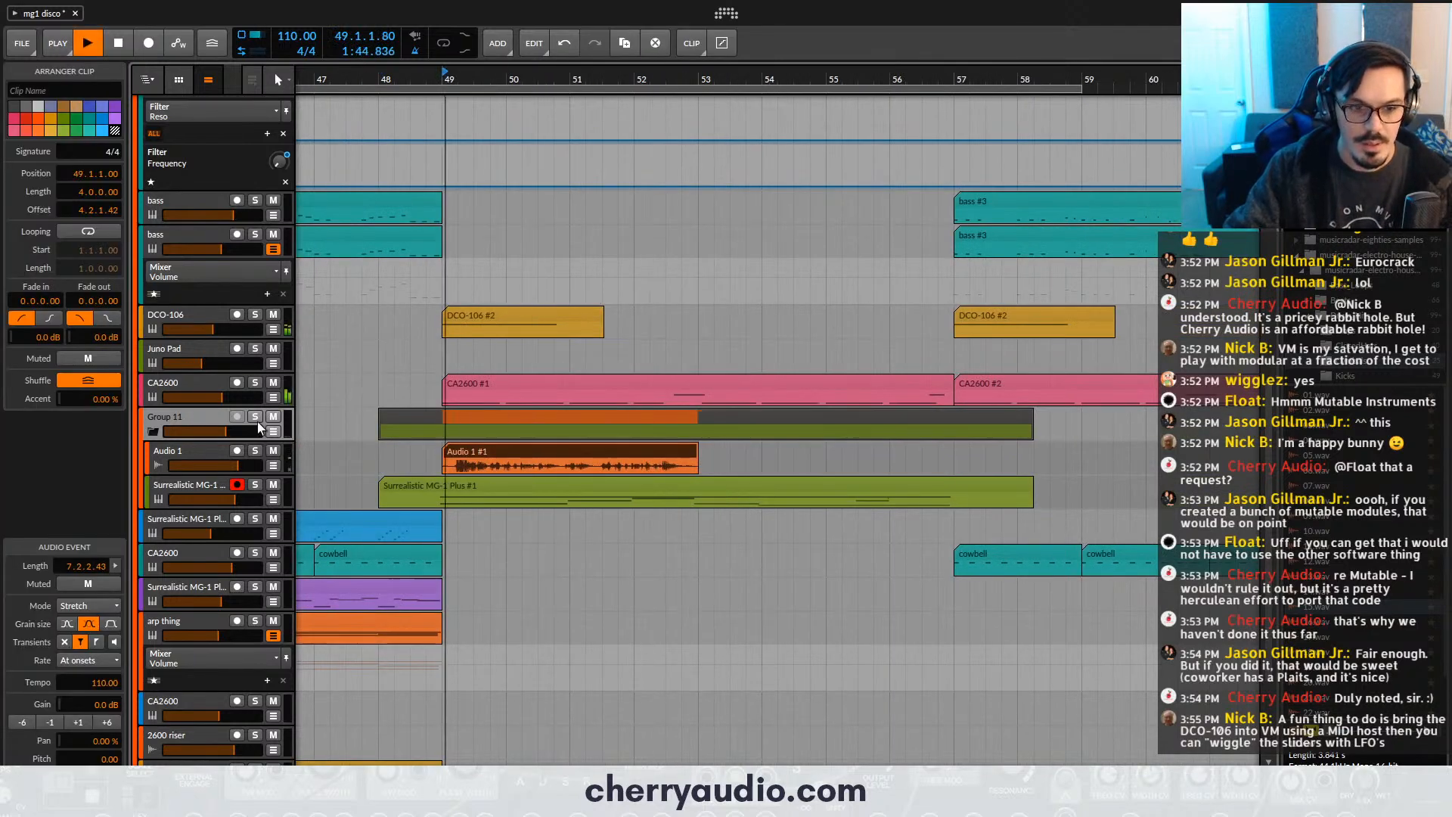
pyautogui.click(256, 450)
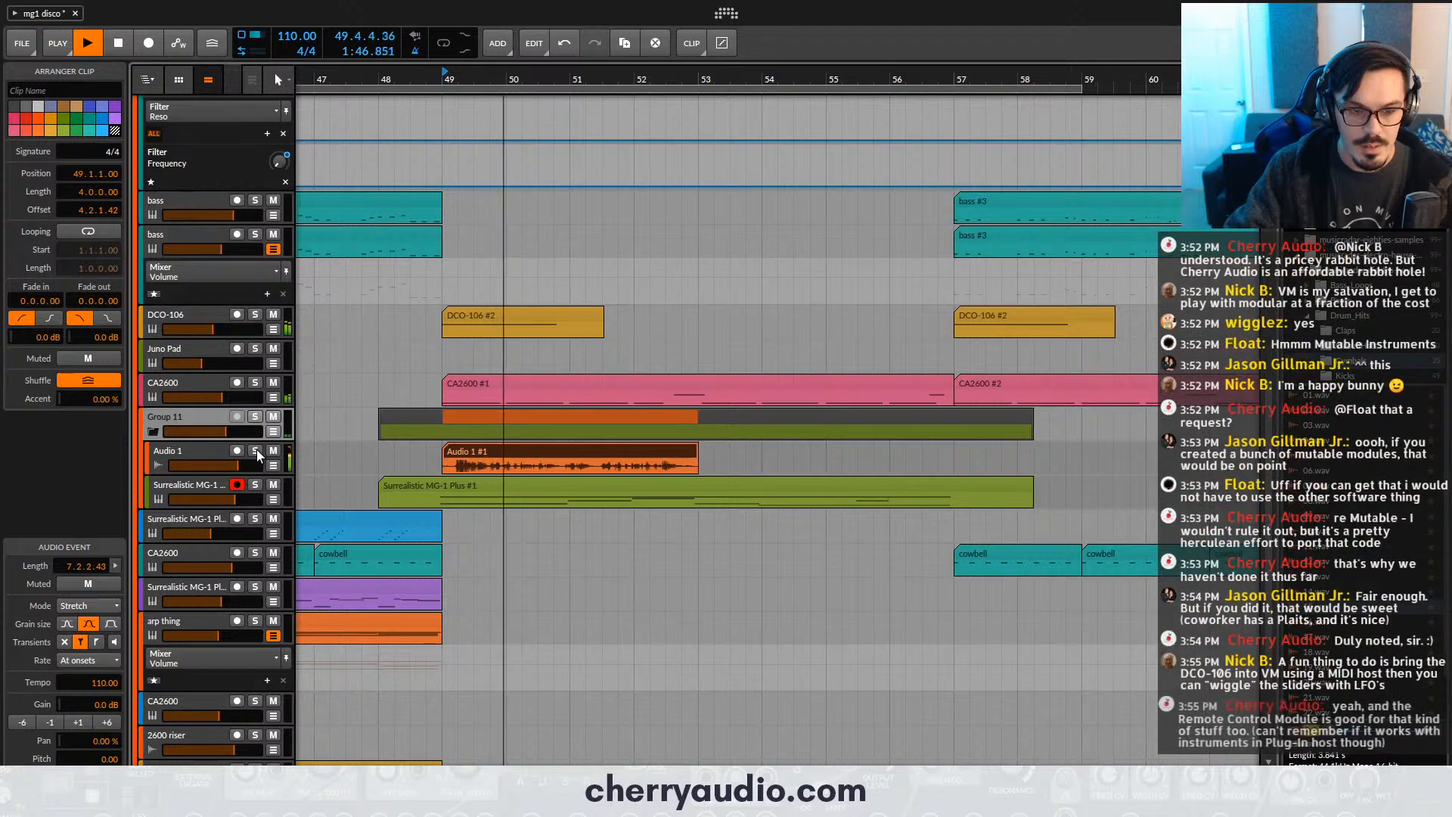
pyautogui.scroll(3, 592, 479)
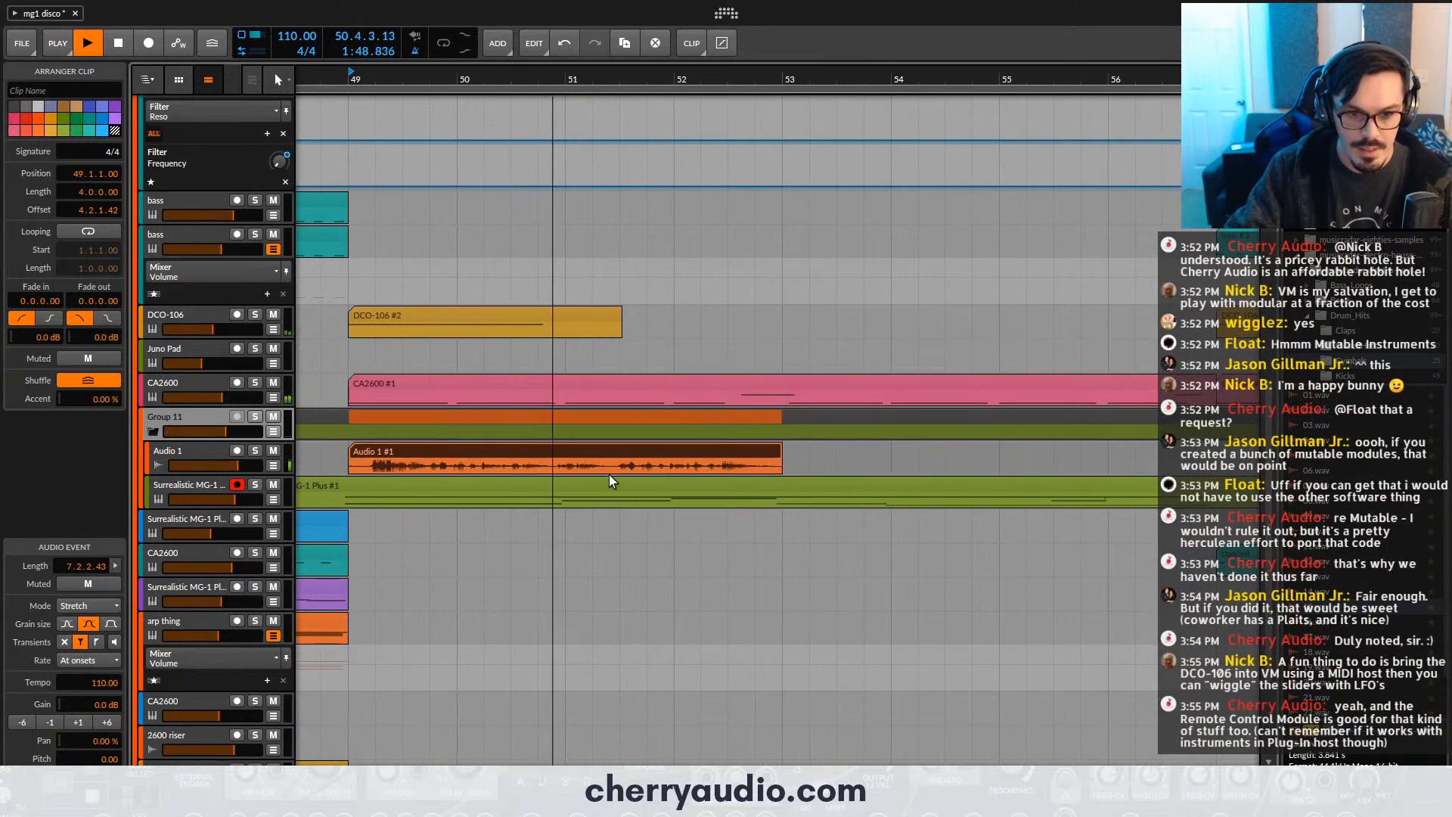
# - Split the Audio 1 vocal clip just before bar 51 and delete its first part
pyautogui.press('5')
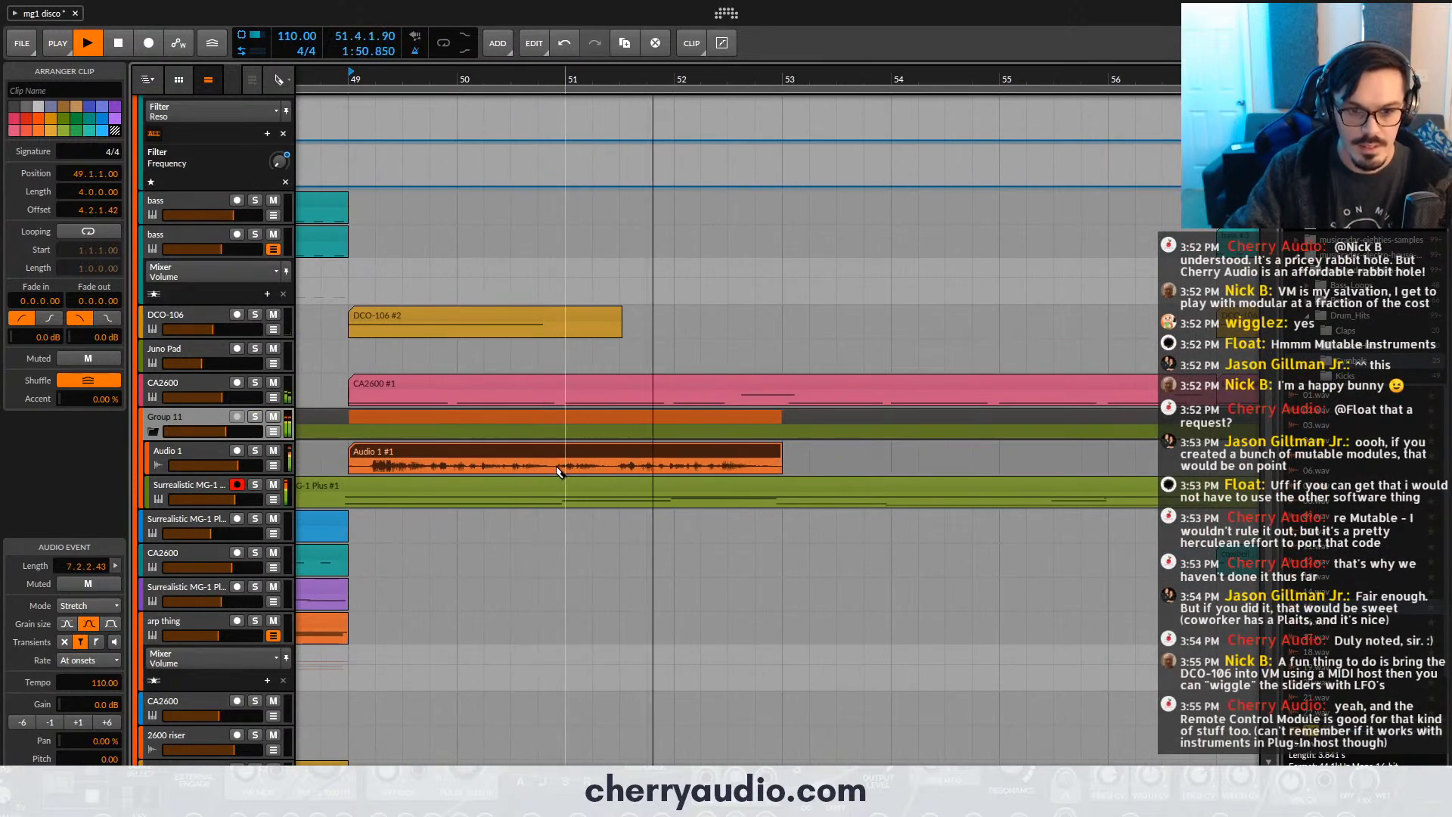
pyautogui.scroll(-2, 567, 469)
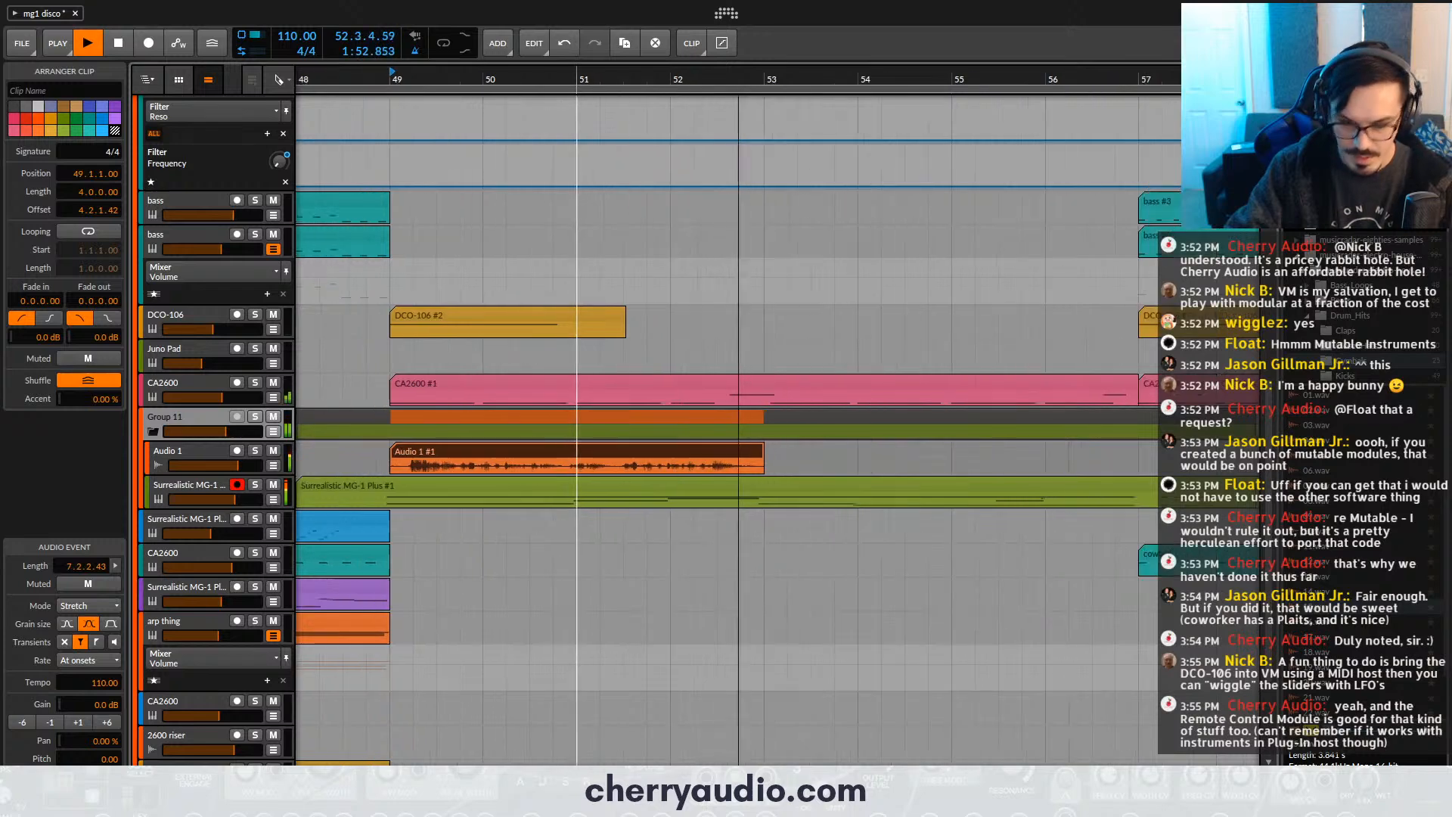
pyautogui.press('space')
pyautogui.click(571, 467)
pyautogui.press('1')
pyautogui.click(559, 453)
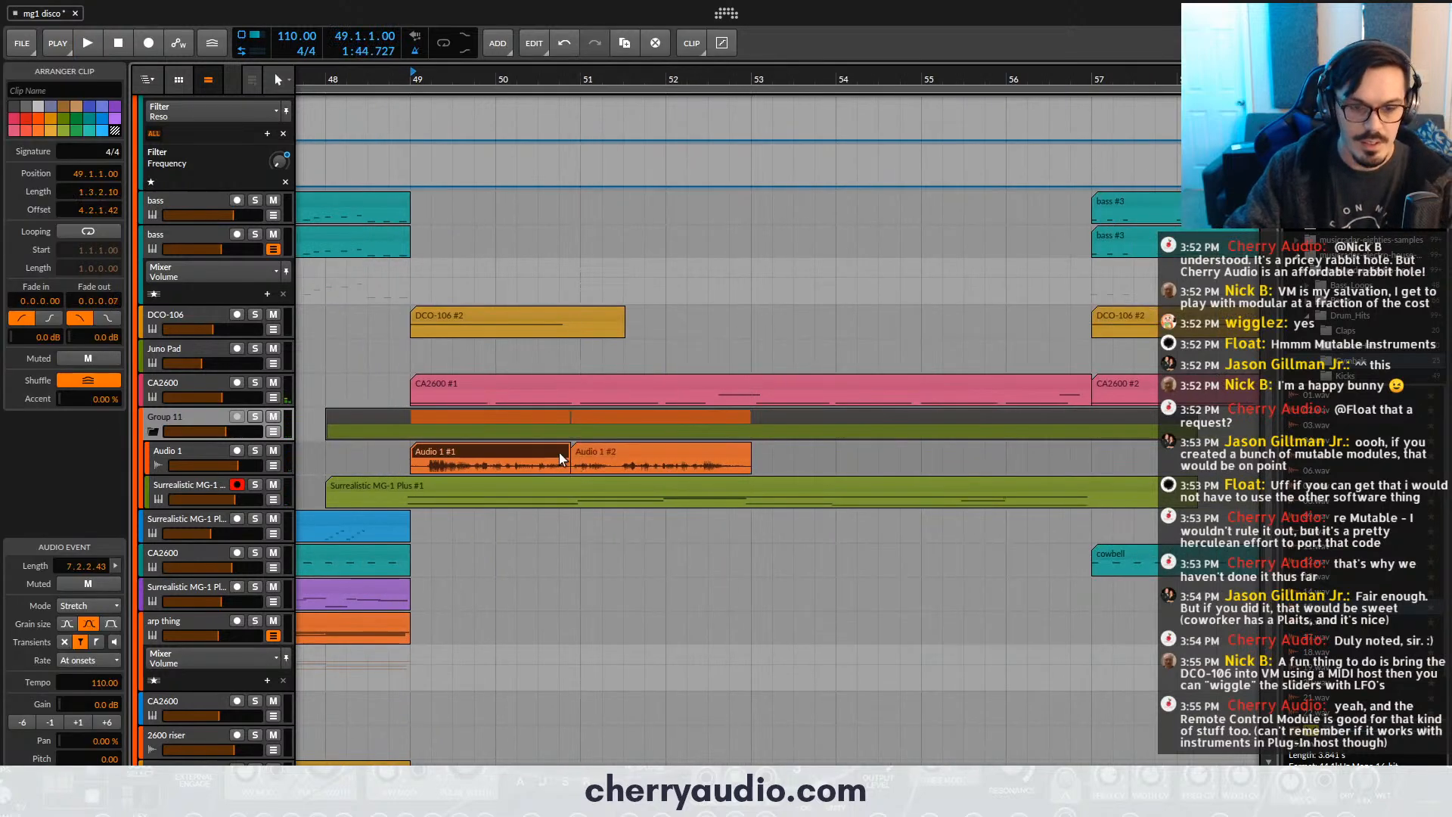
pyautogui.press('Delete')
# - Move the remaining vocal clip aside to 54.4.1 and record a new vocal take on Audio 1 from bar 47
pyautogui.scroll(-1, 666, 227)
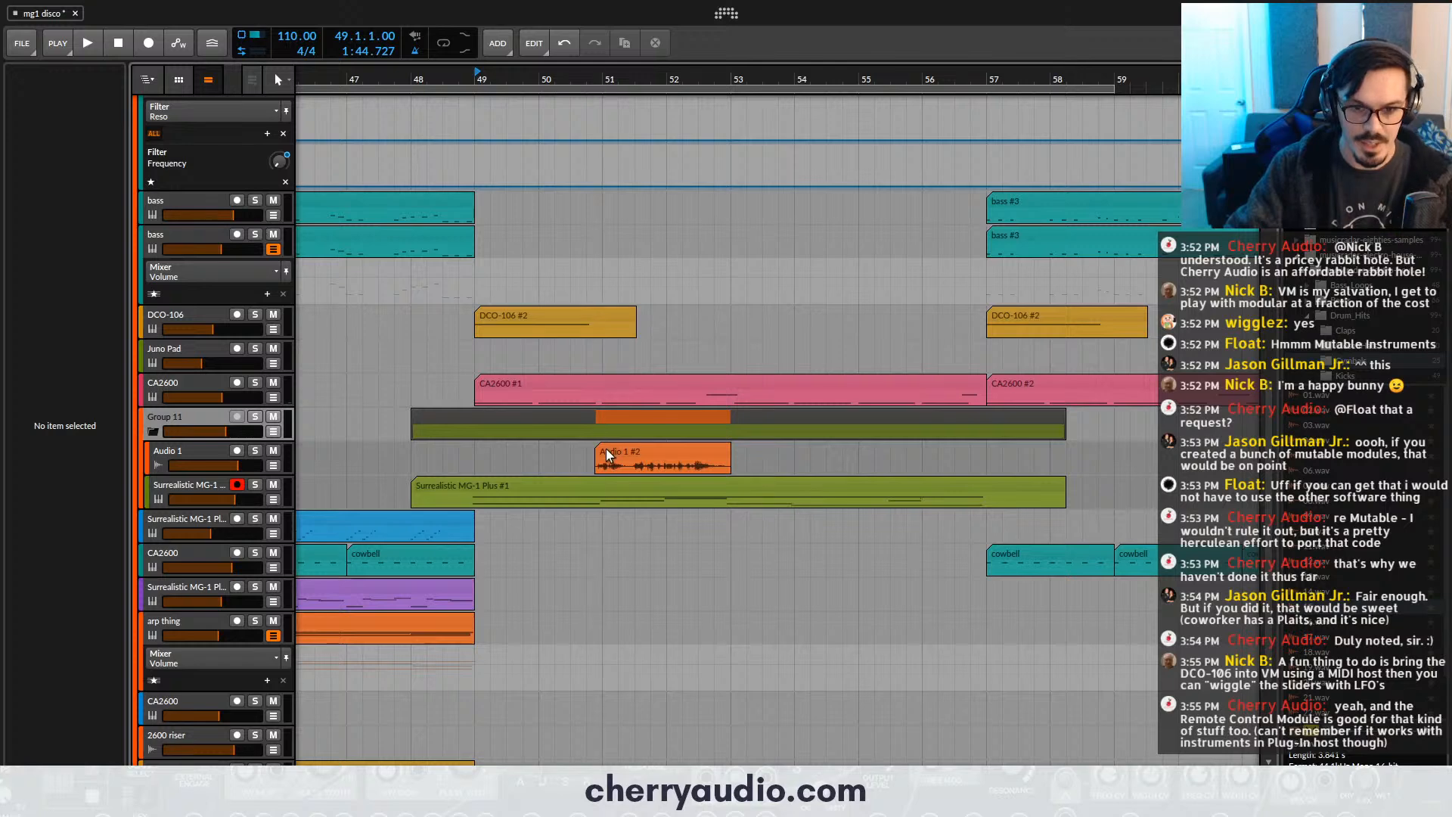
pyautogui.moveTo(606, 453); pyautogui.dragTo(854, 452)
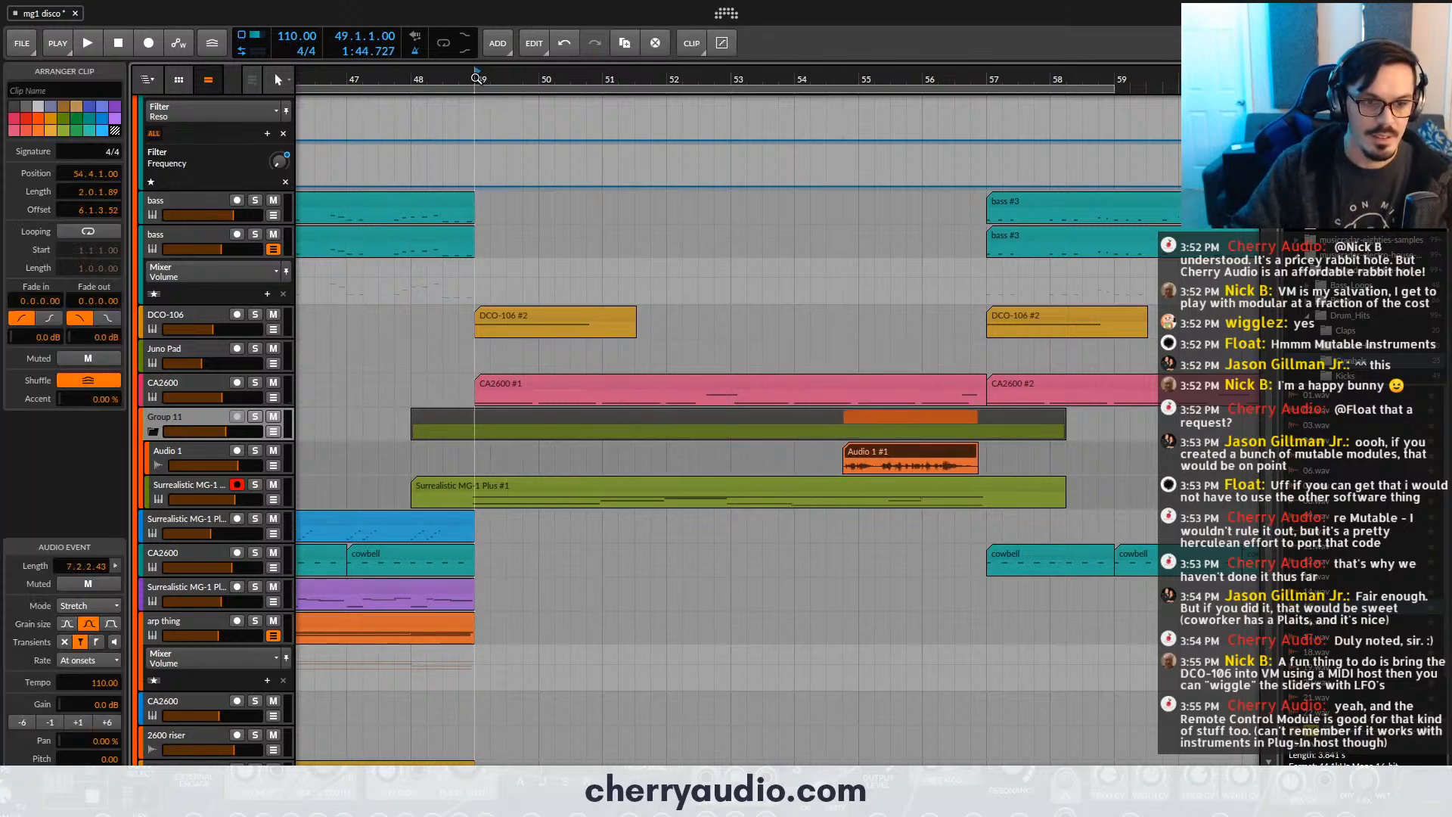
pyautogui.click(61, 43)
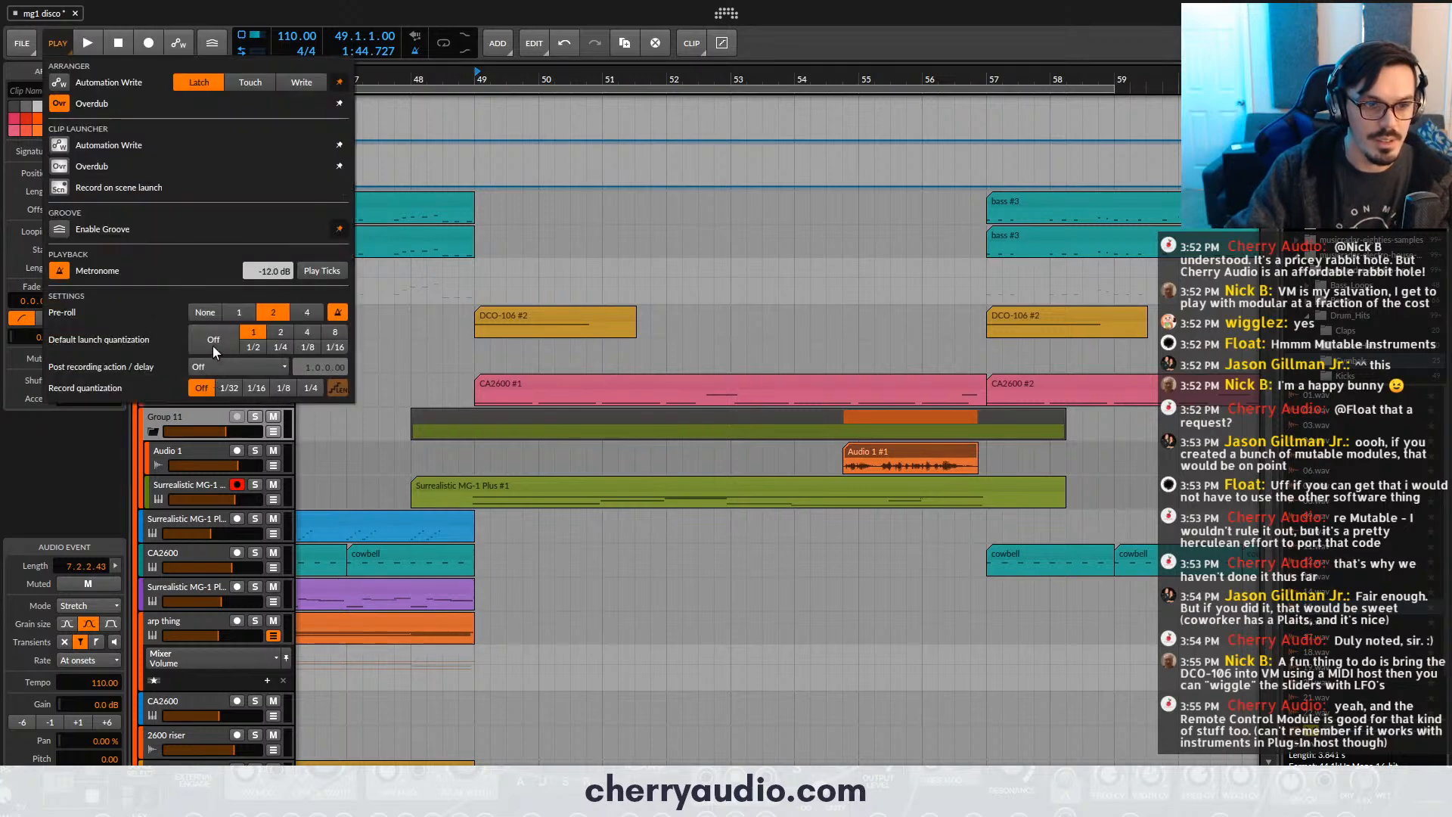
pyautogui.click(426, 170)
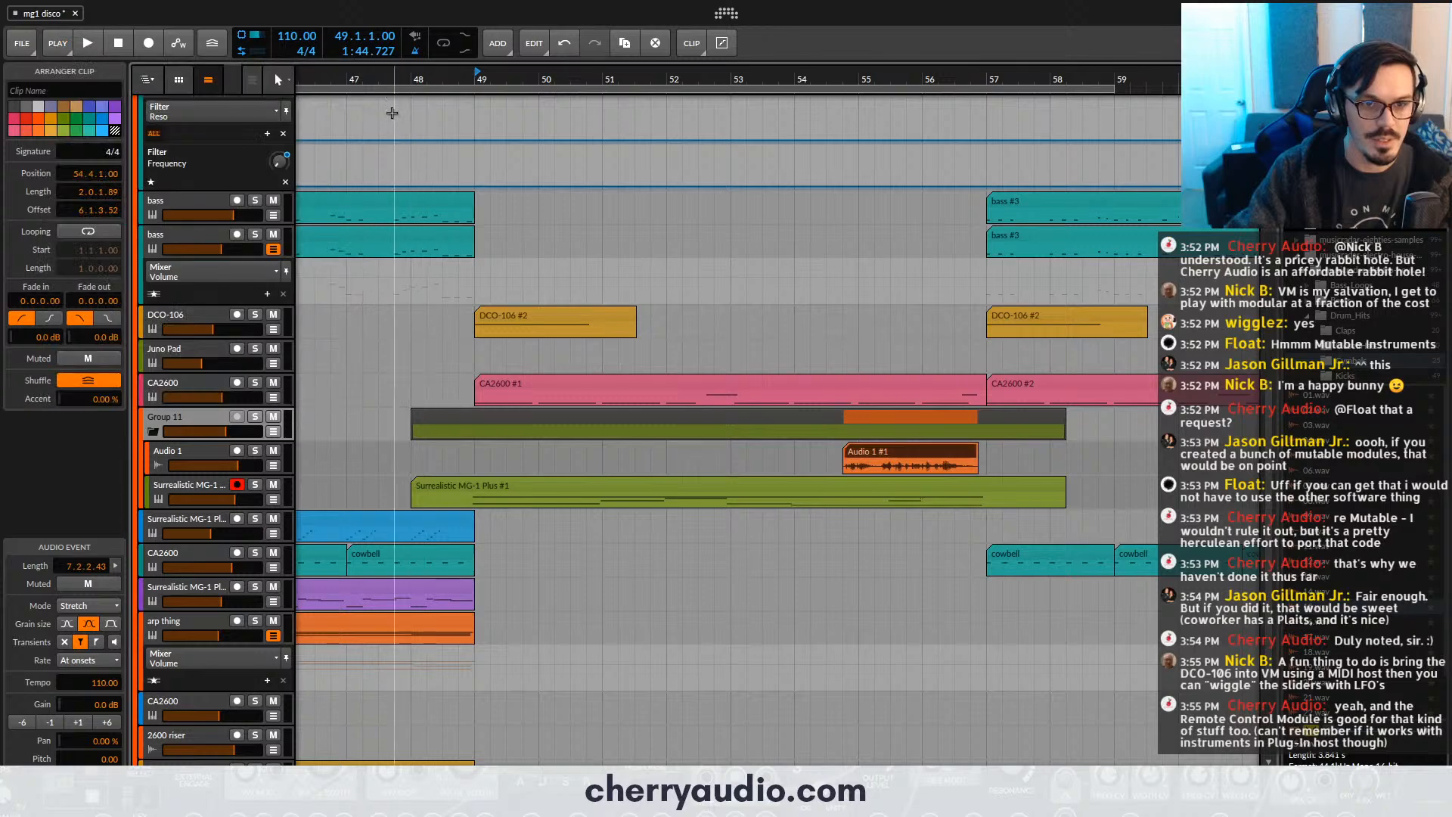
pyautogui.click(353, 76)
pyautogui.click(213, 453)
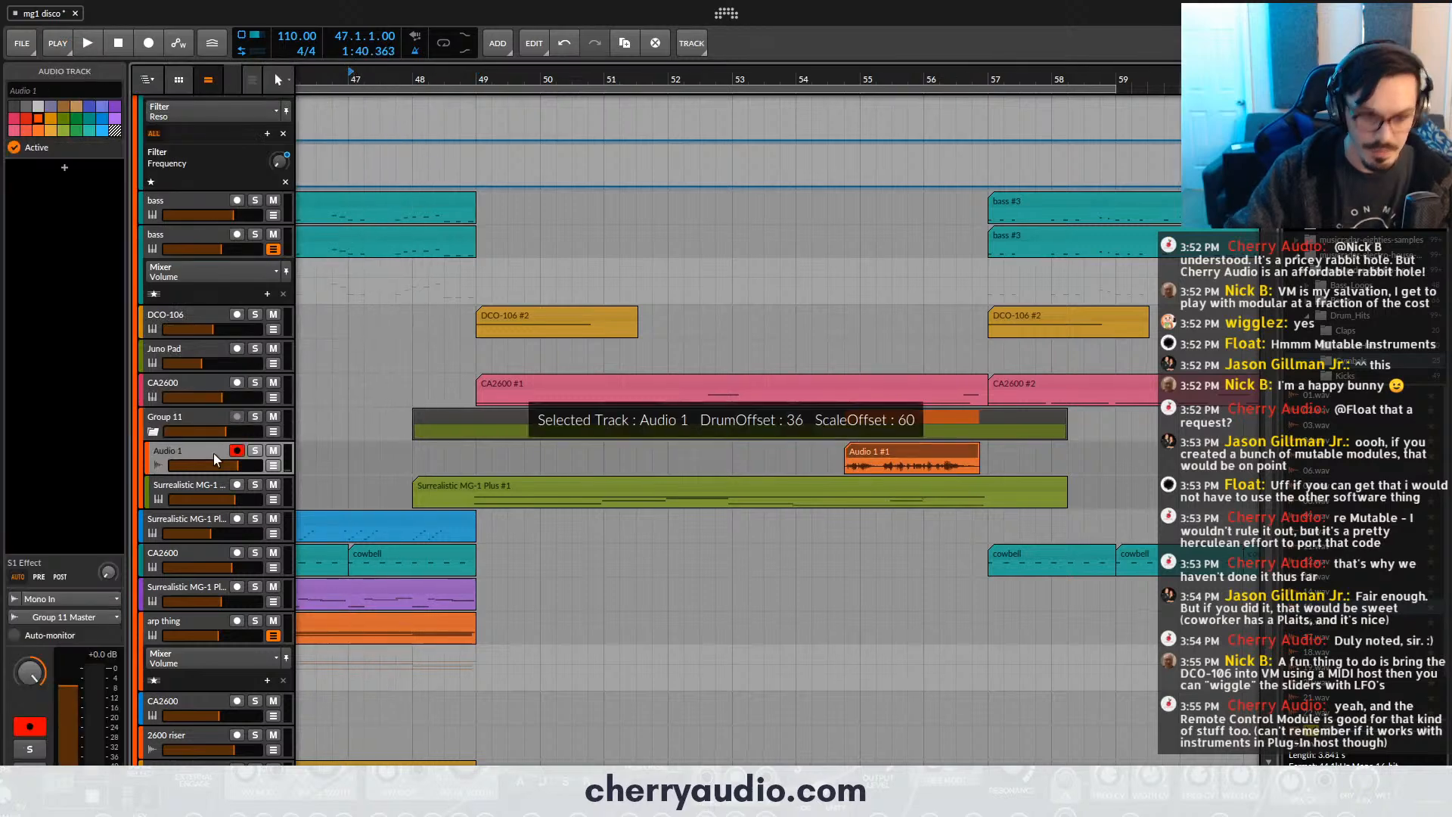
pyautogui.press('r')
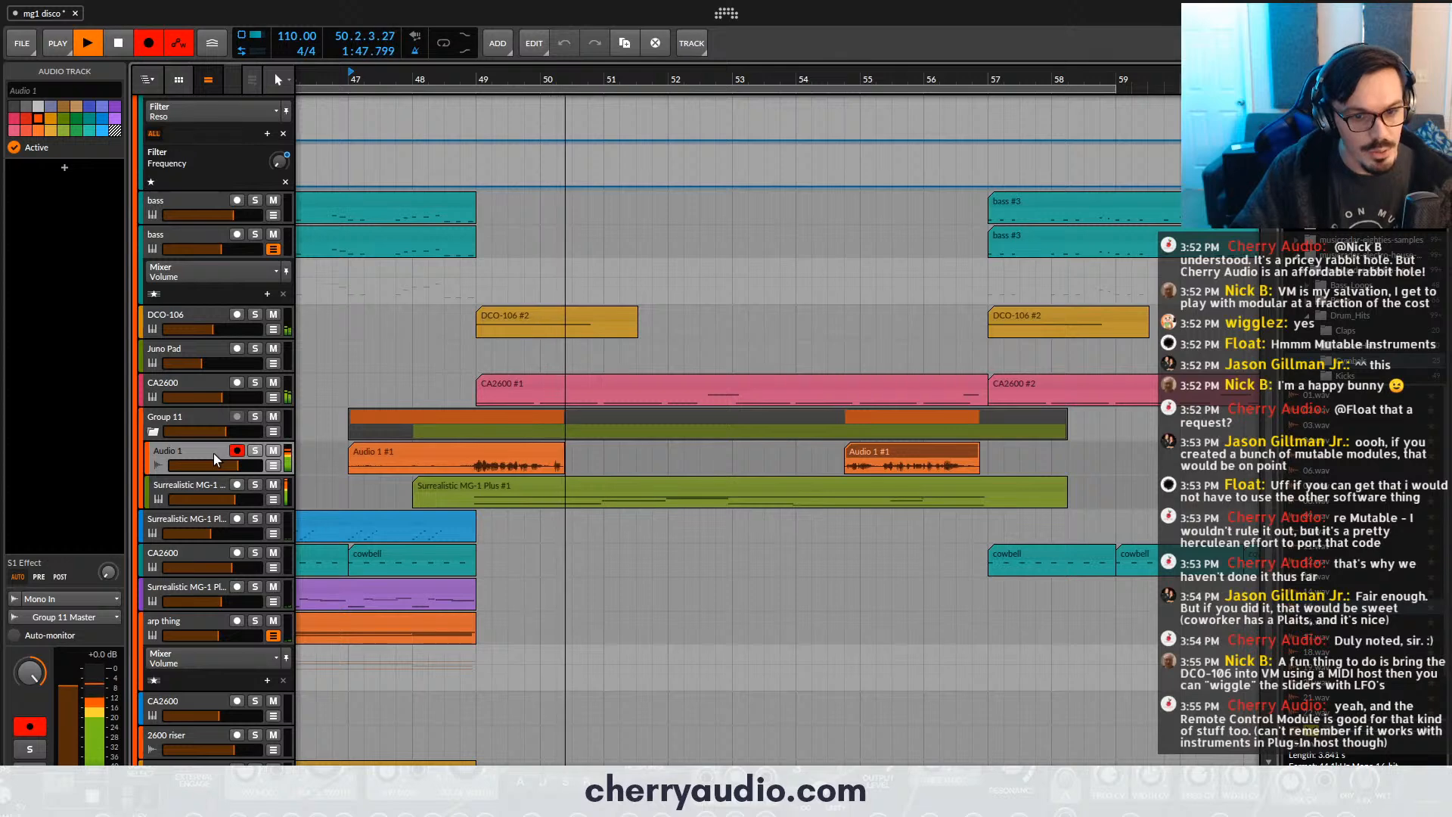
pyautogui.press('space')
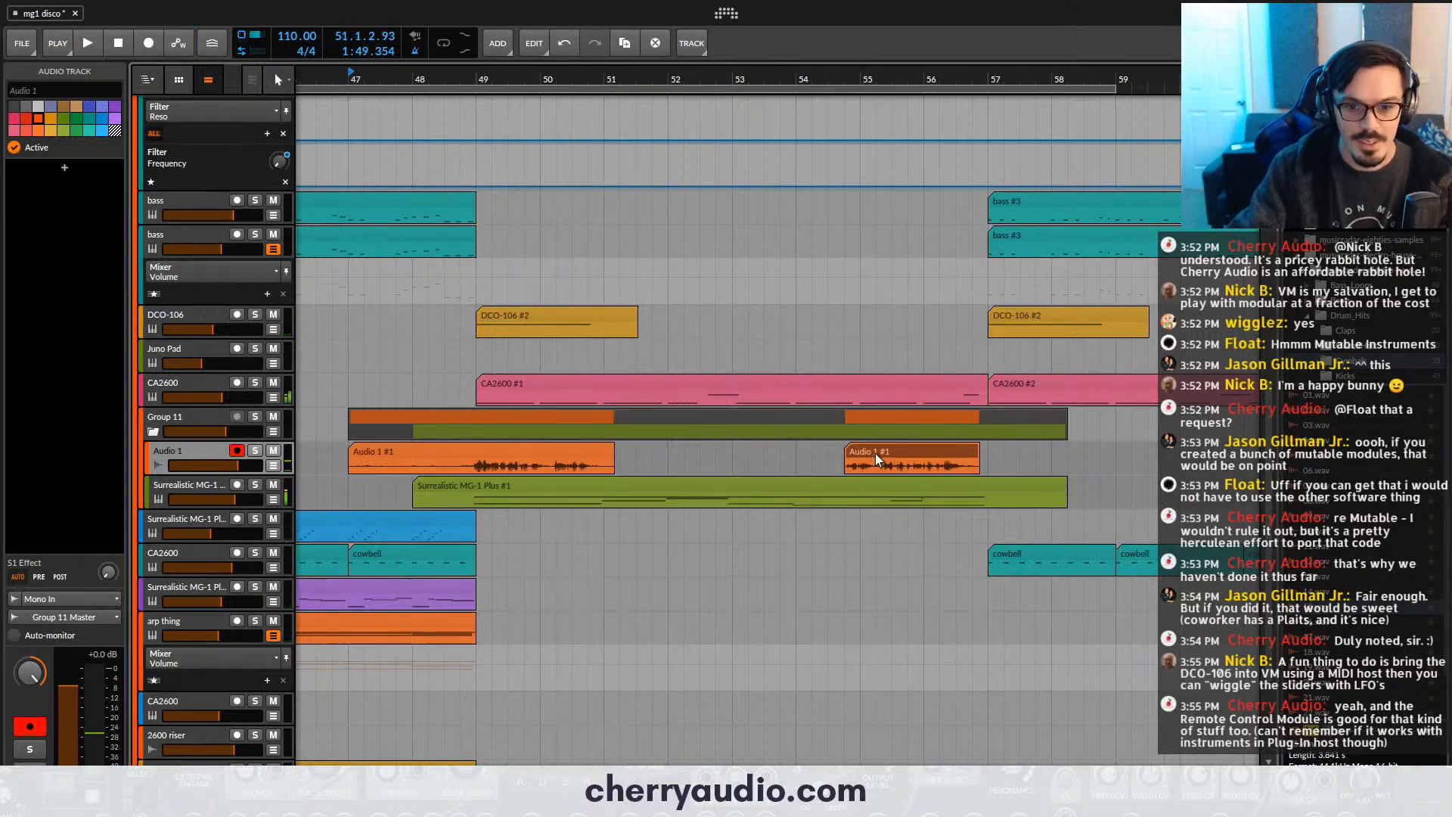
# - Place the kept vocal phrase at bar 51, and cut off the part of the new take before bar 49
pyautogui.moveTo(628, 461); pyautogui.dragTo(627, 462)
pyautogui.press('5')
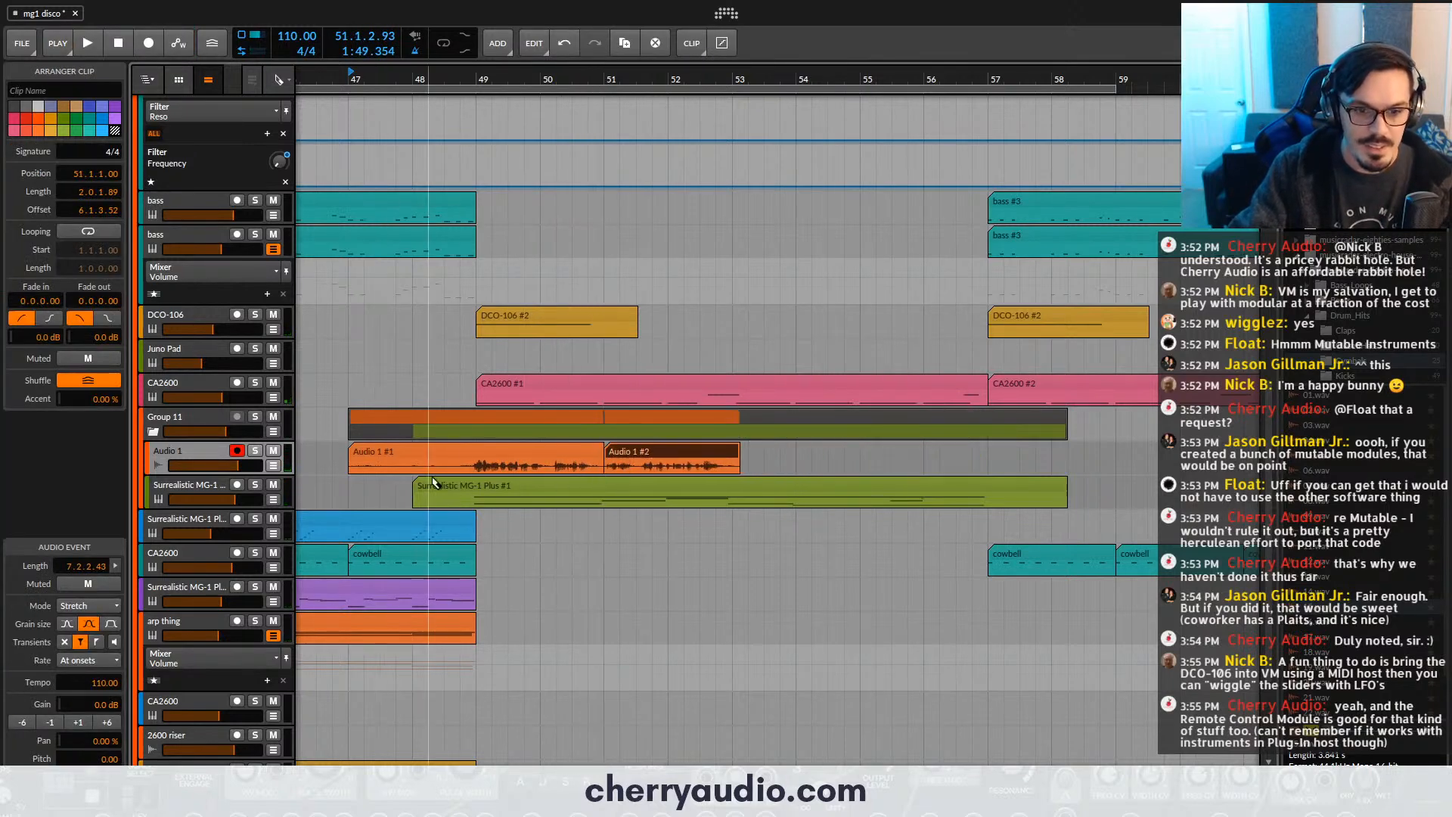
pyautogui.click(475, 459)
pyautogui.click(455, 452)
pyautogui.press('Delete')
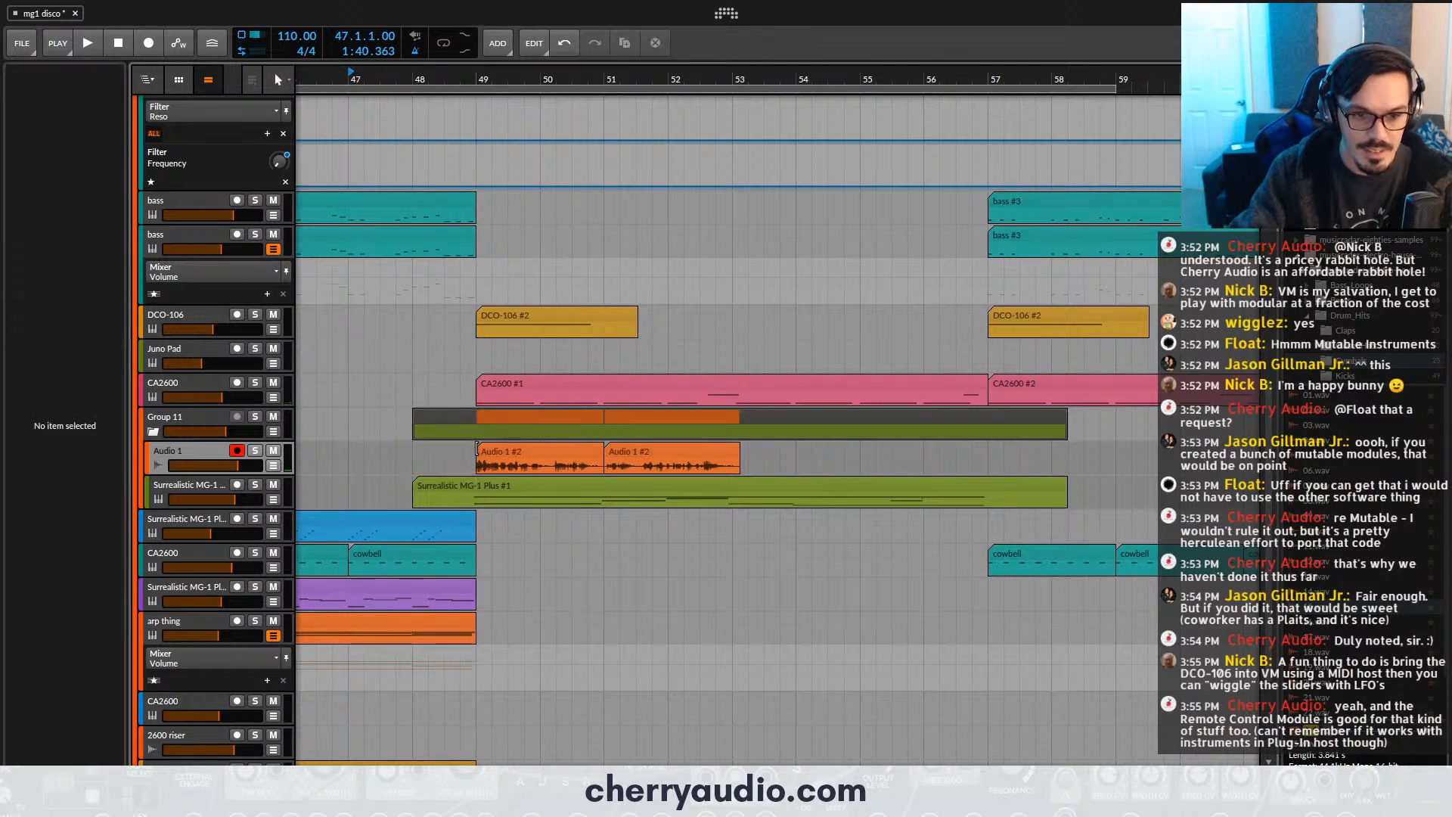
# - Trim the second vocal clip to end at bar 53 and duplicate both Audio 1 clips directly after it
pyautogui.click(478, 448)
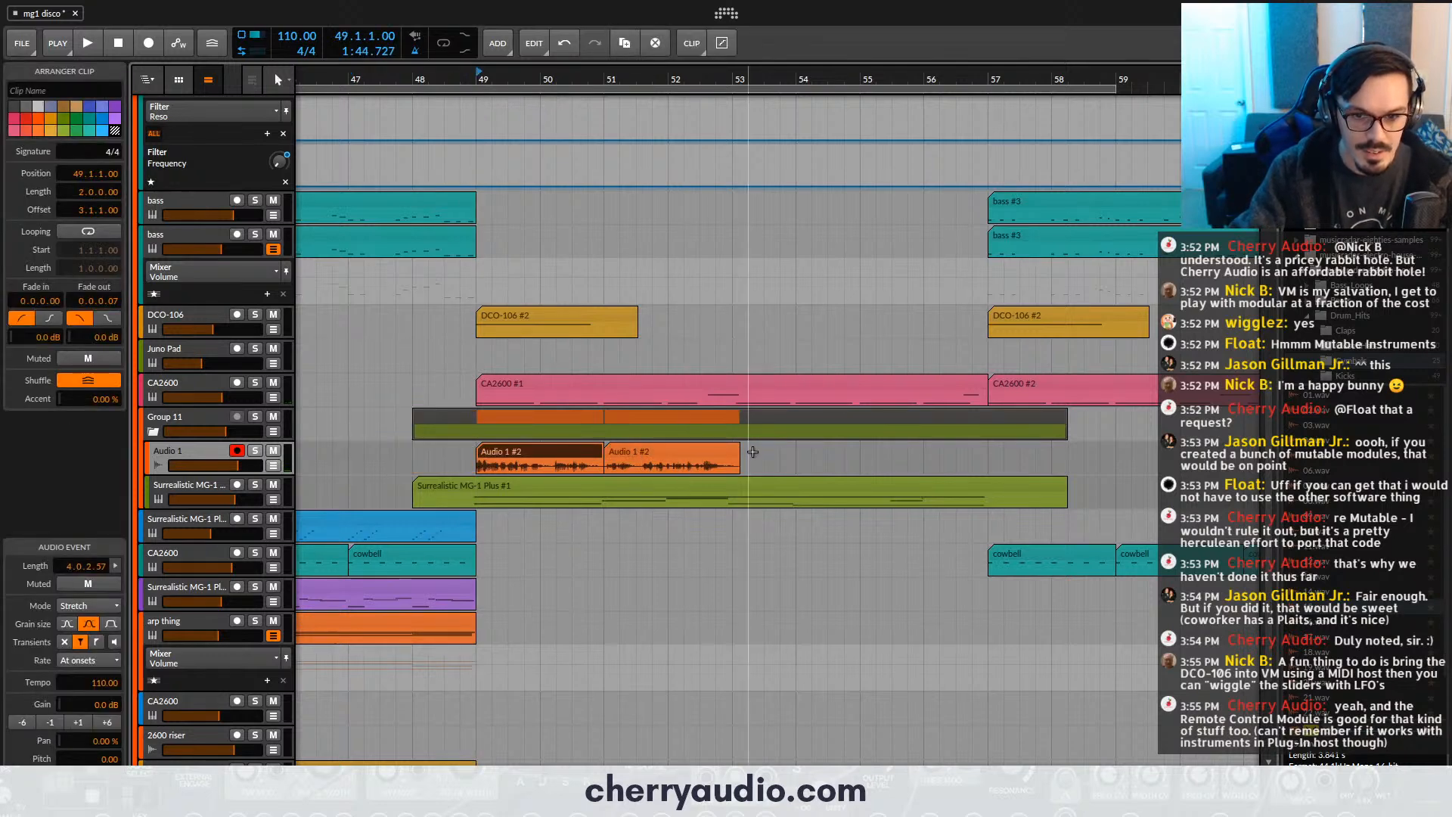
pyautogui.moveTo(739, 450); pyautogui.dragTo(732, 450)
pyautogui.keyDown('shift'); pyautogui.click(527, 450); pyautogui.keyUp('shift')
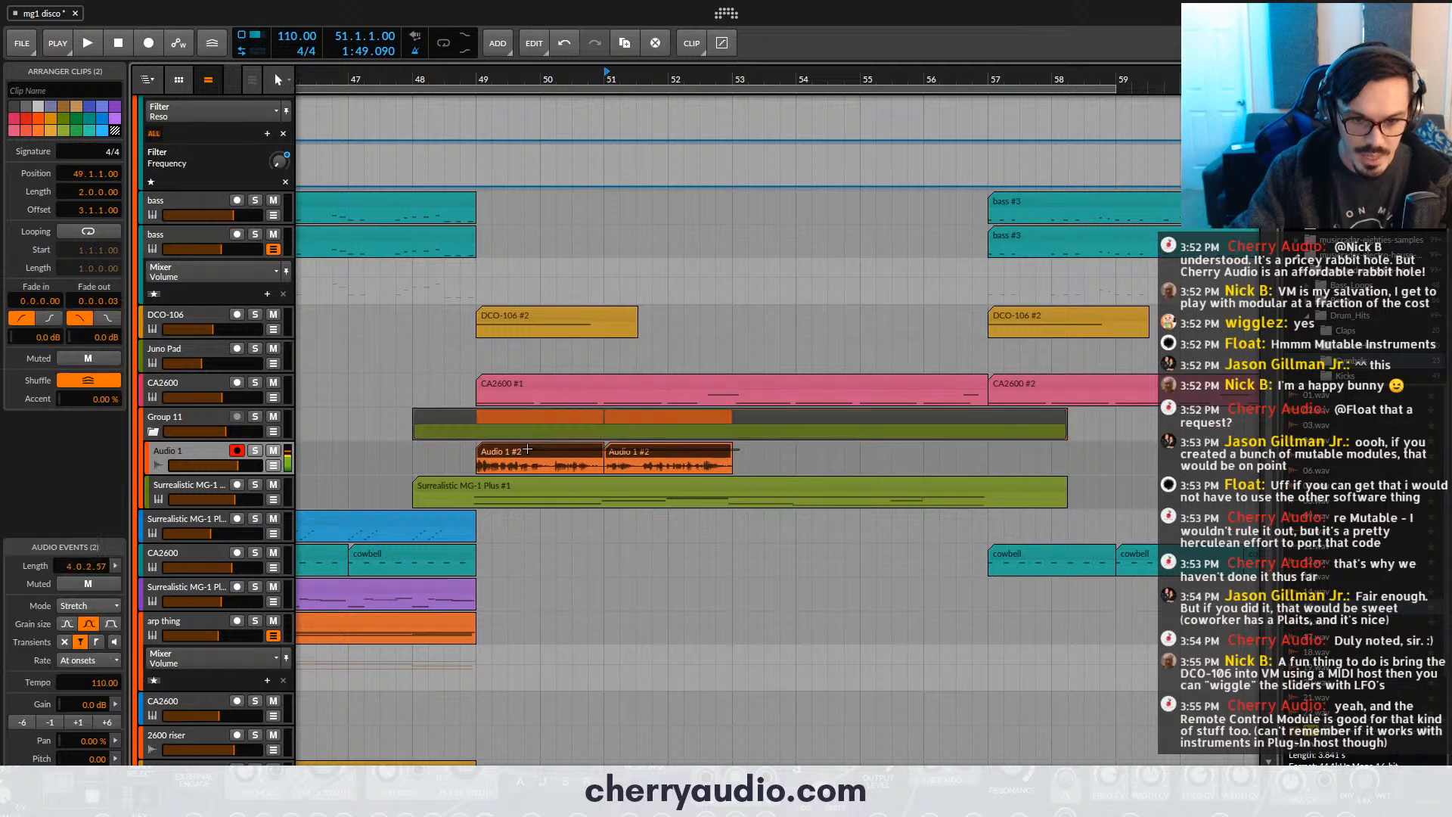
pyautogui.hotkey('ctrl', 'd')
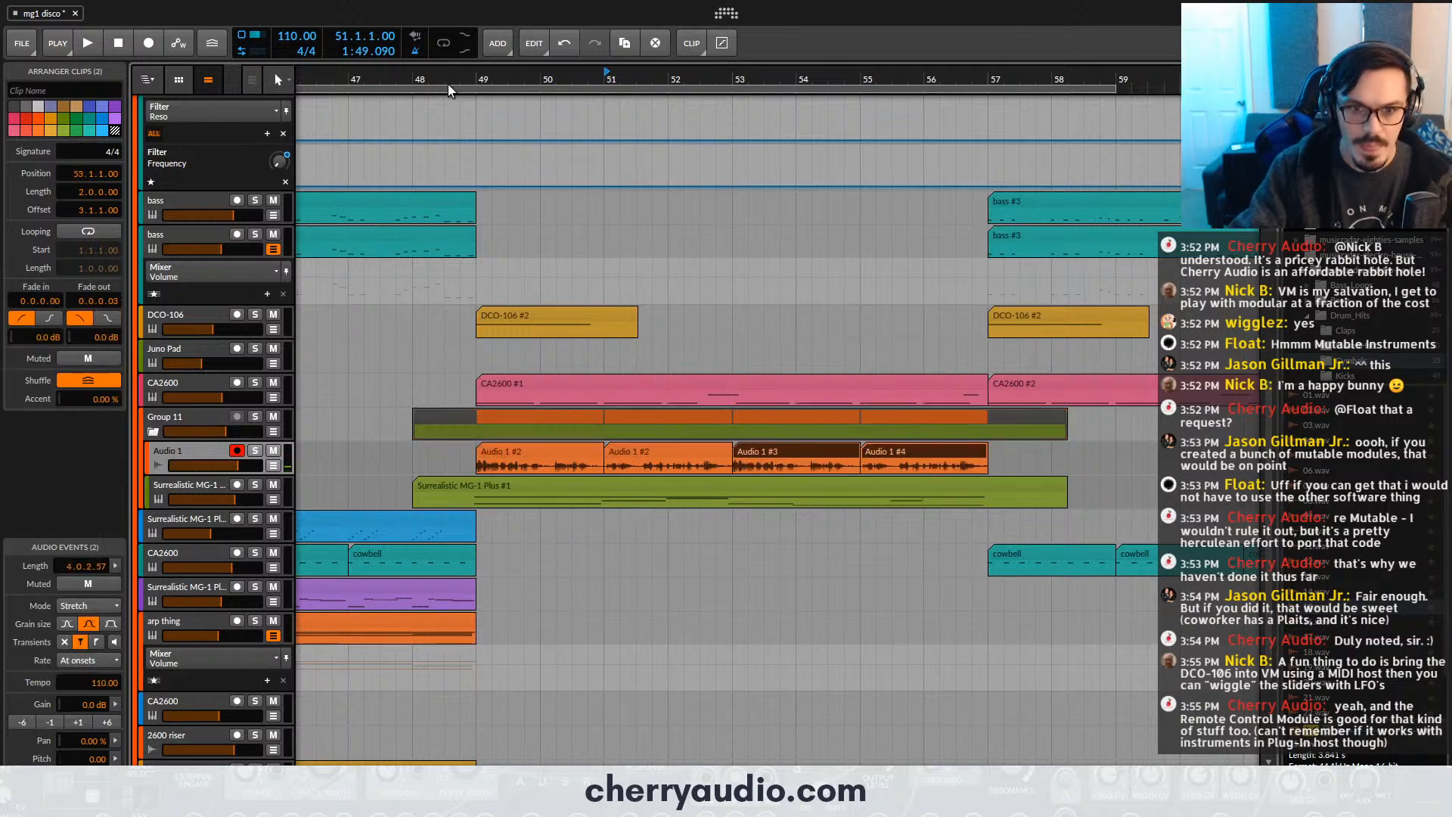
# - Play the vocals from before bar 48 while checking the Voltage Modular FX vocoder on Group 11, and close its window
pyautogui.click(399, 79)
pyautogui.press('space')
pyautogui.click(204, 416)
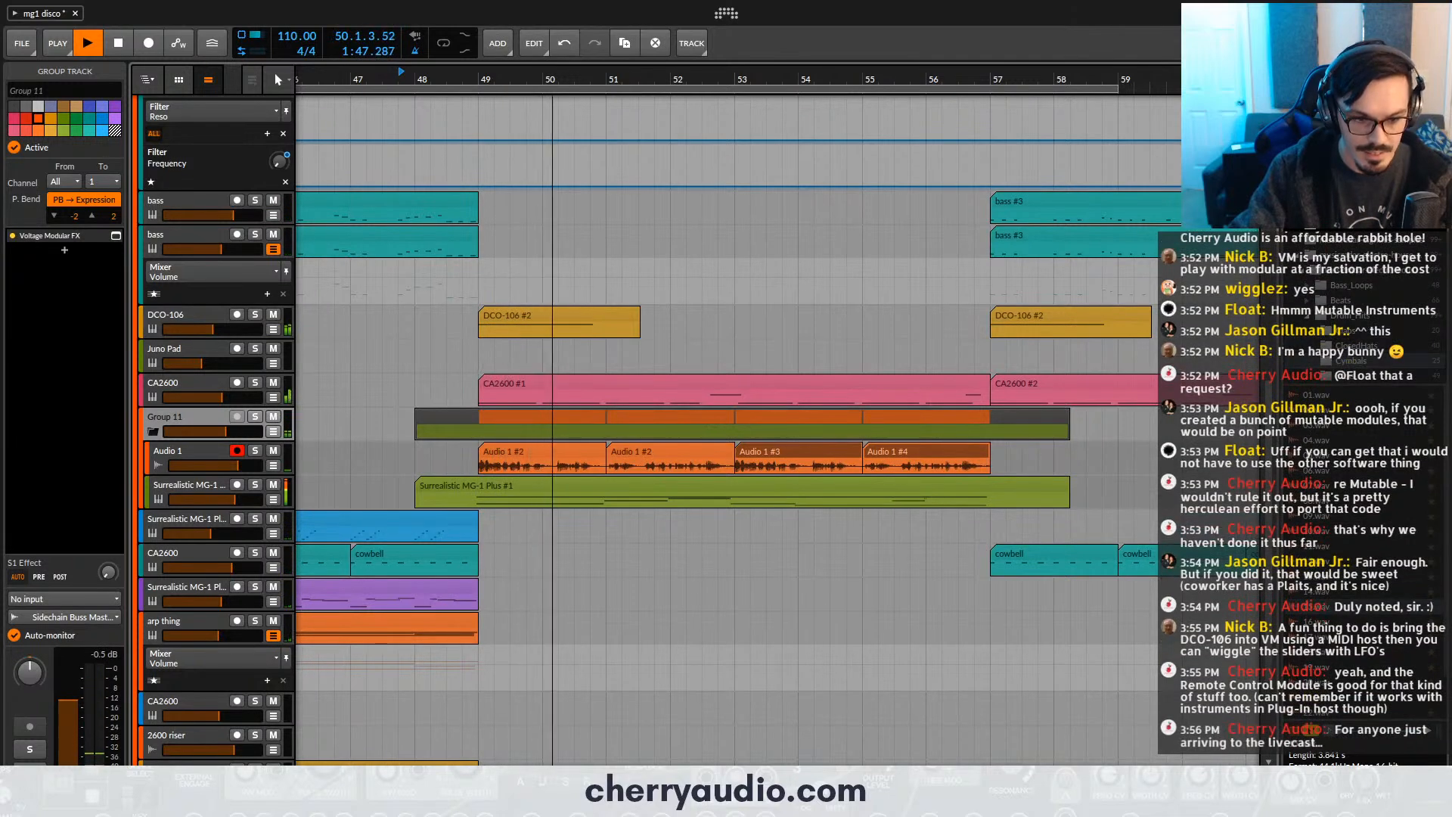
pyautogui.press('d')
pyautogui.click(185, 746)
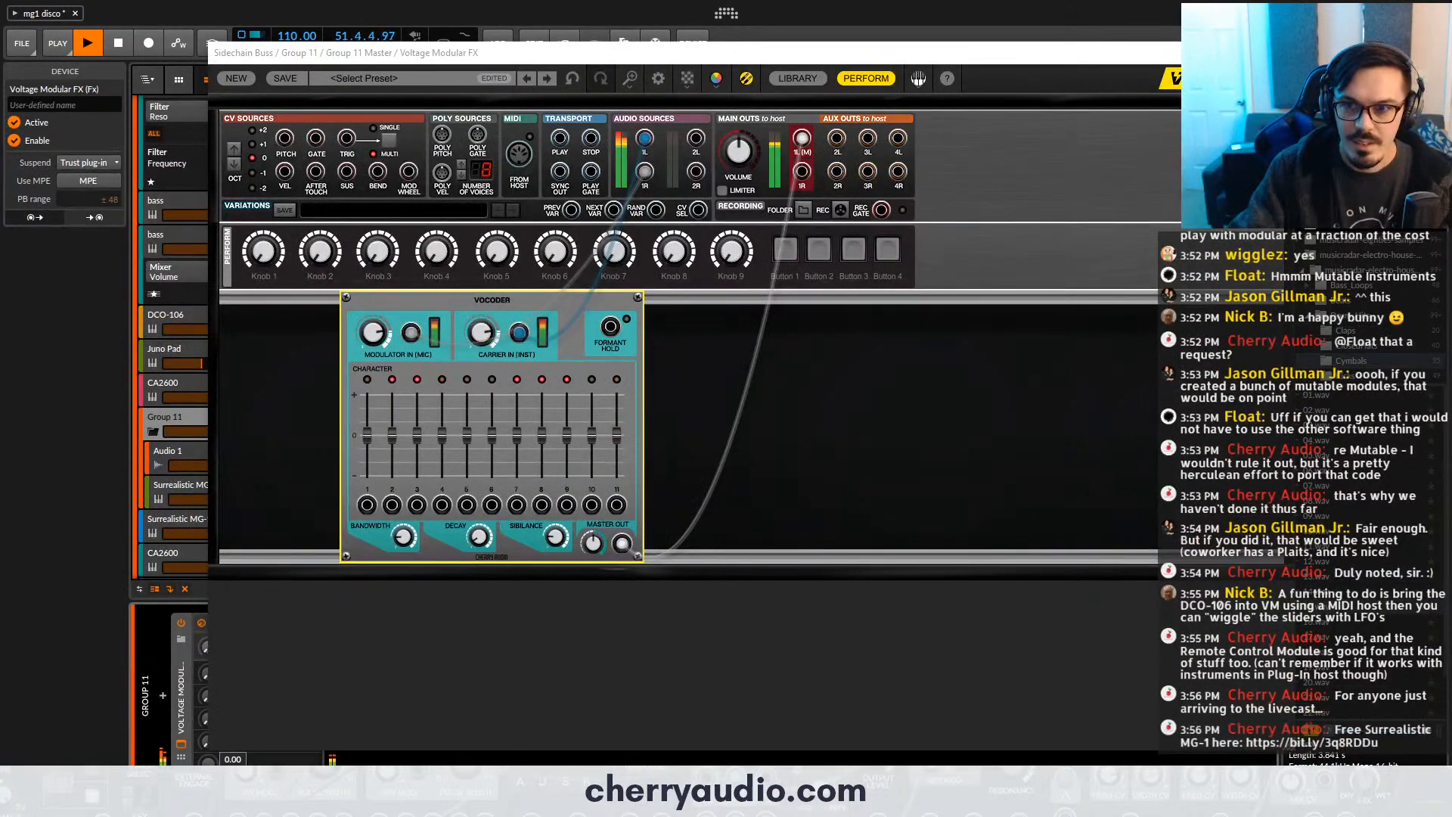
pyautogui.click(186, 746)
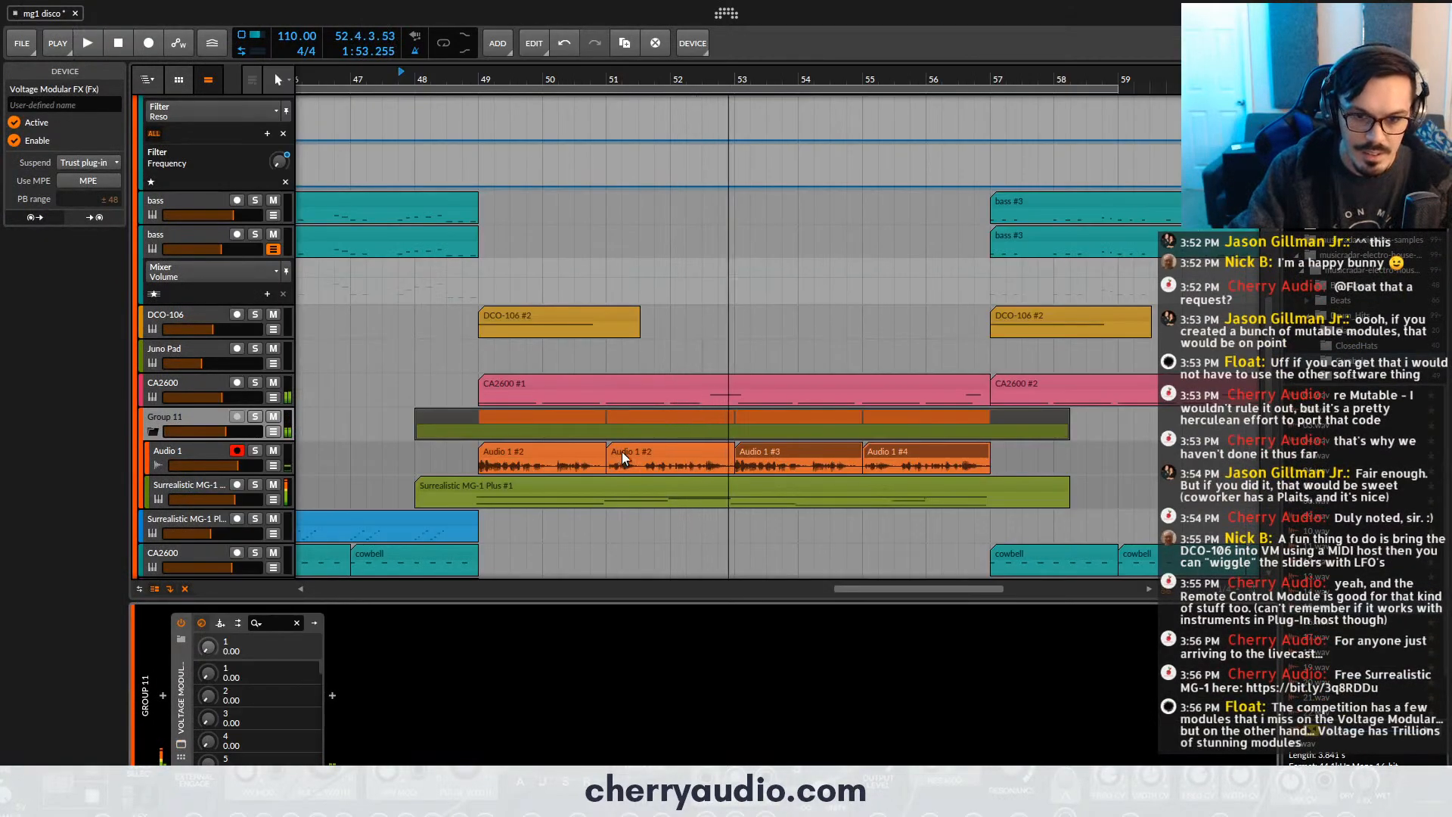
# - Shift the second Audio 1 clip slightly earlier, to 50.4.2.73, and audition the timing from bars 49 and 48
pyautogui.moveTo(622, 451); pyautogui.dragTo(612, 454)
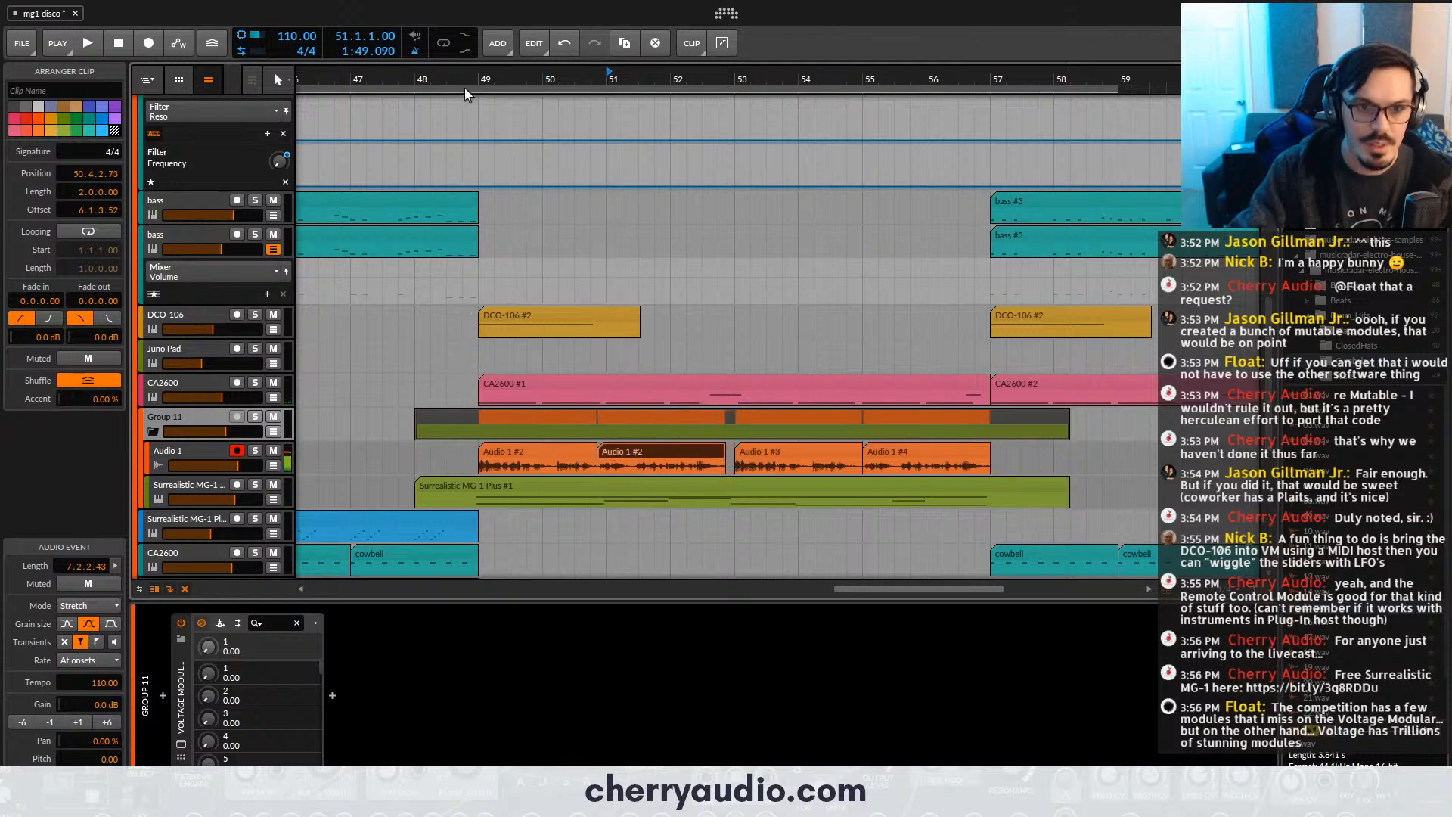
pyautogui.press('space')
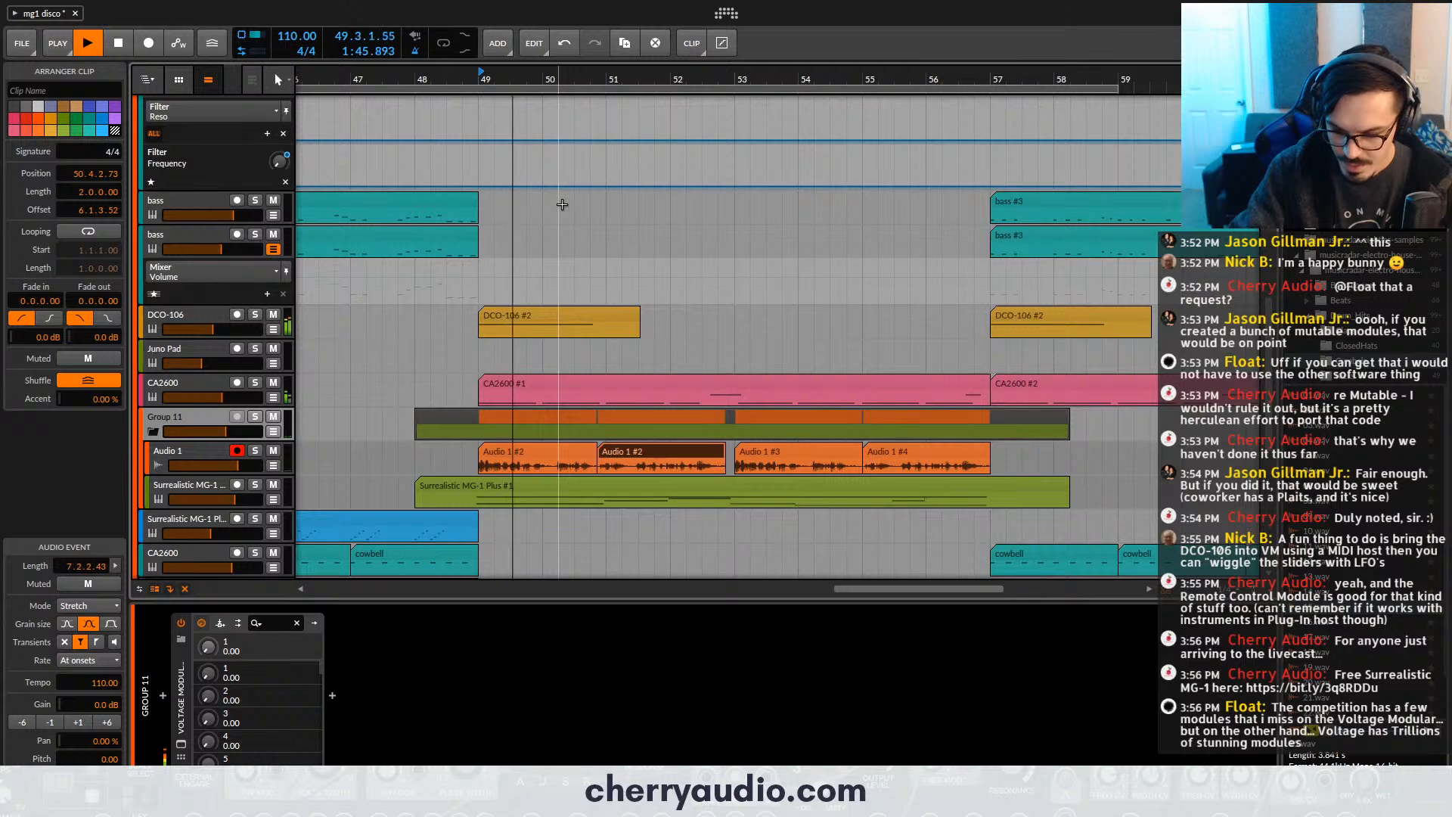
pyautogui.press('space')
pyautogui.press('space')
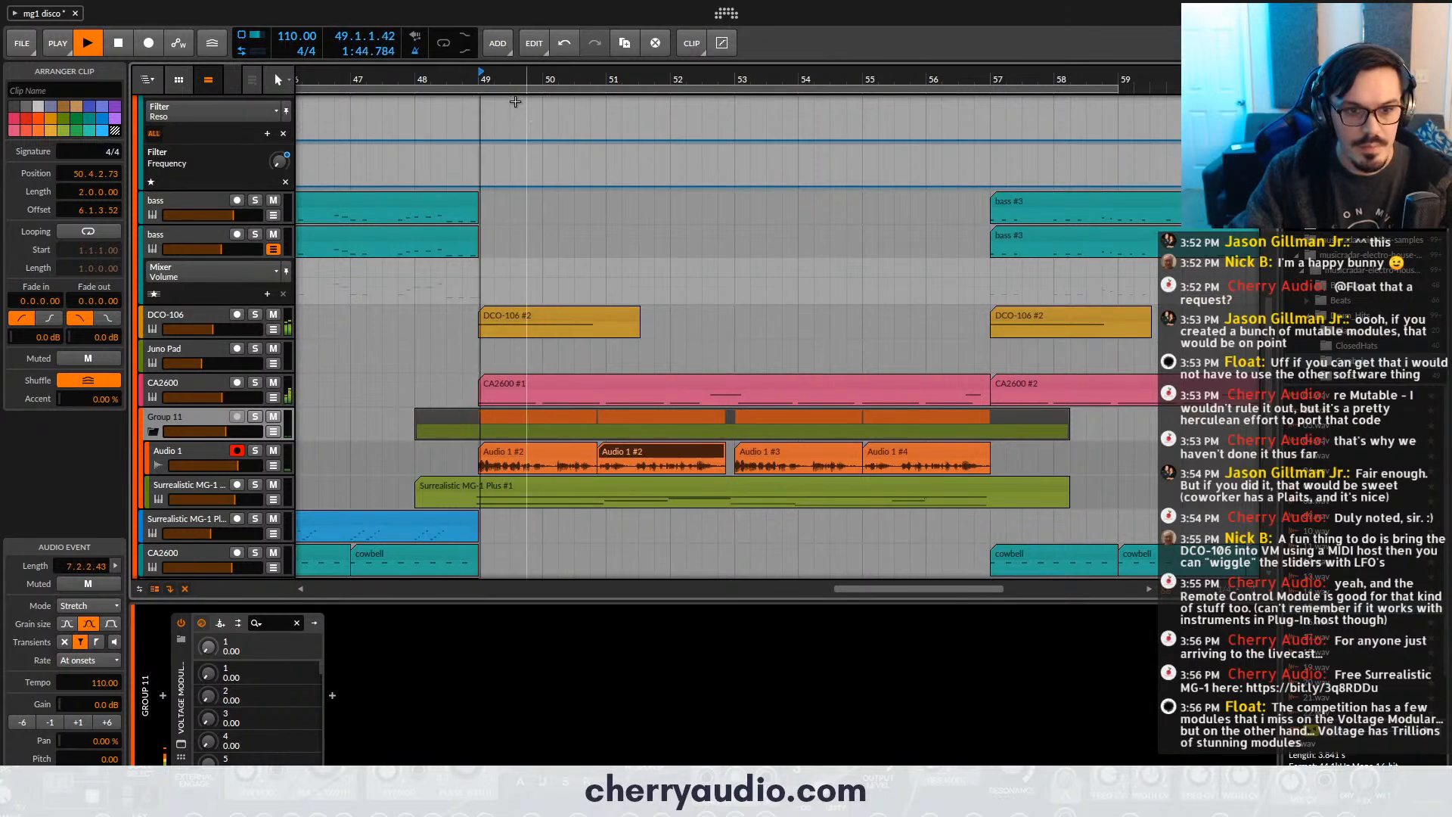
pyautogui.press('space')
pyautogui.press('space')
pyautogui.click(519, 484)
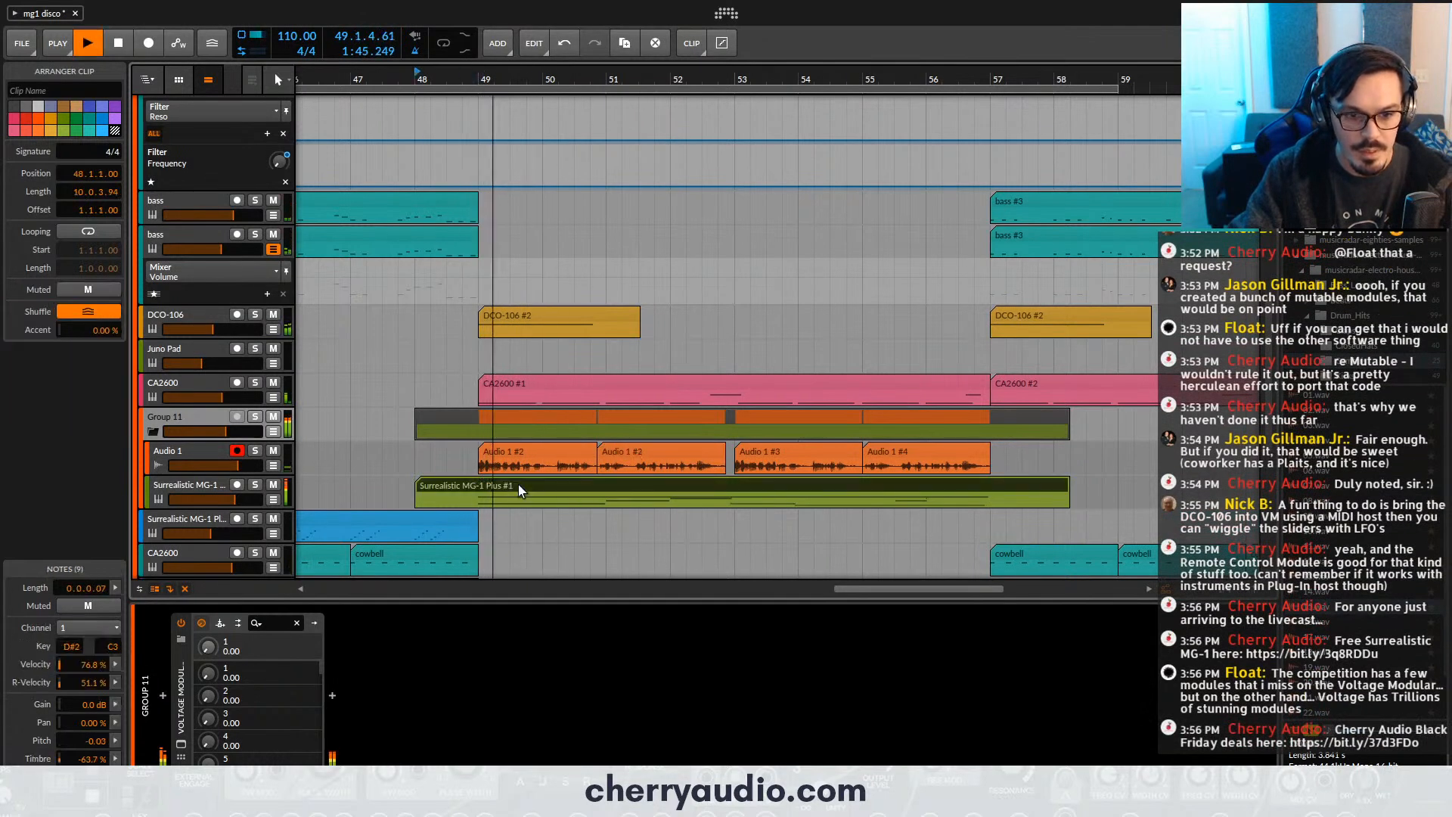
# - Extend the second vocal clip to bar 53 and delete the two outdated vocal copies after it
pyautogui.moveTo(638, 483); pyautogui.dragTo(683, 462)
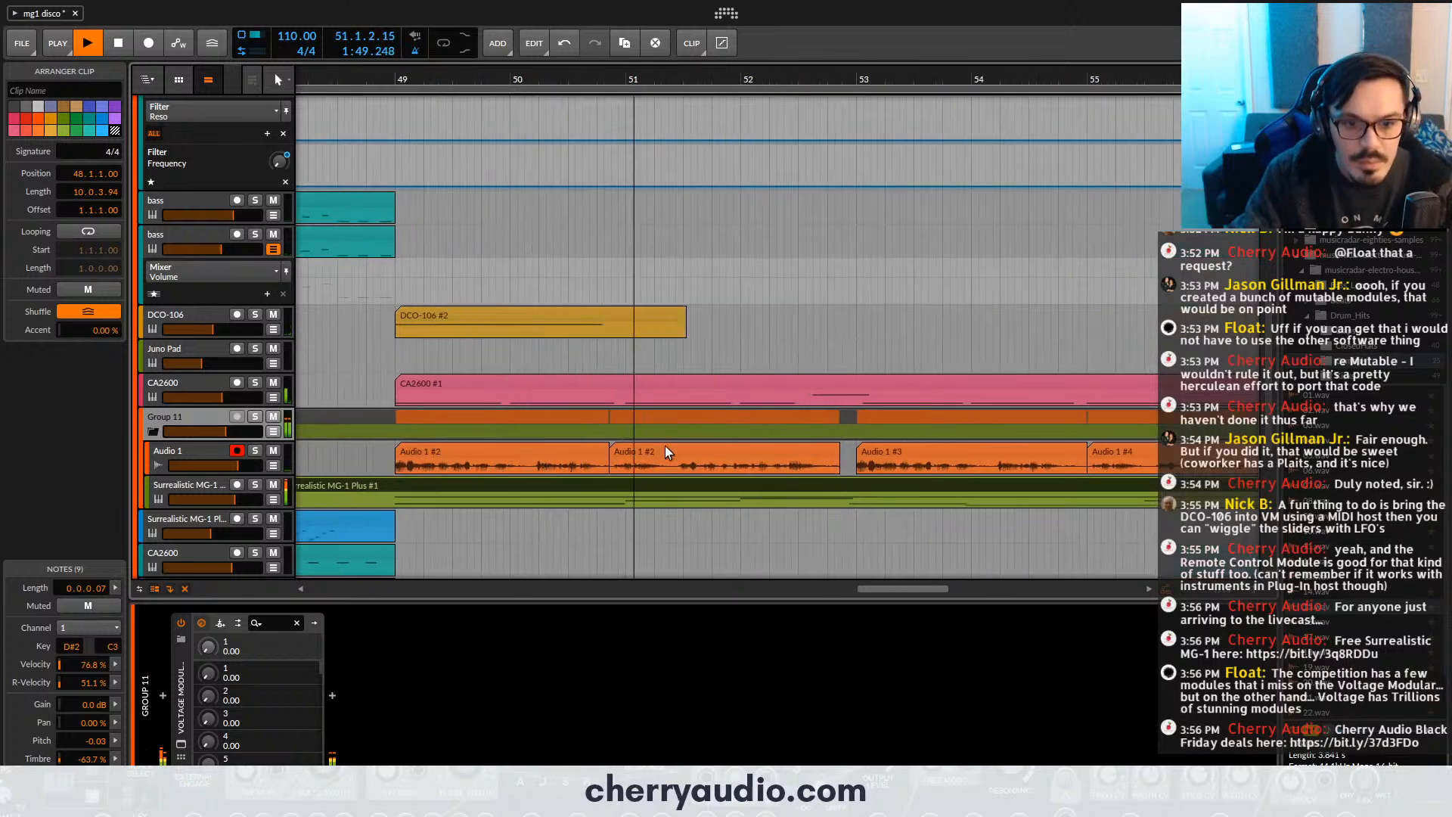
pyautogui.moveTo(801, 454); pyautogui.dragTo(598, 446)
pyautogui.click(872, 460)
pyautogui.press('Delete')
pyautogui.click(941, 457)
pyautogui.press('Delete')
# - Duplicate both corrected vocal clips to bar 53 and save the project after playing them back
pyautogui.press('space')
pyautogui.hotkey('ctrl', 'd')
pyautogui.press('space')
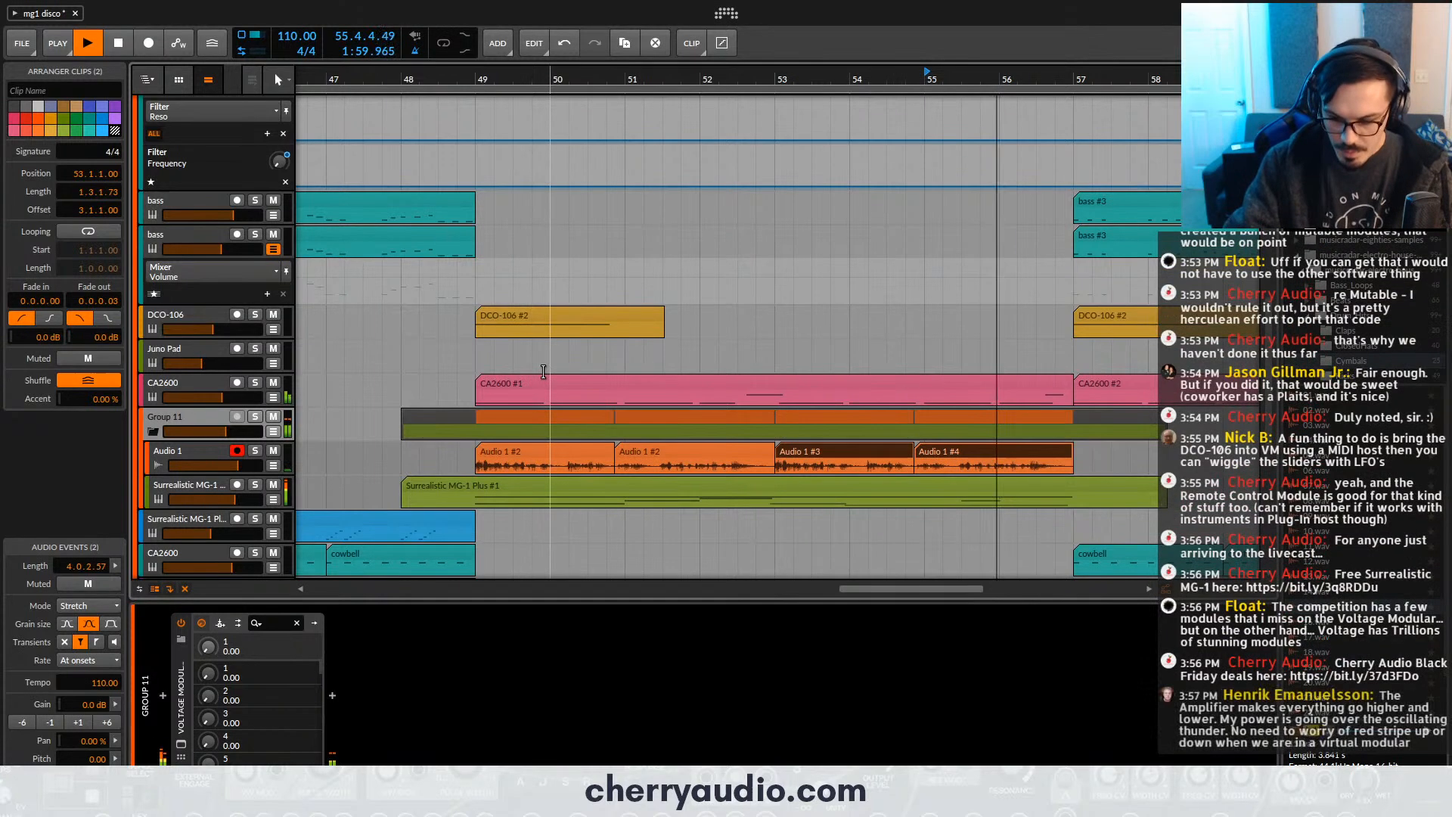
pyautogui.press('space')
pyautogui.hotkey('ctrl', 's')
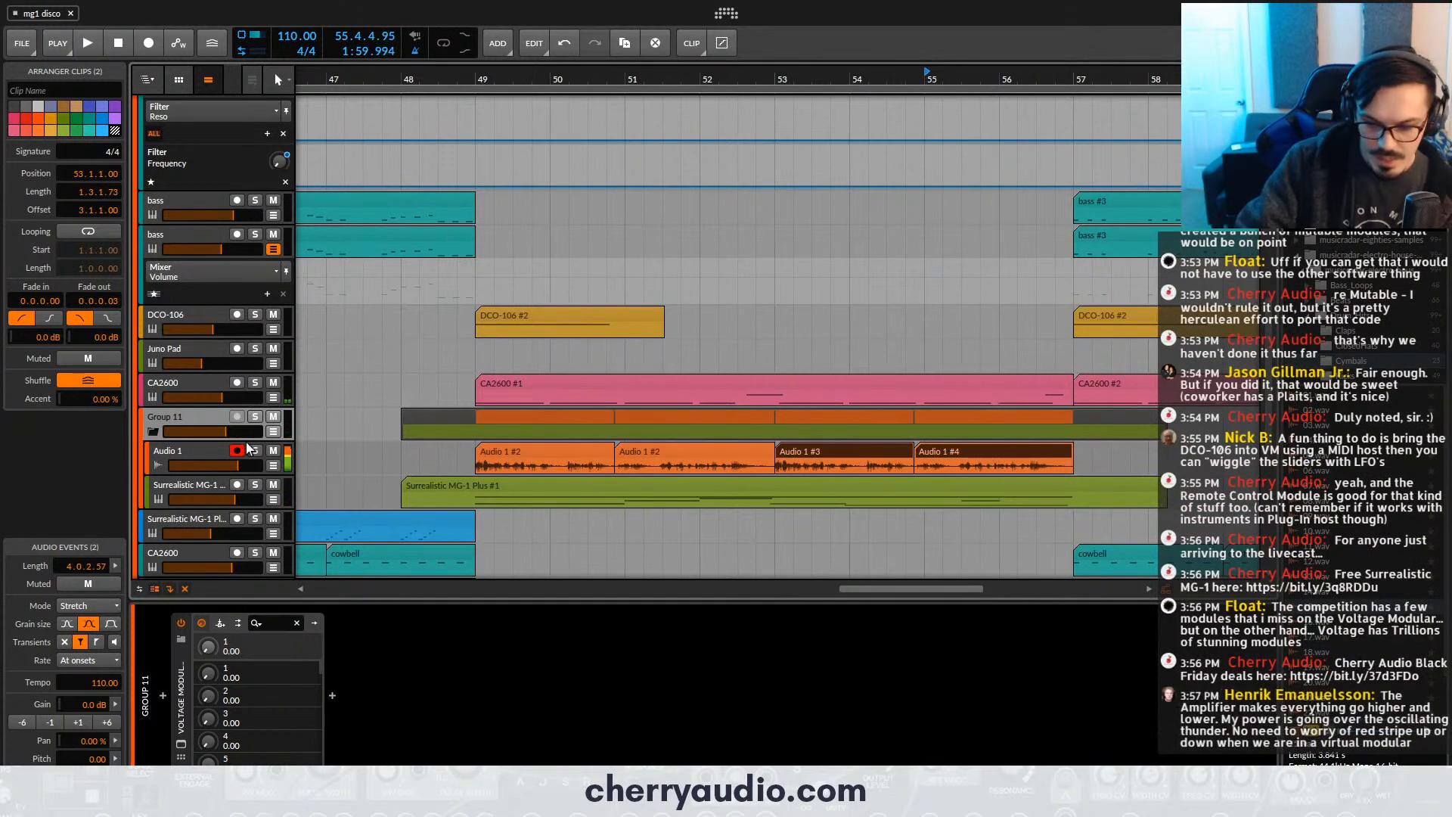
# - Arm the Surrealistic MG-1 Plus carrier track and open the Voltage Modular FX window on Group 11
pyautogui.click(197, 446)
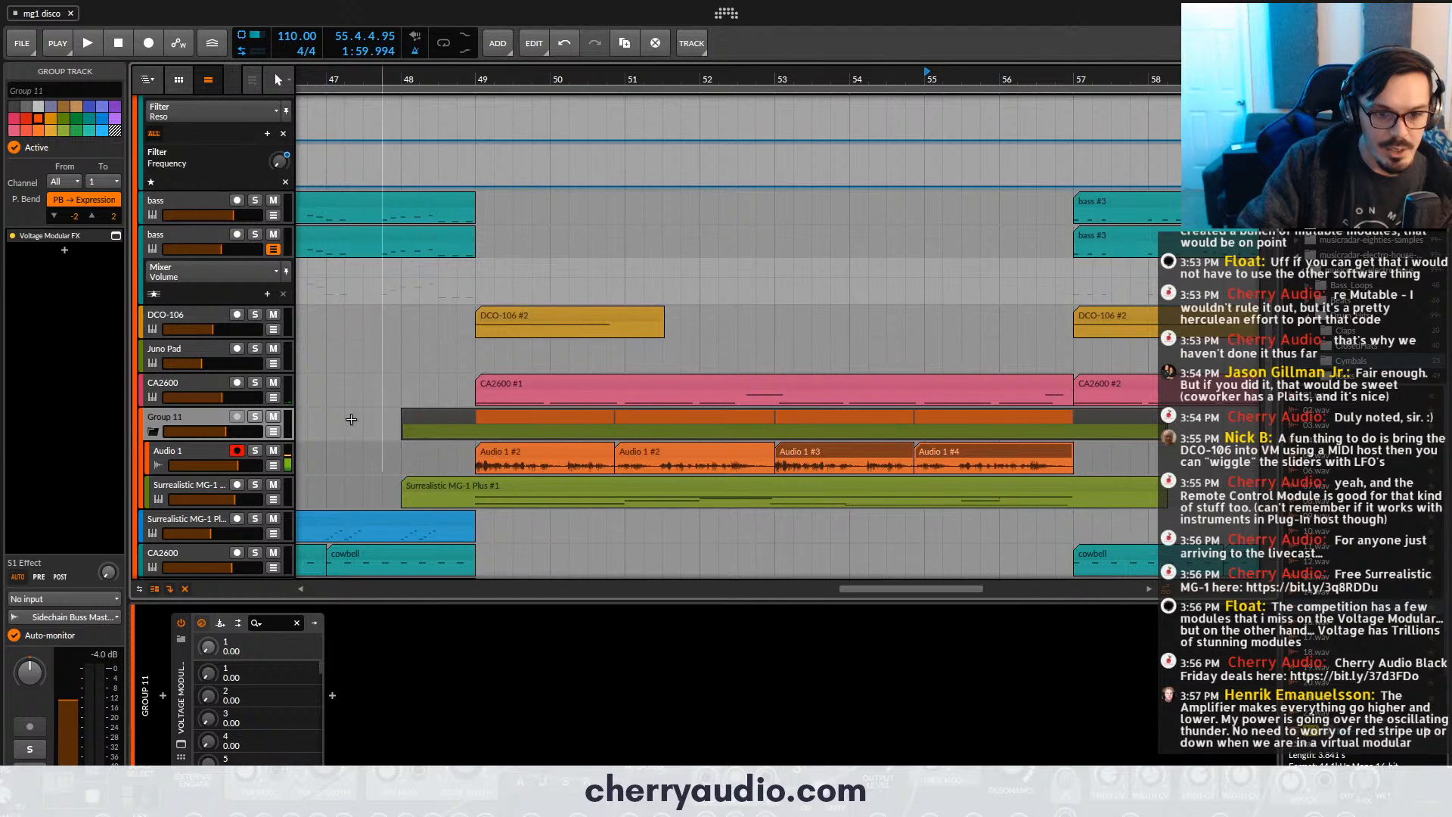
pyautogui.click(207, 487)
pyautogui.click(192, 415)
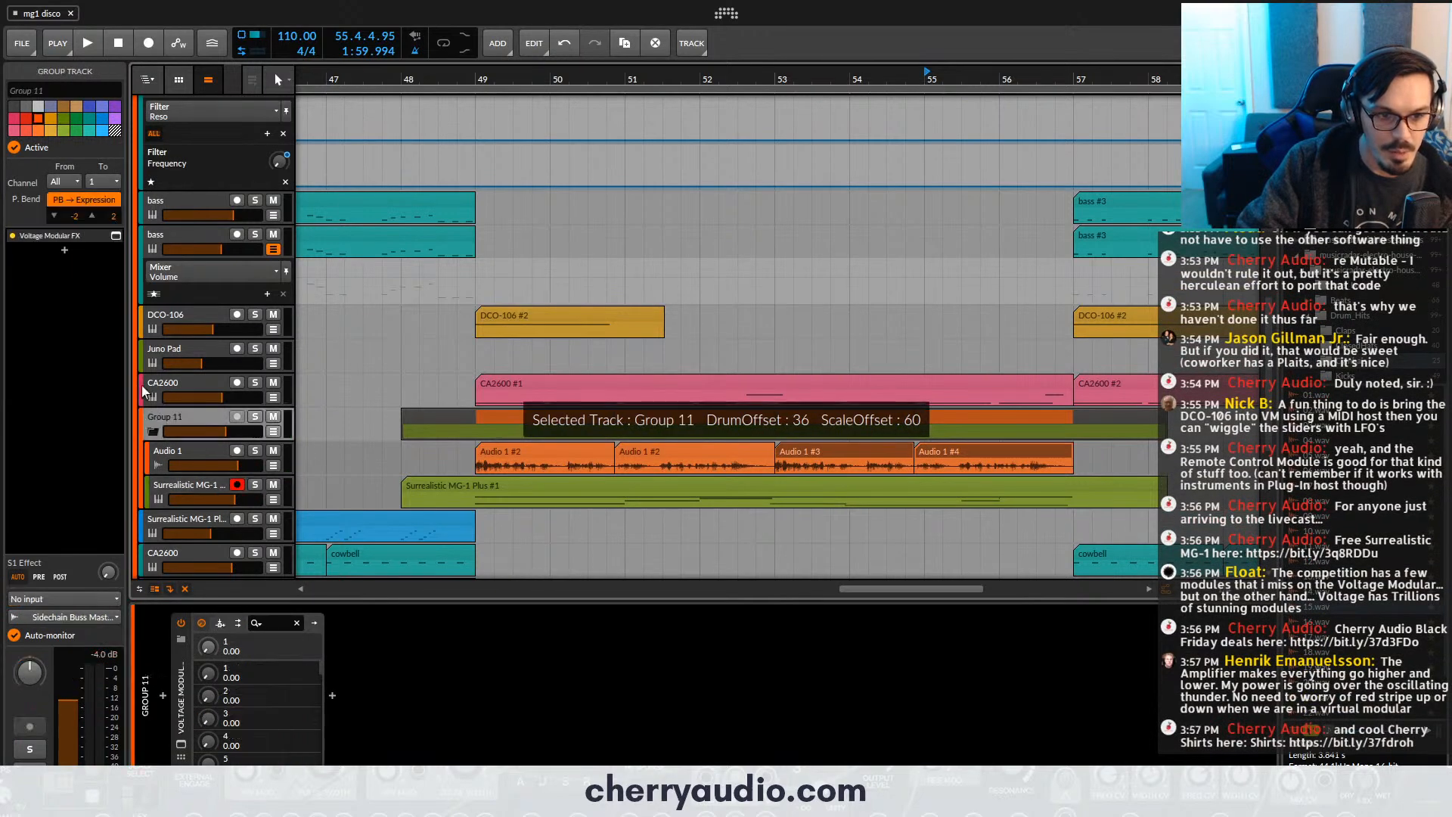
pyautogui.click(111, 239)
pyautogui.click(115, 237)
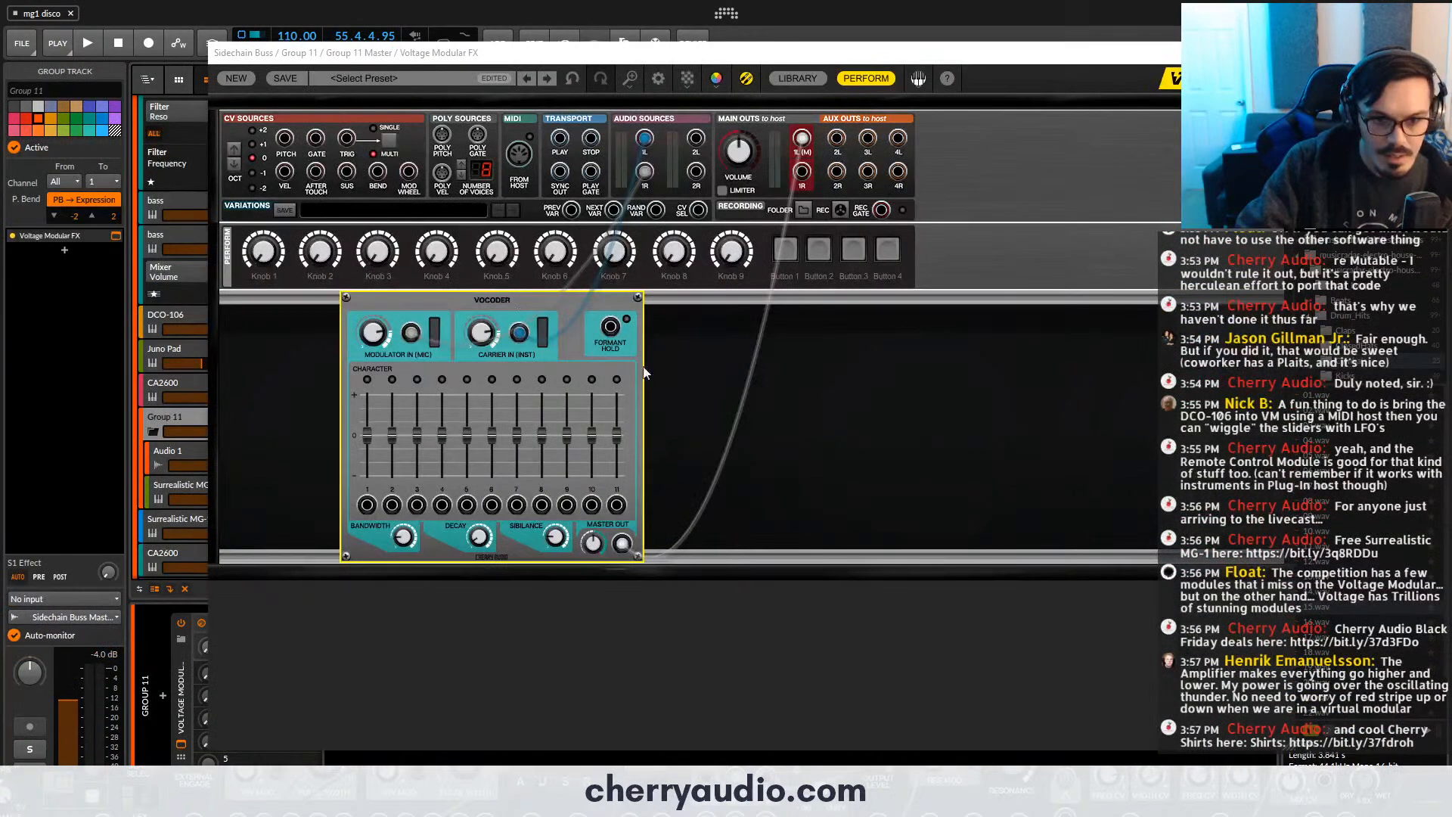
# - Show the module library in Voltage Modular FX and clear its existing search text
pyautogui.moveTo(579, 305)
pyautogui.mouseDown()
pyautogui.moveTo(617, 304)
pyautogui.moveTo(573, 304)
pyautogui.mouseUp()
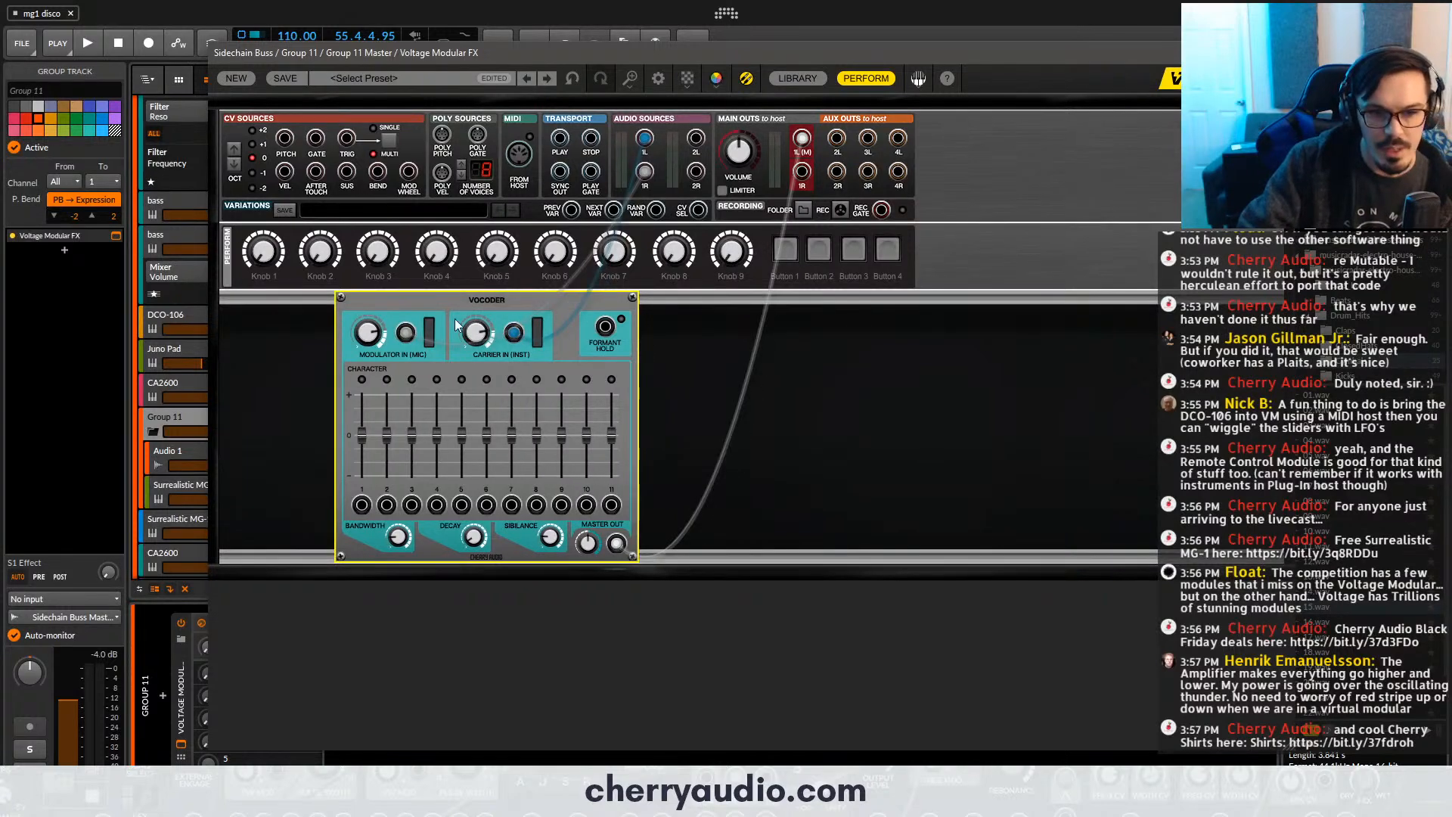
pyautogui.click(657, 320)
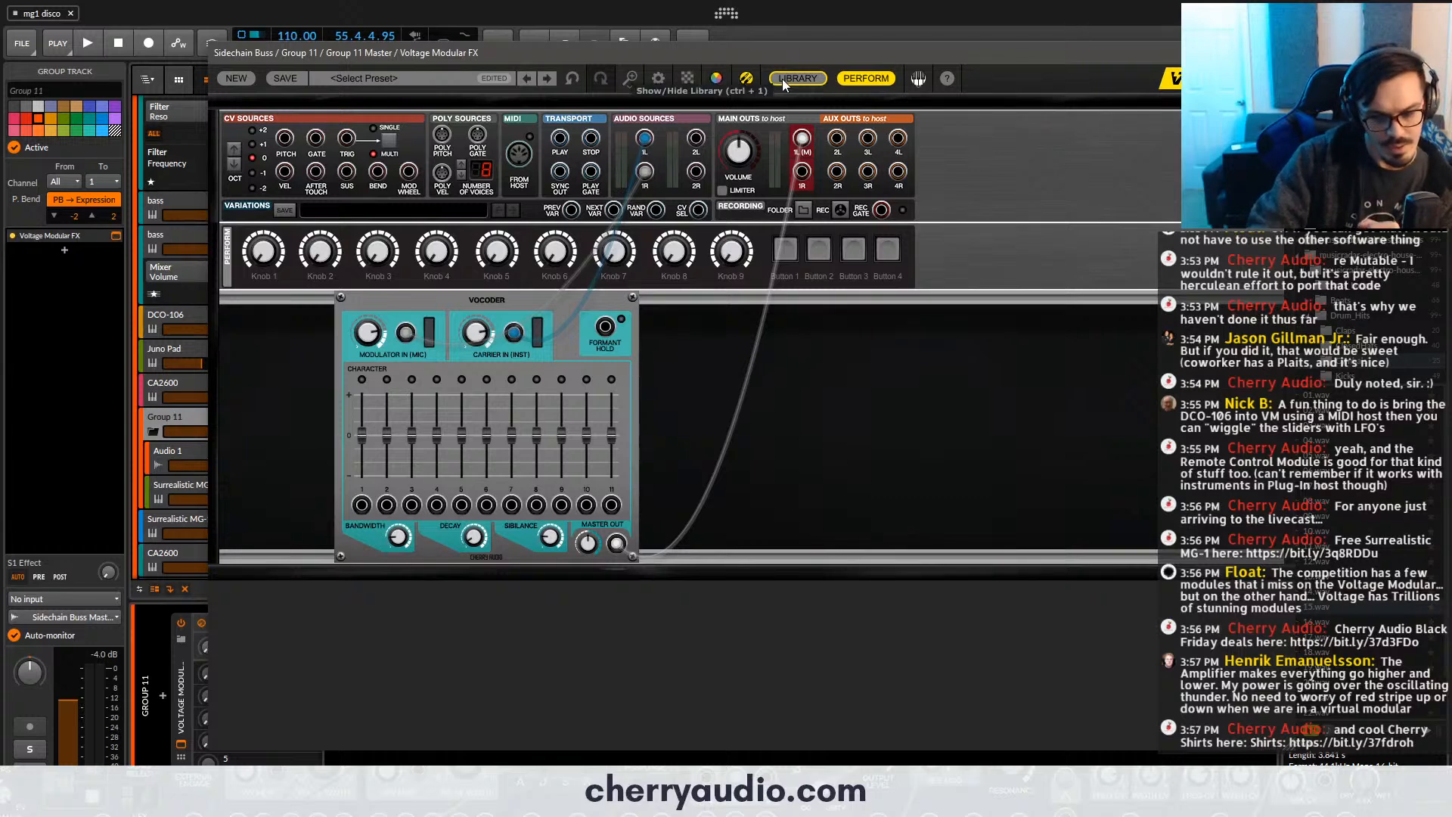
pyautogui.hotkey('ctrl', '1')
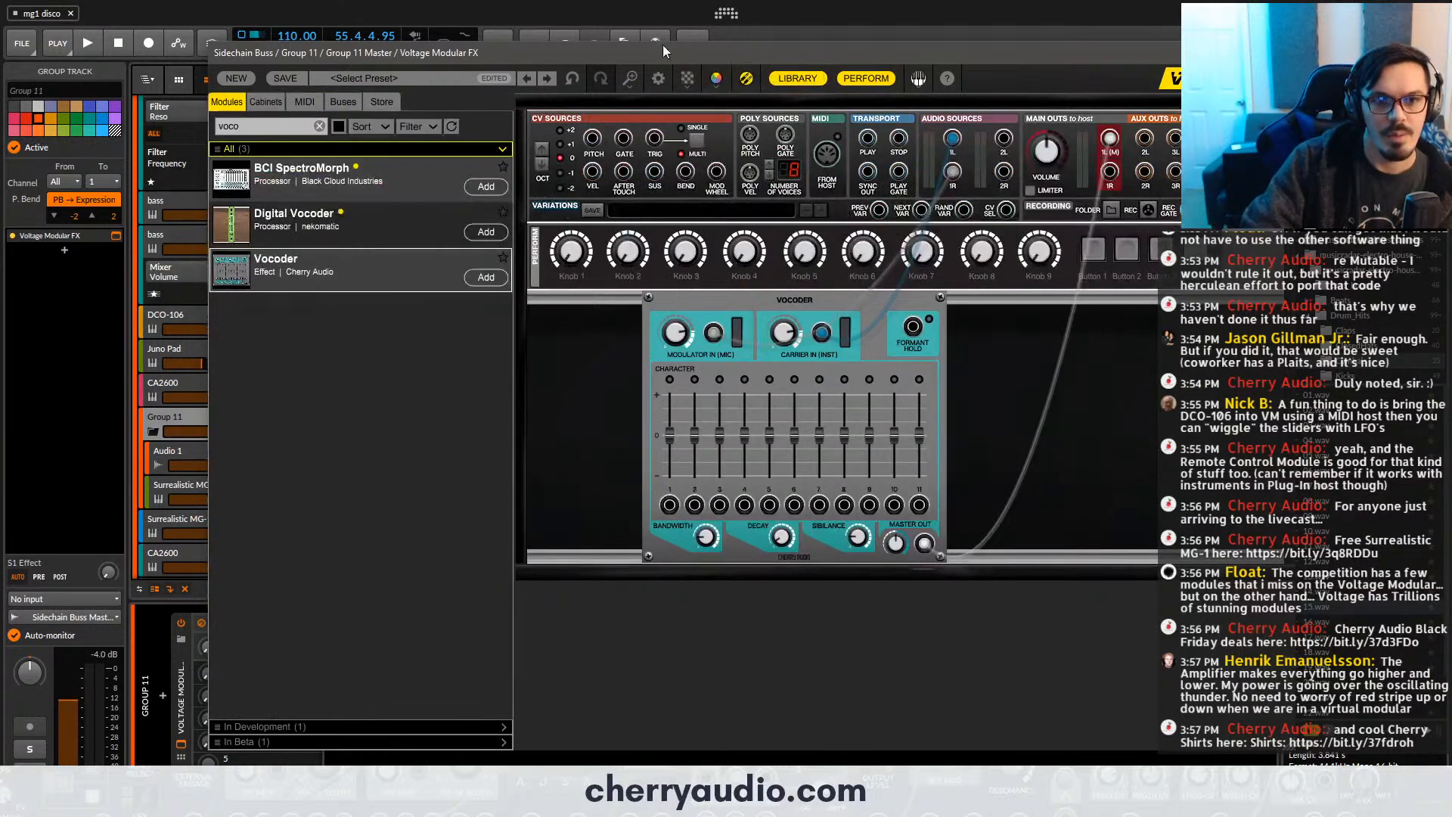
pyautogui.click(320, 127)
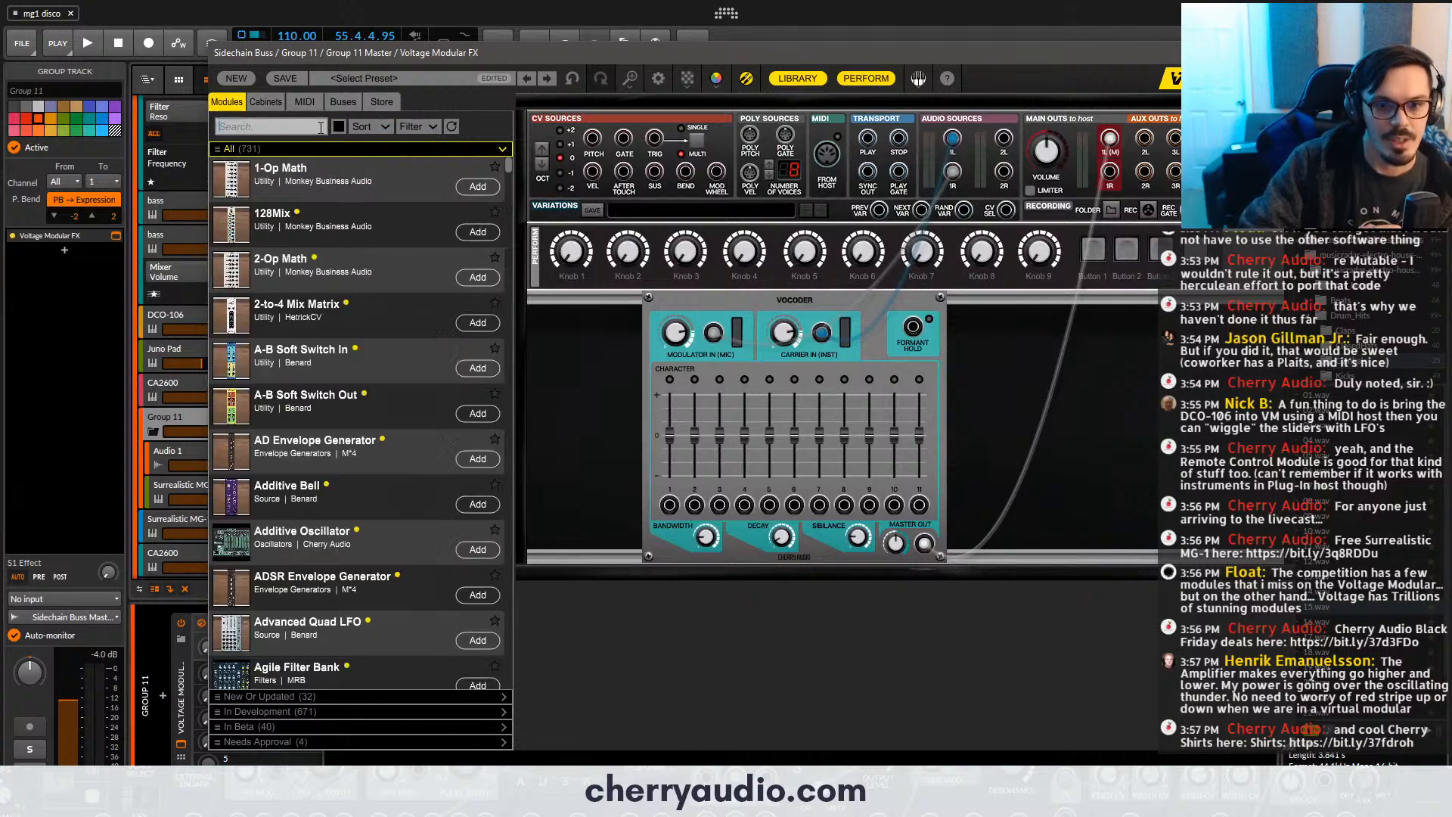
# - Browse the module library, add Hex Phaser beside the Vocoder, and patch the Vocoder's master output into the phaser's left input
pyautogui.scroll(-15, 377, 292)
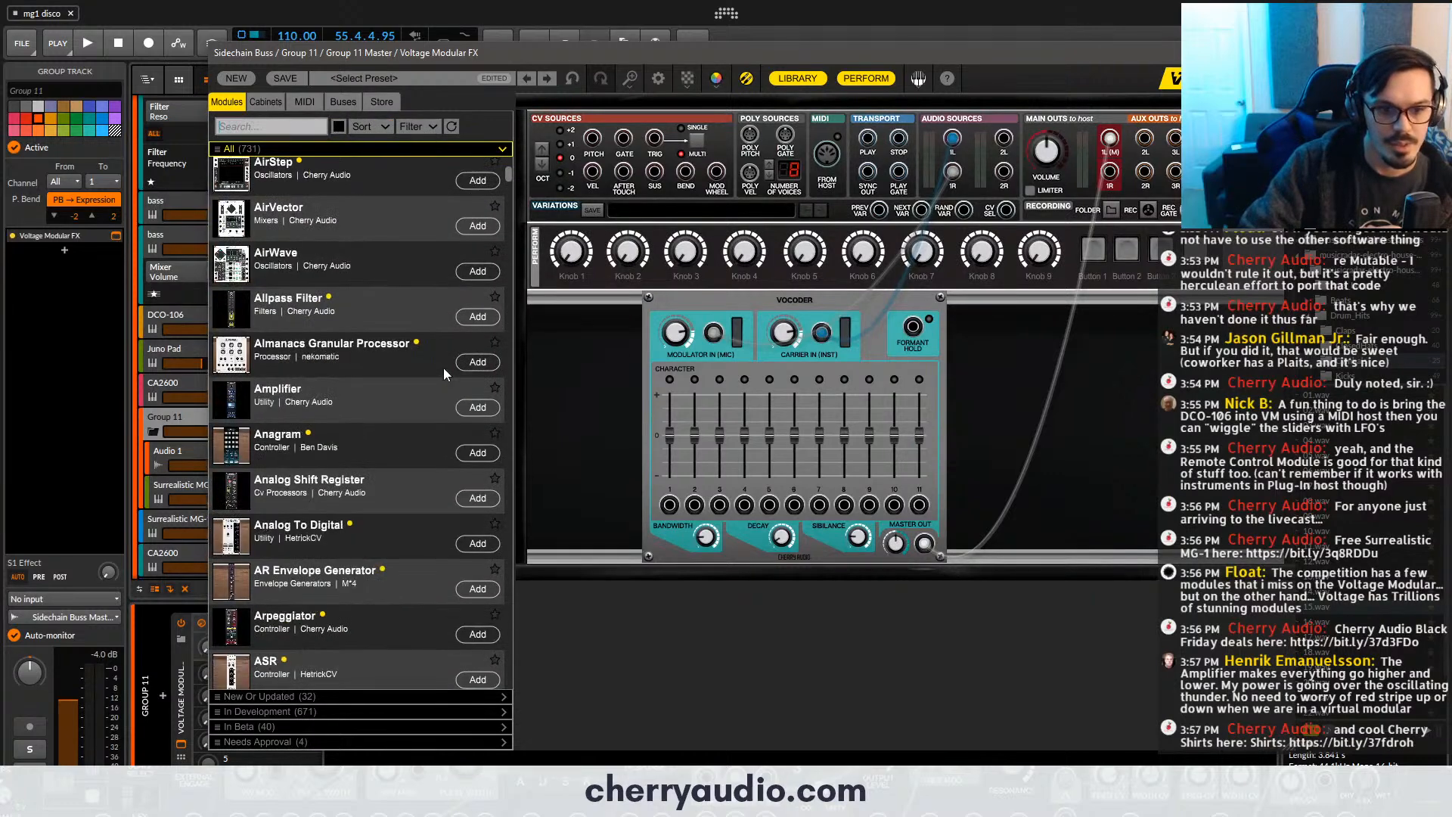
pyautogui.scroll(-20, 454, 393)
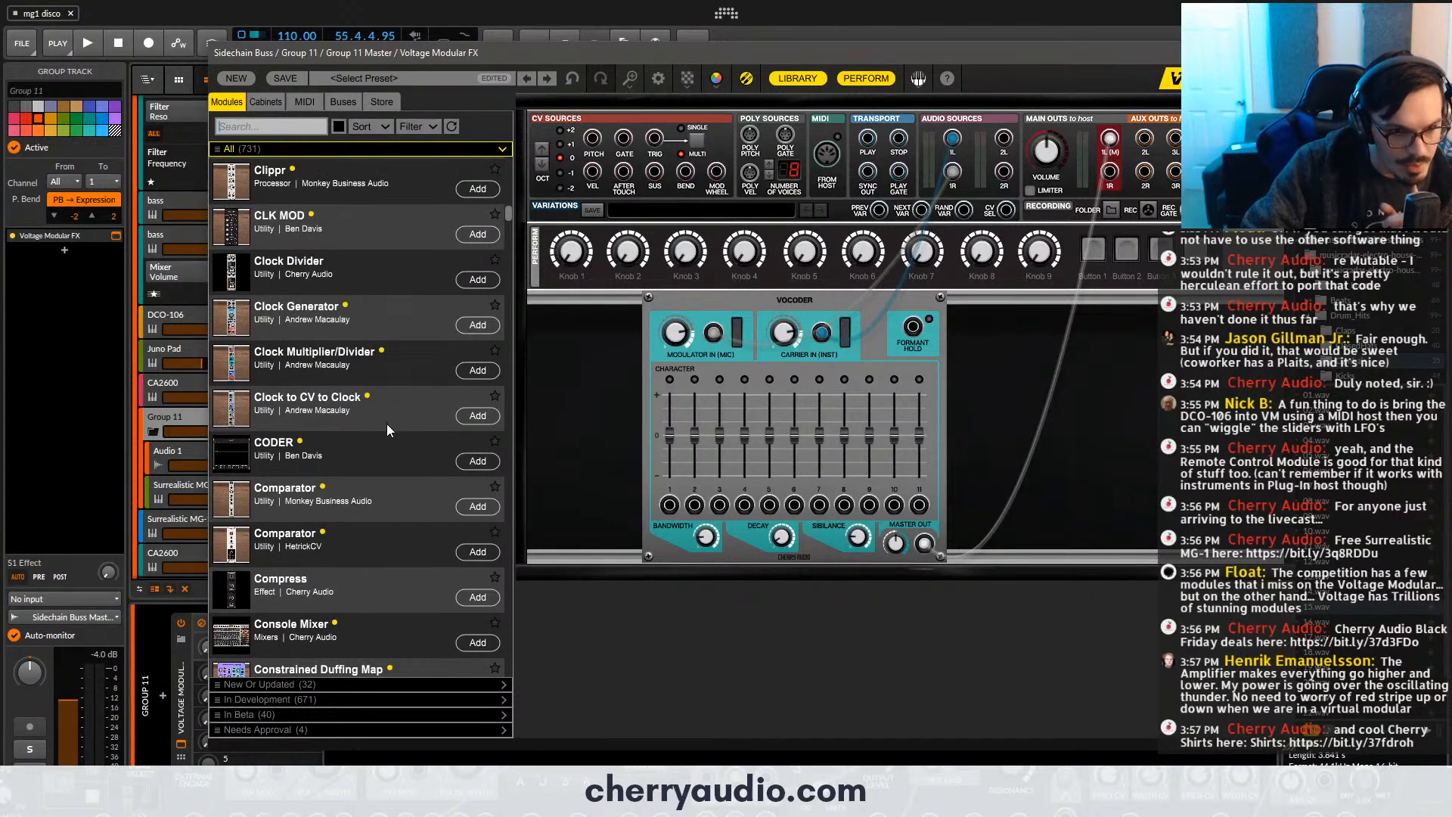
pyautogui.scroll(-10, 363, 413)
pyautogui.scroll(-15, 333, 389)
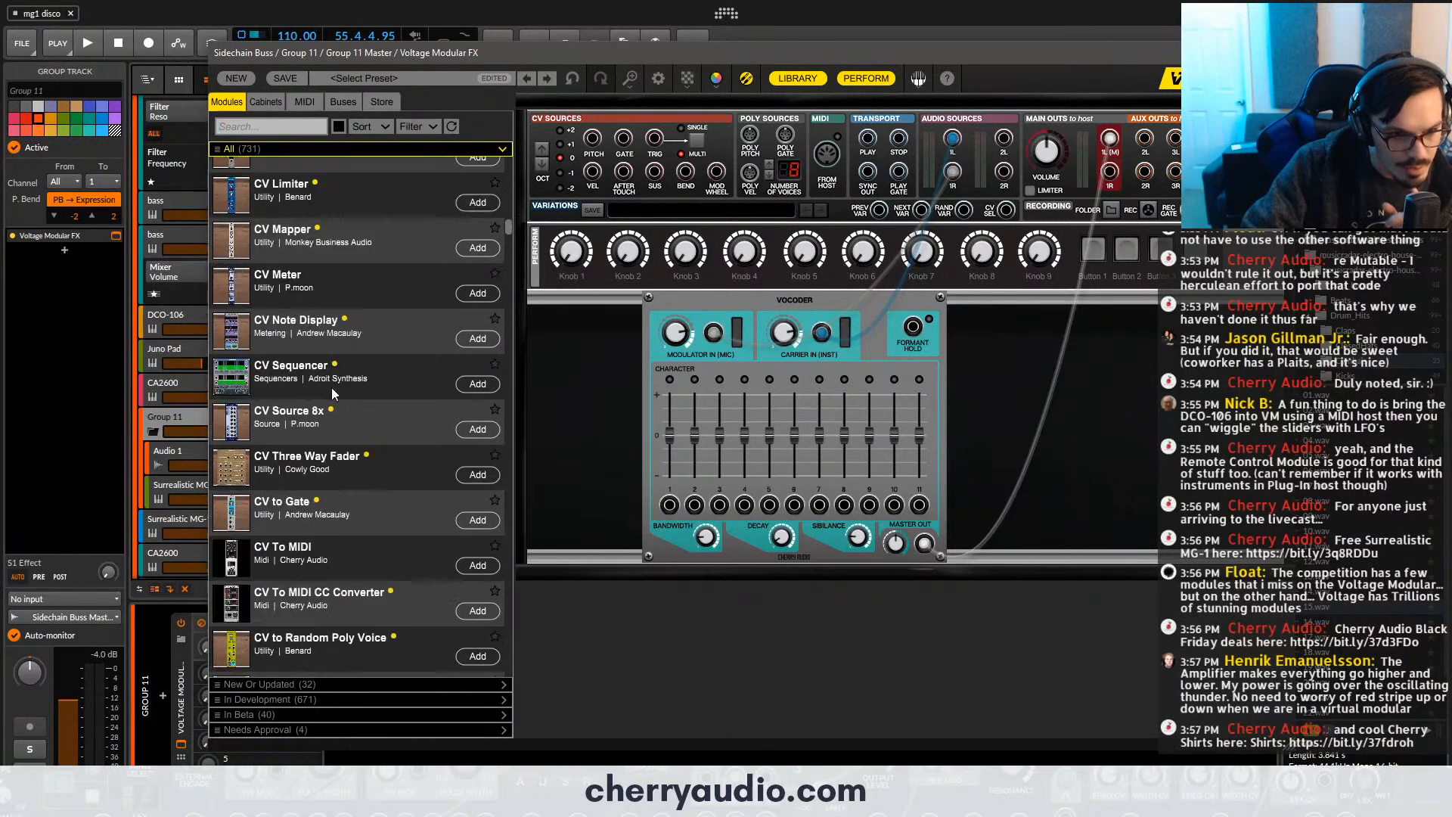
pyautogui.scroll(-12, 330, 391)
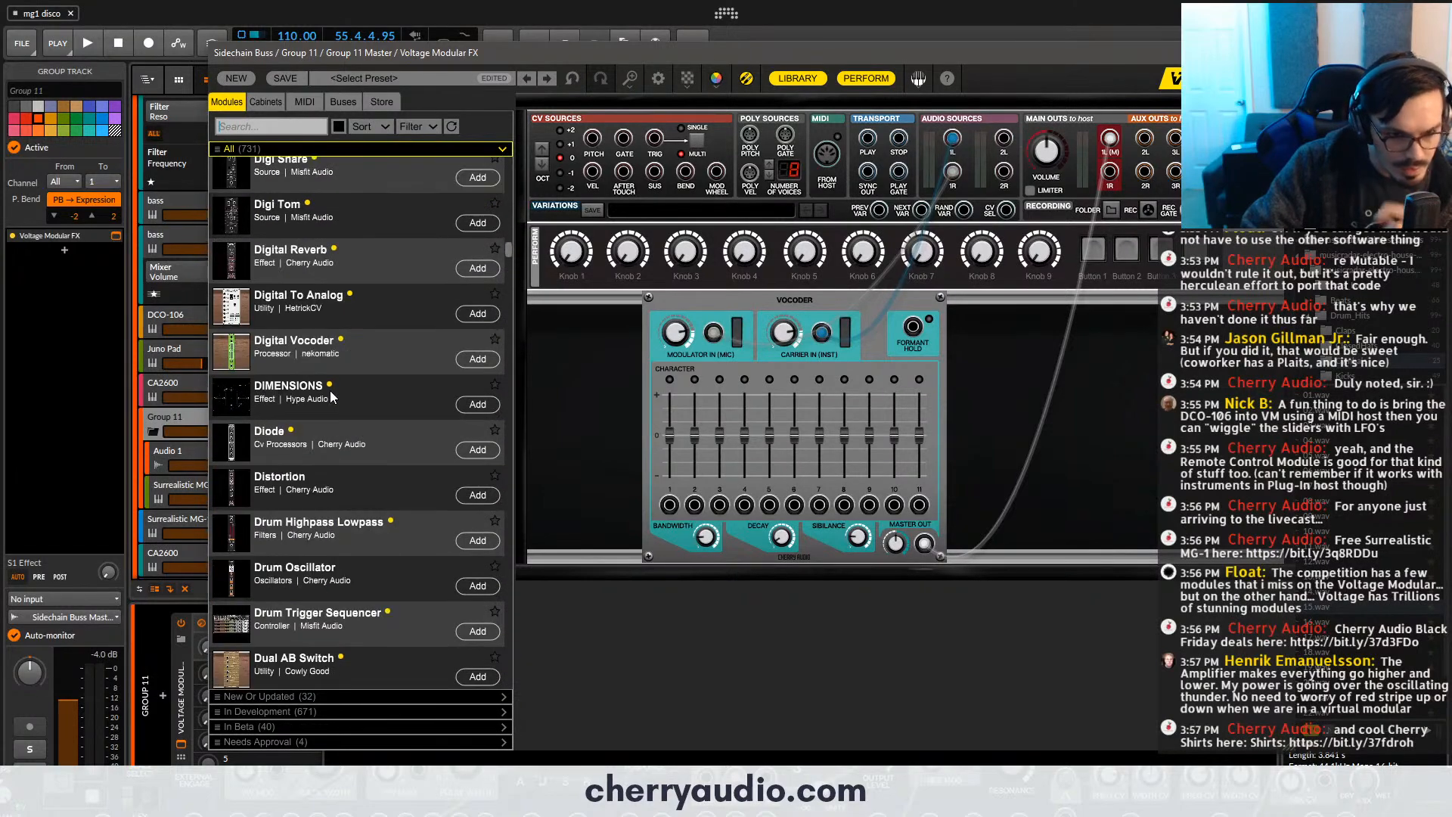
pyautogui.scroll(-15, 330, 390)
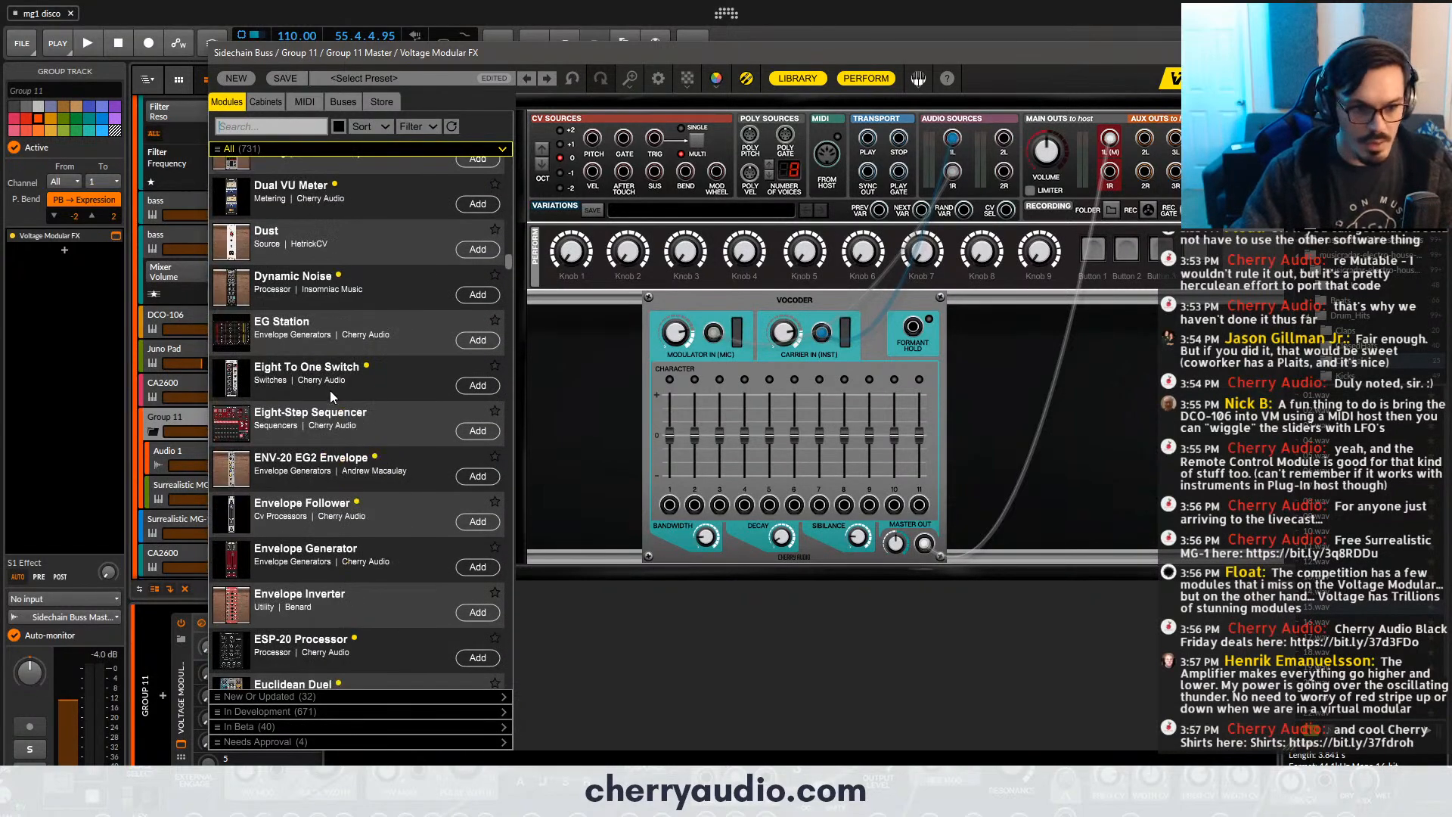
pyautogui.scroll(-12, 330, 390)
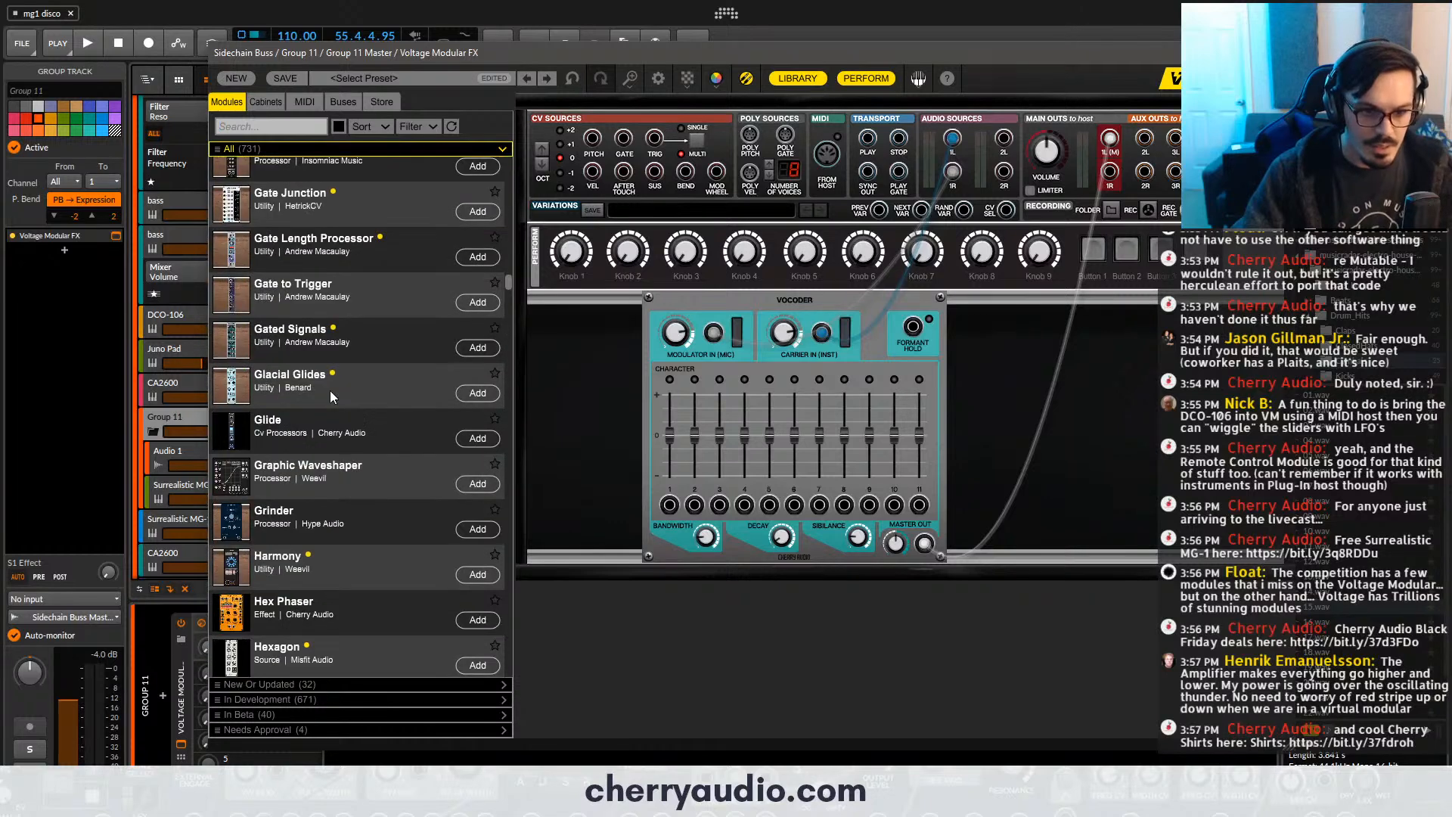
pyautogui.moveTo(719, 401); pyautogui.dragTo(995, 485)
pyautogui.moveTo(925, 544); pyautogui.dragTo(969, 323)
# - Start playback, close the Voltage Modular FX window, and solo Group 11 while playing from bar 49
pyautogui.press('space')
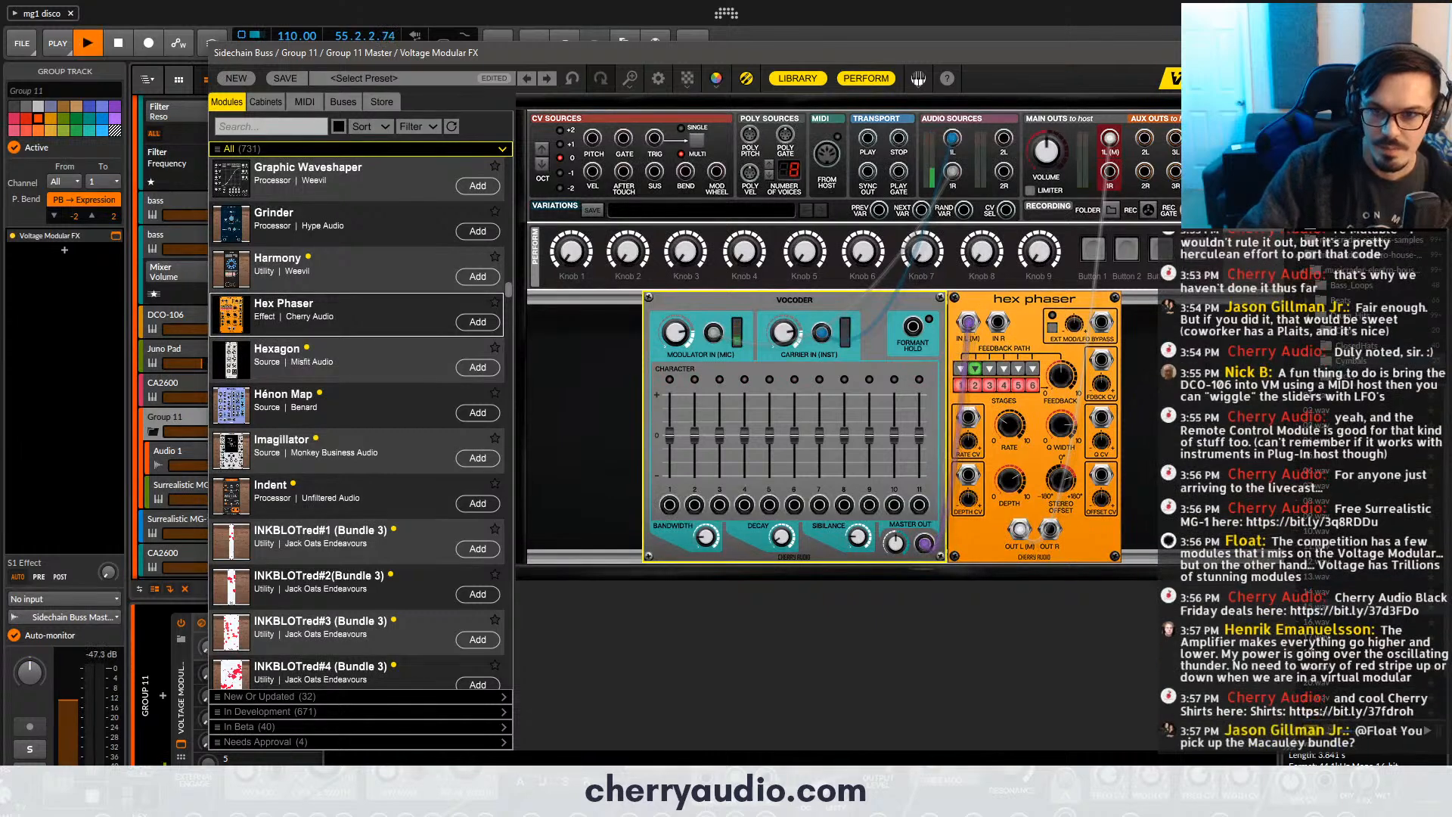
pyautogui.click(1269, 53)
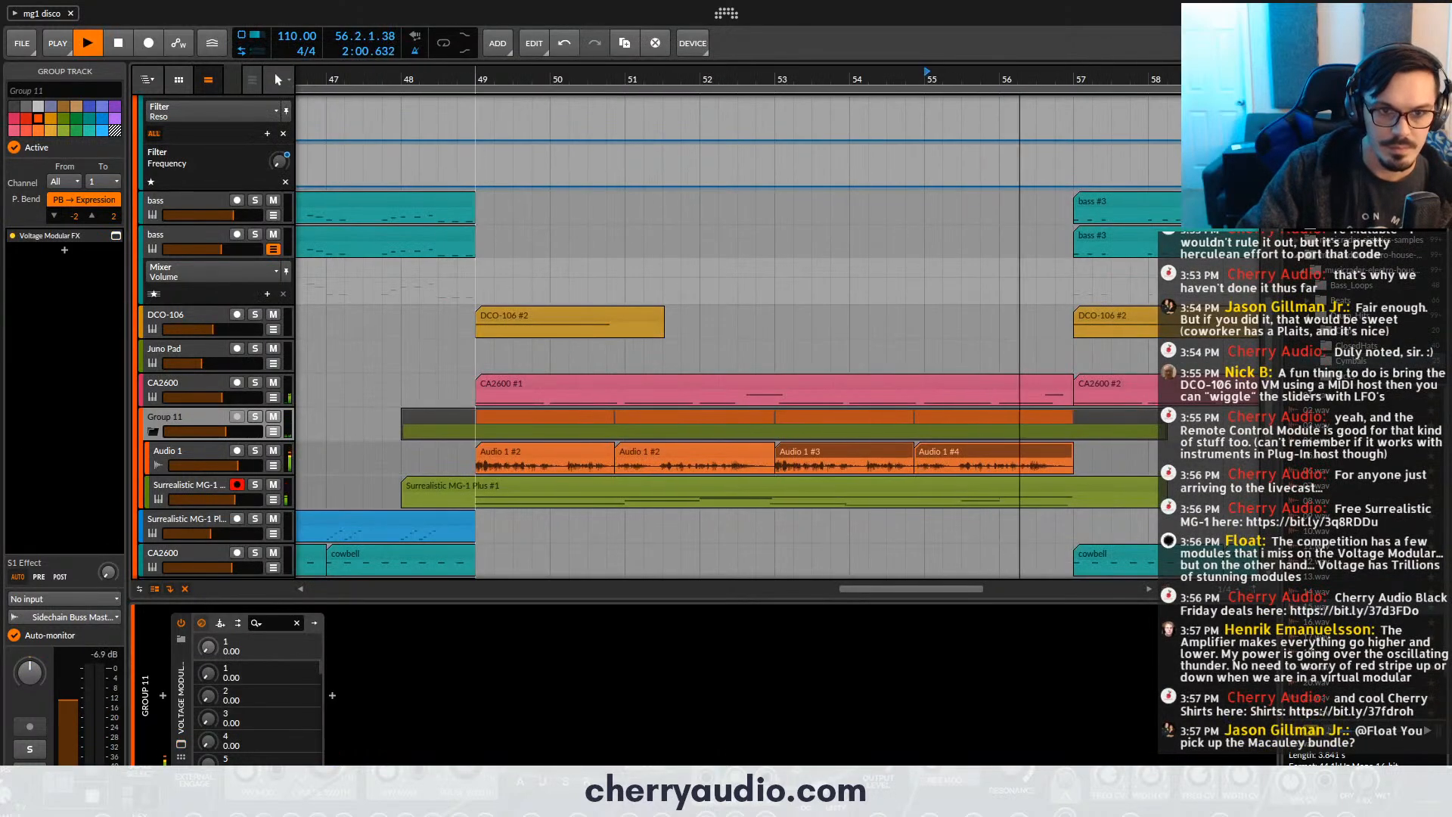
pyautogui.click(475, 86)
pyautogui.click(254, 423)
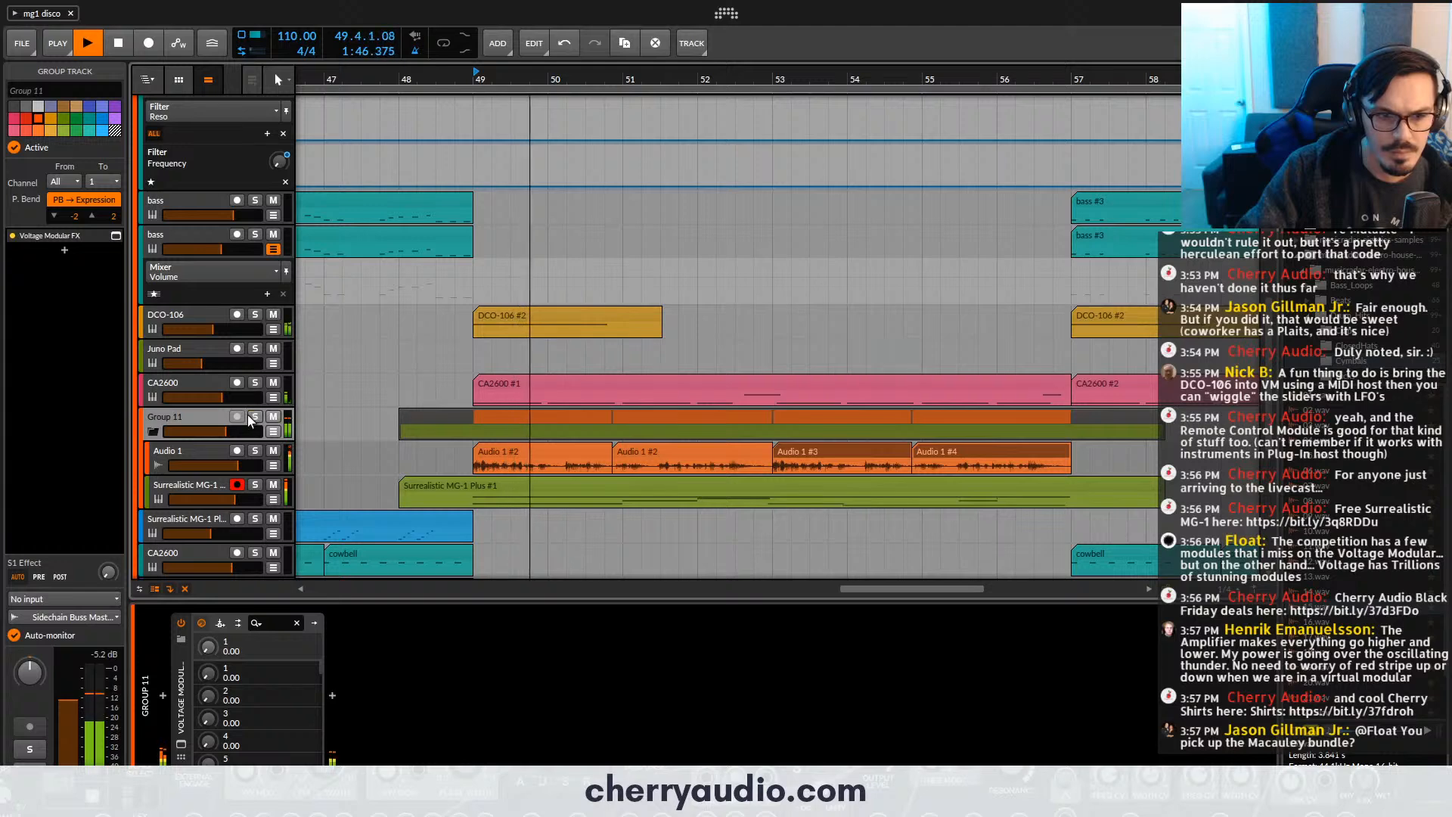
pyautogui.click(250, 416)
# - Reopen Voltage Modular FX on Group 11 and adjust the Hex Phaser's feedback and rate during playback
pyautogui.click(181, 744)
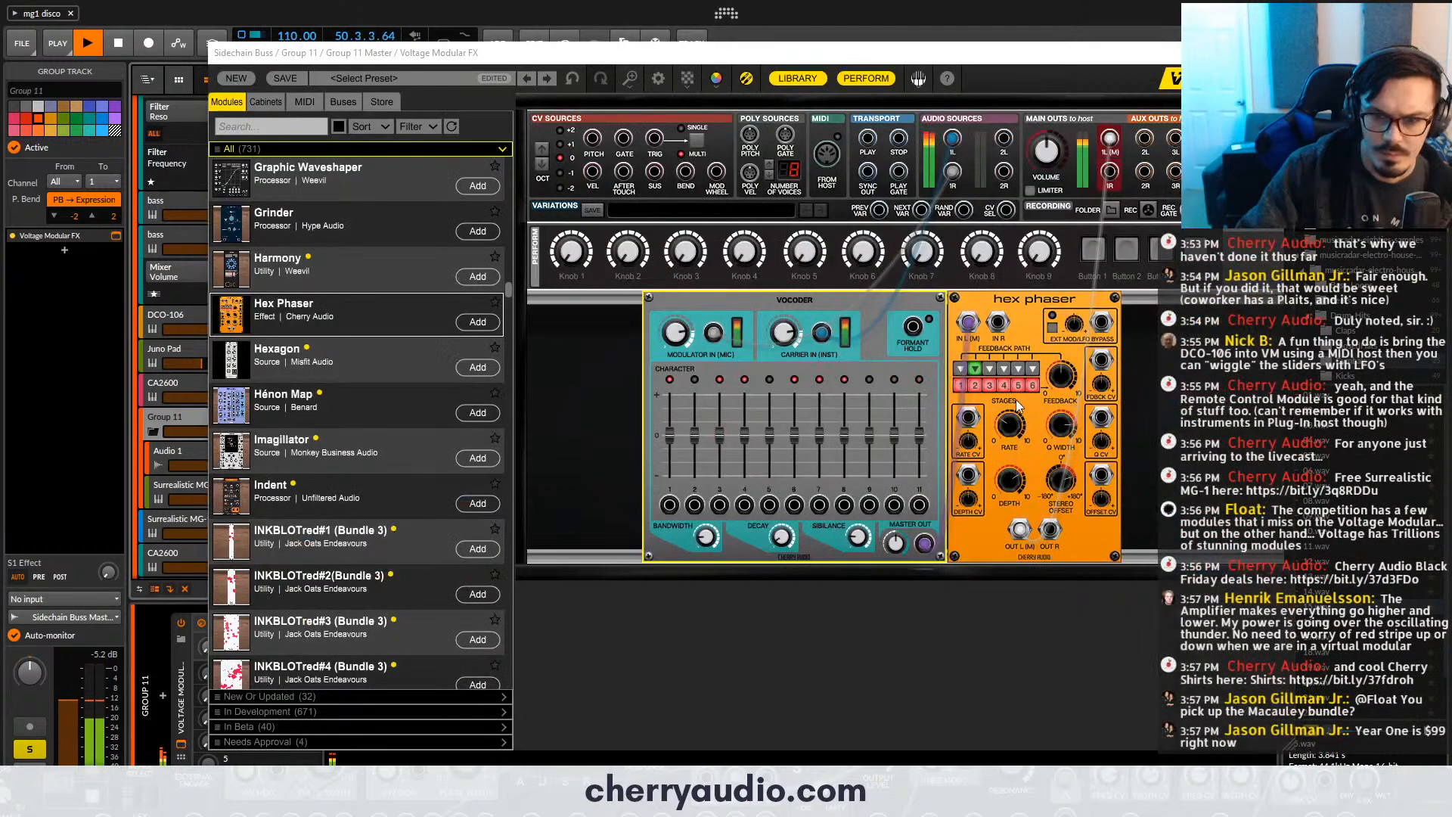
pyautogui.moveTo(1063, 377); pyautogui.dragTo(1060, 349)
pyautogui.moveTo(1009, 425); pyautogui.dragTo(1007, 395)
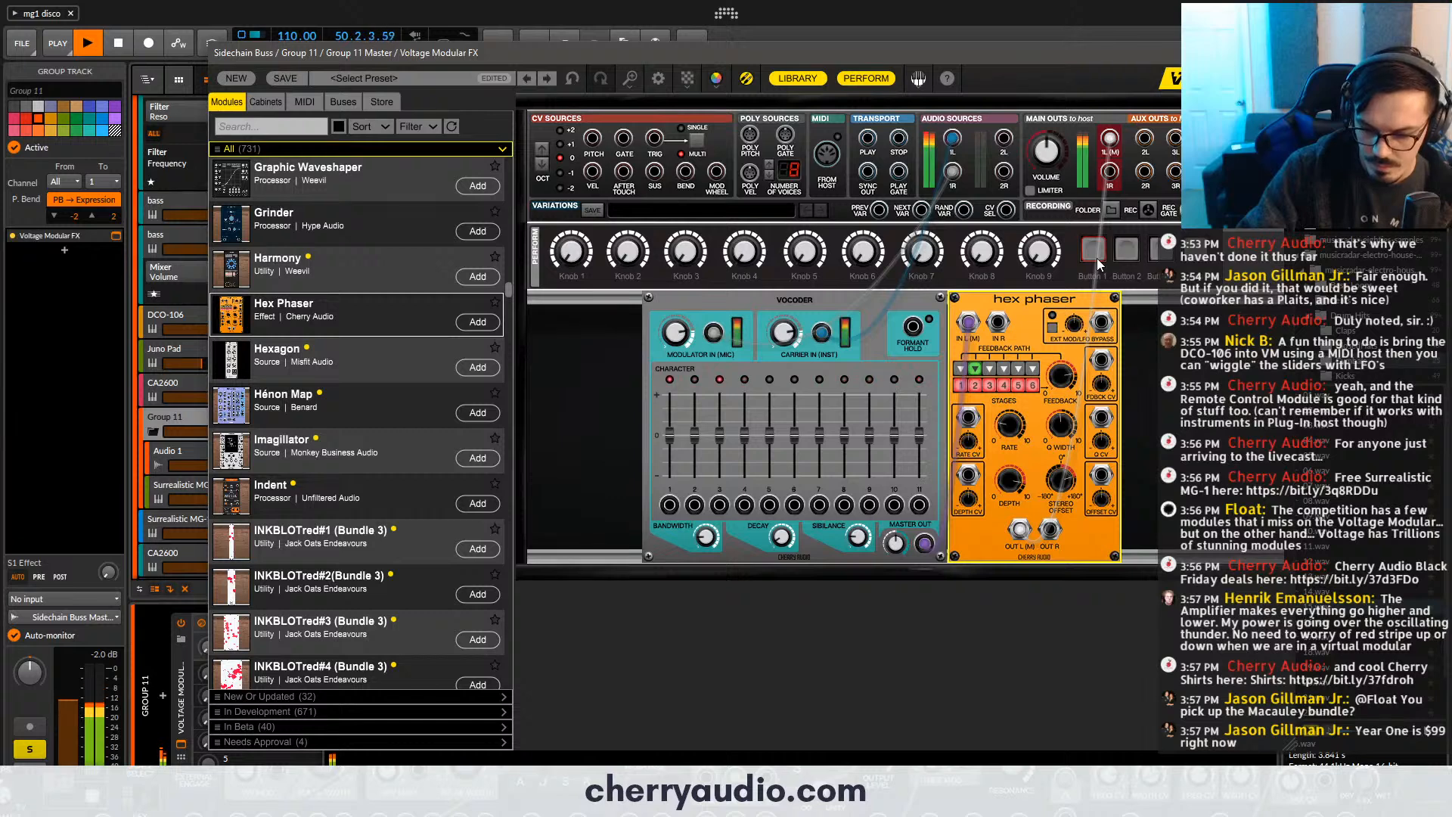
# - Make room in the rack, search the module library for "dela", and add PSP Delay after the Hex Phaser
pyautogui.moveTo(1143, 315); pyautogui.dragTo(789, 296)
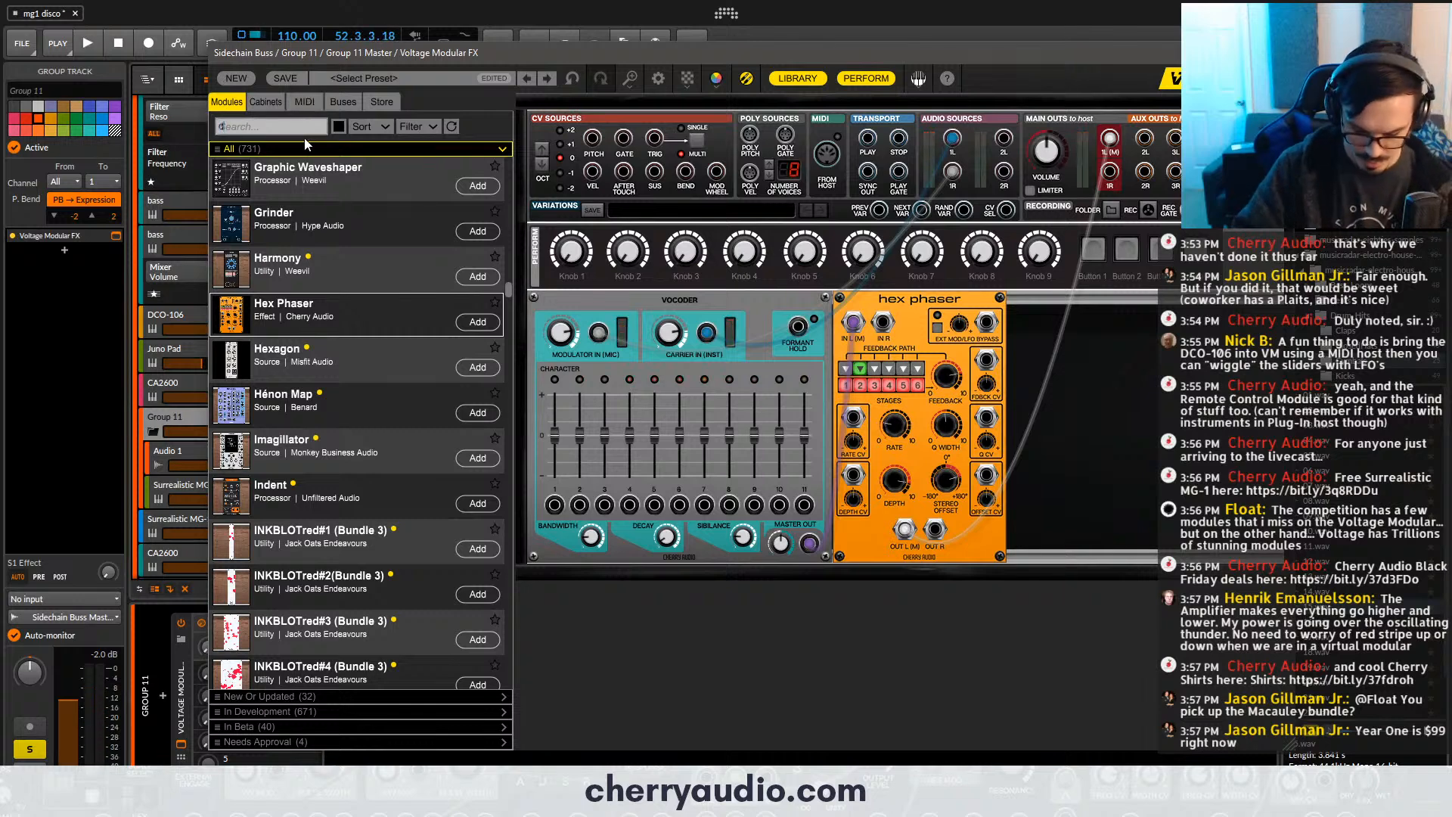
pyautogui.write('dela')
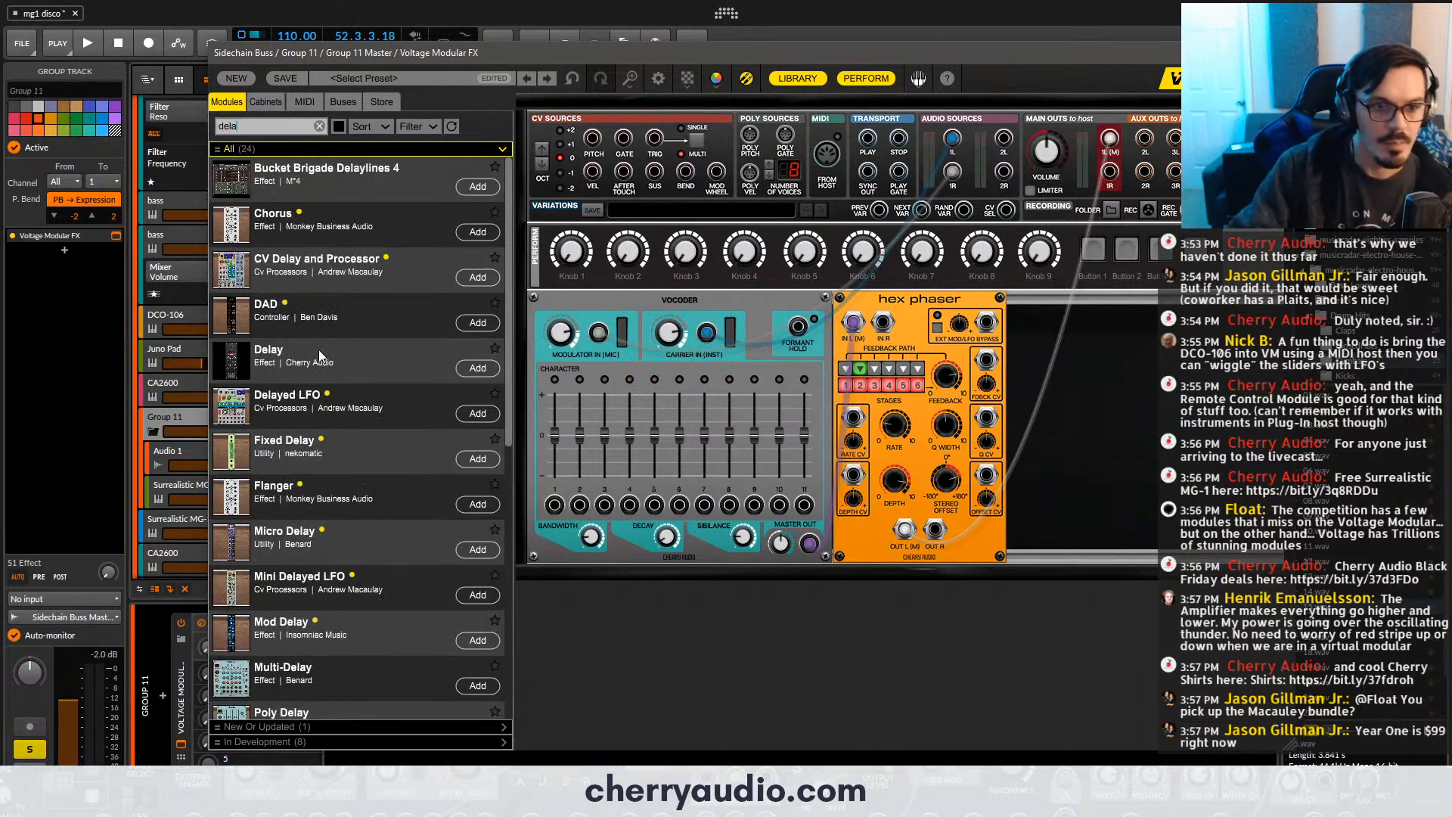
pyautogui.scroll(-5, 320, 379)
pyautogui.moveTo(328, 510); pyautogui.dragTo(1082, 425)
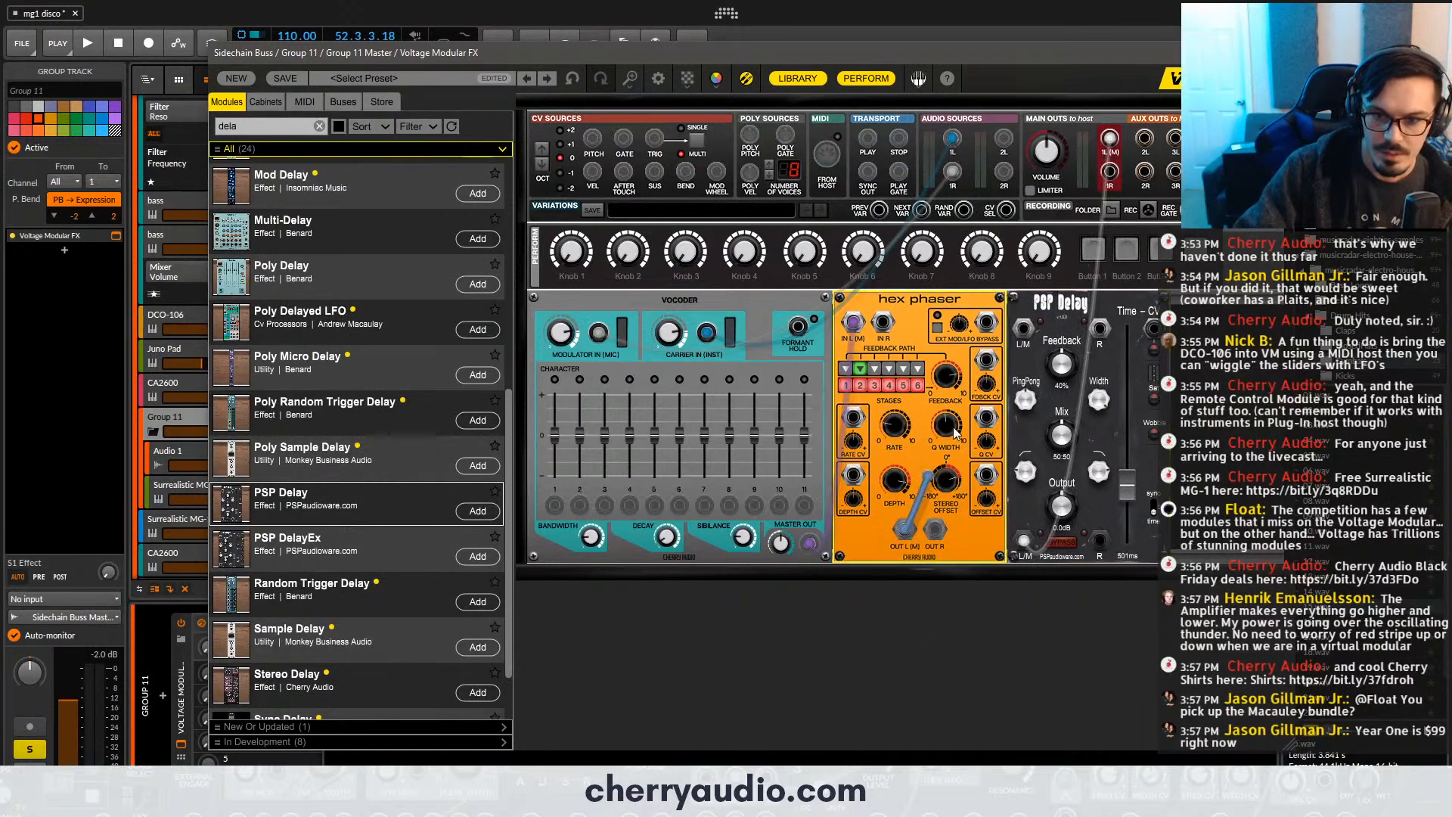
# - Patch the Hex Phaser in stereo through PSP Delay to the first main output pair, with the delay mix at 79.21
pyautogui.moveTo(954, 433); pyautogui.dragTo(935, 528)
pyautogui.moveTo(1101, 542); pyautogui.dragTo(1110, 173)
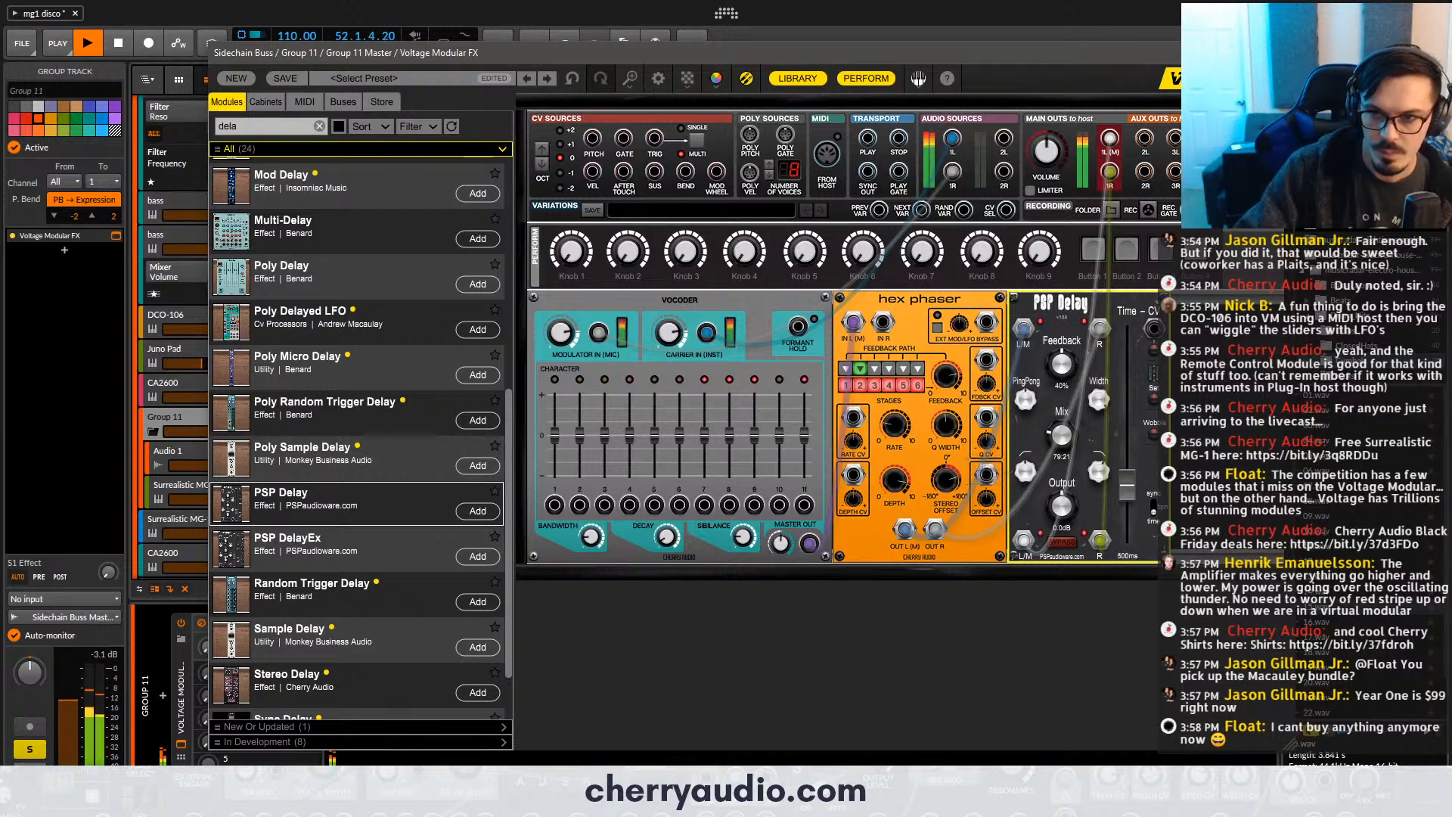
# - Close the effect window, unsolo Group 11, and lower its volume slightly while listening in the full mix
pyautogui.click(1286, 53)
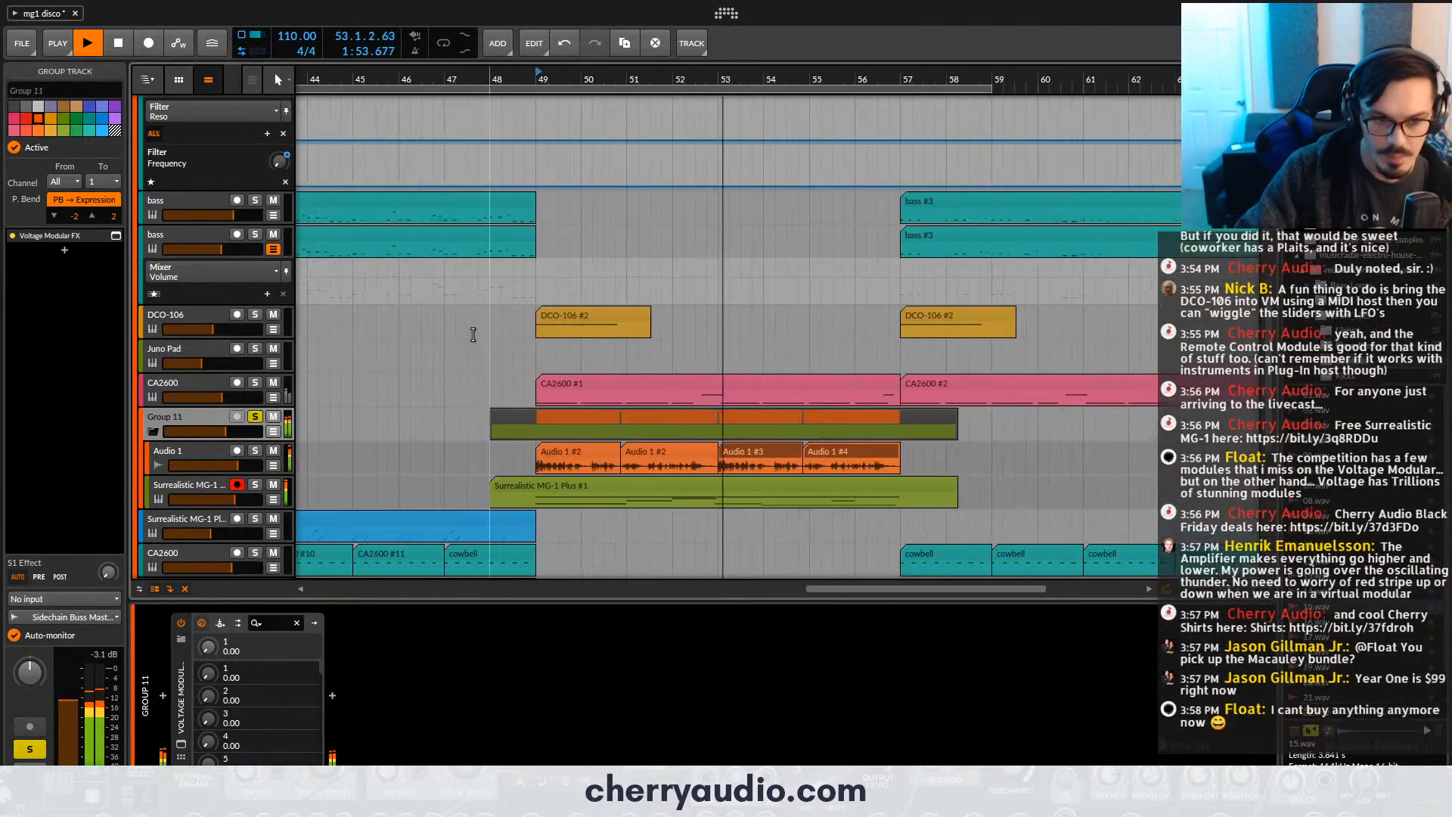
pyautogui.click(255, 420)
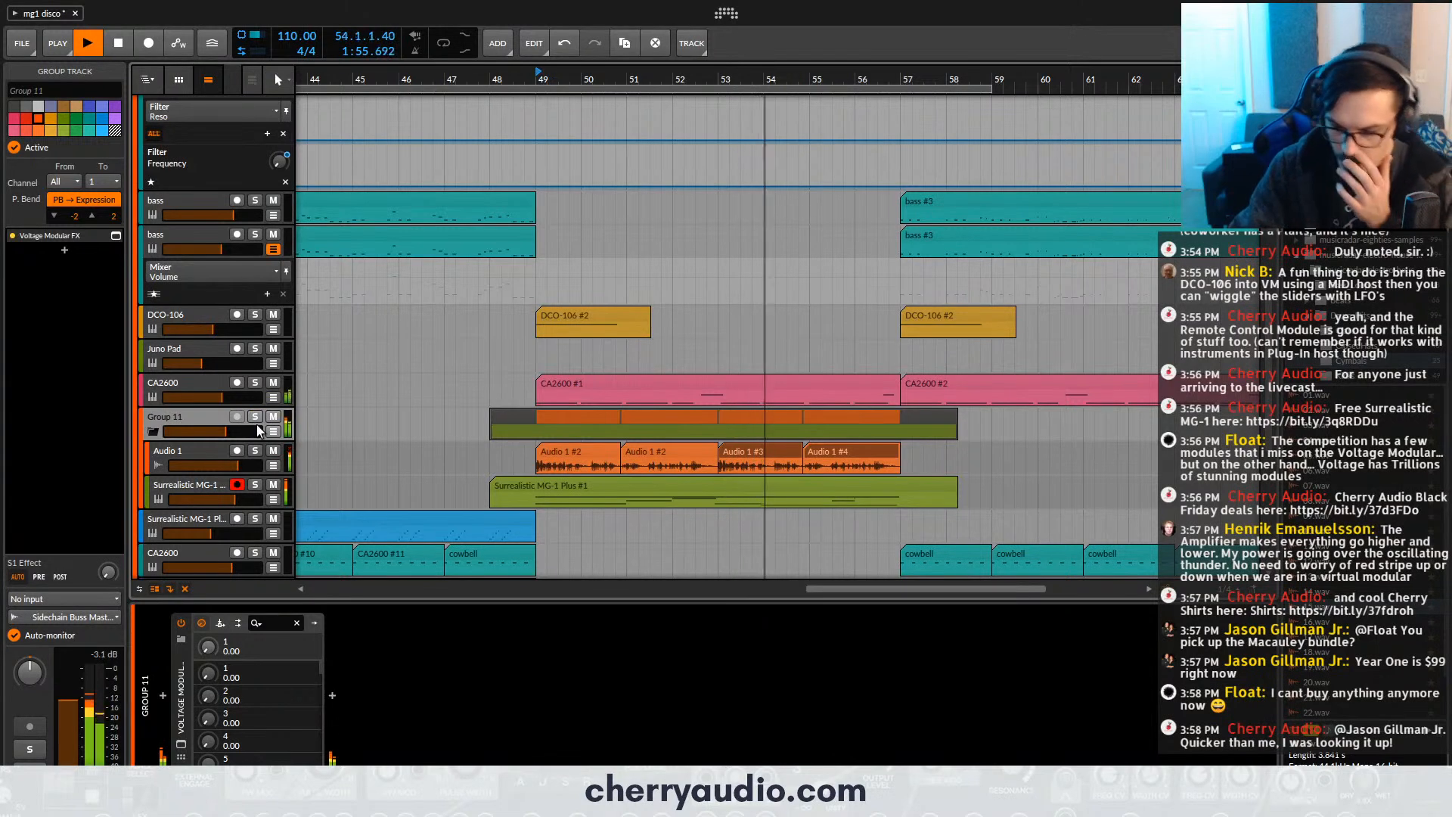
pyautogui.moveTo(258, 431); pyautogui.dragTo(254, 430)
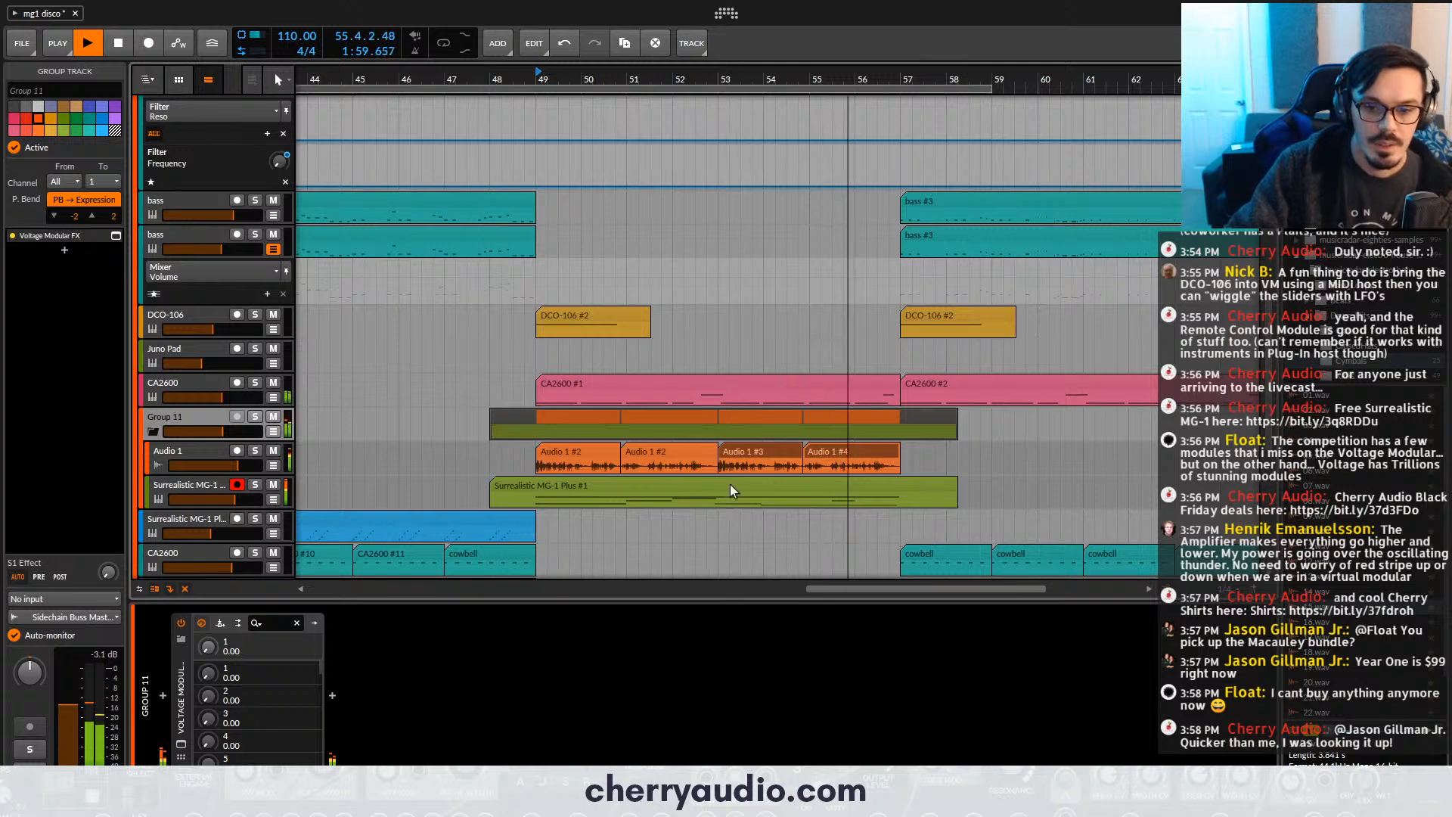
pyautogui.press('space')
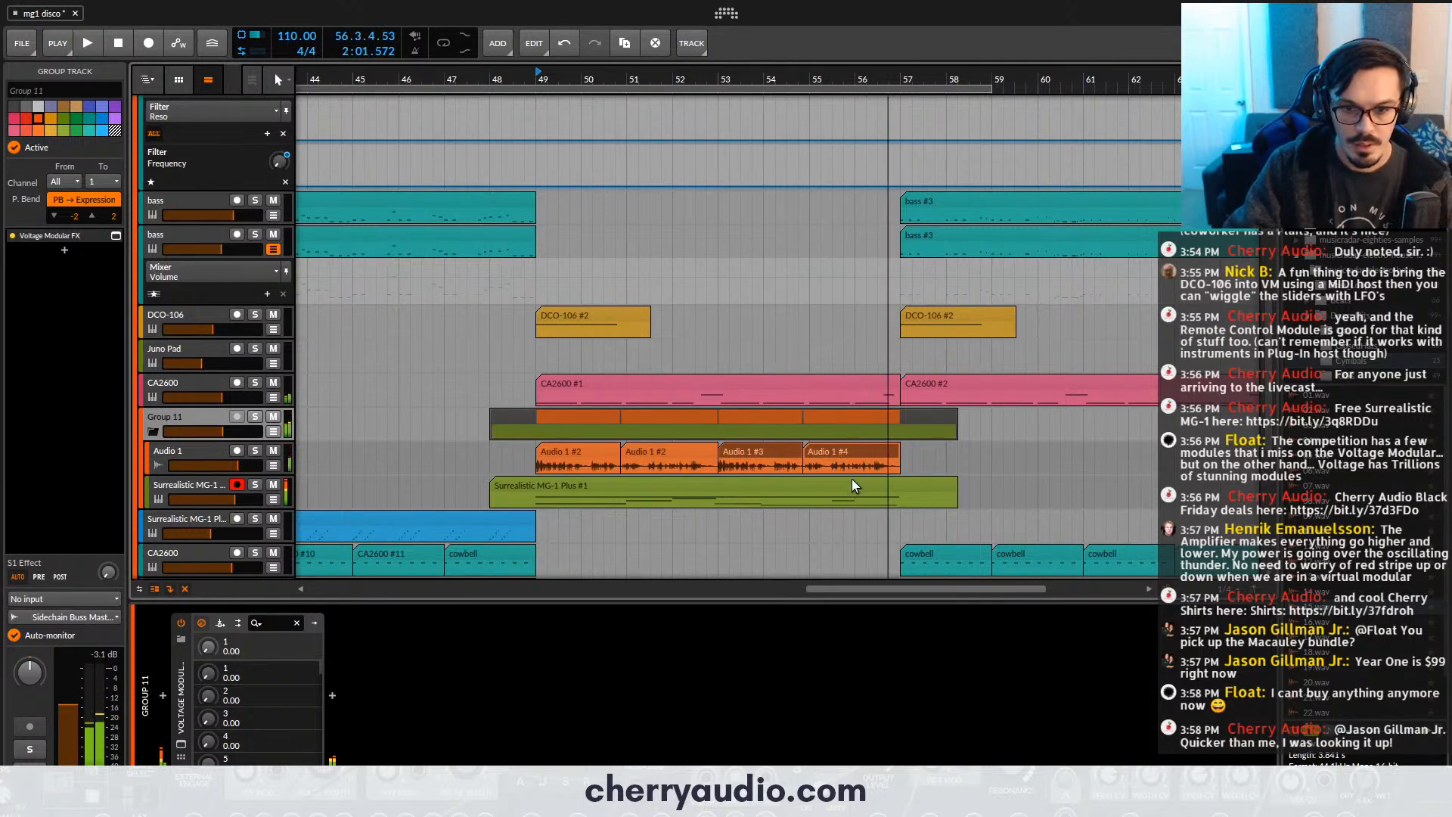
# - Open the Surrealistic MG-1 Plus carrier clip's notes and move the D#2 note starting at 8.3 down to F1
pyautogui.doubleClick(852, 490)
pyautogui.scroll(-6, 792, 499)
pyautogui.scroll(-10, 761, 504)
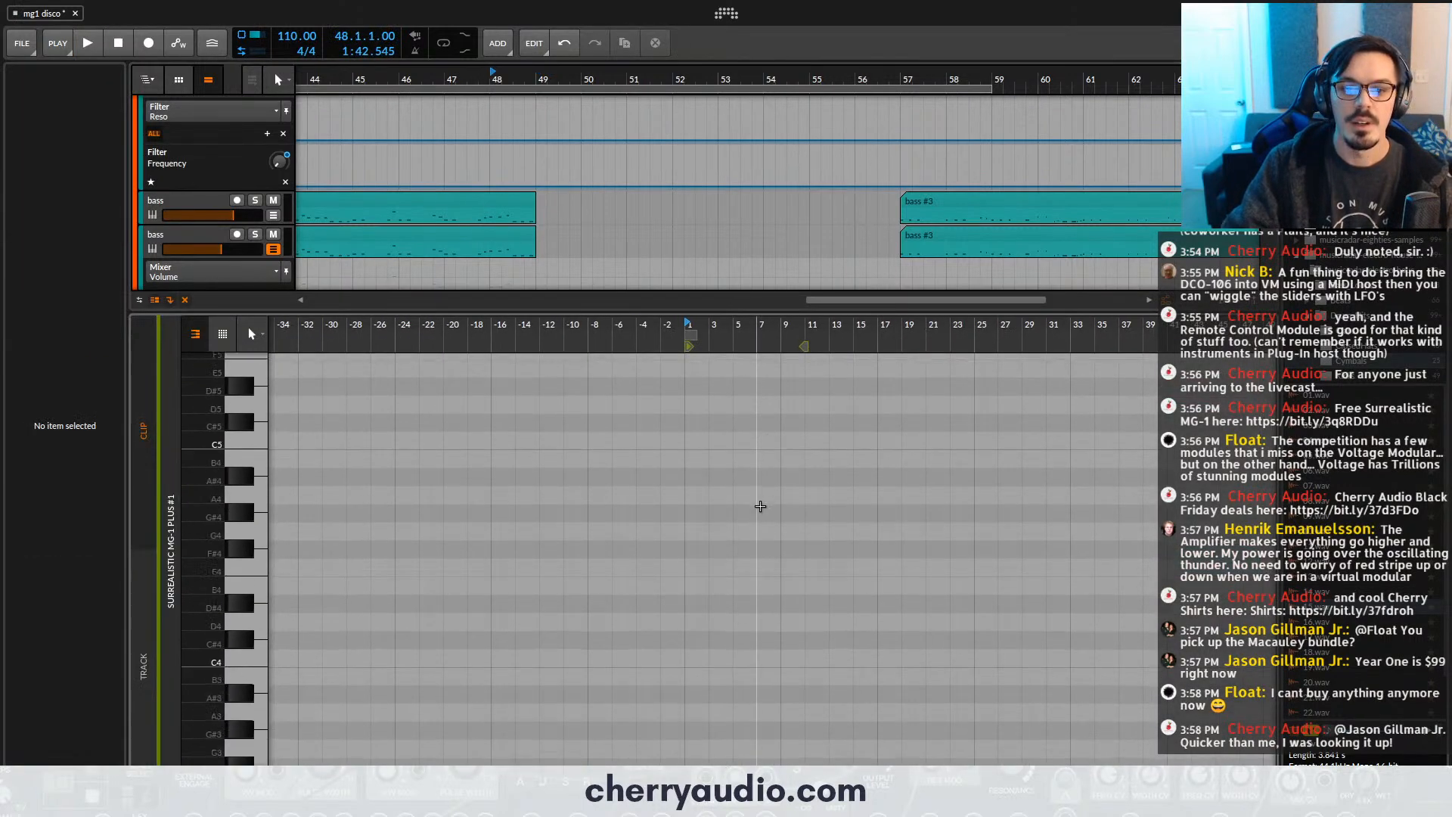
pyautogui.scroll(-4, 760, 505)
pyautogui.scroll(8, 760, 505)
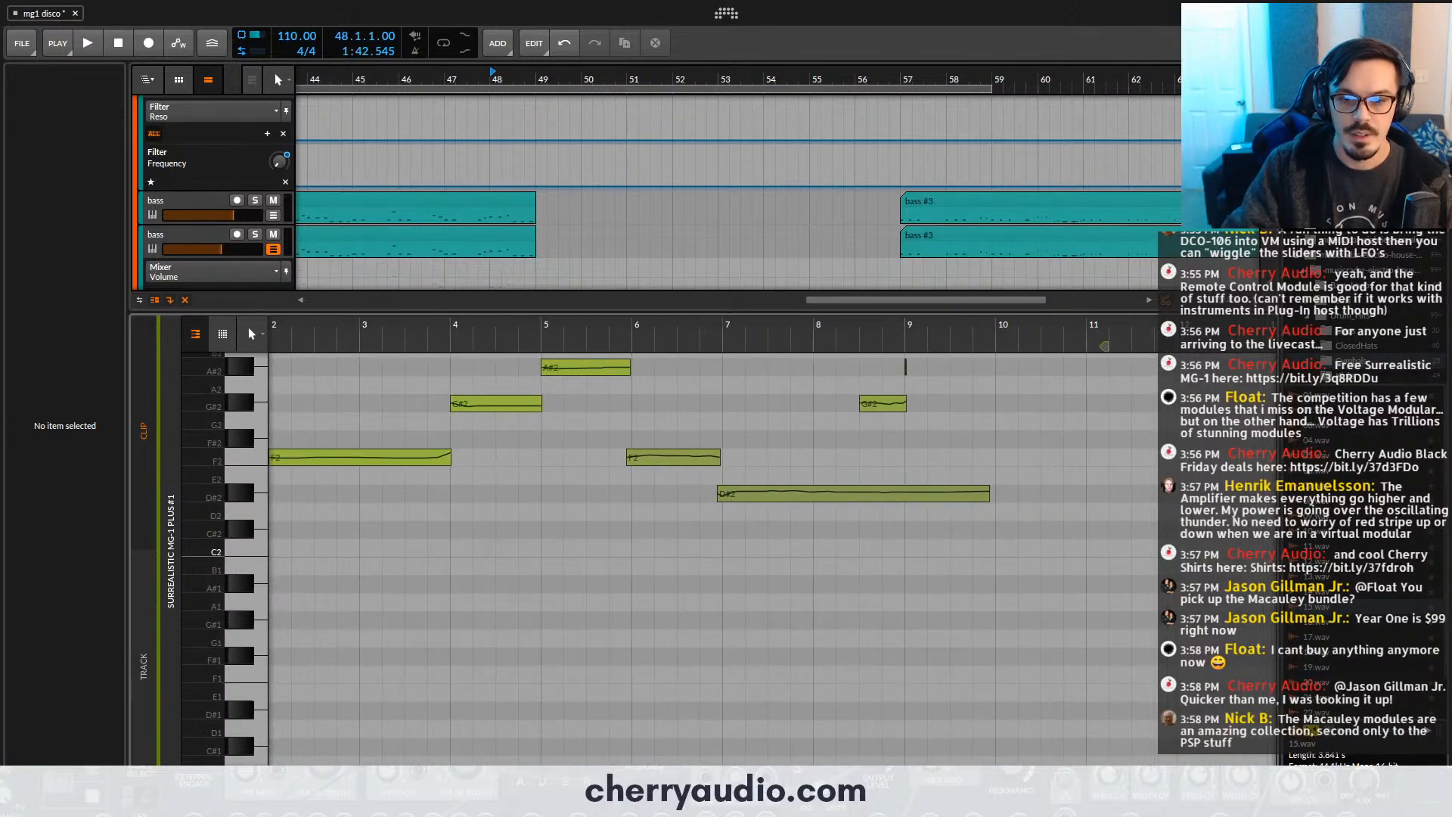
pyautogui.scroll(3, 878, 505)
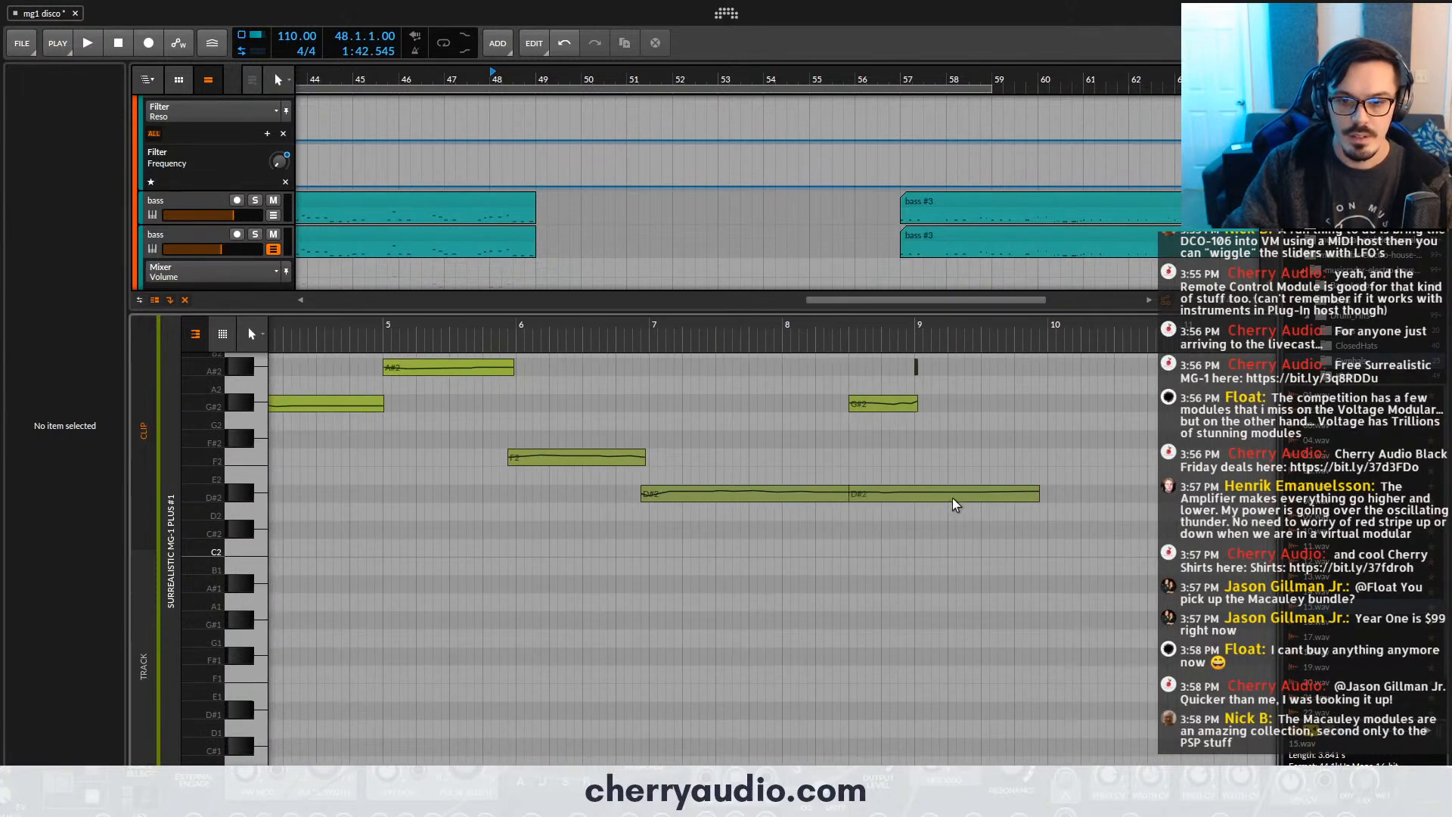
pyautogui.click(1006, 487)
pyautogui.hotkey('shift', 'Down')
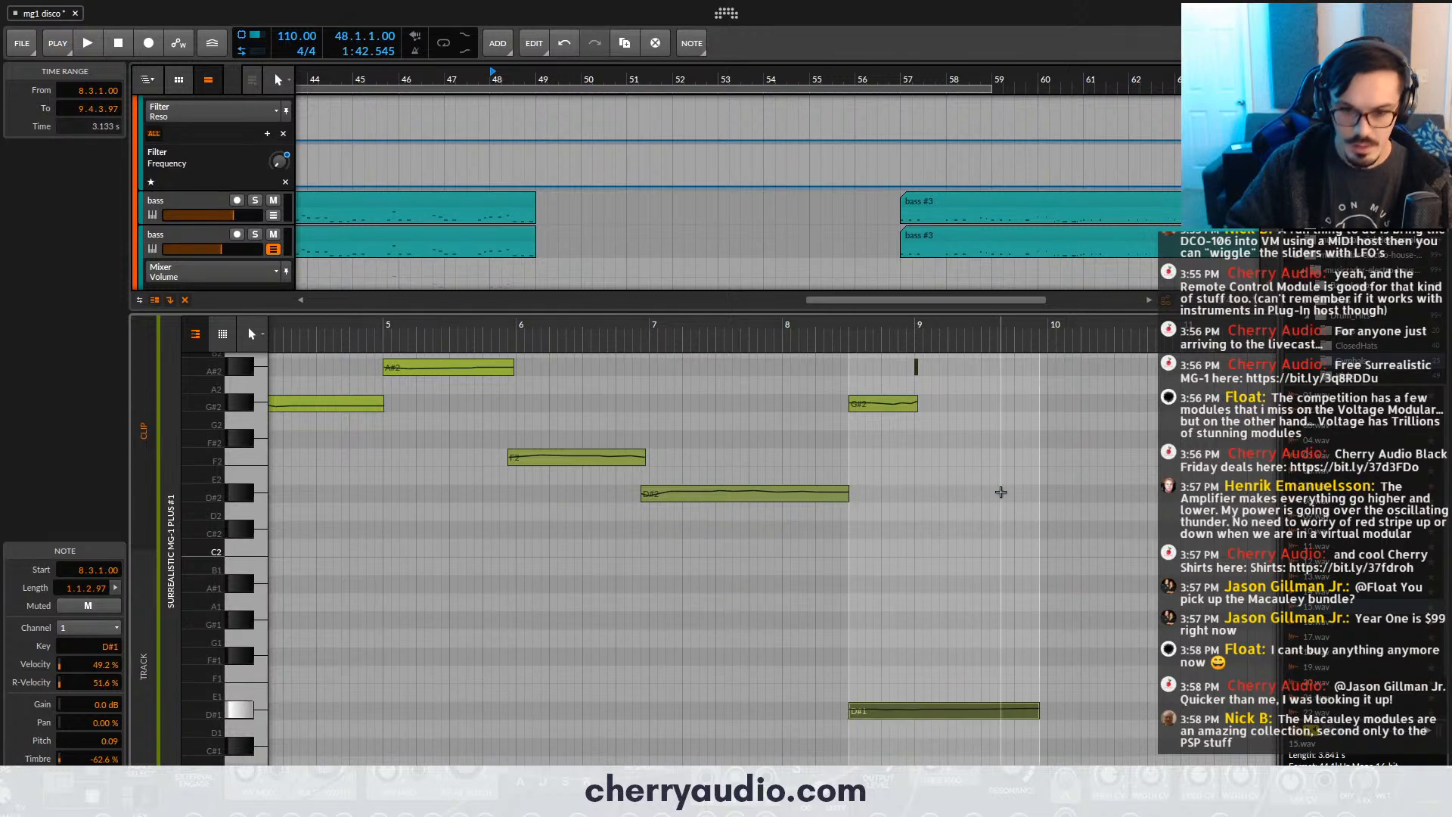
pyautogui.press('Up')
pyautogui.press('Up')
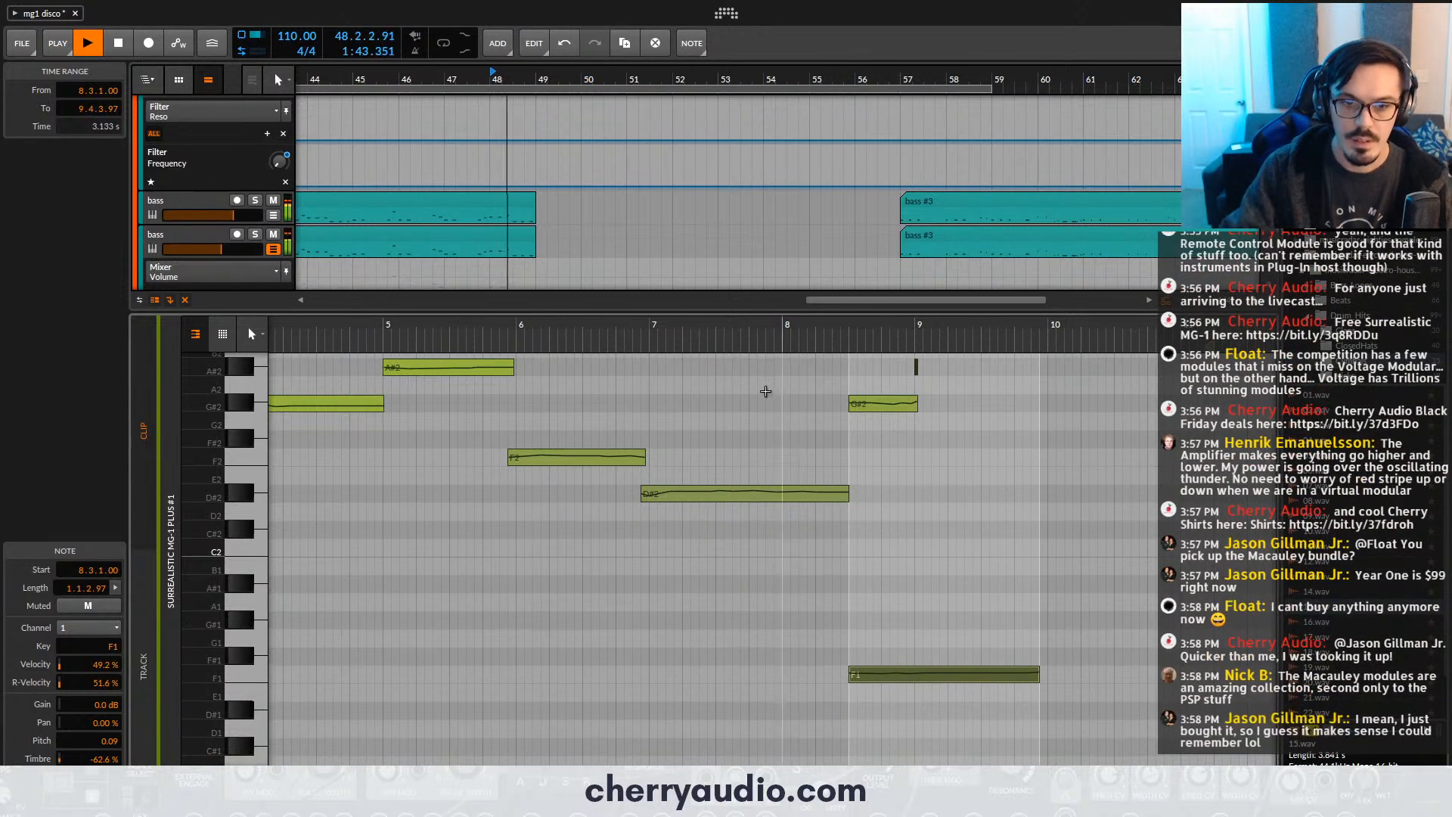
# - Audition the edited carrier notes from clip bar 7, stop playback, and close the note editor
pyautogui.click(656, 333)
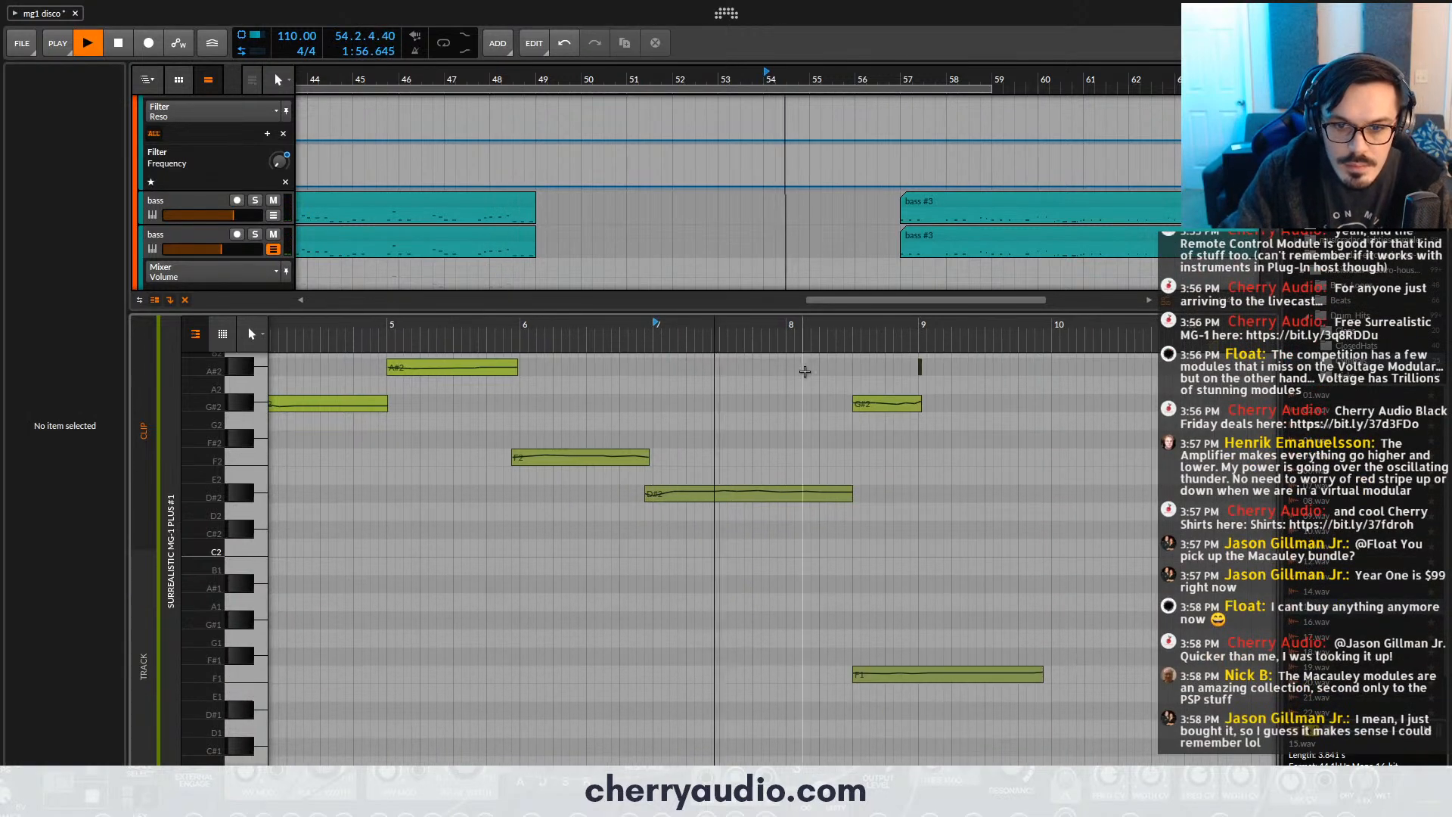
pyautogui.scroll(3, 902, 421)
pyautogui.scroll(-2, 902, 421)
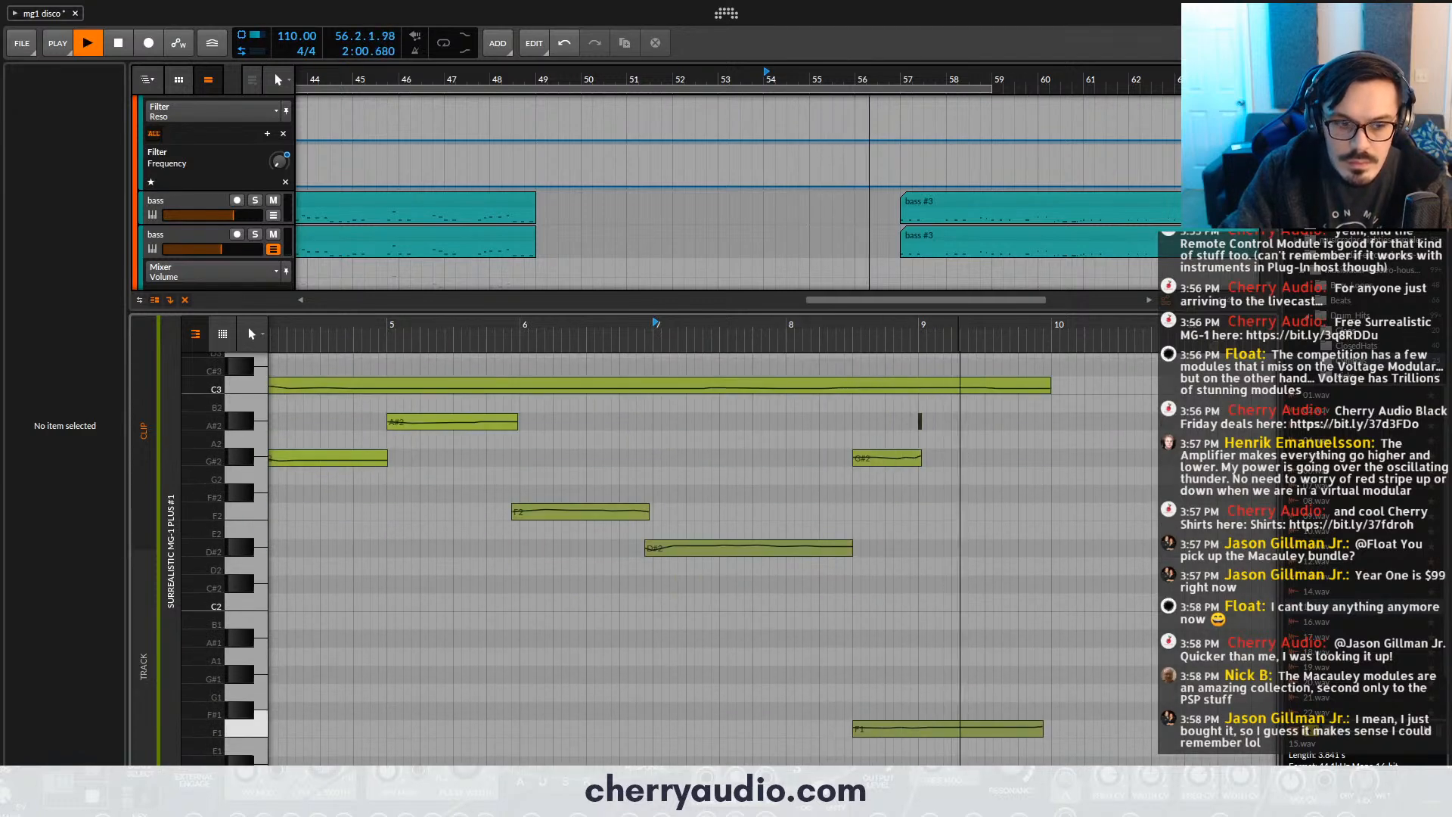
pyautogui.press('e')
pyautogui.press('space')
# - Play from bar 49, open the carrier track's Surrealistic MG-1 Plus, and slightly adjust its filter peak
pyautogui.click(536, 71)
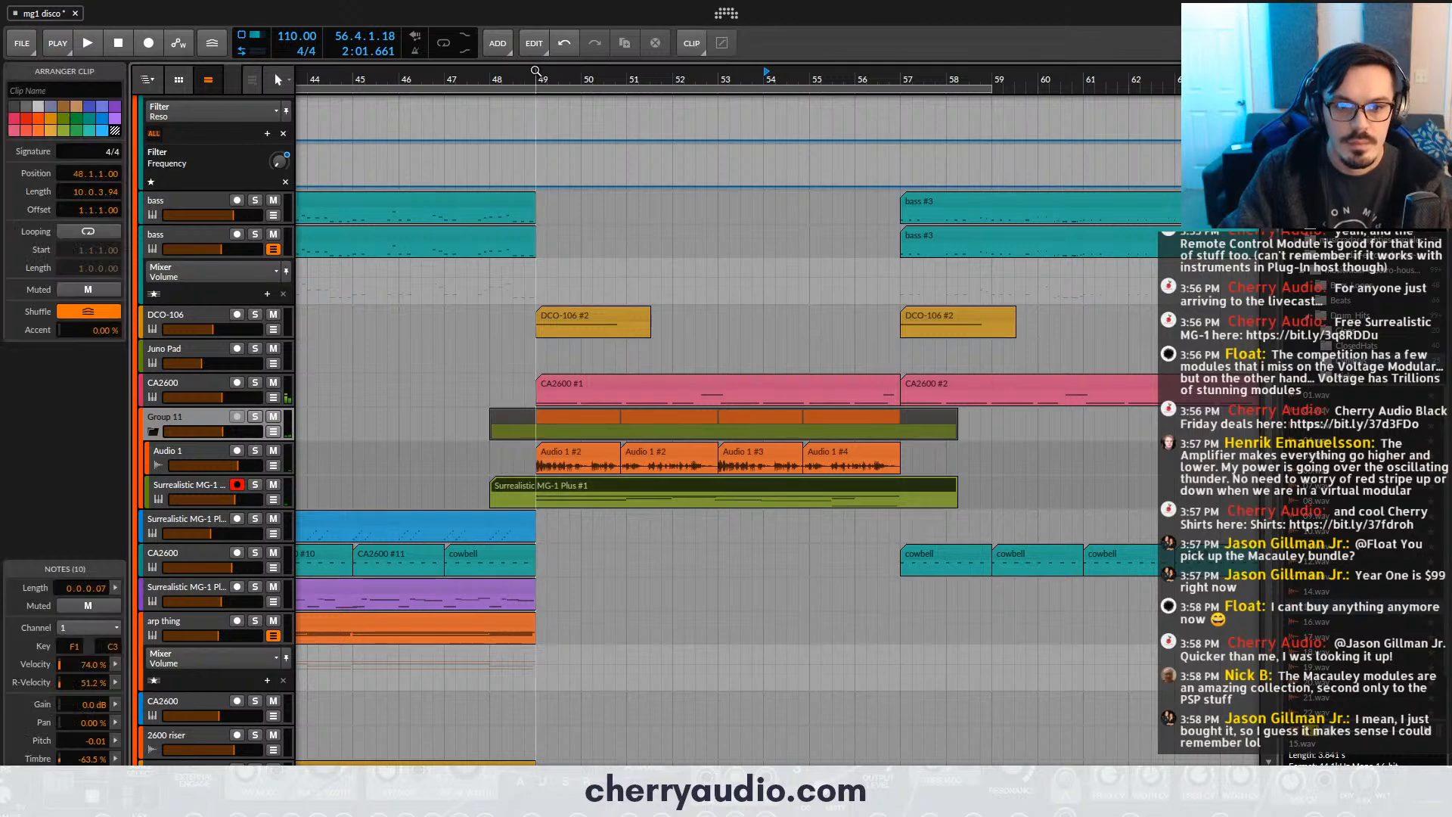
pyautogui.press('space')
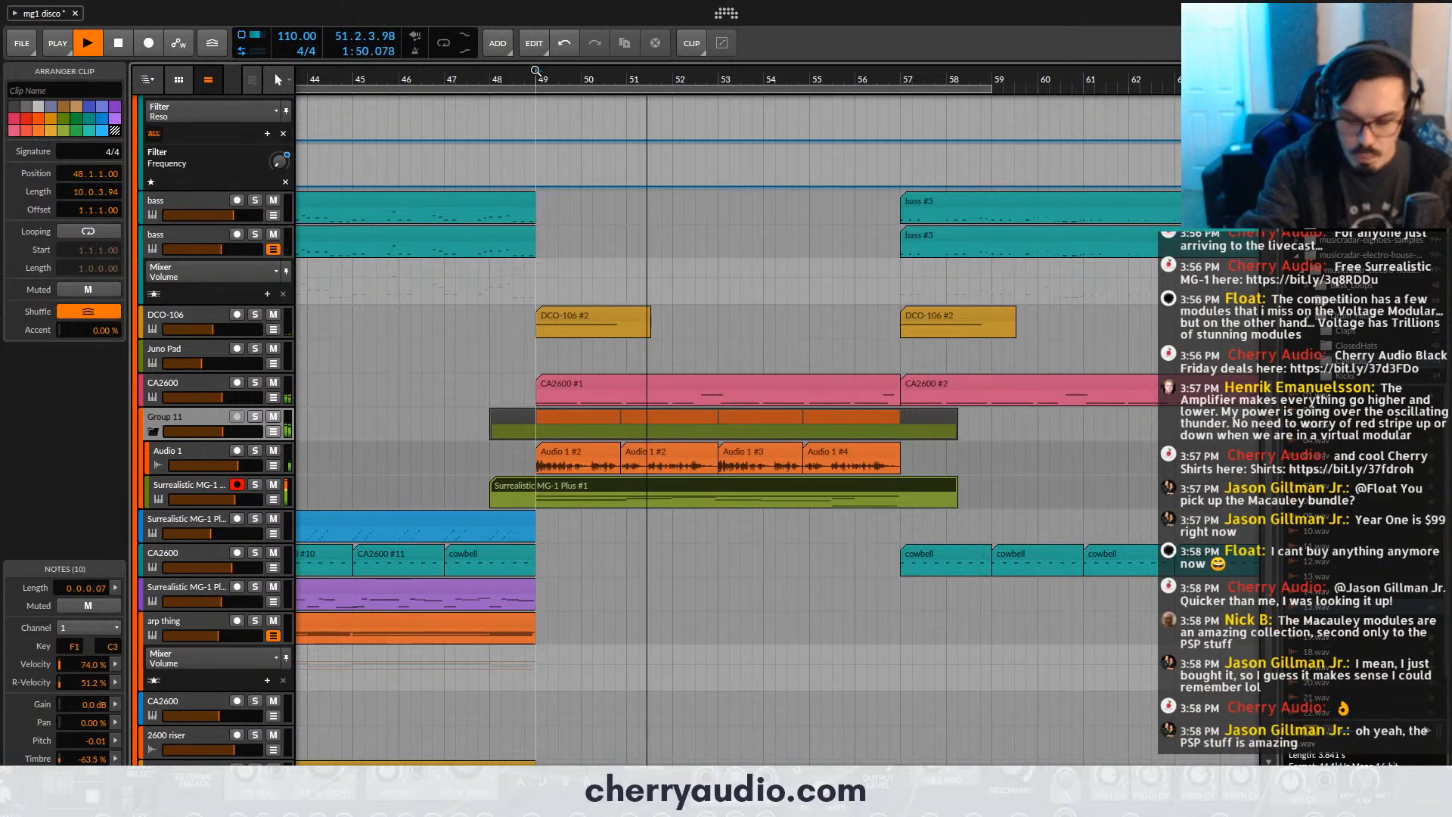
pyautogui.click(170, 490)
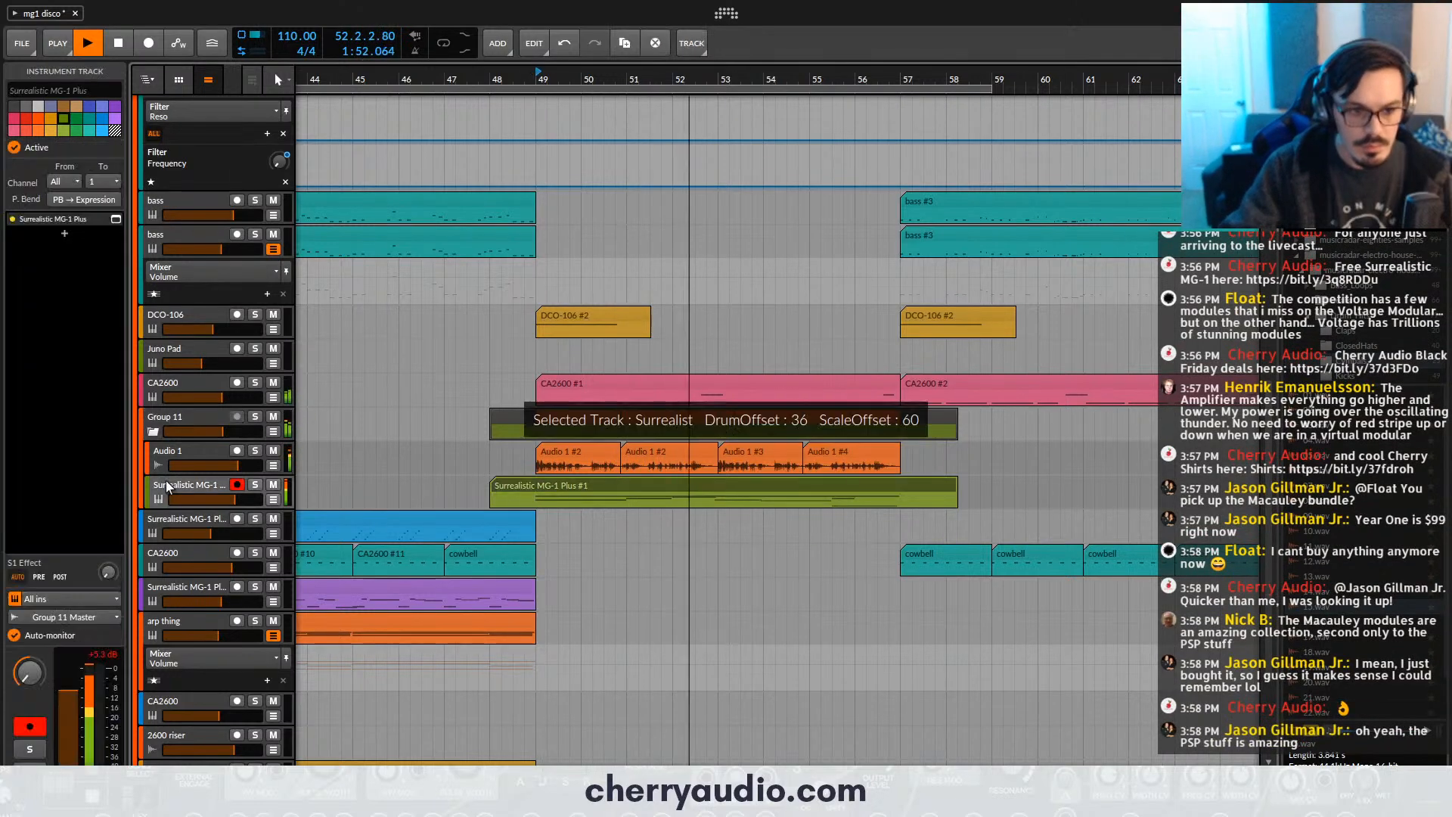
pyautogui.click(116, 220)
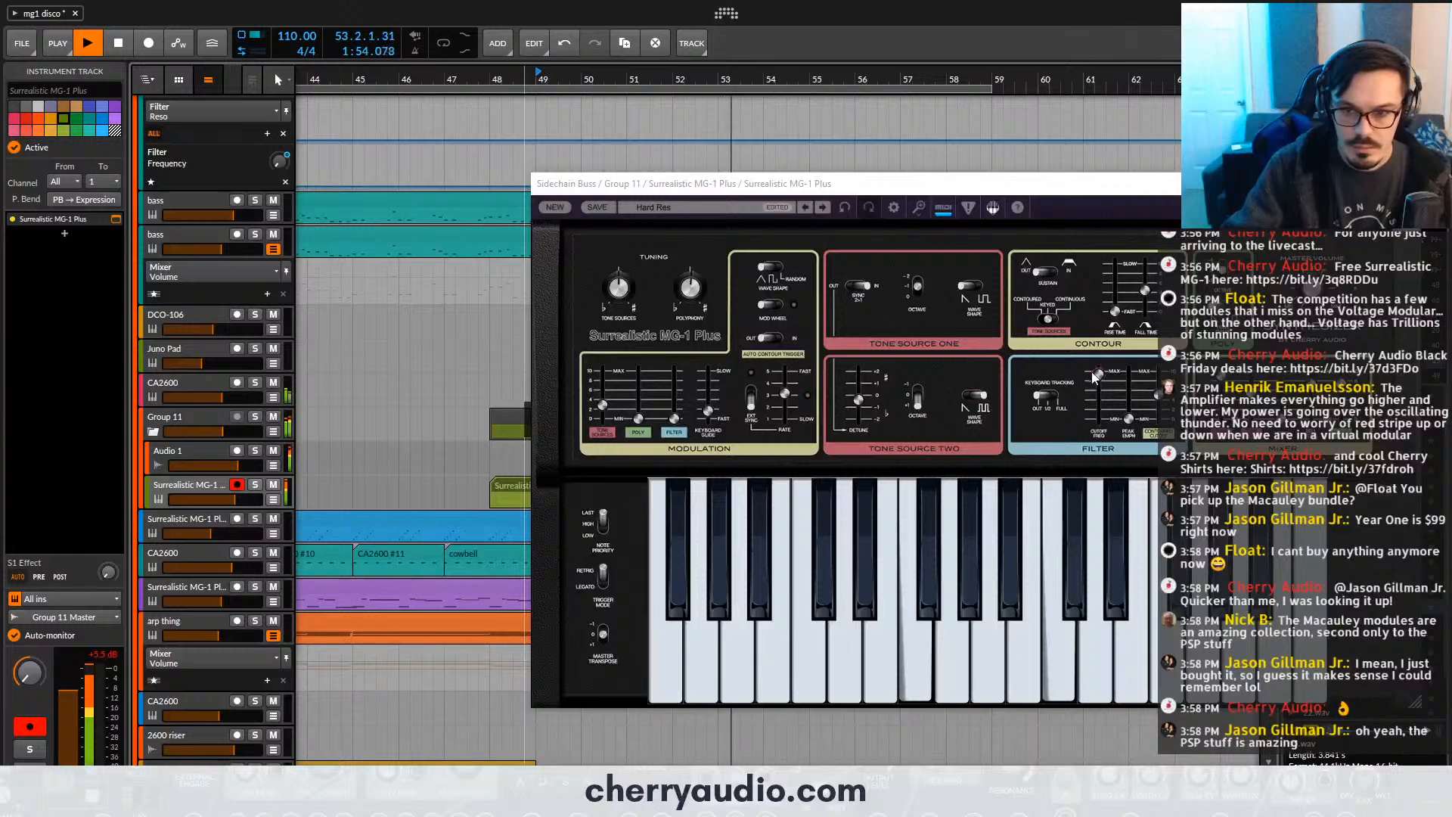
pyautogui.moveTo(1130, 420); pyautogui.dragTo(1134, 413)
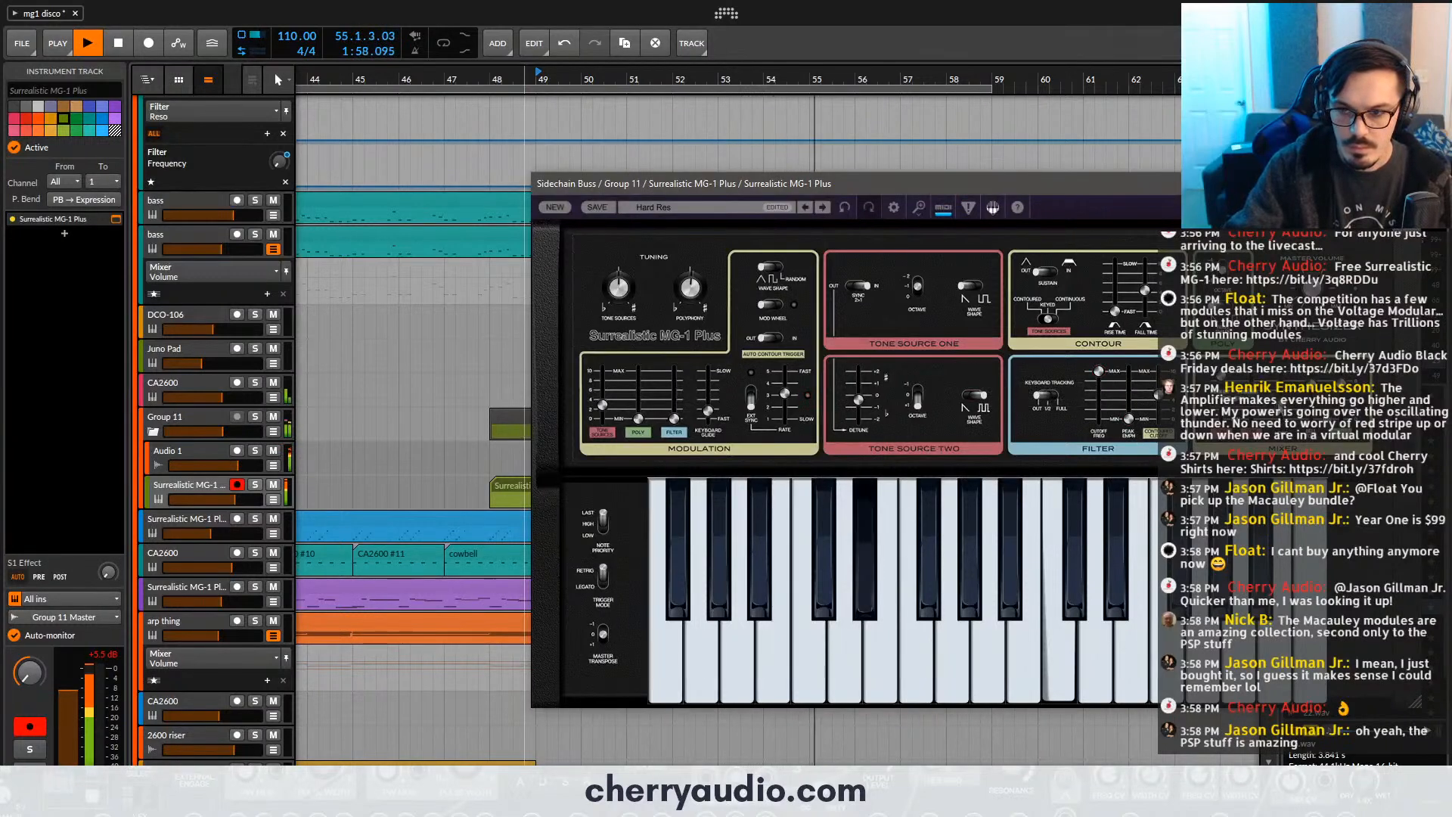
# - Close the Surrealistic MG-1 Plus window and trim both ends of its carrier clip to span bars 49 to 57
pyautogui.click(1414, 184)
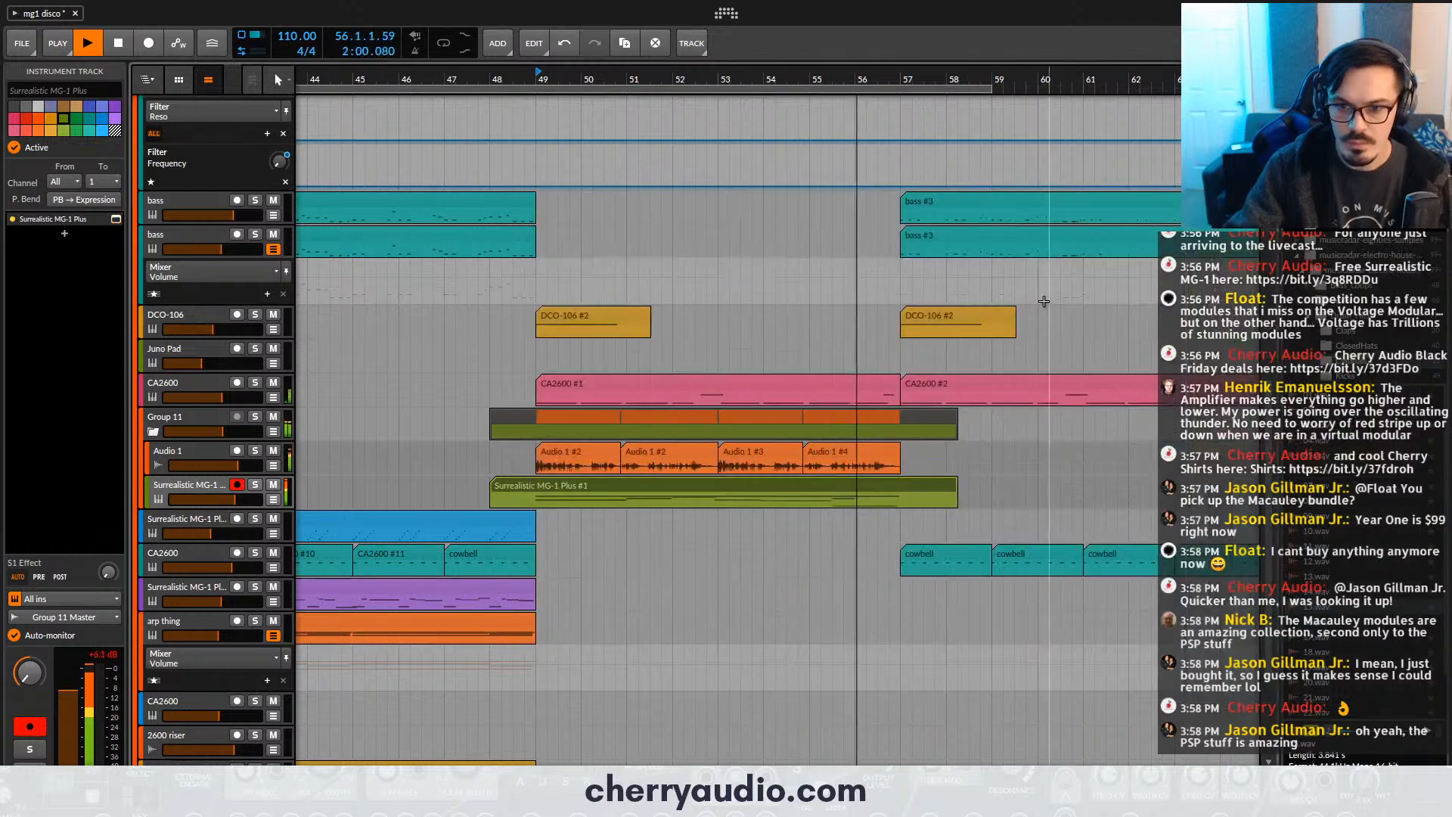
pyautogui.scroll(-2, 967, 340)
pyautogui.scroll(-2, 900, 481)
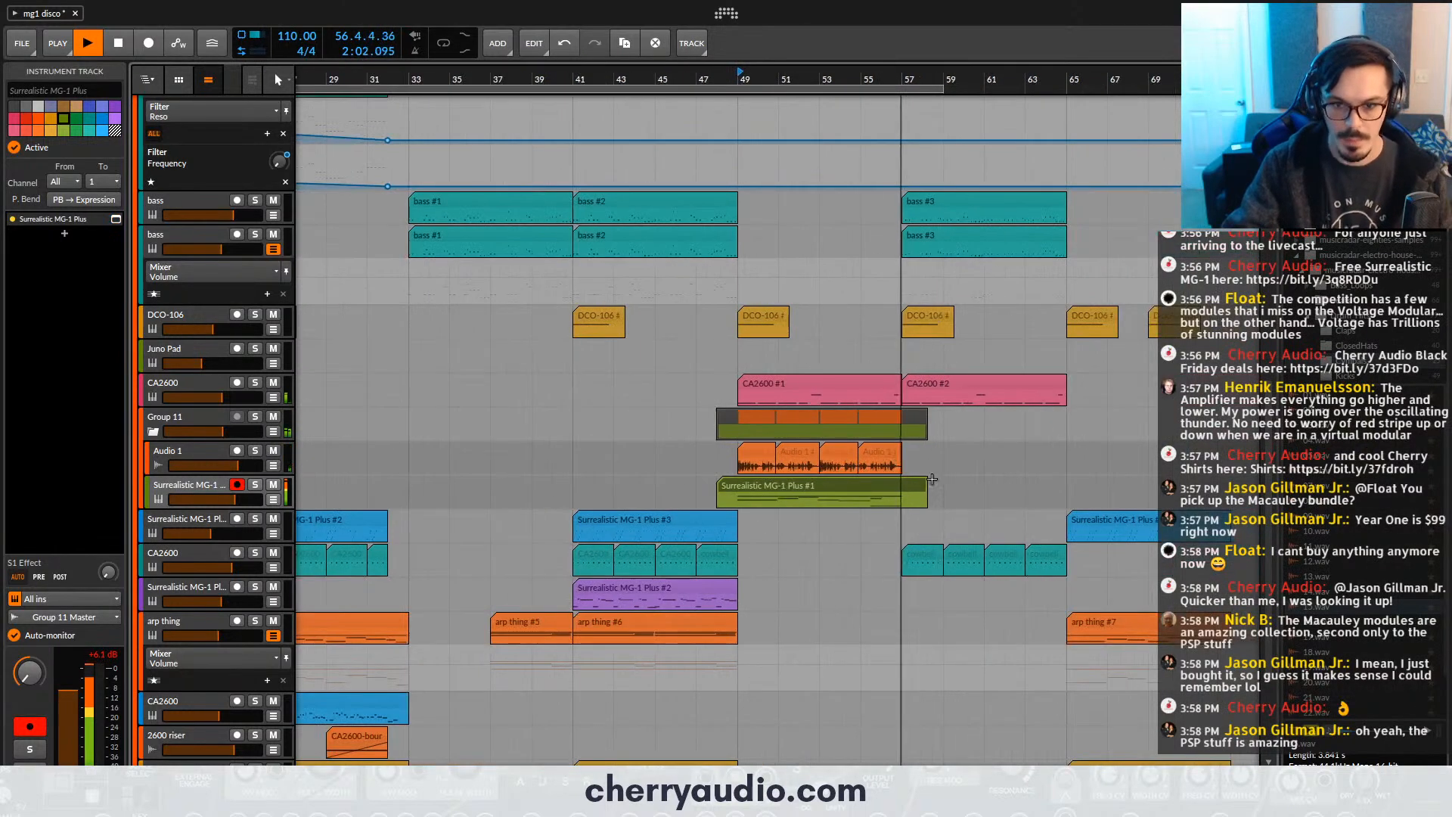
pyautogui.click(896, 486)
pyautogui.moveTo(719, 481); pyautogui.dragTo(738, 481)
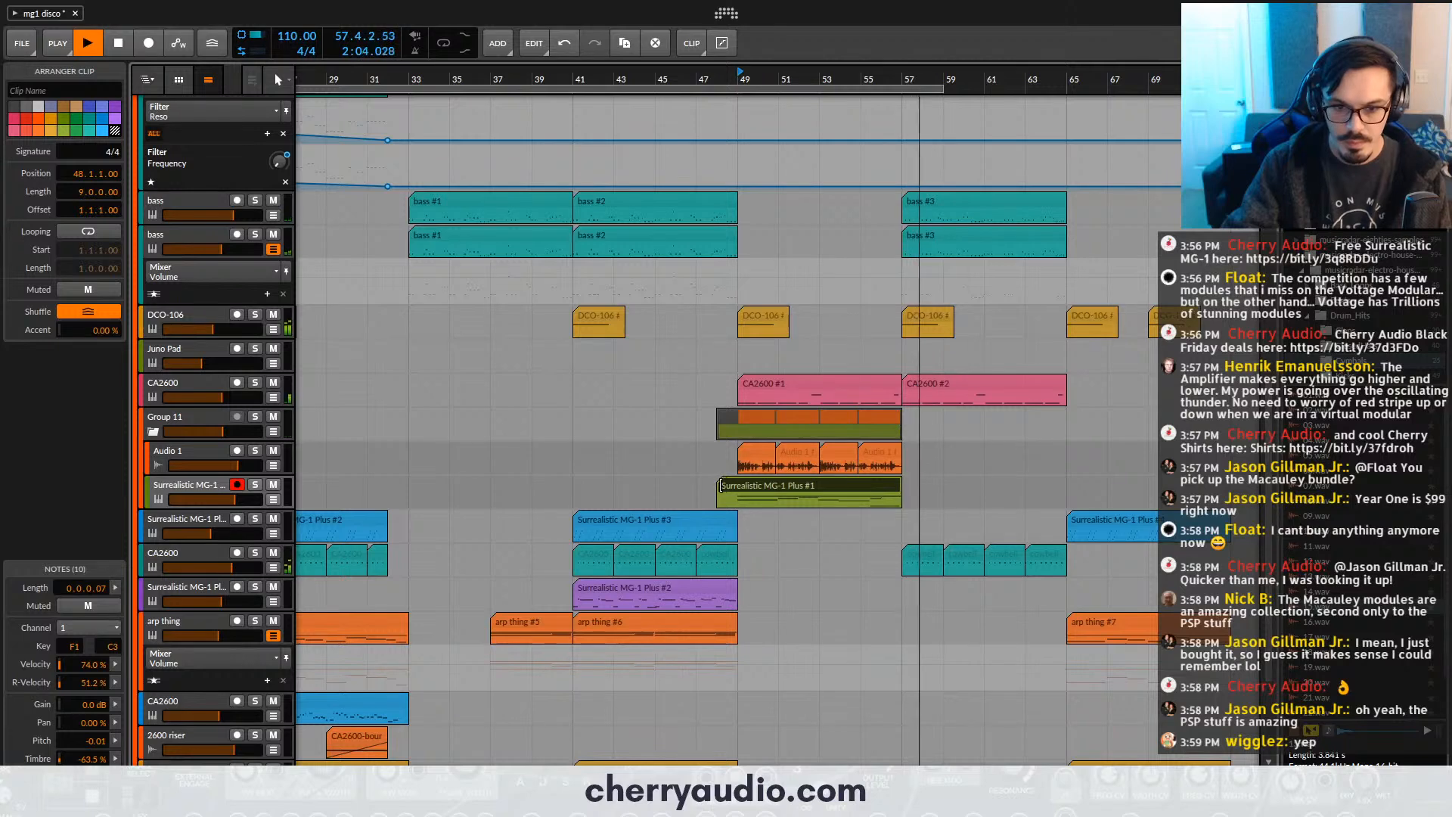
# - Copy the CA2600-bounce-1 riser clip on the 2600 riser track to bar 54, leading into bar 57
pyautogui.scroll(-3, 469, 582)
pyautogui.moveTo(374, 584); pyautogui.dragTo(894, 600)
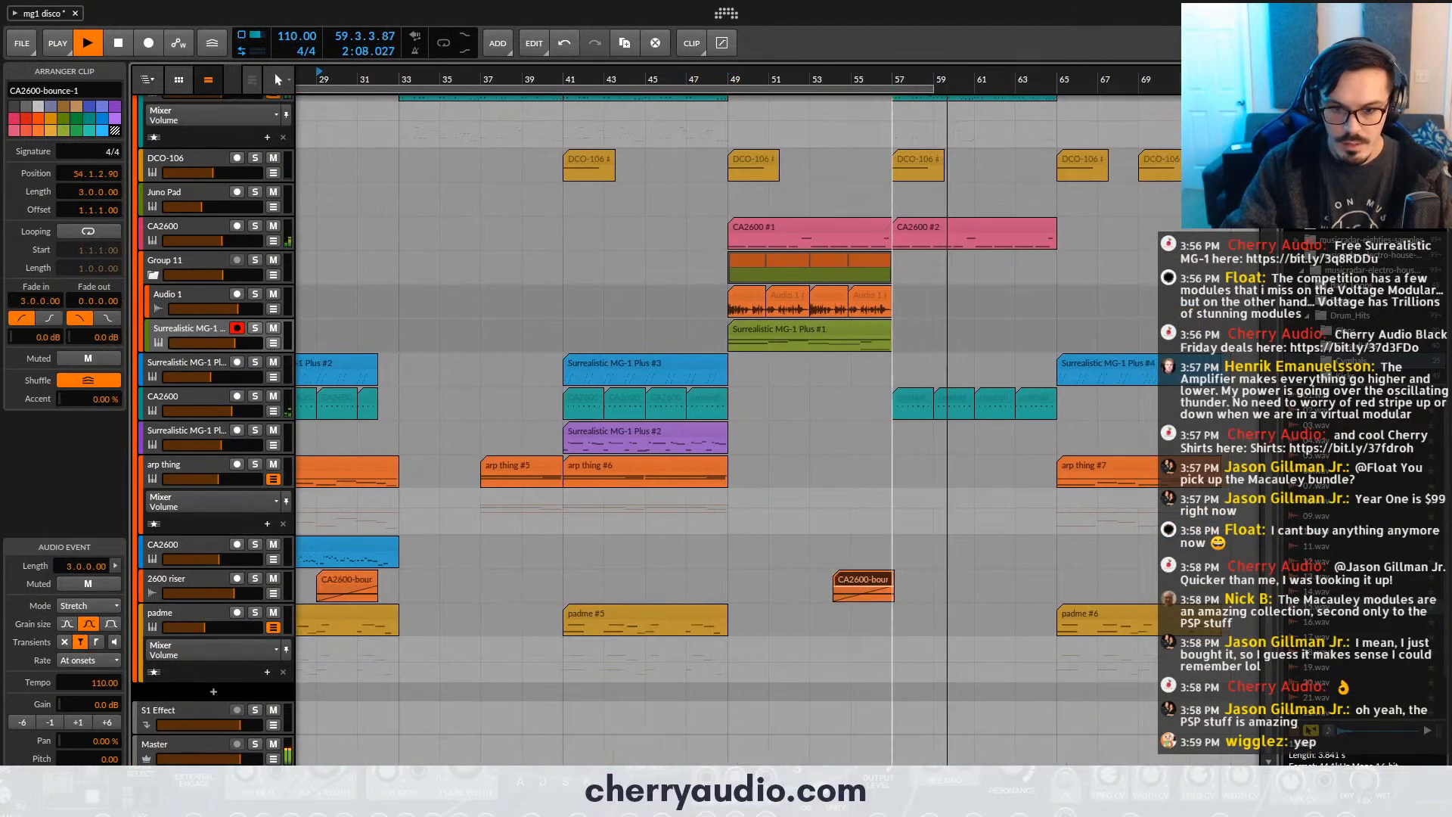
pyautogui.scroll(5, 908, 590)
pyautogui.scroll(-6, 920, 575)
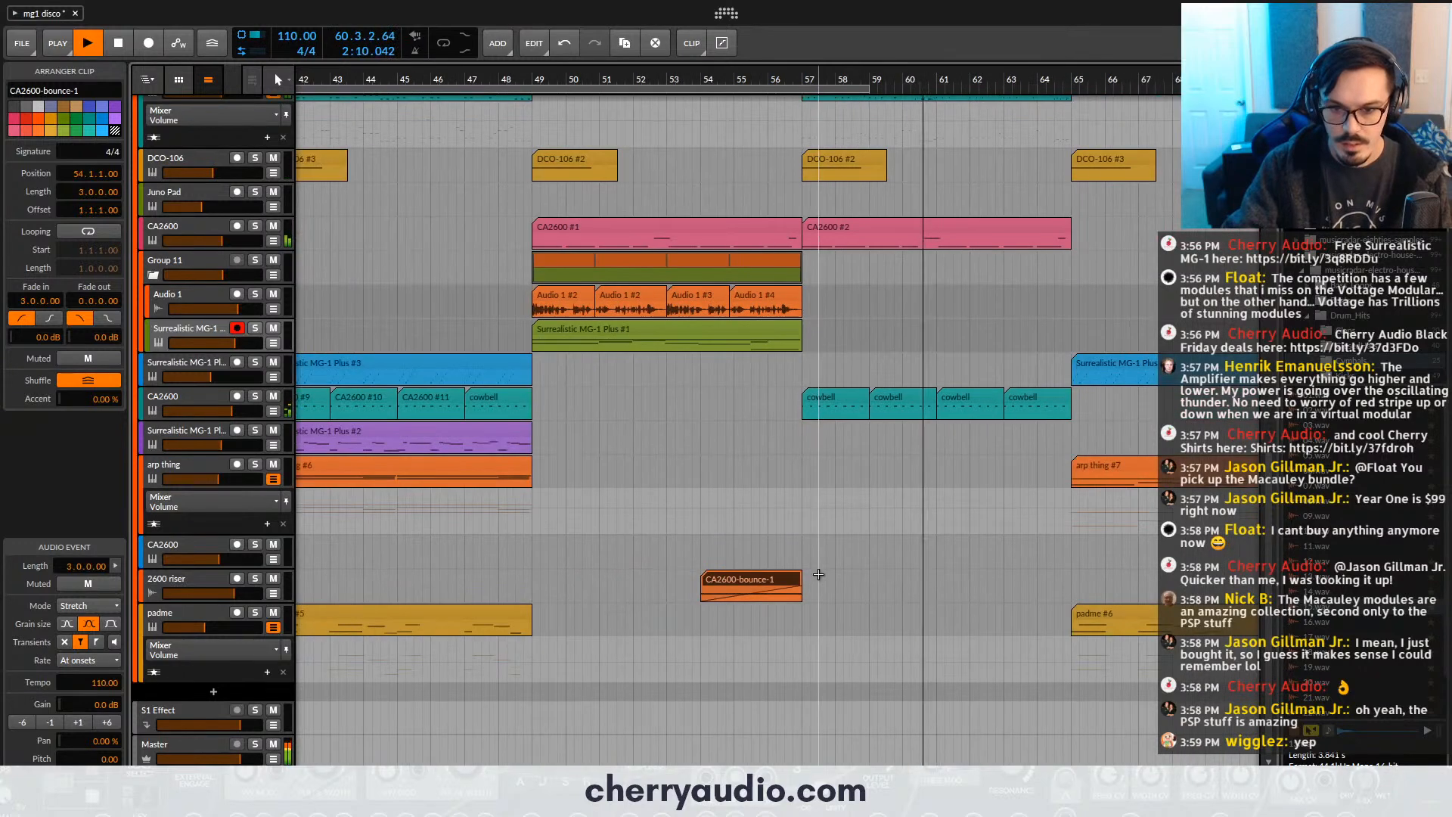
# - Copy the arp thing #6 clip to bar 57 on the arp thing track
pyautogui.click(443, 369)
pyautogui.scroll(-2, 616, 404)
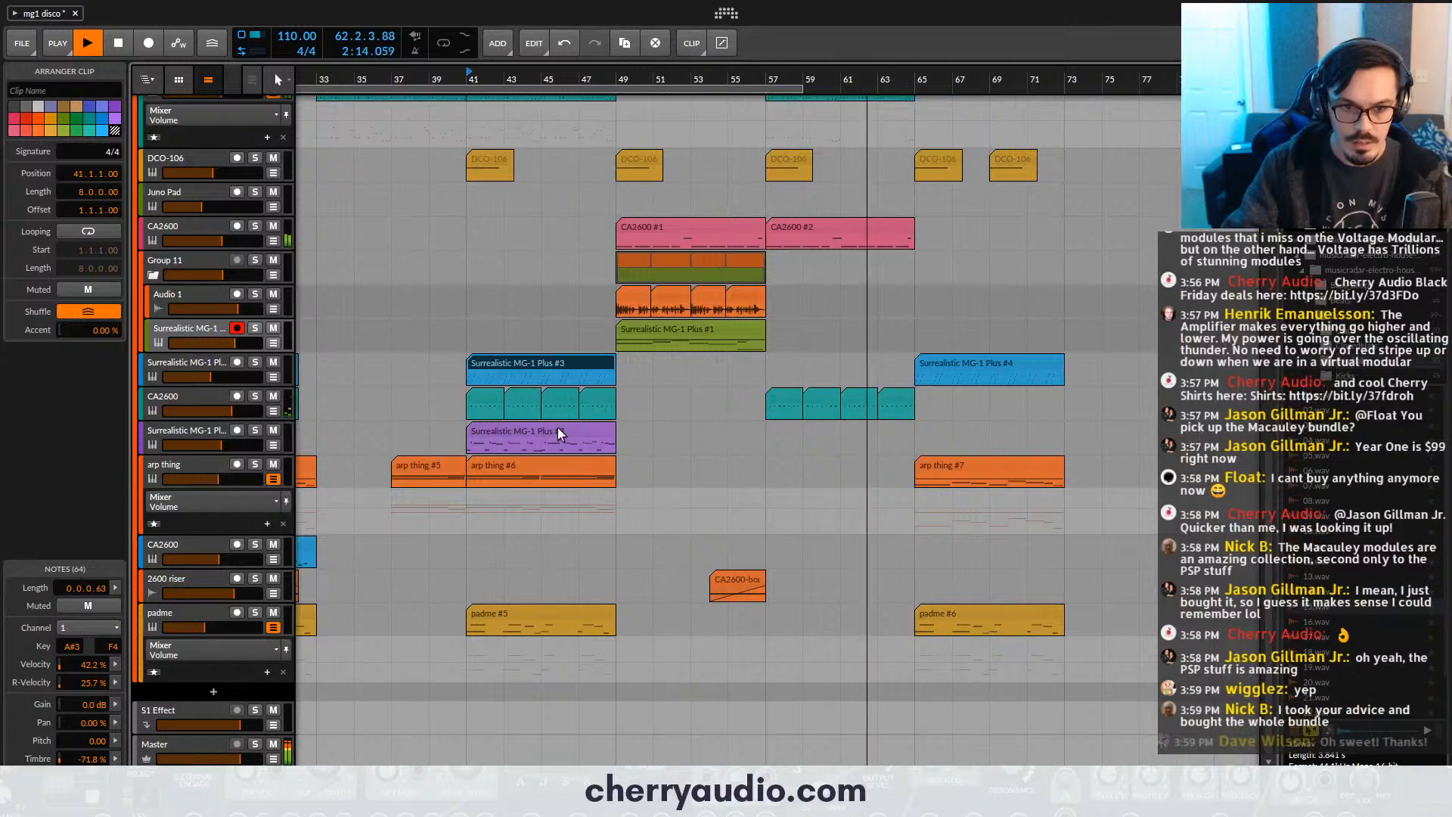
pyautogui.scroll(-3, 590, 446)
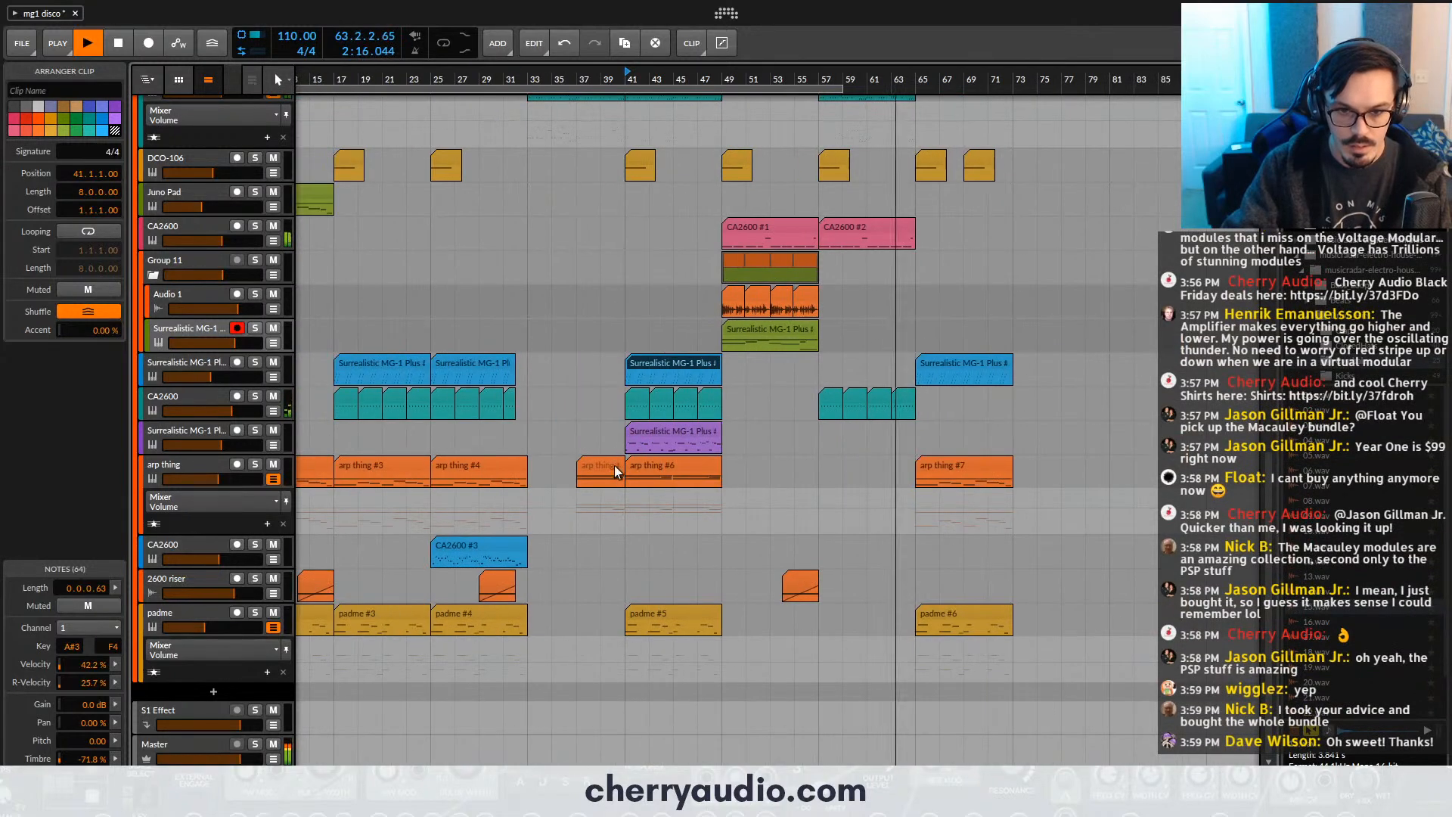
pyautogui.moveTo(655, 470); pyautogui.dragTo(859, 477)
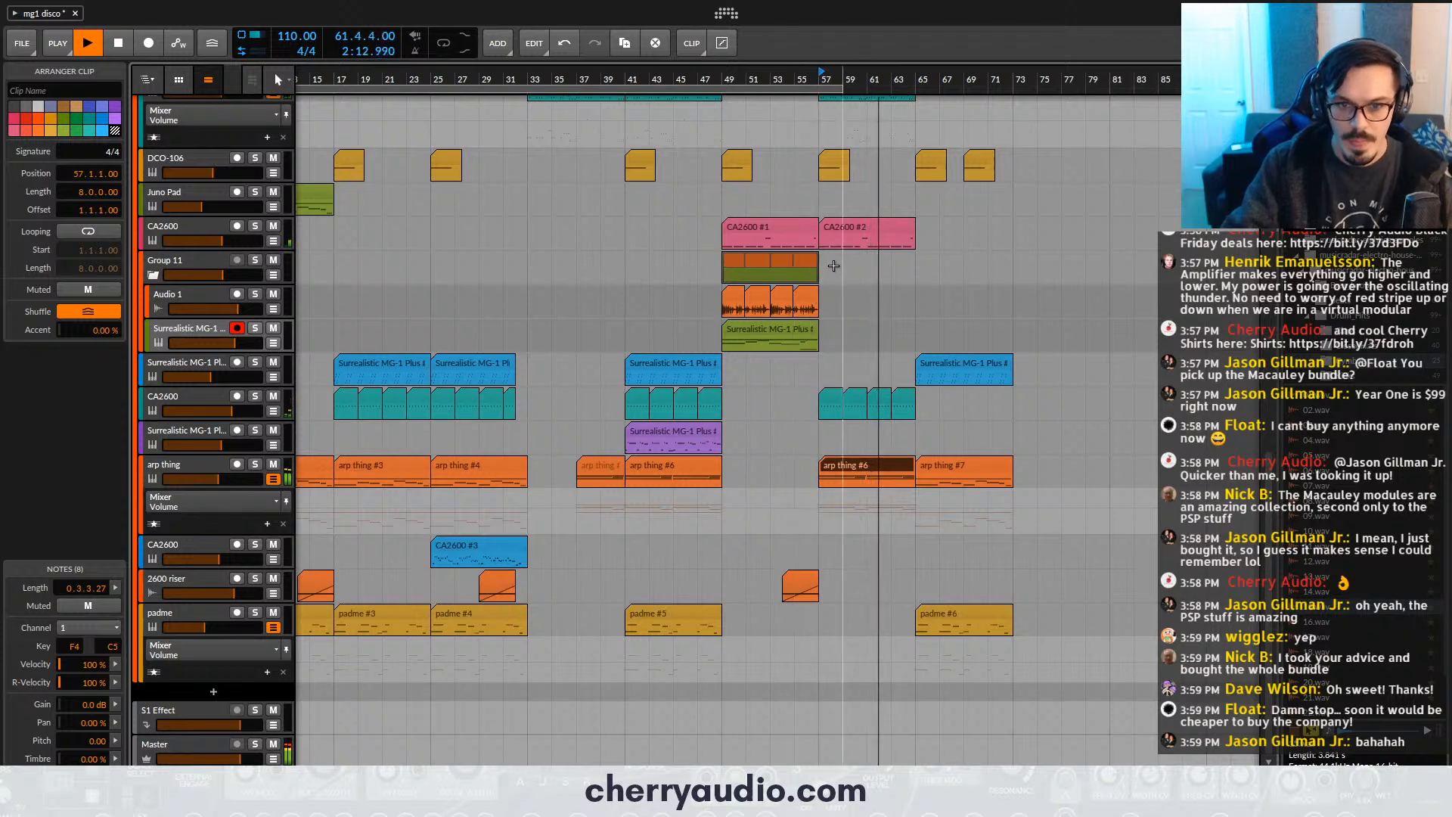
# - Stop playback, return the playhead to bar 1, and extend the loop region to 72 bars
pyautogui.scroll(3, 832, 269)
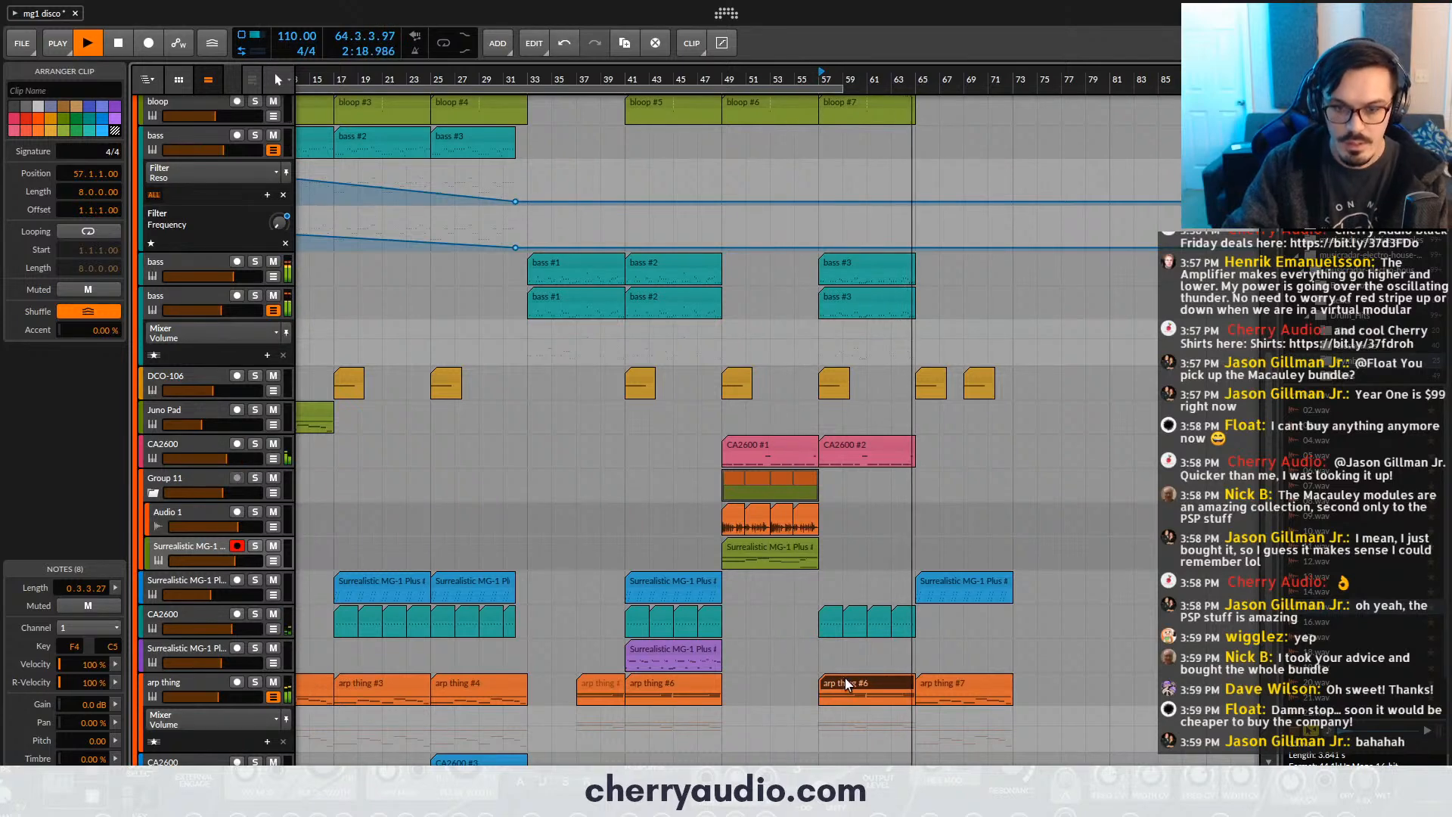
pyautogui.click(857, 445)
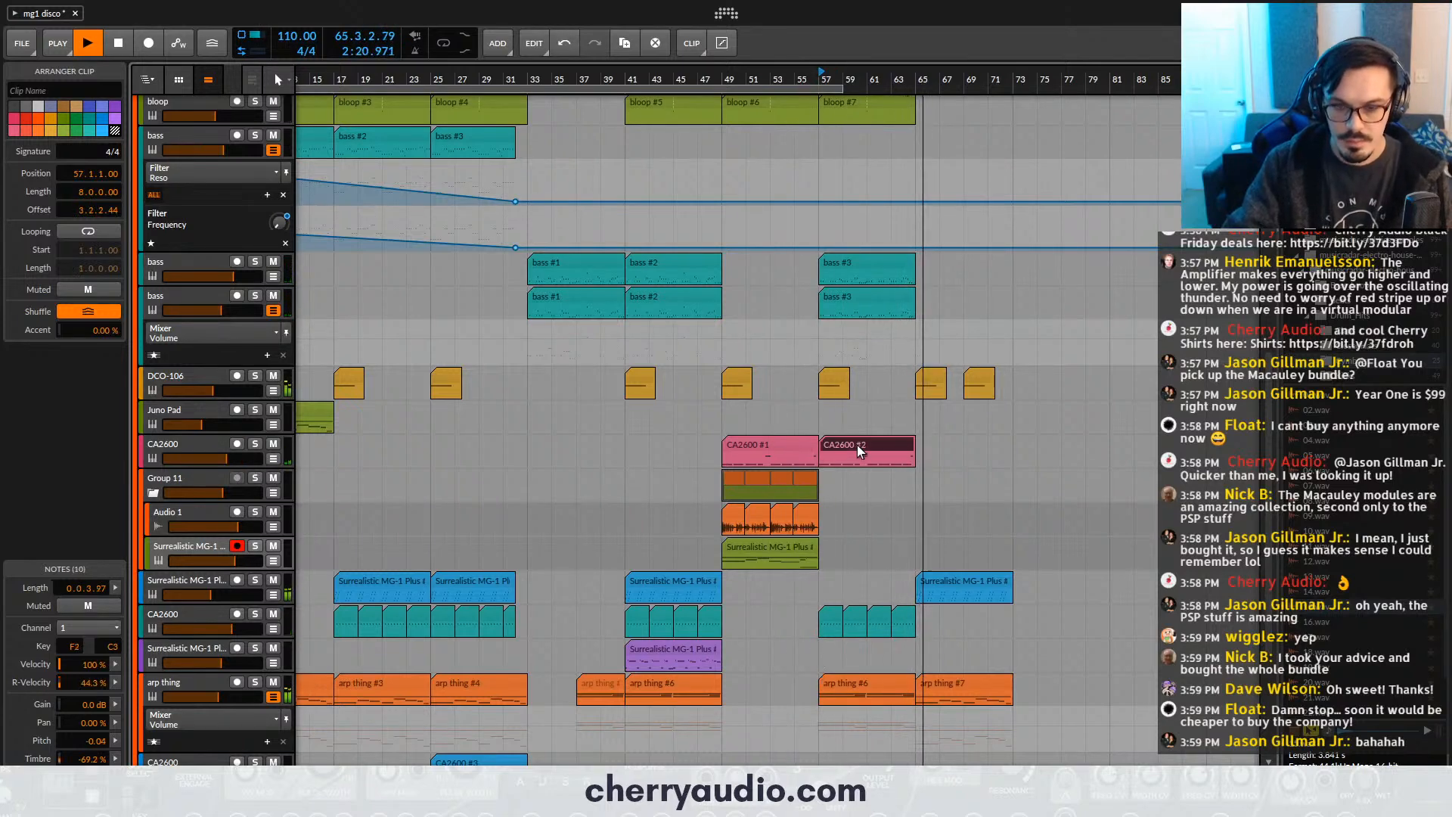
pyautogui.scroll(-3, 859, 446)
pyautogui.scroll(2, 674, 151)
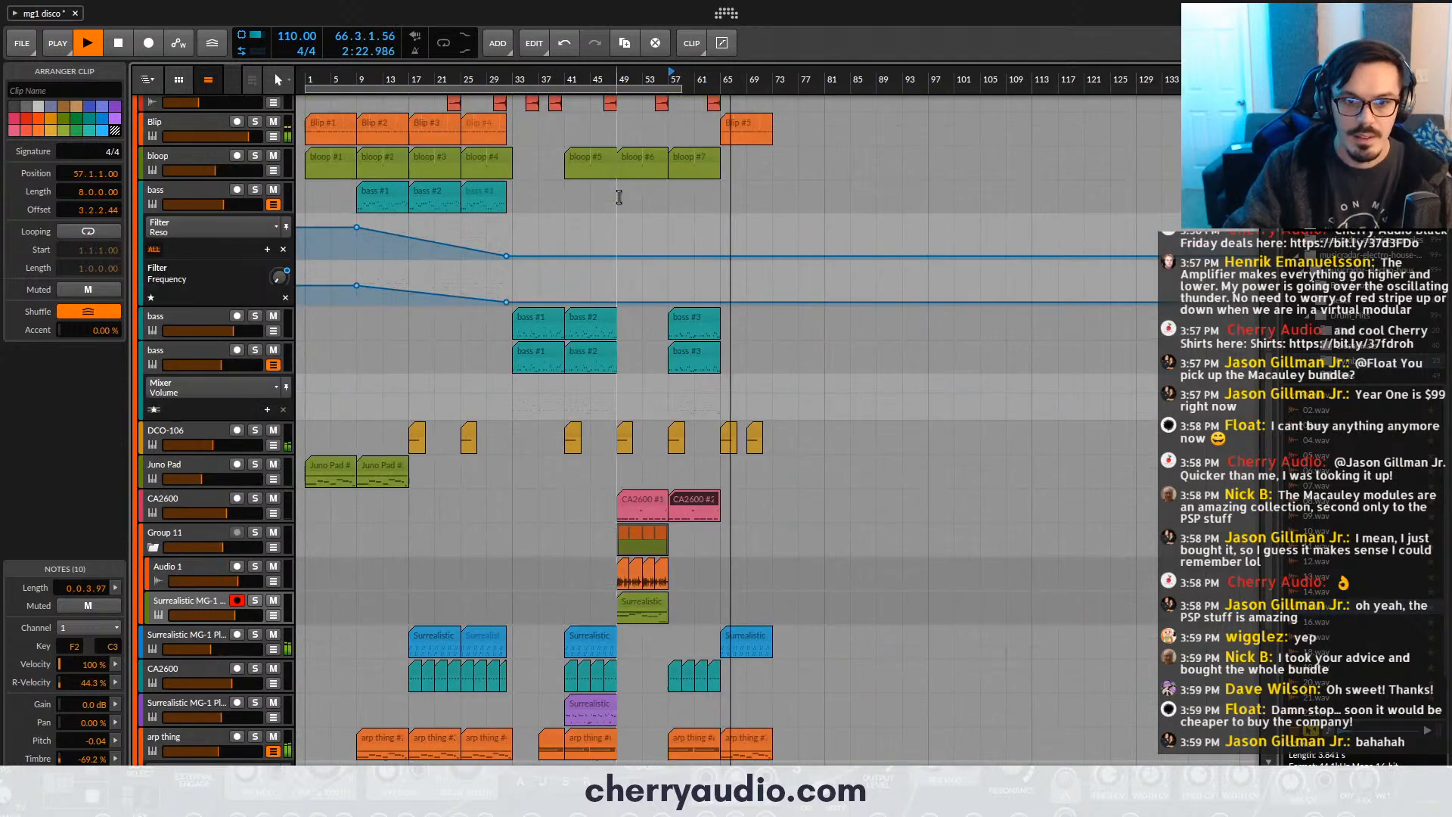
pyautogui.press('space')
pyautogui.click(310, 72)
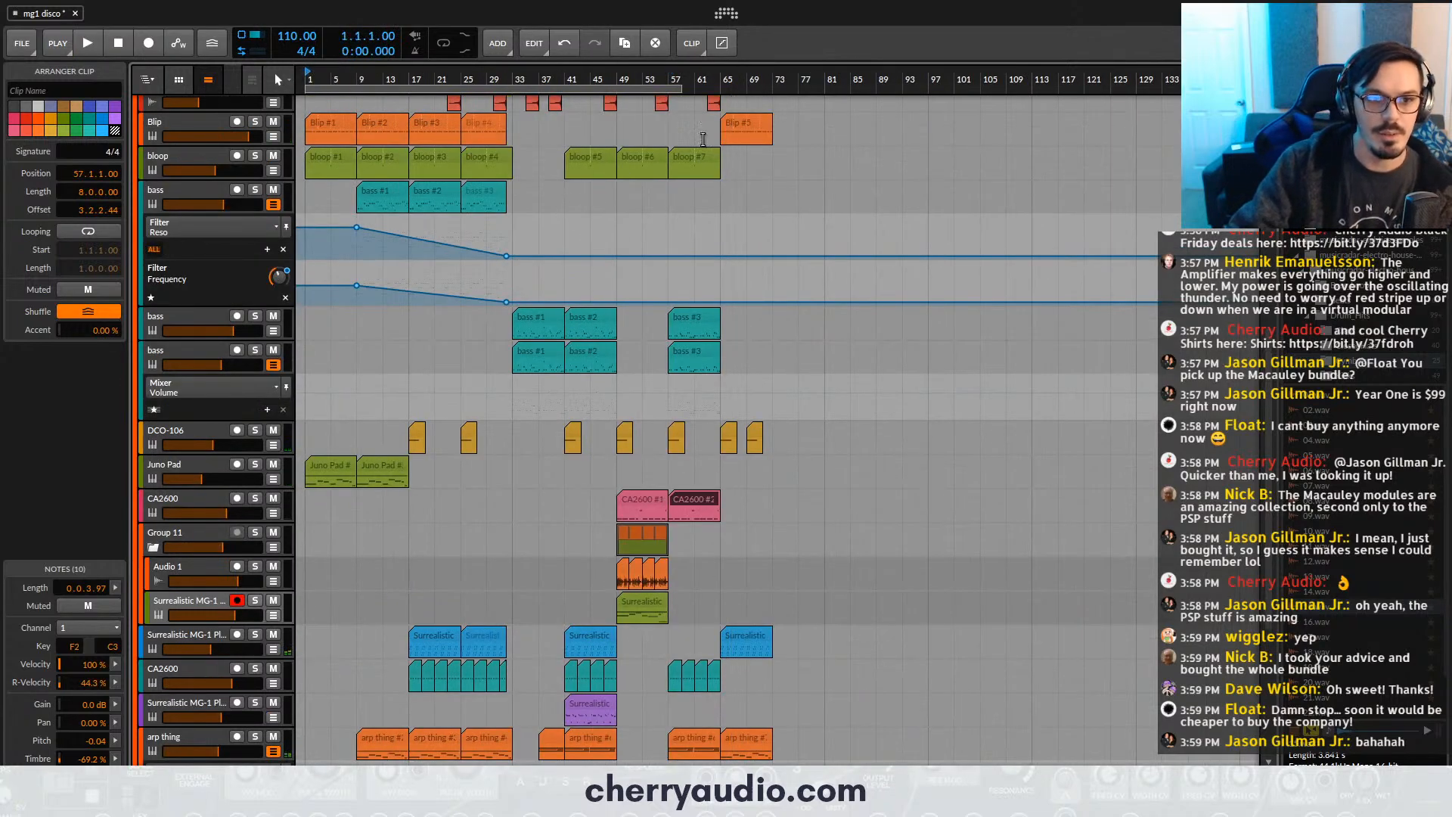
pyautogui.moveTo(681, 90); pyautogui.dragTo(773, 104)
# - Copy the second Juno Pad clip from bar 9 to bar 65 on the same track
pyautogui.scroll(3, 637, 235)
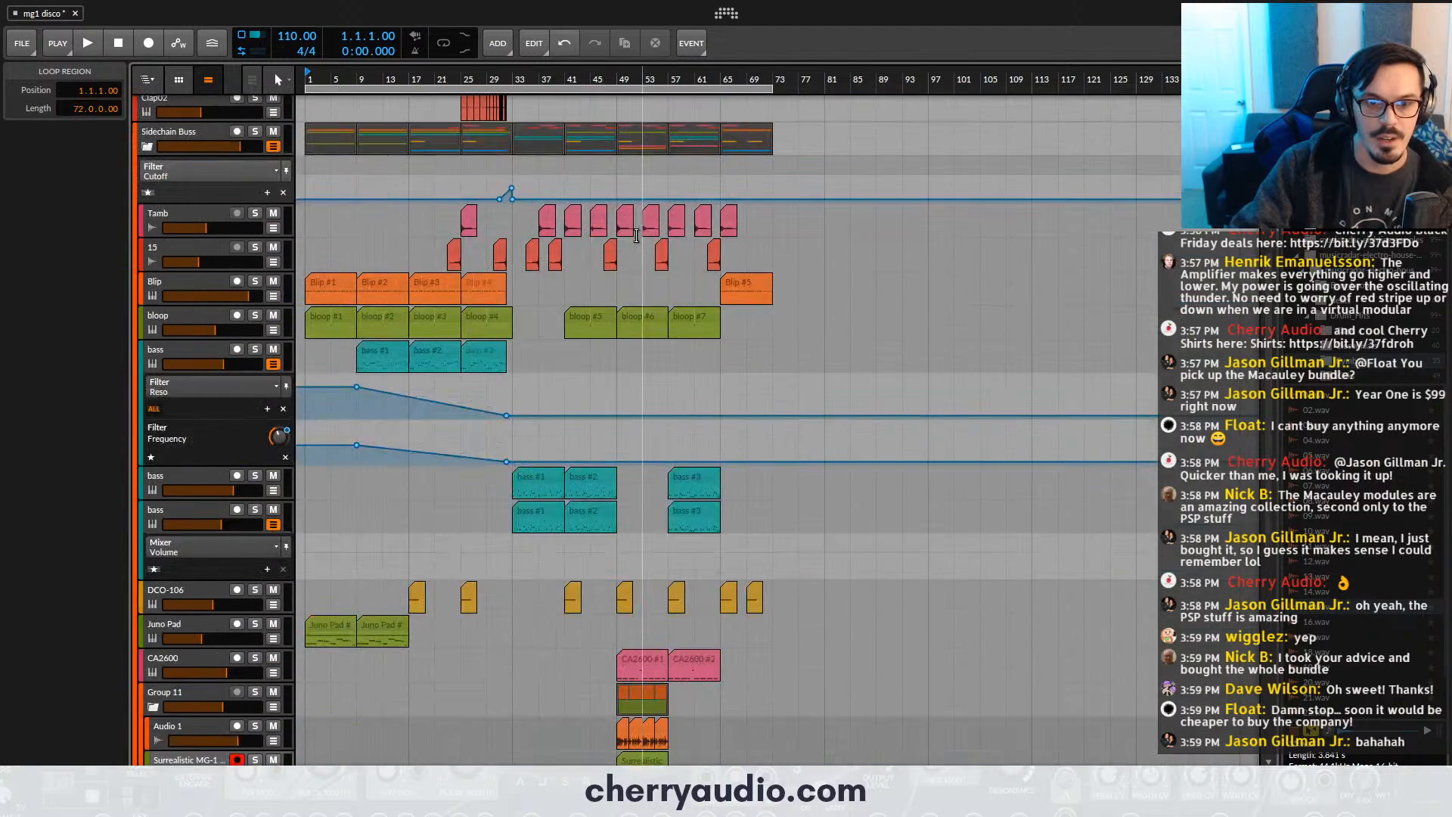
pyautogui.scroll(-6, 637, 234)
pyautogui.click(206, 298)
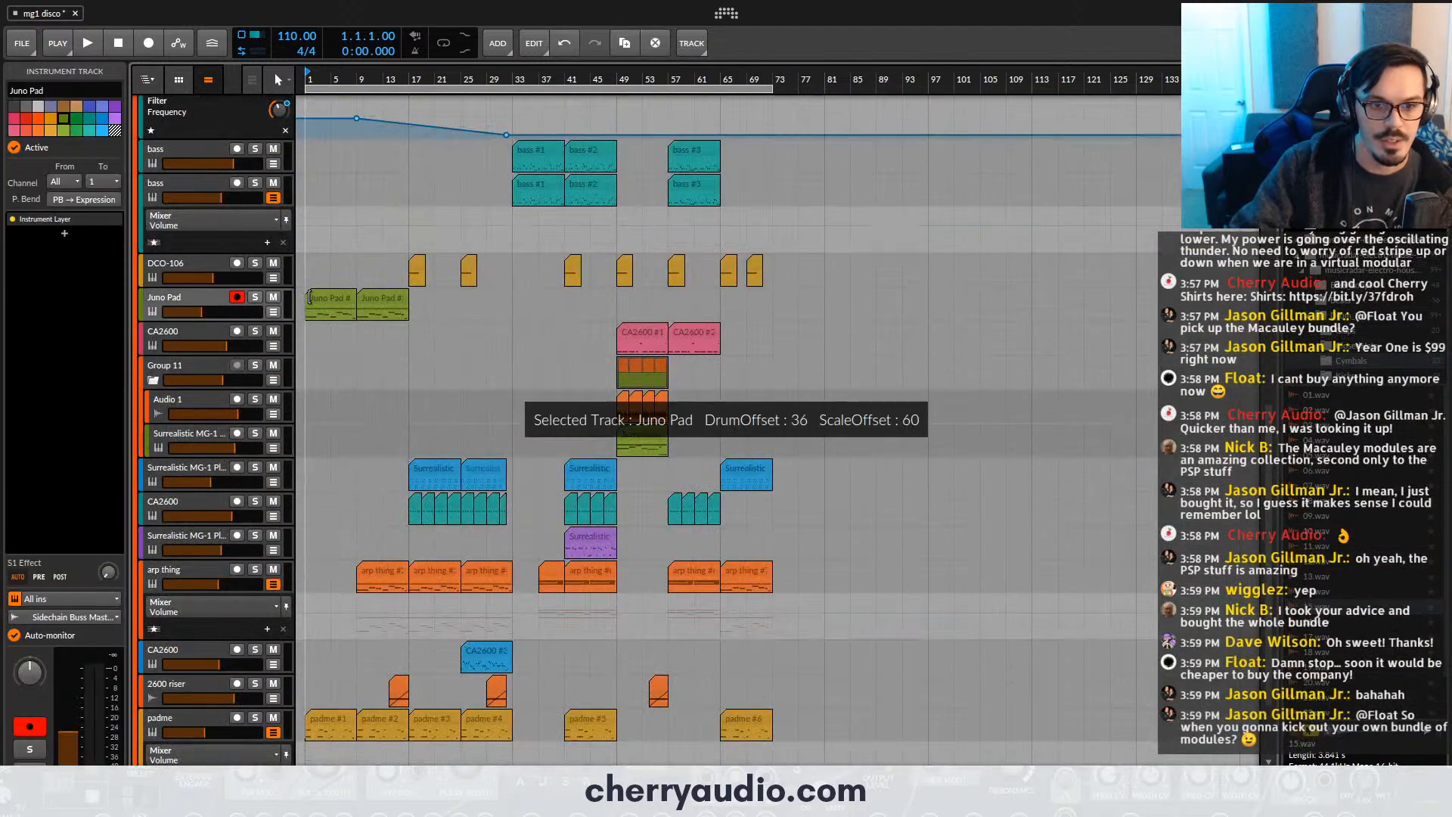
pyautogui.click(391, 293)
pyautogui.moveTo(696, 348); pyautogui.dragTo(733, 424)
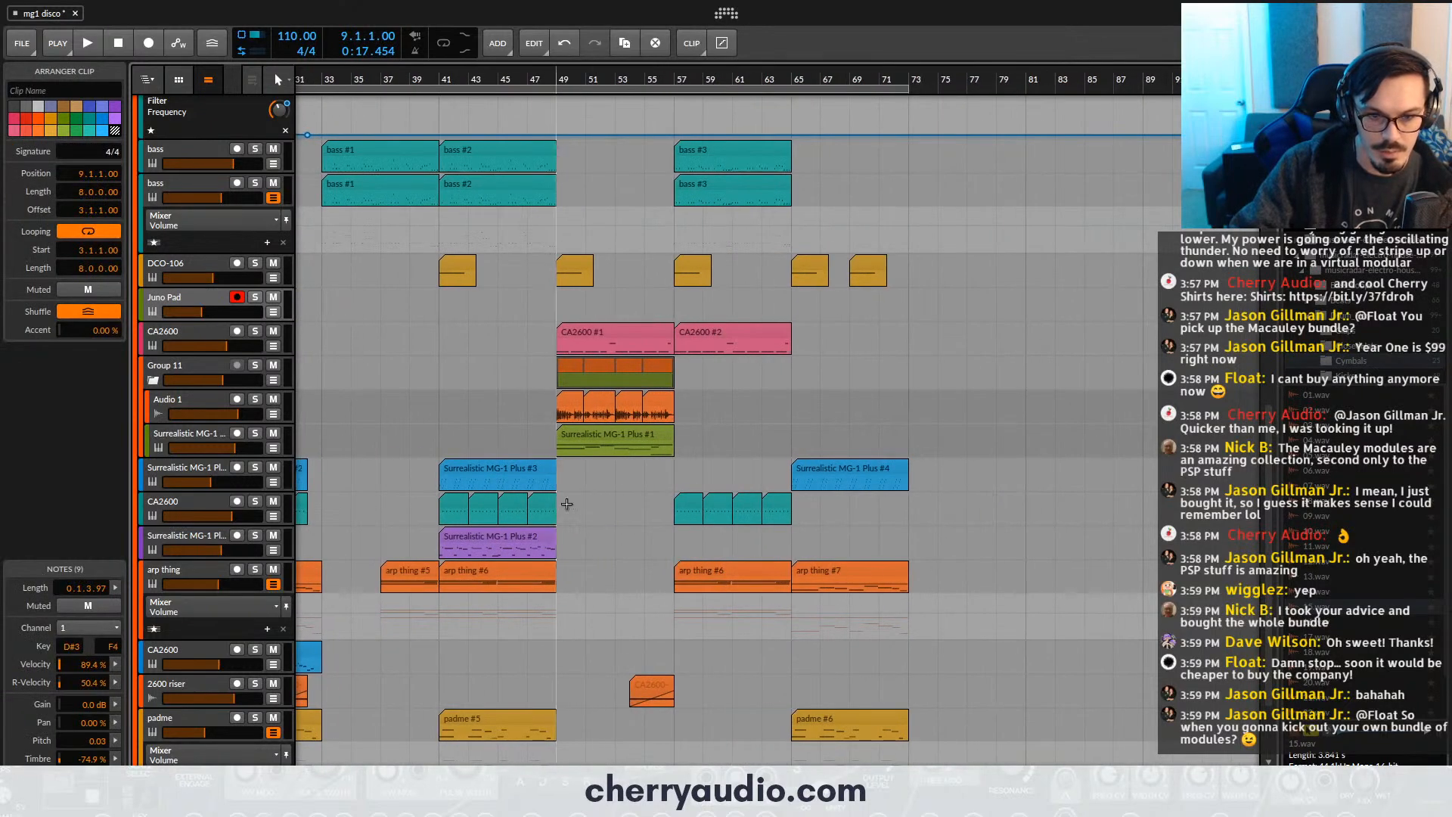
pyautogui.scroll(-5, 476, 303)
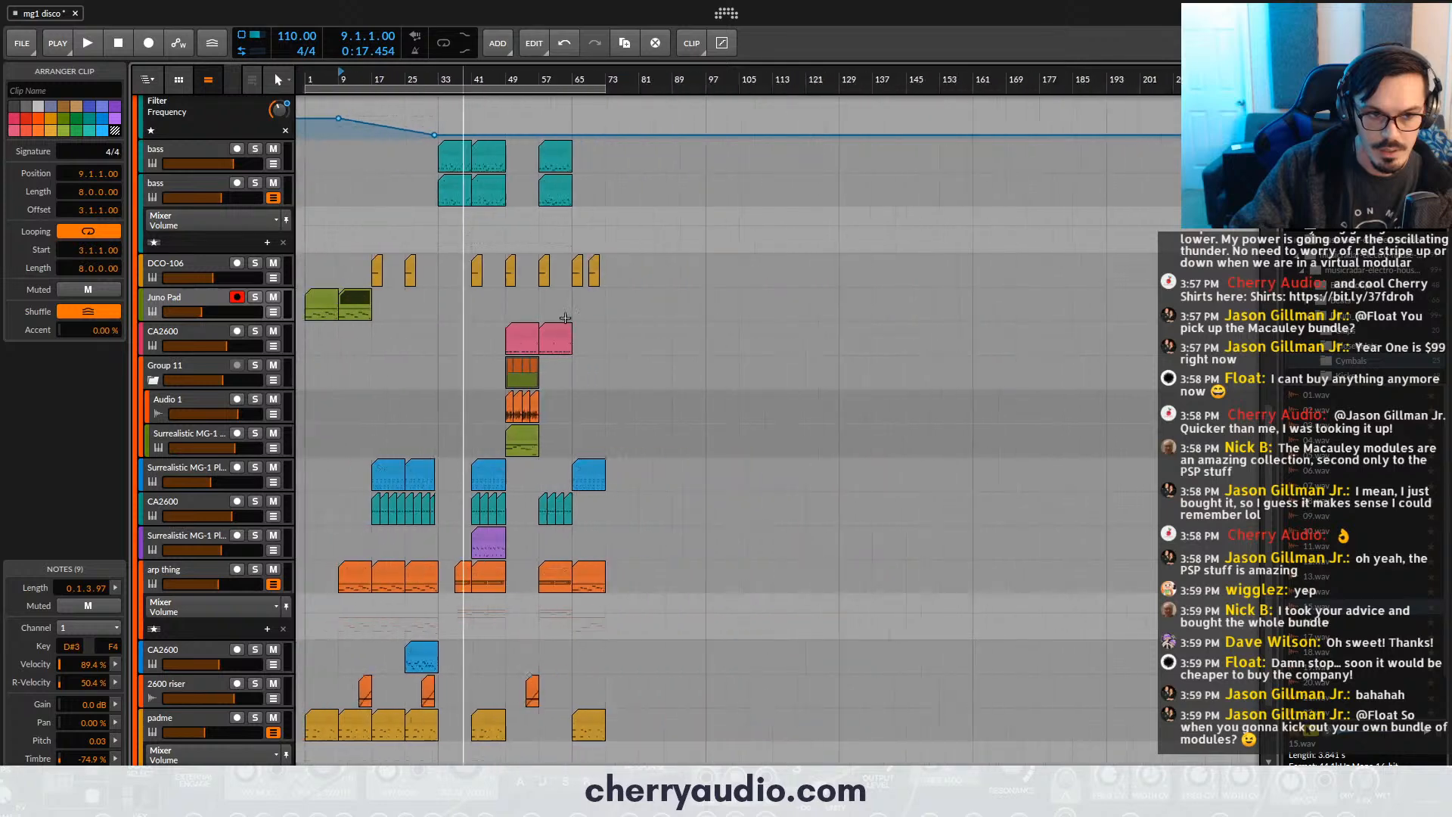
pyautogui.moveTo(357, 294); pyautogui.dragTo(596, 297)
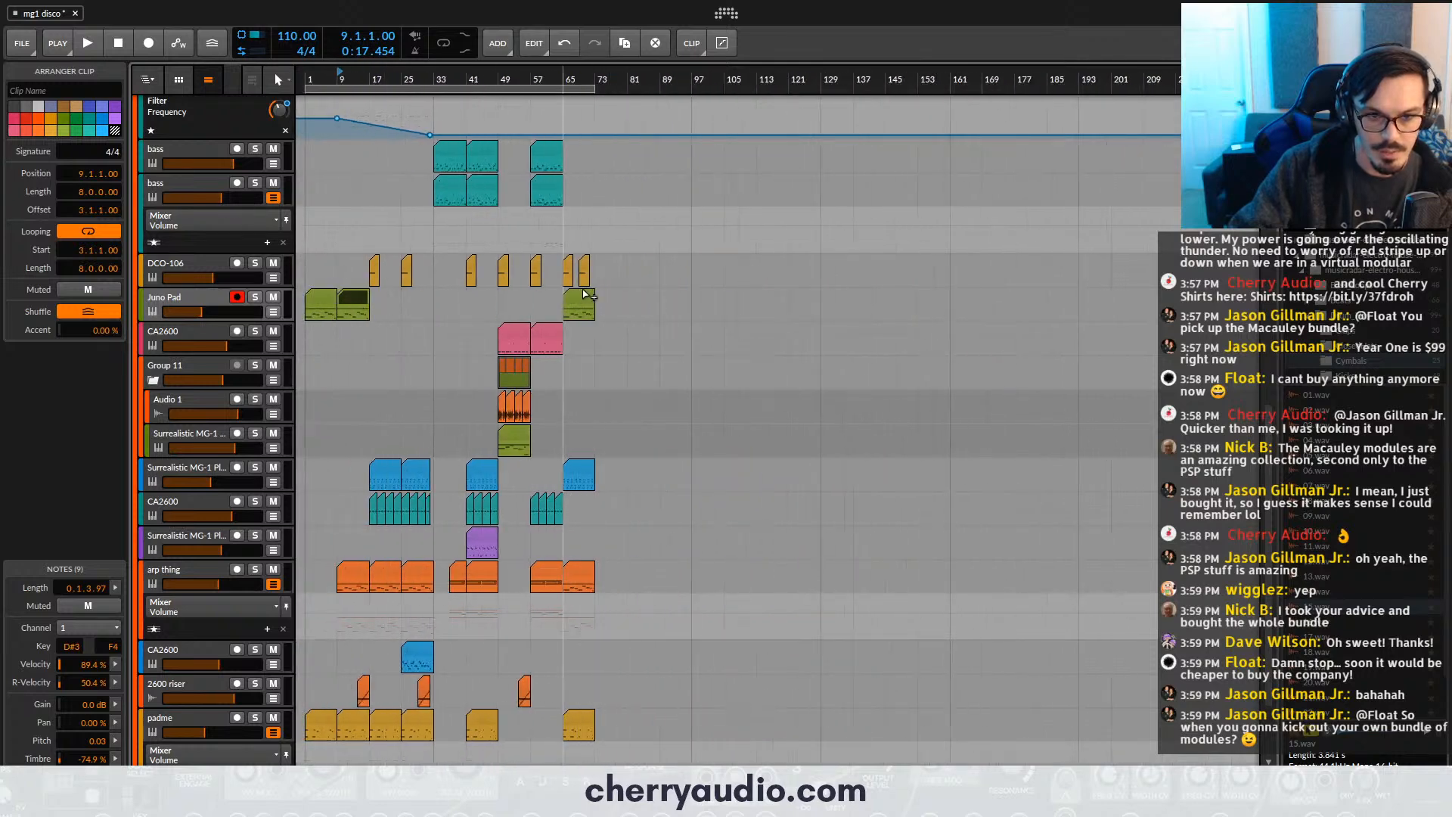
pyautogui.scroll(5, 582, 295)
# - Play from bar 65 and briefly solo the Juno Pad track to compare it with the mix
pyautogui.click(400, 76)
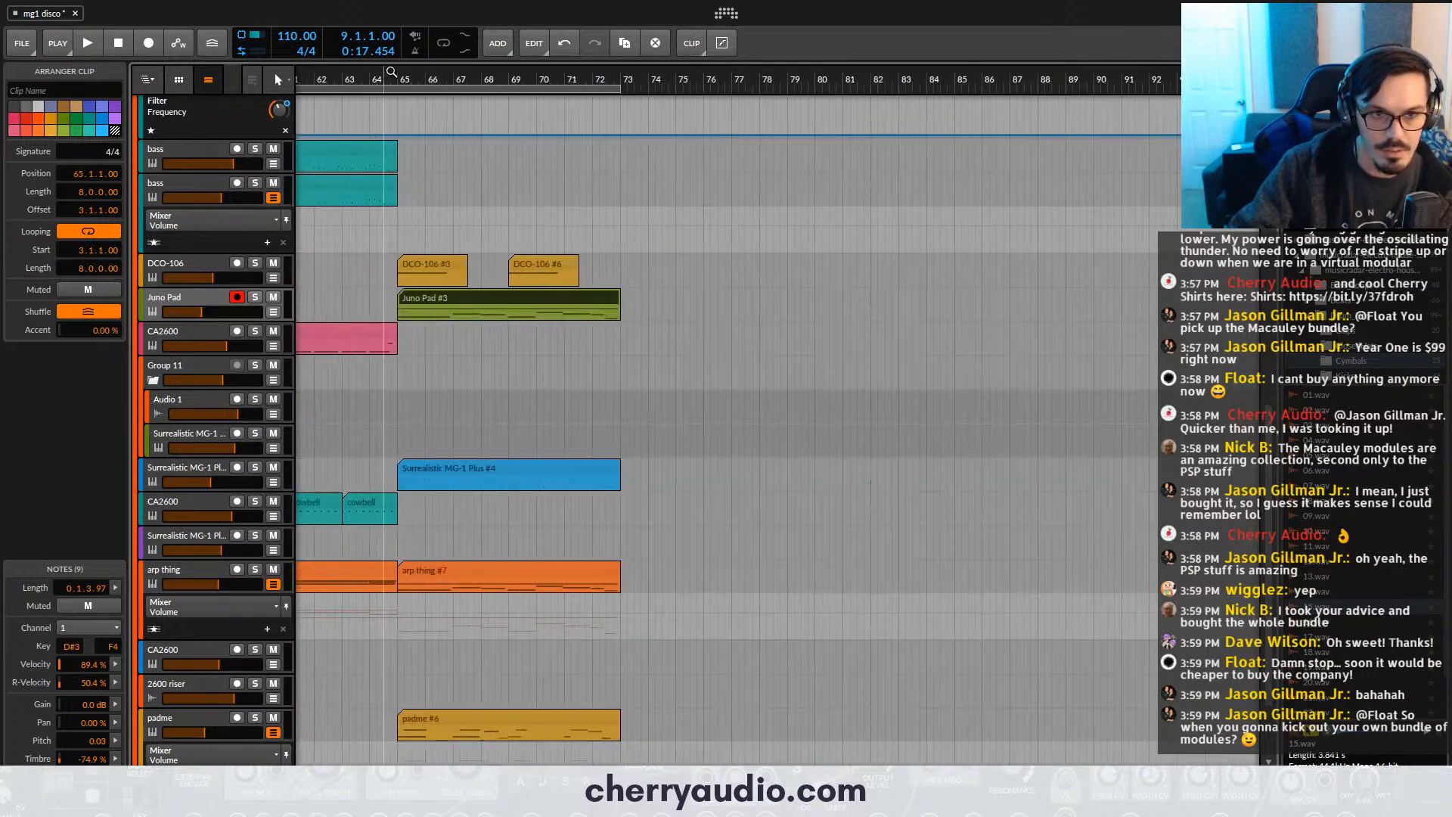
pyautogui.press('space')
pyautogui.click(259, 296)
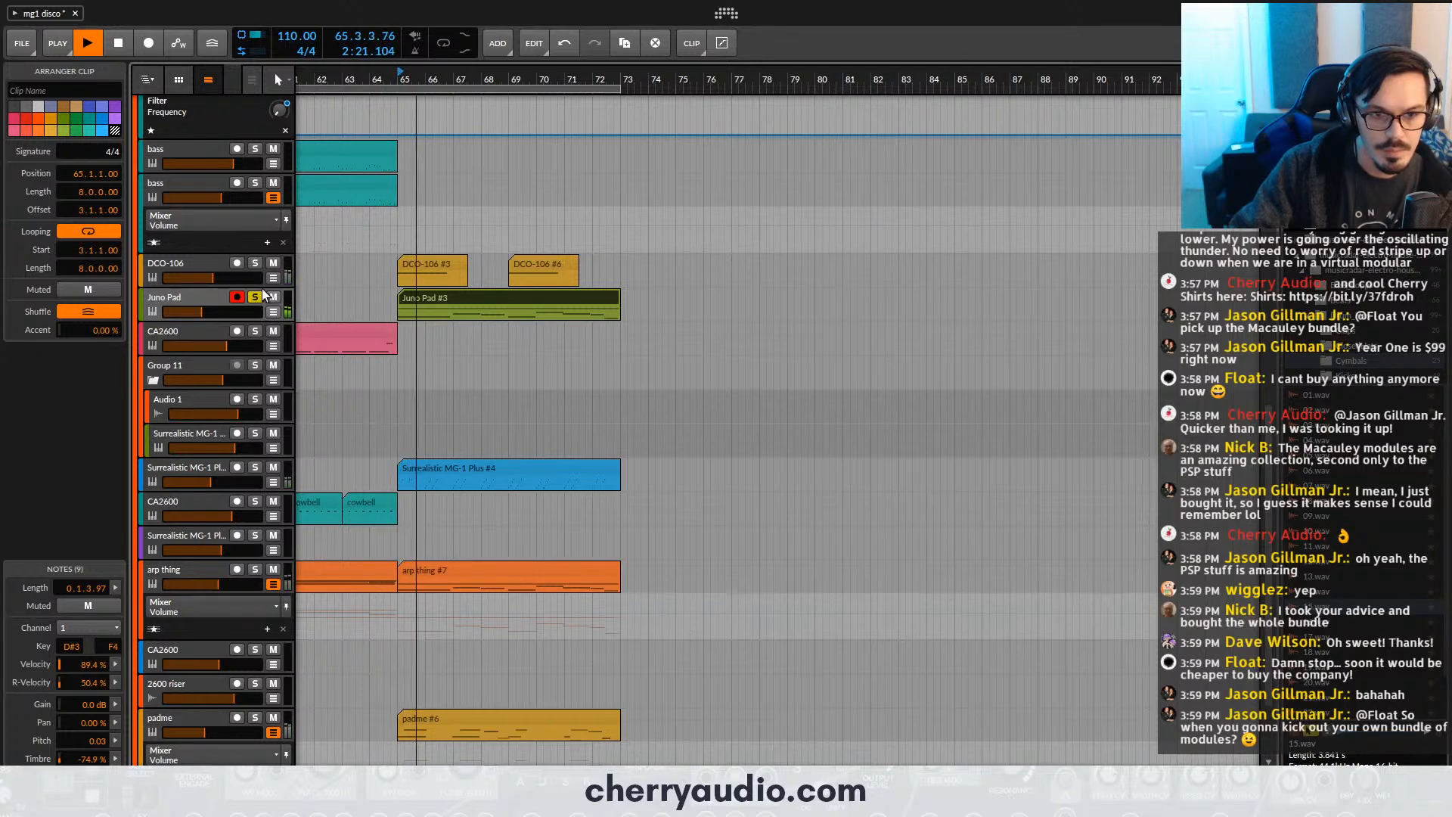
pyautogui.click(254, 296)
pyautogui.click(221, 301)
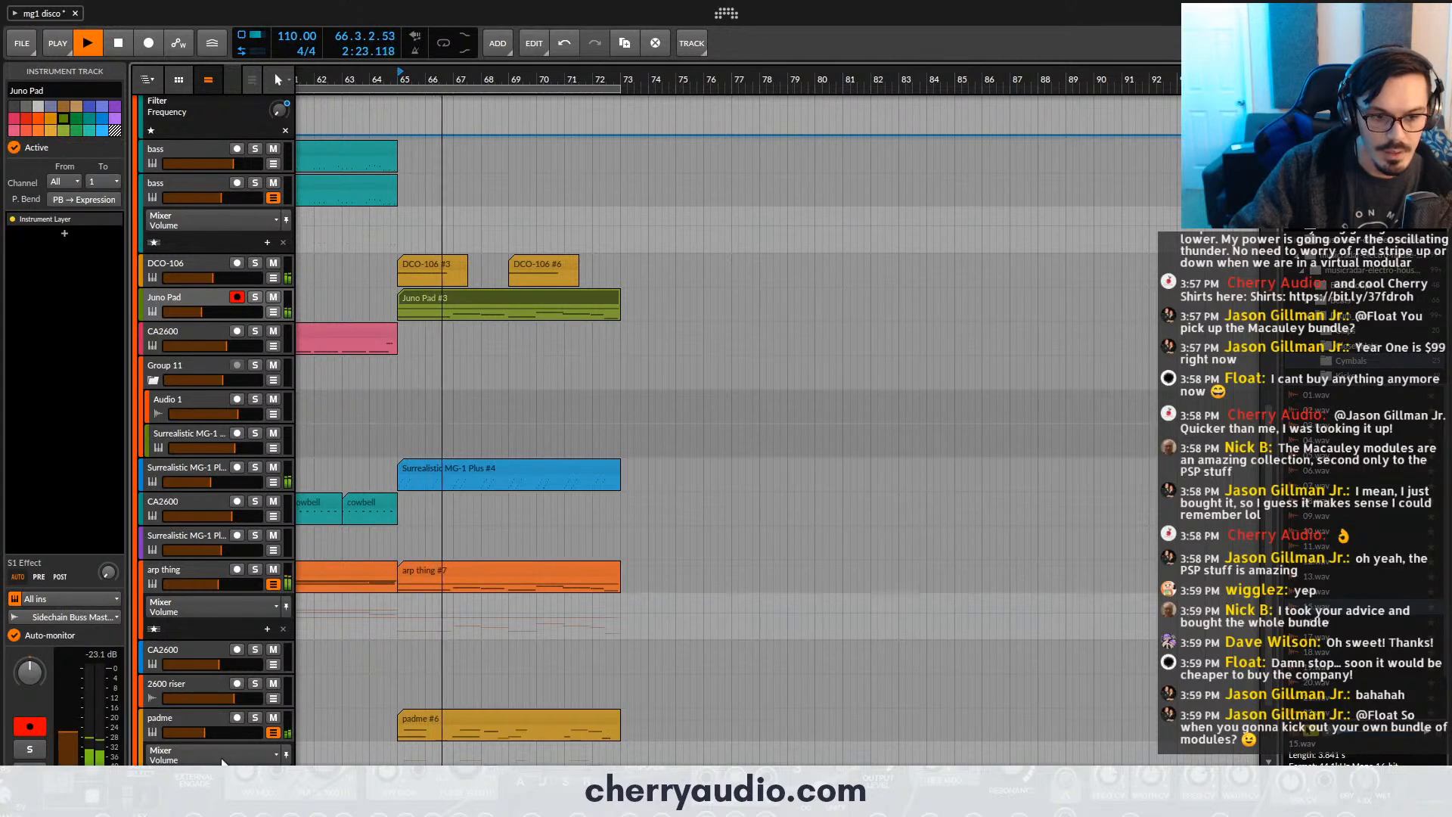
pyautogui.press('d')
pyautogui.click(276, 648)
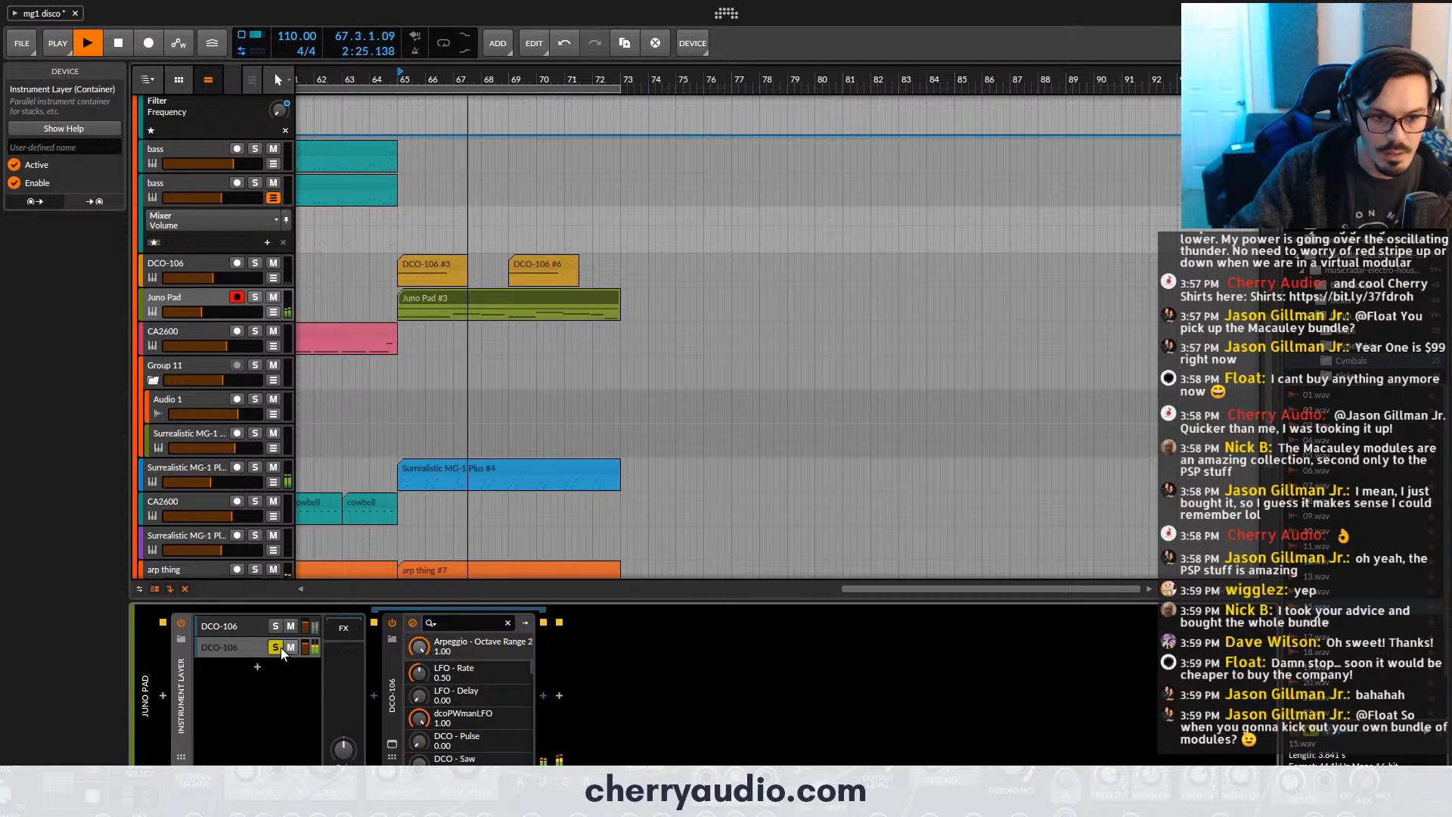
pyautogui.click(255, 297)
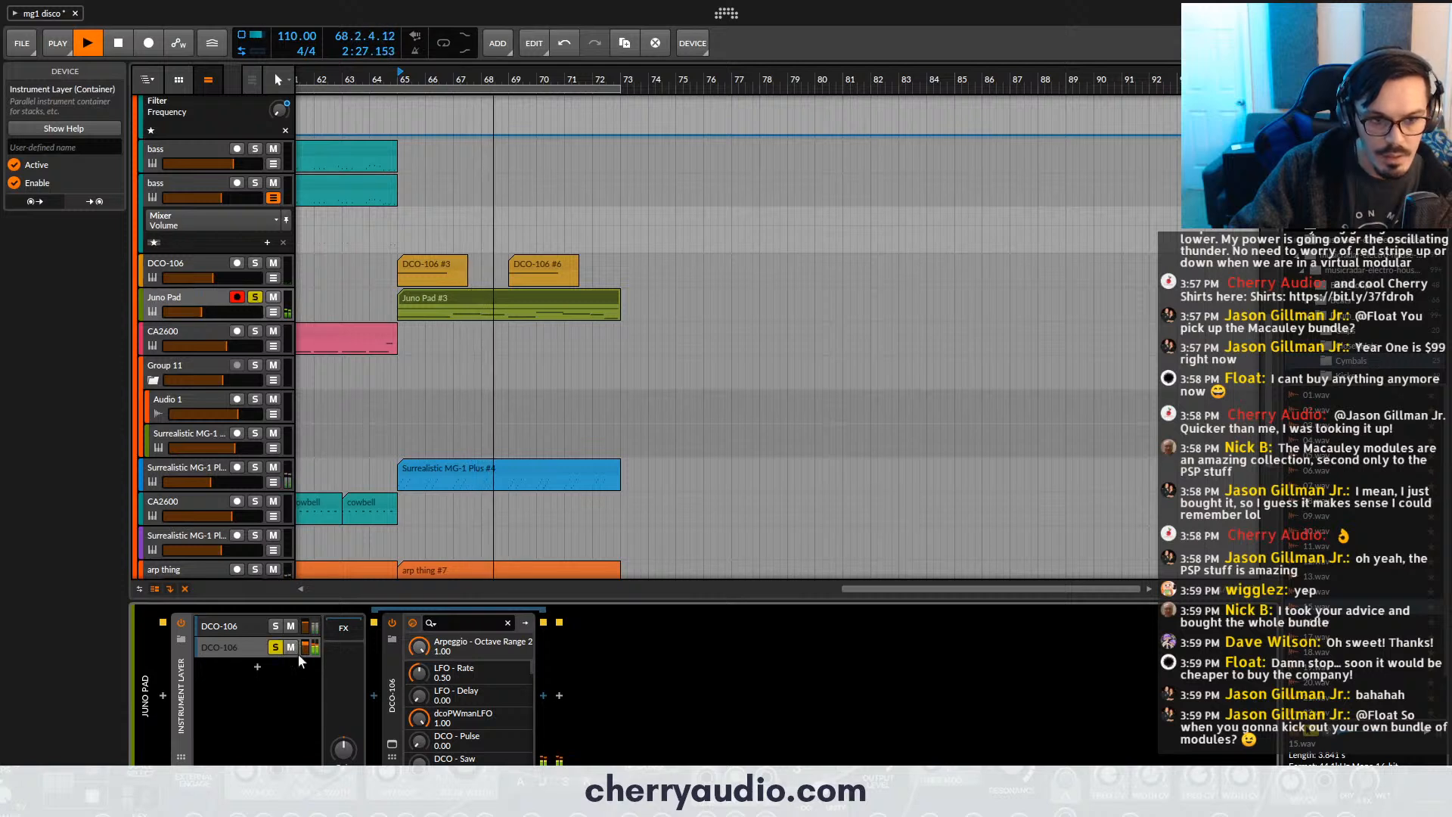
pyautogui.press('space')
pyautogui.click(394, 743)
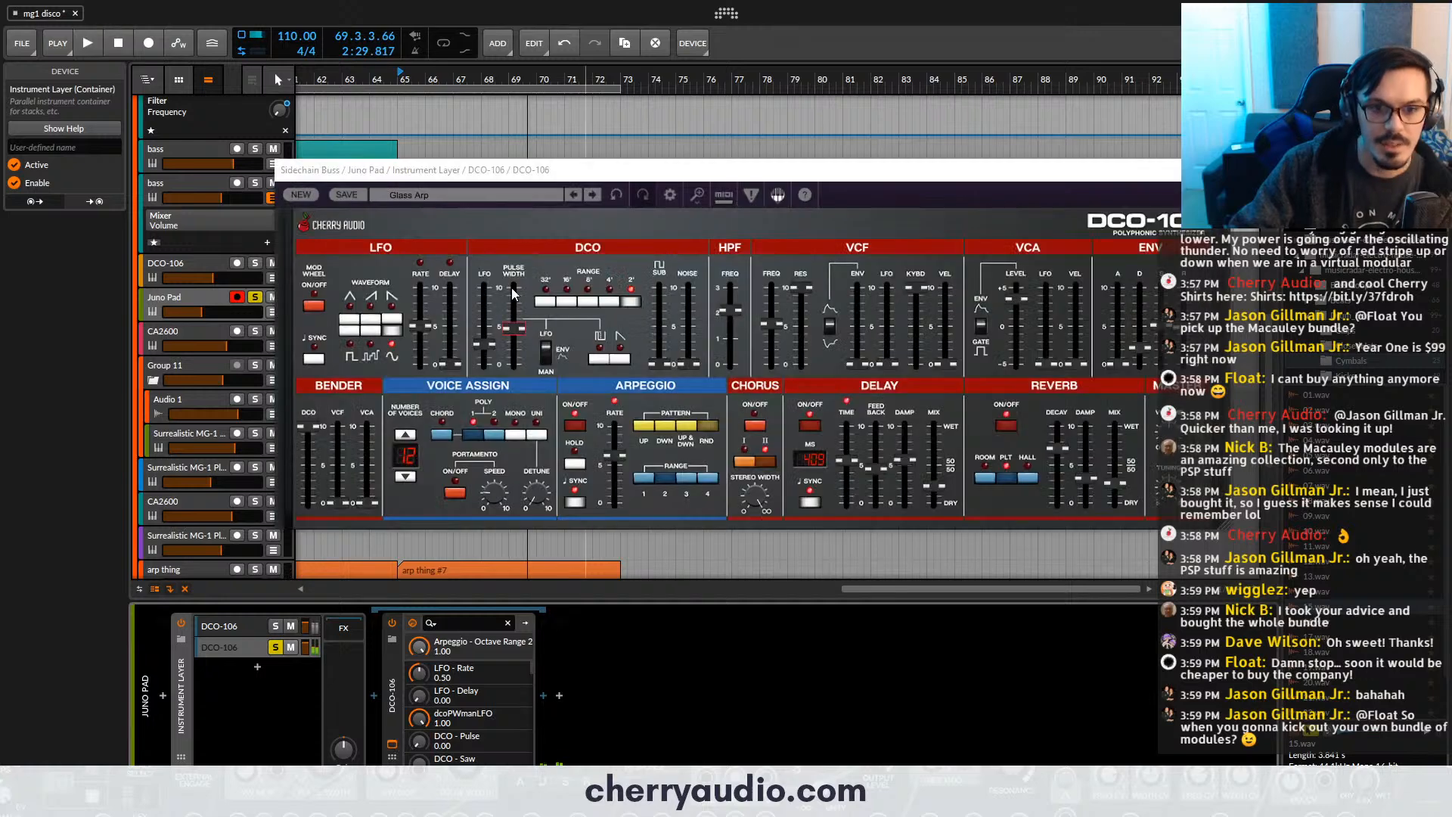
# - Try the 8' and 16' DCO ranges with a slight VCF frequency adjustment, and reload the Glass Arp preset
pyautogui.click(588, 302)
pyautogui.press('space')
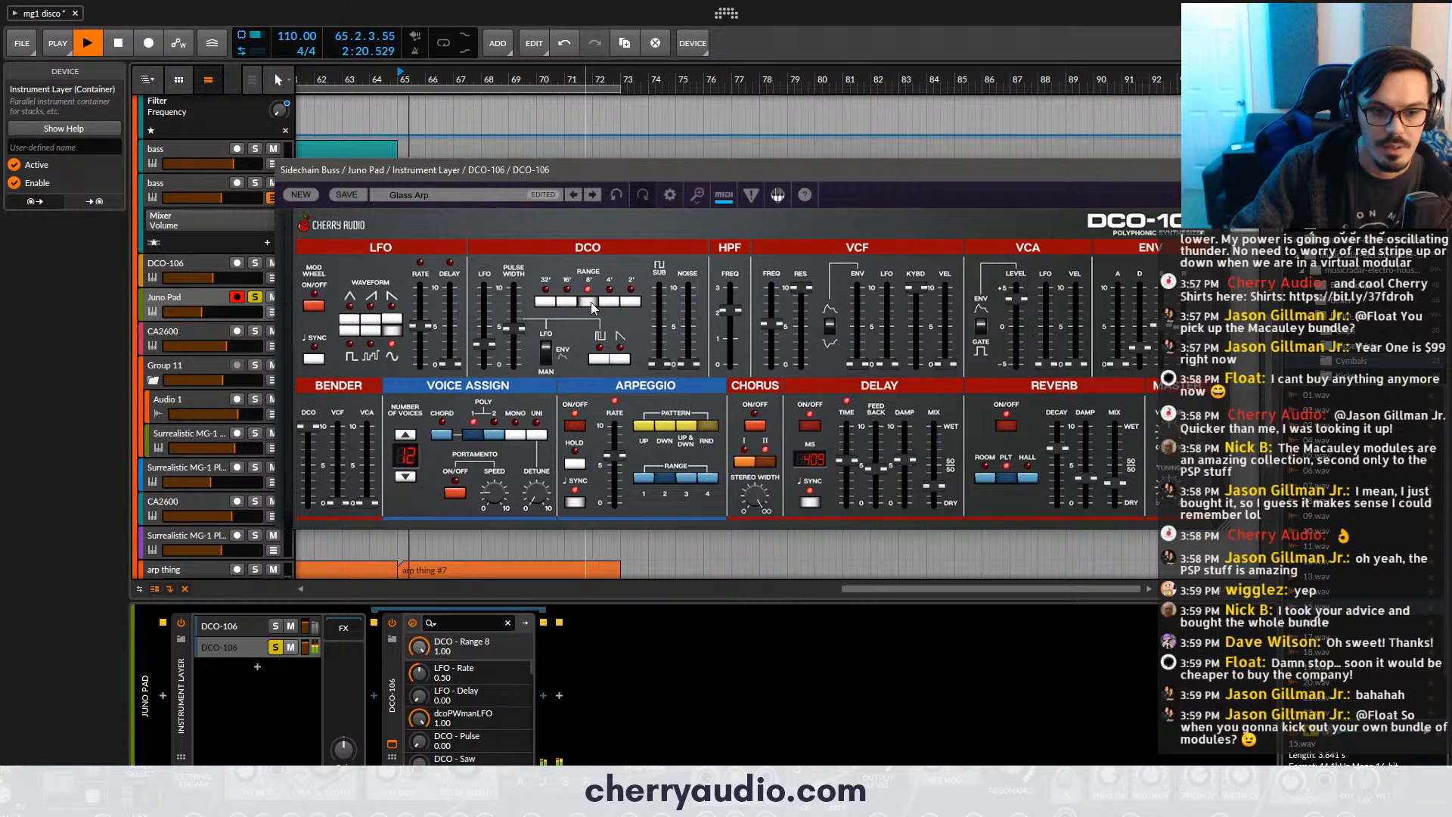
pyautogui.click(250, 646)
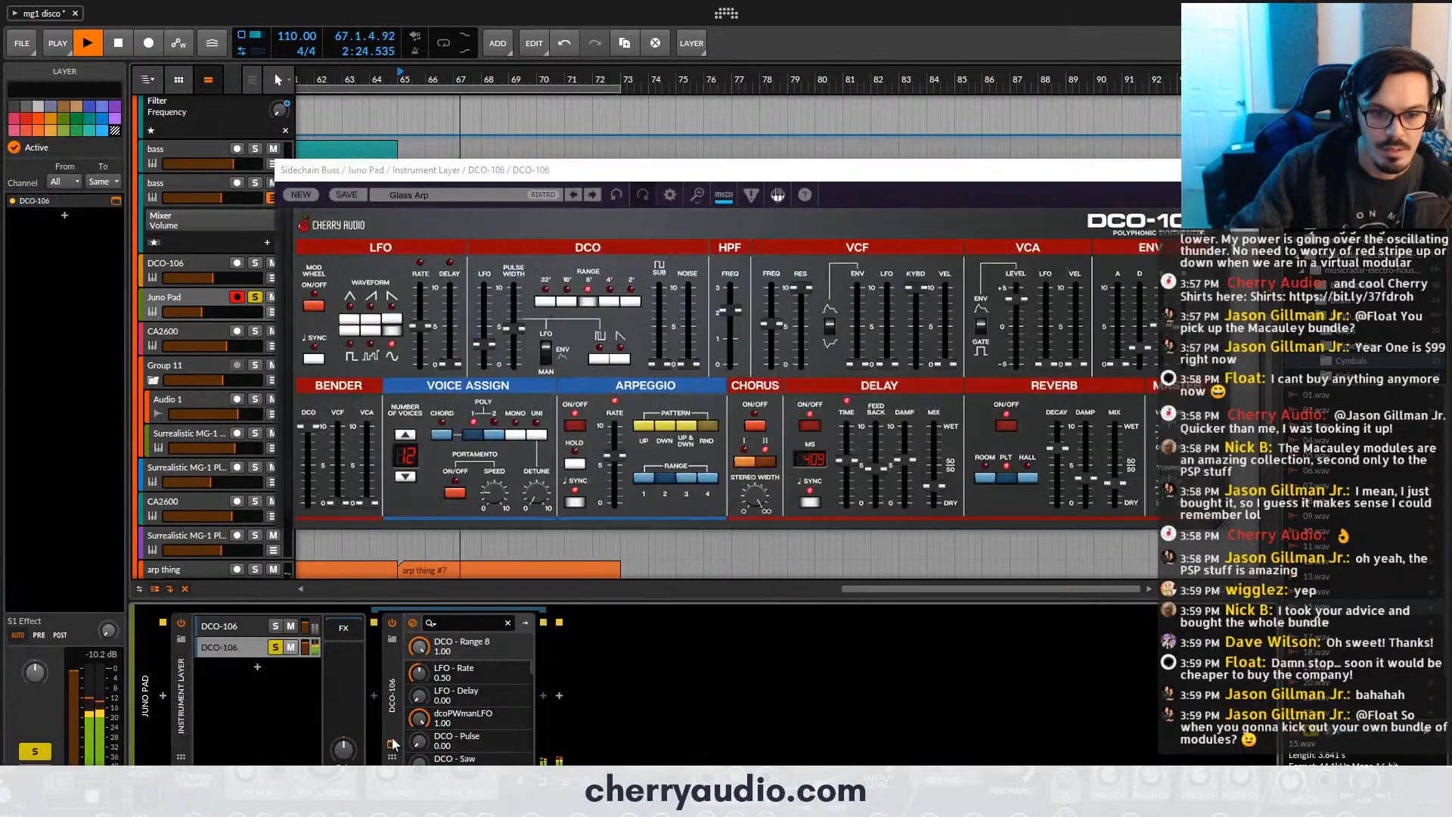
pyautogui.click(567, 302)
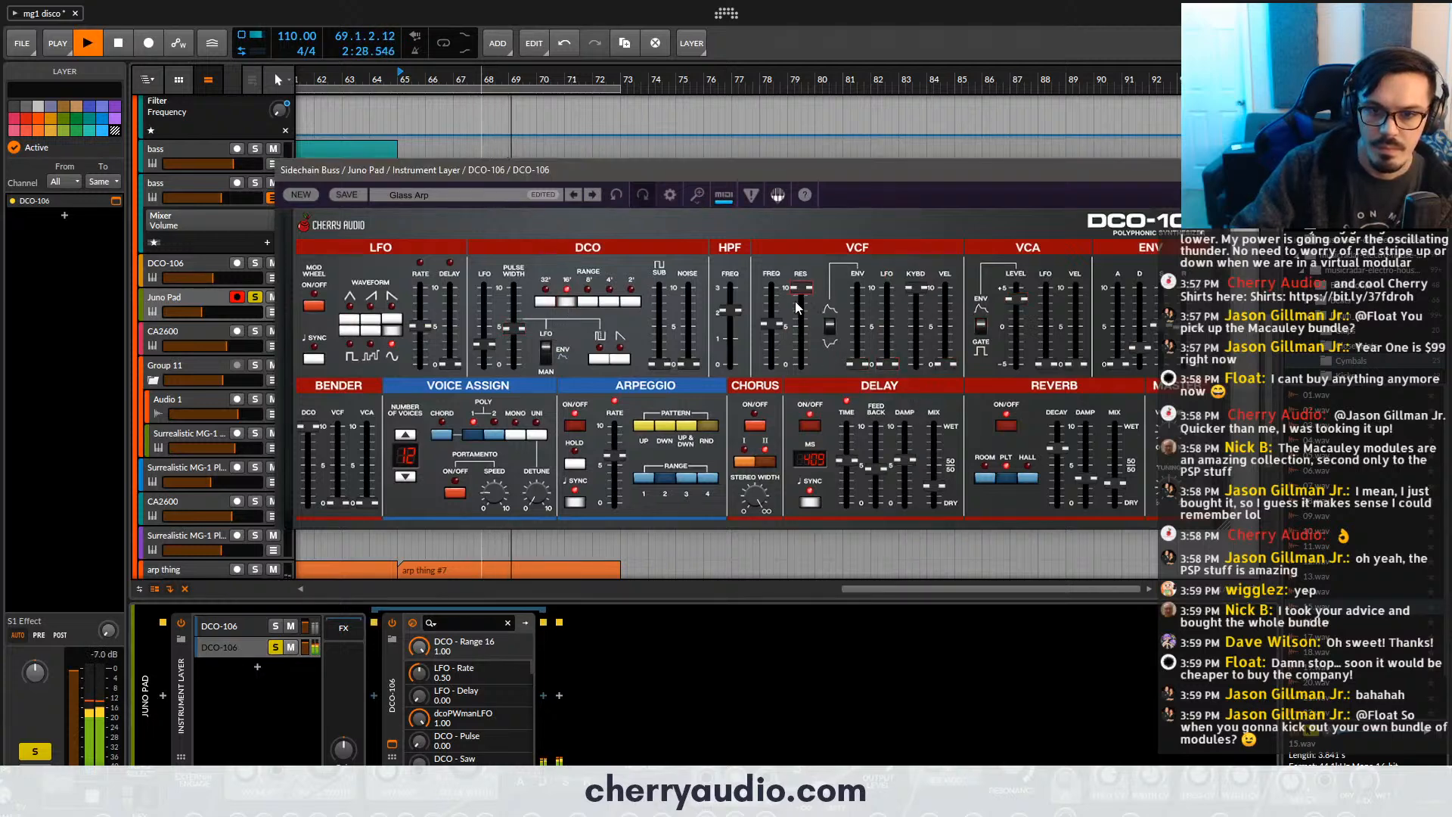
pyautogui.moveTo(779, 325)
pyautogui.mouseDown()
pyautogui.moveTo(786, 341)
pyautogui.moveTo(775, 324)
pyautogui.mouseUp()
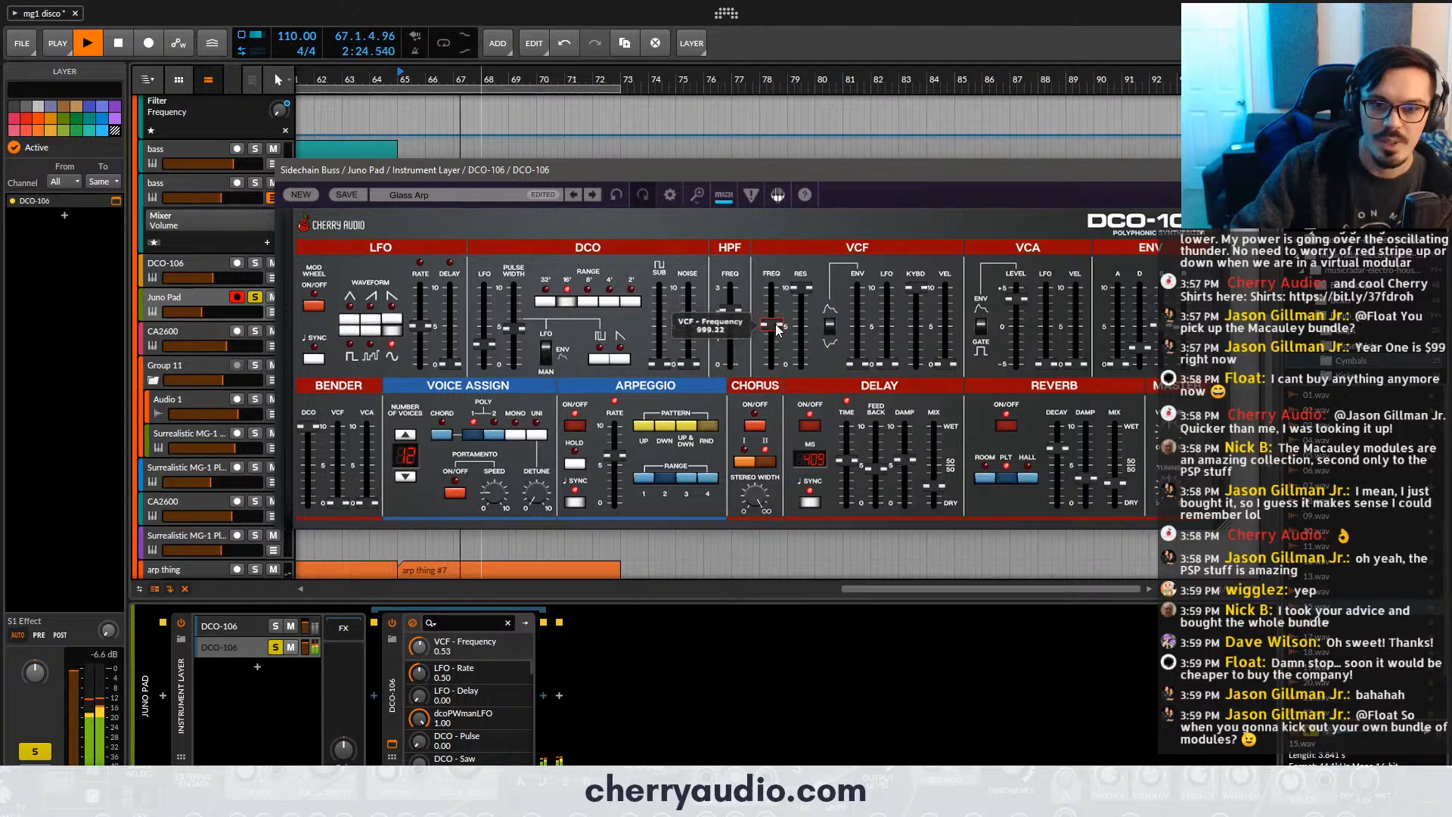
pyautogui.press('space')
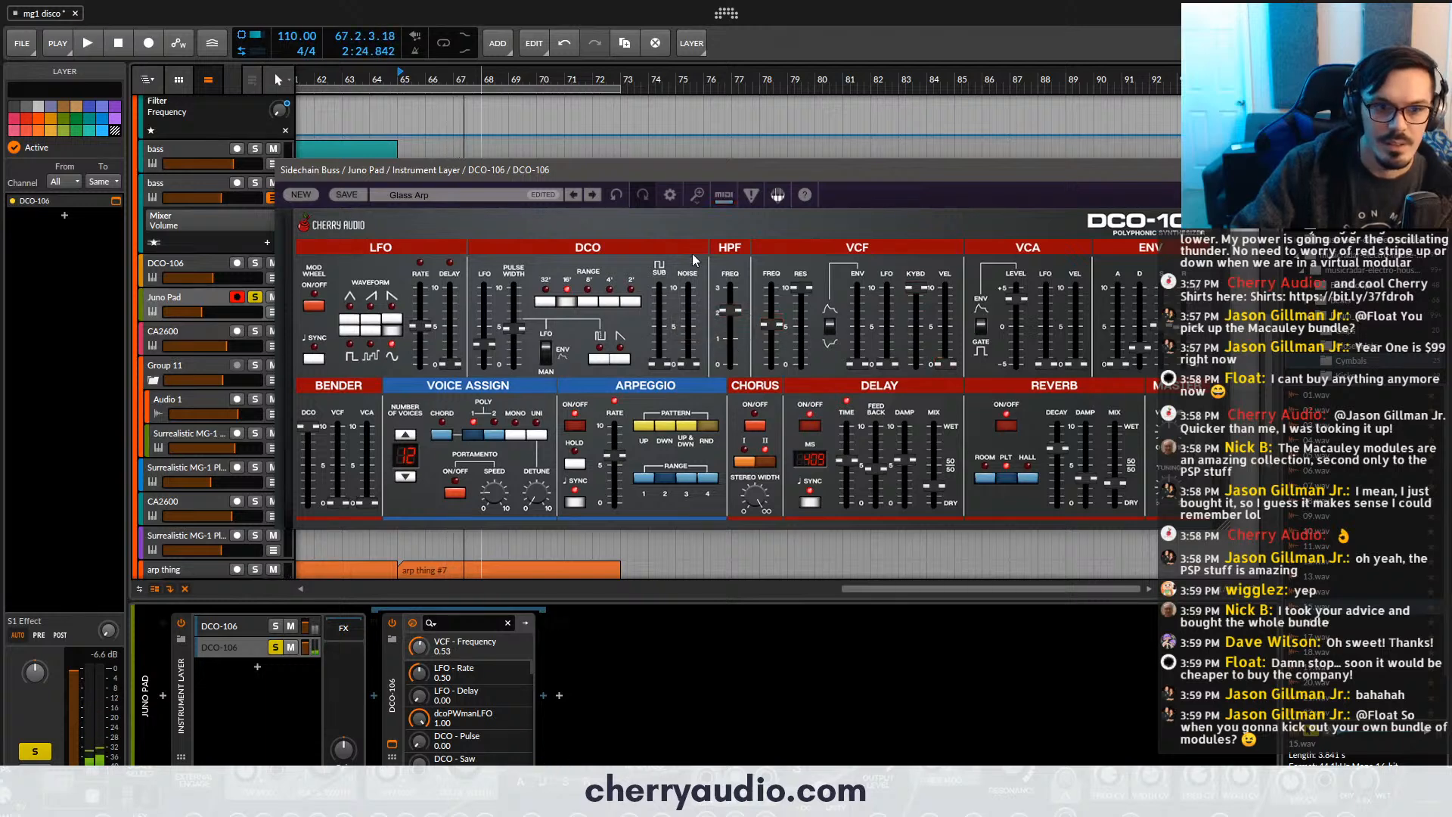
pyautogui.click(578, 196)
pyautogui.click(593, 195)
pyautogui.press('space')
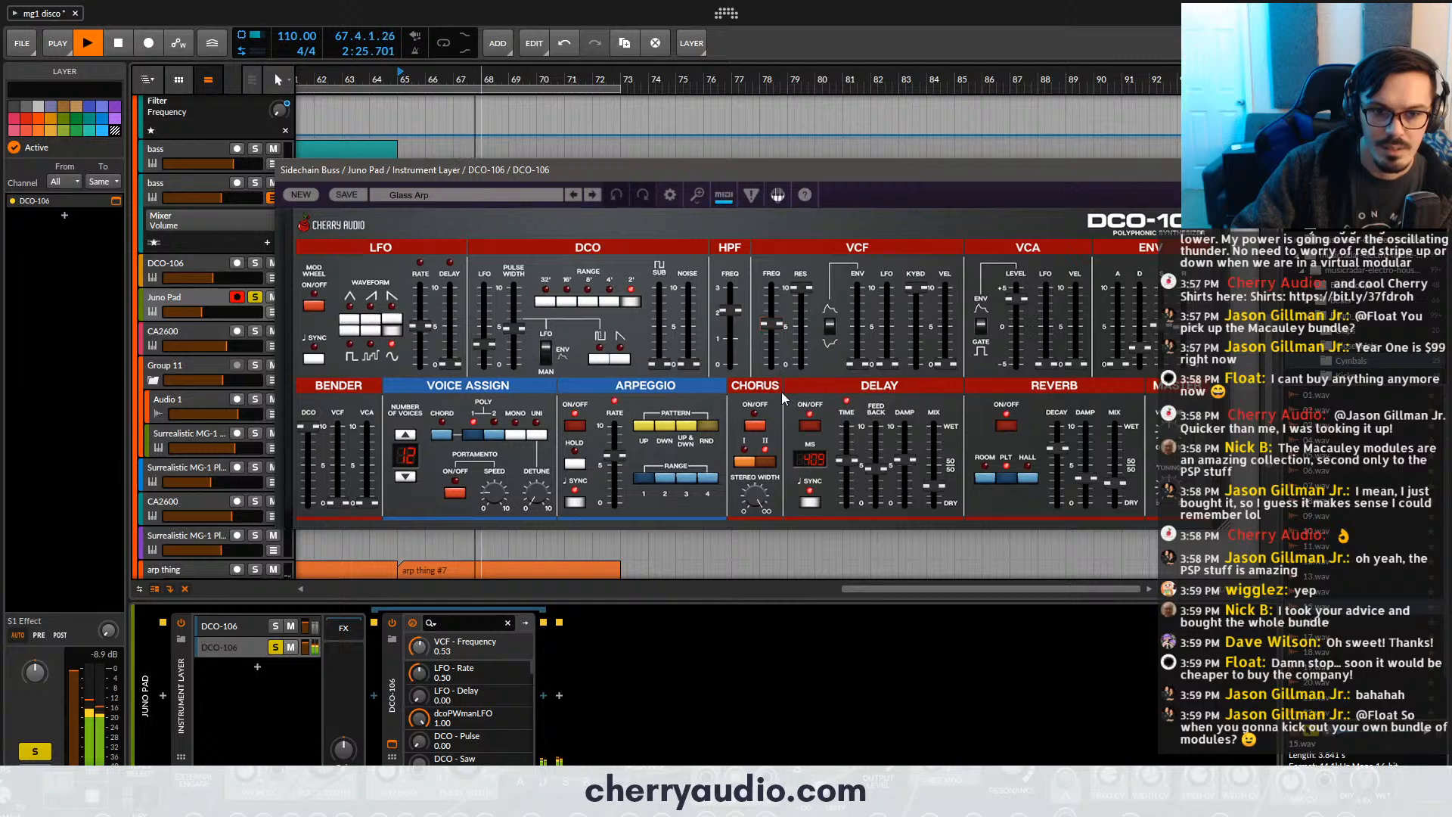
# - Adjust the Glass Arp patch with lower VCF resonance, VCF frequency at 0.71, pulse wave on, and the 8' DCO range
pyautogui.click(671, 477)
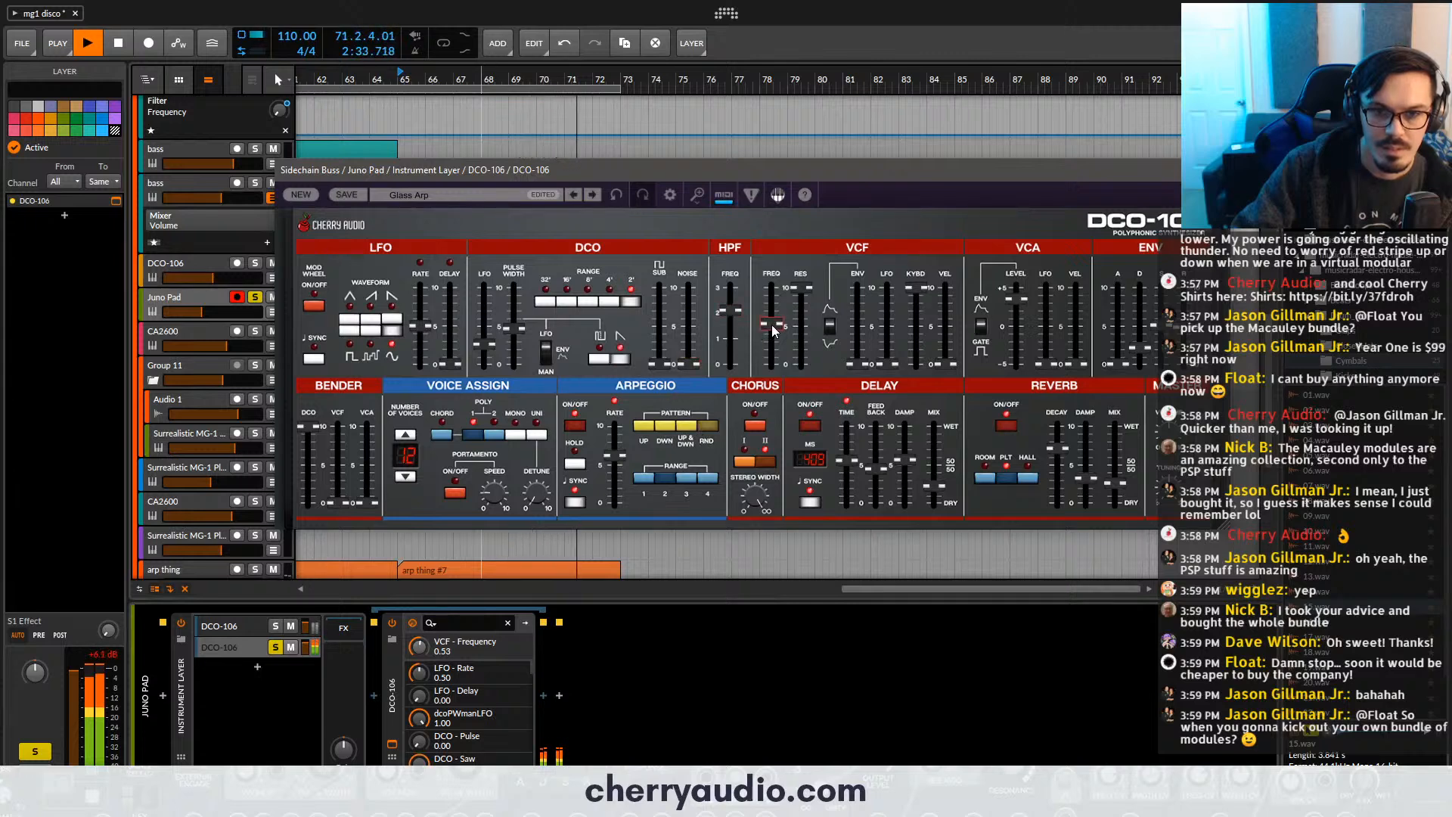
pyautogui.moveTo(793, 292); pyautogui.dragTo(767, 314)
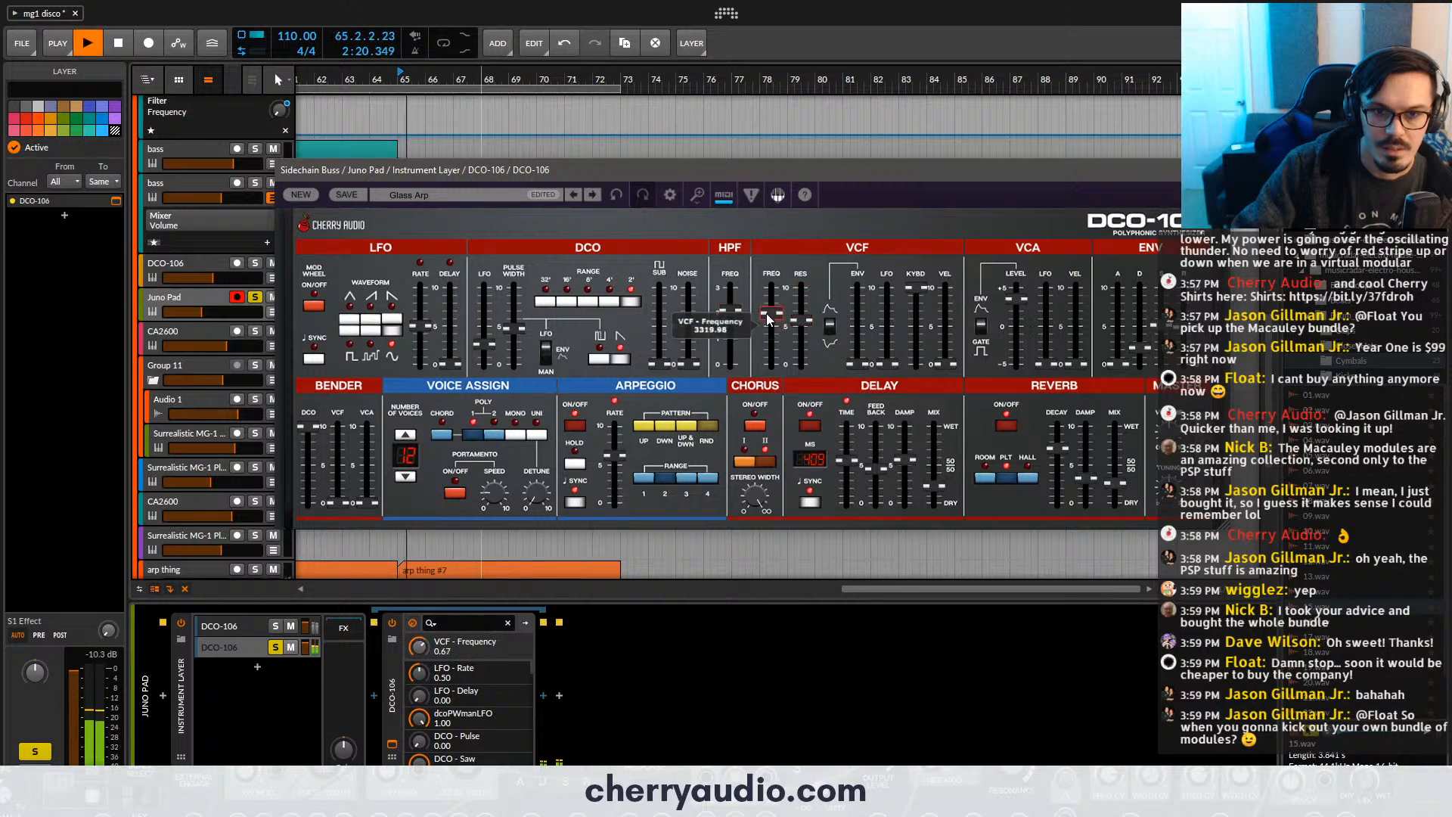
pyautogui.click(601, 359)
pyautogui.click(628, 361)
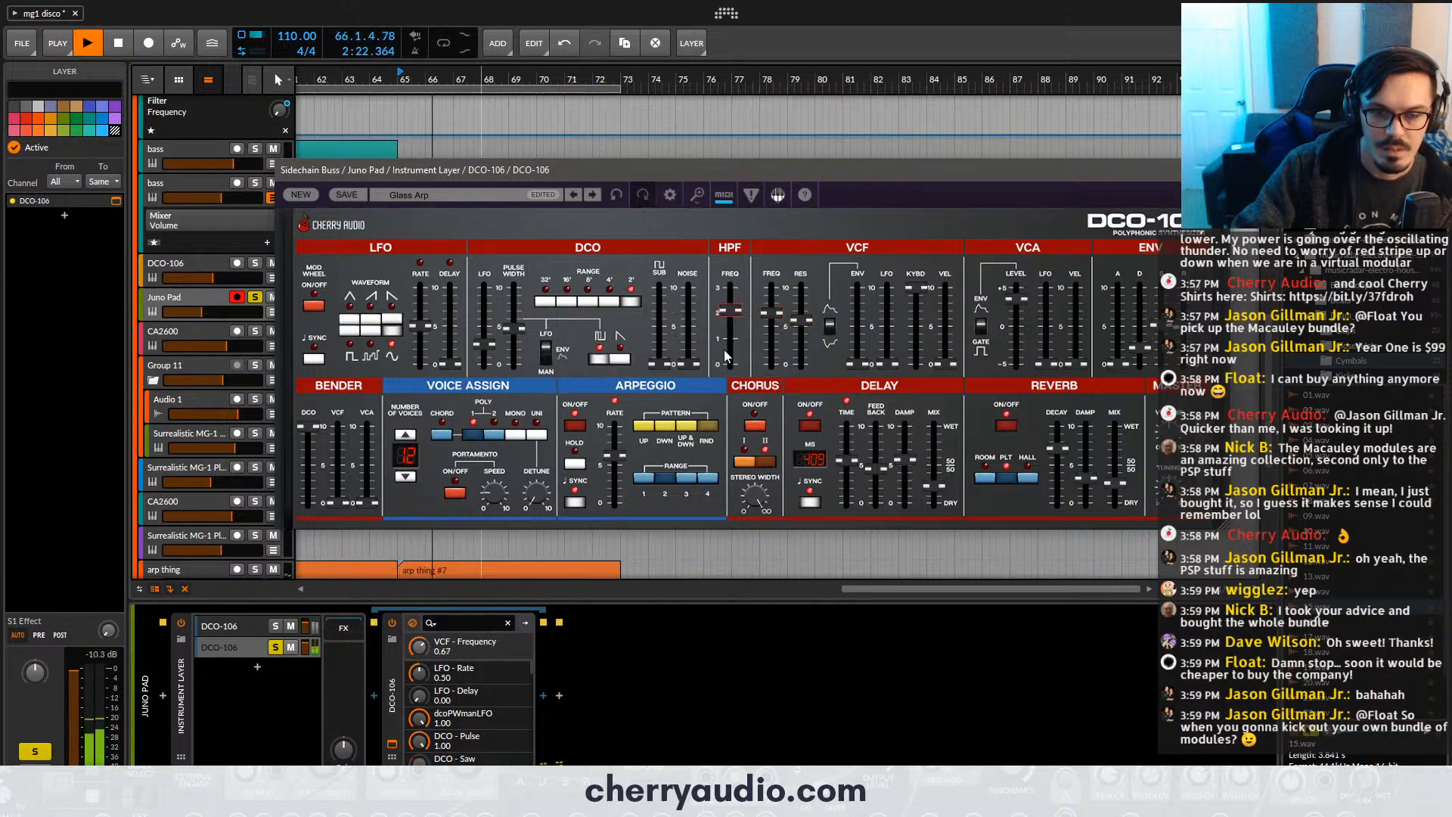
pyautogui.moveTo(774, 312); pyautogui.dragTo(774, 310)
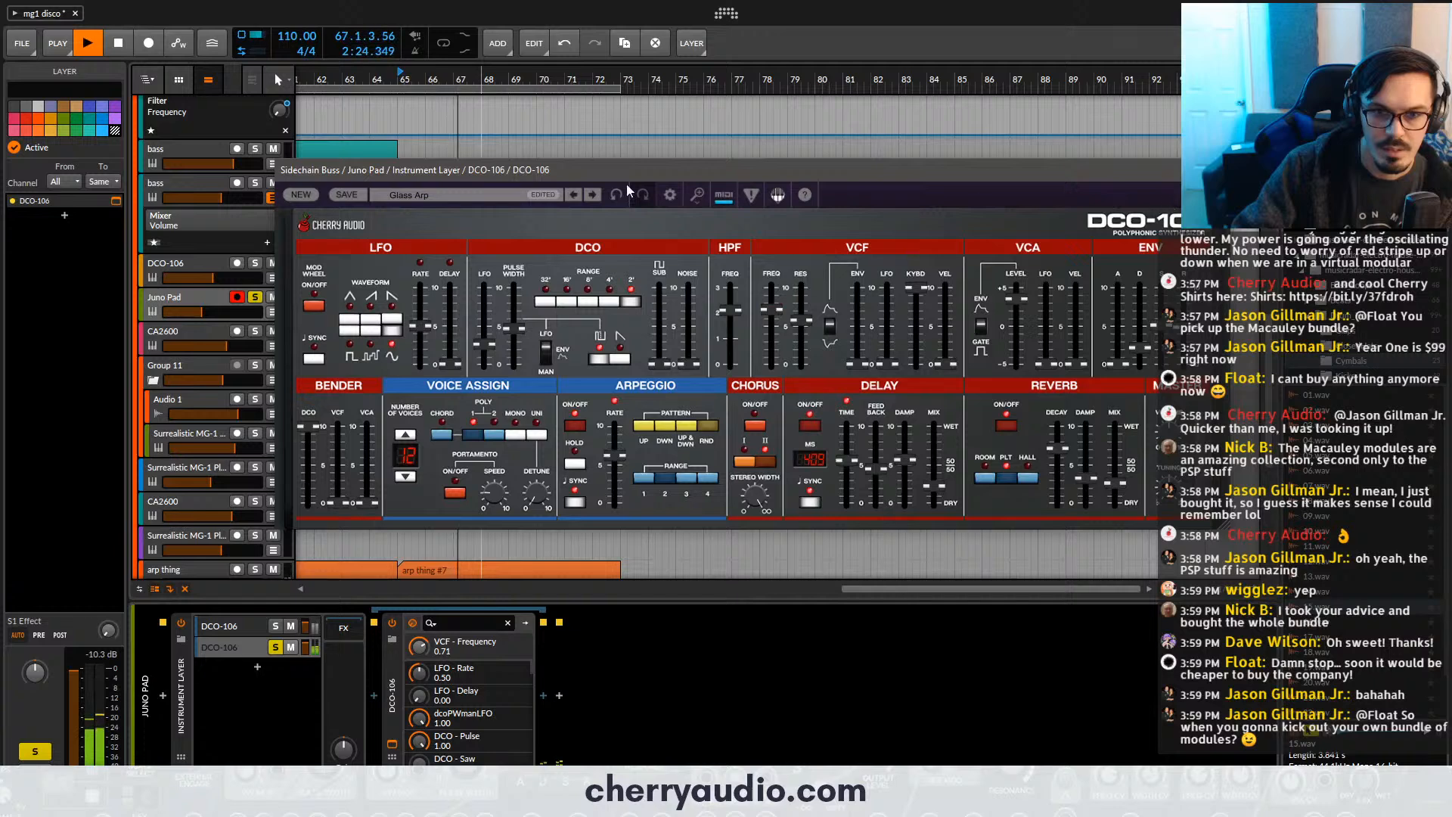
pyautogui.click(595, 303)
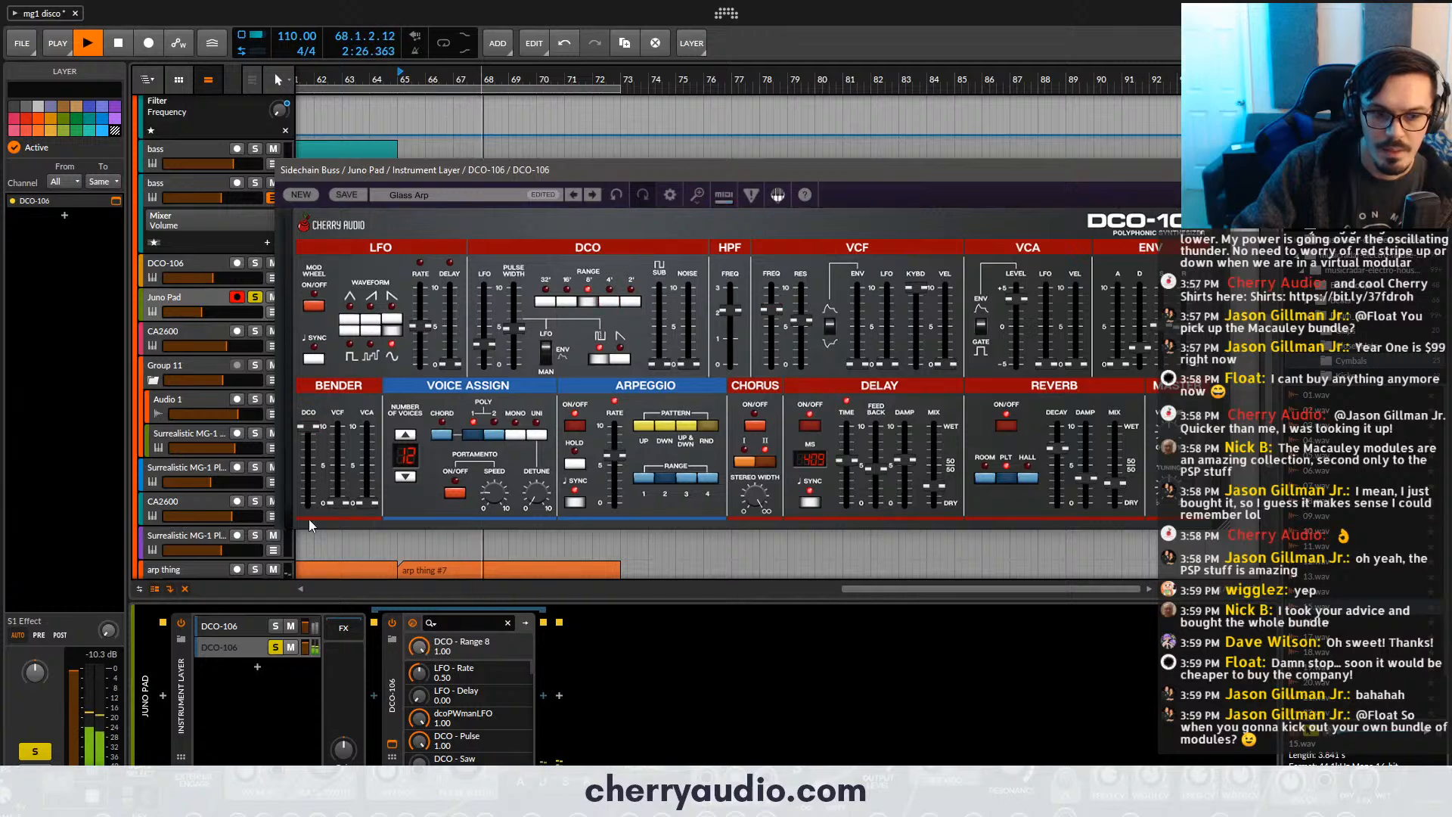
# - Solo the first DCO-106 layer as well and restart playback from bar 65 to hear both layers together
pyautogui.click(275, 626)
pyautogui.press('space')
pyautogui.press('space')
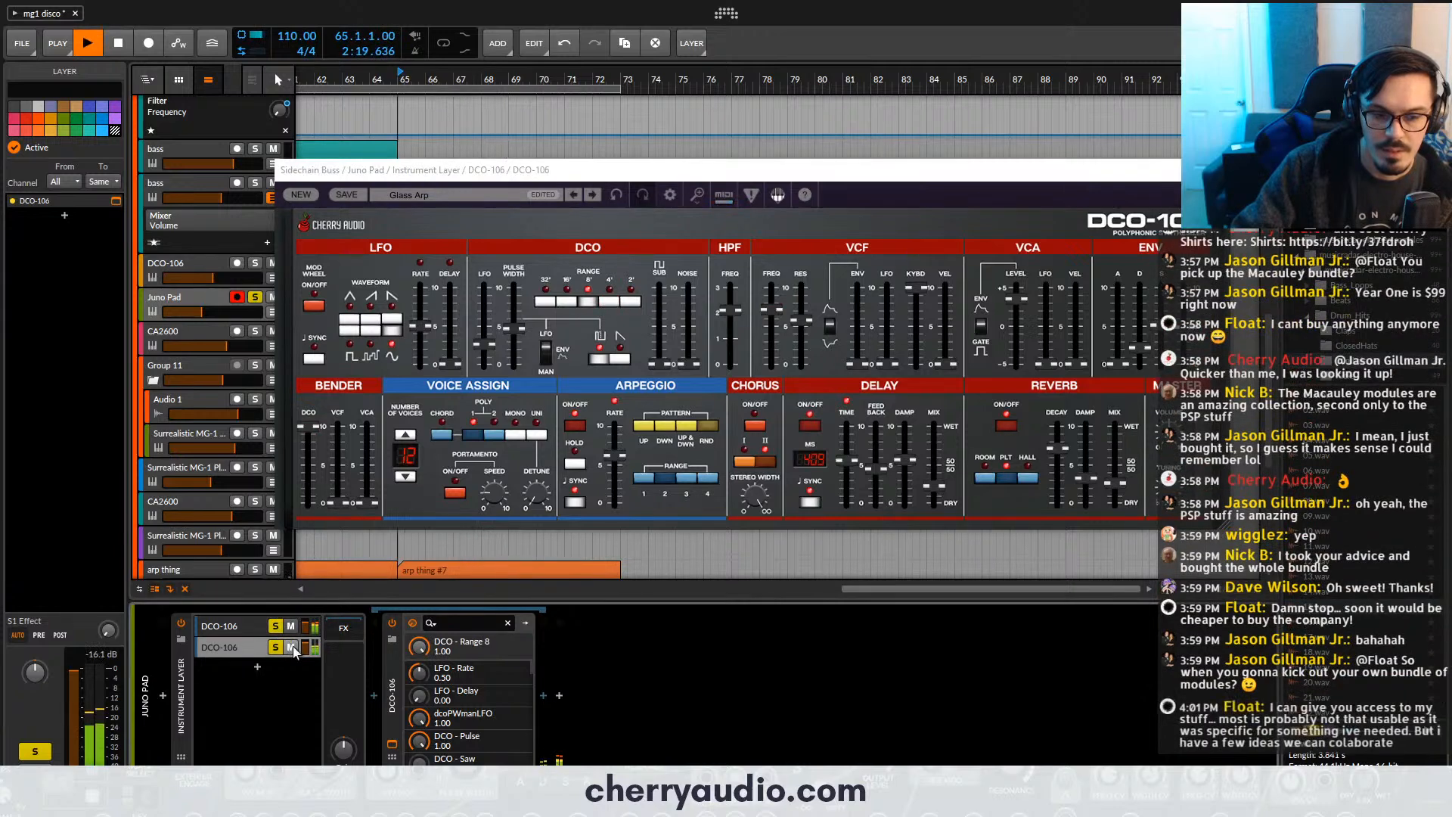
# - Fine-tune the second DCO-106 layer's level, set its DCO range to 4', and close its synth window
pyautogui.moveTo(305, 647); pyautogui.dragTo(306, 643)
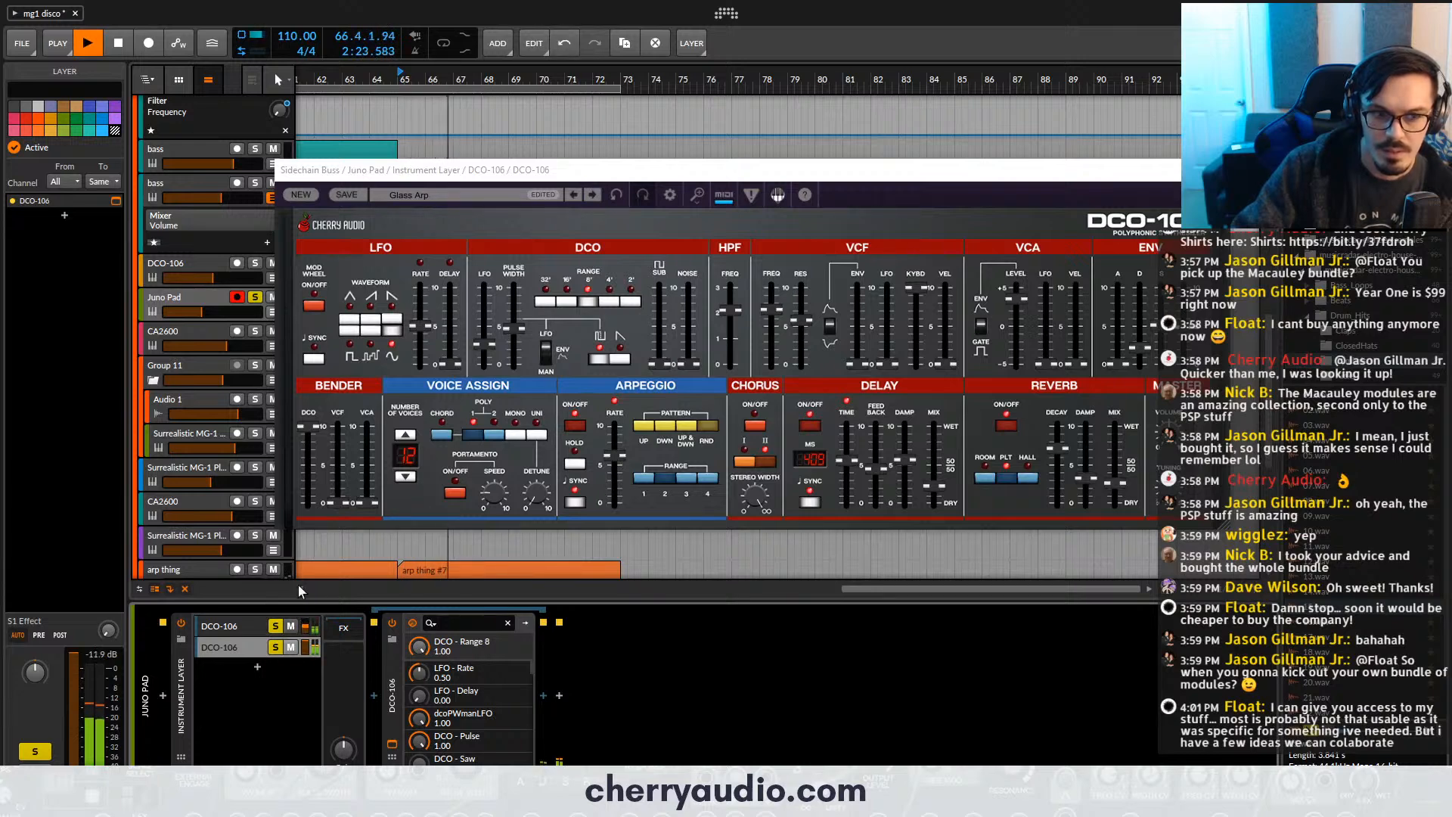
pyautogui.click(605, 302)
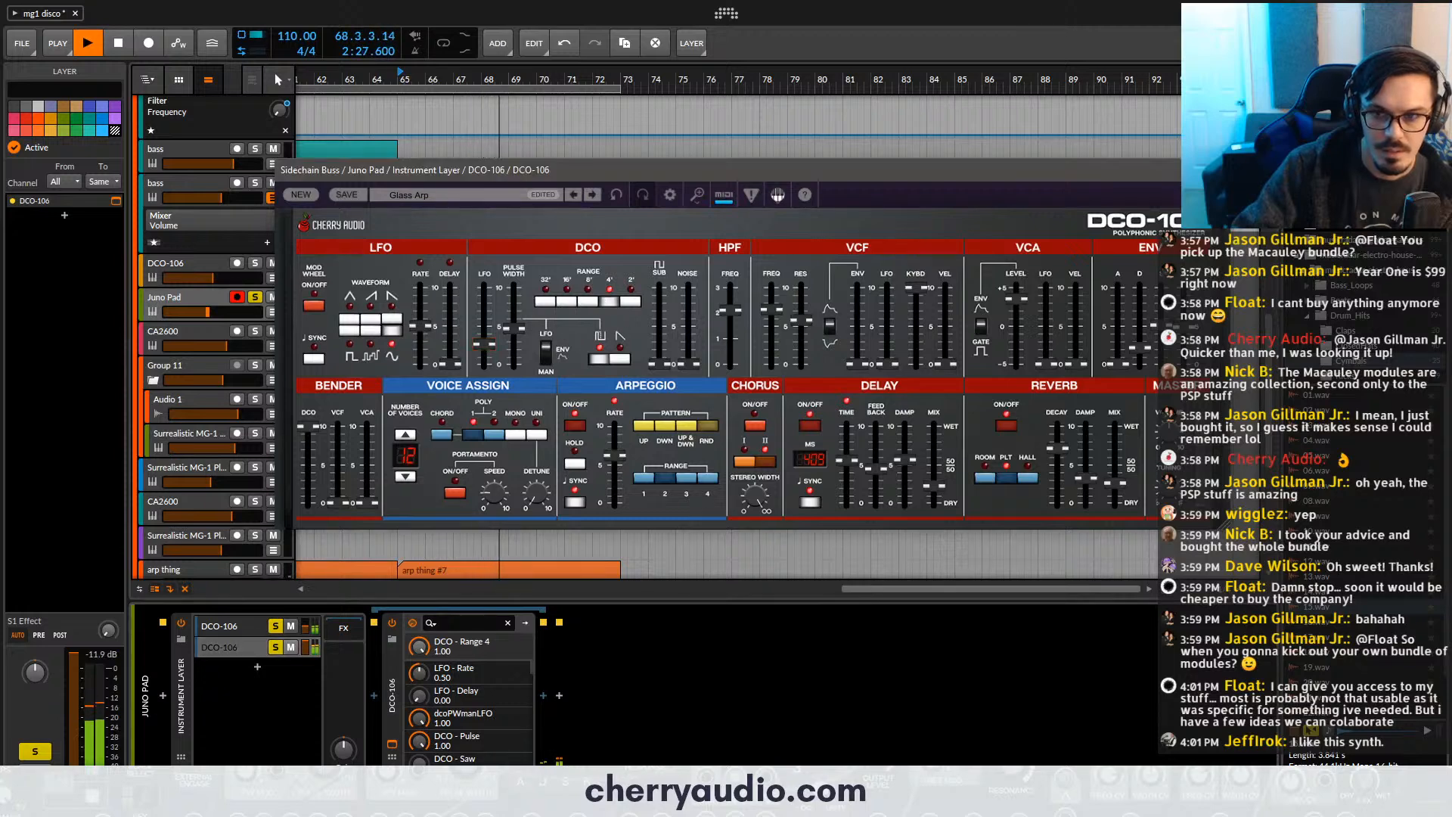
pyautogui.click(1221, 170)
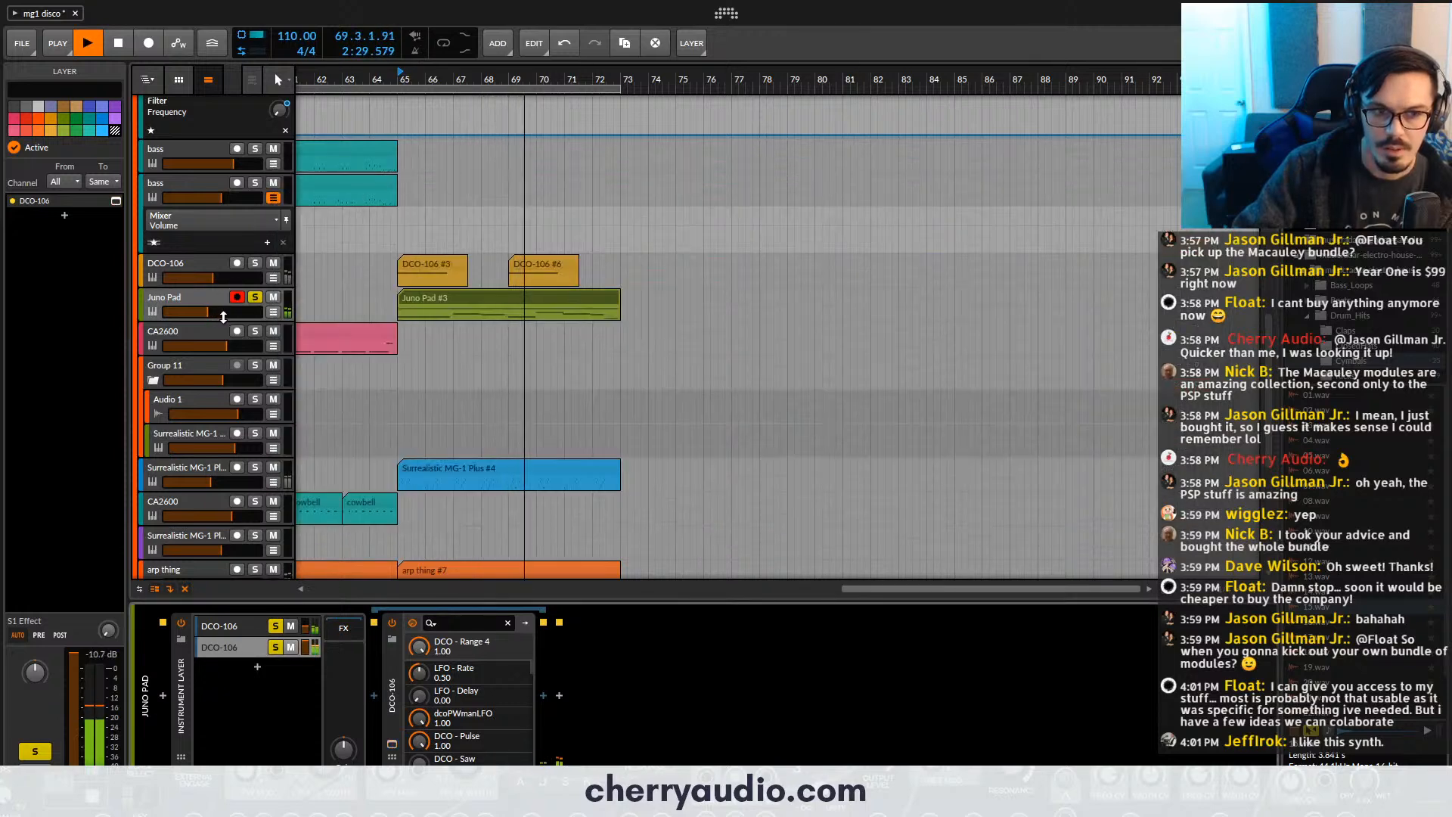
# - Raise the Juno Pad track's volume slightly, unsolo the track, and stop playback and save the project
pyautogui.moveTo(222, 314); pyautogui.dragTo(216, 311)
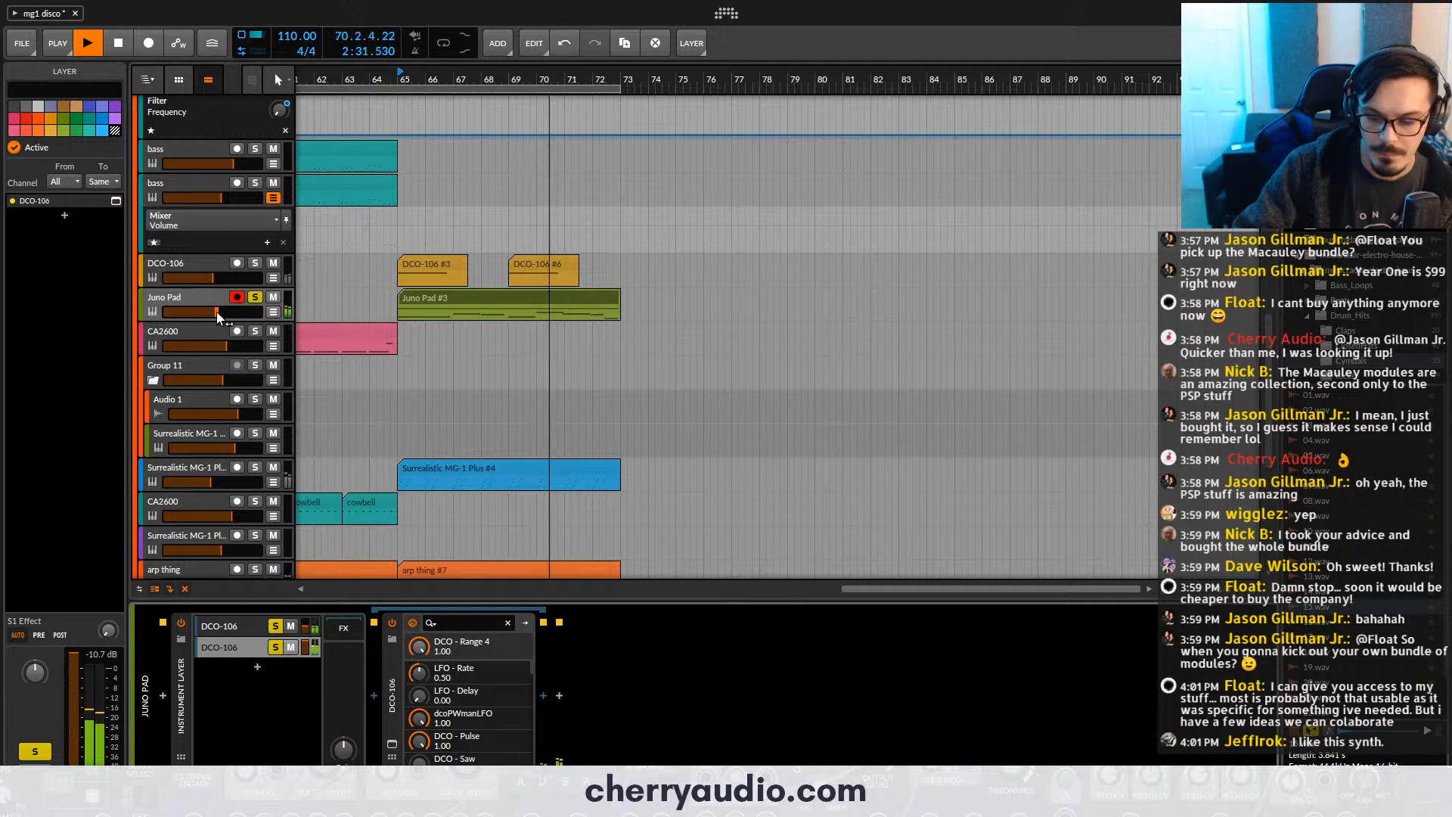
pyautogui.press('s')
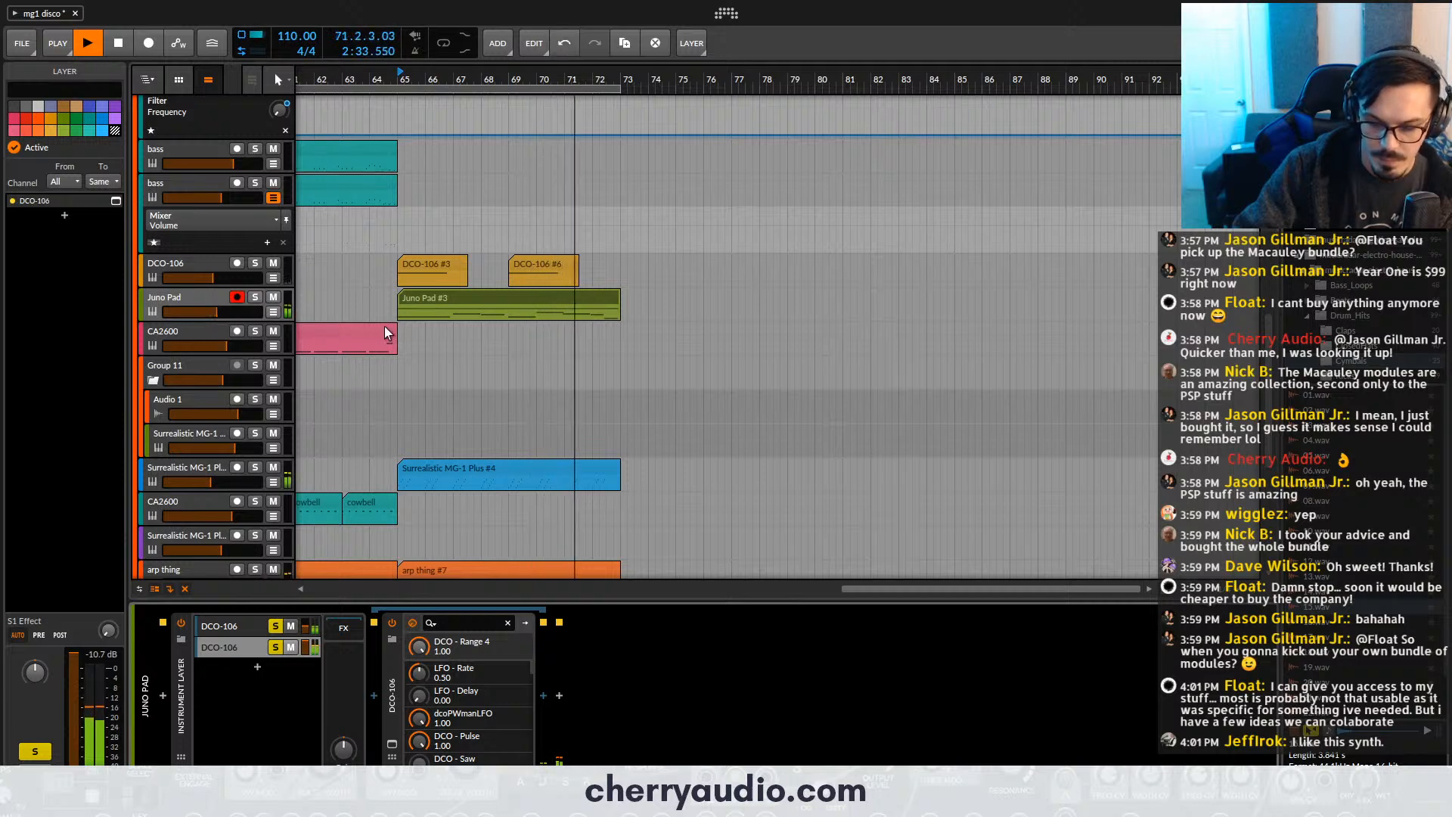
pyautogui.press('space')
pyautogui.hotkey('ctrl', 's')
pyautogui.scroll(-5, 410, 289)
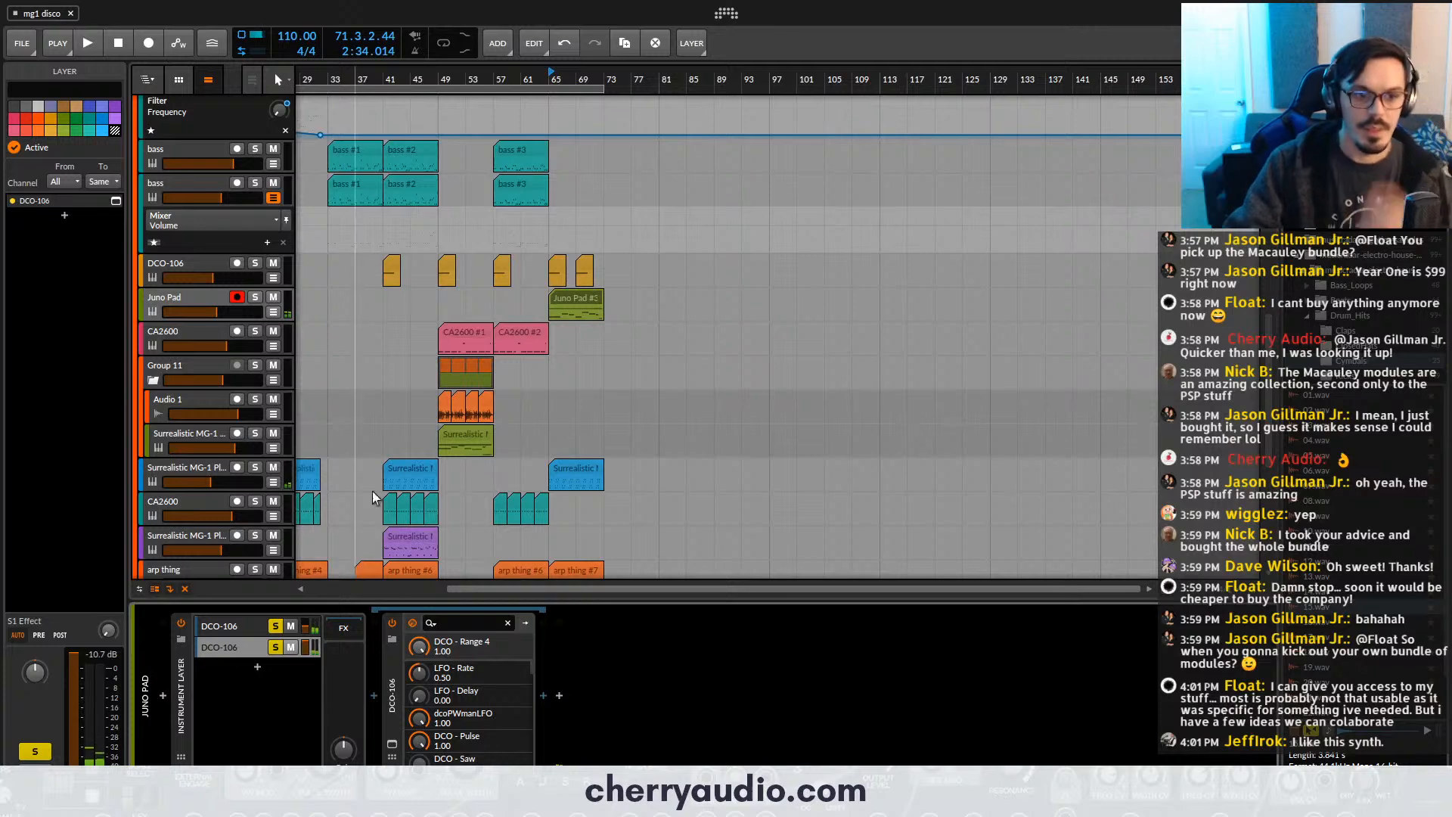
# - Unsolo both DCO-106 layers and view the first layer's synth window and its Pads preset list
pyautogui.click(269, 627)
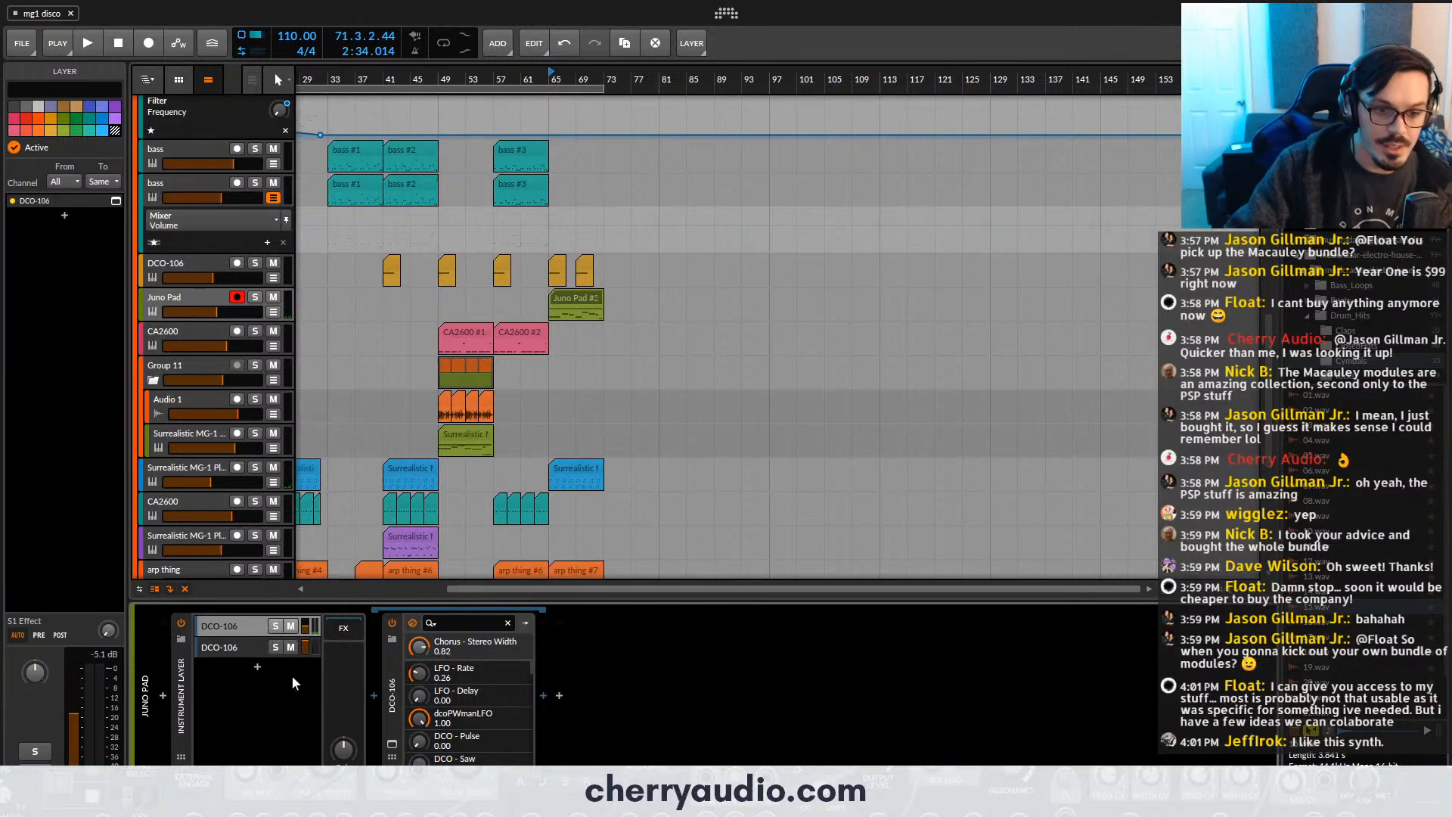
pyautogui.click(389, 747)
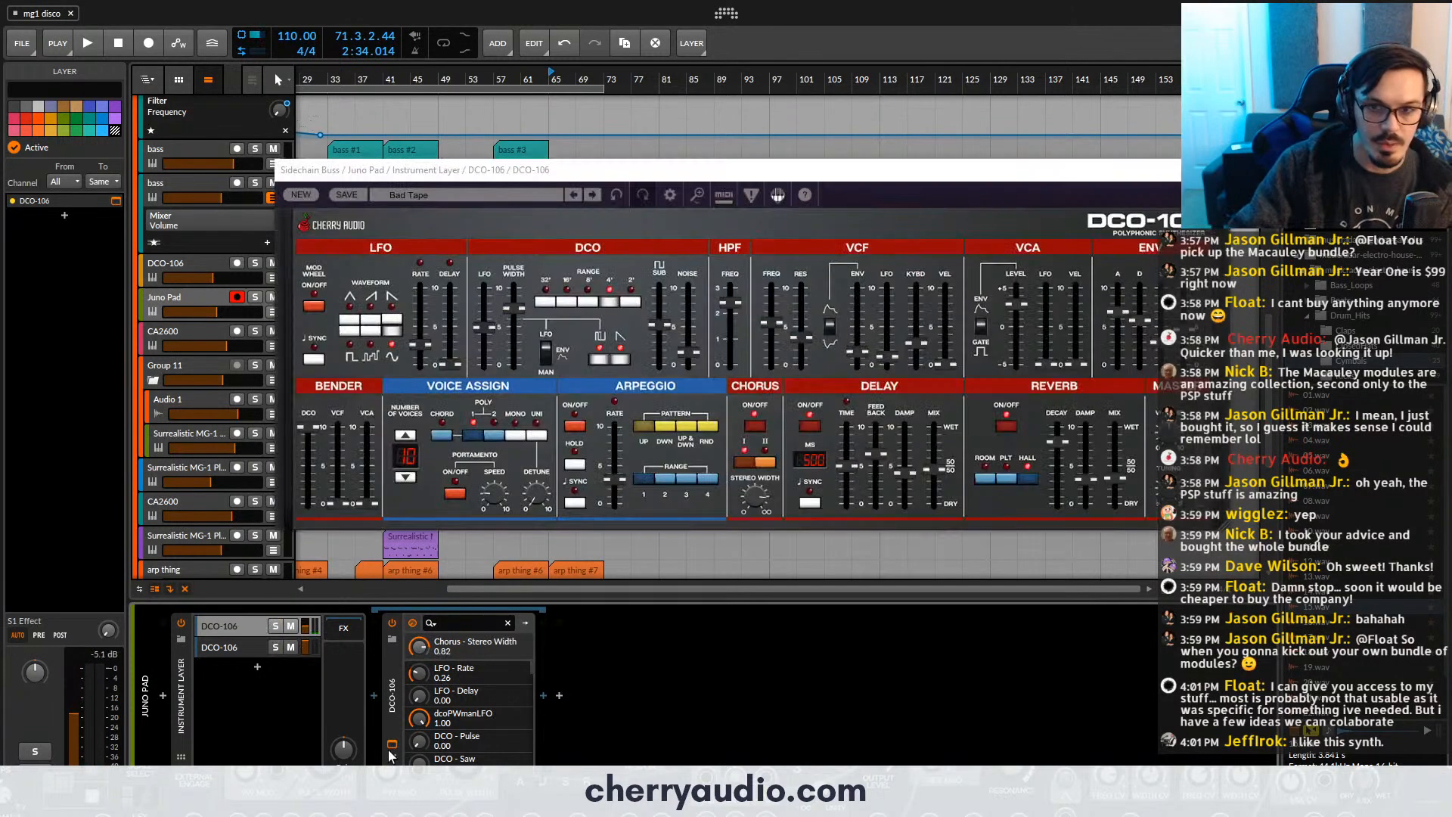
pyautogui.click(463, 195)
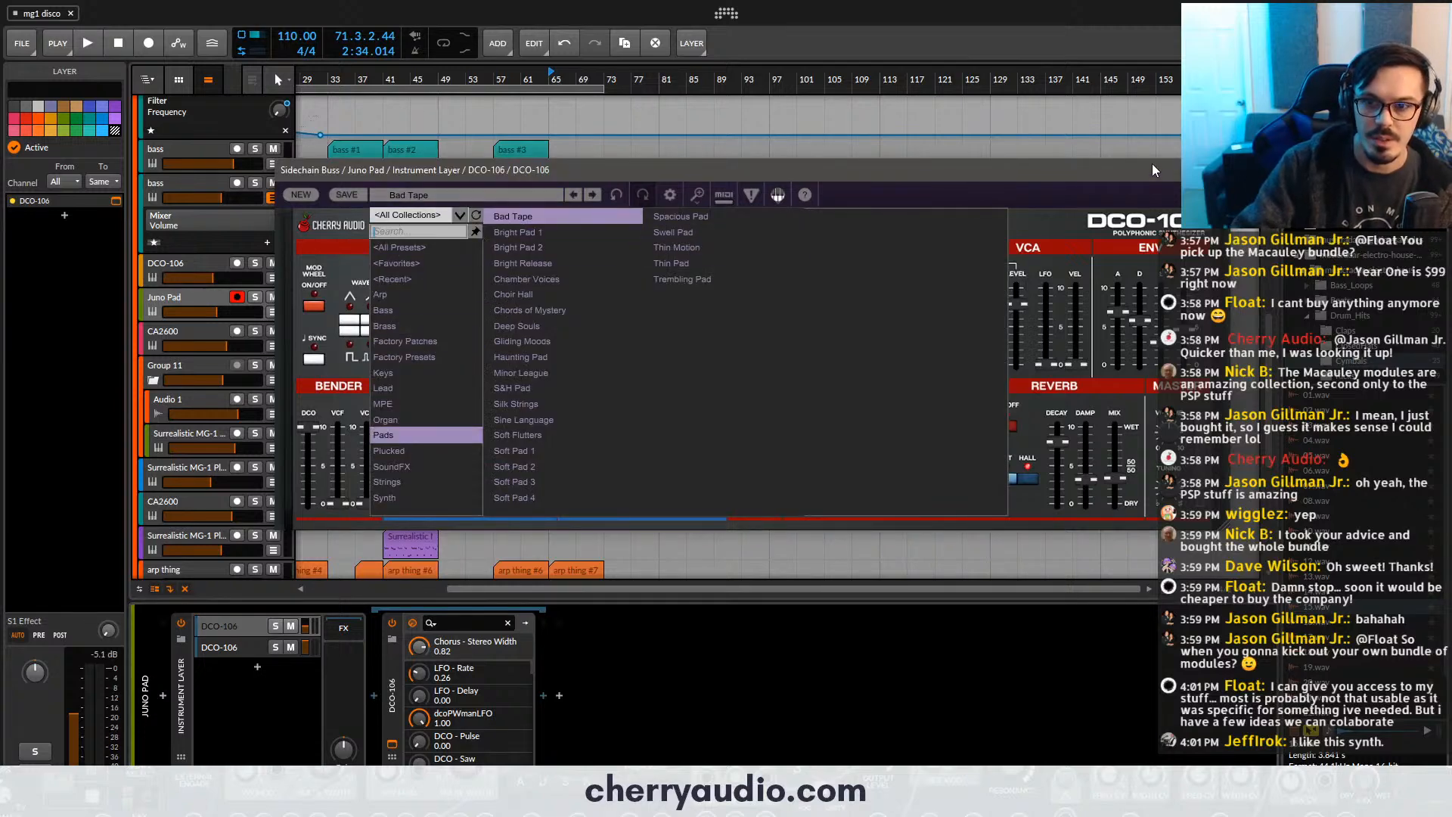
pyautogui.click(1221, 169)
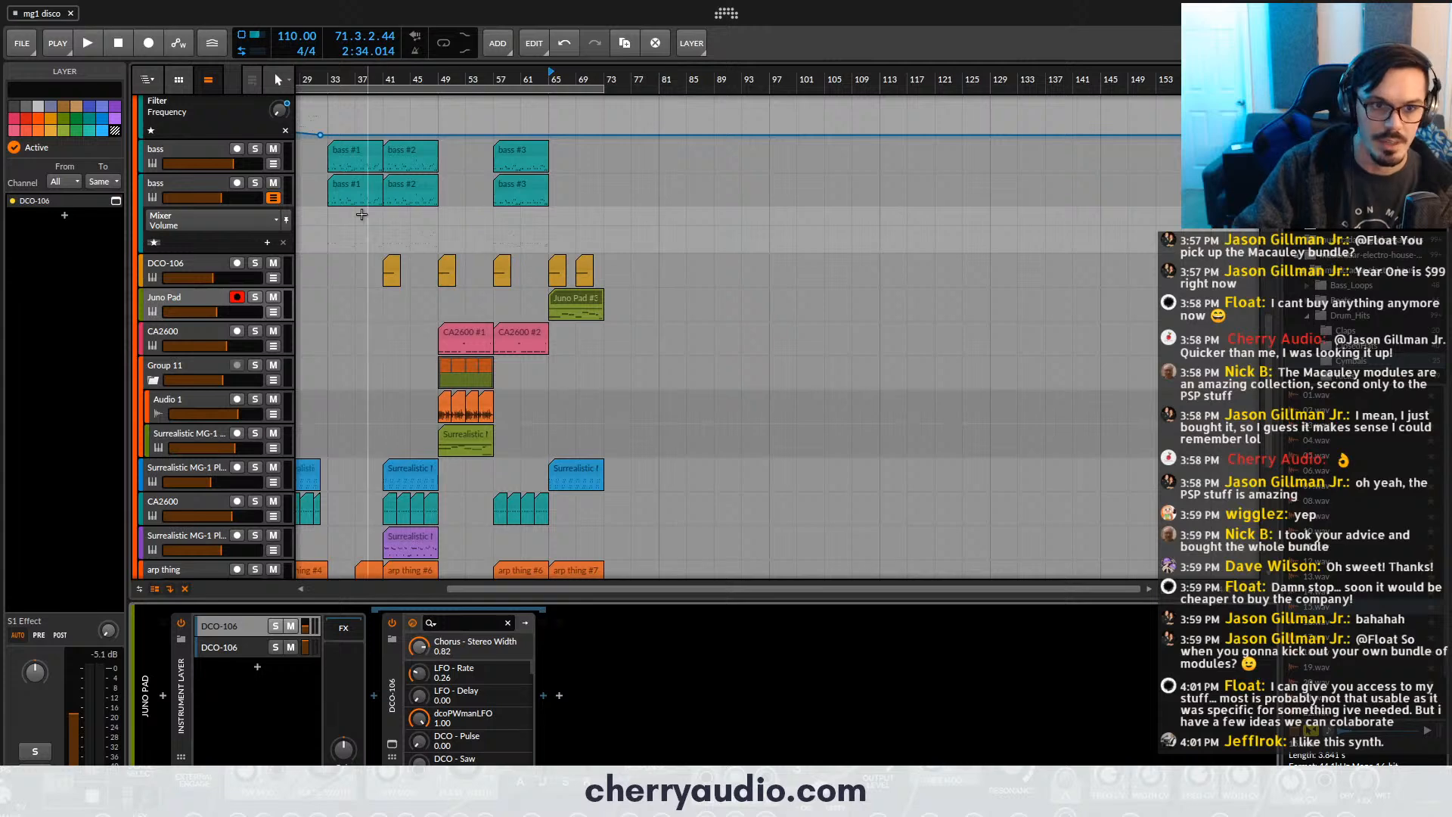
# - Set the playback start to bar 1 and fit the whole arrangement in view
pyautogui.scroll(6, 363, 216)
pyautogui.moveTo(366, 224); pyautogui.dragTo(652, 205)
pyautogui.click(306, 79)
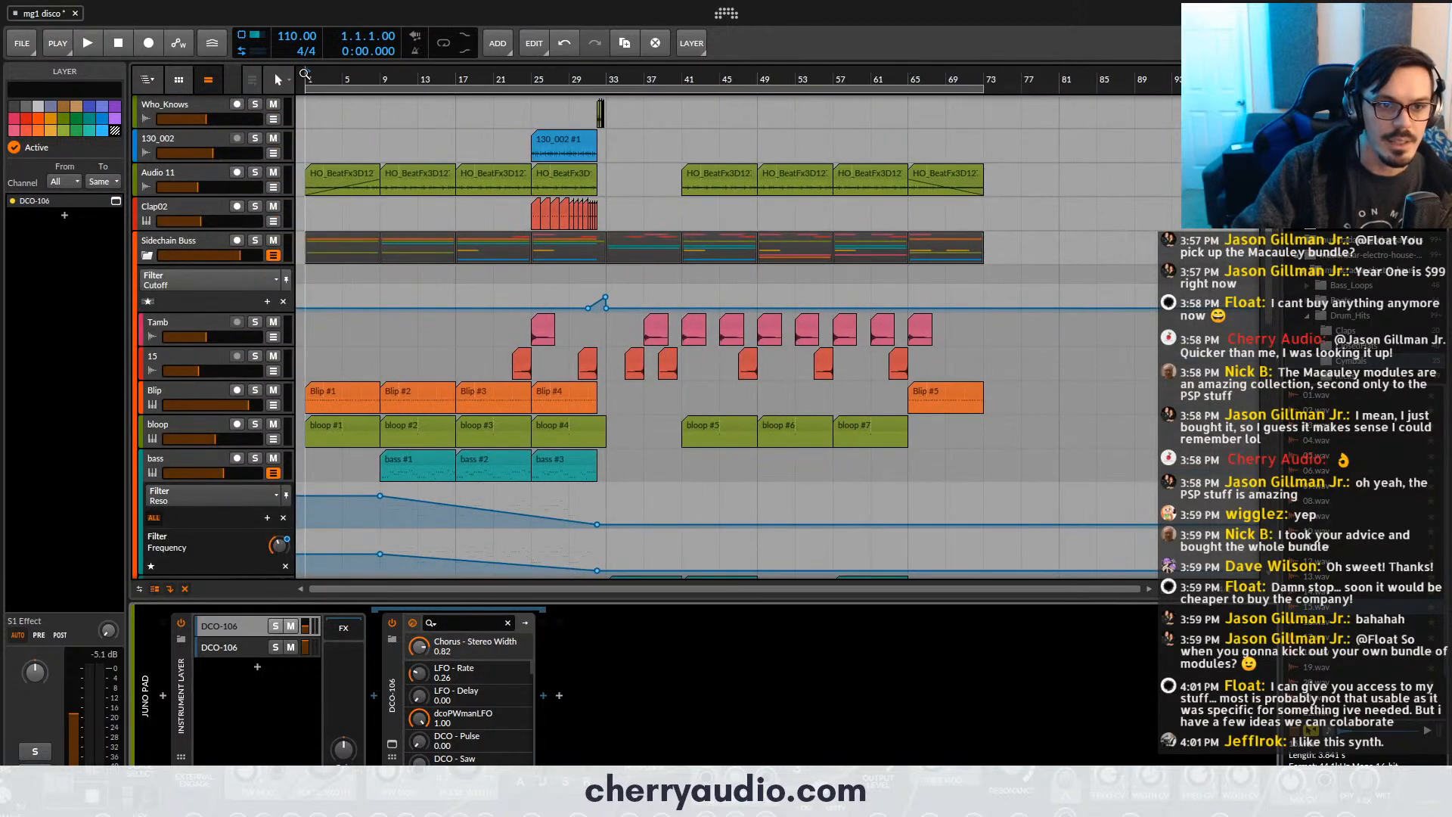
pyautogui.moveTo(438, 79); pyautogui.dragTo(454, 219)
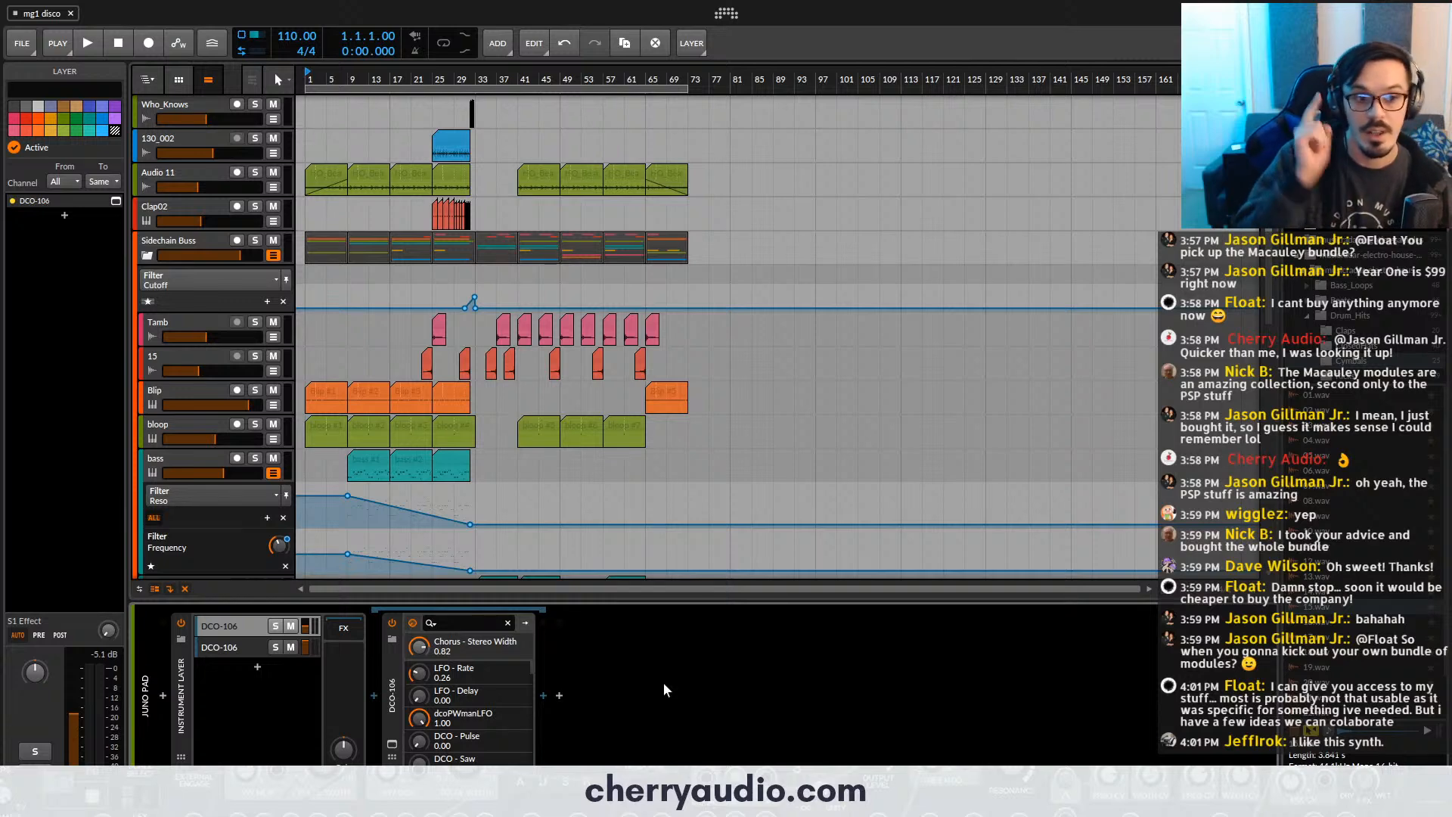
# - Inspect the device chains and synth windows of the DCO-106 track and the CA2600 track below Juno Pad
pyautogui.scroll(-3, 205, 493)
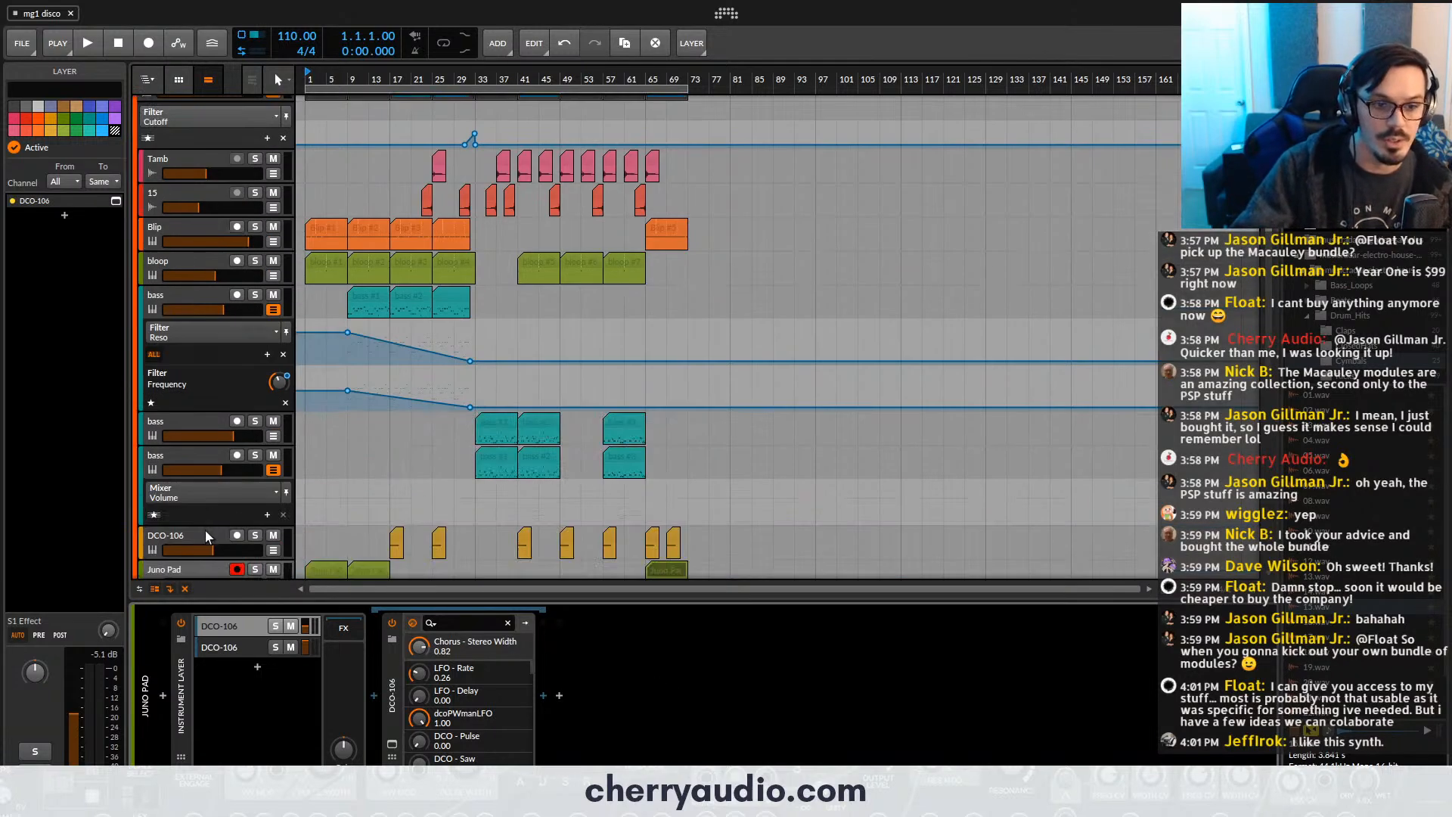
pyautogui.click(206, 532)
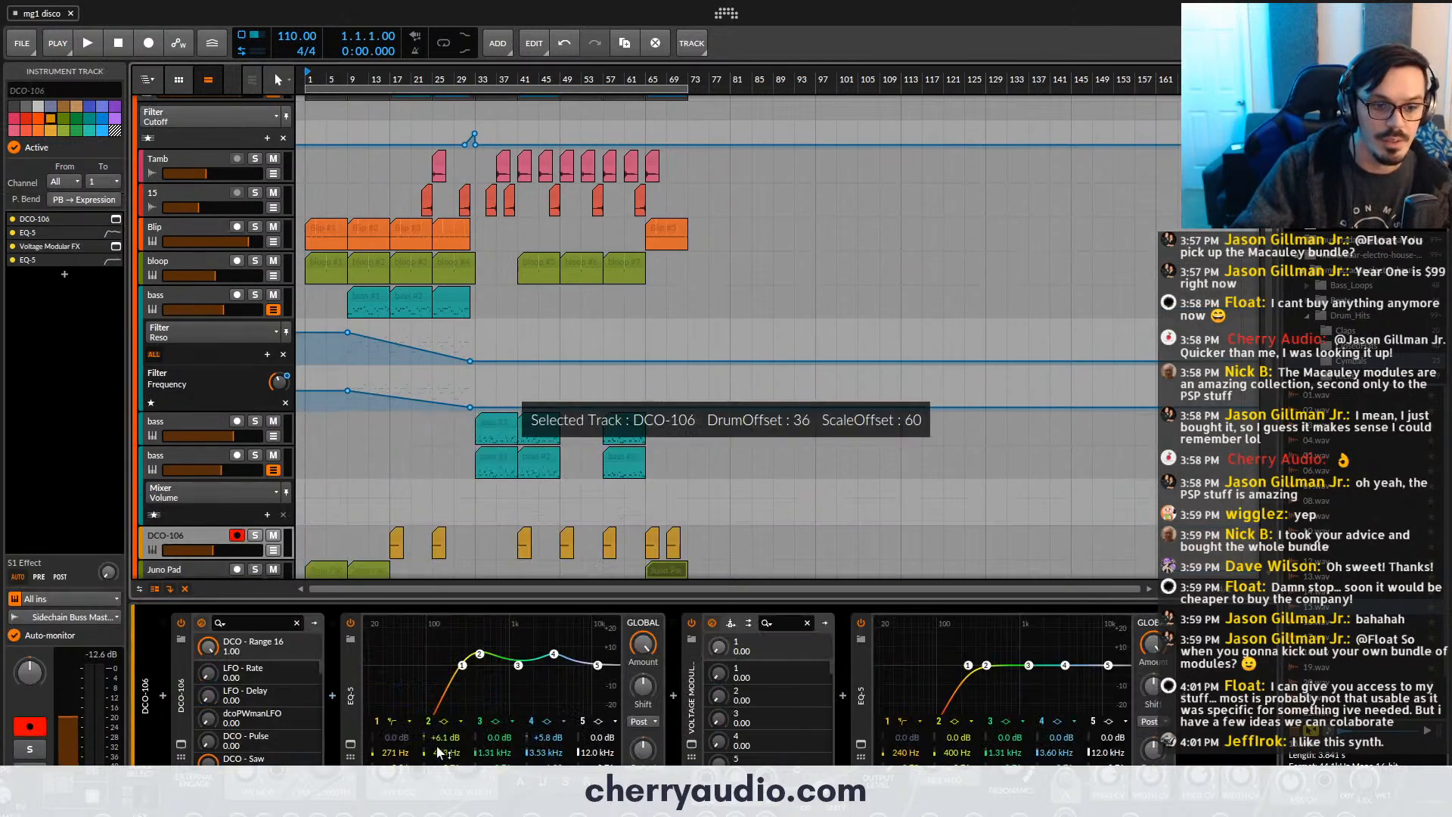
pyautogui.click(182, 745)
pyautogui.click(181, 746)
pyautogui.scroll(-3, 174, 482)
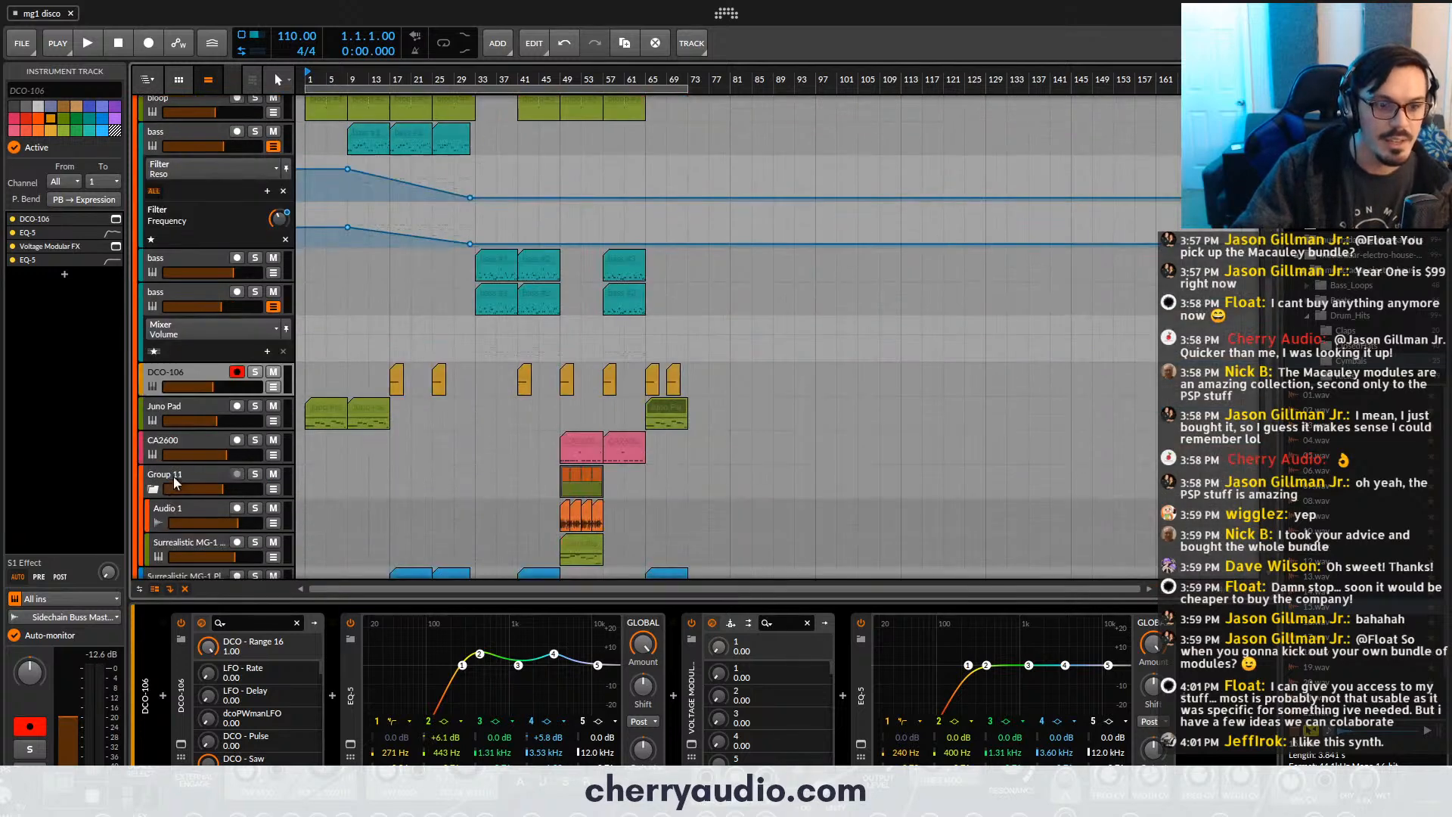
pyautogui.click(178, 445)
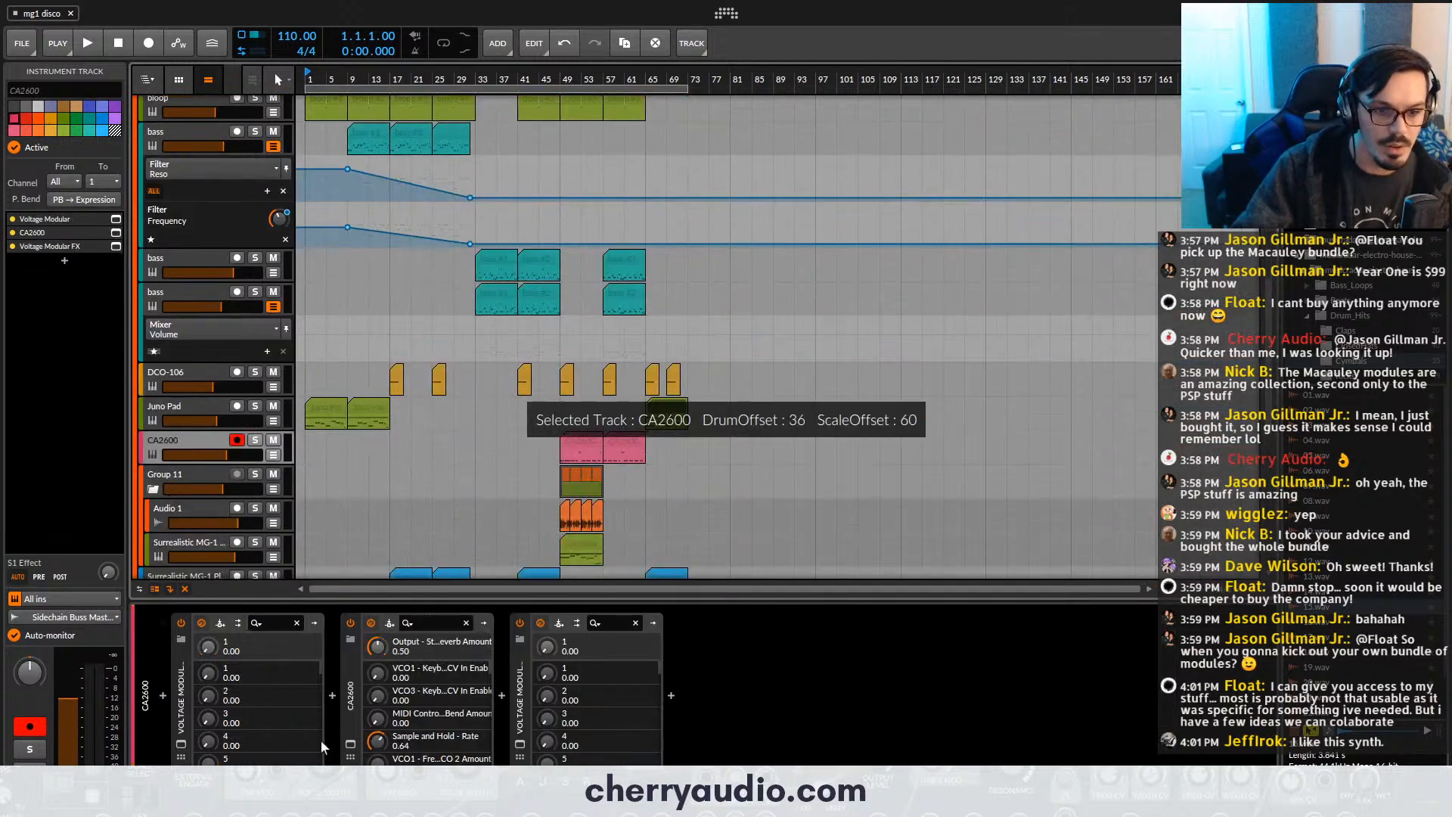
pyautogui.click(350, 744)
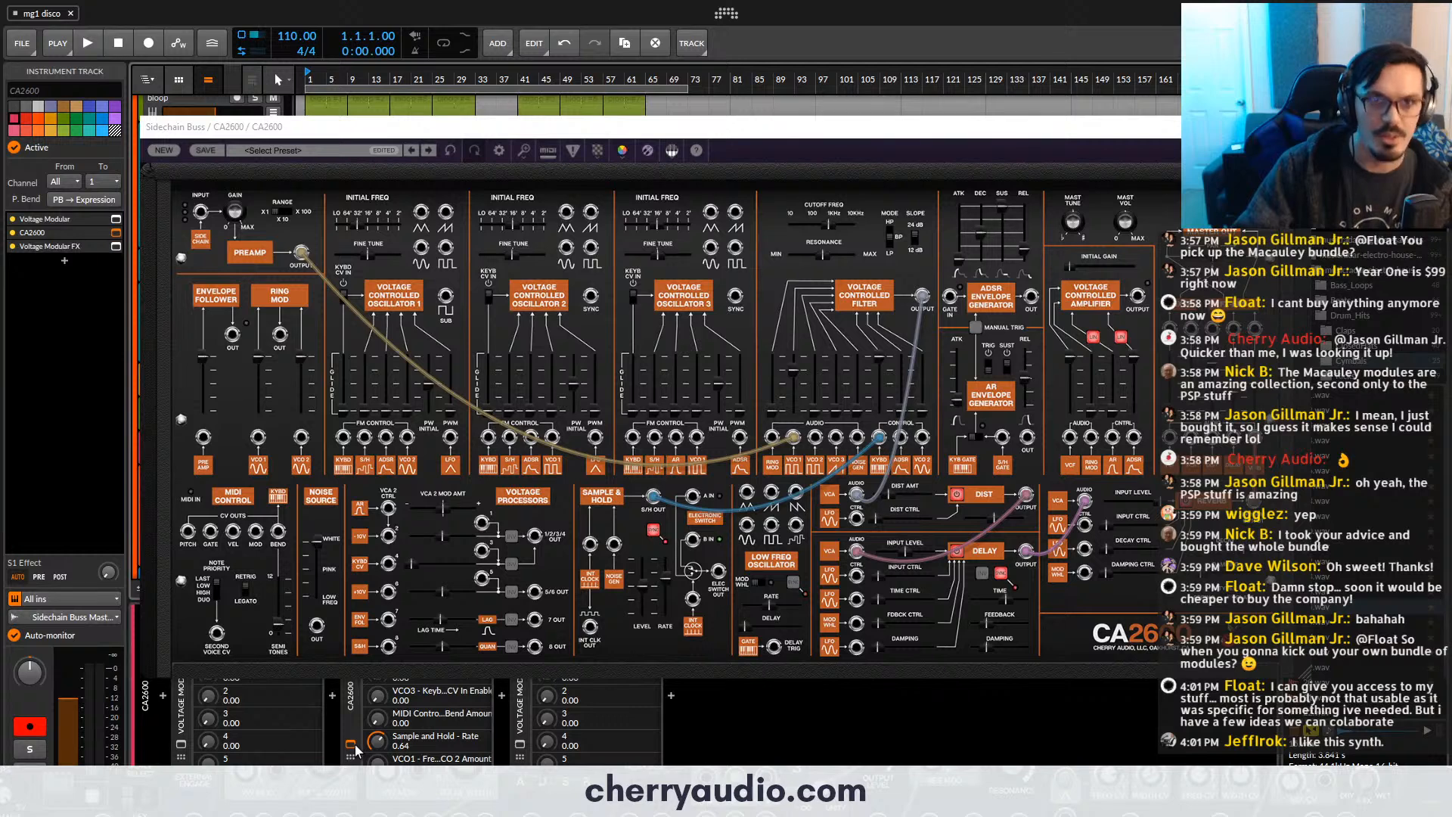
pyautogui.click(351, 745)
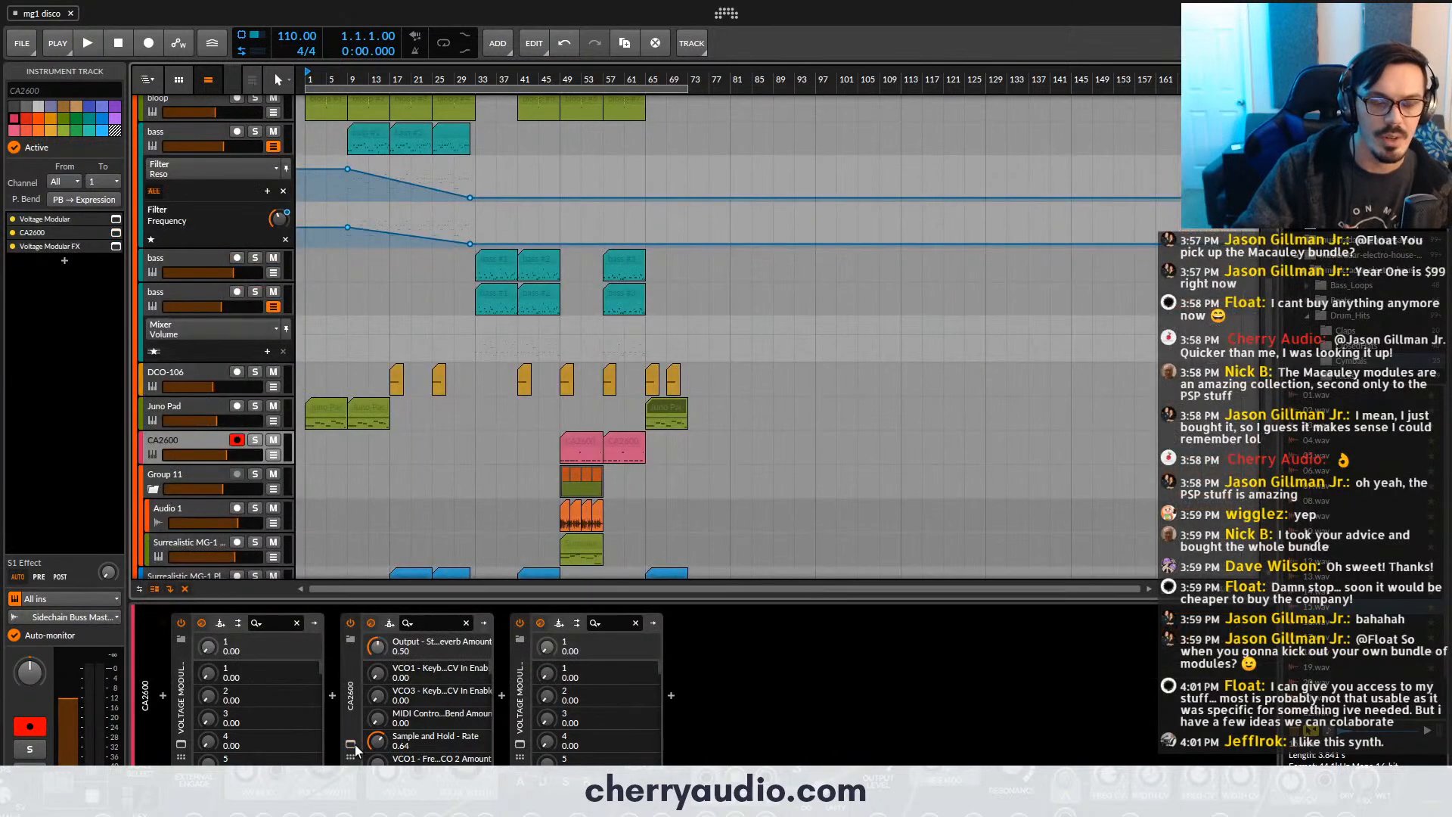
# - View the Surrealistic MG-1 Plus window with the House Bass 1 preset on the bass track above DCO-106
pyautogui.click(185, 296)
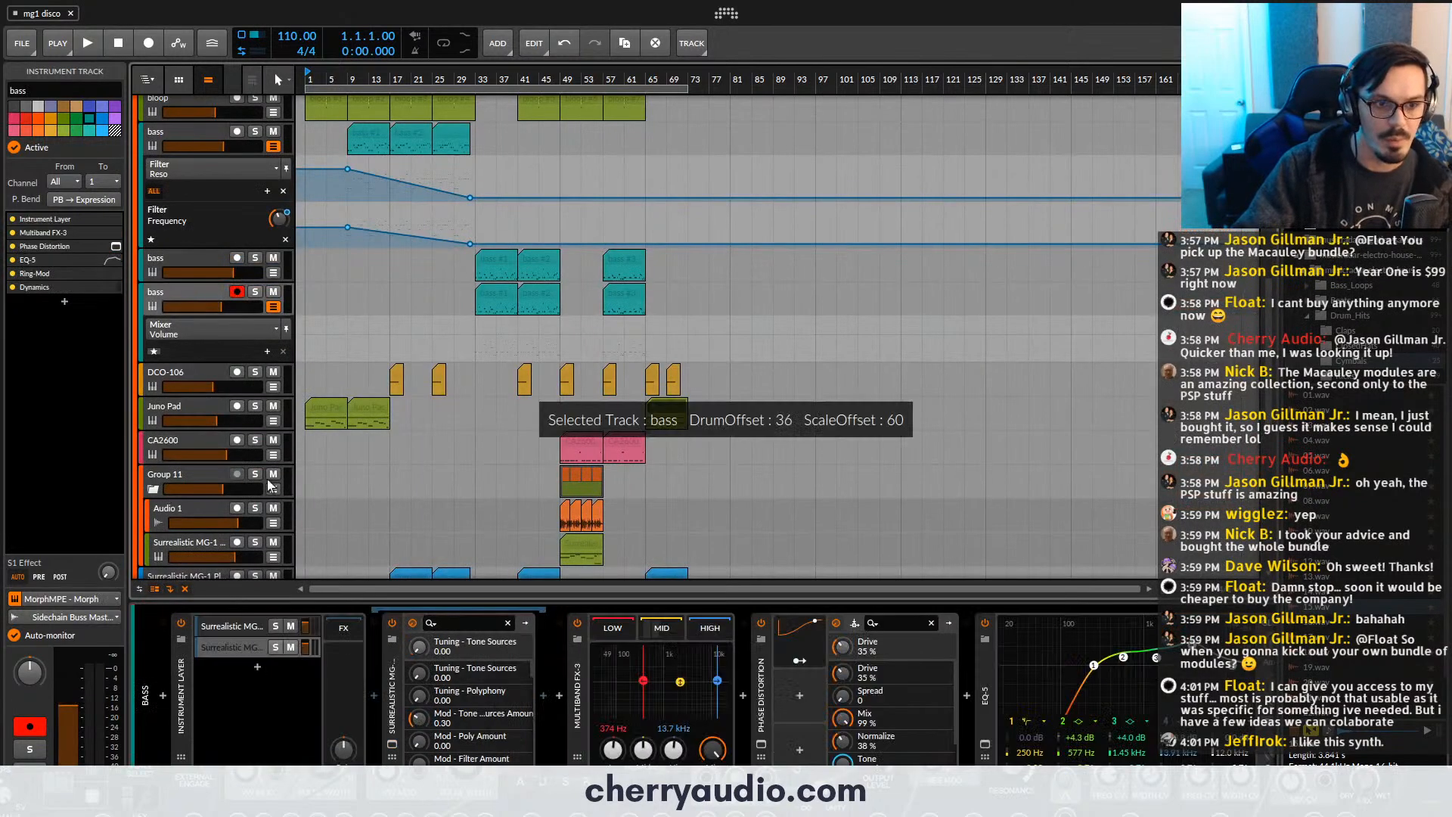
pyautogui.click(393, 744)
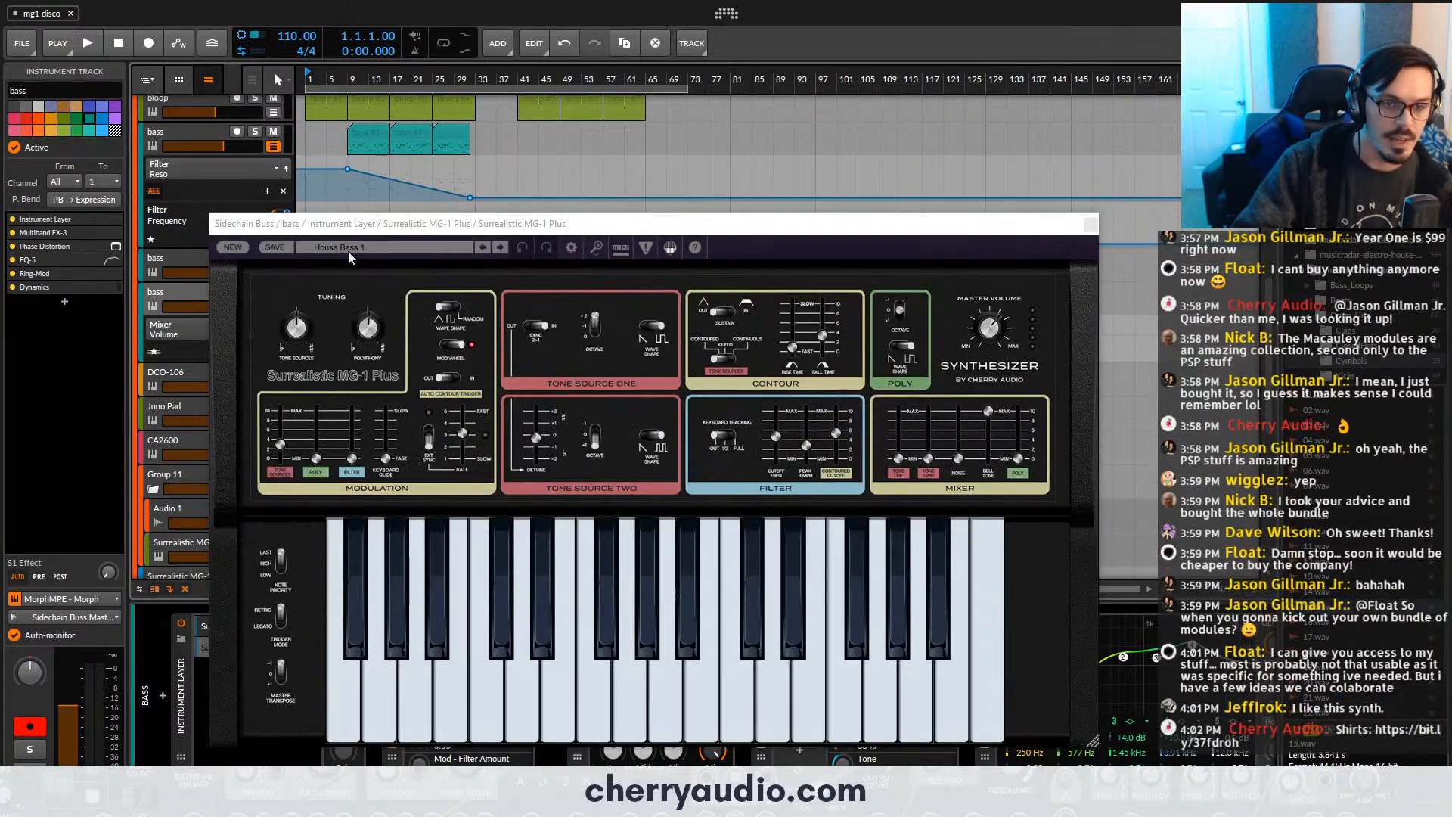
pyautogui.moveTo(388, 224); pyautogui.dragTo(423, 112)
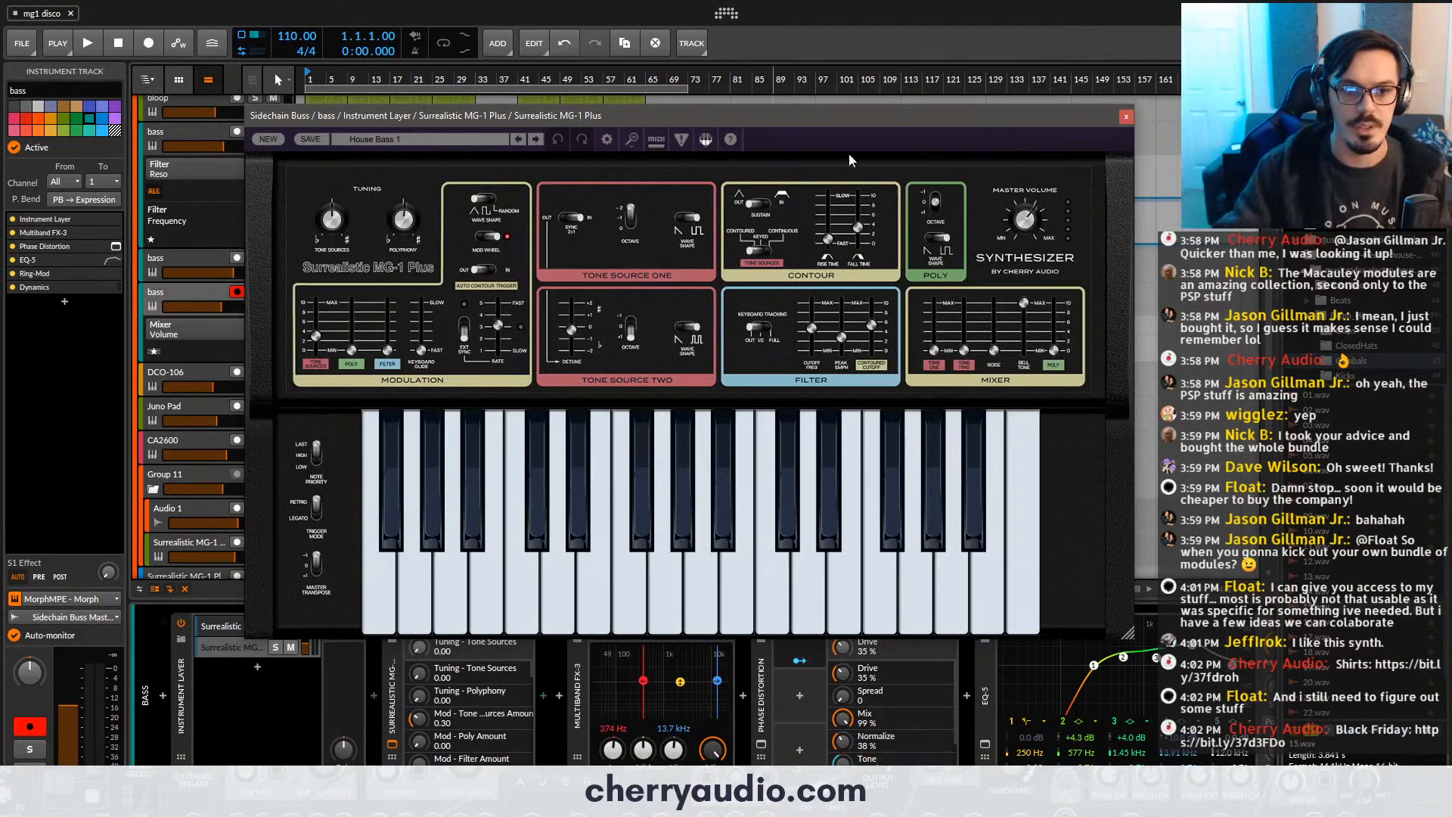
pyautogui.moveTo(1062, 116); pyautogui.dragTo(1032, 104)
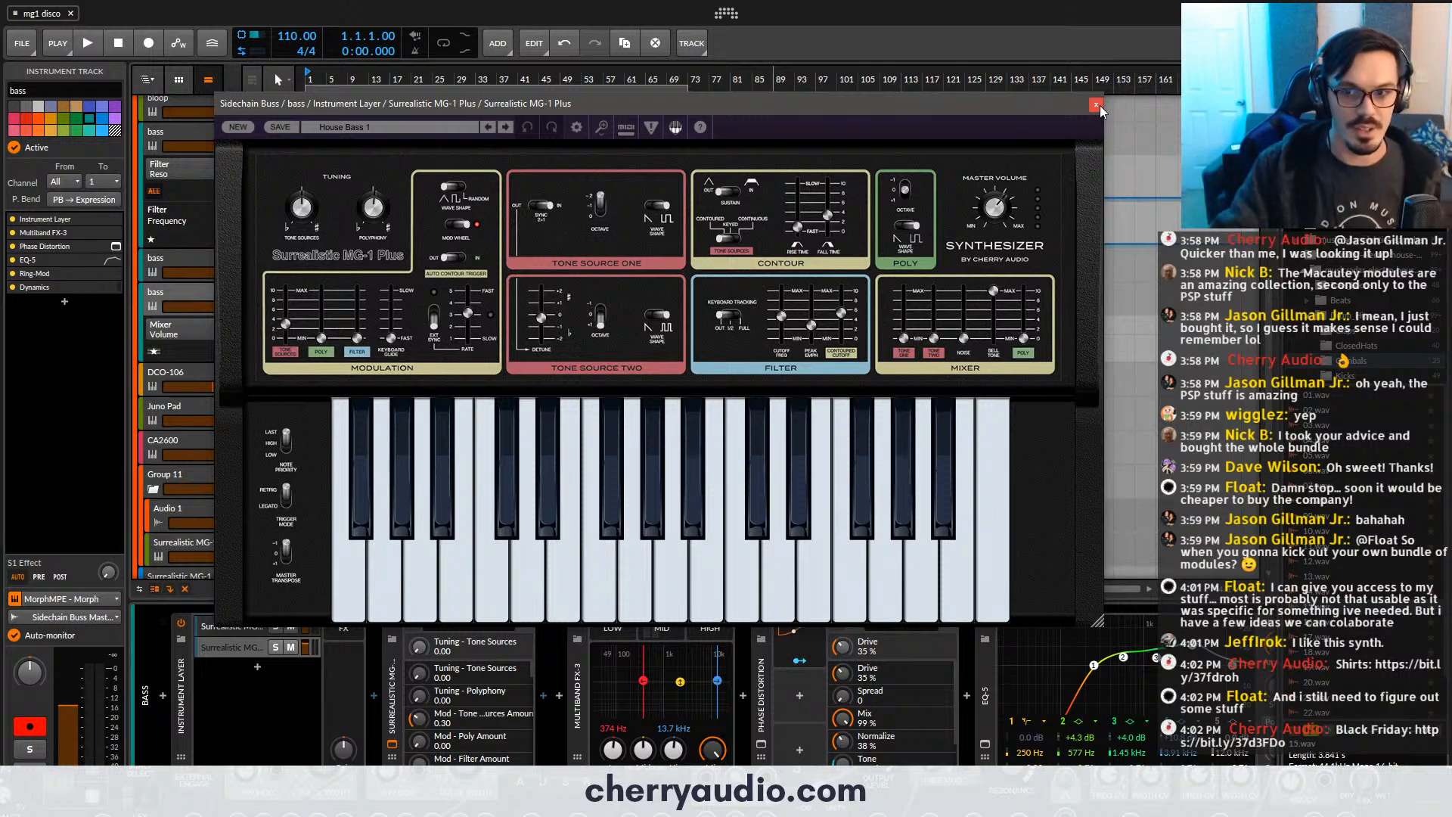
pyautogui.click(1096, 105)
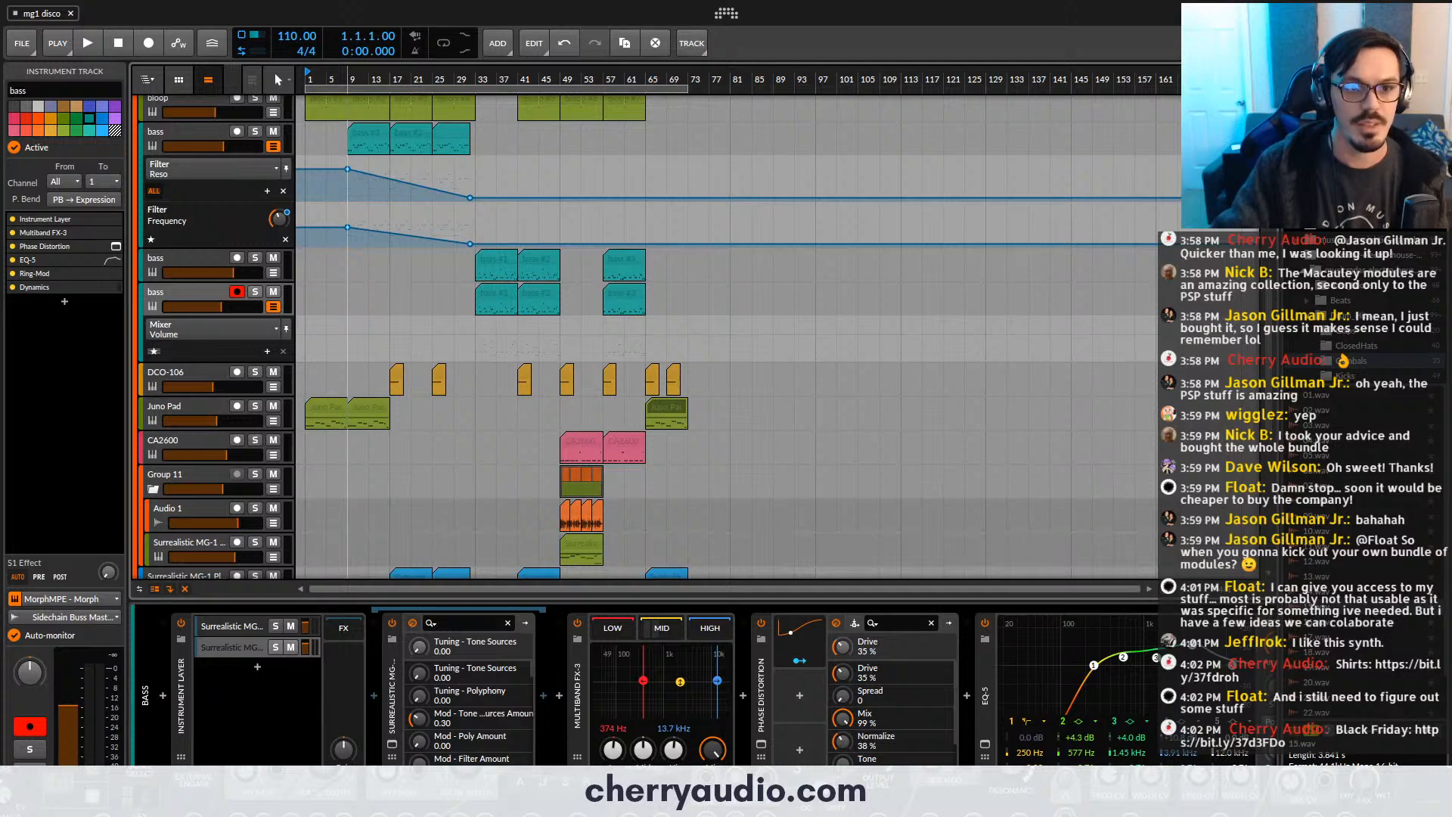
# - Lower the Juno Pad track's volume slightly during playback from bar 1 and show the Master track's device chain
pyautogui.scroll(2, 354, 216)
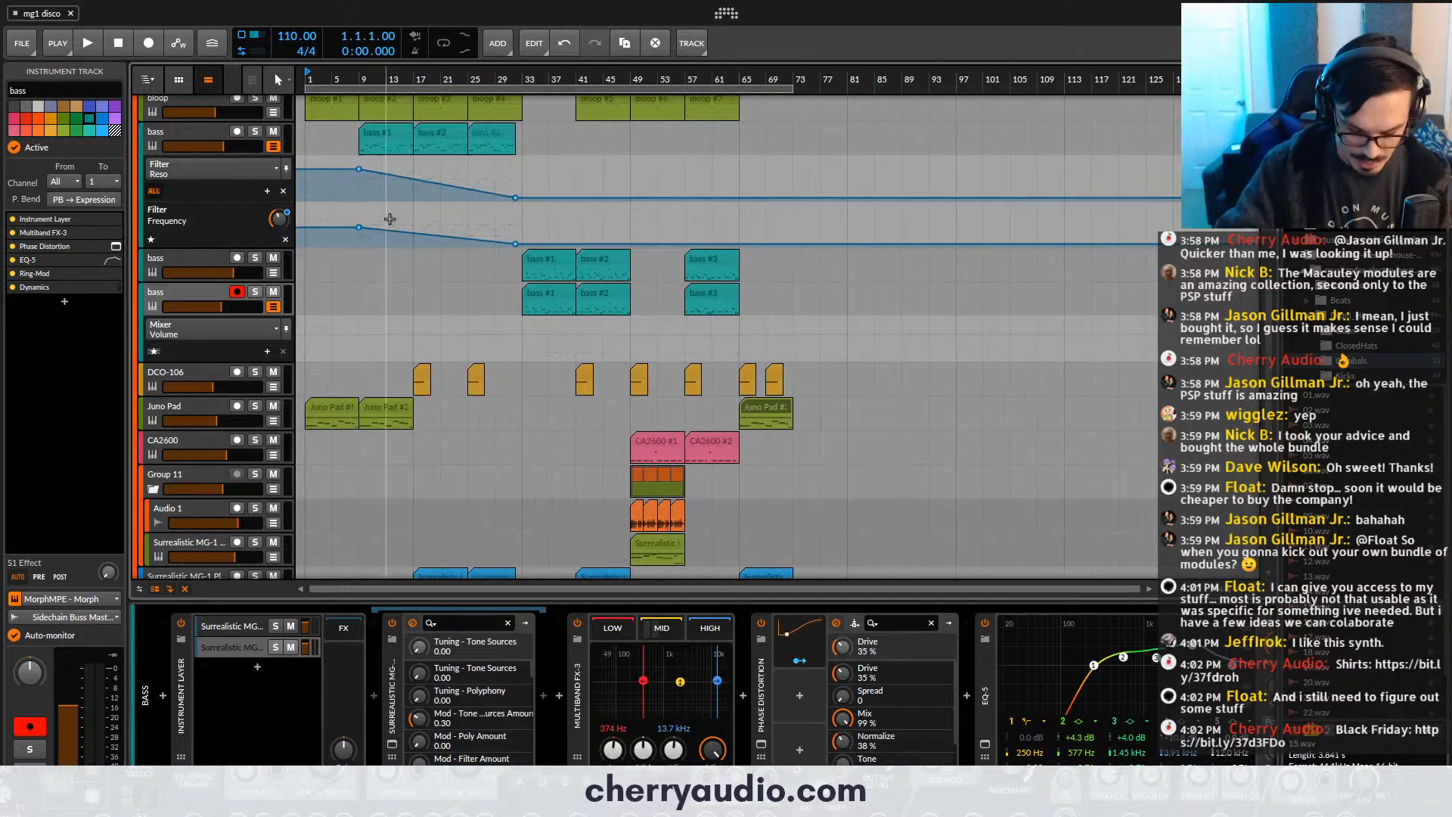
pyautogui.press('space')
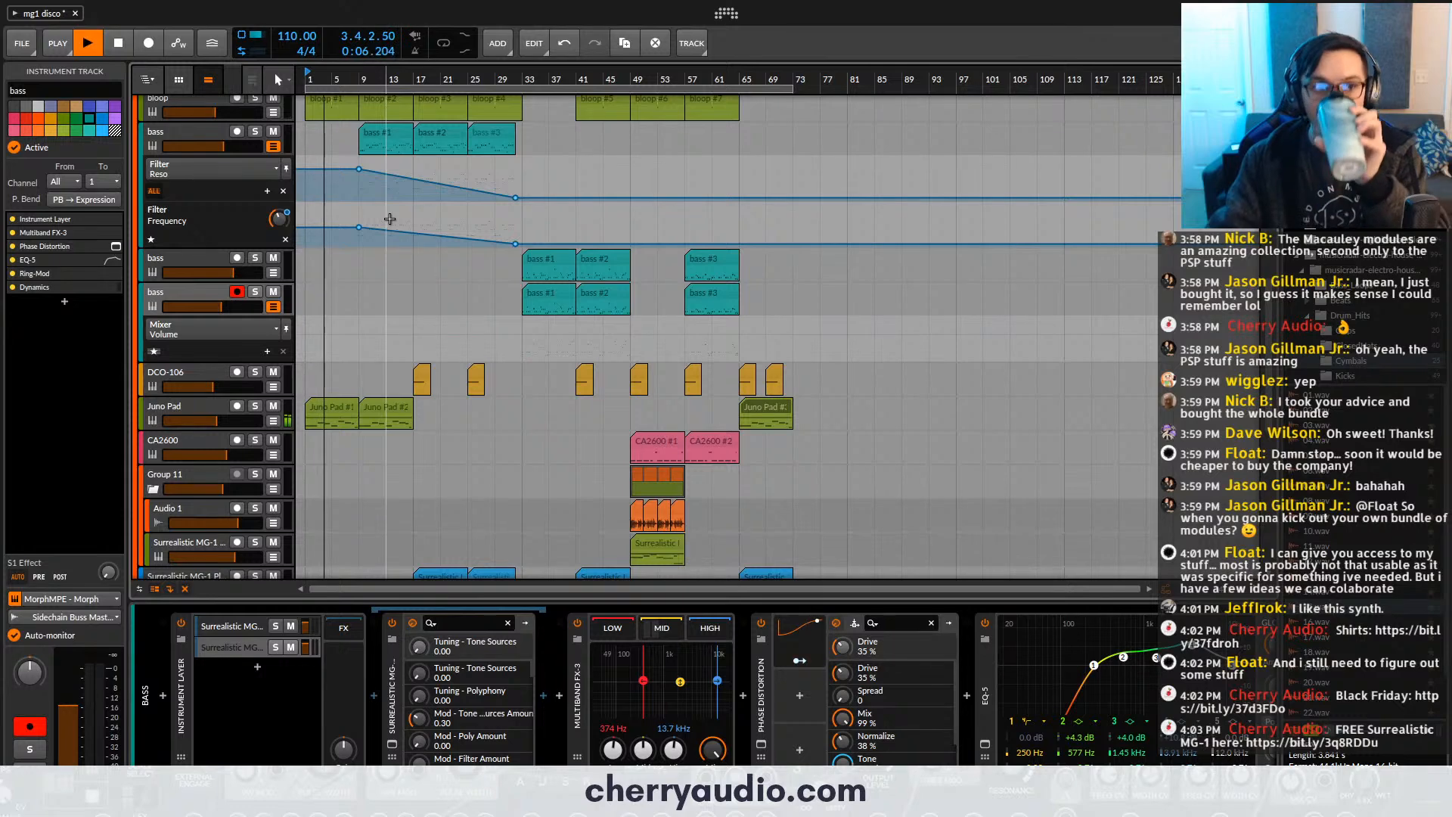
pyautogui.moveTo(217, 421); pyautogui.dragTo(212, 420)
pyautogui.scroll(-8, 220, 441)
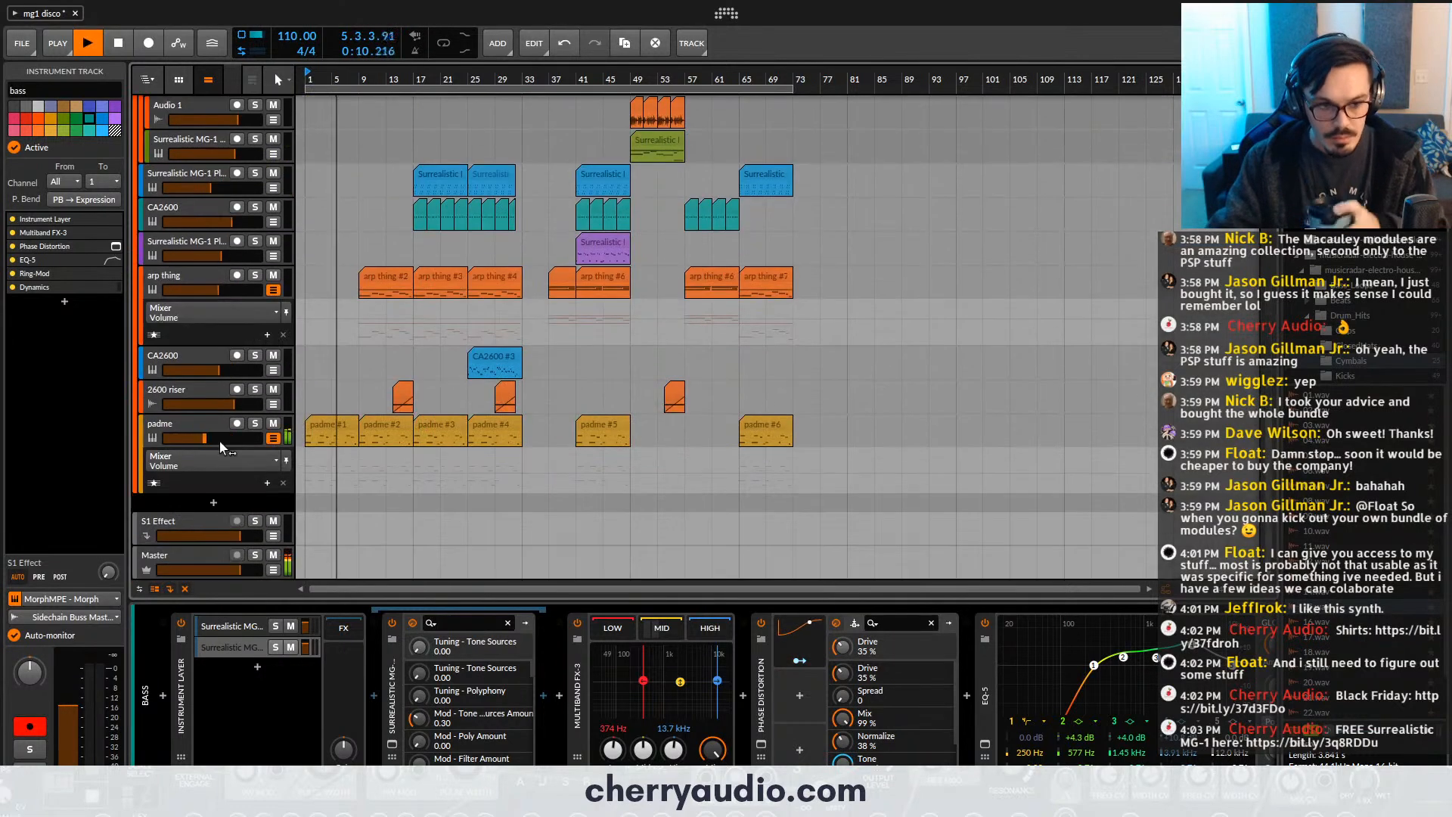
pyautogui.click(199, 551)
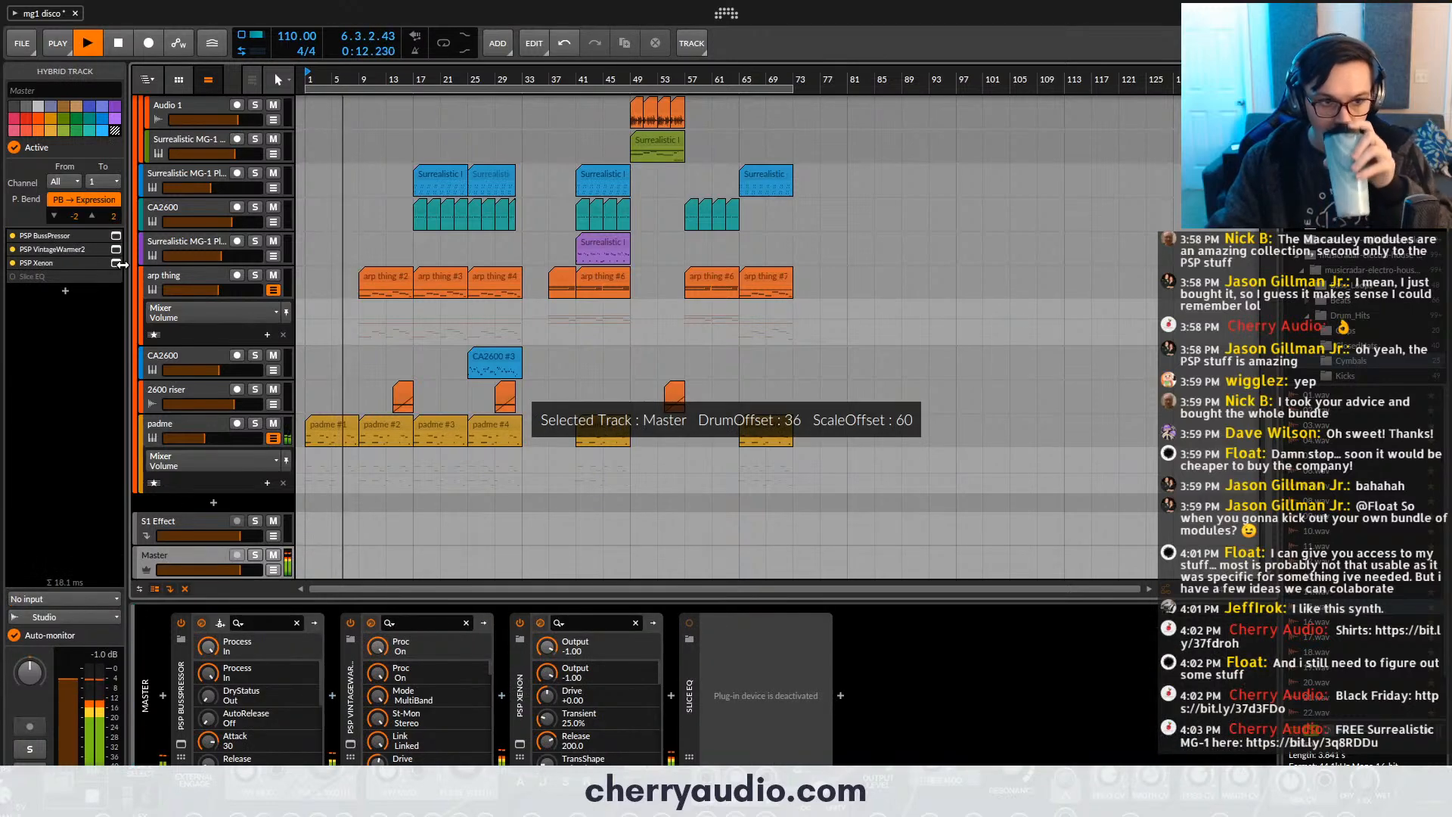
# - Check the Blip track's Surrealistic MG-1 Plus window and set the track's volume to +0.9 dB
pyautogui.scroll(10, 233, 351)
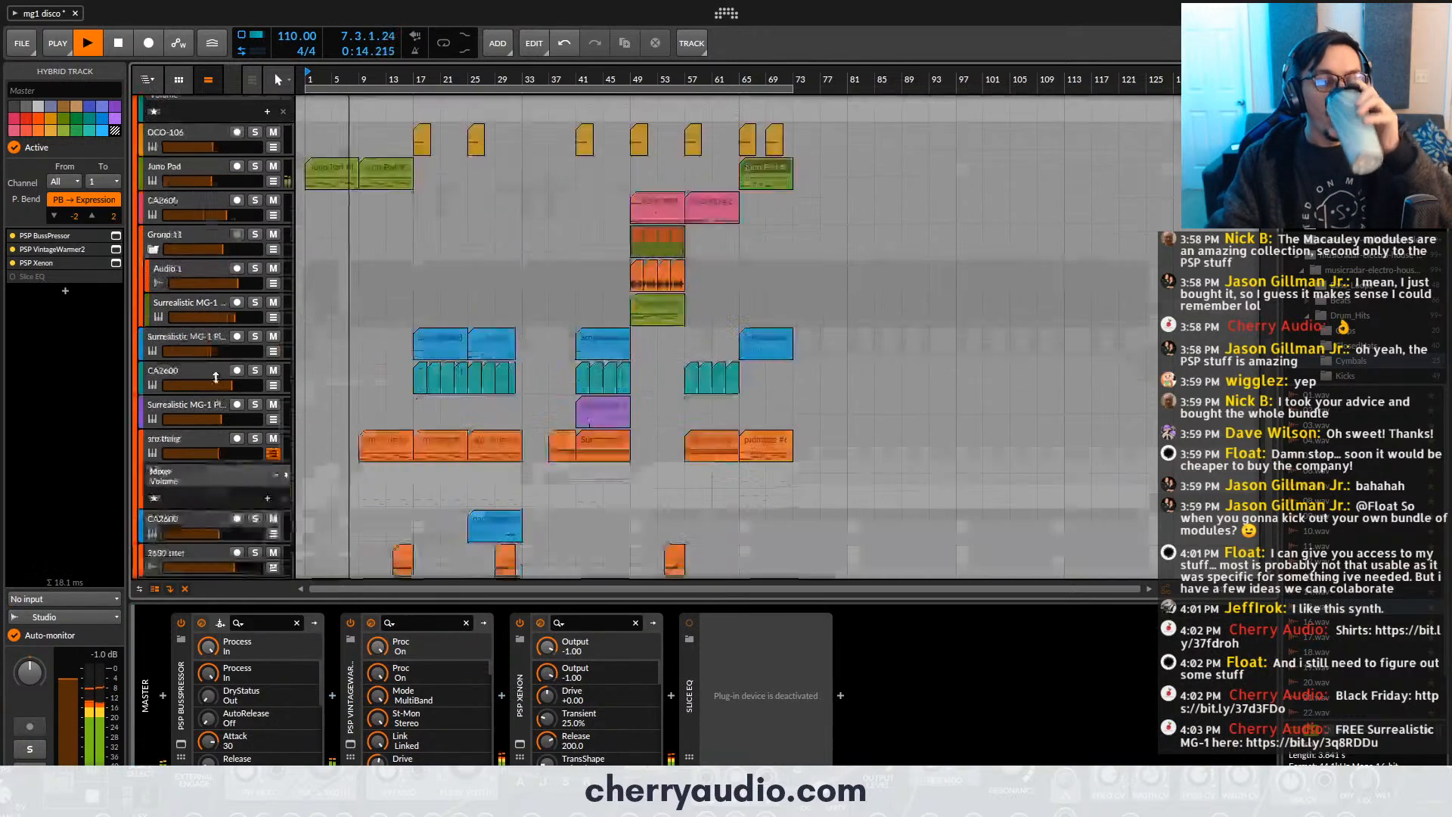
pyautogui.click(234, 217)
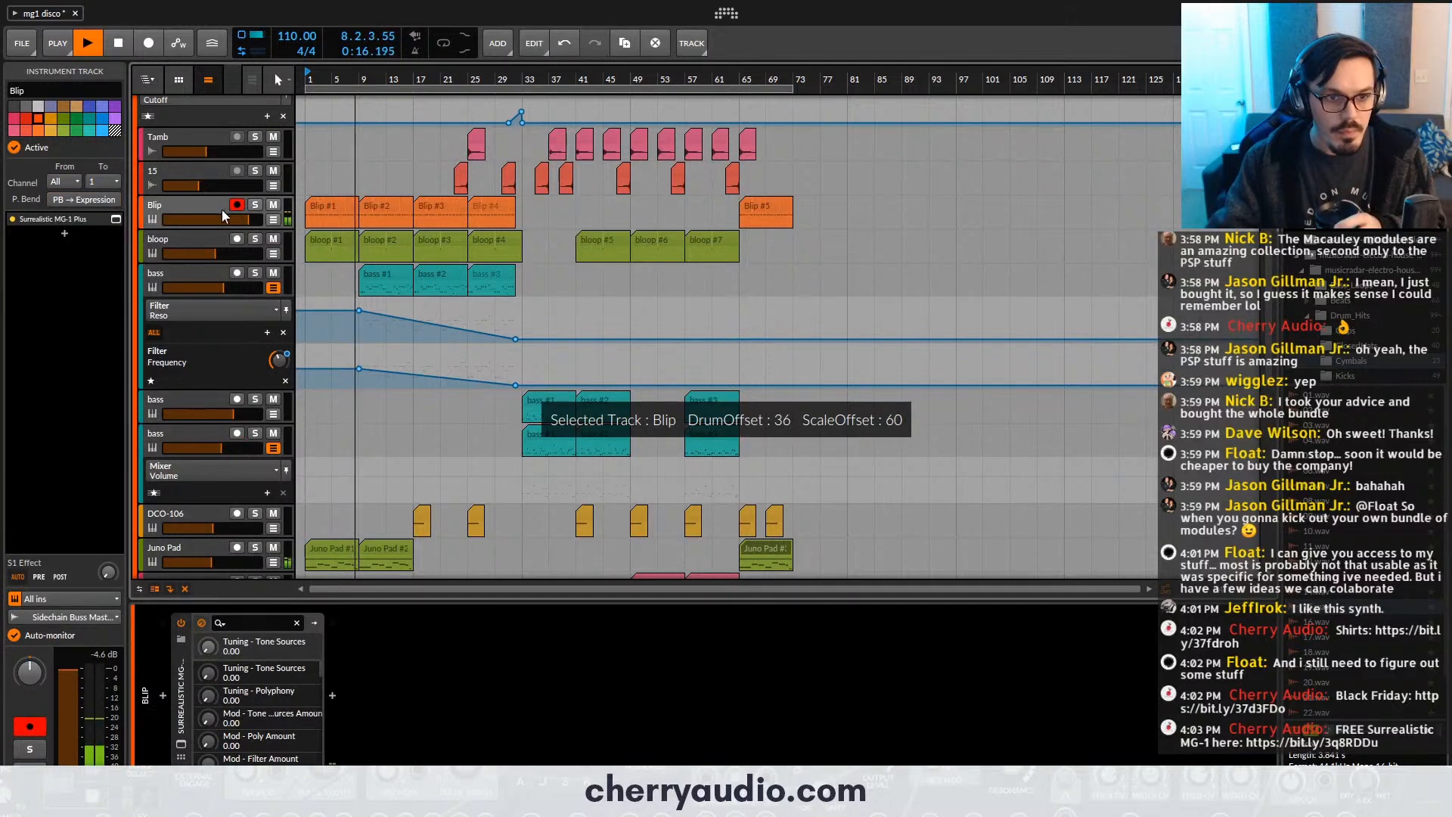
pyautogui.click(116, 219)
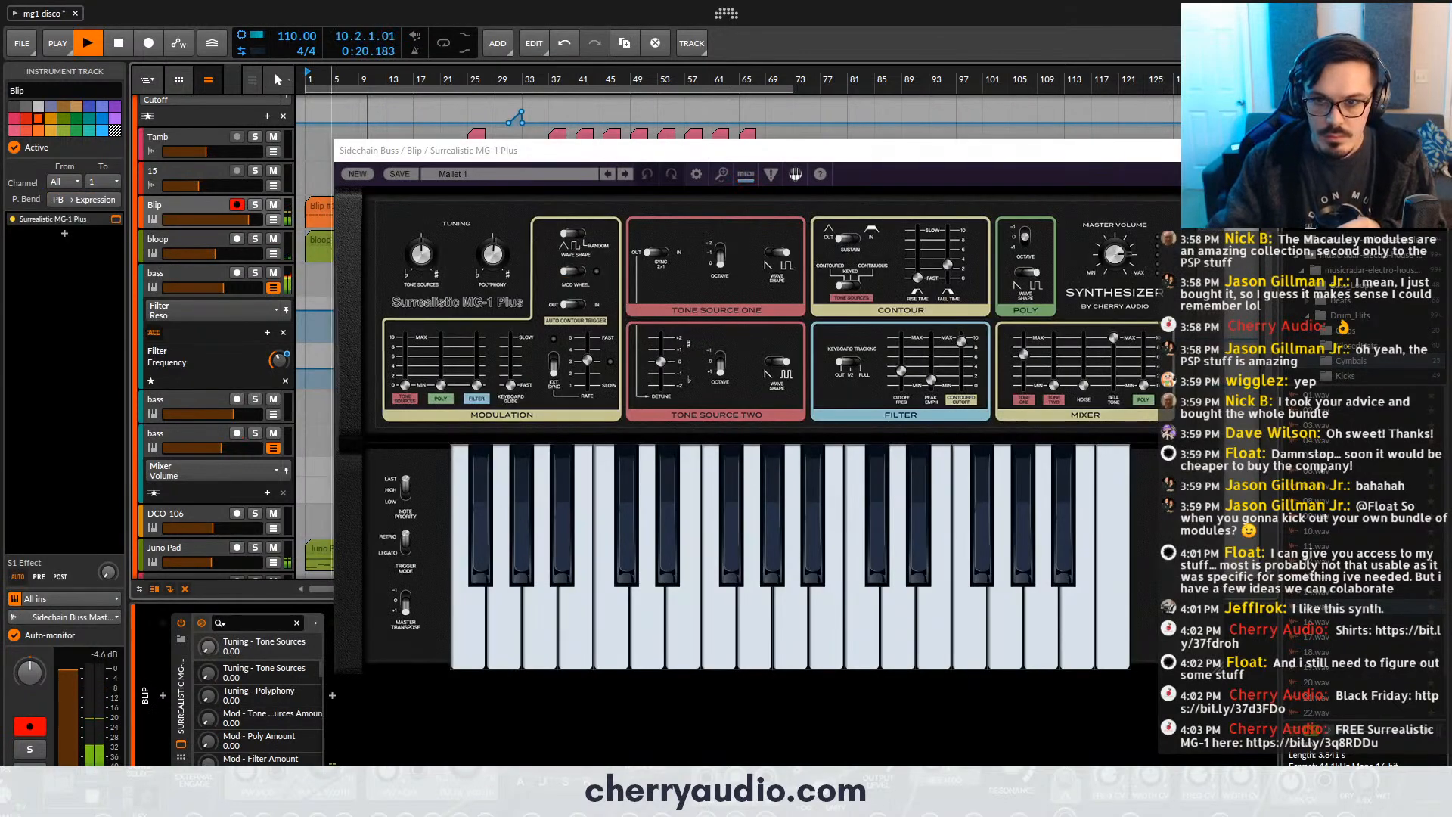
pyautogui.click(1215, 151)
pyautogui.moveTo(249, 220); pyautogui.dragTo(244, 220)
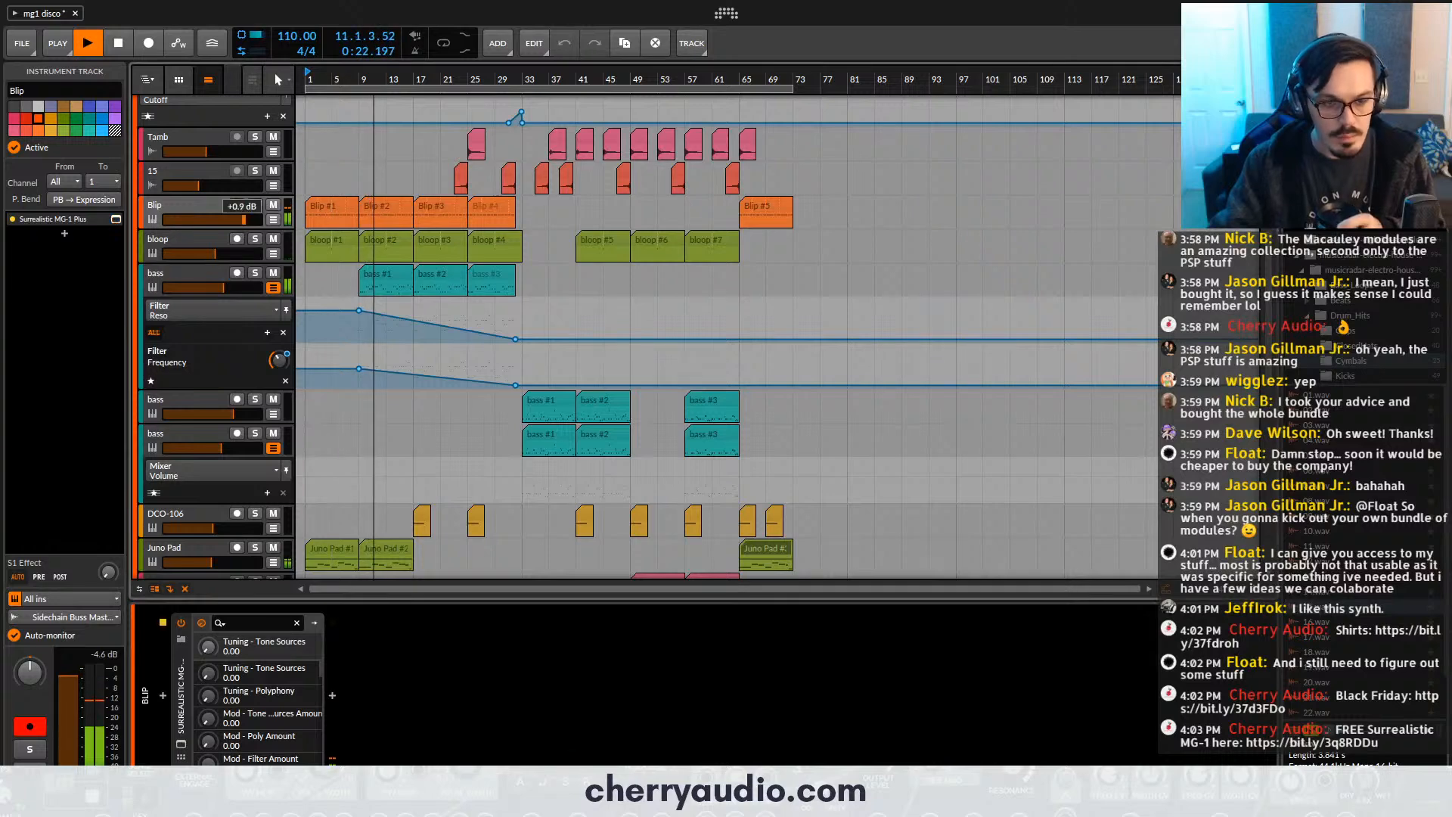
# - Set the volume of the bass track below bloop to -9.1 dB and its Surrealistic MG-1 Plus filter peak emphasis to 0.26
pyautogui.moveTo(234, 288); pyautogui.dragTo(228, 288)
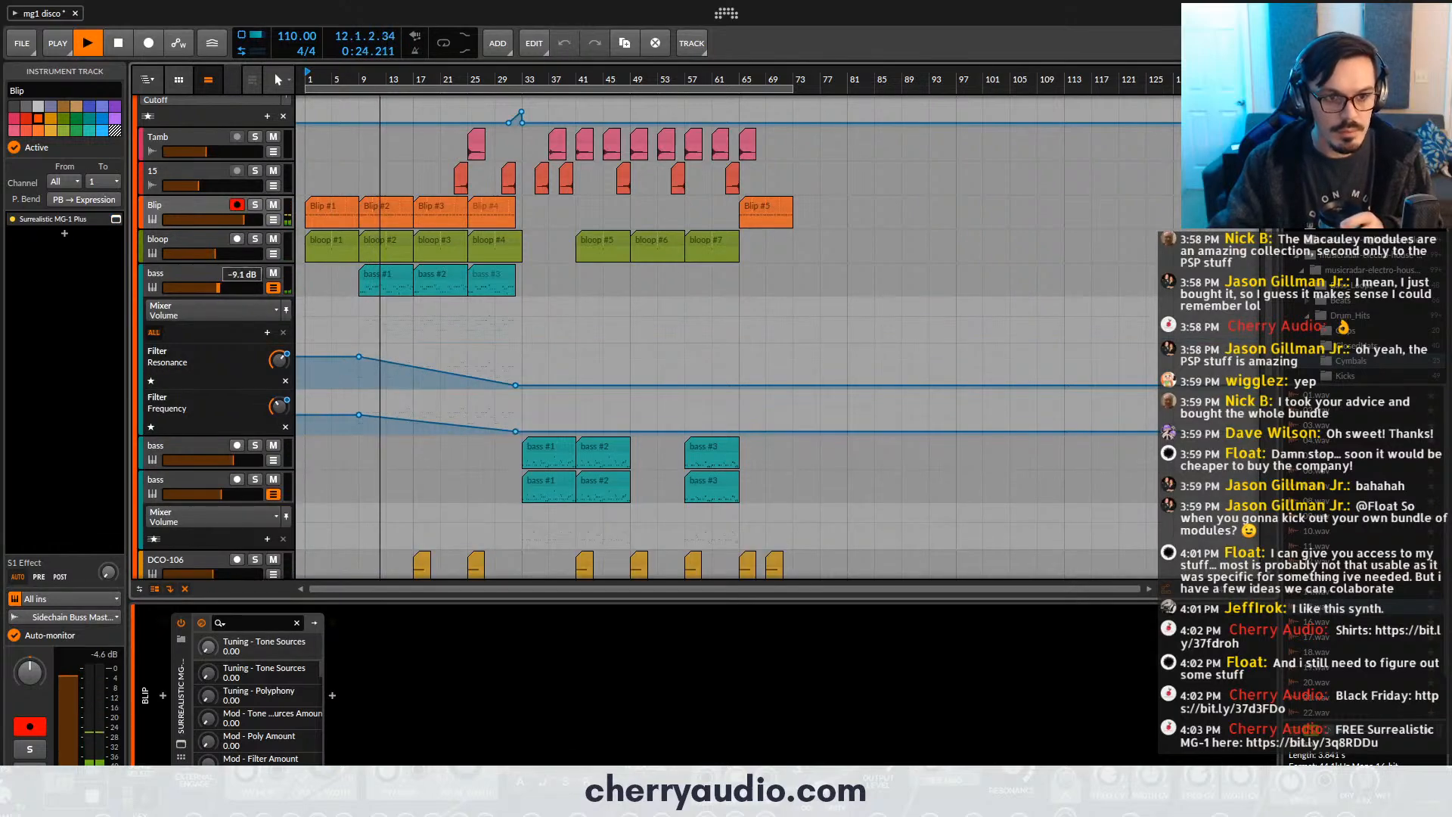
pyautogui.click(182, 745)
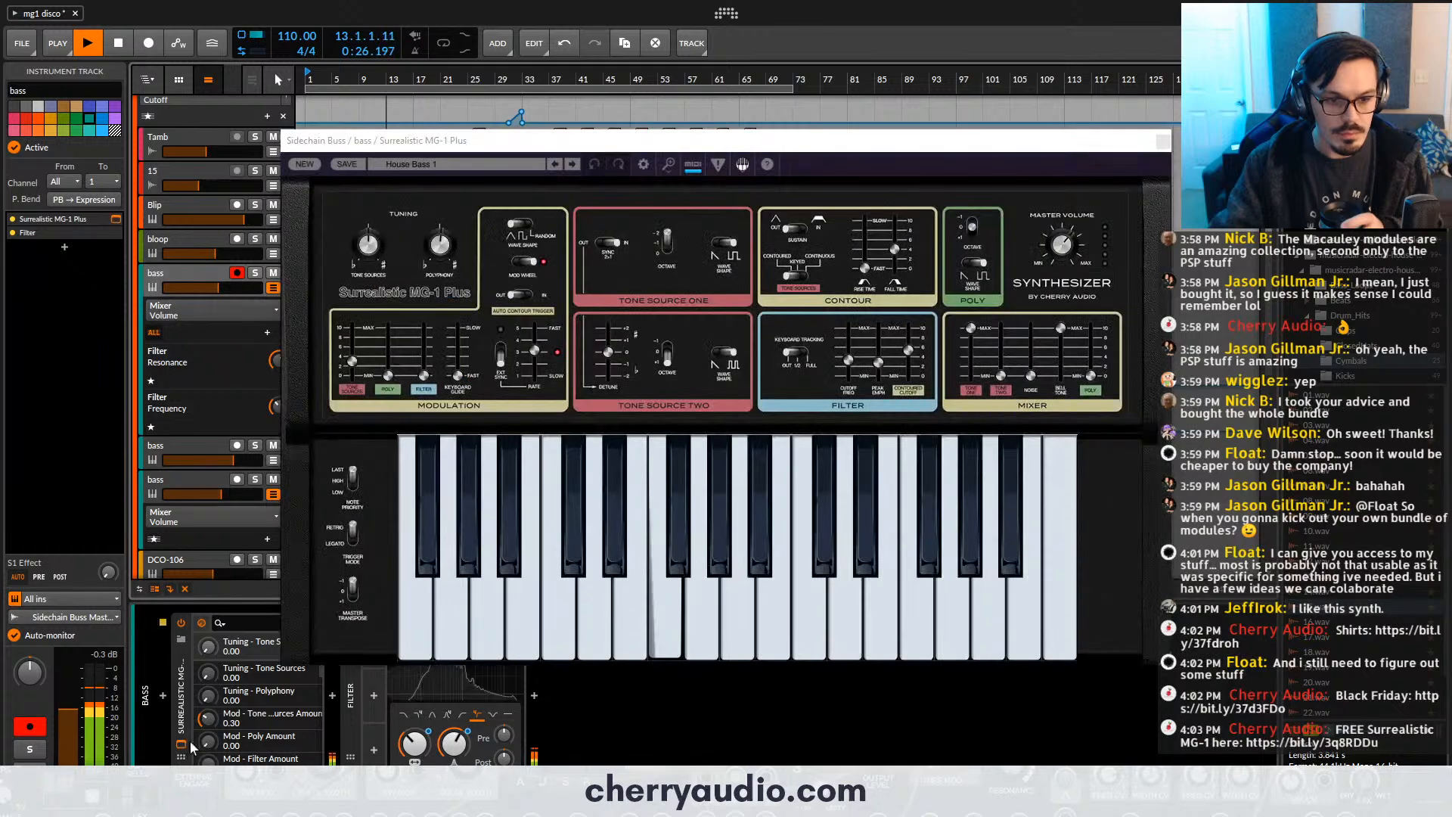
pyautogui.moveTo(883, 362); pyautogui.dragTo(885, 364)
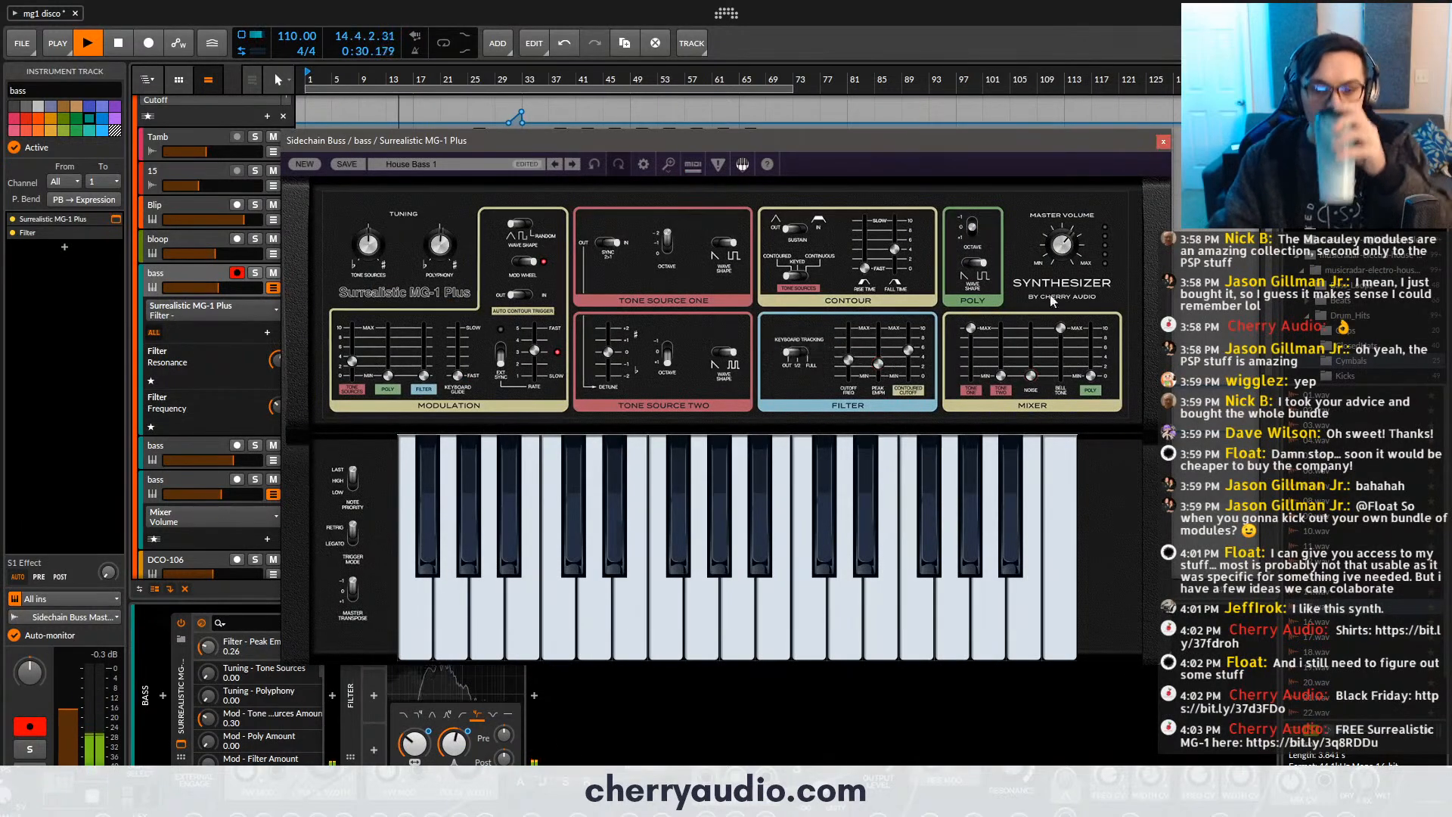
pyautogui.click(1163, 143)
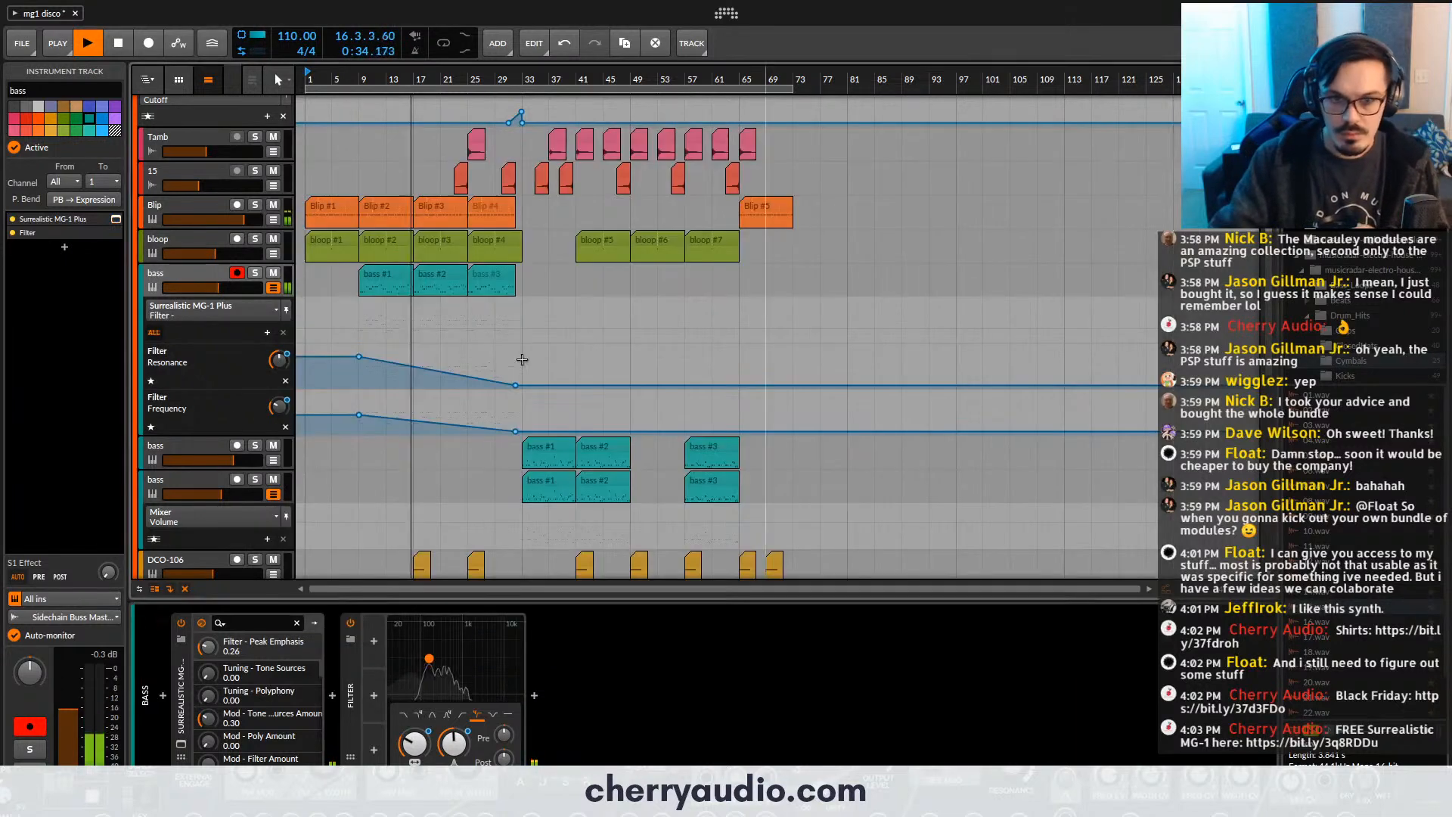
# - Set the Disperser amount on the Kick17 track to 3 and the track's volume to -12.9 dB
pyautogui.scroll(3, 250, 284)
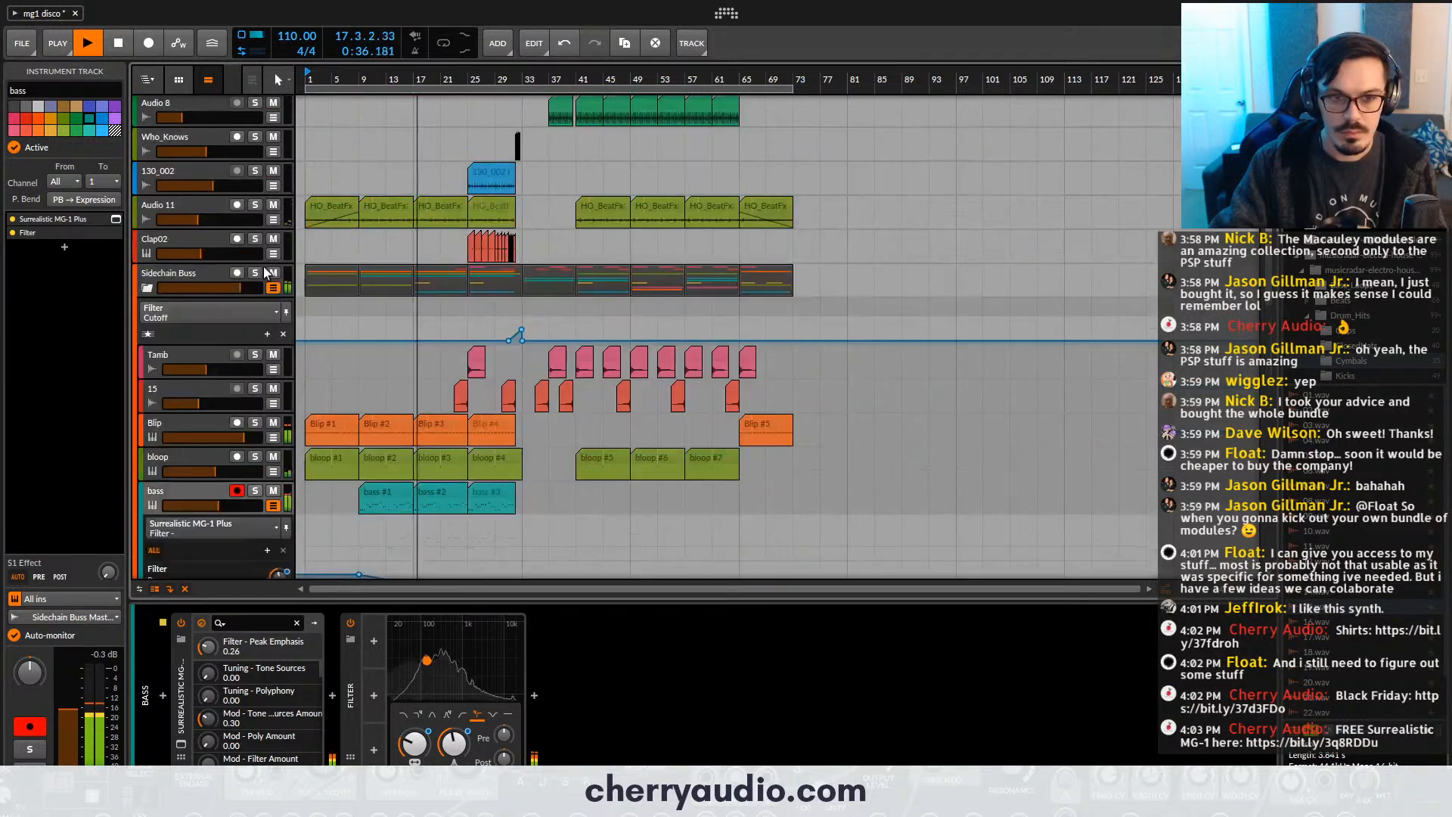
pyautogui.scroll(3, 266, 273)
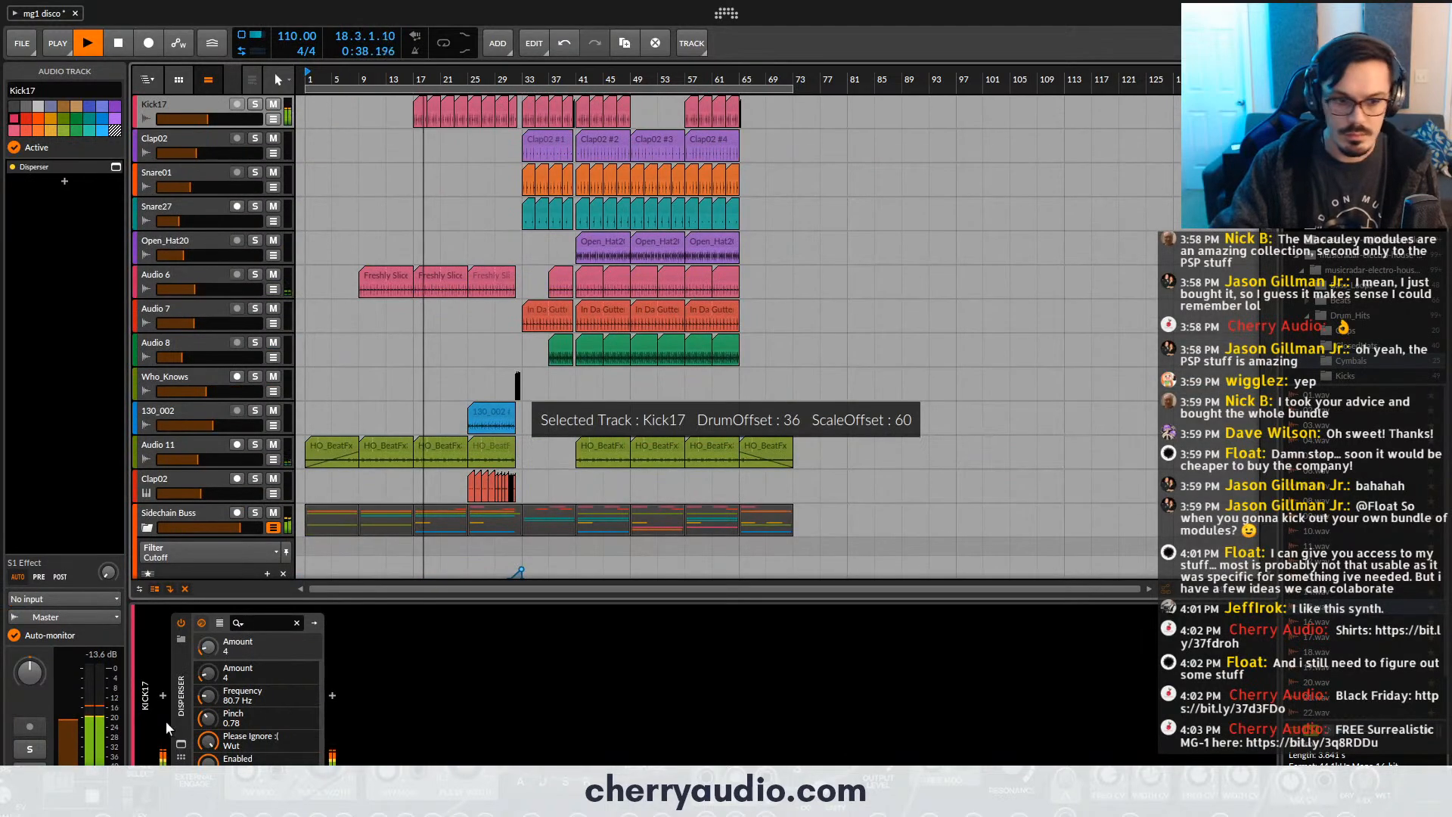
pyautogui.click(181, 744)
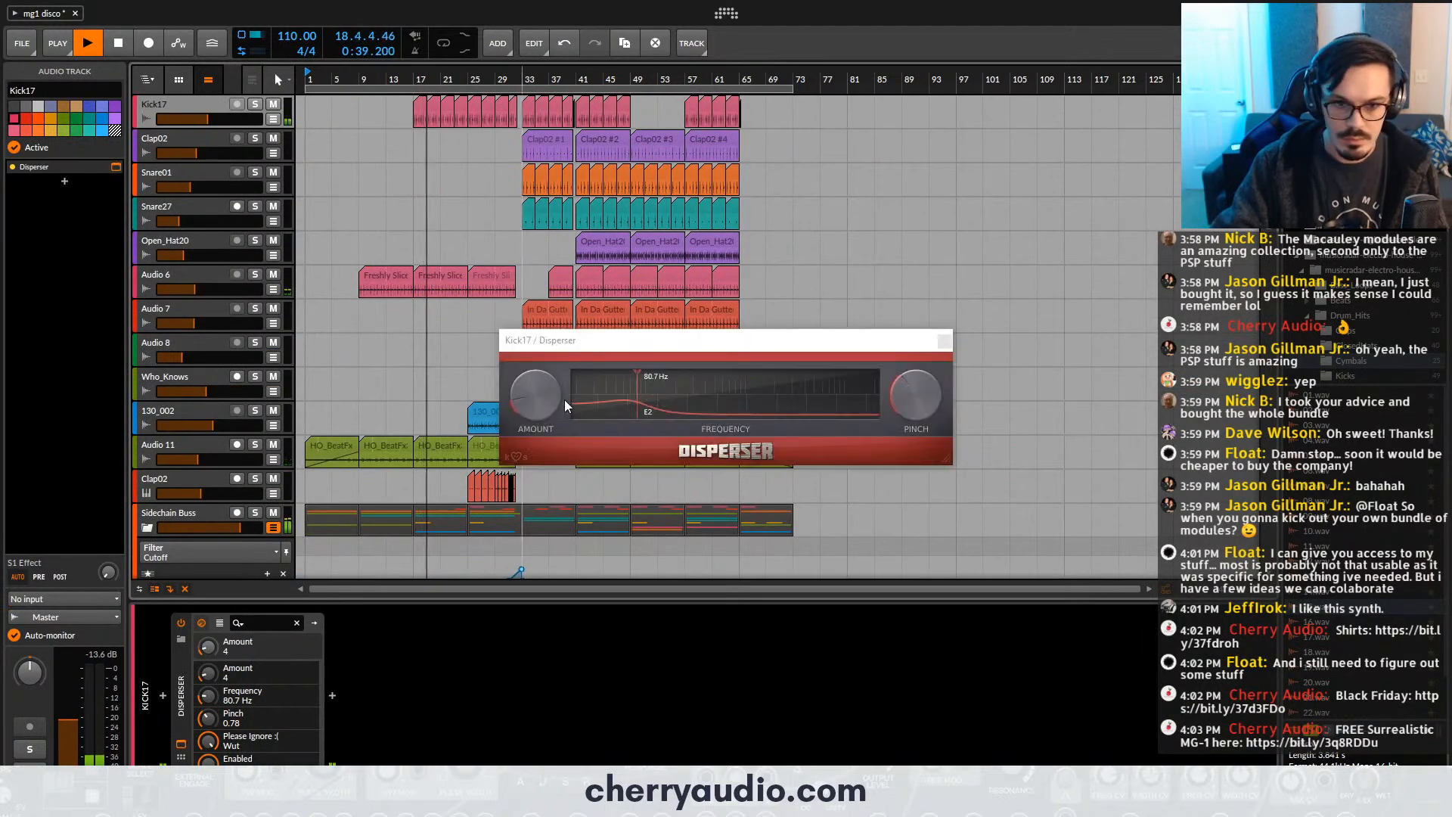
pyautogui.click(945, 341)
# - Set the volume of the blue Surrealistic MG-1 Plus track below Group 11 to -13.3 dB
pyautogui.scroll(-2, 230, 370)
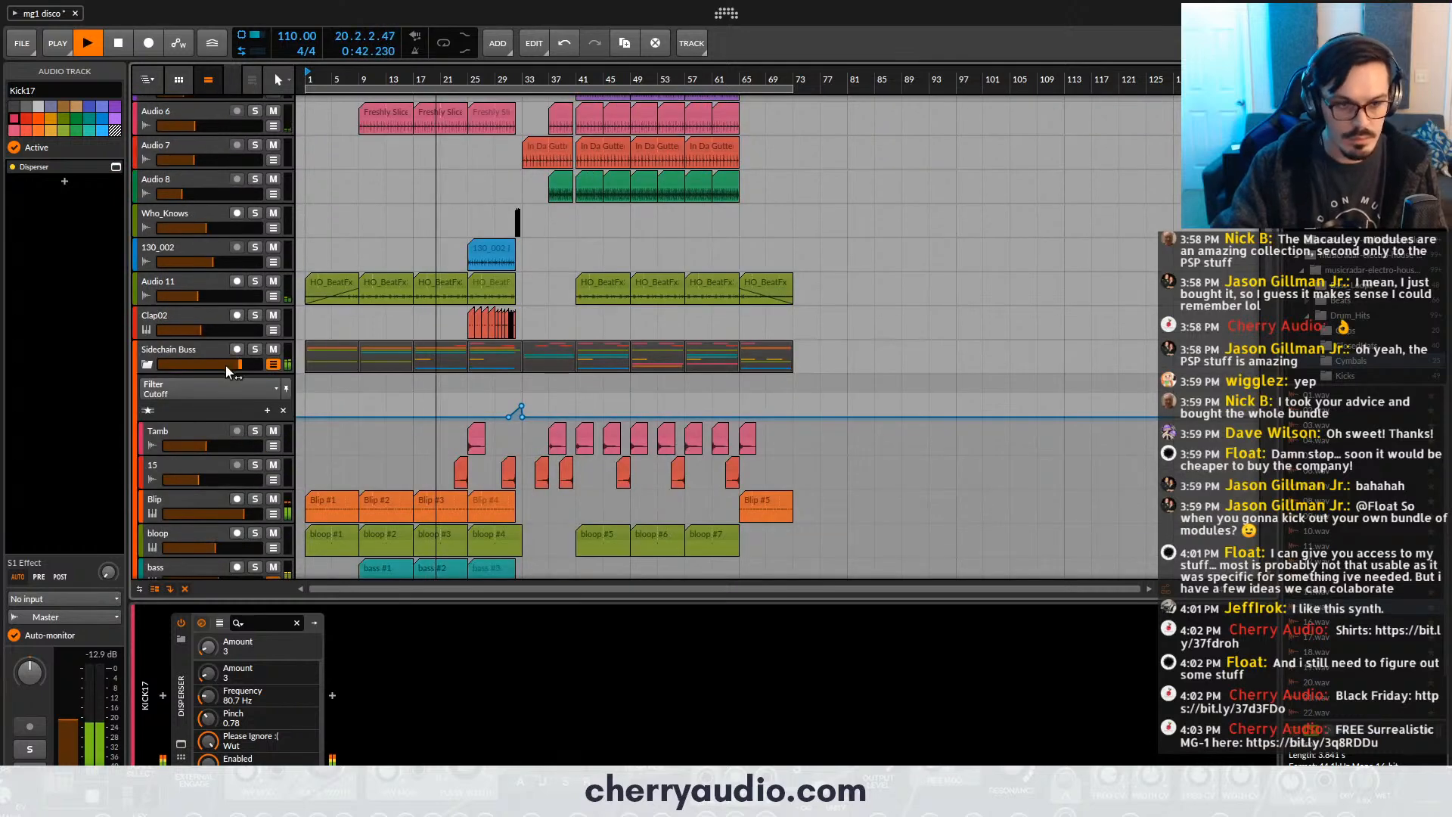
pyautogui.scroll(-4, 230, 371)
pyautogui.scroll(-3, 242, 378)
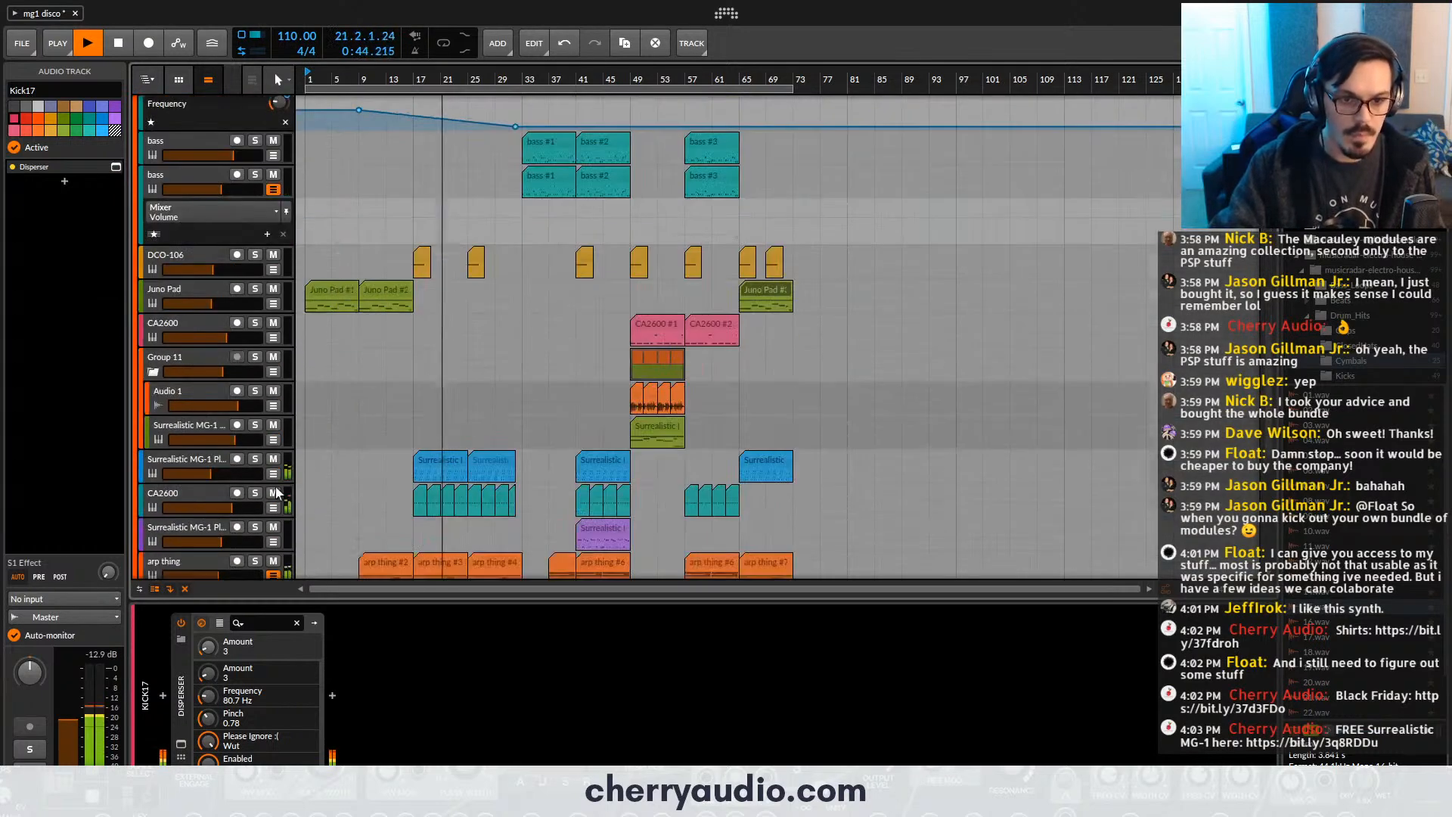
pyautogui.click(215, 465)
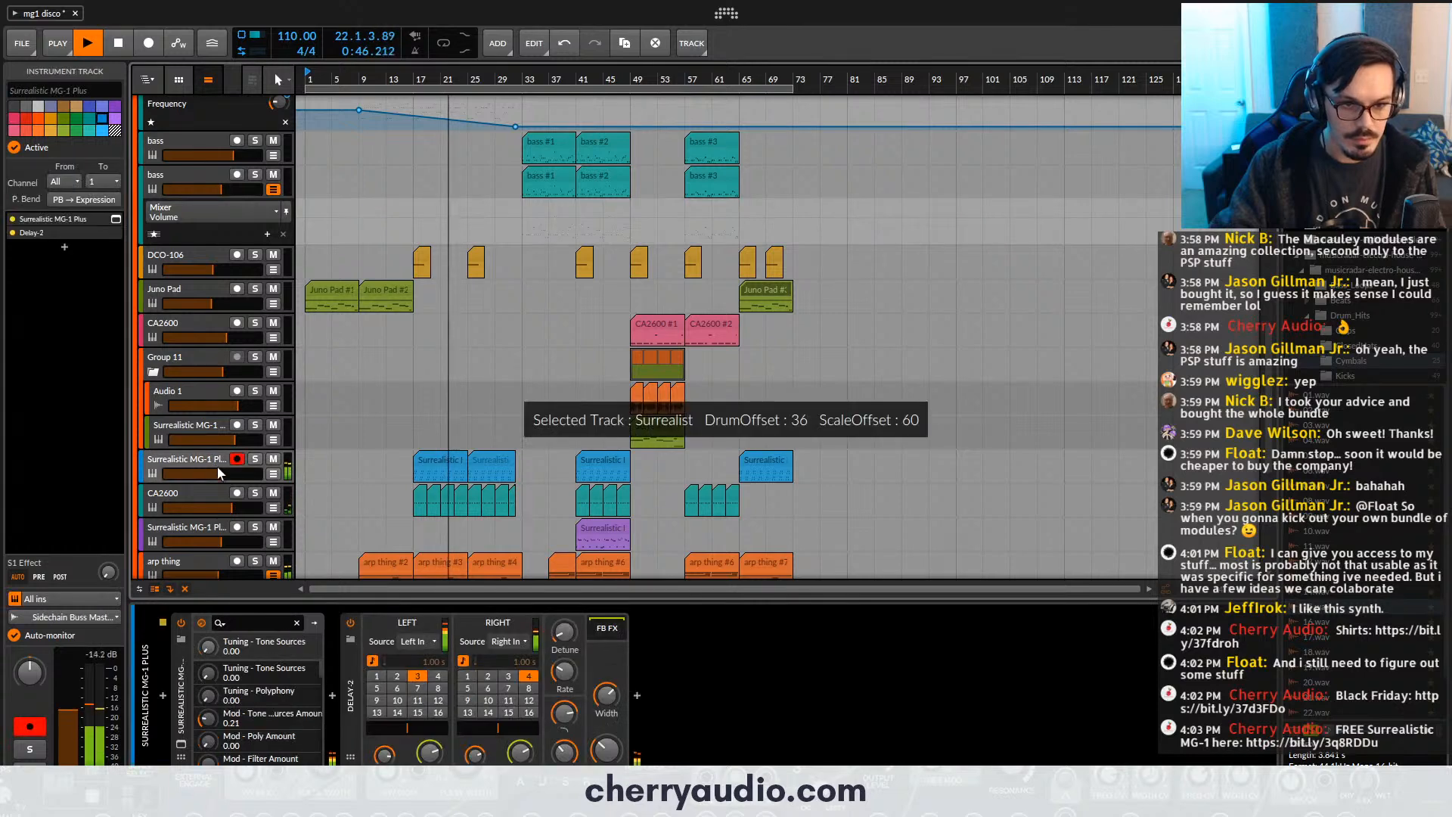
pyautogui.moveTo(221, 474); pyautogui.dragTo(217, 474)
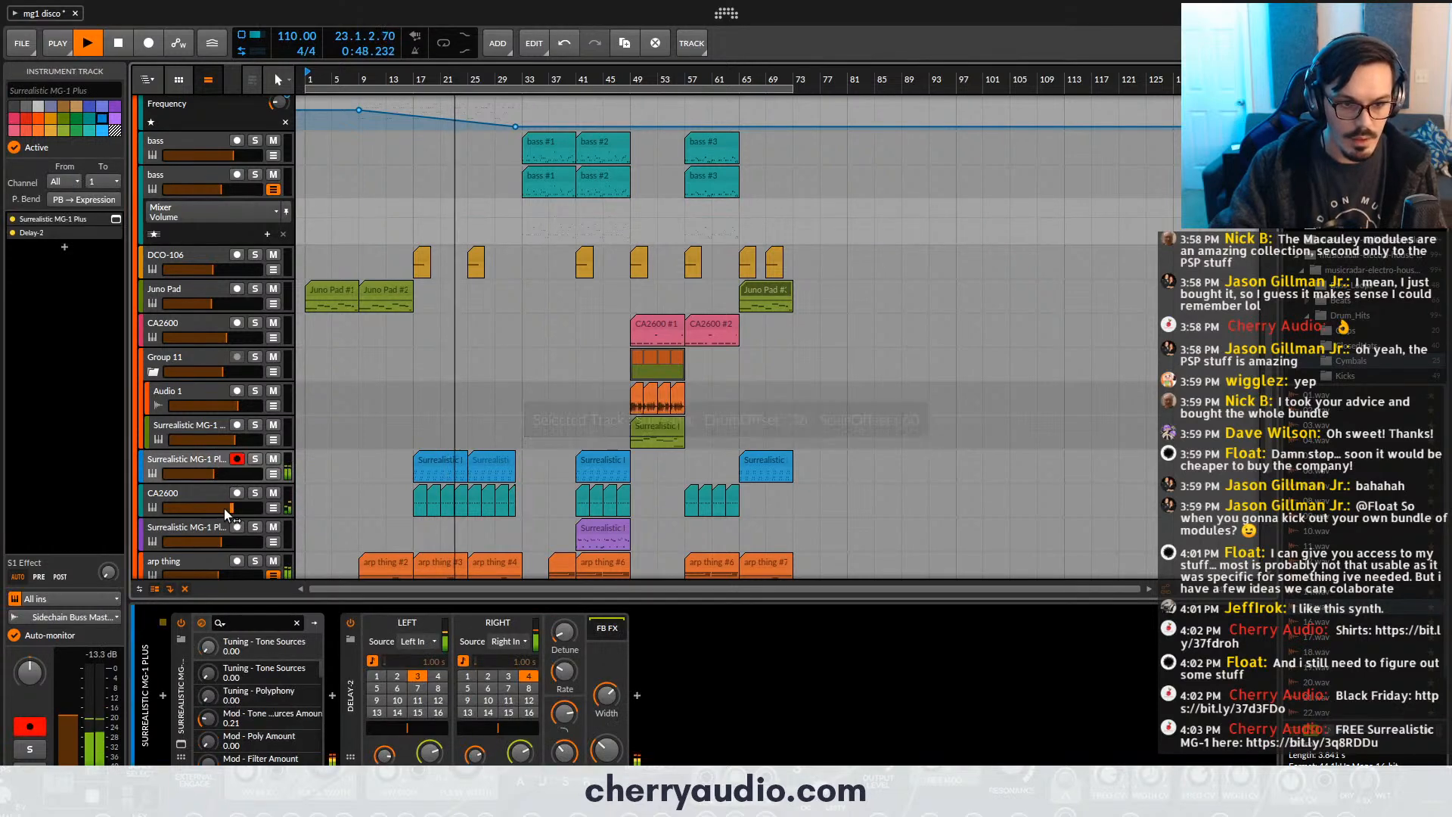
# - Raise the arp thing track's volume slightly during playback
pyautogui.scroll(-1, 264, 512)
pyautogui.scroll(-1, 261, 507)
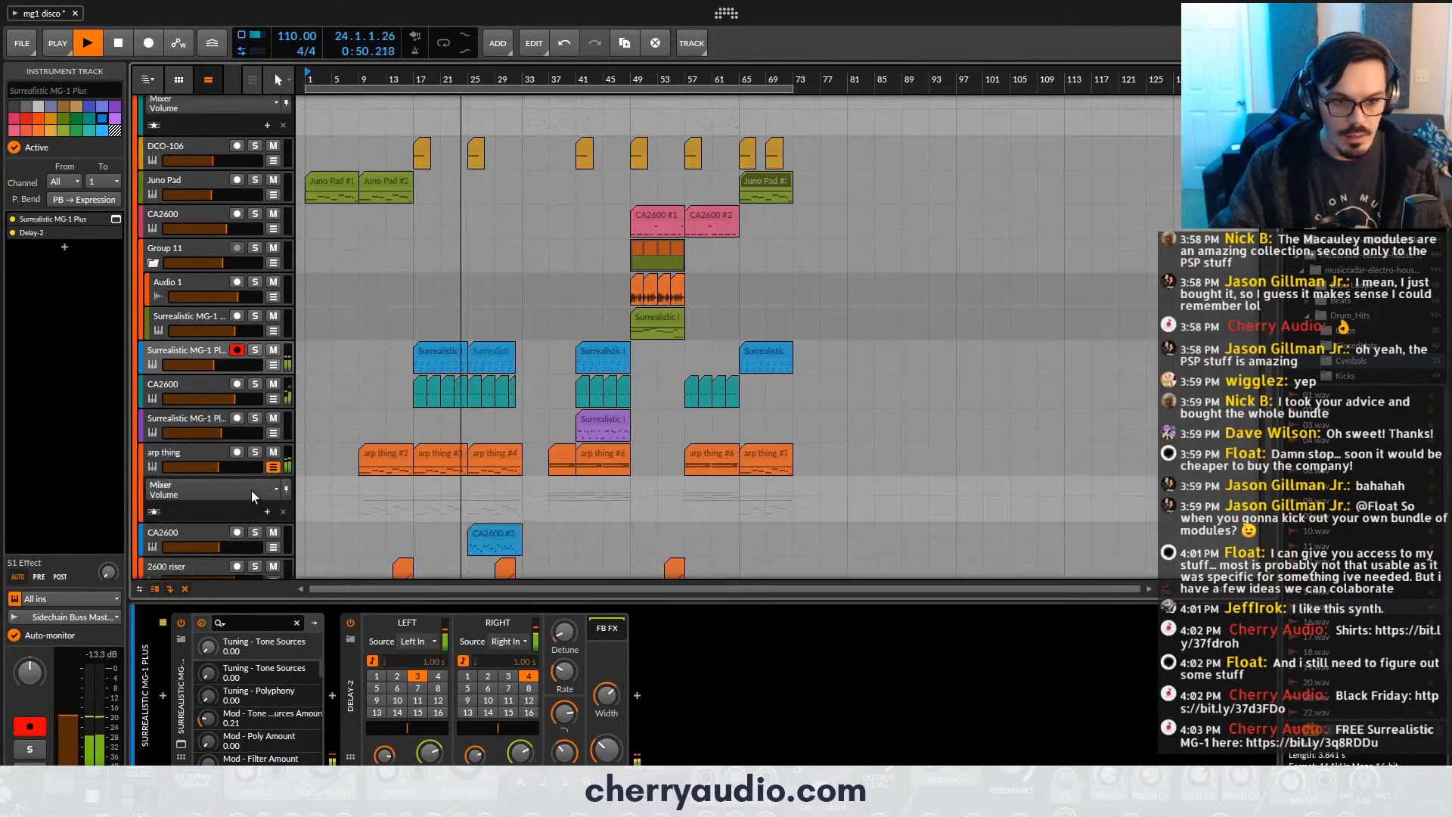
pyautogui.moveTo(224, 465); pyautogui.dragTo(227, 466)
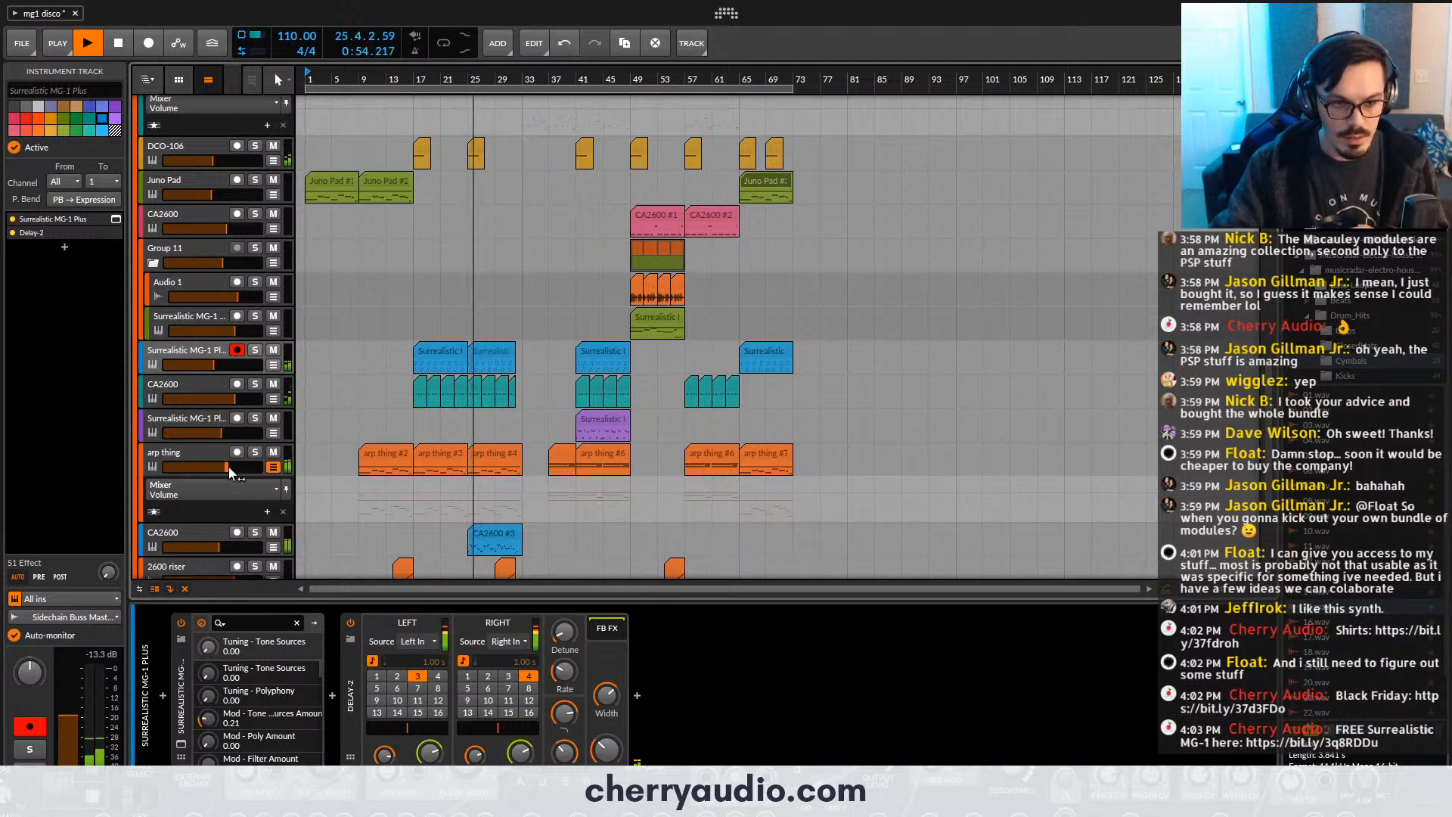
# - Review the tracks while the song plays and lower the volume of the purple Surrealistic MG-1 Plus track above arp thing slightly
pyautogui.scroll(-2, 230, 446)
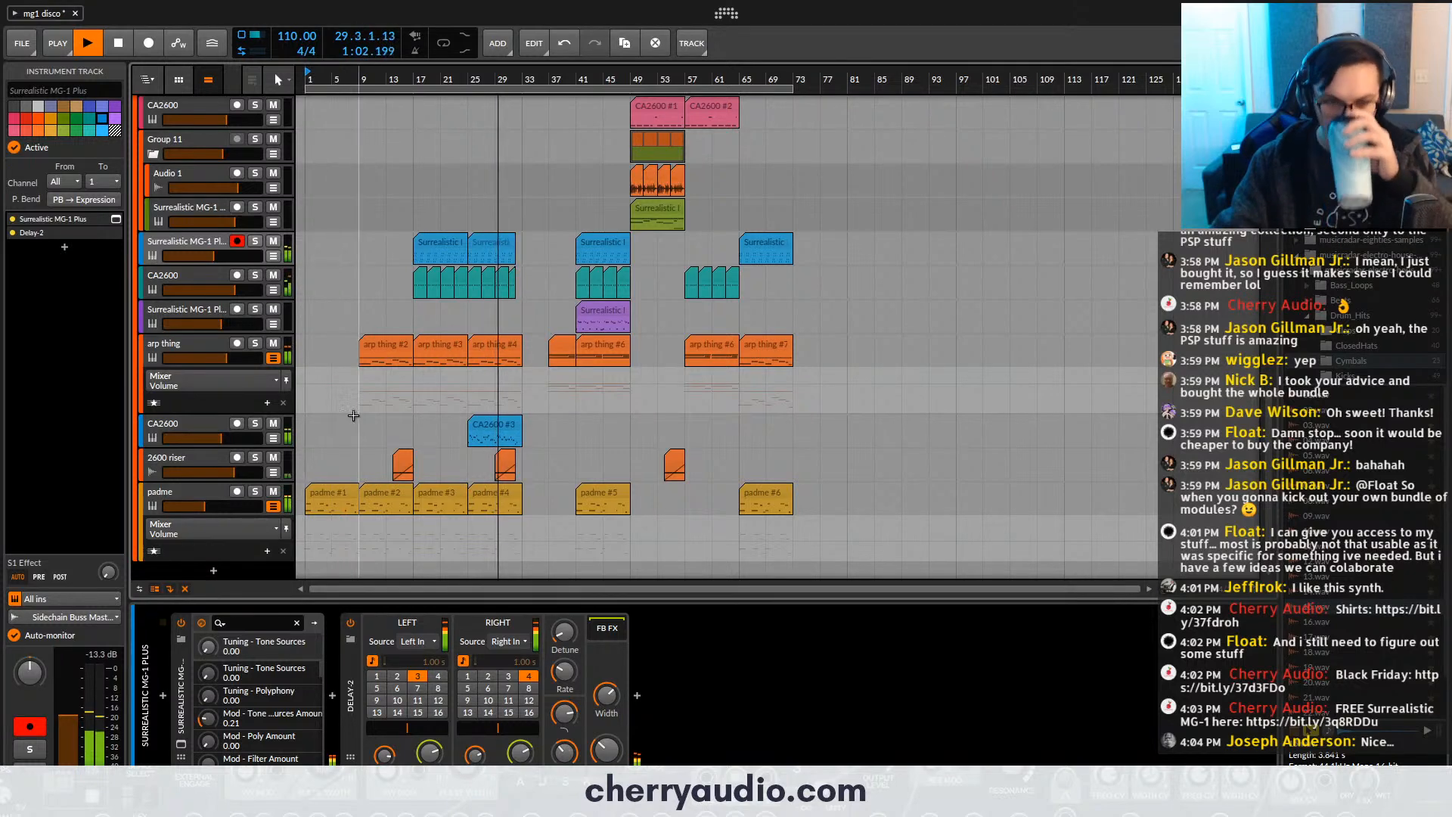
pyautogui.scroll(10, 423, 401)
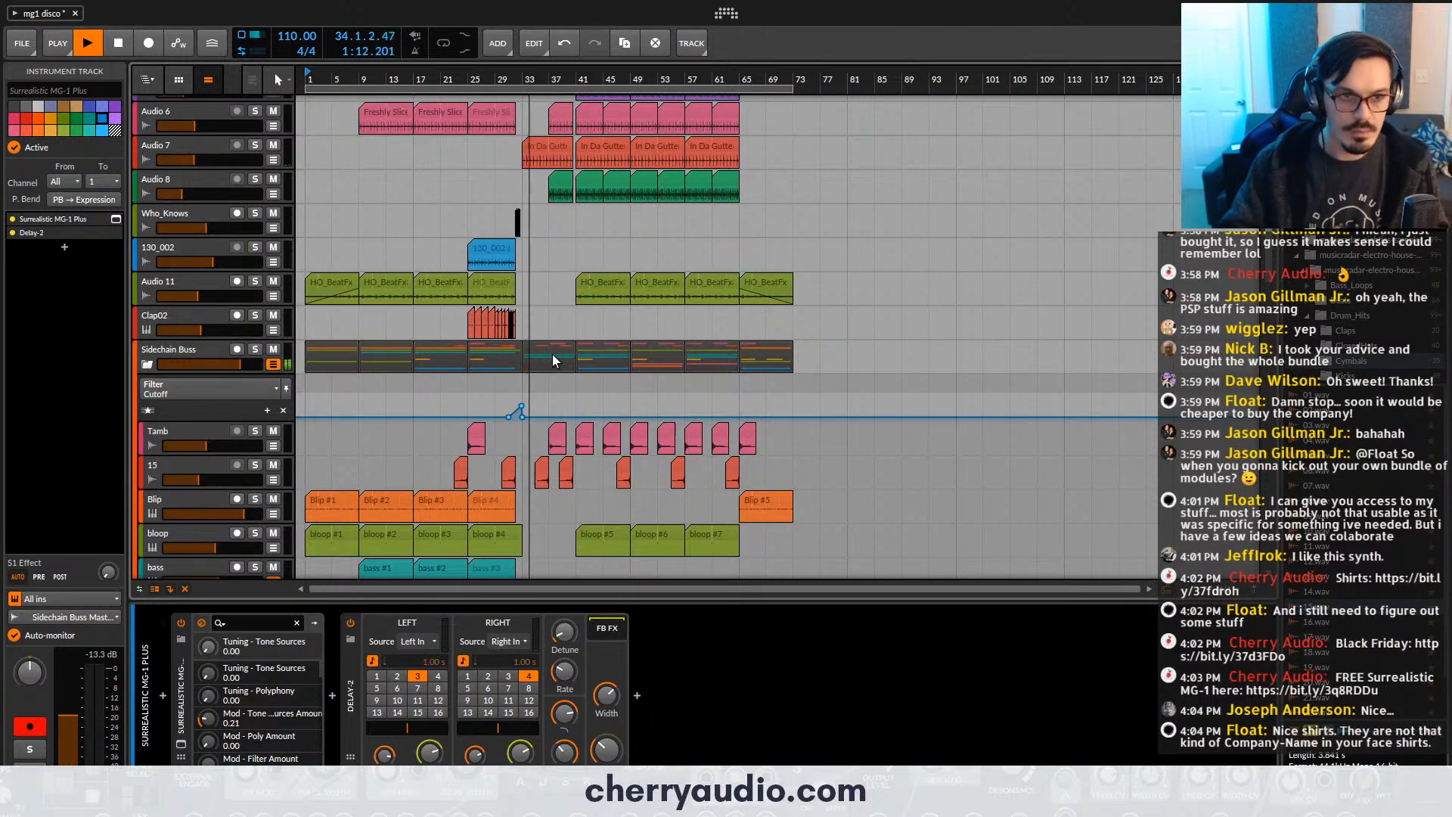
pyautogui.scroll(3, 552, 354)
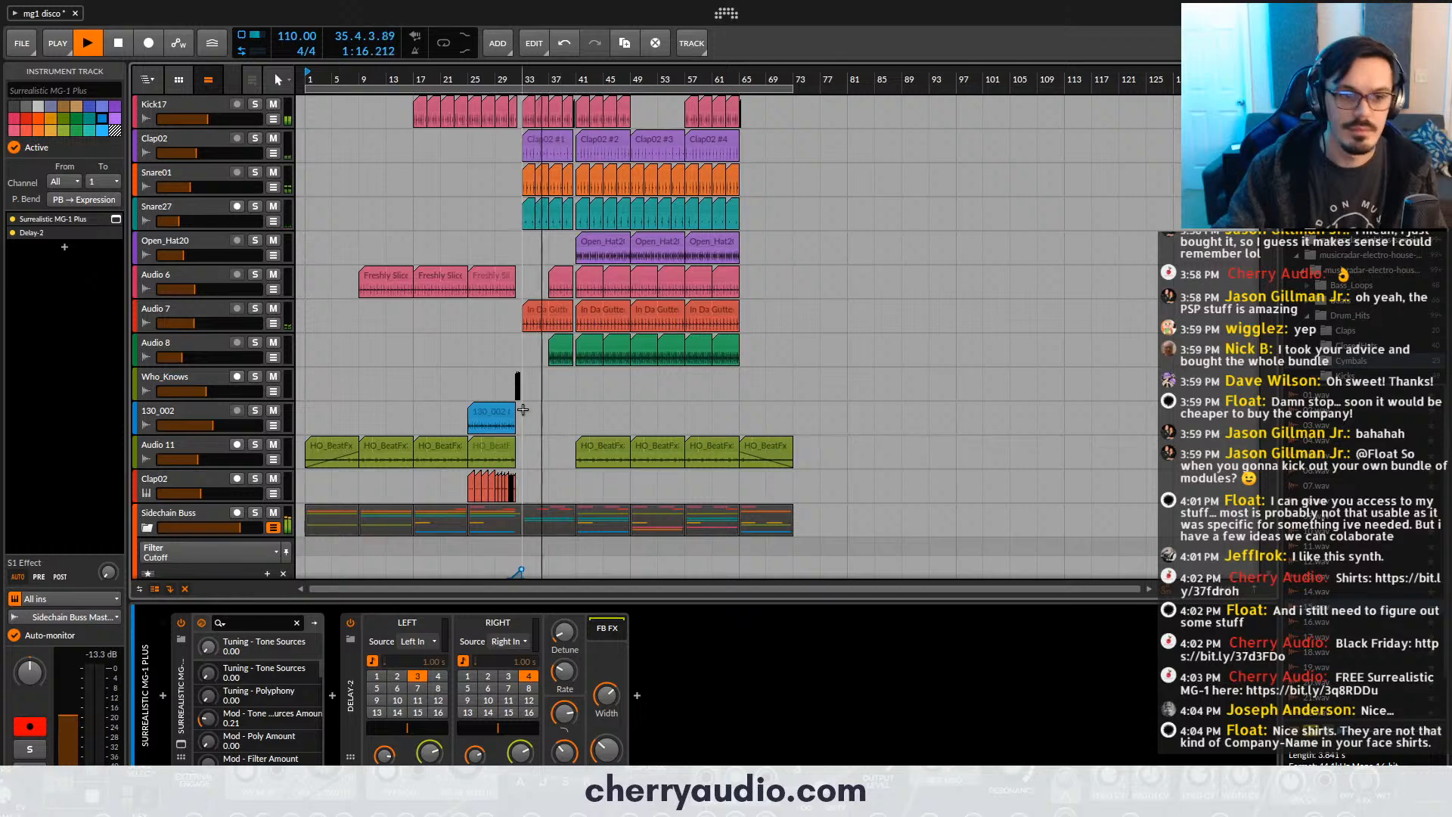
pyautogui.scroll(-4, 523, 410)
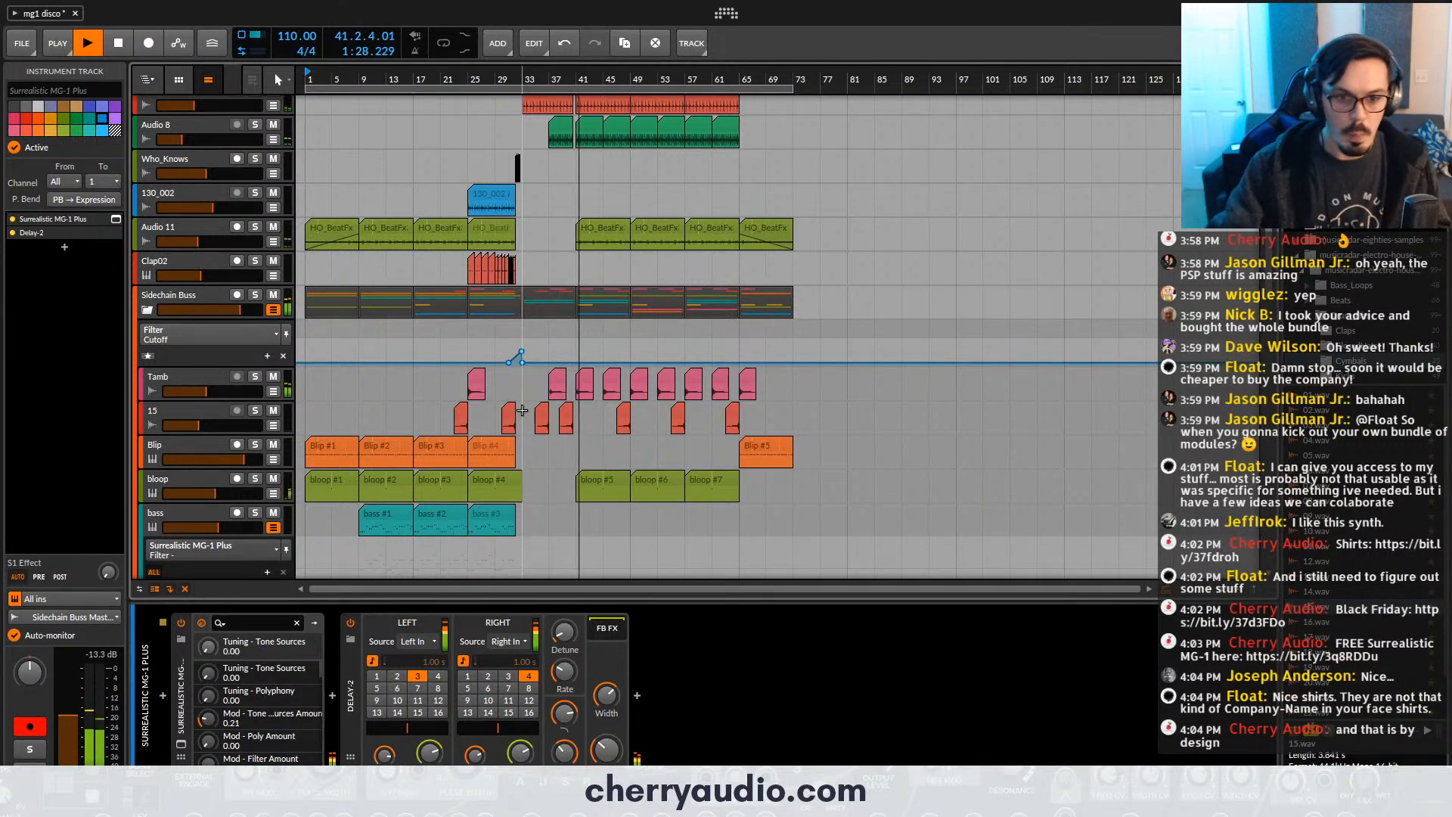
pyautogui.scroll(5, 525, 410)
pyautogui.scroll(-10, 415, 376)
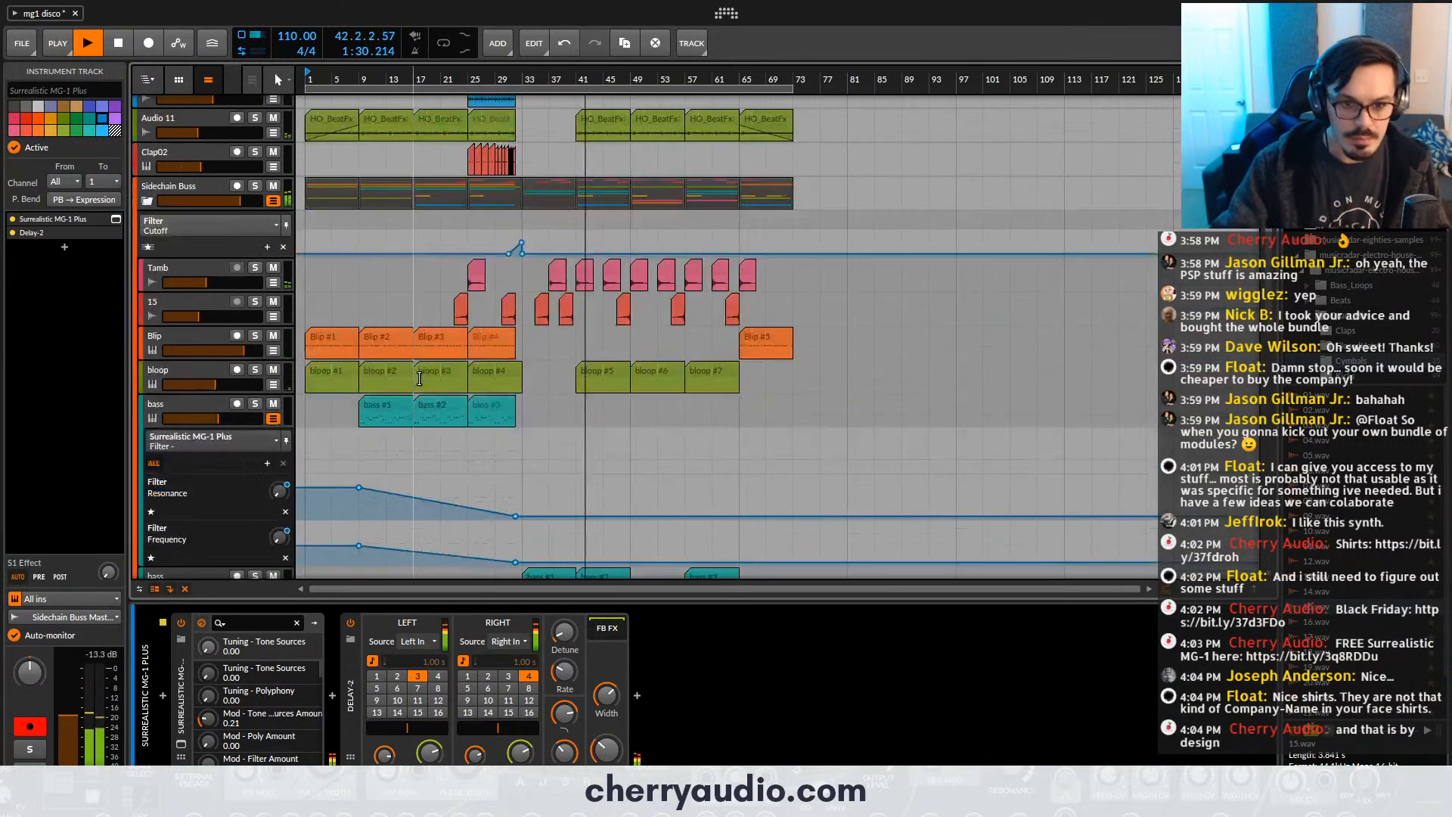
pyautogui.scroll(-5, 419, 378)
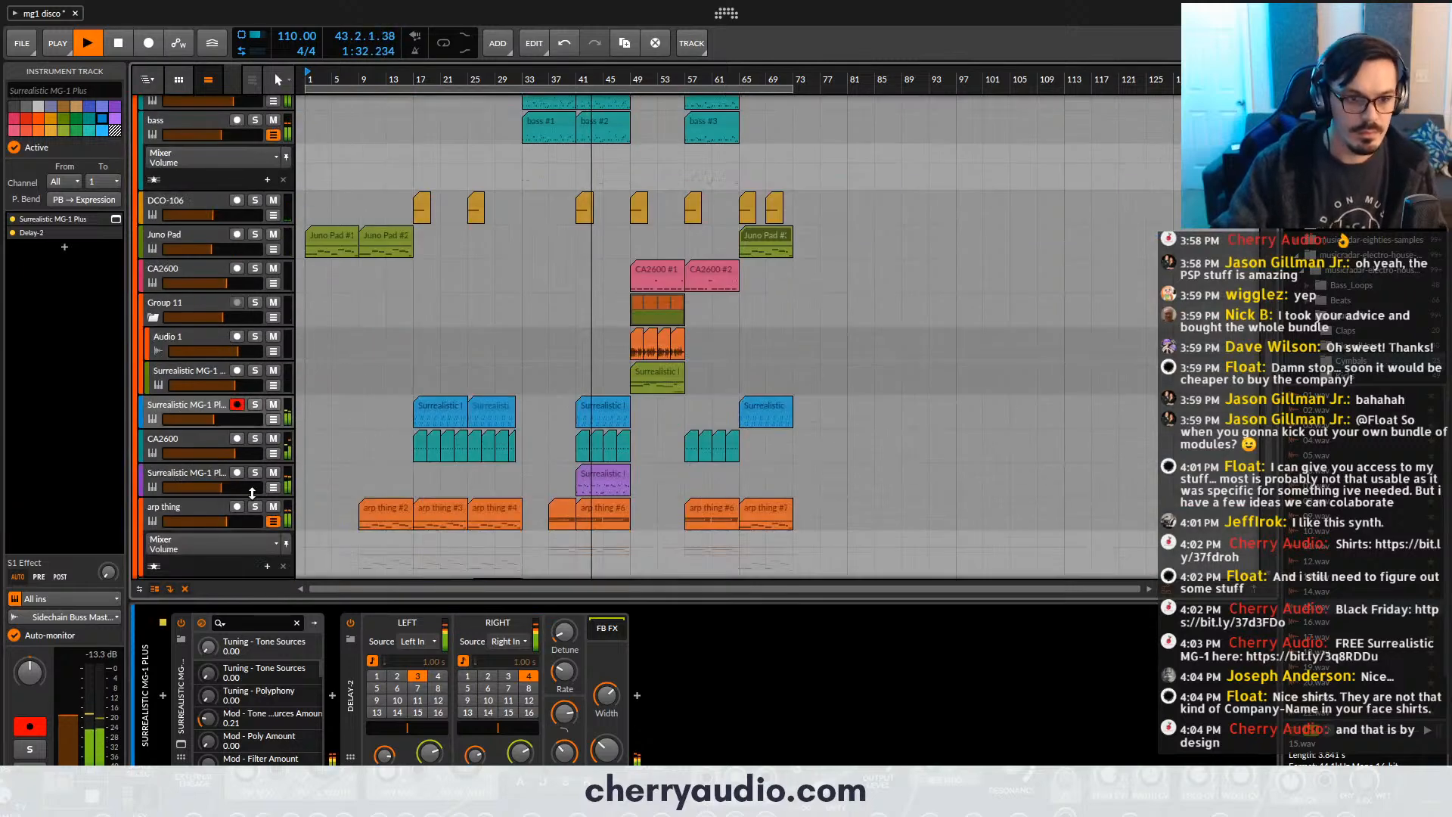
pyautogui.moveTo(221, 488); pyautogui.dragTo(220, 487)
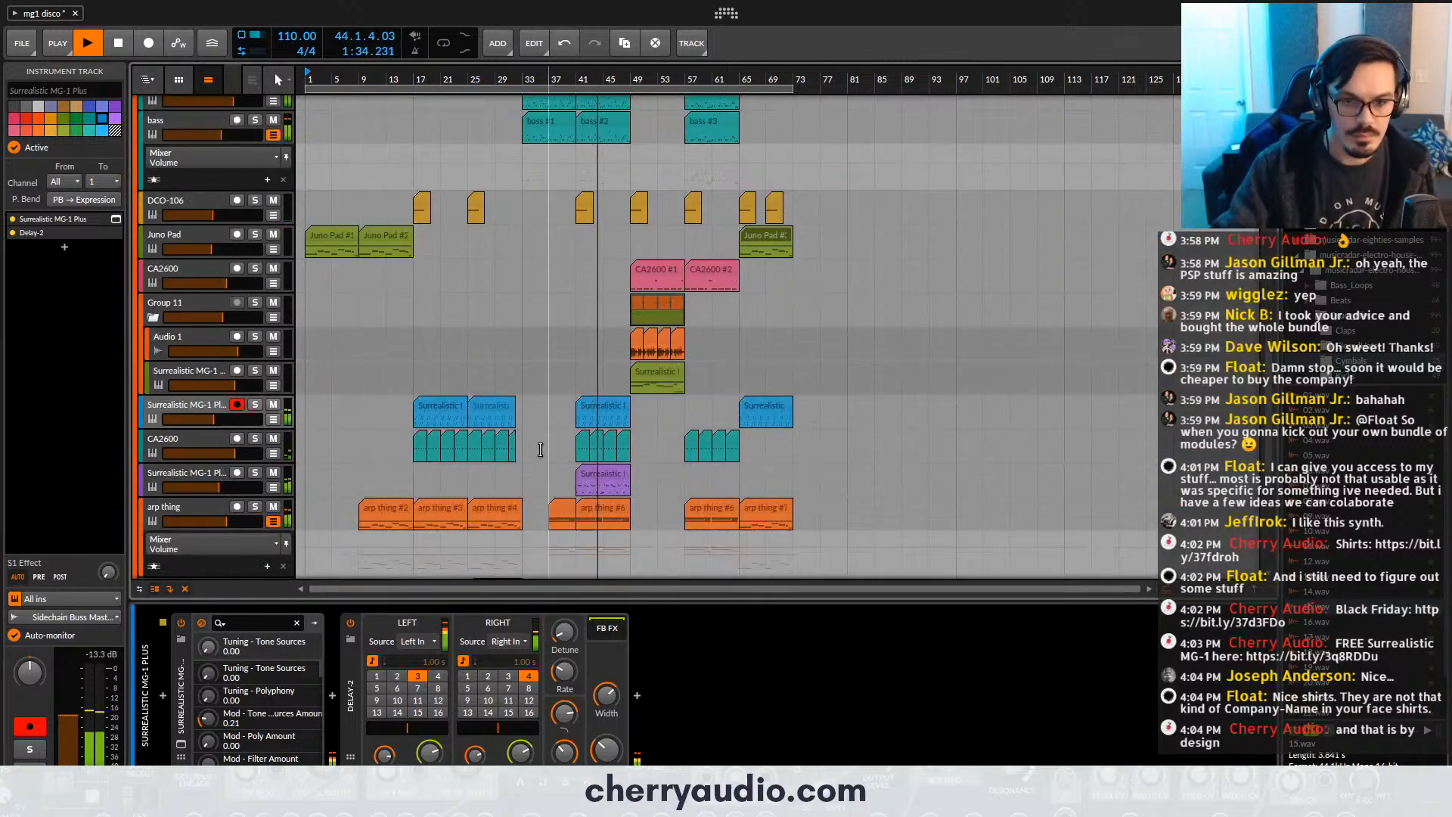
# - Set Group 11's volume to -2.4 dB and add an EQ-5 with a low cut at 177 Hz and a +1.8 dB boost at 1.85 kHz
pyautogui.scroll(5, 552, 451)
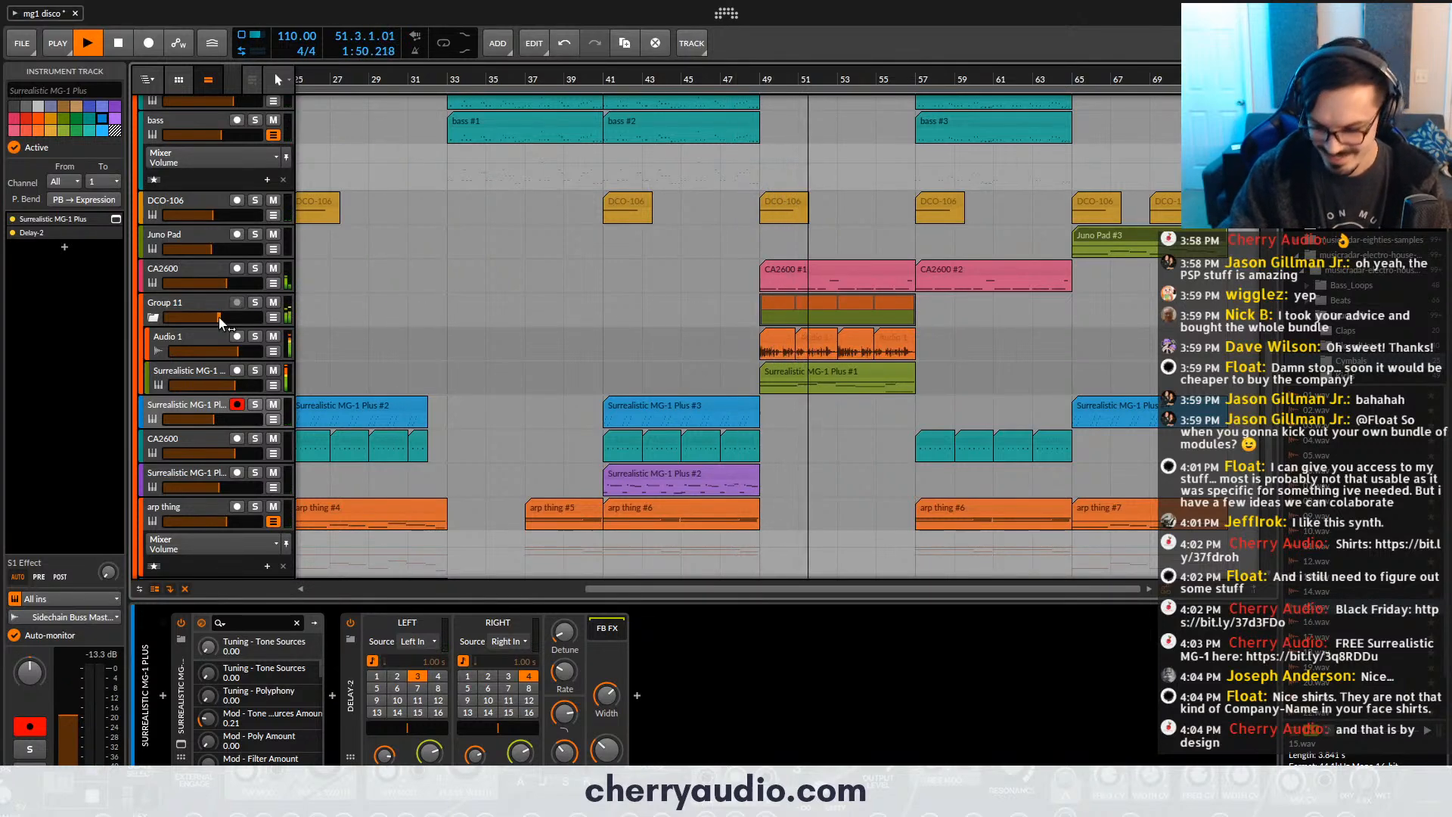
pyautogui.moveTo(219, 316); pyautogui.dragTo(217, 317)
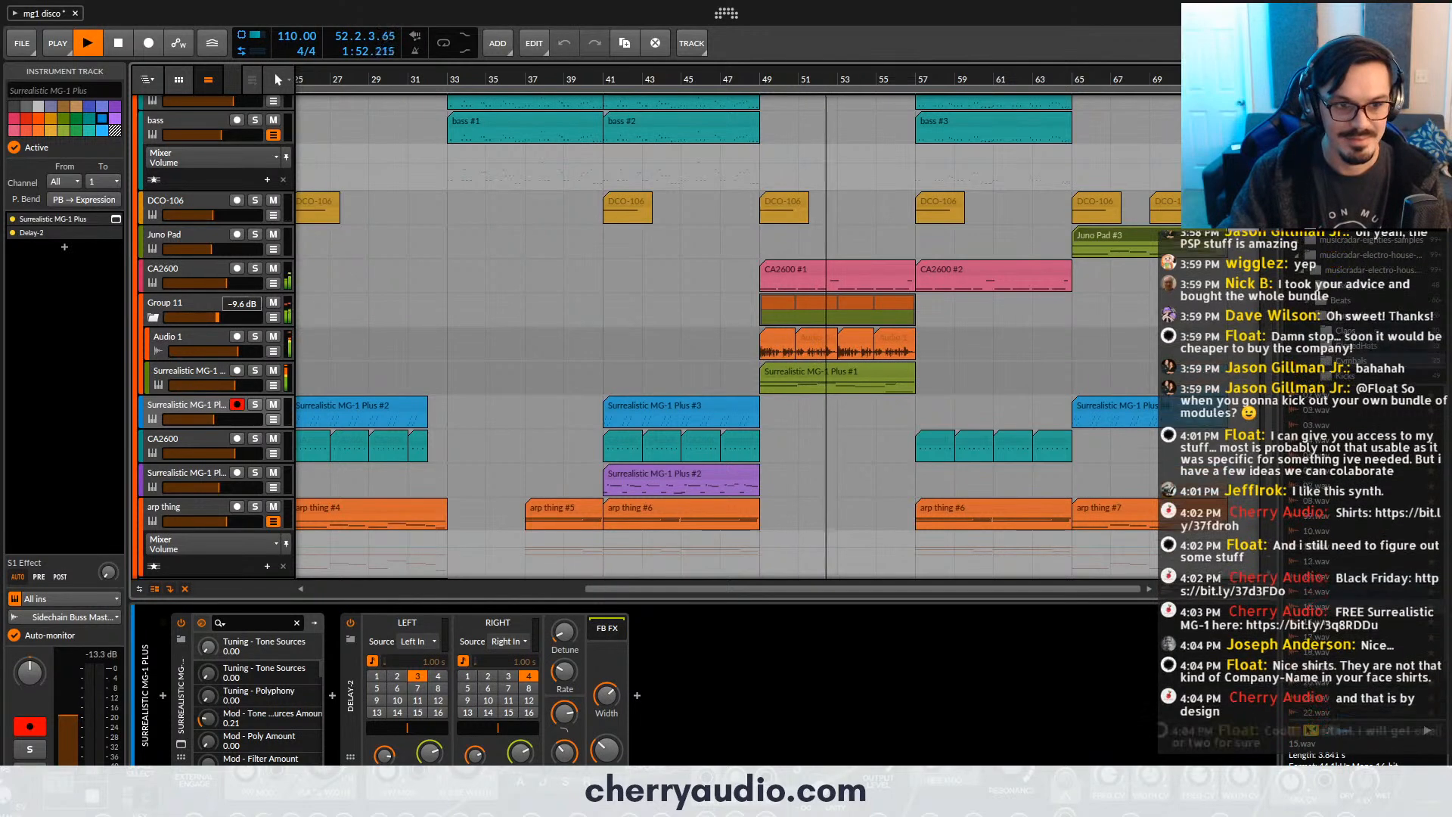
pyautogui.click(333, 695)
pyautogui.write('eq')
pyautogui.doubleClick(954, 161)
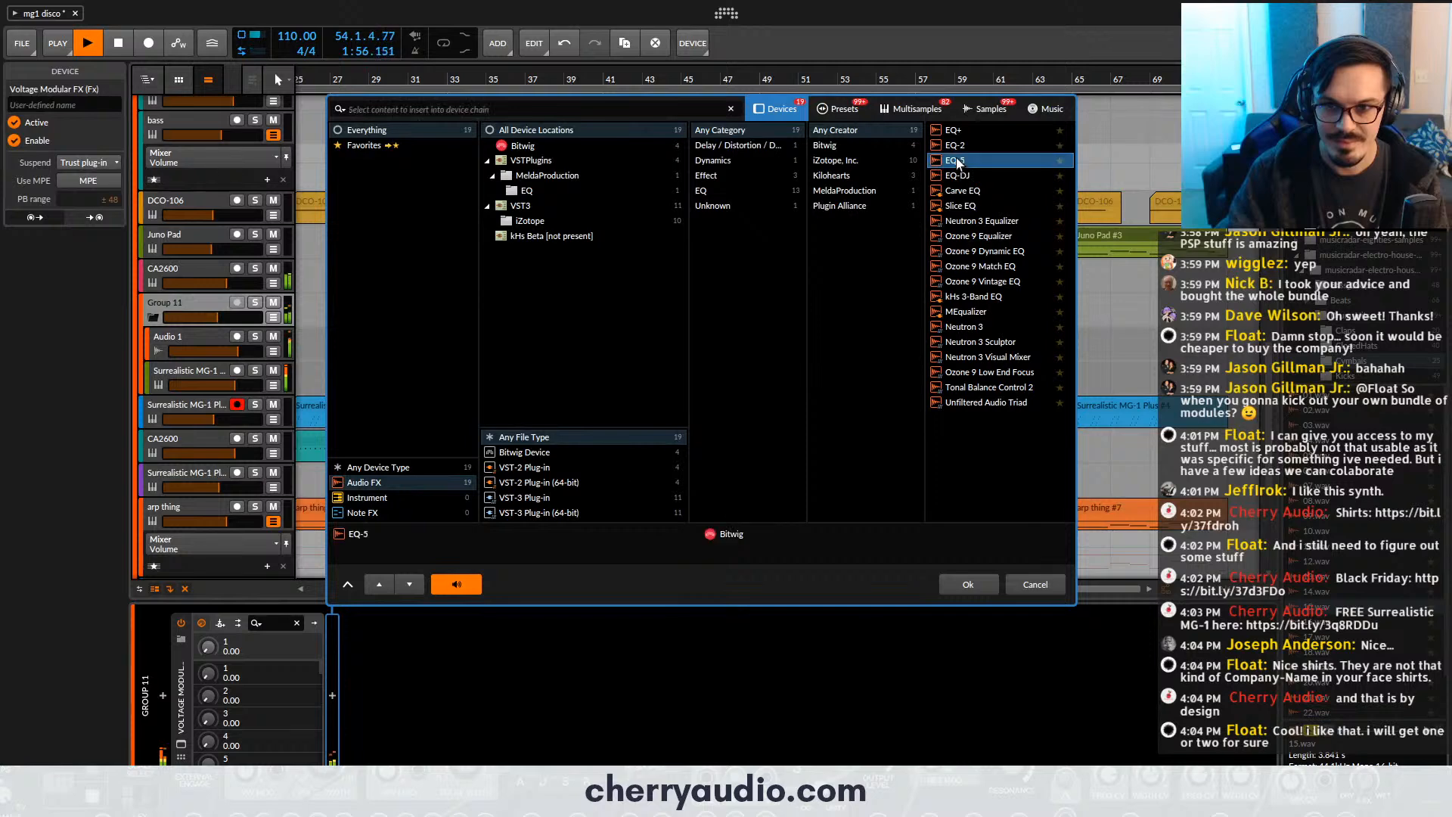
pyautogui.moveTo(418, 665); pyautogui.dragTo(531, 662)
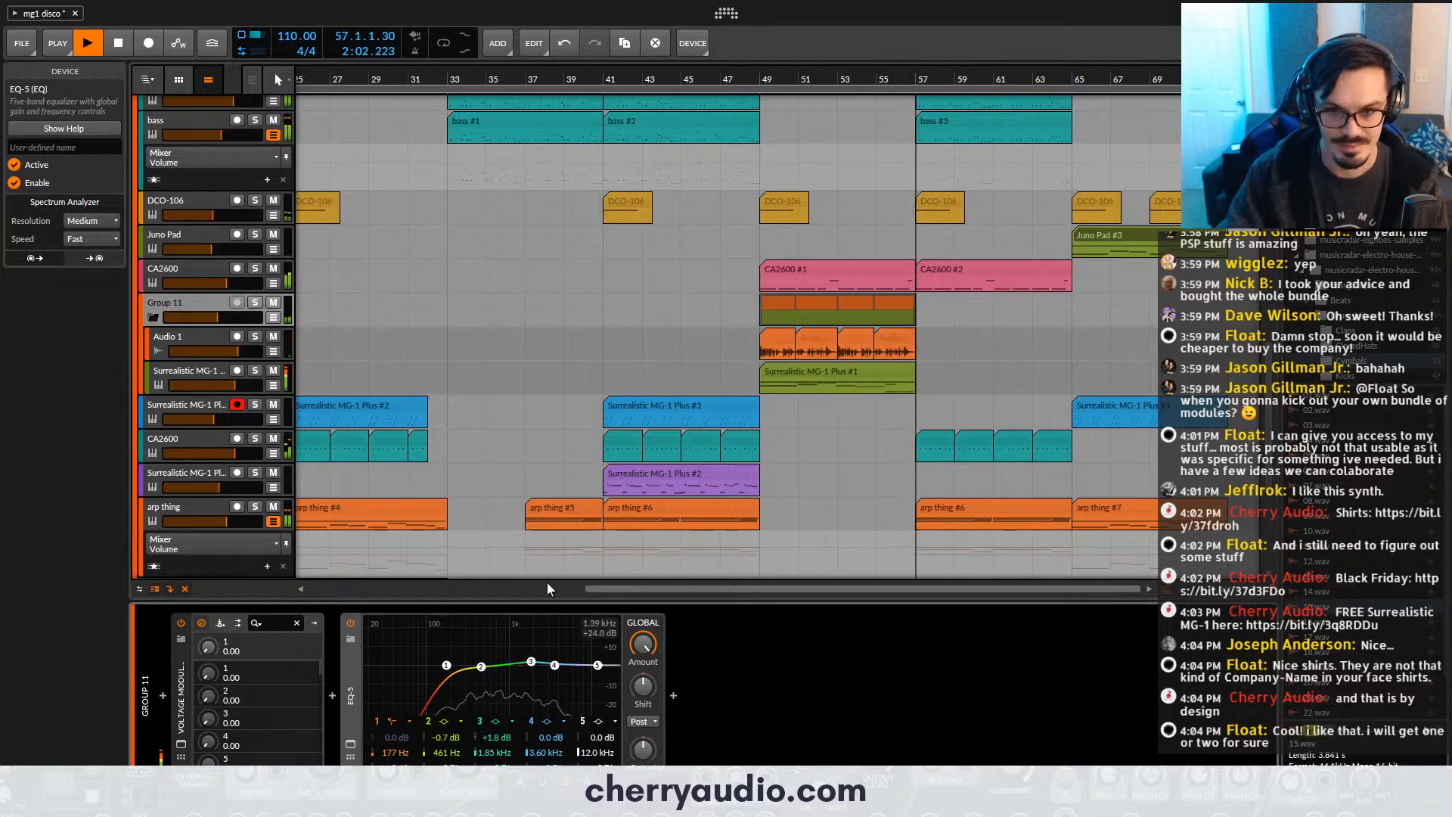
pyautogui.click(209, 307)
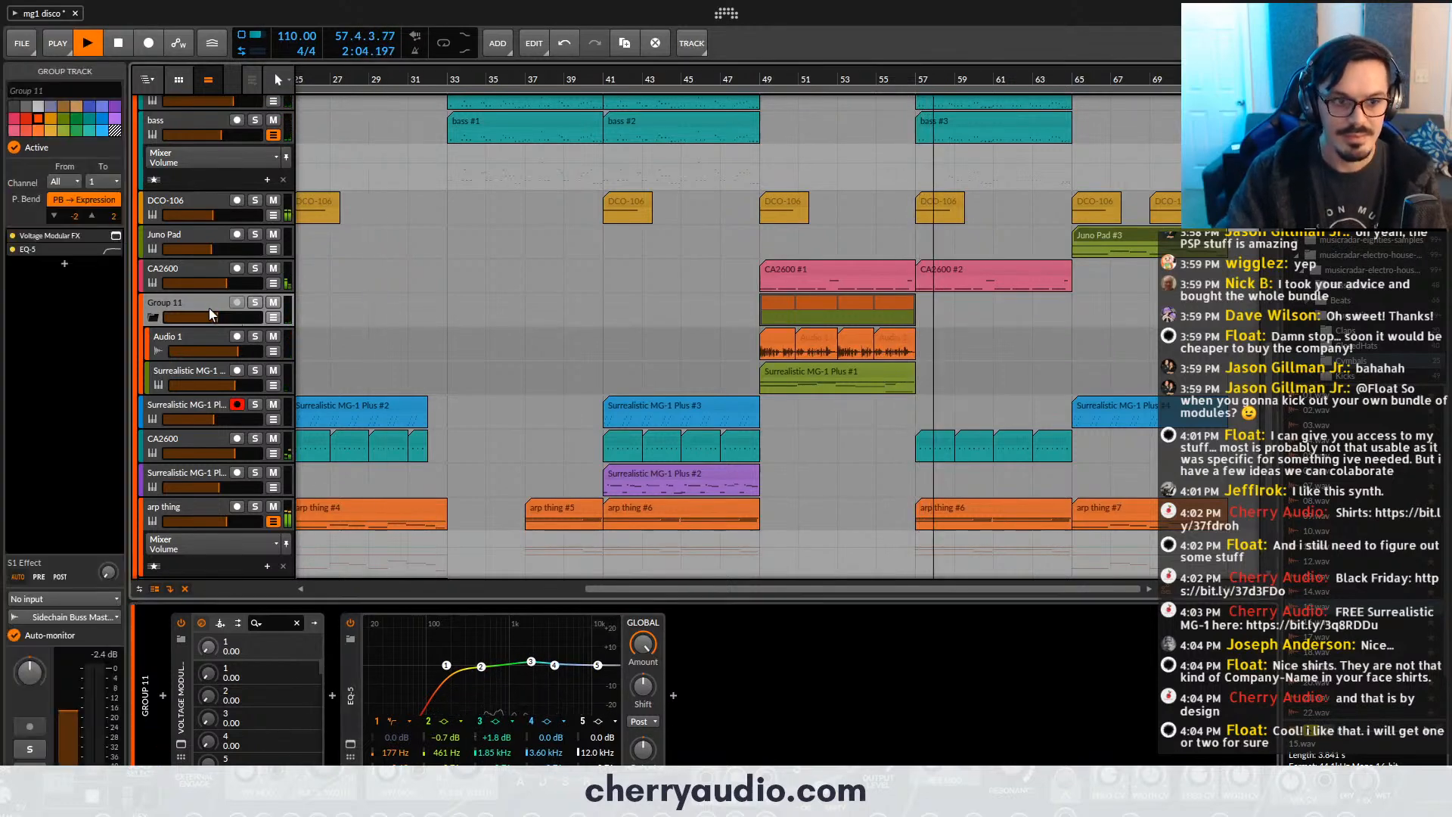
# - View the Voltage Modular window with the FM Bell 2 preset on the CA2600 track above Group 11
pyautogui.click(193, 271)
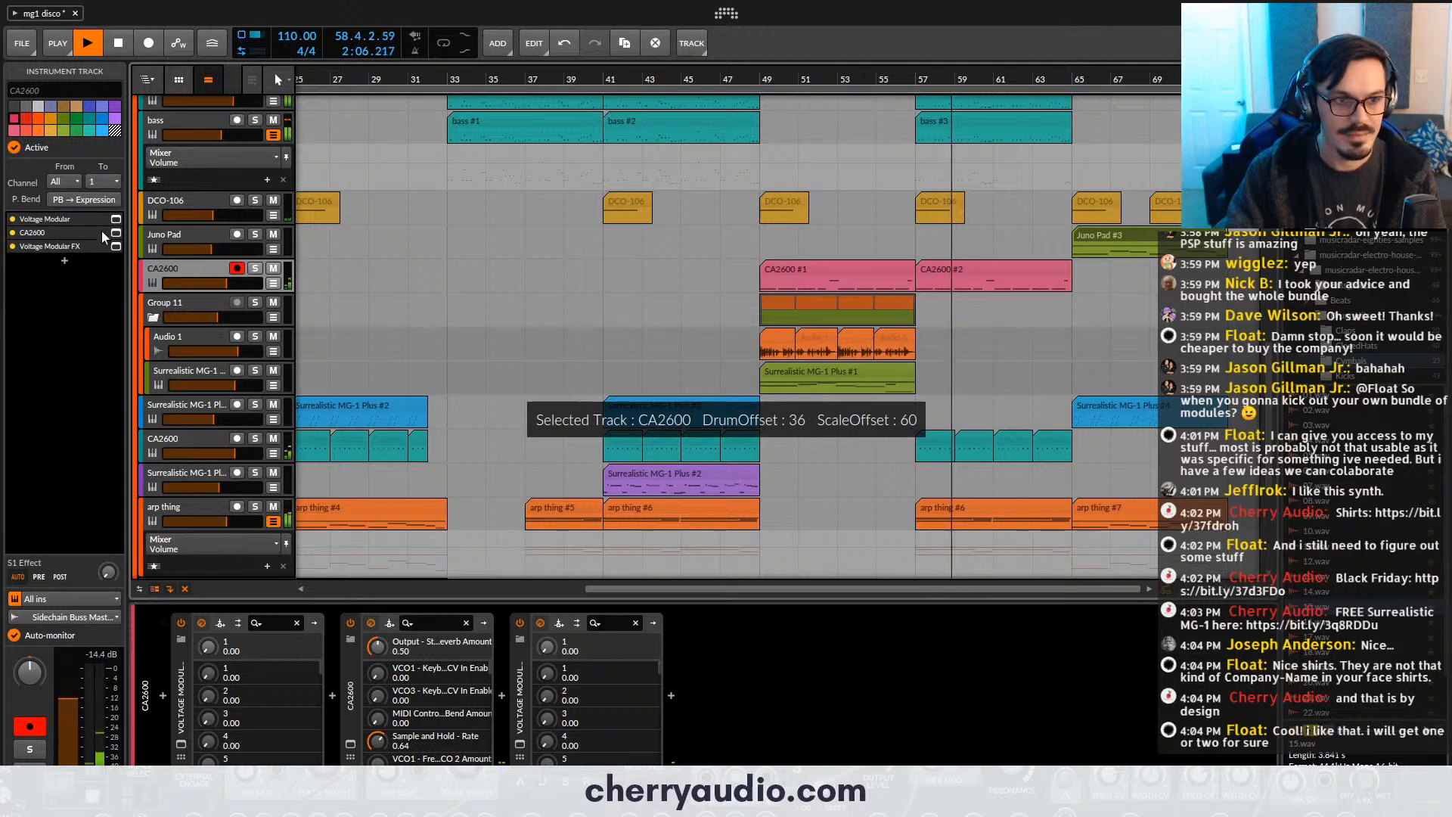
pyautogui.scroll(-2, 1093, 447)
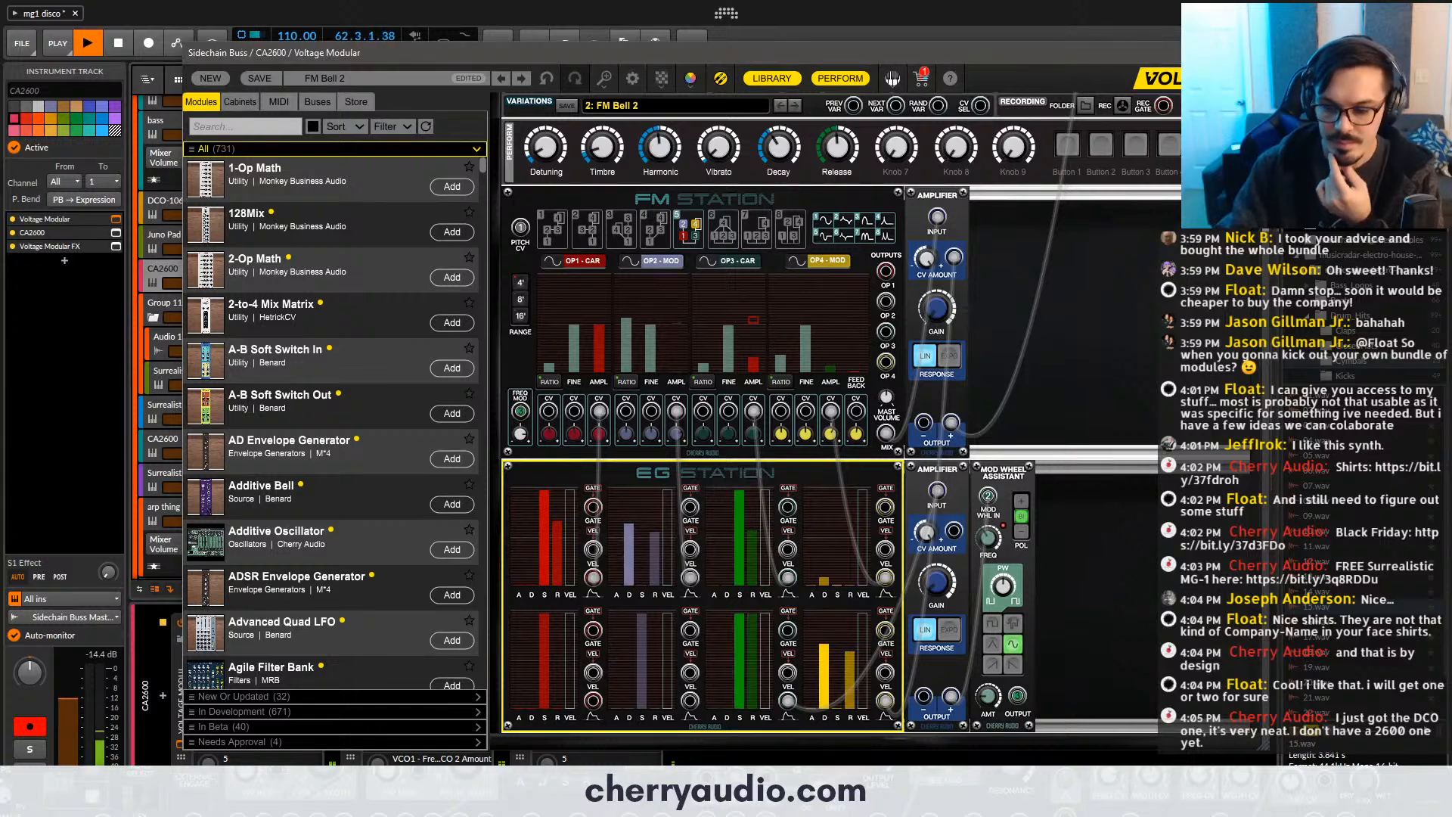
pyautogui.click(1257, 53)
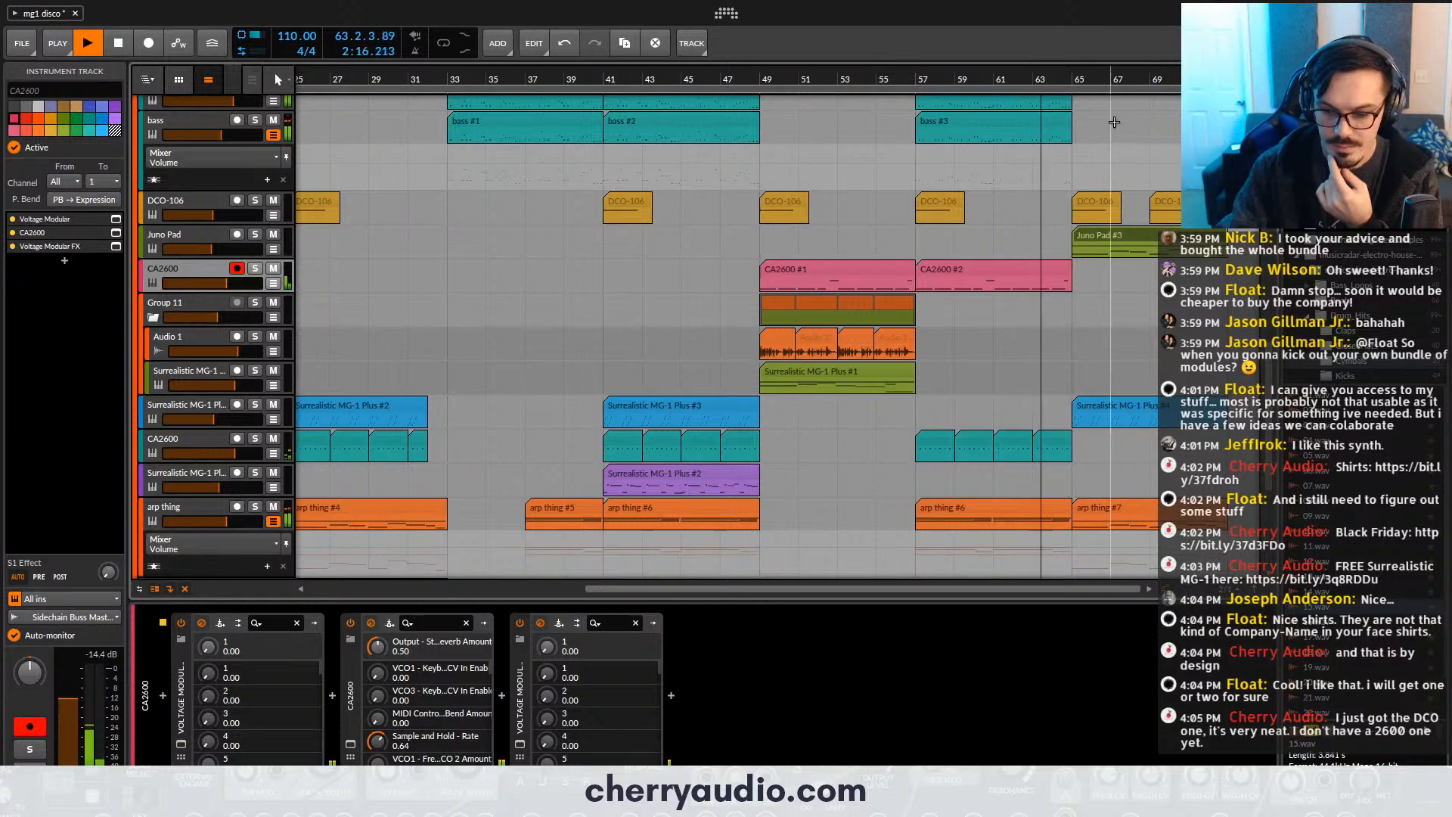
# - Show all Sidechain Buss automation lanes to examine the Filter Cutoff and Shade Value curves over bars 65 to 73, and stop playback after the ending
pyautogui.moveTo(1128, 79); pyautogui.dragTo(718, 85)
pyautogui.scroll(8, 722, 246)
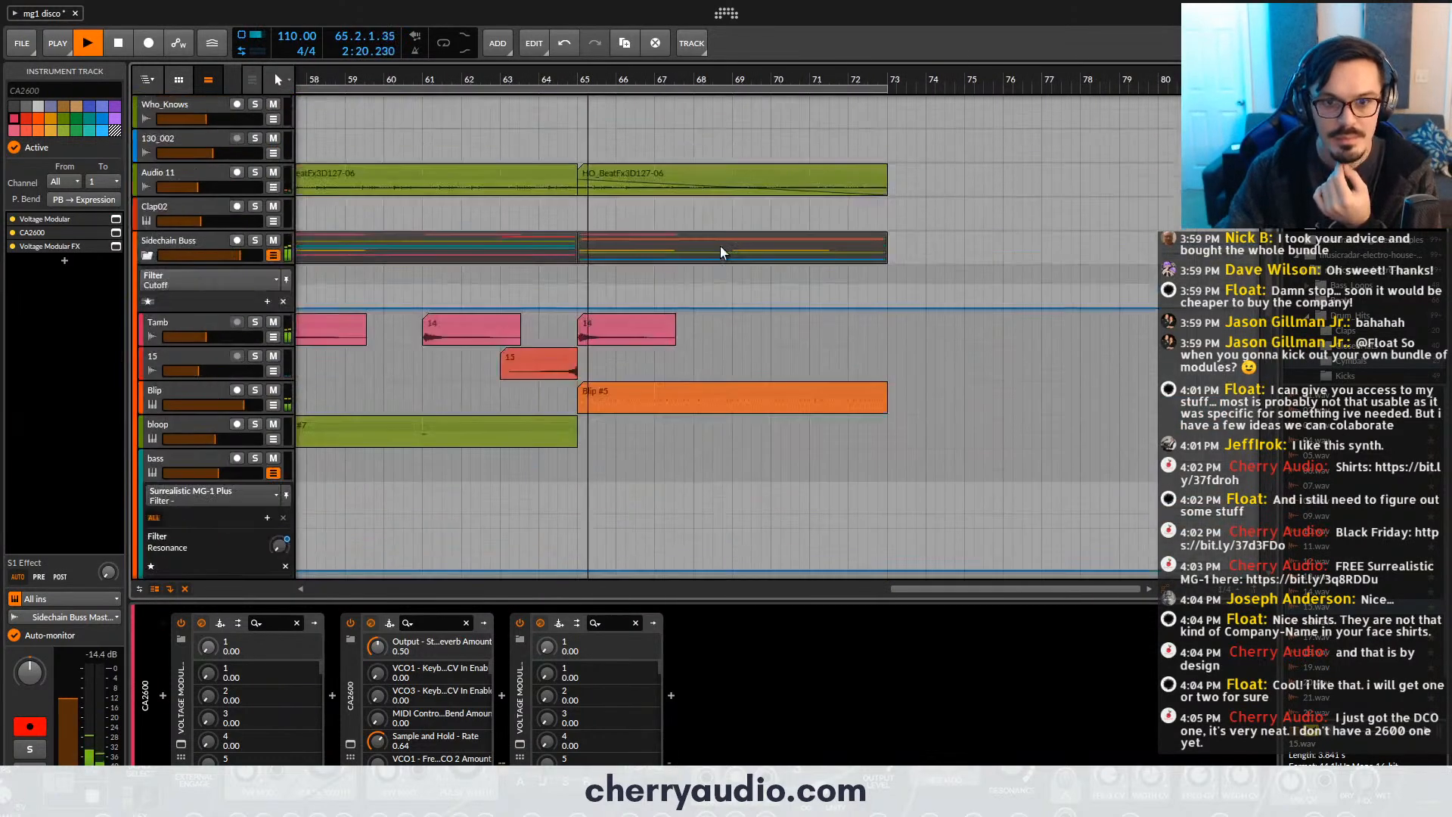
pyautogui.scroll(-8, 720, 246)
pyautogui.scroll(-3, 757, 248)
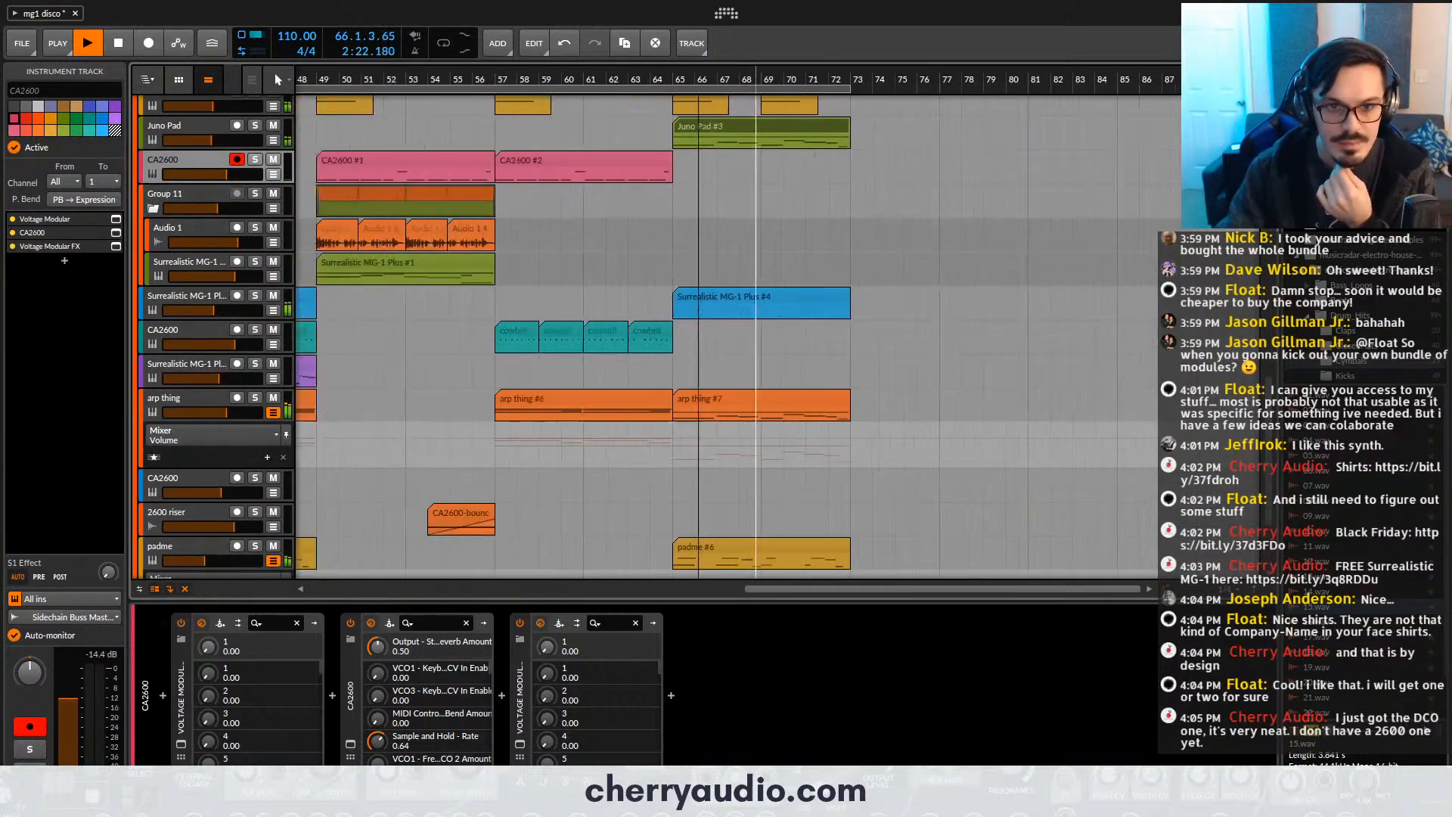
pyautogui.scroll(6, 759, 249)
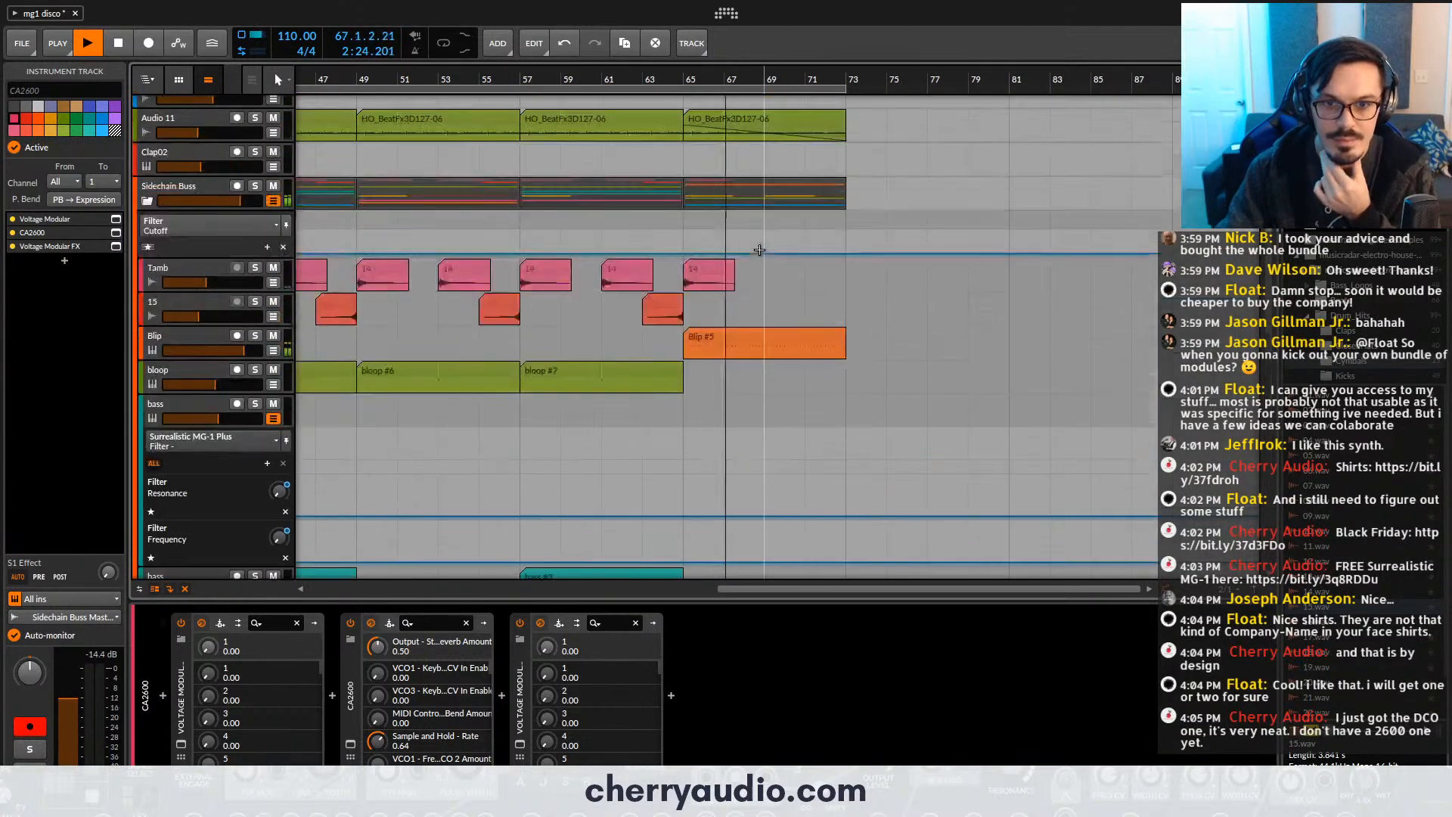
pyautogui.scroll(3, 411, 260)
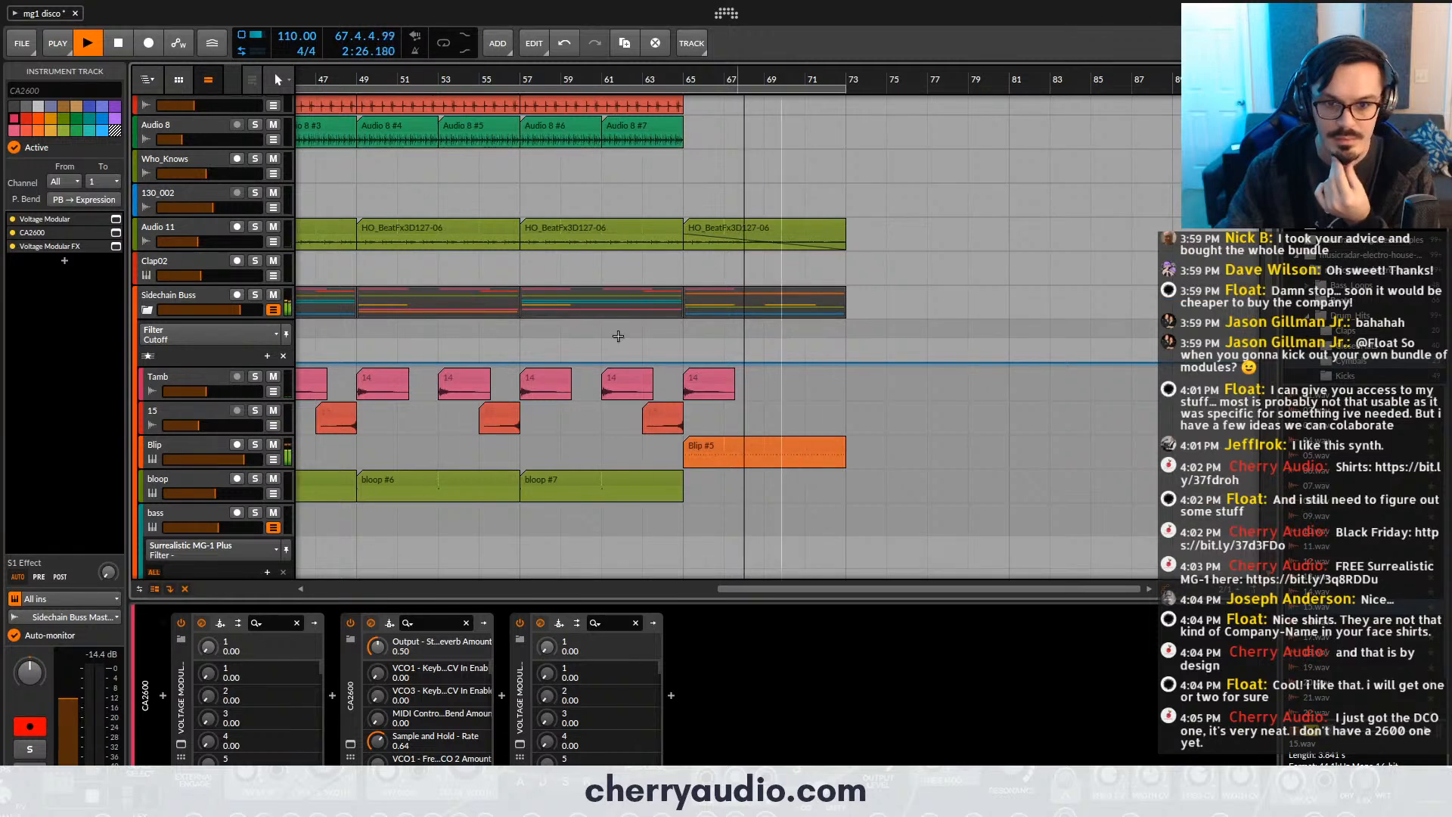
pyautogui.click(148, 357)
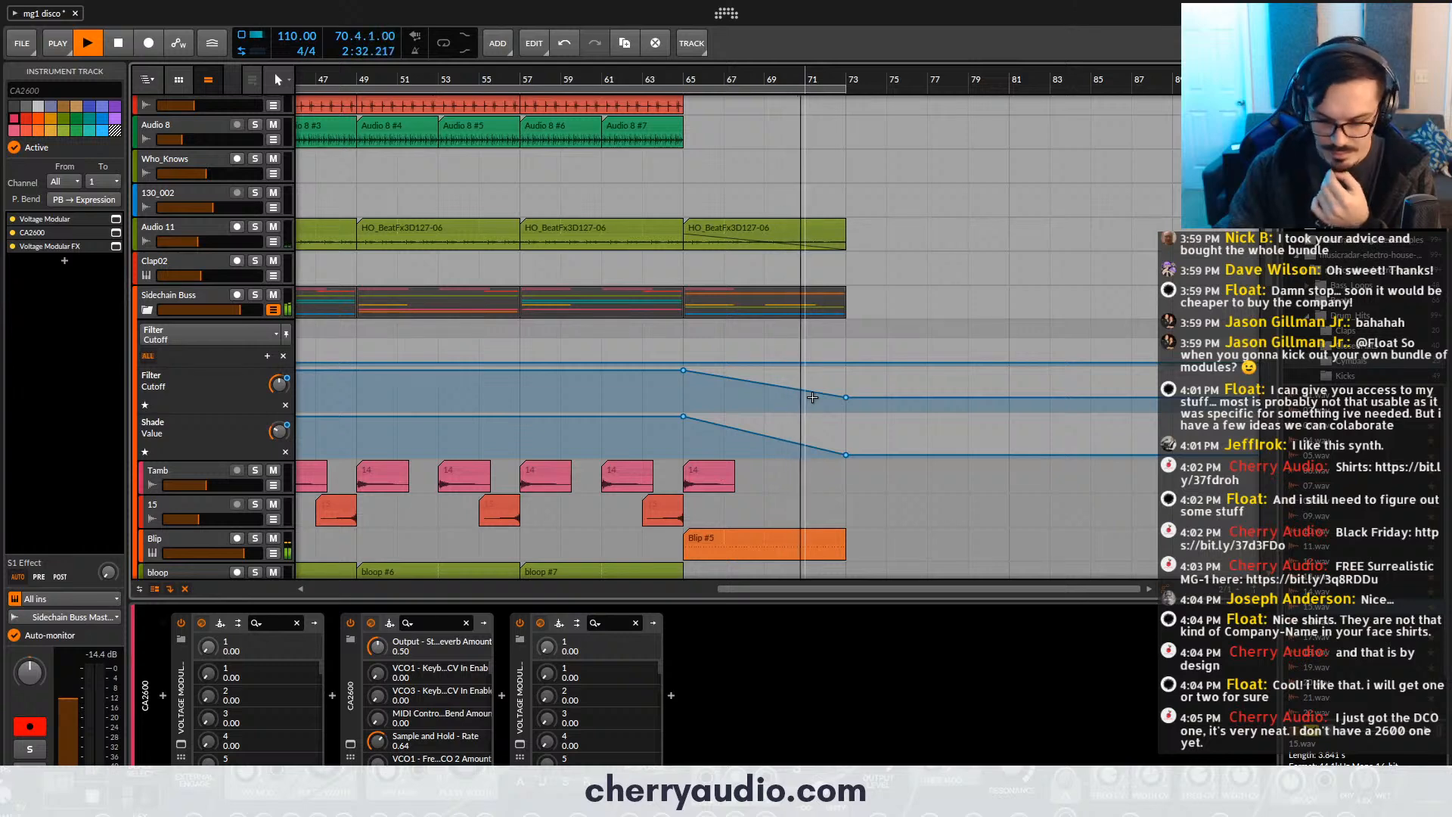
pyautogui.scroll(-3, 813, 397)
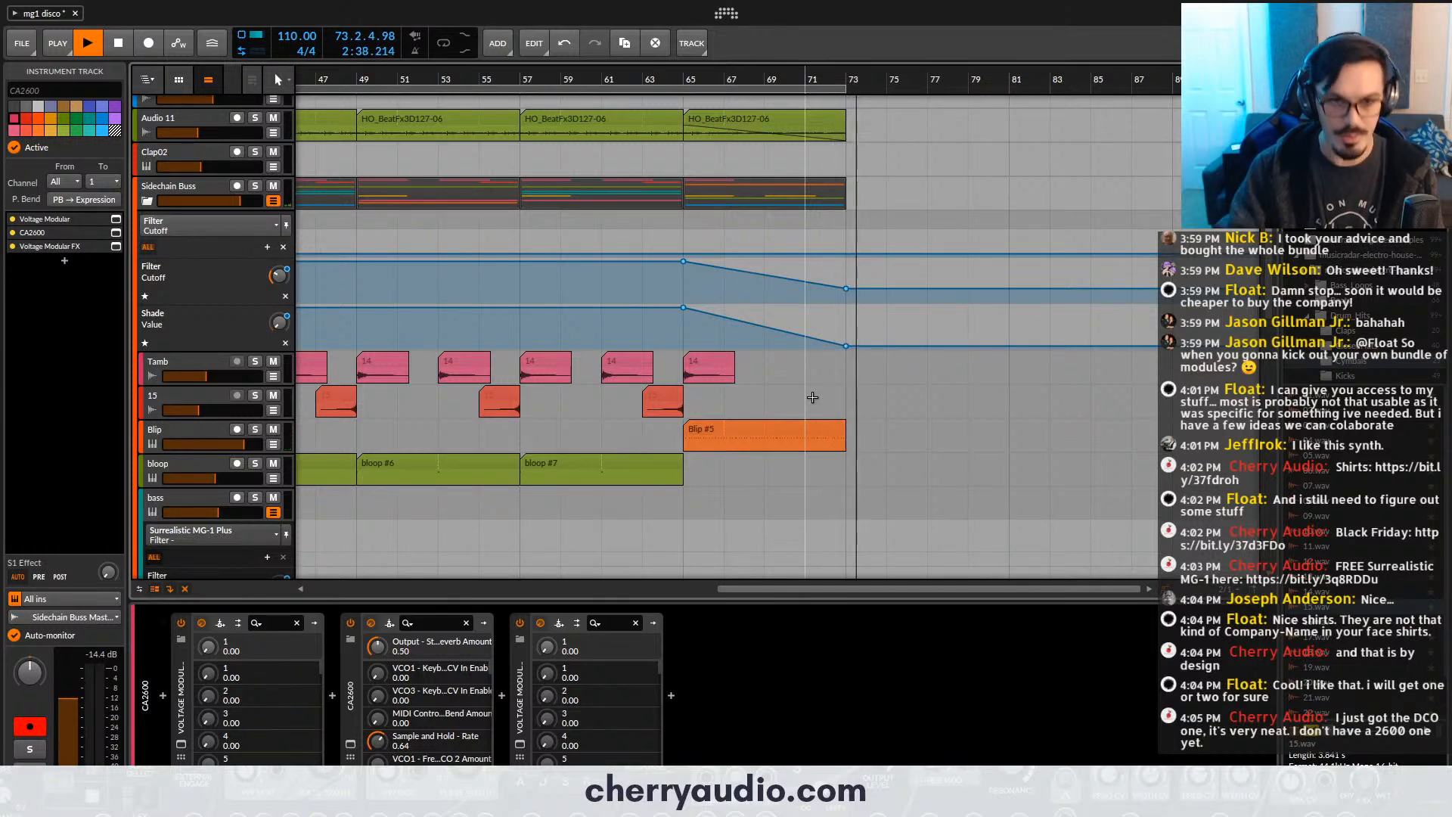
pyautogui.press('space')
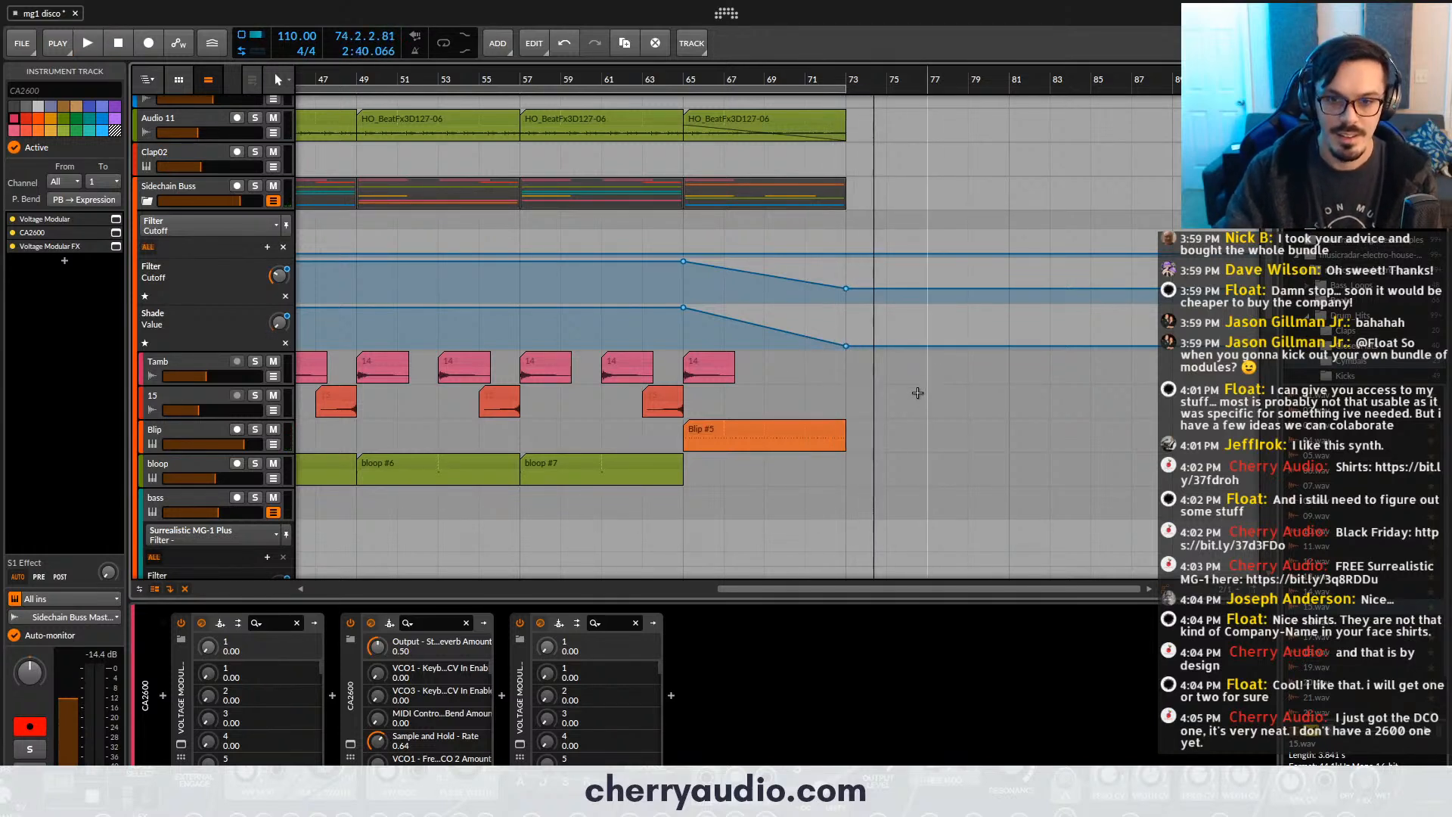
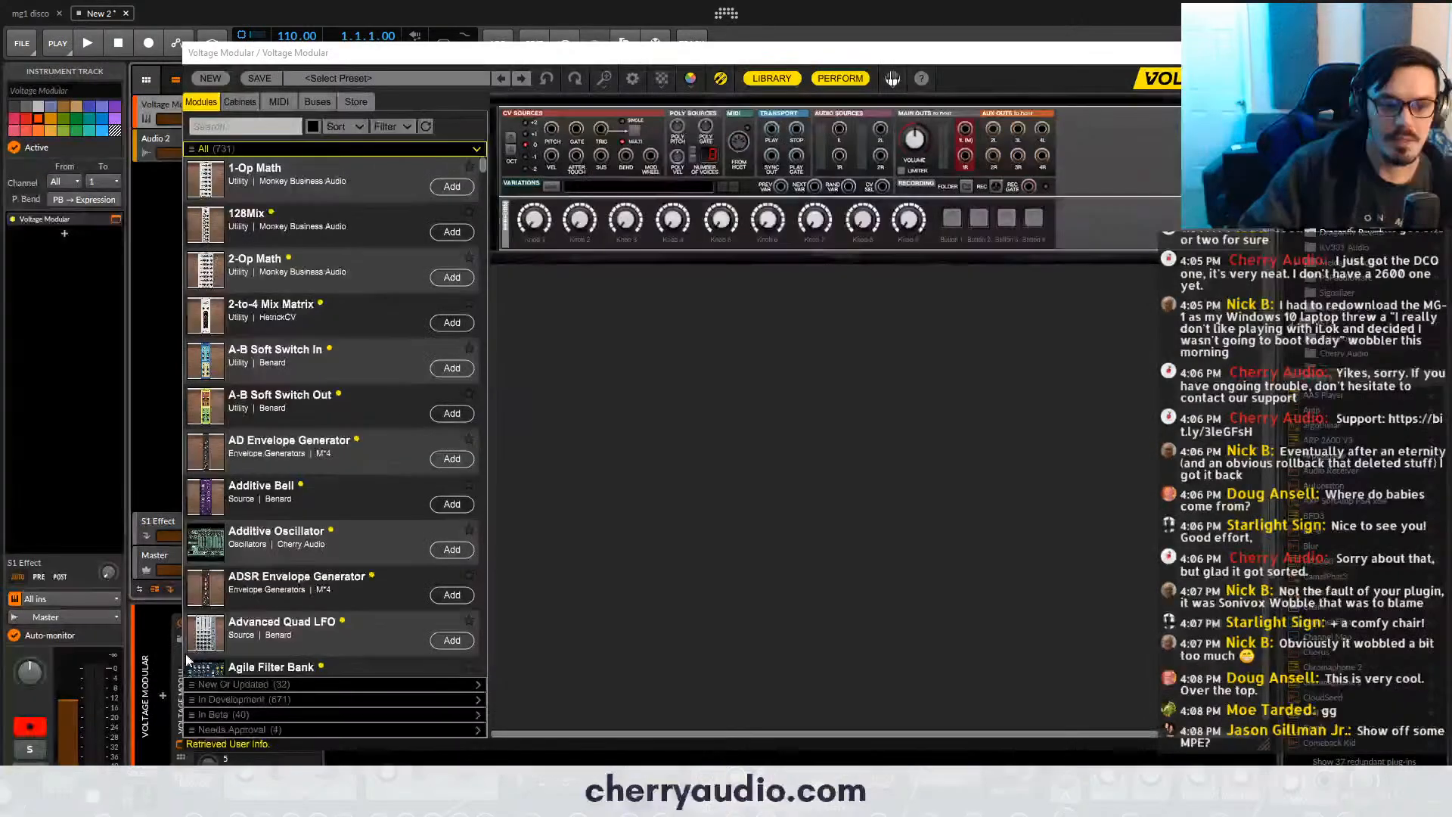
# - Search the module library for "mpe" and add the MPE Interface at the left end of the first rack row
pyautogui.click(176, 660)
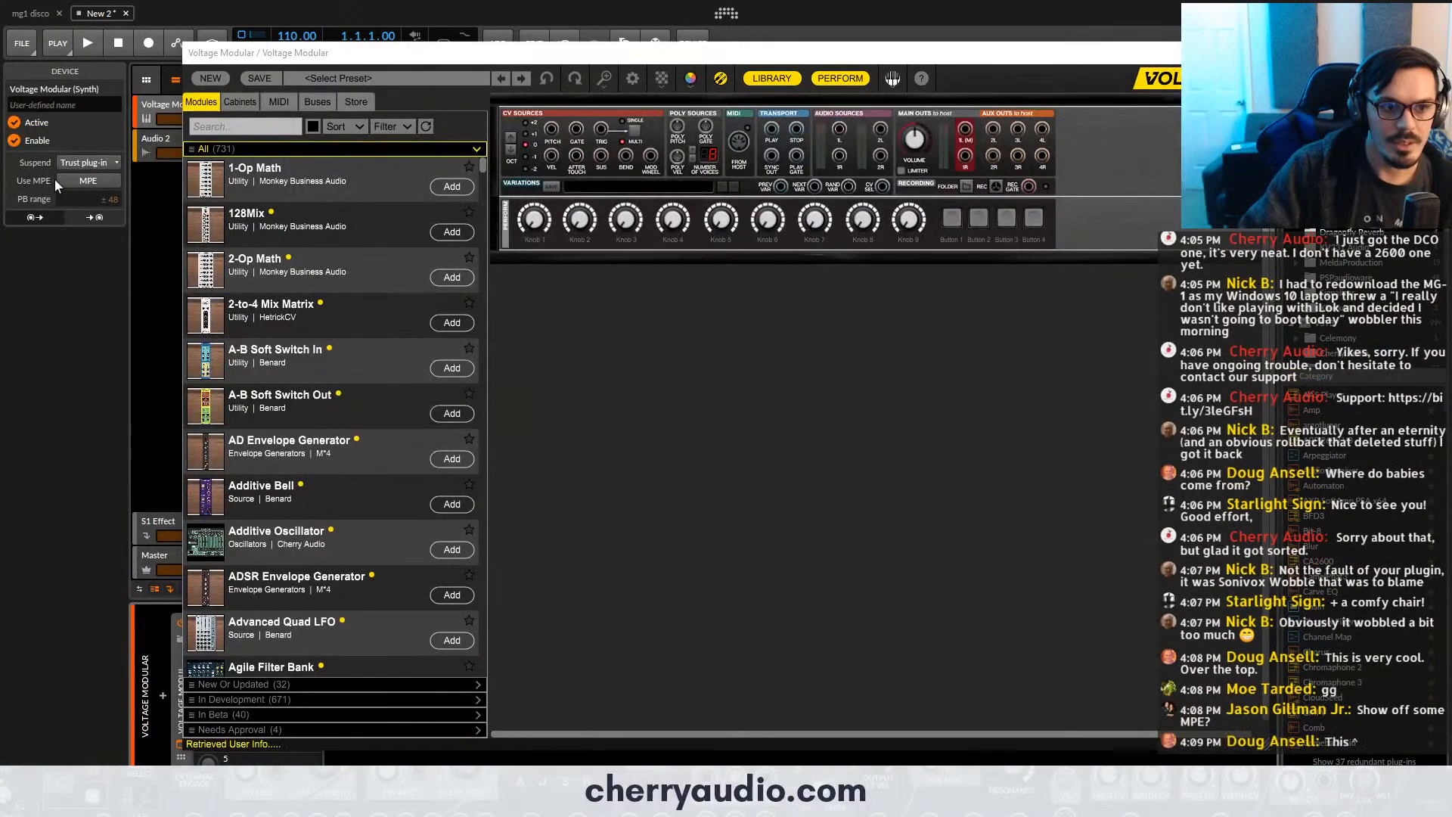
pyautogui.click(151, 114)
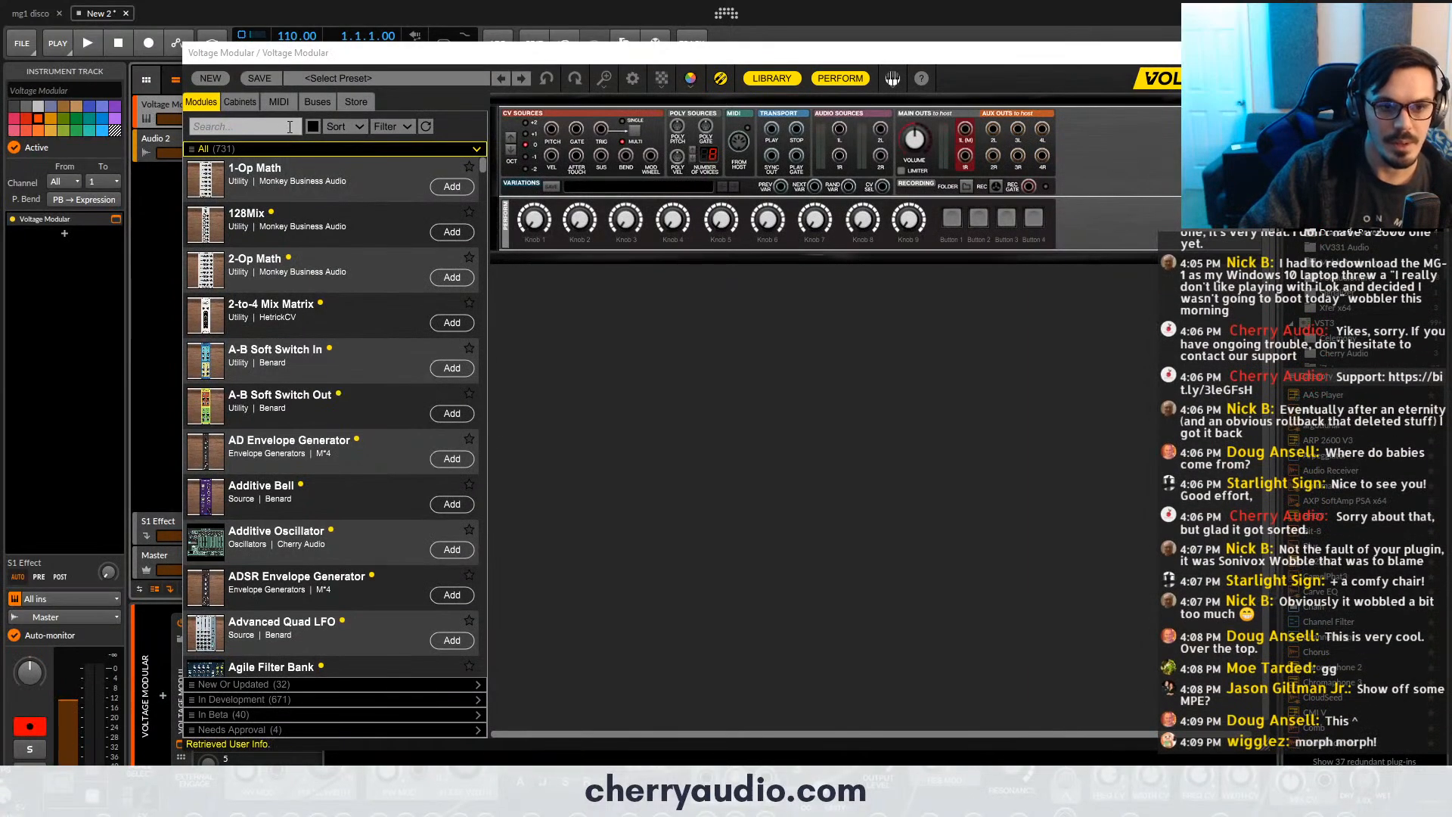
pyautogui.click(290, 126)
pyautogui.write('mpe')
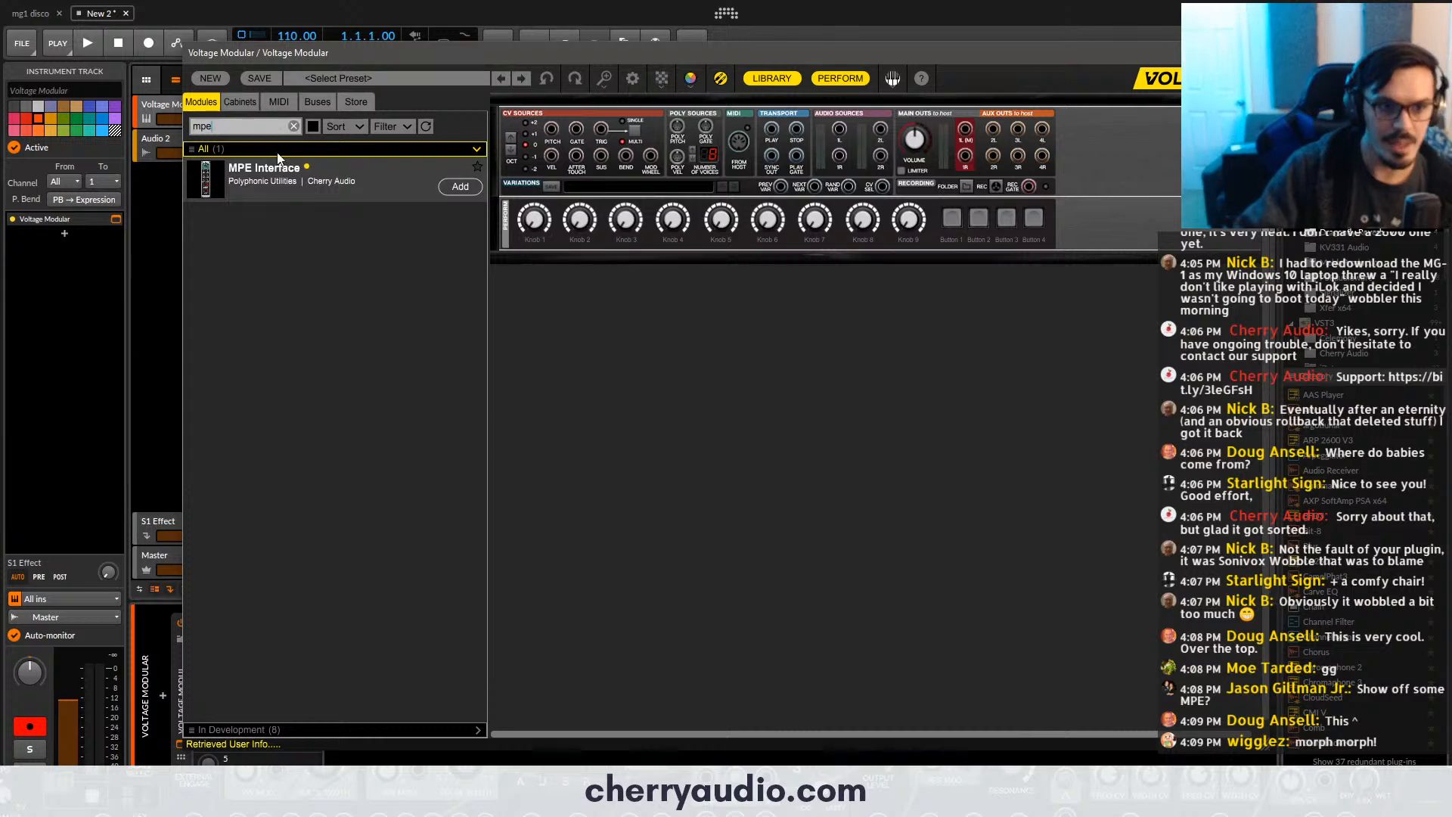
pyautogui.moveTo(279, 157); pyautogui.dragTo(564, 285)
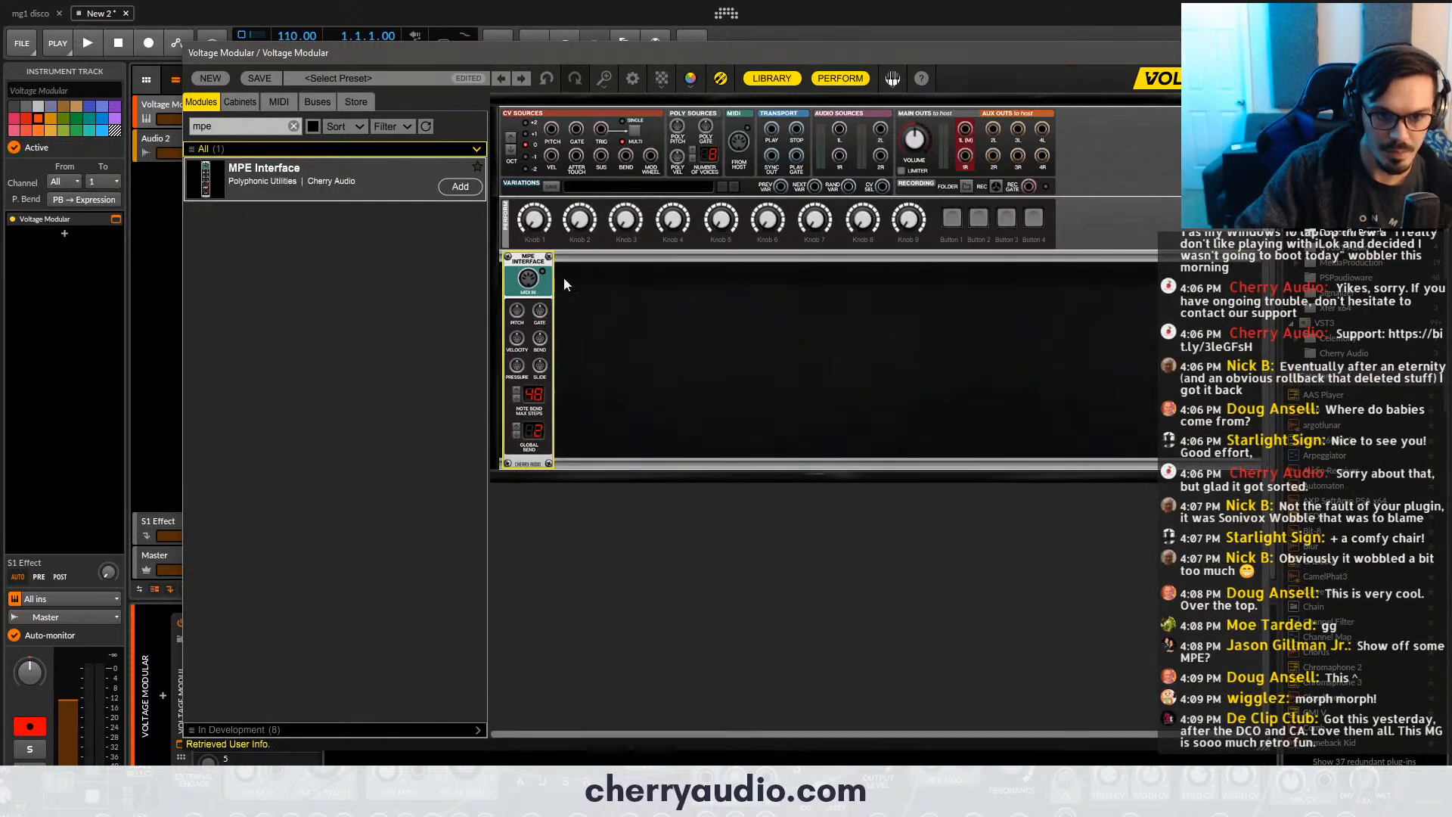
pyautogui.scroll(2, 612, 305)
pyautogui.scroll(-1, 611, 305)
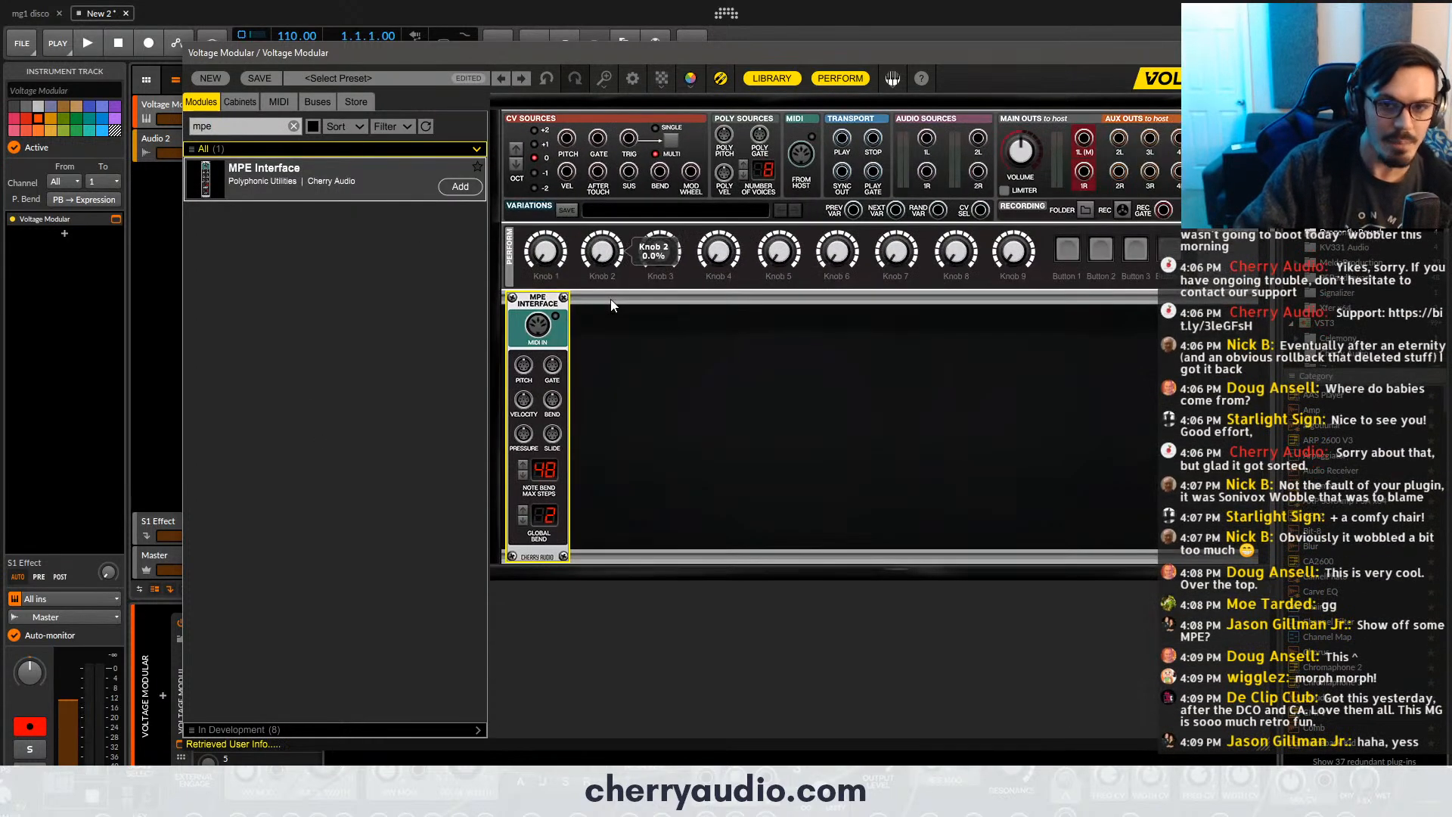
pyautogui.moveTo(508, 295); pyautogui.dragTo(503, 294)
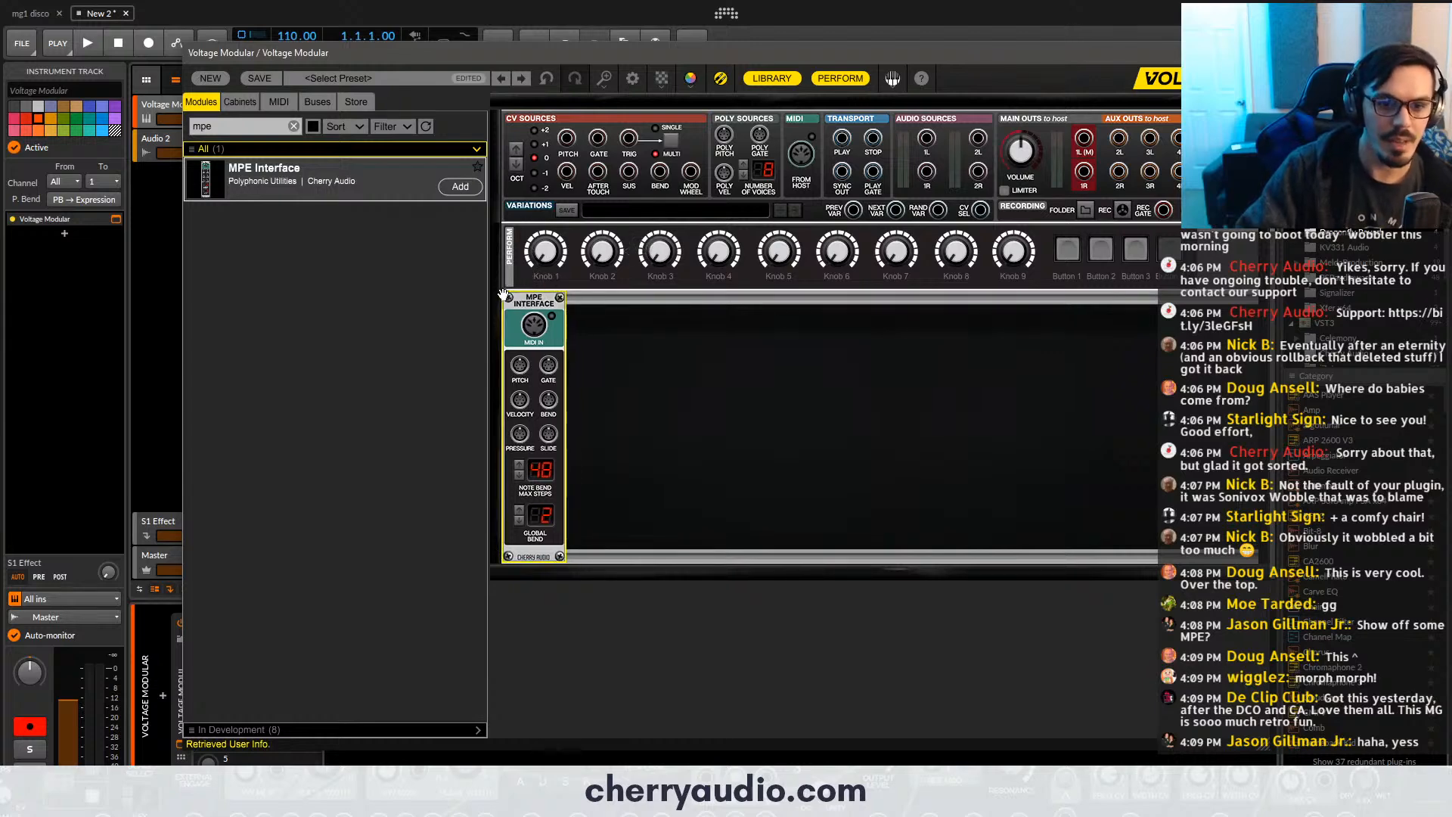
# - Search the module library for "efem" and place the PSP eFeMerizer directly beside the MPE Interface
pyautogui.doubleClick(275, 131)
pyautogui.press('BackSpace')
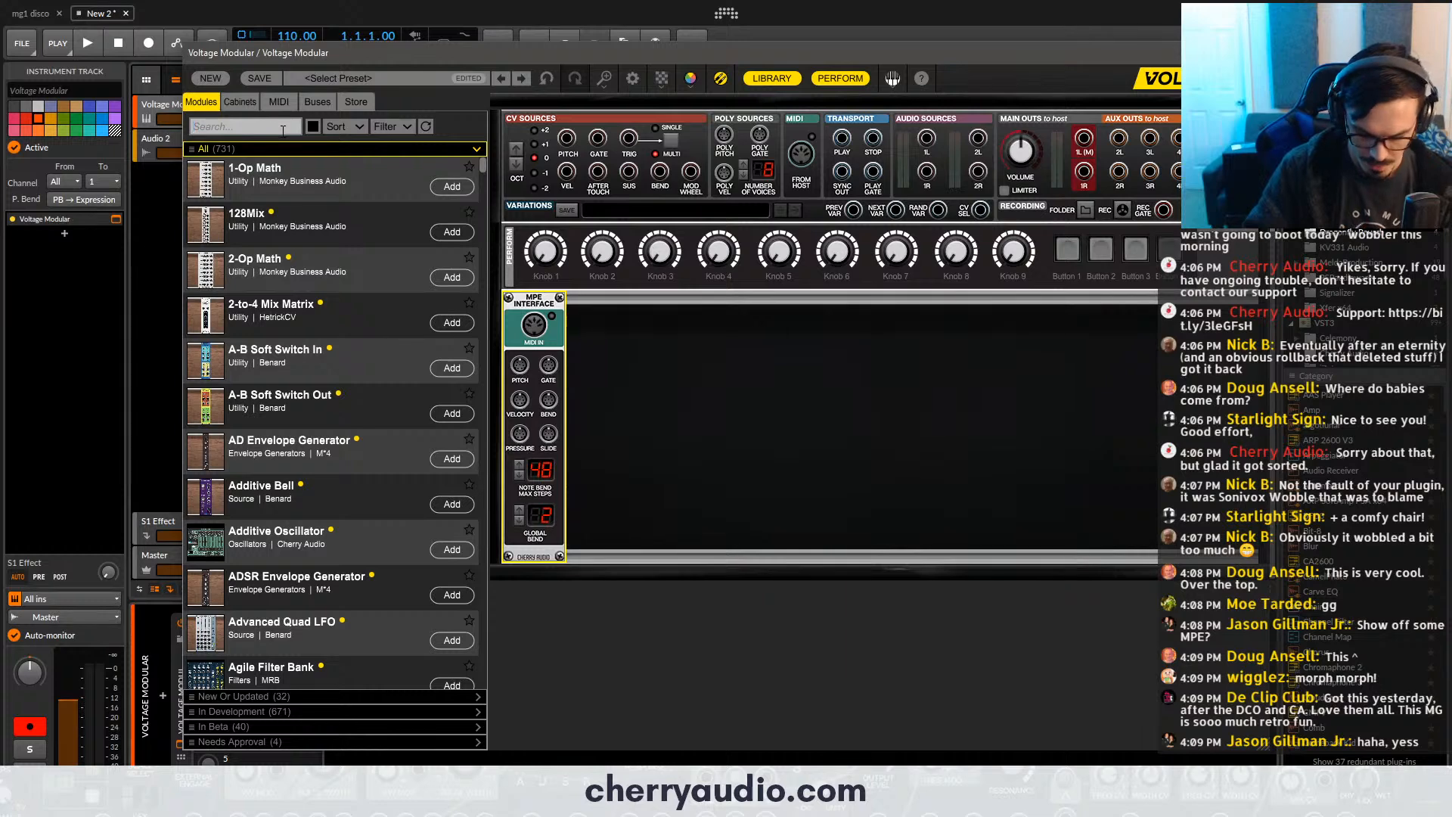
pyautogui.write('ef')
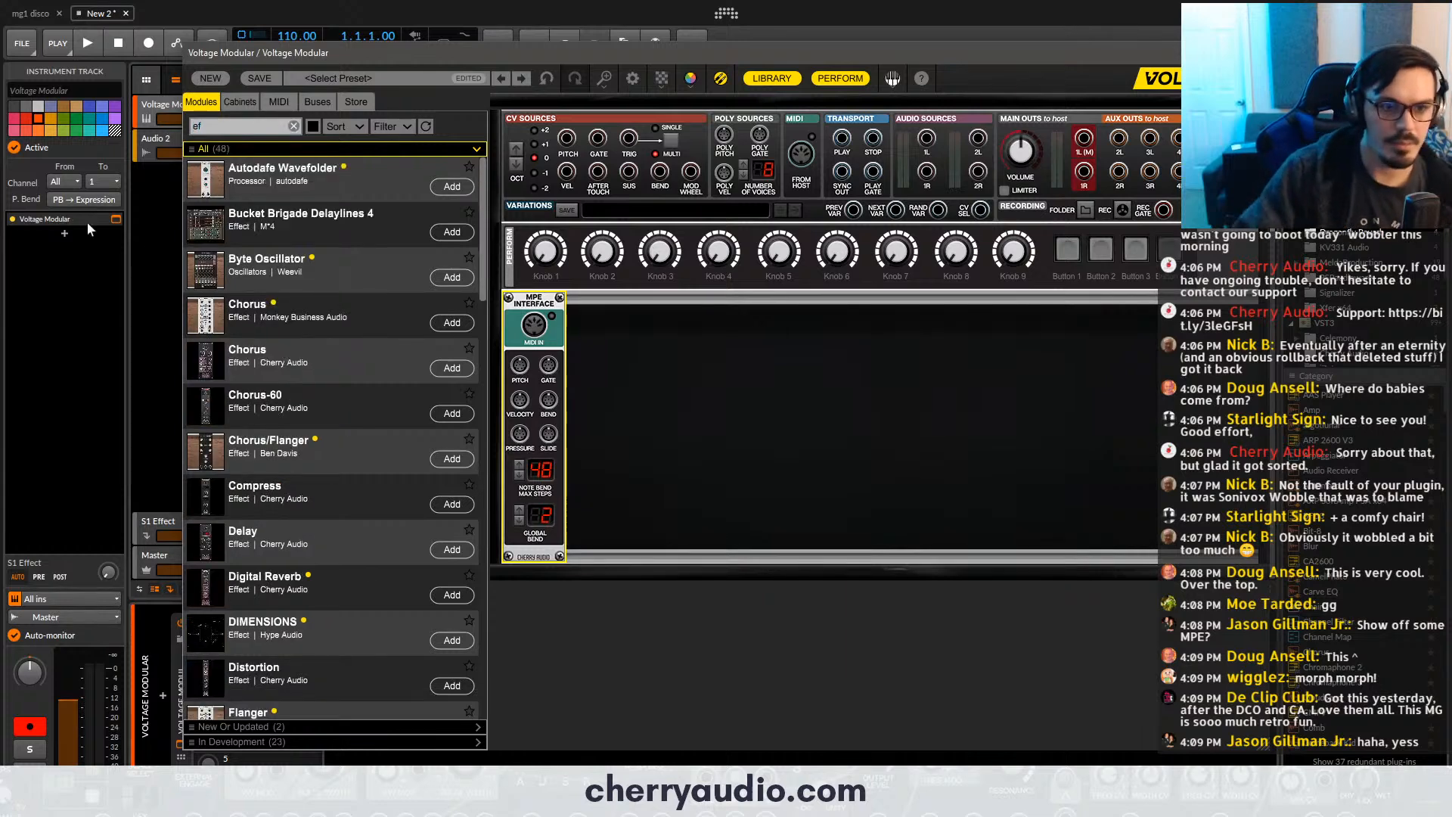
pyautogui.write('em')
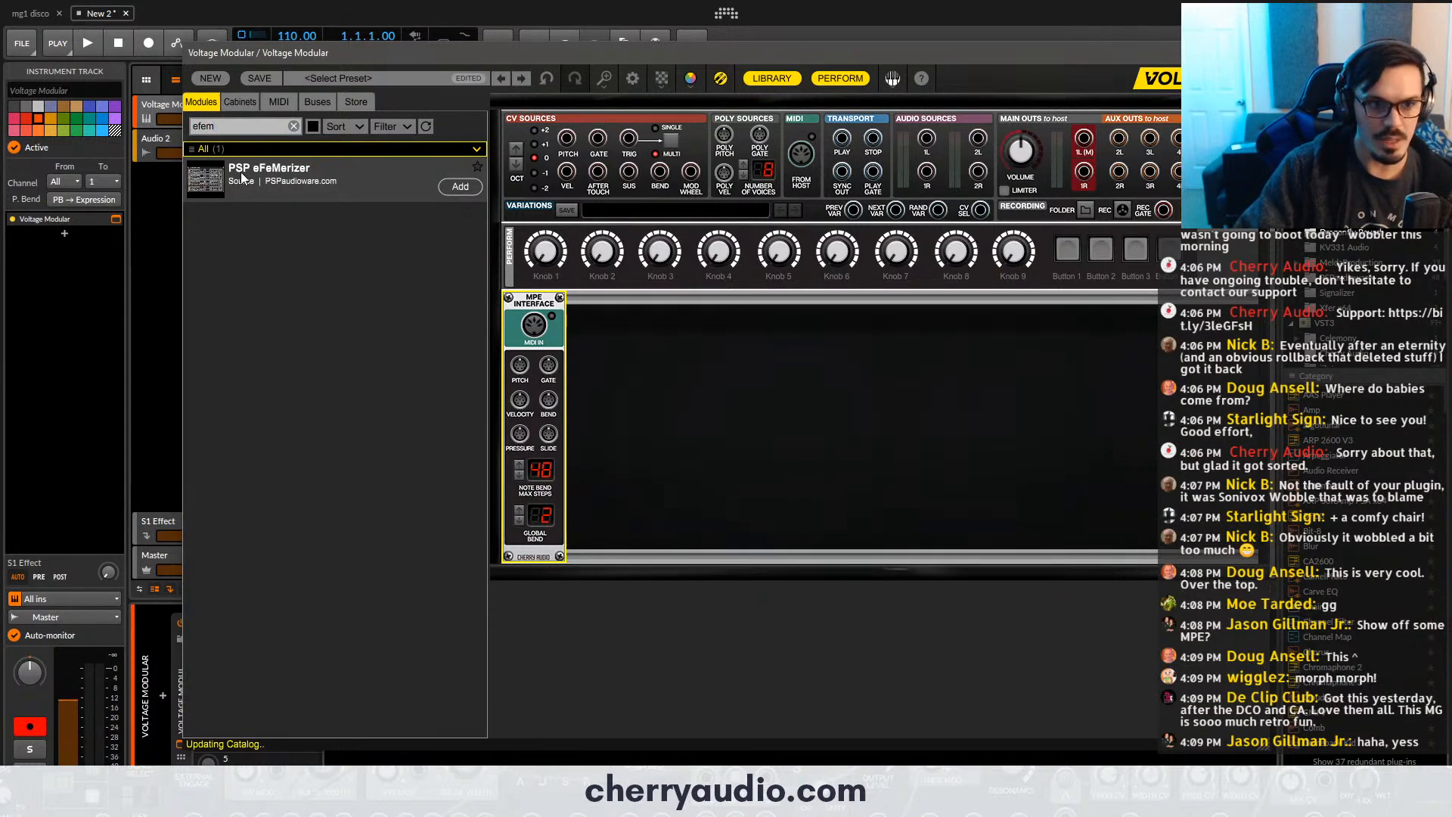
pyautogui.moveTo(245, 178); pyautogui.dragTo(669, 348)
pyautogui.moveTo(292, 158); pyautogui.dragTo(764, 333)
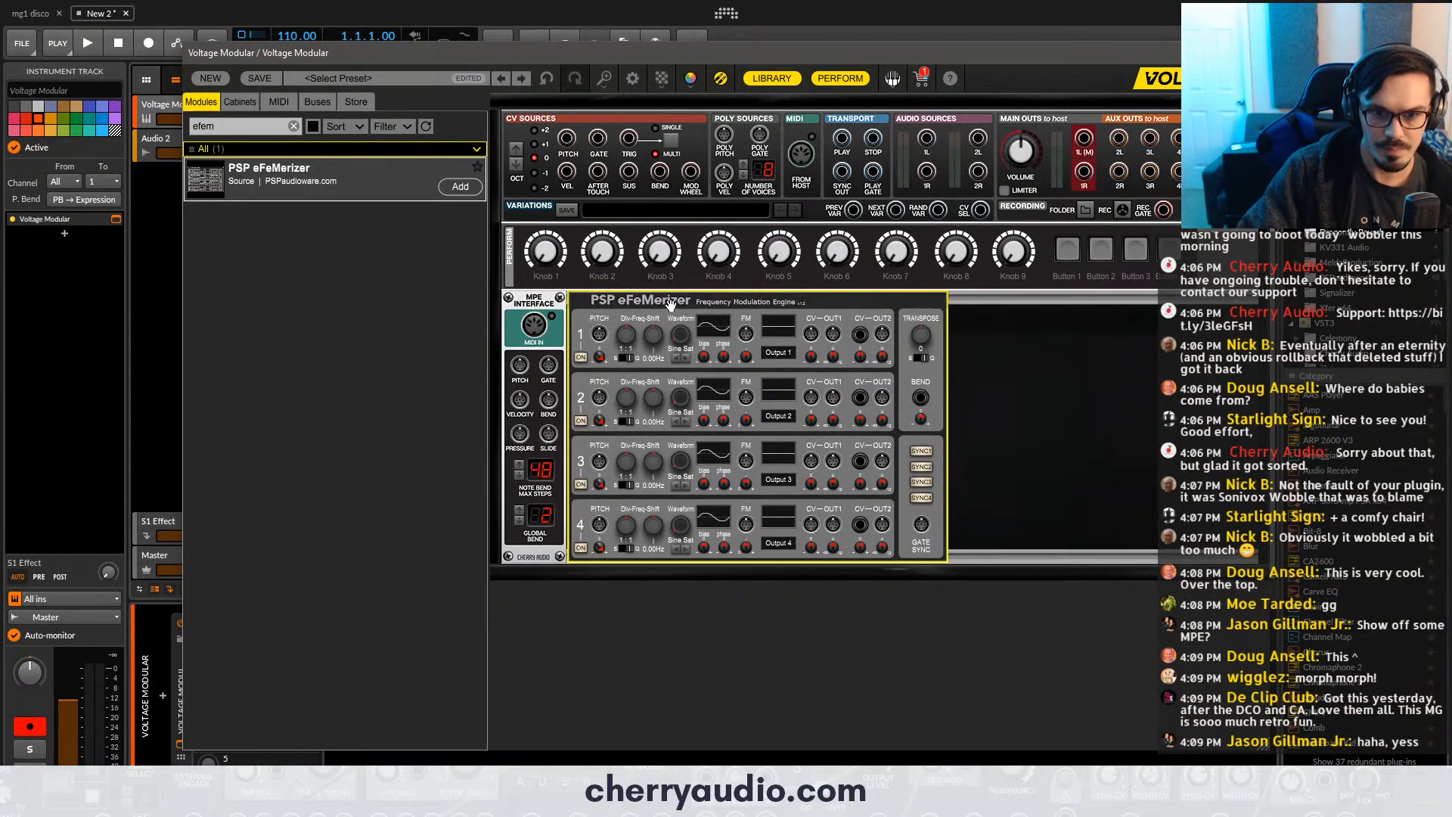
# - Search the module library for "poly en" and place the Poly Envelope Generator after the PSP eFeMerizer
pyautogui.click(231, 124)
pyautogui.write('a')
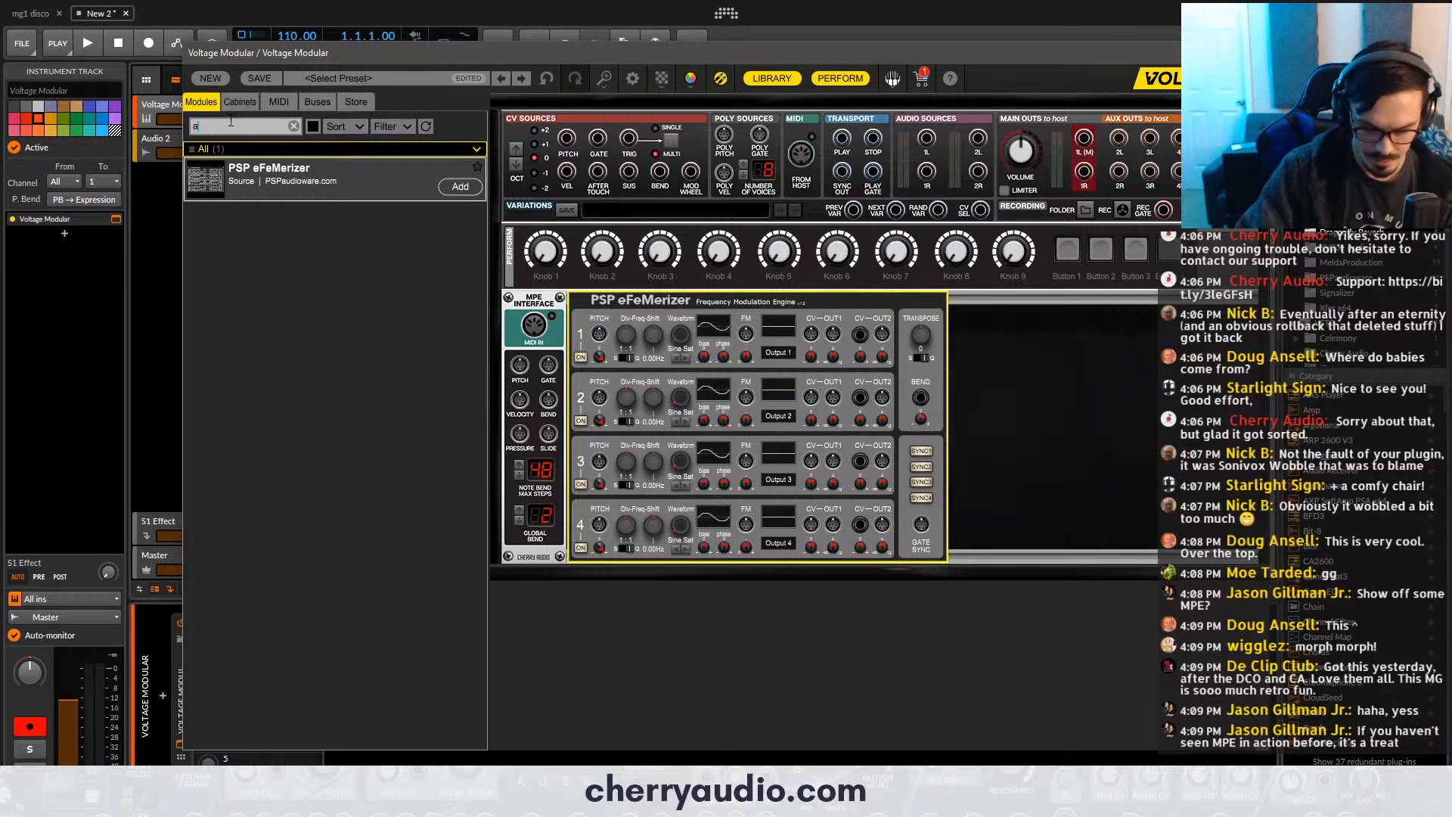
pyautogui.write('ds')
pyautogui.press('BackSpace')
pyautogui.press('BackSpace')
pyautogui.press('BackSpace')
pyautogui.write('poly en')
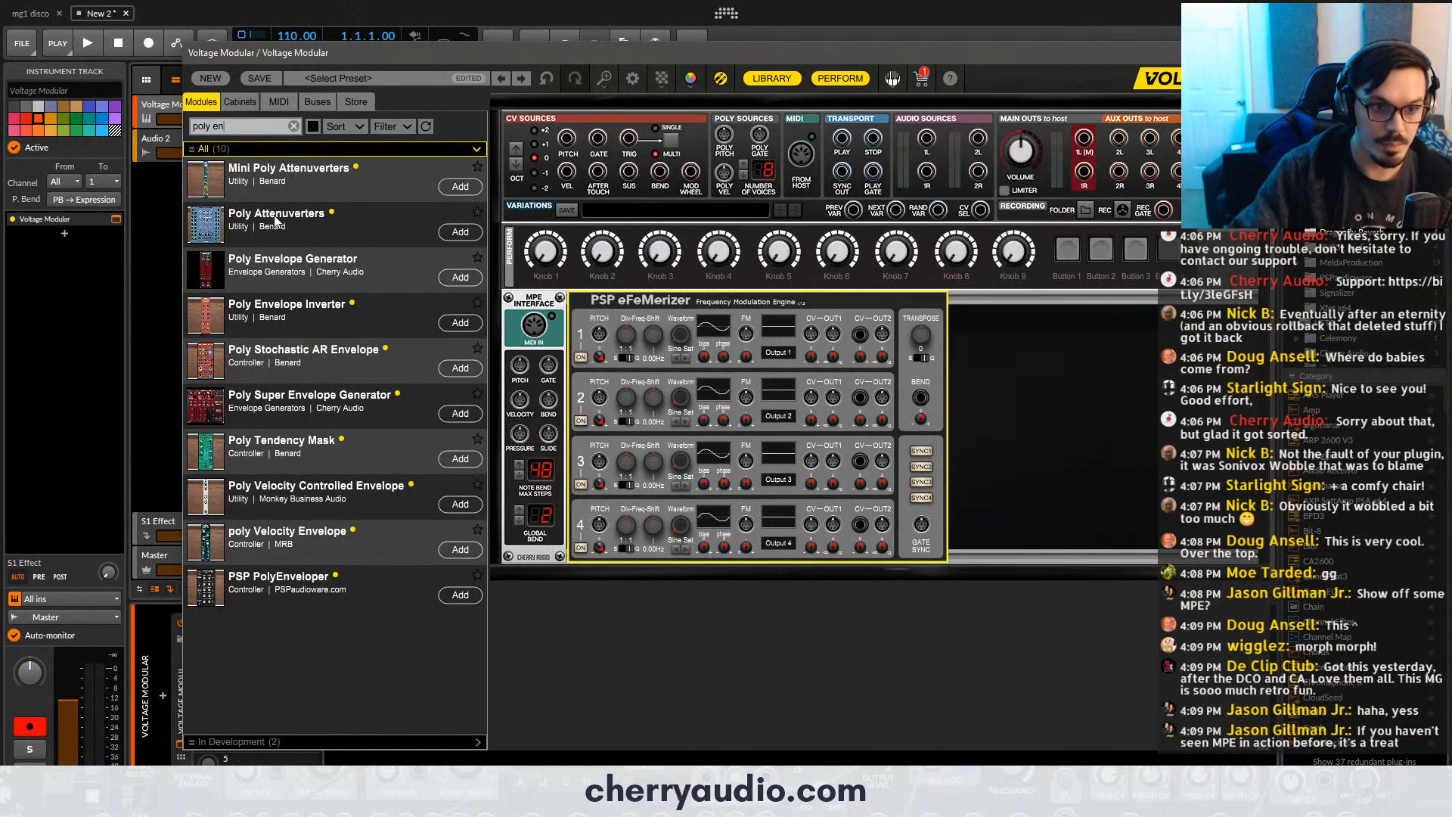
pyautogui.moveTo(280, 265); pyautogui.dragTo(991, 363)
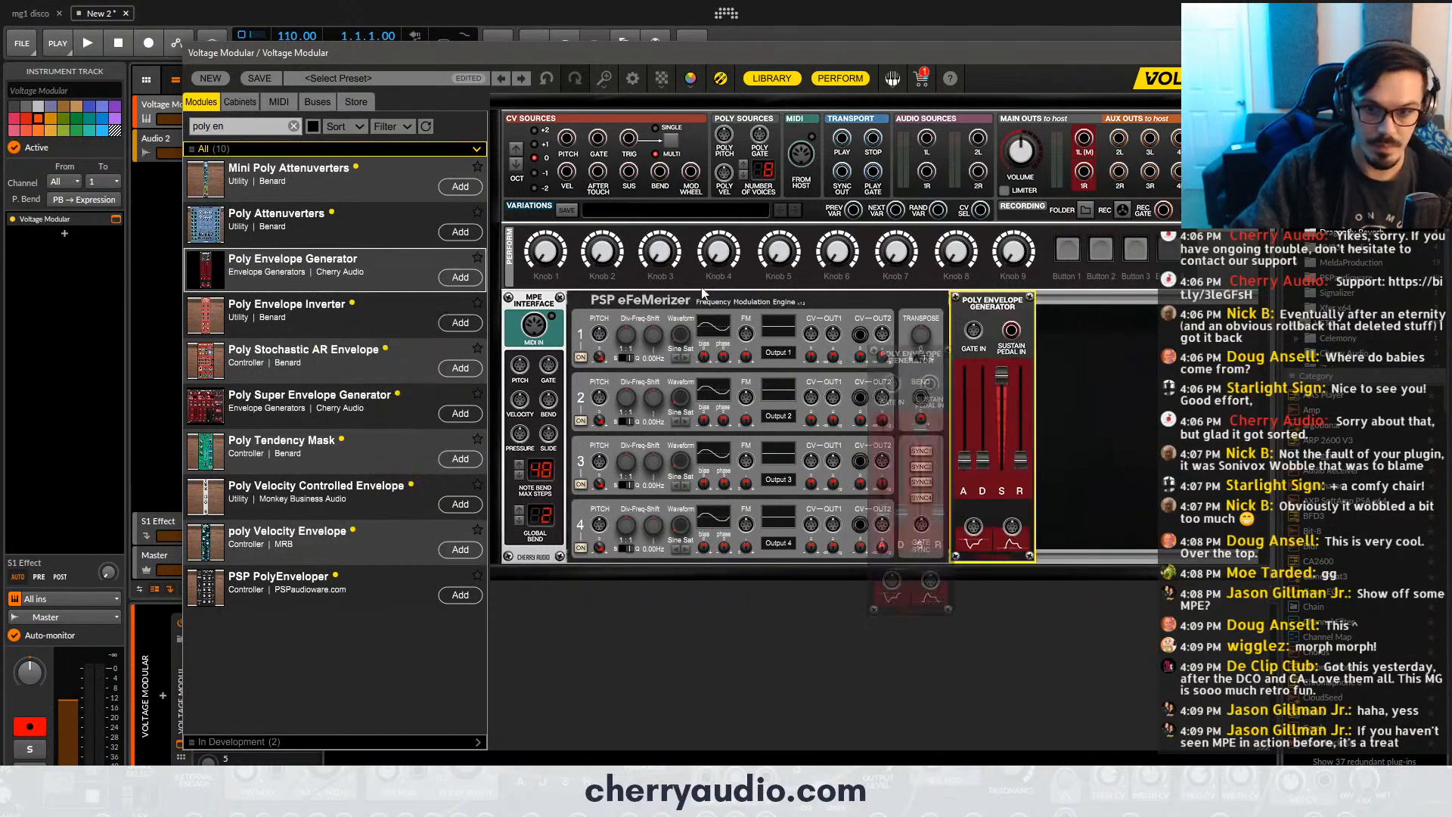
# - Search the module library for "poly am" and place the Poly Amplifier after the Poly Envelope Generator
pyautogui.click(242, 123)
pyautogui.write('poly am')
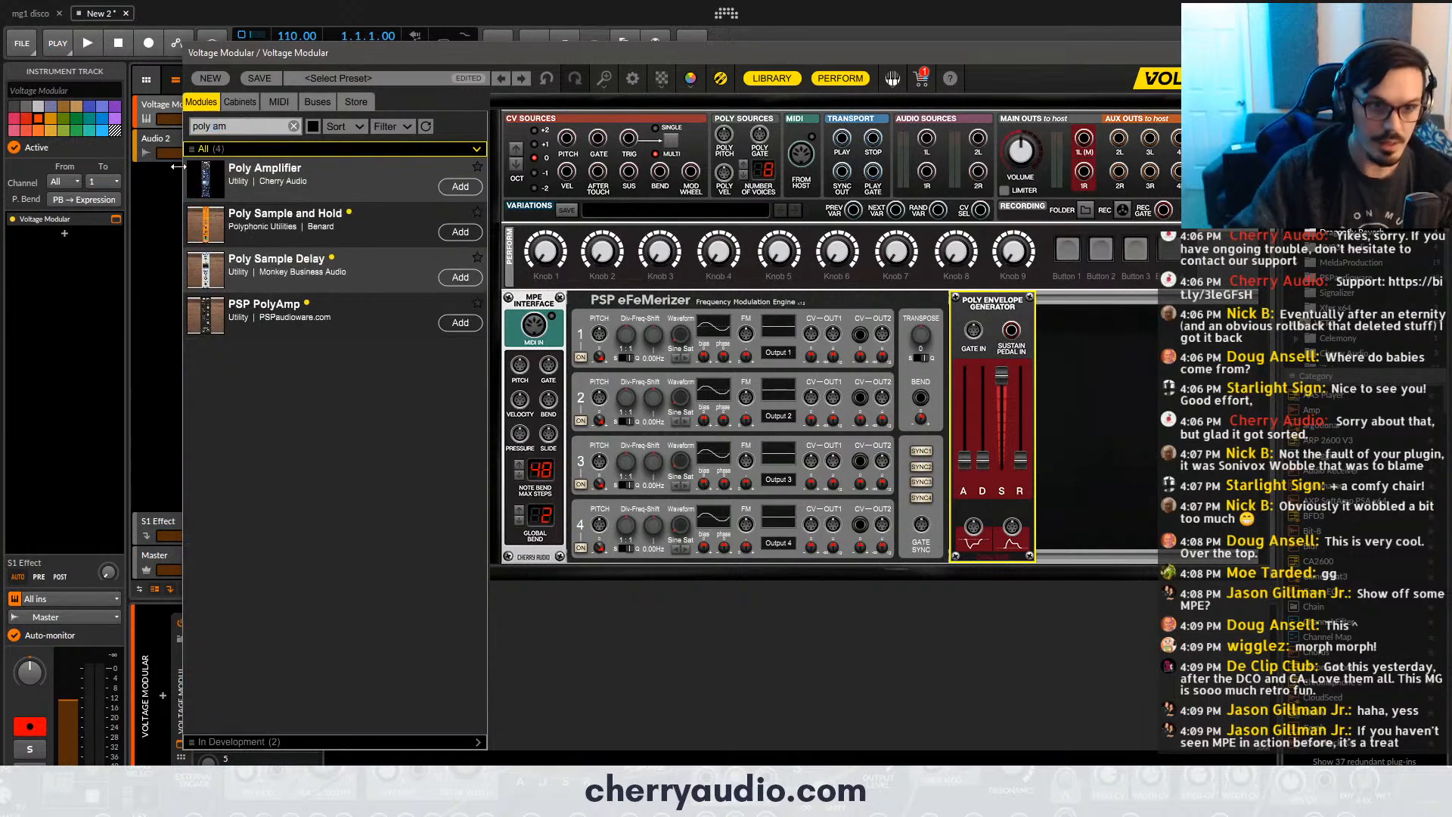
pyautogui.moveTo(264, 170); pyautogui.dragTo(1066, 341)
# - Search the module library for "poly fil" and insert the PSP PolyFilter between the Poly Envelope Generator and the Poly Amplifier
pyautogui.click(270, 125)
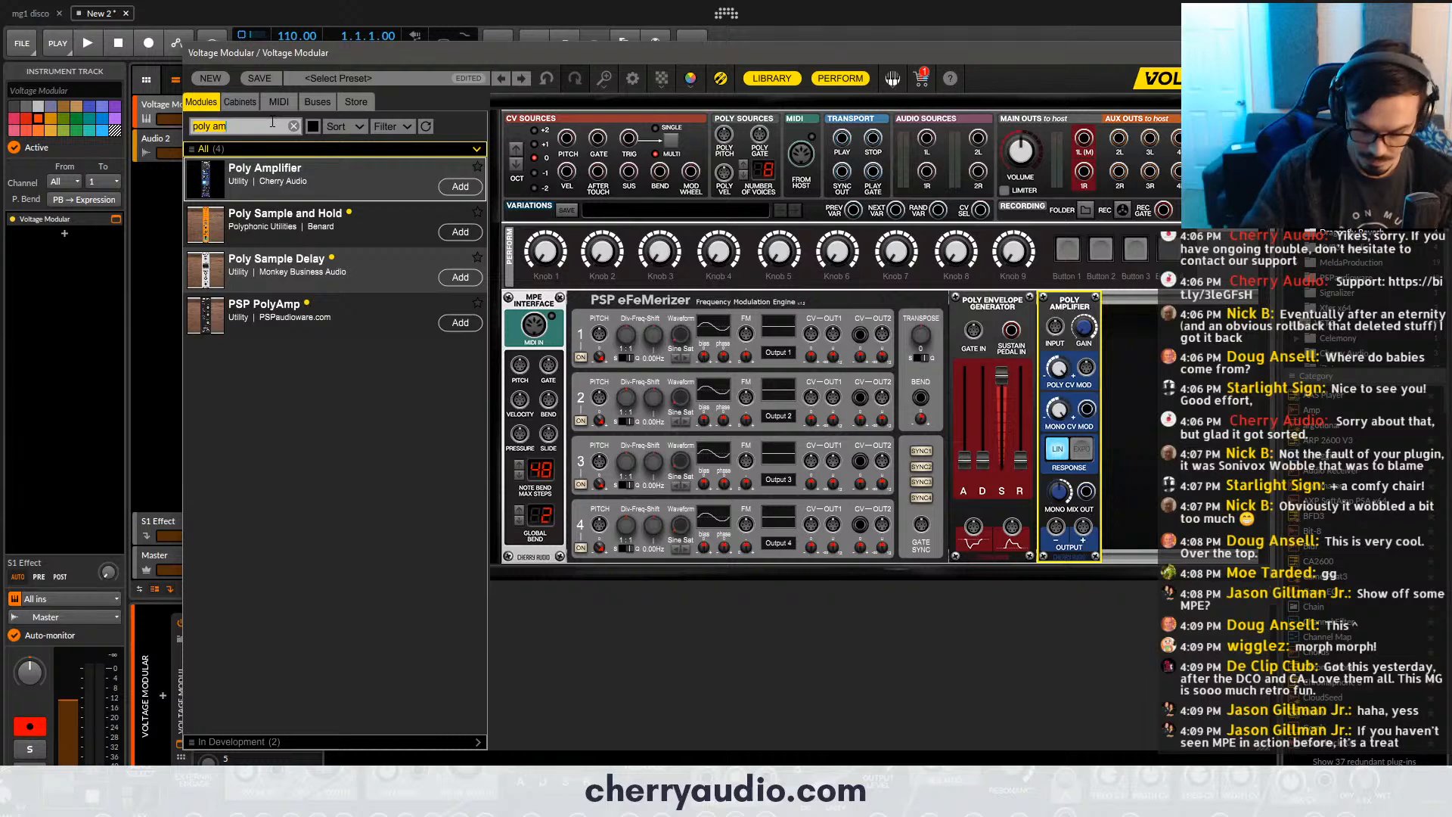
pyautogui.write('poly fil')
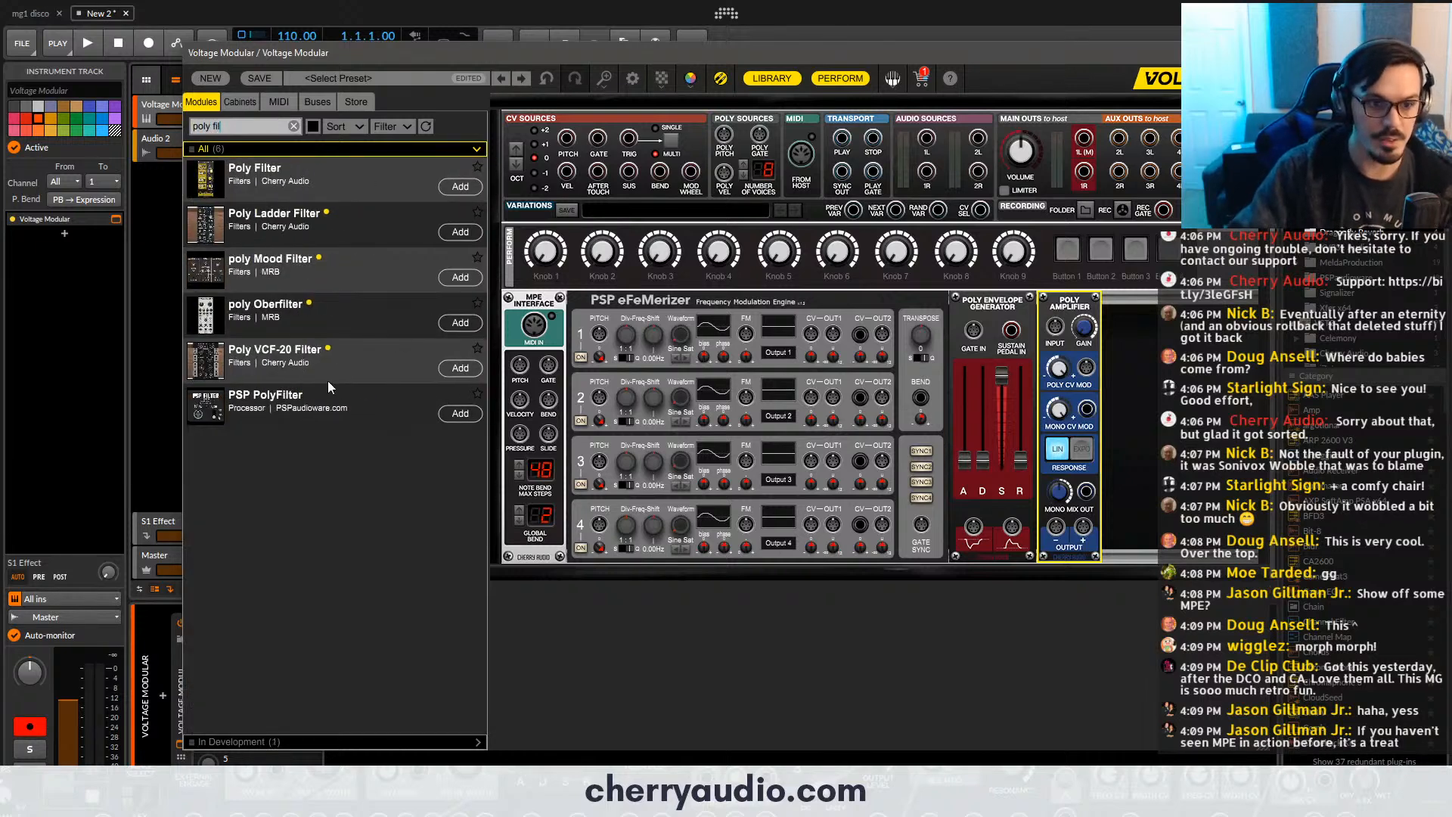
pyautogui.moveTo(329, 388); pyautogui.dragTo(1055, 336)
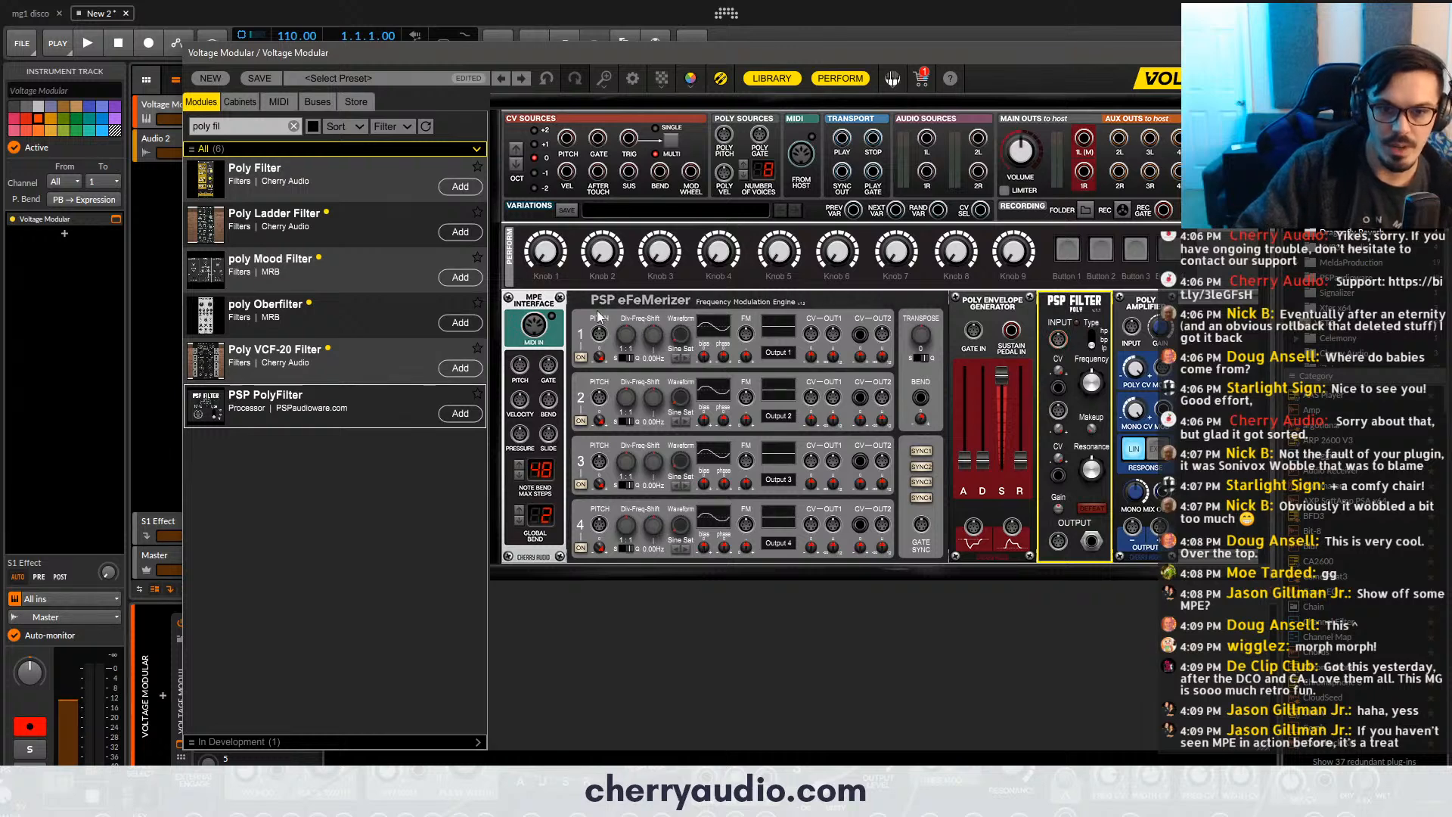
# - Patch Poly Pitch into eFeMerizer oscillator 1 and route its Out 1 through the PSP Filter and Poly Amplifier to main output 1L
pyautogui.moveTo(724, 135); pyautogui.dragTo(602, 335)
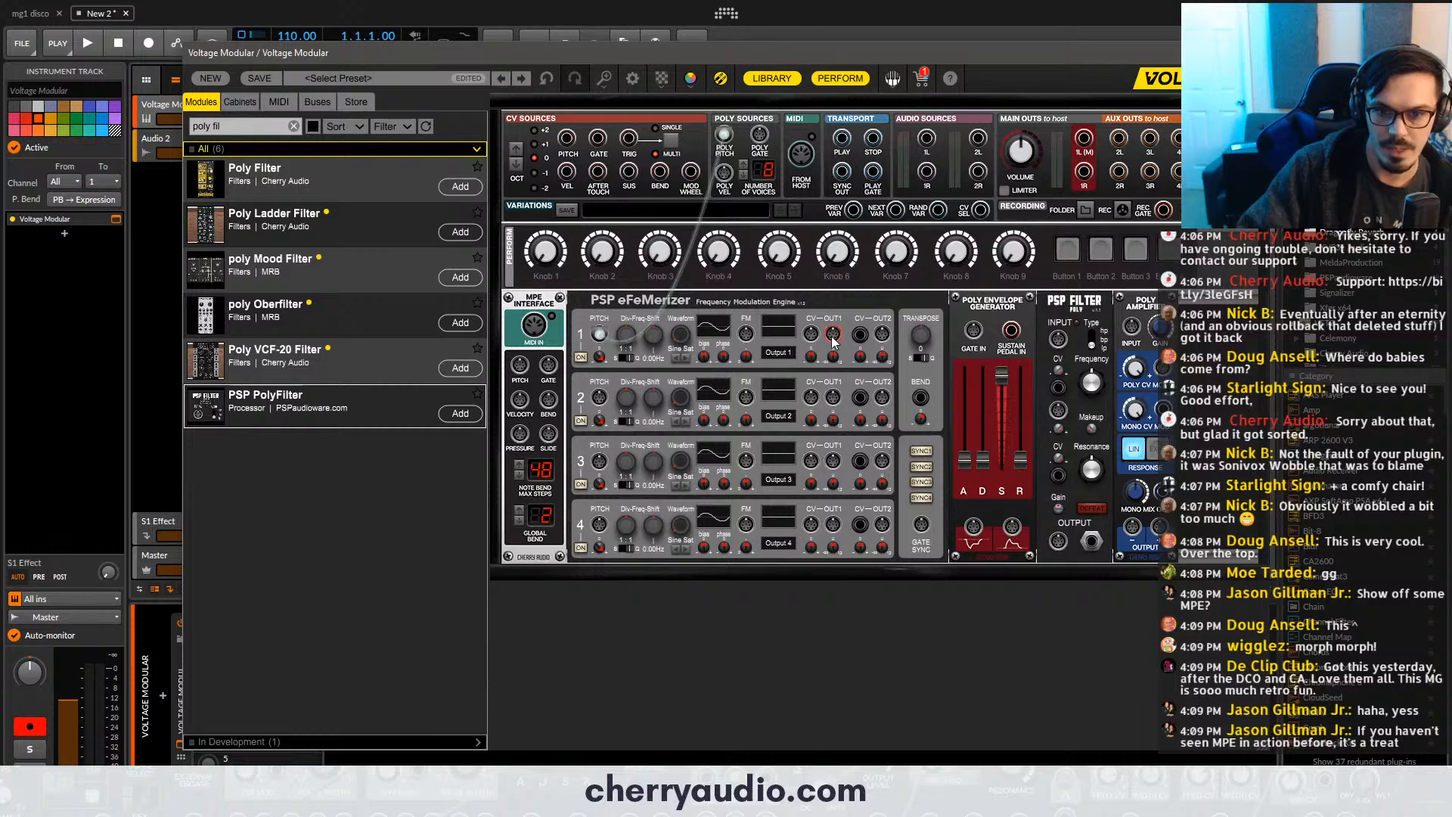
pyautogui.moveTo(835, 342); pyautogui.dragTo(1060, 340)
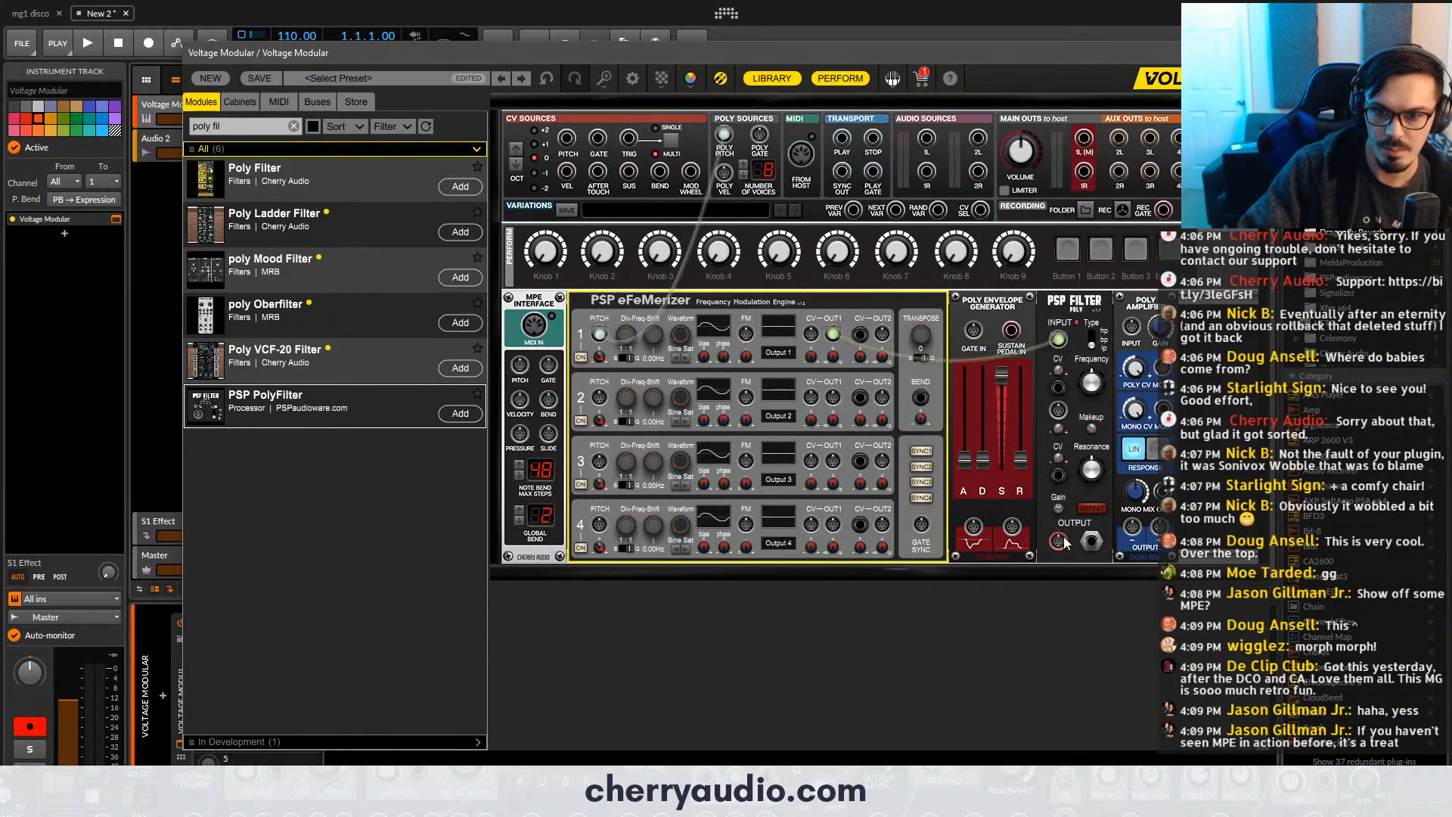
pyautogui.moveTo(1063, 542); pyautogui.dragTo(1085, 138)
# - Patch the poly gate source into the envelope generator's Gate In and the envelope output into the Poly Amplifier's Poly CV Mod
pyautogui.moveTo(974, 330); pyautogui.dragTo(760, 138)
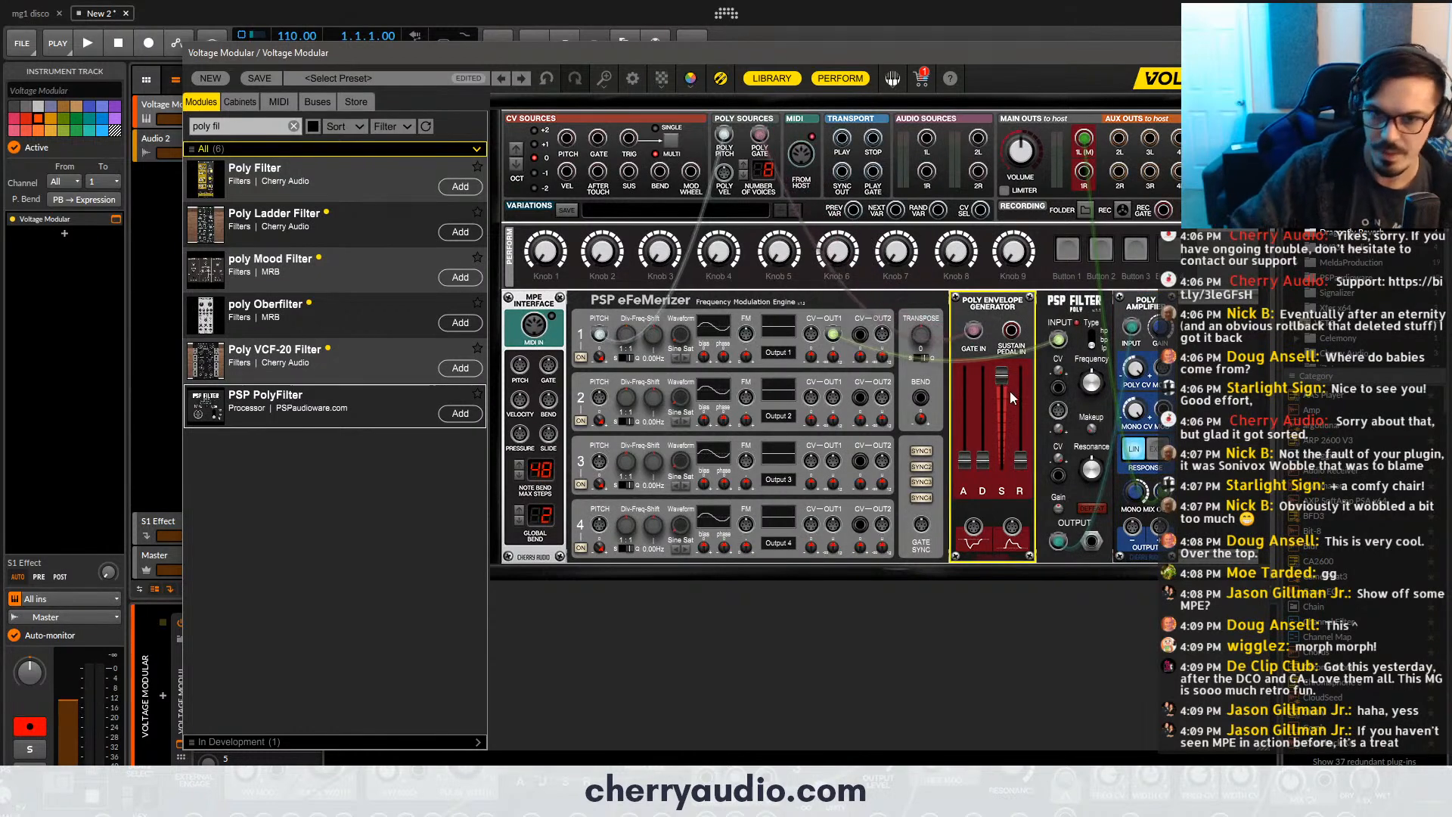
pyautogui.click(164, 99)
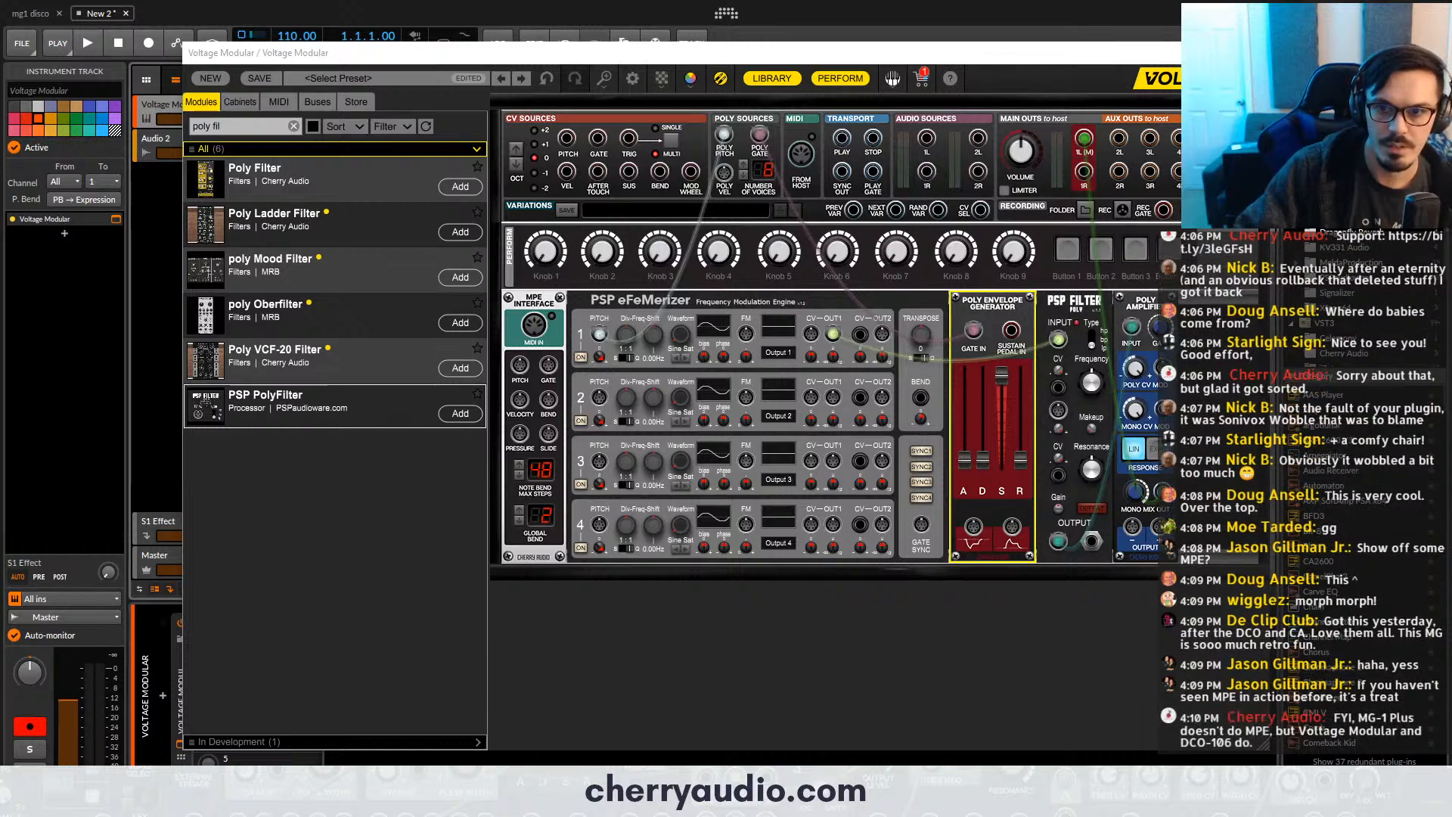
pyautogui.moveTo(1163, 366); pyautogui.dragTo(1016, 529)
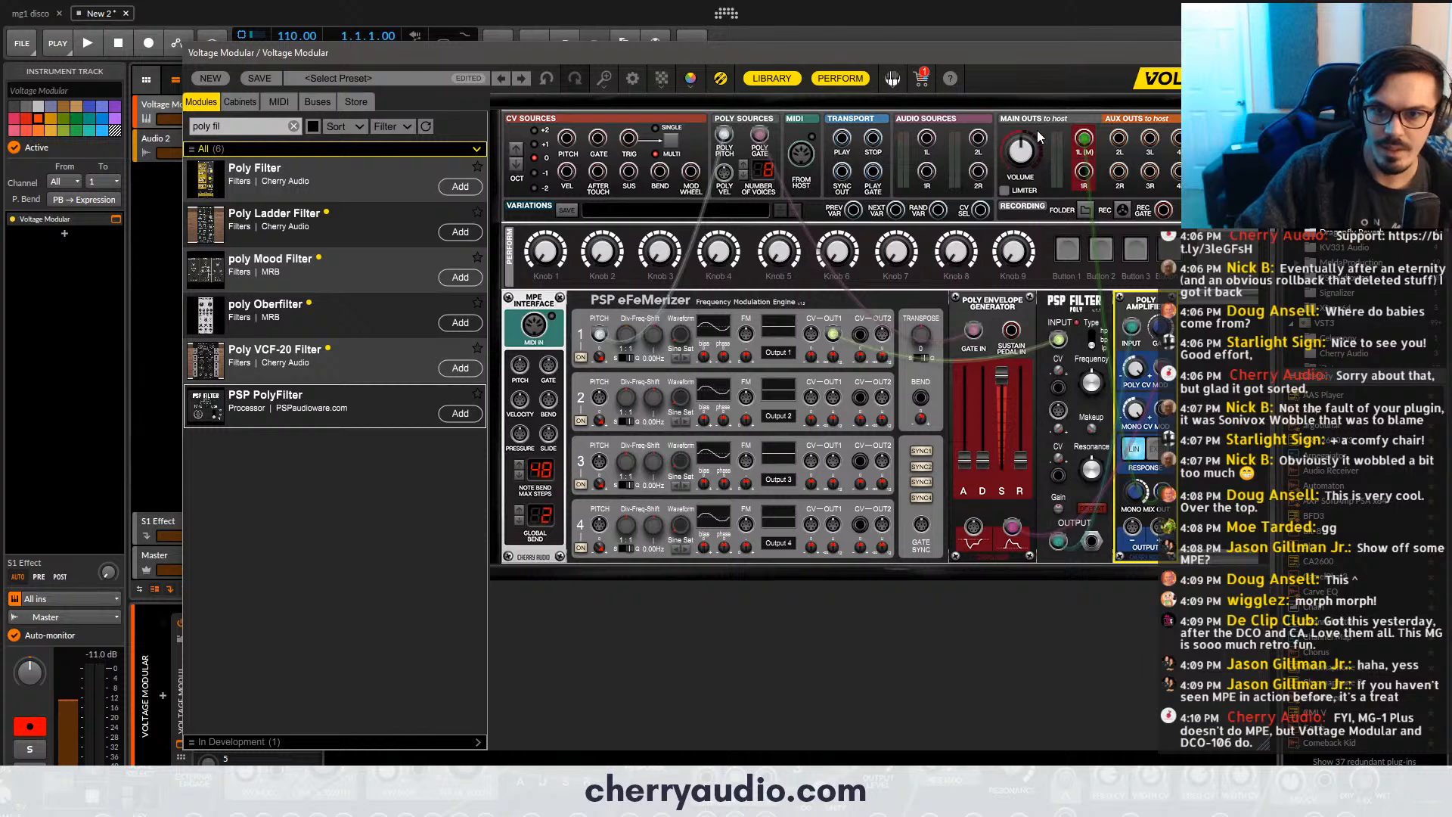
# - Adjust the main output volume and enable the limiter
pyautogui.moveTo(1024, 149); pyautogui.dragTo(1024, 134)
pyautogui.click(1005, 191)
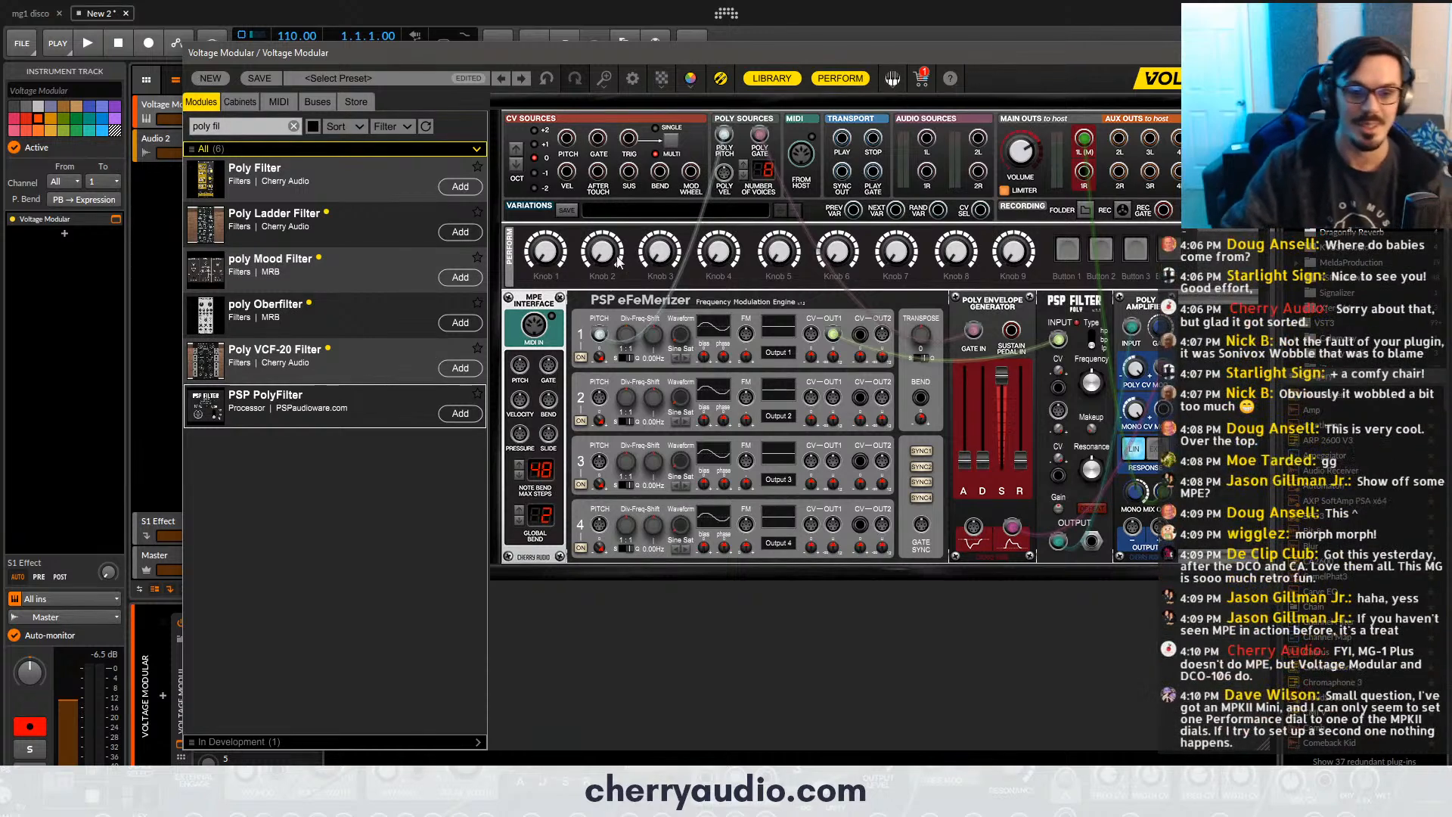
# - Patch the host MIDI into the MPE Interface and its Pitch output into the pitch inputs of eFeMerizer oscillators 1 and 2
pyautogui.moveTo(801, 154); pyautogui.dragTo(538, 337)
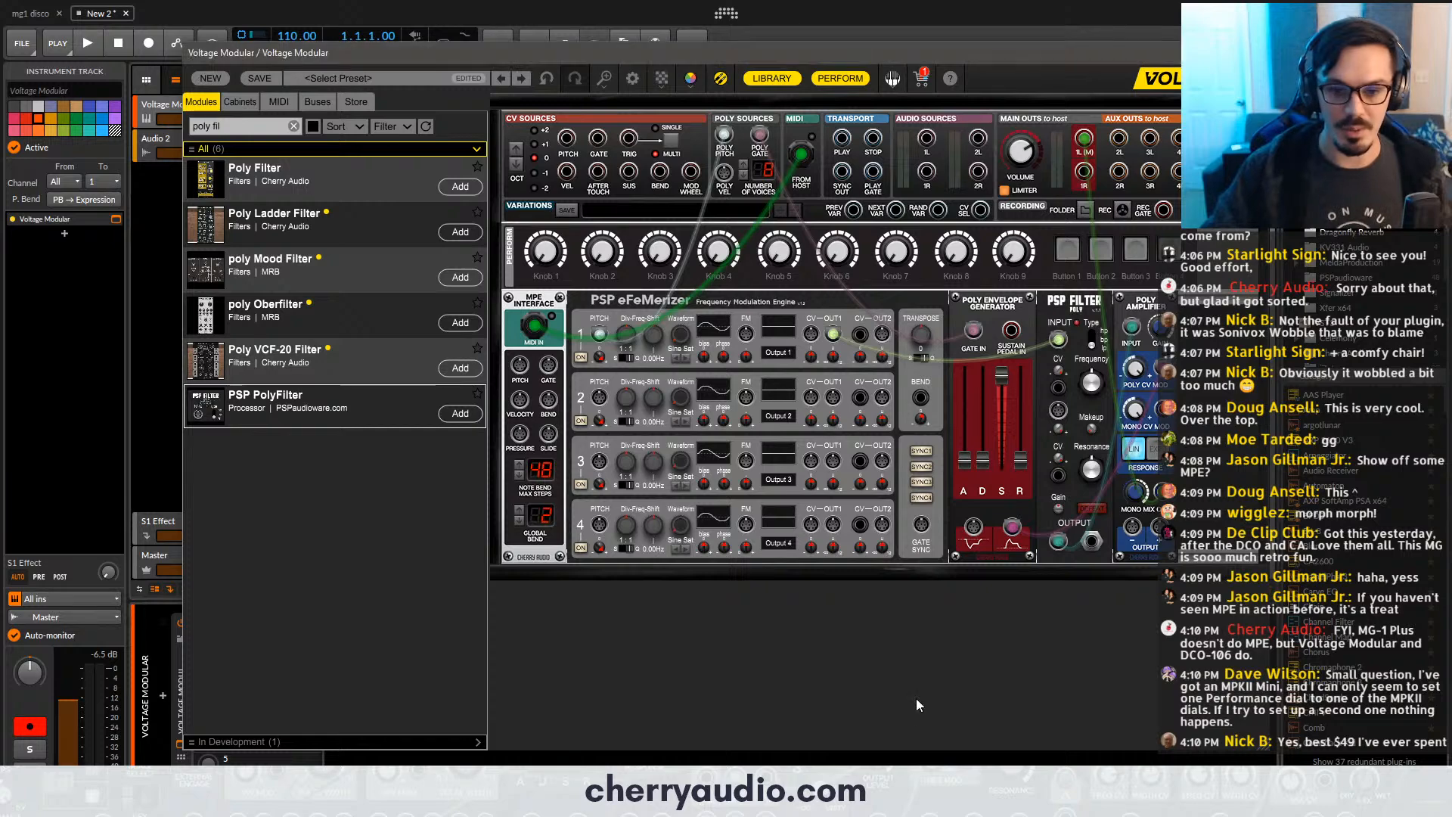
pyautogui.click(882, 804)
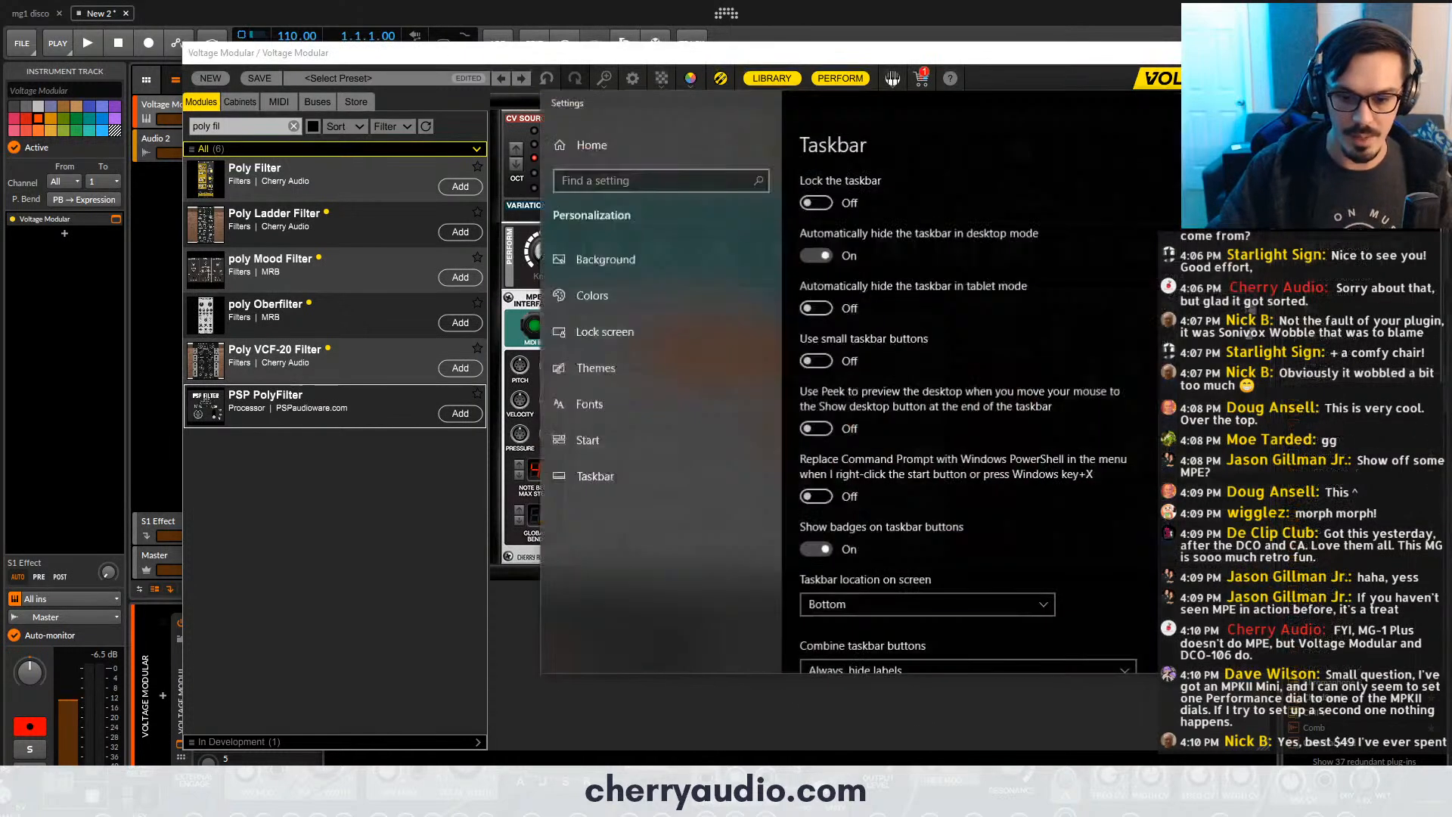
pyautogui.click(1429, 99)
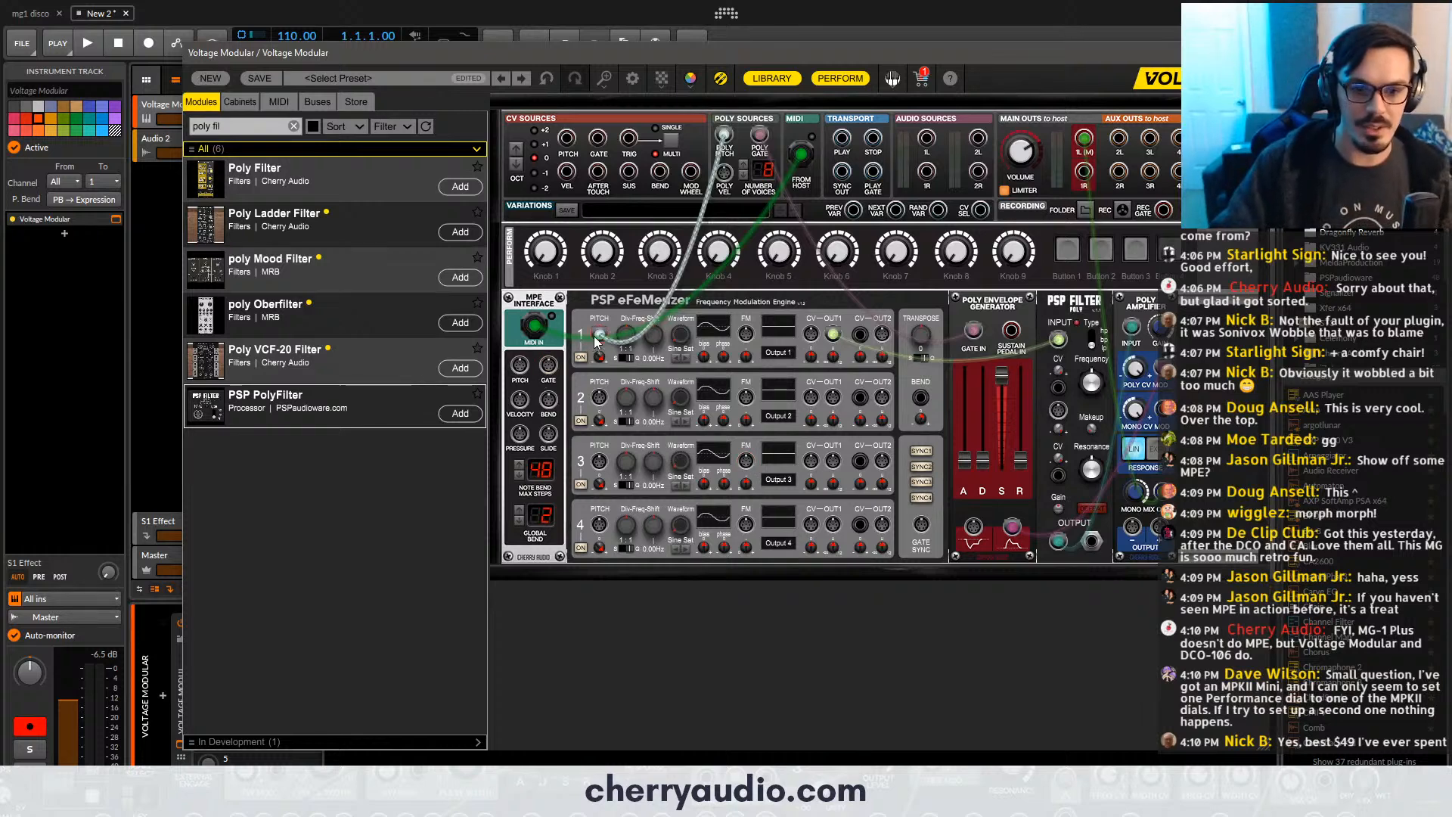
pyautogui.moveTo(597, 340); pyautogui.dragTo(599, 399)
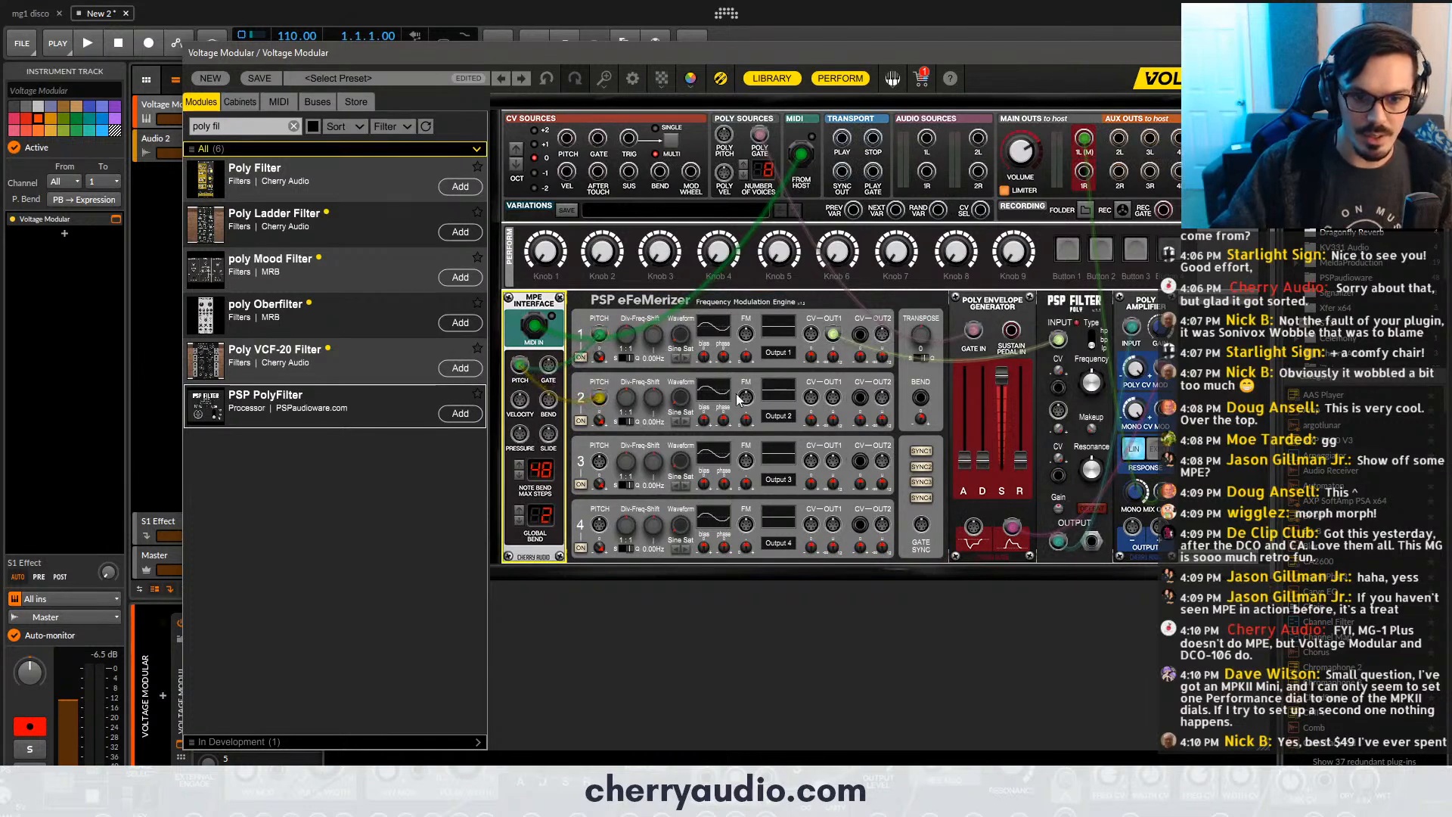
# - Duplicate the Poly Amplifier between the MPE Interface and eFeMerizer, and patch oscillator 2's Out 1 into the copy's input
pyautogui.moveTo(833, 397); pyautogui.dragTo(741, 337)
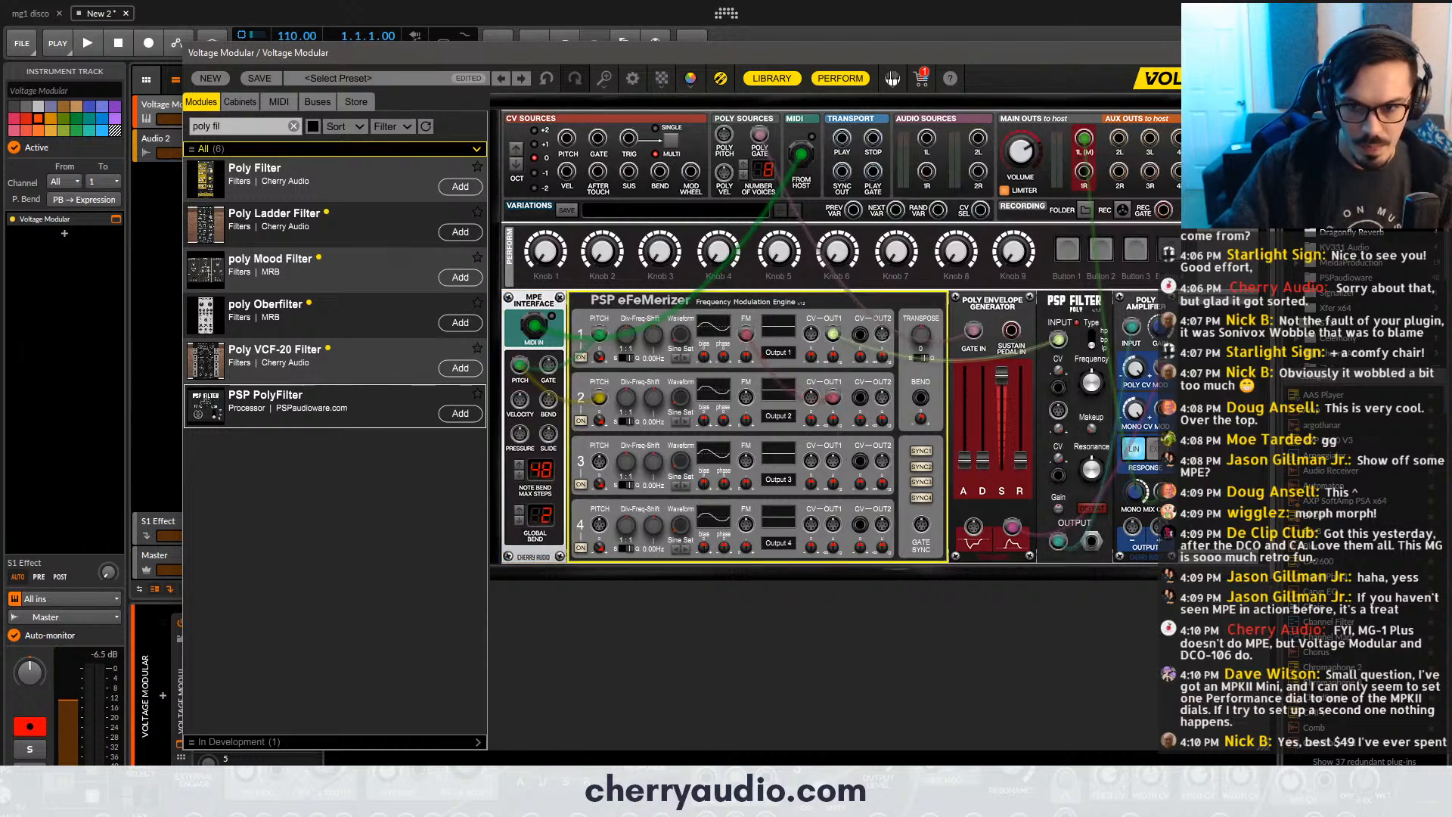
pyautogui.moveTo(1141, 298); pyautogui.dragTo(636, 290)
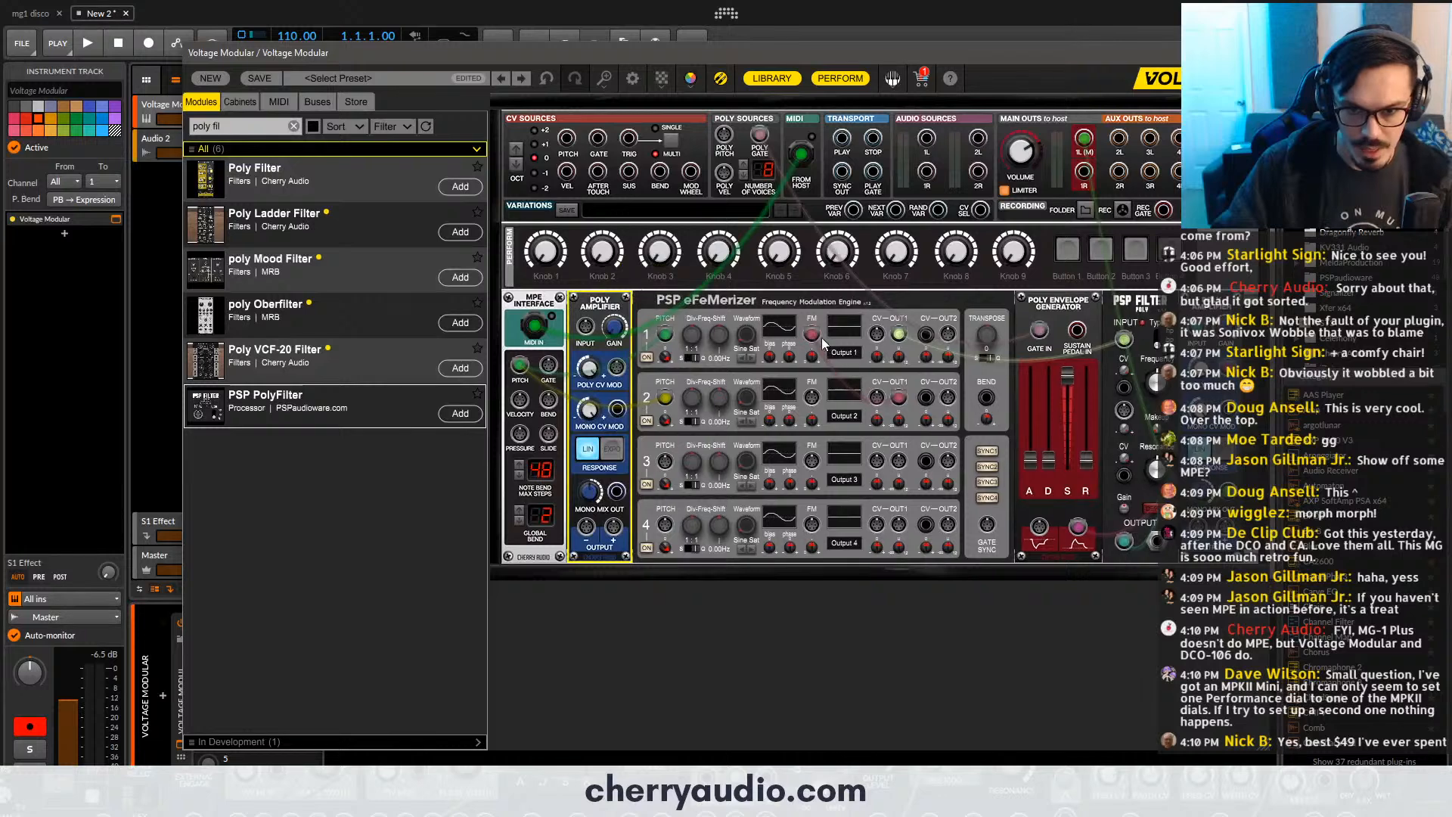
pyautogui.moveTo(812, 334); pyautogui.dragTo(586, 327)
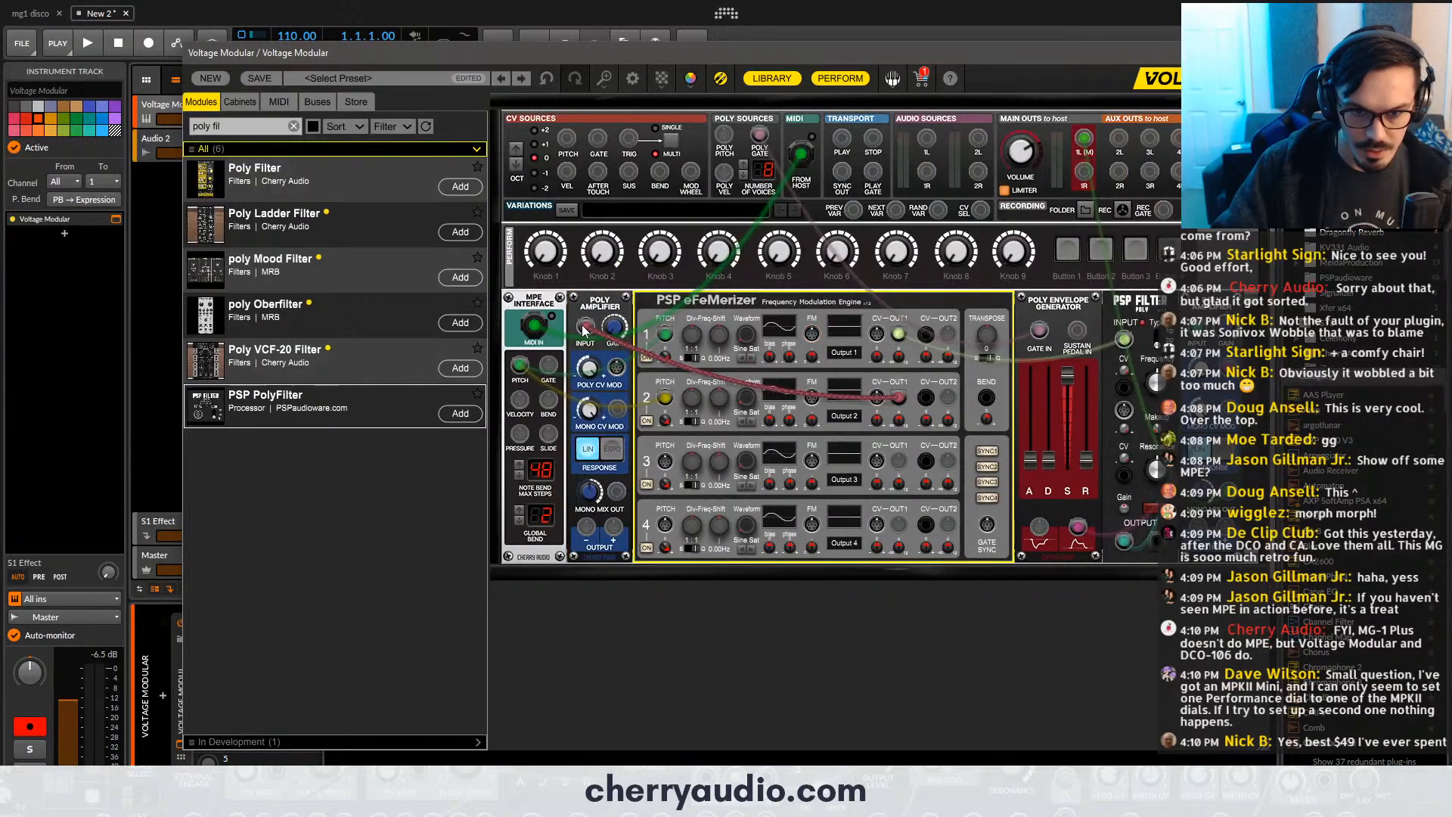
# - Patch the MPE Interface's Slide into the new amplifier's Poly CV Mod and the amplifier's positive output into oscillator 1's FM input
pyautogui.click(622, 376)
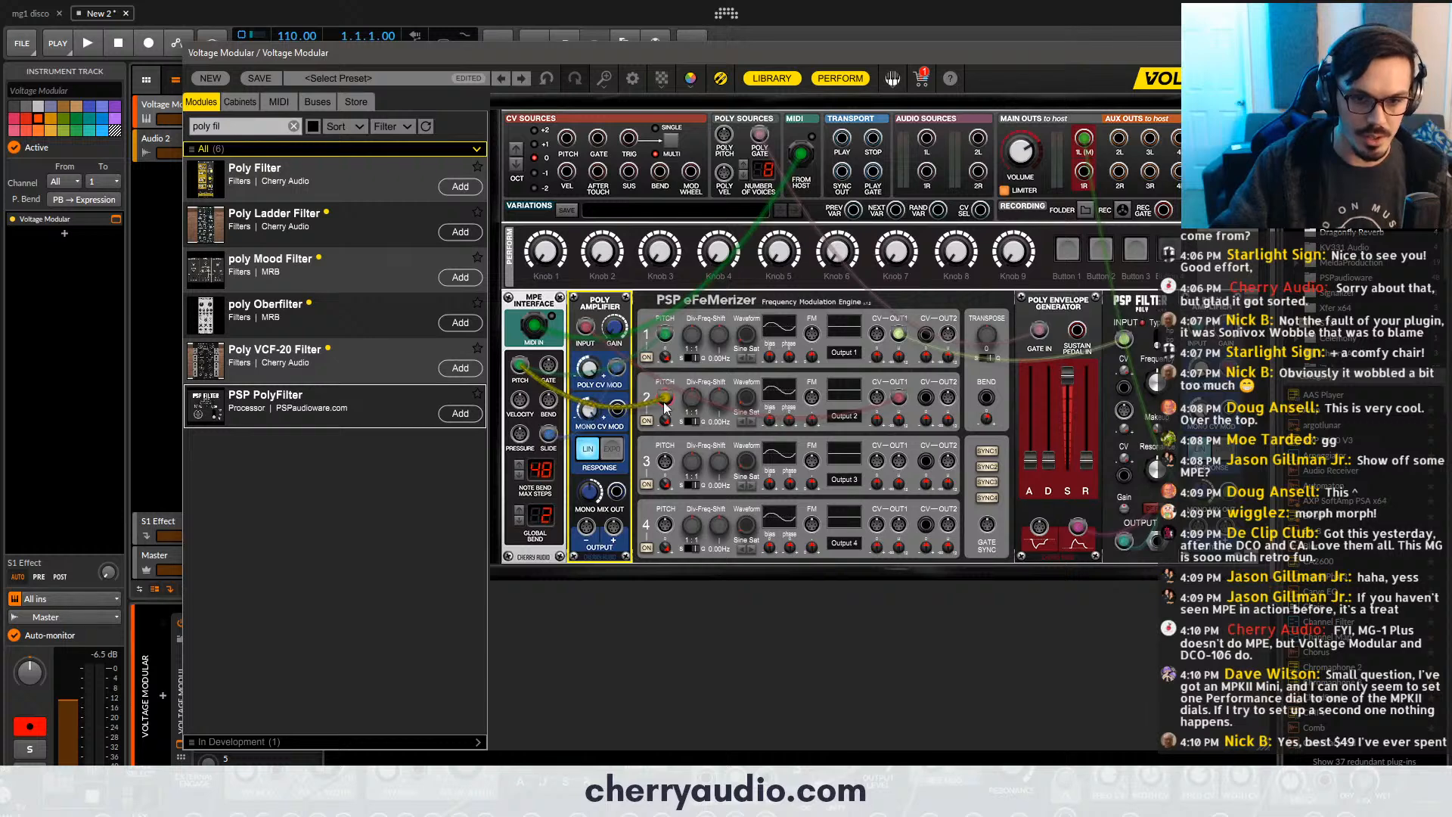
pyautogui.moveTo(614, 528); pyautogui.dragTo(813, 336)
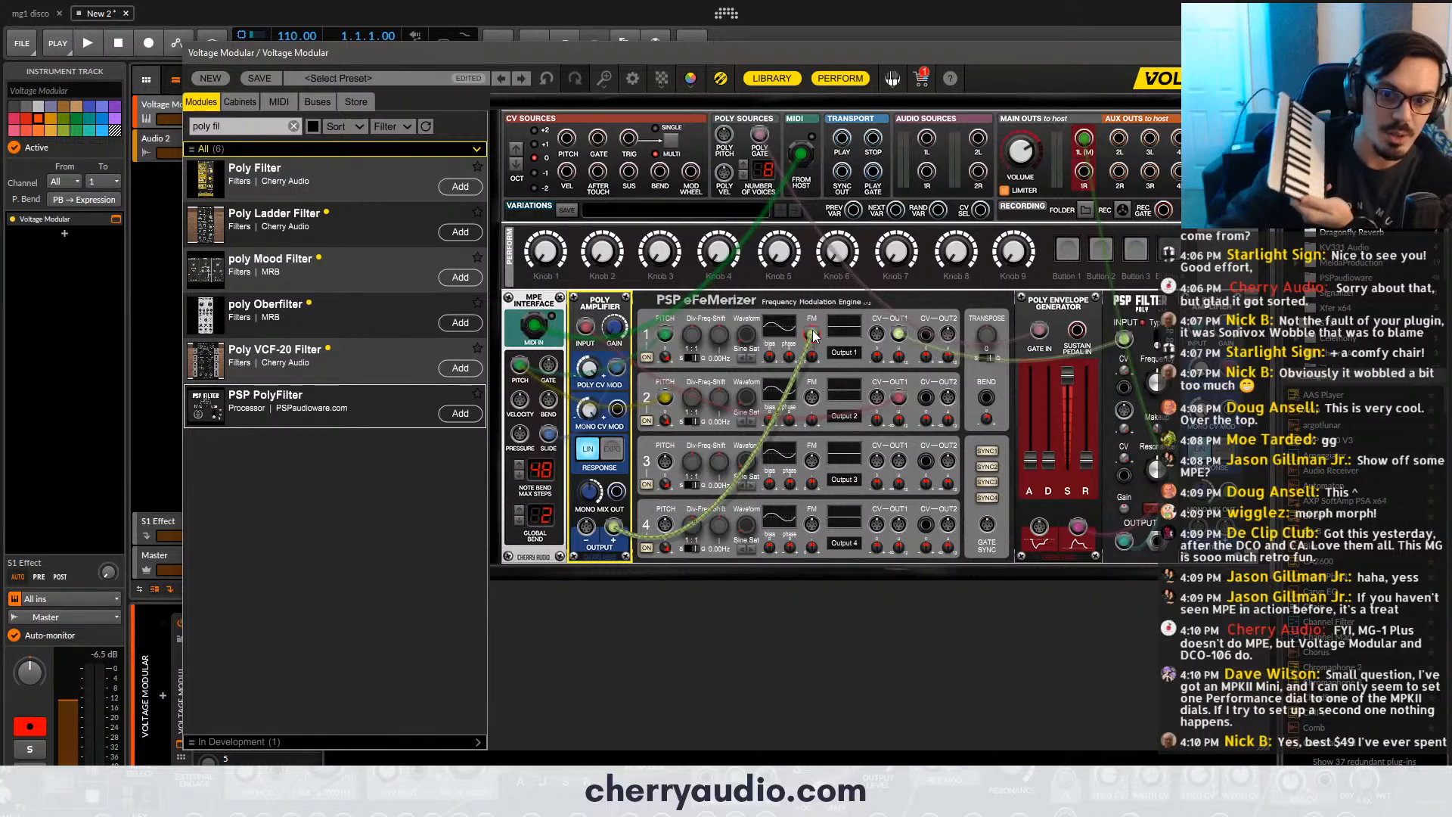
pyautogui.click(813, 336)
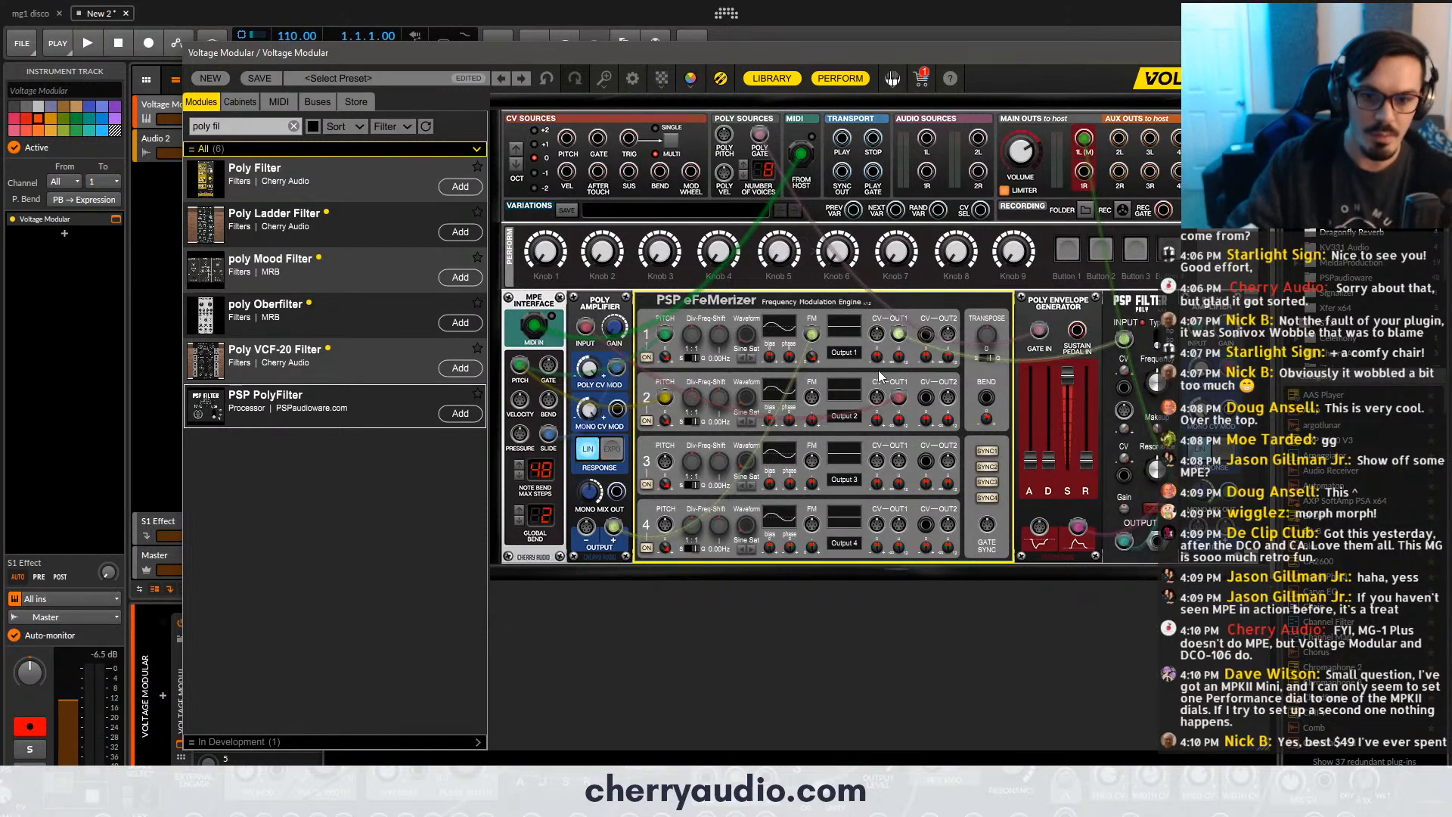
# - Adjust the FM amount knob of eFeMerizer oscillator 1
pyautogui.moveTo(814, 355); pyautogui.dragTo(839, 484)
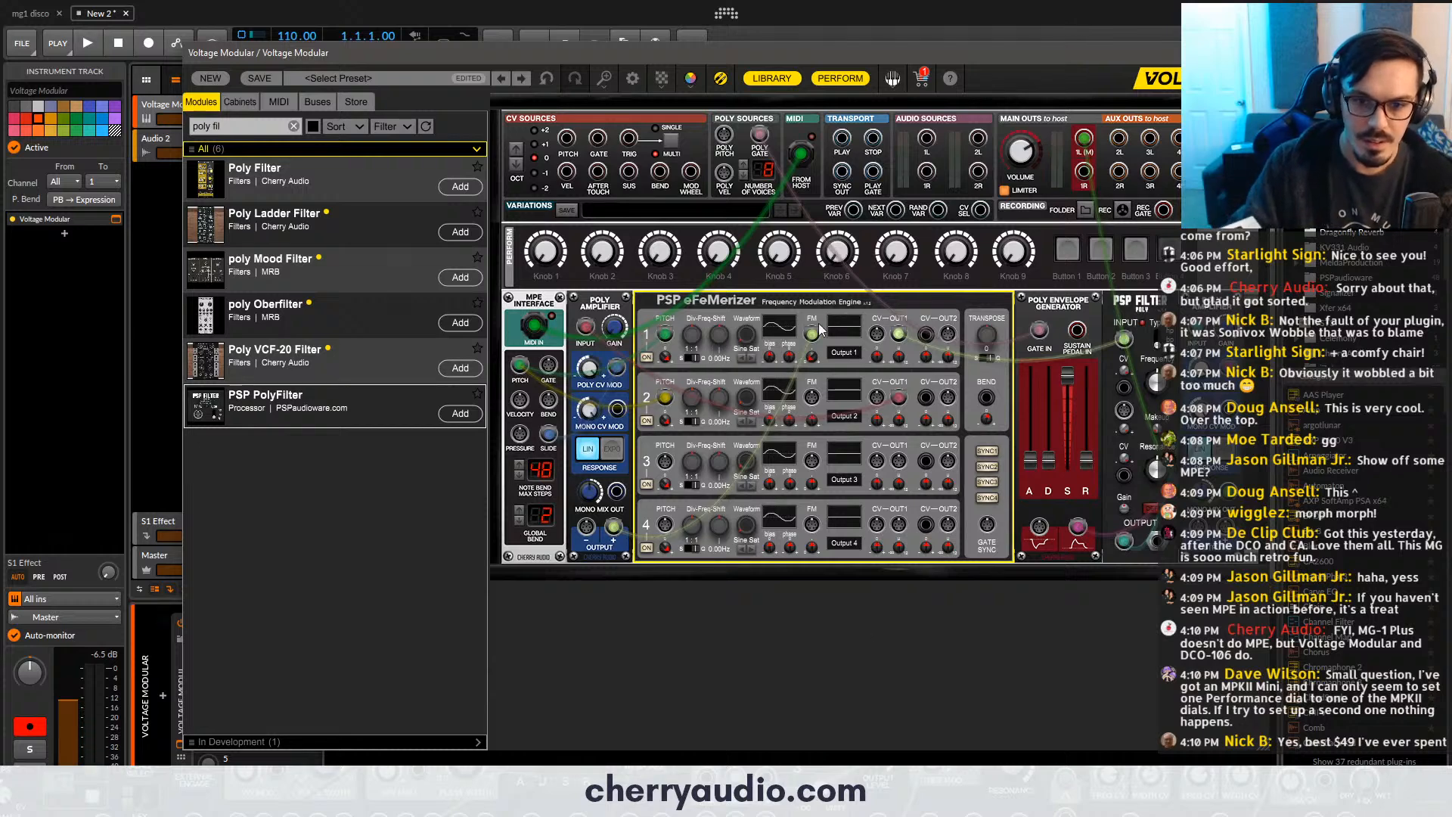
pyautogui.moveTo(812, 316); pyautogui.dragTo(808, 260)
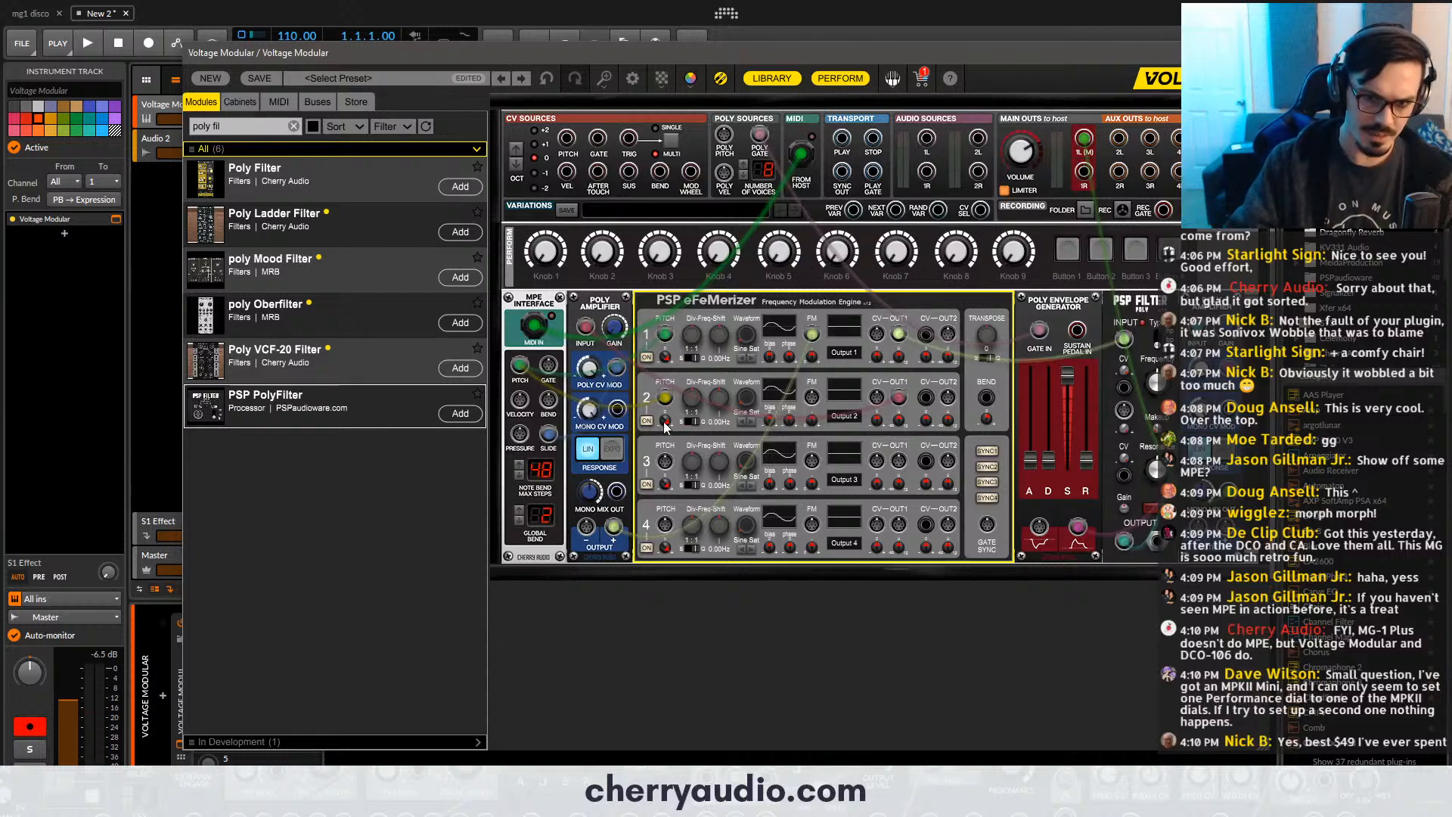
# - Adjust the gain of the Poly Amplifier feeding oscillator 1's FM input, with its Poly CV amount at 100%
pyautogui.moveTo(683, 401); pyautogui.dragTo(686, 390)
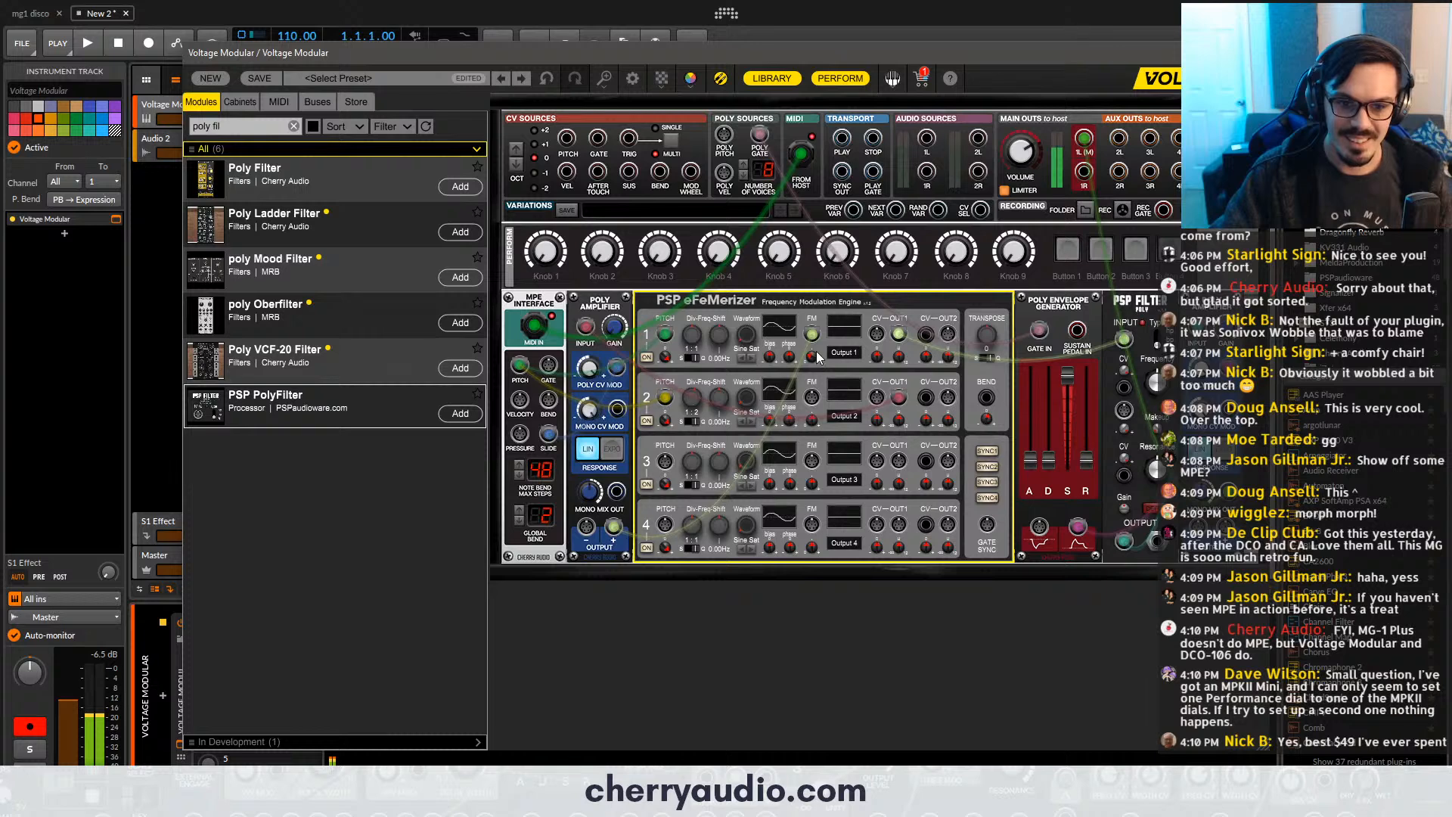
pyautogui.click(613, 325)
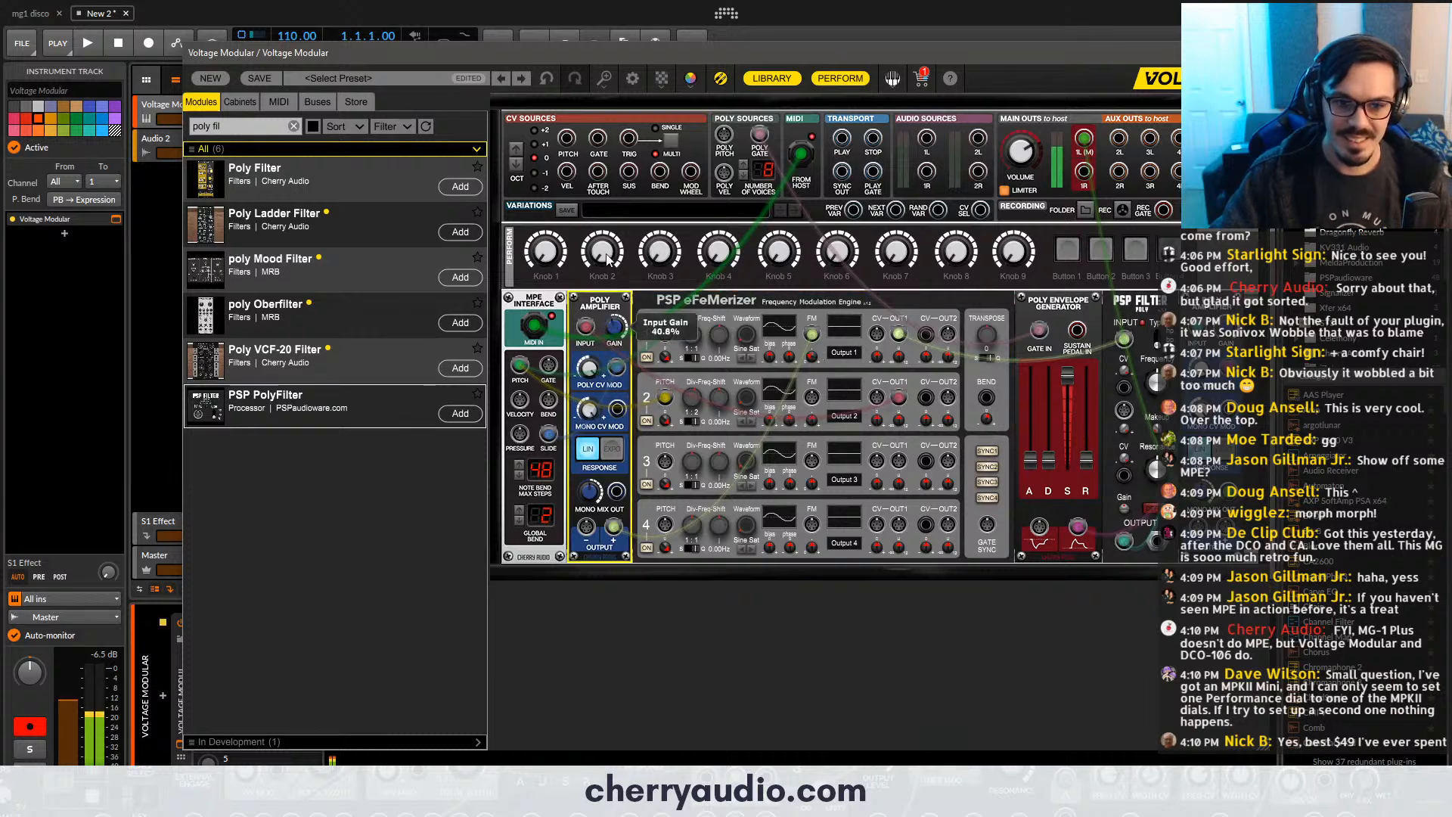
pyautogui.moveTo(607, 260); pyautogui.dragTo(604, 340)
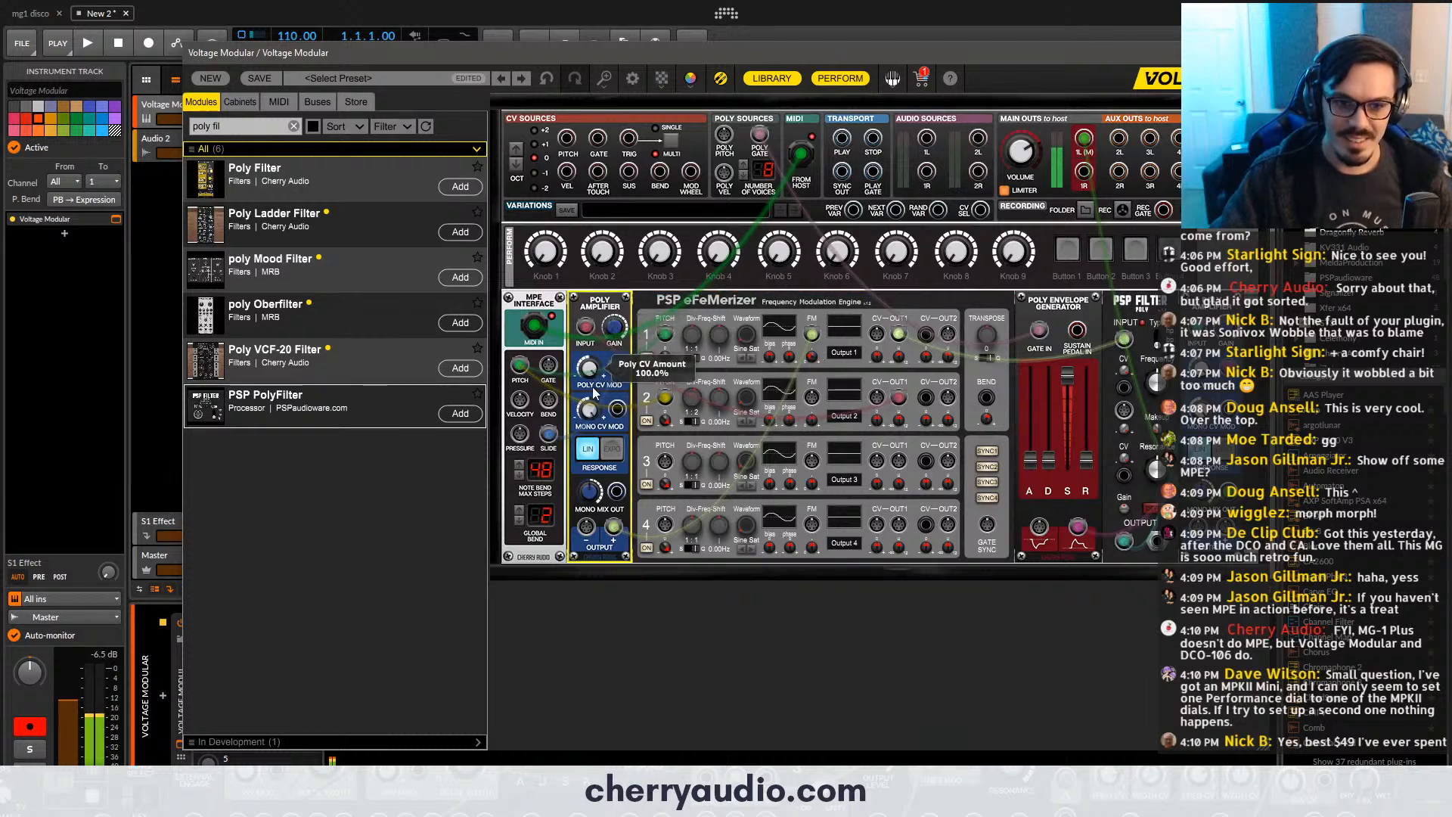
pyautogui.click(815, 338)
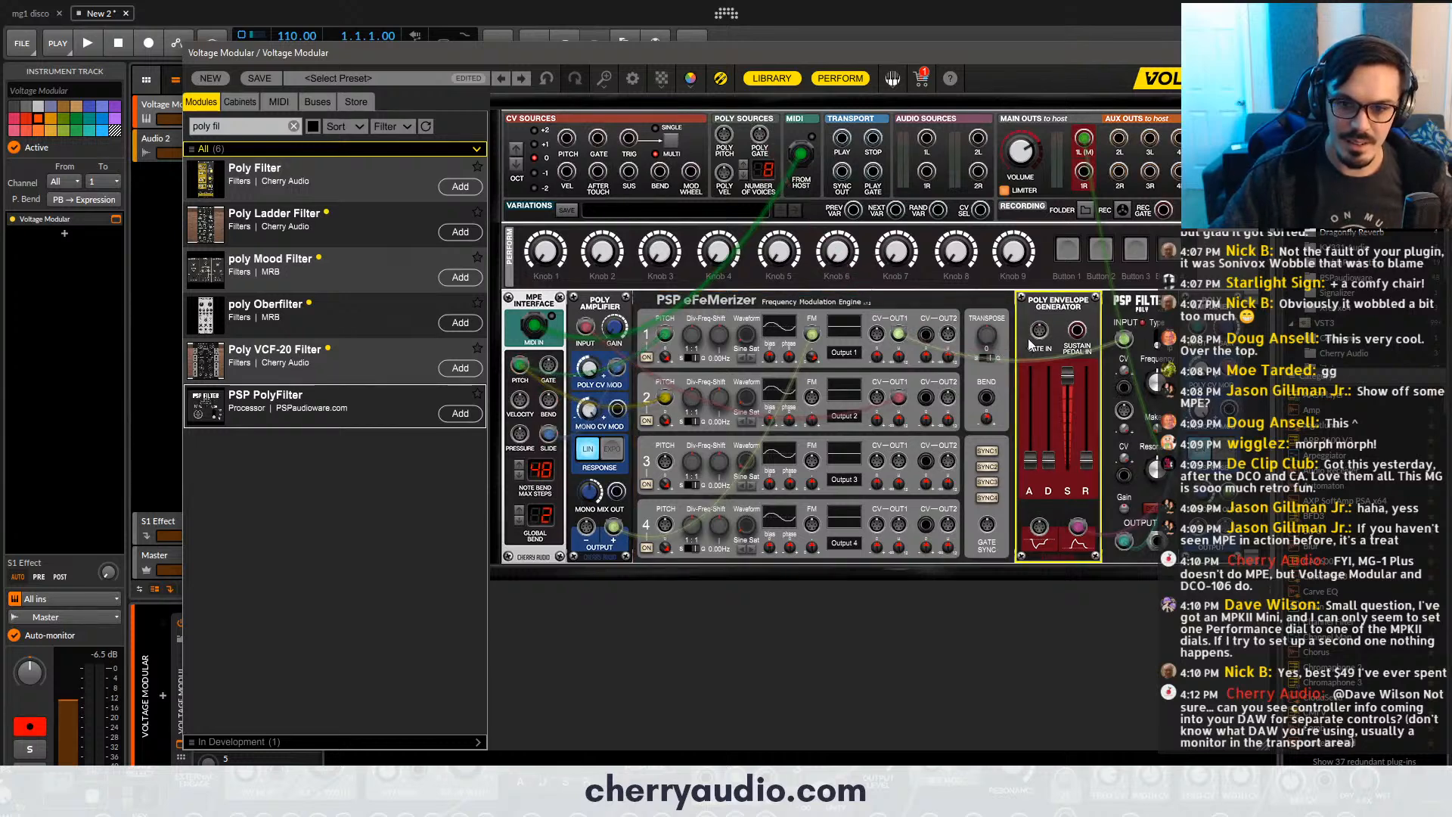
# - Patch the MPE Interface's Gate into the Poly Envelope Generator's Gate In, and retune the FM sound with the Poly Amplifier's response set to EXPO
pyautogui.moveTo(1040, 330); pyautogui.dragTo(550, 375)
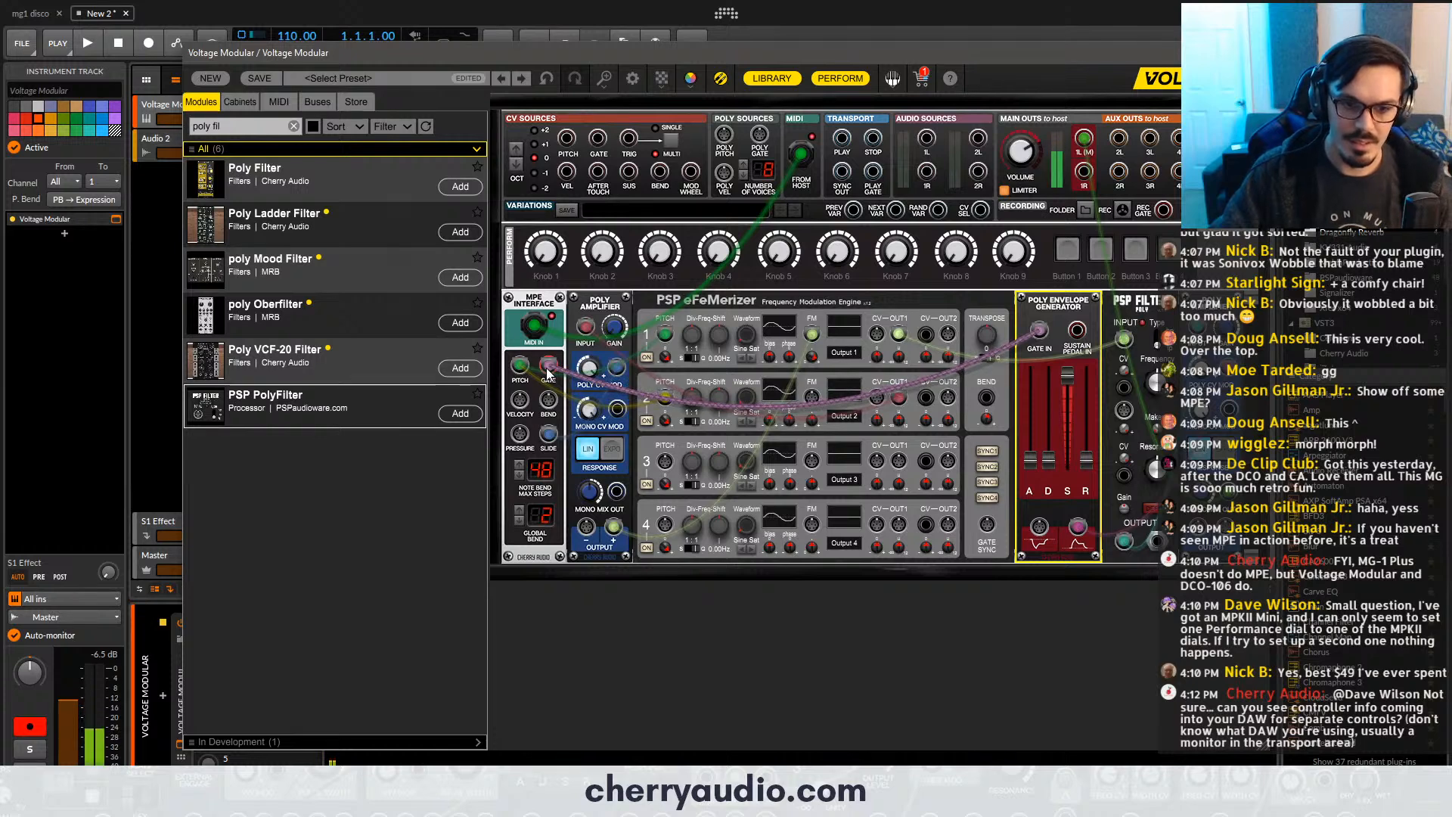
pyautogui.moveTo(693, 398); pyautogui.dragTo(696, 359)
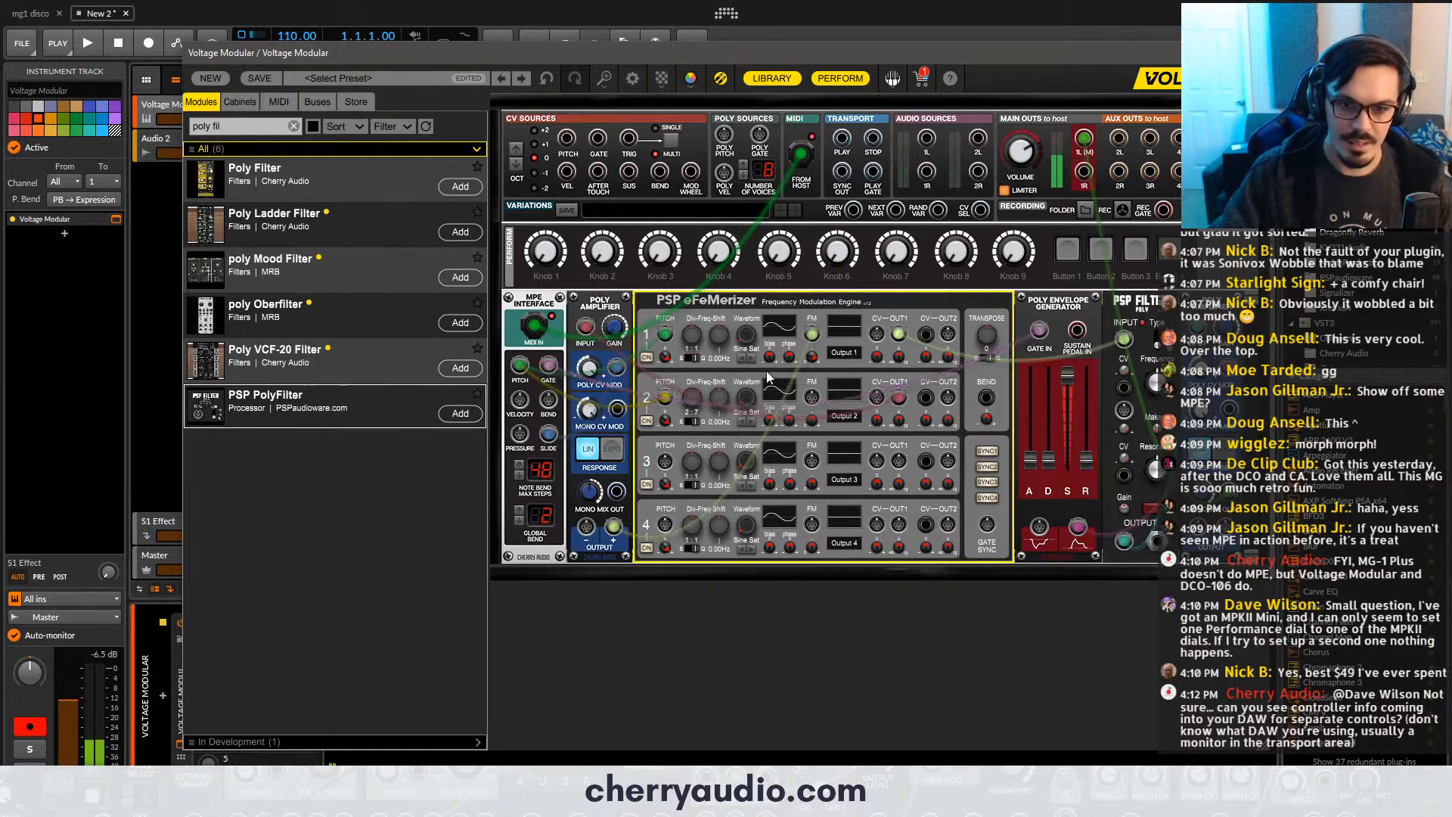
pyautogui.moveTo(811, 356); pyautogui.dragTo(814, 432)
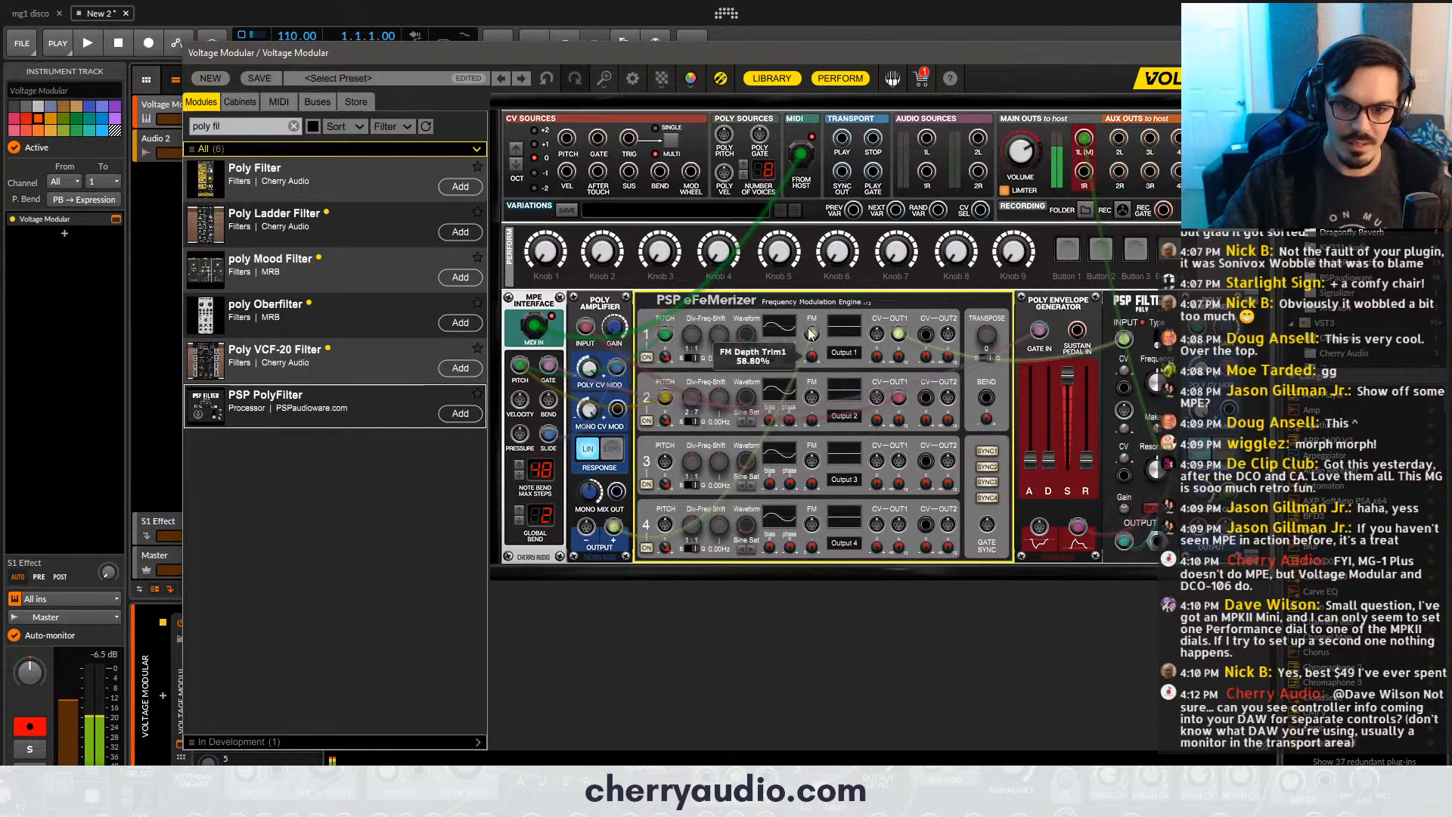
pyautogui.click(607, 452)
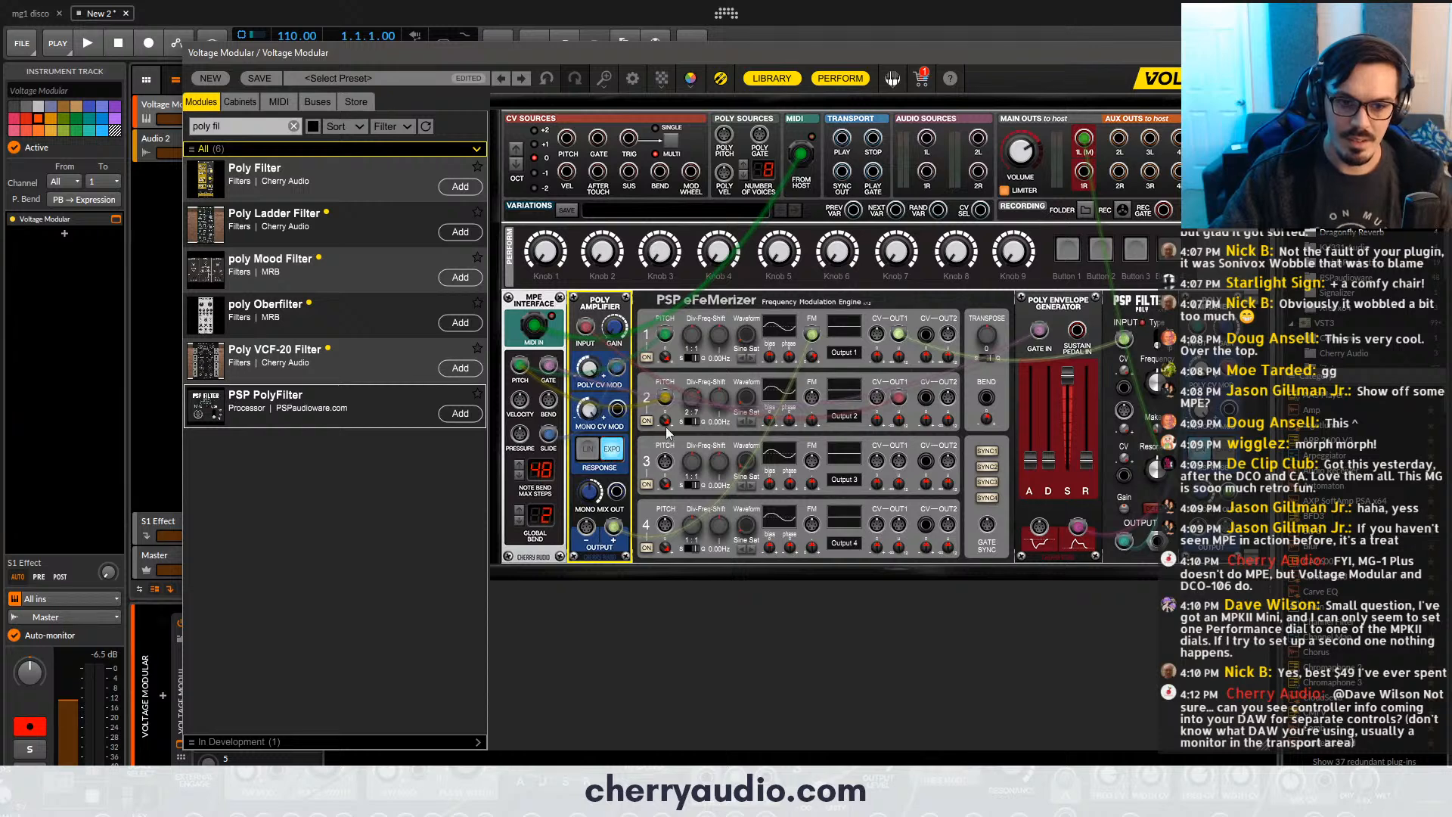
pyautogui.moveTo(693, 357); pyautogui.dragTo(698, 361)
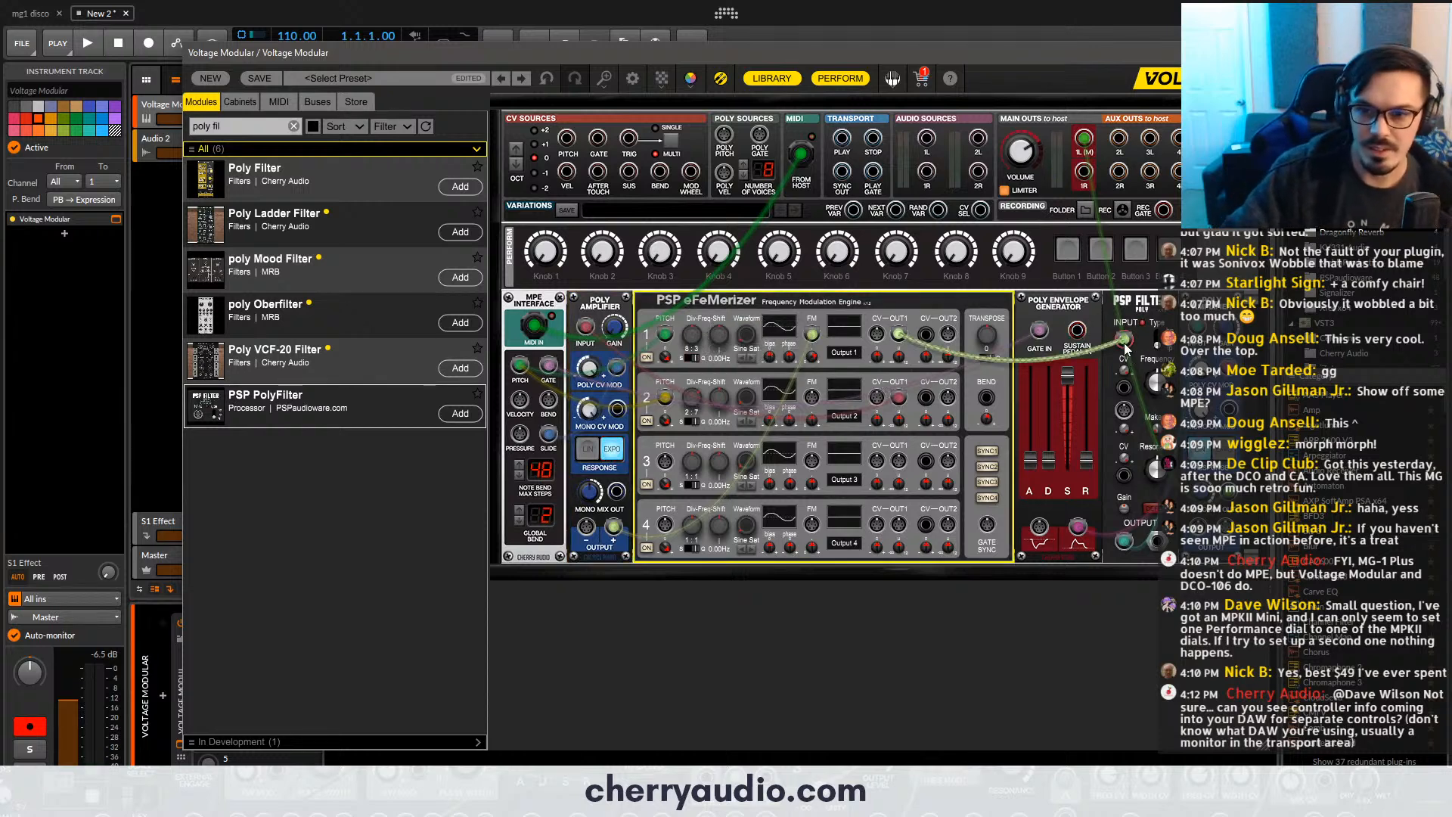
# - Repatch eFeMerizer oscillator 1's Out 1 into the PSP PolyFilter's input and patch the MPE Interface's Pressure into the filter's frequency modulation input
pyautogui.moveTo(1124, 338); pyautogui.dragTo(1110, 362)
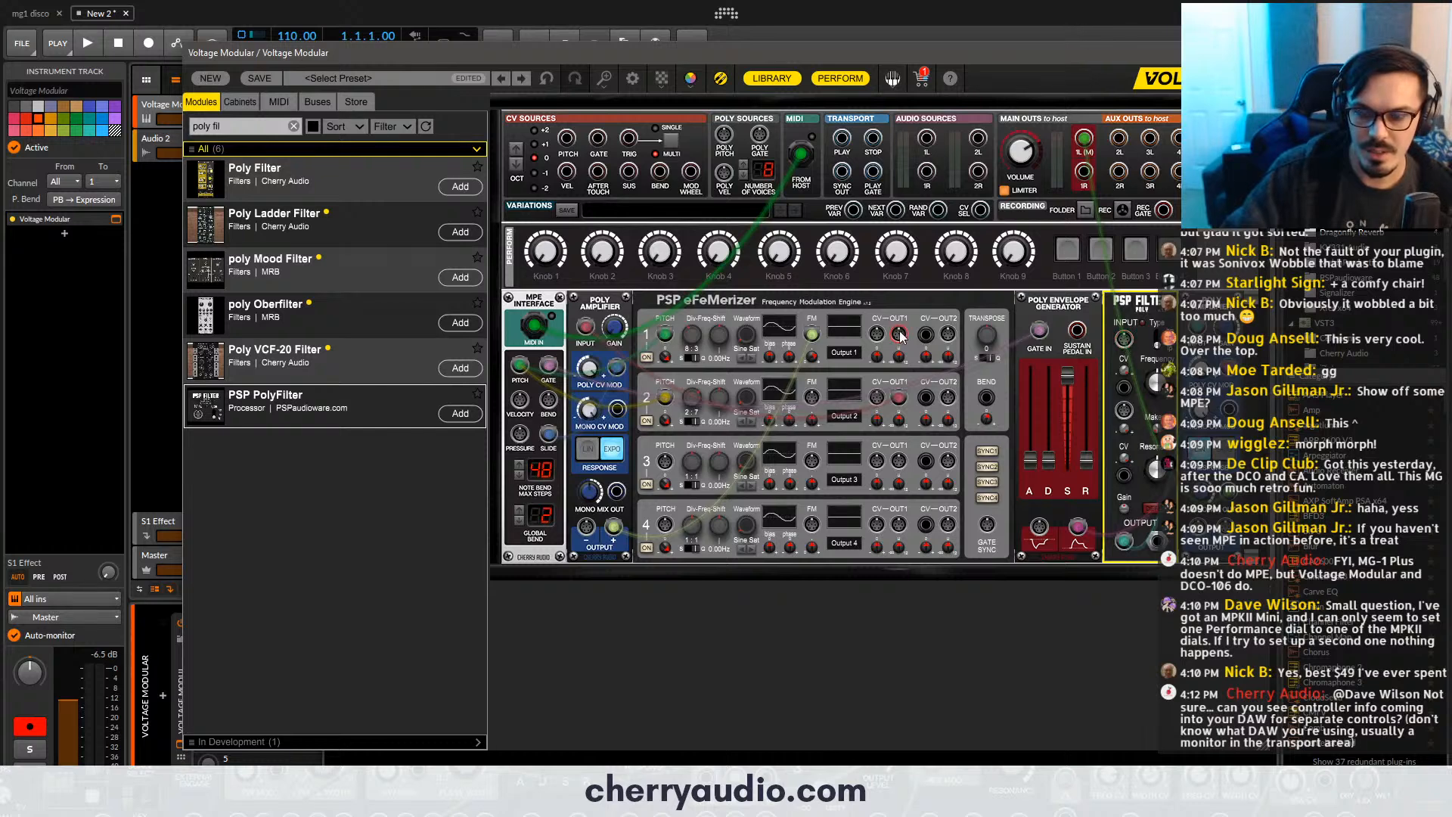
pyautogui.moveTo(901, 335); pyautogui.dragTo(1125, 340)
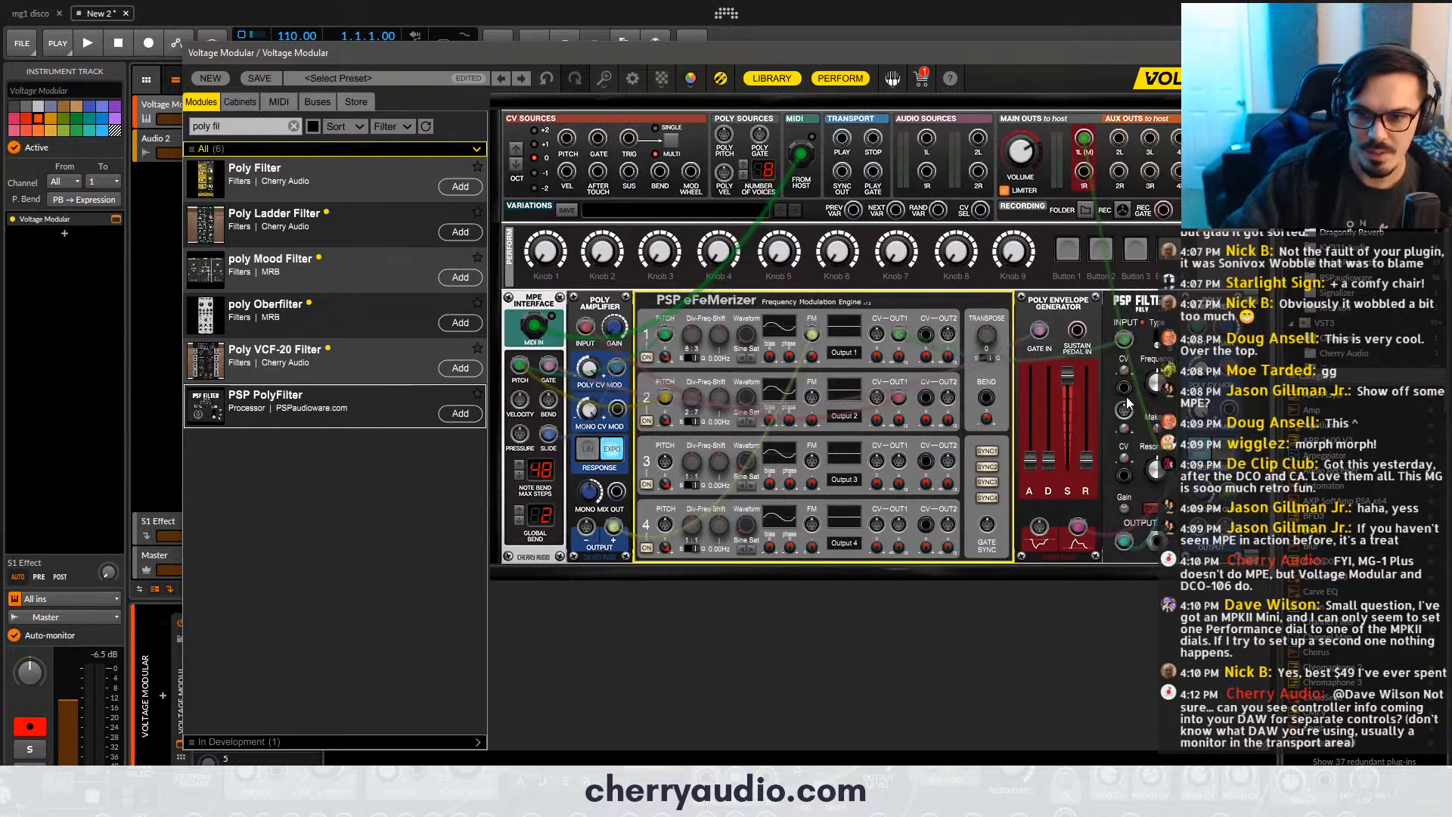
pyautogui.moveTo(1125, 411); pyautogui.dragTo(520, 434)
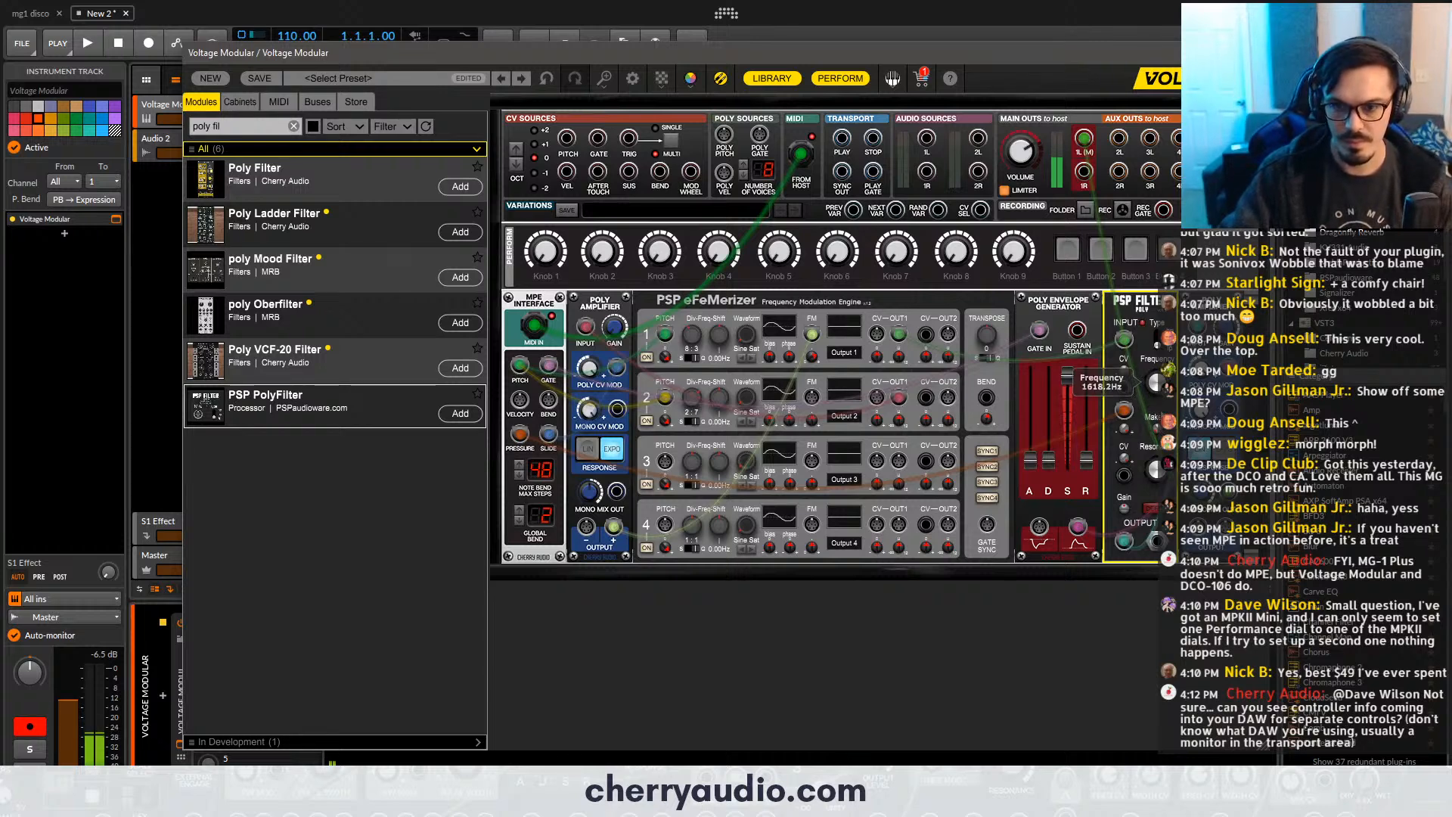
pyautogui.click(1057, 290)
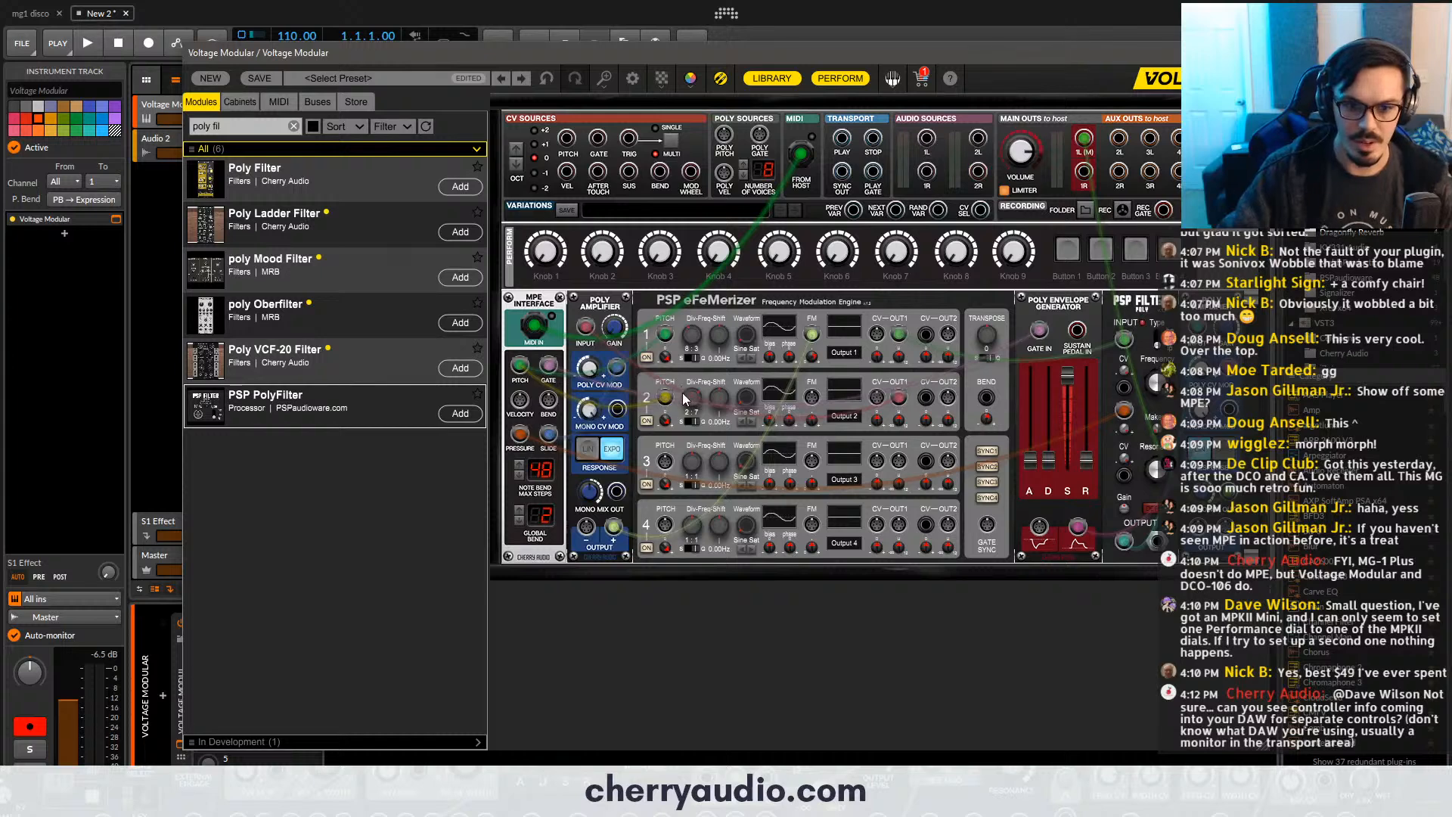
# - Try different frequency divider ratios on eFeMerizer oscillators 1 and 2, including 1:2 and 1:6 on oscillator 2, while varying the filter frequency
pyautogui.moveTo(687, 406)
pyautogui.mouseDown()
pyautogui.moveTo(697, 435)
pyautogui.moveTo(688, 401)
pyautogui.mouseUp()
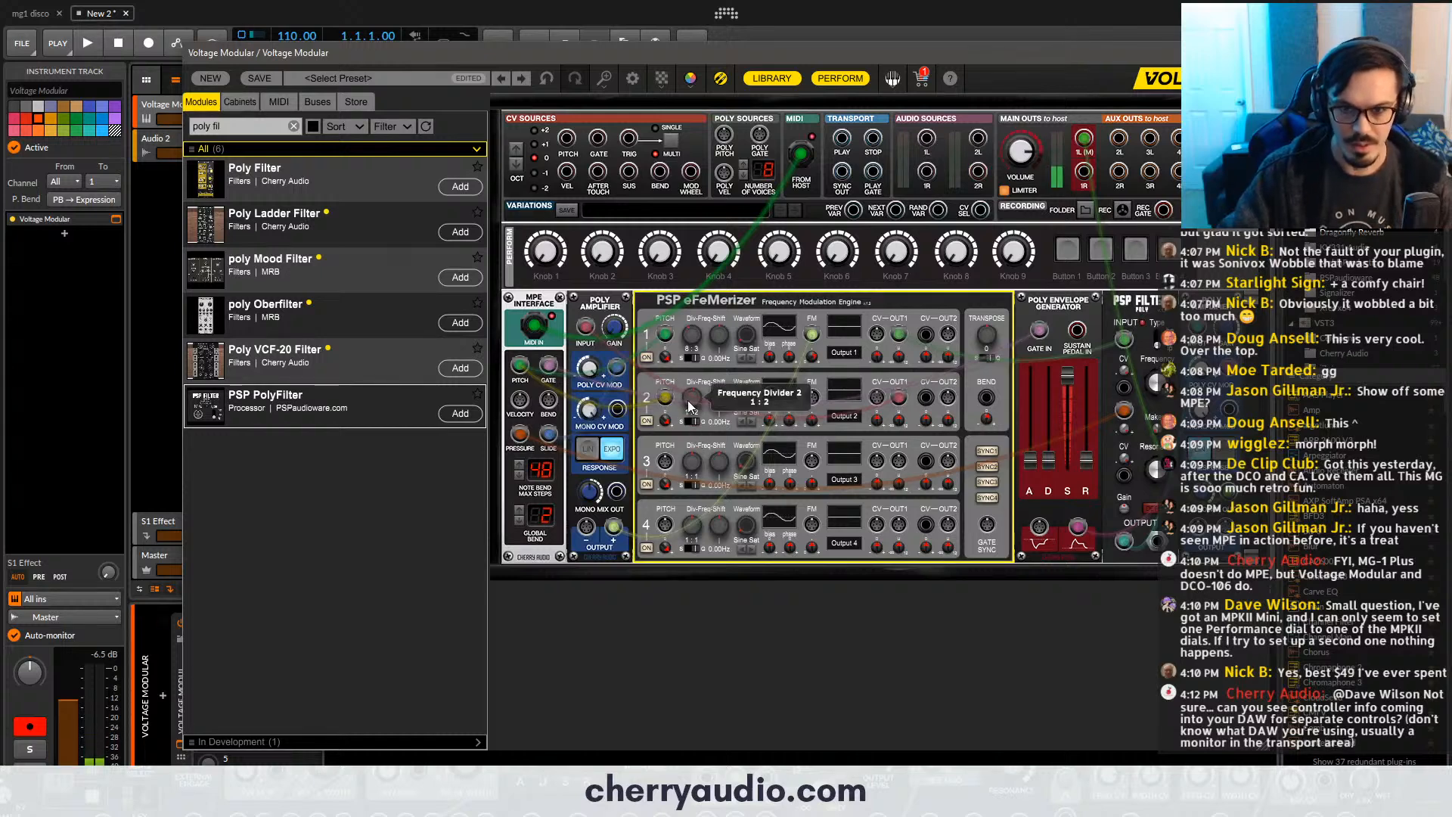
pyautogui.moveTo(1155, 383); pyautogui.dragTo(1155, 373)
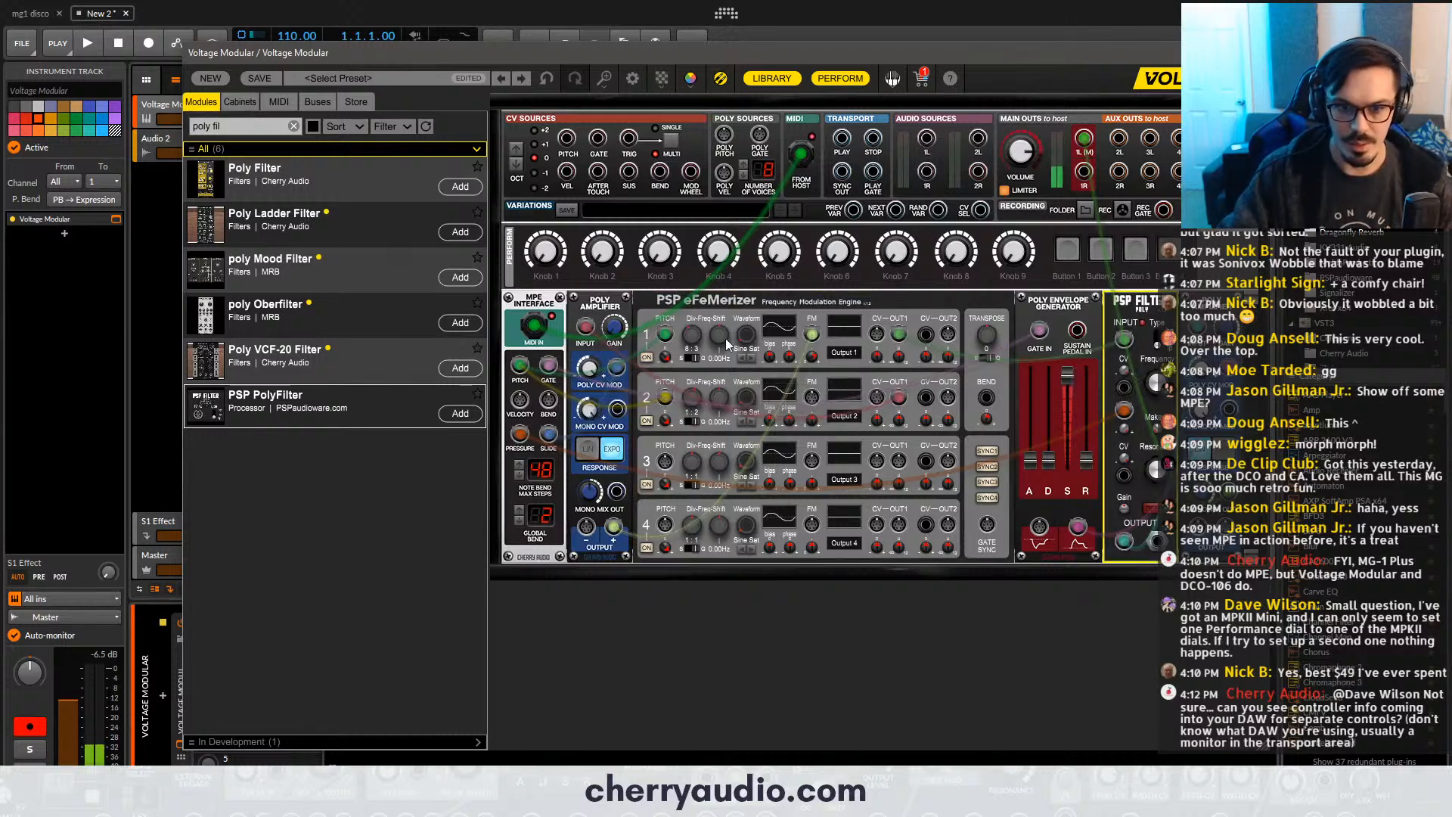
pyautogui.moveTo(692, 335); pyautogui.dragTo(693, 298)
pyautogui.moveTo(687, 390); pyautogui.dragTo(705, 353)
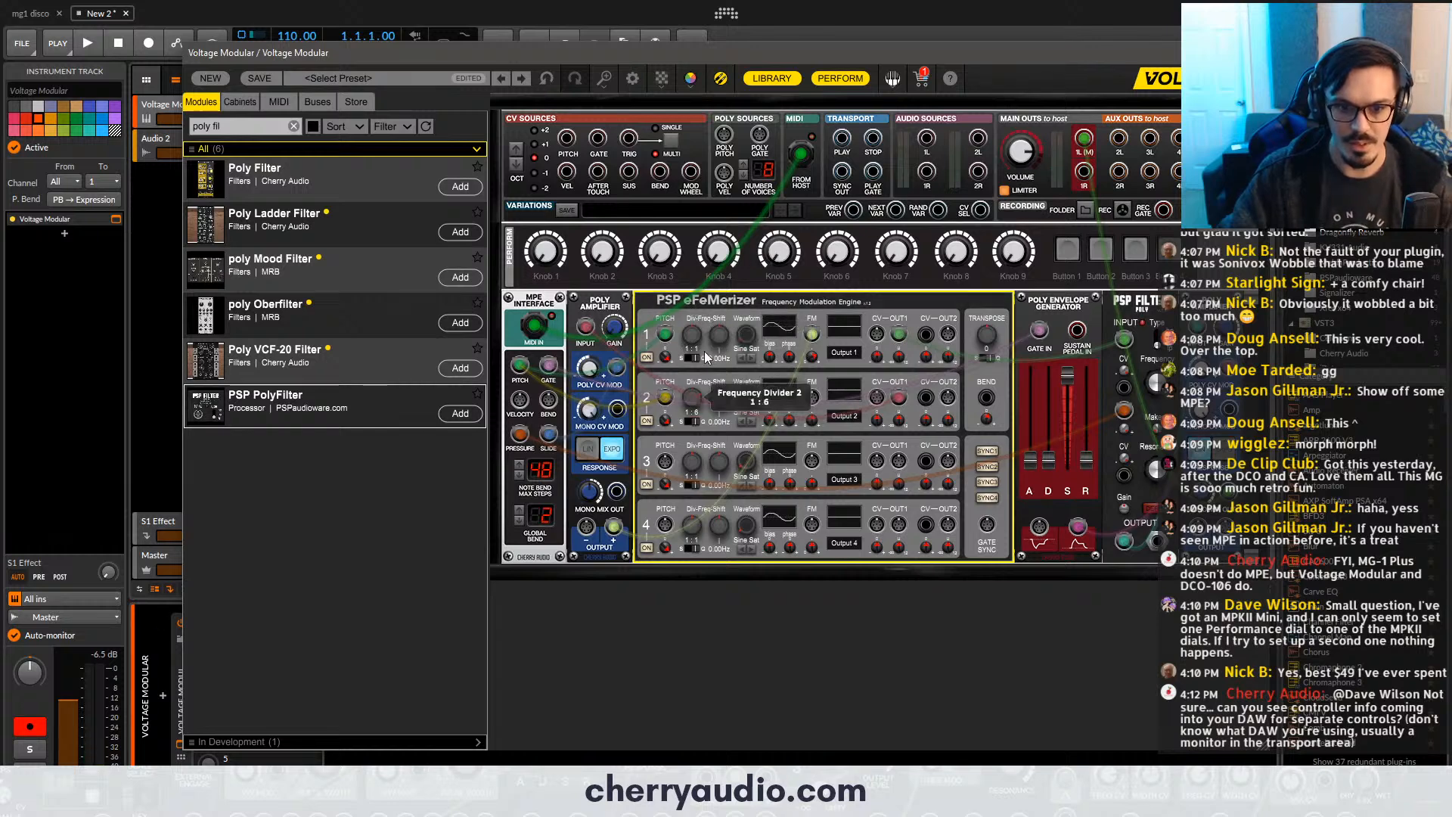
pyautogui.moveTo(687, 402); pyautogui.dragTo(696, 376)
pyautogui.moveTo(1146, 384); pyautogui.dragTo(1157, 425)
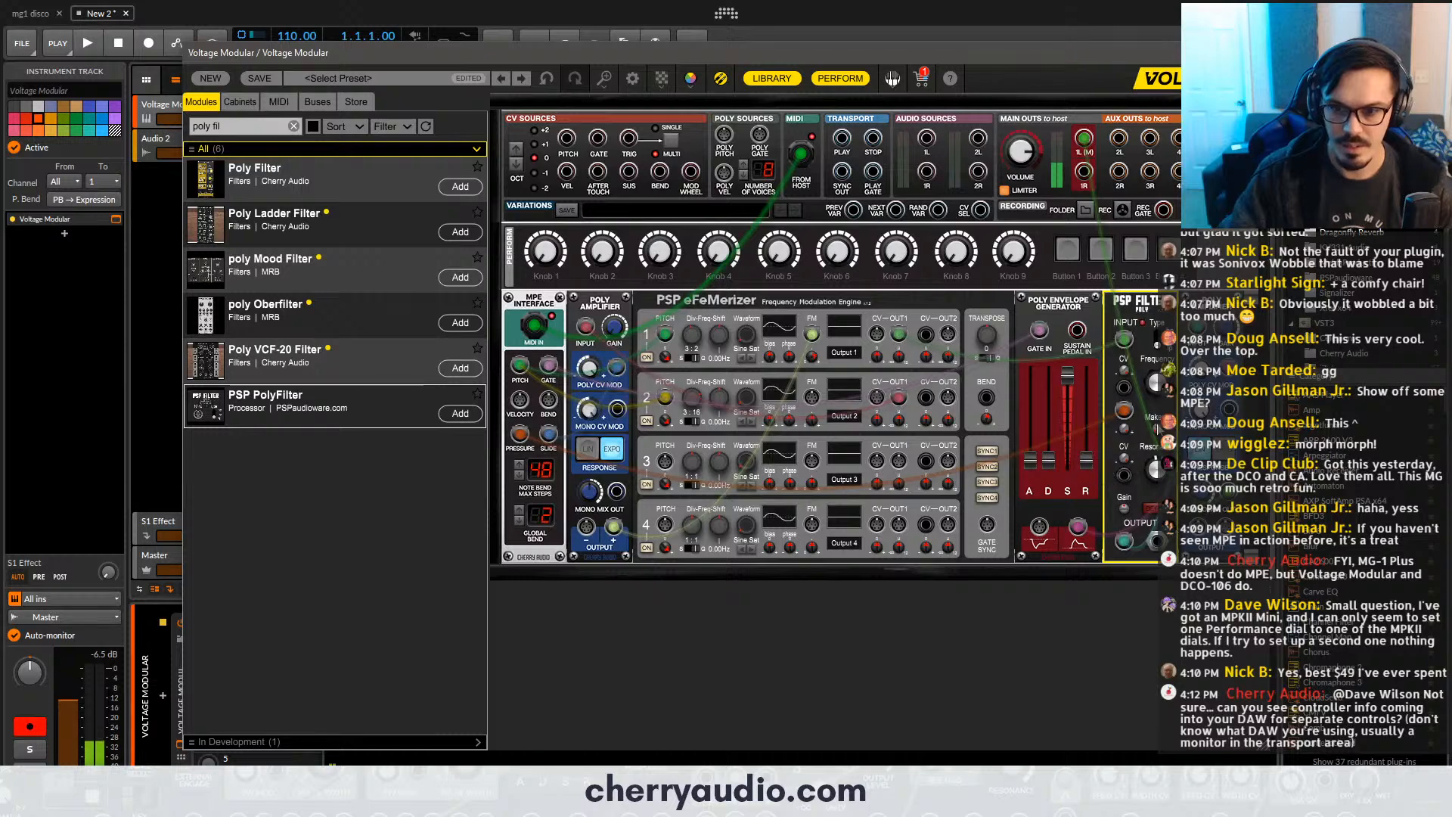
pyautogui.moveTo(1084, 137); pyautogui.dragTo(1125, 338)
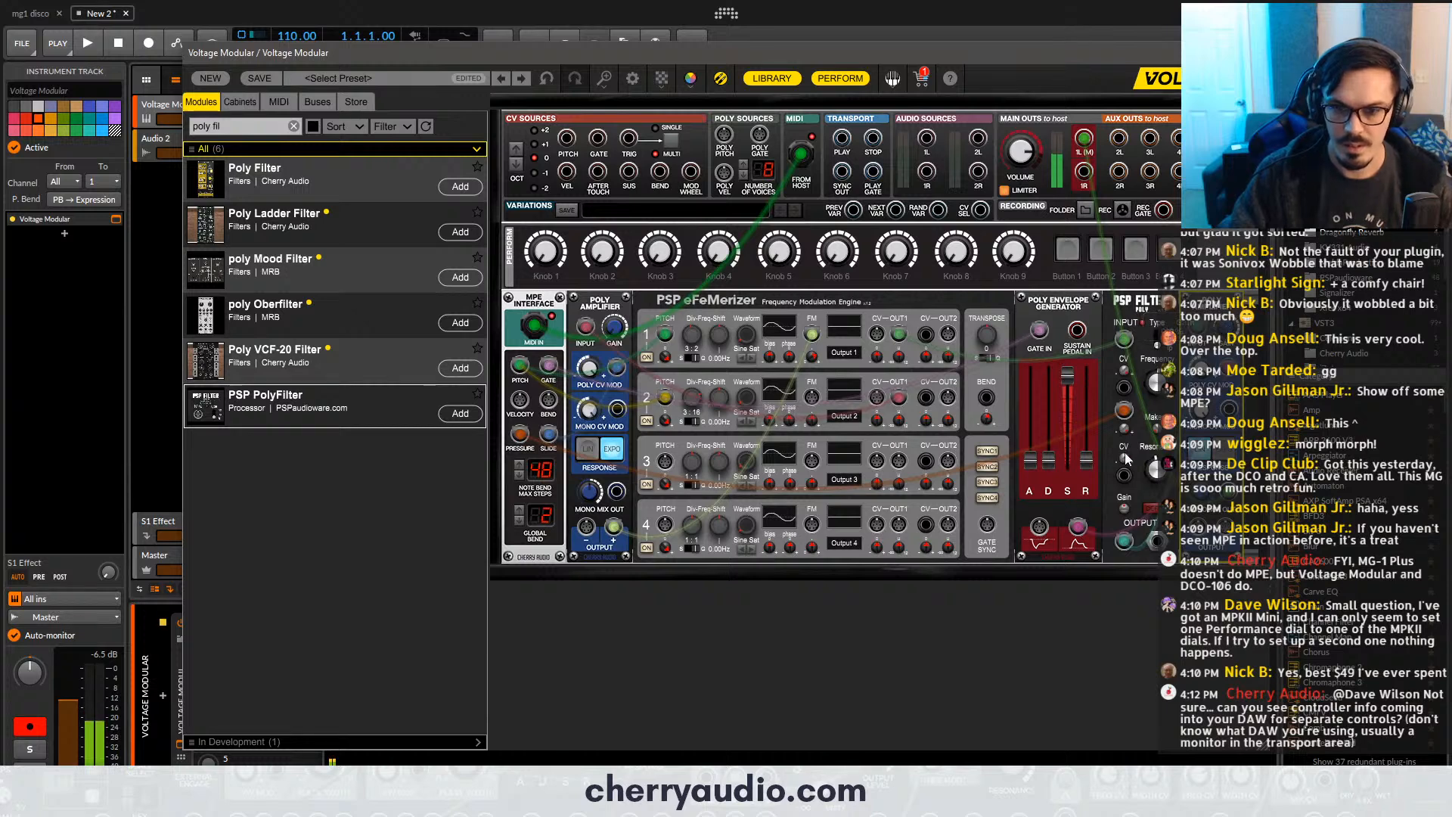
pyautogui.moveTo(691, 334); pyautogui.dragTo(695, 305)
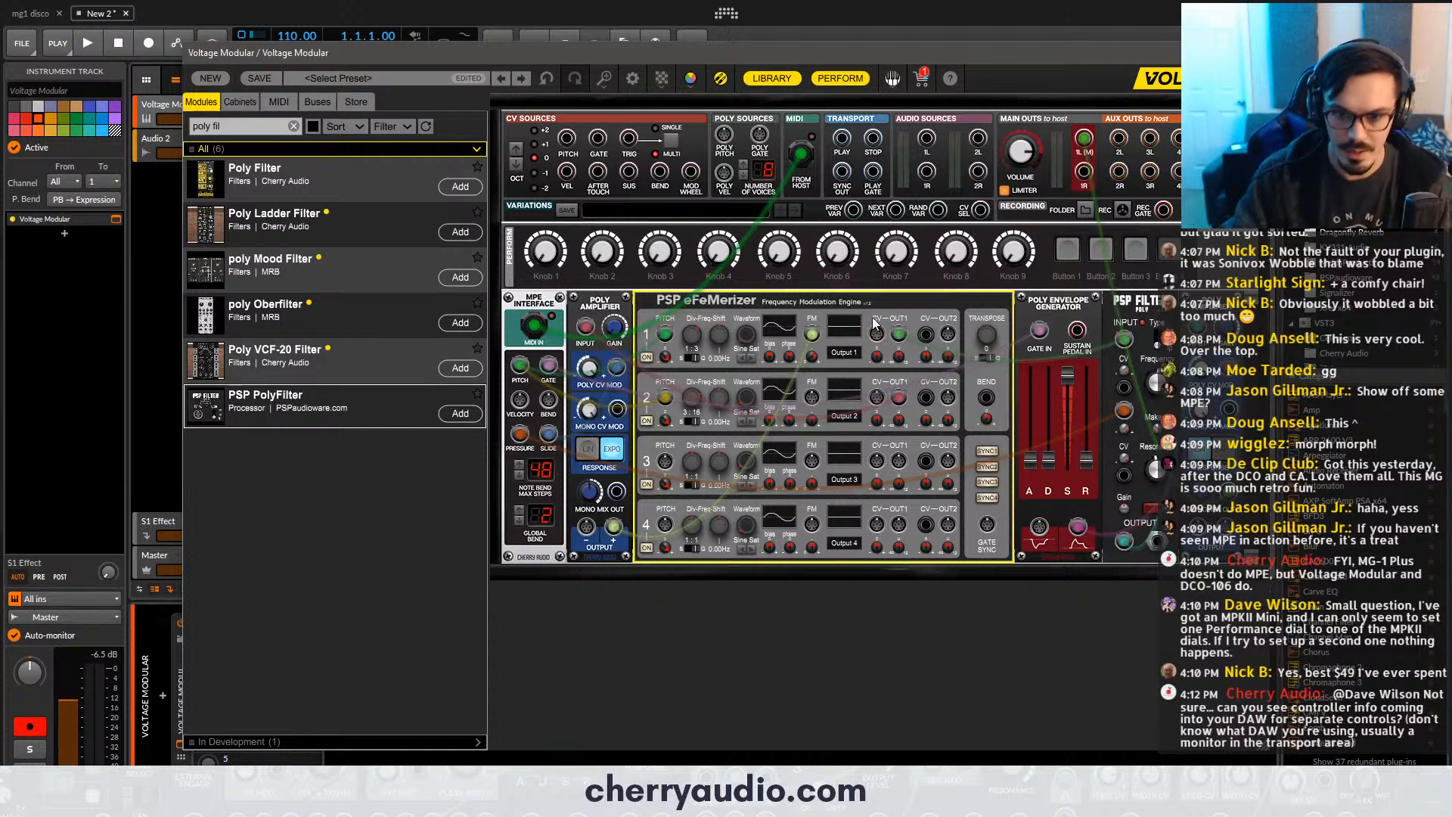
# - Replace the PSP eFeMerizer with two Poly Super Oscillators found by searching the module library for "poly osc"
pyautogui.press('Delete')
pyautogui.doubleClick(242, 123)
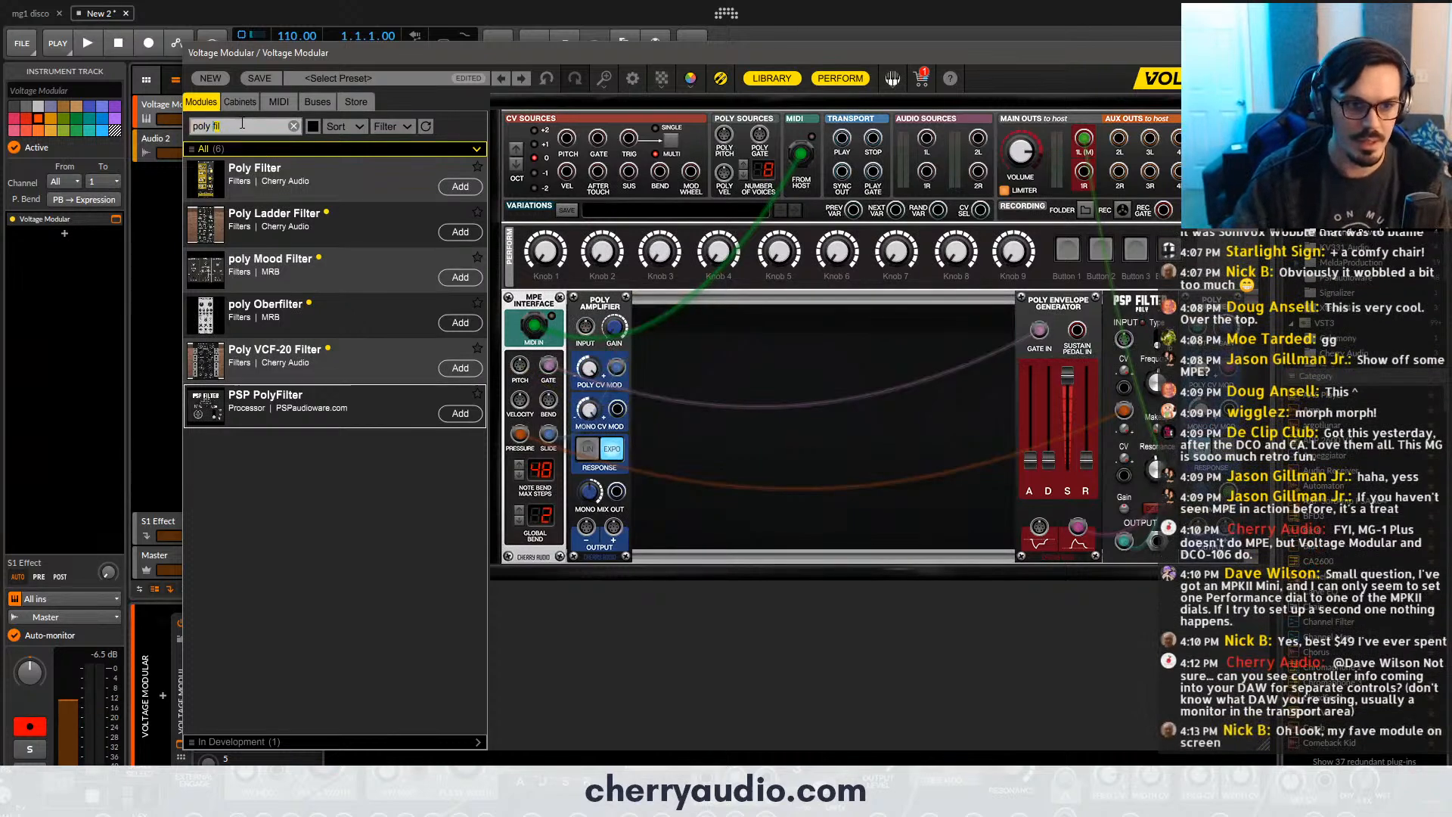
pyautogui.press('BackSpace')
pyautogui.press('BackSpace')
pyautogui.write('u')
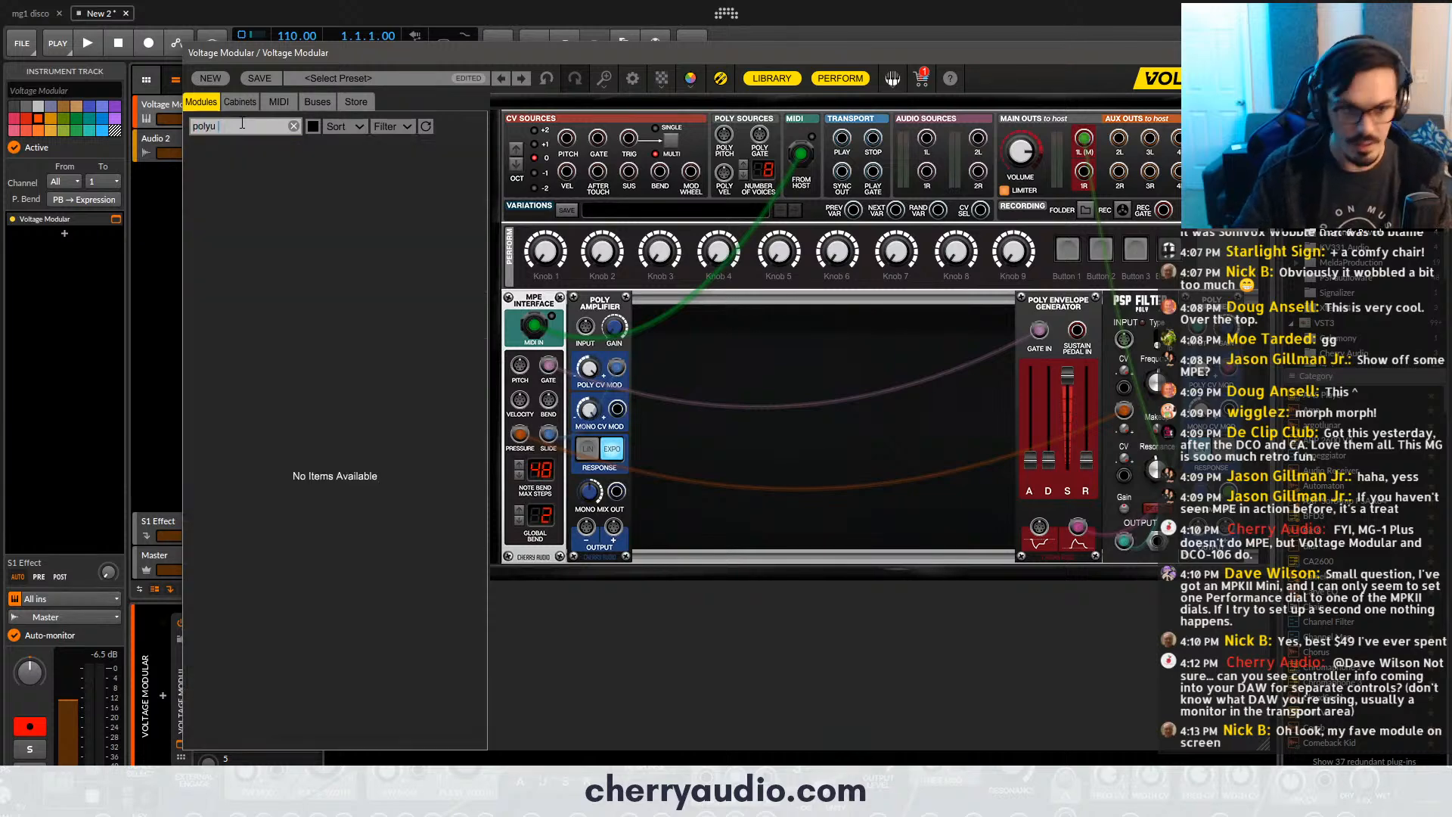
pyautogui.press('BackSpace')
pyautogui.write('amp')
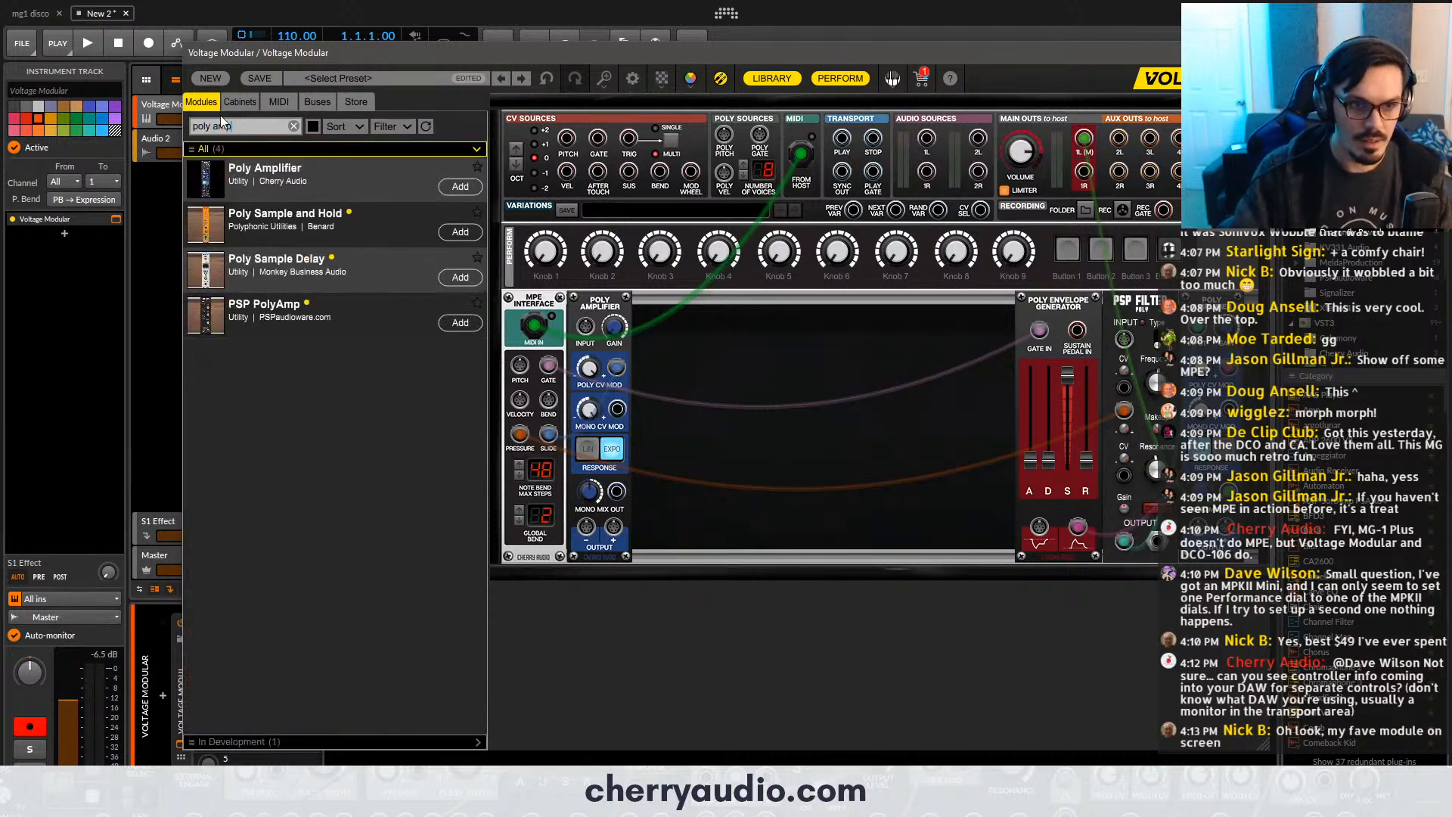
pyautogui.press('BackSpace')
pyautogui.press('BackSpace')
pyautogui.press('BackSpace')
pyautogui.write('osc')
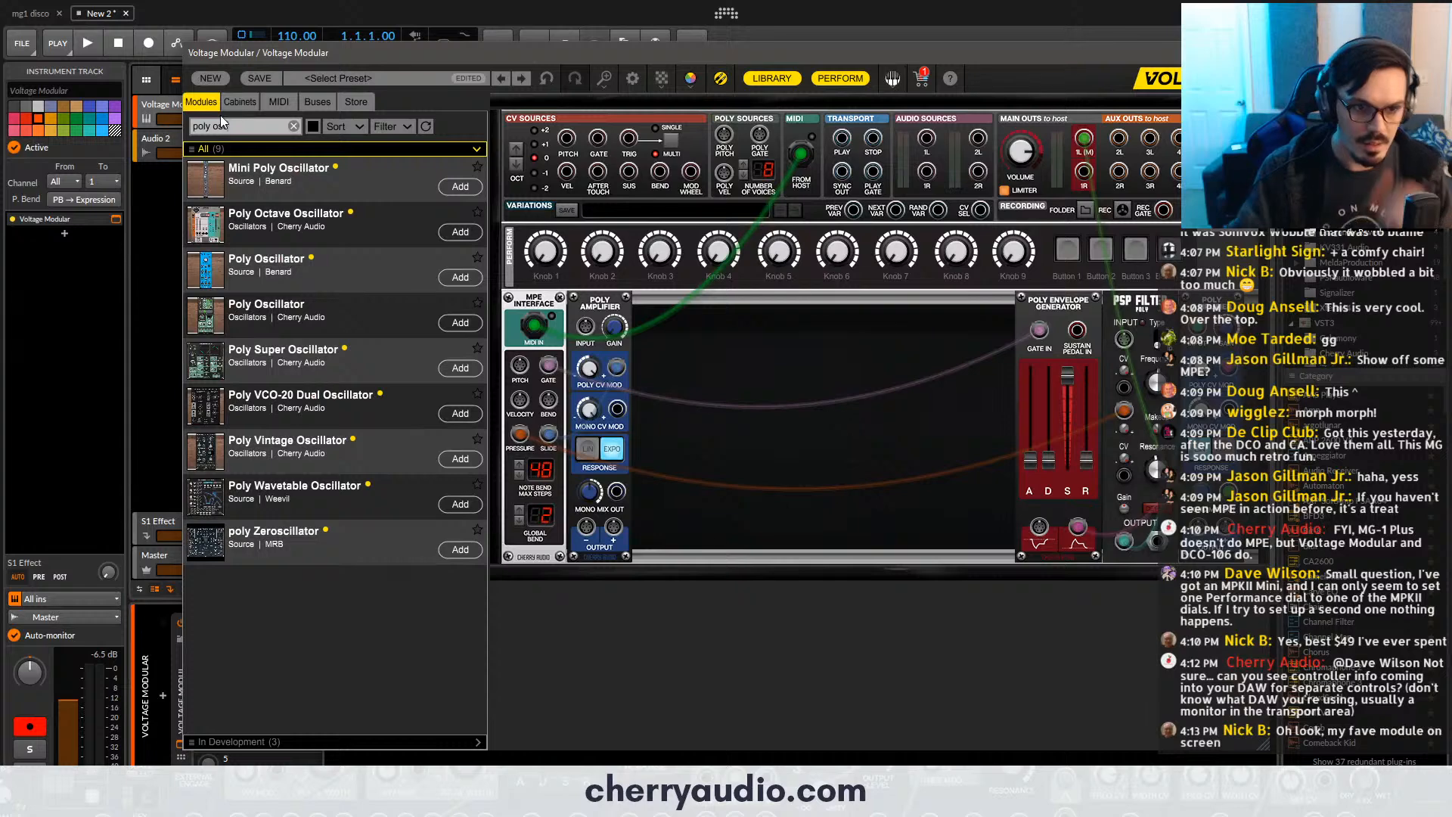
pyautogui.moveTo(242, 352); pyautogui.dragTo(939, 371)
pyautogui.scroll(-1, 1010, 387)
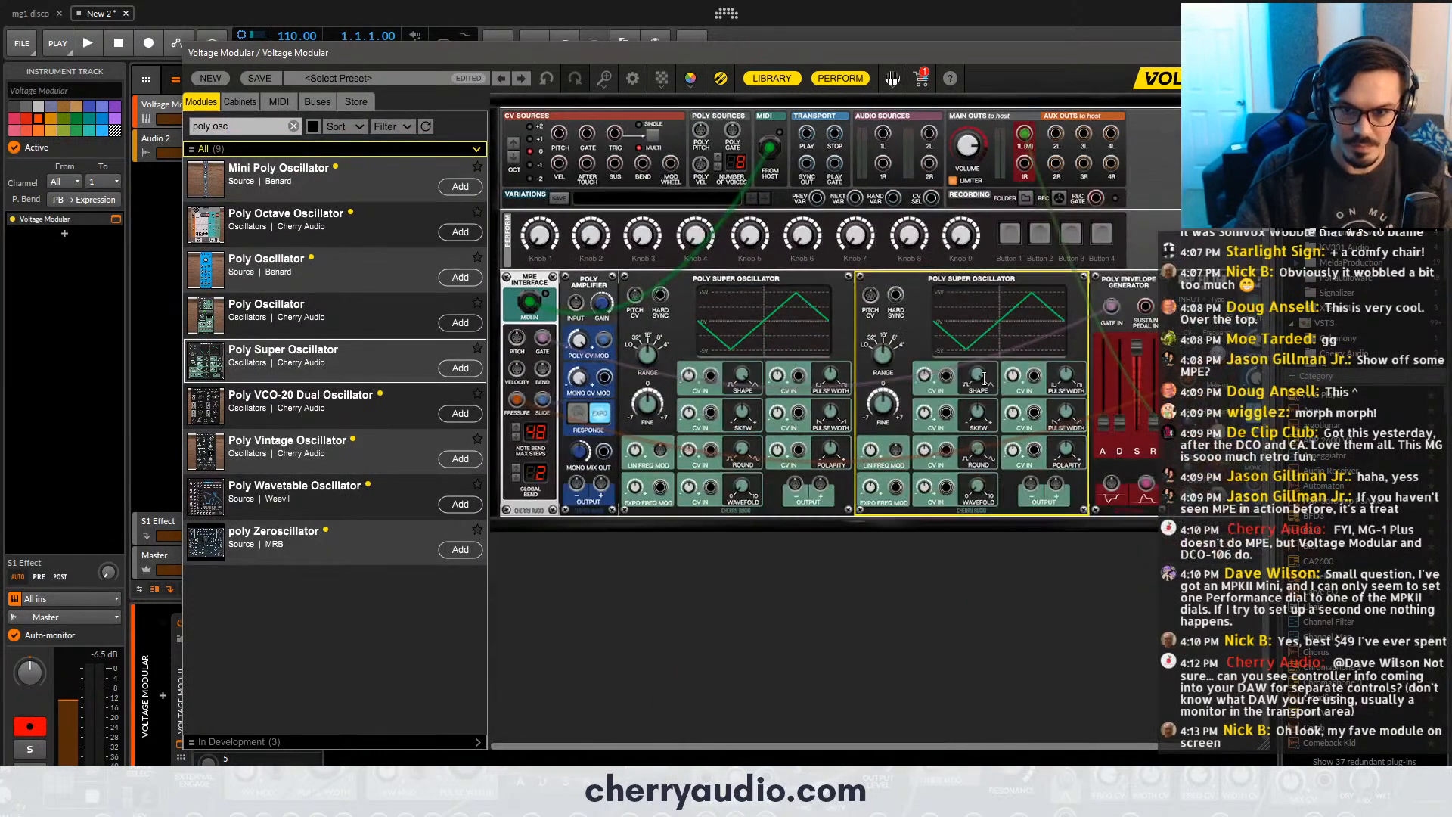
# - Patch the MPE Interface's Pitch into the Pitch CV inputs of both Poly Super Oscillators and unplug its Pressure cable
pyautogui.moveTo(516, 337); pyautogui.dragTo(636, 296)
pyautogui.moveTo(871, 296); pyautogui.dragTo(518, 337)
pyautogui.moveTo(518, 400); pyautogui.dragTo(523, 479)
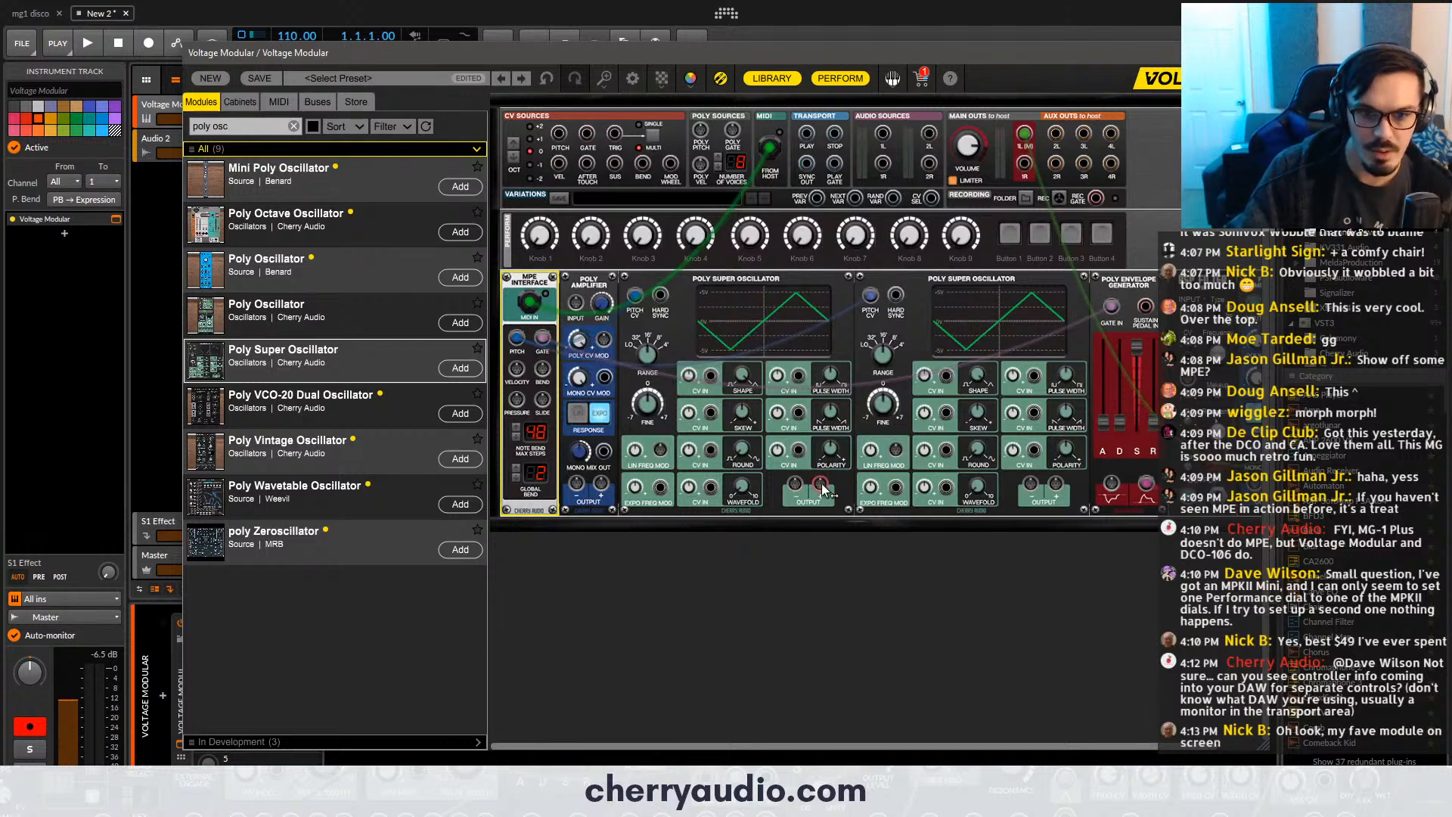
# - Route the first oscillator through the Slide-controlled Poly Amplifier into the second oscillator's Lin Freq Mod, and the second oscillator's output into the filter input
pyautogui.moveTo(822, 484); pyautogui.dragTo(542, 399)
pyautogui.moveTo(602, 484); pyautogui.dragTo(901, 447)
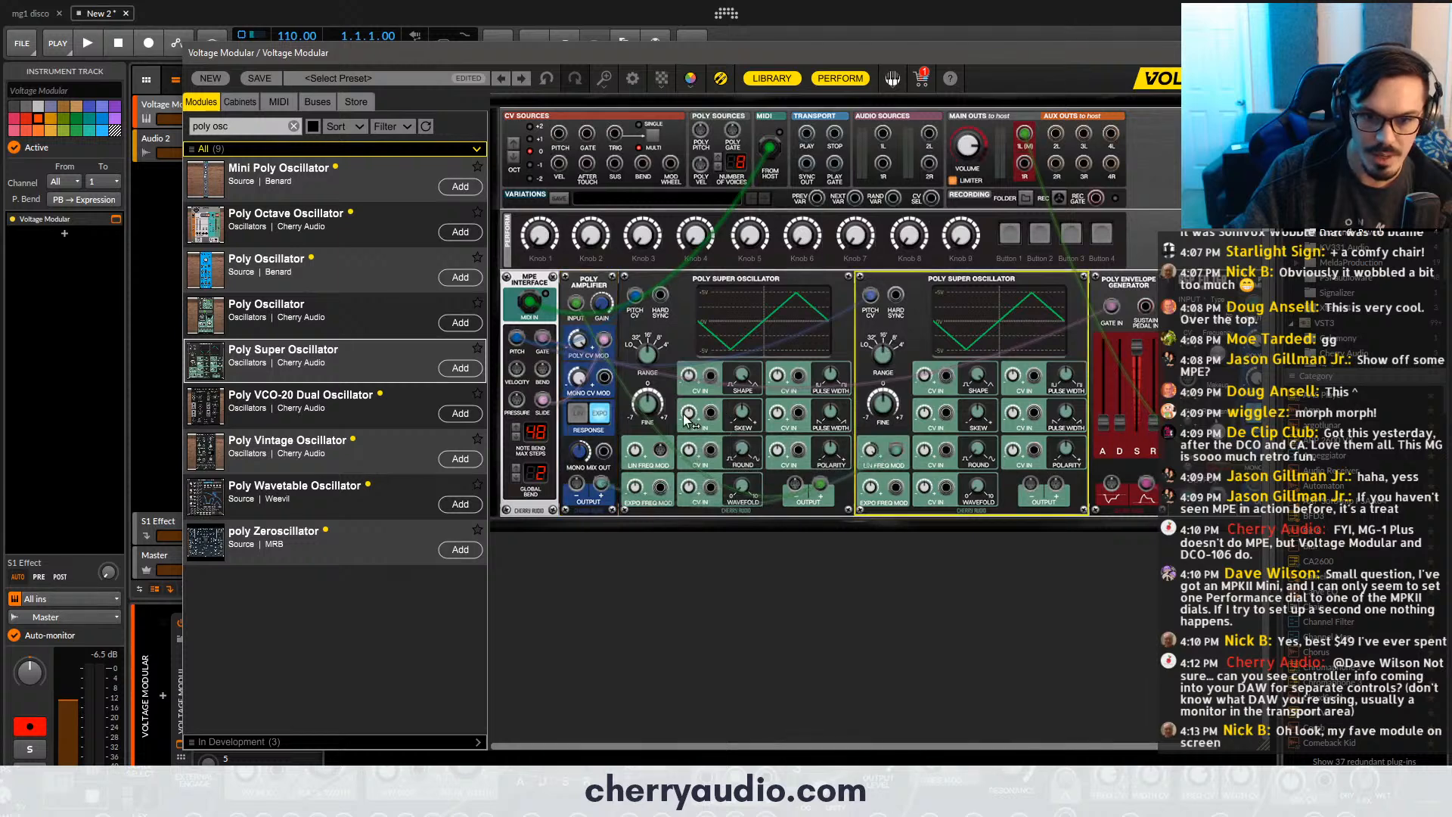
pyautogui.moveTo(1057, 484); pyautogui.dragTo(1190, 316)
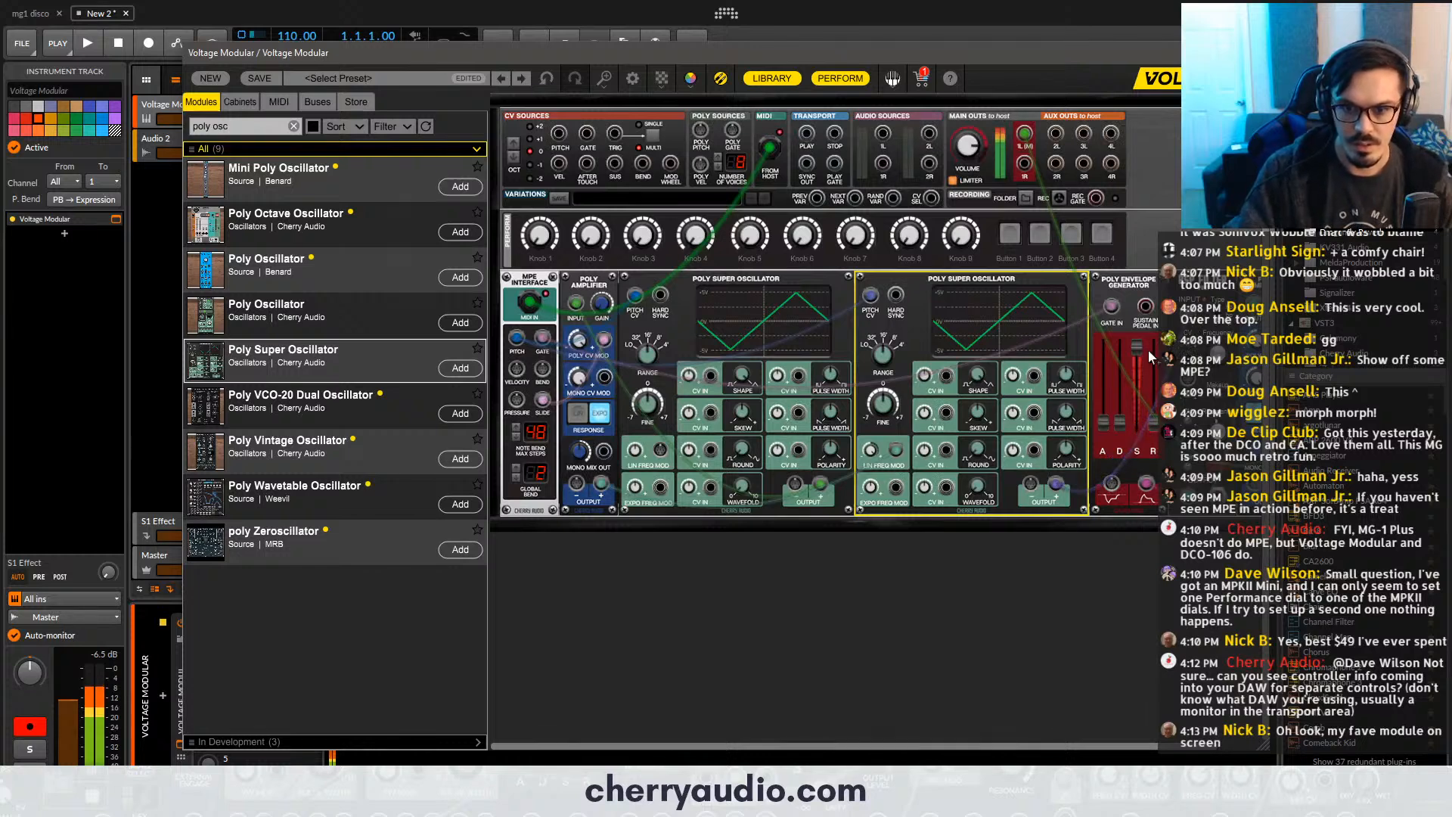
# - Patch the MPE Interface's Pressure into the filter's frequency CV, and adjust the filter frequency and both oscillators' range
pyautogui.moveTo(1148, 352)
pyautogui.click(1209, 358)
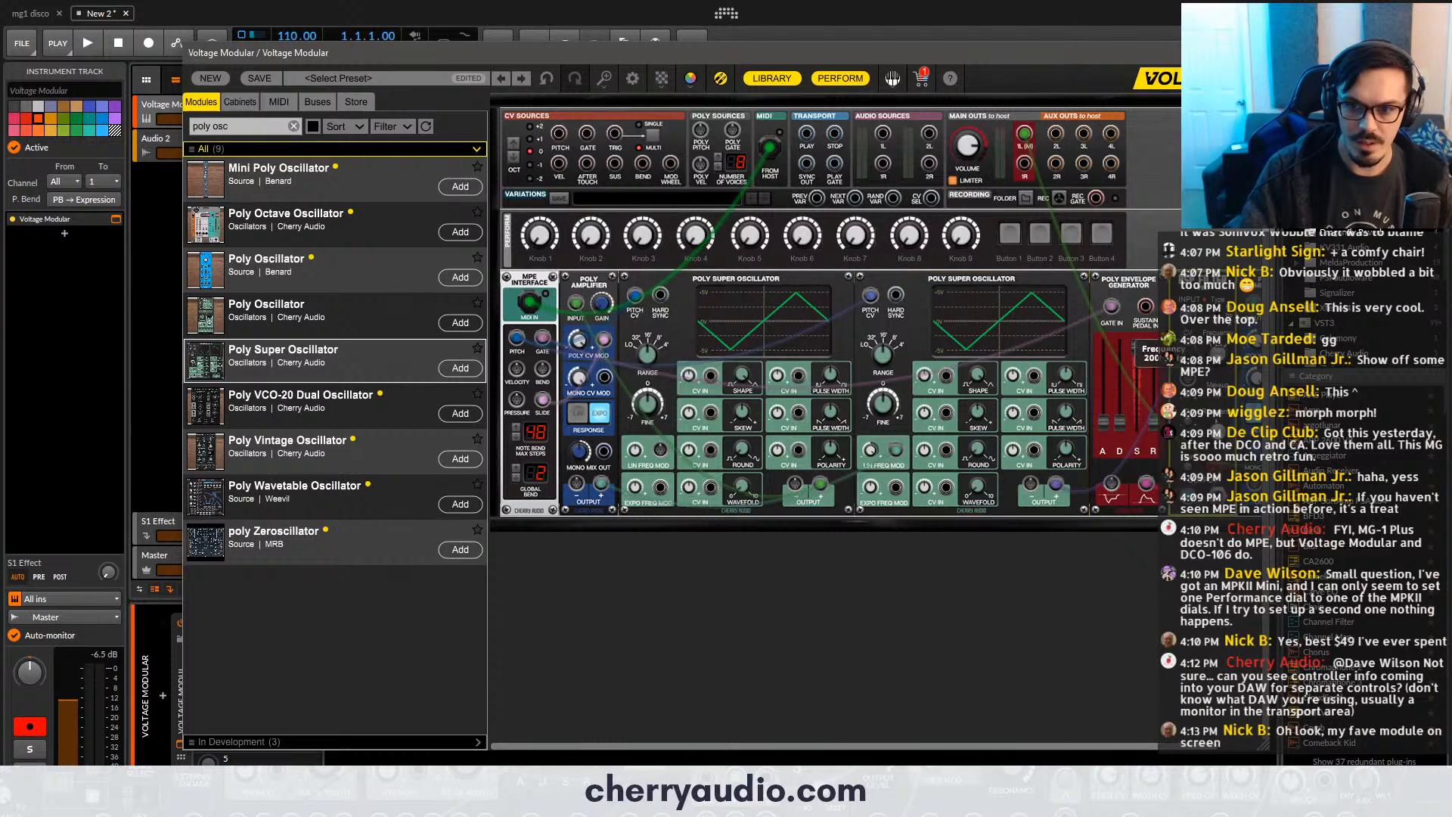
pyautogui.moveTo(1188, 375); pyautogui.dragTo(517, 400)
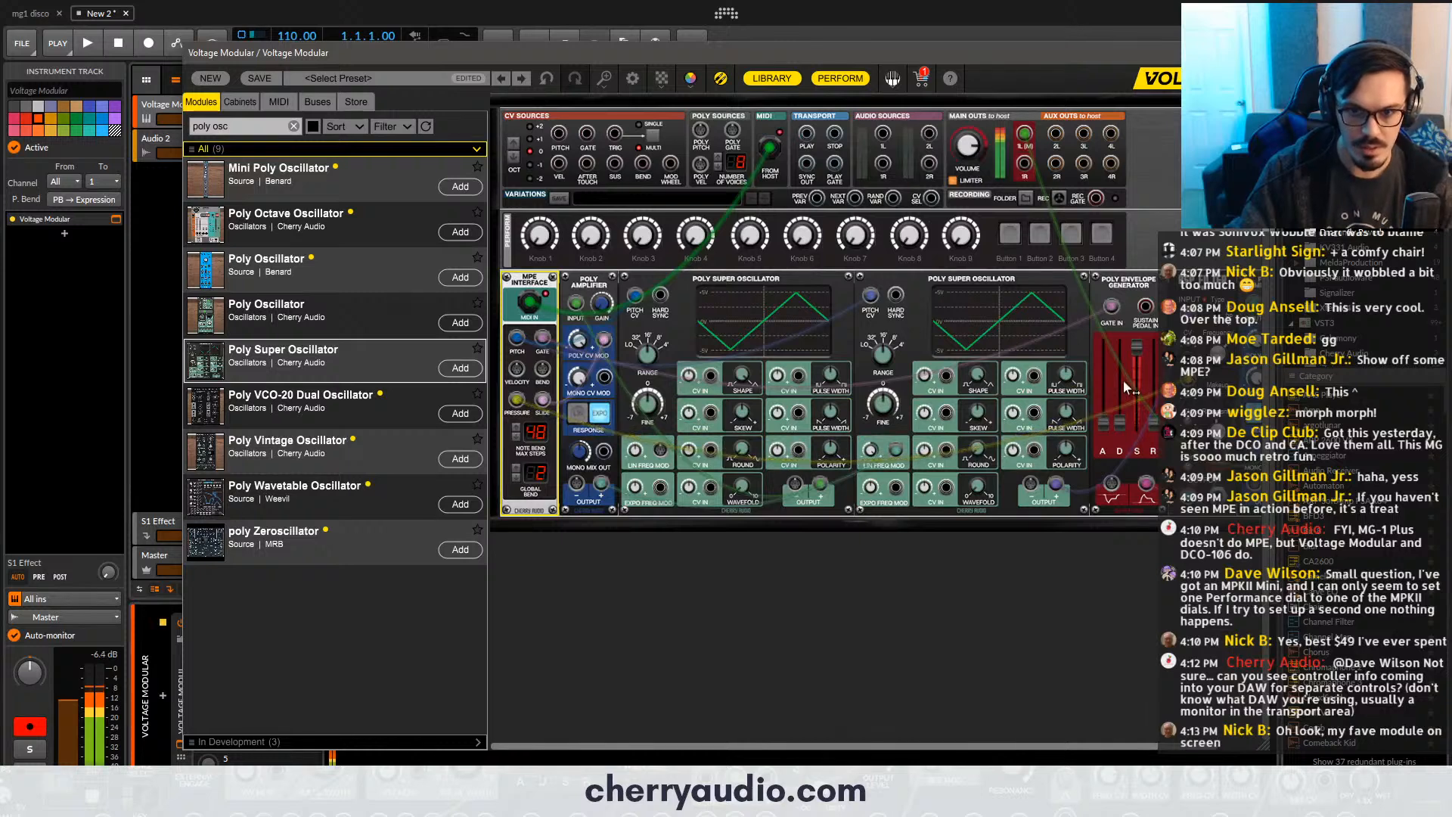
pyautogui.click(651, 352)
pyautogui.click(885, 346)
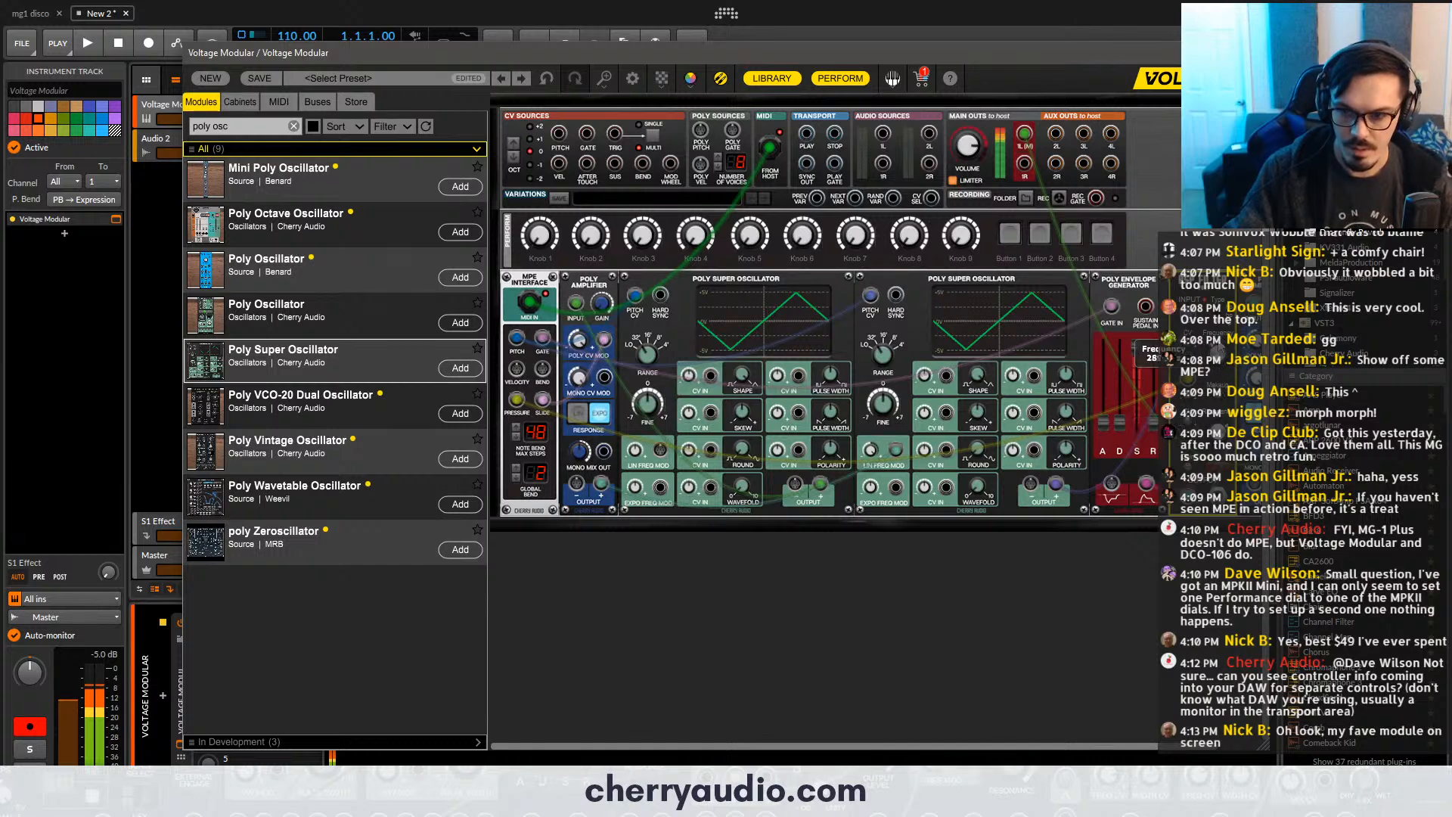
# - Set the first oscillator's Round to 100% for a sine wave and reshape the second oscillator into a skewed waveform
pyautogui.moveTo(1031, 746); pyautogui.dragTo(1074, 746)
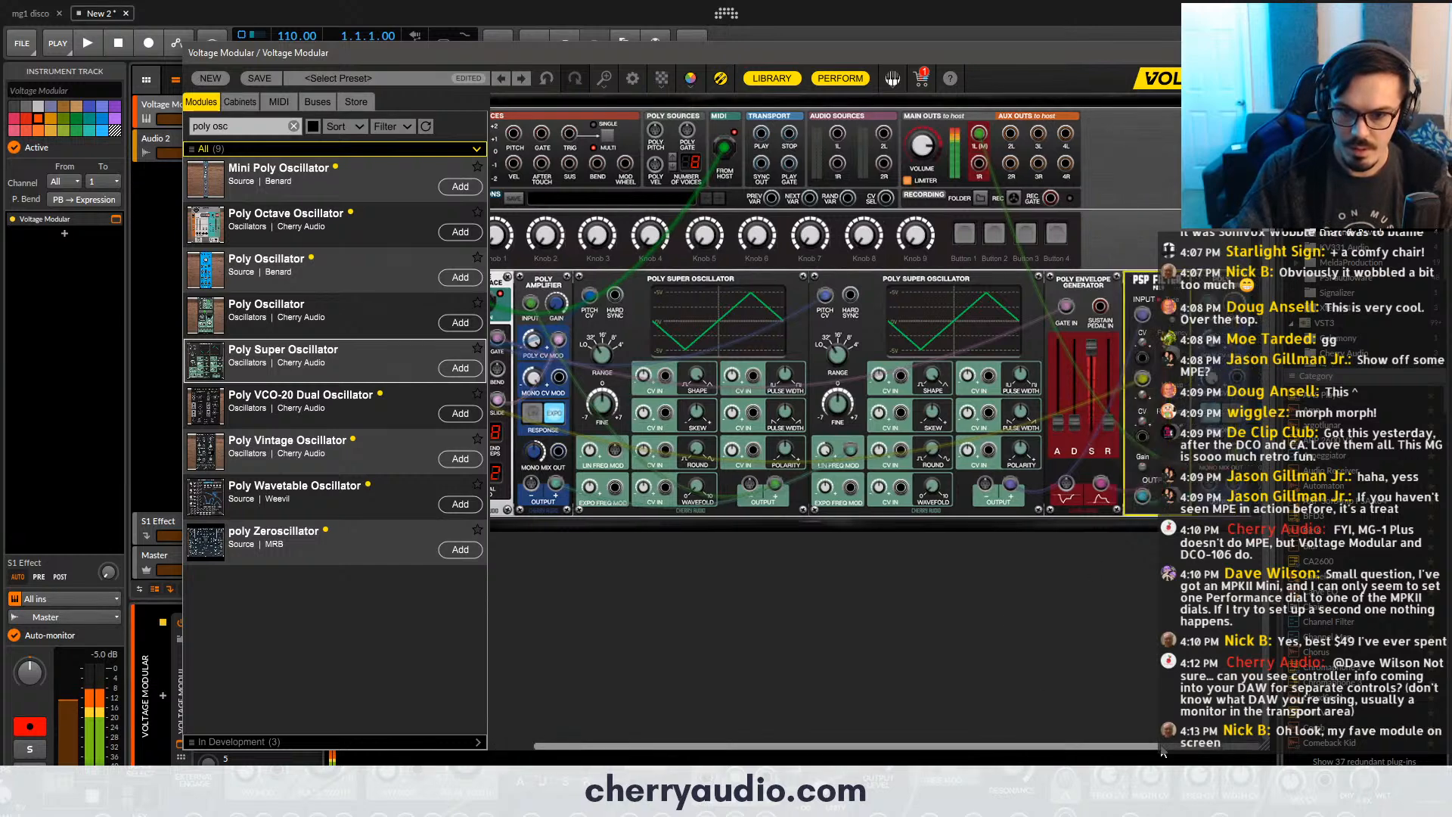
pyautogui.moveTo(692, 452); pyautogui.dragTo(756, 439)
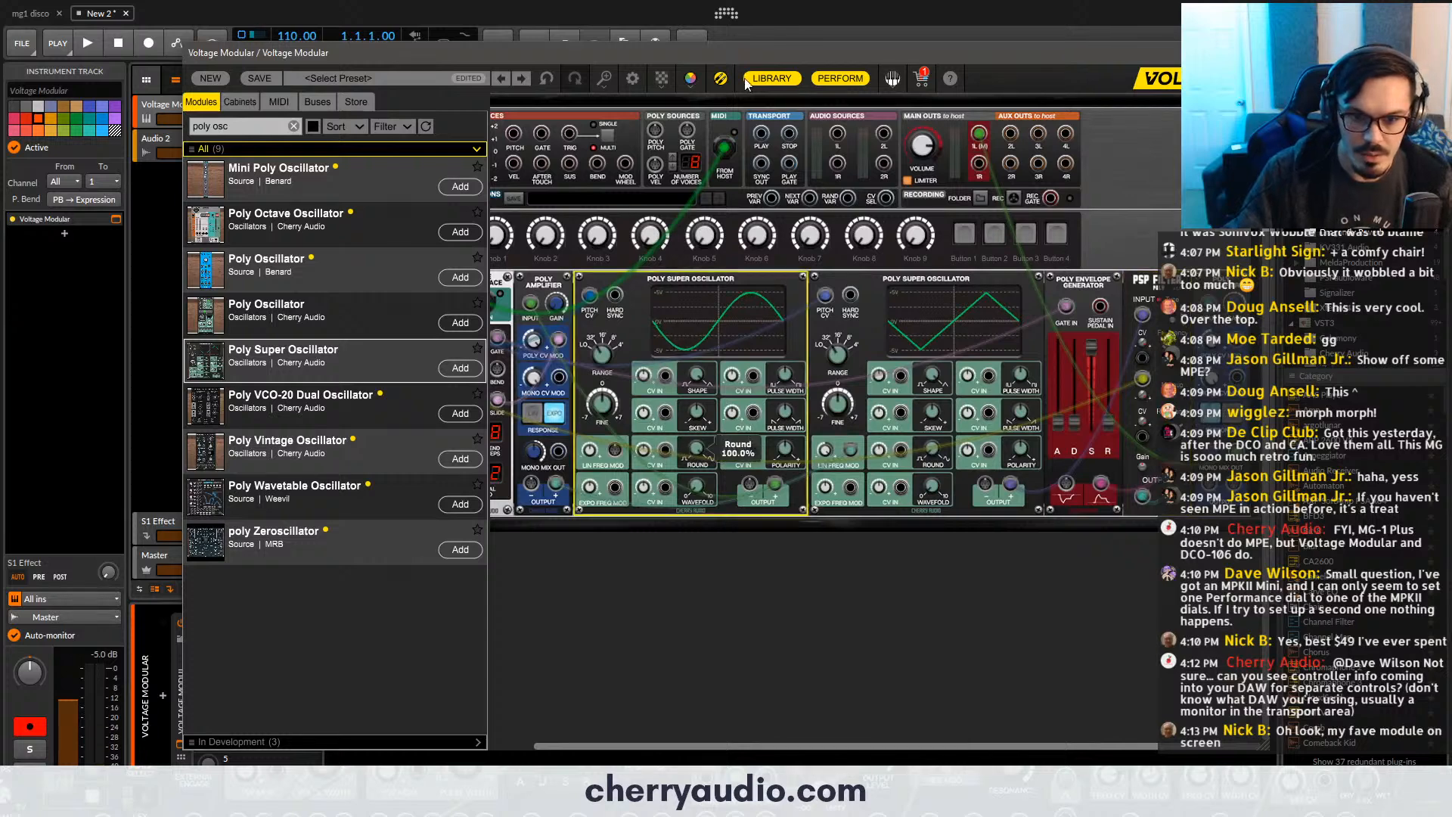
pyautogui.moveTo(941, 402); pyautogui.dragTo(1023, 499)
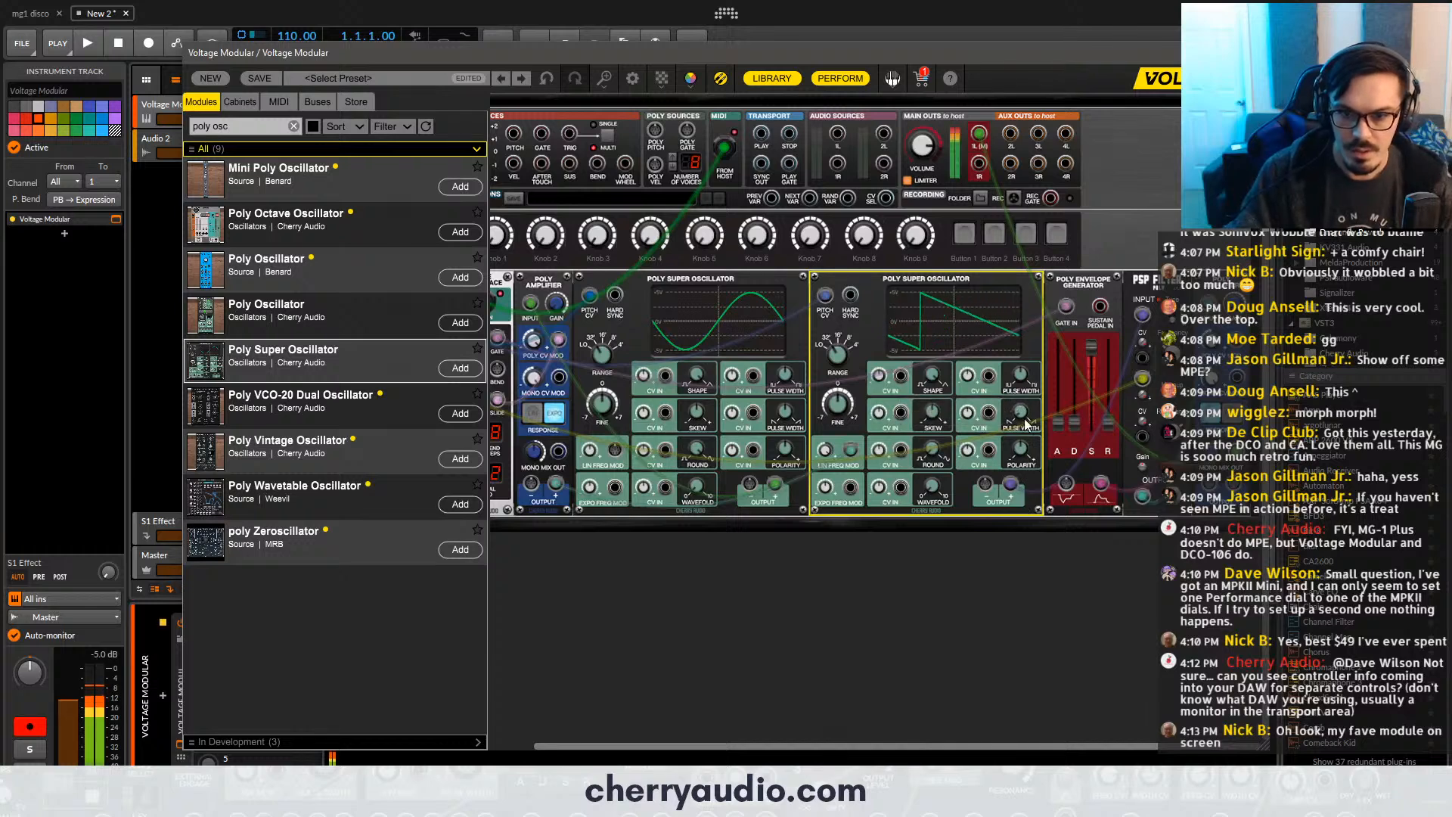
pyautogui.moveTo(1026, 424); pyautogui.dragTo(1030, 389)
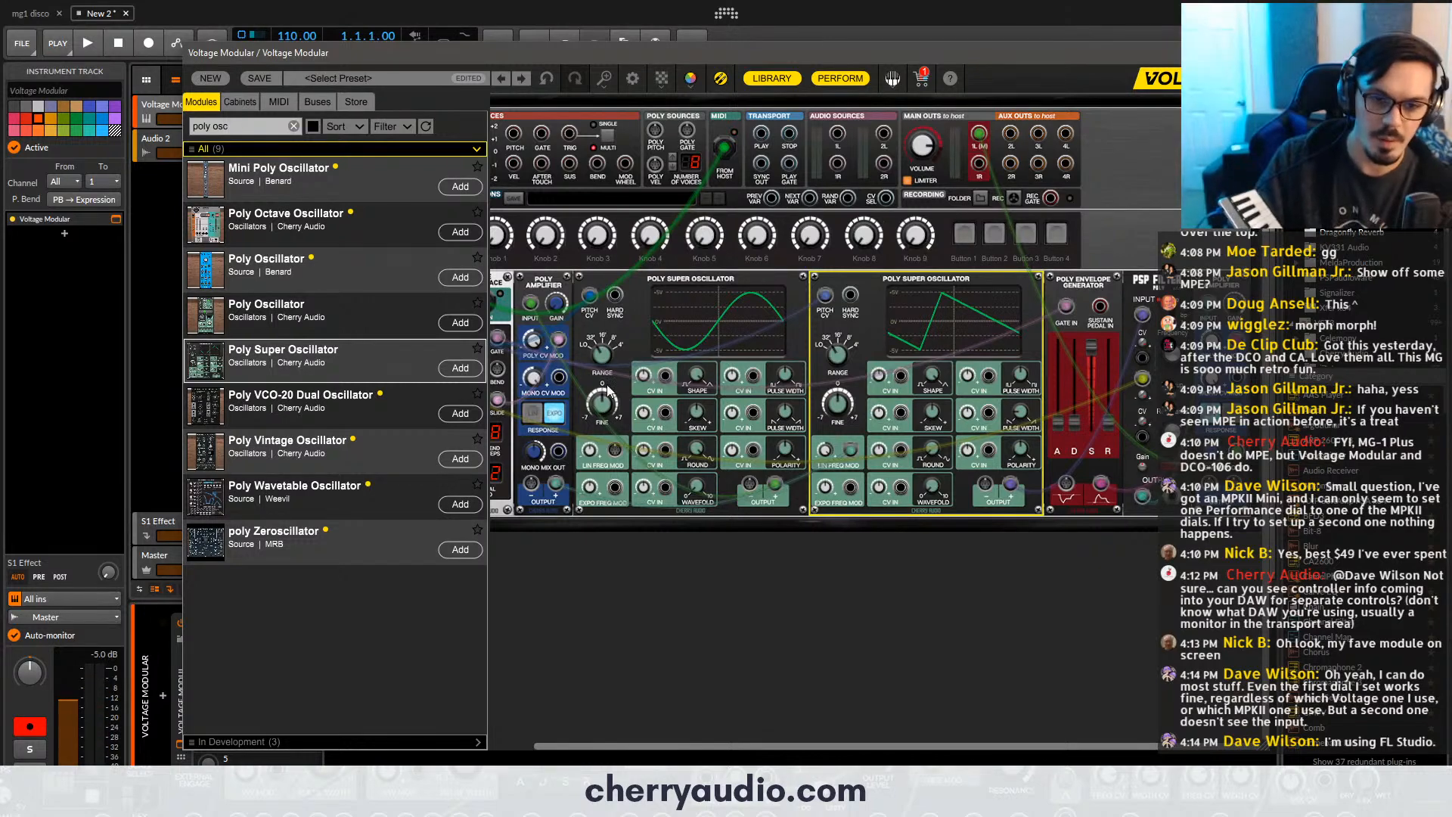
pyautogui.click(603, 353)
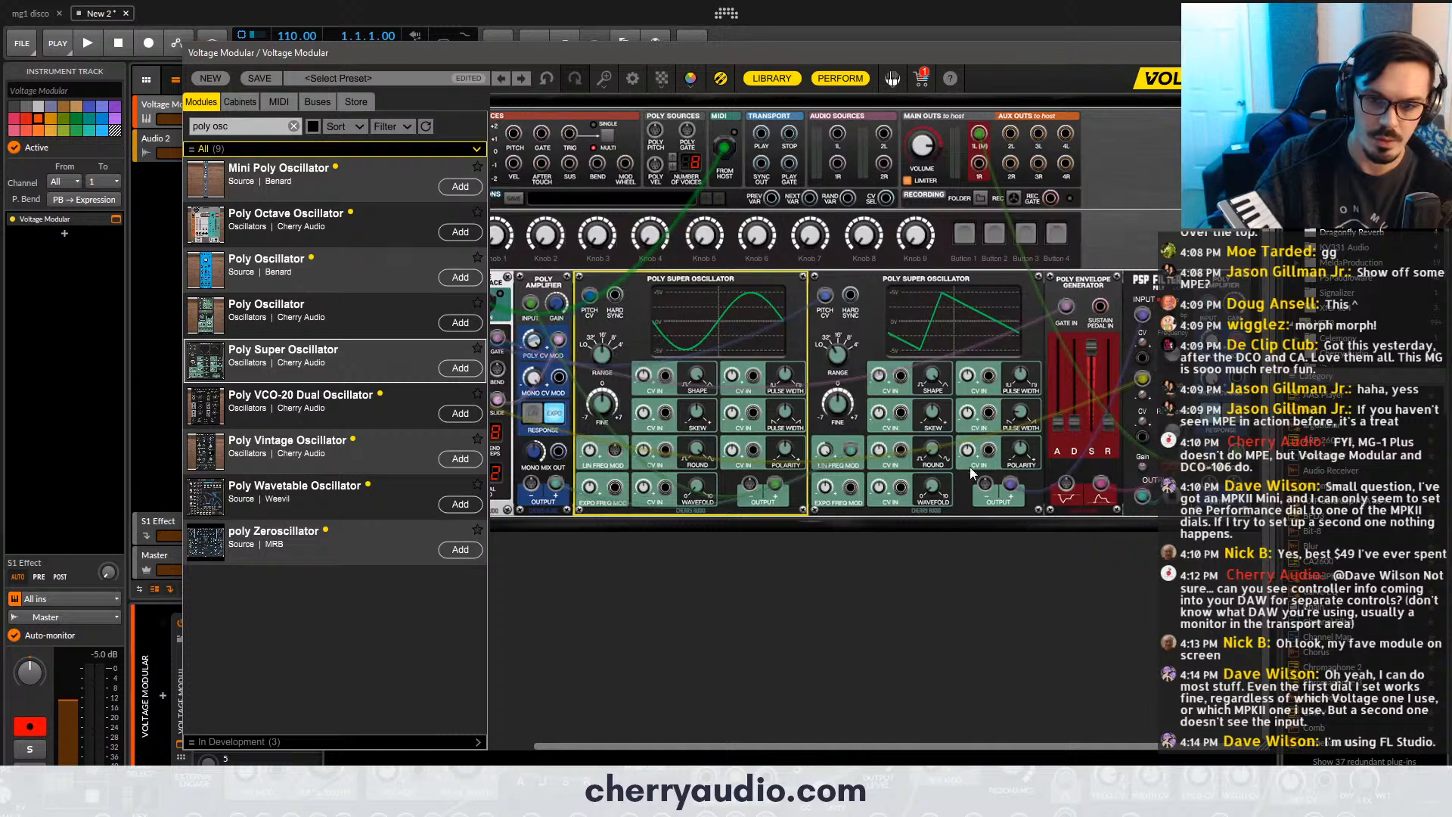
# - Reshape the second Poly Super Oscillator's waveform into a near-symmetrical triangle and adjust the envelope, setting its sustain level to about 67%
pyautogui.moveTo(1023, 419); pyautogui.dragTo(1030, 370)
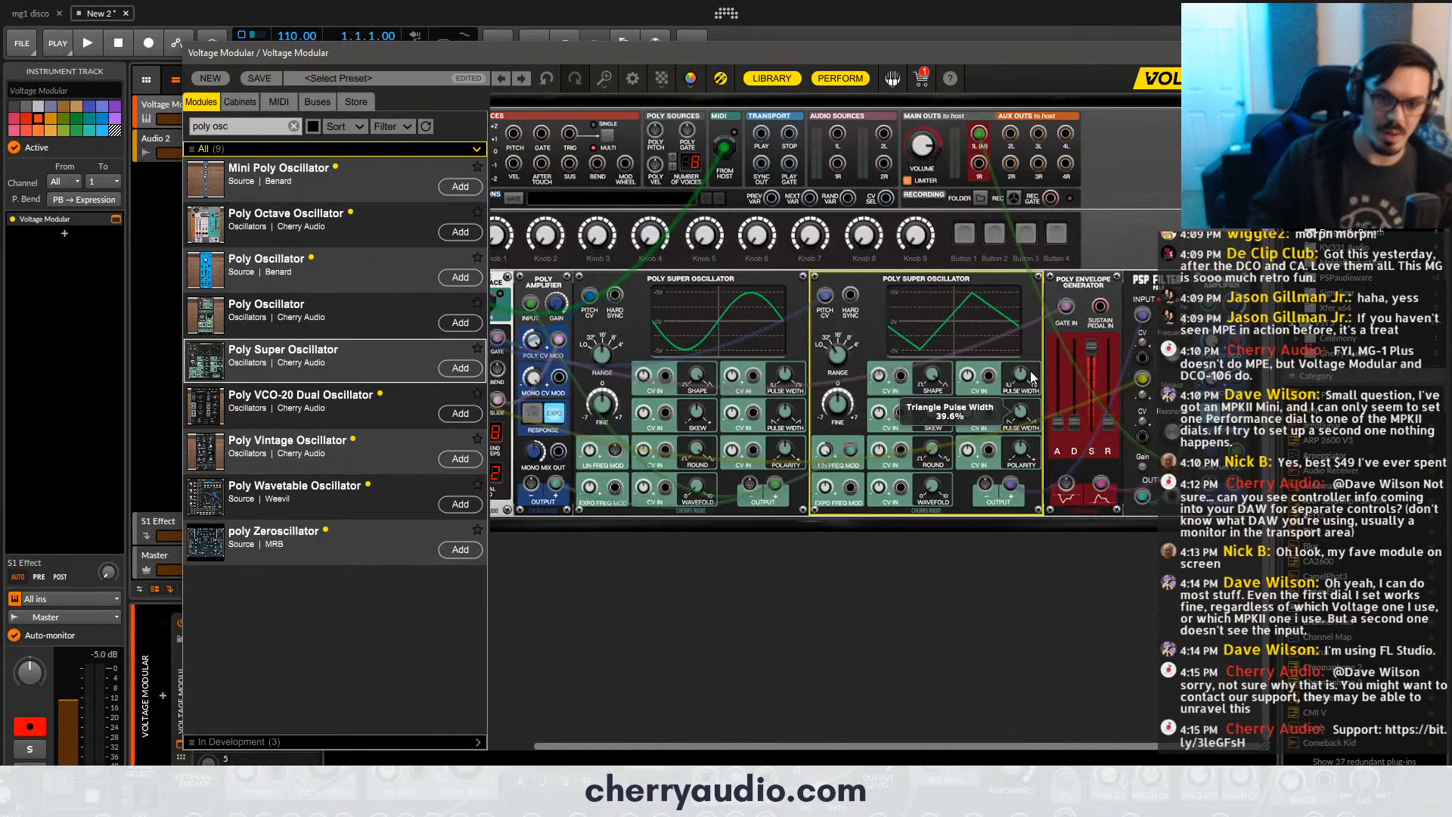
pyautogui.moveTo(1059, 405); pyautogui.dragTo(1092, 373)
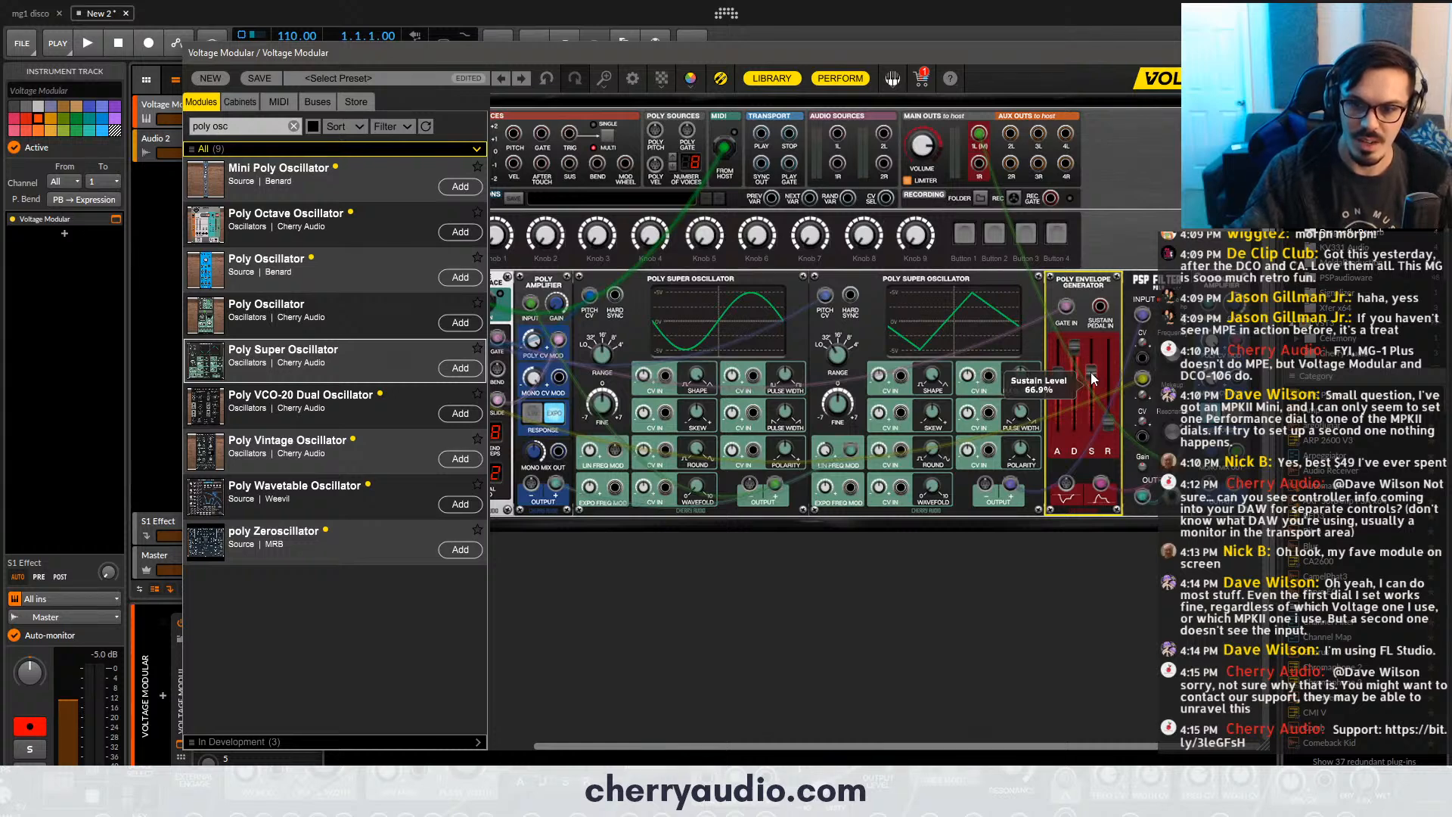
pyautogui.moveTo(1172, 353)
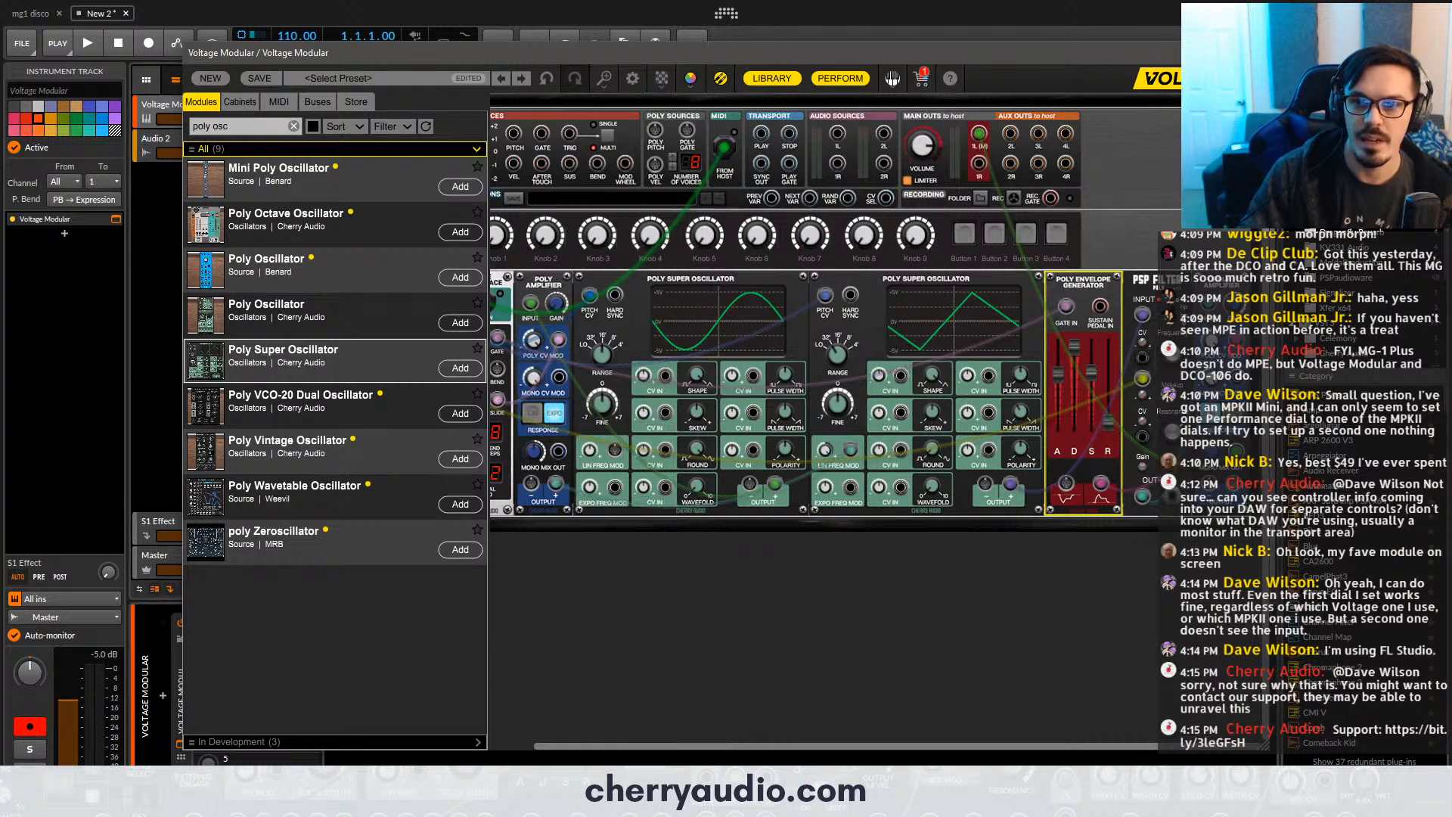
# - Search the module library for "spac" and place the PSP Space reverb in the empty cabinet row below the synth modules
pyautogui.click(1256, 53)
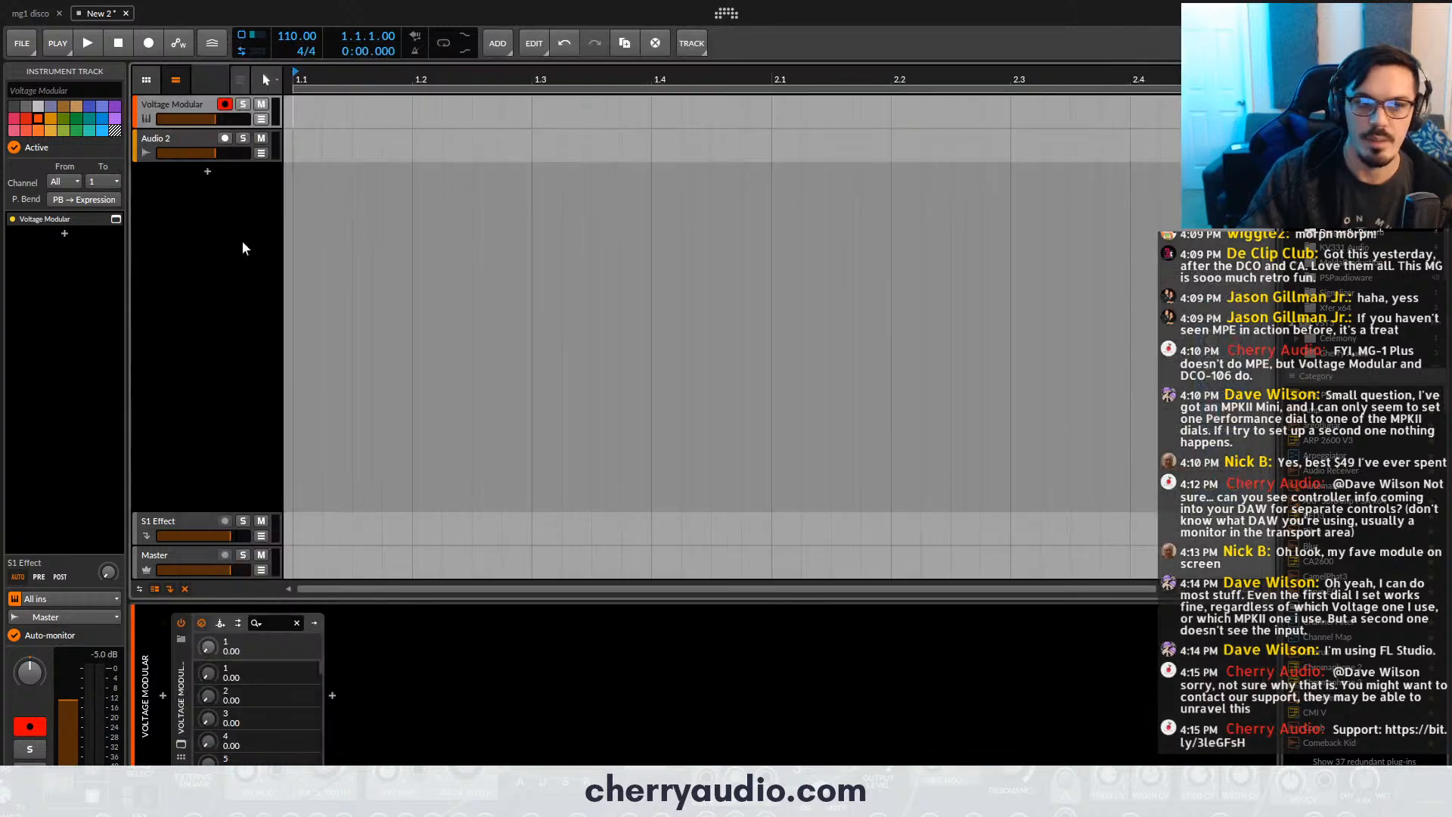
pyautogui.click(116, 219)
pyautogui.click(248, 127)
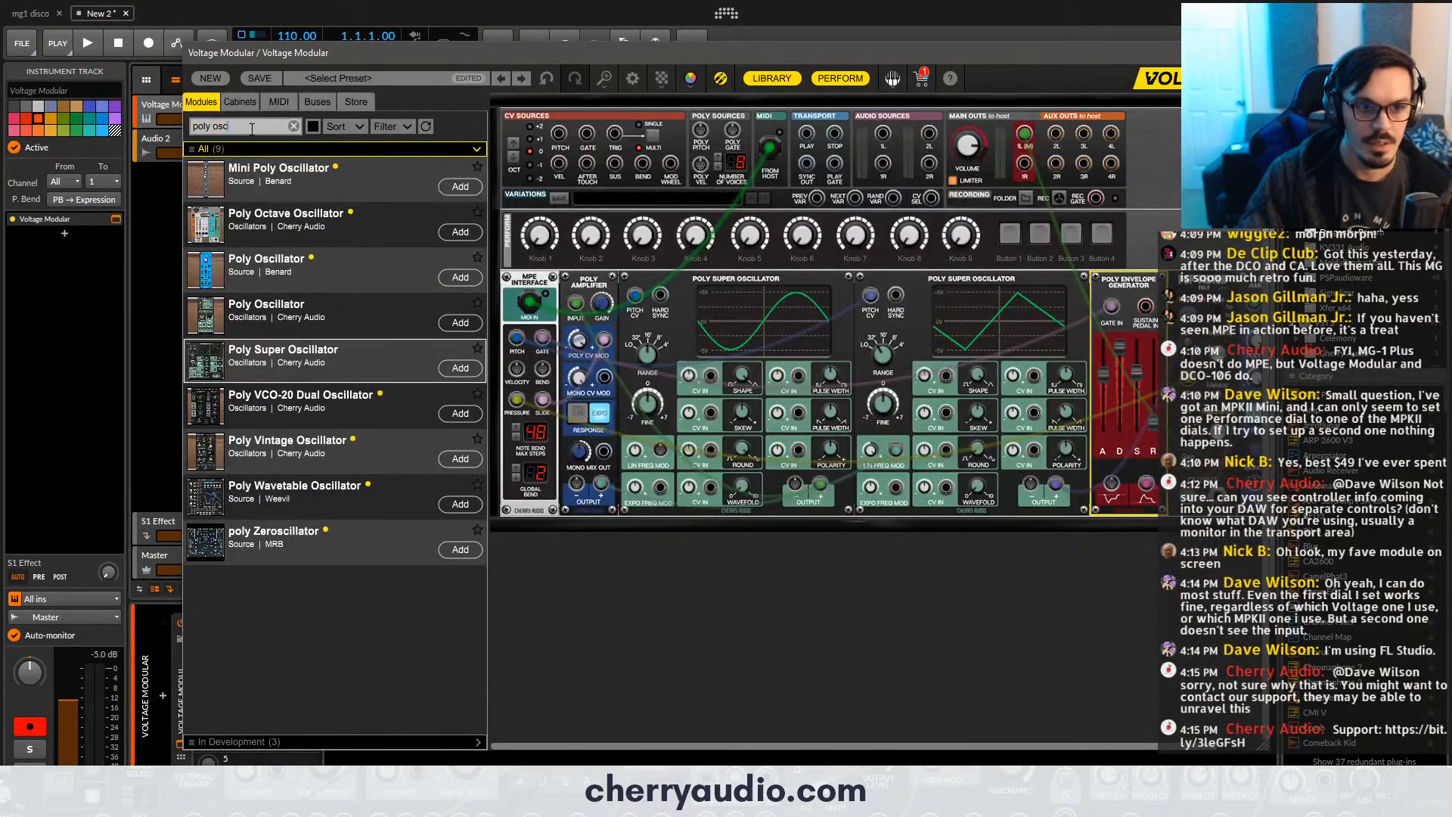
pyautogui.doubleClick(210, 125)
pyautogui.tripleClick(224, 125)
pyautogui.write('spac')
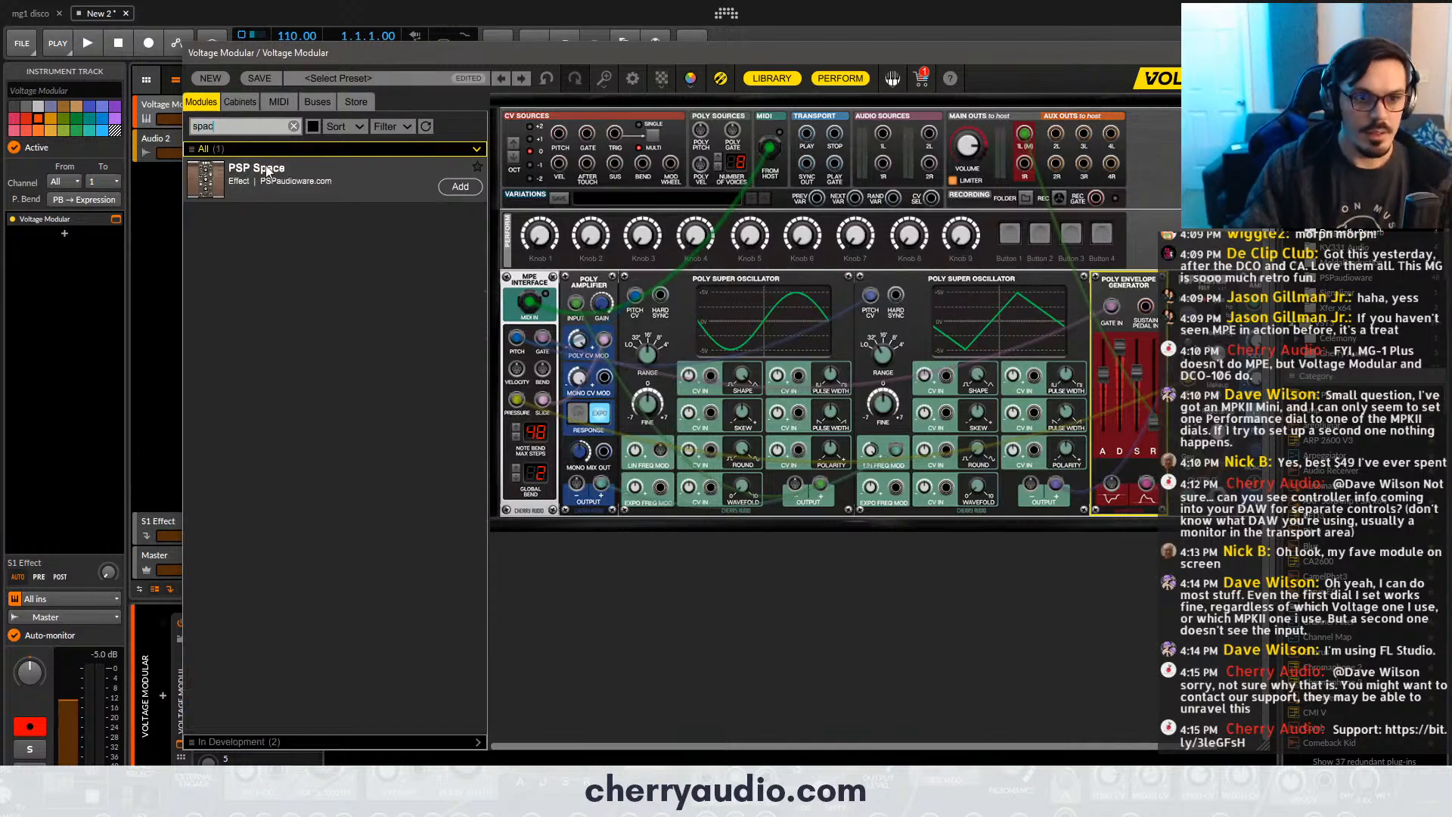
pyautogui.moveTo(267, 173); pyautogui.dragTo(973, 537)
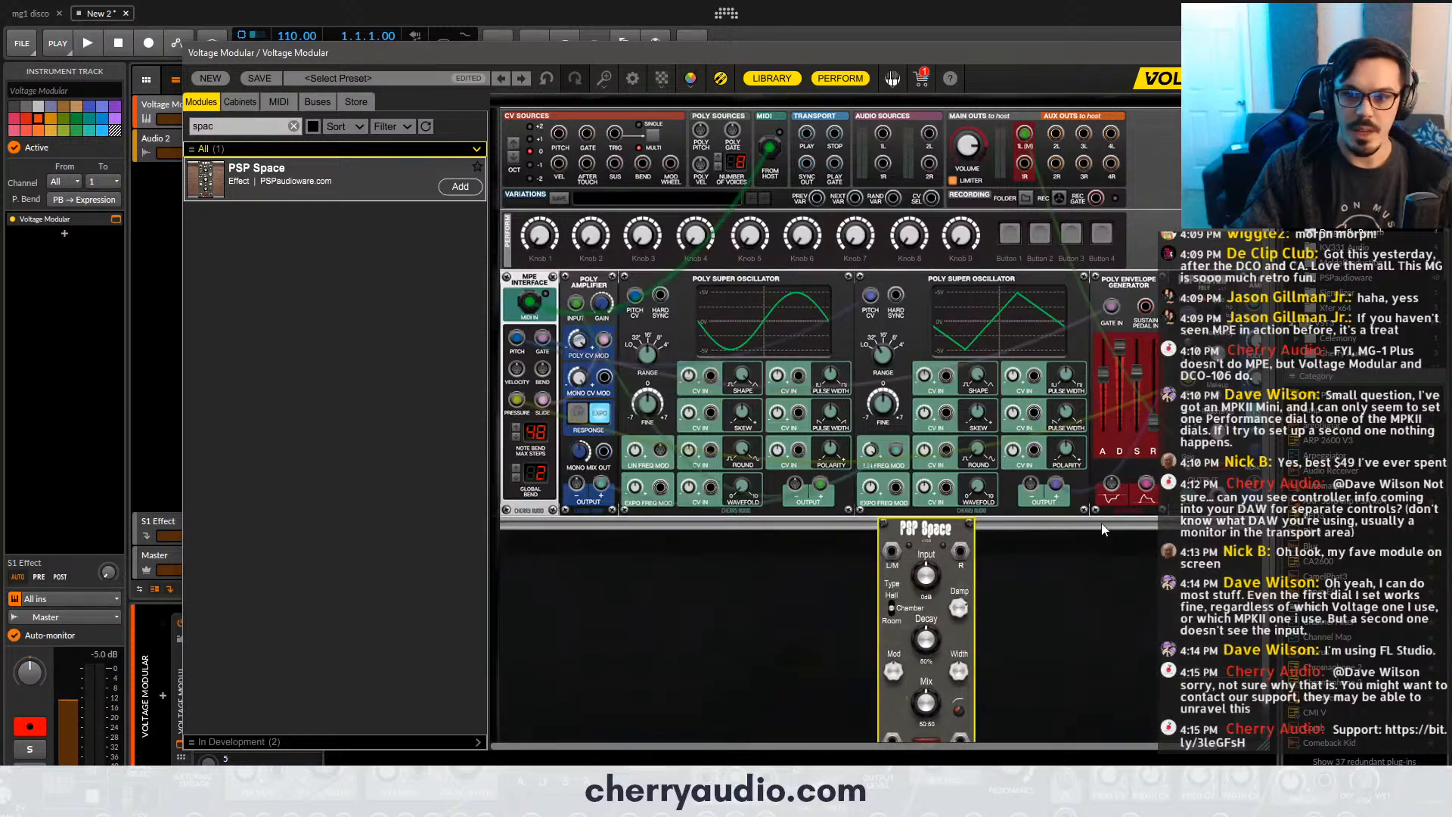
# - Route the synth's final output through PSP Space into main outs 1L and 1R, and adjust the reverb's input, decay and mix
pyautogui.moveTo(1194, 412); pyautogui.dragTo(966, 157)
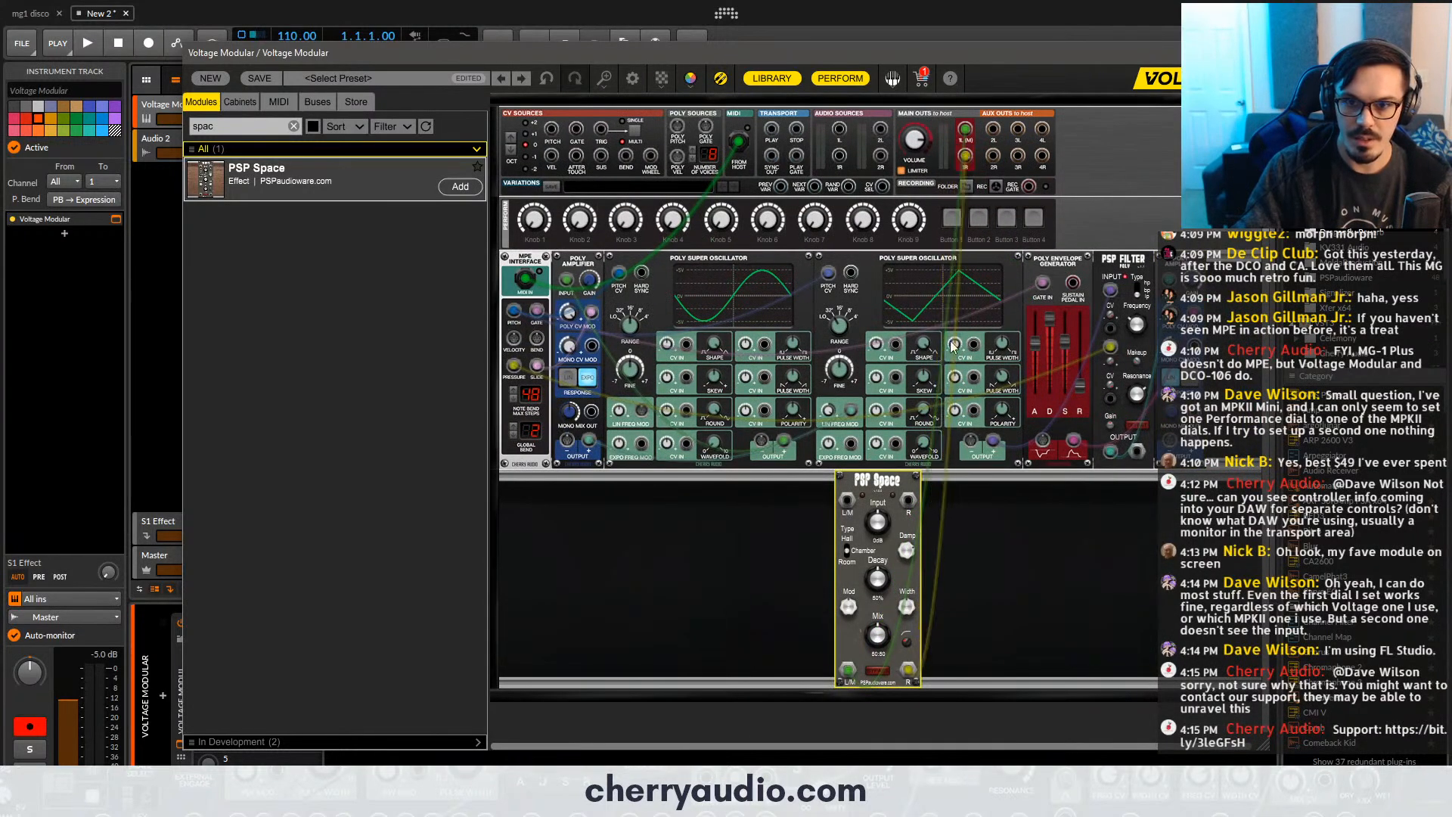
pyautogui.moveTo(848, 500); pyautogui.dragTo(1194, 412)
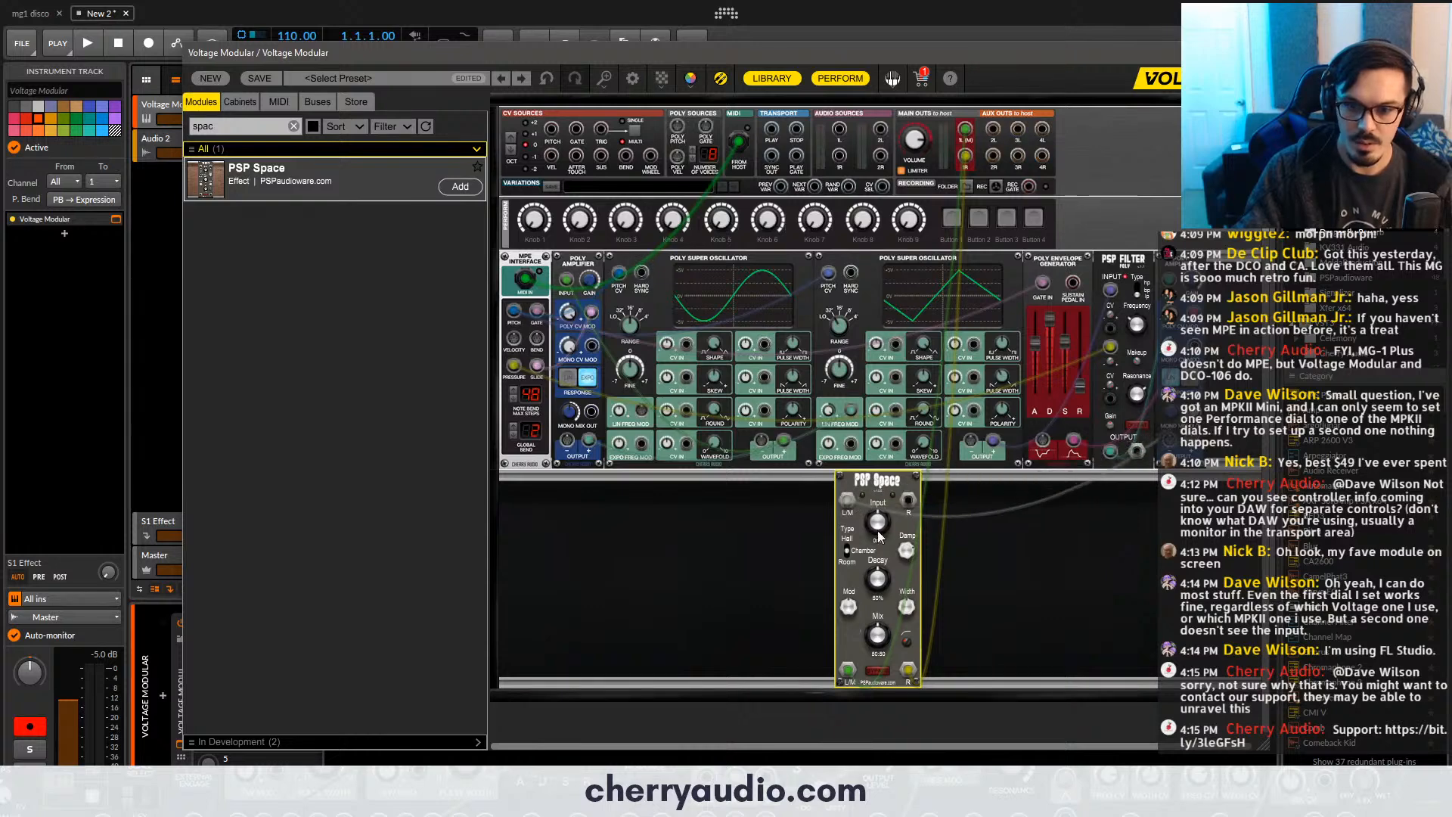
pyautogui.moveTo(878, 579)
pyautogui.mouseDown()
pyautogui.moveTo(888, 507)
pyautogui.moveTo(882, 574)
pyautogui.mouseUp()
pyautogui.moveTo(885, 640); pyautogui.dragTo(889, 659)
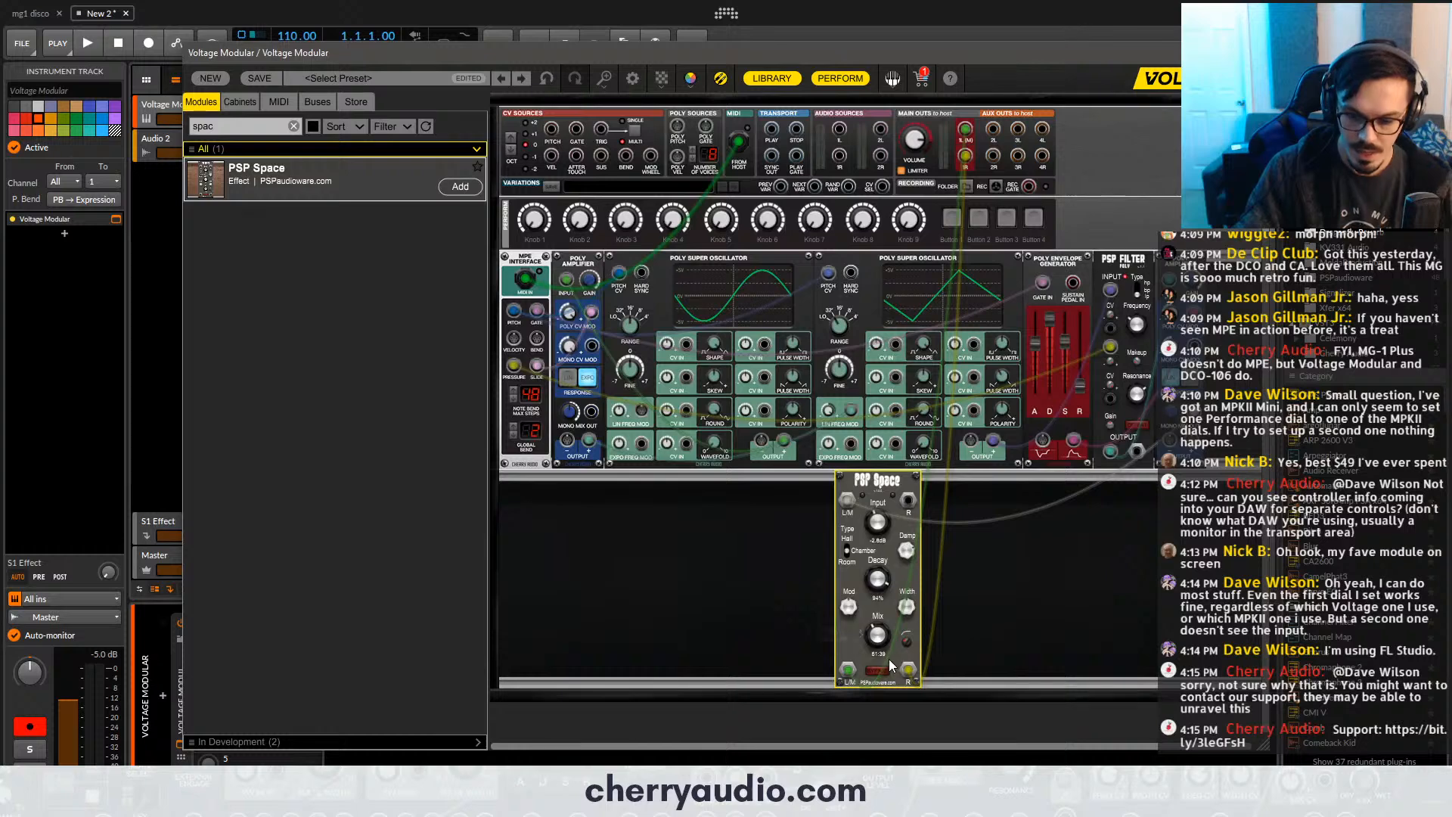